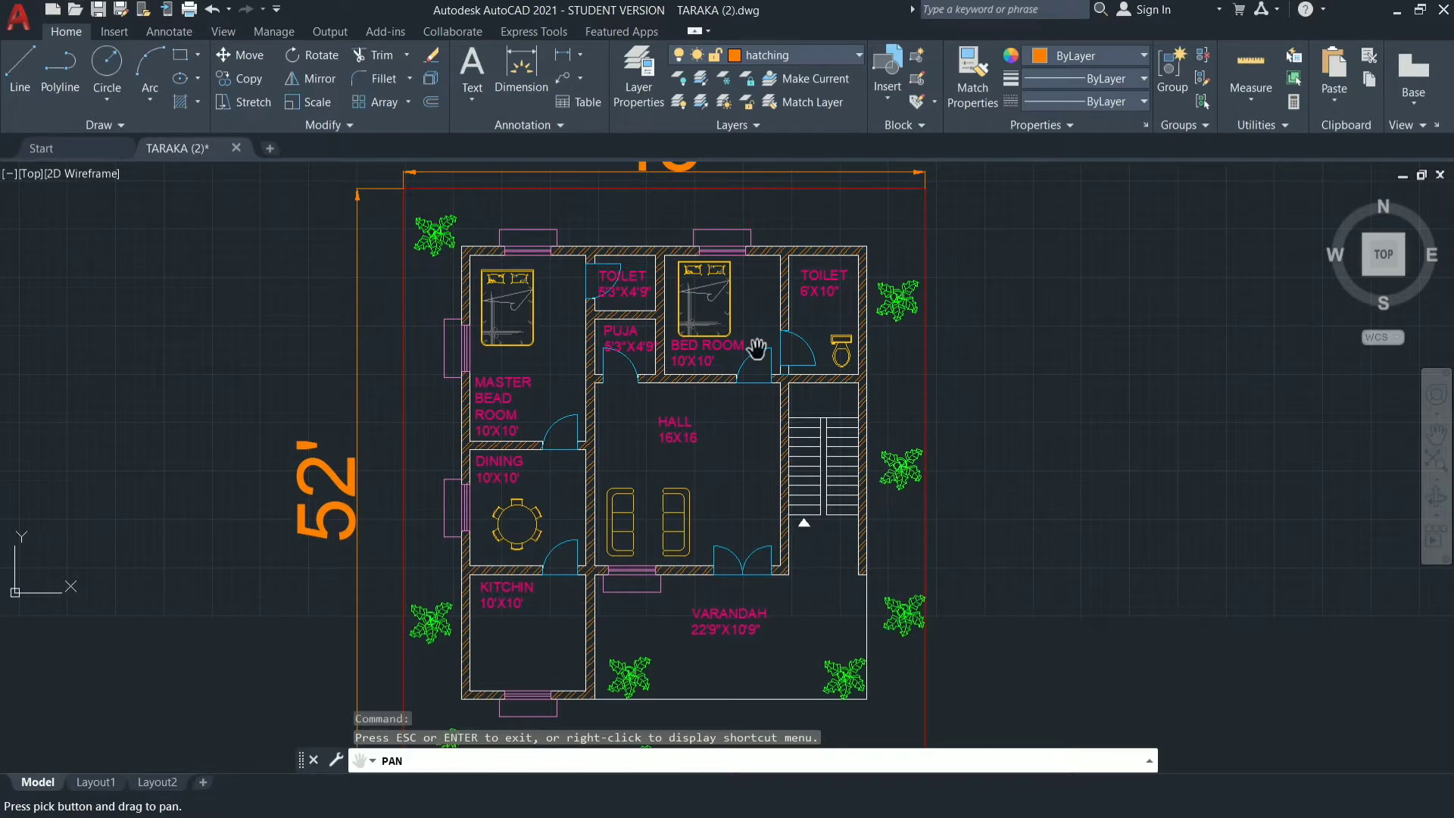
Look over the 45' by 52' house plan and start a new blank drawing.
scroll(363, 188, "up", 5)
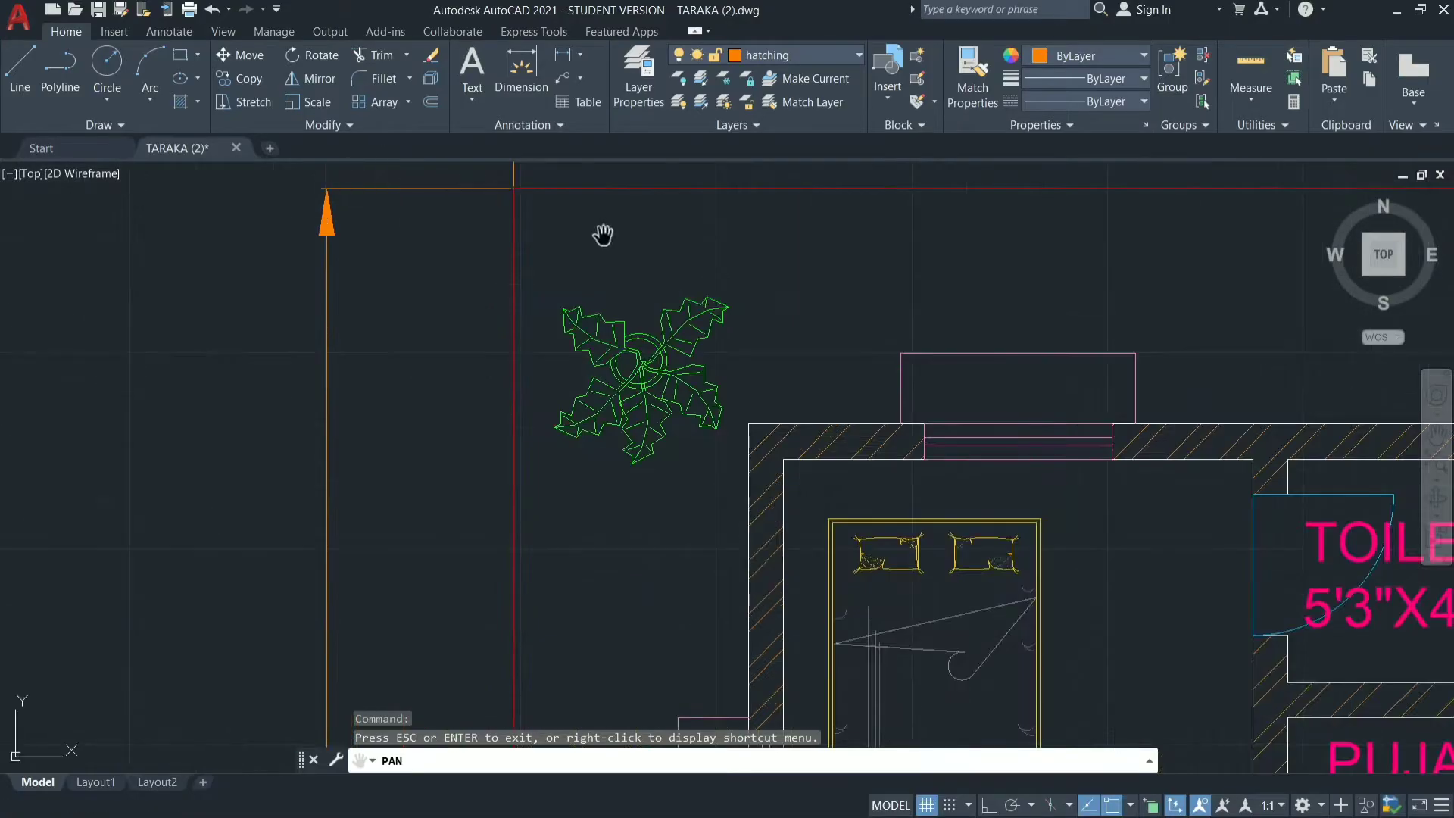
scroll(674, 285, "down", 7)
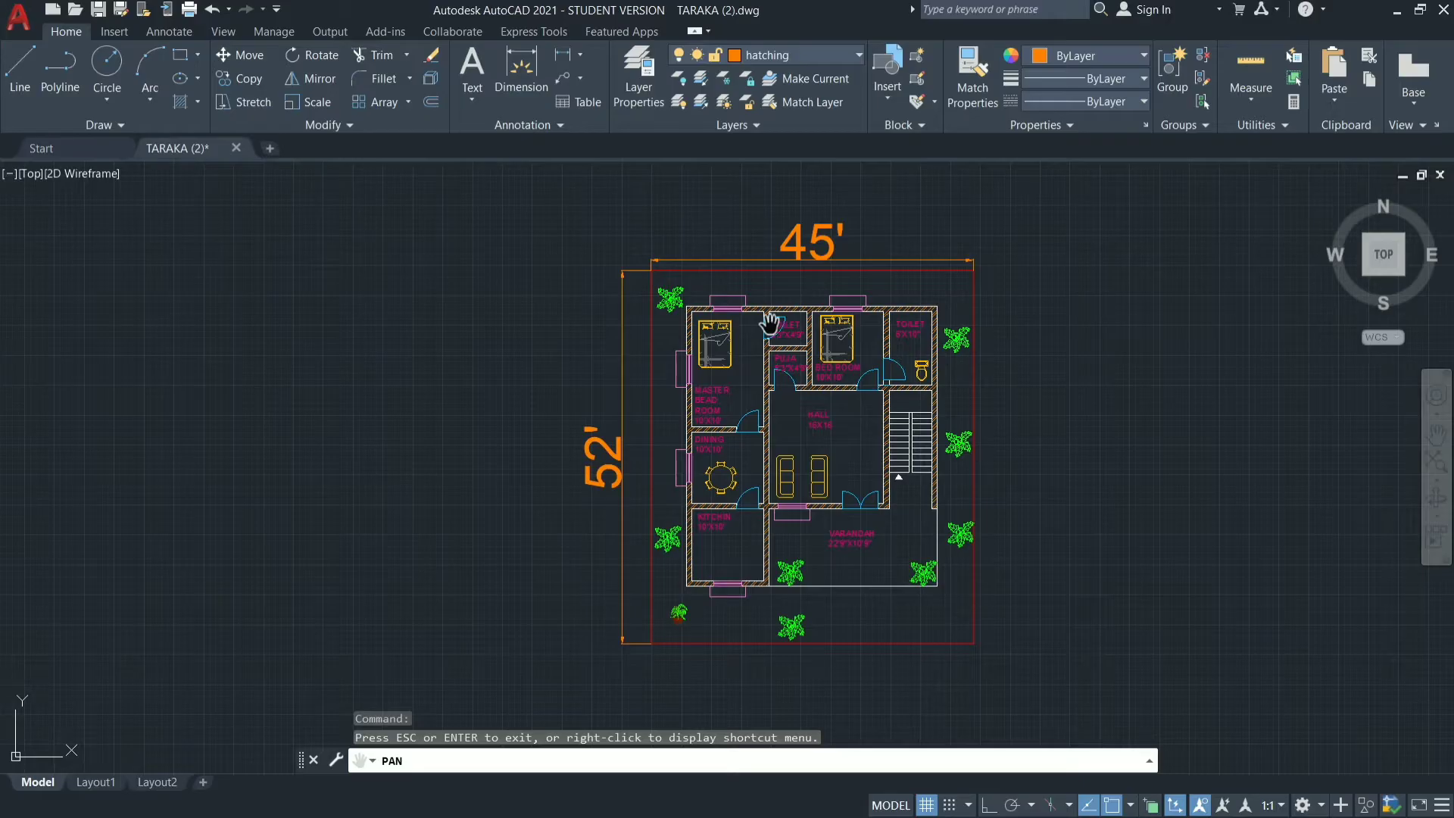
left_click(141, 150)
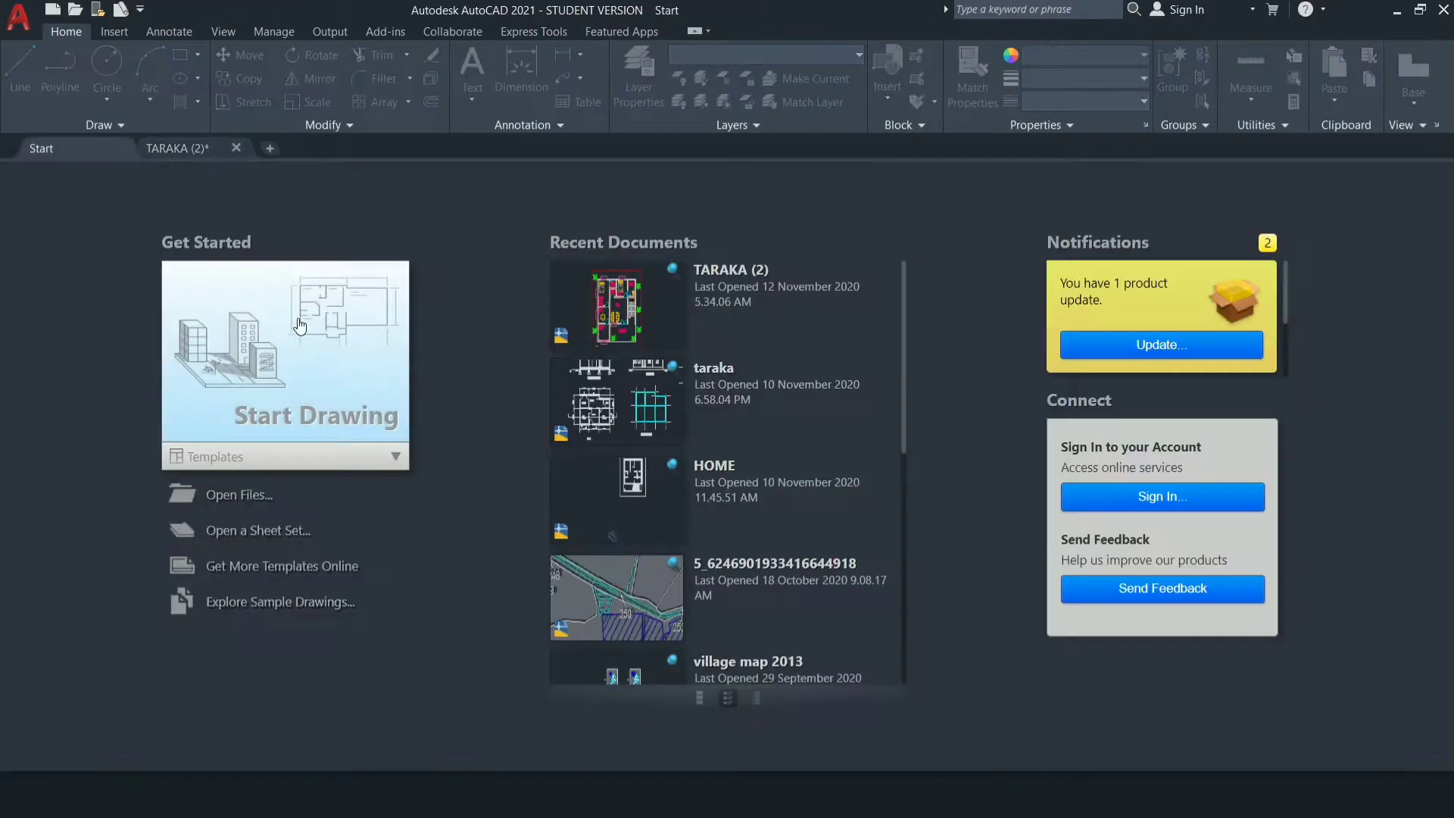
left_click(319, 375)
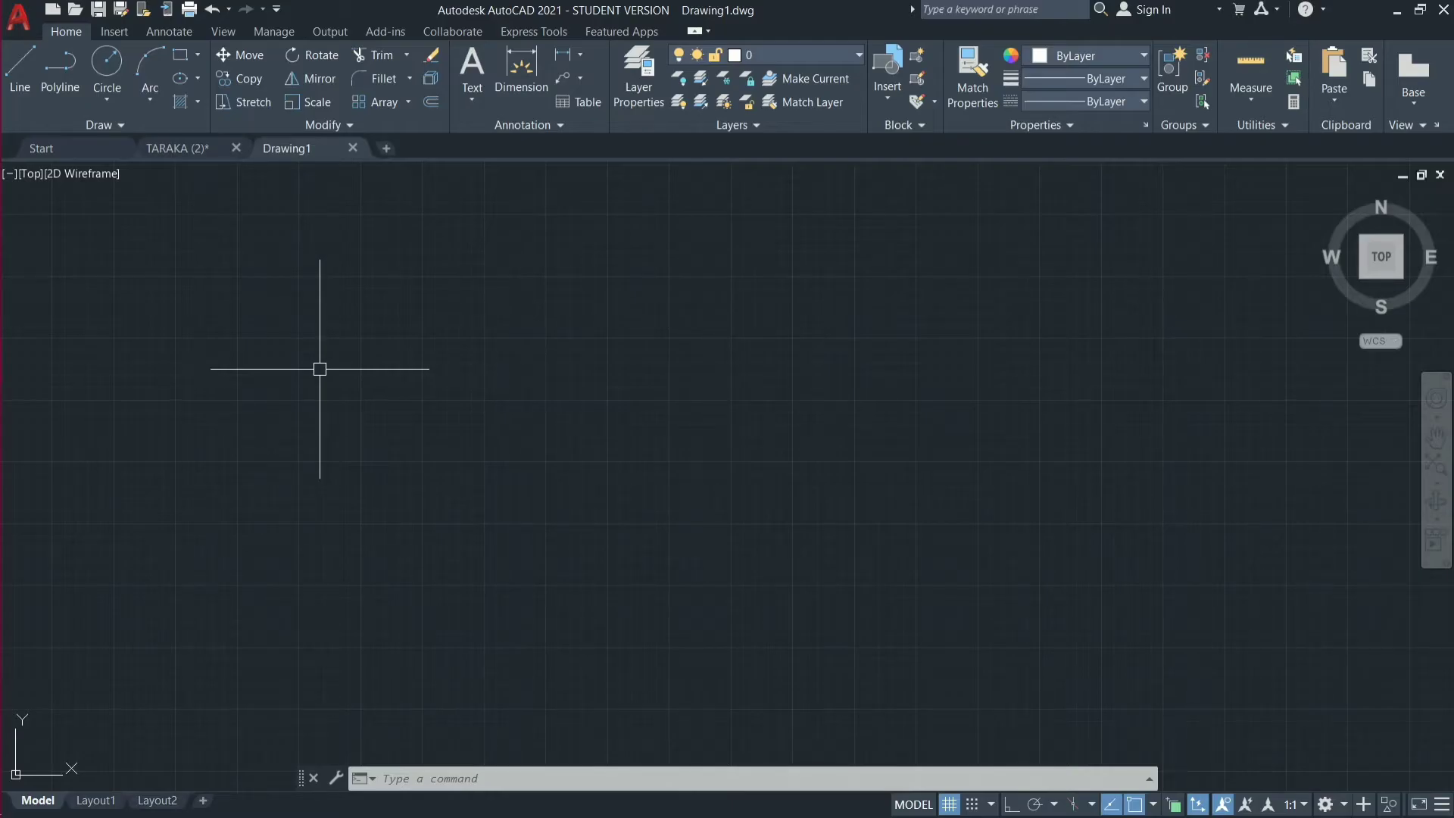
Set the new drawing's length units to Architectural with 0'-0 1/2" precision and accept the unit settings.
type("un")
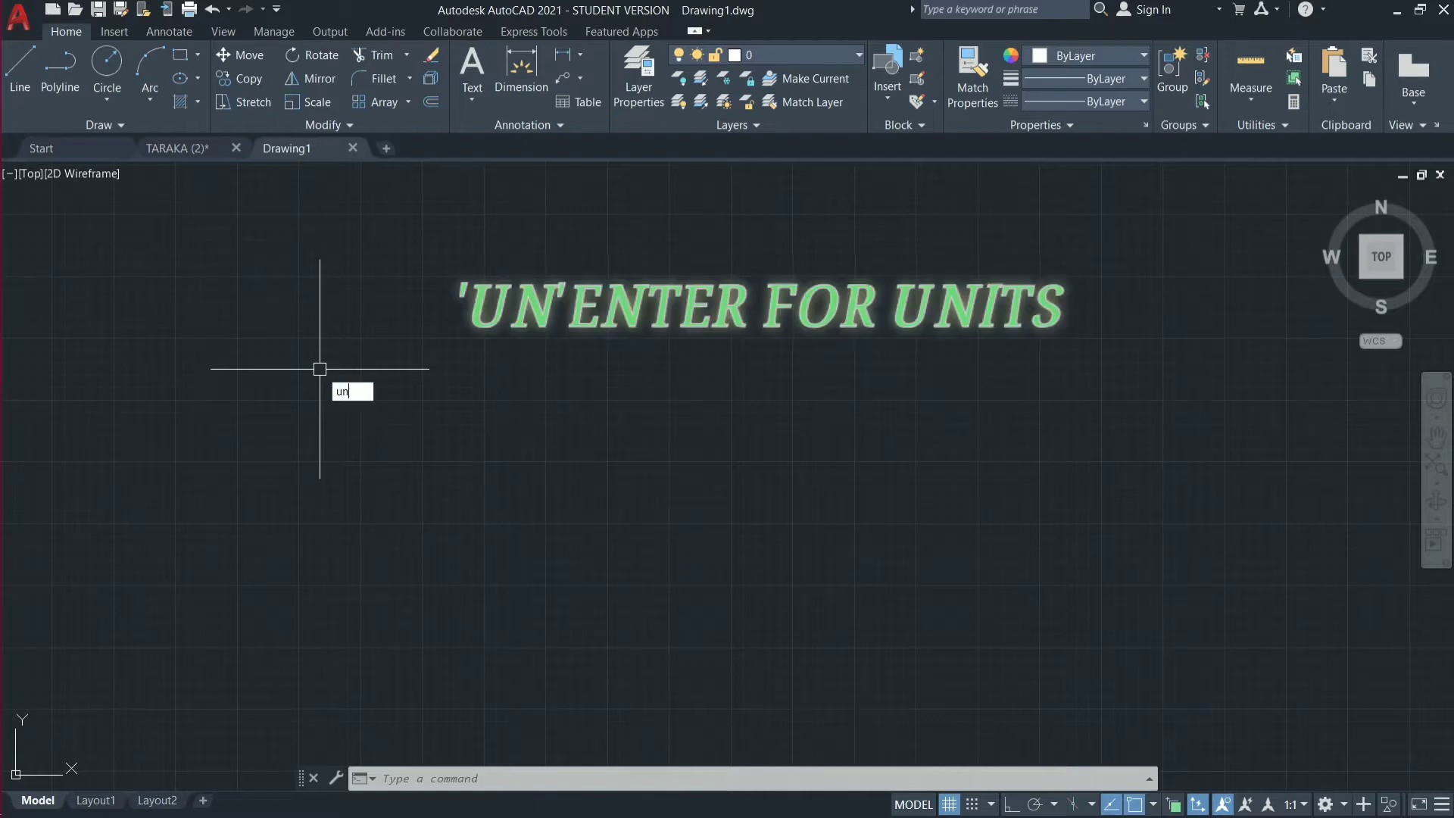
key("Return")
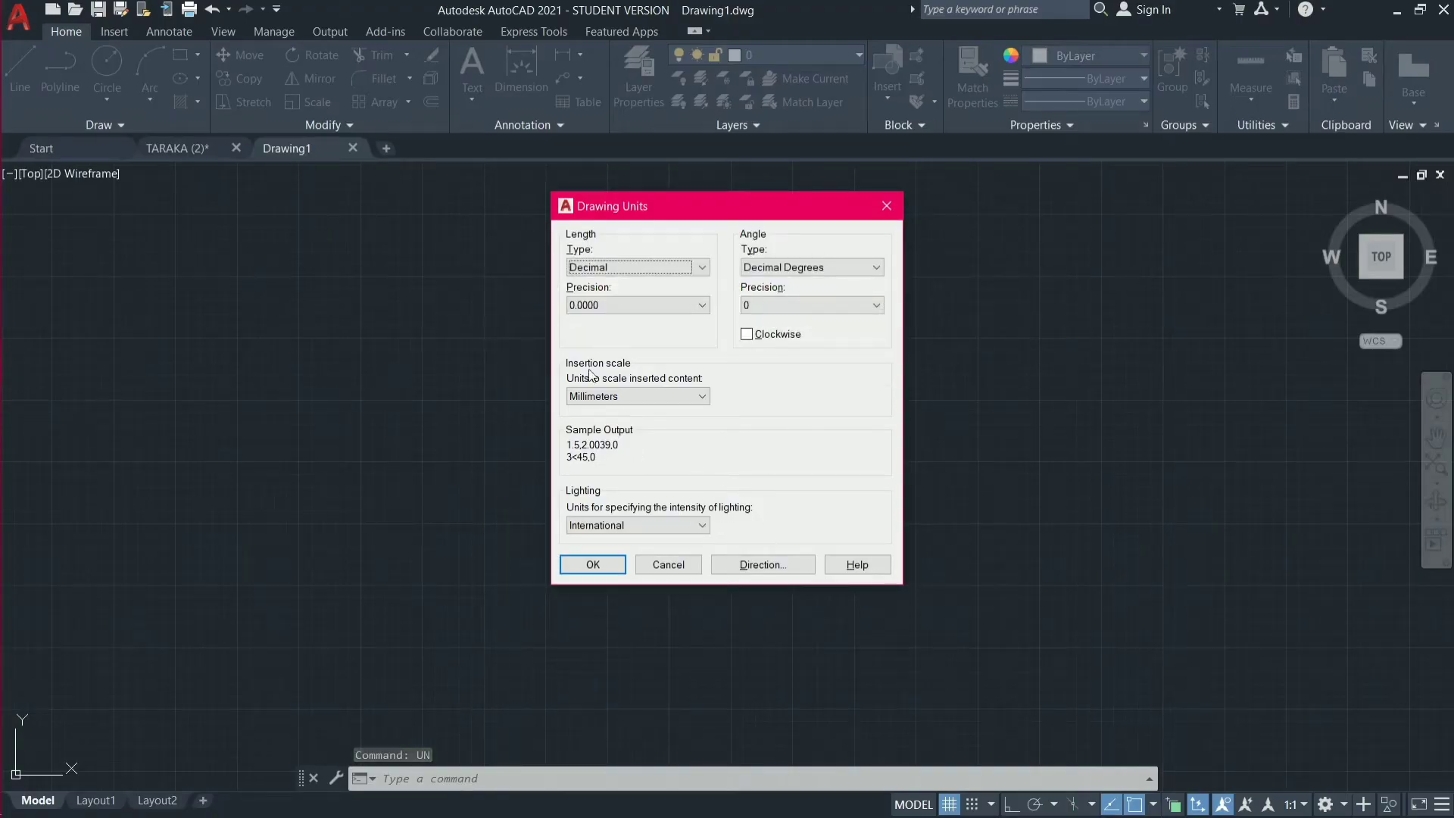
left_click(702, 268)
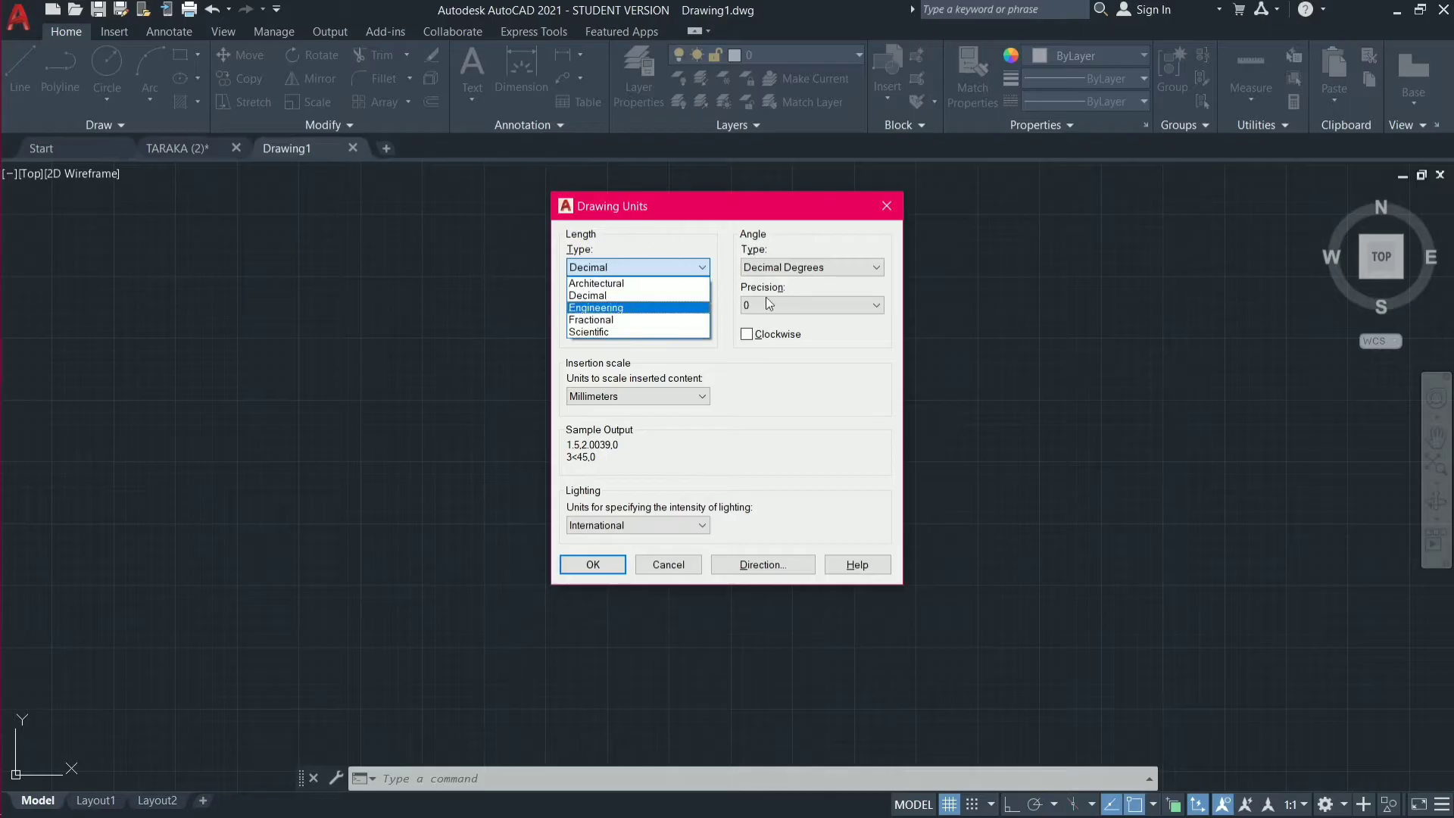
left_click(628, 285)
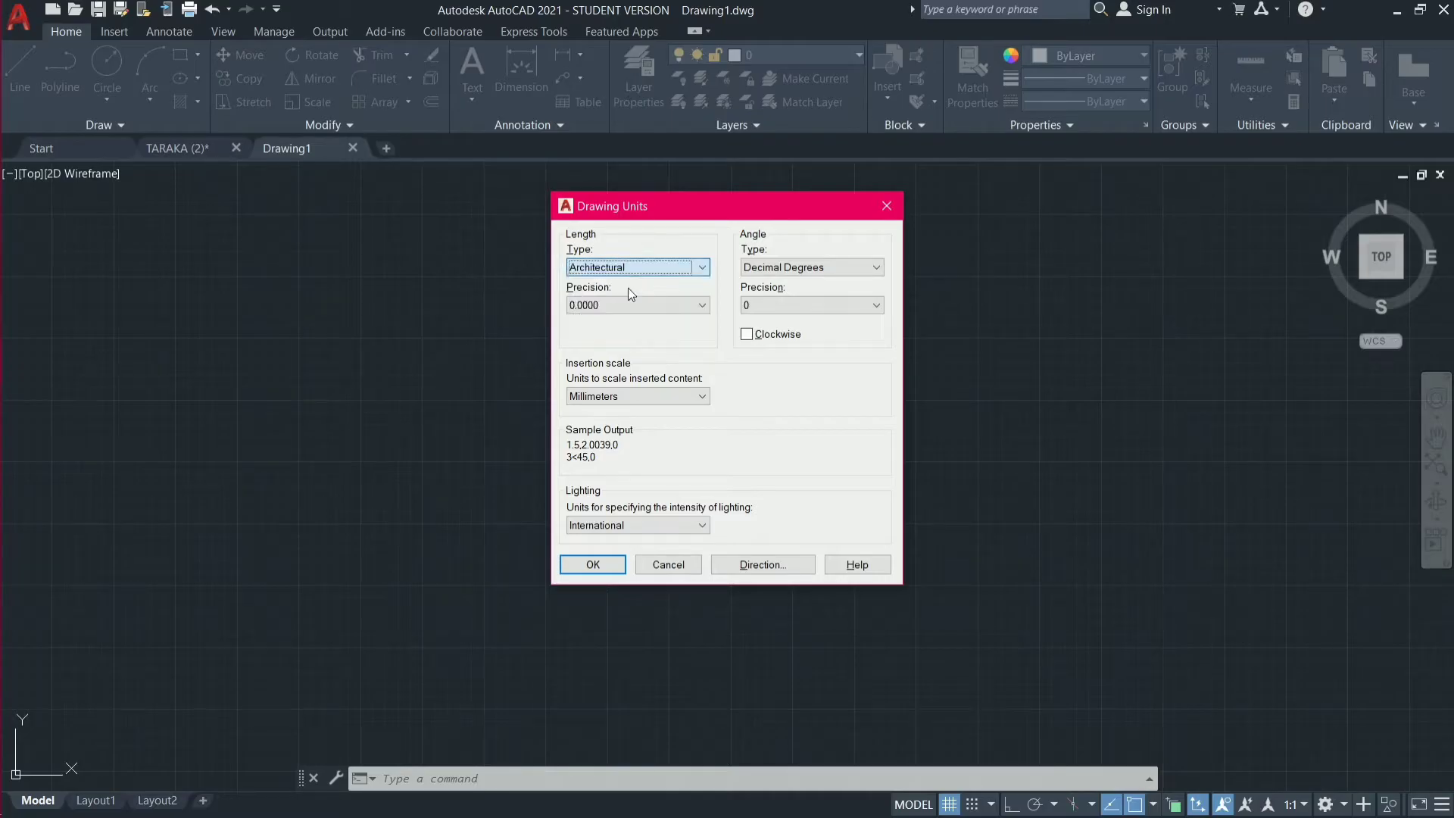
left_click(704, 305)
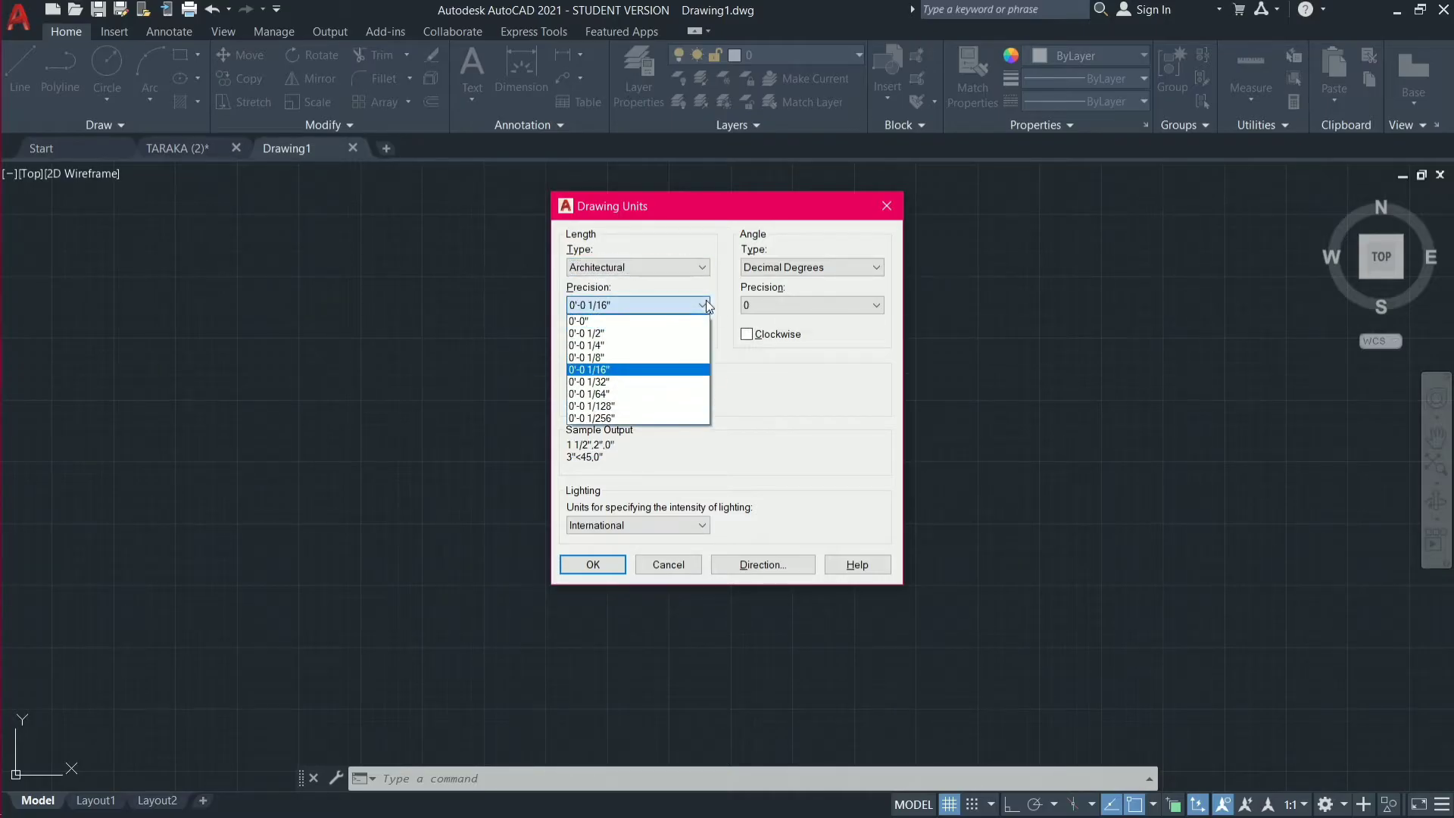
left_click(656, 334)
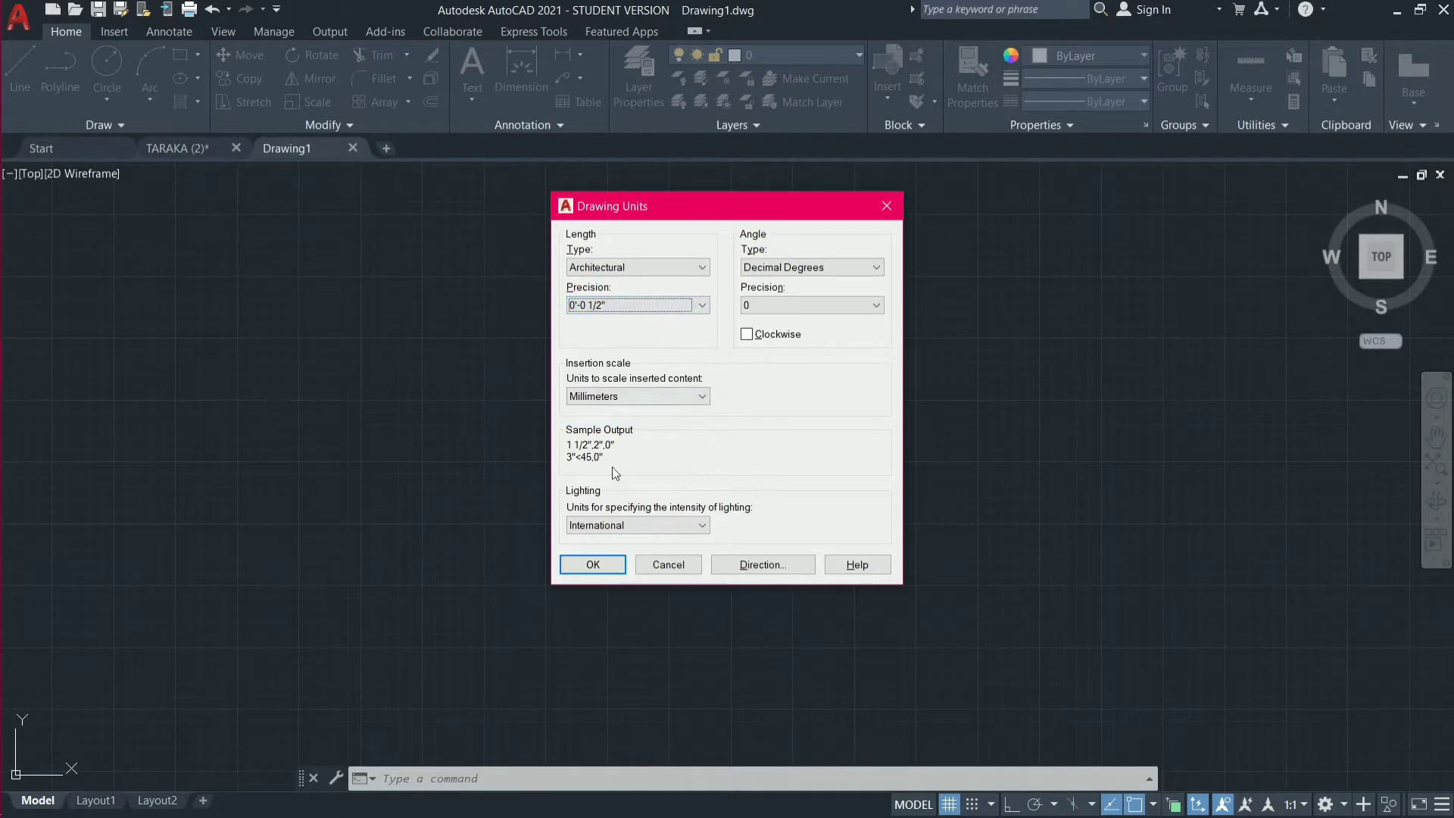
left_click(592, 563)
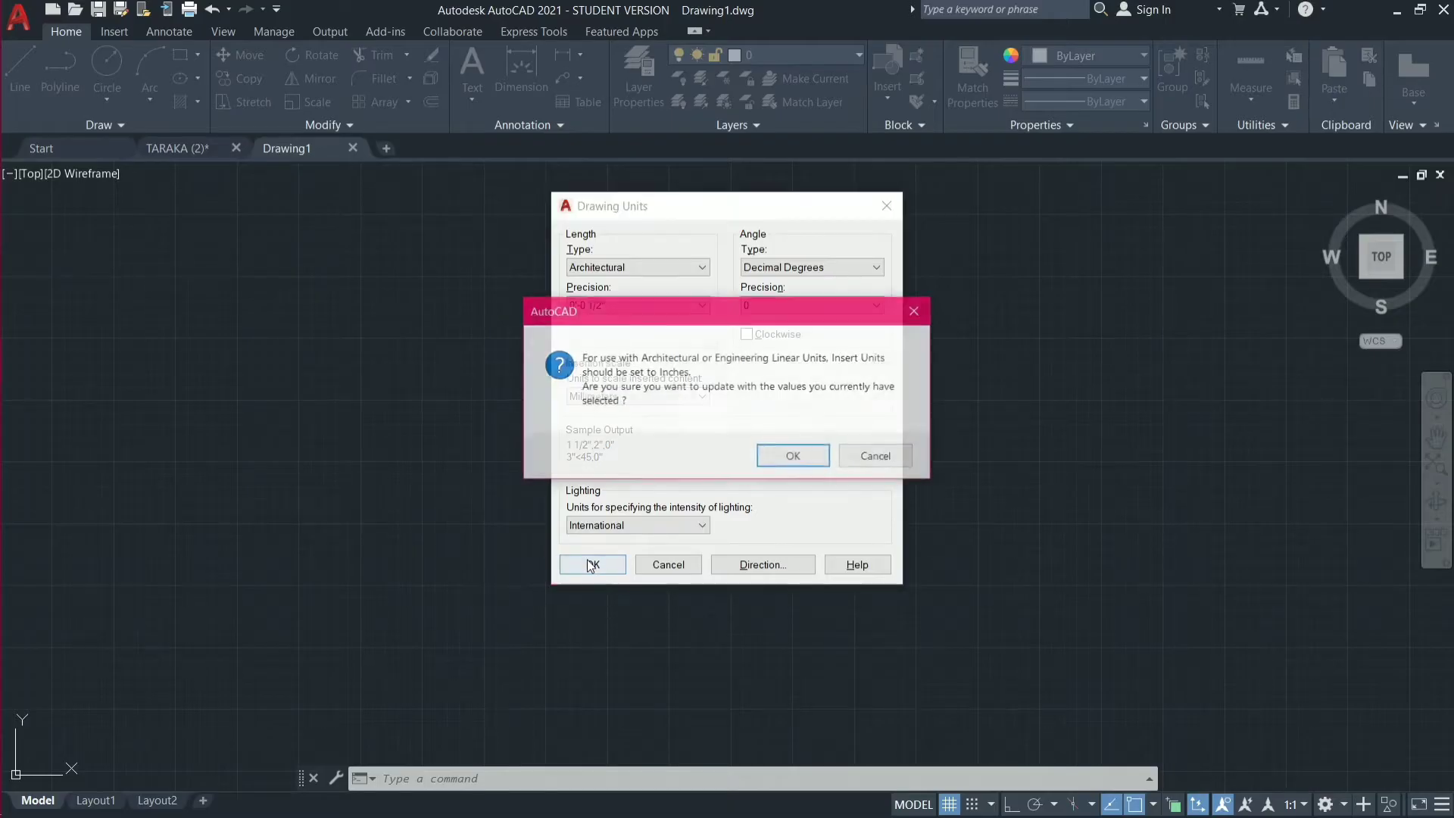
left_click(784, 447)
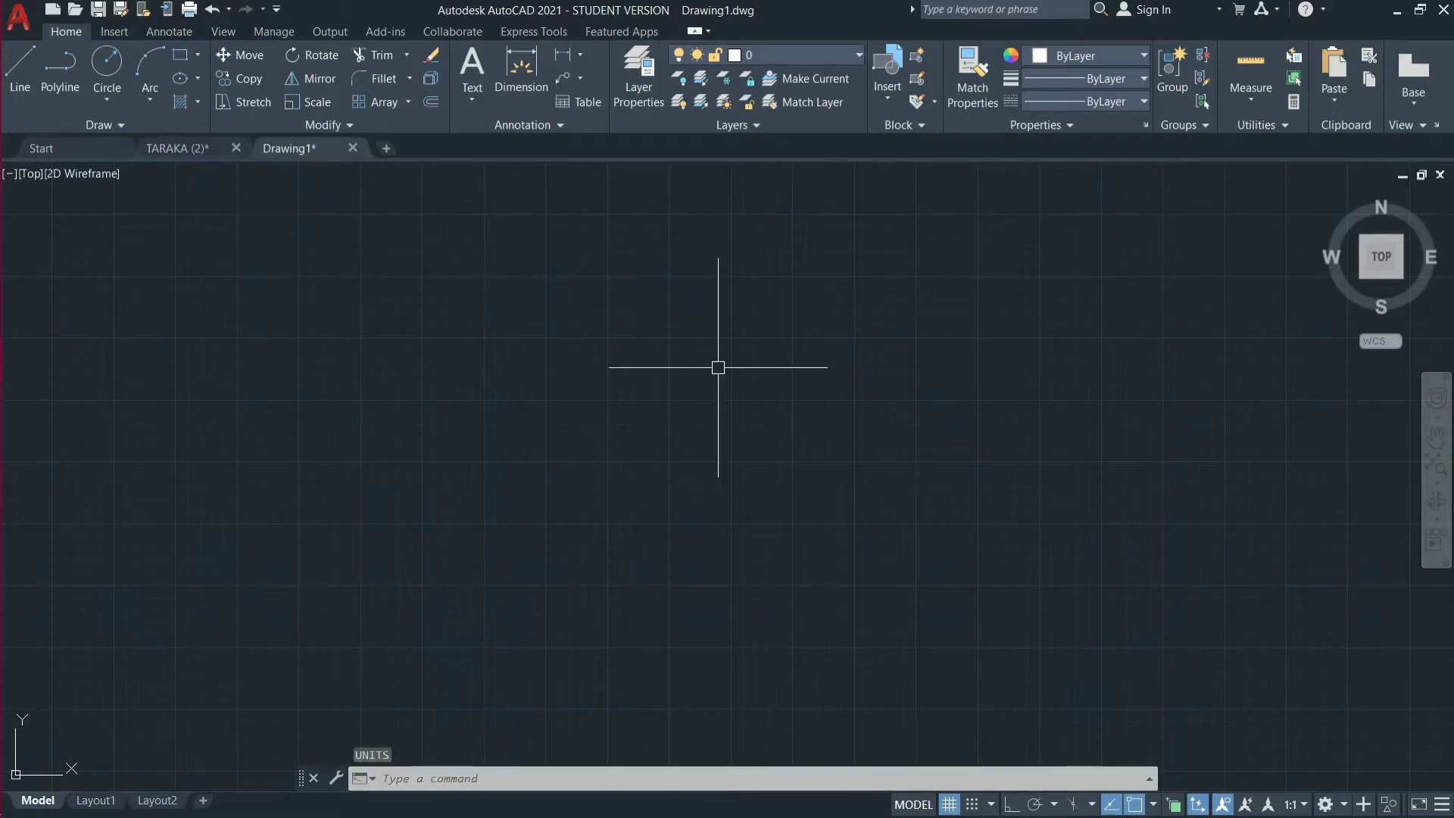
left_click(1172, 457)
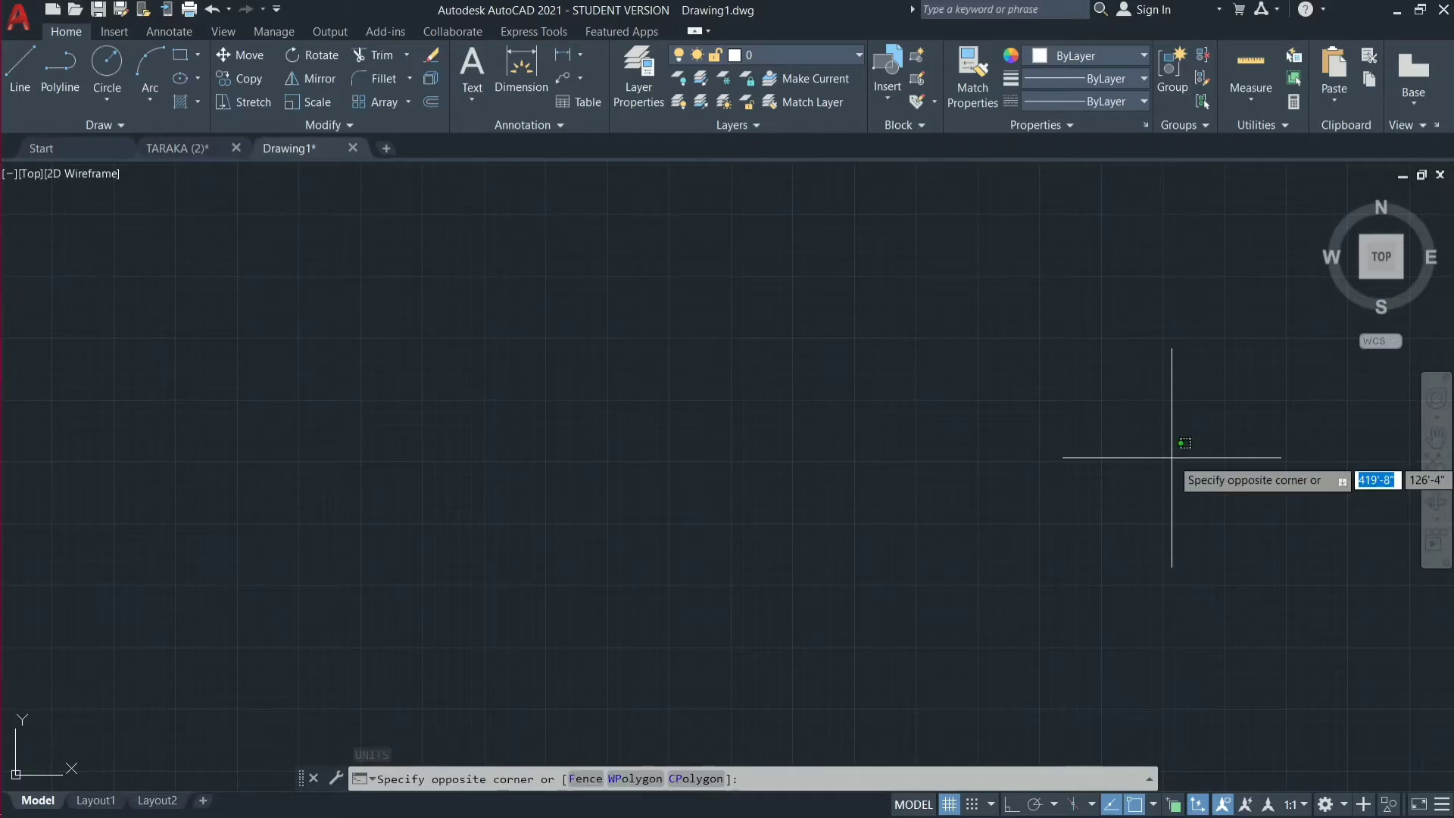
left_click(1171, 456)
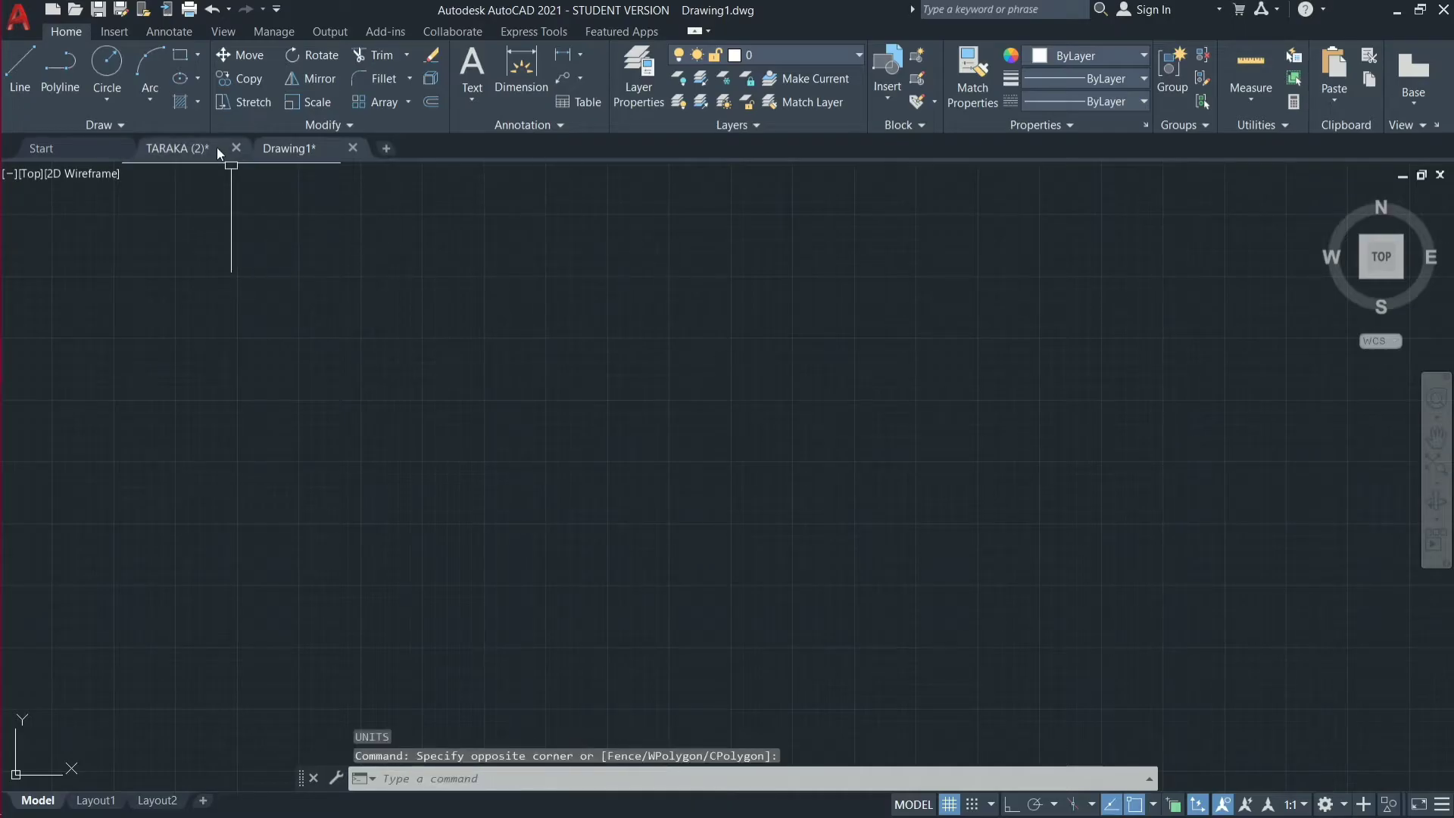
Examine the room layout and the layer list of the TARAKA (2) floor plan for reference.
left_click(217, 147)
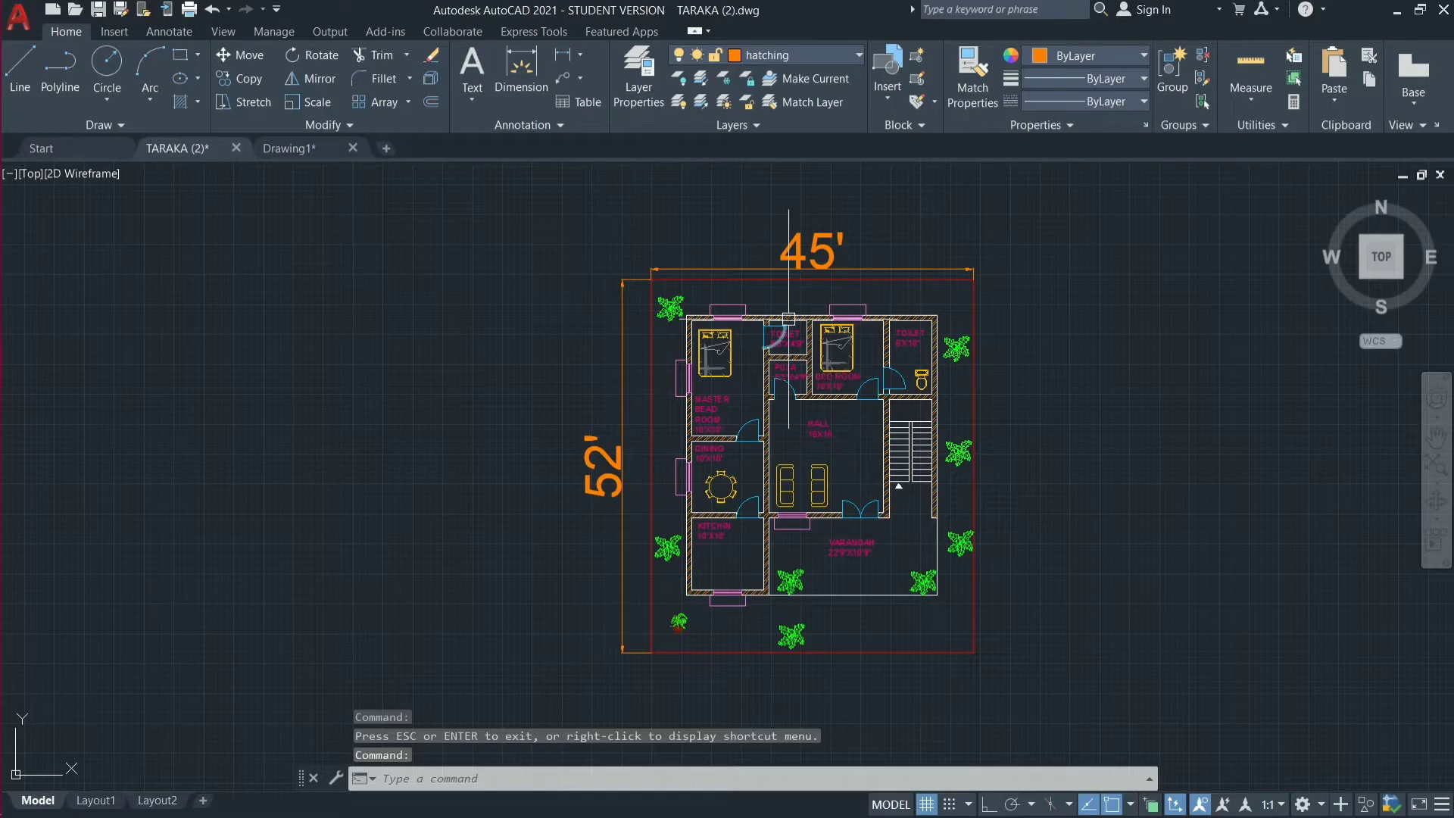
scroll(789, 319, "up", 4)
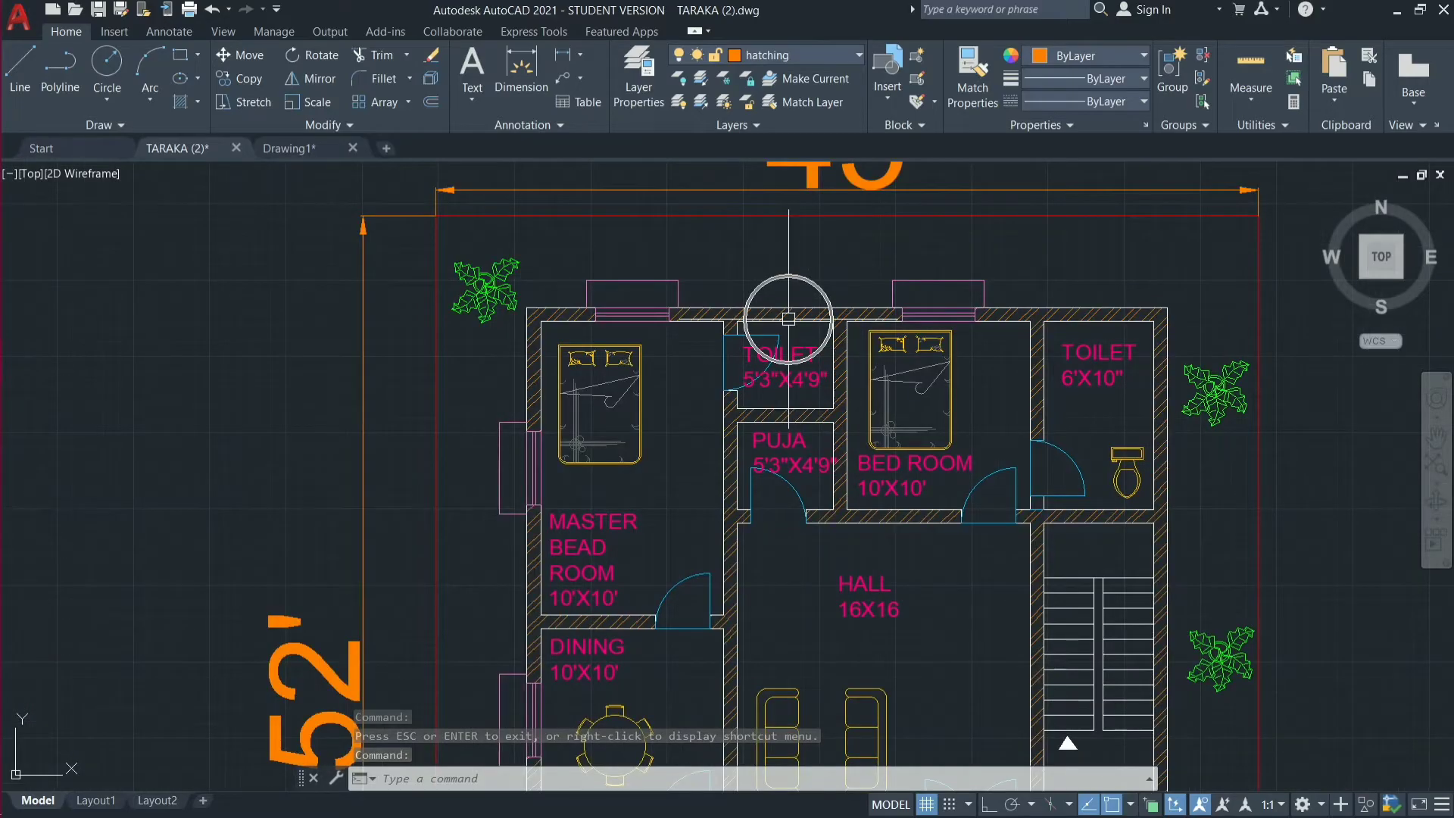
mouse_move(359, 346)
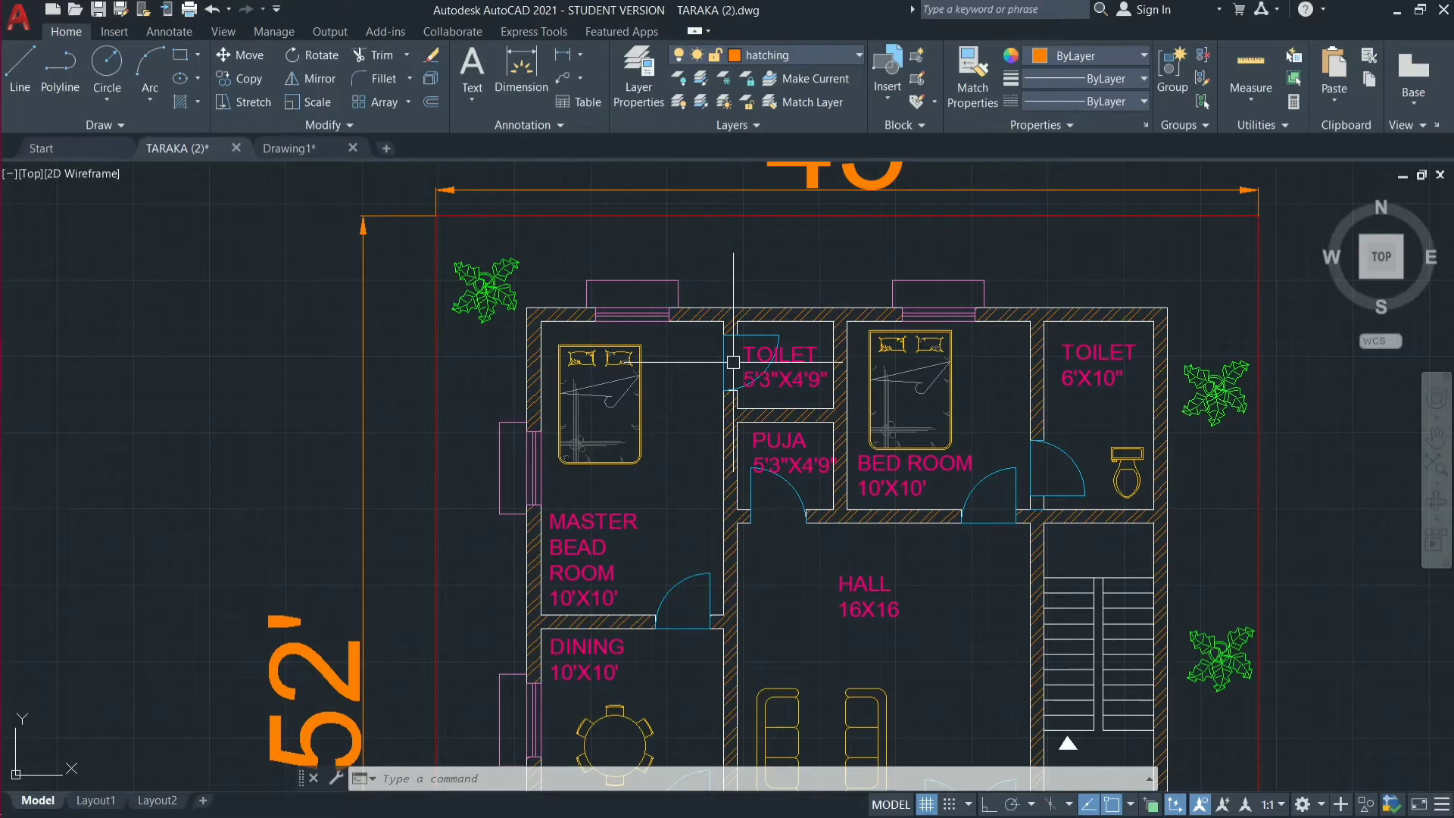
scroll(721, 260, "down", 2)
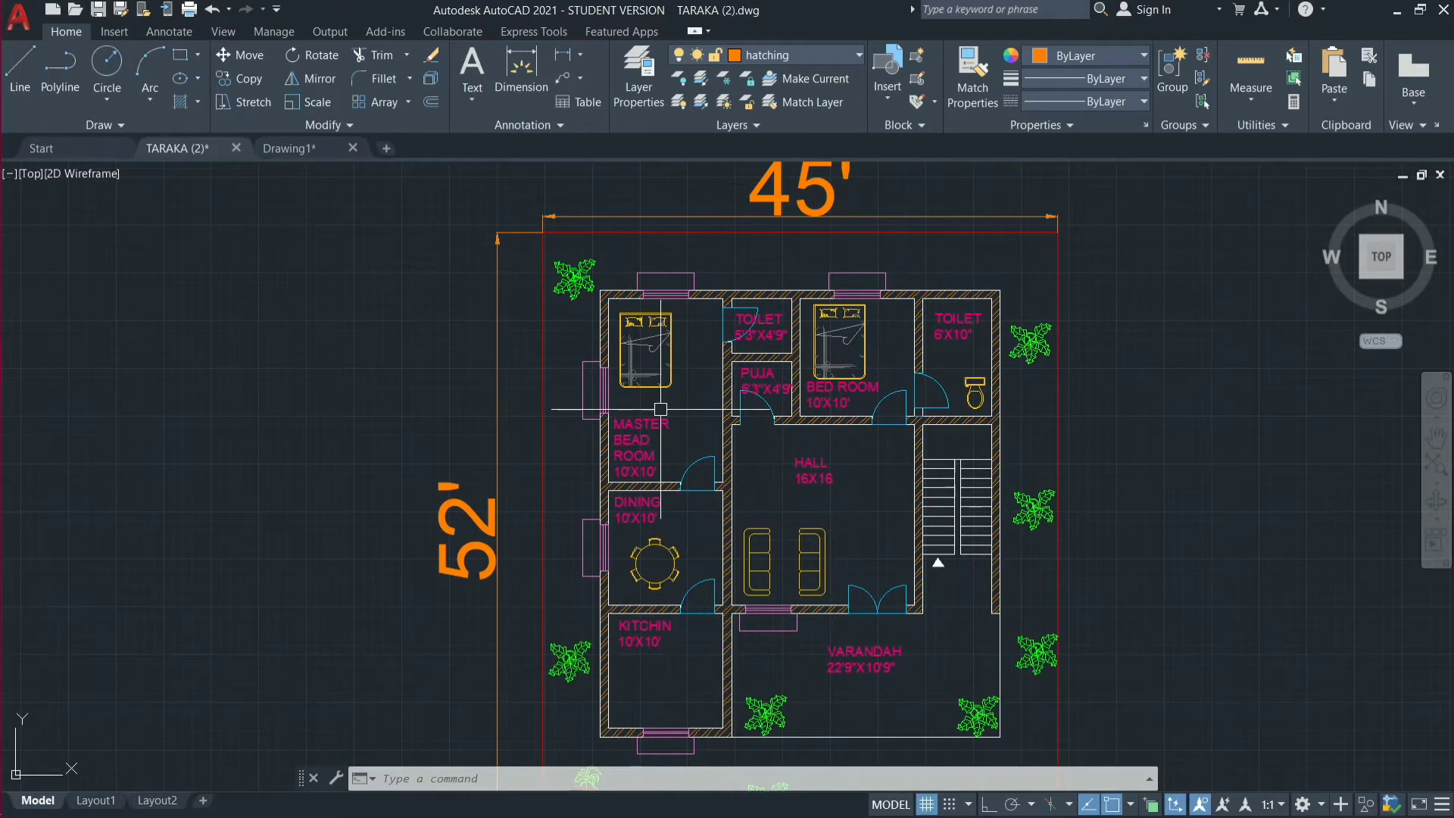
left_click(286, 150)
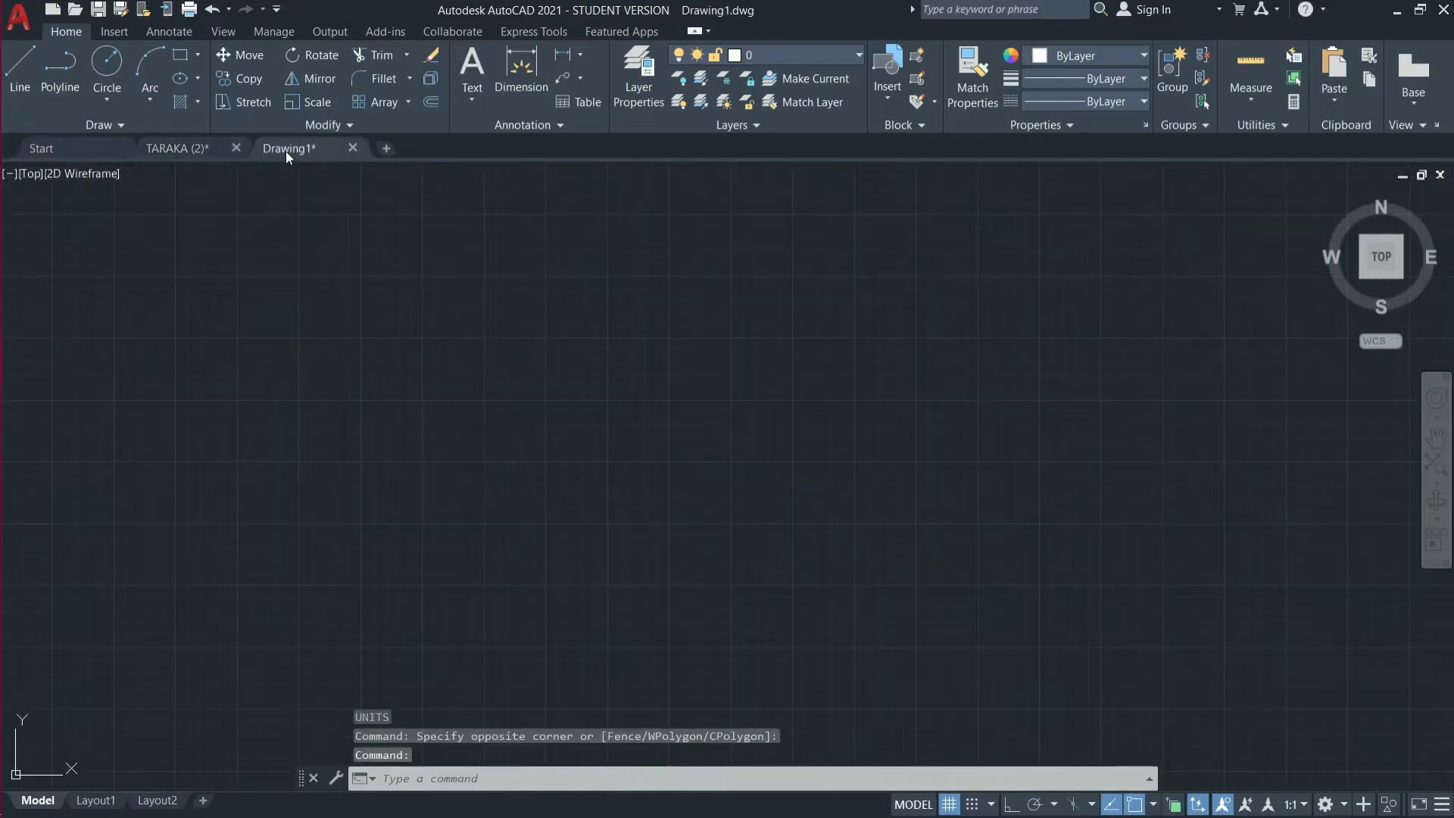
left_click(196, 149)
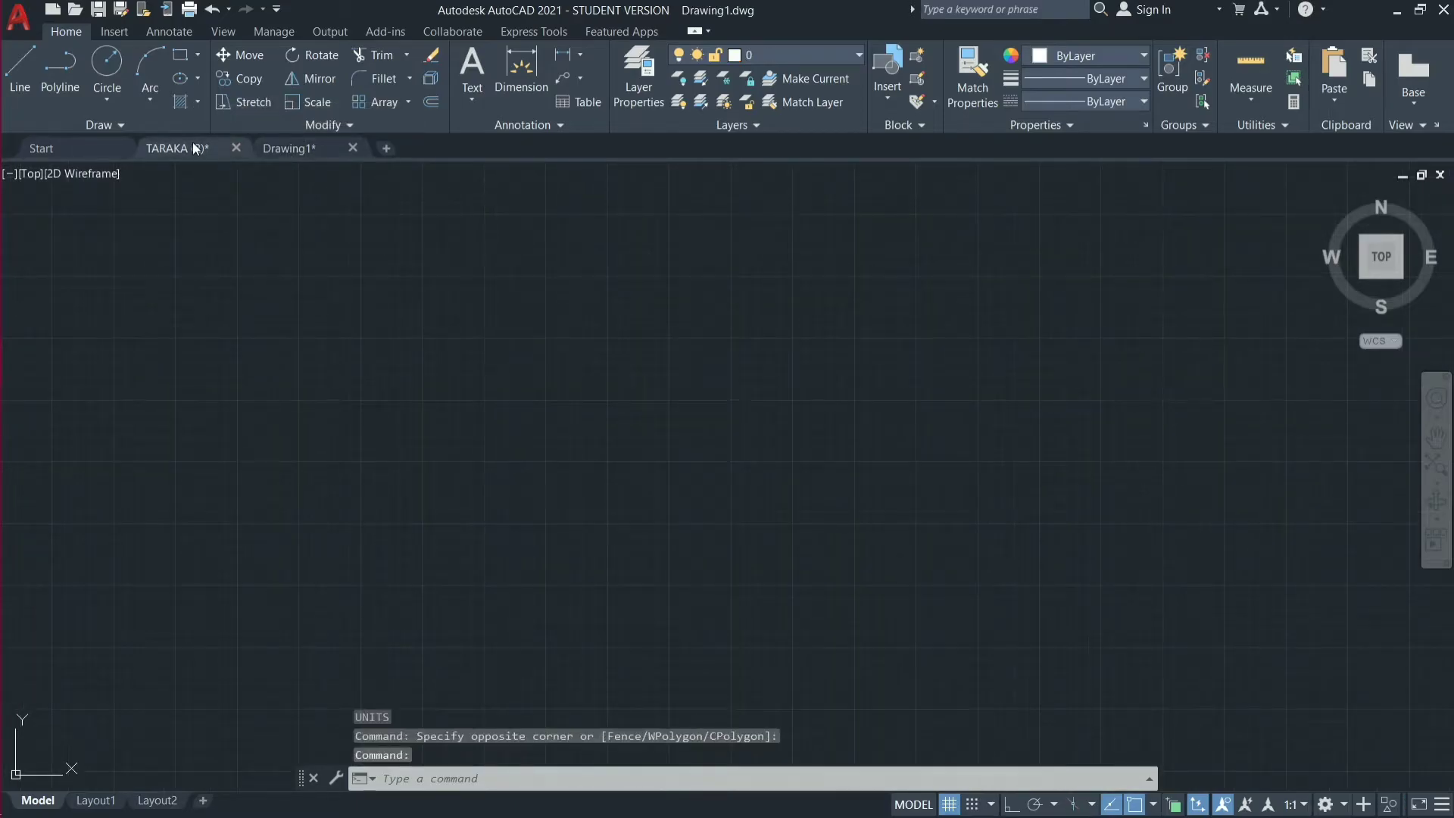
left_click(859, 55)
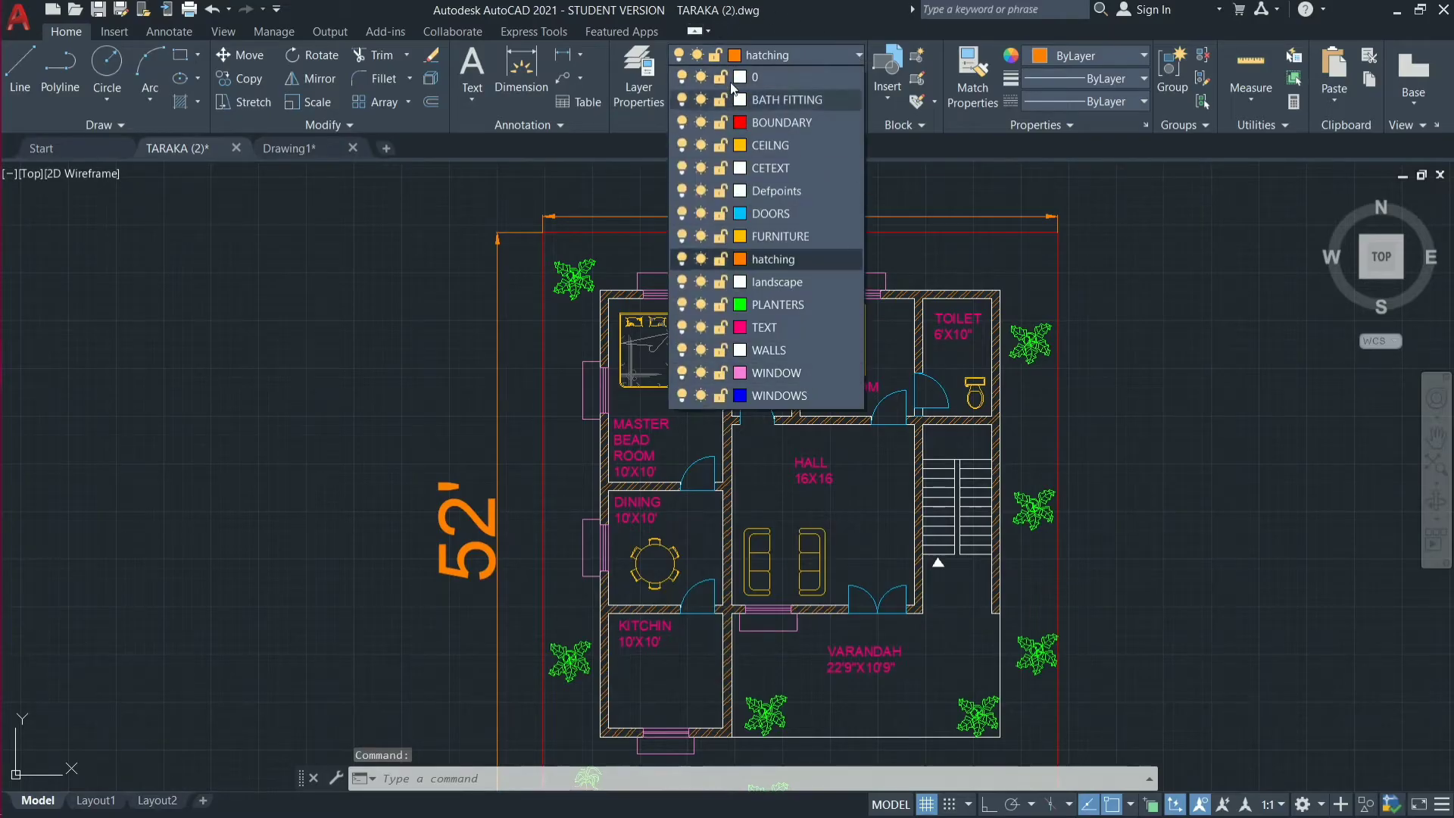
left_click(462, 339)
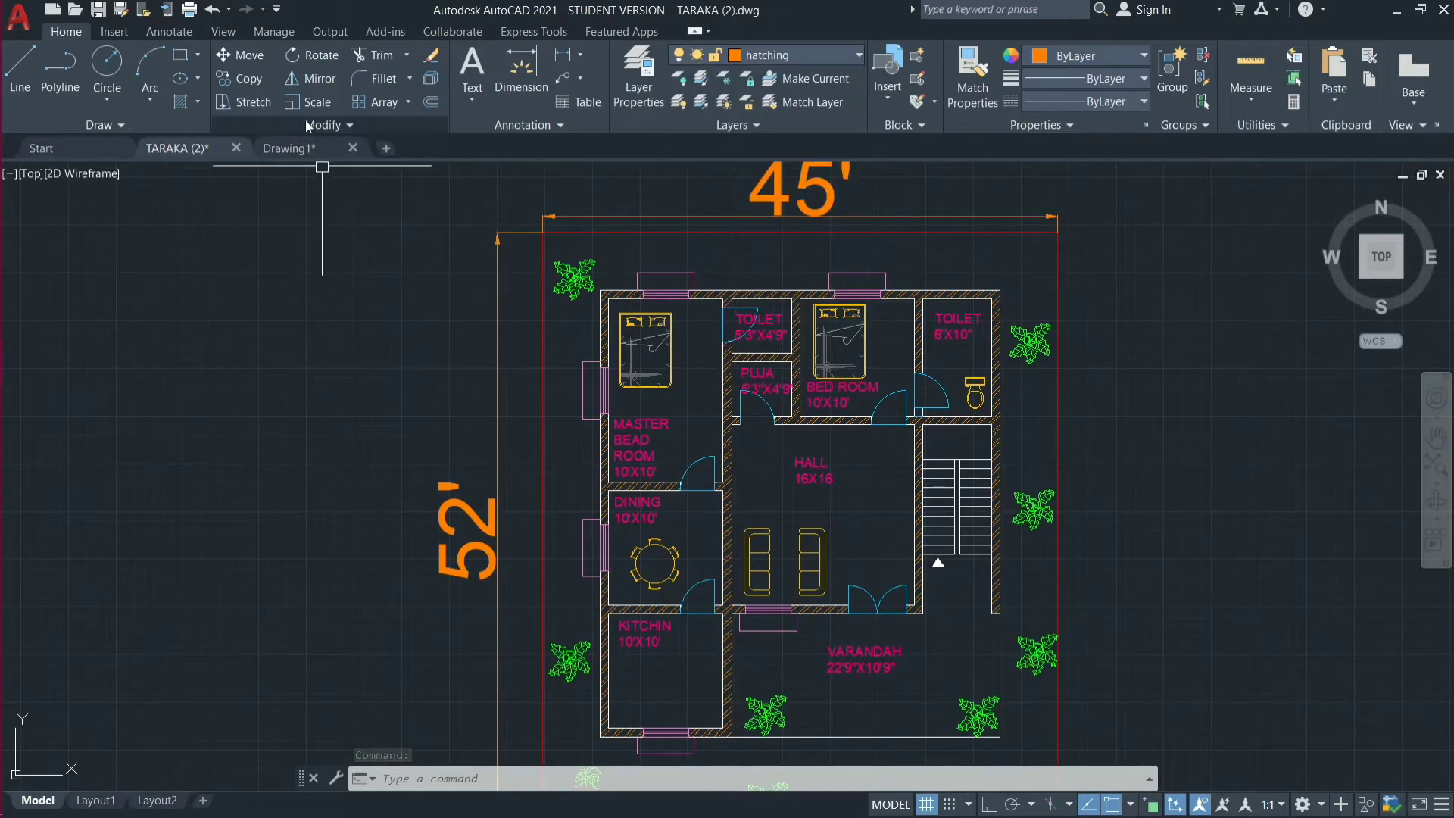
Return to Drawing1 and check which layers it contains.
left_click(306, 148)
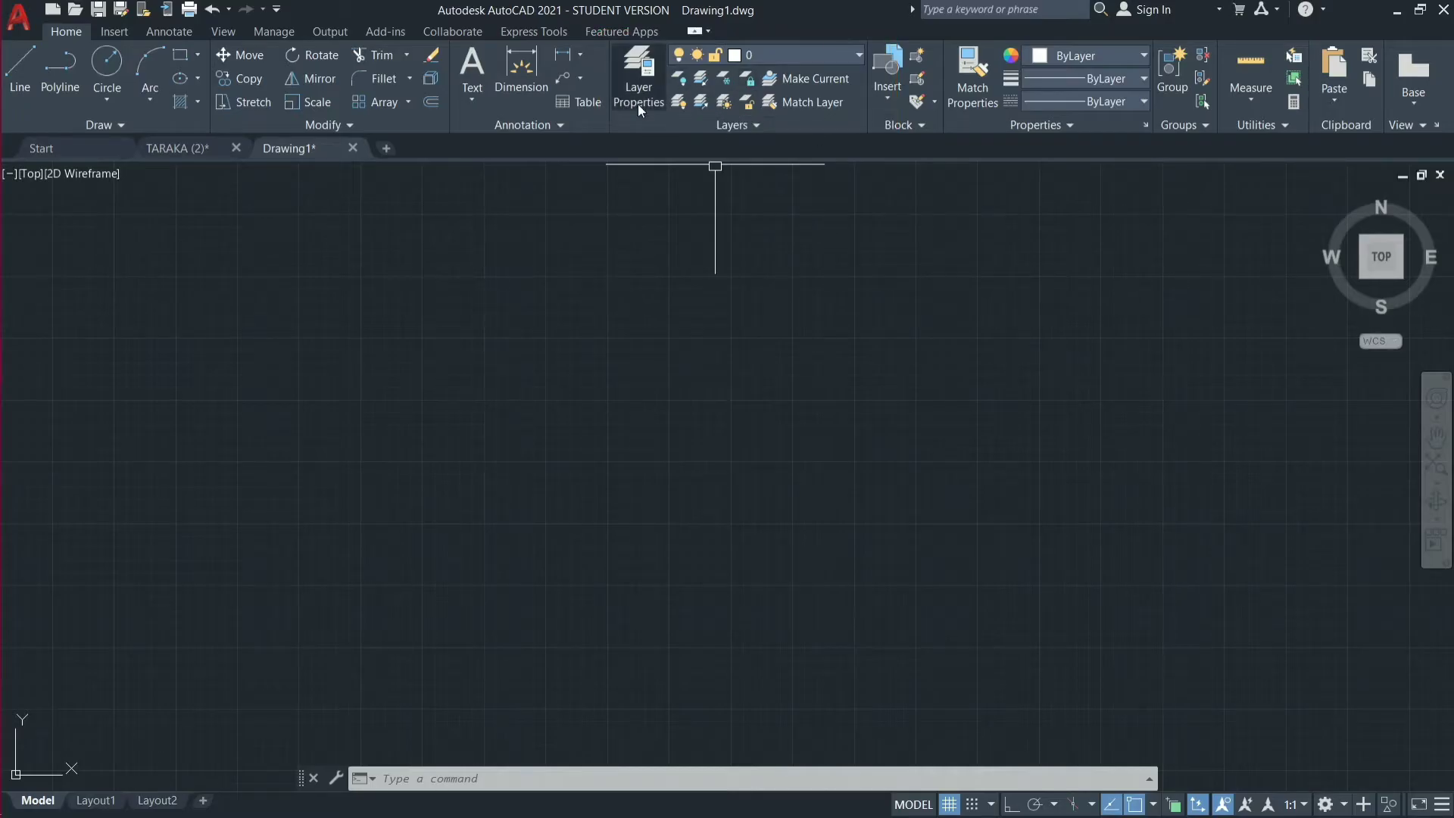
left_click(852, 56)
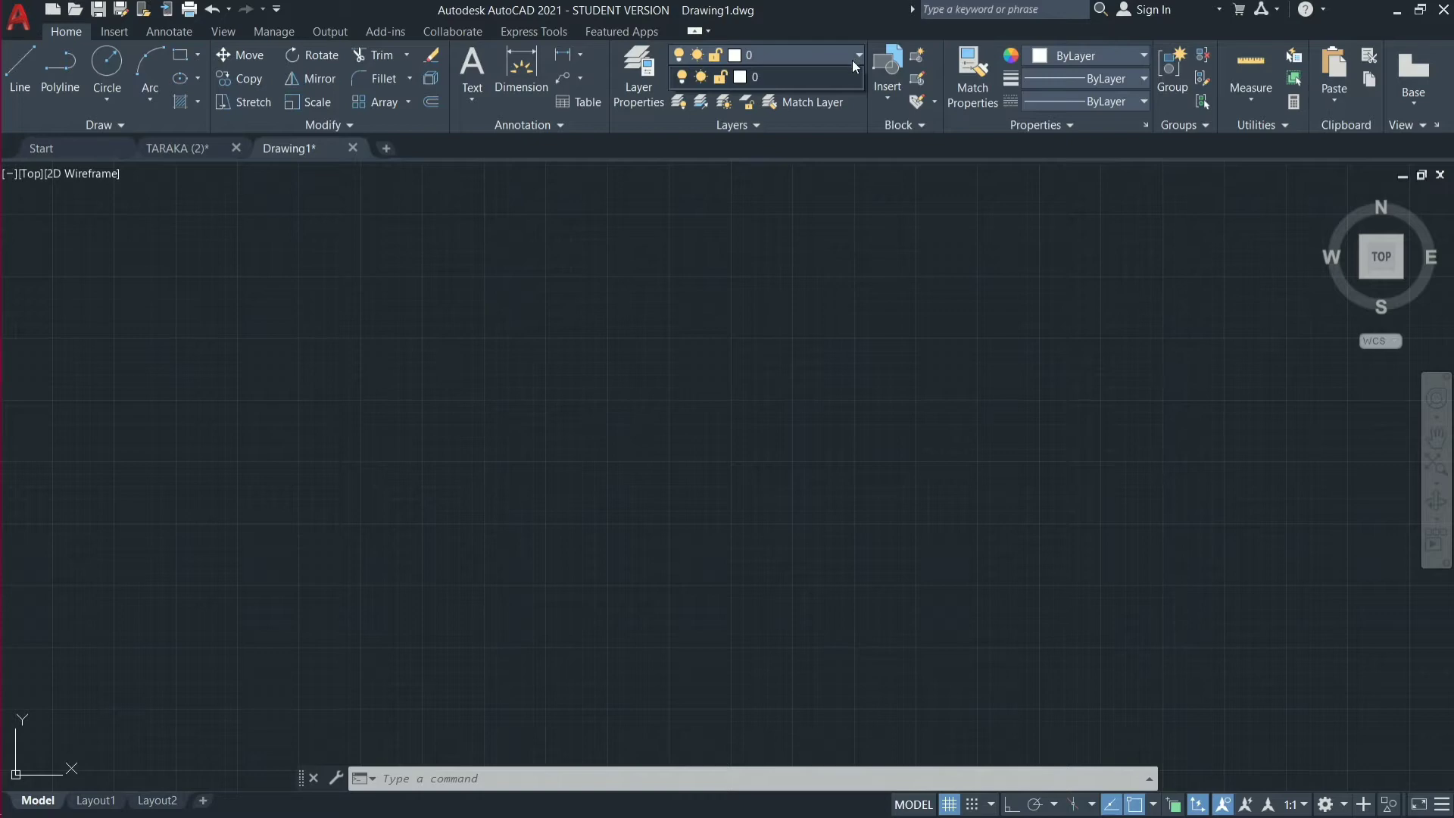
left_click(856, 56)
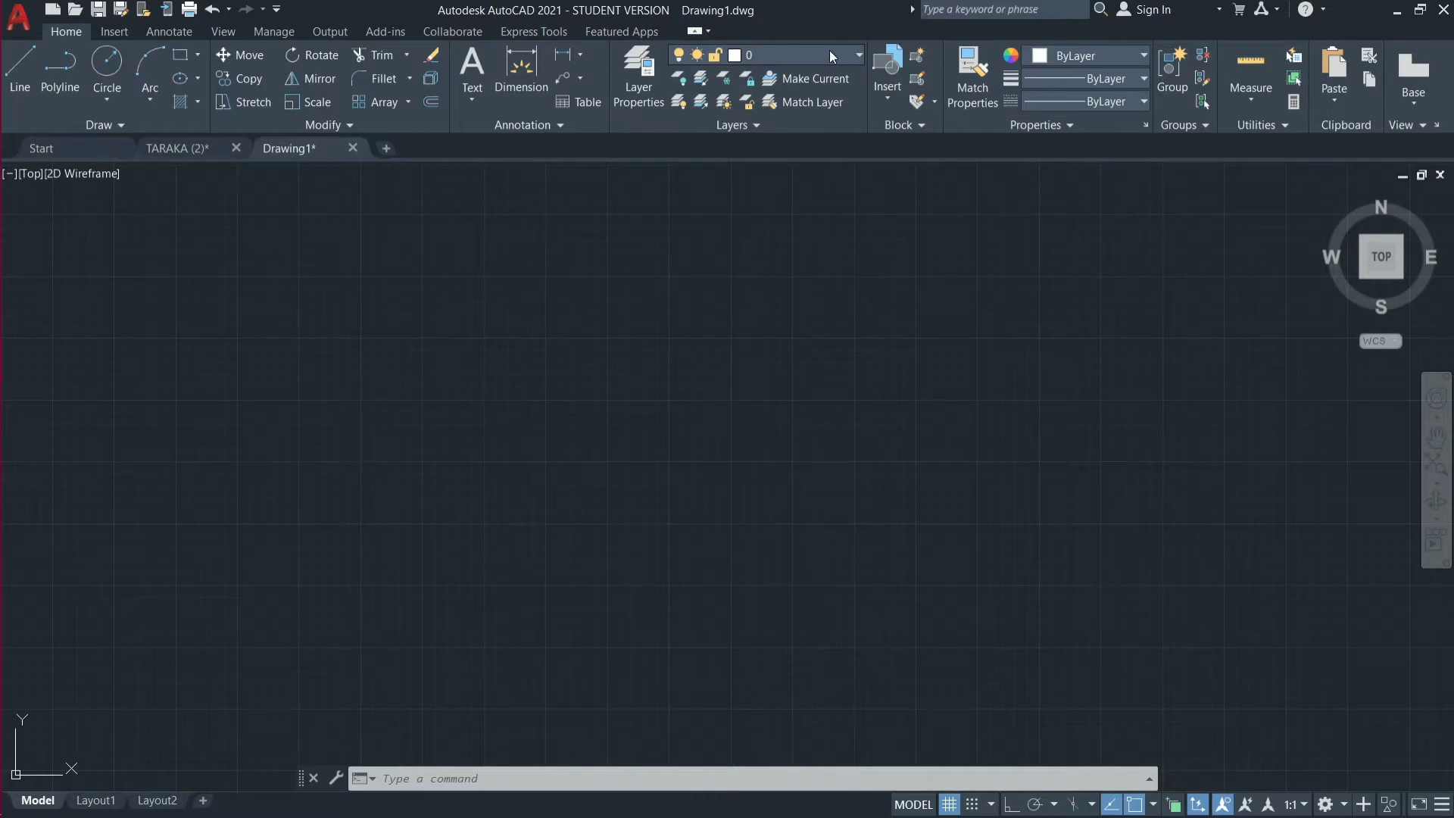
left_click(648, 106)
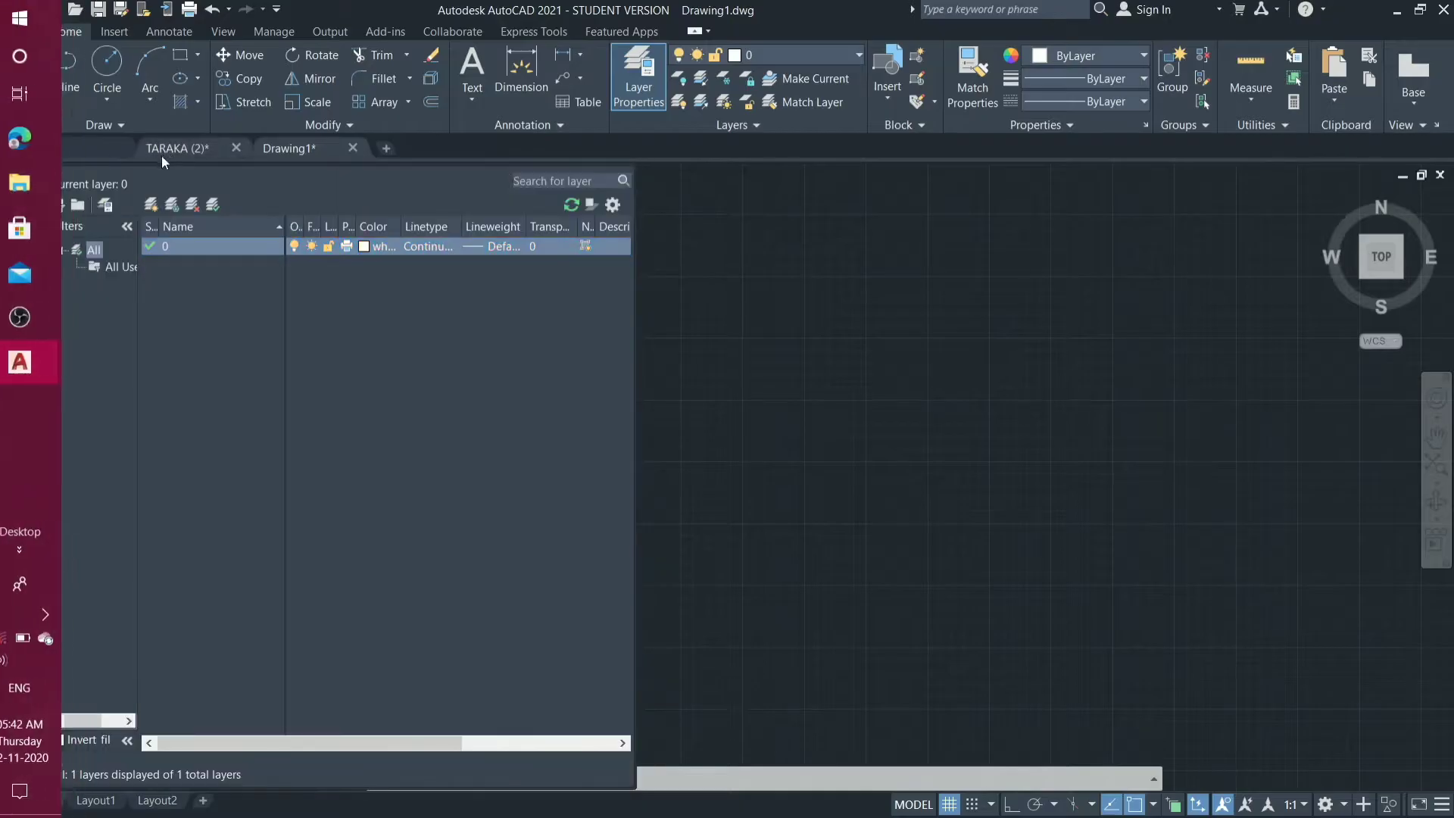
left_click(34, 174)
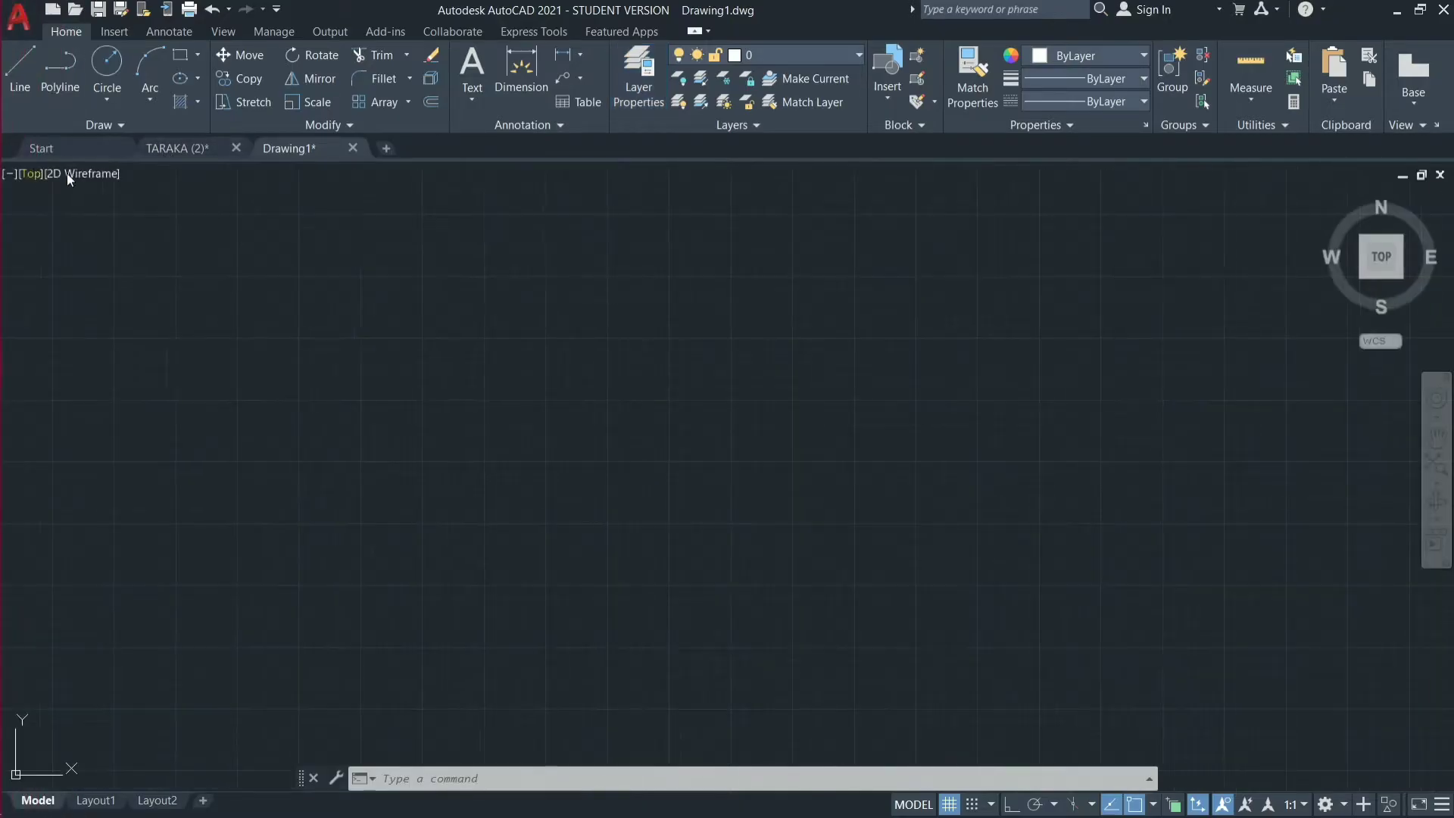
type("li")
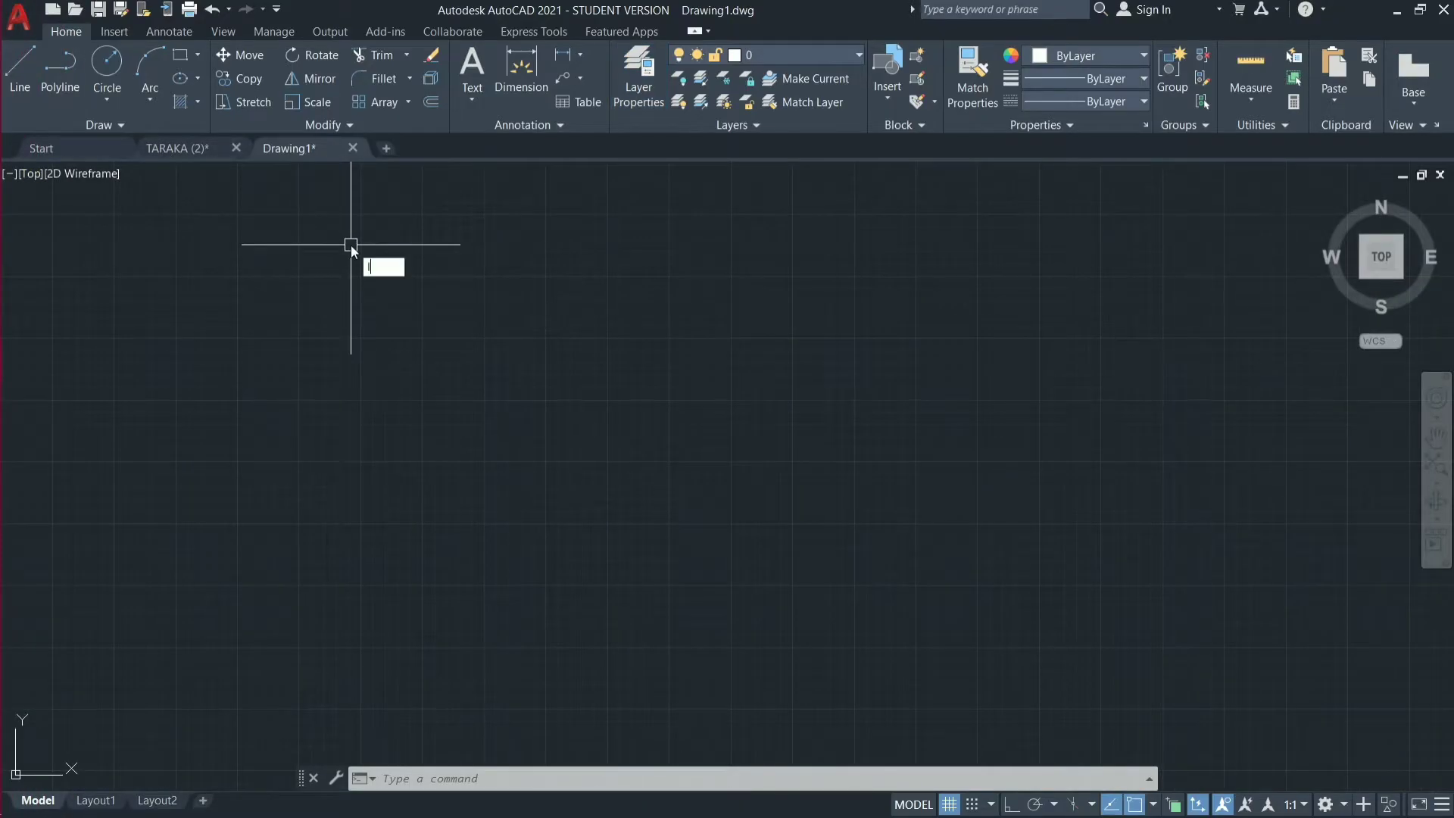
key("Return")
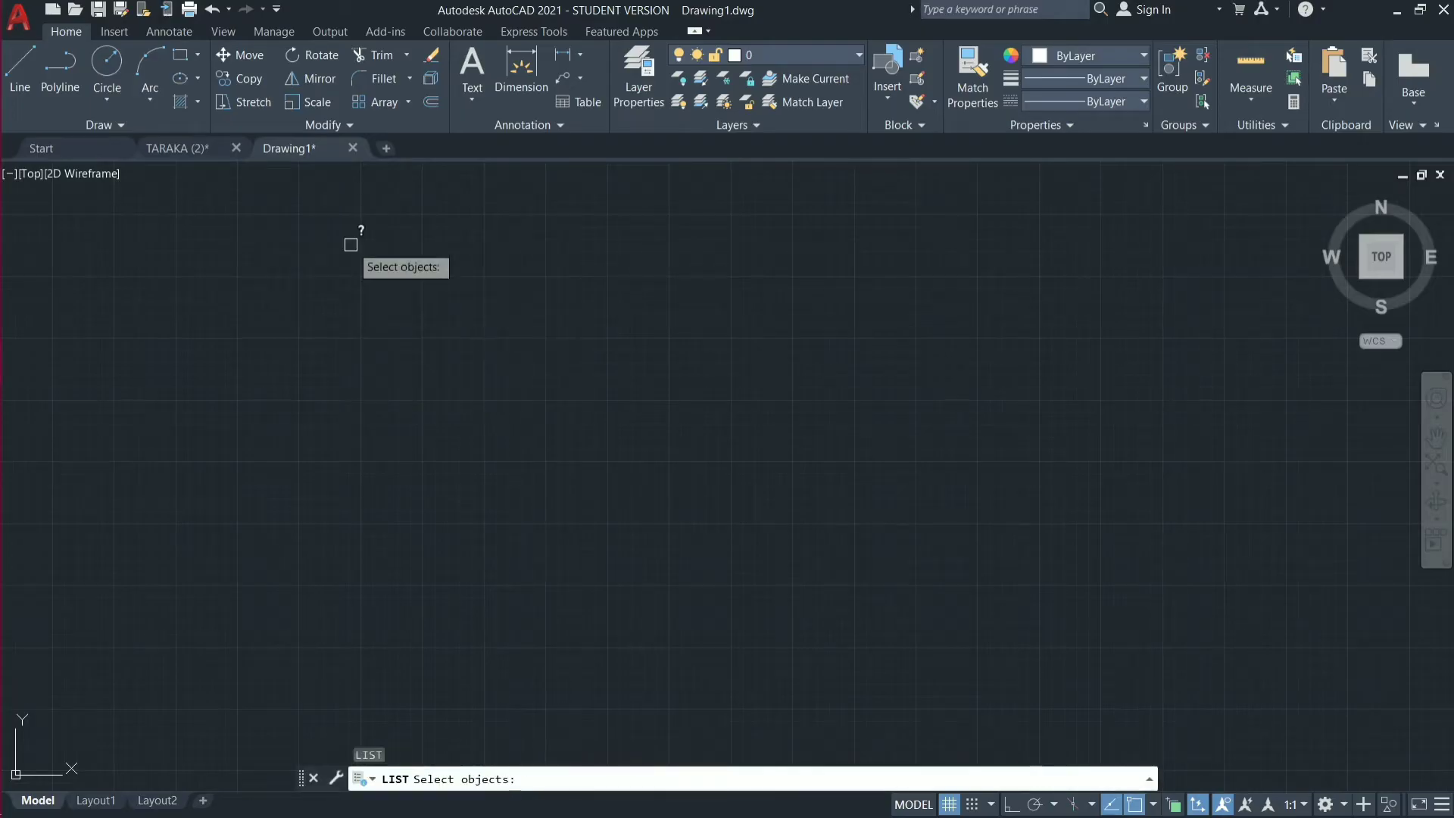
key("Escape")
key("Escape")
key("Escape")
Create a new layer named WALLS in the Layer Properties Manager.
type("la")
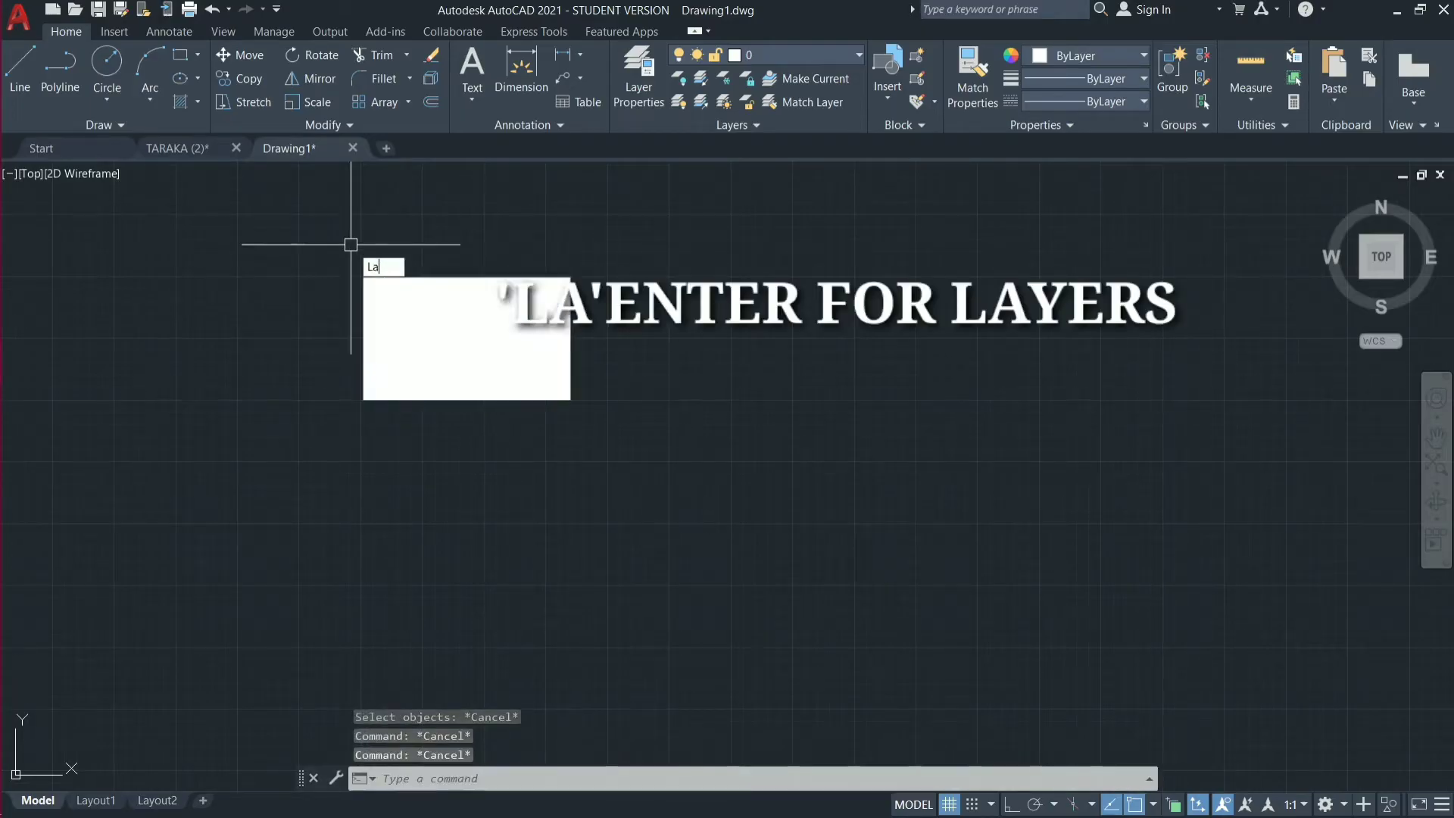
key("Return")
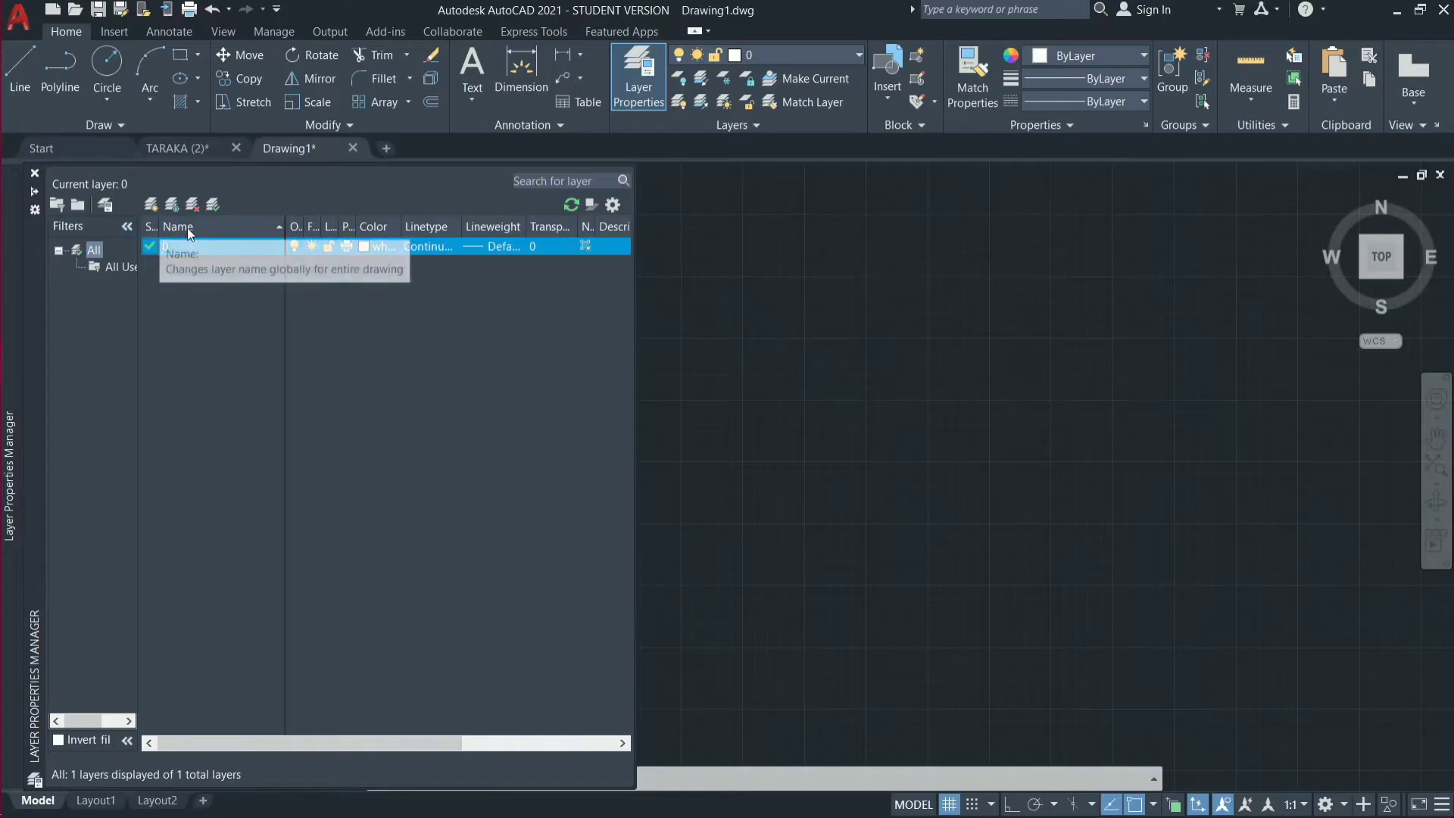
left_click(152, 206)
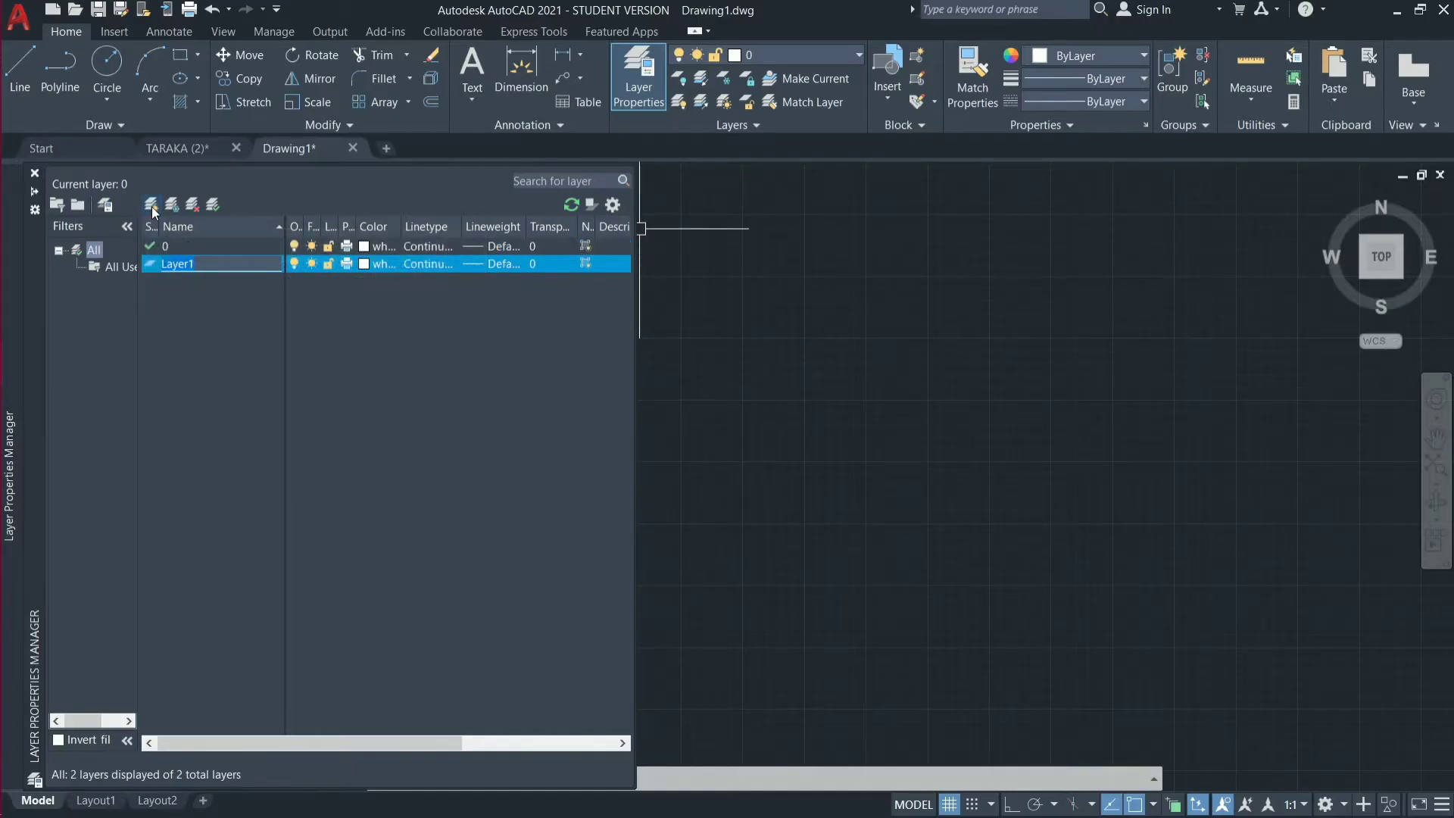
key("BackSpace")
type("WALLS")
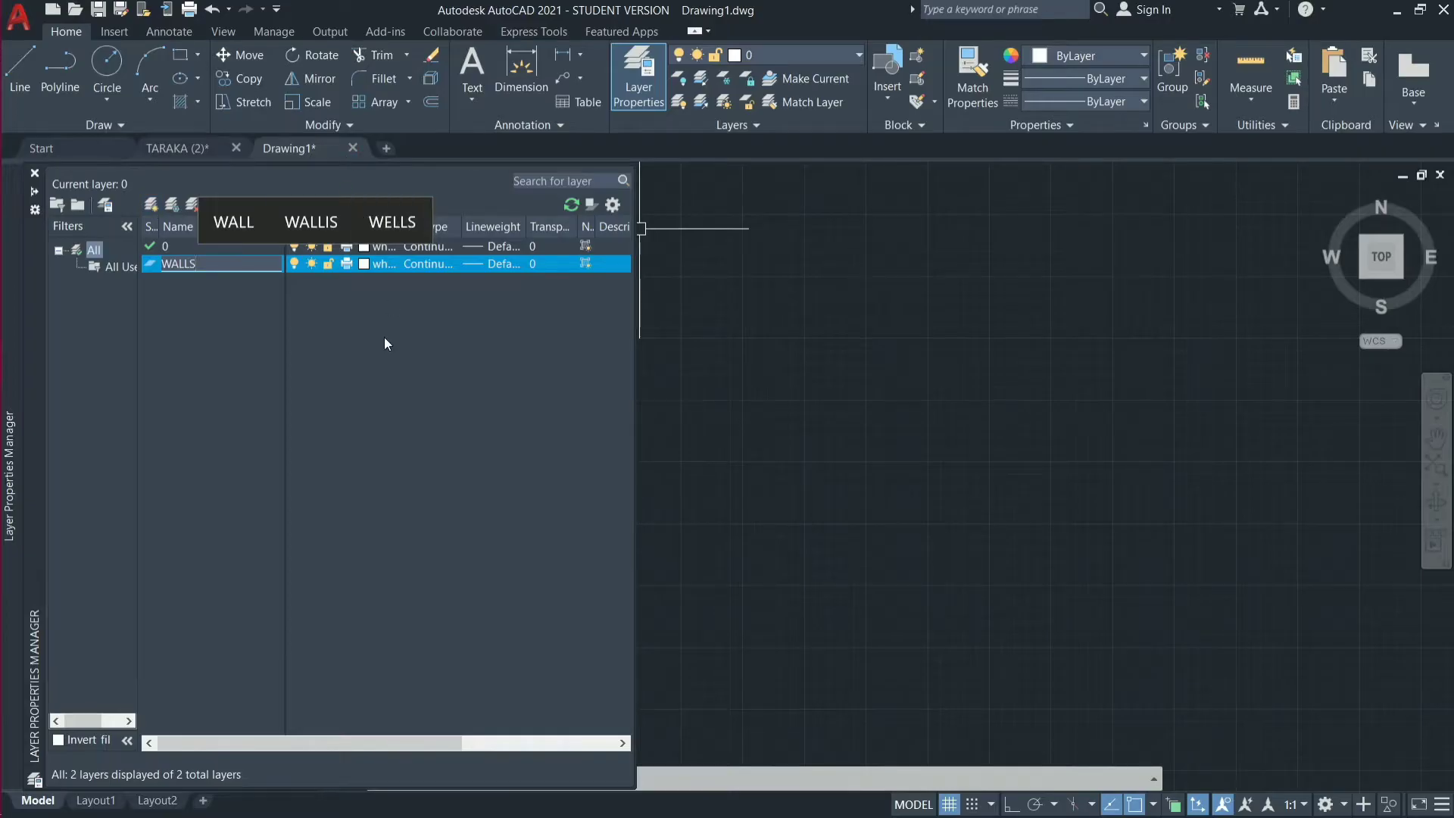
key("Return")
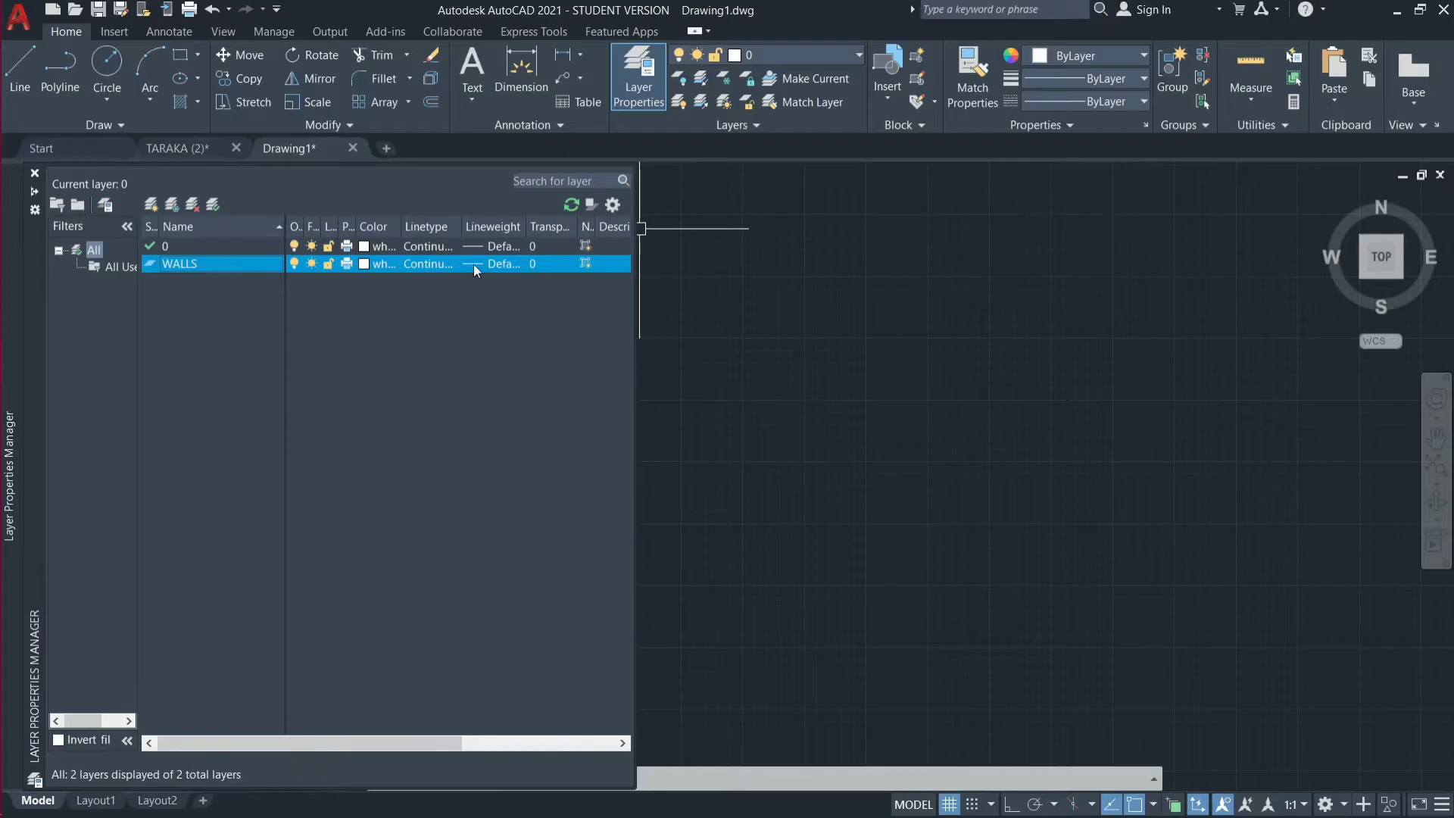
Keep white as the color of the WALLS layer and accept the color selection.
left_click(363, 266)
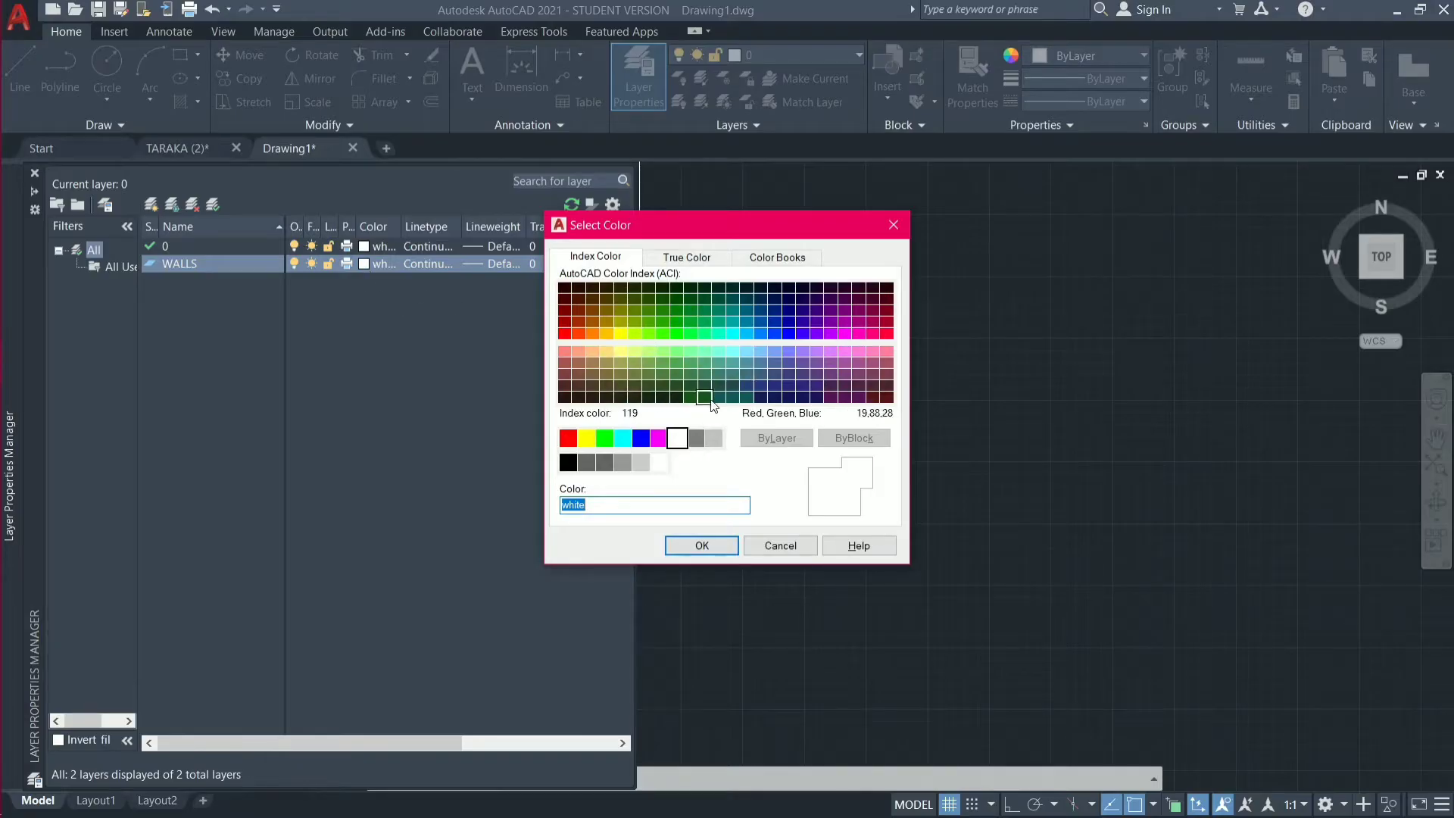
left_click(701, 545)
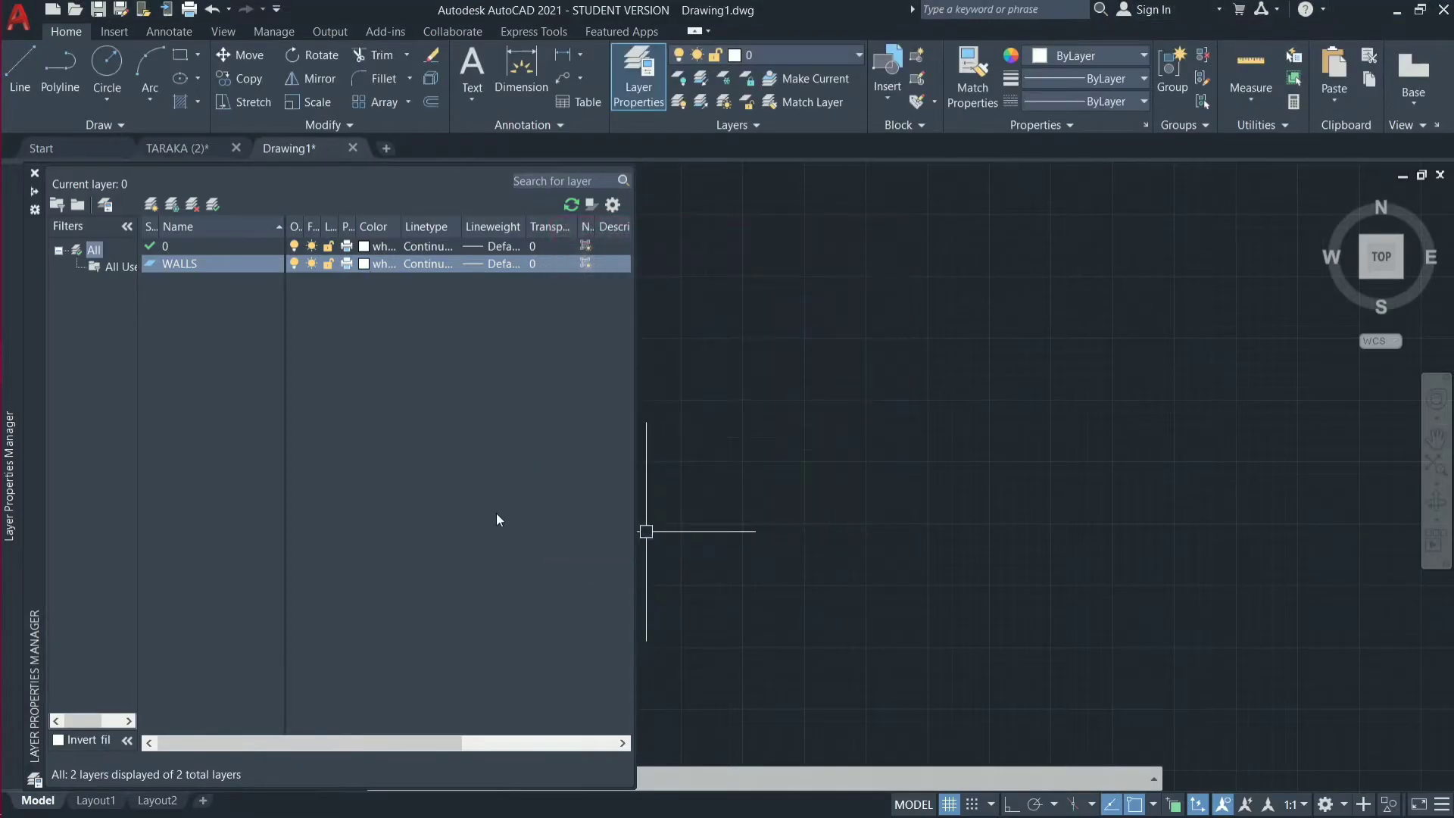
Browse the loadable linetypes for the WALLS layer and close the selection with Continuous kept.
left_click(439, 266)
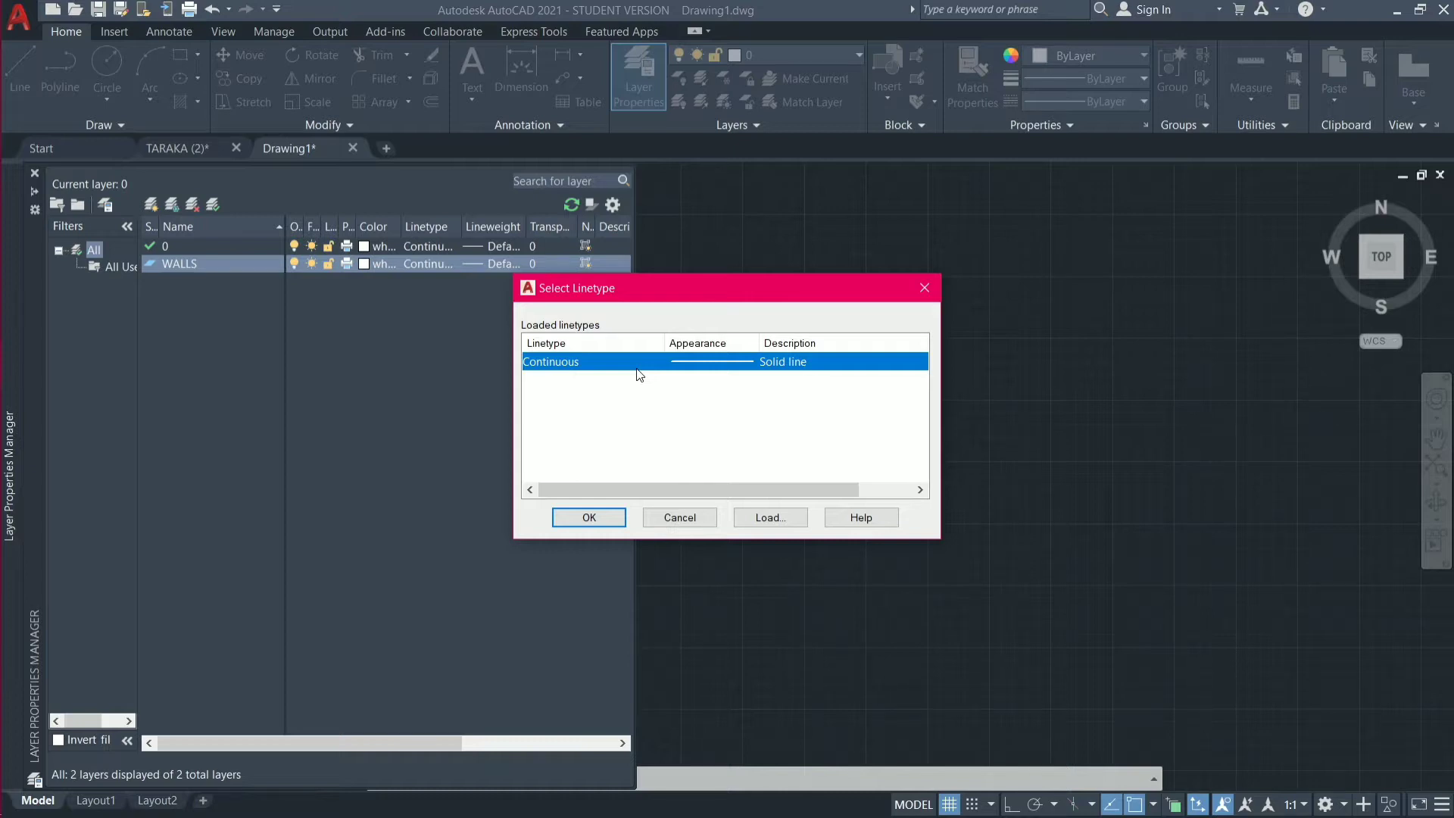
left_click(798, 520)
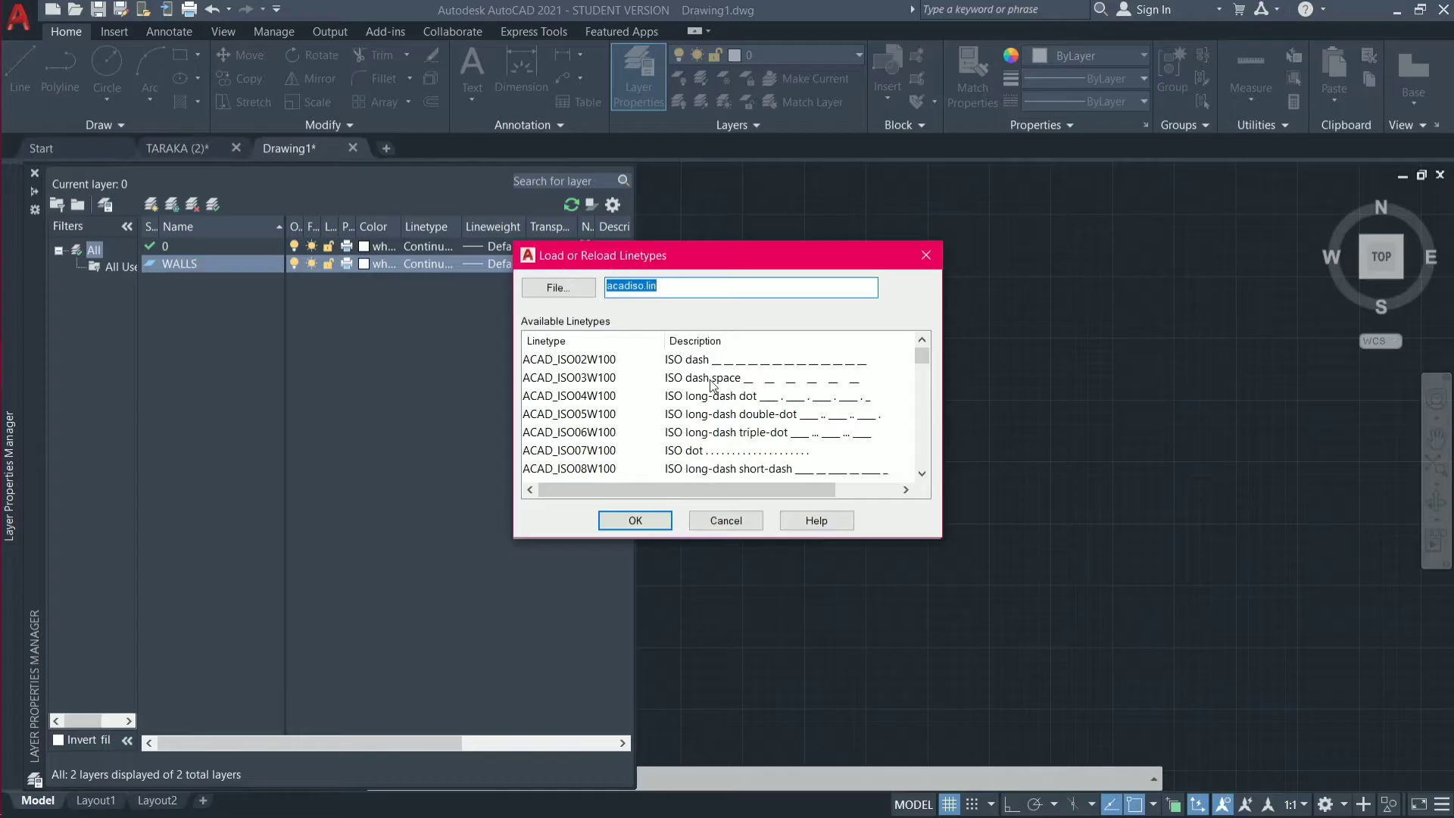
scroll(712, 384, "down", 4)
scroll(712, 384, "down", 10)
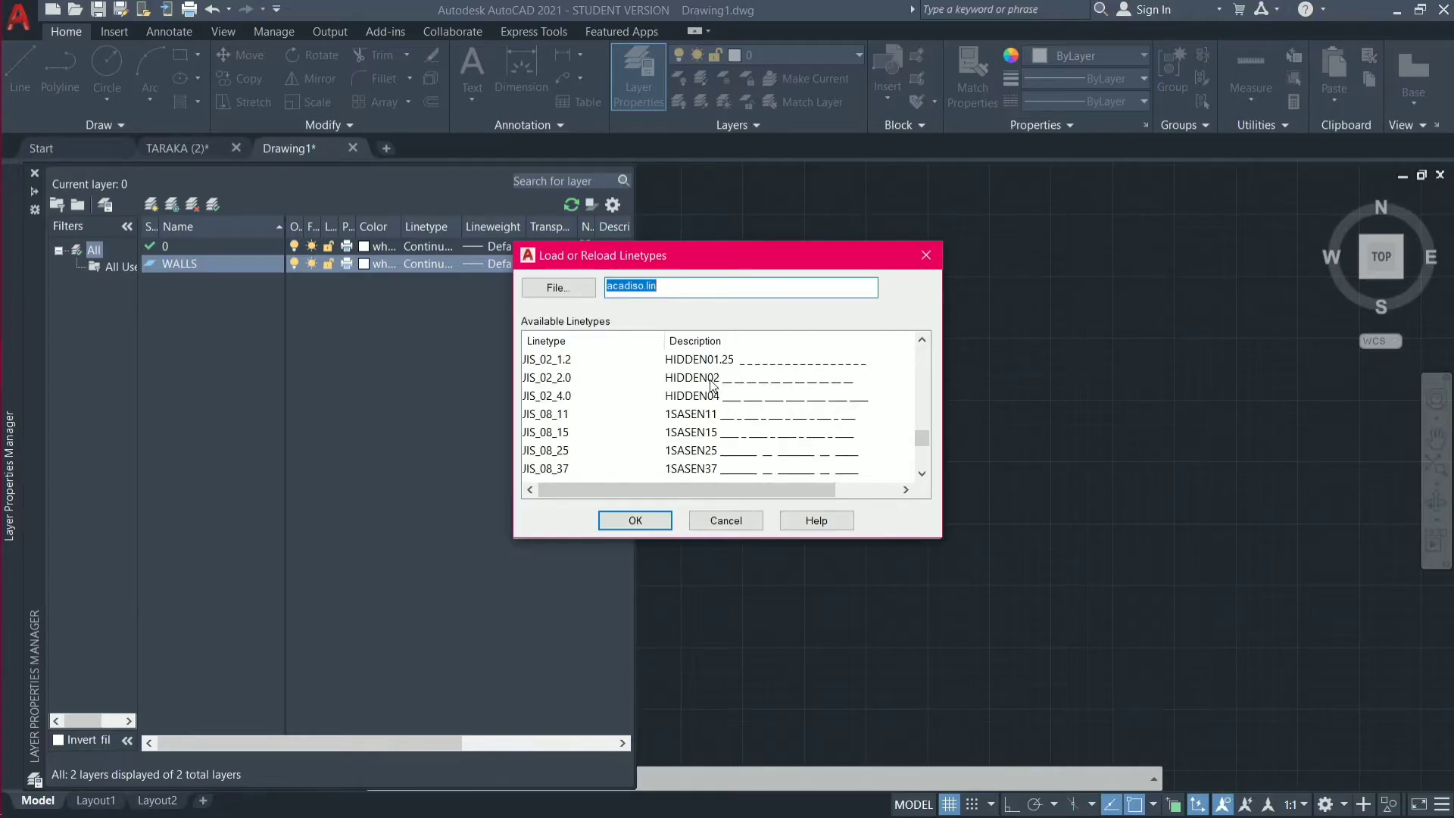
scroll(712, 385, "up", 14)
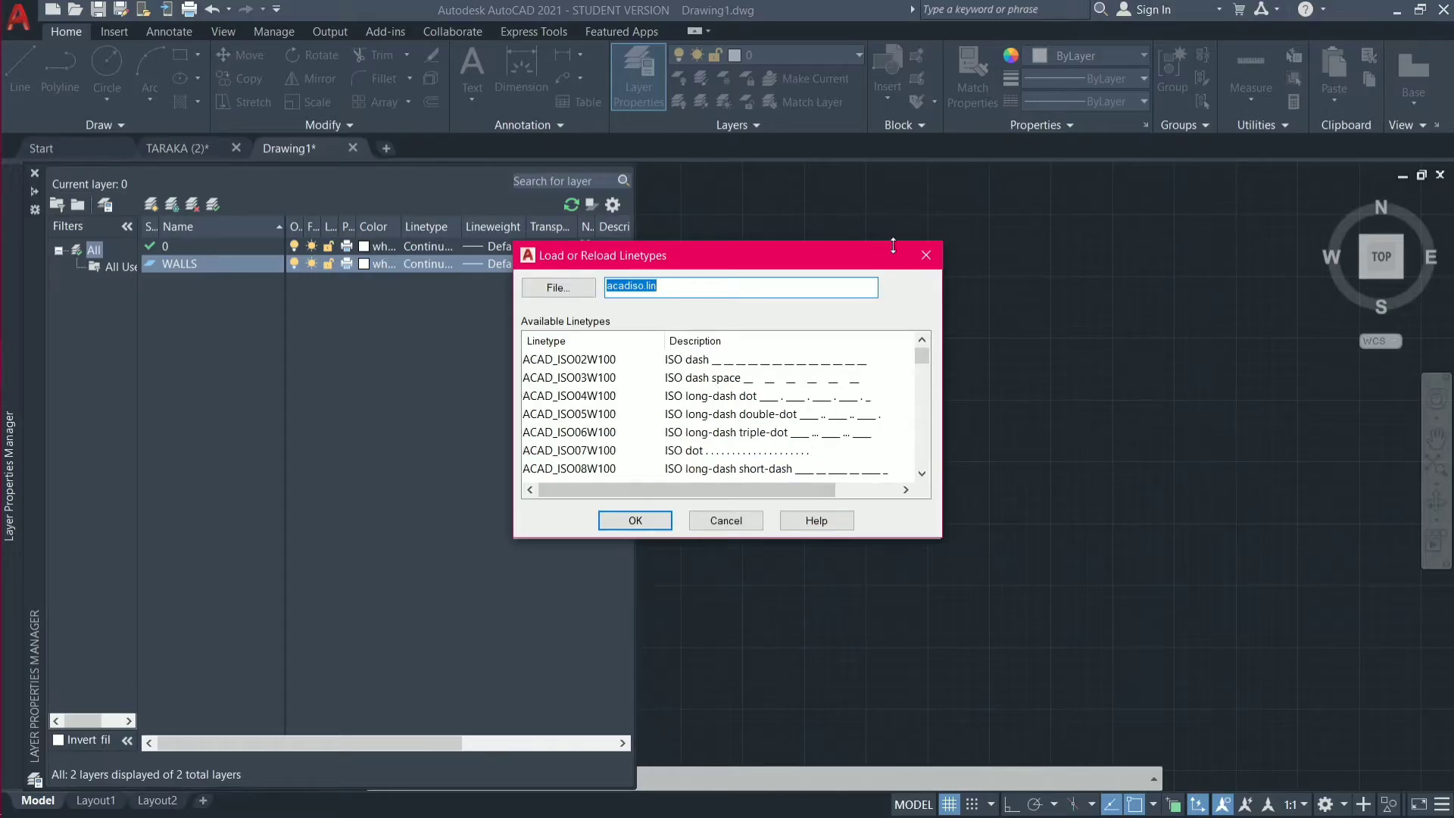
left_click(925, 256)
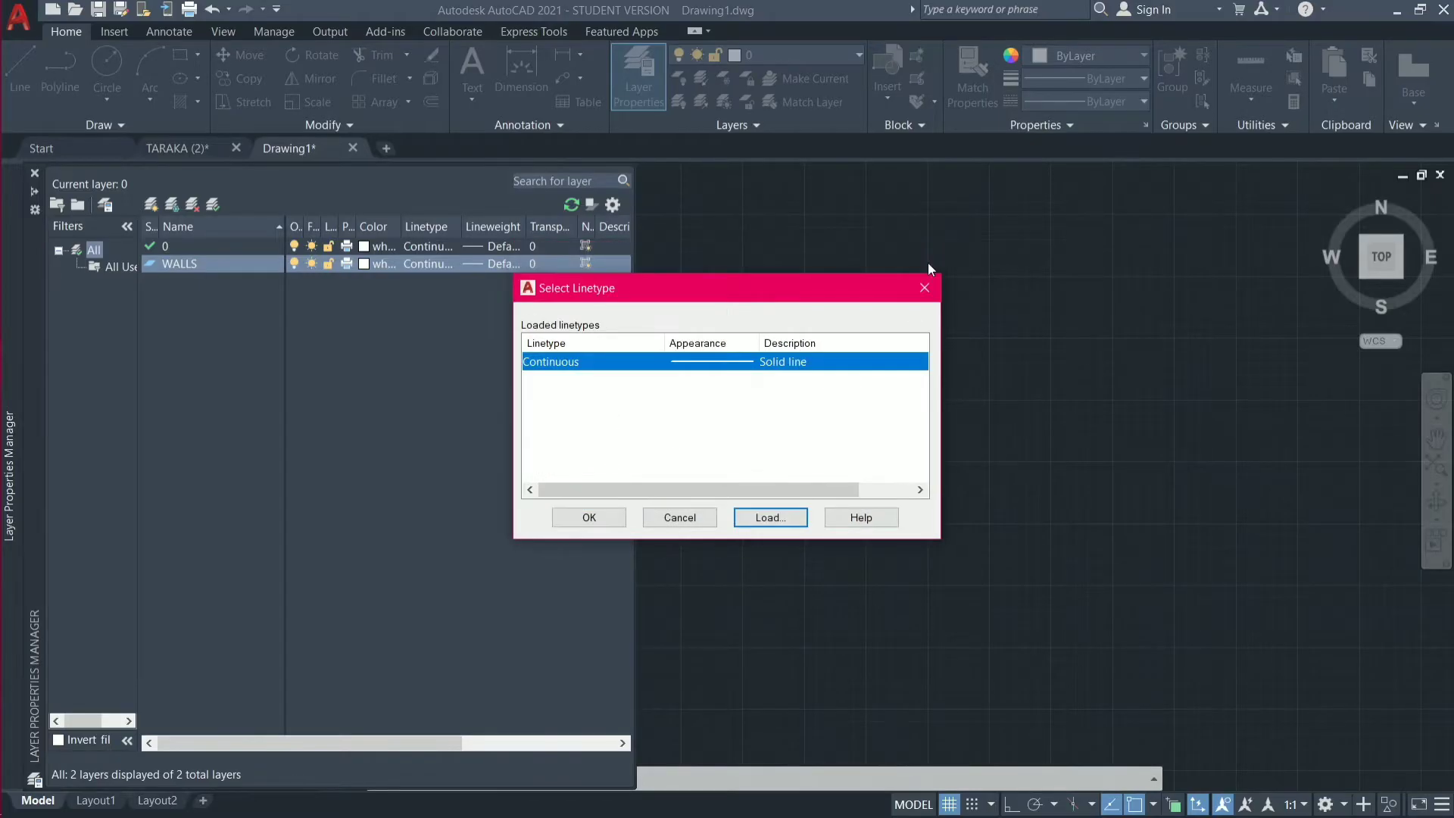
left_click(926, 286)
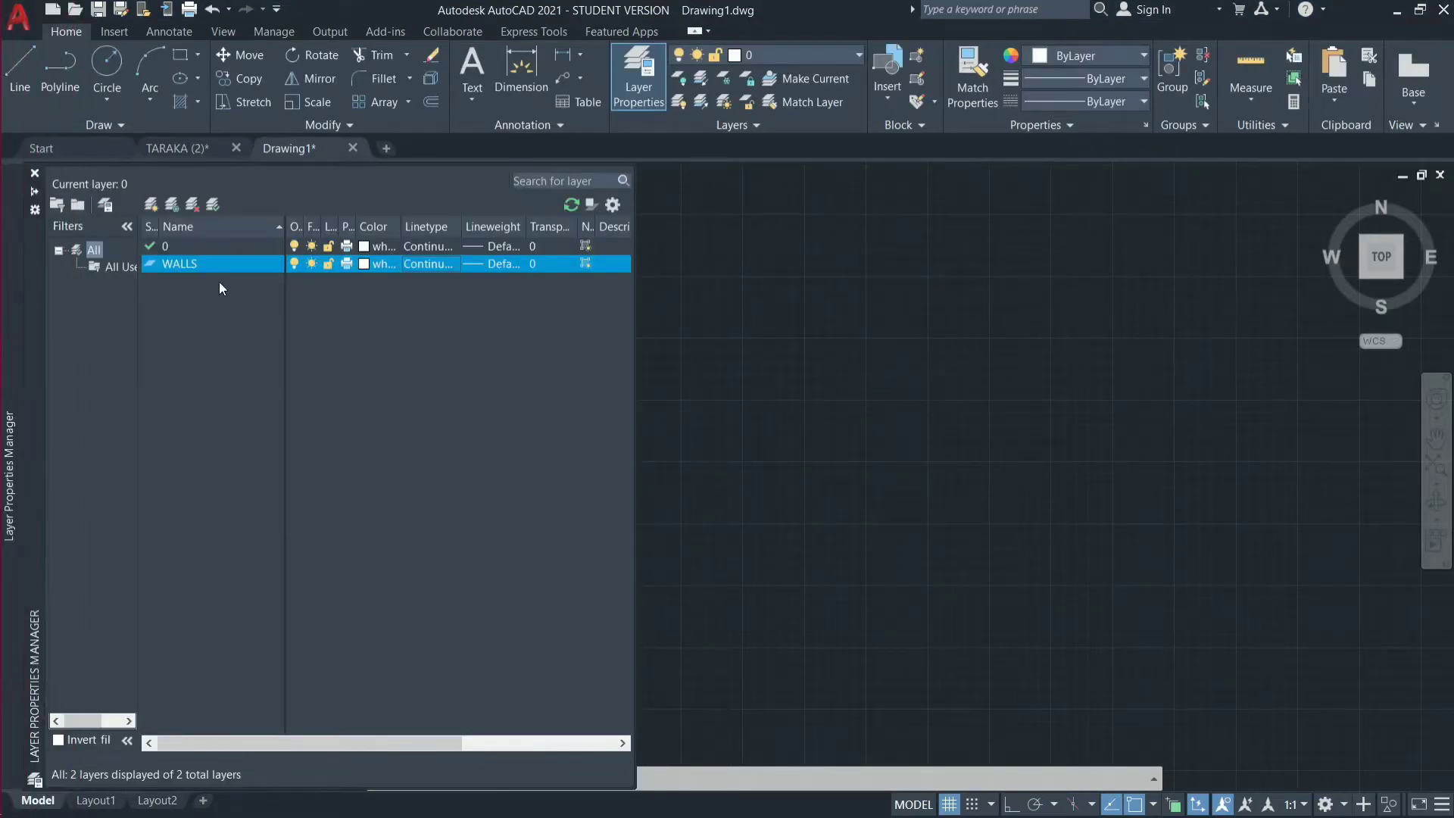
Create a new layer named DOORS and set its color to index 230.
left_click(151, 206)
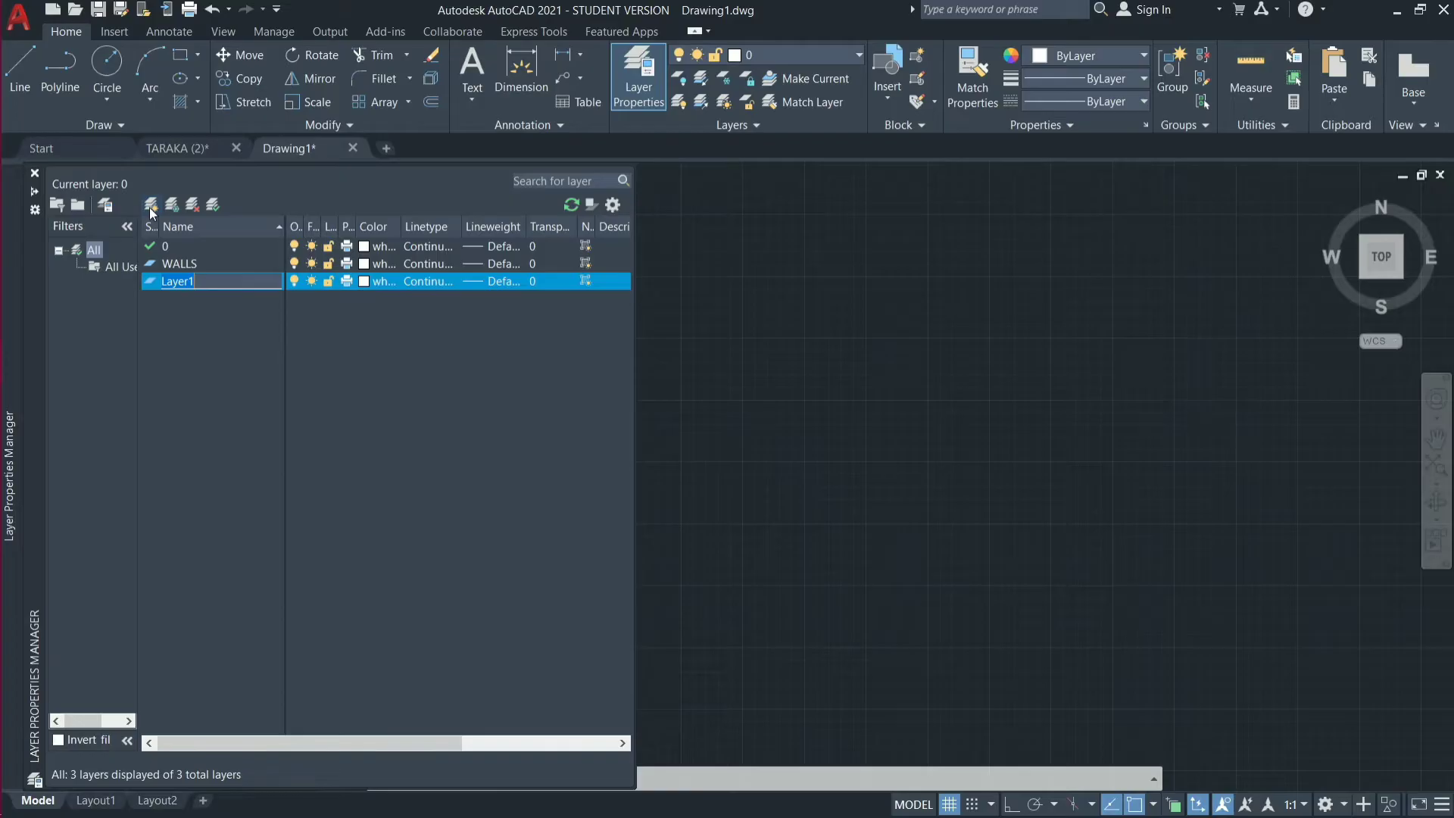
type("DOORS")
left_click(365, 280)
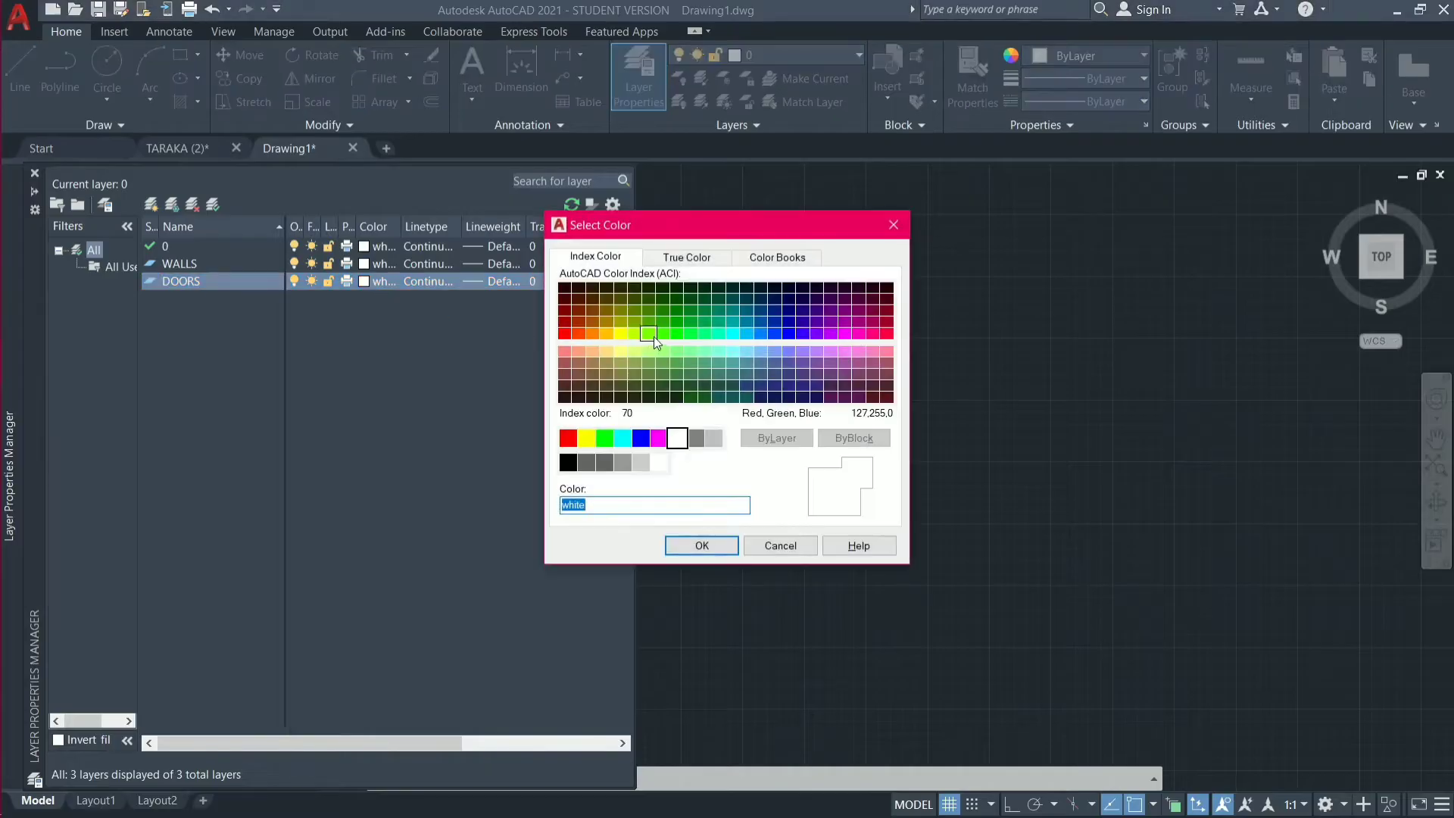
left_click(871, 334)
left_click(726, 547)
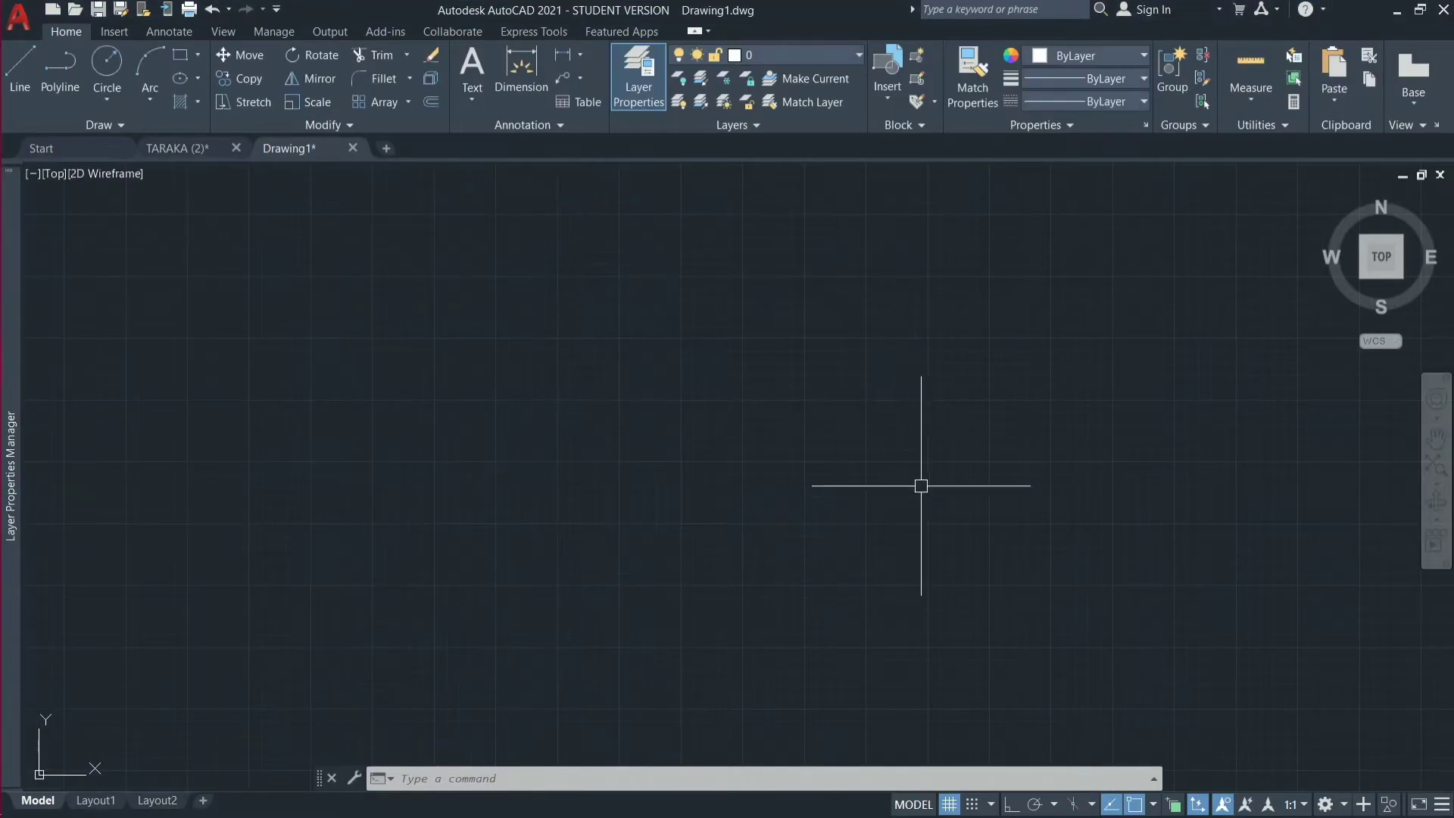
Create a new layer named WINDOWS and set its color to index 120.
mouse_move(8, 565)
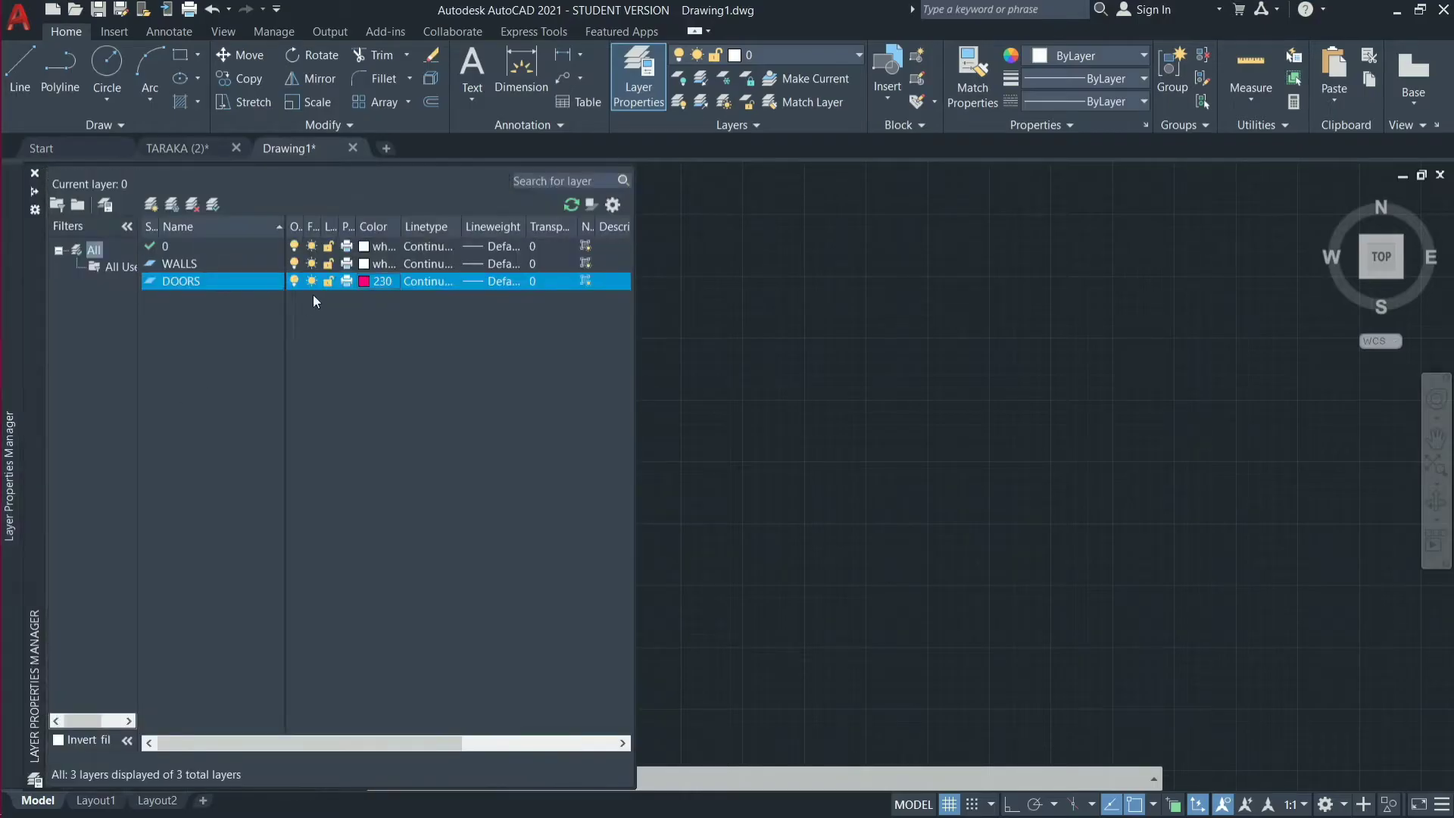
left_click(150, 206)
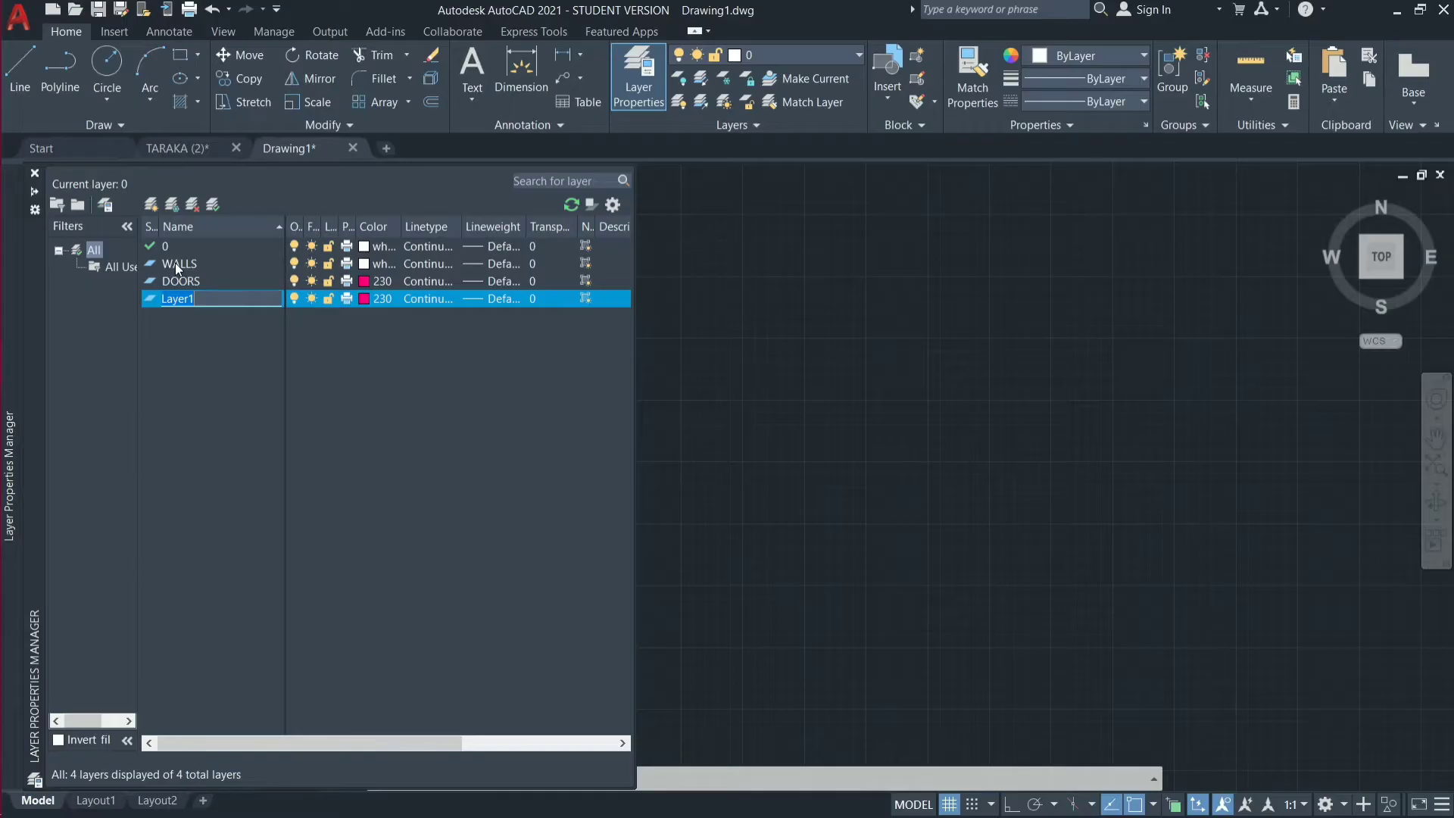
type("WIN")
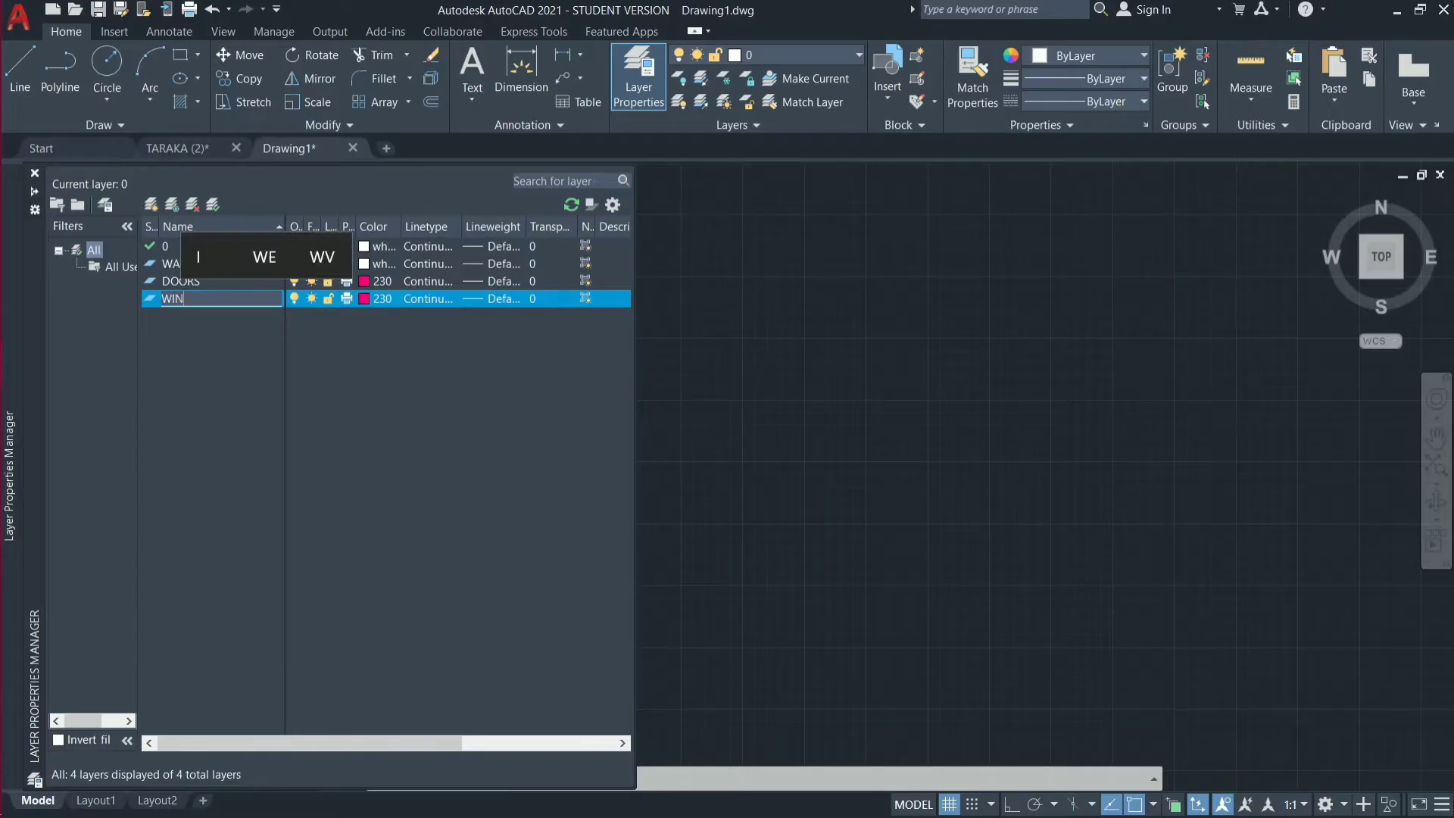
type("DOWS")
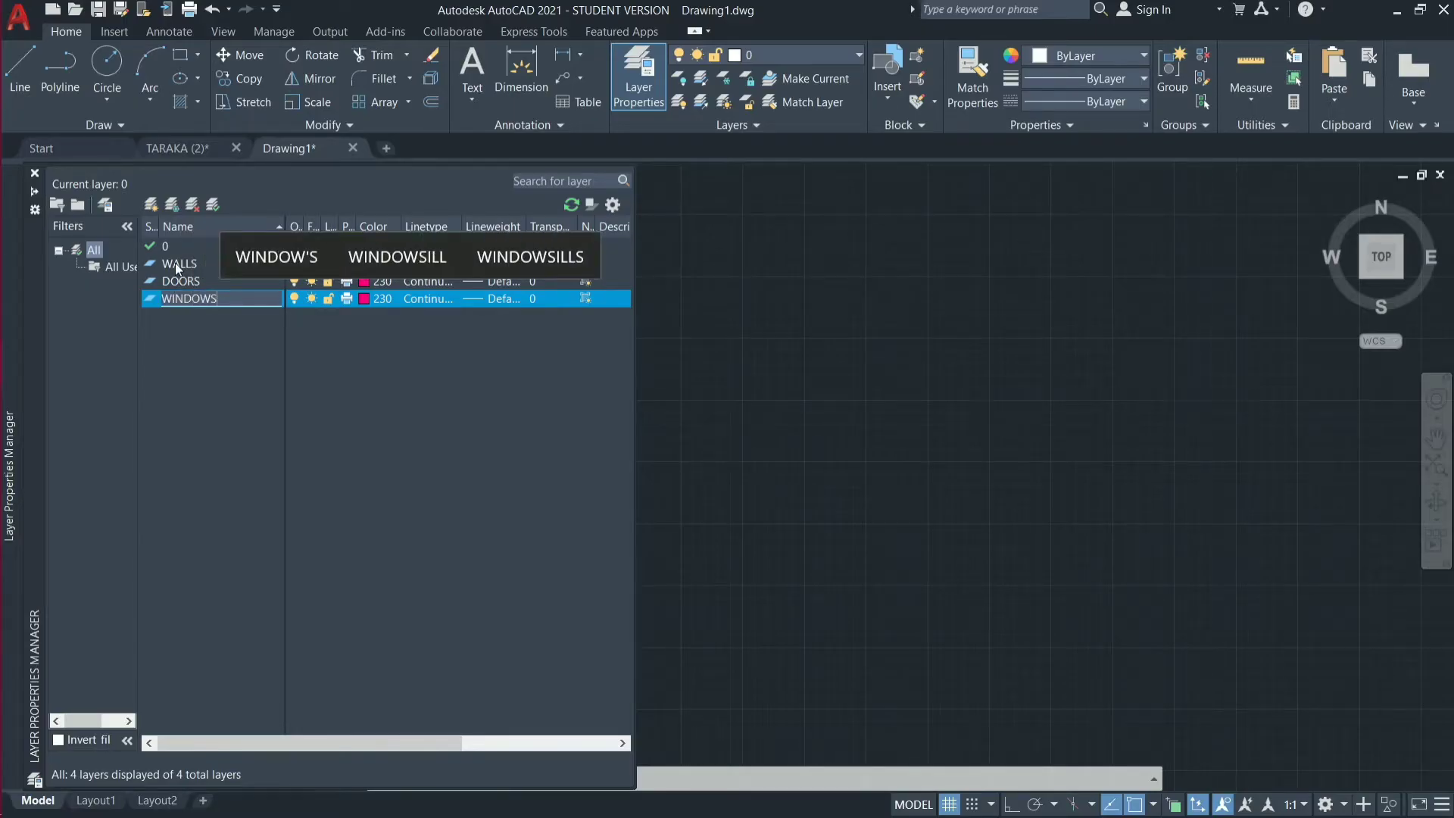
left_click(361, 300)
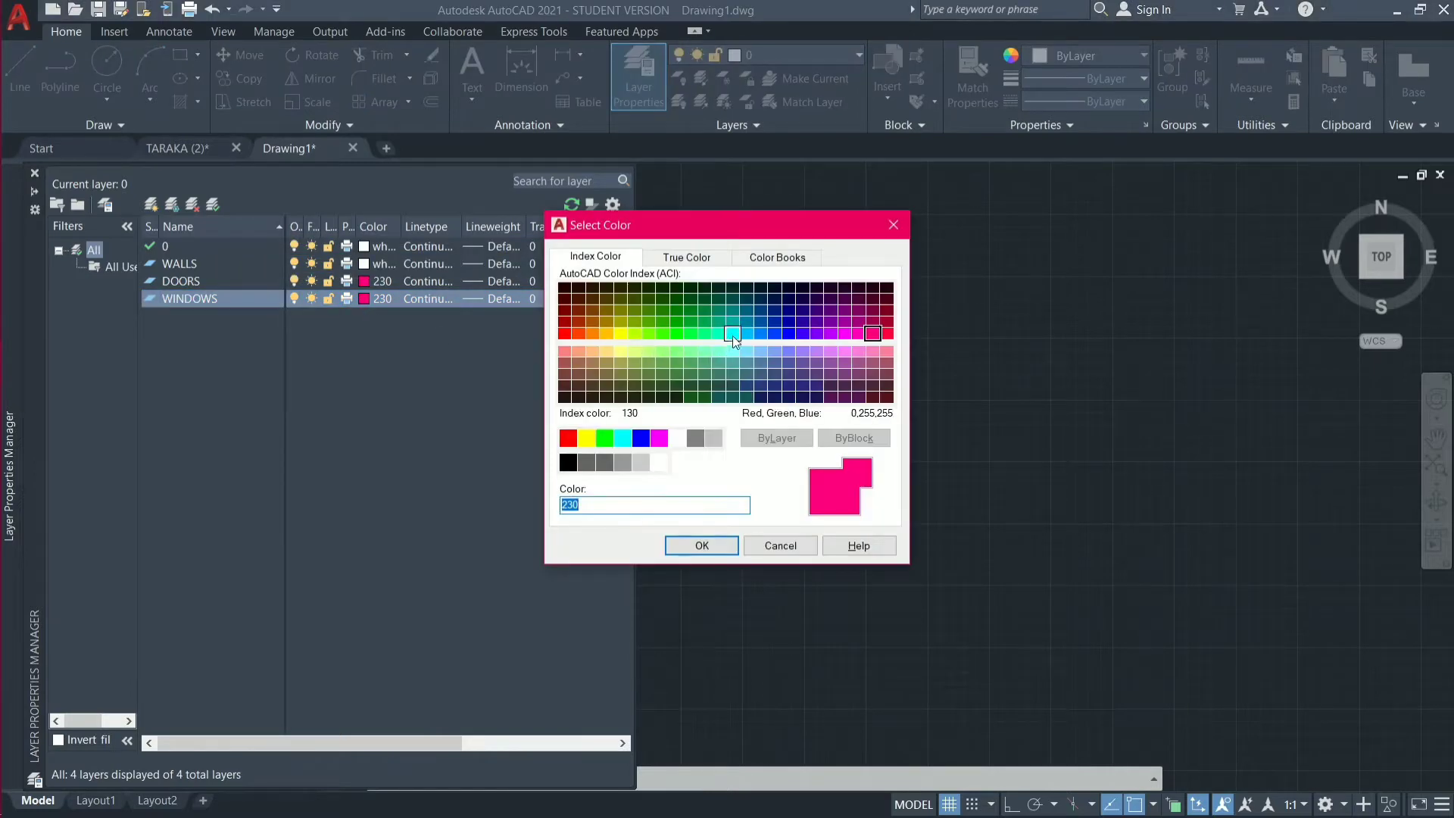
left_click(736, 335)
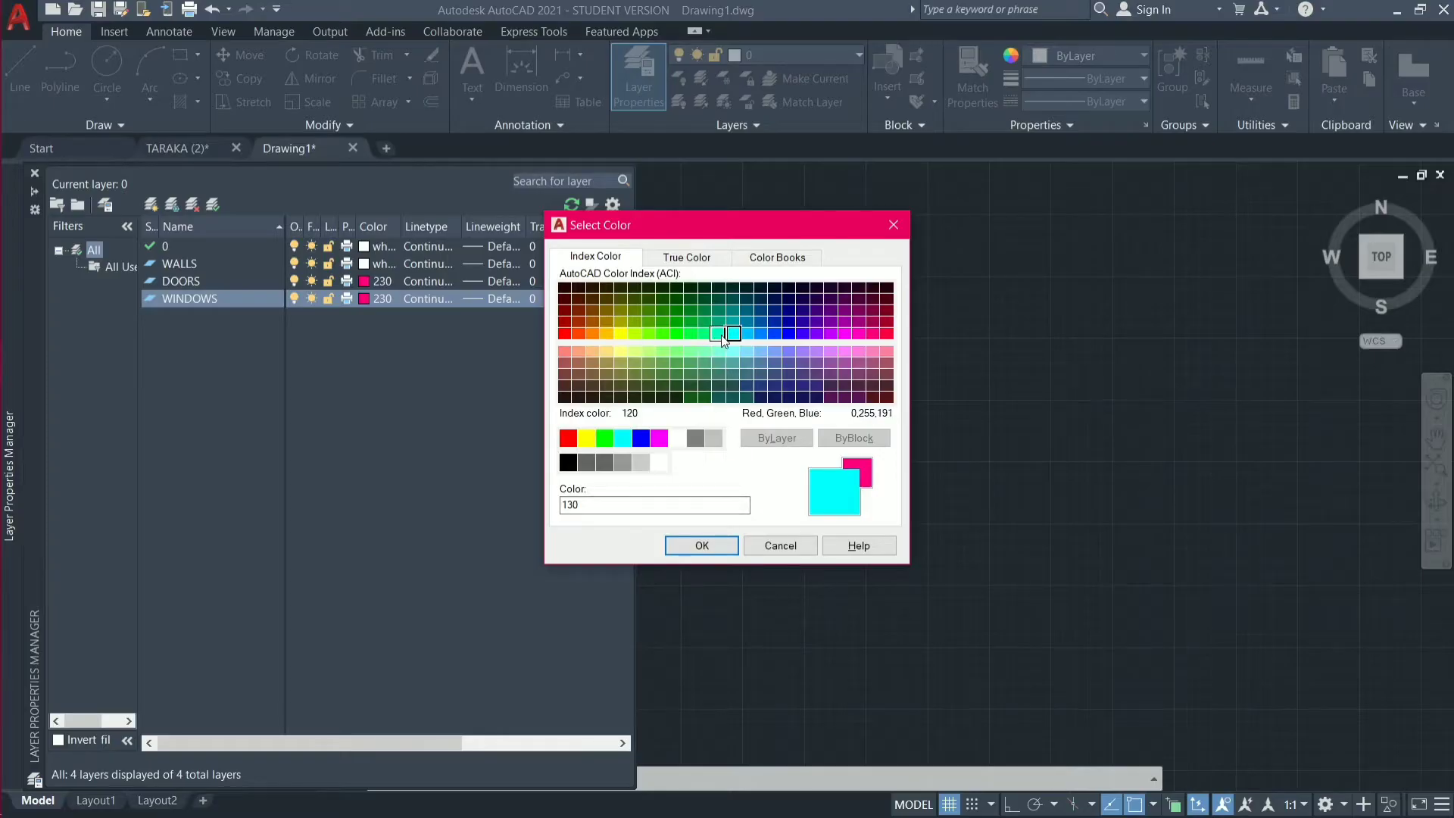
left_click(718, 334)
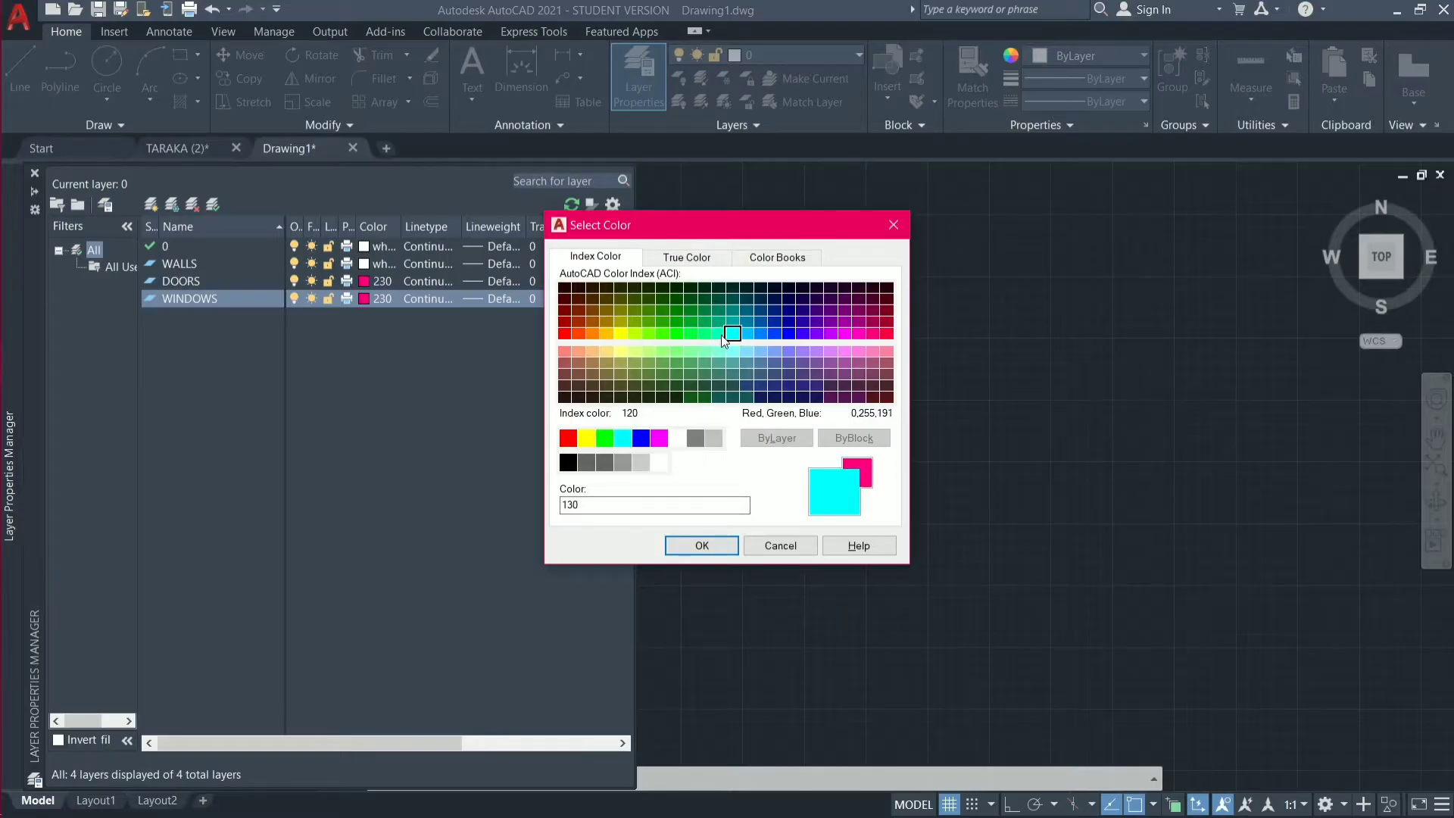
left_click(702, 546)
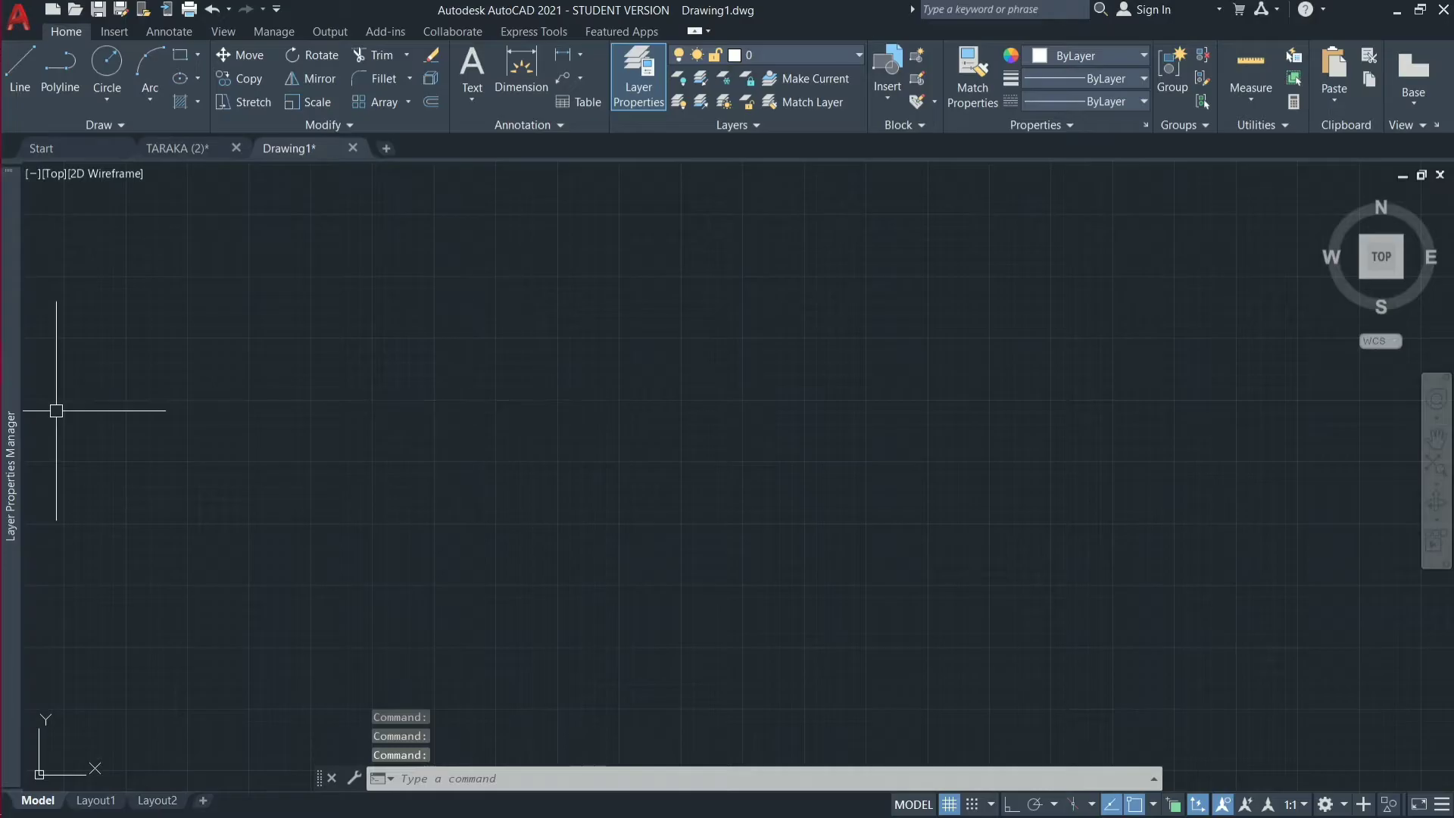
mouse_move(21, 388)
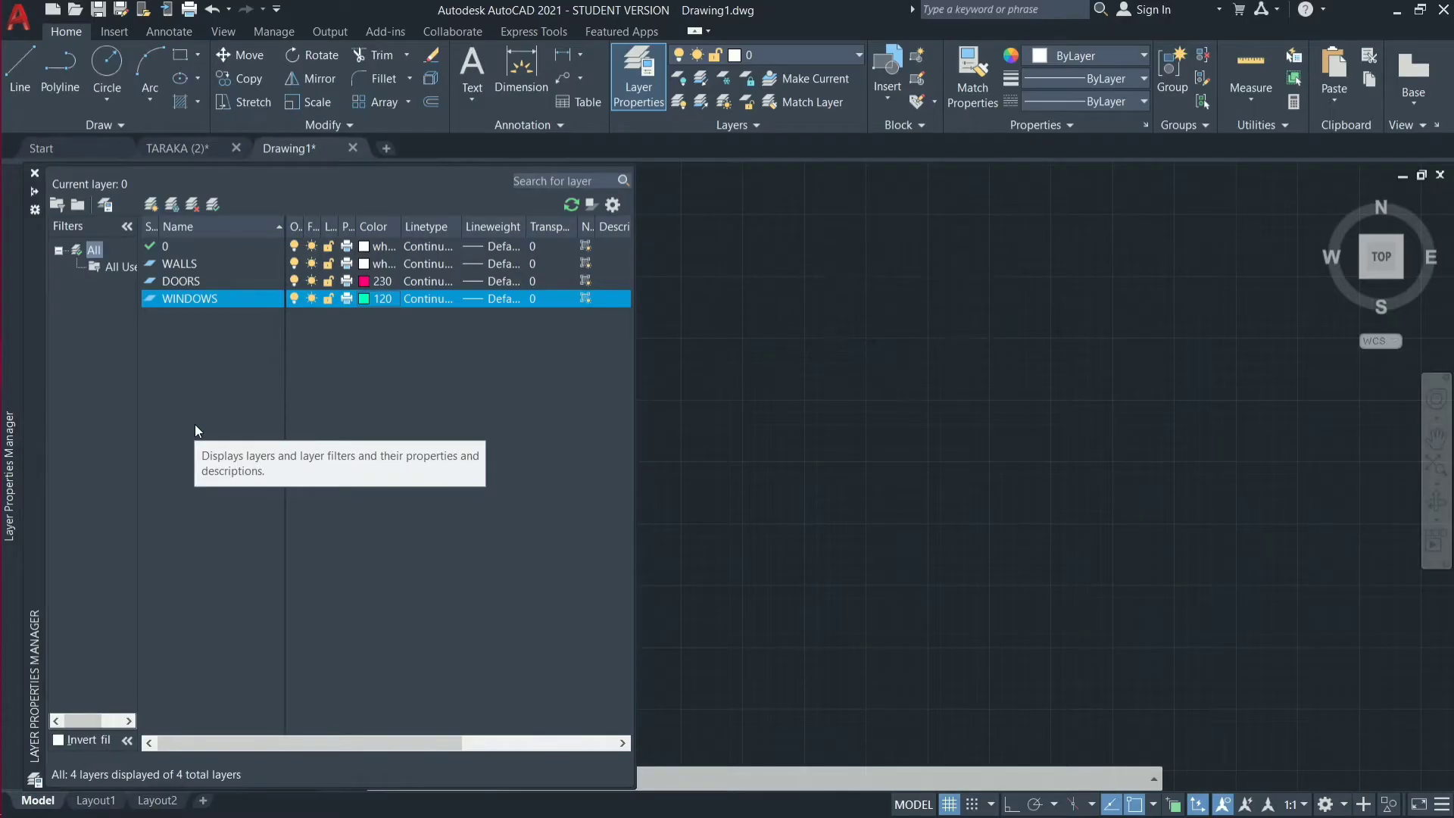
key("alt")
key("alt+n")
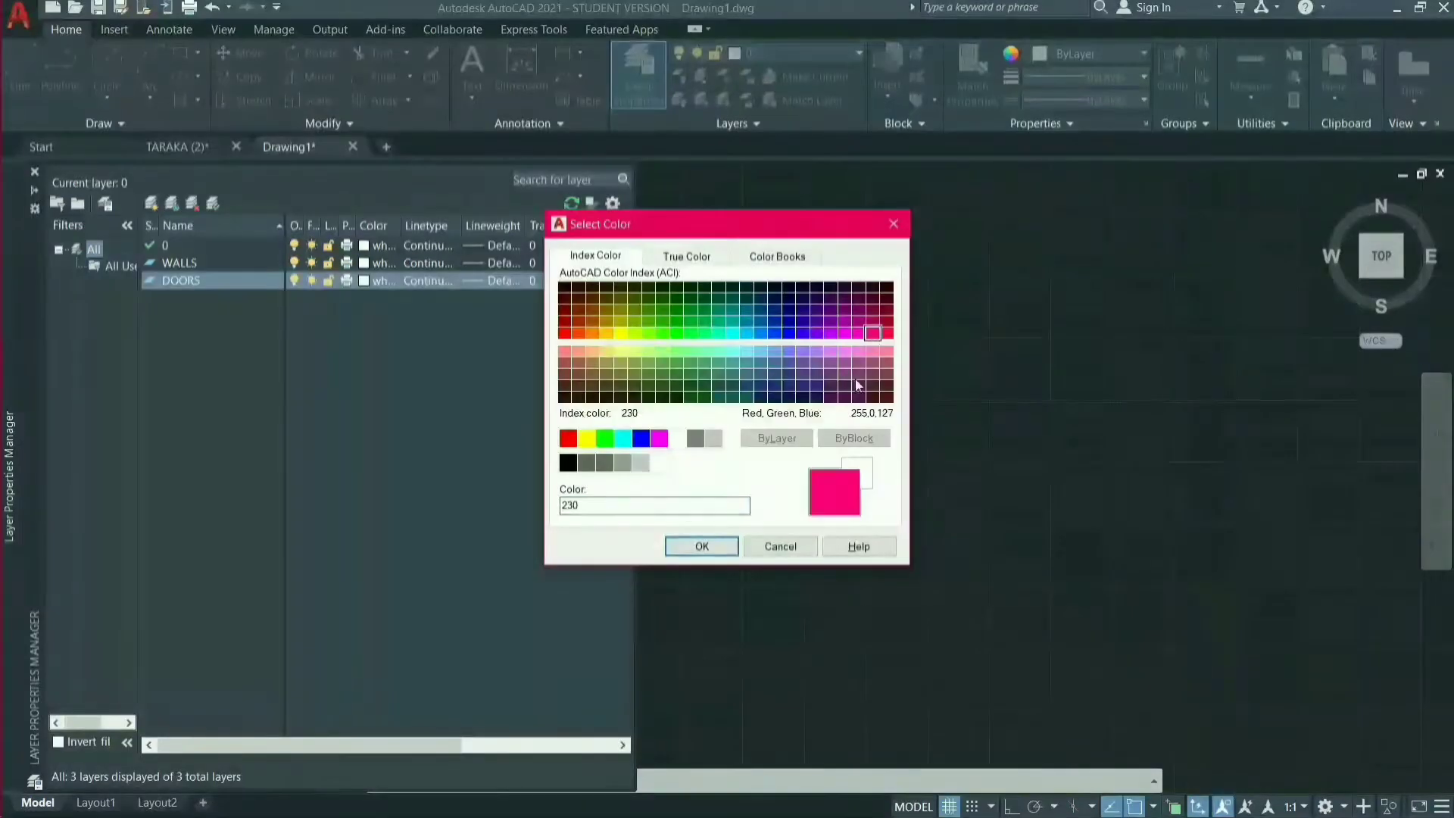
left_click(702, 546)
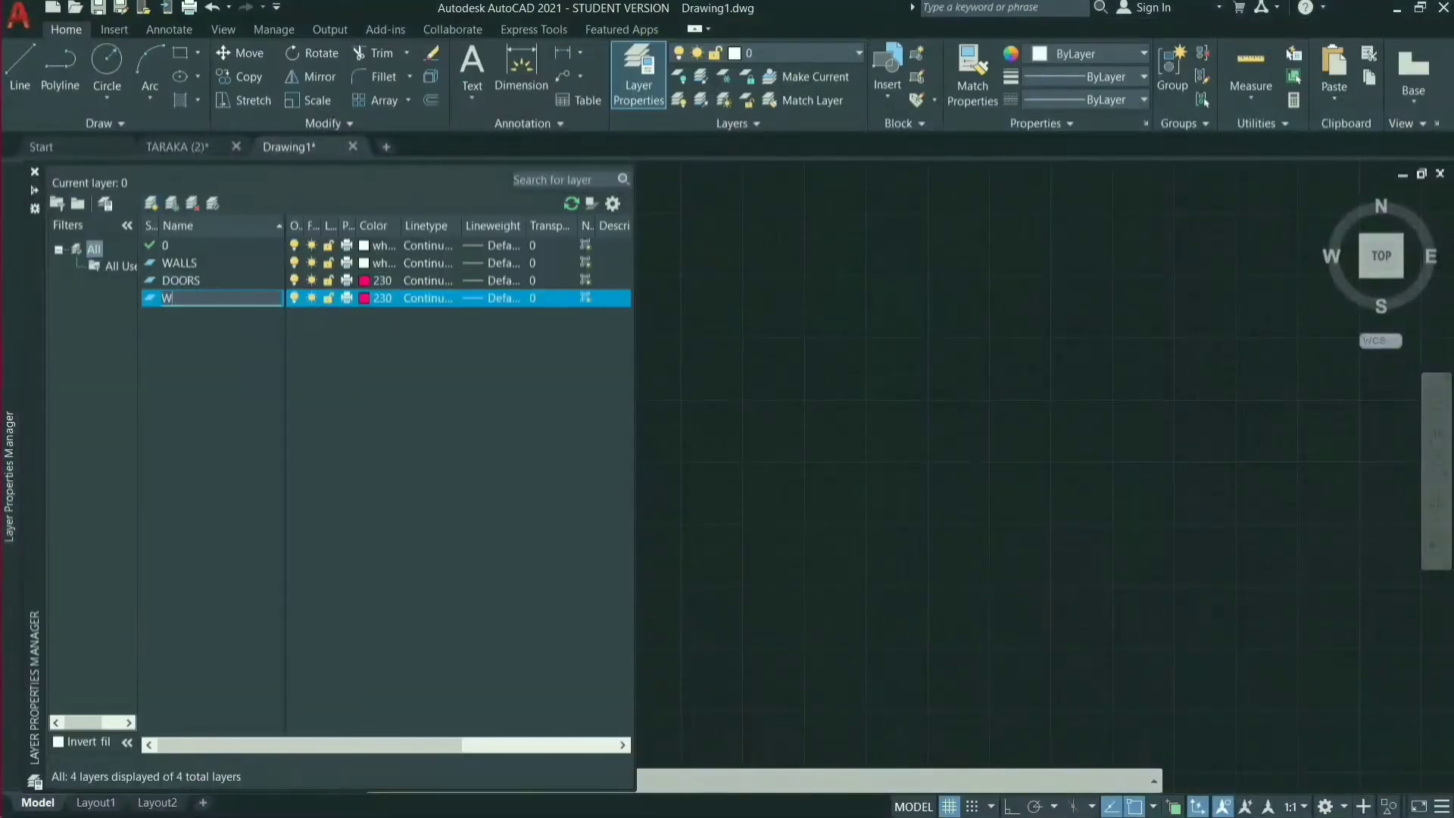
left_click(379, 297)
left_click(719, 333)
left_click(702, 546)
Create a new layer named TEXT and set its color to index 240.
mouse_move(10, 424)
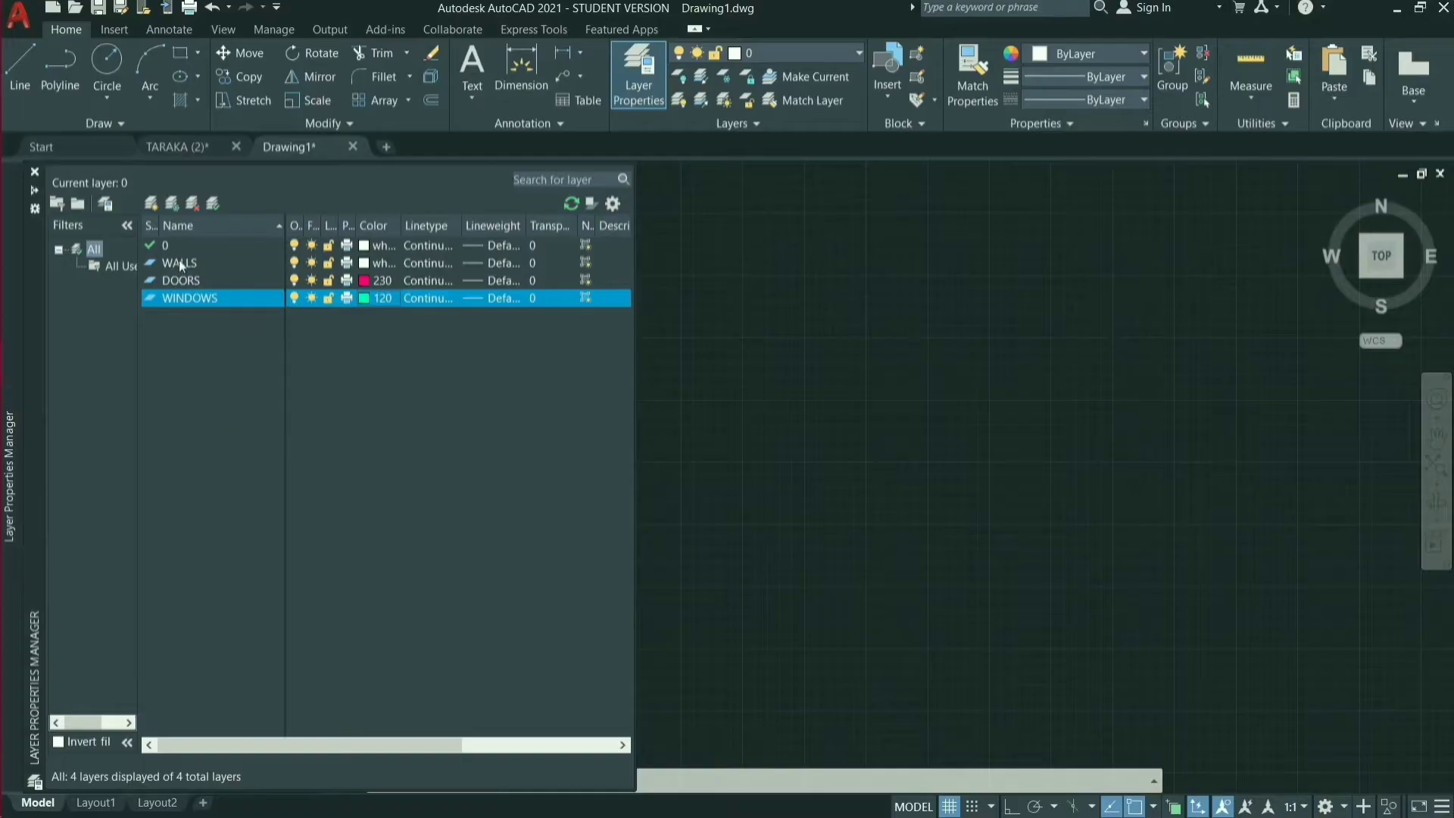
key("alt+n")
key("BackSpace")
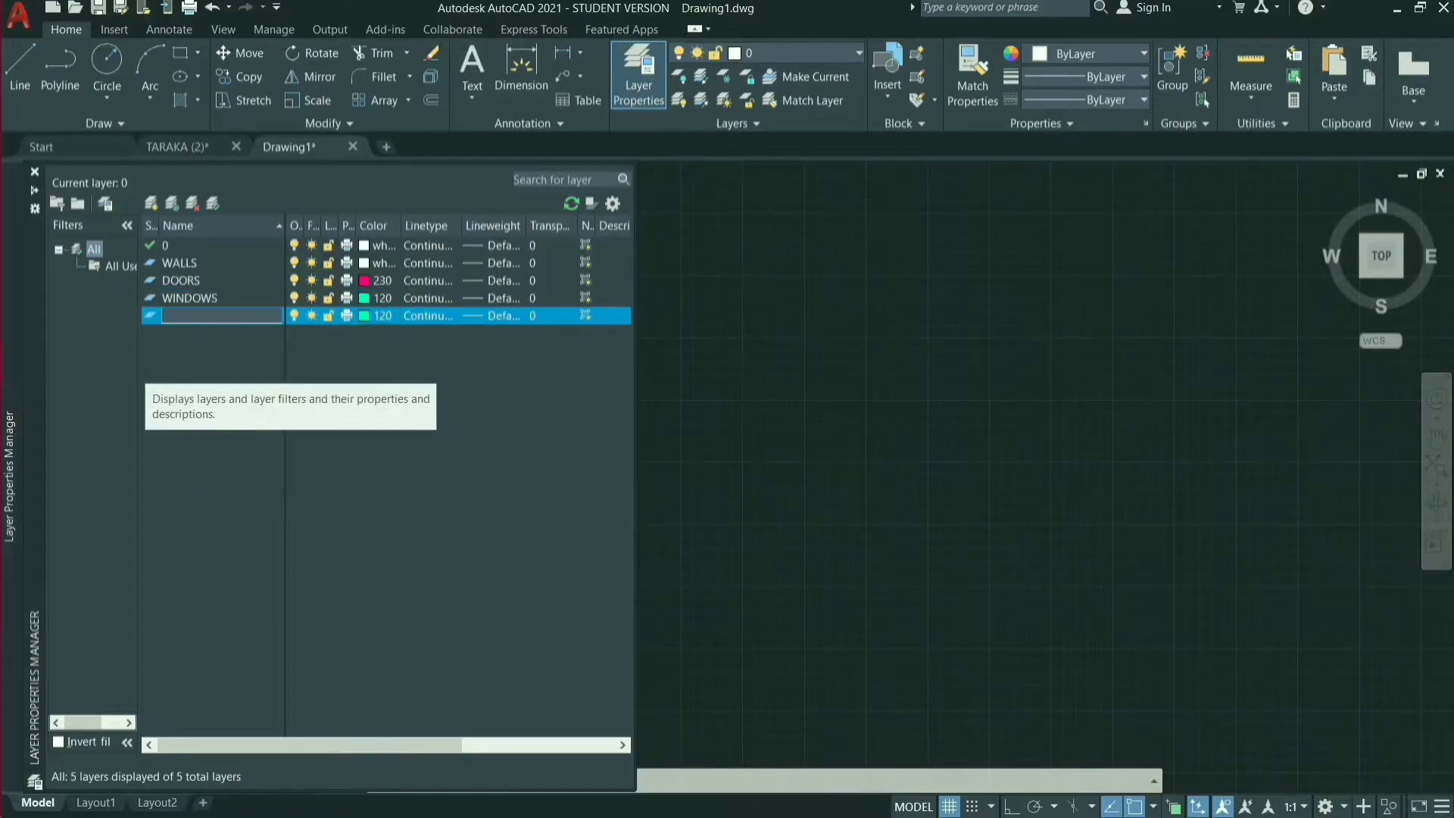
type("TEXT")
key("Return")
left_click(376, 316)
left_click(887, 333)
left_click(702, 546)
Create a new layer named FURNITURE with the color yellow, and add another new layer below it.
left_click(151, 203)
type("FURNITURE")
left_click(379, 334)
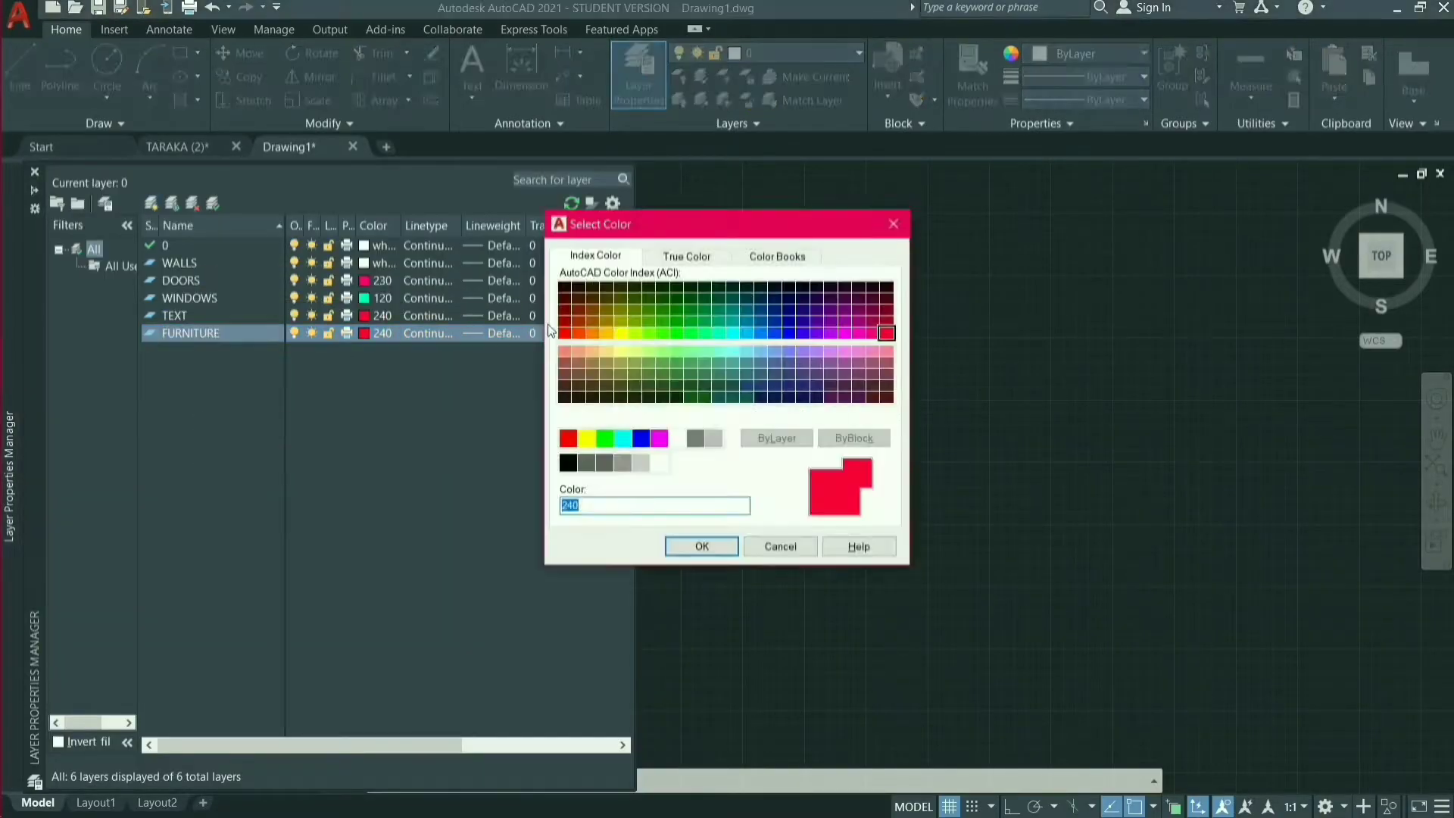
left_click(621, 333)
left_click(702, 546)
left_click(151, 203)
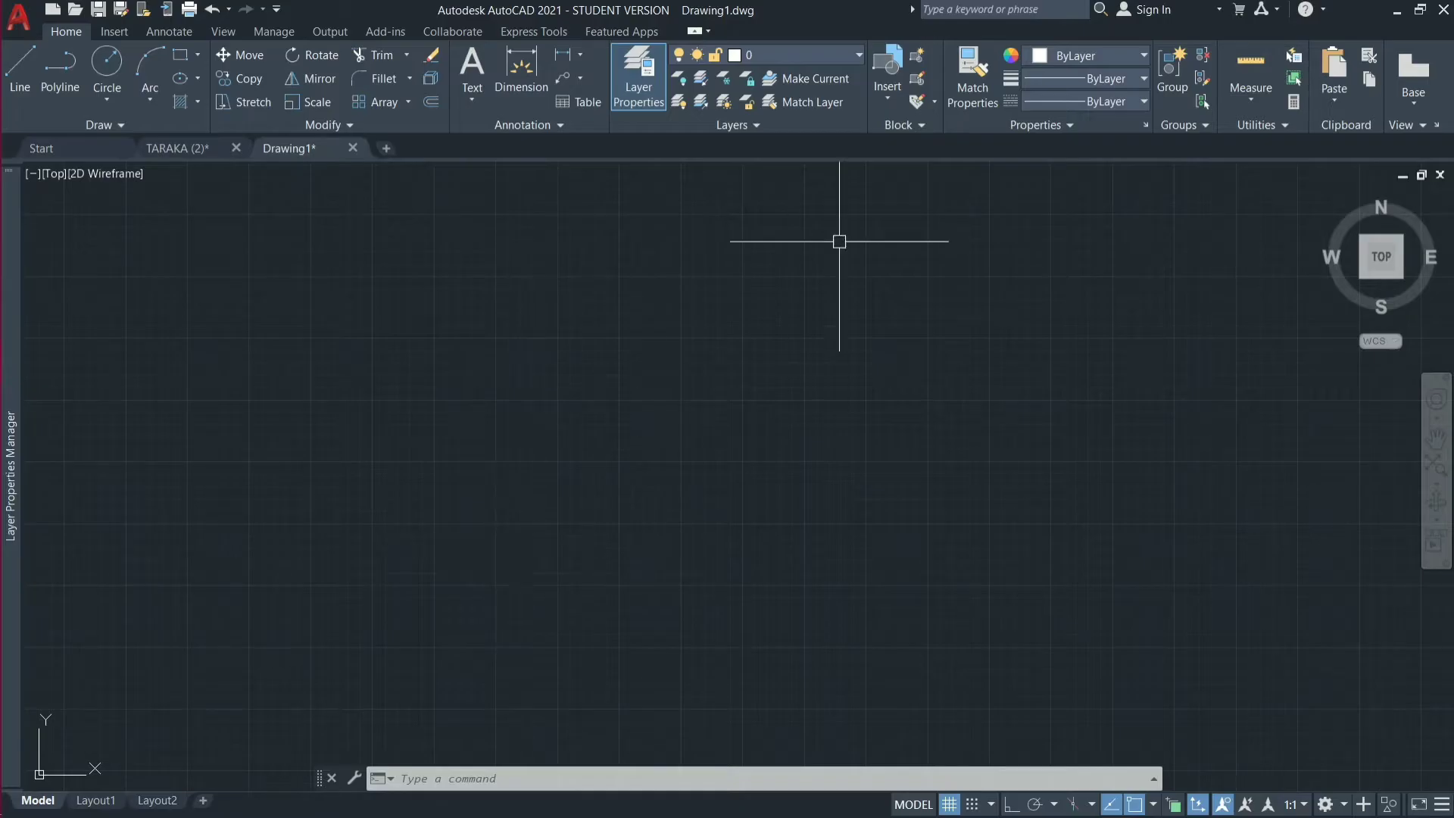
Check the list of layers in Drawing1, view the TARAKA (2) floor plan for reference and return to Drawing1.
left_click(859, 54)
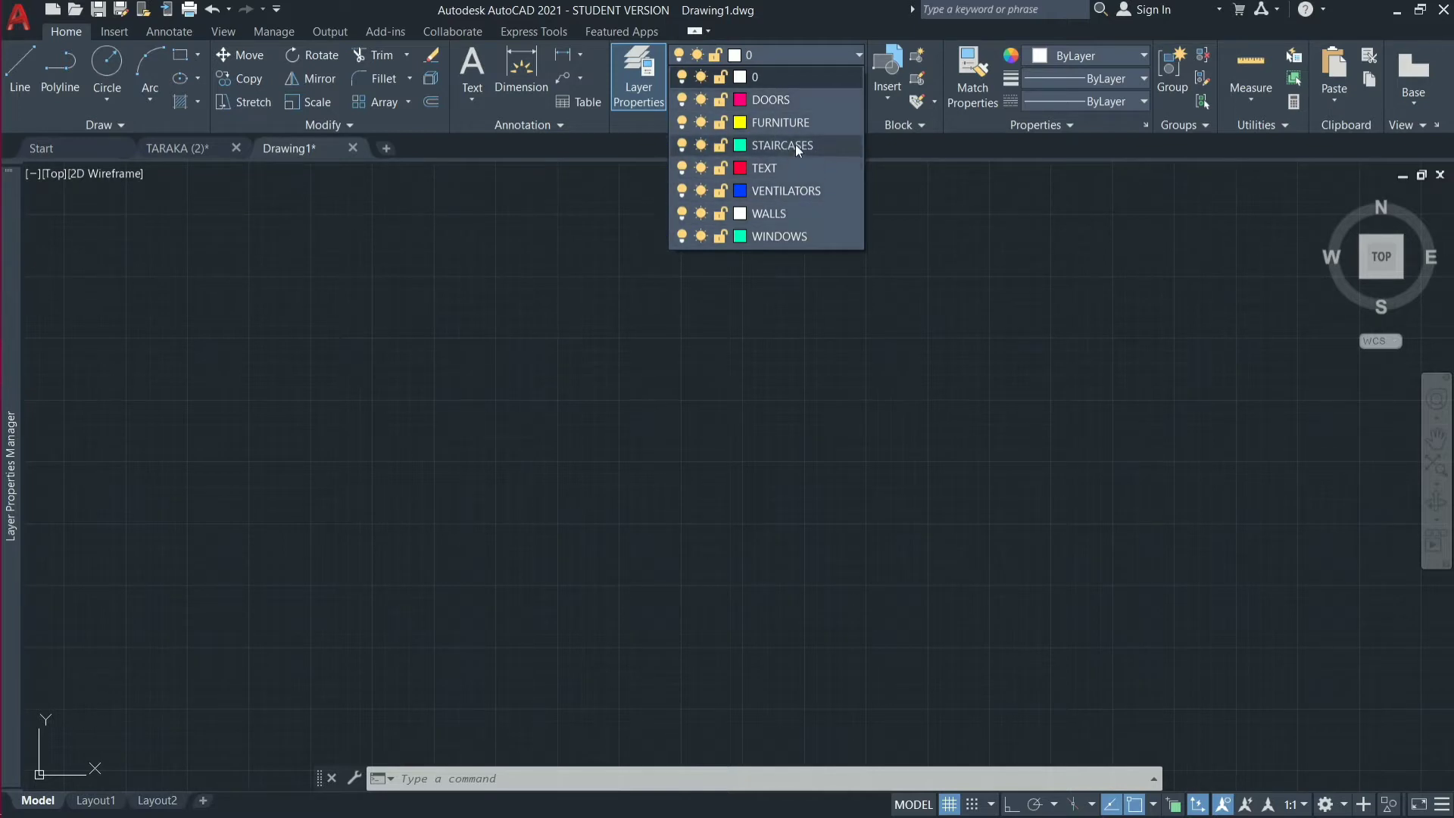
left_click(819, 305)
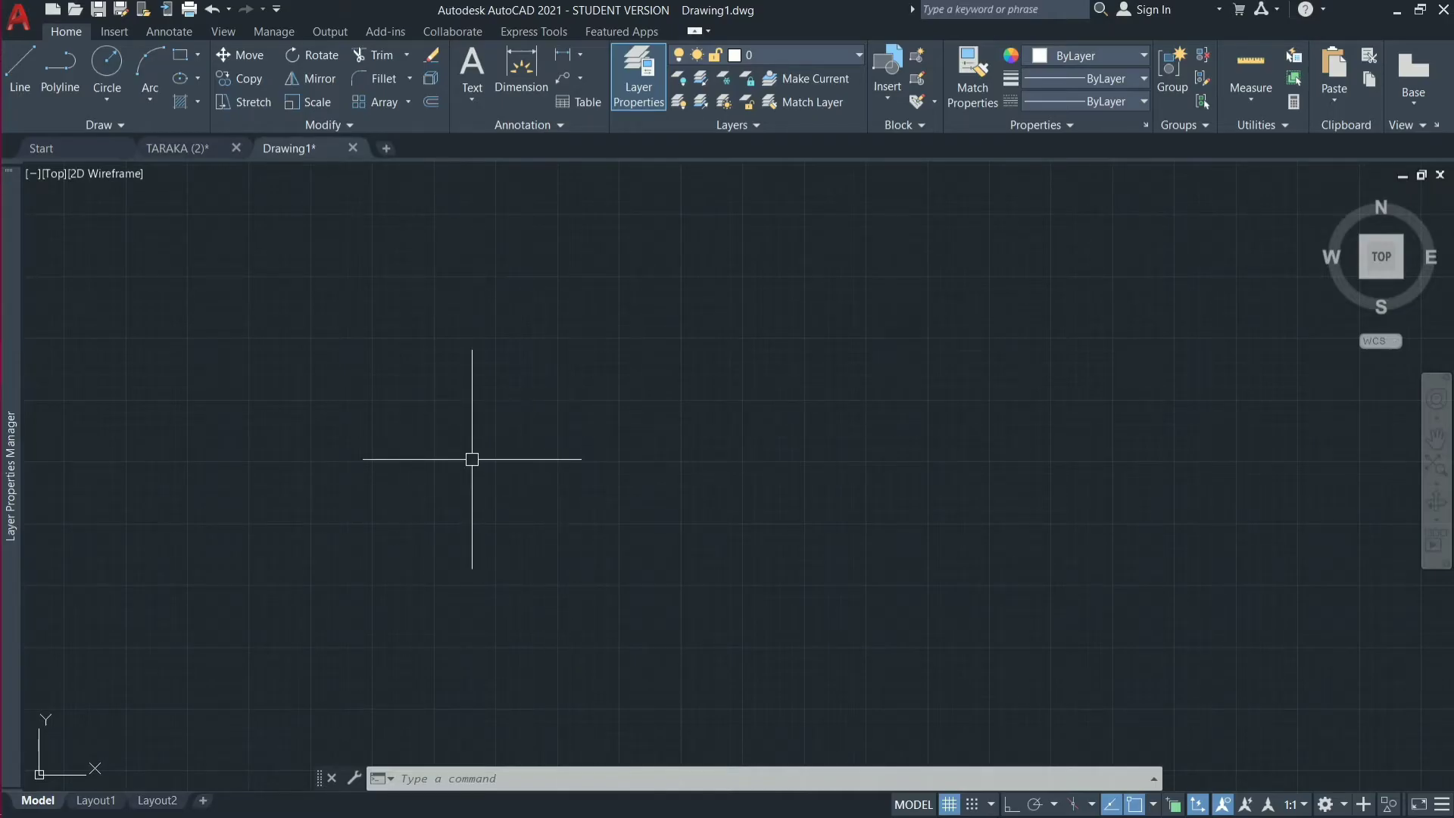
left_click(175, 148)
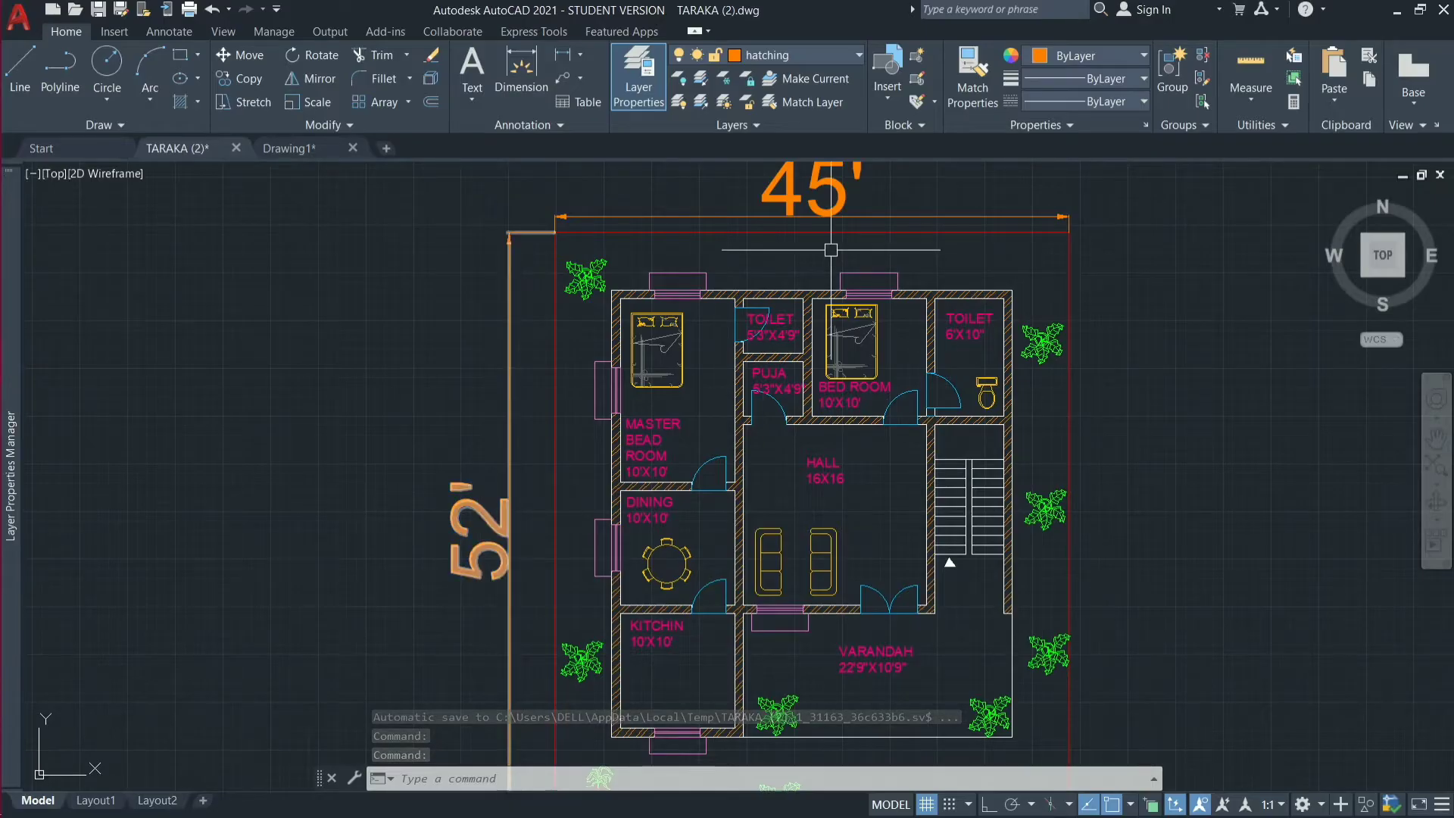
left_click(292, 148)
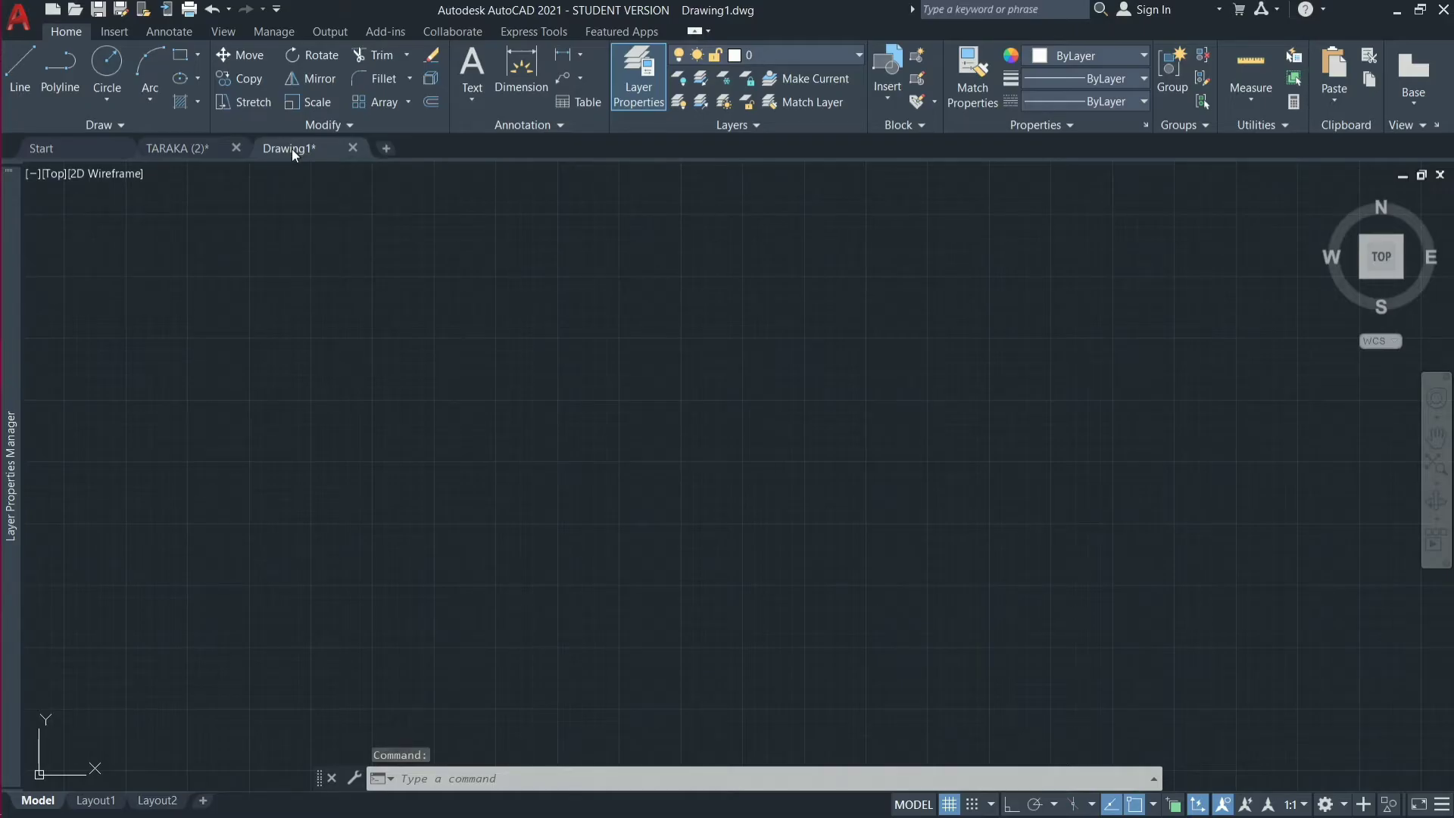
Turn on Ortho mode and draw a 52' vertical line downward as the plot's left boundary.
type("L")
key("Return")
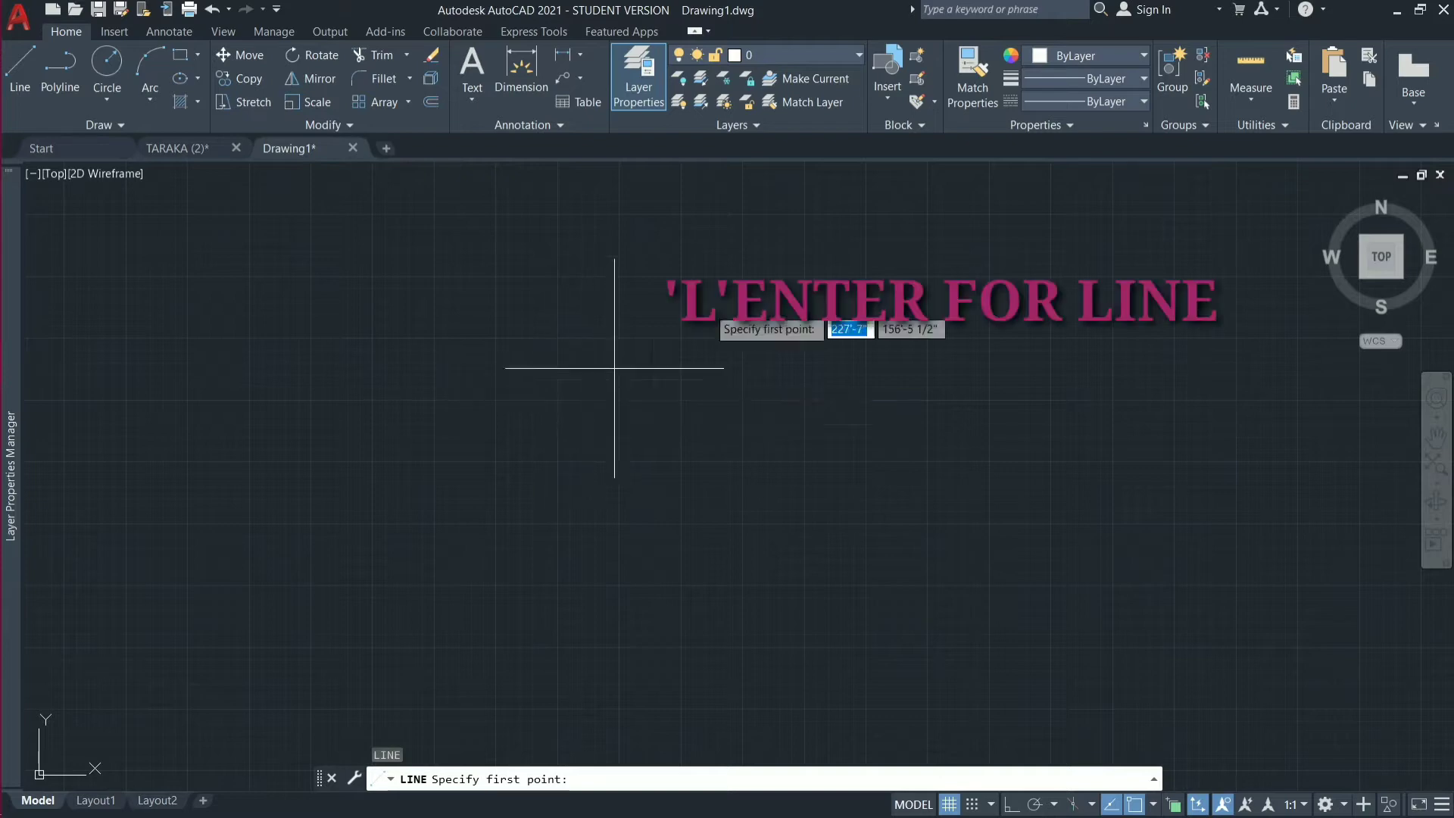
left_click(555, 279)
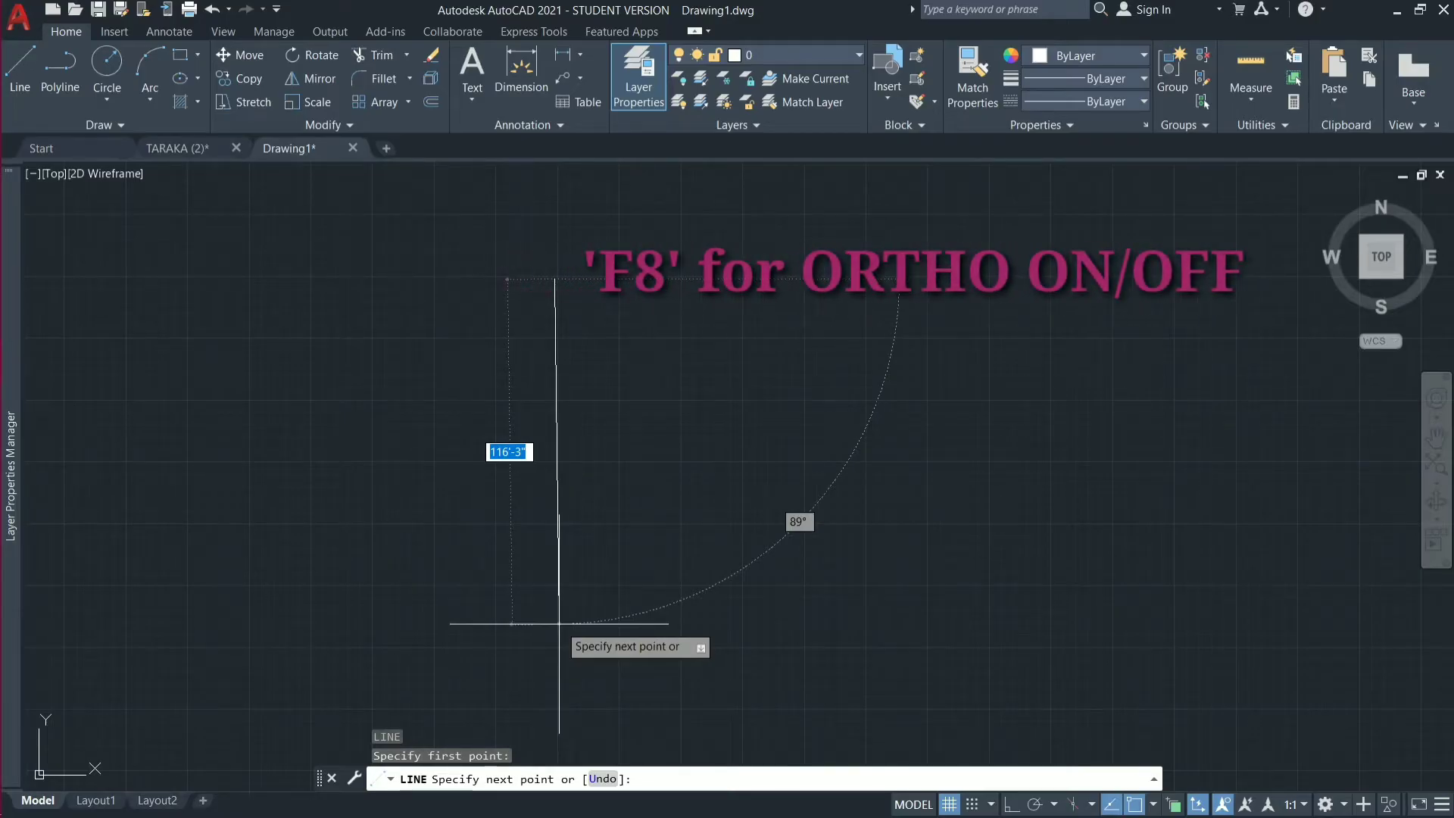
key("F8")
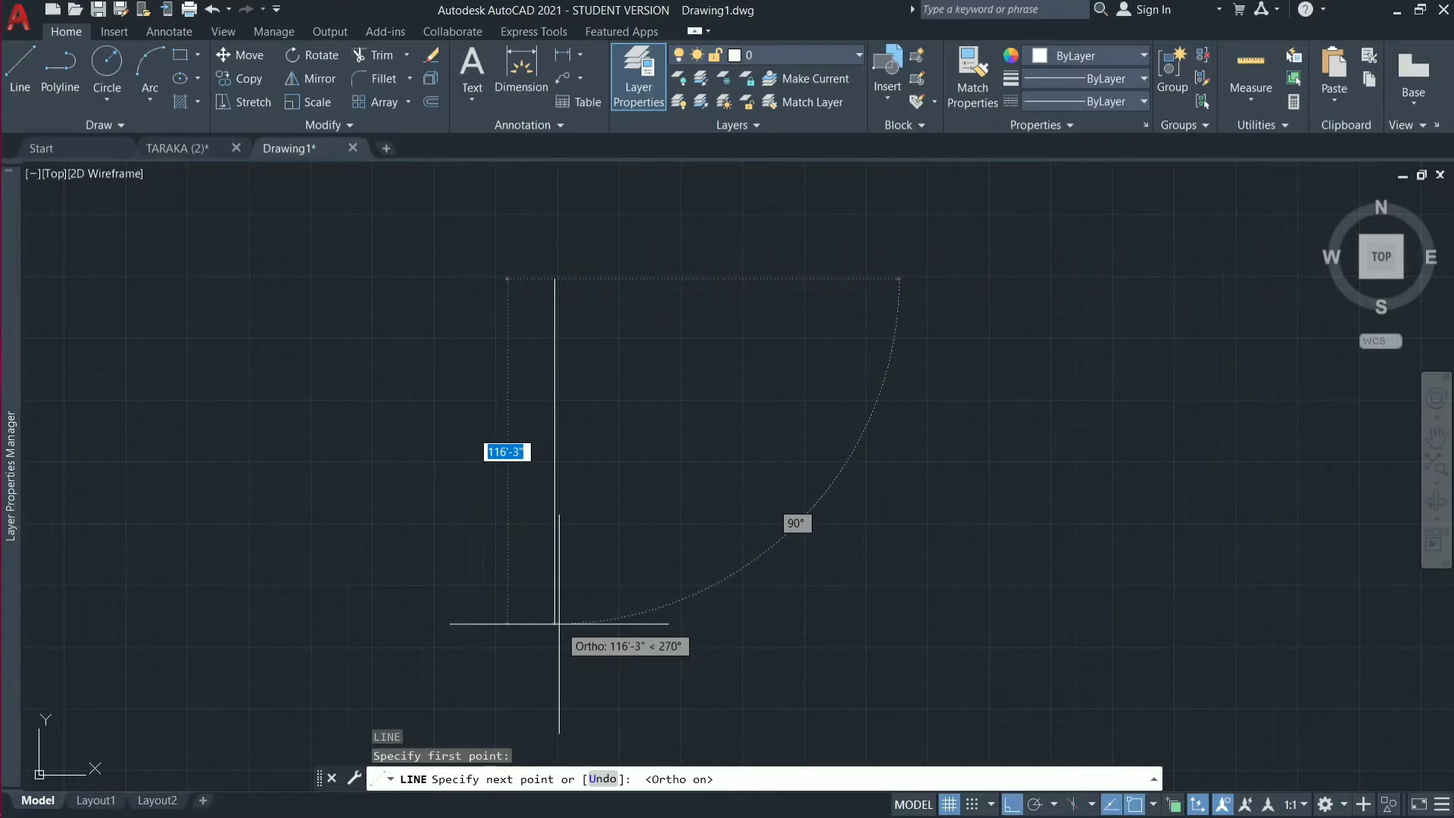
left_click(1012, 805)
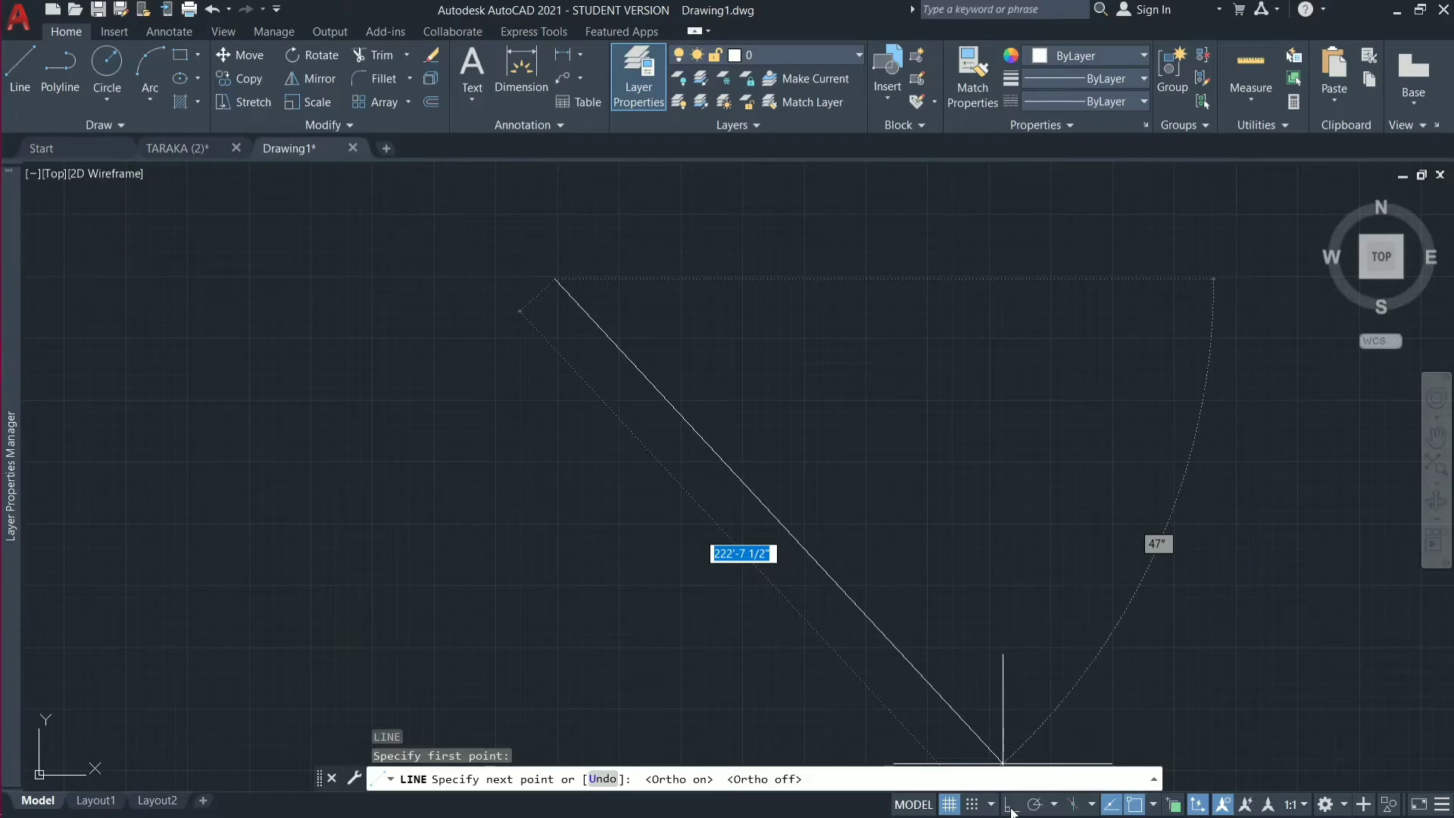
left_click(1012, 806)
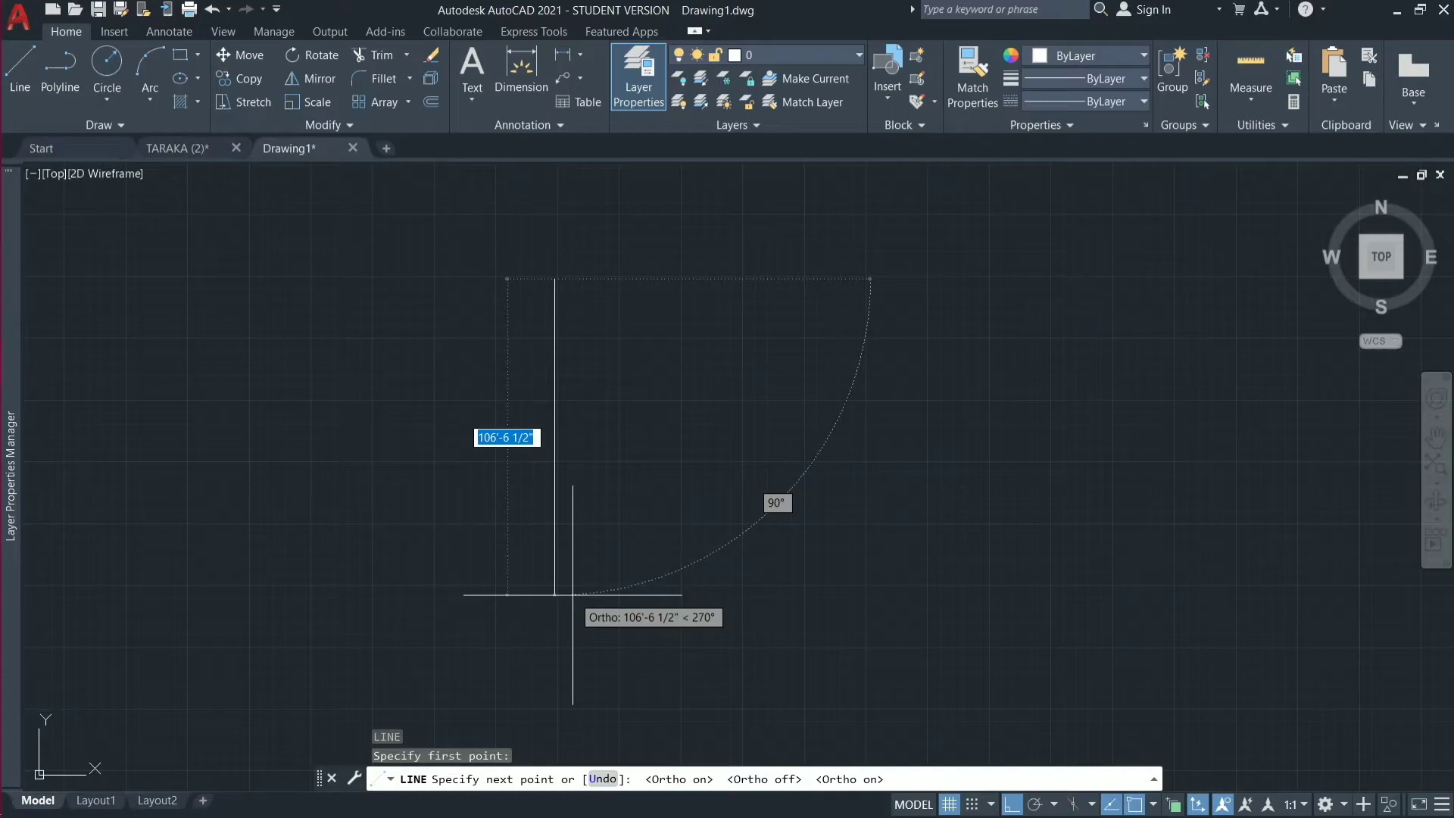
type("52")
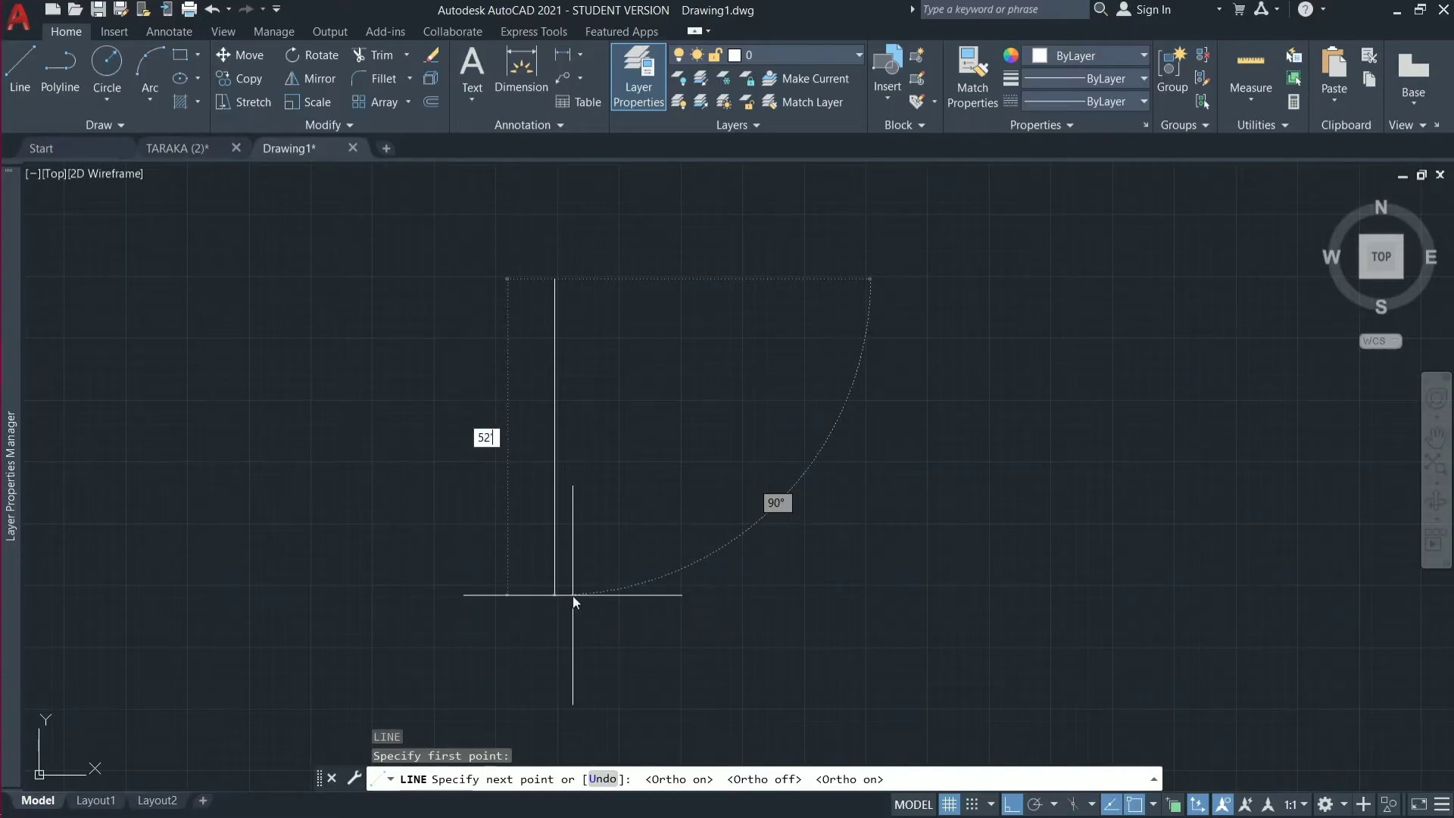
key("Return")
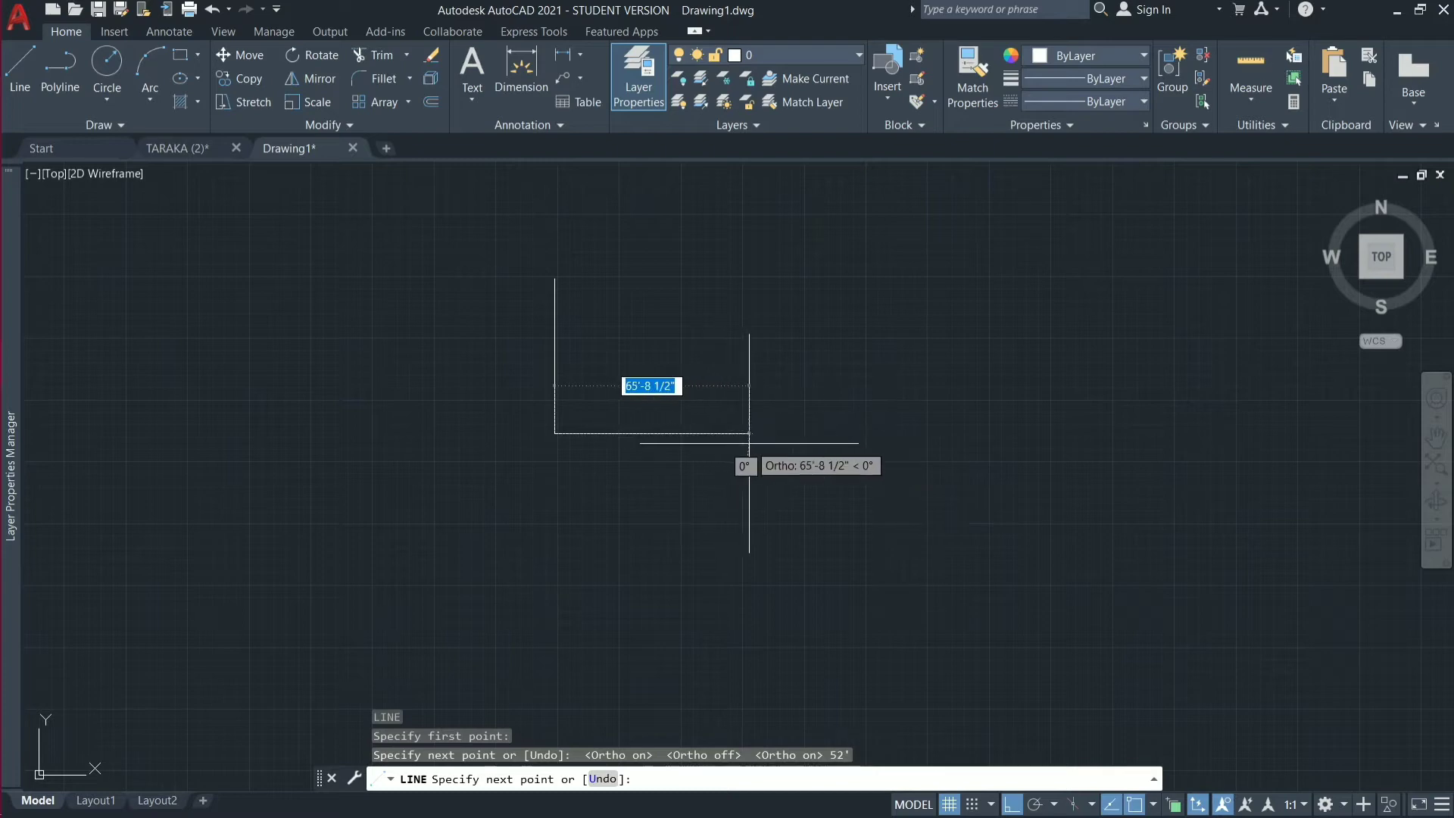
Continue the boundary with a 45' line to the right and a 52' line upward, and close the rectangle.
type("45")
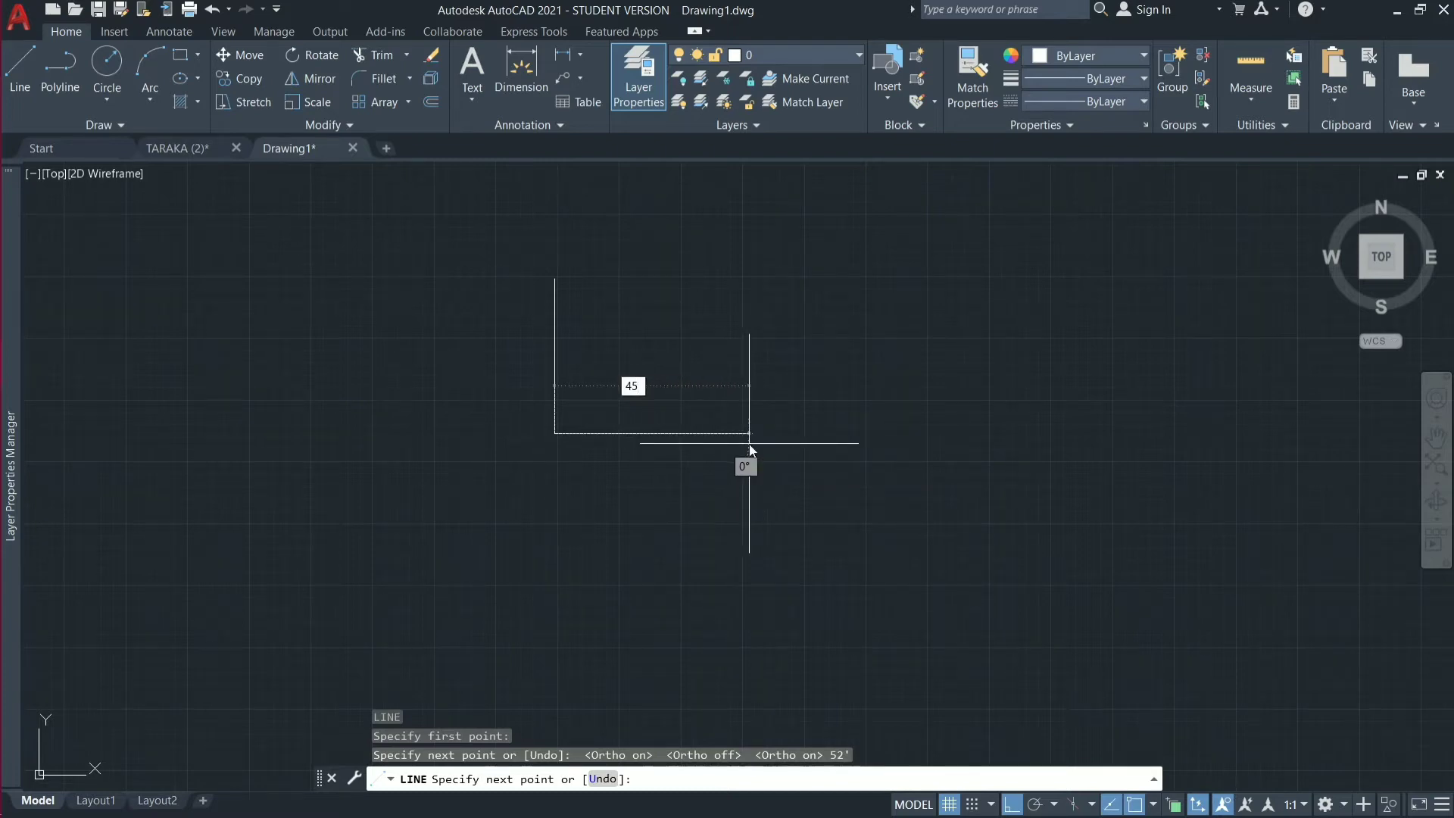
key("Return")
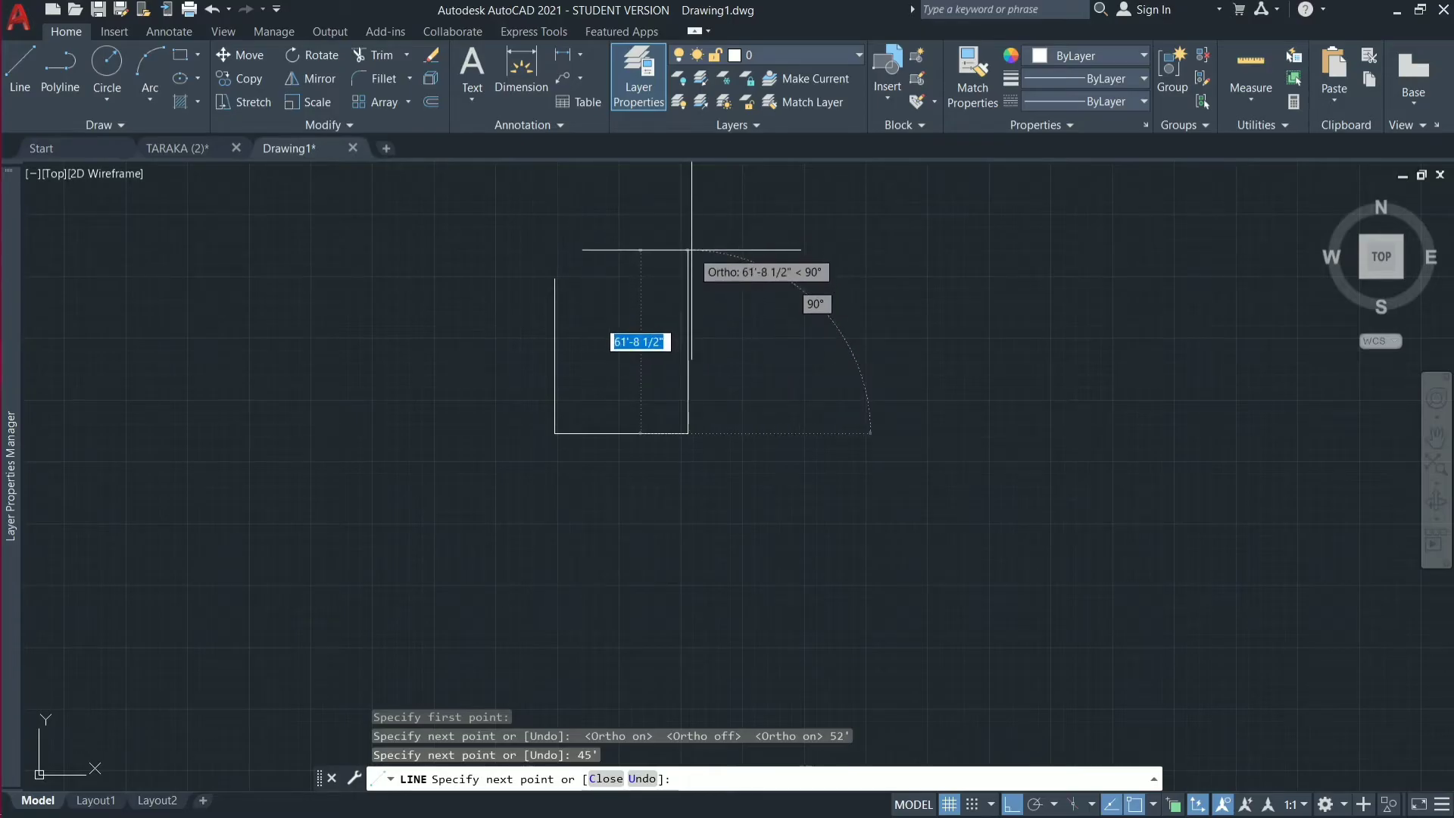
type("52")
key("Return")
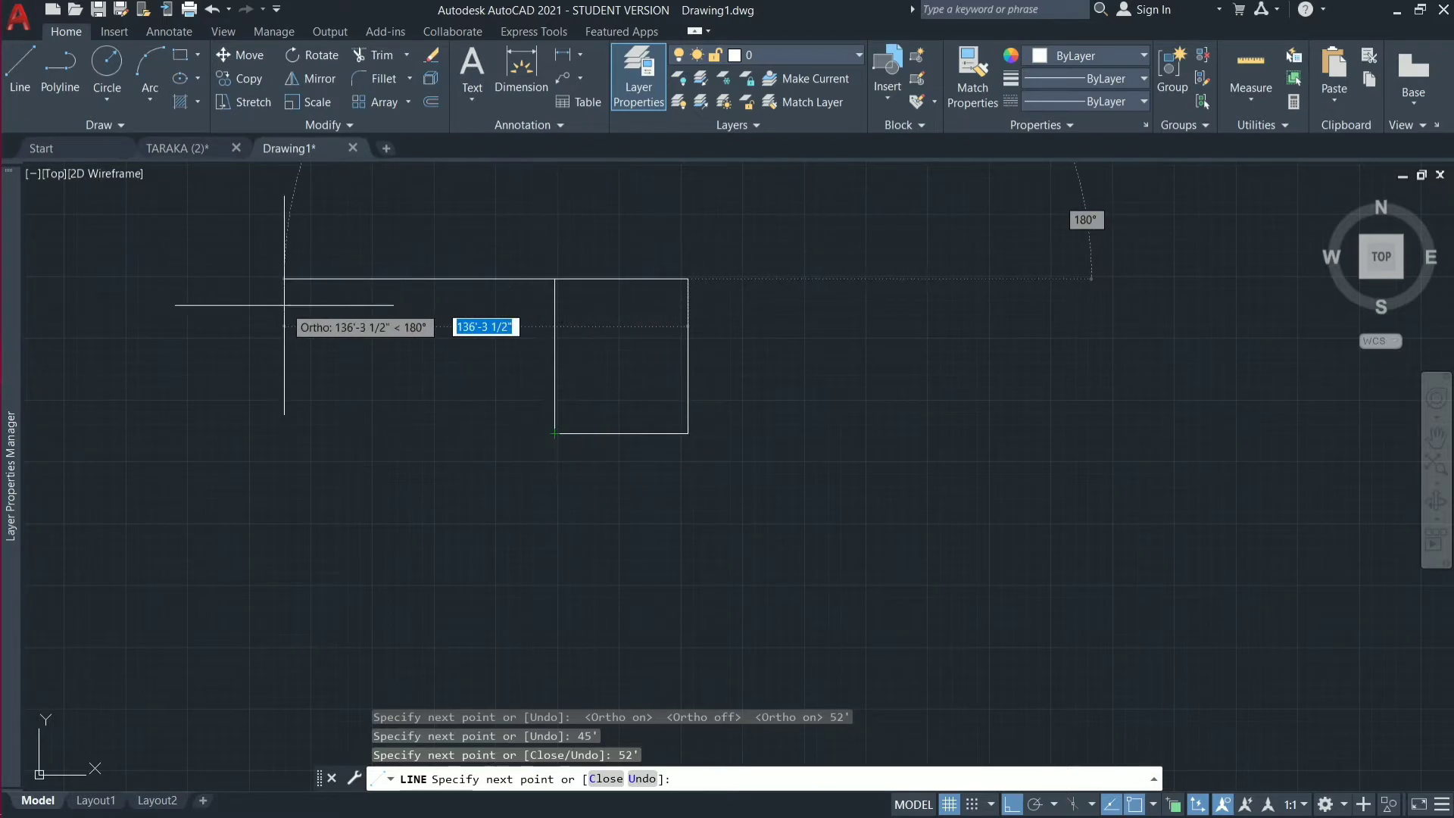
type("C")
key("Return")
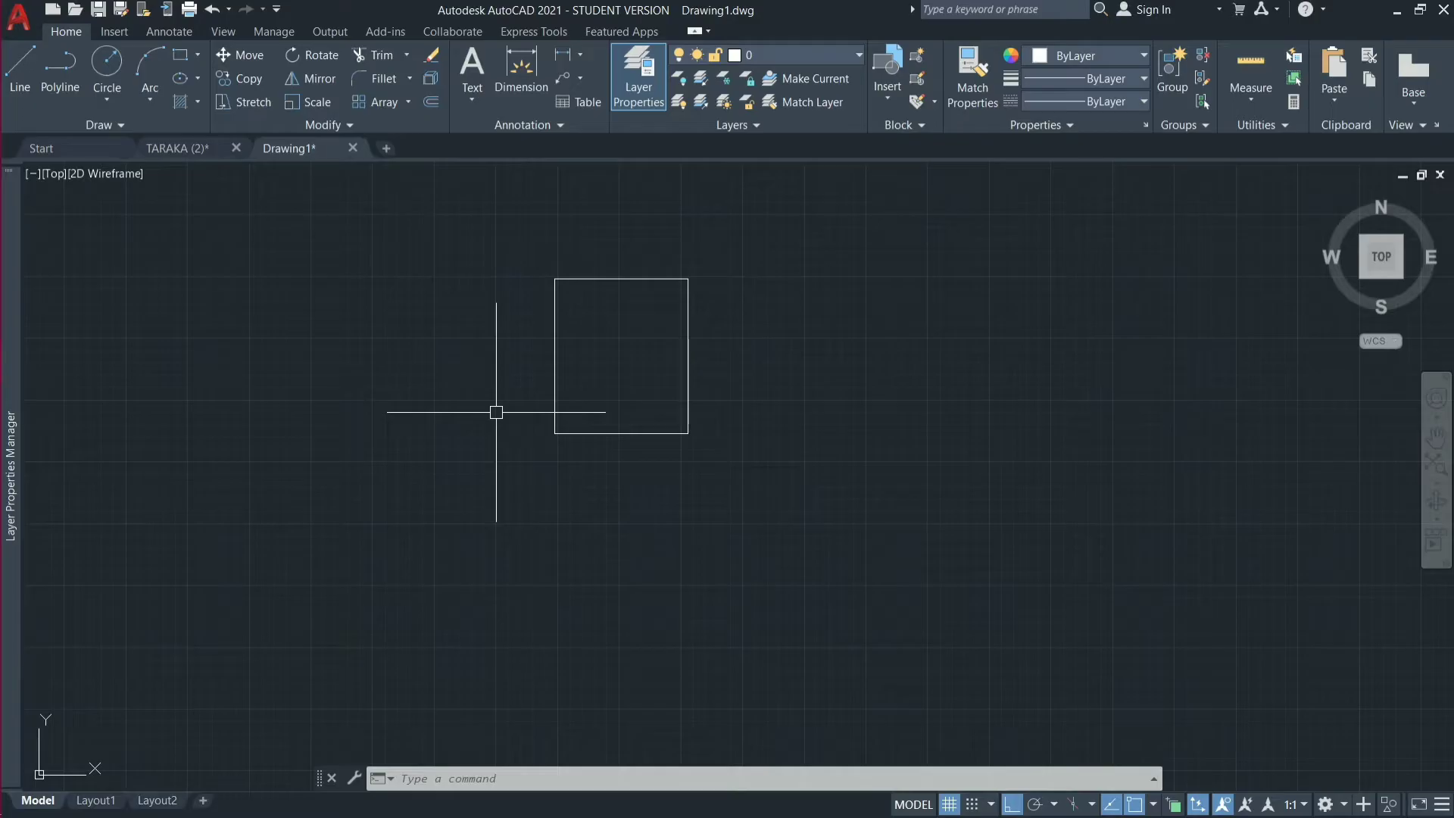
Offset the left, upper and right boundary lines 5' toward the inside of the plot rectangle.
scroll(610, 295, "up", 4)
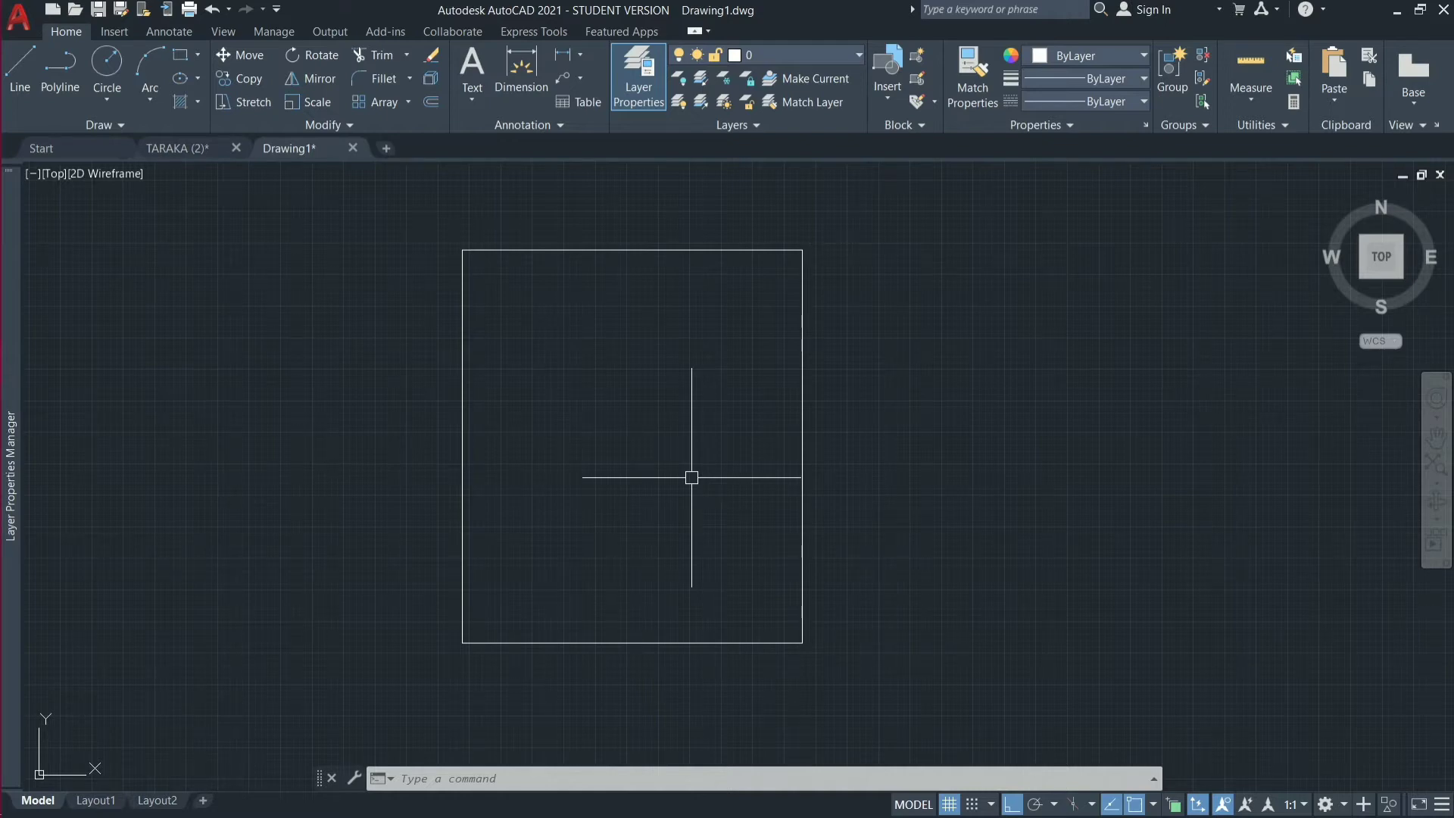
type("o")
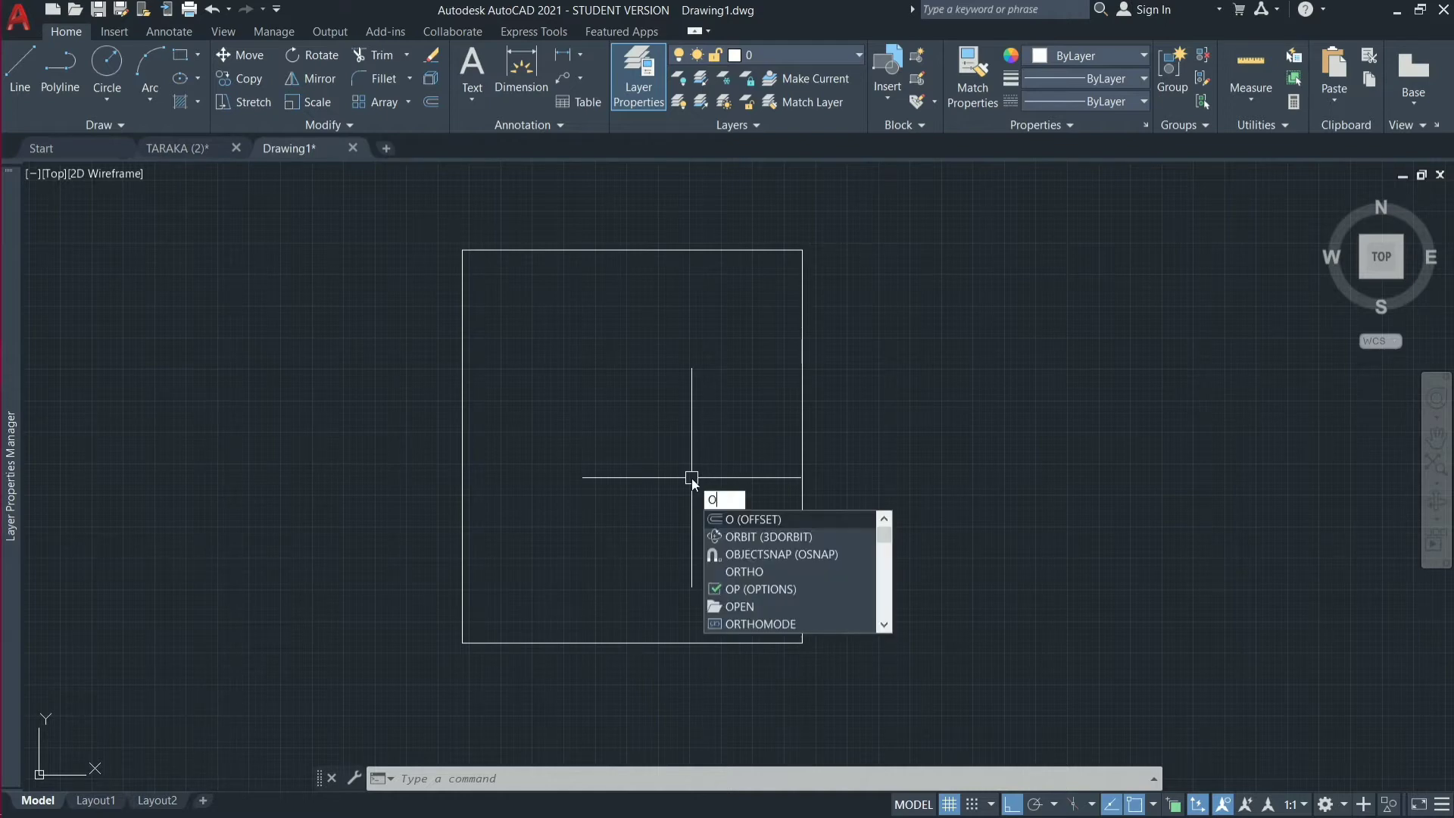
key("Return")
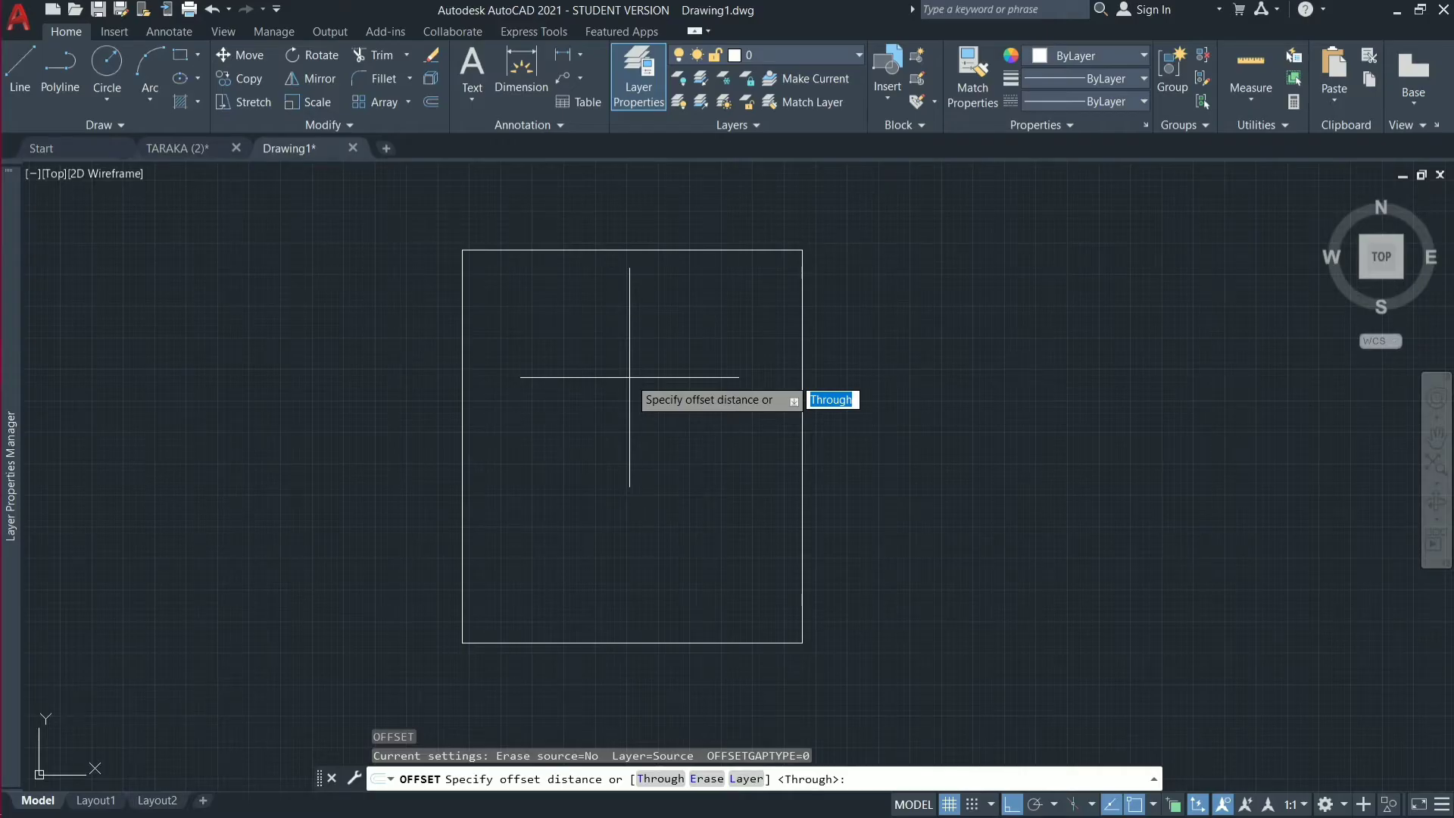
type("5'")
key("Return")
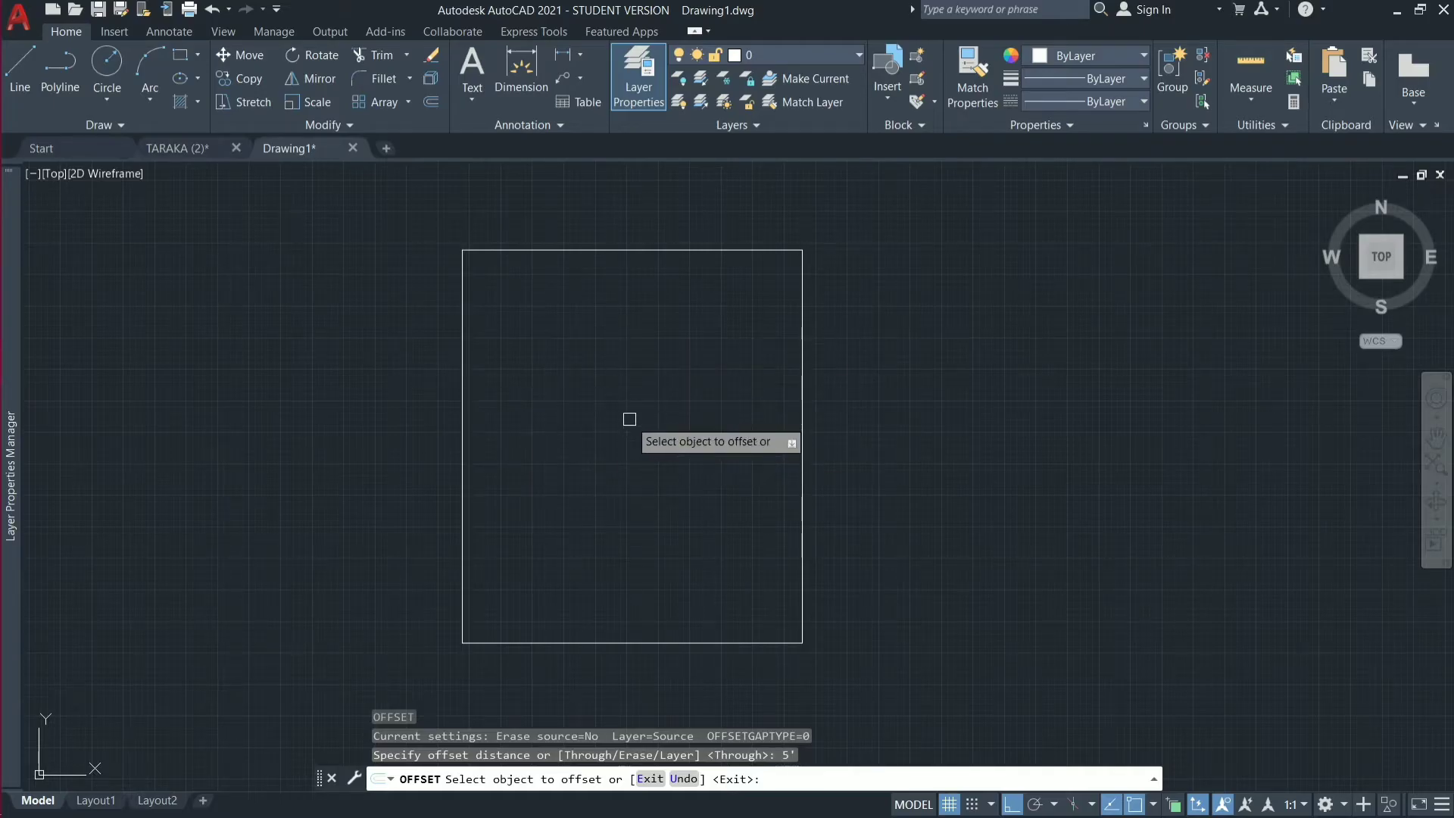
left_click(463, 415)
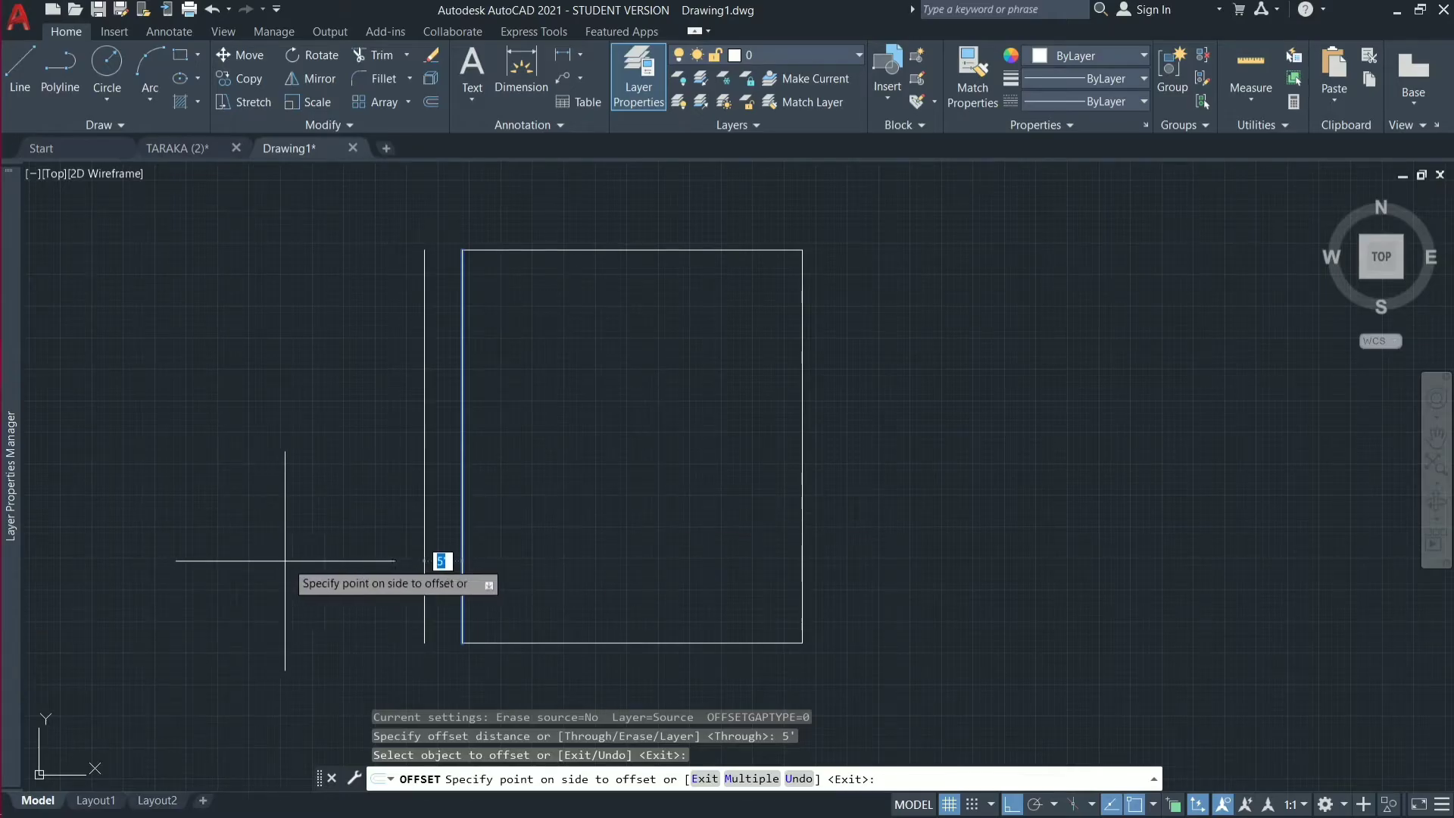
left_click(598, 514)
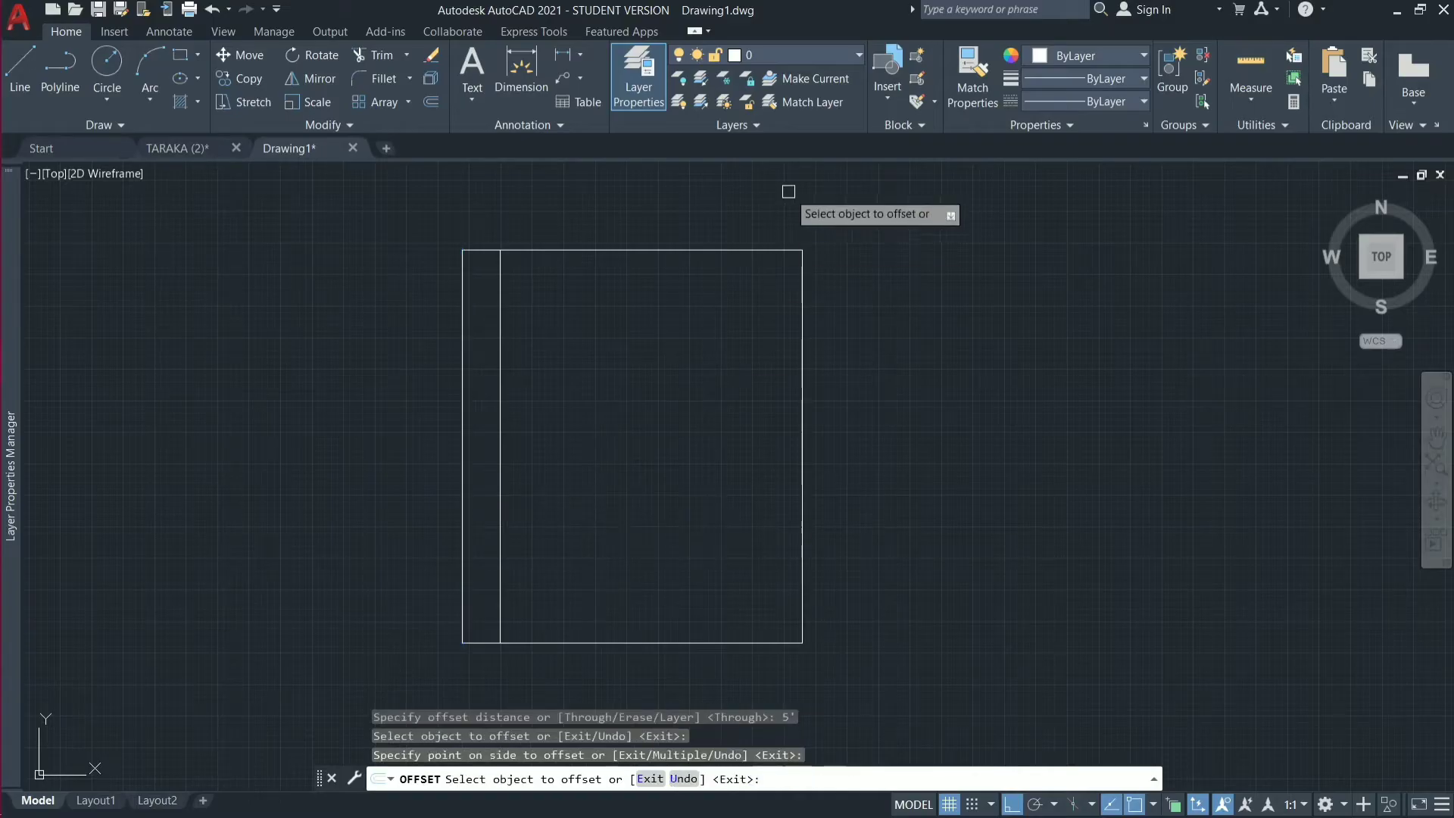
left_click(783, 245)
left_click(759, 376)
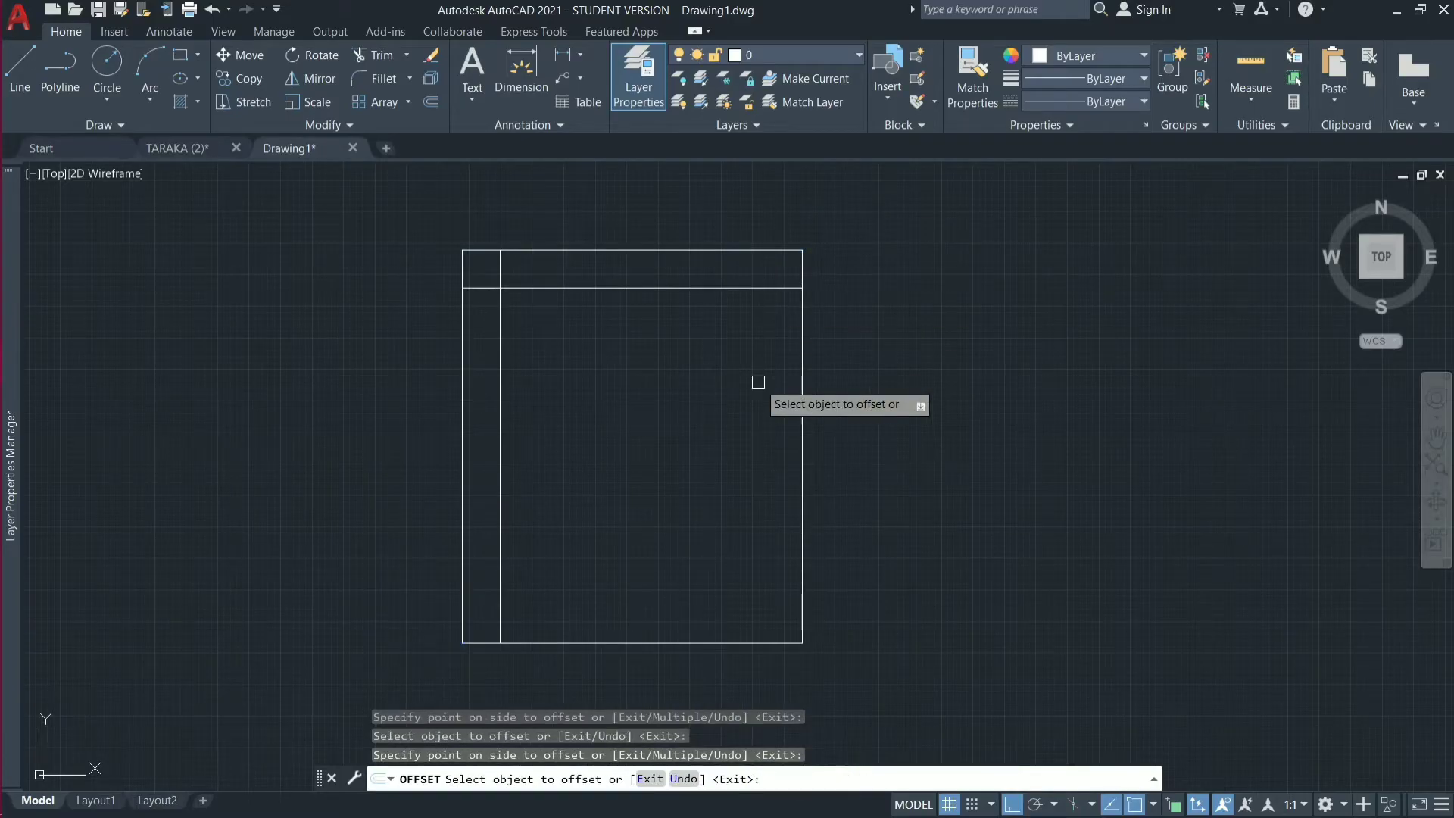
left_click(800, 402)
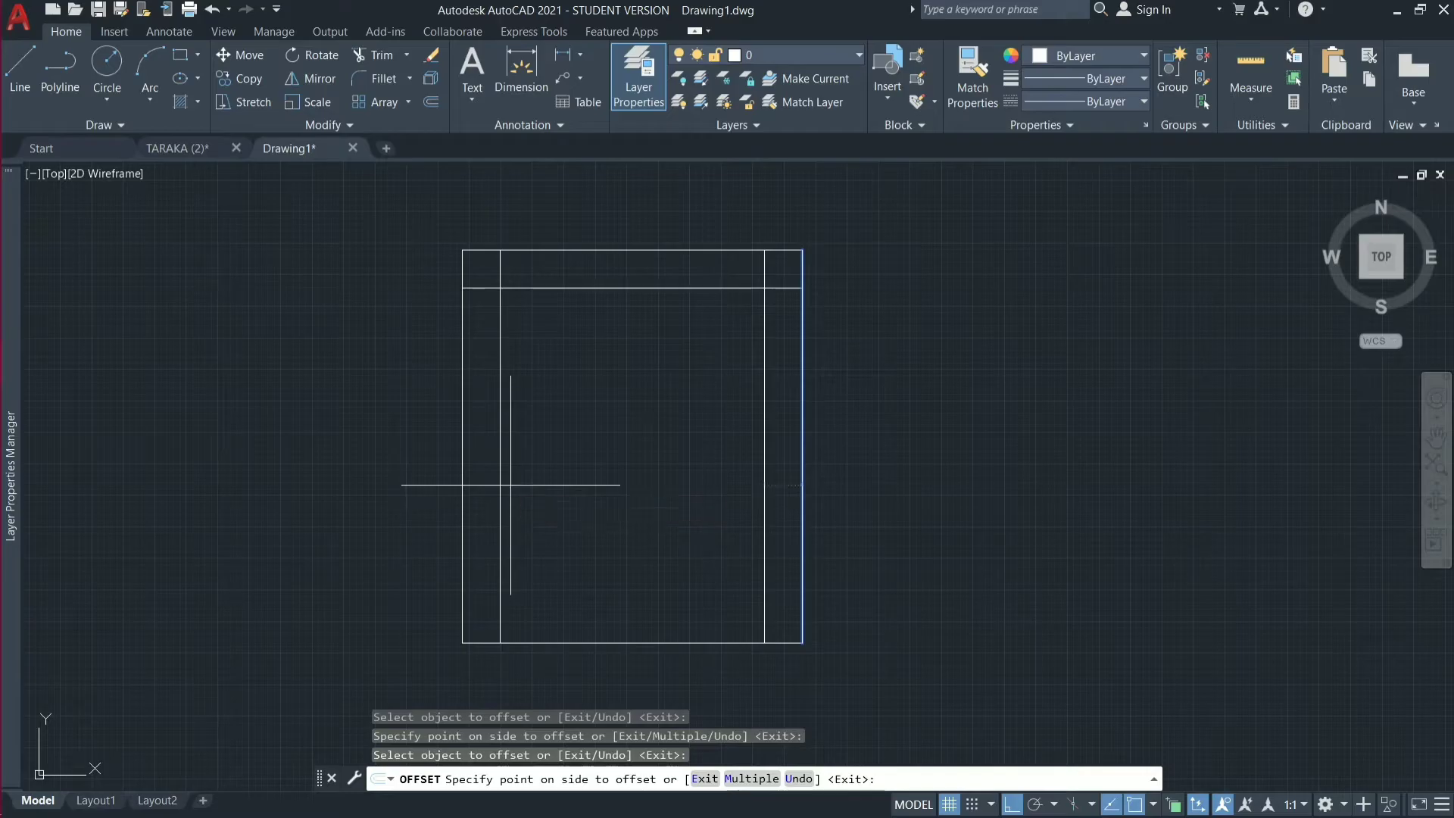
left_click(511, 477)
Offset the lower boundary line 8' inward and end the Offset command.
left_click(578, 643)
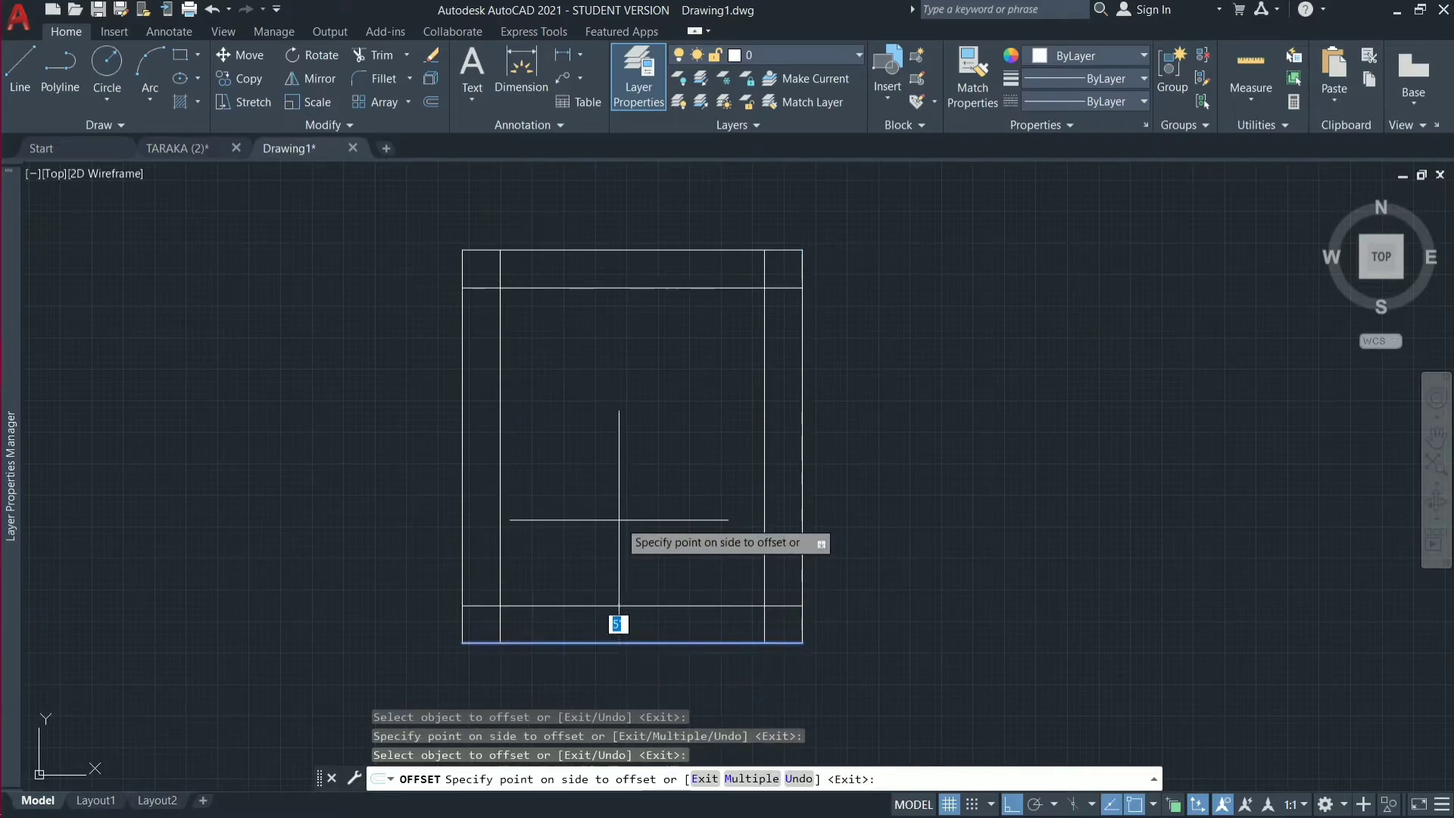
type("8")
key("Return")
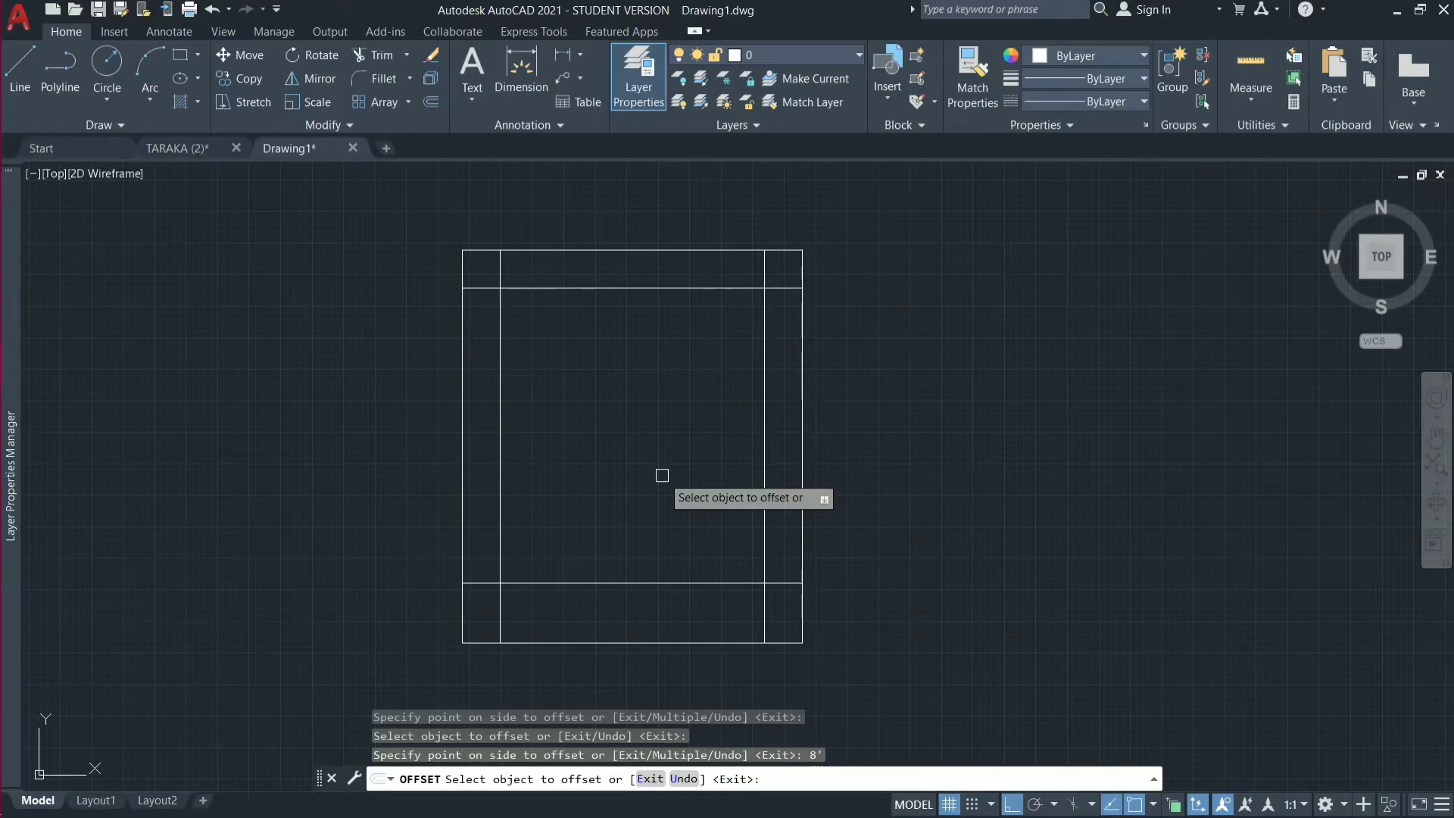
key("Escape")
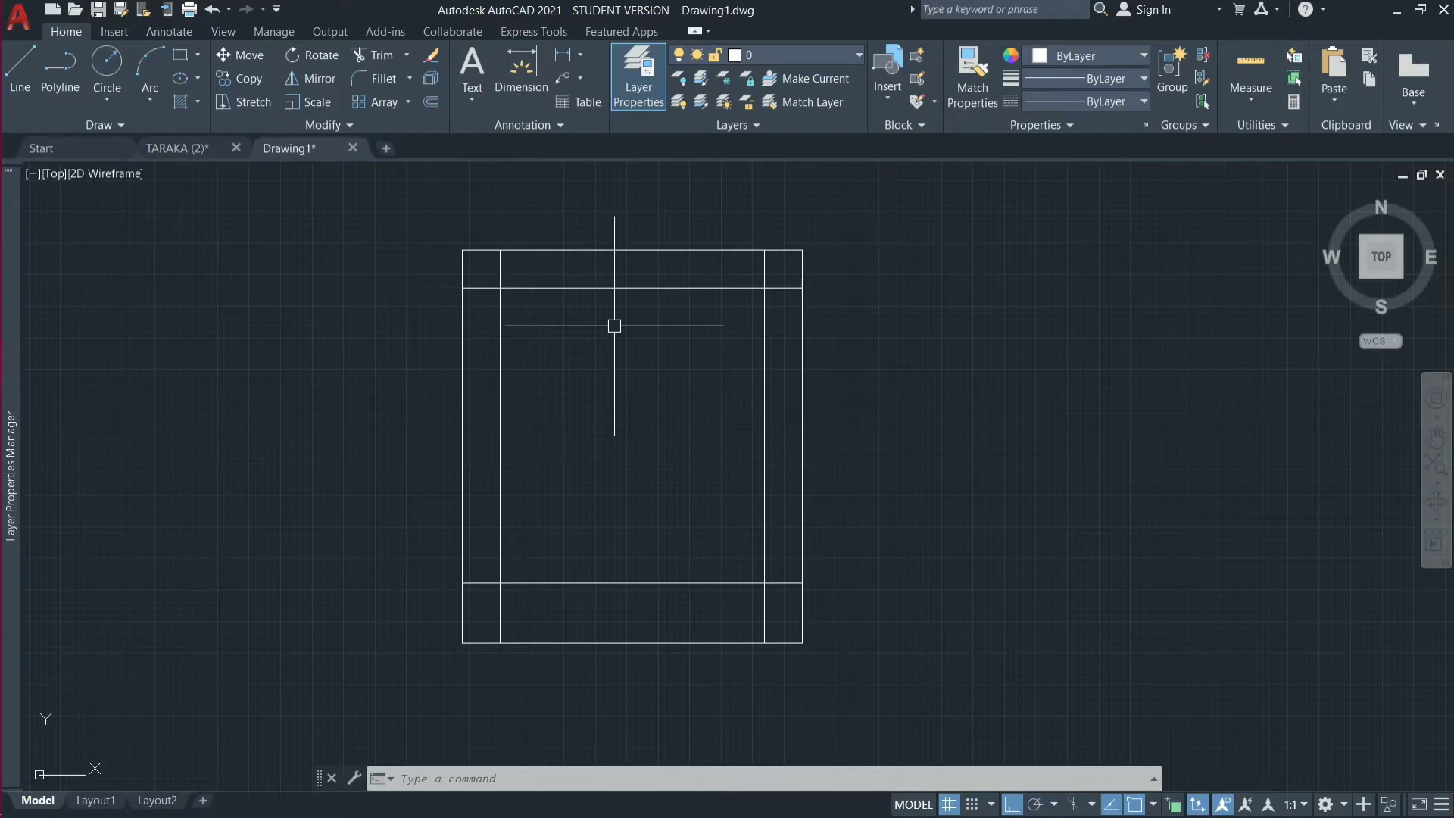
Trim the offset lines' overhanging ends at the upper-left corner of the inner rectangle.
type("tr")
key("Return")
key("Return")
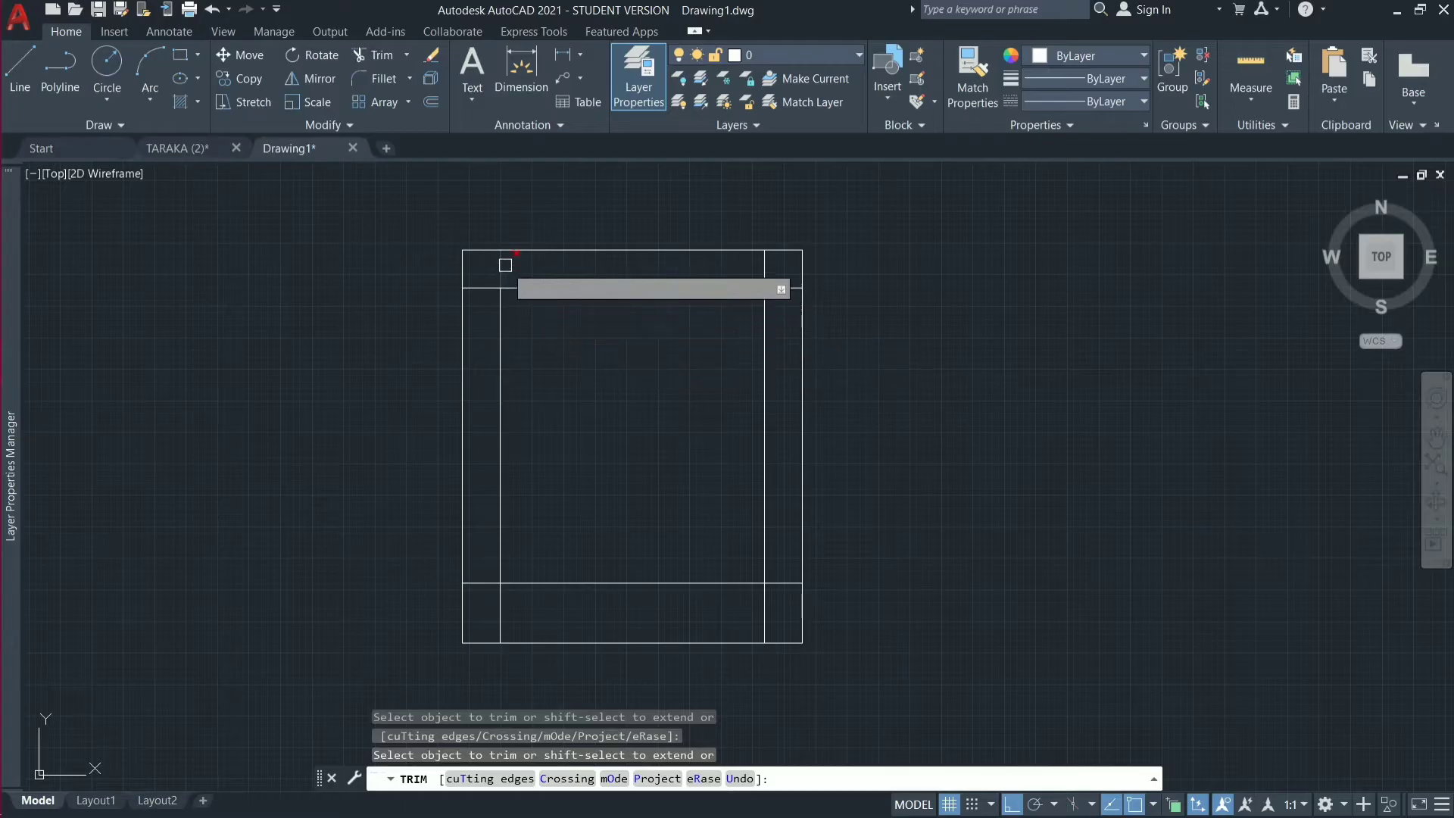
left_click(573, 282)
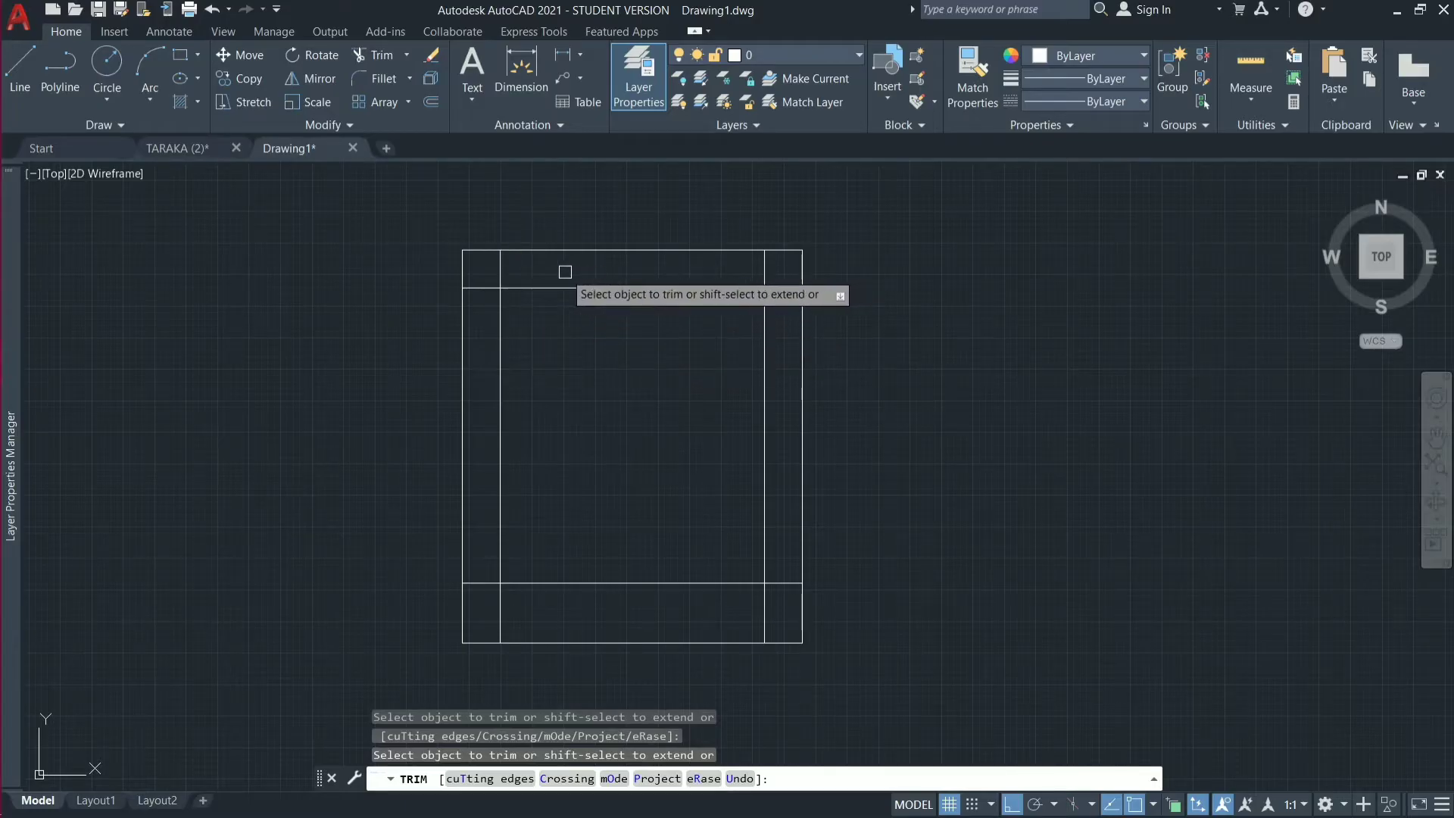
left_click(501, 273)
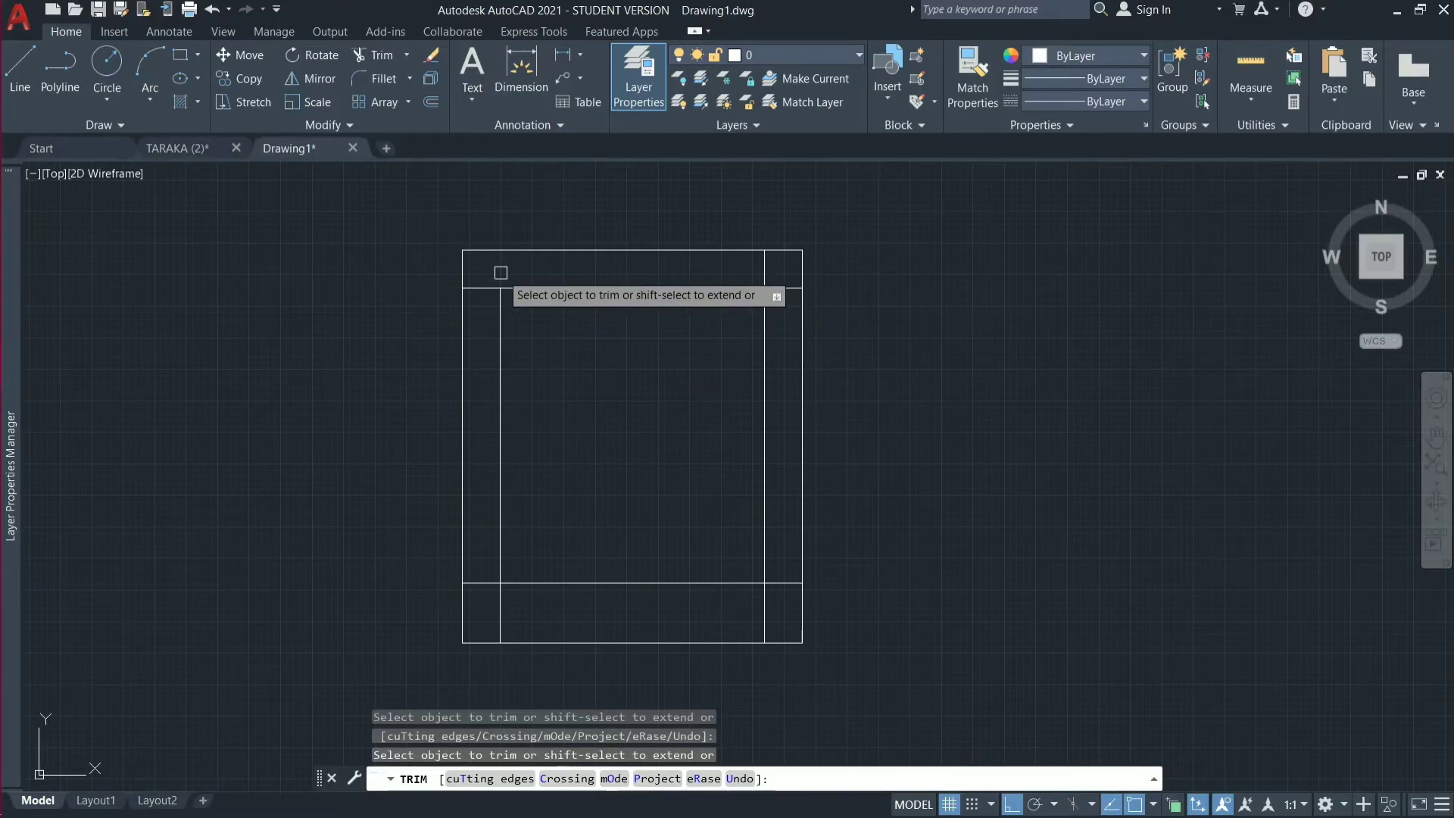
left_click(484, 287)
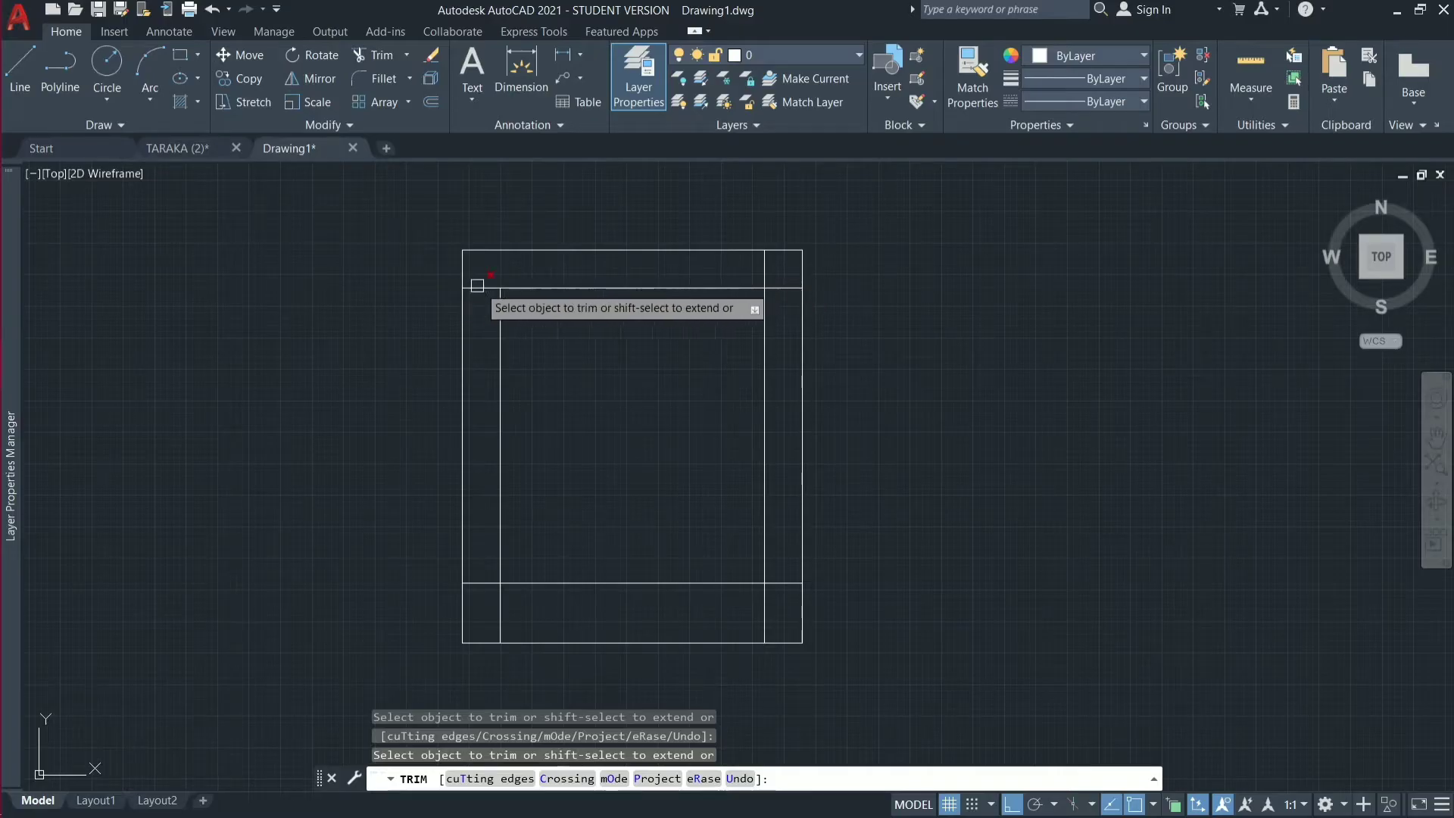
Trim the offset lines' overhanging ends at the lower-left corner of the inner rectangle.
left_click(484, 567)
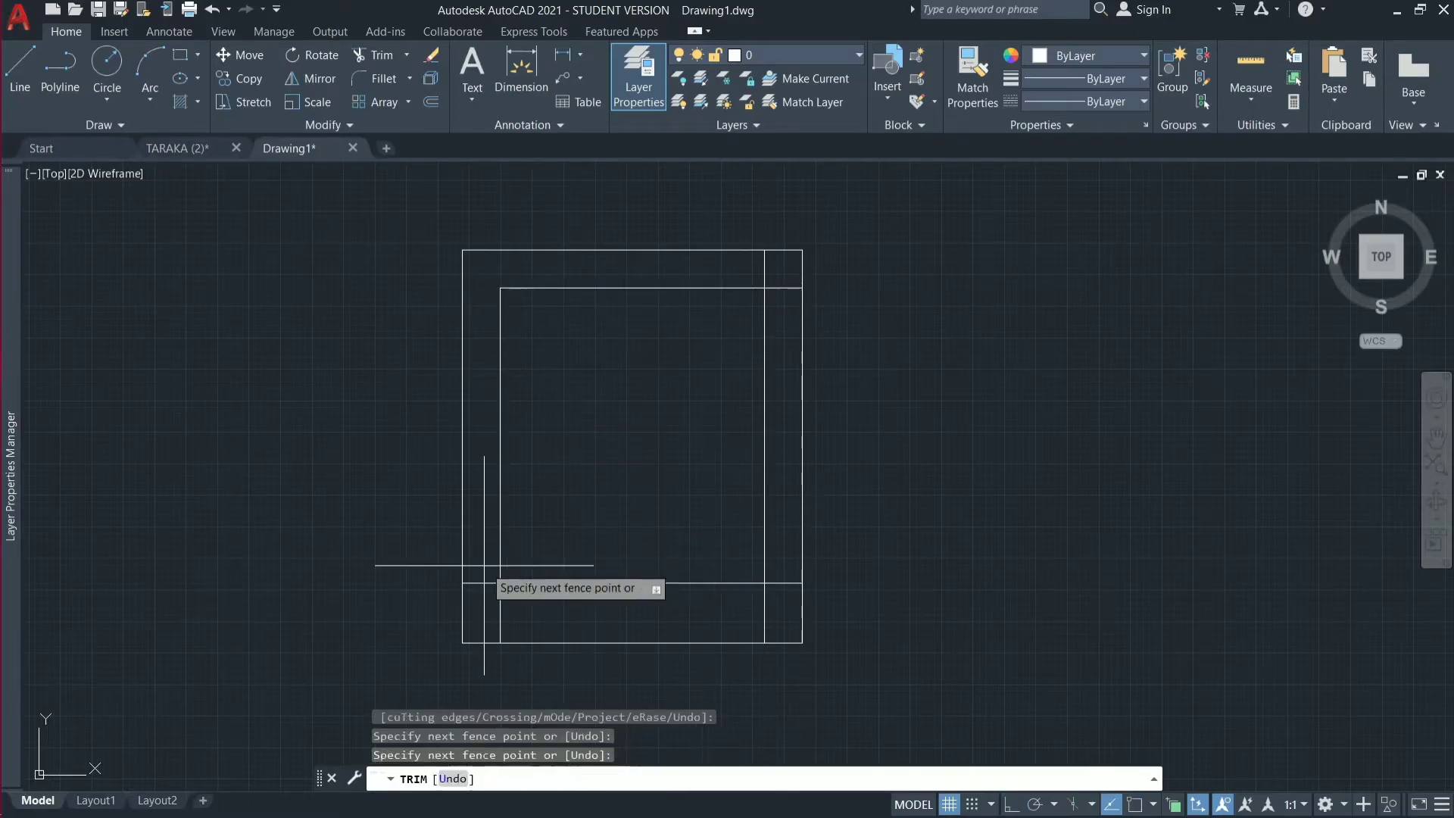
left_click(475, 624)
left_click(475, 624)
left_click(573, 618)
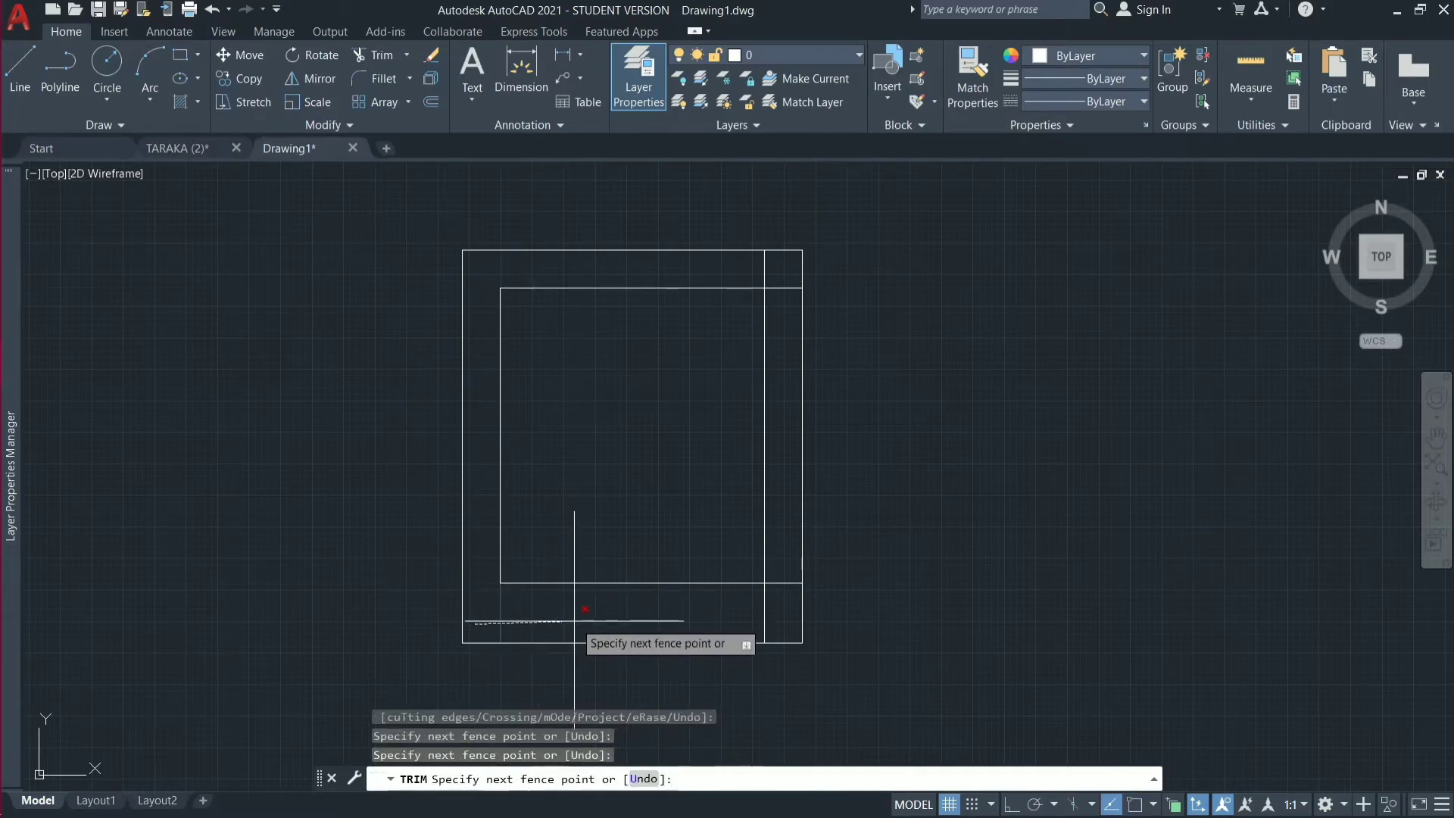
key("Return")
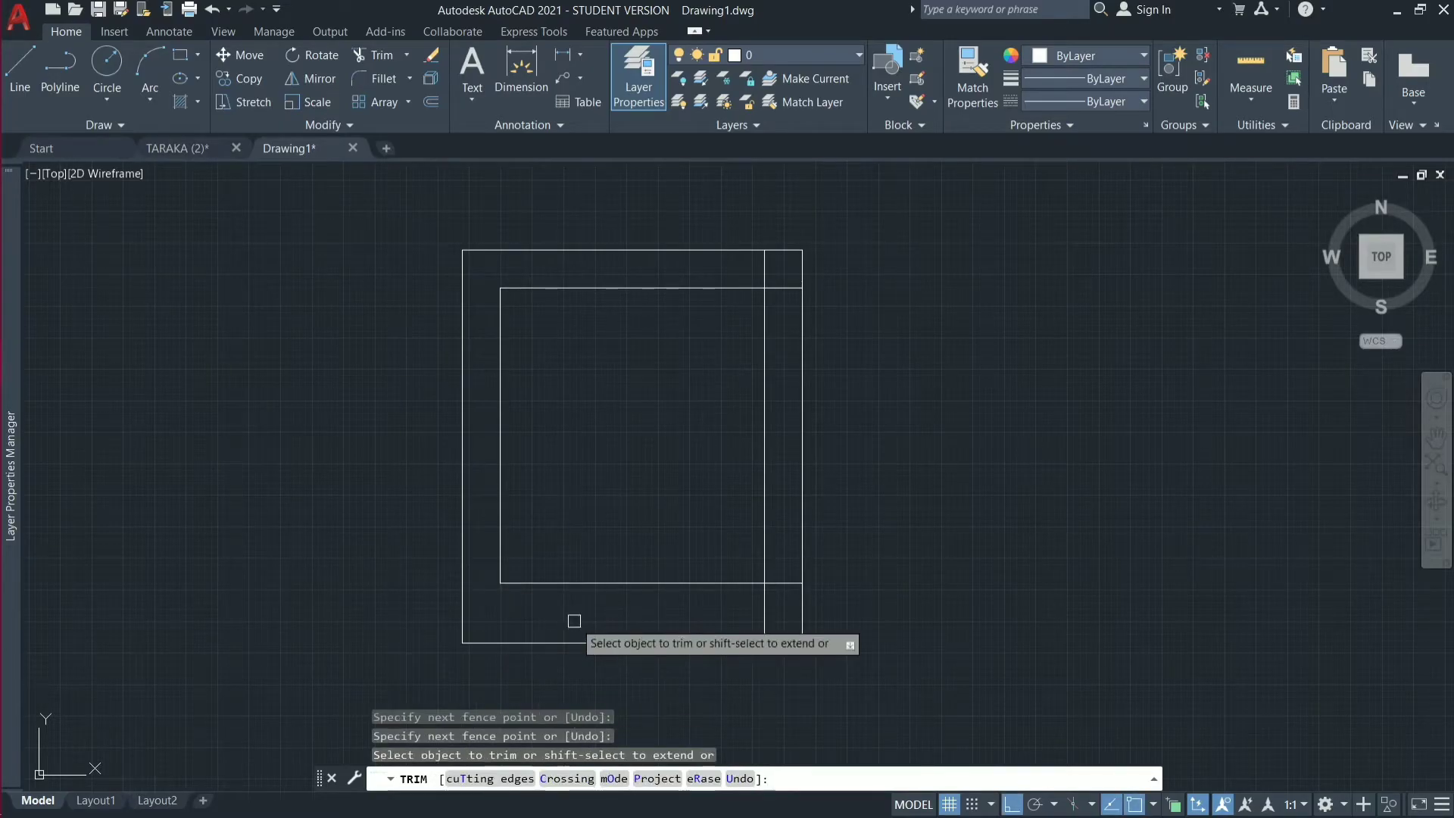
Trim the overhanging ends at the lower-right and upper-right corners of the inner rectangle and end the Trim command.
left_click(790, 555)
left_click(785, 613)
left_click(785, 612)
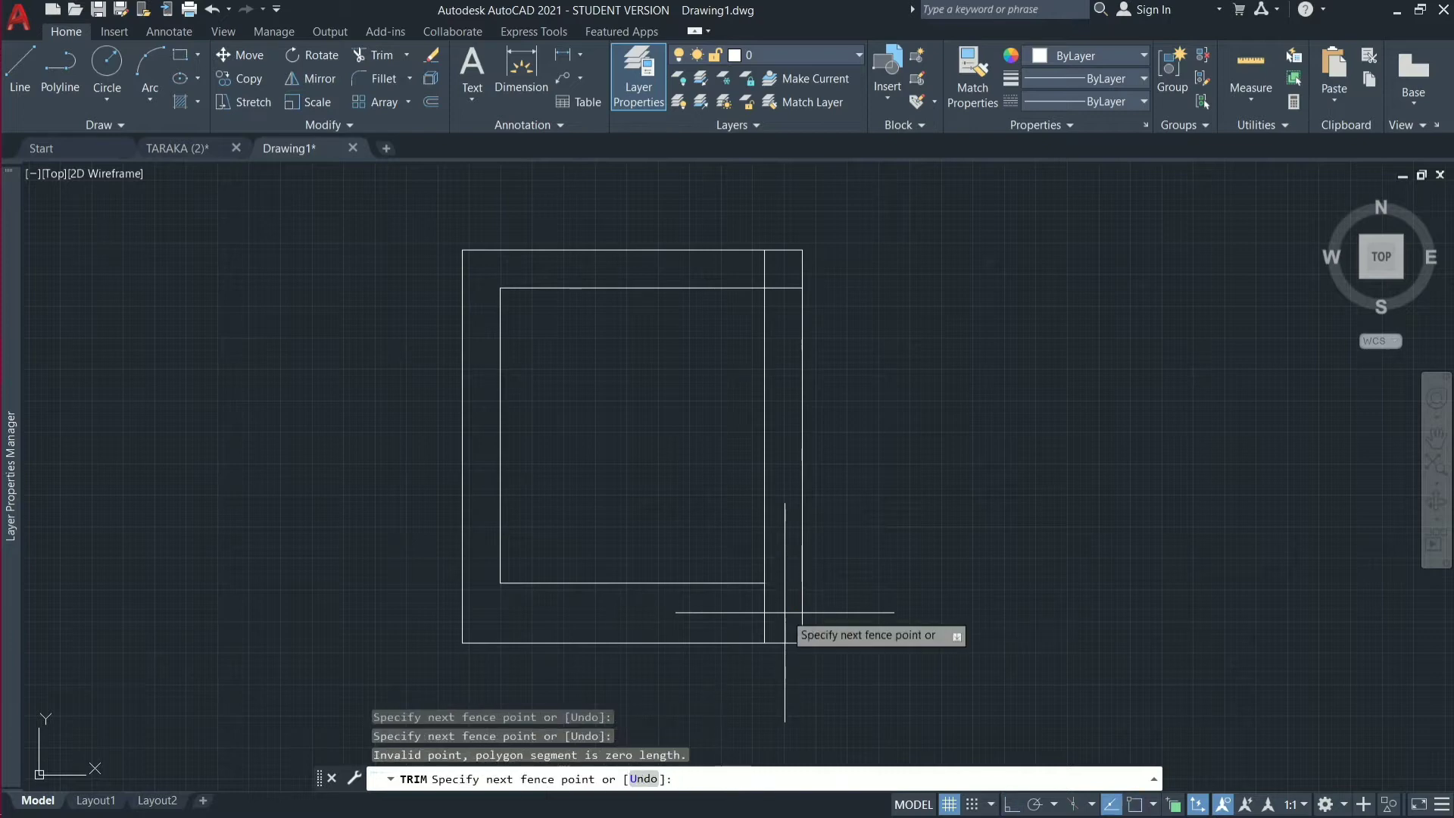
left_click(727, 614)
key("Return")
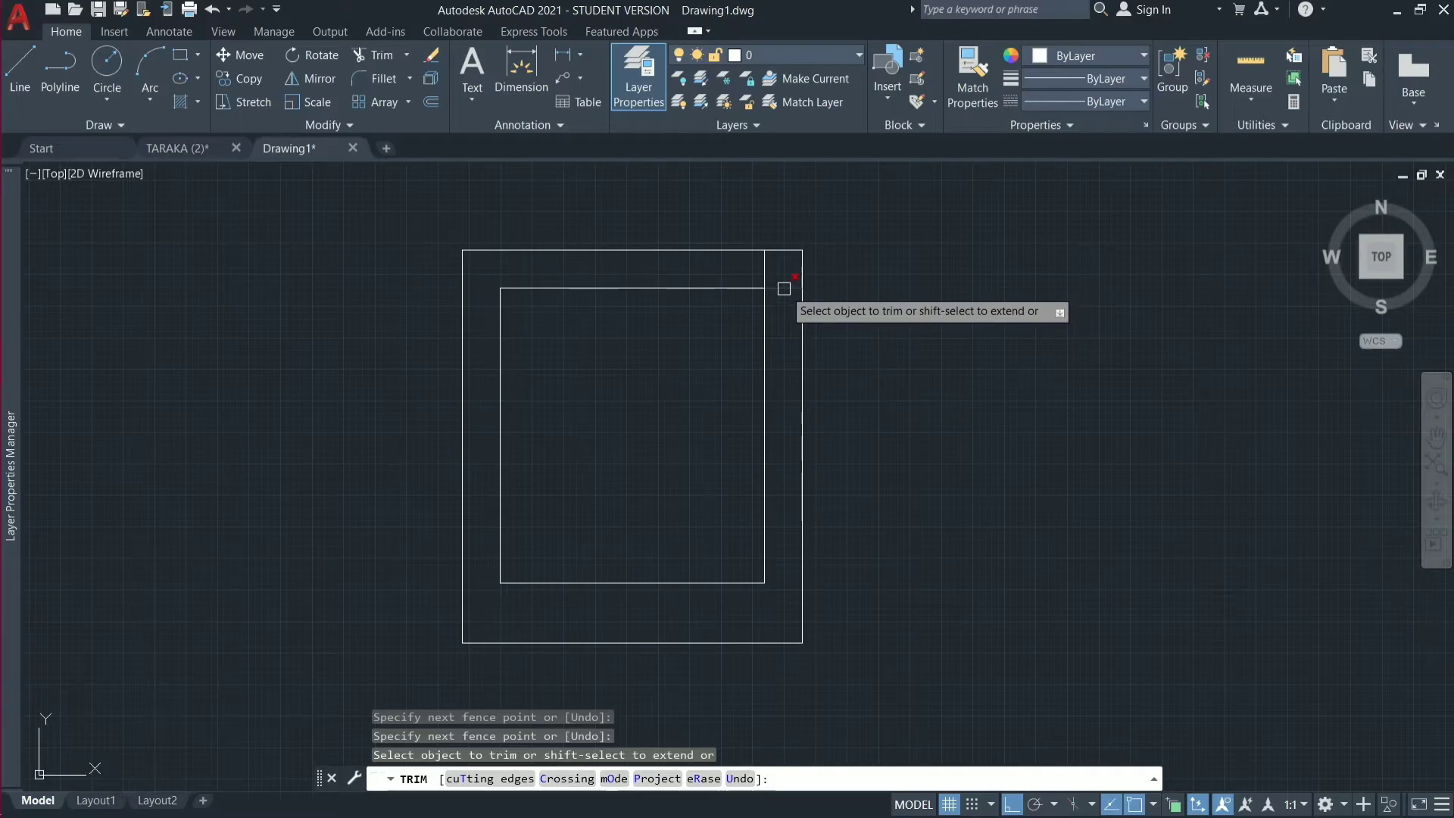
left_click(765, 264)
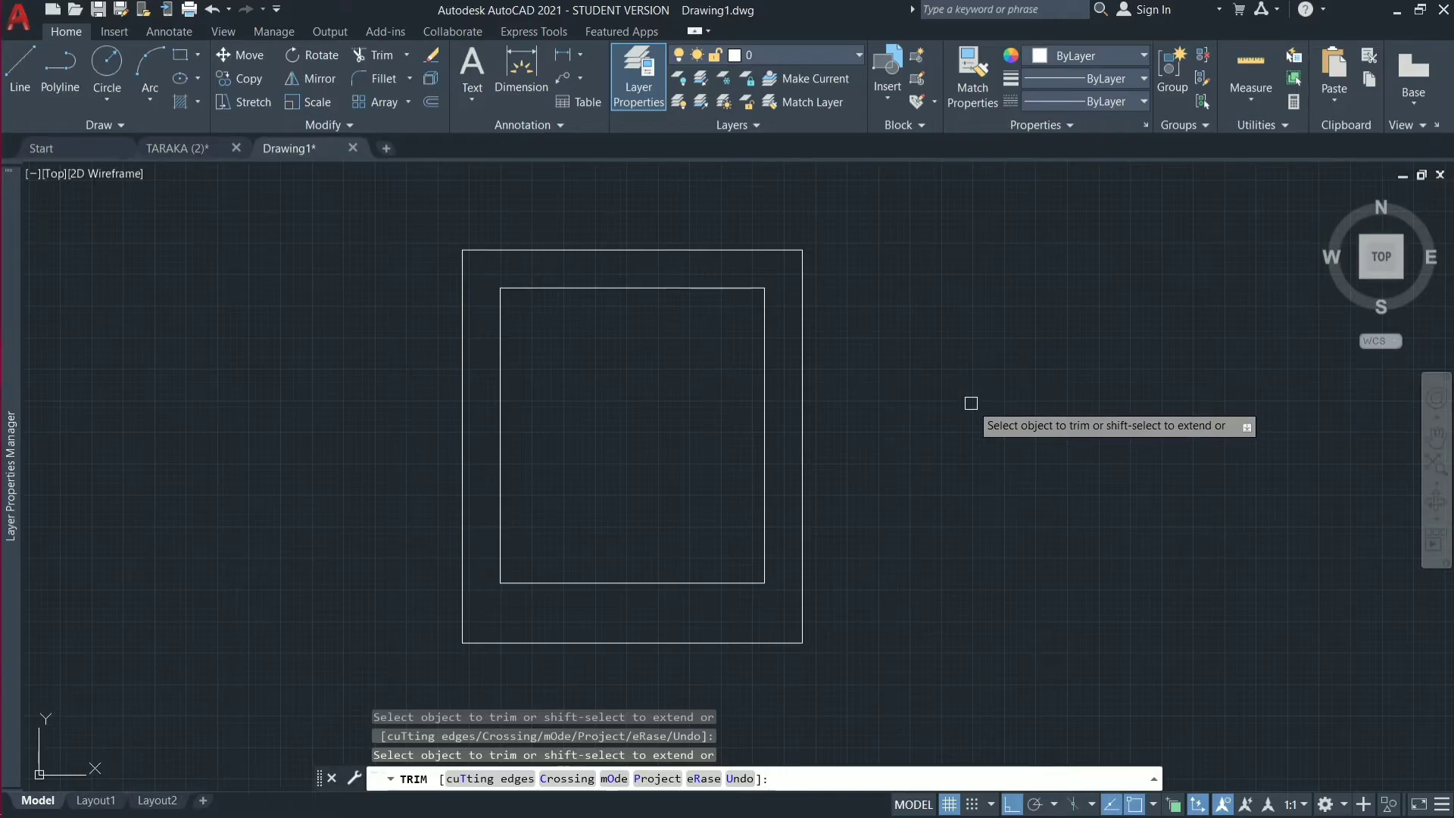
key("Escape")
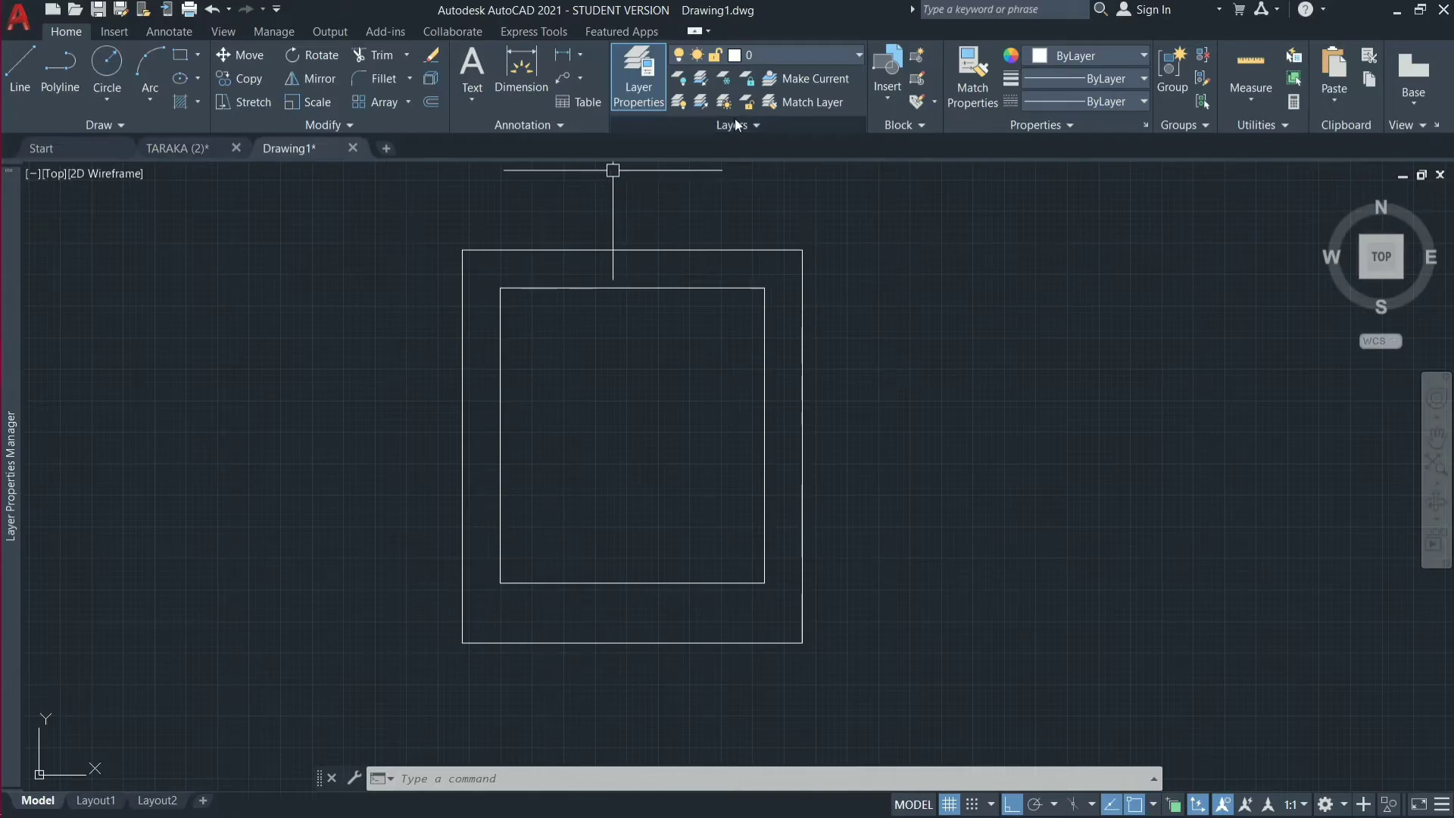
Create a new layer named BOUNDARY in the layer manager.
left_click(638, 97)
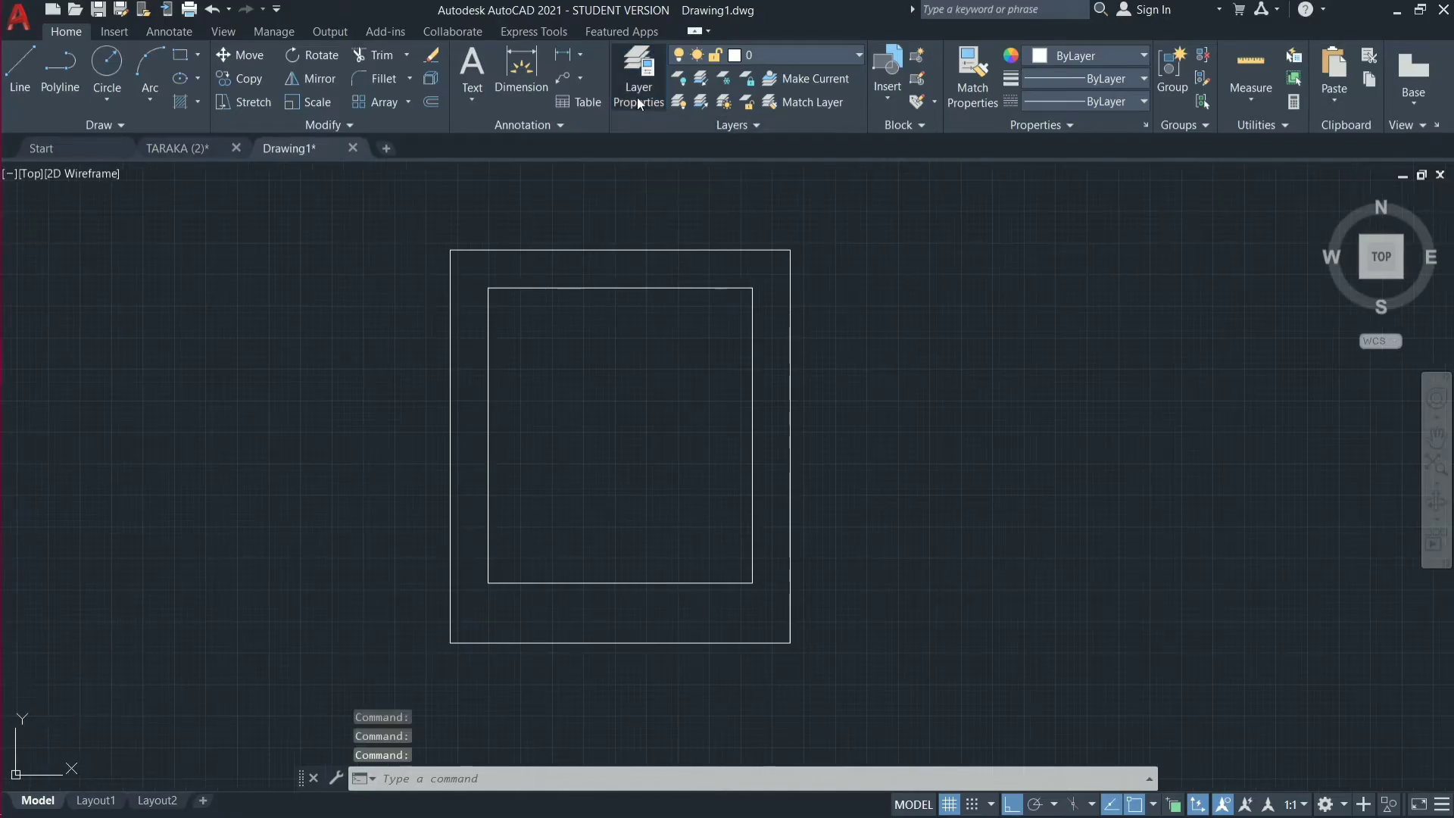
left_click(638, 97)
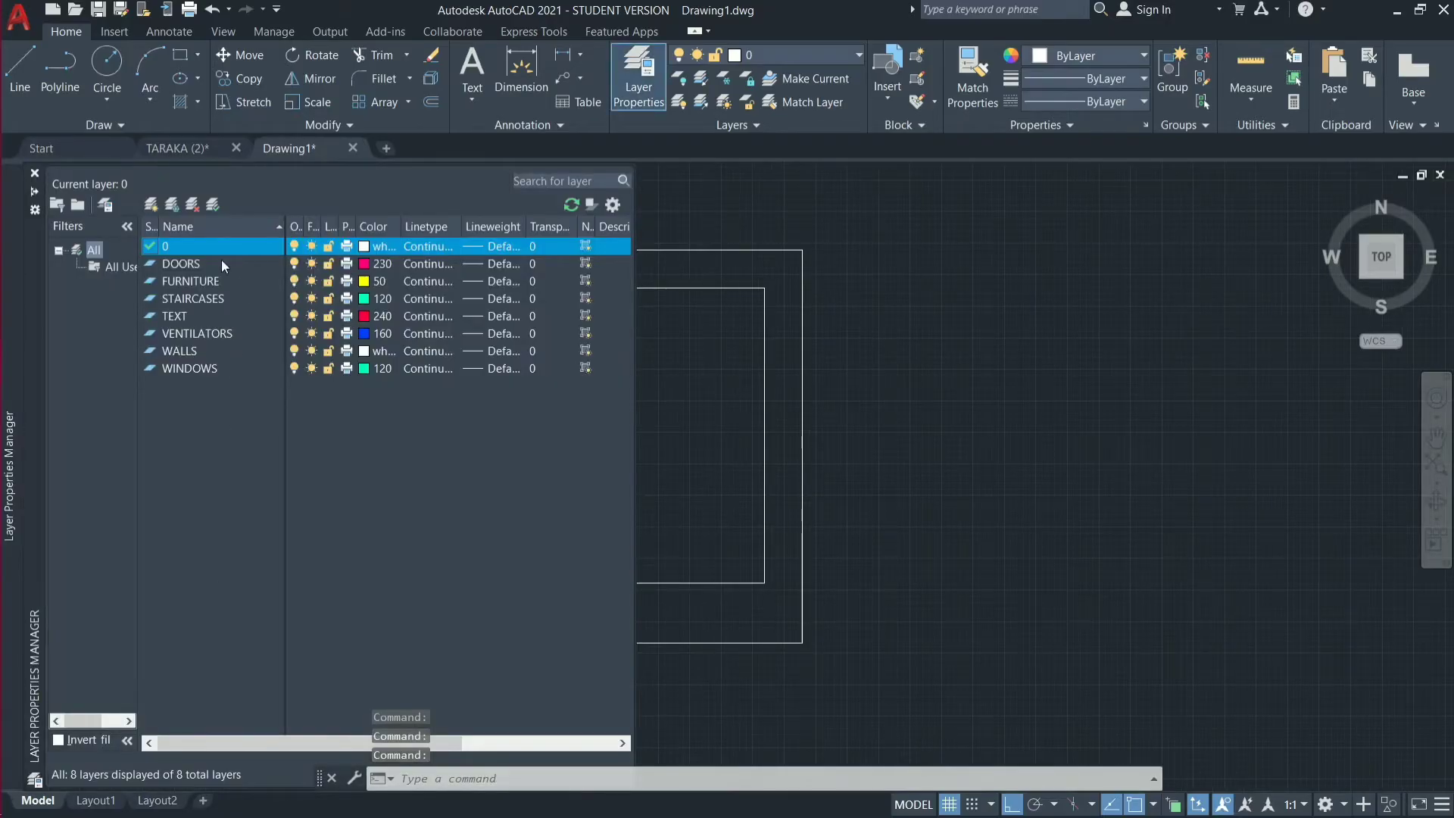
left_click(151, 204)
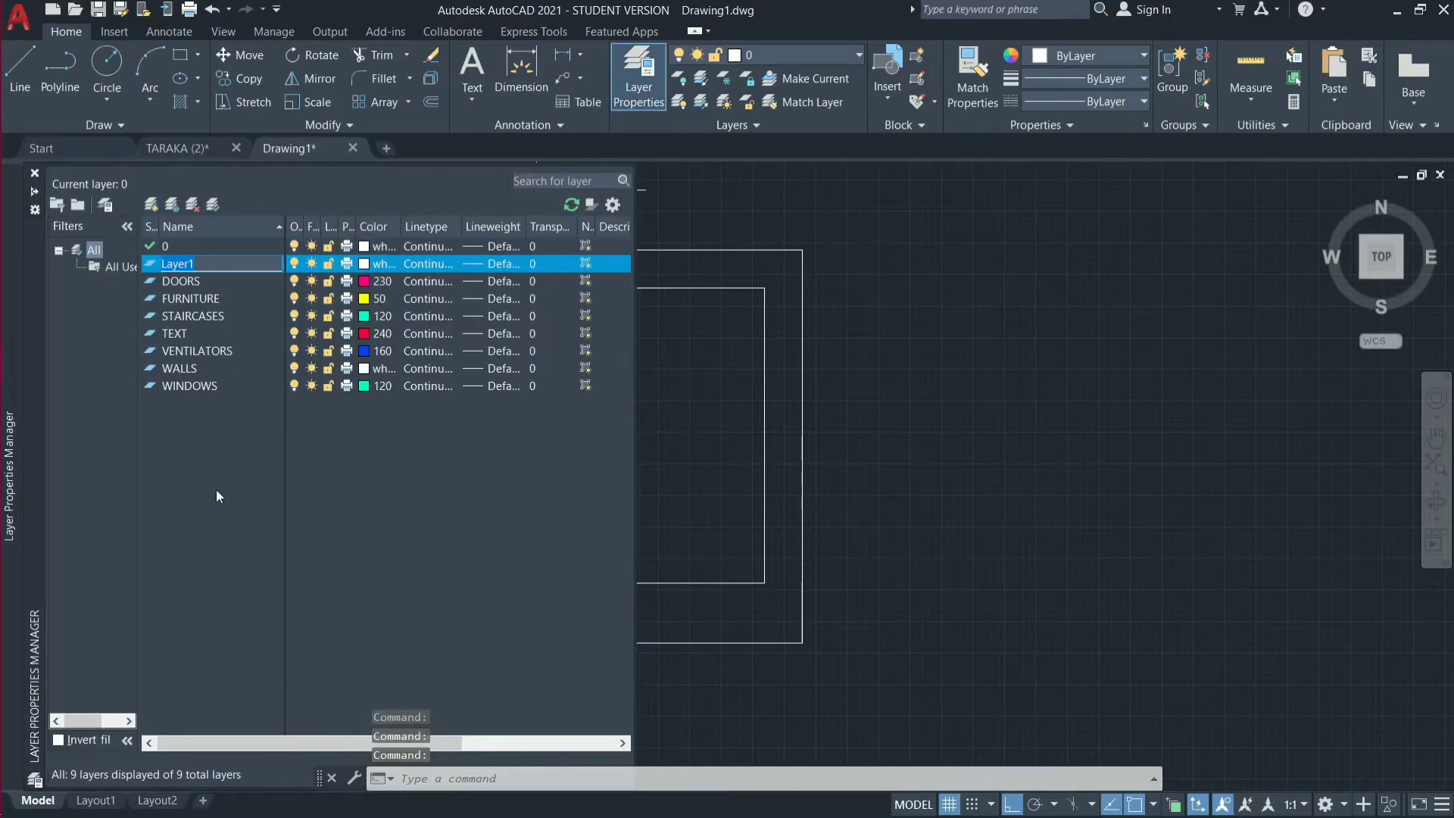
type("BO")
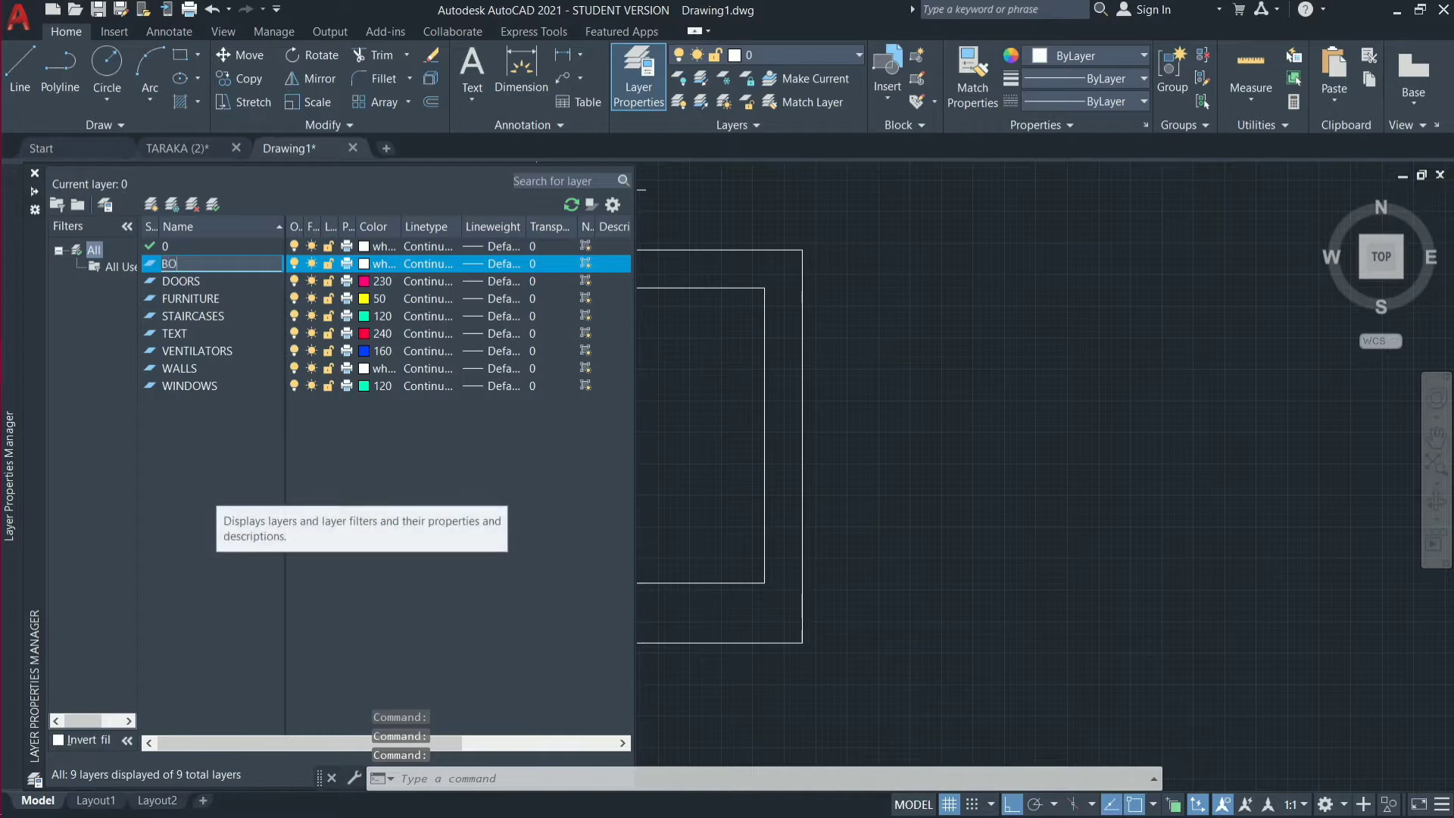
type("UNDA")
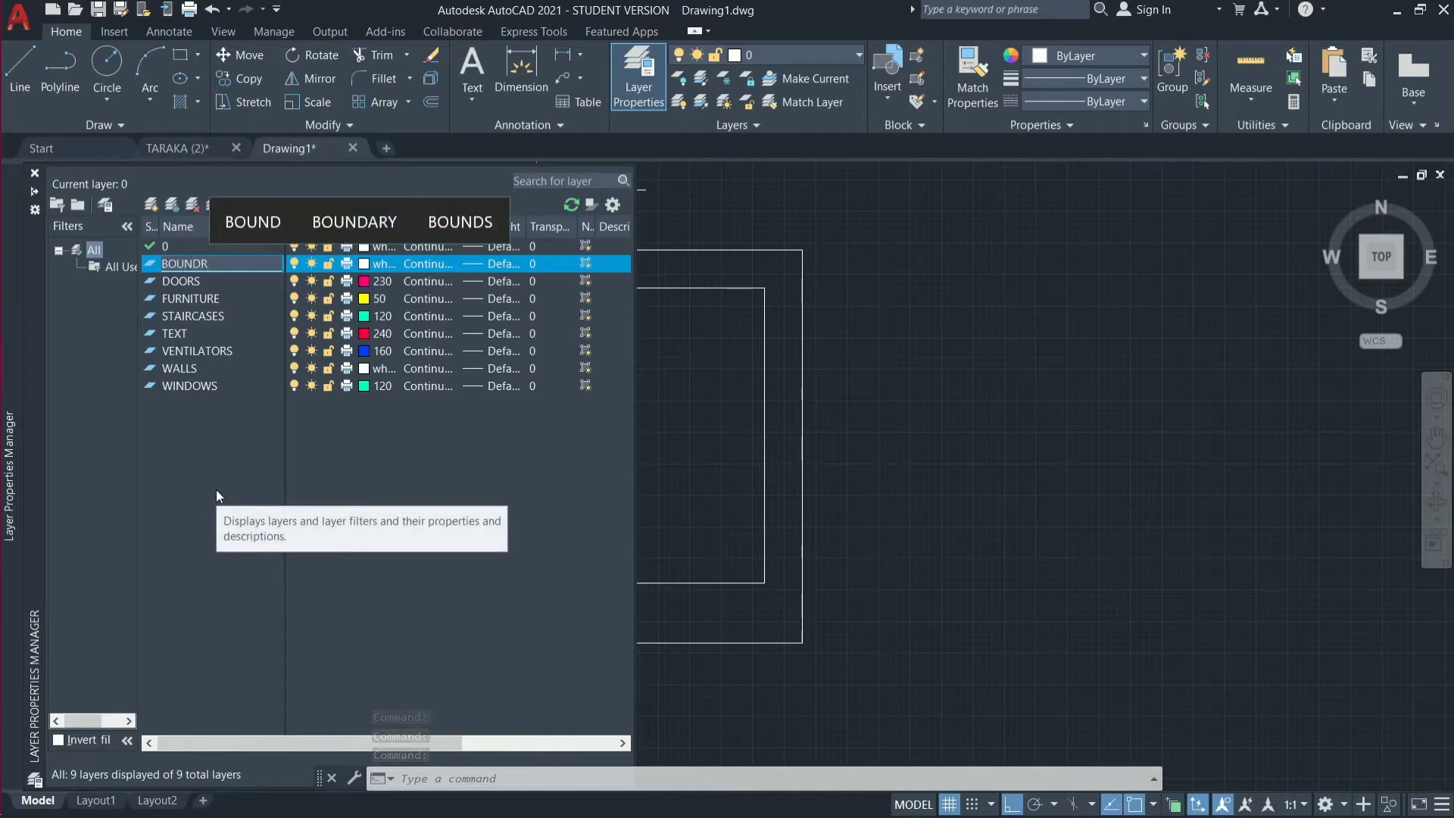
type("R")
left_click(383, 225)
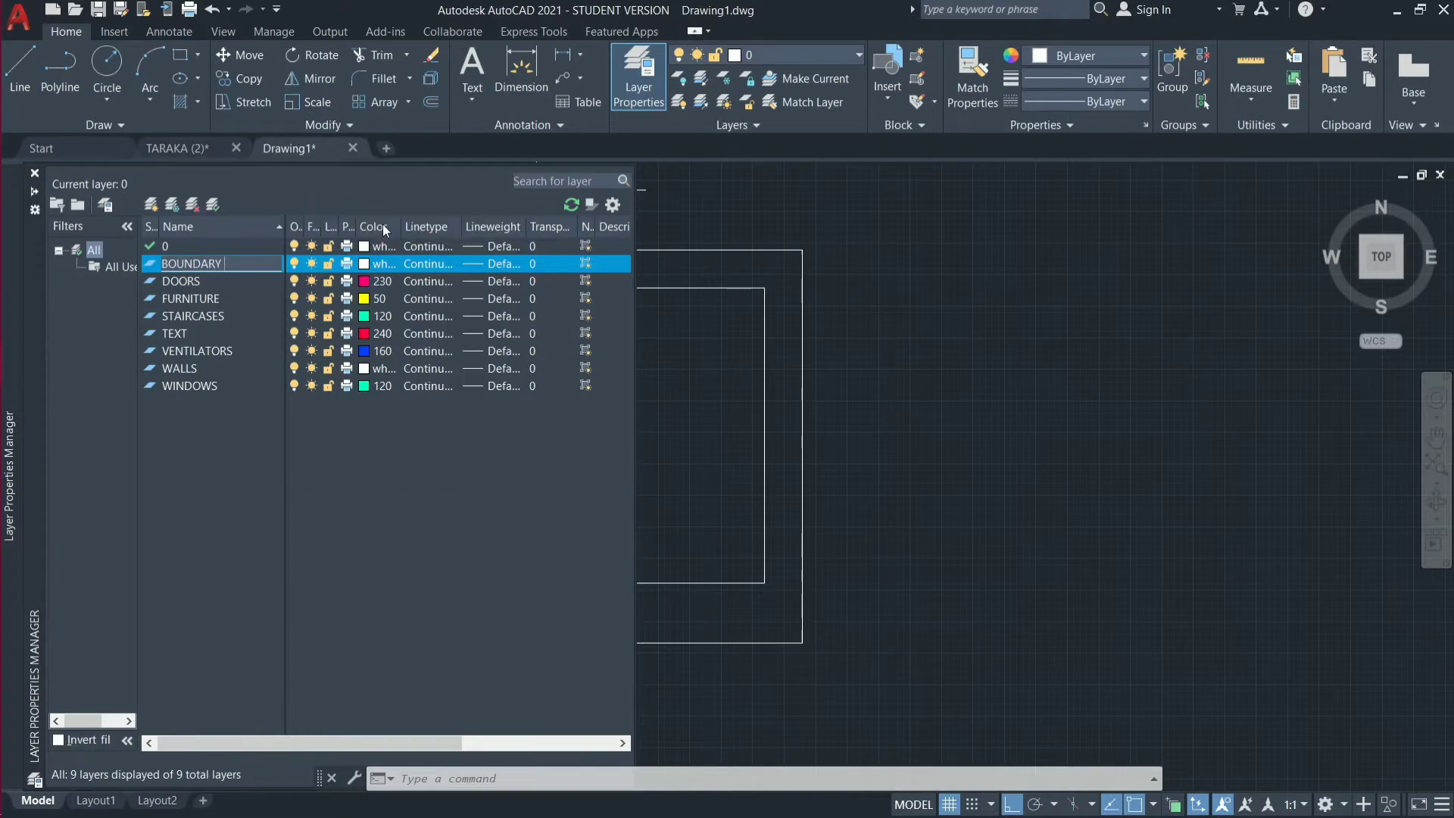
Set the BOUNDARY layer's color to index color 232 and close the layer manager.
left_click(367, 262)
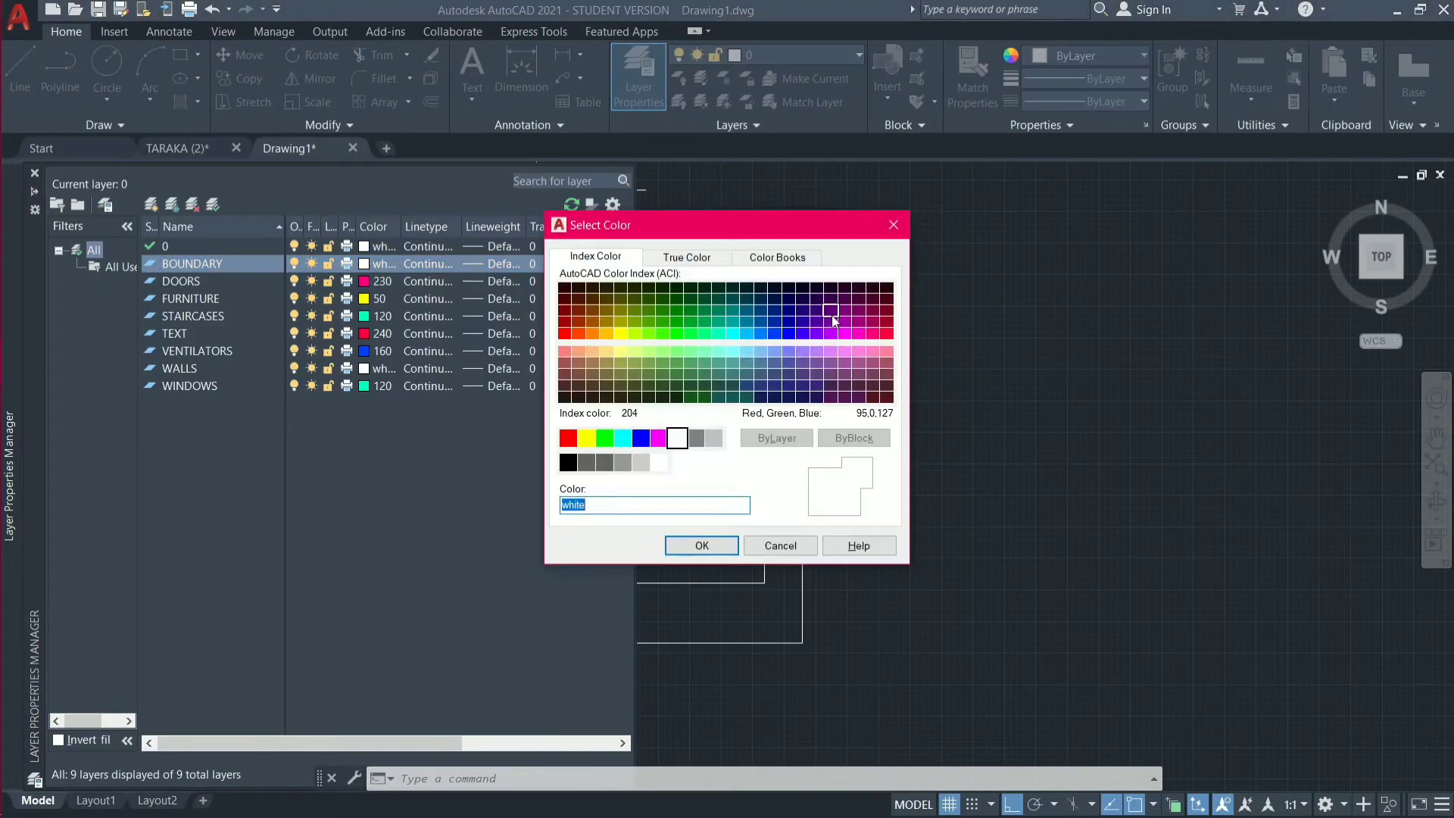
left_click(874, 321)
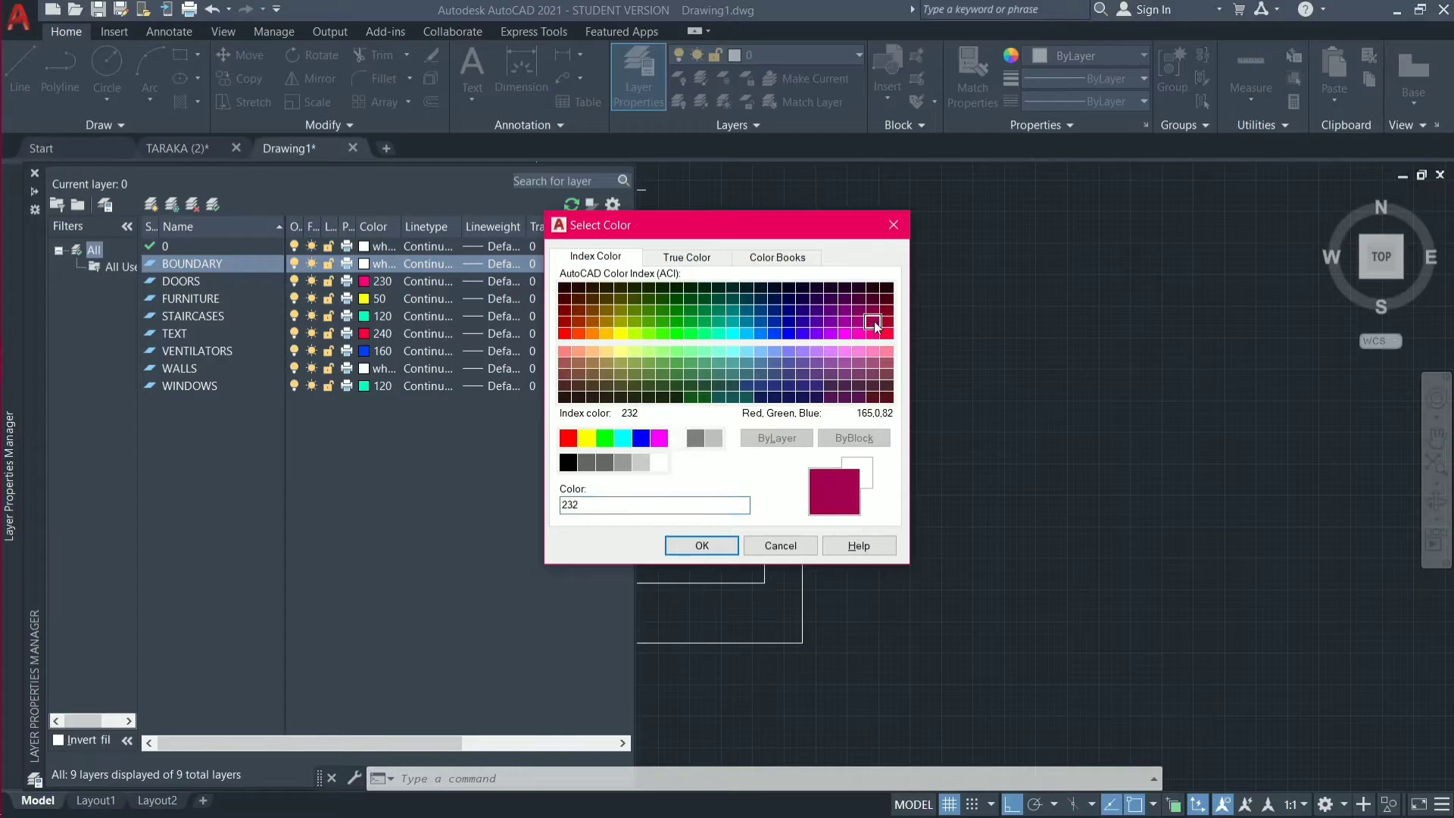
left_click(702, 546)
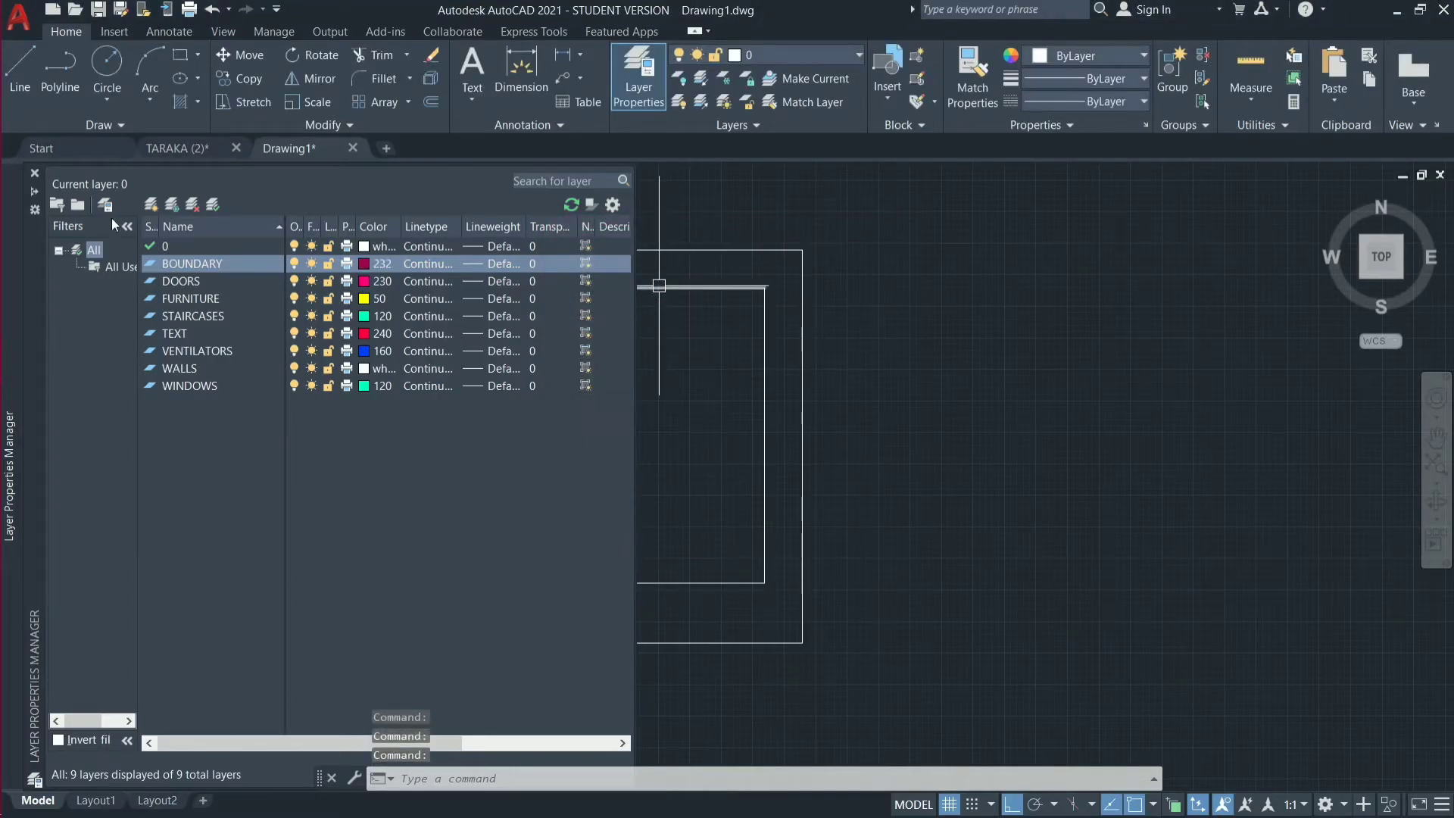
left_click(34, 173)
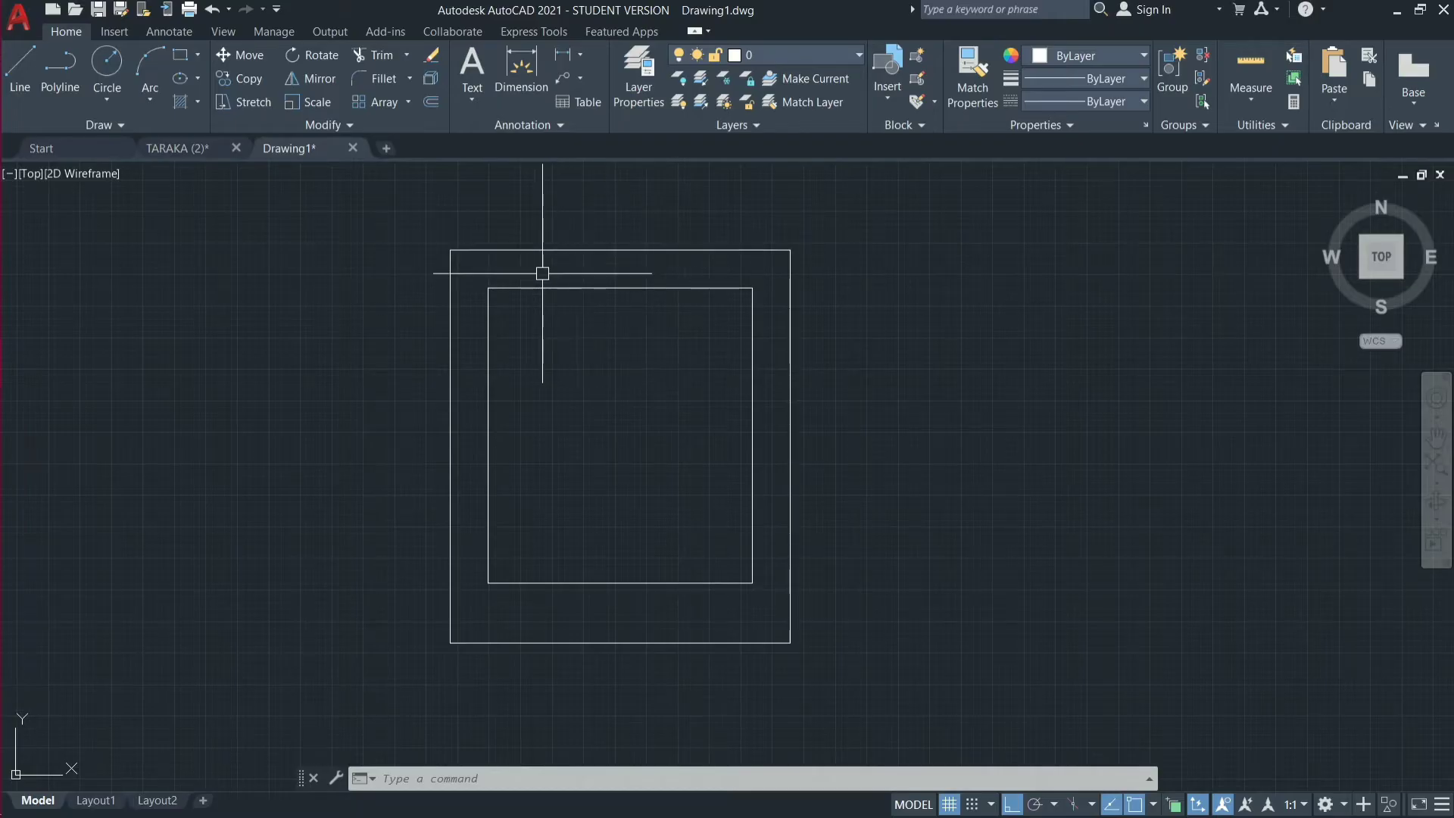
Clear the selection of the upper plot line and make BOUNDARY the current layer.
left_click(771, 249)
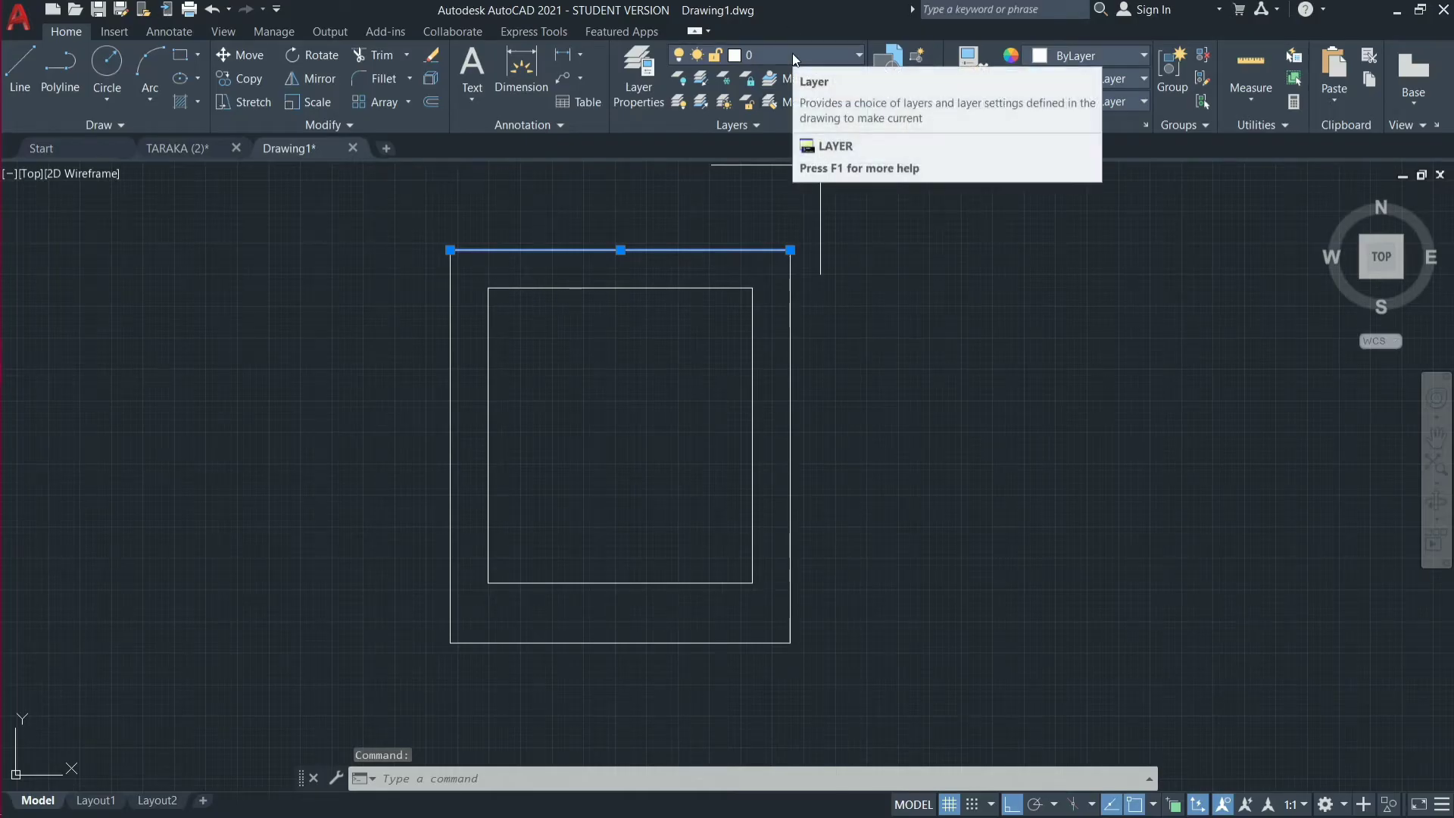
key("Escape")
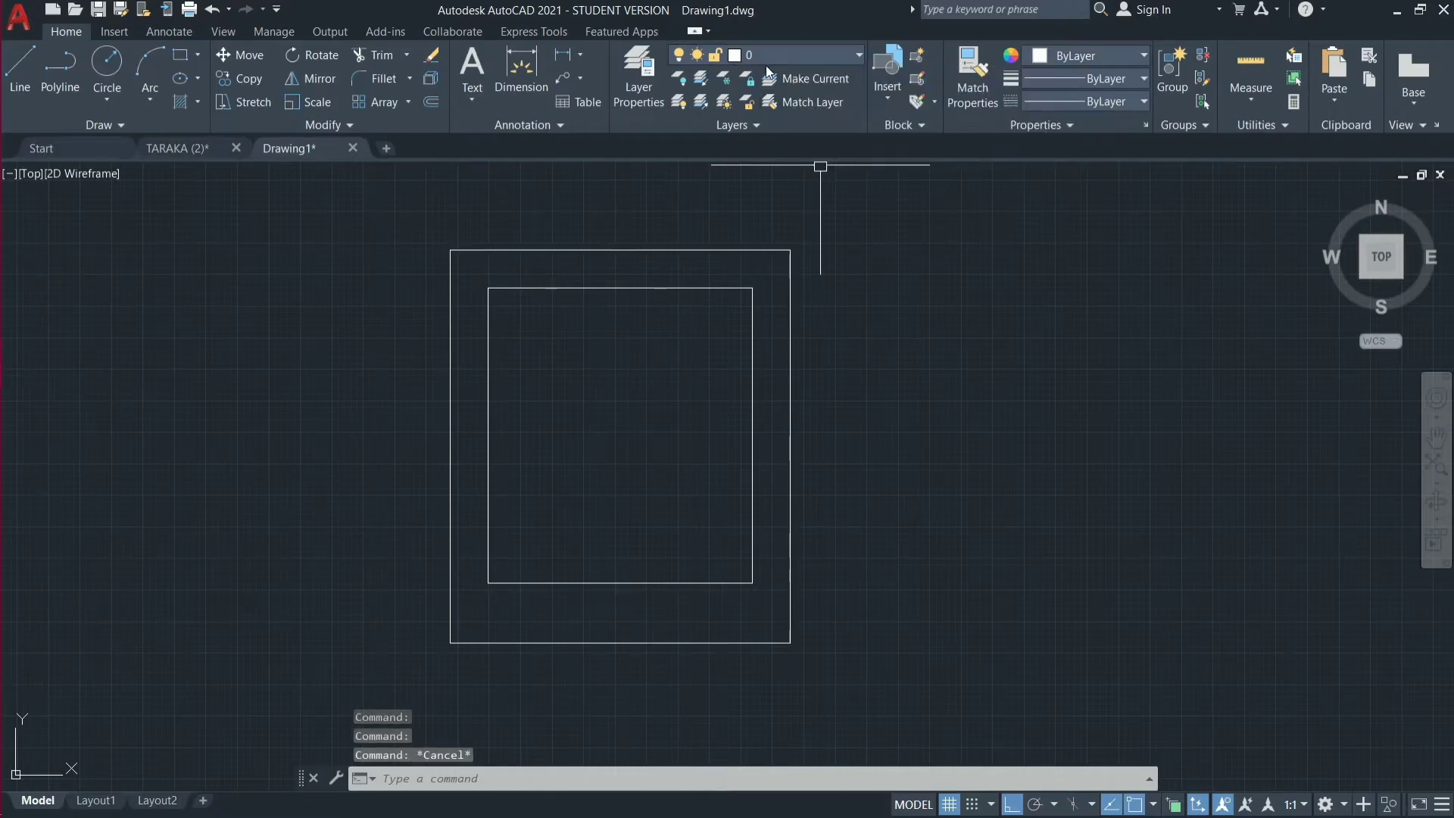
left_click(846, 58)
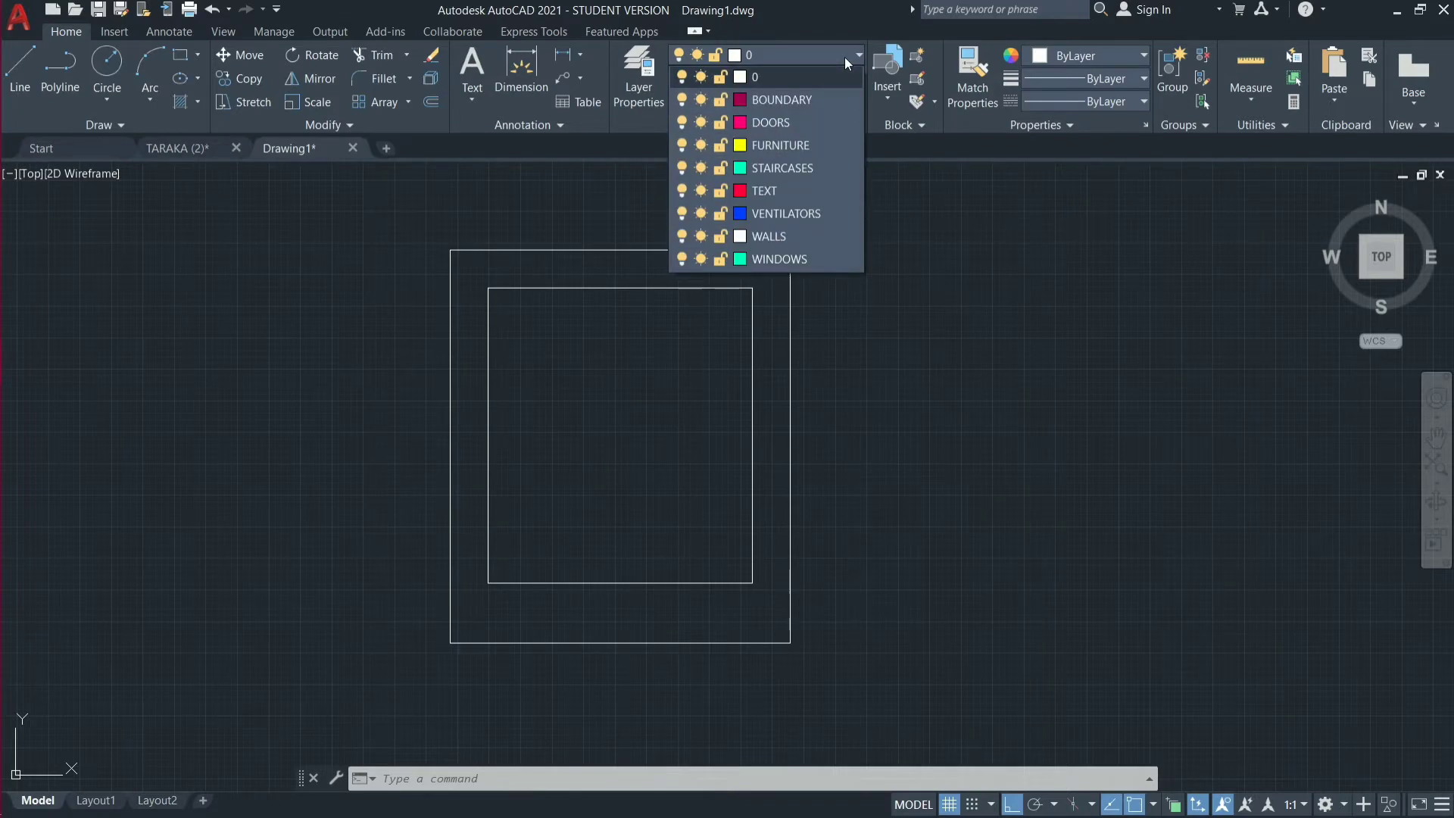
left_click(836, 100)
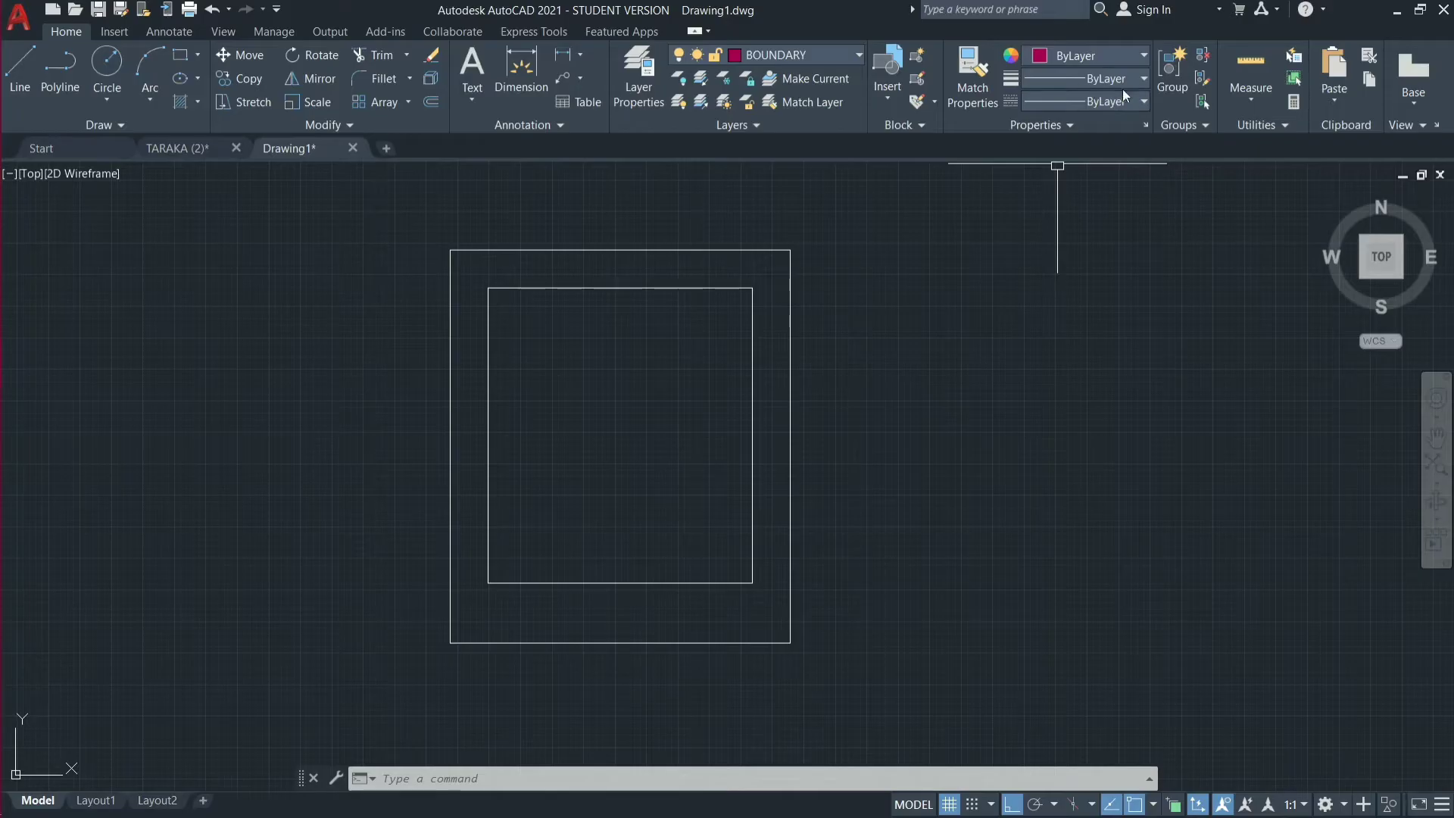
left_click(1140, 80)
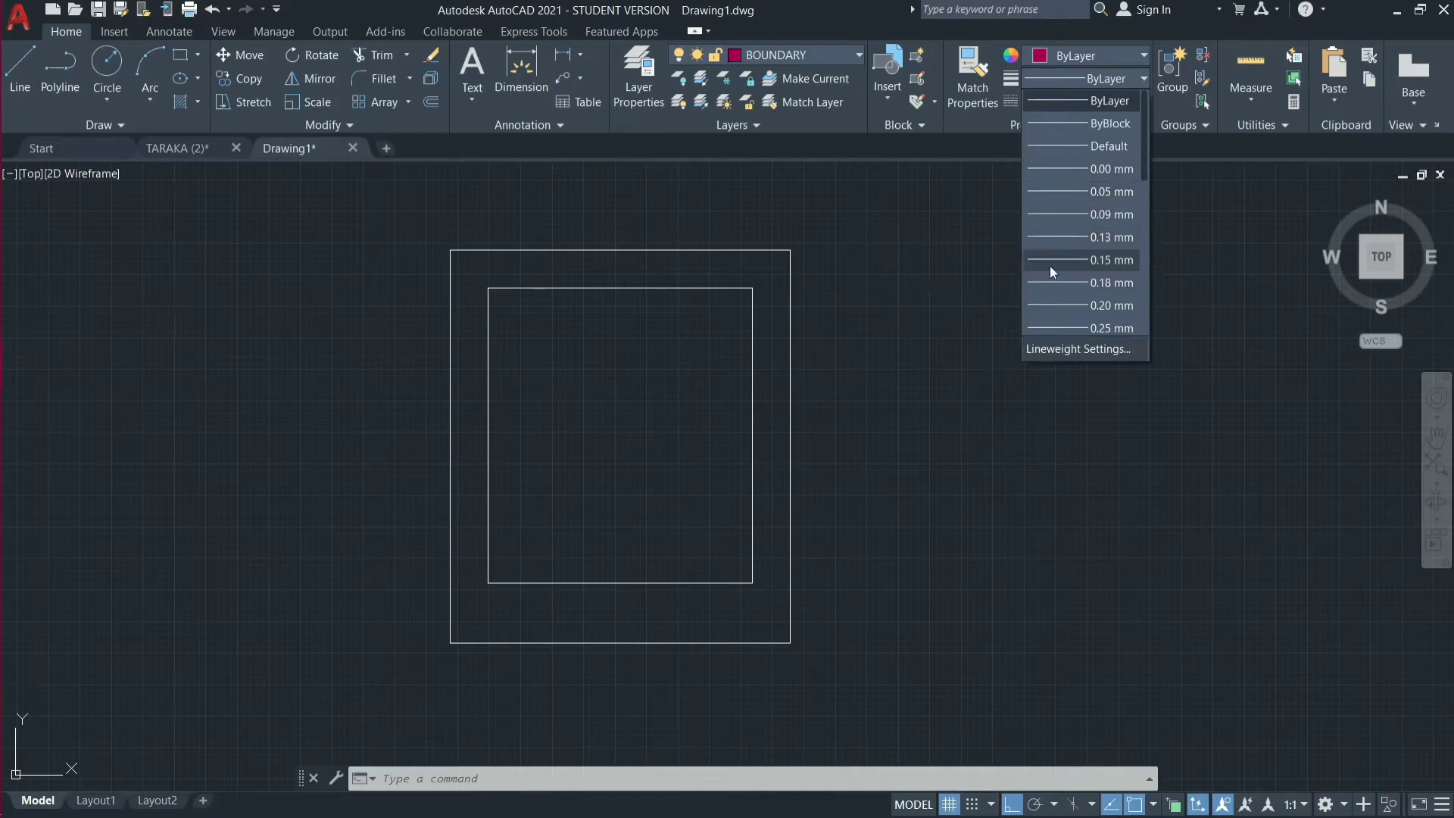
scroll(1068, 266, "down", 6)
scroll(1066, 266, "up", 6)
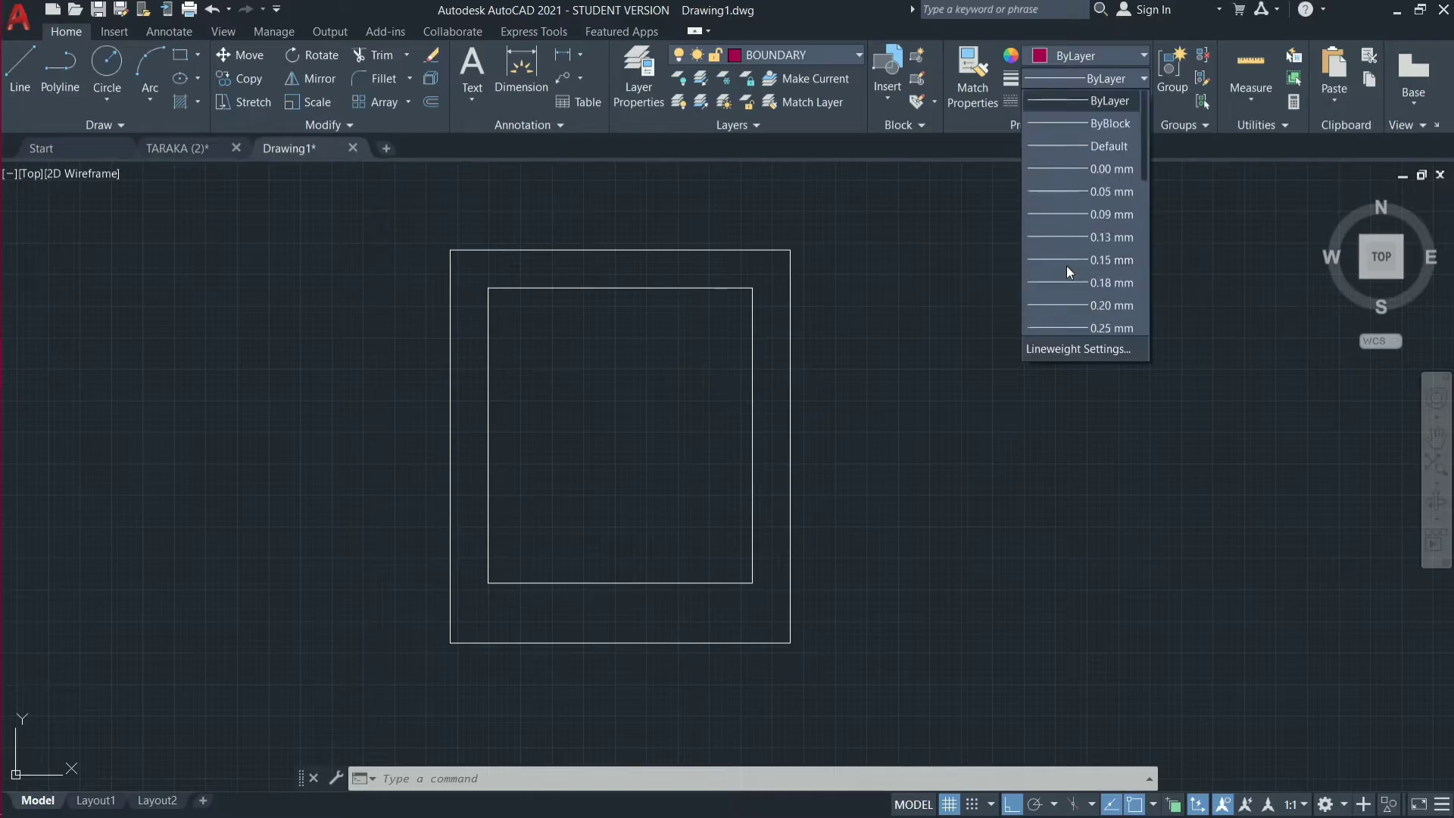
left_click(997, 252)
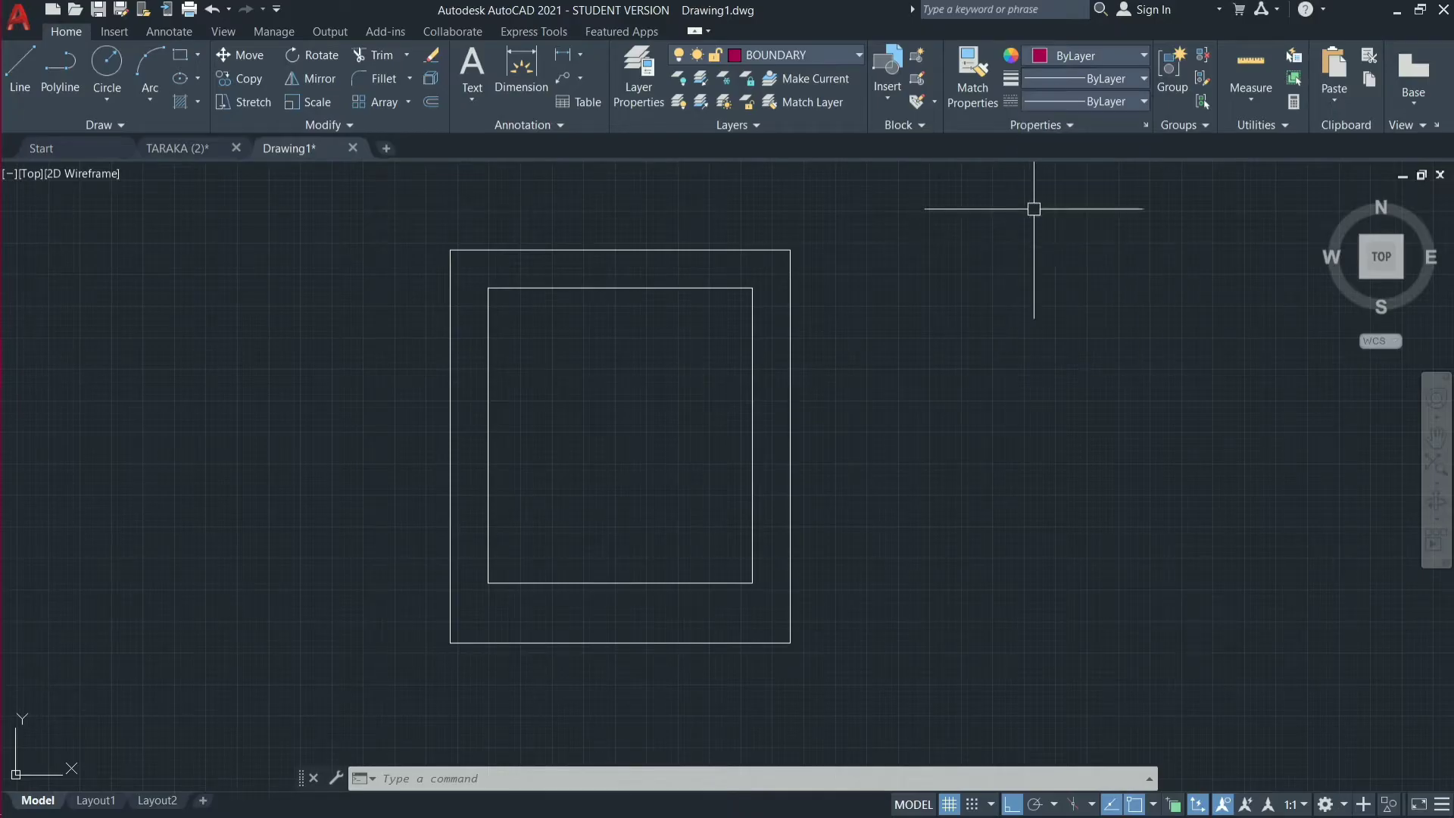
left_click(1125, 101)
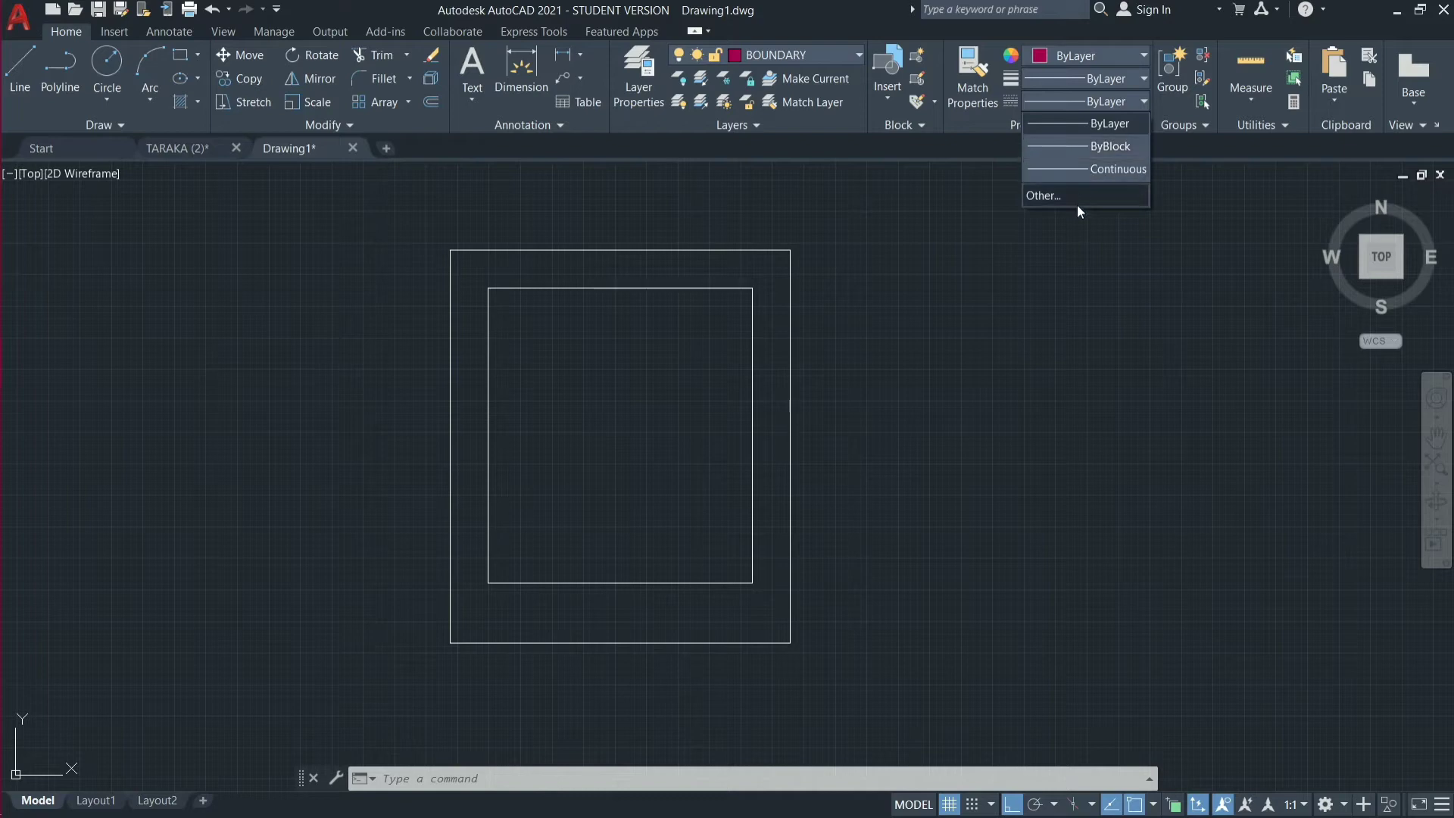
left_click(1016, 267)
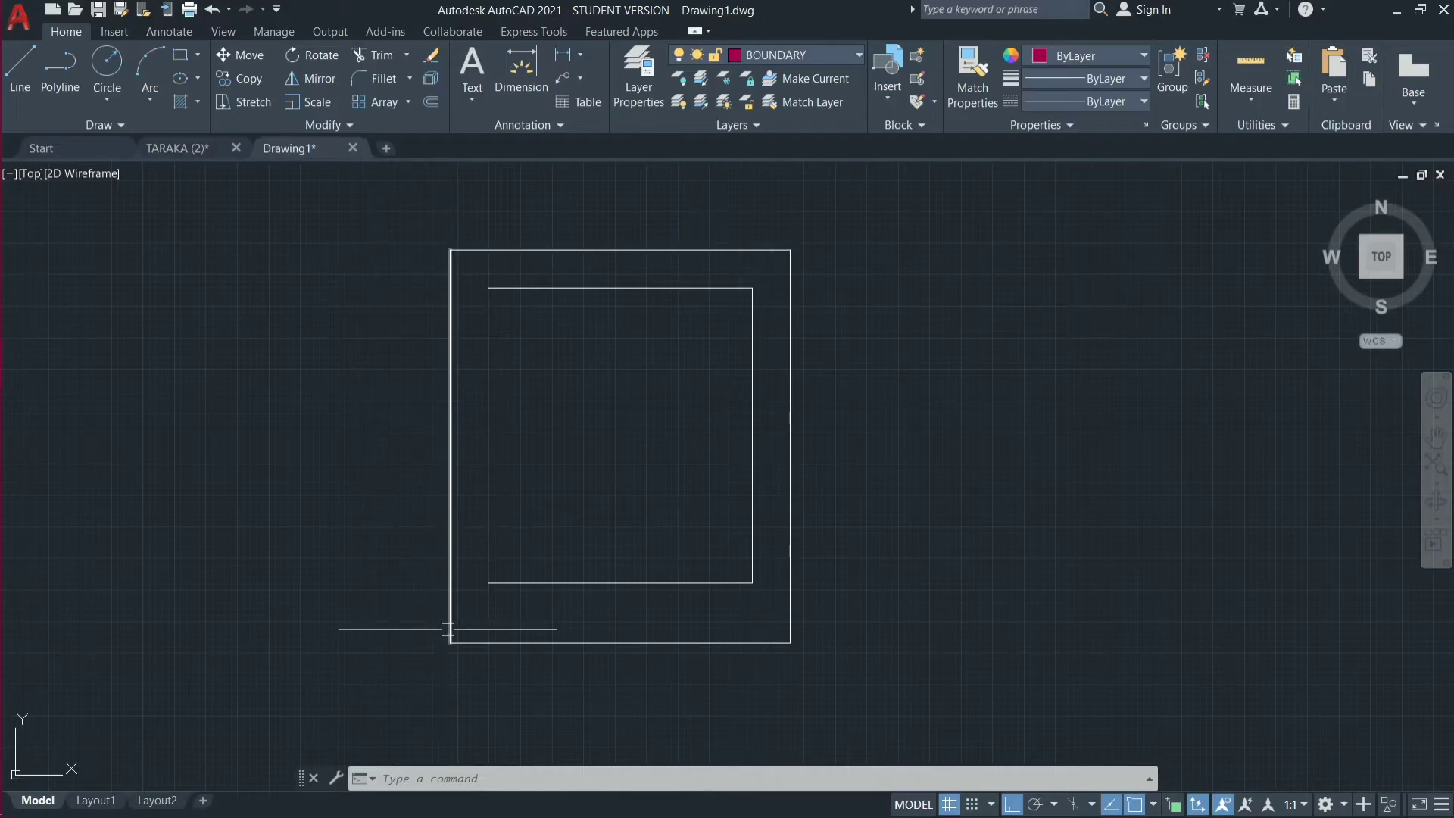
Move the four lines of the outer plot rectangle to the BOUNDARY layer and clear the selection.
left_click(734, 249)
left_click(793, 311)
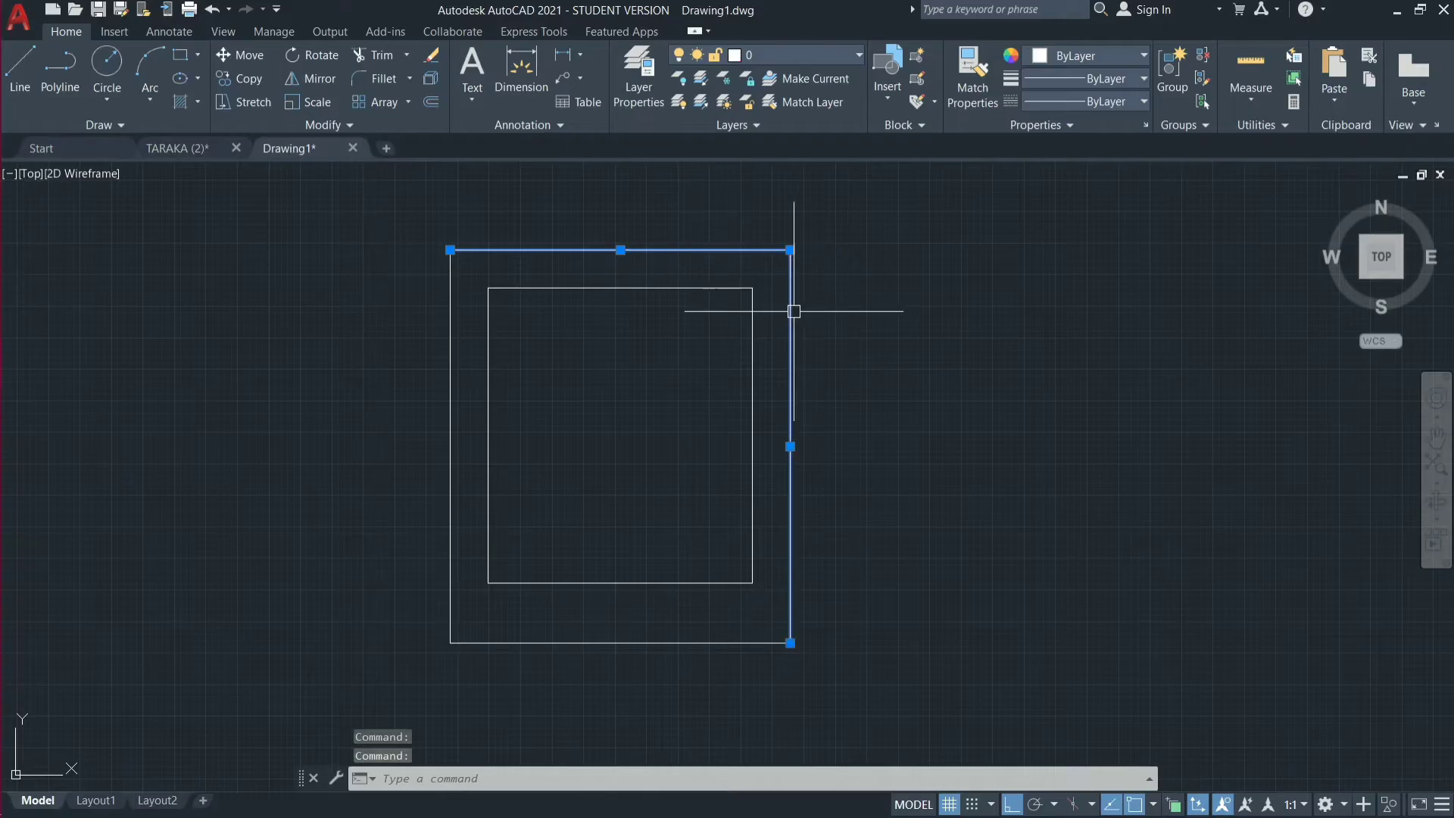
left_click(697, 640)
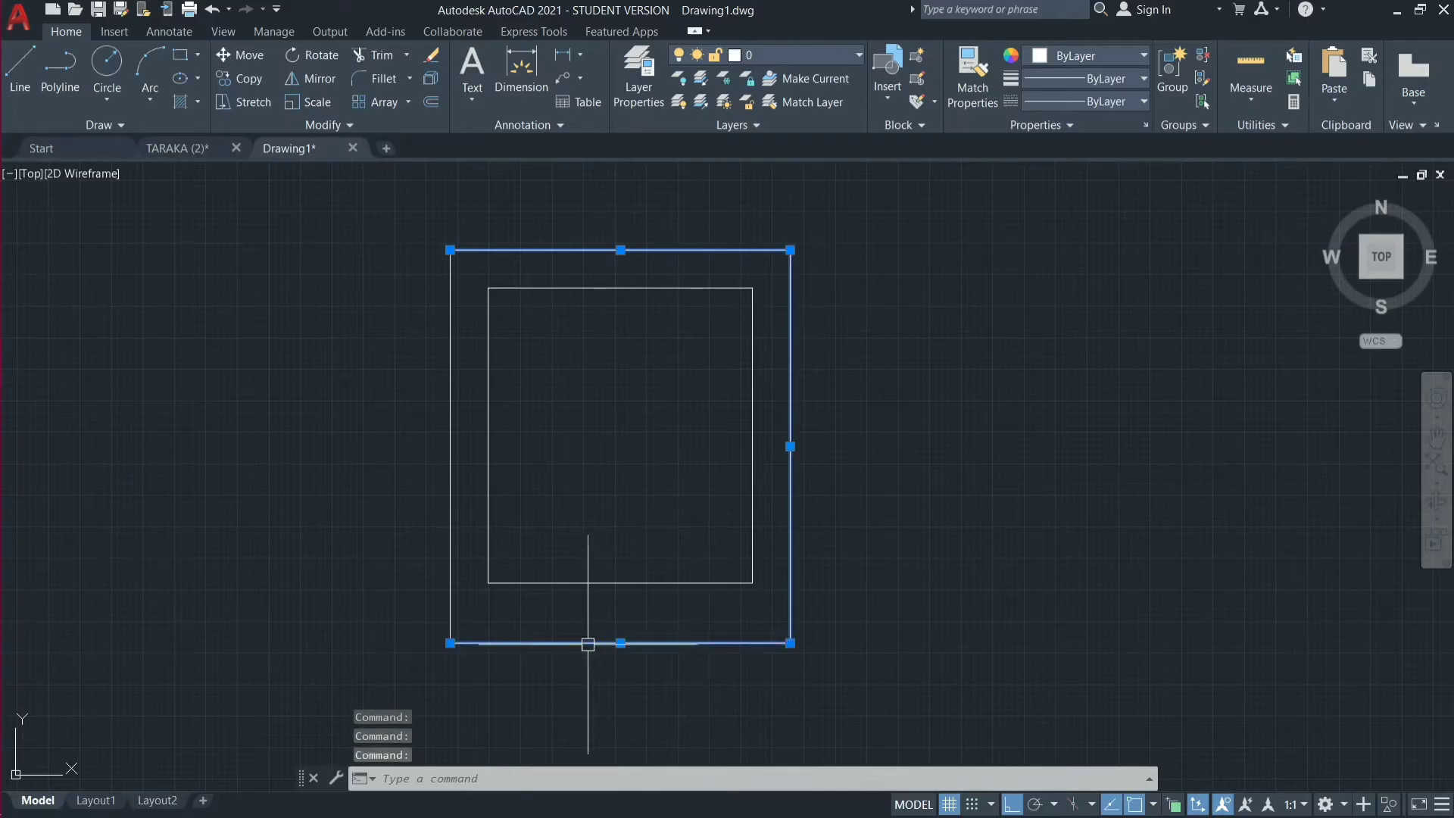
left_click(451, 572)
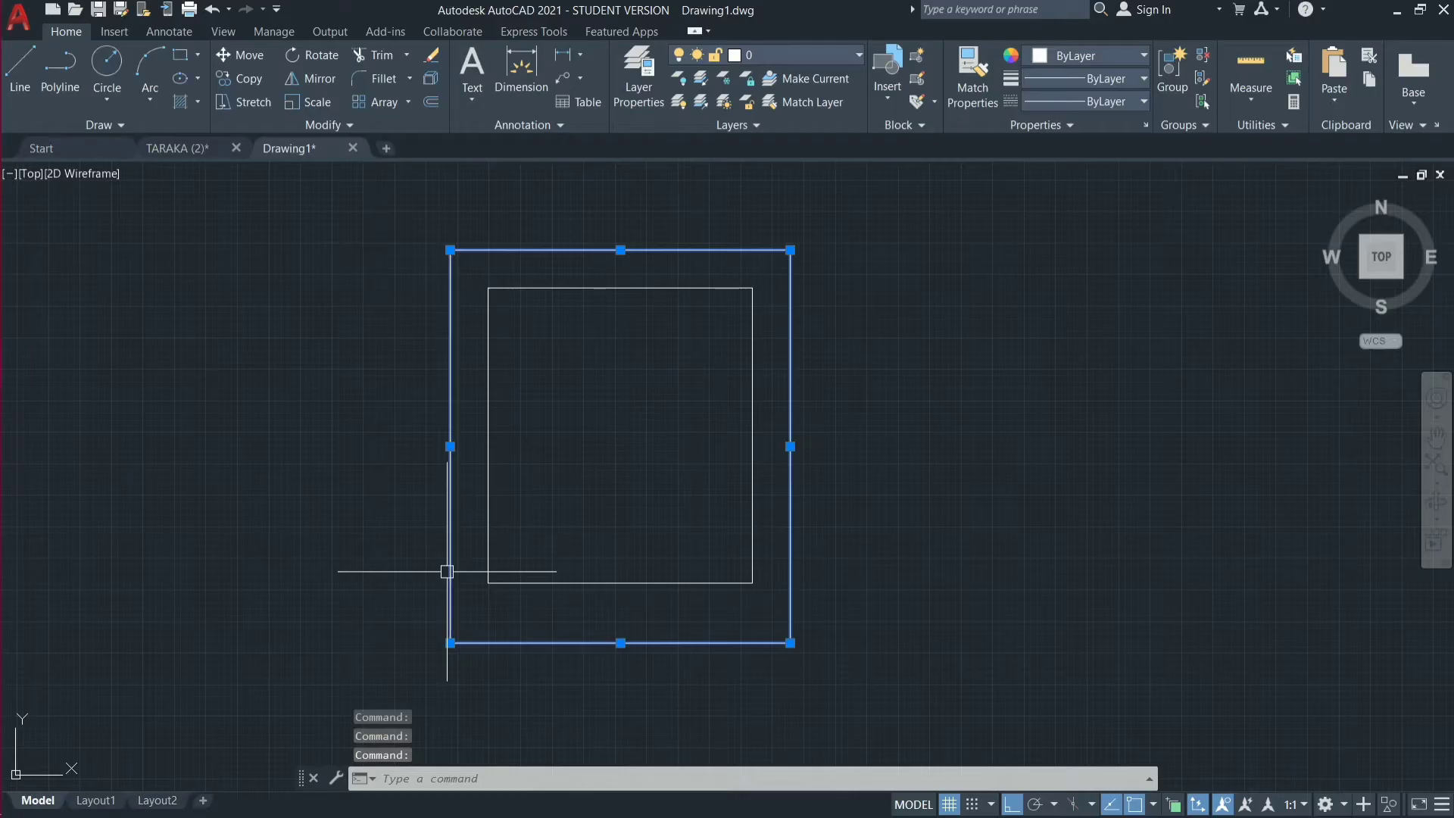
left_click(861, 56)
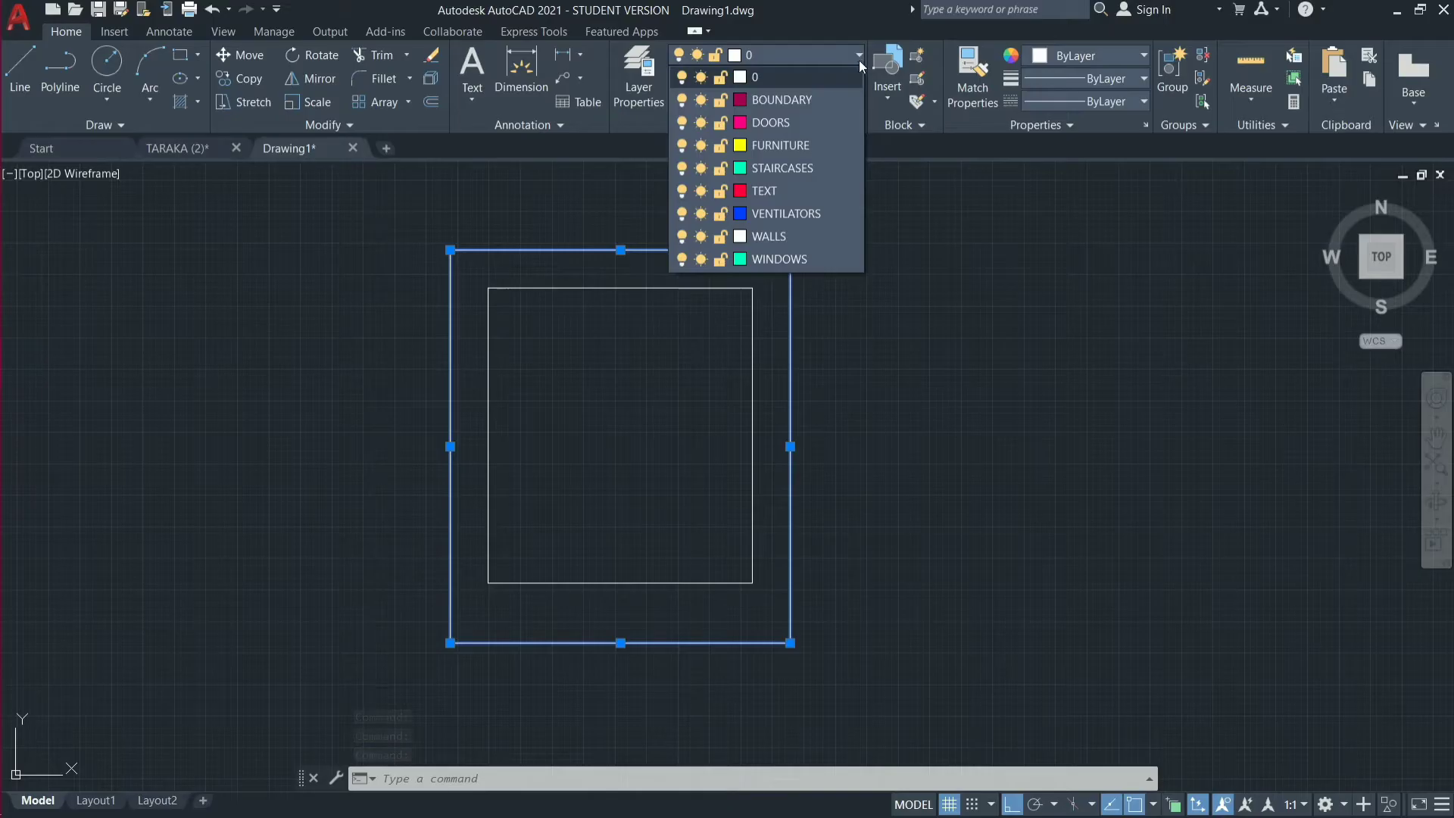
left_click(841, 100)
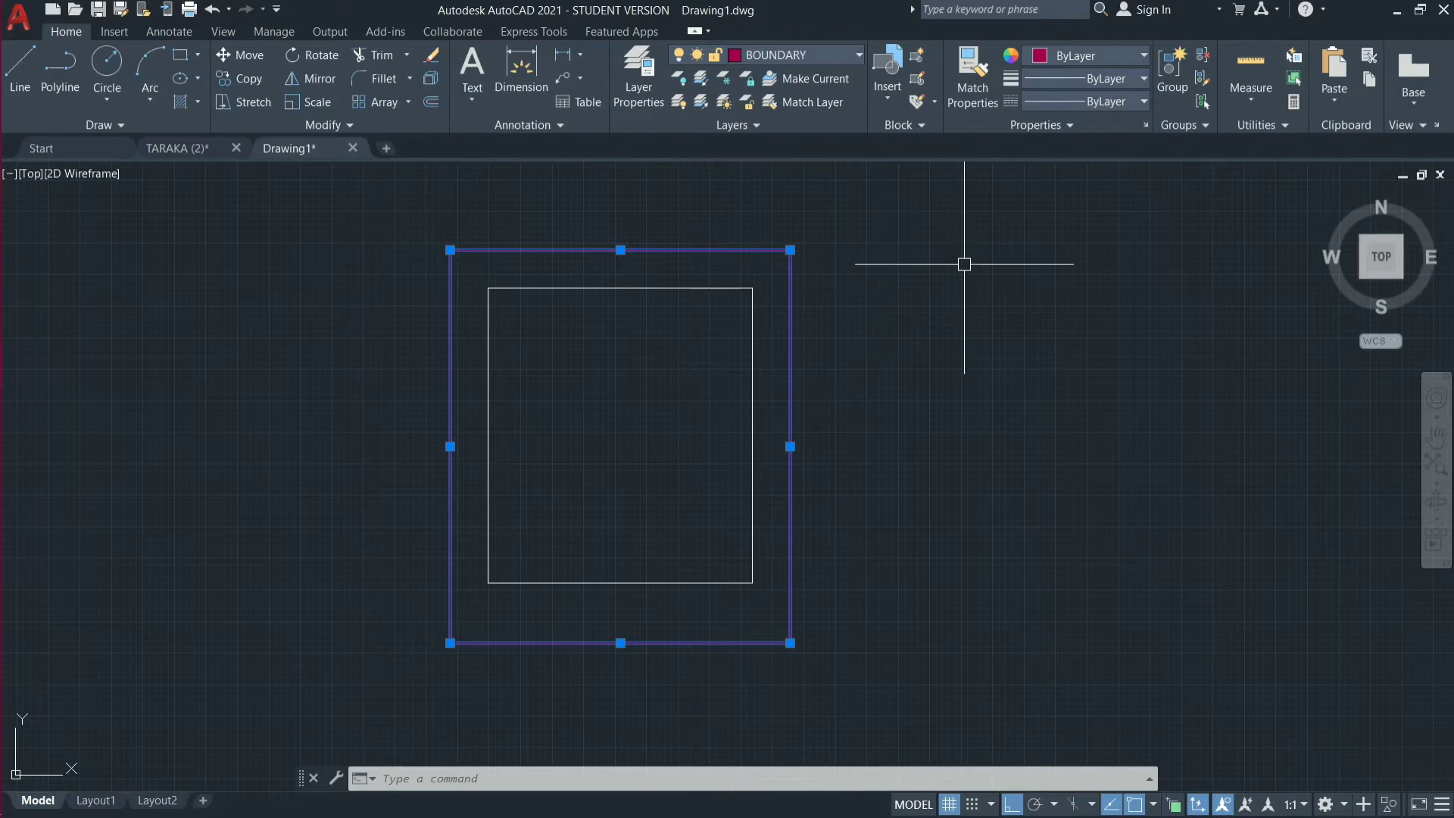
key("Escape")
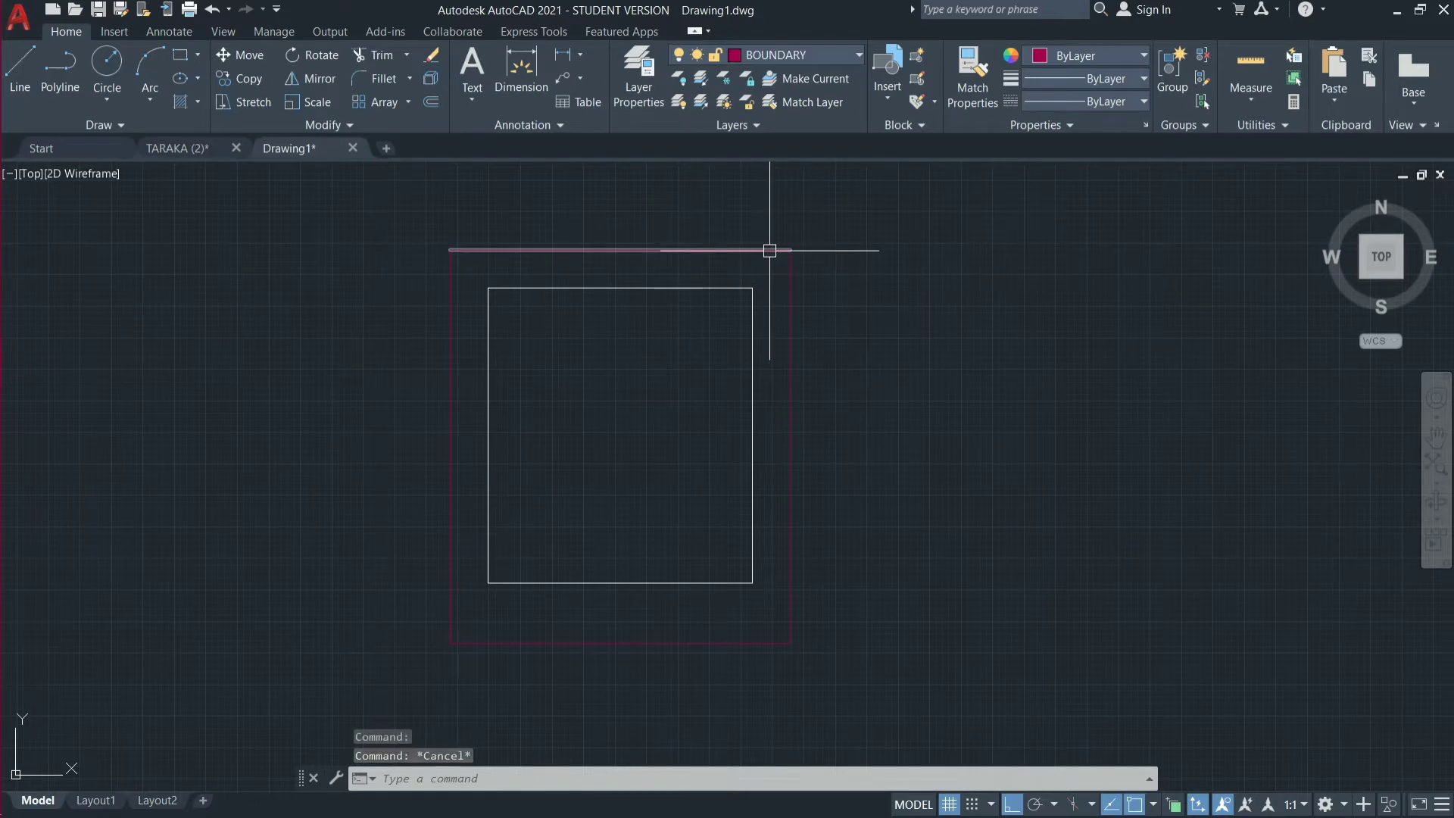
mouse_move(770, 248)
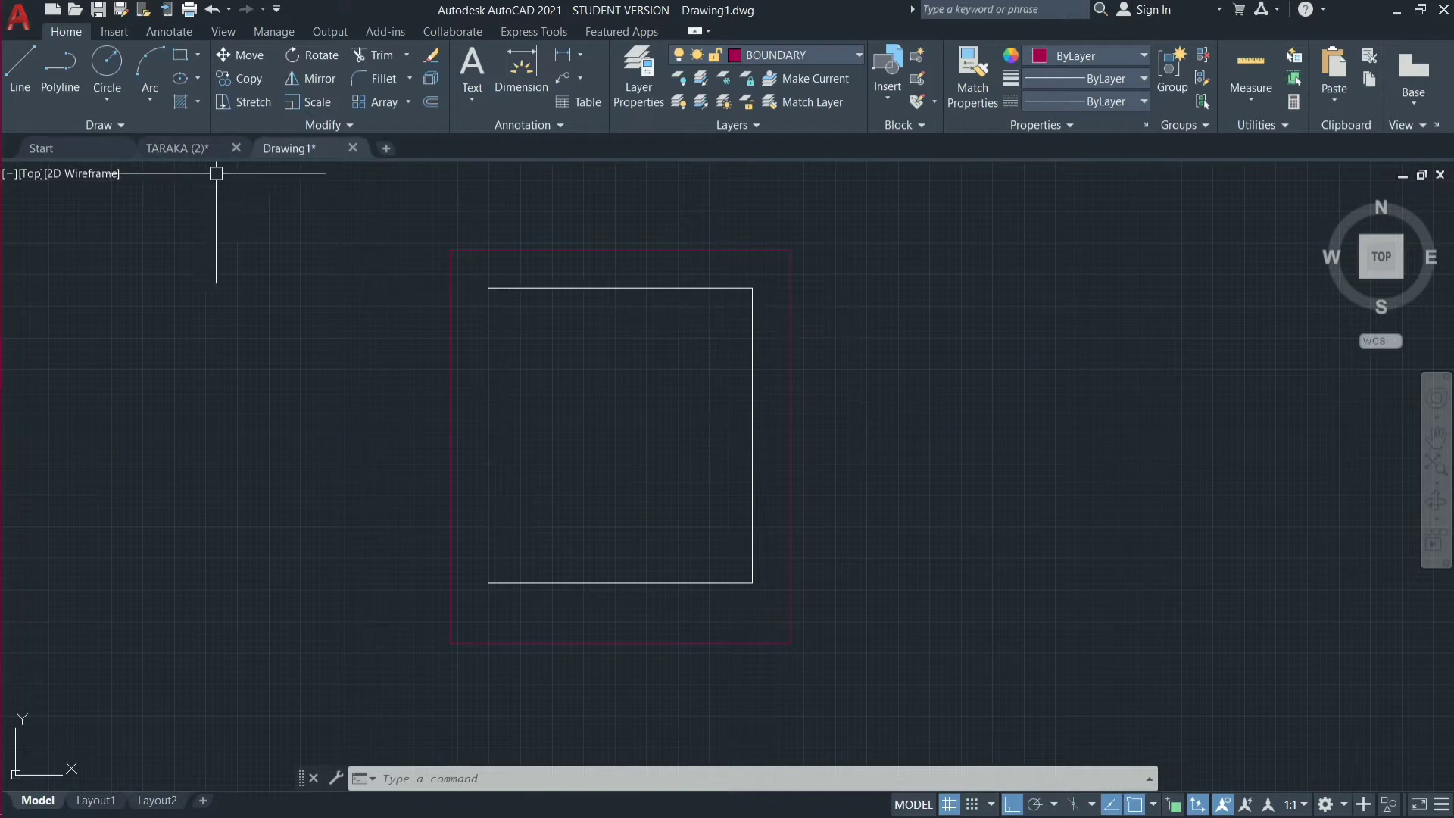
Examine the finished floor plan in the TARAKA (2) drawing as a reference for the walls, and return to Drawing1.
left_click(170, 148)
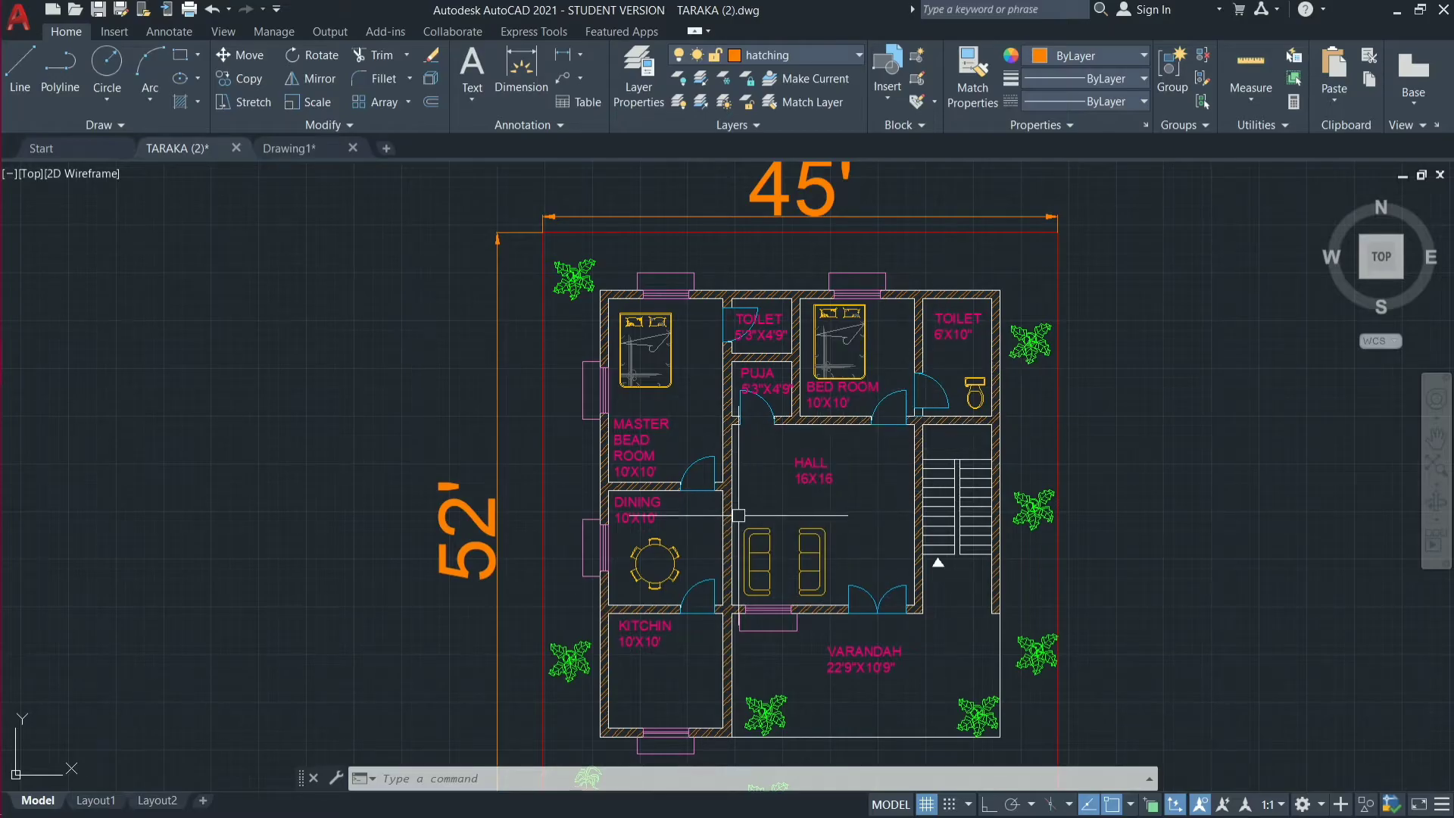
scroll(739, 515, "down", 15)
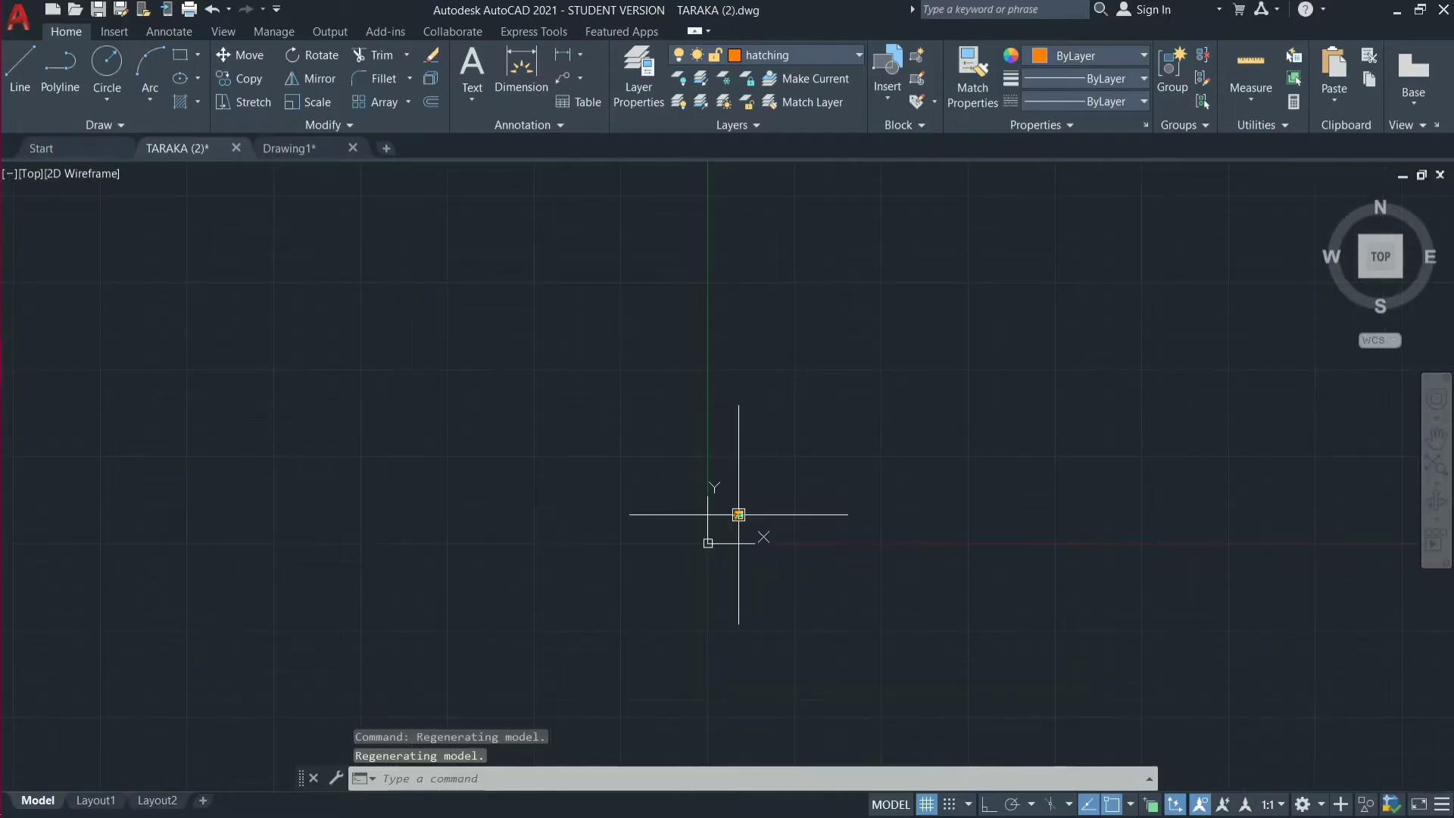
scroll(738, 515, "up", 8)
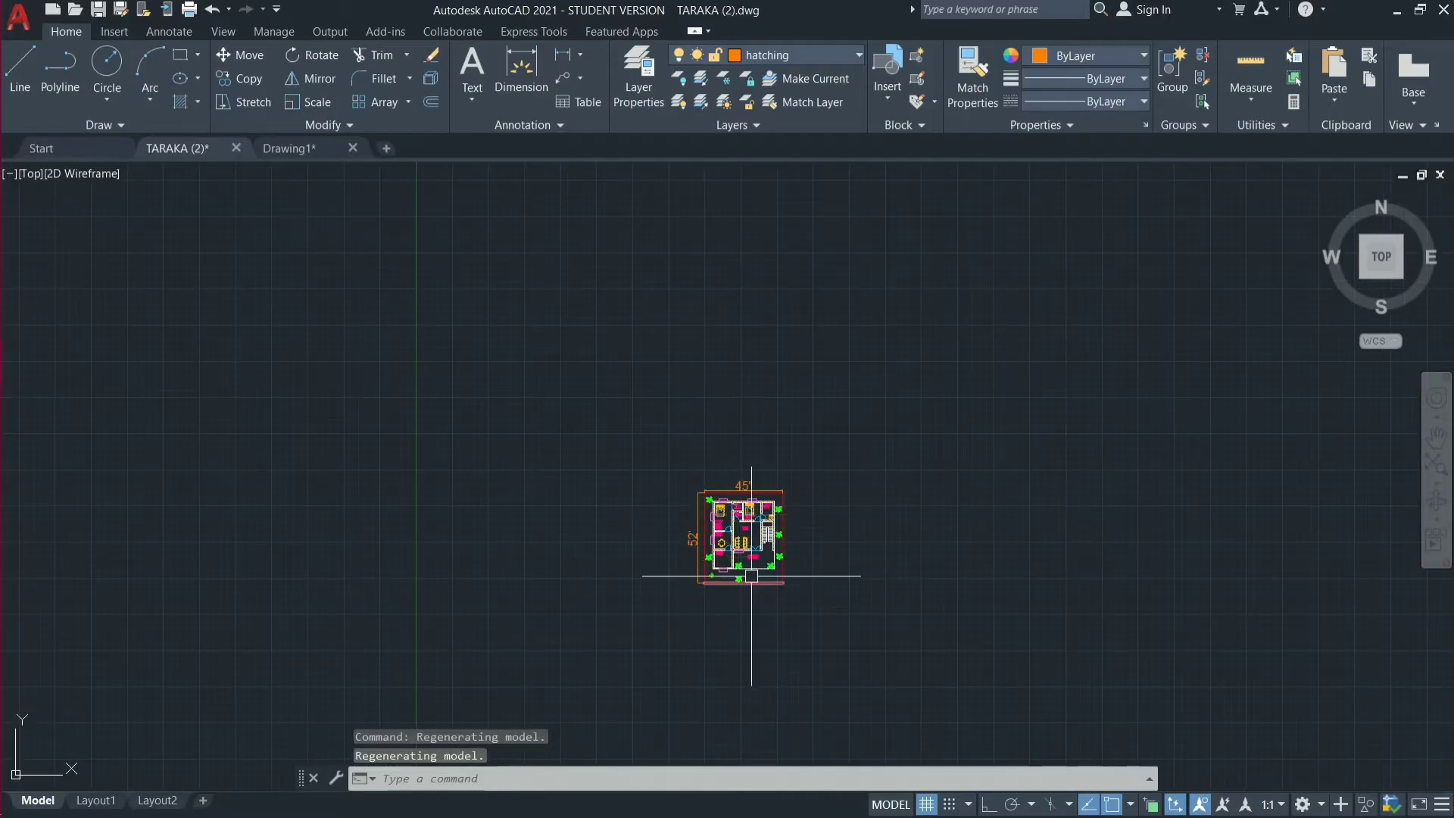
scroll(740, 578, "up", 12)
scroll(692, 410, "down", 4)
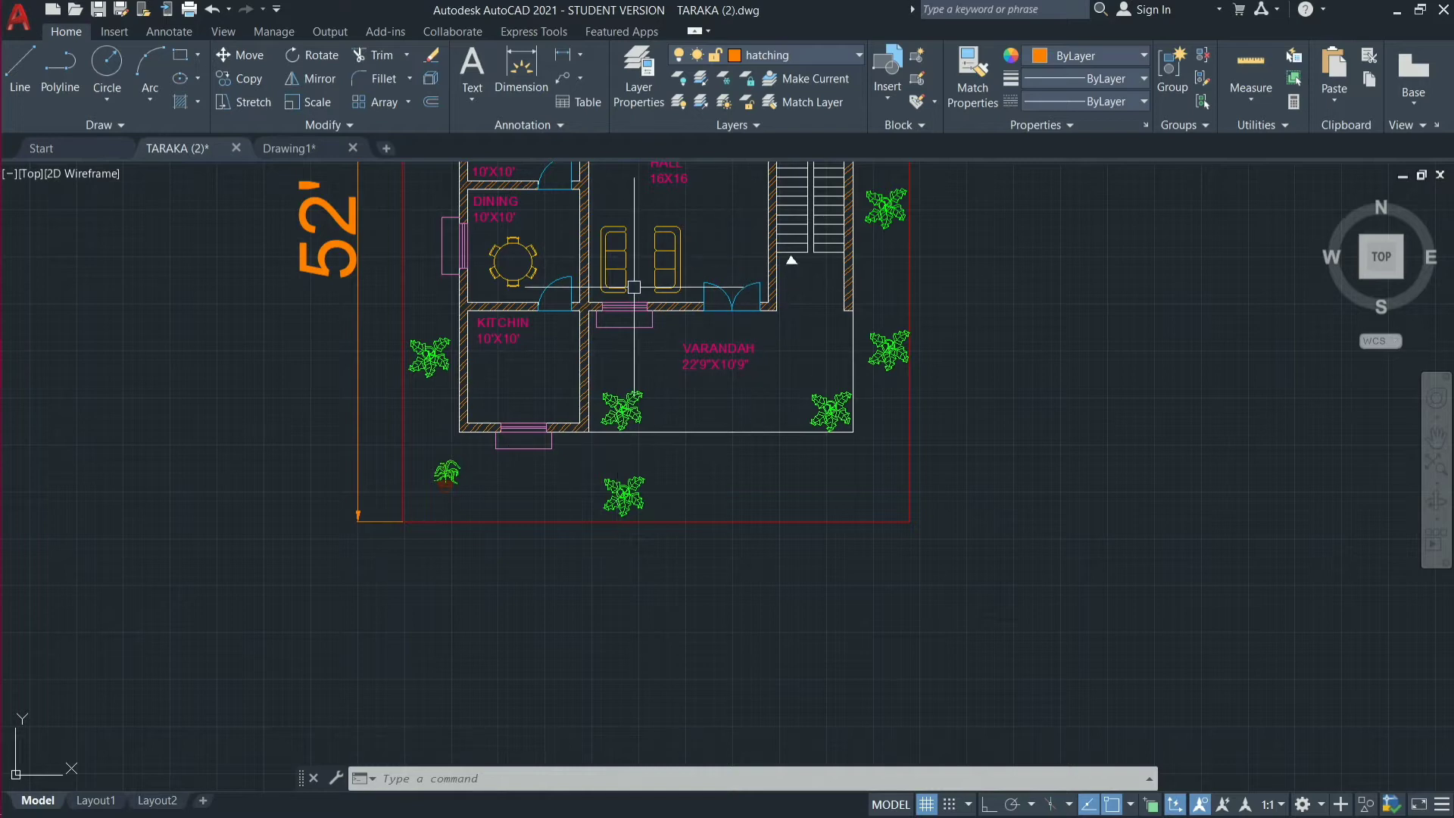
scroll(636, 280, "down", 2)
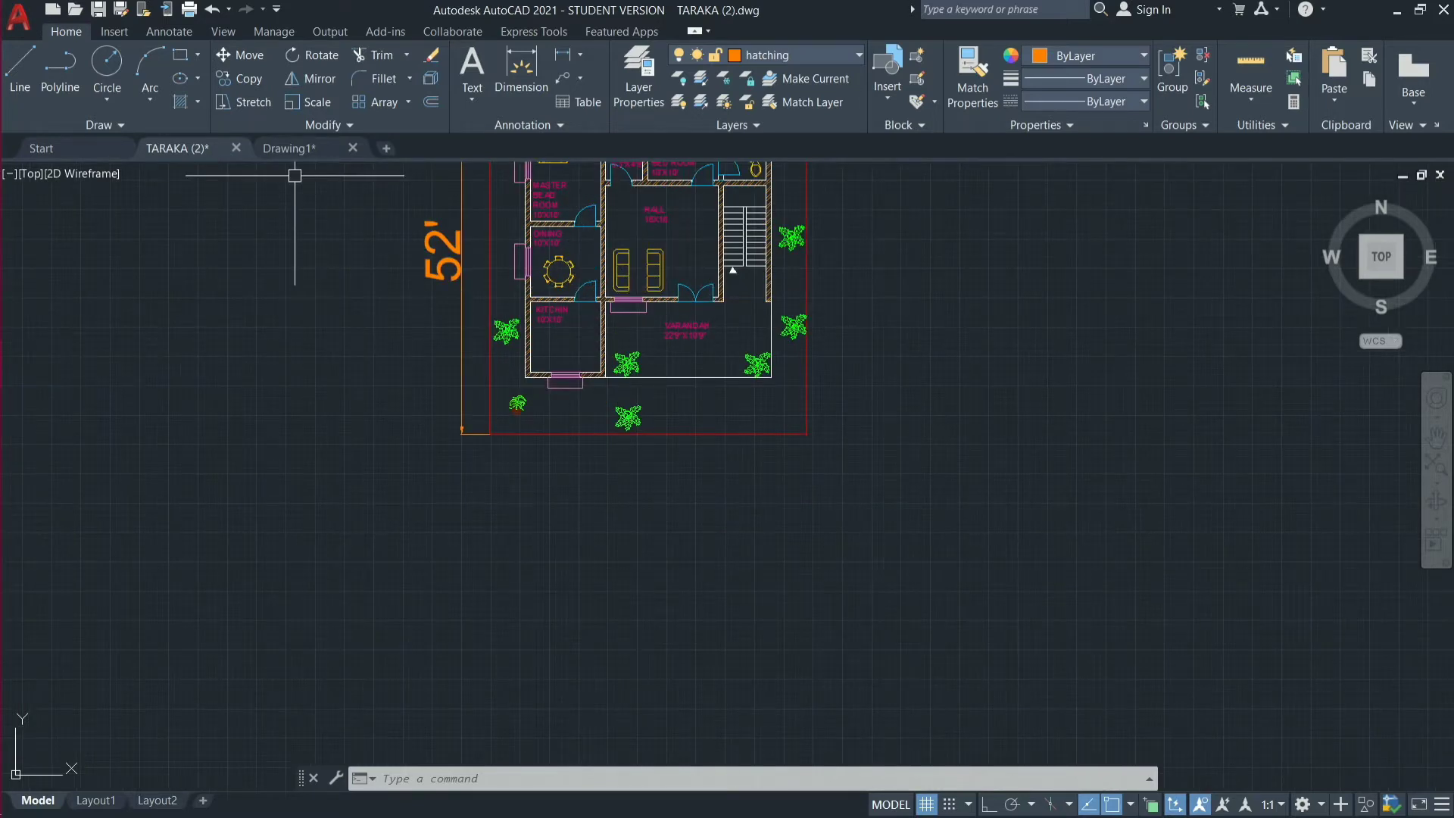
left_click(293, 149)
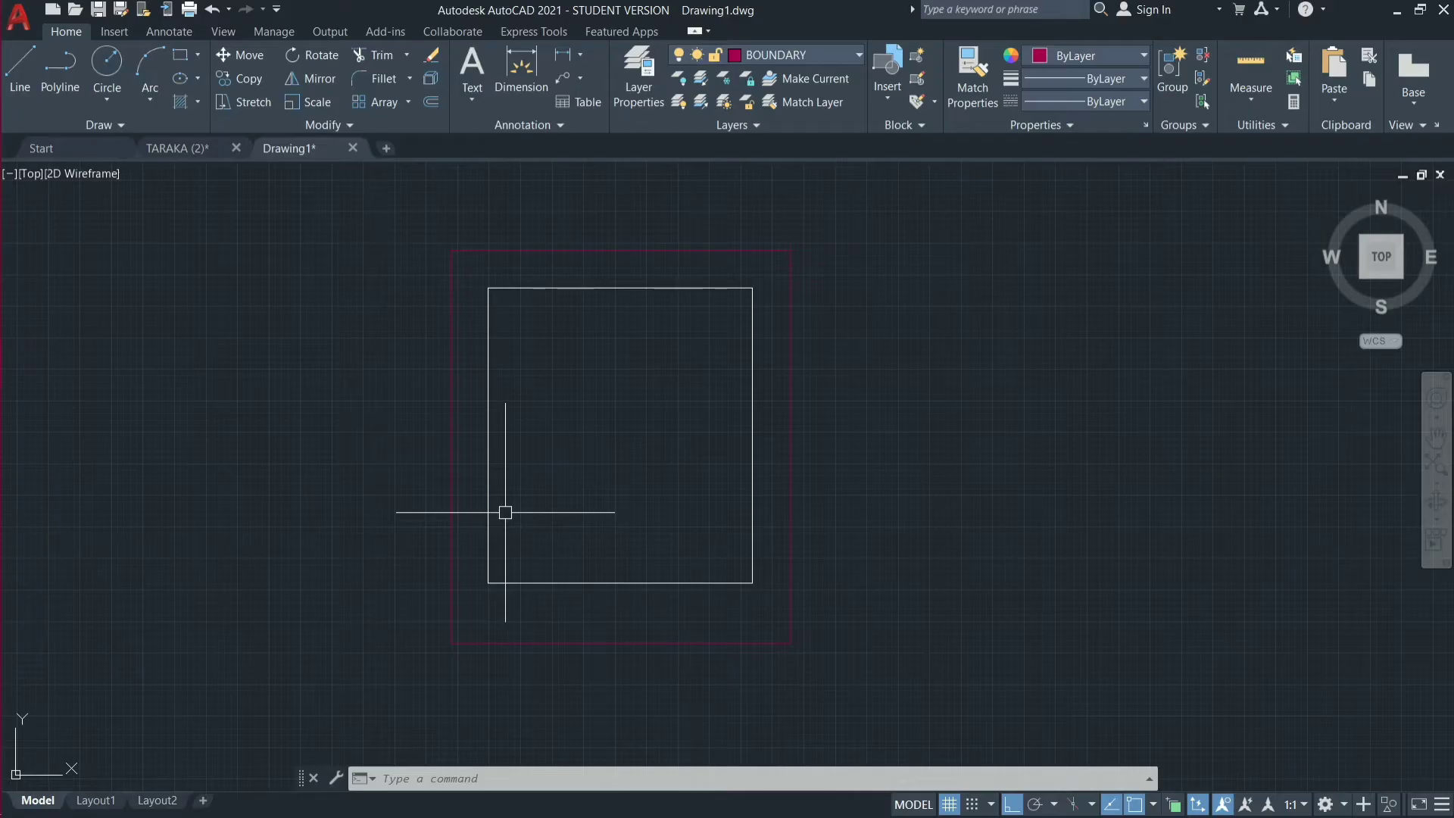
Offset the inner rectangle's left line 9" inward to form the left outer wall.
type("o")
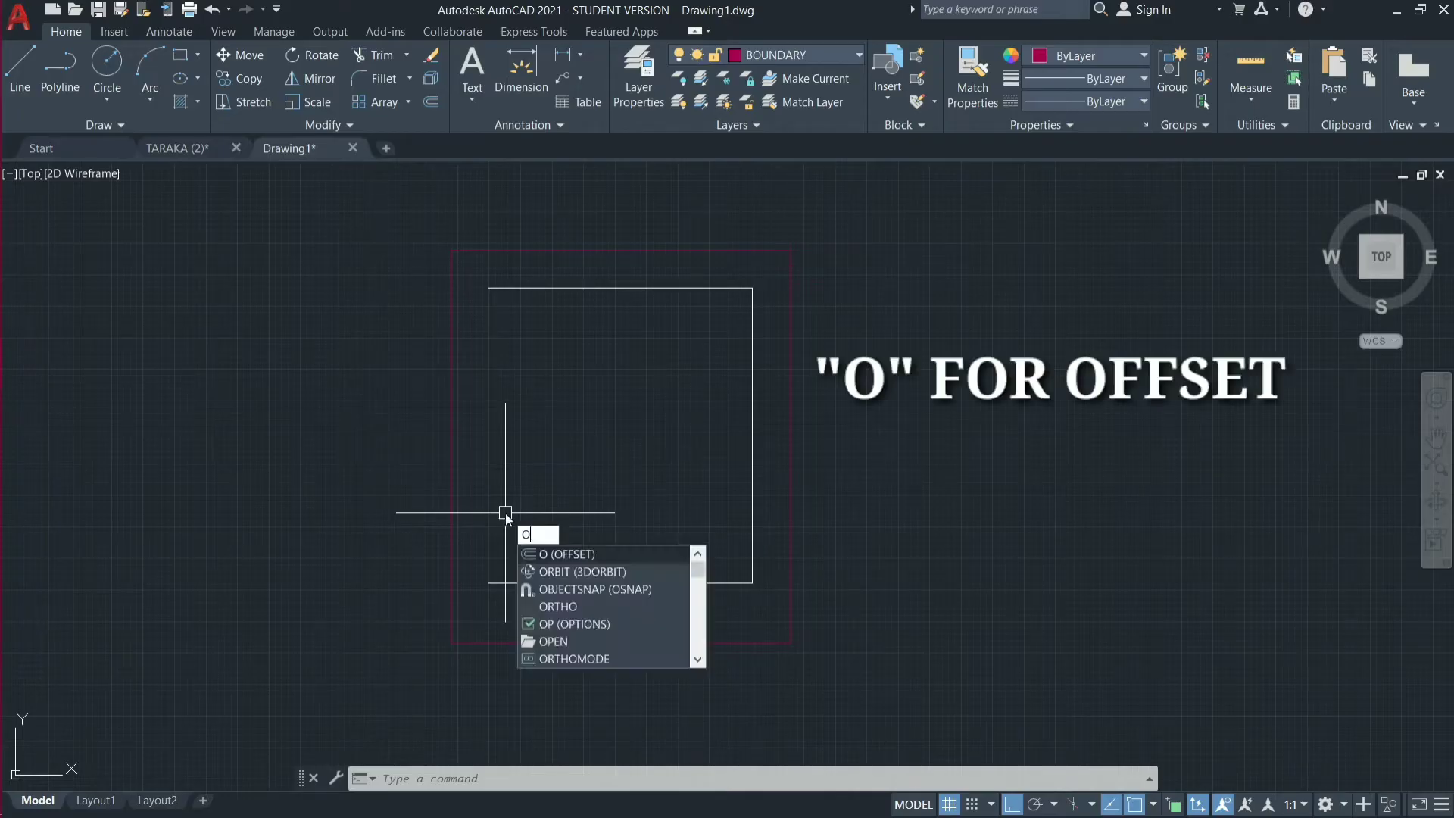
key("Return")
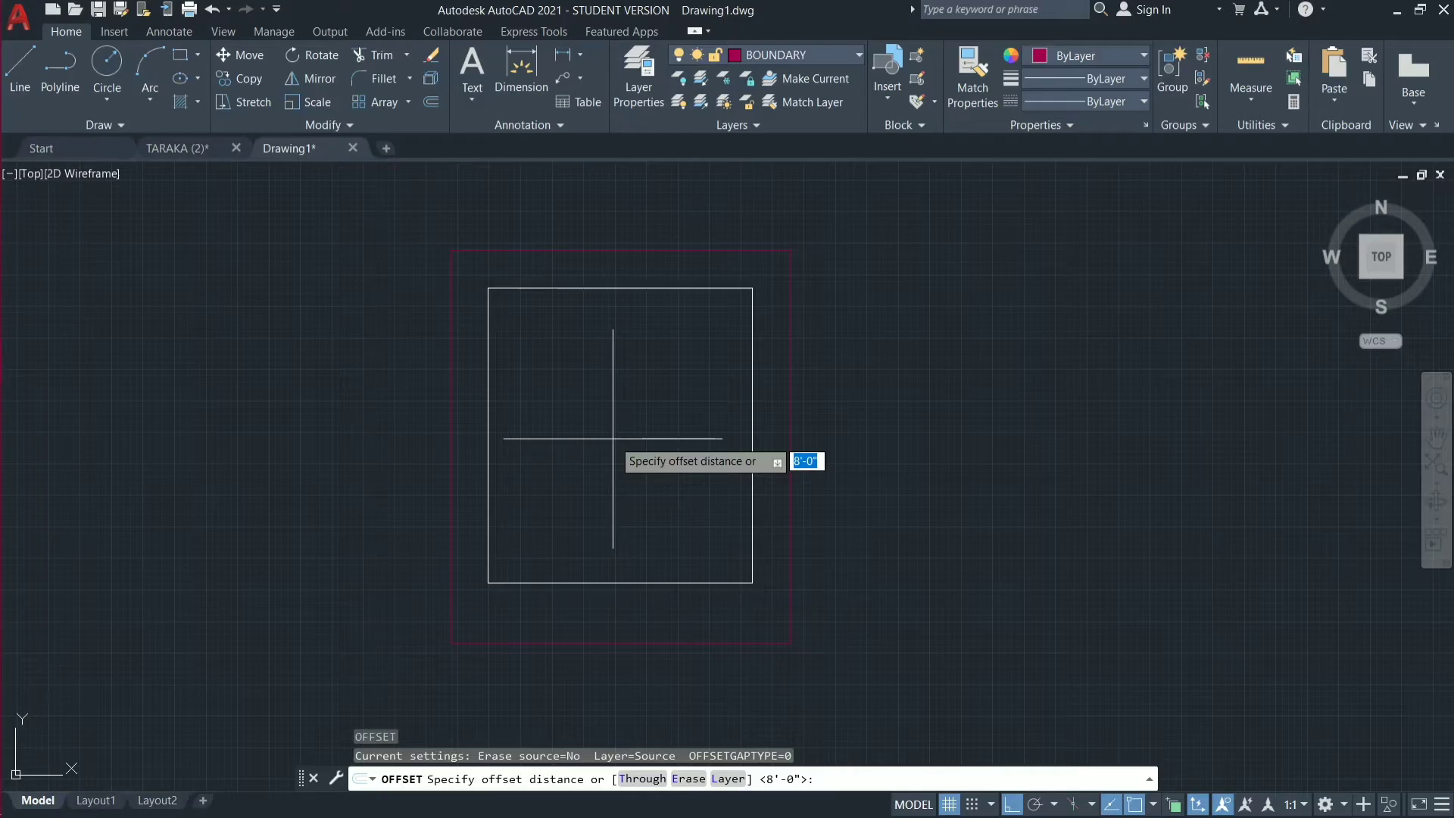
type("9")
key("Return")
left_click(488, 414)
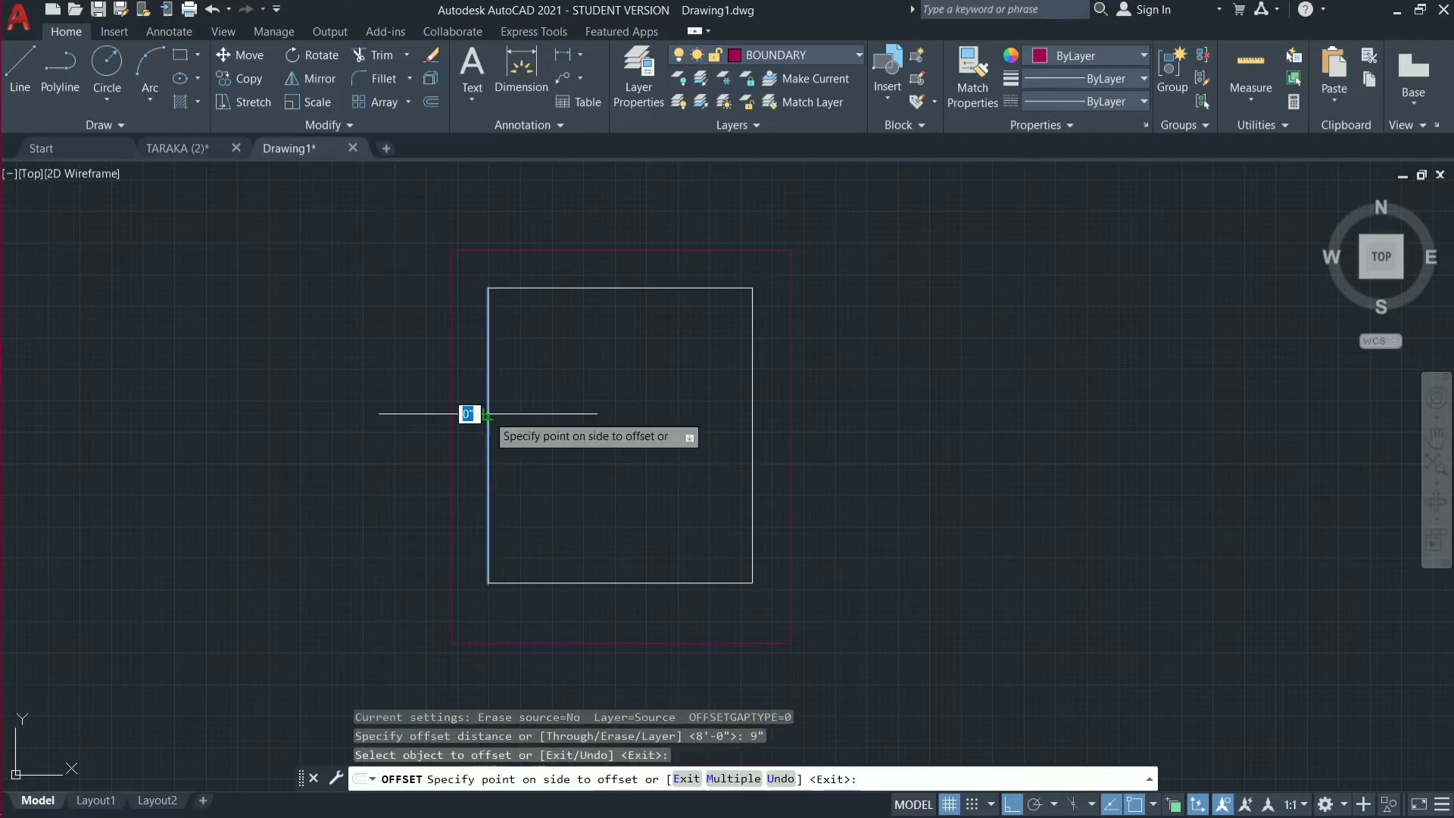
left_click(648, 411)
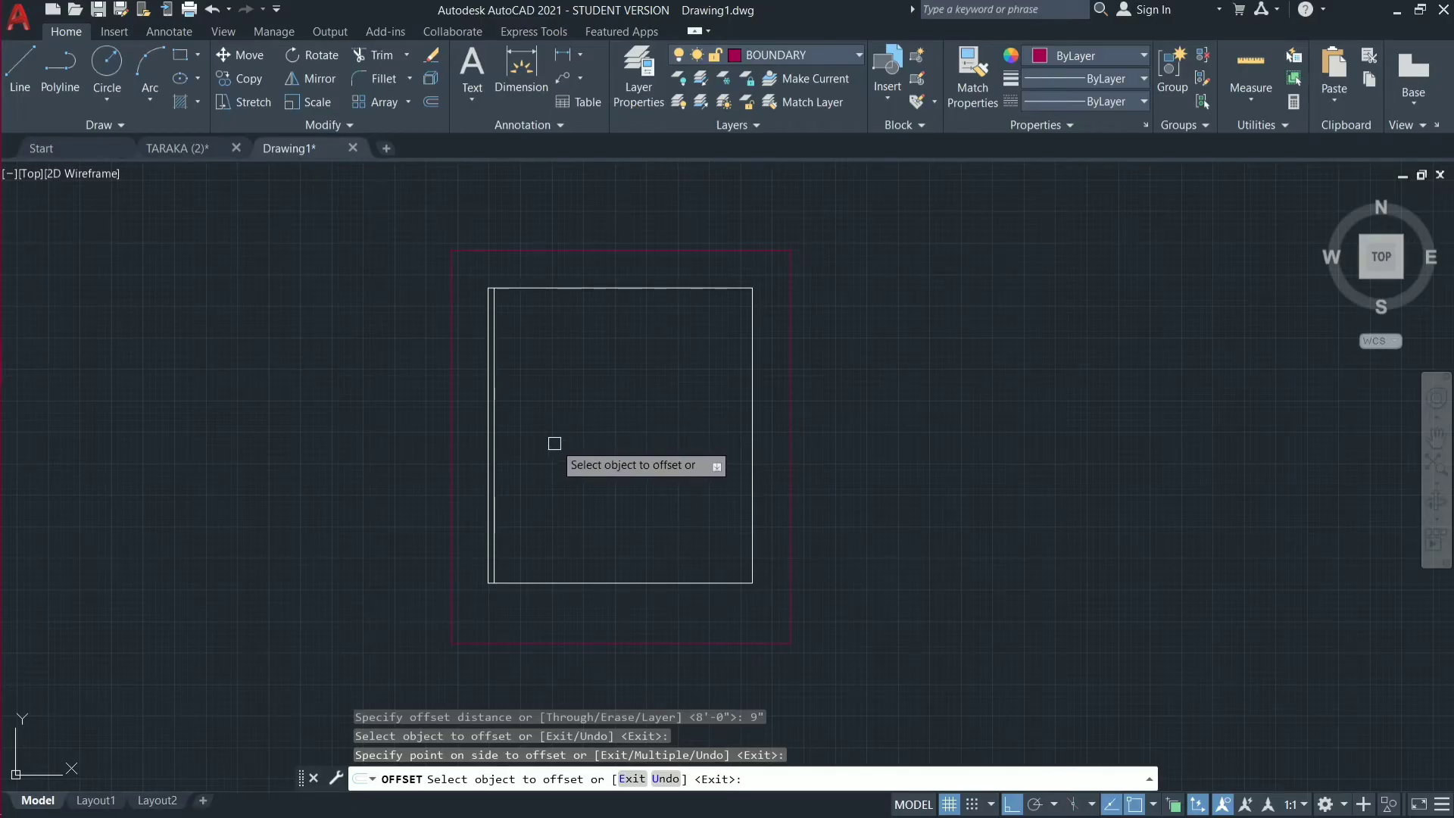
key("Escape")
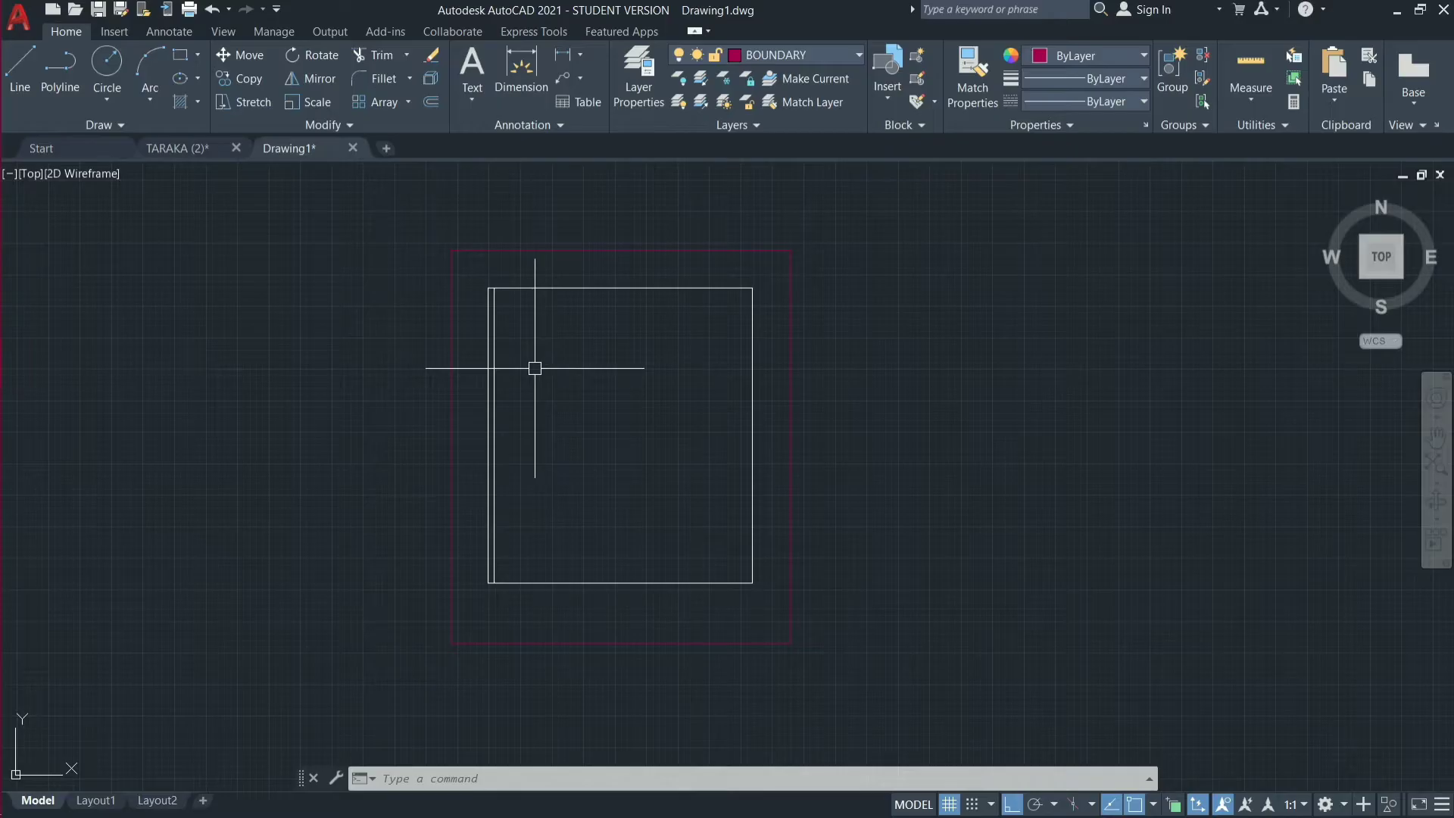
Check the room layout and sizes in the TARAKA (2) drawing, and return to Drawing1.
left_click(199, 153)
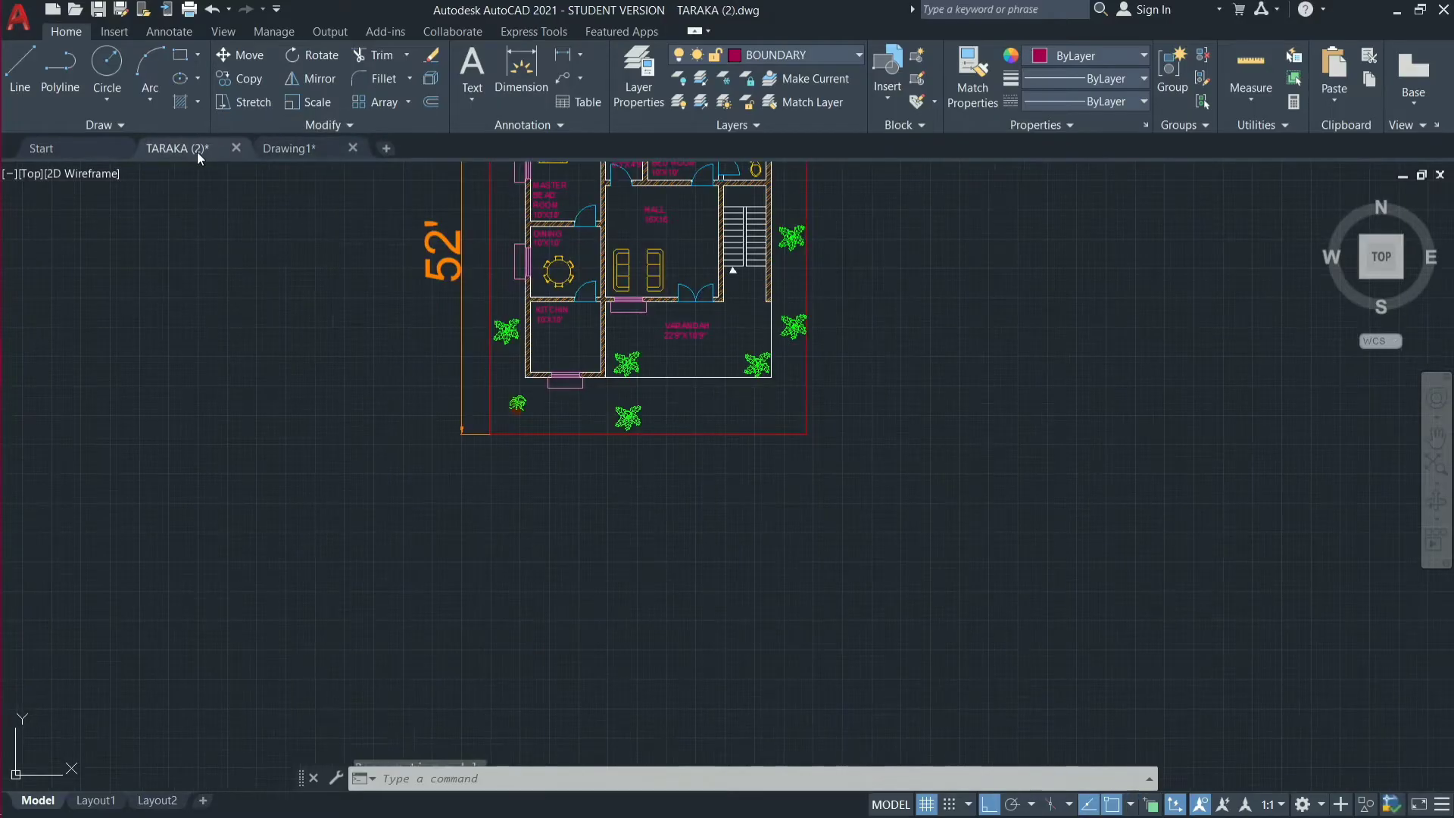
left_click(288, 152)
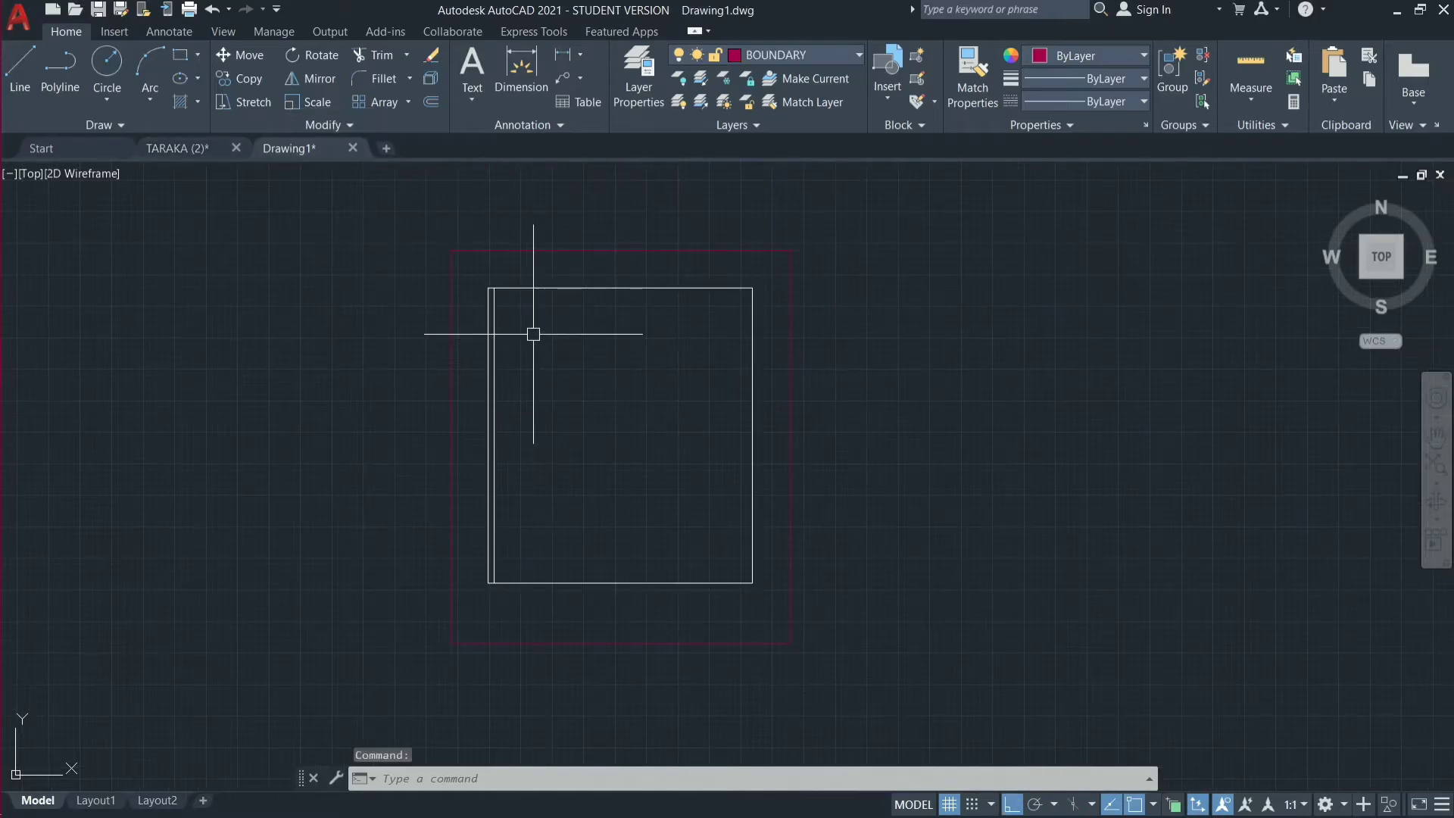
left_click(206, 148)
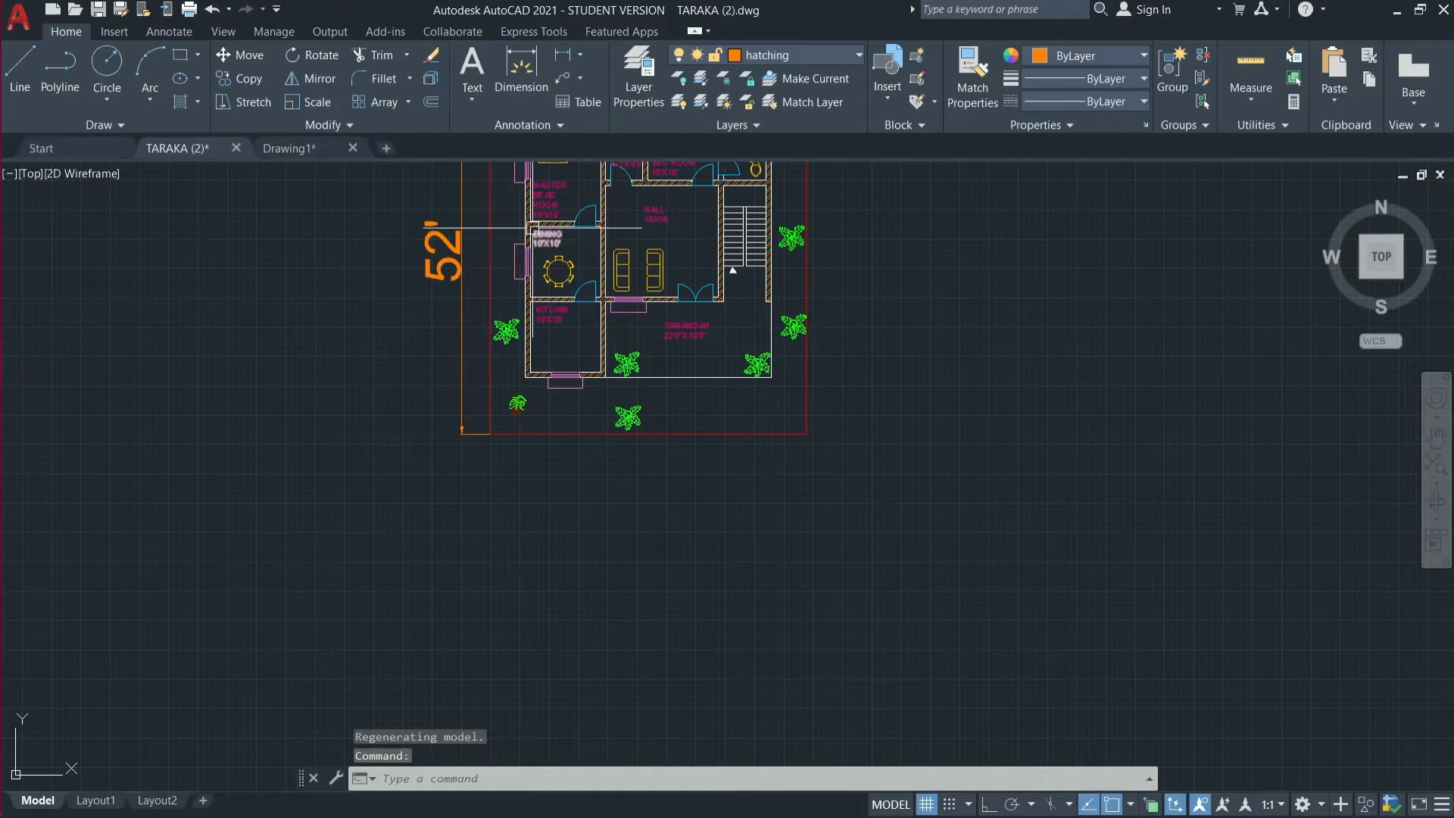
scroll(530, 227, "up", 2)
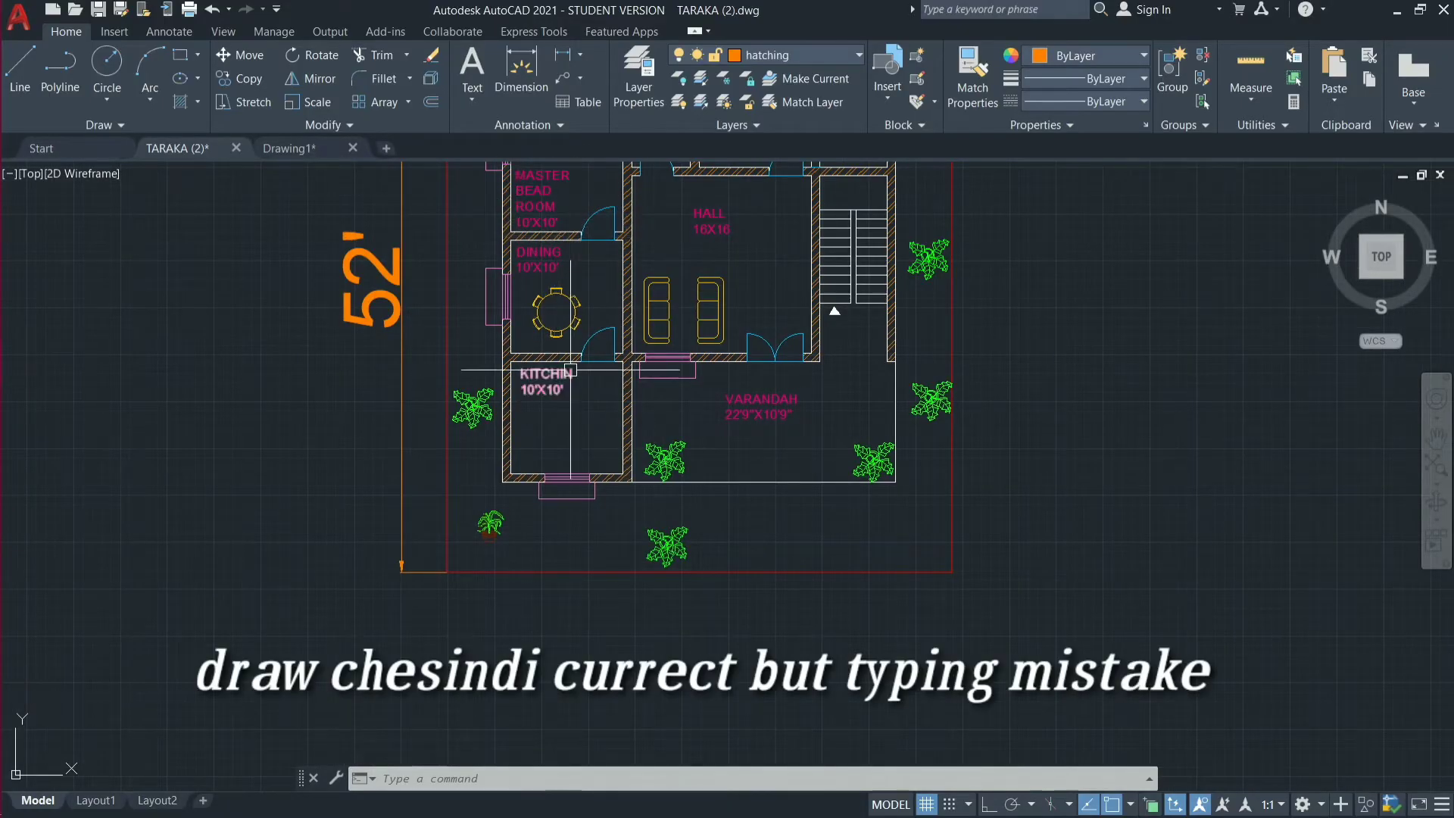
left_click(306, 150)
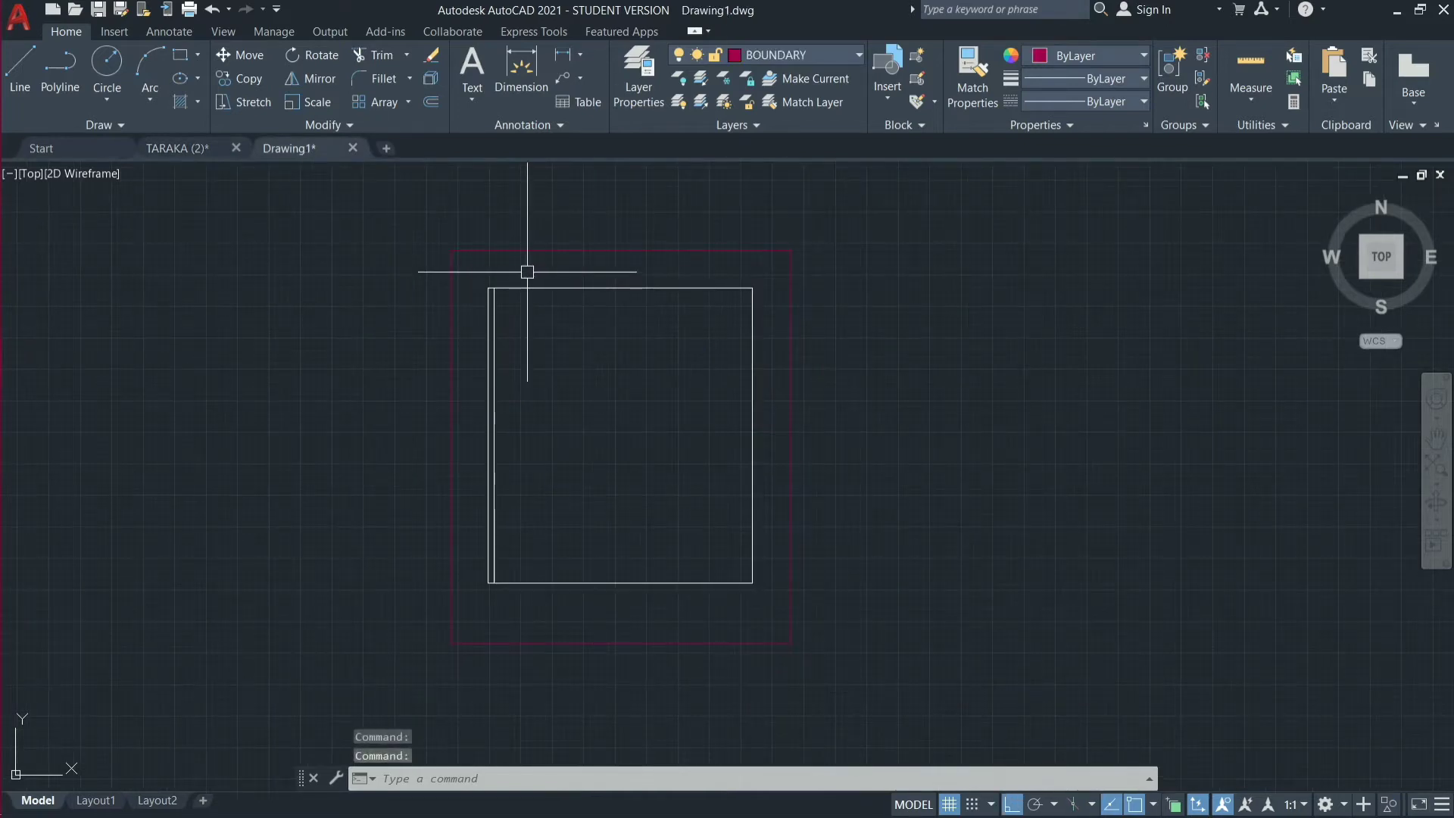
Offset the left wall's inner line 10' to the right, and offset the new line another 9" to form the first vertical partition wall.
scroll(531, 328, "up", 2)
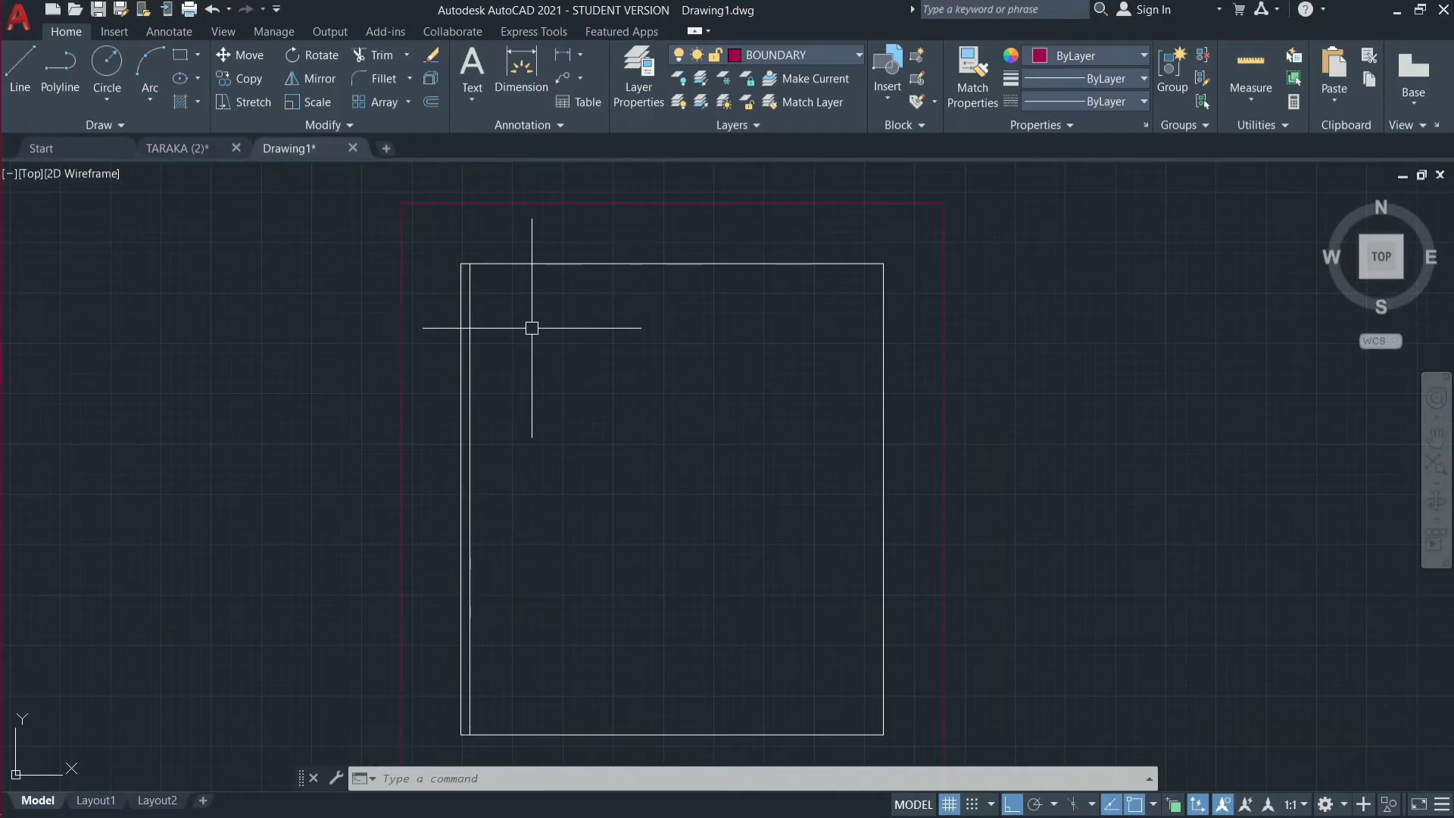
type("o")
key("Return")
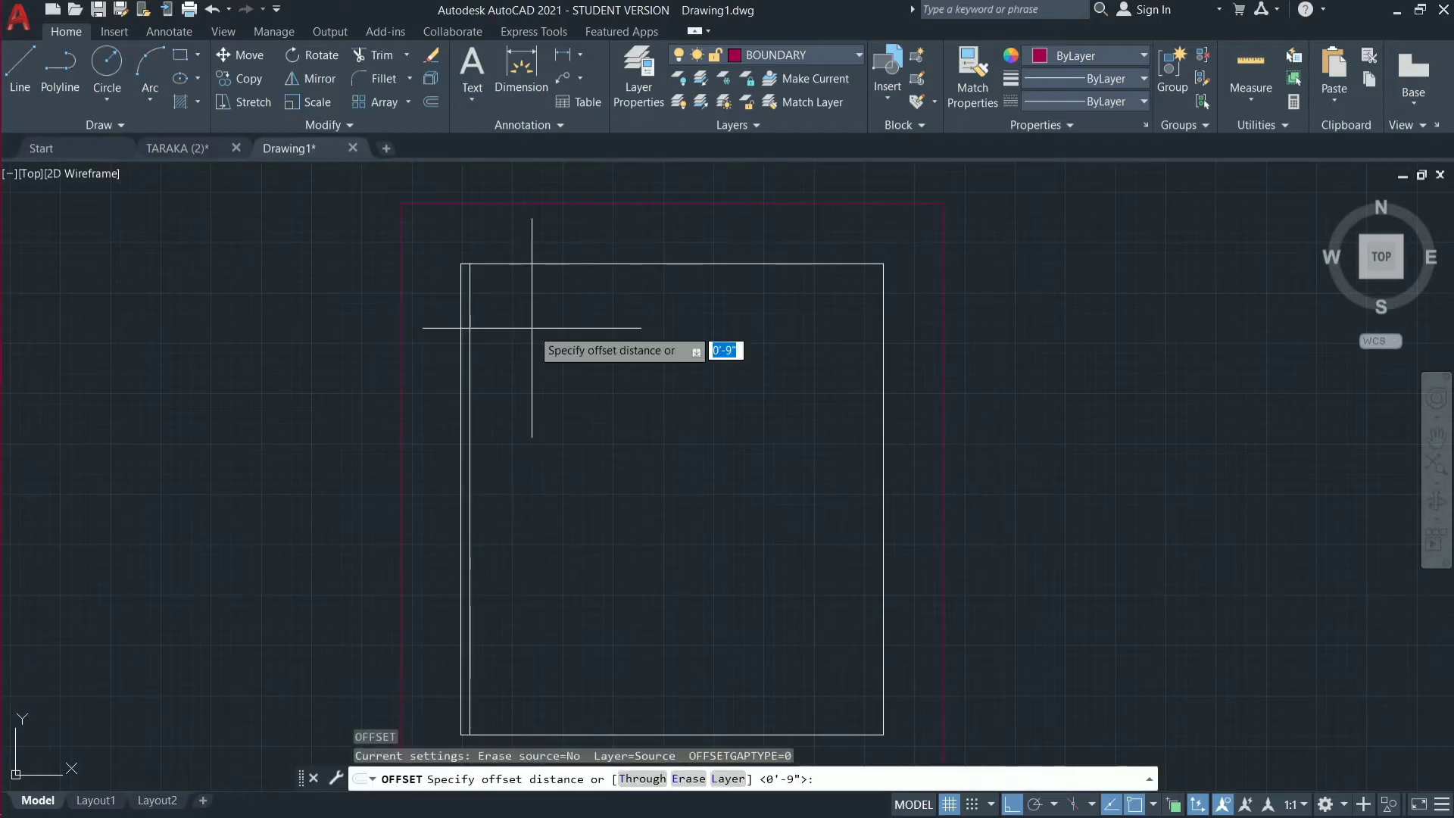
type("10'")
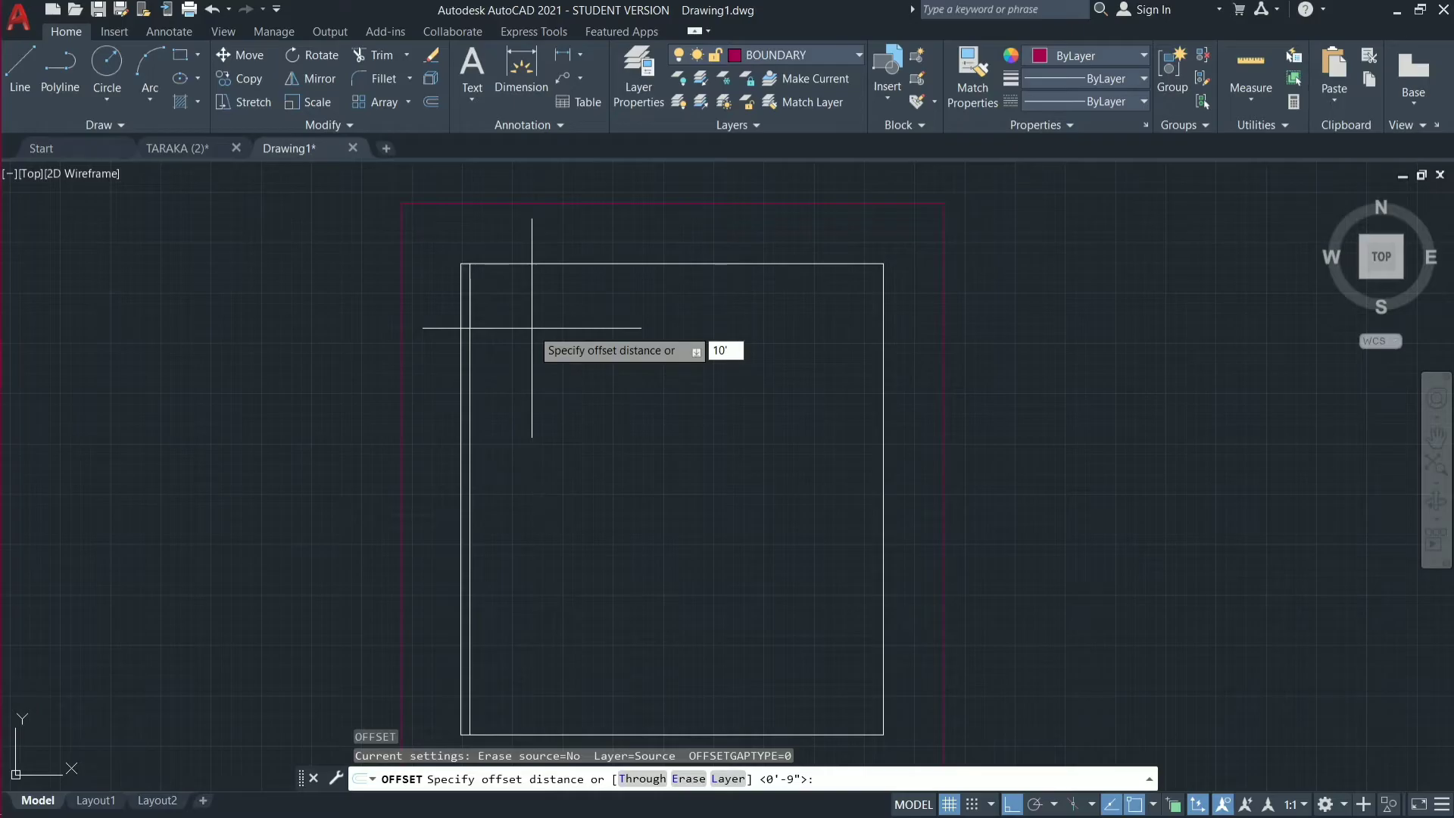
key("Return")
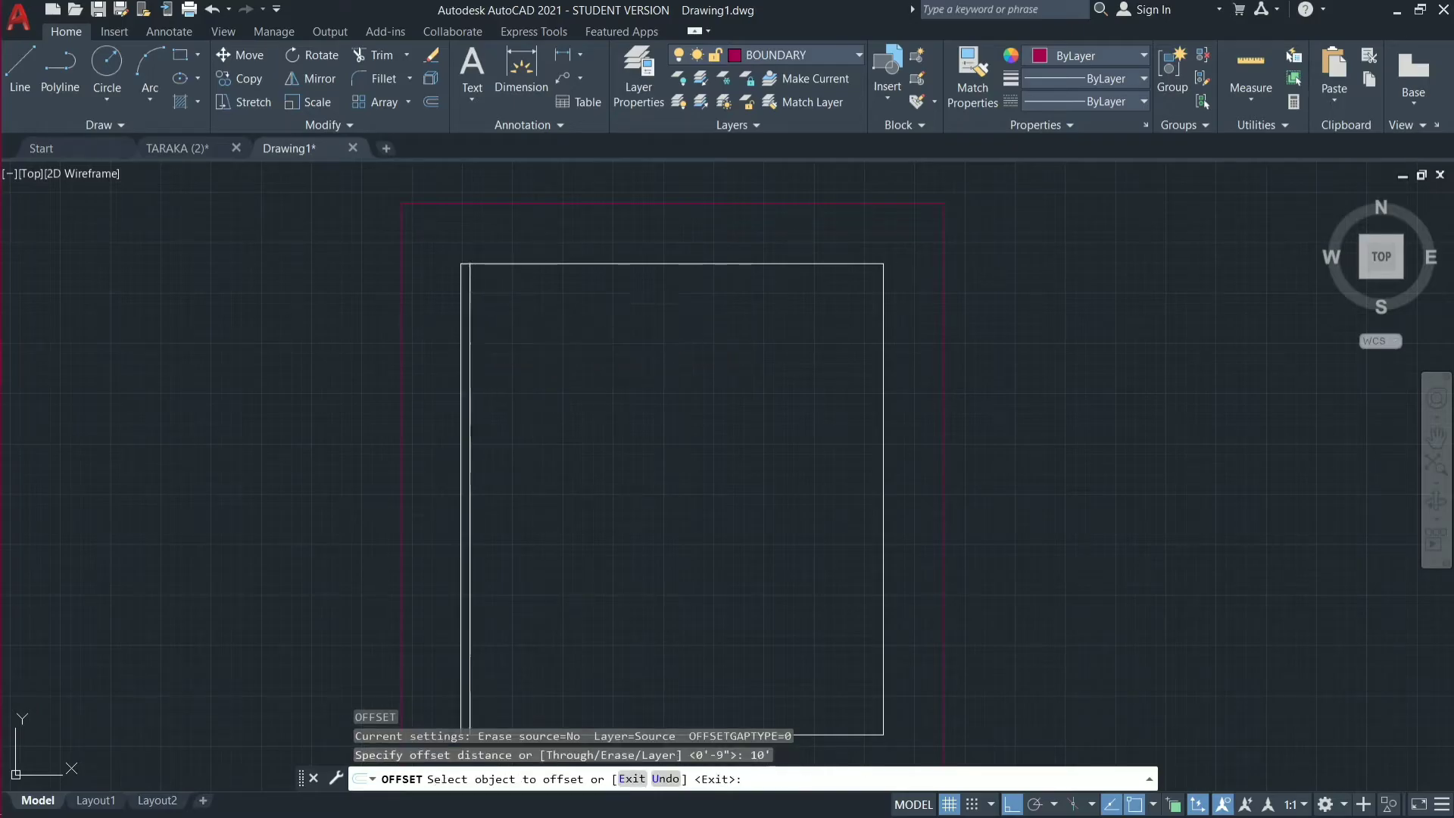
left_click(471, 326)
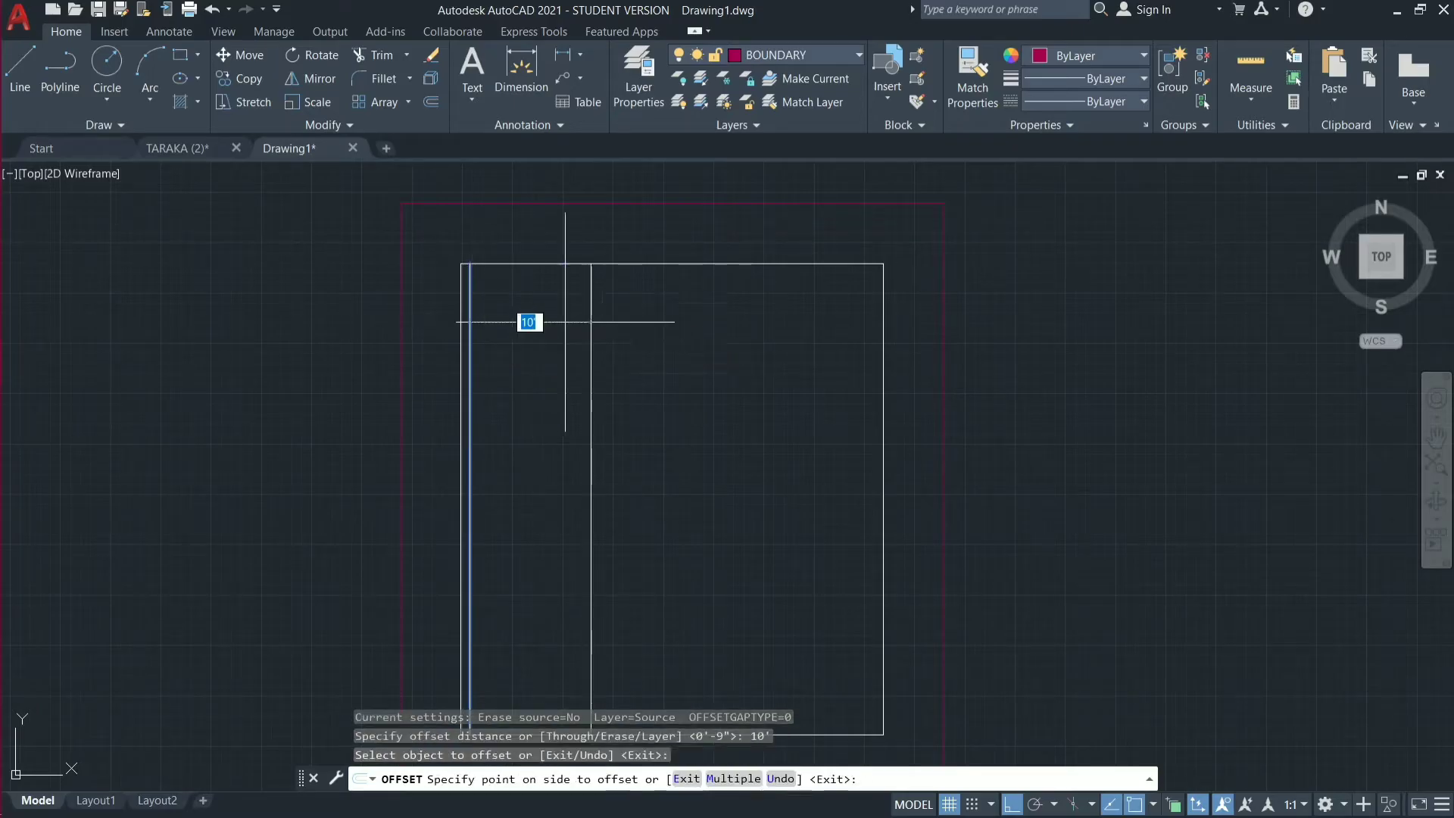
left_click(609, 327)
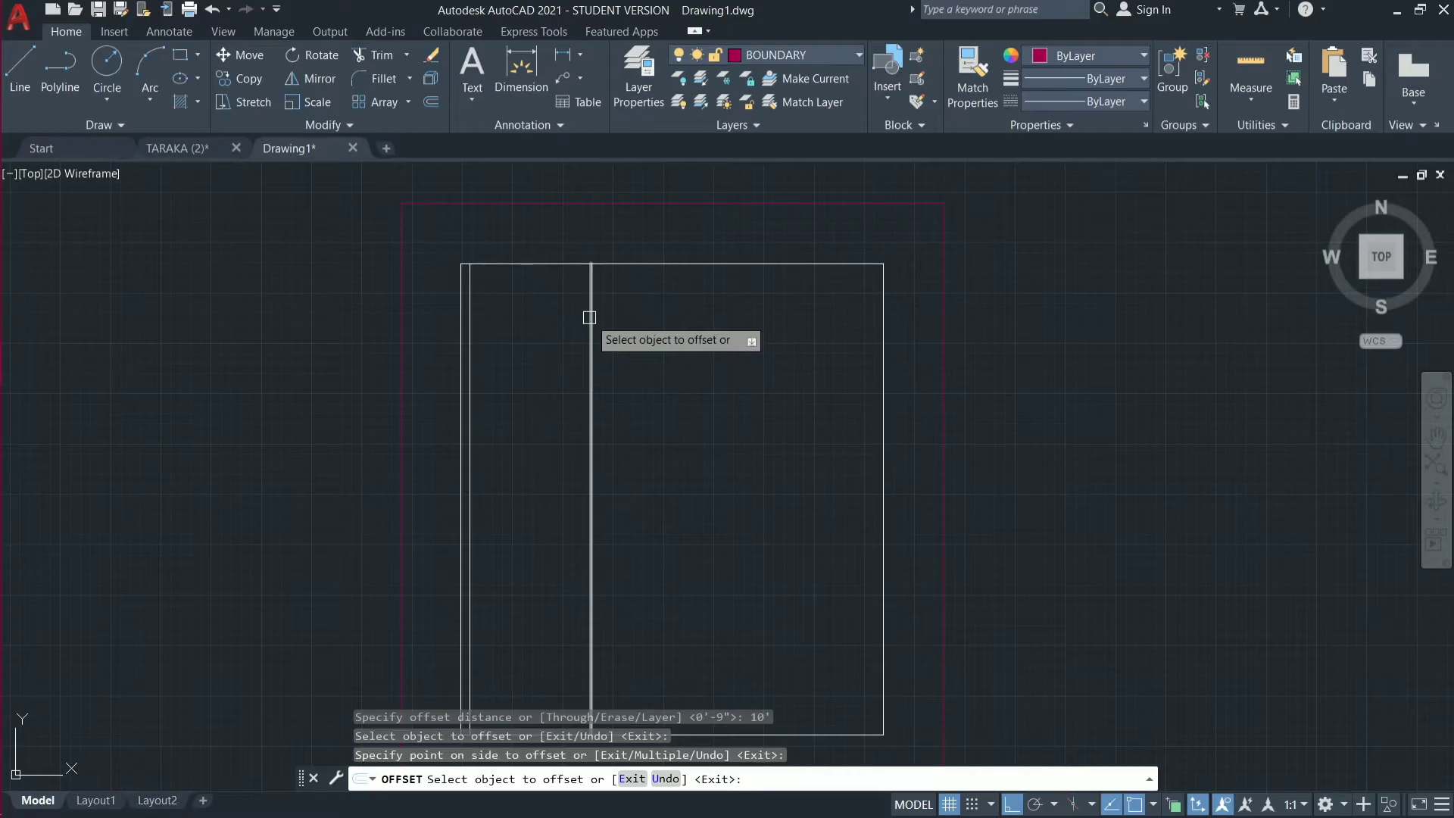
left_click(590, 318)
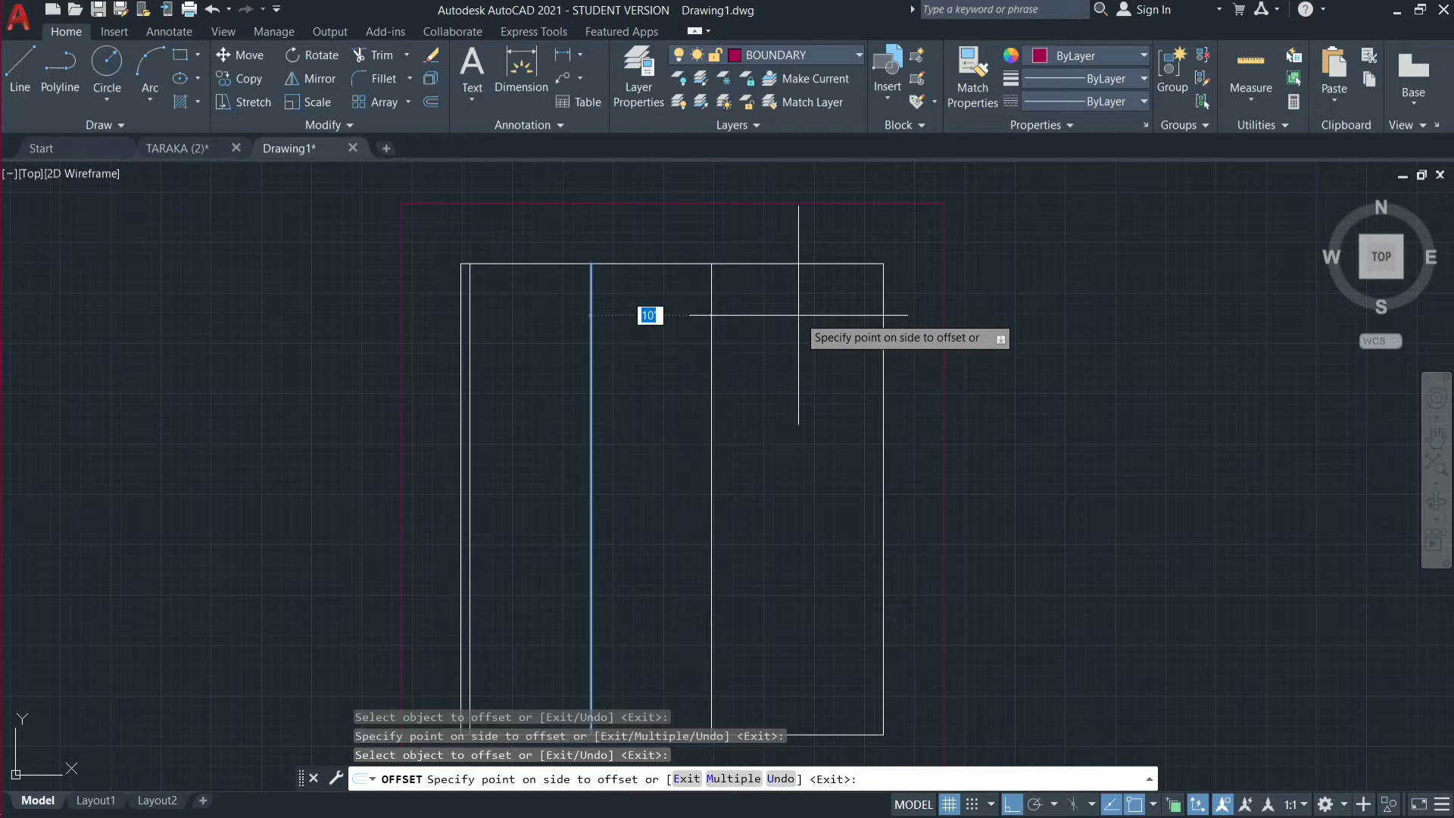
type("9")
key("Return")
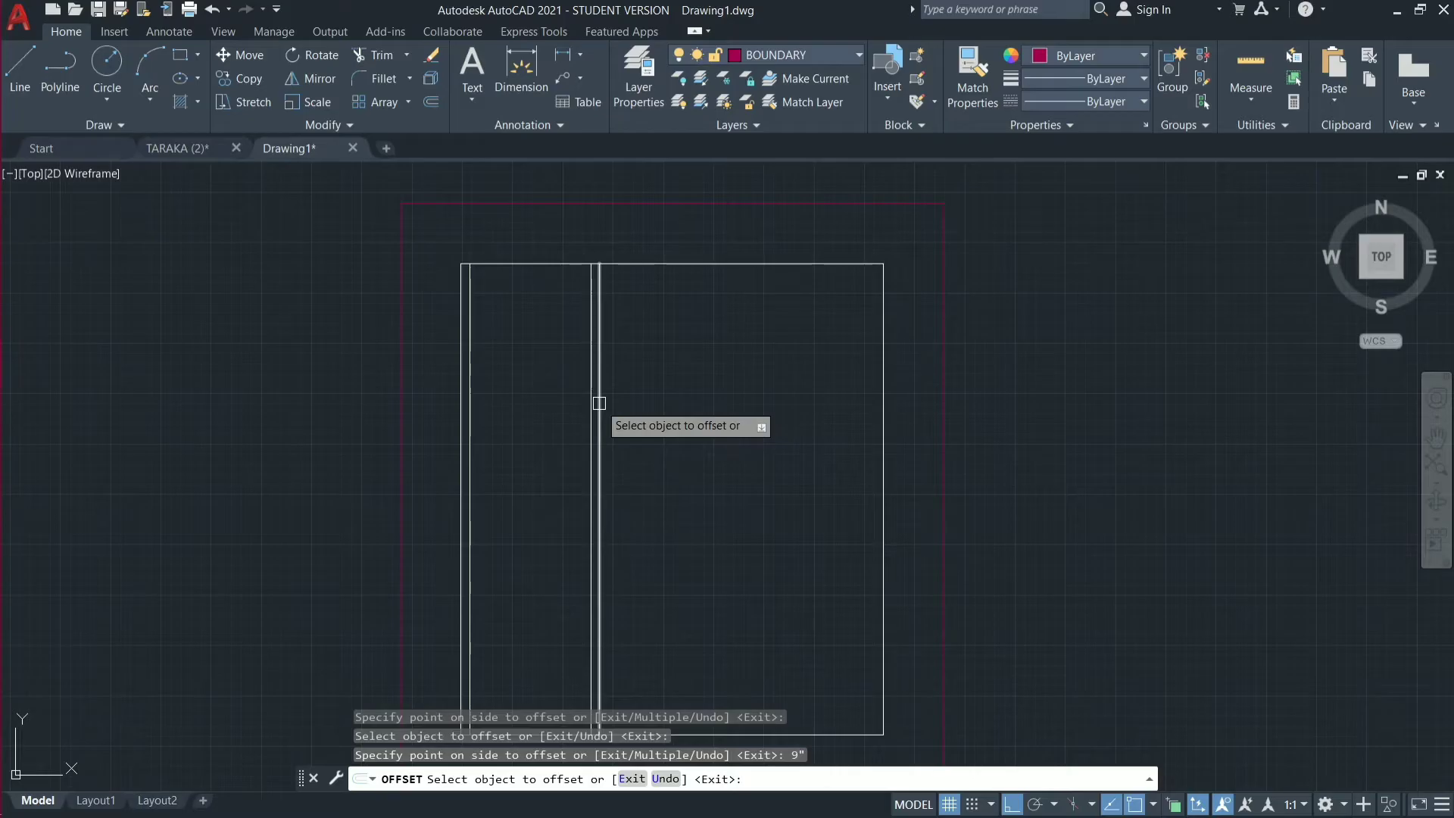
Form the second vertical partition wall by offsetting the first partition's right face 5'3" to the right and the resulting line another 9".
left_click(599, 403)
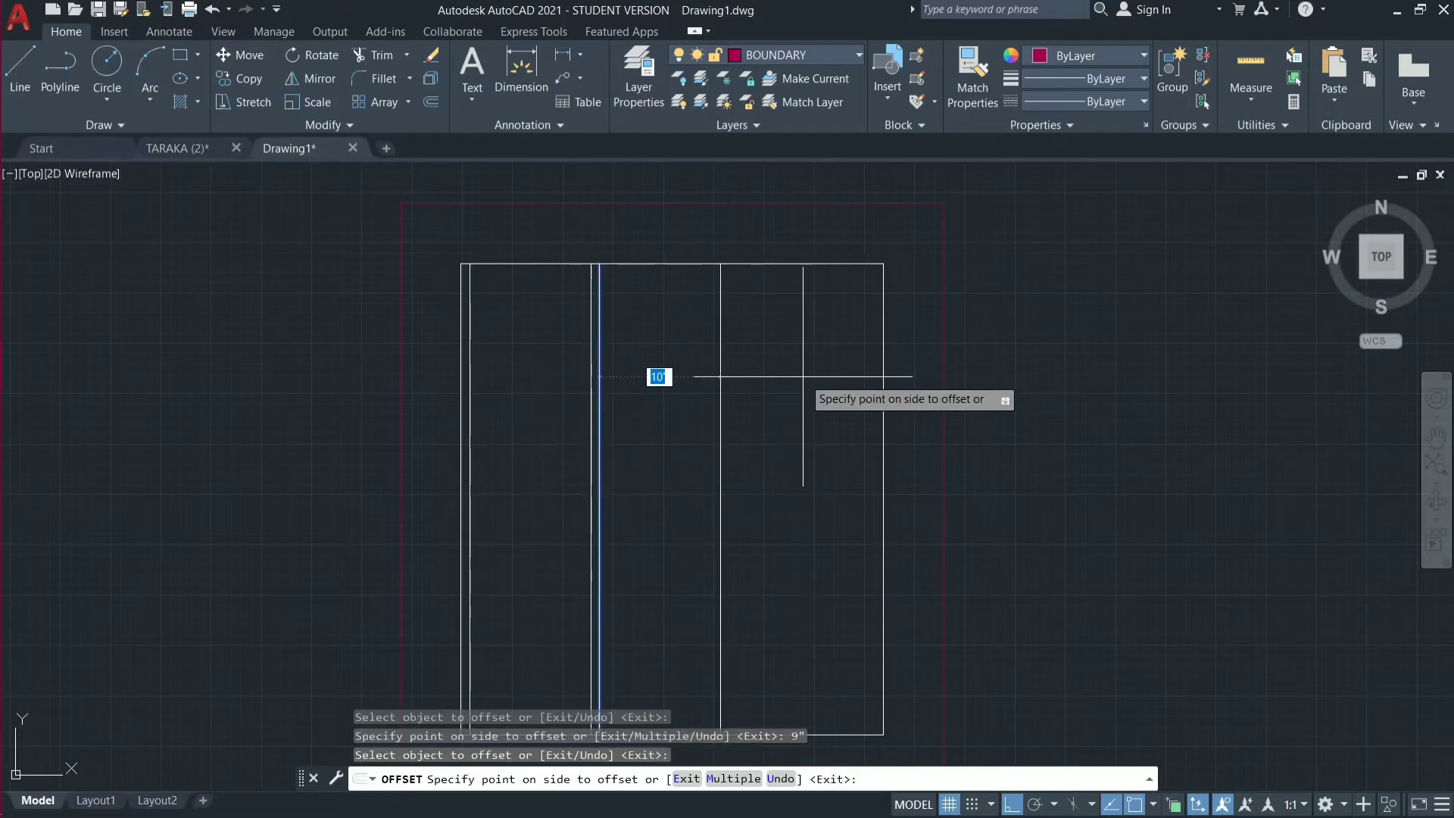
type("5'3\"")
key("Return")
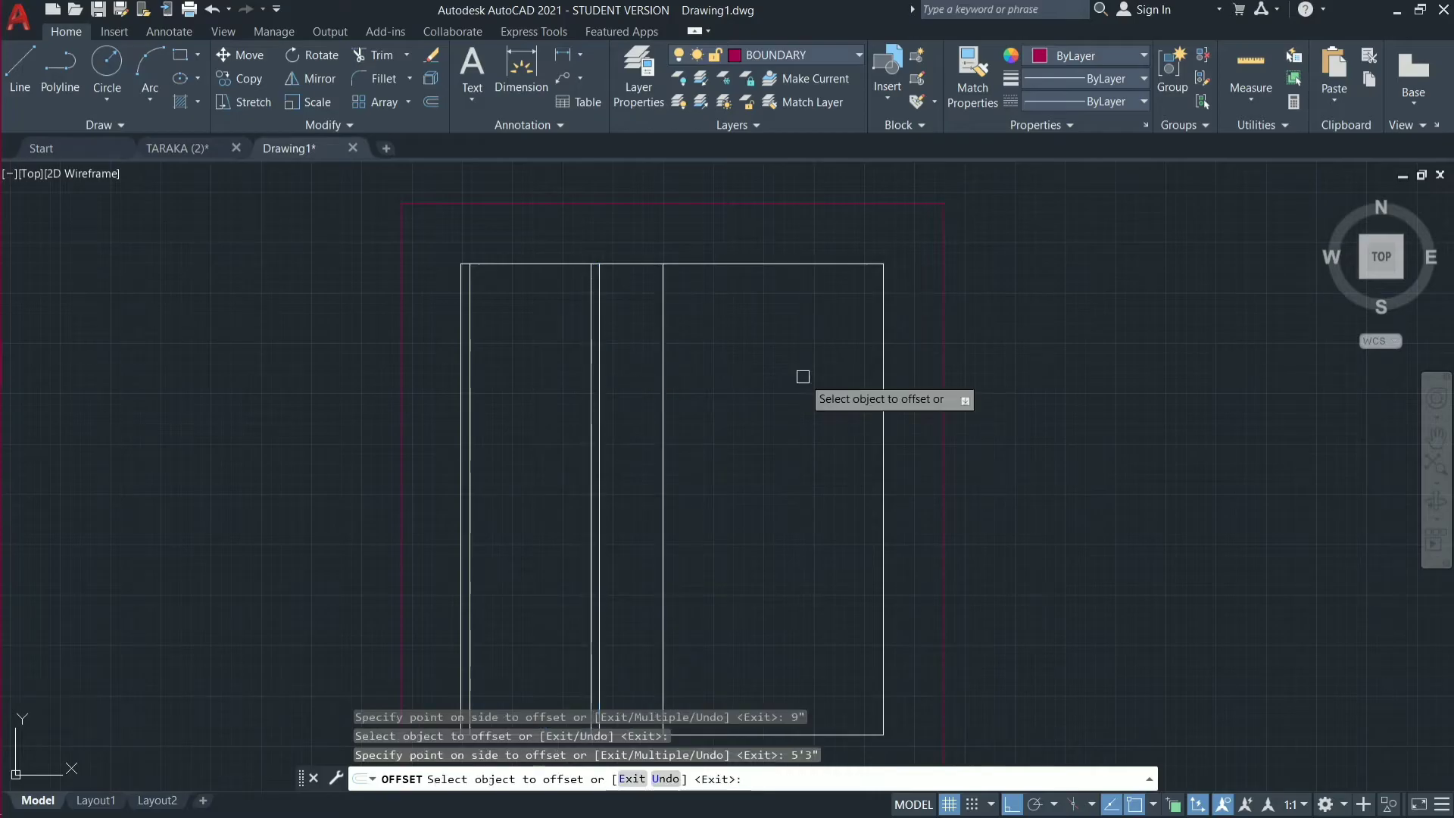
left_click(663, 325)
type("9")
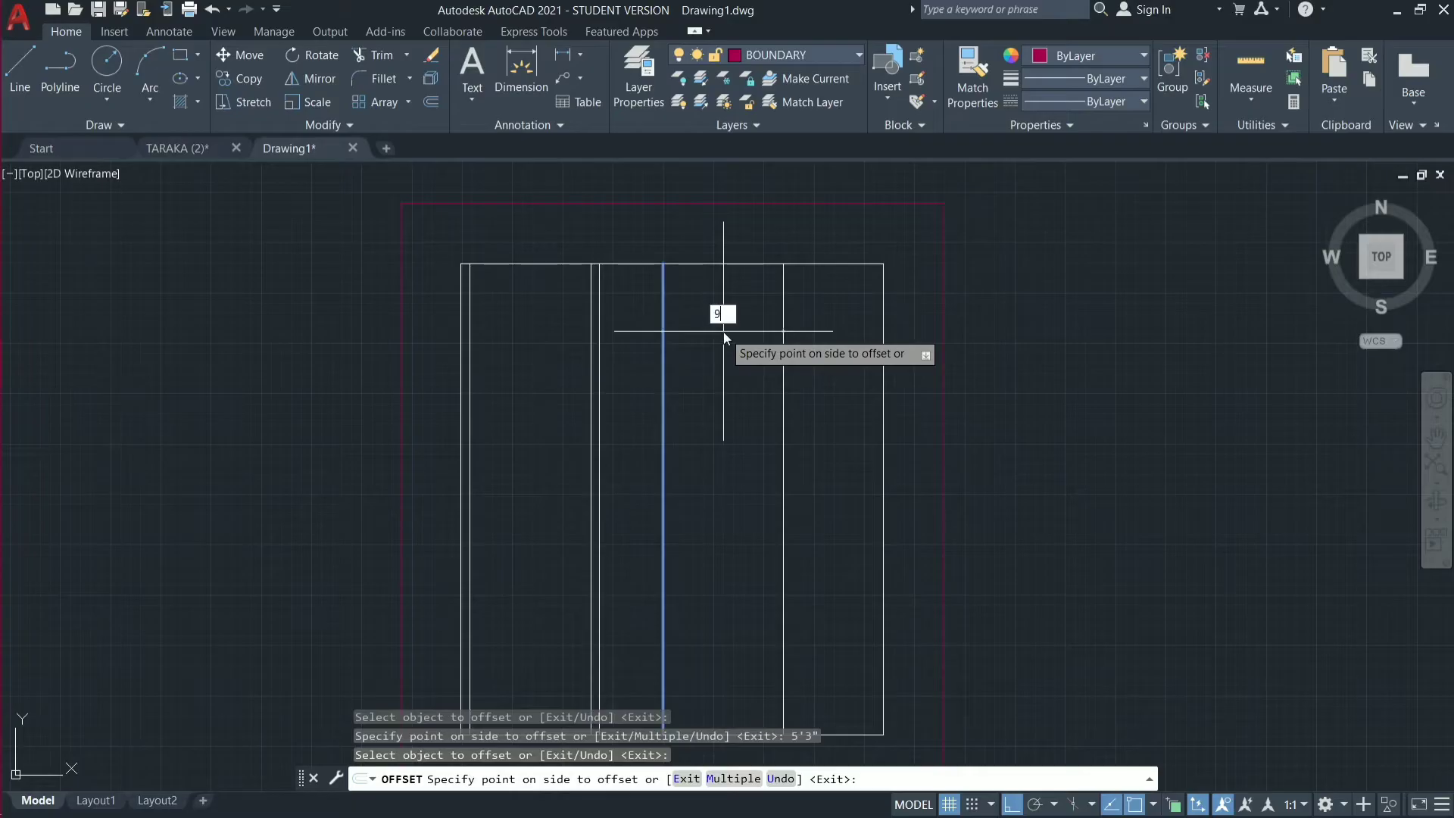
type("\"")
key("Return")
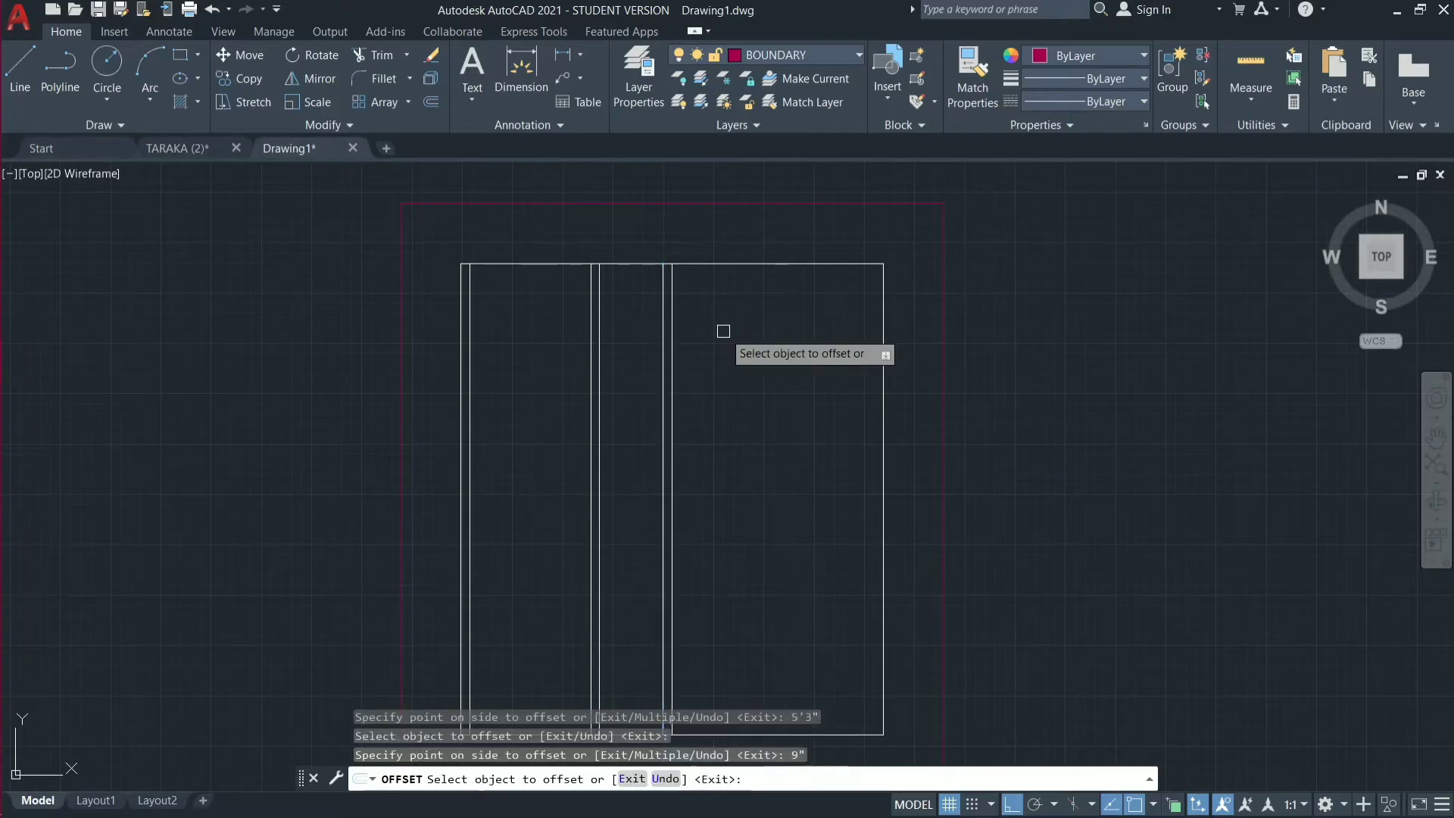
Form the third vertical partition wall by offsetting the second partition's right face 10' to the right and the resulting line another 9".
left_click(676, 342)
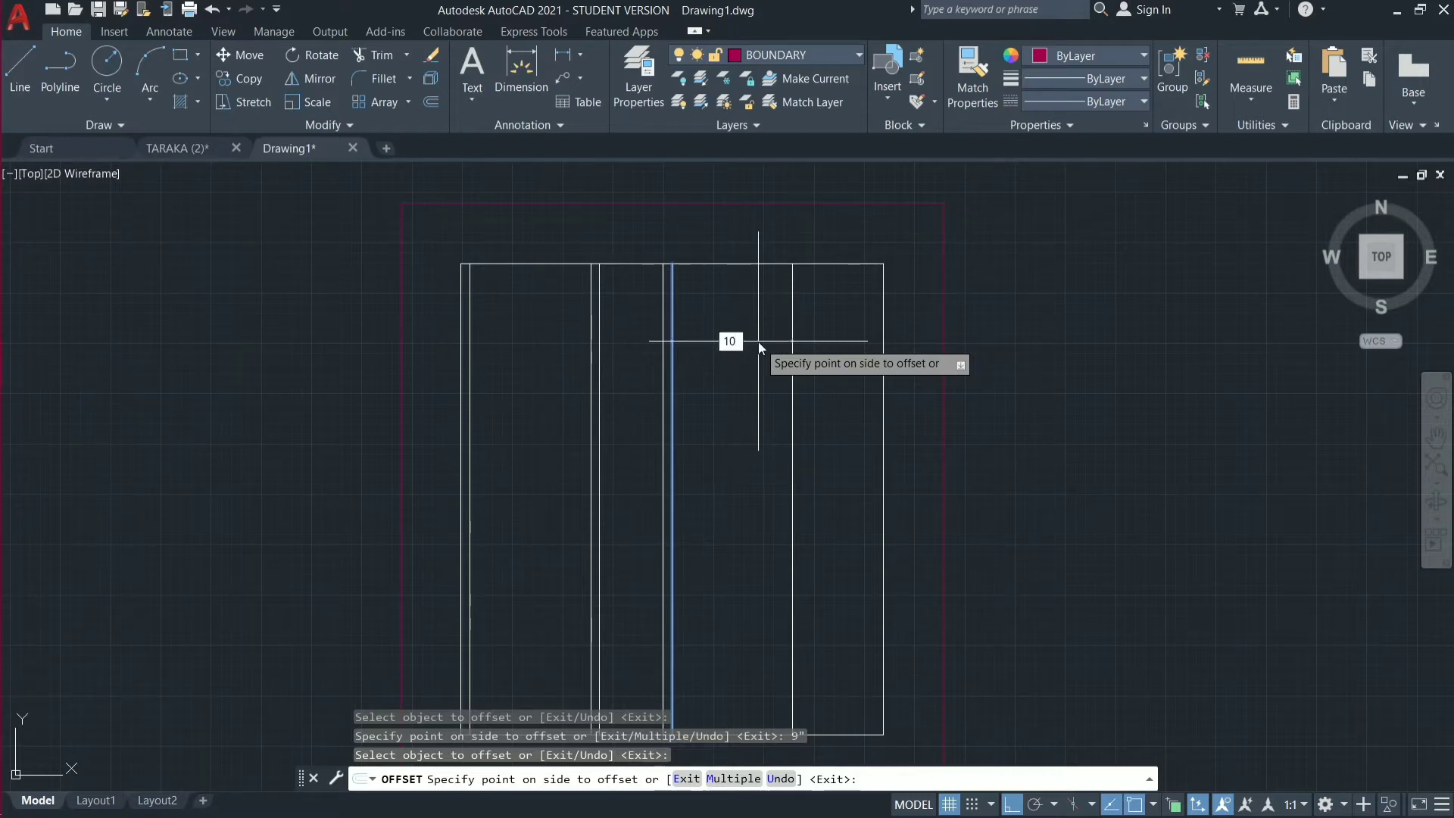
type("10'")
key("Return")
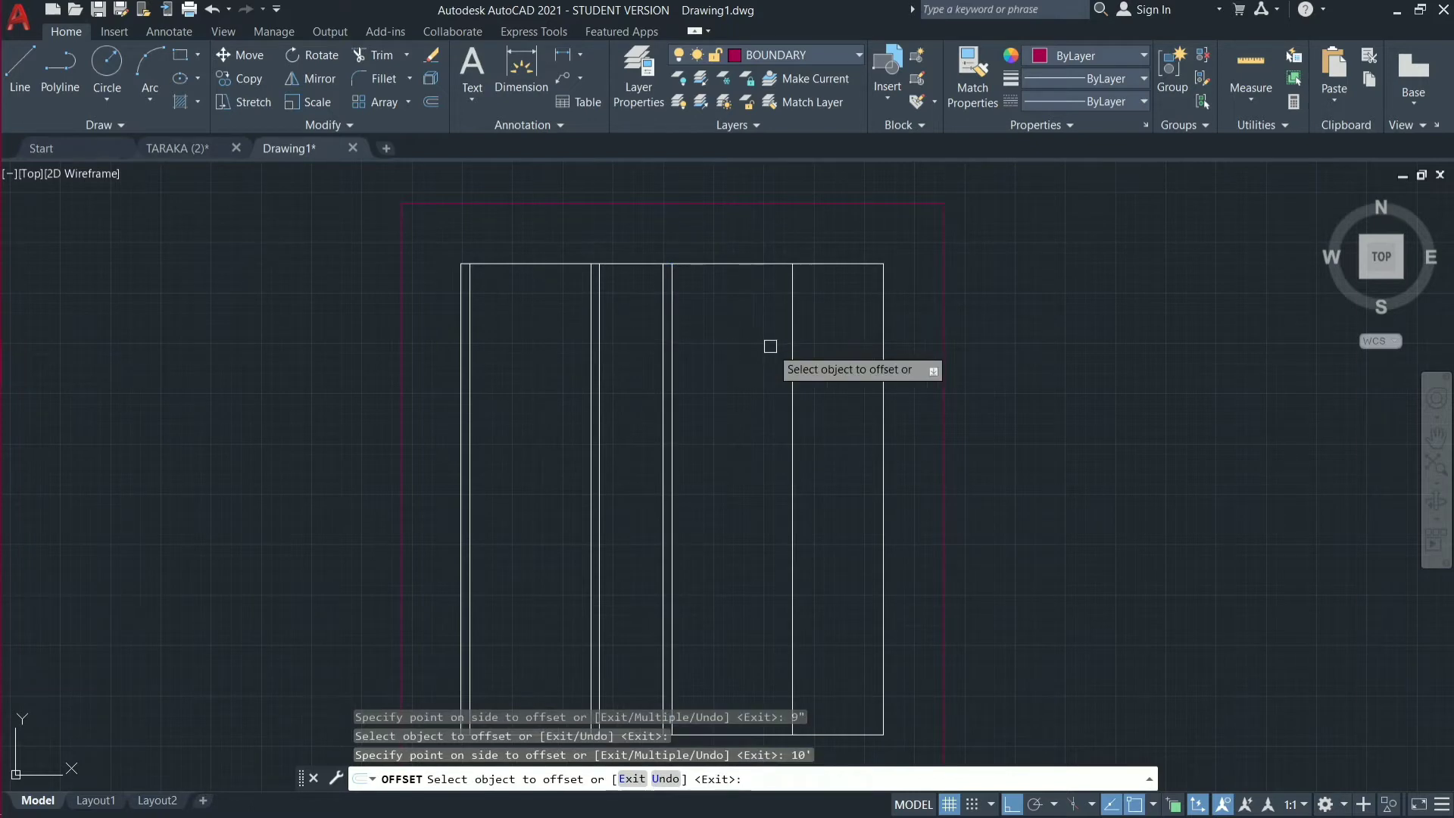
left_click(791, 353)
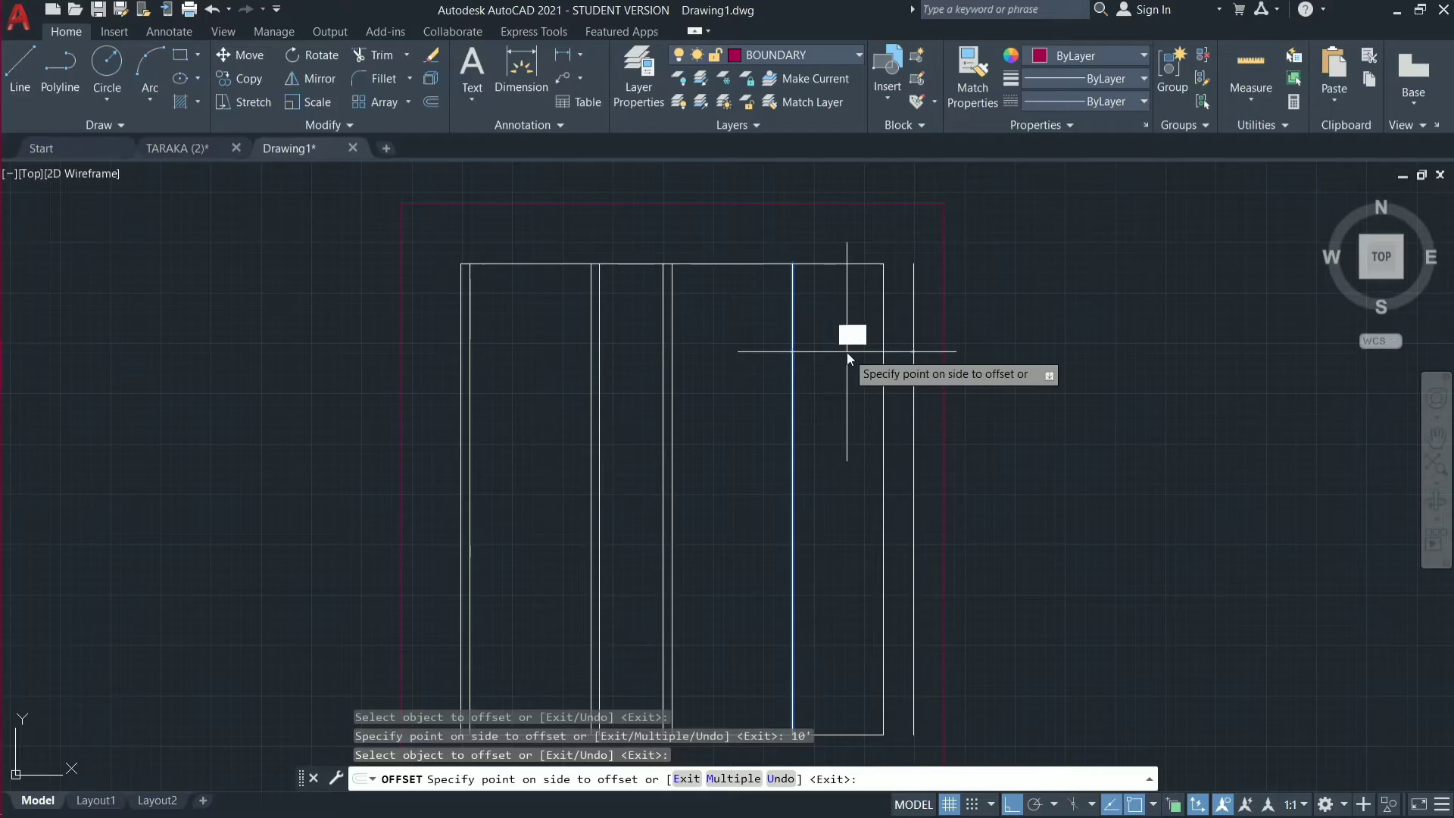
key("Return")
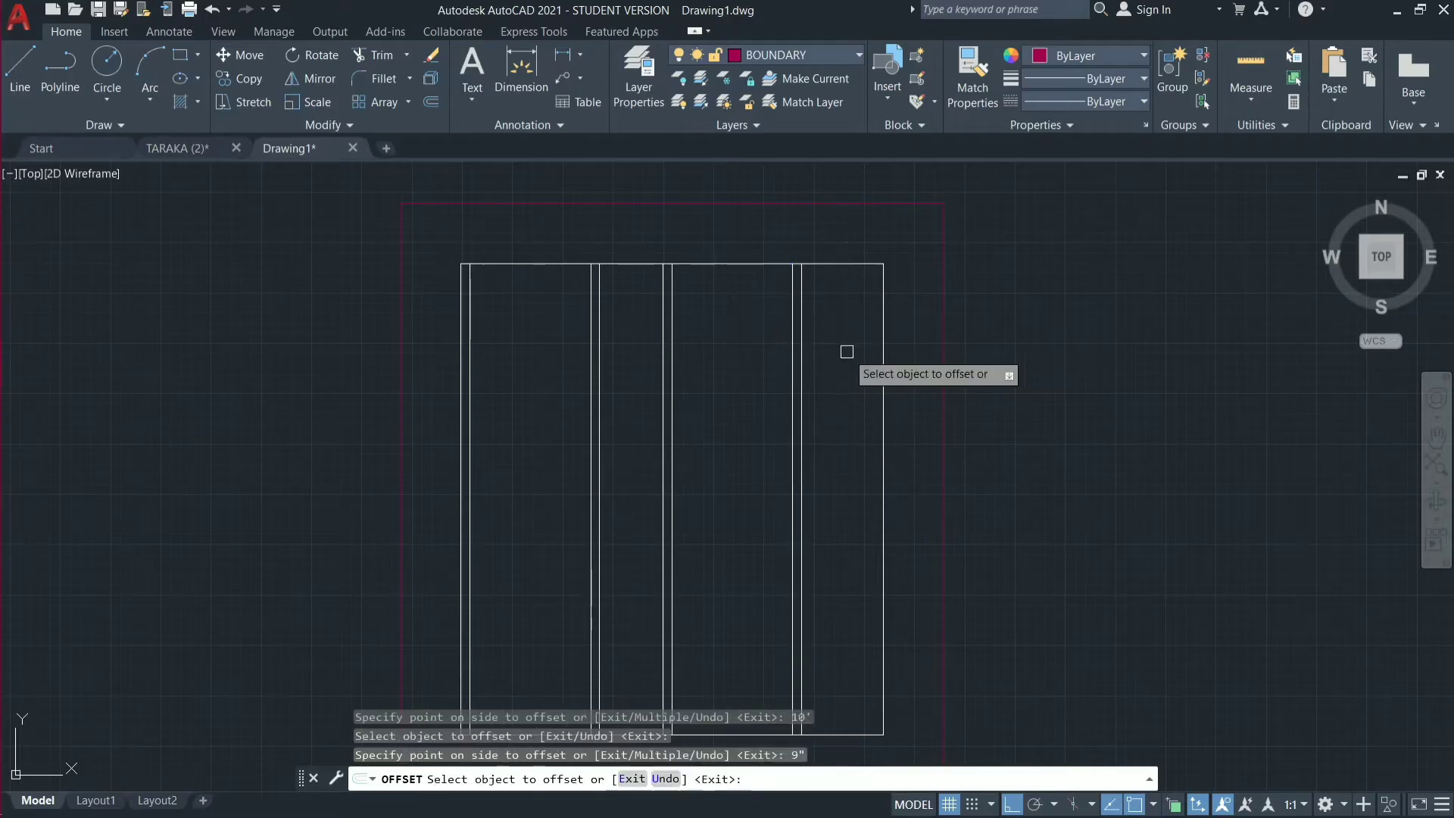
Offset the third partition's right face 6' to the right to create the right outer wall's inner line.
left_click(801, 351)
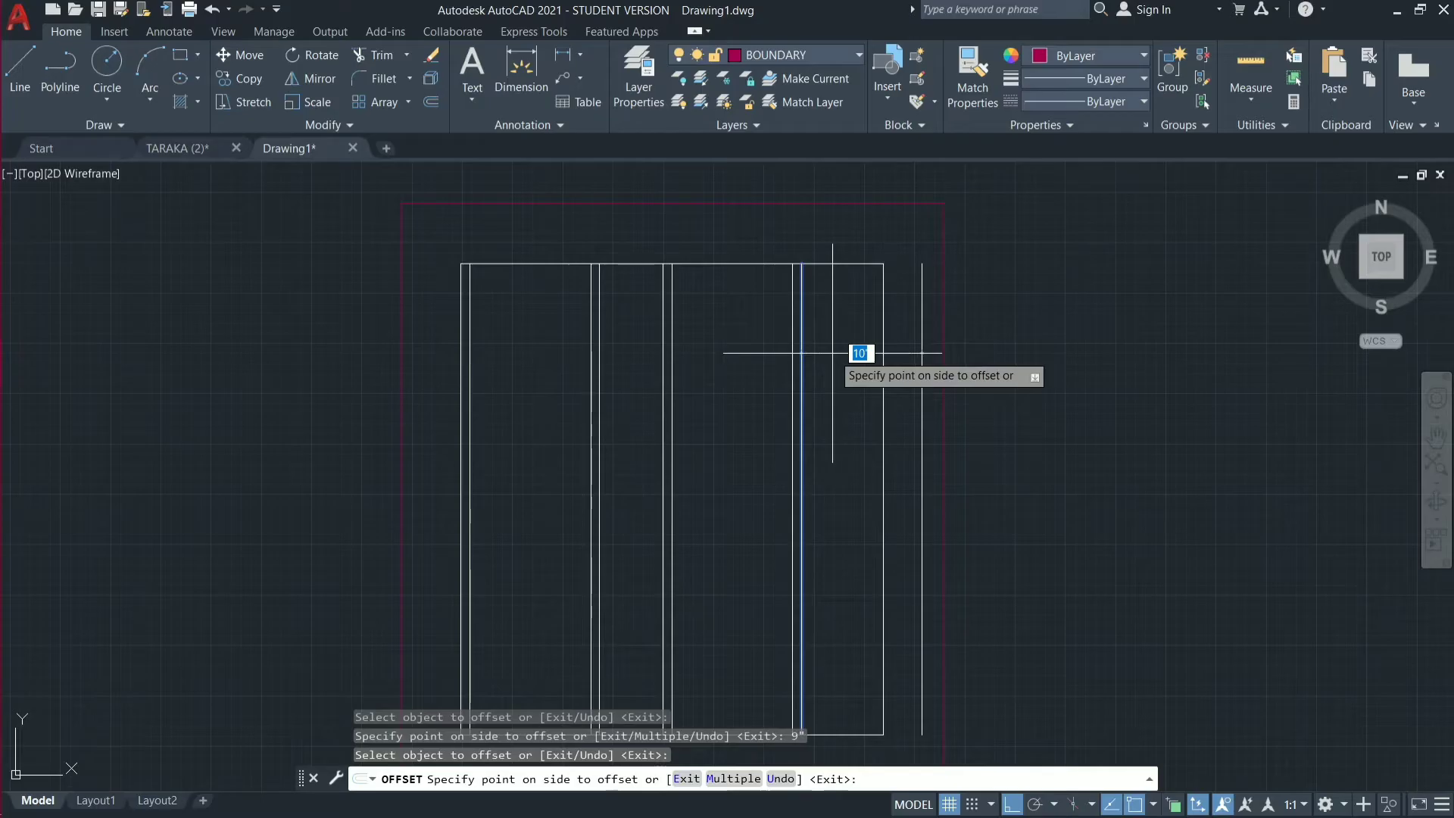
type("6")
key("Return")
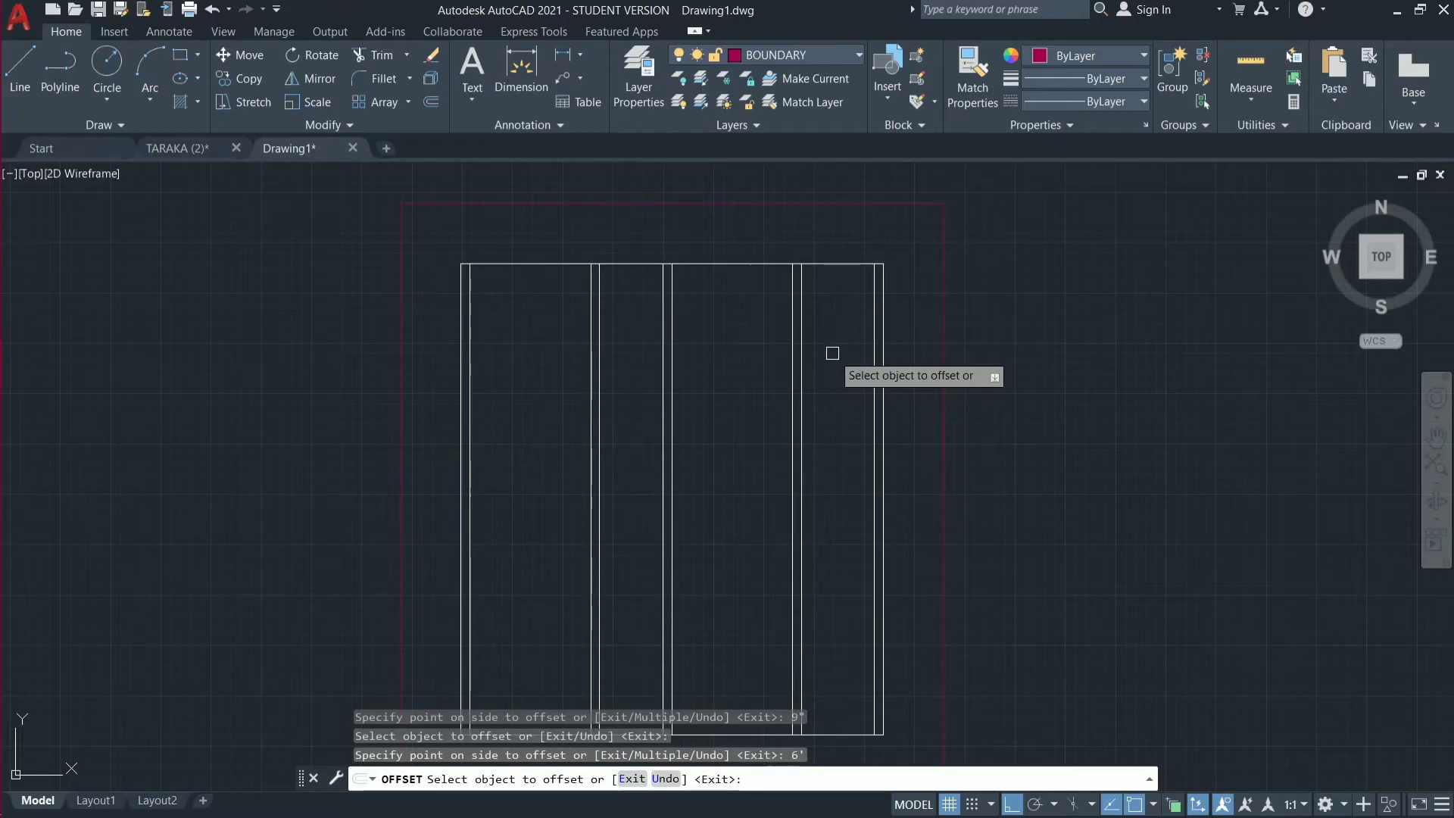
key("Escape")
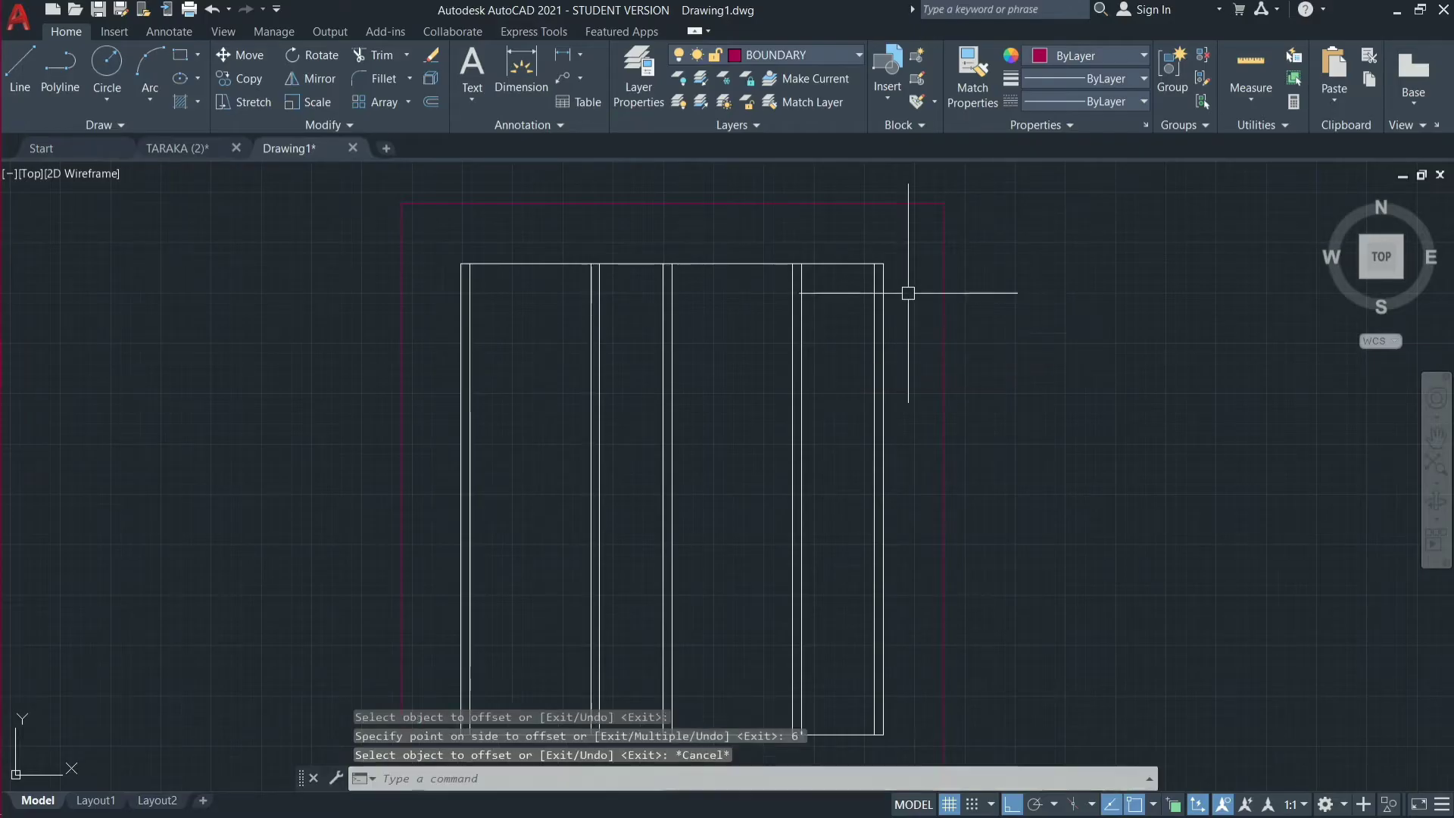
Add a linear dimension across the thickness of the right outer wall, placed just above its top end.
scroll(880, 244, "up", 2)
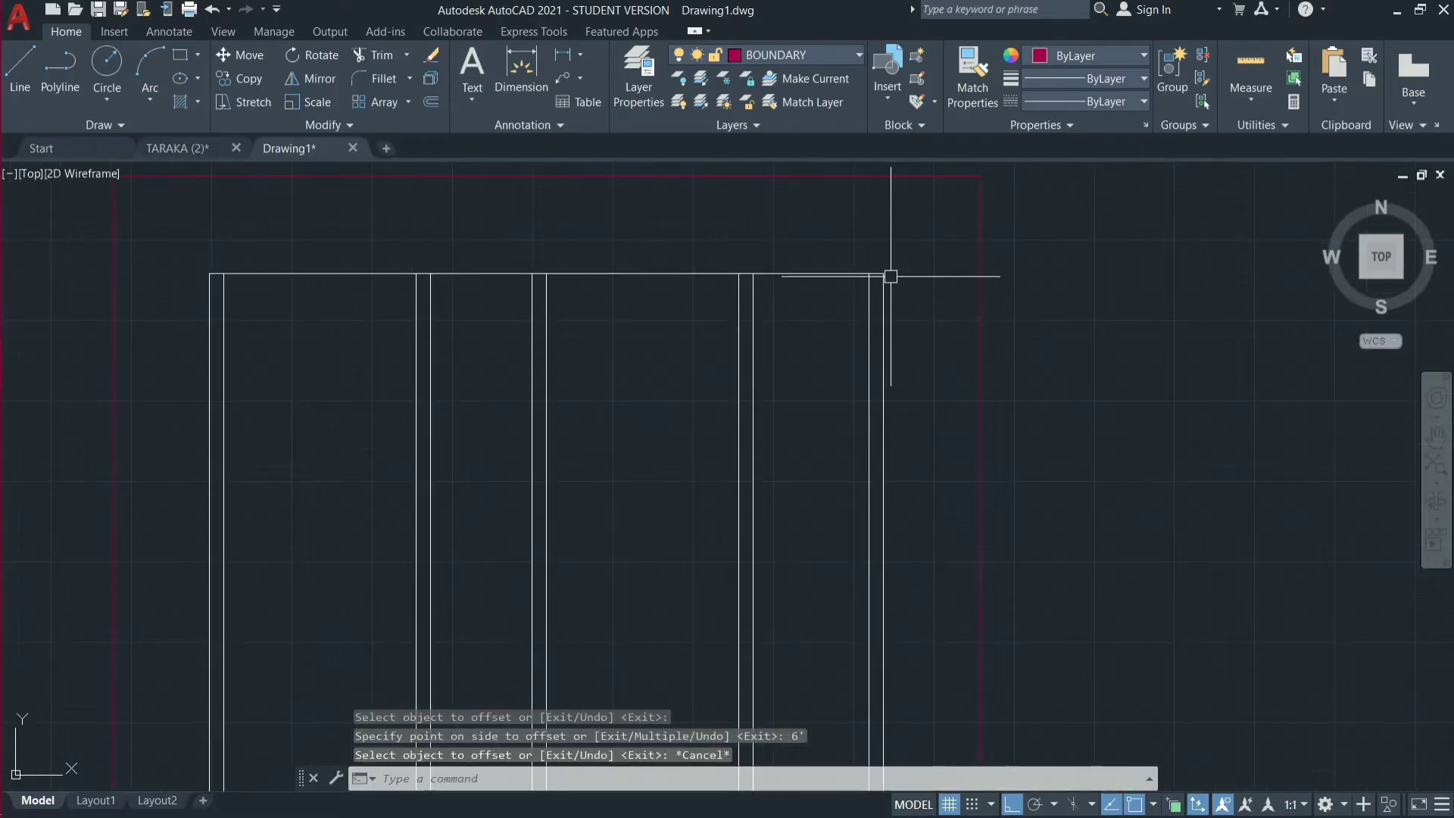
scroll(890, 276, "up", 2)
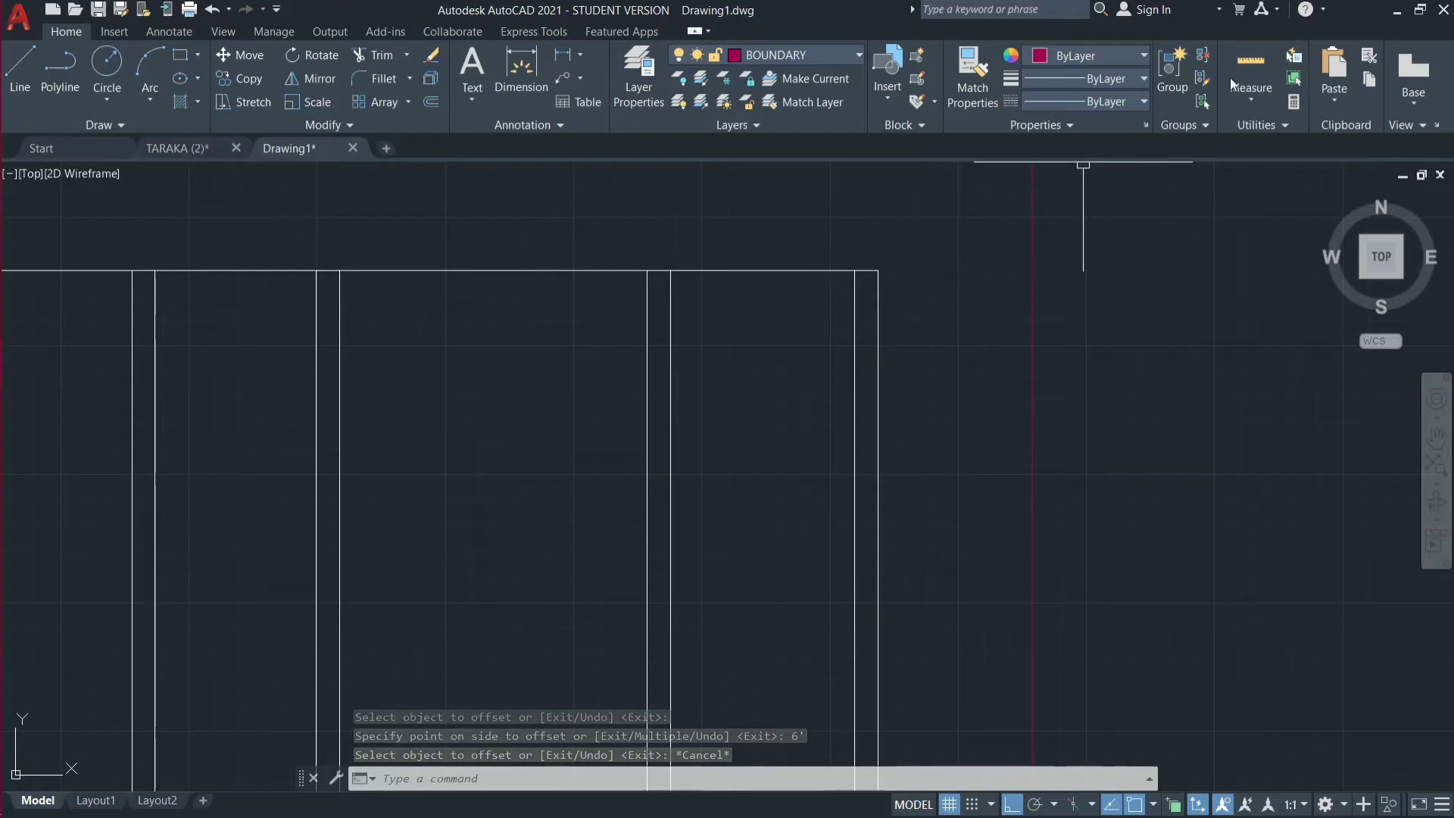
left_click(1253, 100)
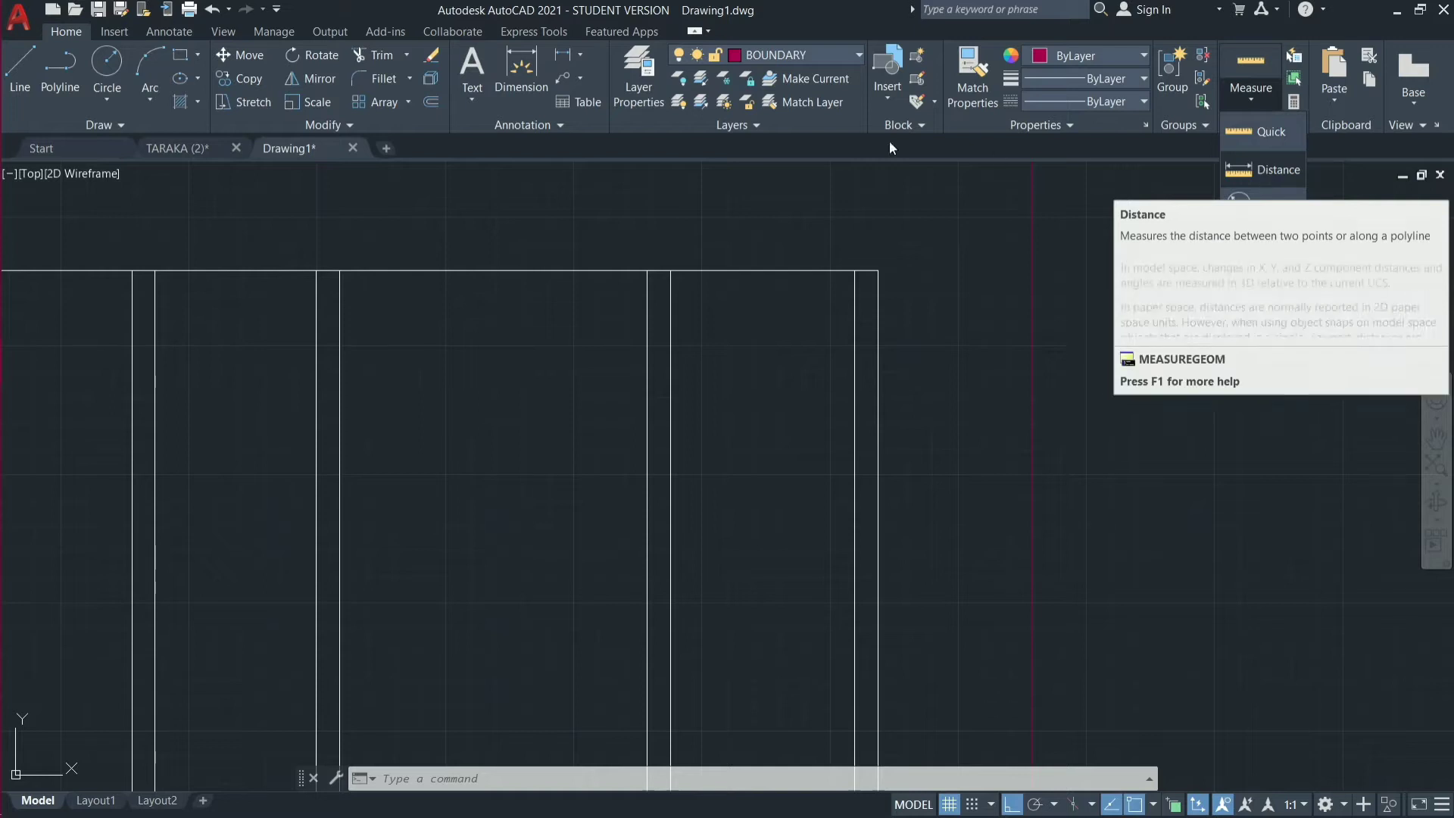
left_click(579, 50)
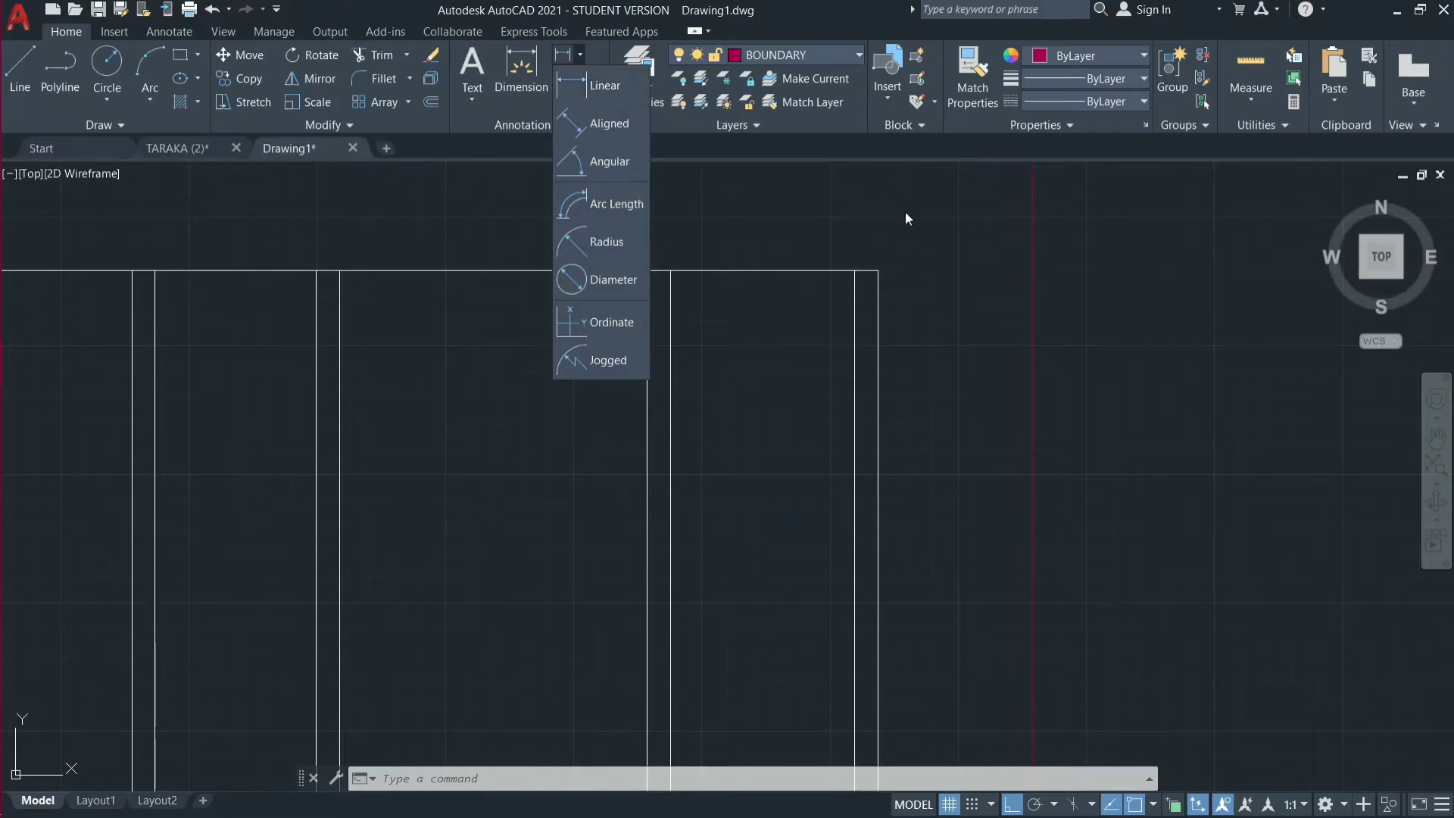
left_click(633, 91)
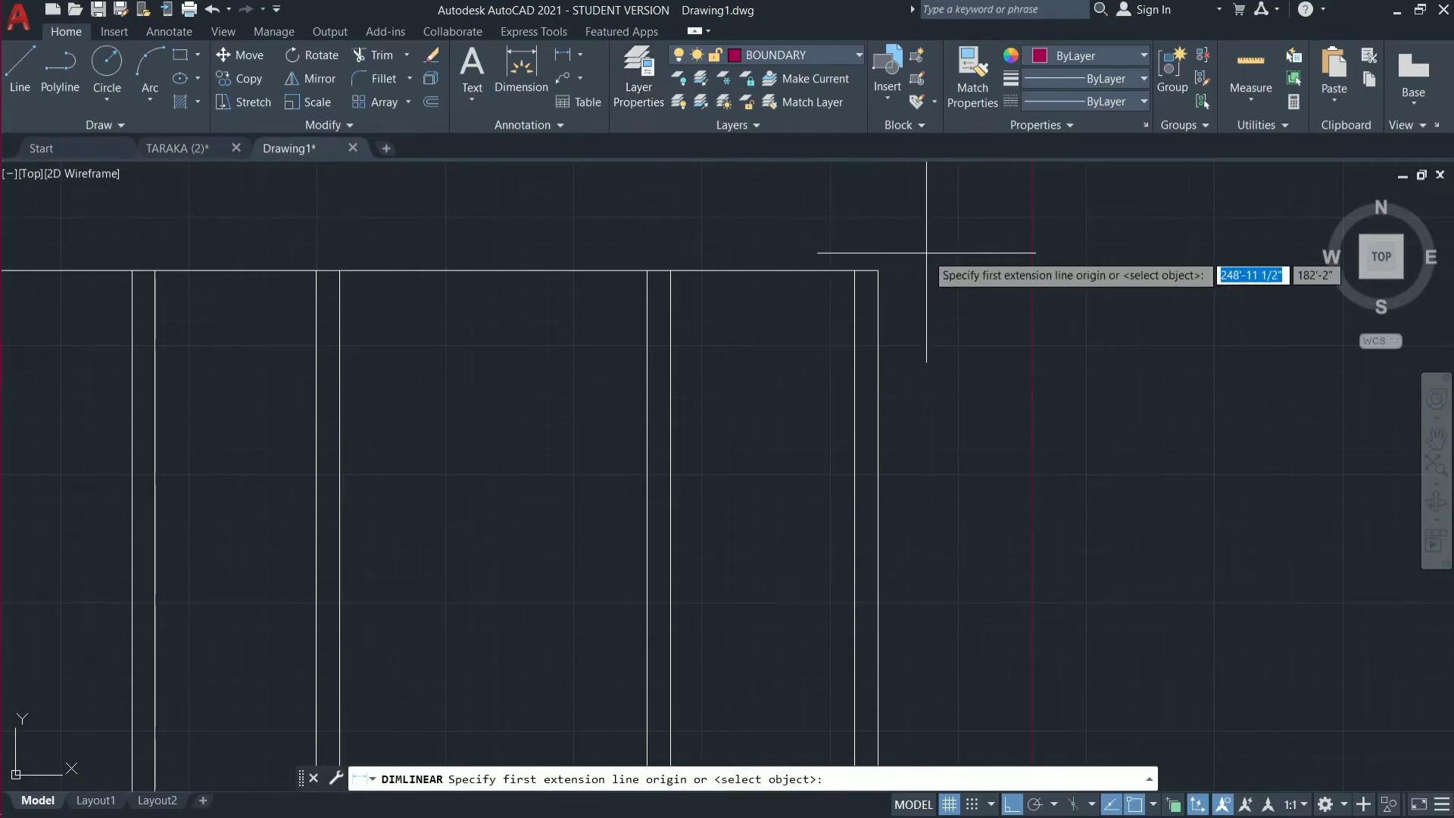
left_click(878, 271)
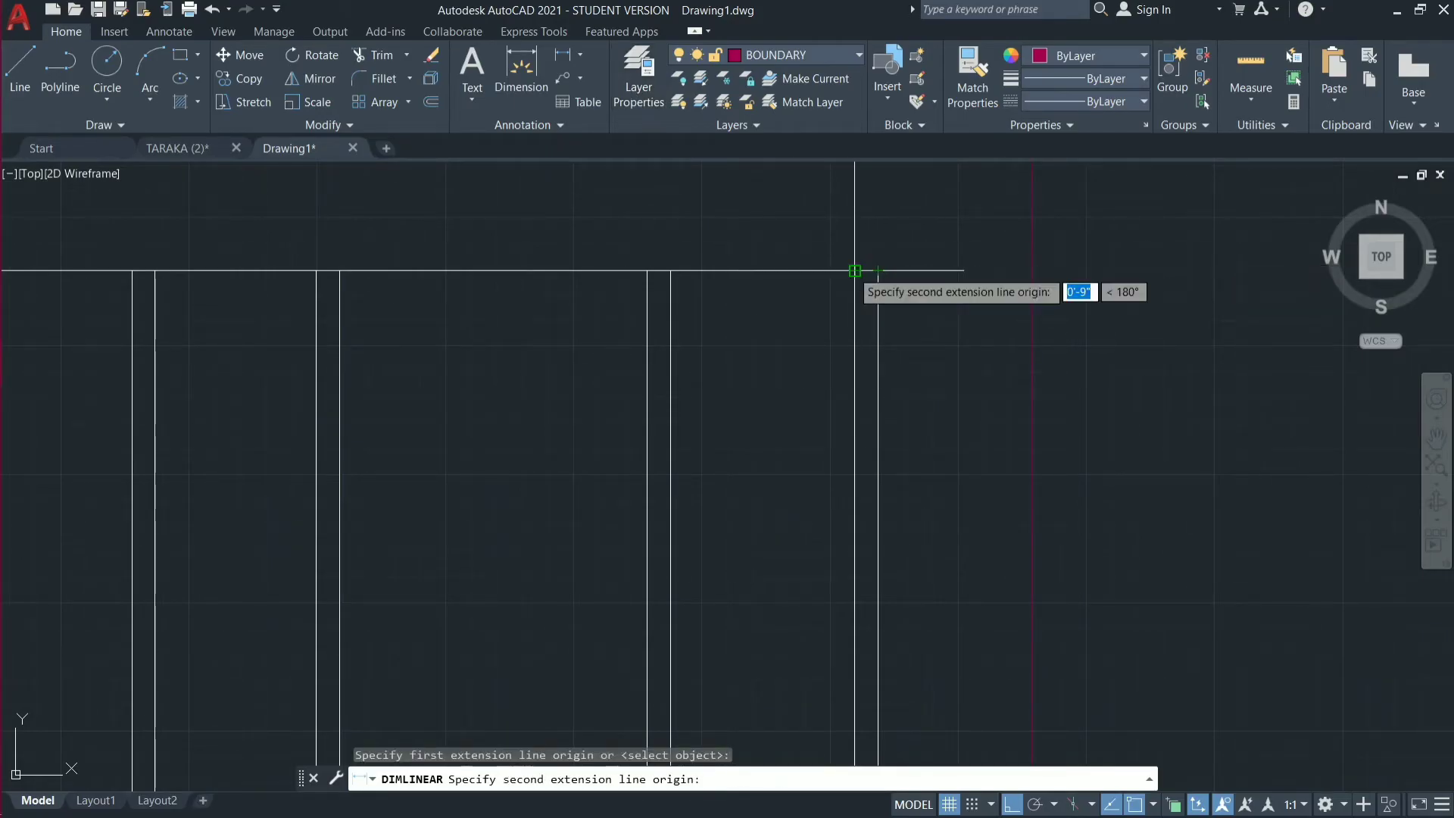
left_click(855, 270)
left_click(855, 232)
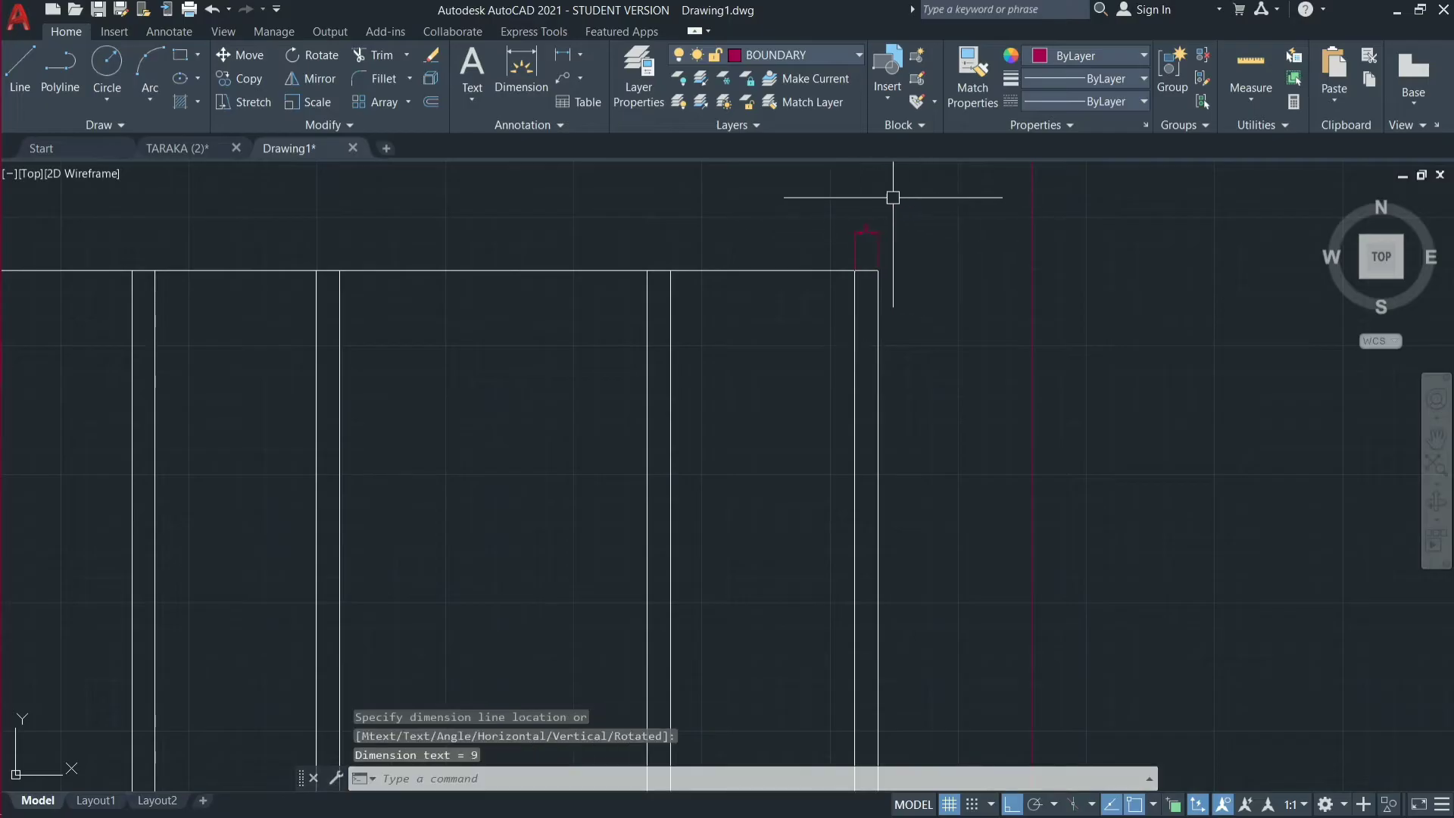
scroll(871, 214, "up", 5)
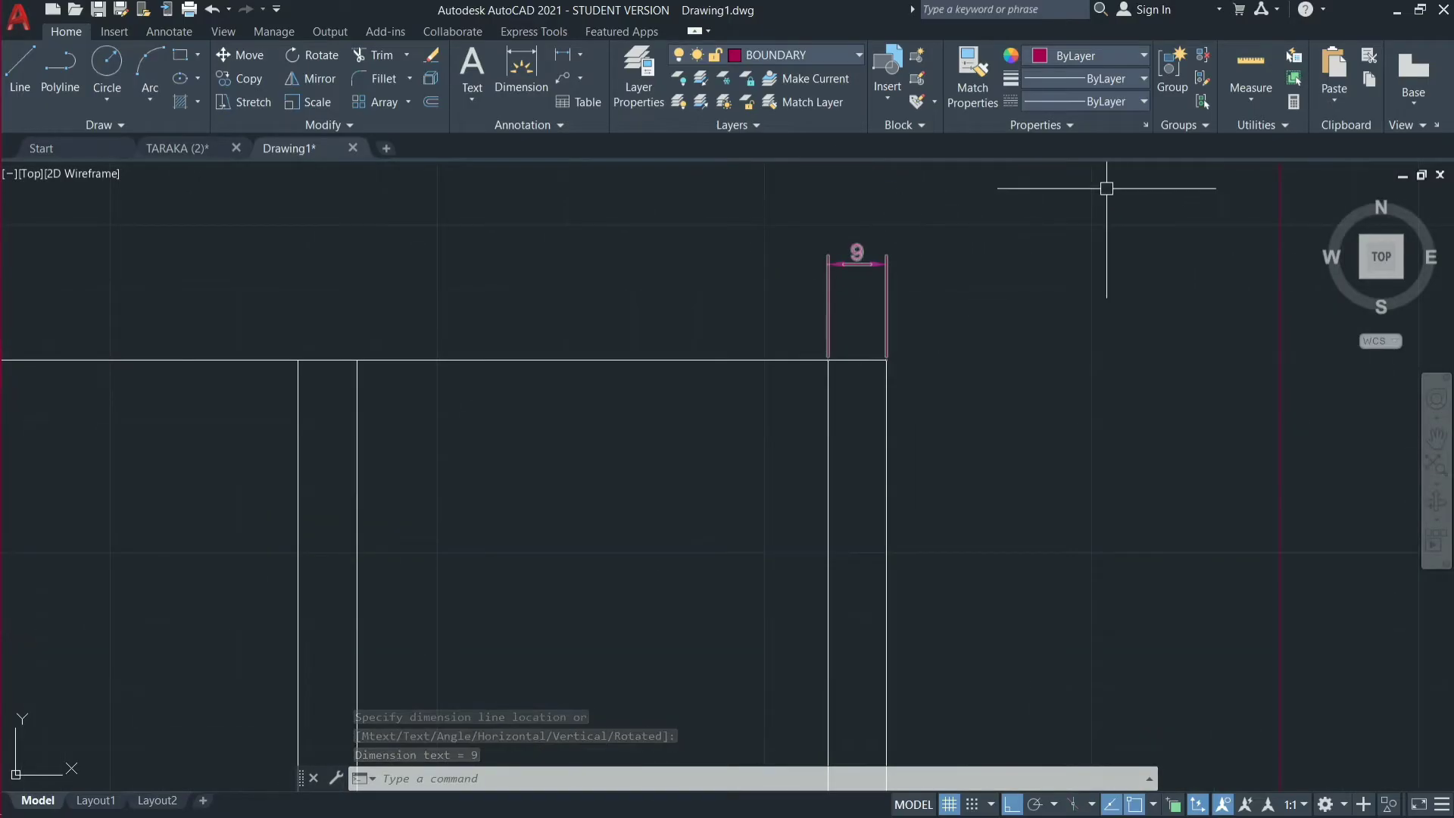
scroll(1015, 272, "down", 2)
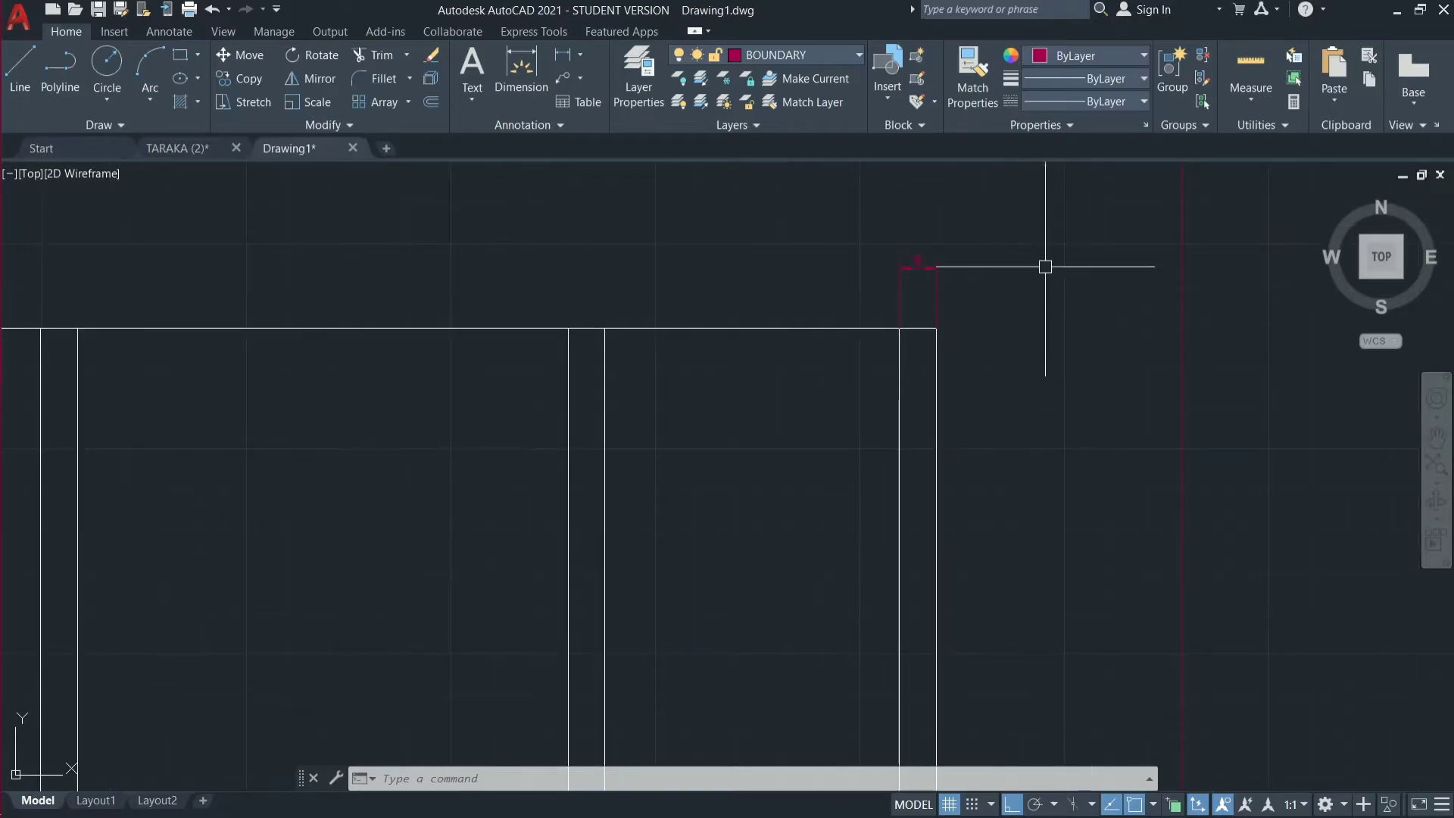
Erase the thickness dimension above the right outer wall.
mouse_move(971, 182)
left_mouse_down()
mouse_move(974, 198)
mouse_move(824, 311)
mouse_move(802, 250)
left_mouse_up()
left_click(933, 216)
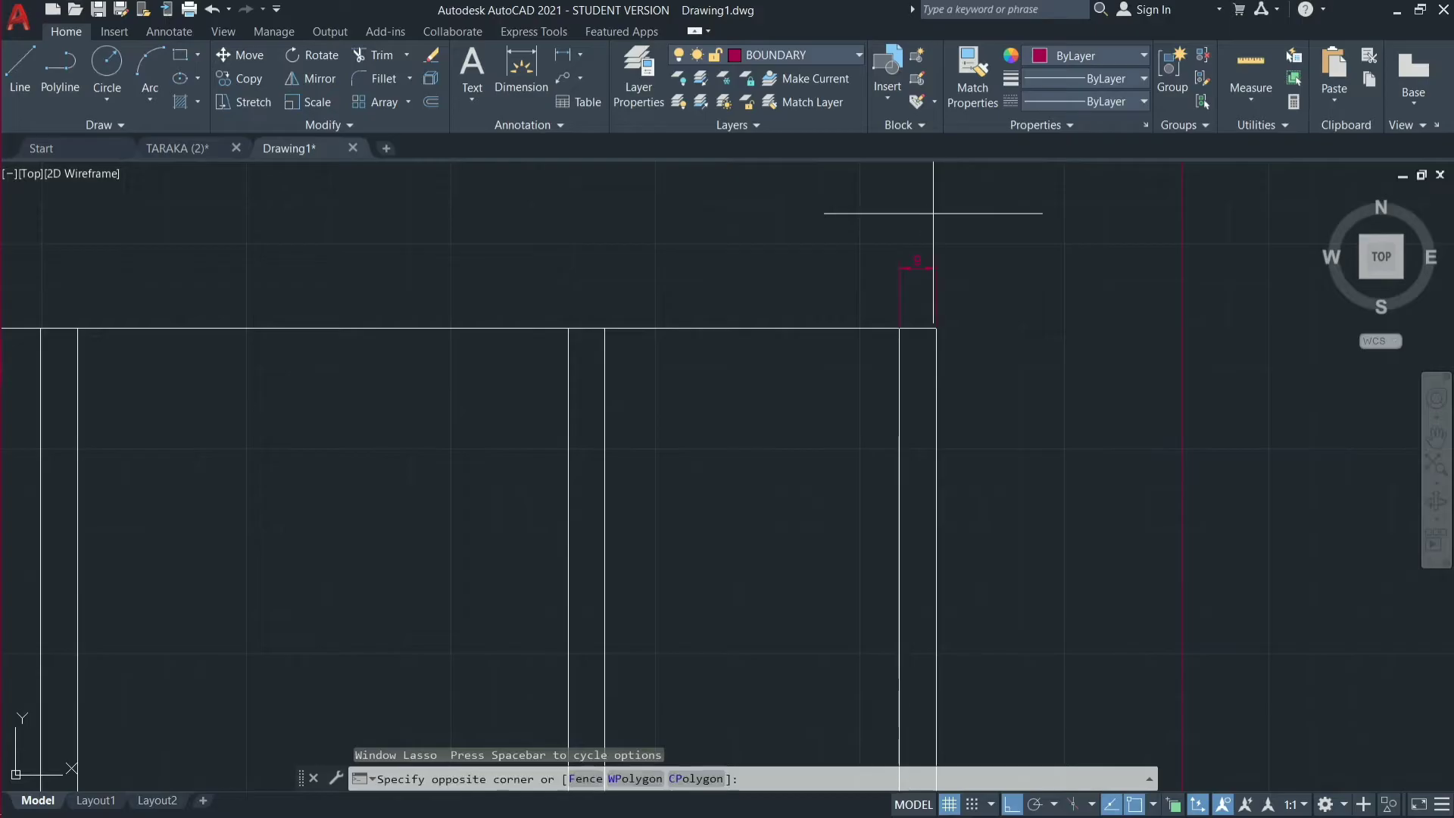
left_click(874, 305)
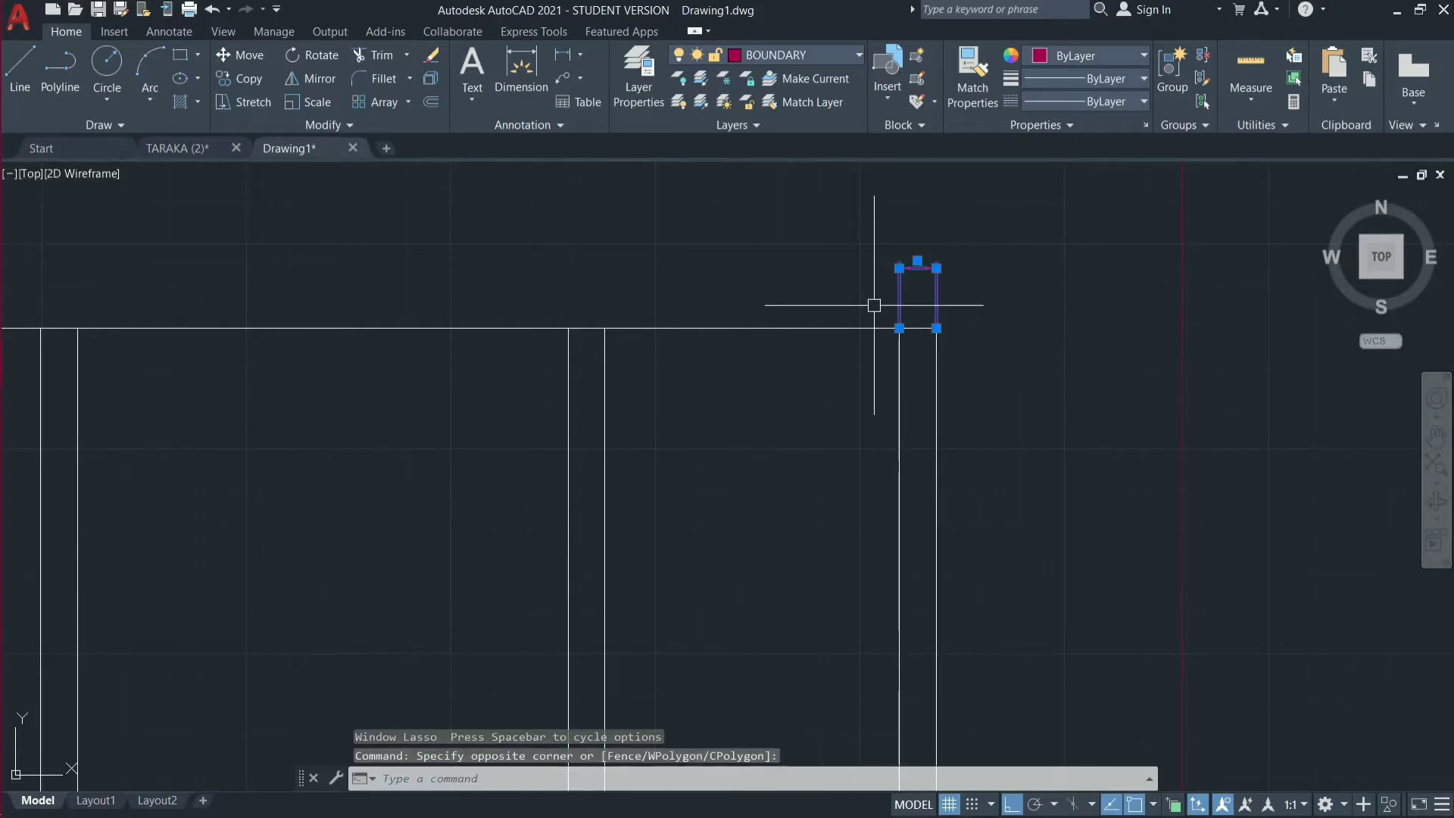
key("e")
key("Return")
scroll(874, 305, "down", 4)
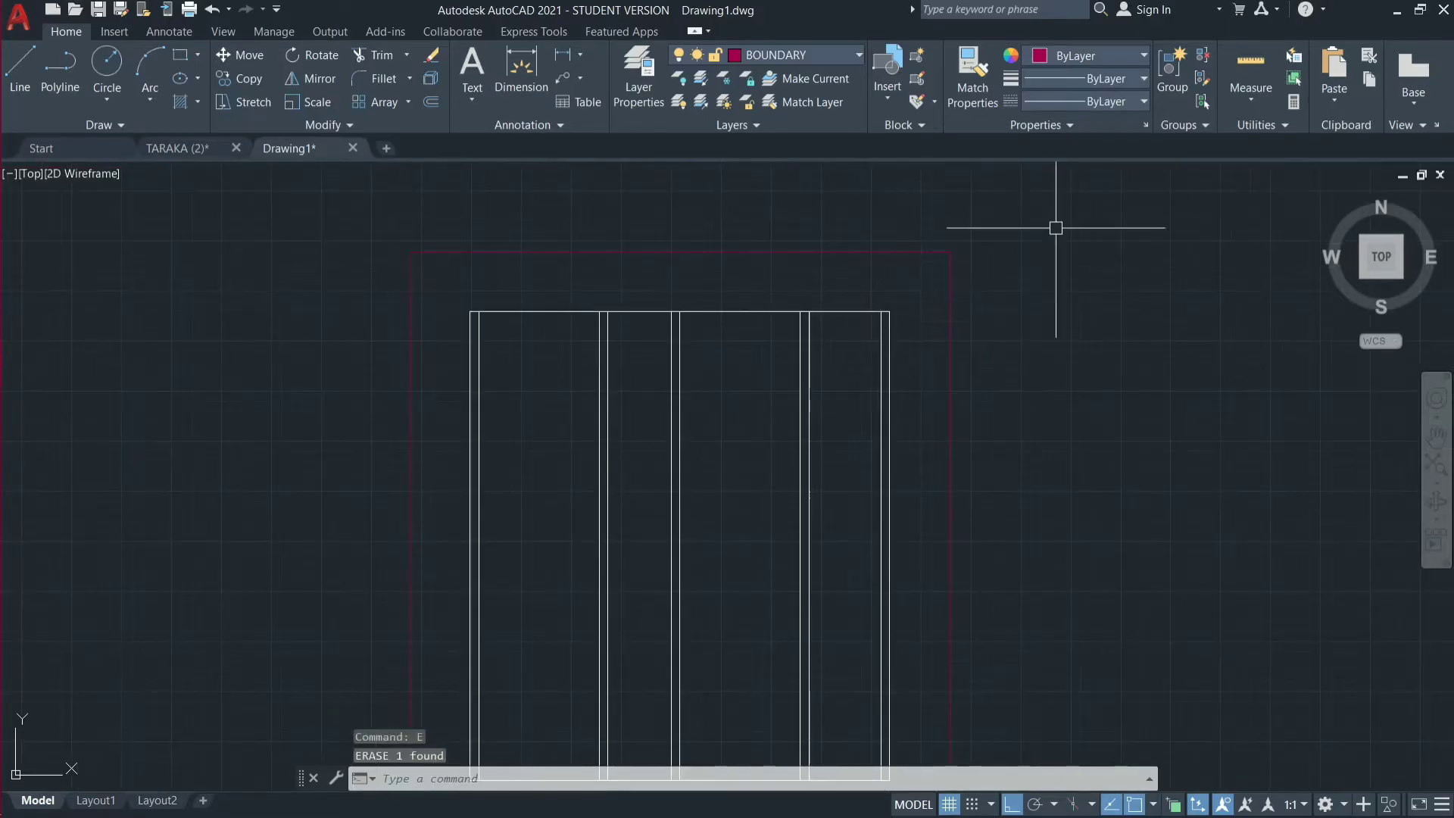
Measure the distance between the right outer wall's outer and inner lines at the top edge.
left_click(1271, 104)
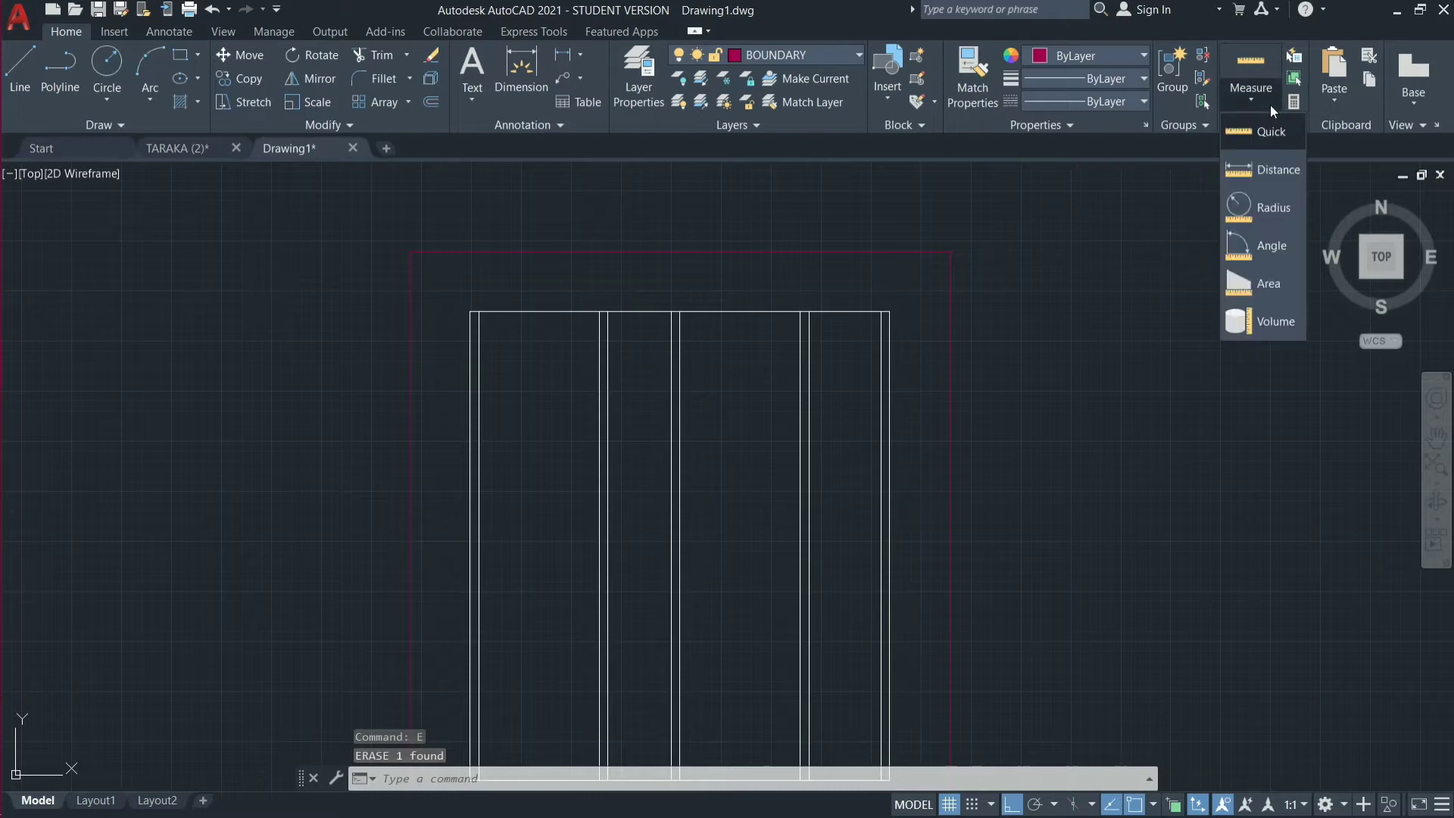
left_click(1279, 169)
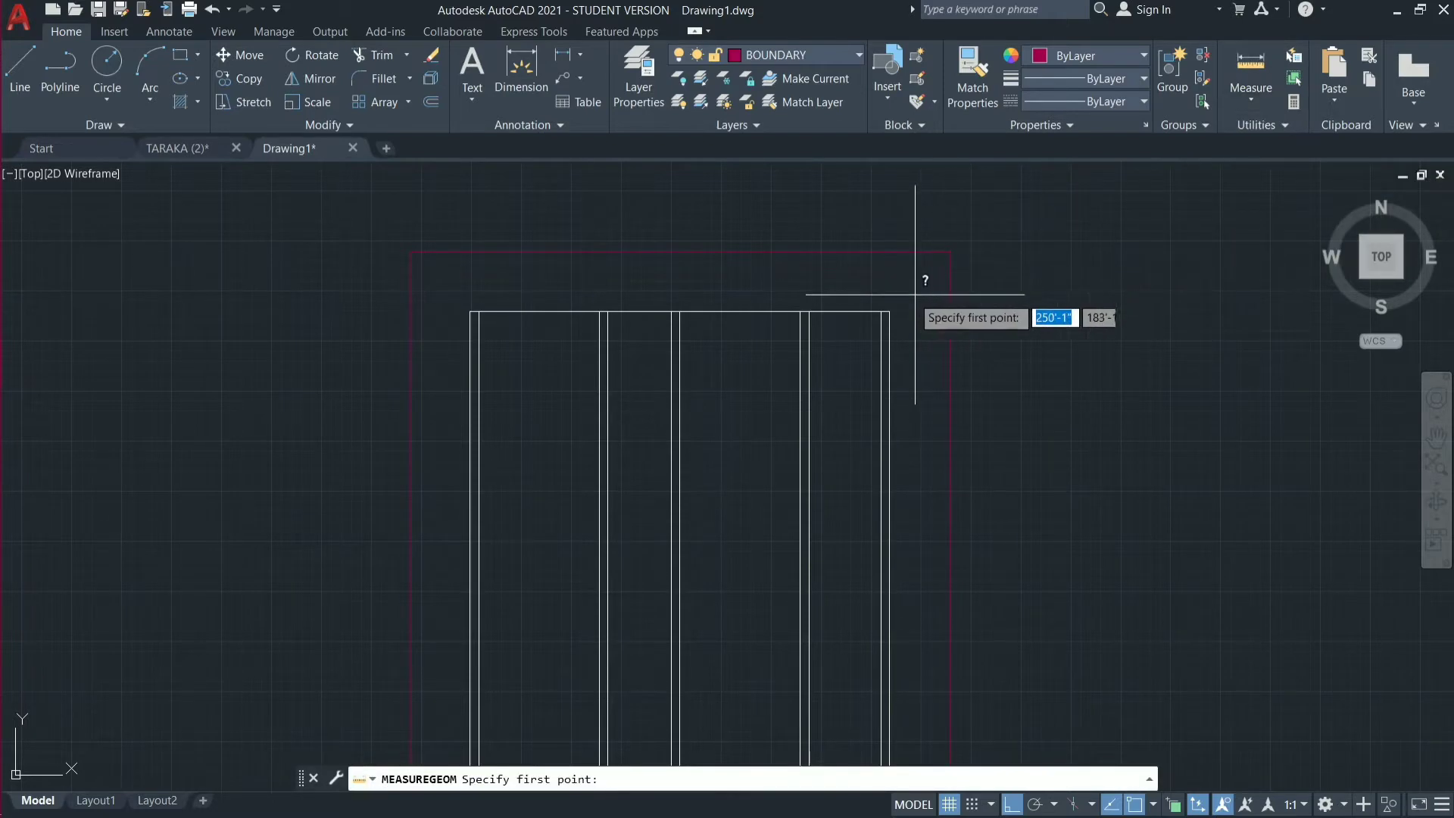
left_click(890, 312)
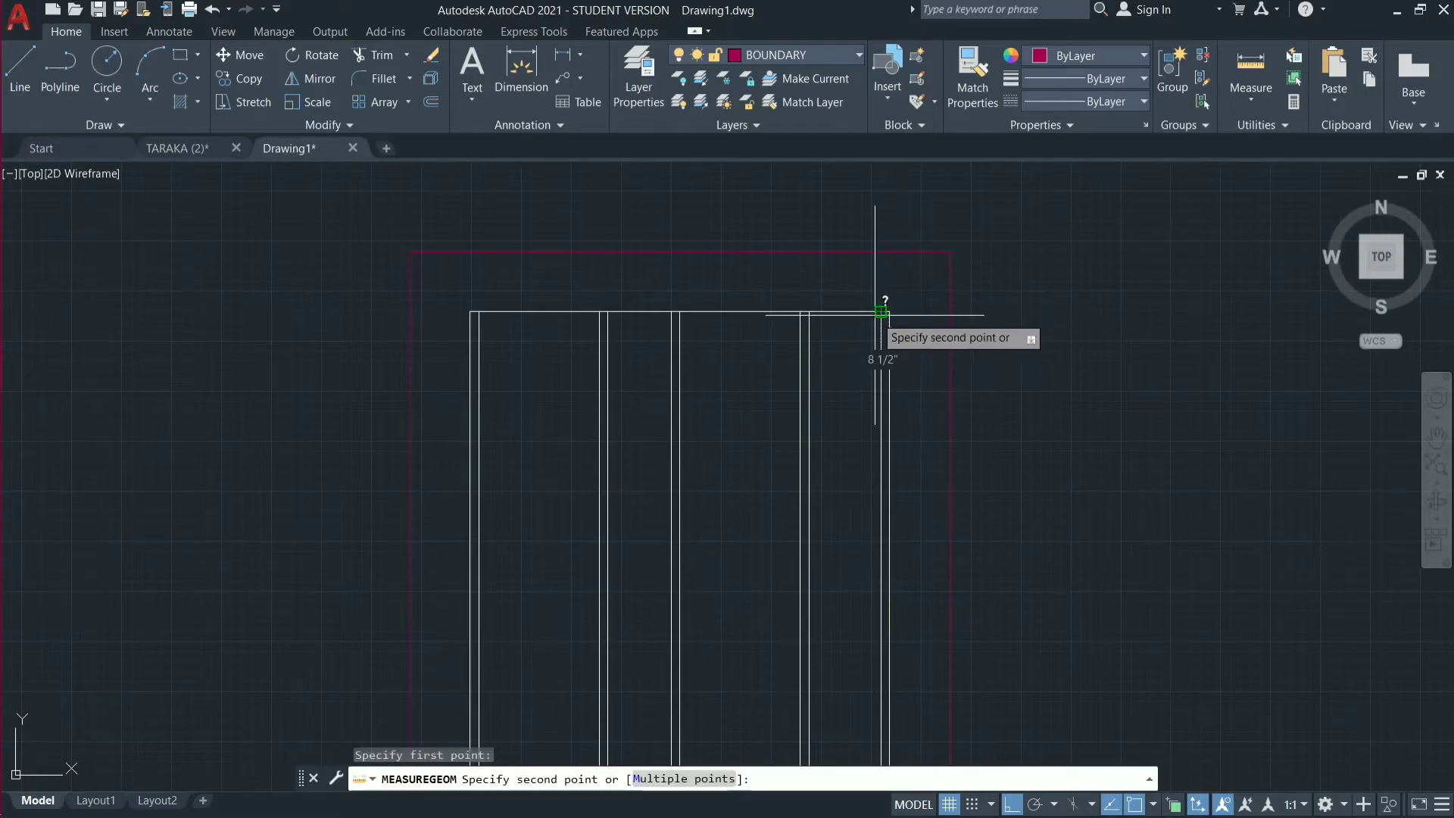
left_click(879, 312)
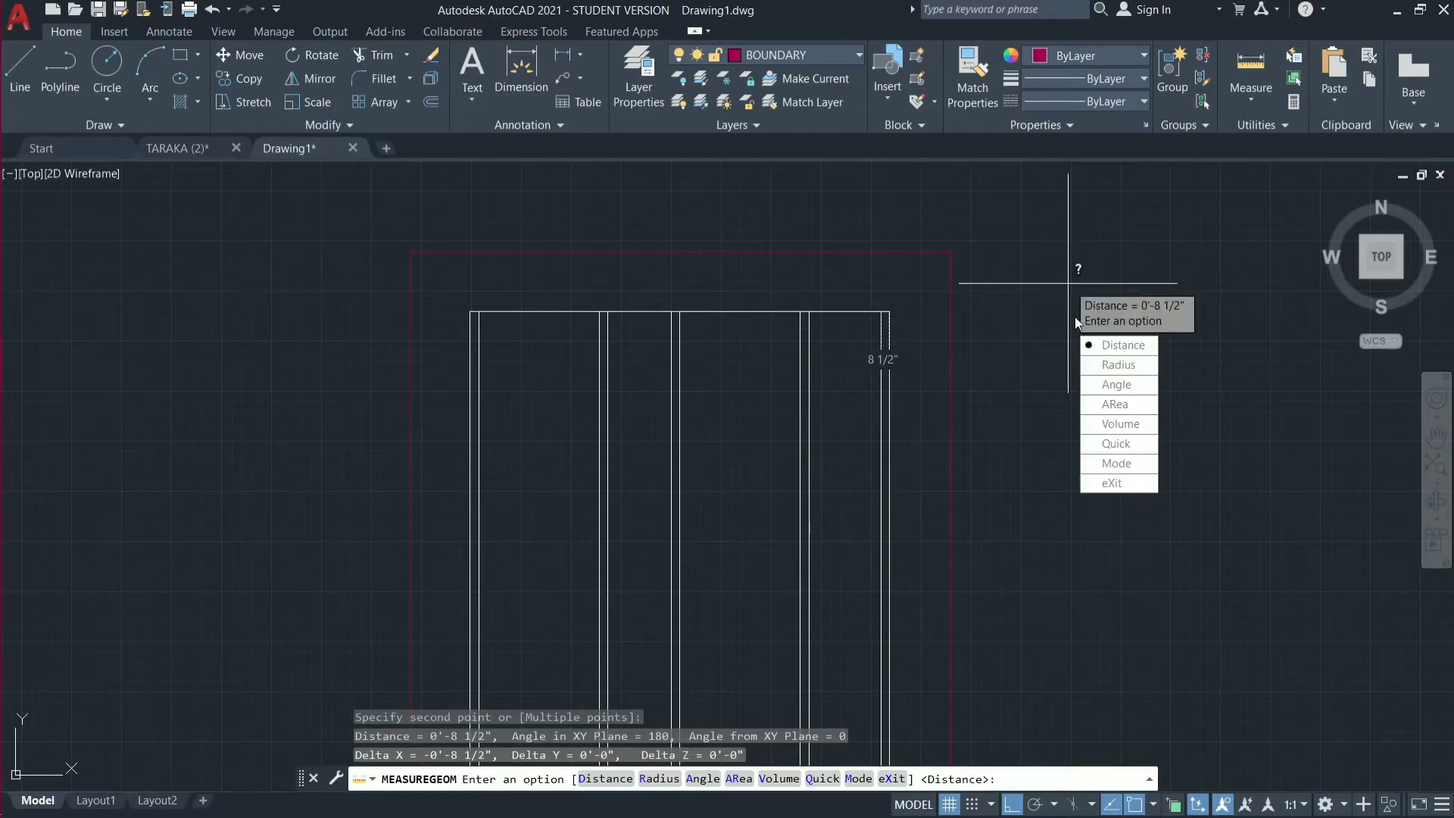
key("Escape")
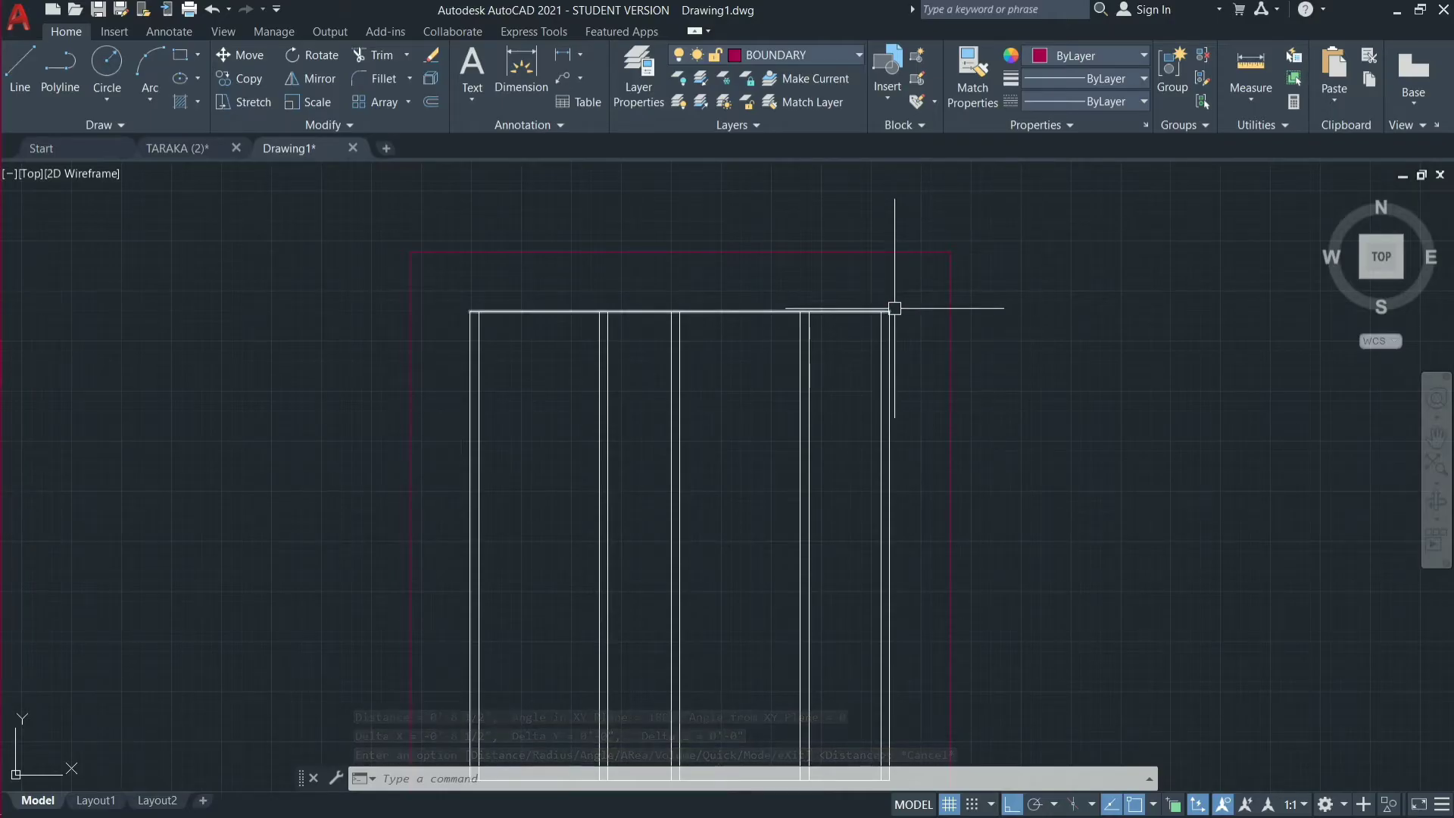
Modify the ISO-25 dimension style so its primary linear unit format is Architectural.
mouse_move(894, 309)
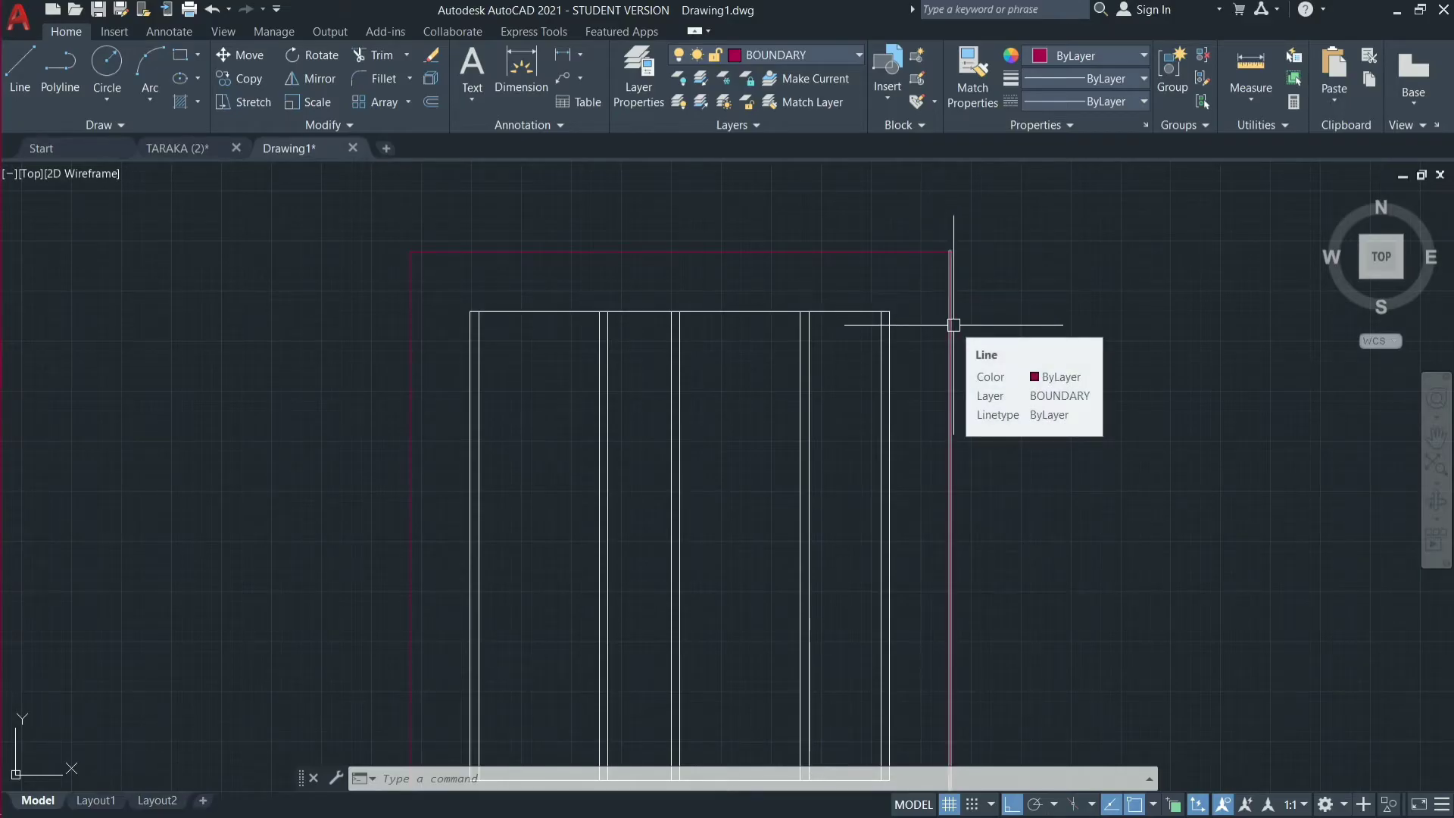
type("D")
key("Return")
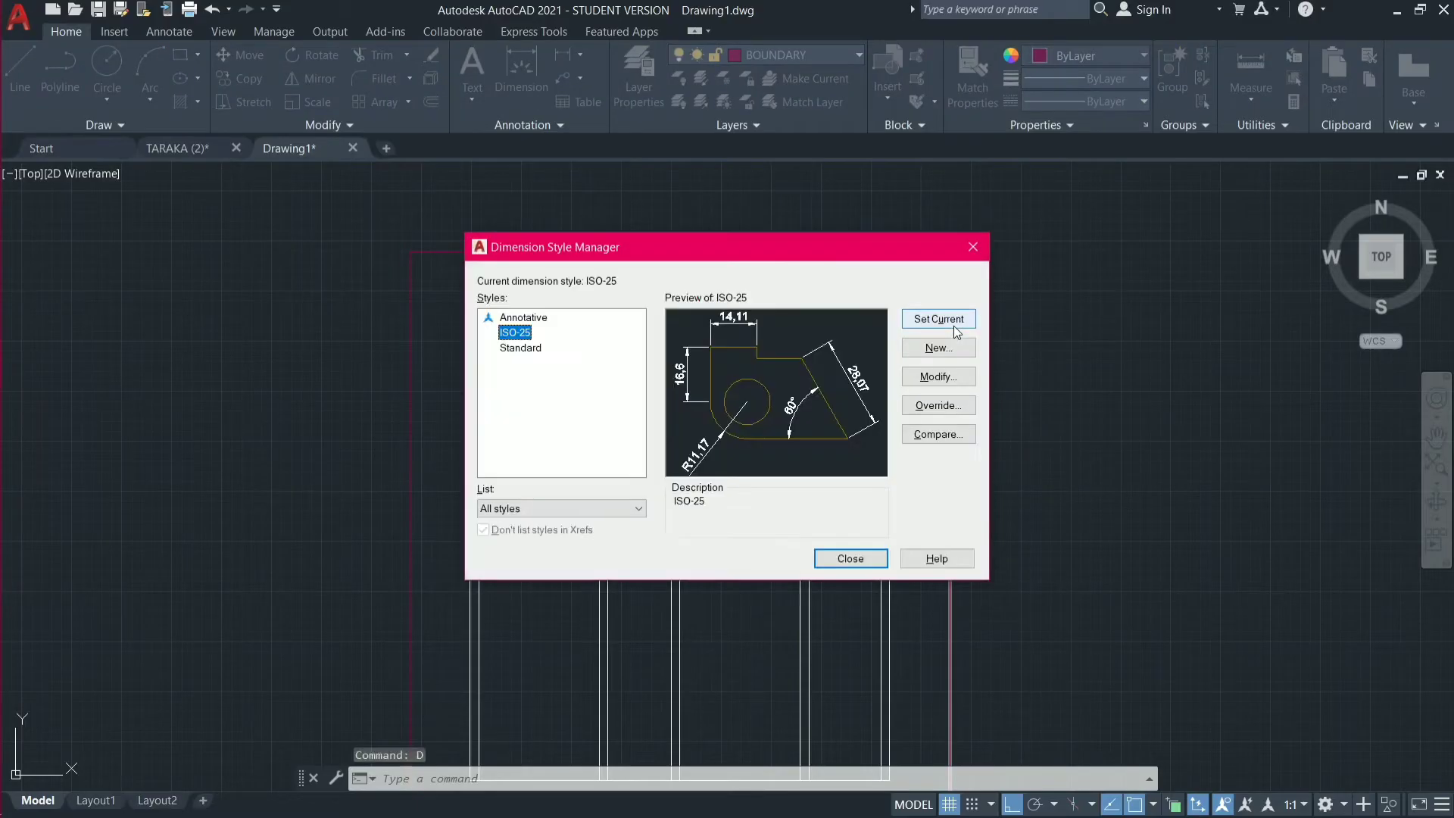
left_click(951, 377)
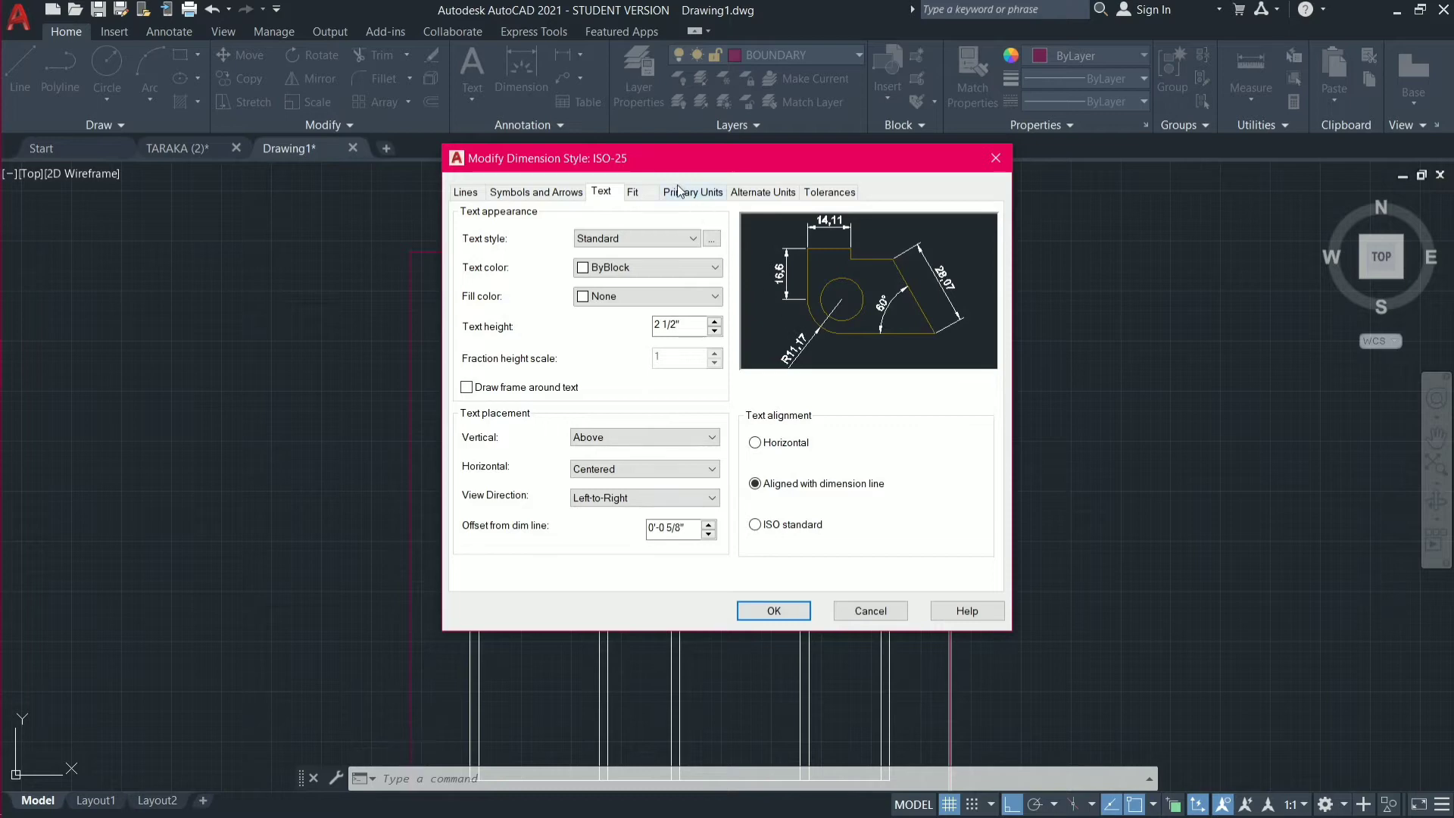
left_click(680, 191)
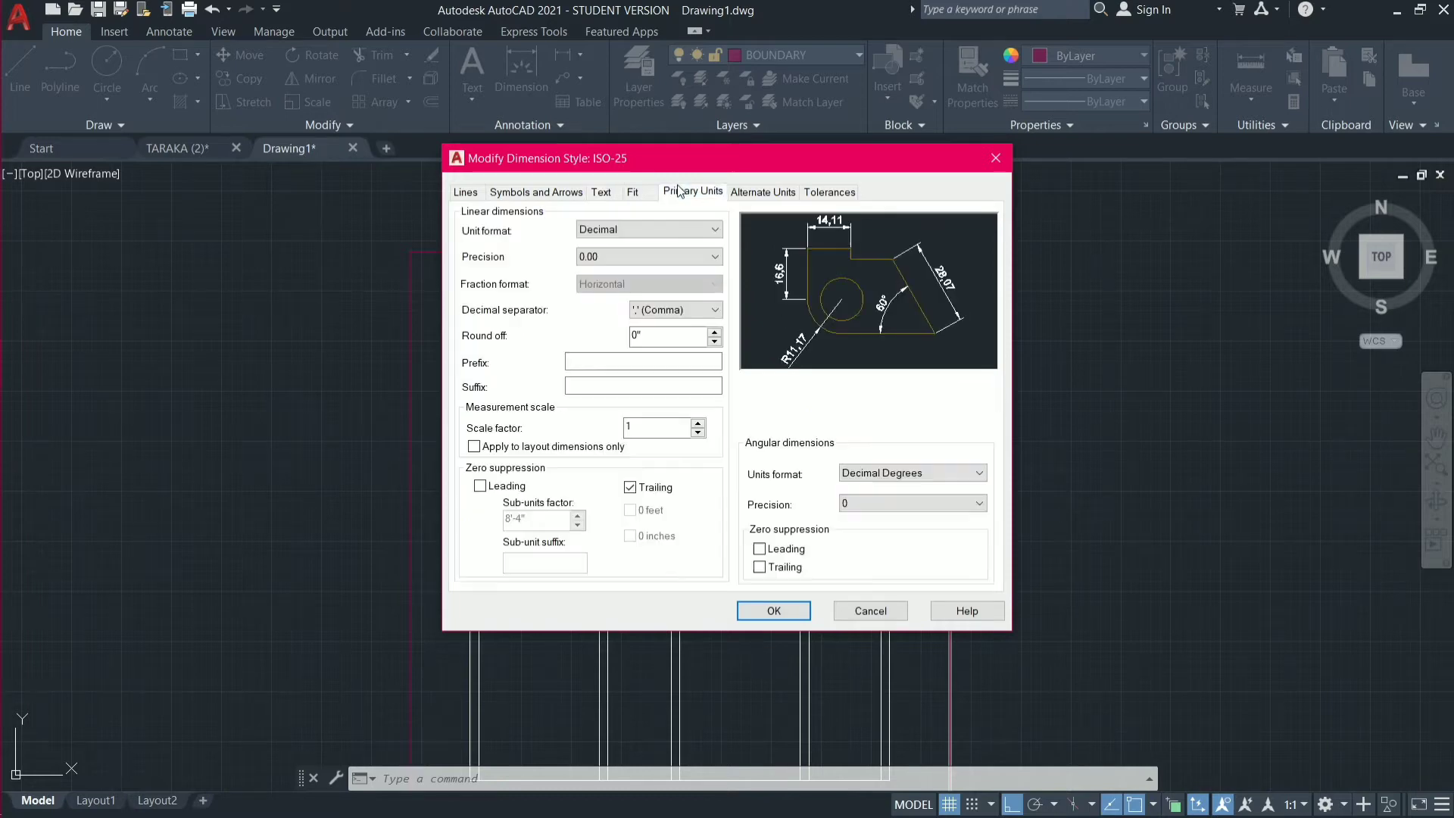
left_click(688, 233)
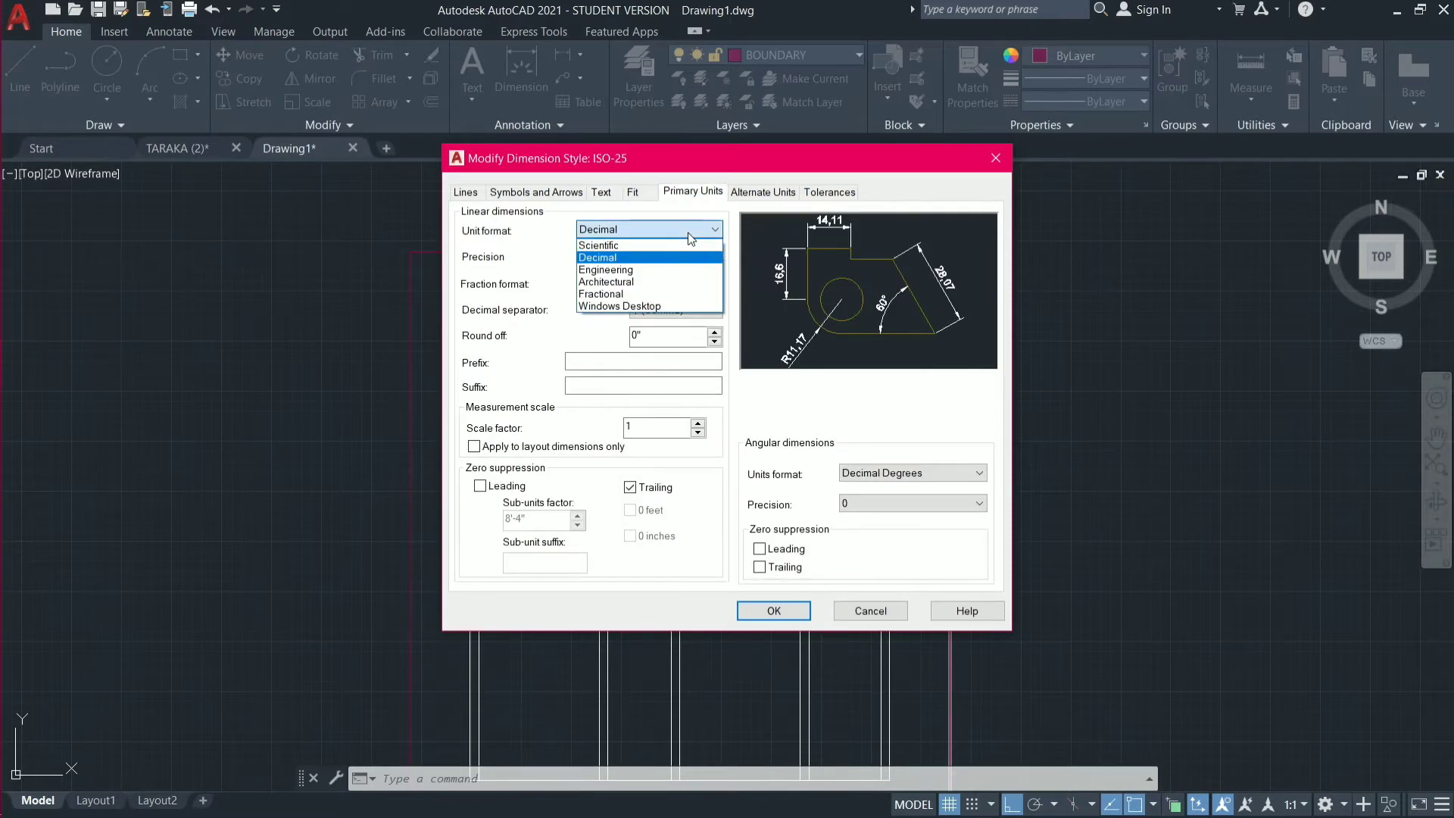
left_click(679, 283)
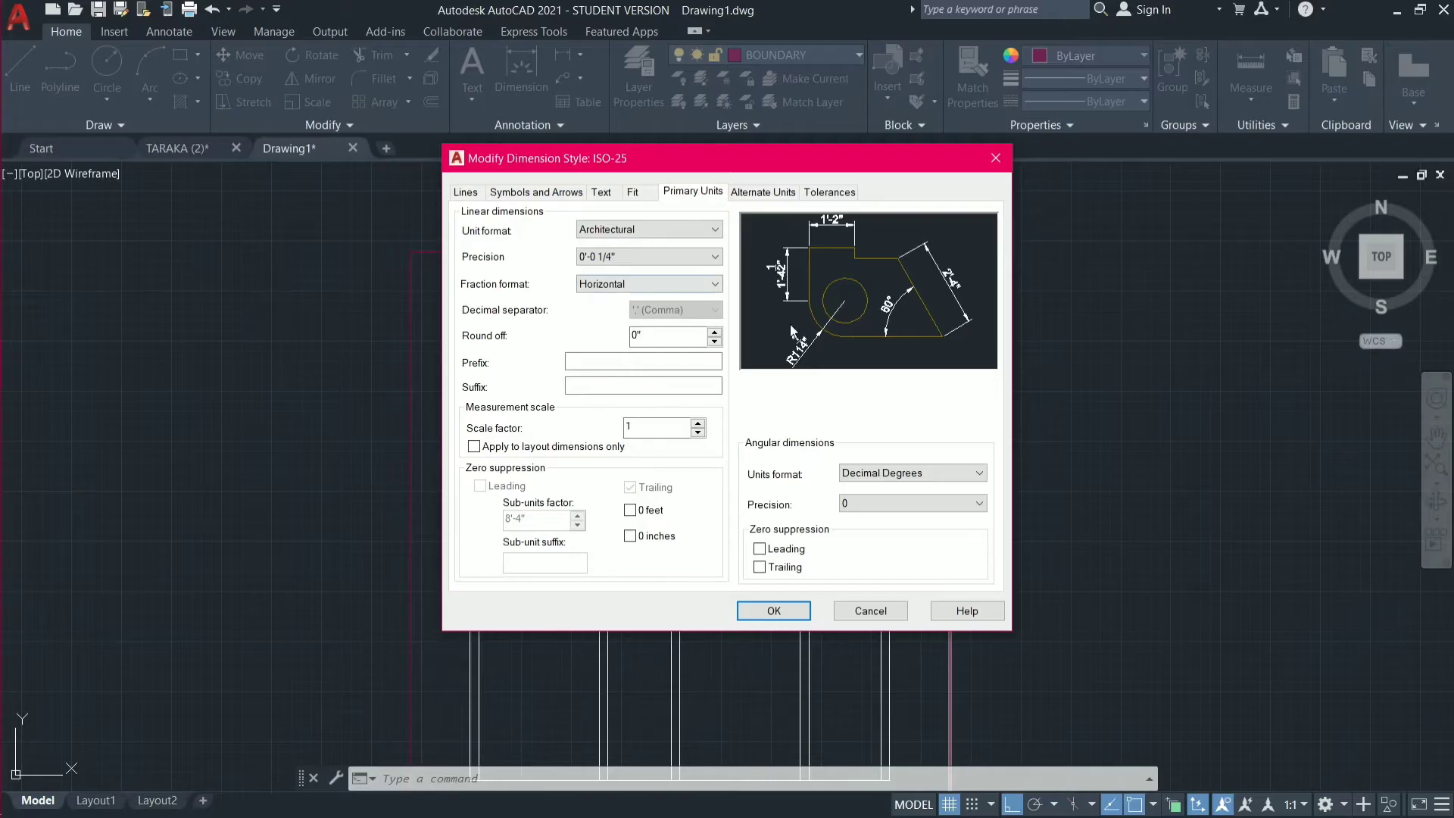
Compare unit formats in the style preview by switching to Decimal and back to Architectural.
left_click(714, 230)
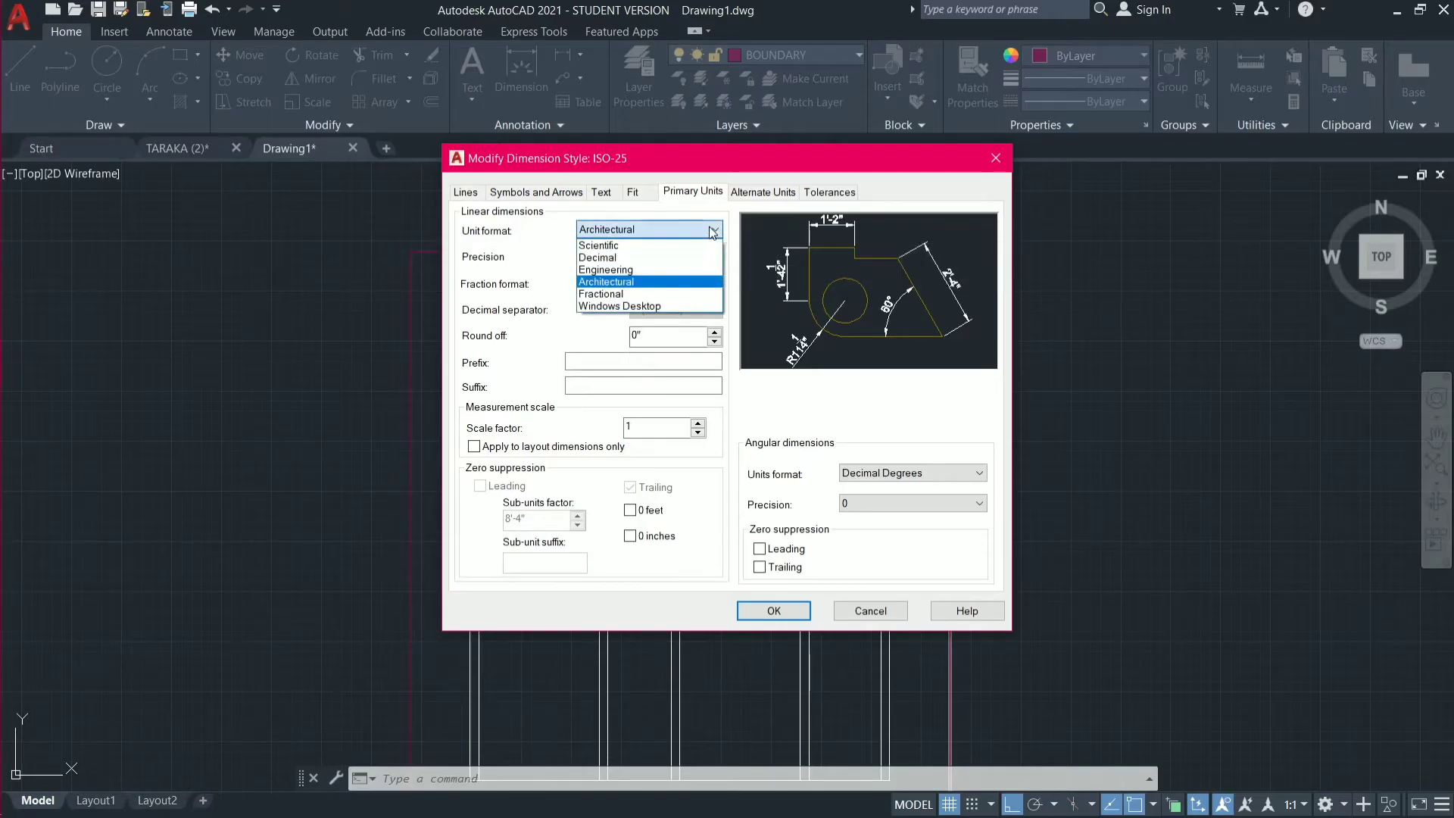
left_click(684, 258)
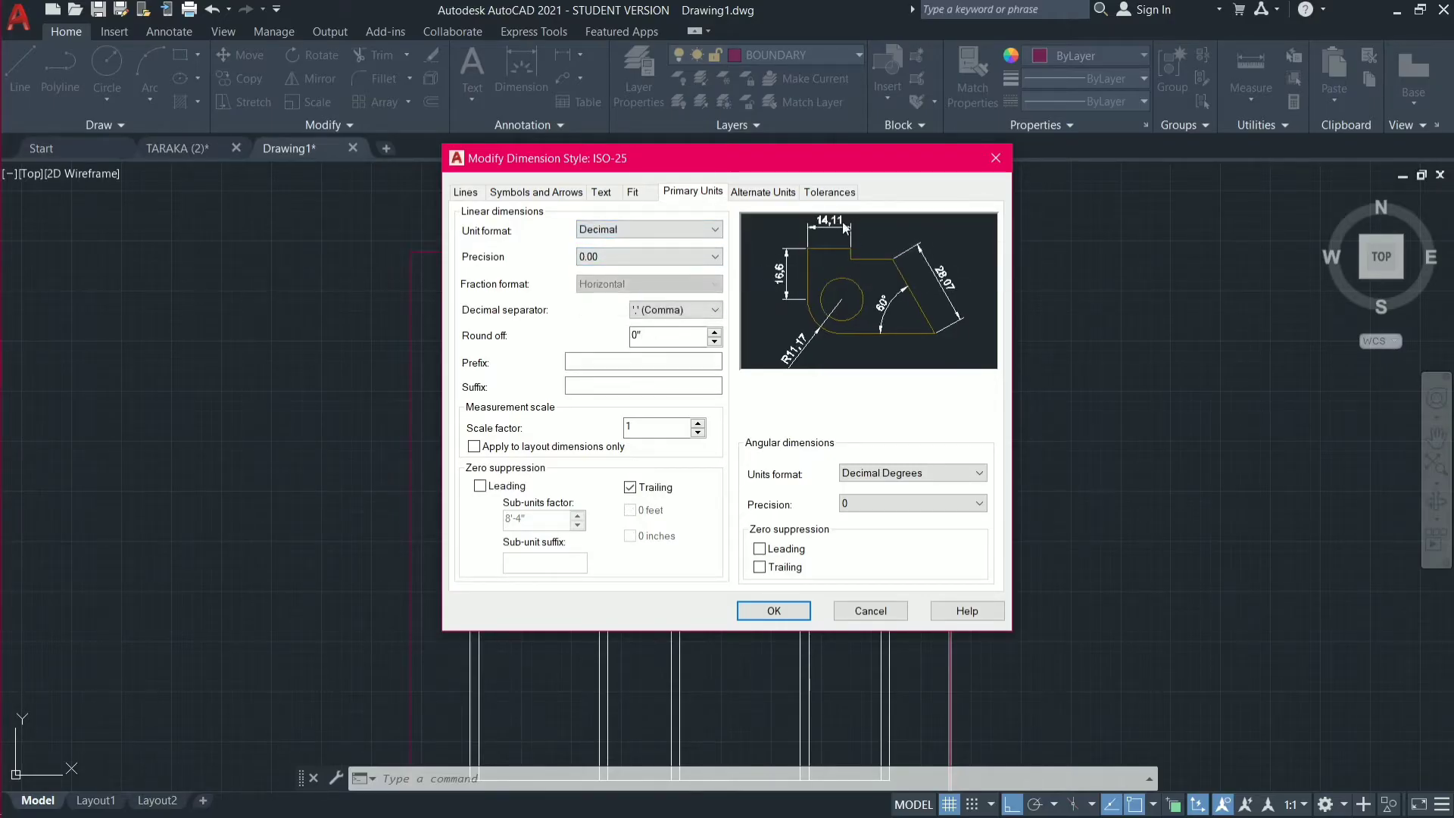
left_click(657, 233)
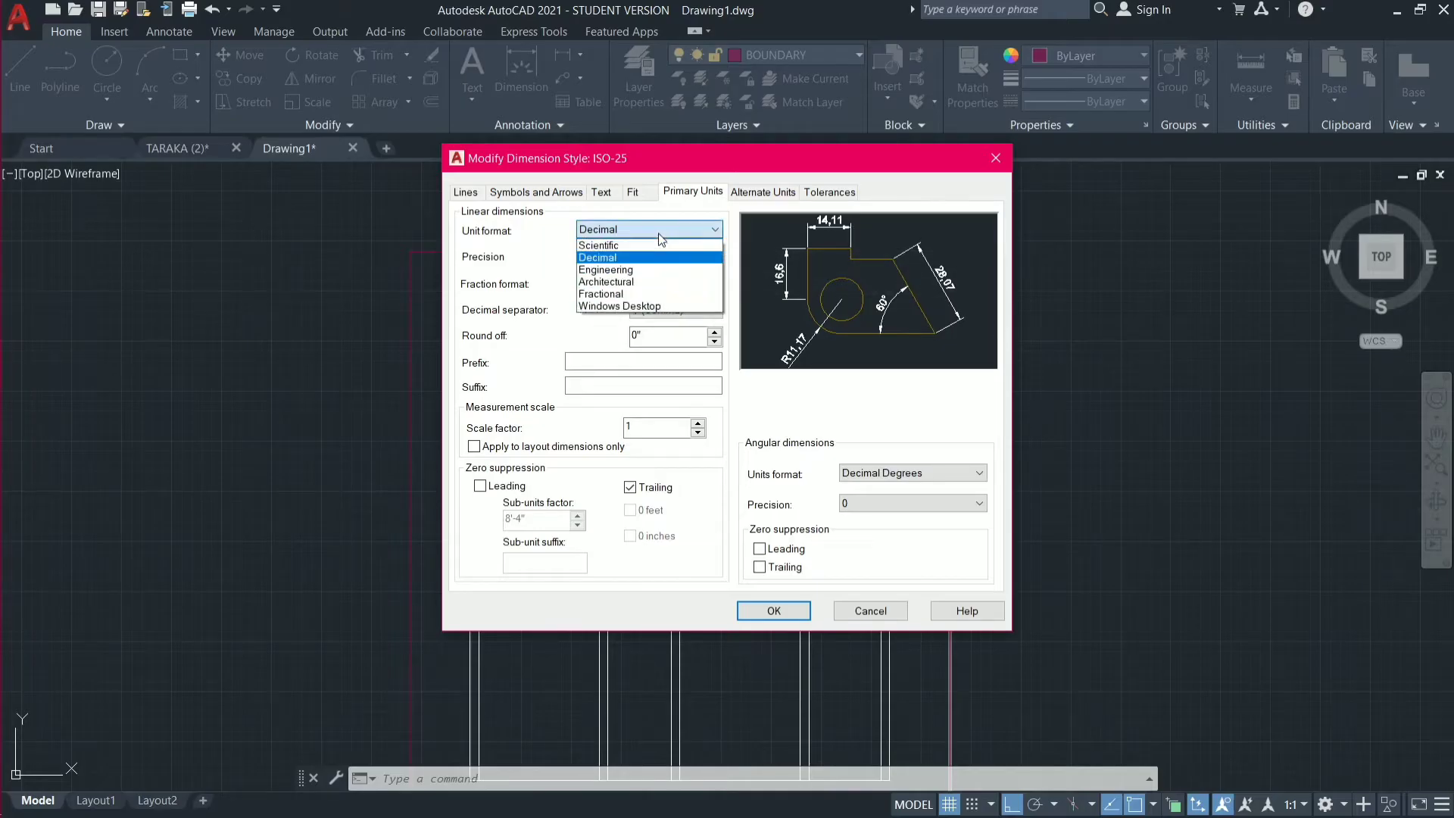
left_click(652, 279)
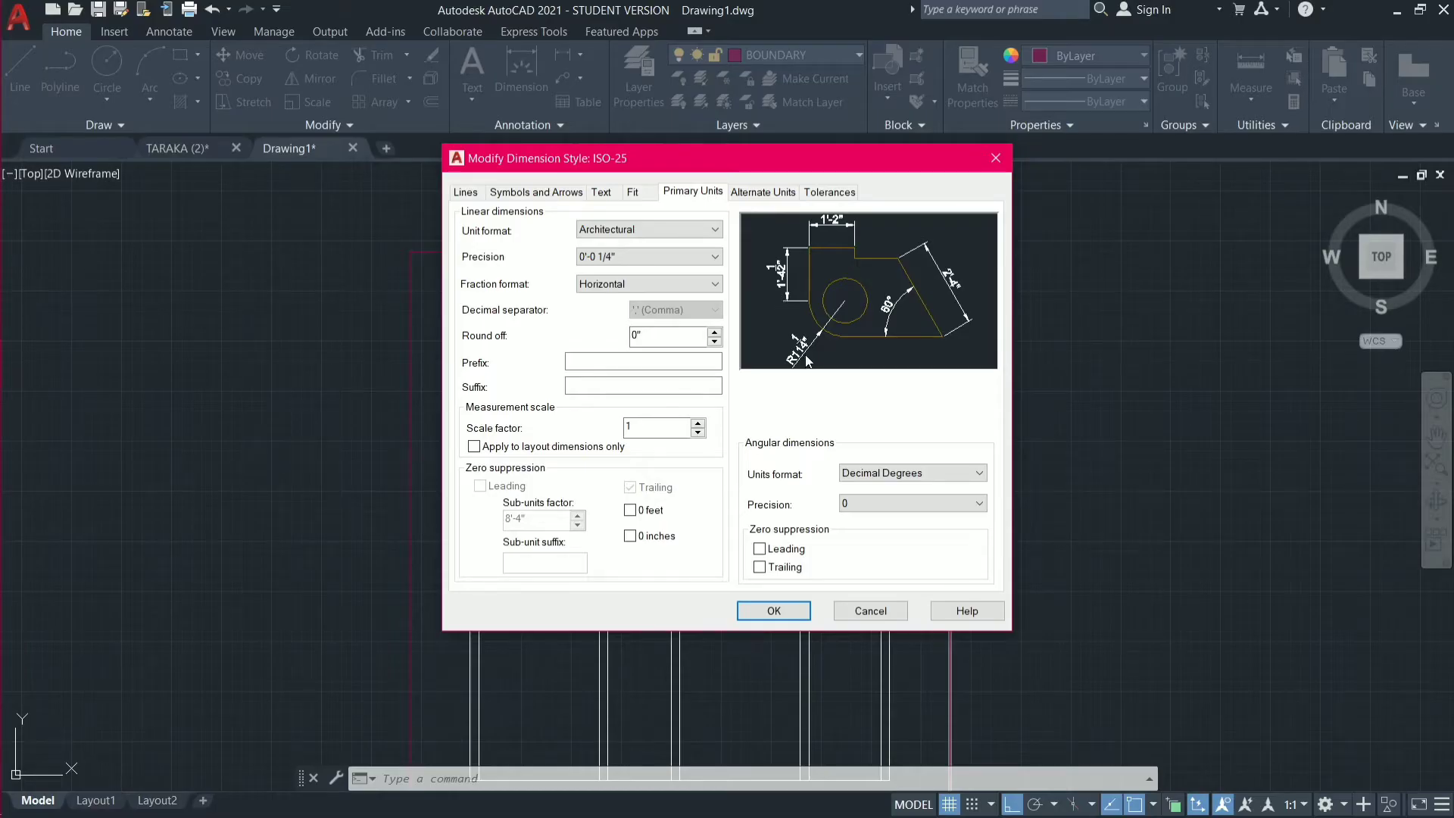
Accept the dimension style changes, set ISO-25 as the current style and leave the style manager.
left_click(772, 612)
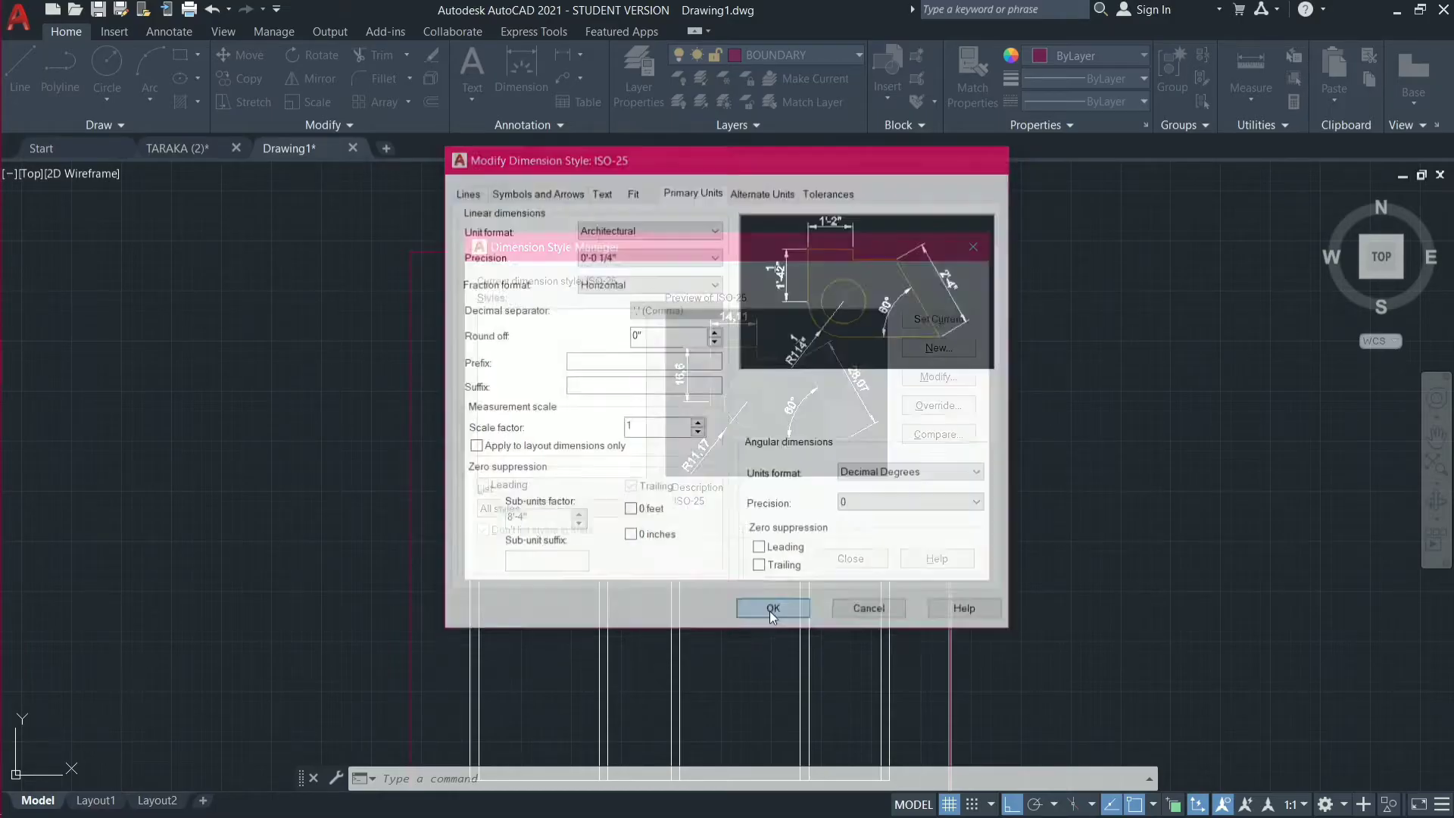
left_click(937, 319)
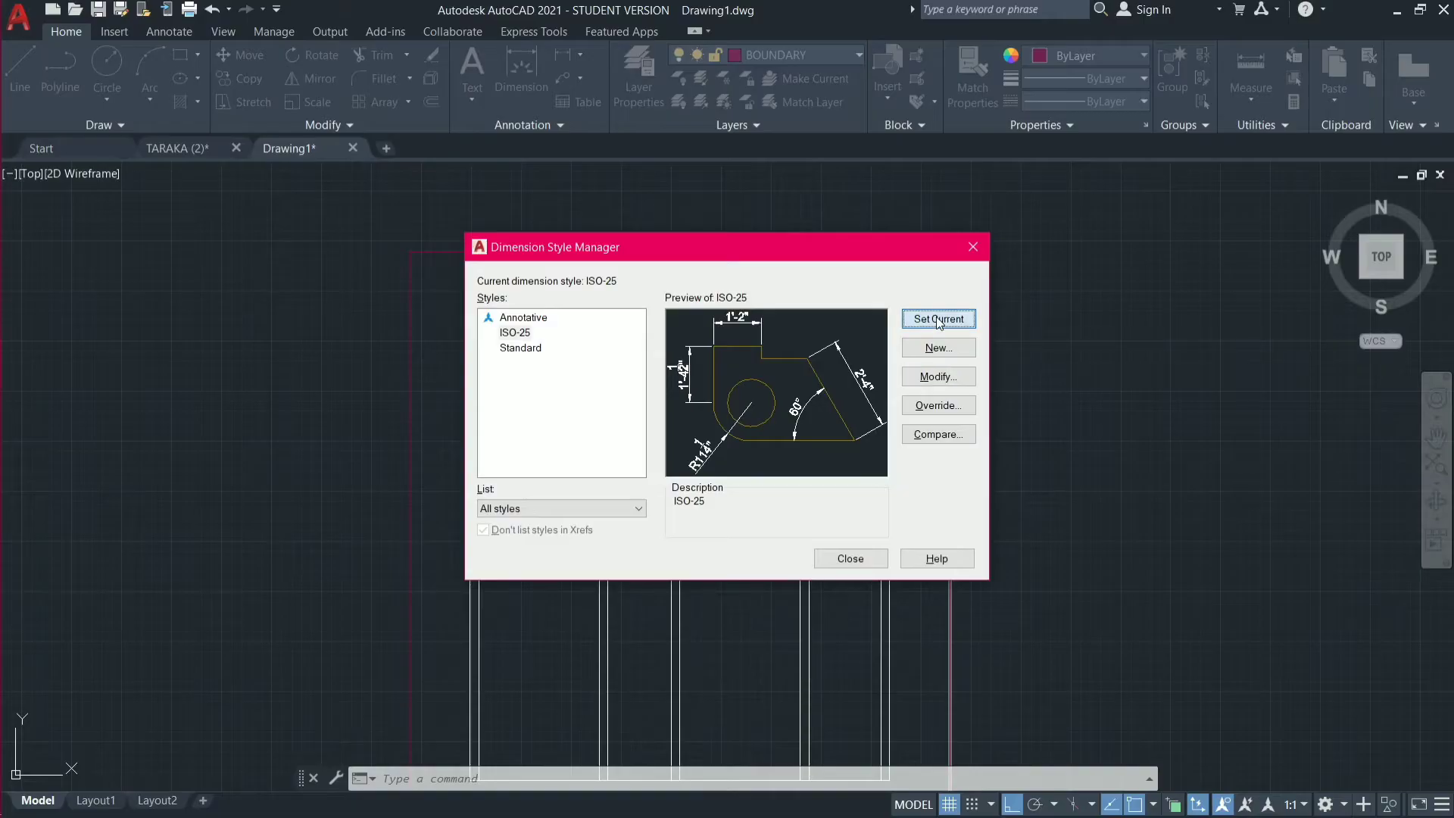
left_click(850, 558)
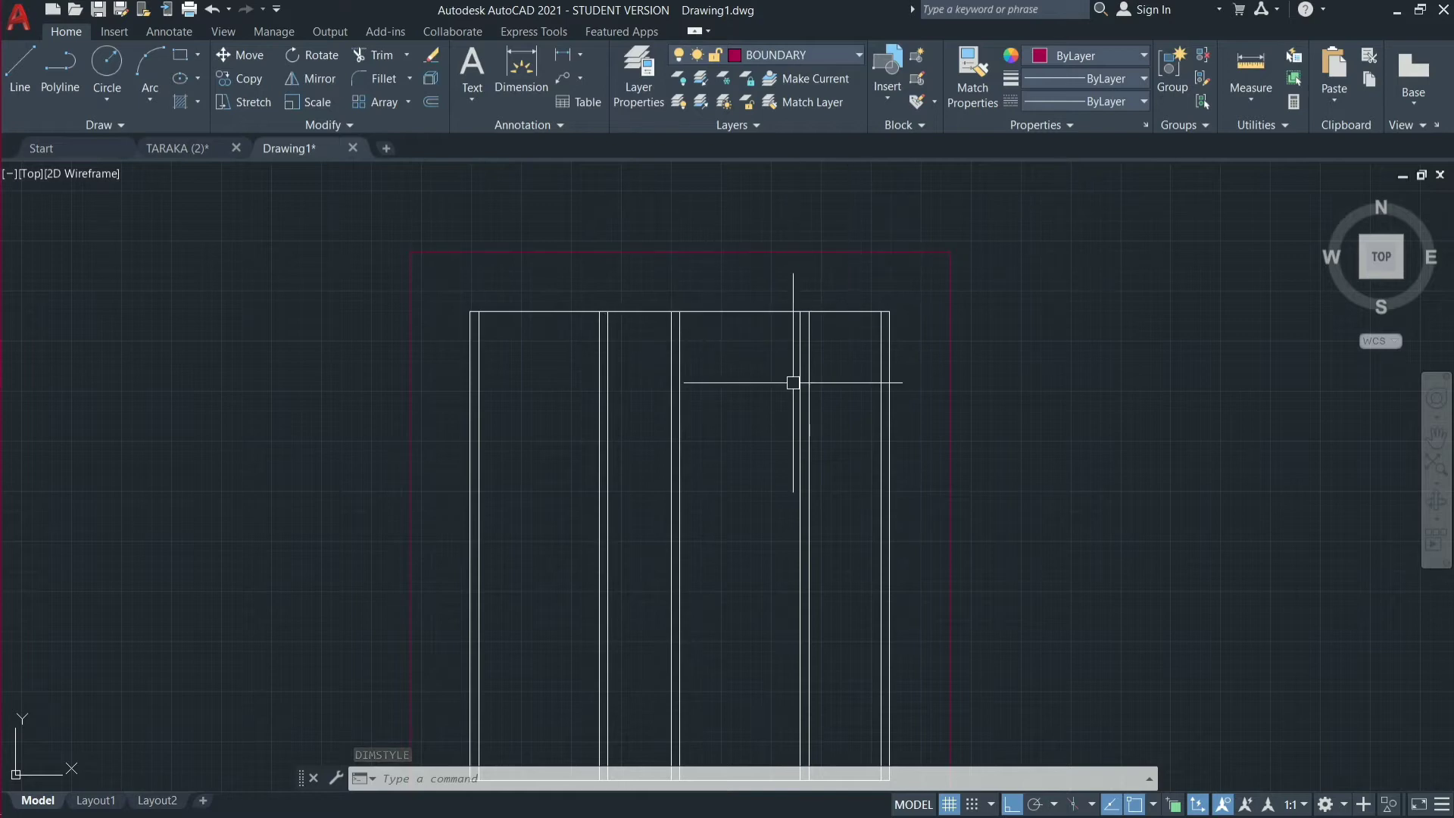
Add a linear dimension above the first bay, from the left wall's inner line to the first partition's left face.
left_click(580, 54)
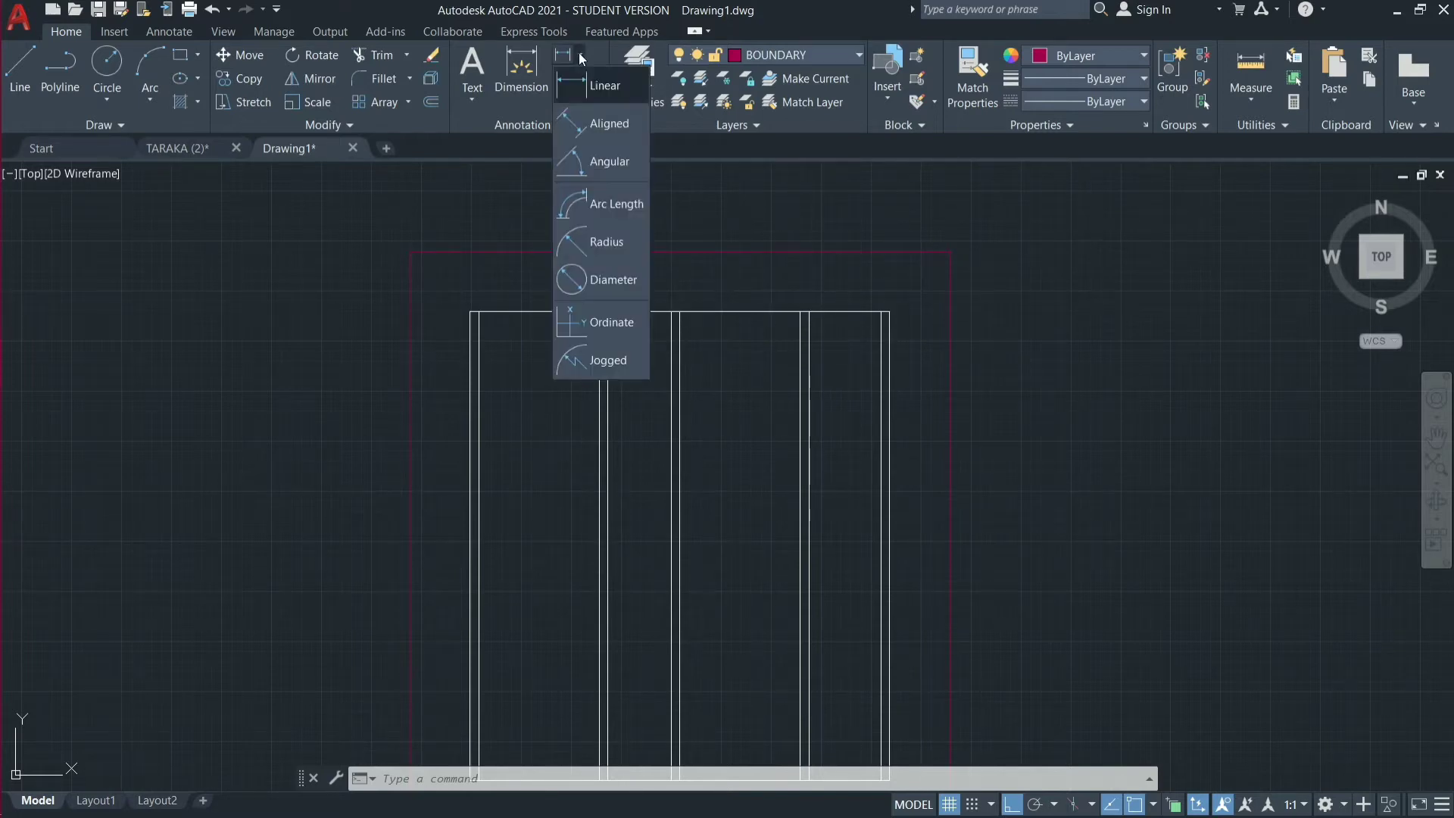
left_click(602, 89)
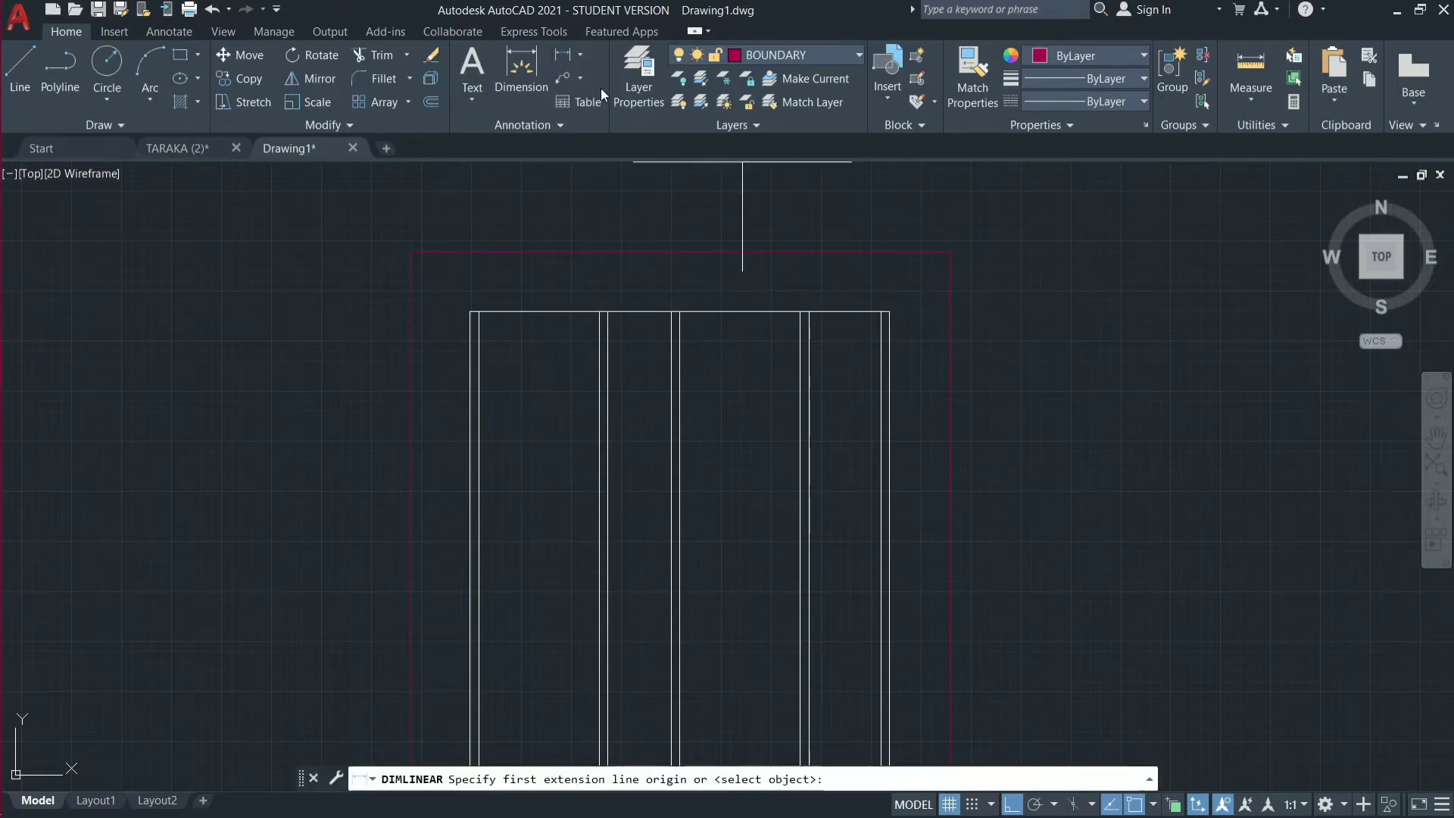
left_click(479, 311)
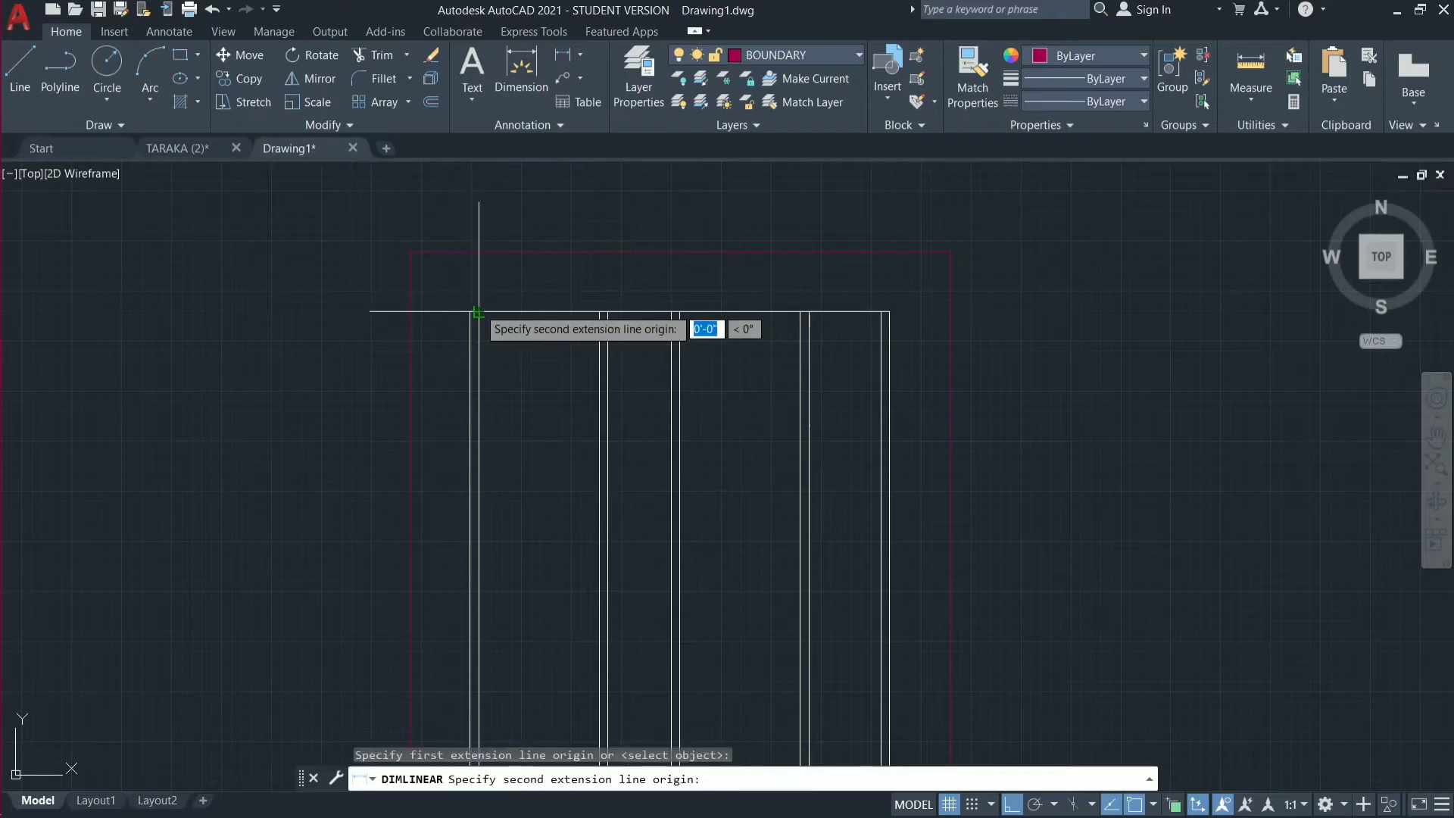
left_click(599, 312)
left_click(579, 276)
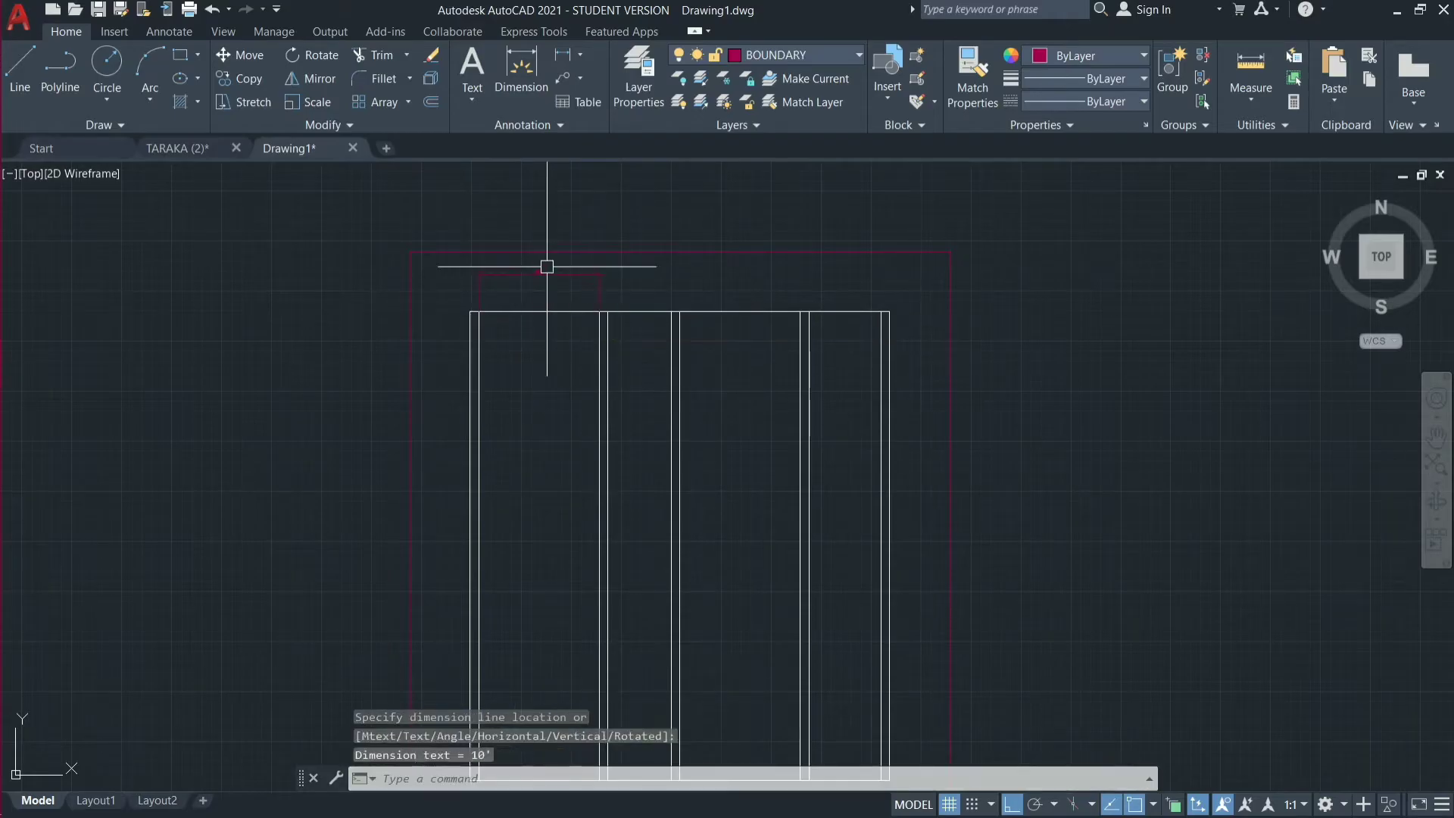
scroll(543, 263, "up", 6)
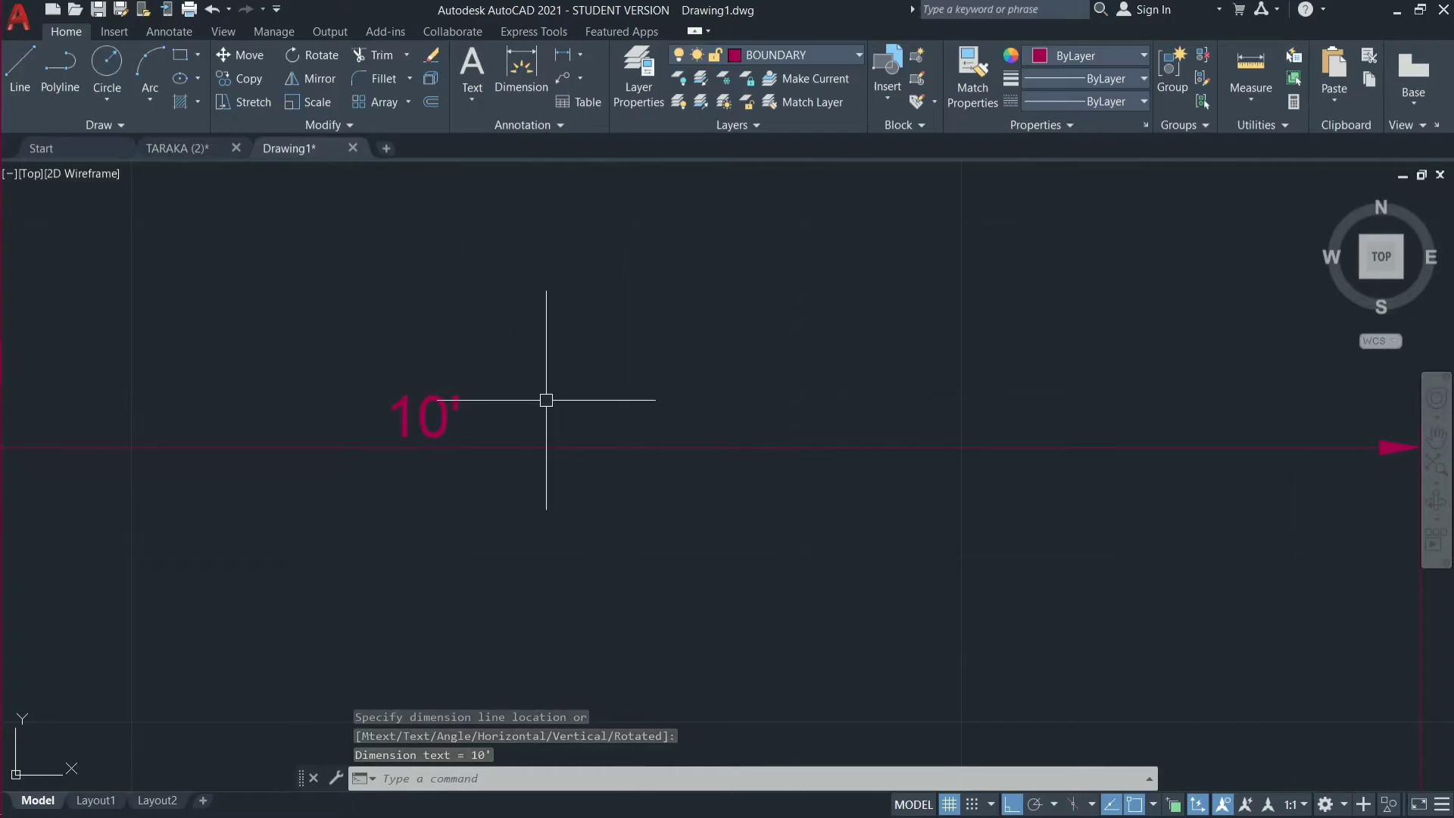
Erase the 10' linear dimension above the first bay.
scroll(717, 403, "down", 3)
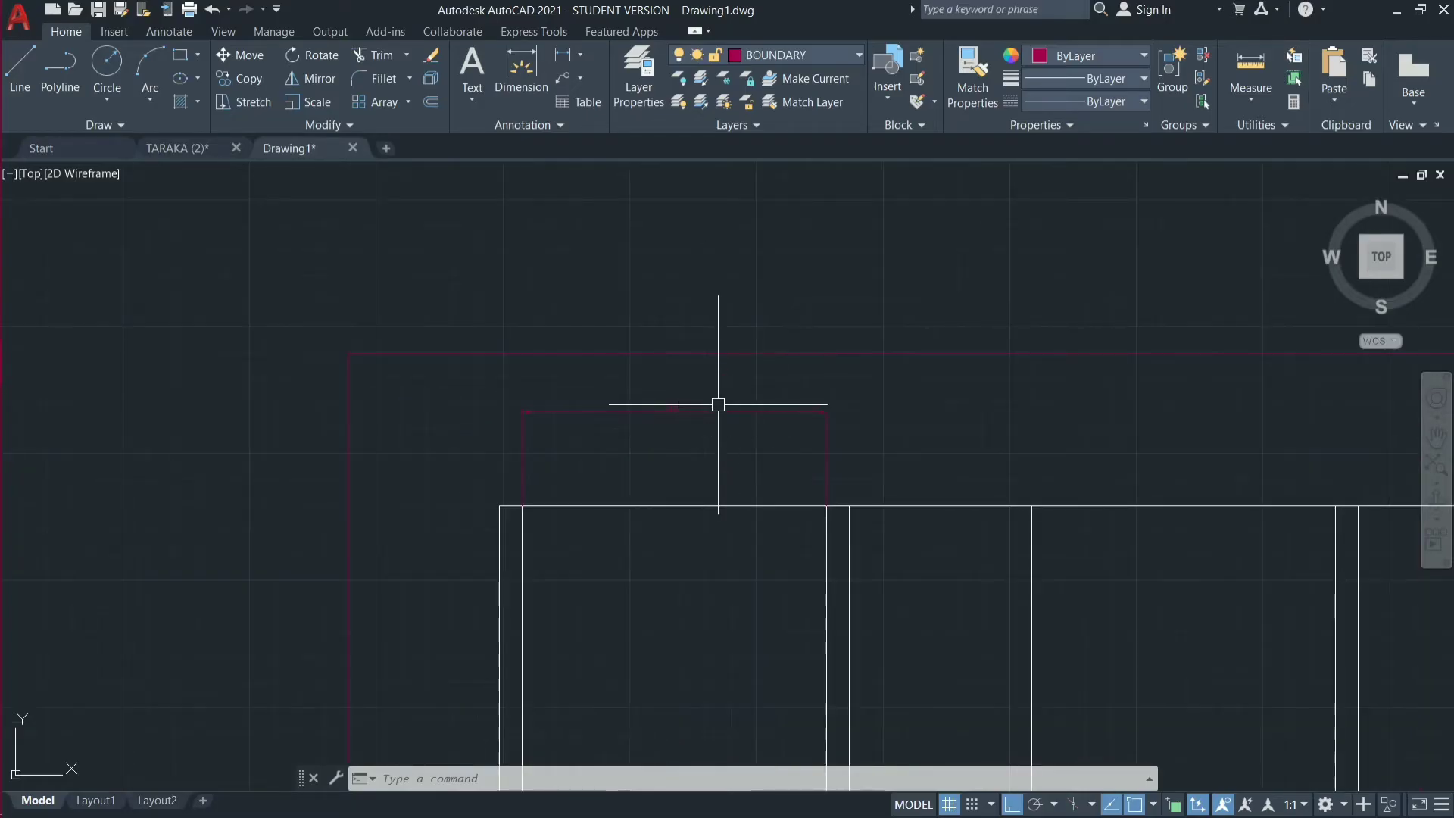
key("Escape")
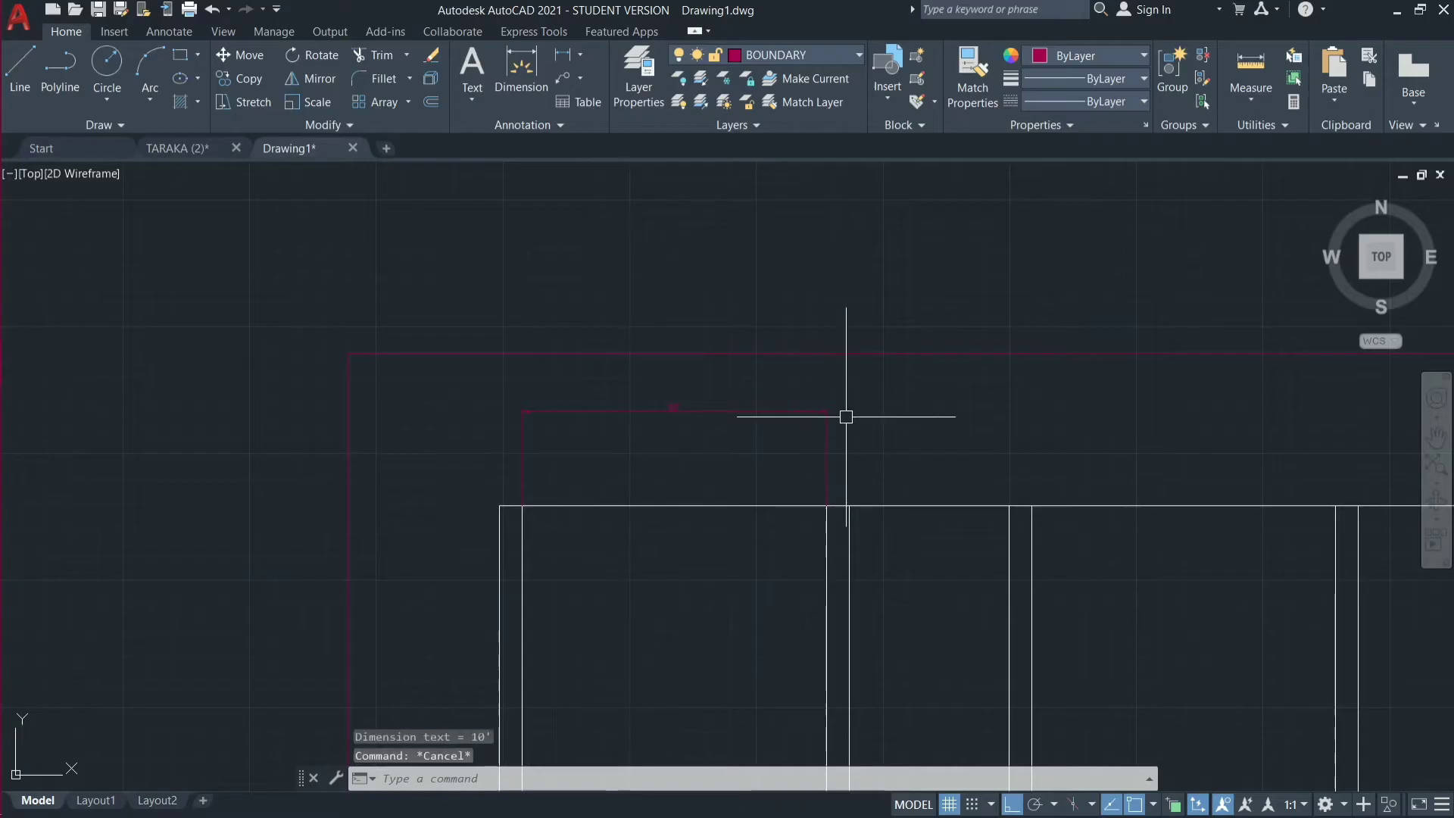
left_click(830, 409)
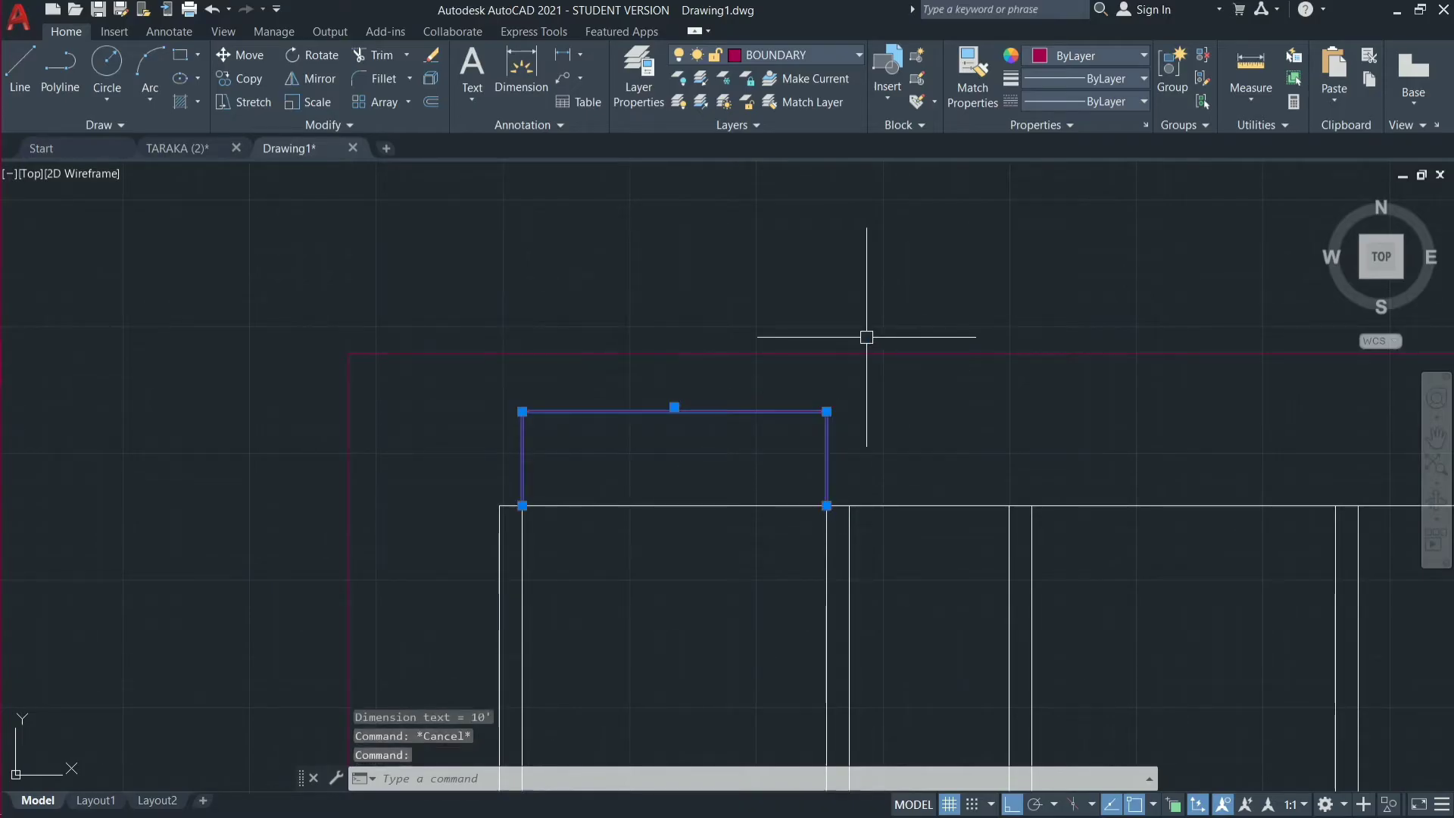
type("E")
key("Return")
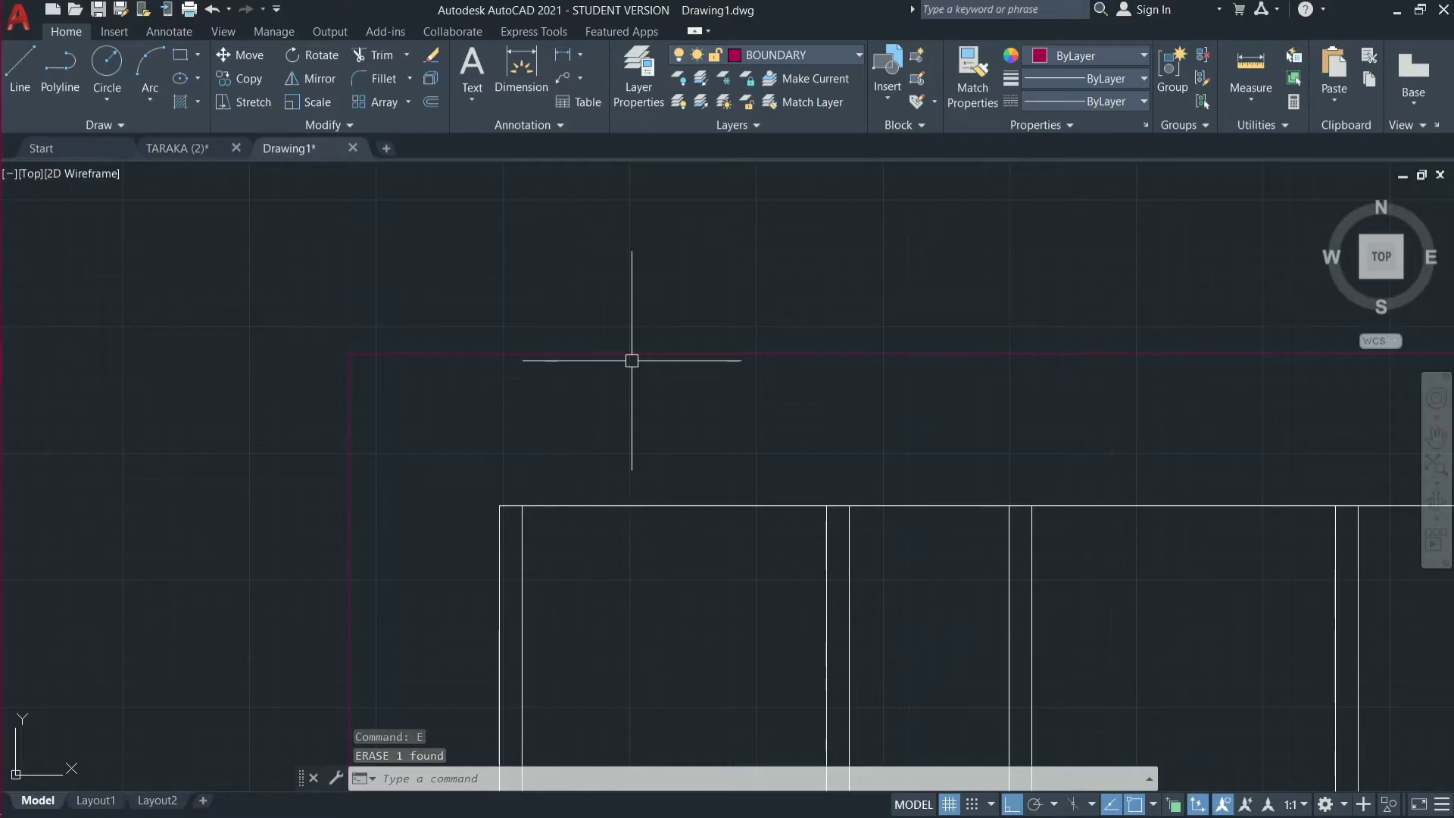
scroll(550, 374, "down", 4)
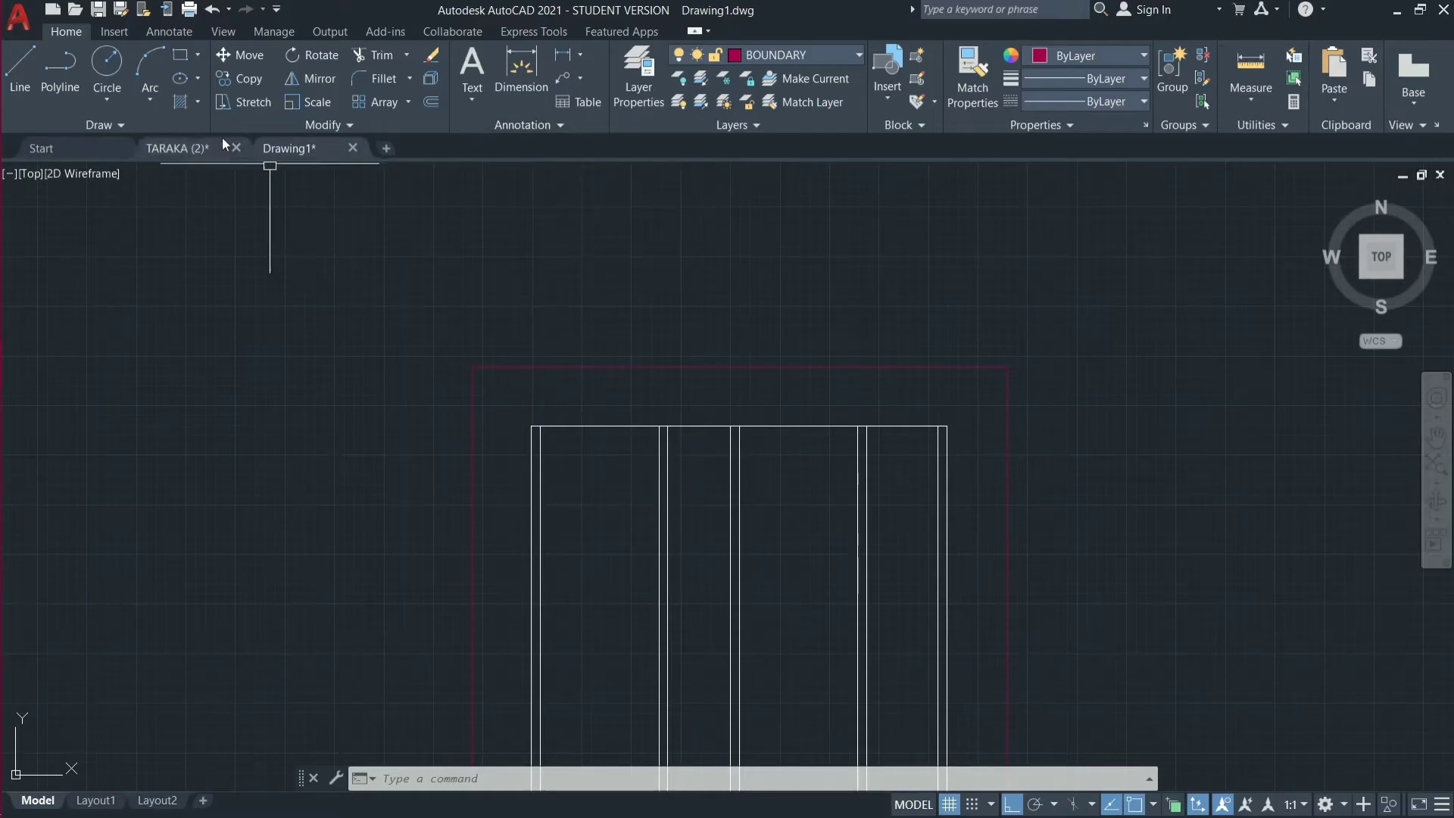
type("o")
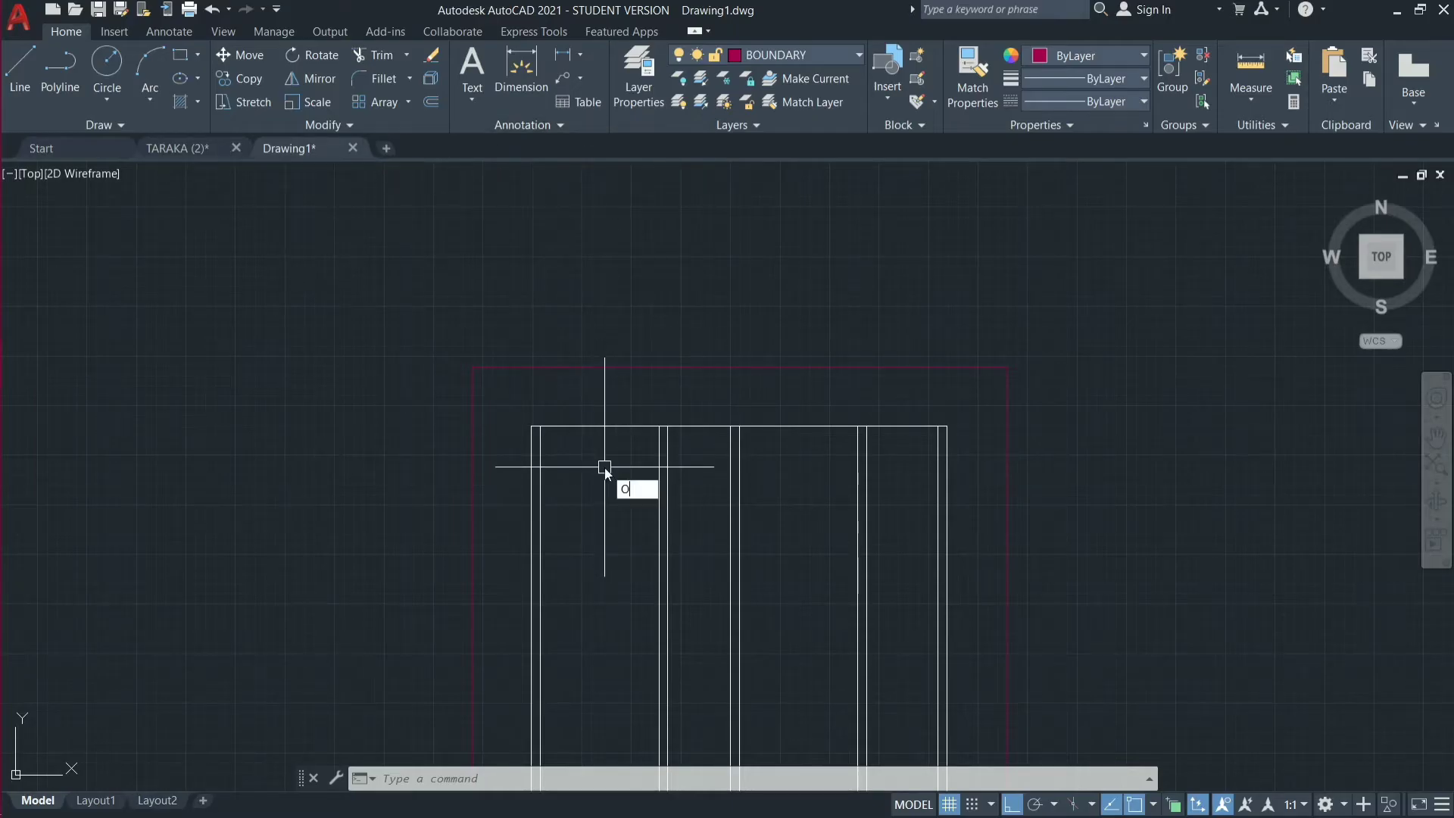
key("Return")
type("1")
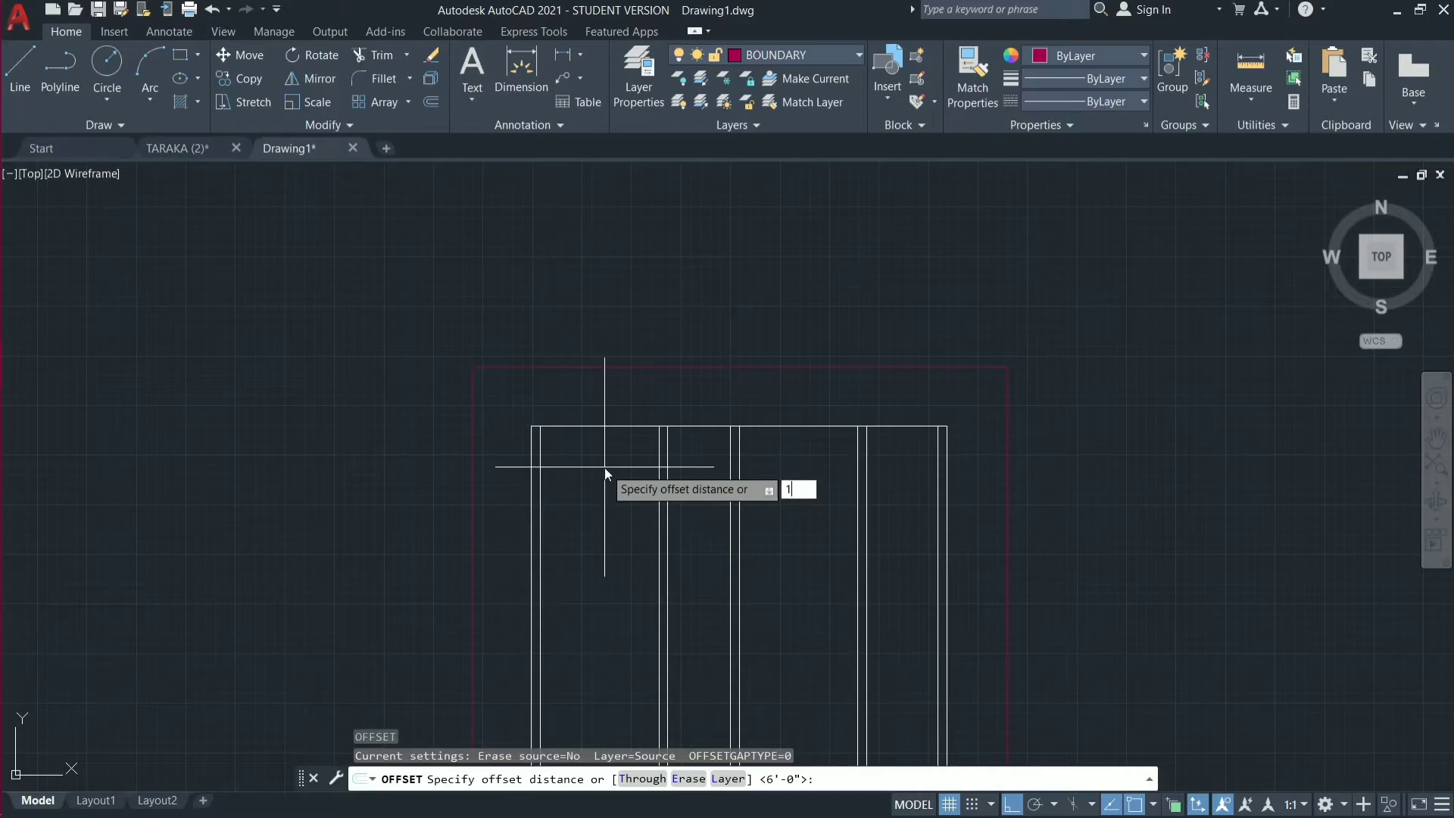
type("6'")
key("Return")
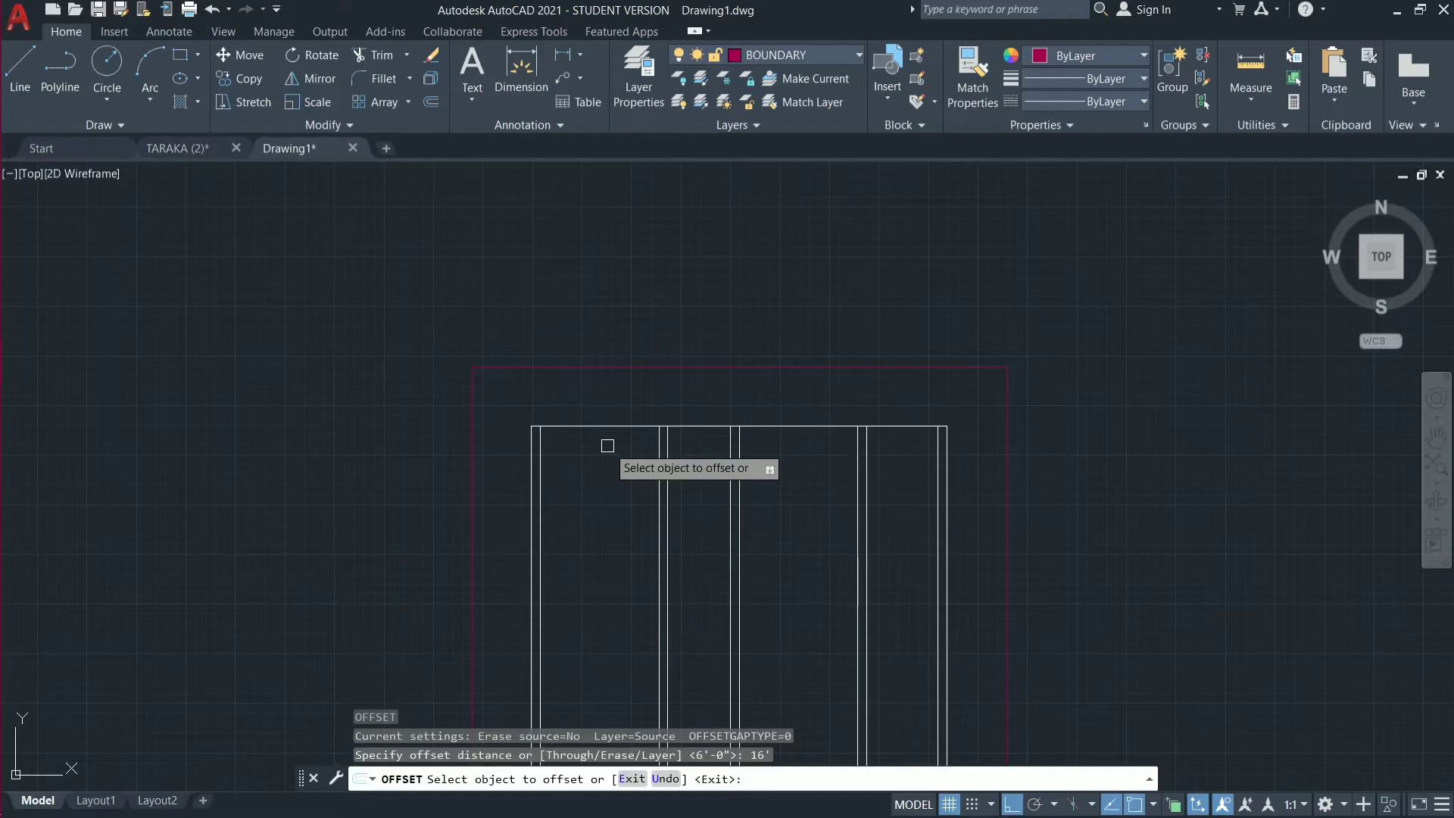
key("Escape")
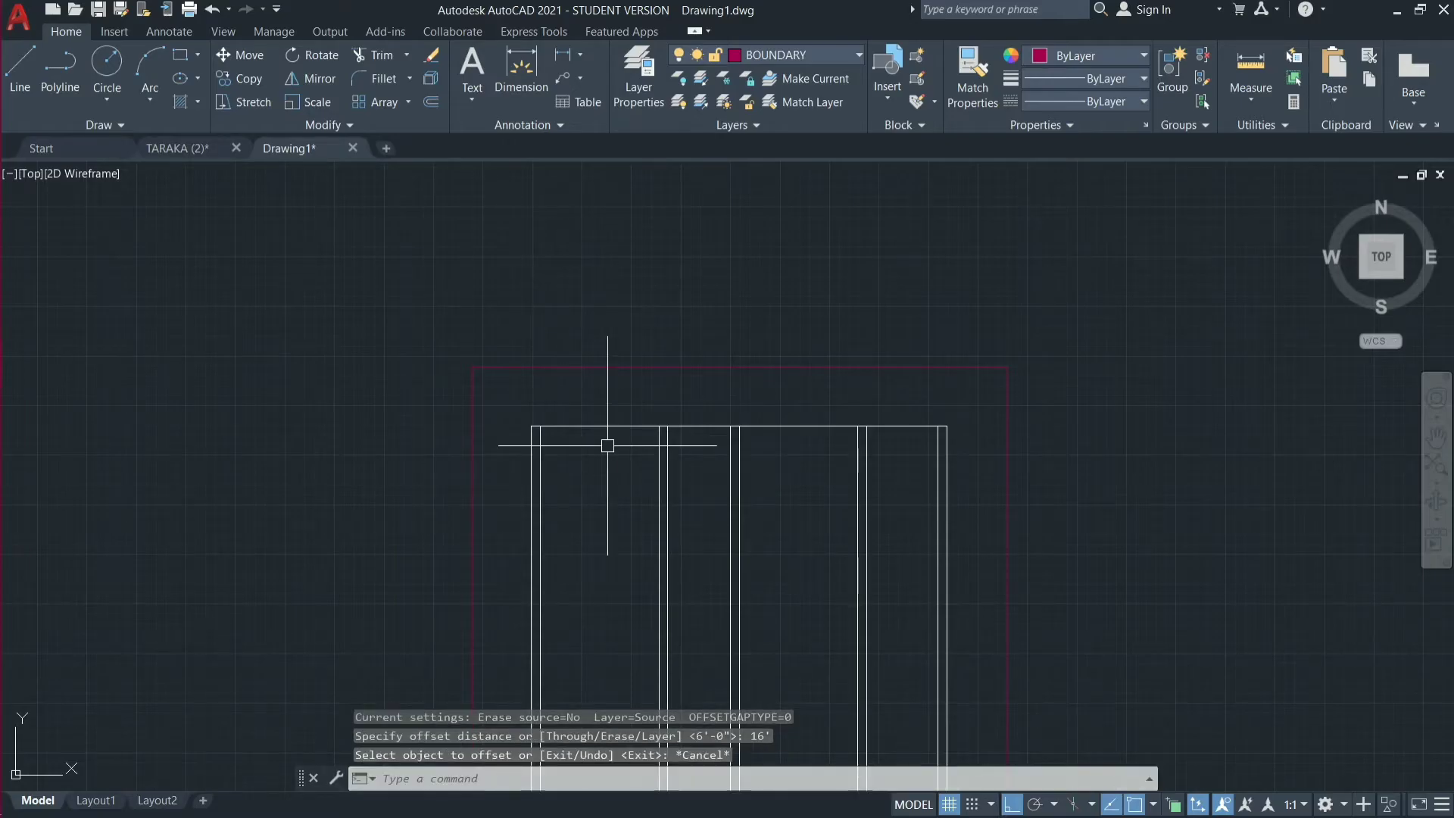
Offset the house outline's top line 9" downward to form the top wall's inner face.
key("Return")
type("9")
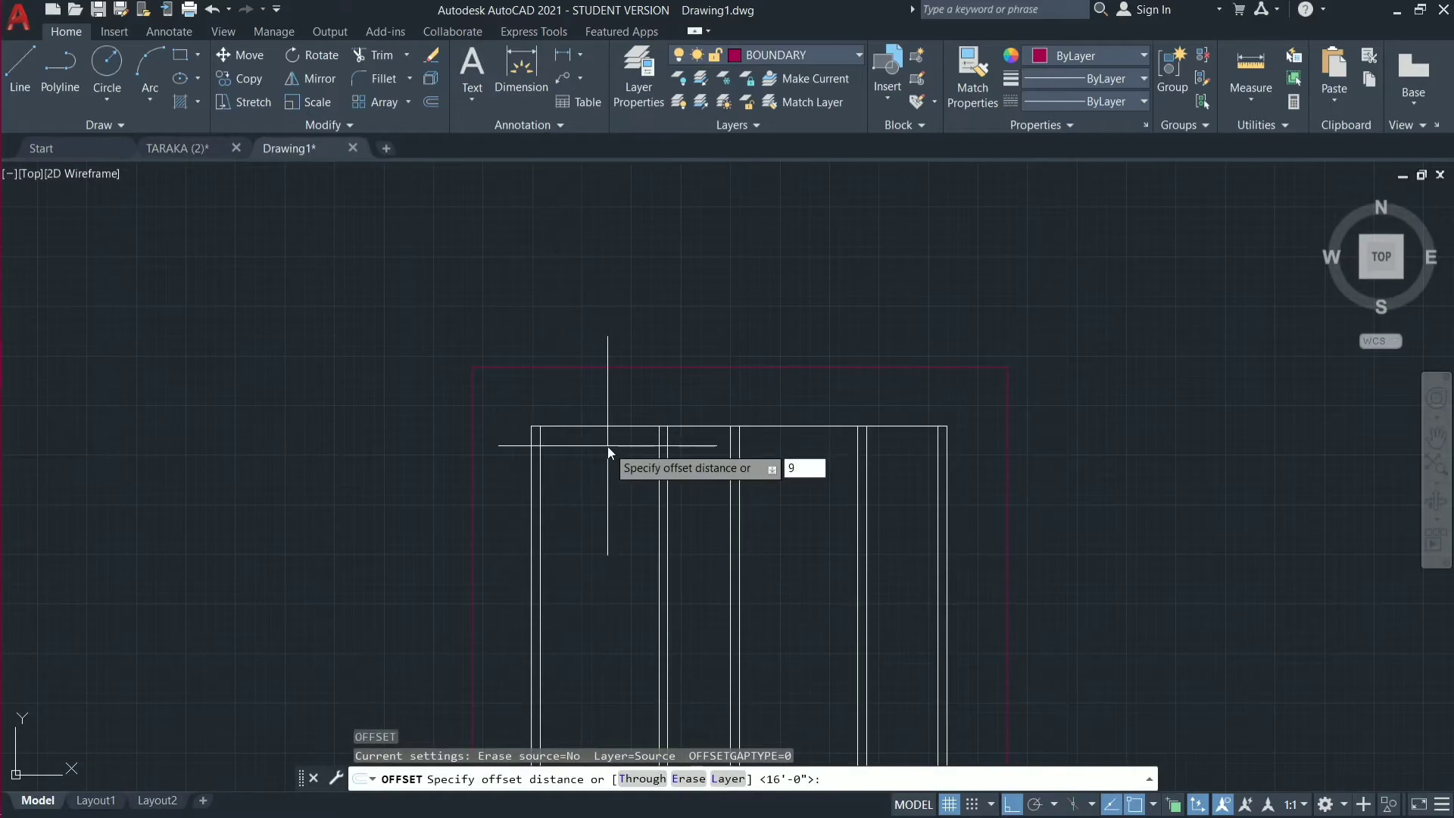
type("\"")
key("Return")
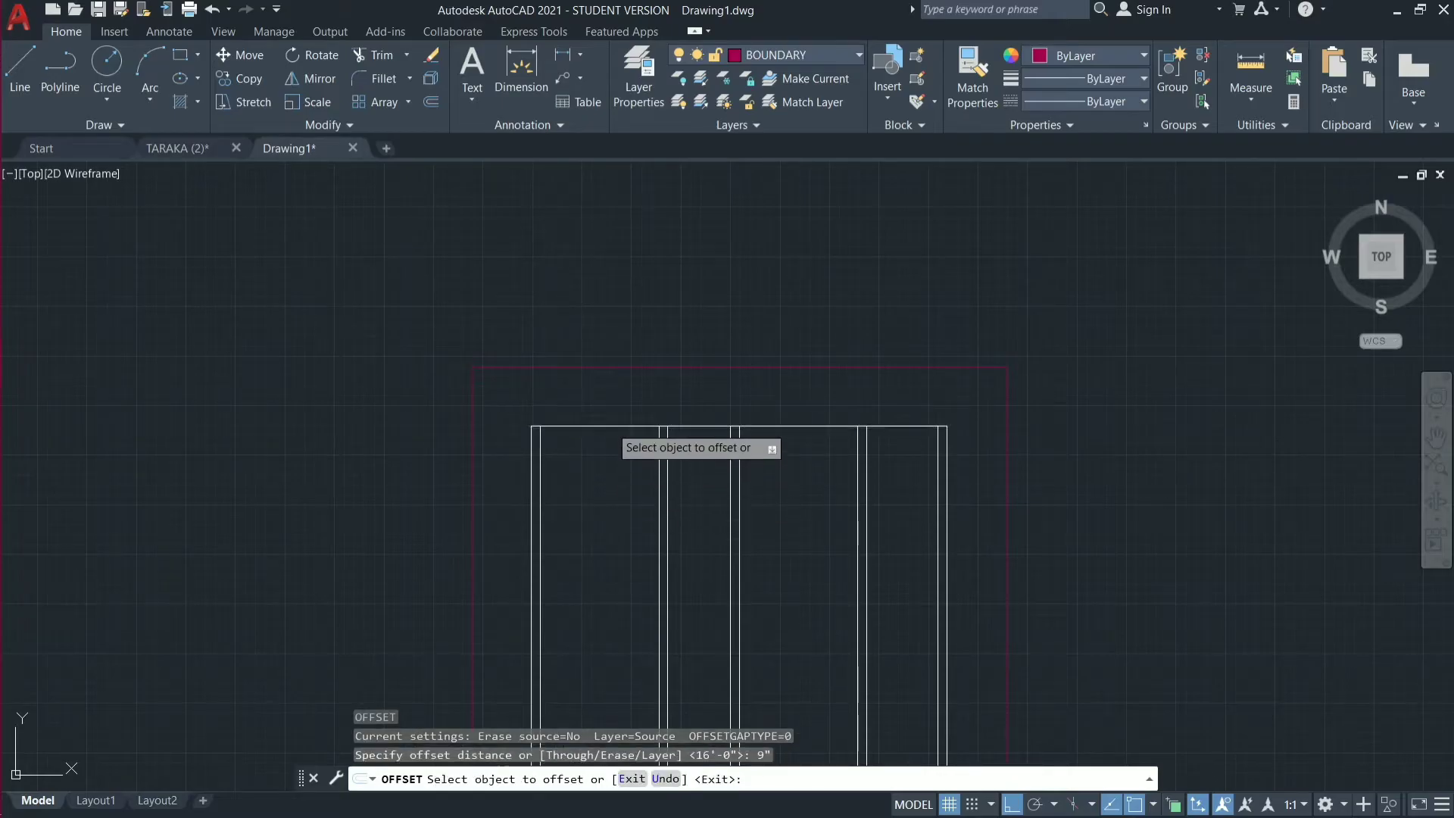
left_click(609, 426)
left_click(609, 457)
Offset the top wall's inner line 16' downward to place a horizontal cross-wall line.
scroll(658, 327, "down", 4)
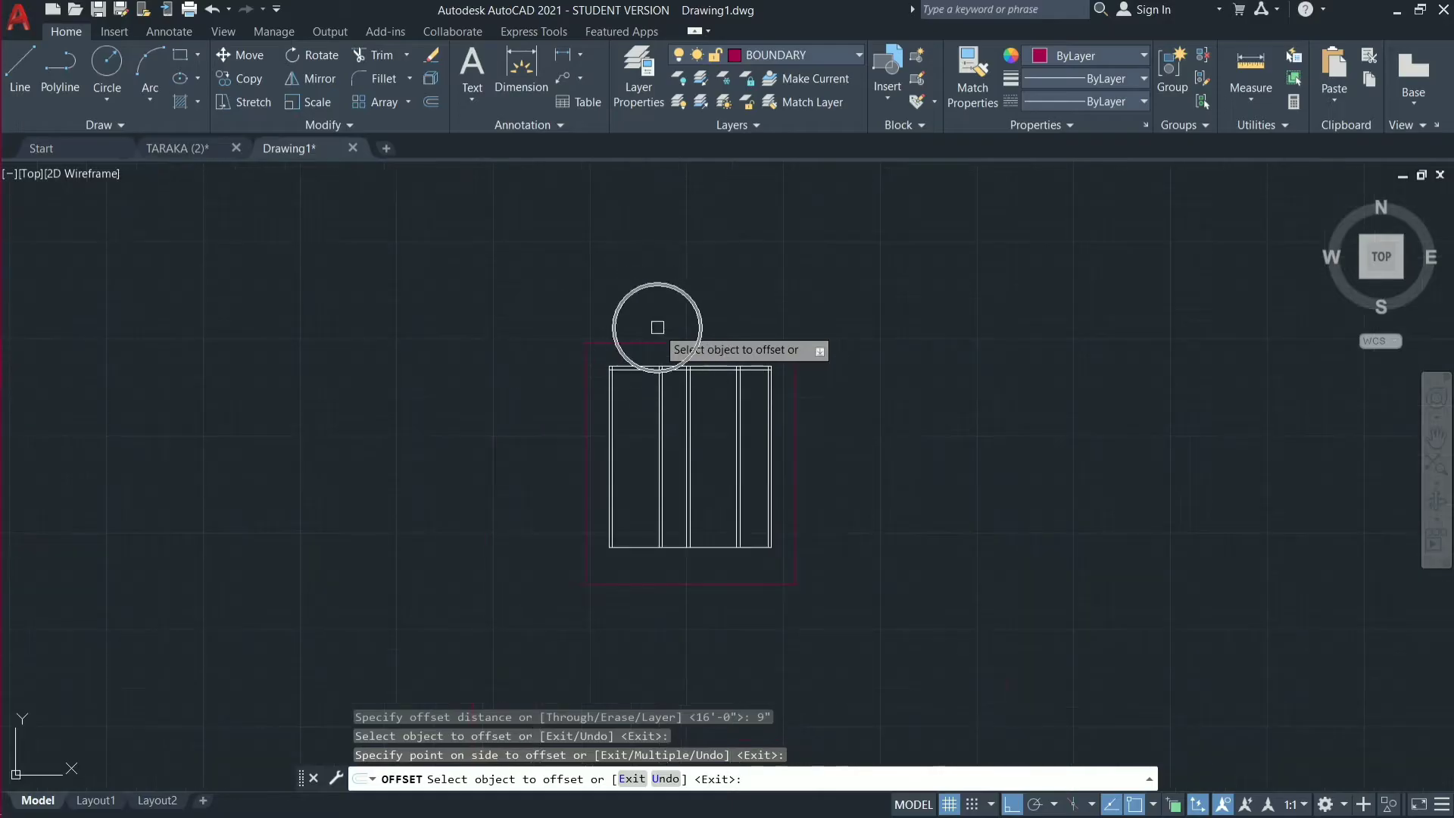
scroll(636, 412, "up", 4)
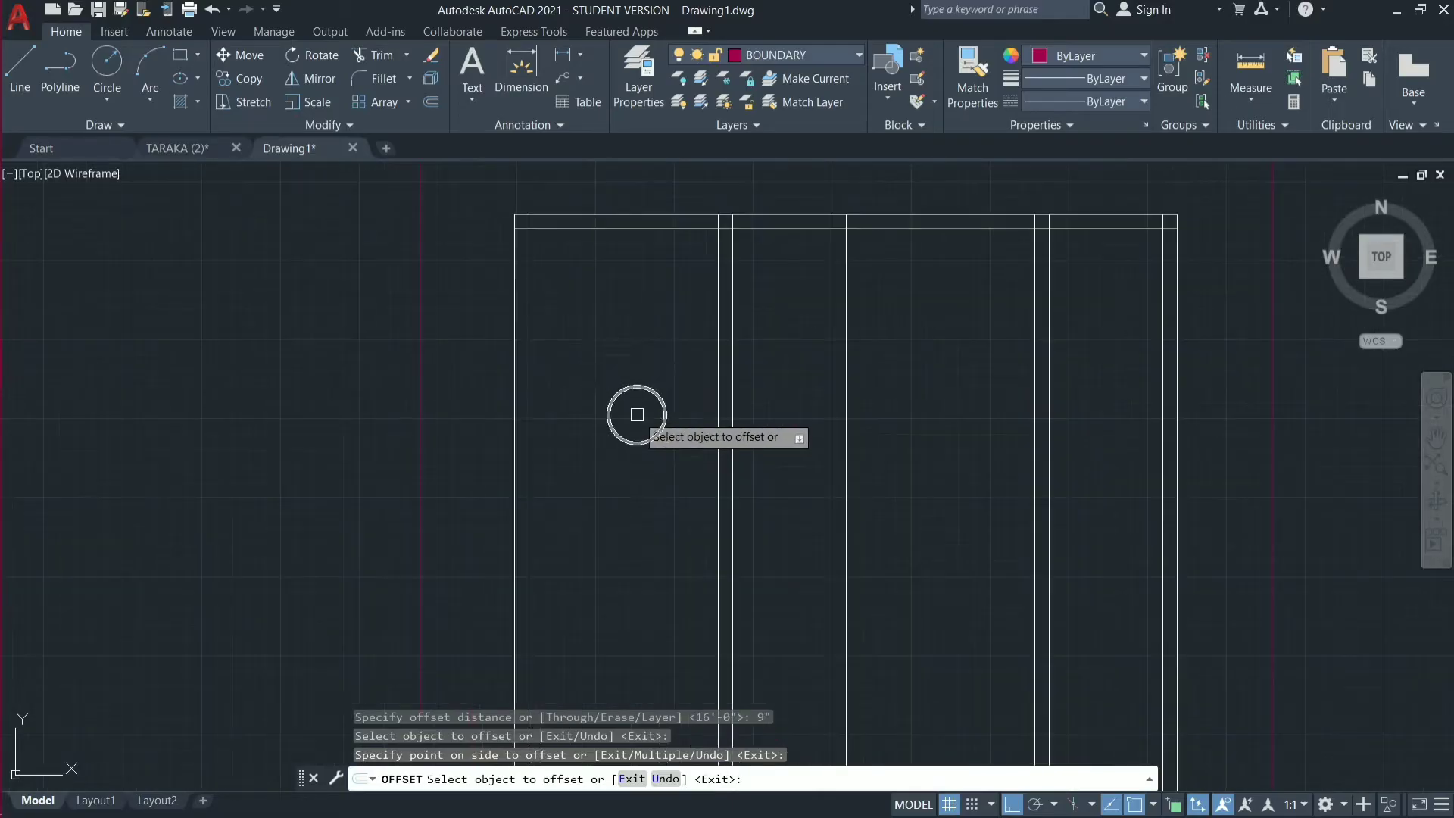
left_click(631, 228)
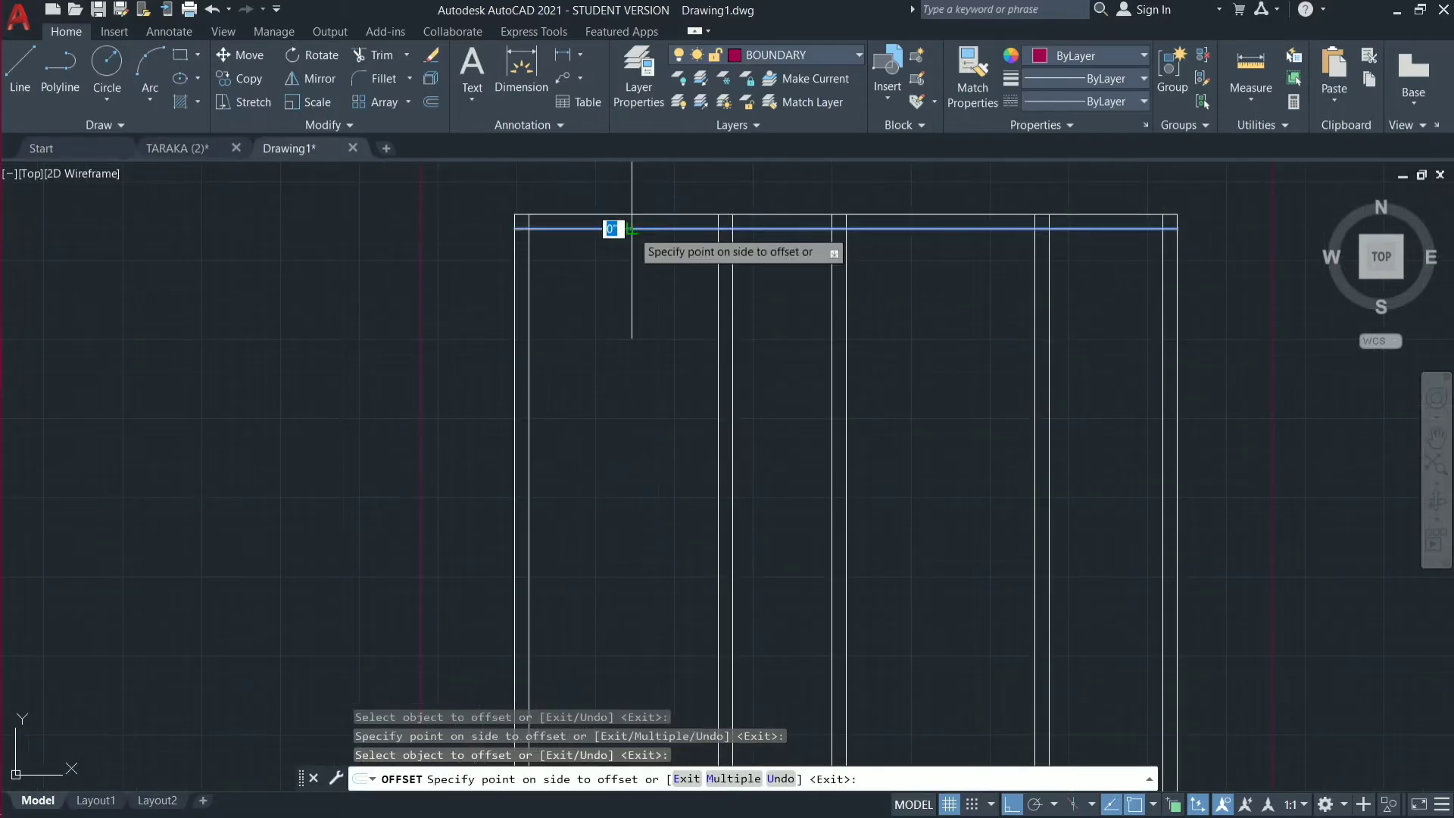
type("16")
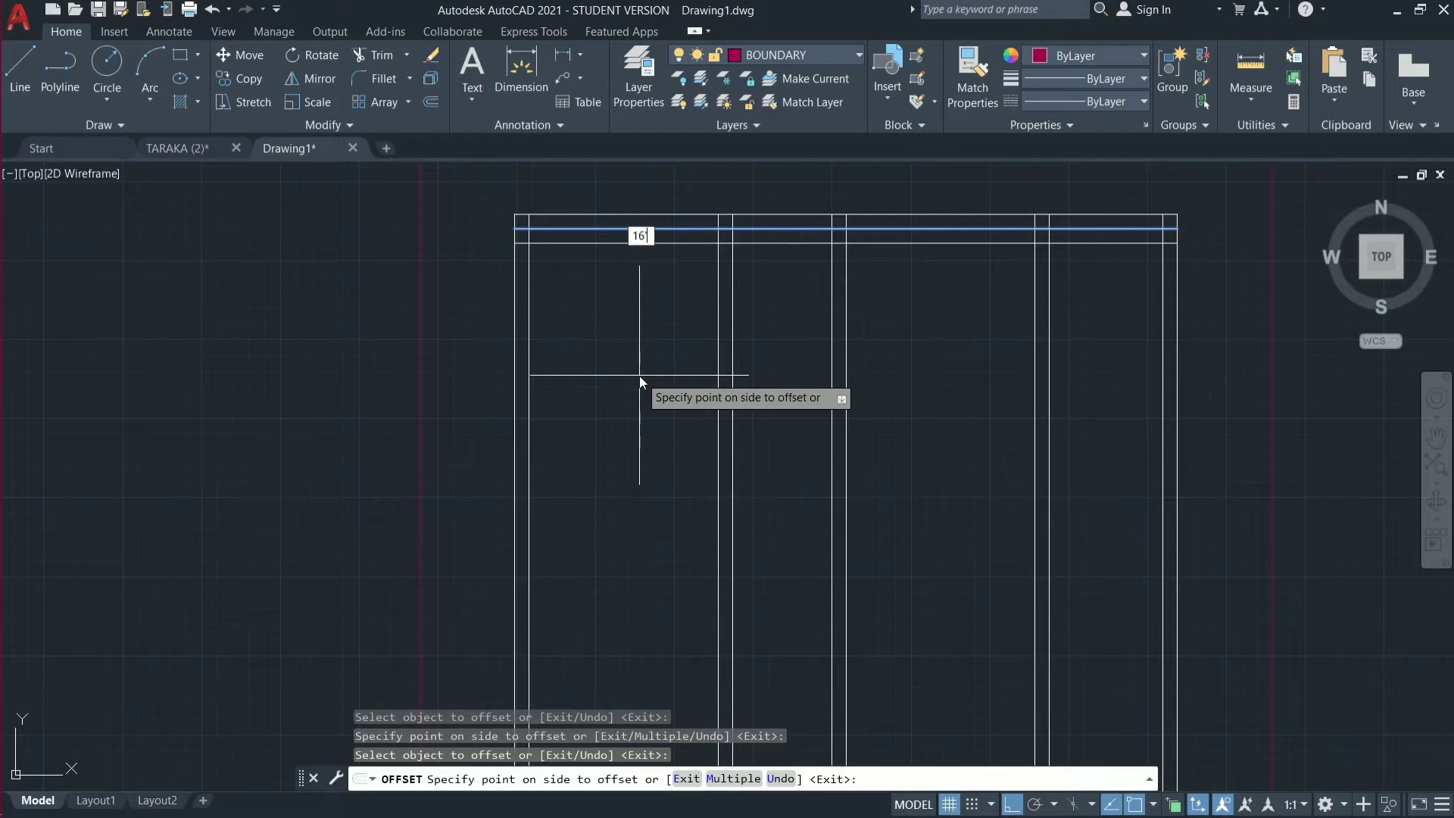
key("Return")
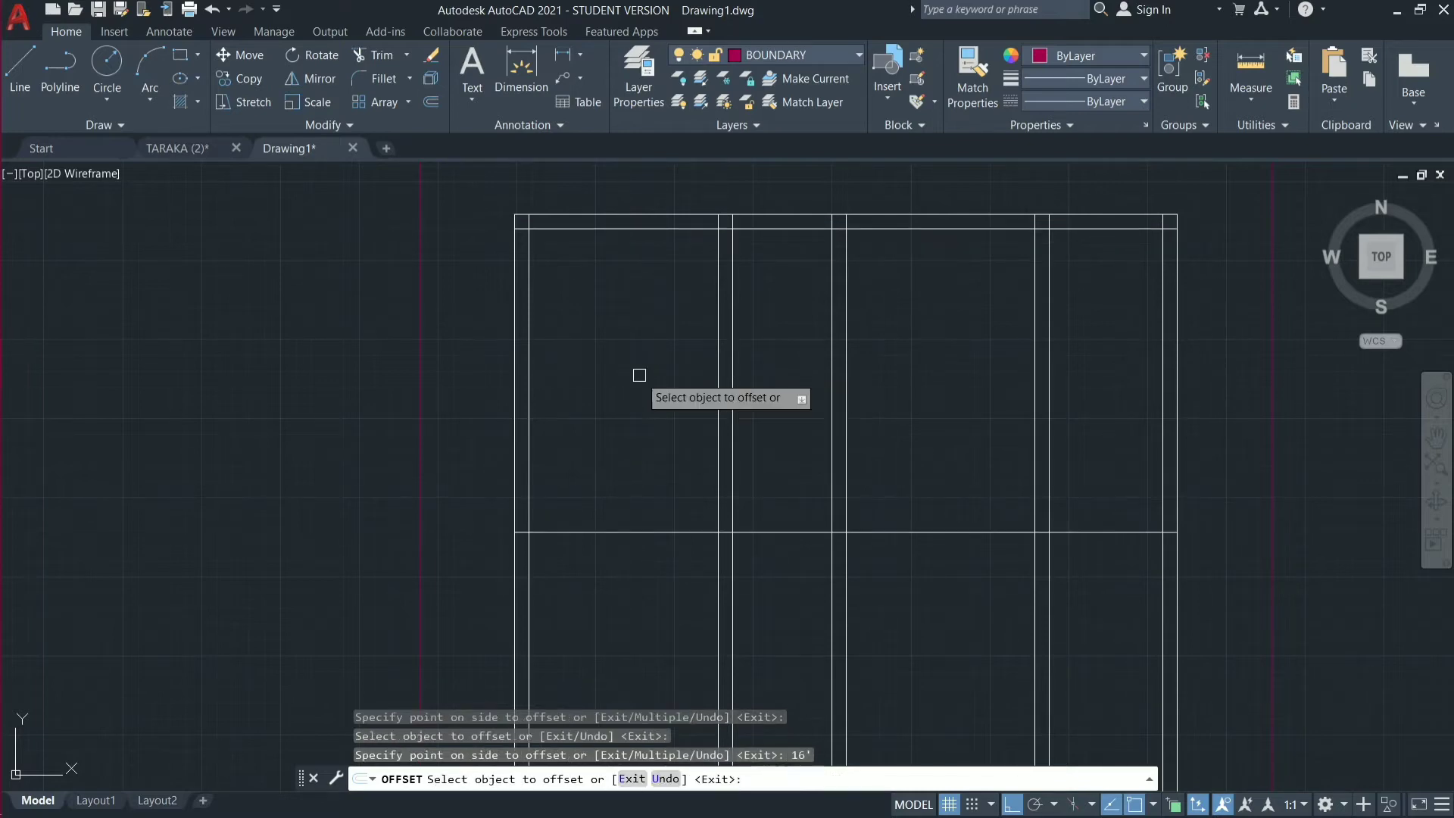
Offset the cross-wall line lying 16' below the top wall another 9" downward to complete that wall.
left_click(652, 533)
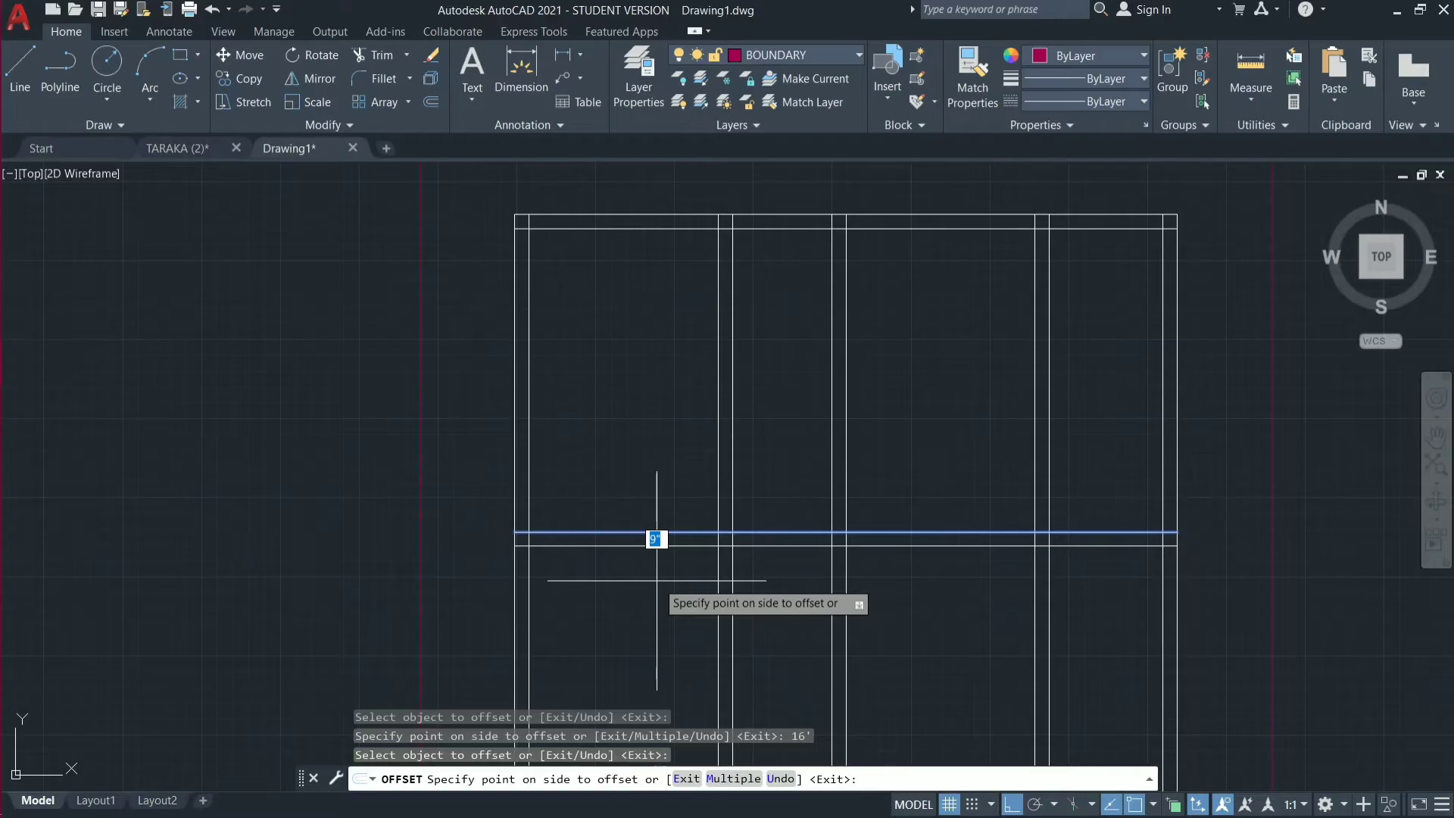
key("Return")
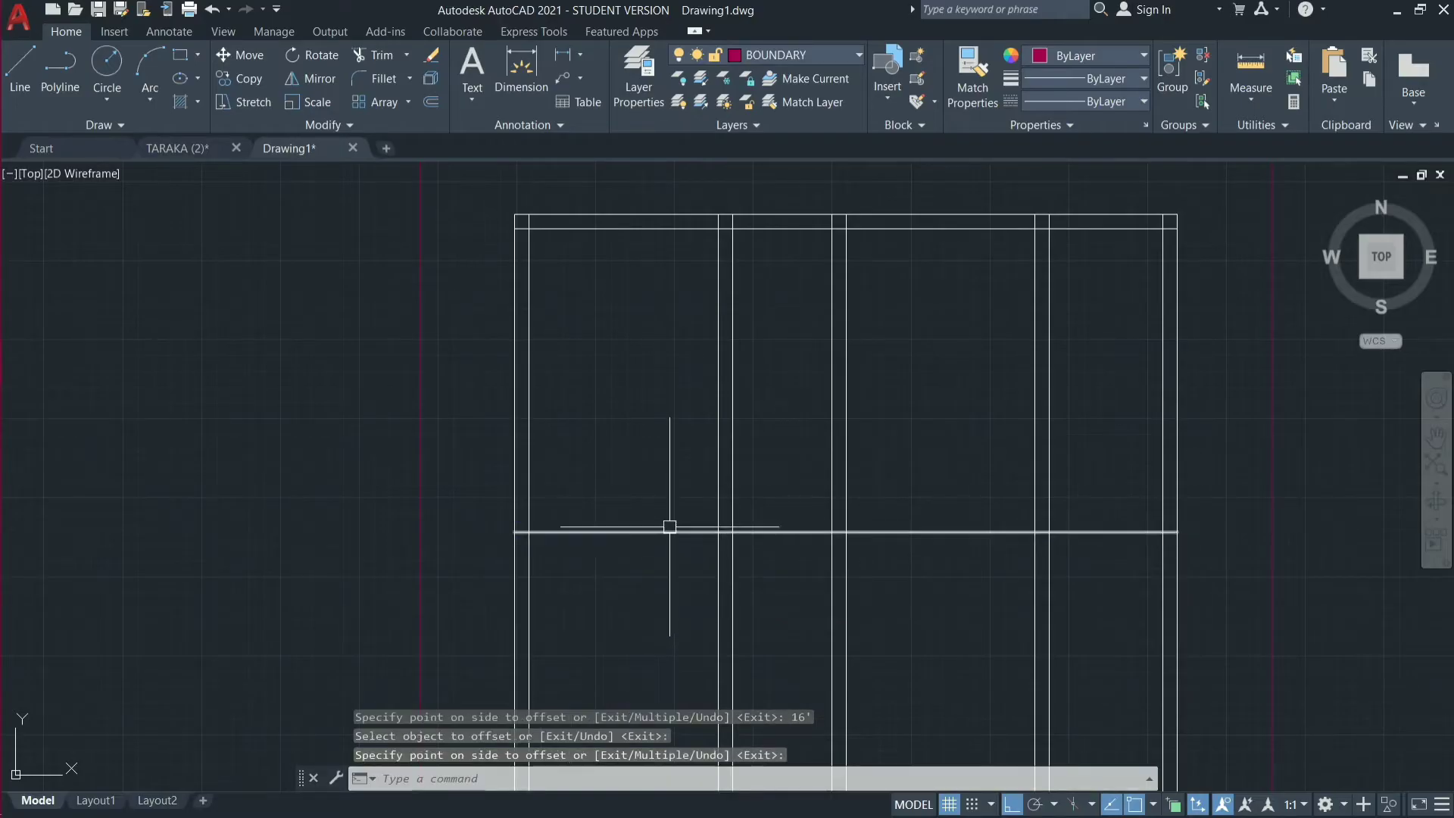
type("o")
key("Return")
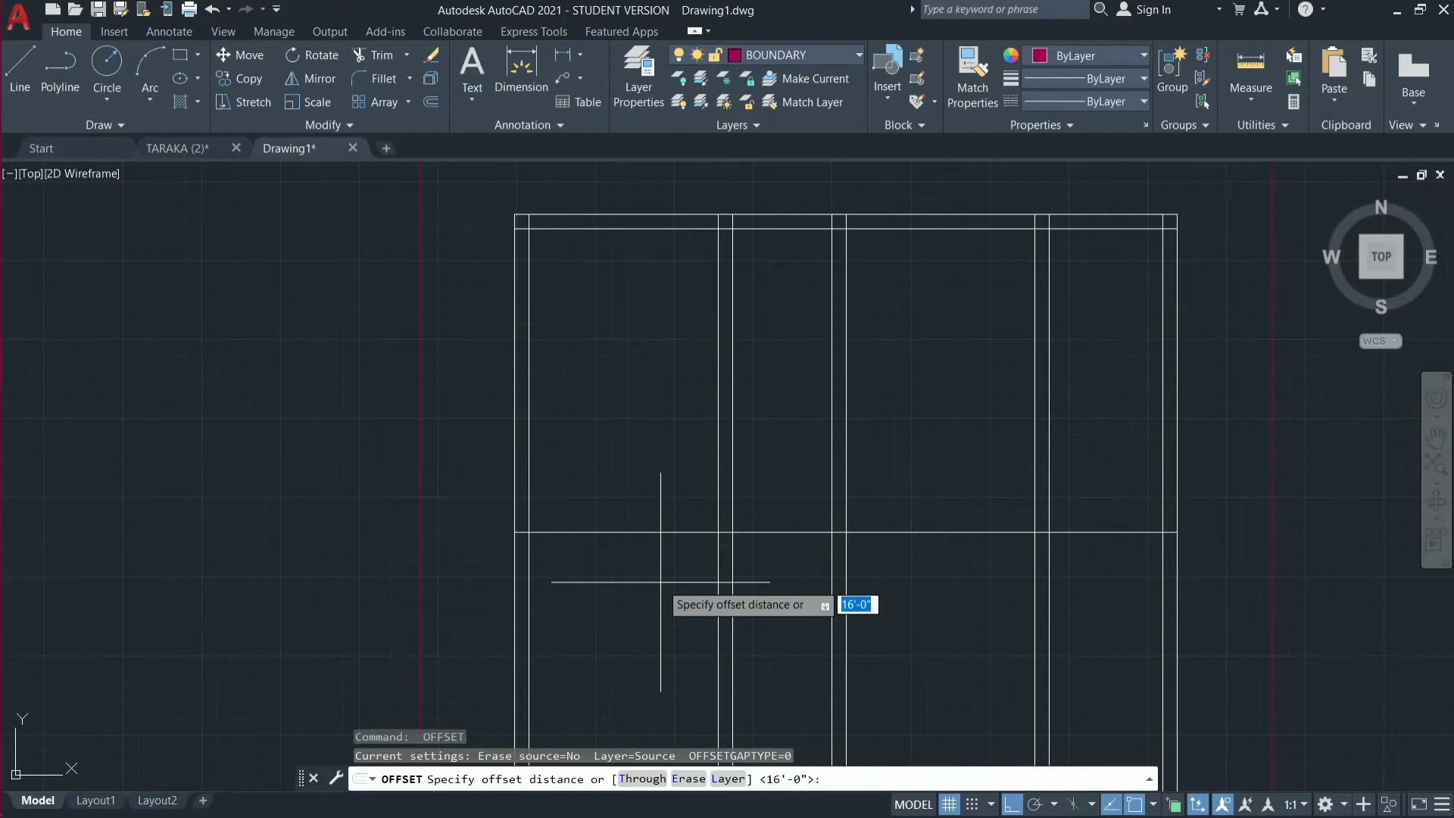
type("9")
key("Return")
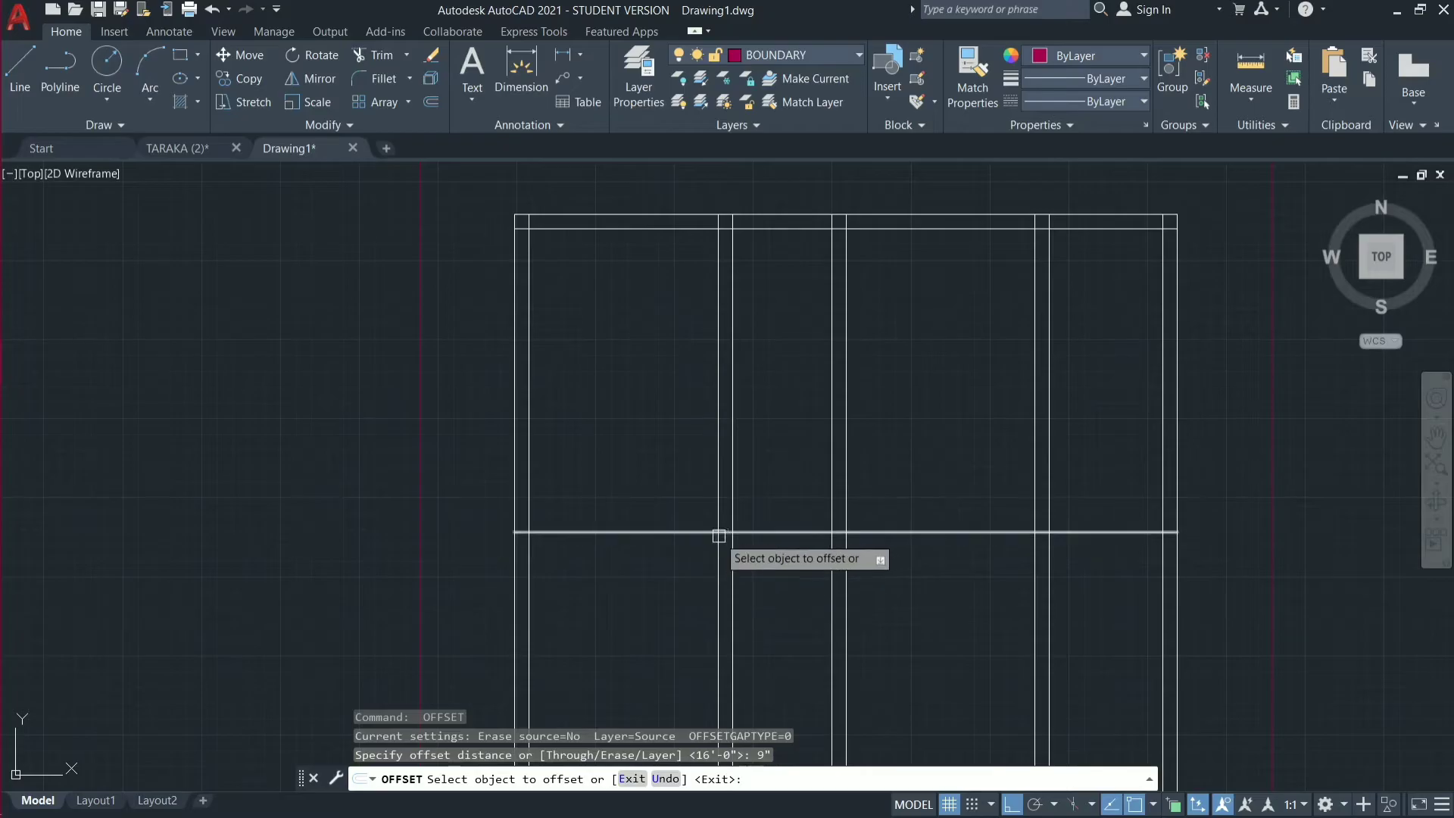
left_click(717, 534)
left_click(695, 591)
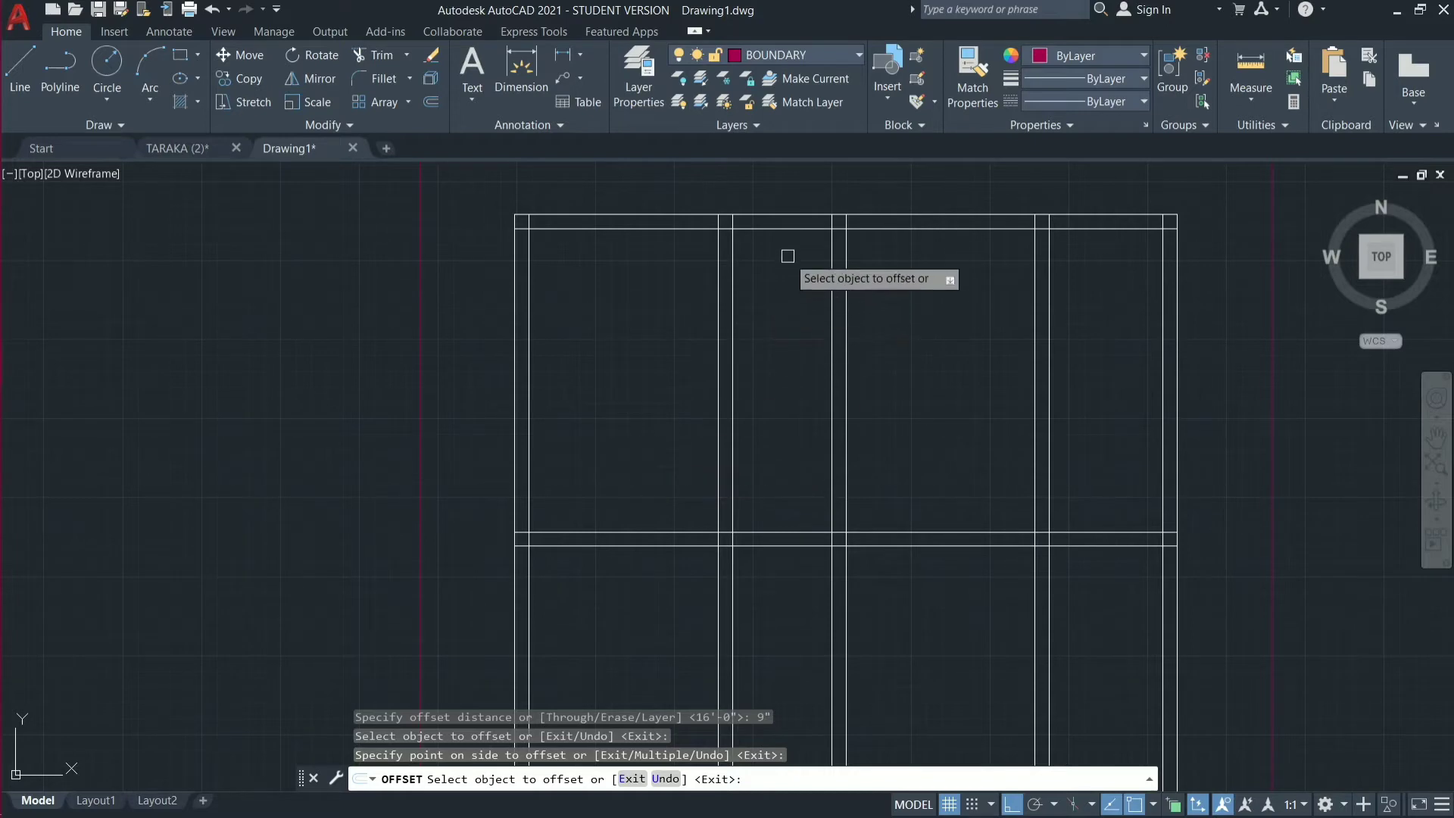
Offset the top wall's inner line 4'9" downward for the first intermediate horizontal wall.
left_click(775, 228)
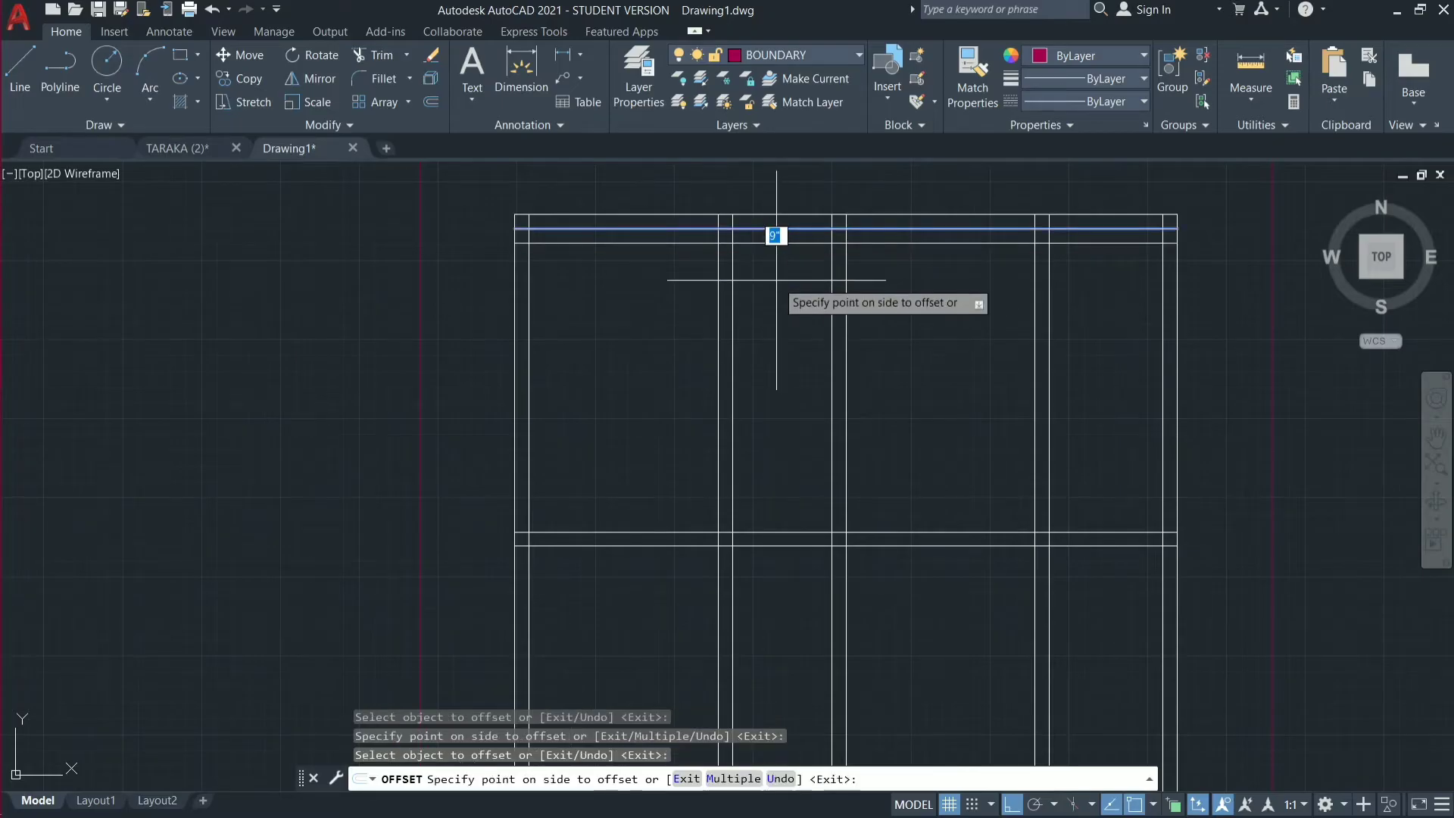
type("4'9\"")
key("Return")
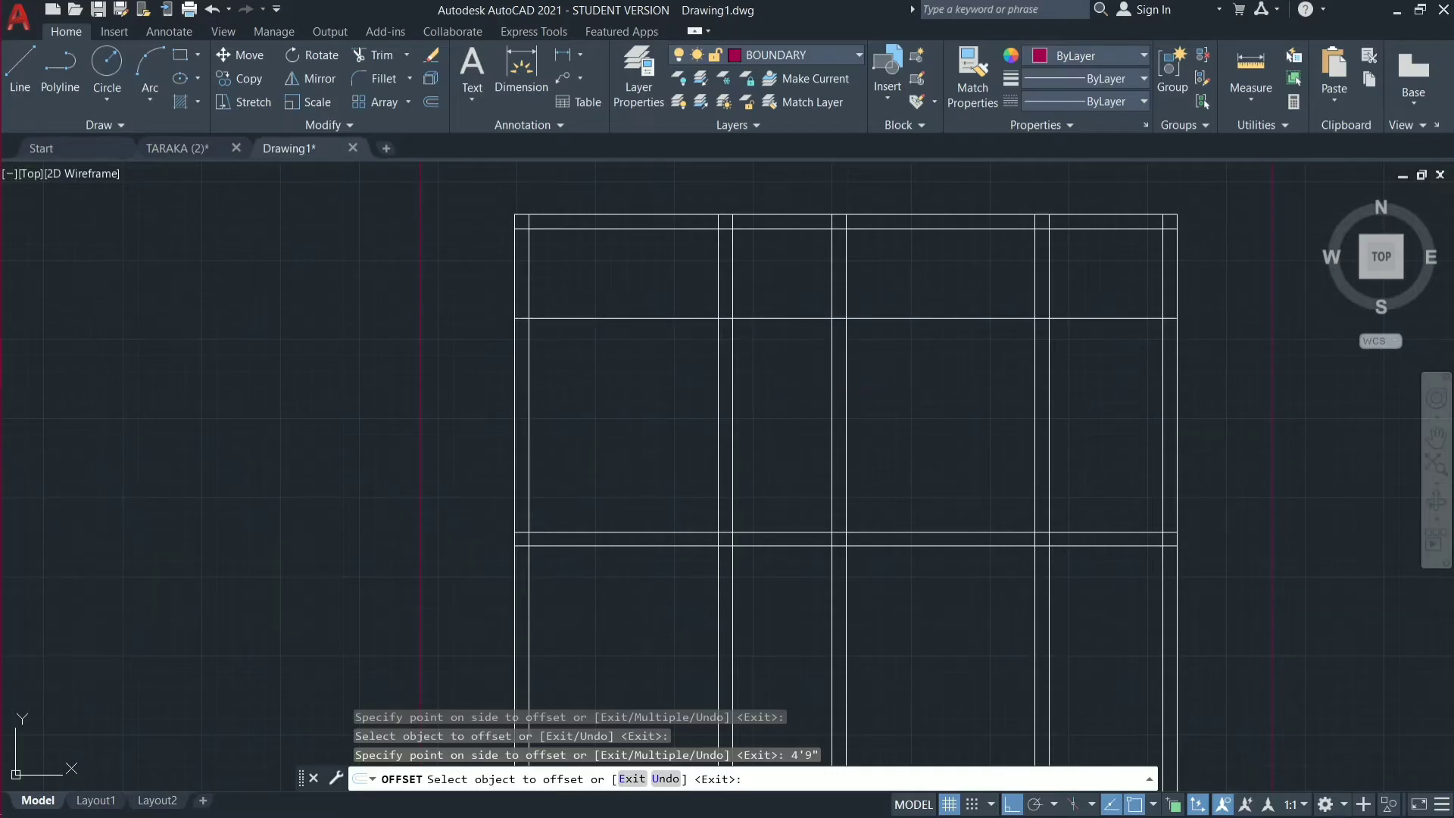
key("Return")
key("Return")
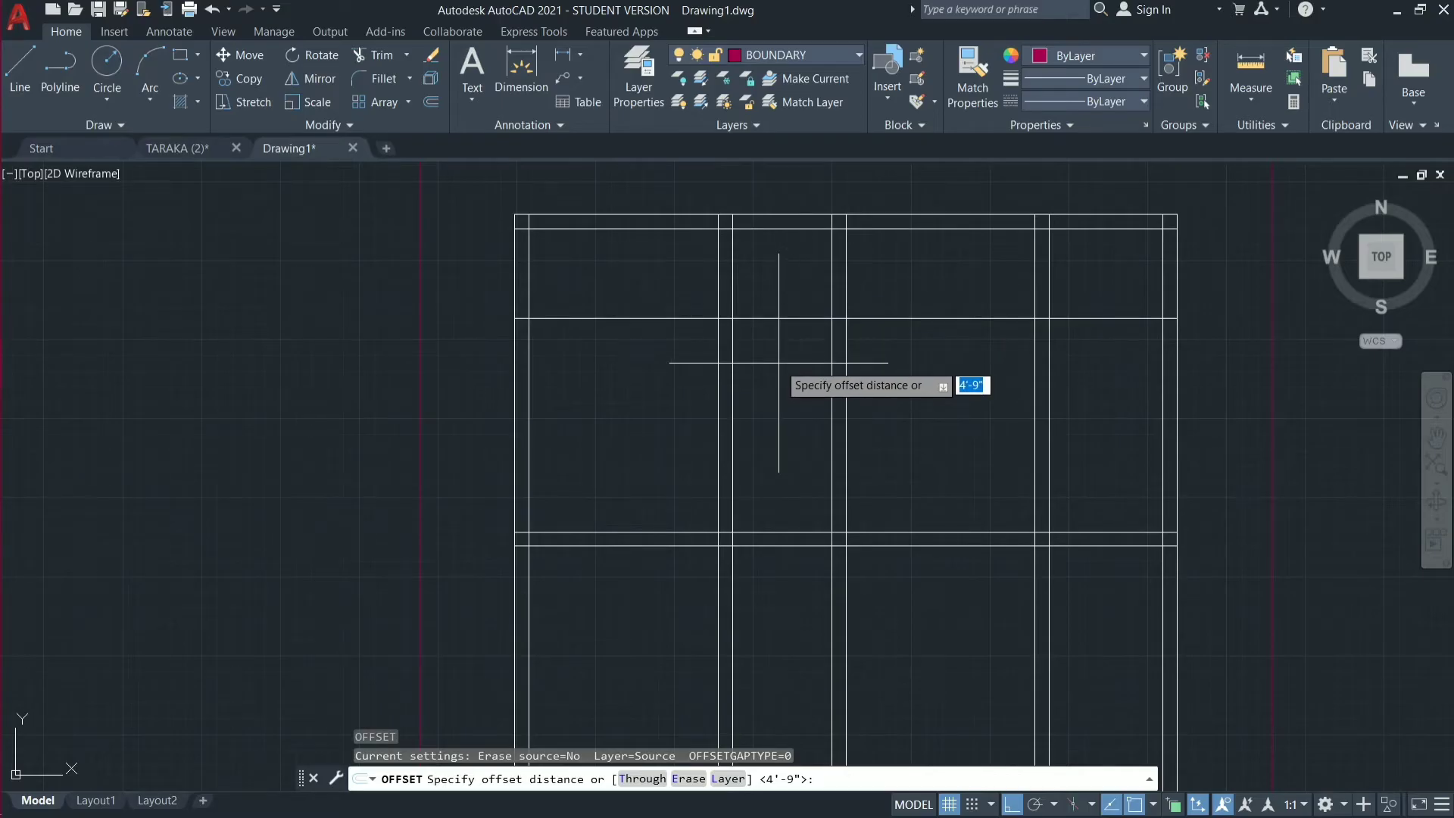
Give the first intermediate horizontal wall its thickness by offsetting its upper line 9" downward.
type("9\"")
key("Return")
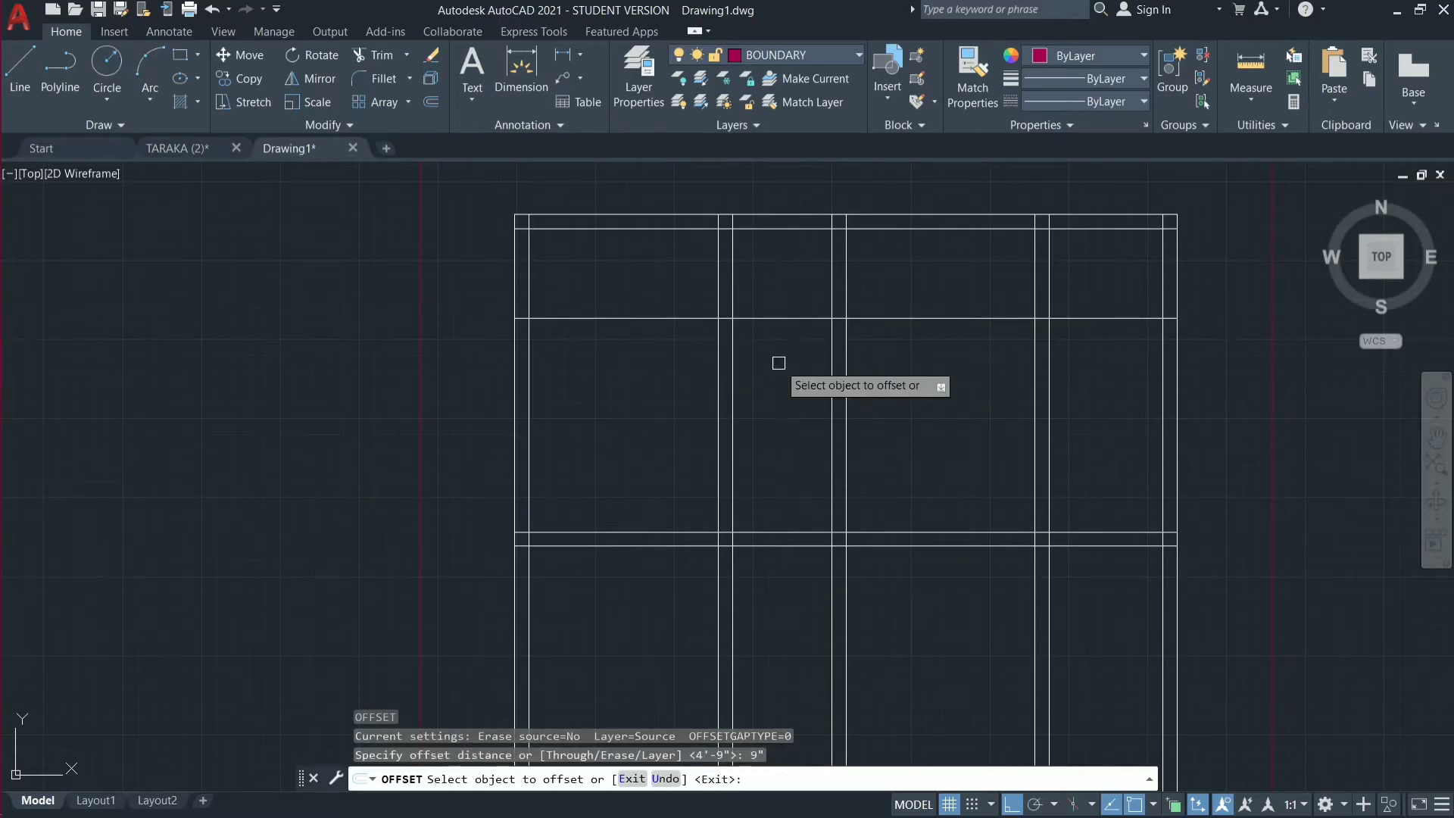
left_click(771, 318)
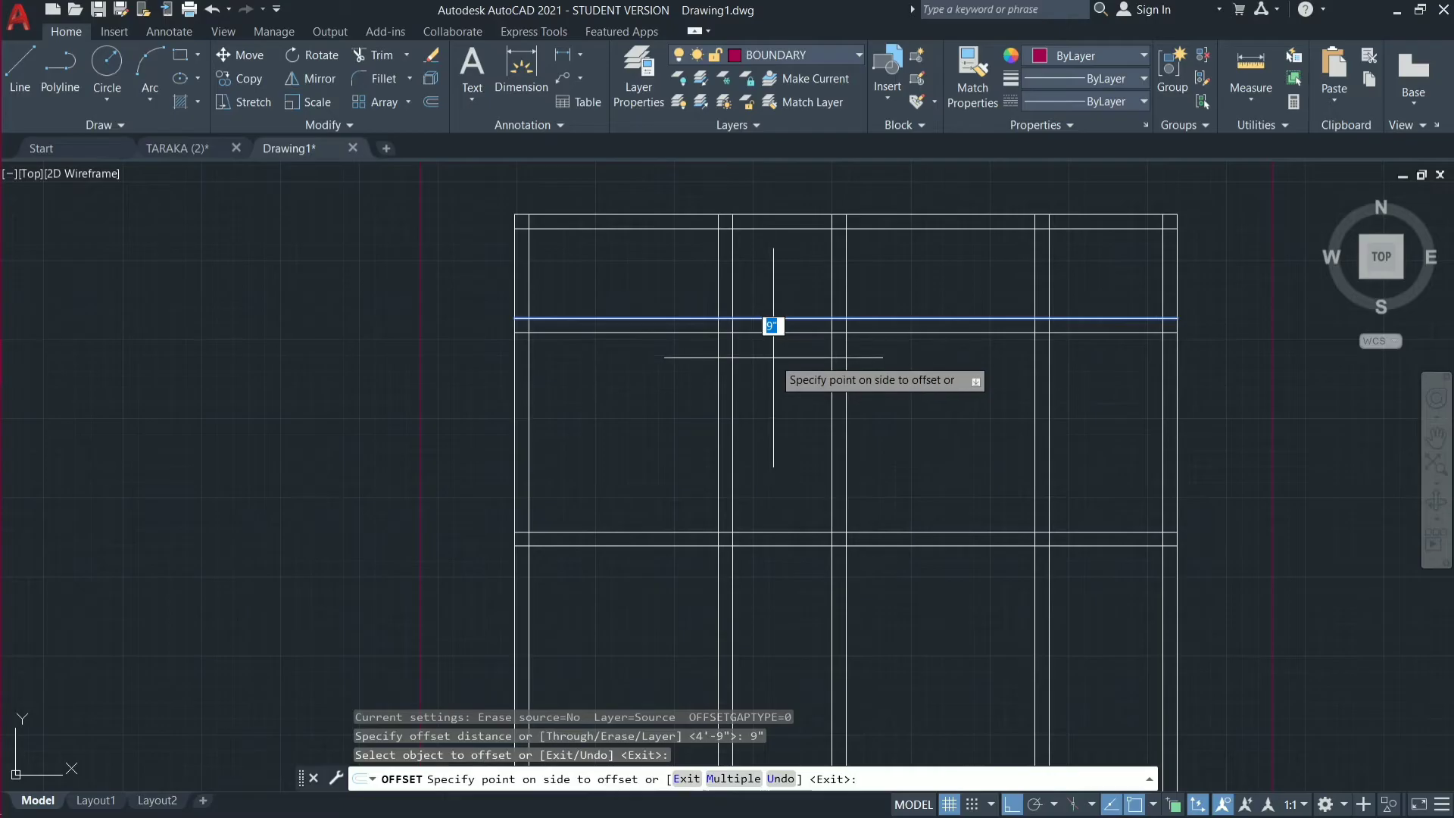
left_click(773, 348)
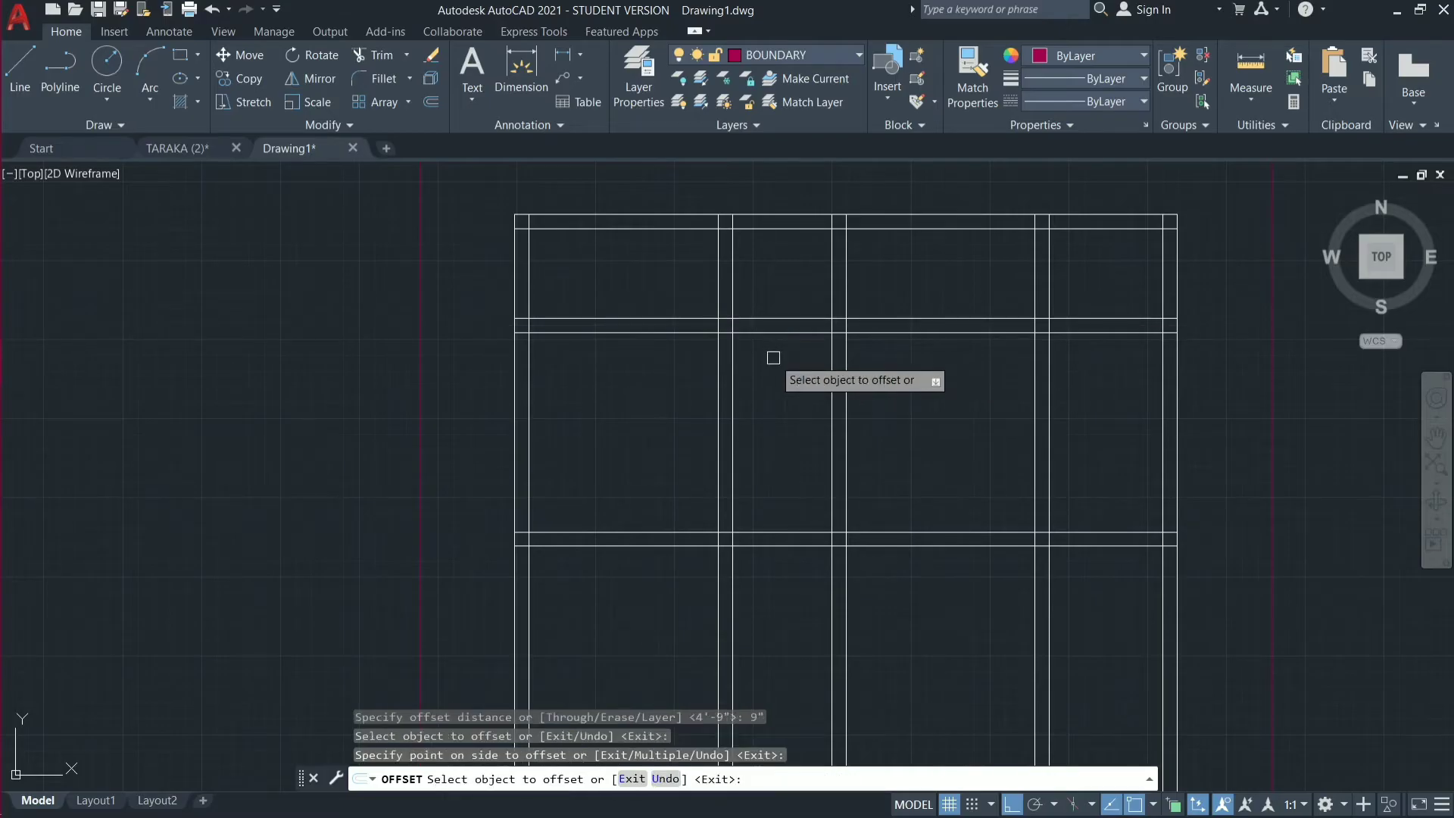
Offset the first intermediate wall's lower line 4'9" downward to start the second intermediate wall.
left_click(773, 332)
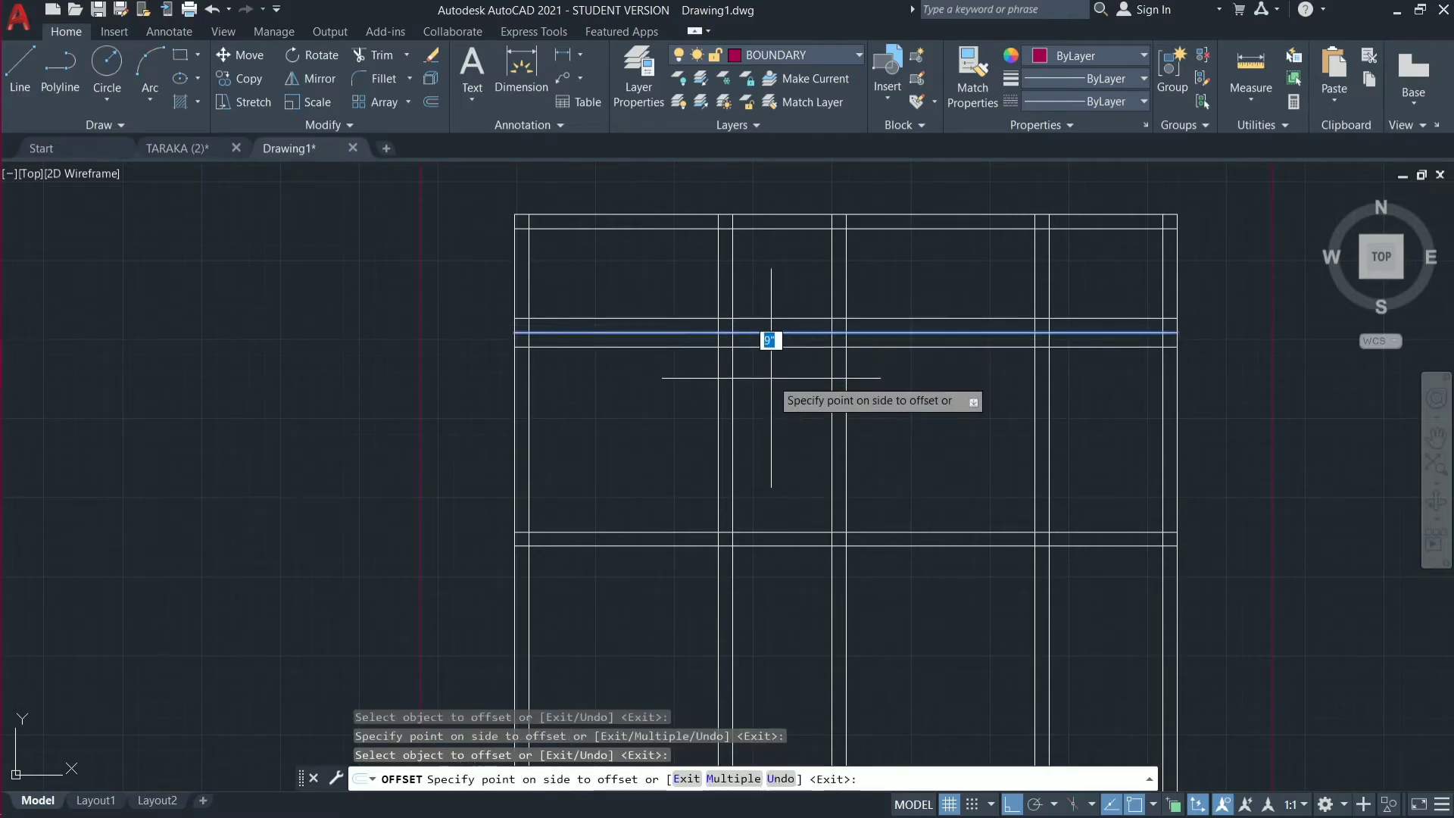
type("4'9")
key("Return")
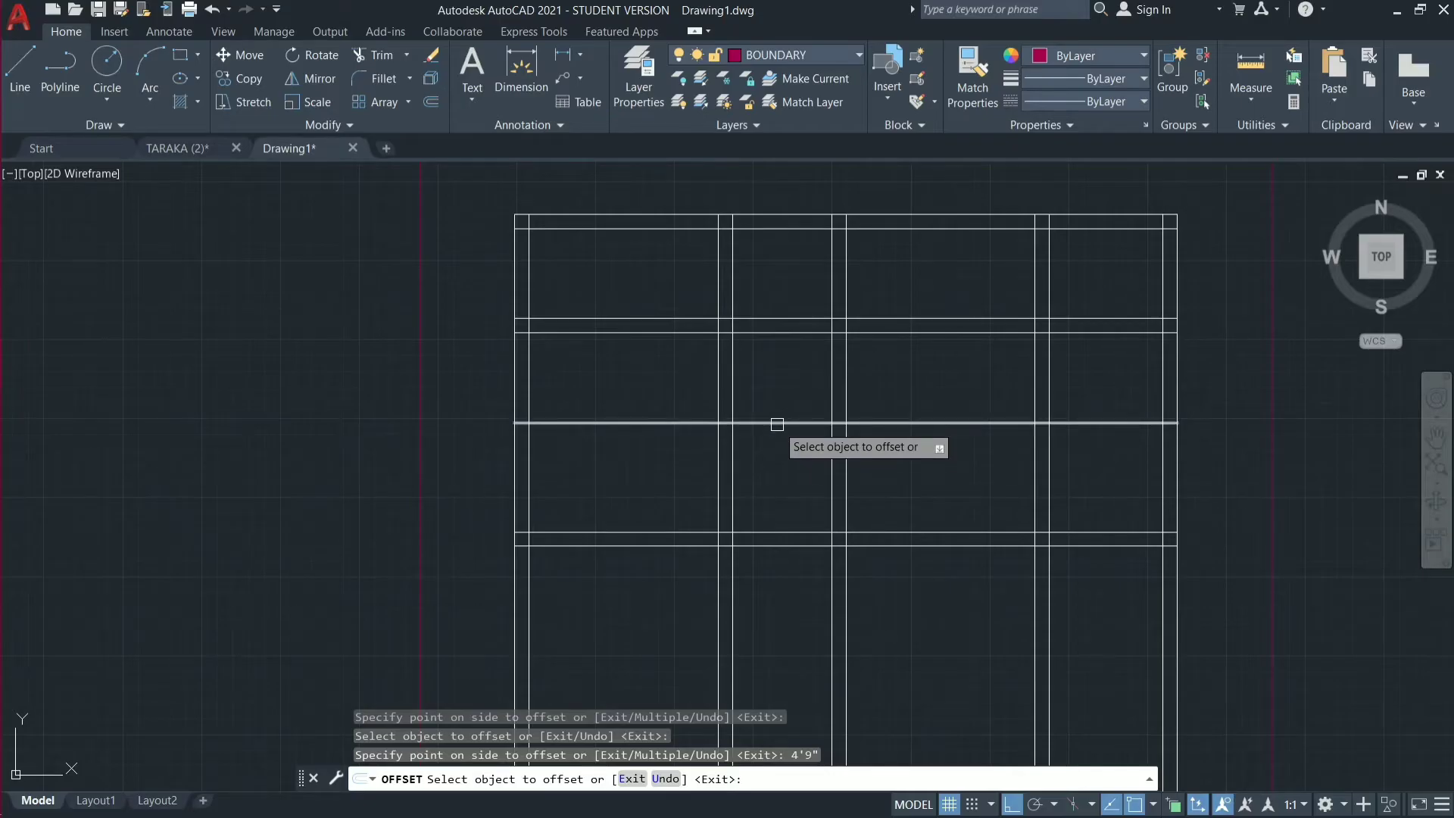
key("Return")
key("Return")
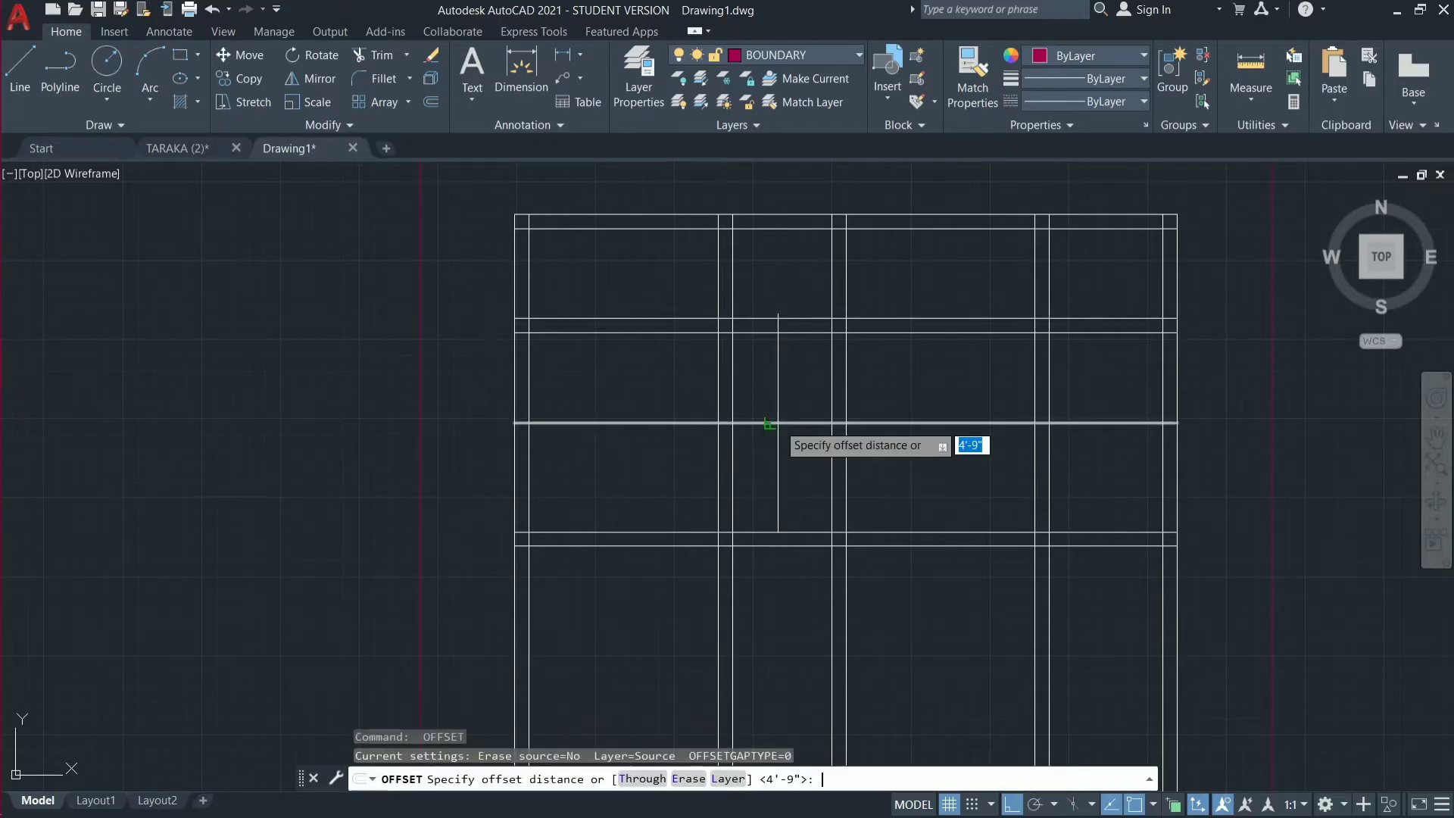
Offset the second intermediate wall's upper line 9" downward to complete its thickness and end the Offset command.
type("9")
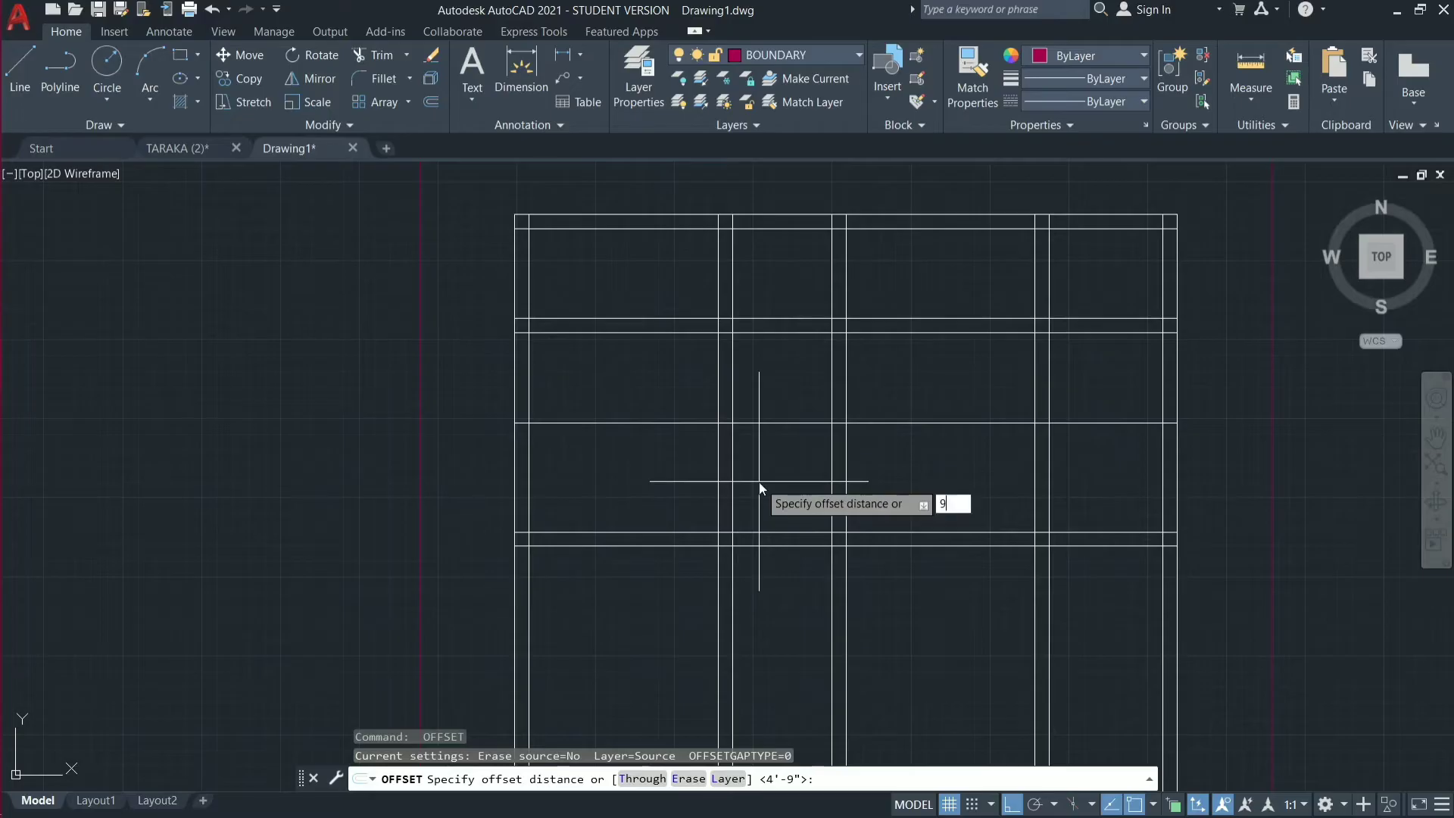
type("\"")
key("Return")
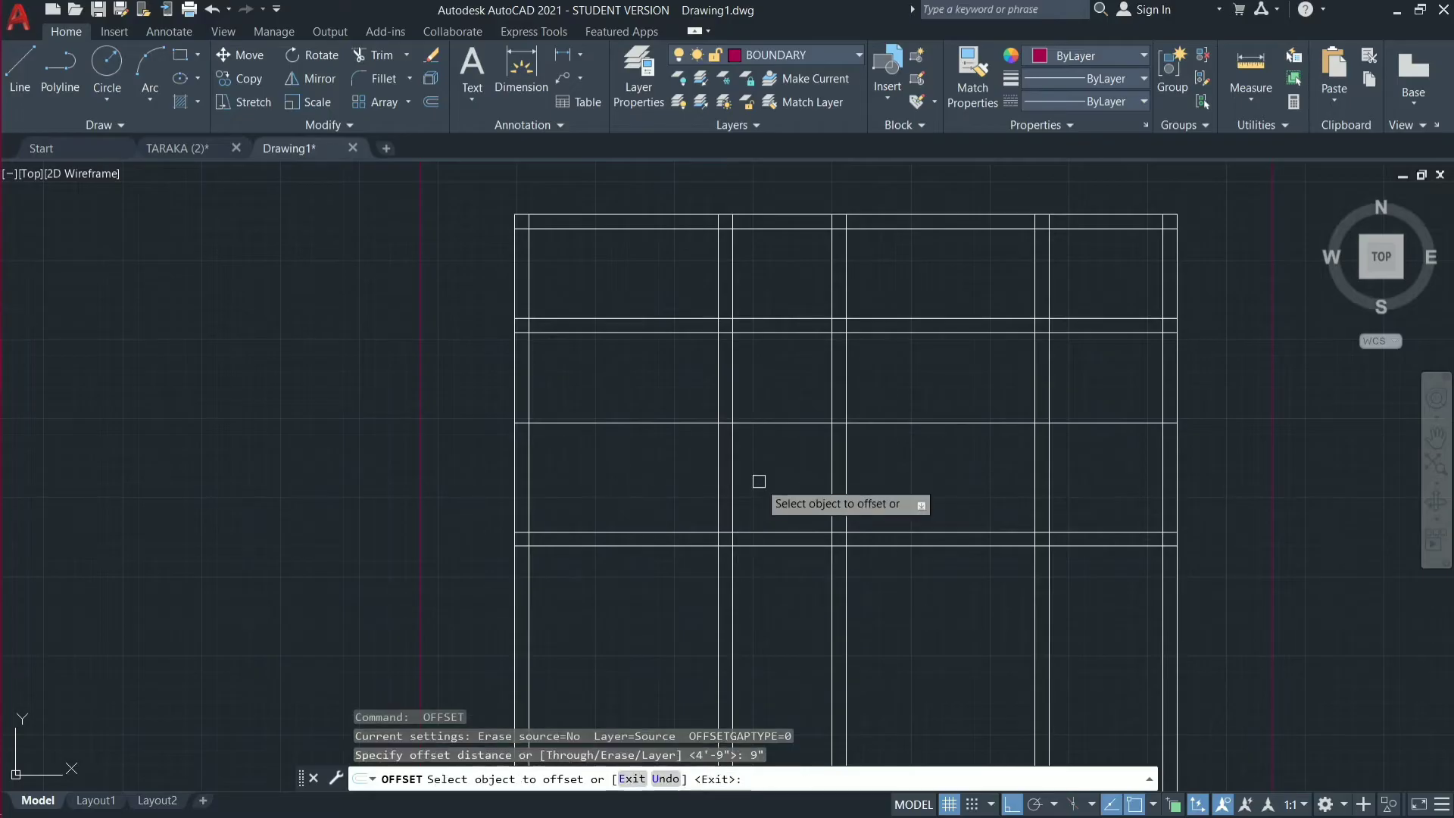
left_click(763, 424)
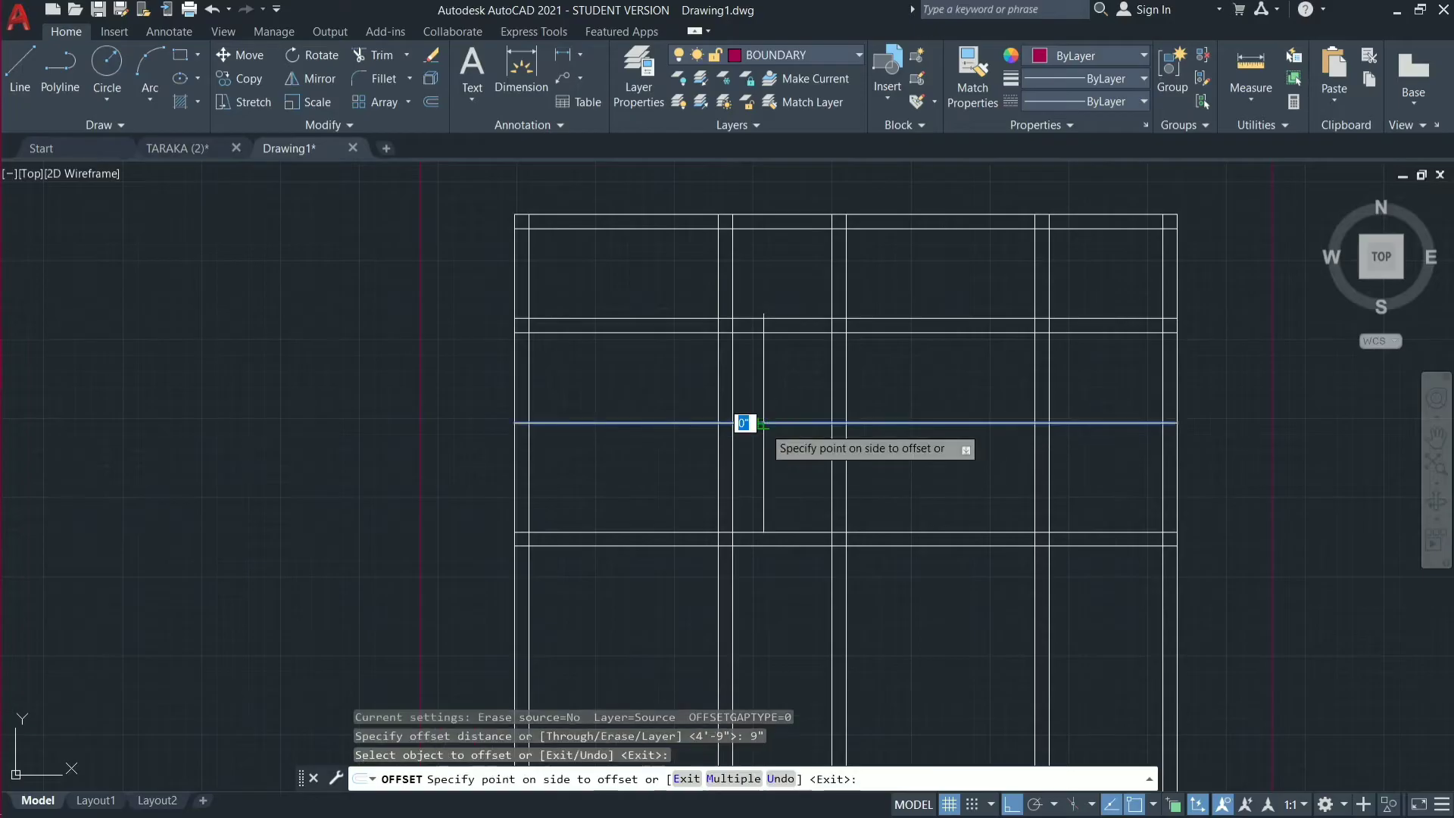
left_click(772, 466)
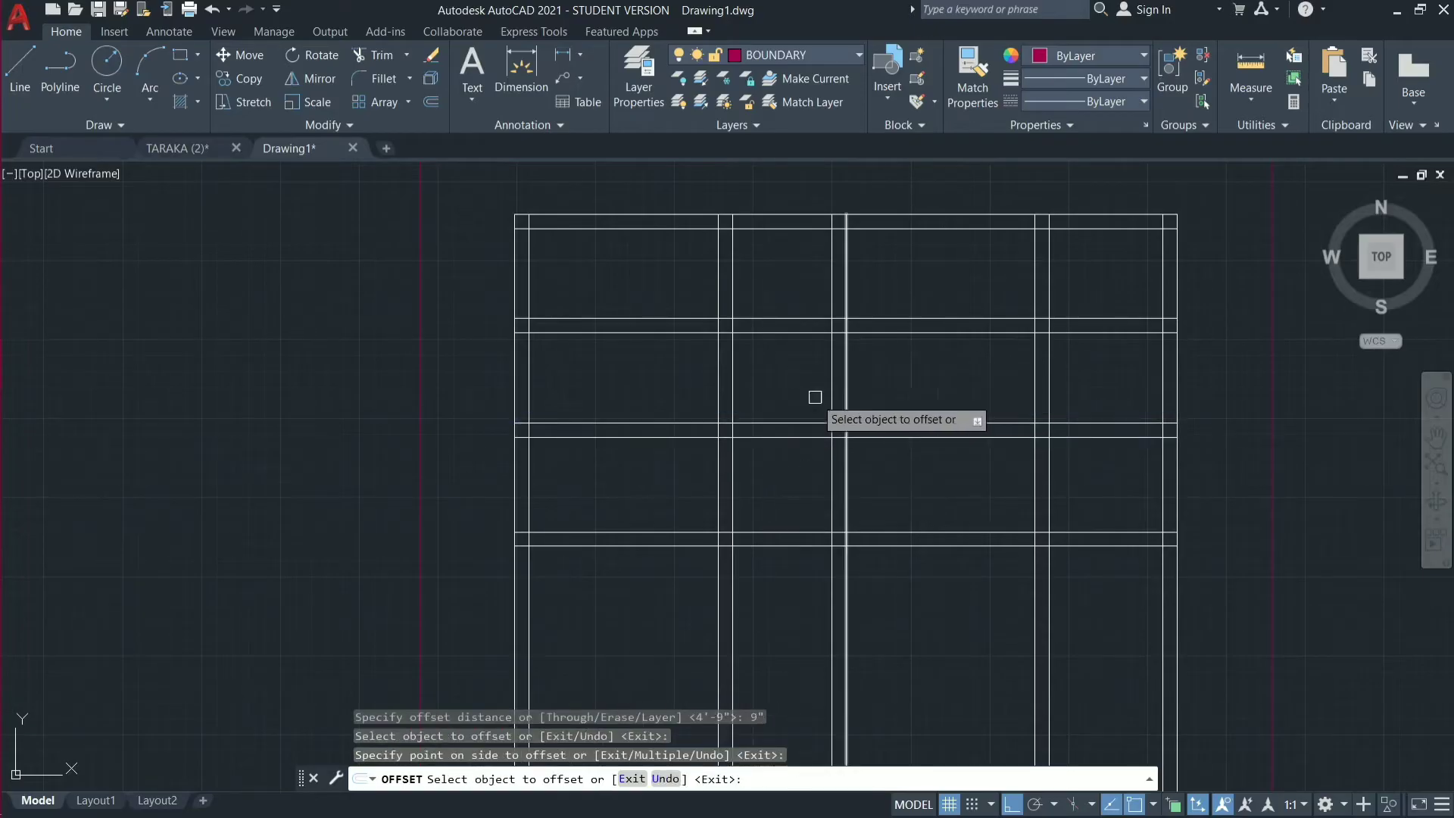
key("Escape")
scroll(513, 458, "down", 2)
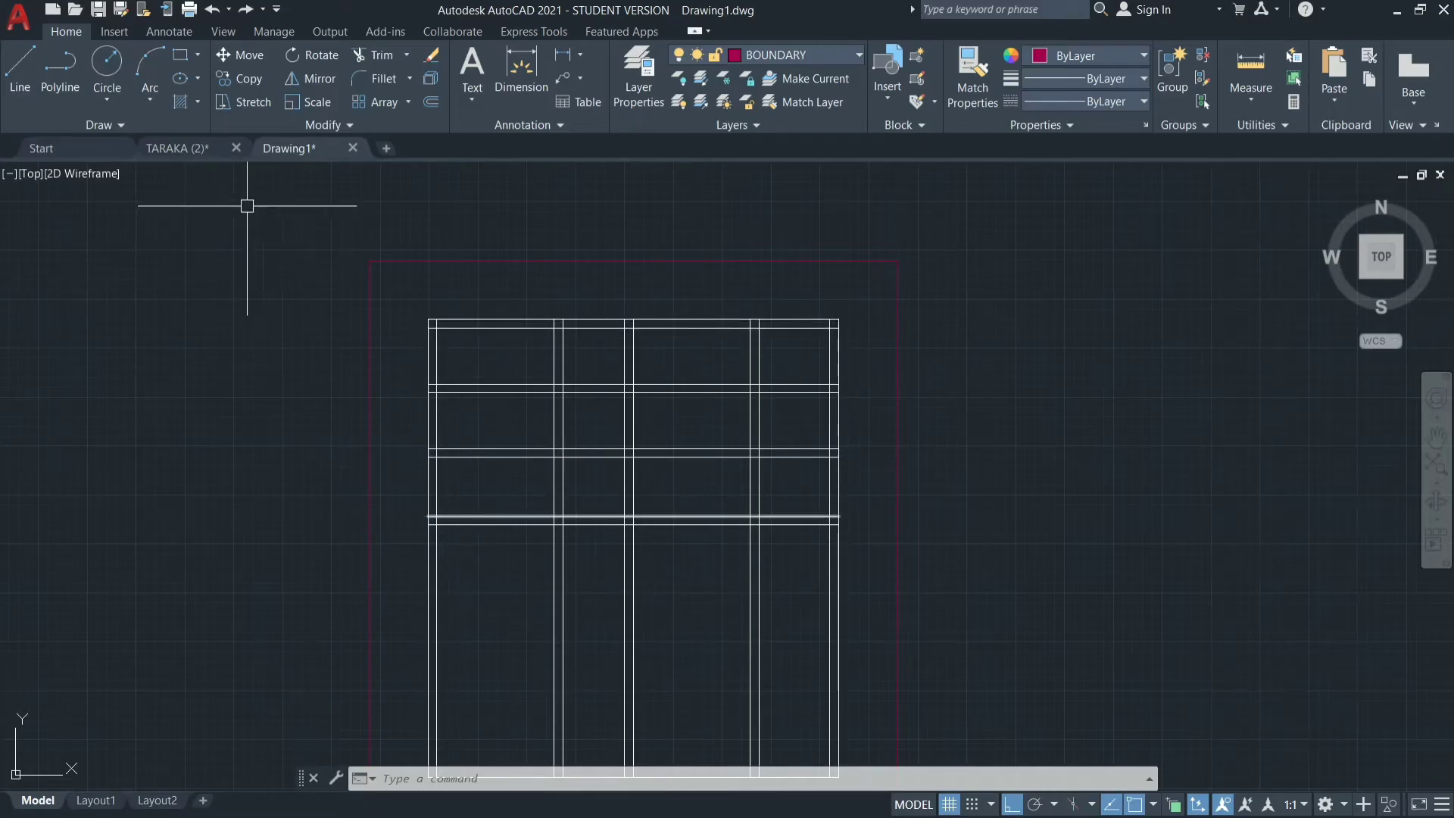
Check the room layout in the TARAKA (2) reference drawing and return to Drawing1.
left_click(169, 147)
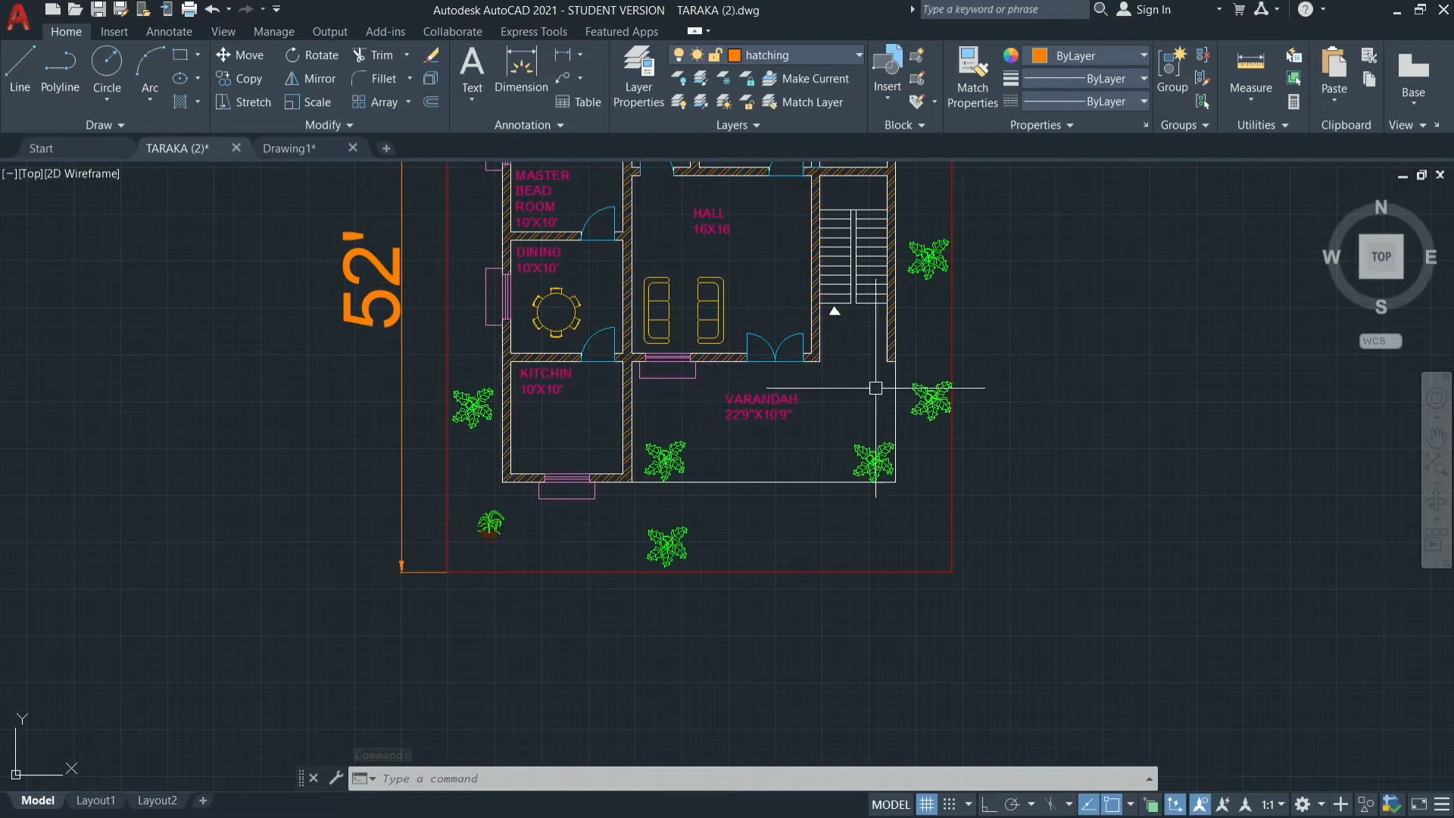
left_click(298, 152)
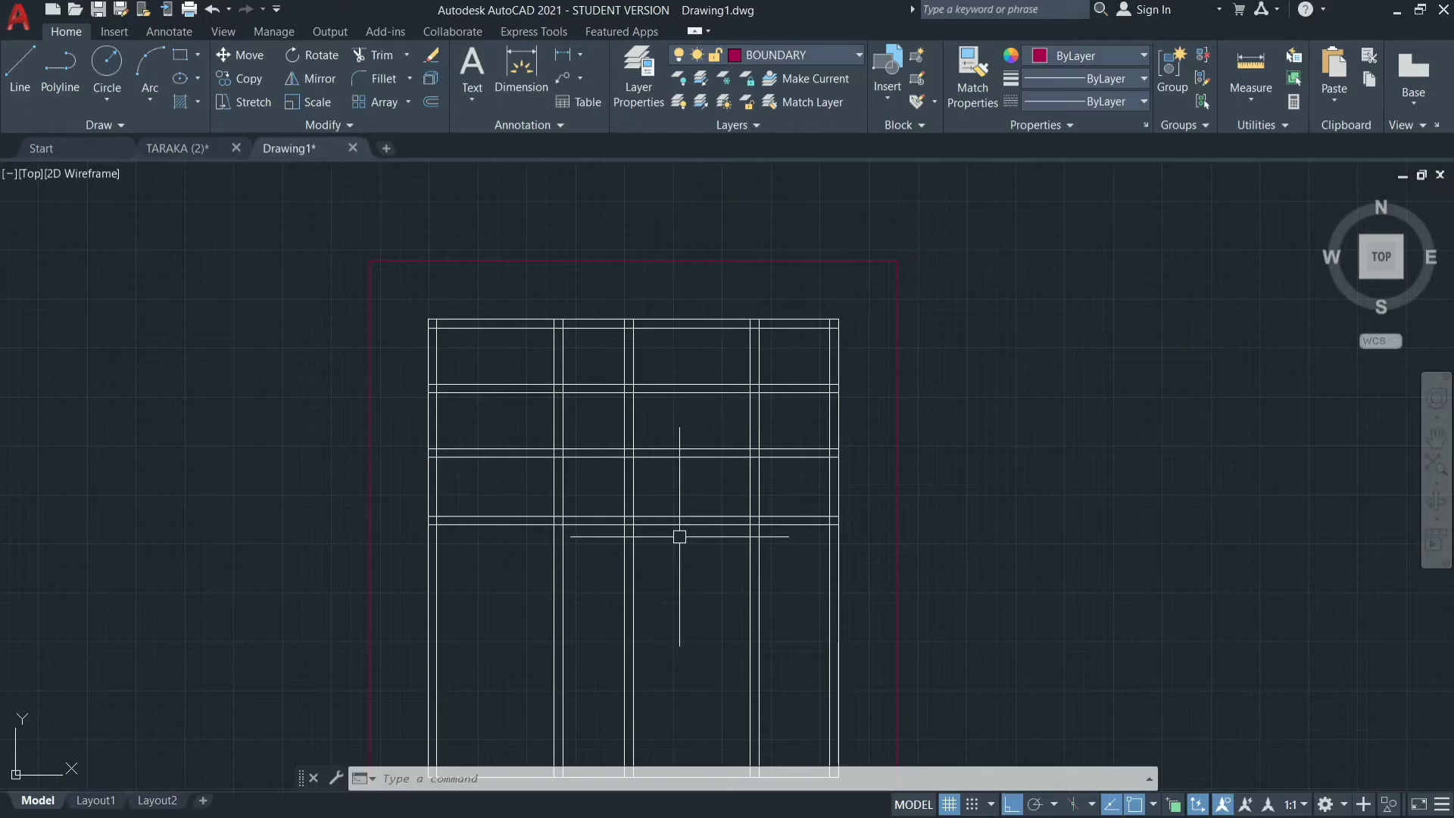
key("Escape")
key("Escape")
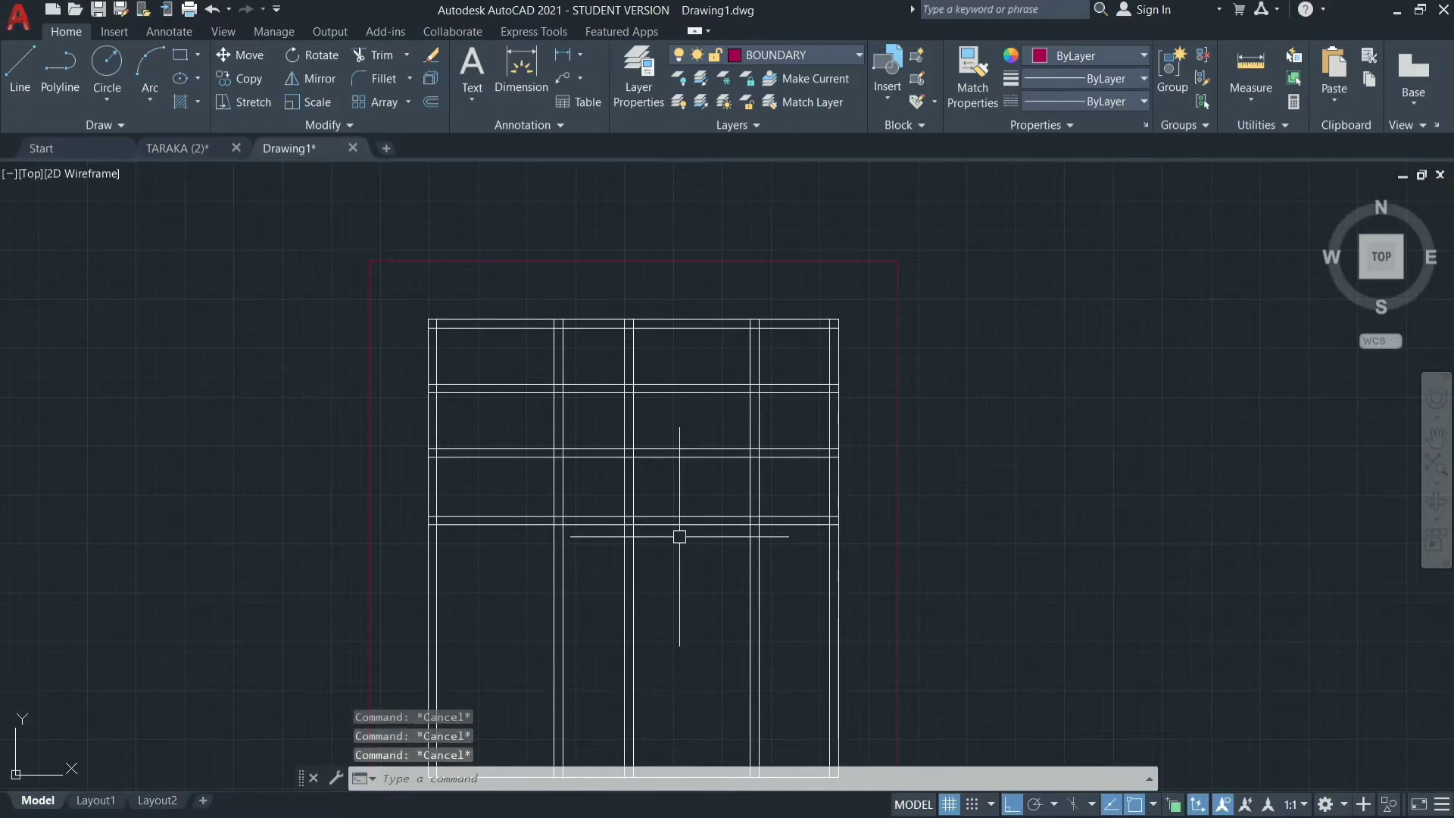
Trim the third intermediate horizontal wall out of the three bays right of the second vertical wall, keeping only its leftmost bay.
type("tr")
key("Return")
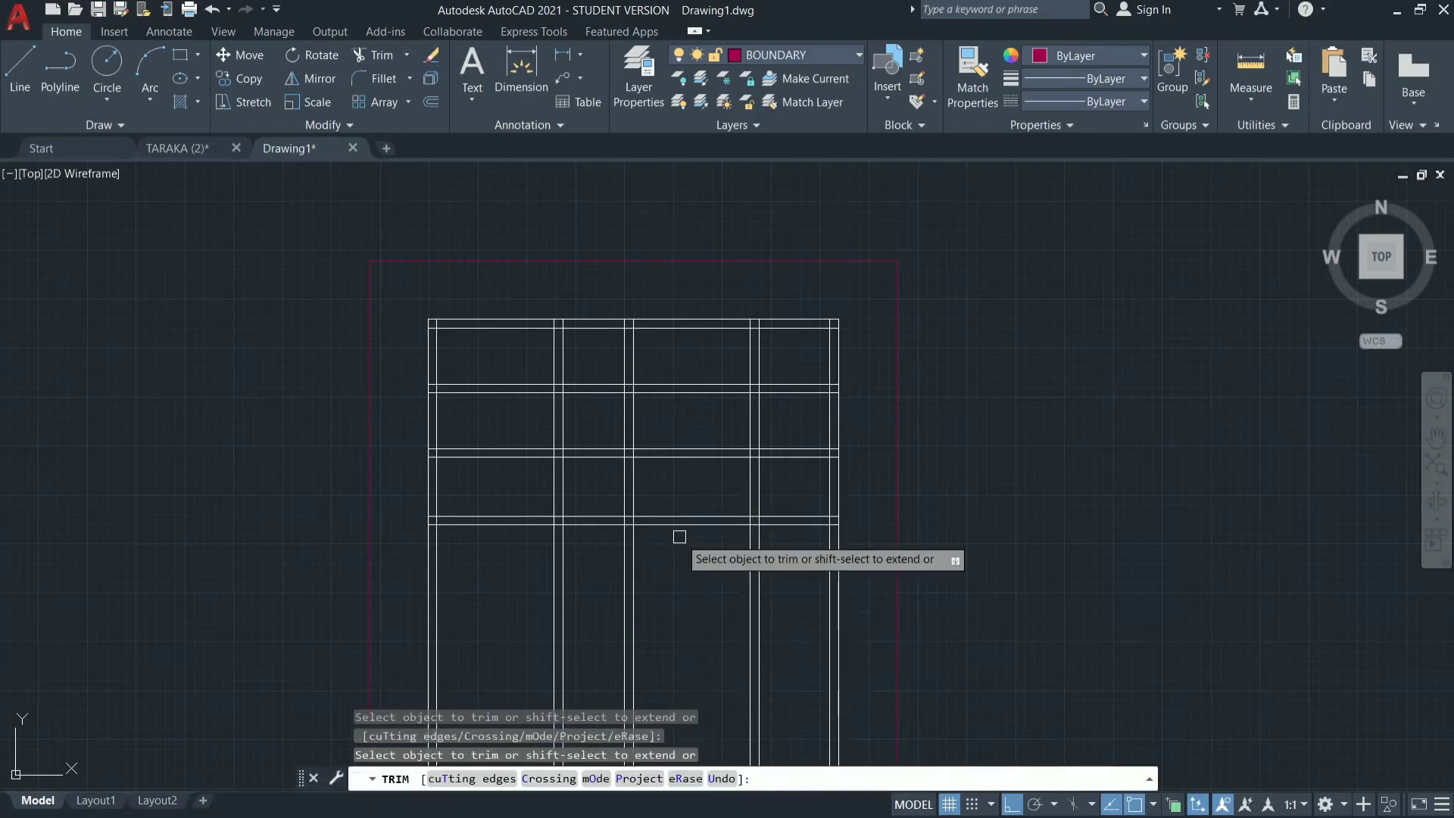
left_click(701, 493)
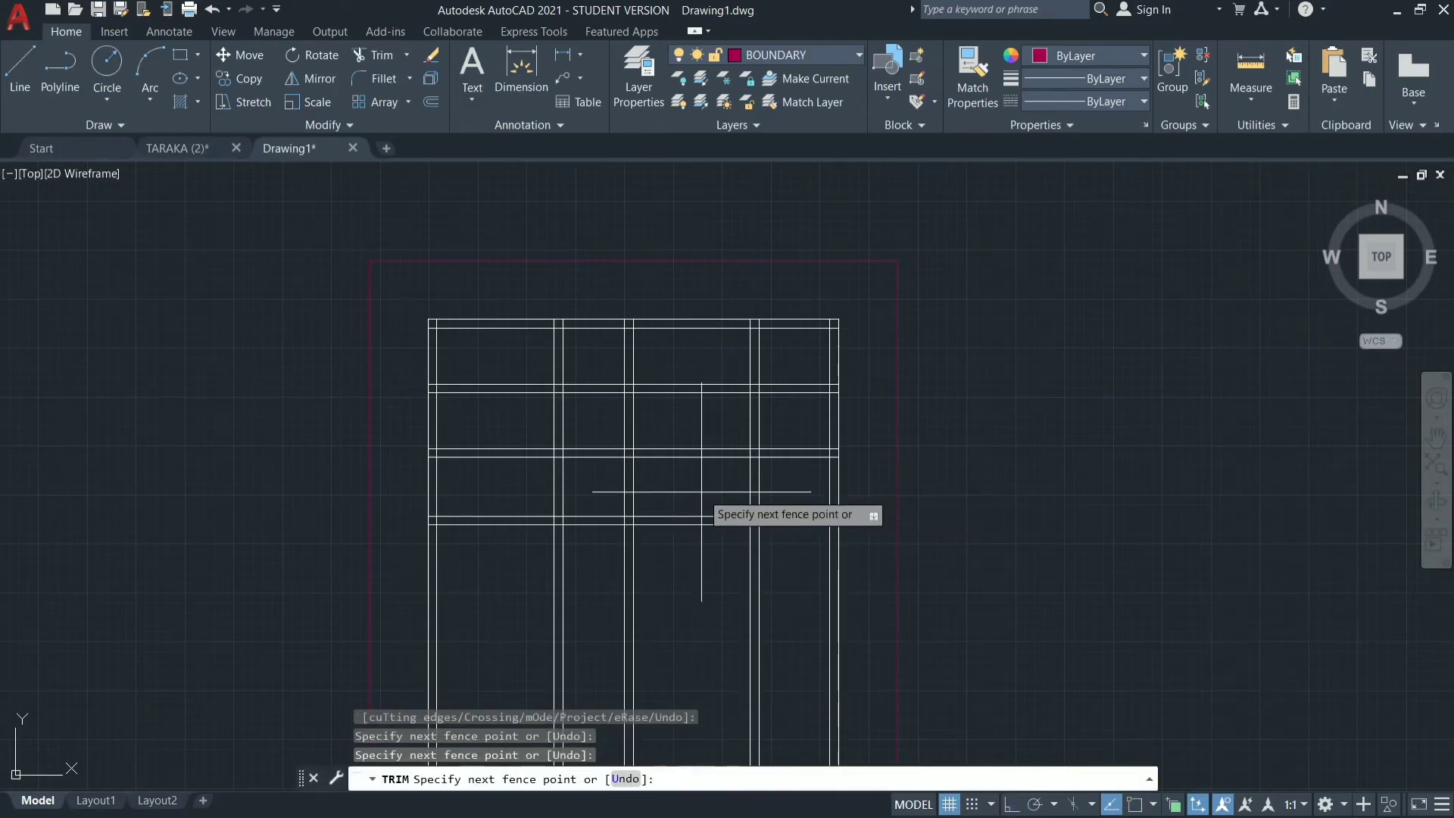
left_click(723, 559)
left_click(802, 485)
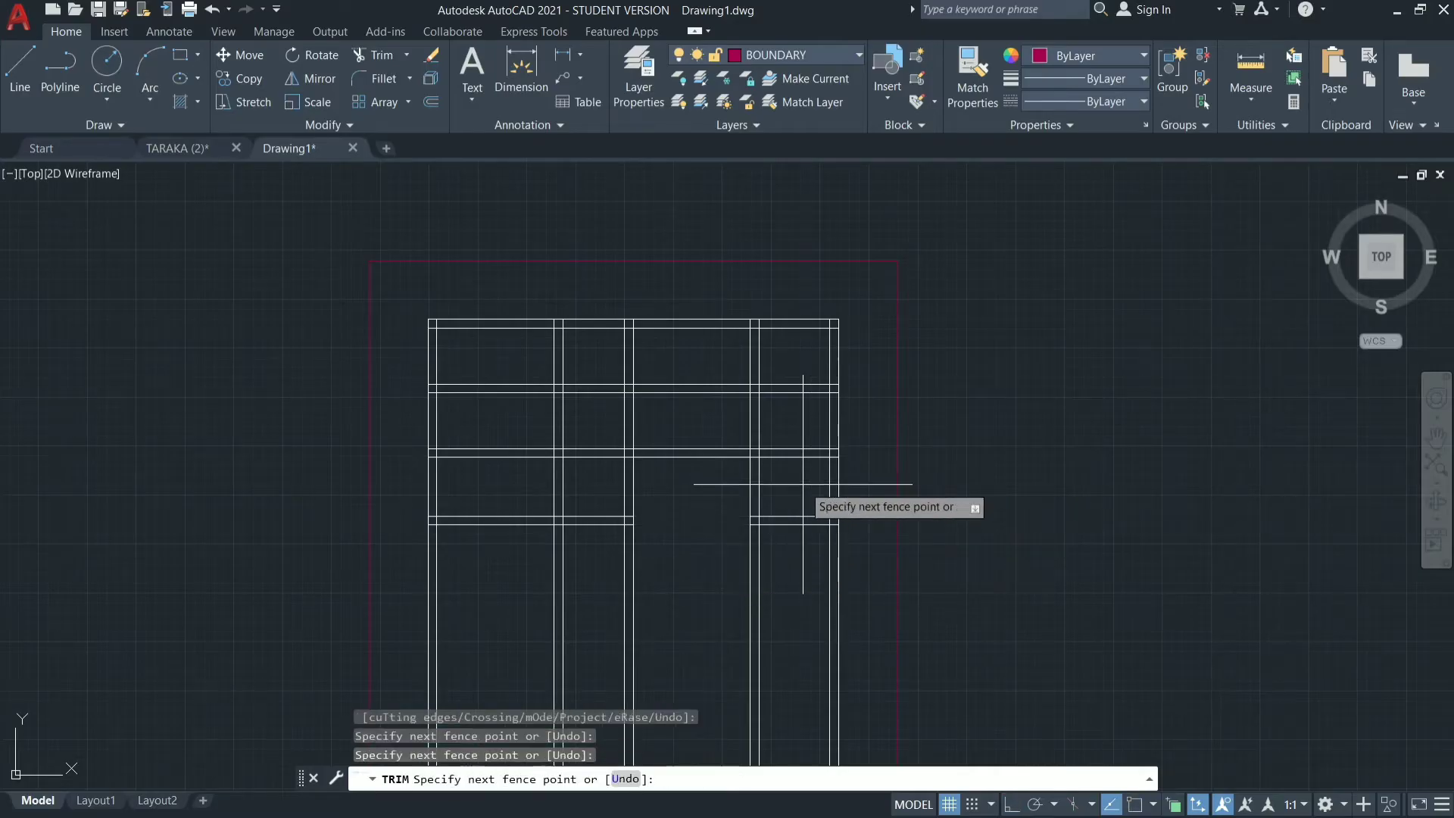
left_click(794, 547)
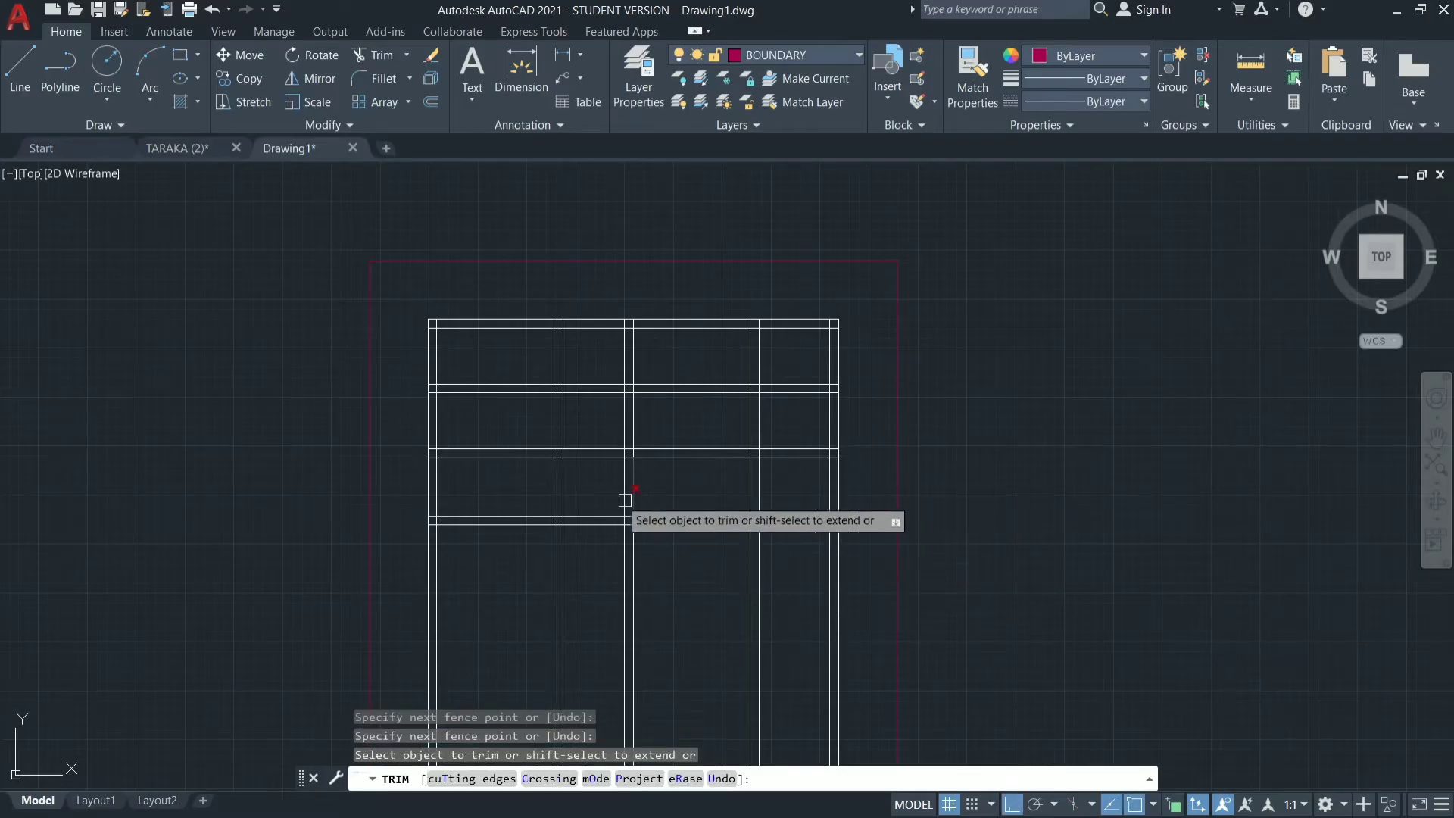
left_click(583, 473)
left_click(589, 534)
key("Return")
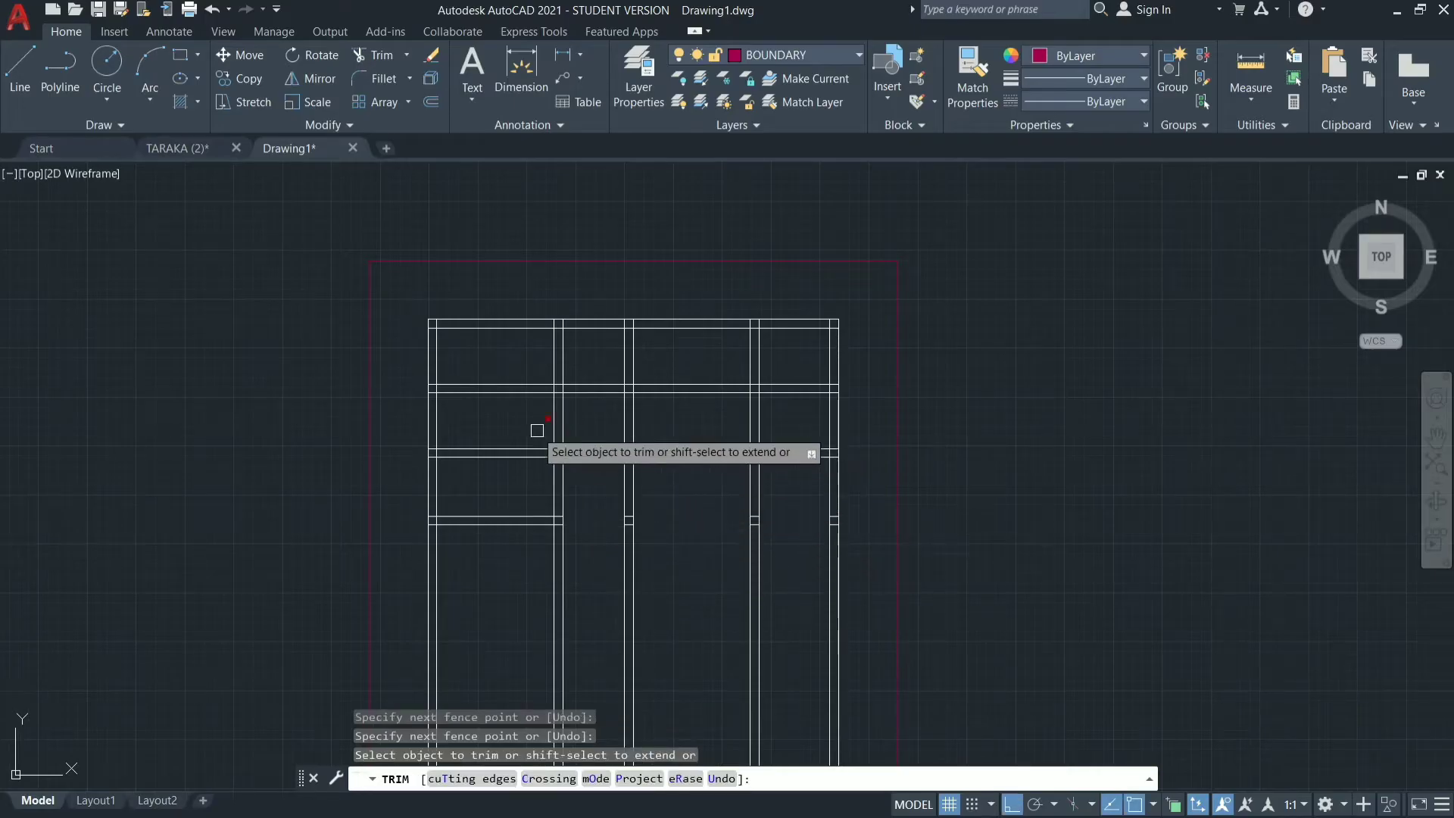
key("Escape")
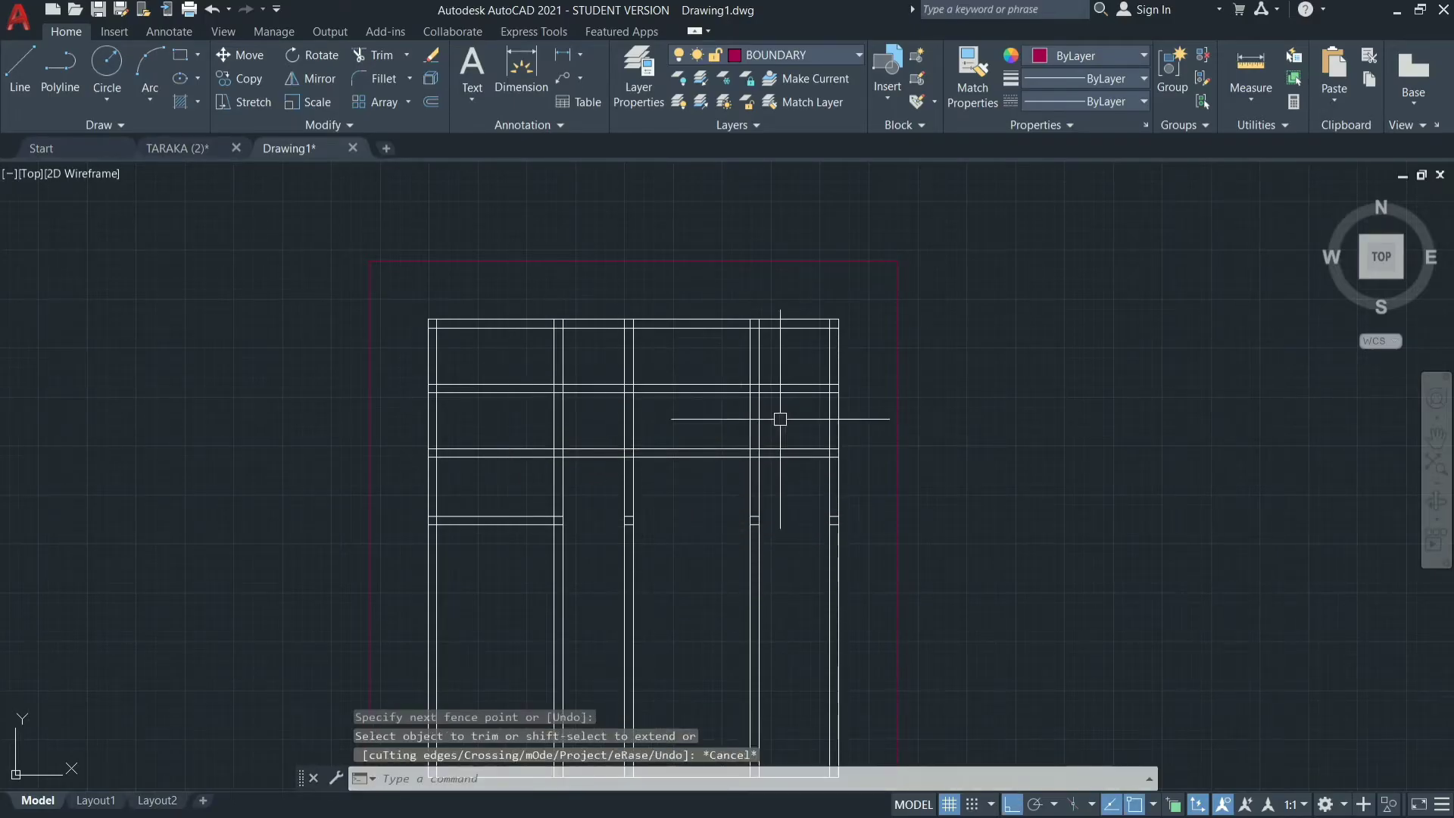
scroll(1252, 265, "down", 4)
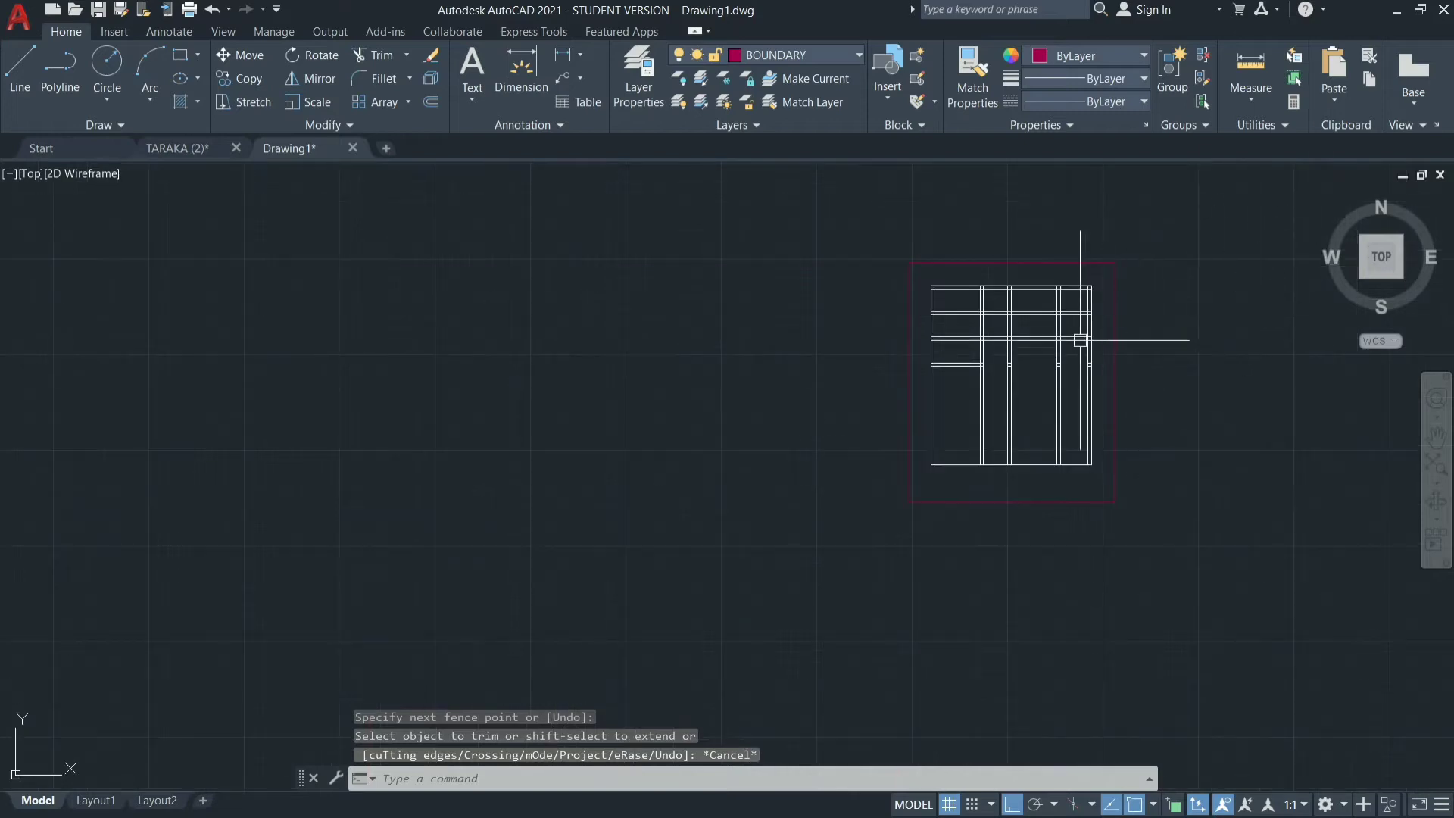
scroll(1005, 385, "up", 2)
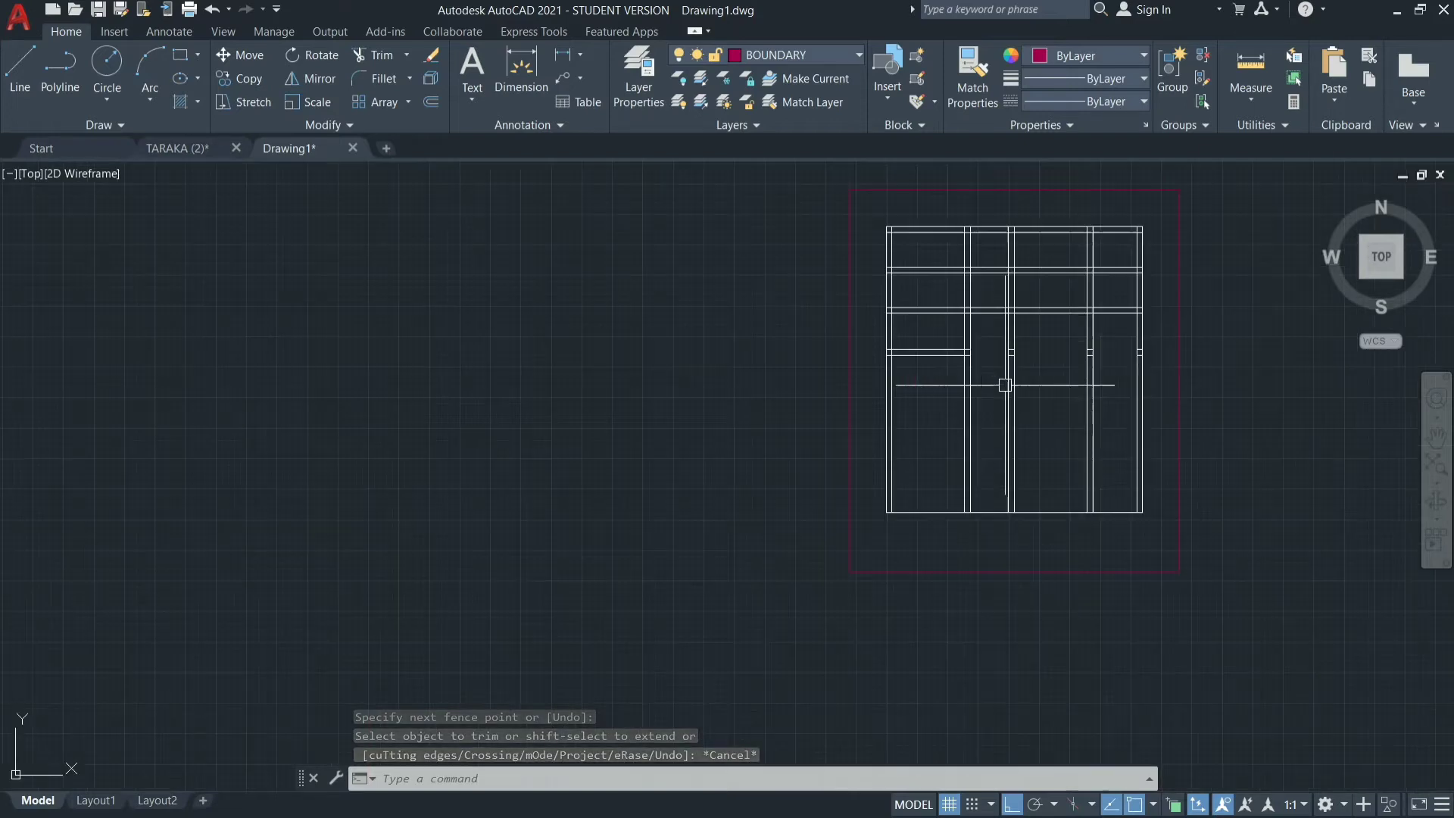
left_click(1050, 290)
scroll(1048, 341, "up", 2)
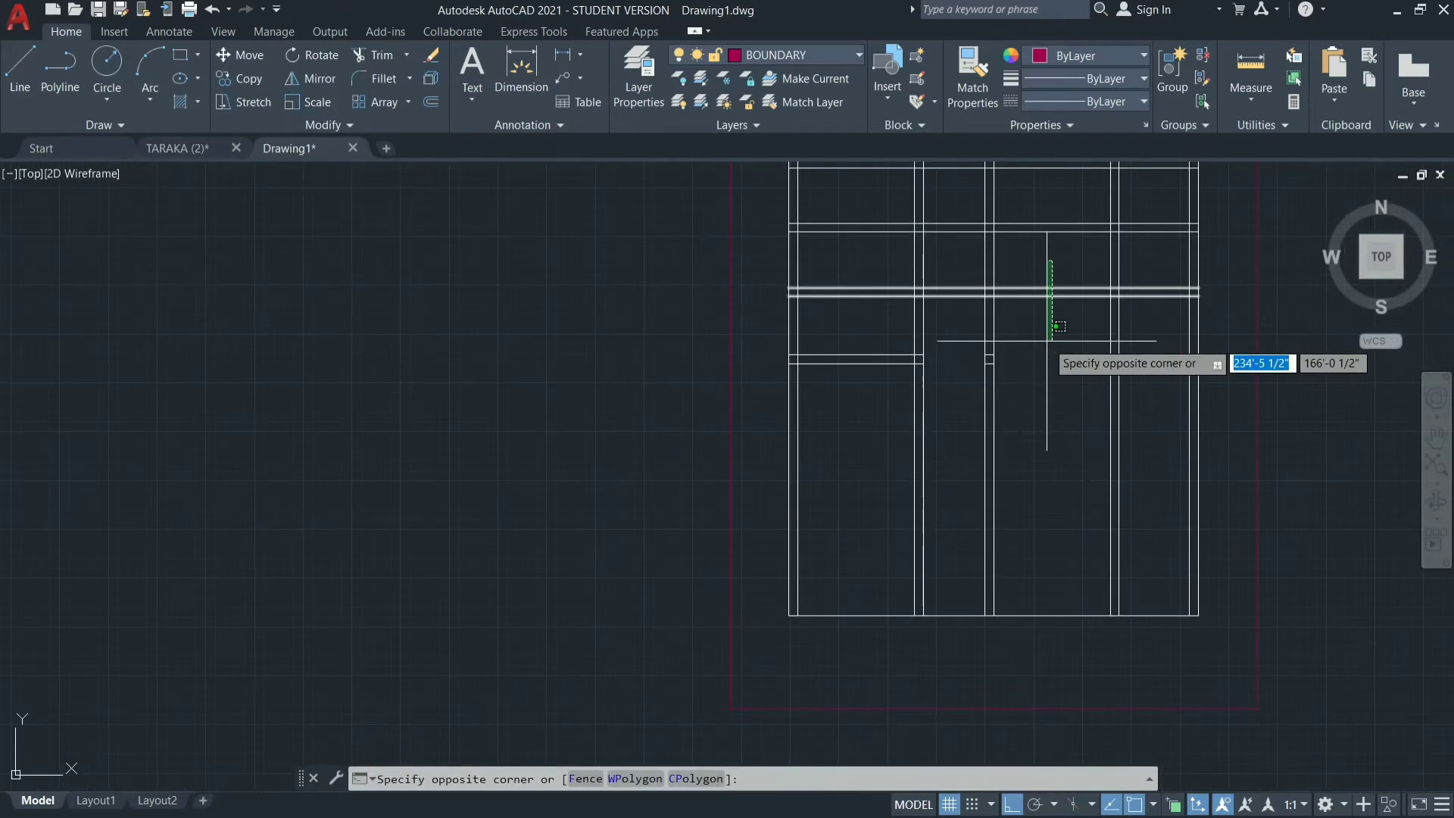
key("Escape")
key("Escape")
key("Escape")
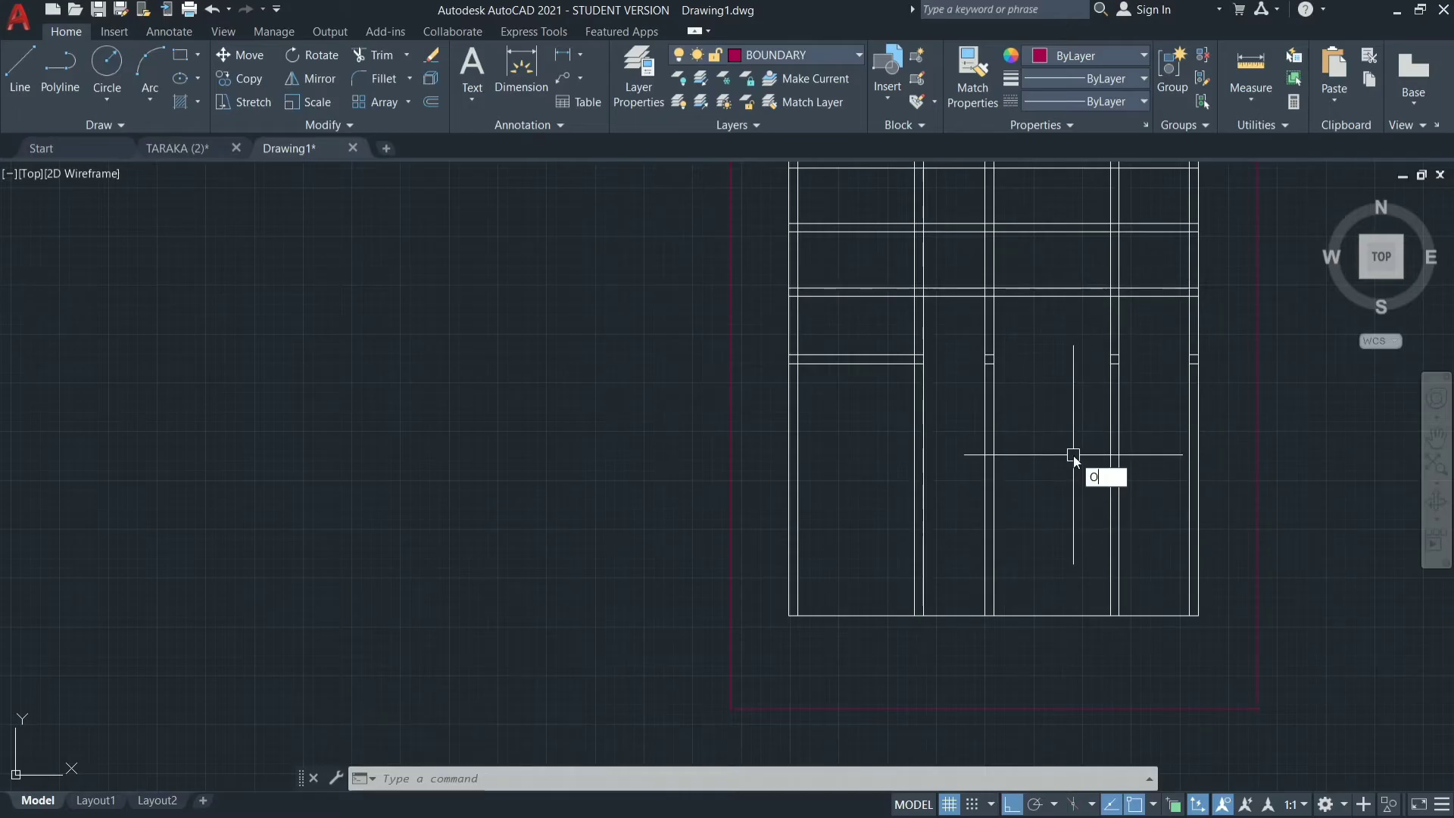
Offset the second intermediate wall's lower line 16' downward to start the wall below the hall.
key("Return")
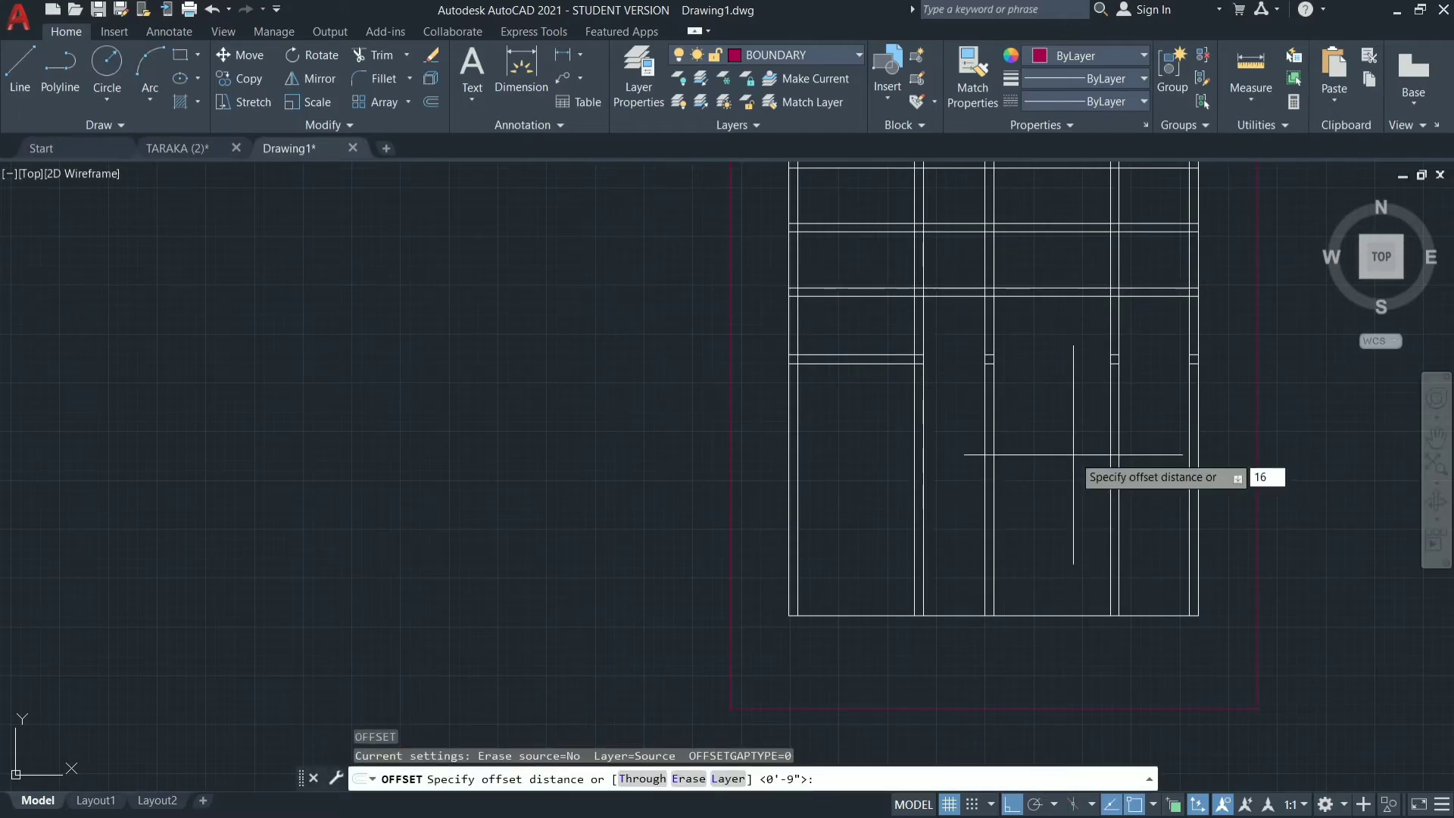
key("Return")
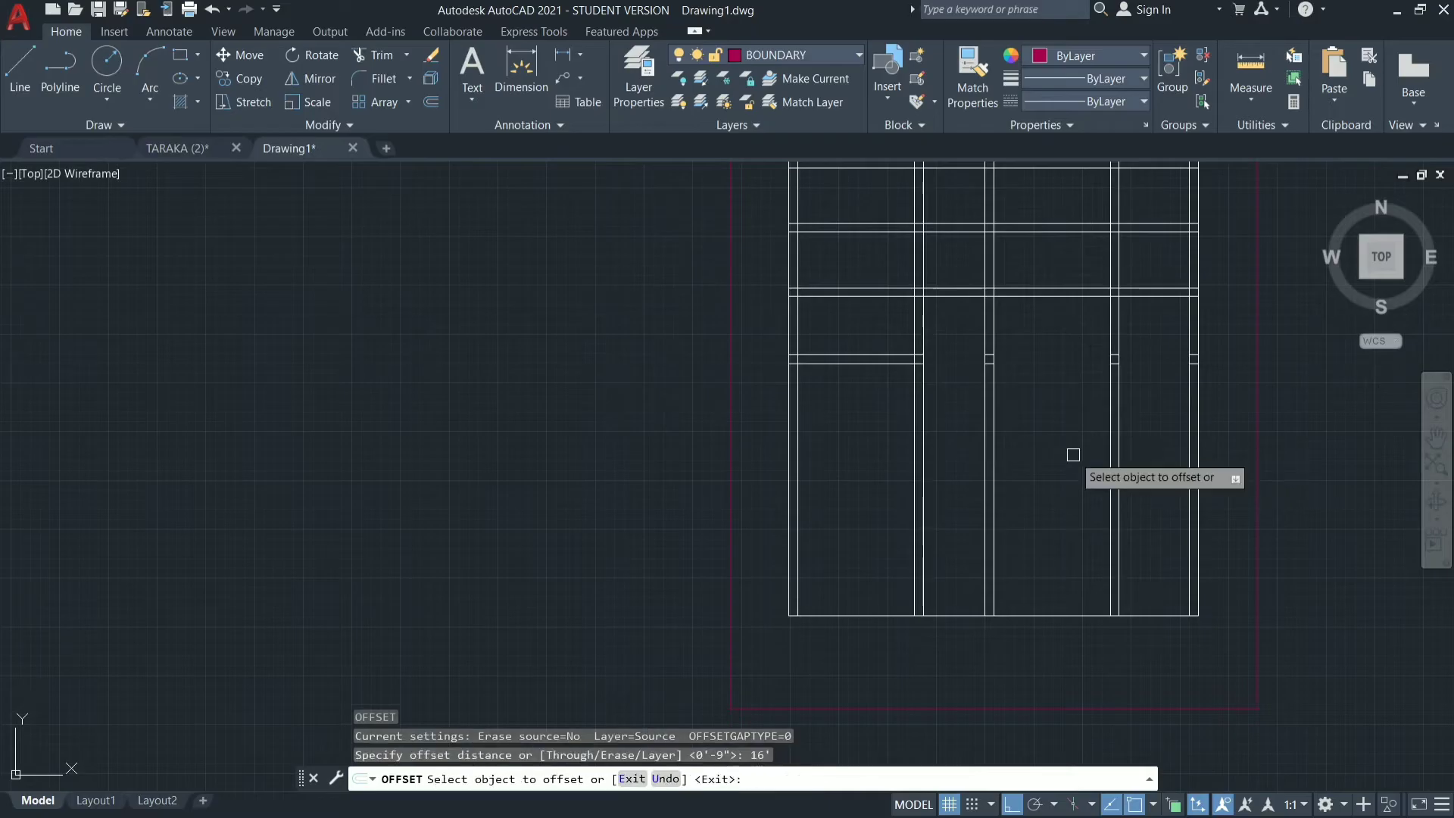
left_click(1053, 294)
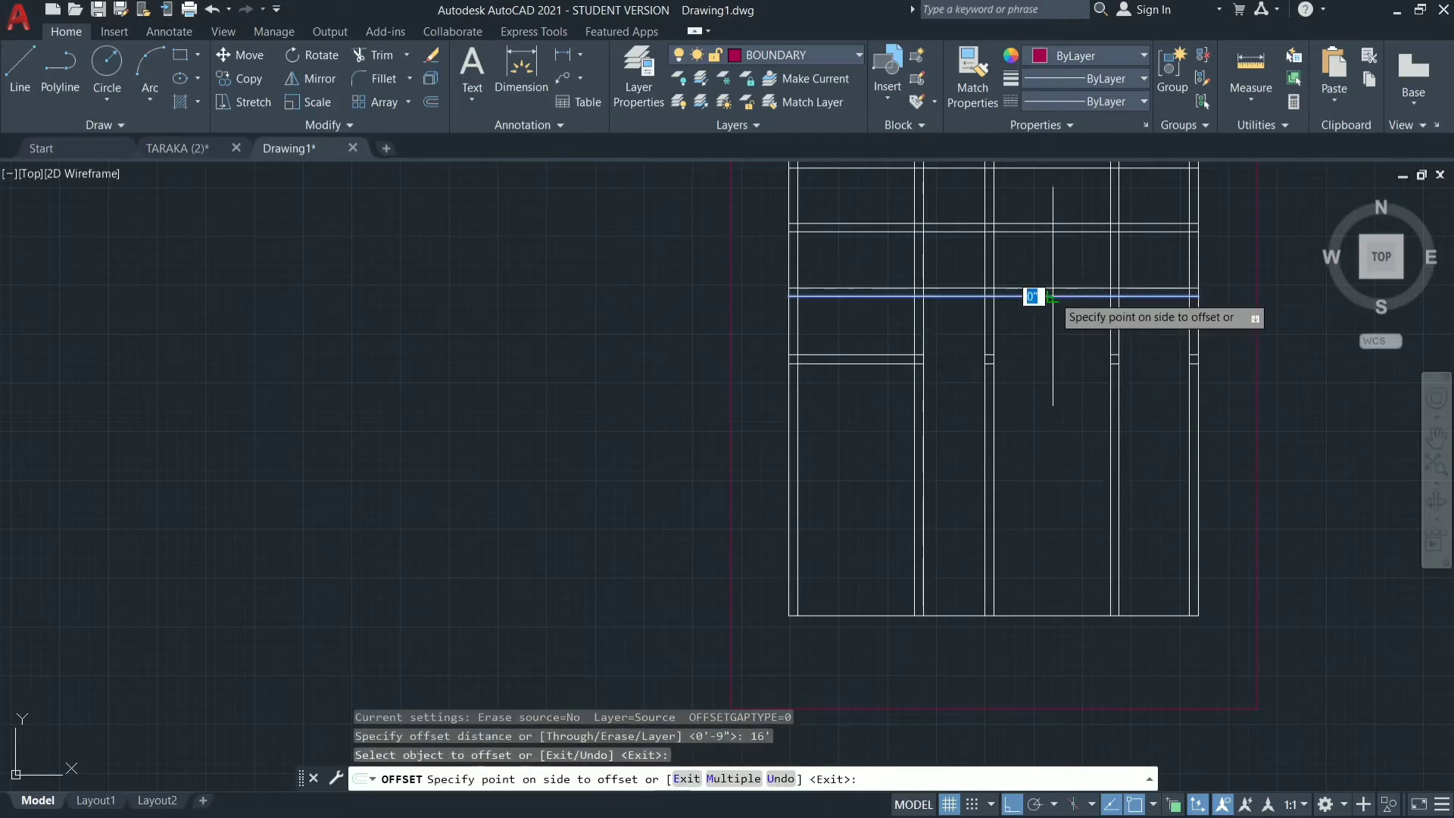
left_click(1048, 554)
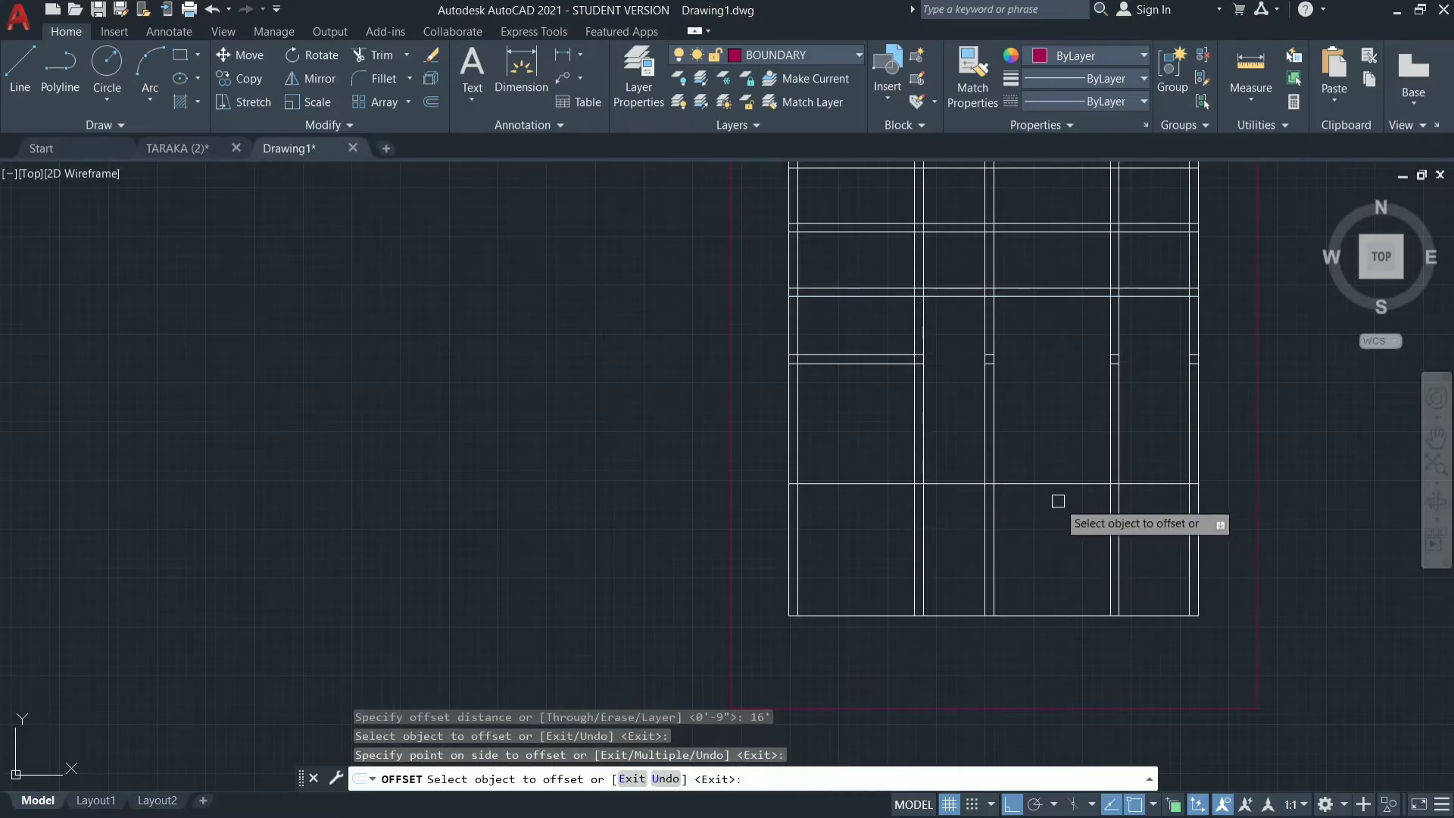
key("Escape")
Offset the upper line of the wall below the hall 9" downward to give the wall its thickness.
key("Return")
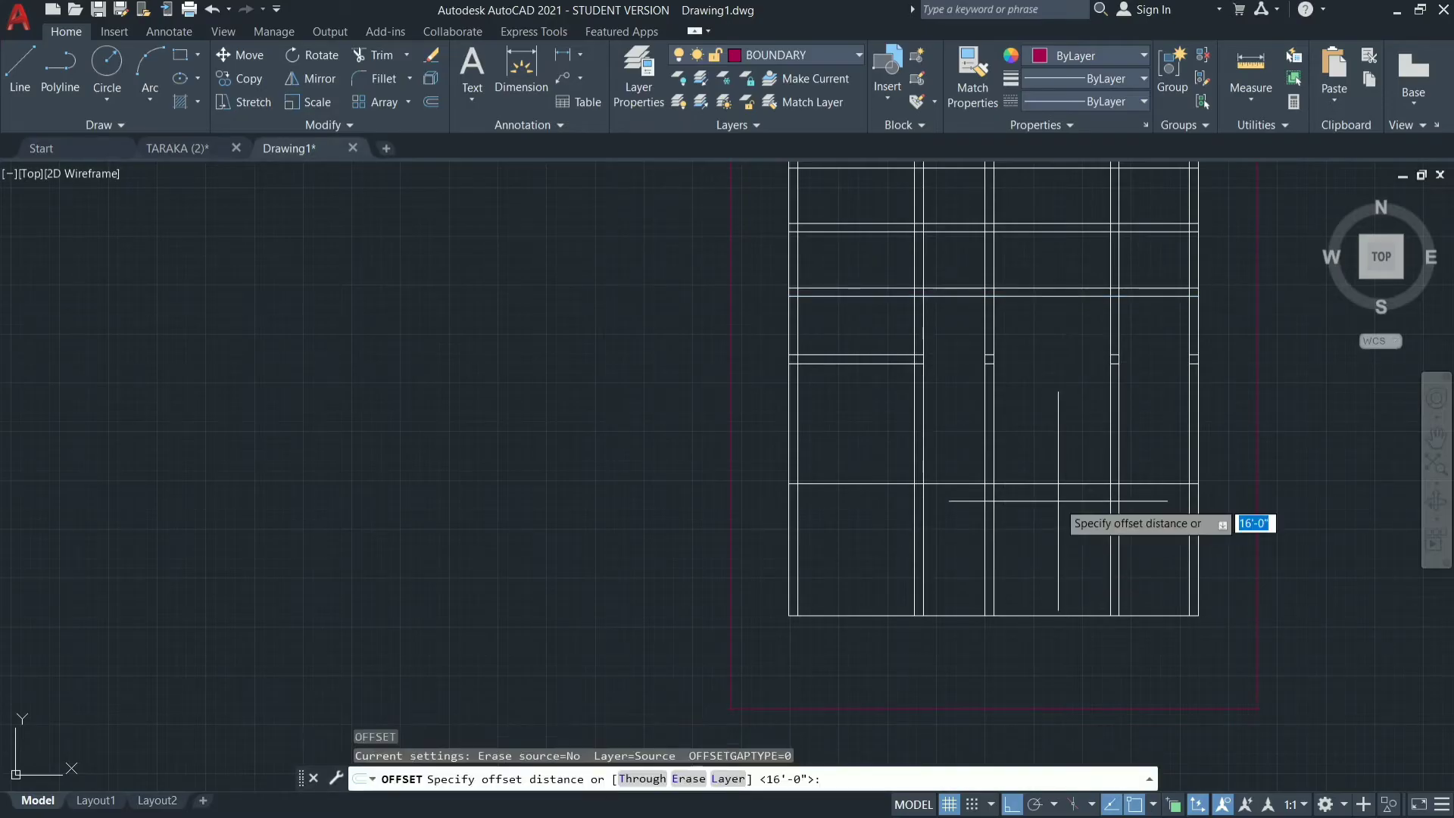
type("9\"")
key("Return")
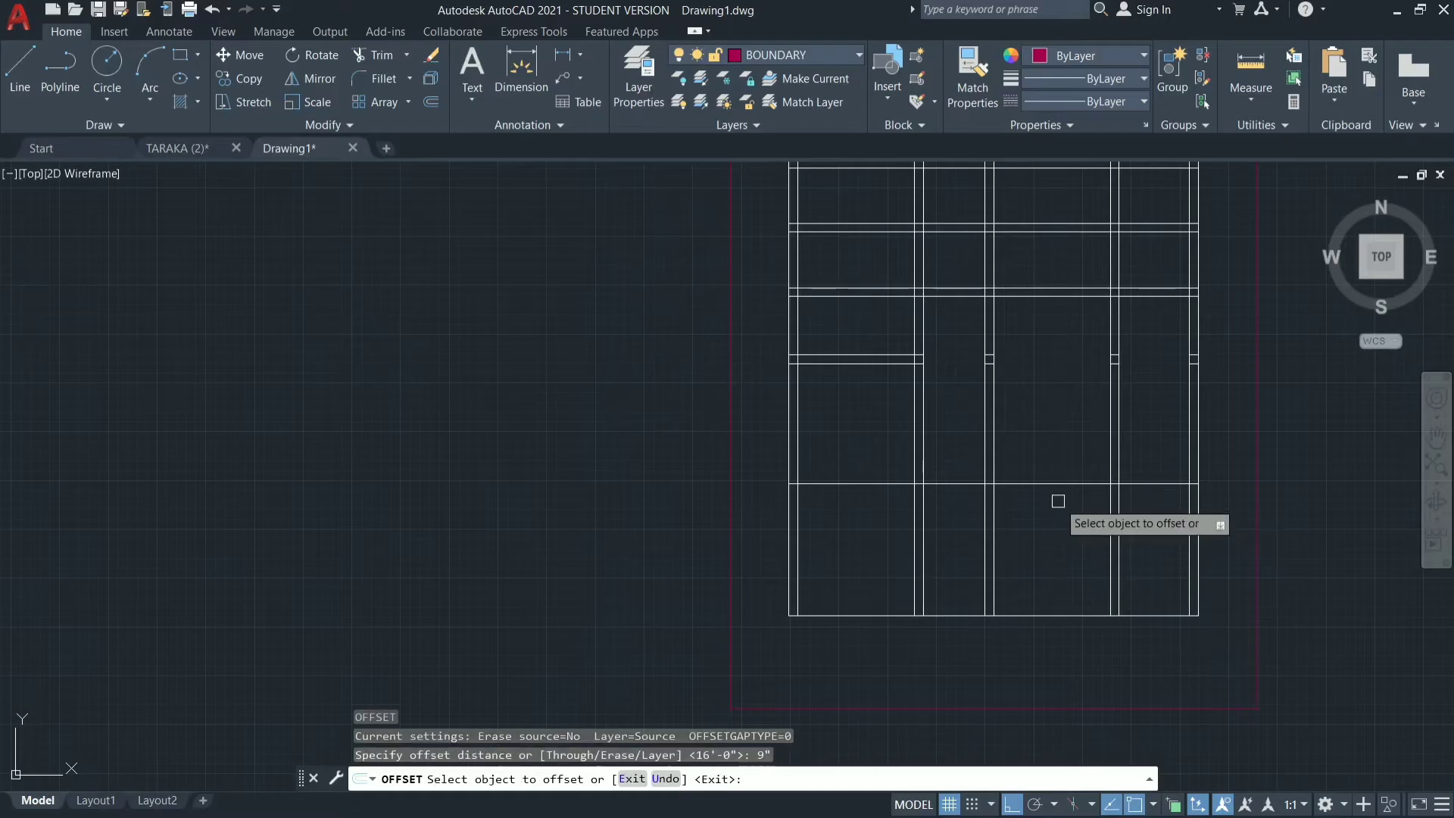
left_click(1058, 480)
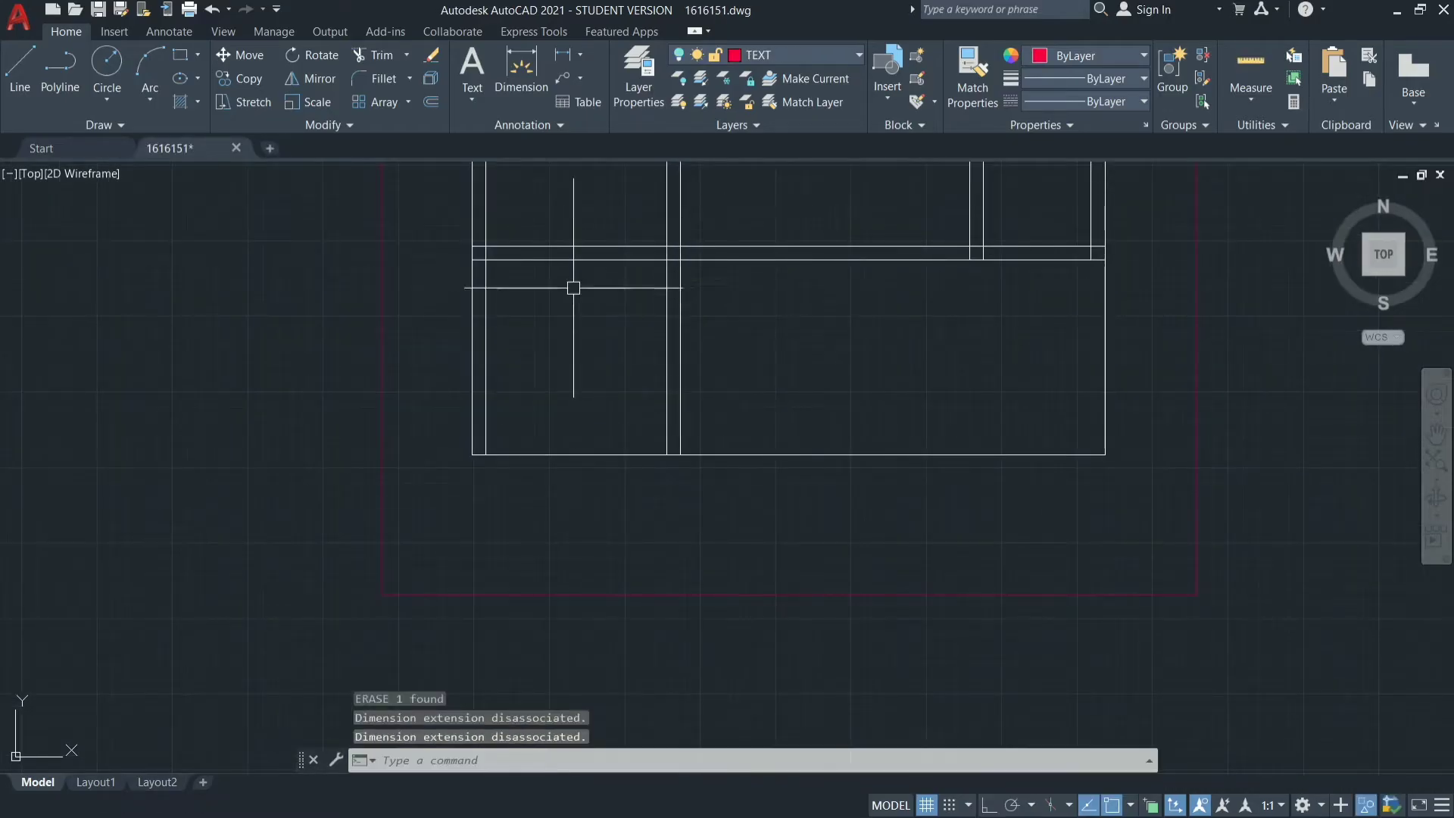
type("10")
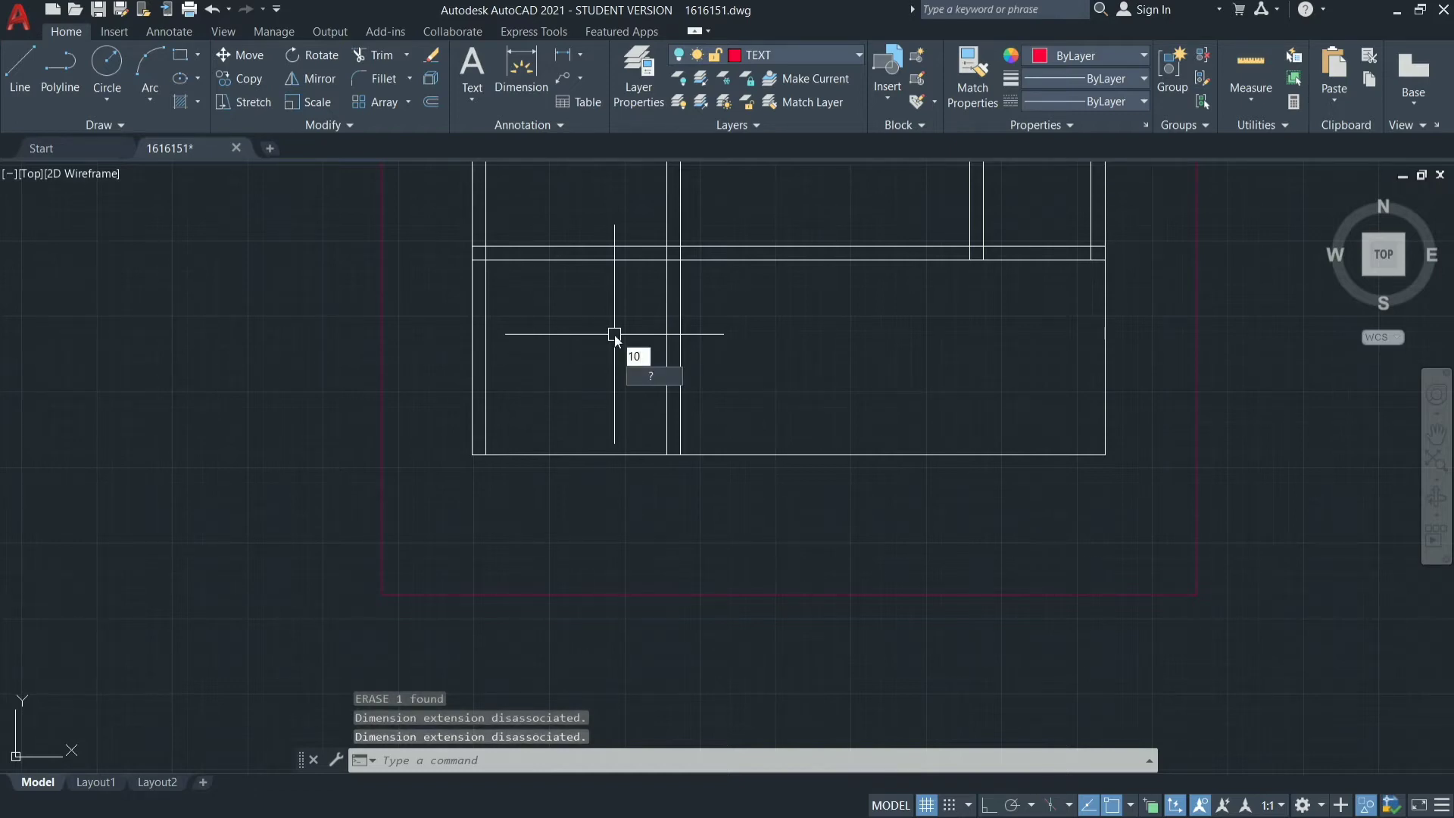
key("Escape")
key("Escape")
key("Escape")
Offset the lower line of the wall below the hall 10' downward to form the bottom wall's inner line.
type("O")
key("Return")
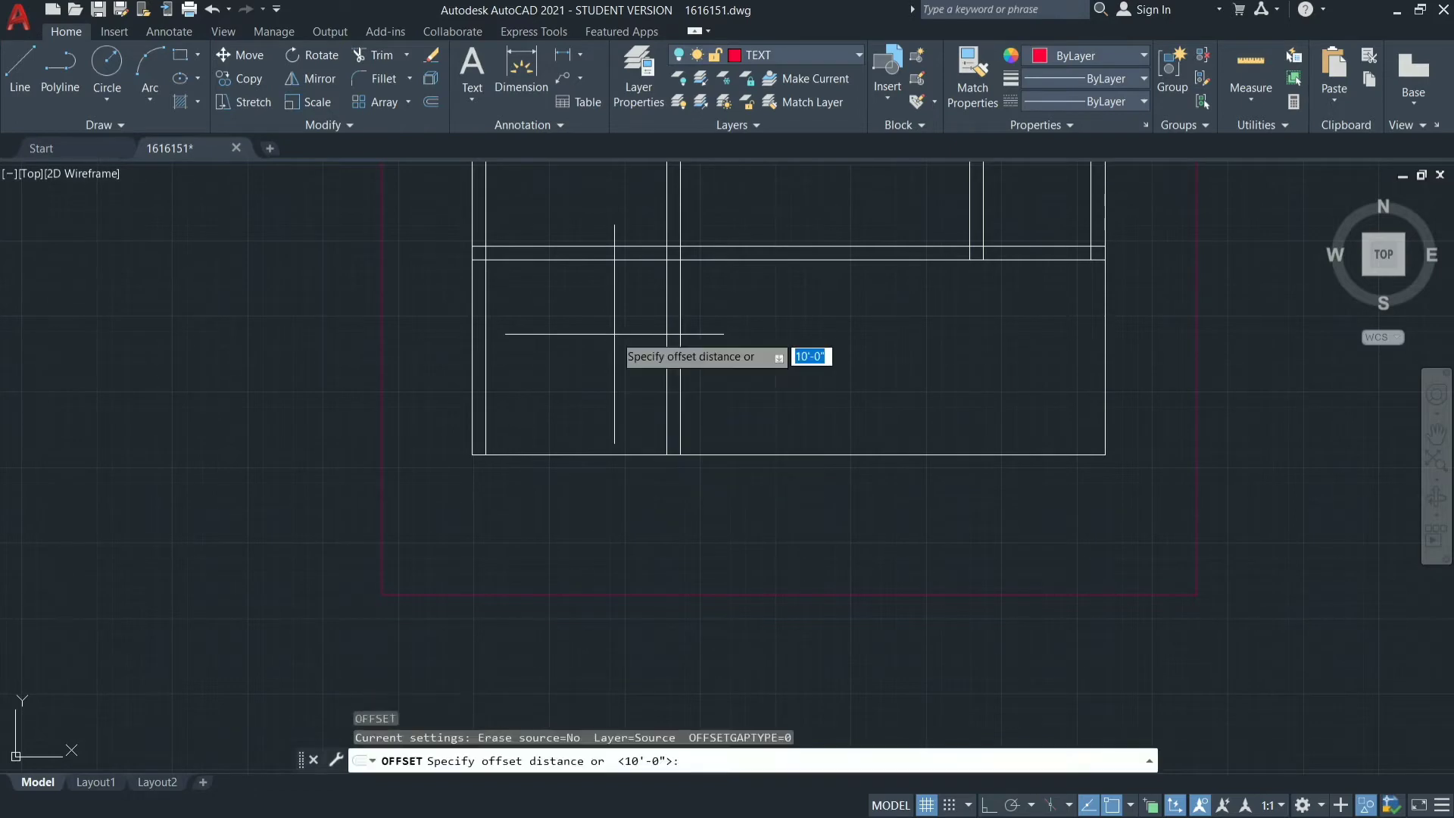
type("10")
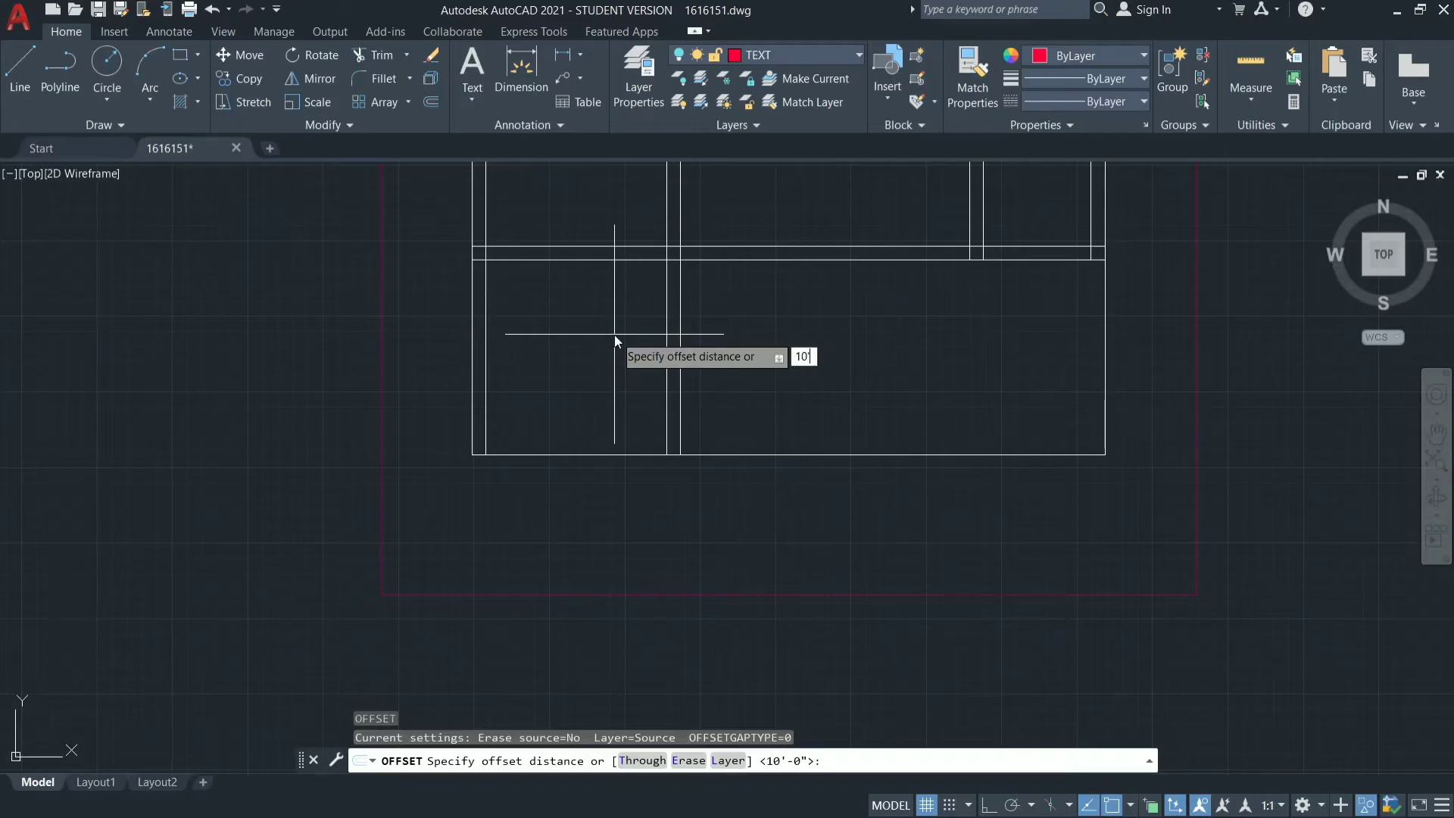
key("Return")
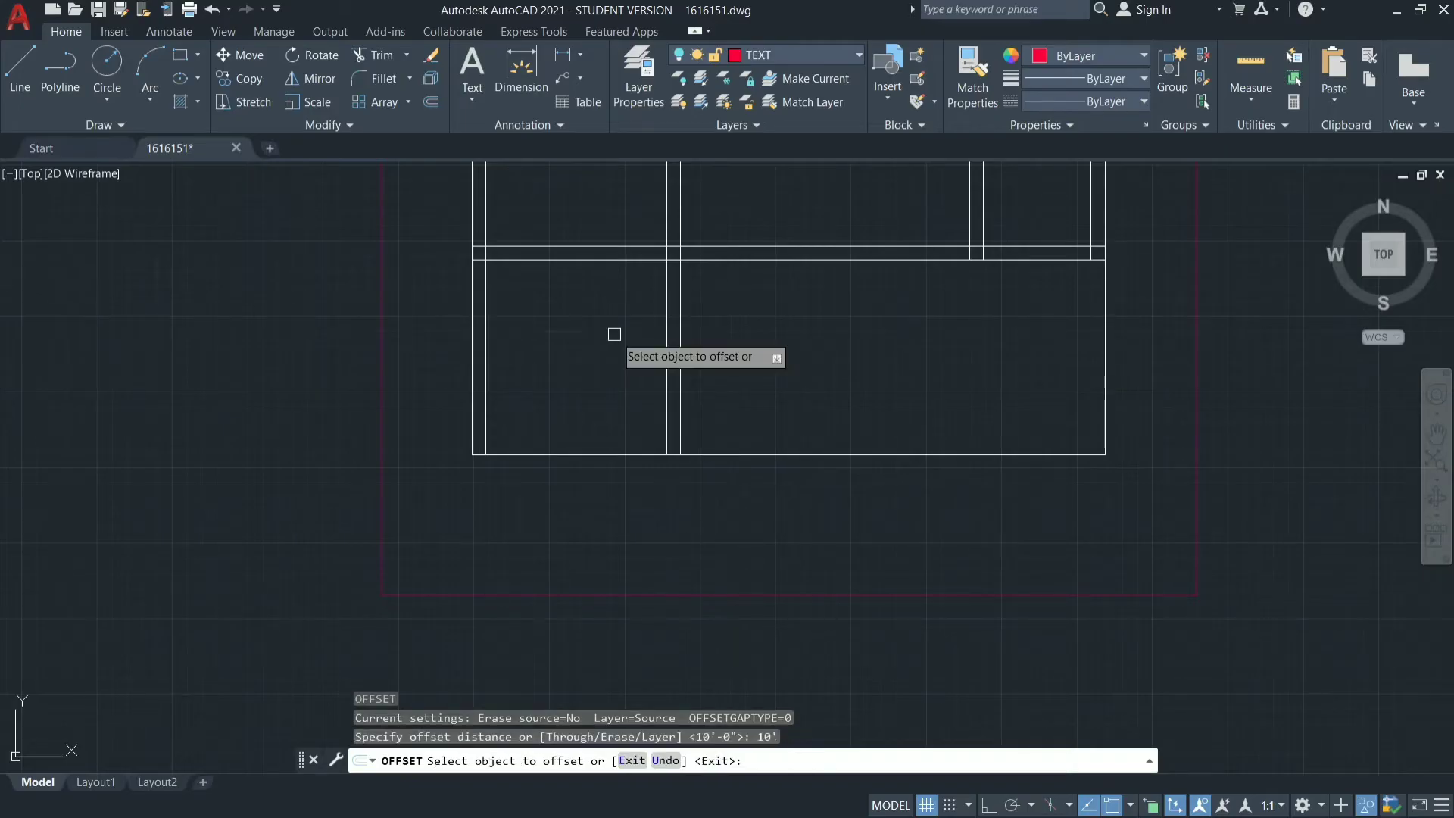
left_click(609, 261)
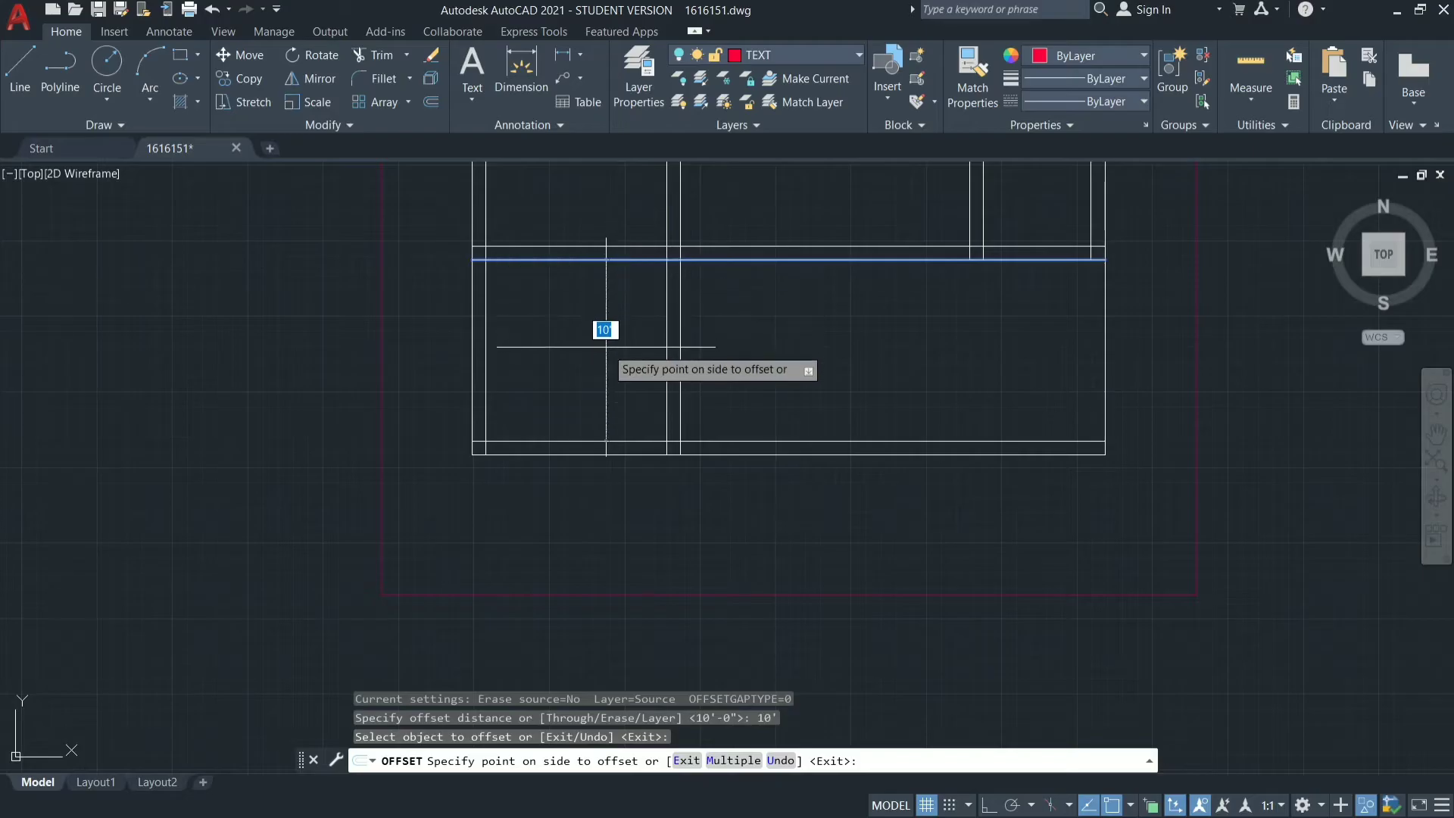
left_click(606, 347)
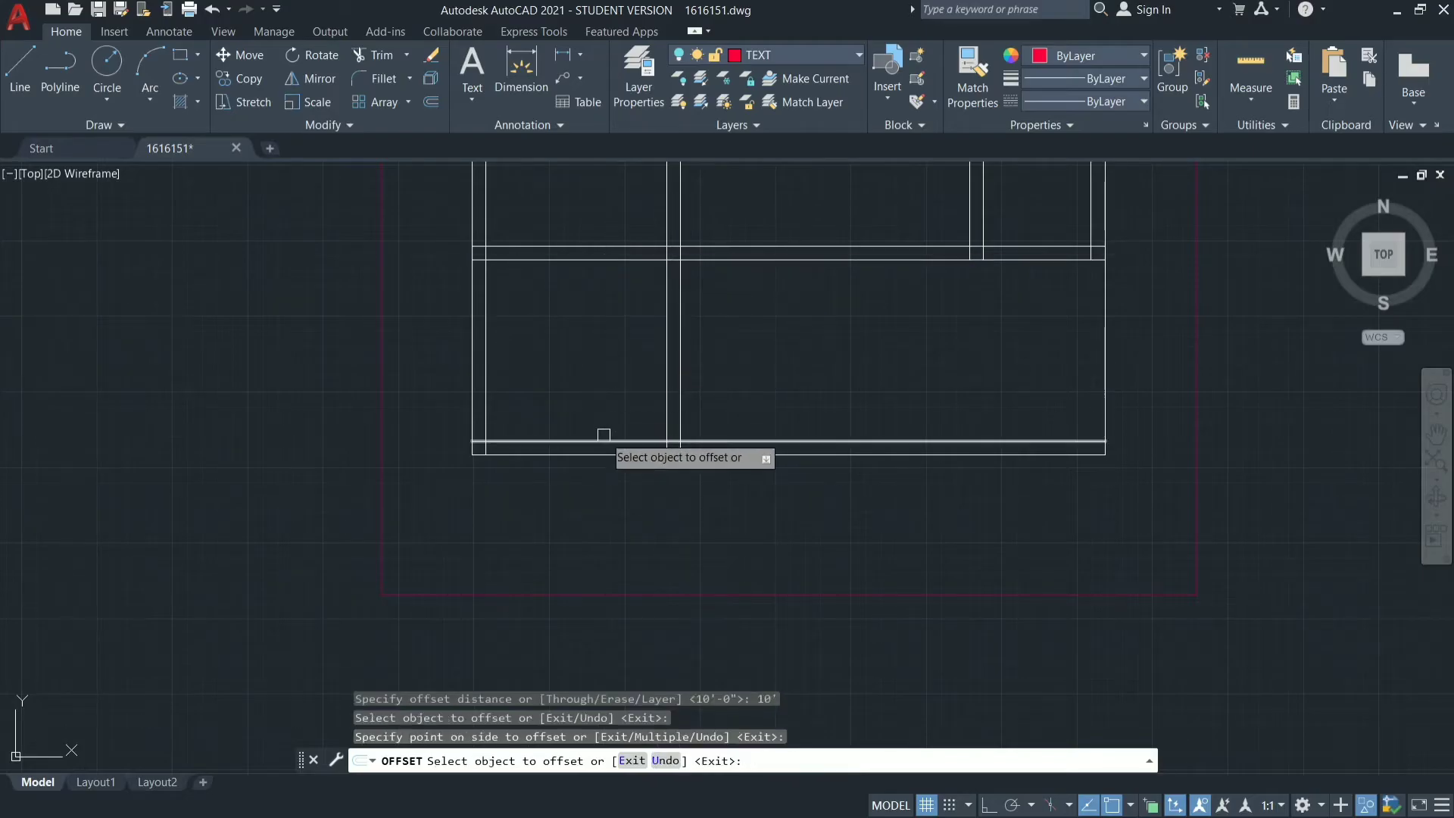
key("Escape")
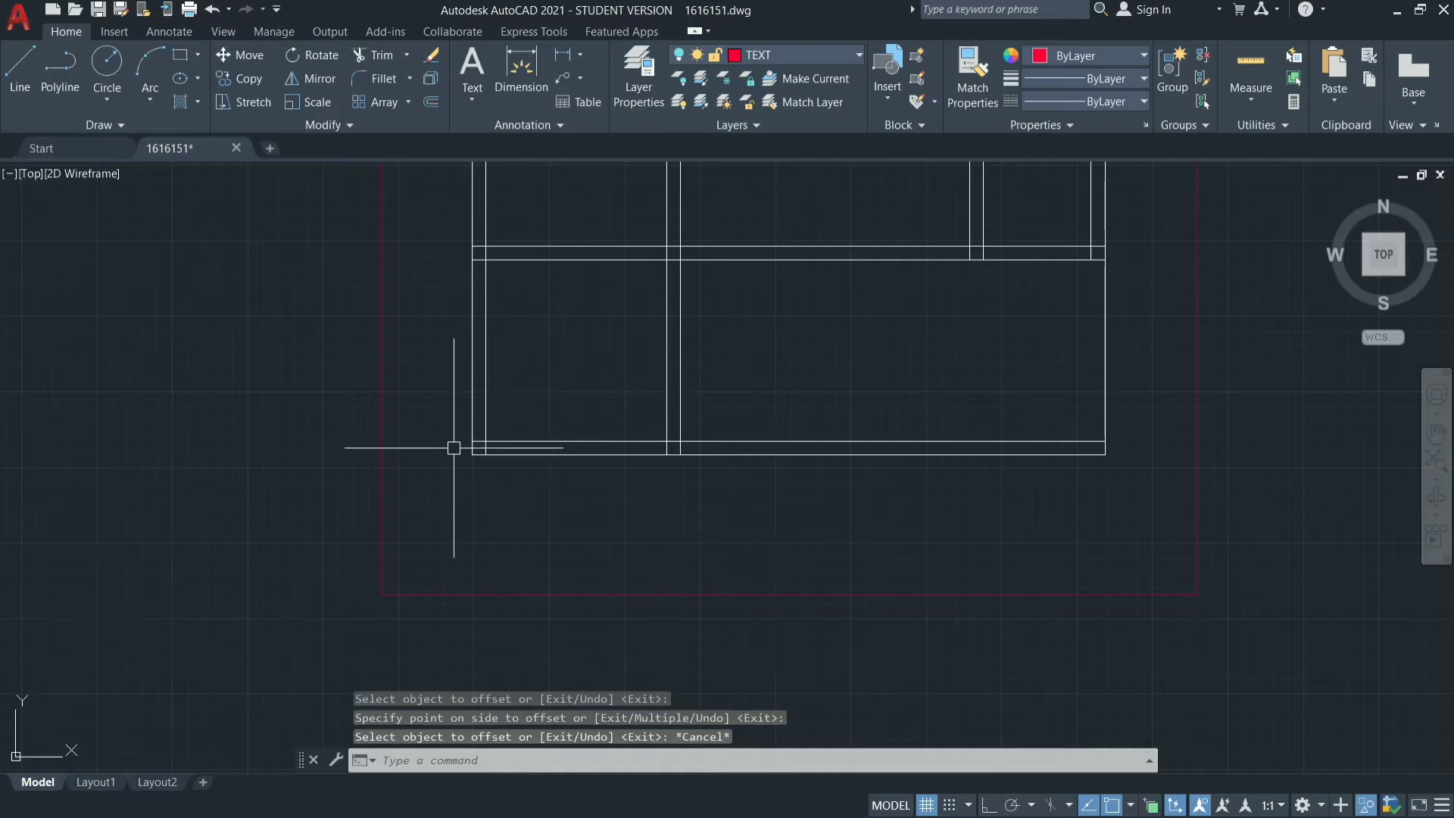
Measure the bottom wall's thickness at the plan's lower-left corner using an aligned dimension, leaving no dimension placed.
scroll(454, 447, "up", 6)
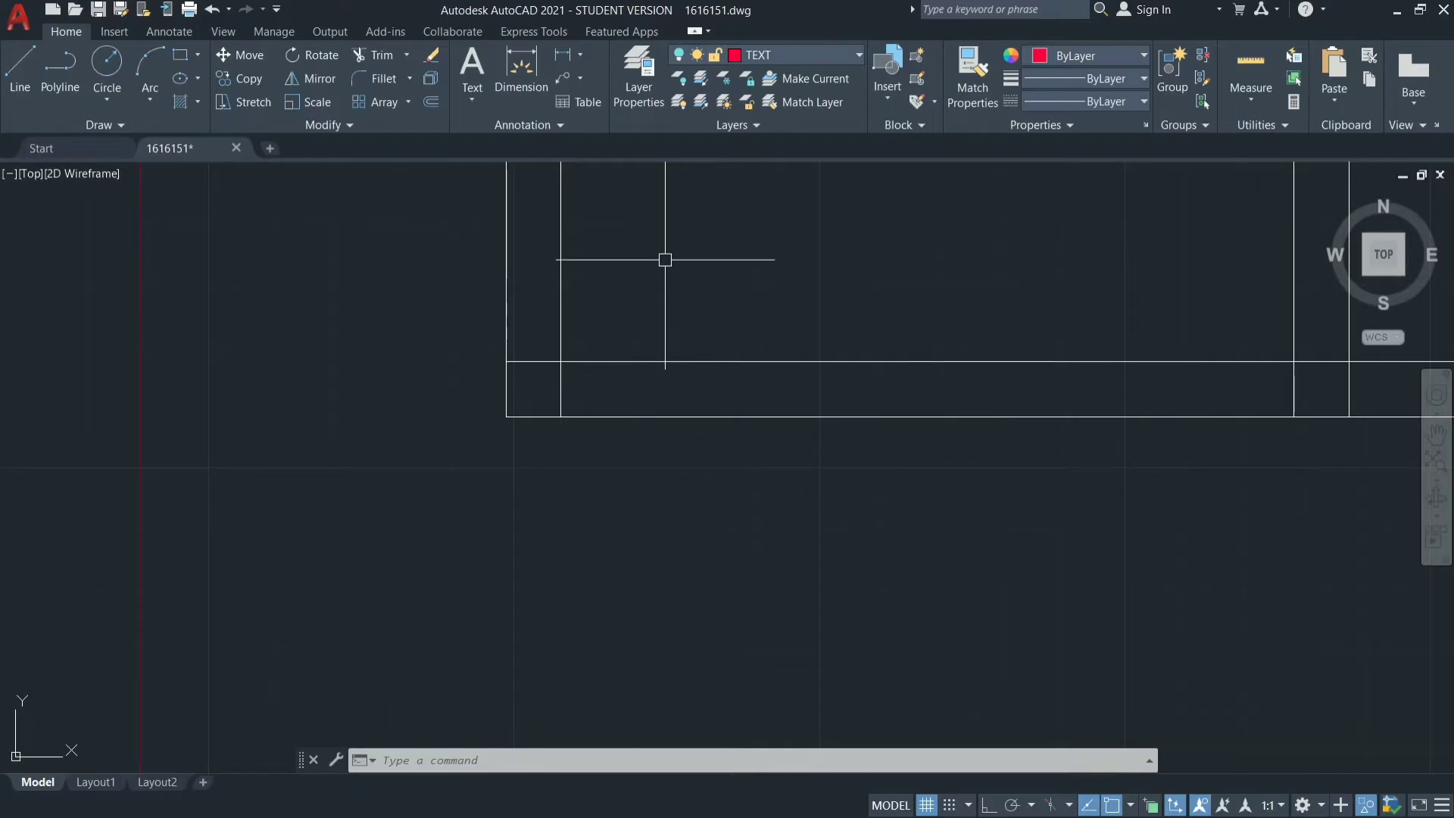
left_click(580, 56)
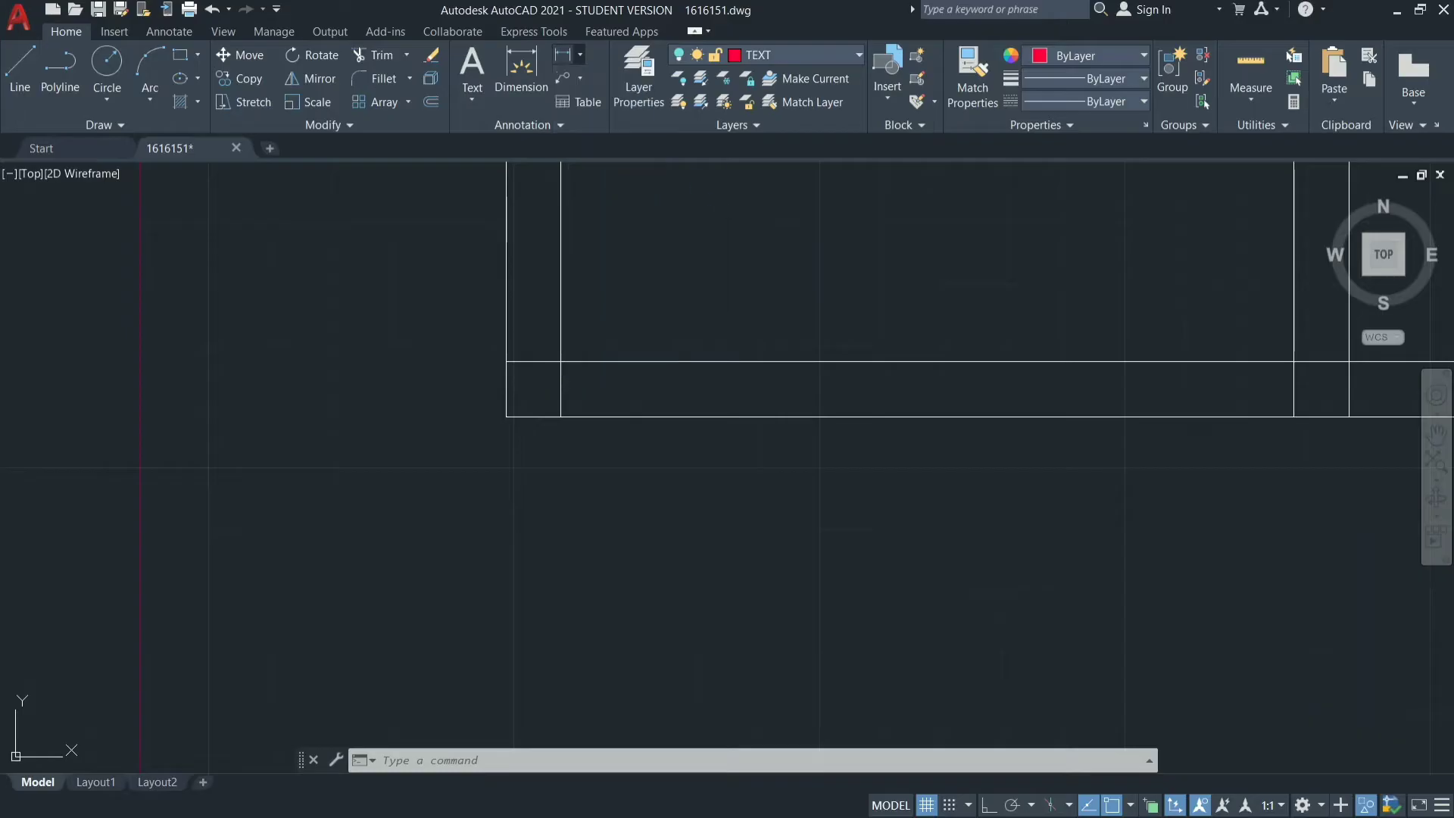
type("DIM")
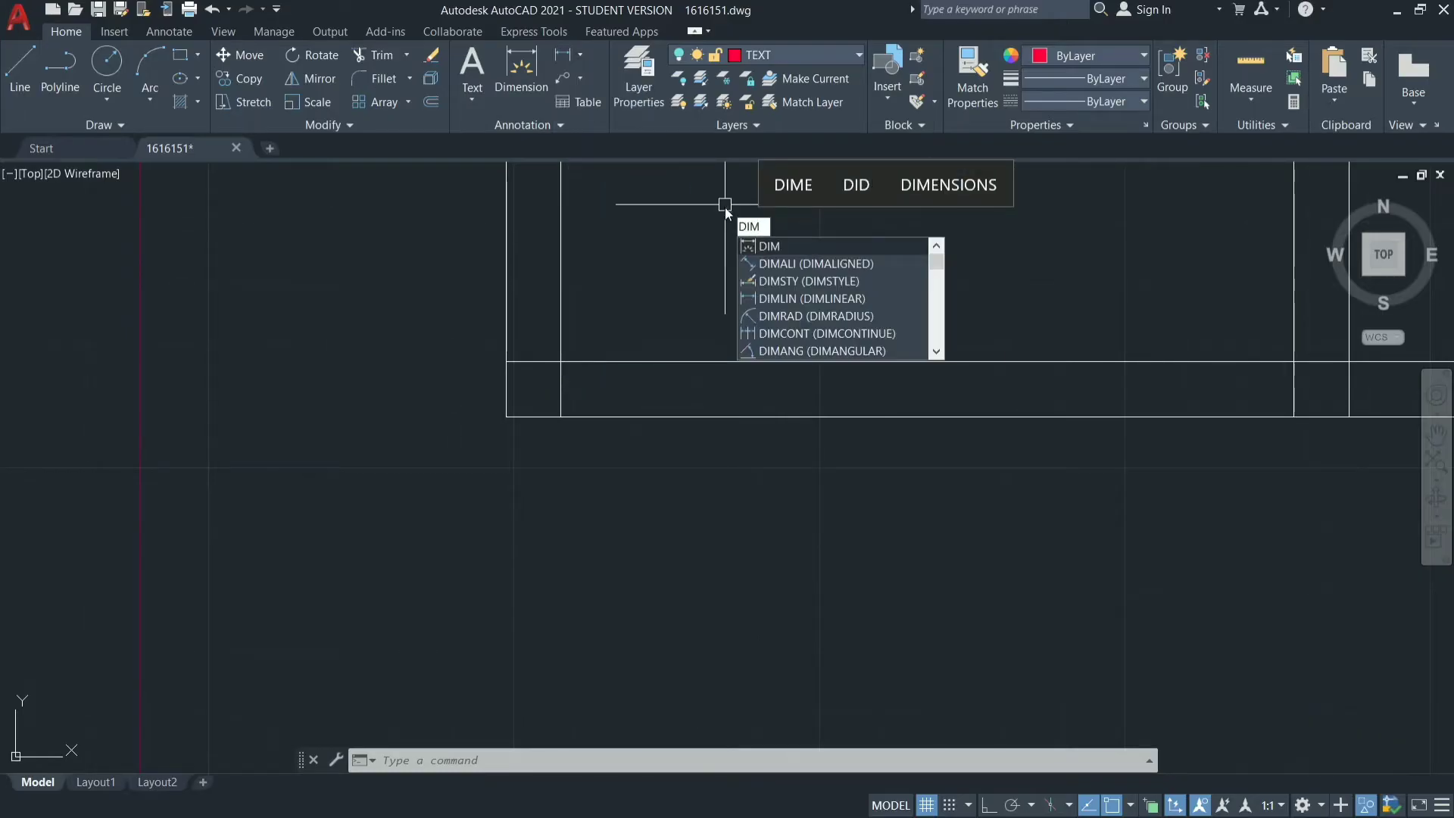
left_click(780, 270)
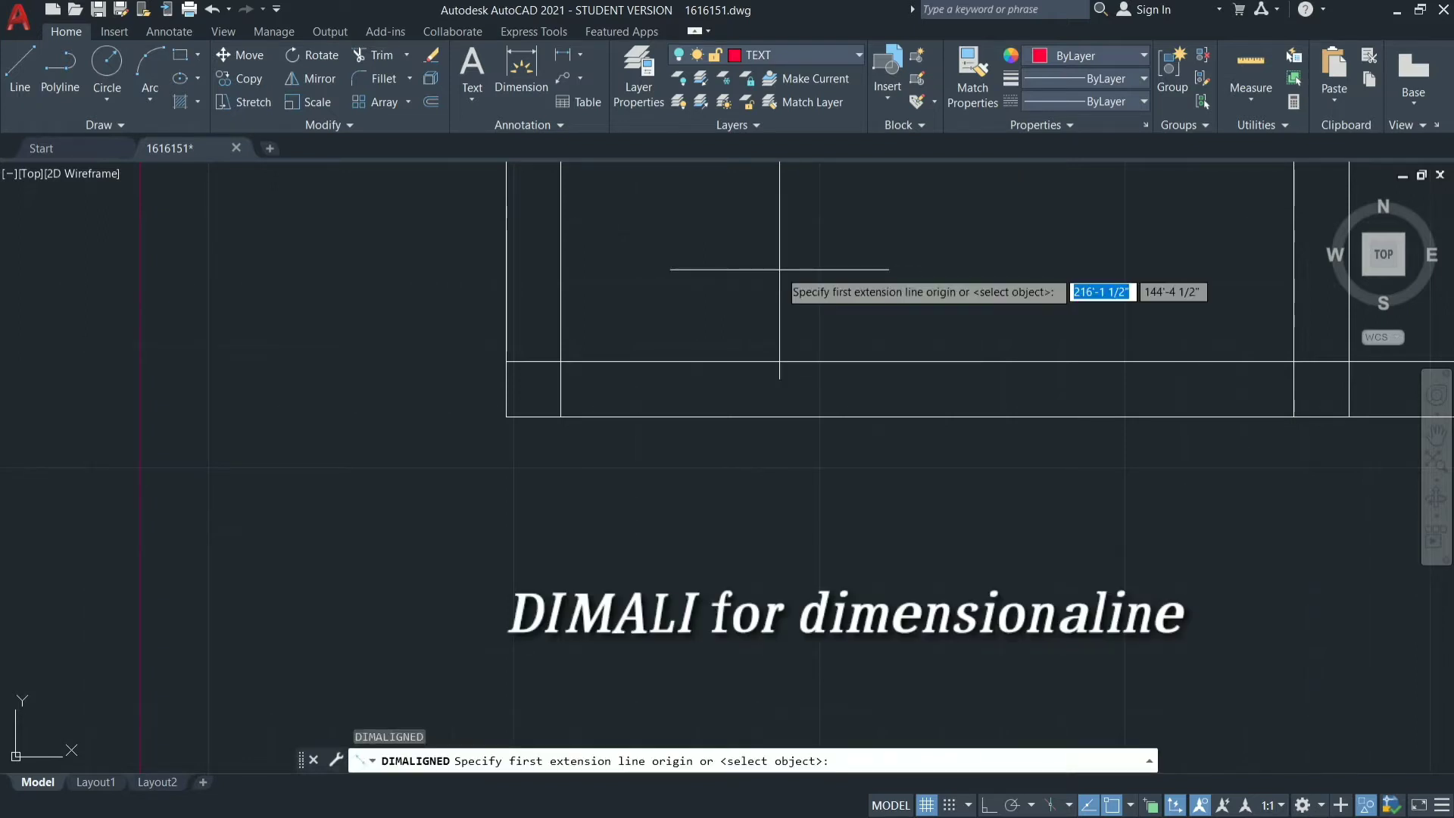
left_click(506, 362)
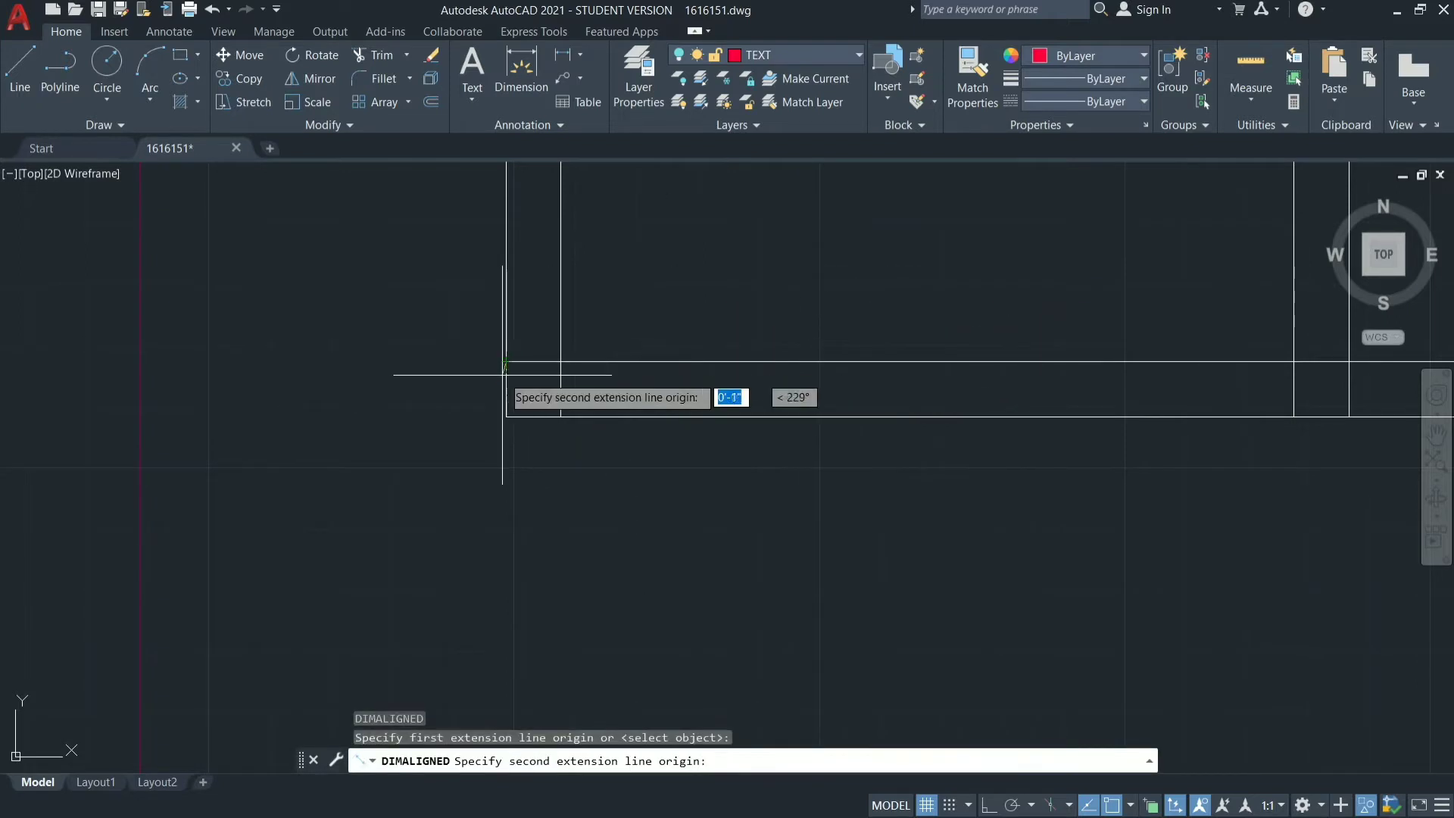
left_click(507, 416)
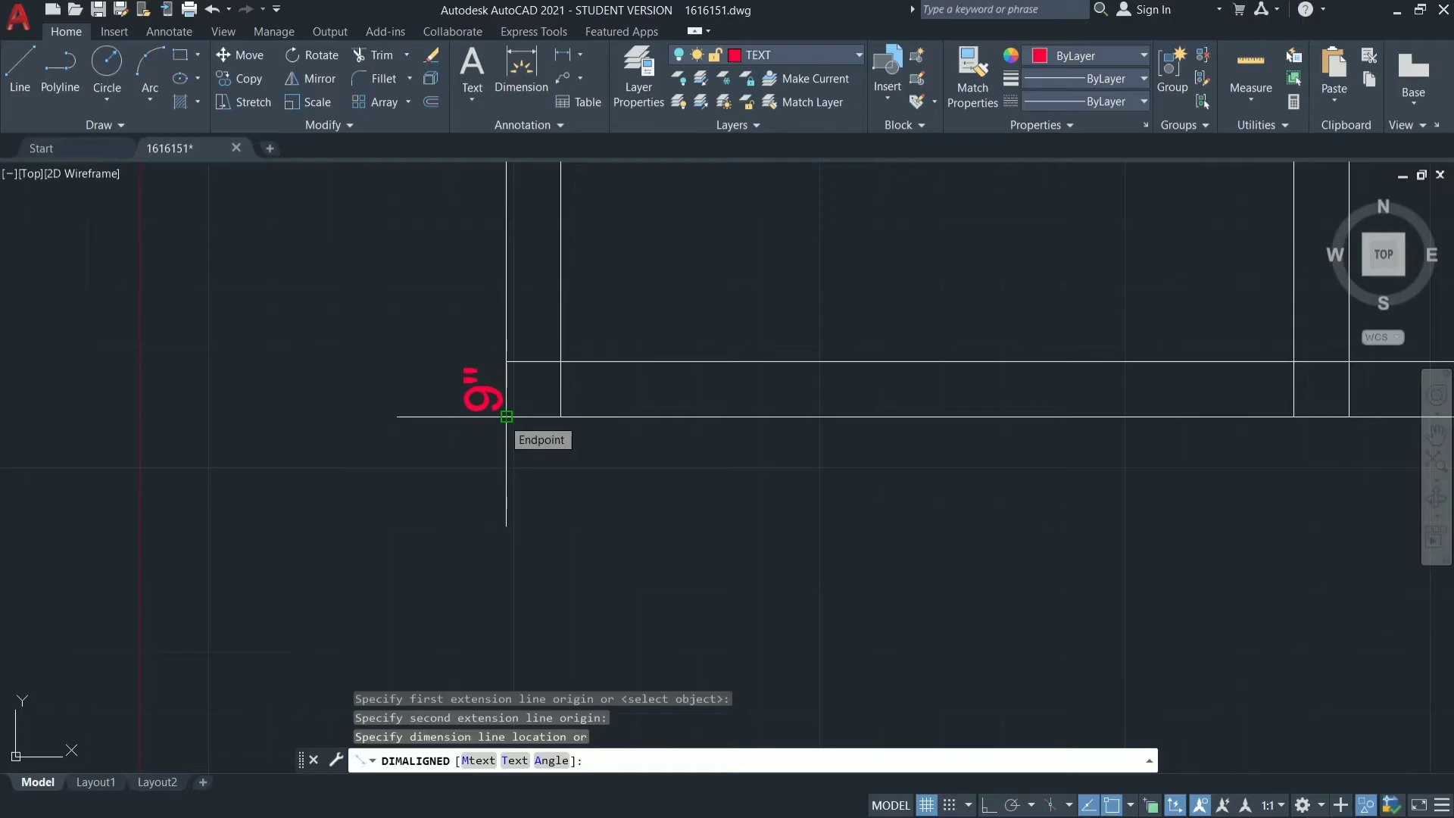
key("Escape")
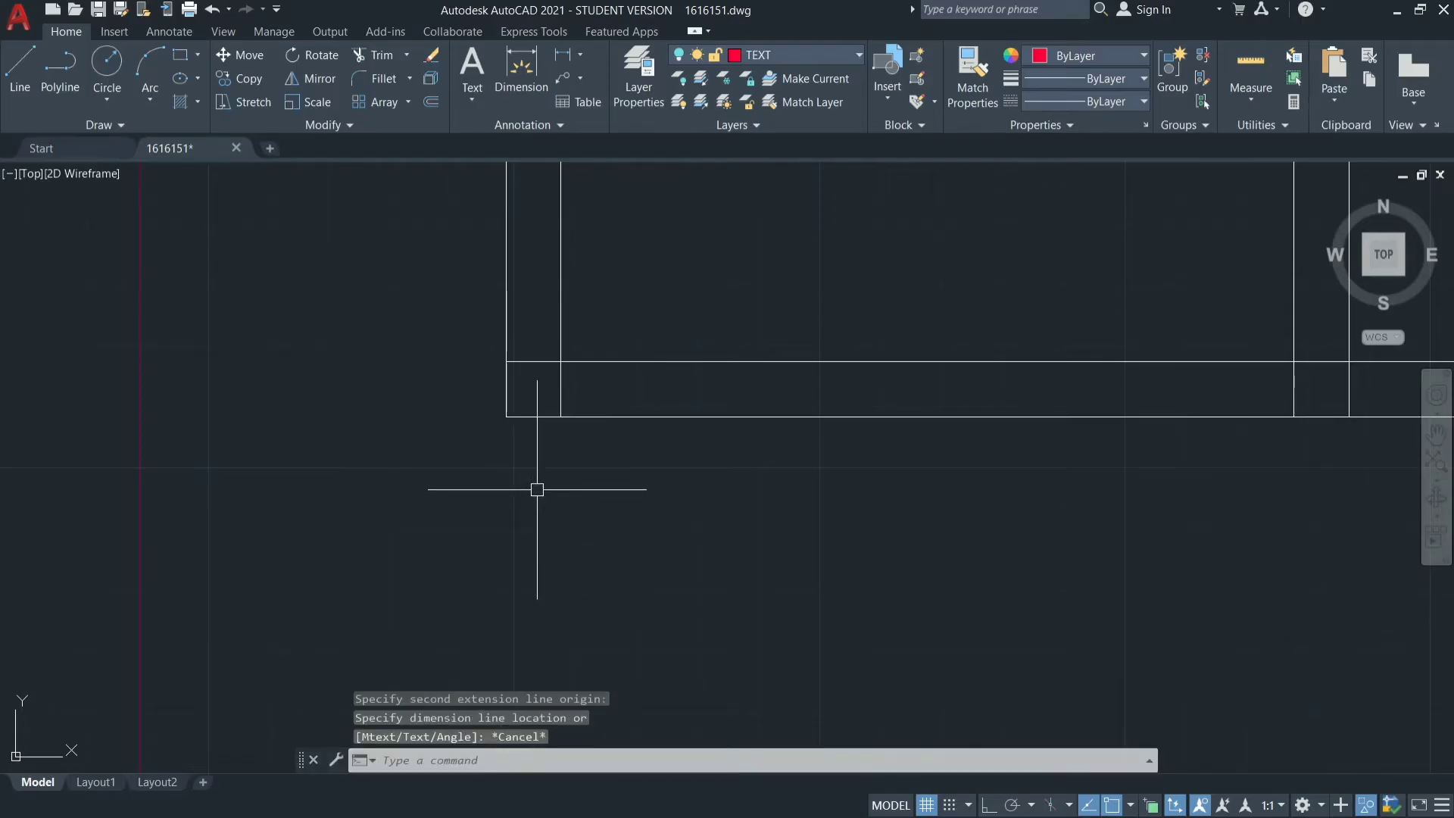
scroll(537, 489, "down", 2)
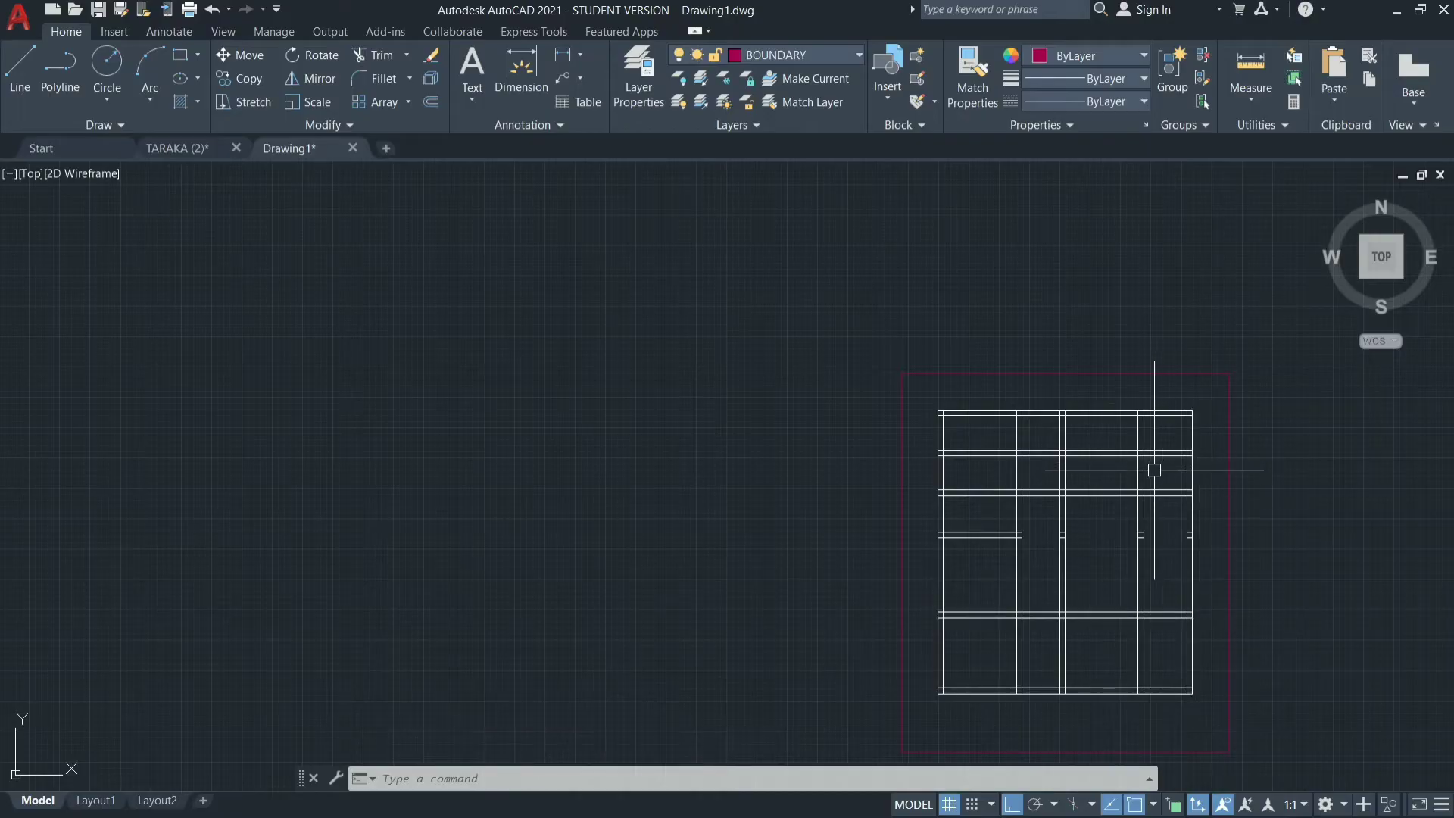
Trim both intermediate horizontal walls out of the left bay and the upper one out of the two bays nearest the right wall.
scroll(1154, 469, "up", 4)
key("Escape")
key("Escape")
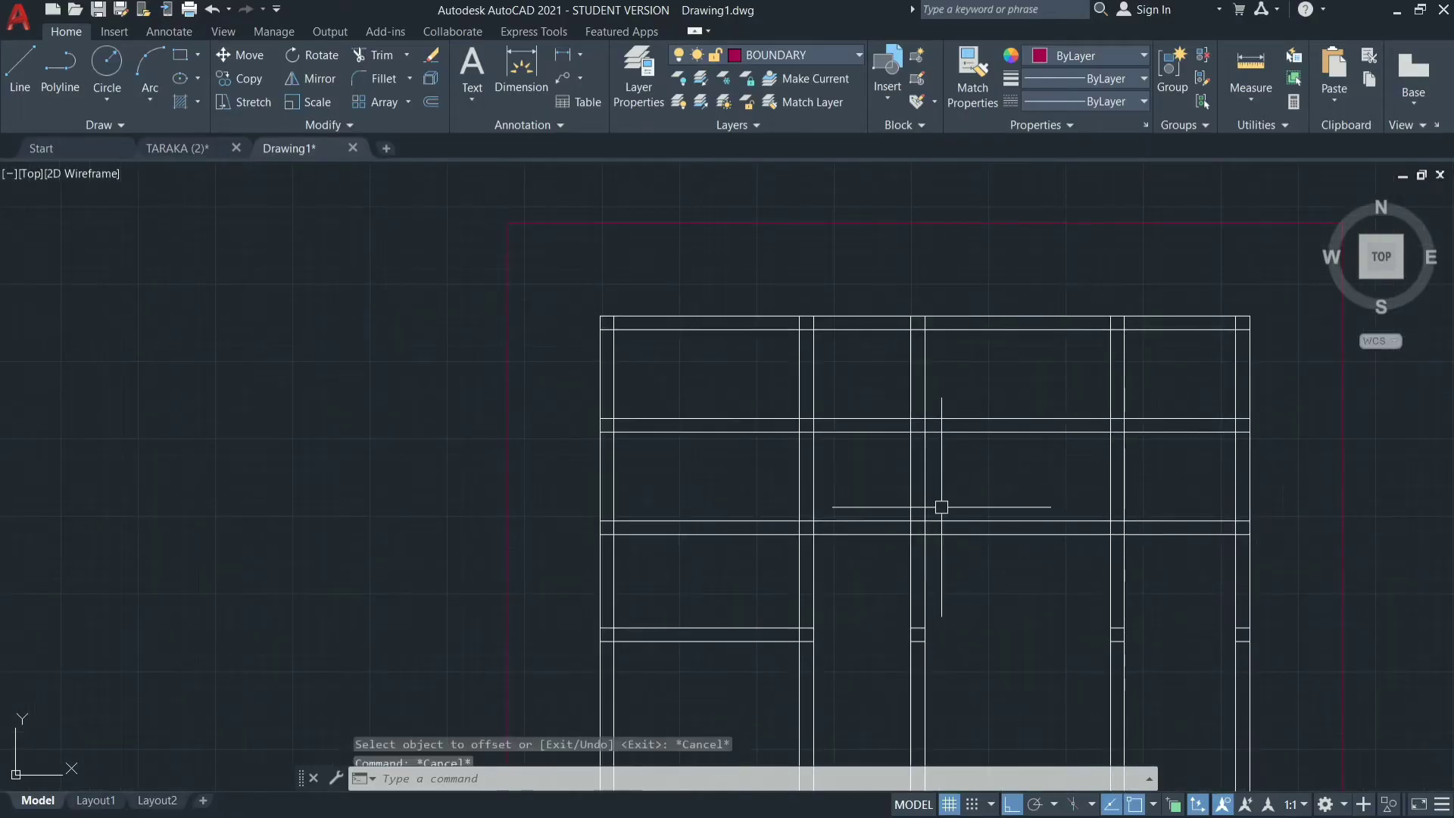
key("Return")
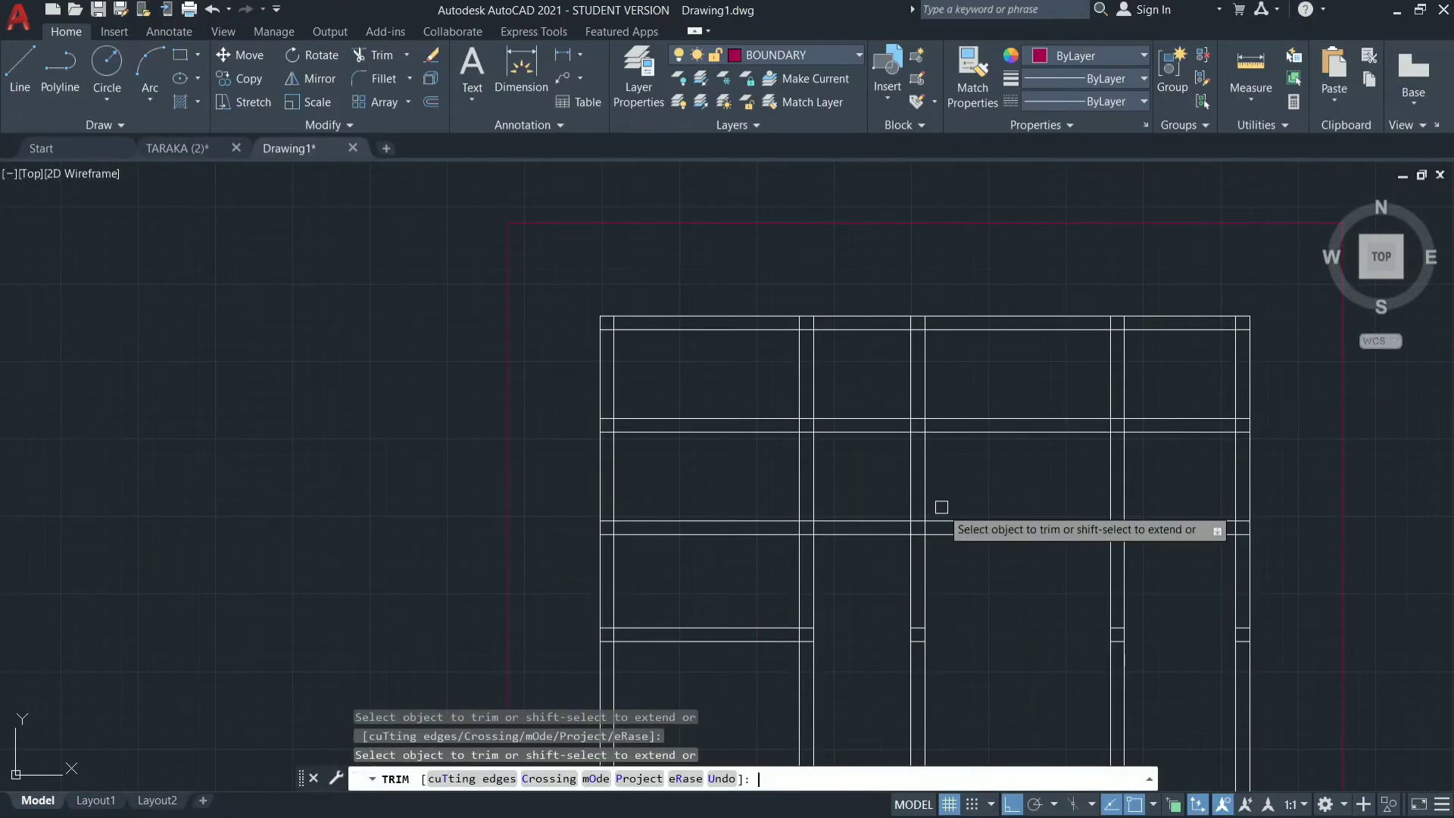
left_click_drag(687, 391, 672, 568)
left_click_drag(1032, 334, 1010, 457)
left_click_drag(1185, 407, 1180, 462)
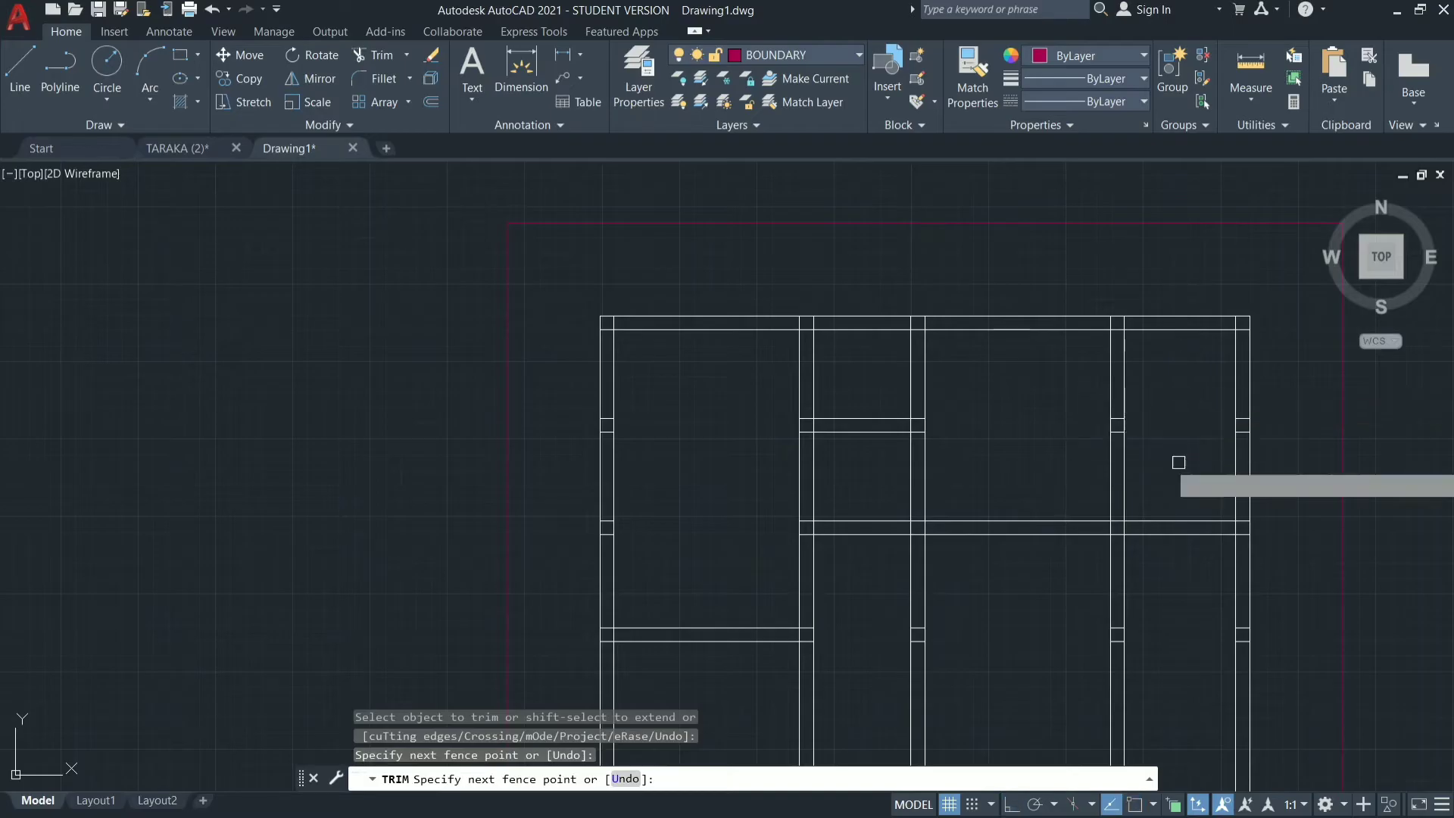
Trim the third and fourth vertical walls between the wall below the hall and the bottom wall.
scroll(1093, 285, "down", 2)
scroll(1087, 286, "down", 2)
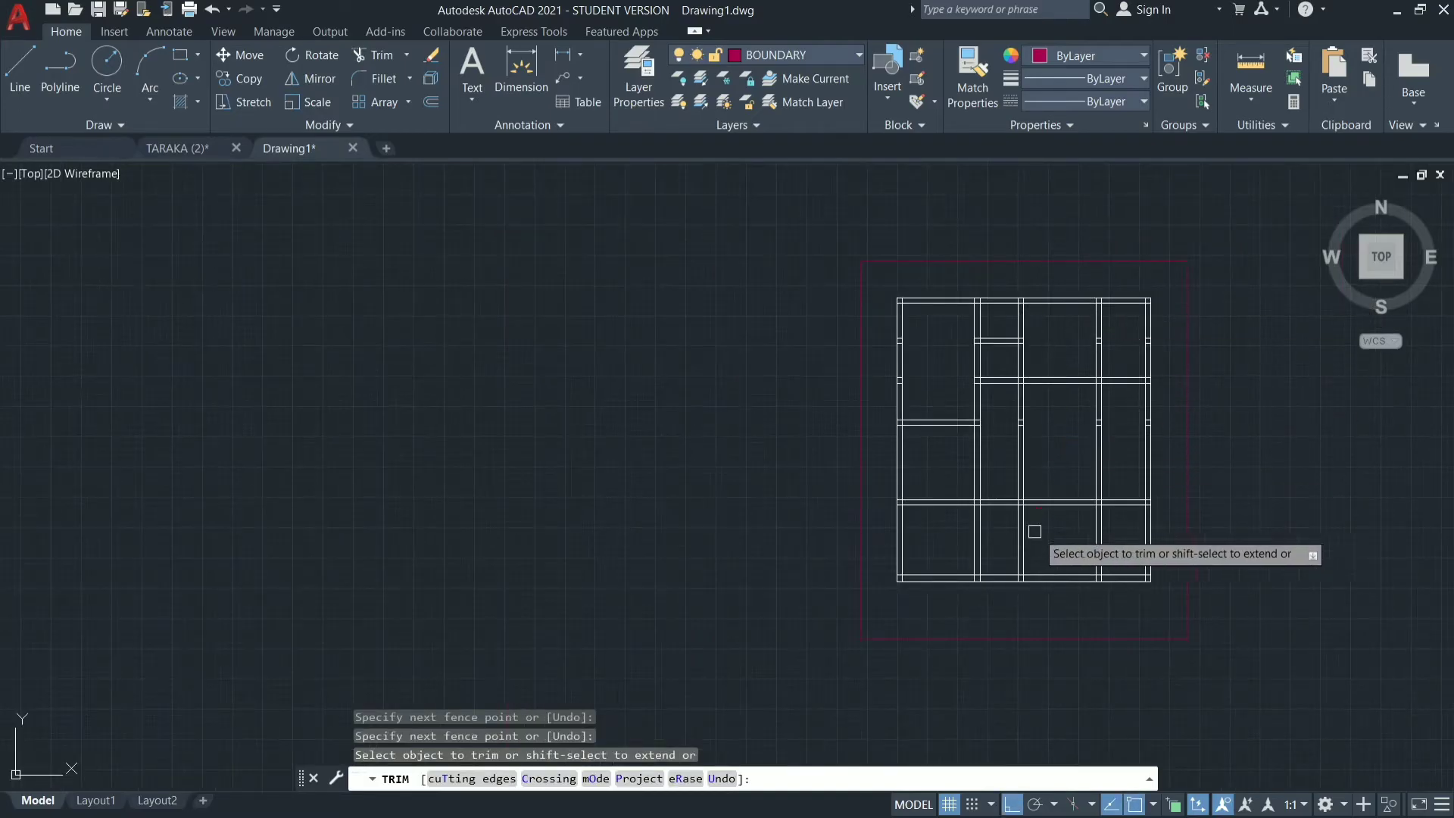
scroll(1038, 539, "up", 4)
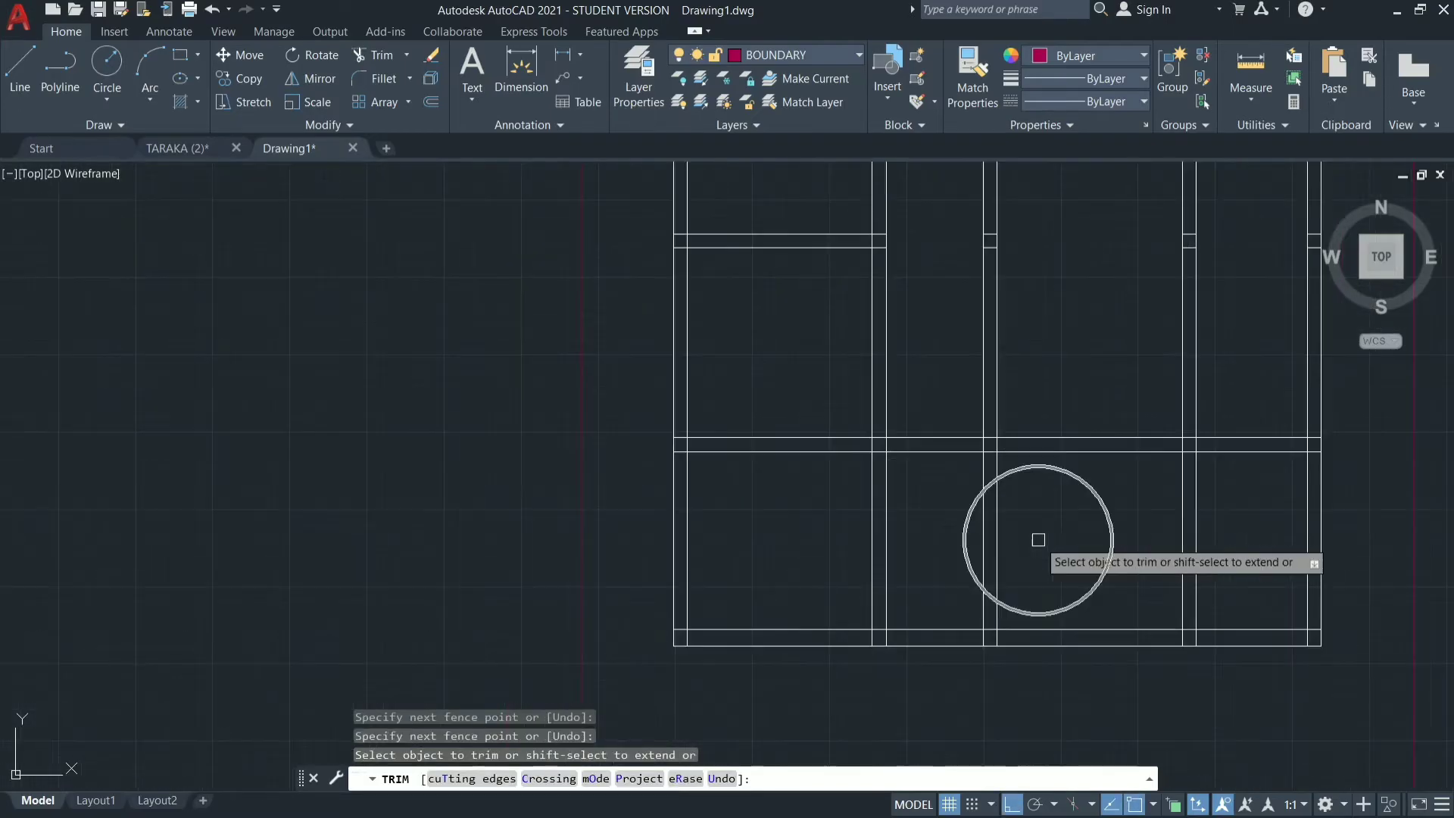
left_click_drag(1243, 525, 956, 537)
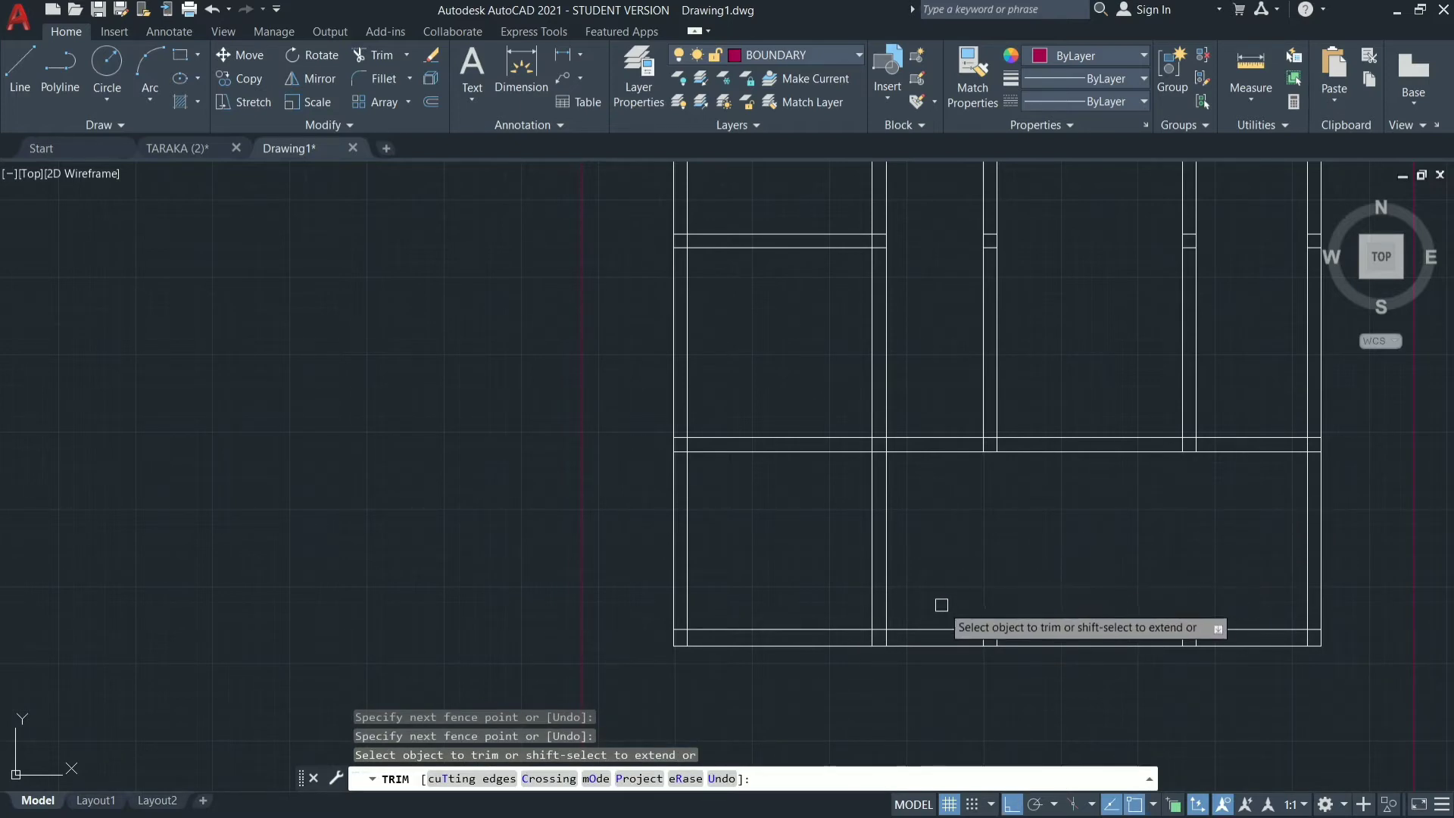
Trim the bottom wall's inner line between the second vertical wall and the right outer wall.
left_click(957, 626)
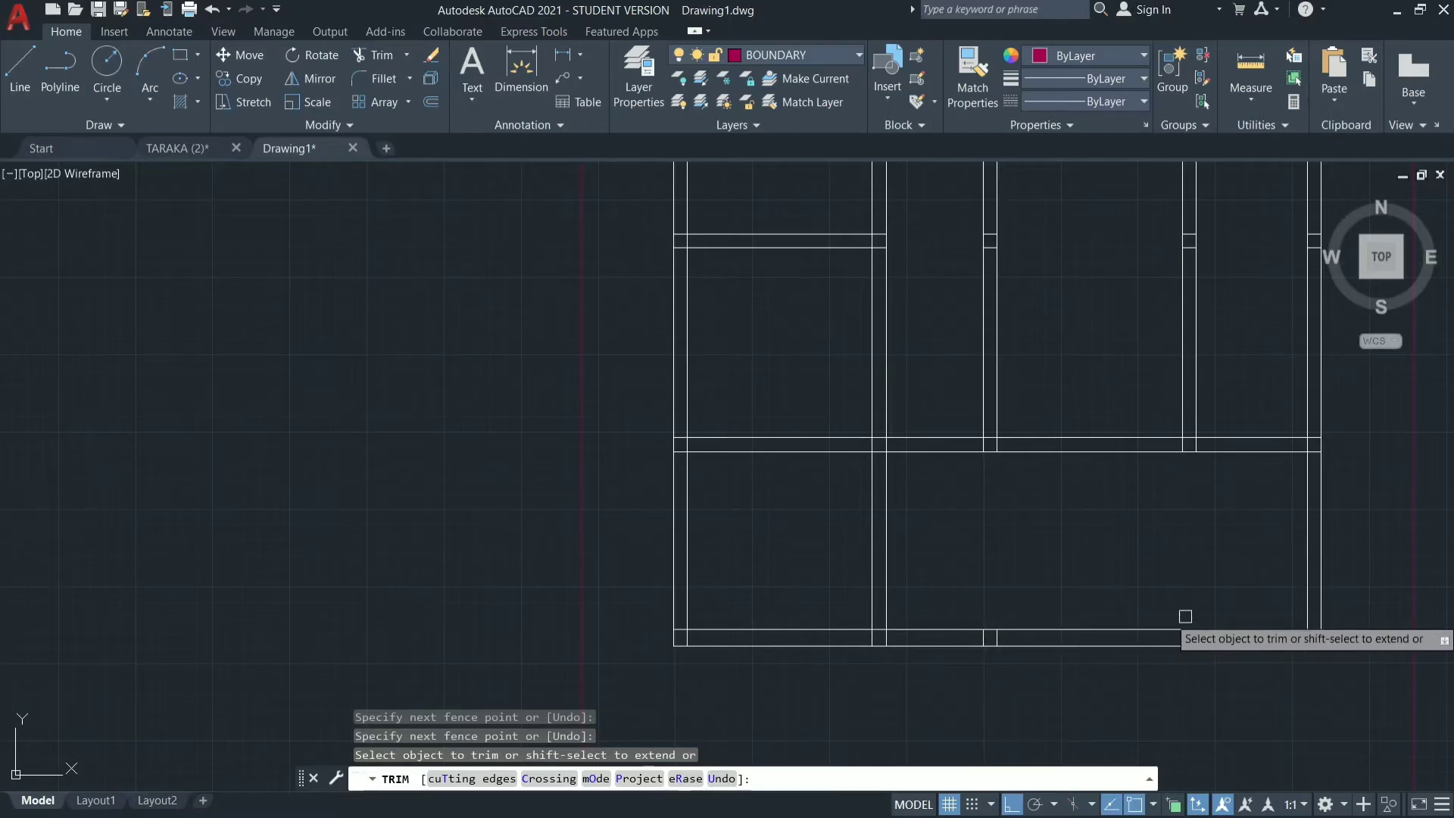
left_click(1139, 629)
left_click(1203, 629)
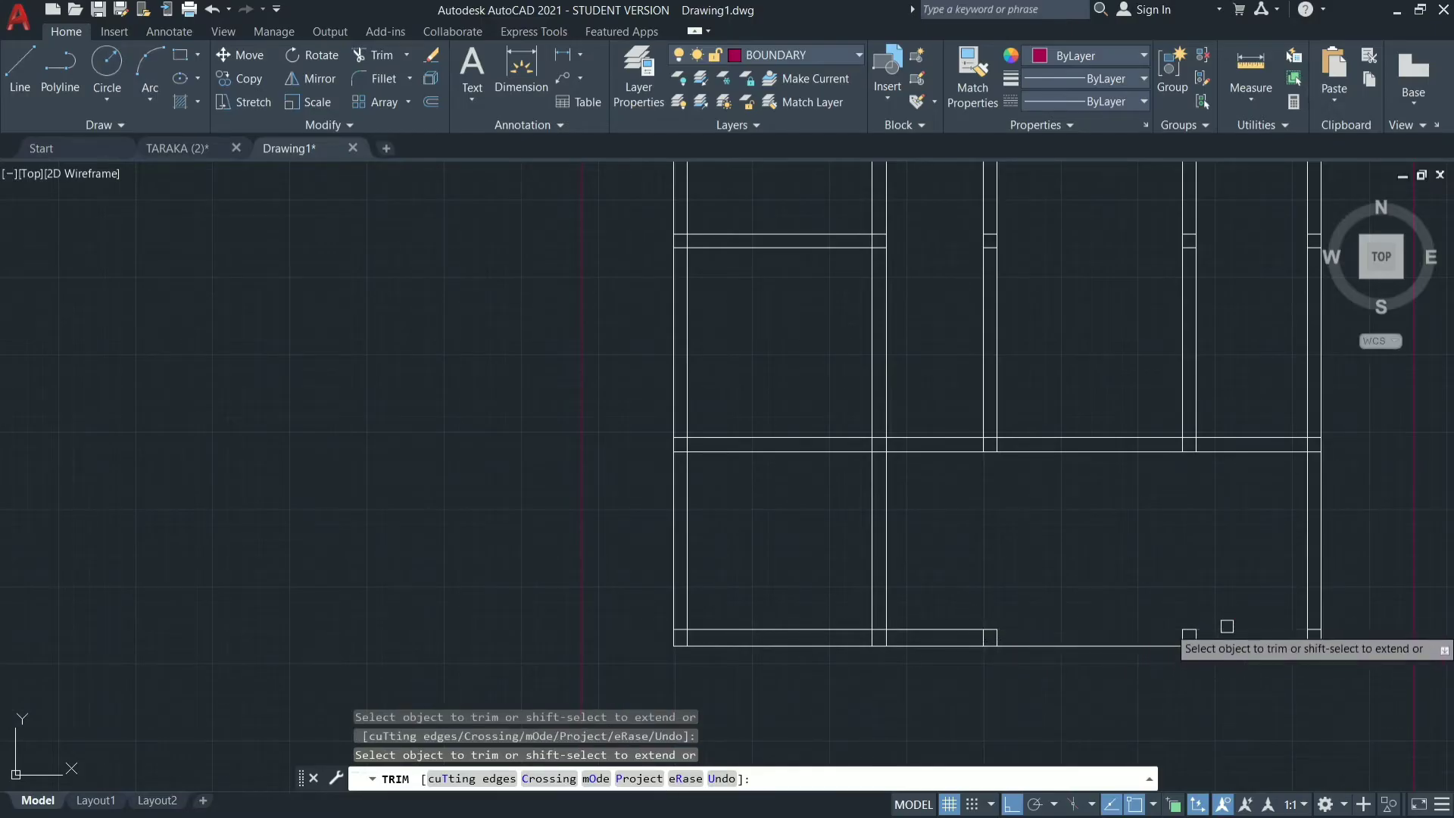
left_click(904, 626)
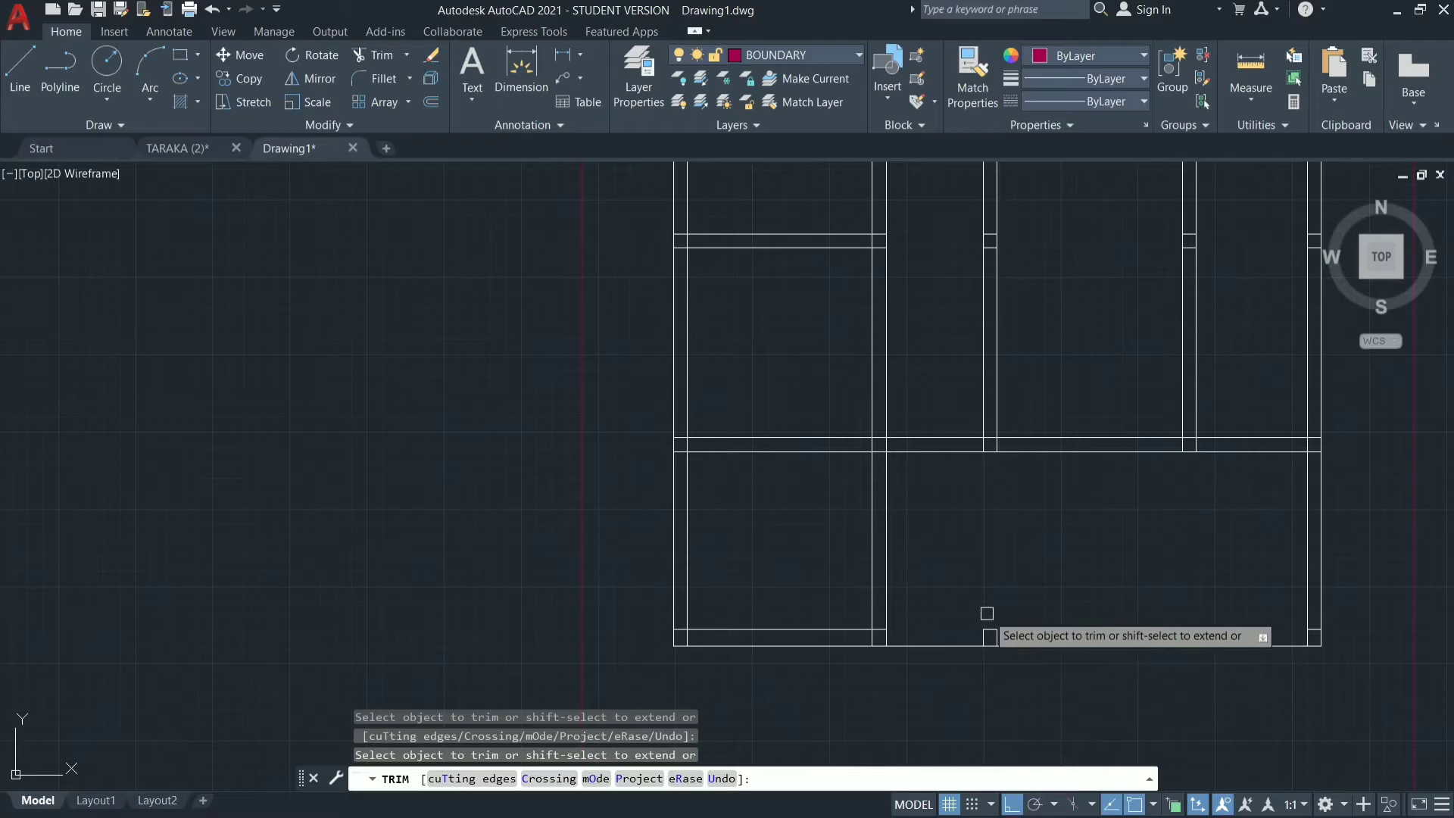
key("Escape")
Zoom to all of the drawing to recover the view and close in on the floor plan.
scroll(987, 612, "down", 4)
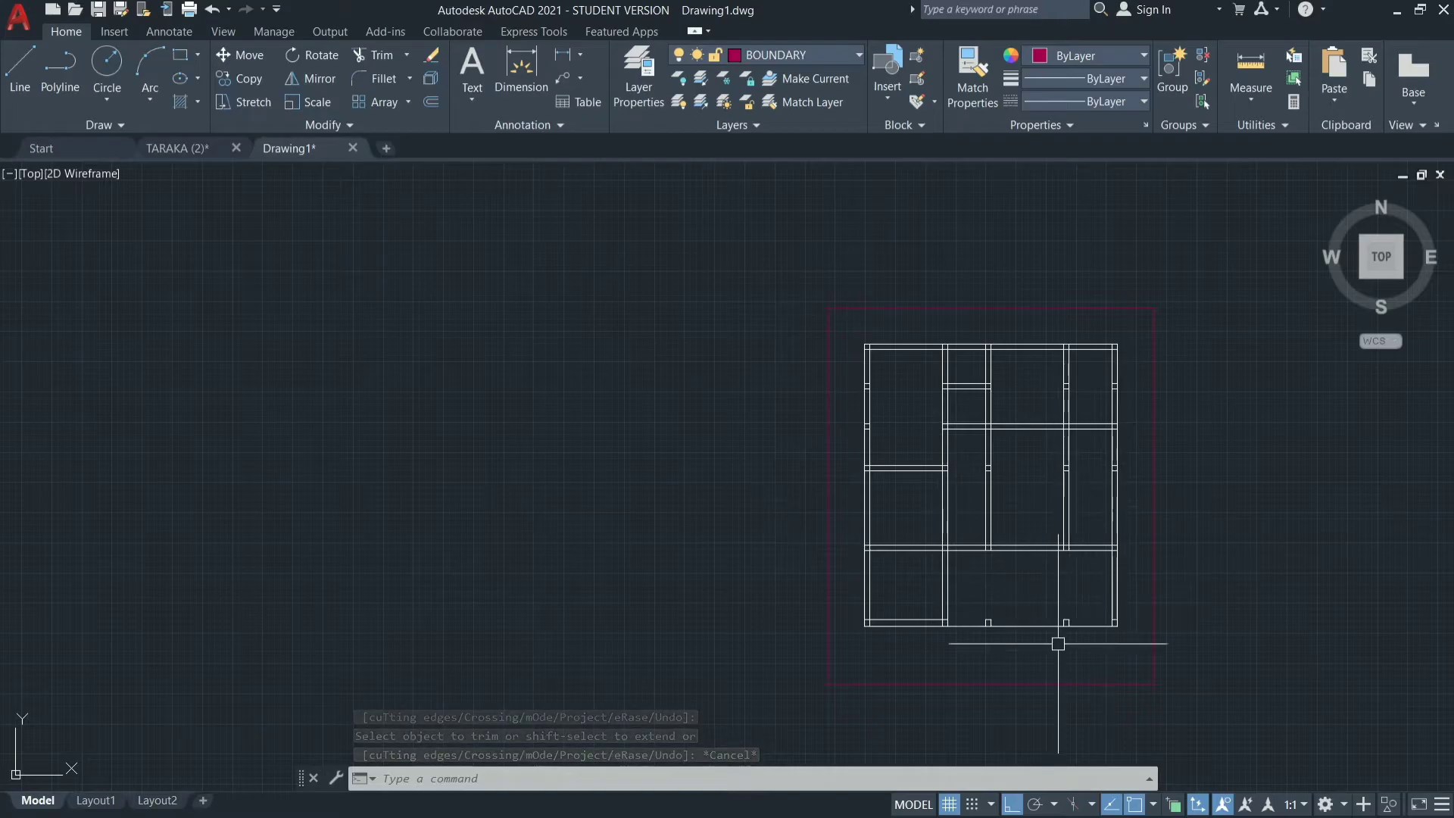
scroll(1074, 602, "down", 10)
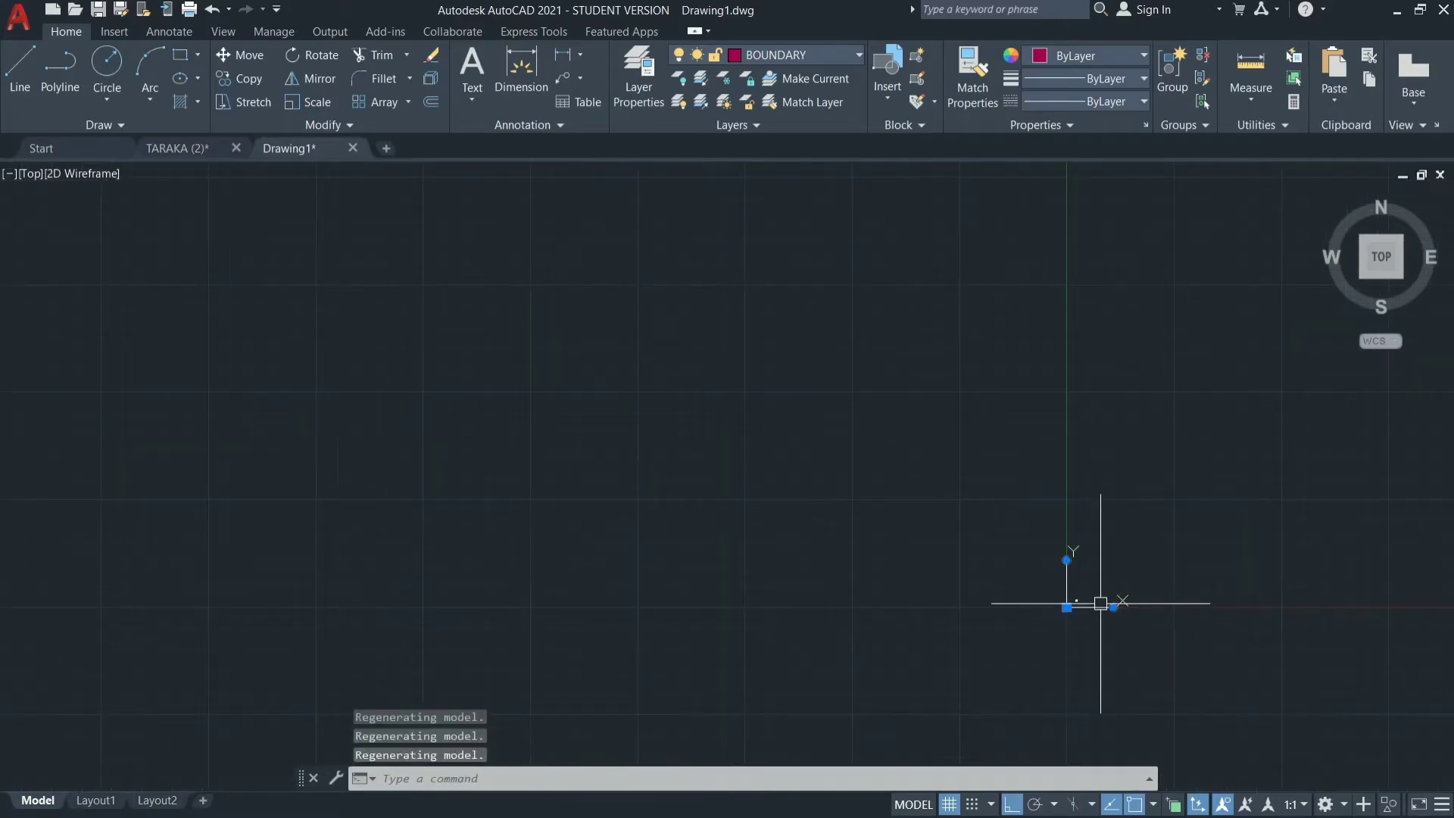
key("Escape")
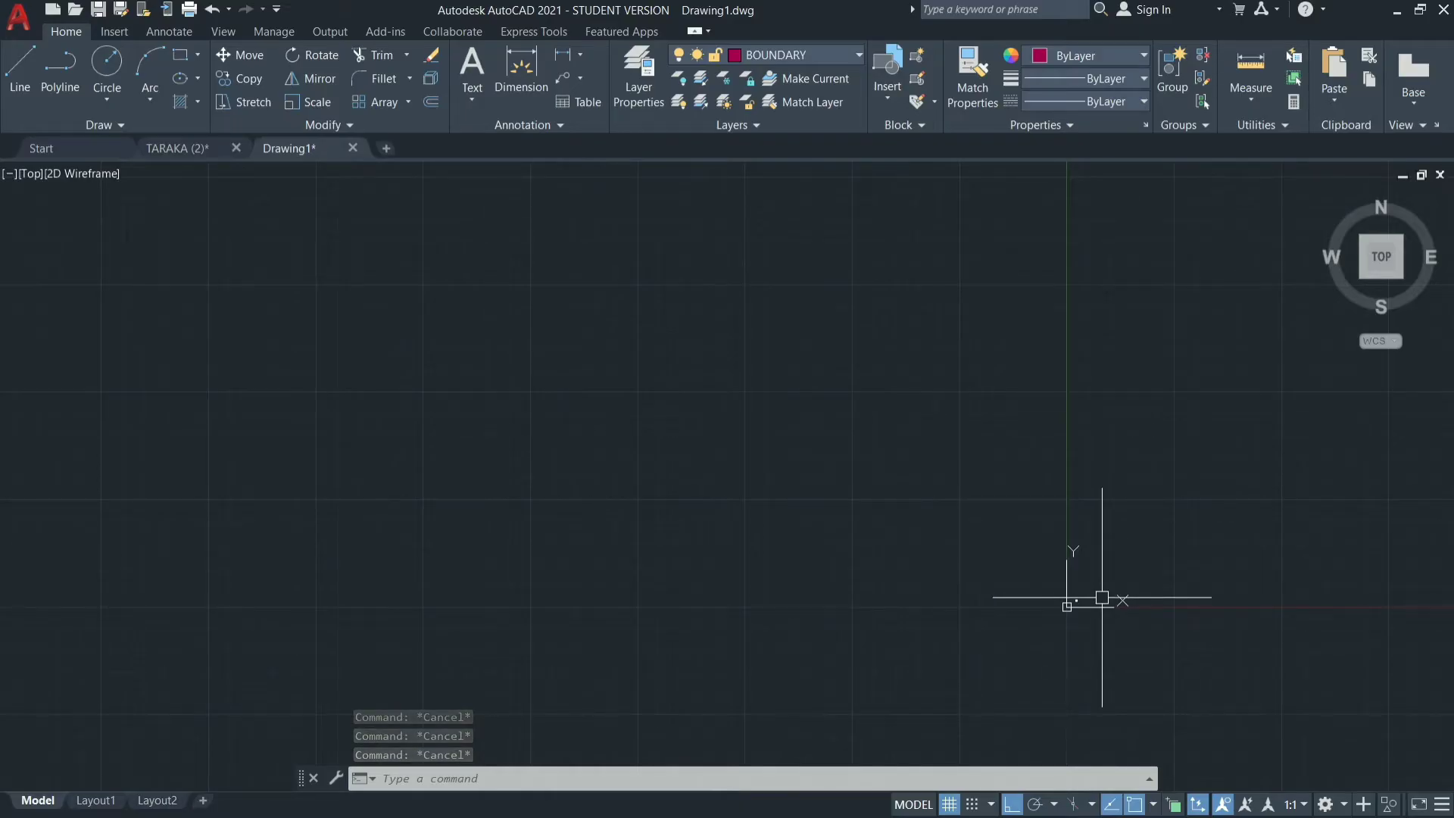
type("z")
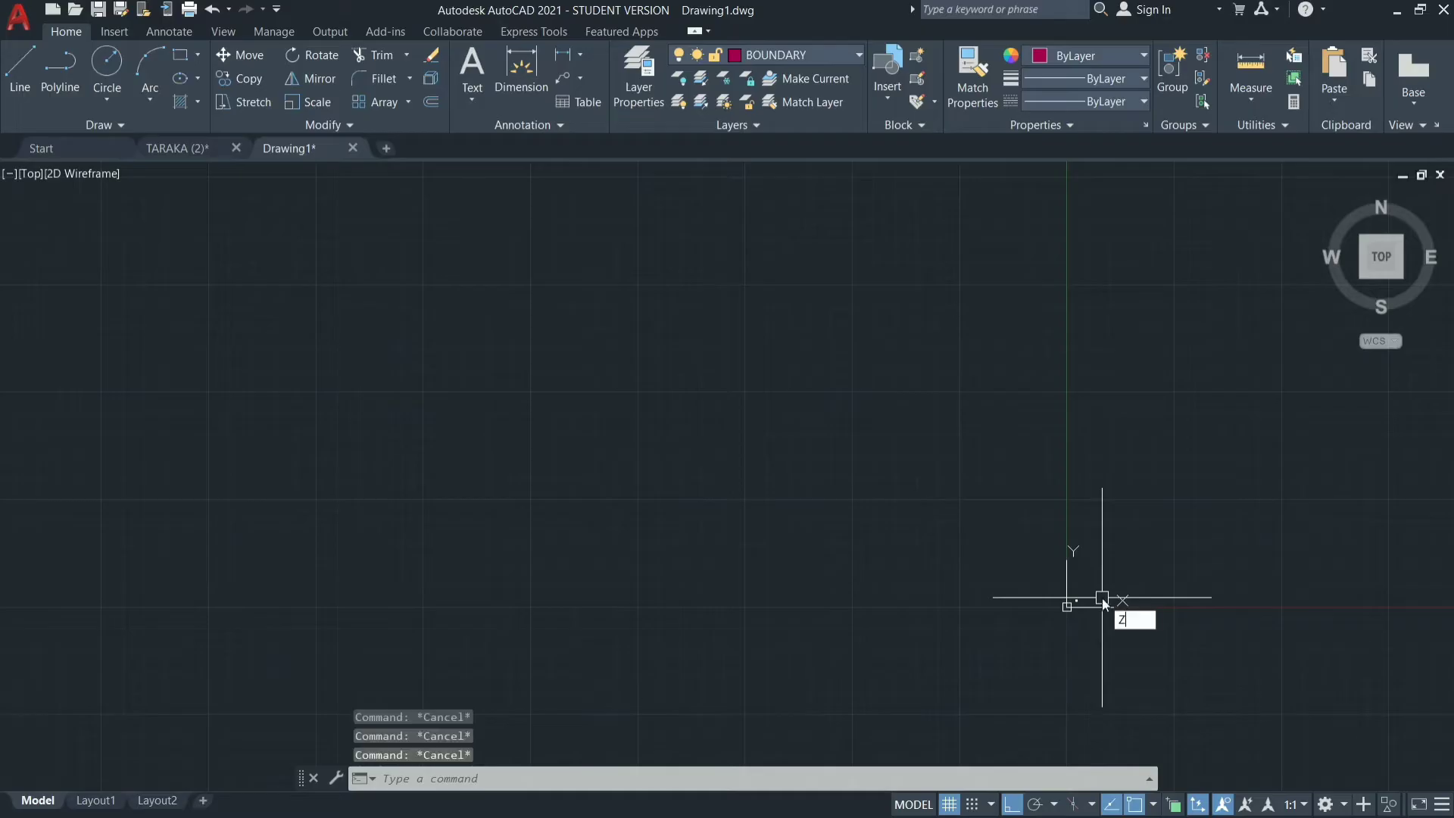
key("Return")
type("a")
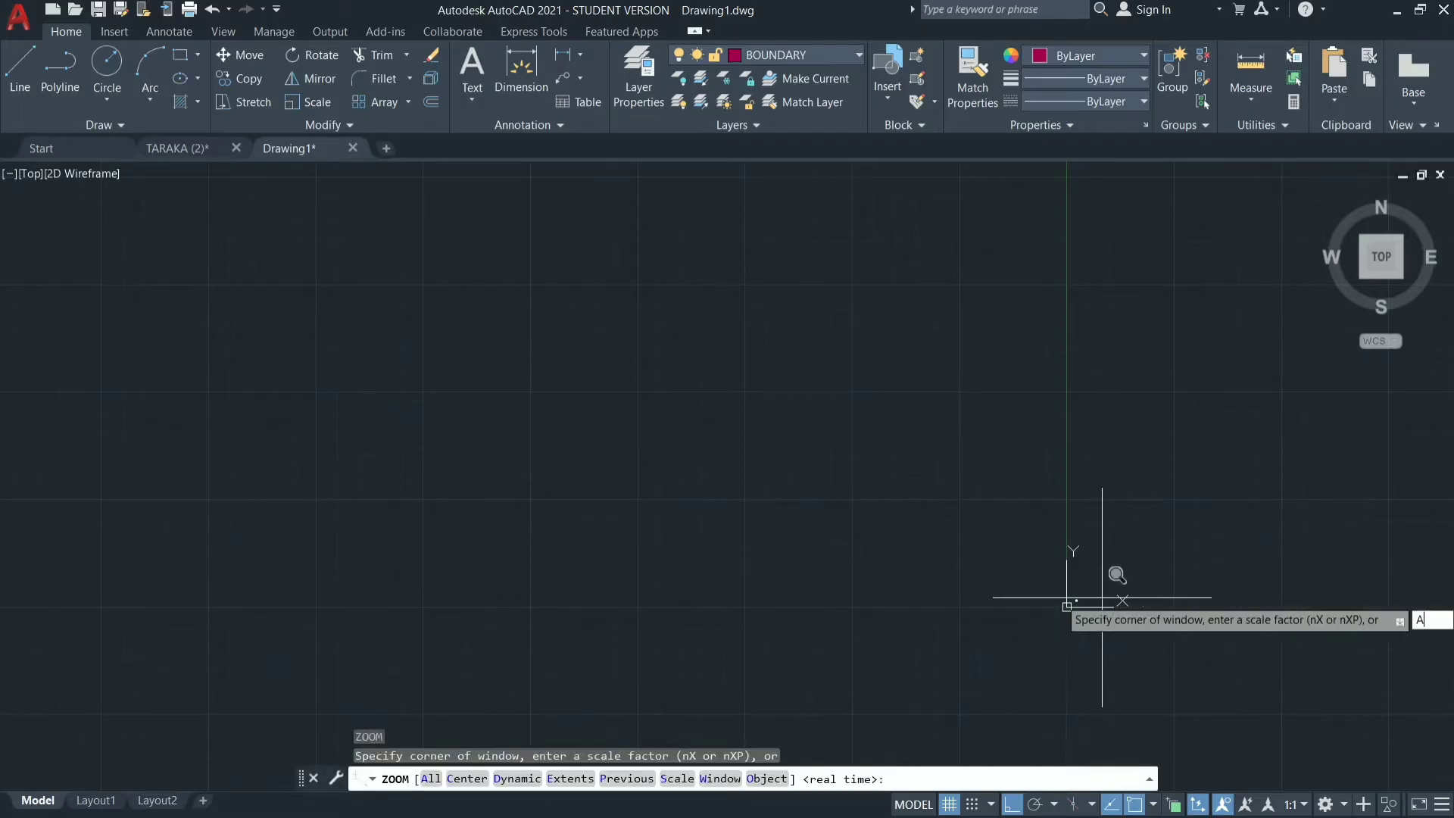
key("Return")
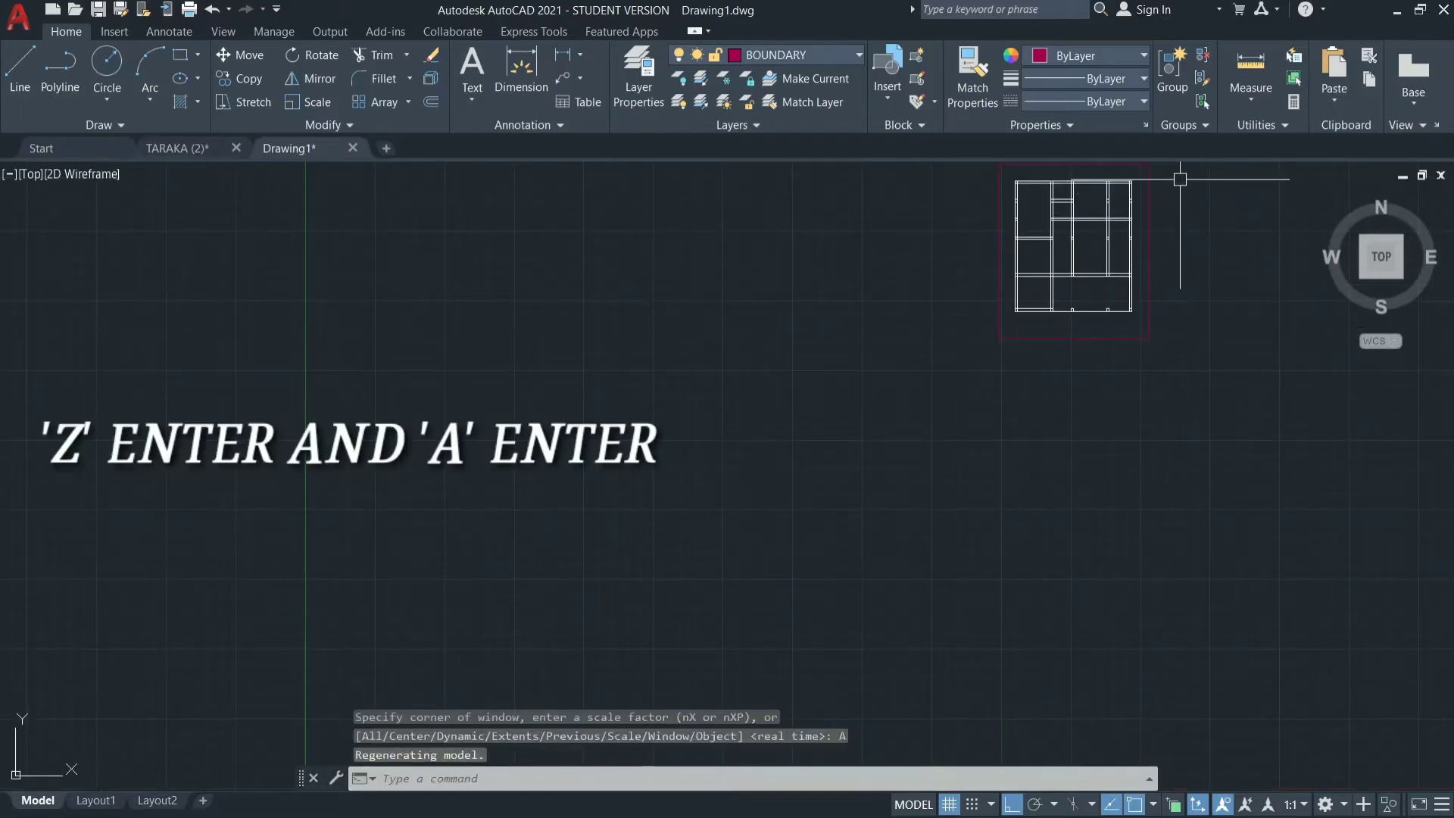
scroll(1180, 178, "up", 3)
scroll(891, 177, "up", 2)
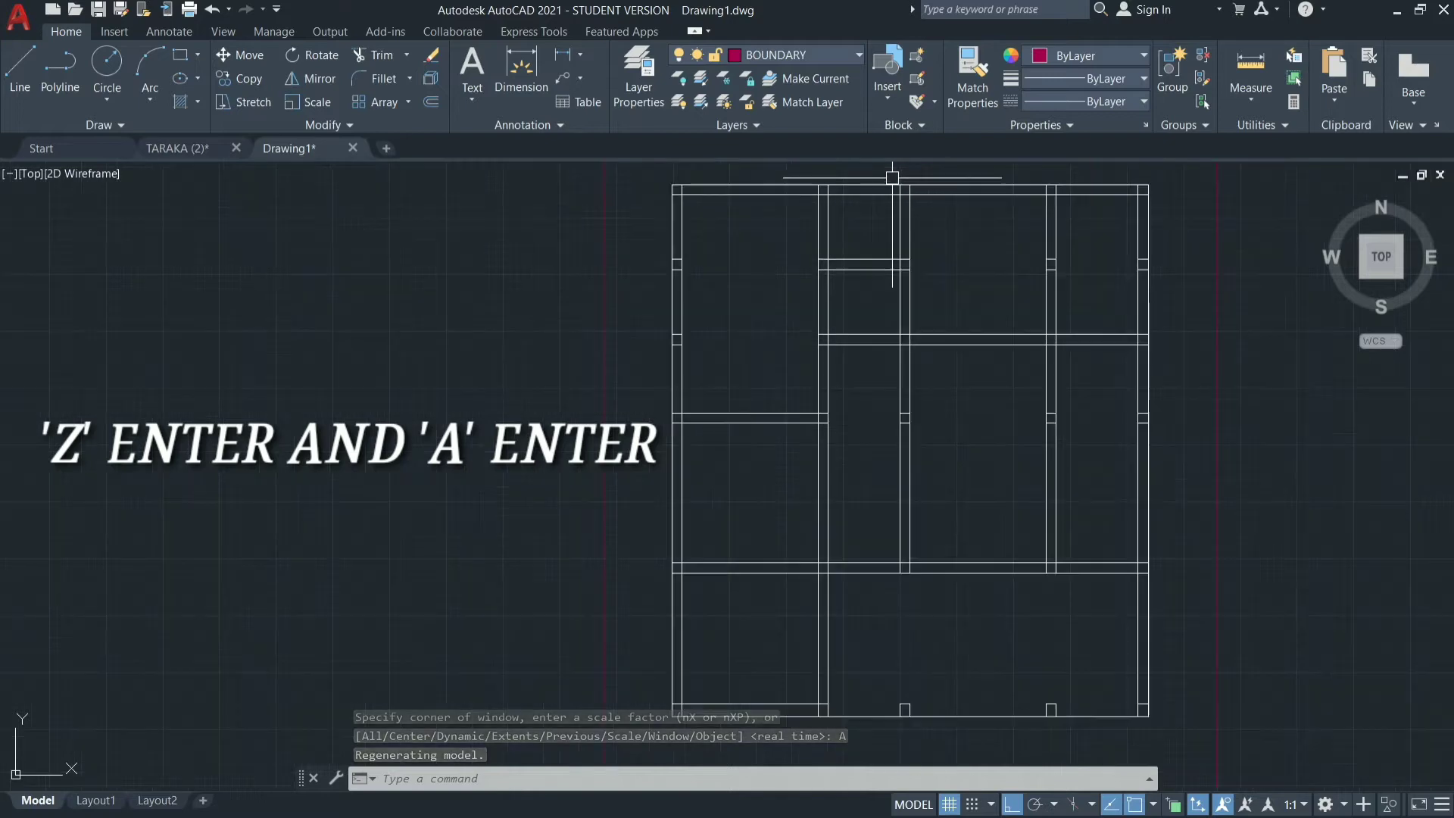
left_click(871, 631)
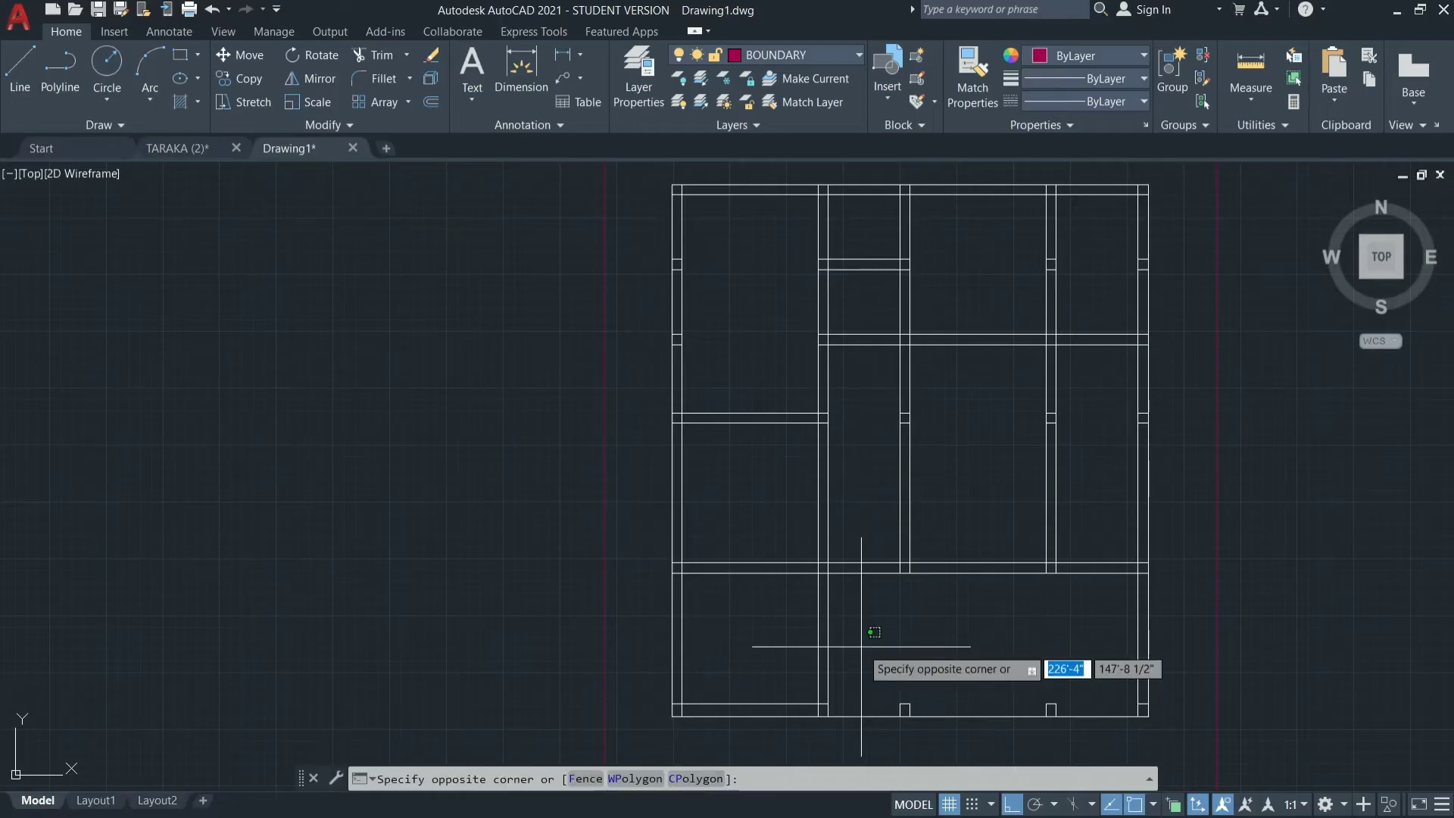
key("Escape")
mouse_move(1108, 617)
left_mouse_down()
mouse_move(1086, 664)
mouse_move(1013, 681)
left_mouse_up()
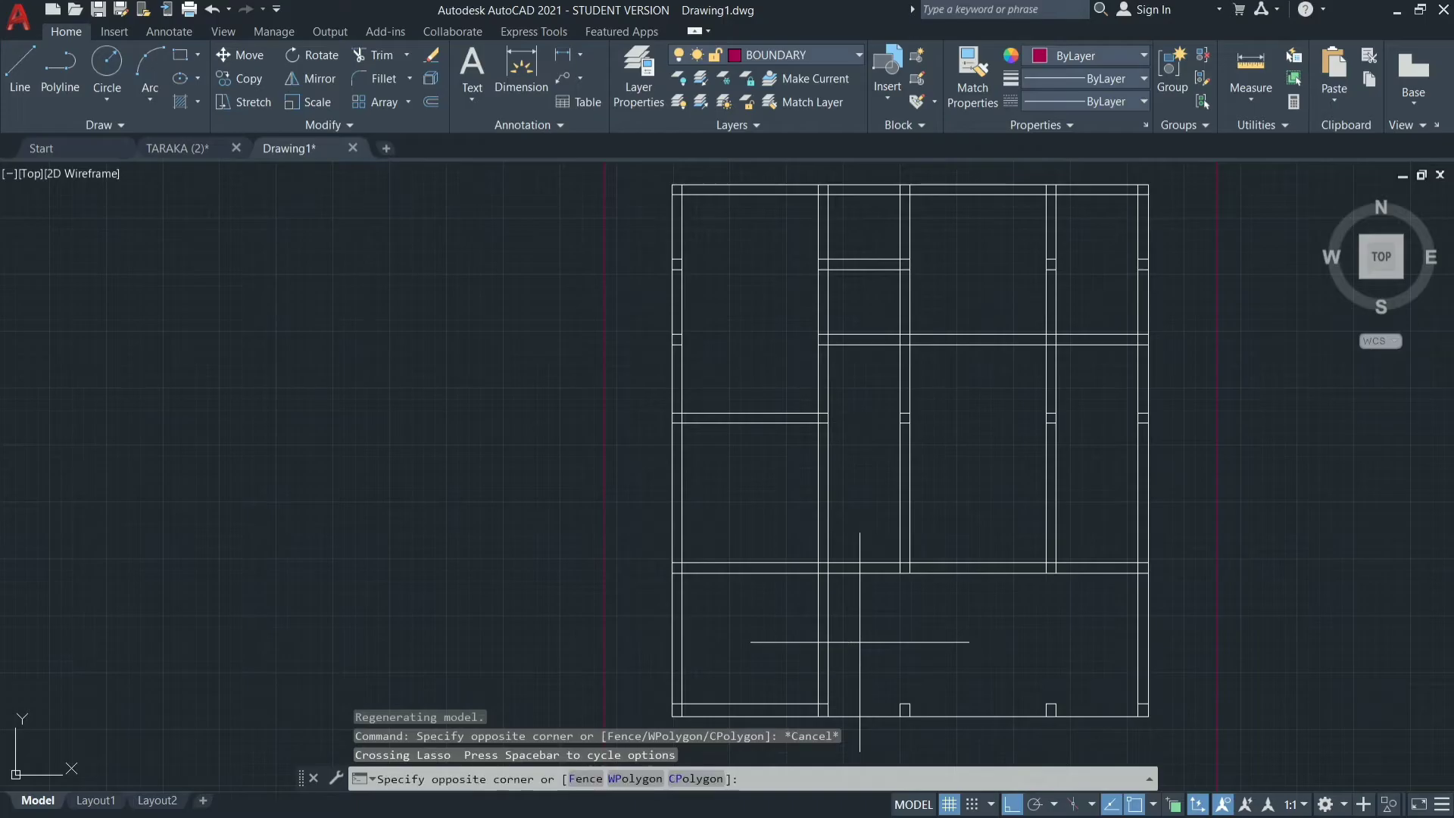
mouse_move(859, 643)
left_mouse_down()
mouse_move(858, 736)
mouse_move(890, 757)
left_mouse_up()
key("Escape")
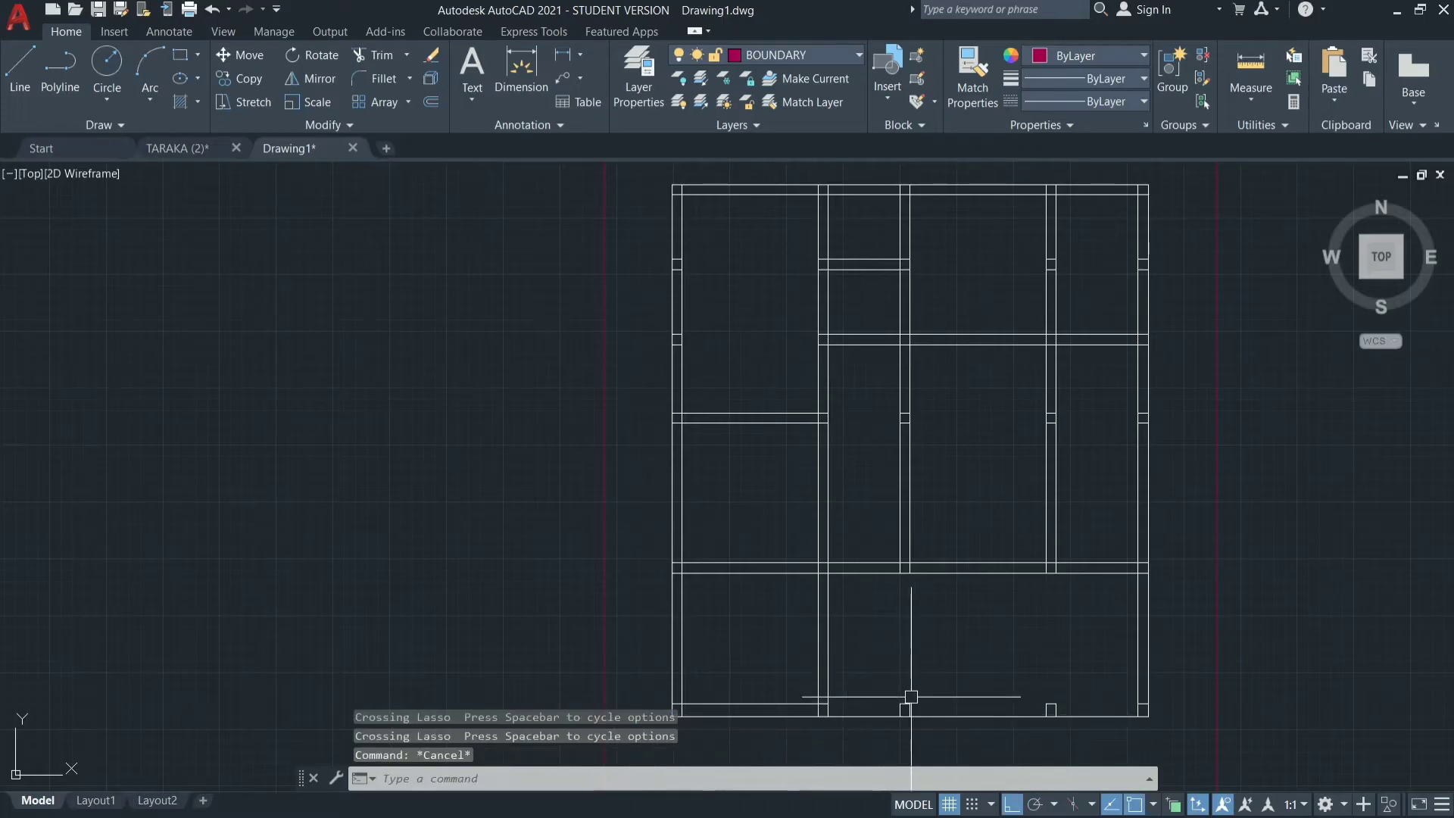
Select the two small leftover wall stubs standing on the plan's bottom wall line.
scroll(909, 706, "up", 4)
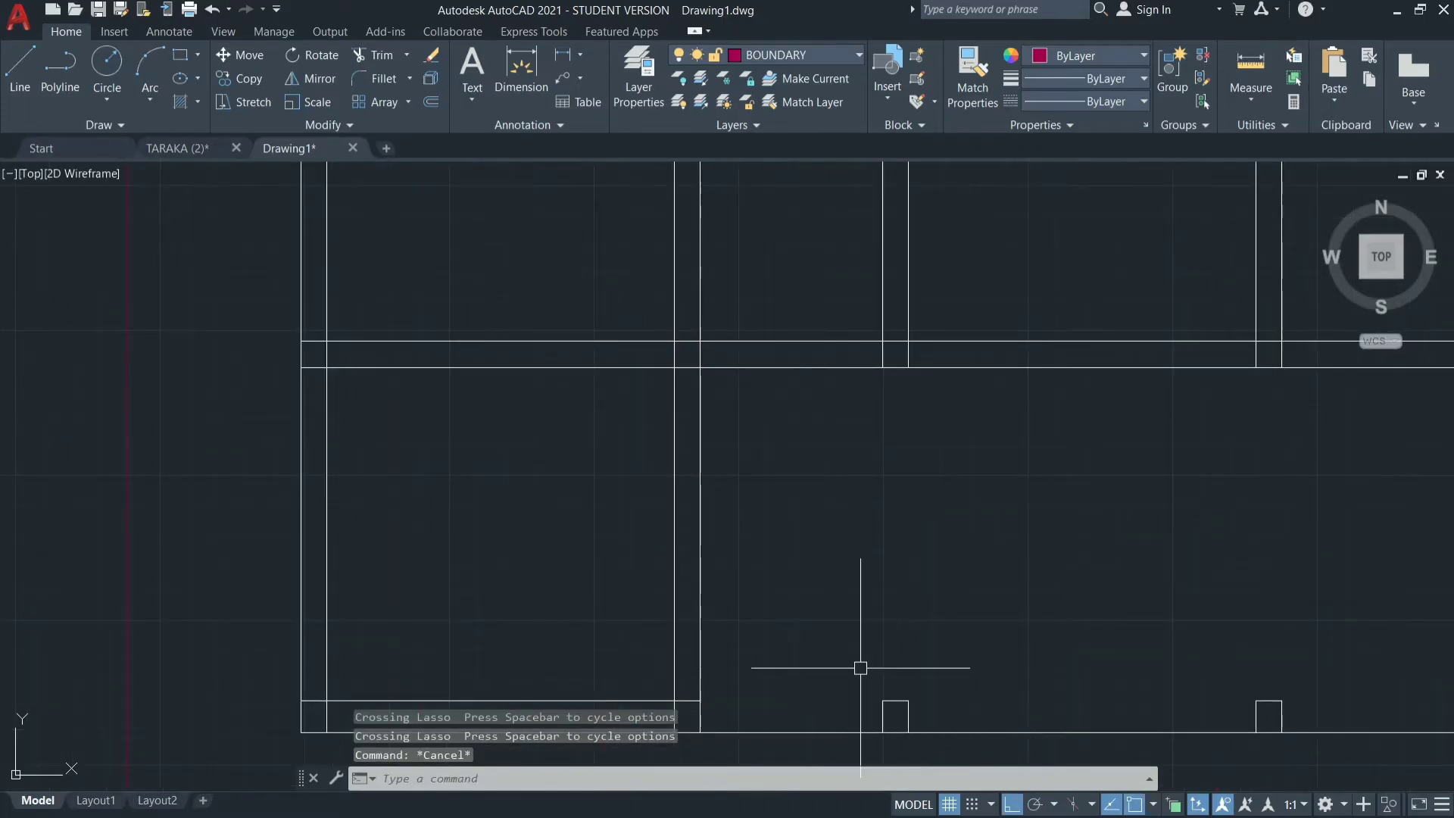
mouse_move(861, 666)
left_mouse_down()
mouse_move(875, 724)
mouse_move(963, 707)
left_mouse_up()
left_click(1328, 637)
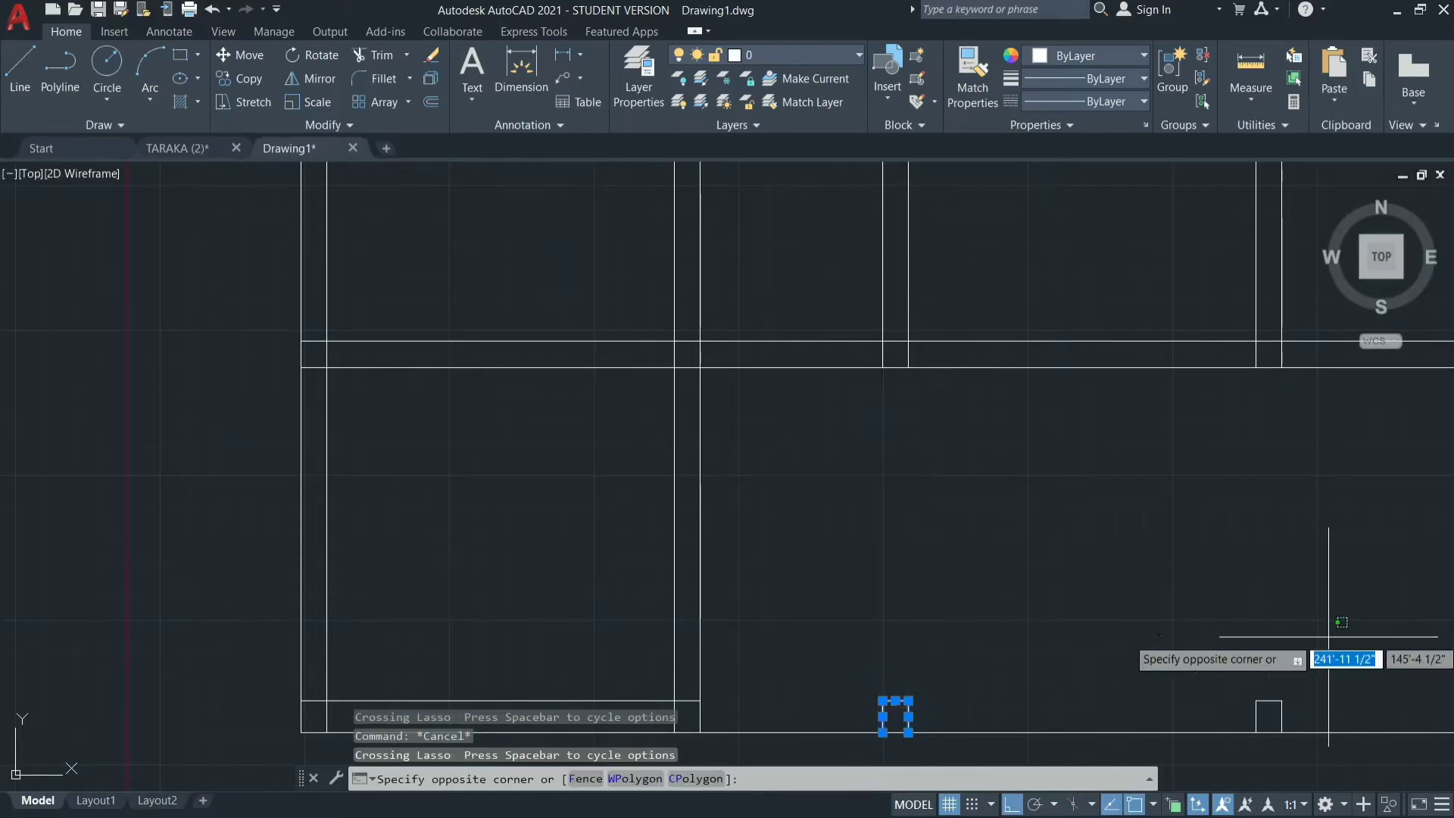
key("Escape")
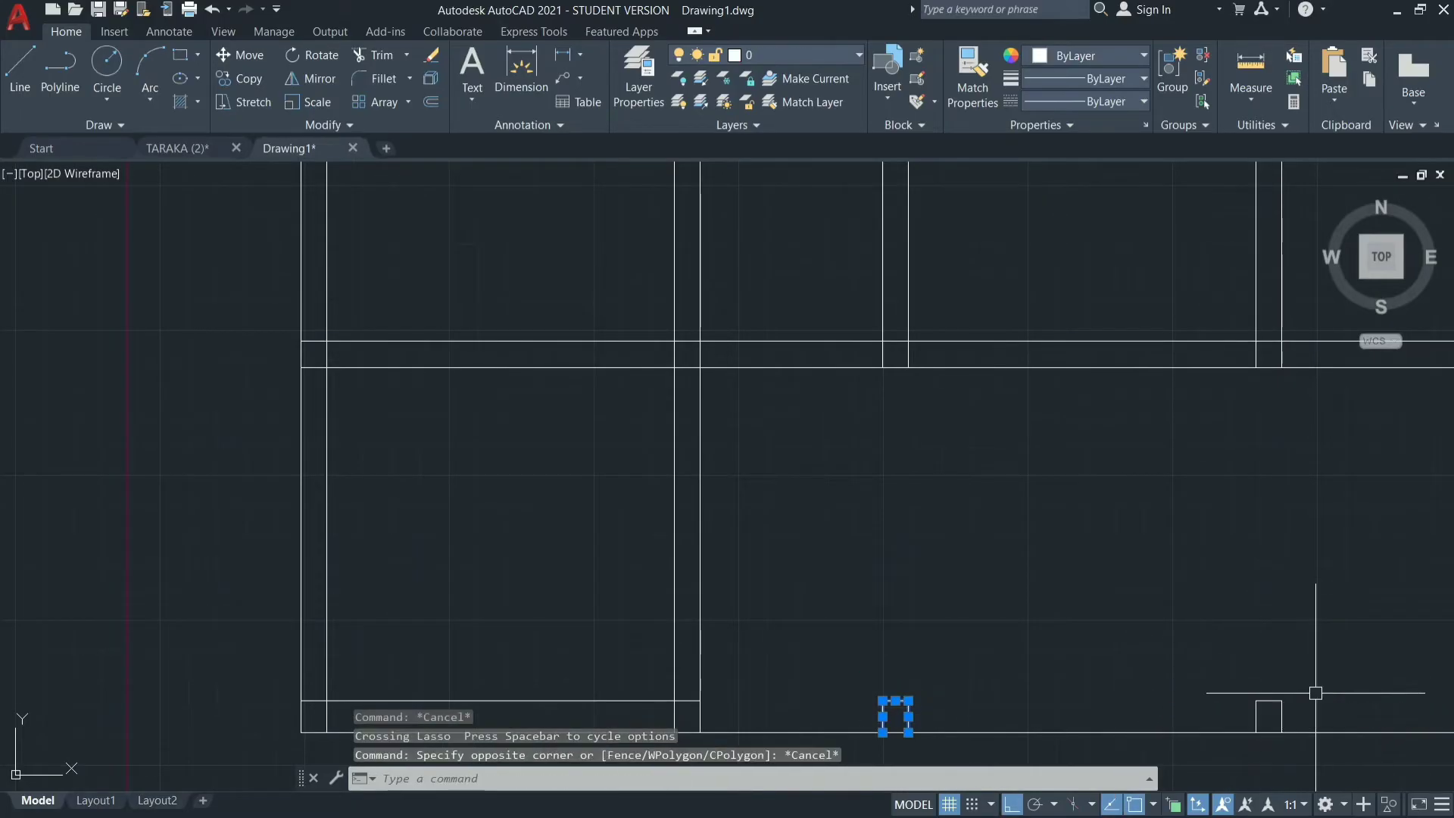
left_click(1226, 646)
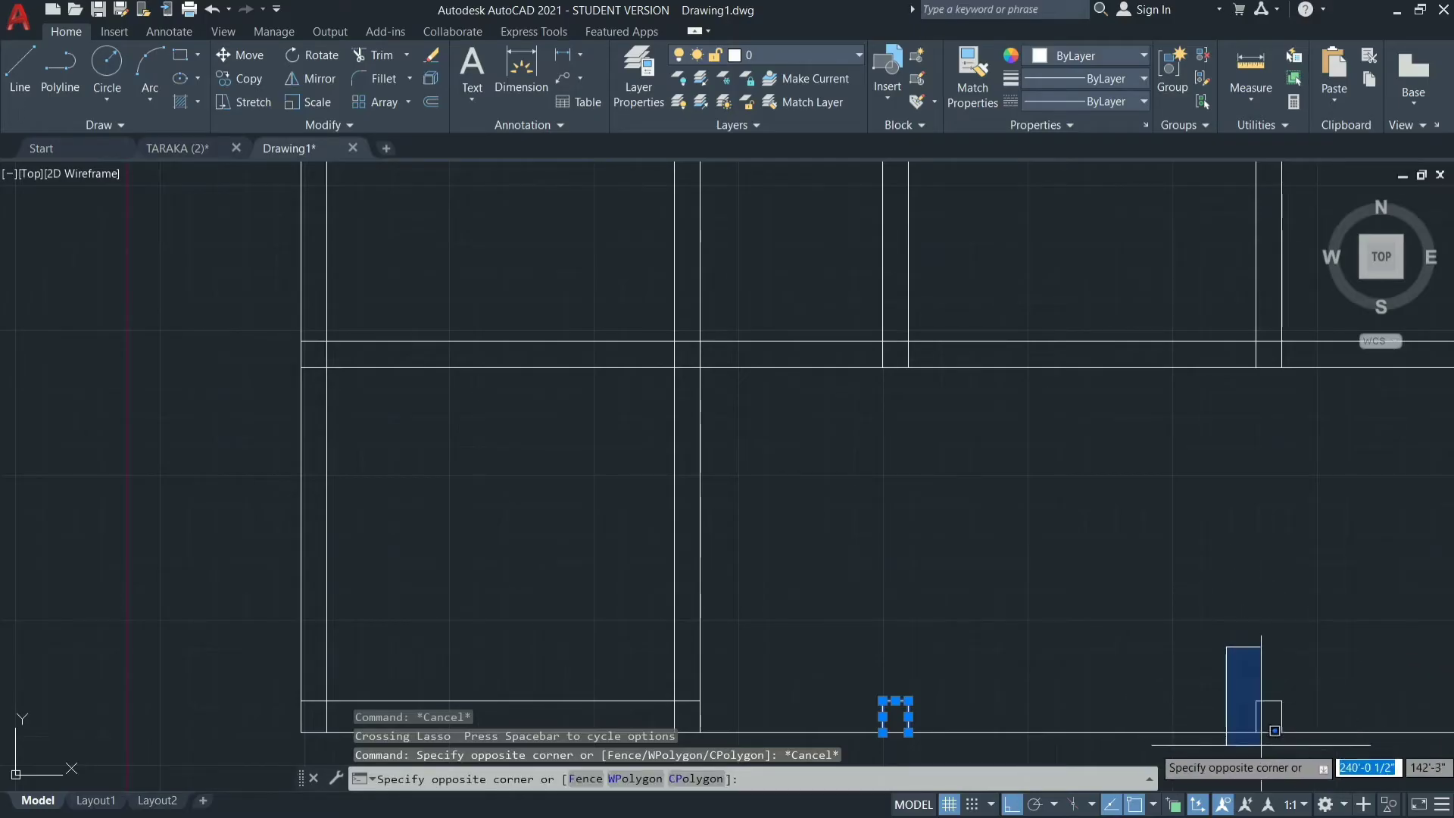
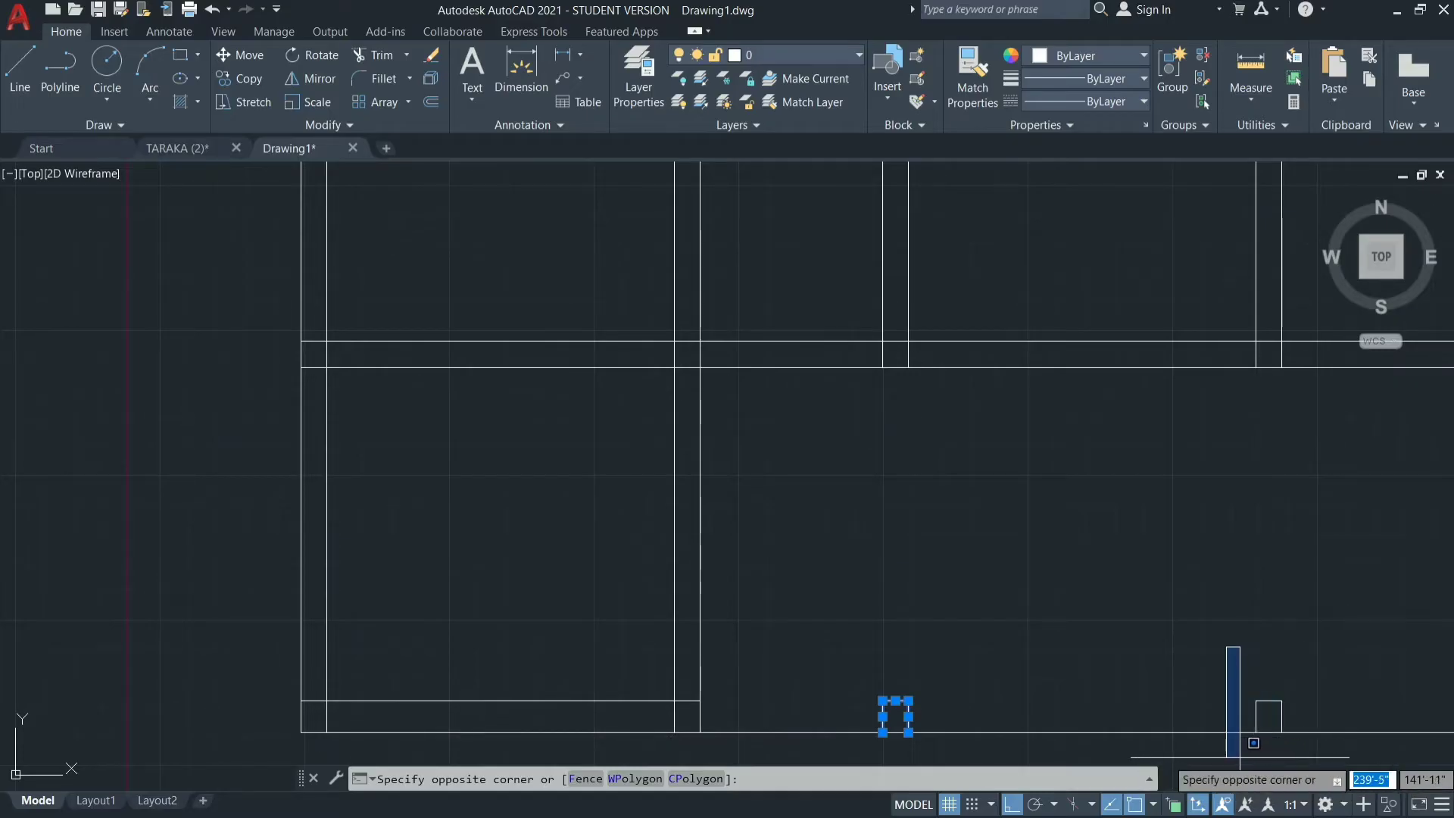
Erase the two small leftover wall stubs standing on the plan's bottom wall line.
left_click(1322, 749)
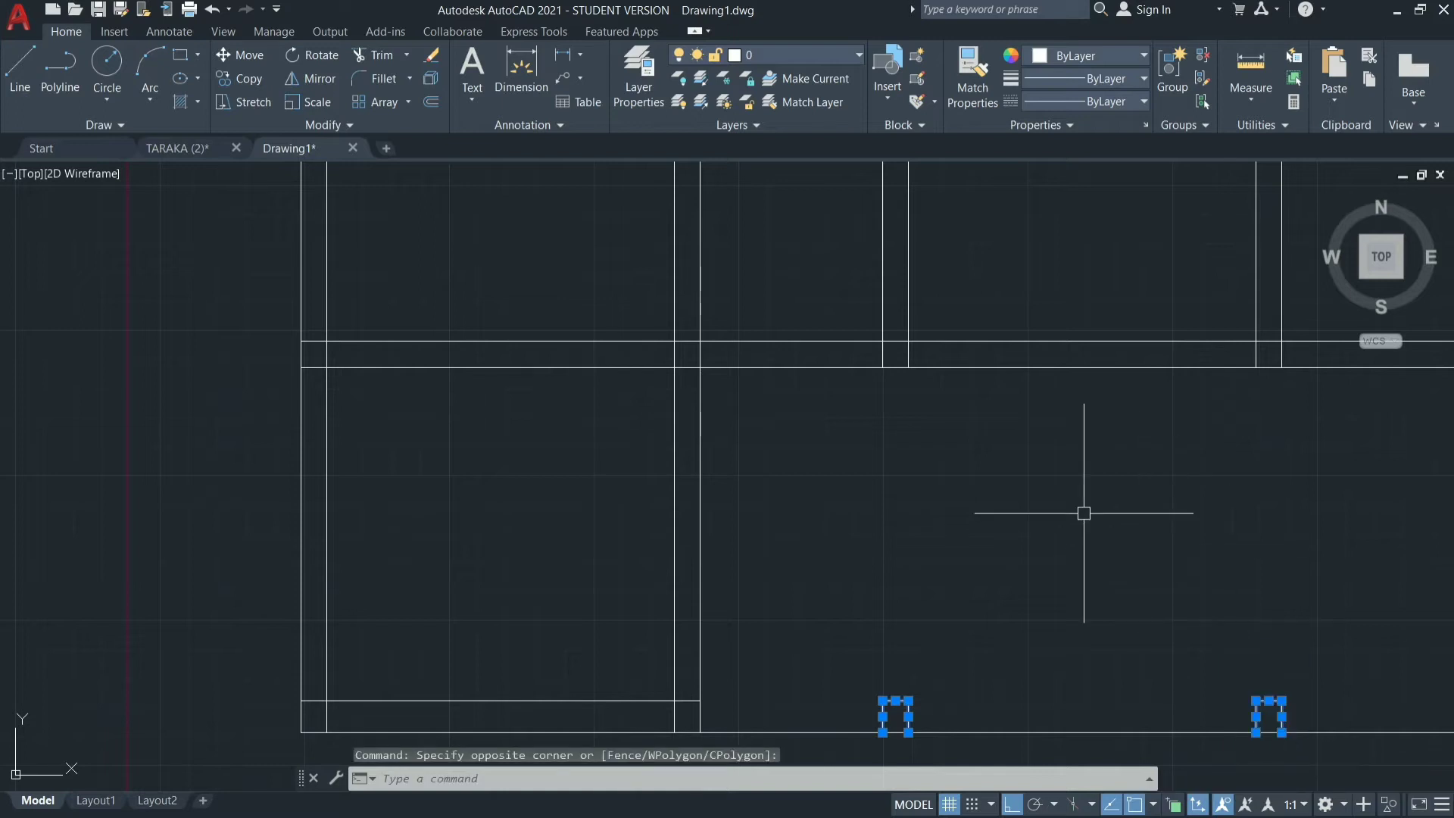
scroll(1081, 509, "down", 4)
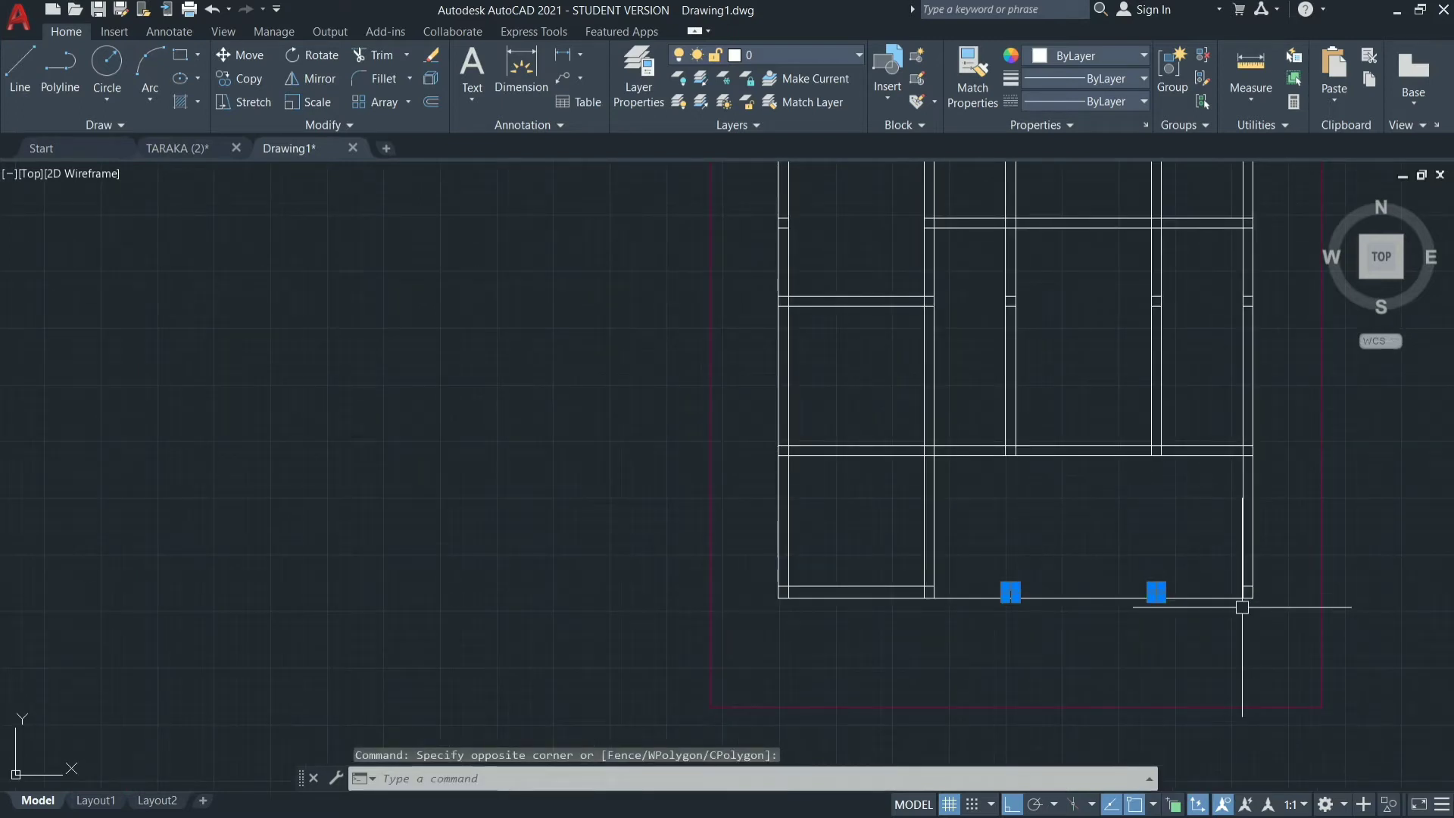
type("E")
key("Return")
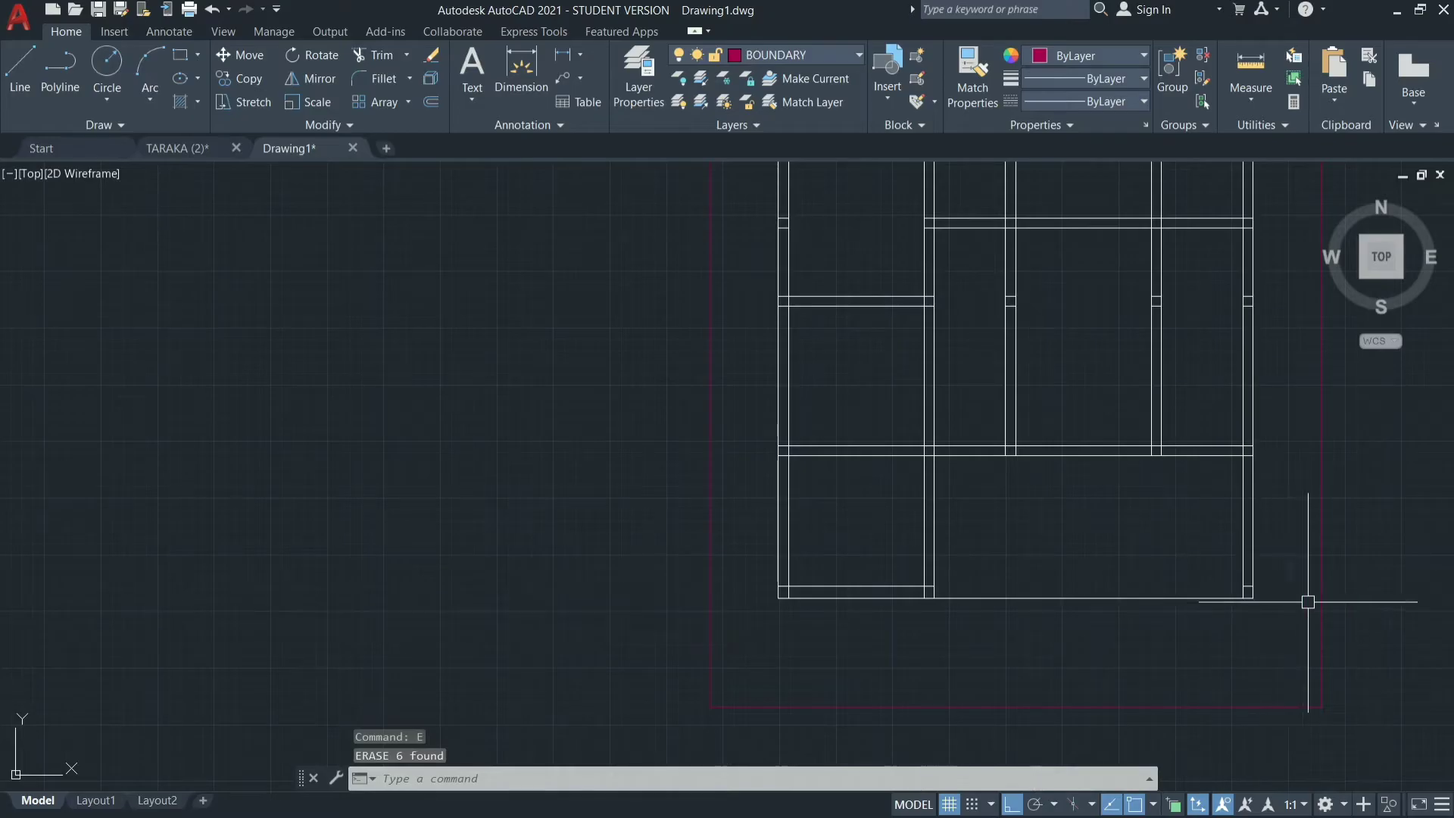
Erase the short leftover line crossing the right outer wall near the plan's bottom corner.
scroll(1257, 591, "up", 8)
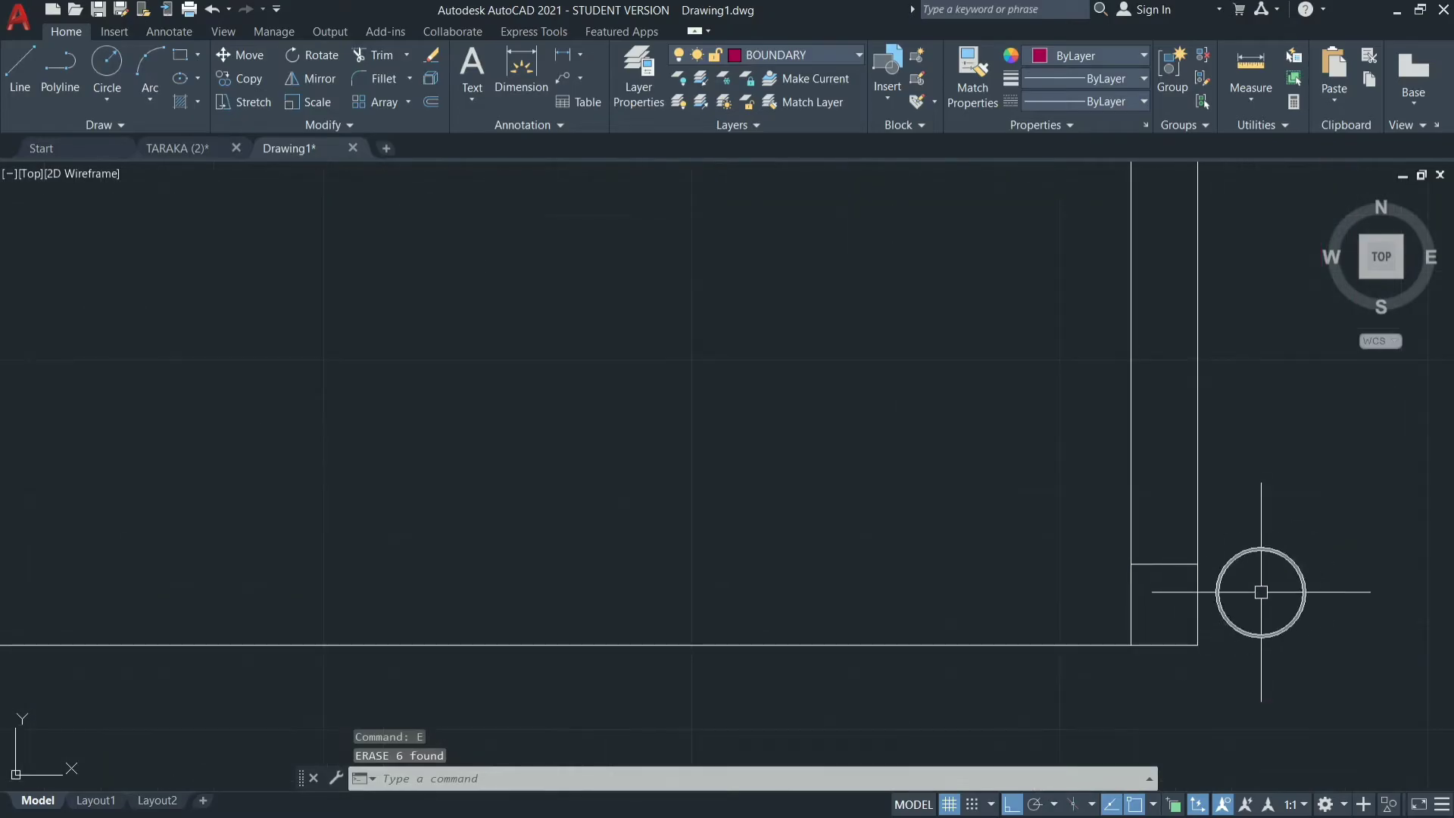
left_click(1188, 560)
type("e")
key("Return")
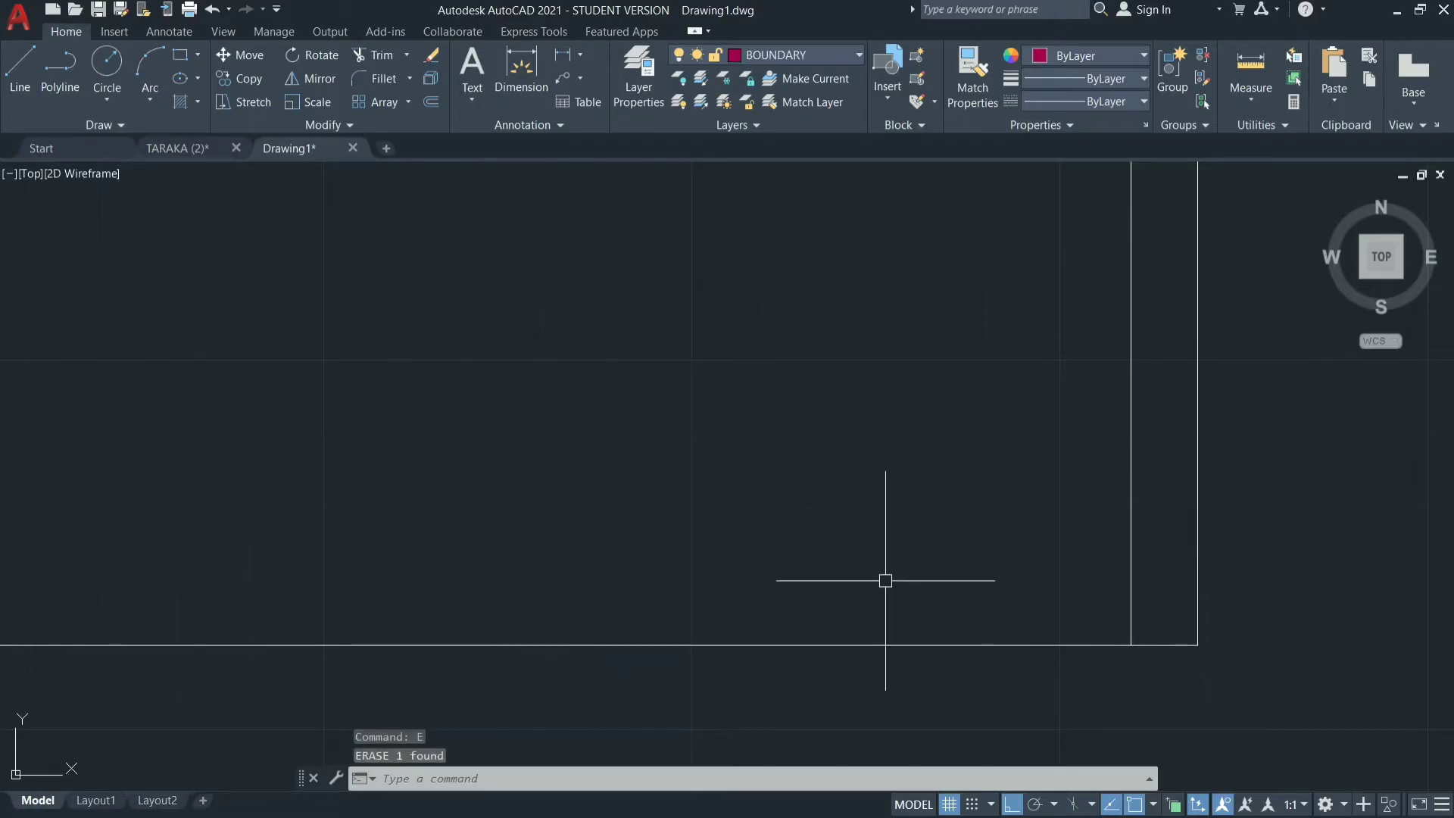
Trim the right outer wall's inner line between the wall below the hall and the bottom wall line.
scroll(883, 581, "down", 4)
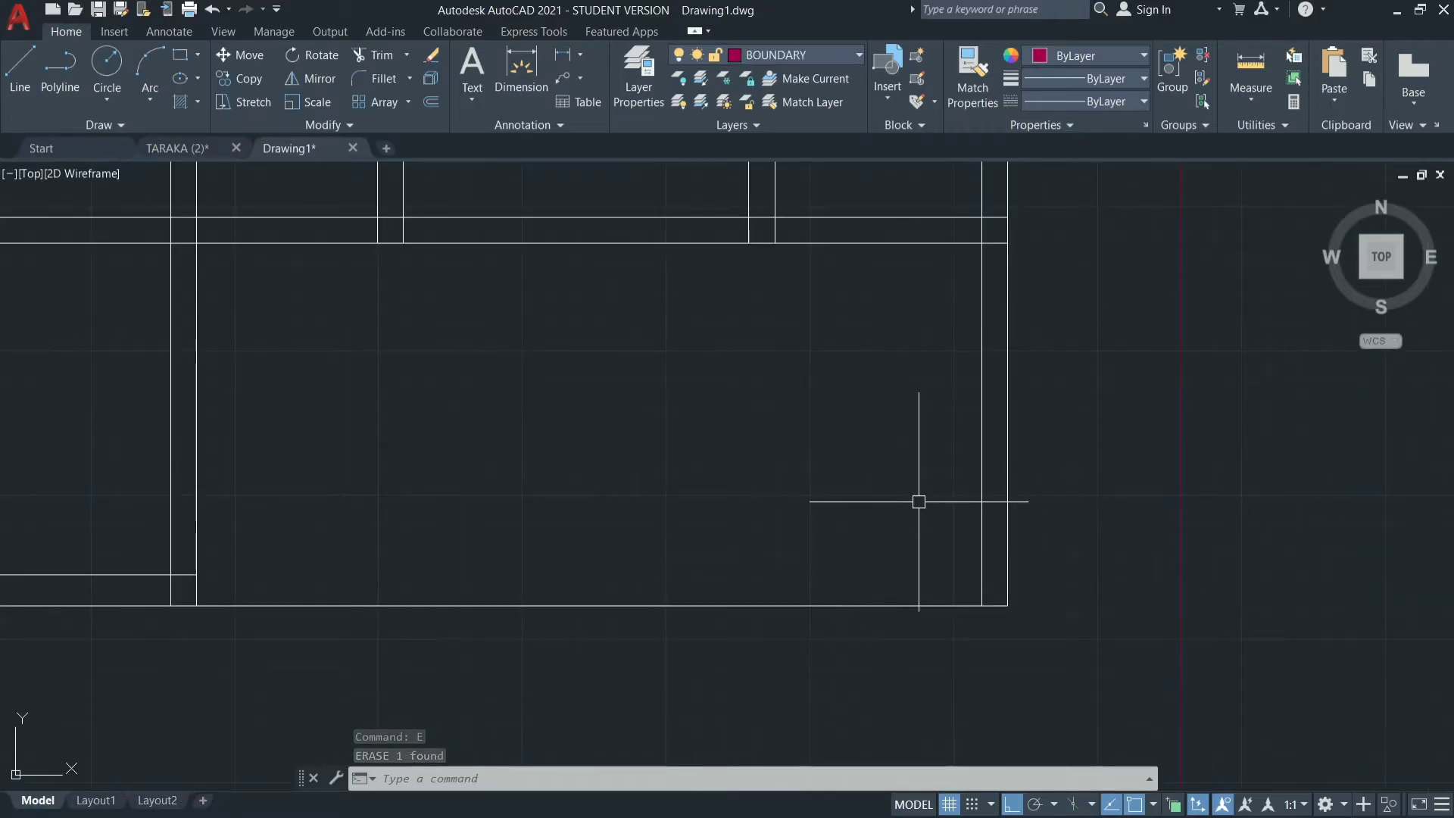
type("tr")
key("Return")
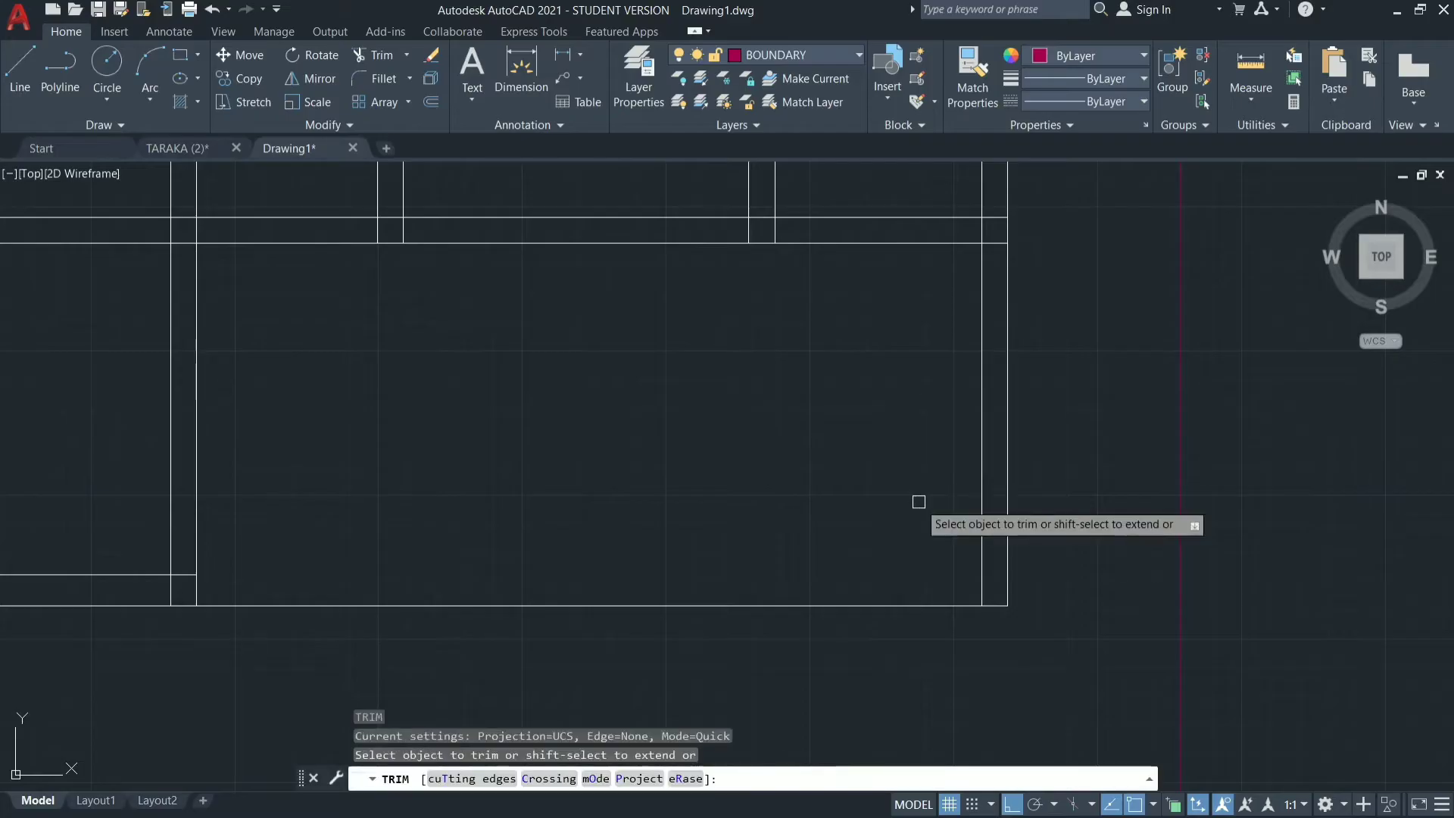
left_click(982, 462)
scroll(676, 502, "down", 2)
scroll(676, 501, "down", 2)
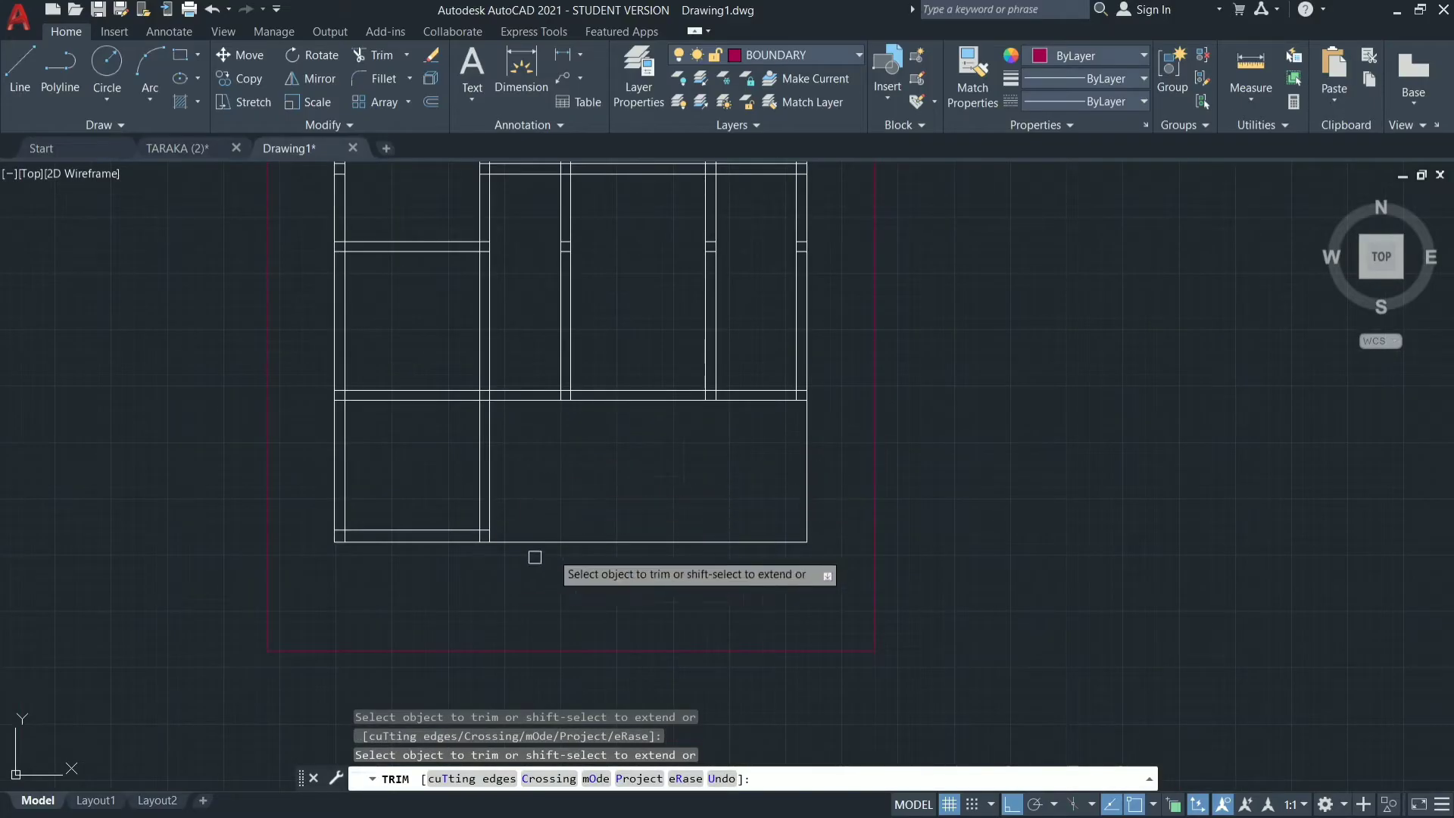
scroll(591, 533, "down", 3)
scroll(559, 372, "up", 3)
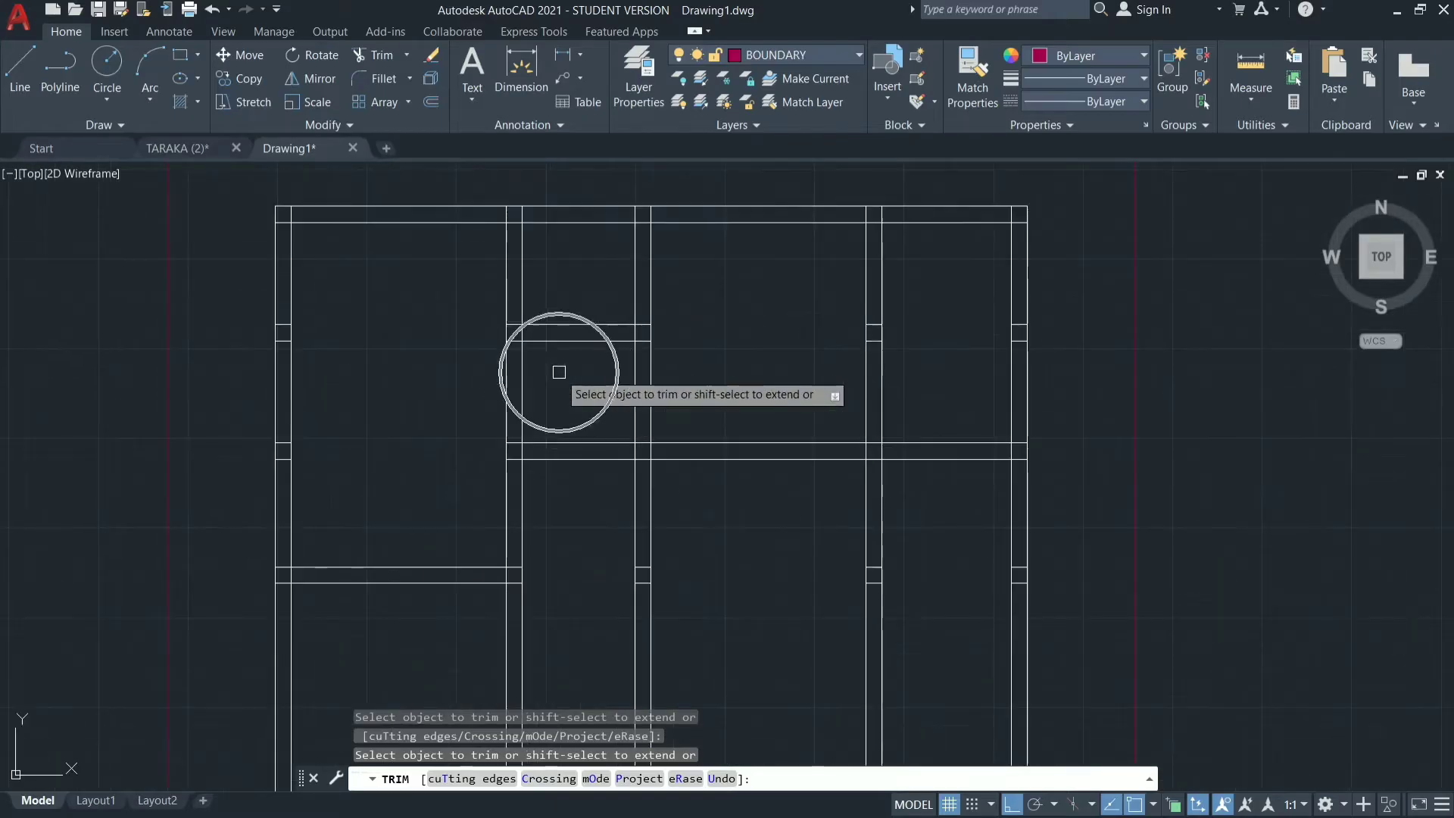
key("Escape")
key("Escape")
key("Escape")
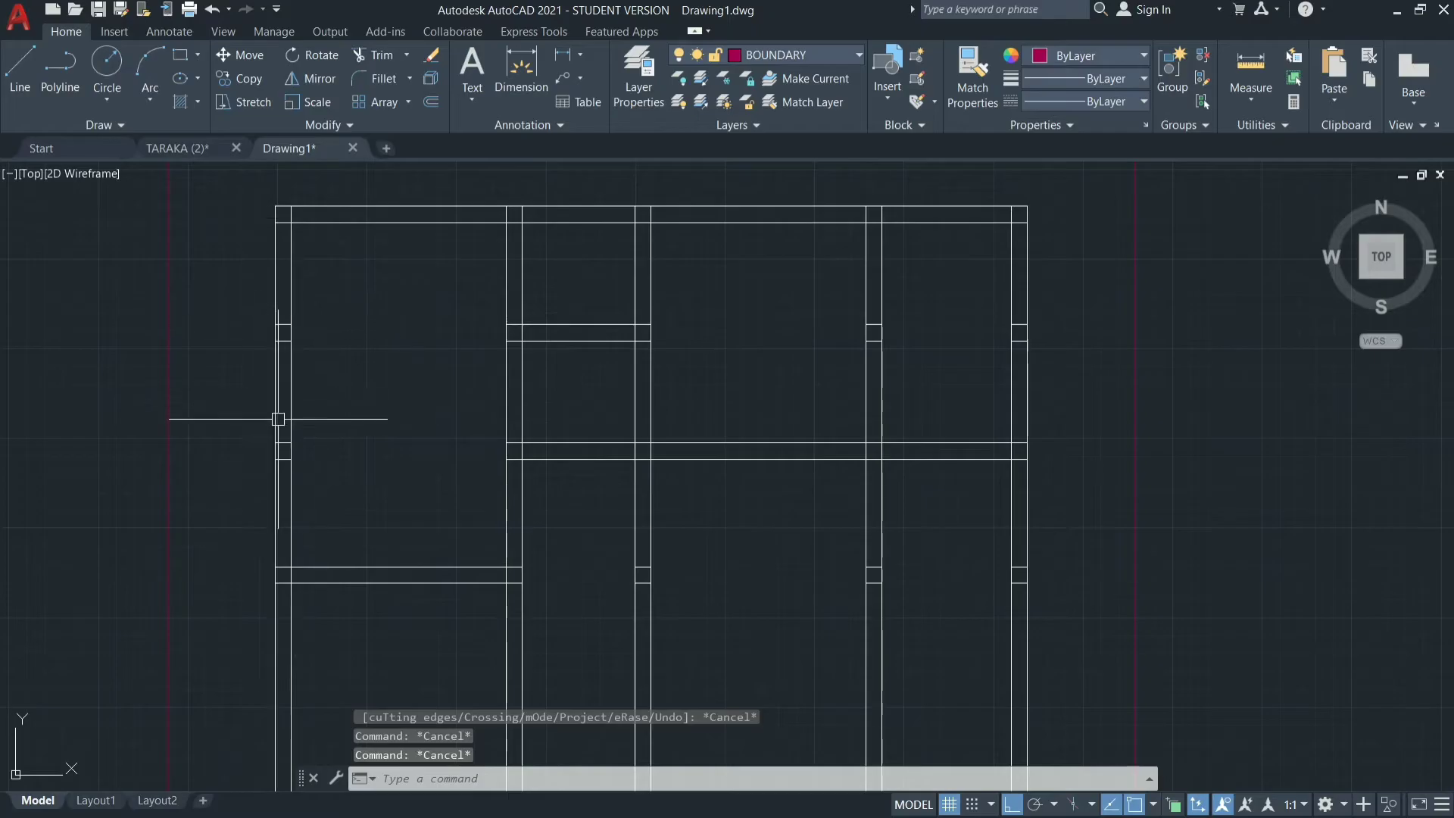
Erase the short leftover cross lines inside the left outer wall, the third and fourth vertical walls and the right outer wall.
left_click(227, 304)
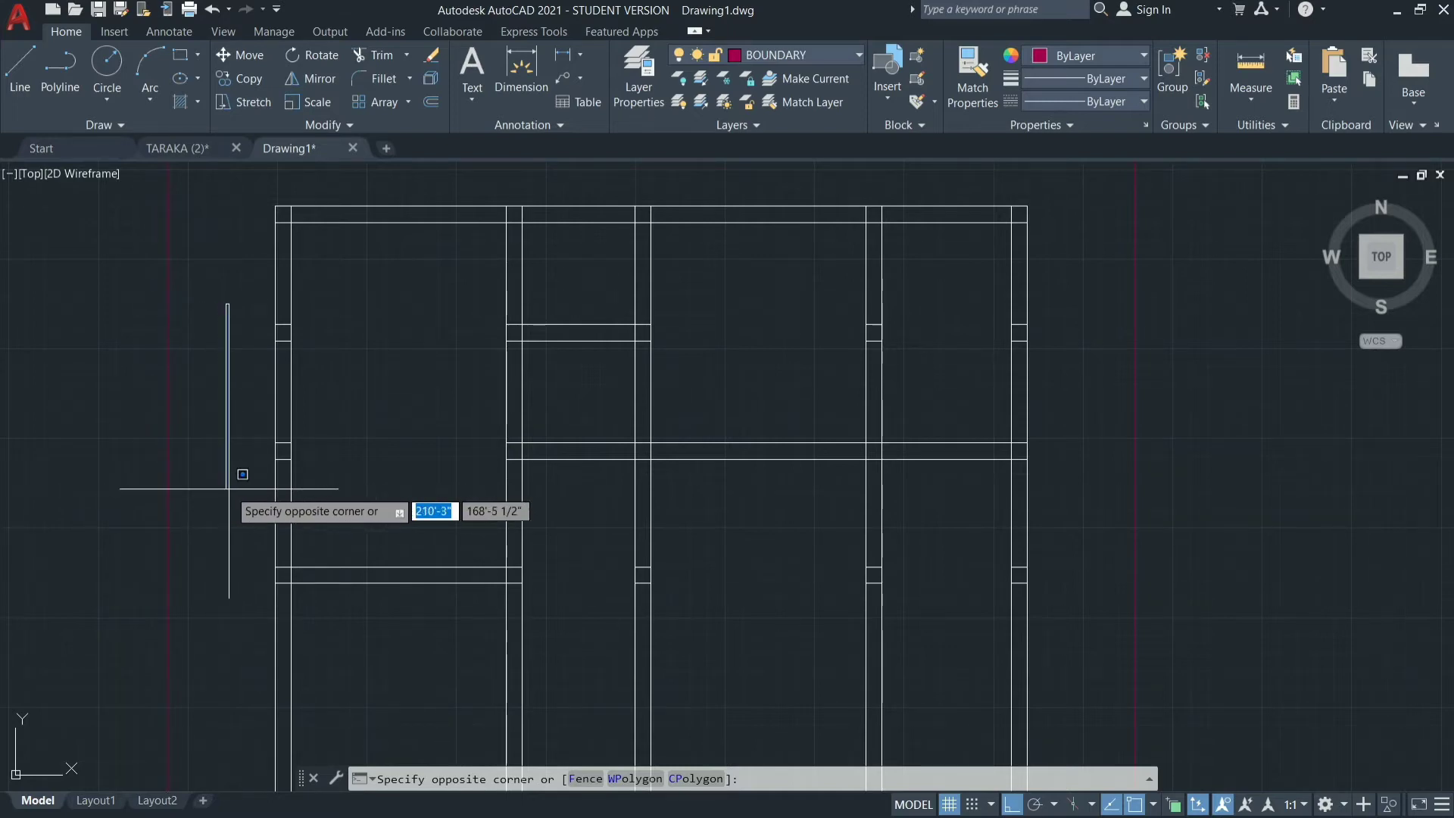
left_click(315, 496)
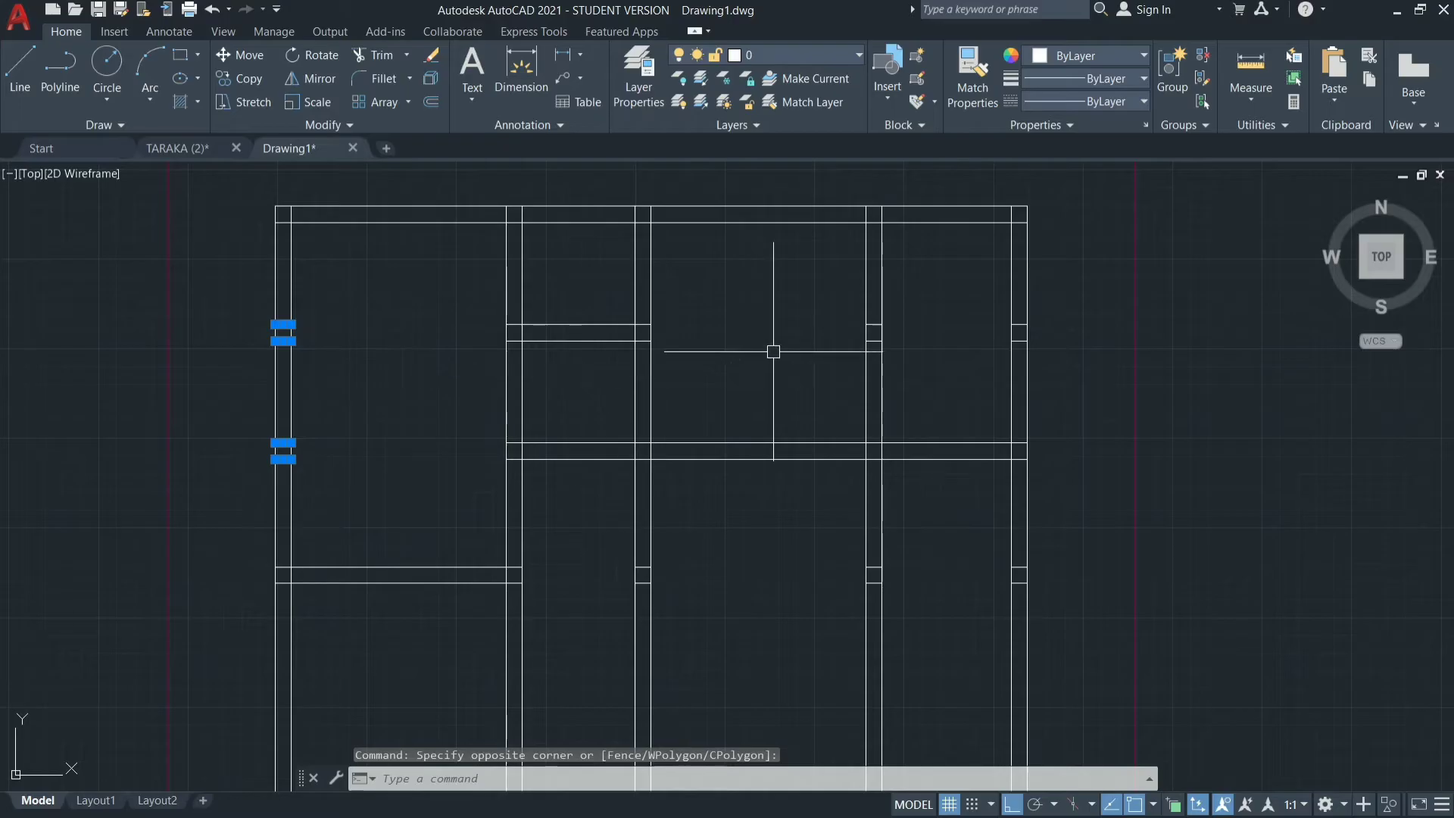
left_click(808, 287)
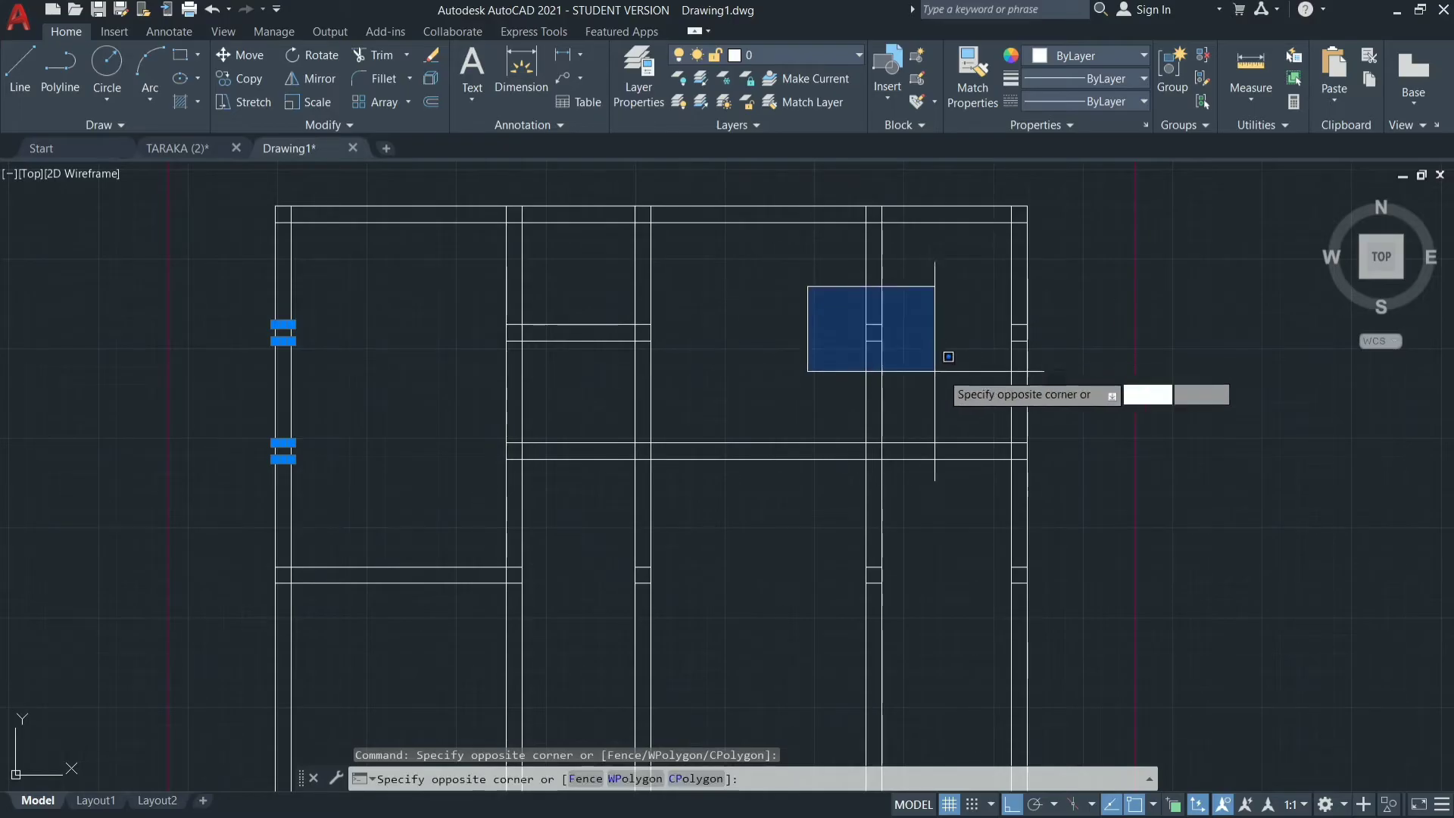
left_click(1079, 381)
left_click(623, 519)
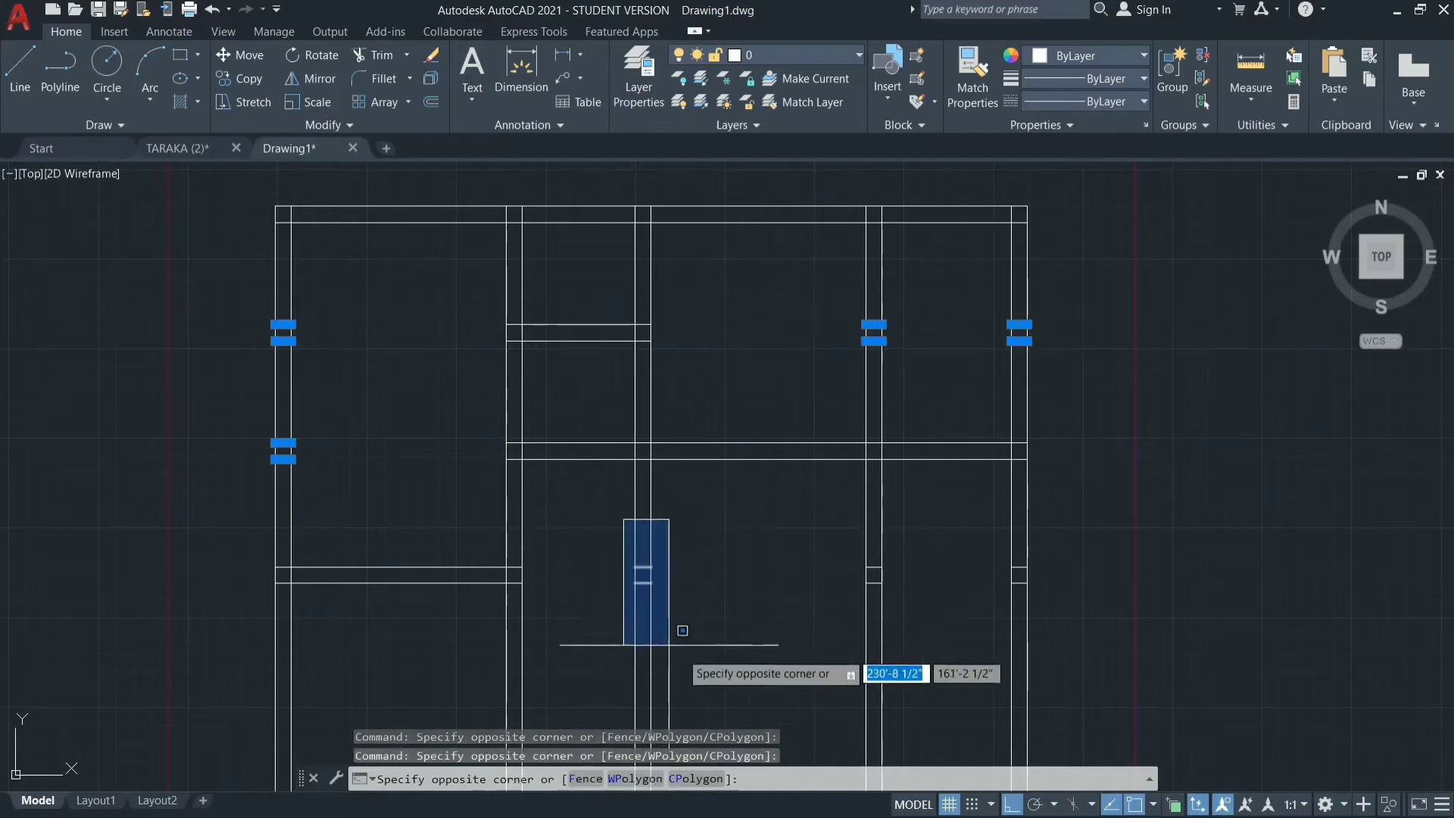
left_click(1102, 655)
scroll(1043, 389, "down", 4)
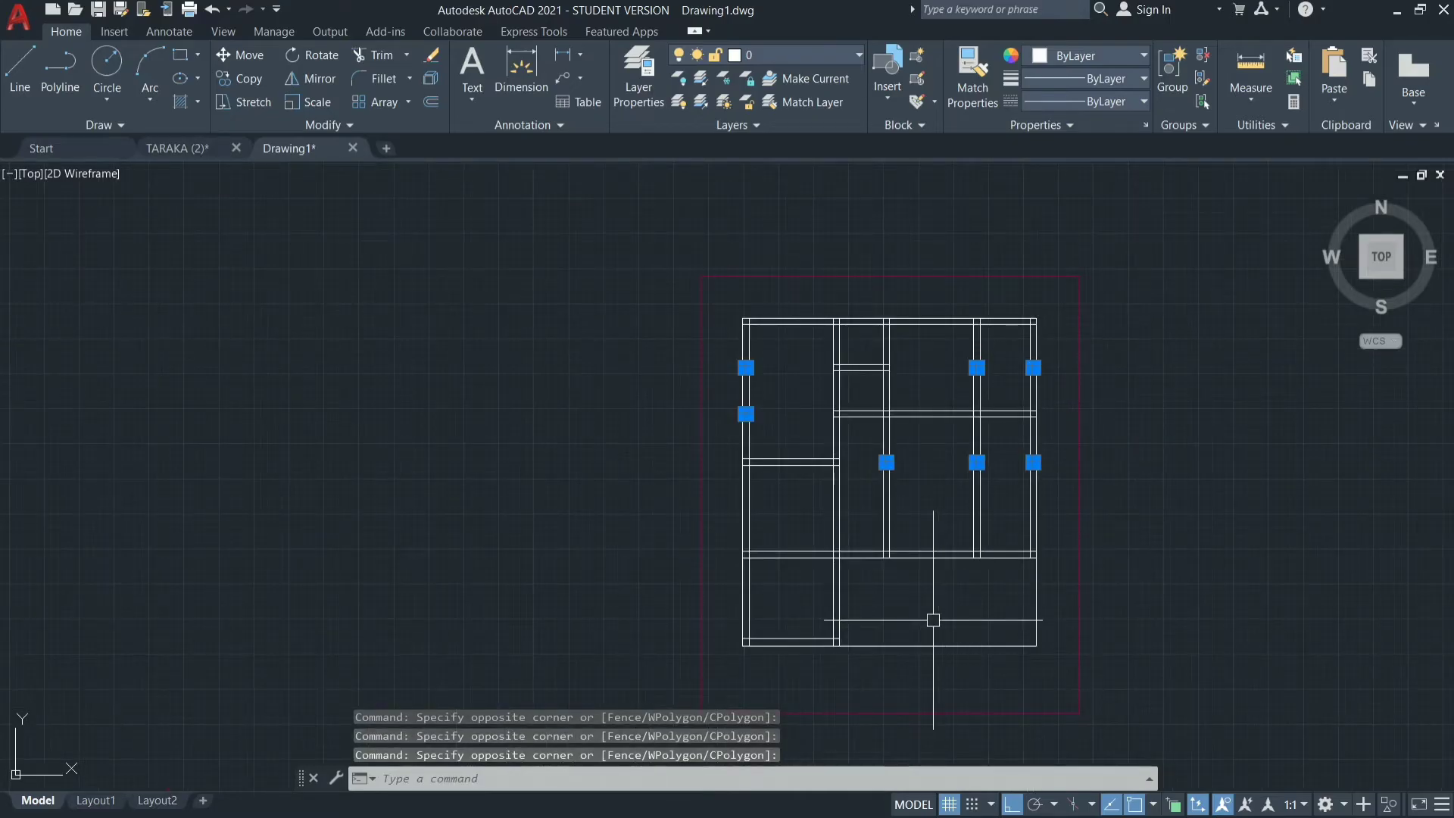
type("e")
key("Return")
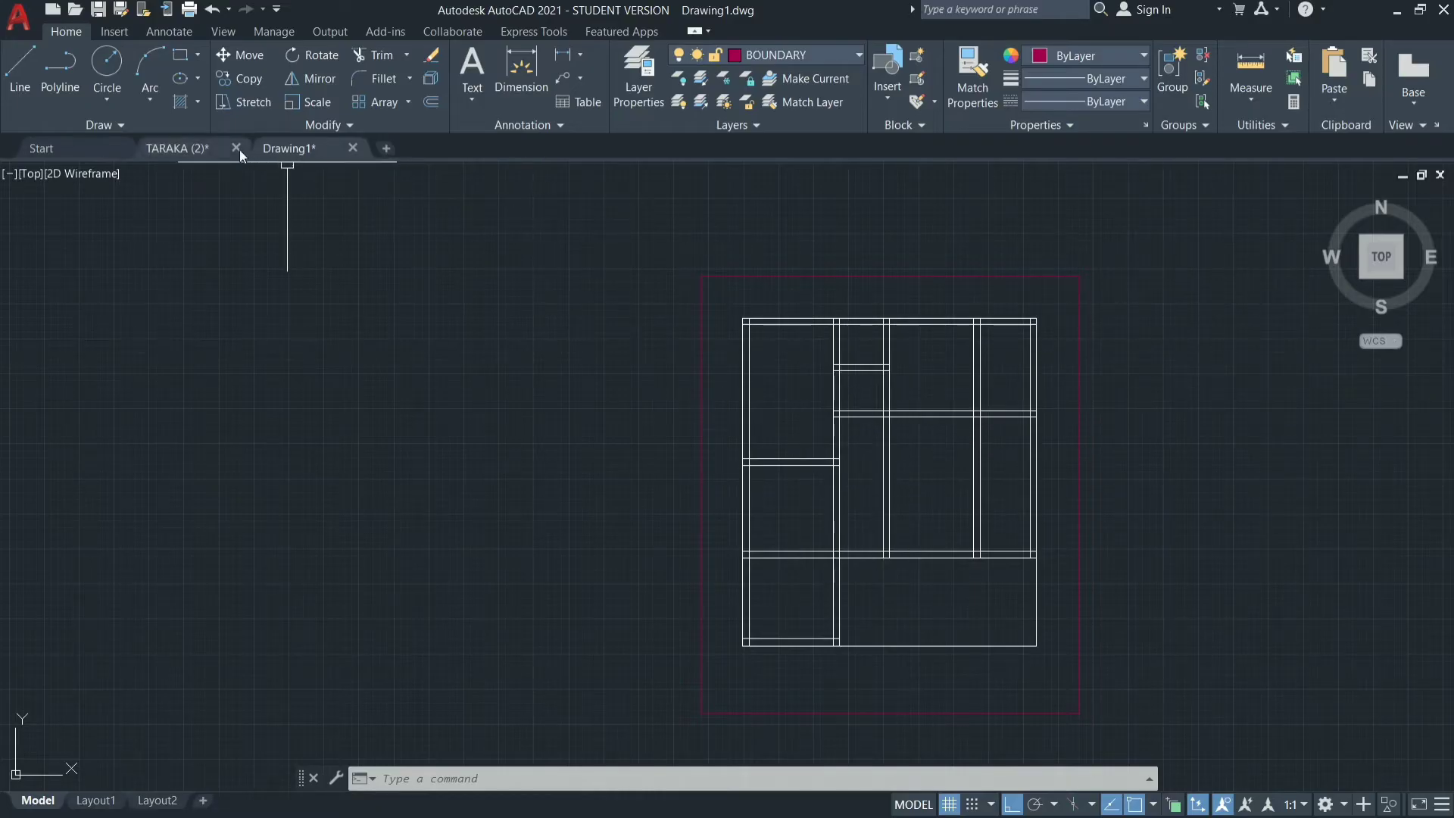
Examine the upper rooms and doors of the TARAKA (2) reference plan and return to Drawing1.
left_click(220, 147)
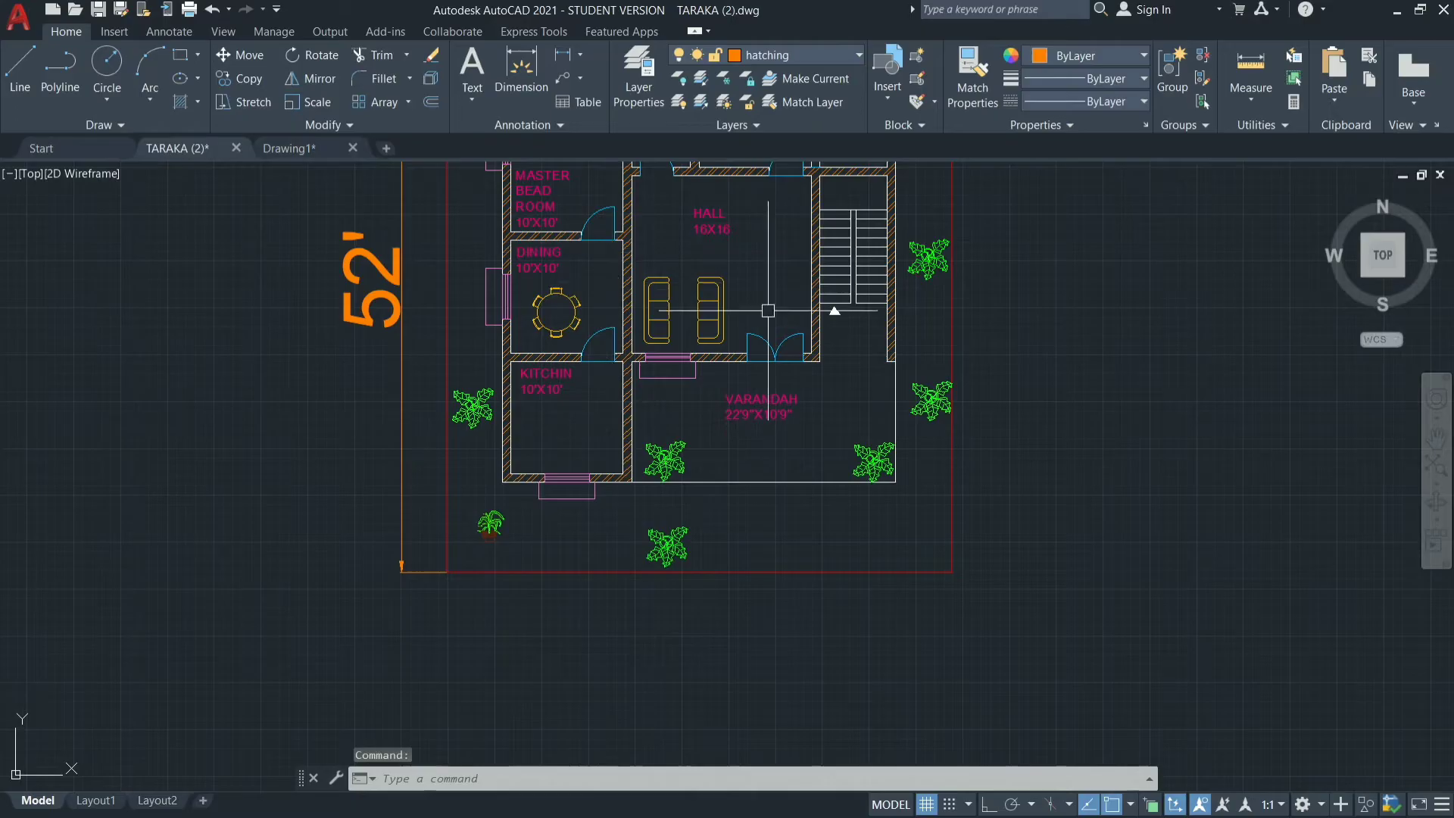
left_click(1437, 438)
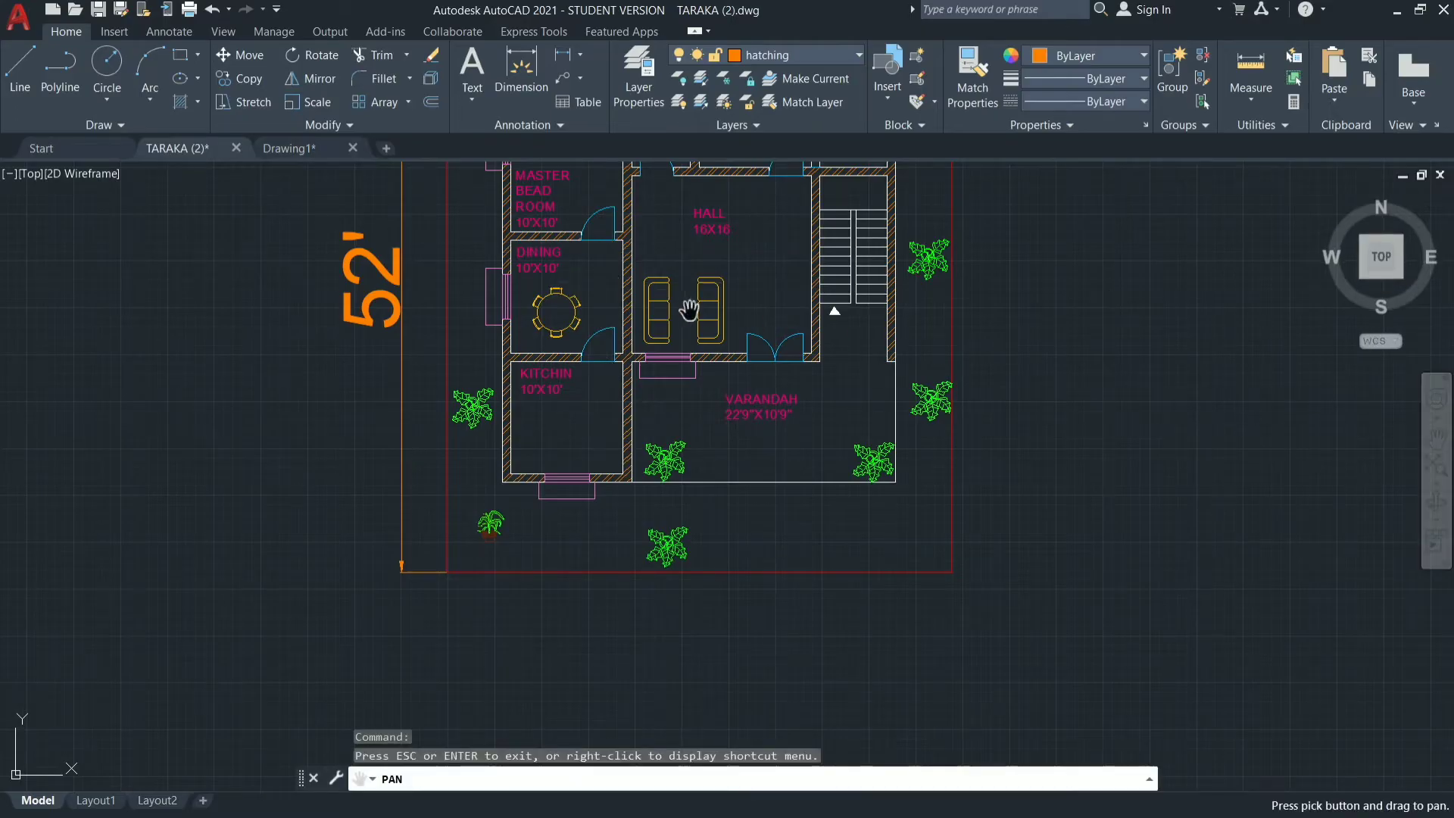
left_click_drag(688, 310, 656, 588)
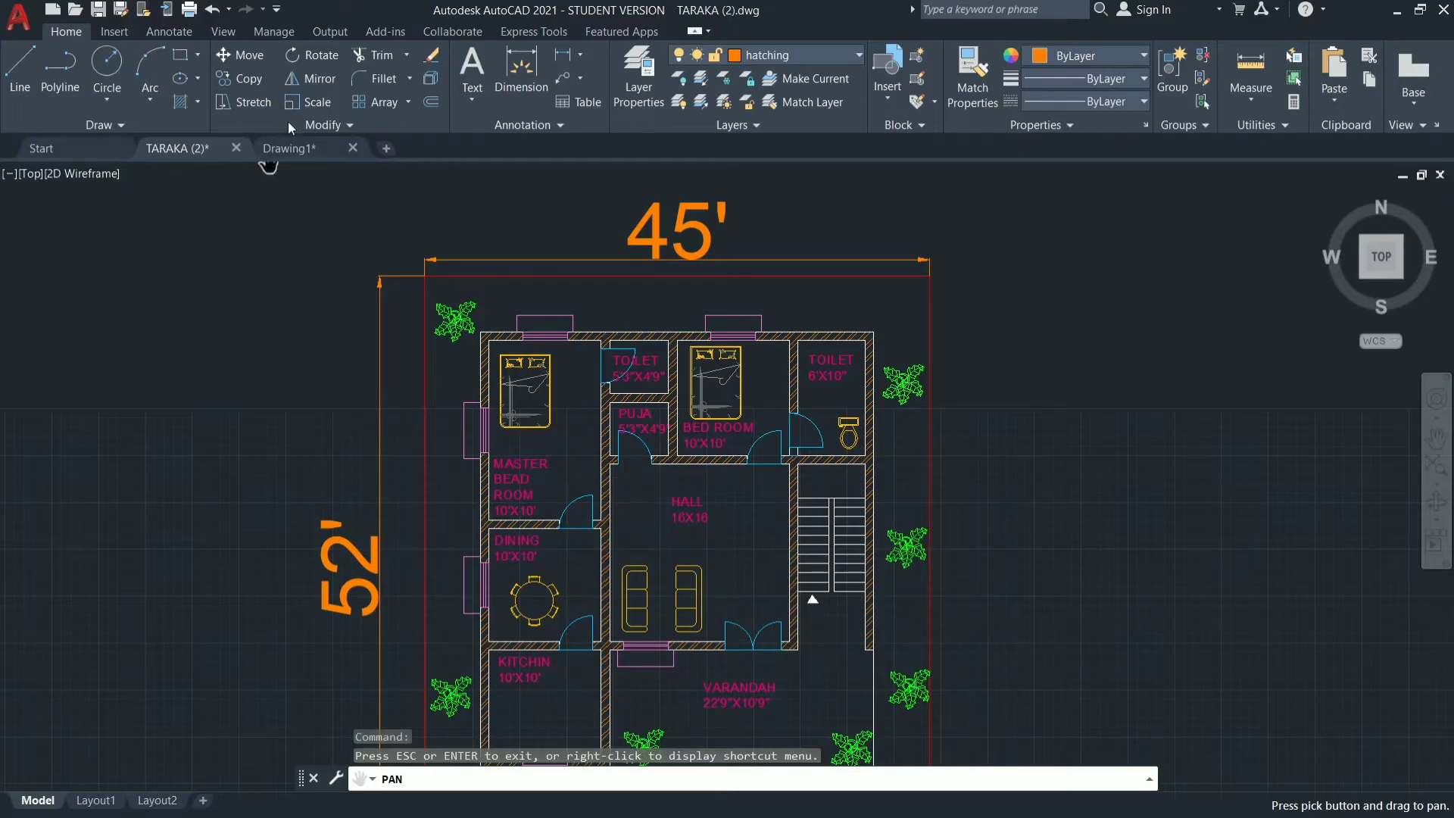
left_click(297, 149)
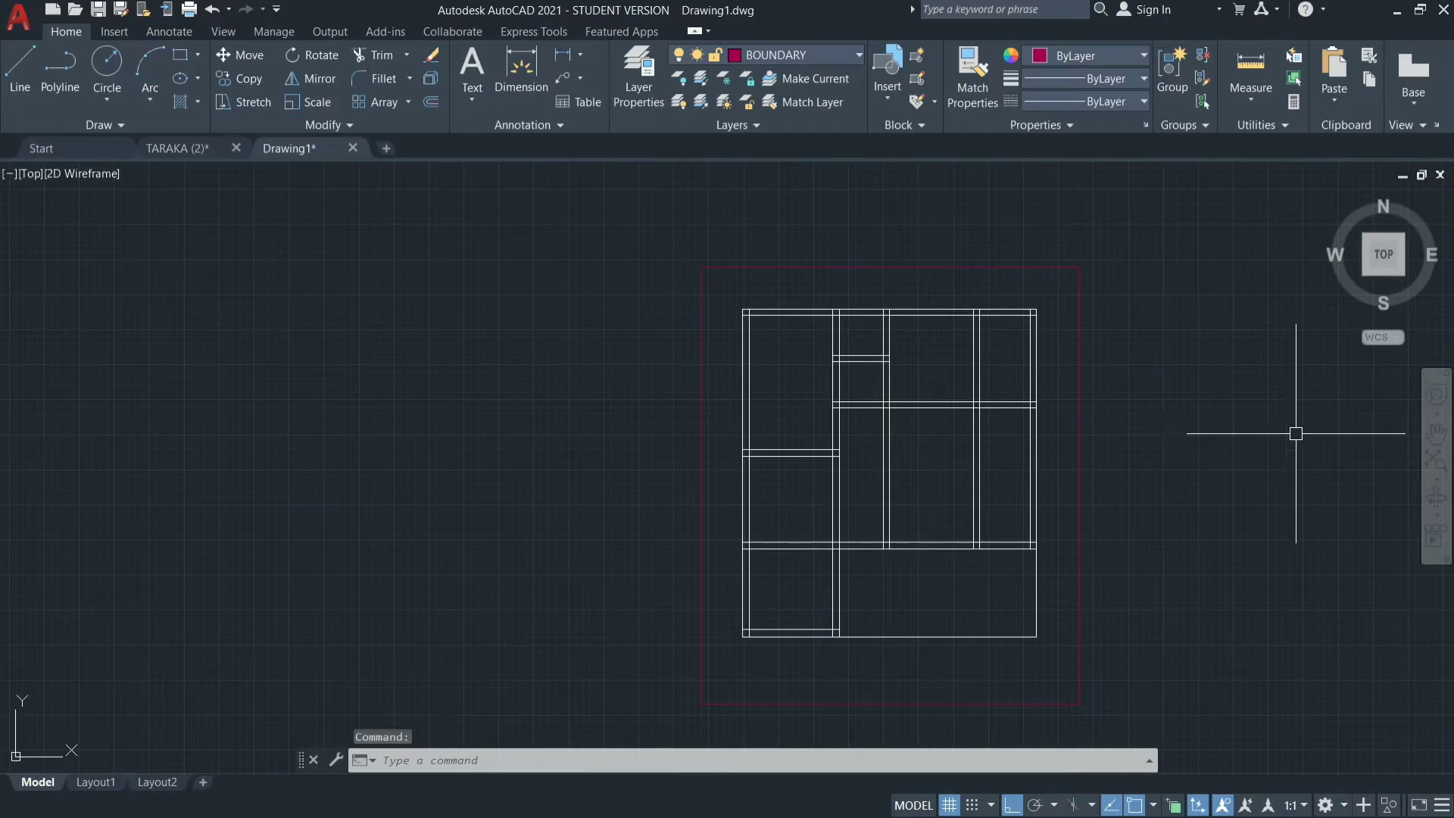
left_click(1437, 434)
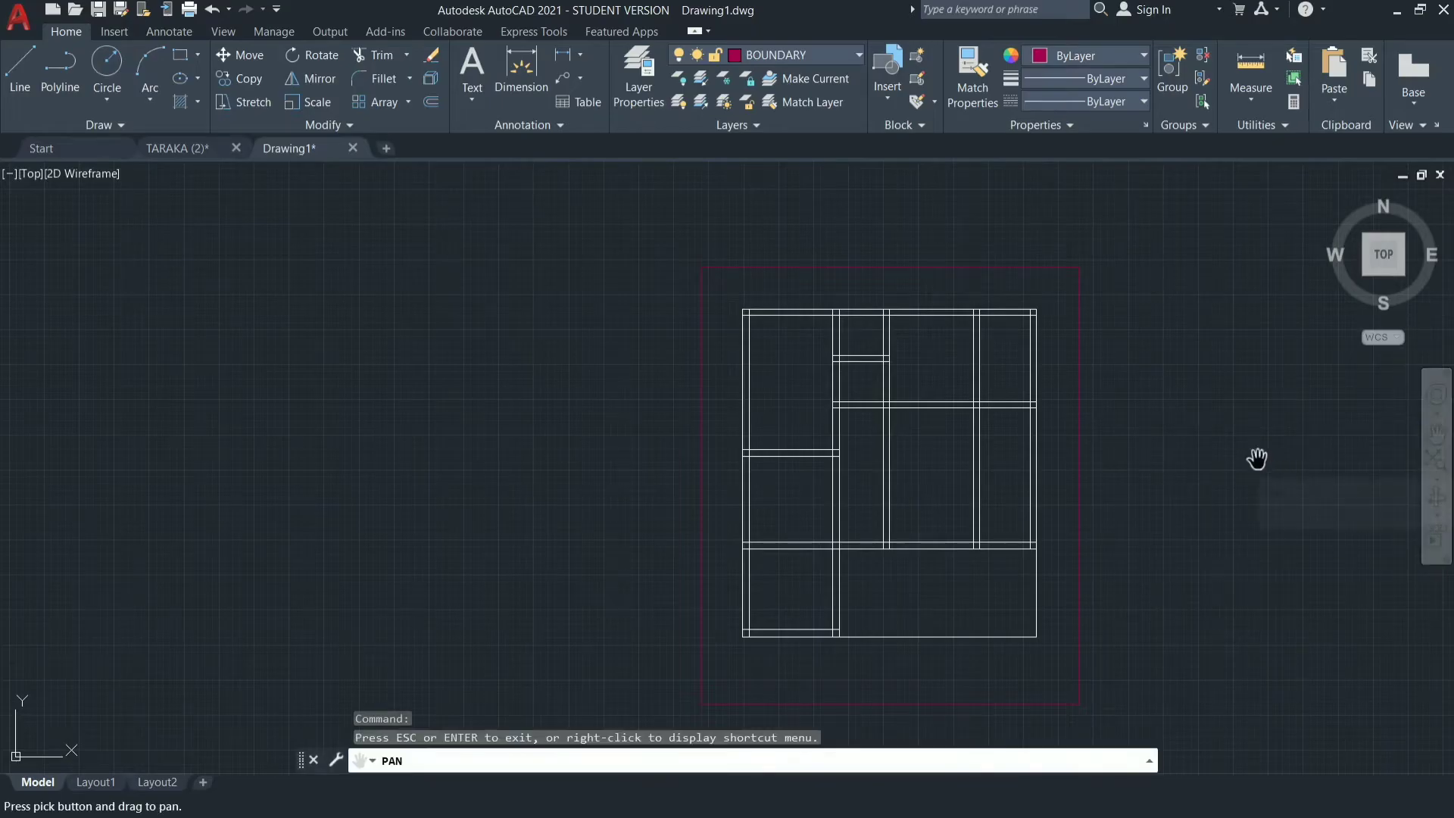
left_click_drag(1258, 460, 1022, 452)
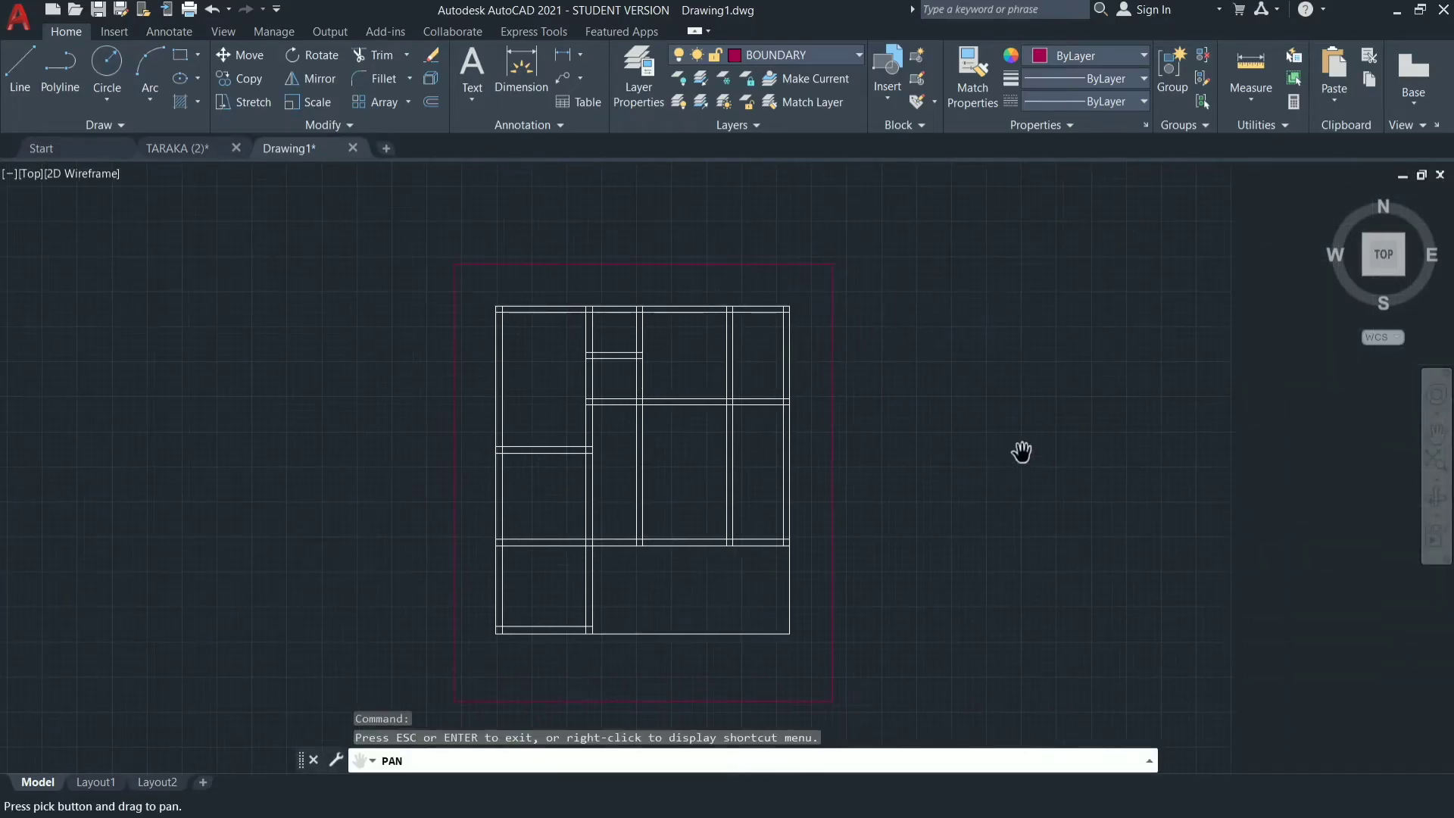
key("Escape")
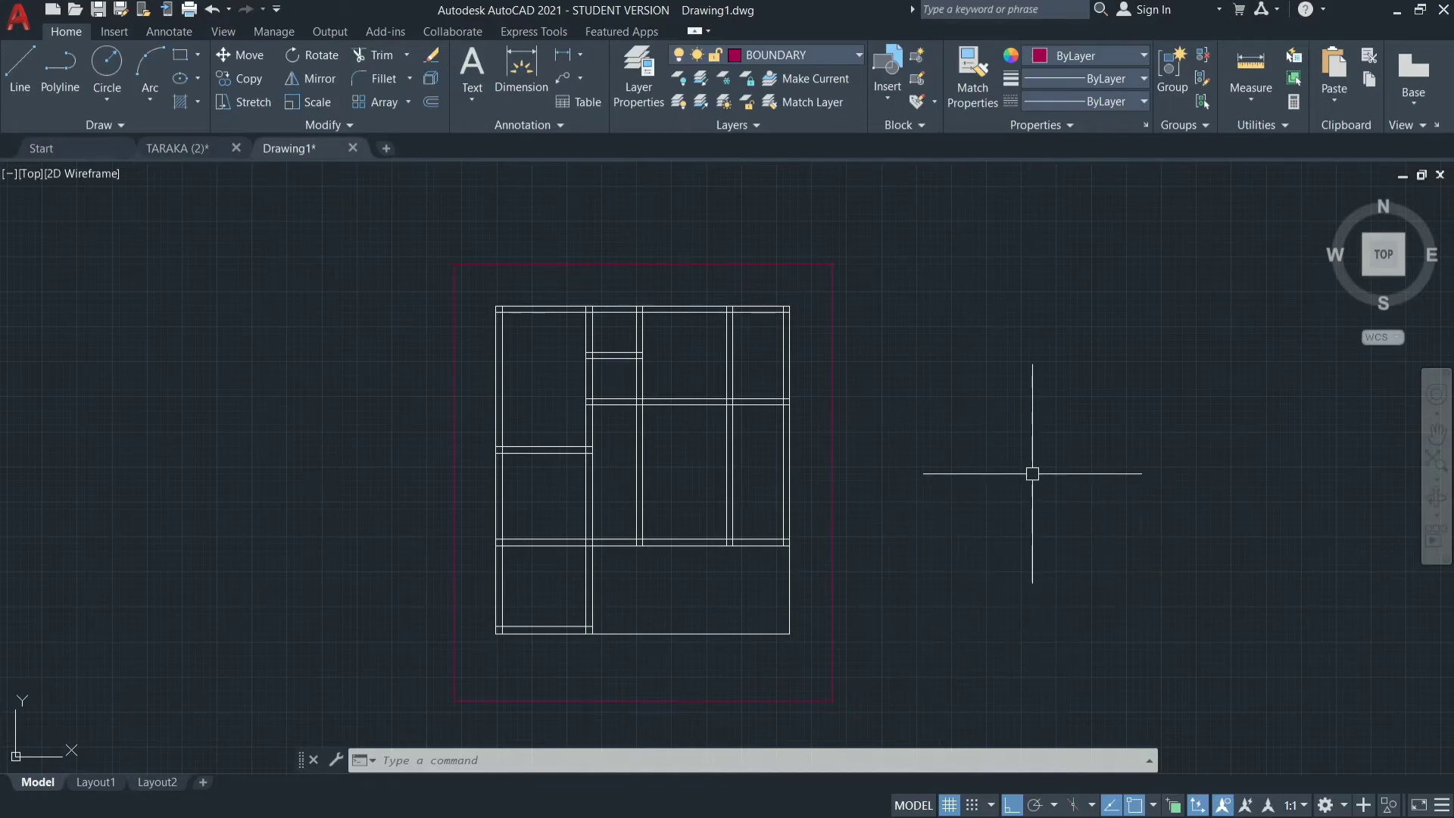
type("l")
key("Return")
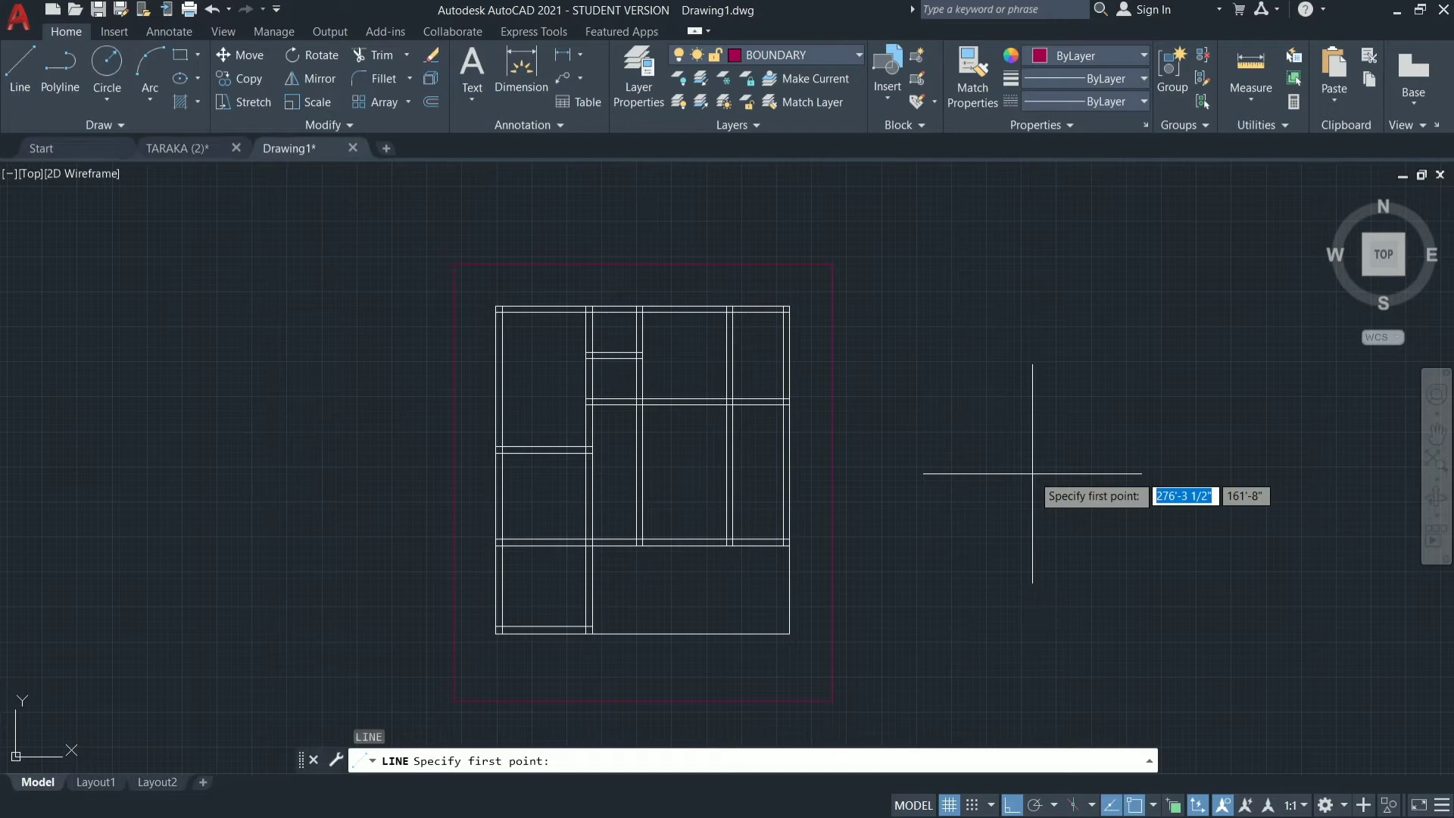
left_click(949, 474)
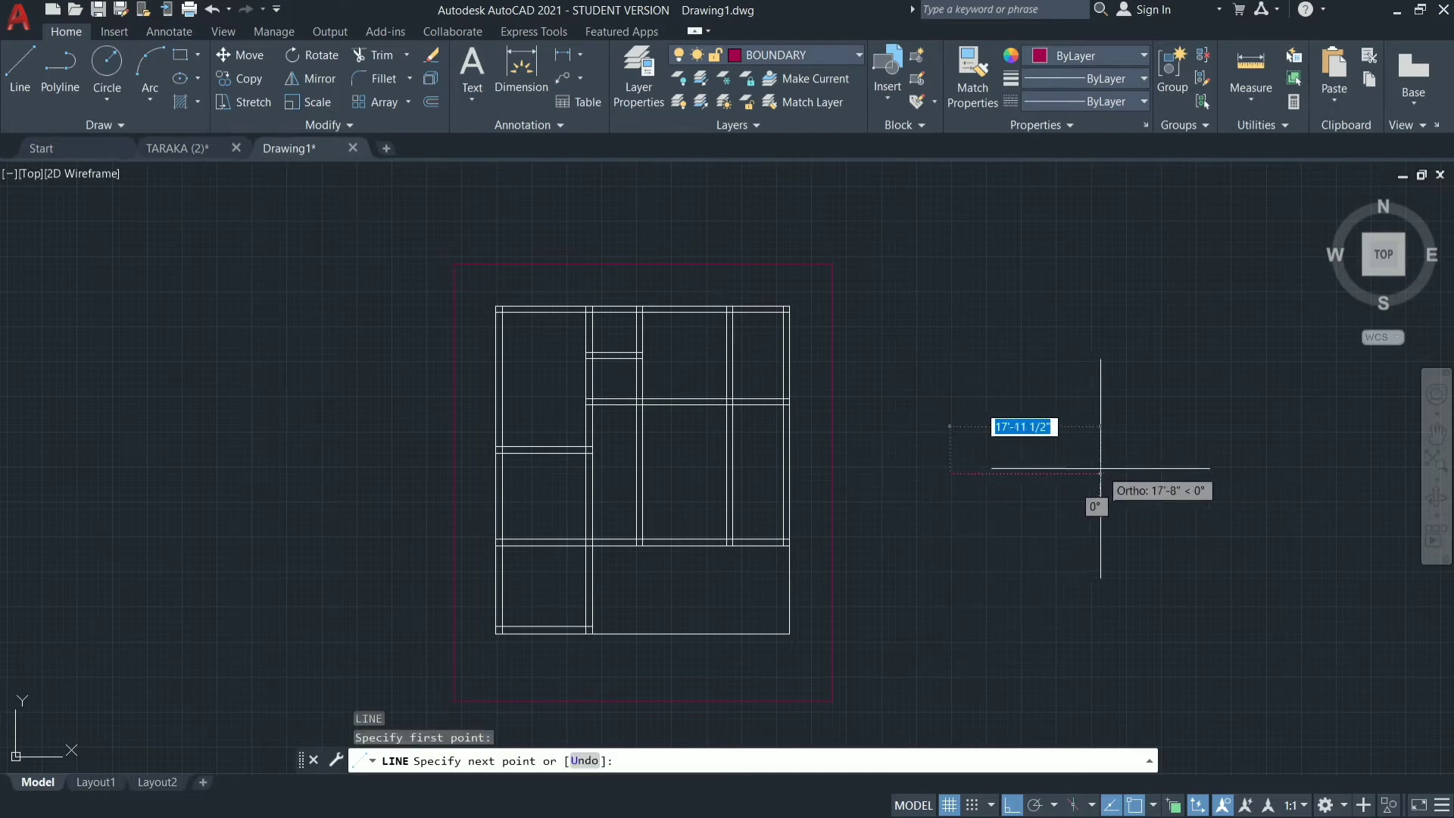
key("Escape")
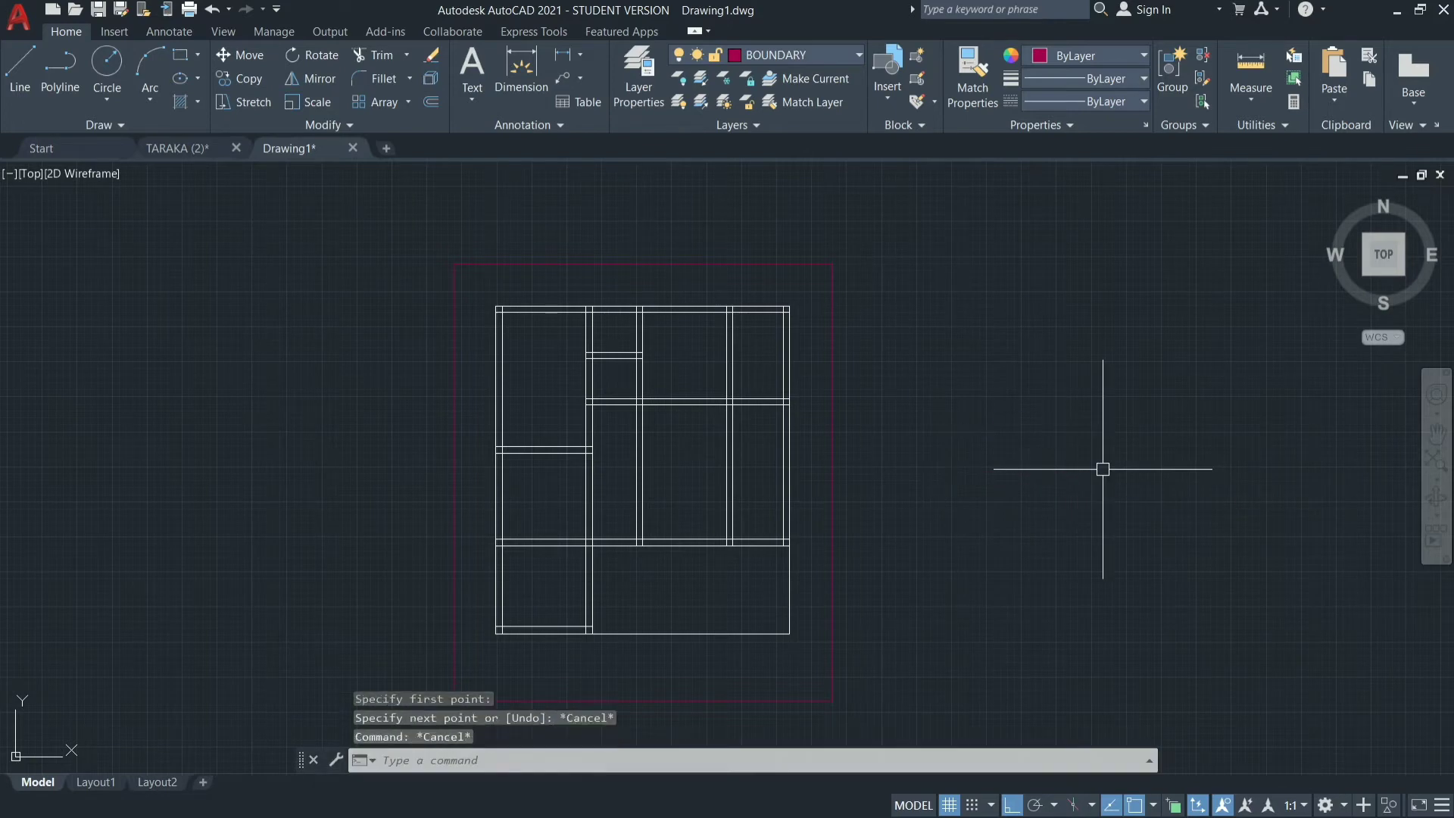
Make DOORS the current layer.
left_click(856, 58)
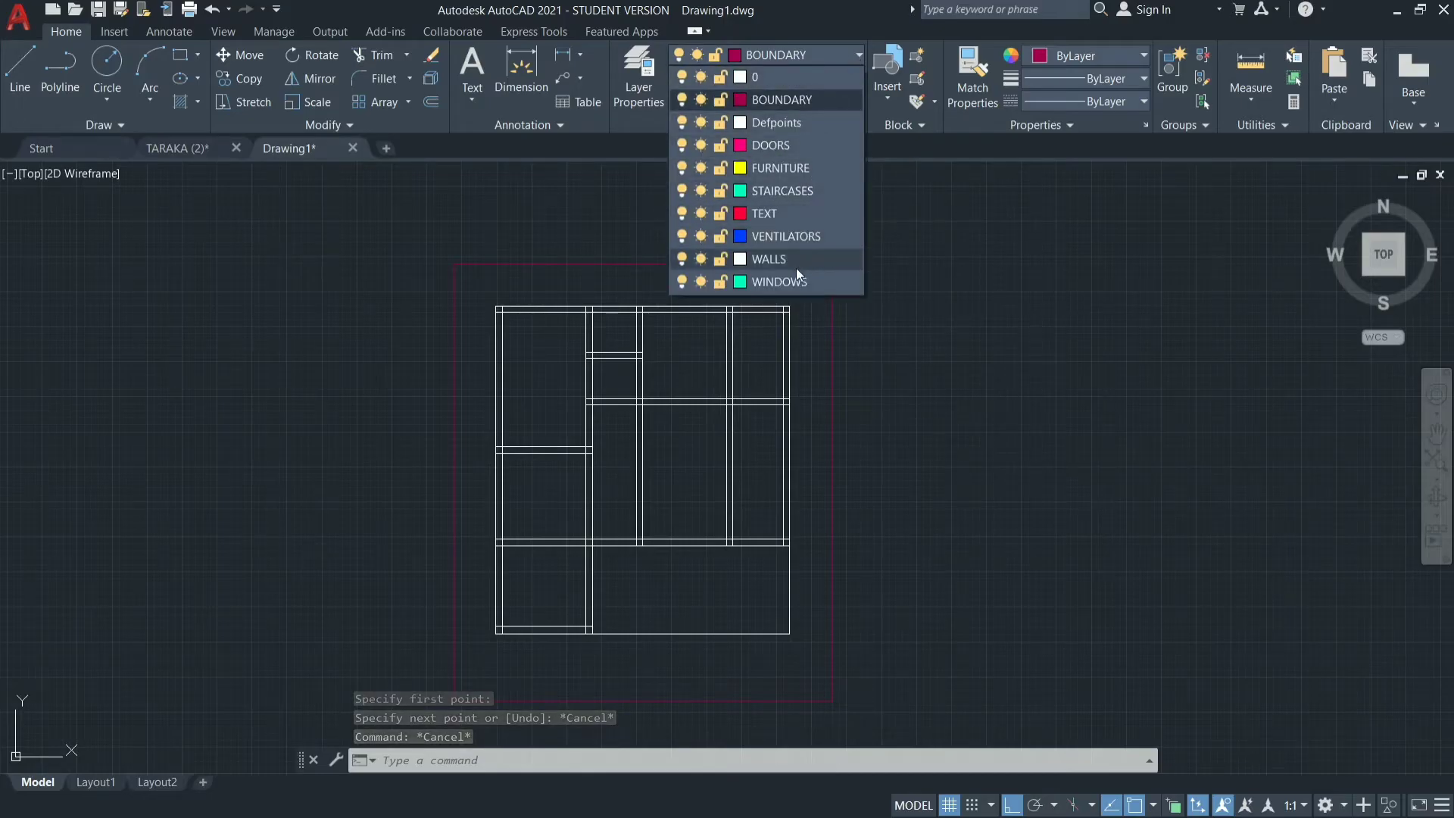
left_click(802, 129)
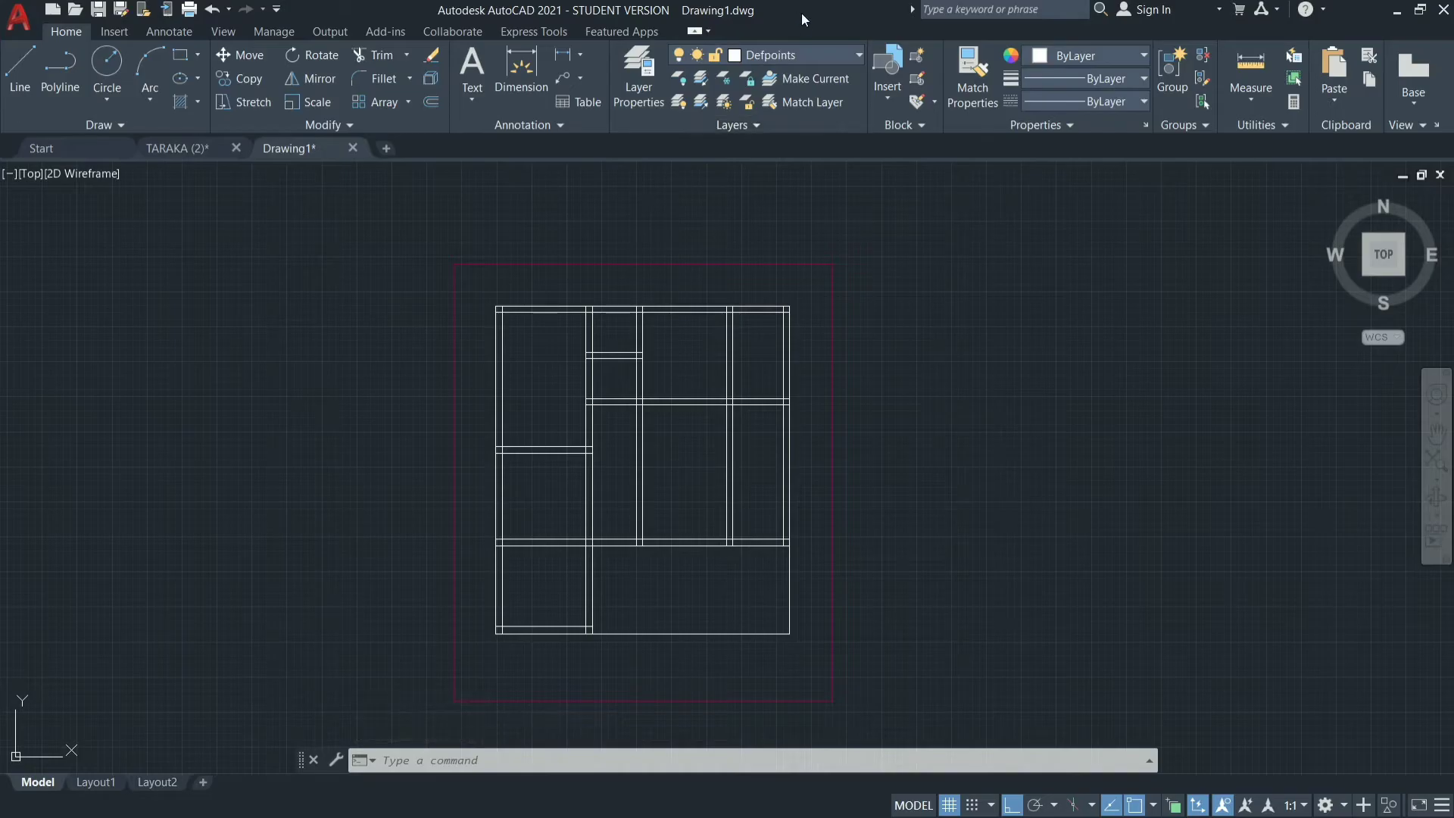
left_click(811, 61)
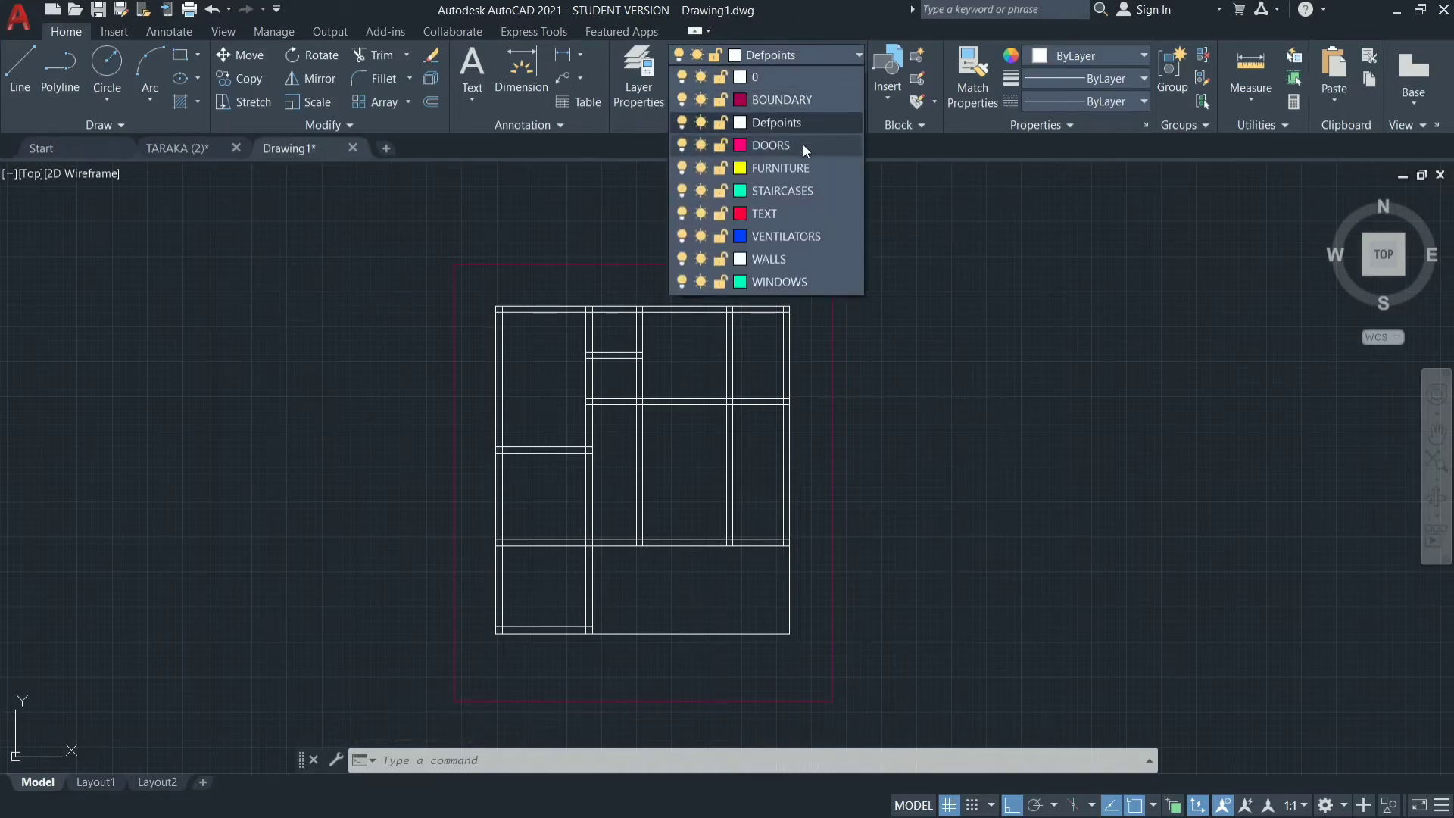
left_click(803, 144)
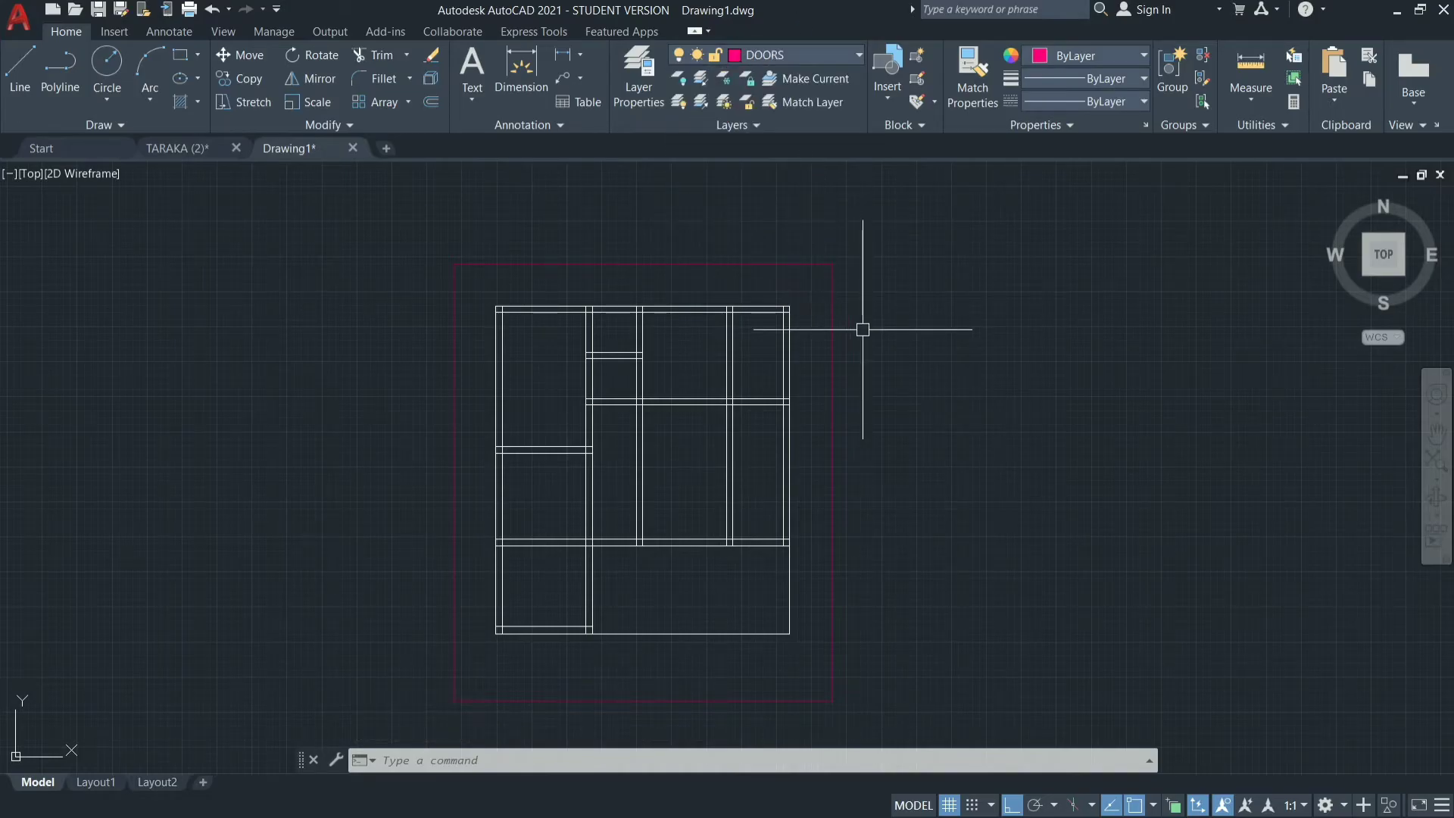
Draw a 3' horizontal line in the empty area to the right of the plot boundary.
type("l")
key("Return")
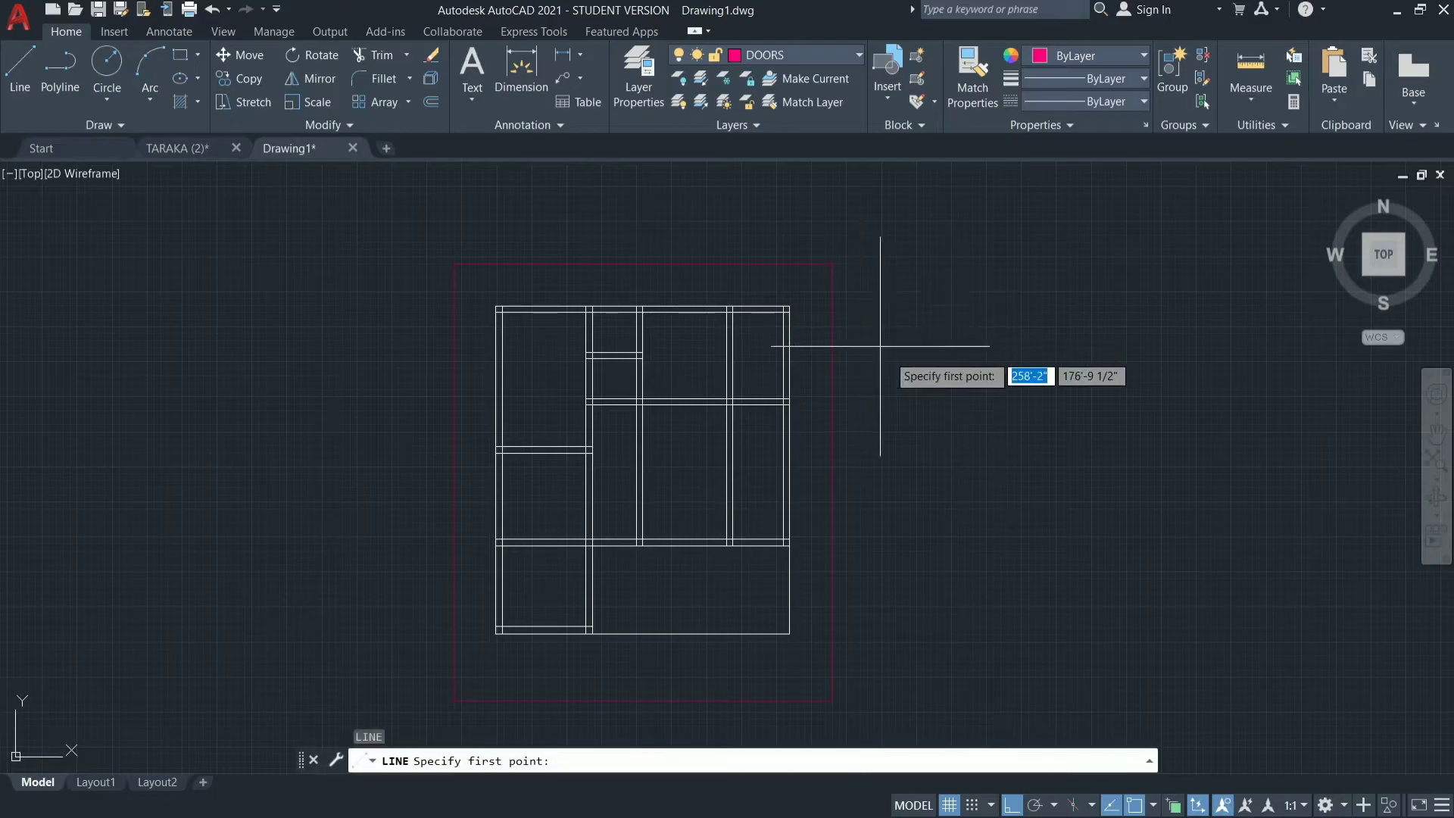
left_click(934, 411)
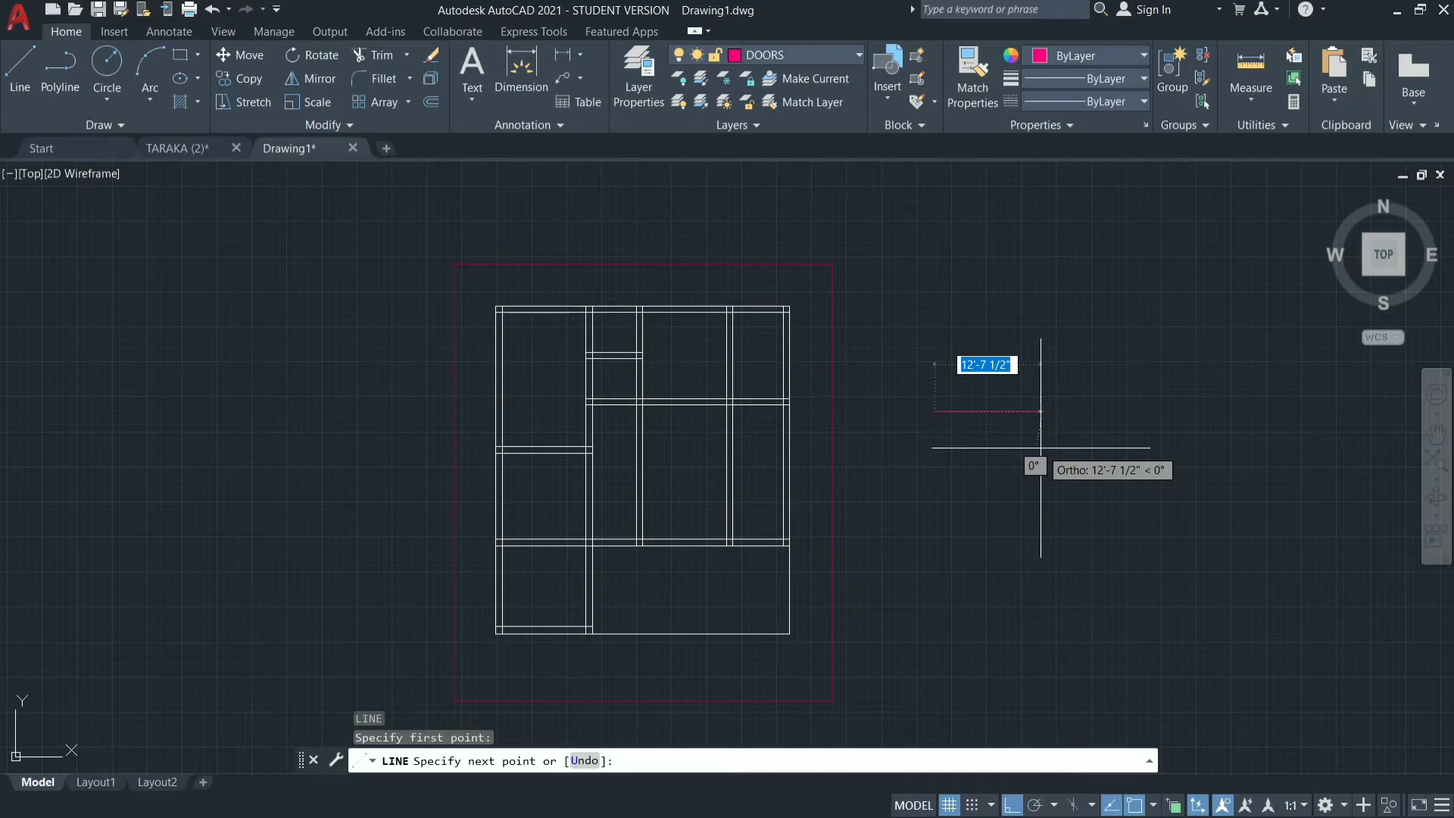
type("3")
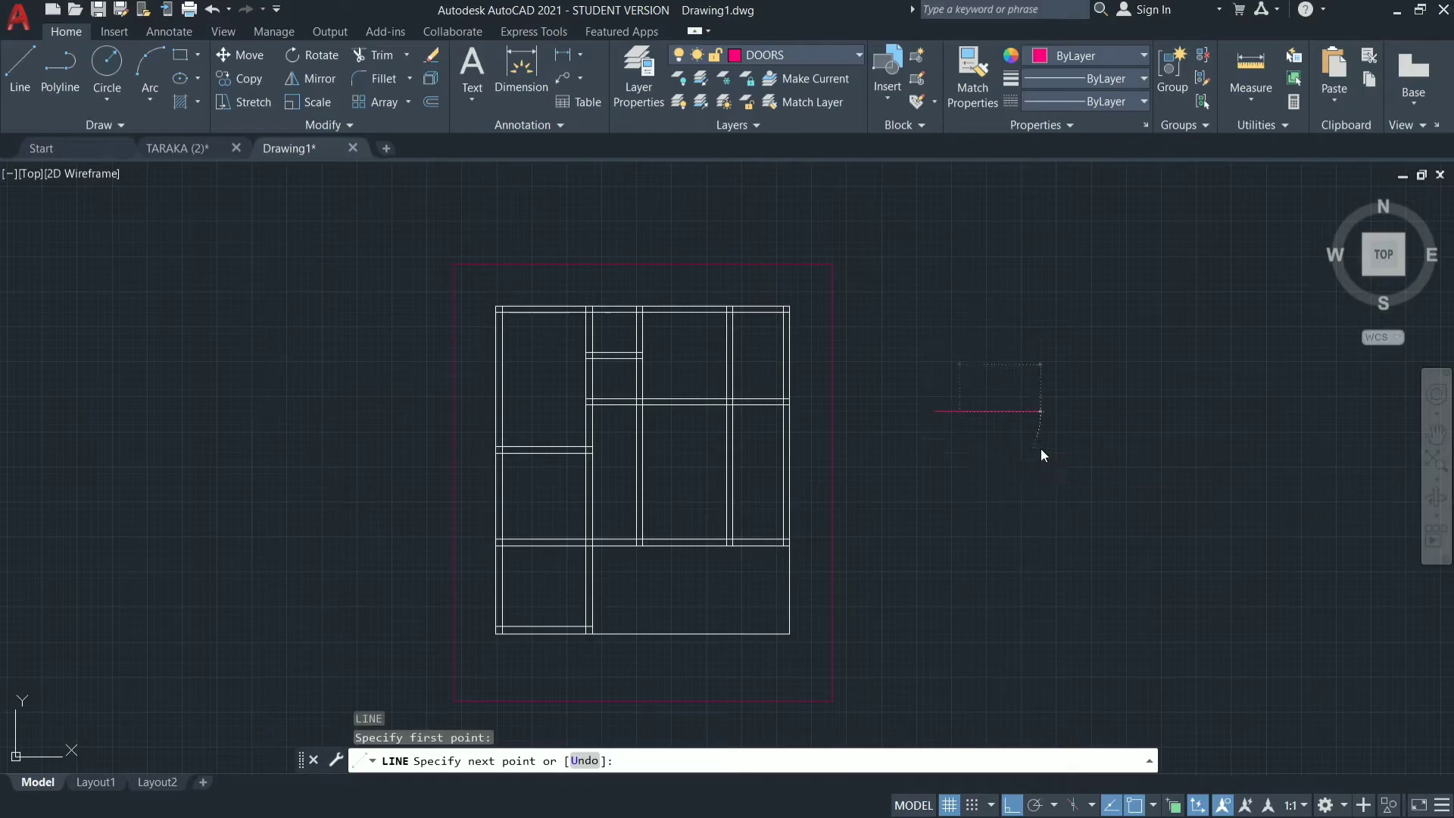
key("Return")
scroll(1045, 454, "down", 5)
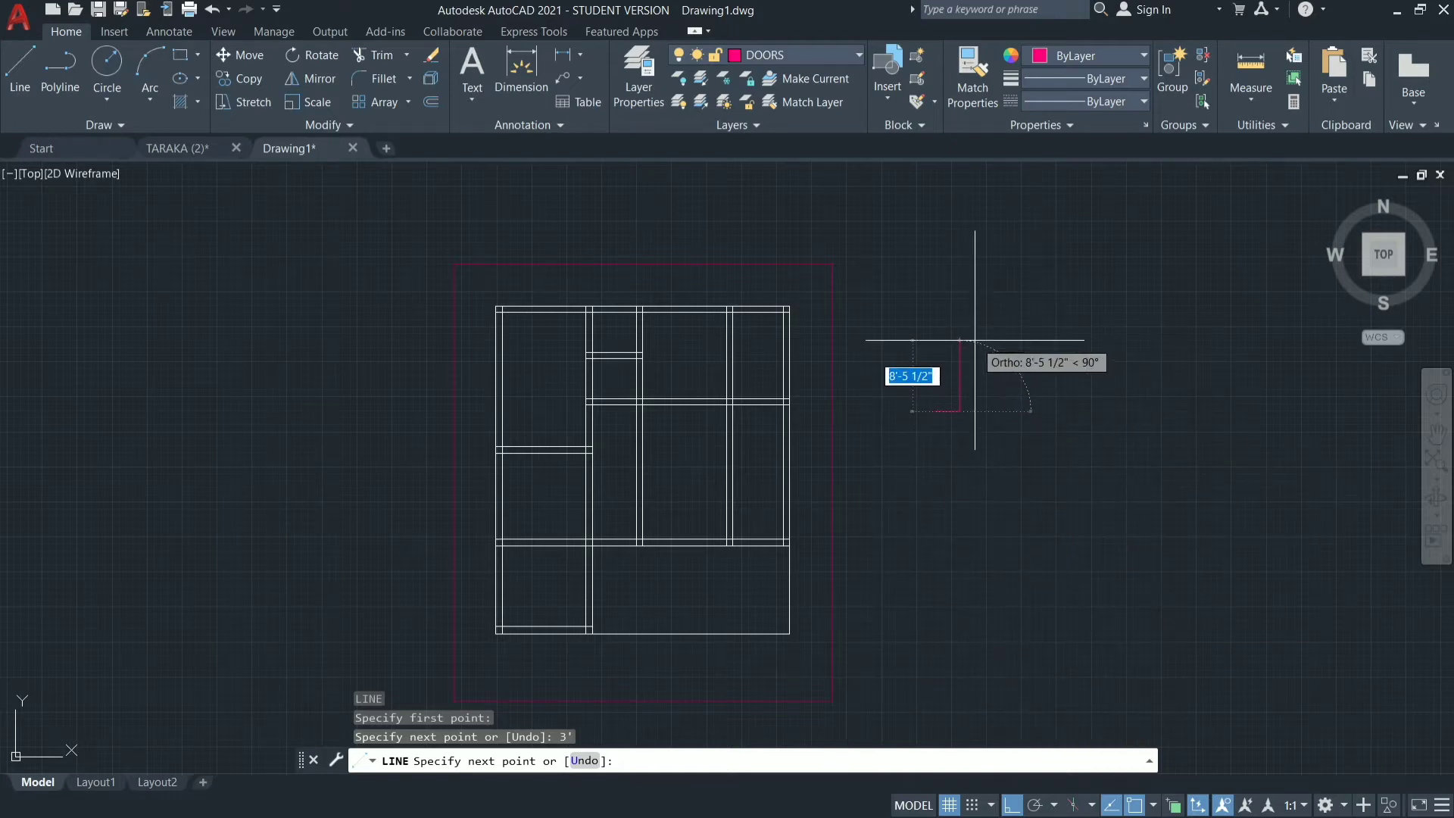
key("Return")
key("Return")
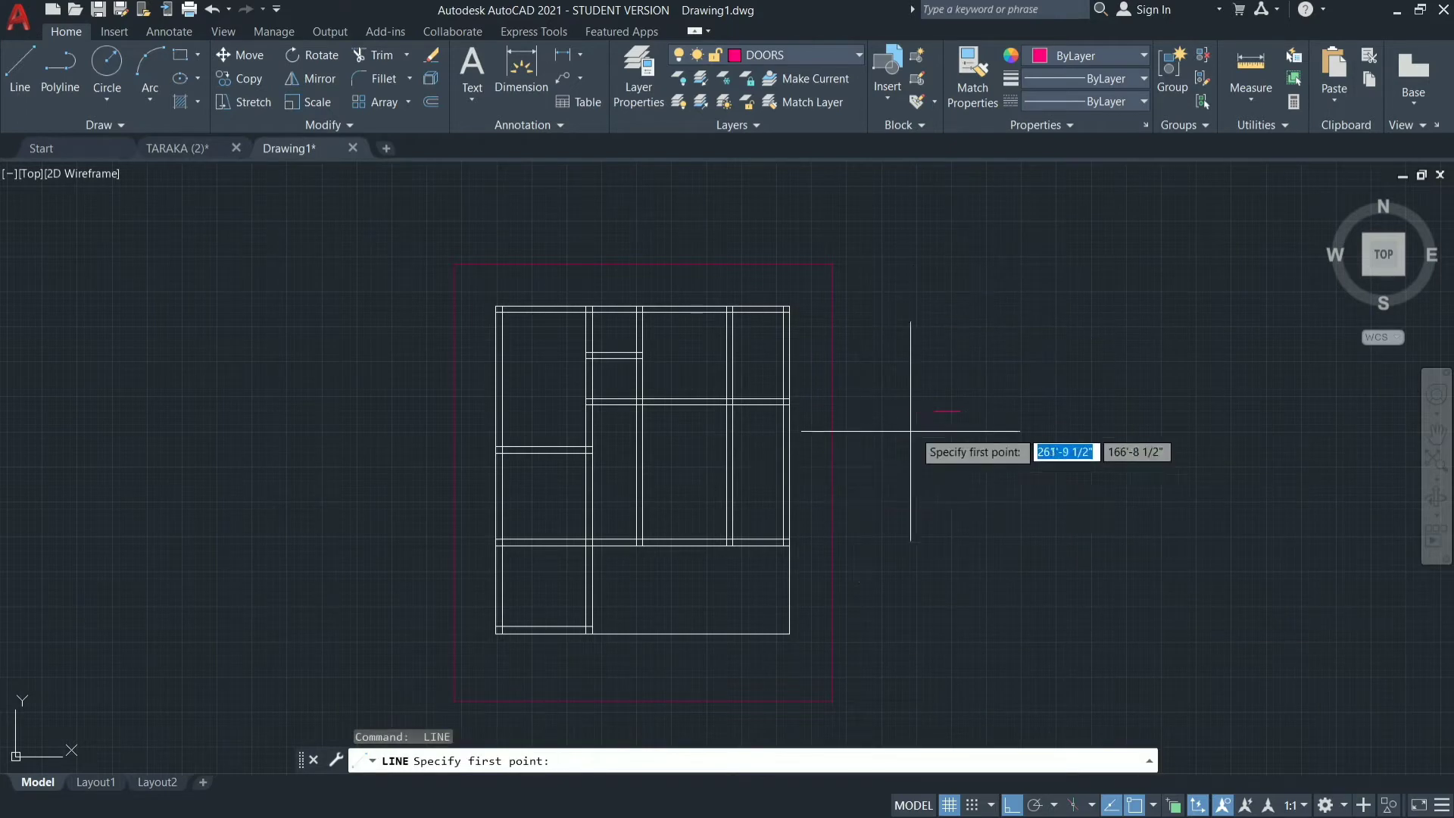
Draw a 3' vertical line upward from the left end of the short horizontal door line.
left_click(935, 411)
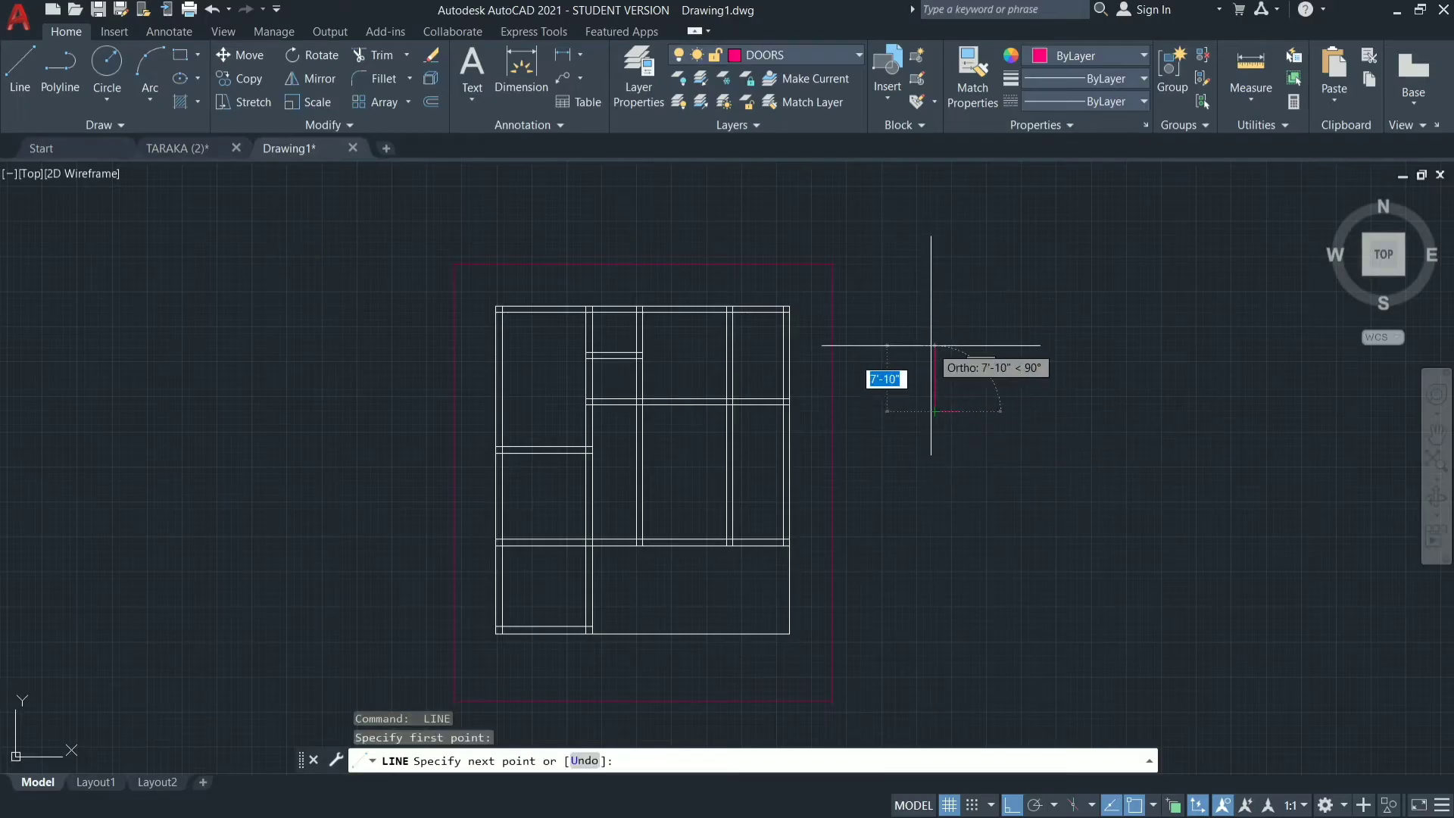
type("3'")
key("Return")
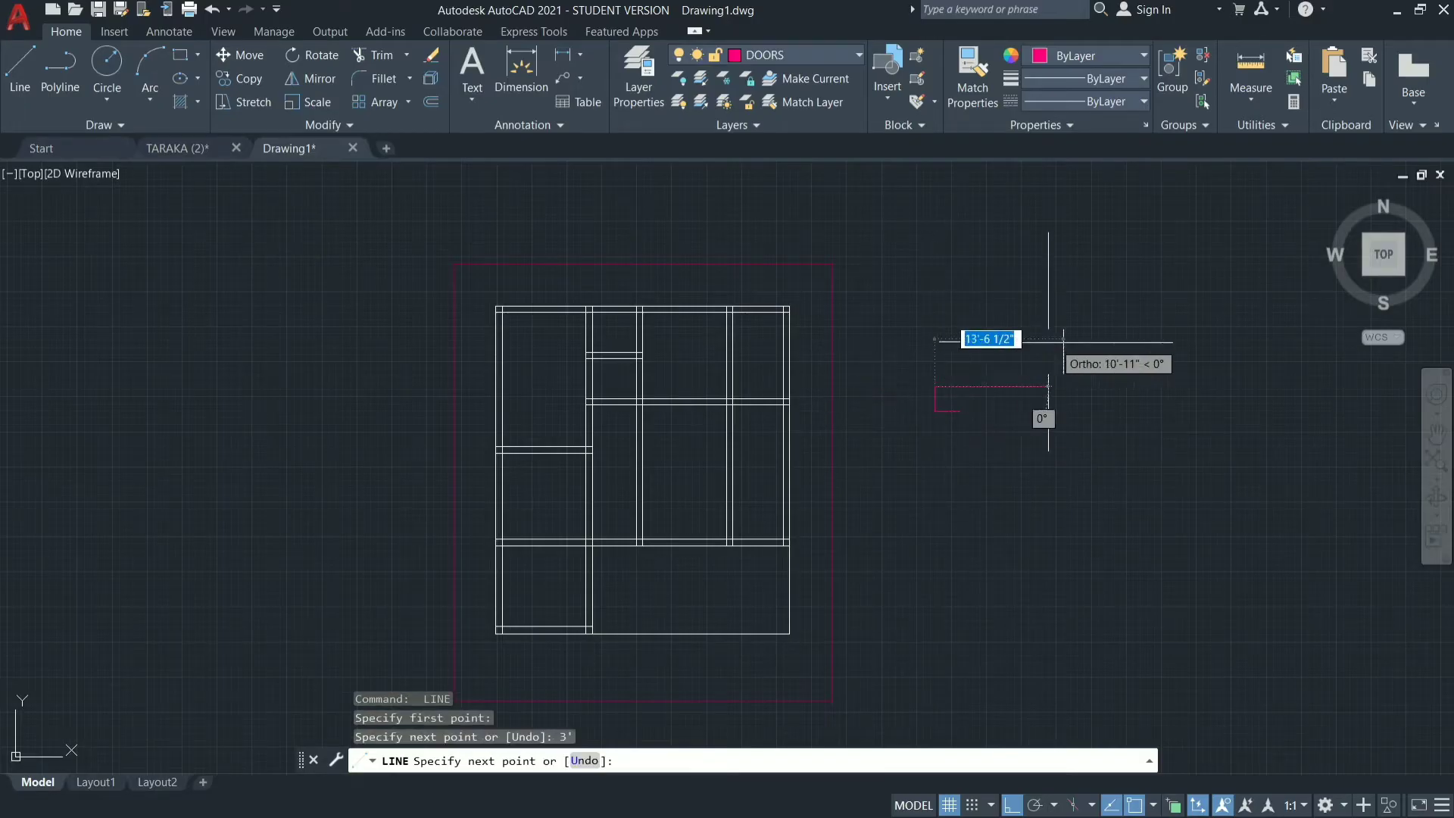
key("Escape")
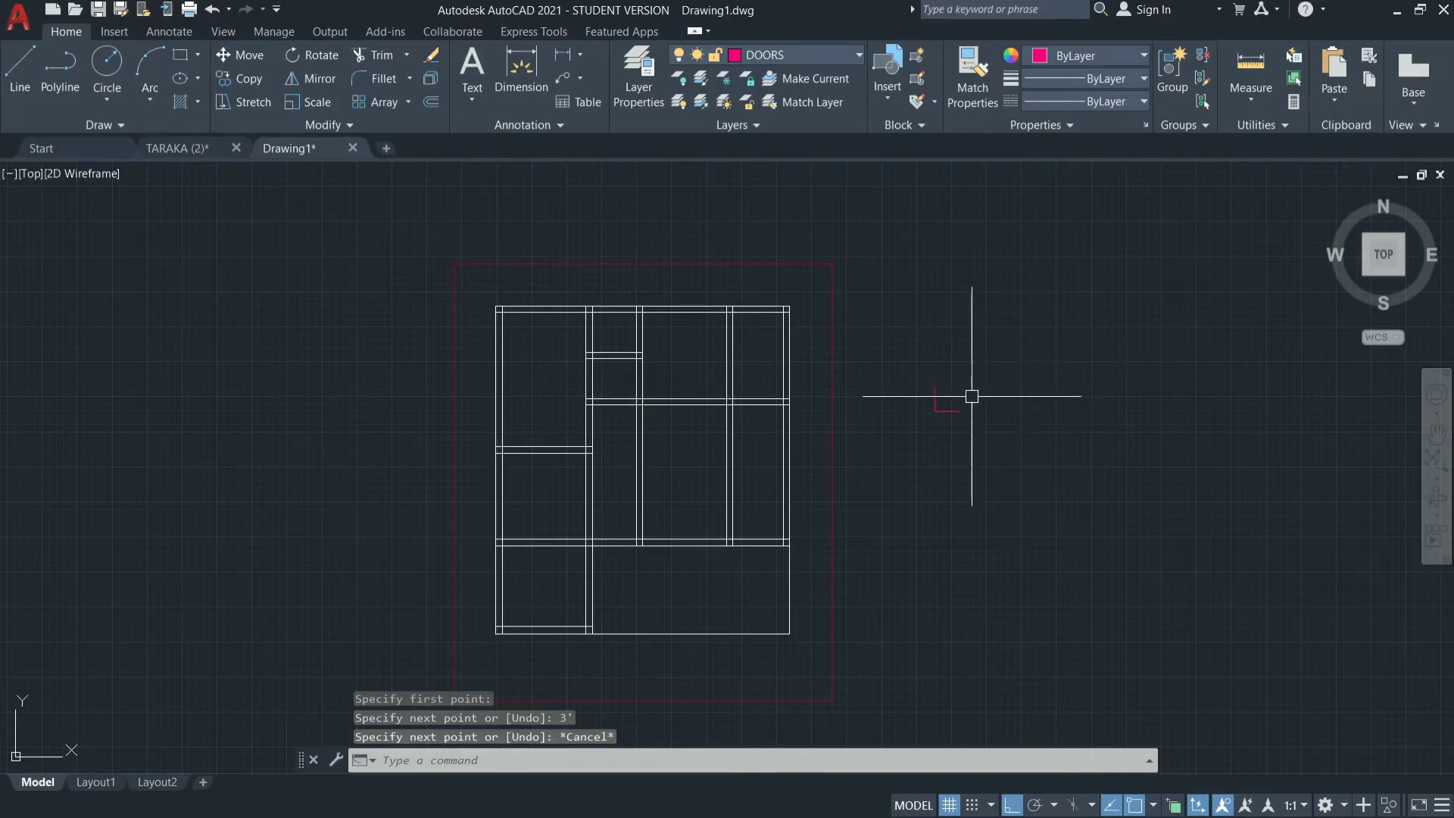
Draw the door swing as a Start, Center, End arc from the horizontal line's free end to the vertical line's upper end, centred on their corner.
scroll(970, 399, "up", 2)
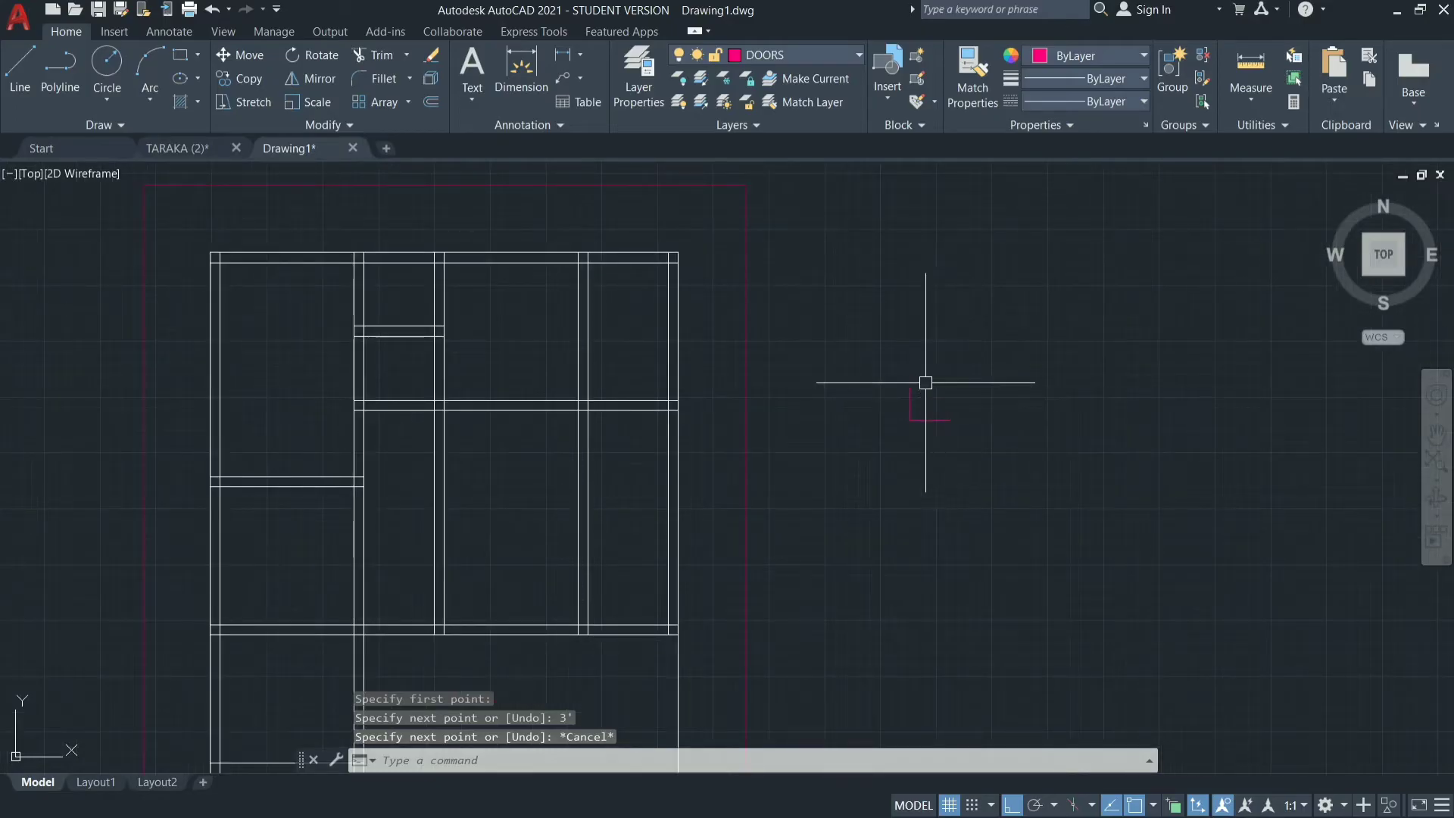
left_click(141, 97)
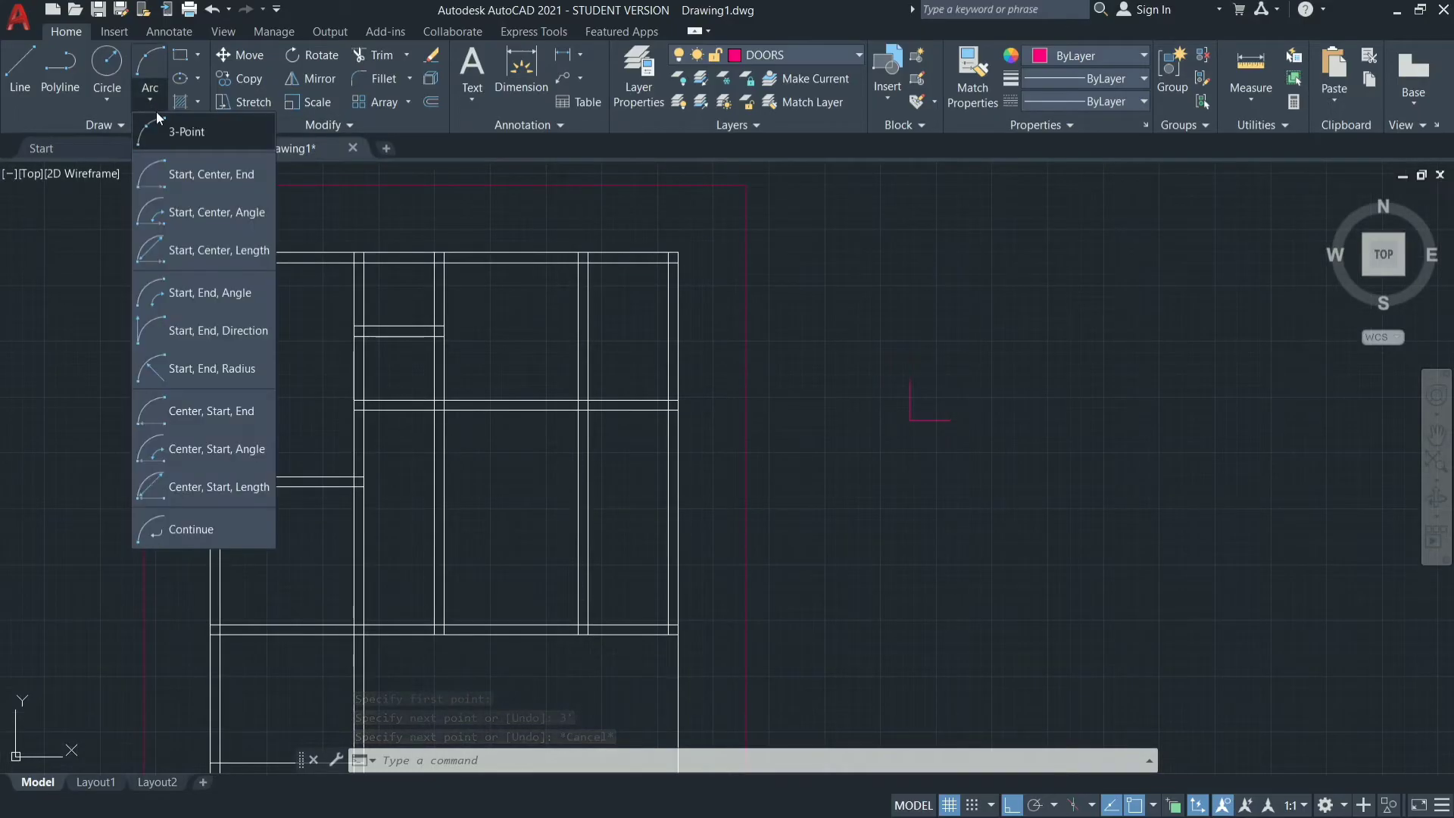
left_click(197, 176)
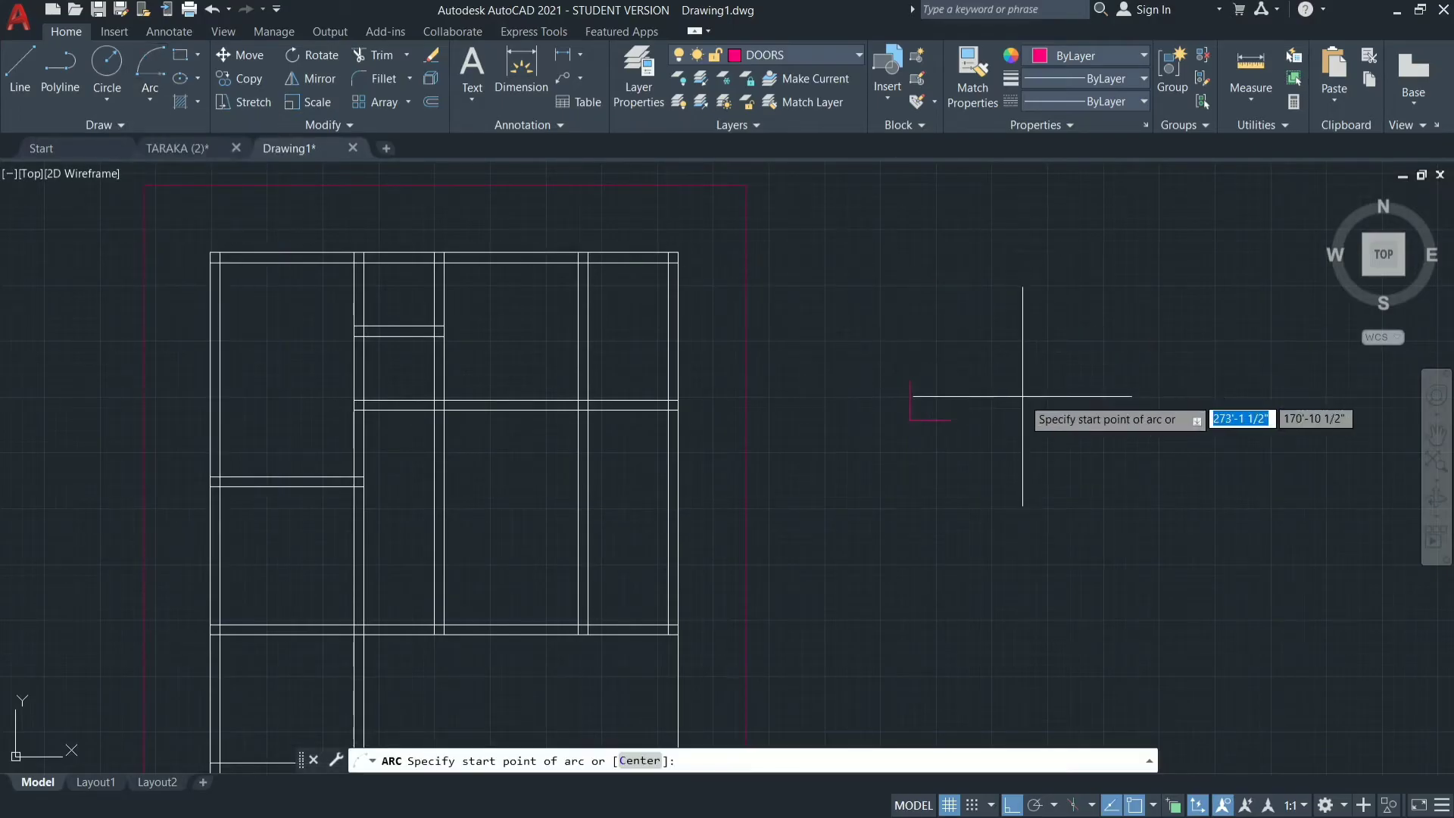
scroll(1022, 396, "up", 5)
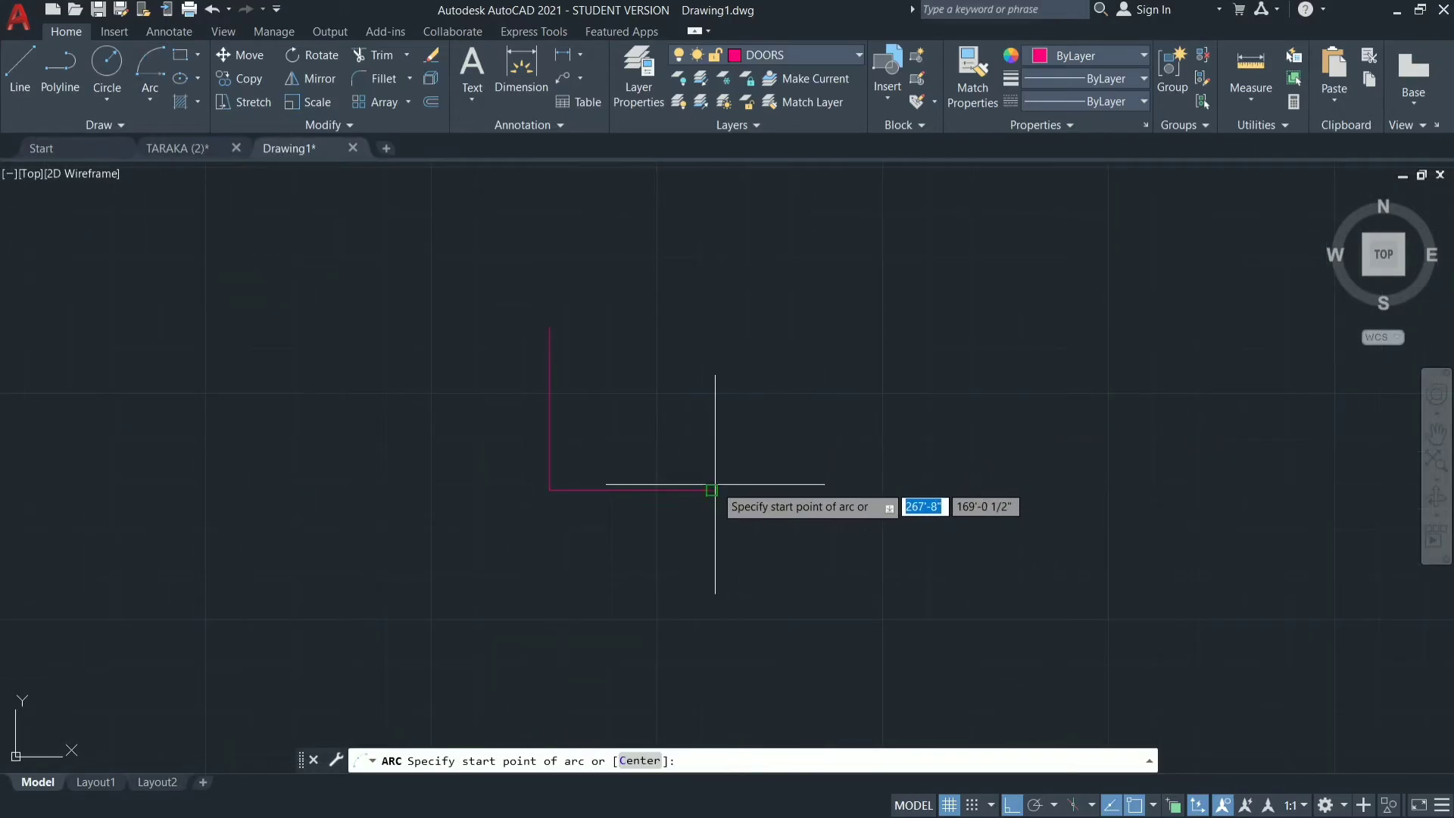
left_click(712, 490)
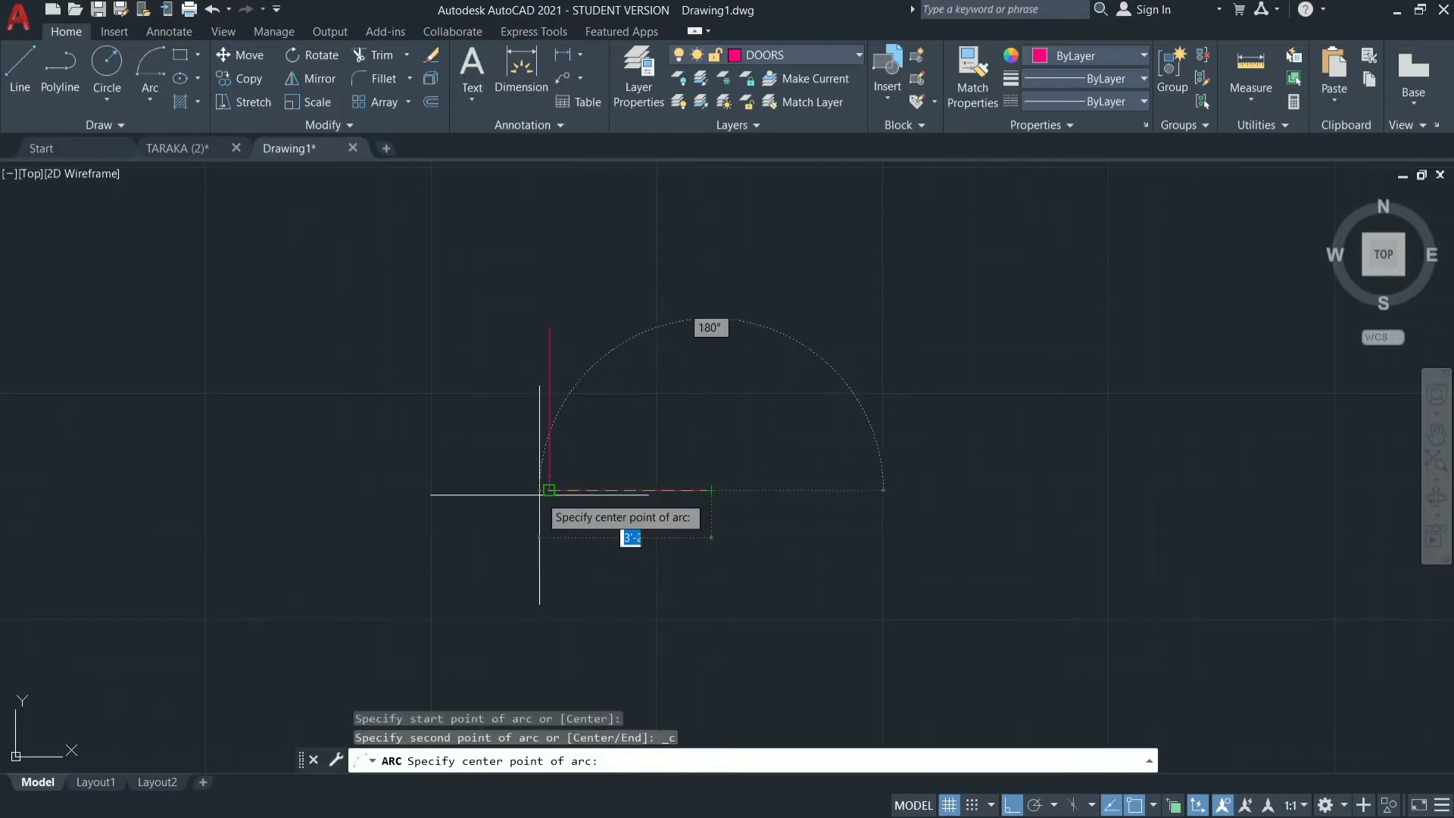
left_click(549, 490)
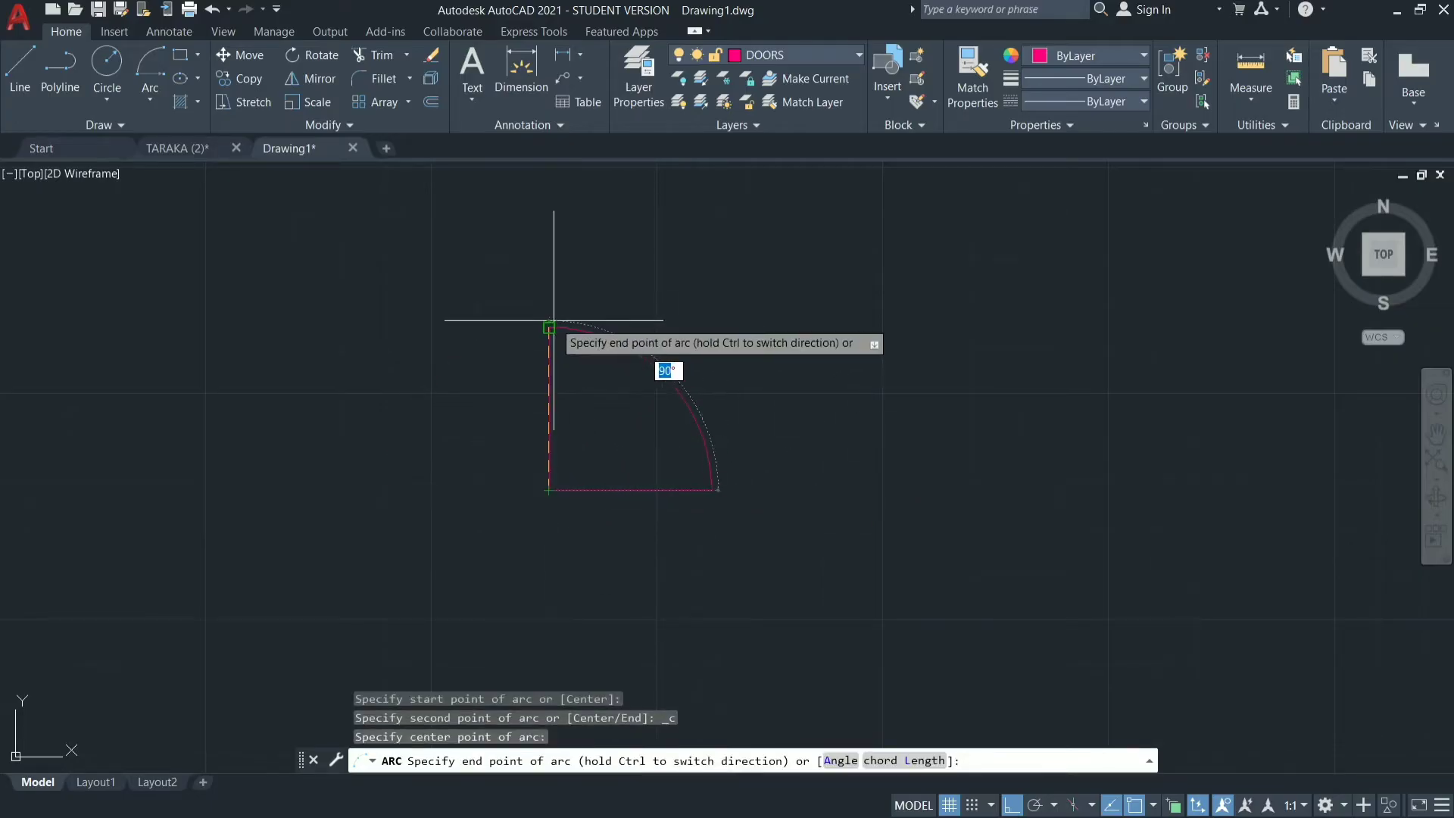
left_click(549, 327)
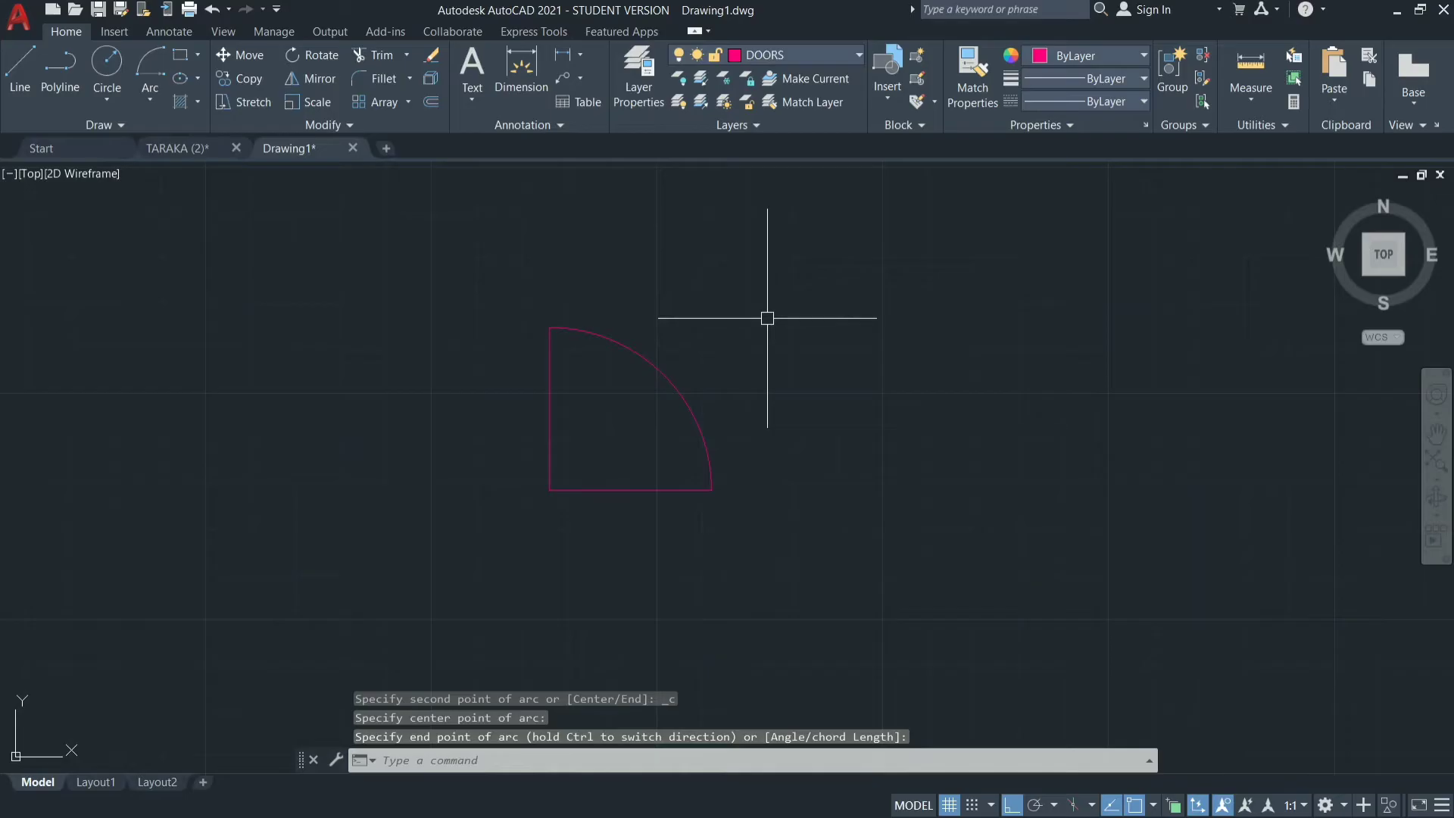
key("Escape")
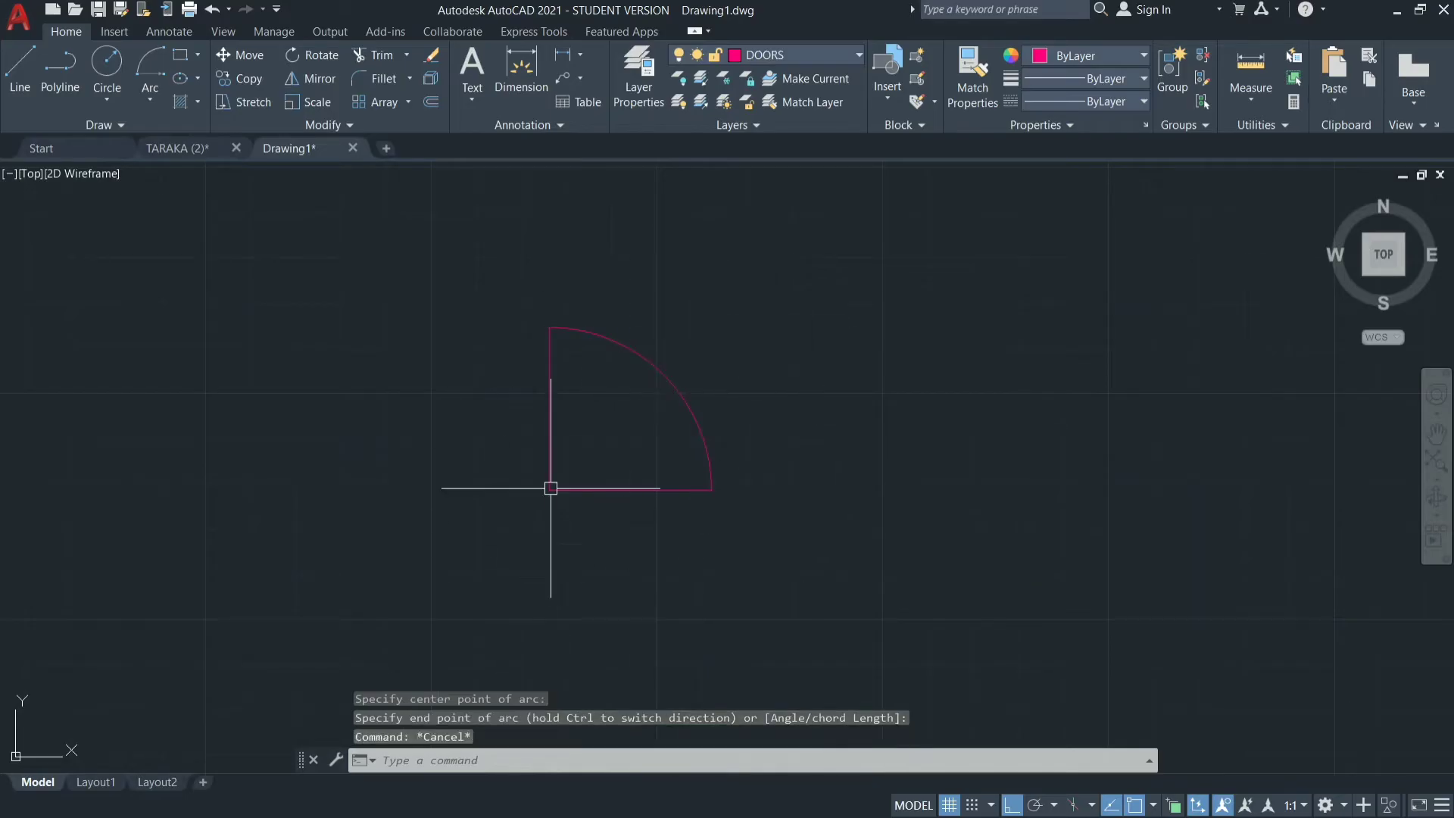
Change the DOORS layer's color to blue, index color 170.
left_click(730, 58)
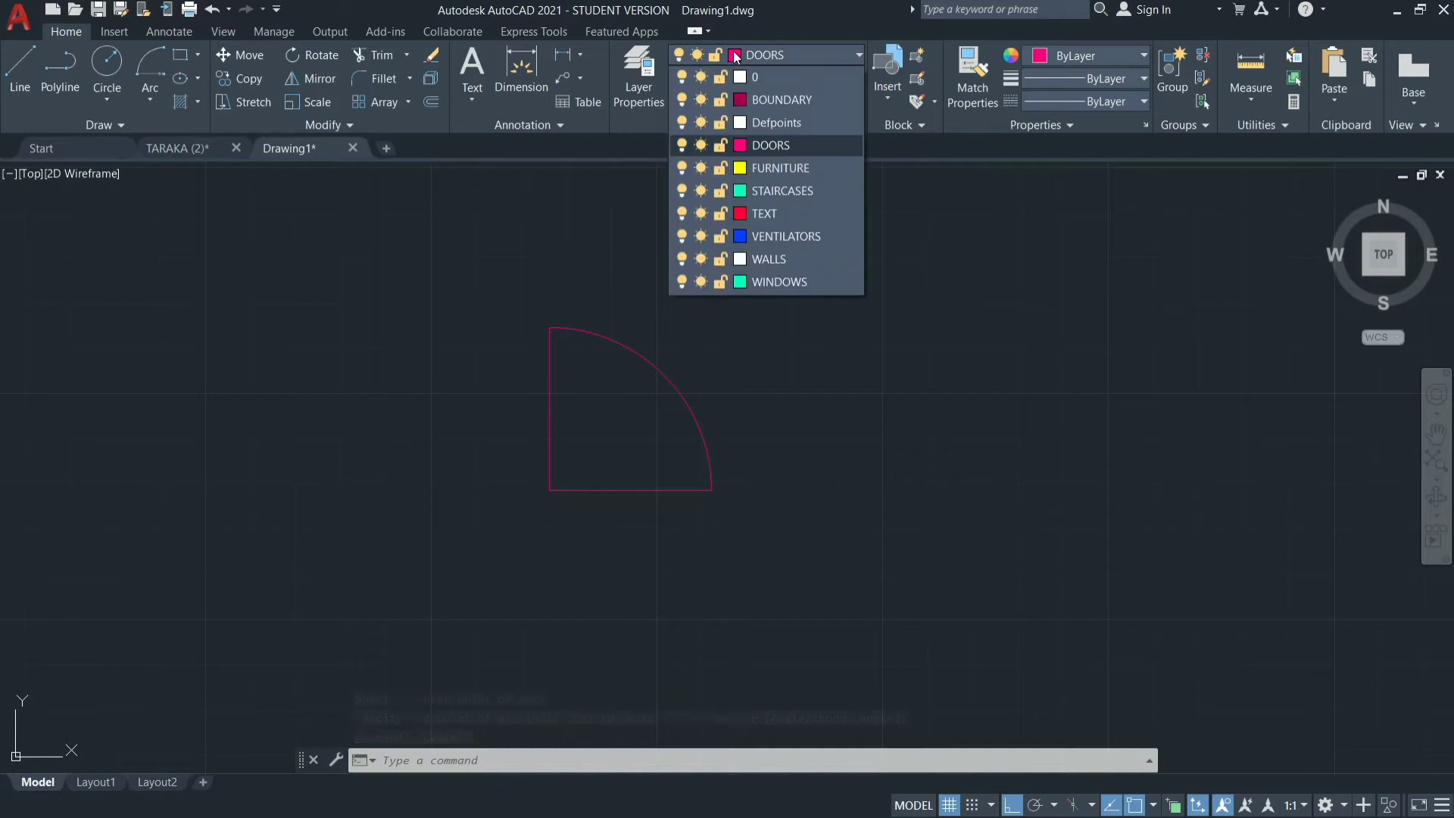
left_click(736, 57)
left_click(741, 57)
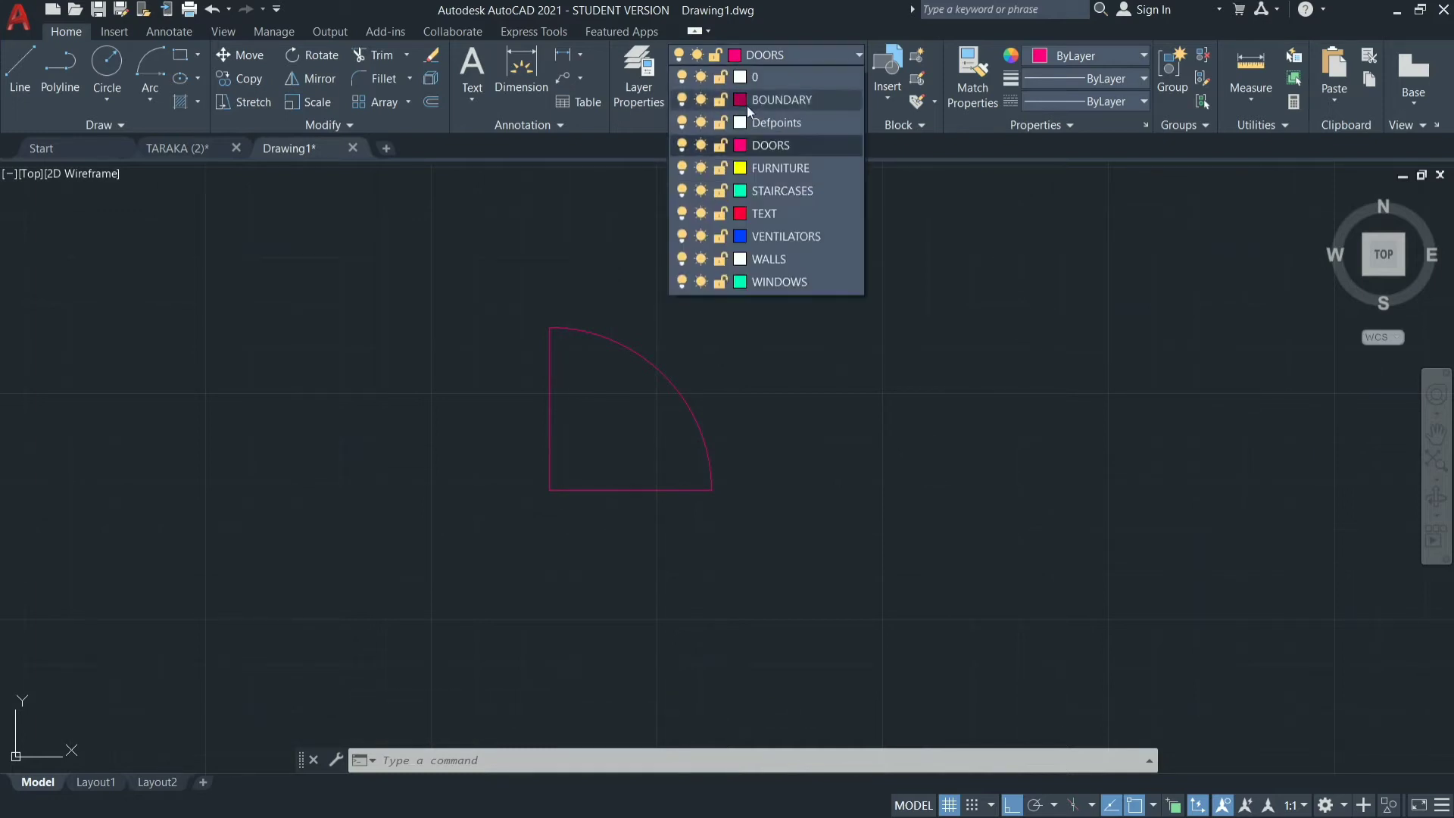
left_click(740, 145)
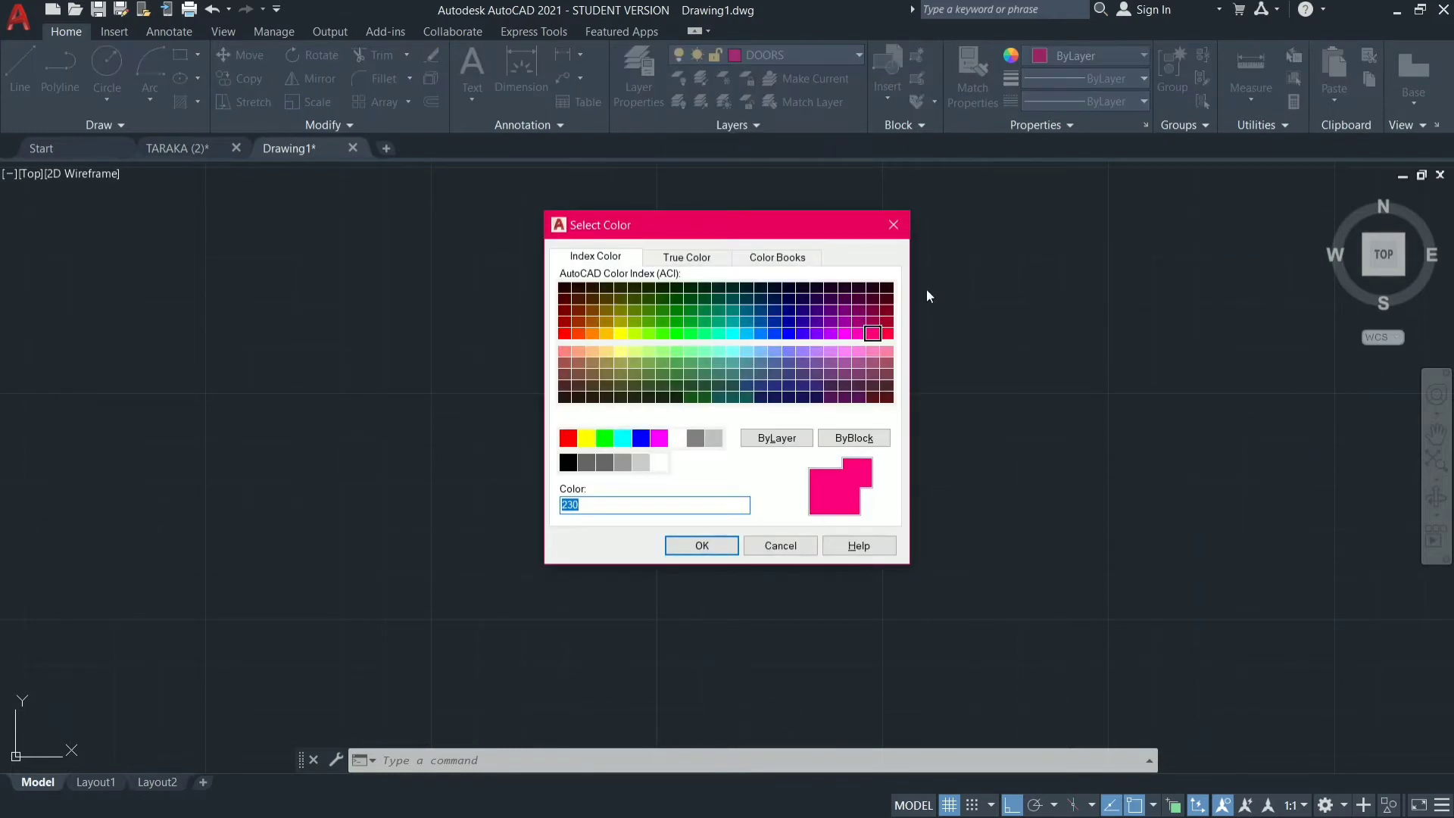
left_click(789, 334)
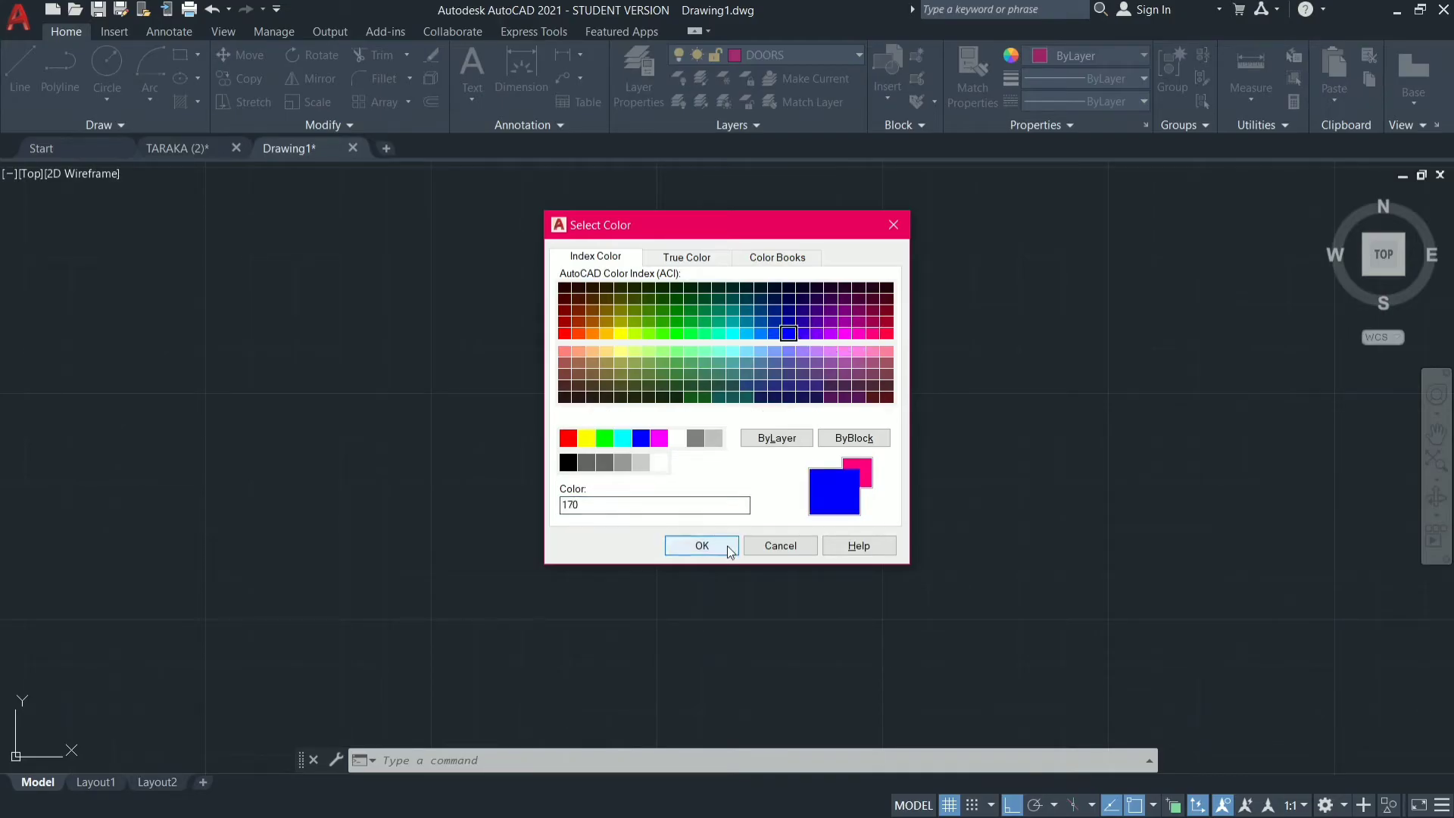
left_click(702, 545)
key("Escape")
key("Escape")
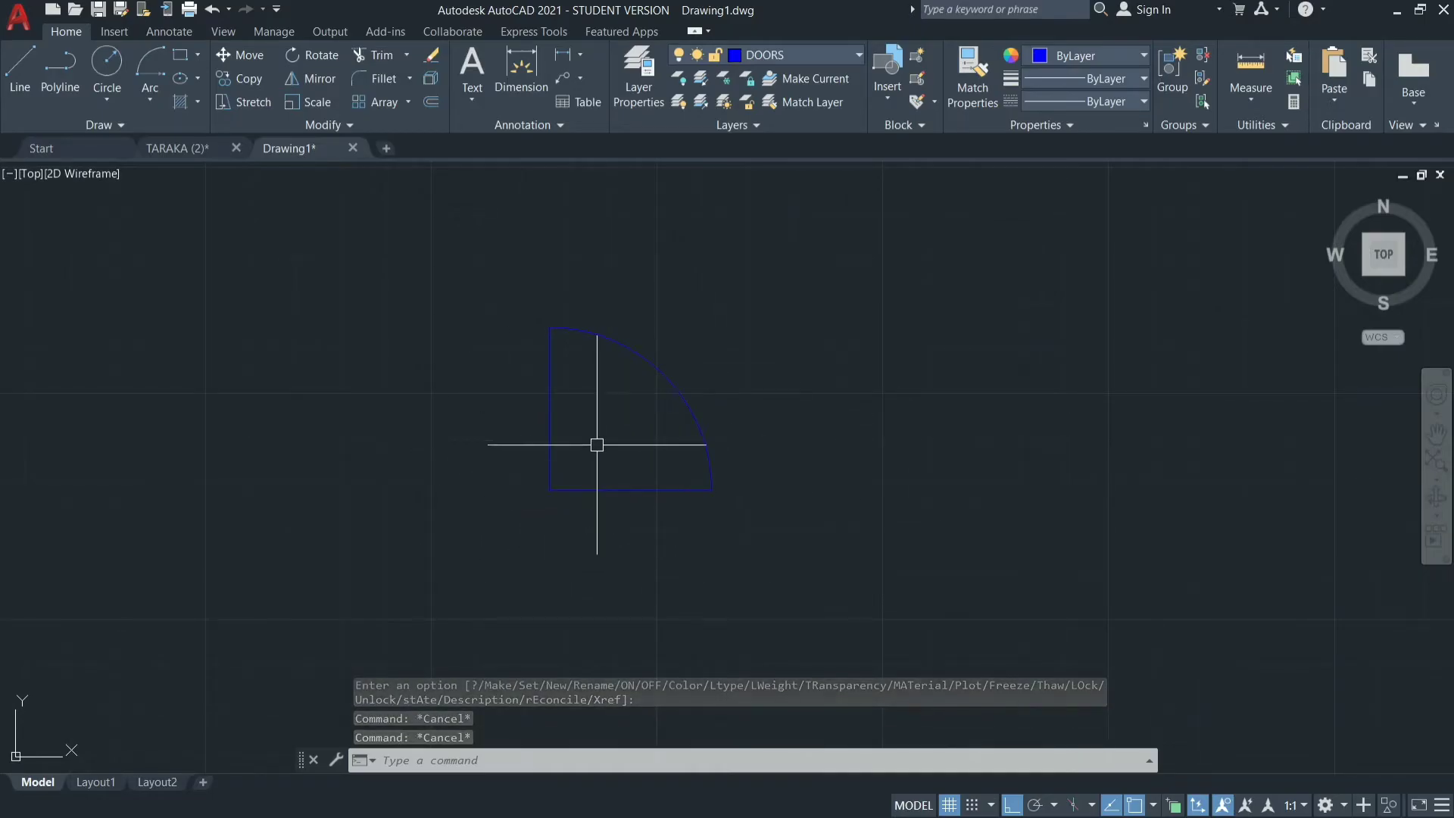
Mirror the door symbol about a vertical line just to its left, keeping the original.
scroll(670, 439, "down", 4)
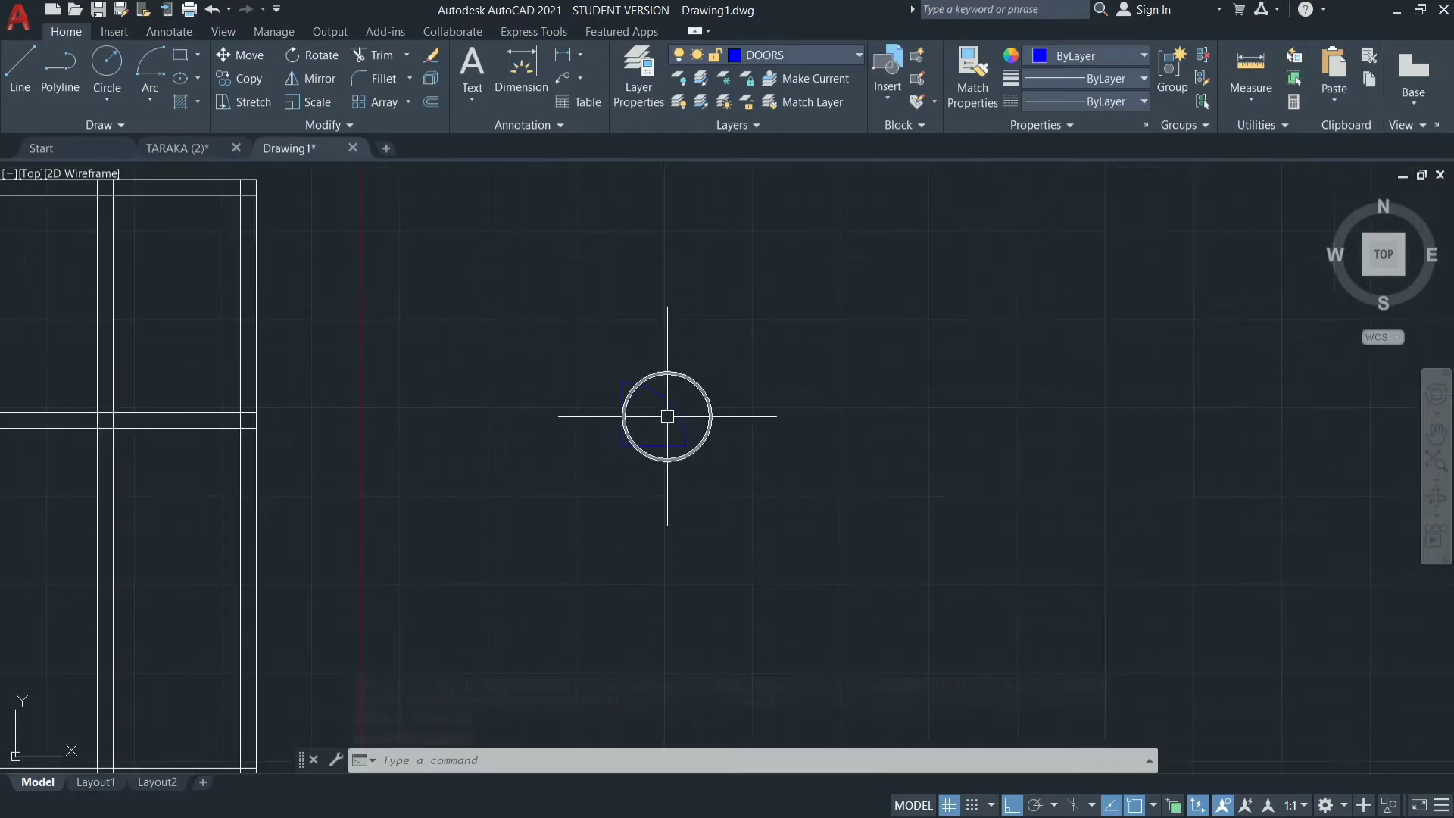
scroll(578, 363, "down", 4)
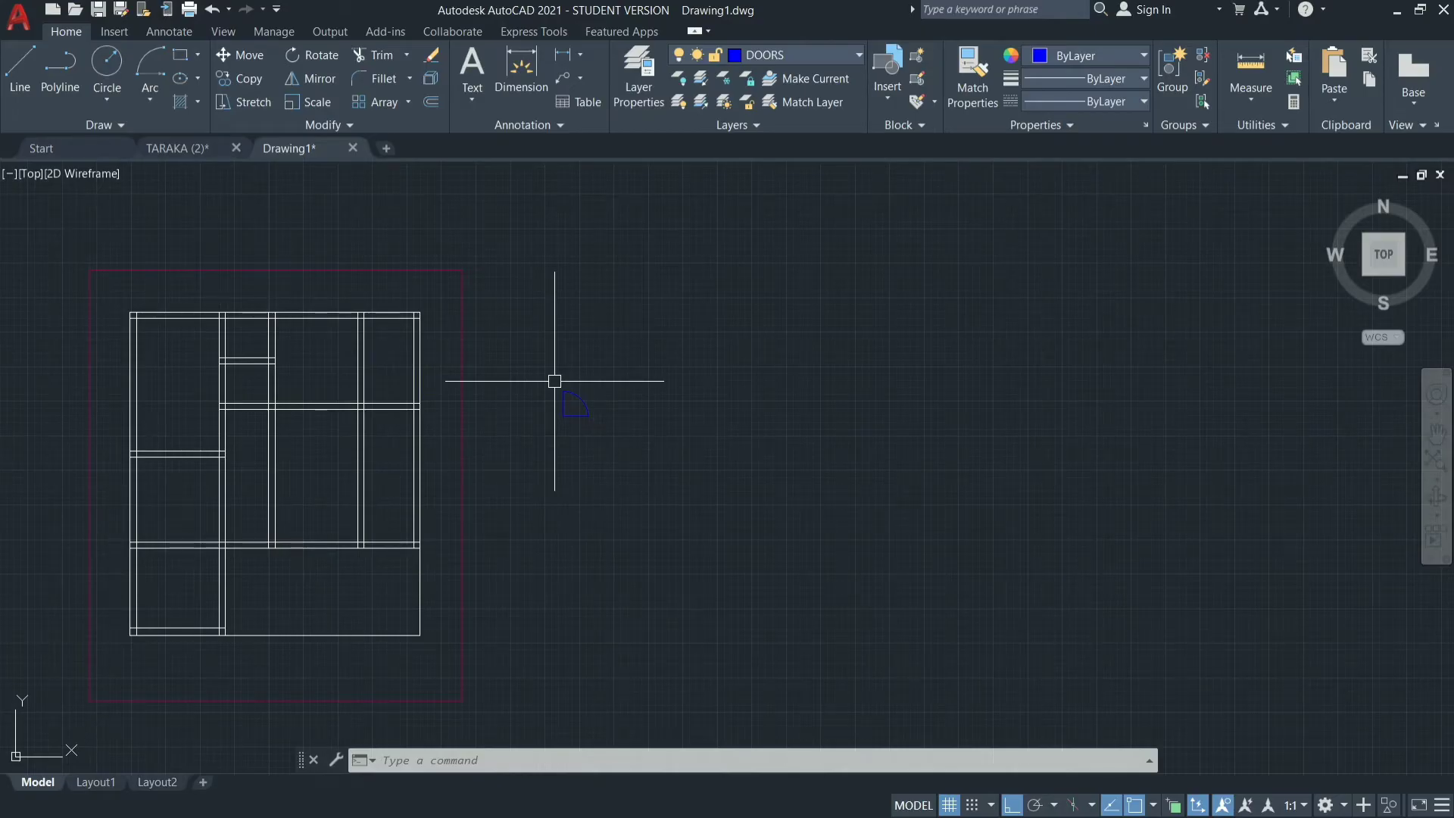
type("I")
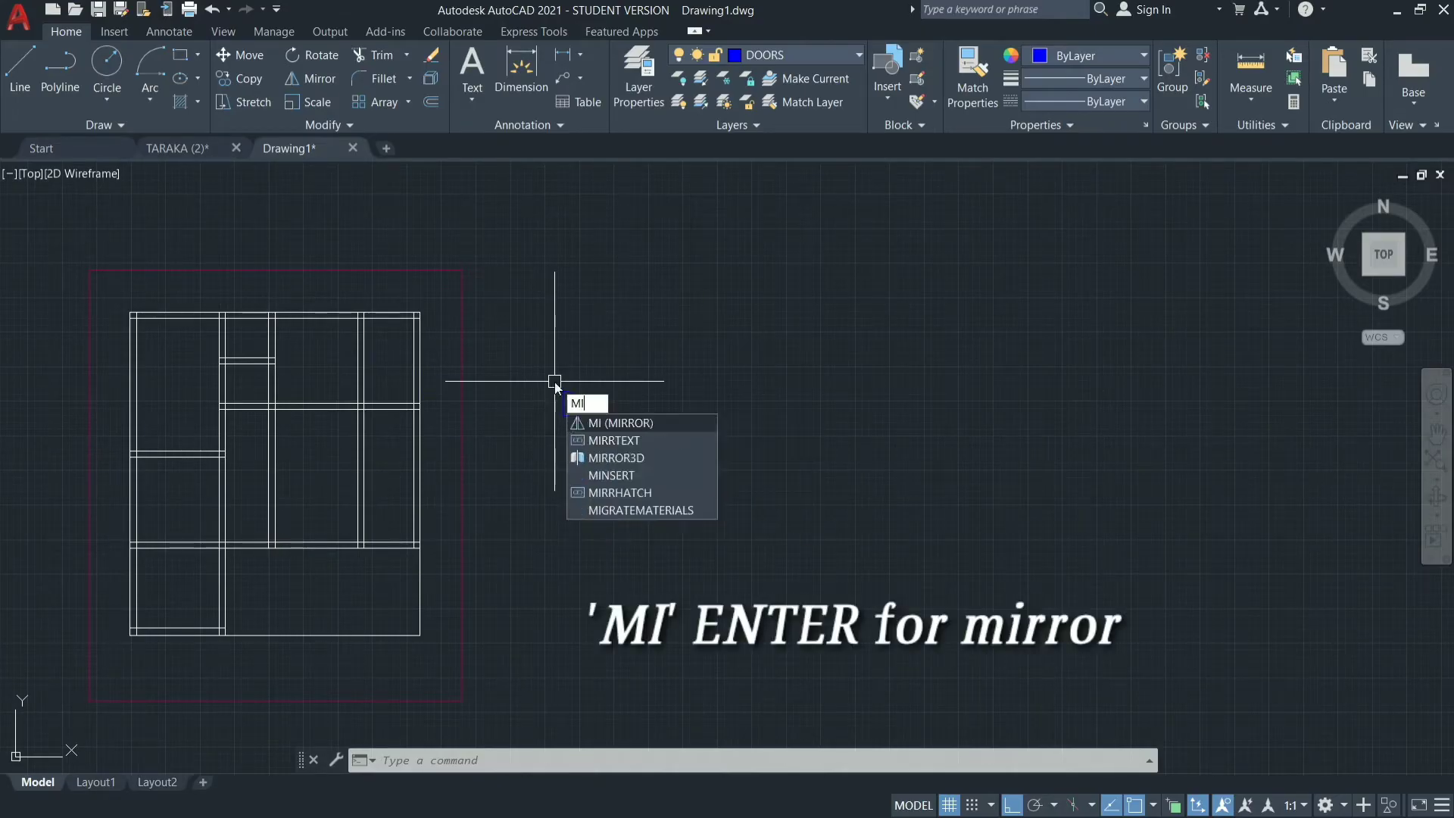
key("Return")
left_click(575, 377)
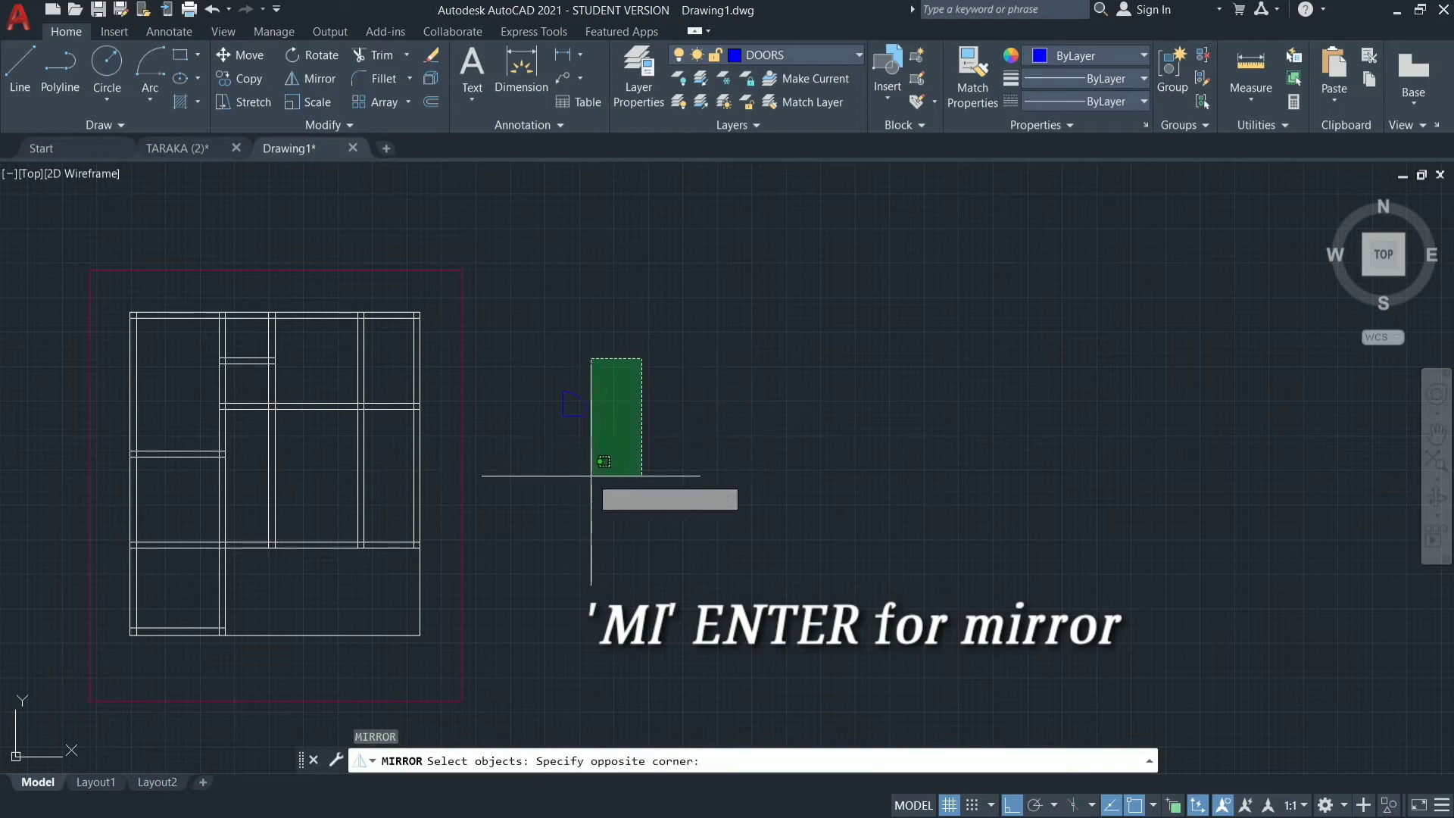
left_click(539, 455)
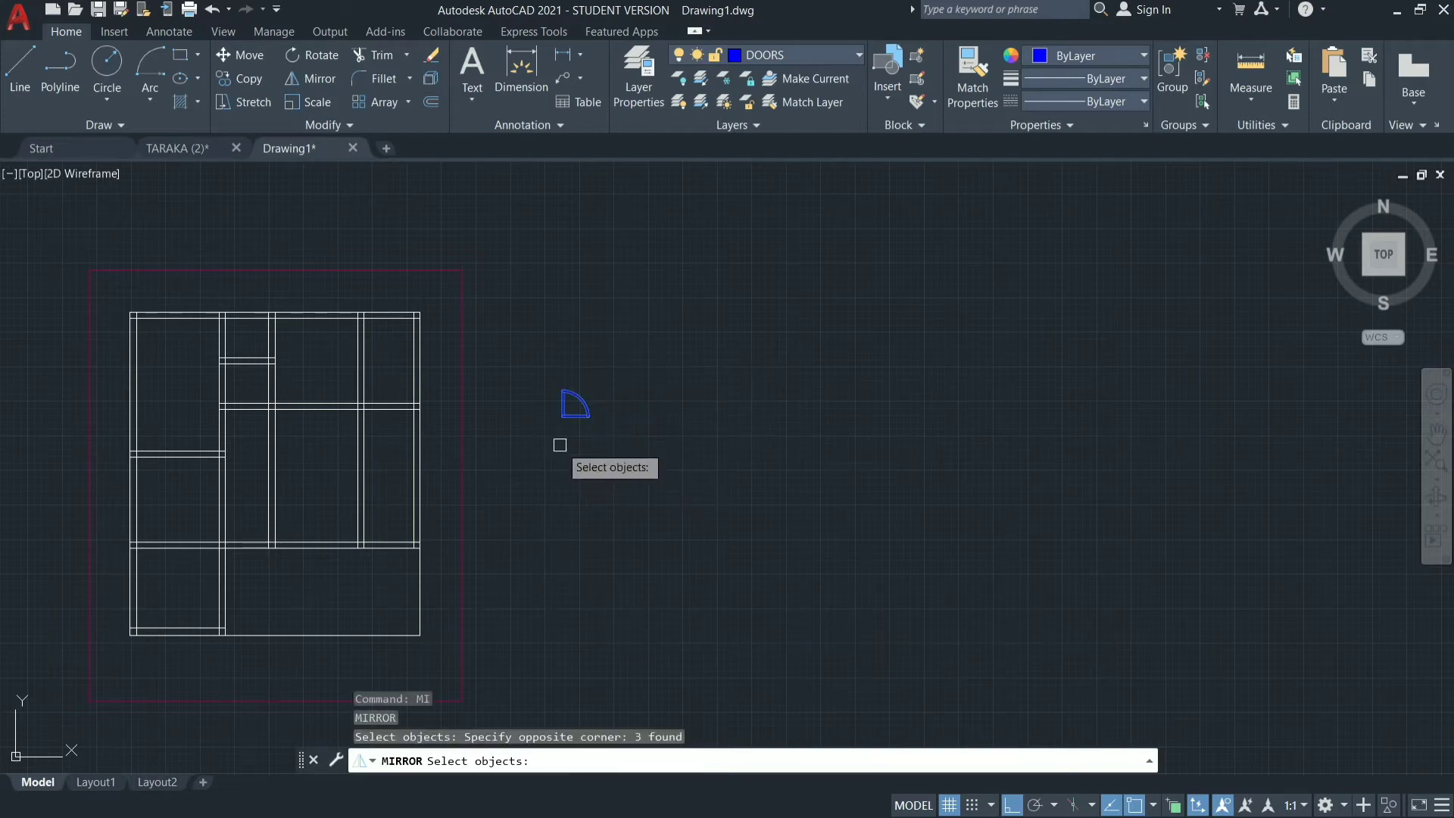
key("Return")
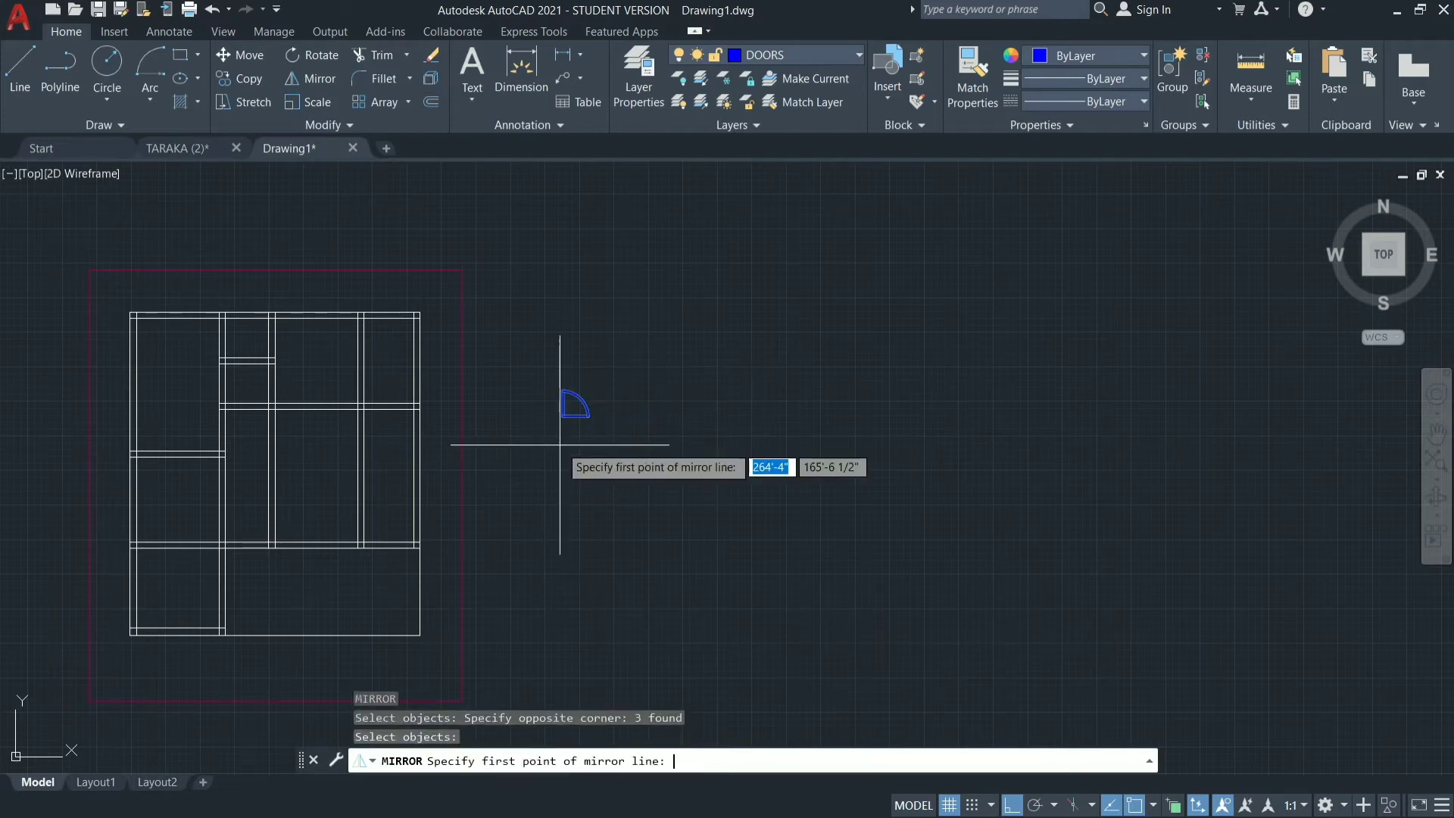
left_click(545, 384)
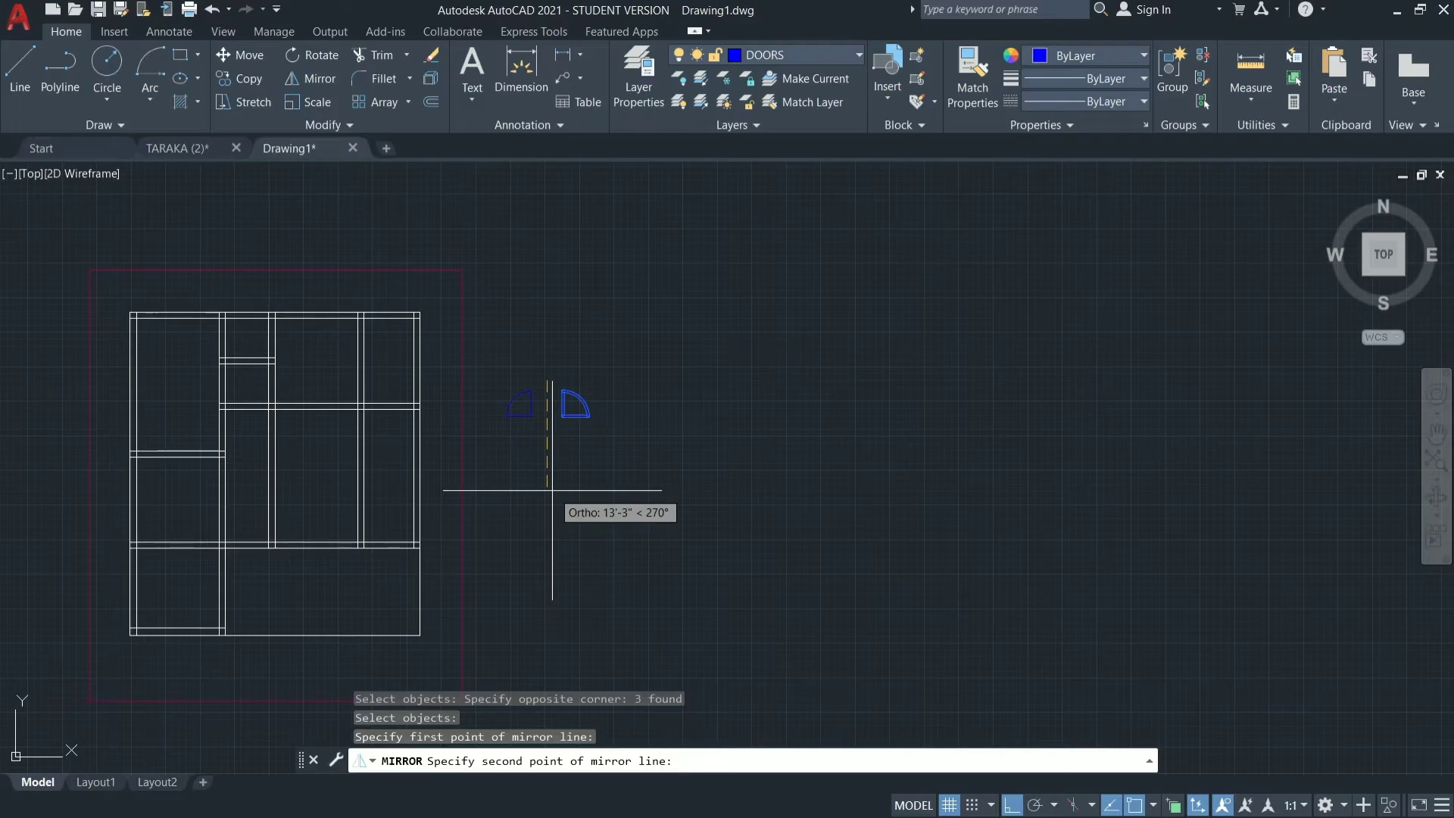
left_click(552, 490)
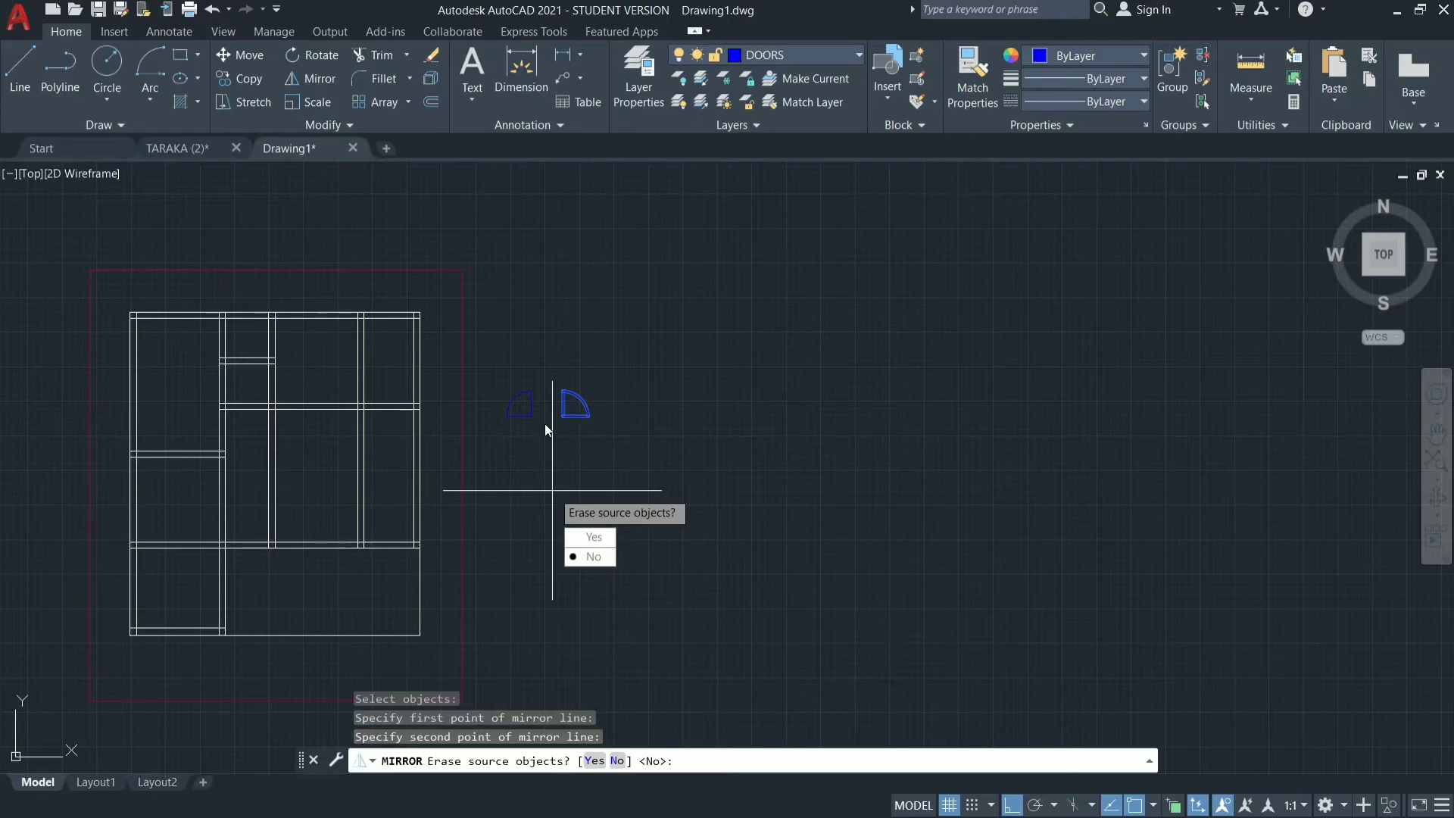
left_click(591, 557)
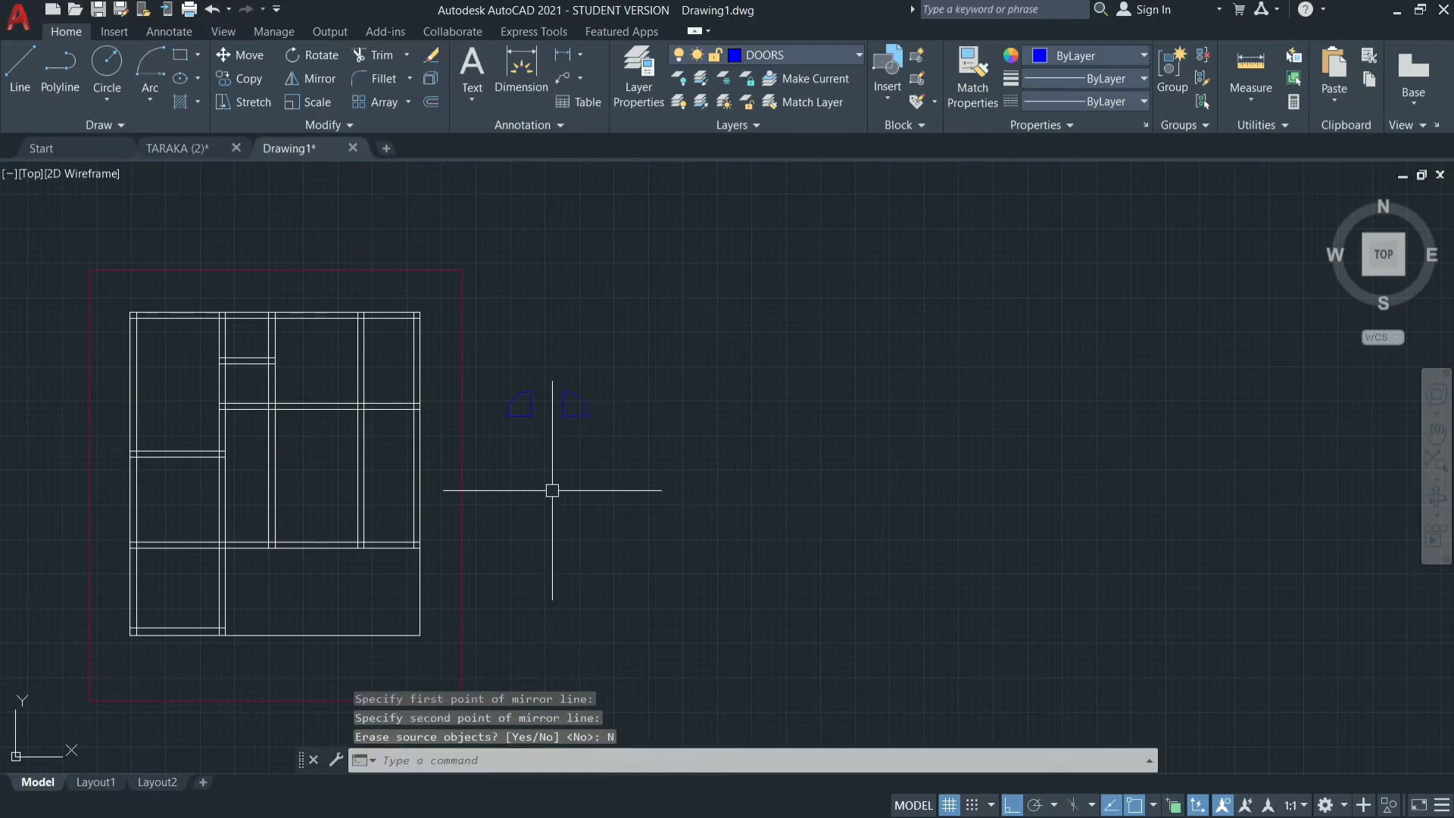
Mirror both door symbols about a horizontal line below them, keeping the originals.
key("Return")
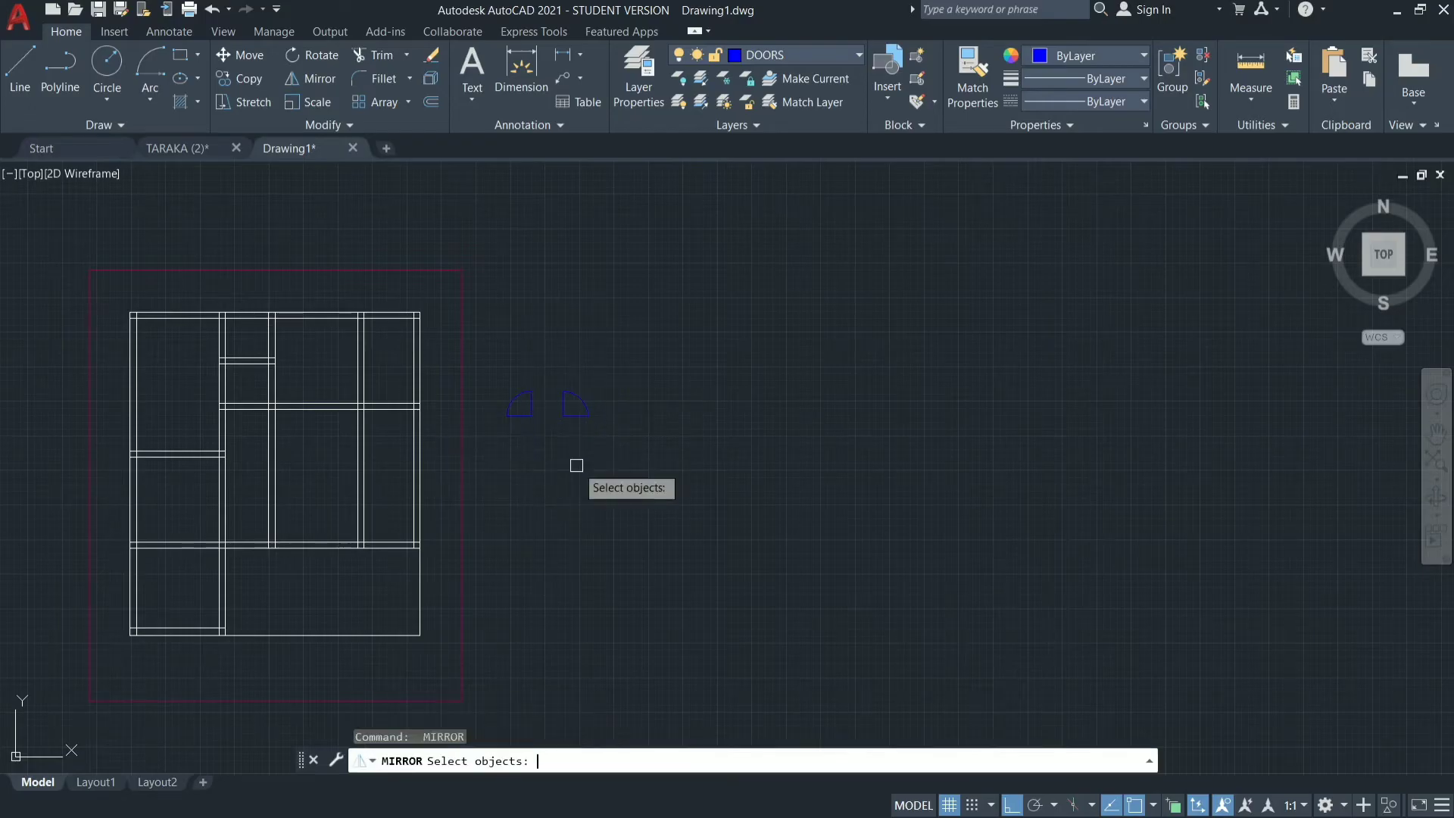
mouse_move(624, 338)
left_mouse_down()
mouse_move(543, 464)
mouse_move(487, 416)
mouse_move(494, 372)
left_mouse_up()
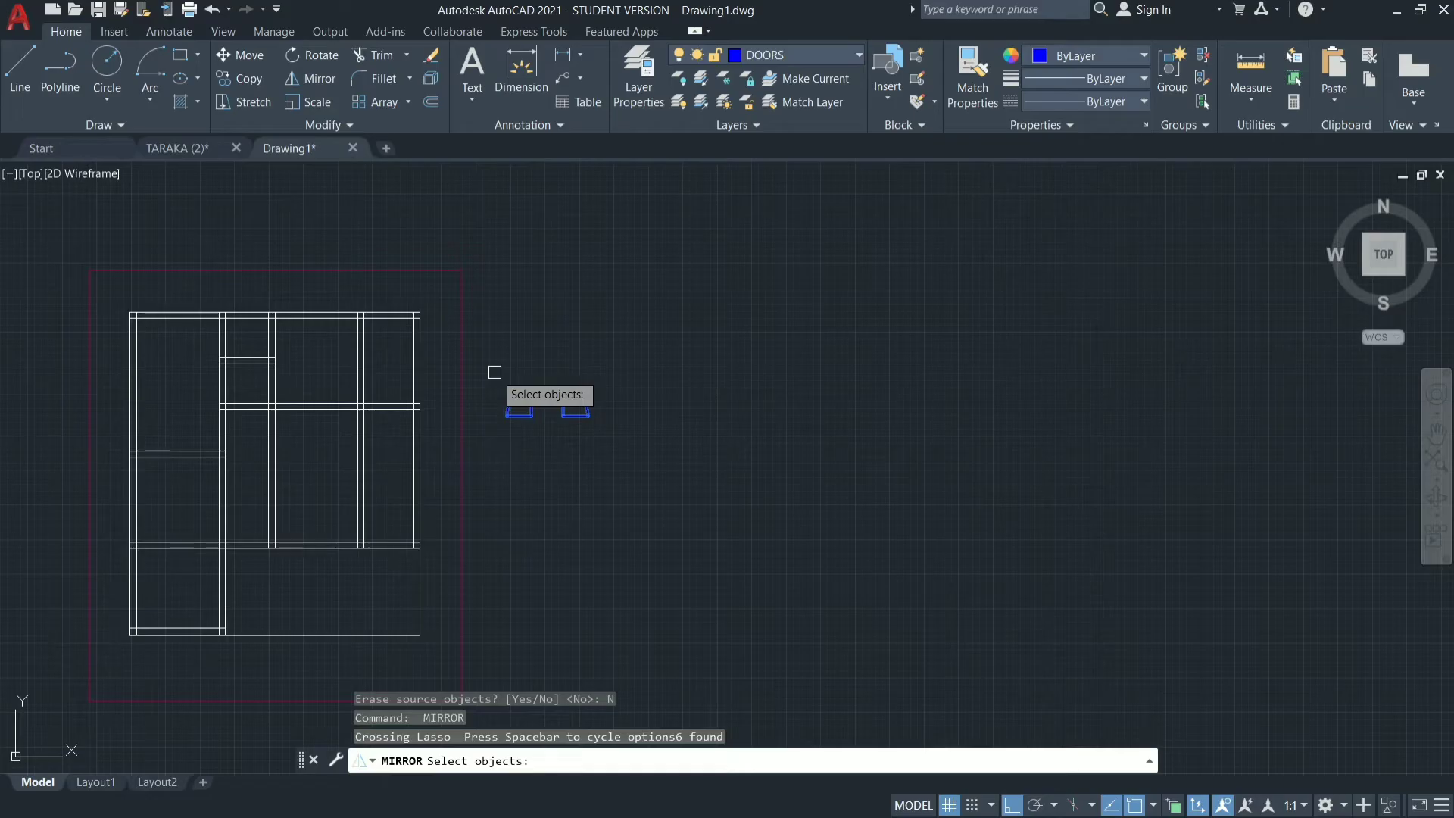
key("Return")
left_click(491, 458)
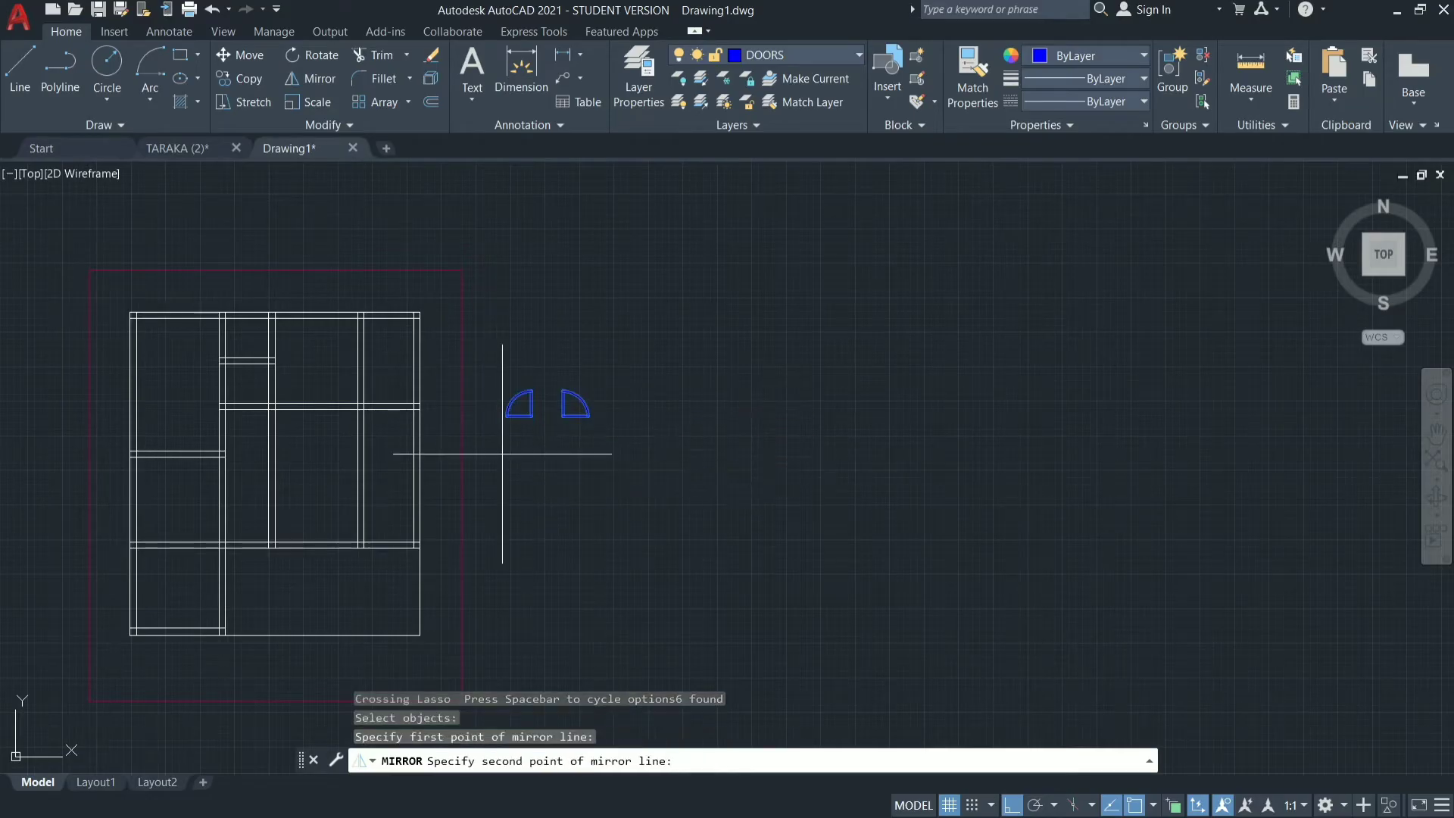
left_click(634, 459)
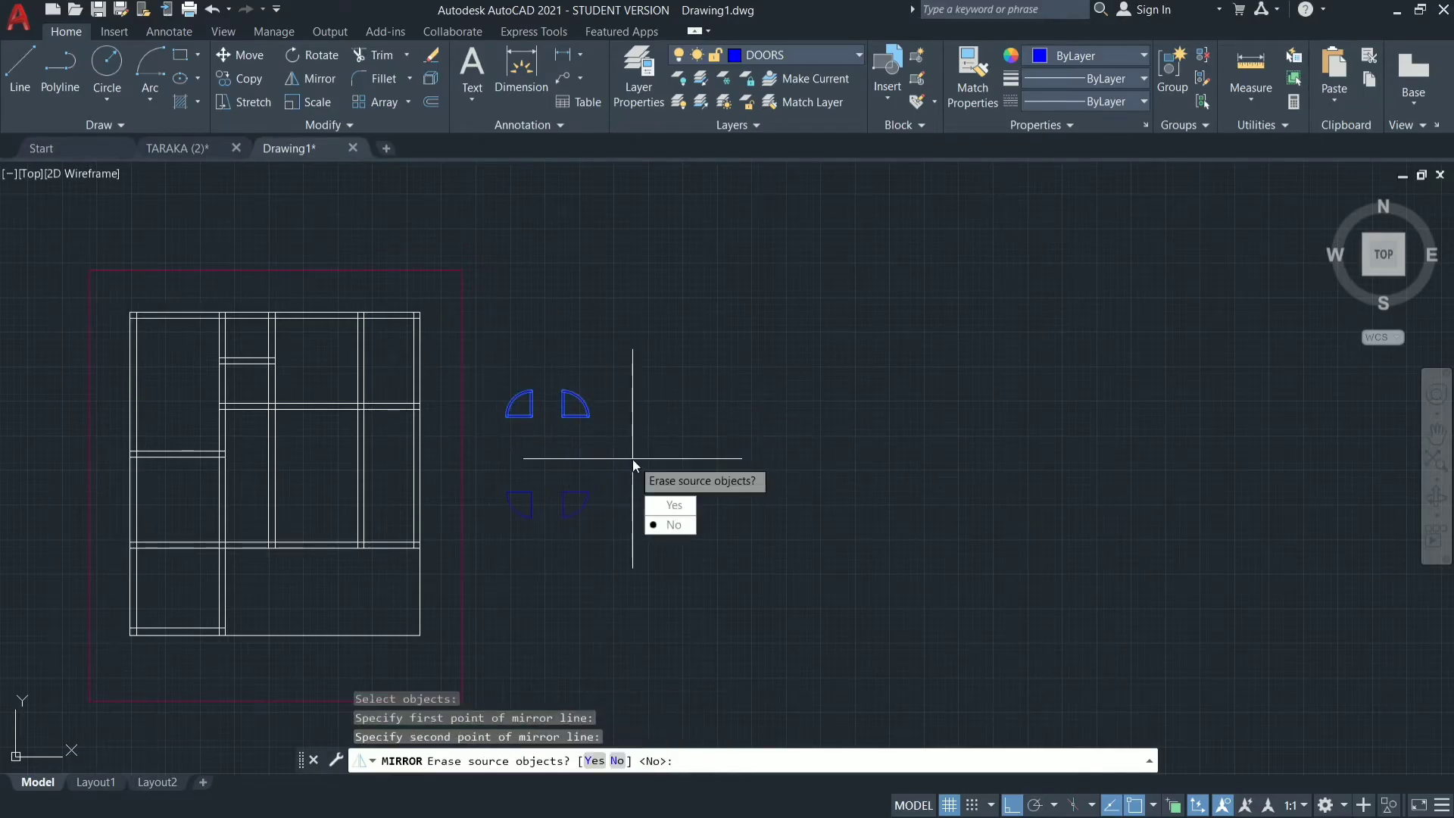
left_click(667, 525)
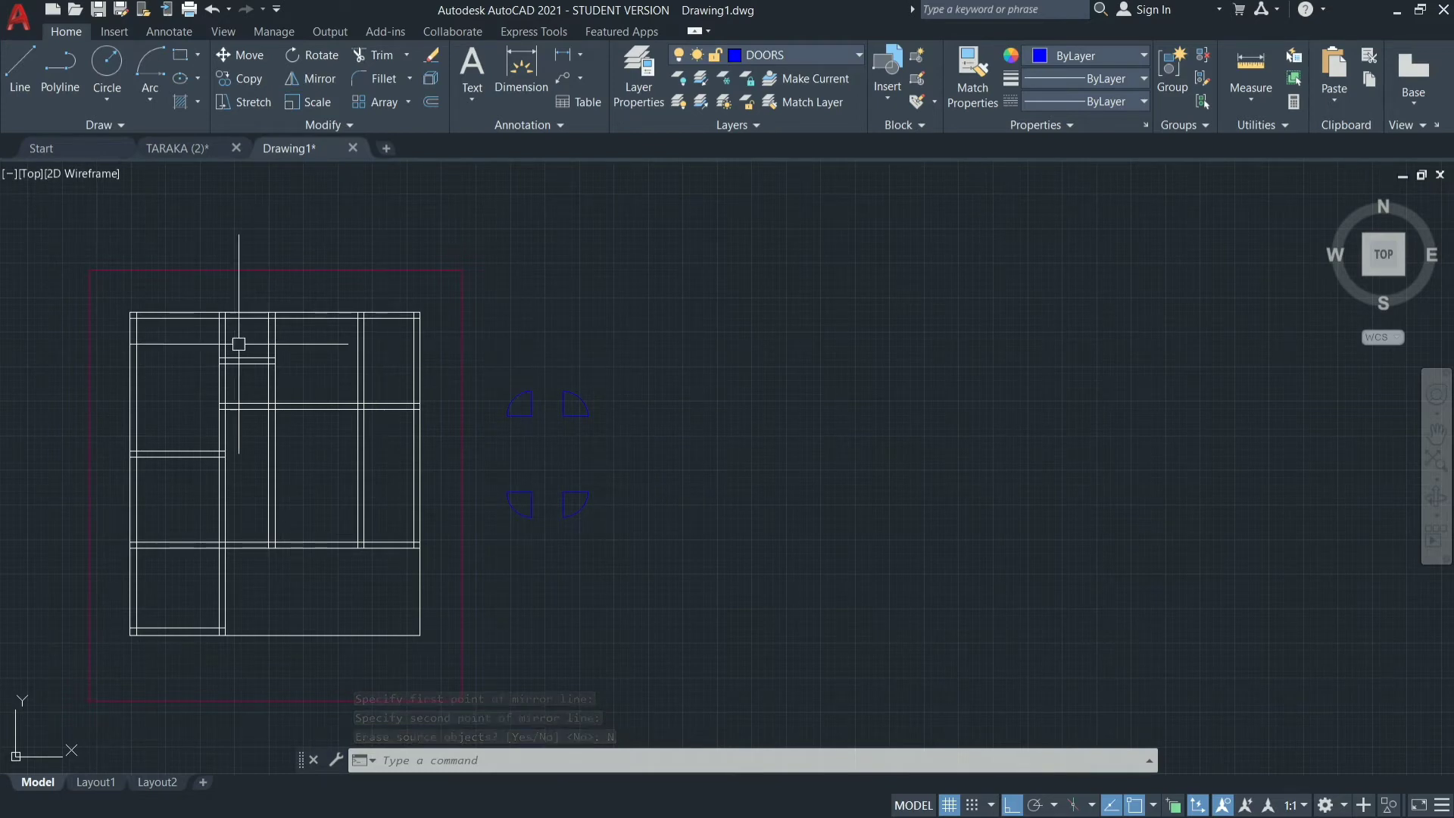
Offset the inner line of the upper outer wall 9" downward into the rooms.
scroll(195, 318, "up", 5)
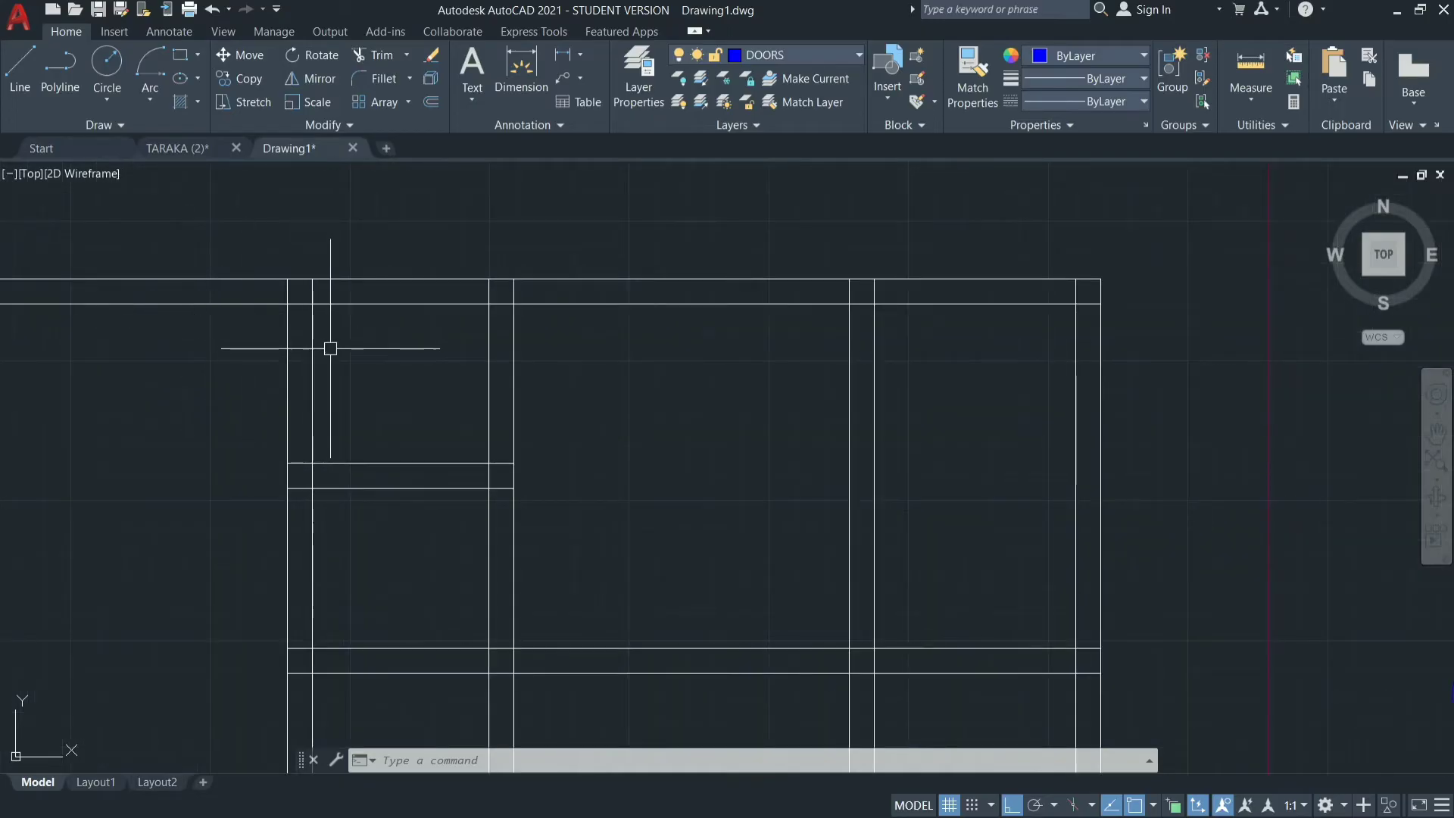
key("Escape")
key("Escape")
key("Escape")
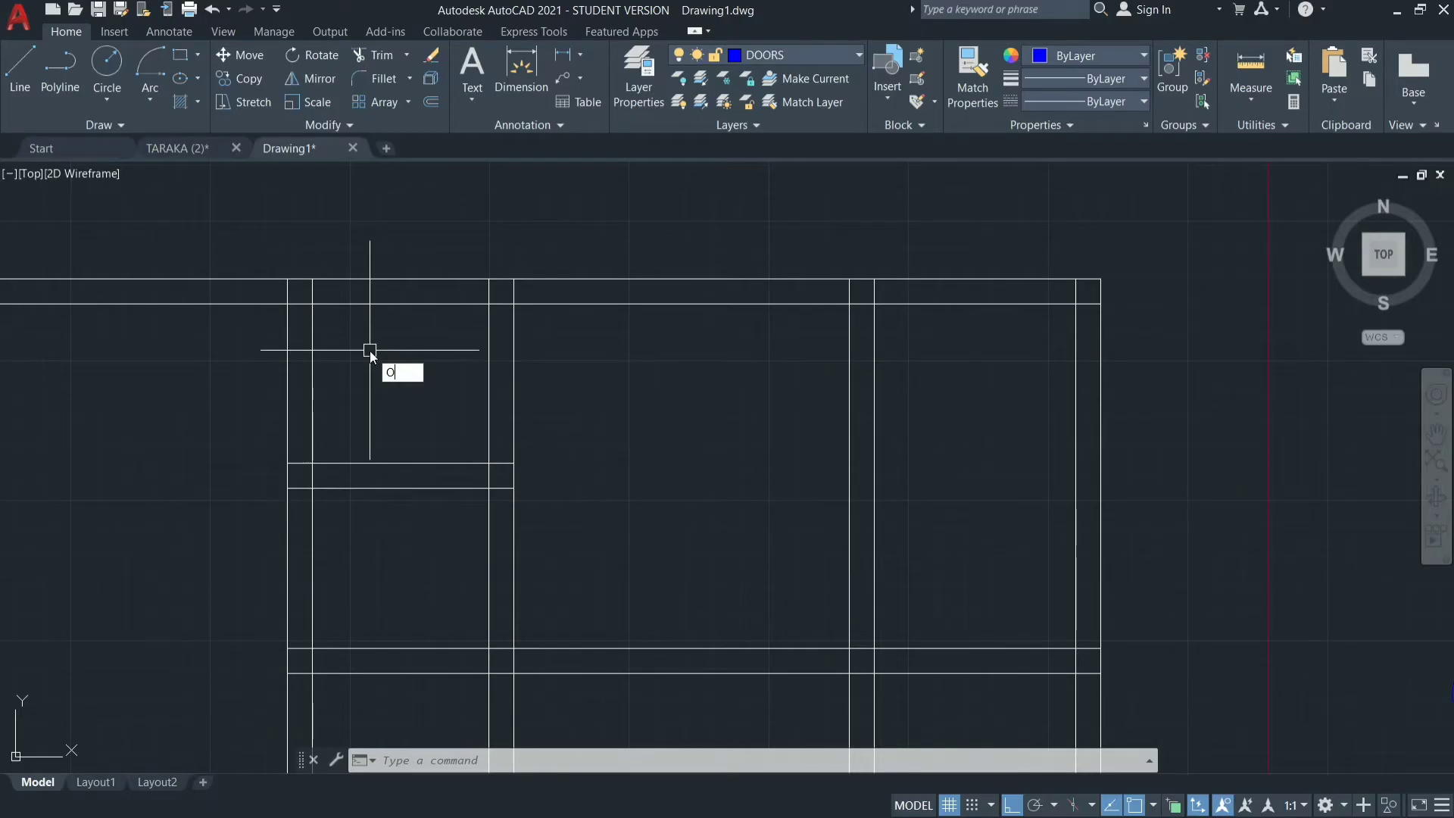
key("Return")
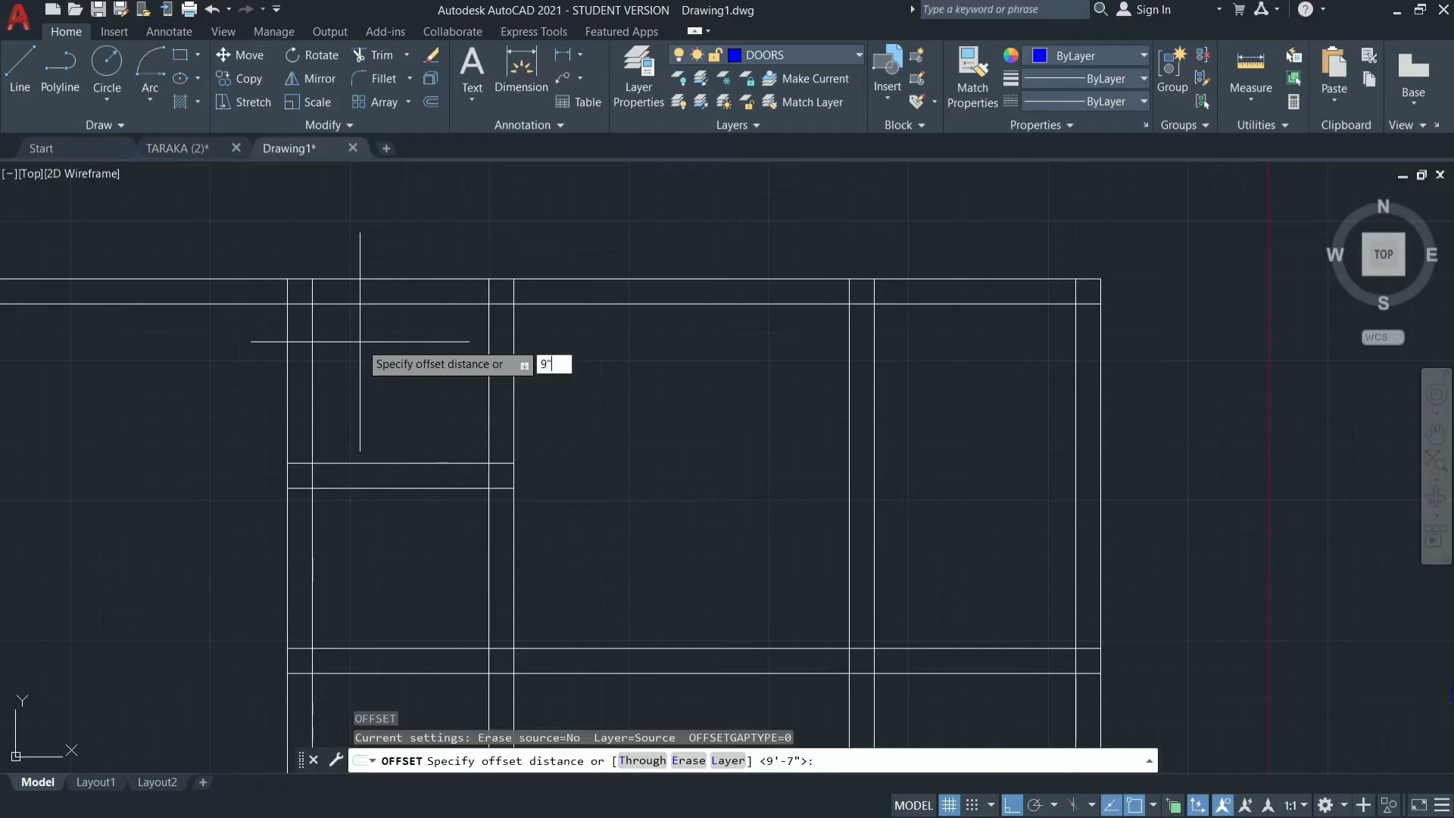
key("Return")
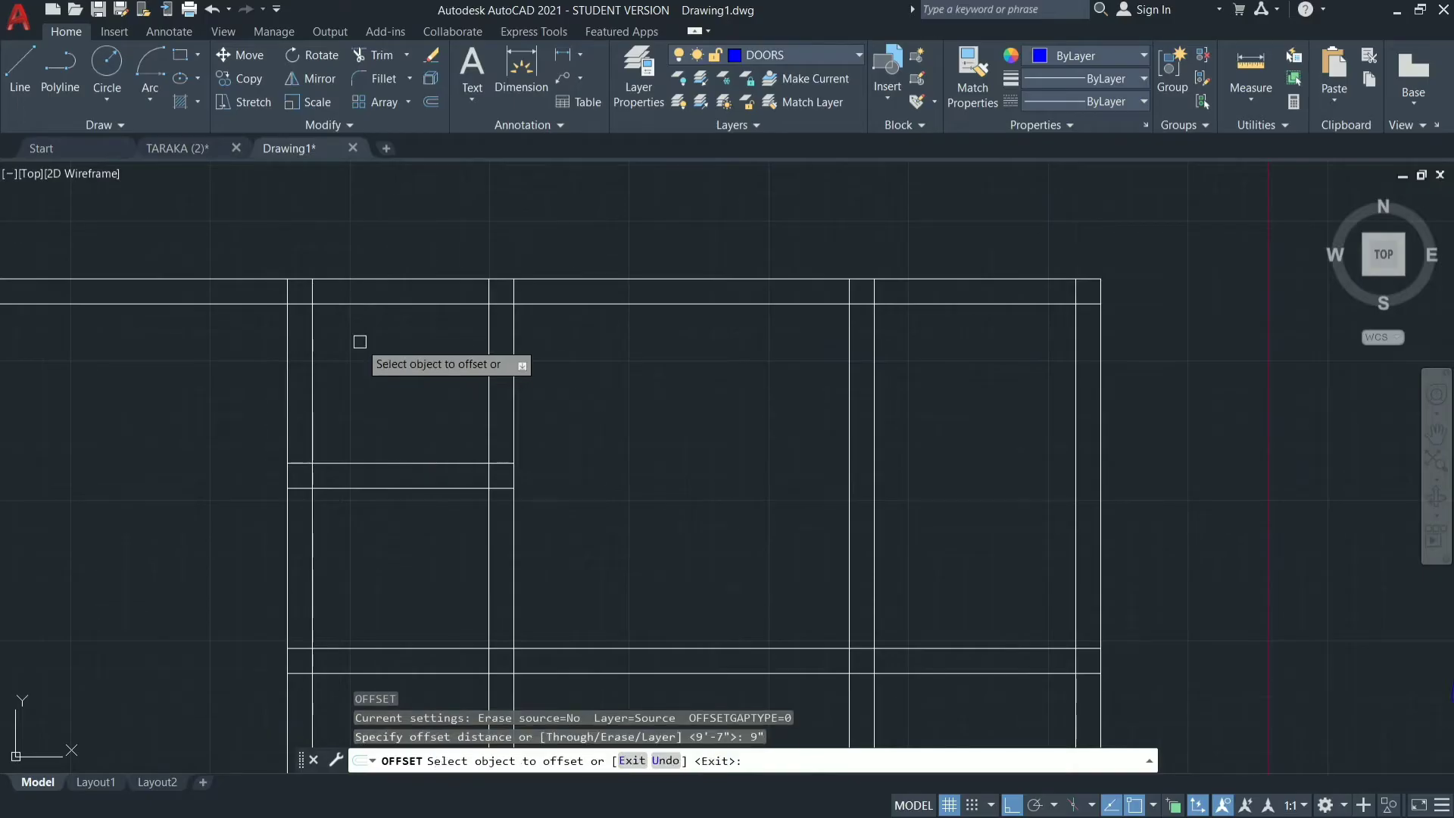
left_click(353, 304)
left_click(354, 355)
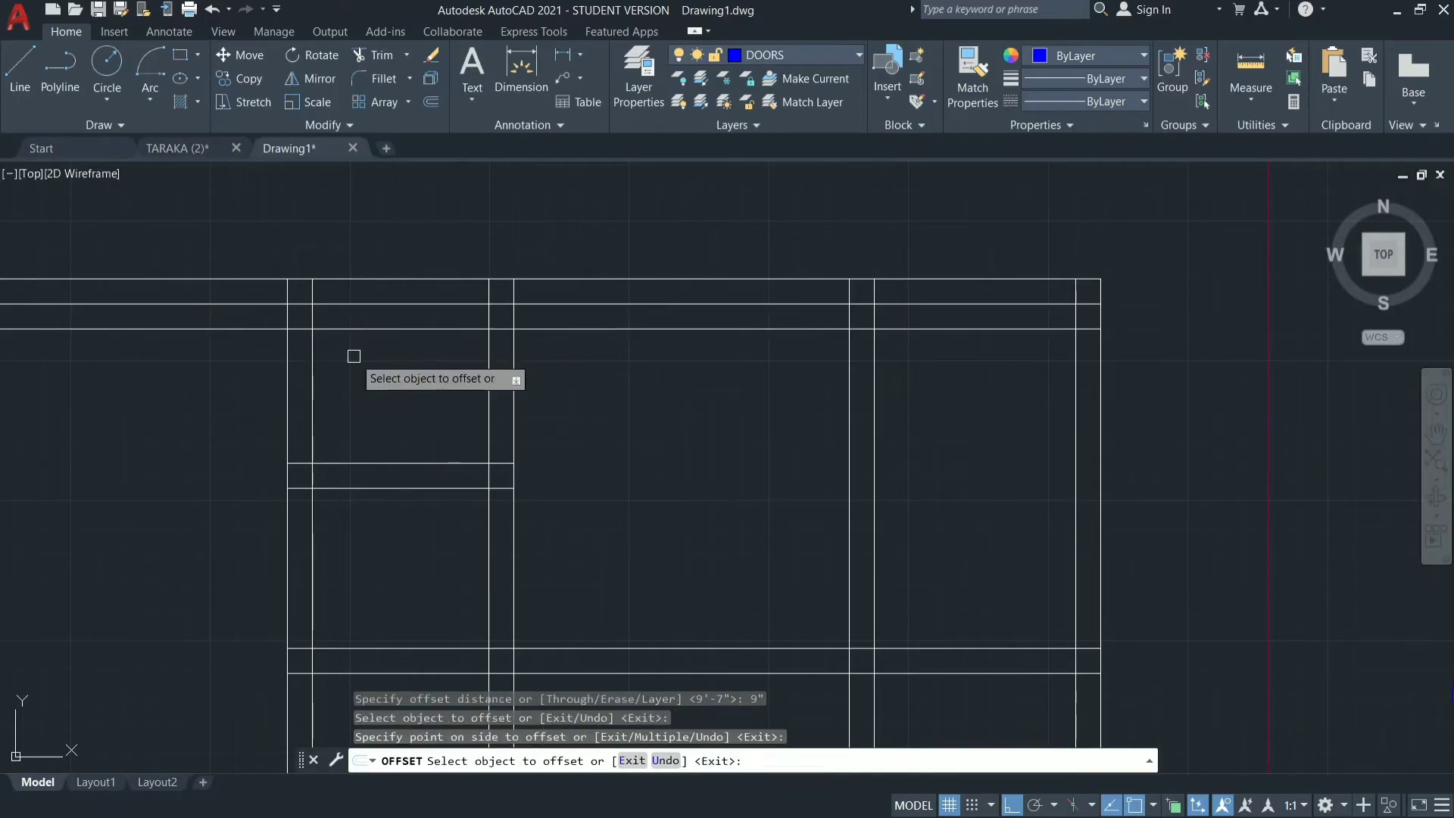
Undo the last 9" offset of the upper outer wall's inner line.
key("Escape")
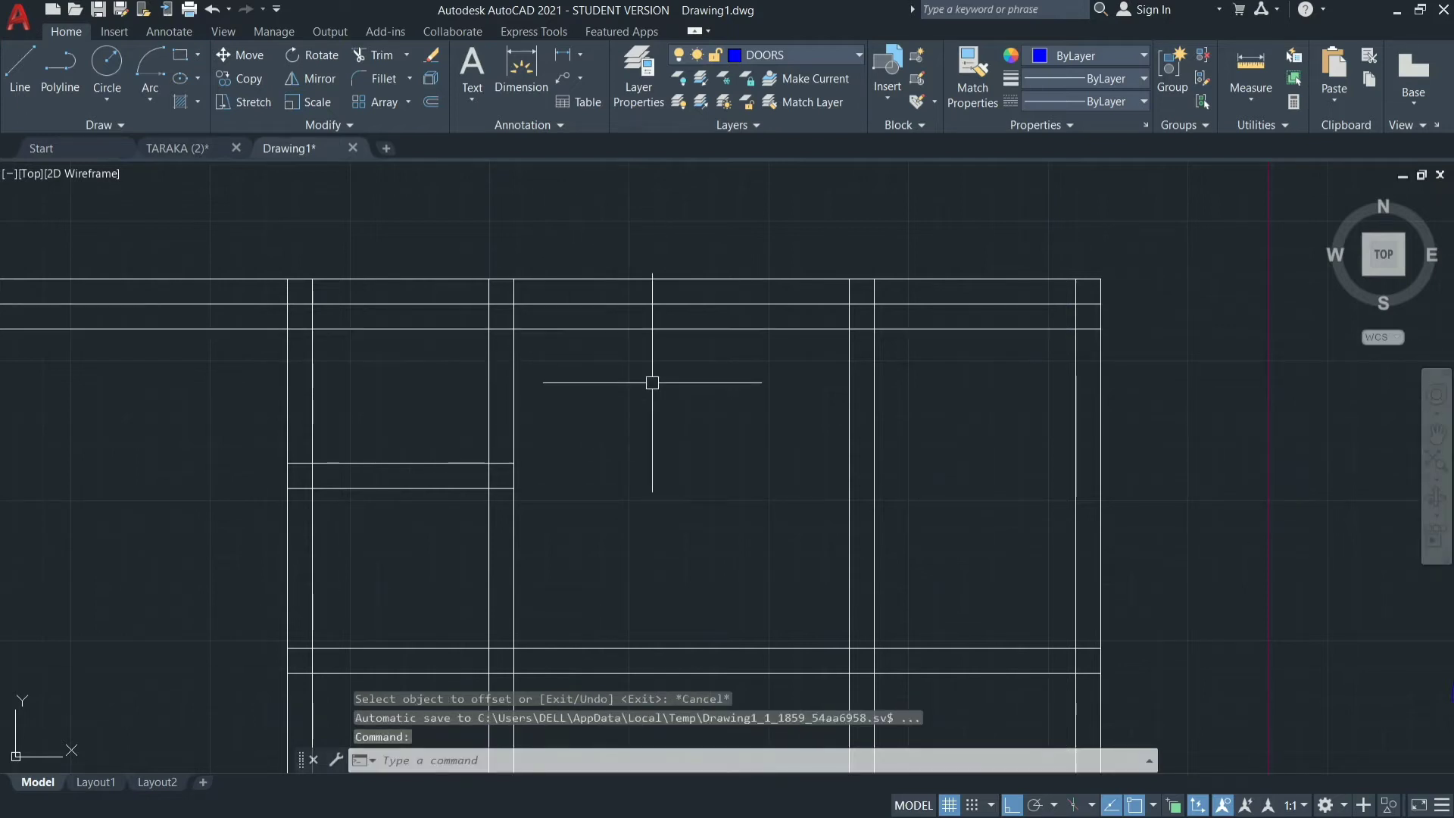
key("Return")
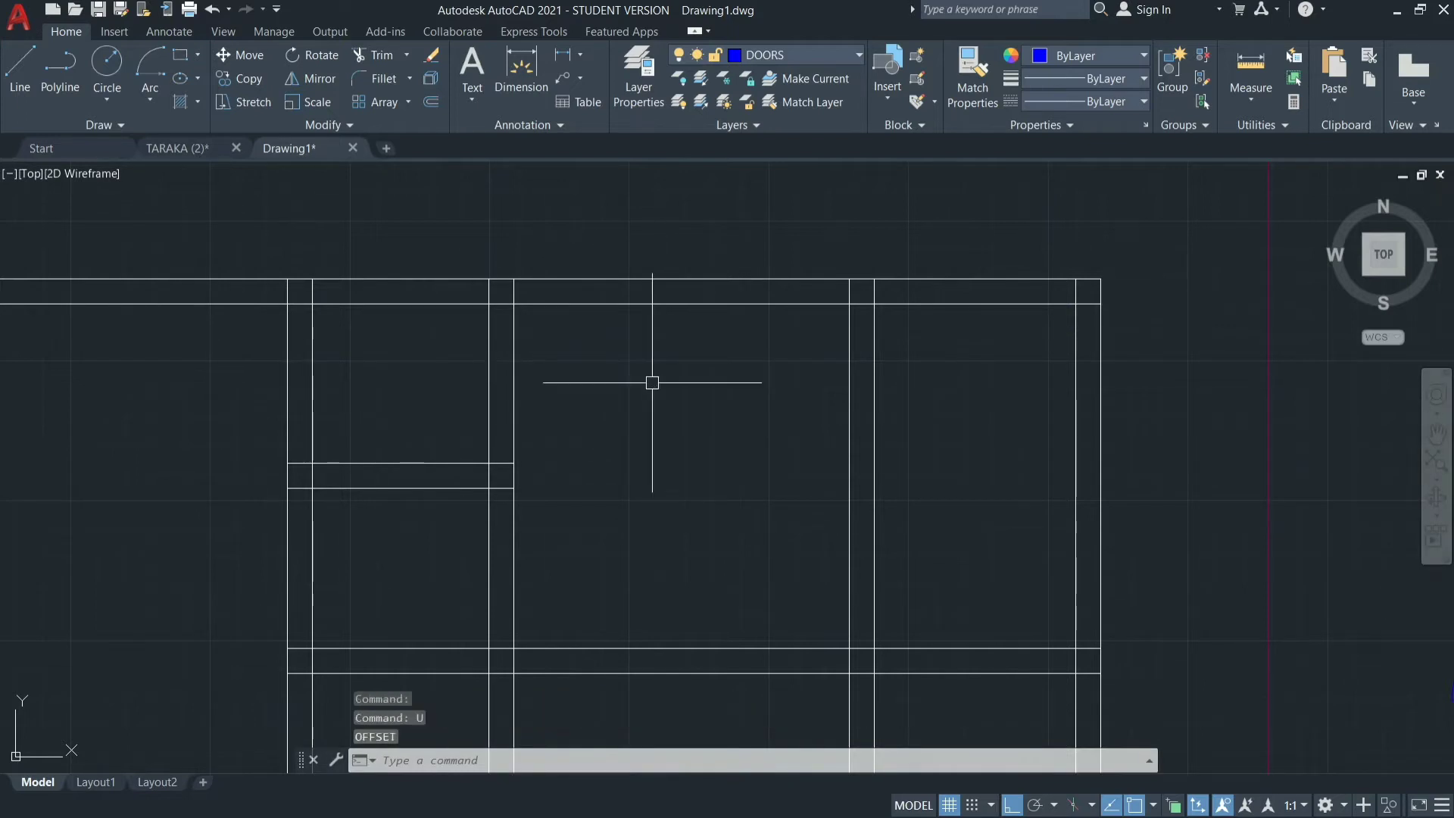
scroll(653, 383, "down", 2)
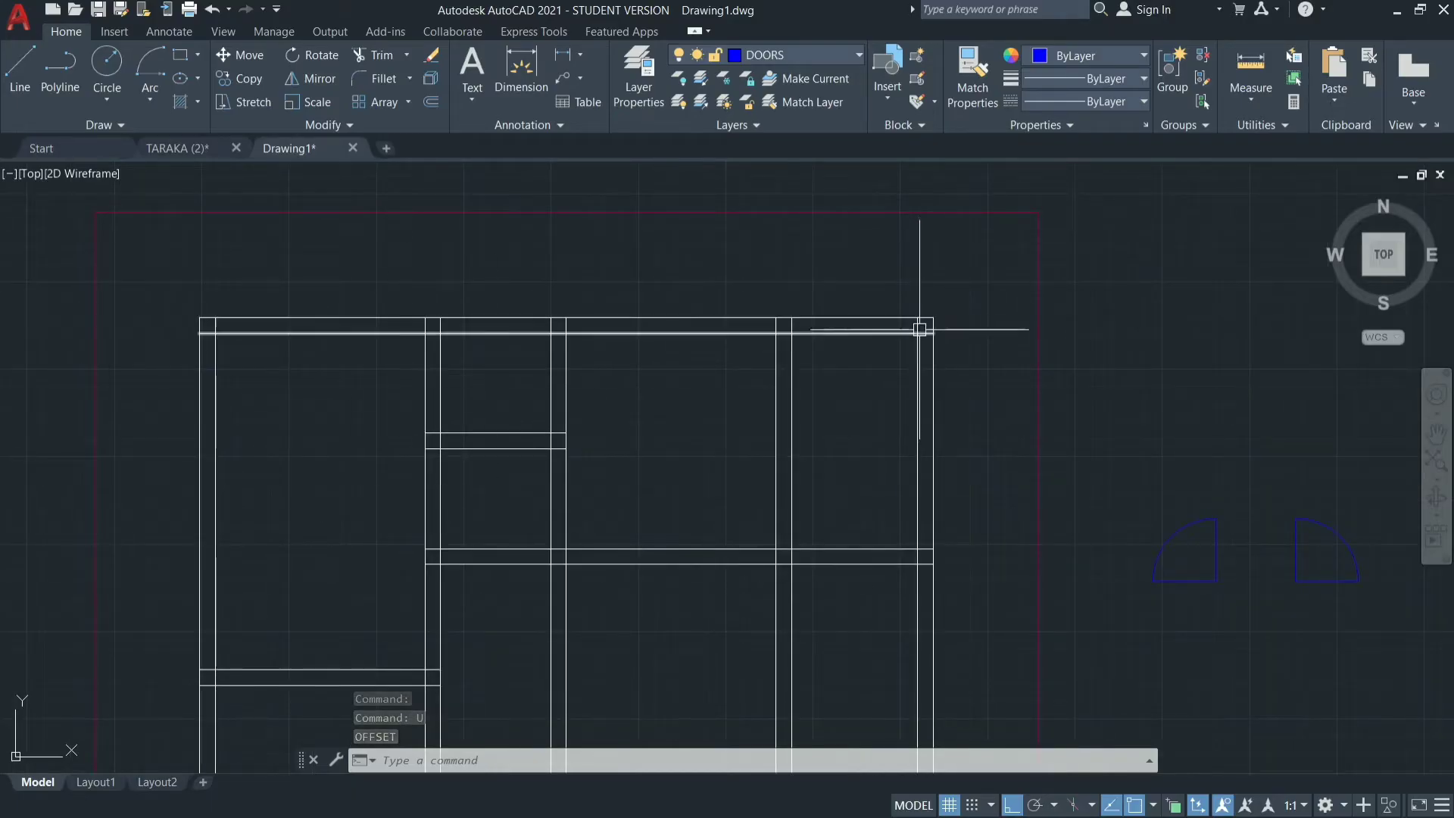
Trim the overlapping wall lines at the upper-left corner of the house outline.
type("T")
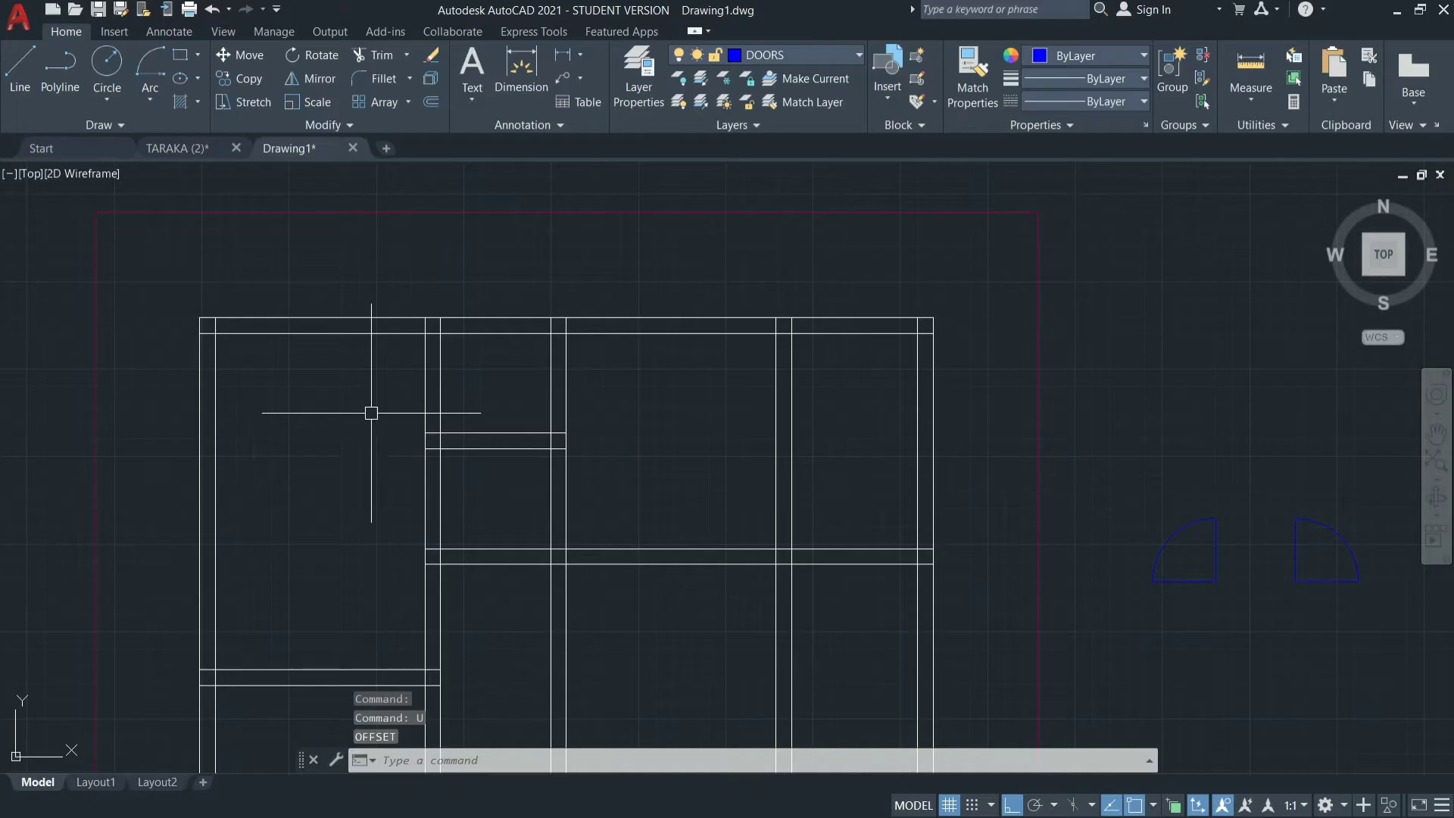
type("tr")
key("Return")
scroll(212, 326, "up", 6)
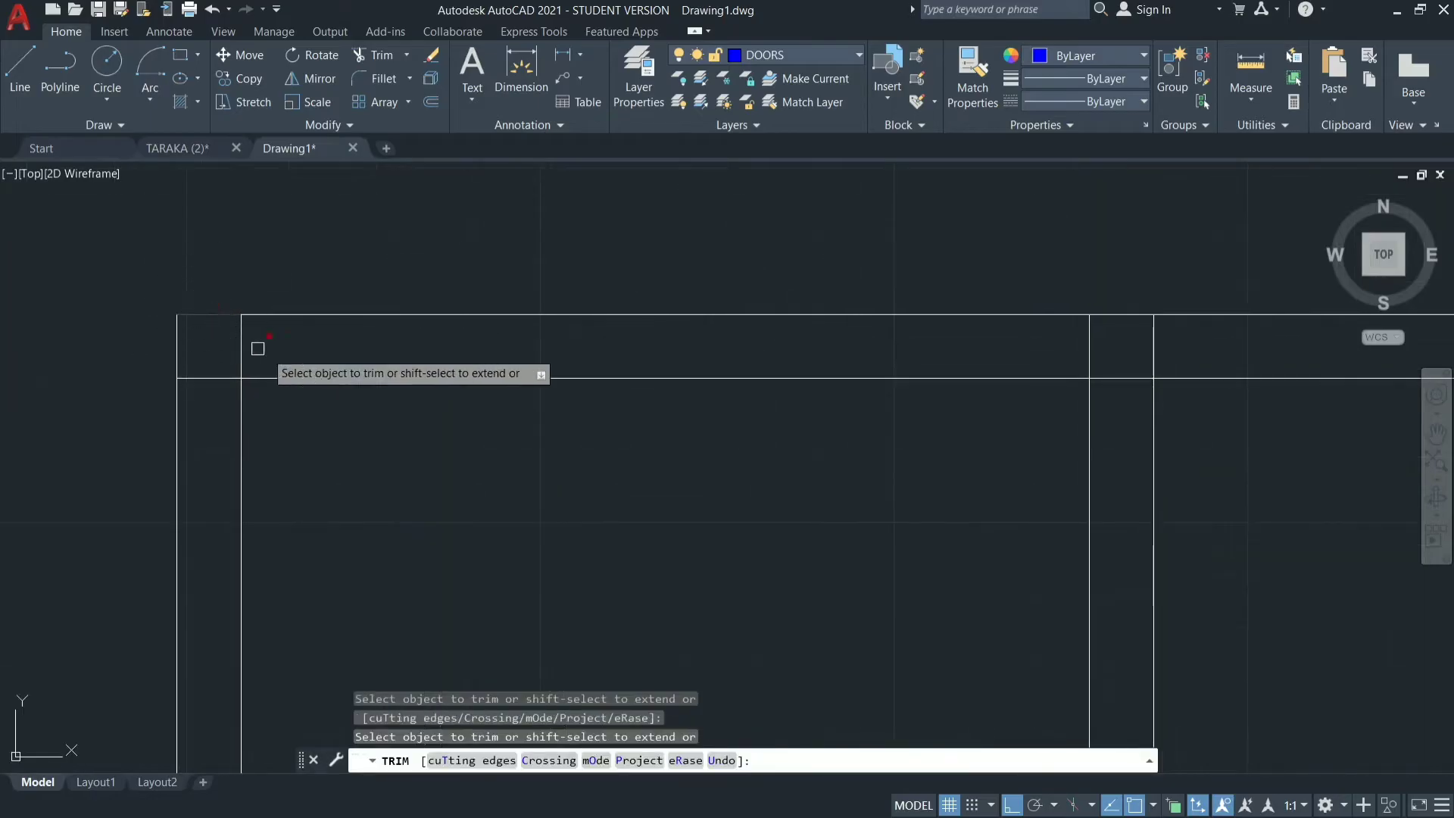
left_click(289, 350)
left_click(227, 348)
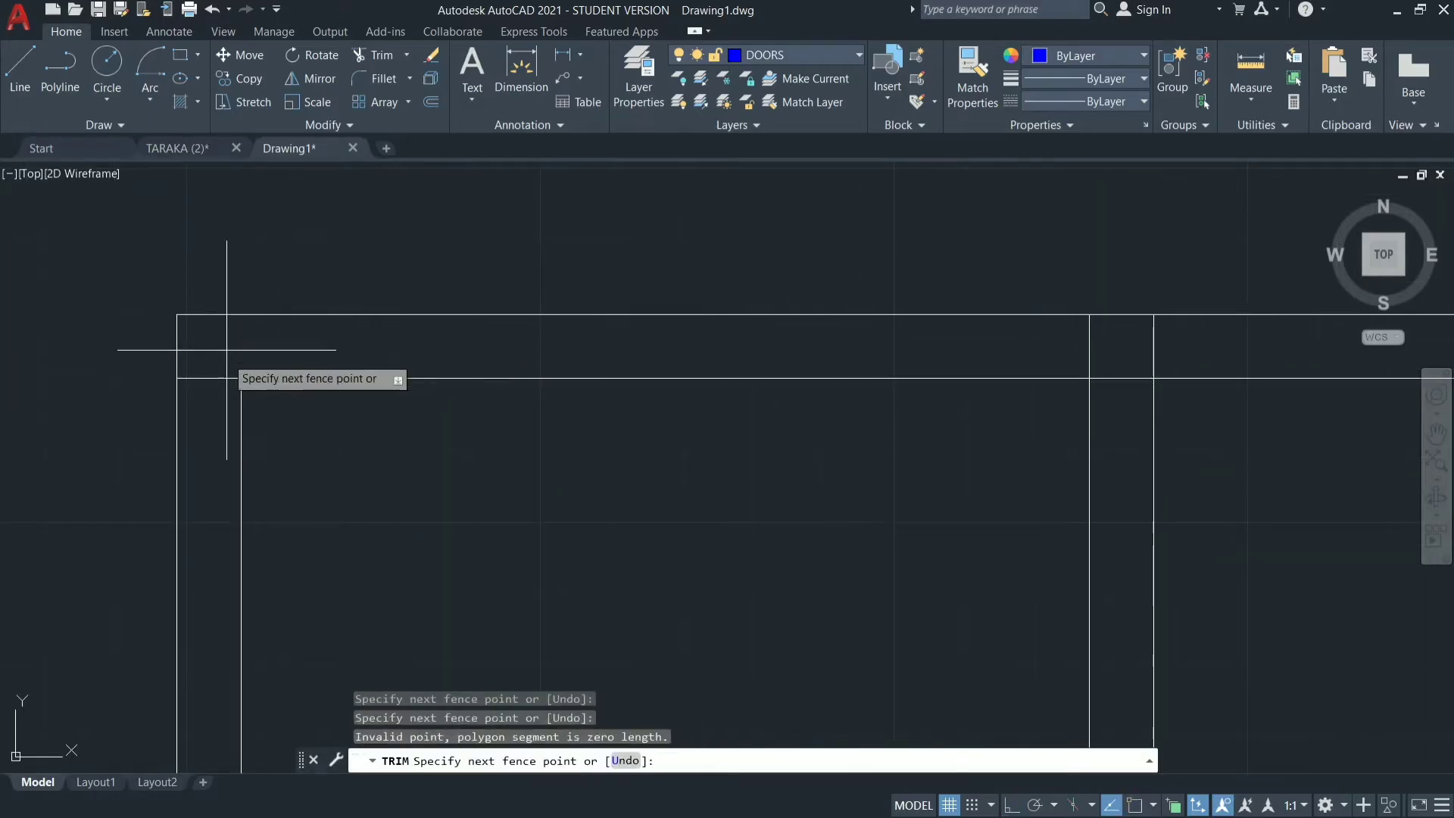
key("Return")
scroll(568, 390, "down", 4)
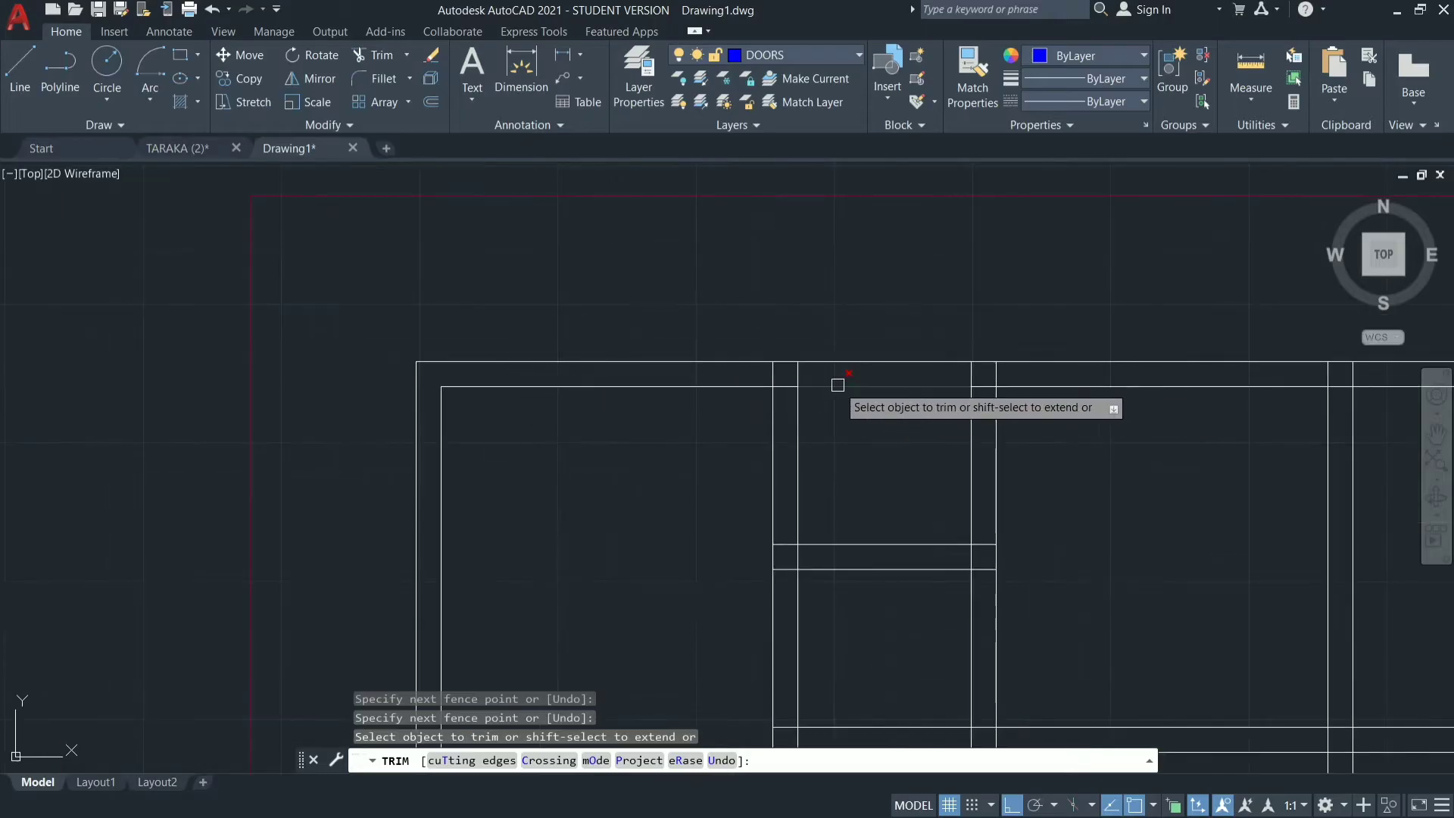
Trim the crossing lines where the first interior vertical wall meets the upper outer wall, undoing the excess trim.
scroll(837, 385, "up", 2)
left_click(793, 365)
left_click(698, 363)
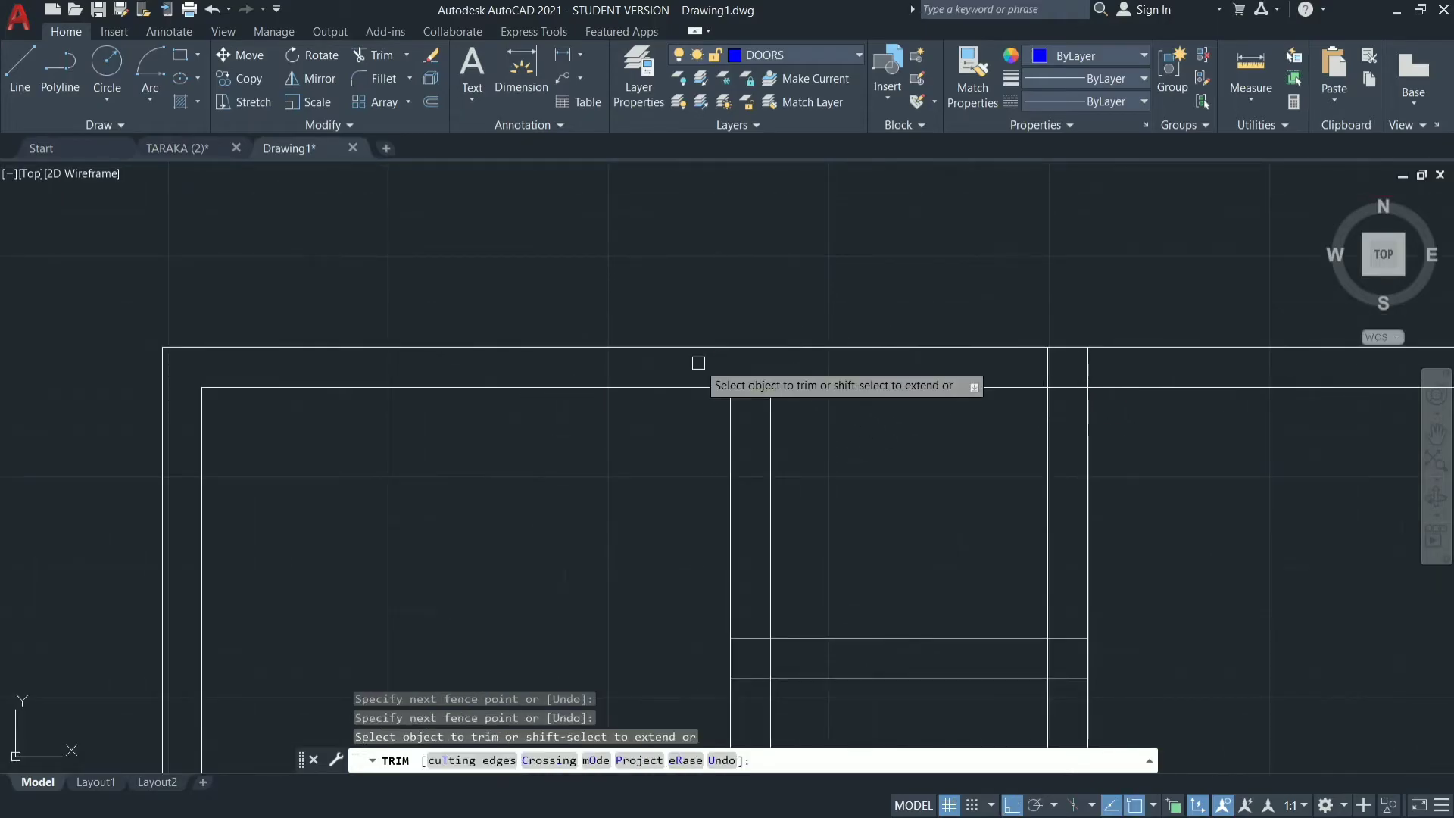
left_click(741, 370)
left_click(751, 441)
left_click(753, 441)
left_click(893, 365)
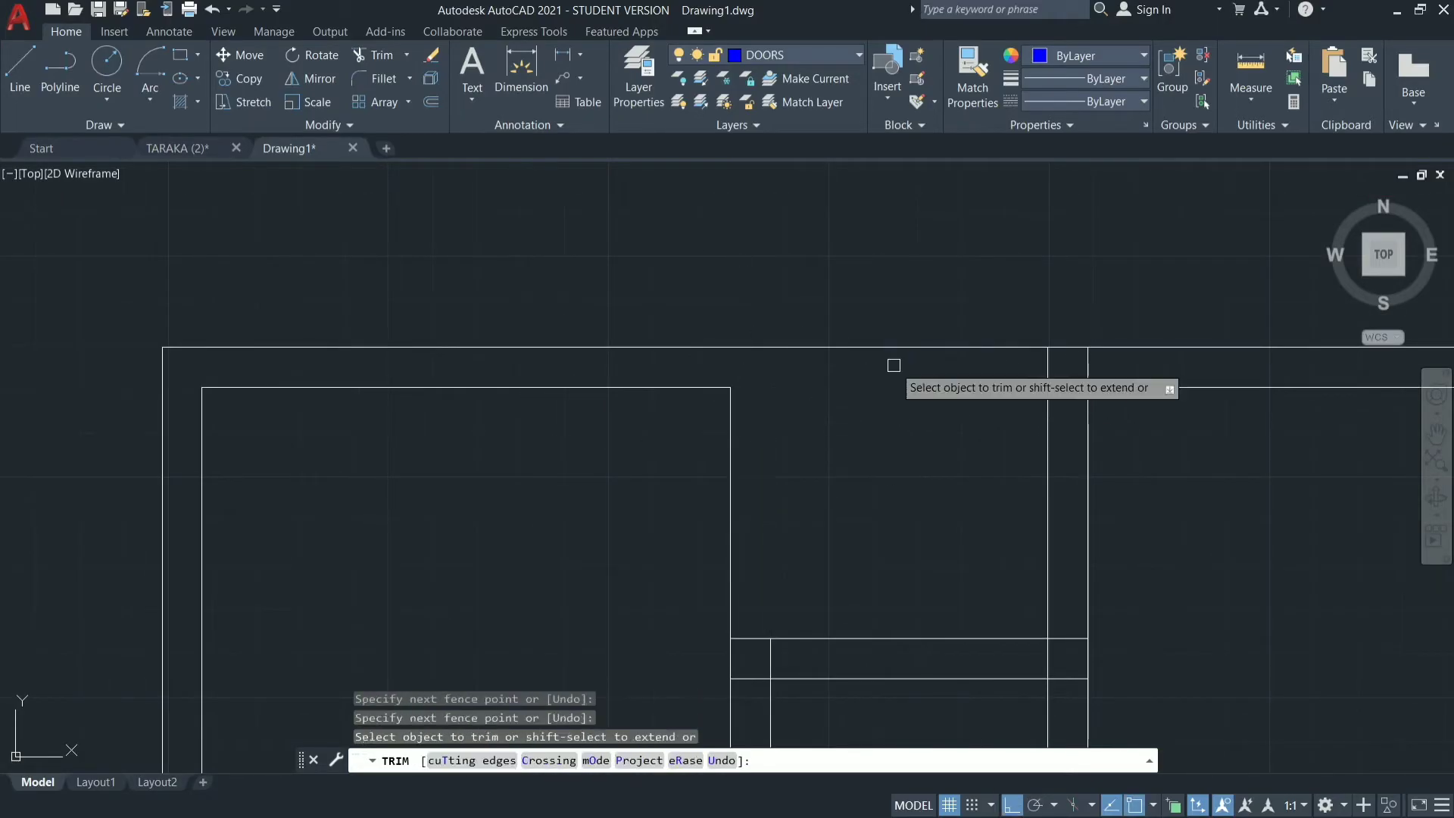
right_click(895, 366)
key("Escape")
type("u")
key("Return")
Trim the crossing lines where the second interior vertical wall meets the upper outer wall.
left_click(1111, 369)
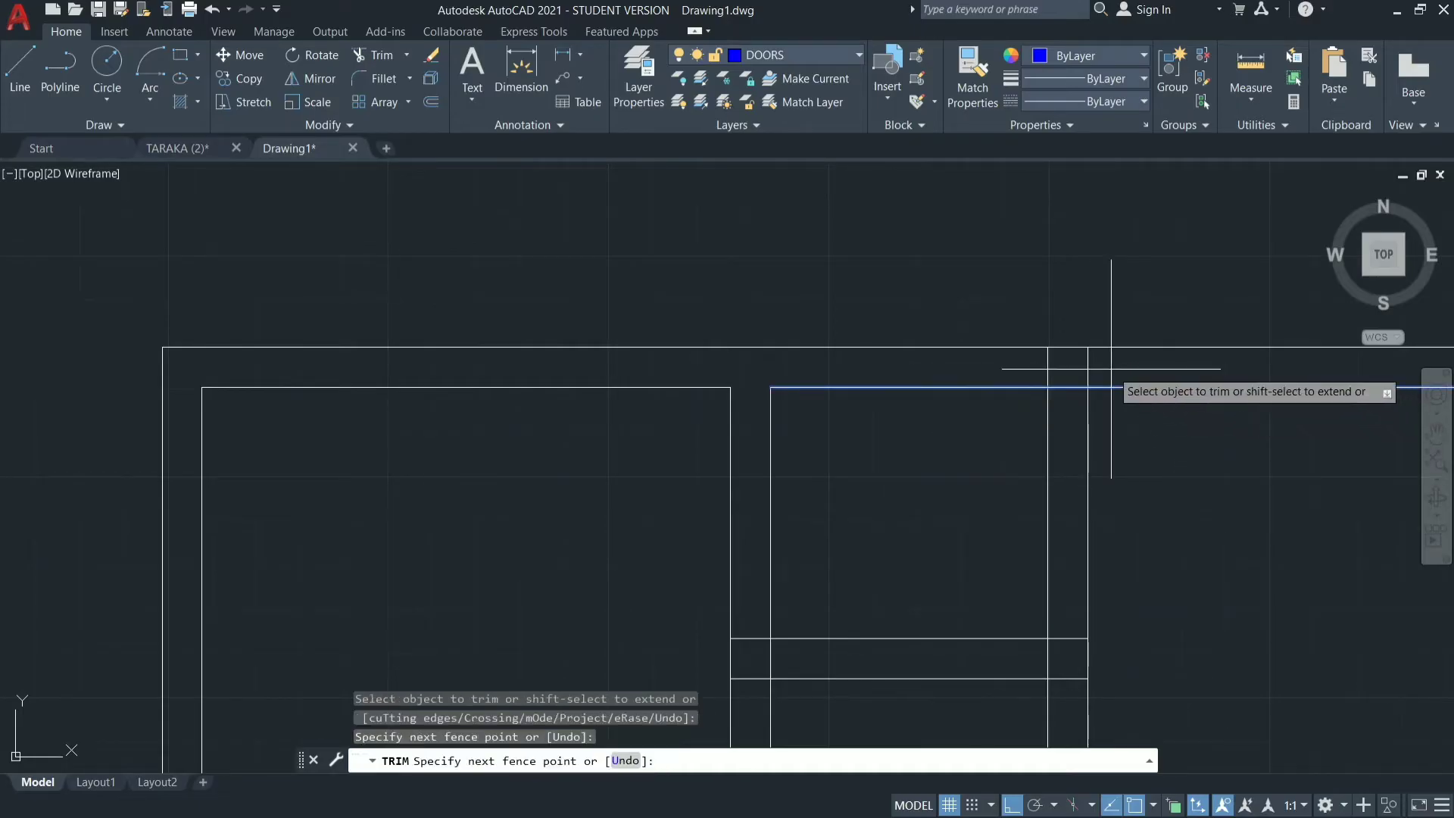
left_click(1022, 369)
key("Return")
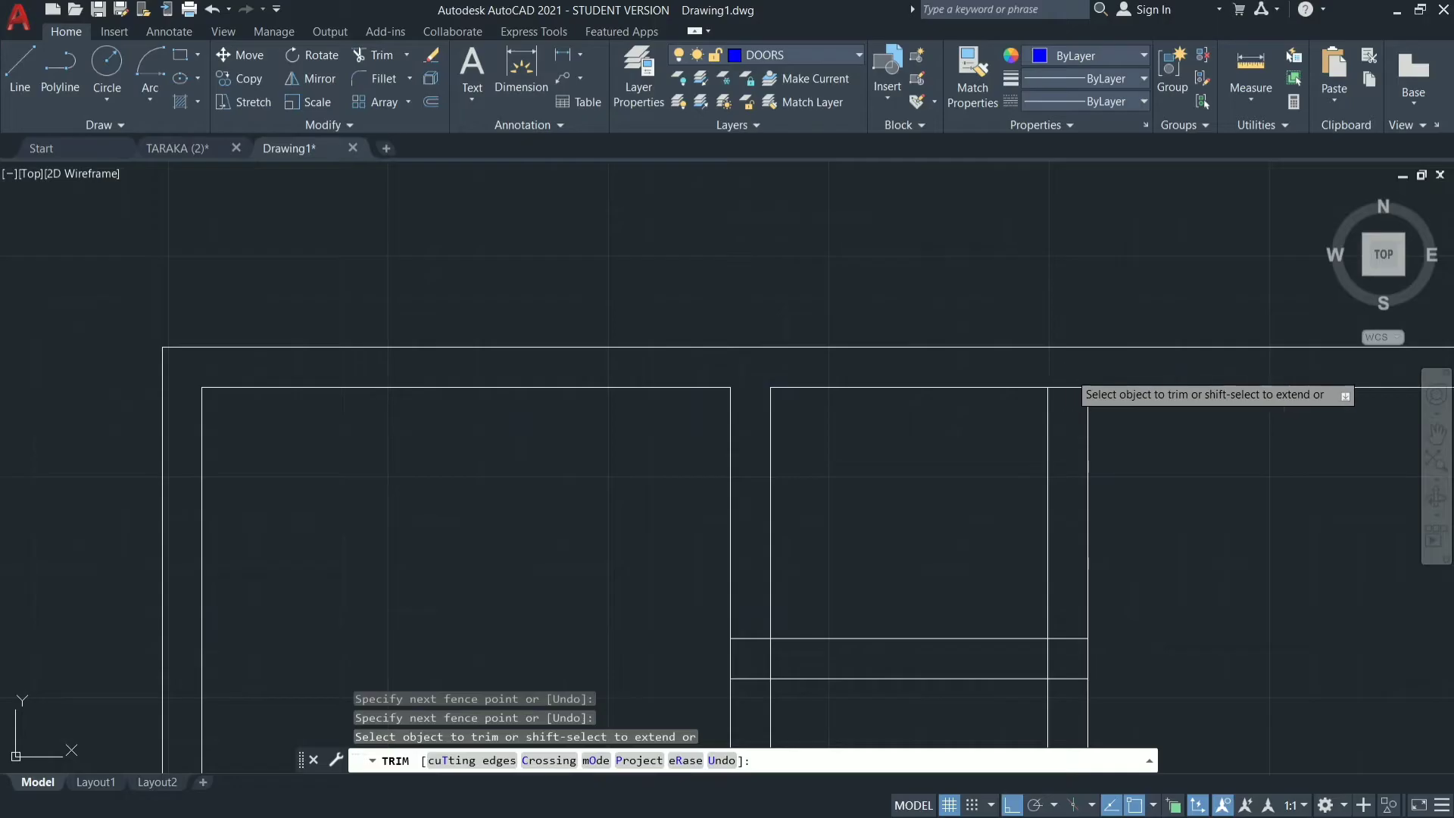
left_click(1069, 373)
left_click(1070, 420)
key("ctrl")
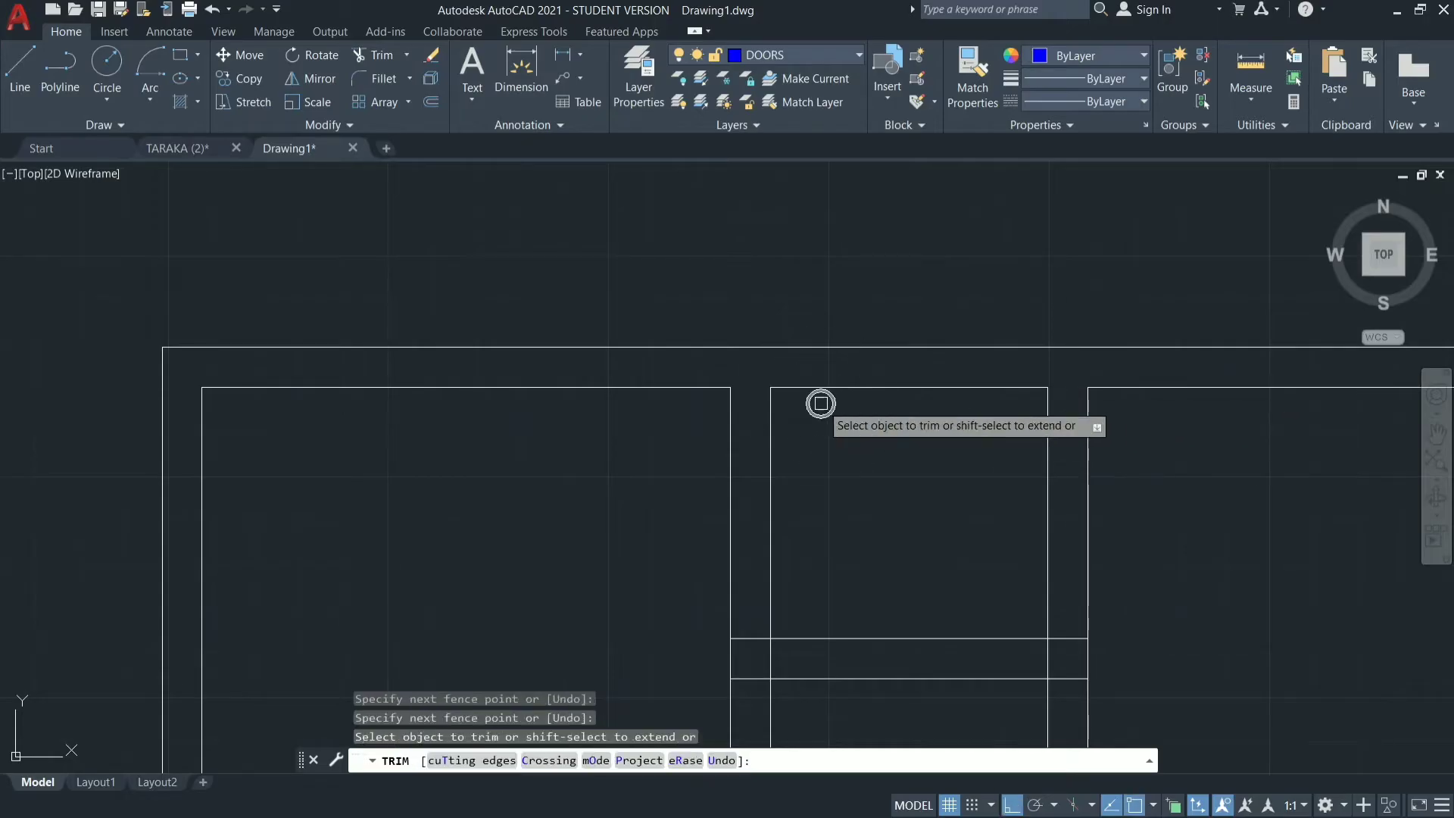
Trim the overlapping lines at the left end of the short wall between the two small upper rooms.
scroll(903, 458, "down", 3)
key("ctrl")
scroll(888, 586, "up", 2)
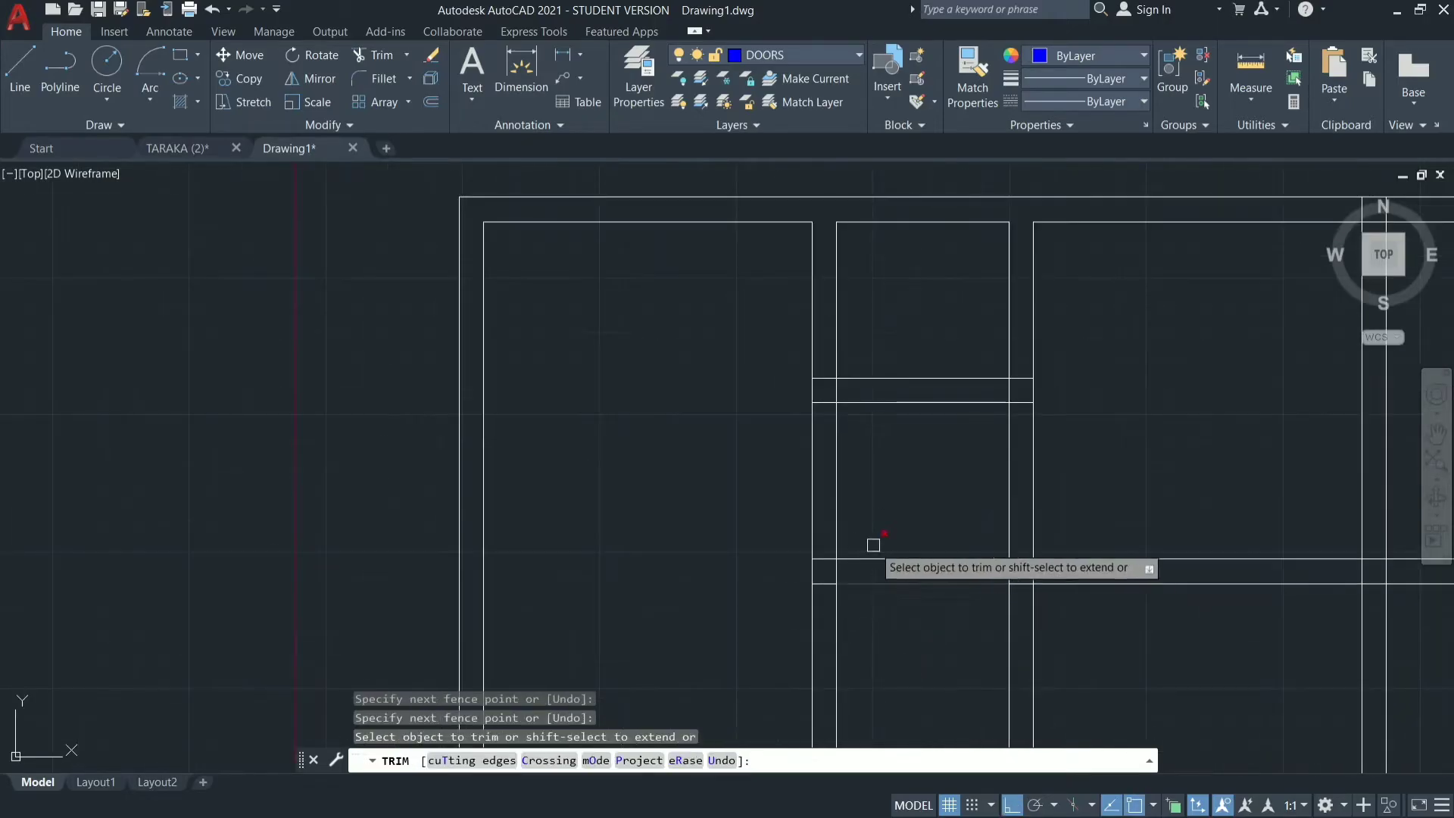
scroll(822, 341, "up", 4)
key("ctrl")
left_click(812, 327)
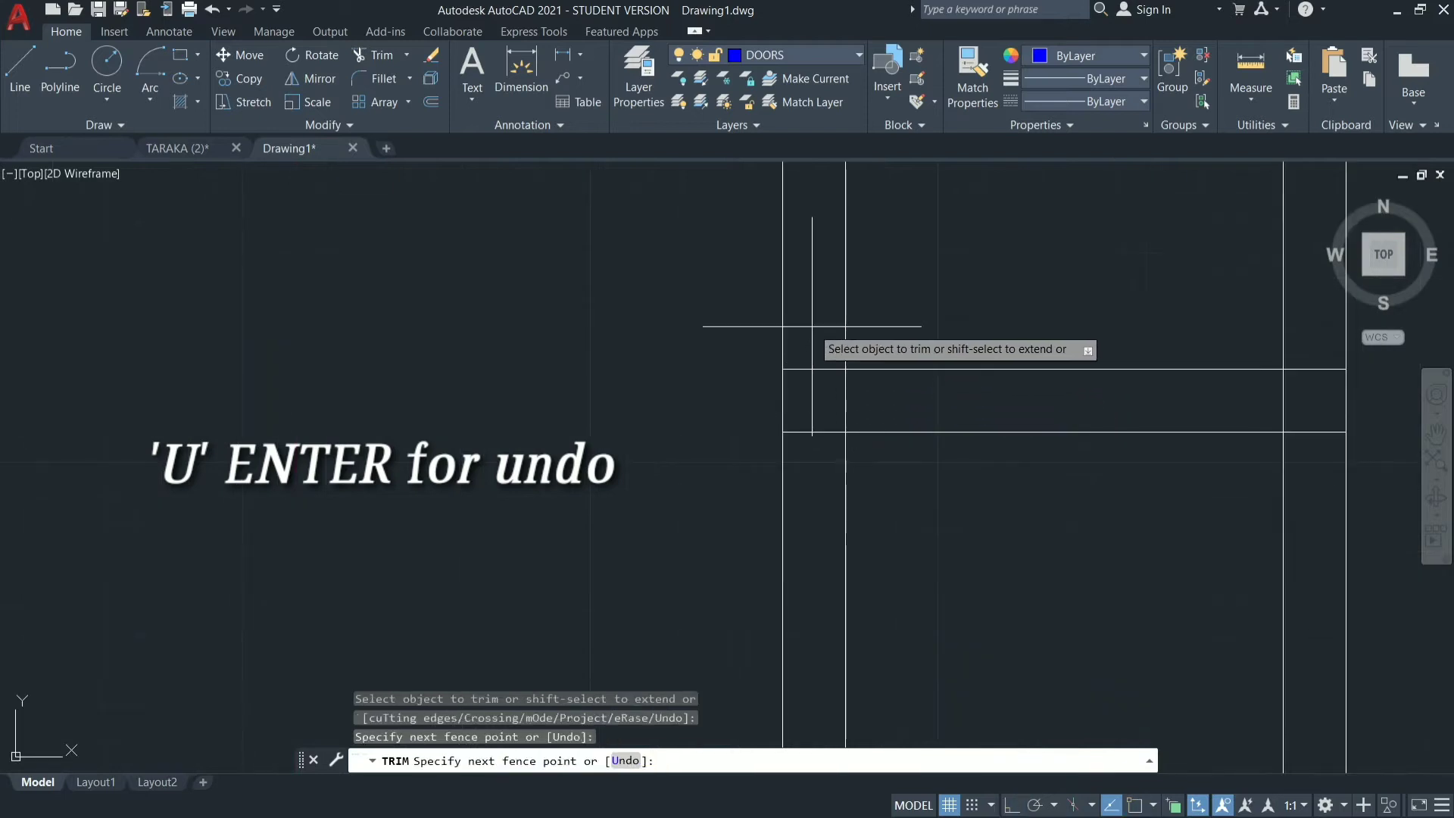
left_click(819, 462)
left_click(821, 394)
left_click(983, 387)
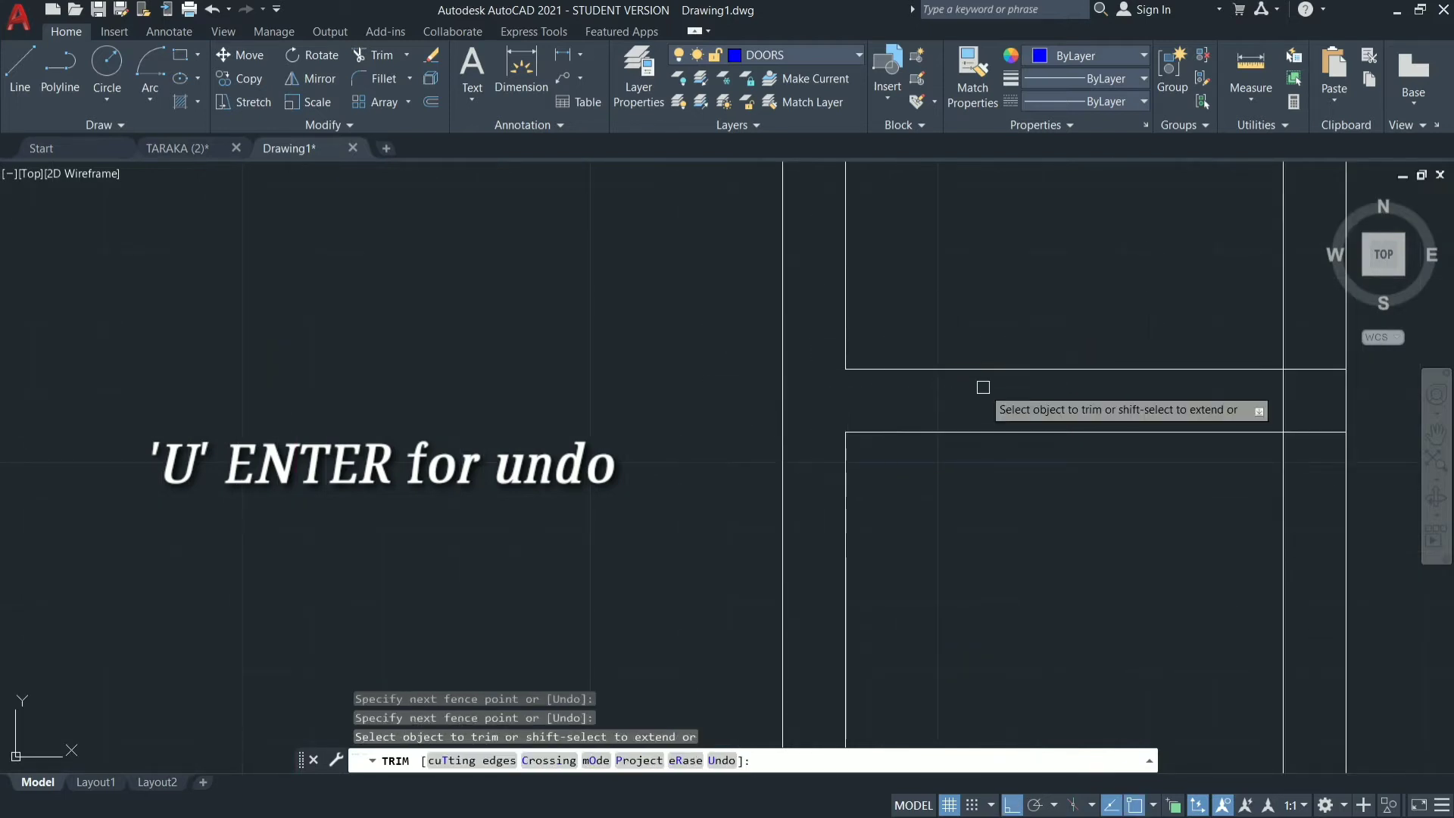
Trim the overlapping lines at the right end of the short wall between the two small rooms.
scroll(675, 441, "down", 3)
key("ctrl")
scroll(886, 432, "up", 4)
key("ctrl")
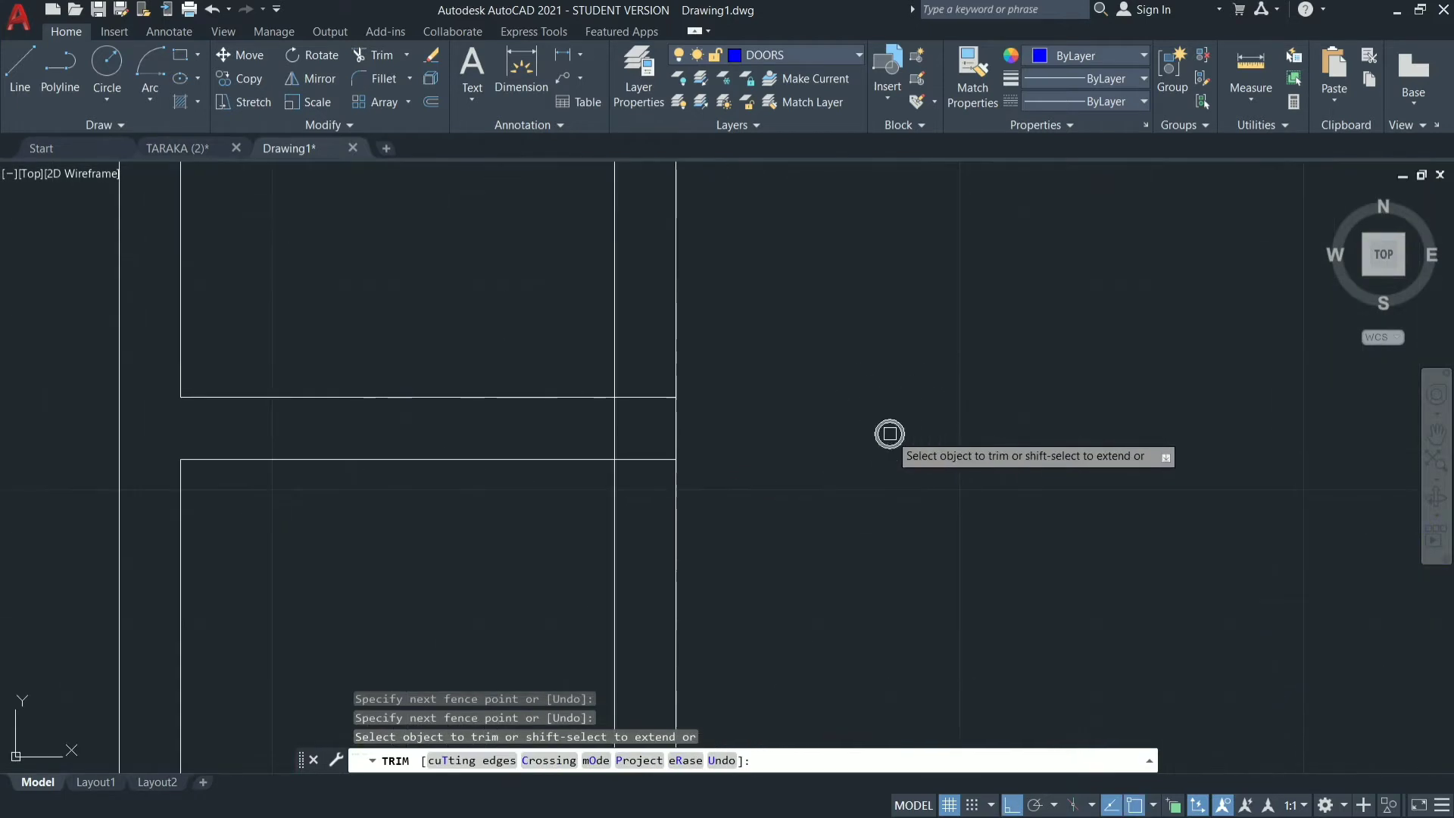
left_click(648, 383)
left_click(636, 509)
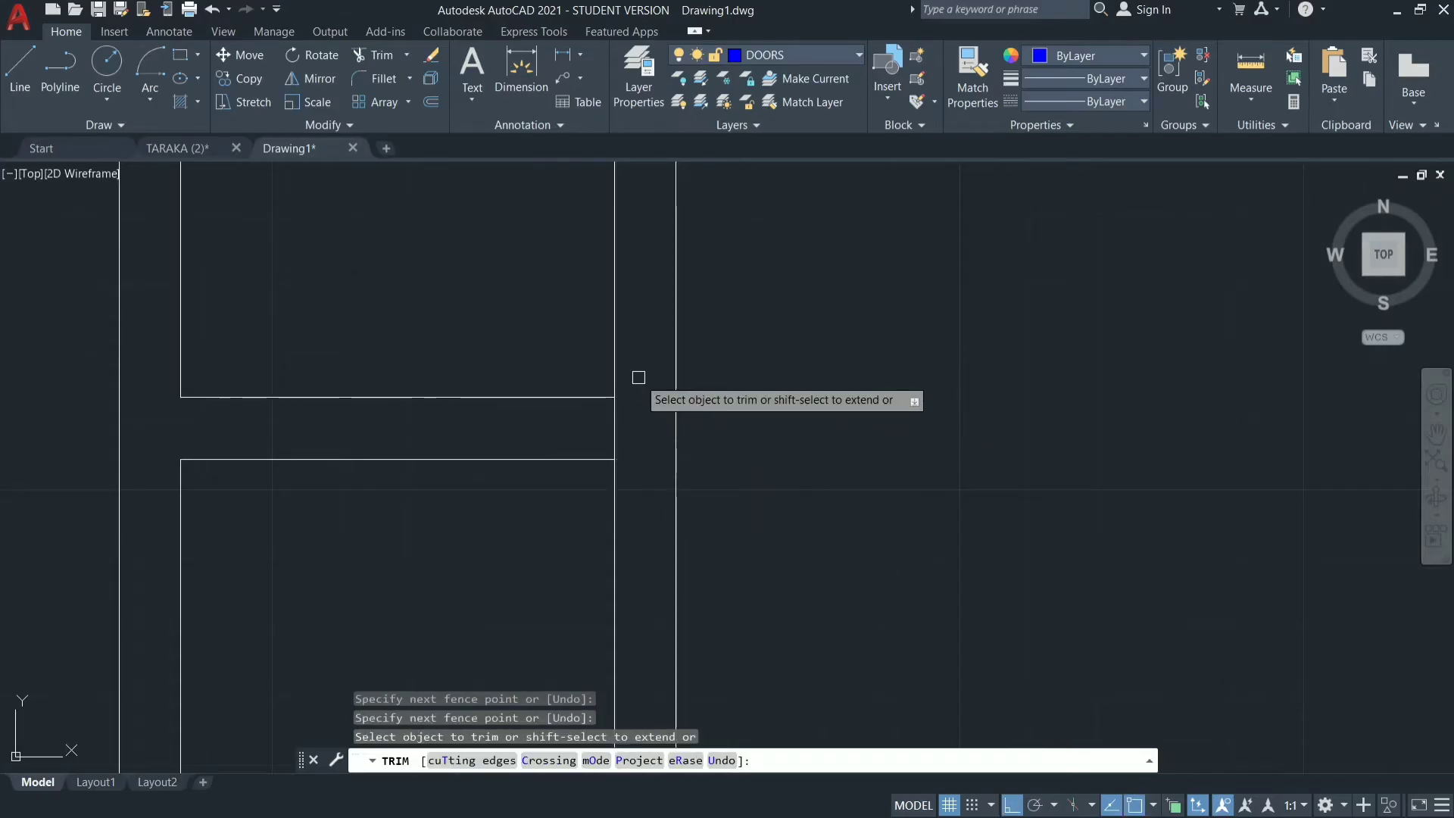
left_click(636, 413)
left_click(565, 422)
scroll(991, 277, "down", 3, "ctrl")
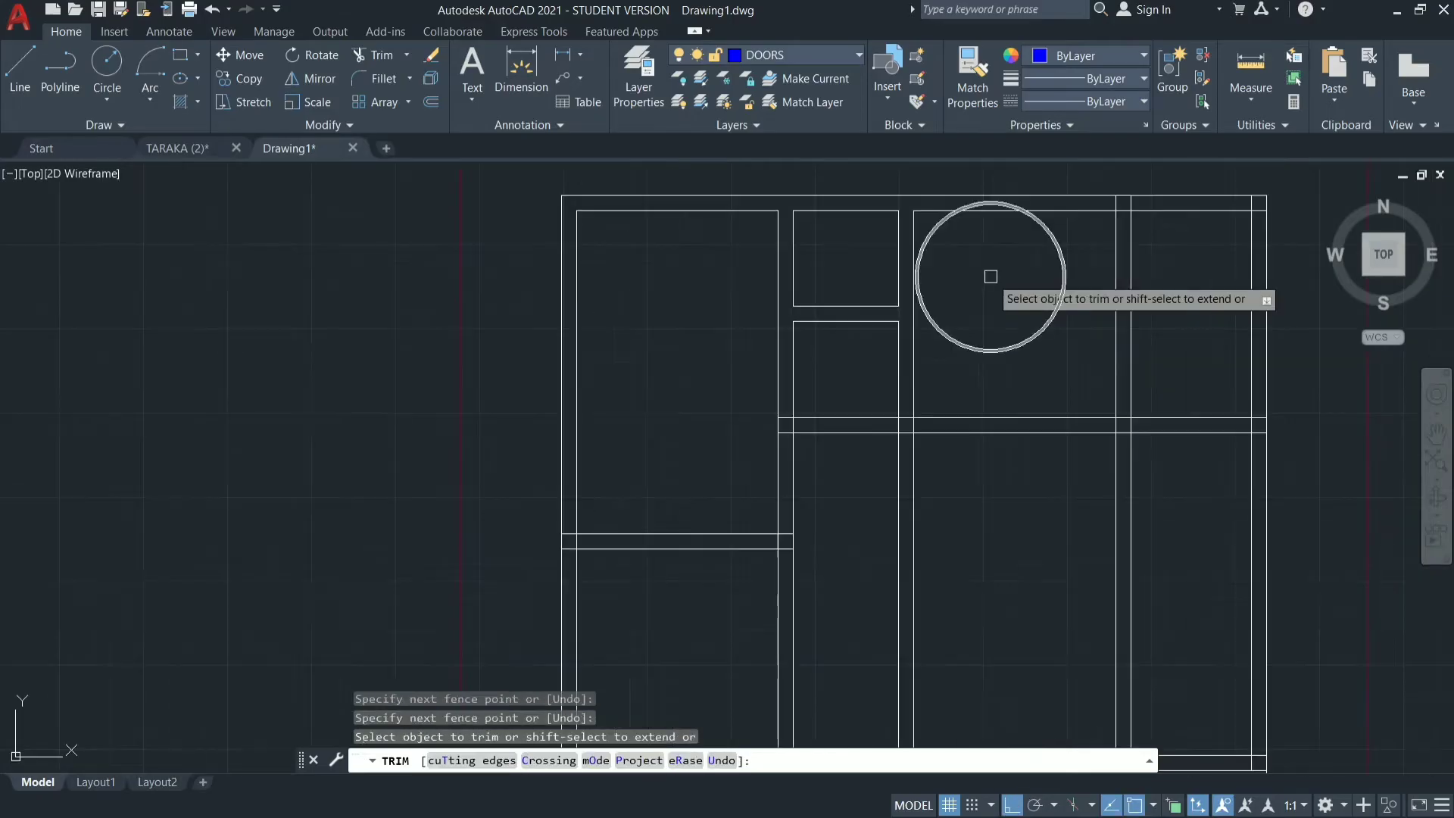
Trim the overlapping lines at all remaining wall junctions so each room has a clean outline, and end the Trim command.
scroll(766, 590, "up", 4)
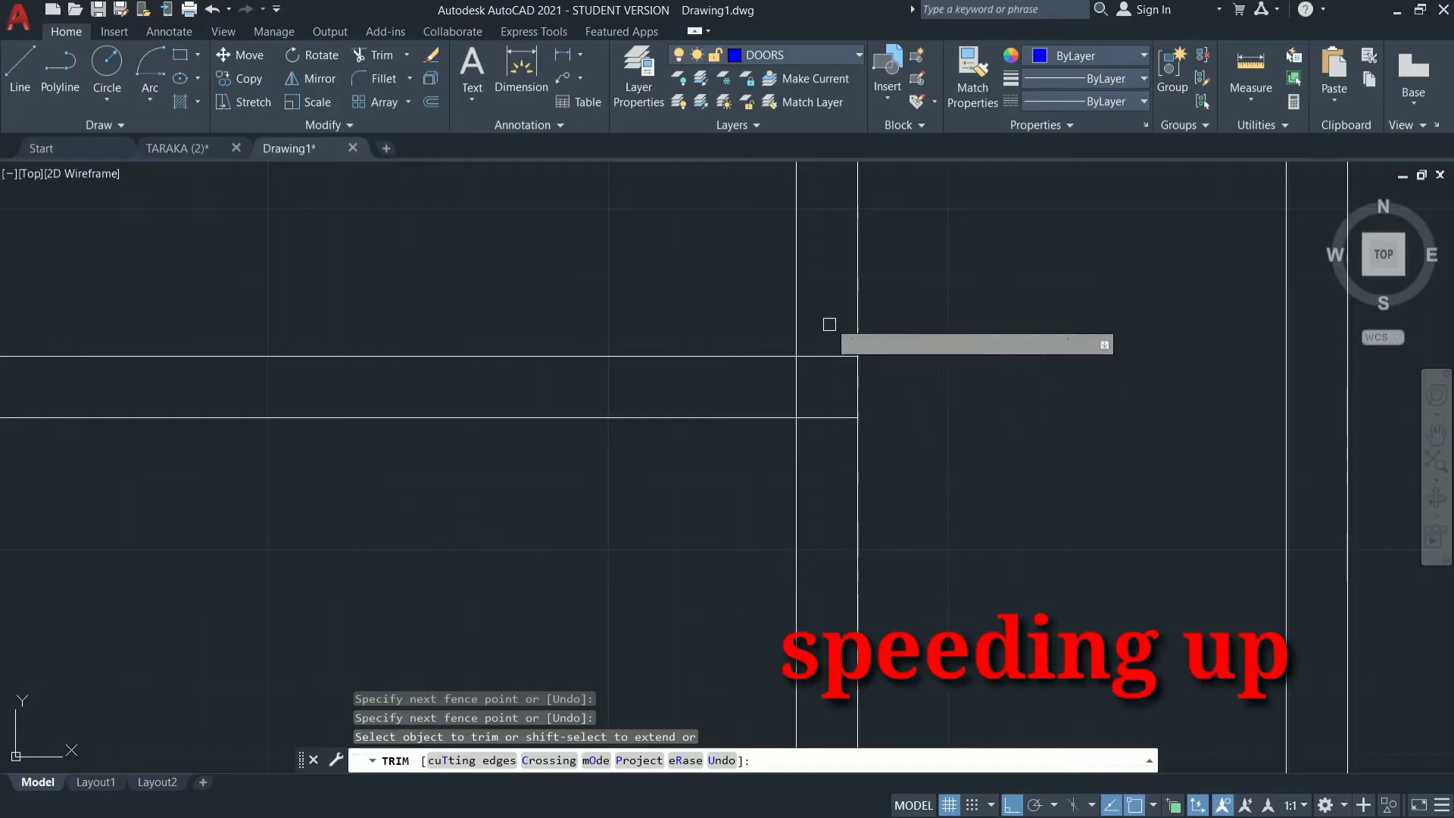
left_click(830, 324)
left_click(821, 464)
key("Return")
left_click(811, 383)
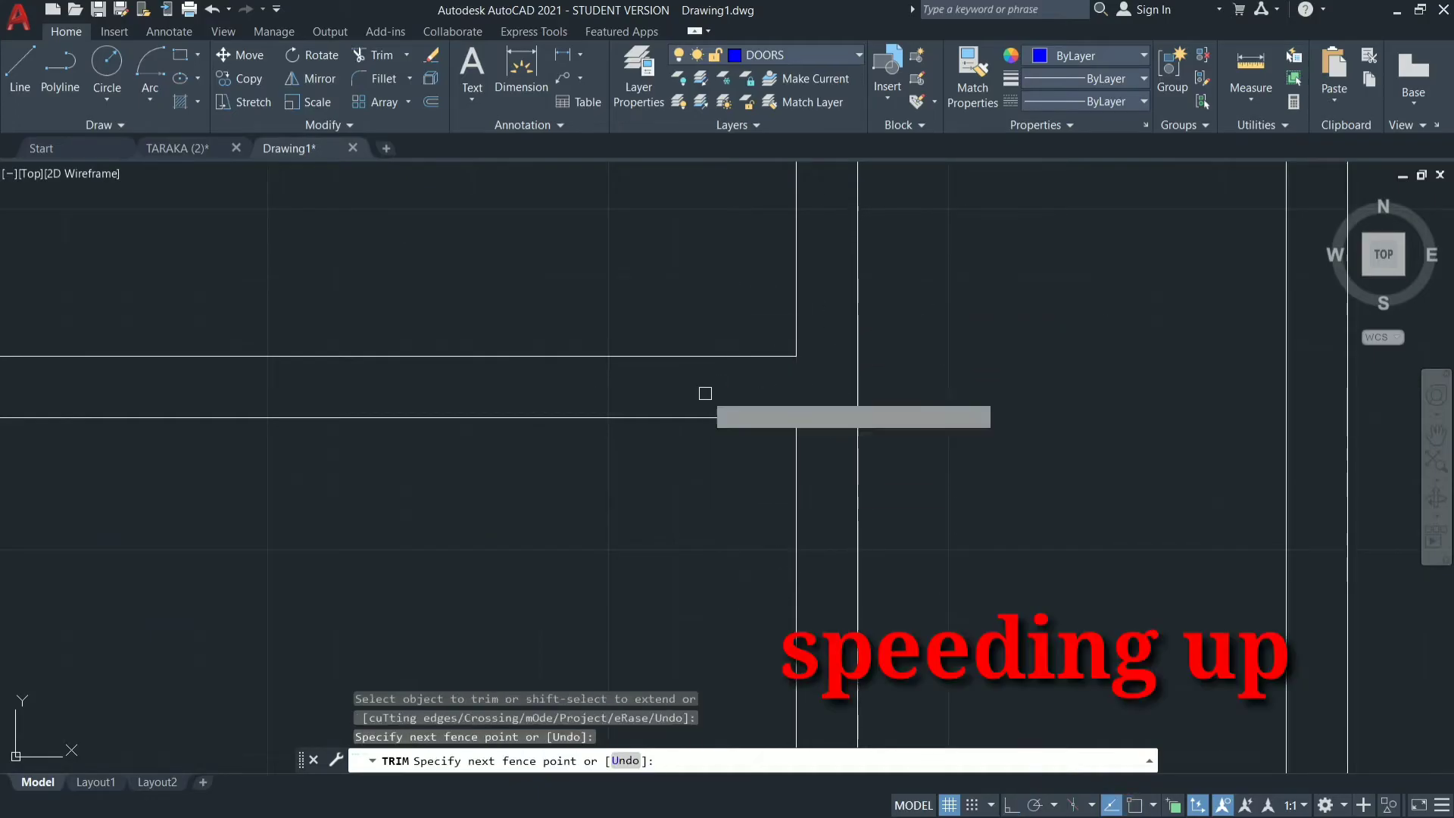
left_click(705, 394)
scroll(957, 357, "down", 6)
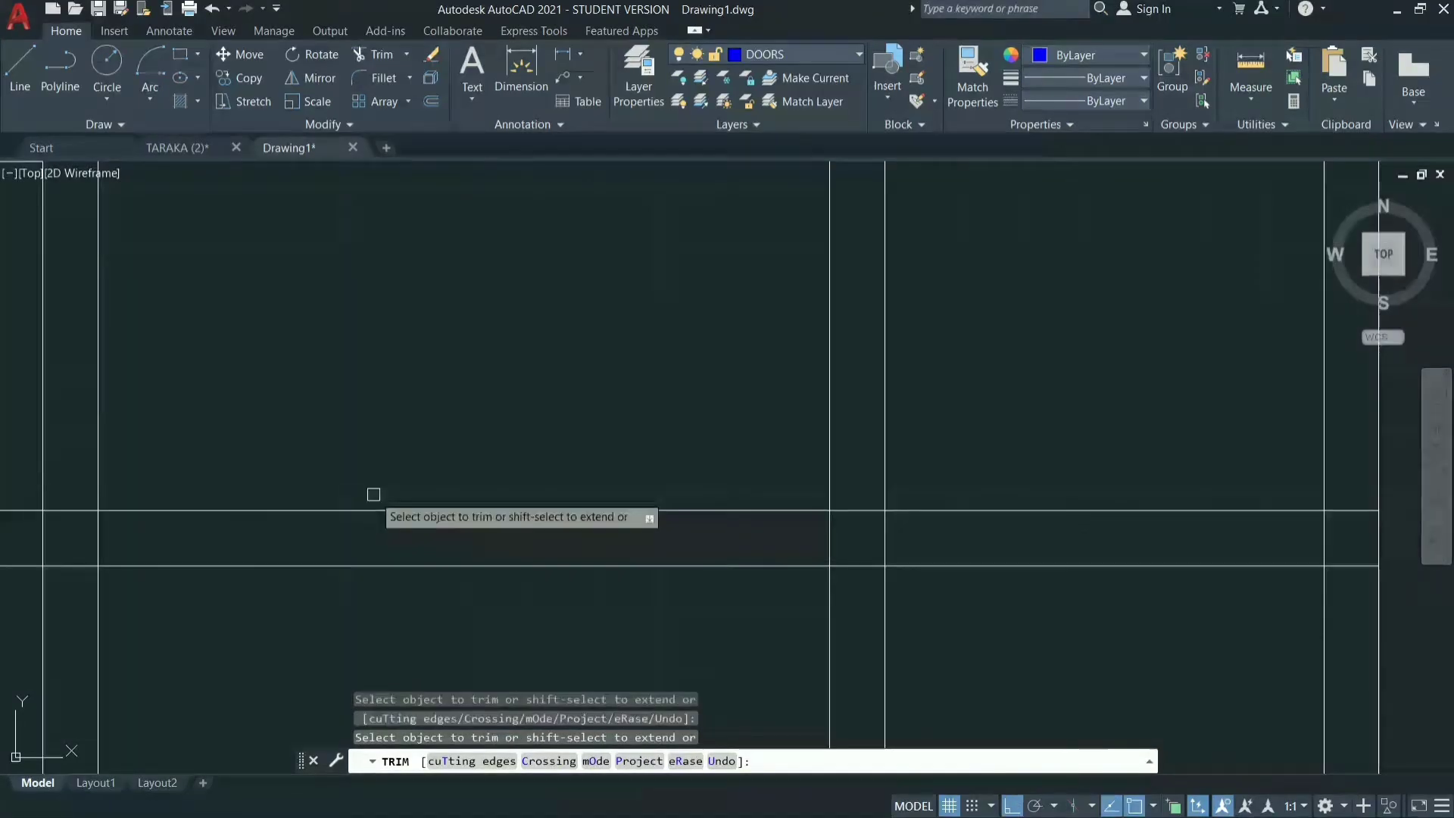
scroll(373, 496, "down", 4)
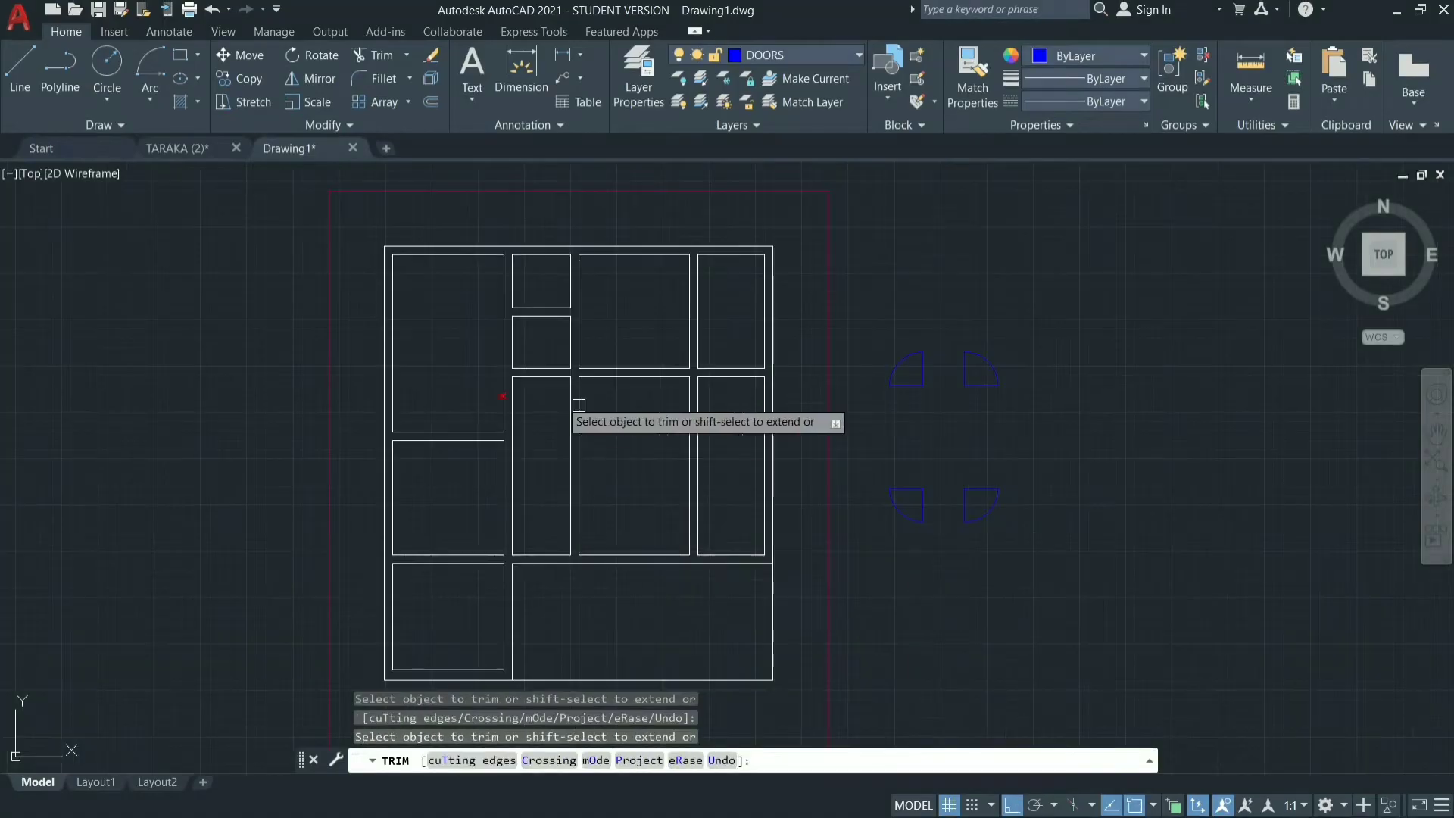
key("Escape")
key("Escape")
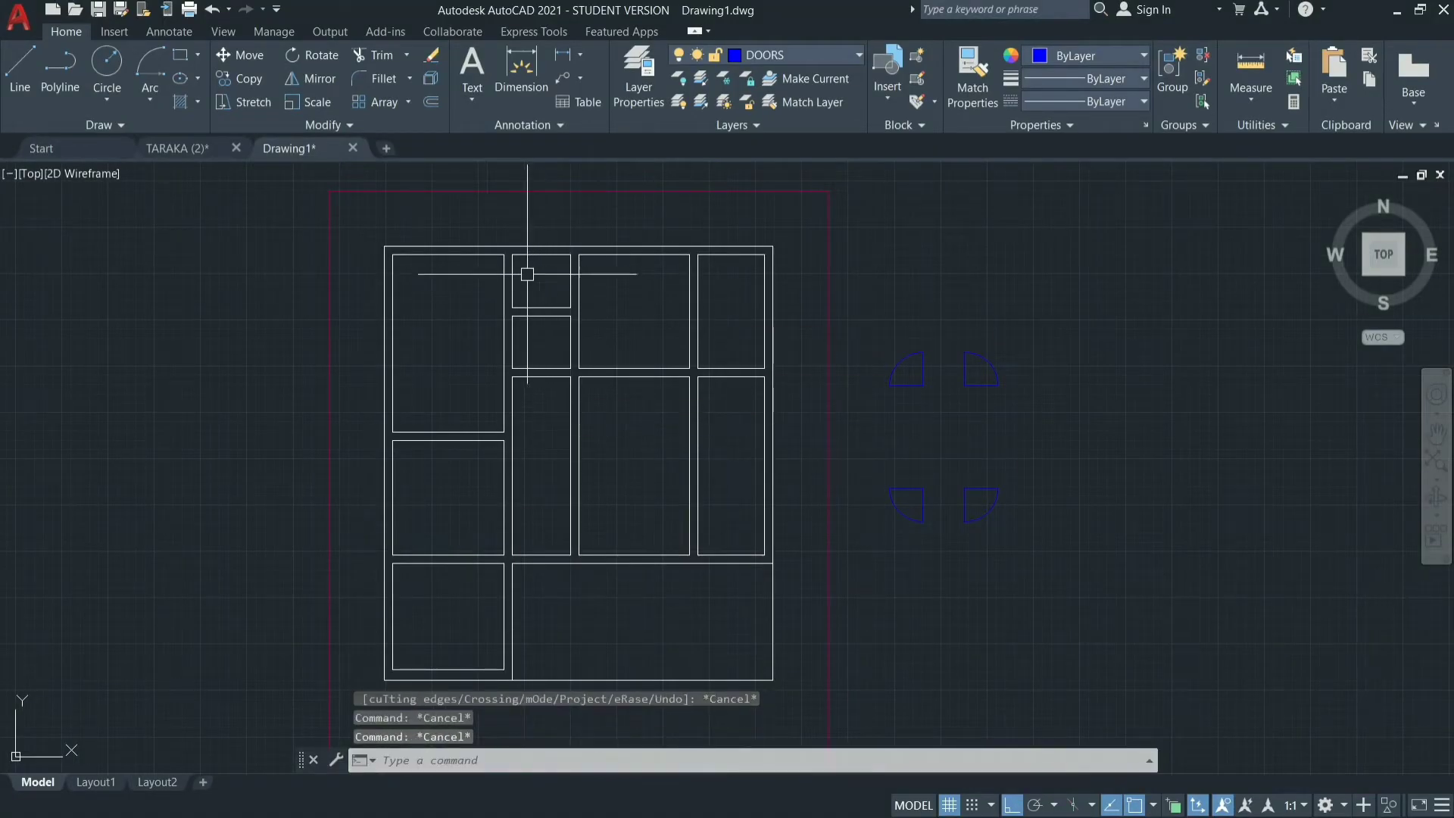
Zoom the drawing with the All option and frame the floor plan together with the door symbols.
scroll(501, 248, "down", 10)
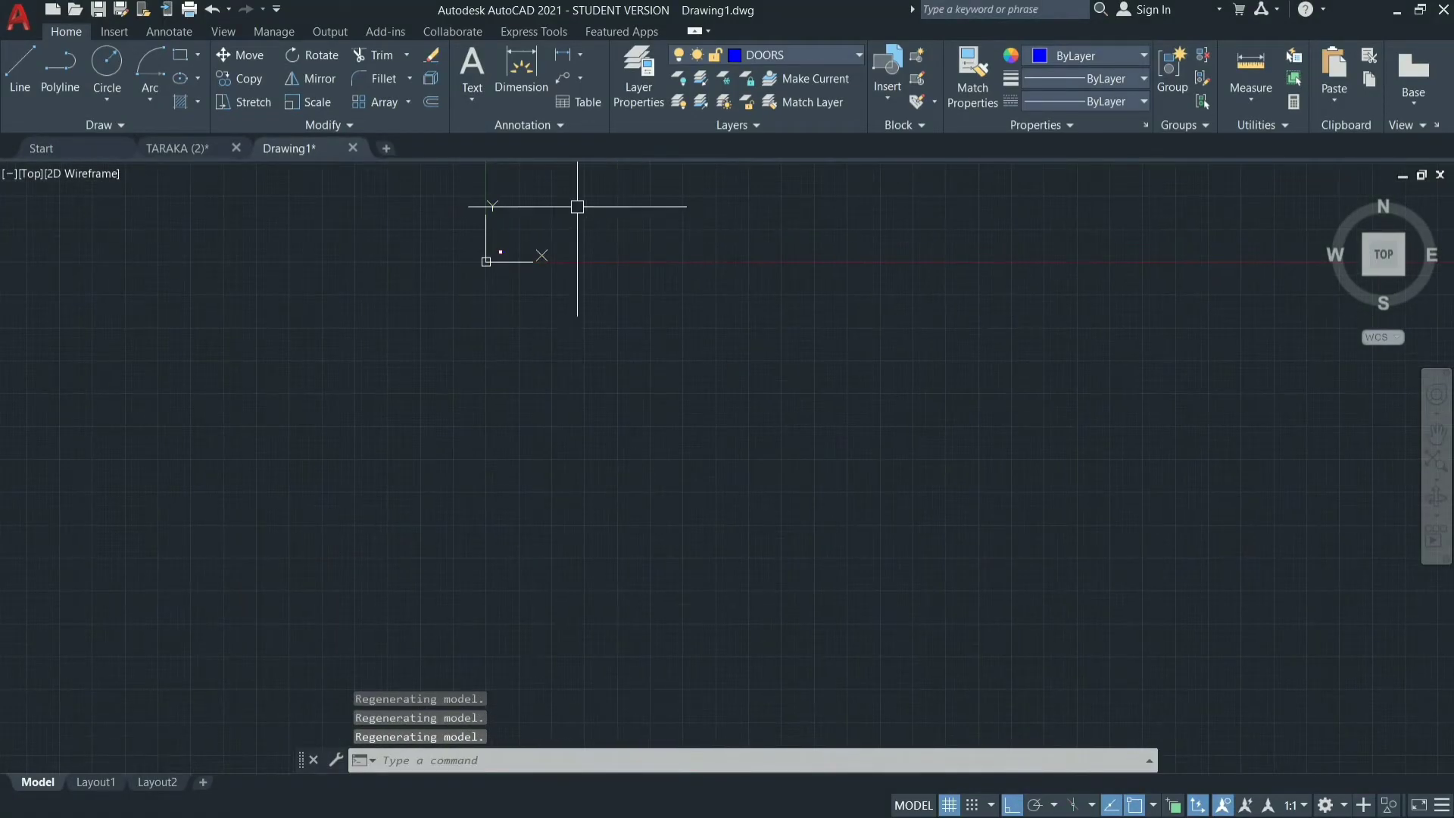
type("z")
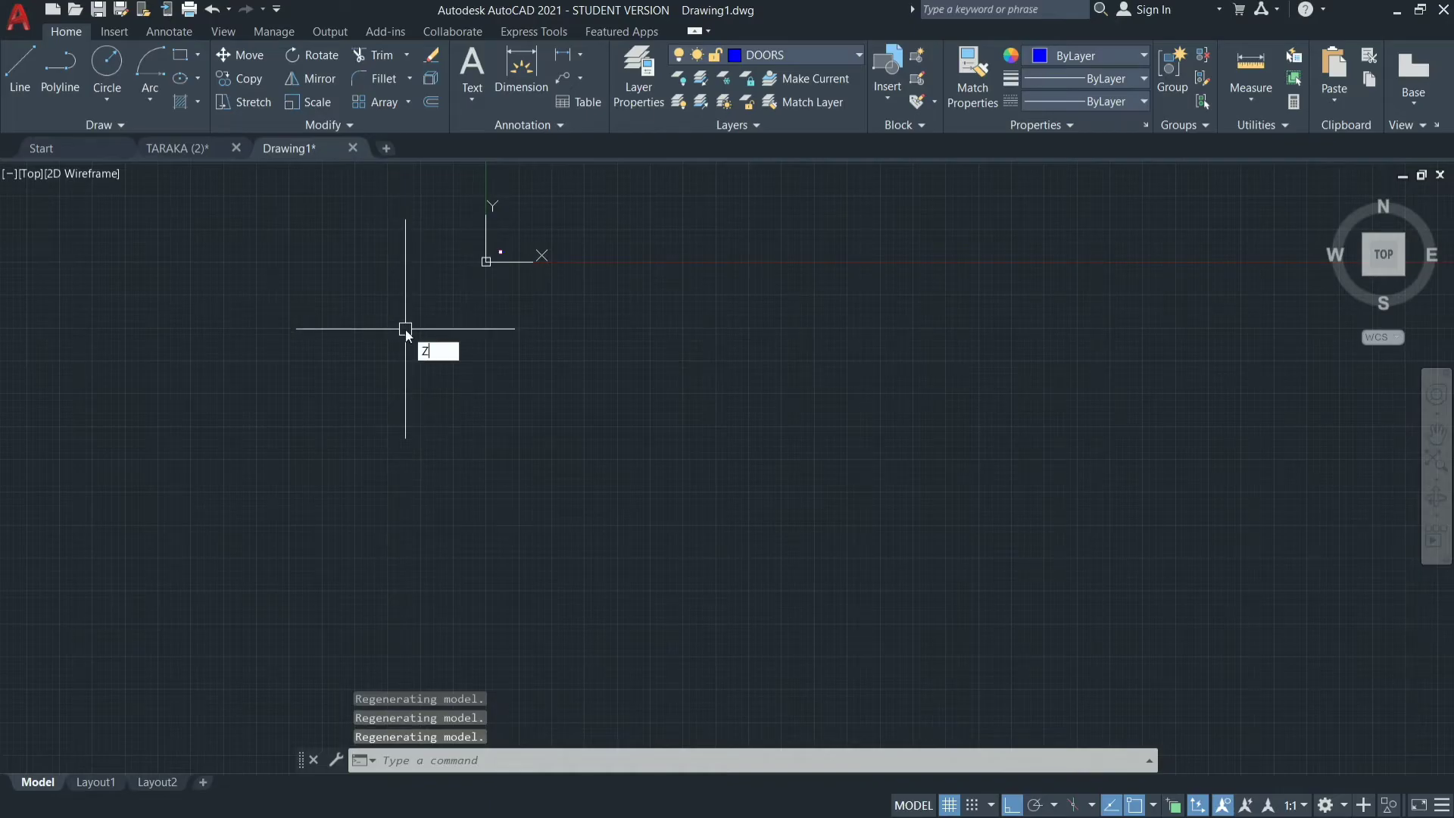
key("Return")
type("e")
key("Return")
type("A")
key("Return")
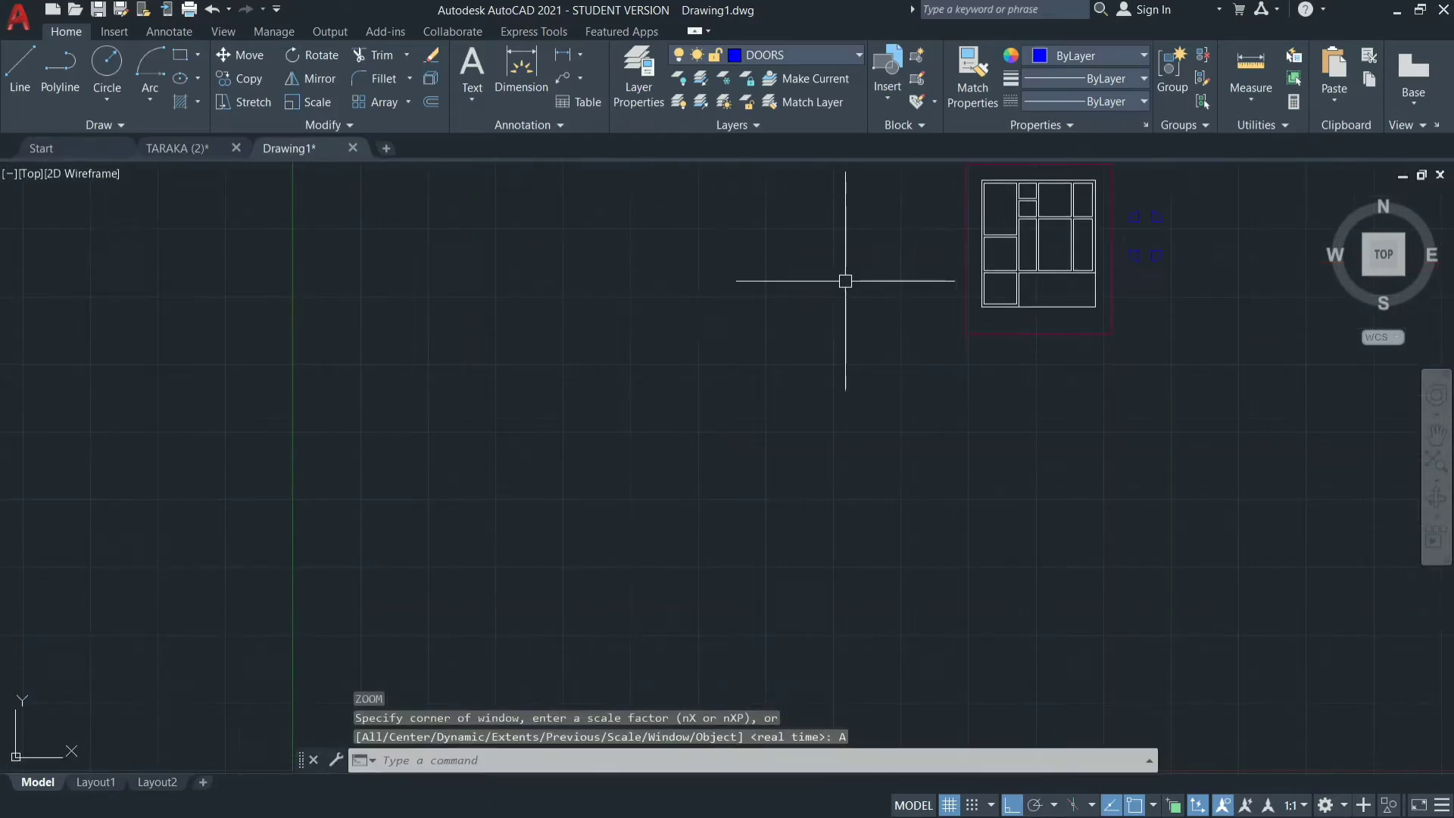
scroll(1168, 174, "up", 8)
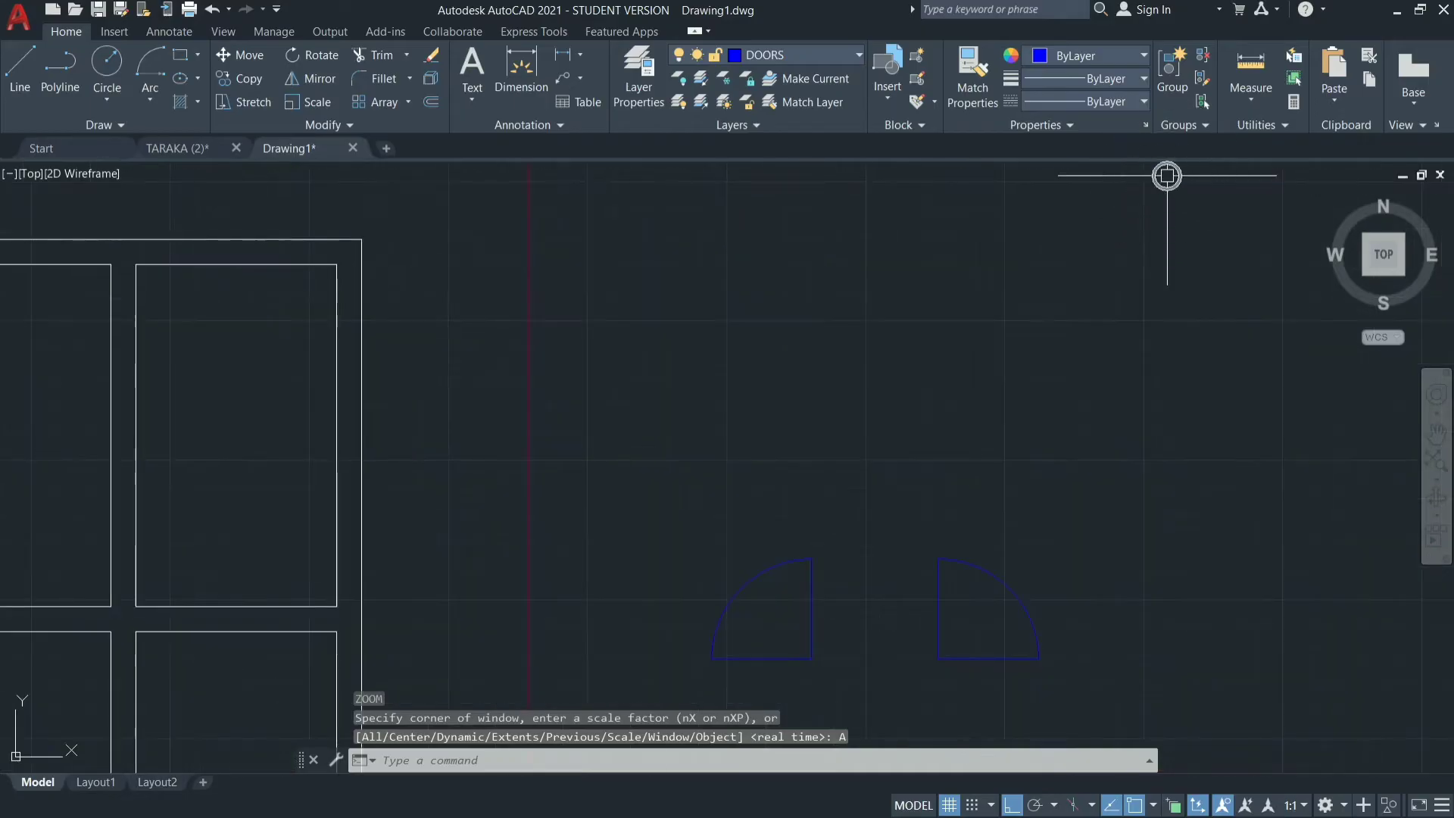
scroll(824, 315, "down", 4)
scroll(579, 293, "up", 2)
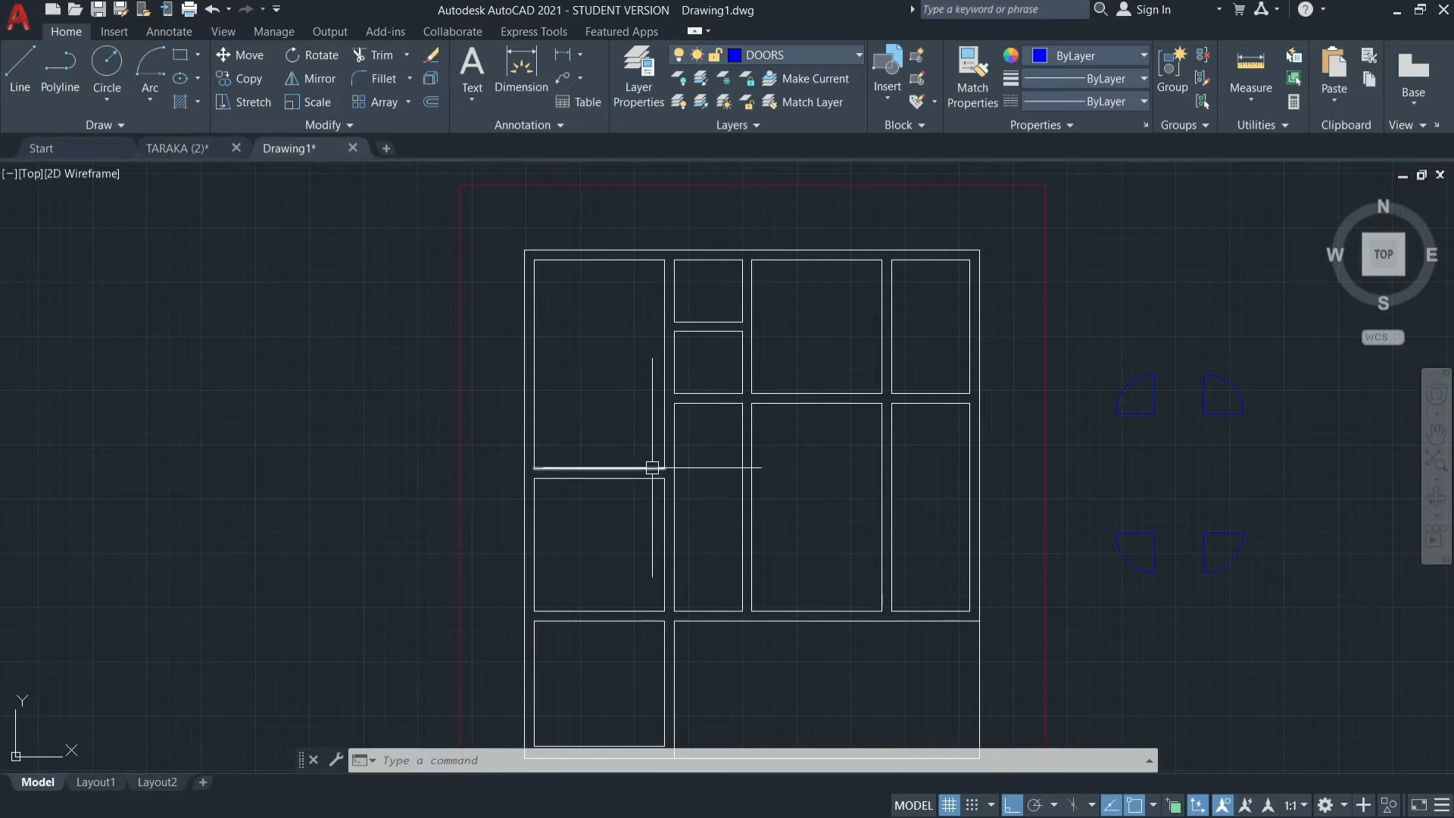
Draw a vertical line across the right end of the wall between the two upper-left rooms, joining their facing corners.
scroll(660, 467, "up", 4)
type("l")
key("Return")
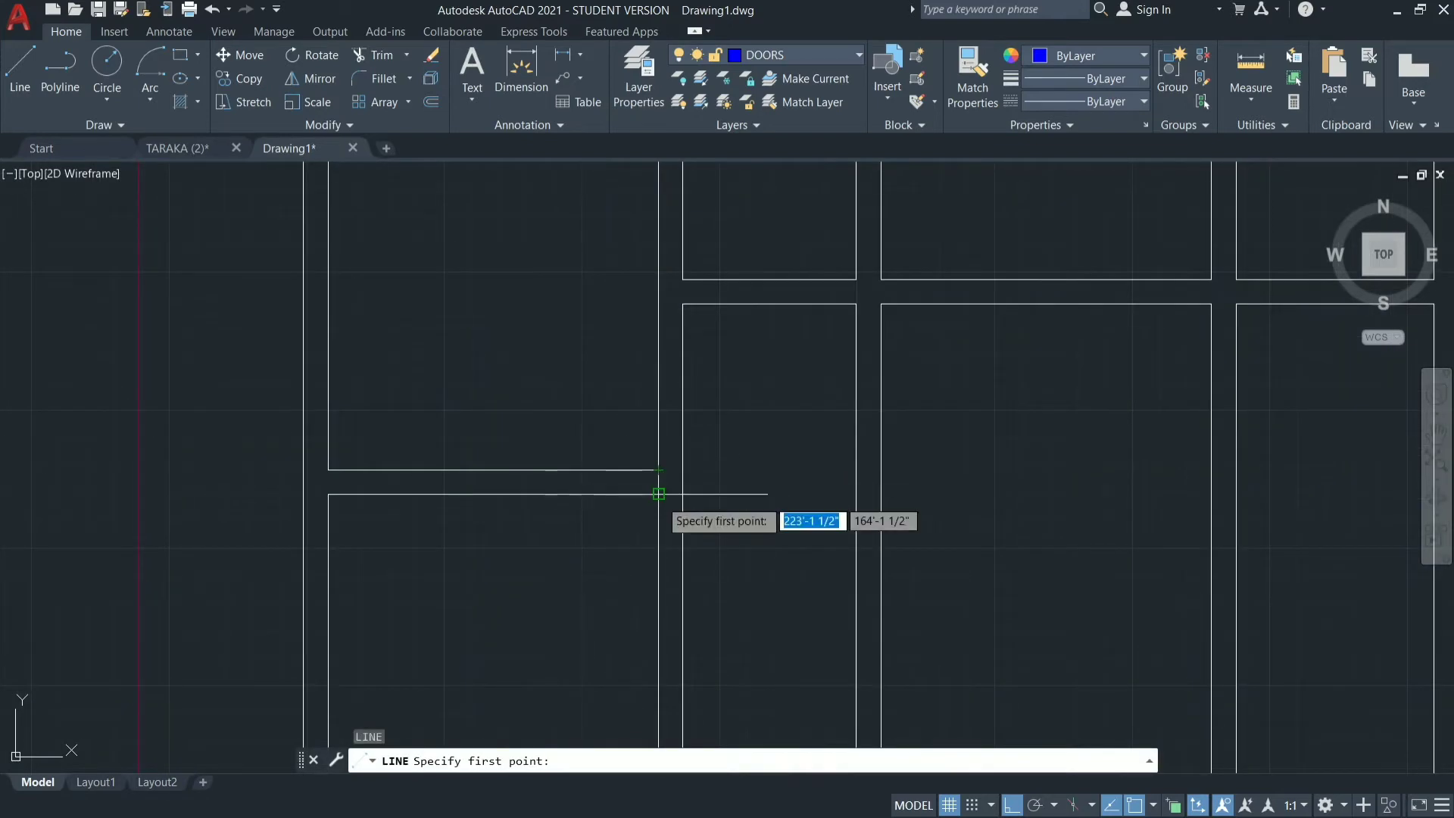
left_click(659, 494)
left_click(664, 471)
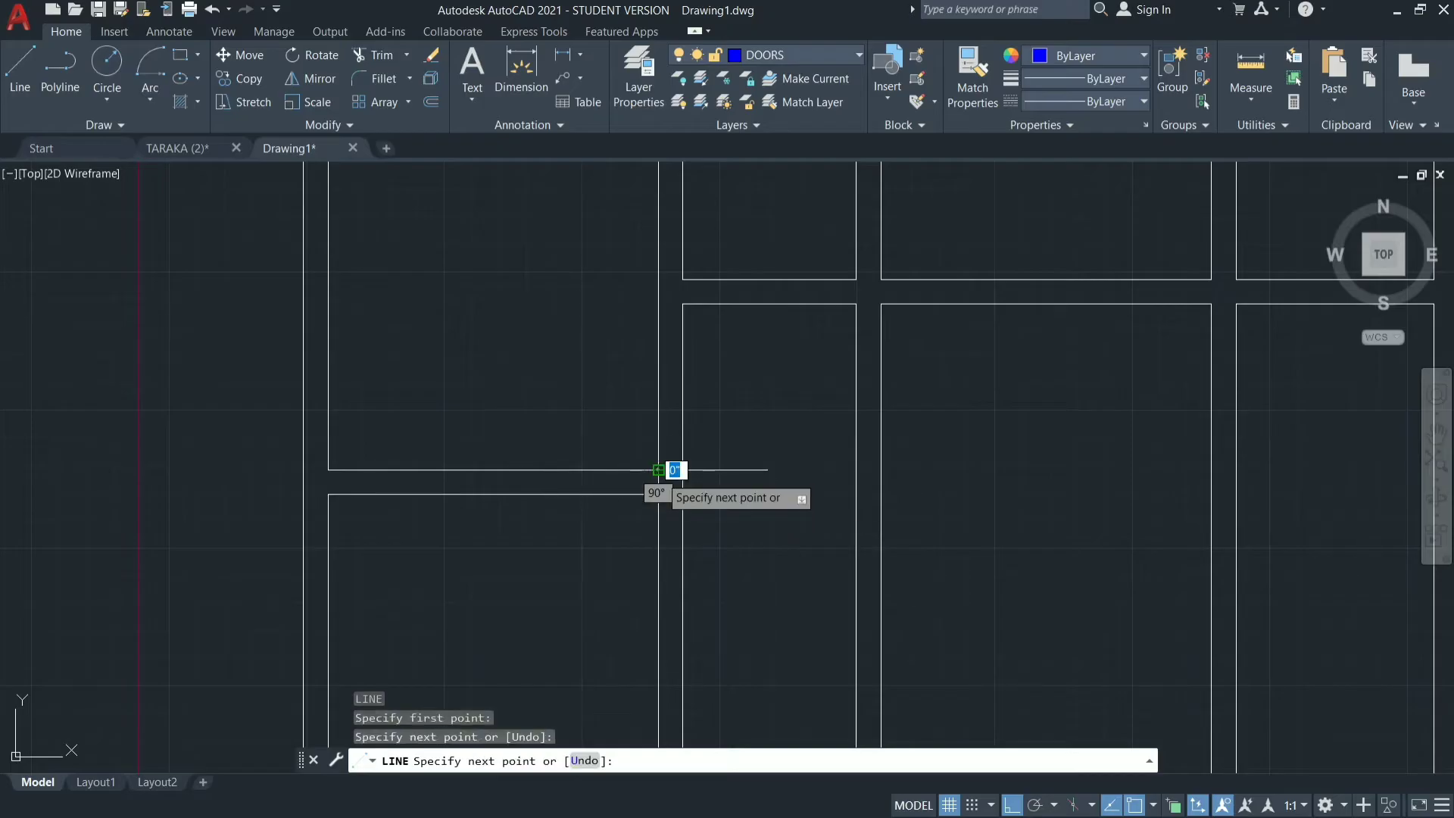
key("Escape")
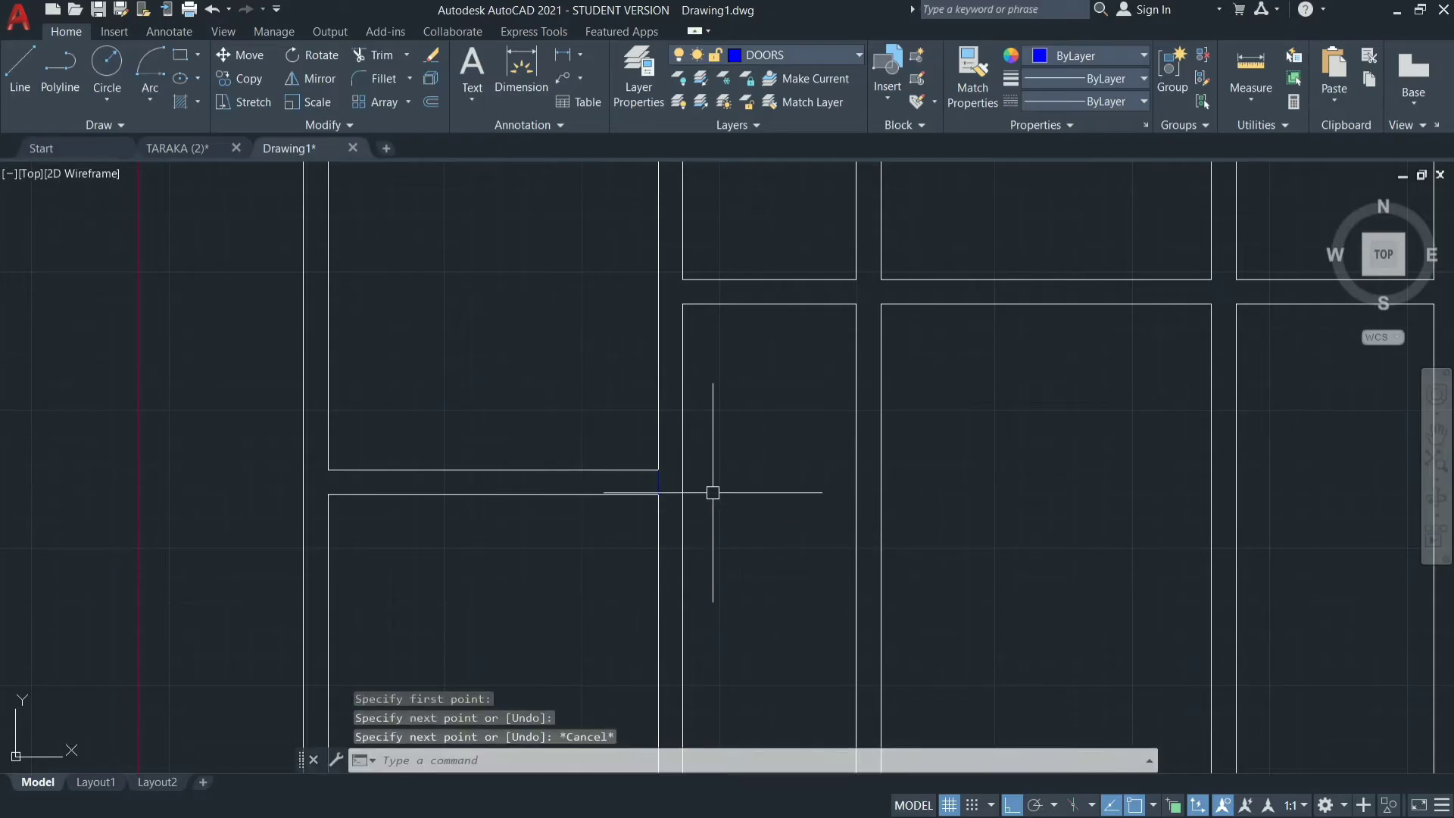
Offset the short vertical line 9" to the left inside the wall to mark the door's edge.
type("o")
key("Return")
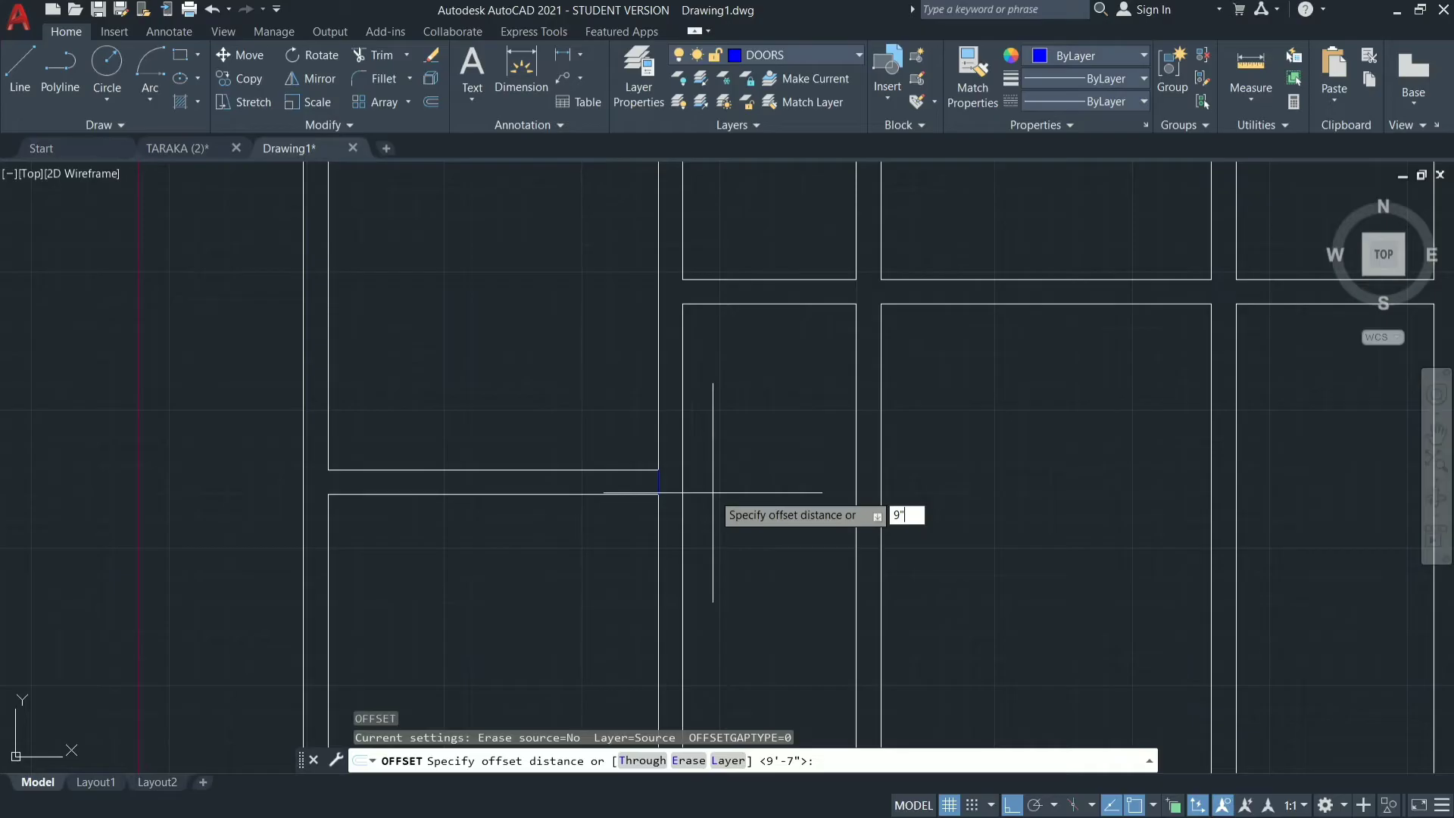
key("Return")
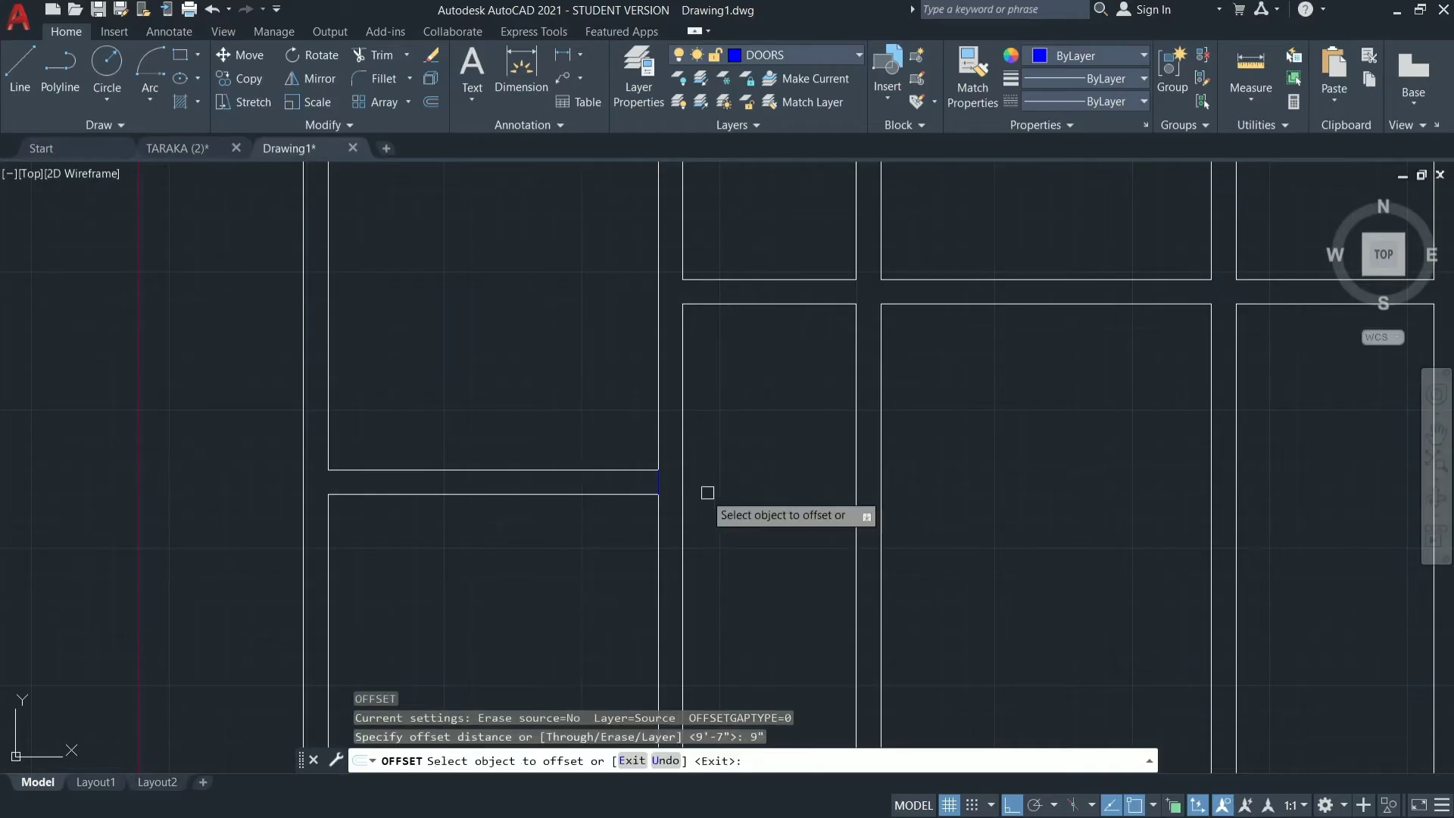
left_click(656, 479)
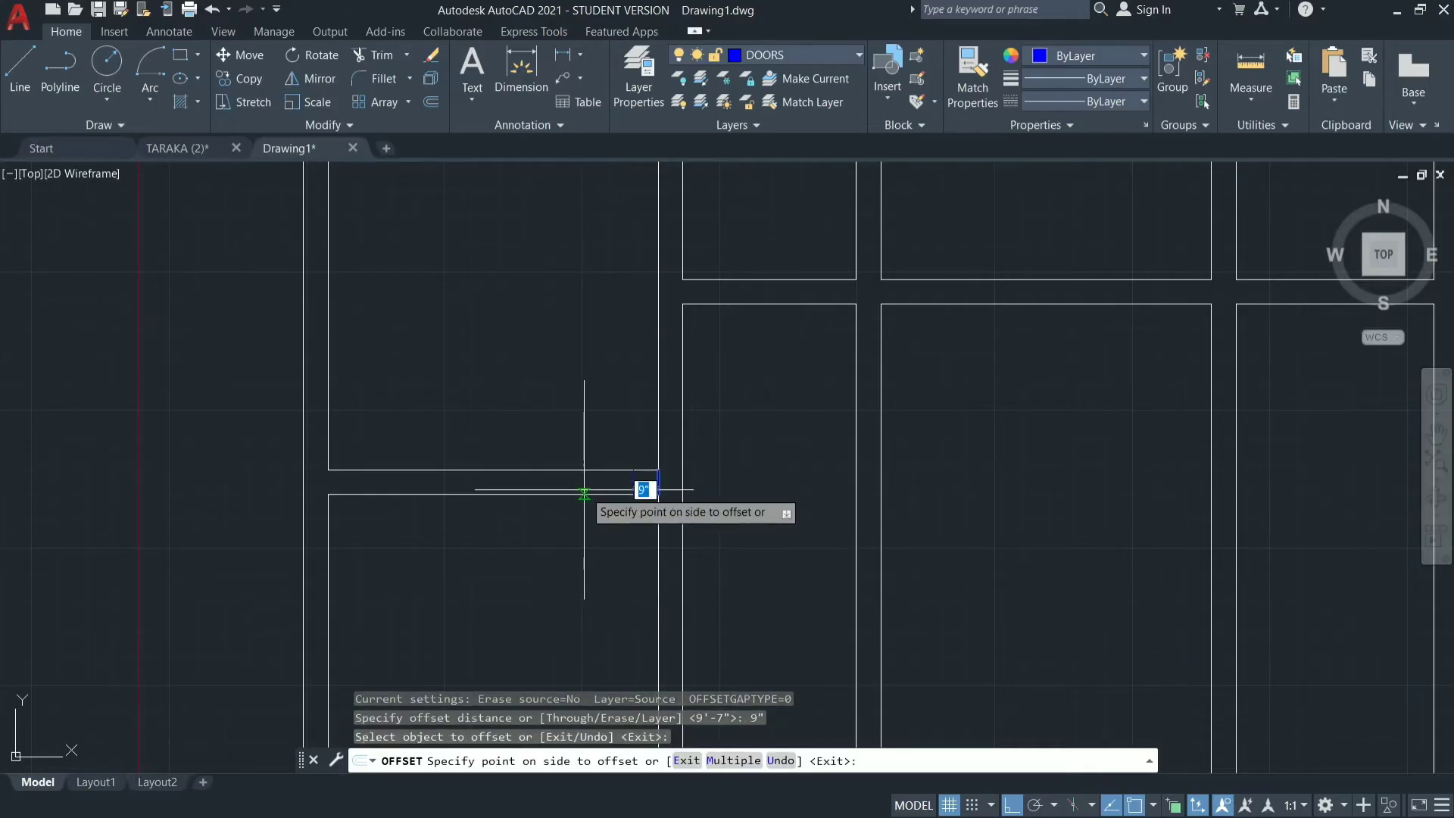
left_click(584, 487)
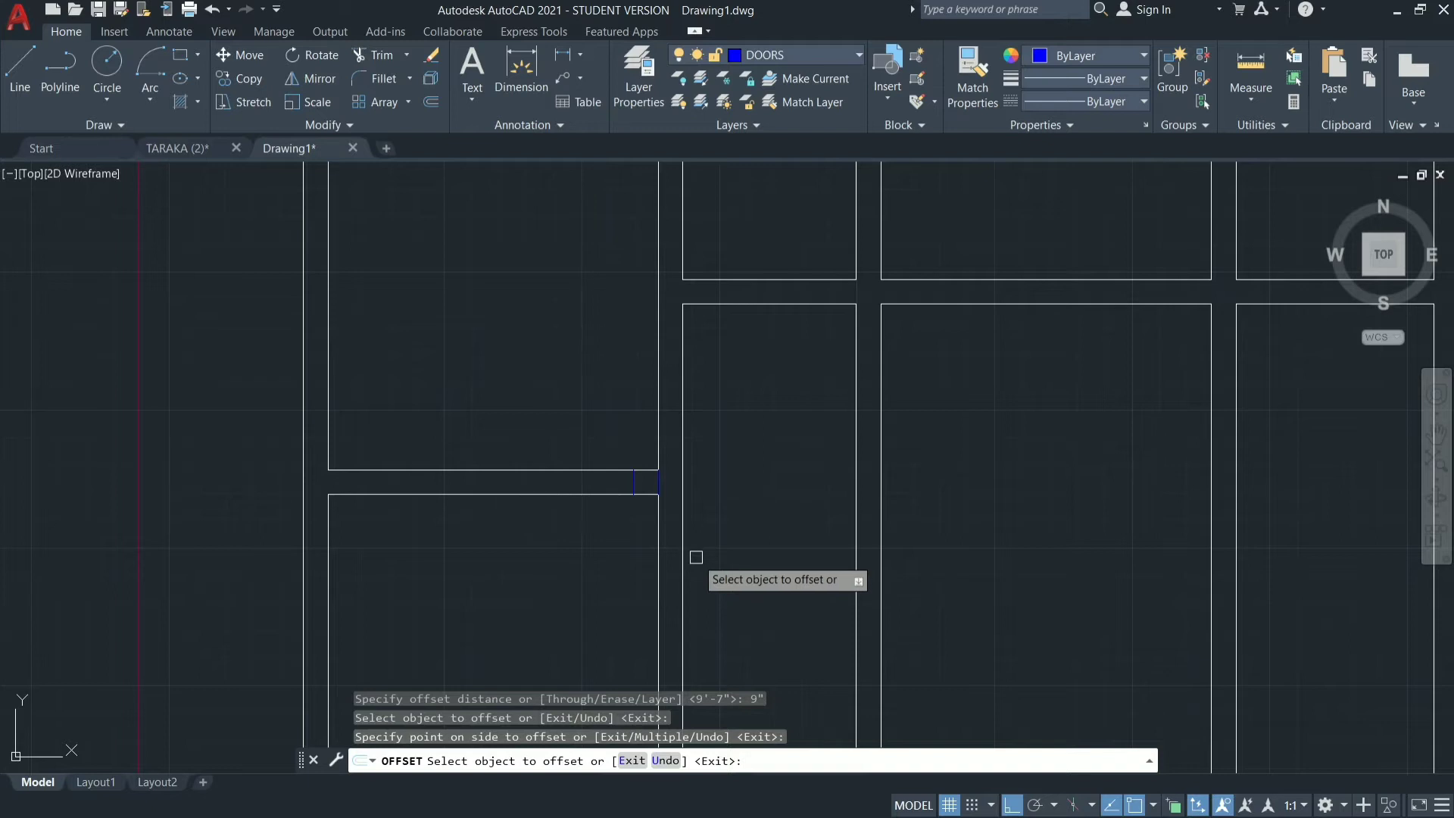
key("Escape")
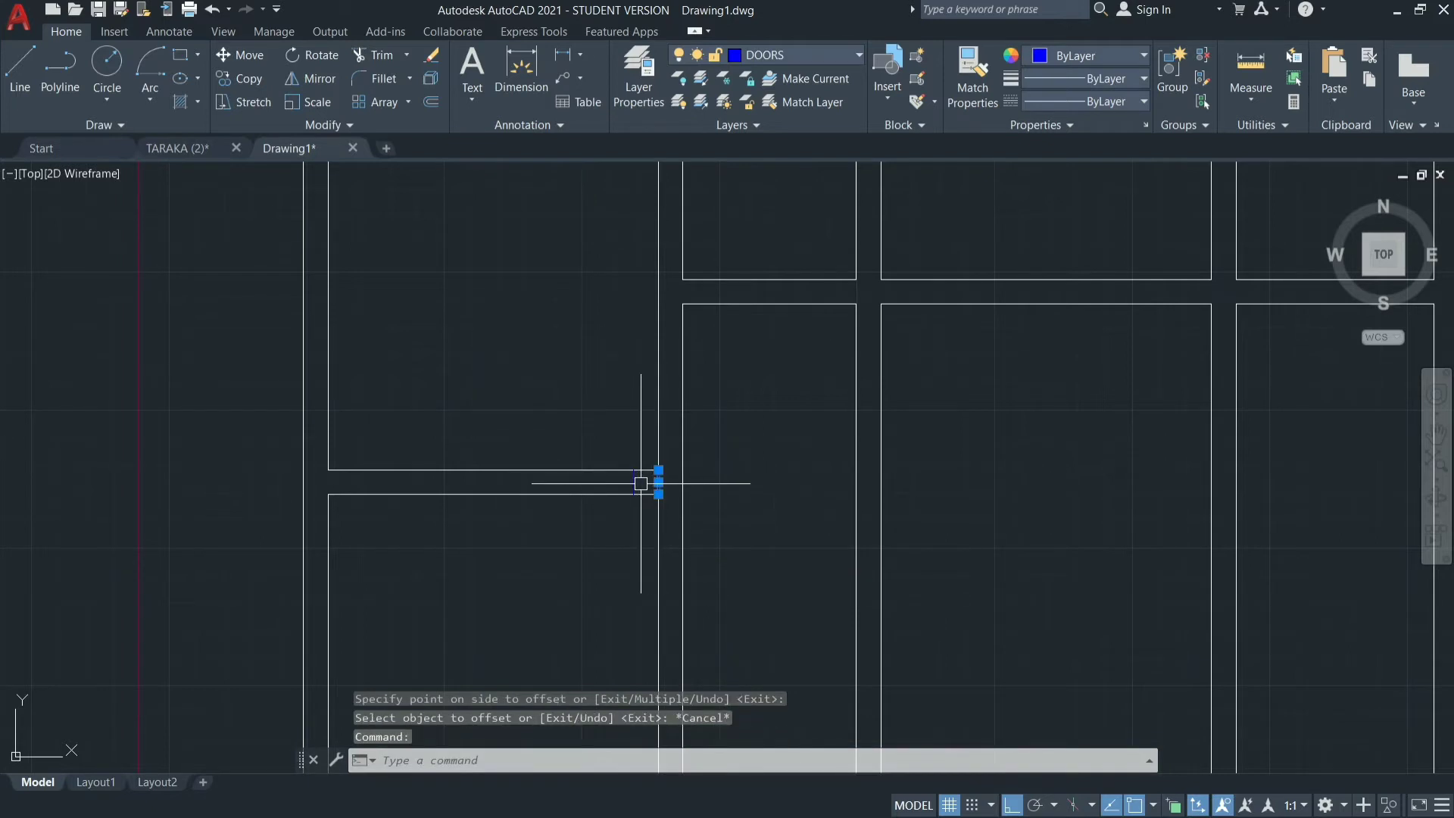
Move the 9" offset line inside the wall between the two upper-left rooms to the WALLS layer.
mouse_move(659, 495)
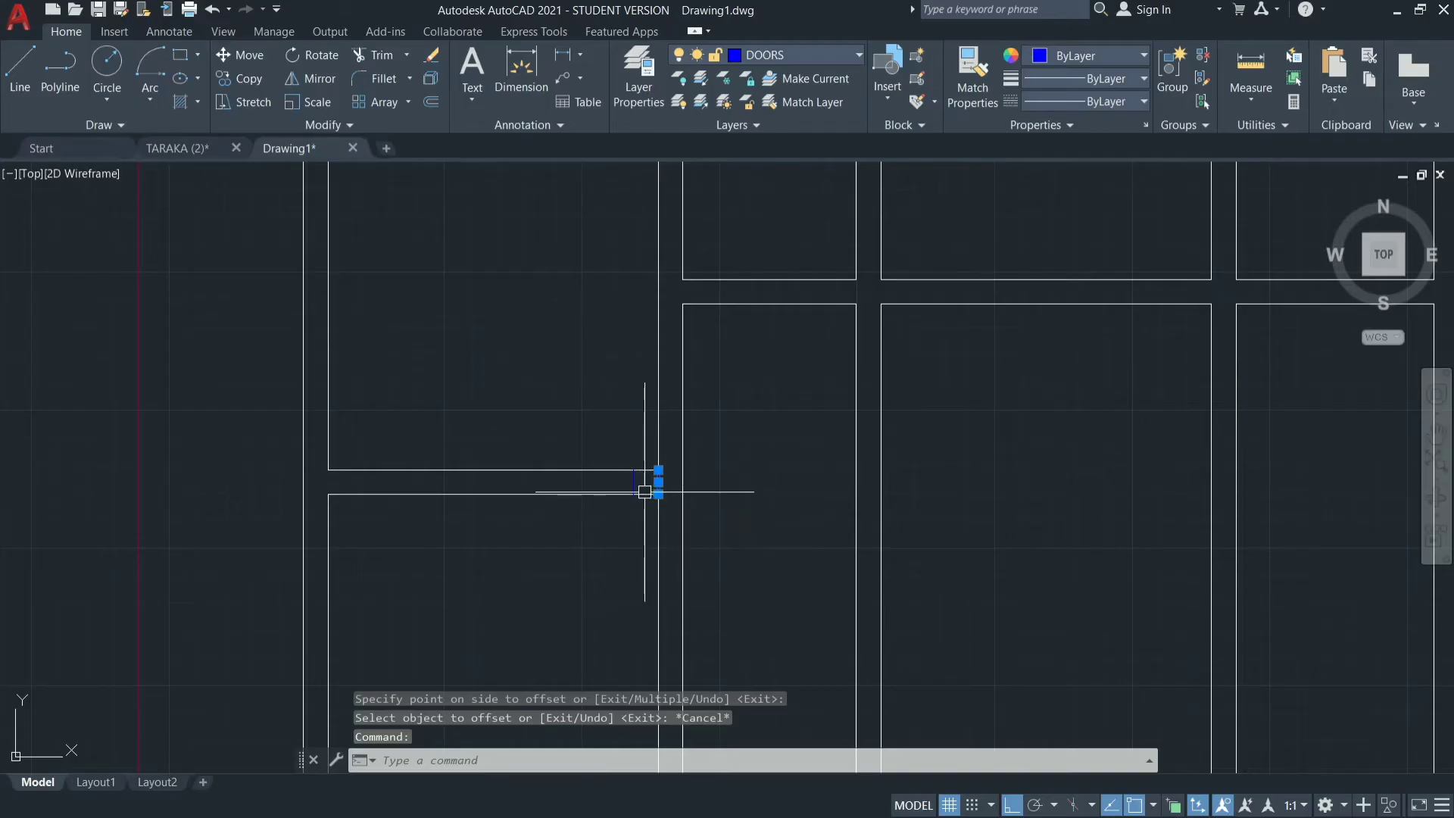
key("Escape")
left_click(639, 480)
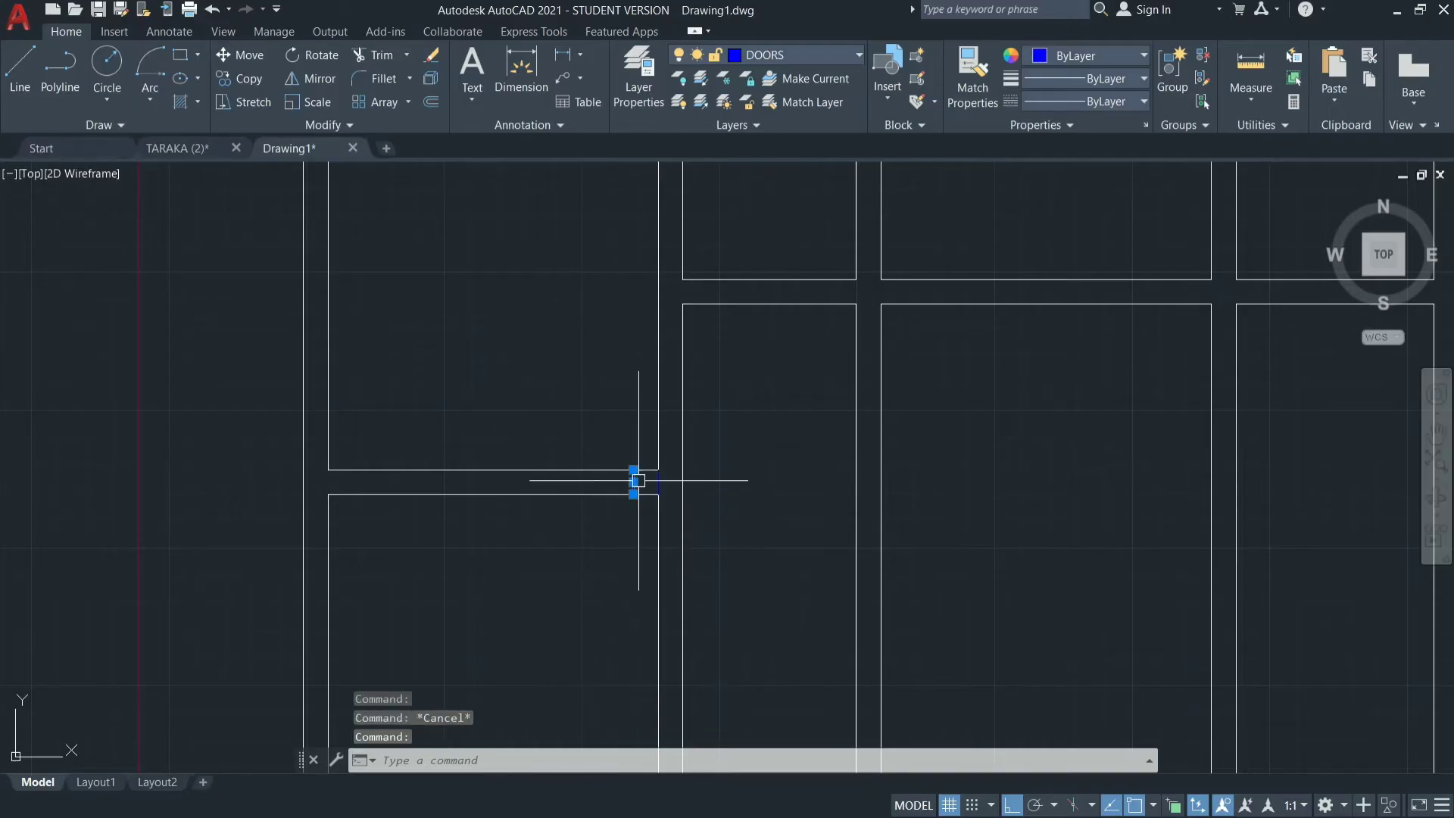
left_click(838, 47)
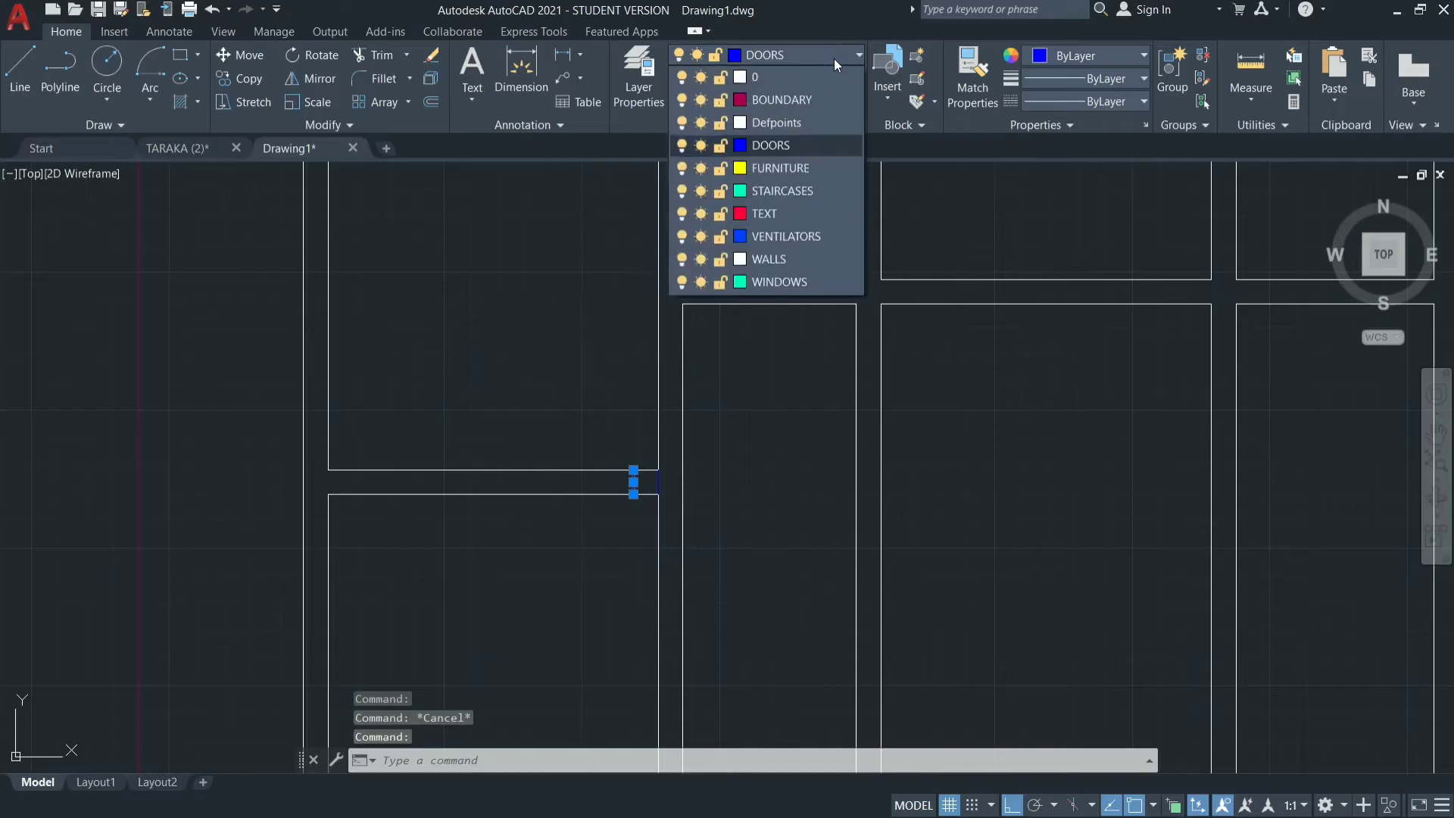
left_click(771, 259)
key("Escape")
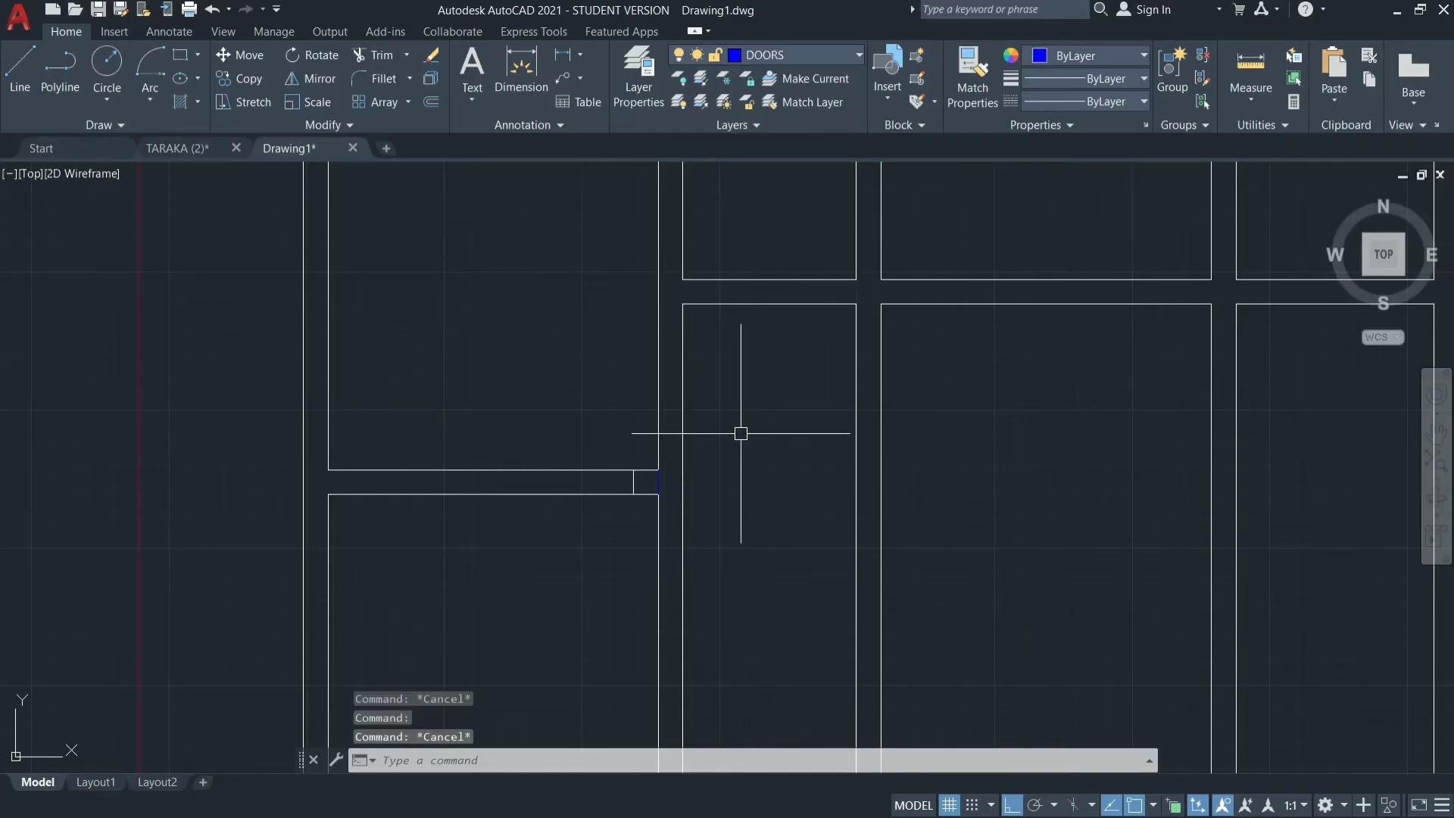
Erase the blue construction line at the right end of the wall between the two upper-left rooms.
left_click(659, 482)
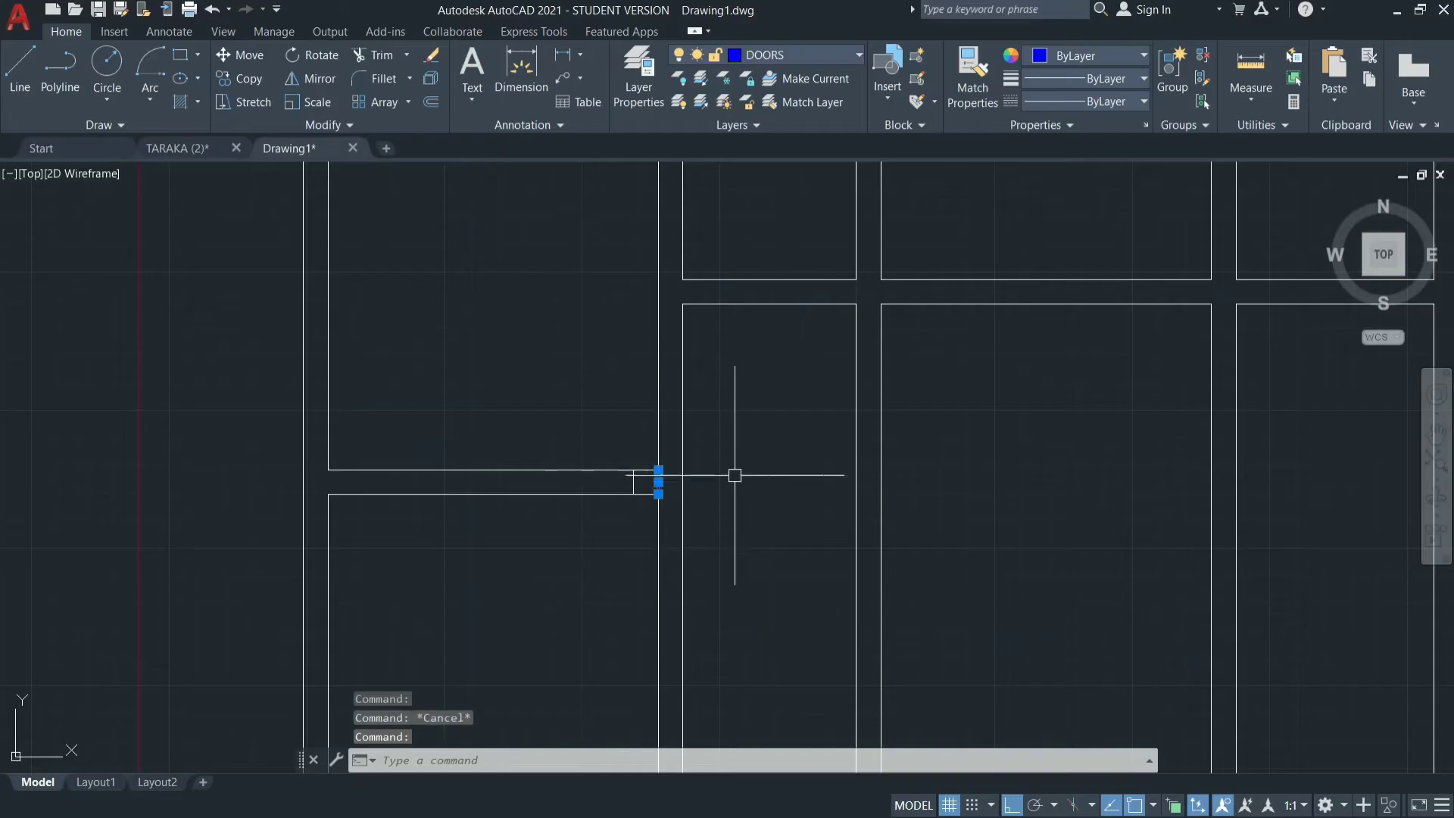
type("E")
key("Return")
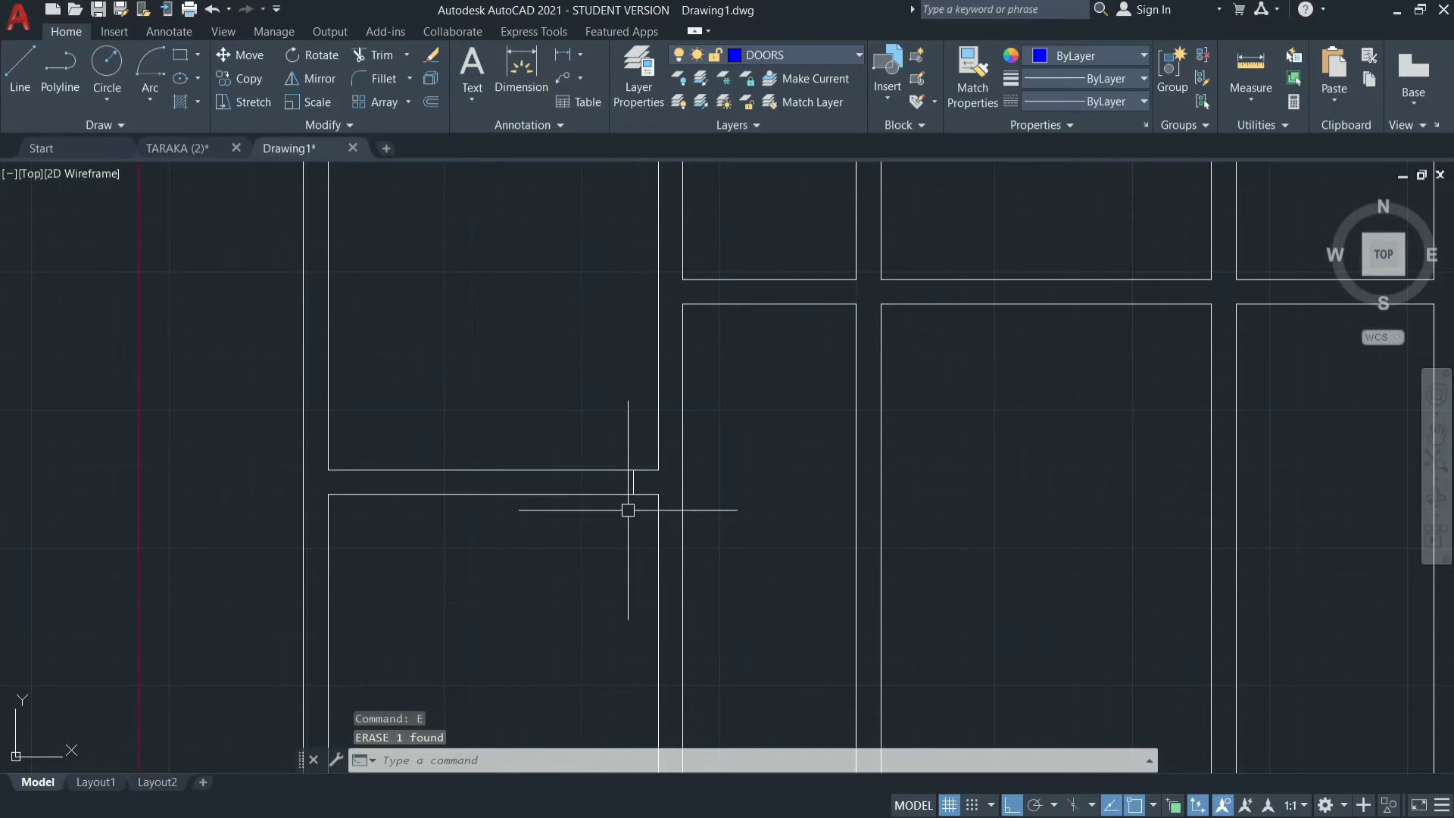
Offset the remaining short line 3' to the left inside the wall to mark the door opening's other edge.
type("O")
key("Return")
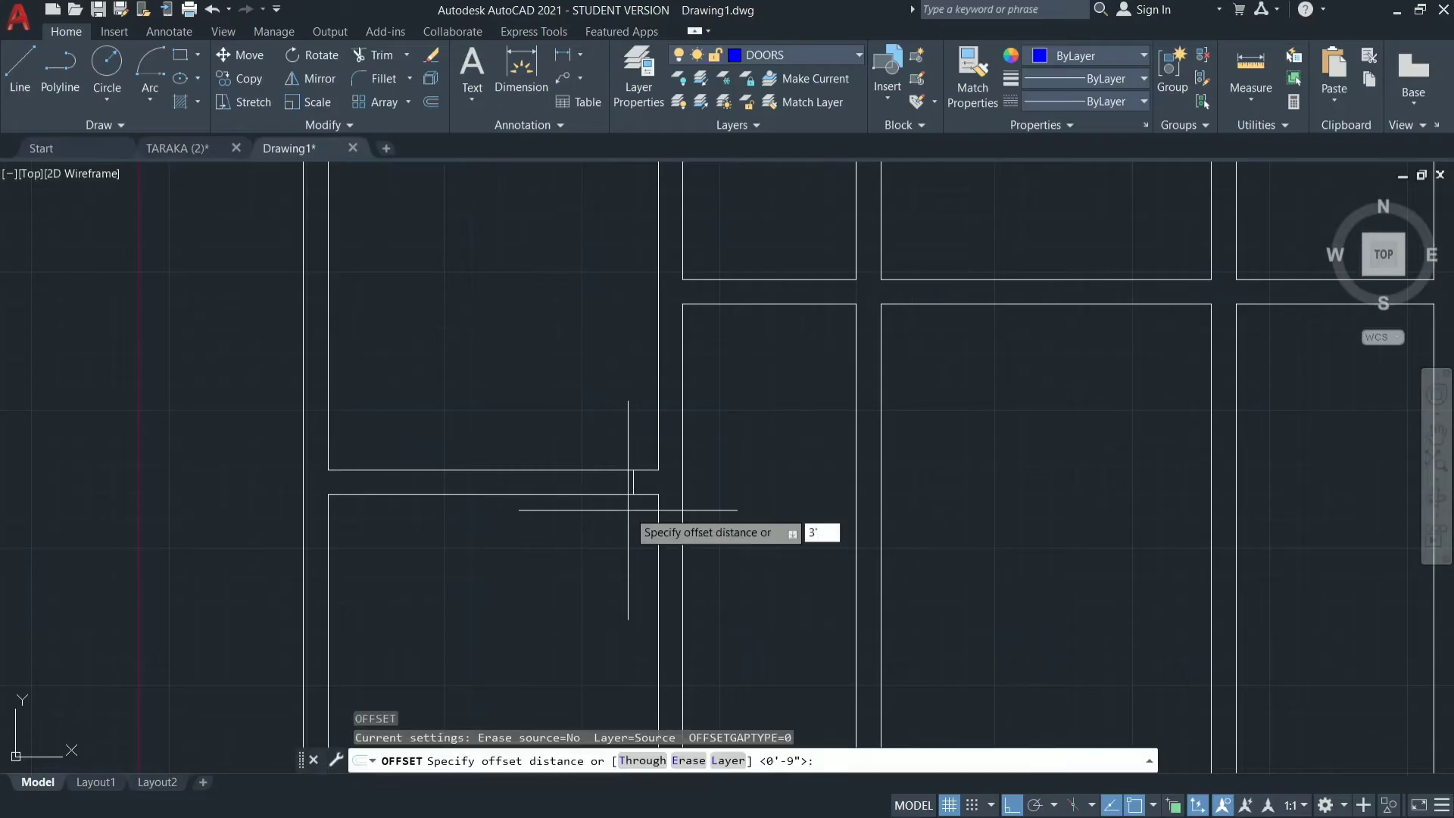
key("Return")
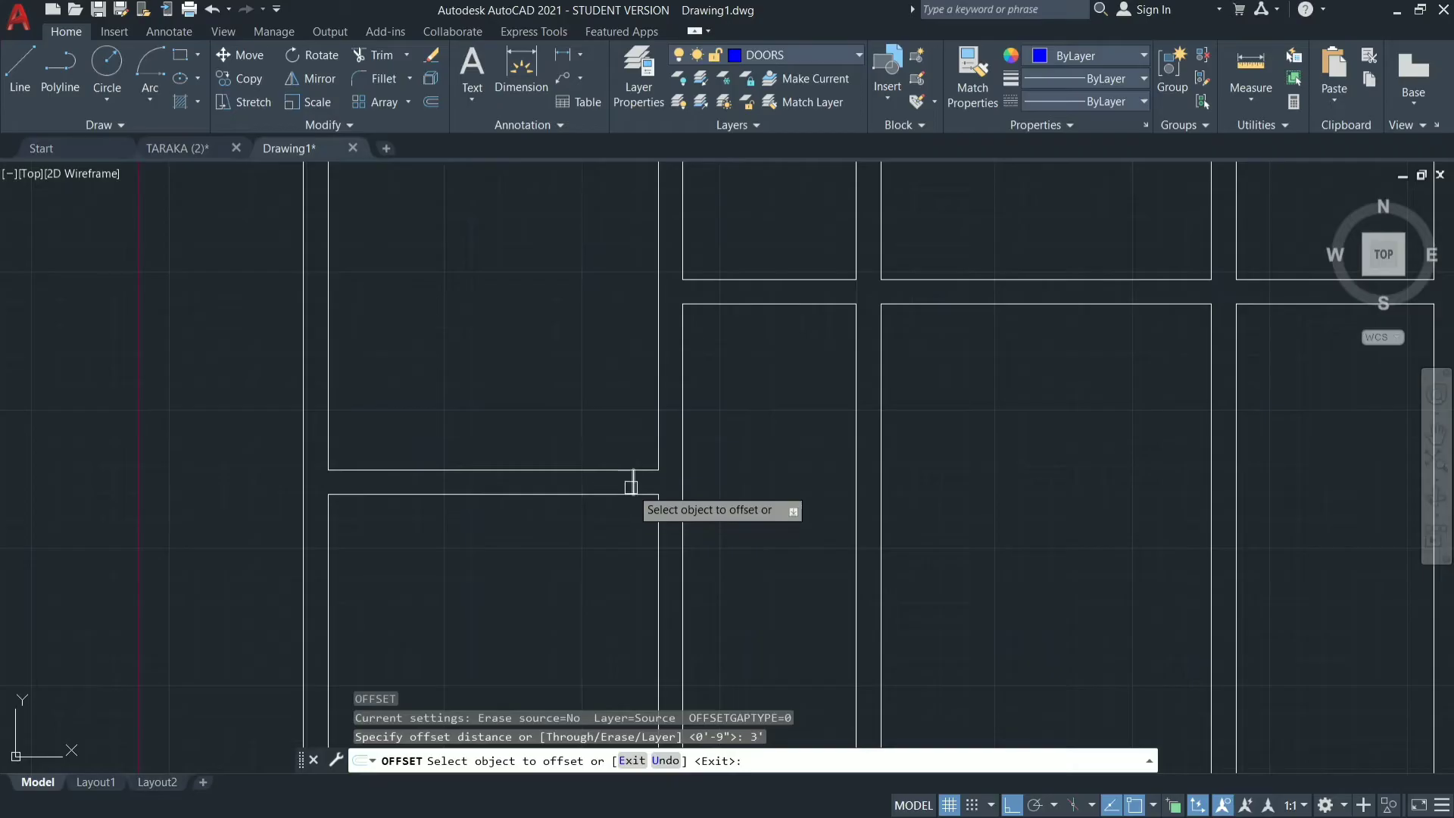
left_click(632, 488)
left_click(455, 513)
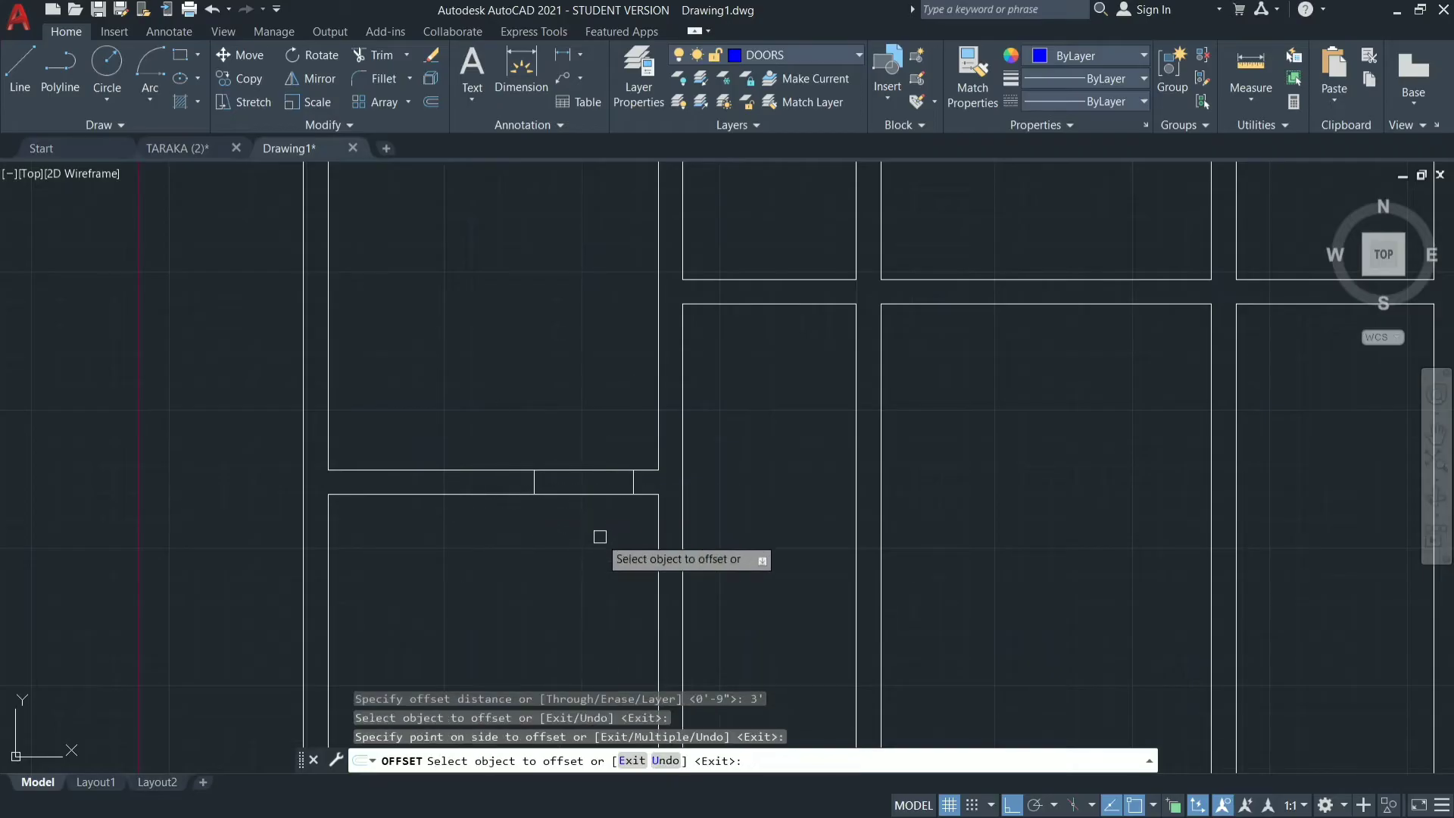
key("Escape")
left_click(765, 409)
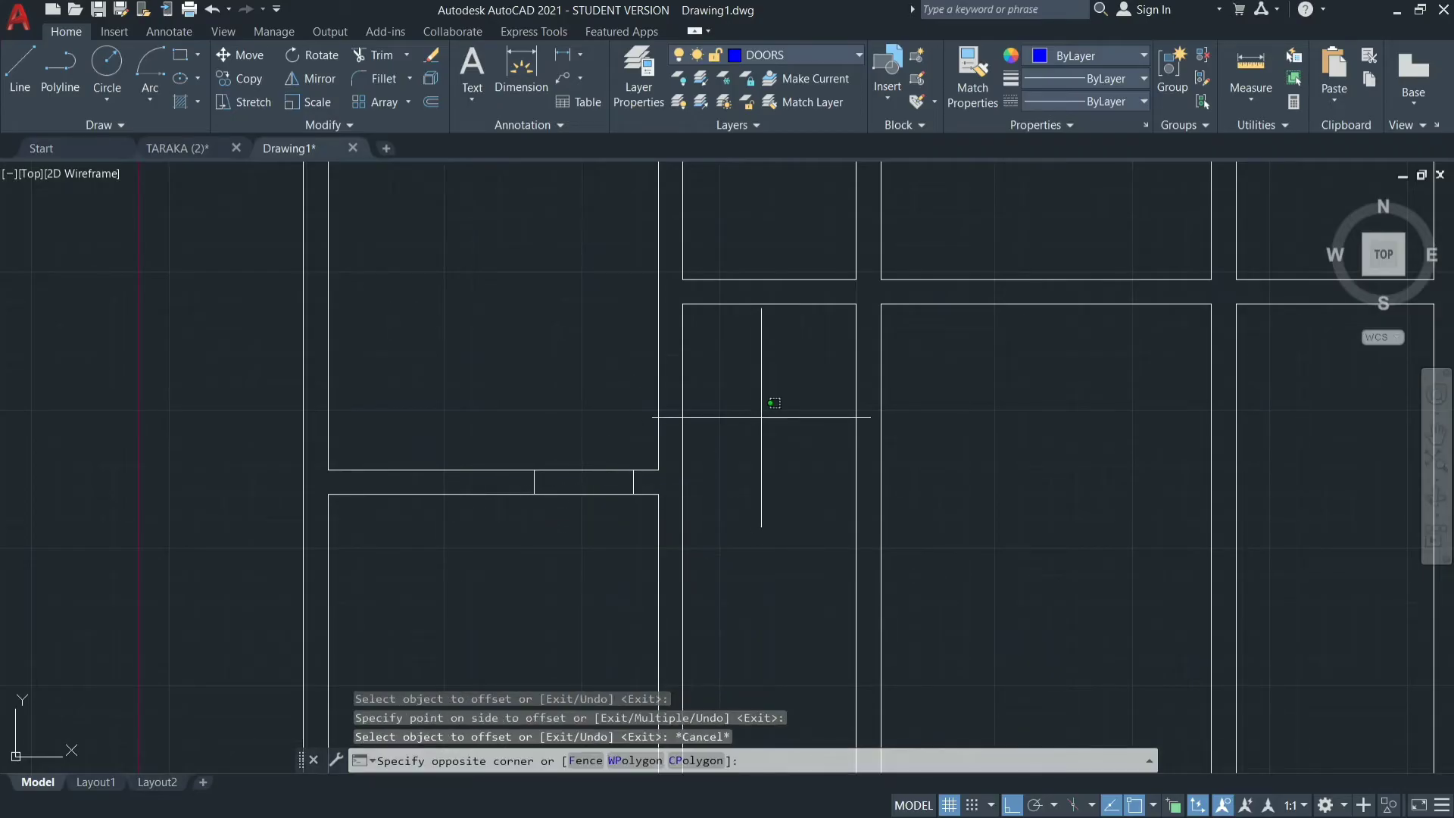
key("Escape")
Draw a horizontal line across the lower end of the vertical wall beside the middle-left room, joining its facing corners.
scroll(806, 536, "down", 4)
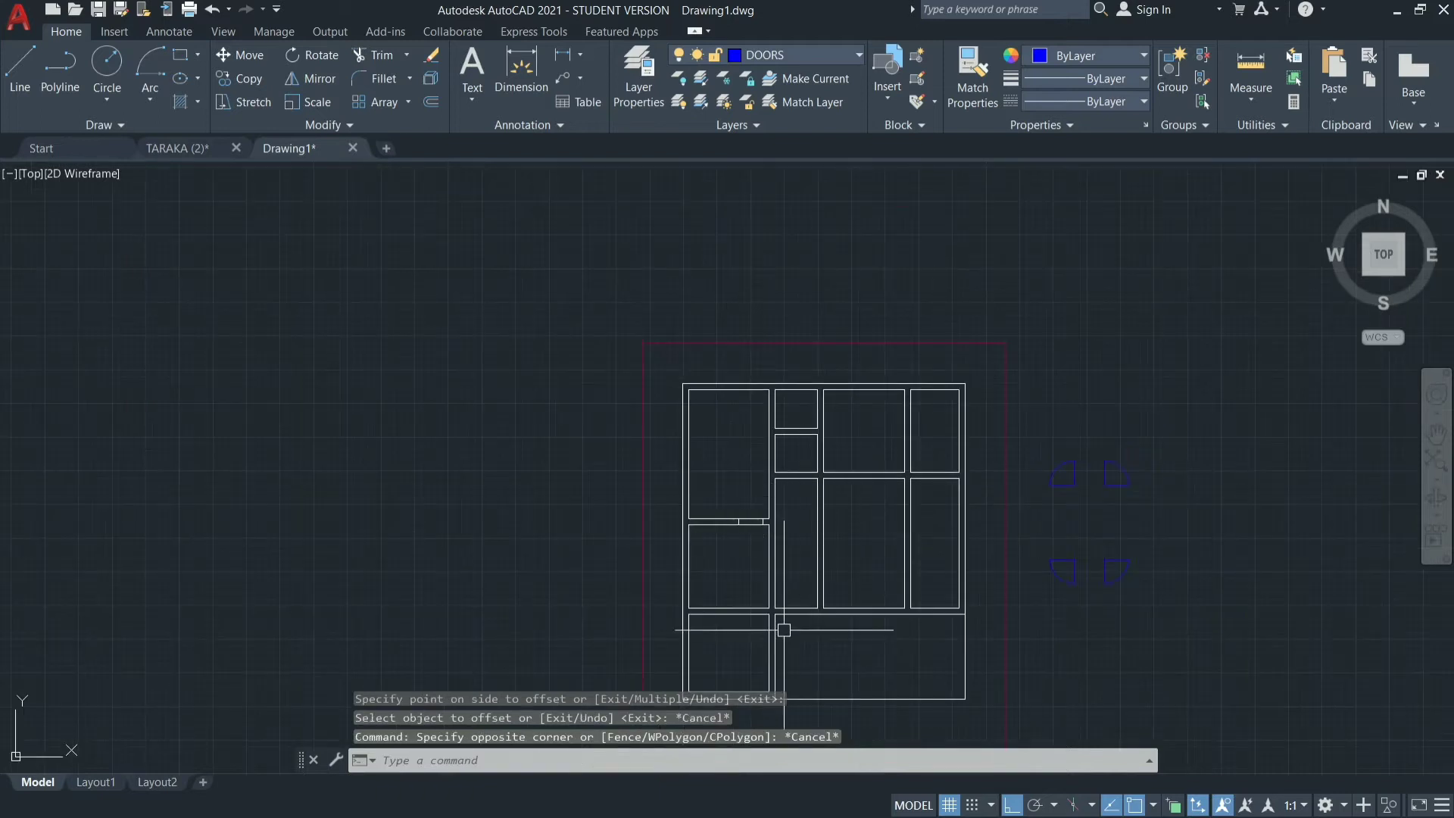
scroll(761, 643, "up", 4)
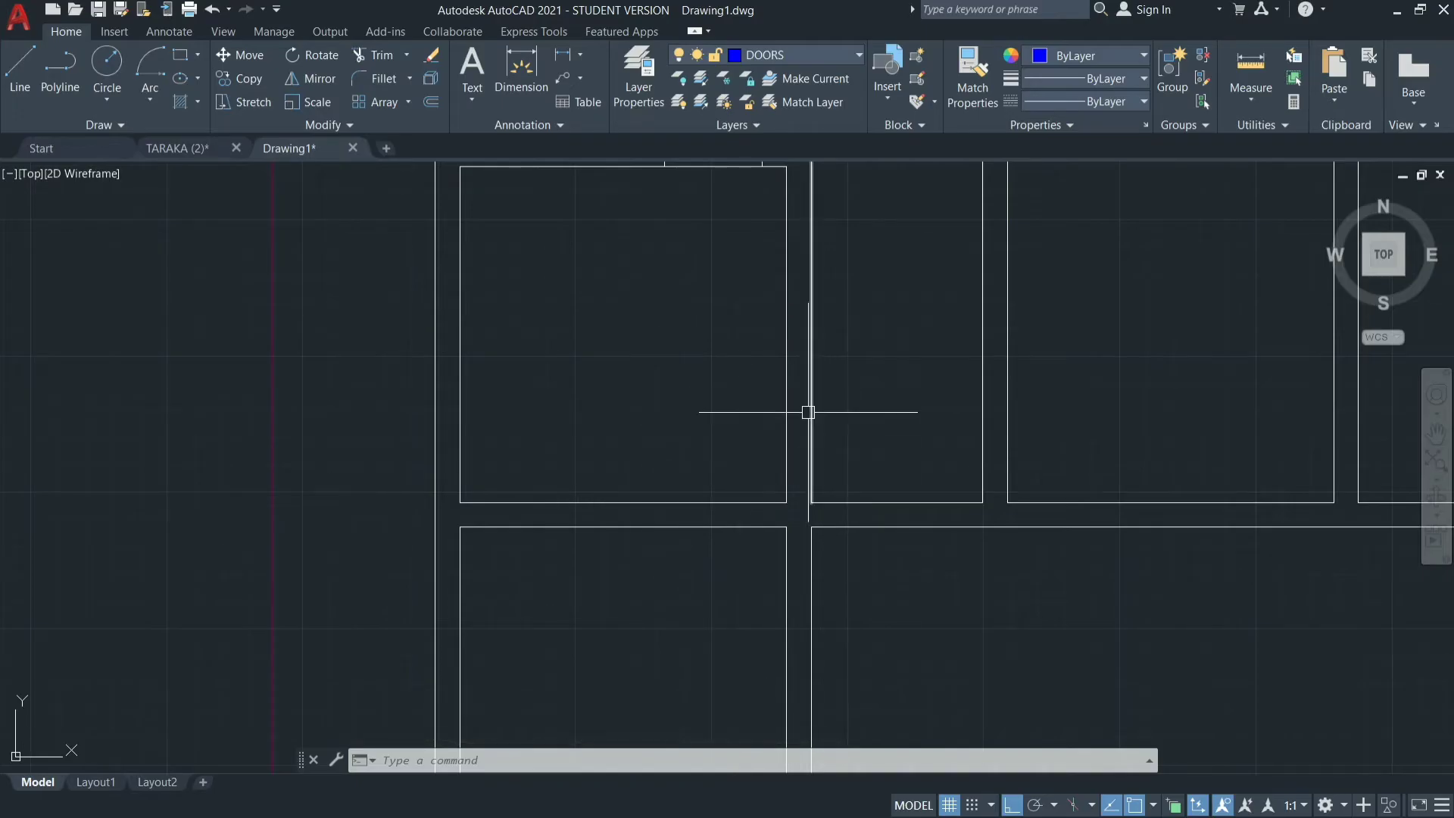
key("Return")
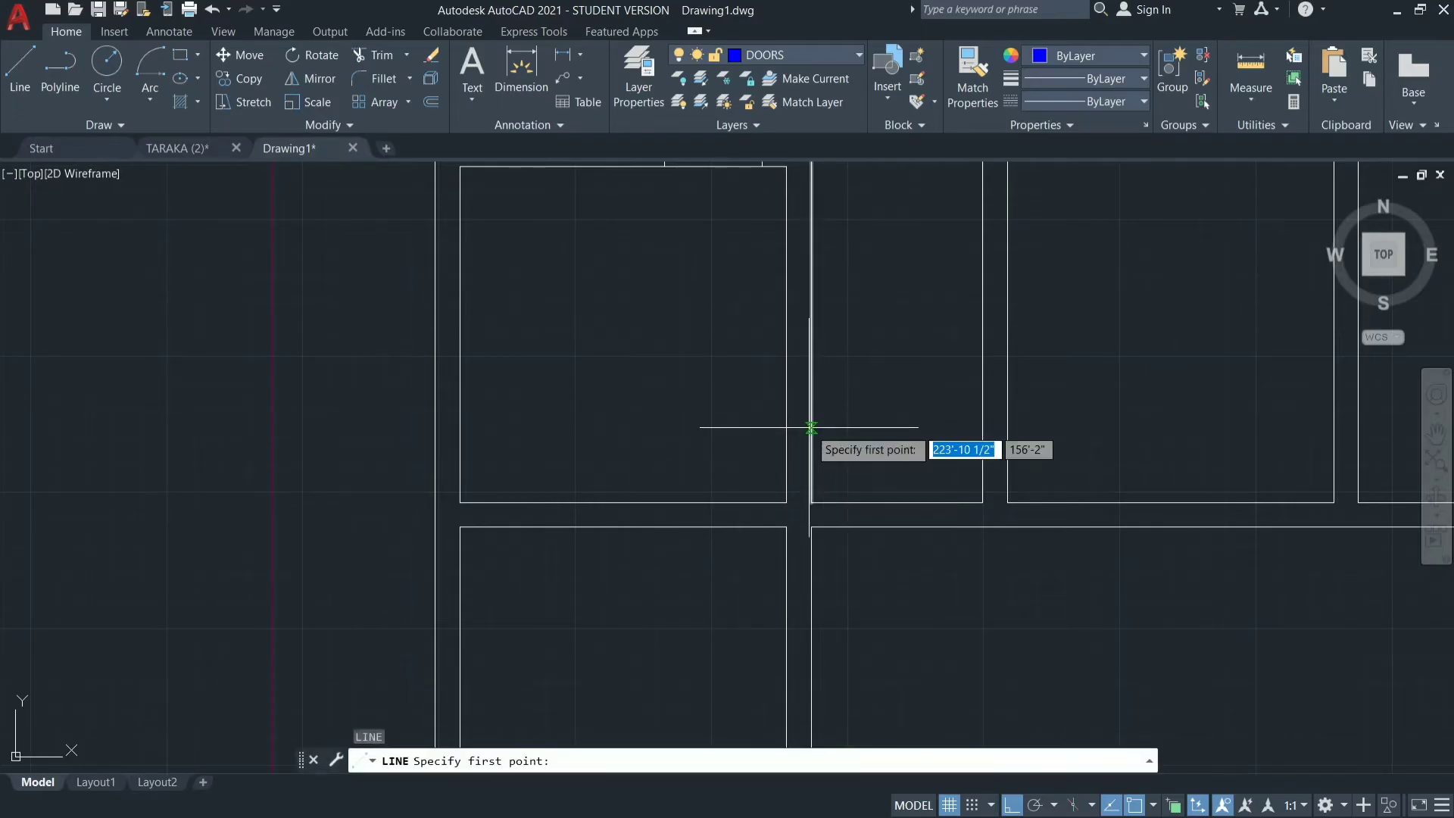
left_click(786, 503)
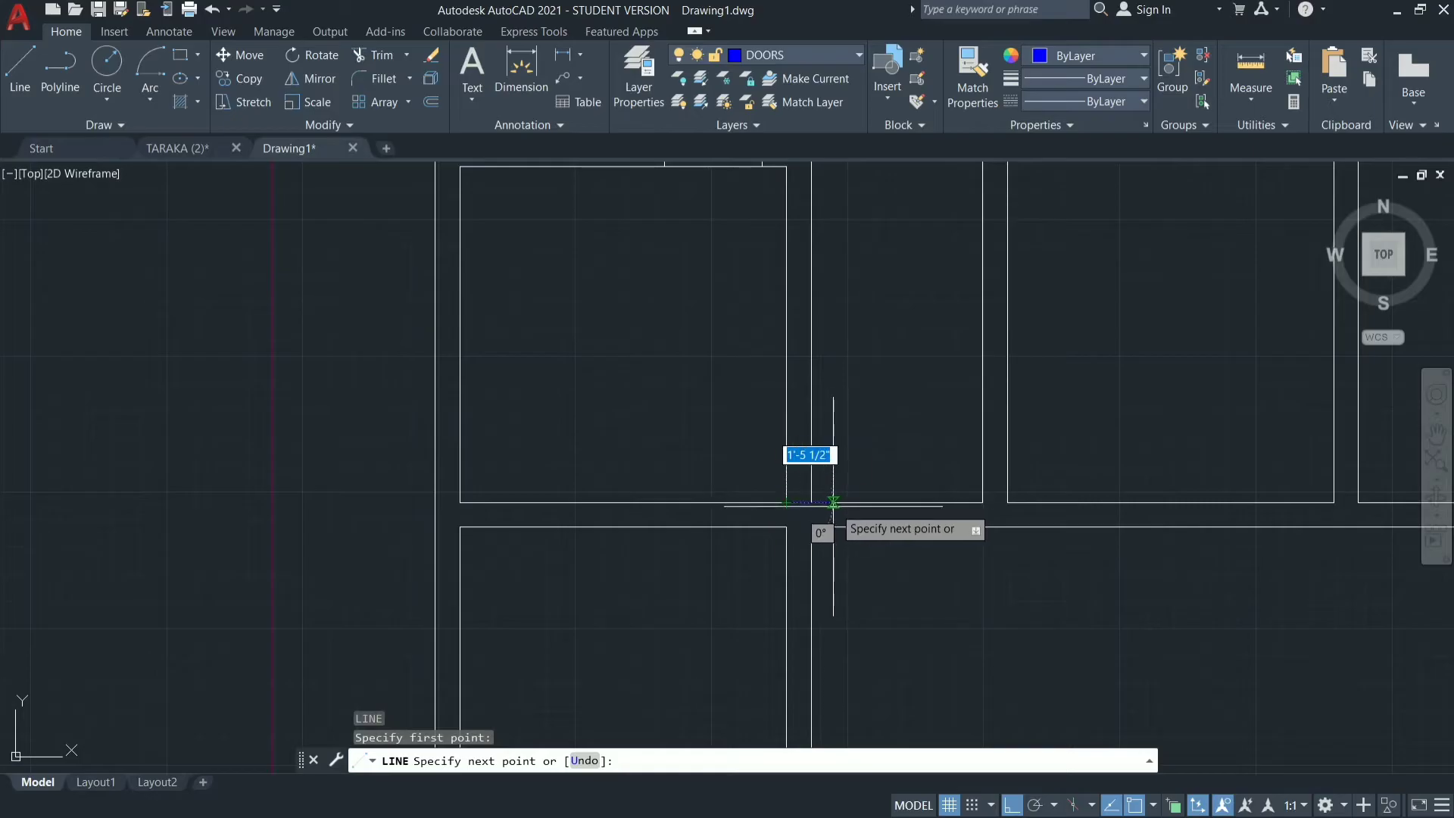
left_click(810, 502)
key("Escape")
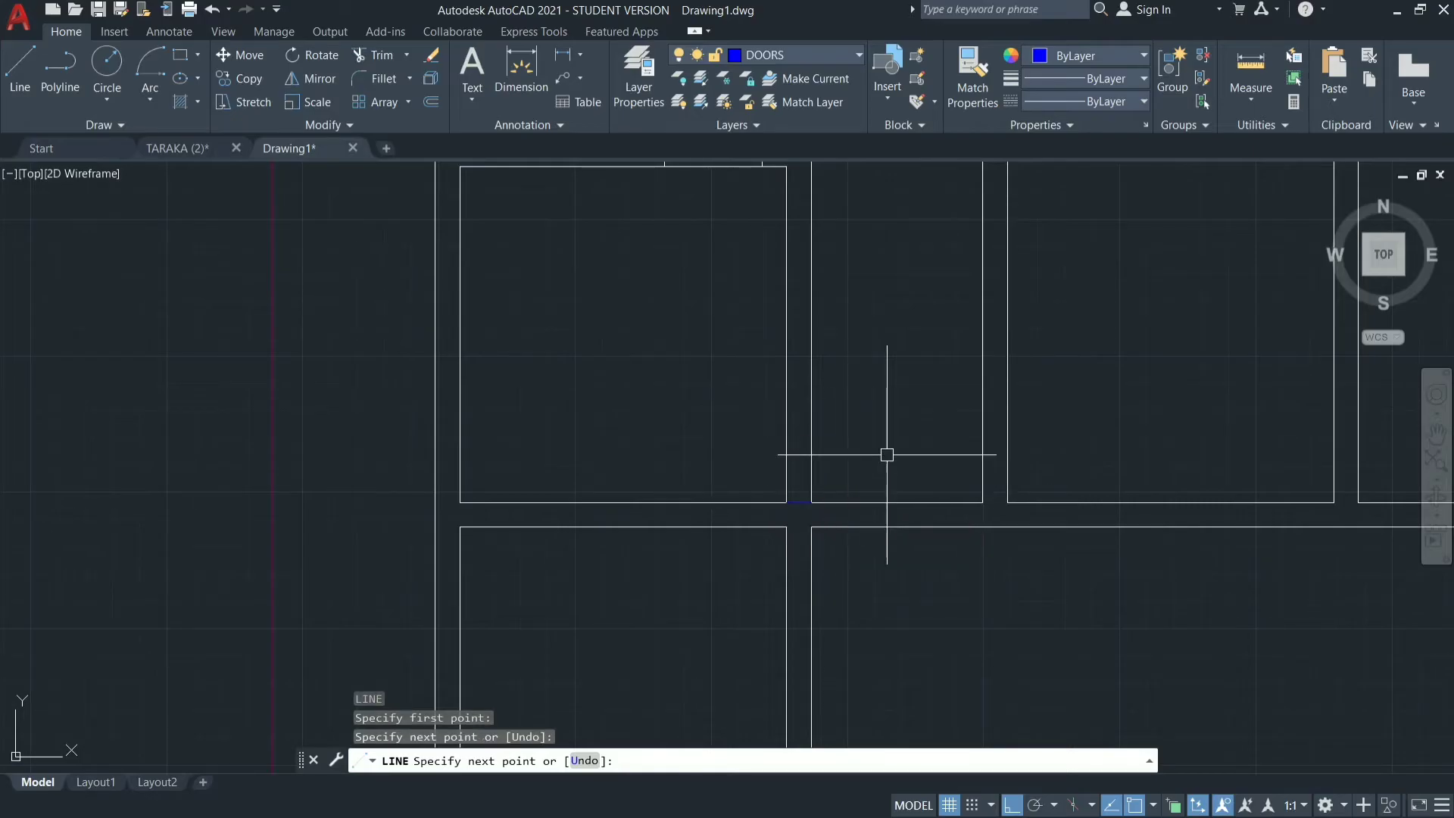
Make WALLS the current layer and offset the short horizontal line 9" upward inside the vertical wall.
left_click(839, 53)
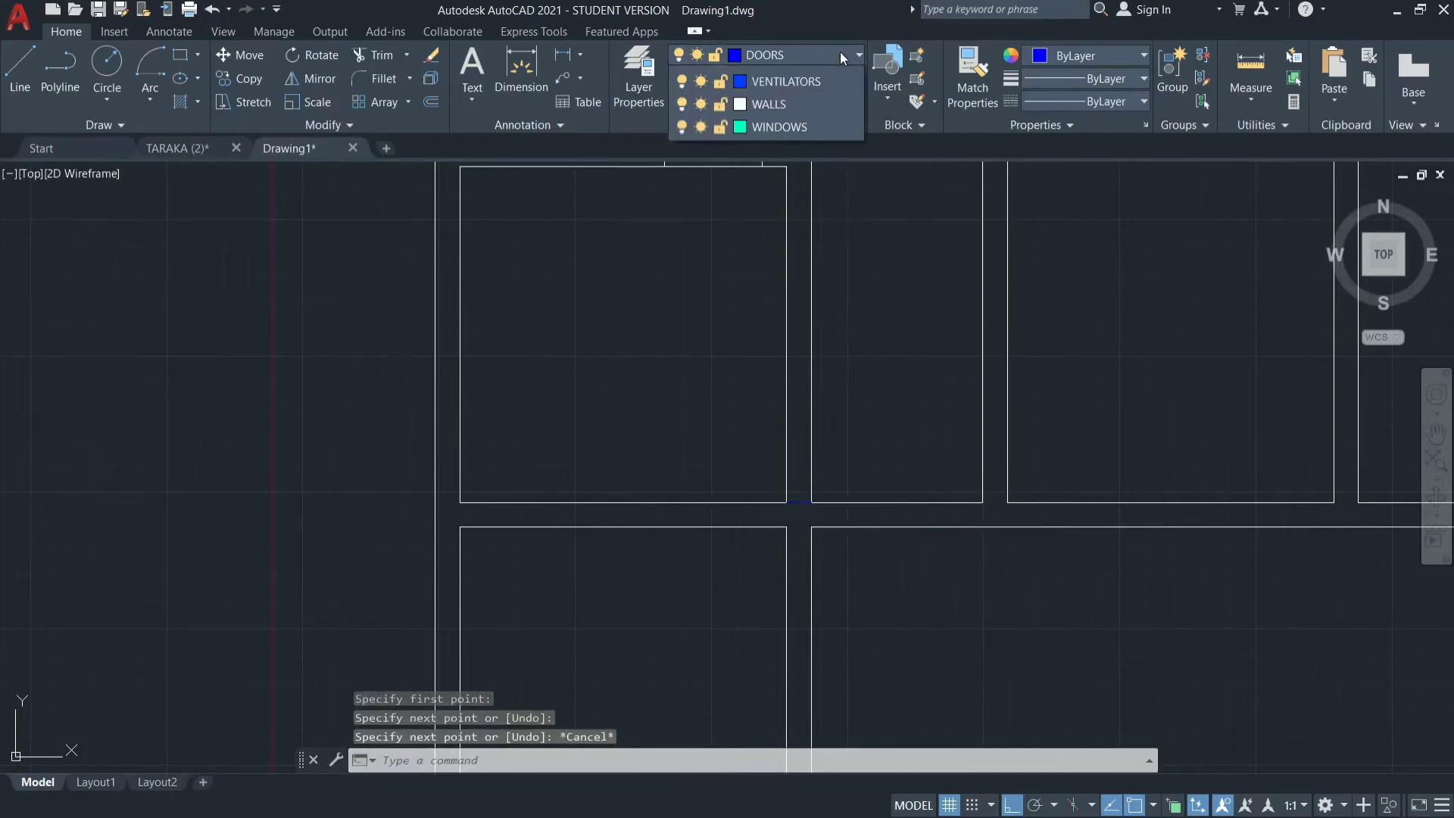
left_click(798, 262)
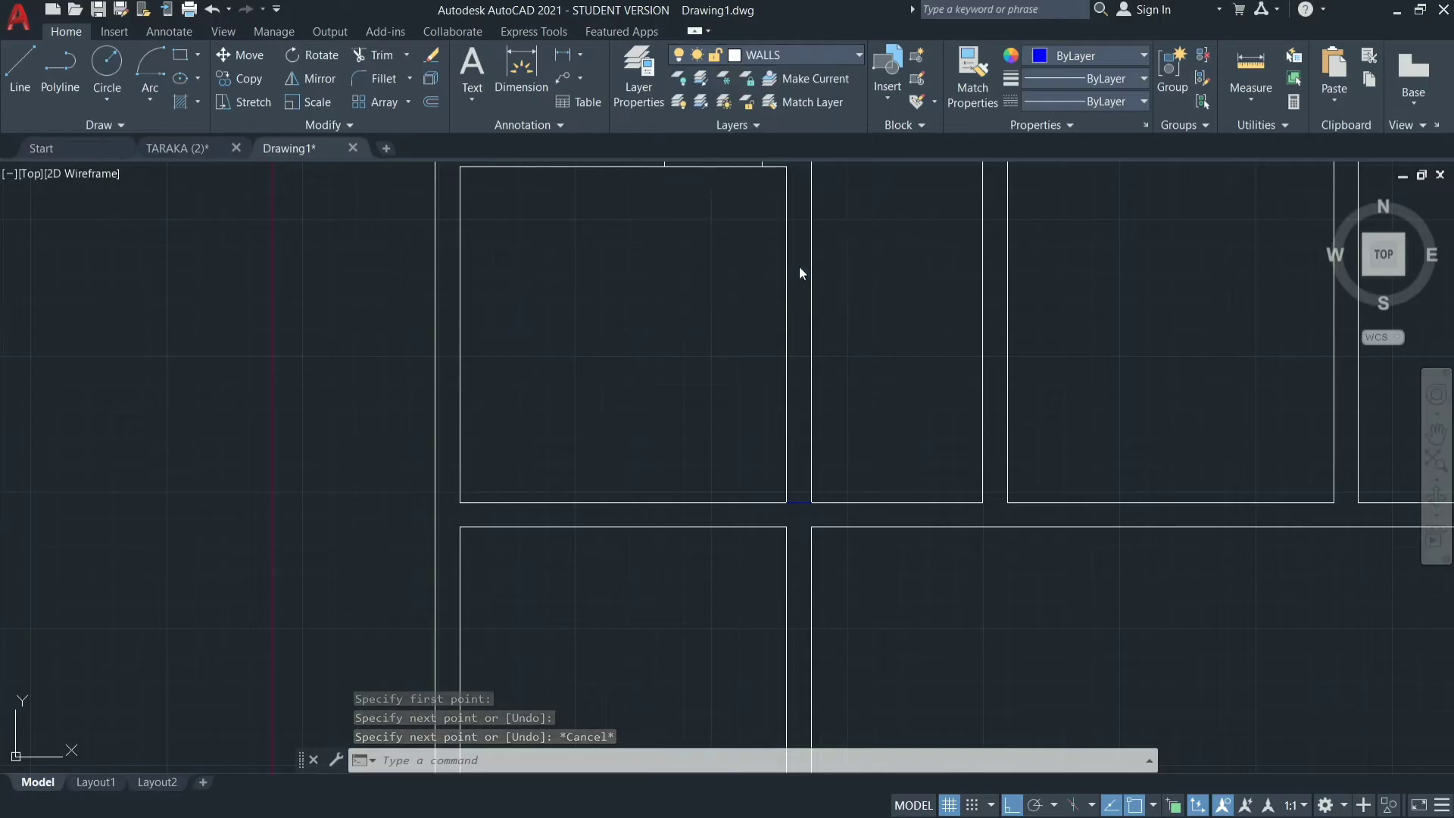
type("o")
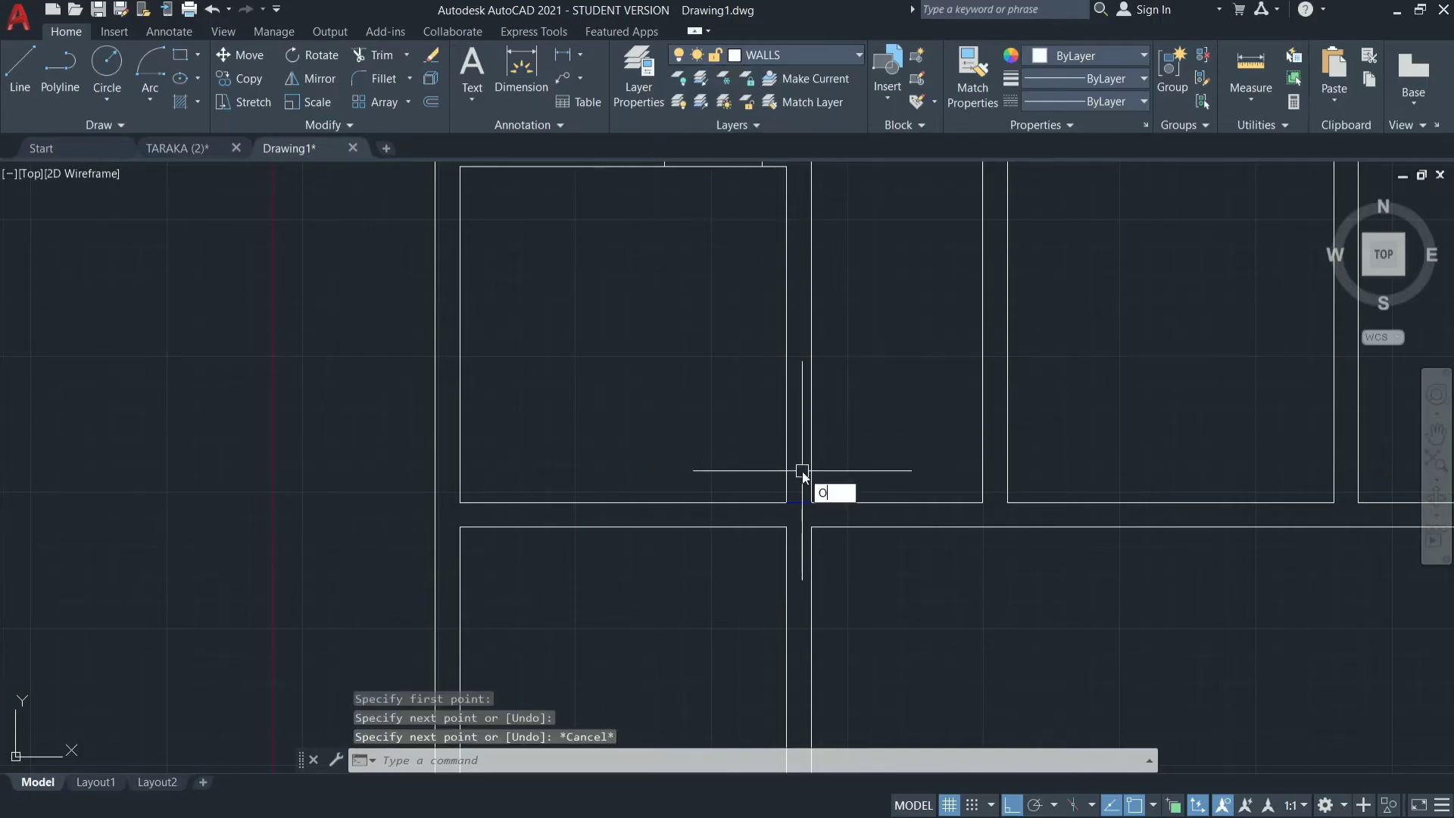
key("Return")
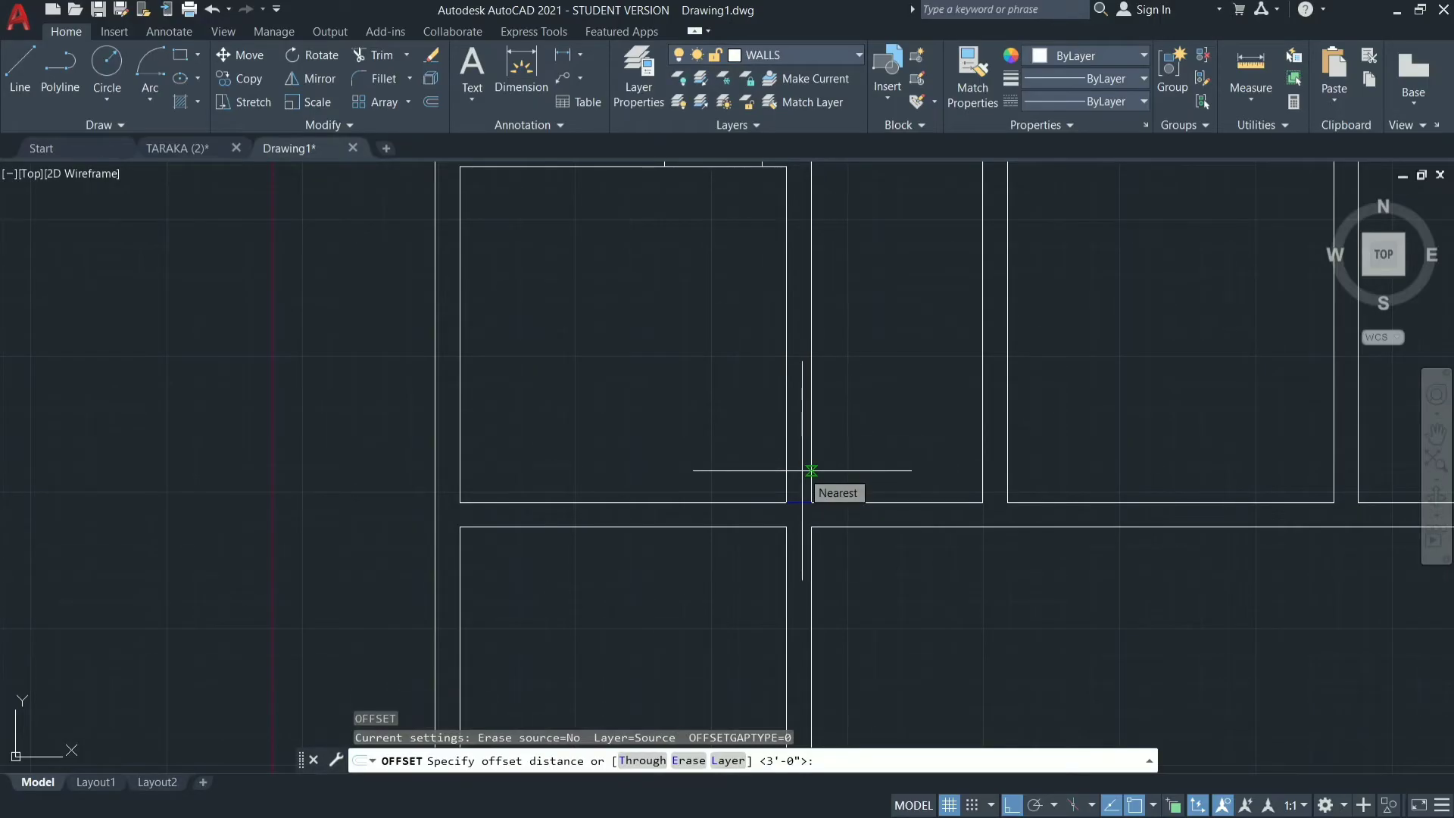
type("9\"")
key("Return")
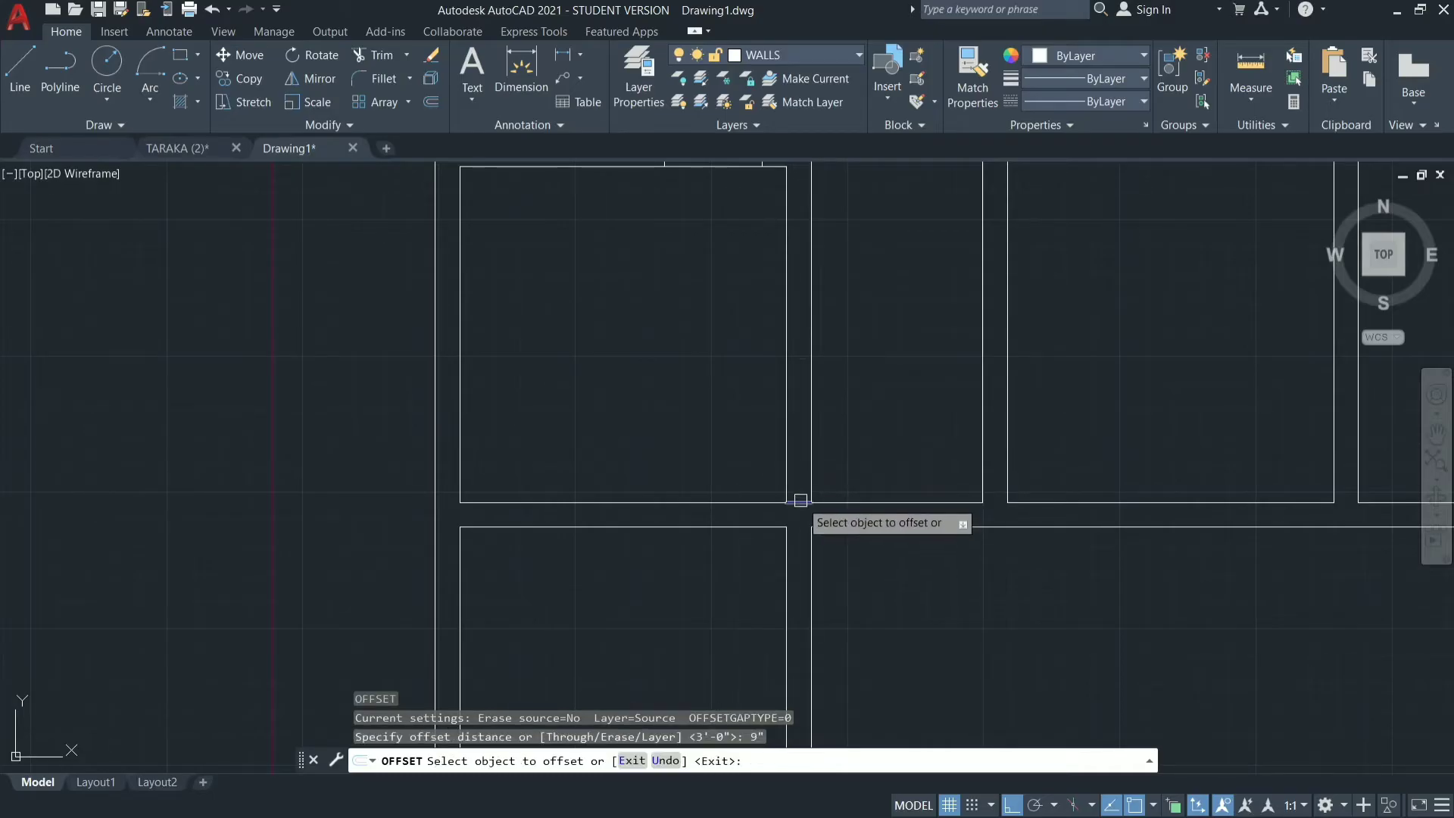
right_click(800, 500)
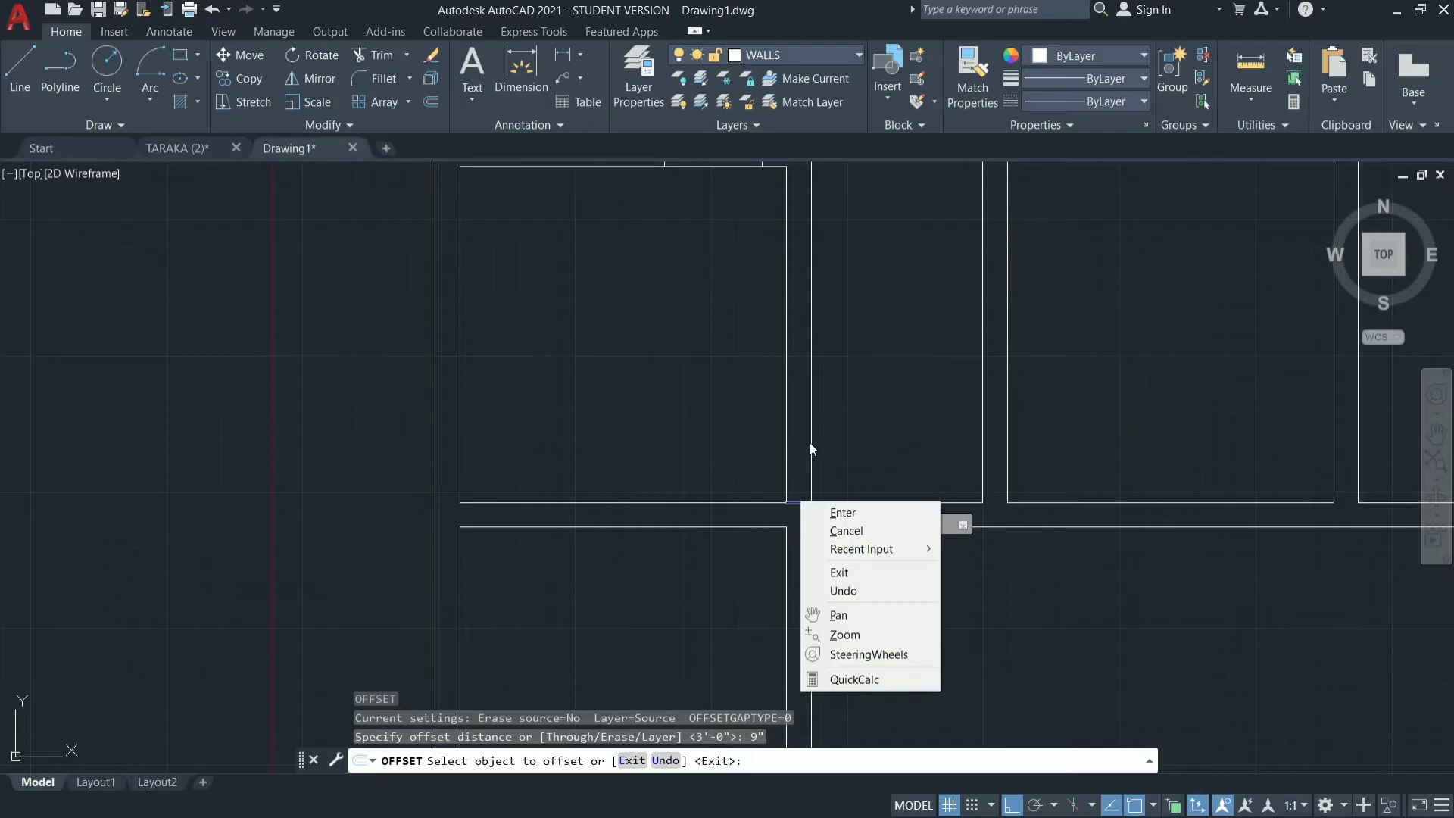
left_click(810, 447)
left_click(804, 503)
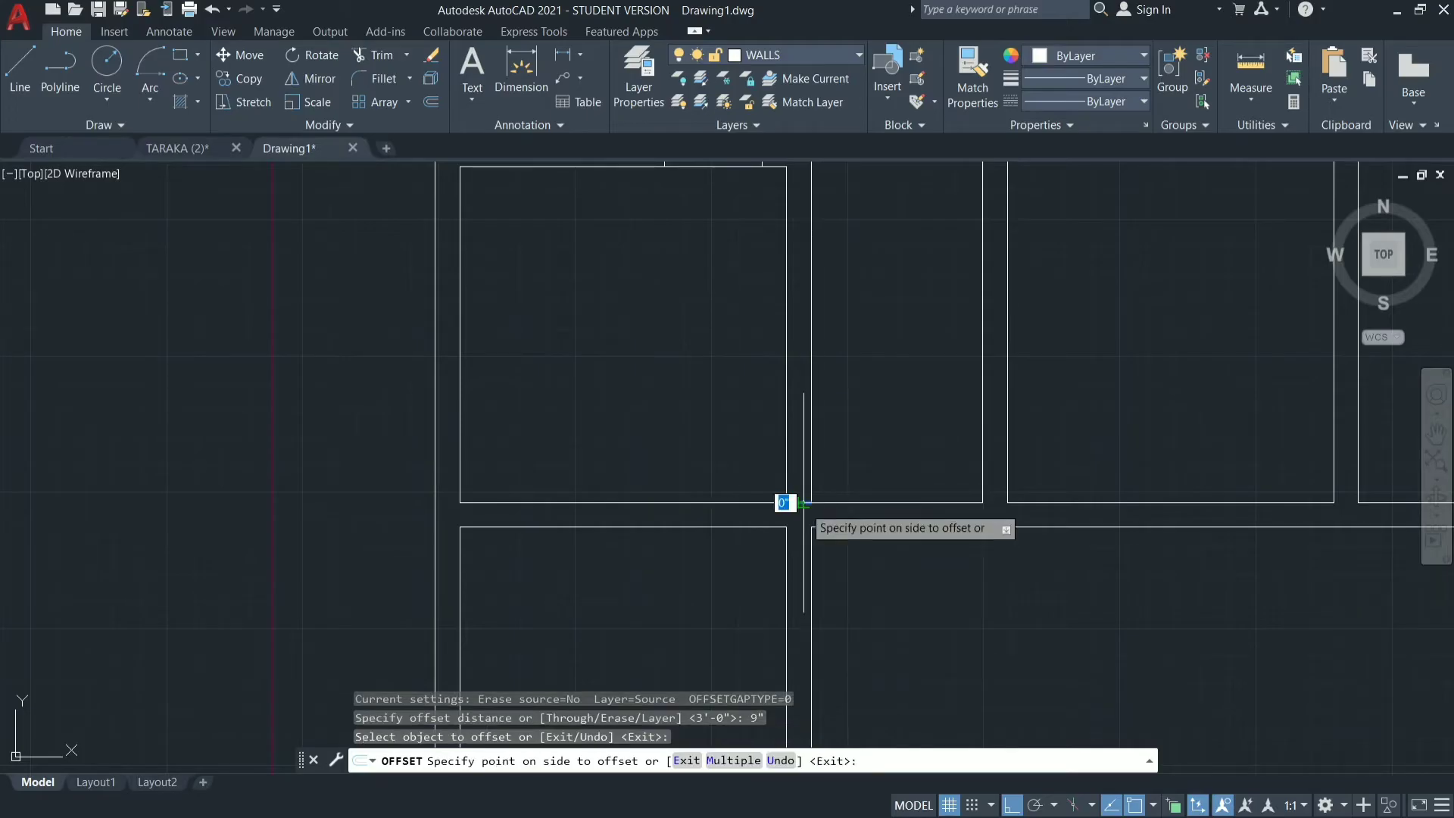
left_click(805, 377)
key("Escape")
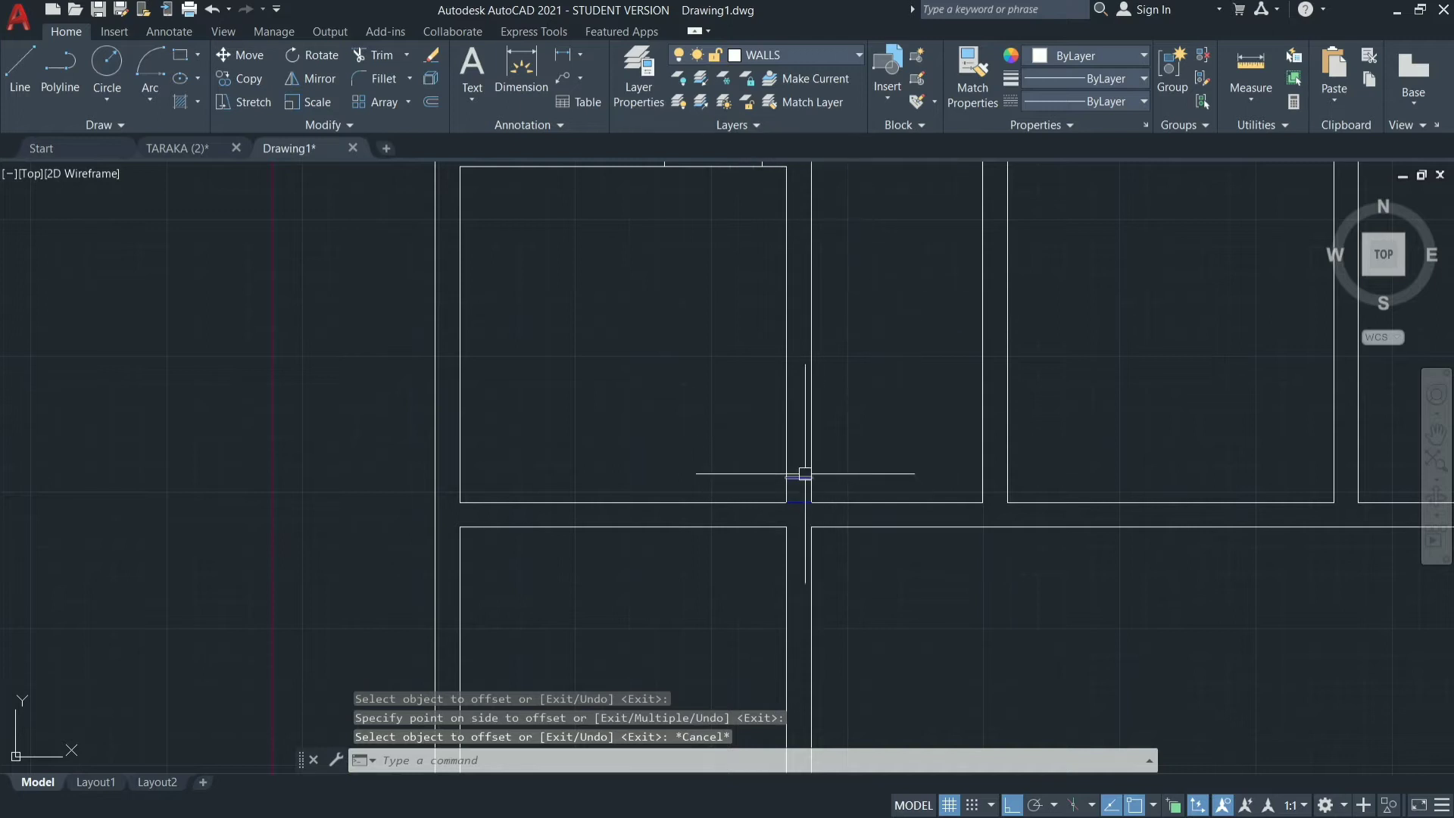
Offset the upper short horizontal line 3' upward inside the vertical wall to mark the door opening's far edge.
left_click(841, 55)
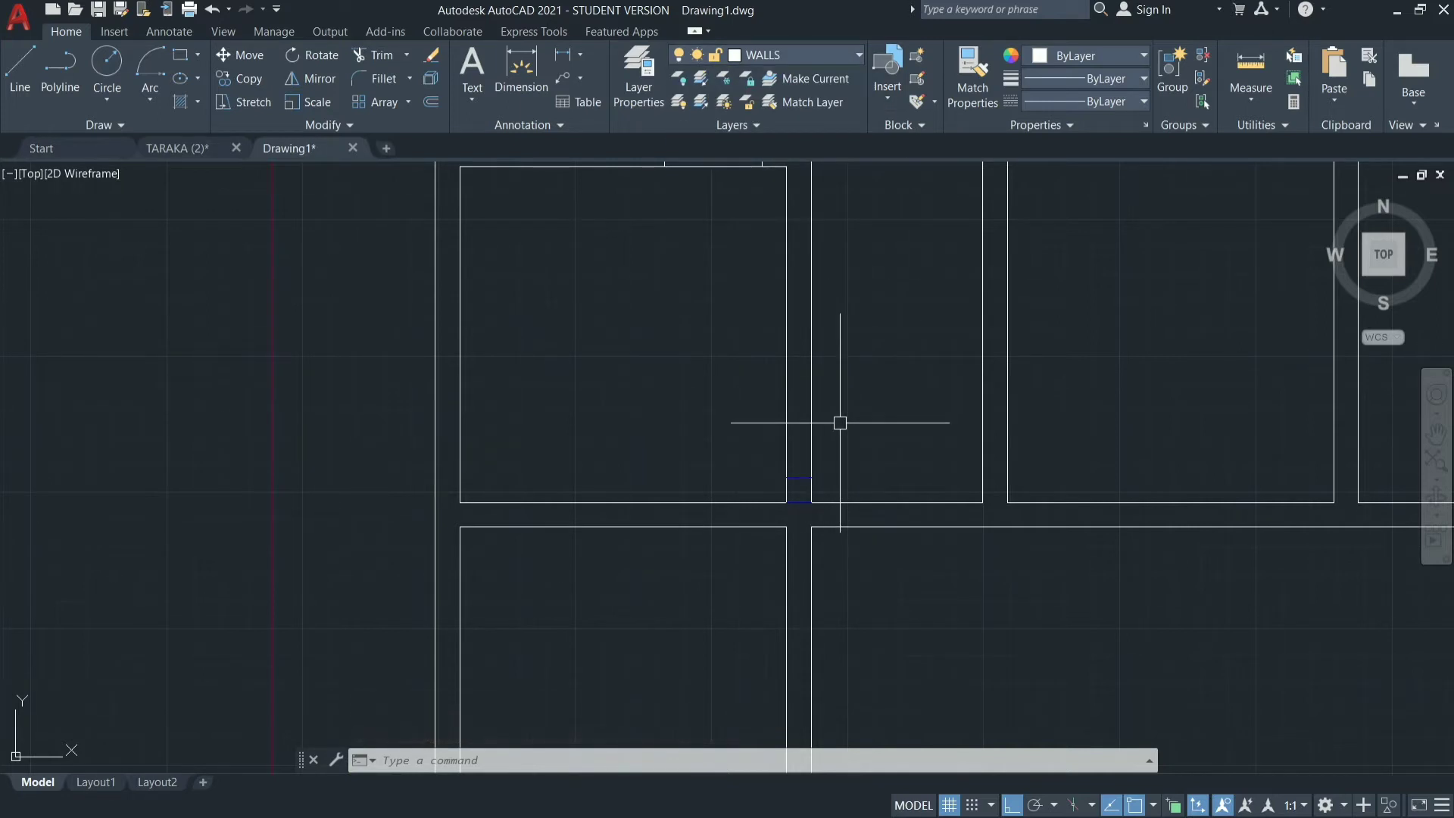
type("o")
key("Return")
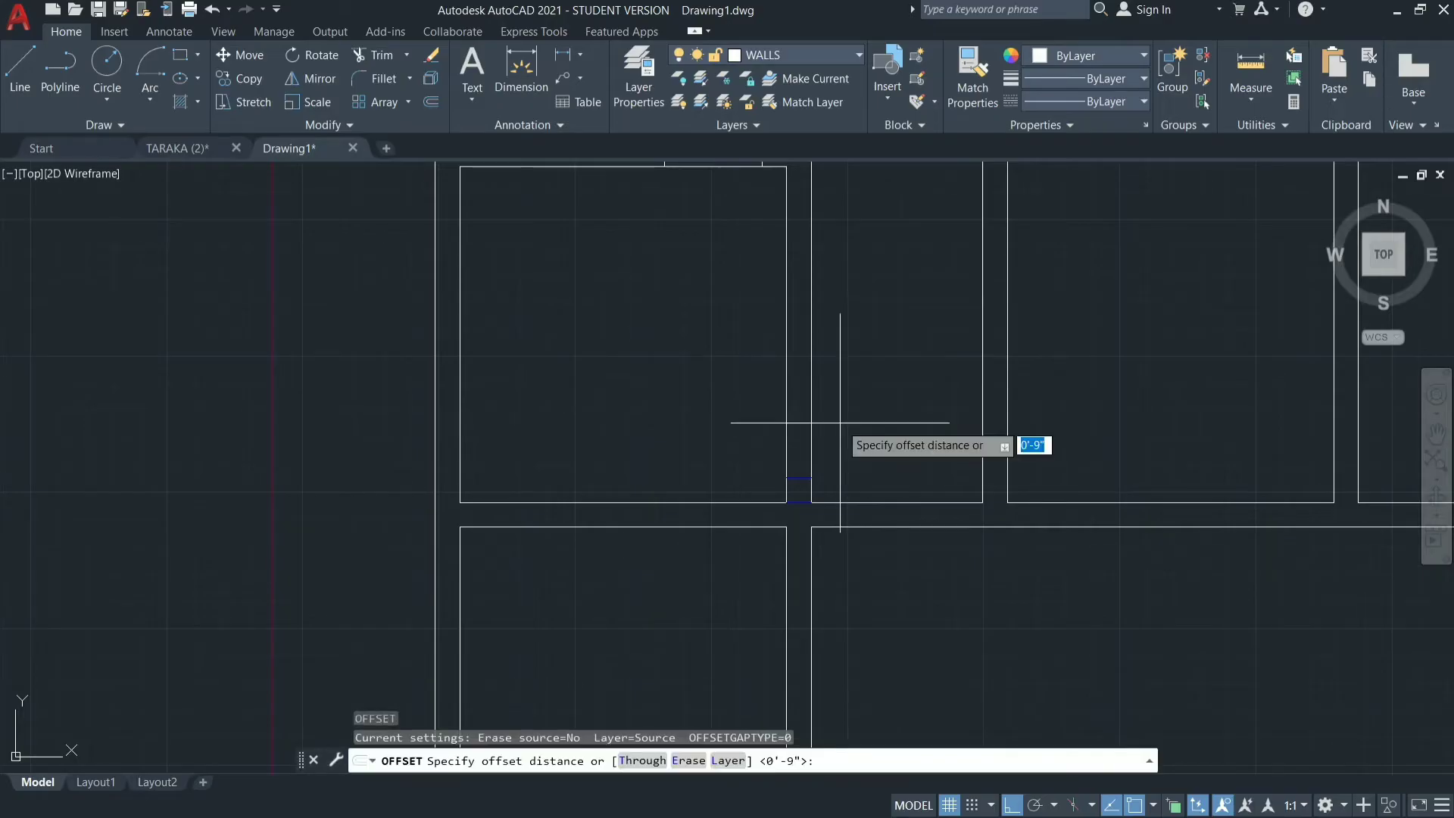
key("Return")
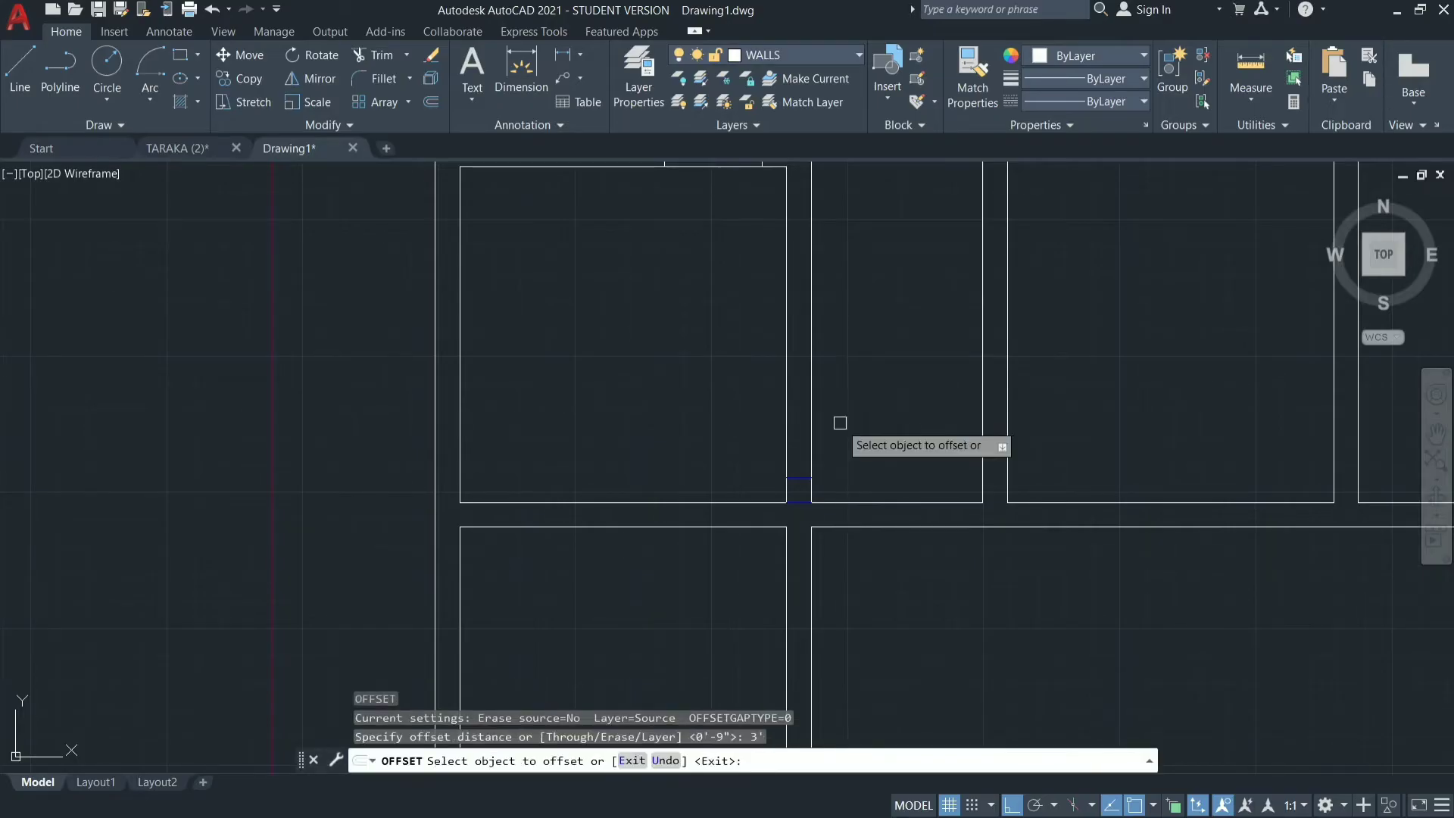
left_click(805, 479)
left_click(804, 427)
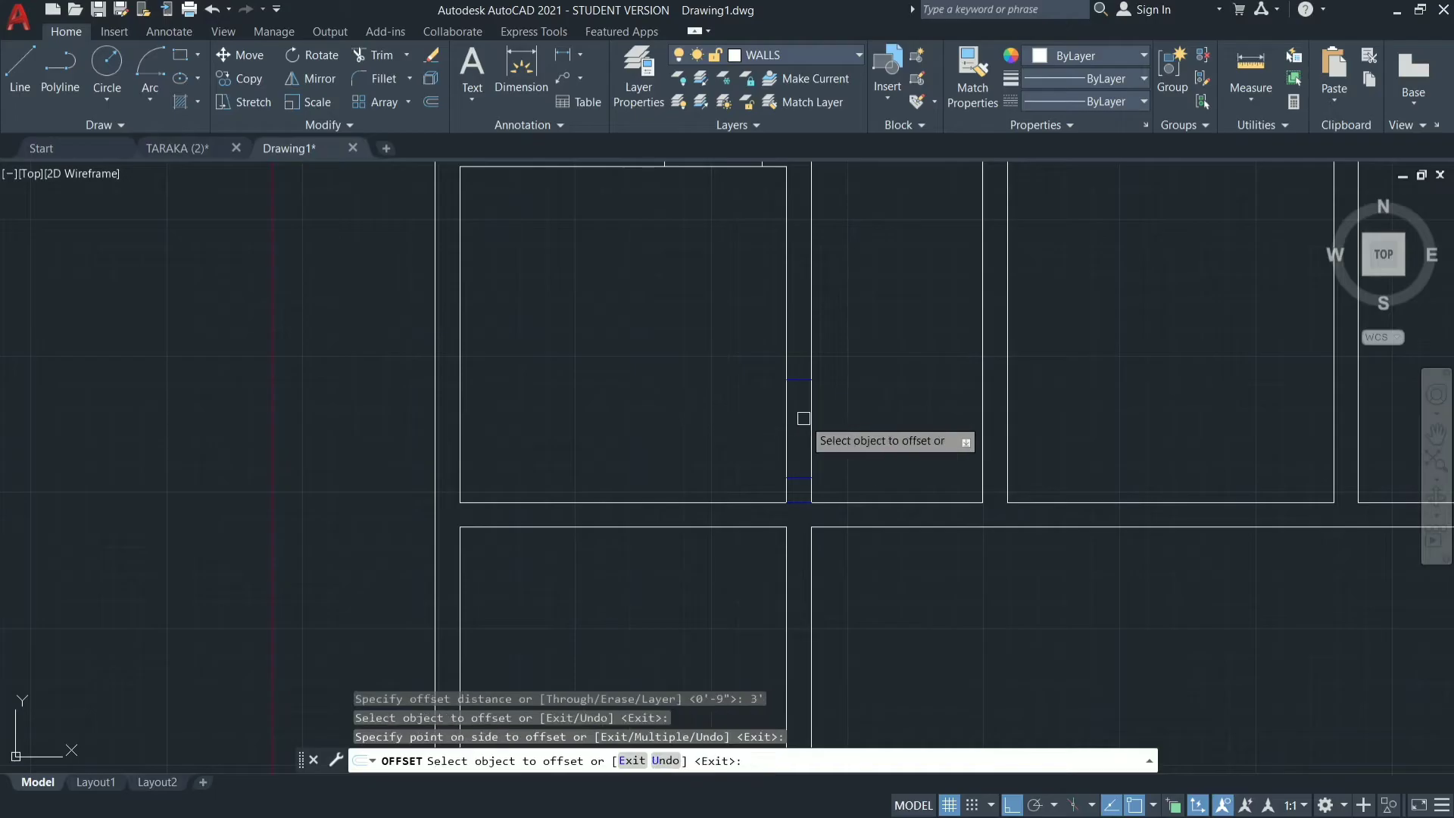
key("Escape")
Move the three short horizontal lines in the vertical wall to the WALLS layer and erase the lowest one at the junction.
mouse_move(802, 348)
left_mouse_down()
mouse_move(798, 508)
mouse_move(808, 496)
left_mouse_up()
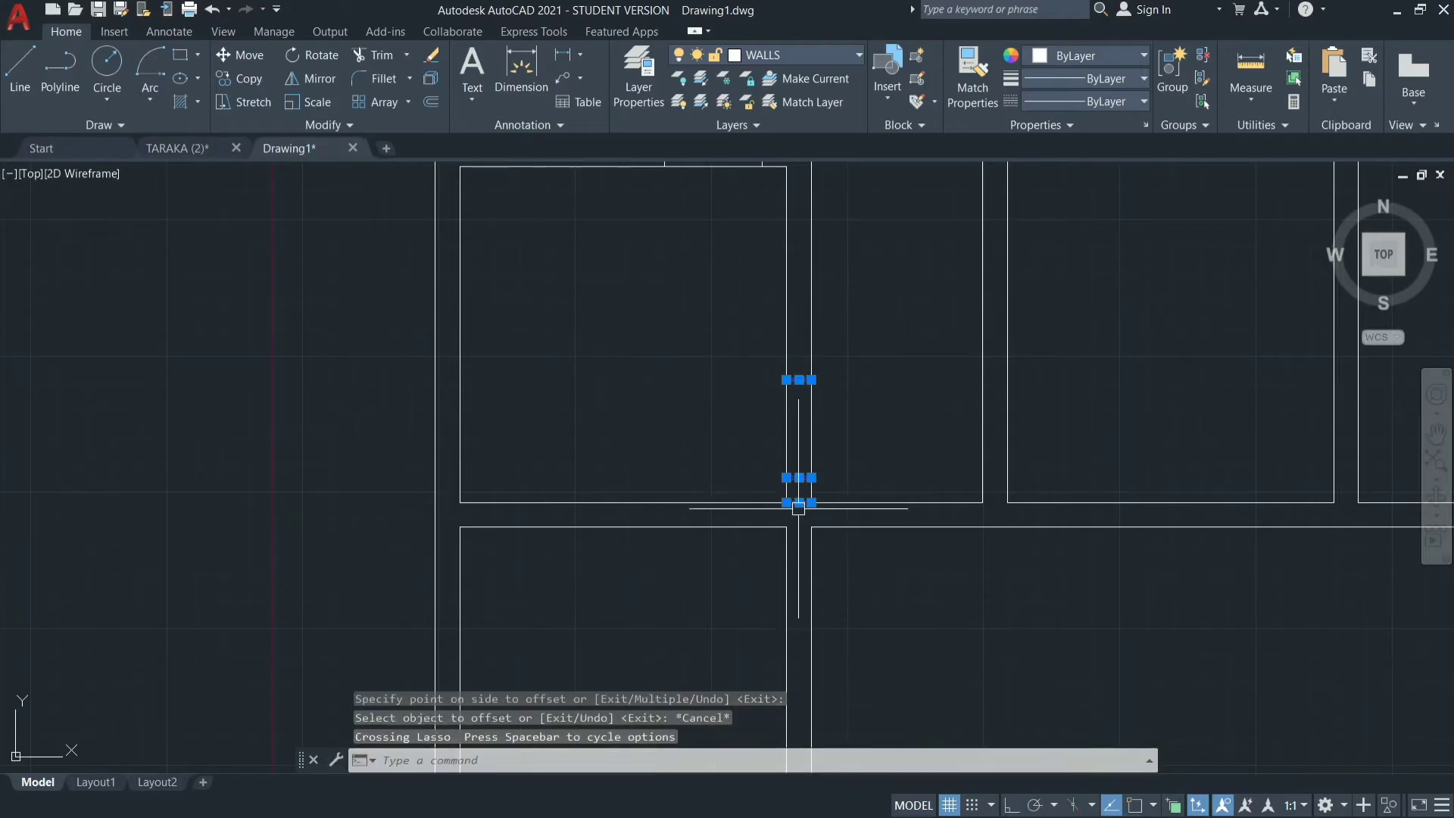
left_click(836, 47)
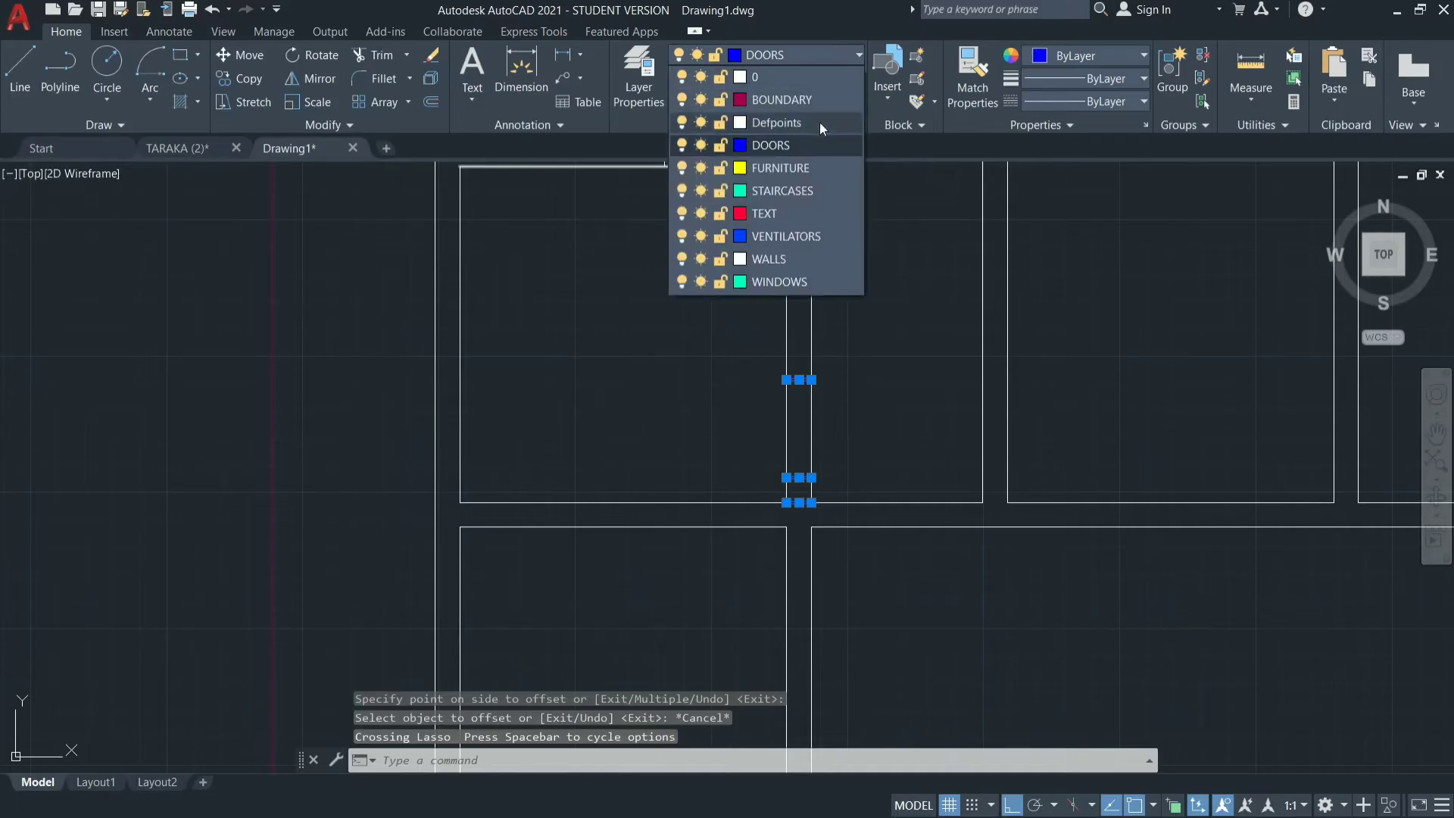
left_click(780, 258)
key("Escape")
key("Escape")
key("Escape")
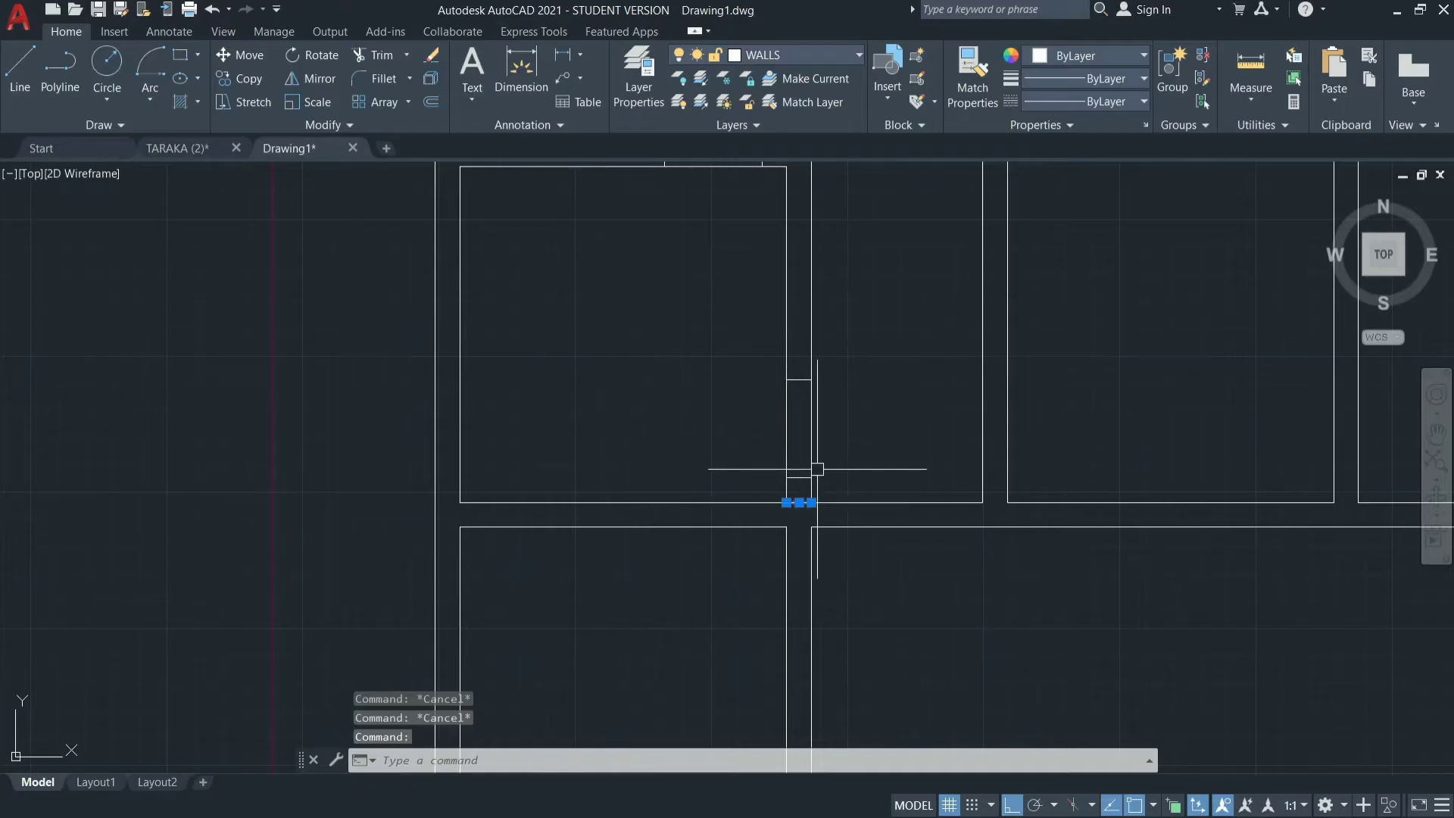
key("Return")
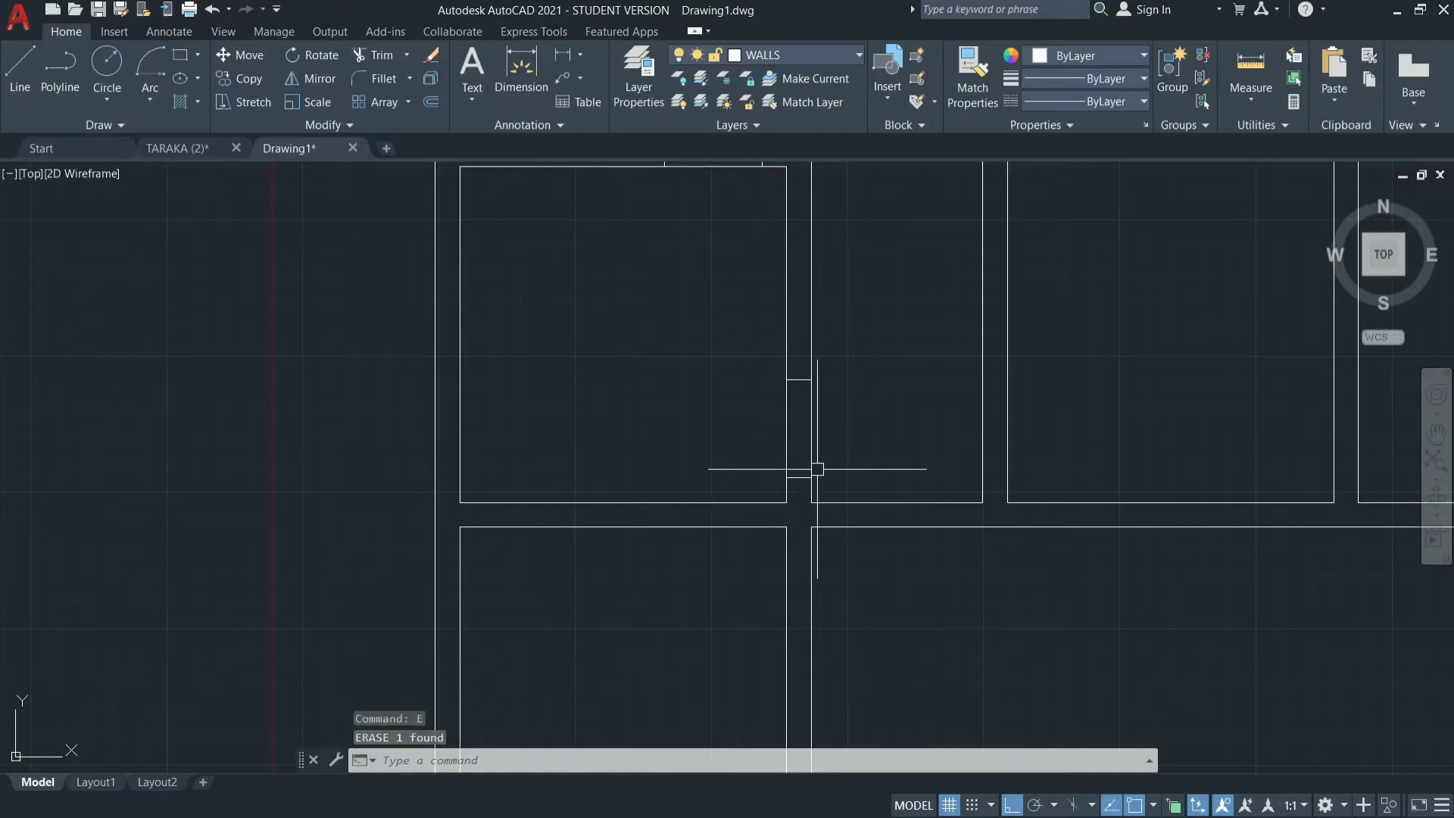
Draw a short vertical line across the right end of the wall between the middle-left and lower-left rooms, joining the facing corners.
scroll(987, 412, "down", 4)
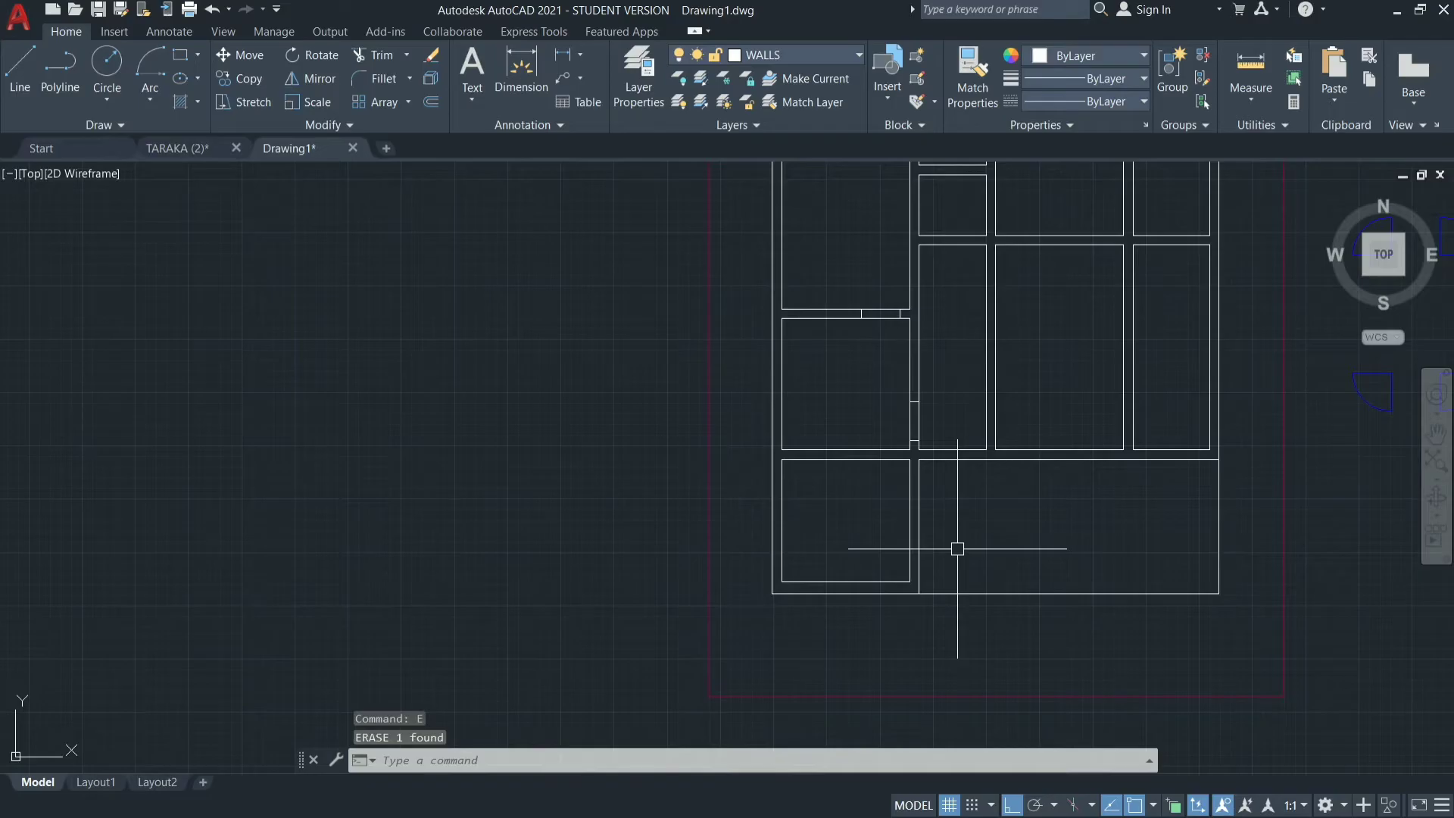
scroll(876, 453, "up", 4)
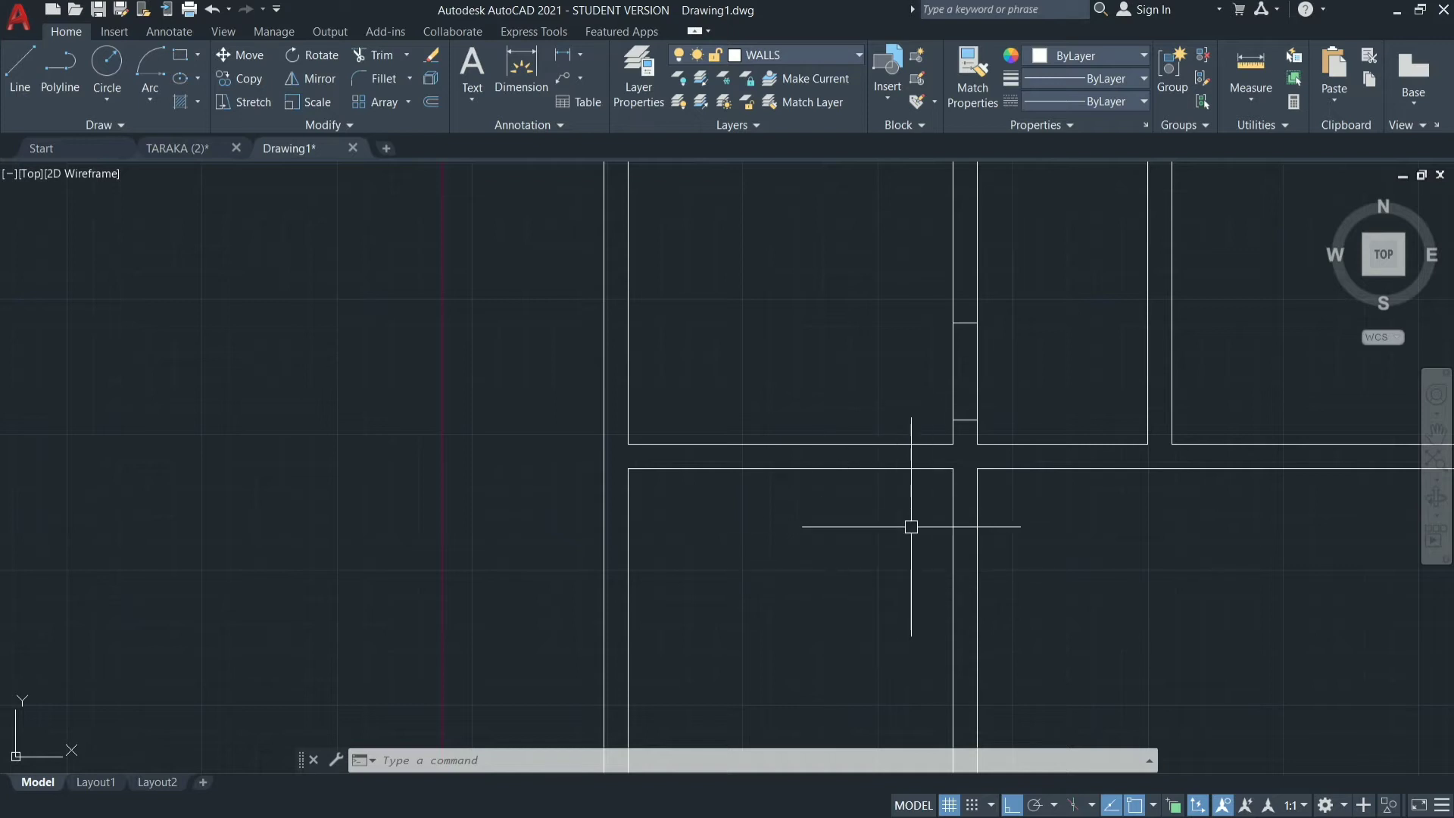
key("Return")
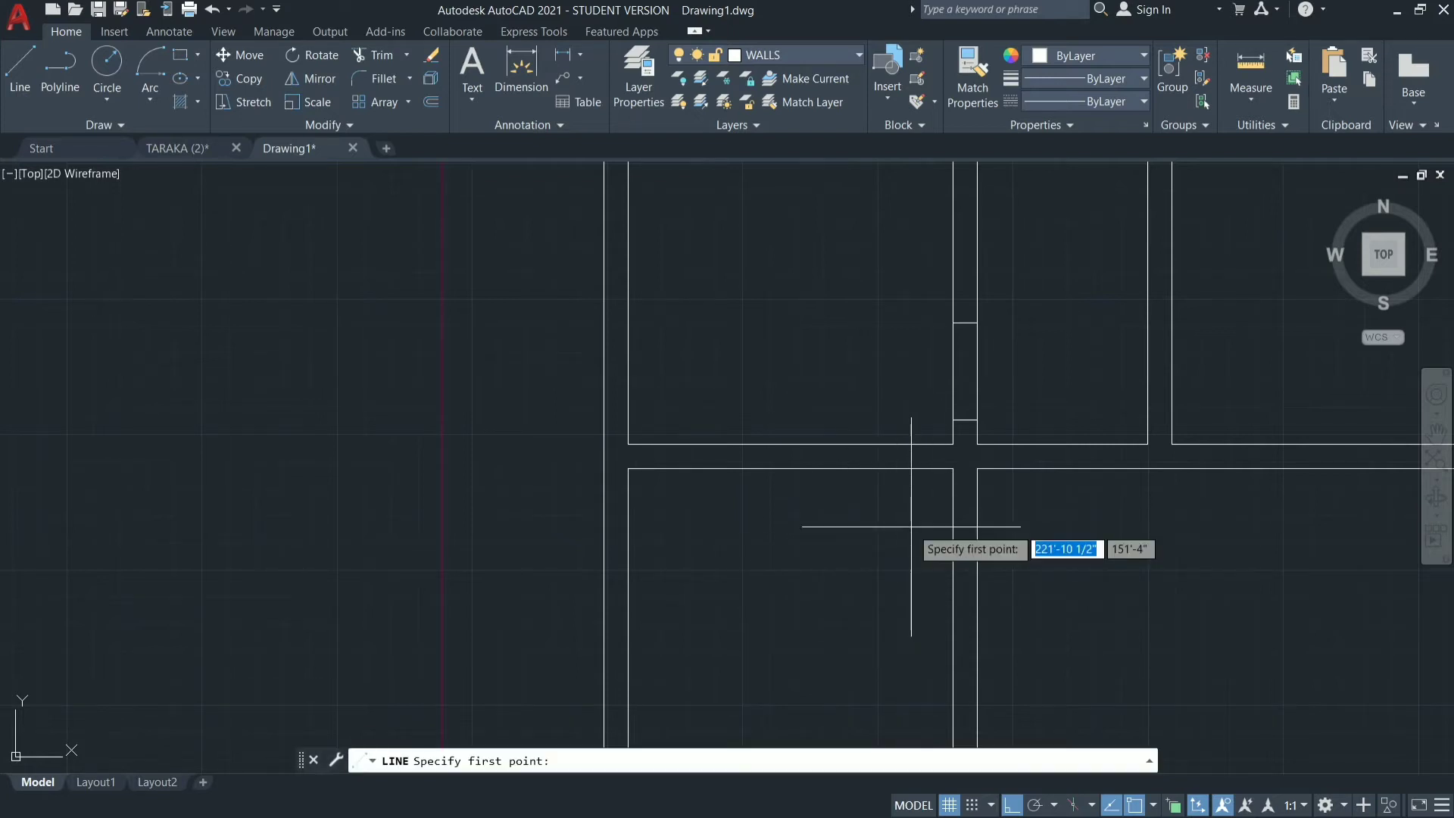
left_click(953, 468)
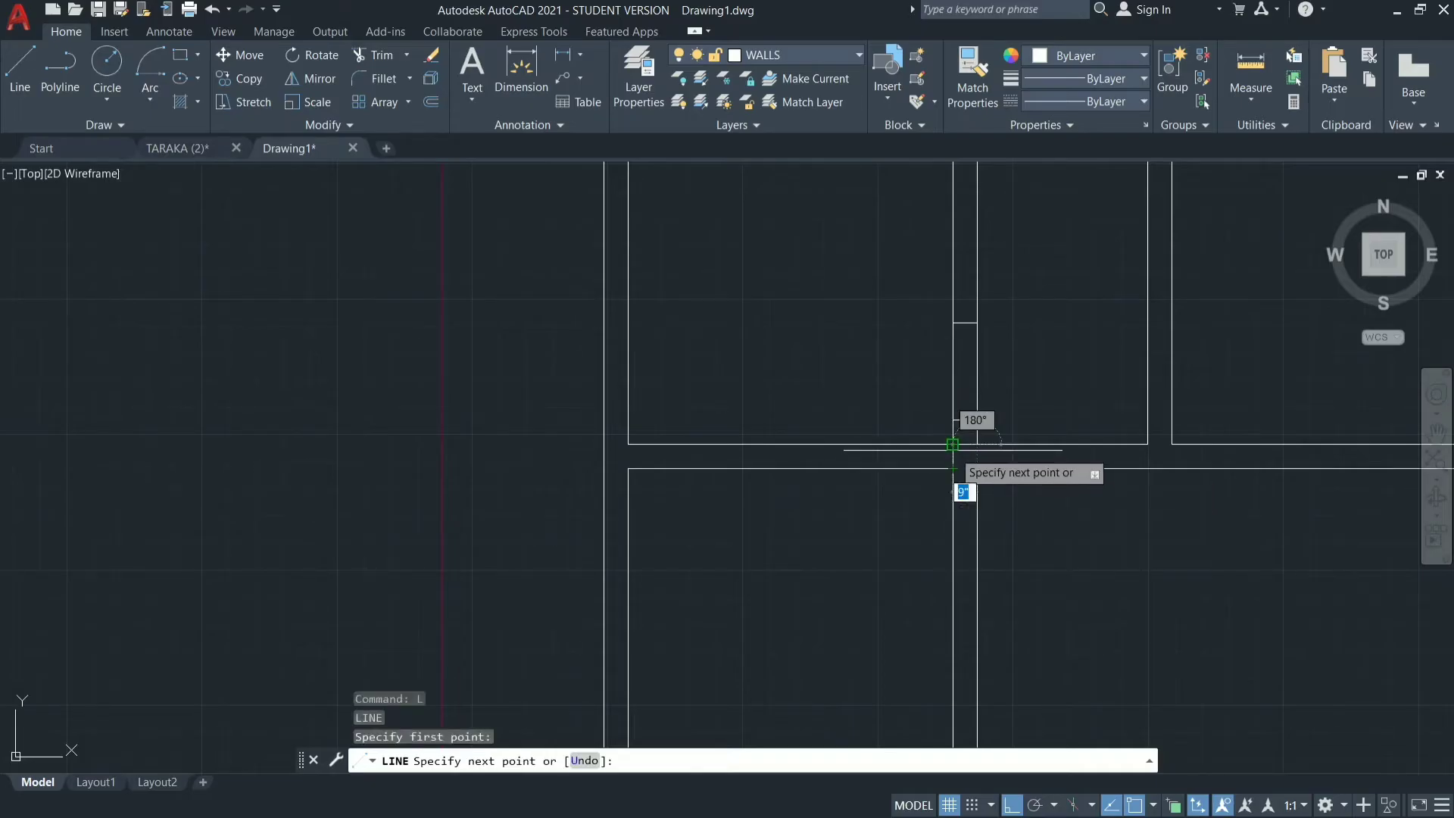
left_click(953, 444)
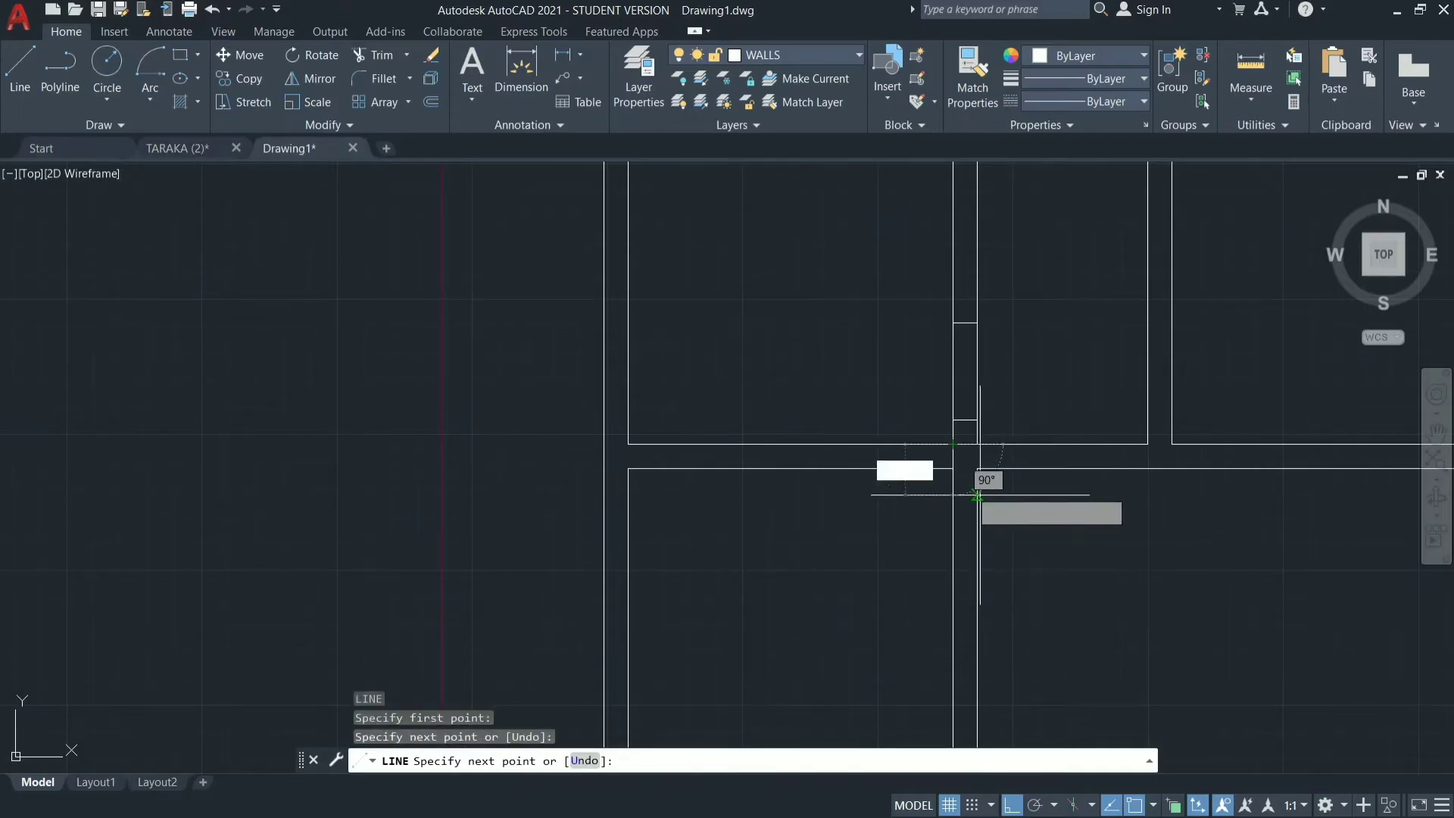
left_click(953, 468)
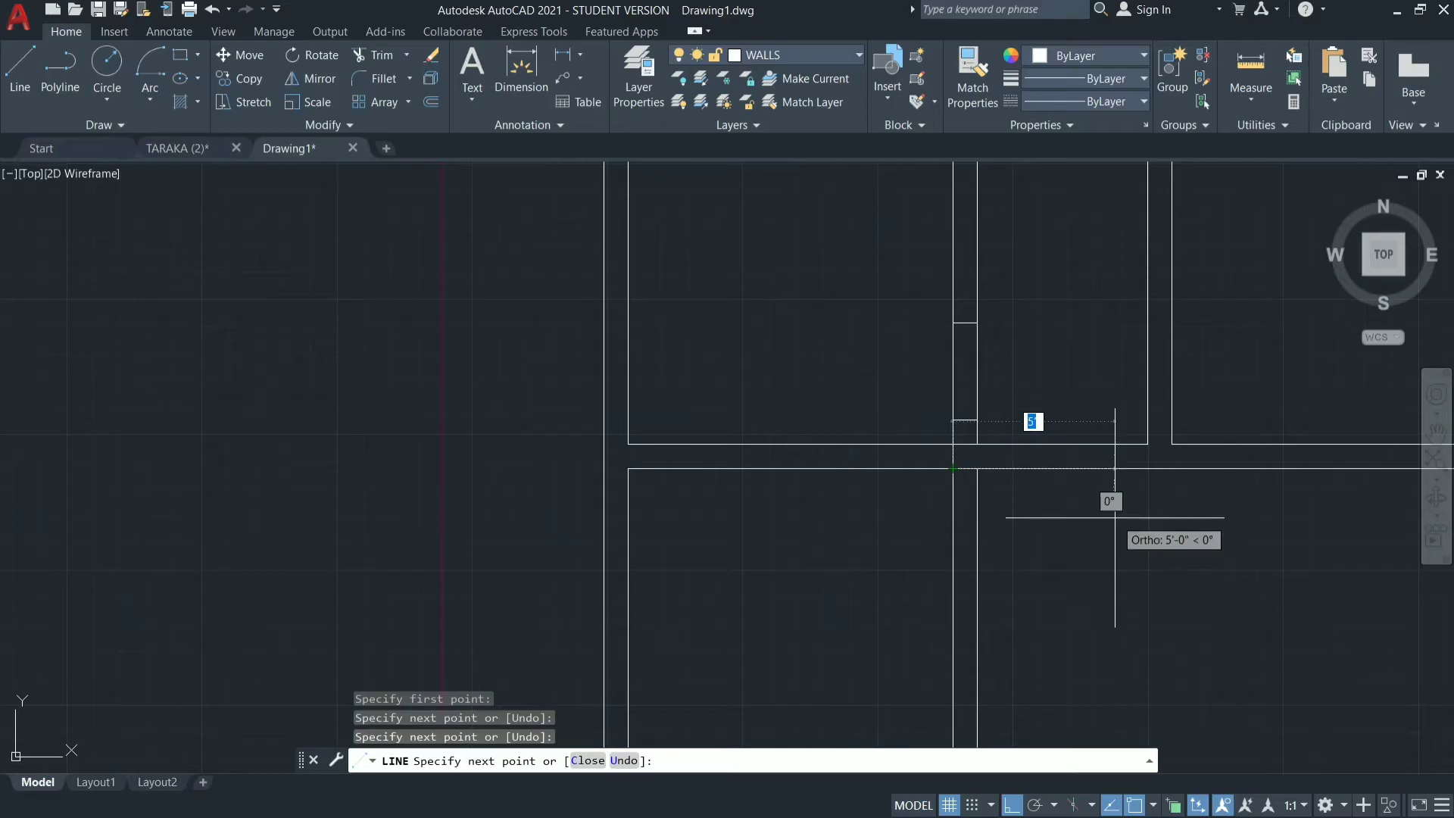
key("Escape")
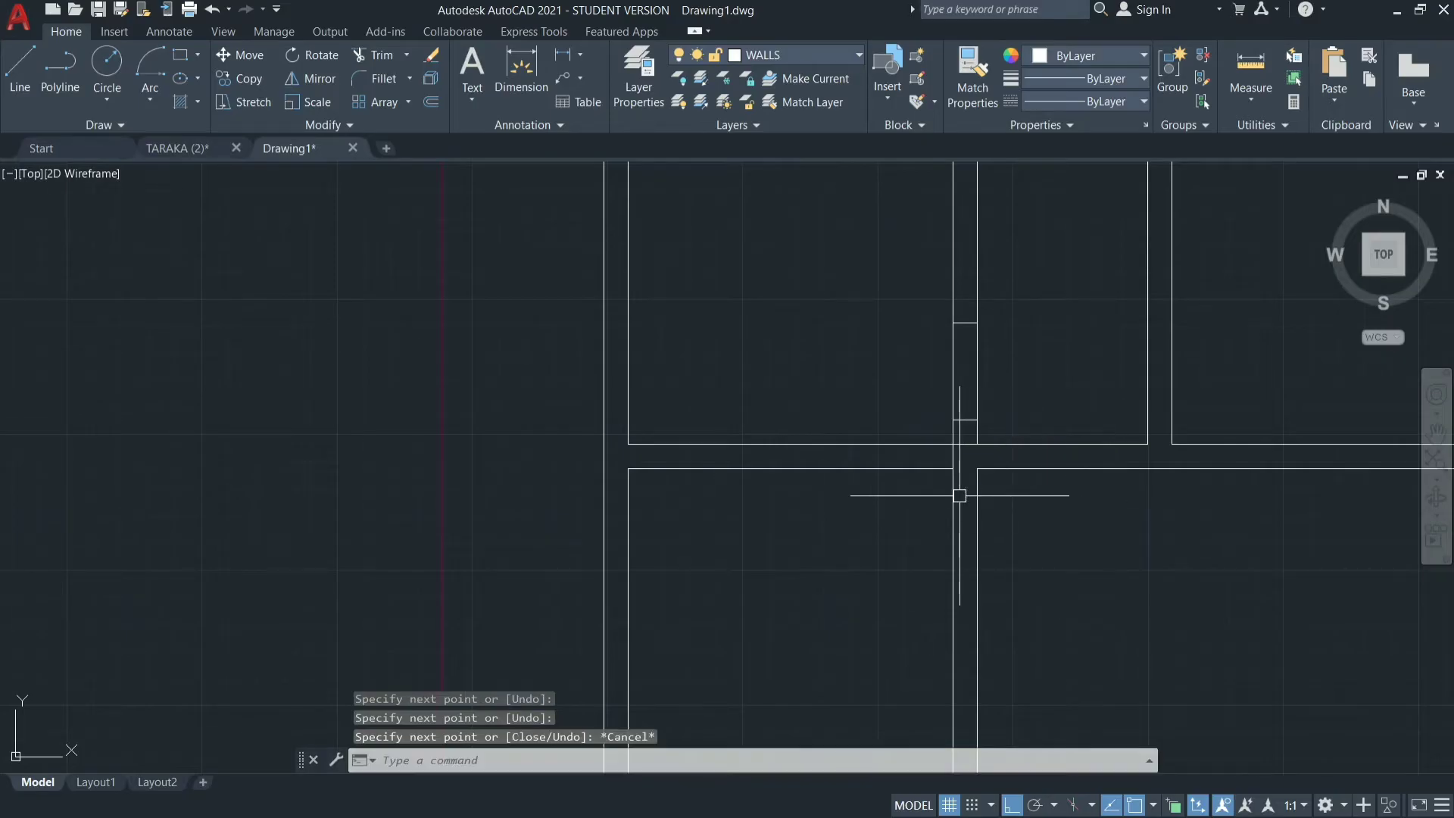
Offset the short vertical line 9" to the left inside the wall between the middle-left and lower-left rooms.
type("o")
key("Return")
type("9")
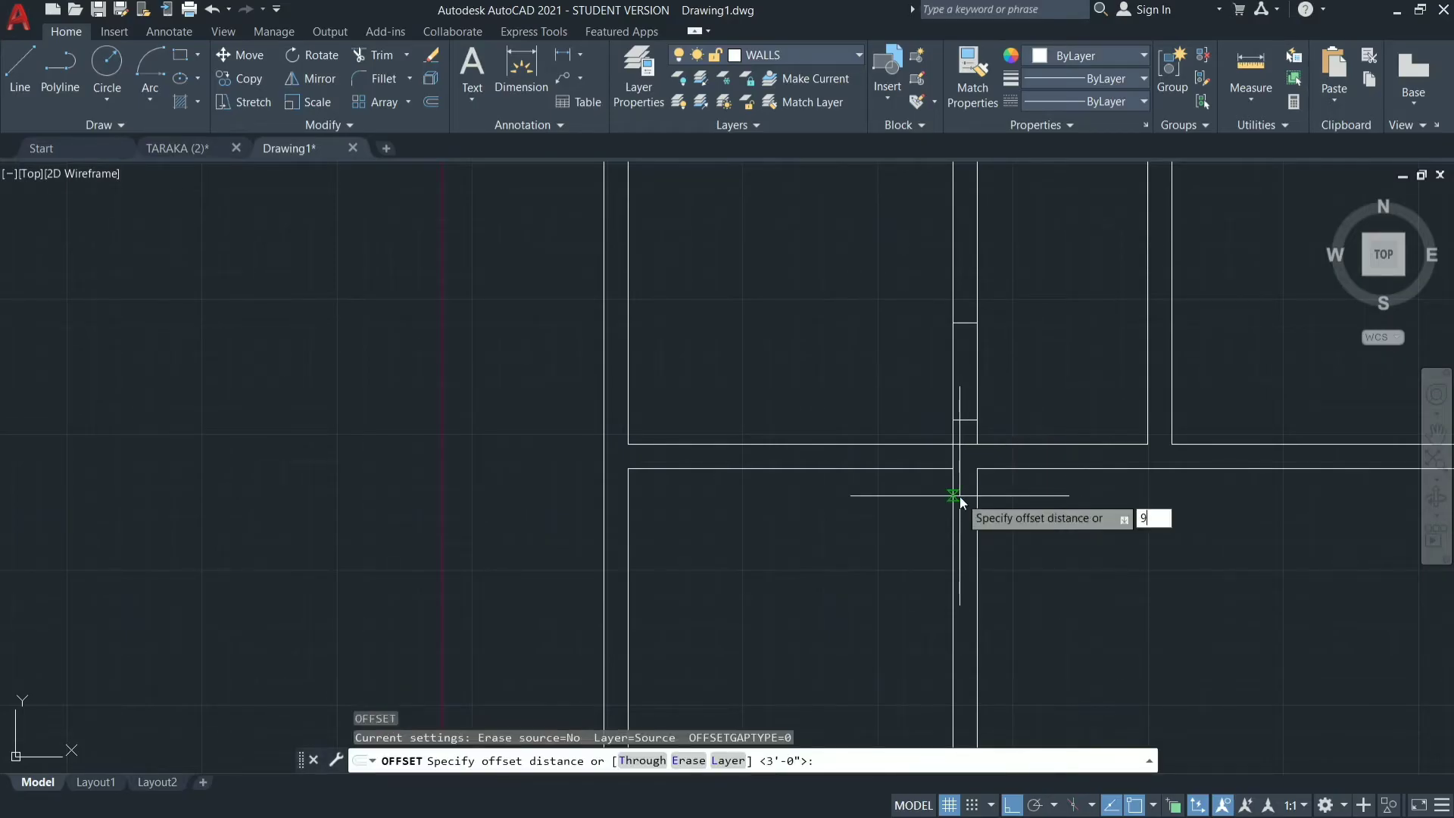
type("\"")
key("Return")
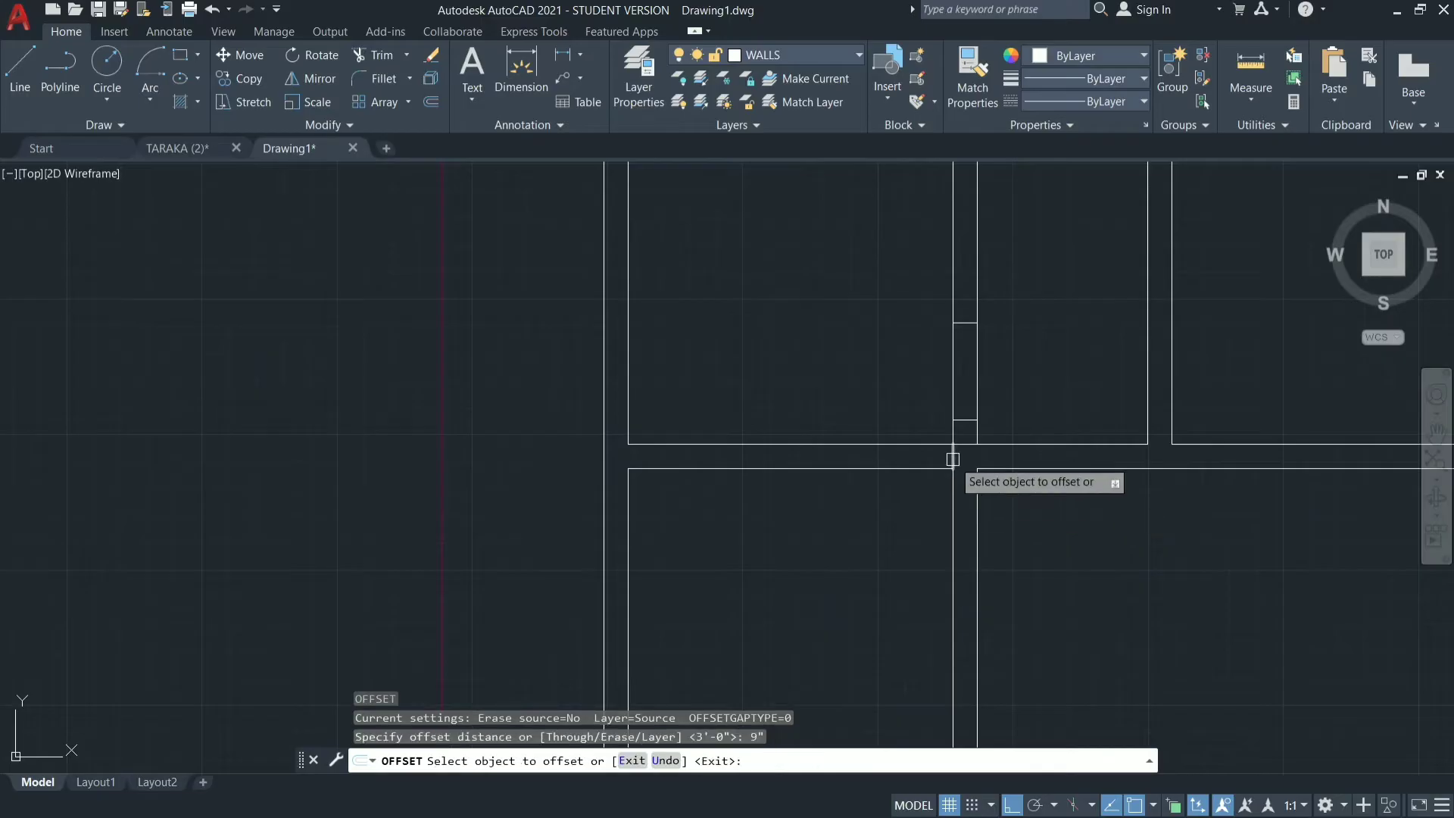
left_click(953, 459)
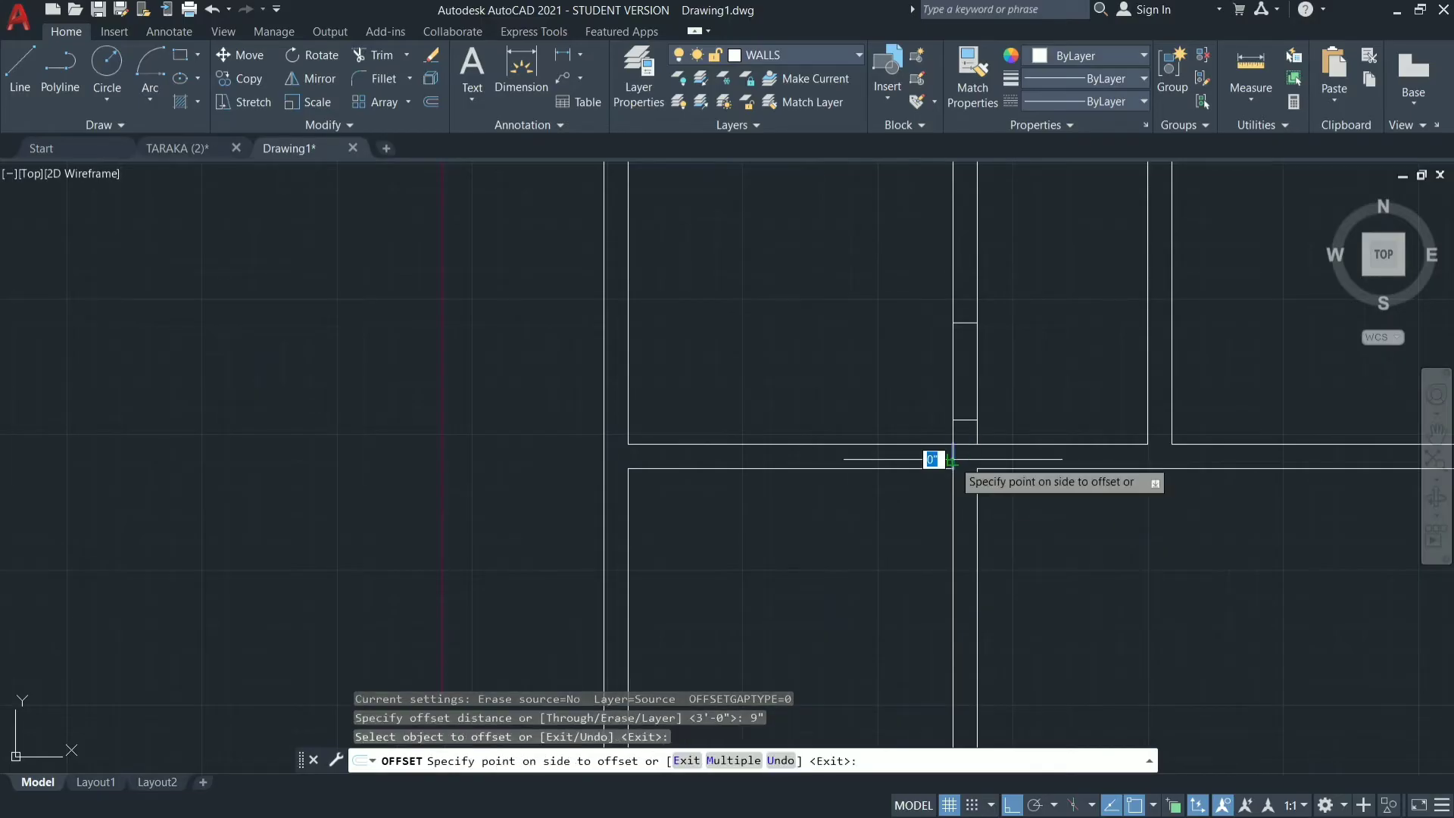
left_click(896, 464)
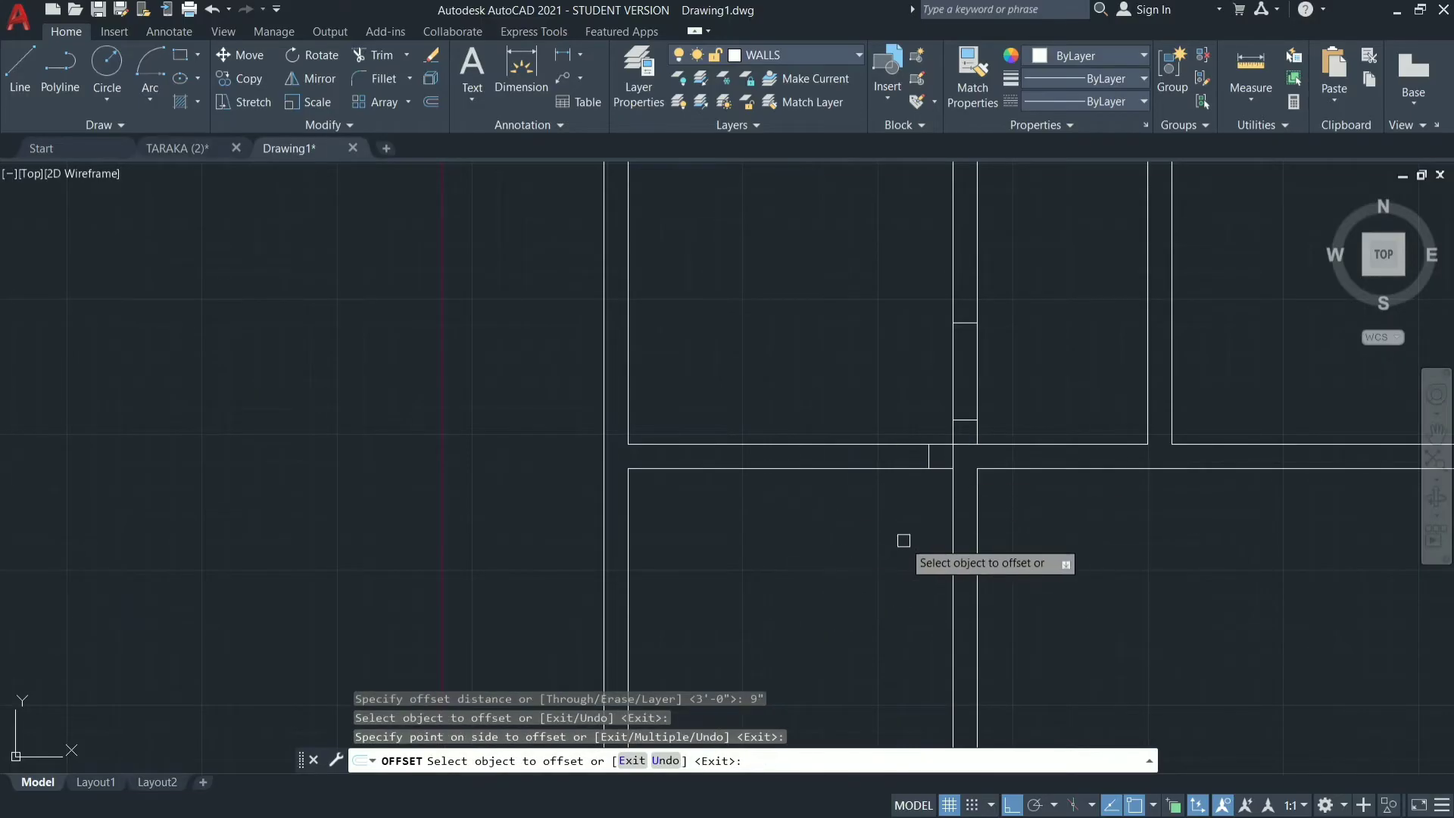
key("Escape")
key("Escape")
key("Escape")
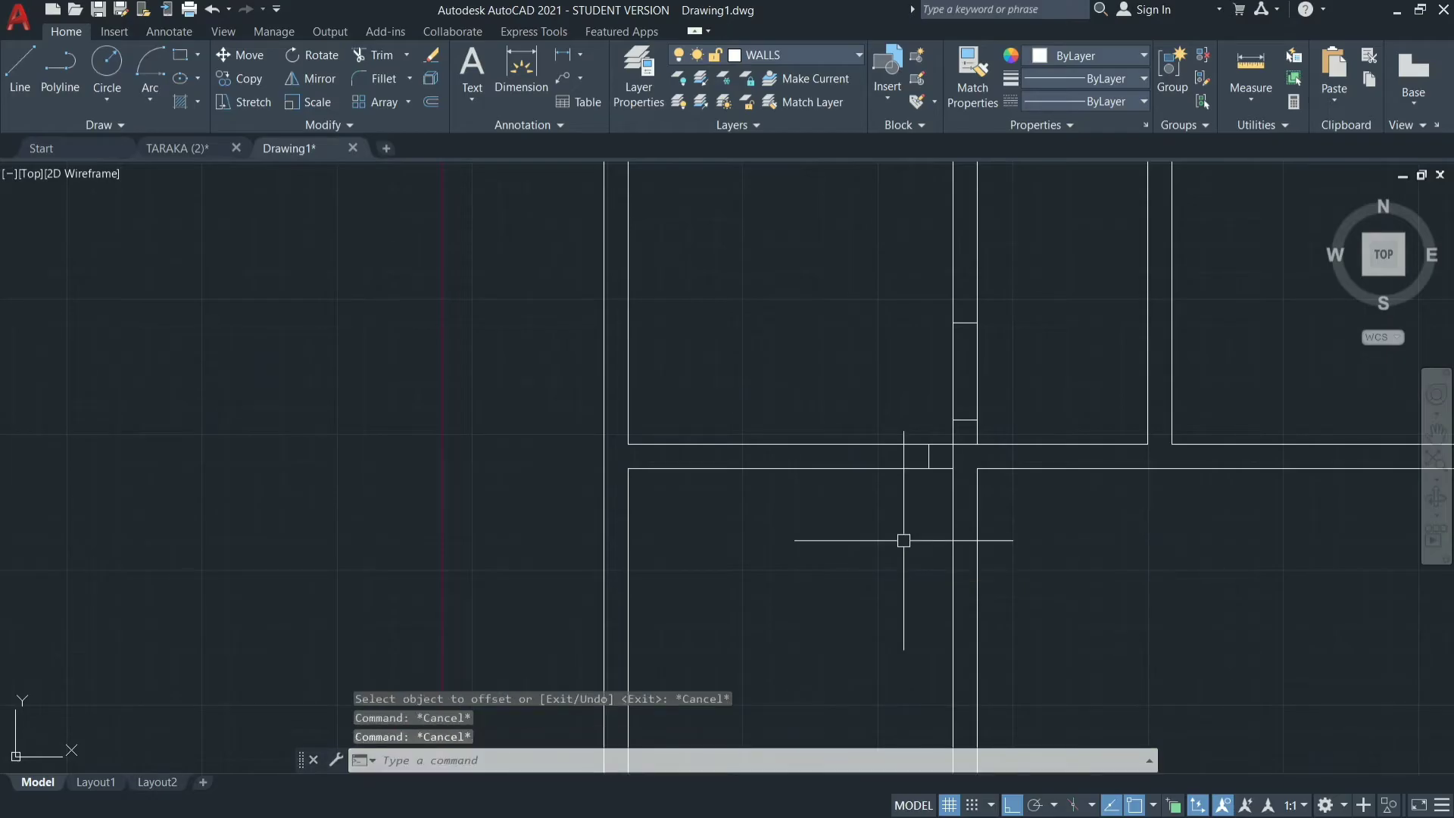
Offset the new short vertical line 3' to the left to mark the far edge of the lower-left room's door opening.
type("OOPS")
key("Return")
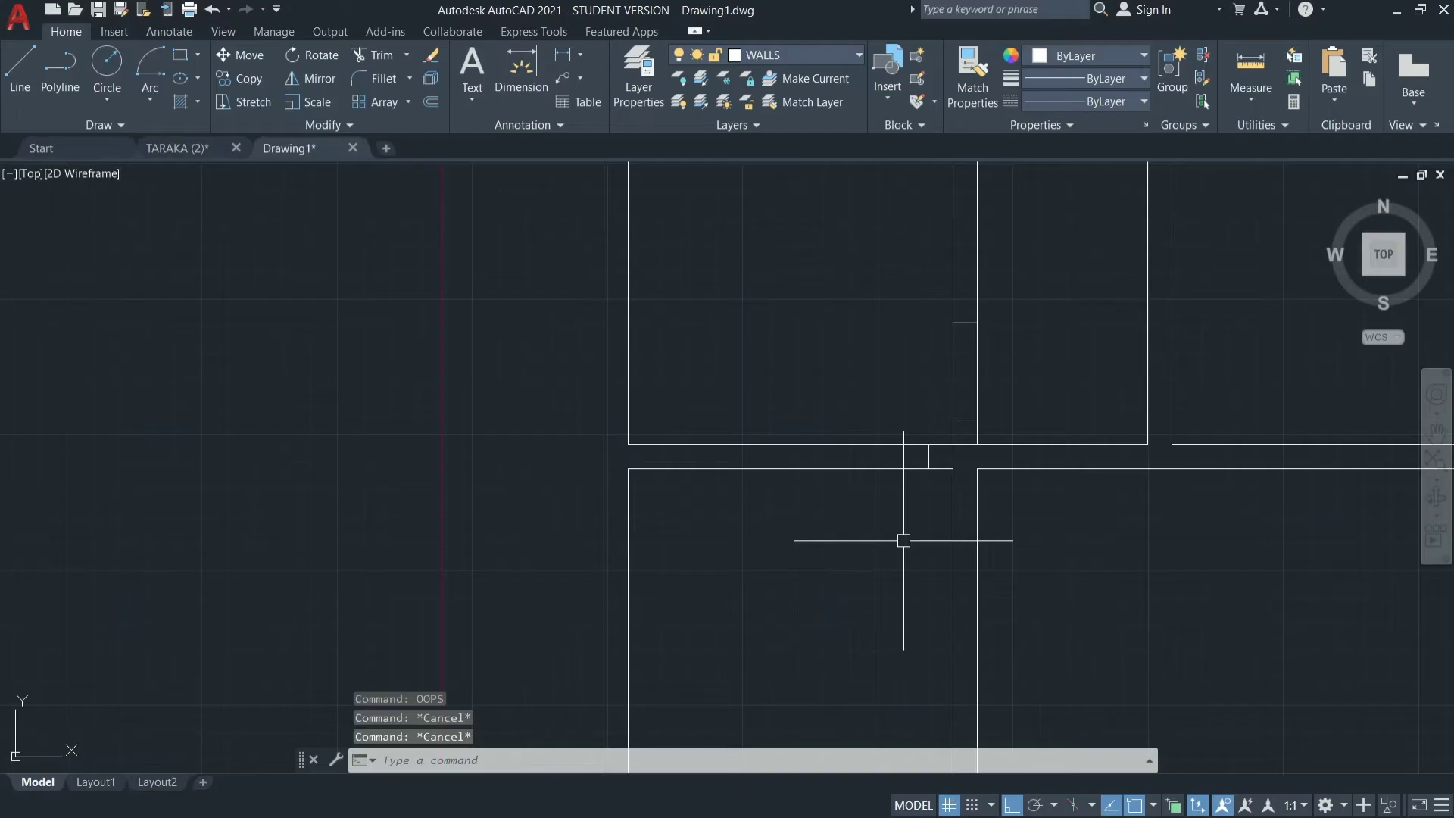
type("O")
key("Return")
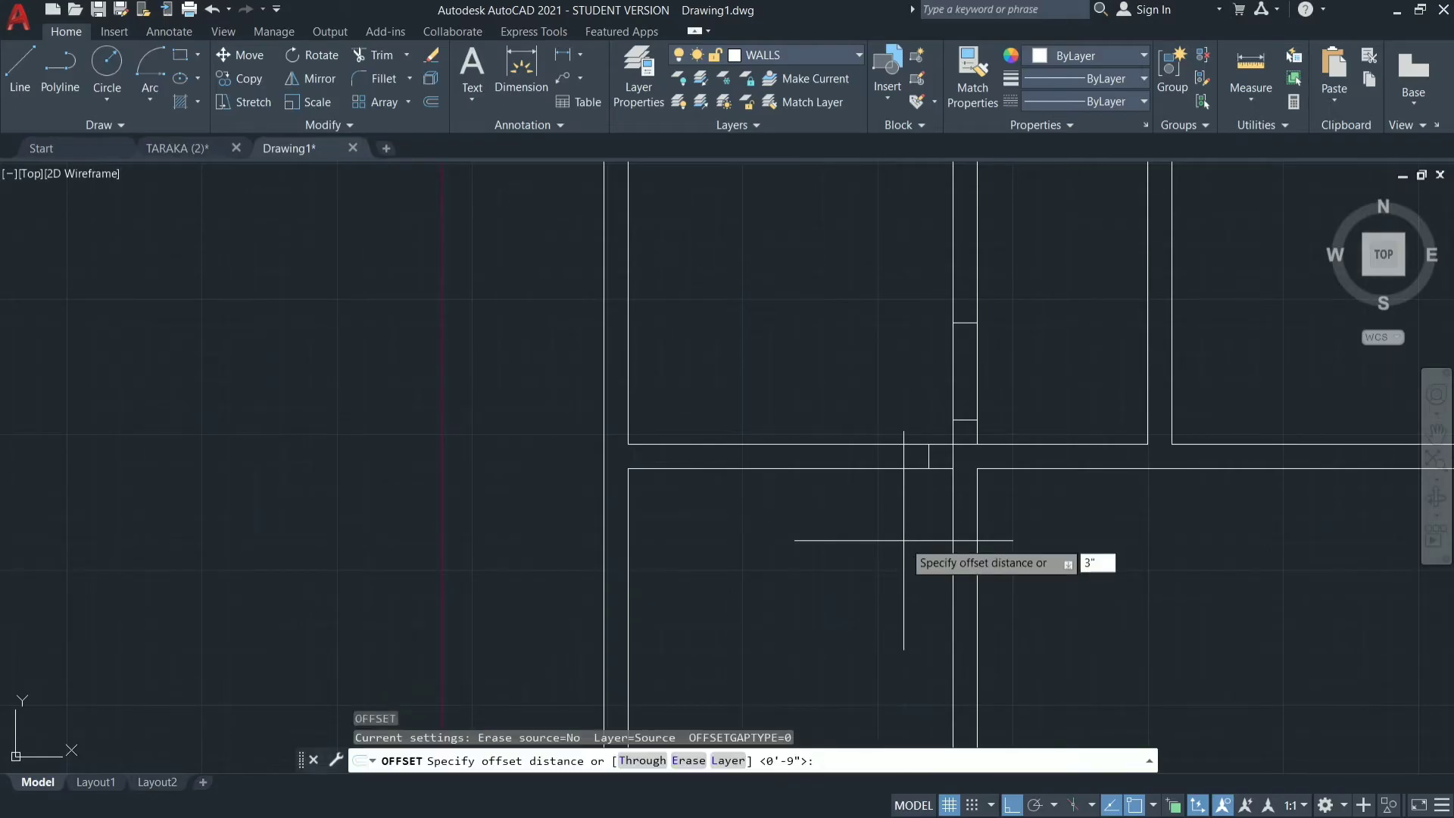
key("Return")
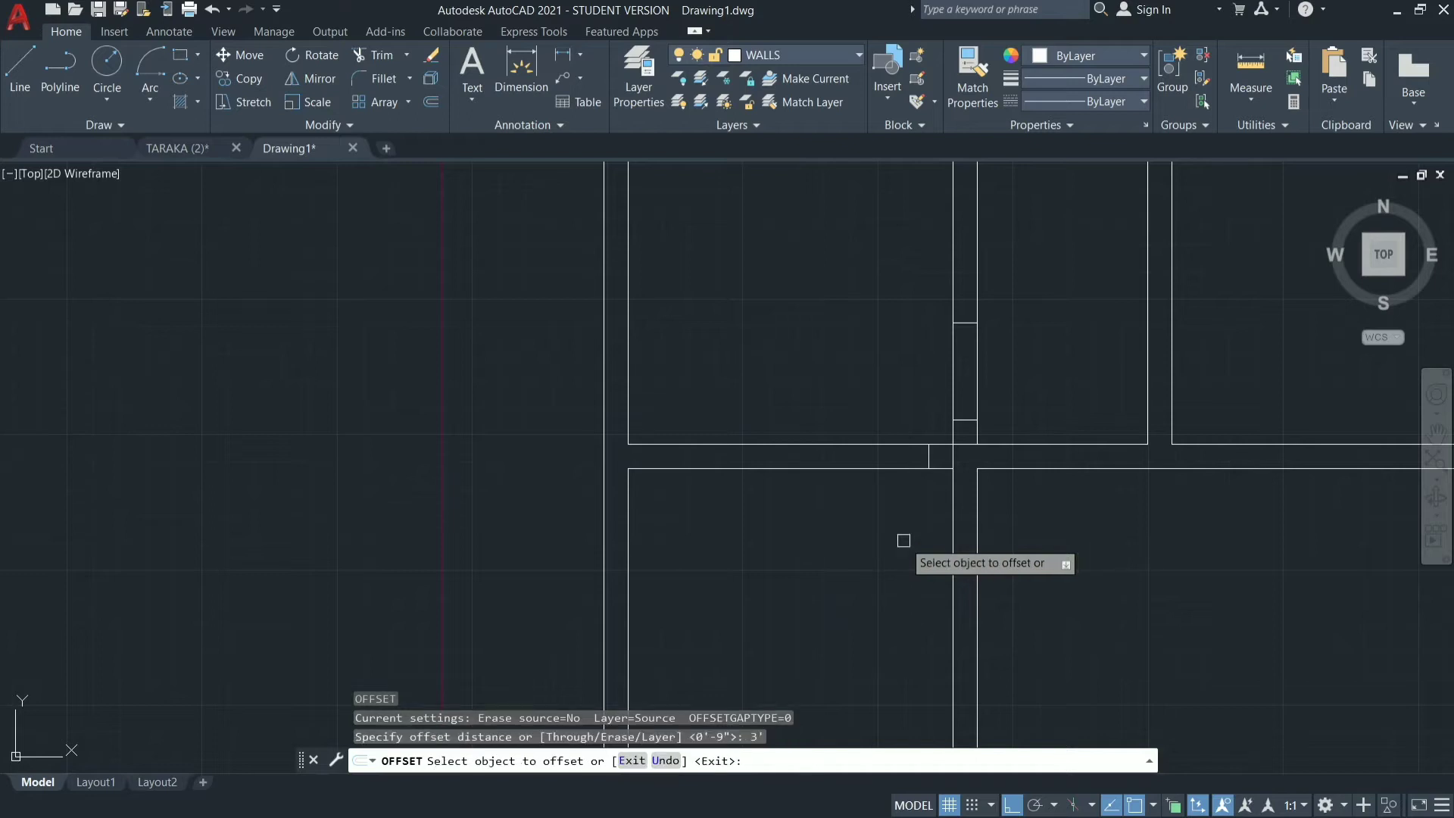
left_click(927, 457)
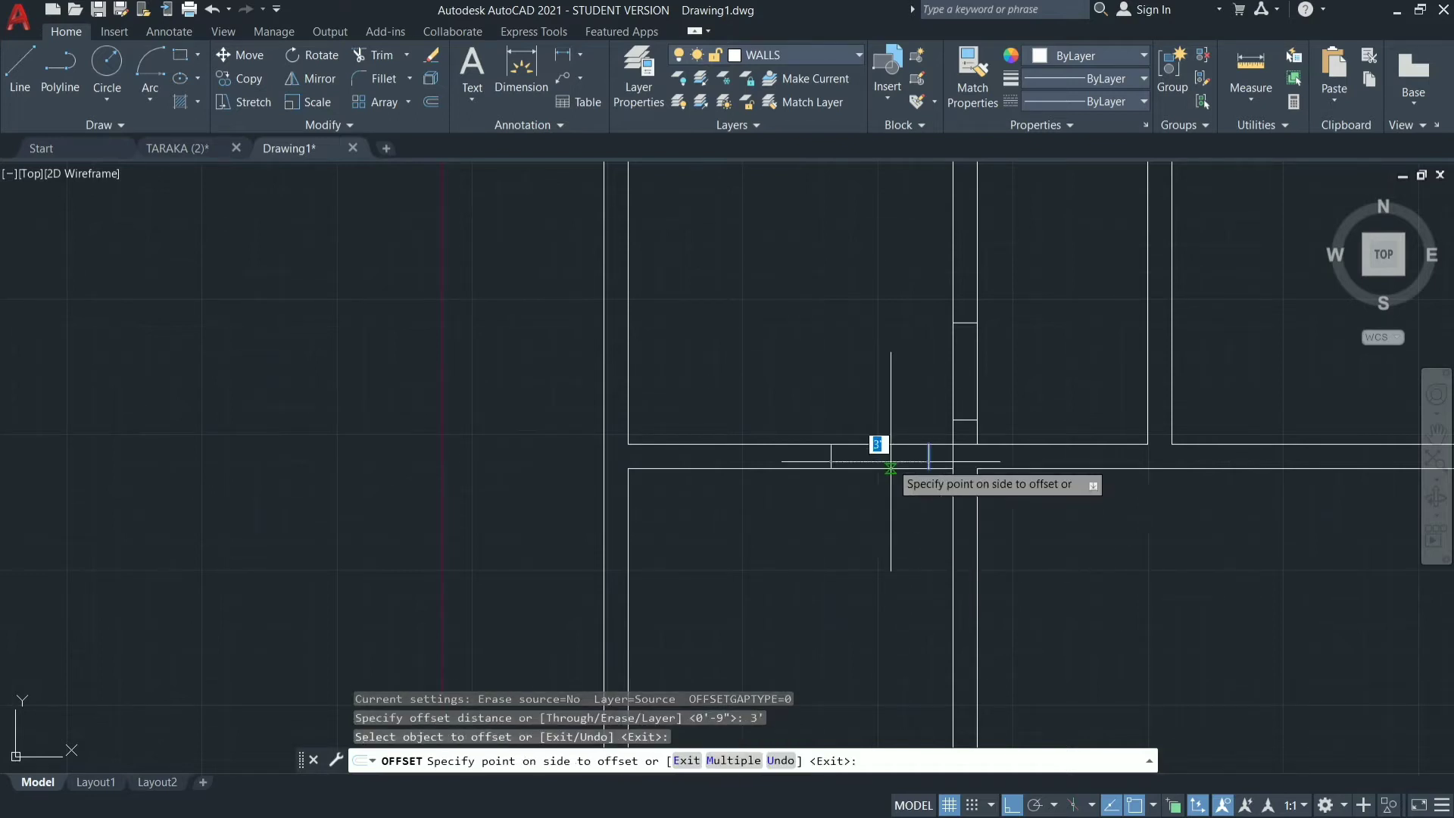
left_click(822, 473)
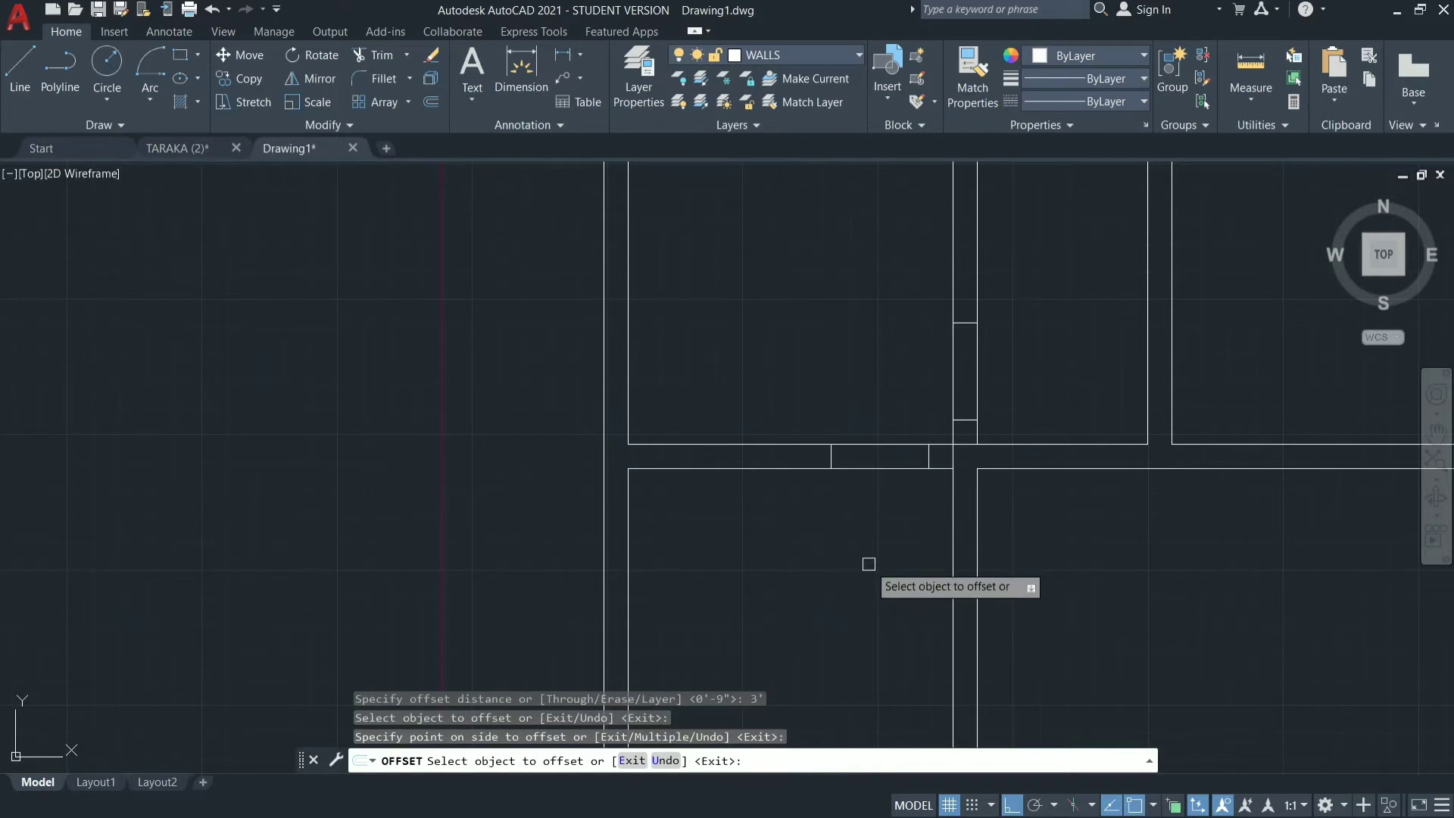
key("Escape")
Erase the original short vertical line at the wall junction beside the lower-left room's door opening.
left_click(955, 455)
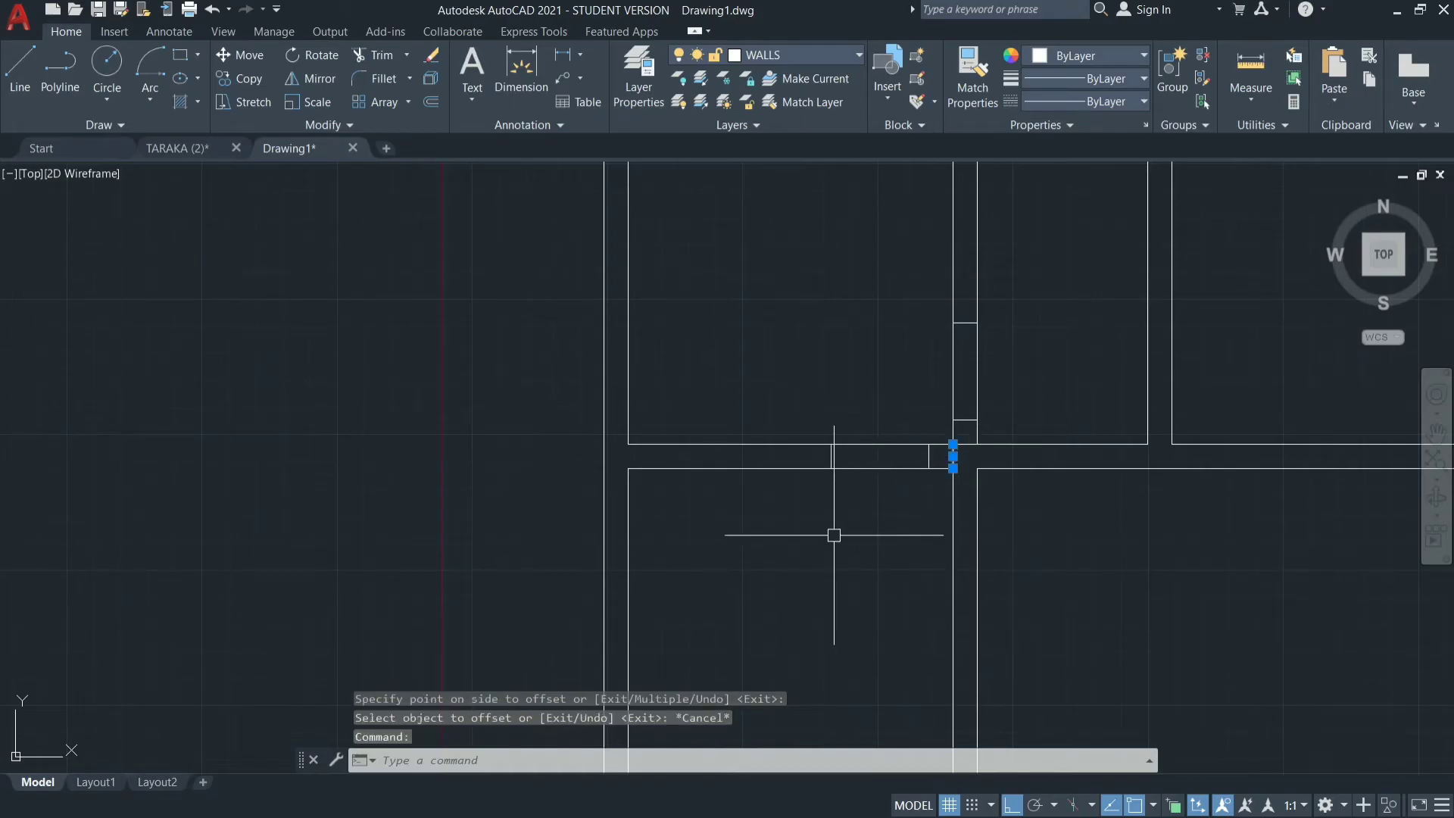
type("E")
key("Return")
Mark a 3' door opening 9" below the upper corner in the wall between the top-left room and the small room beside it.
scroll(834, 535, "down", 5)
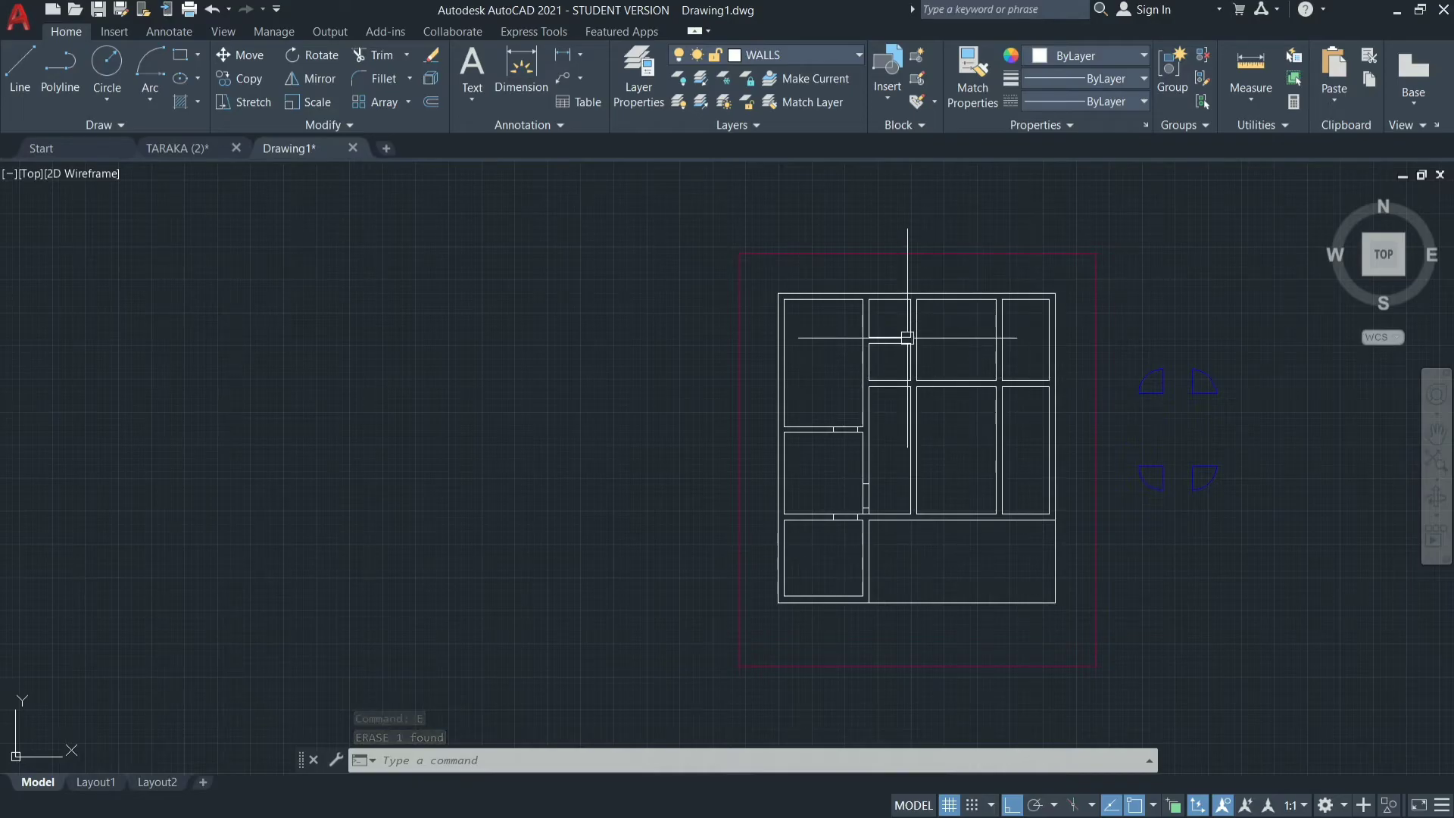
scroll(875, 303, "up", 5)
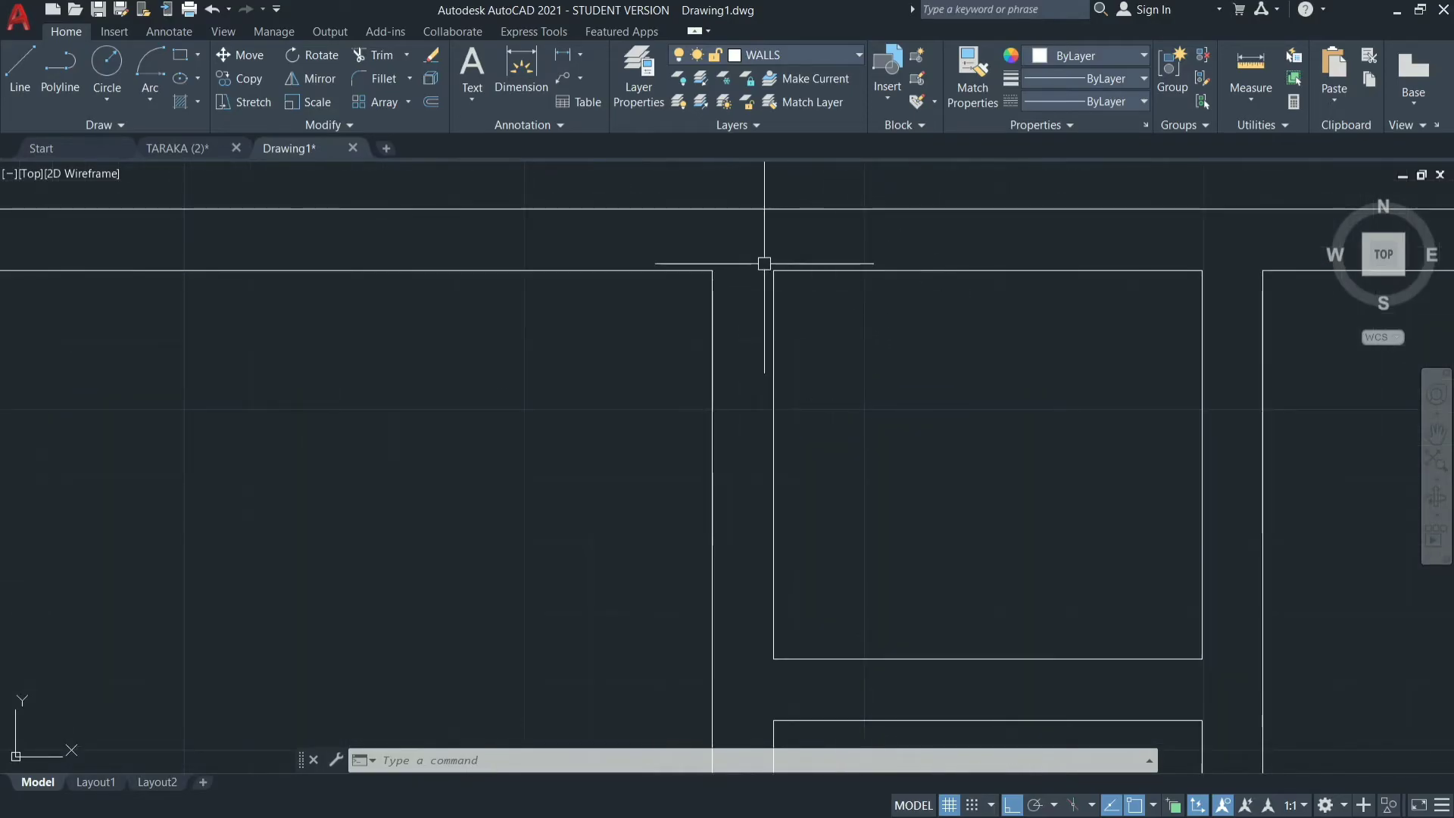
type("l")
key("Return")
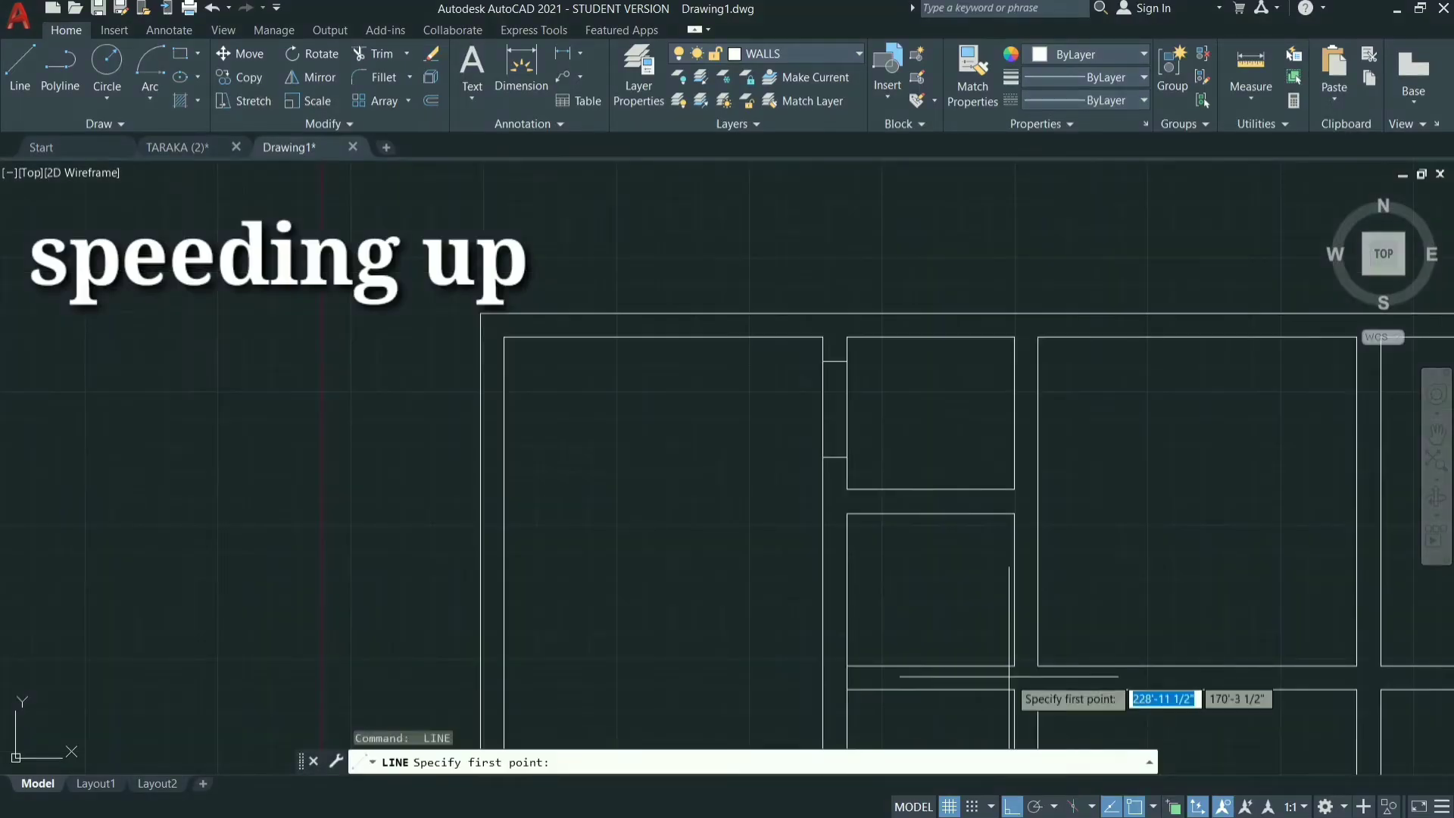
key("Escape")
type("o")
key("Return")
type("3'")
key("Return")
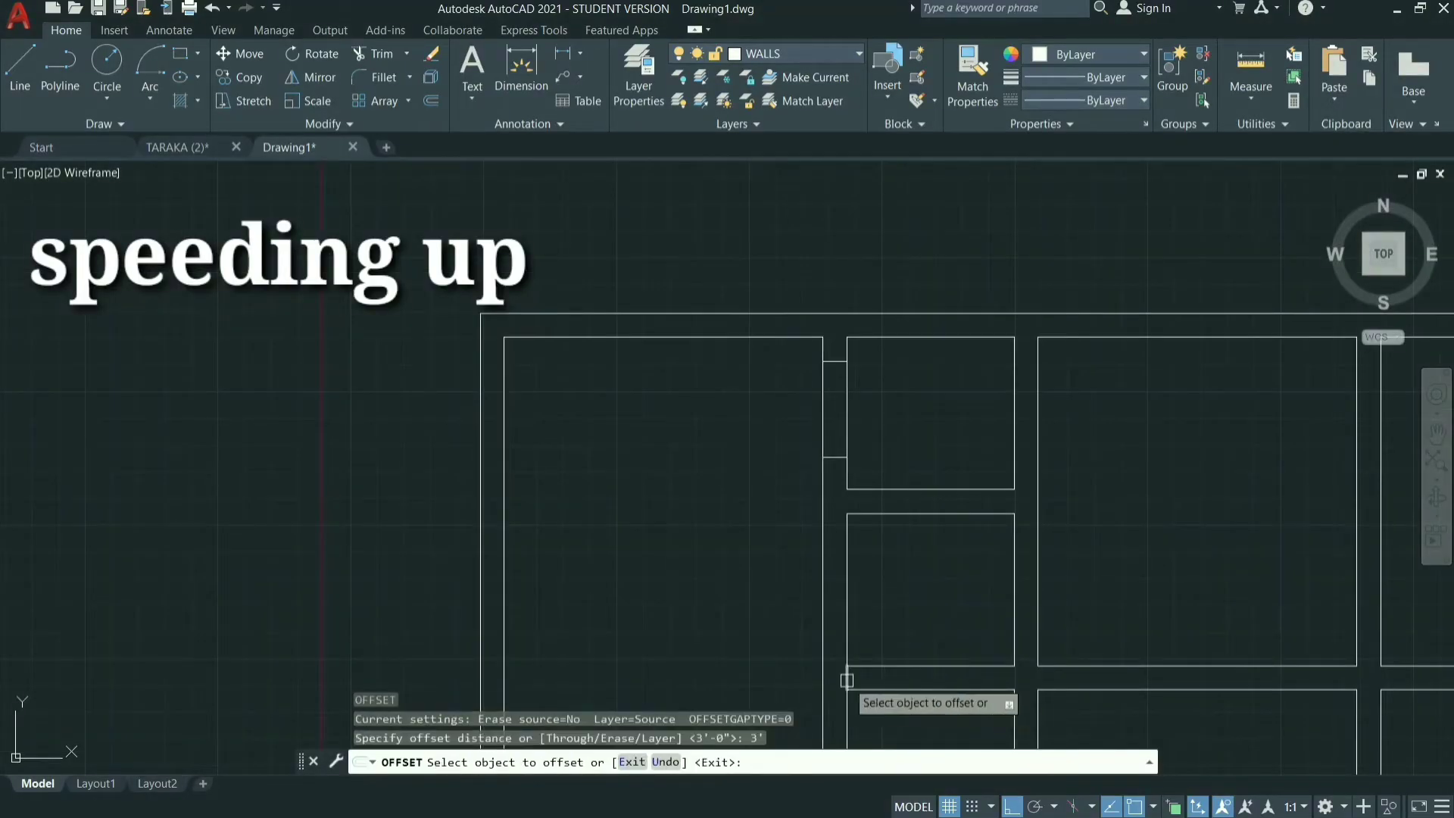
Offset the short vertical line at the lower-left corner of the second small room 9" to the right inside the horizontal wall.
left_click(850, 688)
type("9\"")
key("Return")
Offset the new line below the second small room 3' to the right and erase the starting line at the corner.
key("Return")
key("Return")
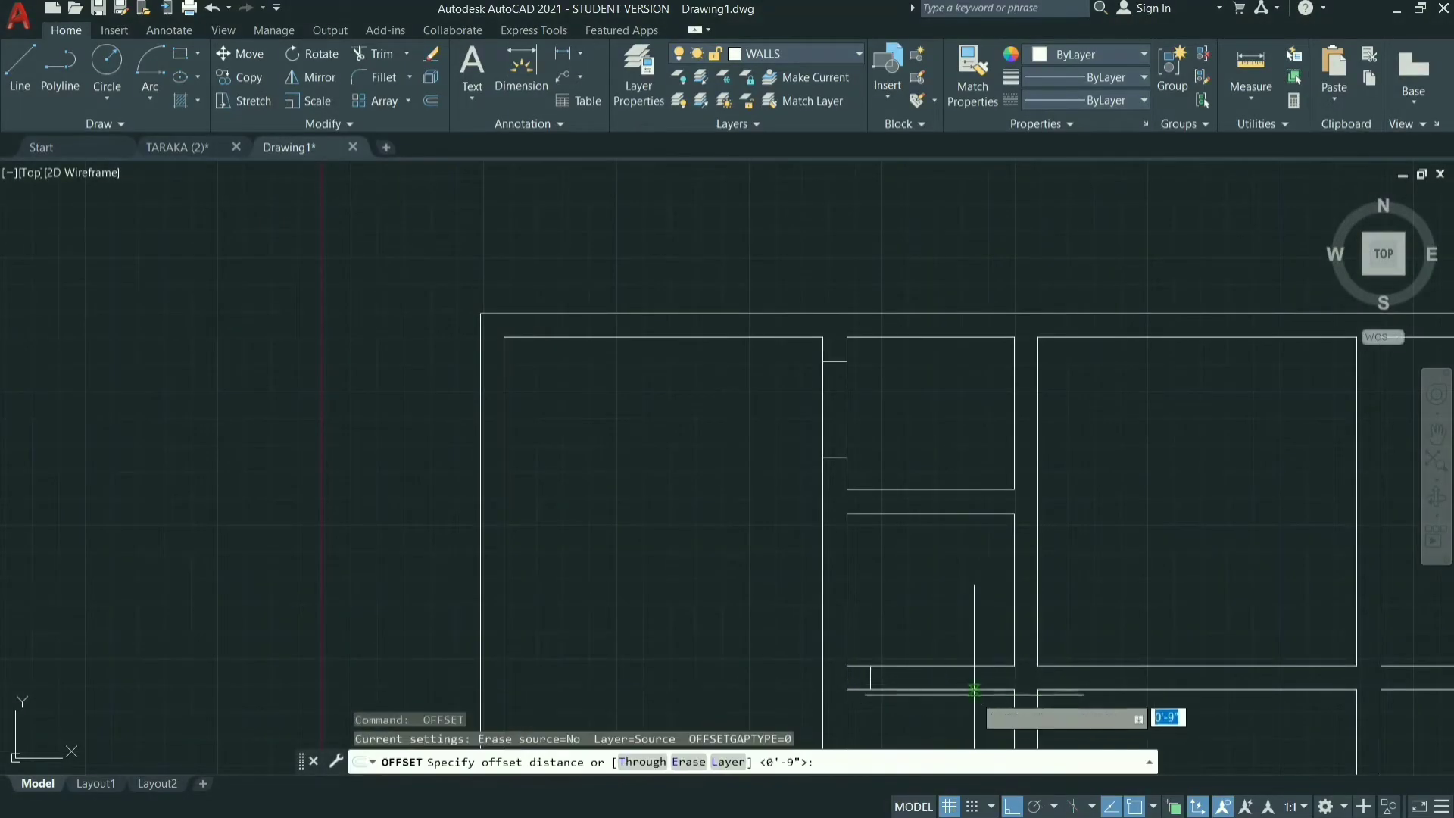
type("3'")
key("Return")
left_click(873, 684)
left_click(951, 690)
key("Escape")
left_click(849, 679)
type("e")
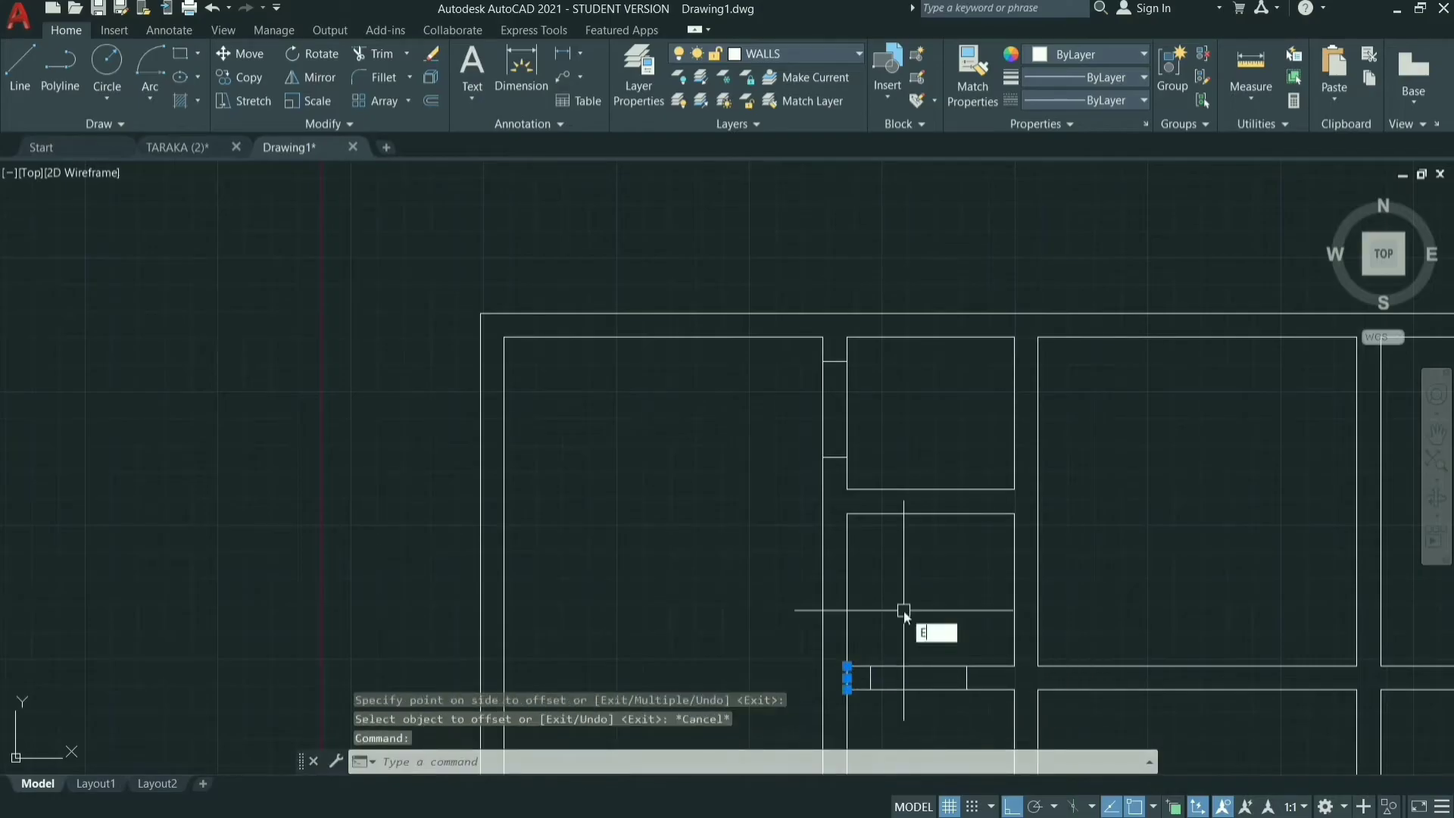
key("Return")
Draw a vertical line across the horizontal wall at the lower-right corner of the large upper-middle room.
scroll(904, 610, "down", 3)
scroll(1030, 617, "up", 6)
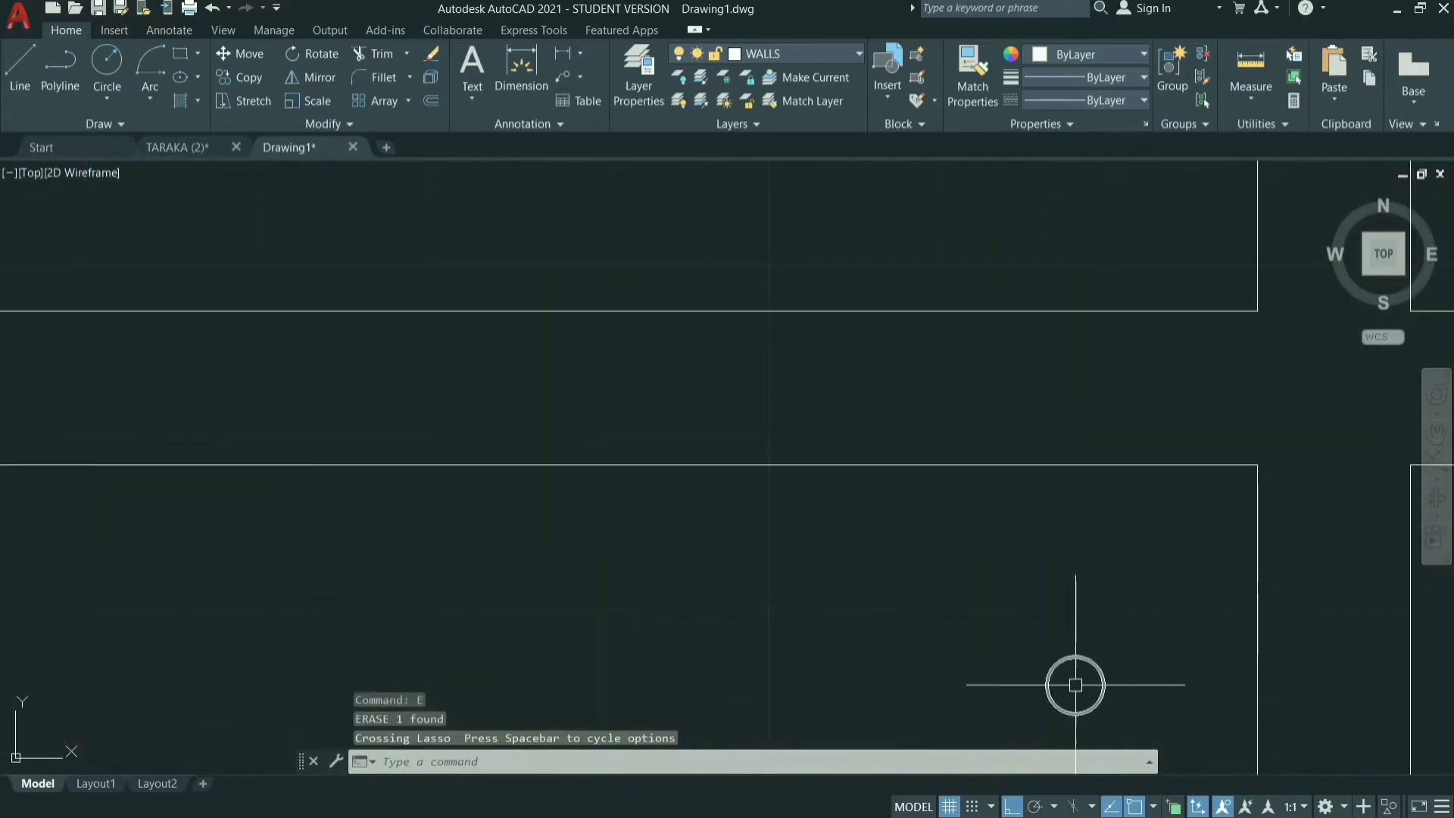
type("l")
key("Return")
left_click(1258, 312)
left_click(1260, 465)
key("Escape")
Offset the vertical line at the upper-middle room's lower-right corner 9" to the left inside the wall.
type("o")
key("Return")
type("9\"")
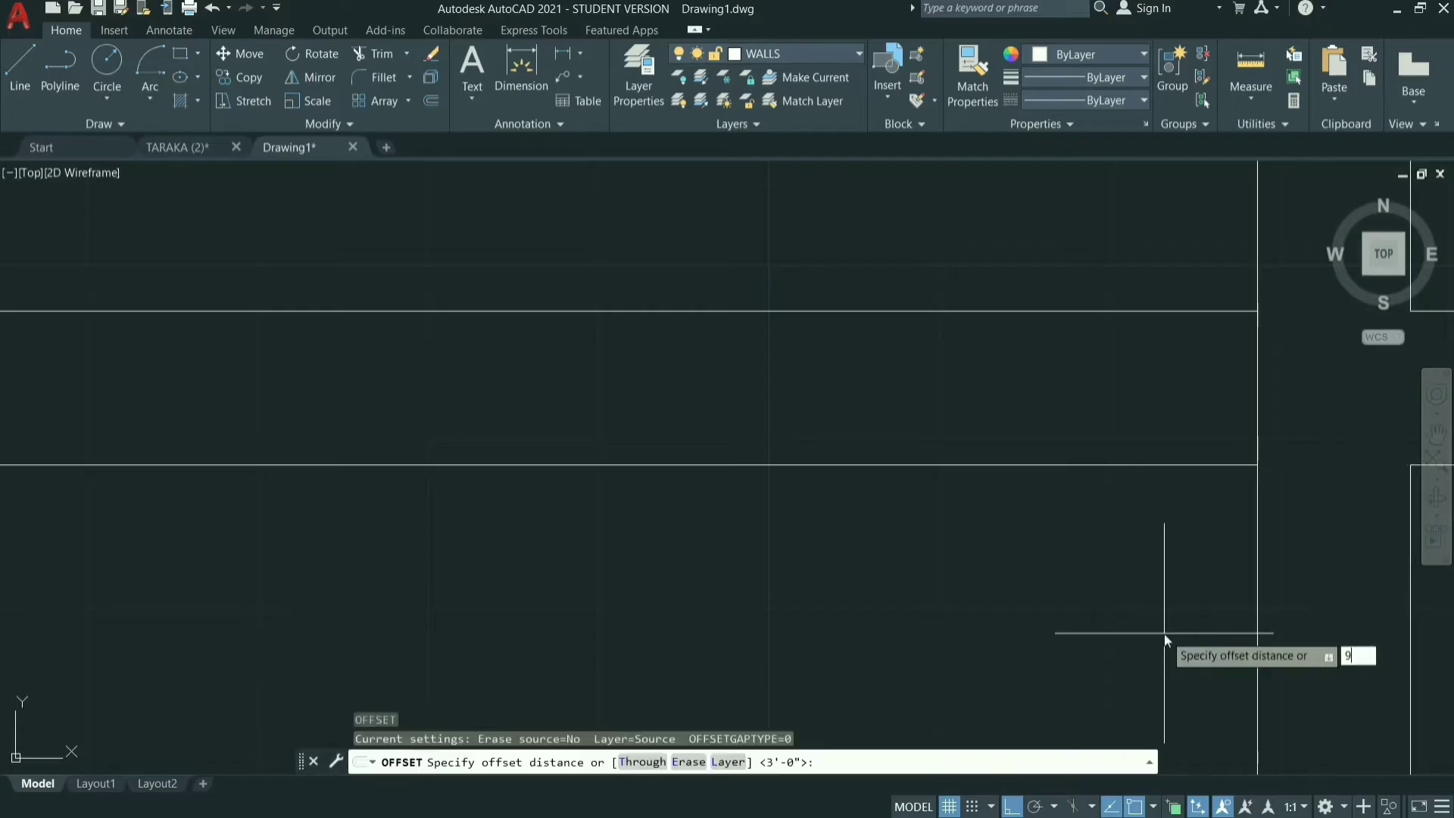
key("Return")
left_click(1256, 395)
left_click(1023, 466)
key("Return")
key("Return")
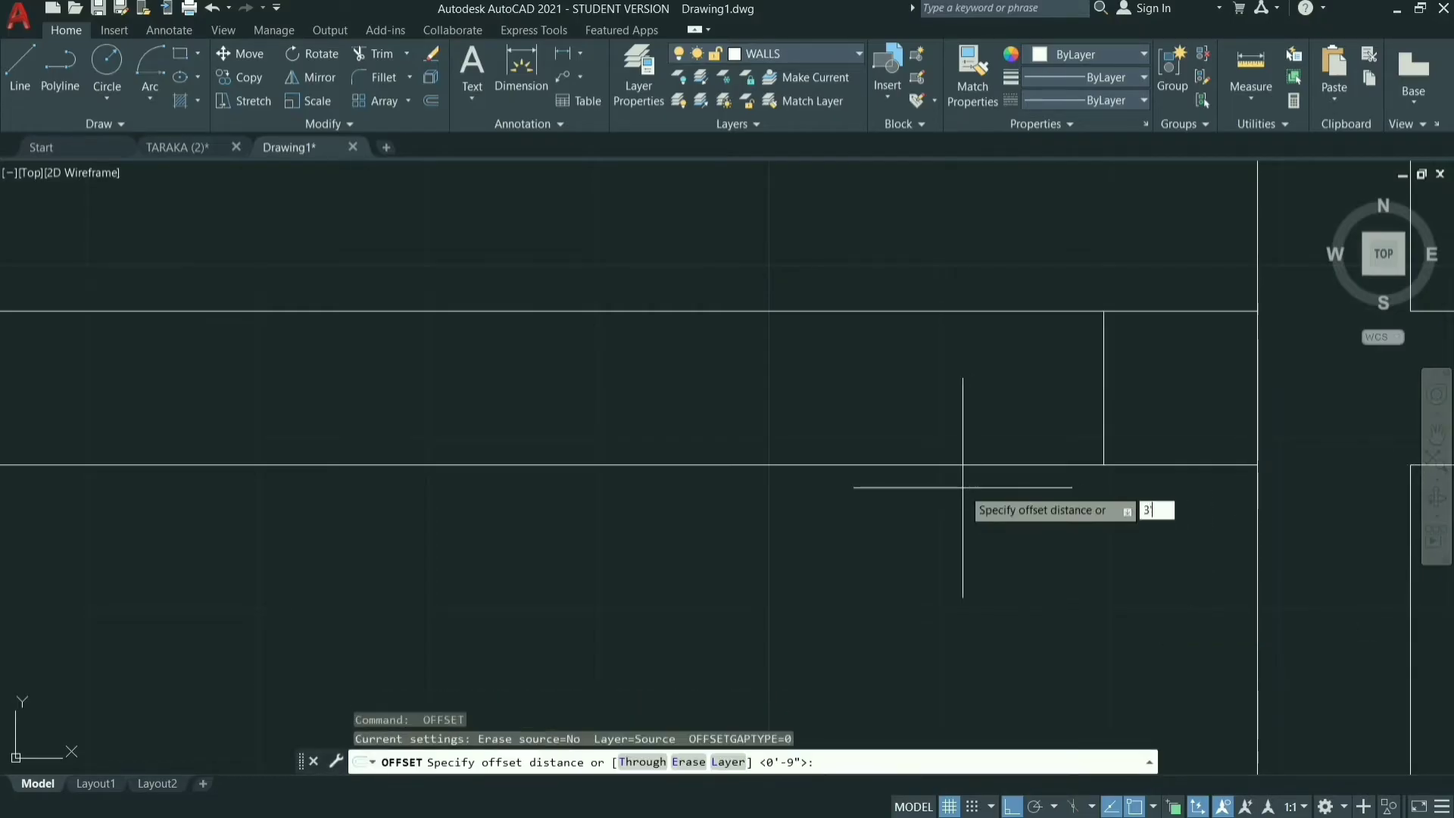
Offset the new line below the upper-middle room 3' to the left and erase the starting line at the corner.
key("Return")
left_click(1103, 425)
left_click(773, 420)
key("Escape")
key("Escape")
left_click(1258, 409)
type("e")
key("Return")
Draw a horizontal line across the lower end of the wall between the upper-middle and upper-right rooms, joining the facing corners.
scroll(1094, 603, "down", 8)
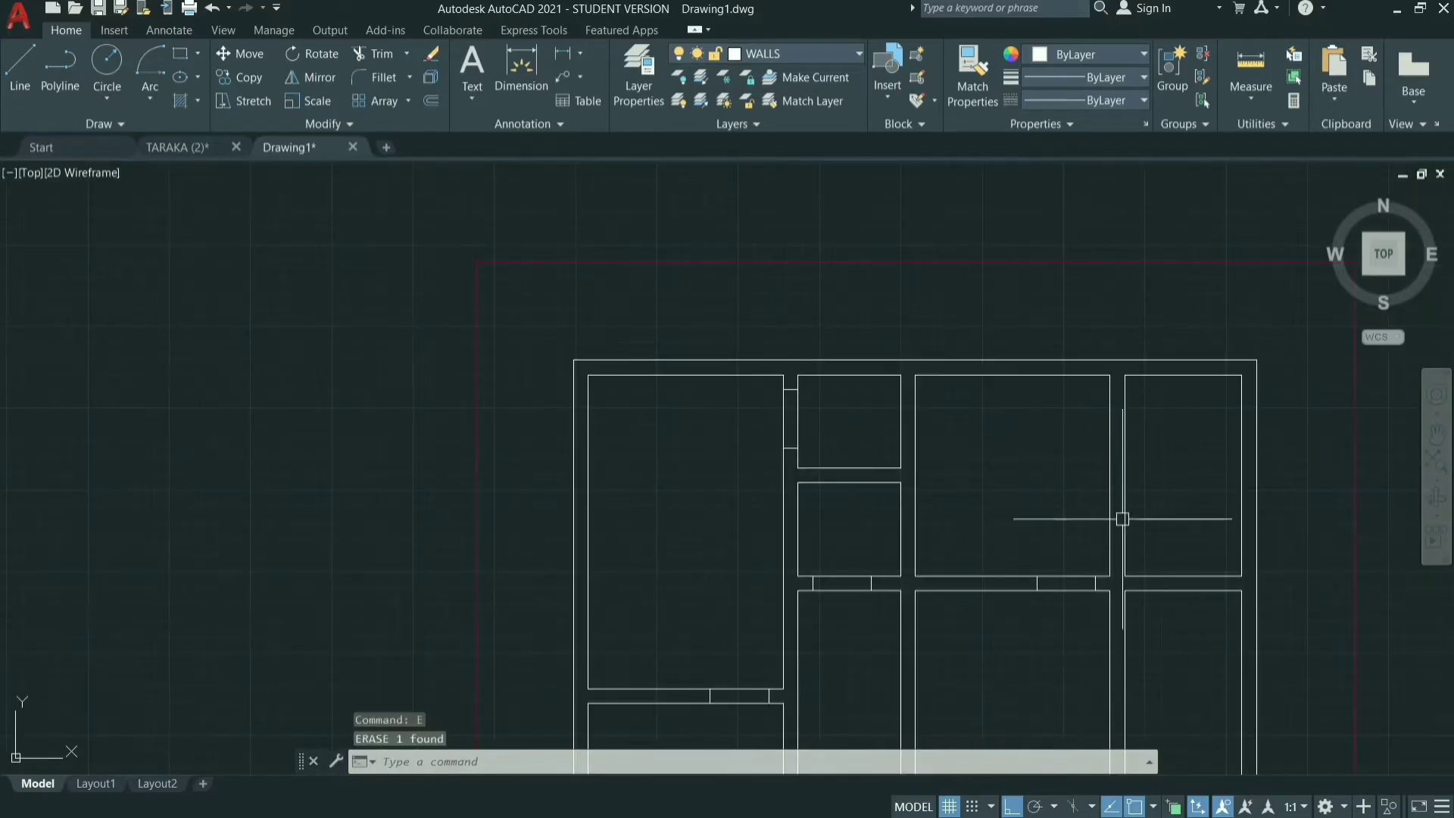
scroll(1127, 568, "up", 6)
type("l")
key("Return")
left_click(874, 613)
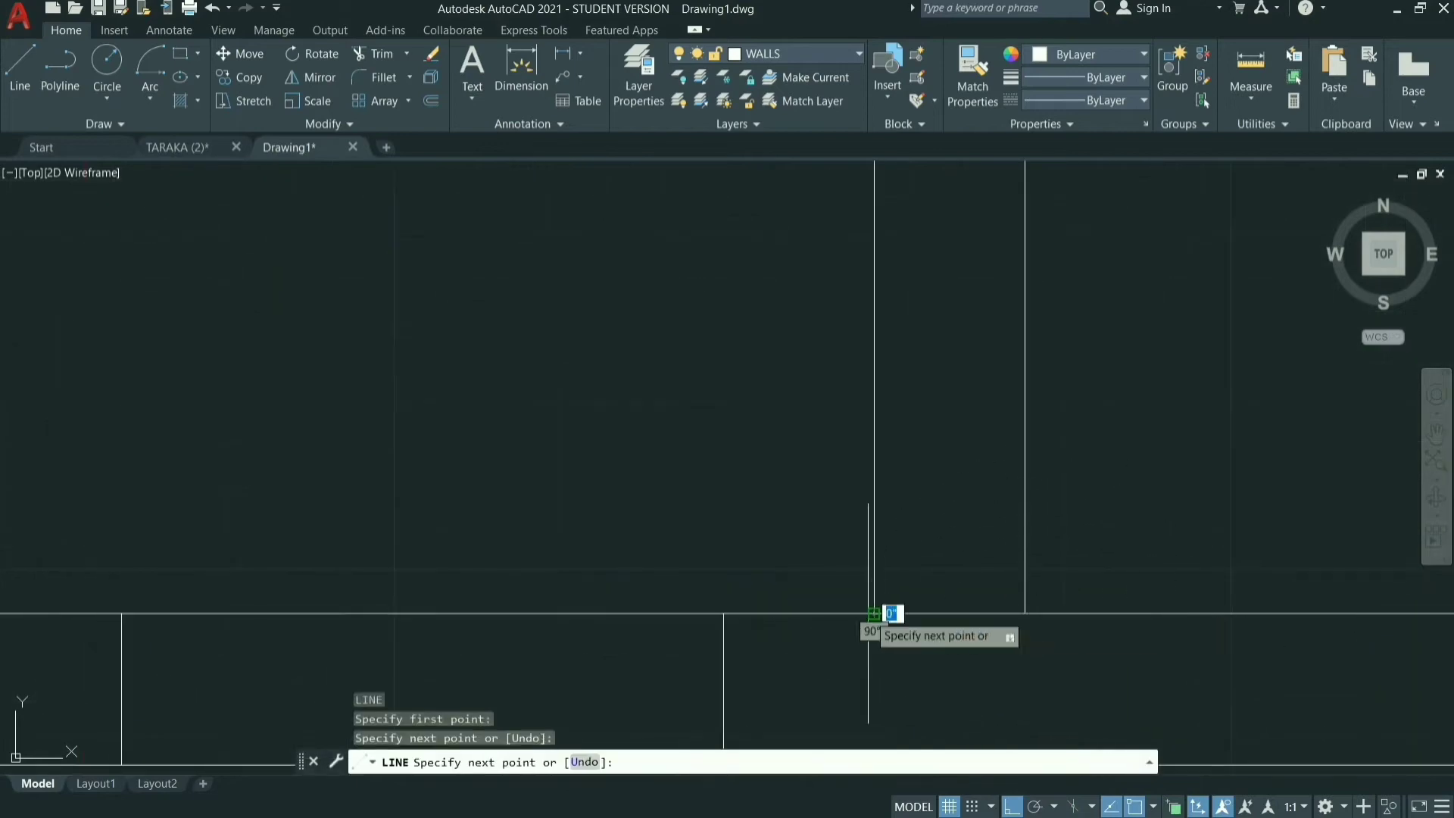
key("Escape")
Offset the horizontal line between the upper-middle and upper-right rooms 9" upward inside the vertical wall.
type("o")
key("Return")
type("9\"")
key("Return")
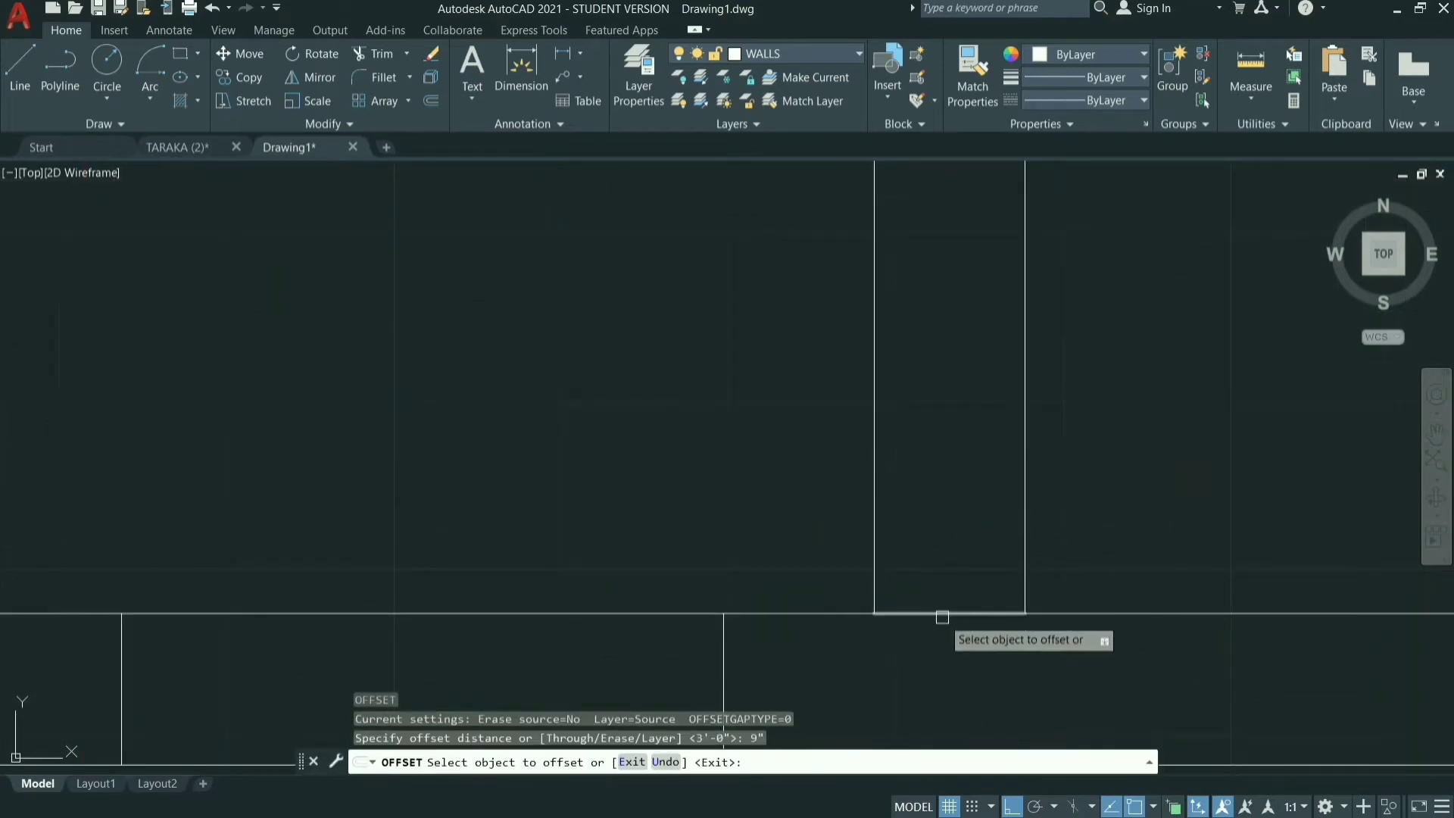
right_click(936, 617)
left_click(938, 613)
key("Return")
key("Return")
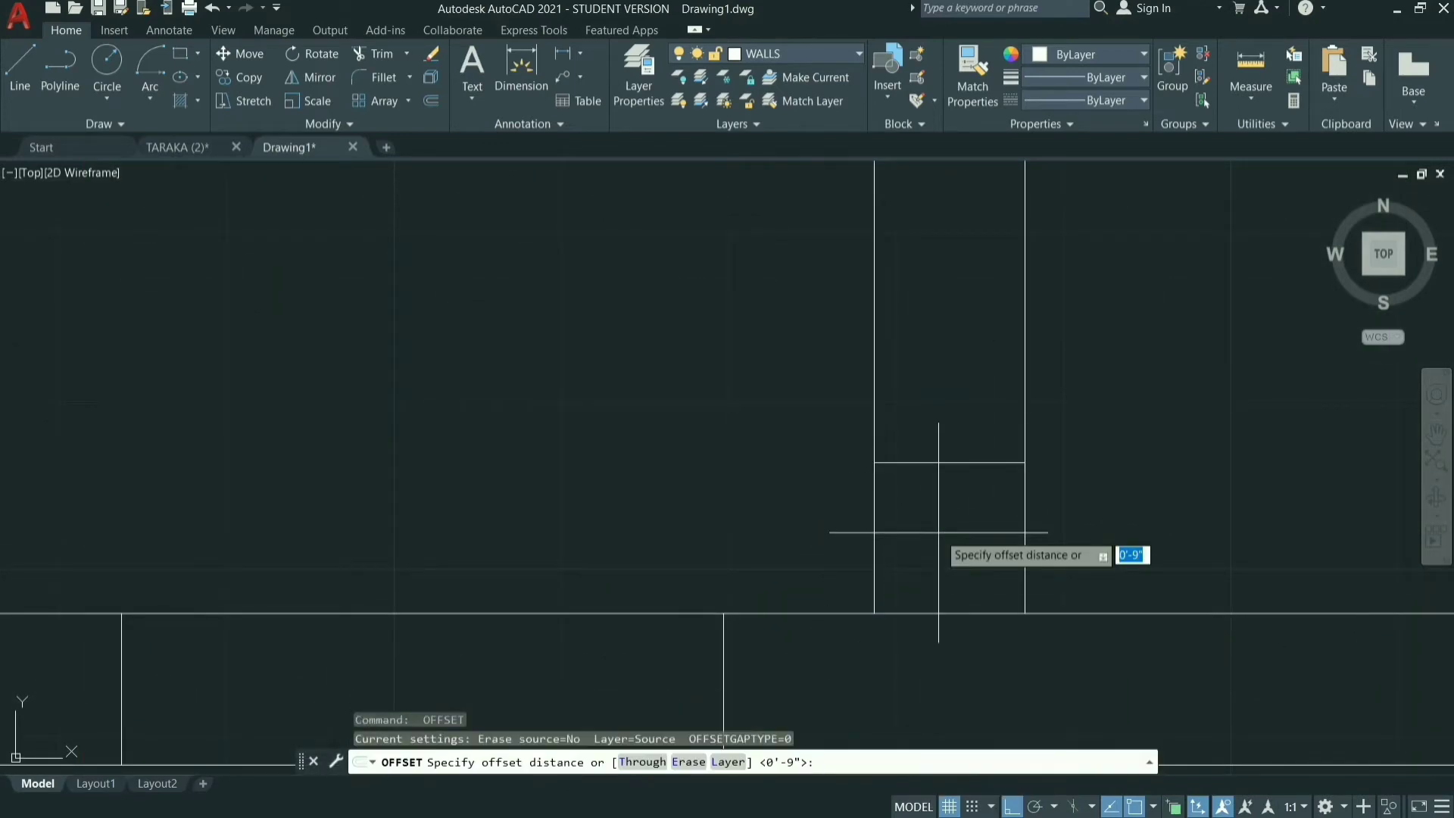
Offset the upper horizontal line 3' upward to mark the door opening between the upper-middle and upper-right rooms.
type("3'")
key("Return")
right_click(936, 464)
left_click(938, 462)
left_click(943, 338)
scroll(964, 404, "down", 8)
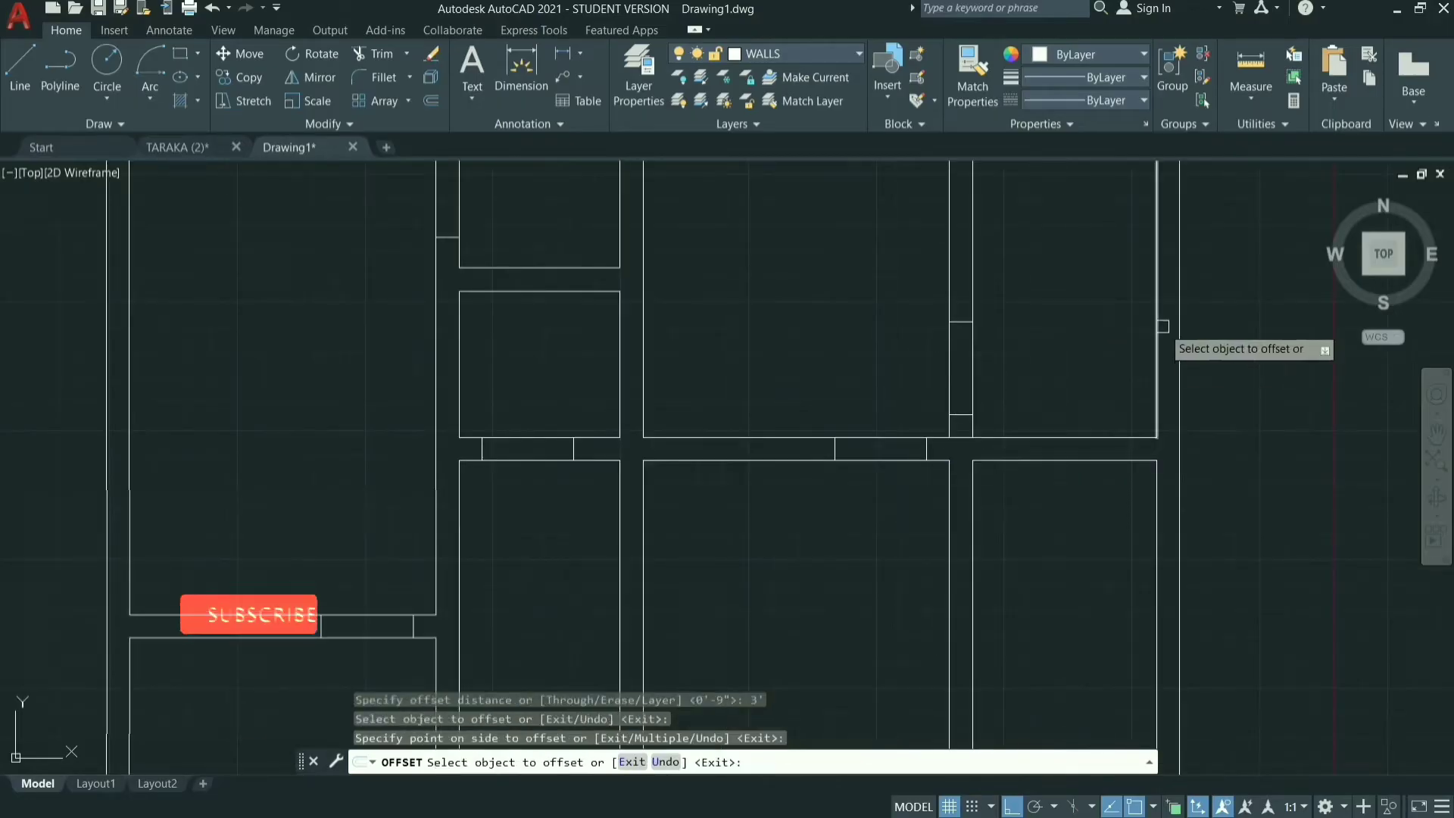
key("Escape")
Draw a short vertical line across the horizontal wall at the lower-right corner of the large central room.
scroll(970, 237, "down", 6)
scroll(947, 409, "up", 9)
scroll(702, 629, "down", 8)
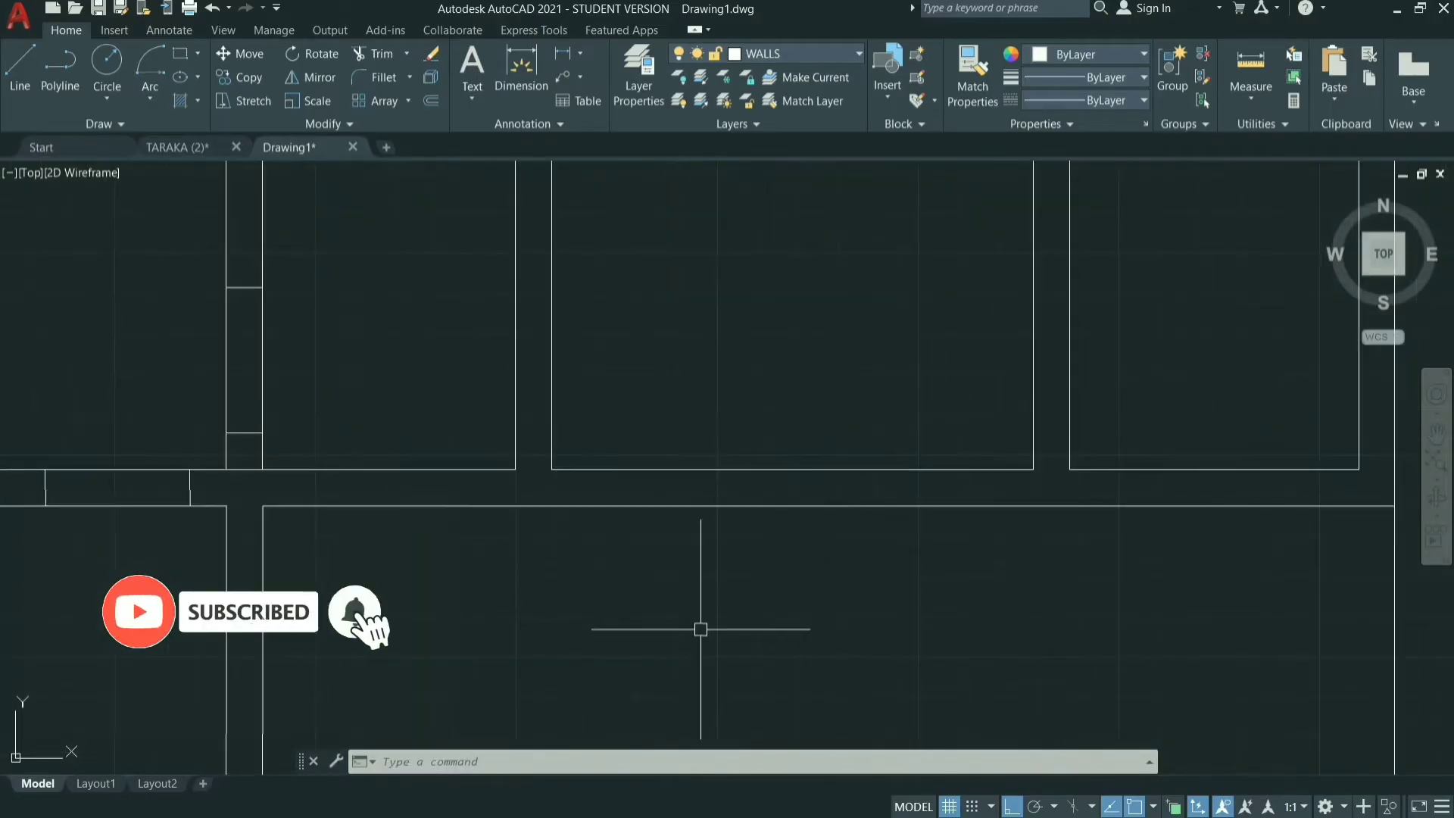
scroll(799, 694, "up", 6)
left_click(813, 623)
left_click(813, 623)
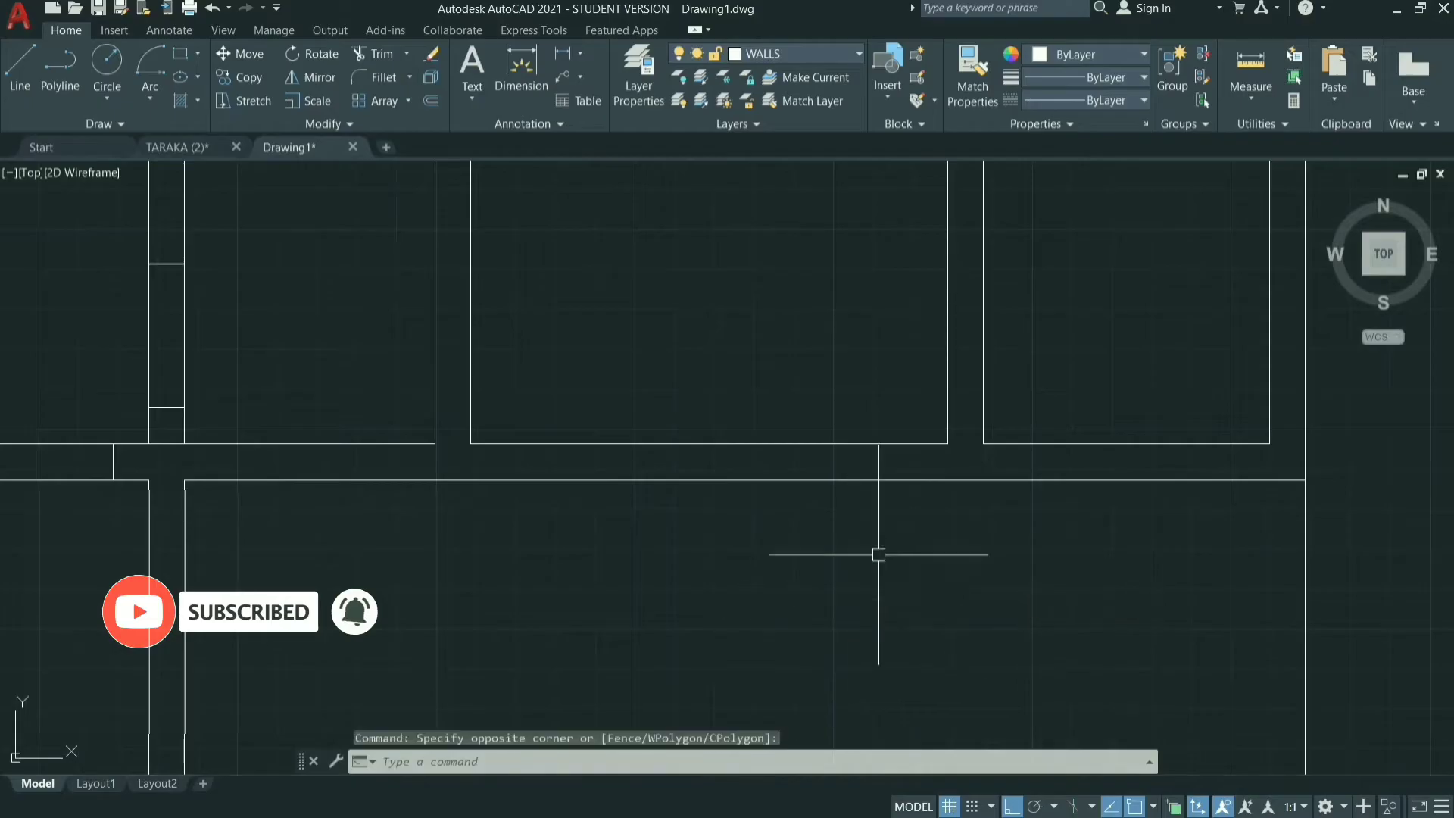
type("l")
key("Return")
left_click(947, 444)
left_click(950, 482)
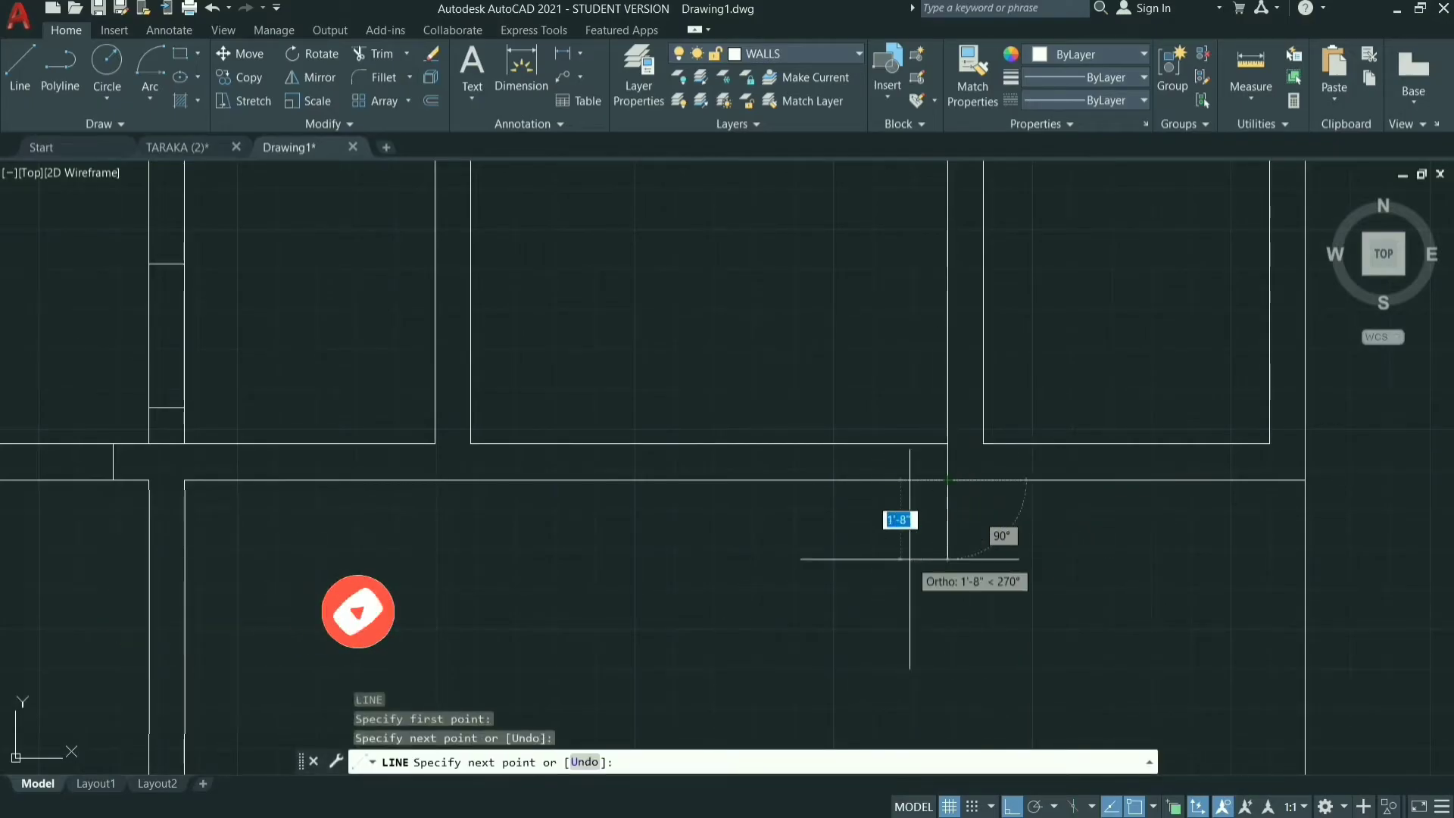
Offset the short vertical line at the large central room's lower-right corner 9" to the left inside the horizontal wall.
key("Escape")
type("o")
key("Return")
type("9")
key("Return")
right_click(947, 465)
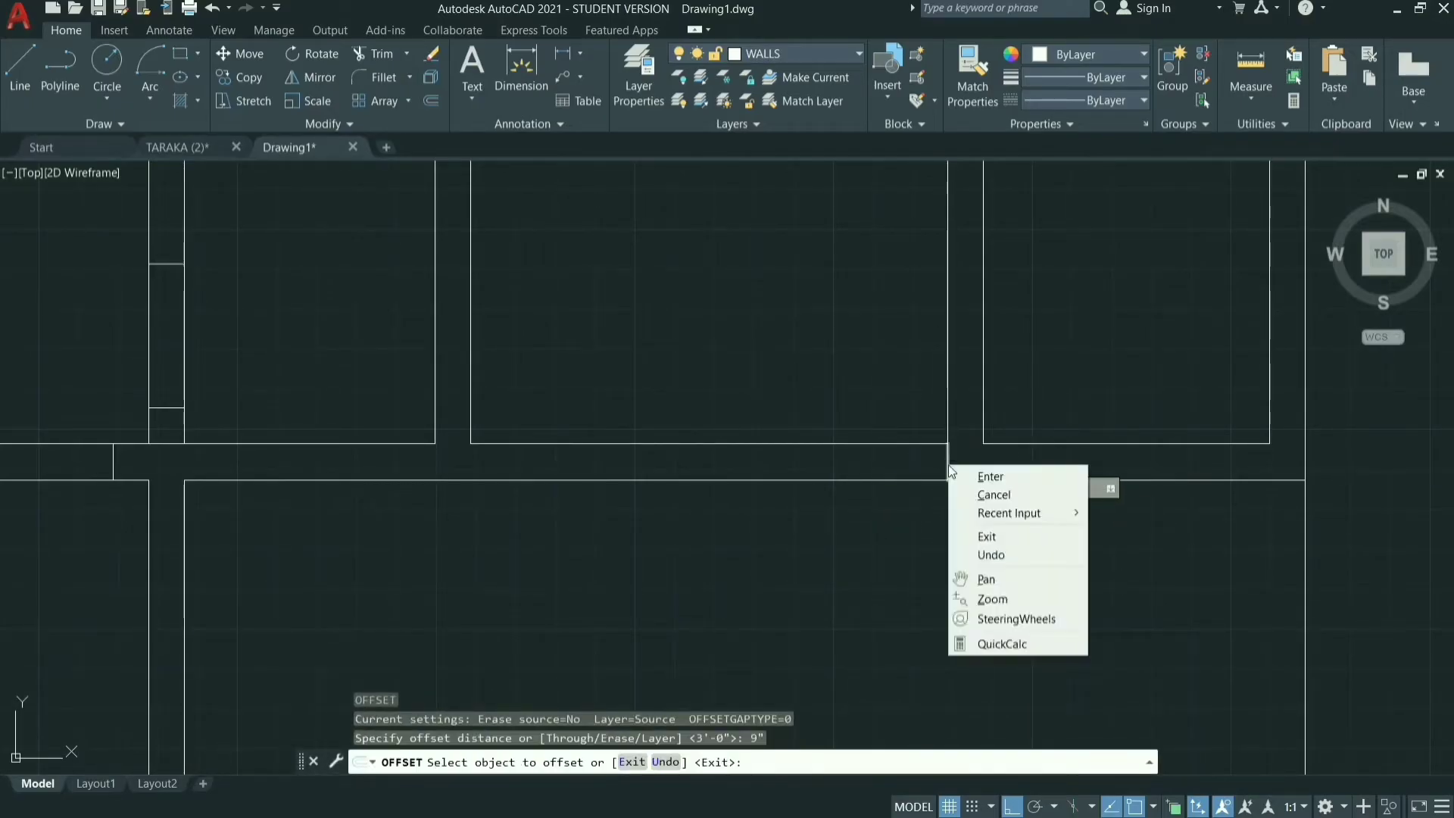
left_click(882, 471)
left_click(949, 458)
left_click(866, 460)
Offset the 9" offset line 4' to the left to mark the opening in the wall below the large central room.
key("Return")
key("Return")
type("4'")
key("Return")
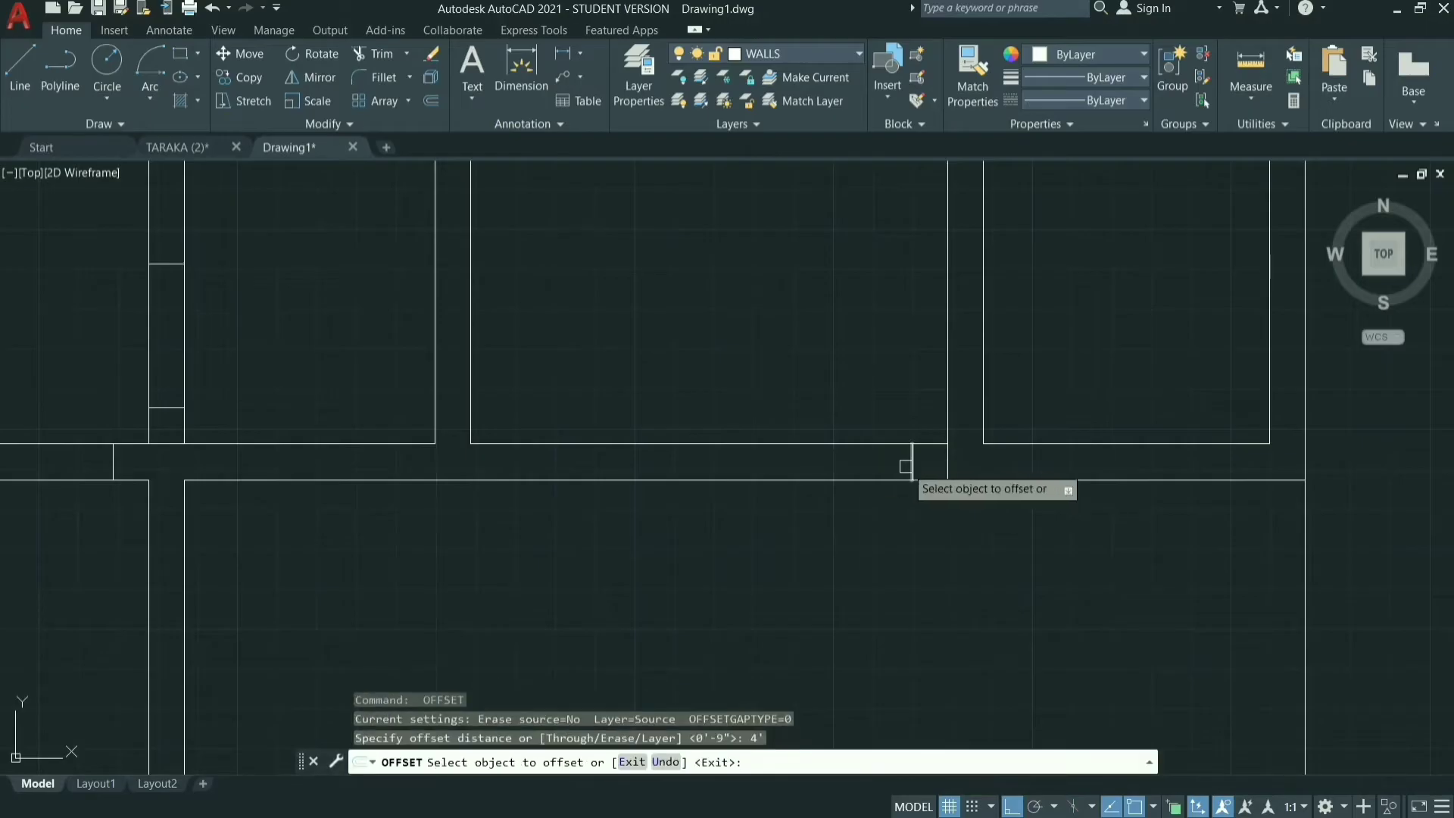
left_click(906, 466)
left_click(801, 459)
key("Escape")
Erase the short construction line across the wall at the large central room's lower-right corner.
left_click(950, 468)
type("e")
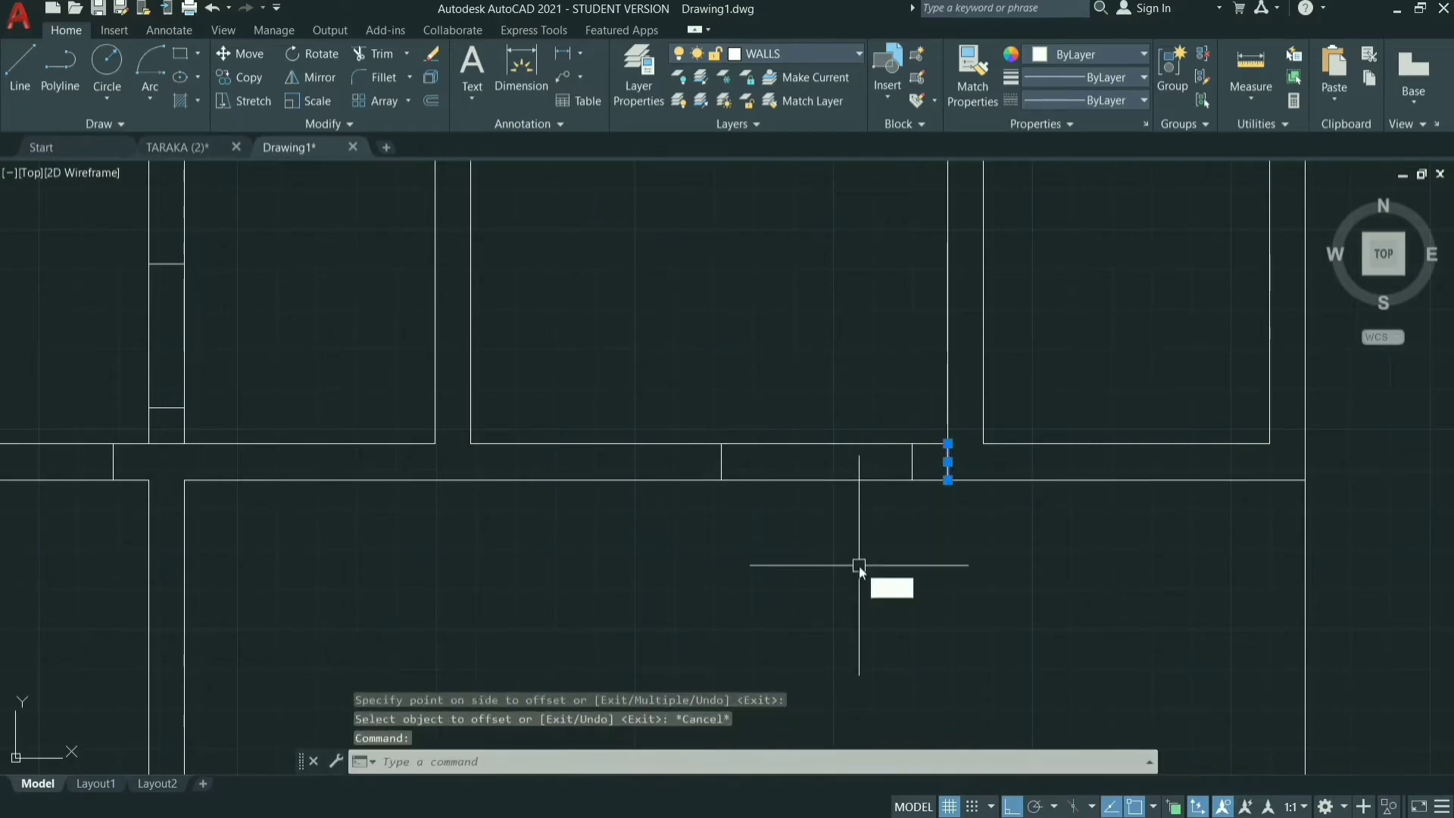
key("Return")
Trim both wall lines within the marked door opening between the upper-left room and the small top room.
scroll(860, 565, "down", 6)
scroll(689, 220, "up", 6)
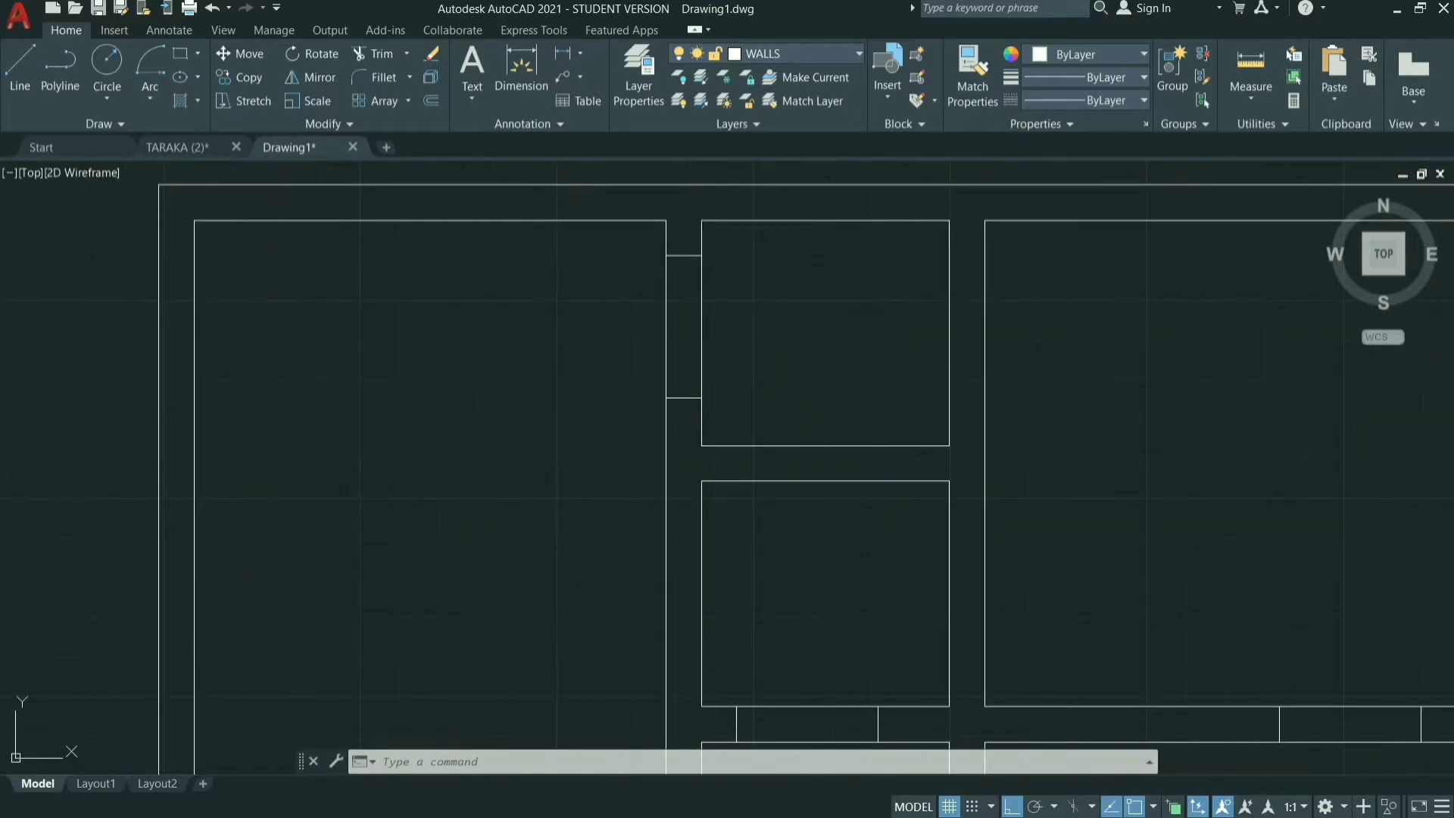
type("tr")
key("Return")
left_click(765, 315)
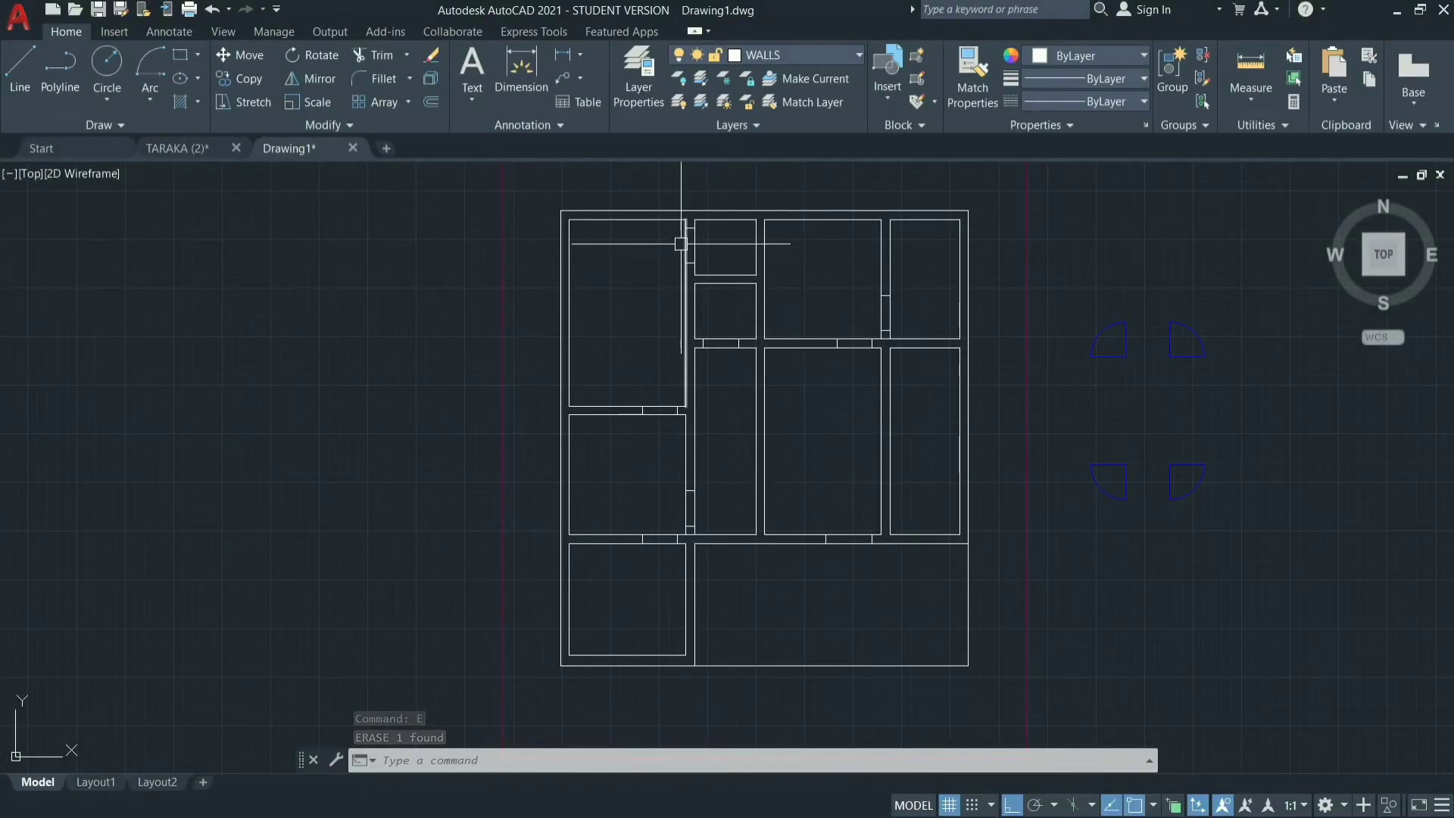
scroll(686, 220, "up", 6)
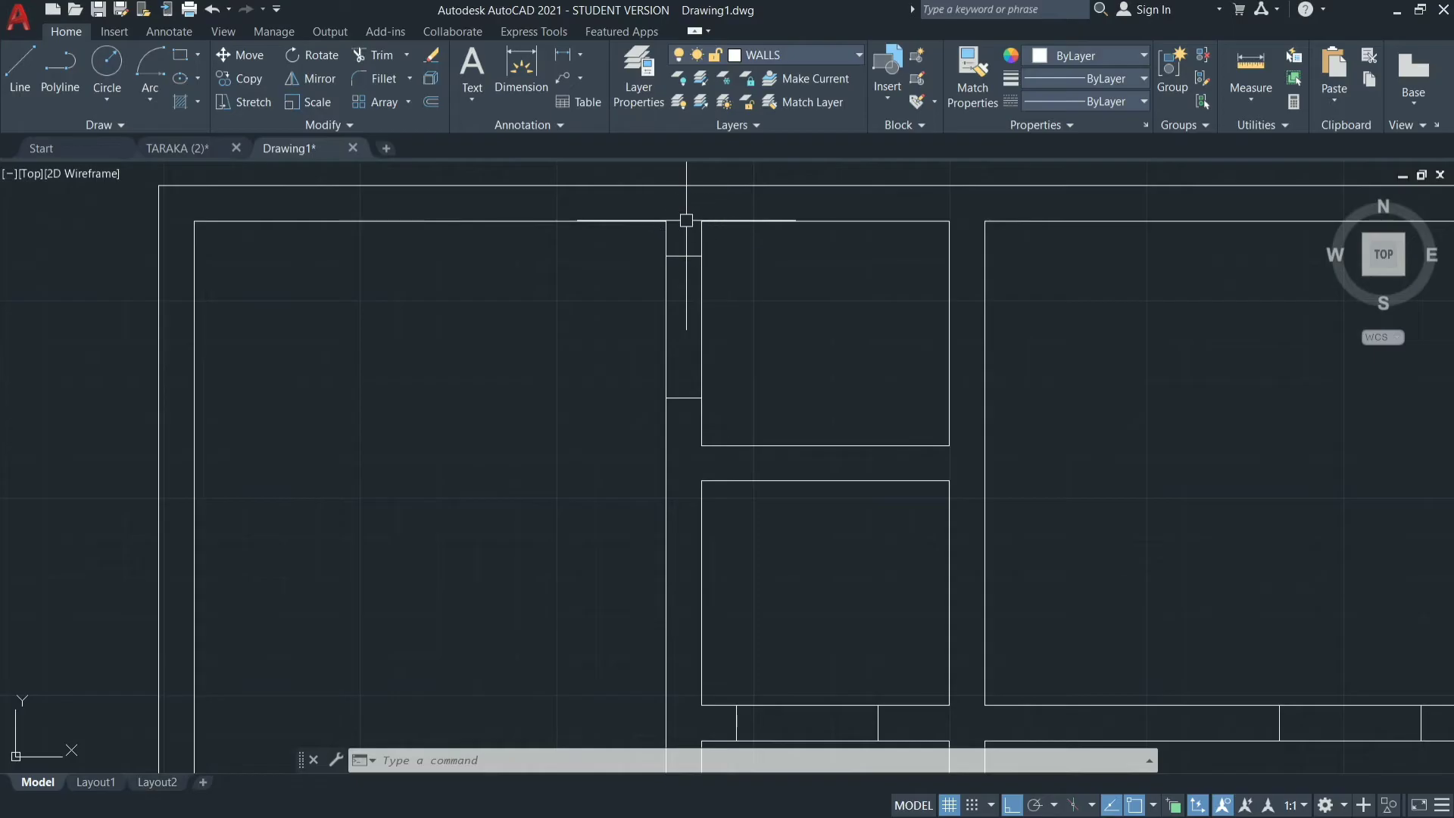
key("Return")
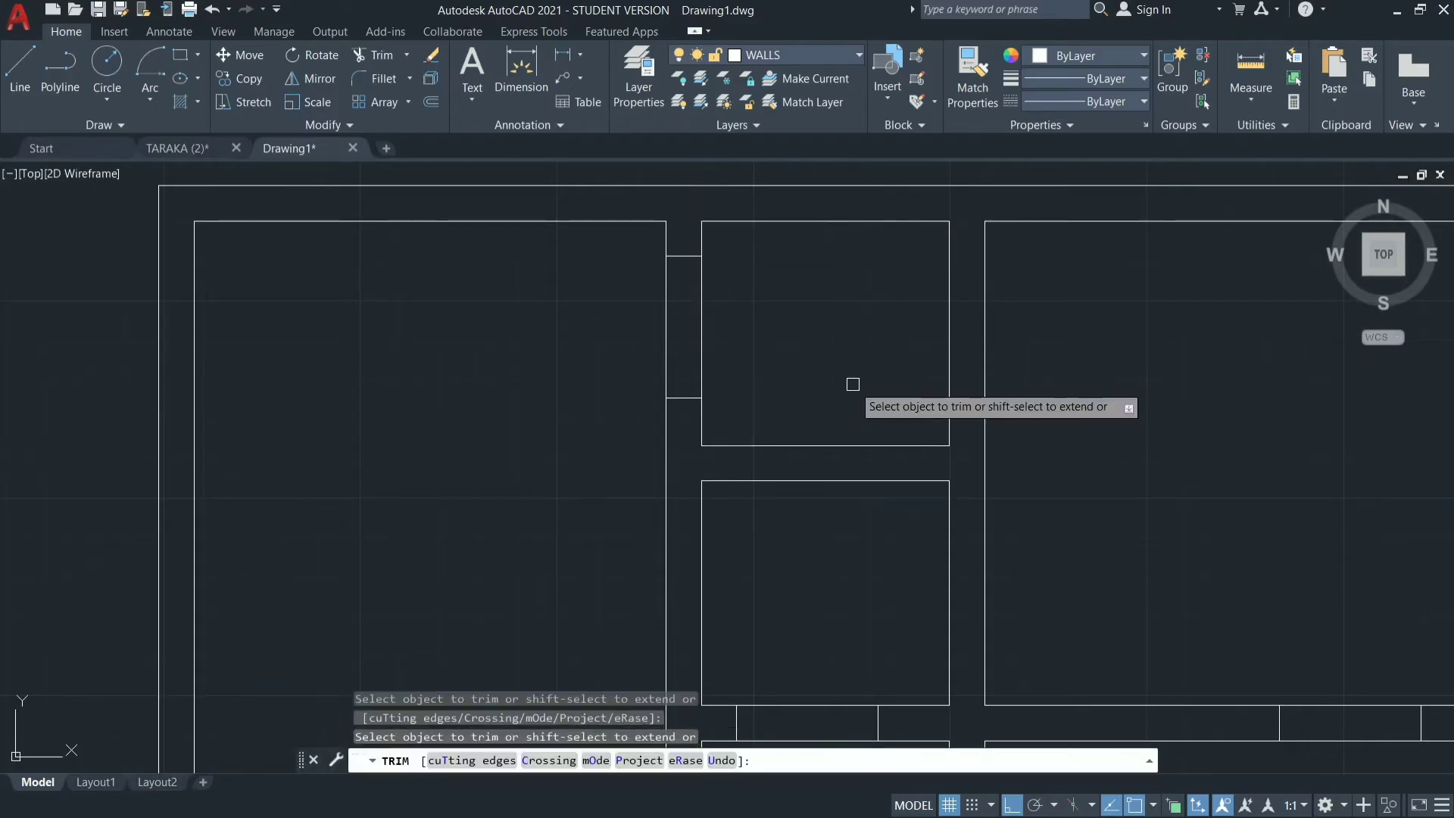
left_click(763, 315)
key("Return")
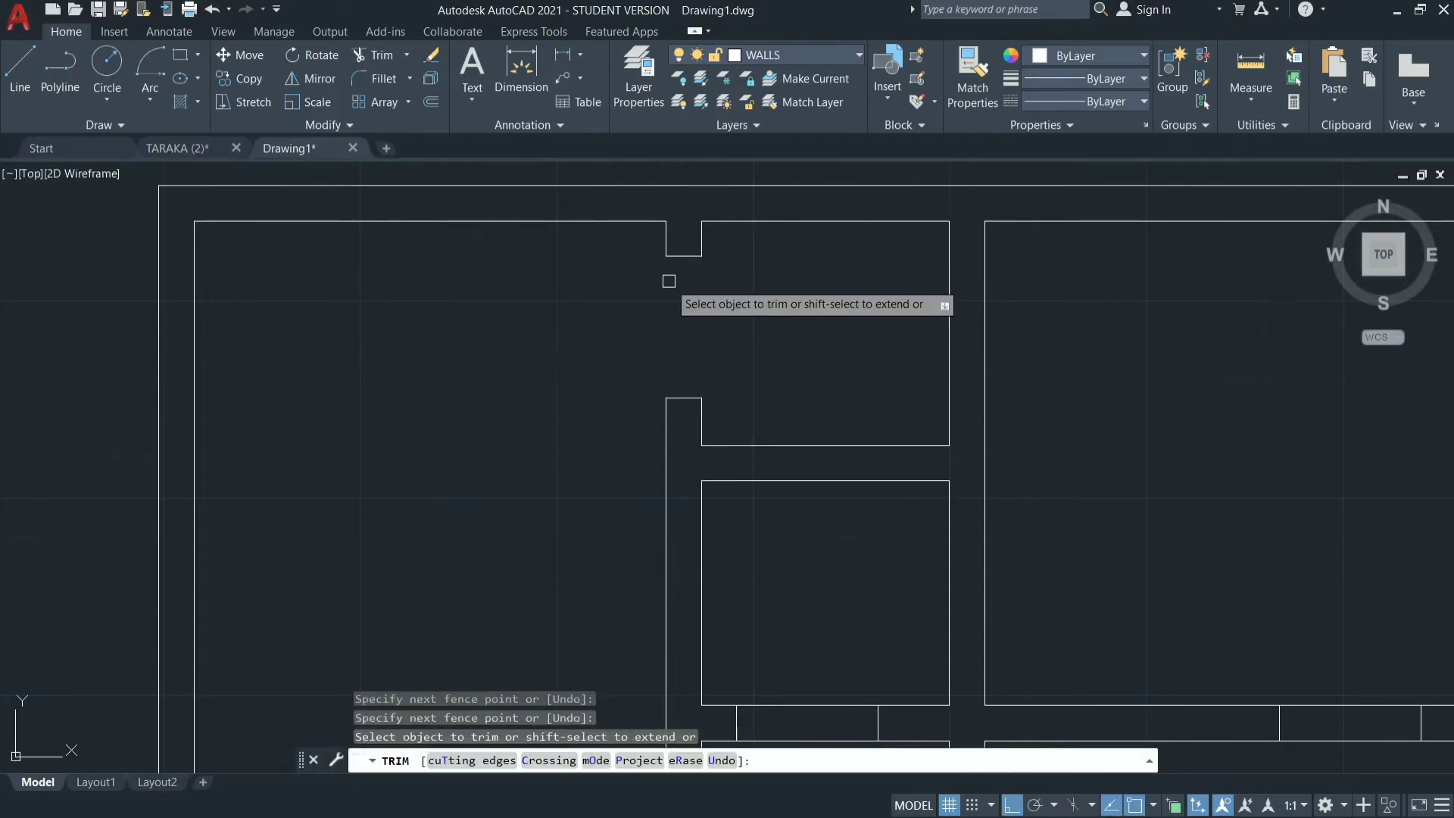
Trim the wall lines within the three marked door openings above, beside and below the middle-left room.
scroll(666, 277, "down", 5)
scroll(626, 461, "up", 8)
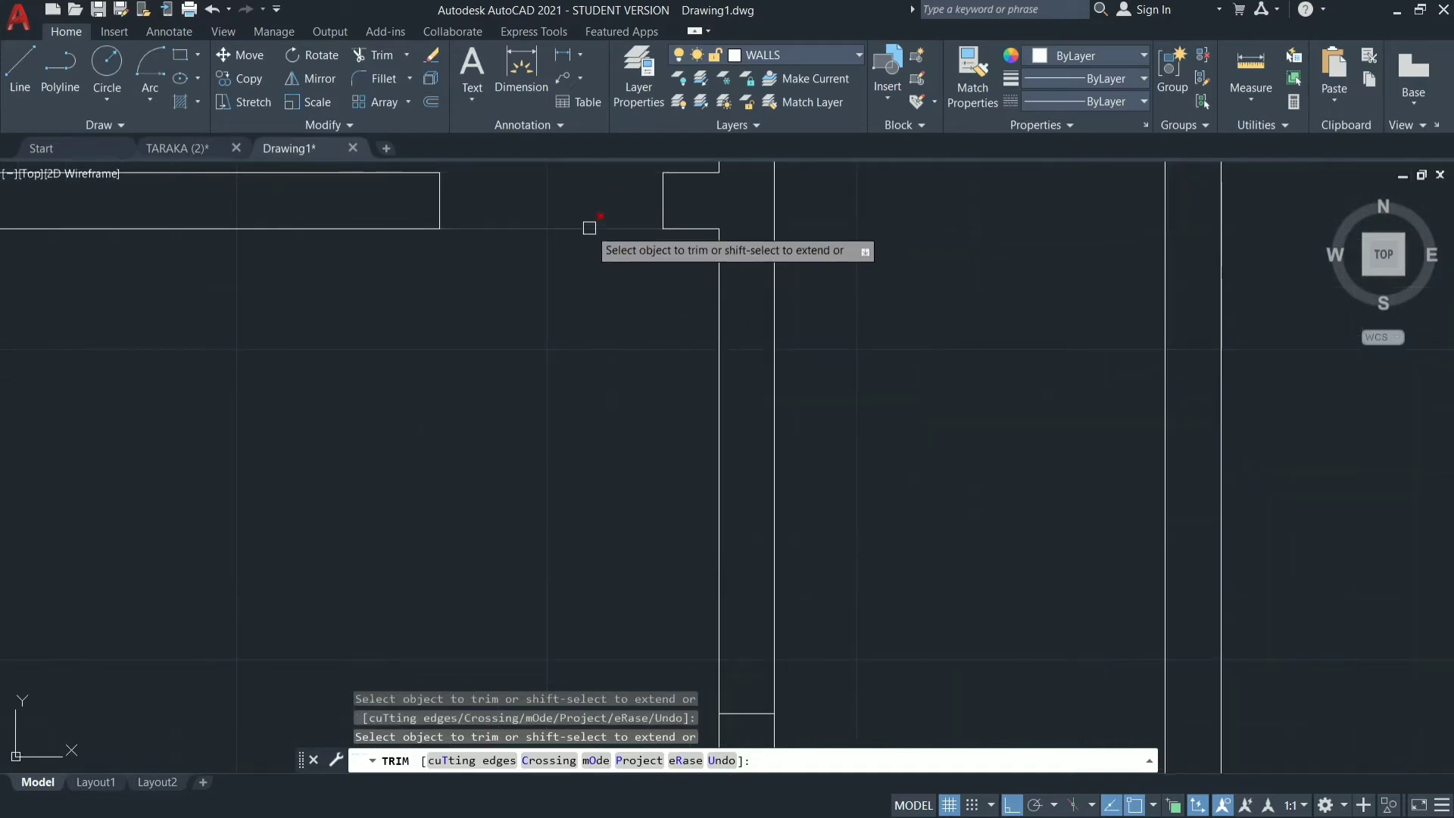
scroll(553, 322, "down", 3)
left_click(631, 456)
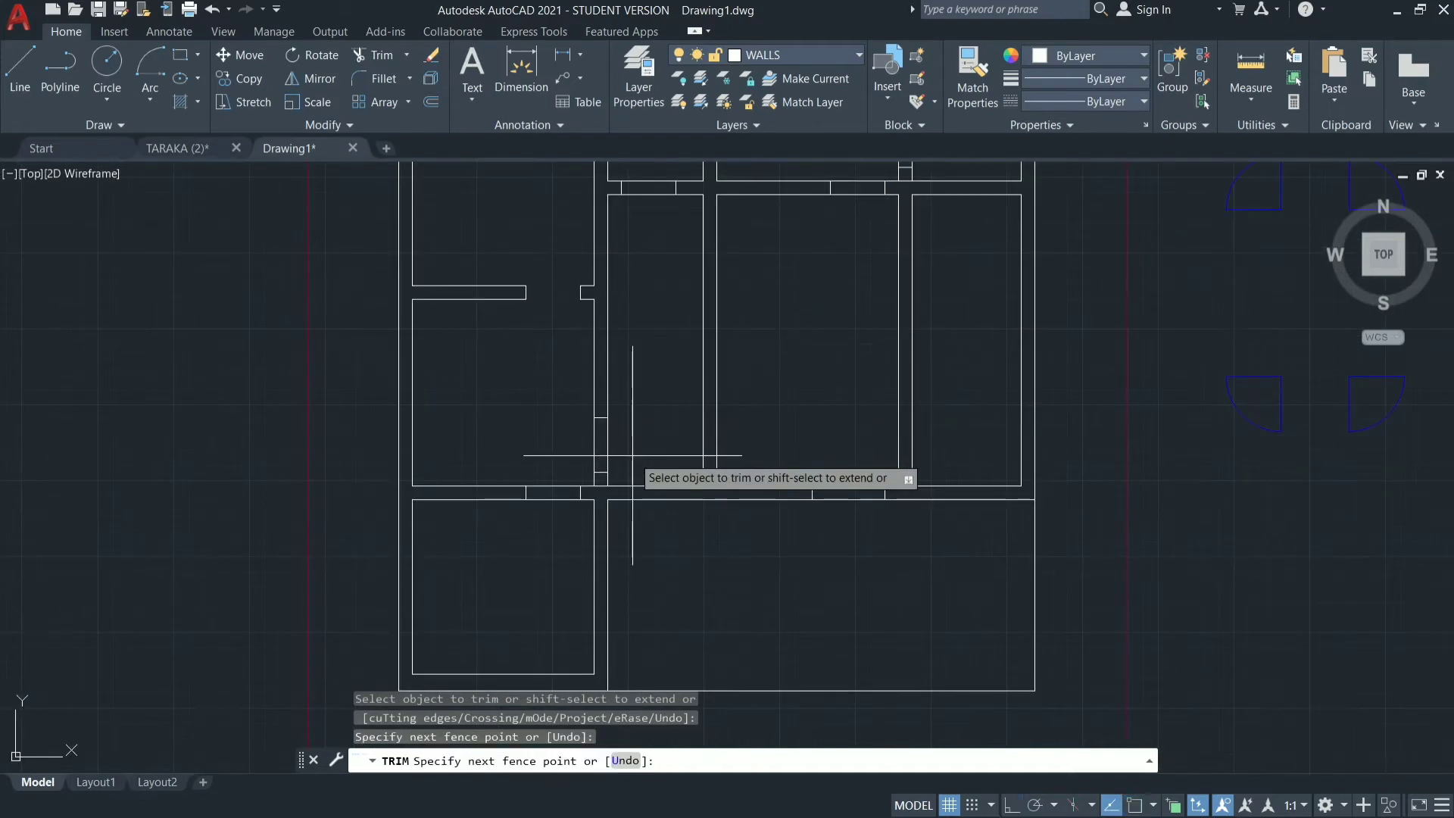
left_click(494, 457)
key("Return")
left_click(540, 466)
left_click(566, 534)
key("Return")
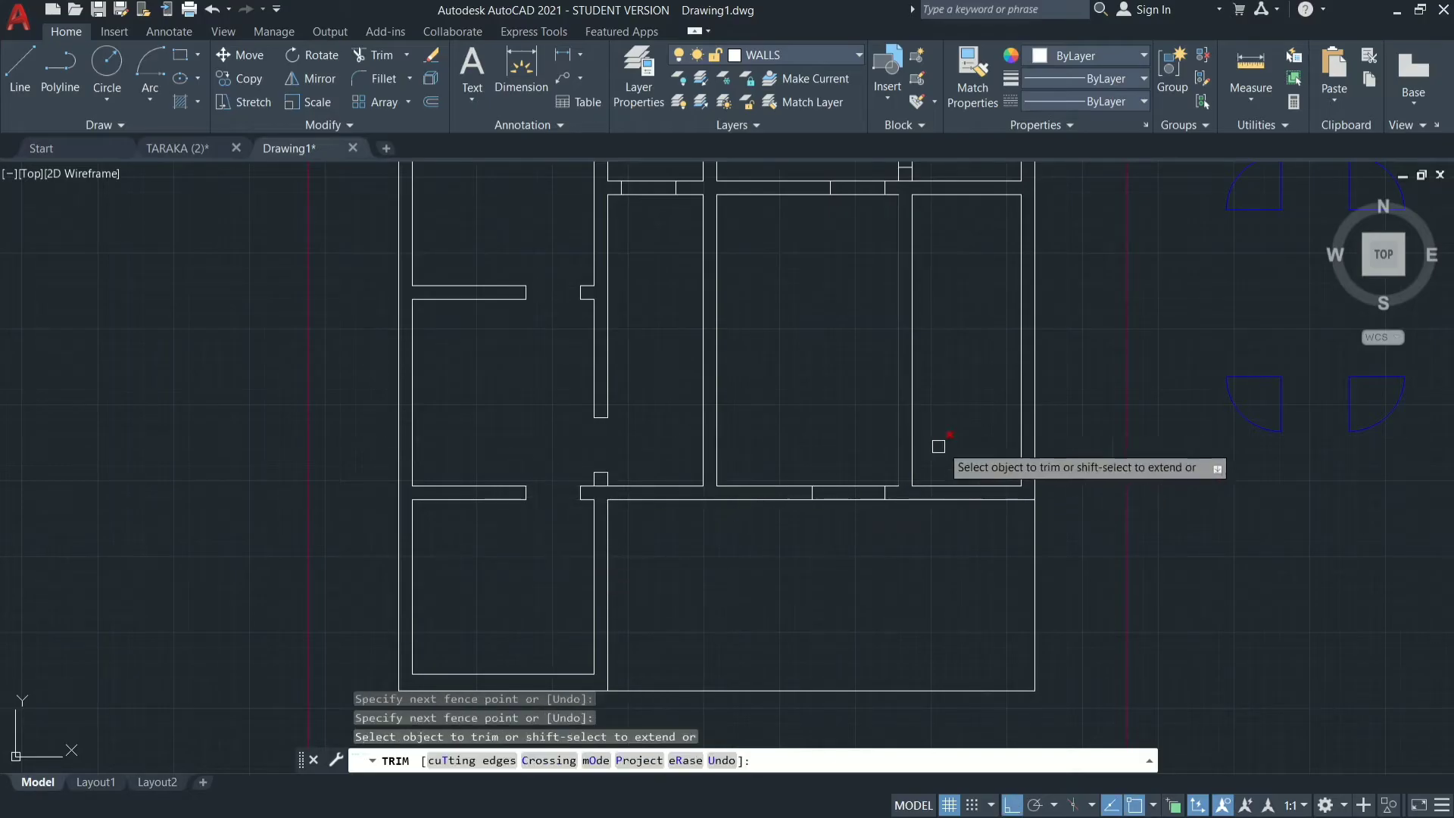
Trim both wall lines within the 4' opening in the wall below the large central room.
left_click(836, 460)
left_click(841, 546)
key("Return")
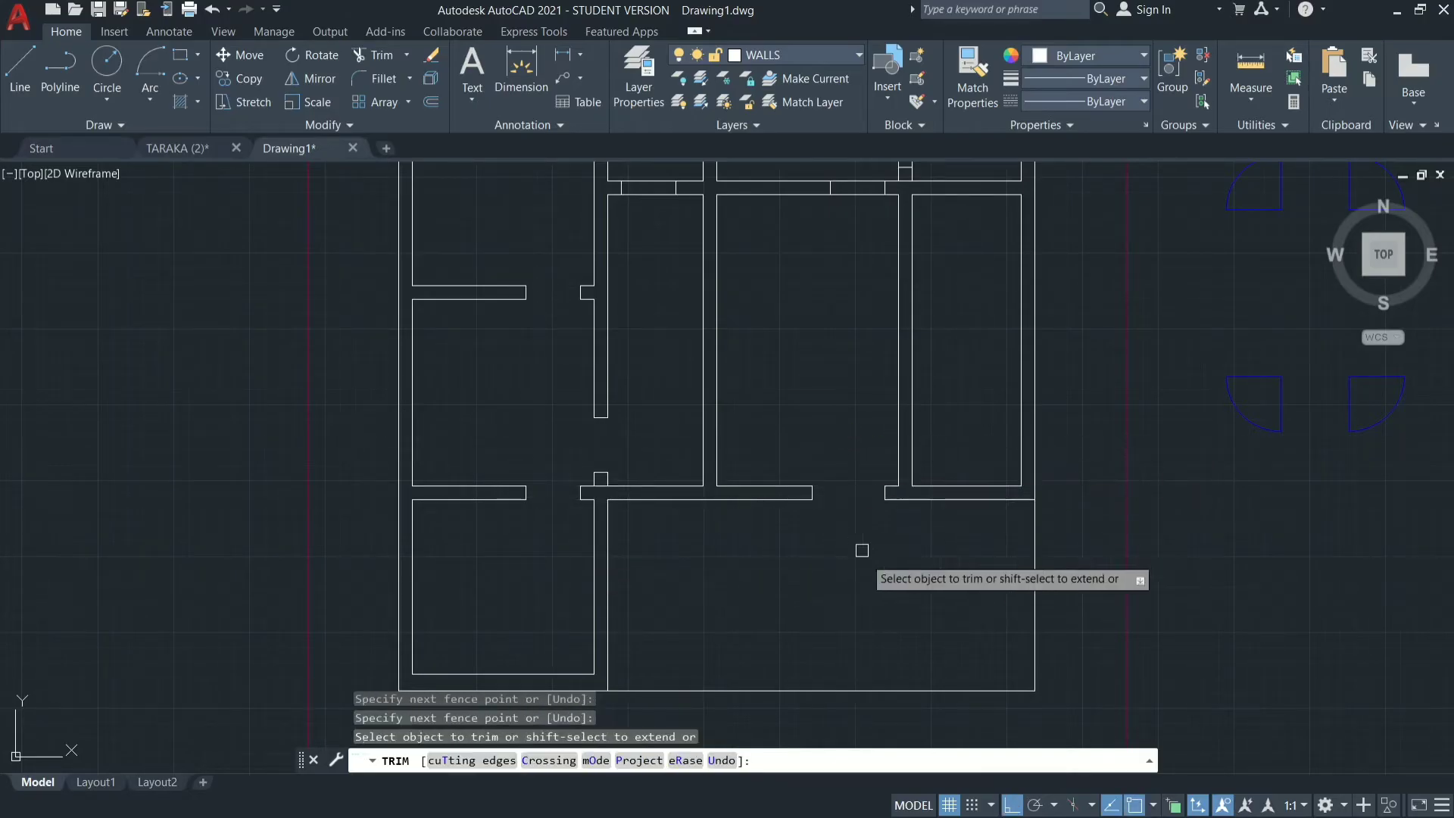
Trim both wall lines within the marked door opening below the second small room.
scroll(818, 387, "down", 3)
scroll(790, 286, "up", 4)
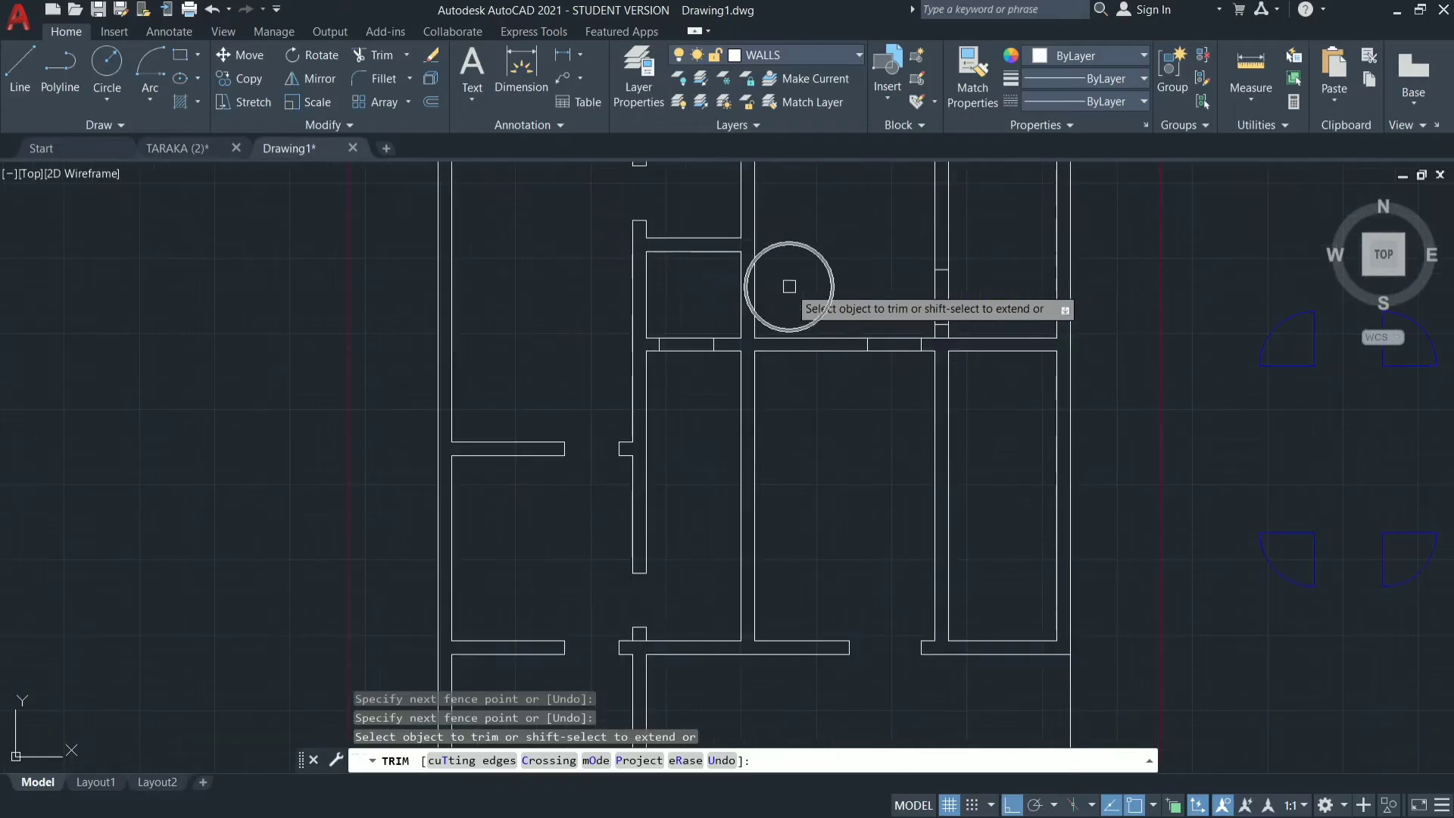
left_click(697, 303)
left_click(701, 376)
key("Return")
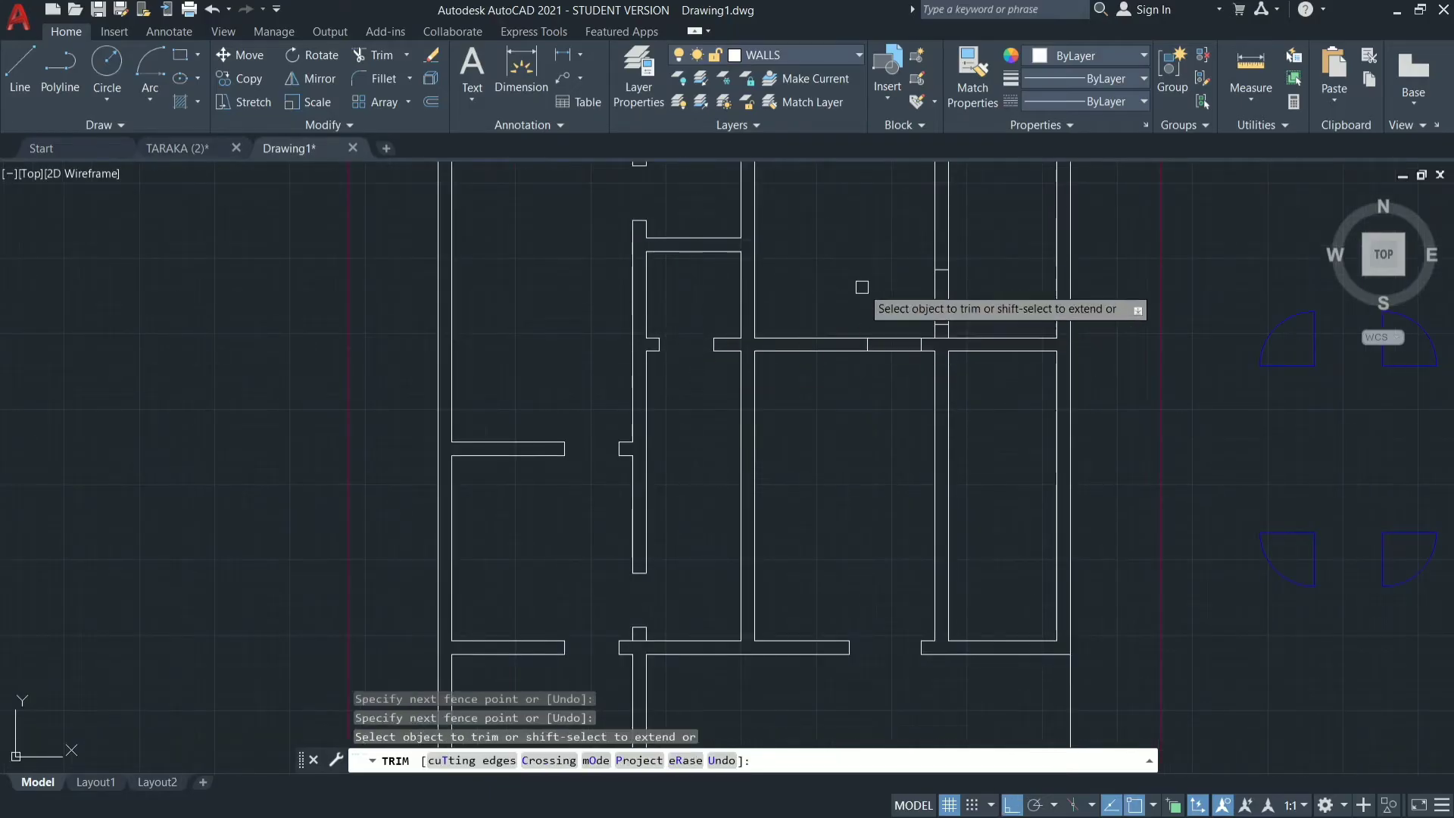
Trim the wall lines within the two door openings near the upper-middle room's lower-right corner, in its lower and side walls.
left_click(886, 278)
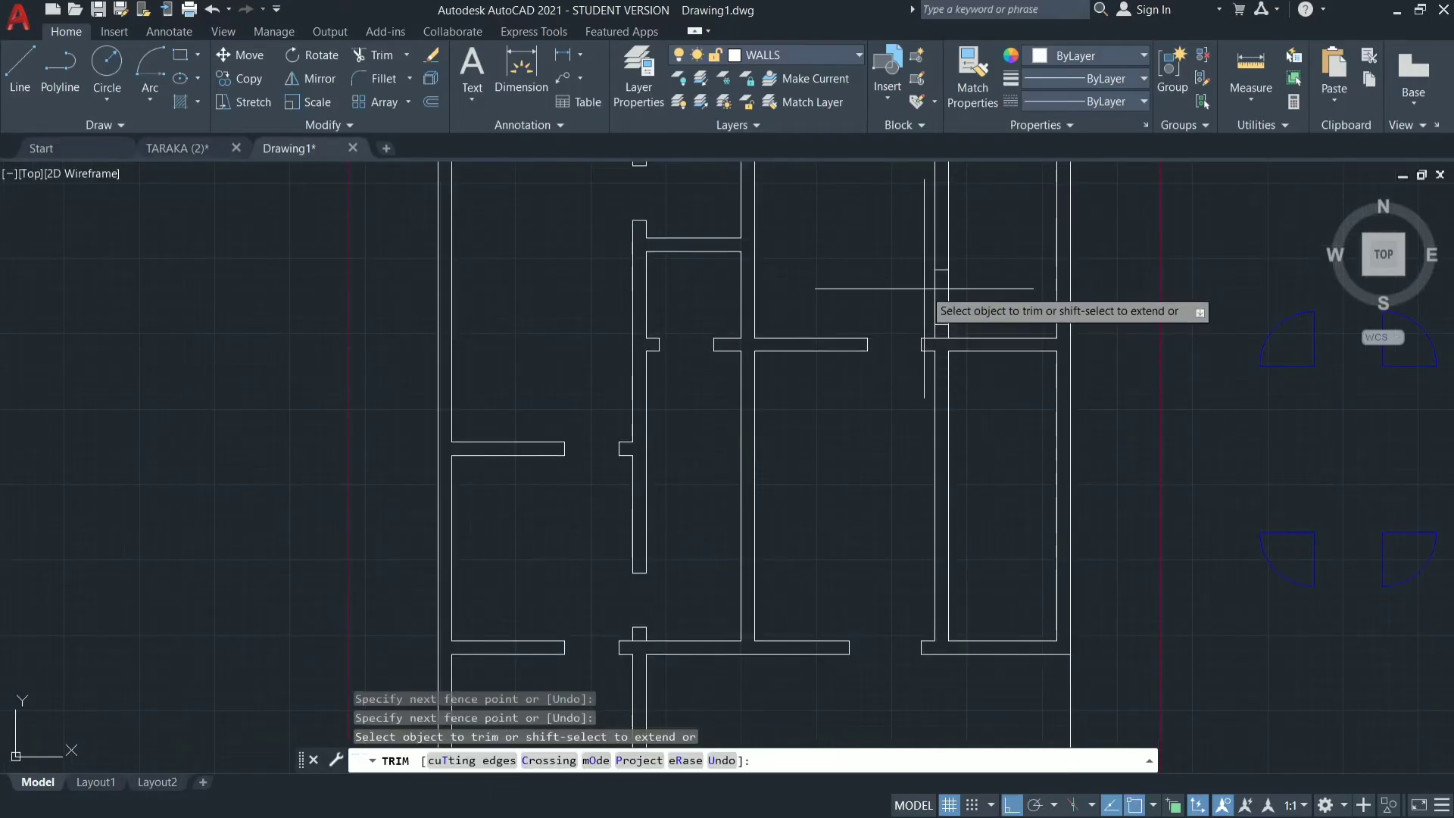
left_click(984, 282)
key("Return")
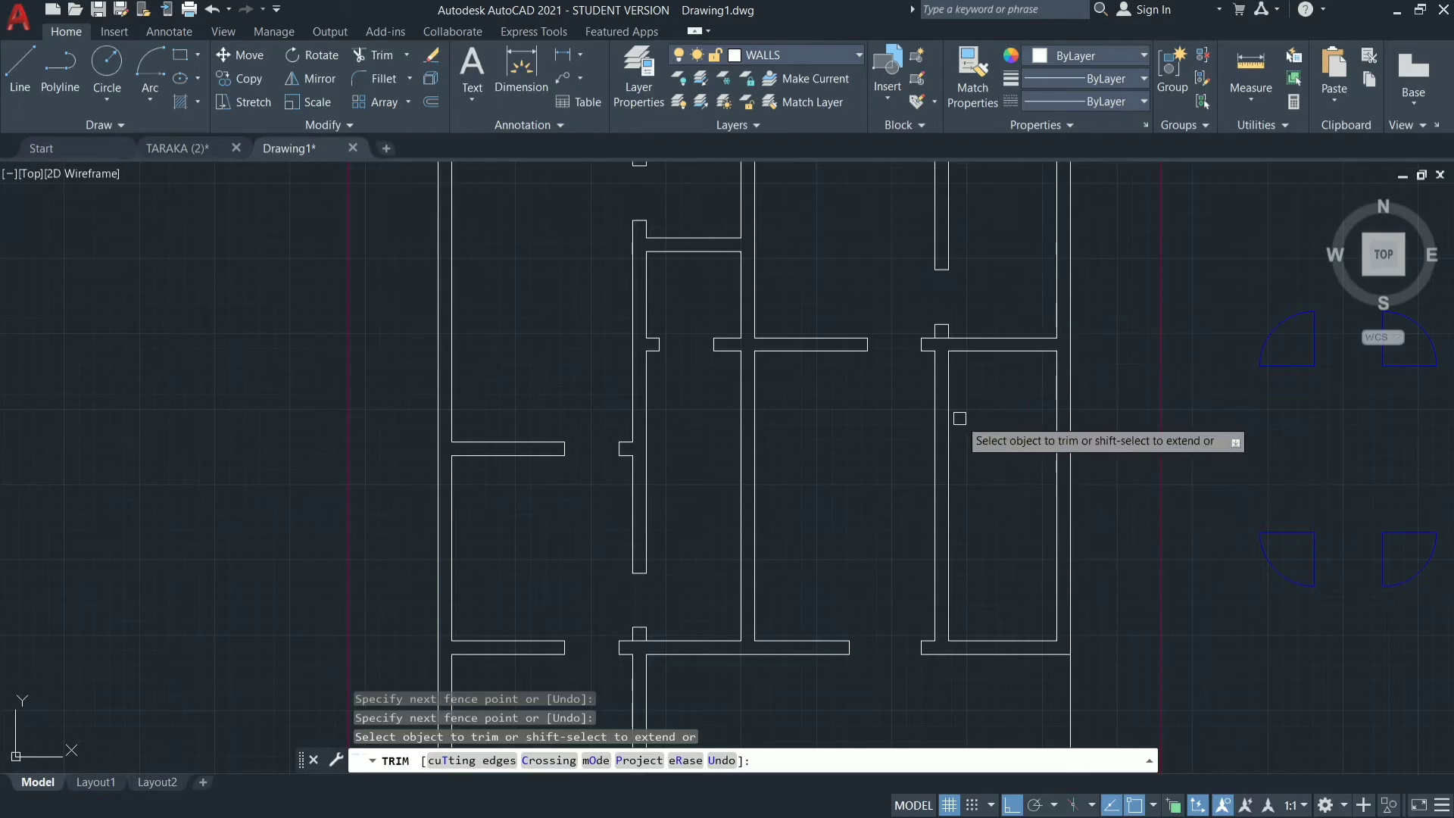
key("Escape")
key("Escape")
key("Escape")
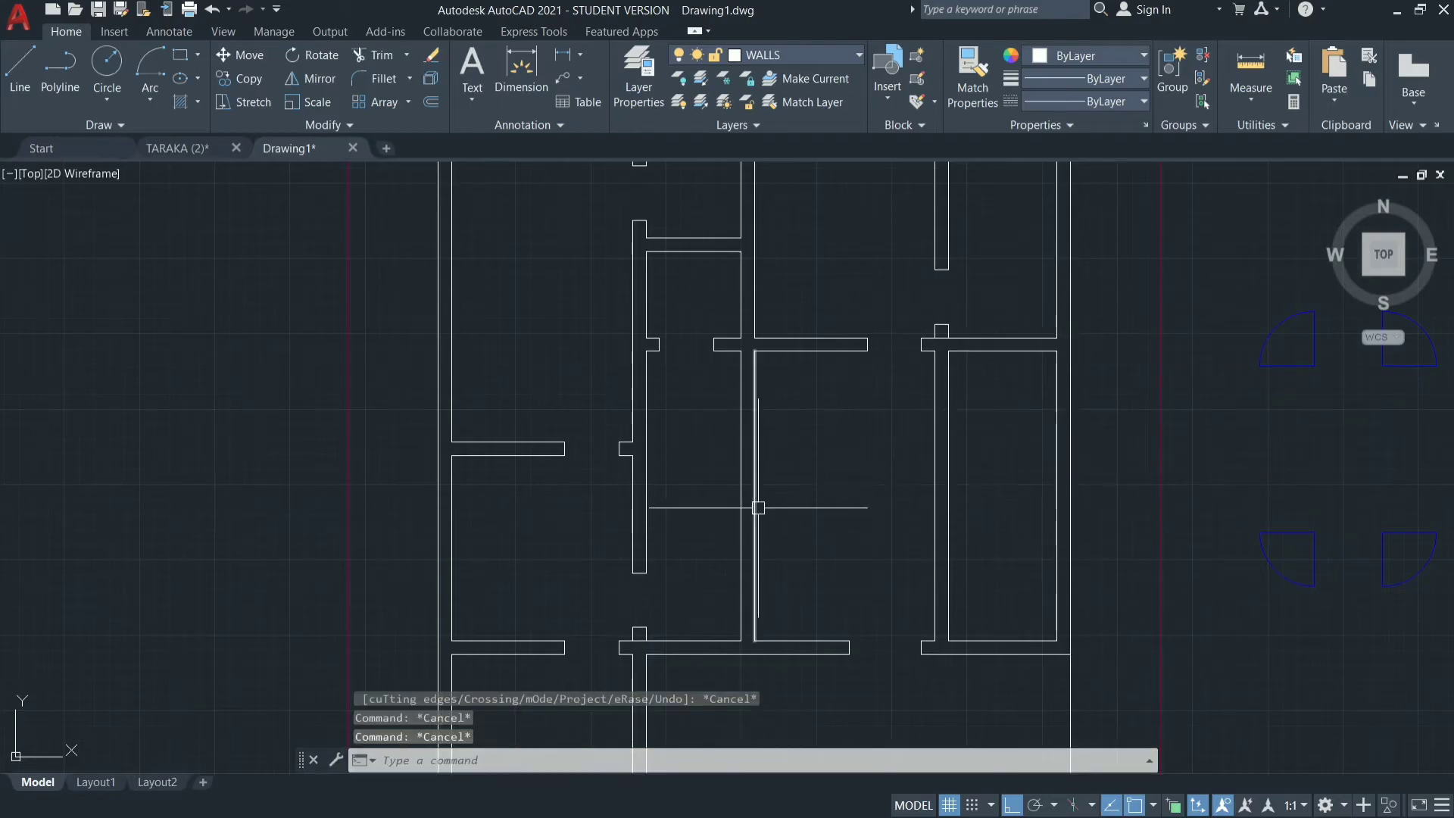
Erase the vertical wall between the narrow room and the large central room, and stretch the line above to close its gap.
left_click_drag(812, 481, 724, 516)
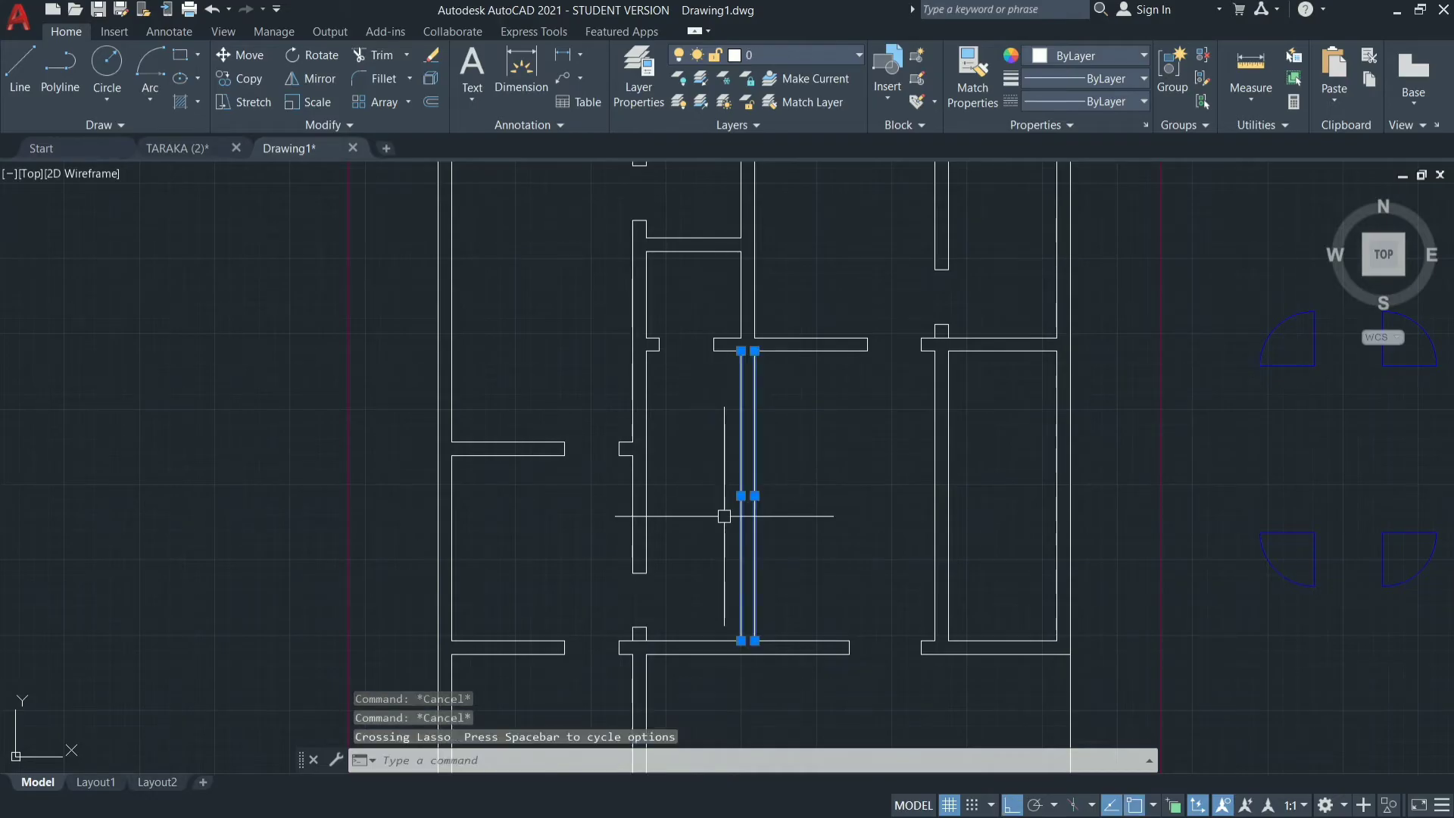
key("Return")
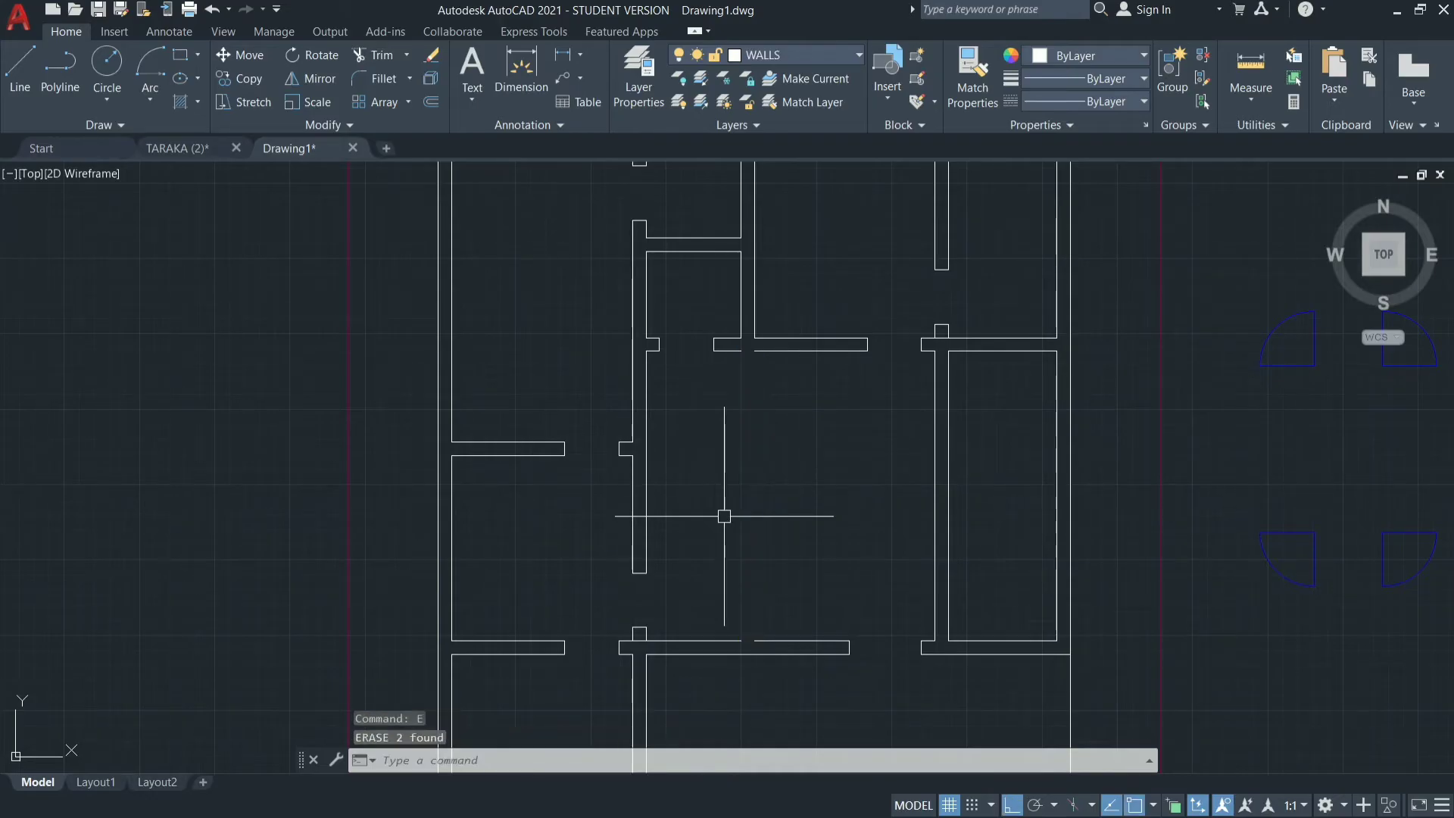
scroll(762, 338, "up", 8)
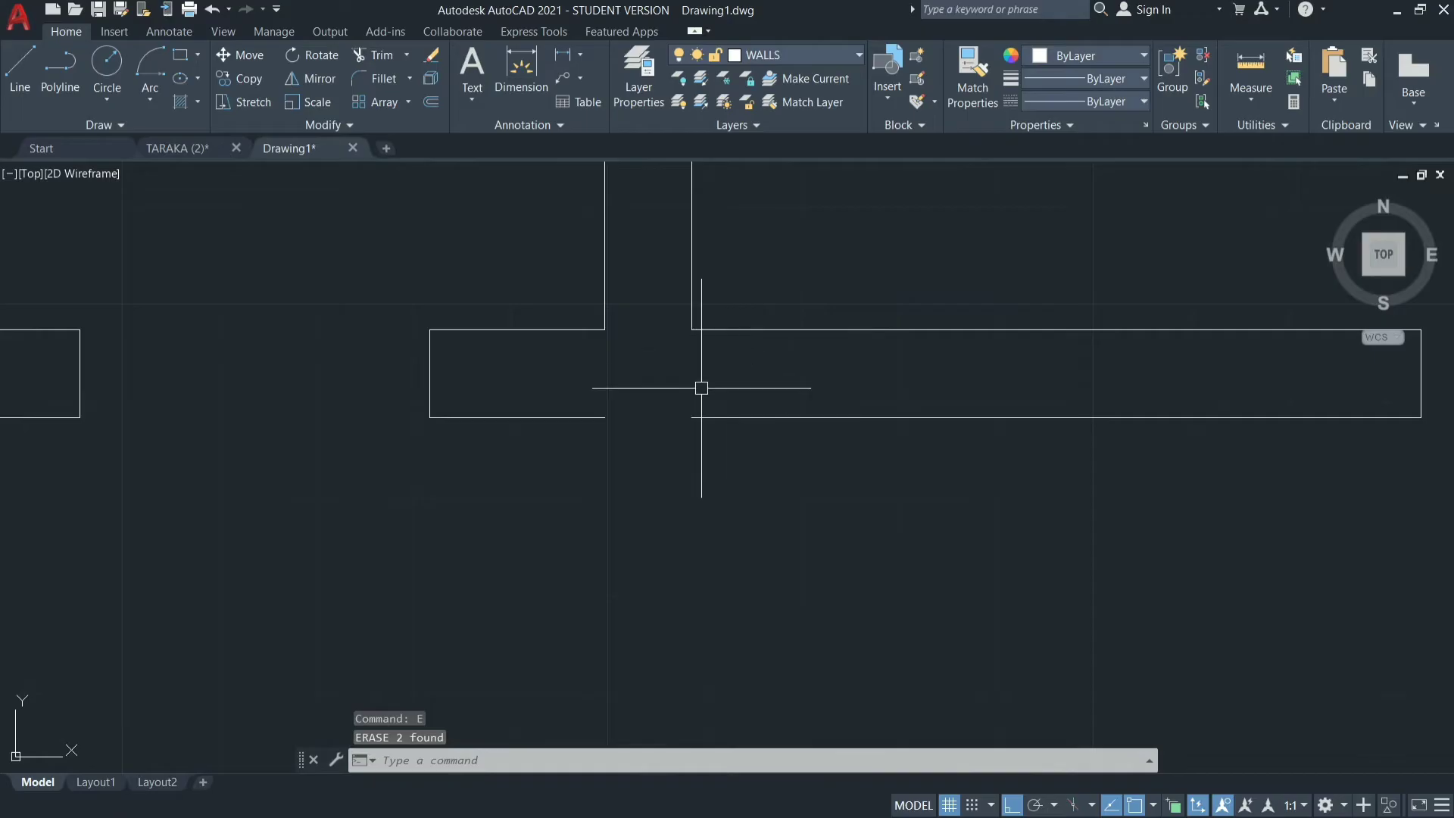
left_click(713, 418)
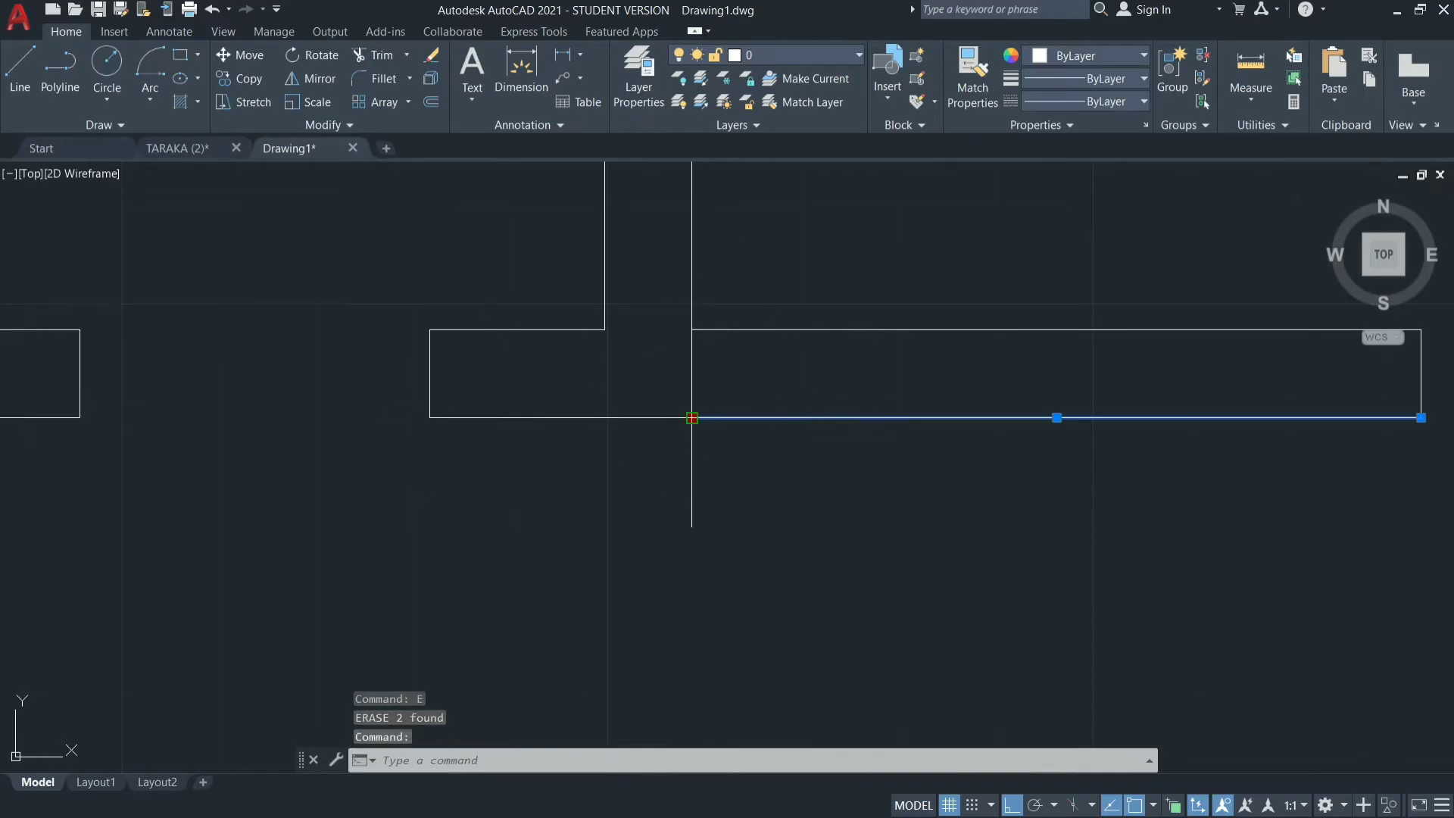
left_click(692, 418)
left_click(605, 417)
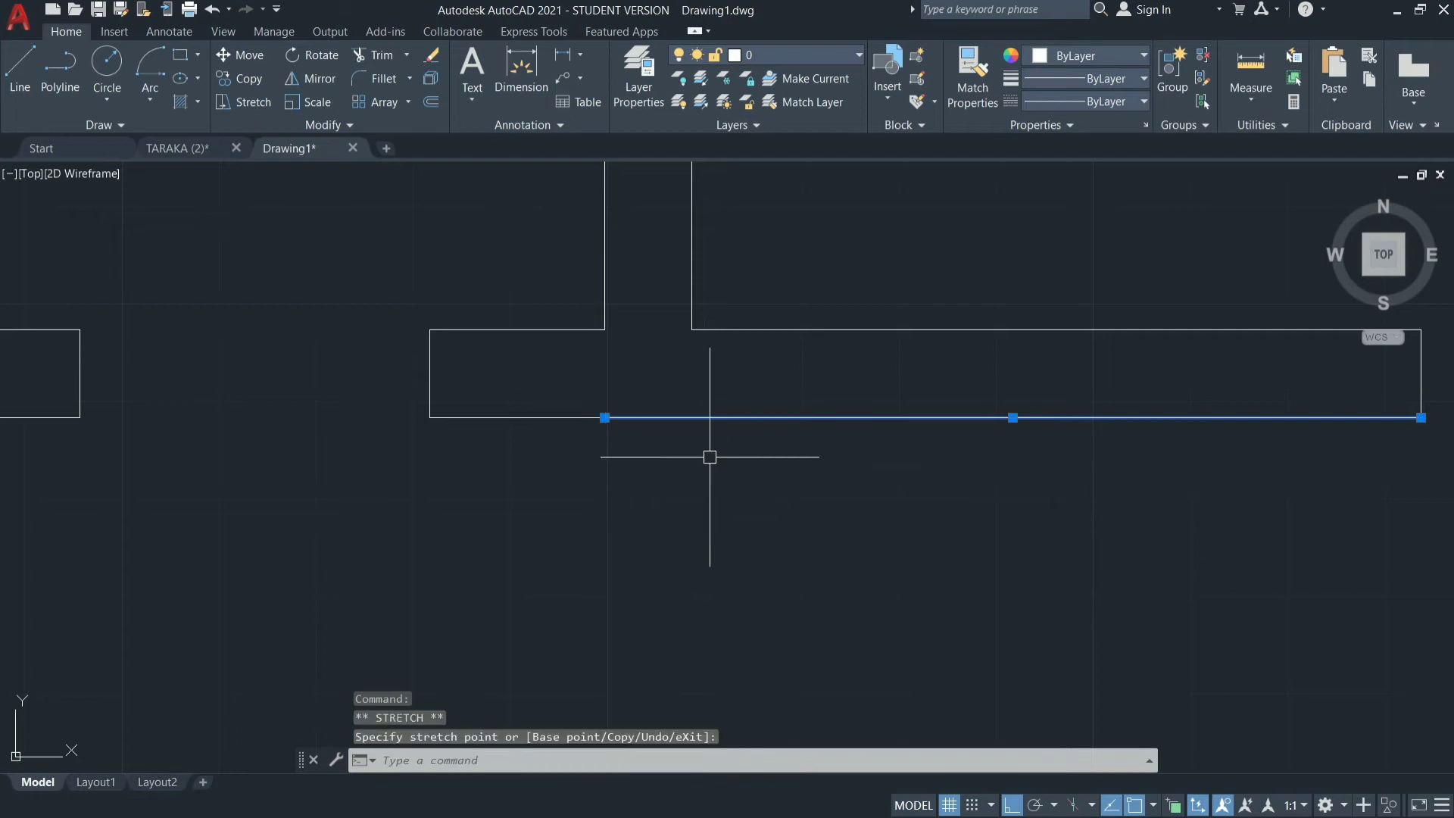
key("Escape")
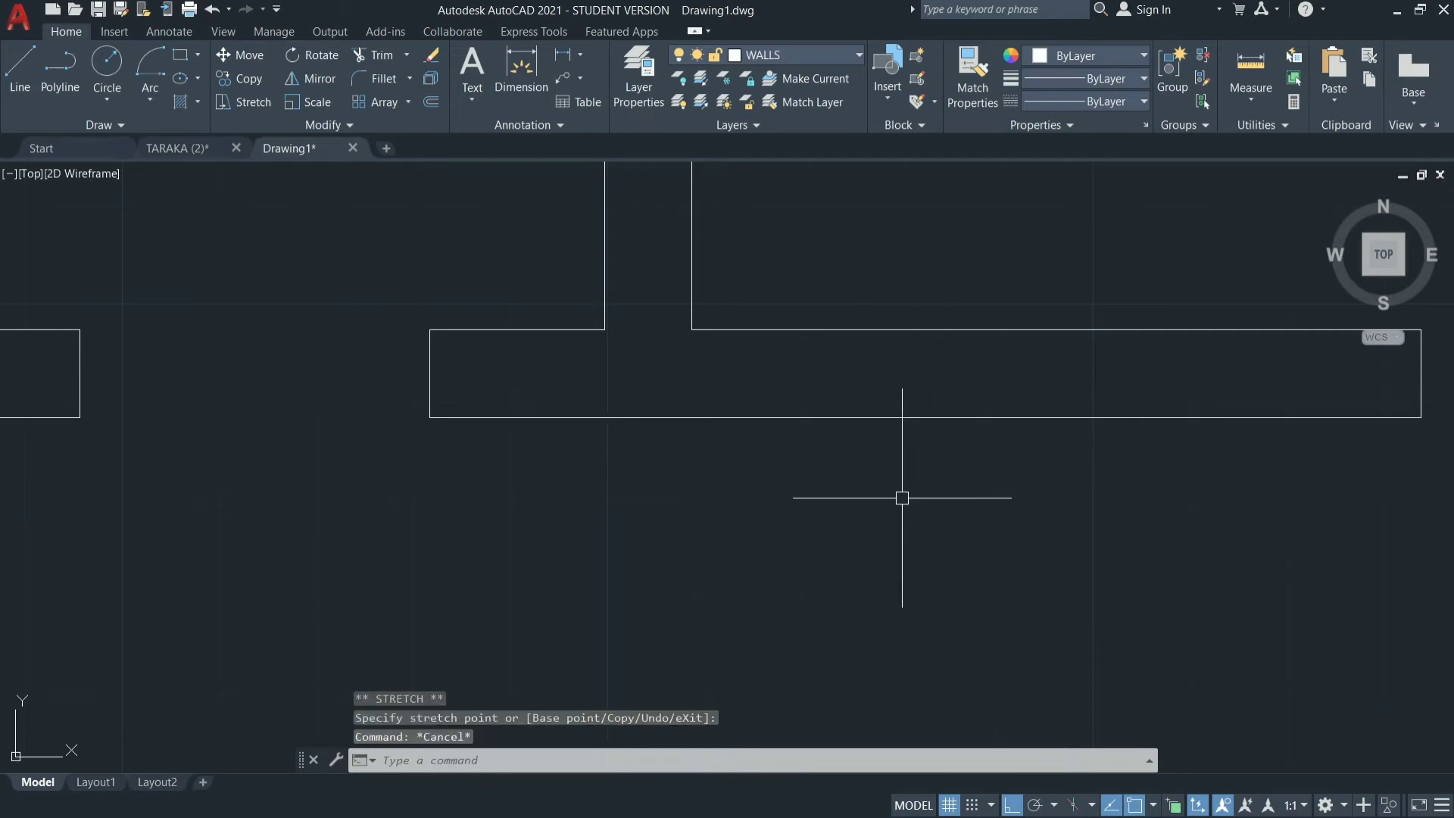
Stretch the upper line of the lower horizontal wall leftward to close the gap left by the erased vertical wall.
scroll(899, 496, "down", 5)
scroll(909, 500, "down", 5)
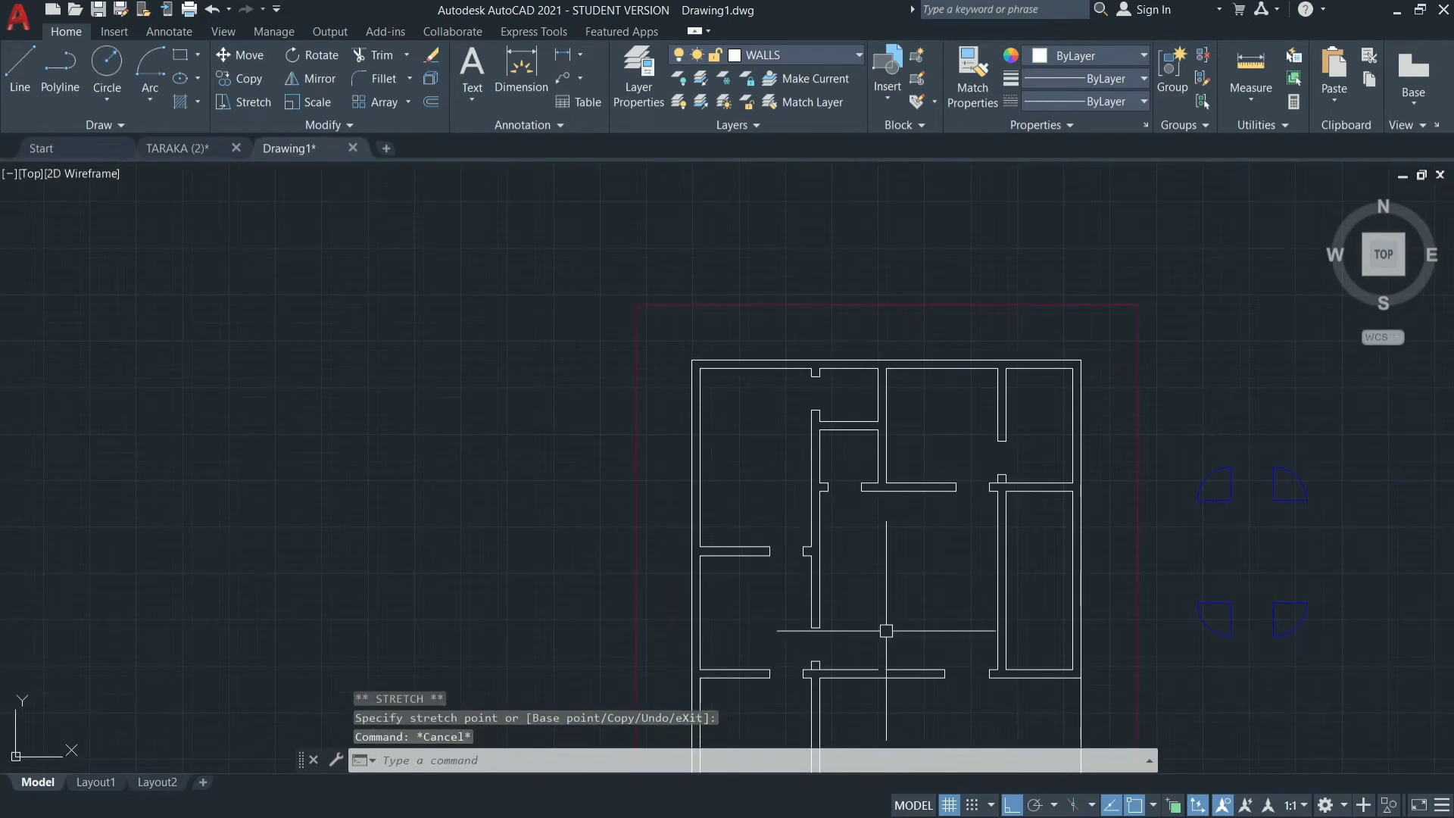
scroll(885, 681, "up", 5)
scroll(856, 650, "up", 3)
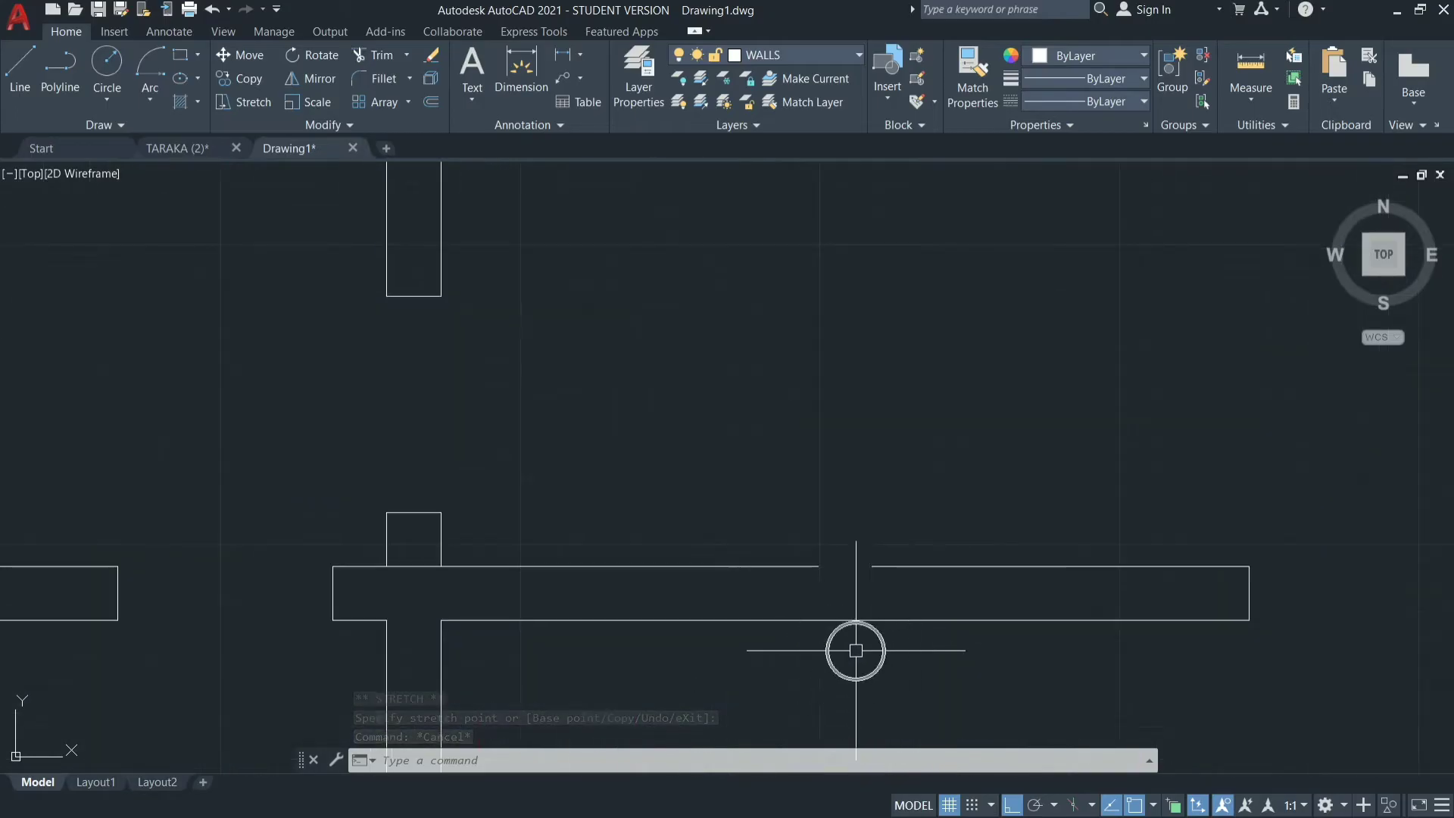
left_click(893, 568)
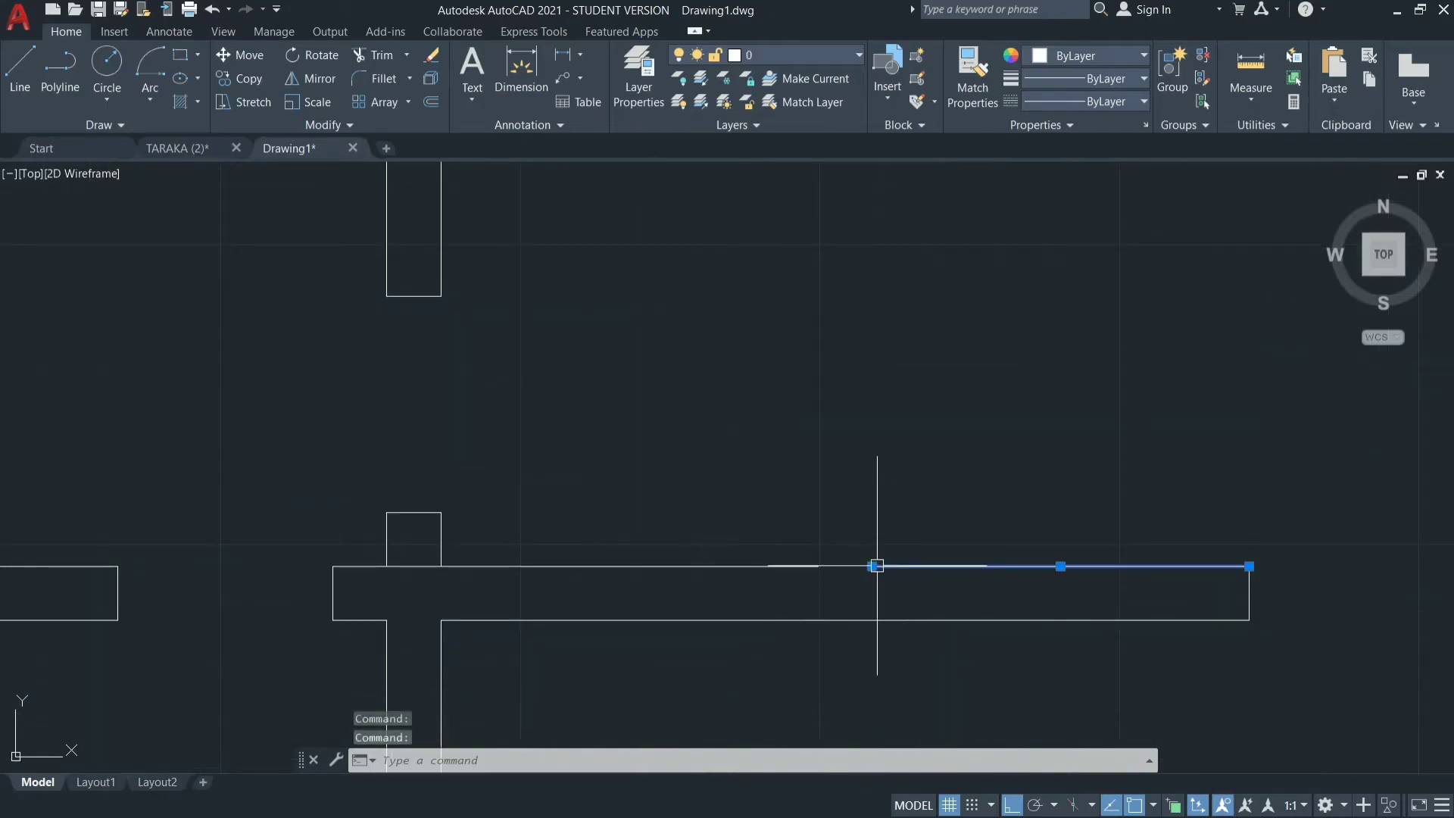
left_click(871, 567)
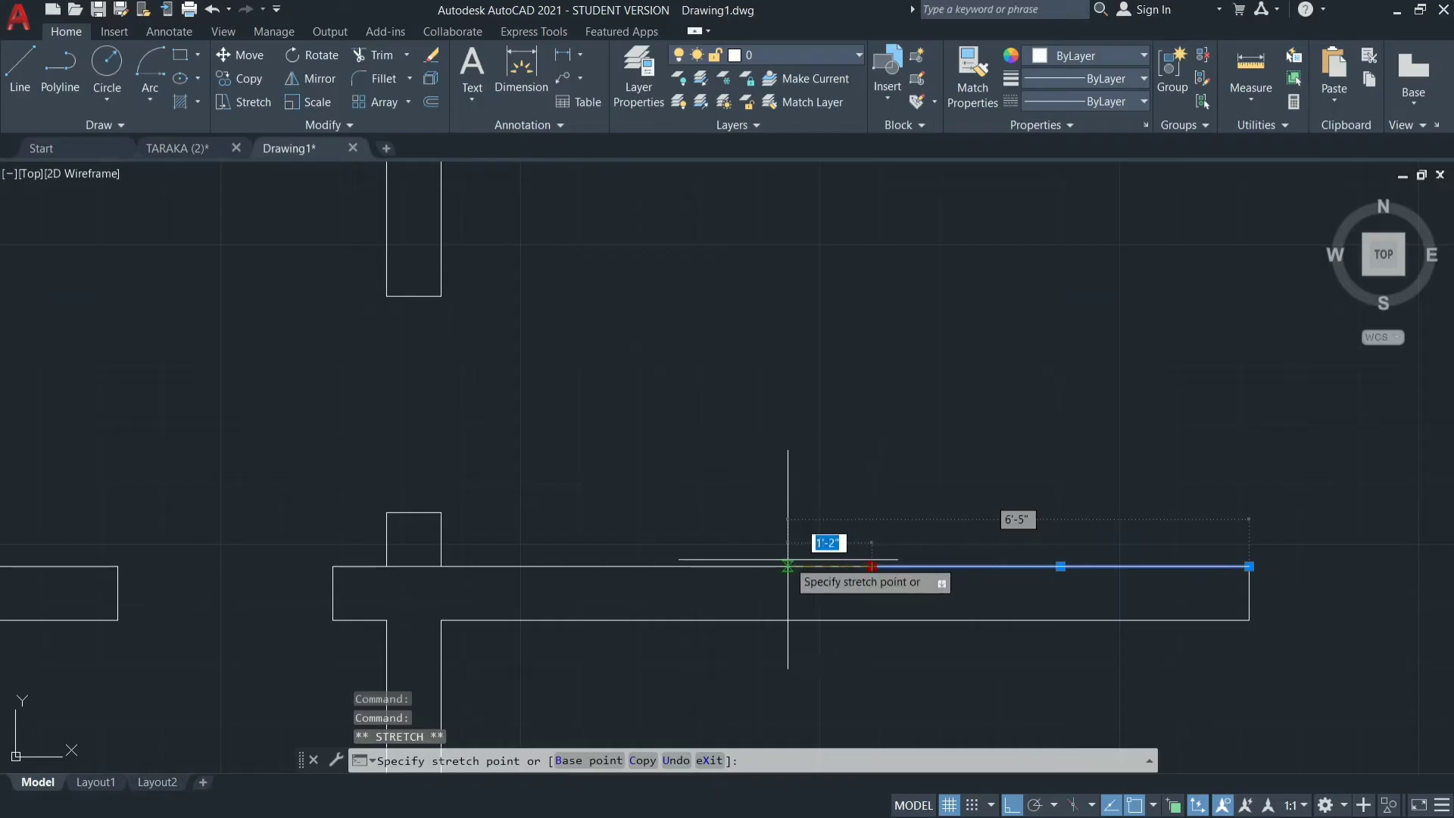
left_click(818, 566)
key("Escape")
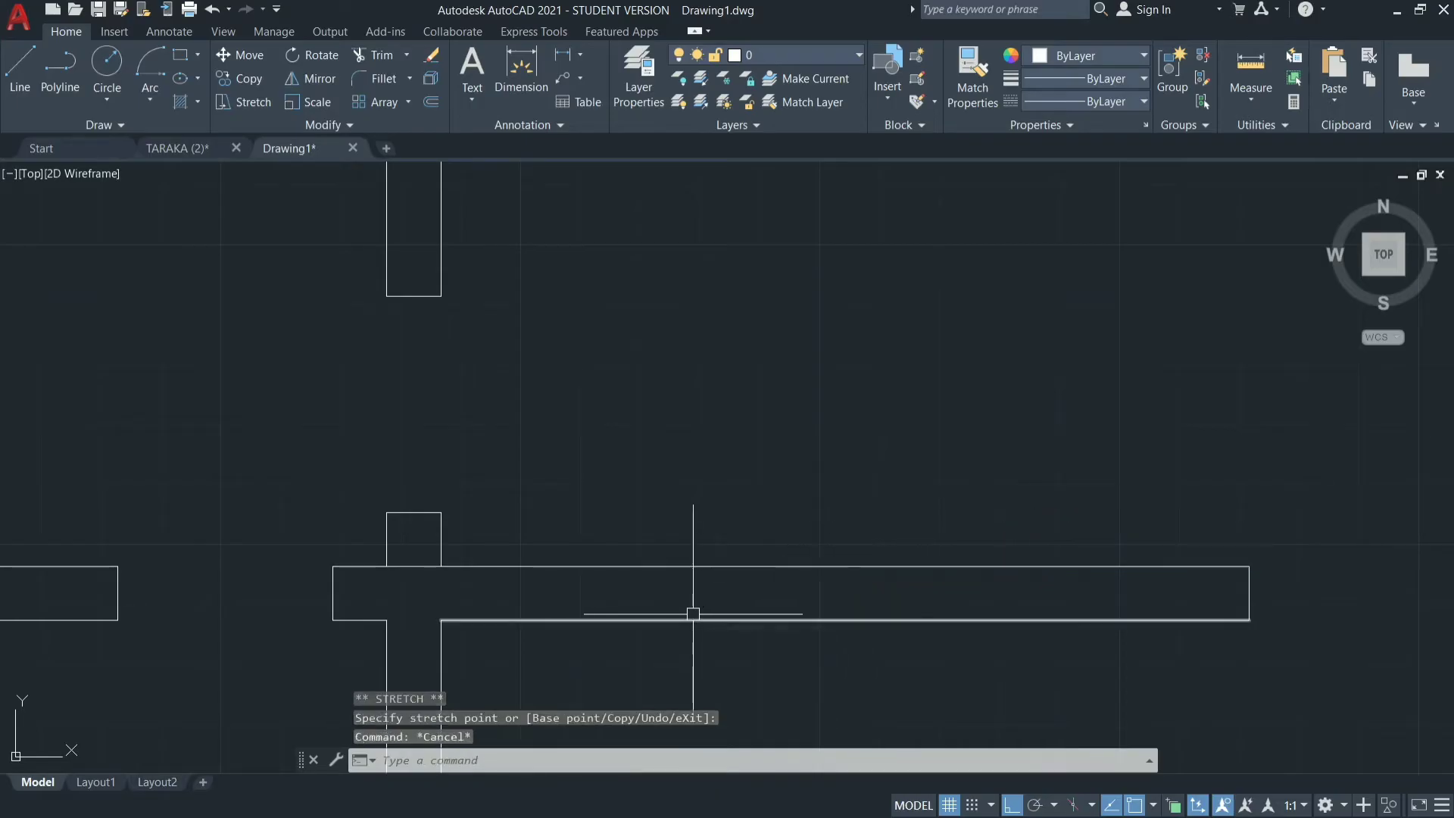
Erase the overlapping short horizontal lines closing off the wall stub at the middle-left room's lower-right junction.
left_click(414, 567)
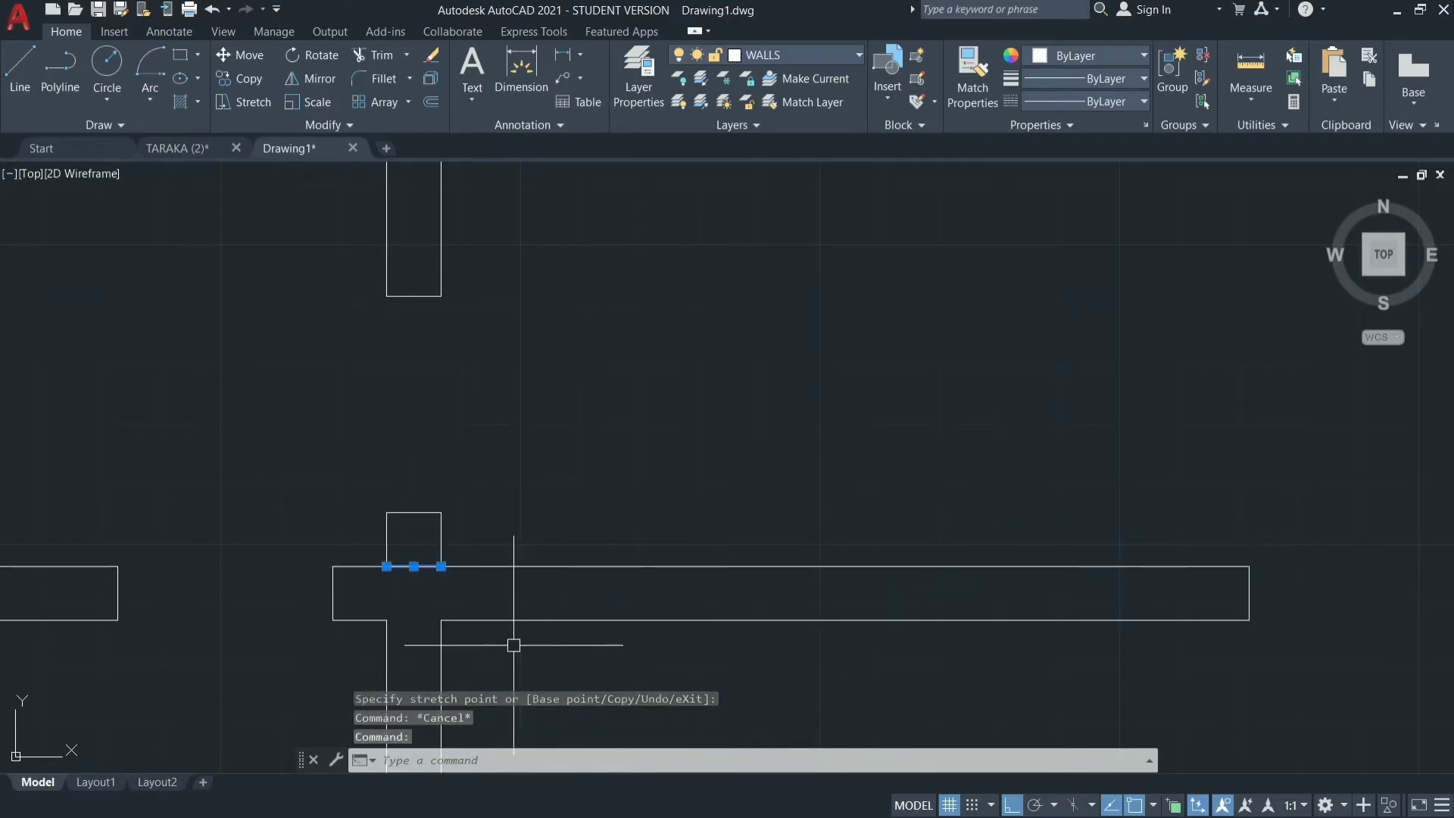
key("Return")
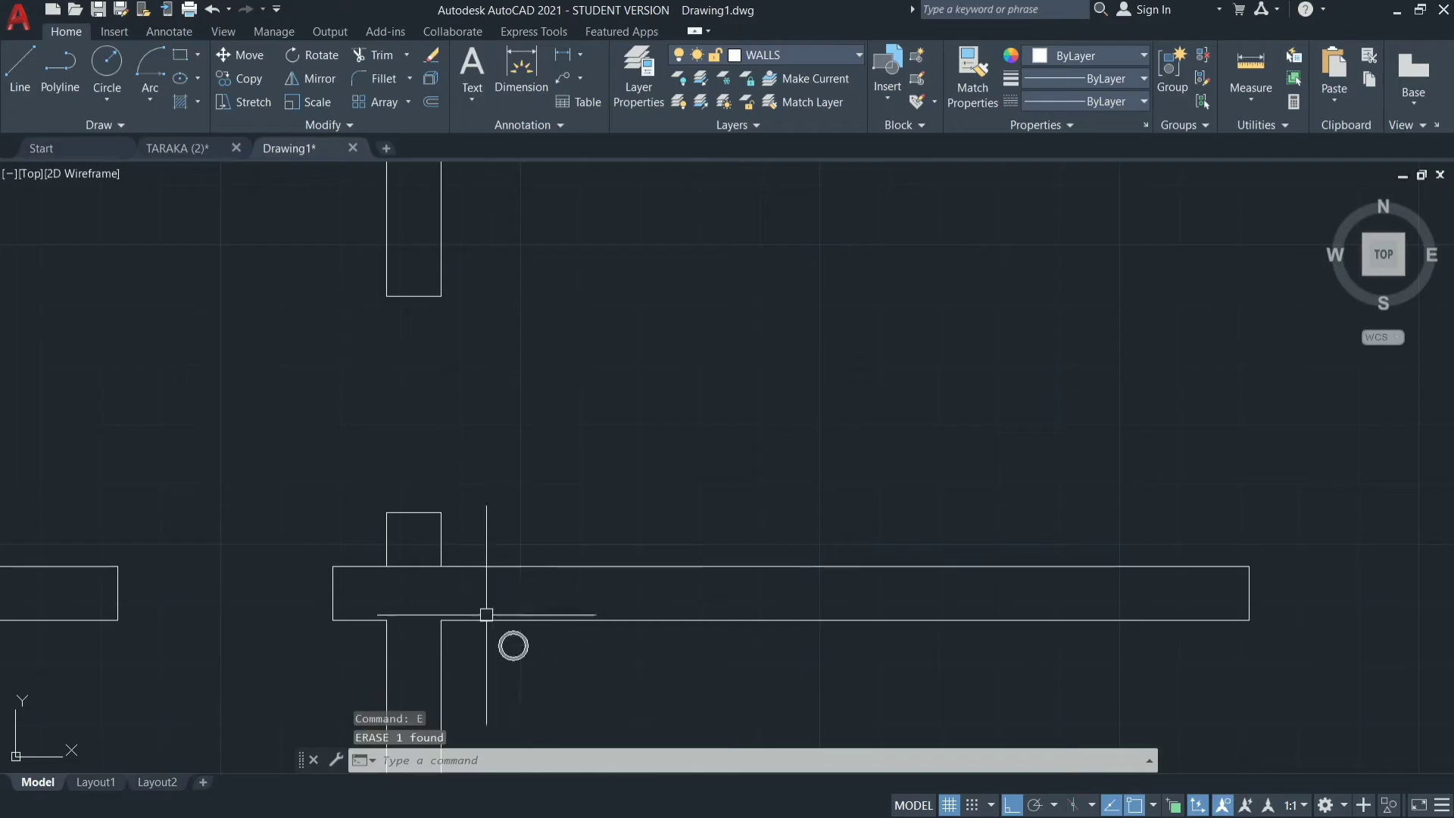
left_click(414, 566)
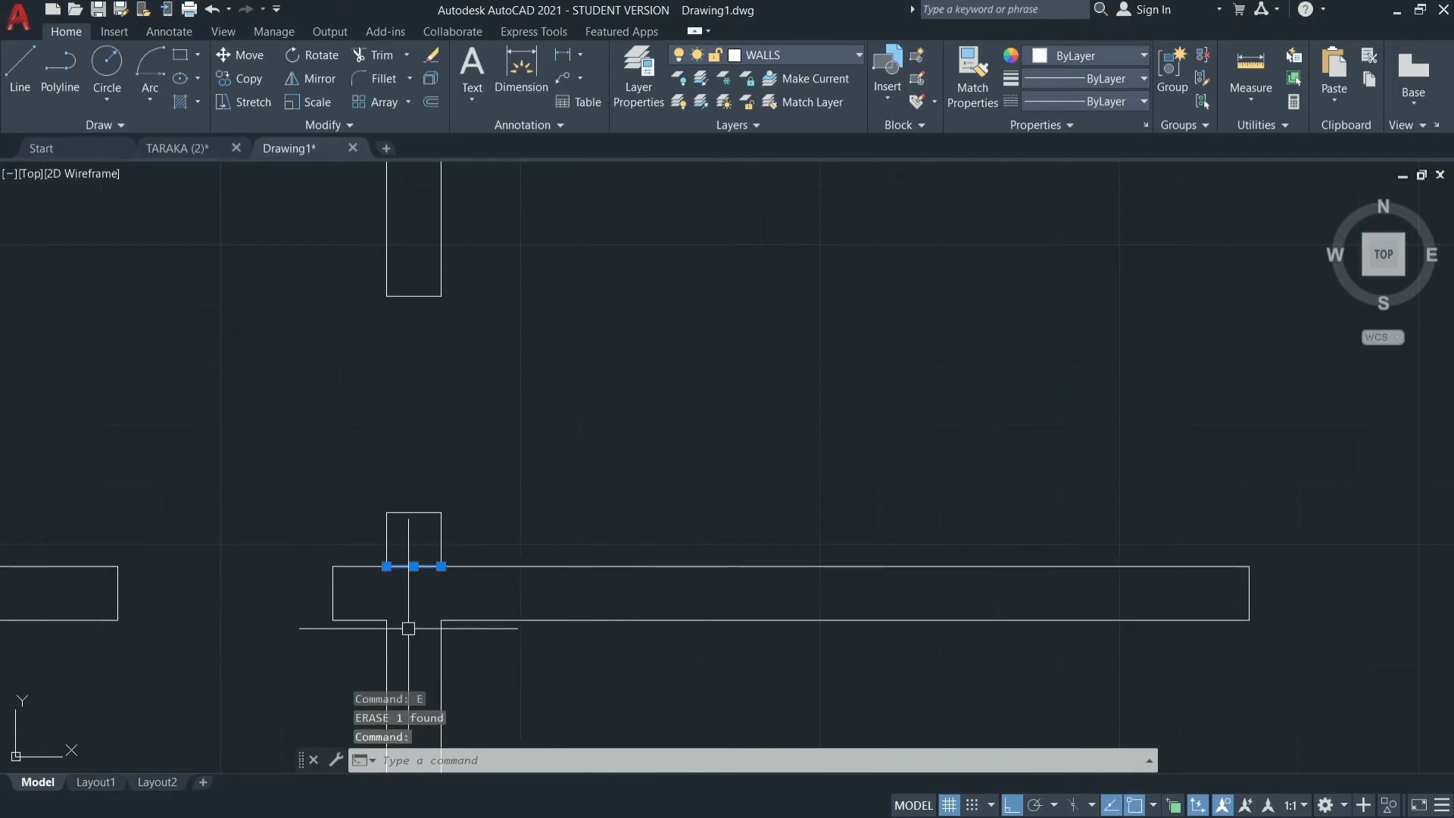
type("E")
key("Return")
scroll(586, 493, "down", 5)
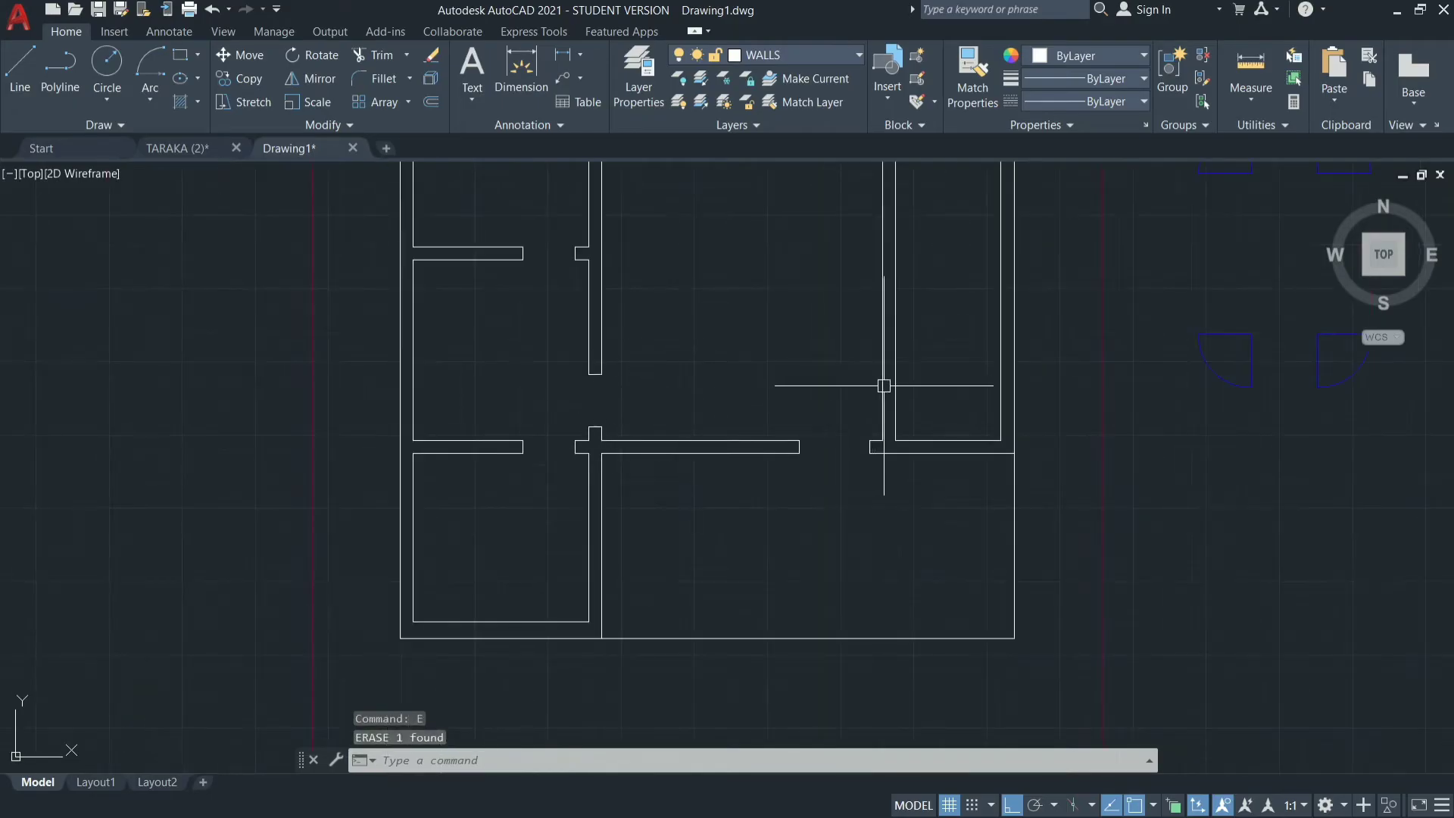
Erase the short horizontal line closing off the wall stub at the junction between the upper-middle and upper-right rooms.
scroll(760, 565, "down", 3)
scroll(845, 389, "up", 4)
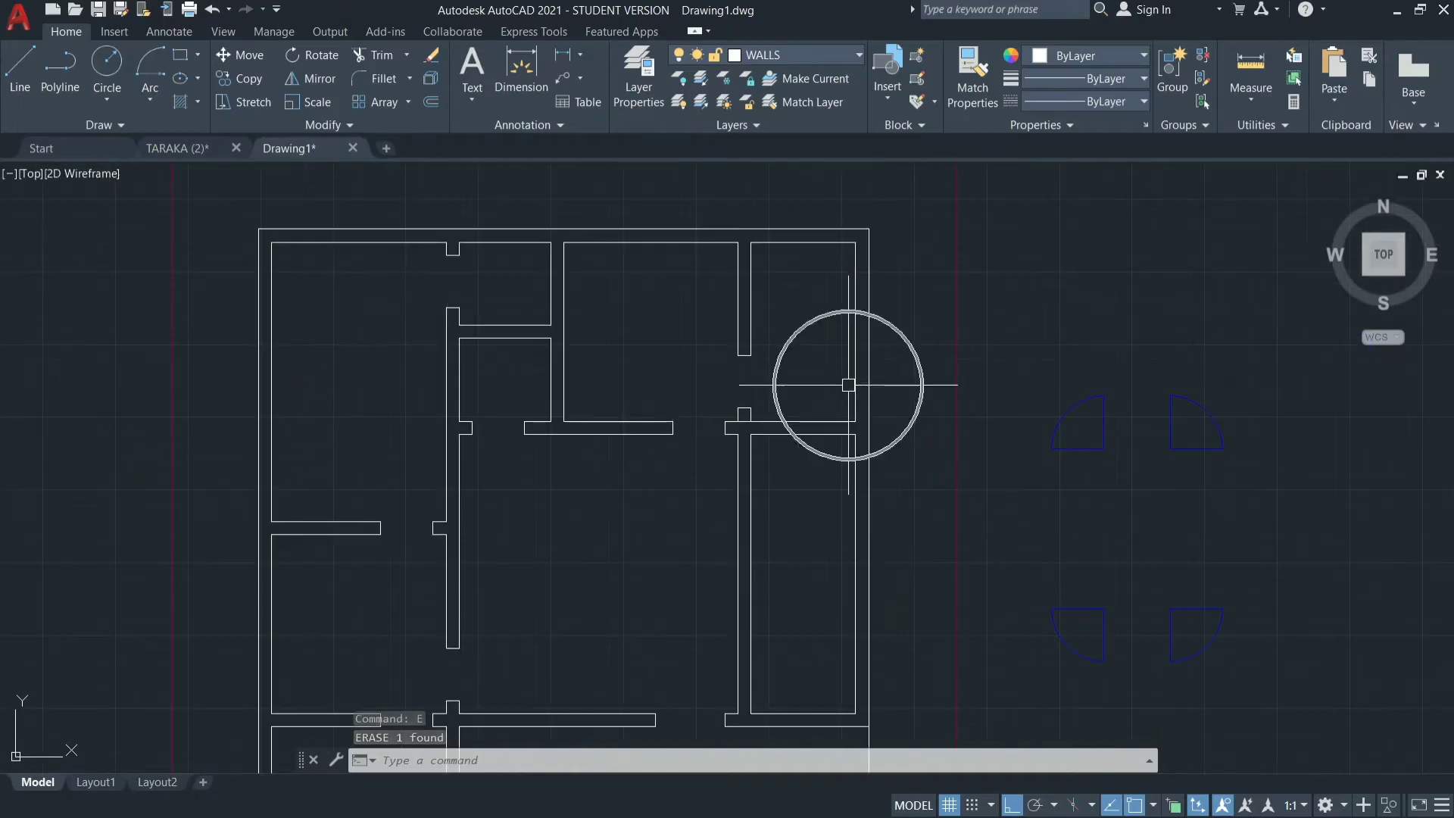
scroll(758, 432, "up", 6)
left_click(718, 403)
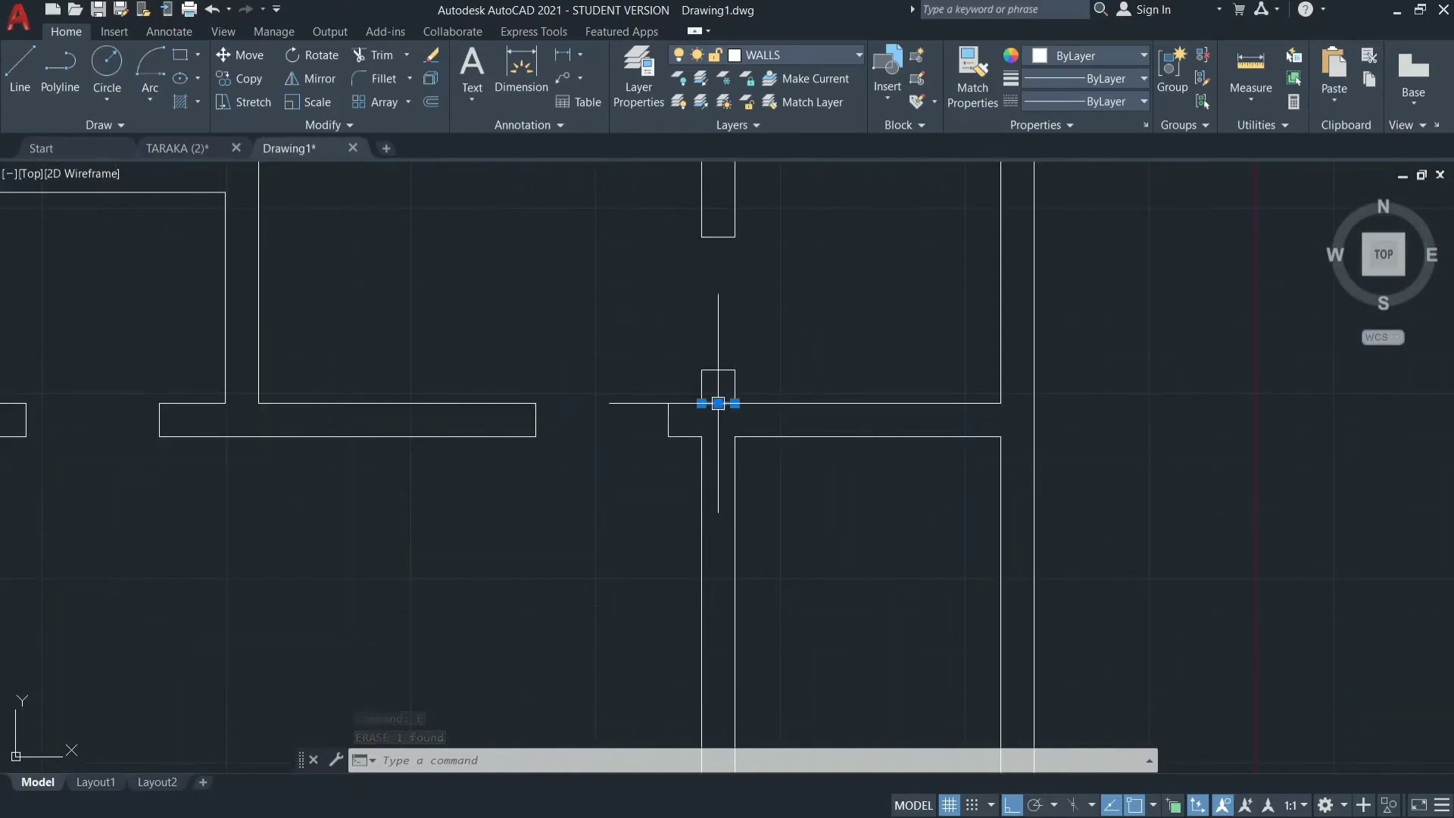
type("E")
key("Return")
left_click(676, 501)
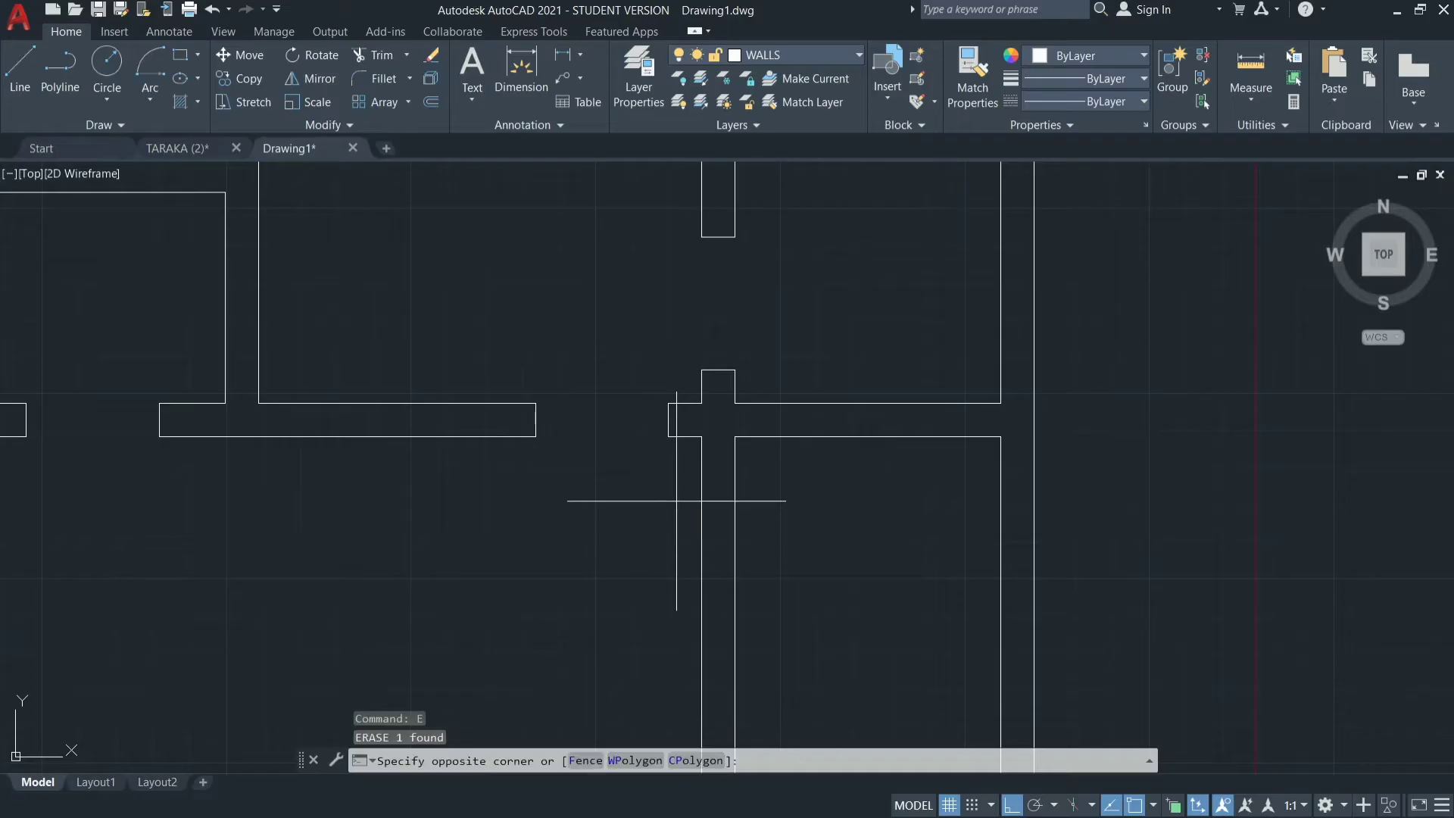
key("Escape")
key("Escape")
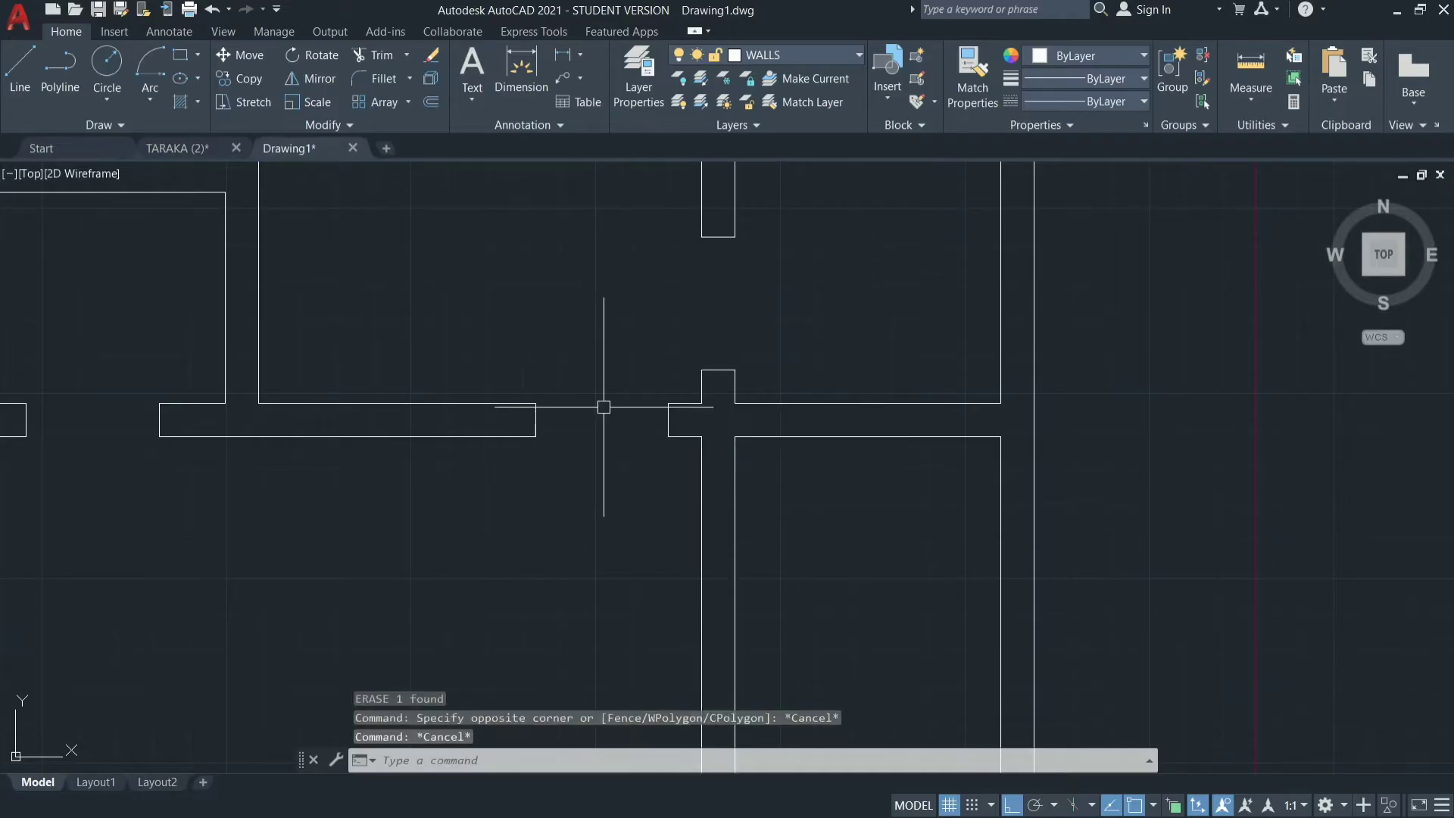
scroll(603, 406, "down", 5)
left_click(1033, 227)
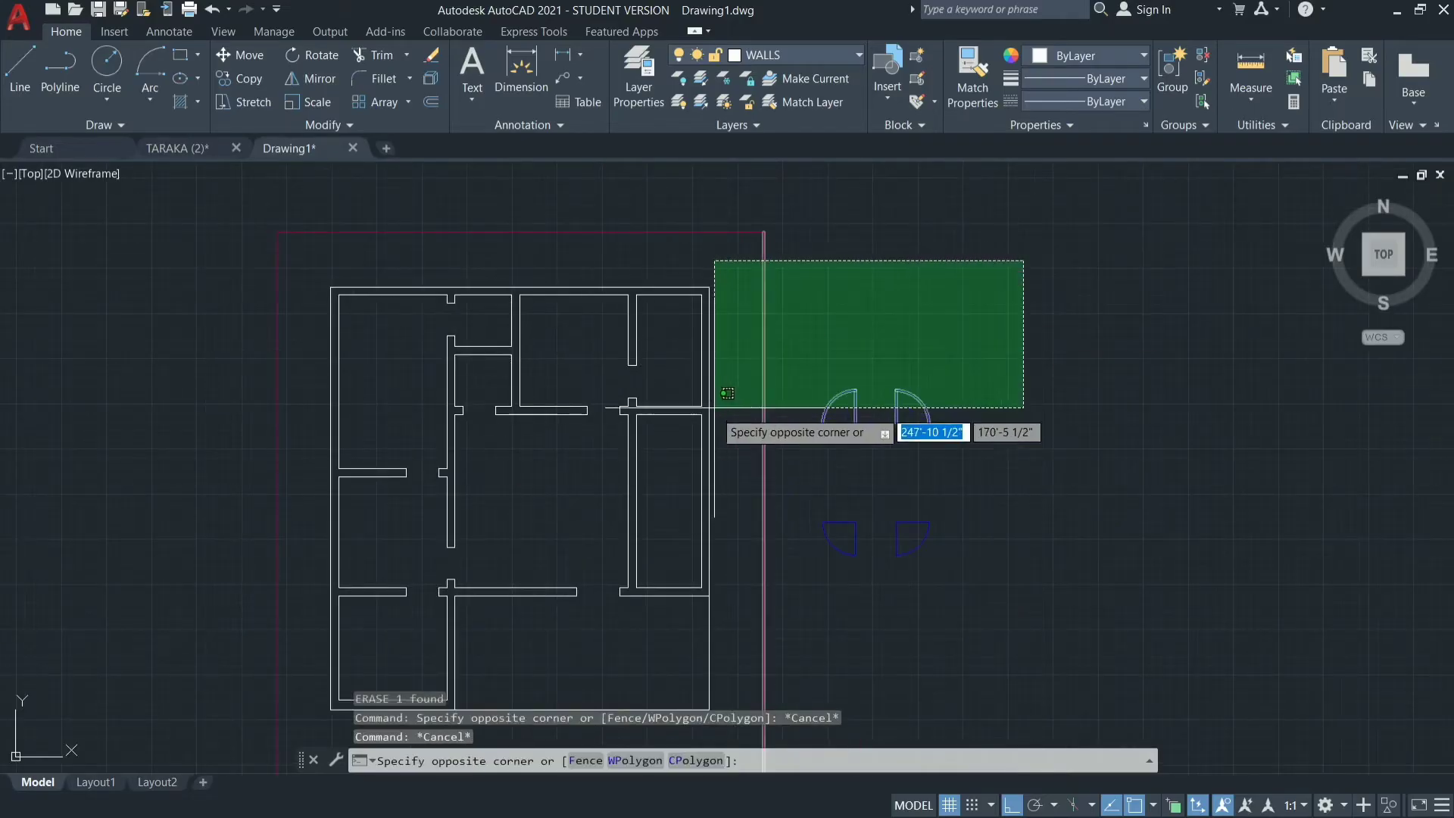
left_click(714, 412)
key("Escape")
key("Escape")
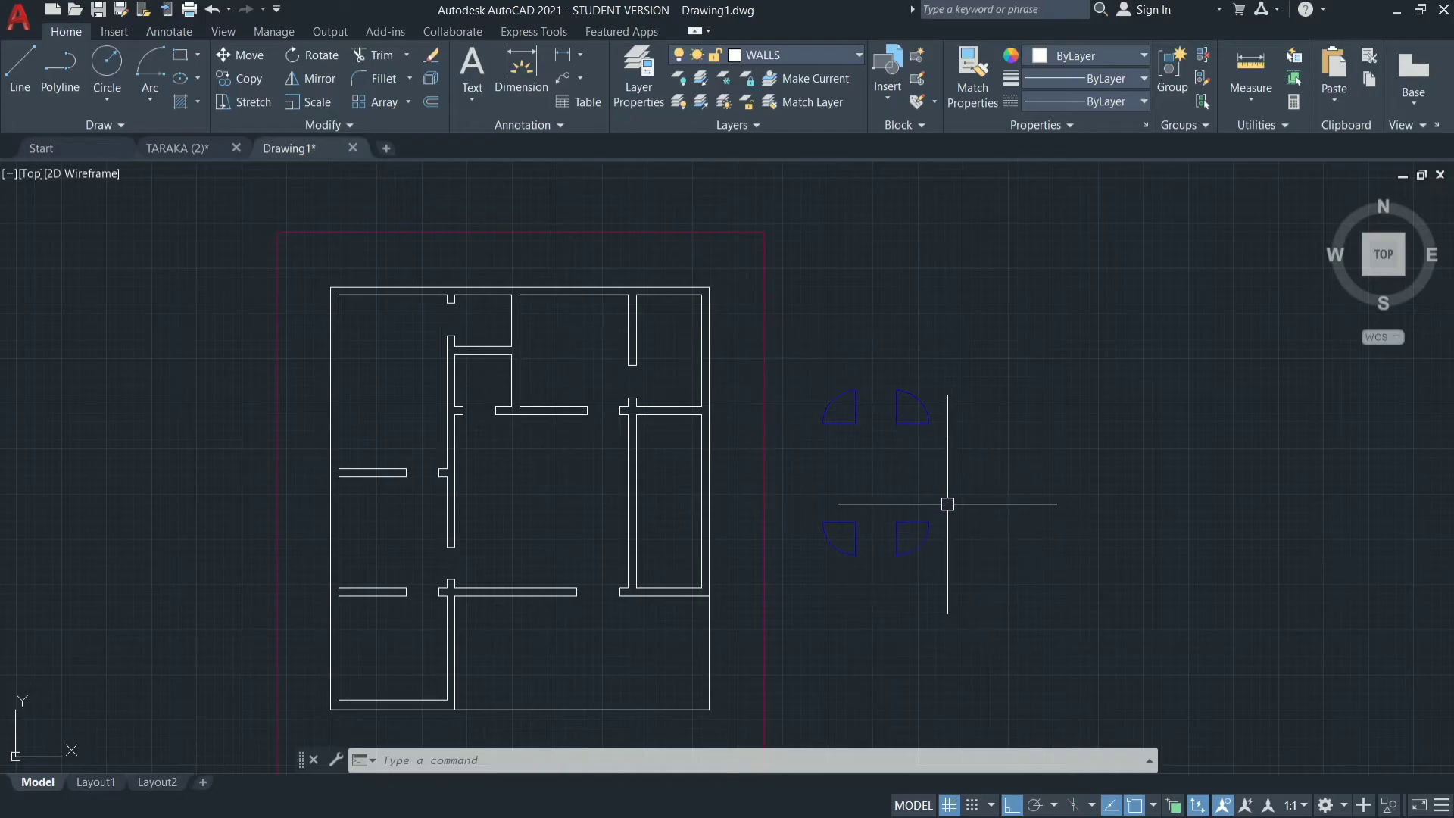
Copy the lower-right spare door symbol into the opening between the upper-left room and the small top room beside it.
mouse_move(947, 504)
left_mouse_down()
mouse_move(876, 584)
mouse_move(886, 510)
left_mouse_up()
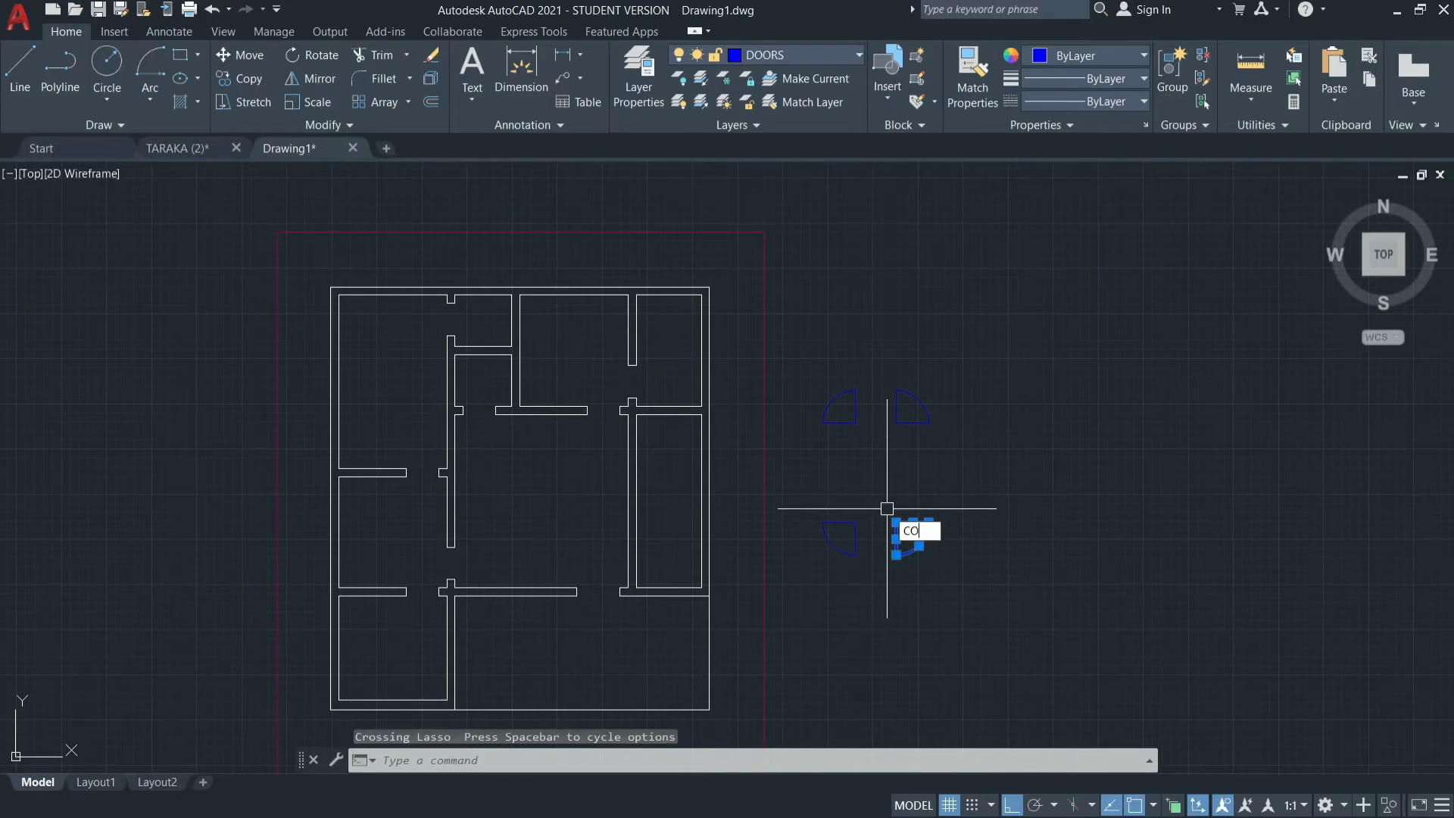
key("Return")
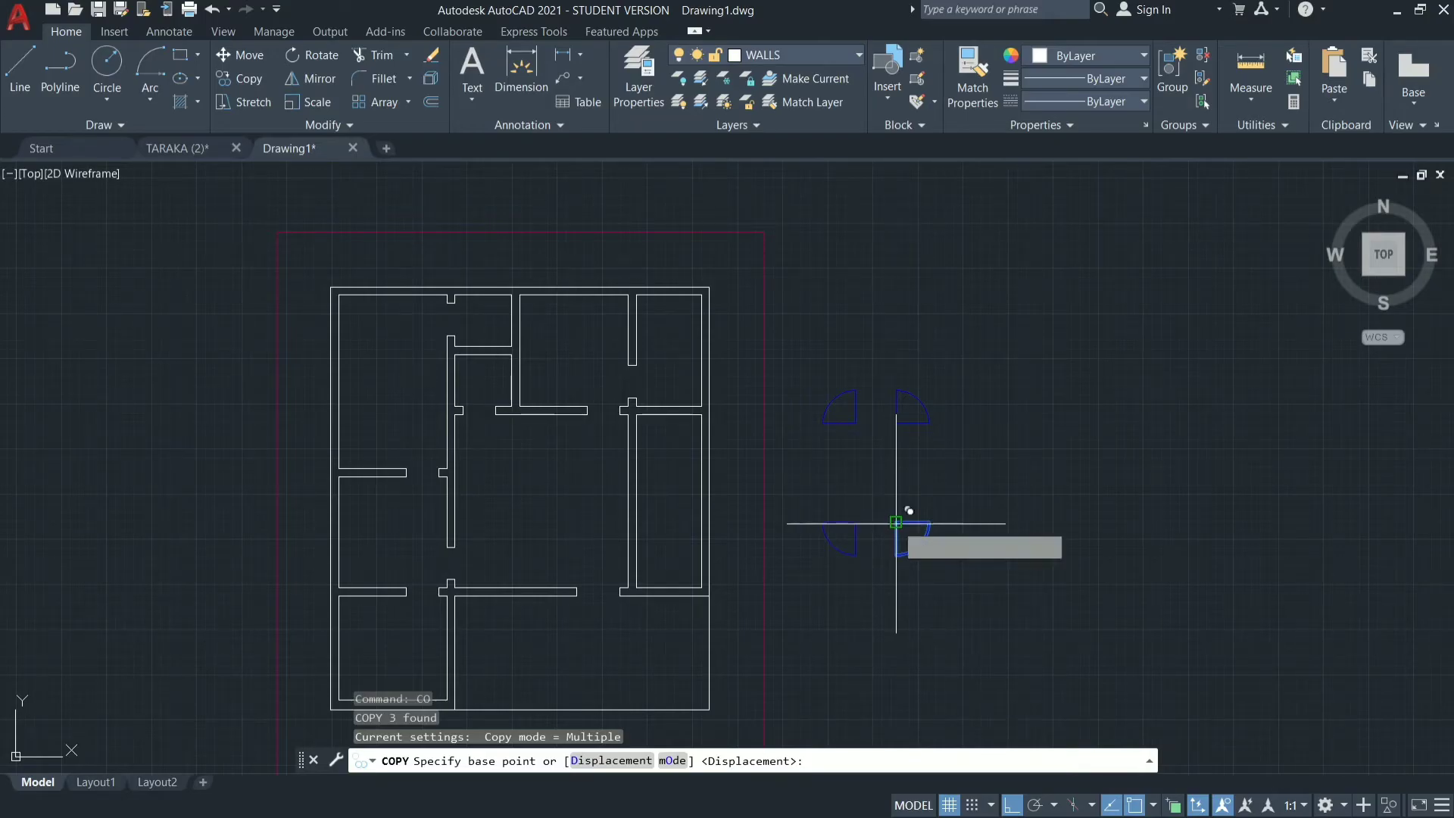
left_click(896, 522)
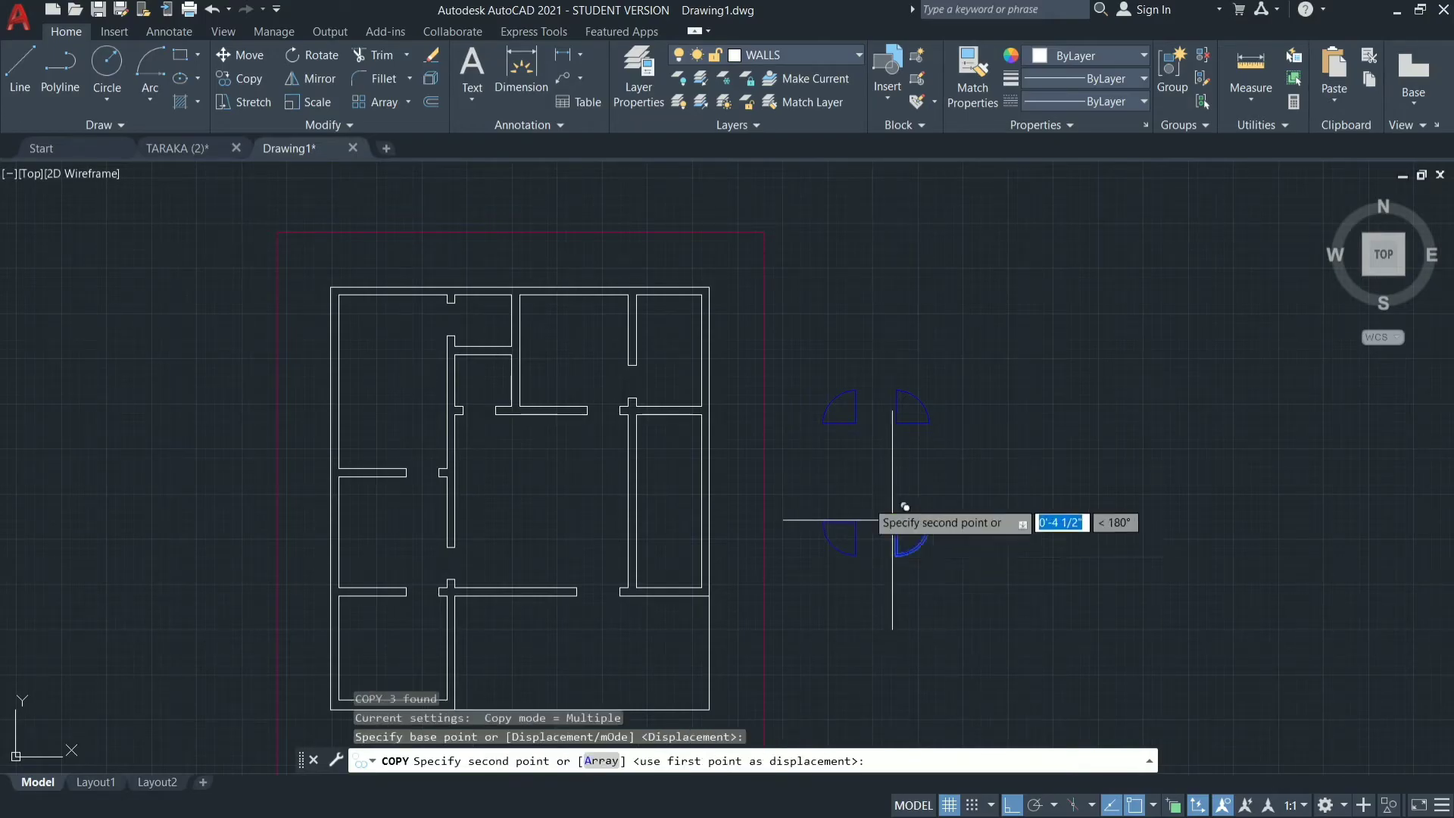
left_click(460, 291)
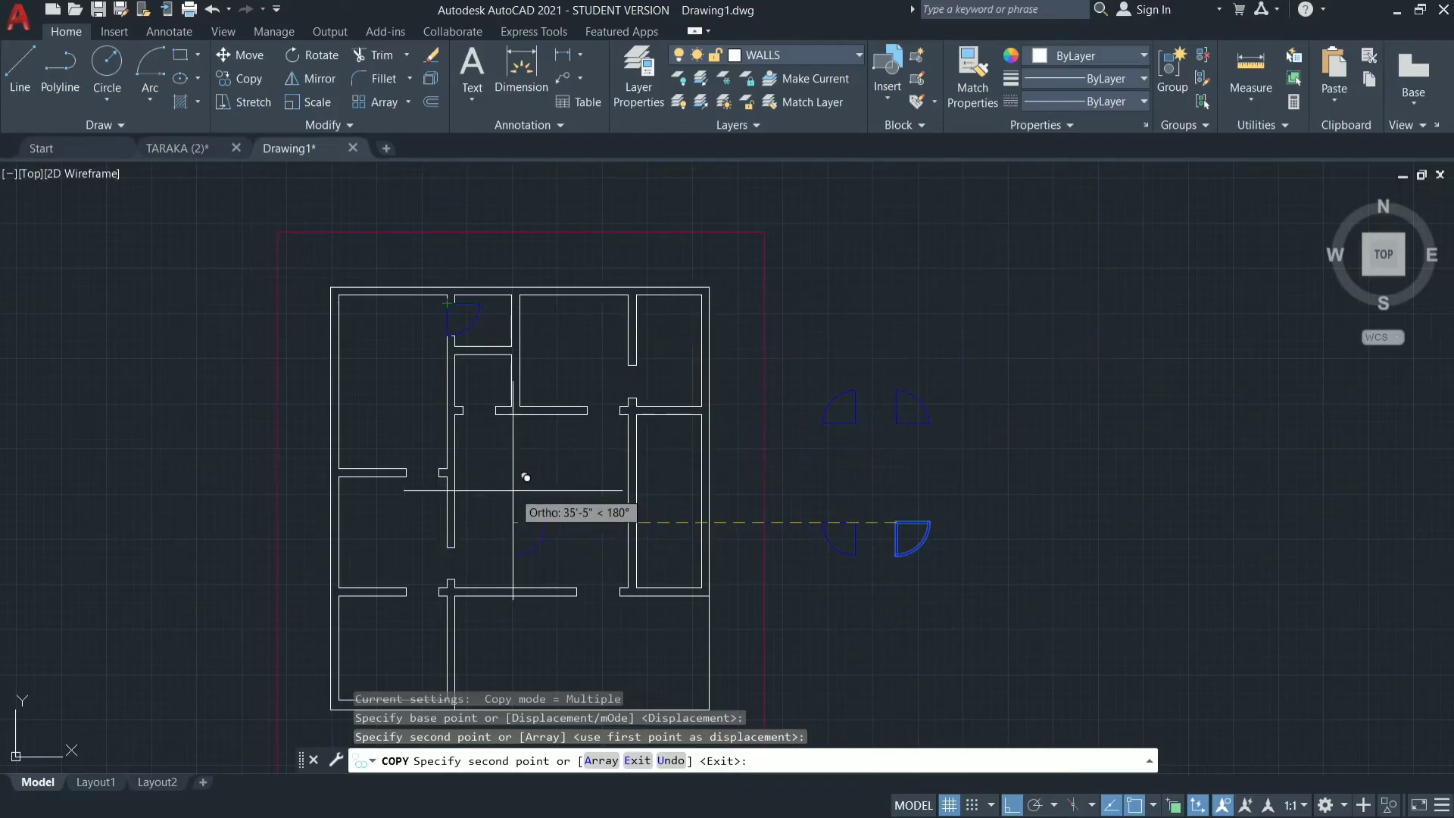
left_click(629, 522)
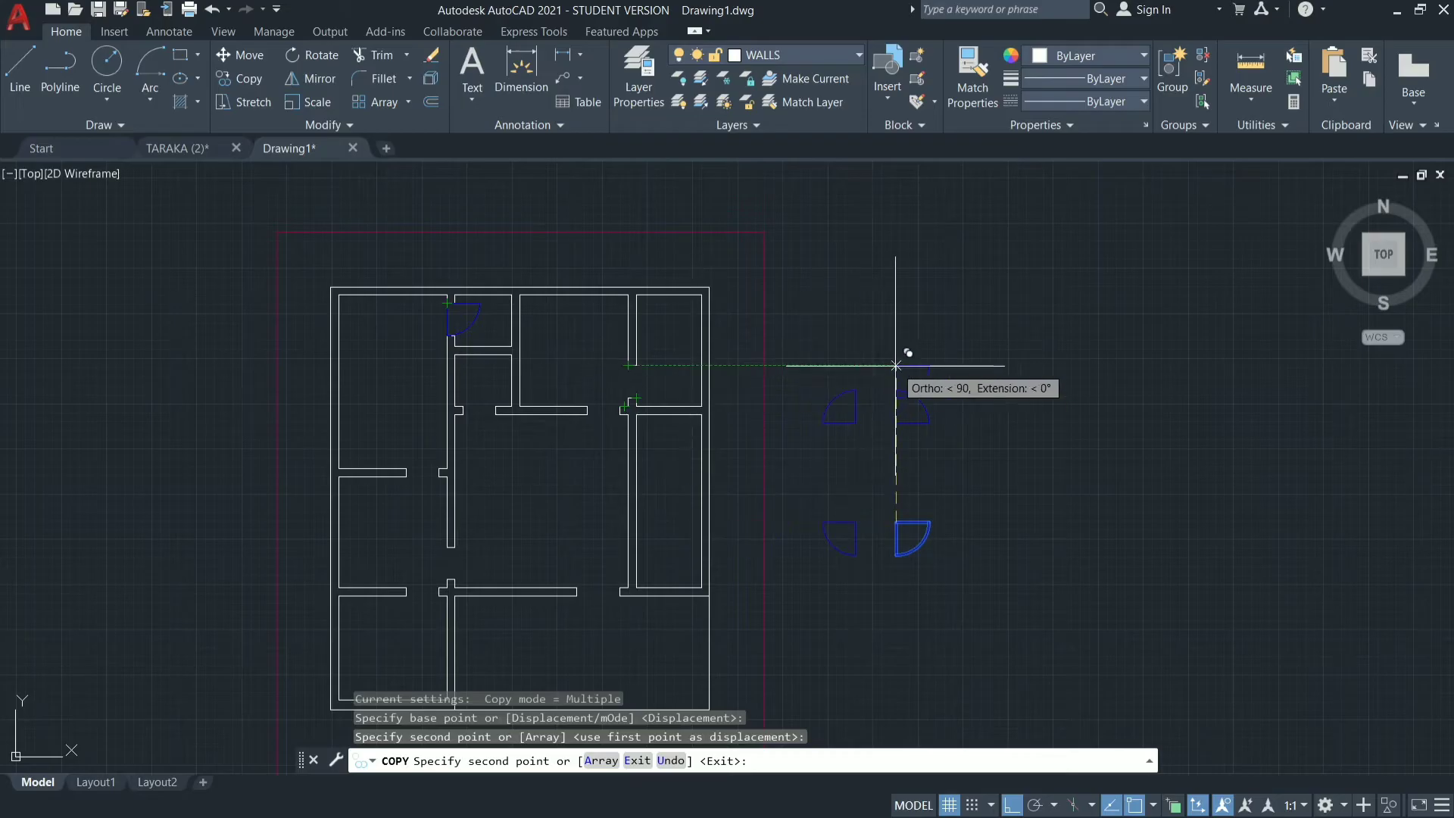
key("Escape")
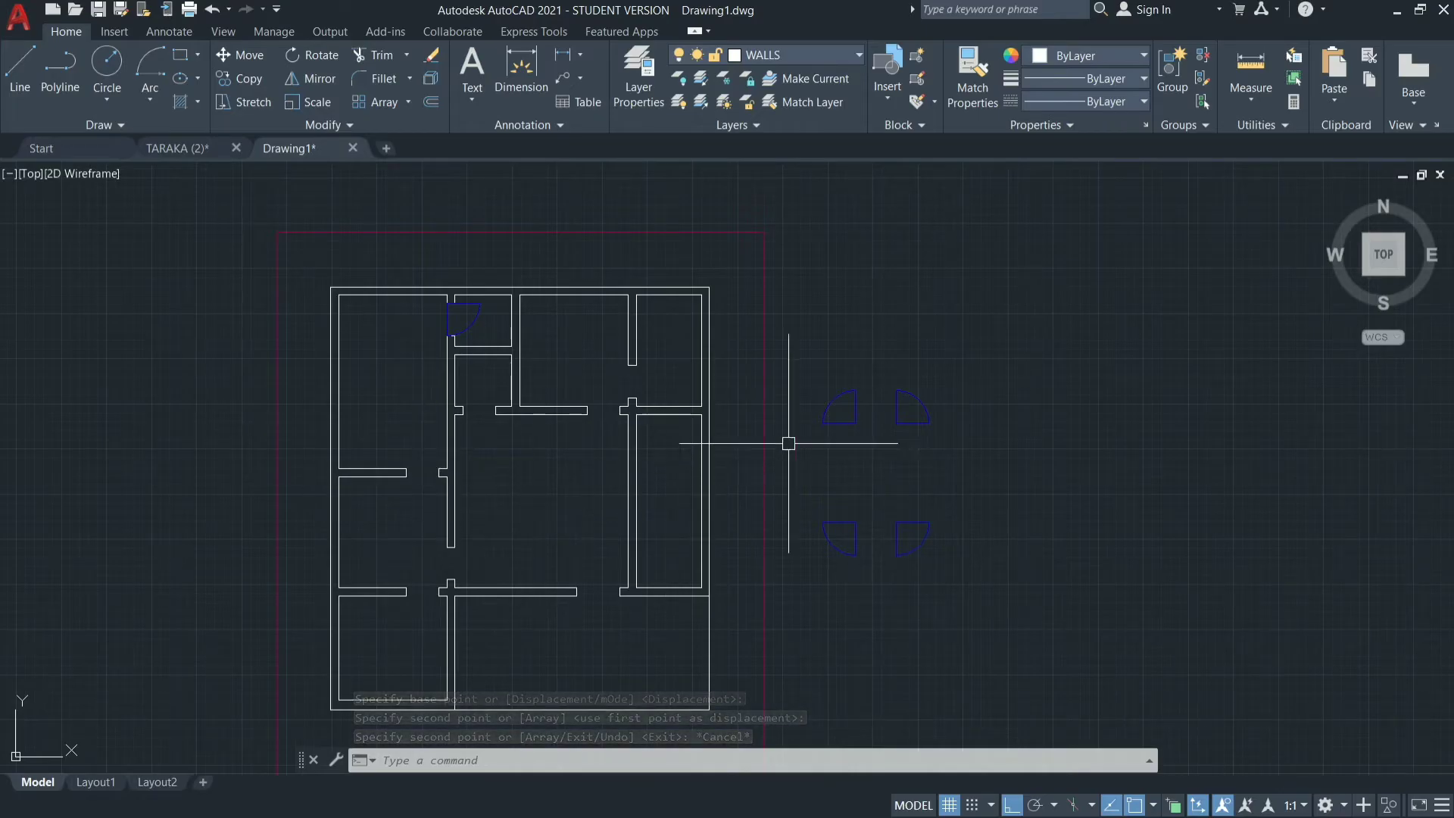
Try to copy the upper-left spare door symbol onto the opening in the wall below the upper-left room.
mouse_move(861, 363)
left_mouse_down()
mouse_move(850, 453)
mouse_move(796, 429)
mouse_move(805, 387)
left_mouse_up()
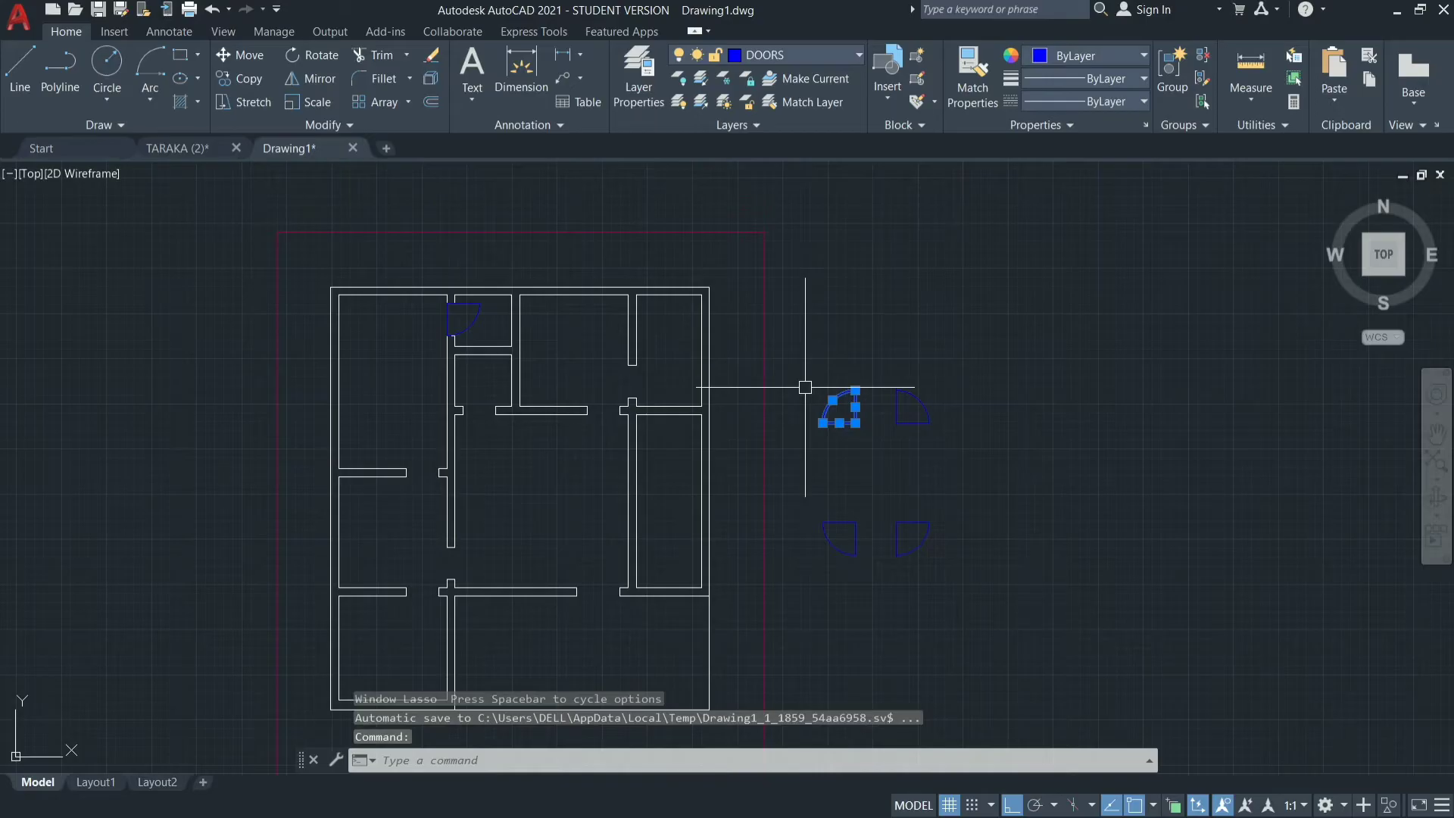
type("CO")
key("Return")
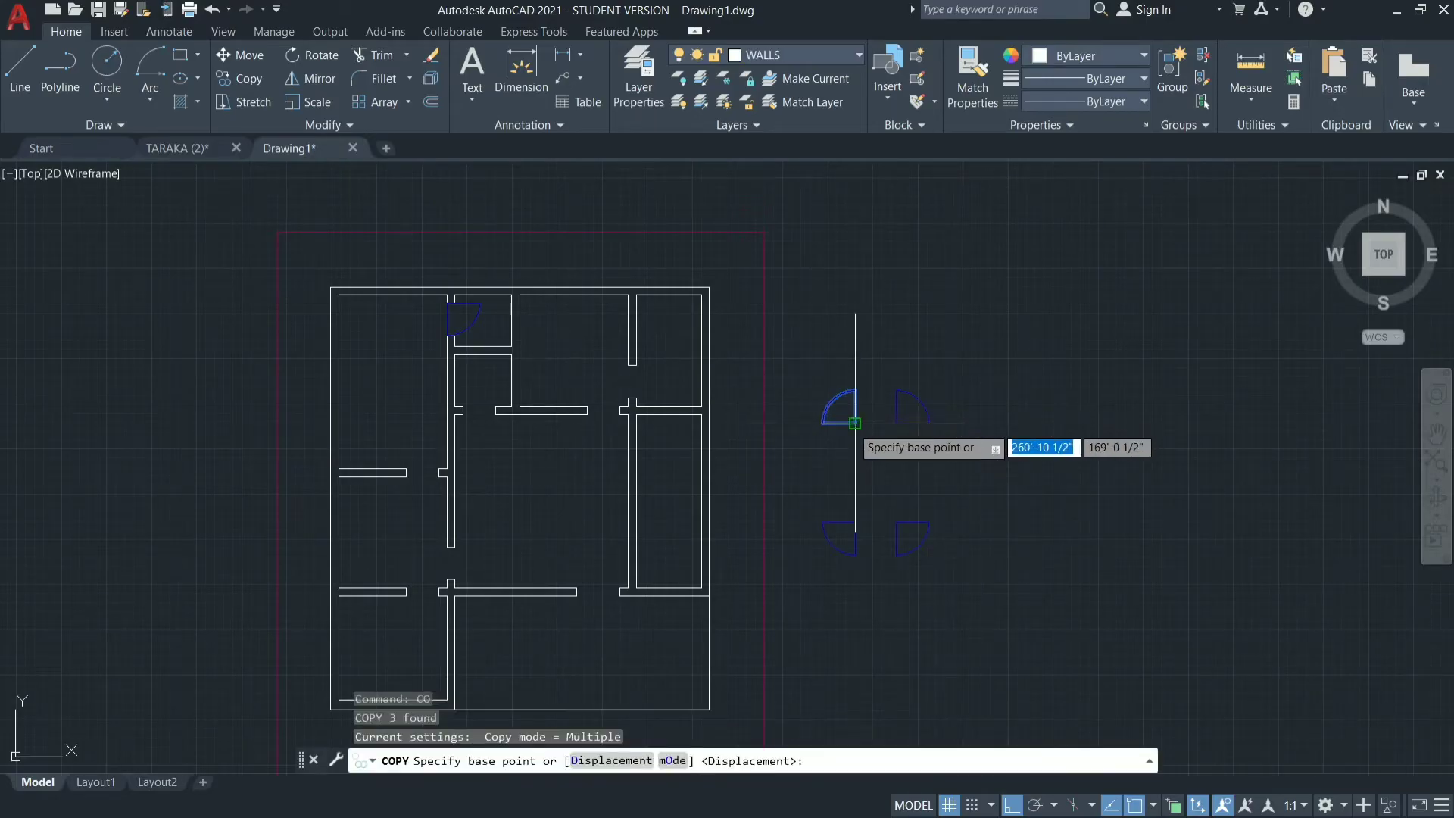
left_click(855, 423)
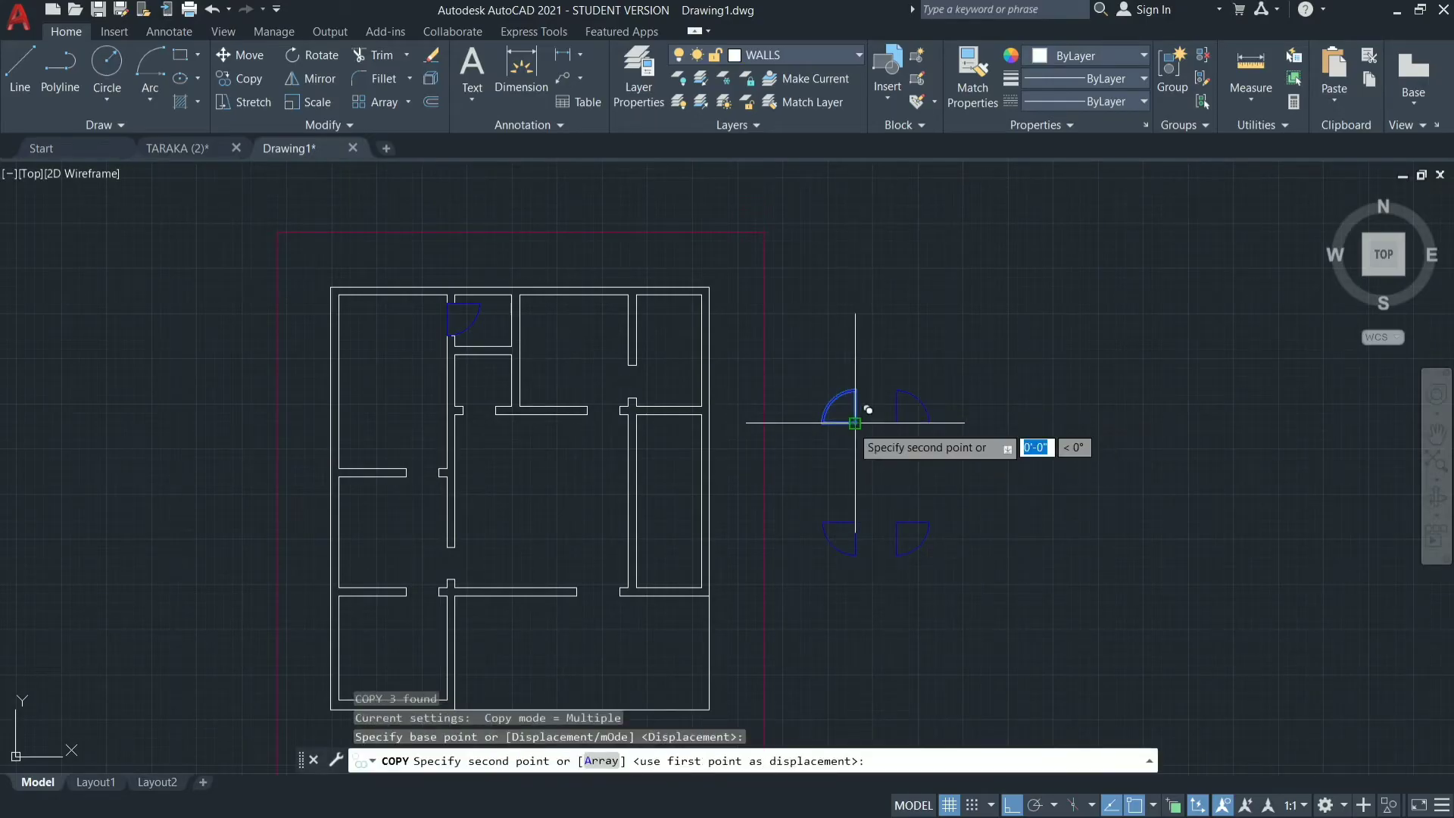
left_click(441, 475)
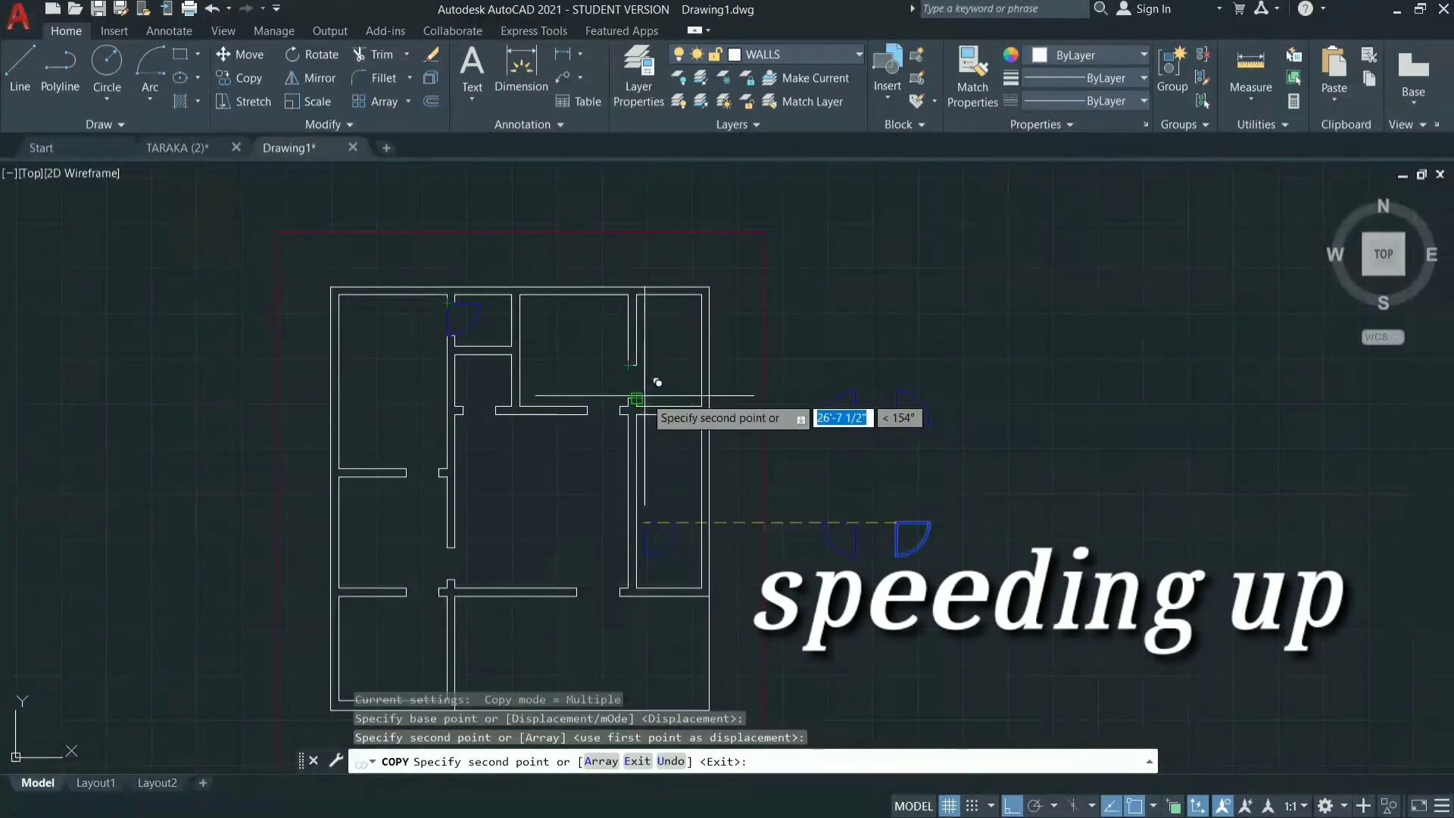
key("Escape")
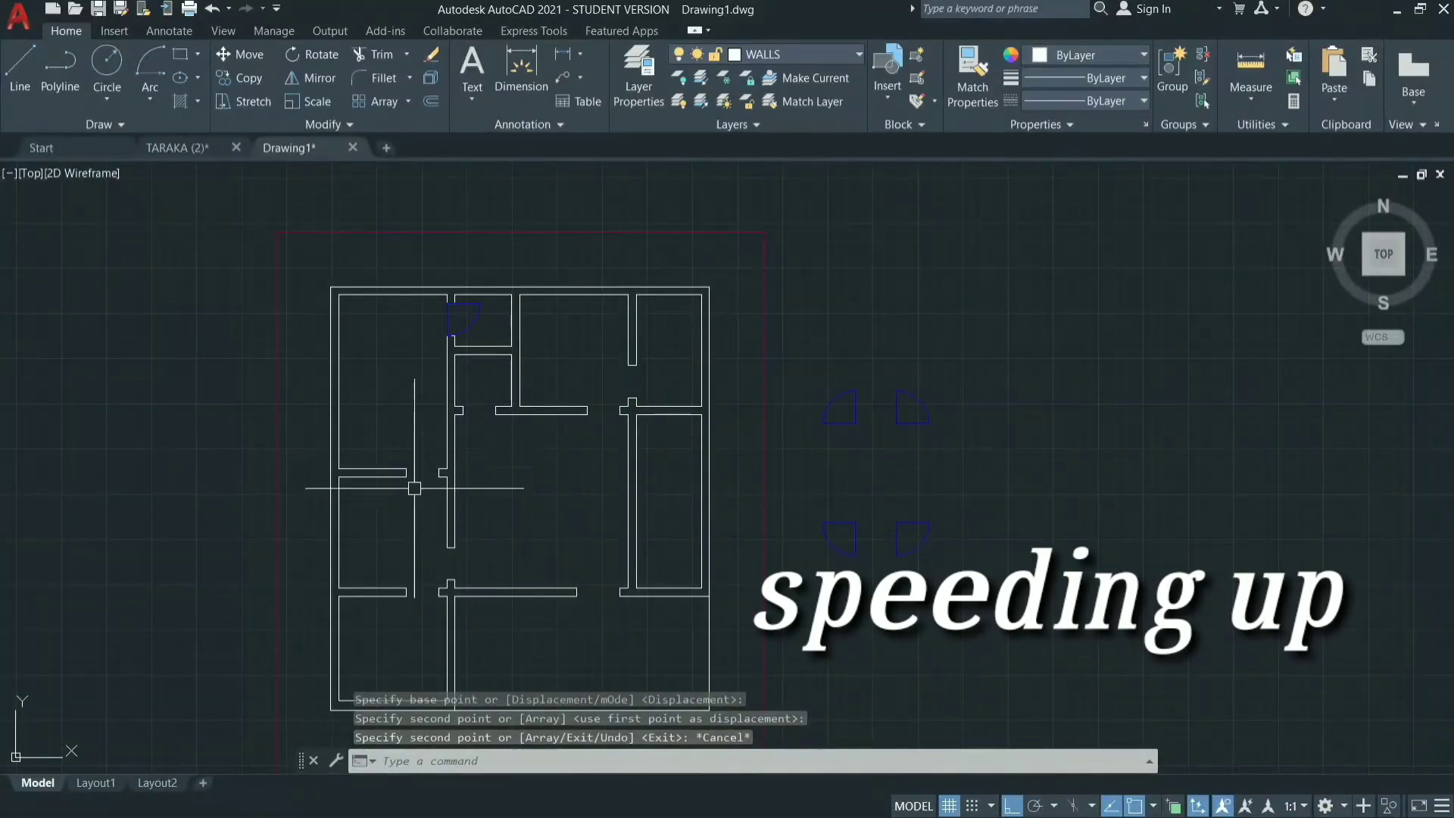
Copy the upper-left spare door symbol into the opening between the upper-left and middle-left rooms, hinged at the right wall stub.
mouse_move(862, 362)
left_mouse_down()
mouse_move(815, 461)
mouse_move(805, 388)
left_mouse_up()
type("co")
key("Return")
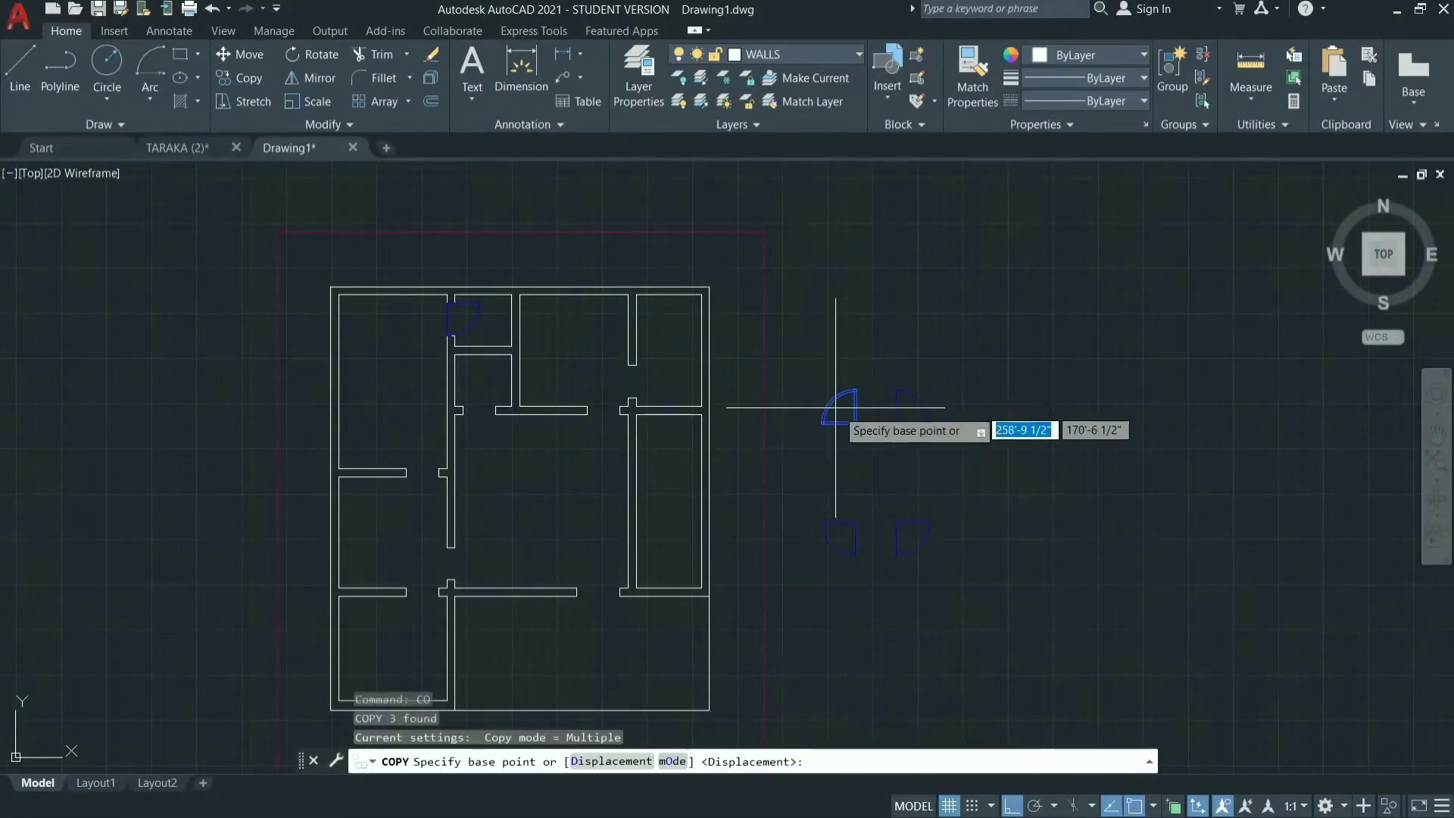
left_click(855, 423)
left_click(439, 474)
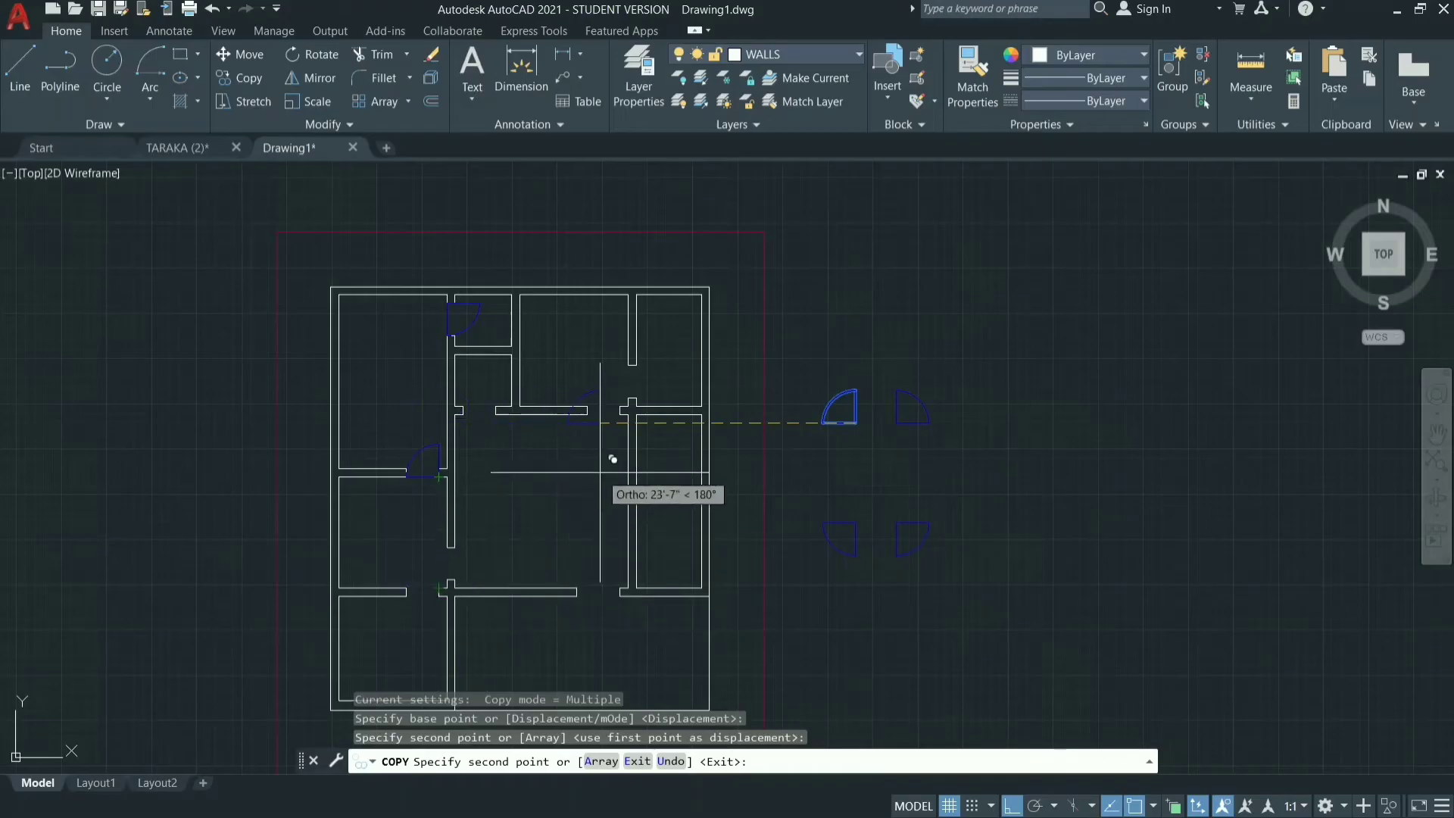
key("Escape")
Copy the upper-left spare door symbol into the opening between the upper-middle room and the large central room.
left_click(871, 378)
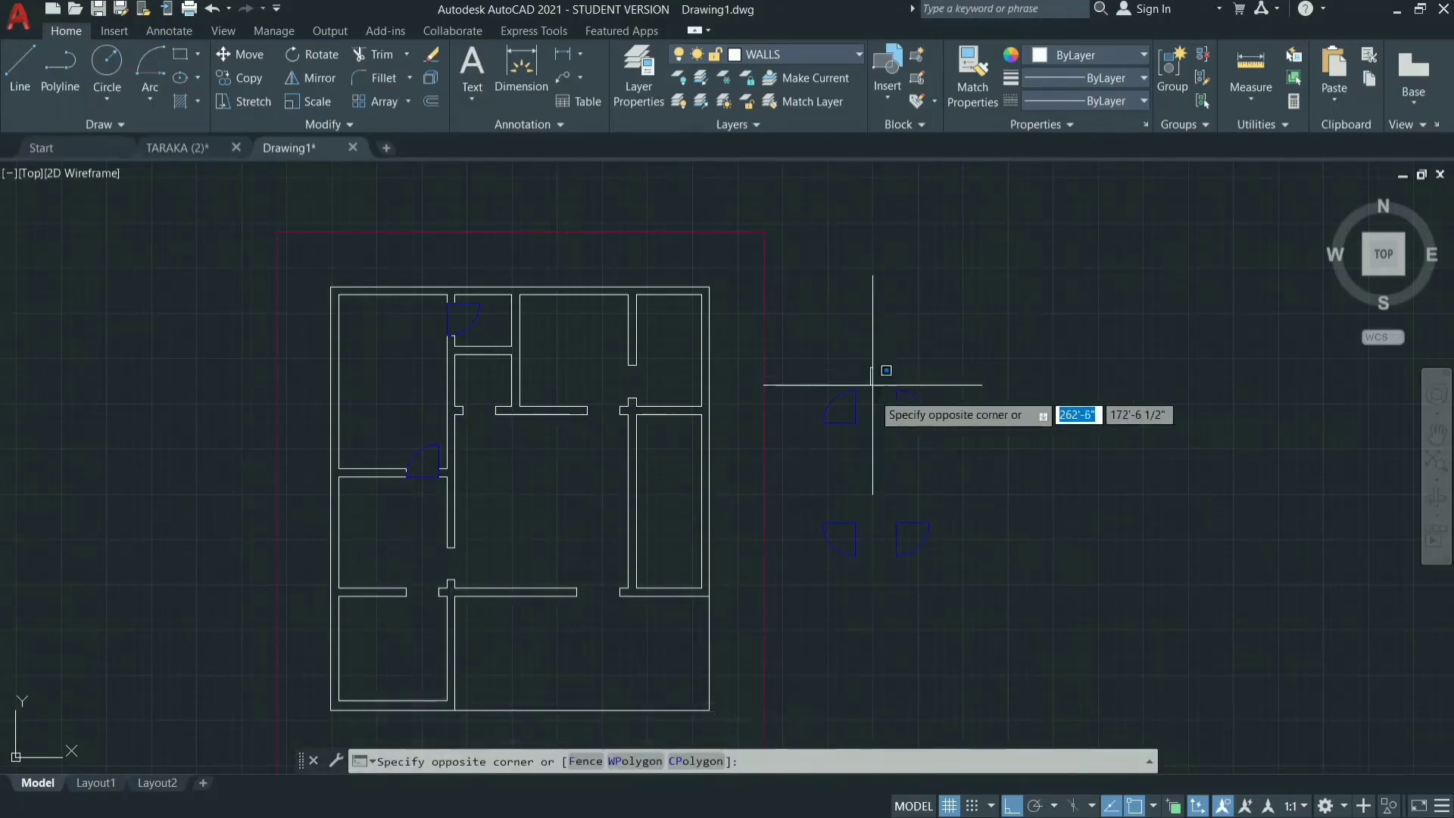
left_click(811, 437)
type("co")
key("Return")
left_click(855, 424)
left_click(619, 415)
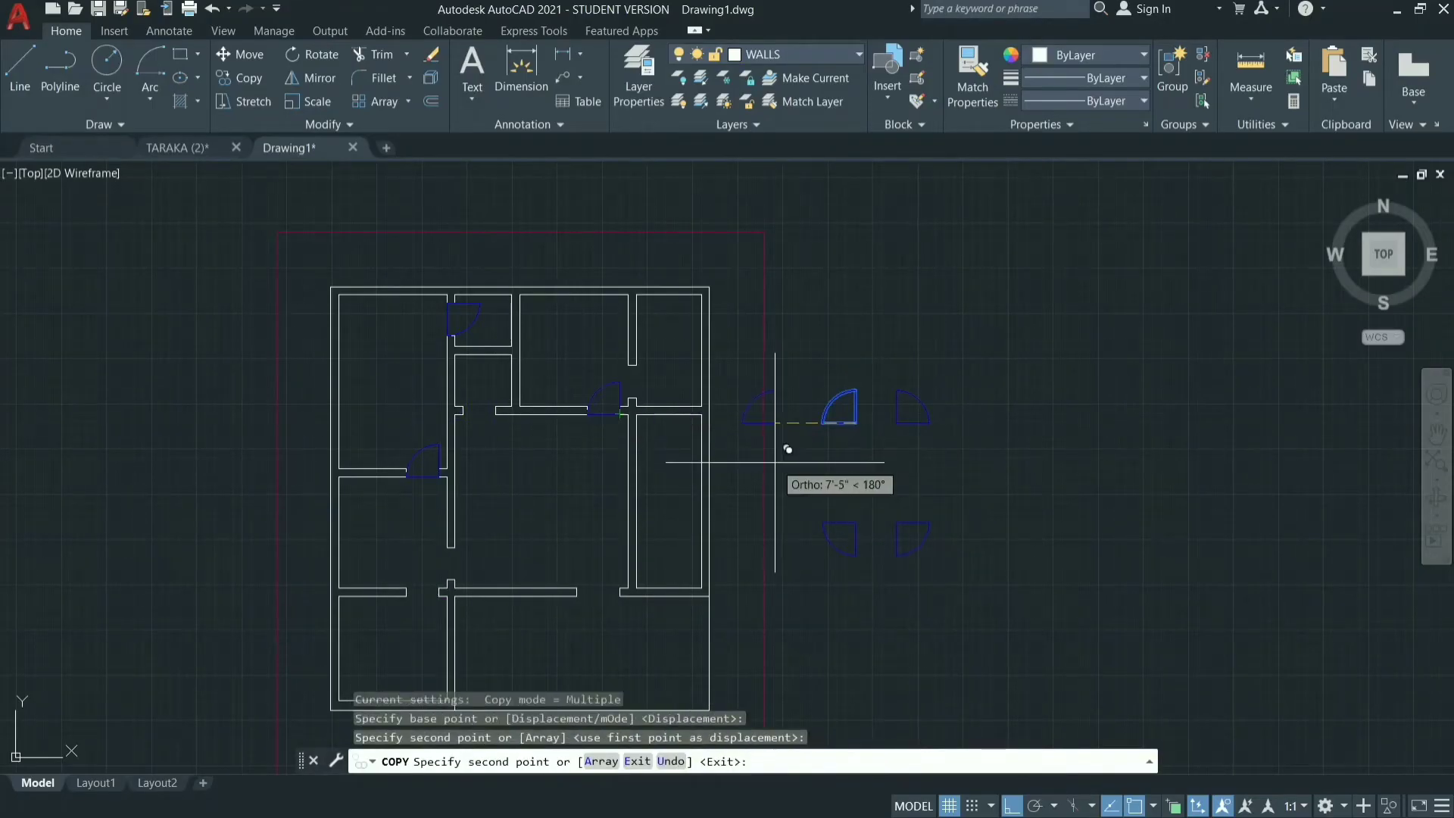
key("Escape")
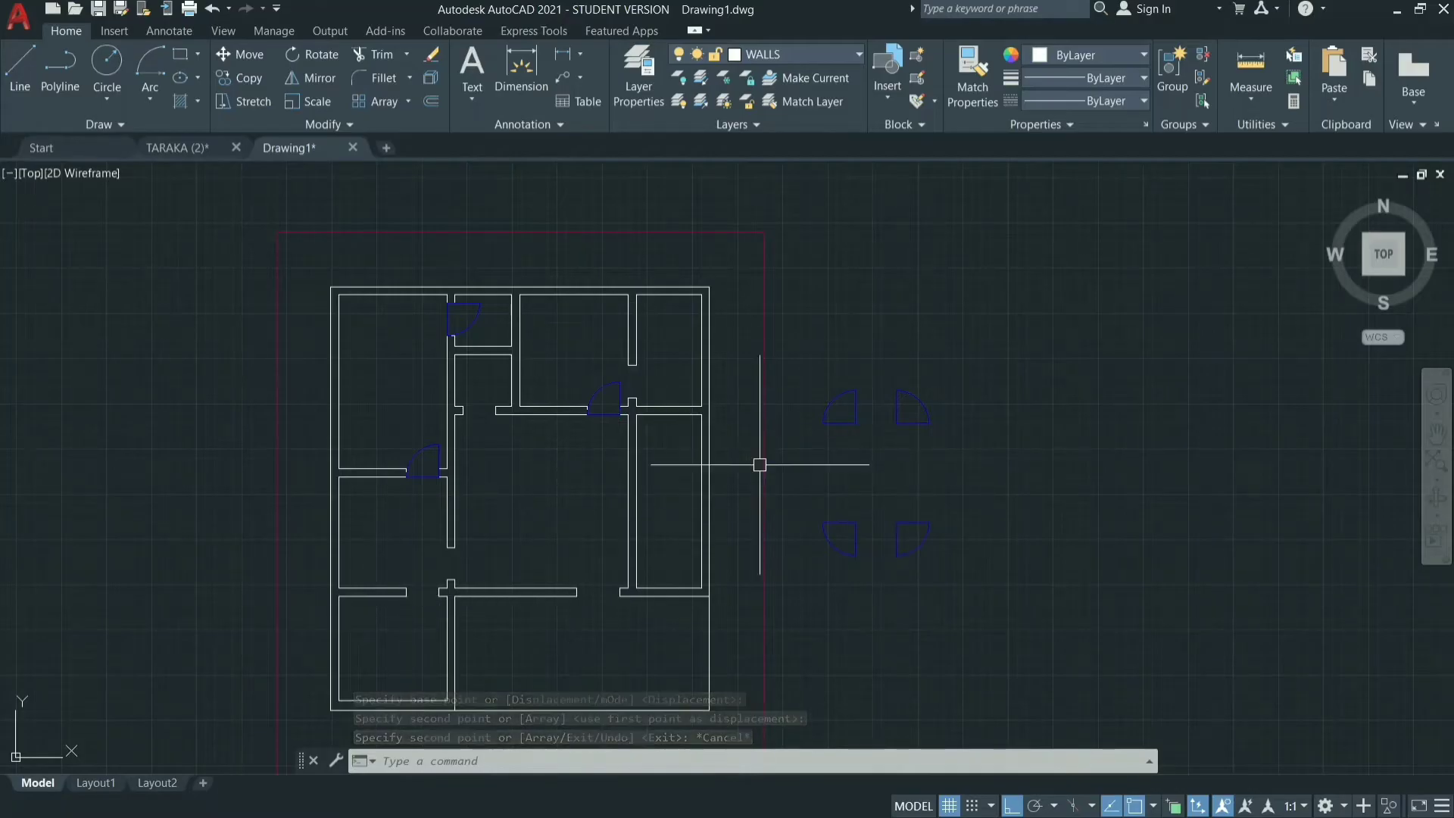
Copy the lower-left spare door symbol into the opening between the middle-left and lower-left rooms.
mouse_move(866, 506)
left_mouse_down()
mouse_move(850, 591)
mouse_move(806, 513)
left_mouse_up()
type("co")
key("Return")
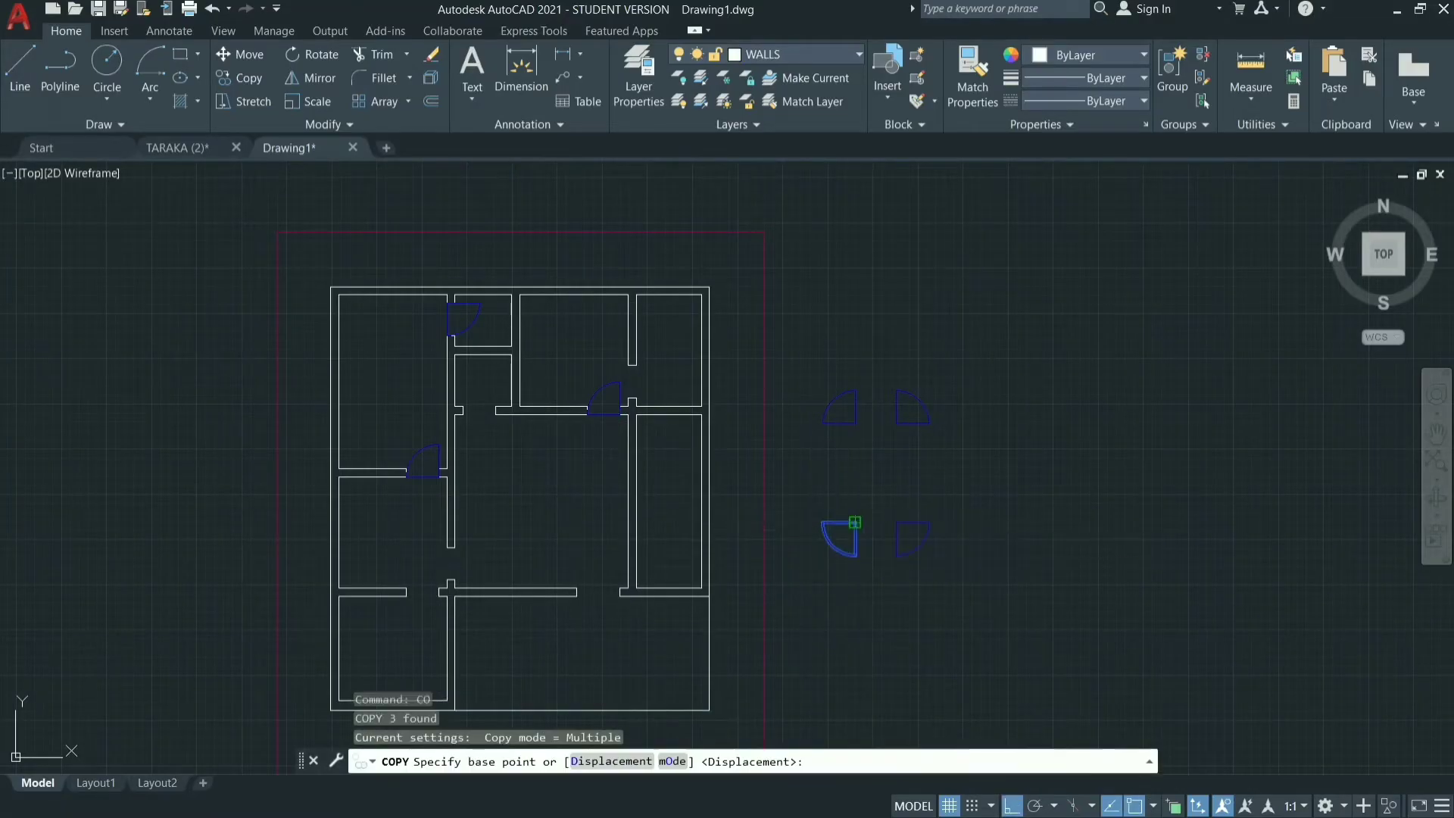
left_click(856, 523)
left_click(440, 587)
key("Escape")
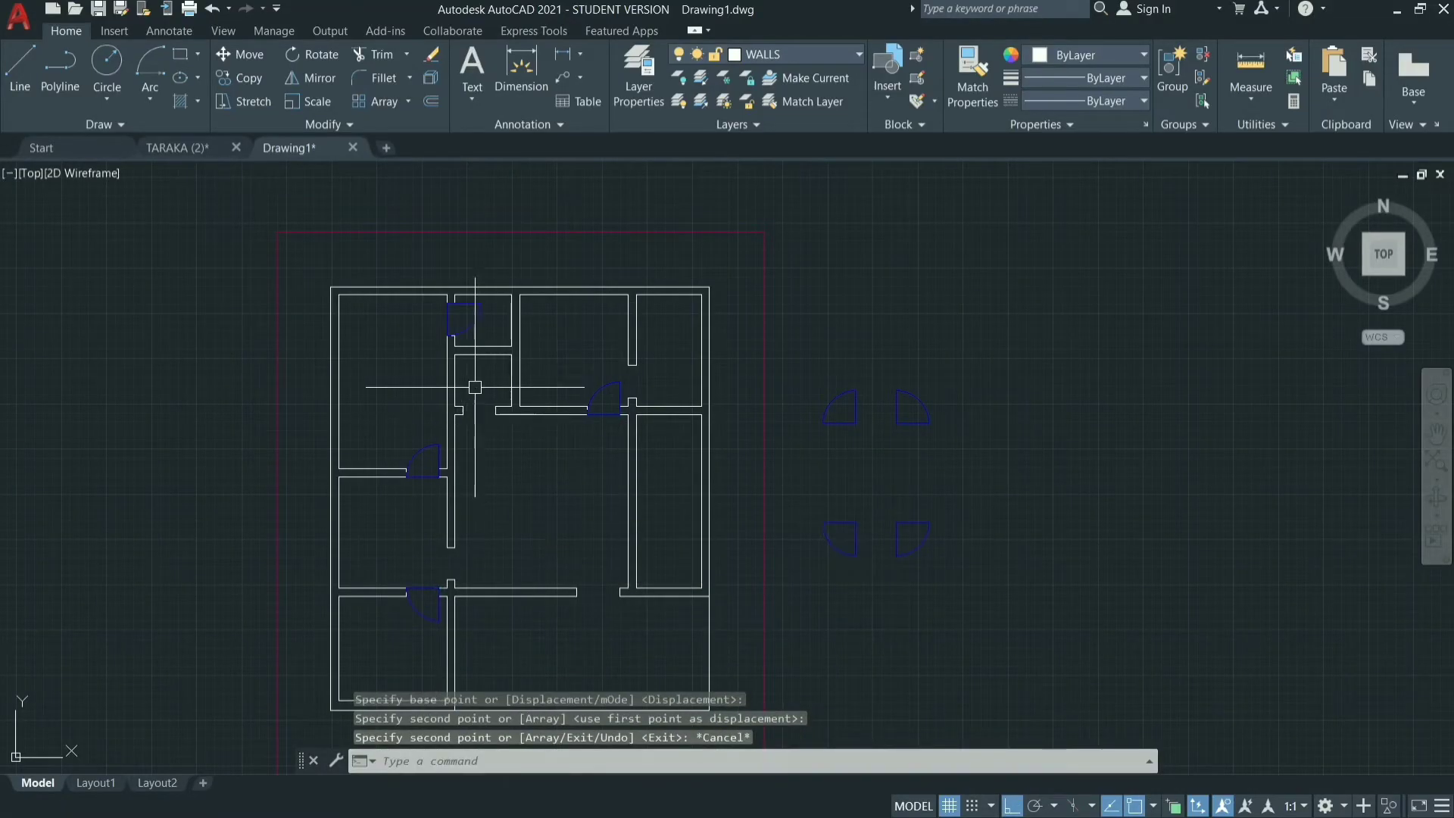
left_click(946, 496)
left_click(901, 585)
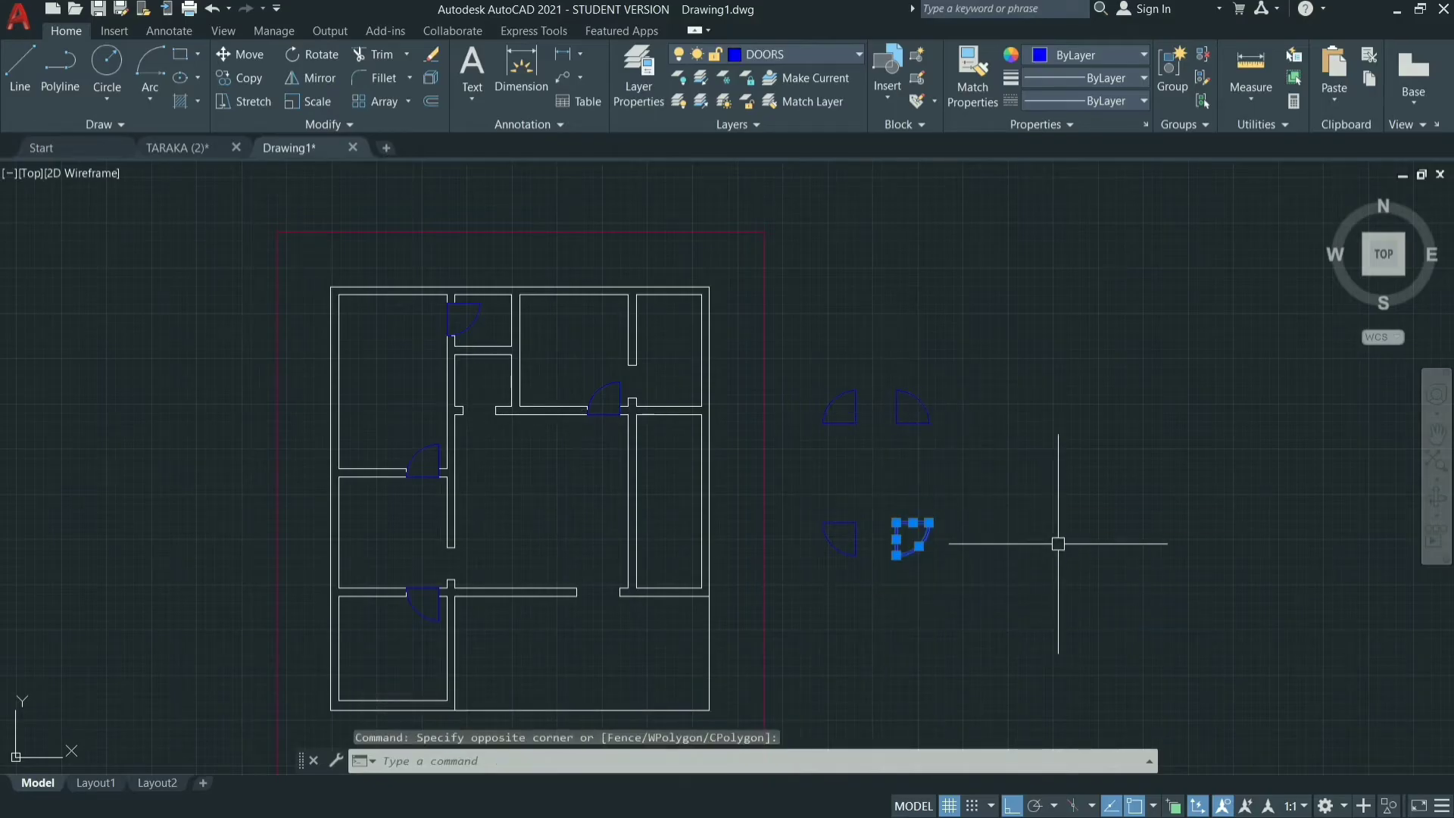
type("co")
key("Return")
left_click(896, 523)
key("Escape")
key("Escape")
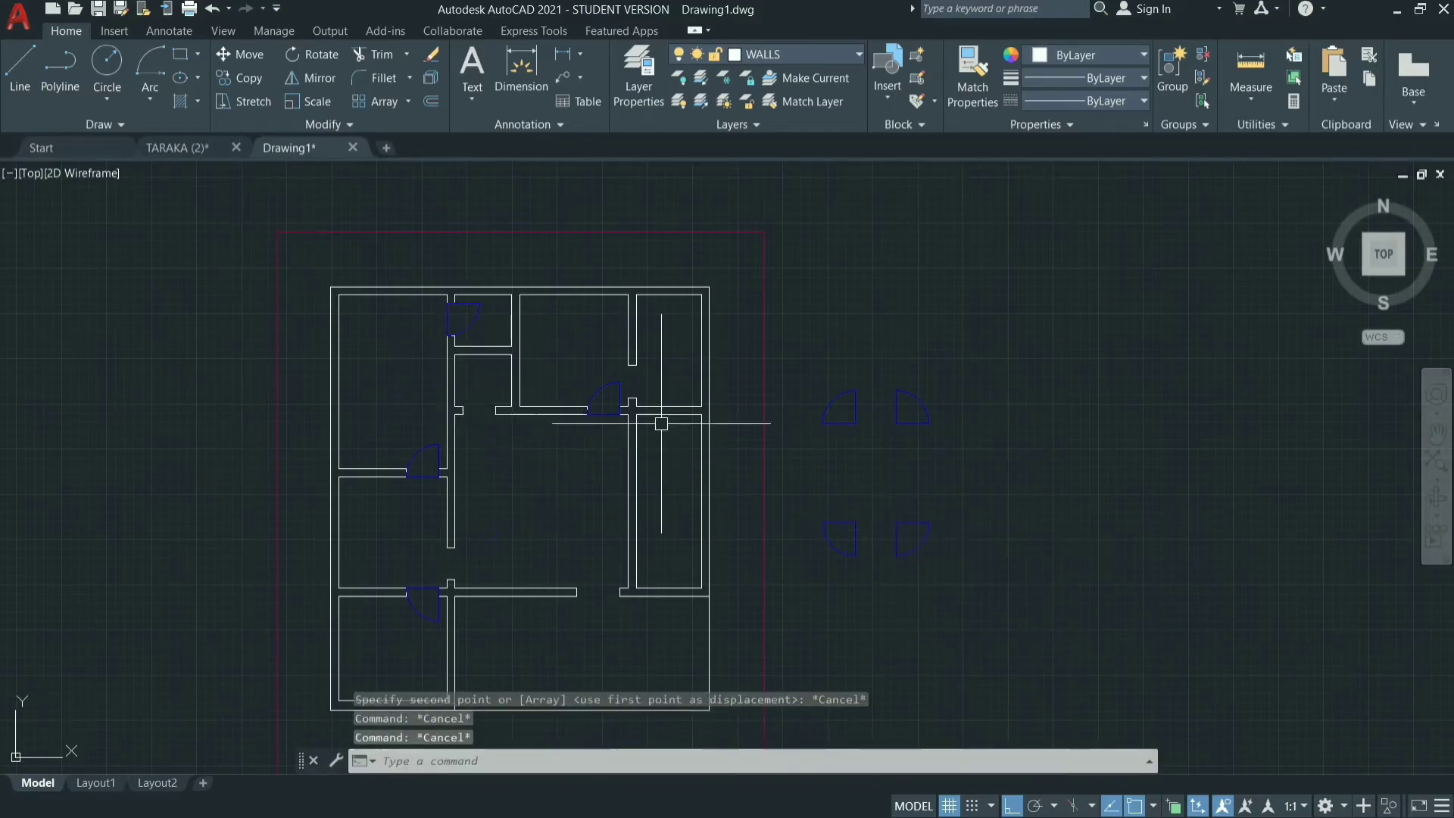
left_click_drag(859, 371, 813, 455)
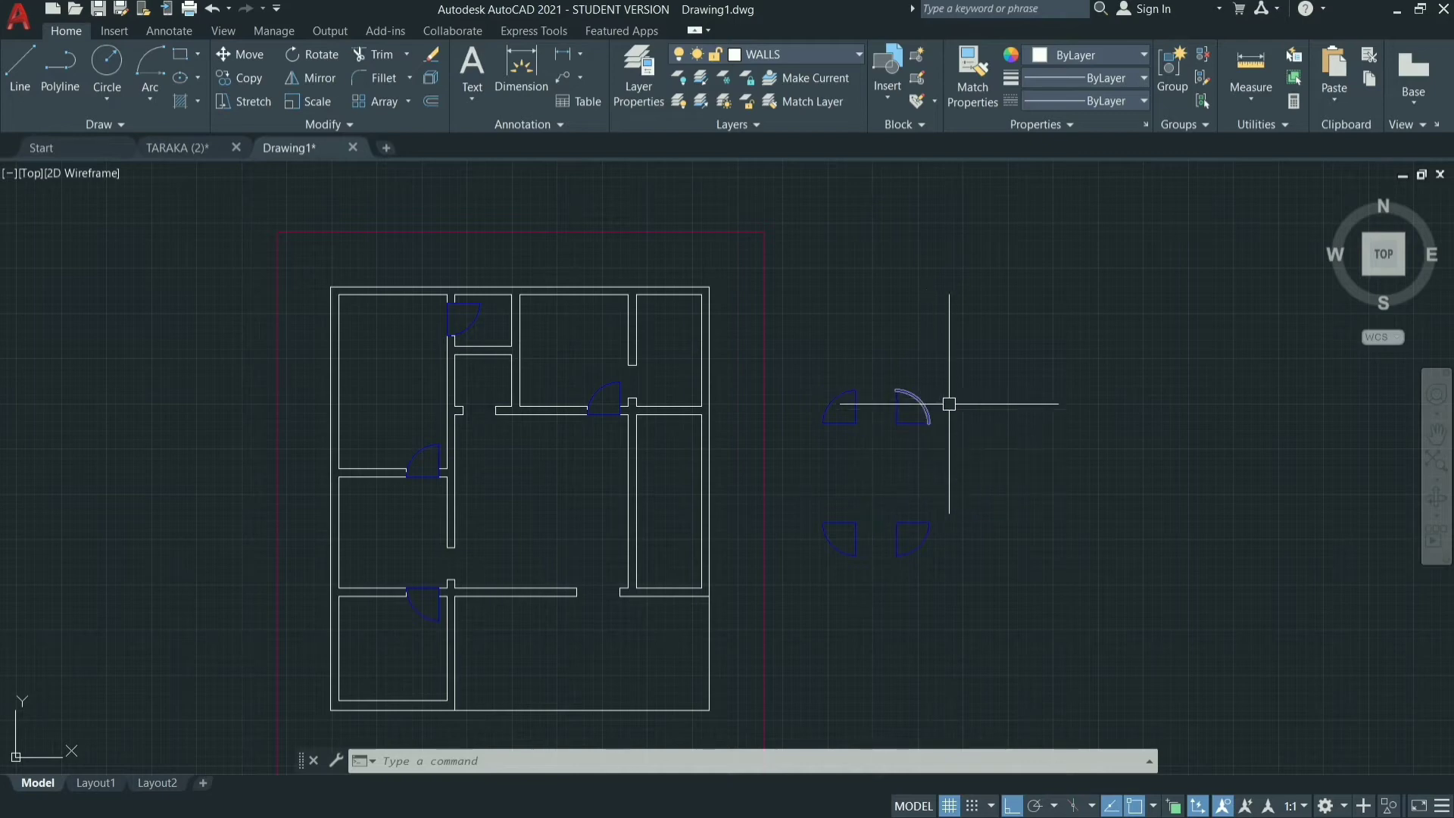
Copy the upper-right spare door symbol into the opening between the upper-middle and upper-right rooms.
left_click_drag(940, 363, 865, 370)
type("co")
key("Return")
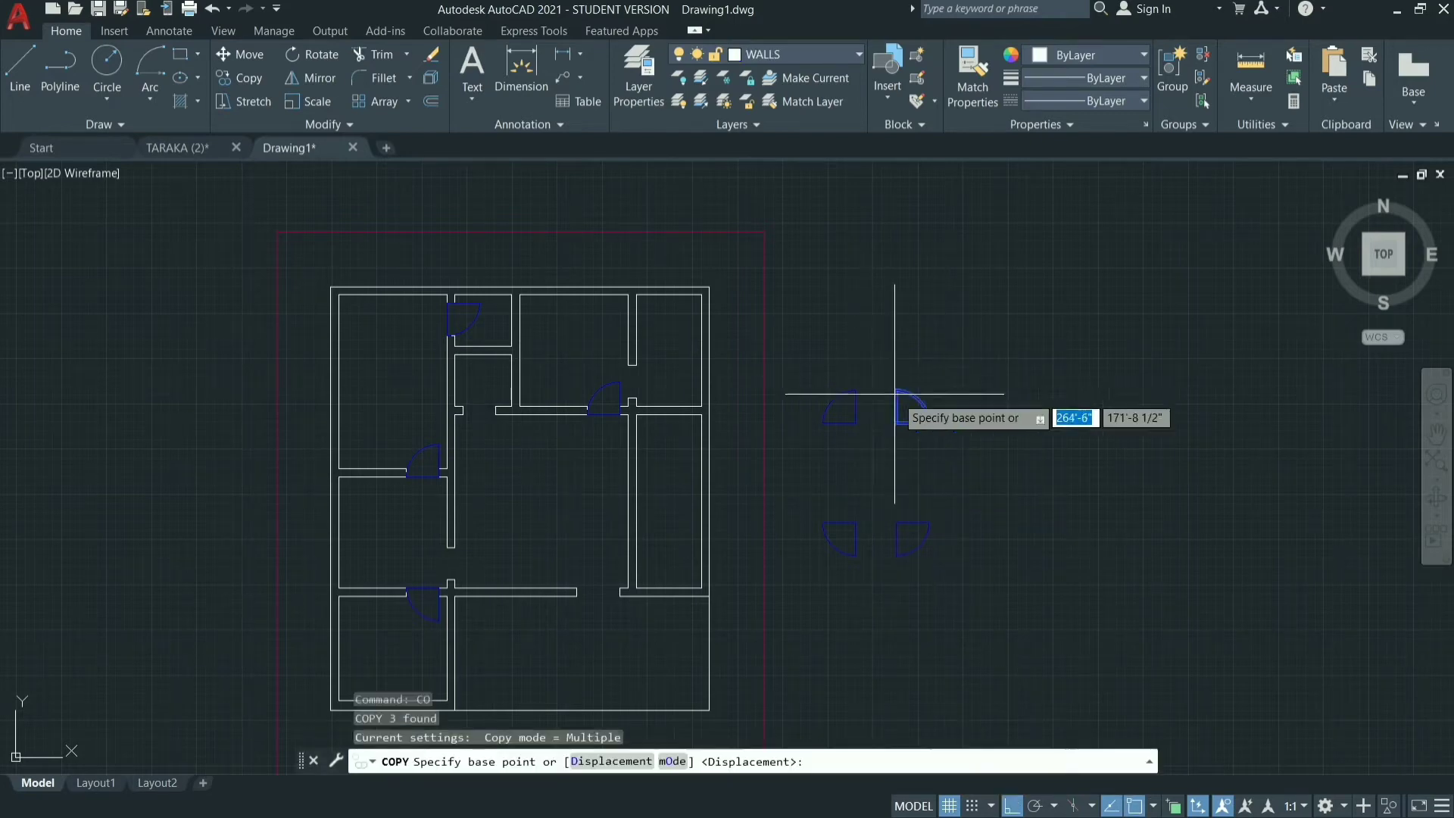
left_click(896, 422)
left_click(633, 394)
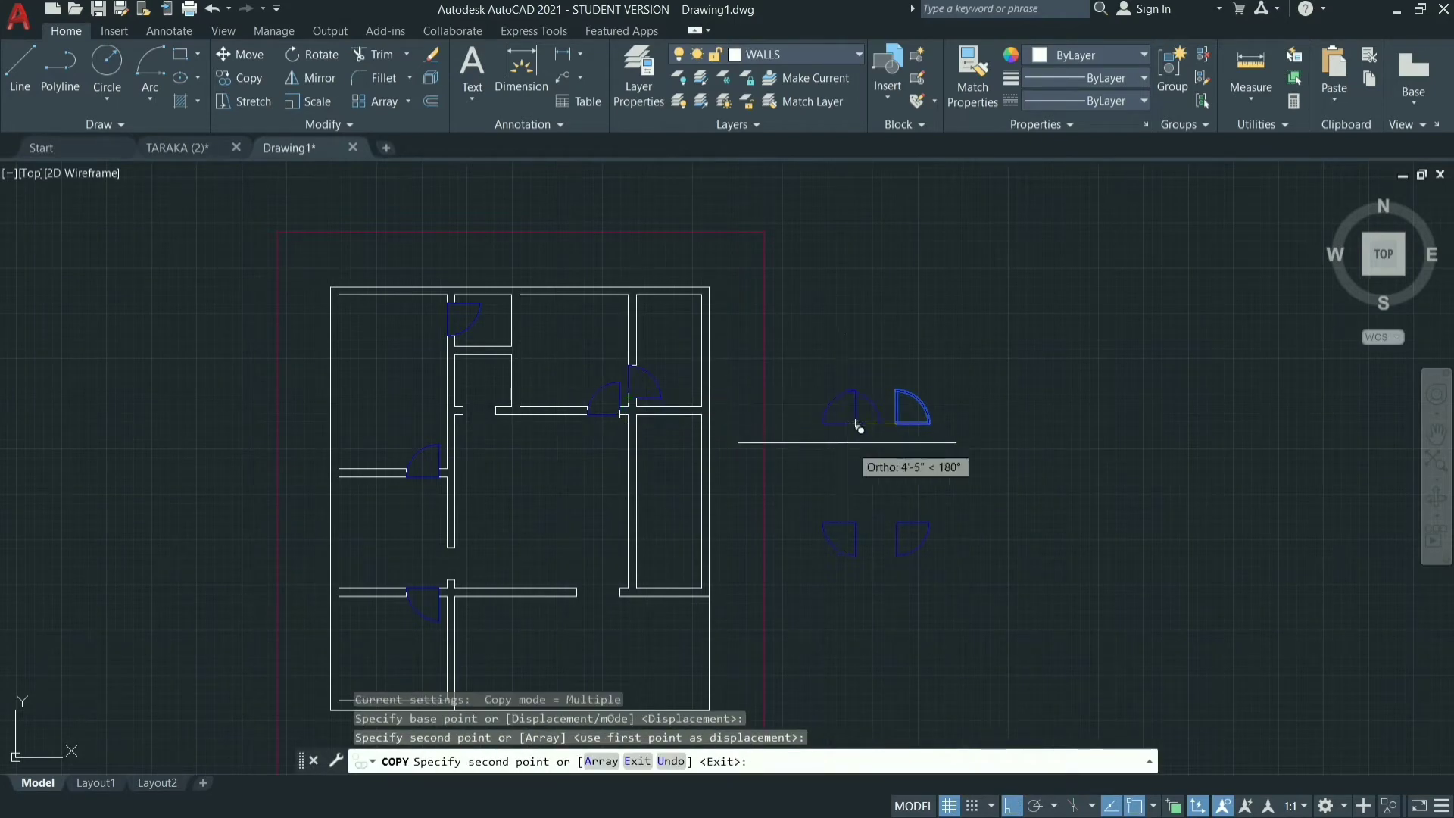
key("Escape")
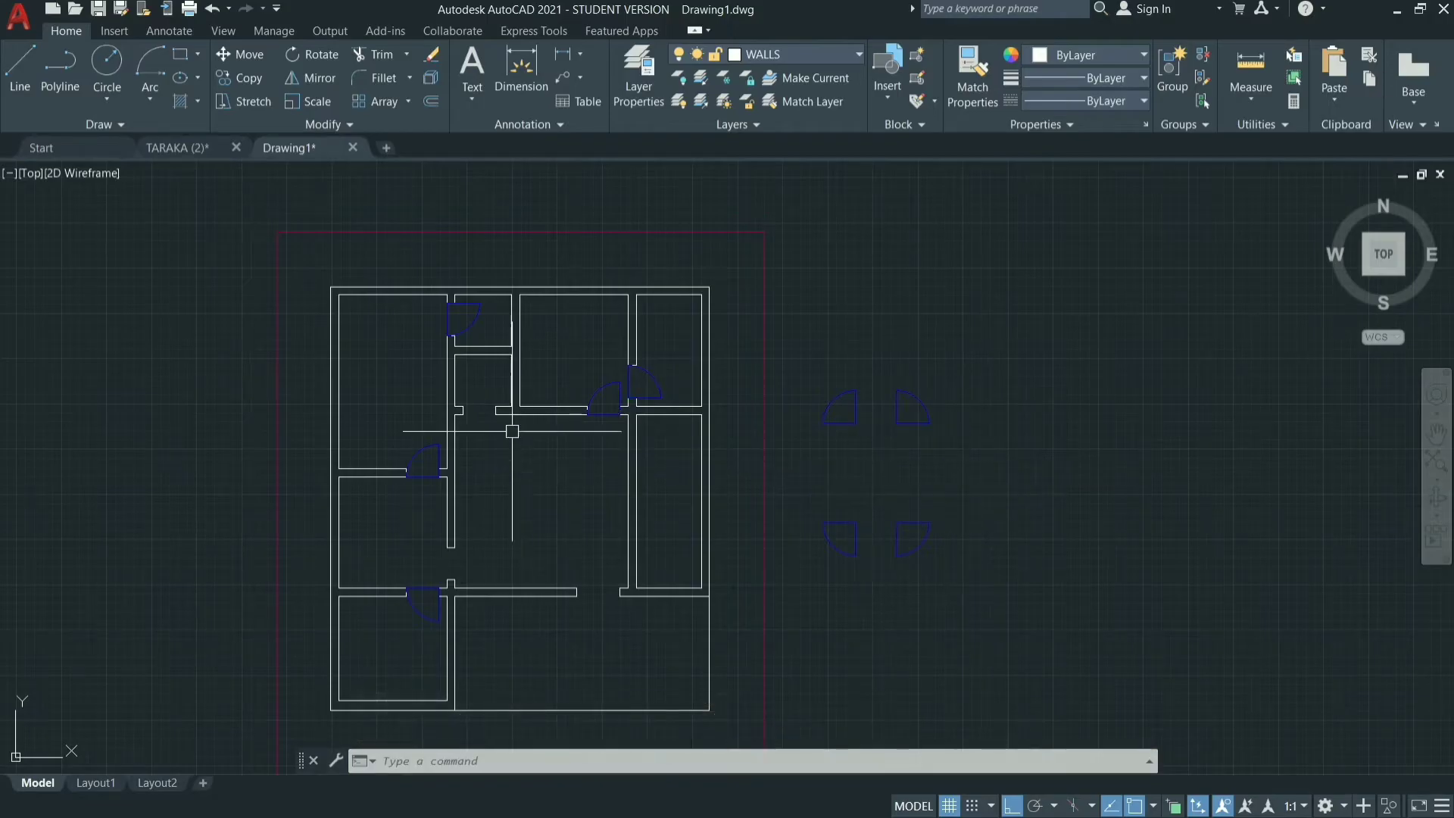
Copy the upper-right spare door symbol into the opening between the second small room and the large central room.
left_click(995, 361)
left_click_drag(984, 374, 876, 360)
type("co")
key("Return")
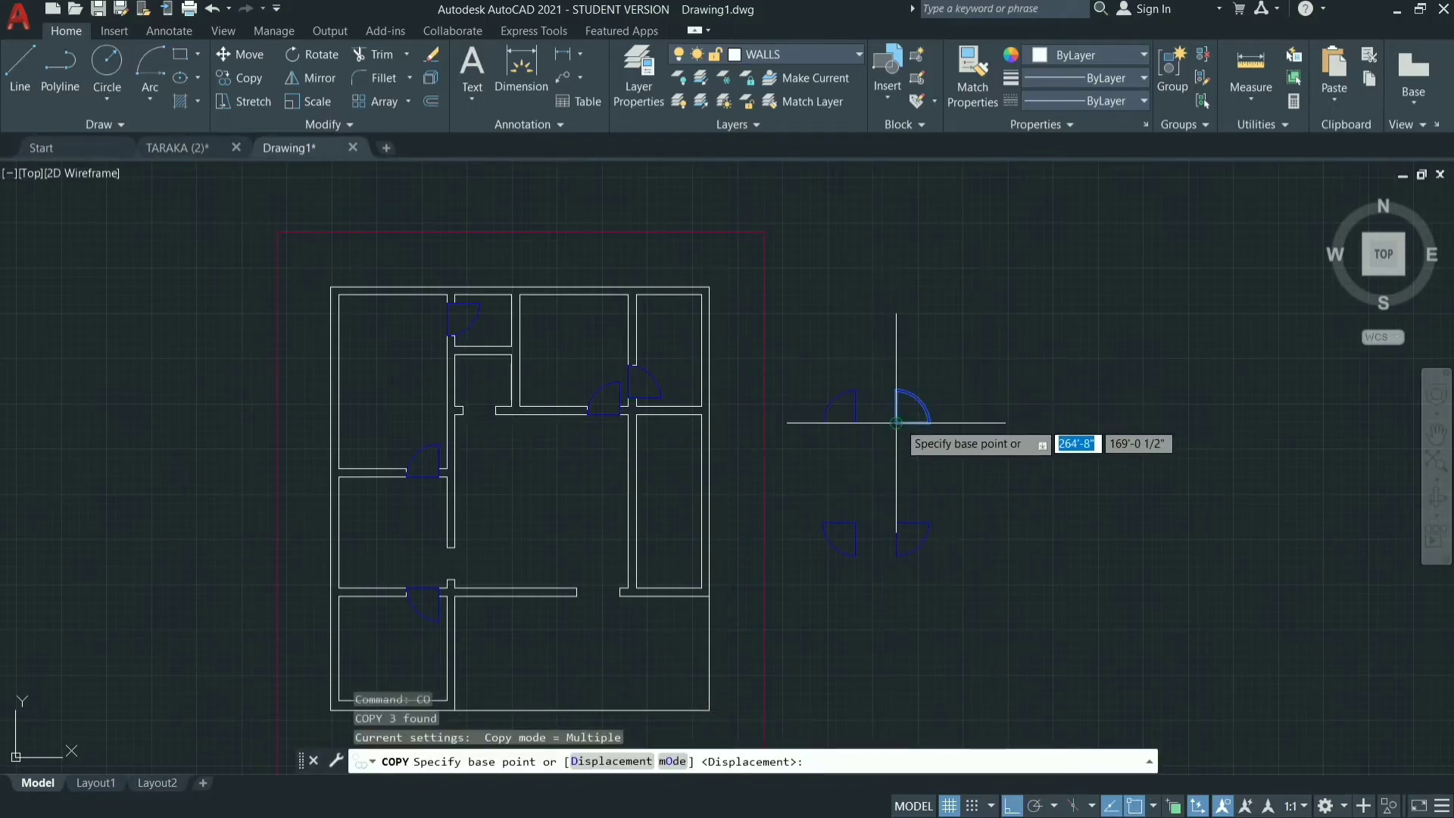
left_click(896, 423)
left_click(463, 414)
key("Escape")
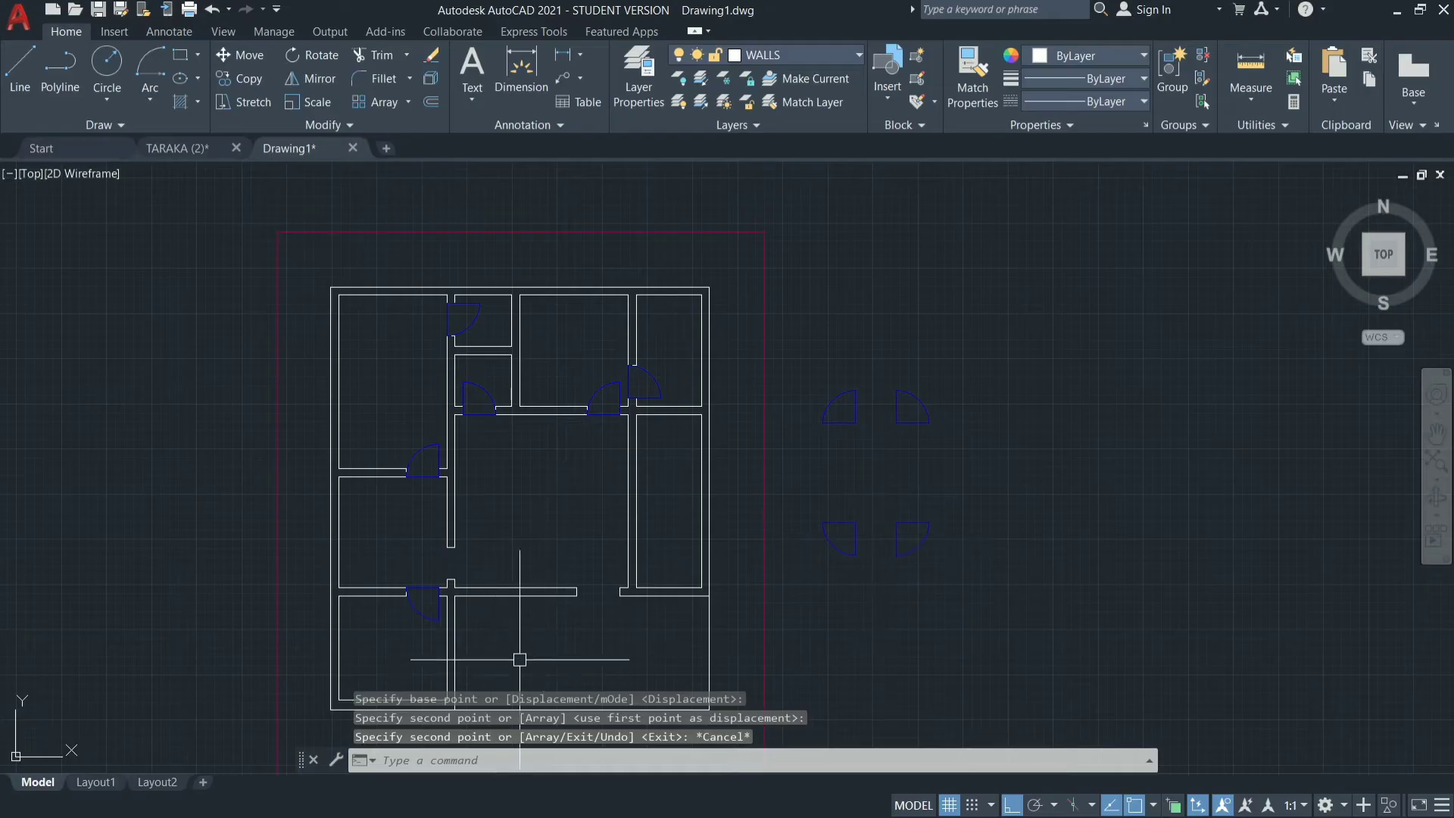
Move the upper-left spare door symbol against the right side of the upper-right spare door to form a double door.
scroll(584, 614, "up", 5)
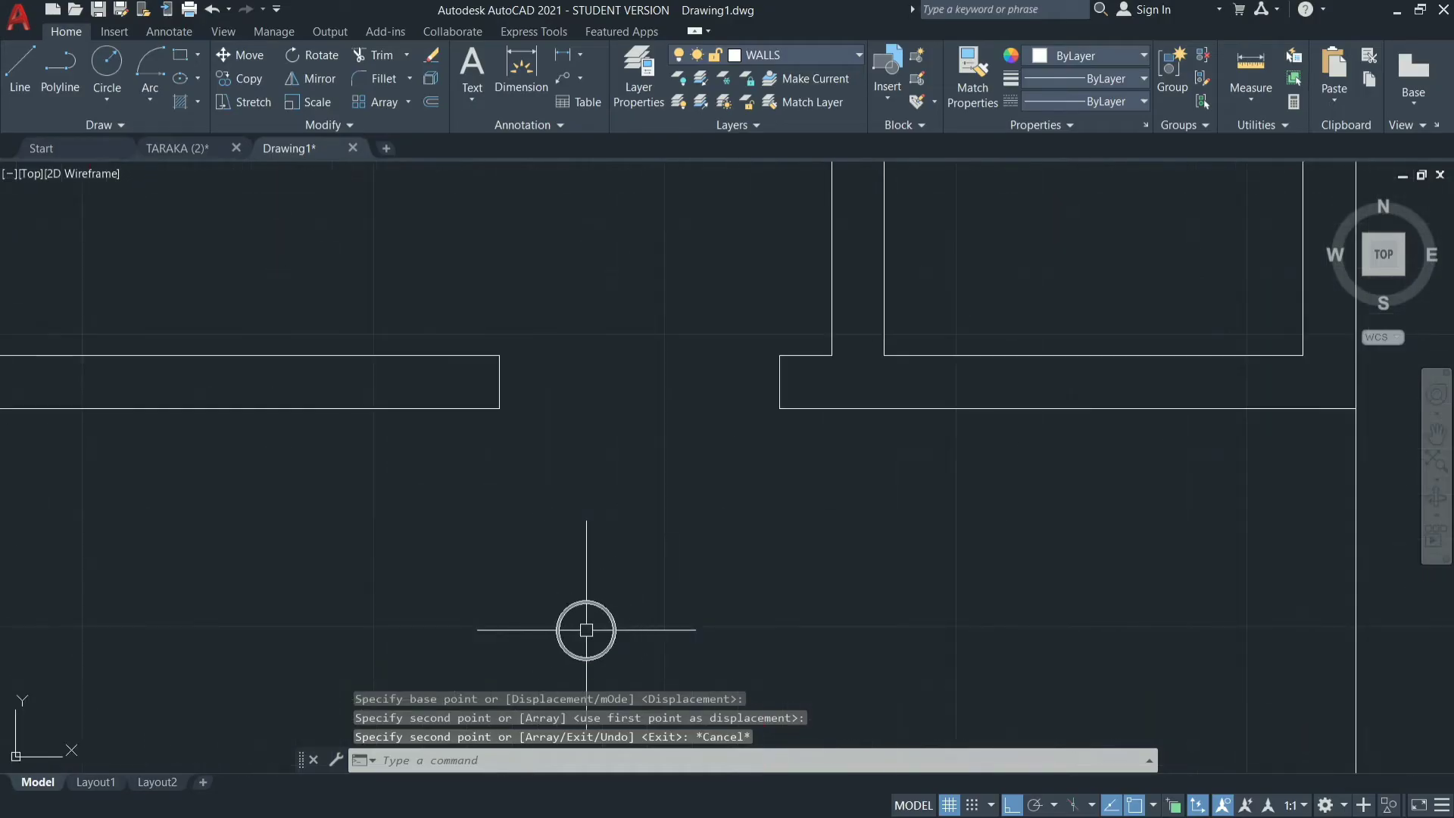
scroll(591, 588, "down", 5)
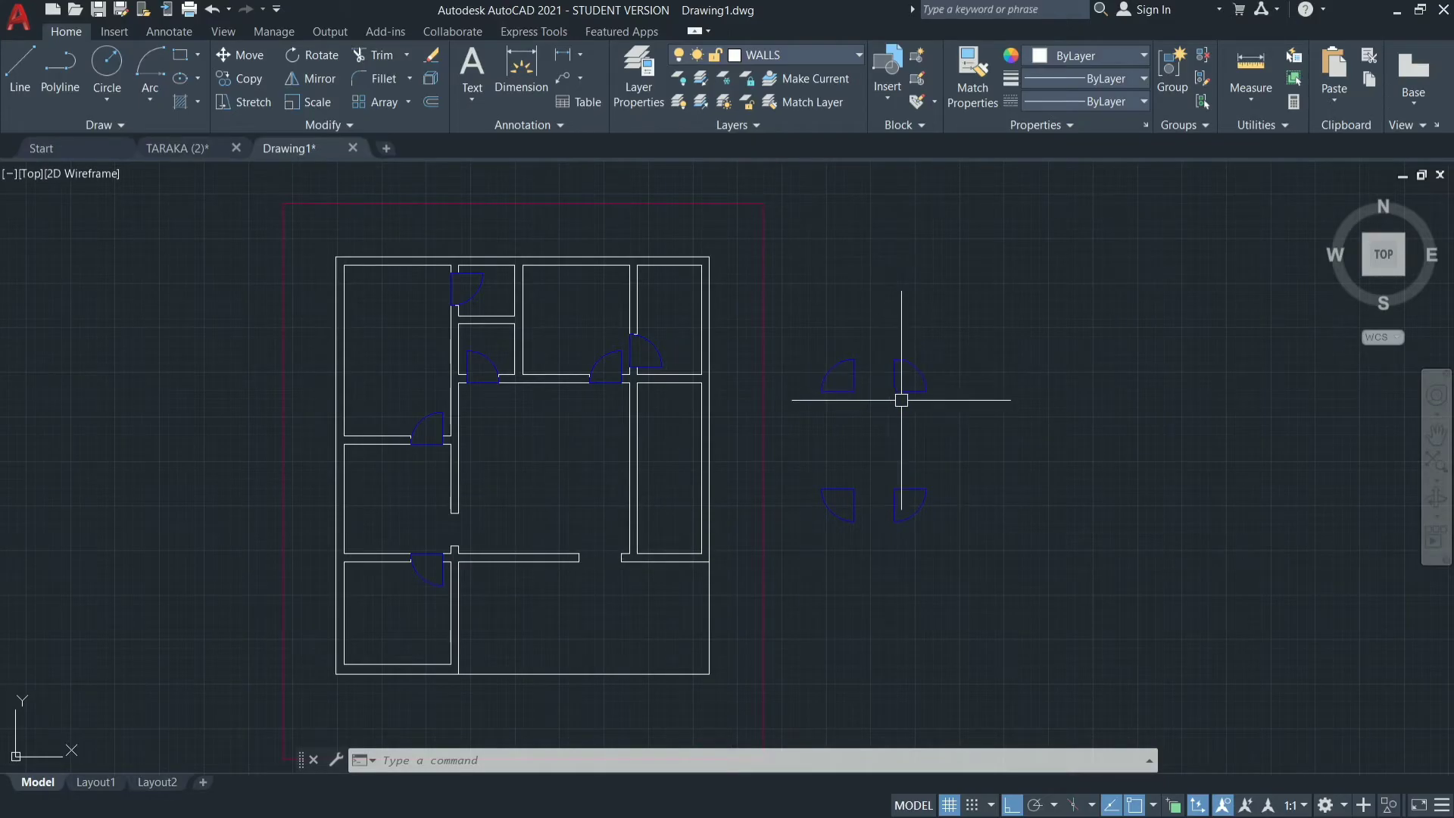
left_click(869, 330)
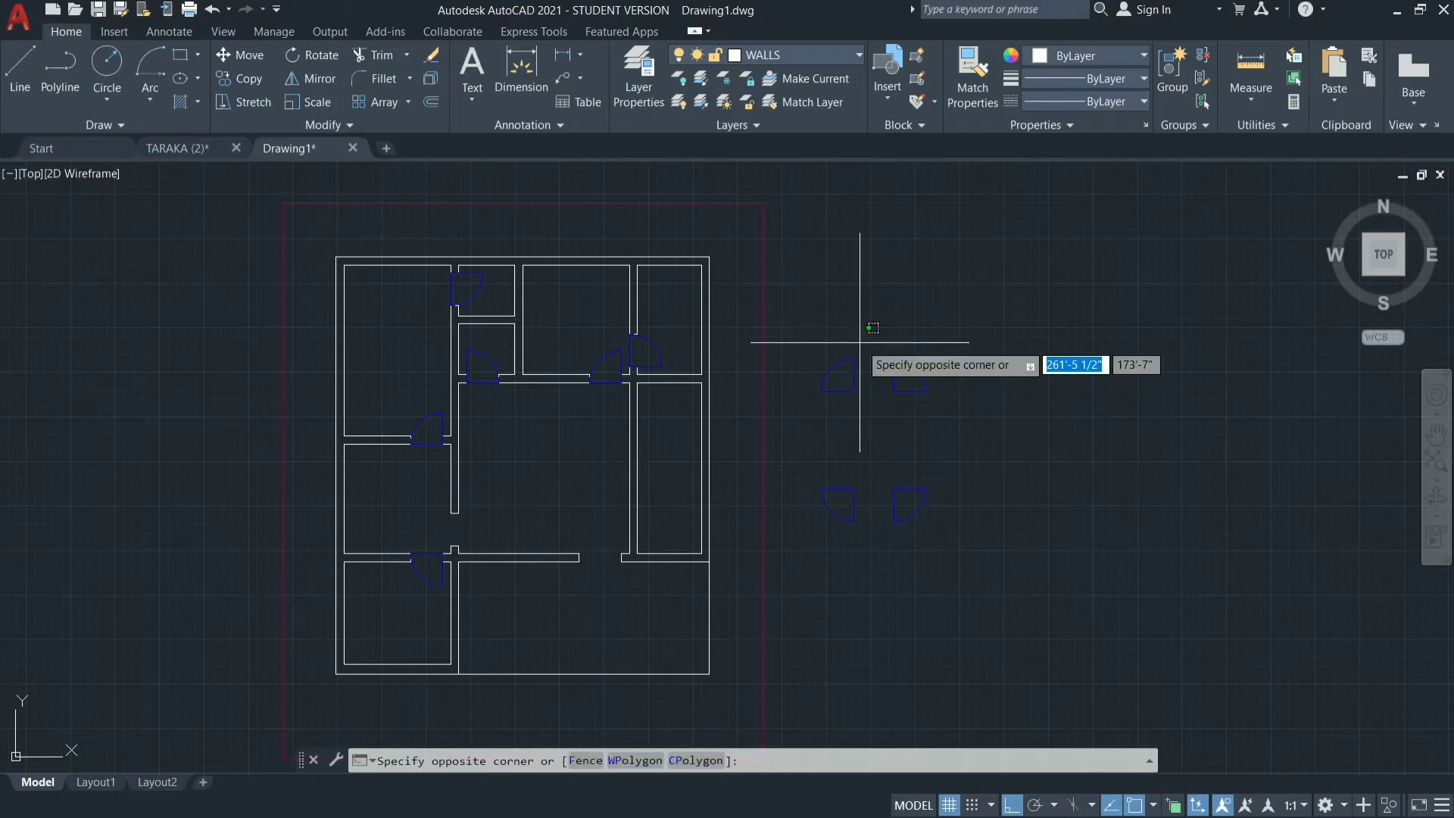
key("Escape")
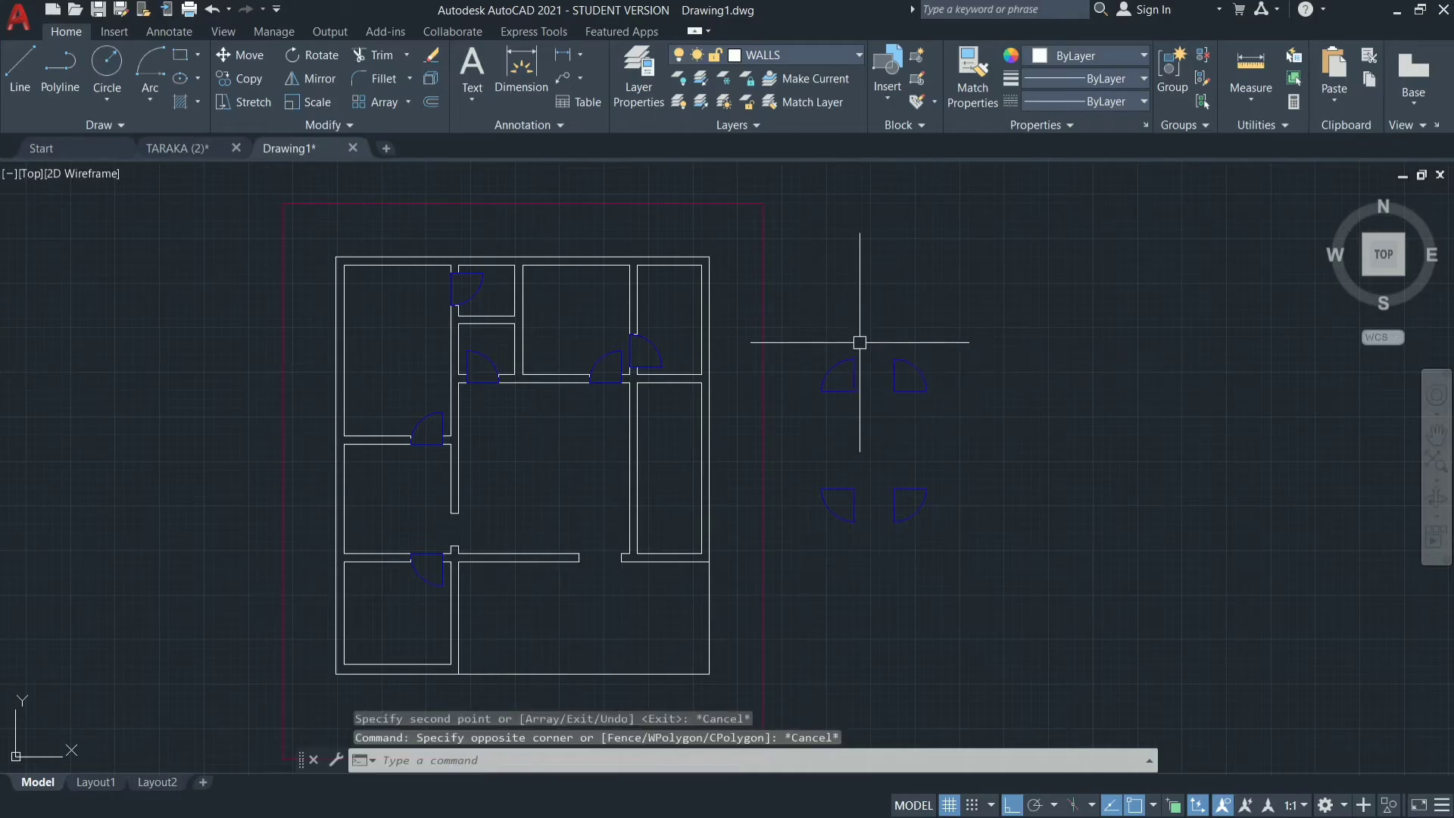
left_click(859, 341)
left_click(805, 406)
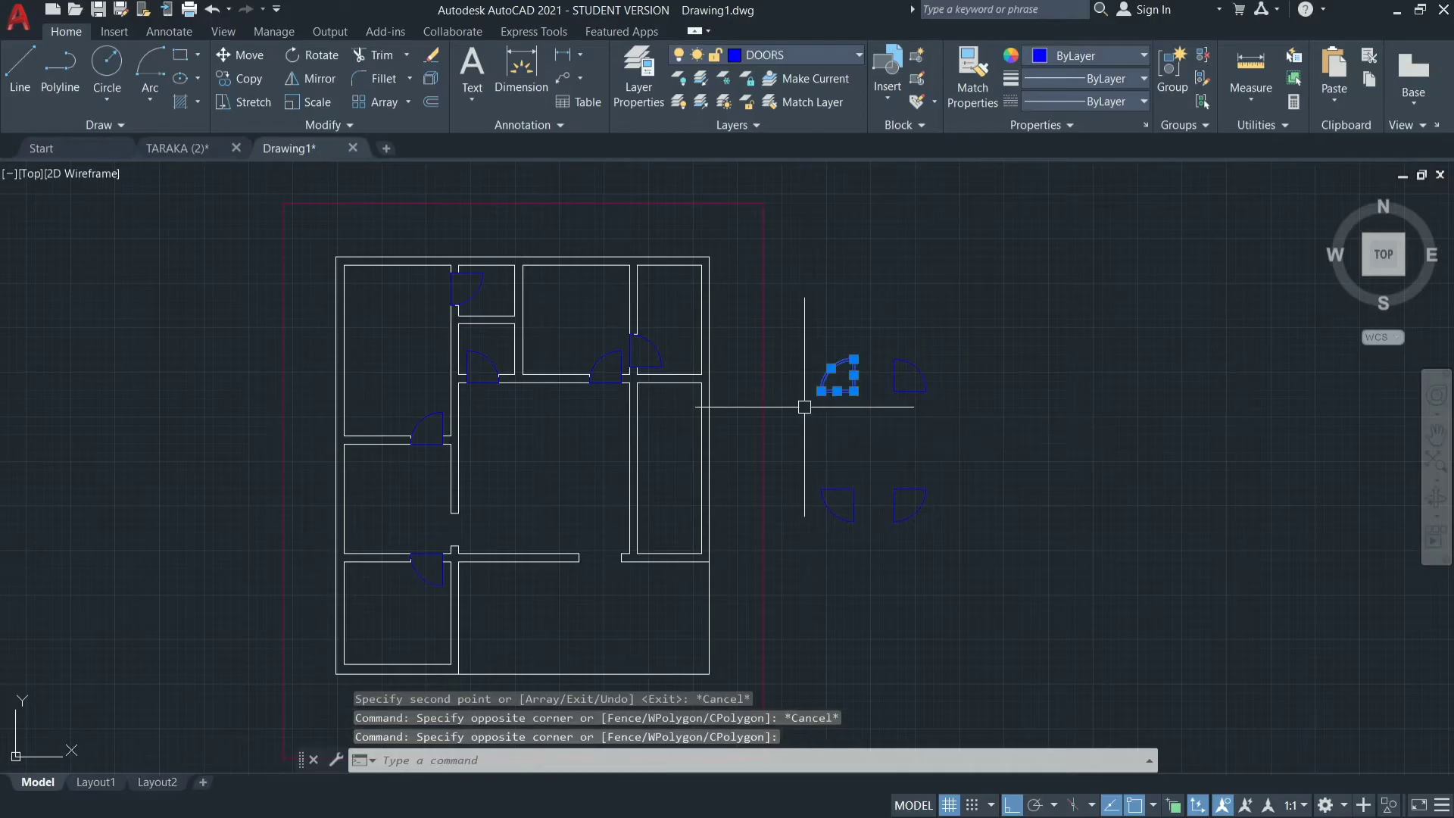
key("Return")
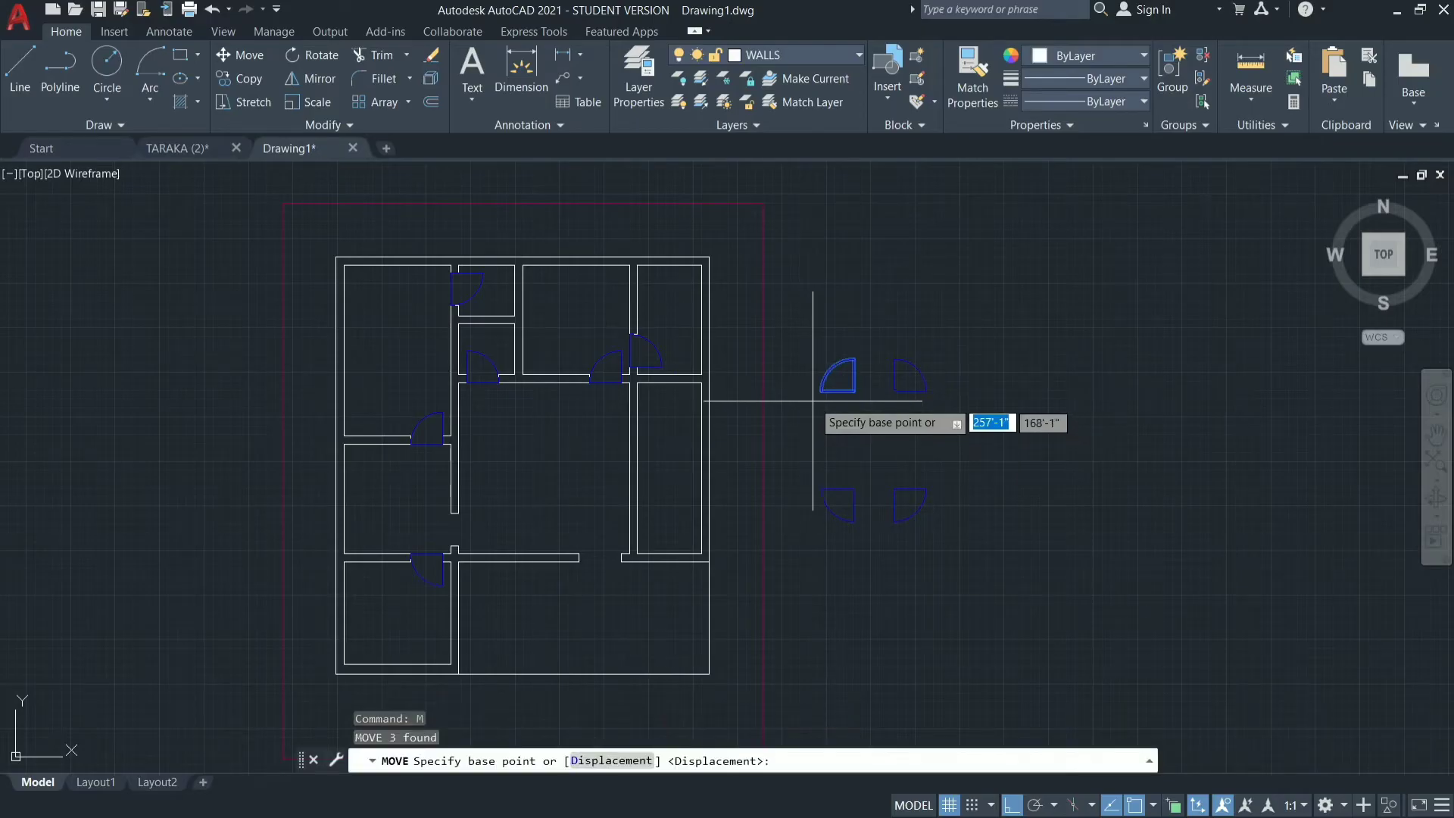
left_click(821, 391)
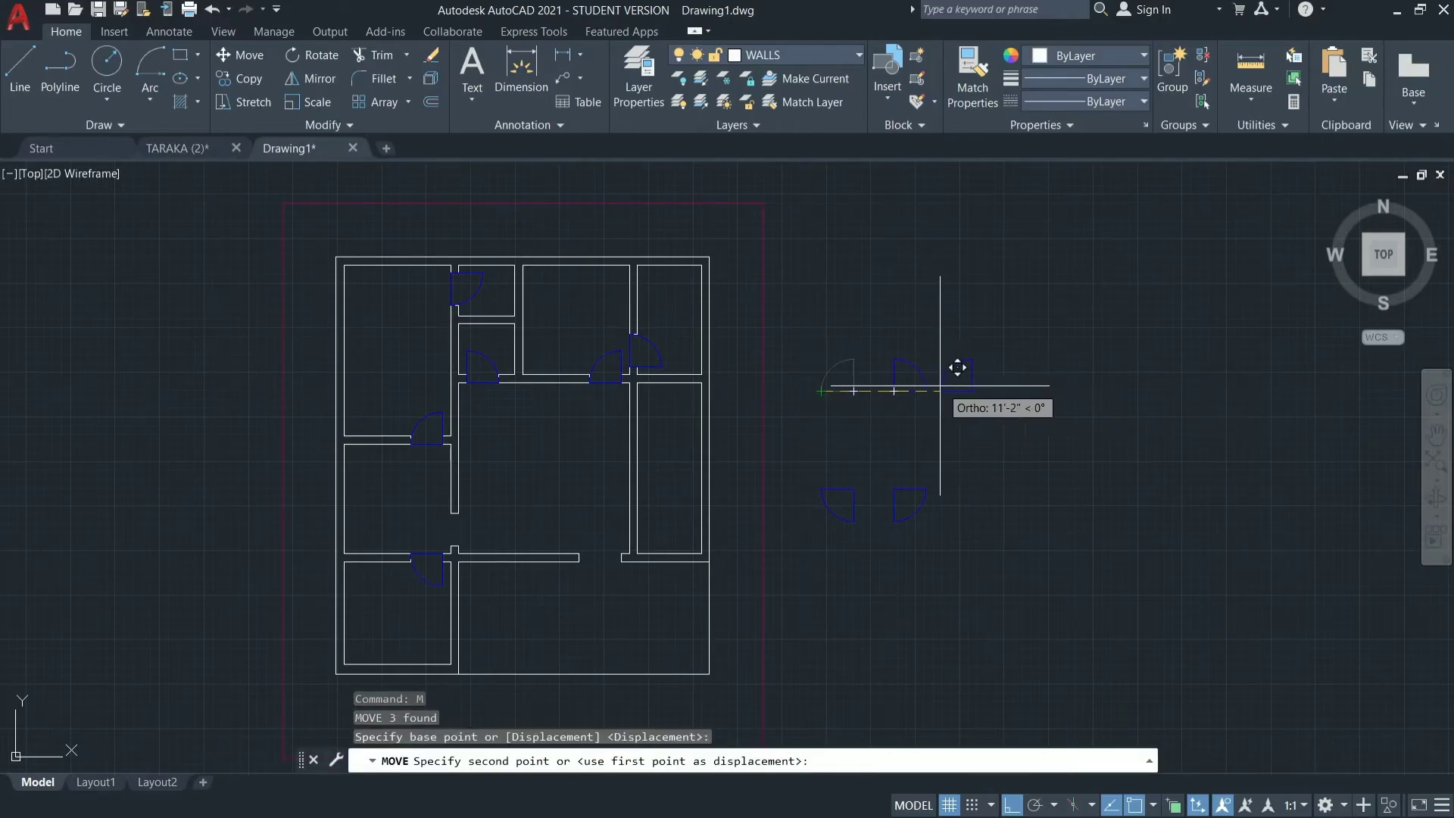
key("Escape")
key("Escape")
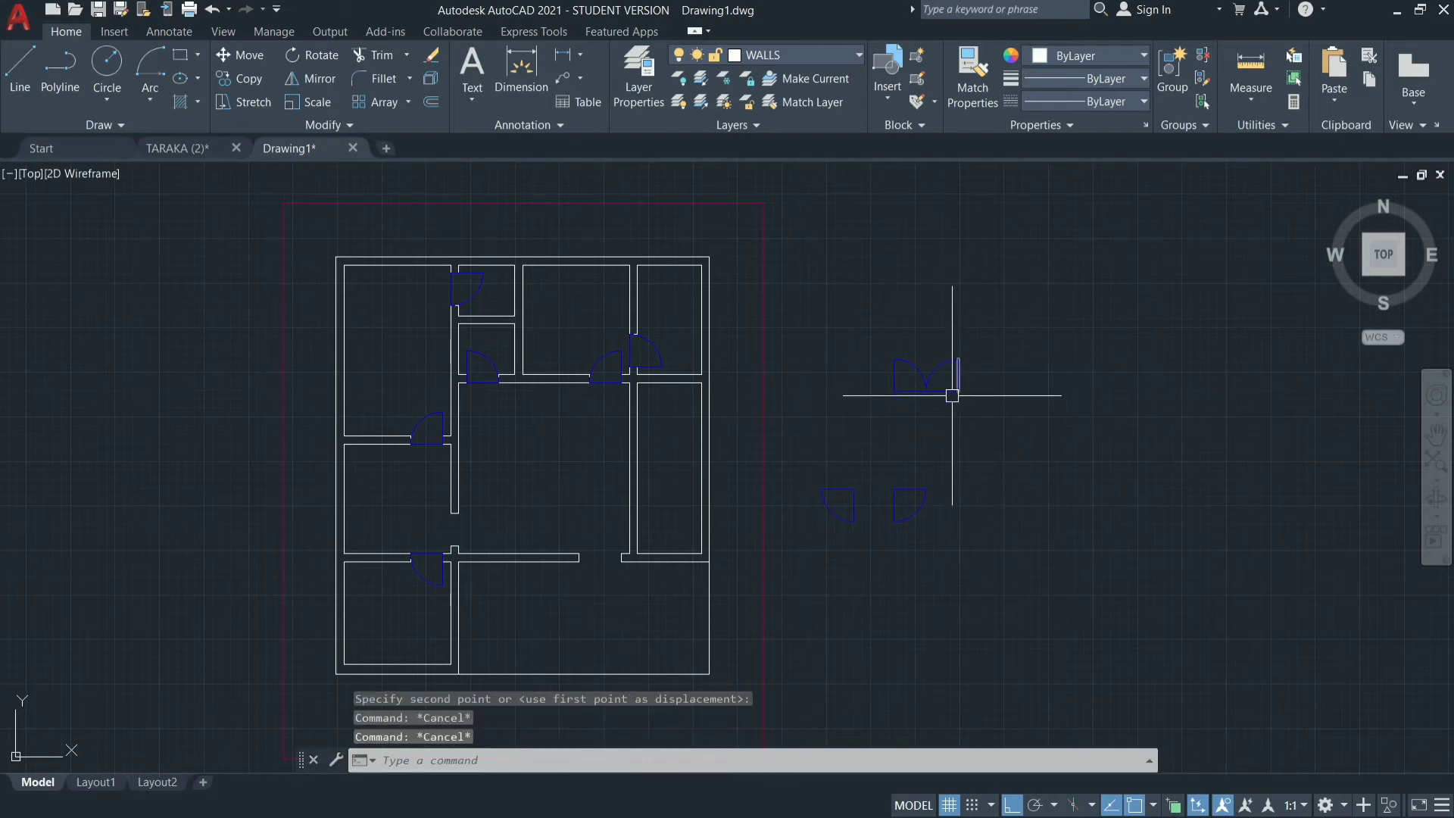
Copy the double door by its lower-right corner to the right edge of the opening in the large central room's lower wall.
mouse_move(976, 331)
left_mouse_down()
mouse_move(871, 392)
mouse_move(846, 374)
mouse_move(902, 341)
left_mouse_up()
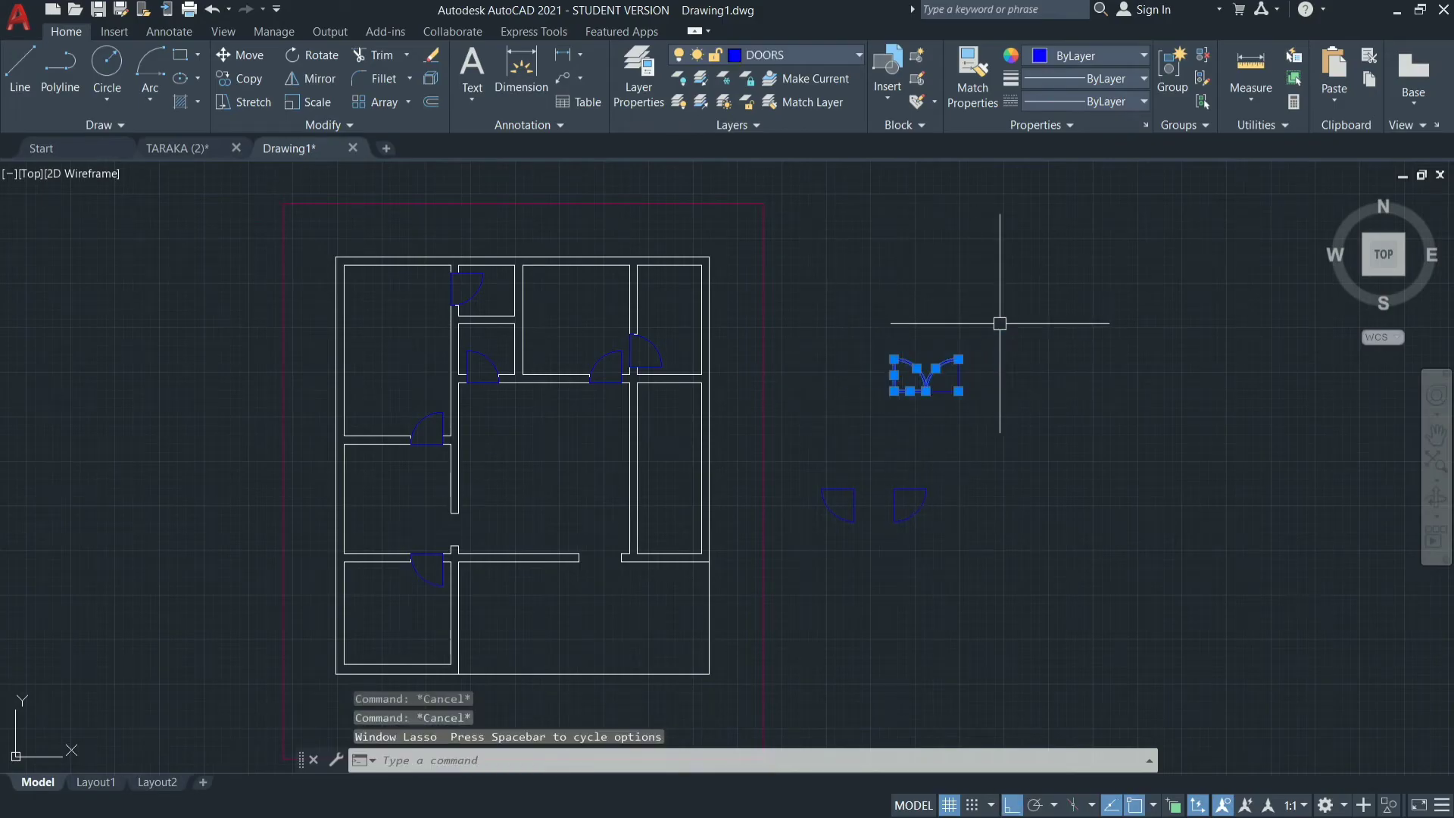
mouse_move(1000, 323)
left_mouse_down()
mouse_move(997, 402)
mouse_move(856, 405)
mouse_move(872, 289)
left_mouse_up()
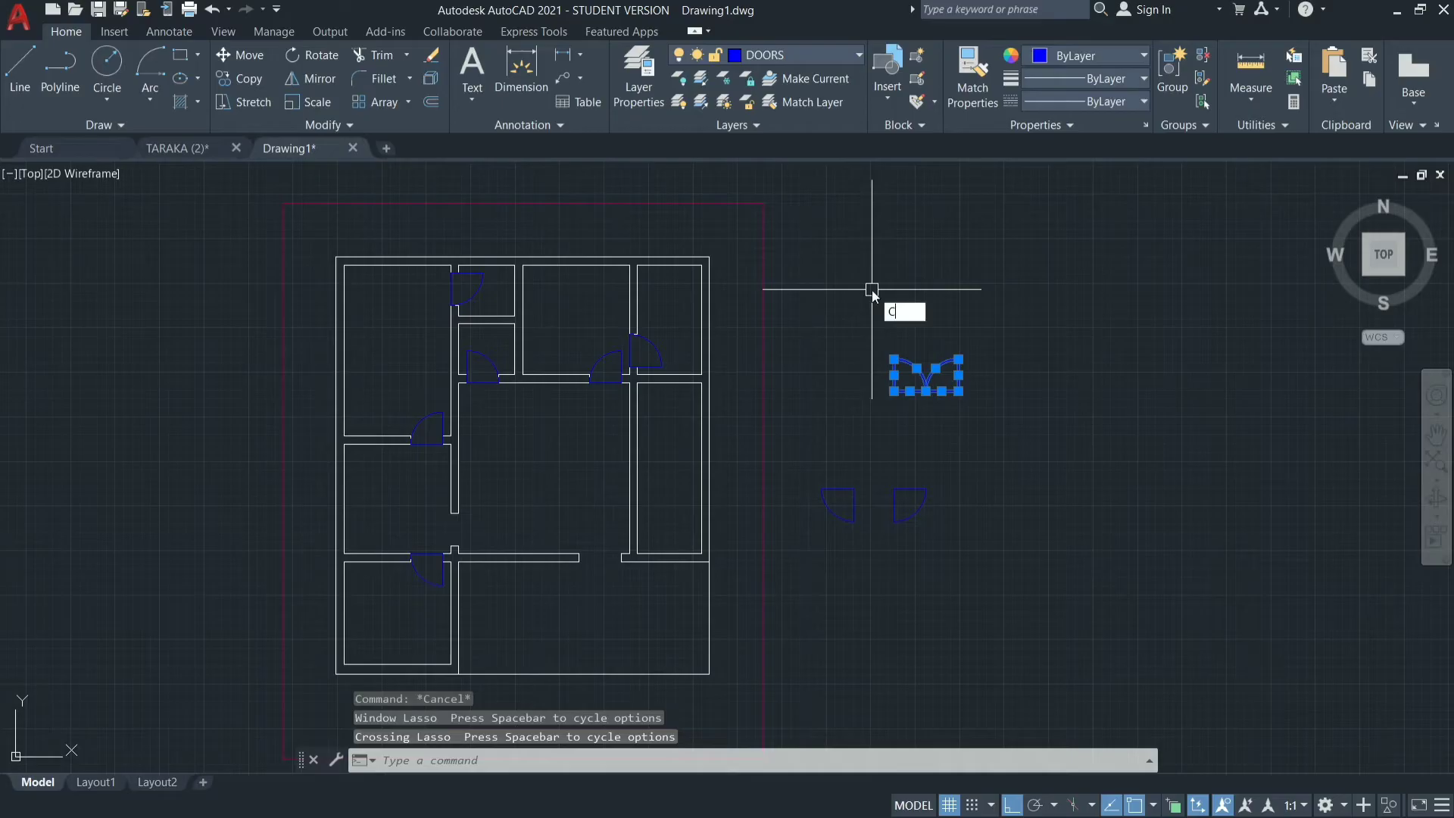
key("Return")
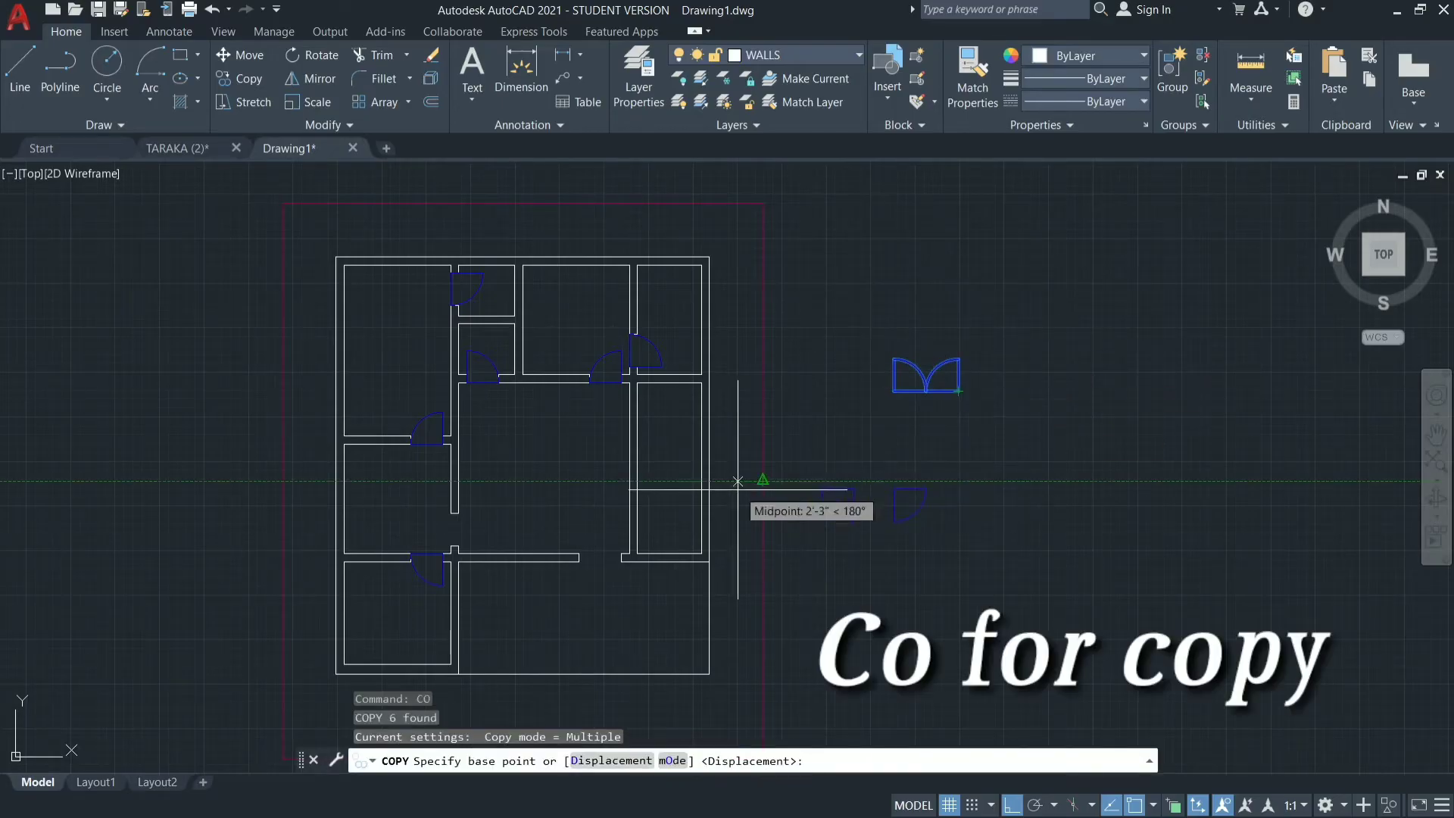
left_click(958, 392)
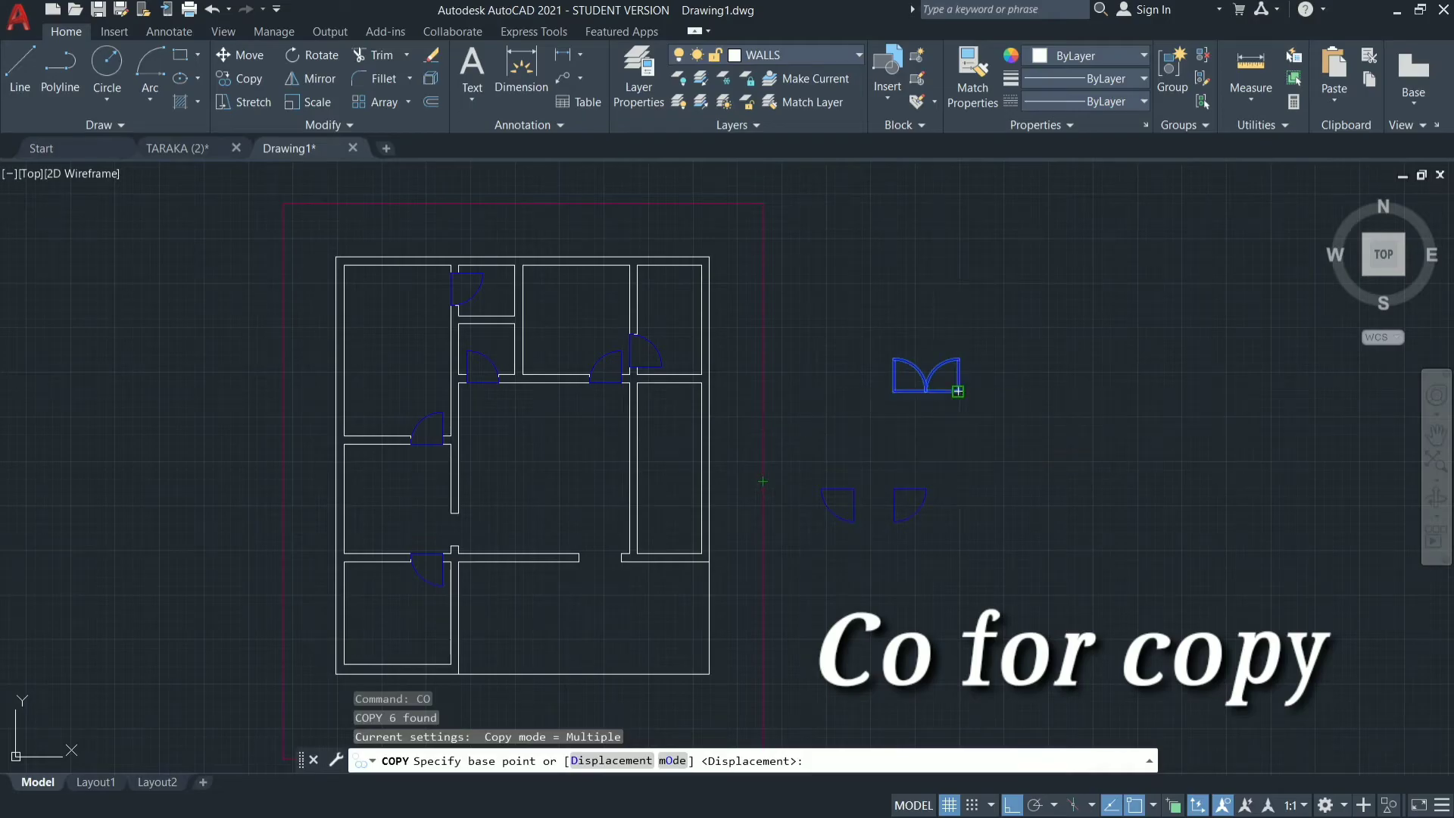
left_click(621, 562)
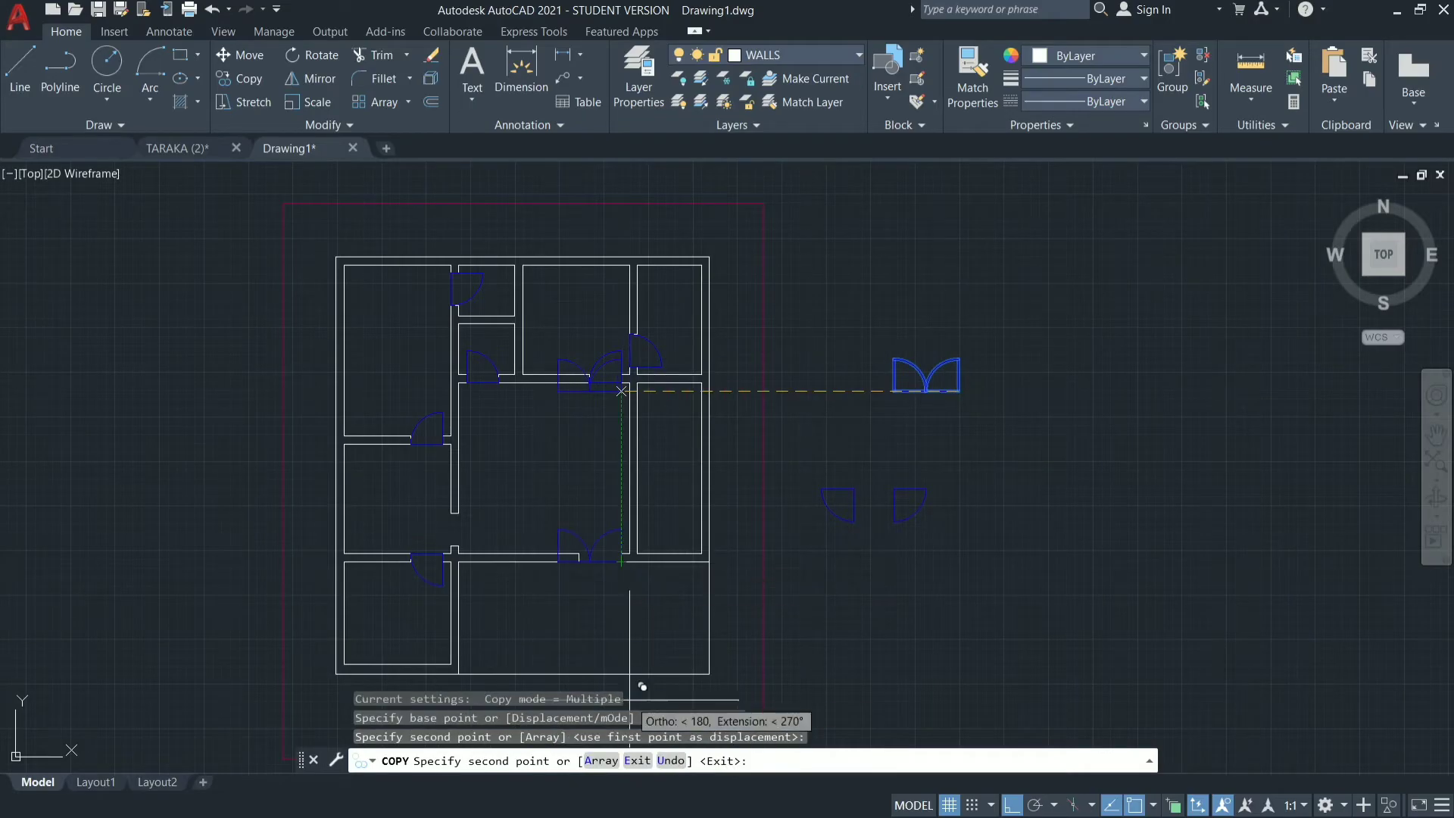
key("Escape")
Scale the copied double door by reference from its lower-right corner so its full width fits the wall opening.
scroll(594, 557, "up", 5)
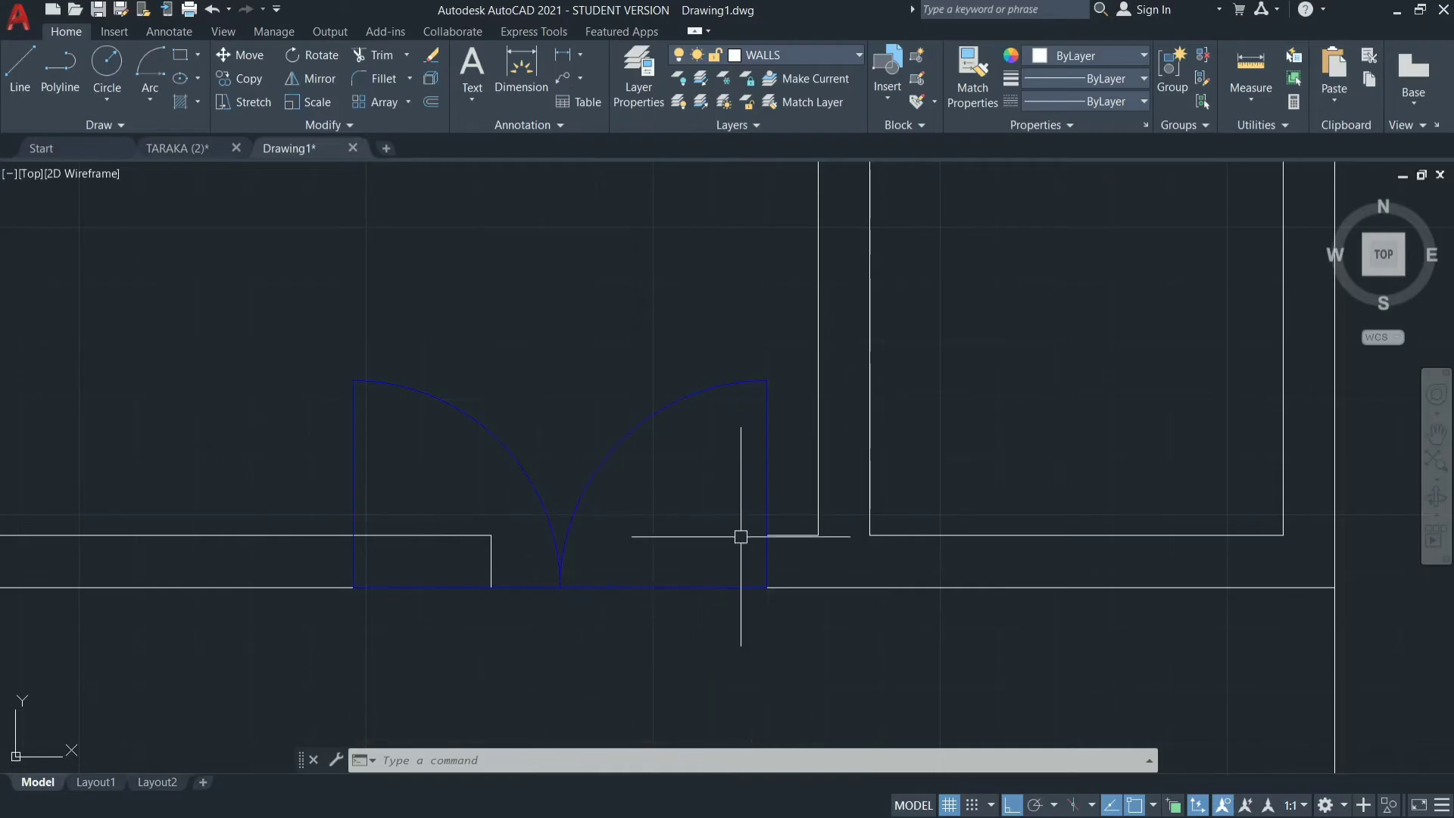
left_click(779, 332)
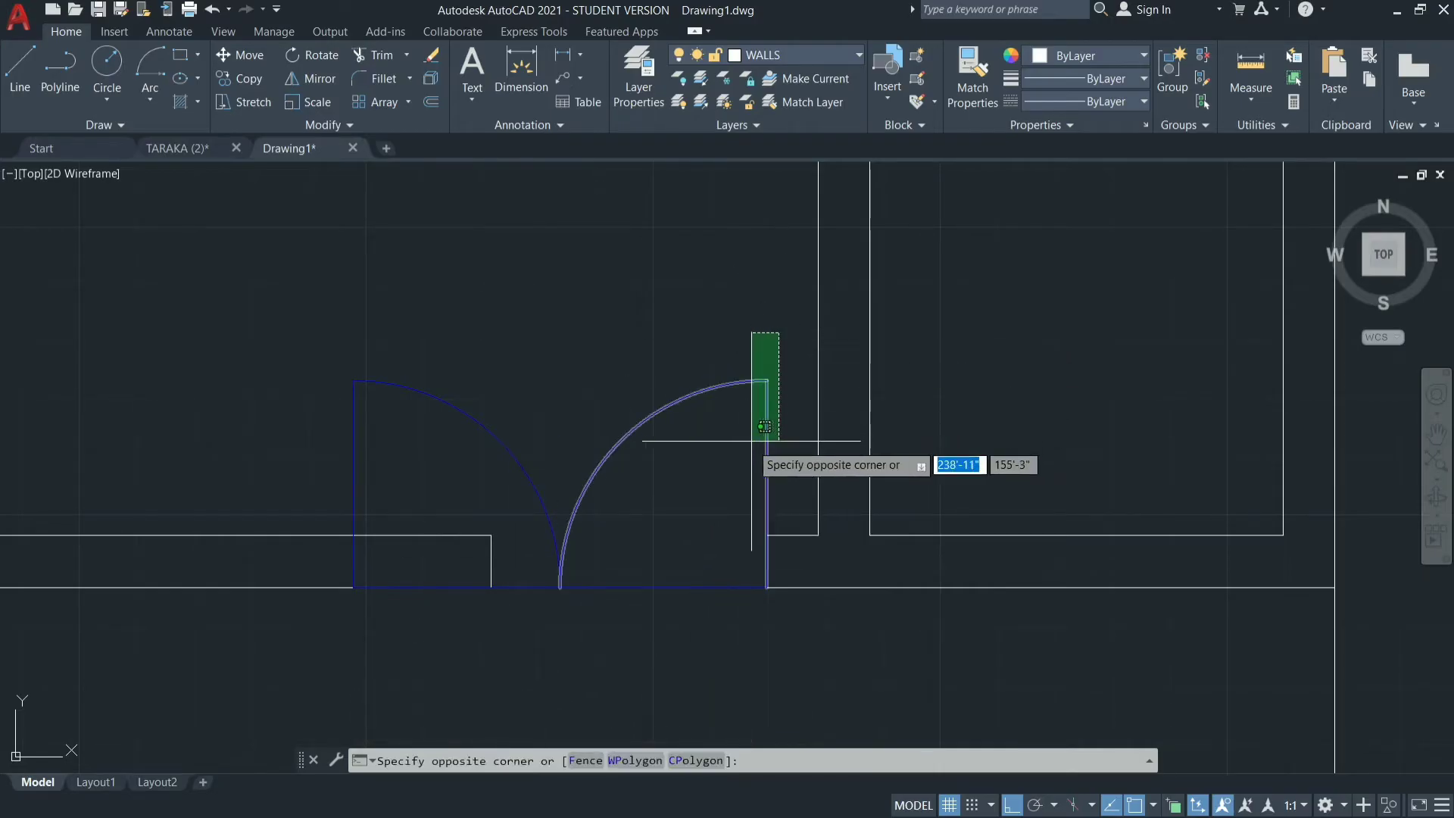
left_click(309, 480)
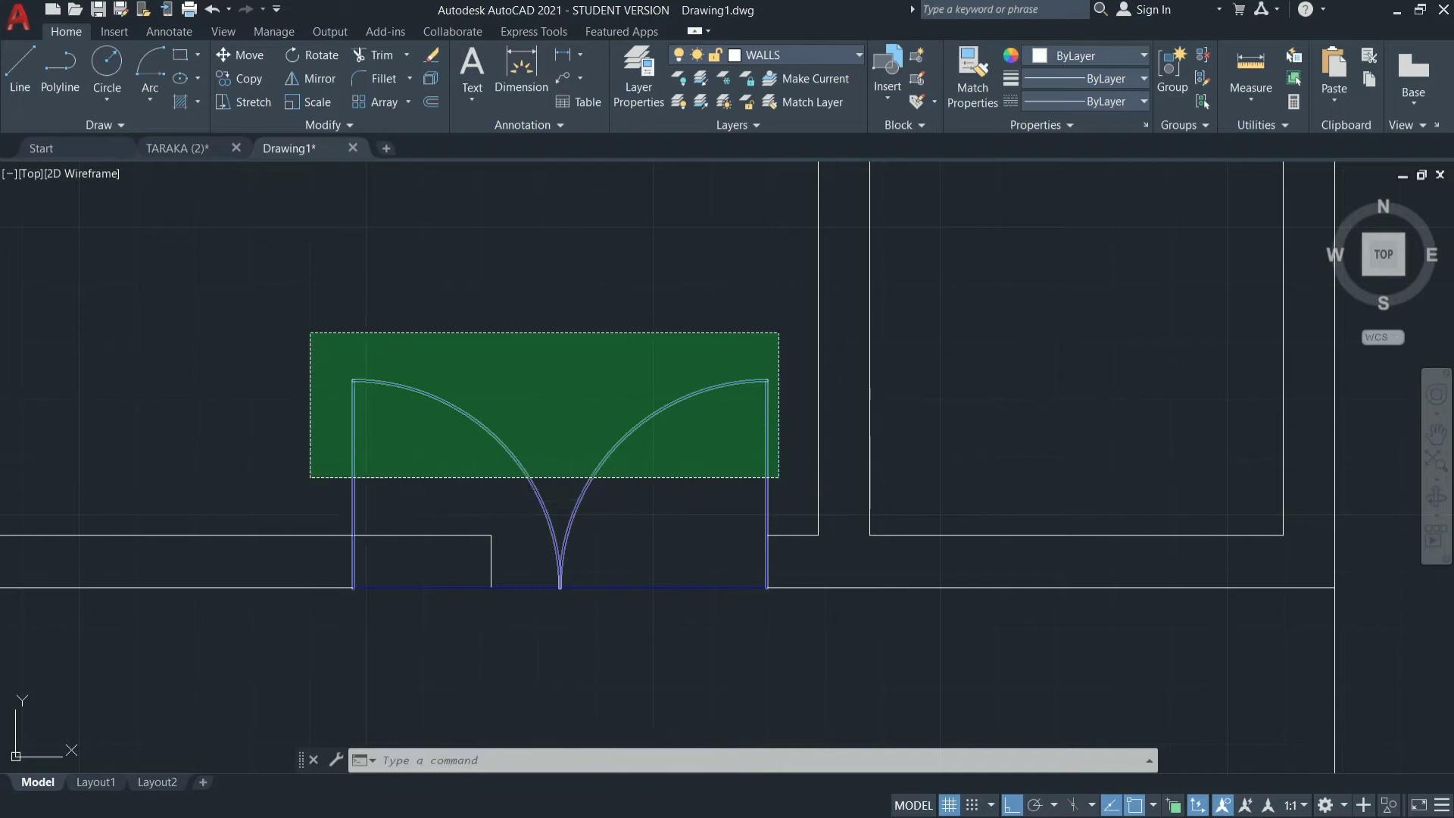
left_click(627, 585)
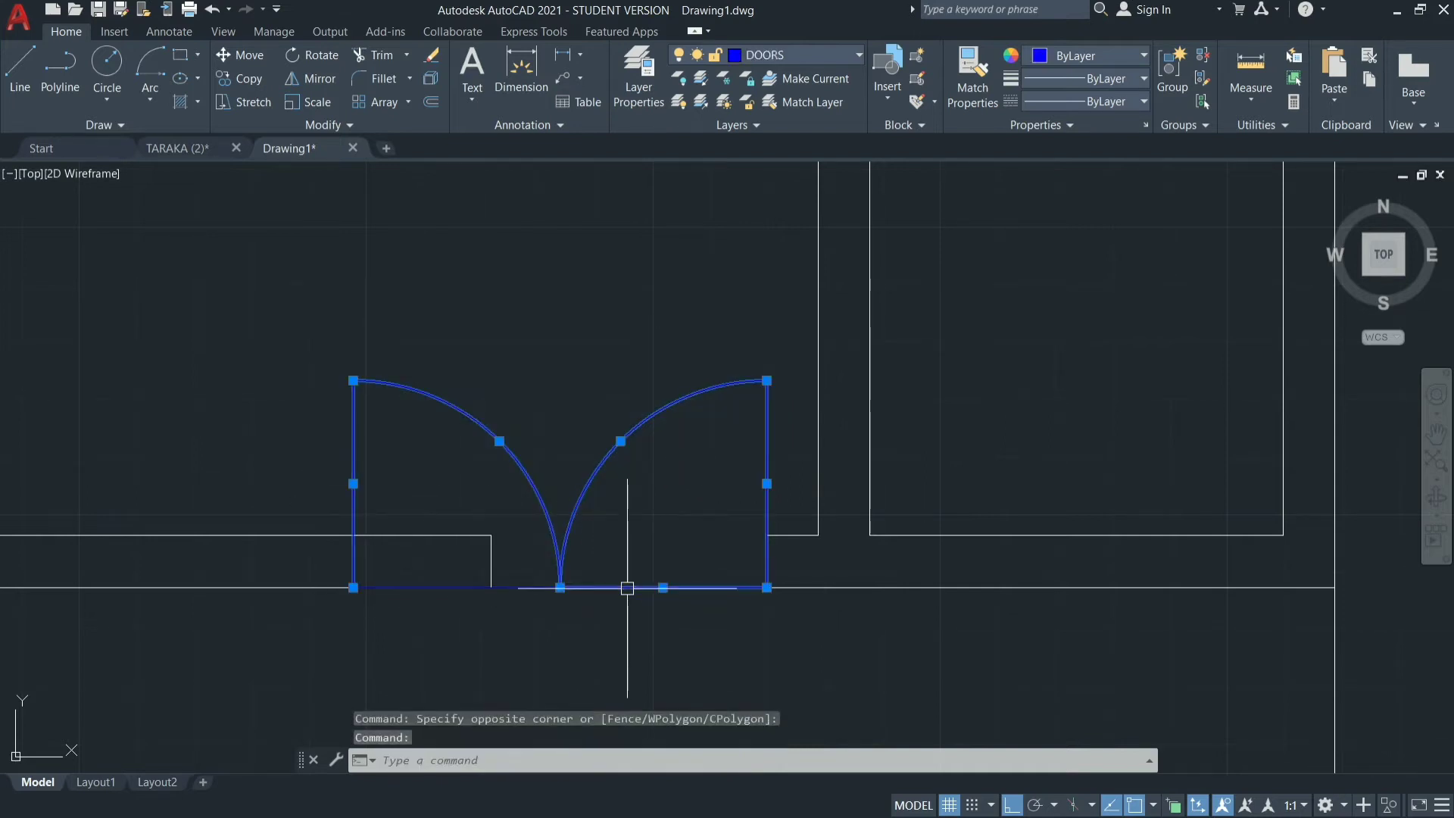
left_click(523, 589)
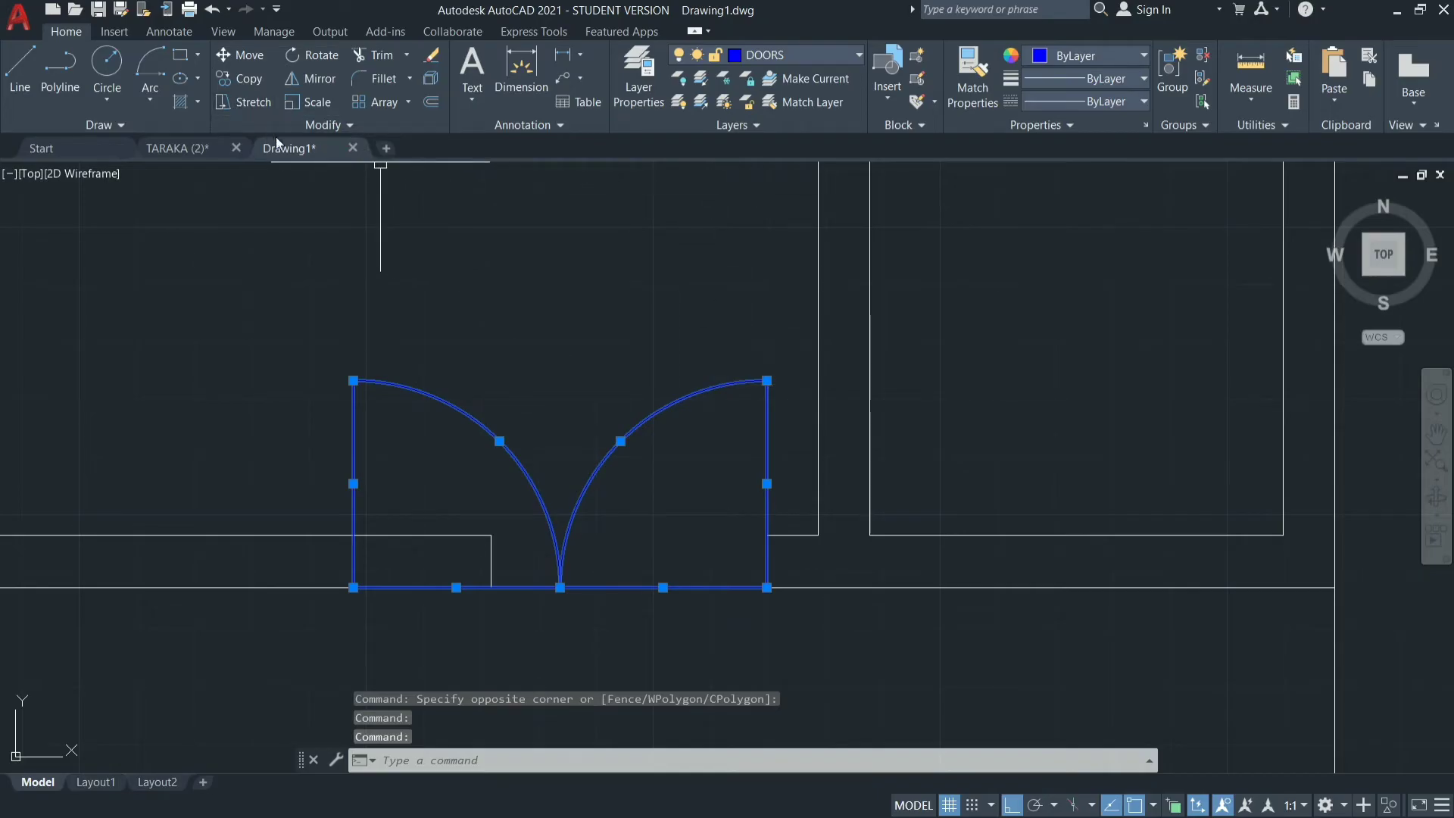
left_click(330, 96)
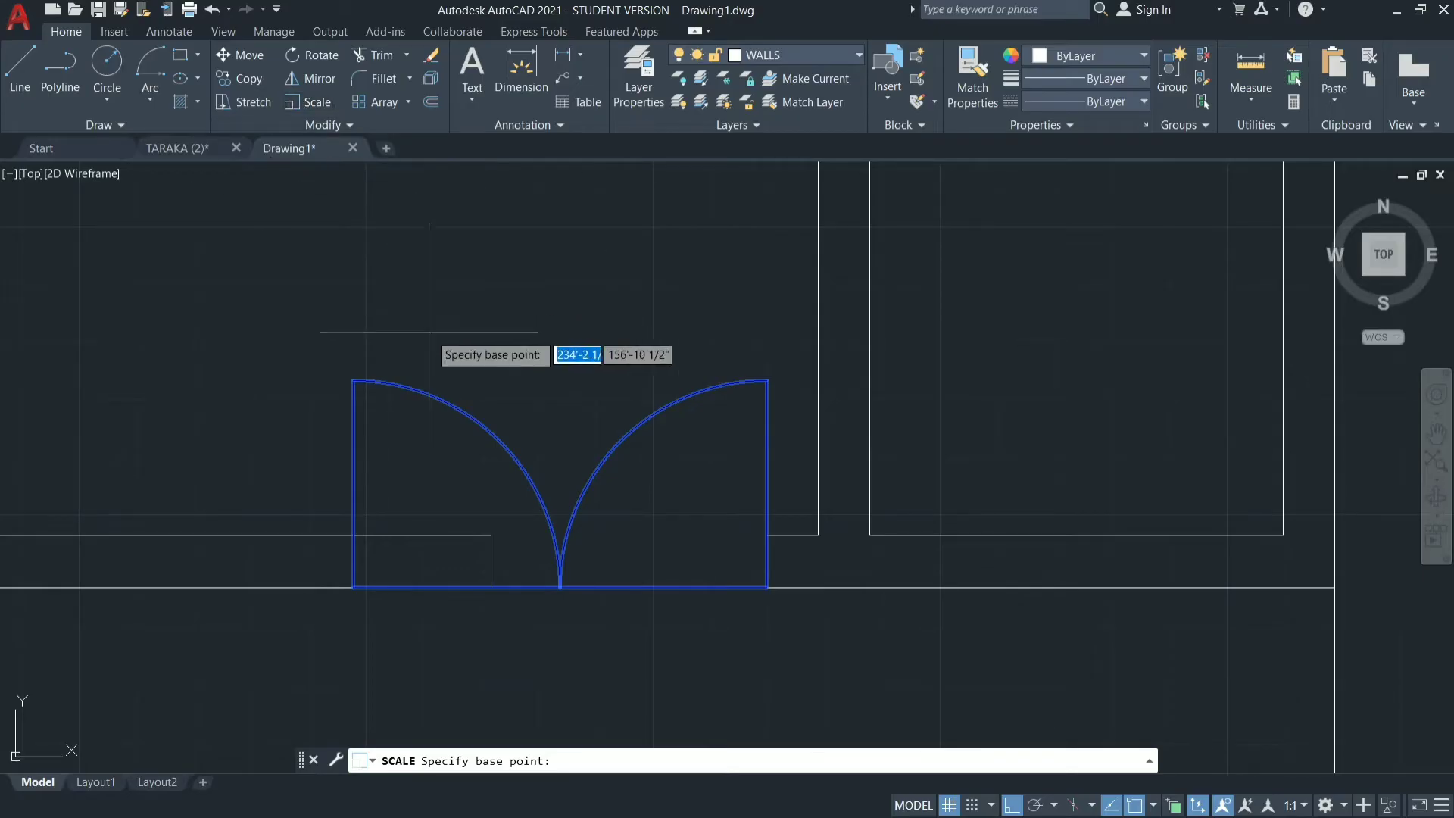
left_click(767, 587)
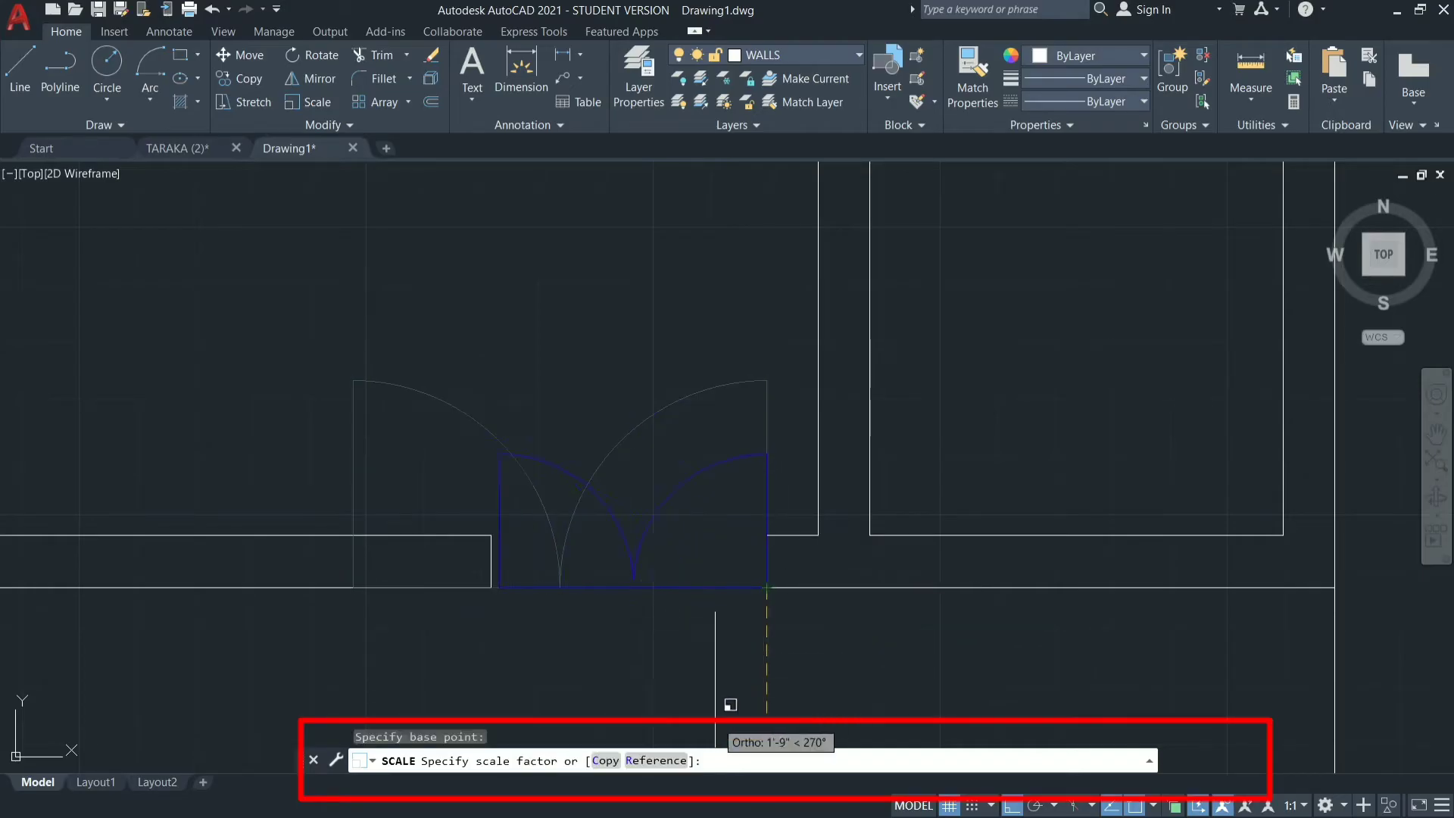
left_click(658, 760)
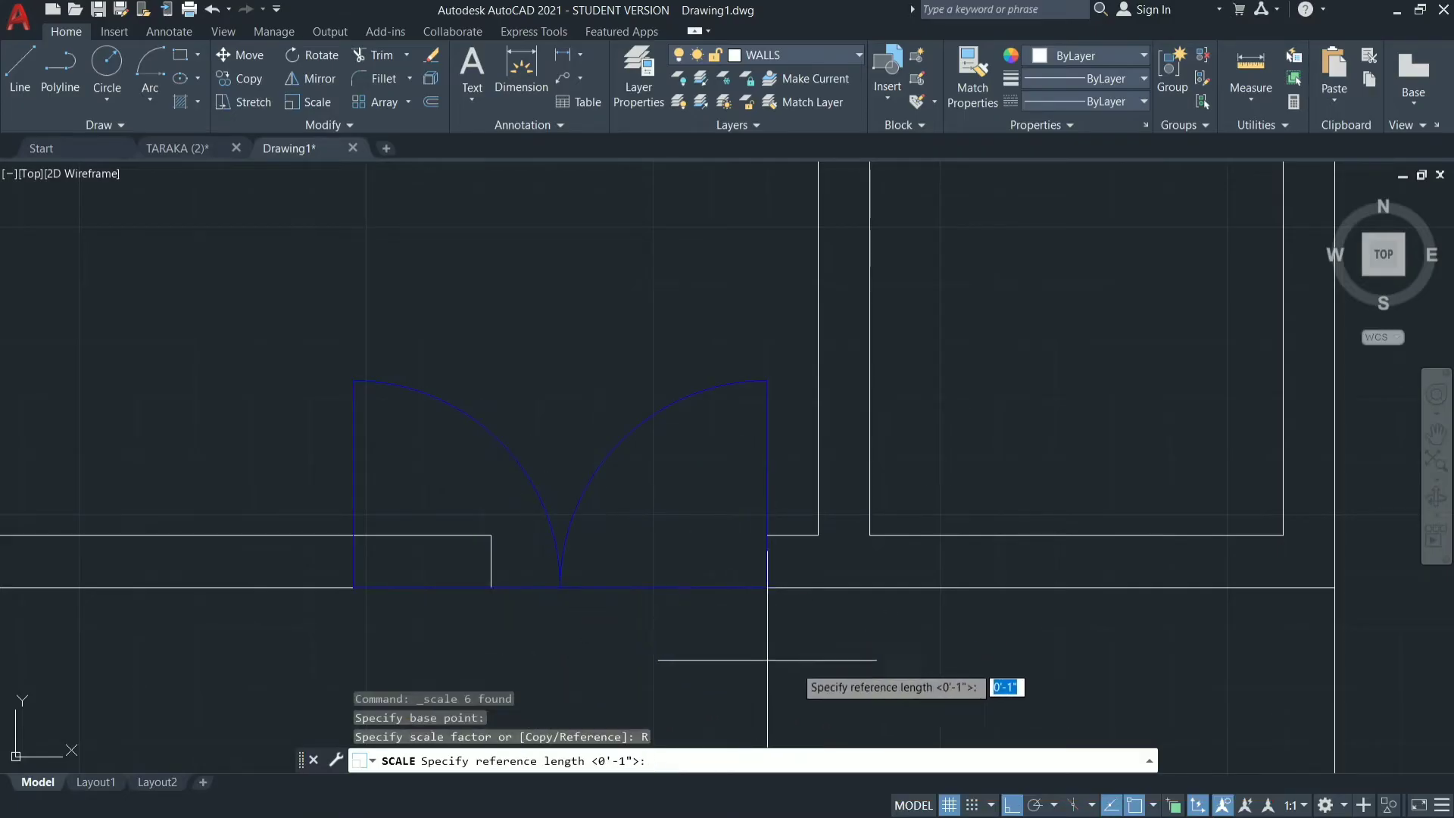
left_click(766, 588)
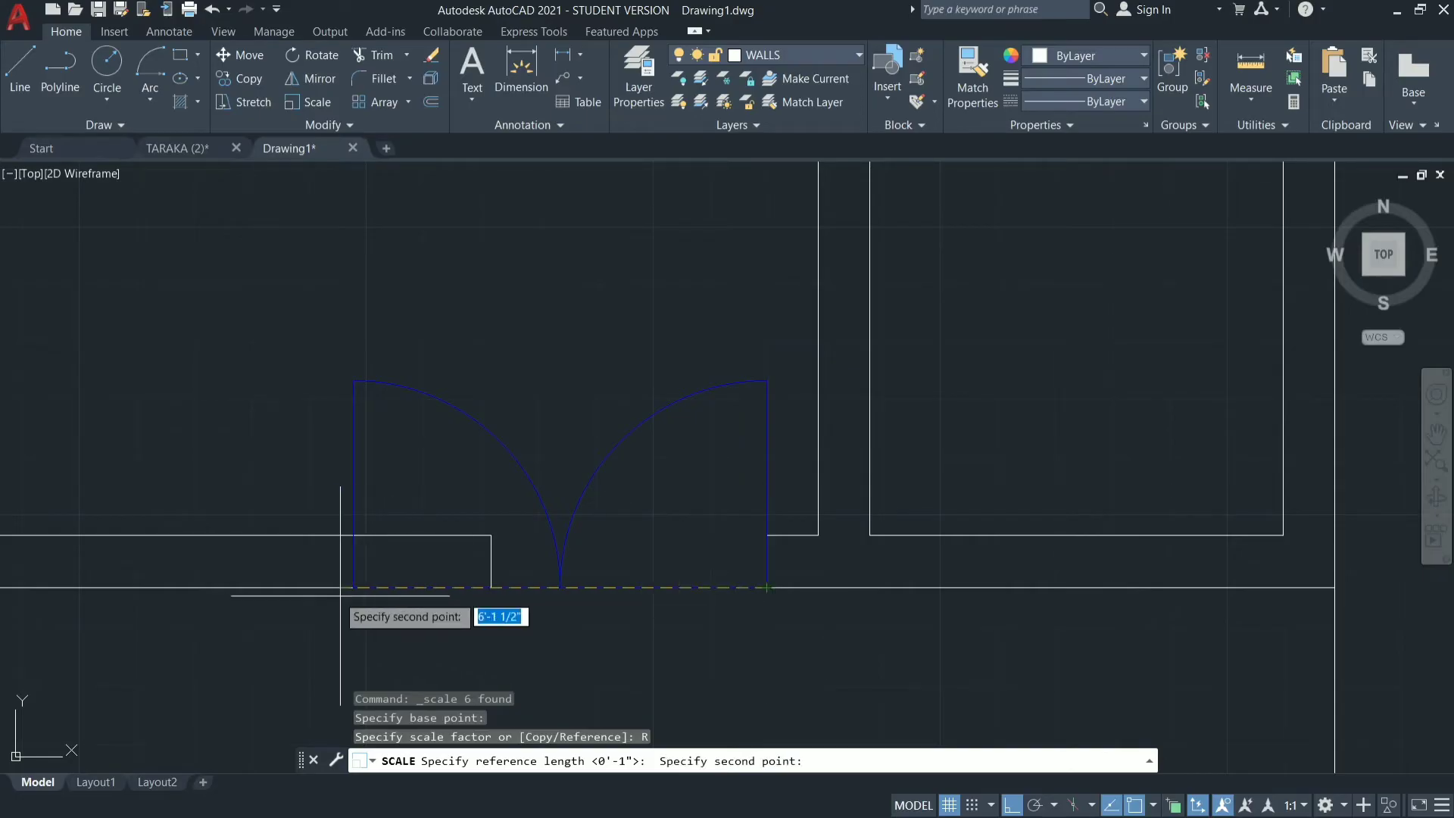
left_click(353, 588)
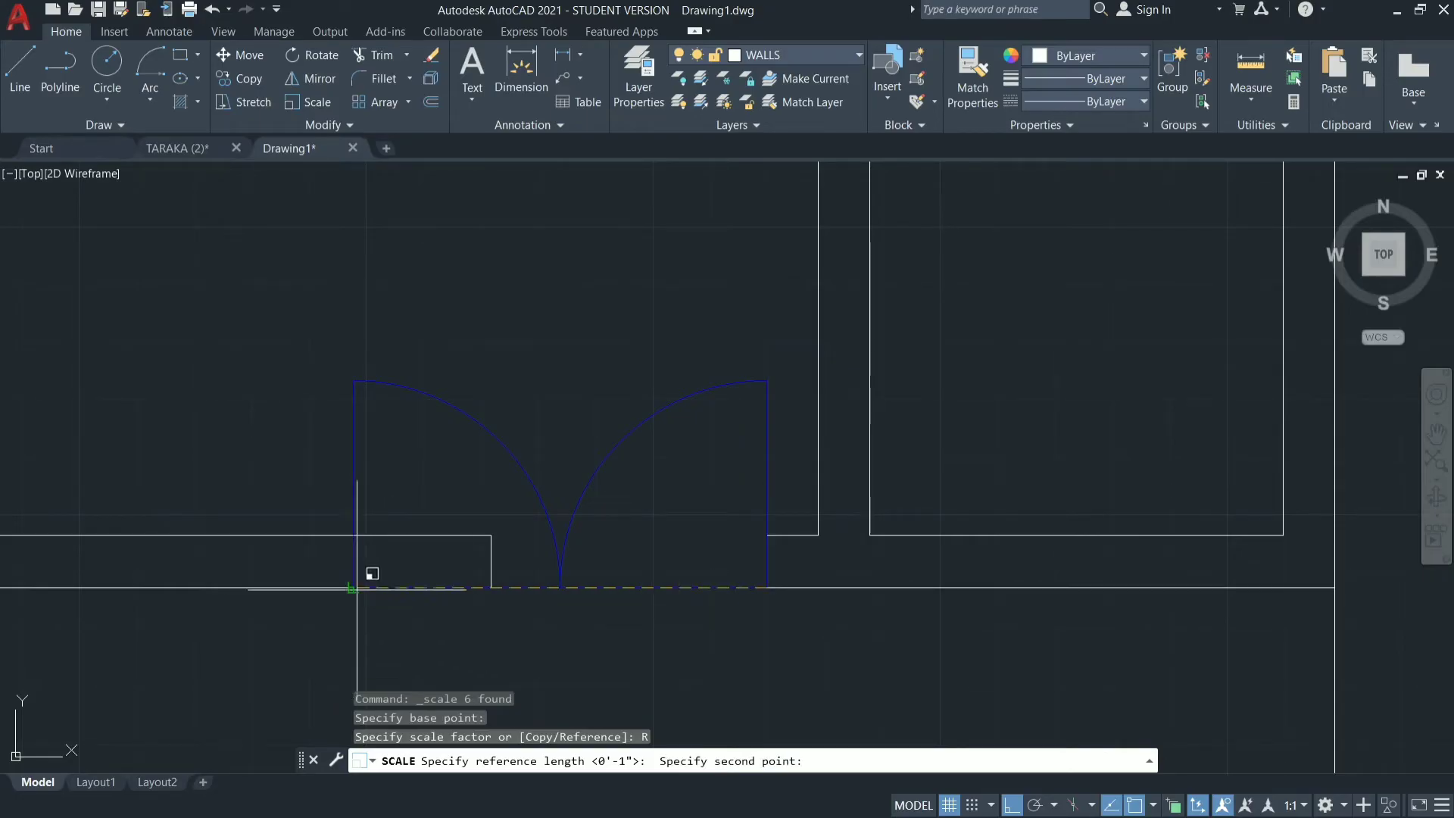
left_click(488, 588)
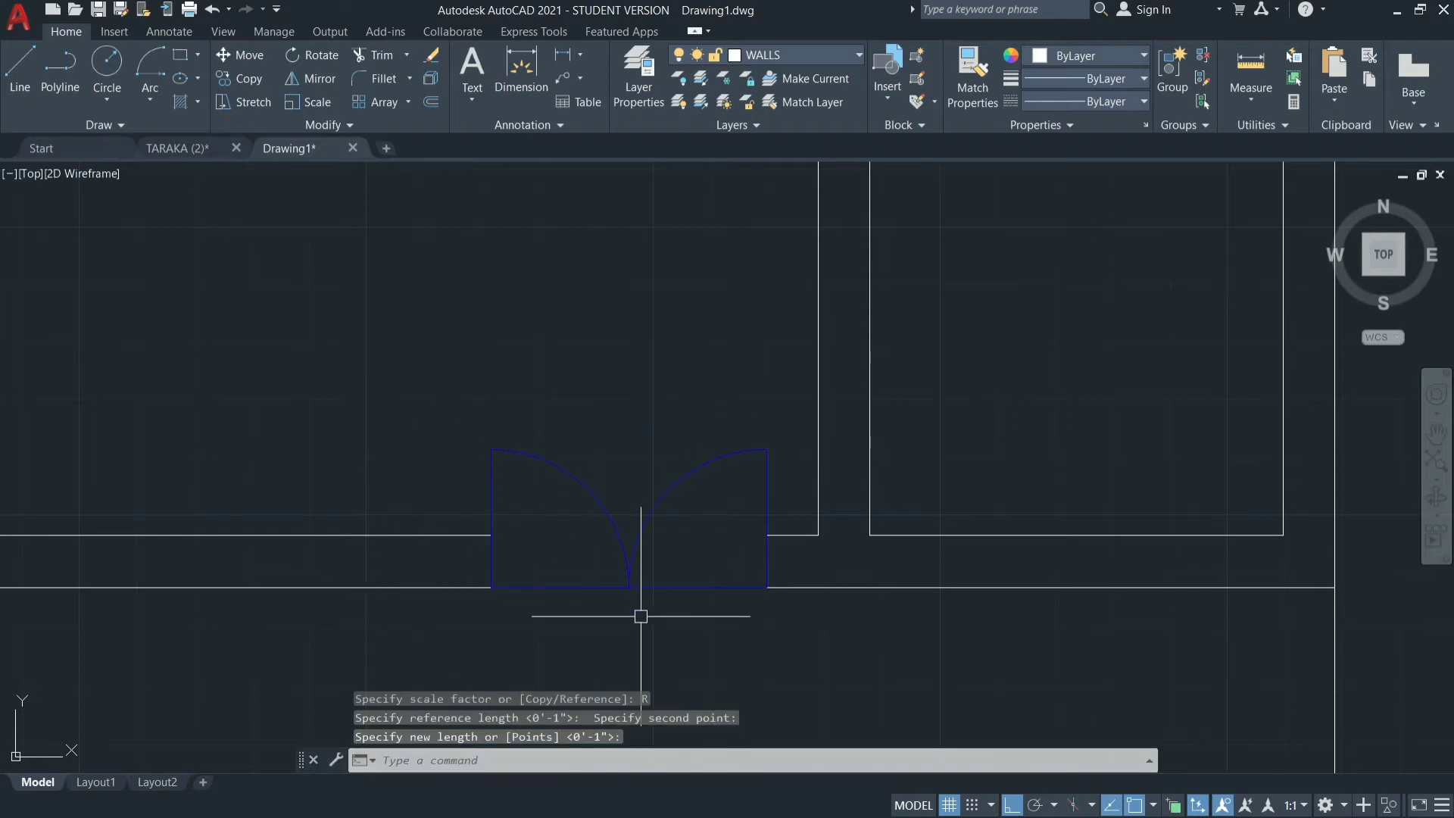
key("Escape")
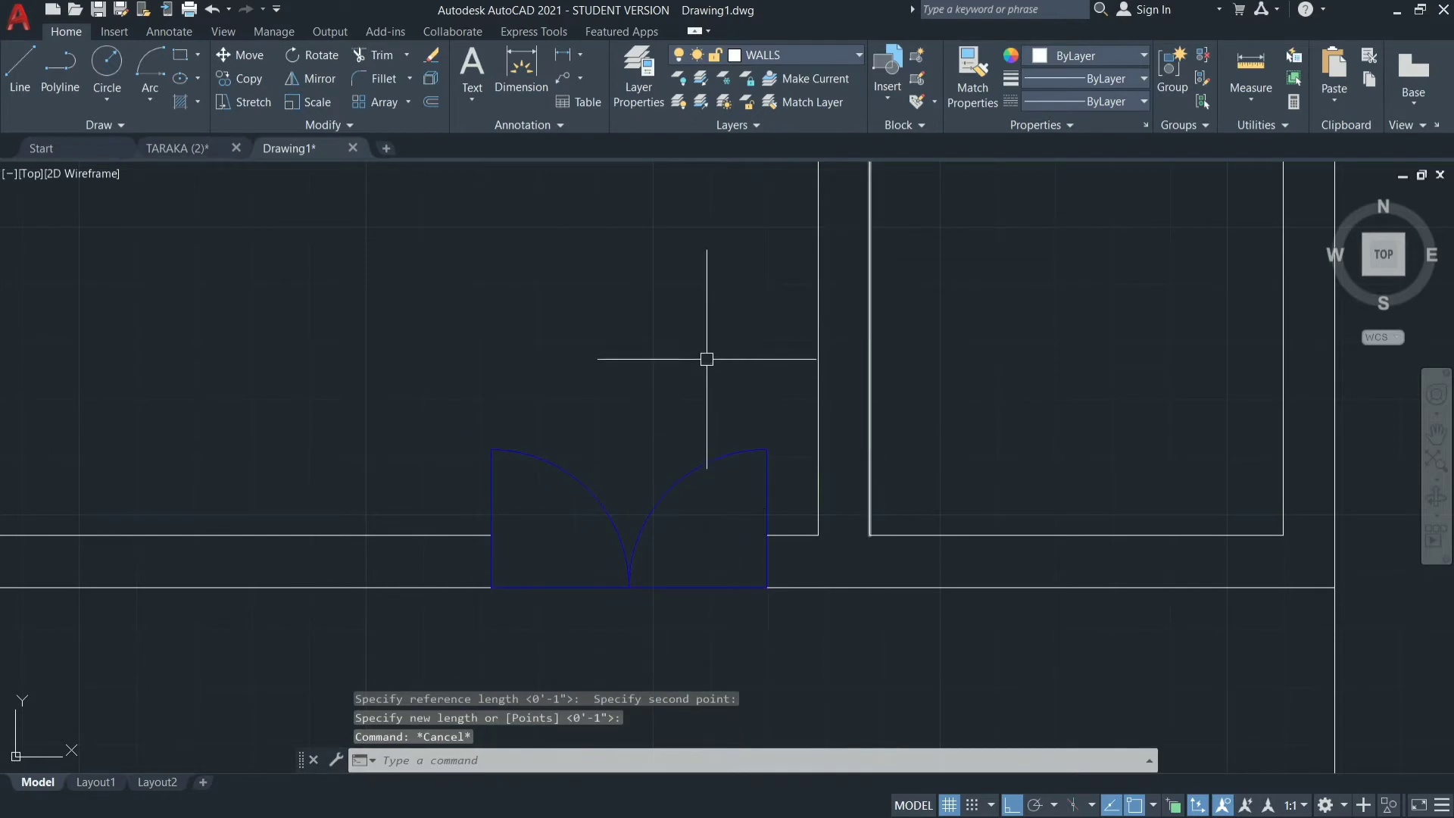
scroll(682, 348, "down", 3)
scroll(1116, 471, "down", 2)
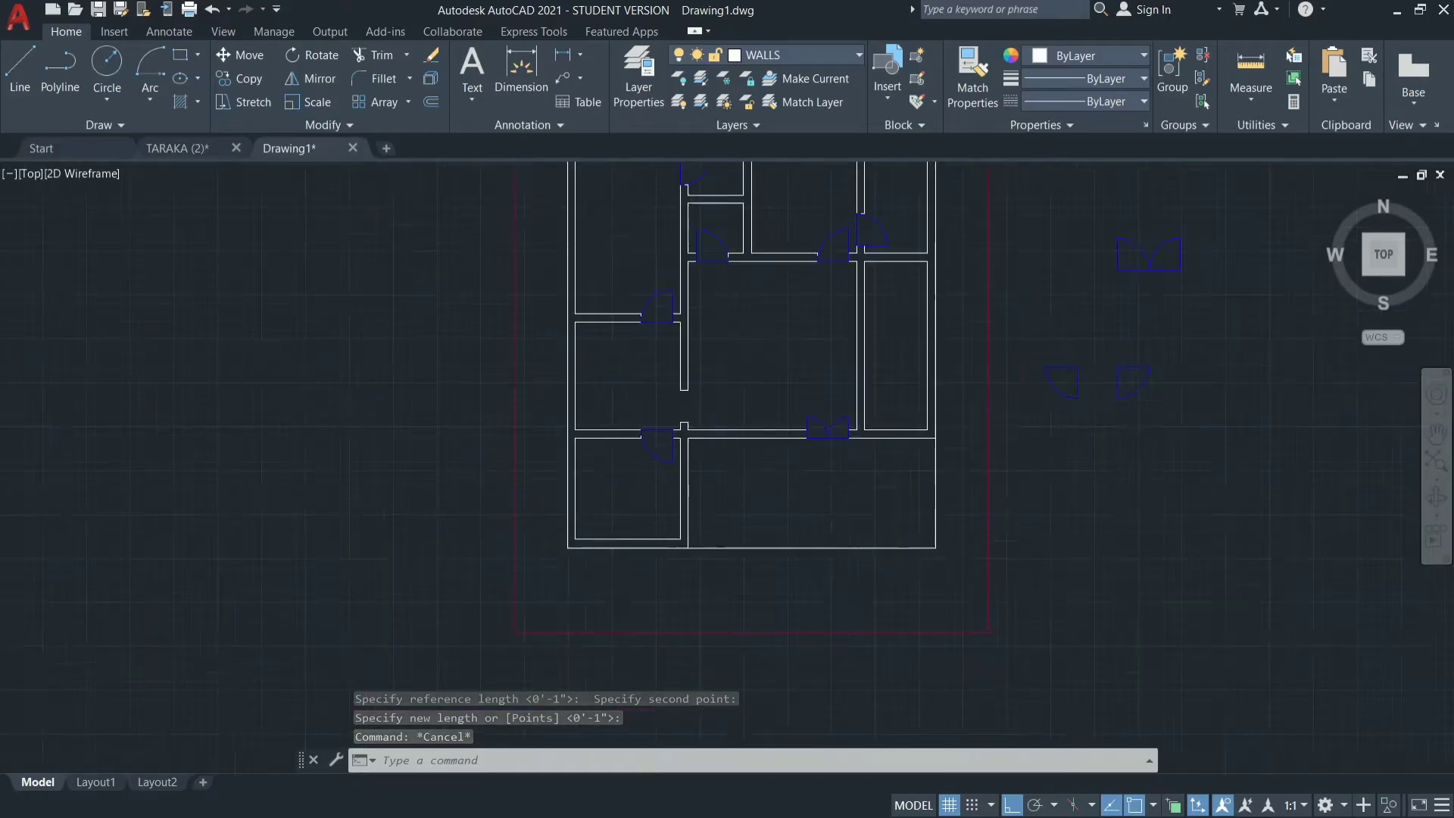
scroll(1121, 492, "down", 2)
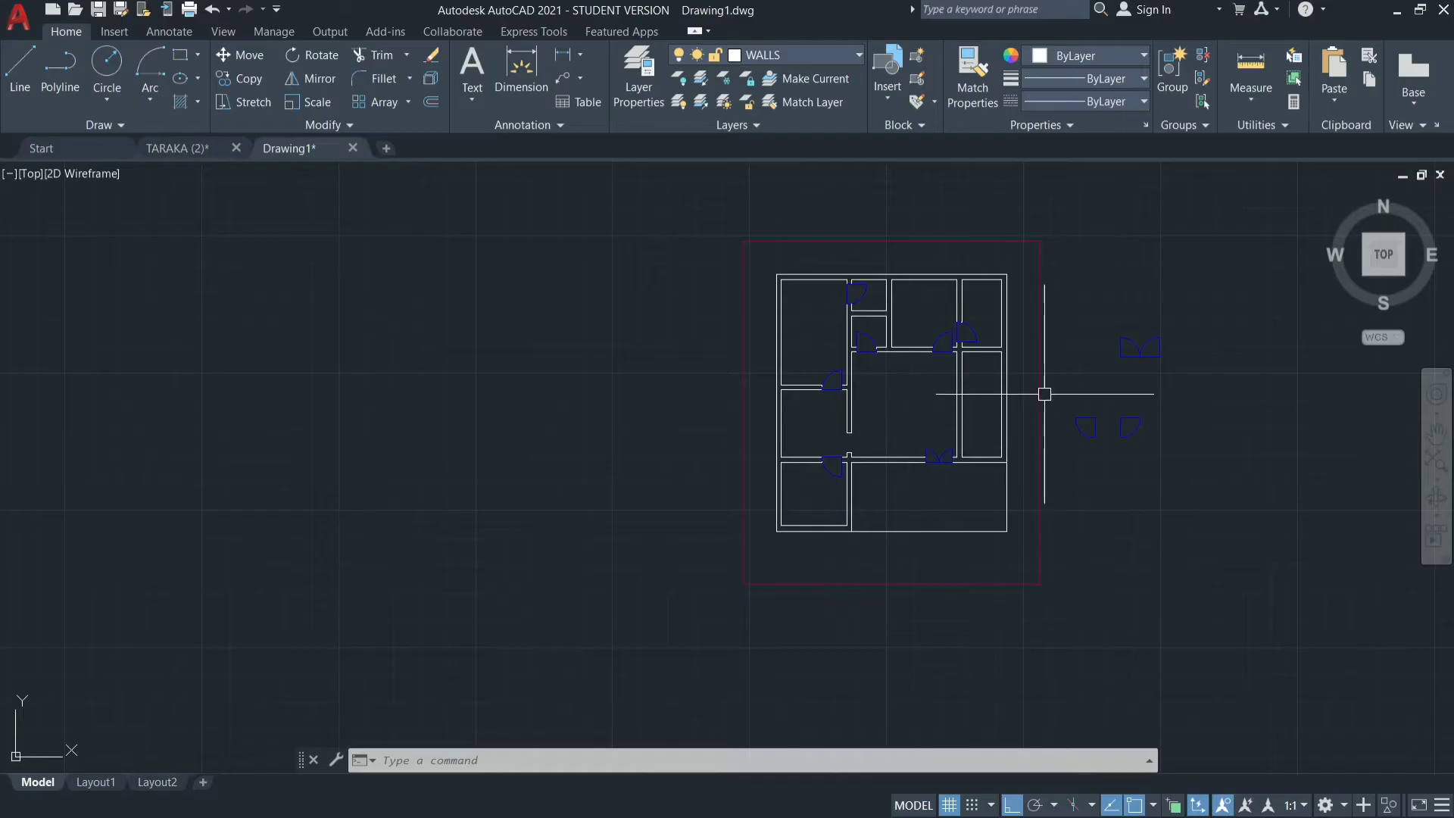
scroll(961, 472, "up", 2)
scroll(958, 470, "up", 5)
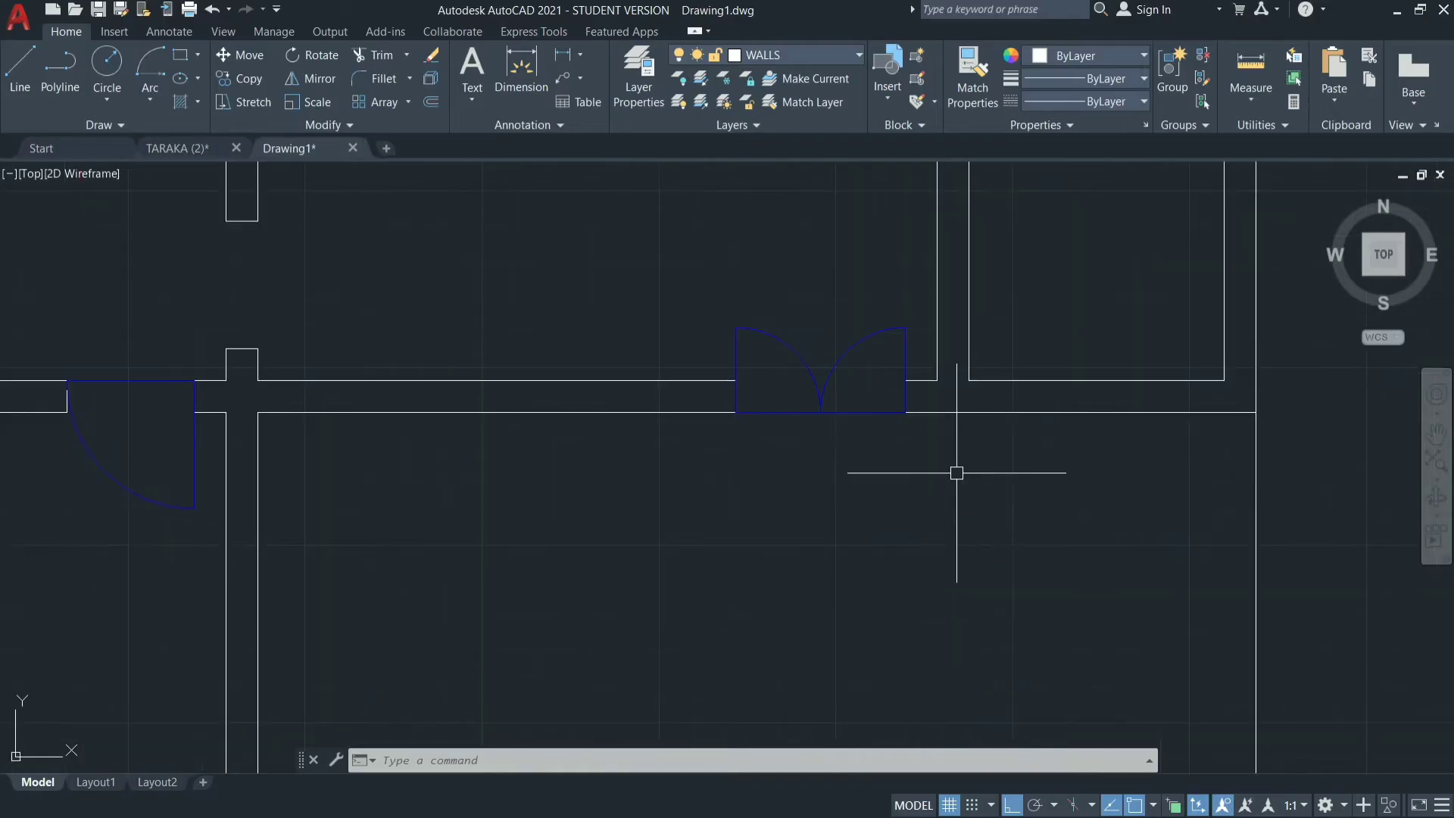
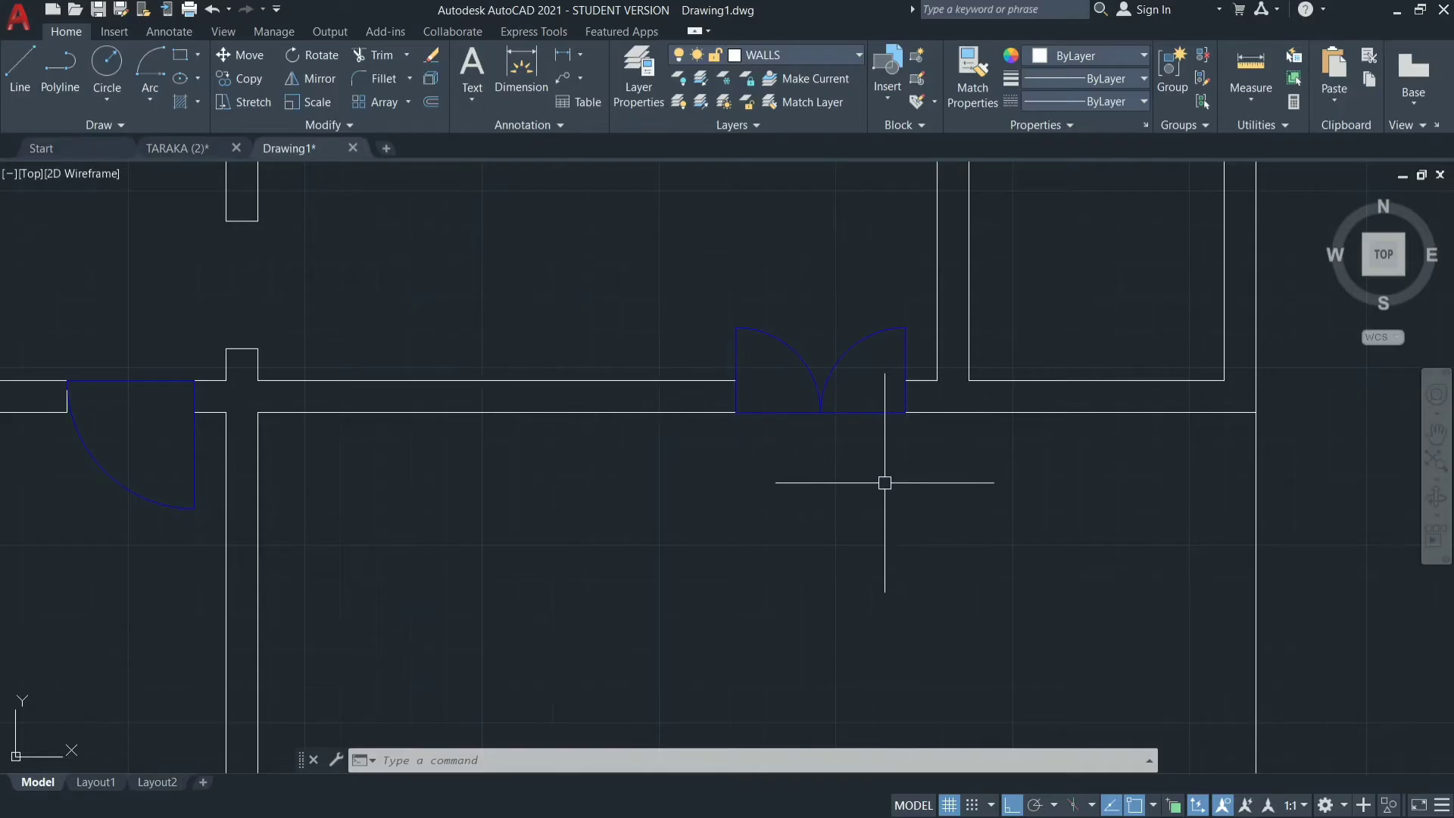
Make WINDOWS the current layer.
scroll(885, 483, "down", 5)
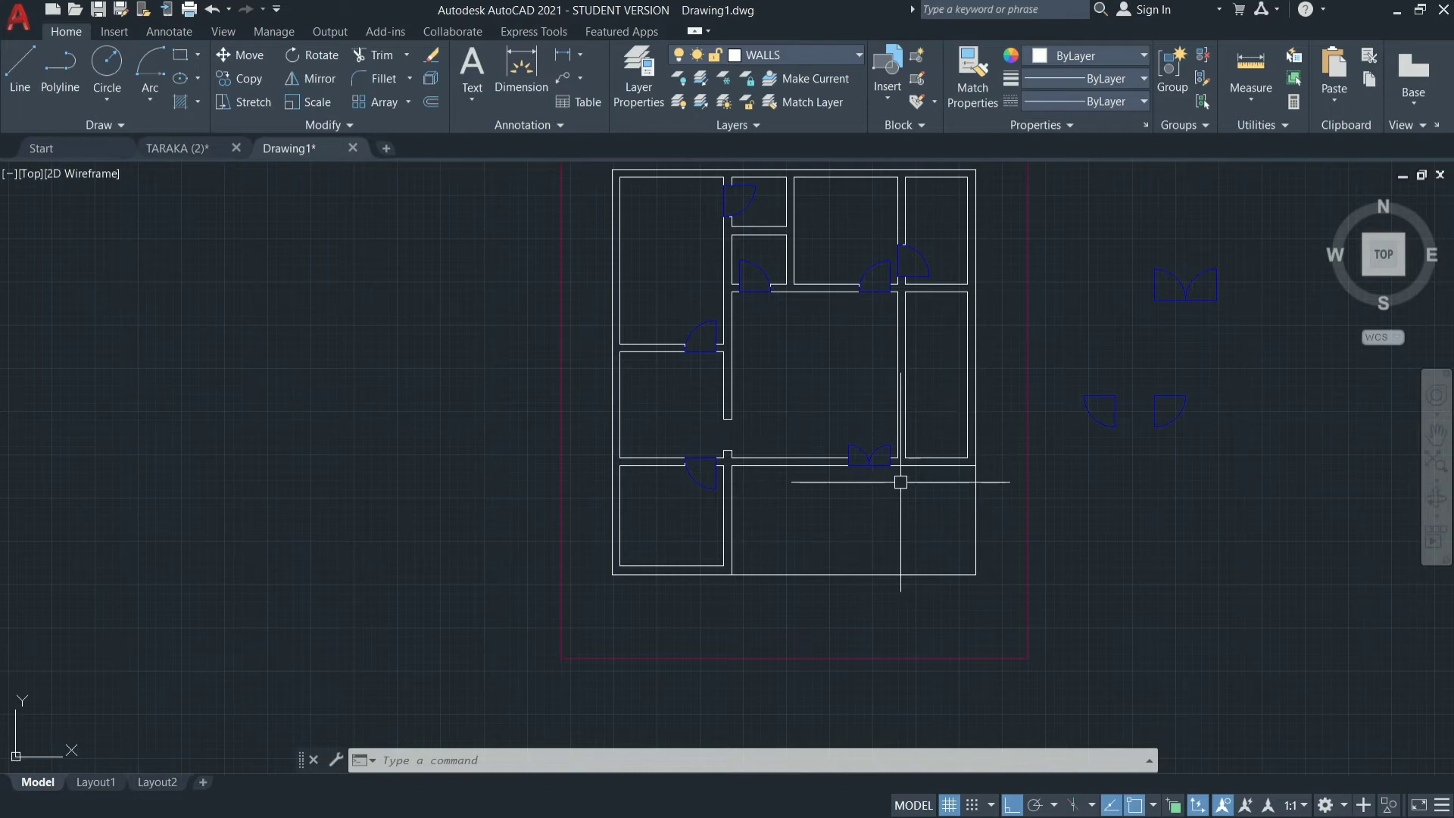
left_click(843, 57)
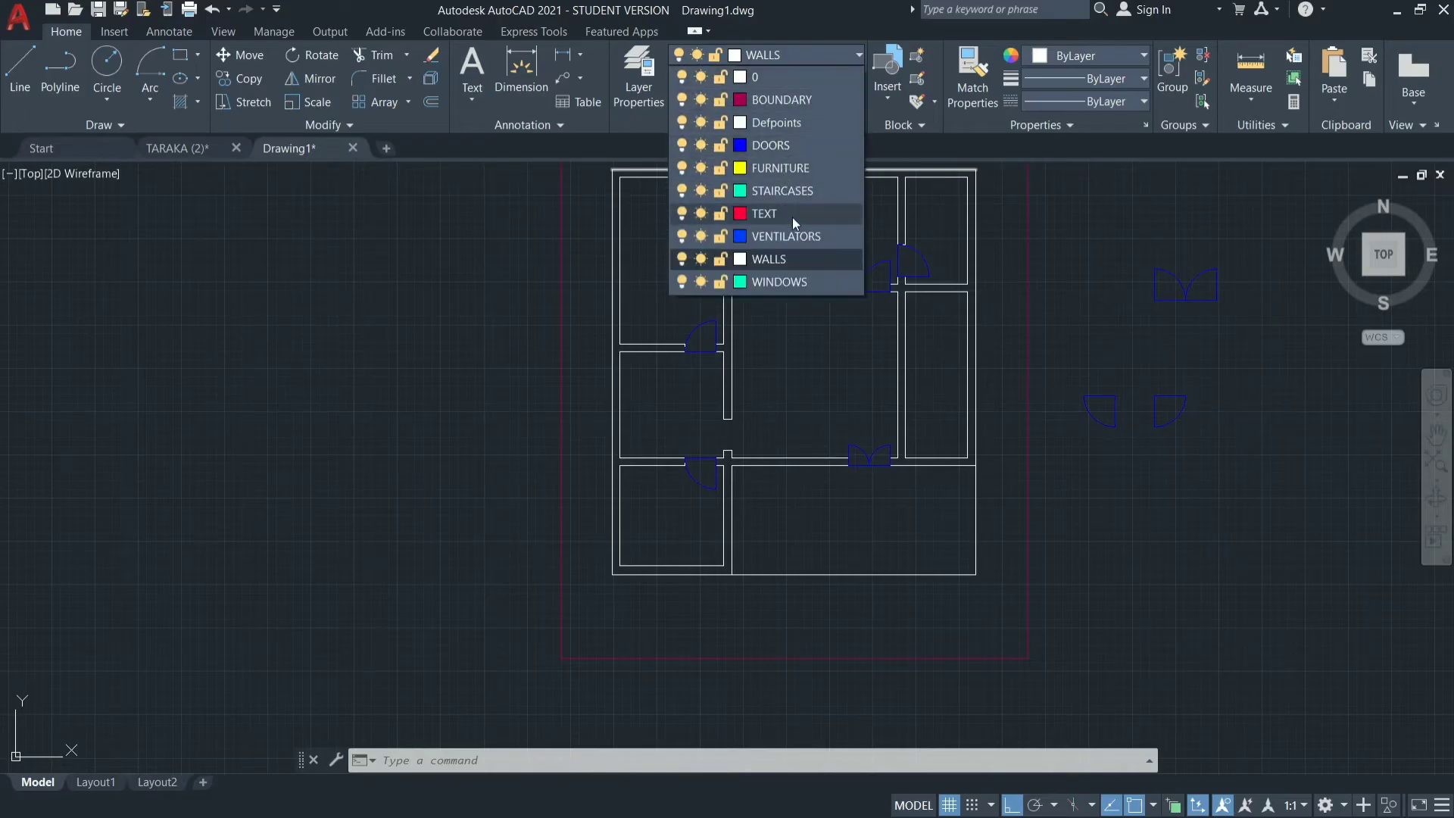
left_click(792, 280)
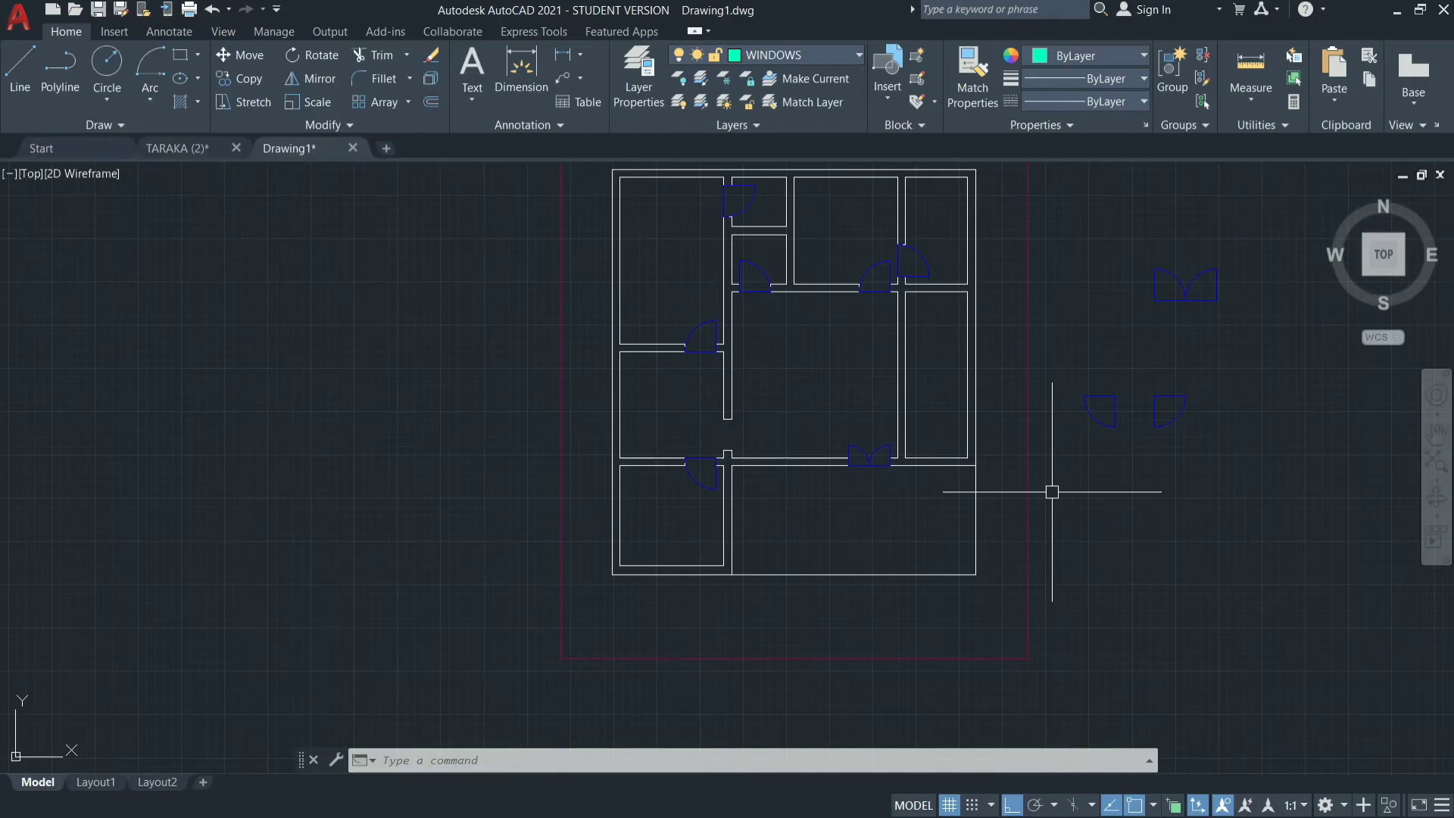
Draw a closed 4' by 9" window rectangle with lines in the empty space below the spare door symbols beside the plot.
type("l")
key("Return")
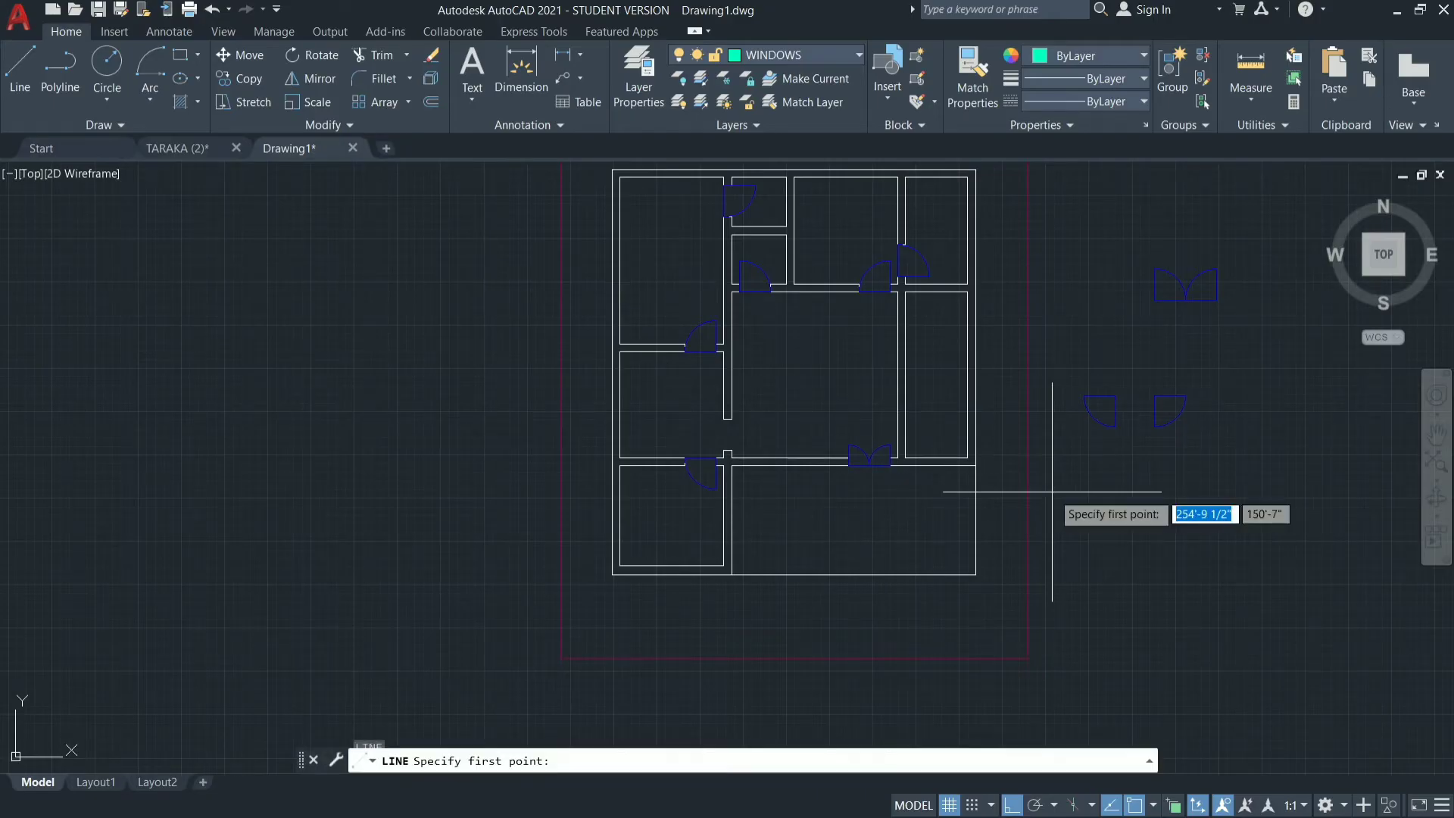
left_click(1101, 533)
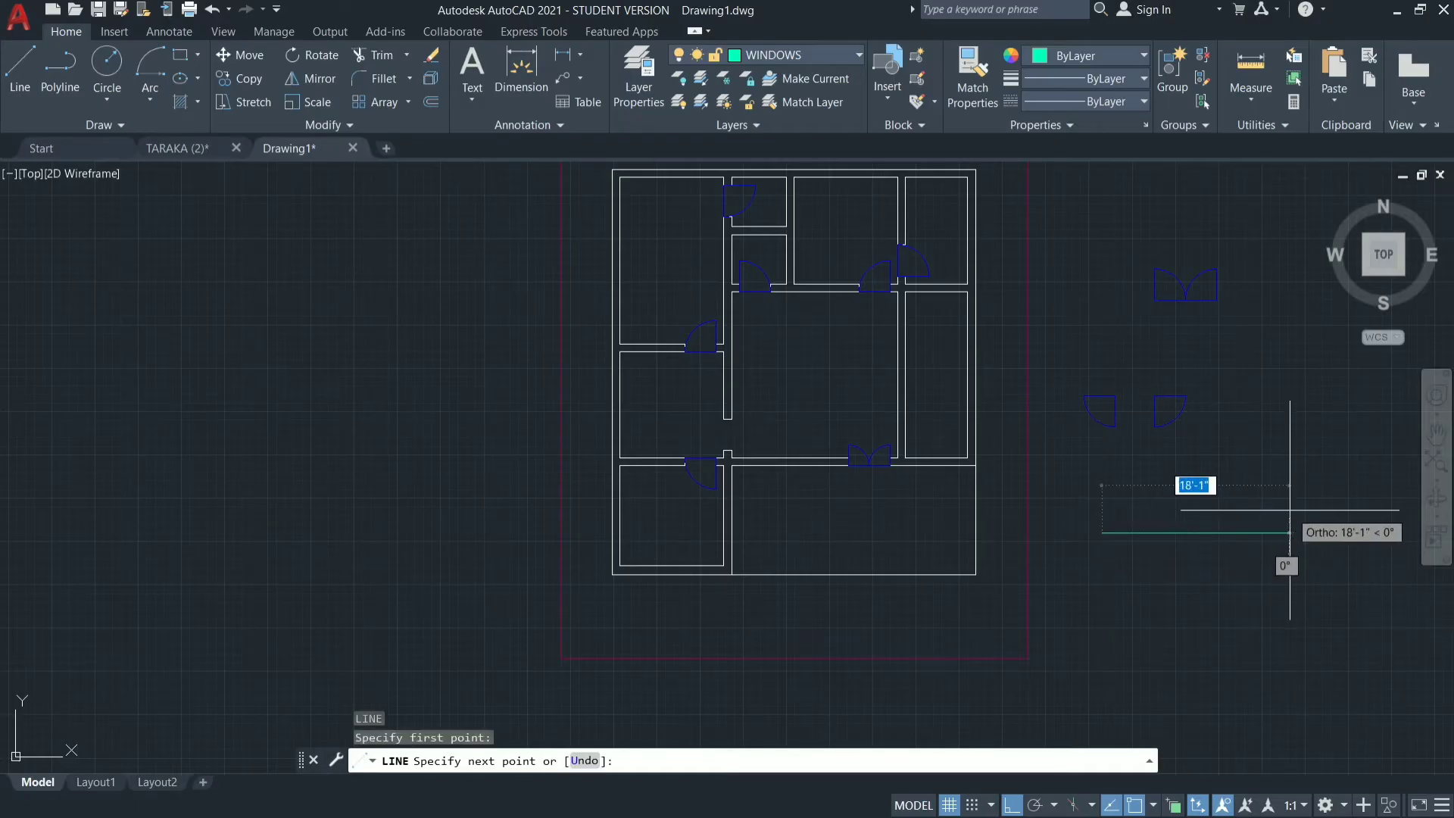
type("4'")
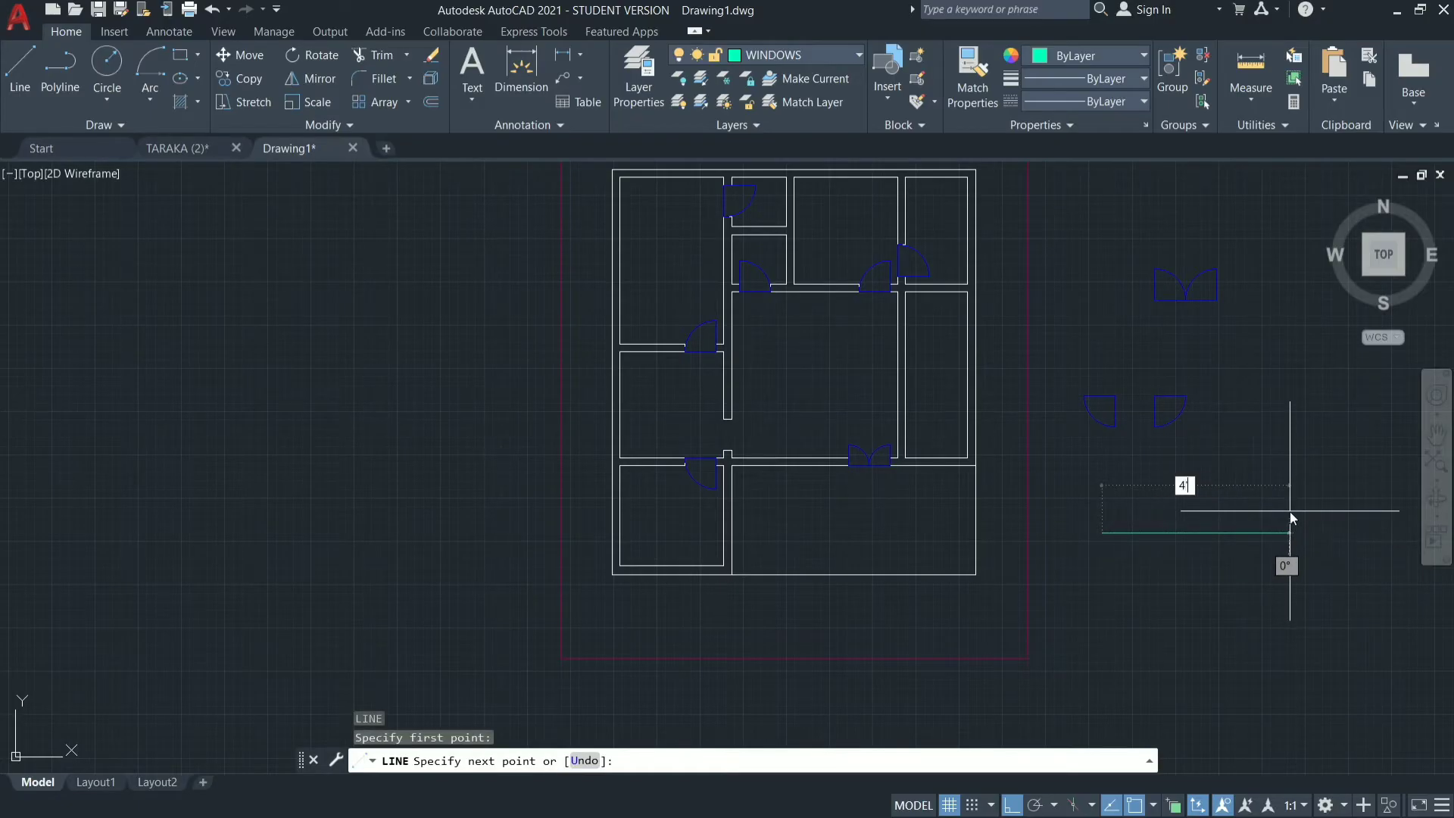
key("Return")
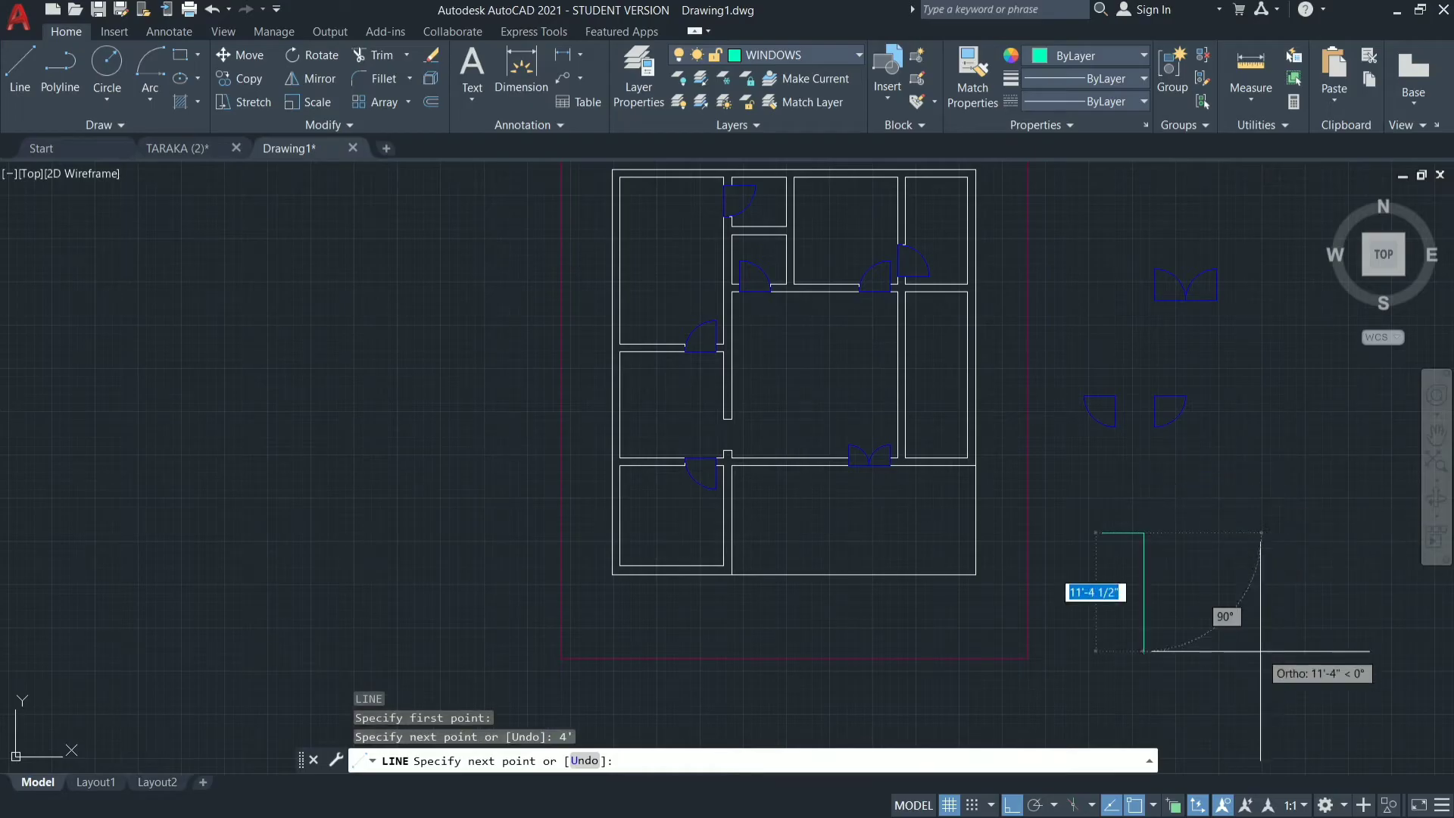
type("9")
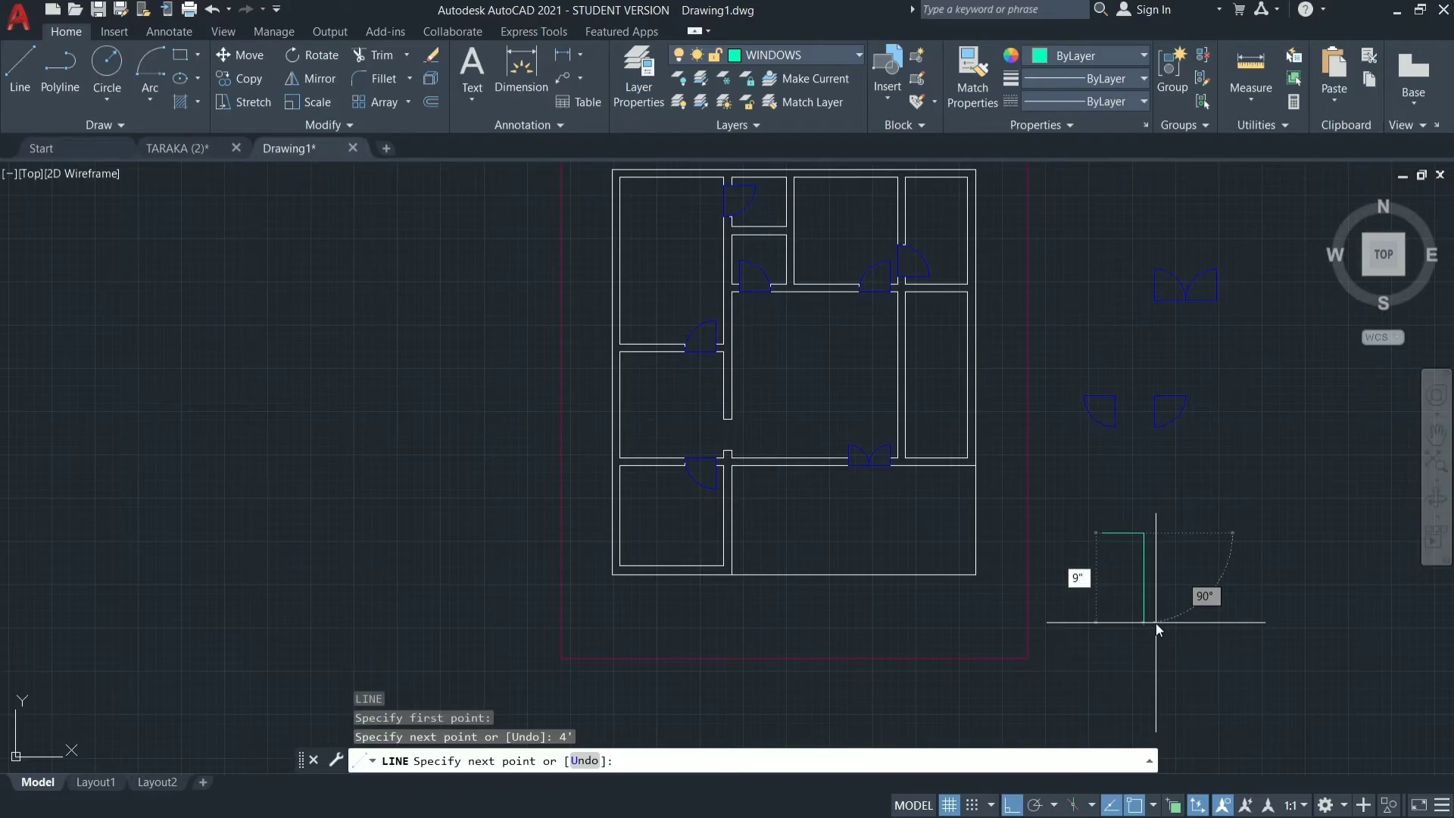
type("\"")
key("Return")
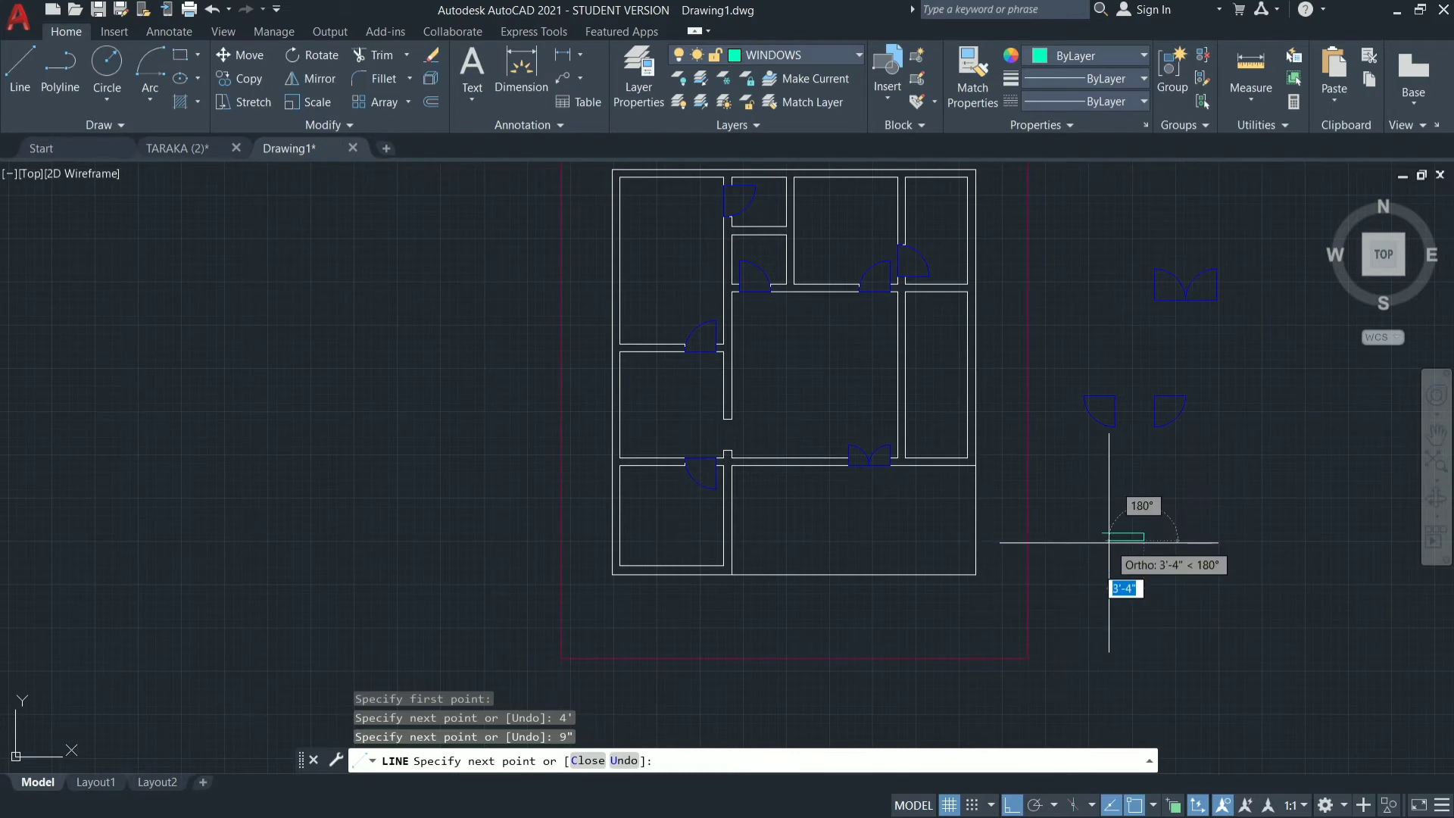
type("4'")
key("Return")
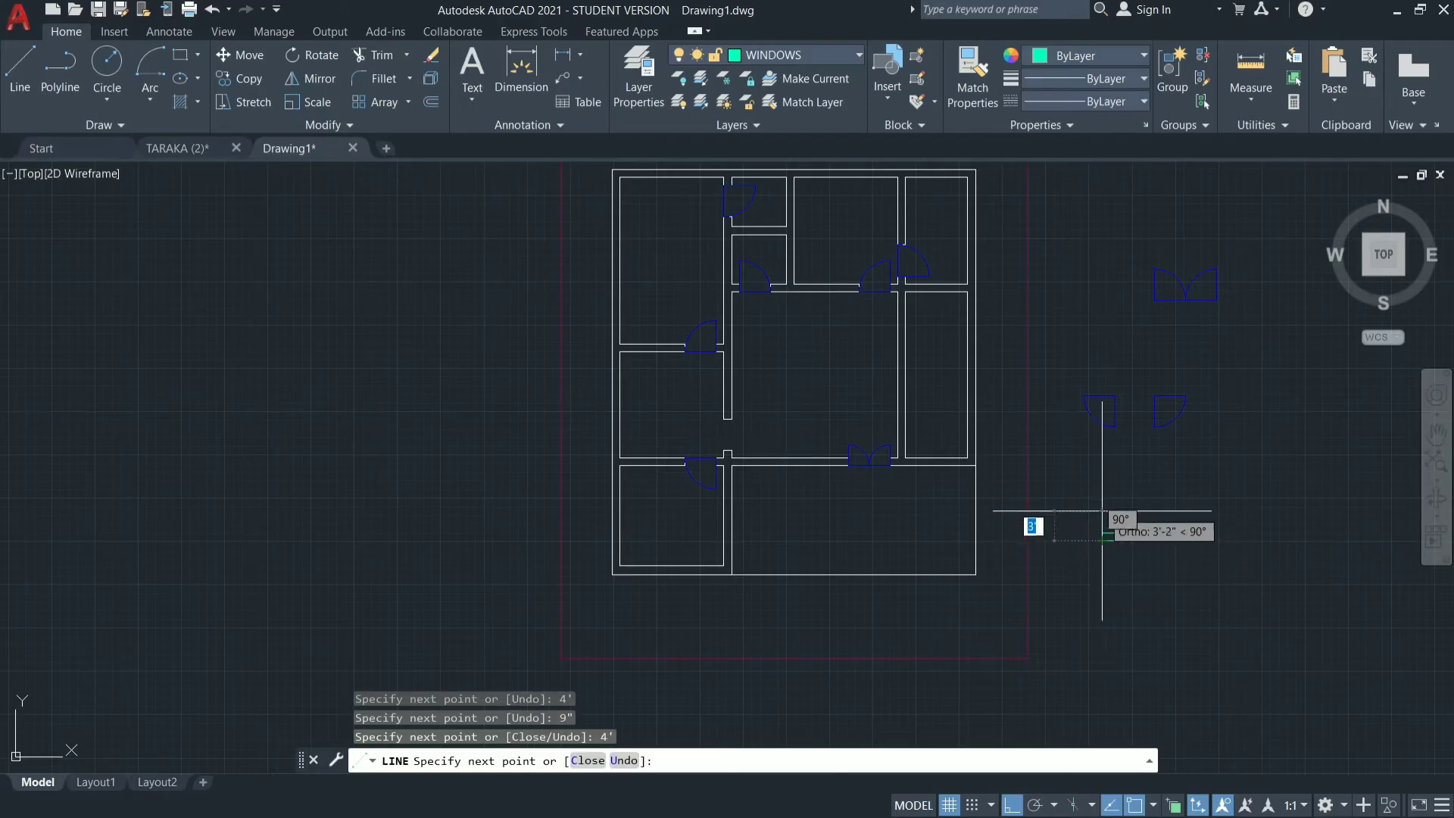
type("C")
key("Return")
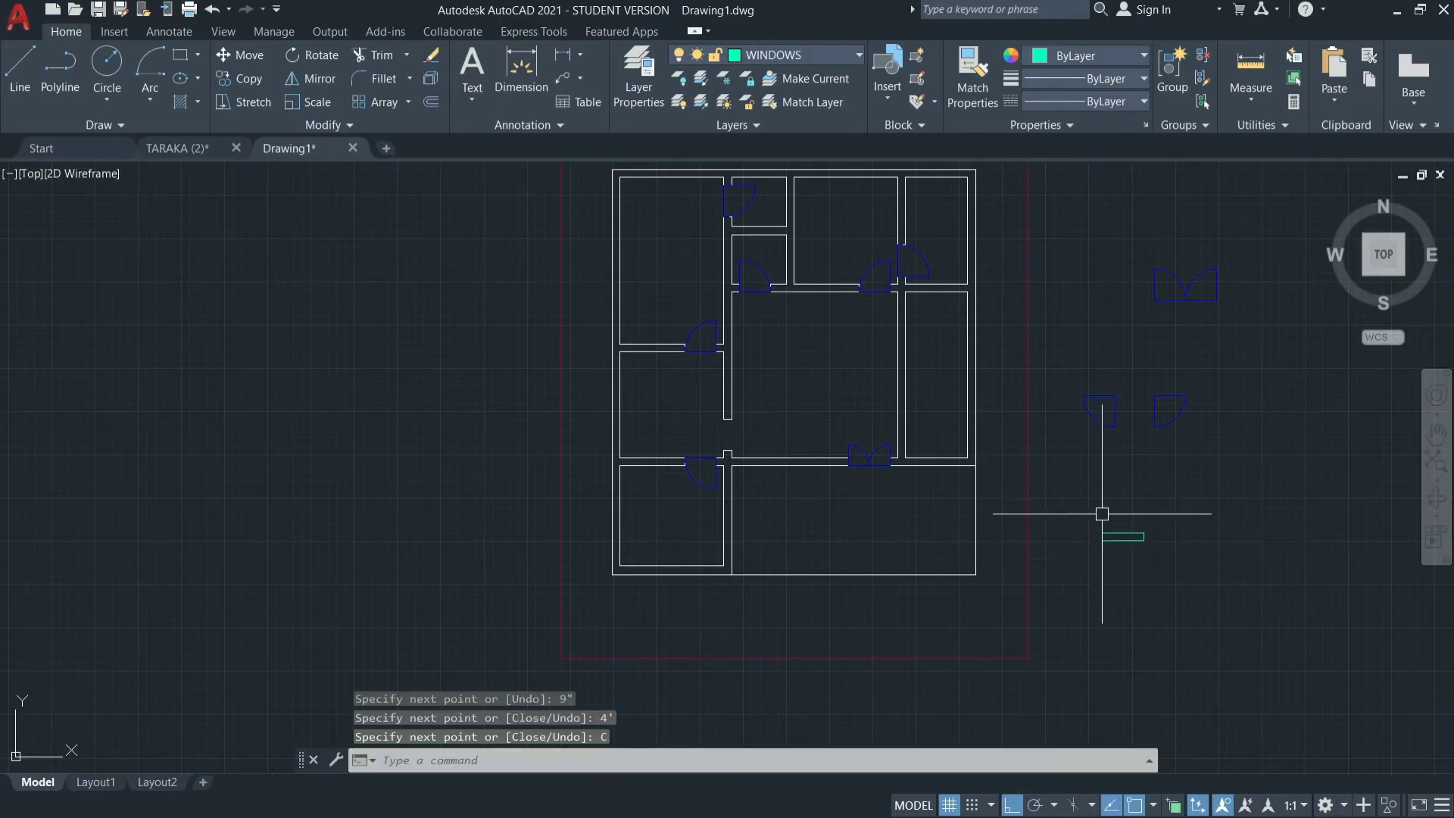
Draw a horizontal centre line across the window rectangle between the midpoints of its two short sides.
scroll(1166, 536, "up", 8)
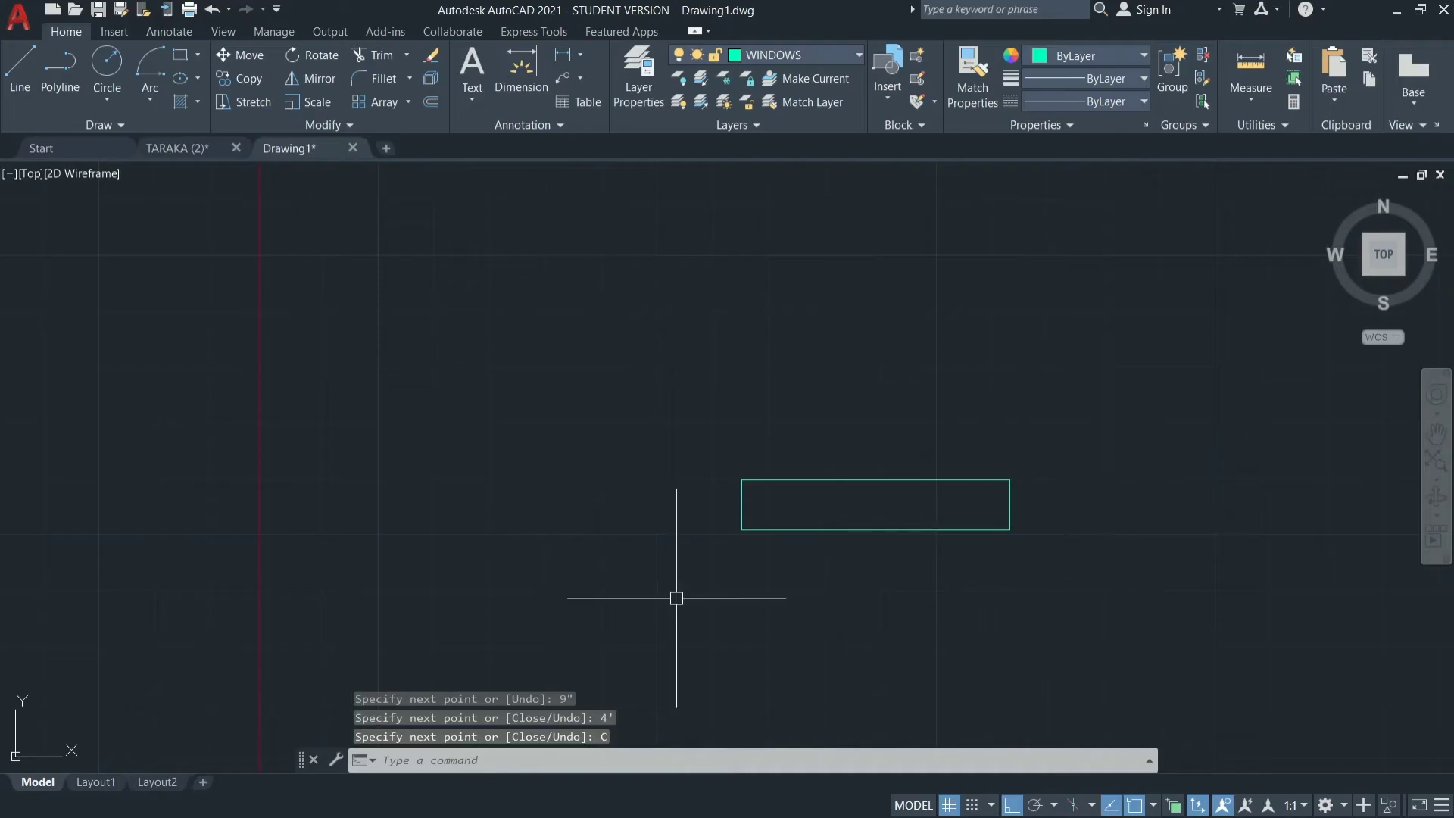
scroll(819, 568, "up", 4)
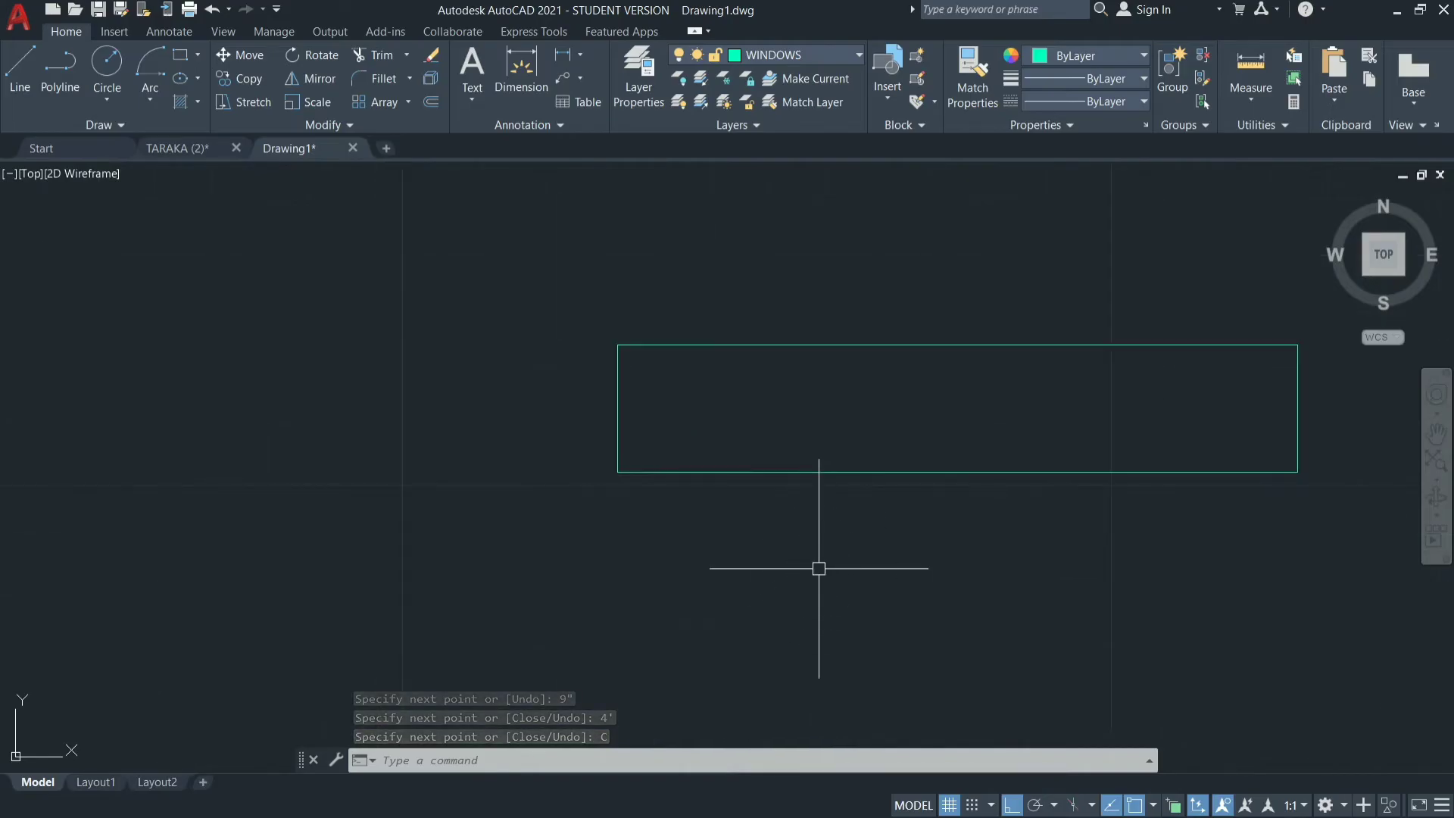
type("l")
key("Return")
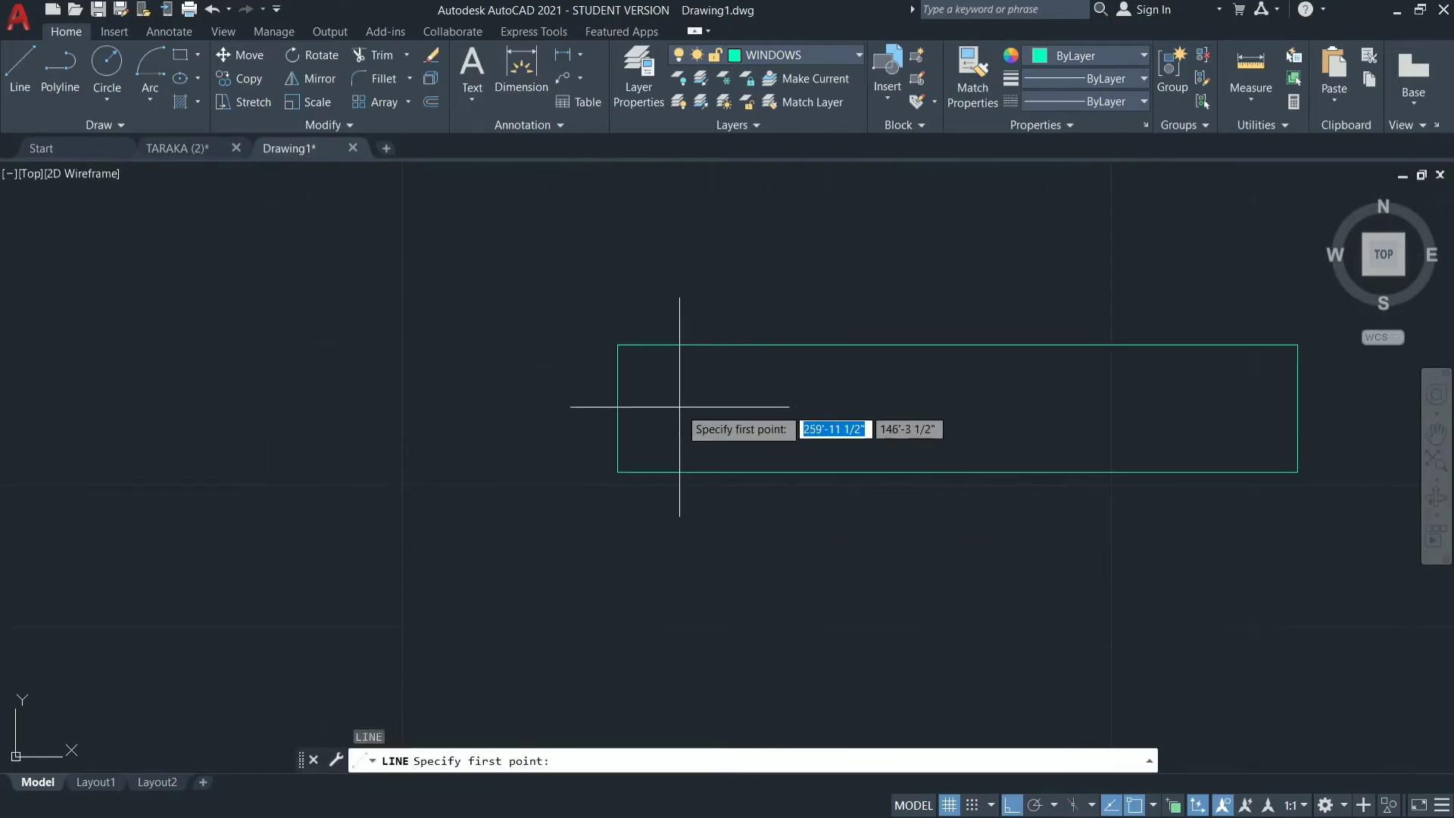
left_click(618, 408)
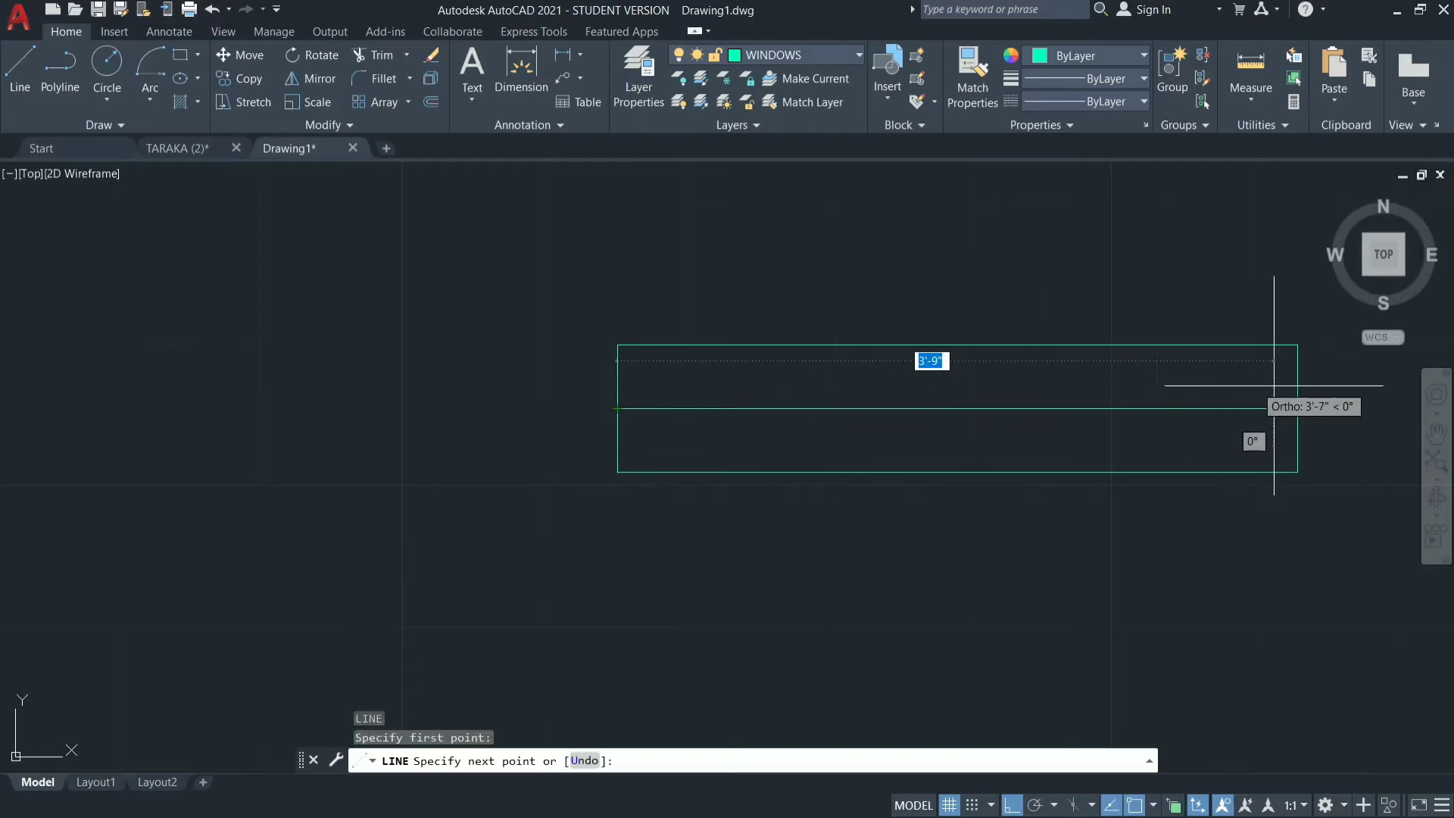
left_click(1298, 409)
key("Escape")
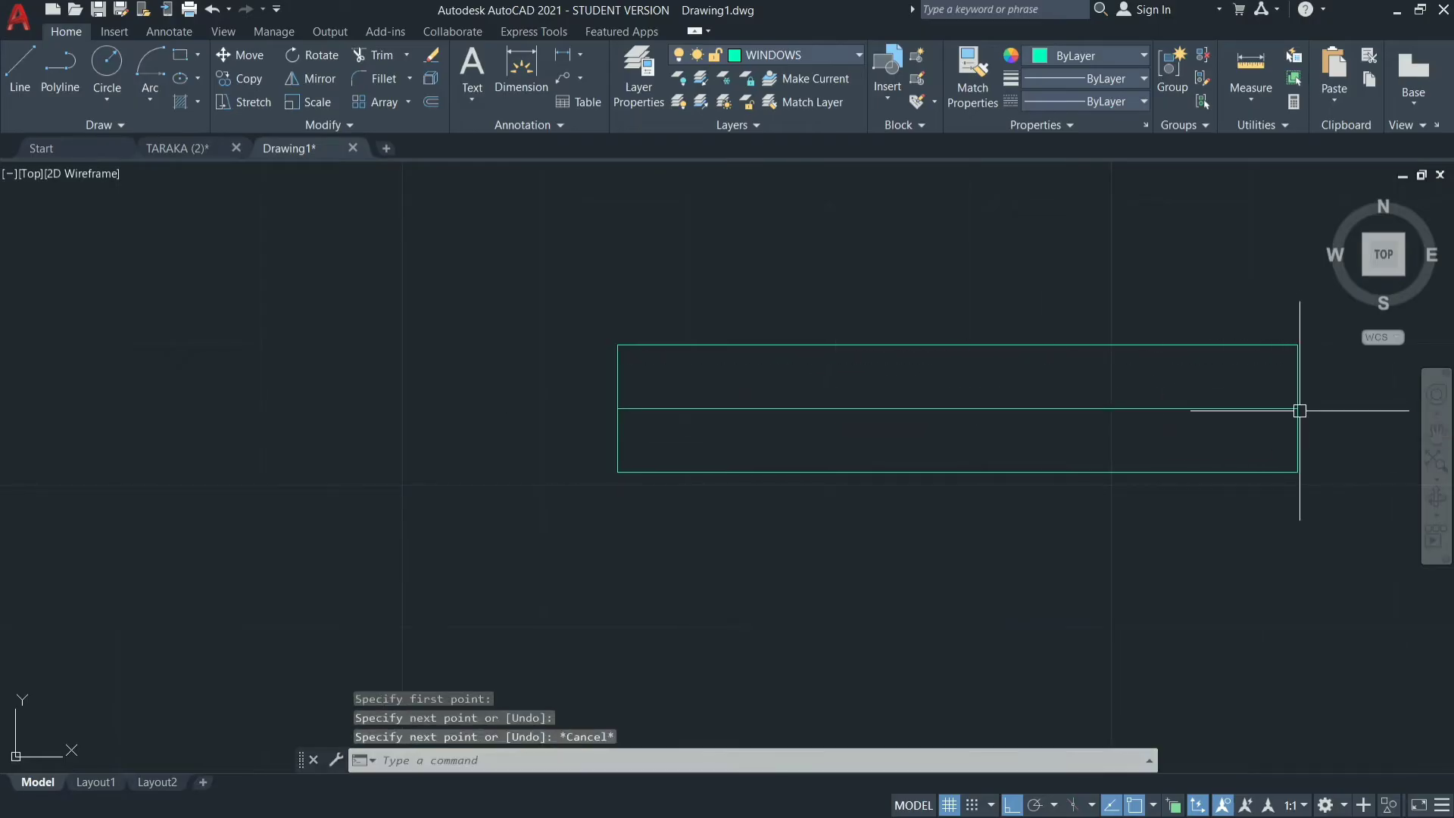
type("p")
key("Return")
key("Escape")
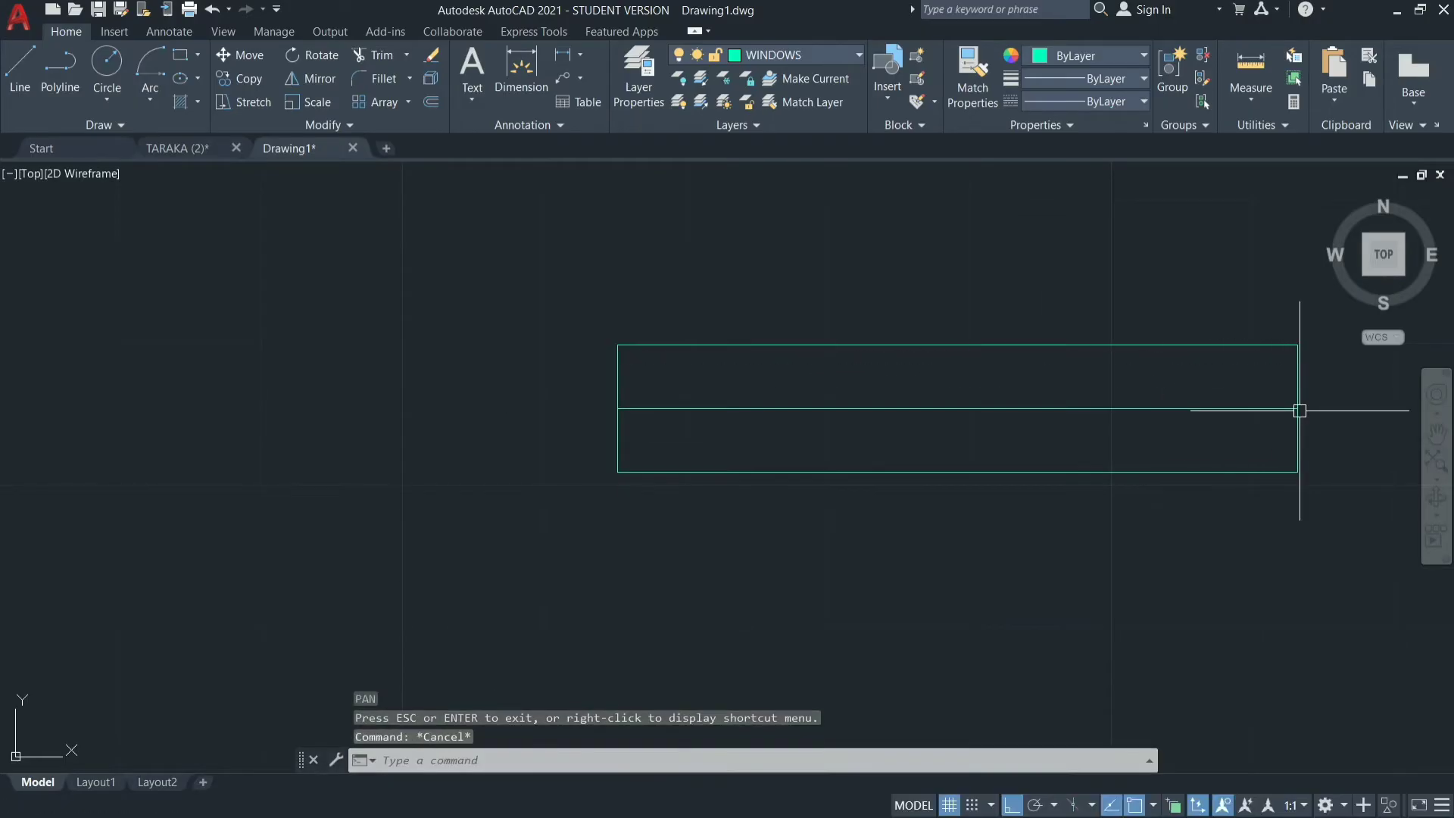
key("Return")
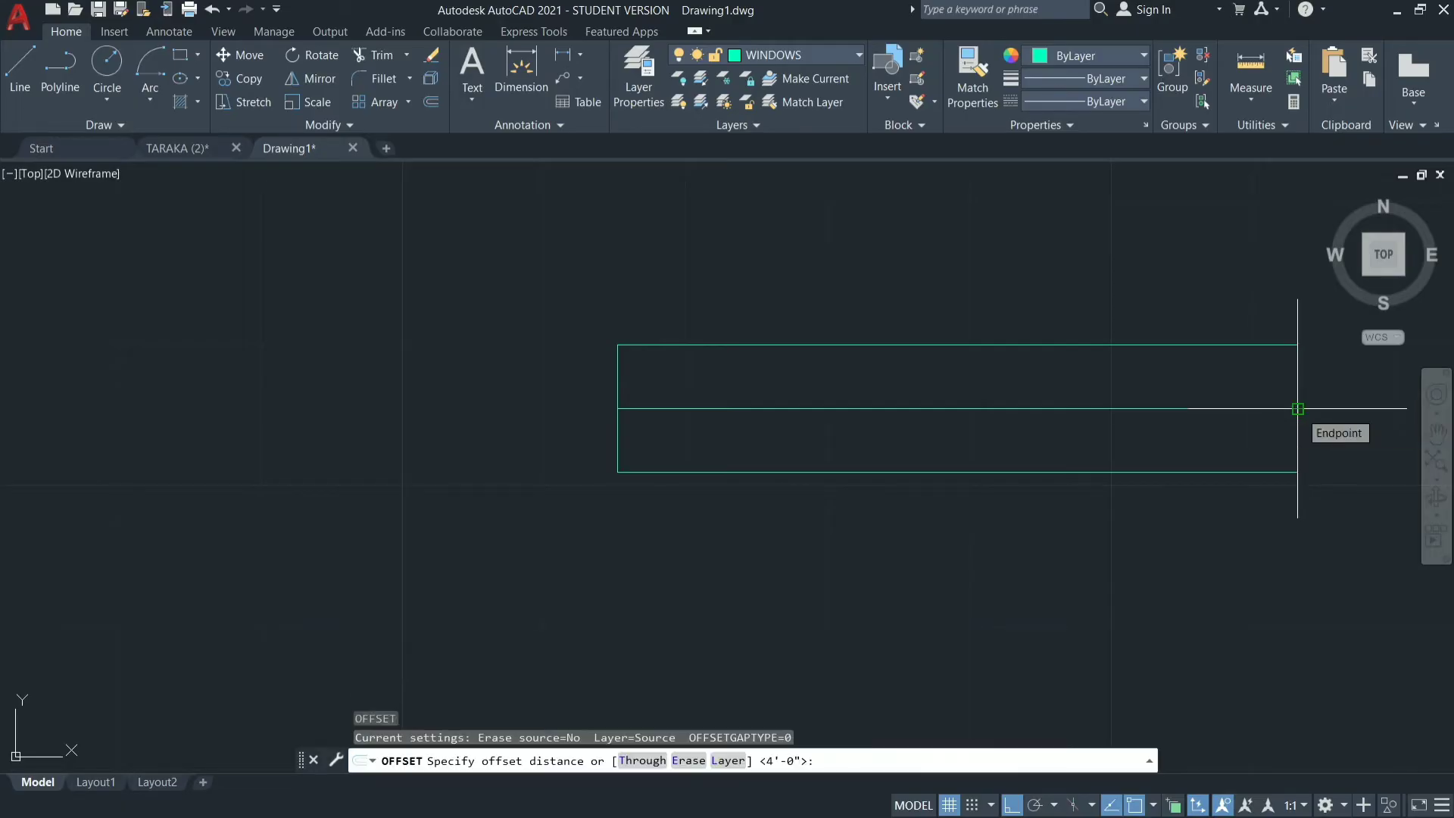
type("1")
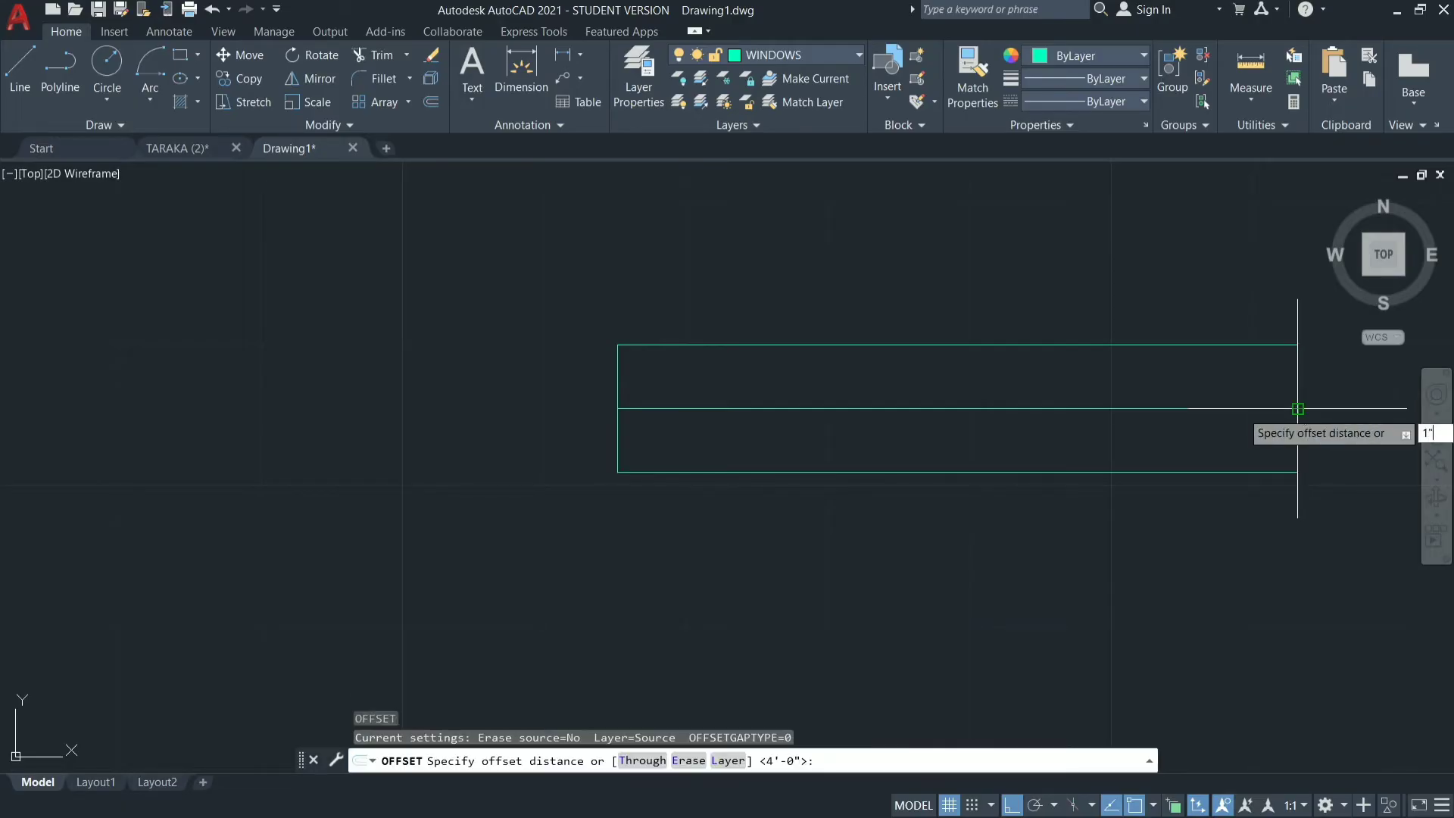
type("\"")
key("Return")
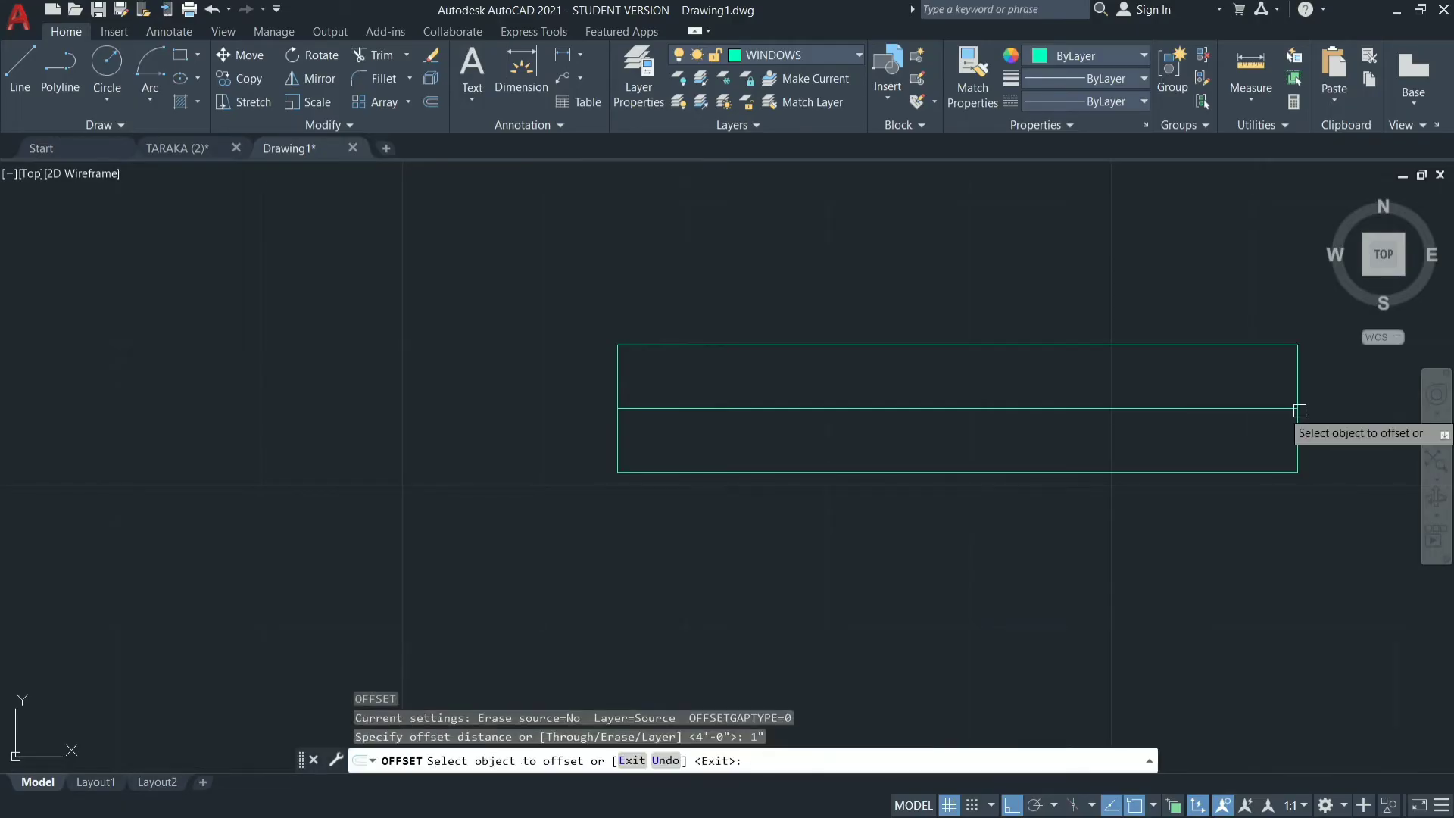
right_click(1230, 409)
key("Escape")
key("Escape")
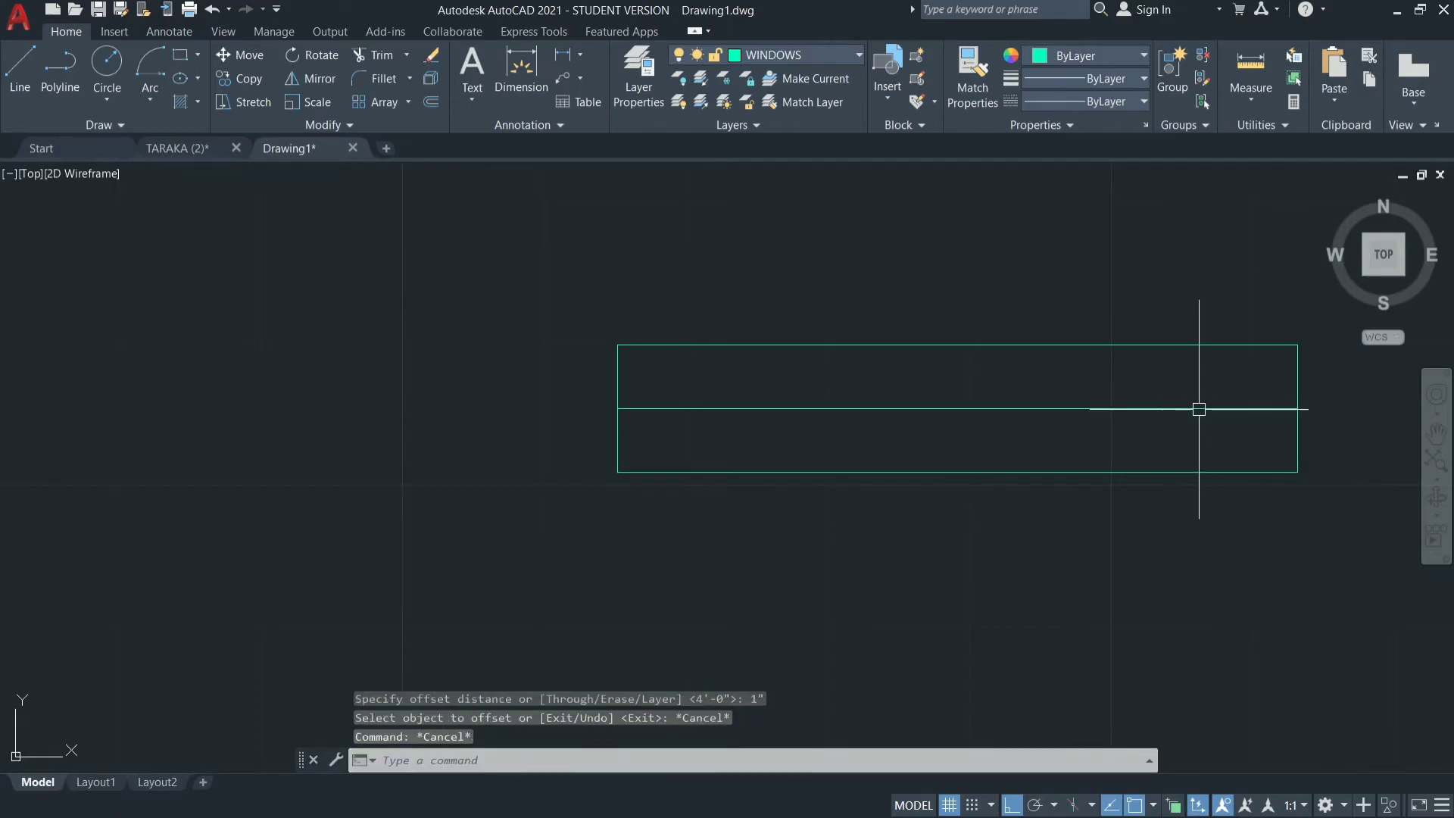
Offset the window rectangle's centre line by 1" once above and once below.
type("o")
key("Return")
type("1")
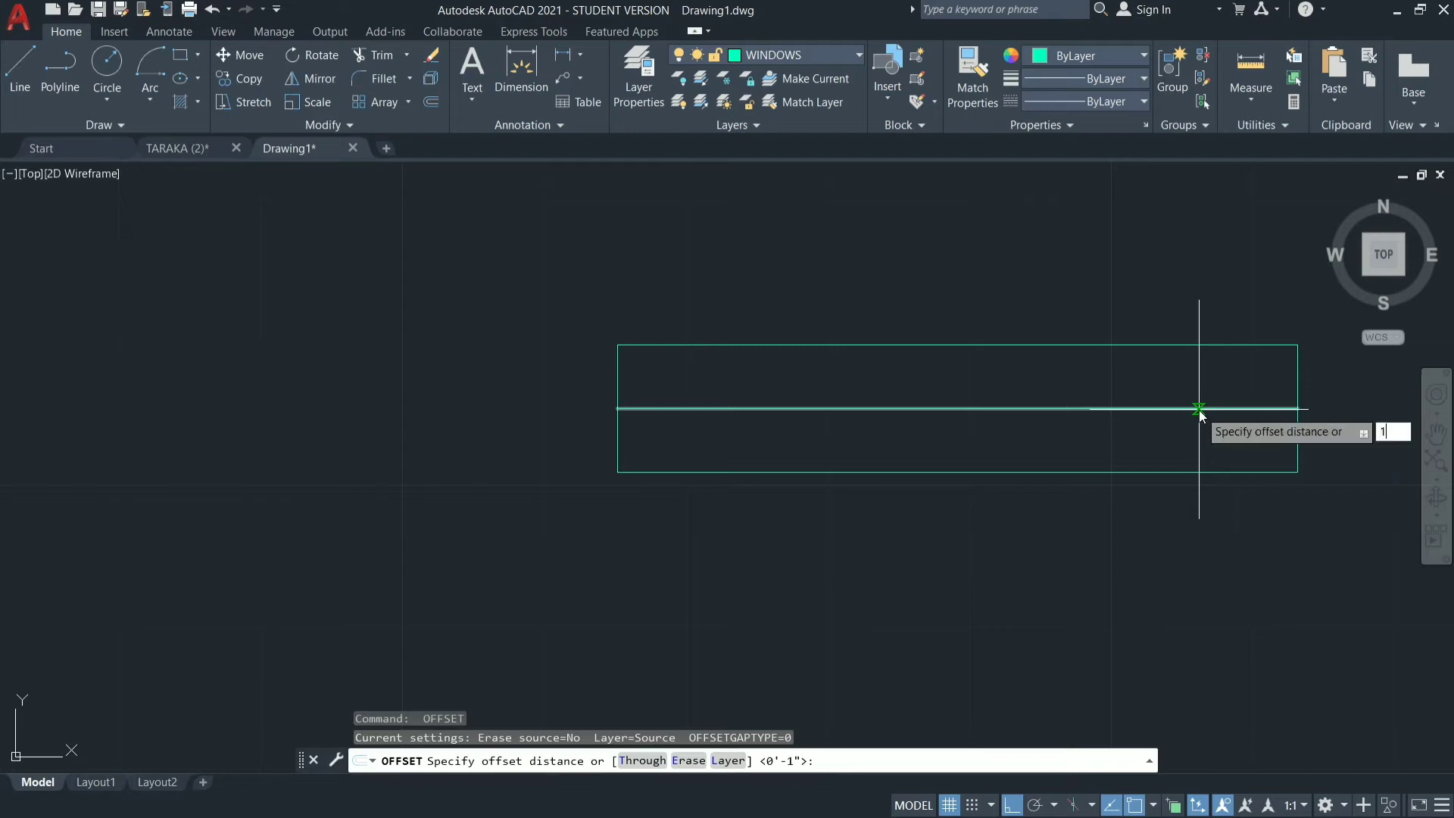
type("\"")
key("Return")
left_click(1114, 409)
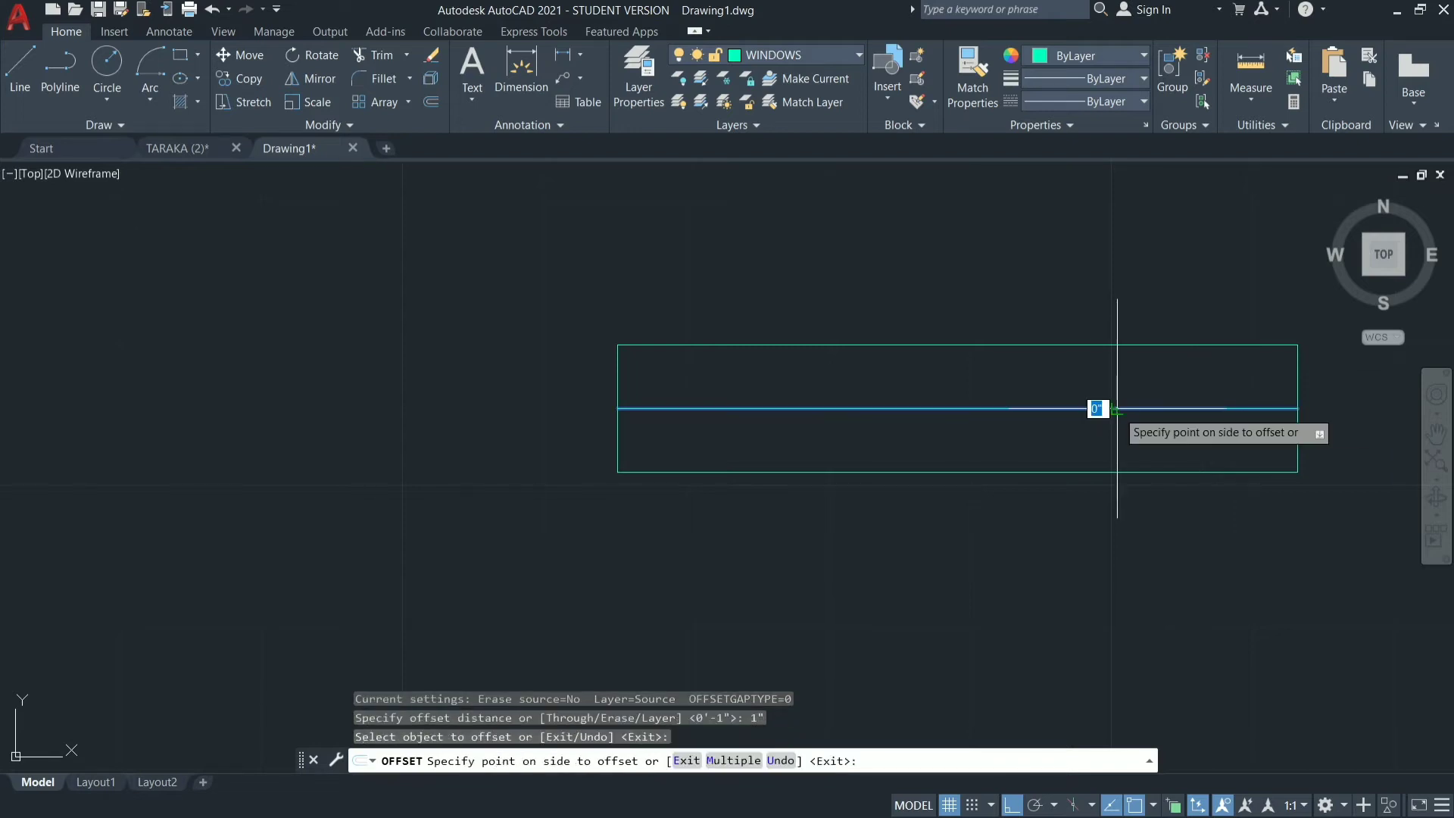
left_click(1112, 400)
left_click(1111, 409)
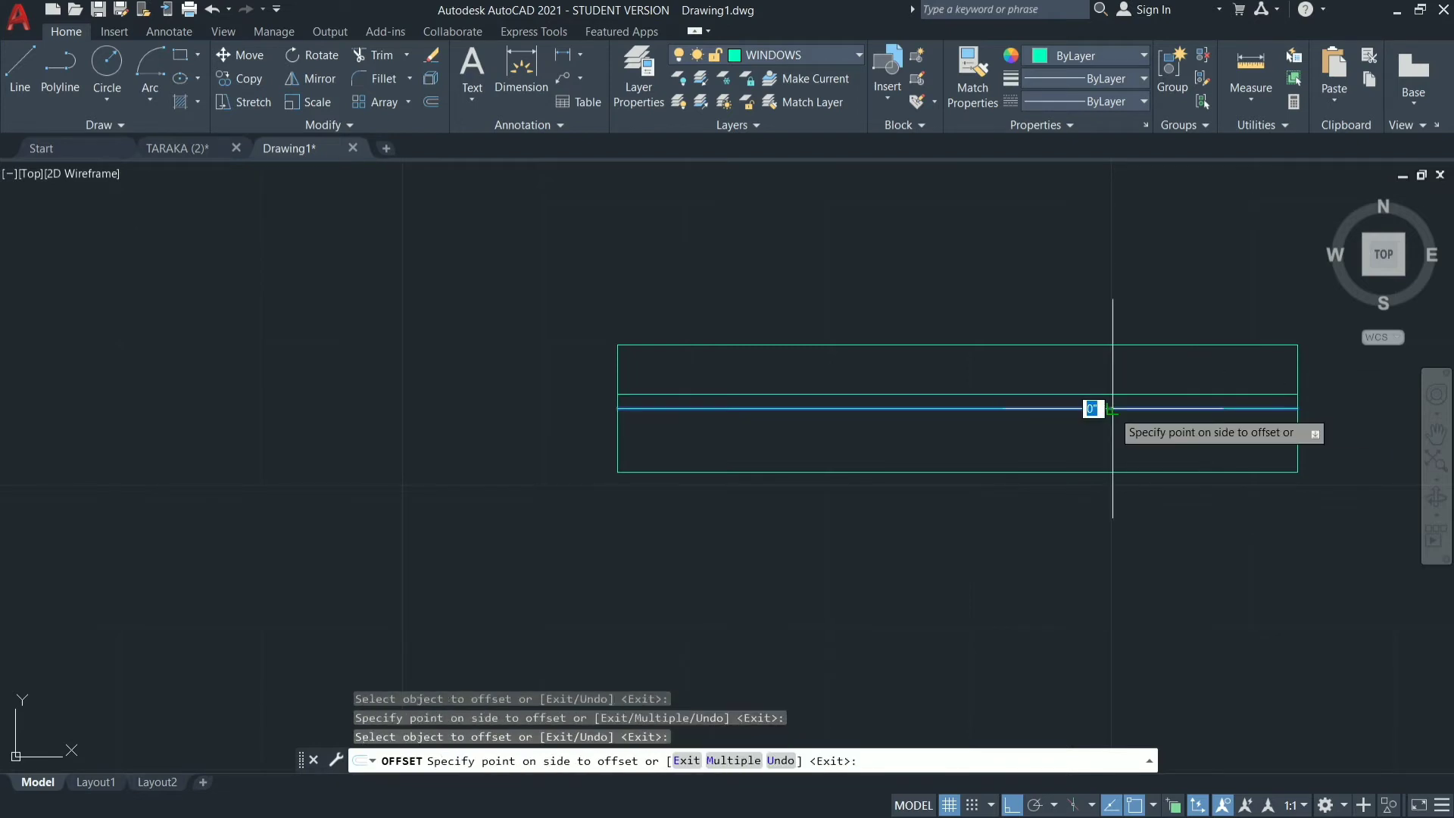
left_click(1112, 442)
key("Escape")
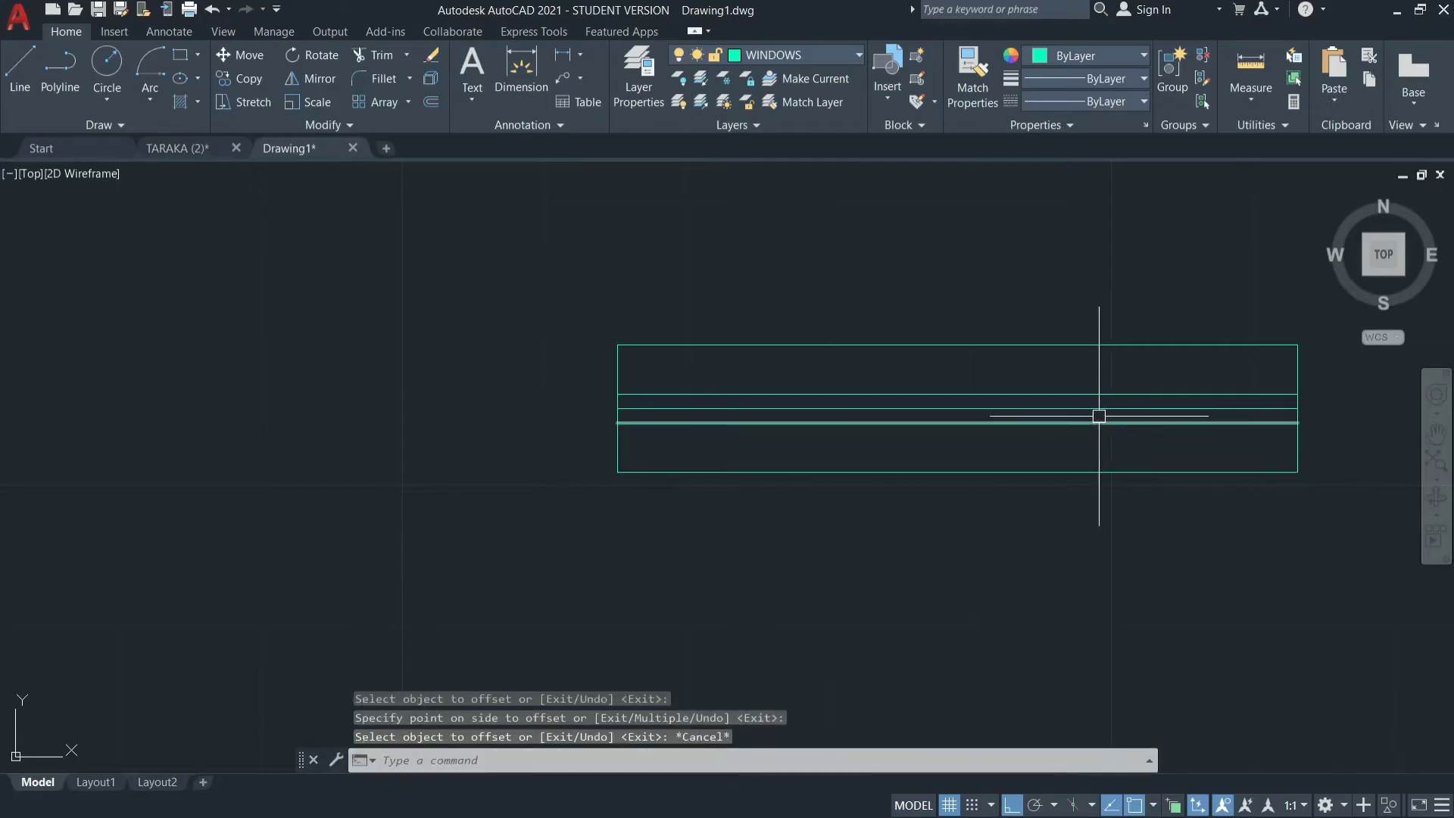
Erase the original centre line between the two offset lines of the window symbol.
left_click(1097, 408)
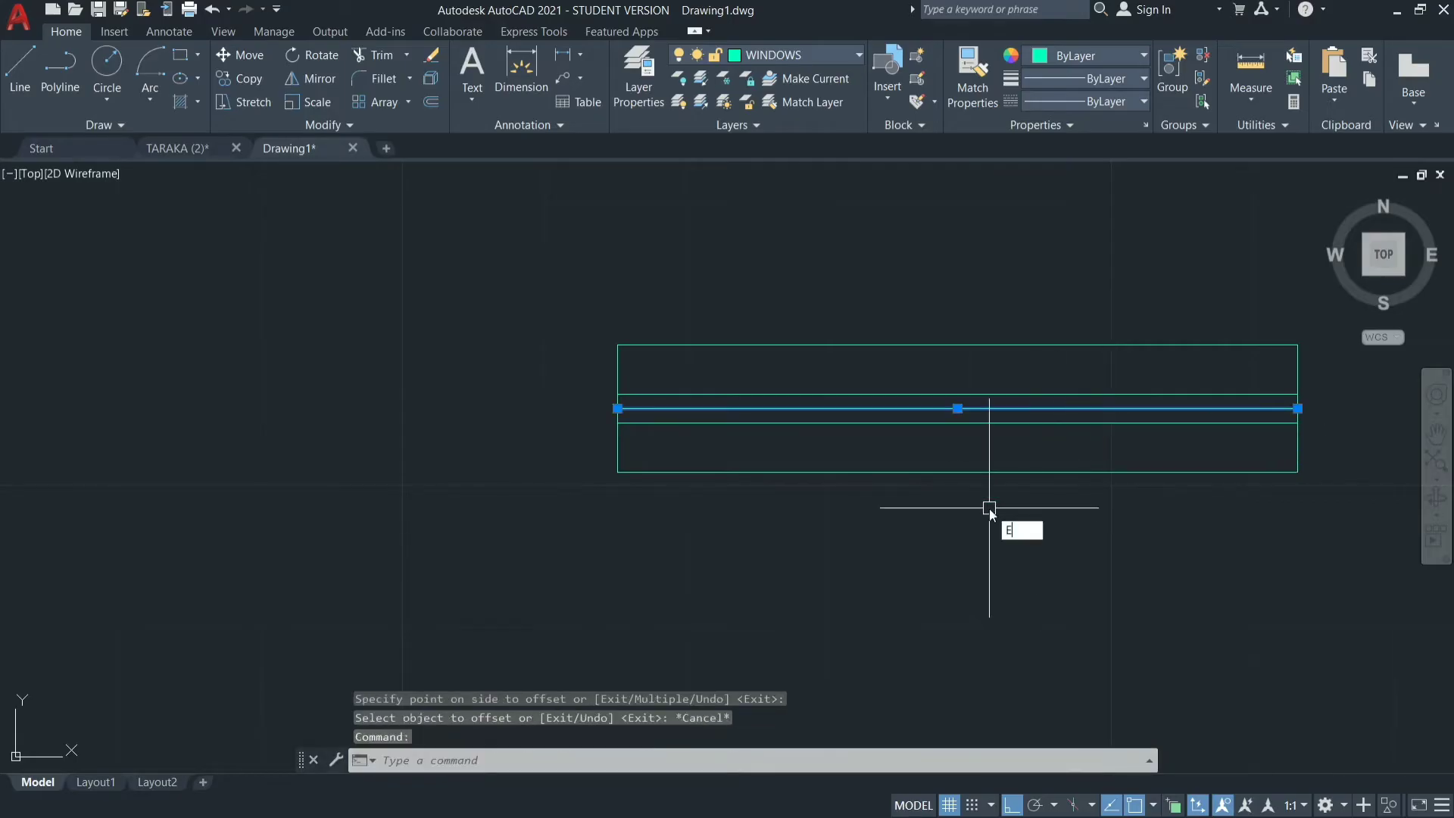
type("E")
key("Return")
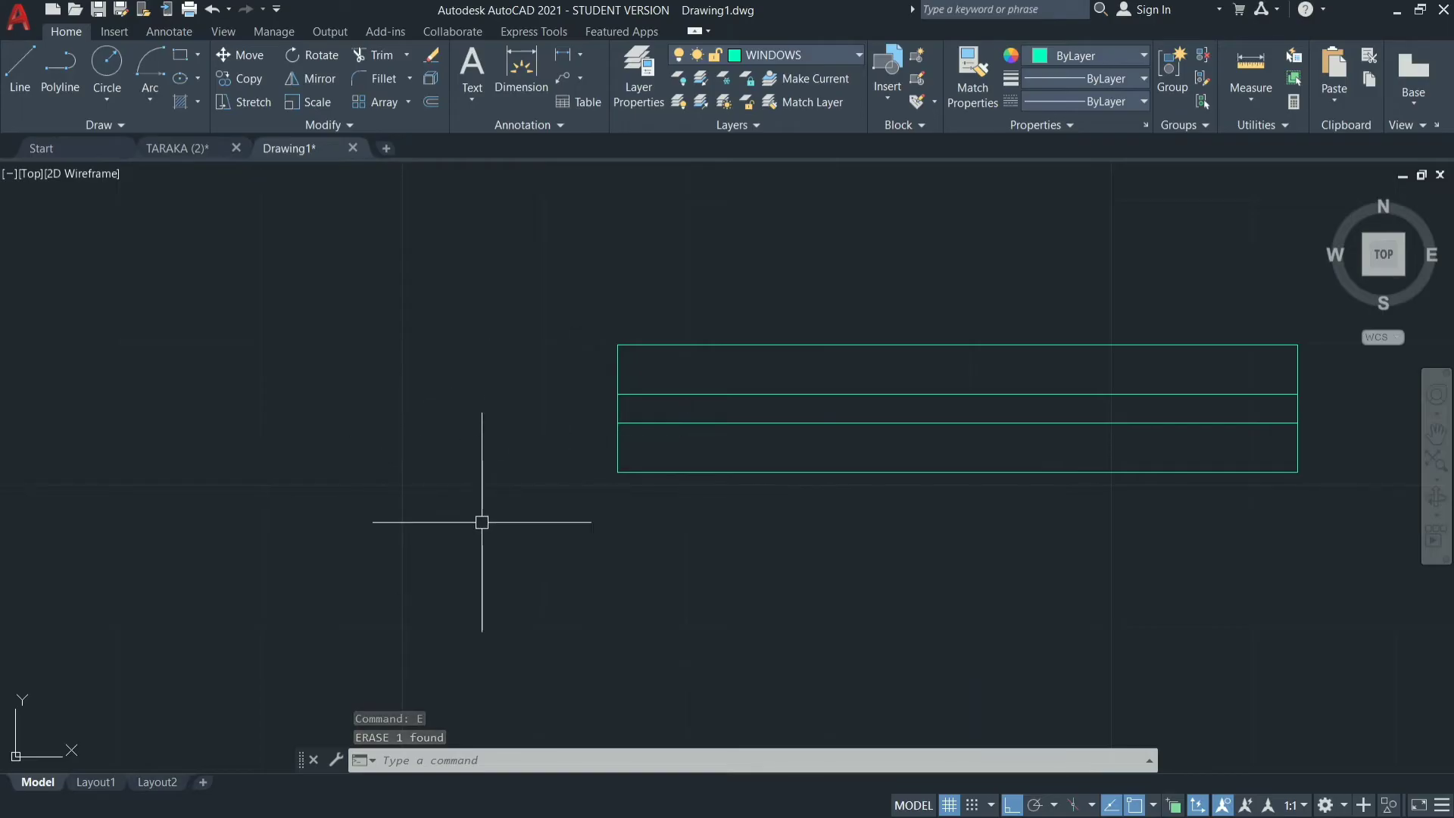
scroll(481, 521, "down", 4)
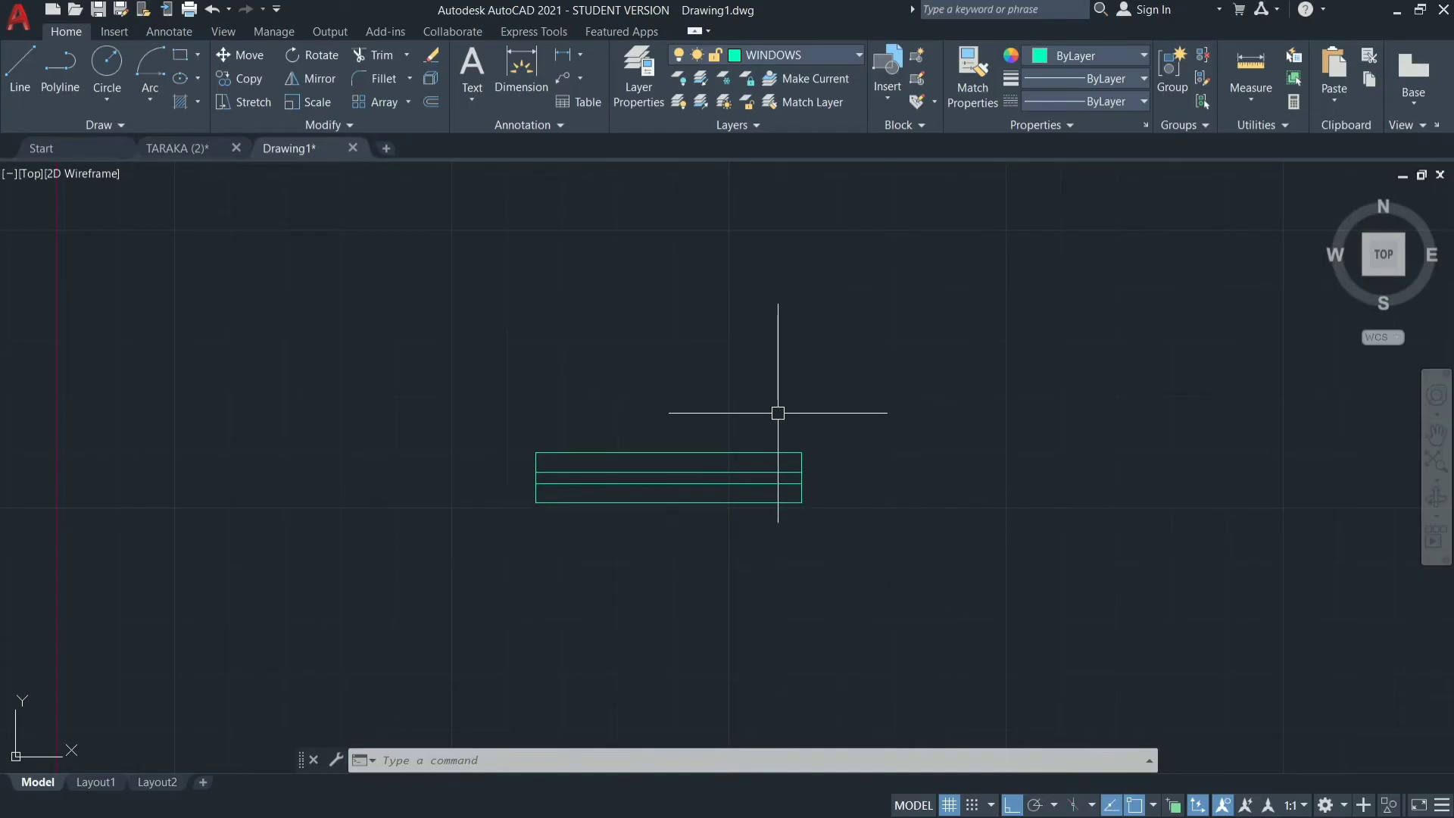
key("Return")
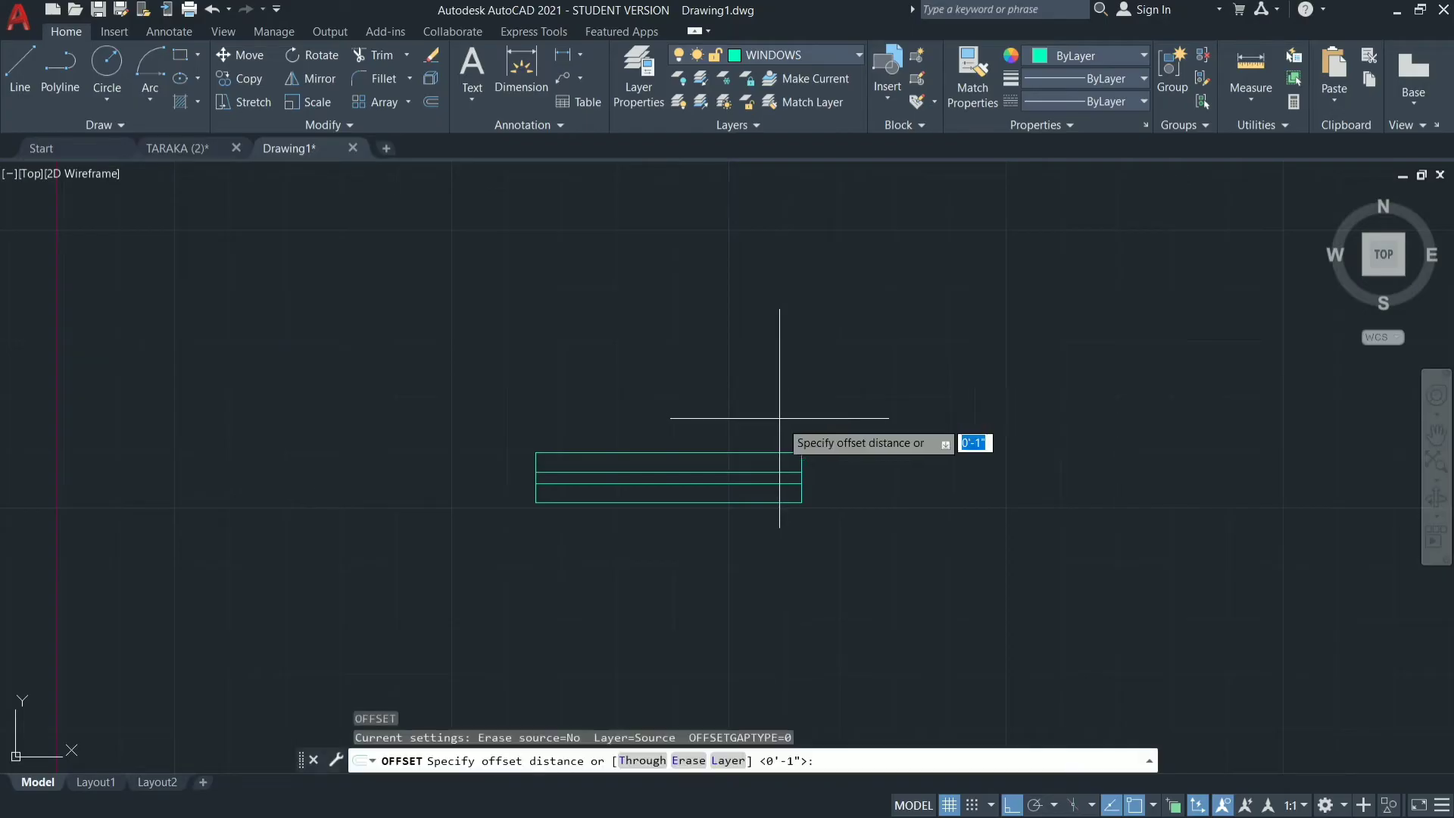
left_click(801, 453)
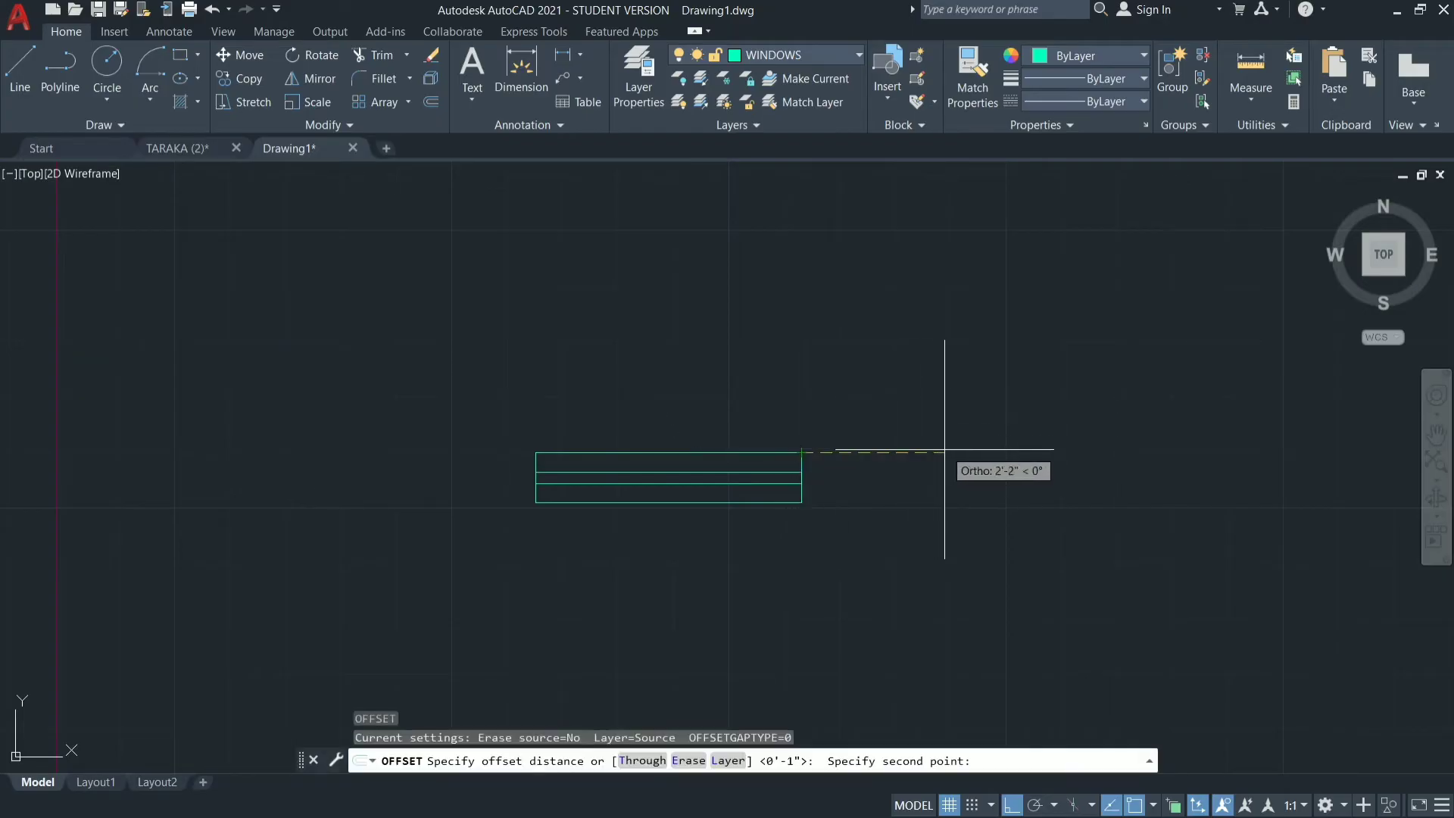
type("6")
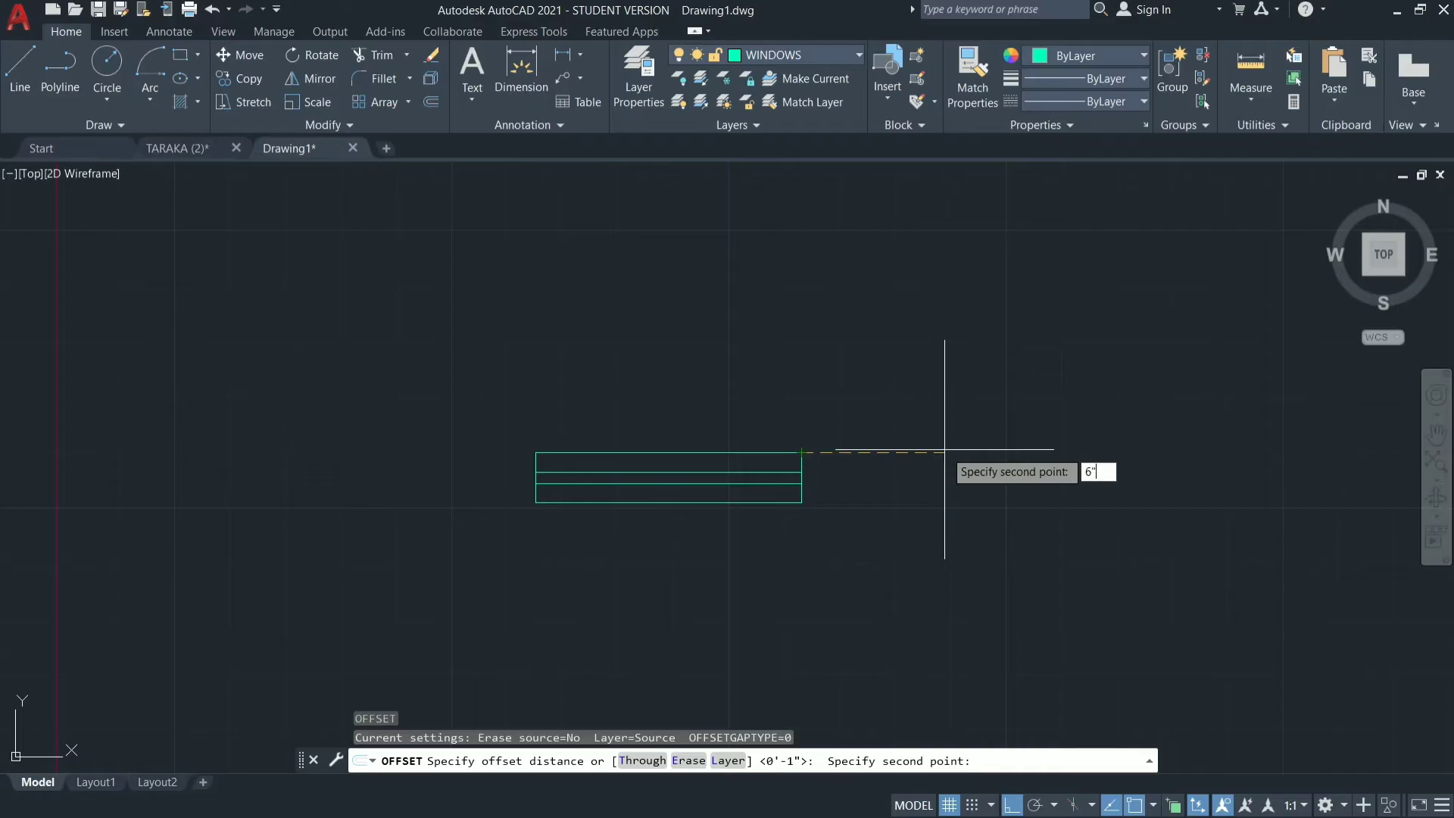
key("Return")
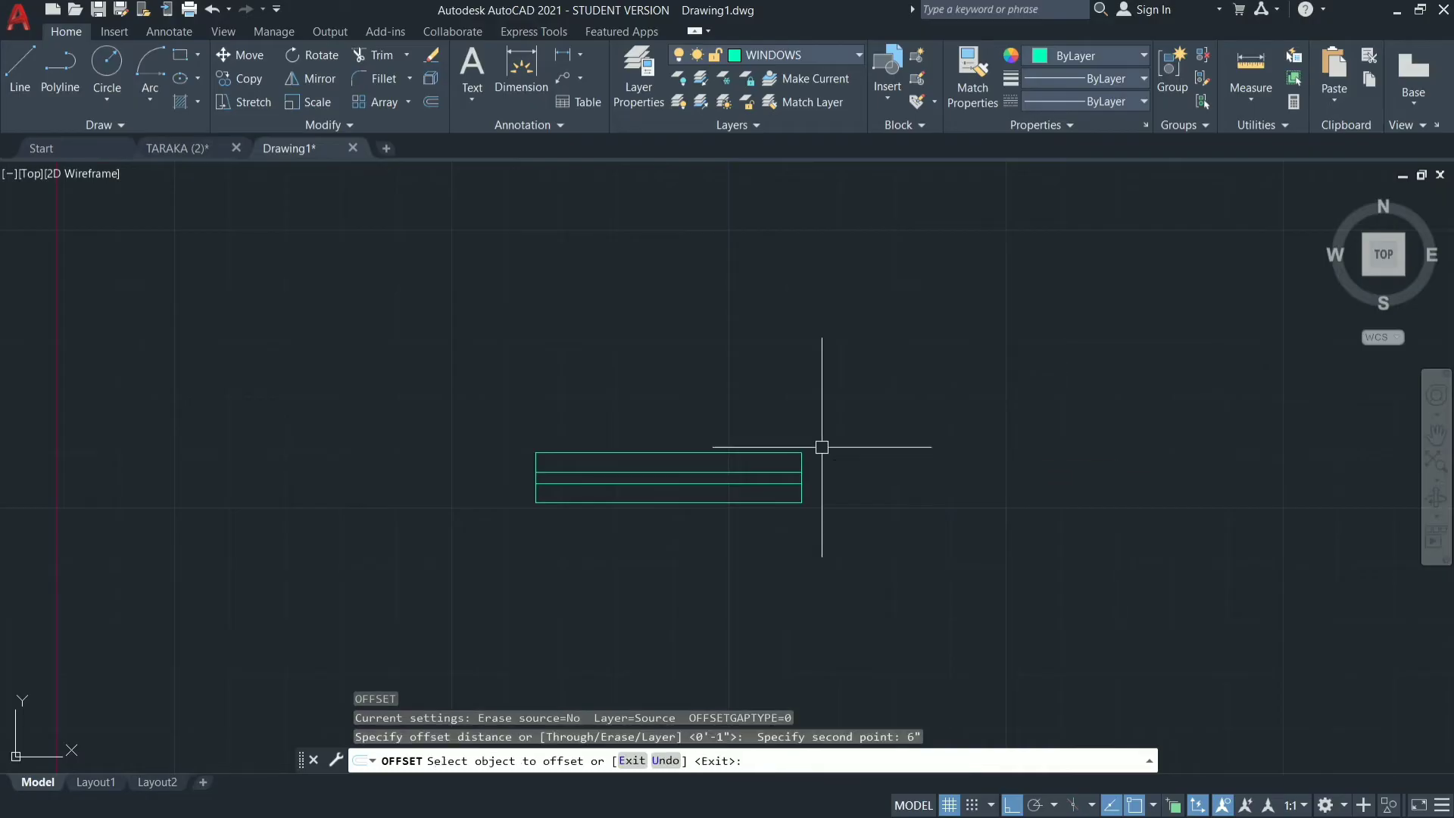
key("Escape")
key("Escape")
key("Escape")
type("l")
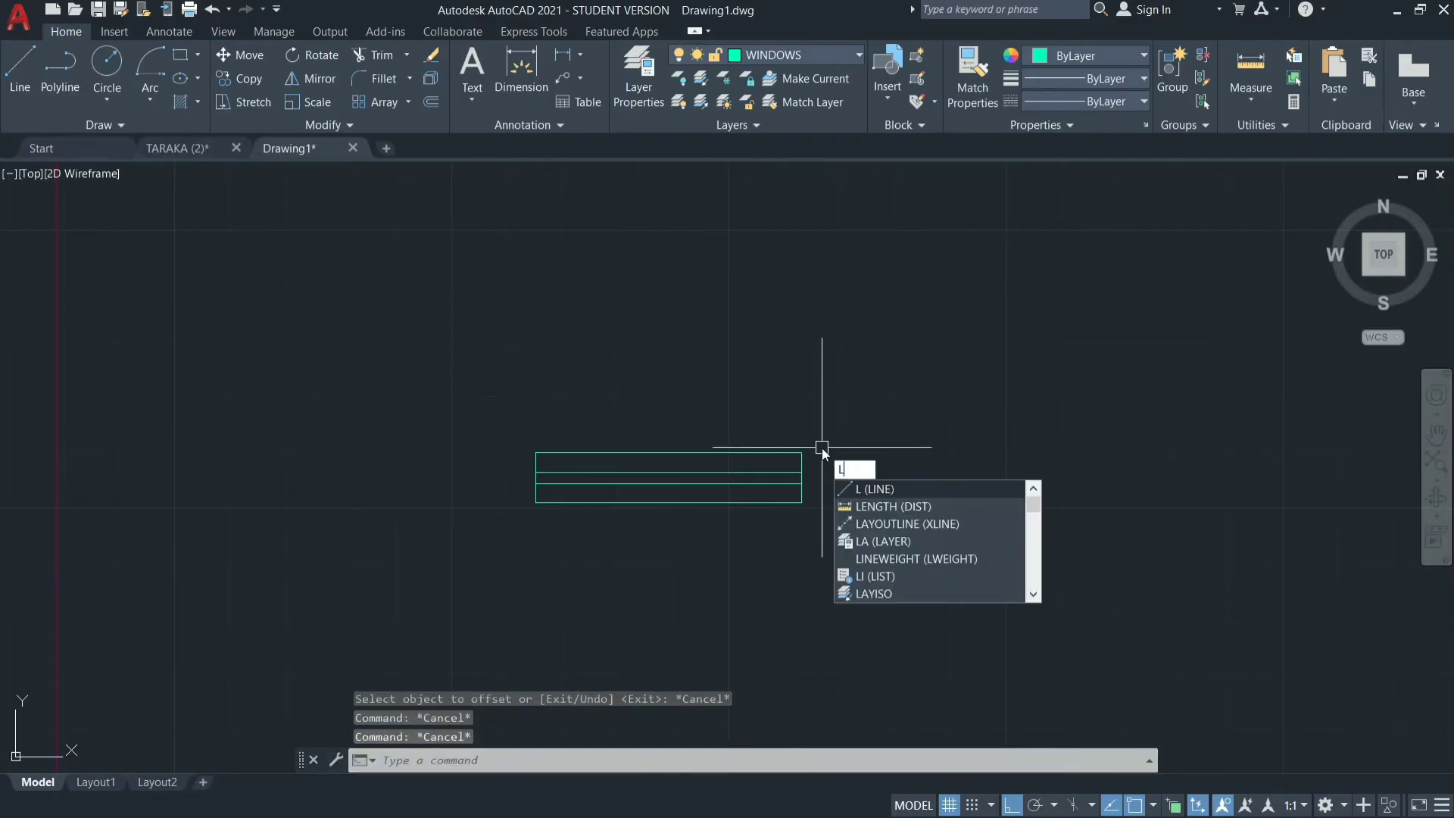
key("Escape")
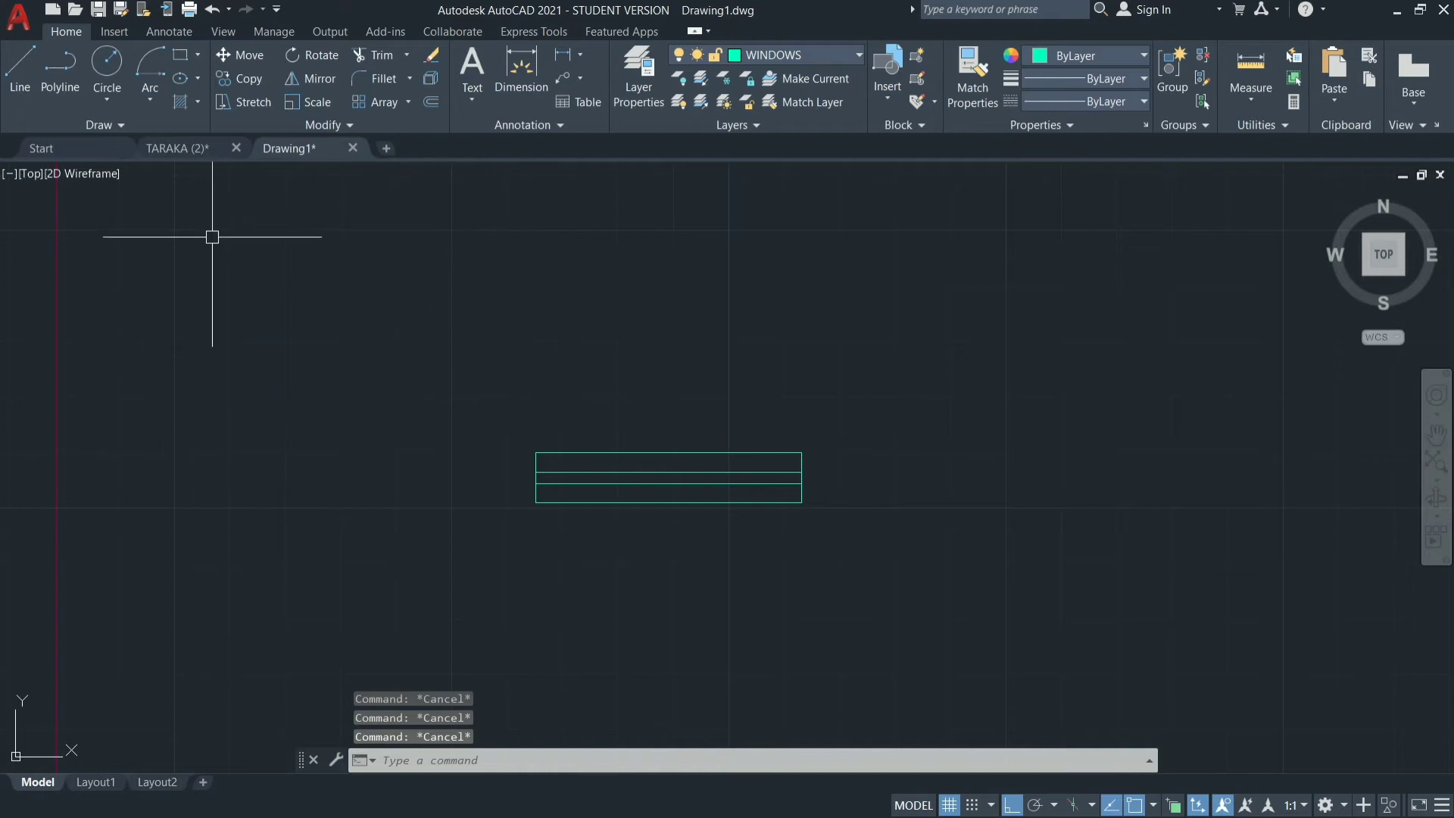
left_click(57, 87)
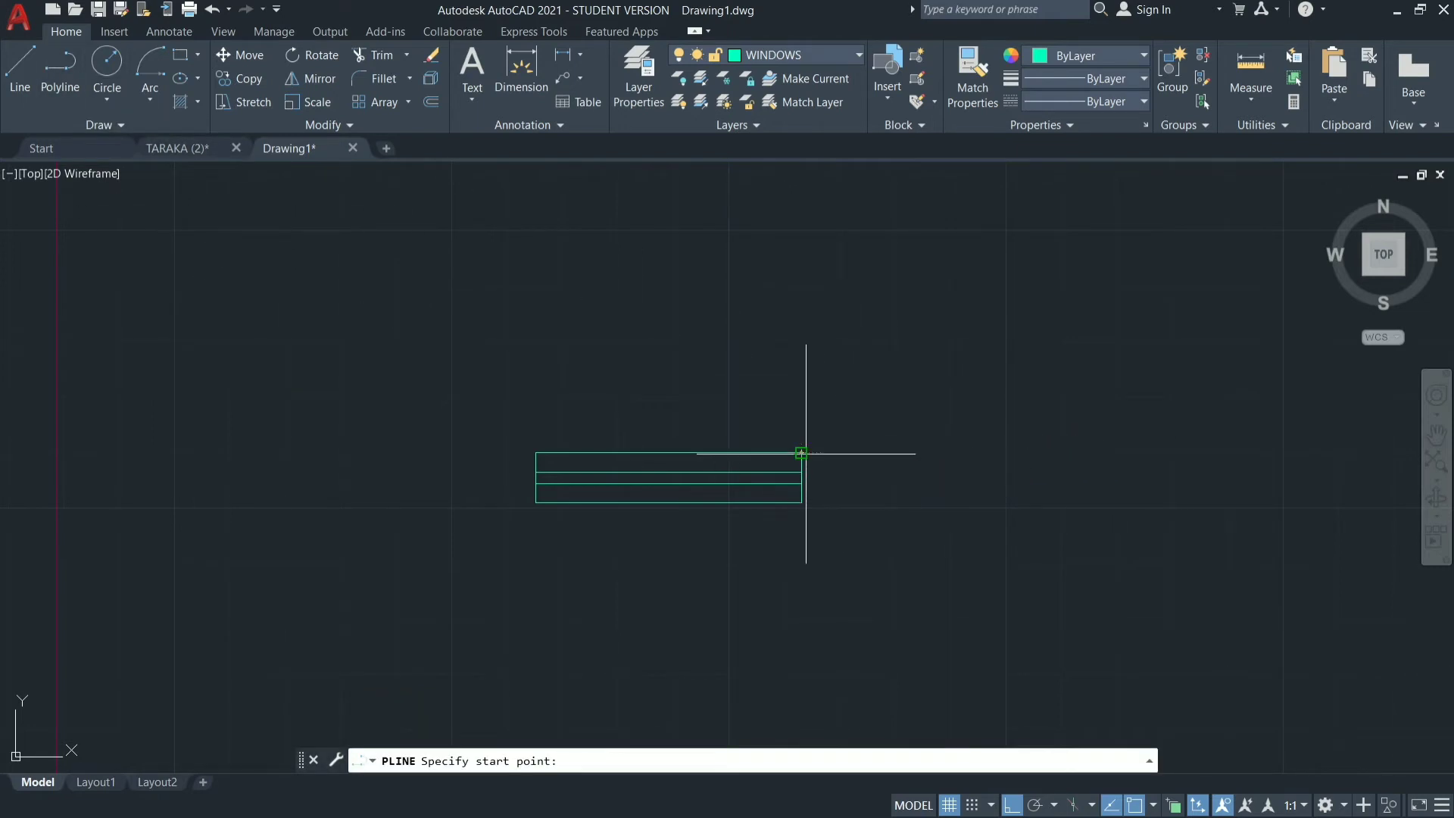
left_click(801, 453)
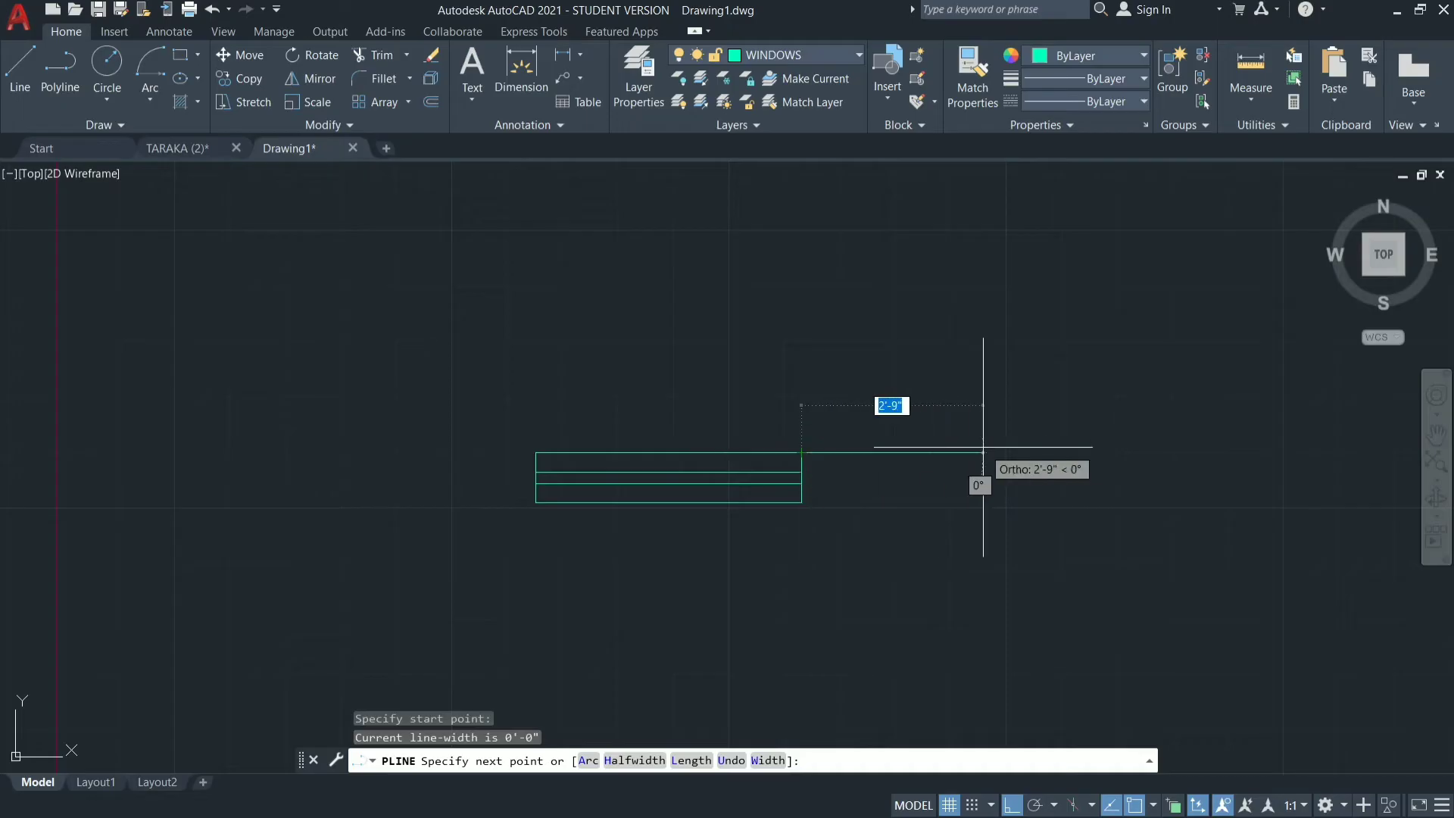
key("Escape")
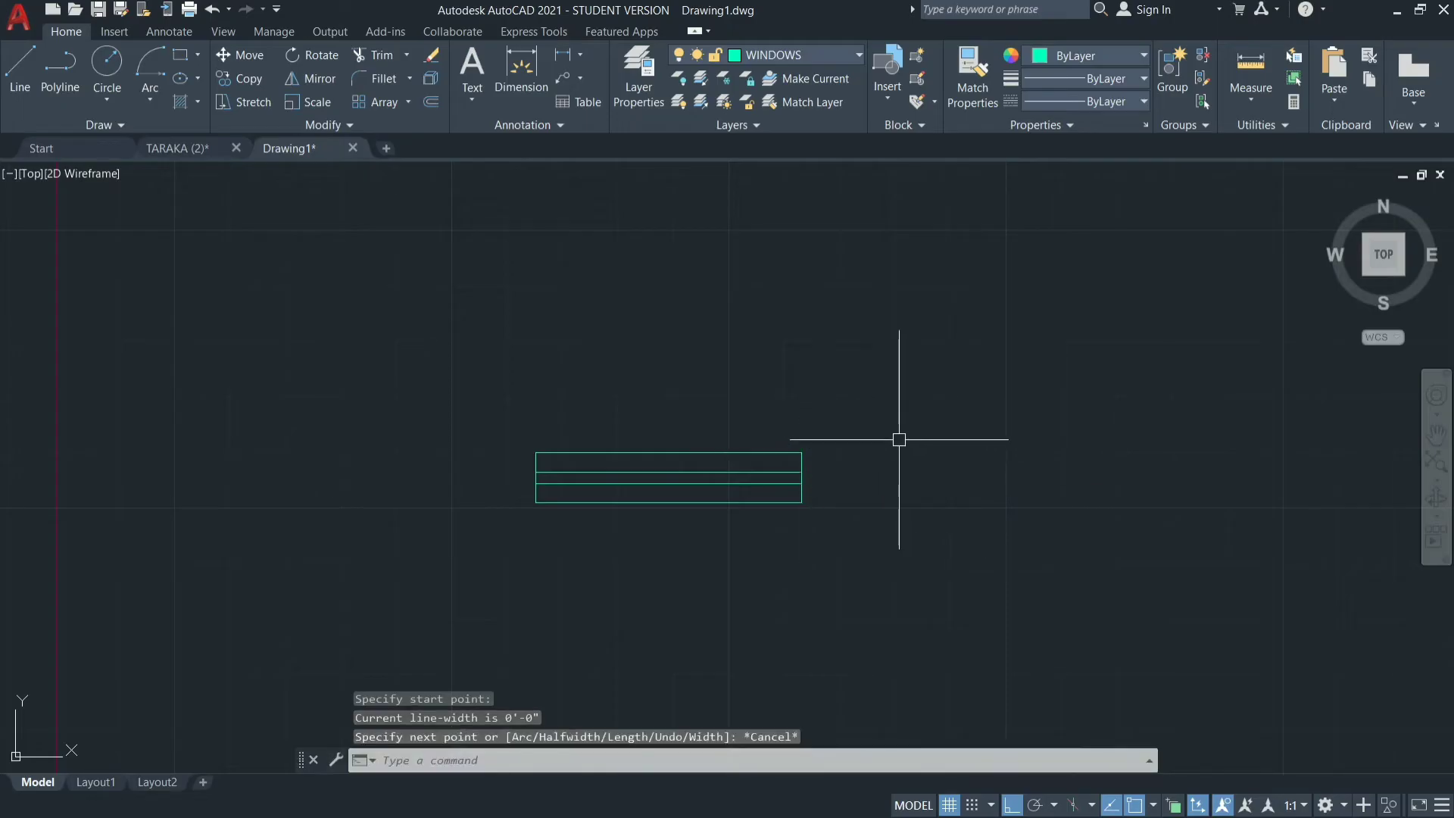
Draw a stepped run of three line segments, horizontal, vertical and horizontal, in the empty space above and right of the window symbol.
key("Return")
left_click(848, 277)
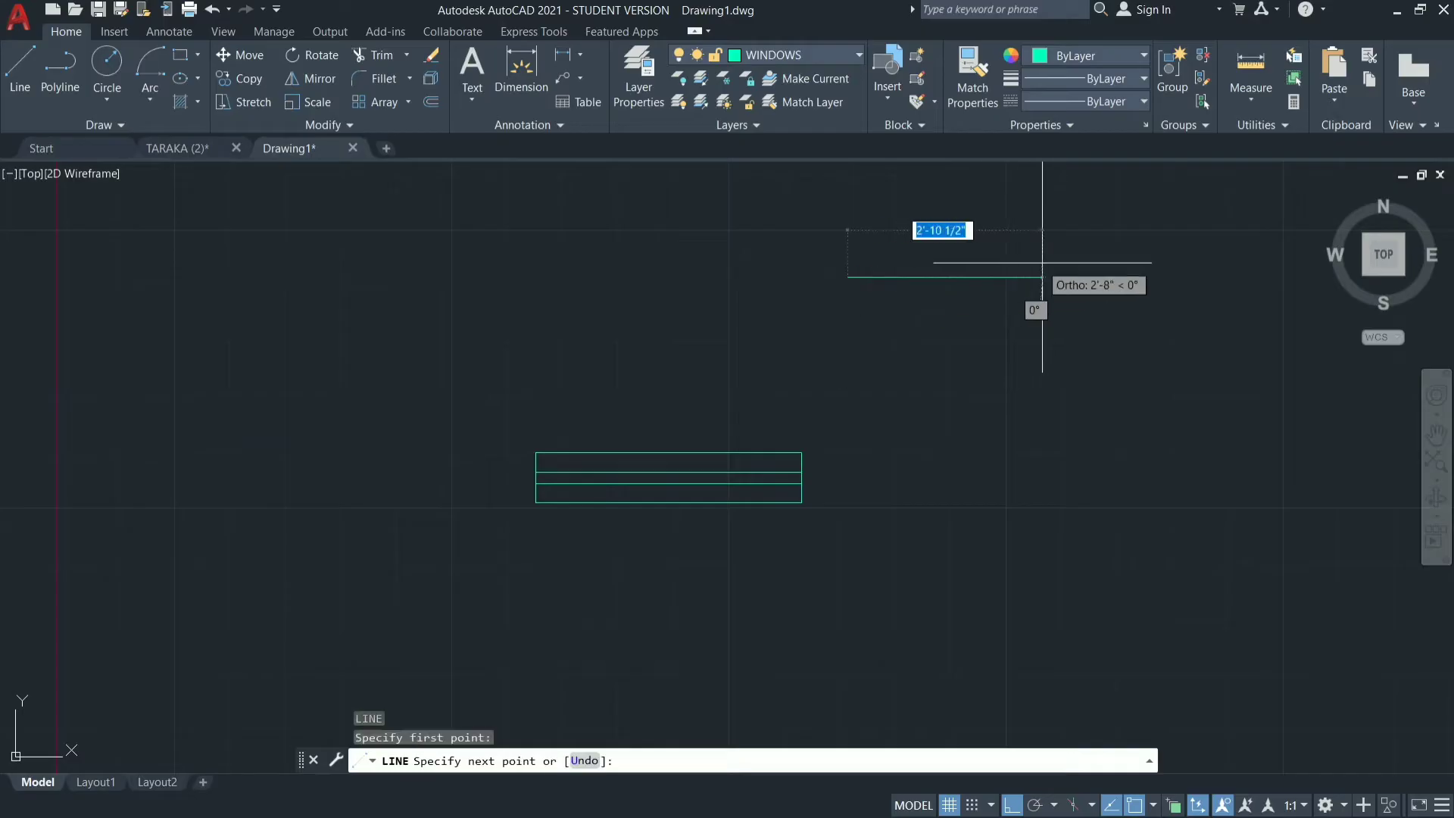
left_click(1044, 277)
left_click(1043, 387)
left_click(1203, 387)
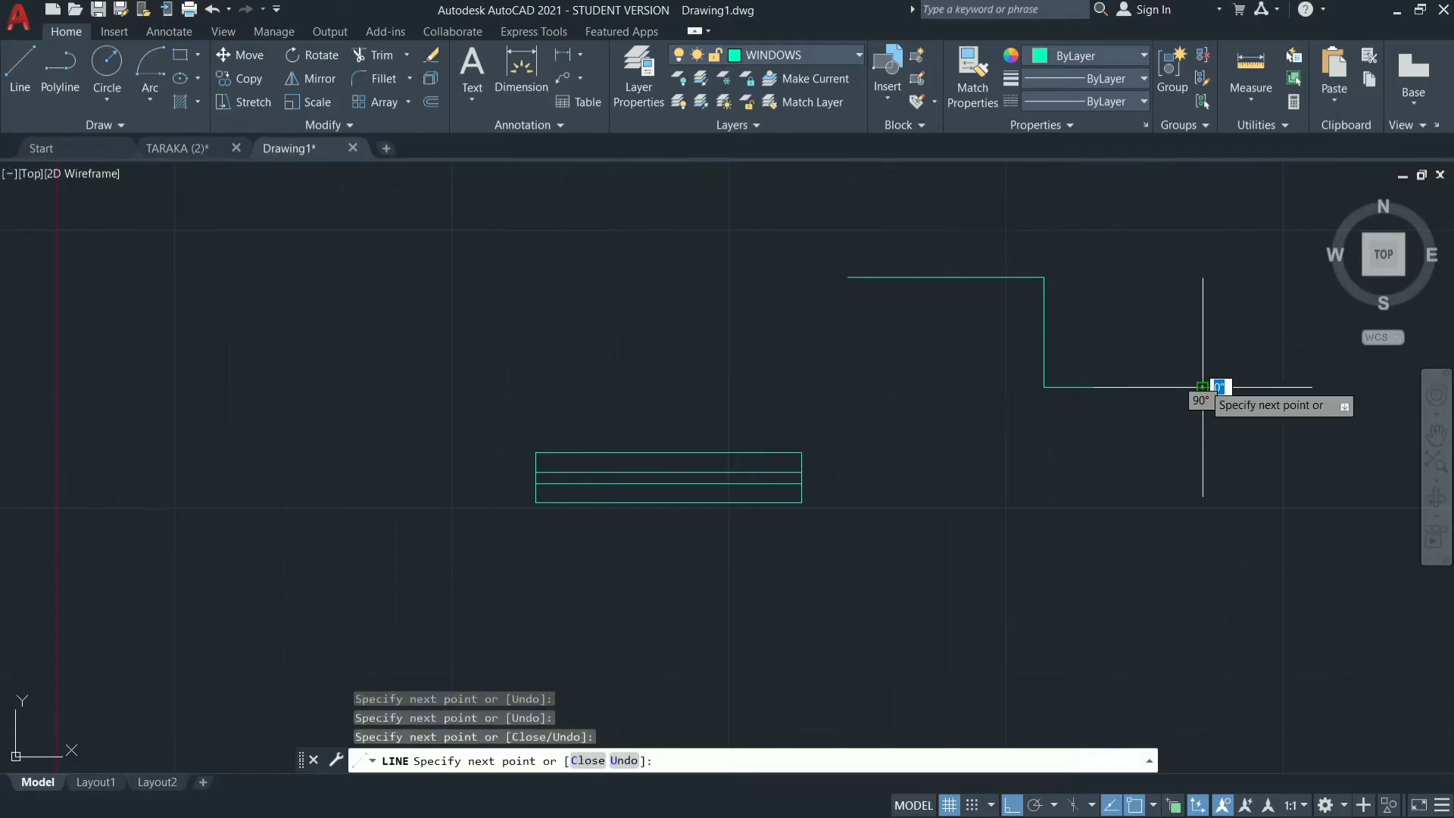
key("Escape")
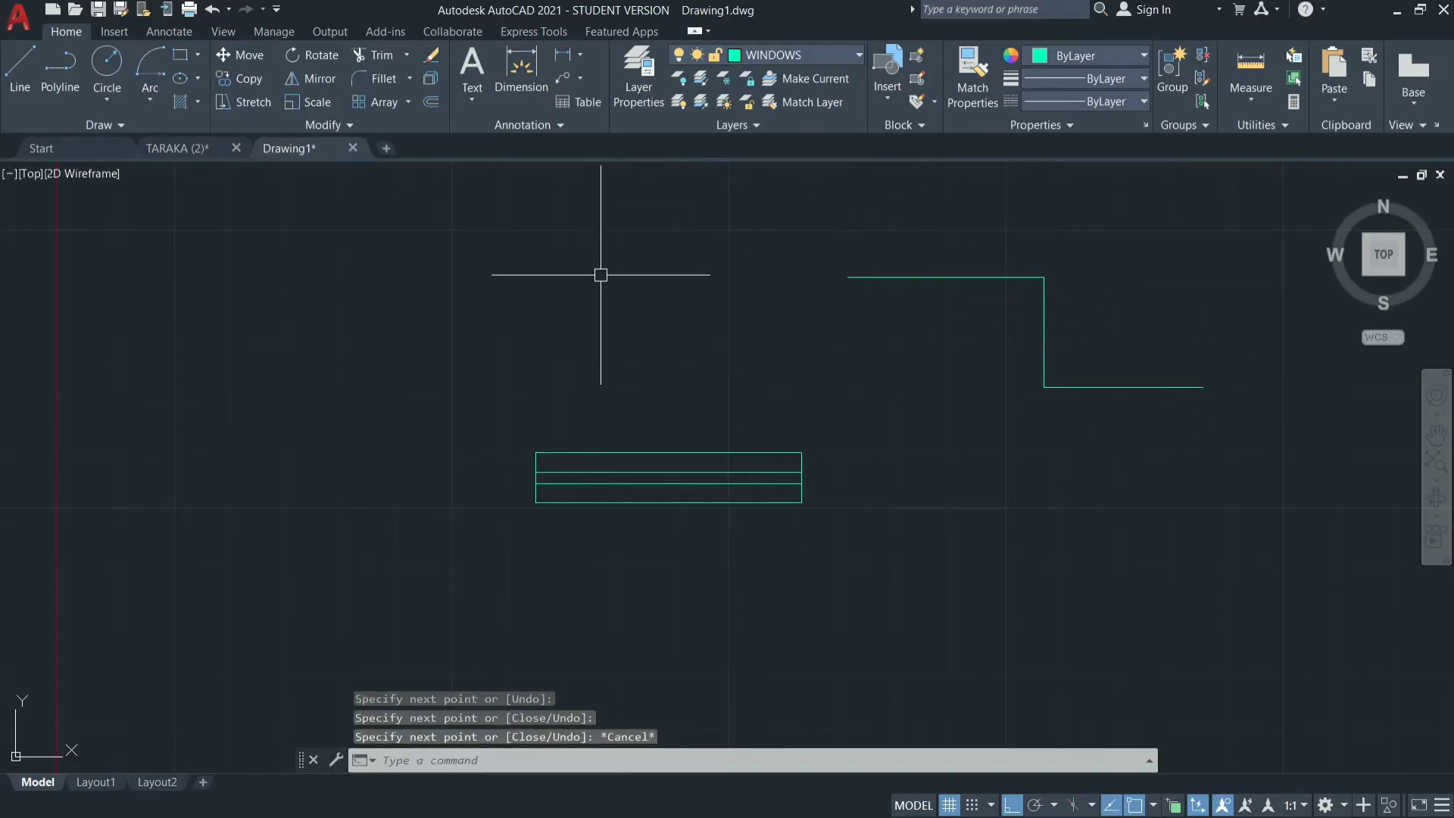
Draw a similar stepped three-segment polyline just below the stepped lines, right of the window symbol.
type("PL")
key("Return")
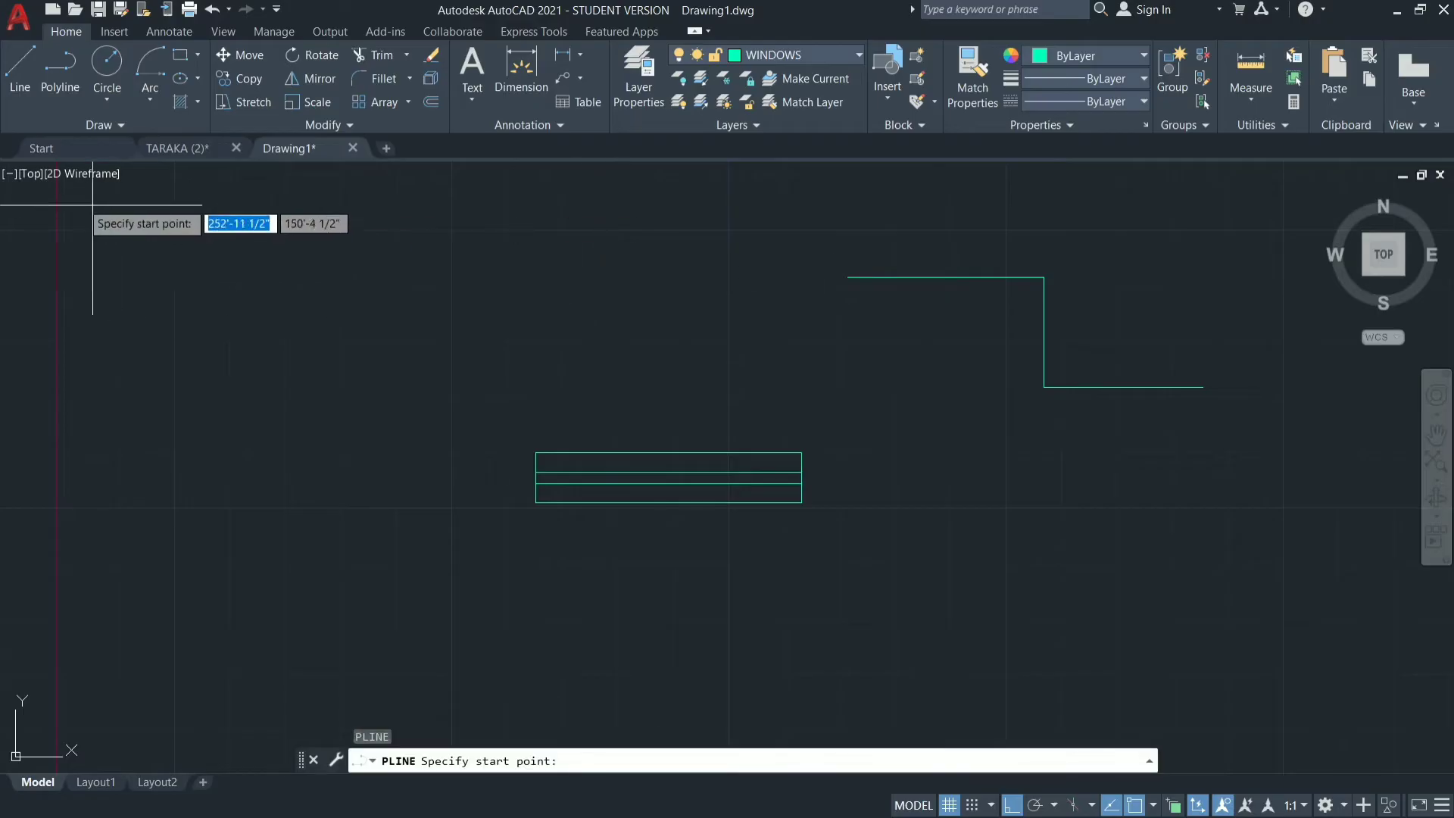
left_click(853, 342)
left_click(1005, 342)
left_click(1005, 471)
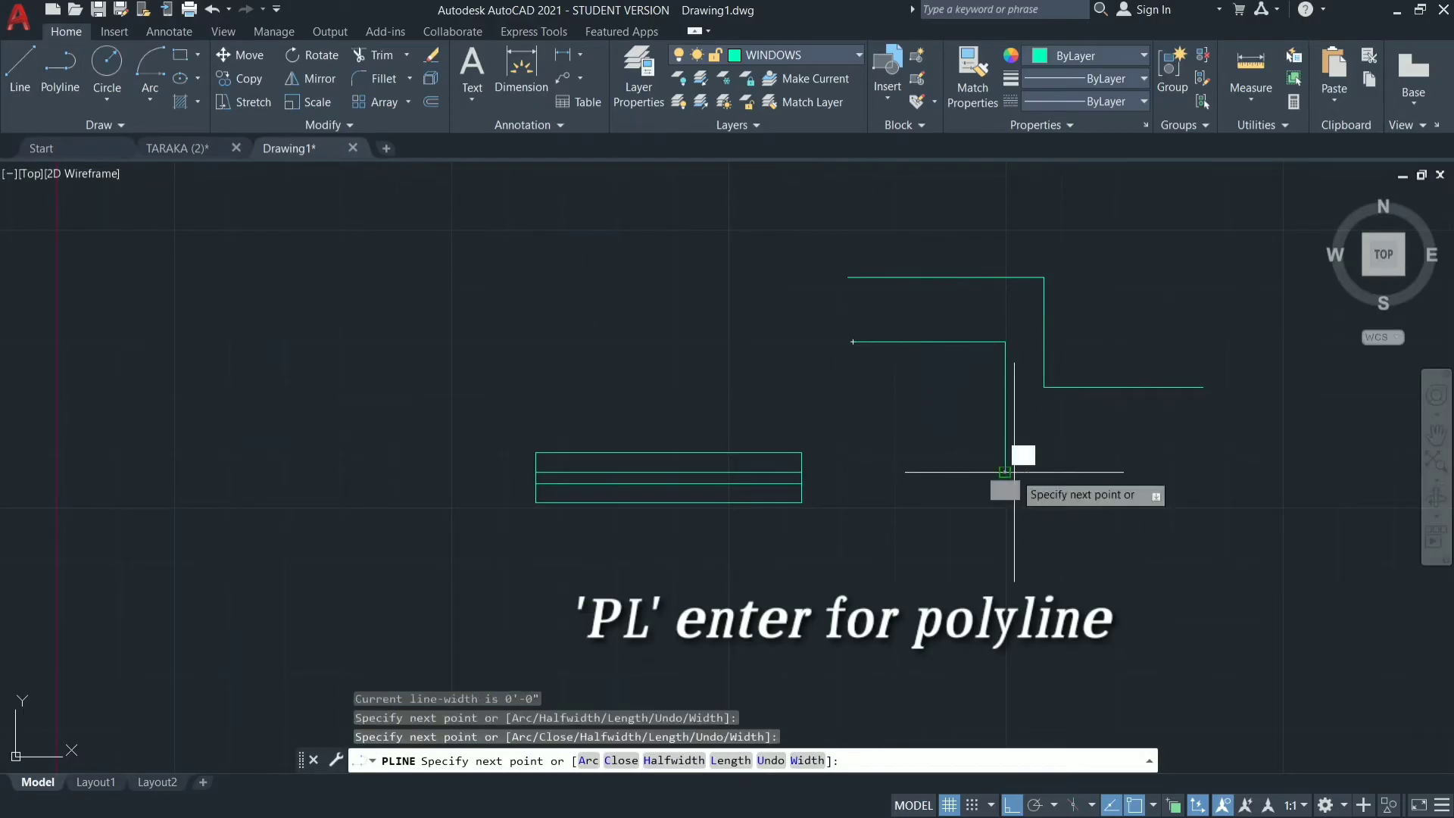
left_click(1325, 472)
key("Escape")
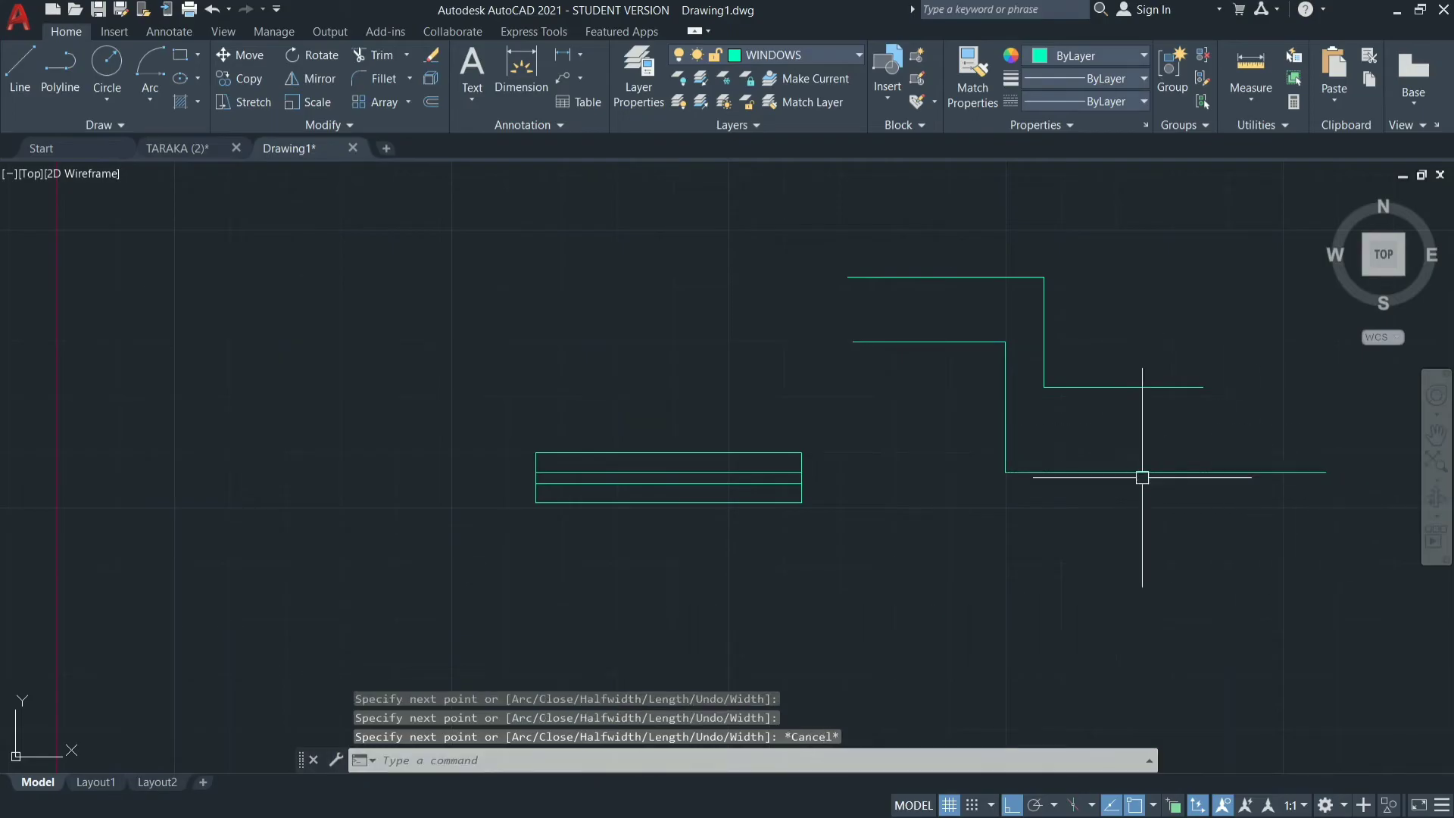
Select a single line segment and the whole stepped polyline to compare them, and try stretching the polyline's vertical segment from its midpoint.
left_click(1112, 386)
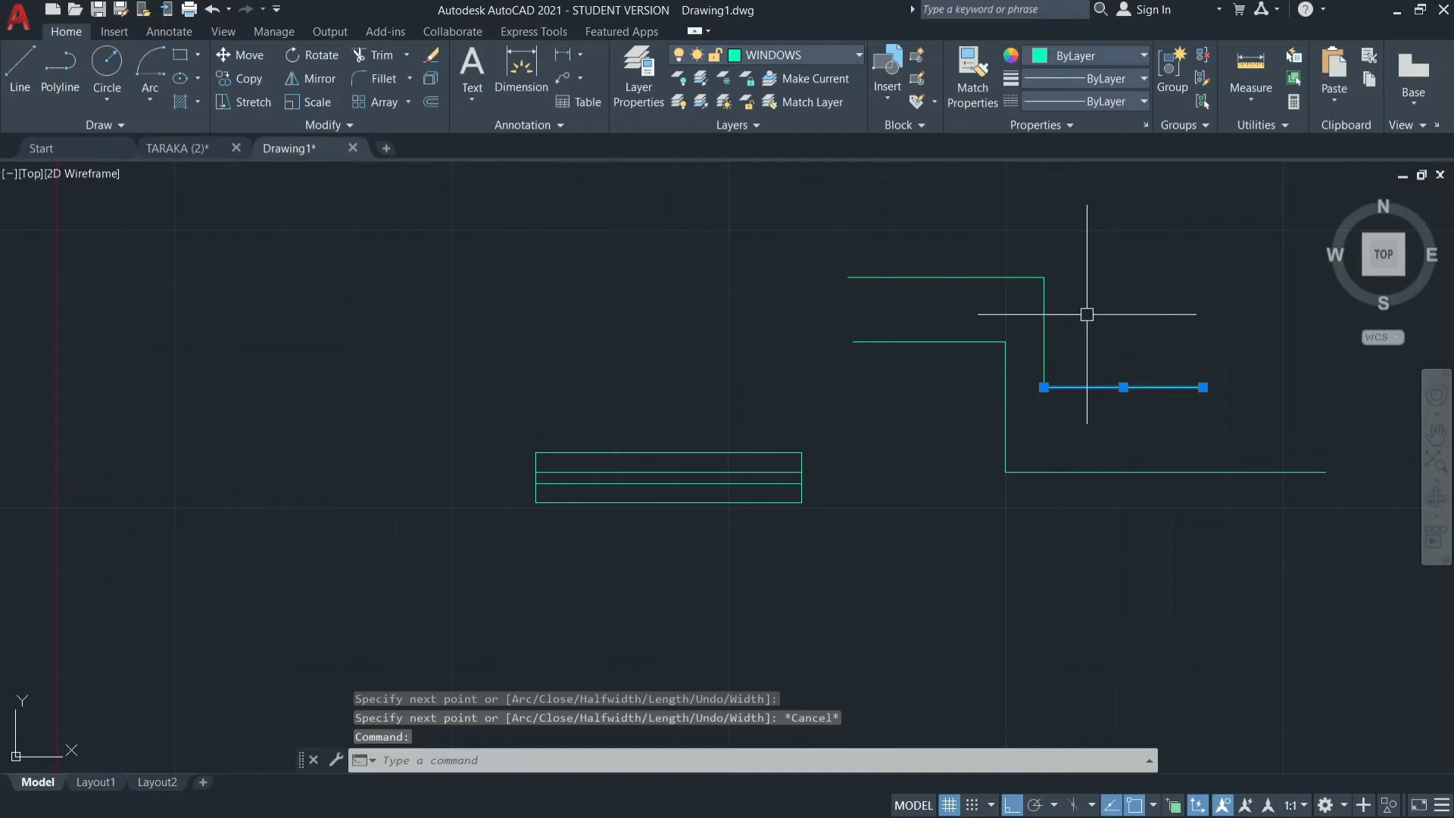
key("Escape")
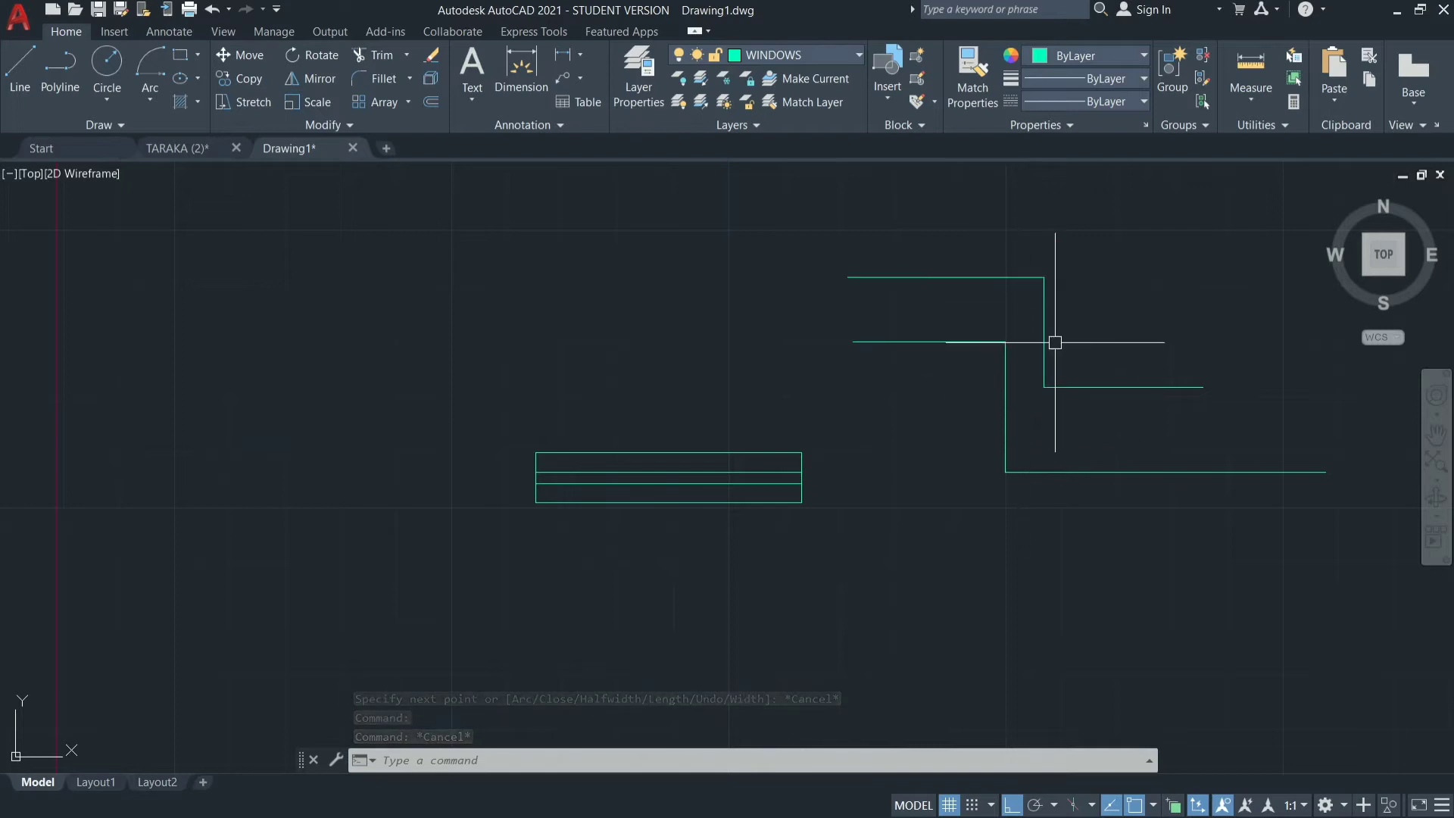
left_click(1008, 419)
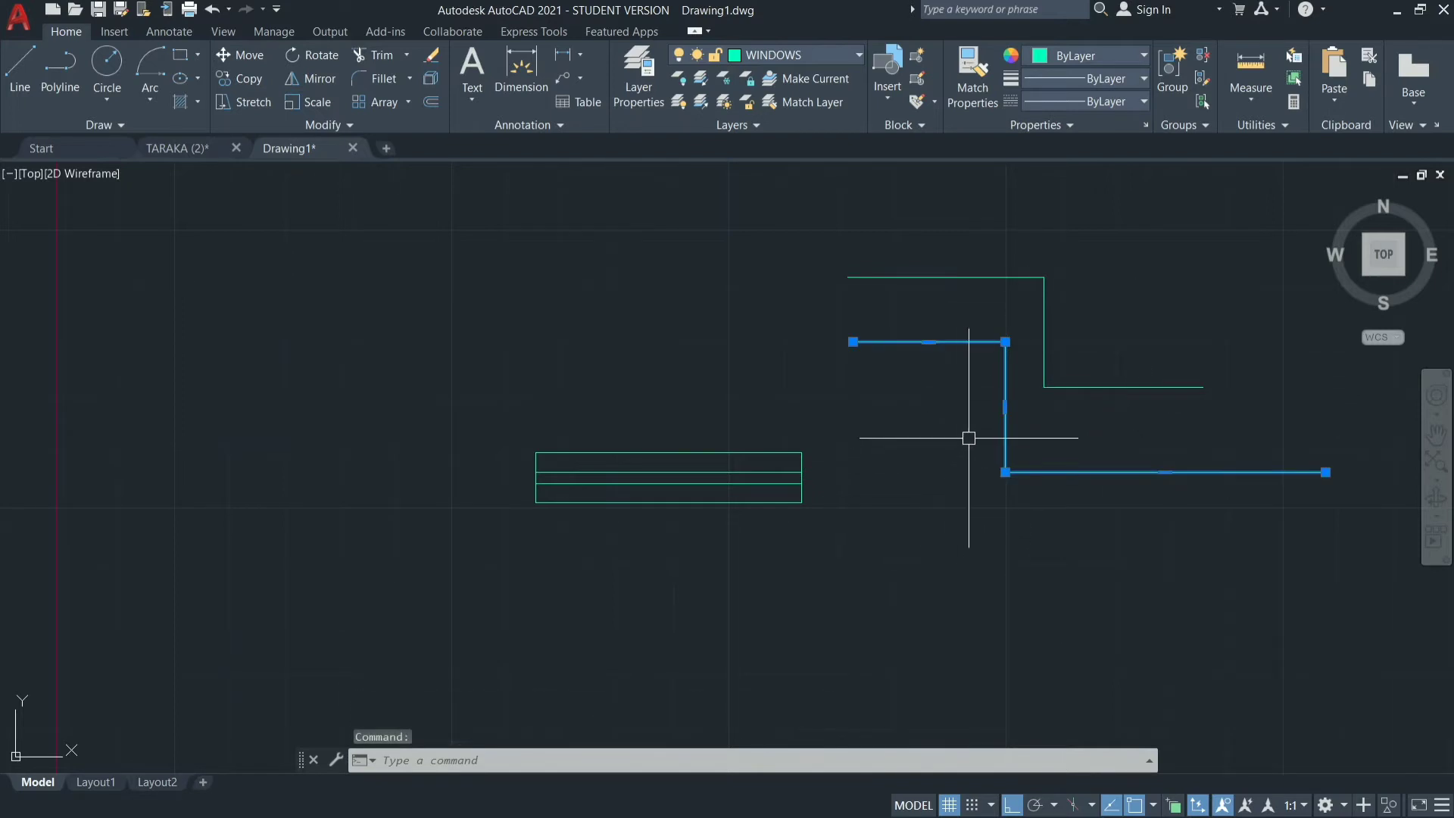
left_click(1005, 406)
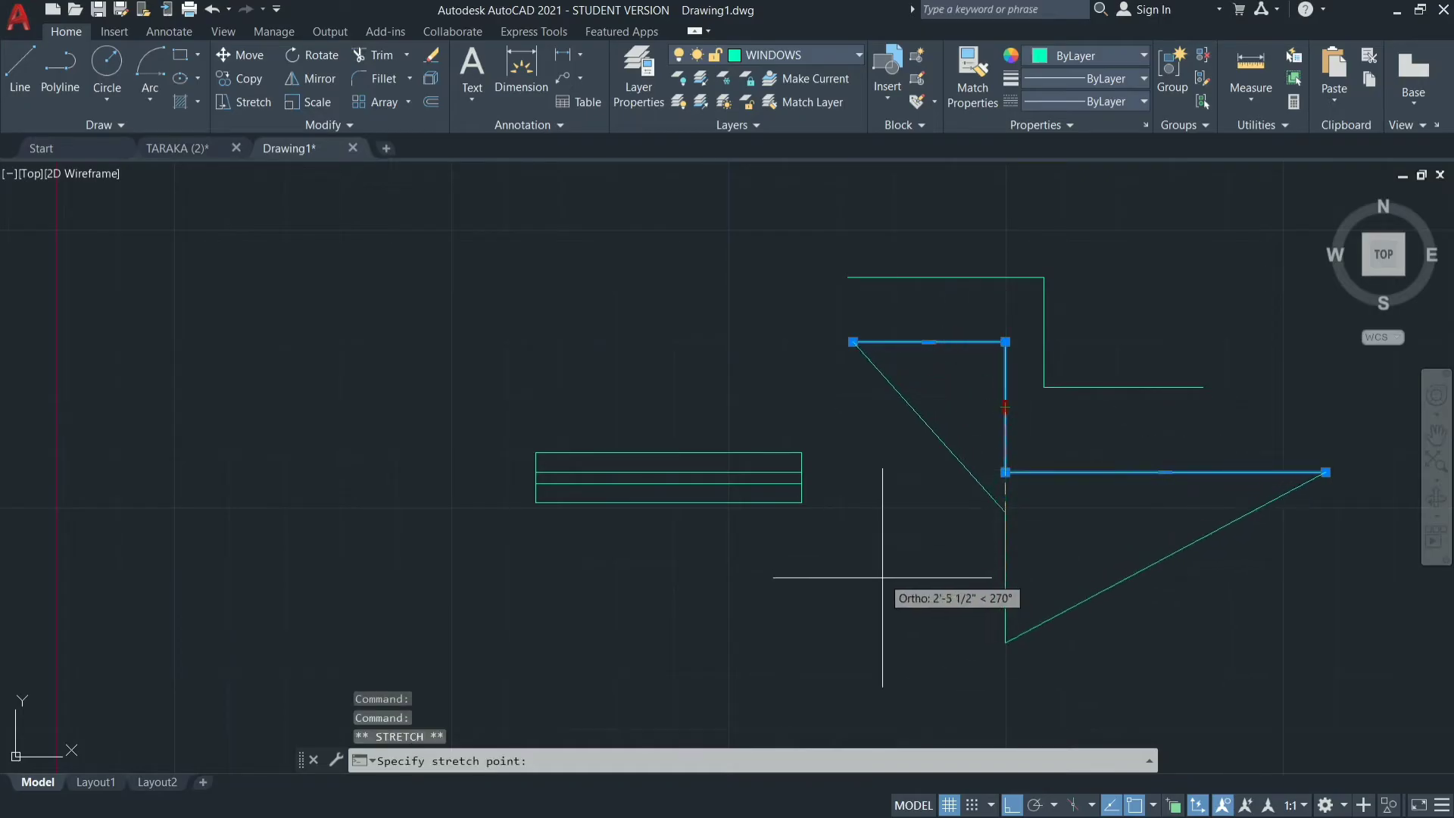
key("Escape")
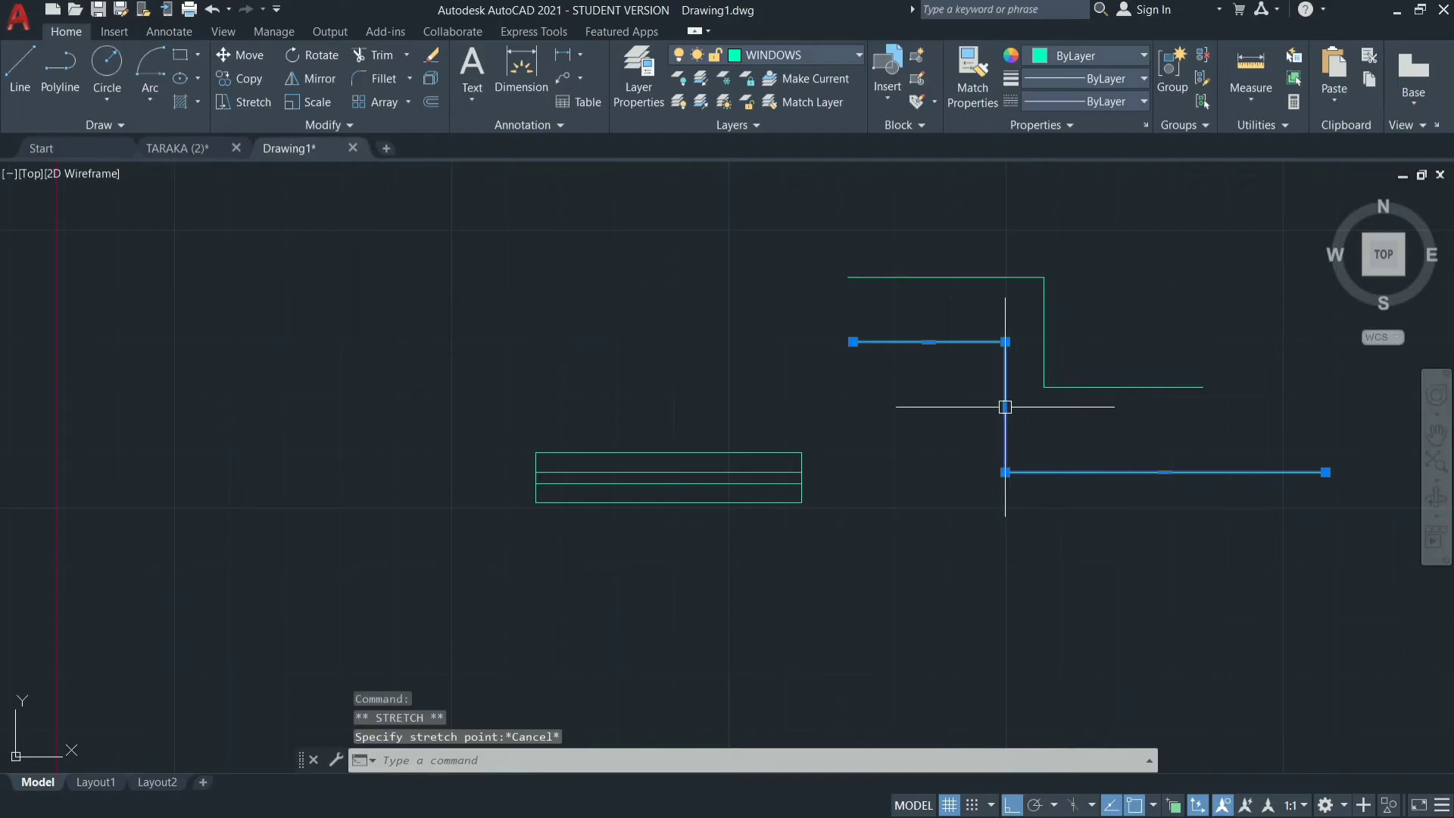
mouse_move(1005, 406)
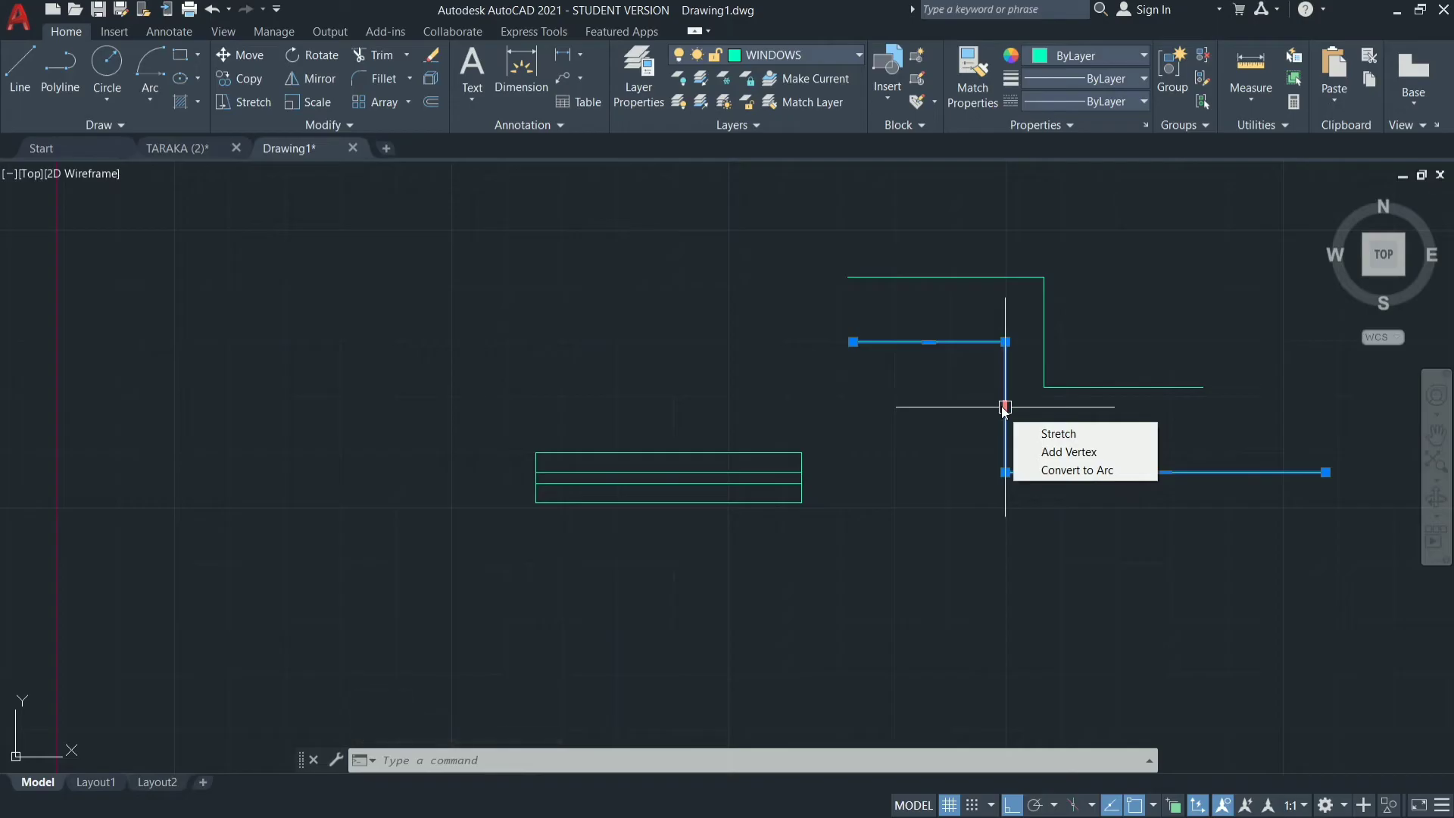
left_click(1005, 407)
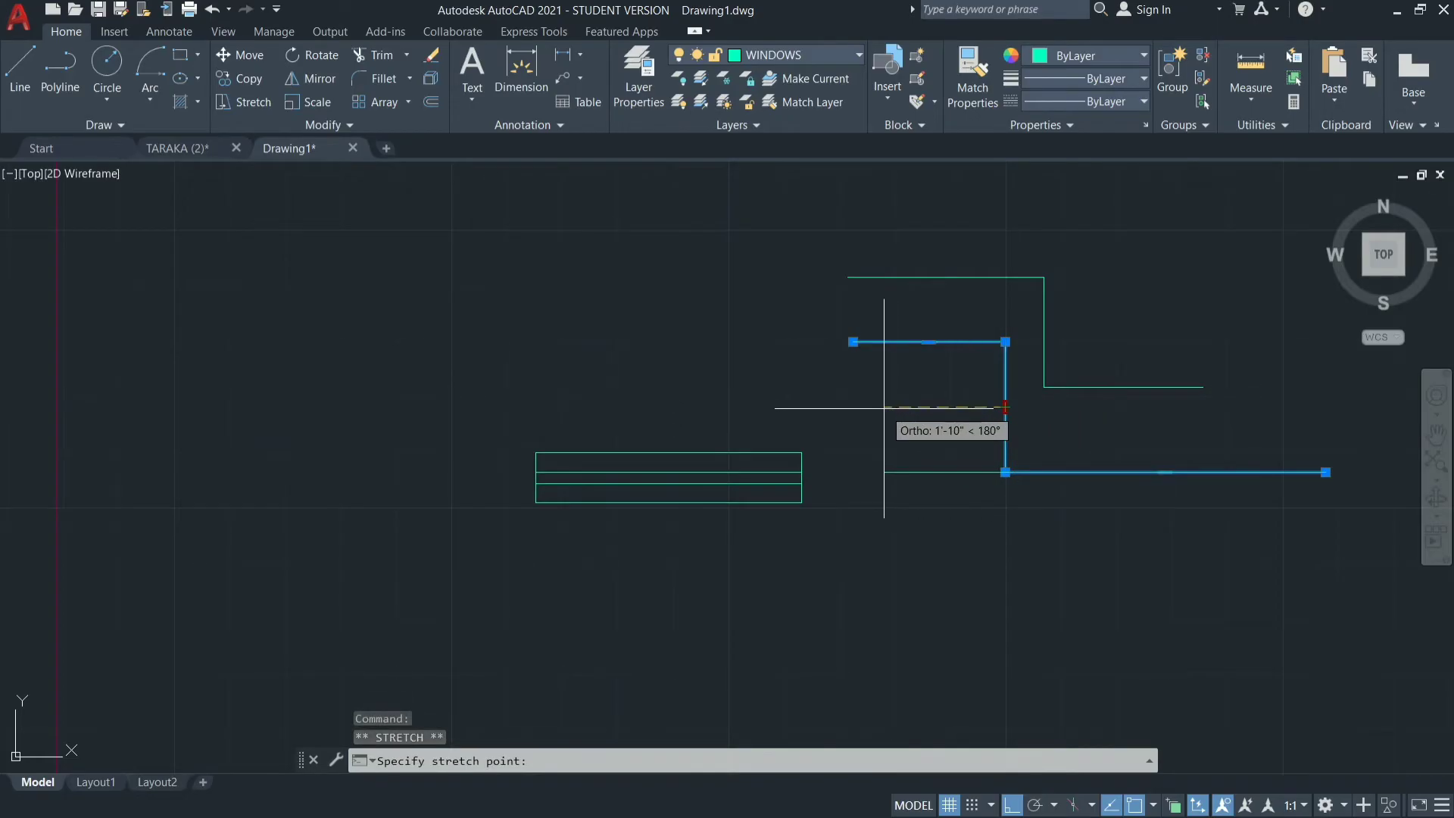
key("Escape")
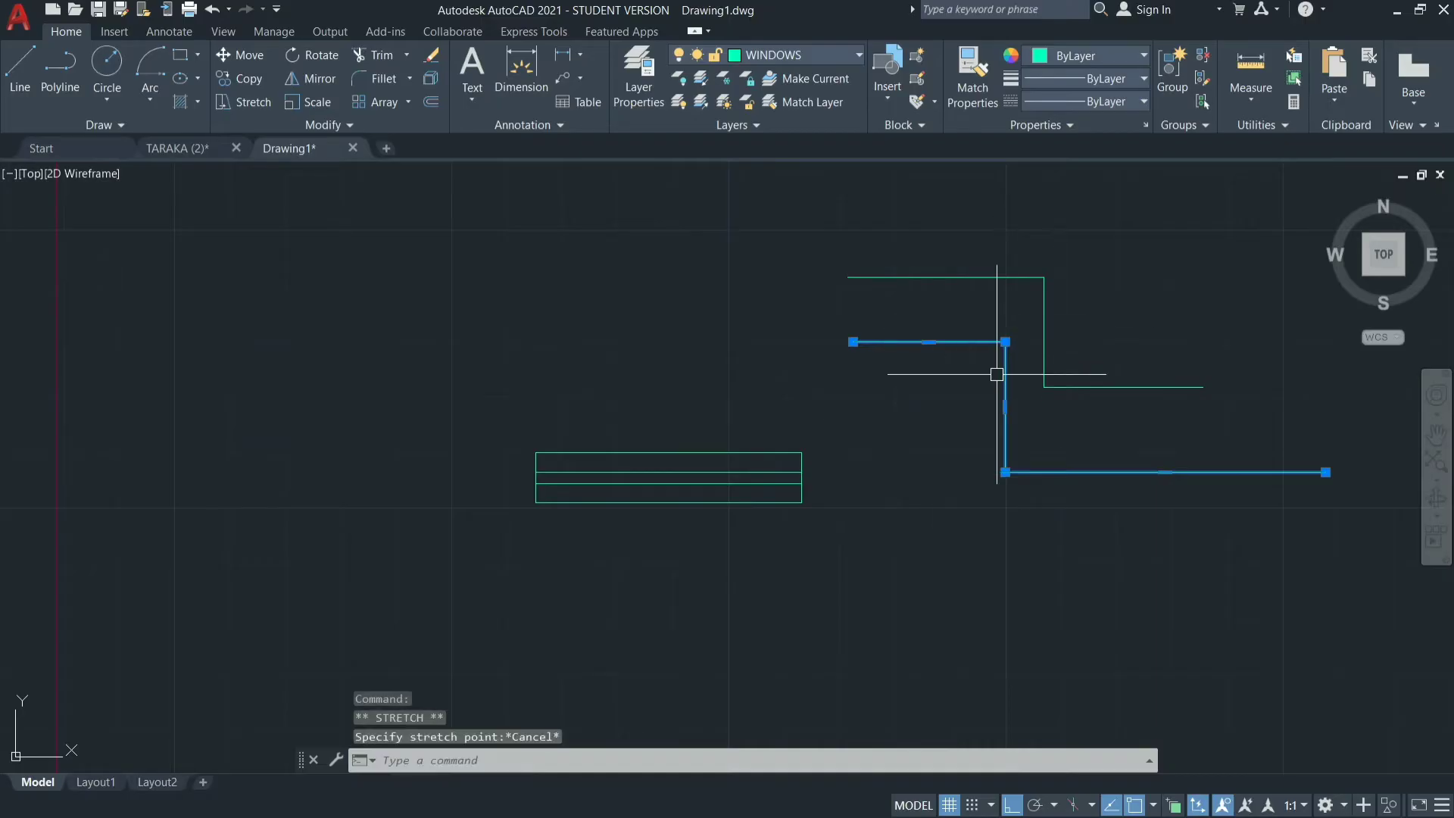
key("Escape")
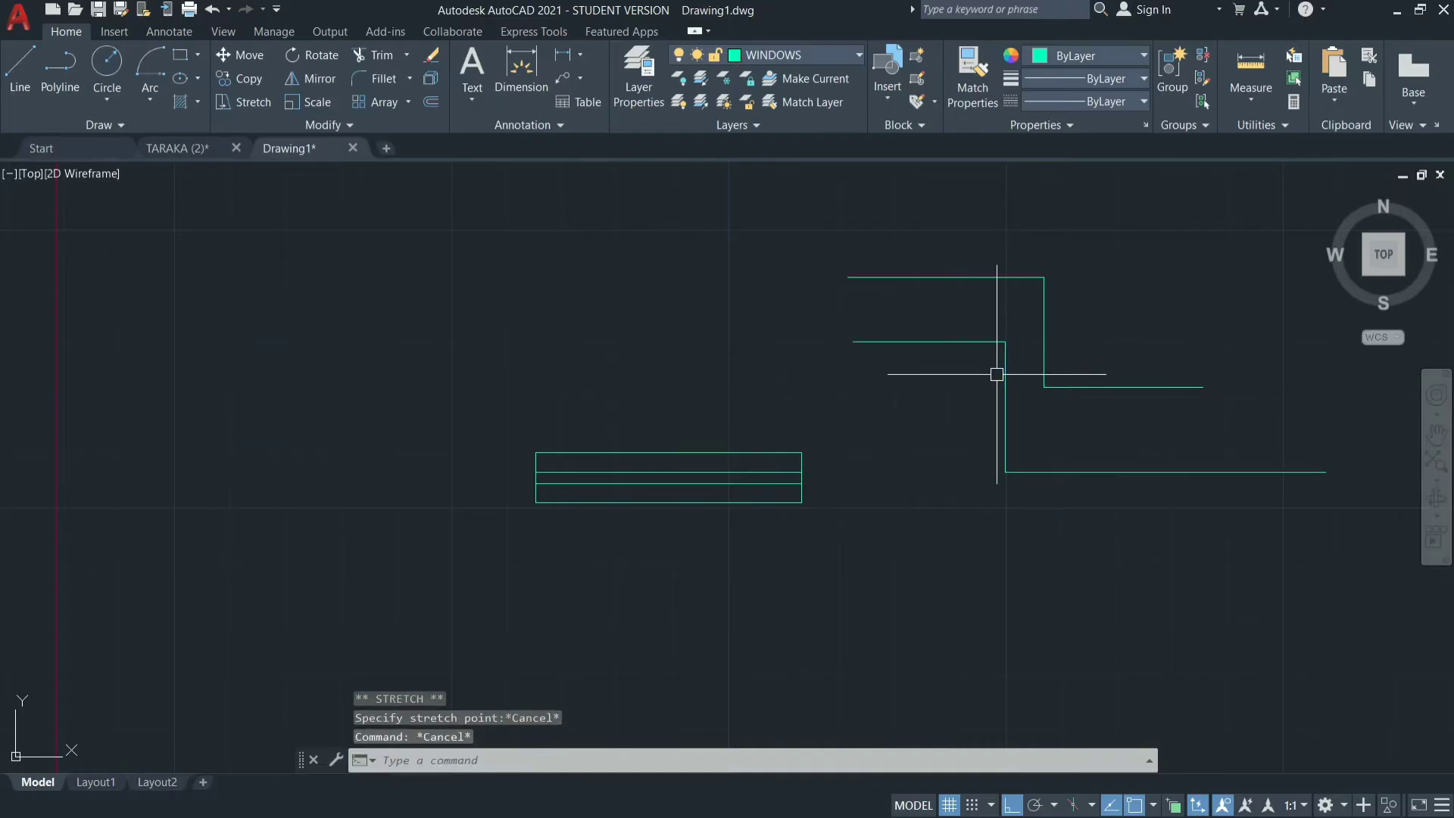
Offset the uppermost stepped line 3" upward and the stepped polyline 3" to its lower side.
type("o")
key("Return")
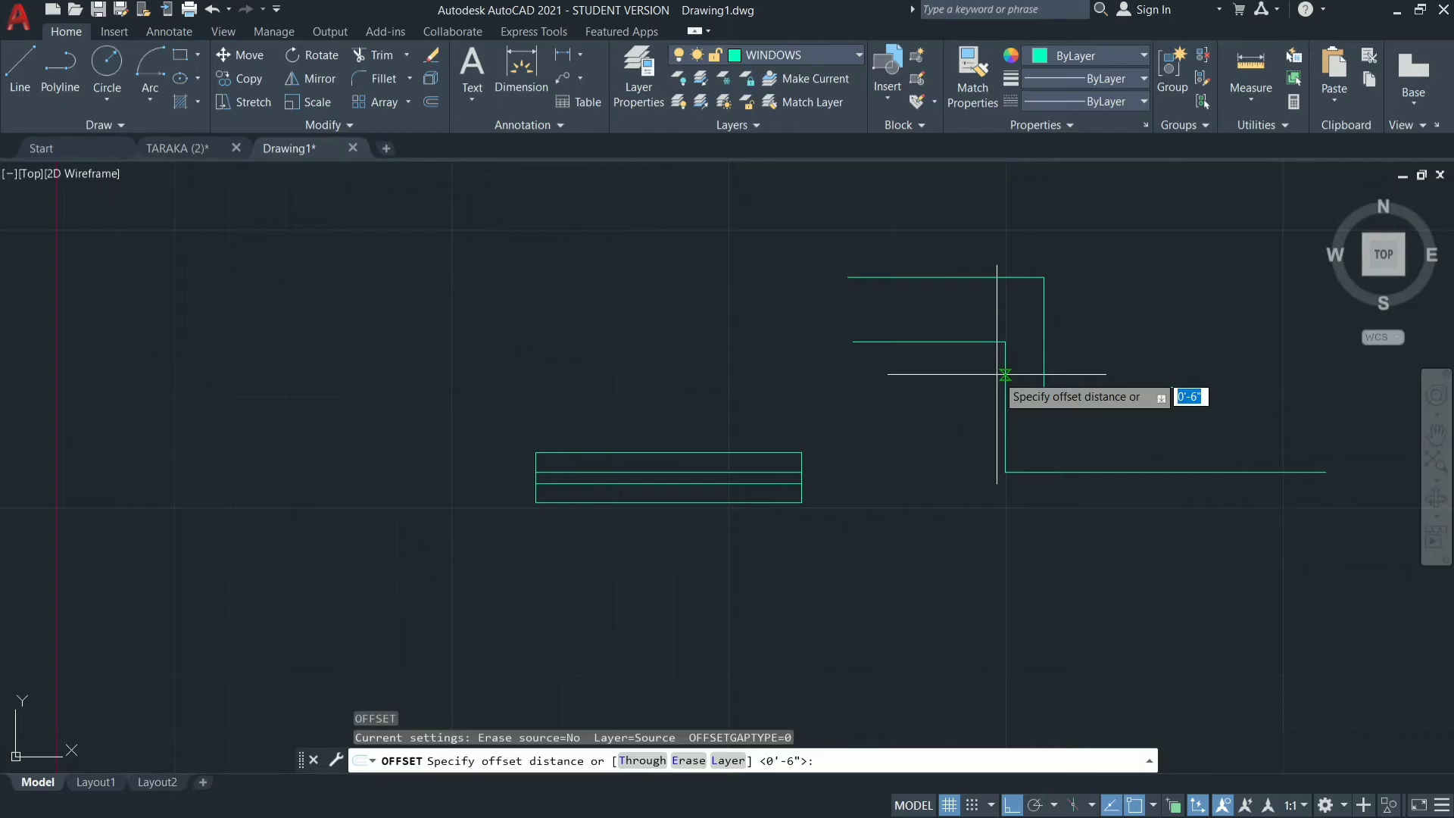
type("3")
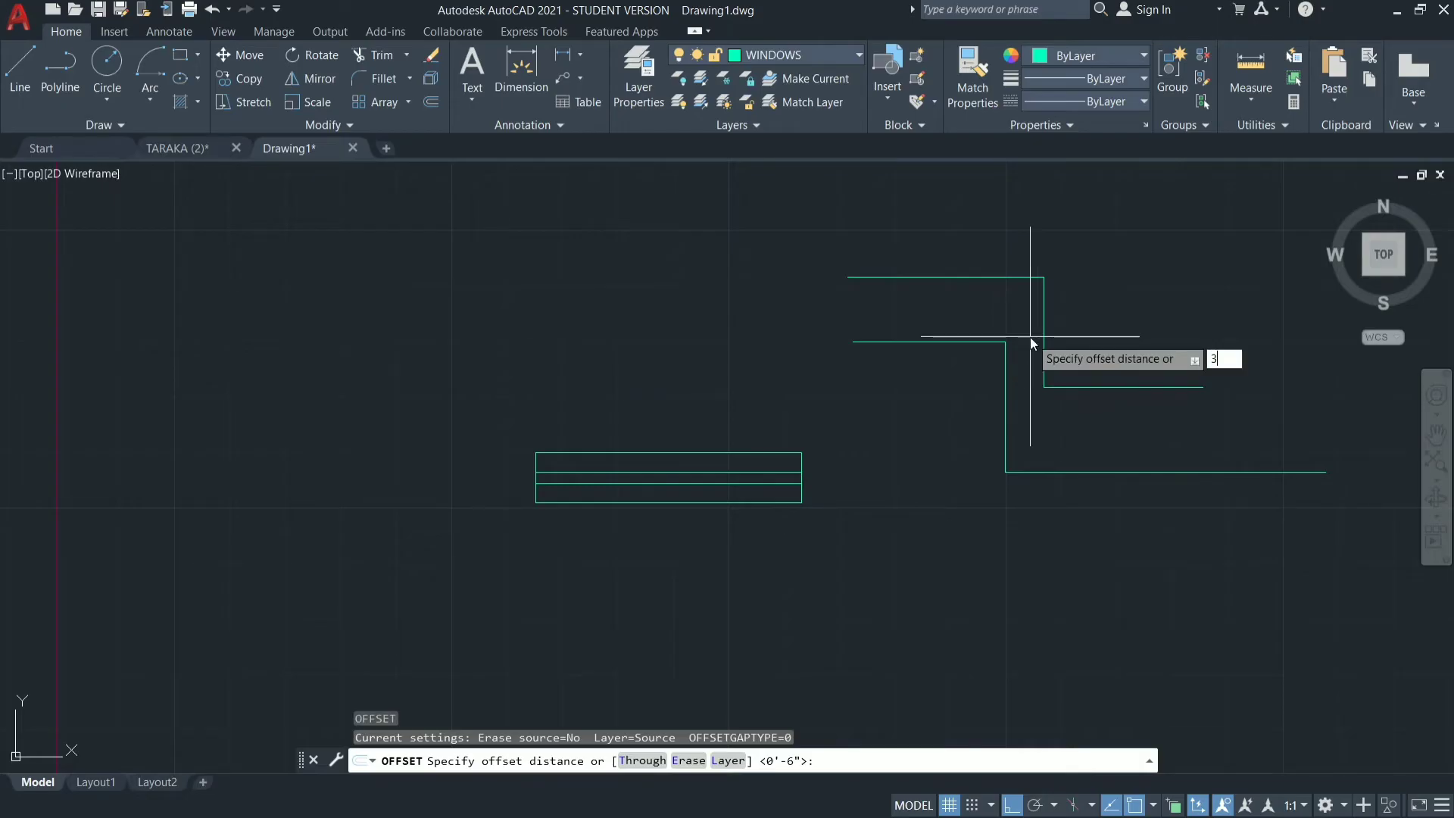
key("Return")
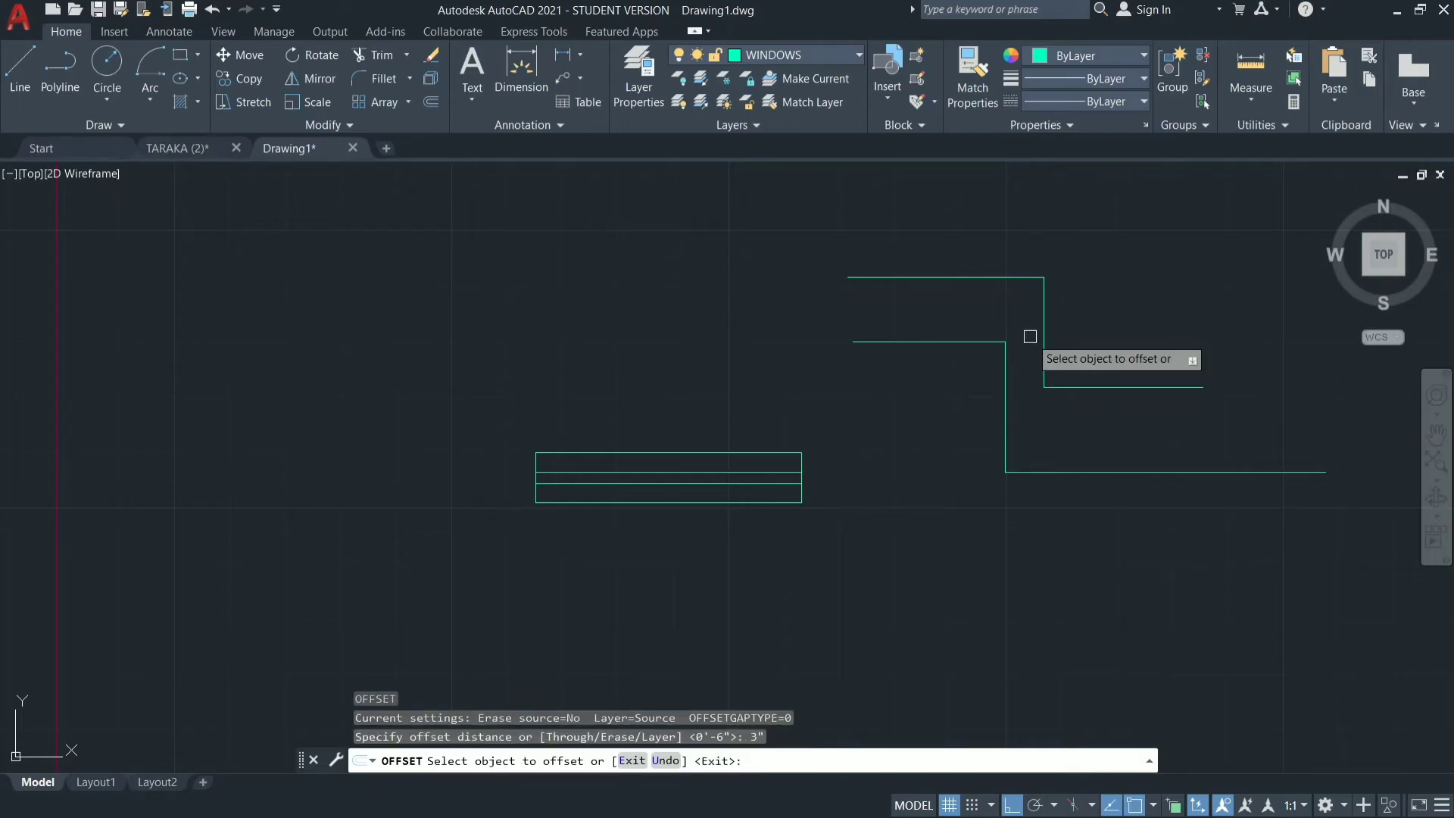
left_click(1000, 272)
left_click(999, 231)
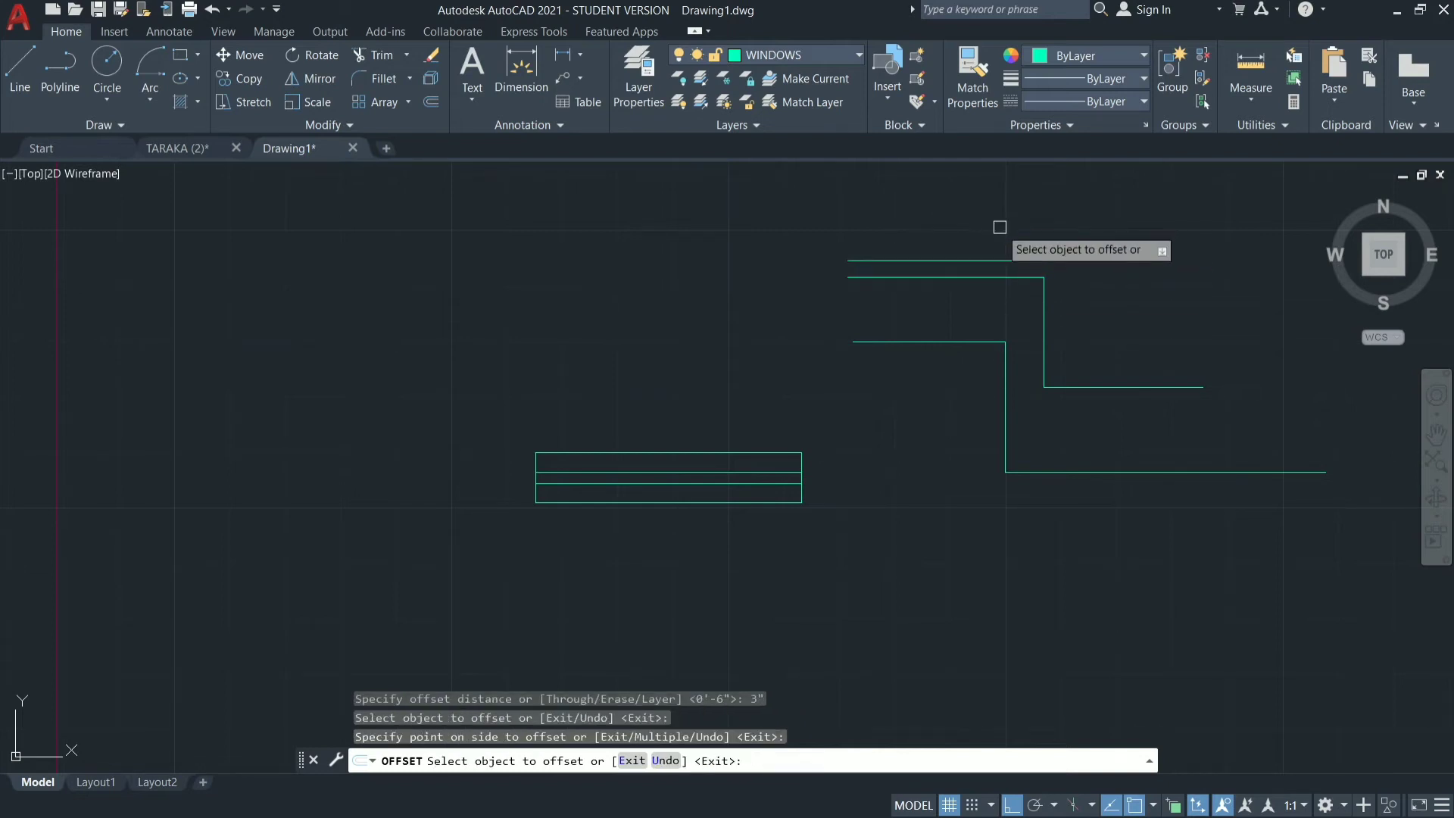
left_click(1045, 474)
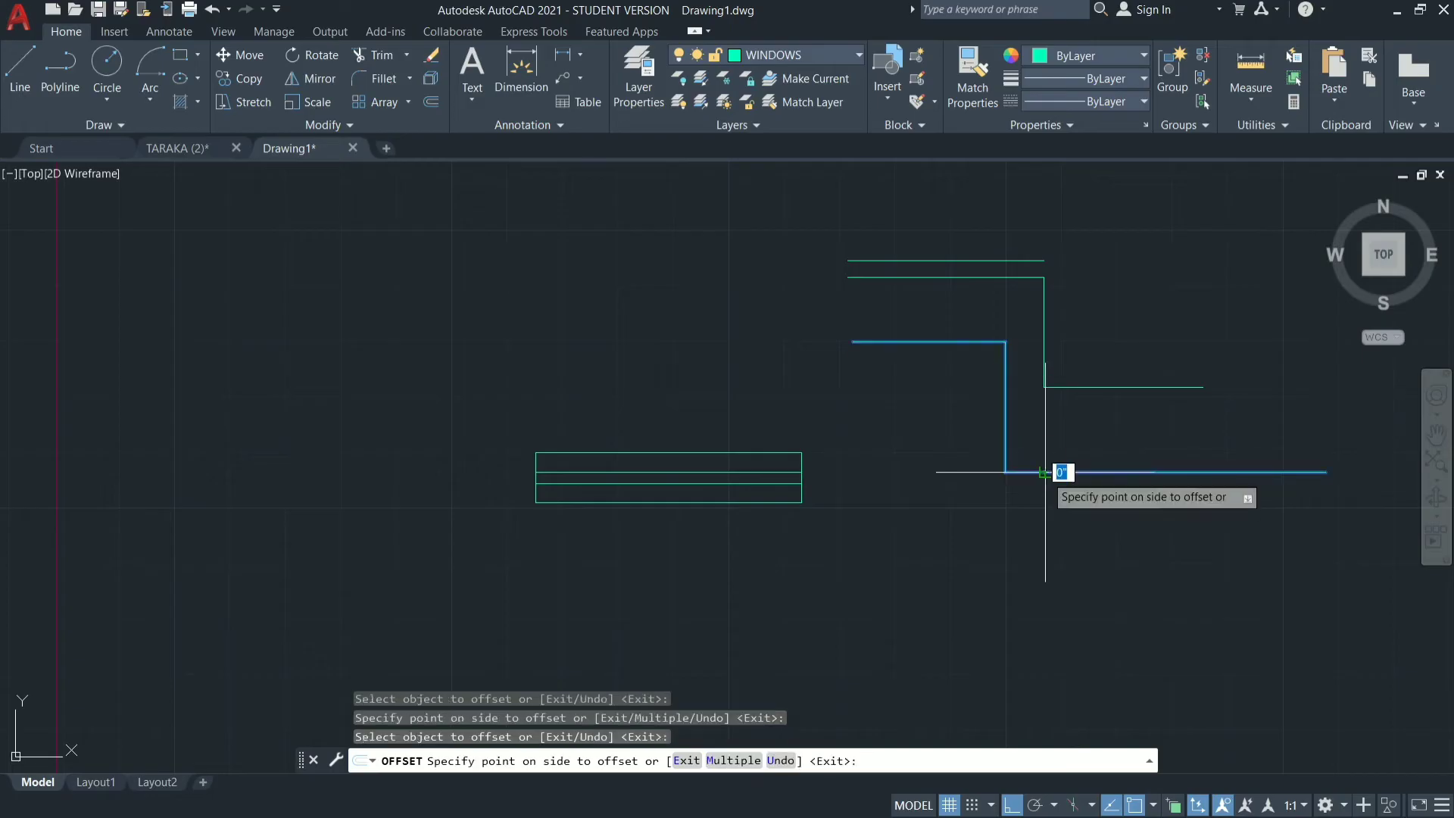
left_click(1038, 552)
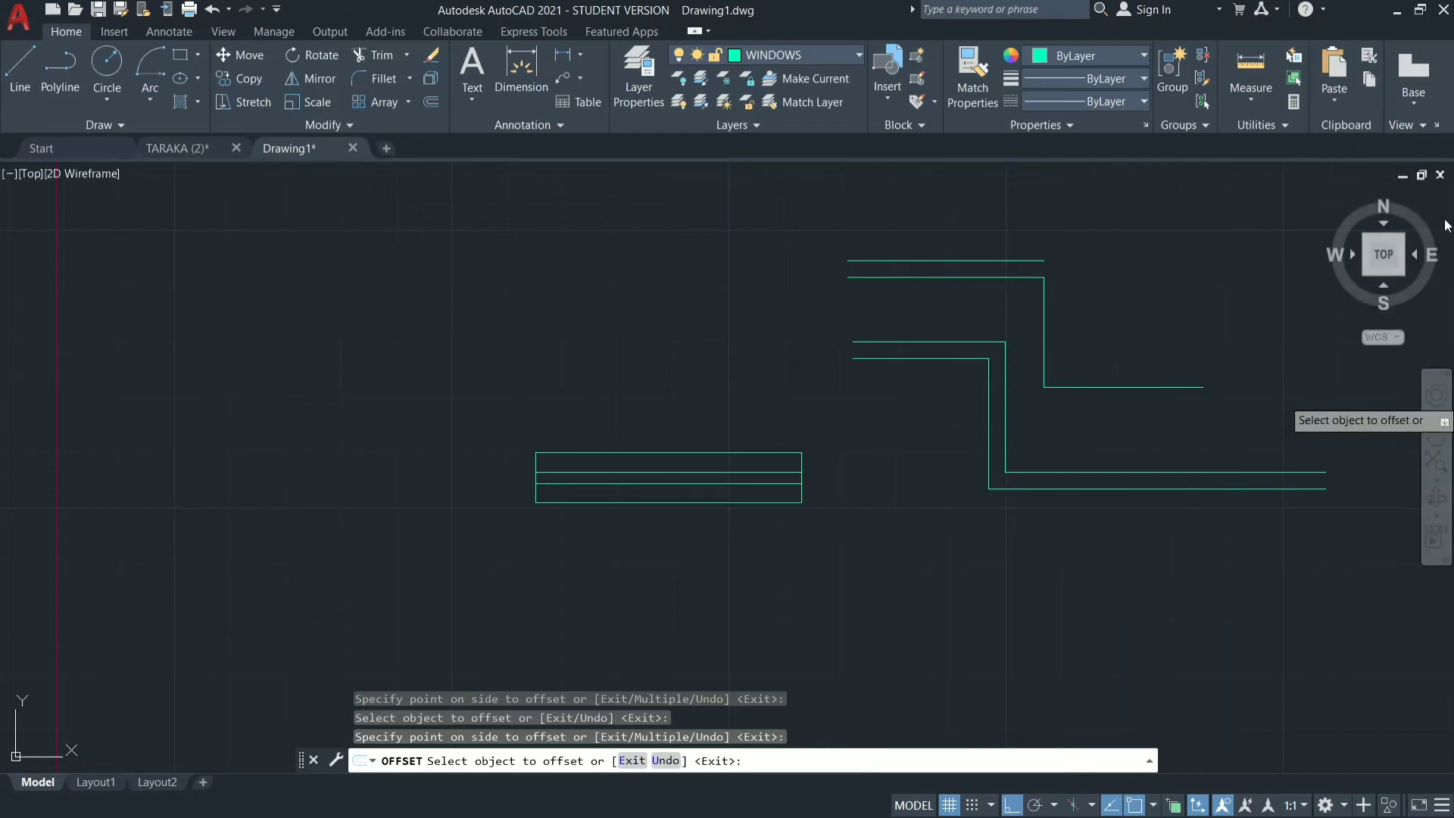
key("Escape")
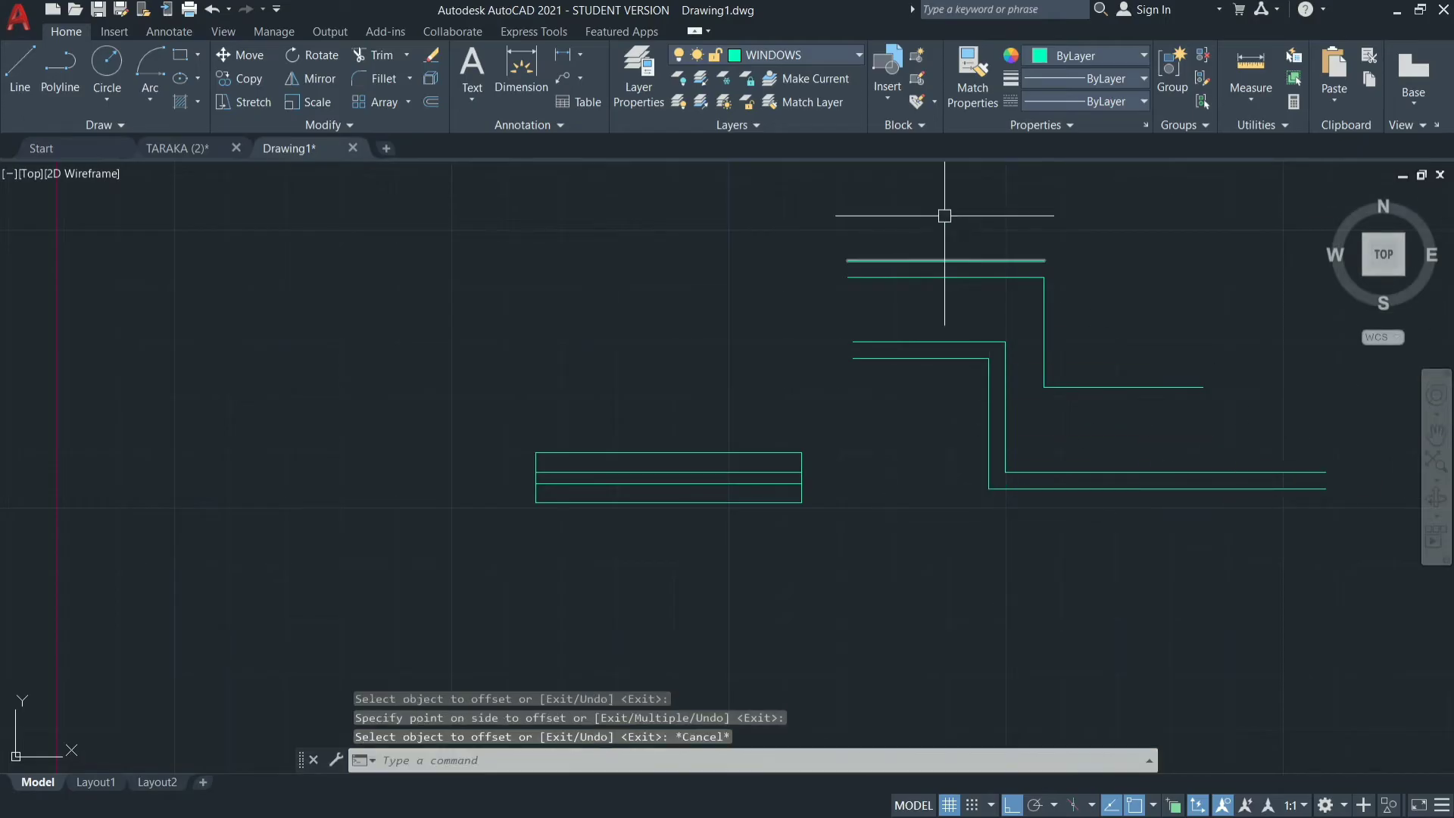
Erase all the stepped demonstration lines and polylines together with their offset copies, keeping the window symbol.
left_click(1248, 229)
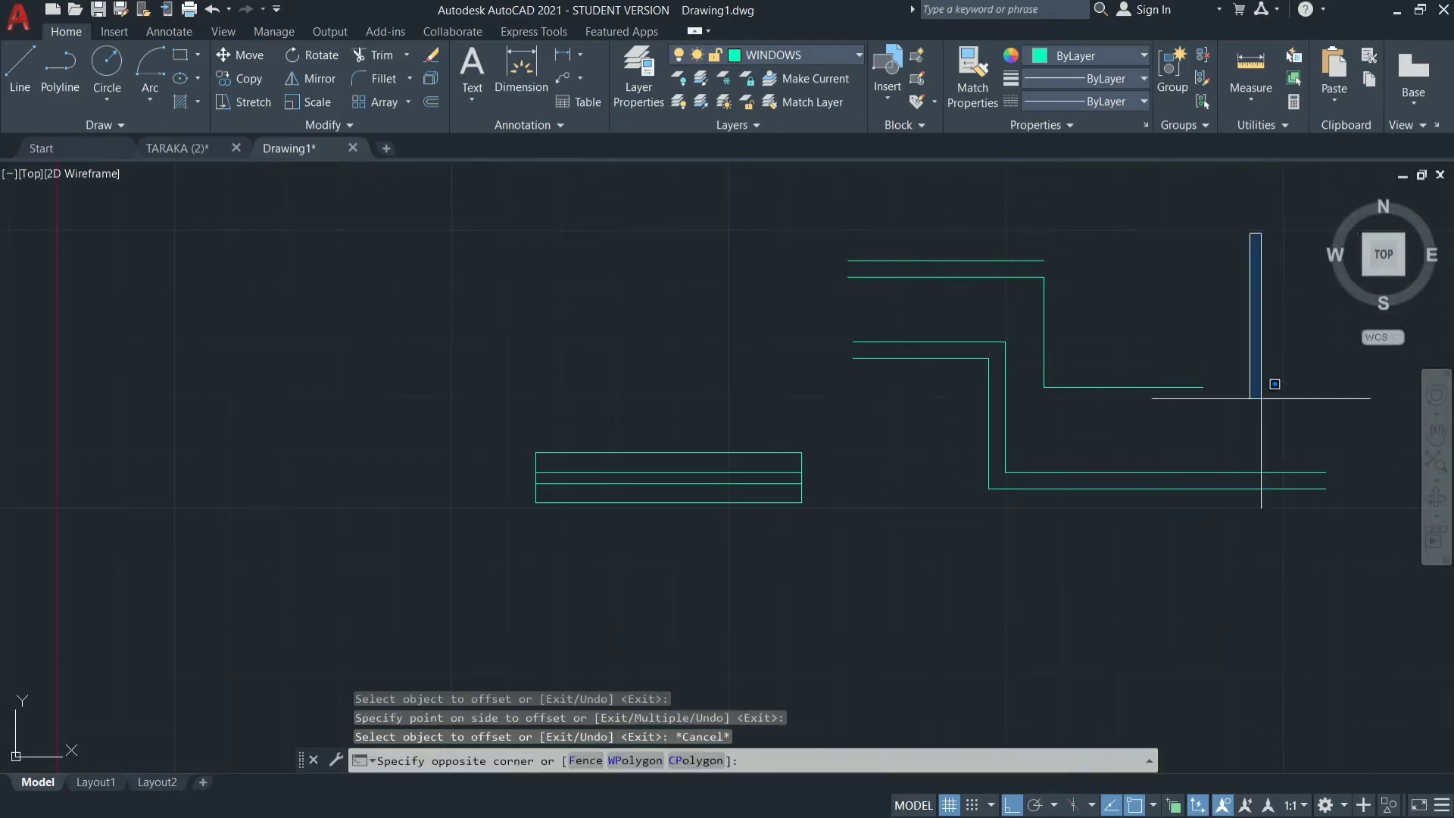
left_click(890, 562)
type("E")
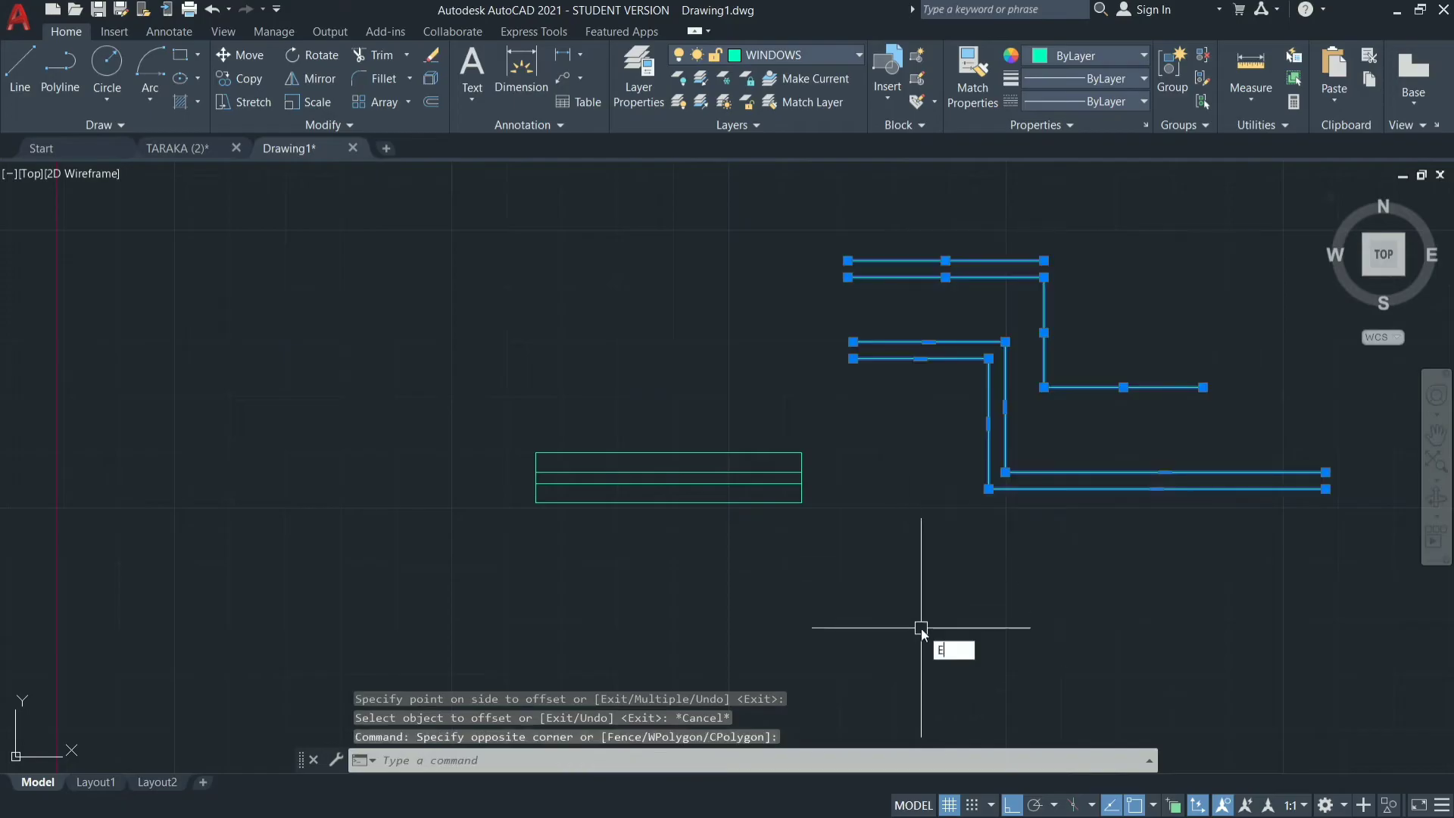
key("Return")
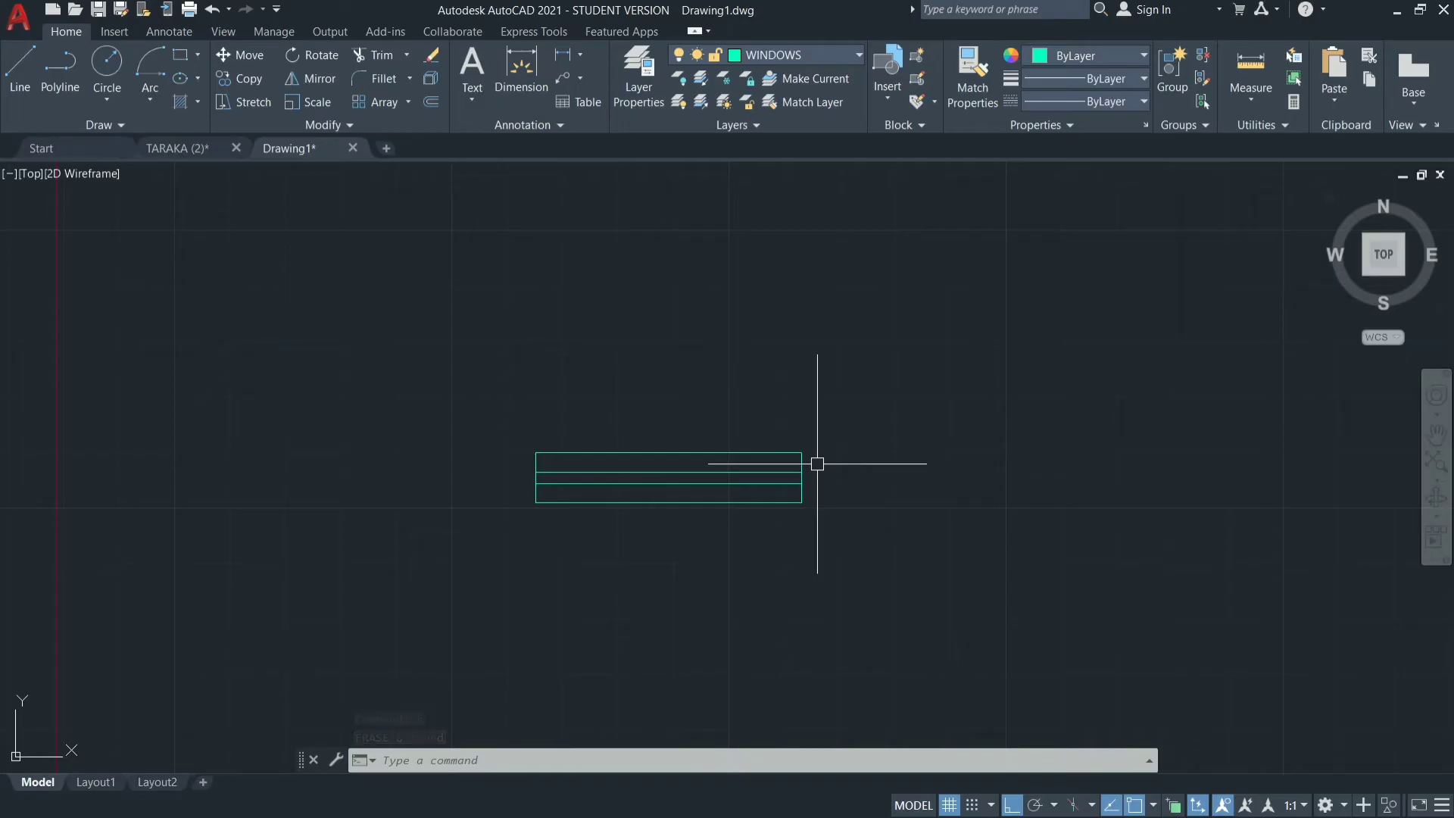
Draw a polyline from the window symbol's upper-right corner: 6" right, 1'6" up, 5' left and 1'6" down.
type("pl")
key("Return")
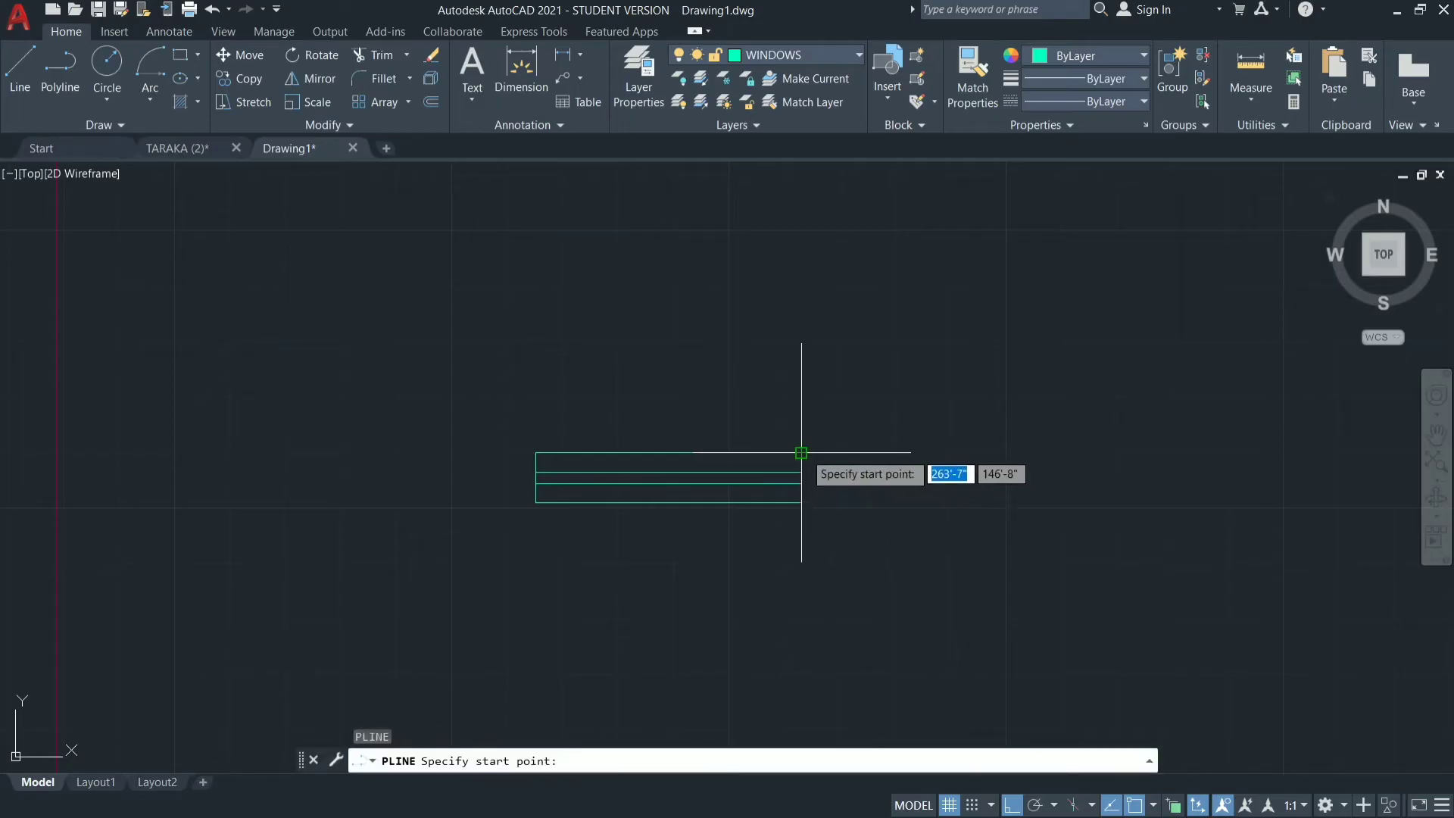
left_click(801, 452)
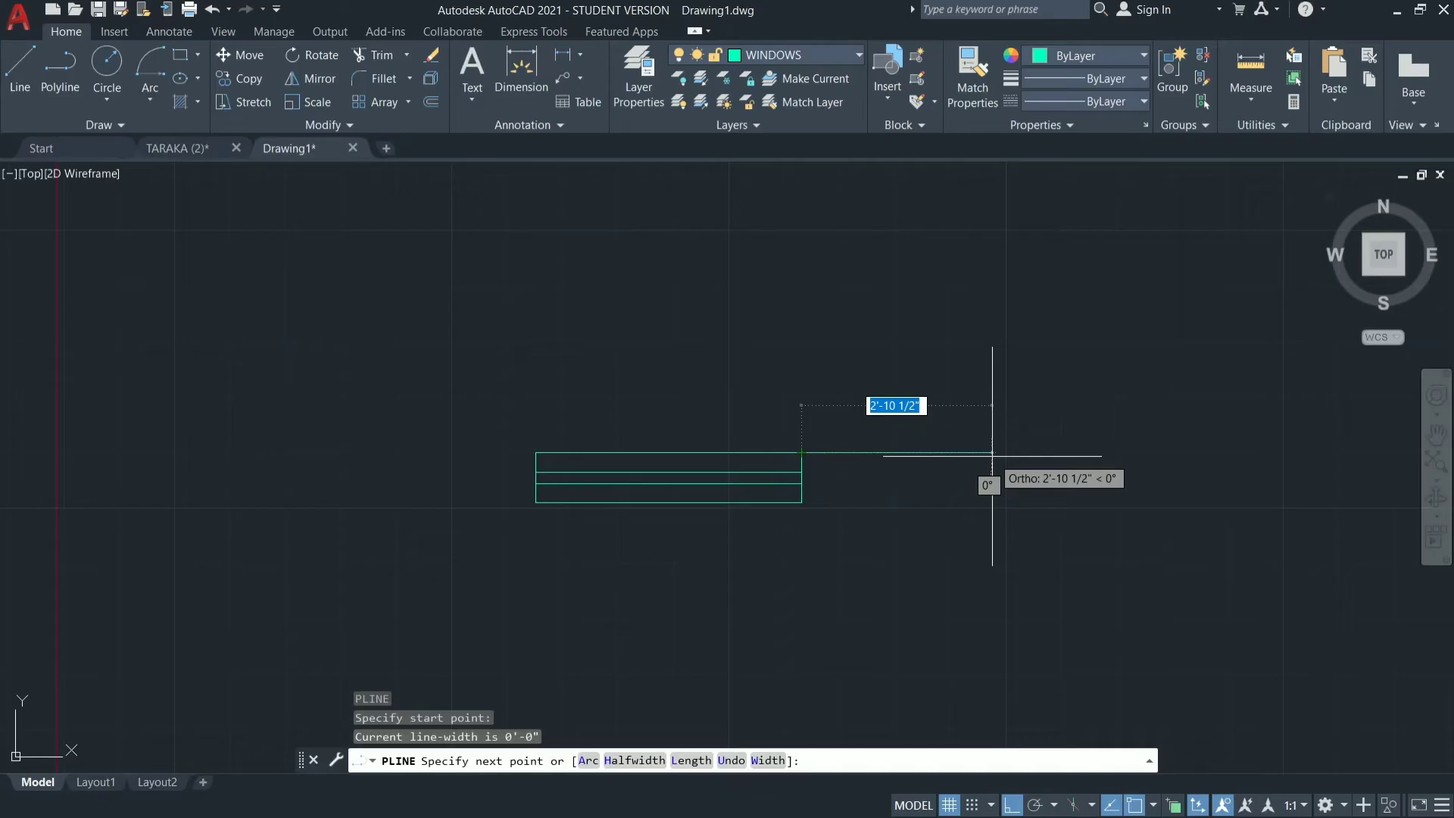
type("6")
key("Return")
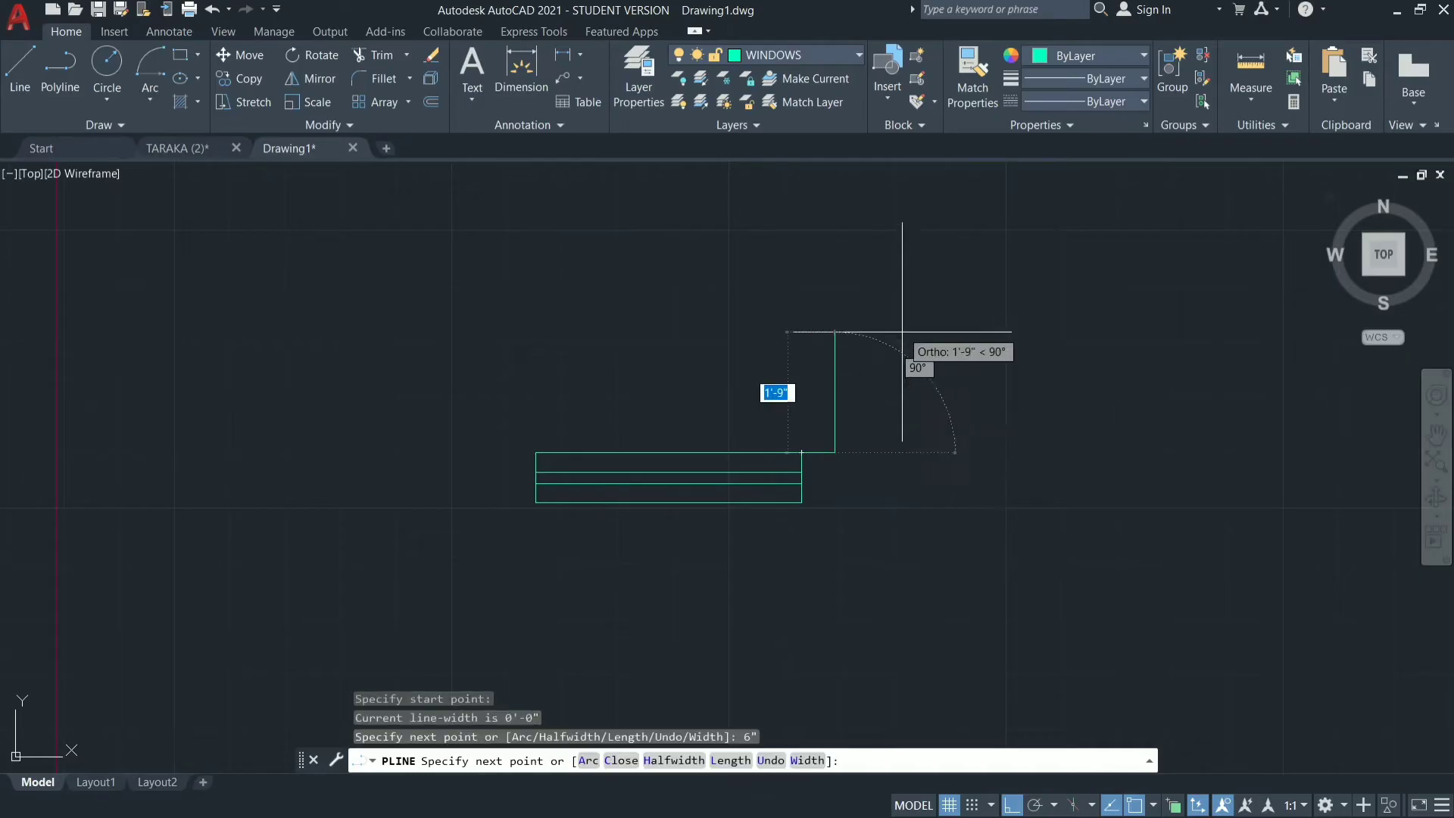
type("1")
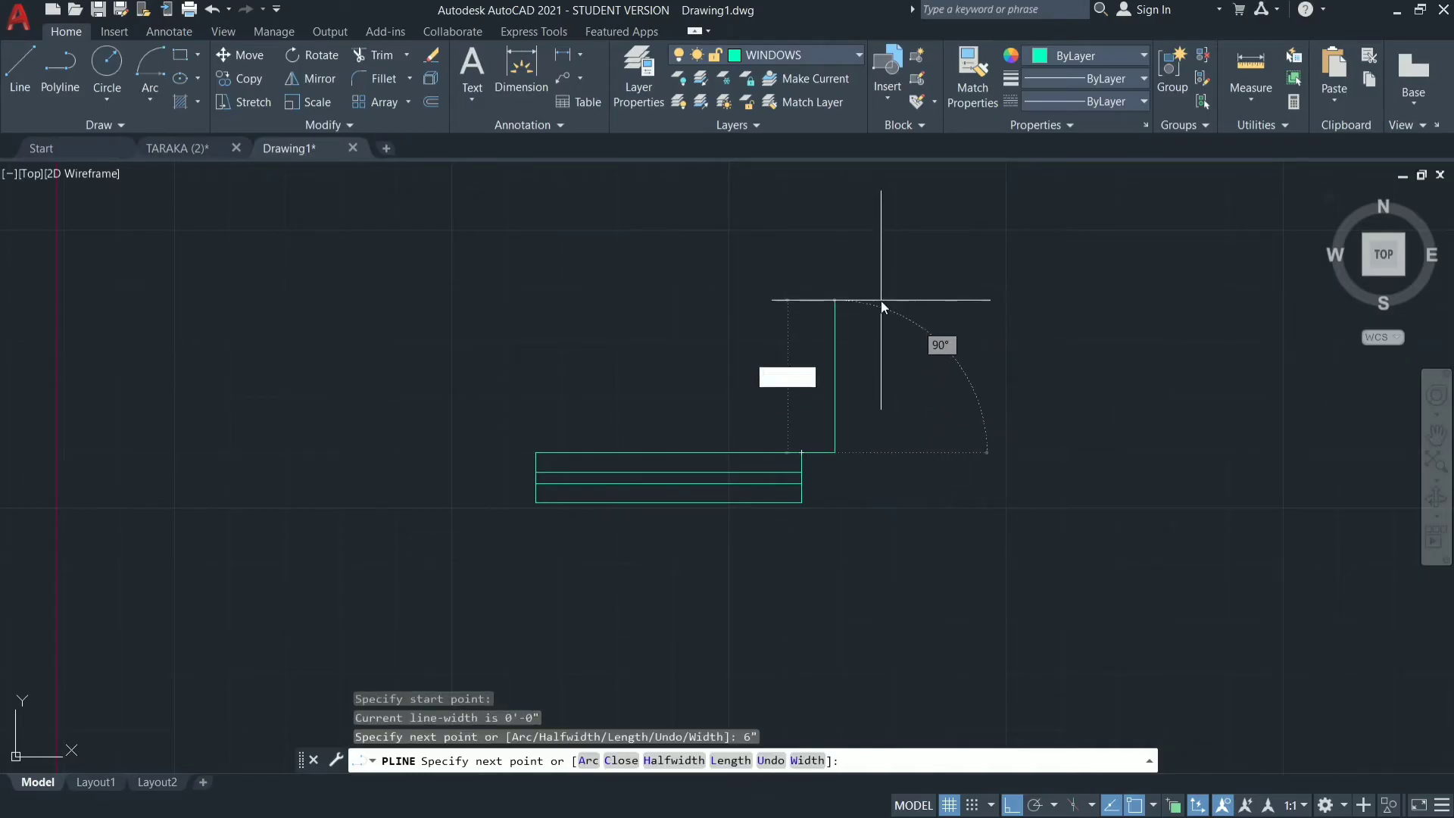
type("'6\"")
key("Return")
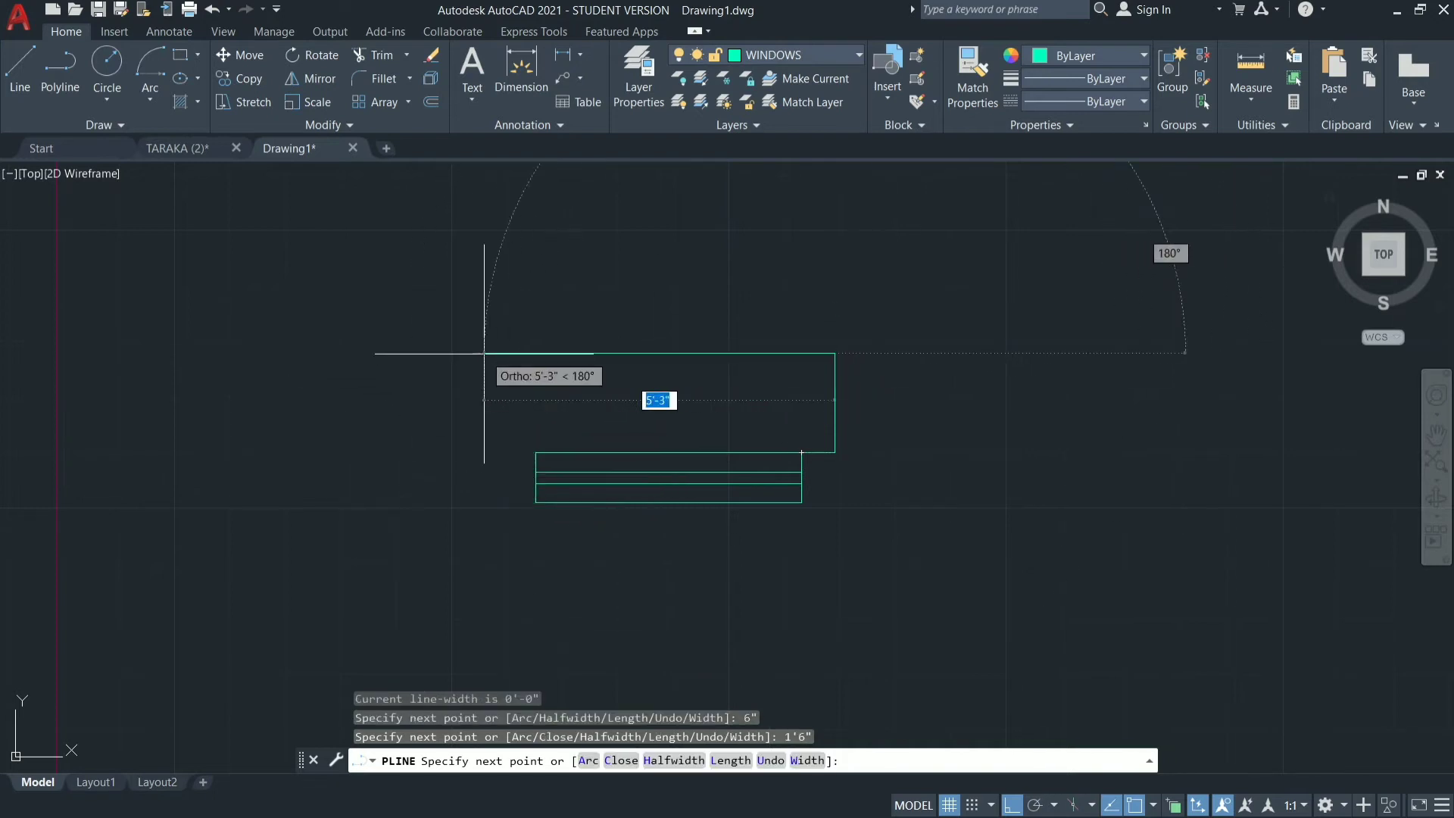
type("5")
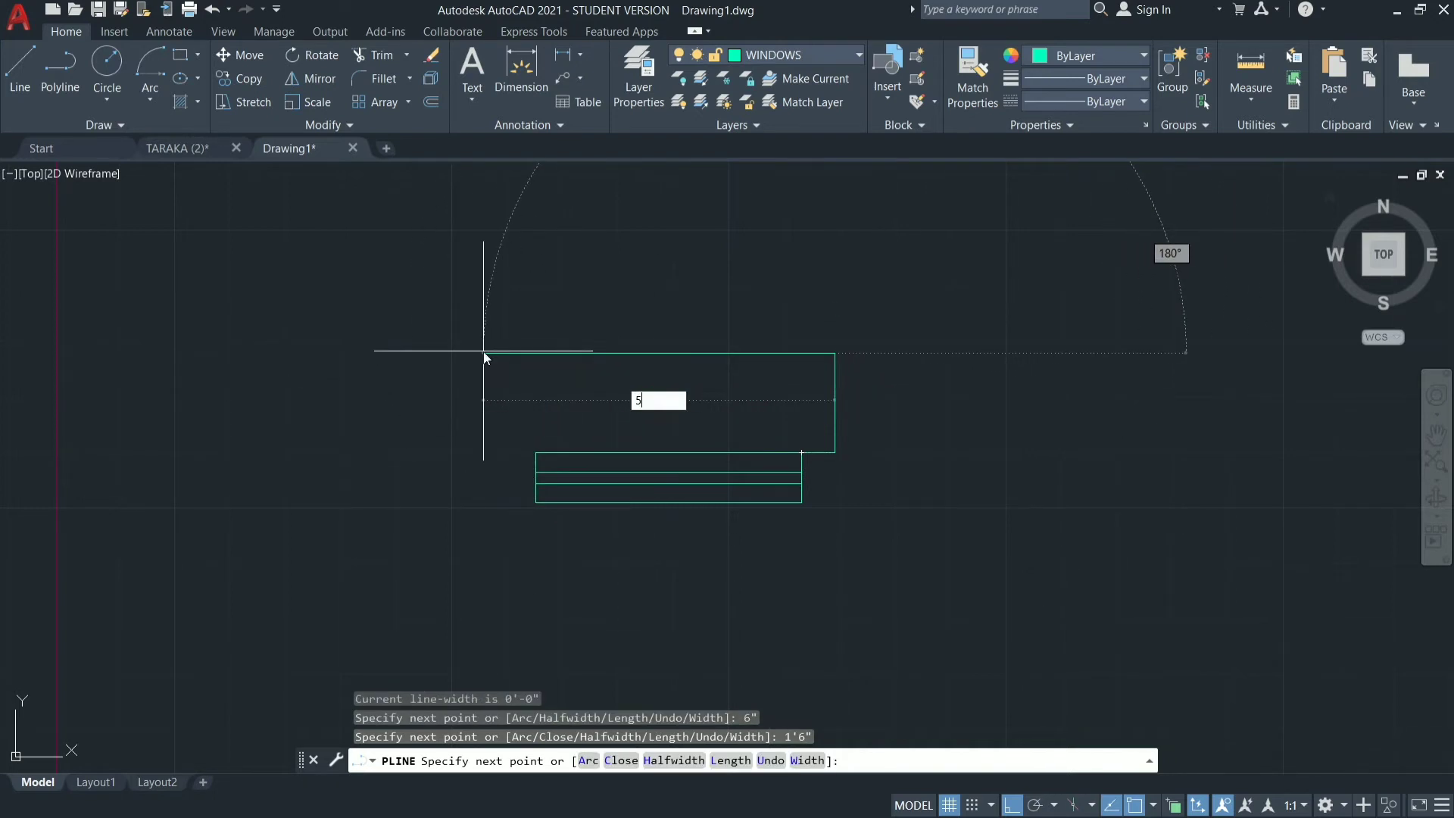
type("'")
key("Return")
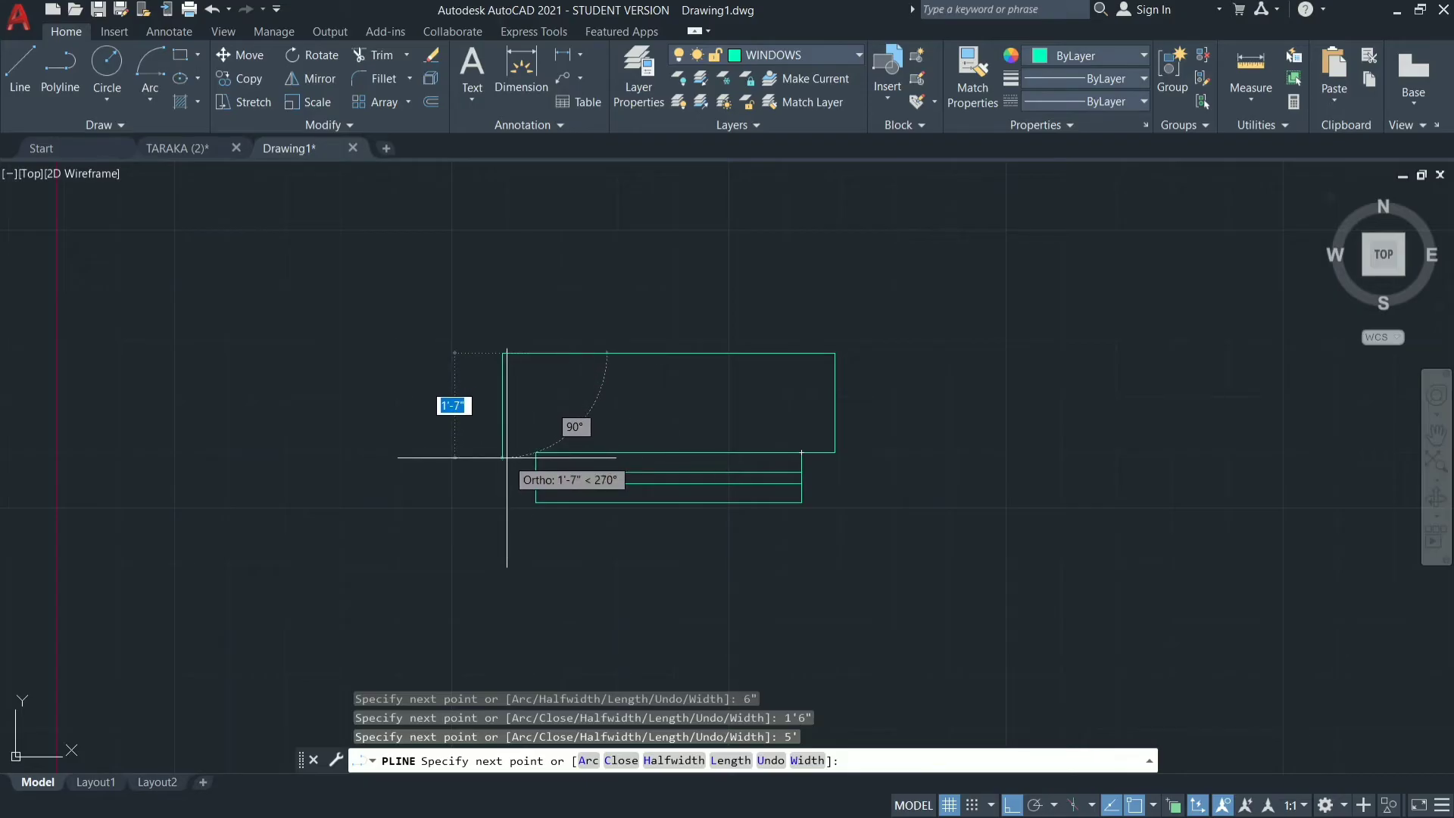
type("1'6\"")
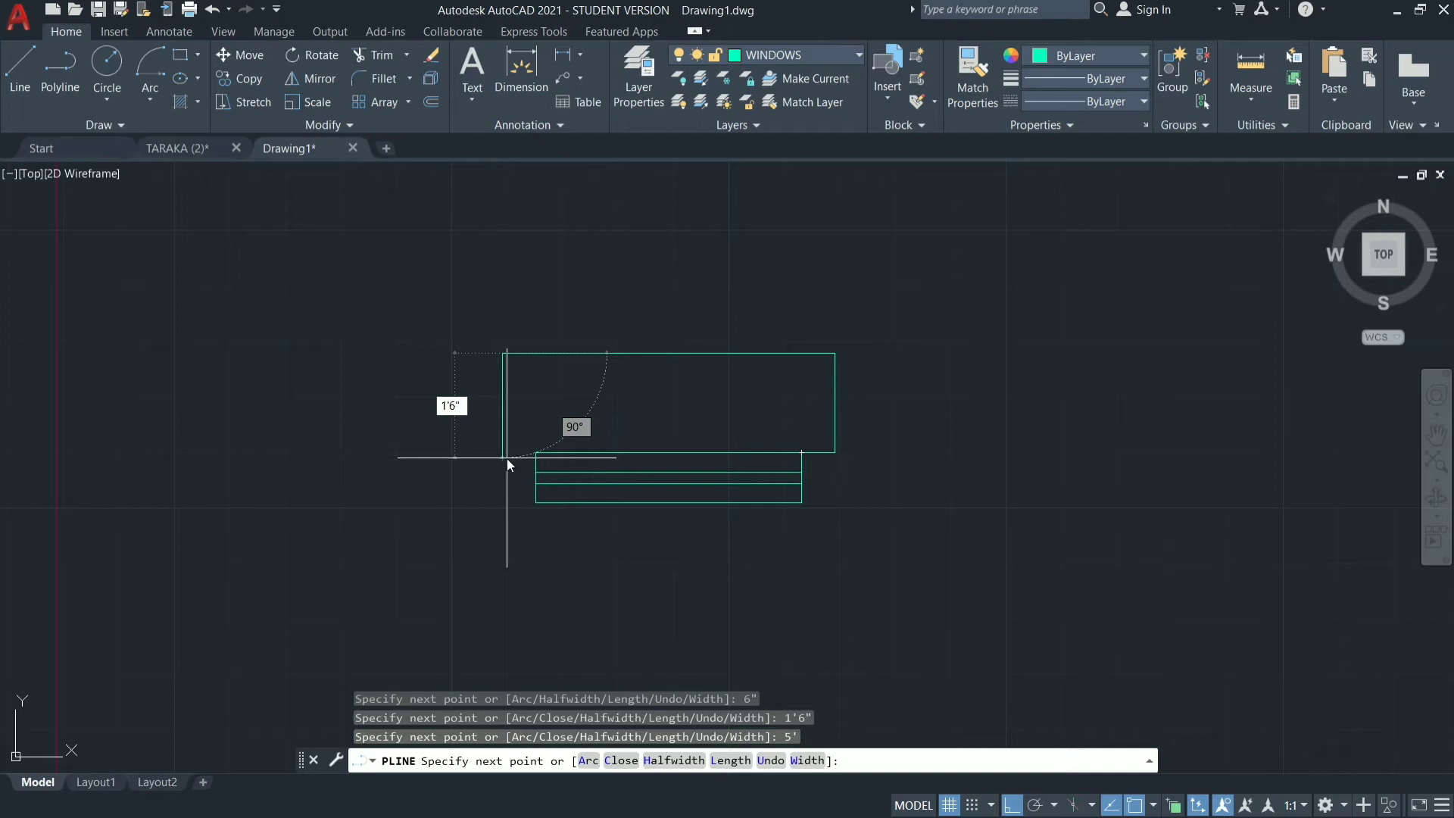
key("Return")
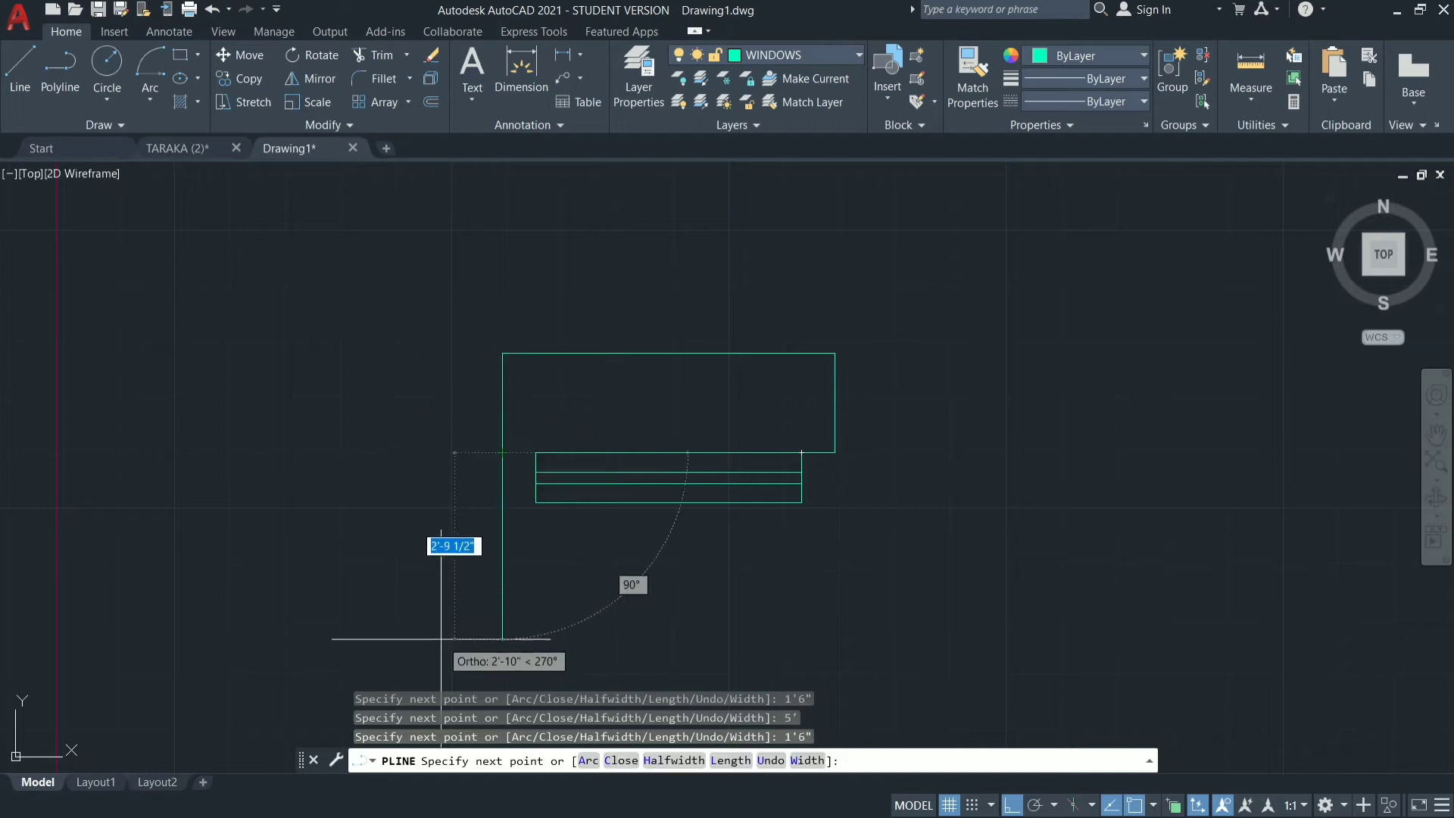
key("Escape")
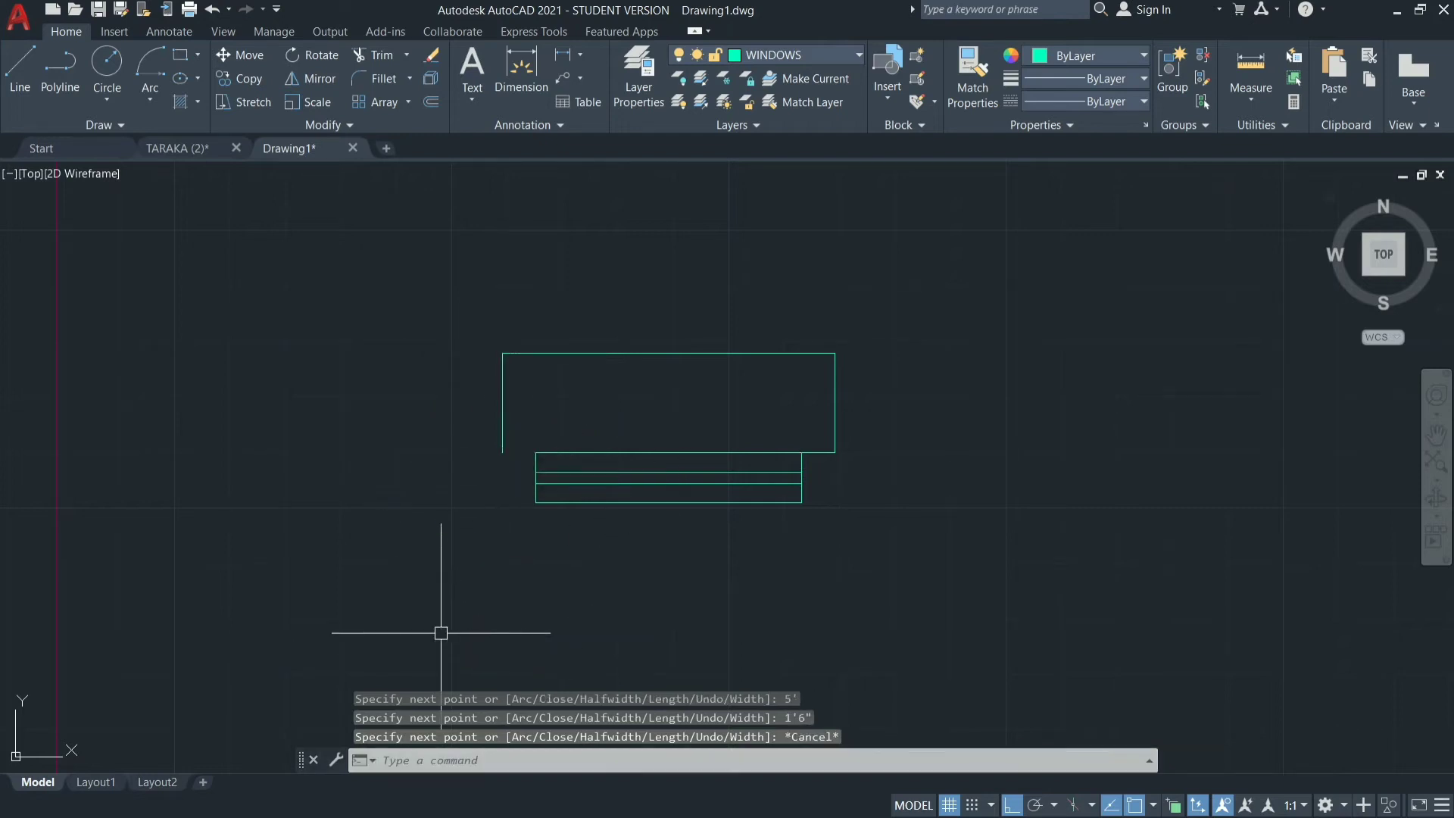
Stretch the polyline's start point from the window corner onto its next vertex, collapsing the short 6" segment.
left_click(813, 457)
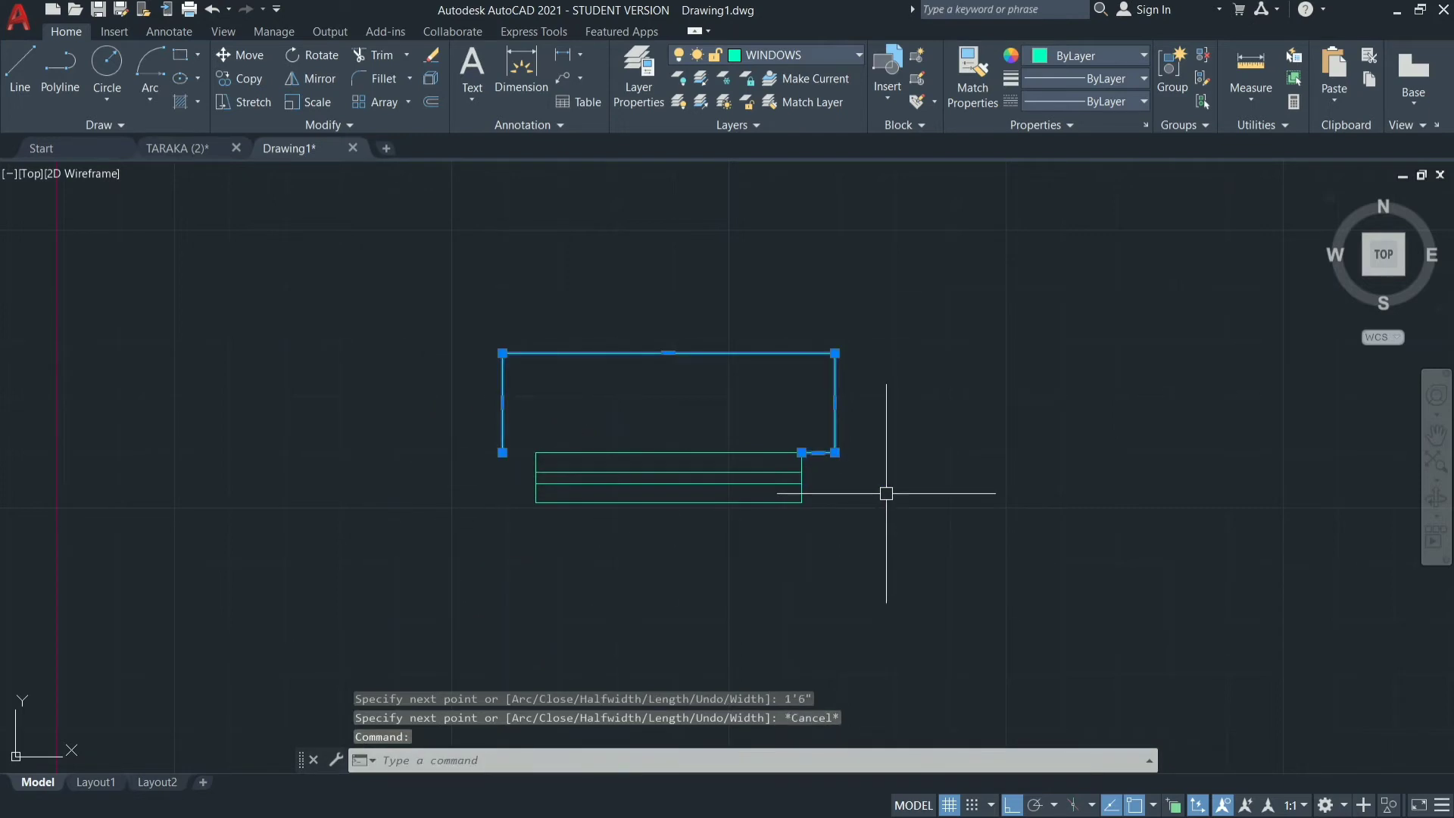
left_click(802, 452)
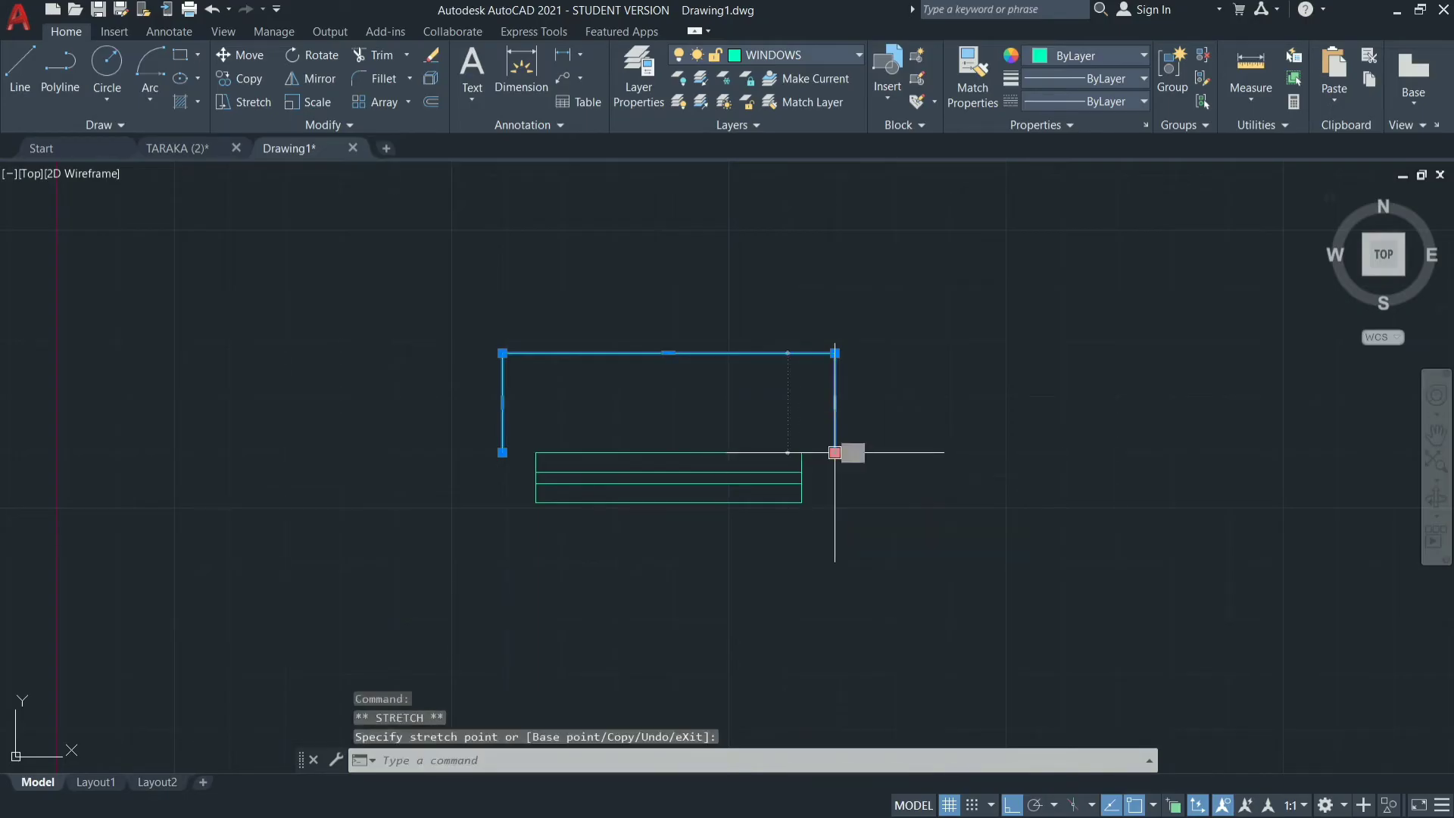
key("Escape")
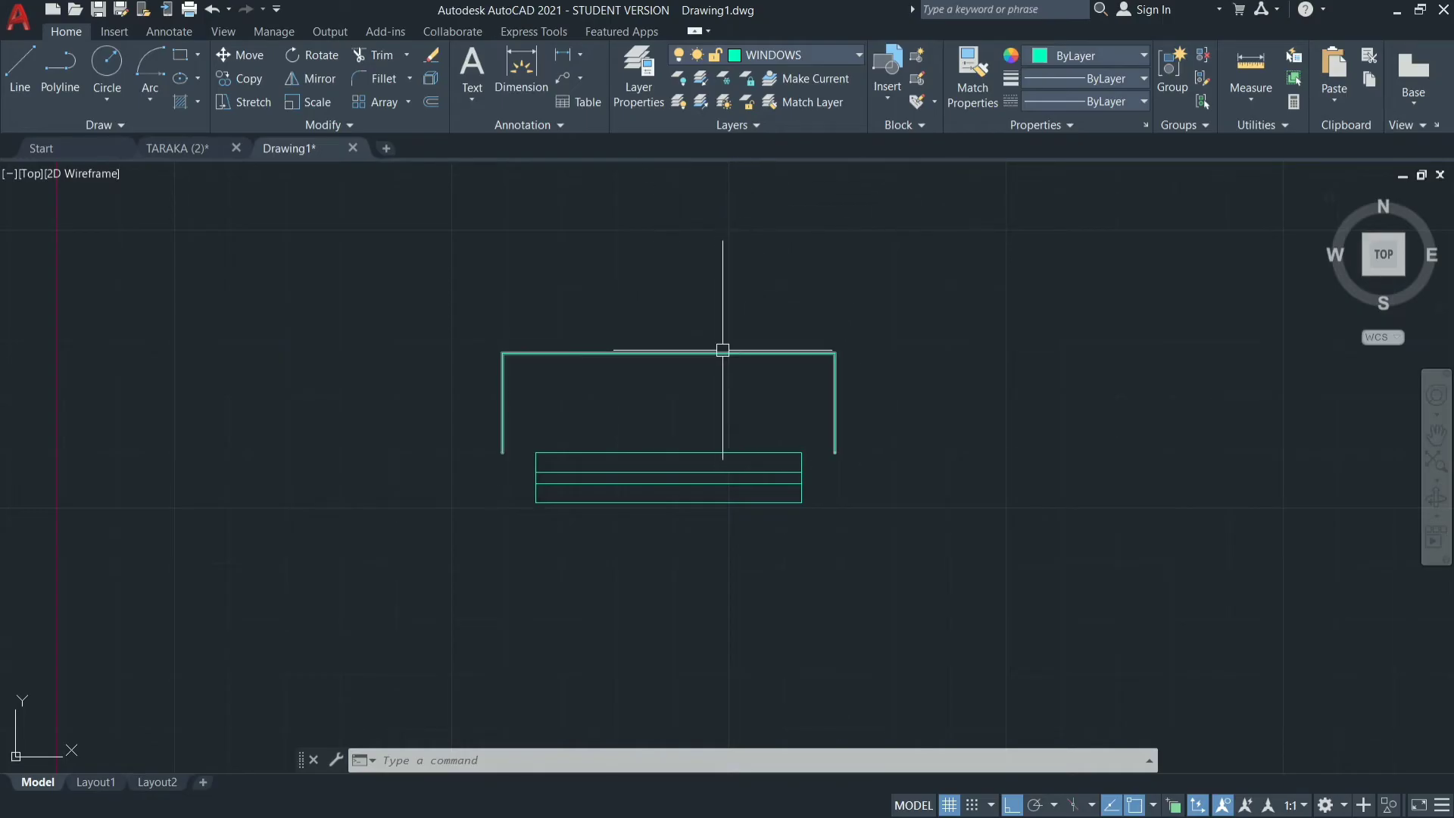
Change the color of the three-sided outline above the window symbol to orange 248,153,30.
left_click(1039, 57)
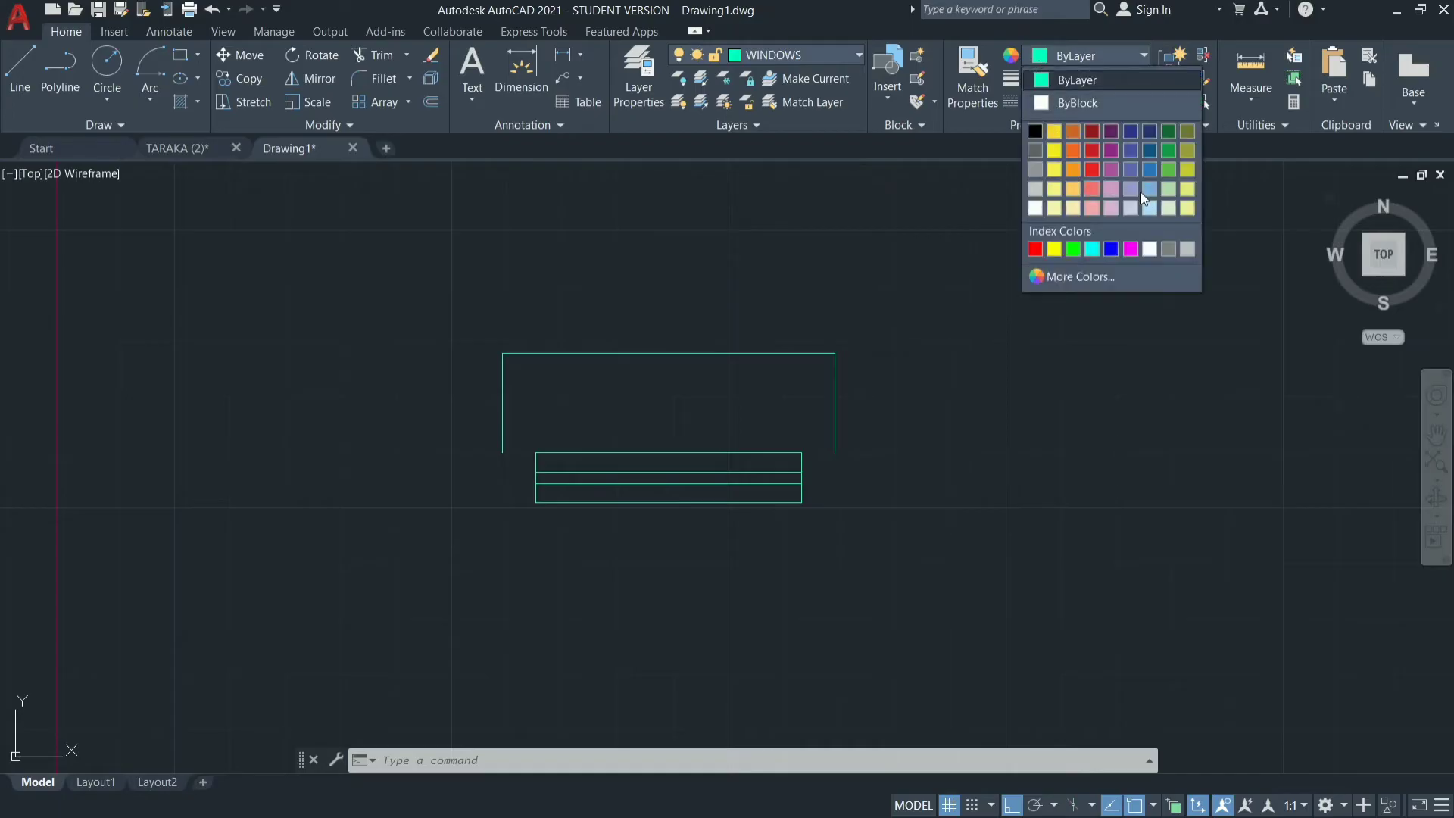
left_click(788, 365)
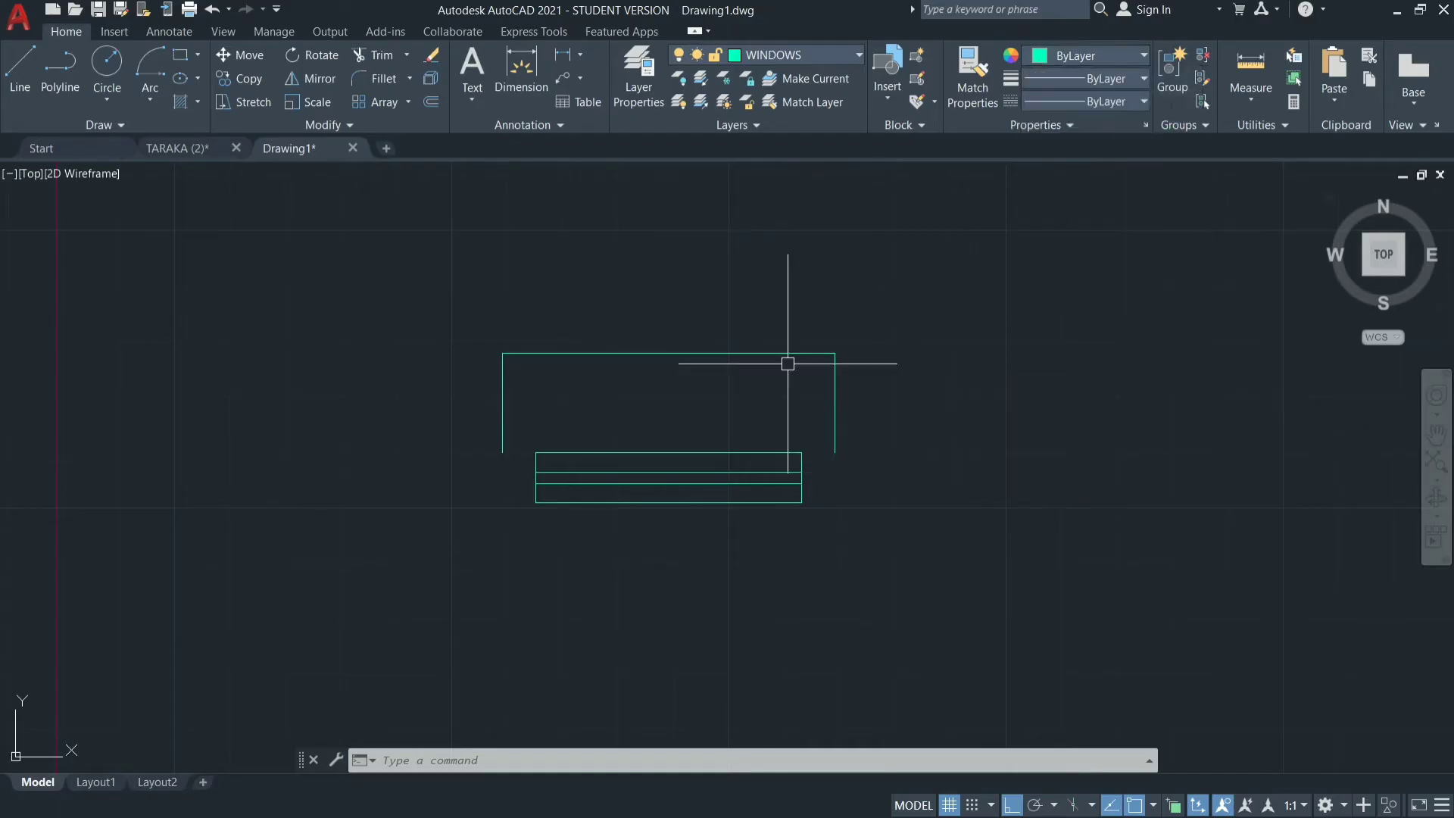
left_click(786, 353)
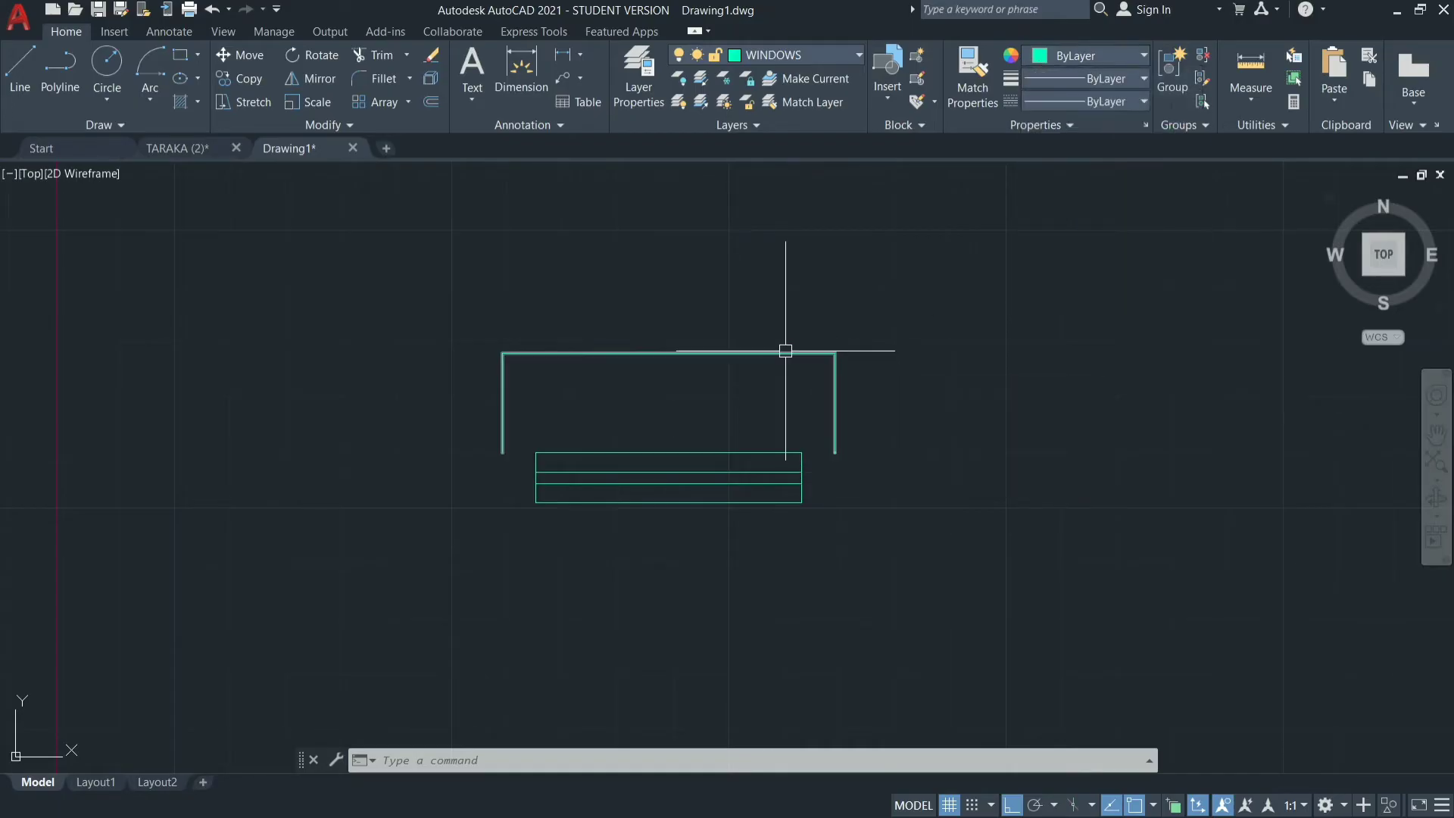
left_click(1042, 57)
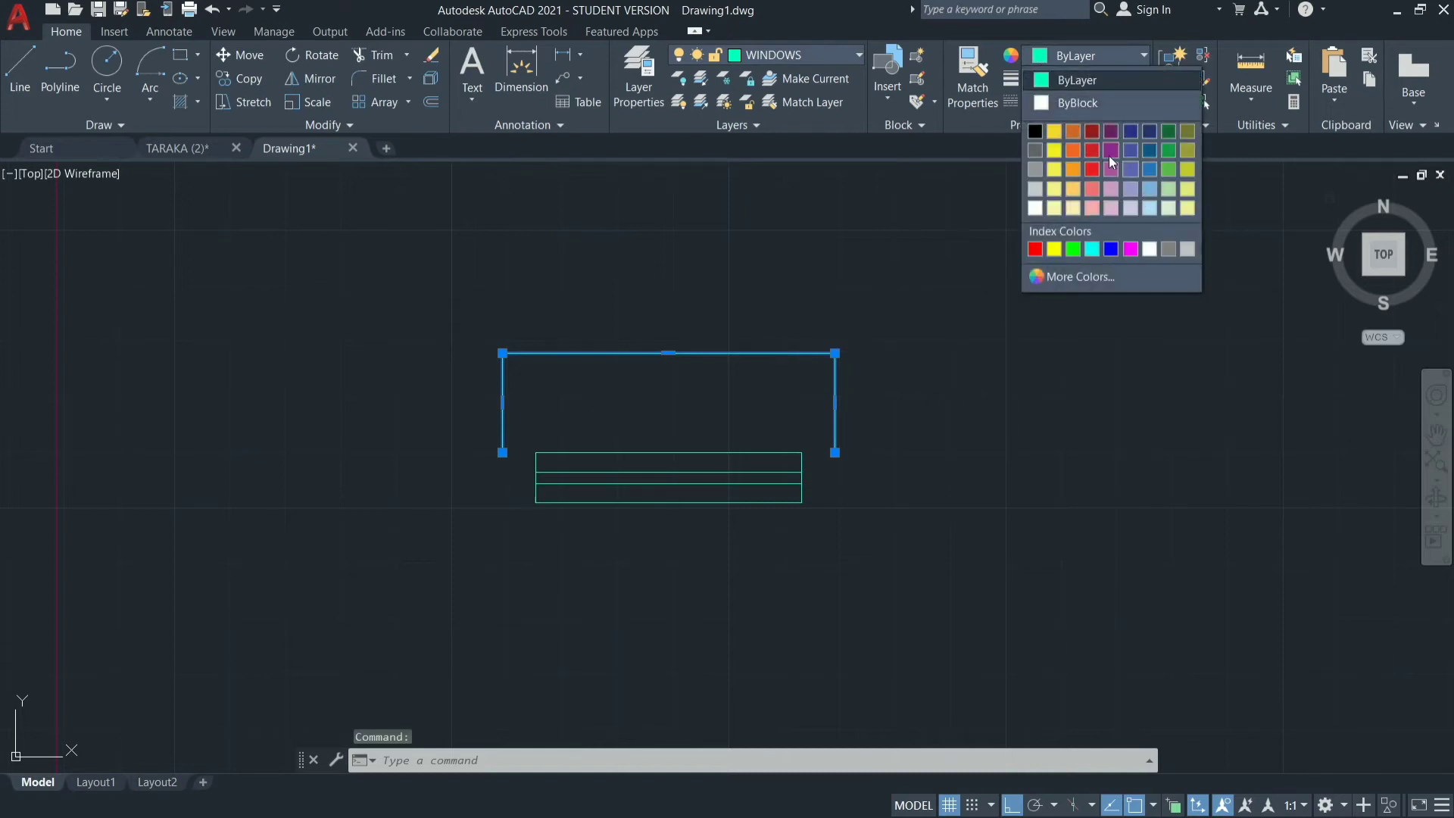
left_click(1072, 169)
key("Escape")
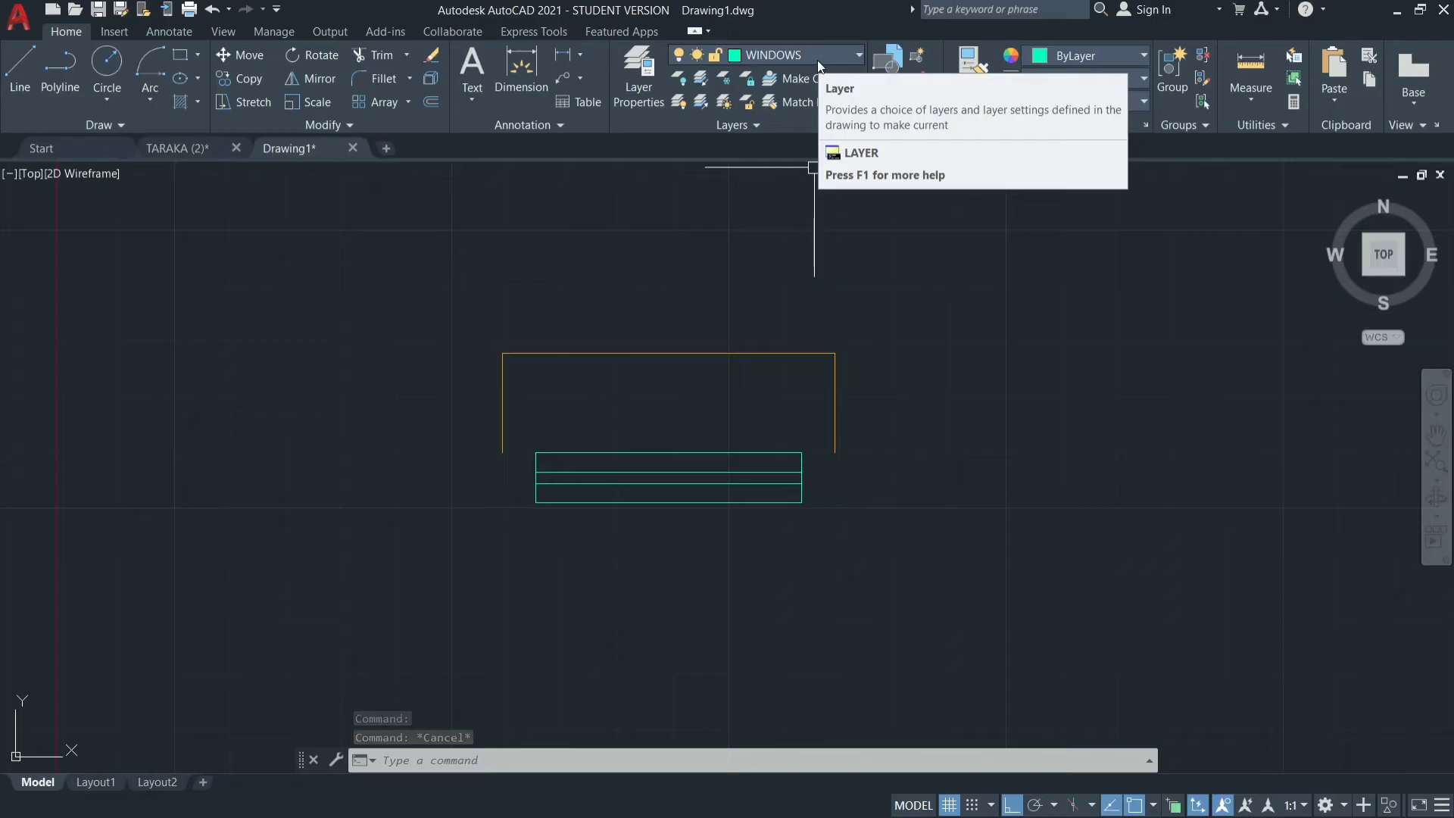
Create a new layer named SUNSHADE and set its color to yellow, index 50.
left_click(621, 85)
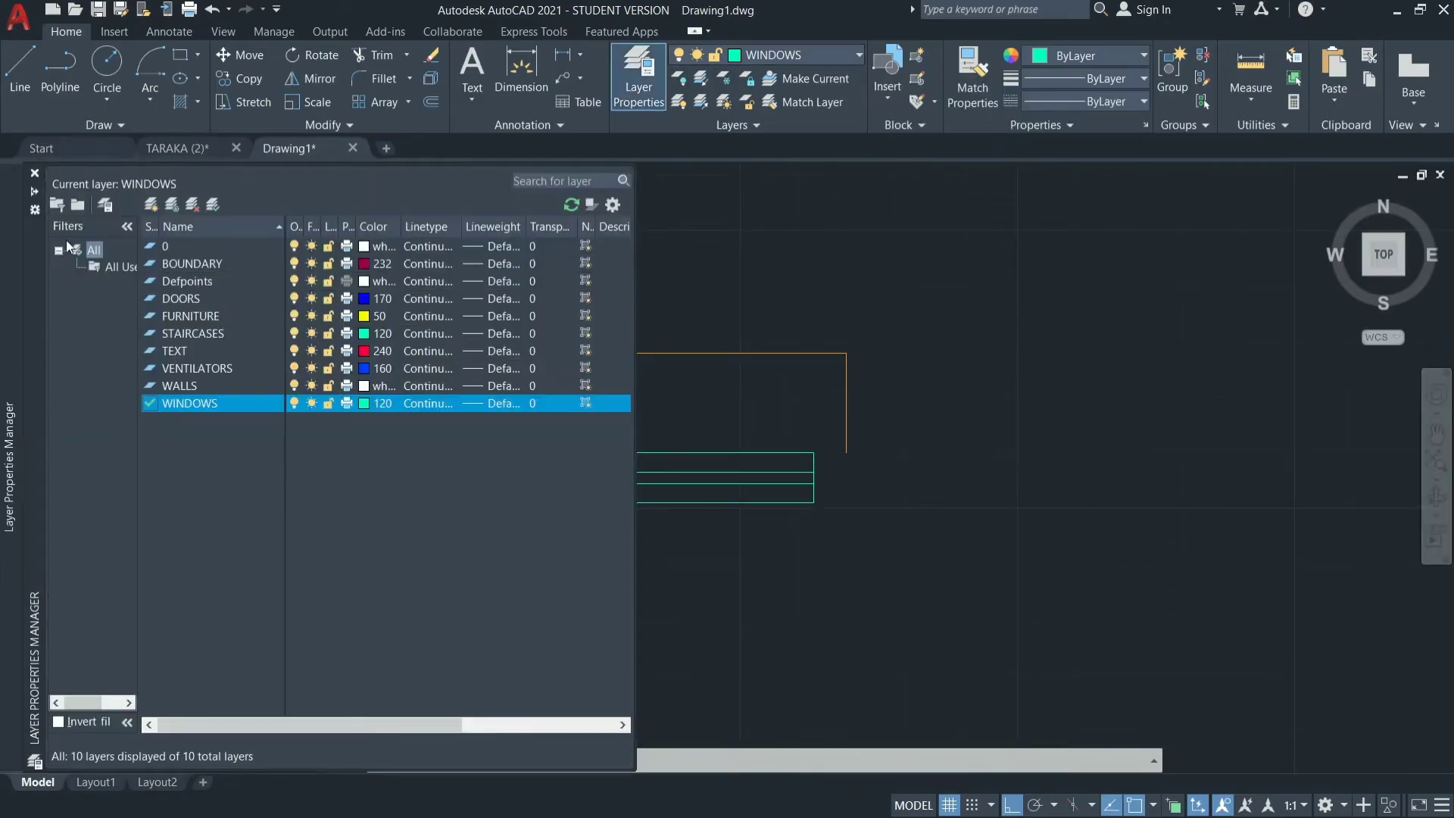
left_click(151, 204)
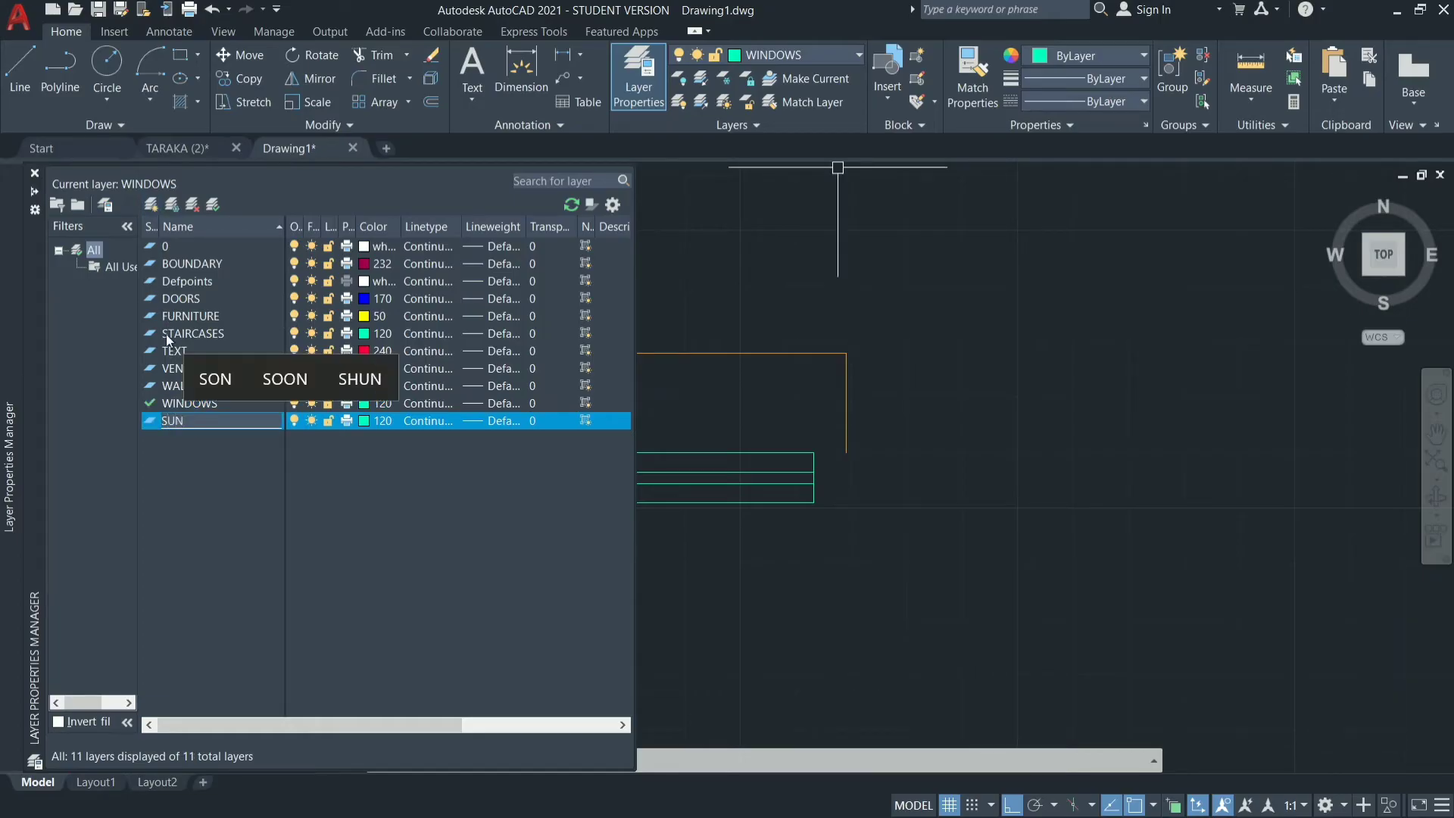
type("SUNSG")
key("BackSpace")
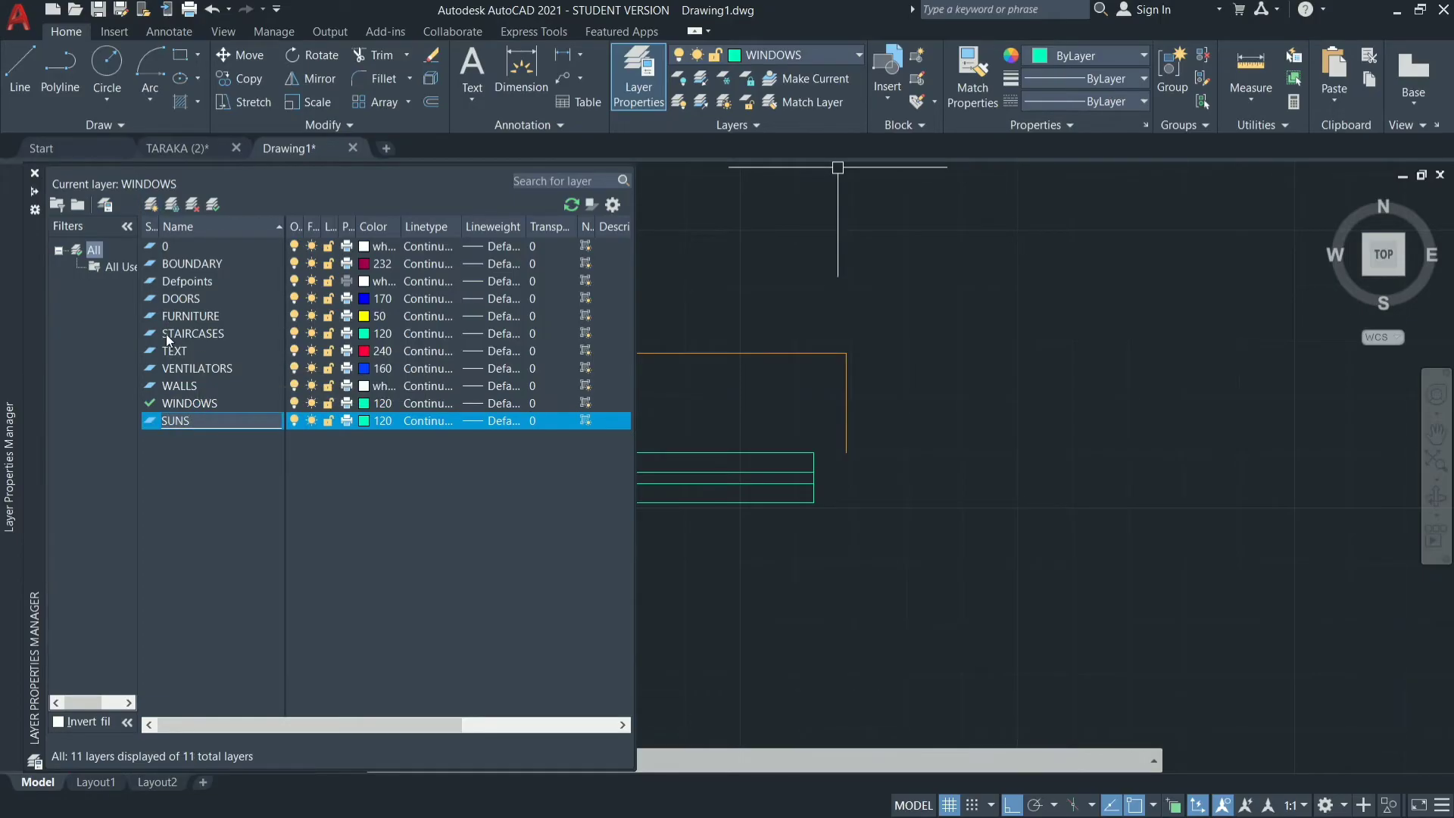
type("HADE")
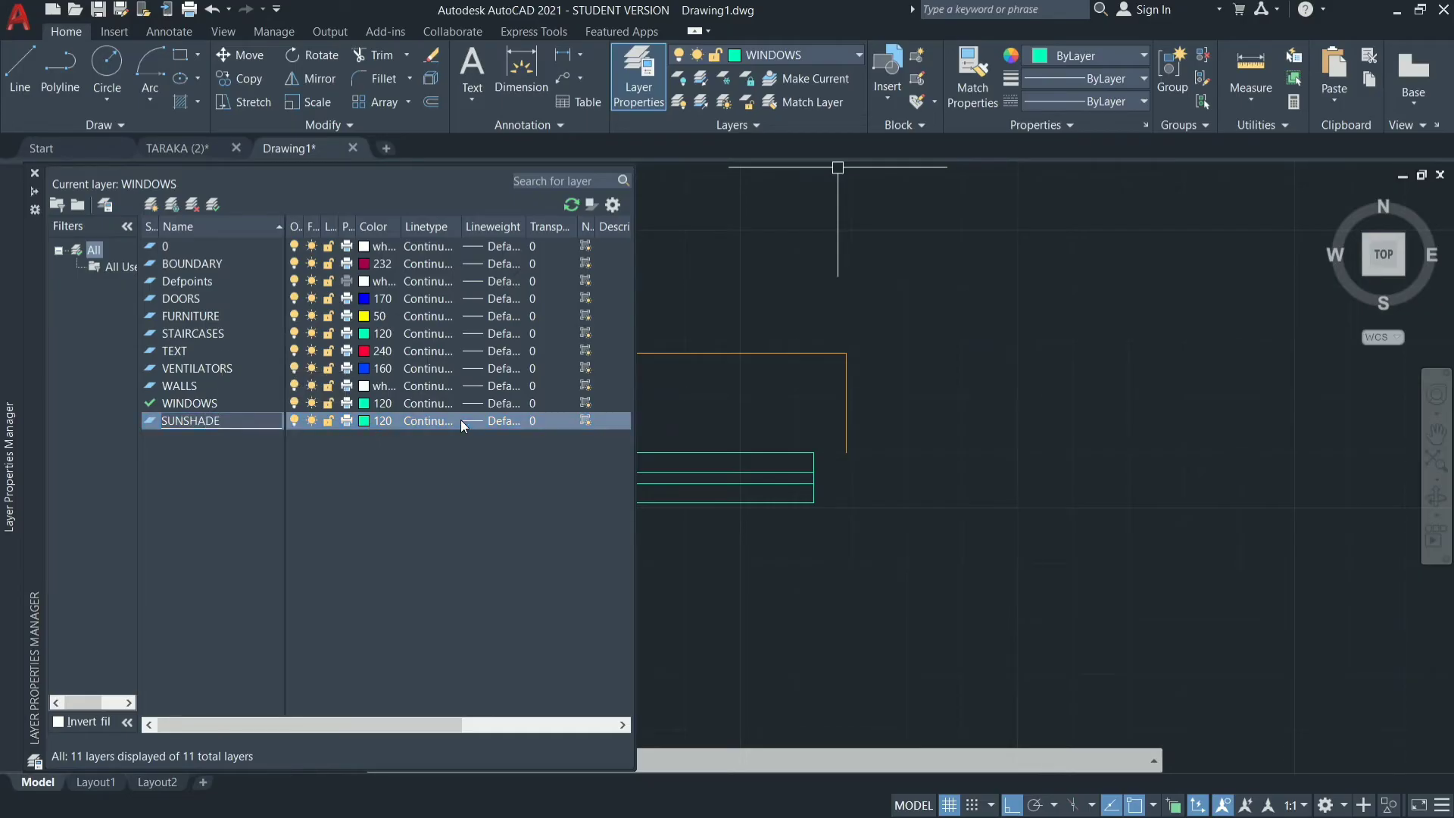
left_click(362, 421)
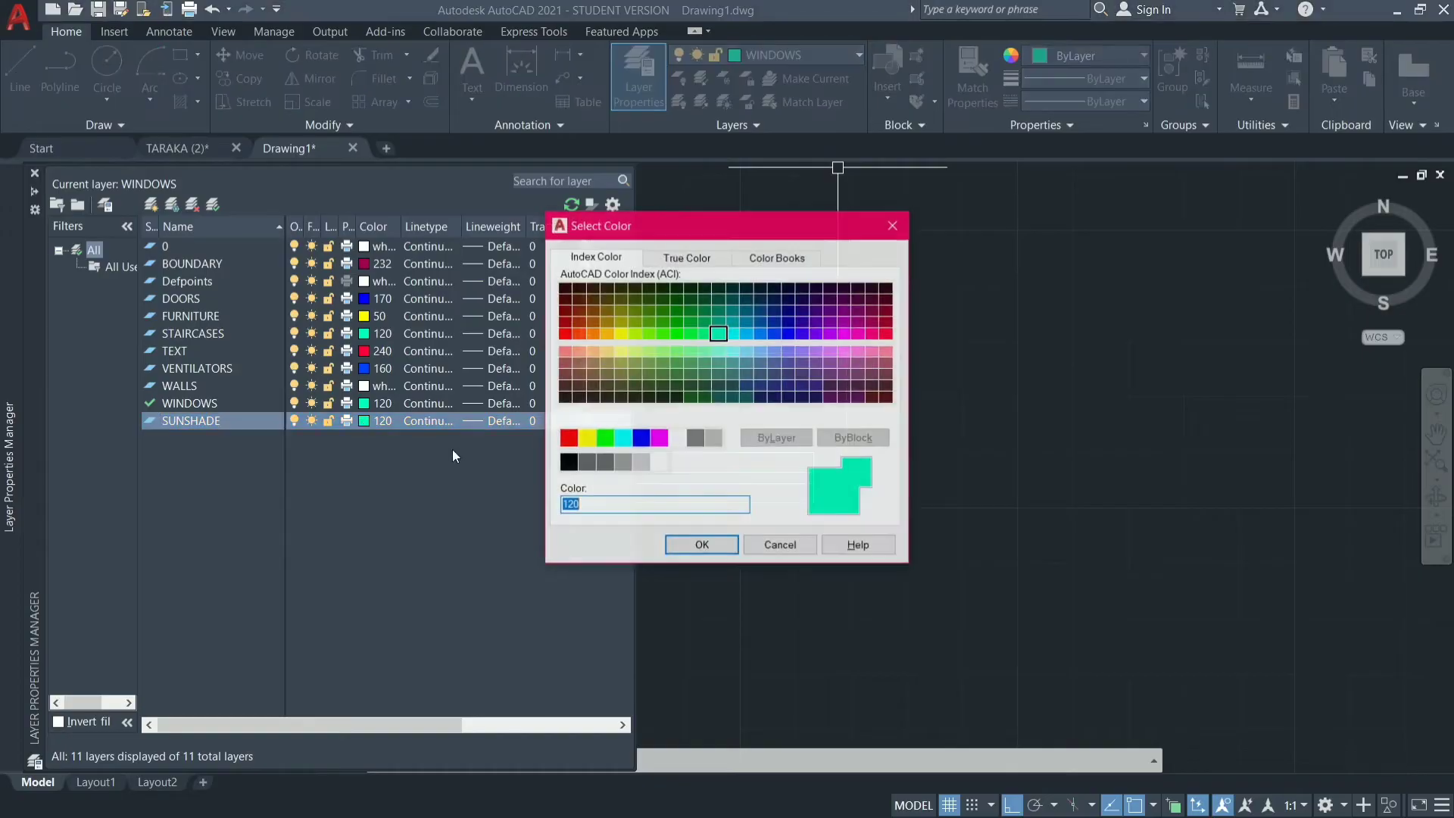
left_click(621, 334)
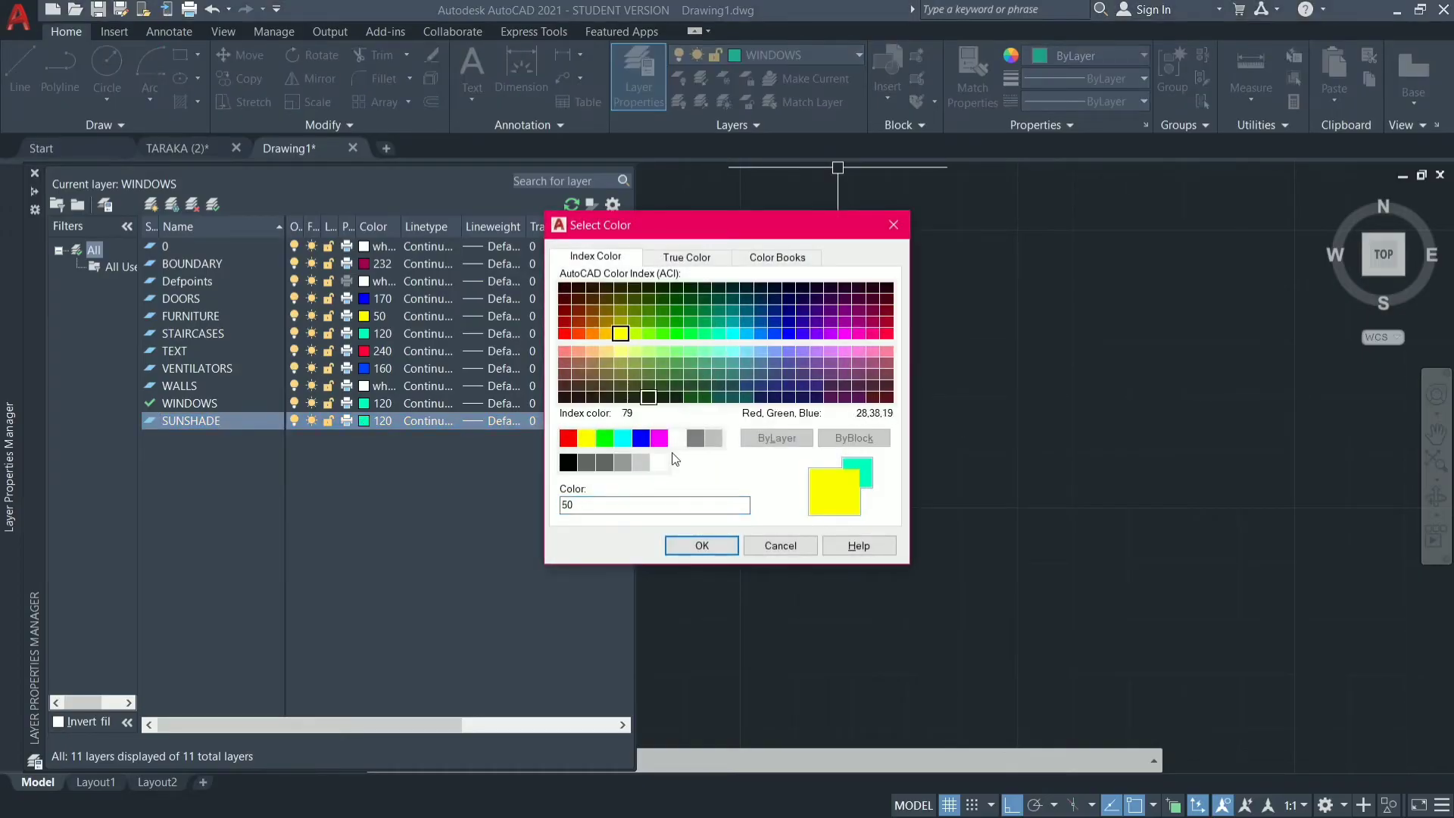
left_click(701, 546)
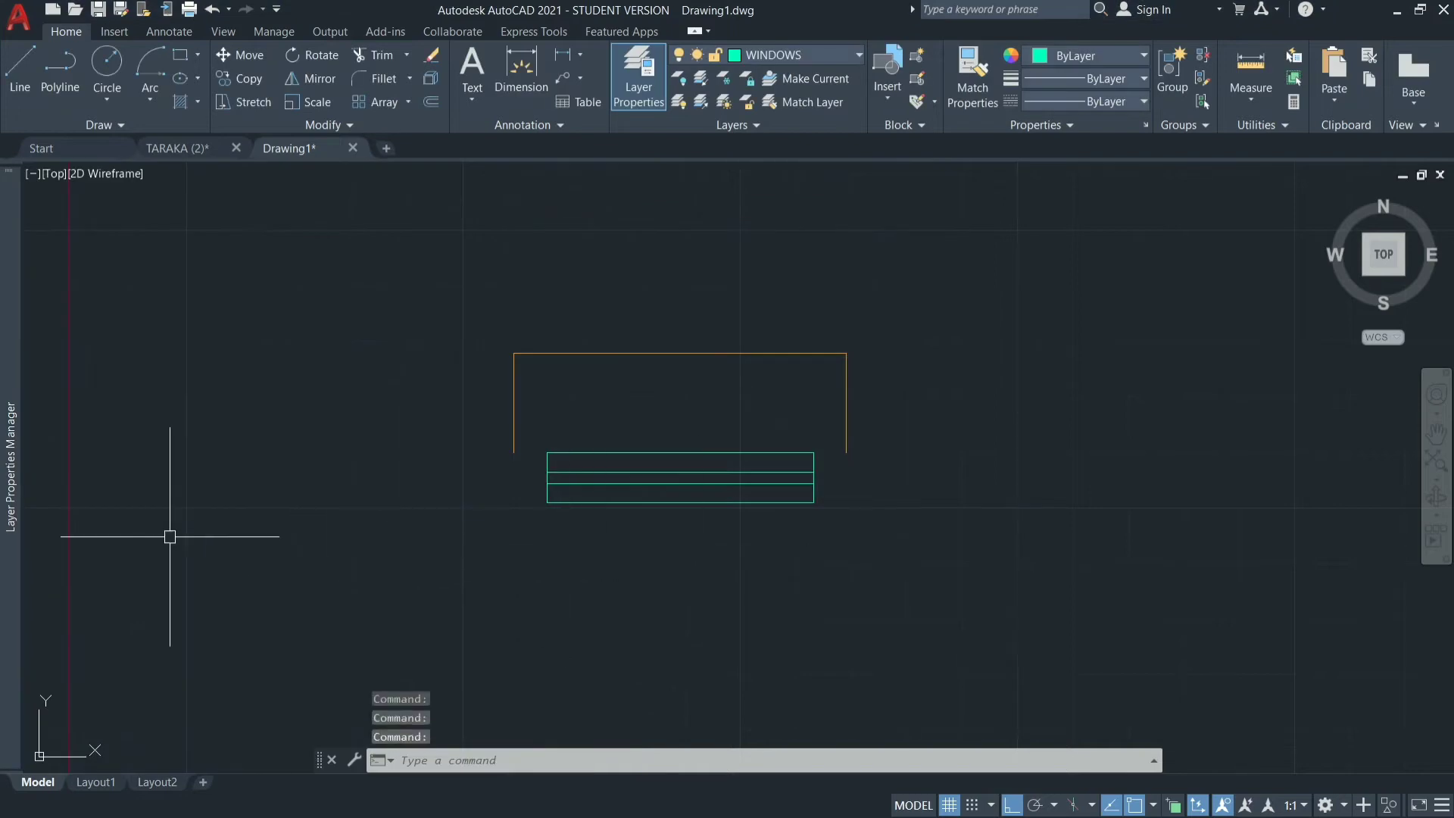
Move the orange outline above the window symbol to the SUNSHADE layer.
left_click(636, 351)
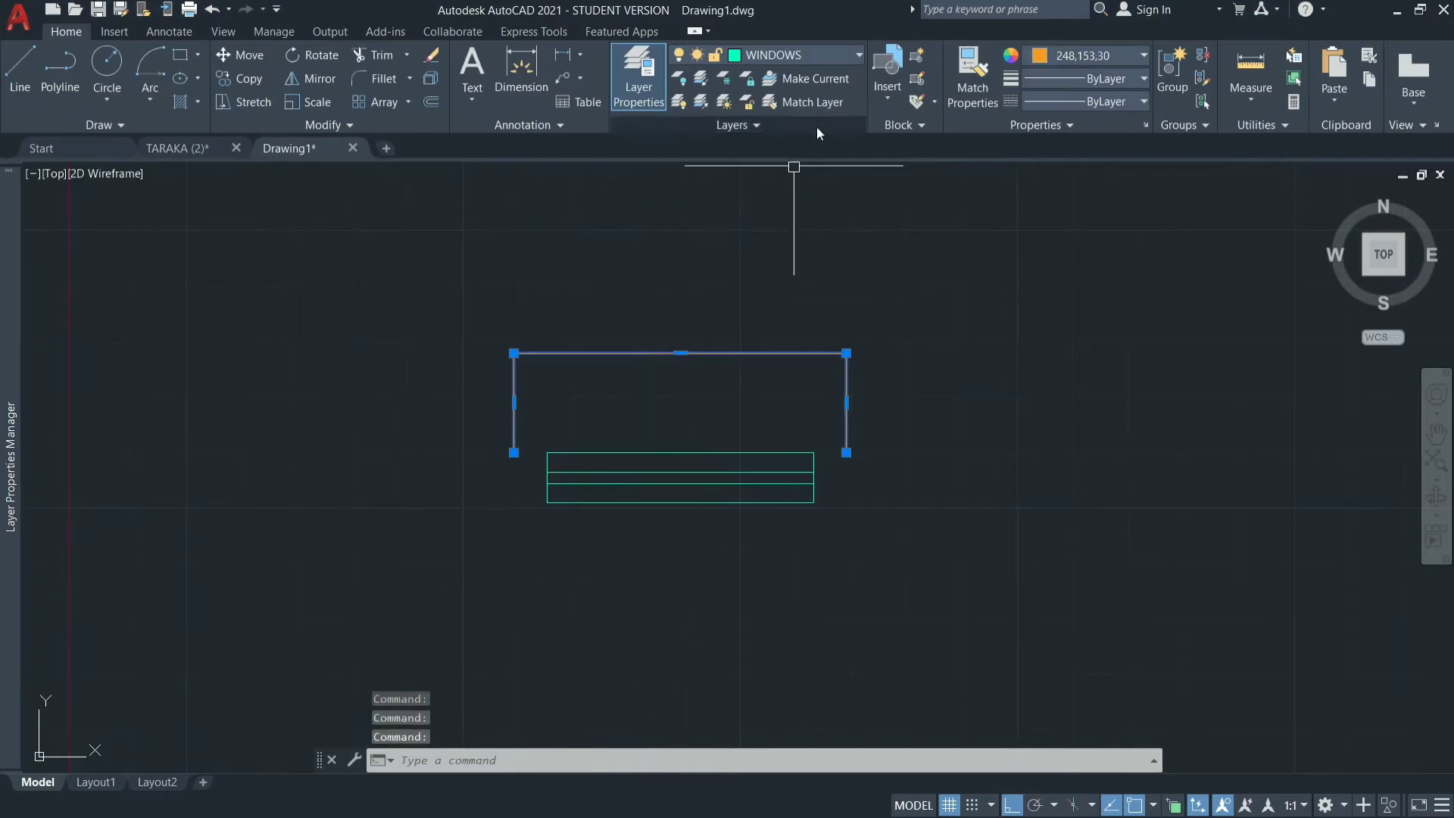
left_click(830, 60)
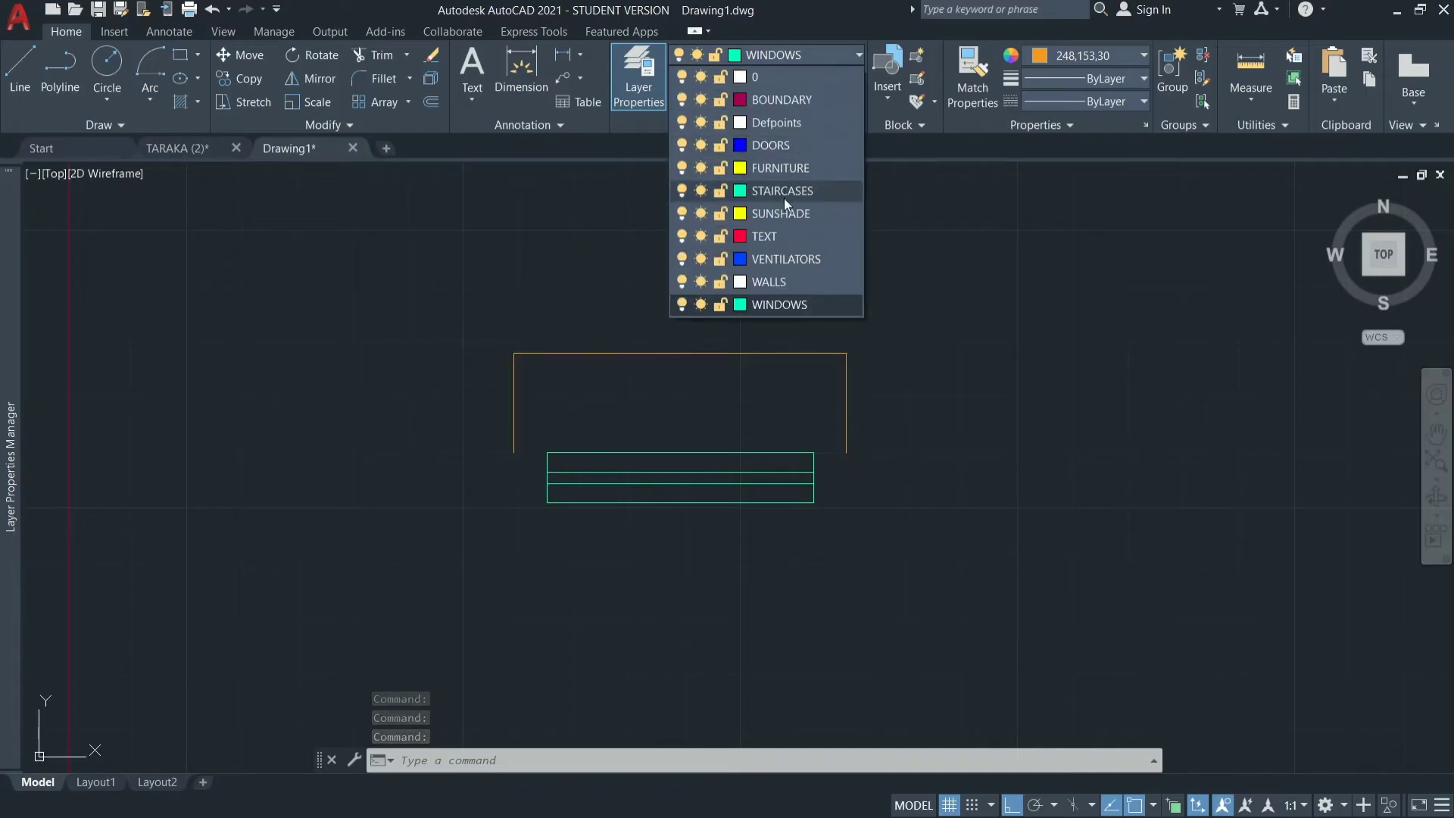
left_click(781, 220)
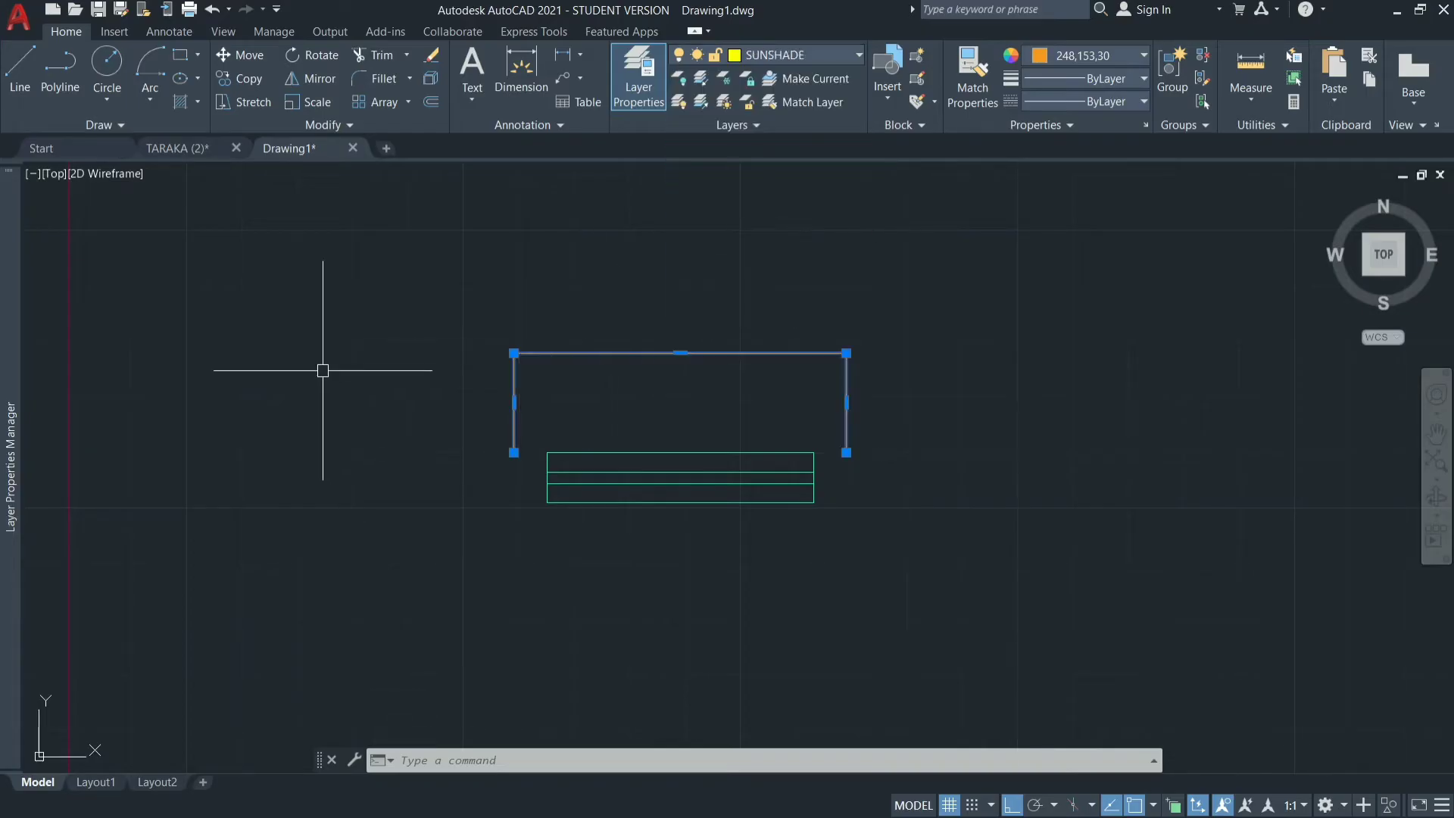
Load the ACAD_ISO02W100 (ISO dash) linetype from acadiso.lin through the SUNSHADE layer's linetype setting.
mouse_move(2, 517)
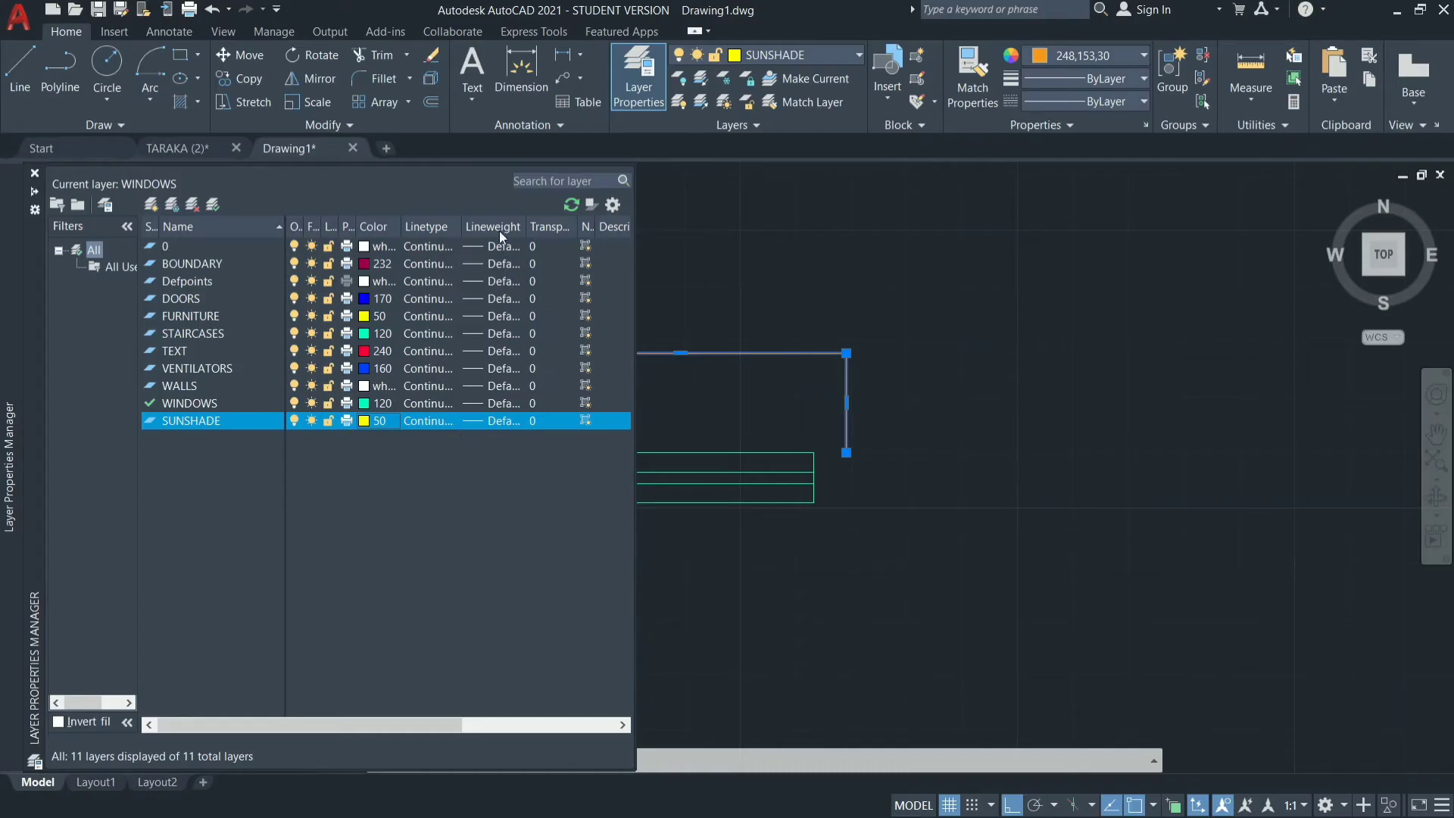
left_click(429, 421)
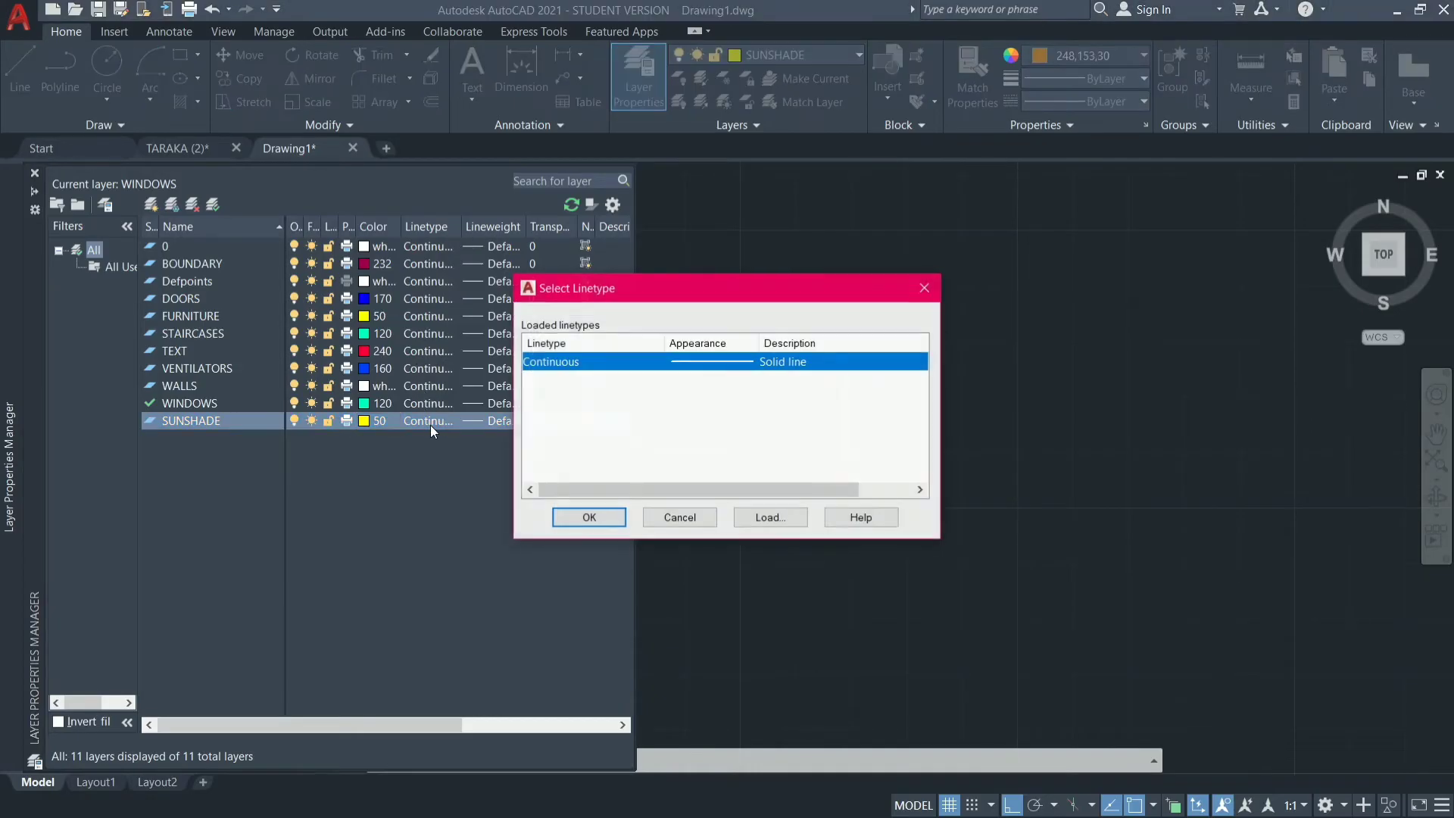
left_click(770, 522)
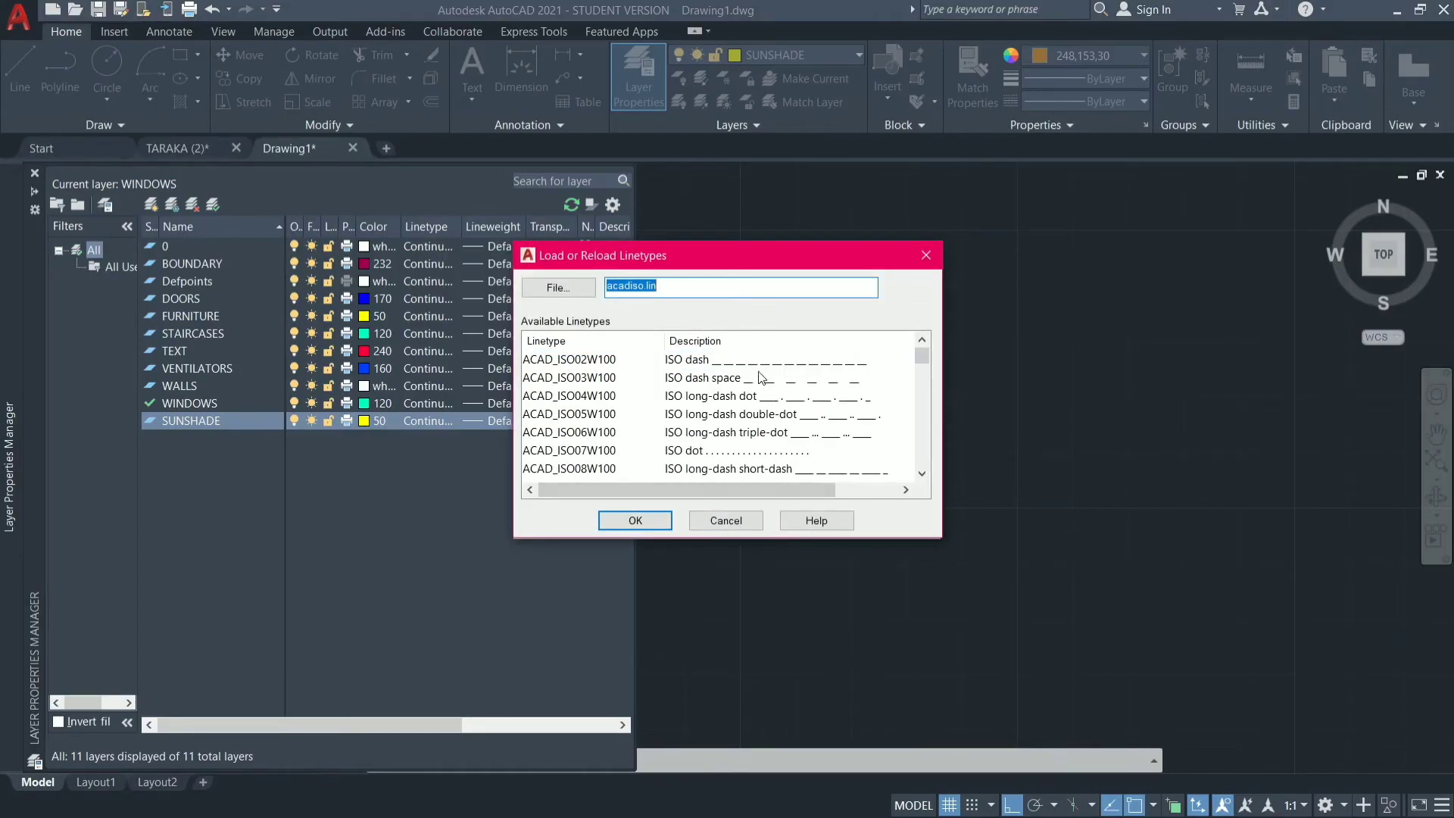
scroll(732, 400, "down", 15)
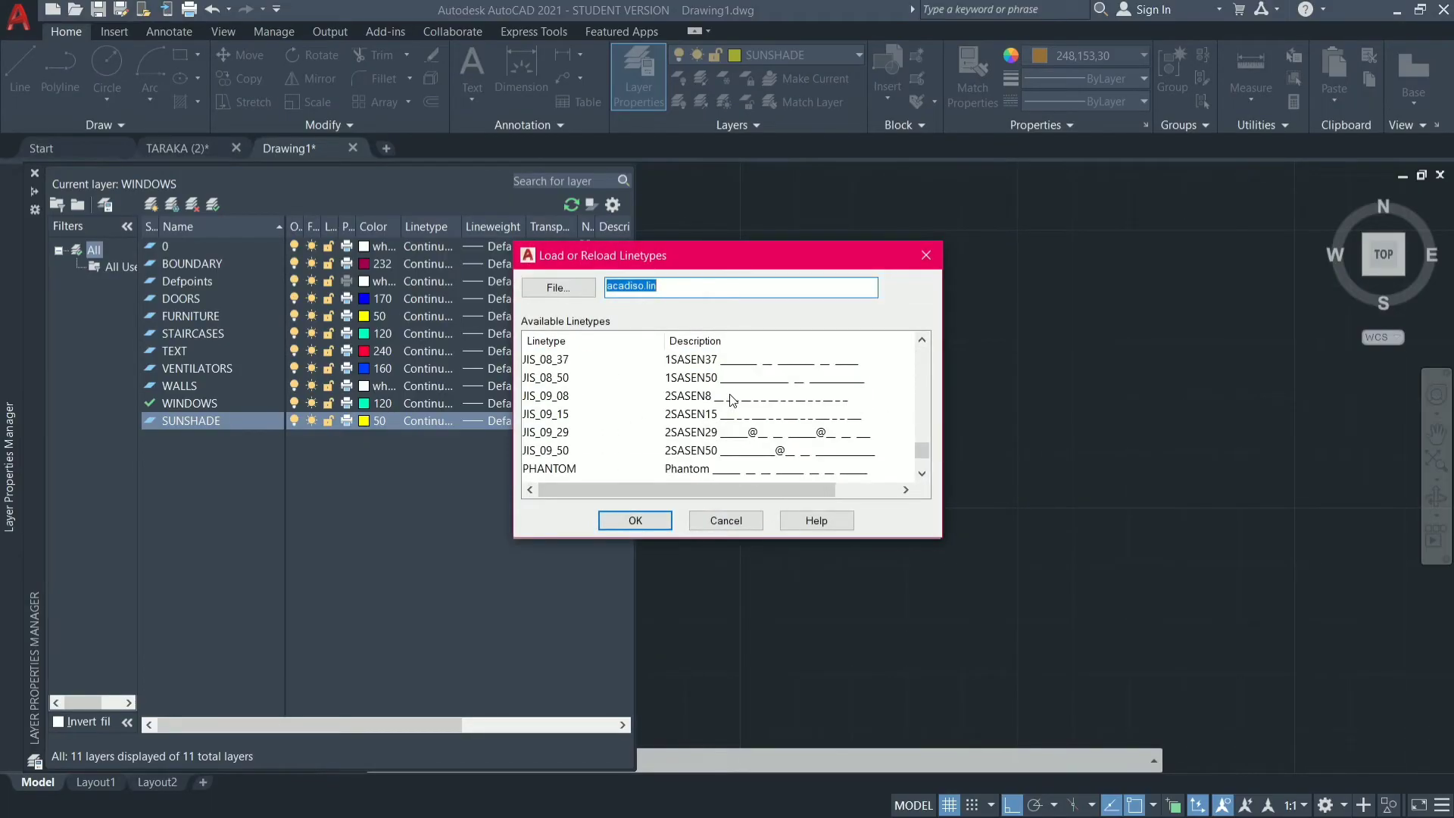
scroll(731, 400, "down", 2)
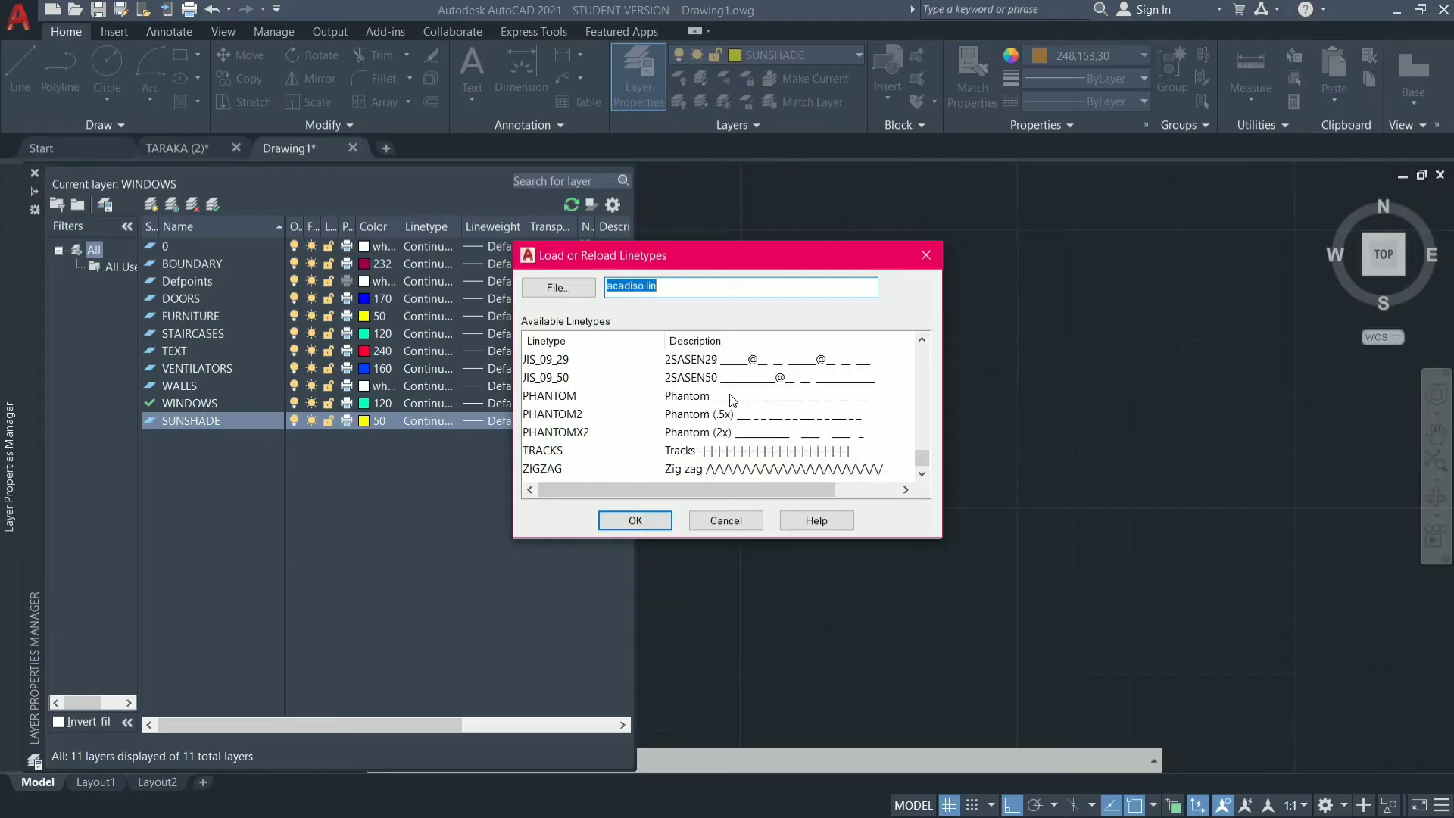
scroll(732, 400, "up", 13)
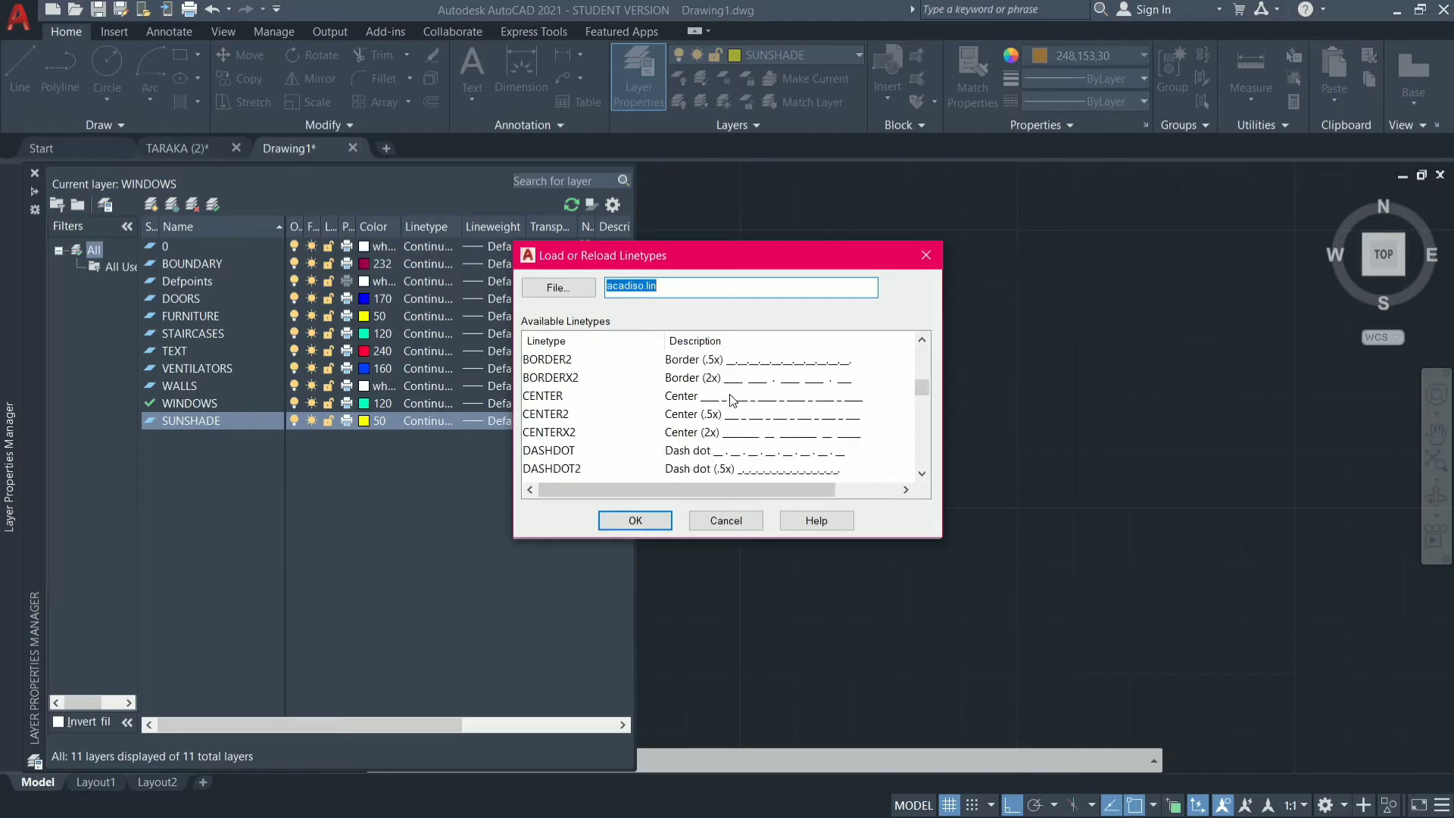
scroll(732, 400, "up", 5)
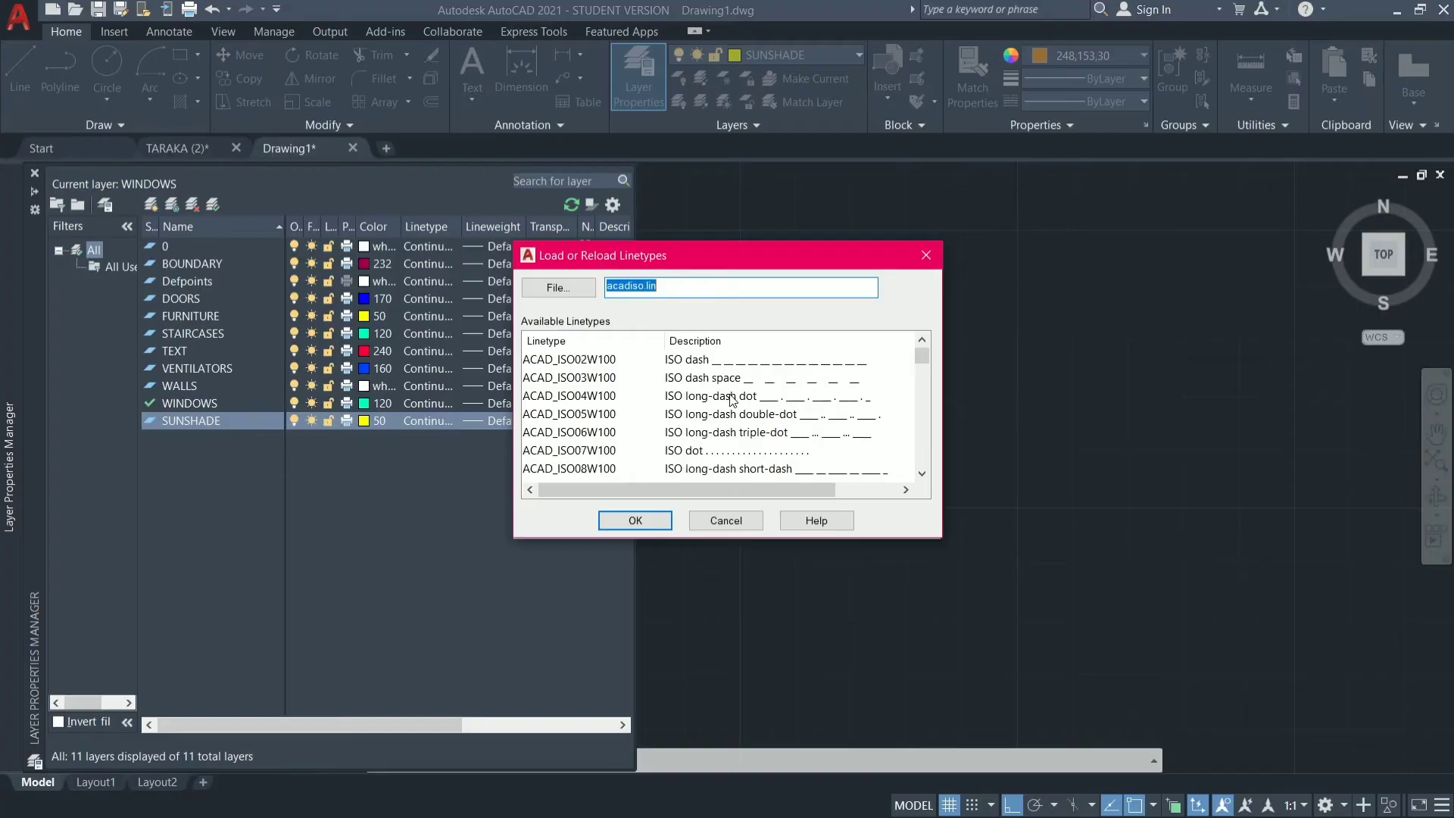
left_click(713, 363)
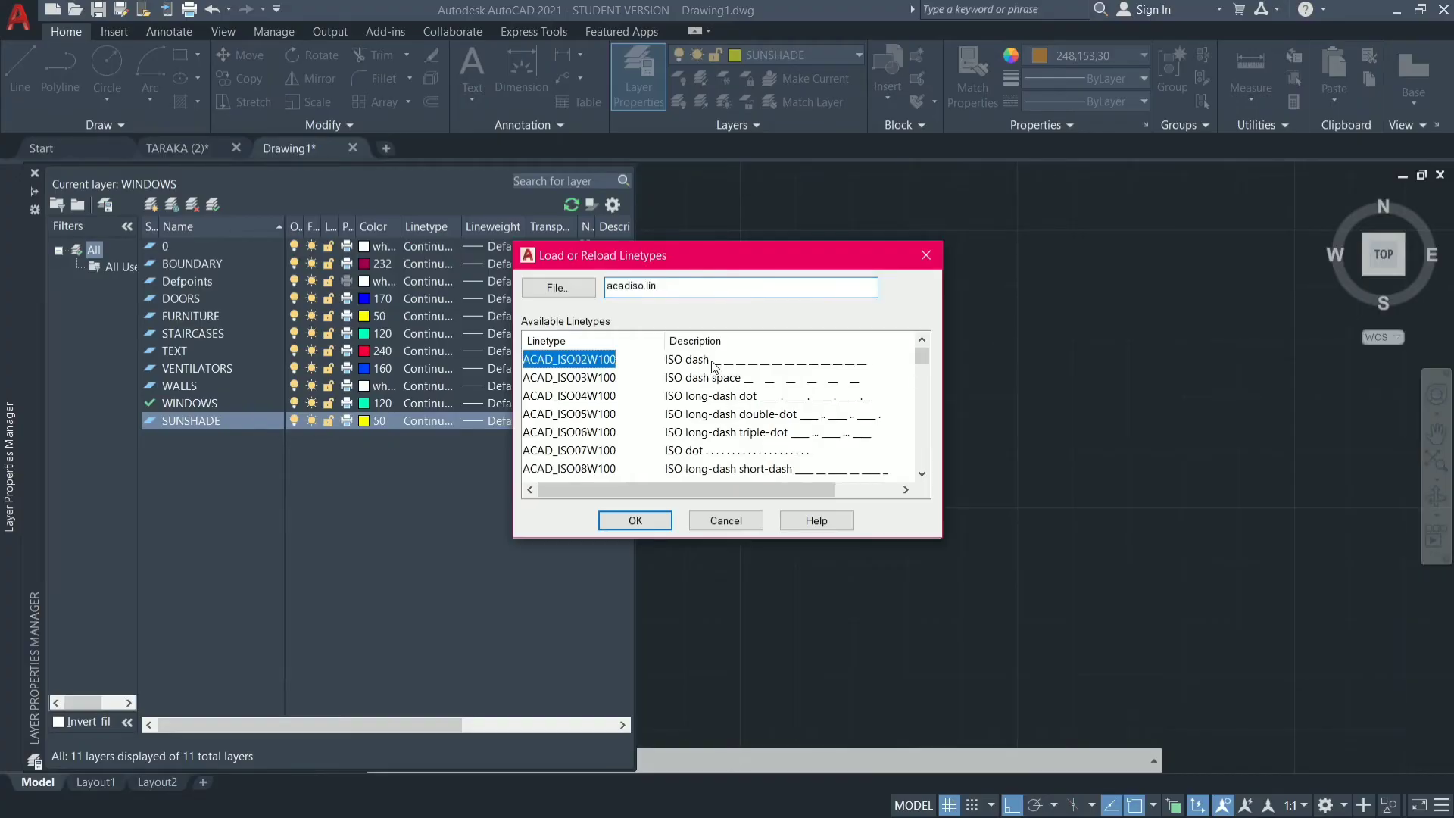
left_click(646, 521)
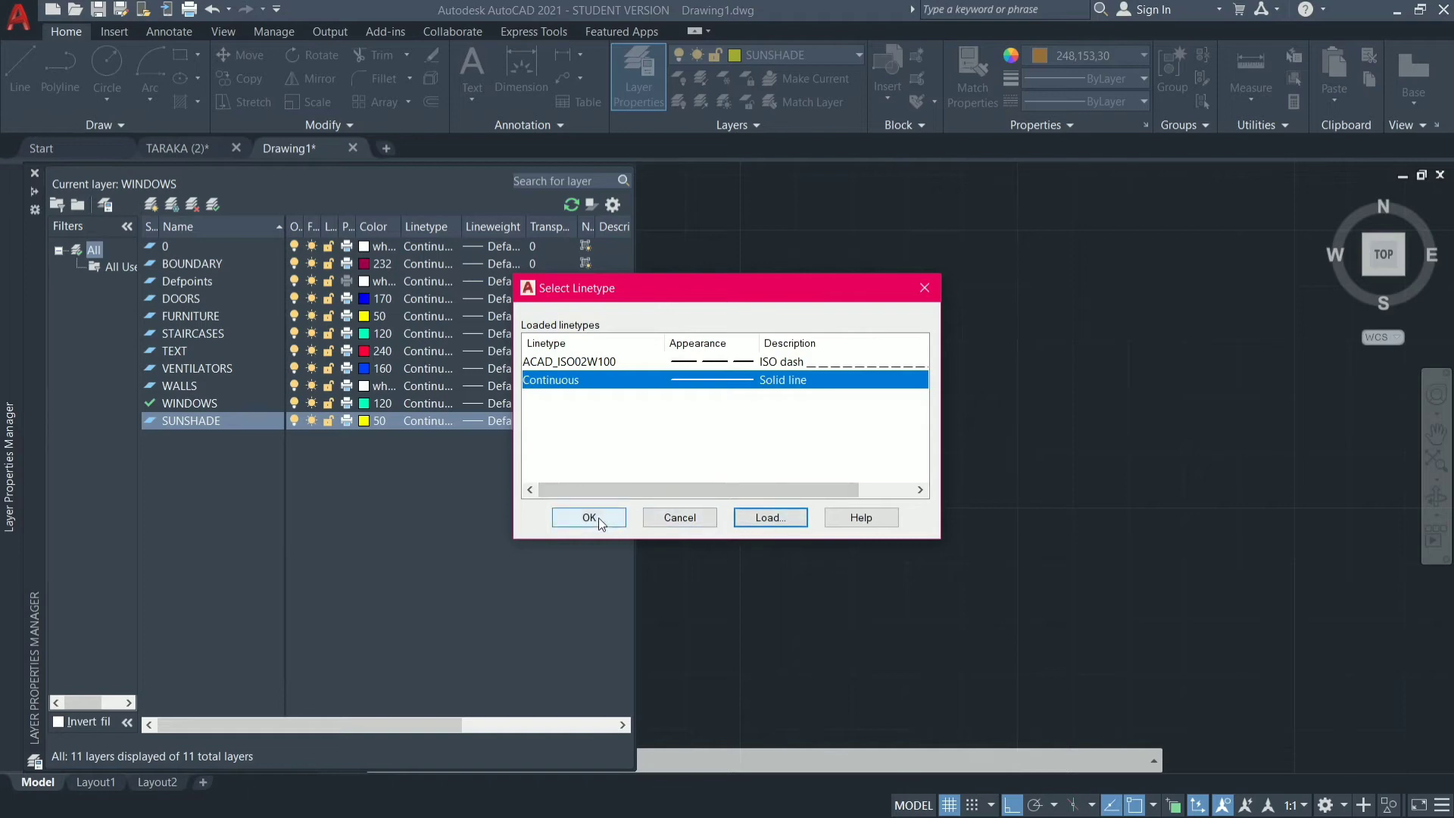
left_click(598, 521)
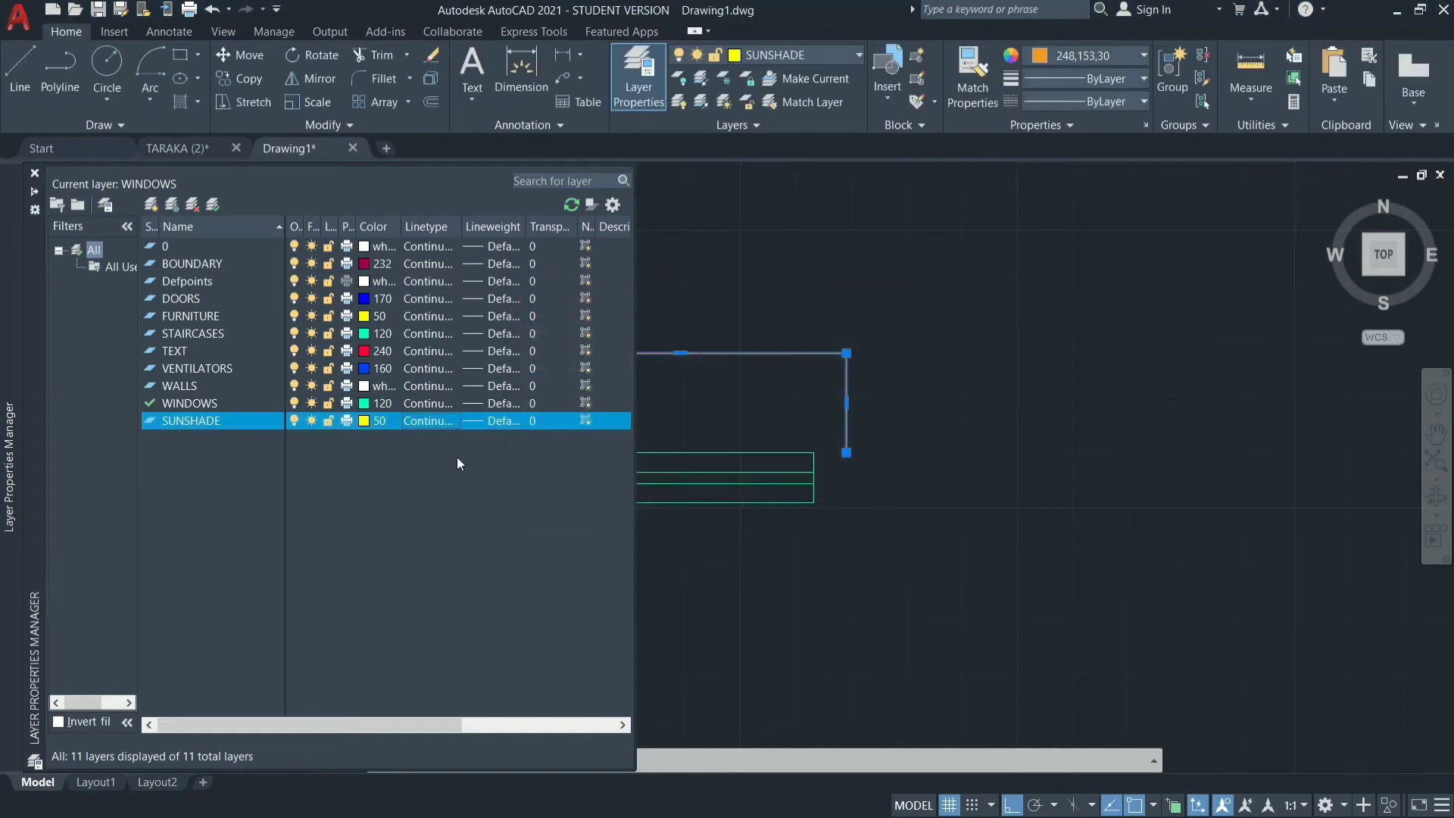
Set the SUNSHADE layer's linetype to ACAD_ISO02W100 and deselect the outline above the window symbol.
left_click(428, 422)
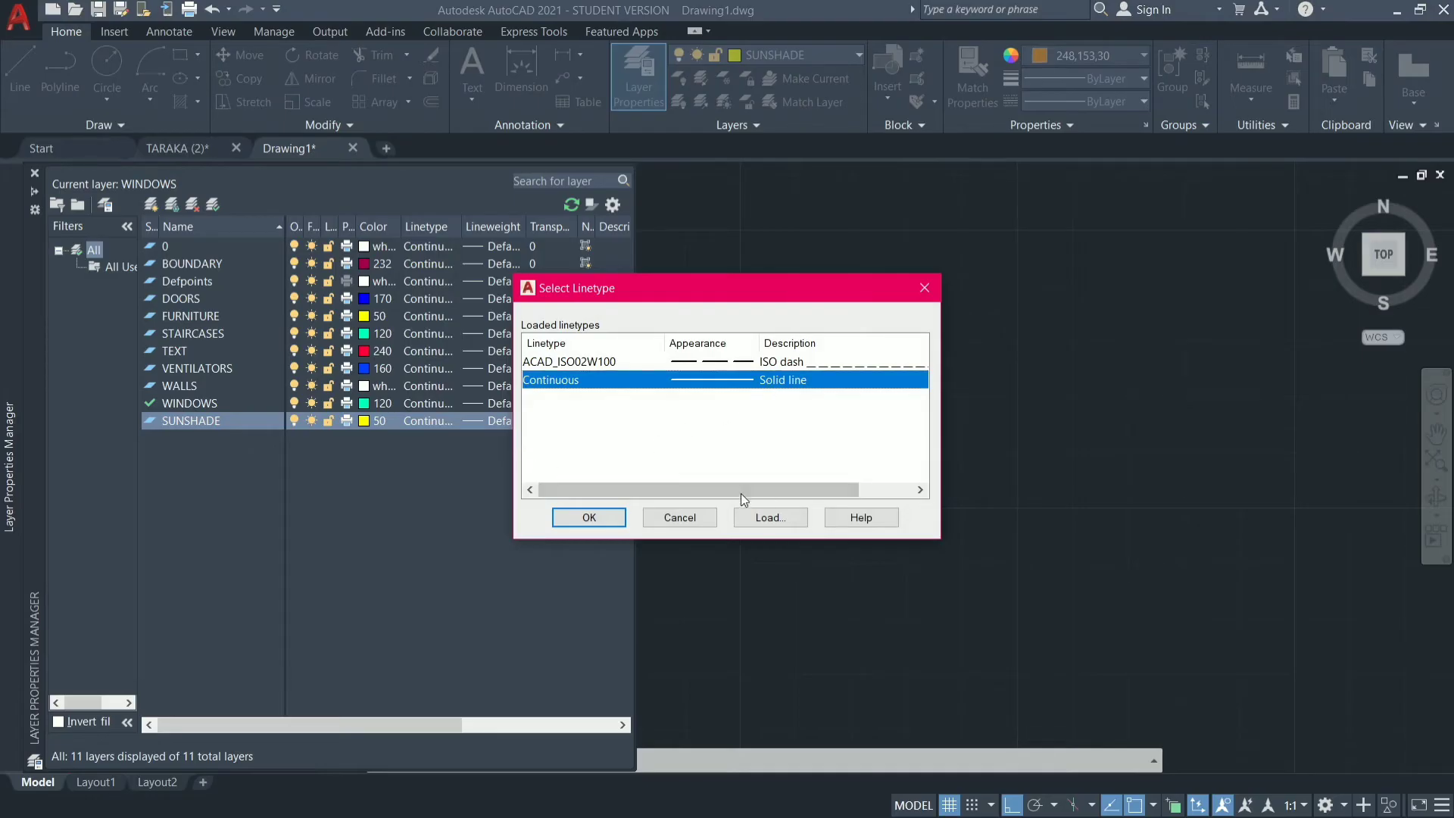
left_click(599, 519)
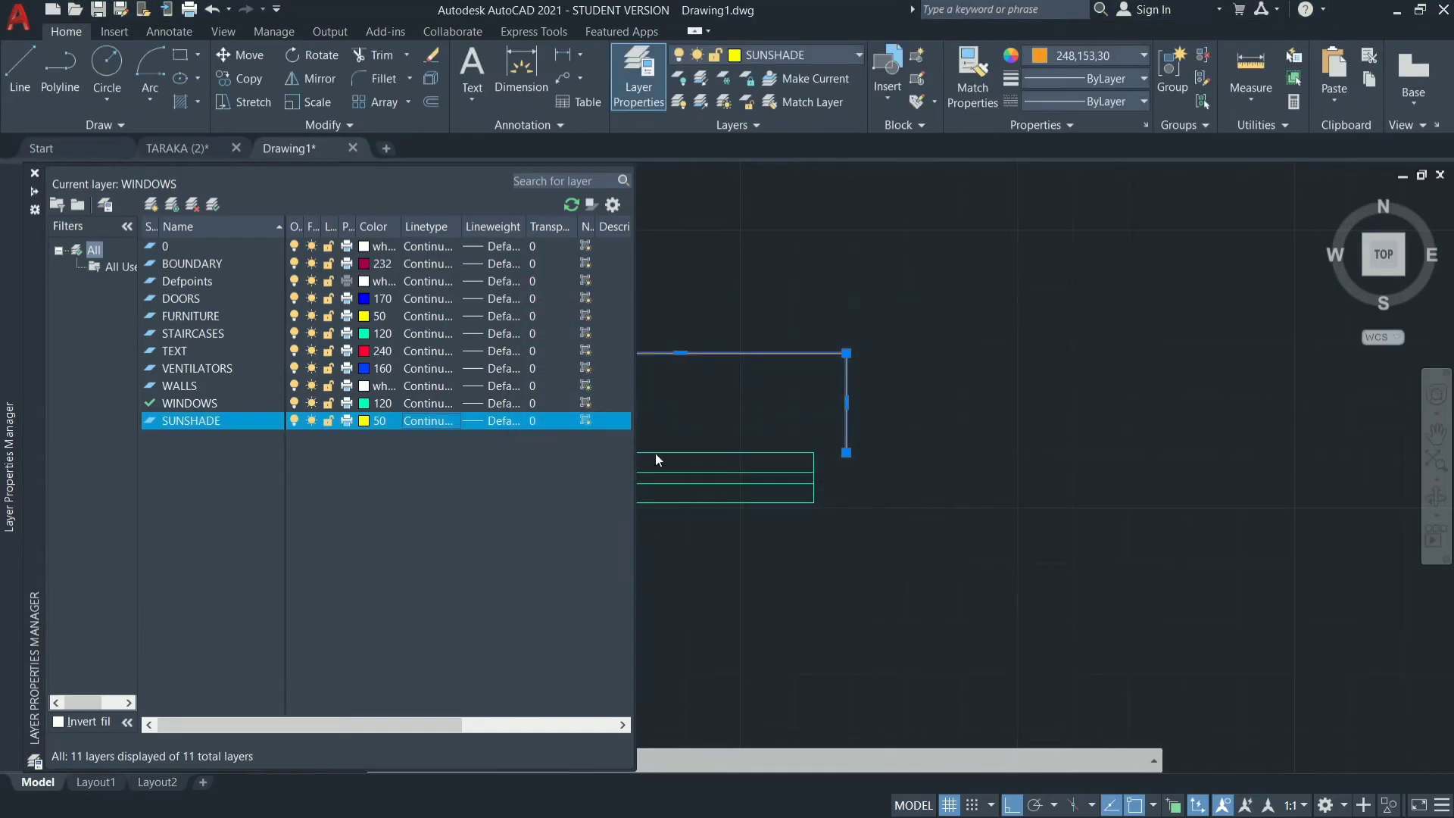
left_click(425, 422)
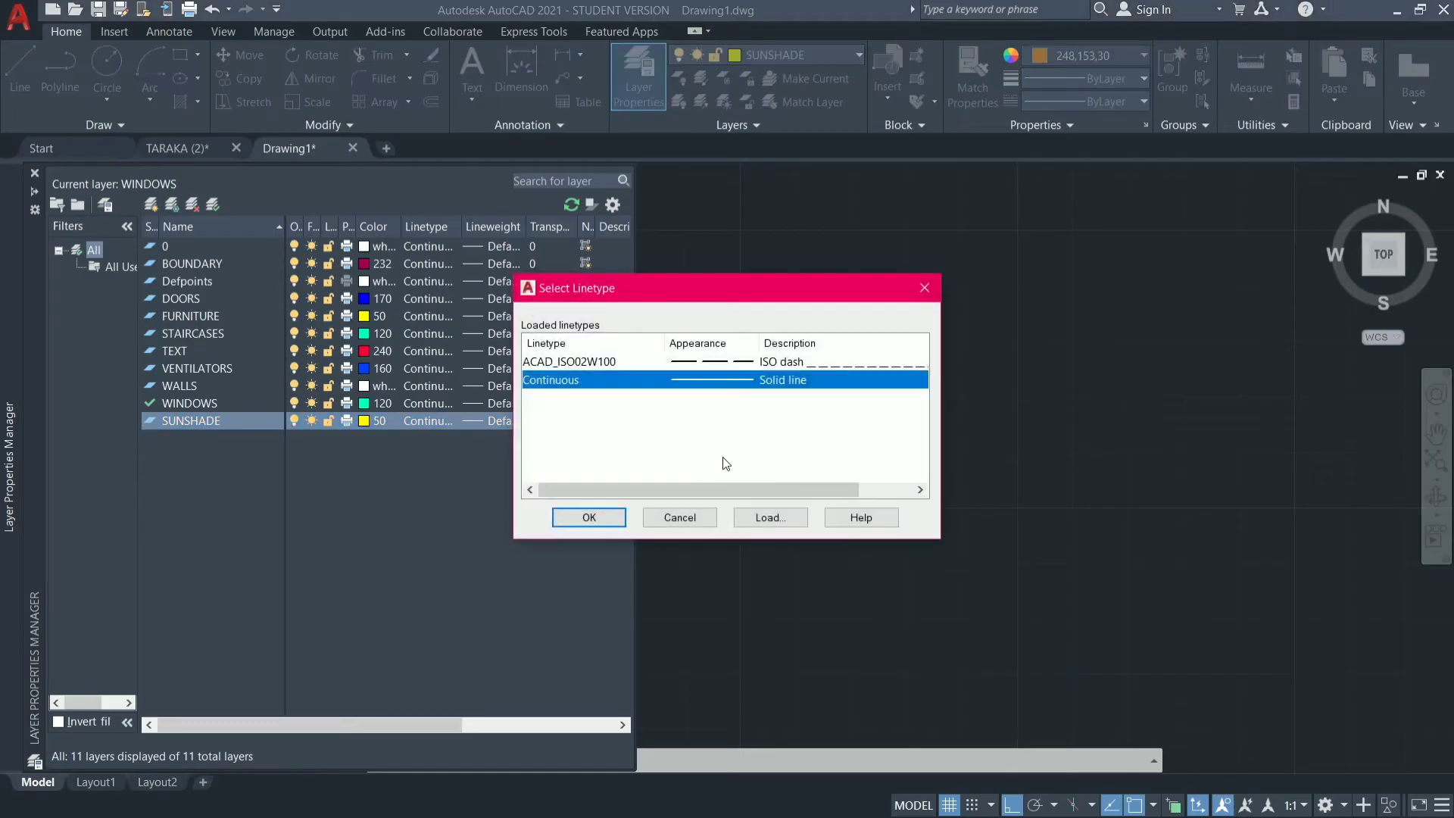
left_click(783, 364)
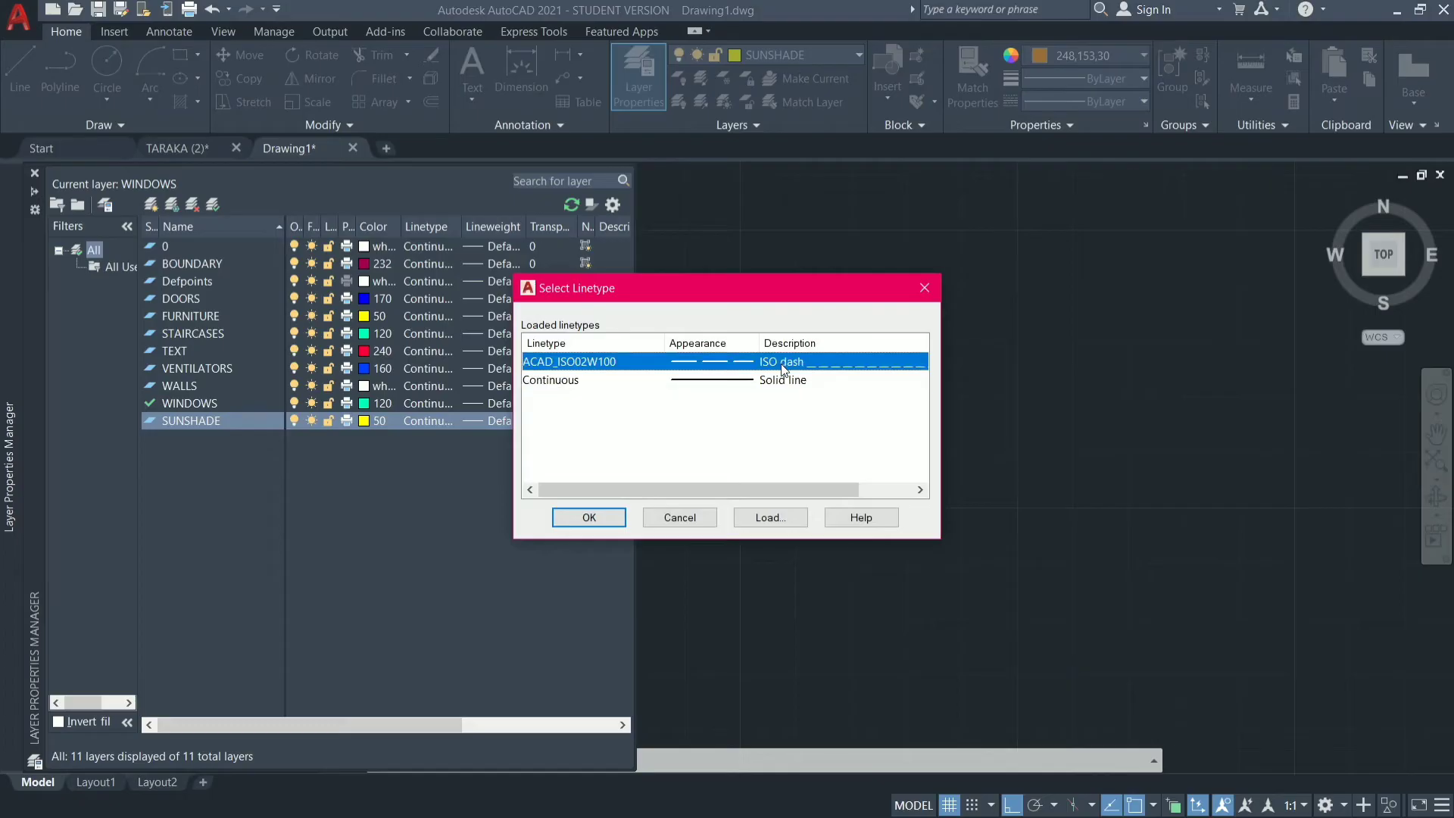
left_click(589, 517)
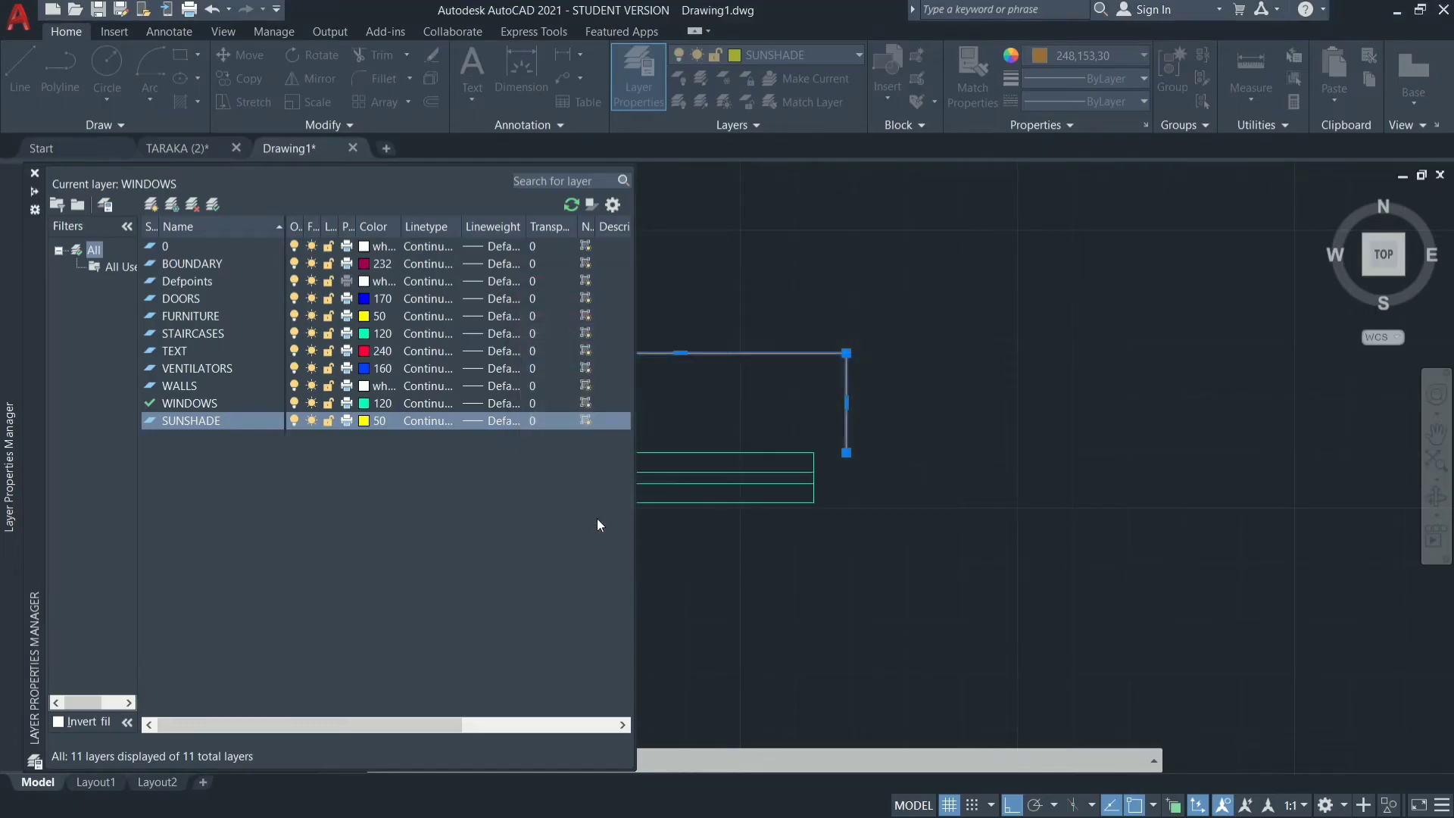
left_click(670, 385)
left_click(723, 386)
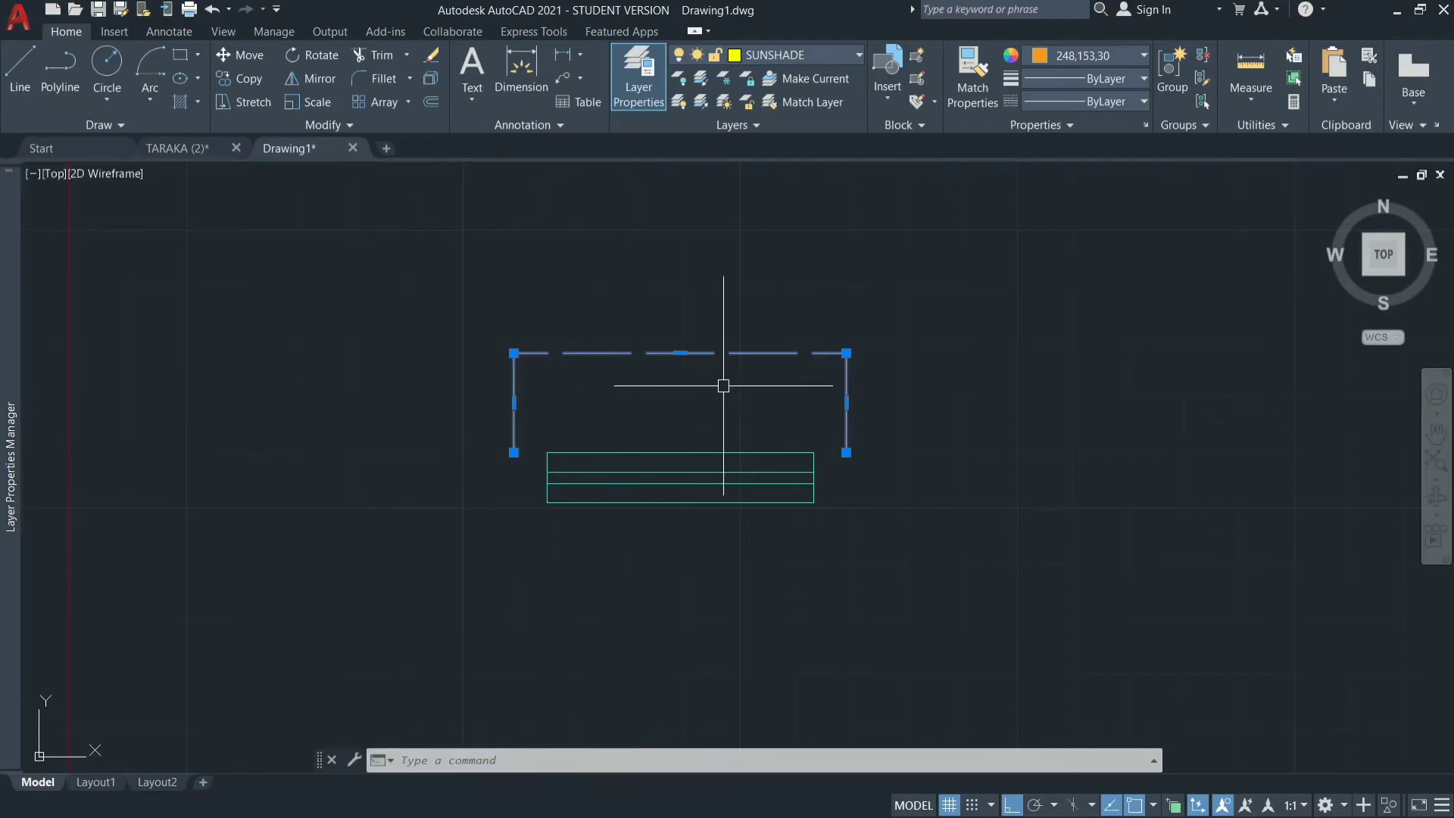
key("Escape")
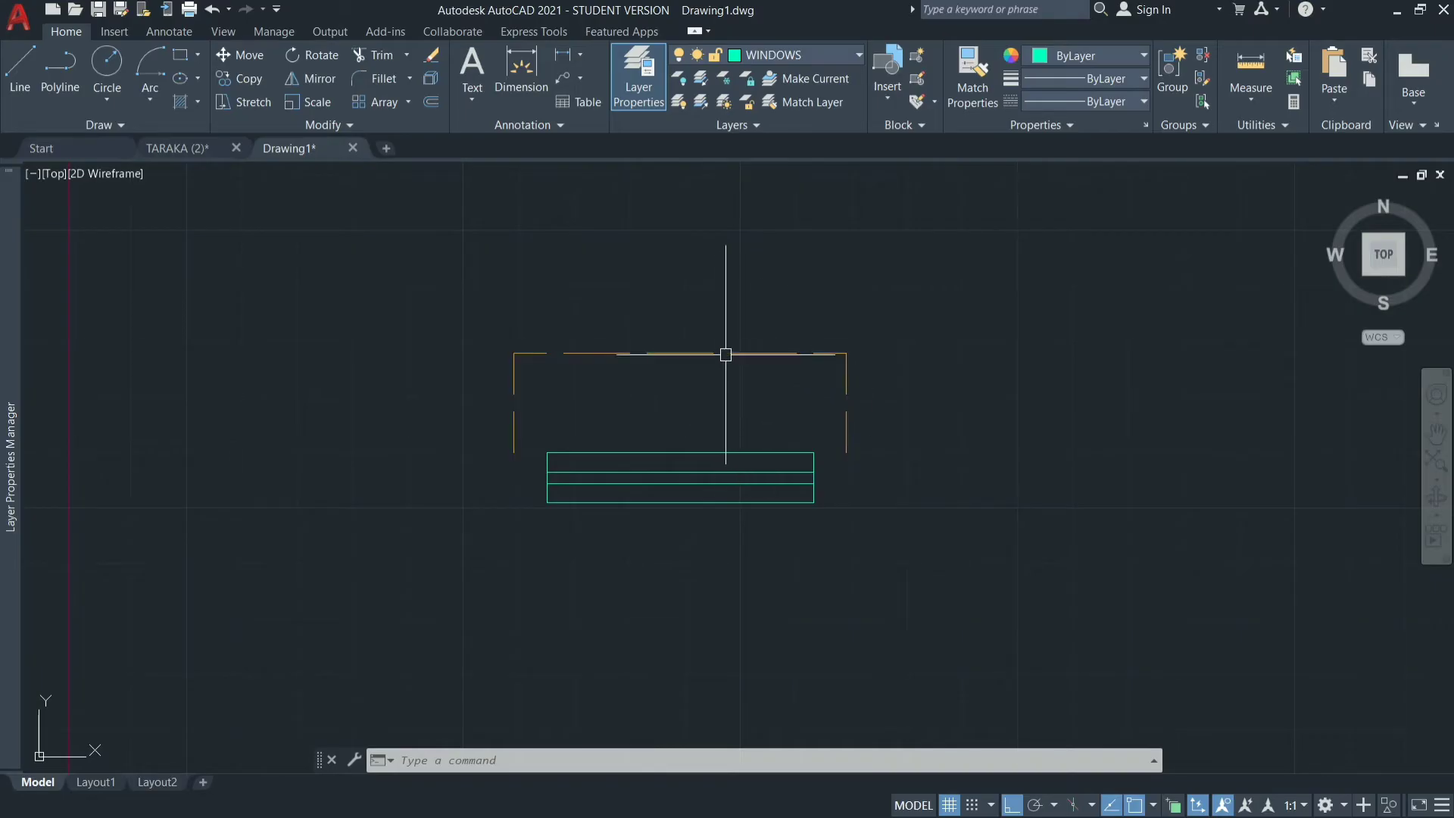
Examine the full properties of the dashed sunshade outline, and close both the layer manager and the properties display.
mouse_move(731, 355)
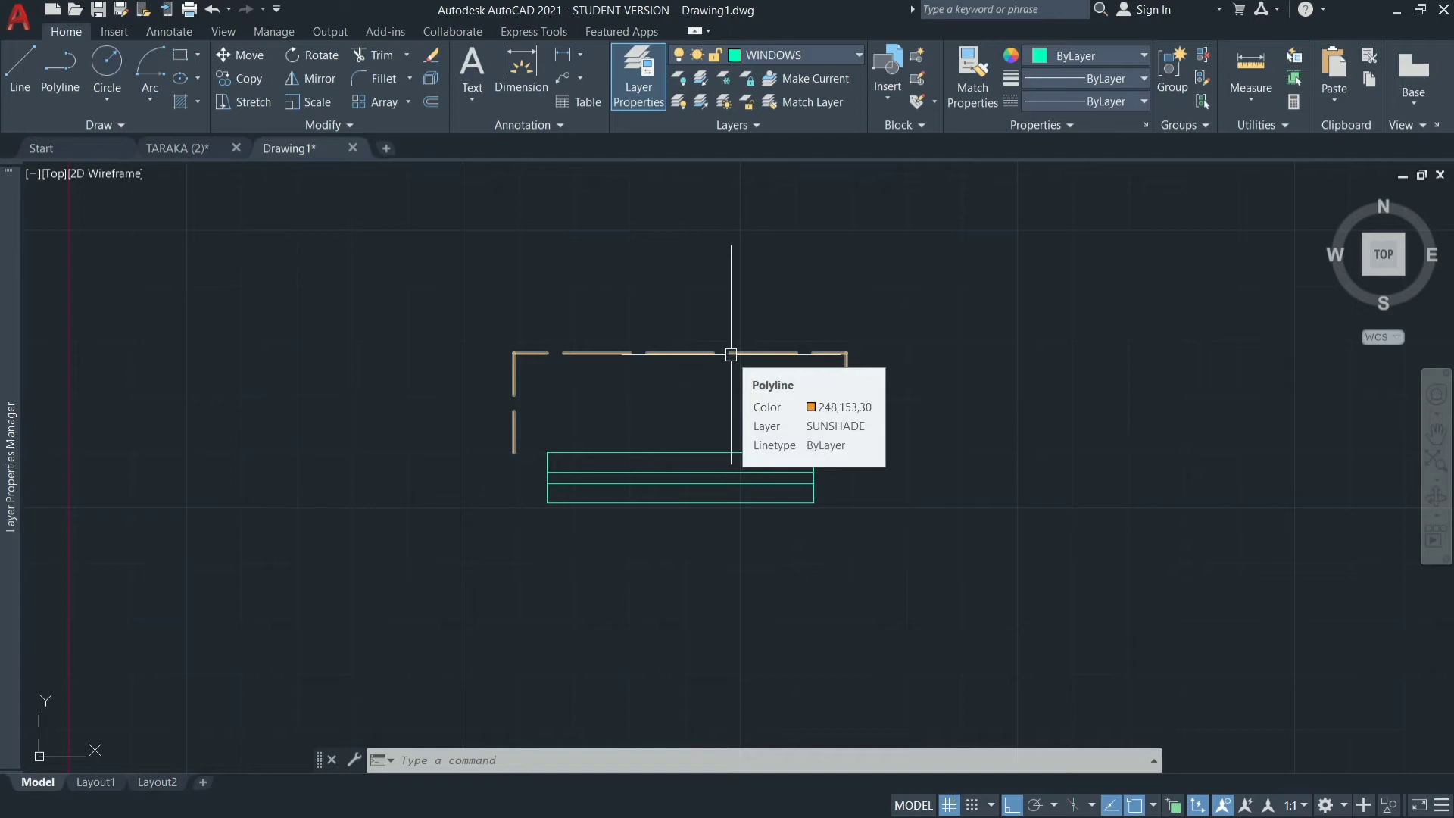
left_click(846, 350)
left_click(931, 338)
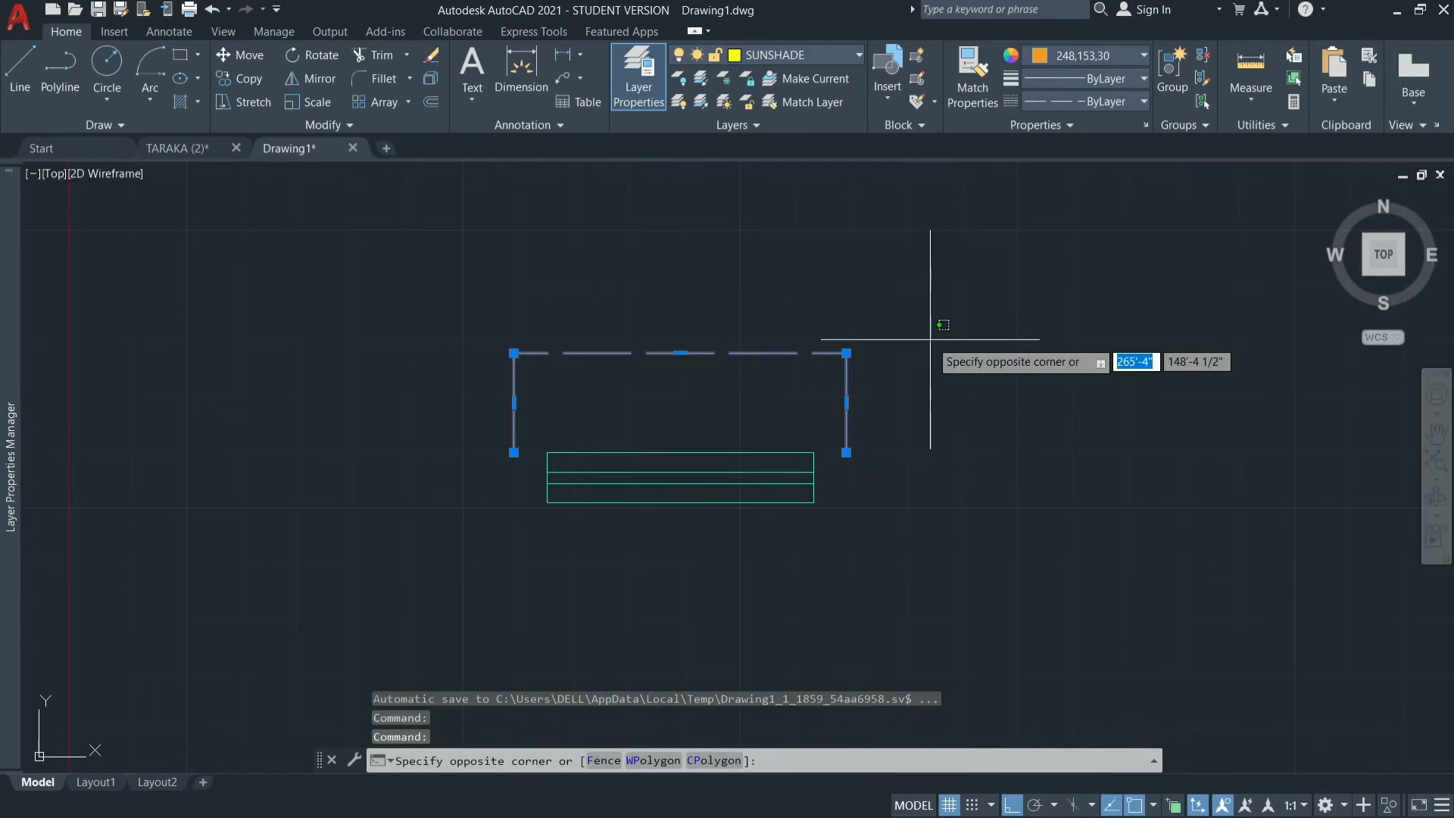
key("Escape")
right_click(930, 338)
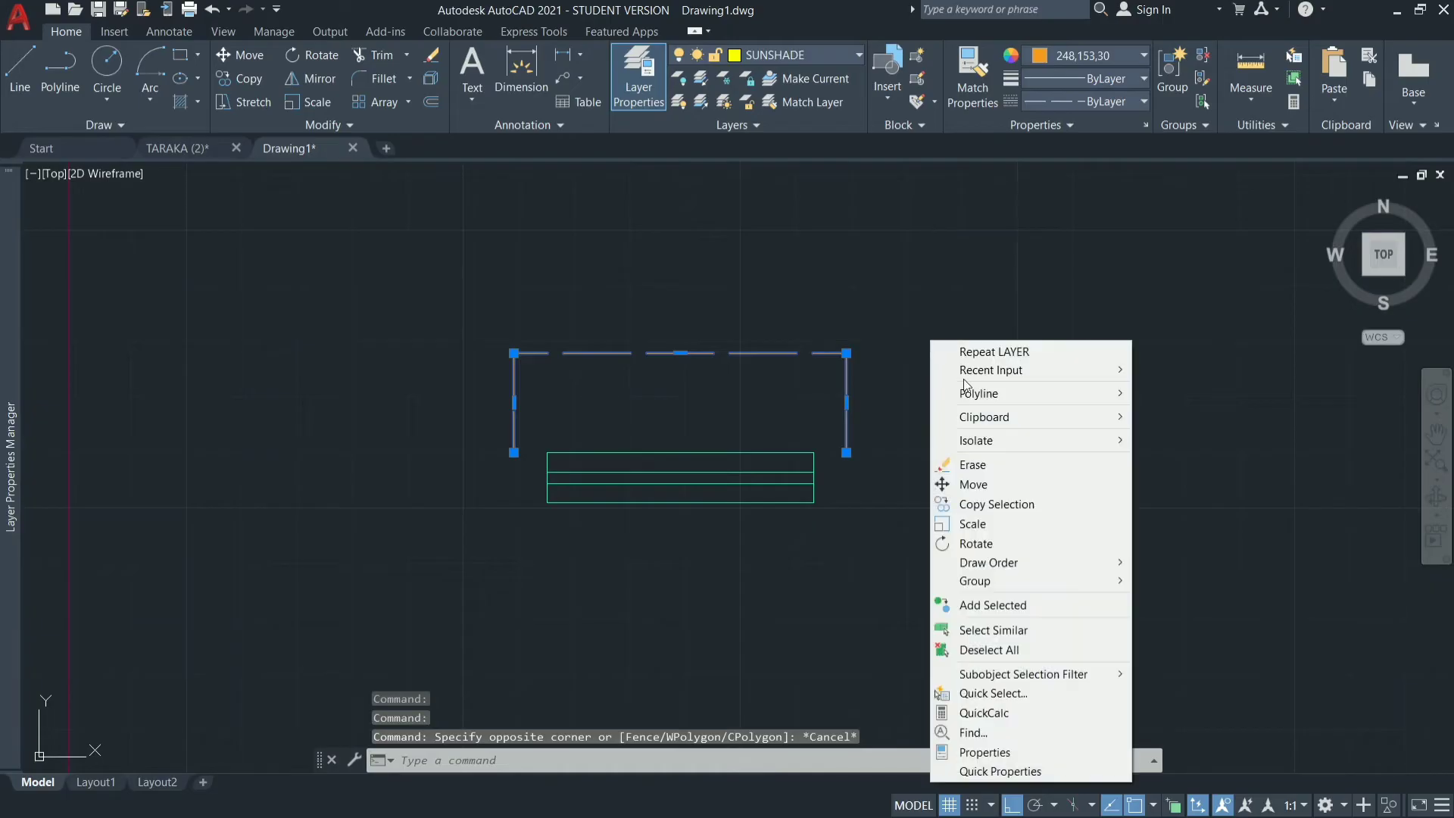
left_click(1001, 754)
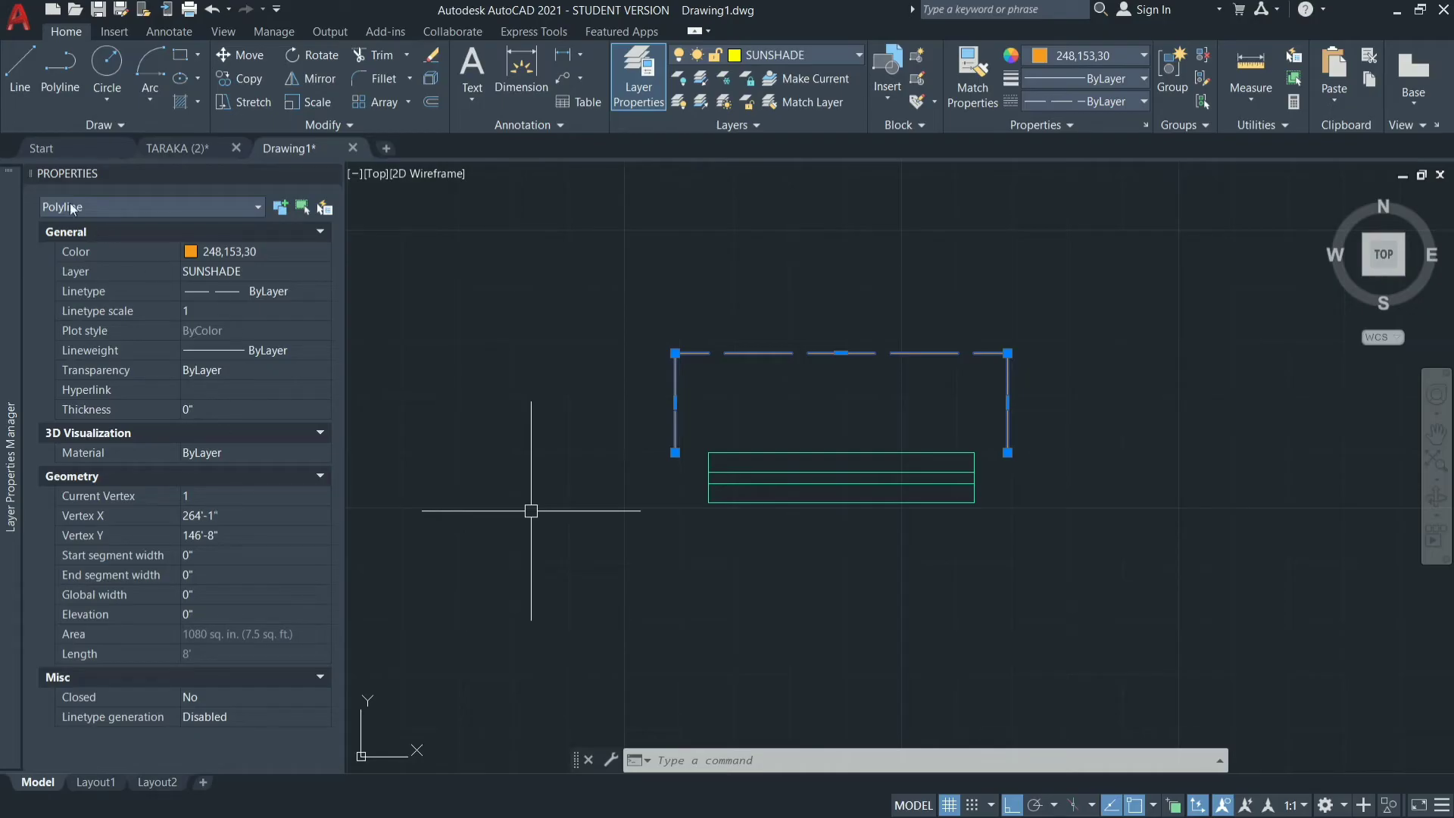
mouse_move(6, 181)
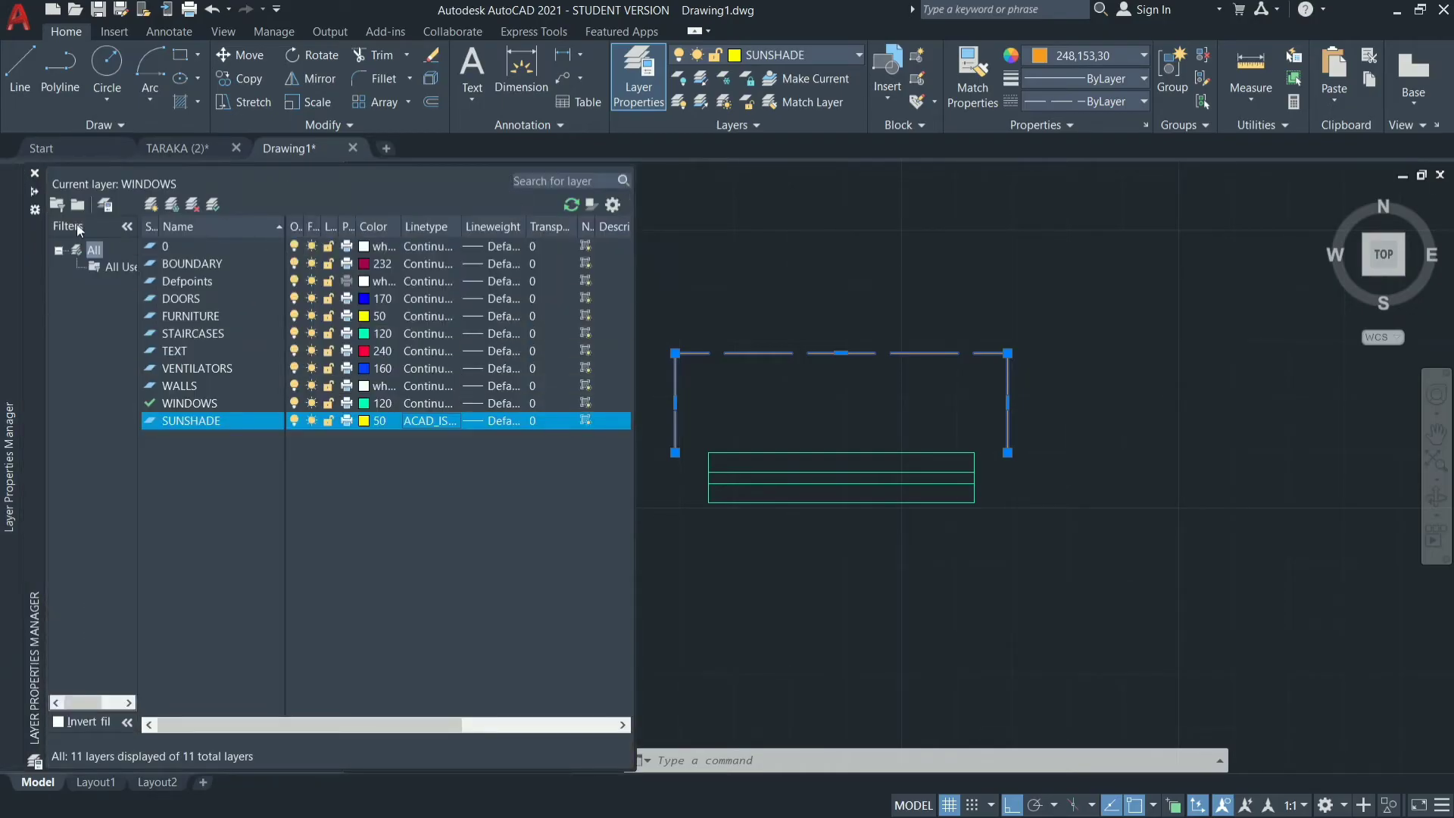
left_click(32, 173)
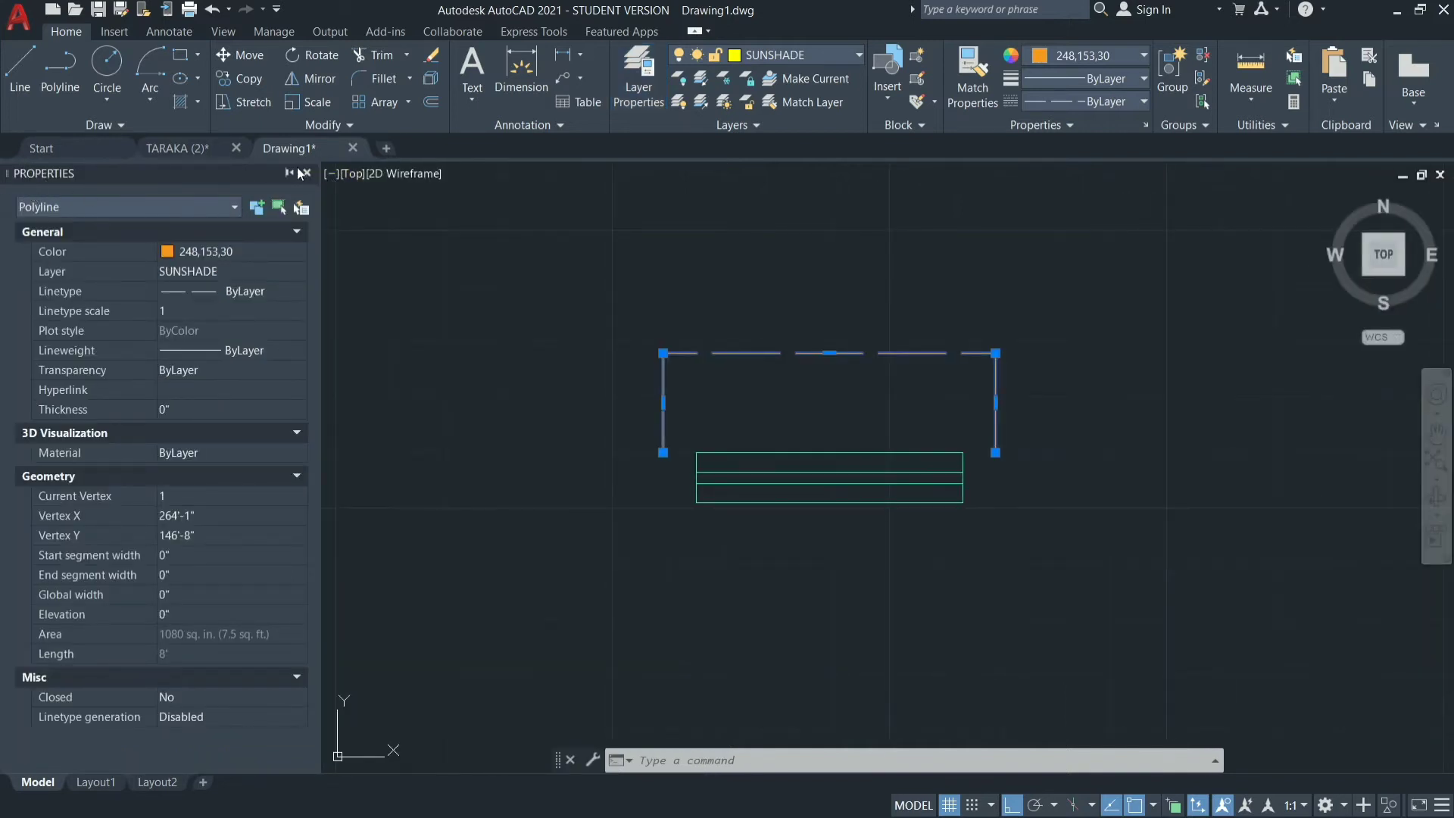
left_click(307, 174)
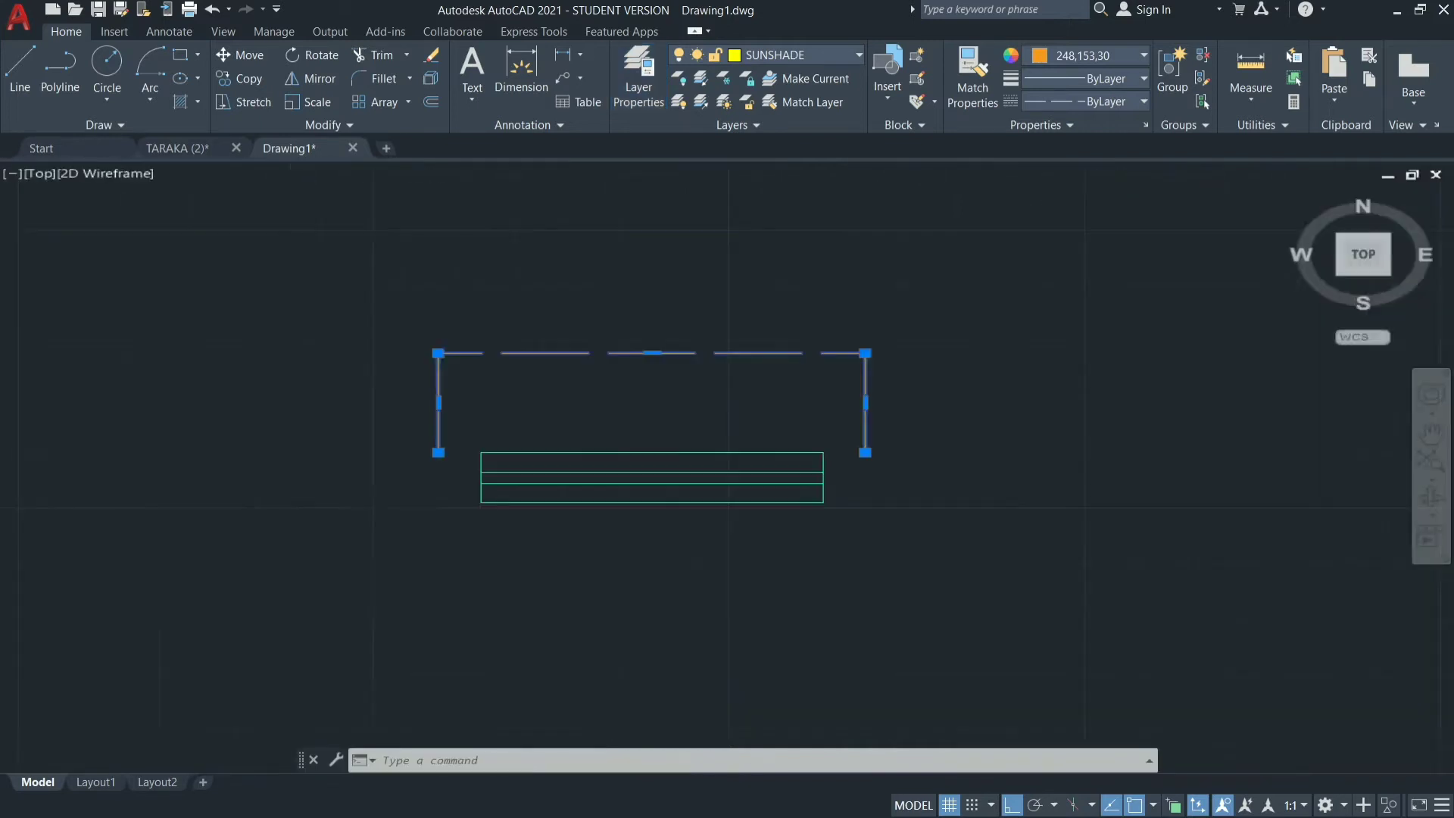
Check the sunshade outline's Quick Properties, close them and deselect the outline.
right_click(1010, 350)
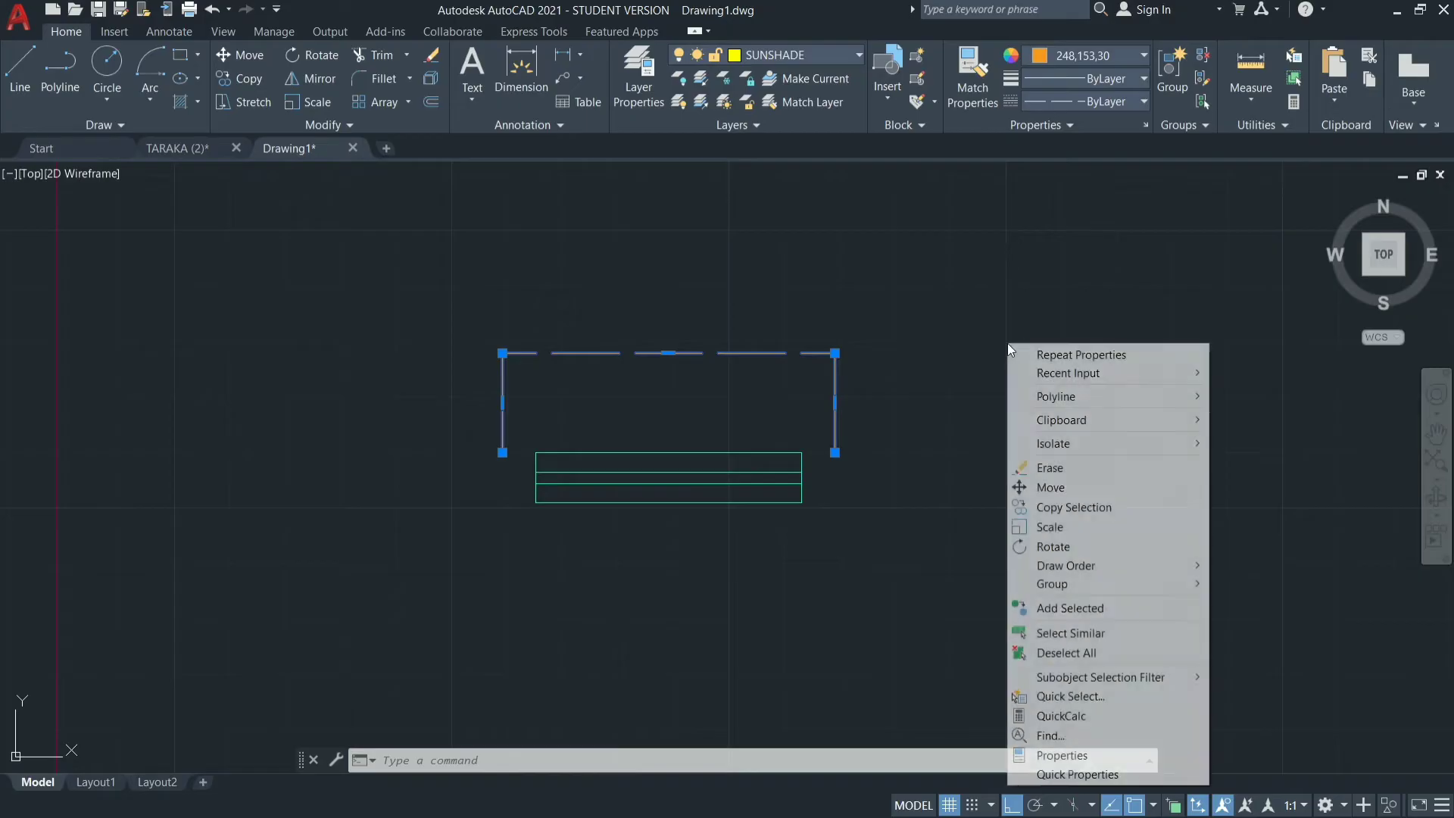
left_click(1111, 775)
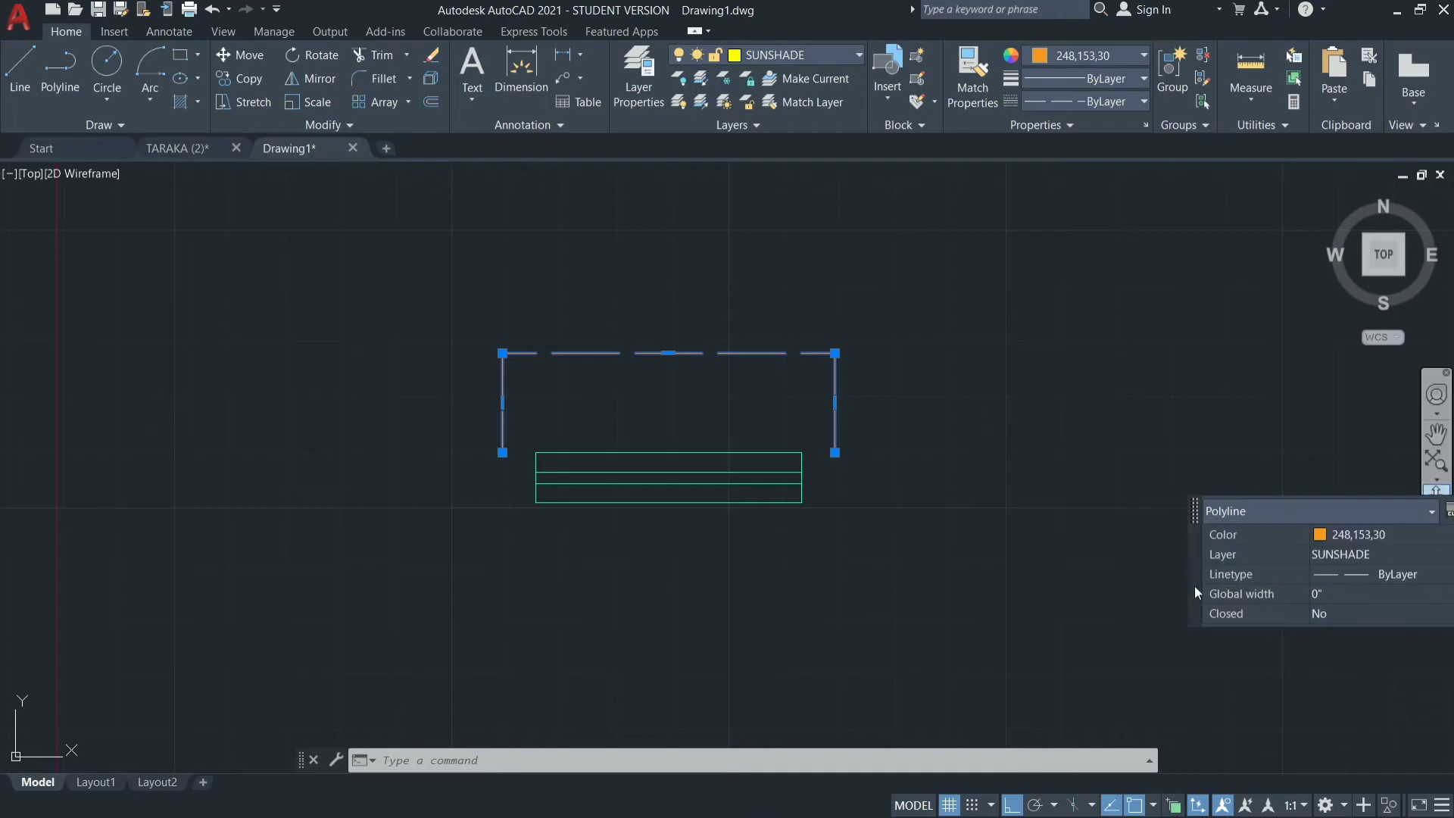
left_click_drag(1191, 596, 1119, 617)
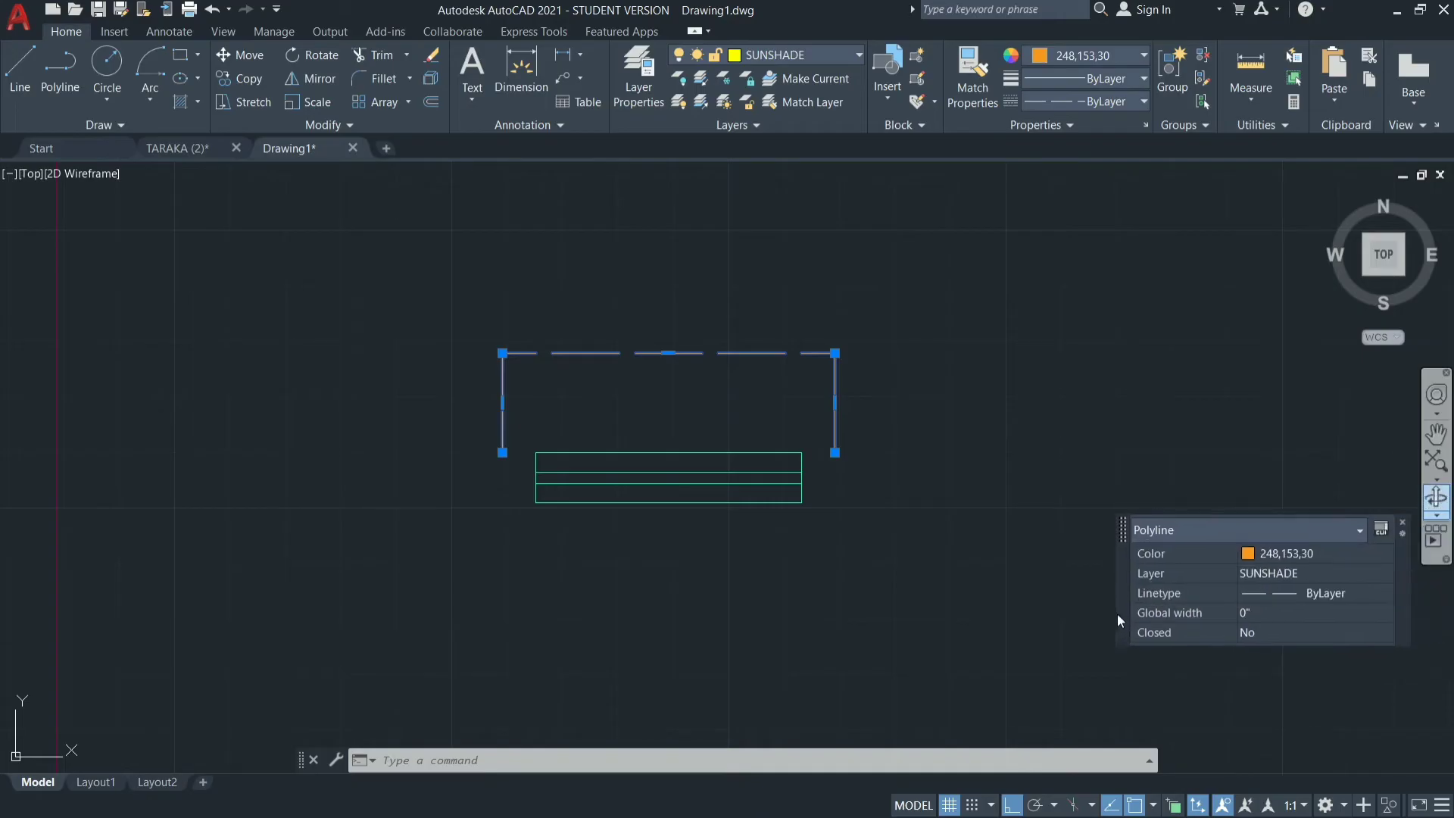
left_click(1402, 522)
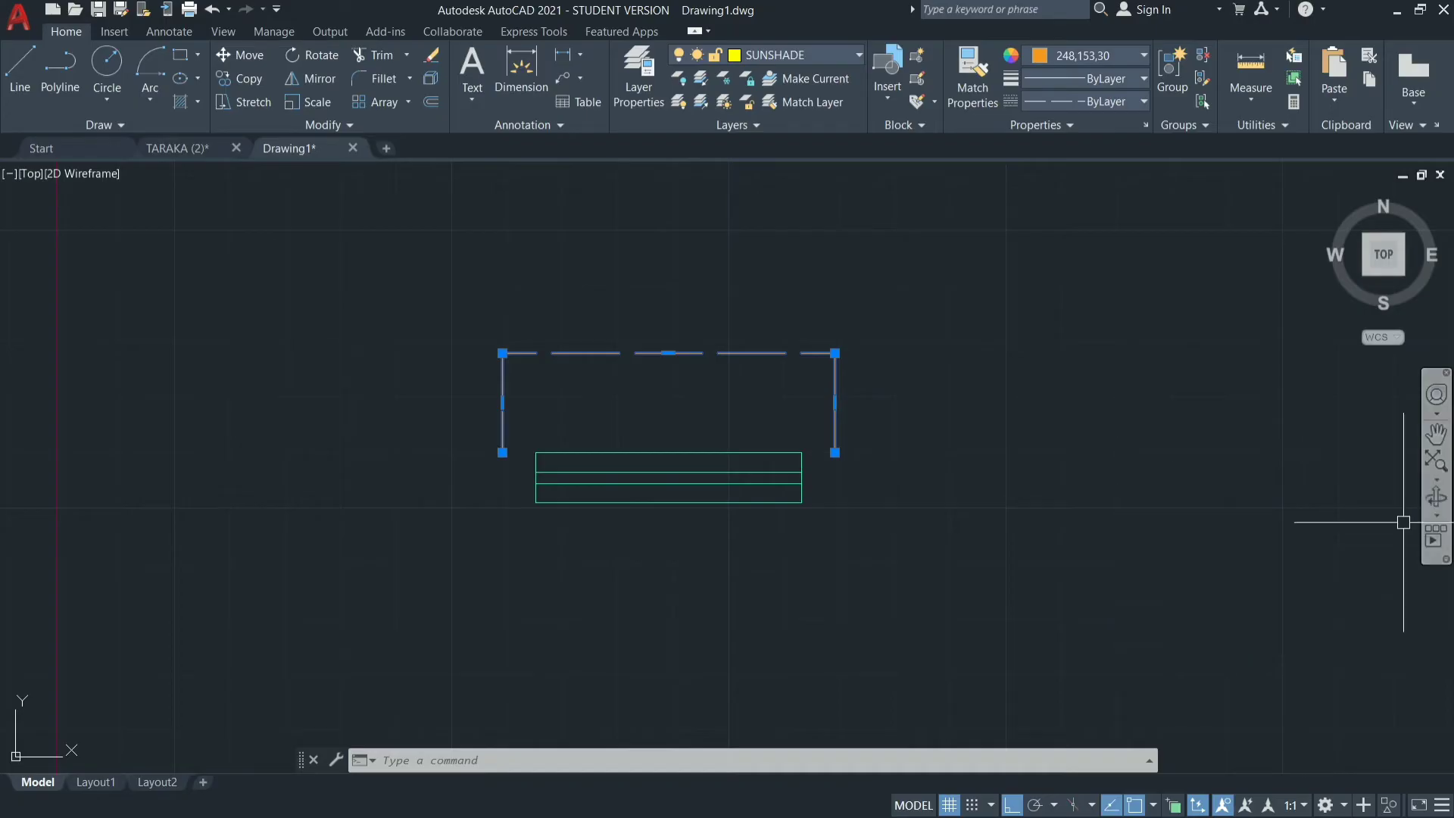
key("Escape")
key("Escape")
key("Escape")
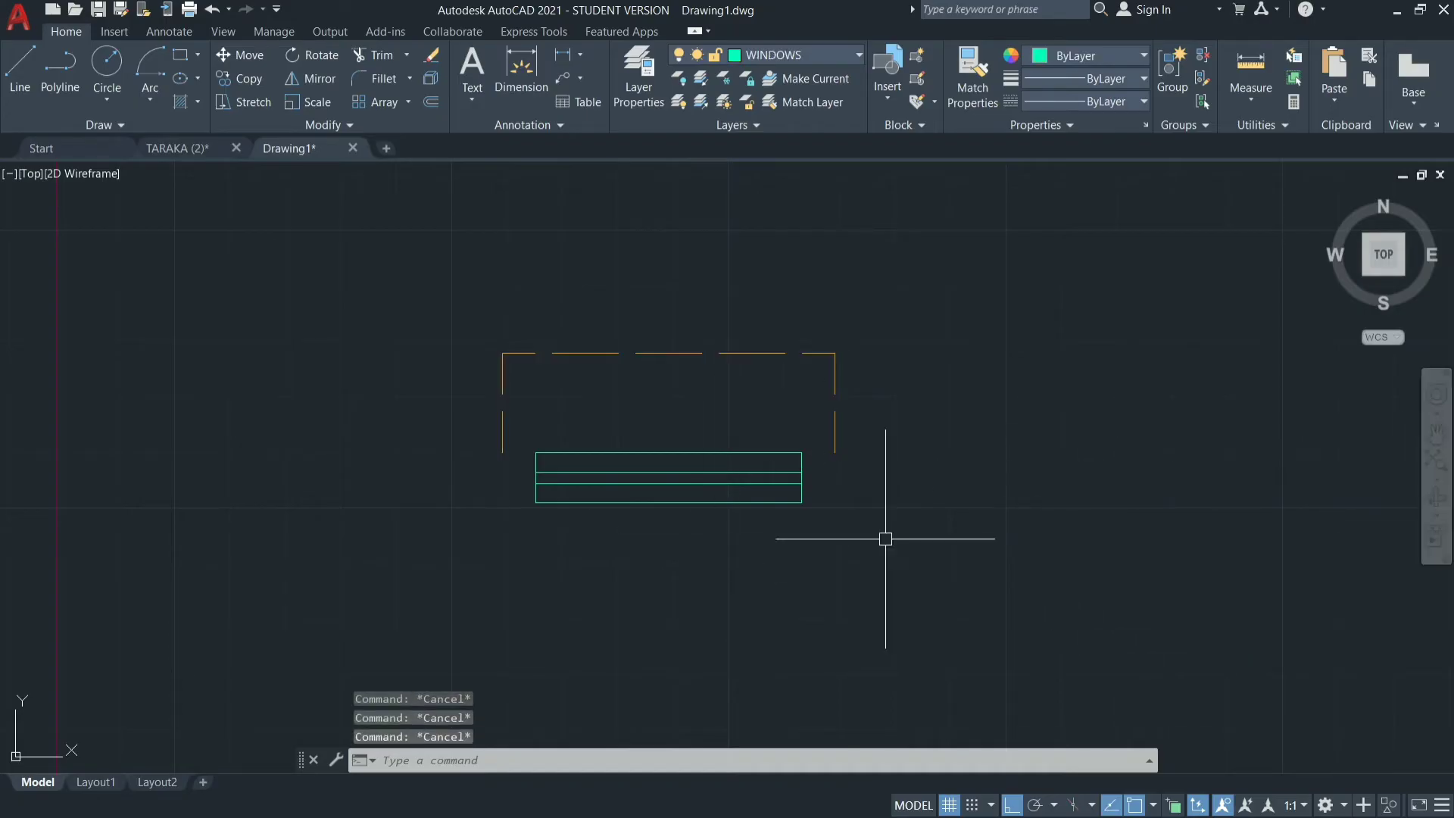
scroll(864, 519, "down", 5)
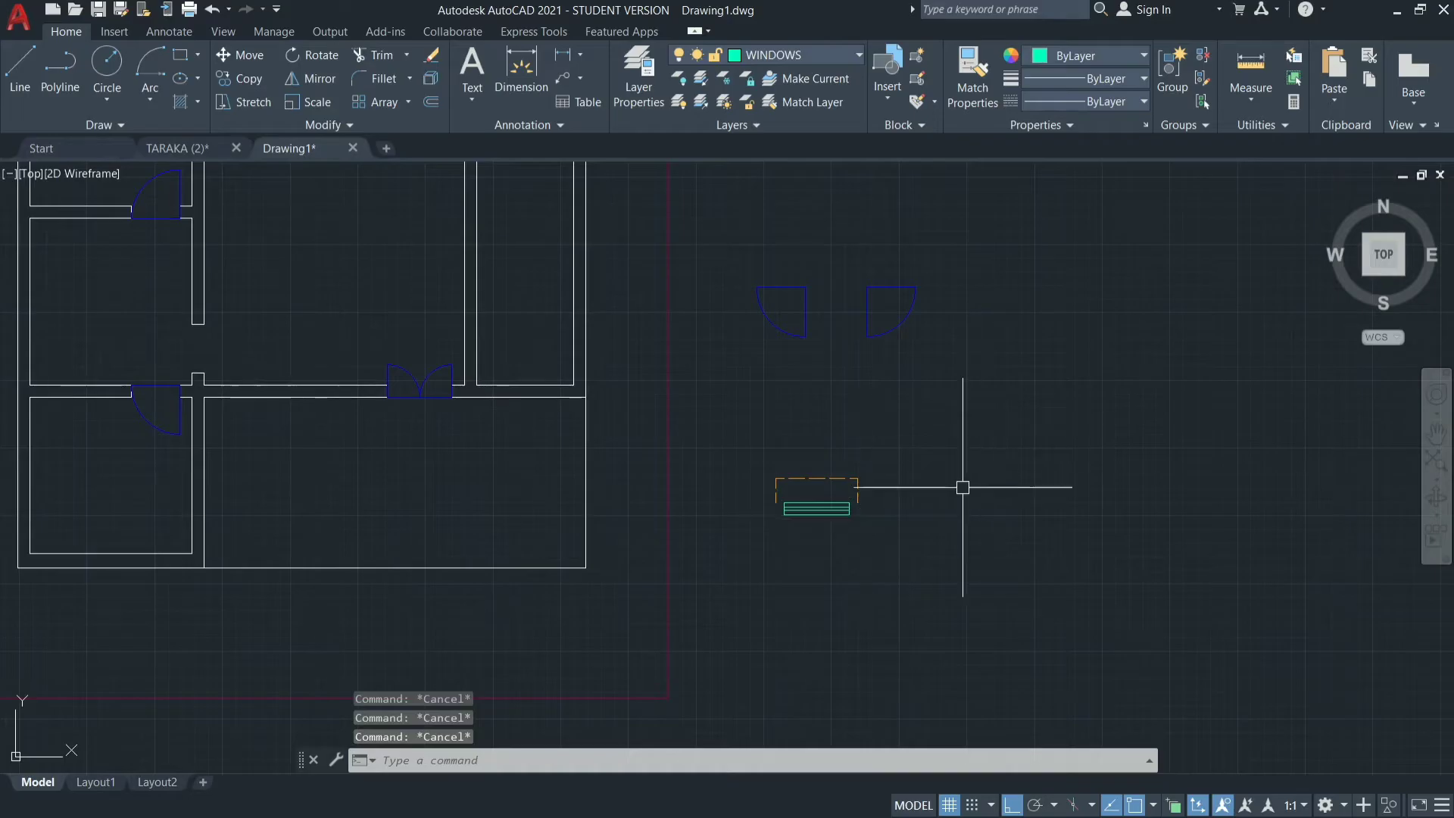
scroll(1025, 552, "down", 4)
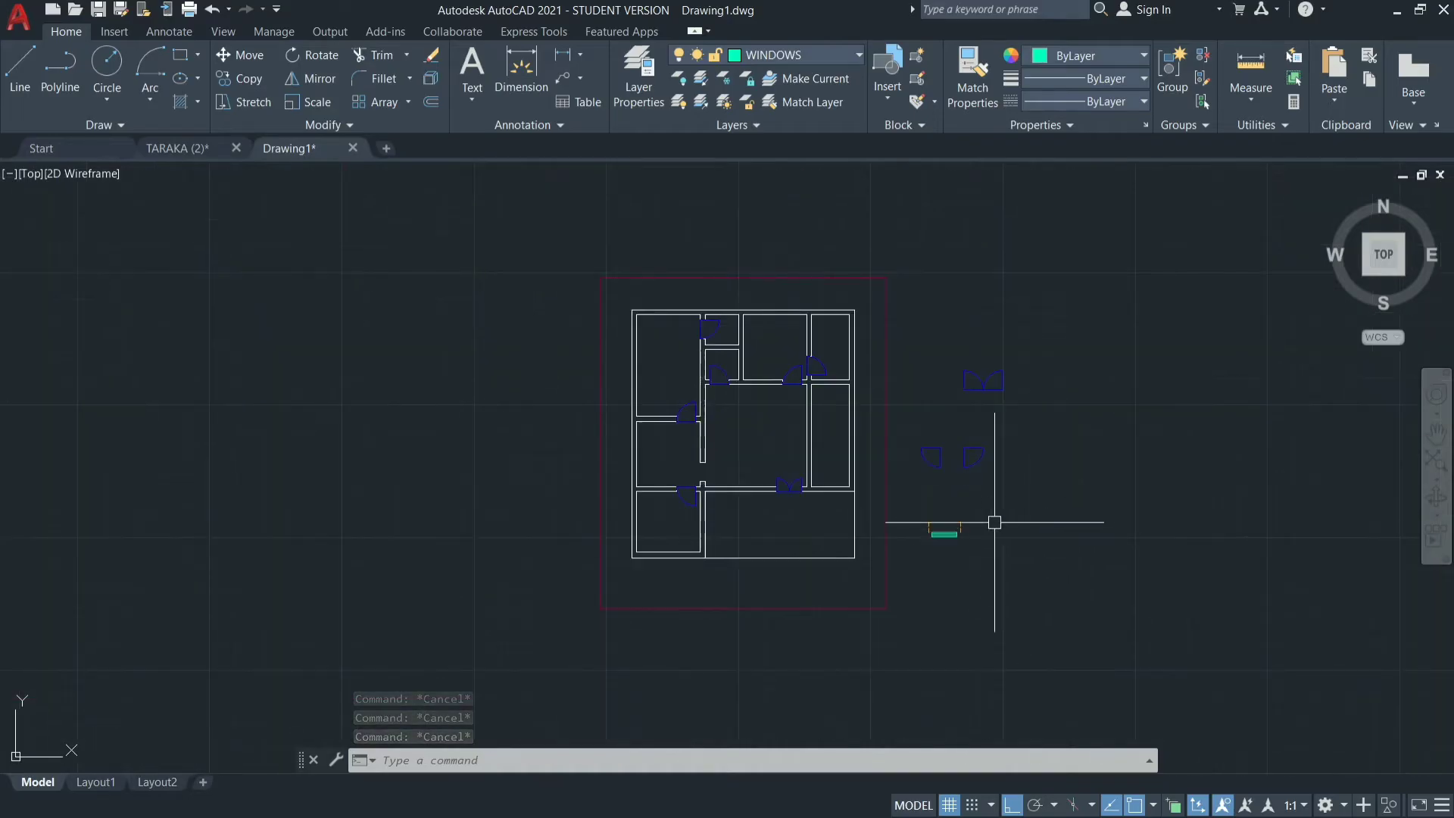
scroll(974, 547, "up", 8)
mouse_move(886, 343)
left_mouse_down()
mouse_move(840, 544)
mouse_move(552, 407)
left_mouse_up()
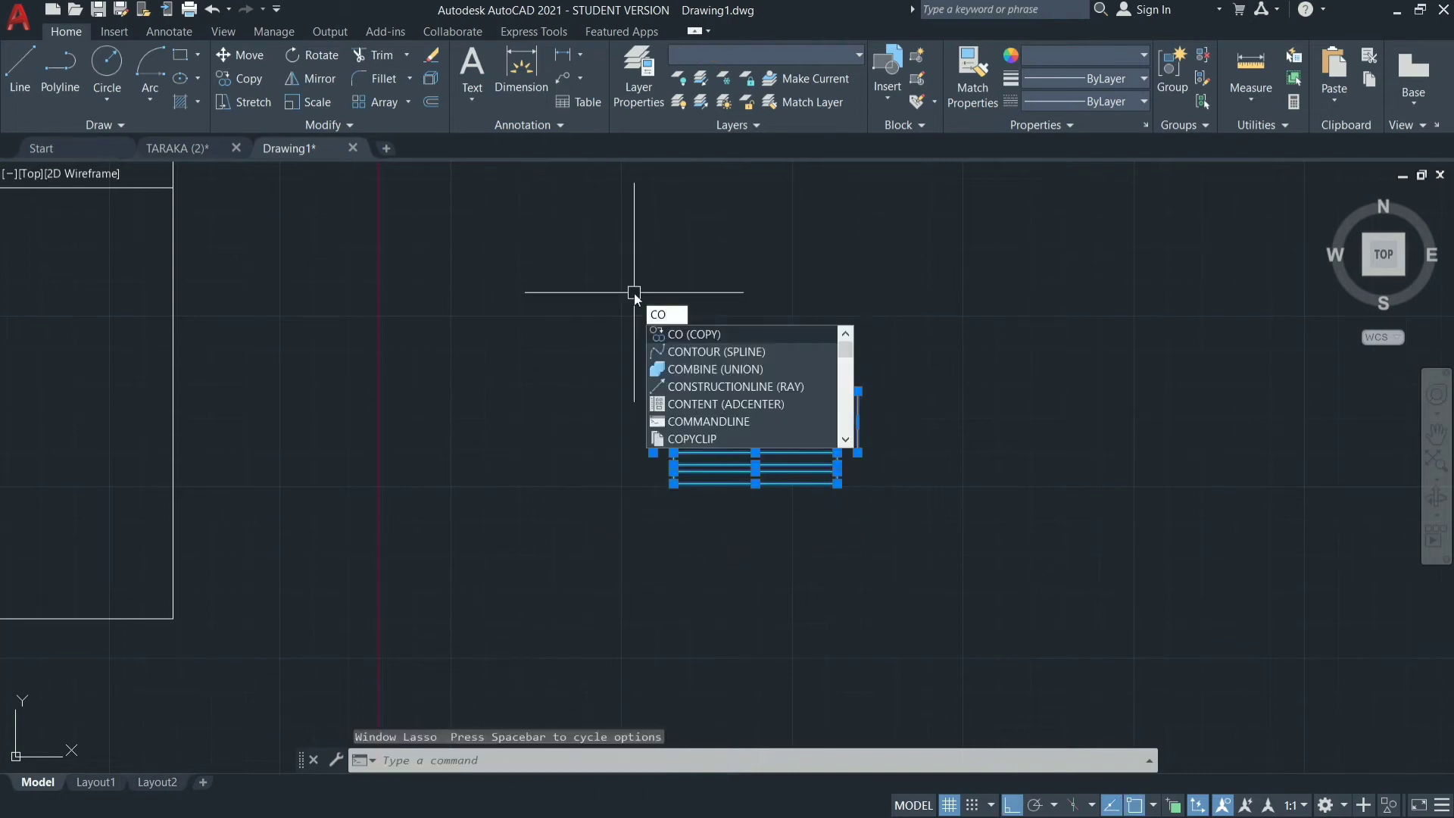
key("Escape")
key("Escape")
key("Escape")
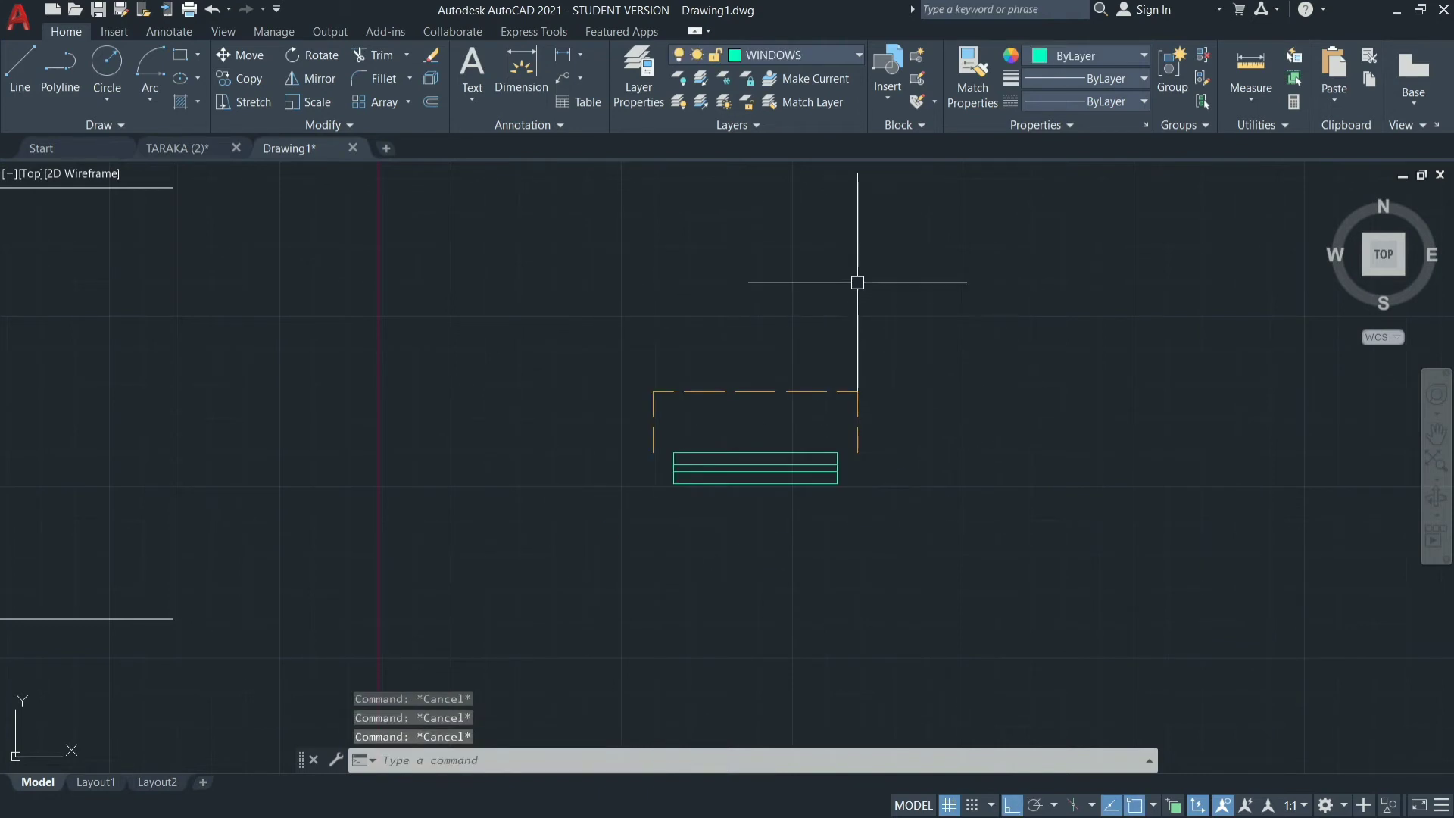
Mirror the window symbol with its dashed sunshade across a vertical line on its right side, keeping the source objects.
scroll(857, 279, "down", 2)
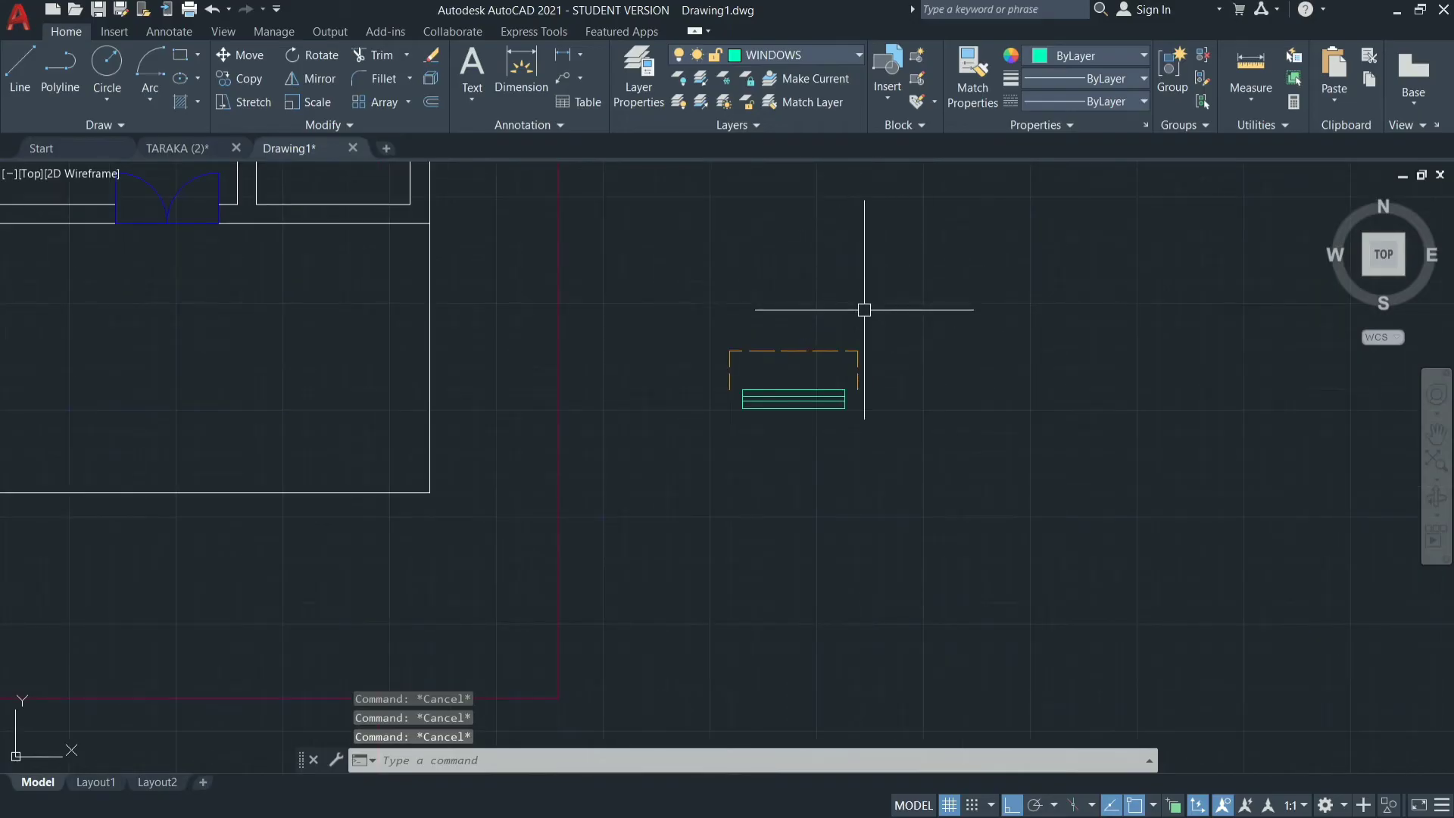
left_click(905, 311)
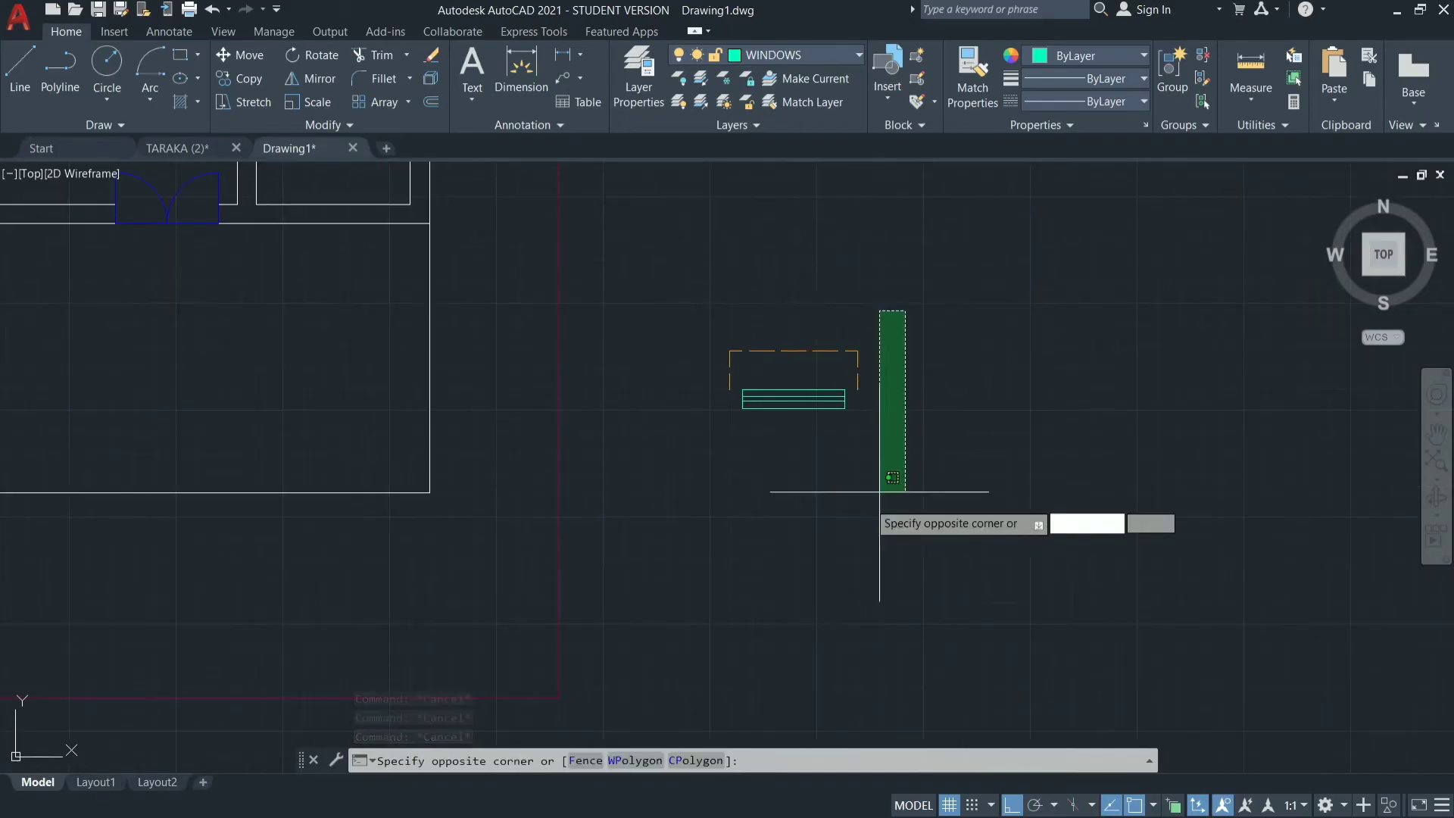
left_click(711, 497)
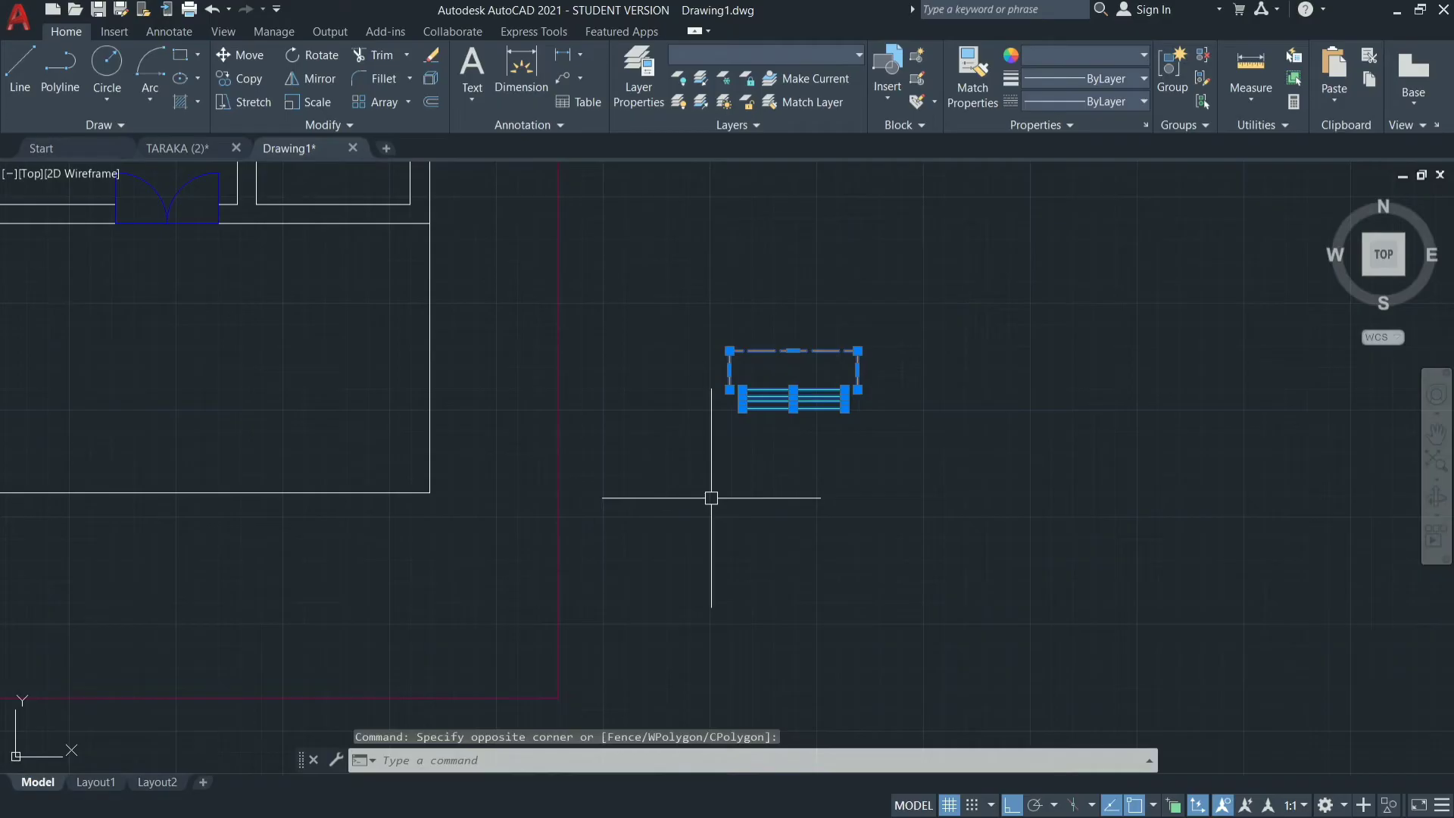
key("Return")
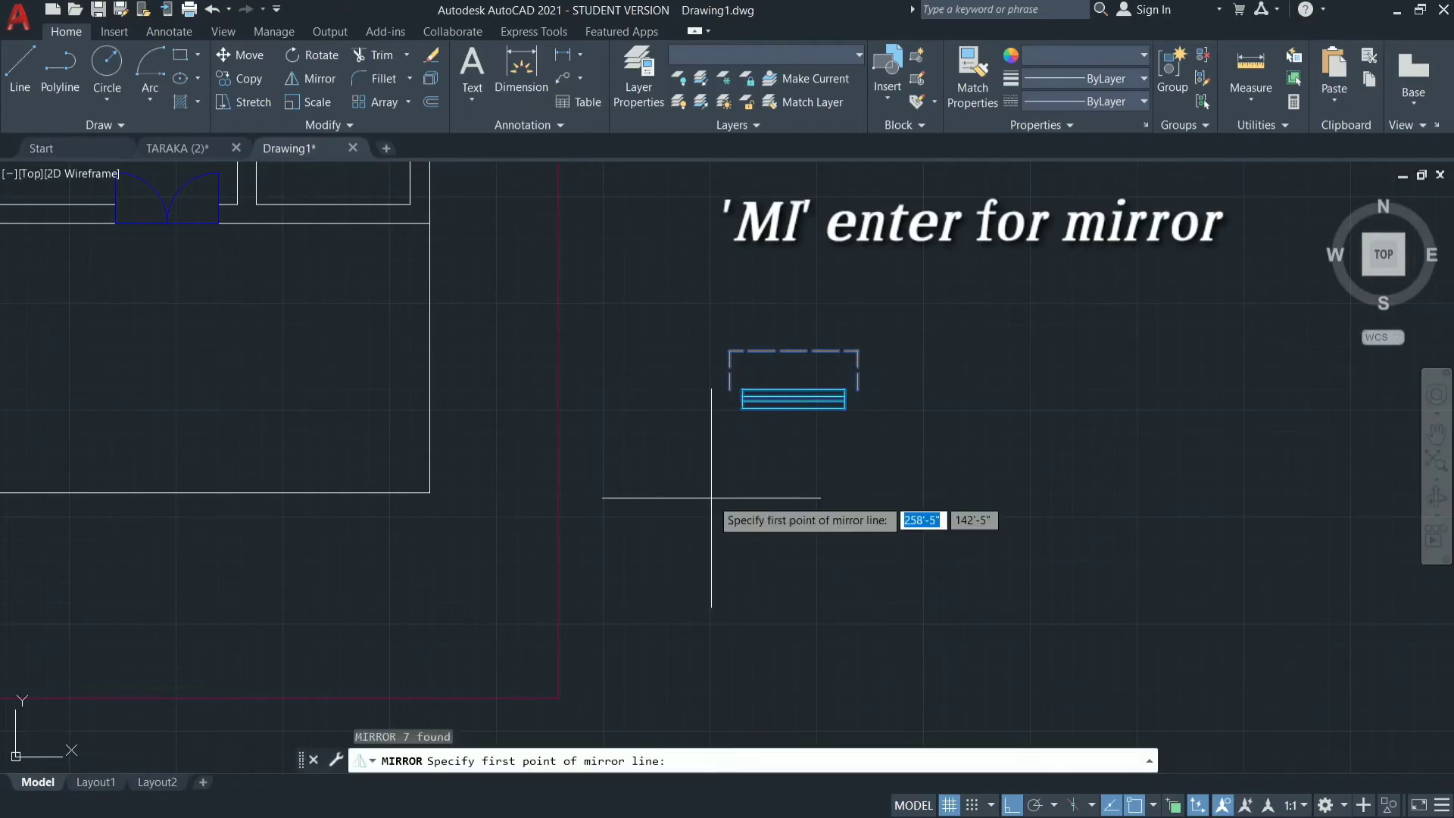
left_click(918, 318)
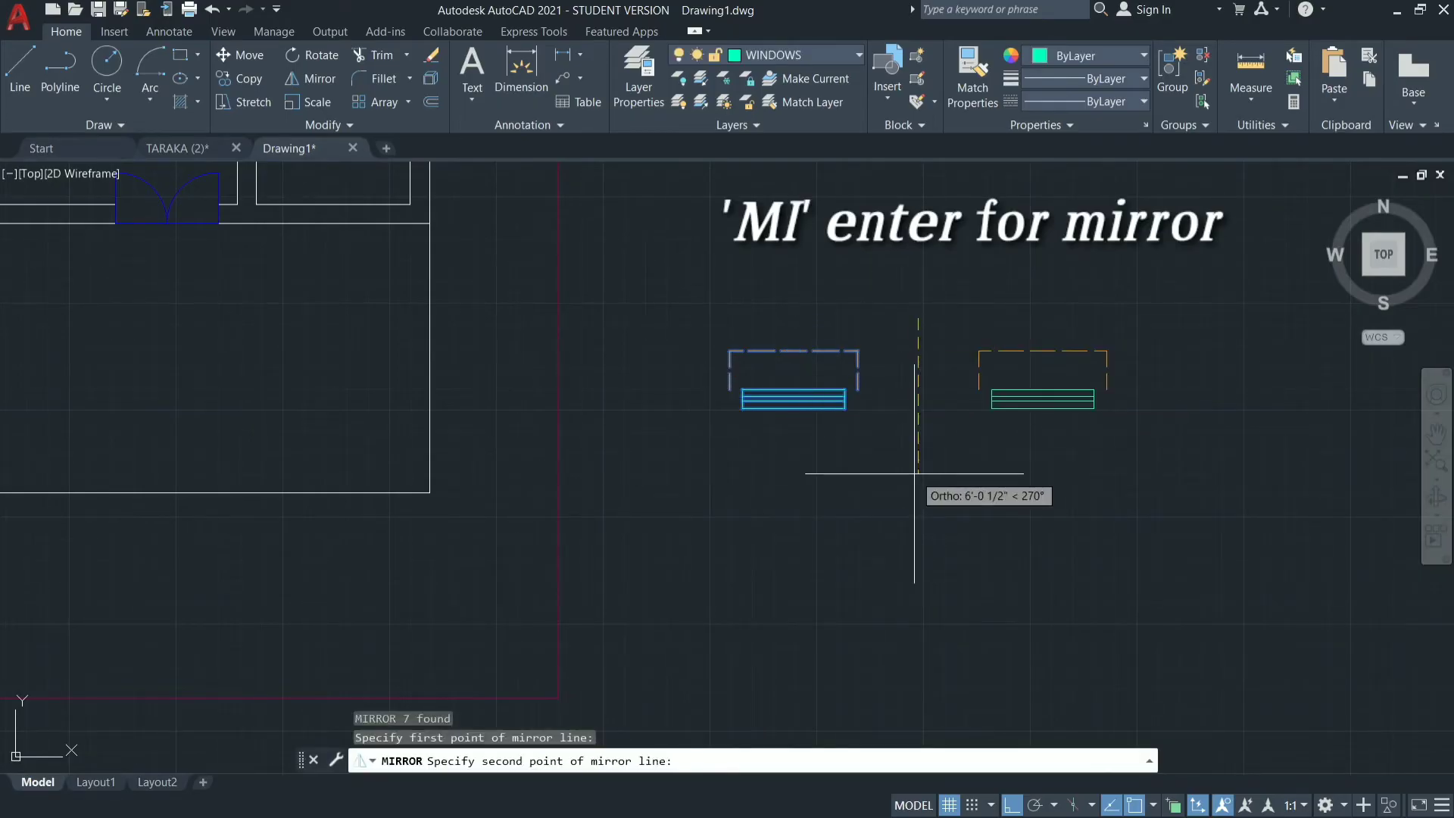
left_click(915, 474)
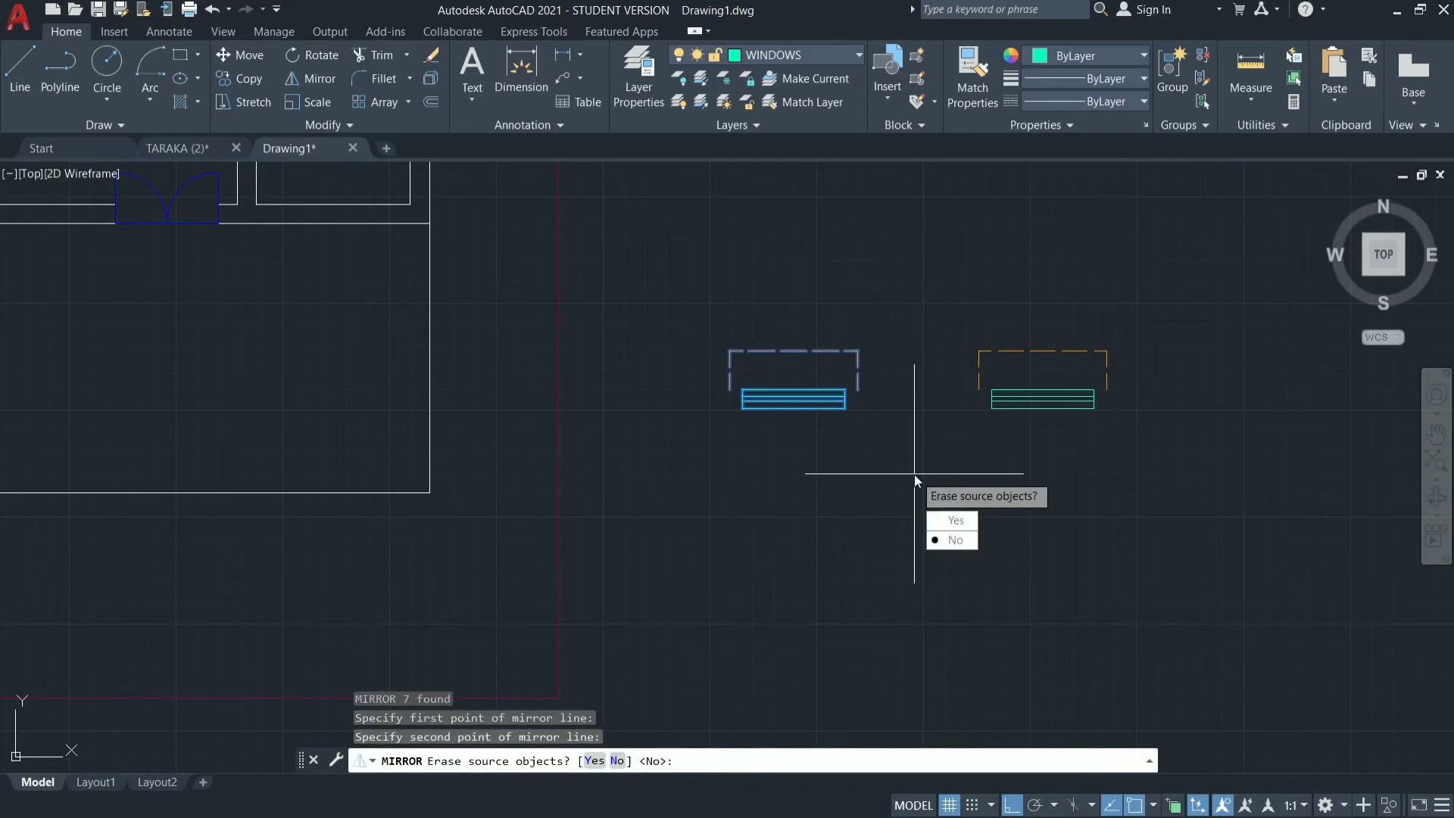
left_click(953, 541)
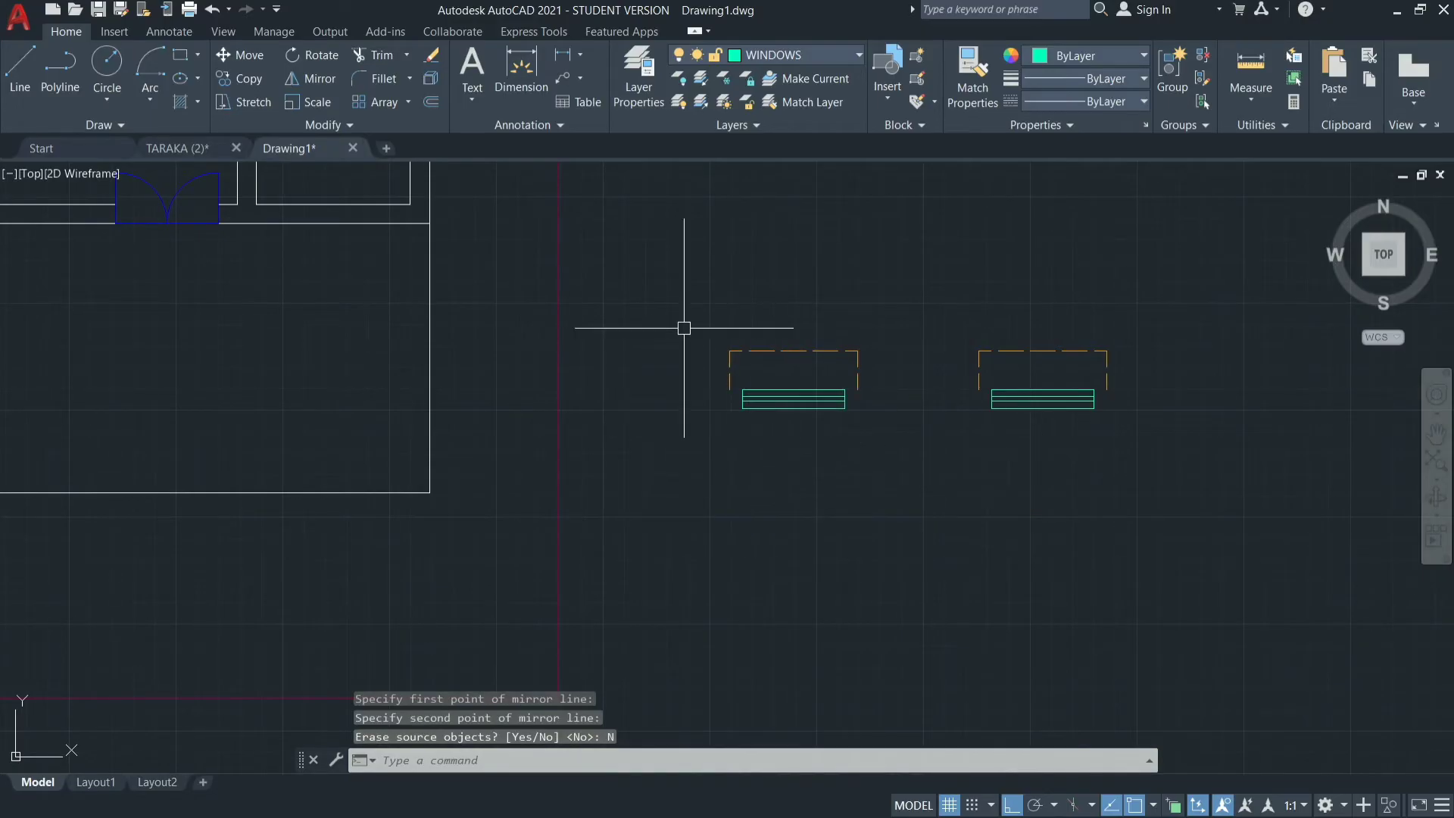
Mirror both window symbols downward across a horizontal line below them, keeping the source objects.
mouse_move(678, 324)
left_mouse_down()
mouse_move(1207, 411)
mouse_move(1181, 279)
left_mouse_up()
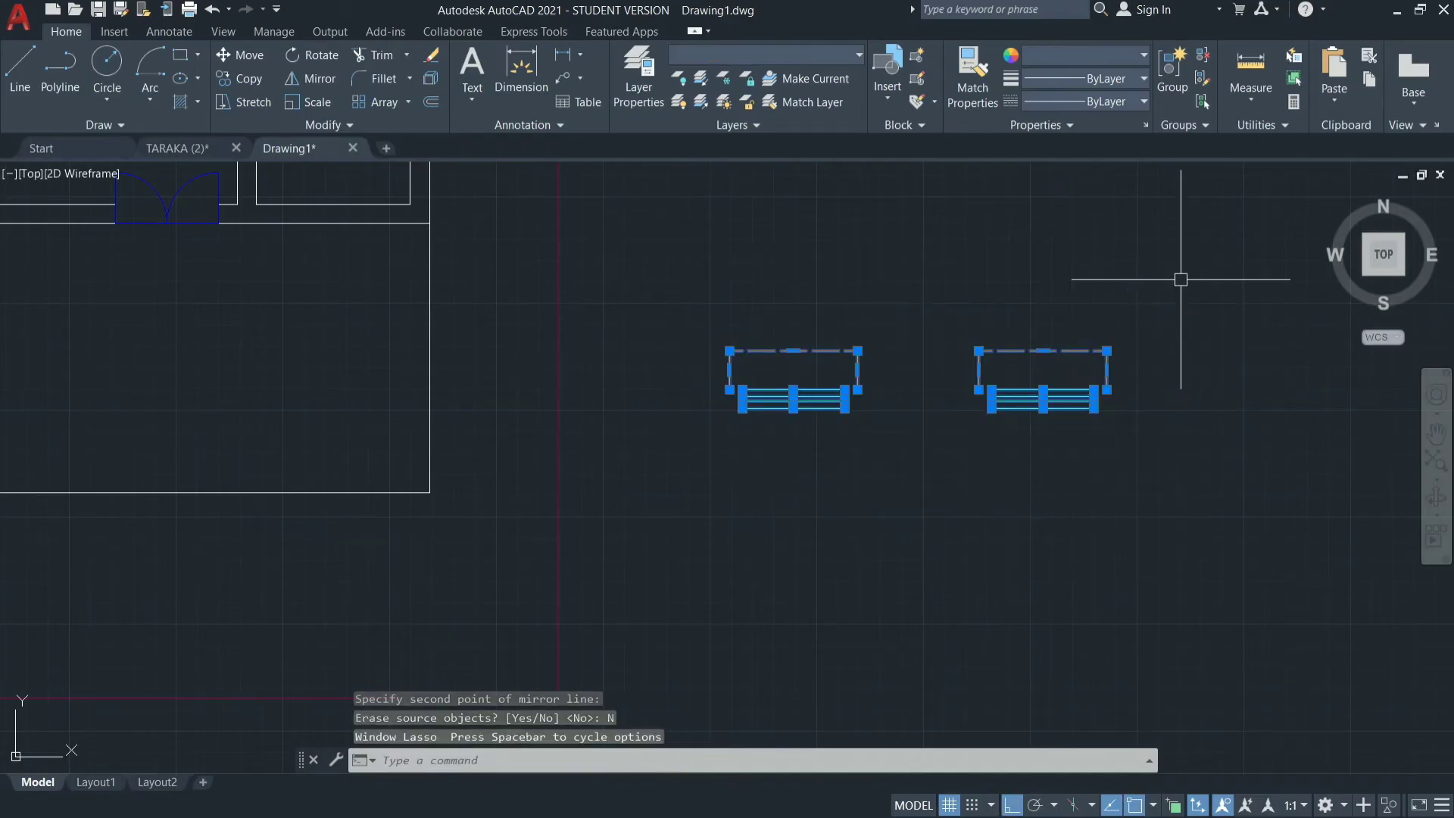
key("space")
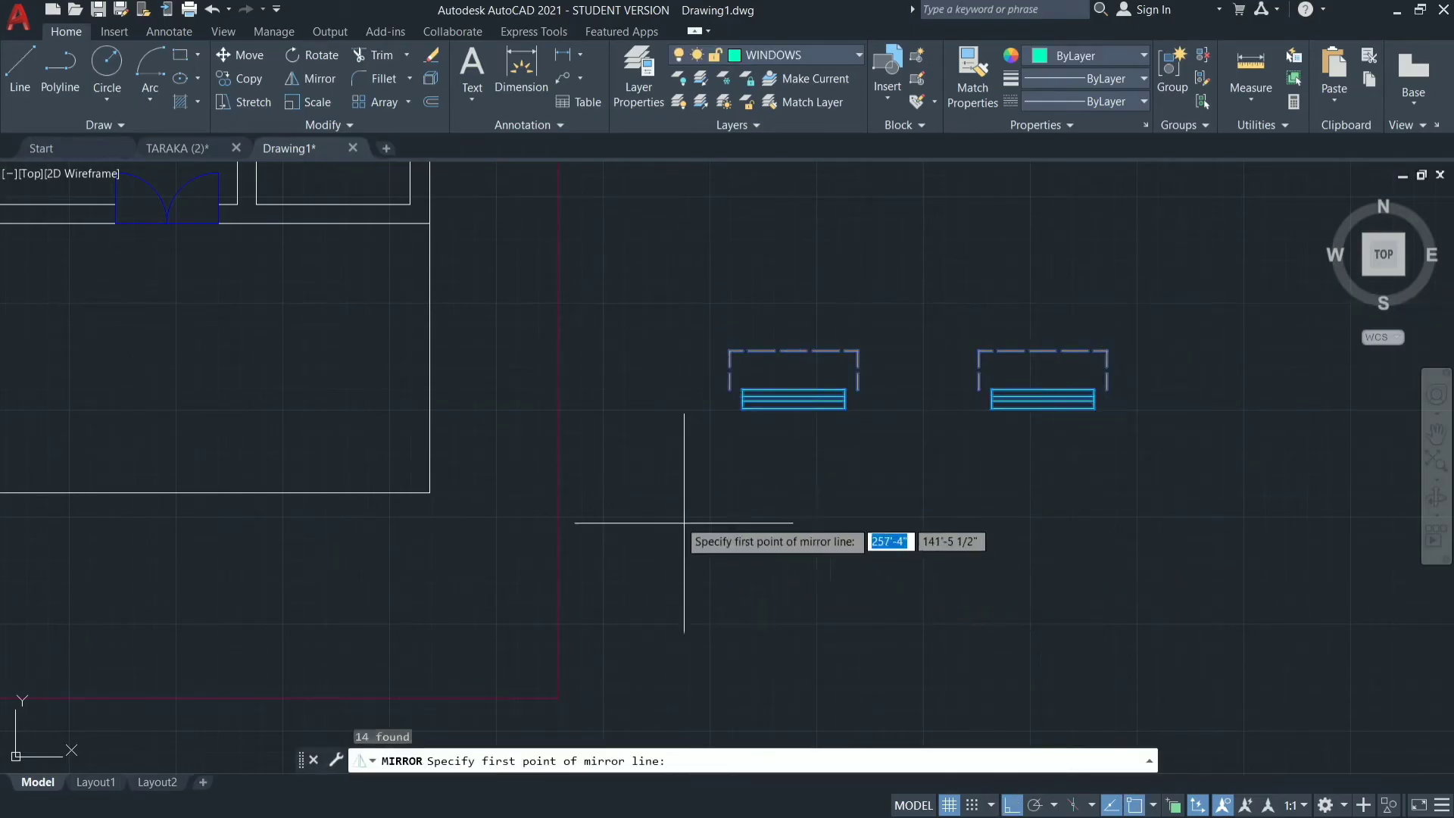
left_click(667, 497)
left_click(1260, 494)
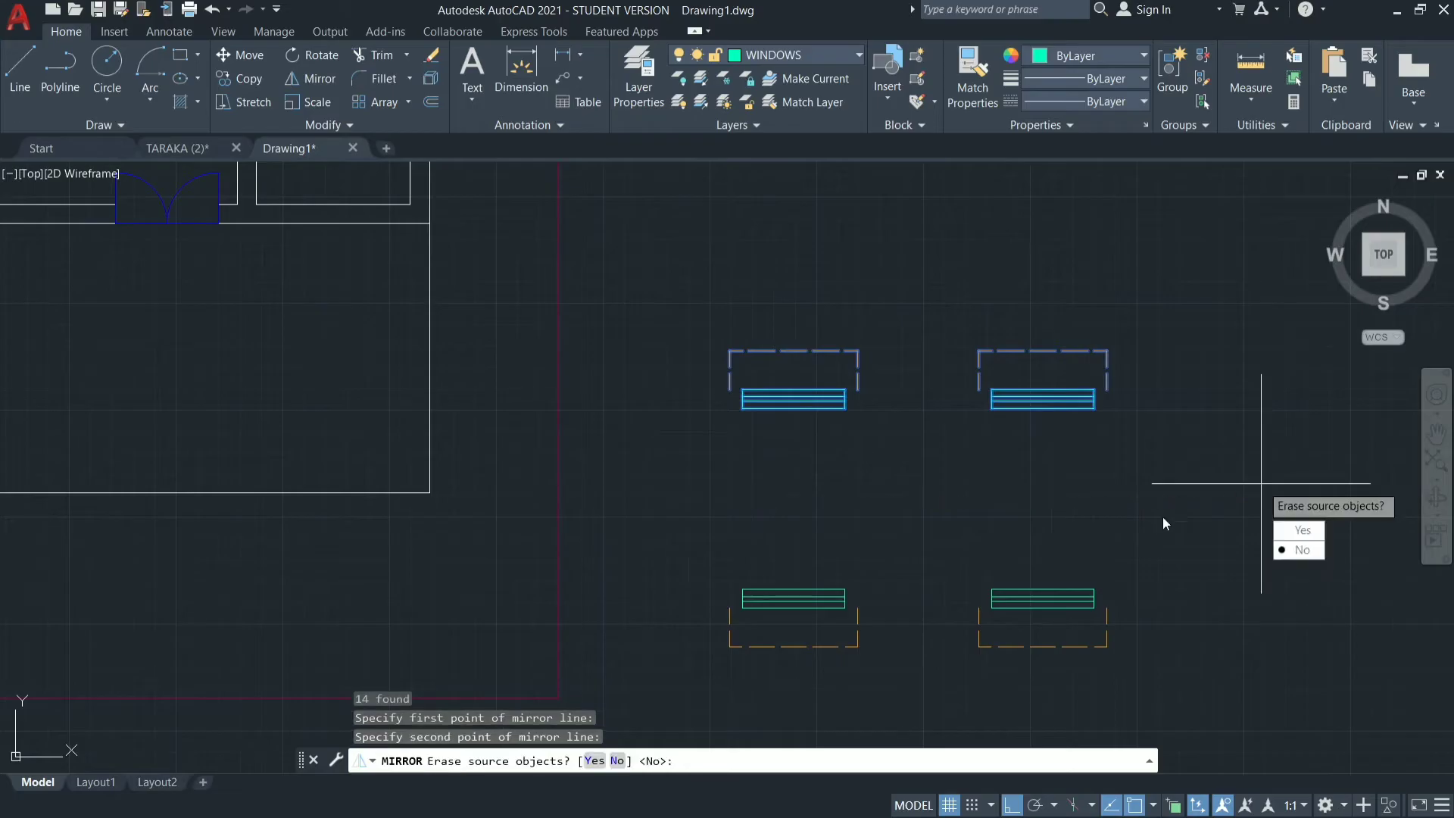
left_click(1297, 551)
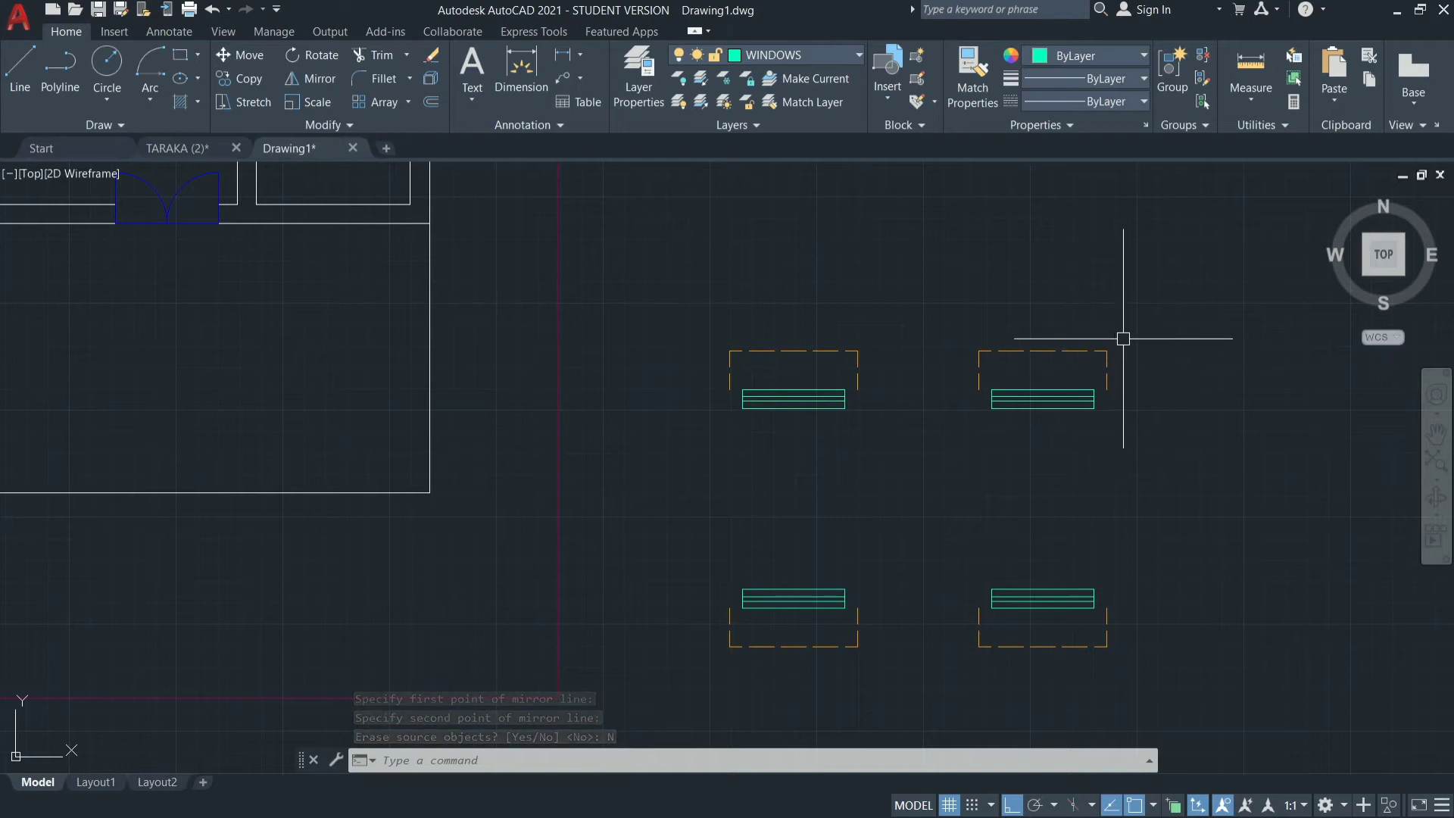
Rotate the upper-right window symbol and its sunshade by 270° about the window's lower-right endpoint.
mouse_move(1123, 335)
left_mouse_down()
mouse_move(1045, 455)
mouse_move(948, 318)
mouse_move(963, 303)
left_mouse_up()
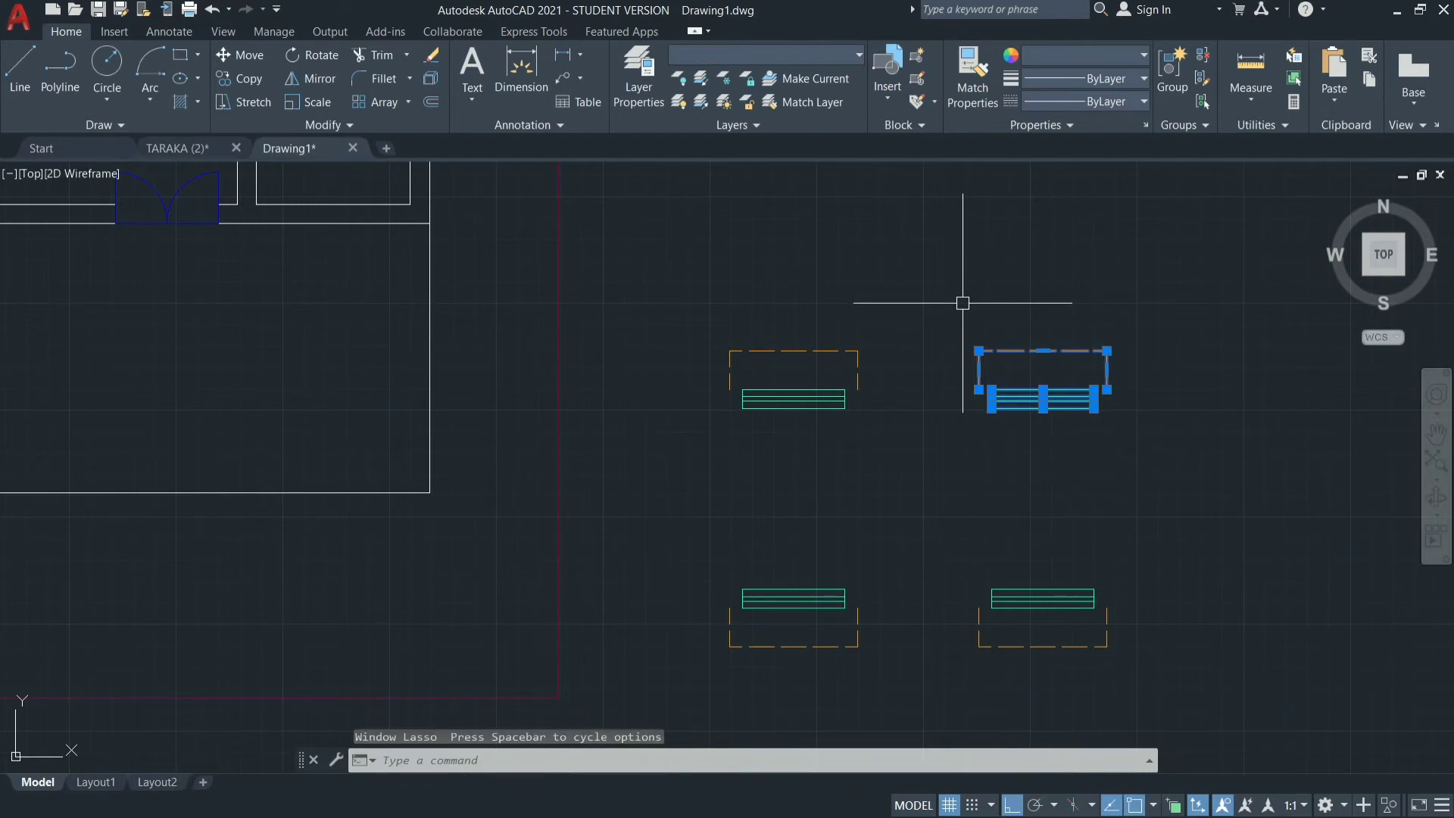
type("RO")
key("Return")
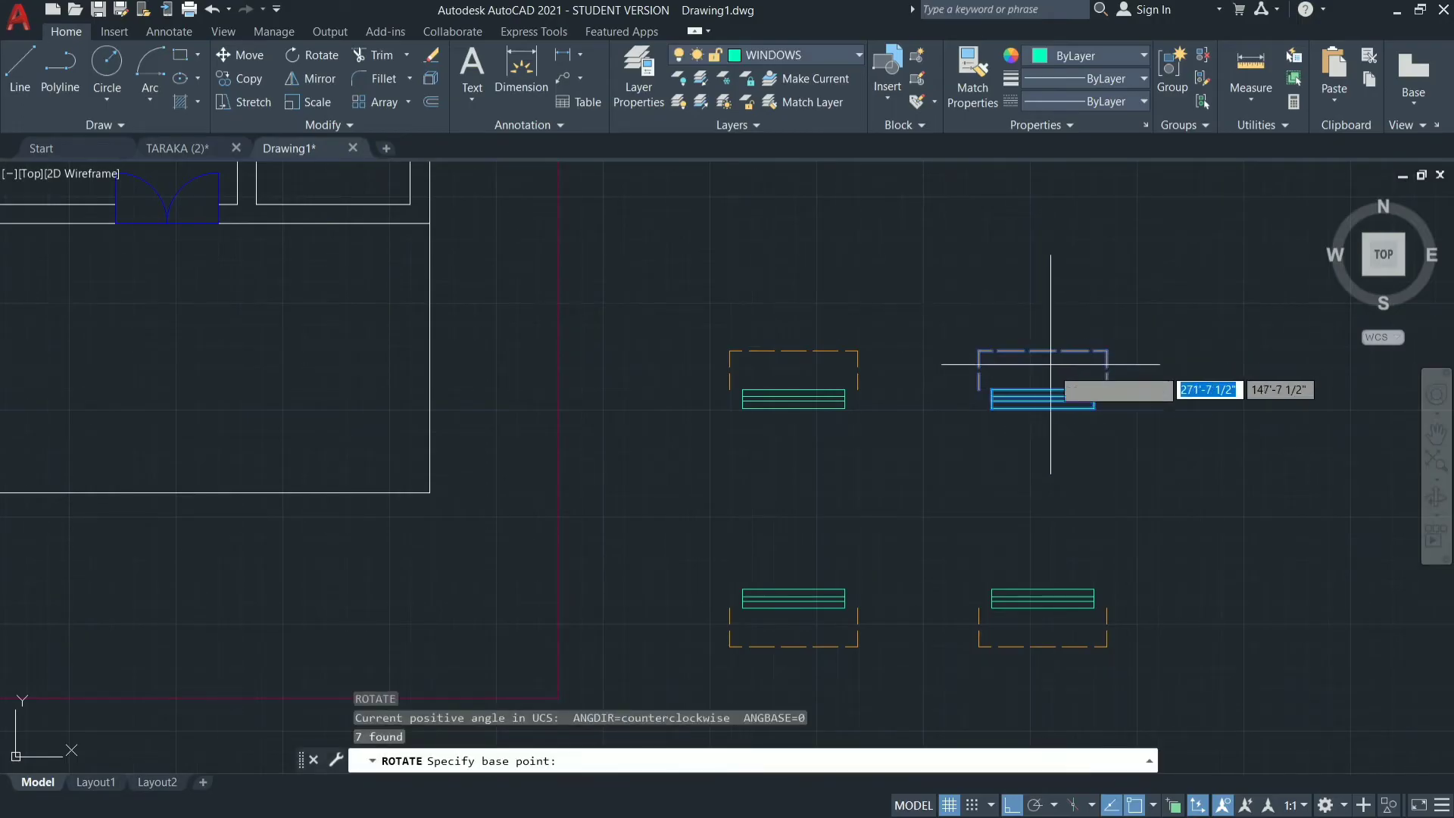
left_click(1094, 409)
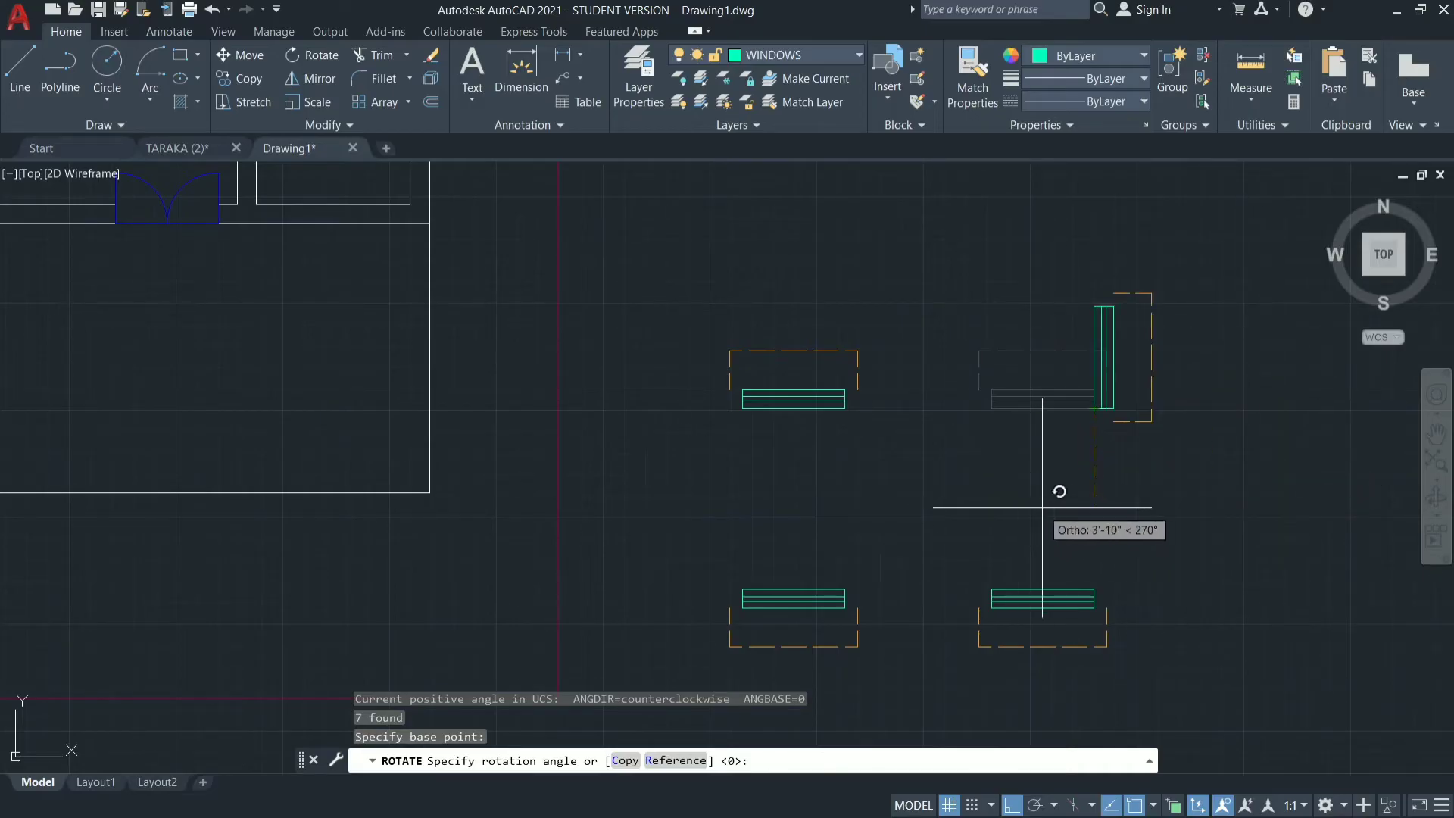
left_click(1042, 507)
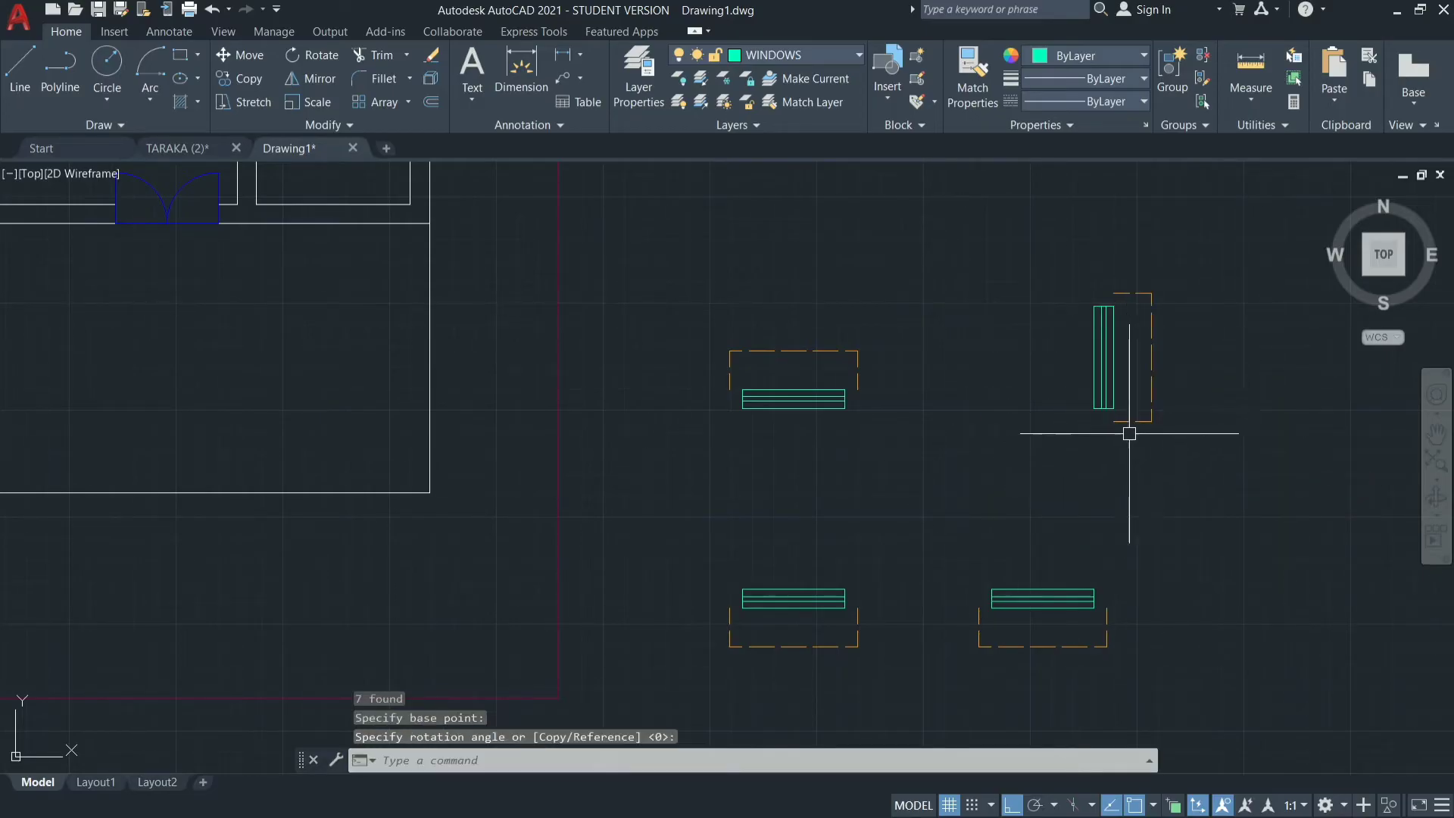
Mirror the vertical window symbol across a vertical line on its left side, keeping the source objects.
mouse_move(1168, 256)
left_mouse_down()
mouse_move(1169, 244)
mouse_move(1104, 454)
mouse_move(1033, 266)
left_mouse_up()
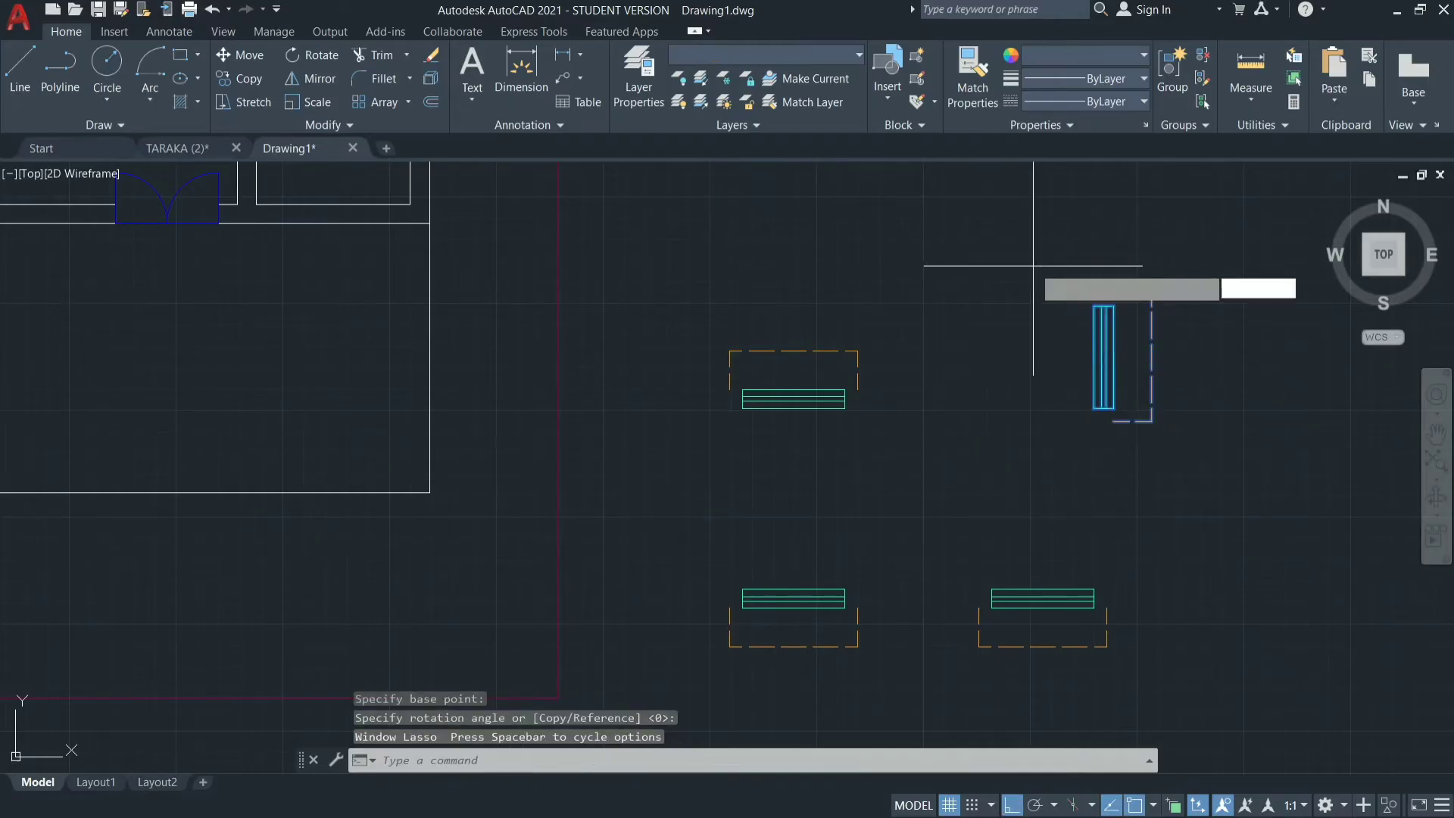
key("Return")
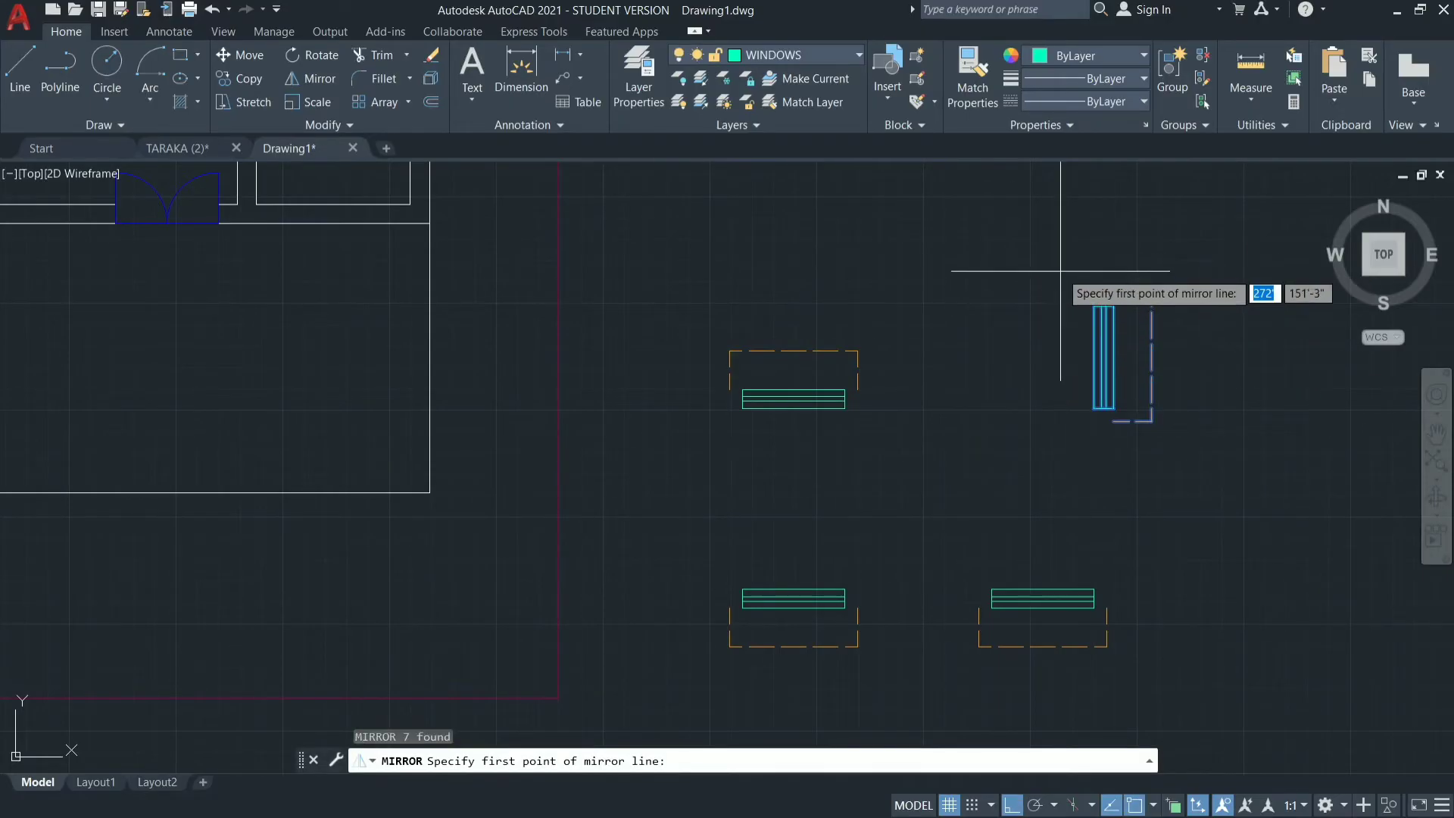
left_click(1060, 270)
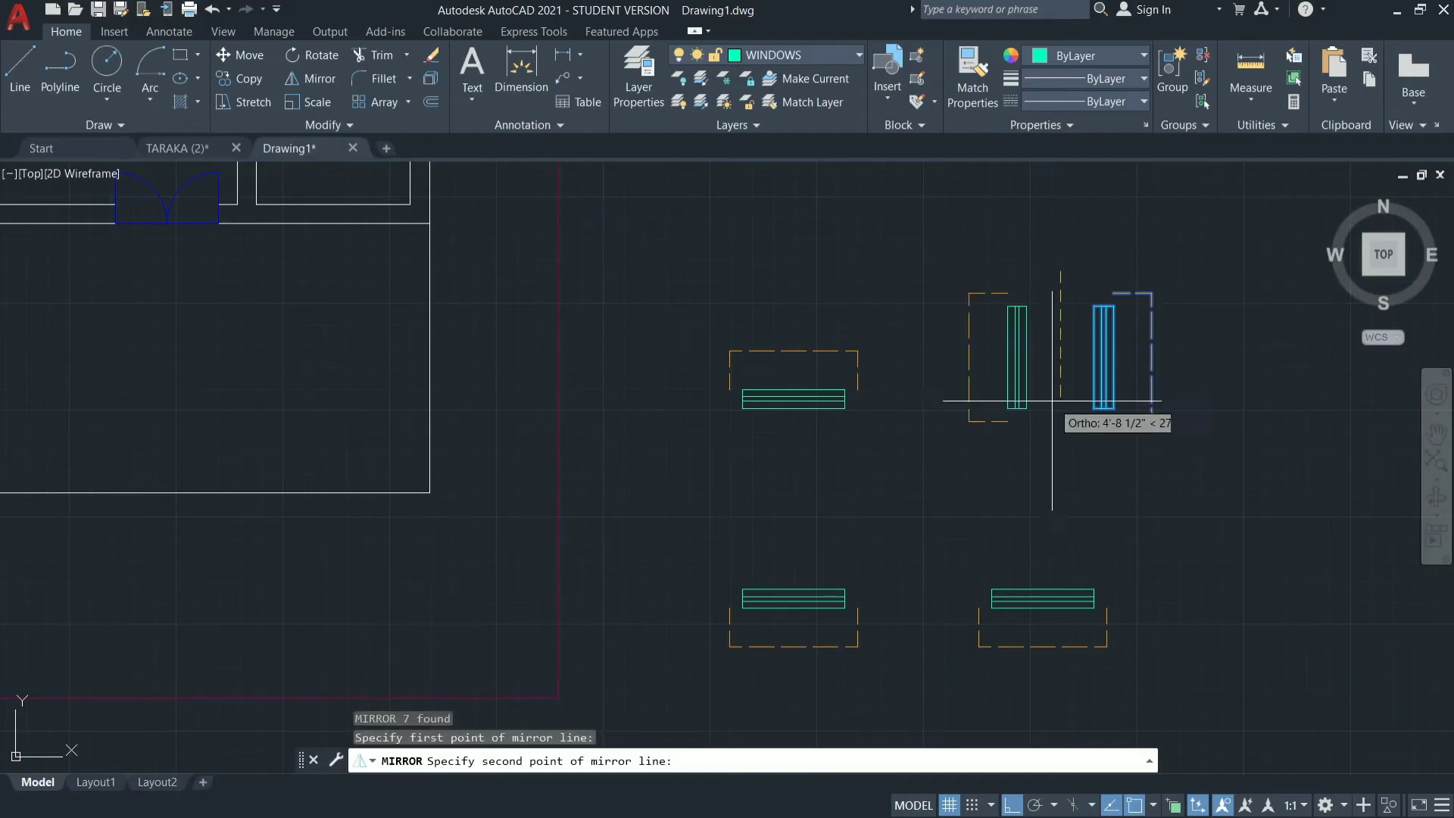
left_click(1058, 431)
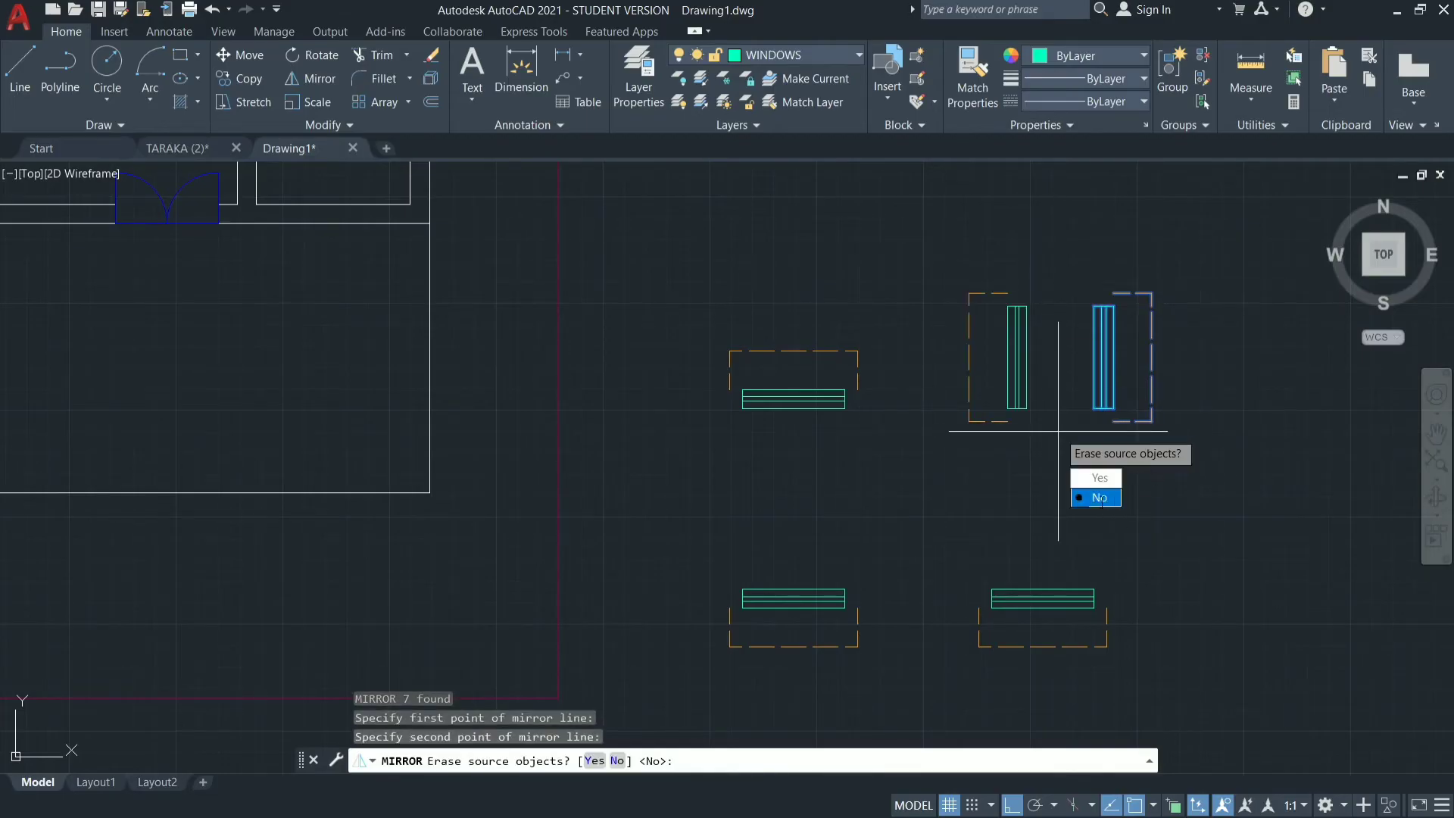
type("N")
key("Return")
key("Escape")
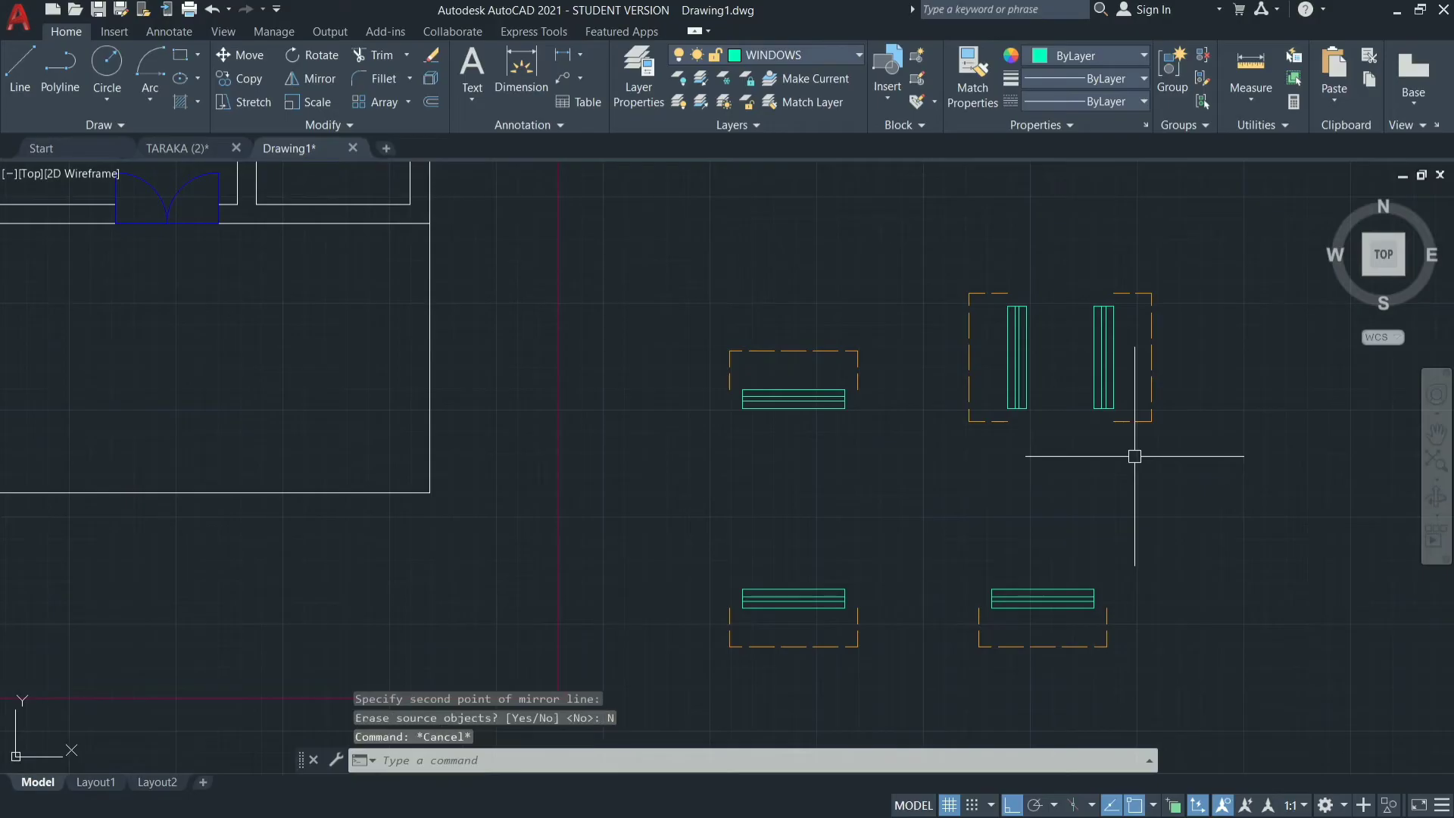
Copy the upper-left window symbol from its bottom midpoint to the midpoint of the top-left room's inner top wall line.
scroll(1133, 456, "down", 4)
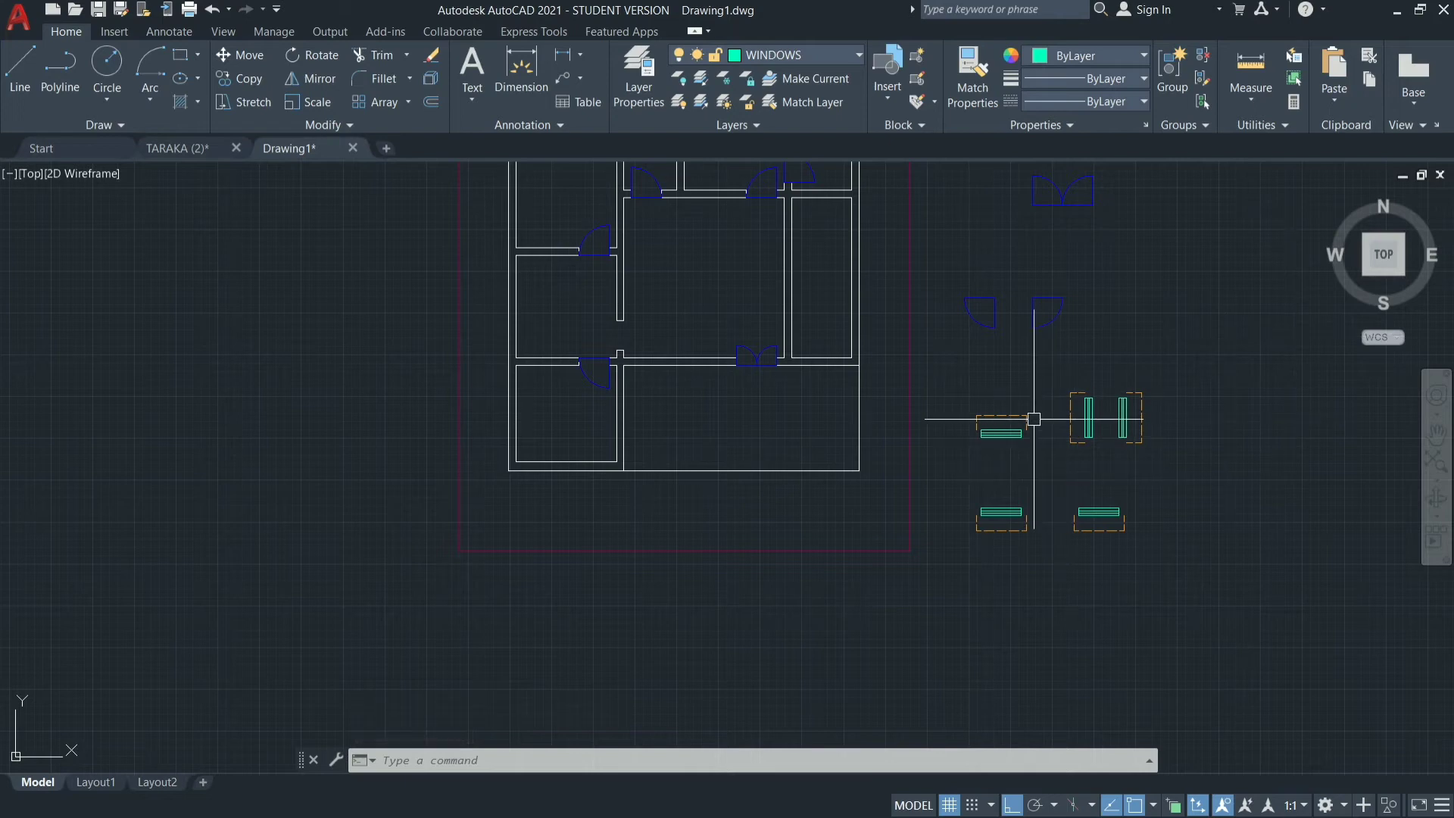
mouse_move(1026, 371)
left_mouse_down()
mouse_move(981, 455)
mouse_move(997, 470)
left_mouse_up()
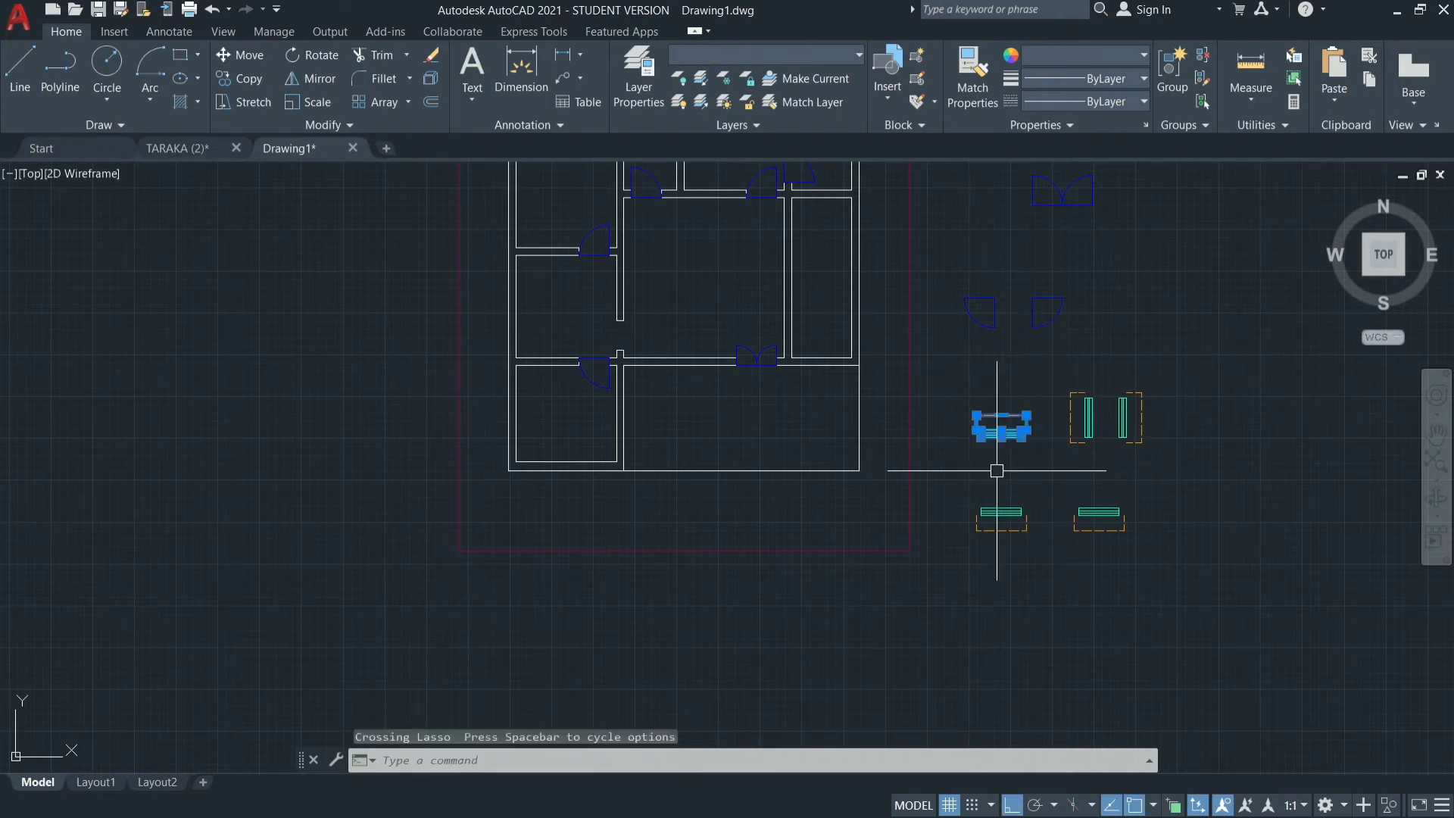
key("Return")
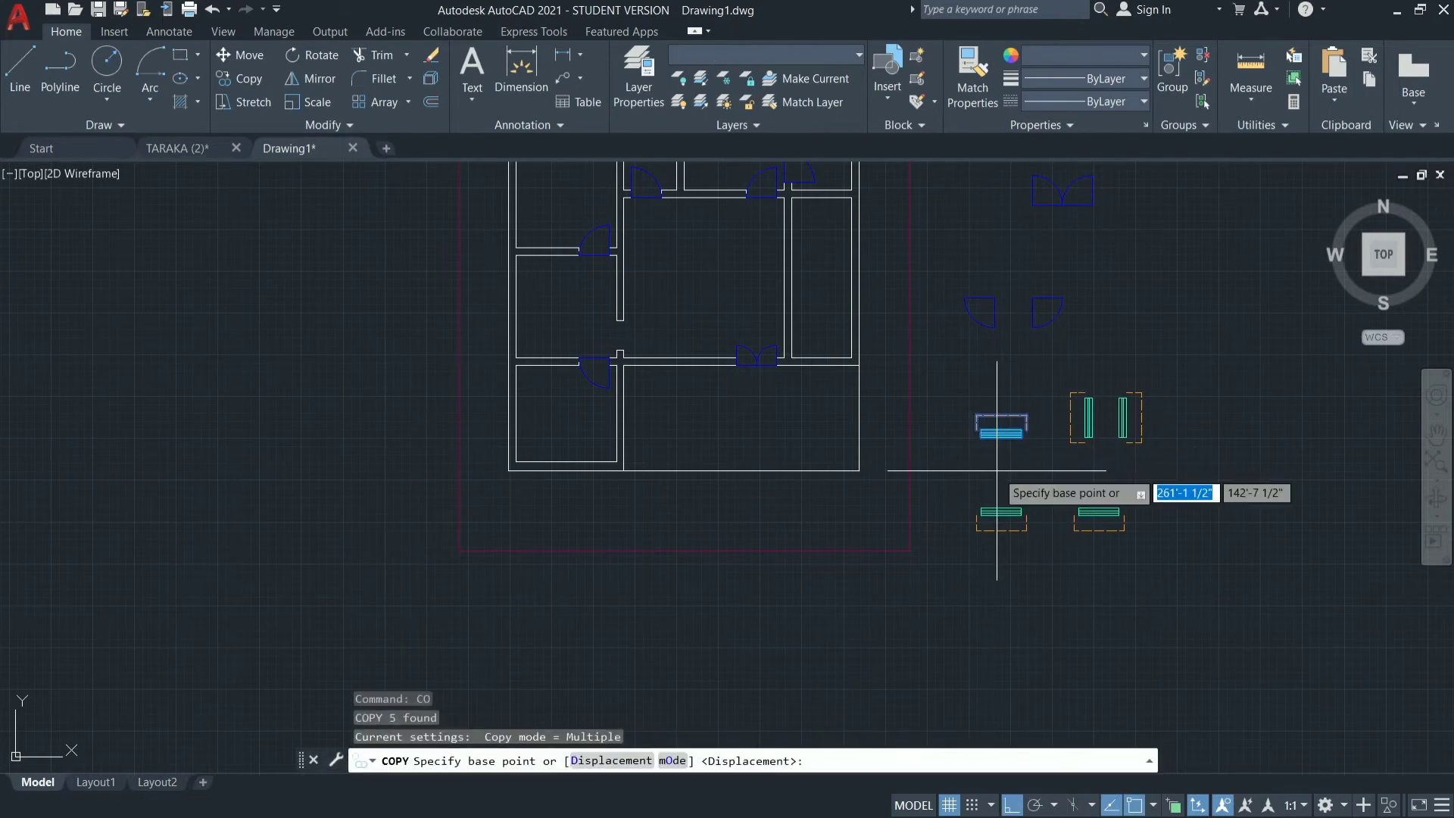
left_click(1002, 433)
scroll(863, 587, "down", 5)
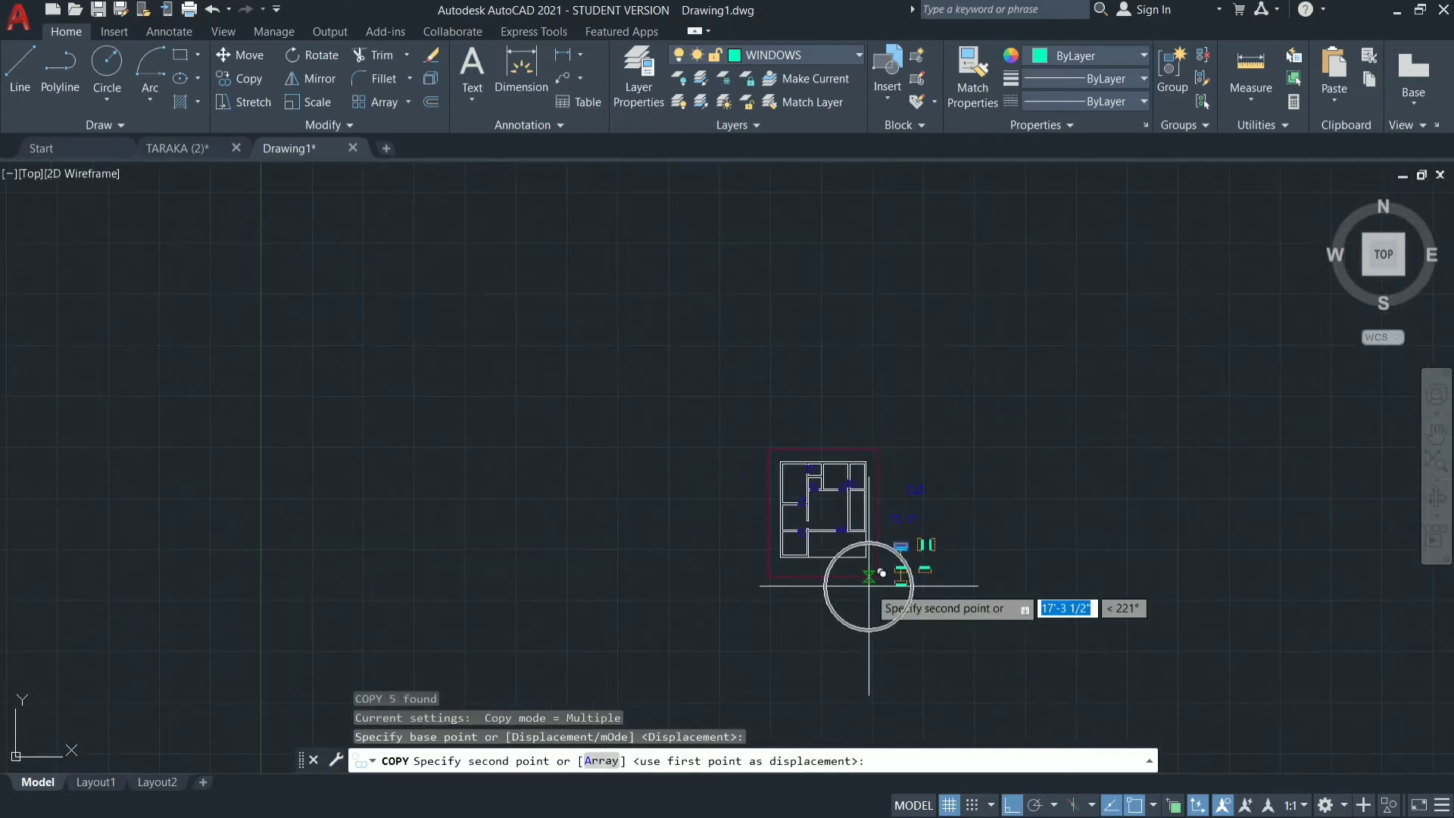
scroll(808, 454, "up", 8)
scroll(794, 454, "up", 6)
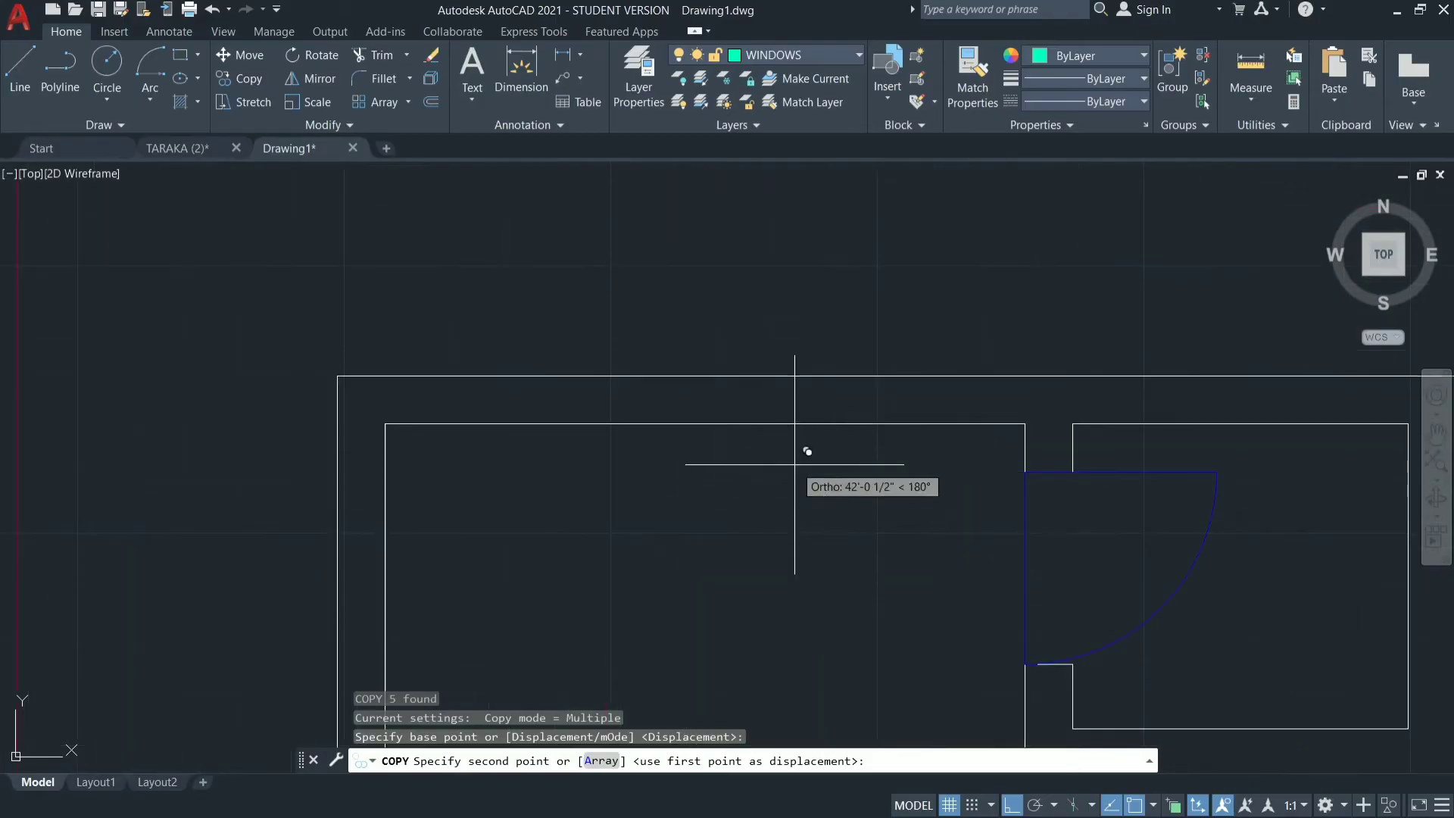
left_click(706, 421)
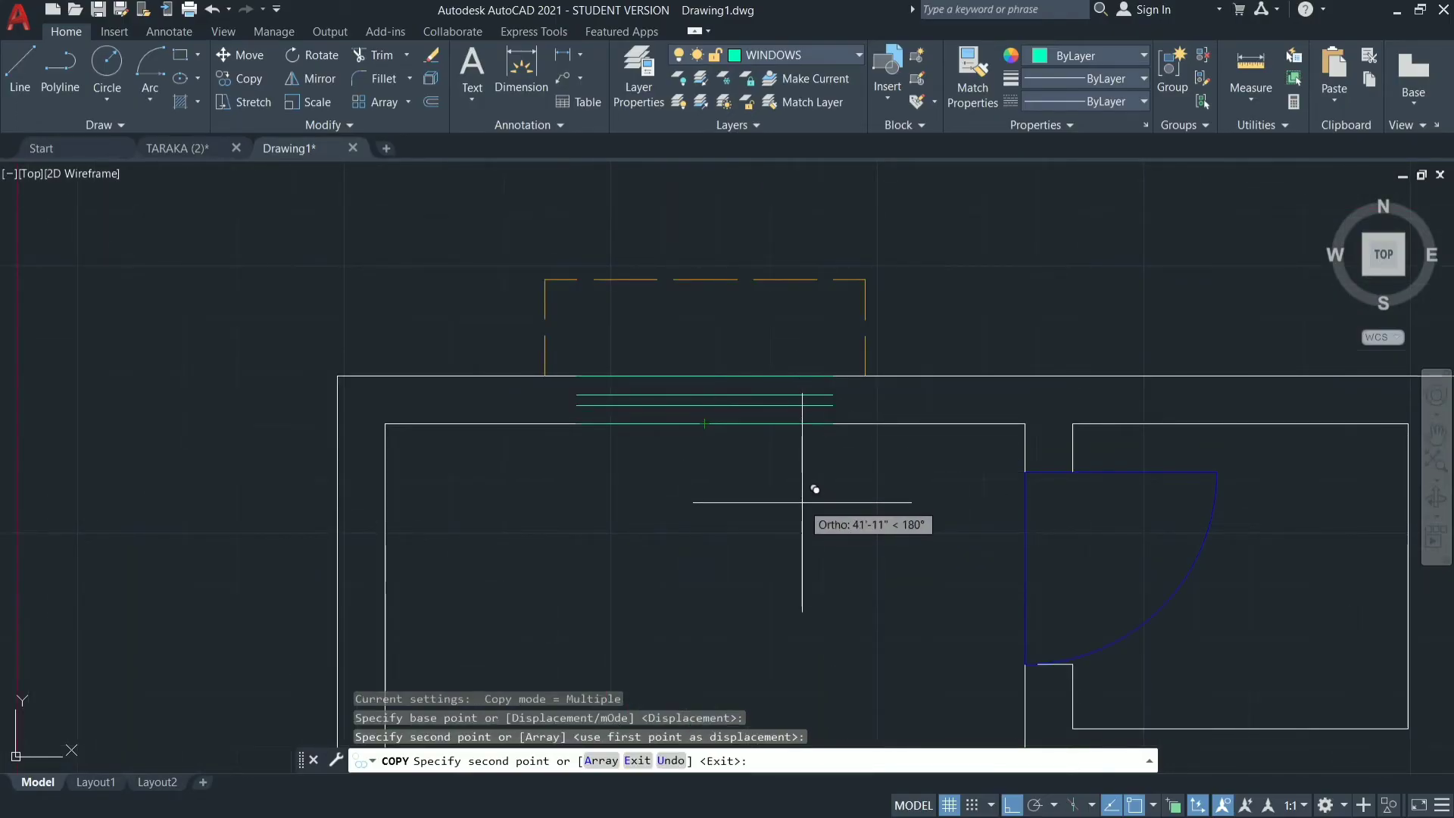
key("Escape")
Undo the window copy placed in the top-left room's upper wall.
scroll(667, 366, "down", 3)
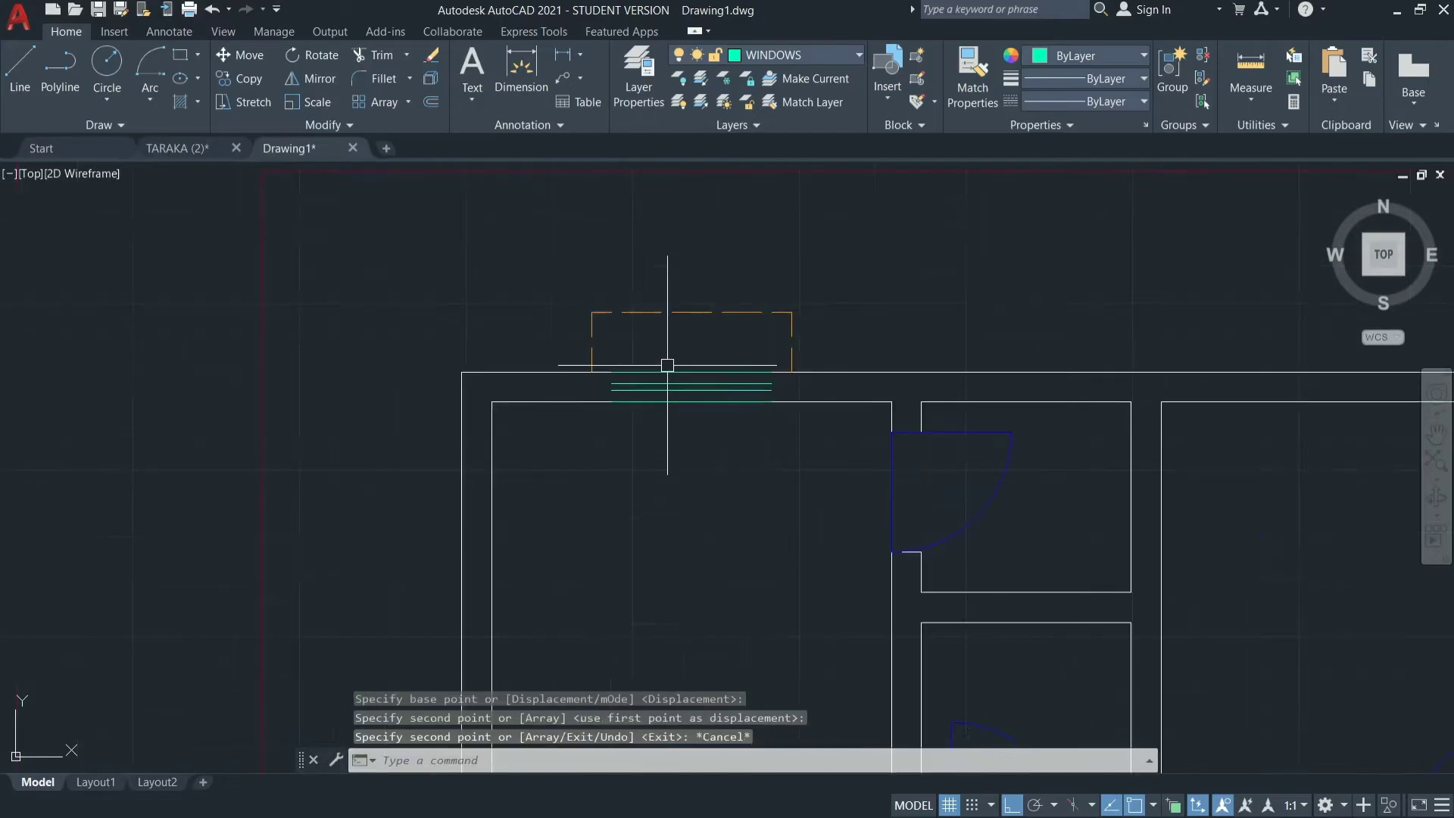
scroll(727, 315, "down", 4)
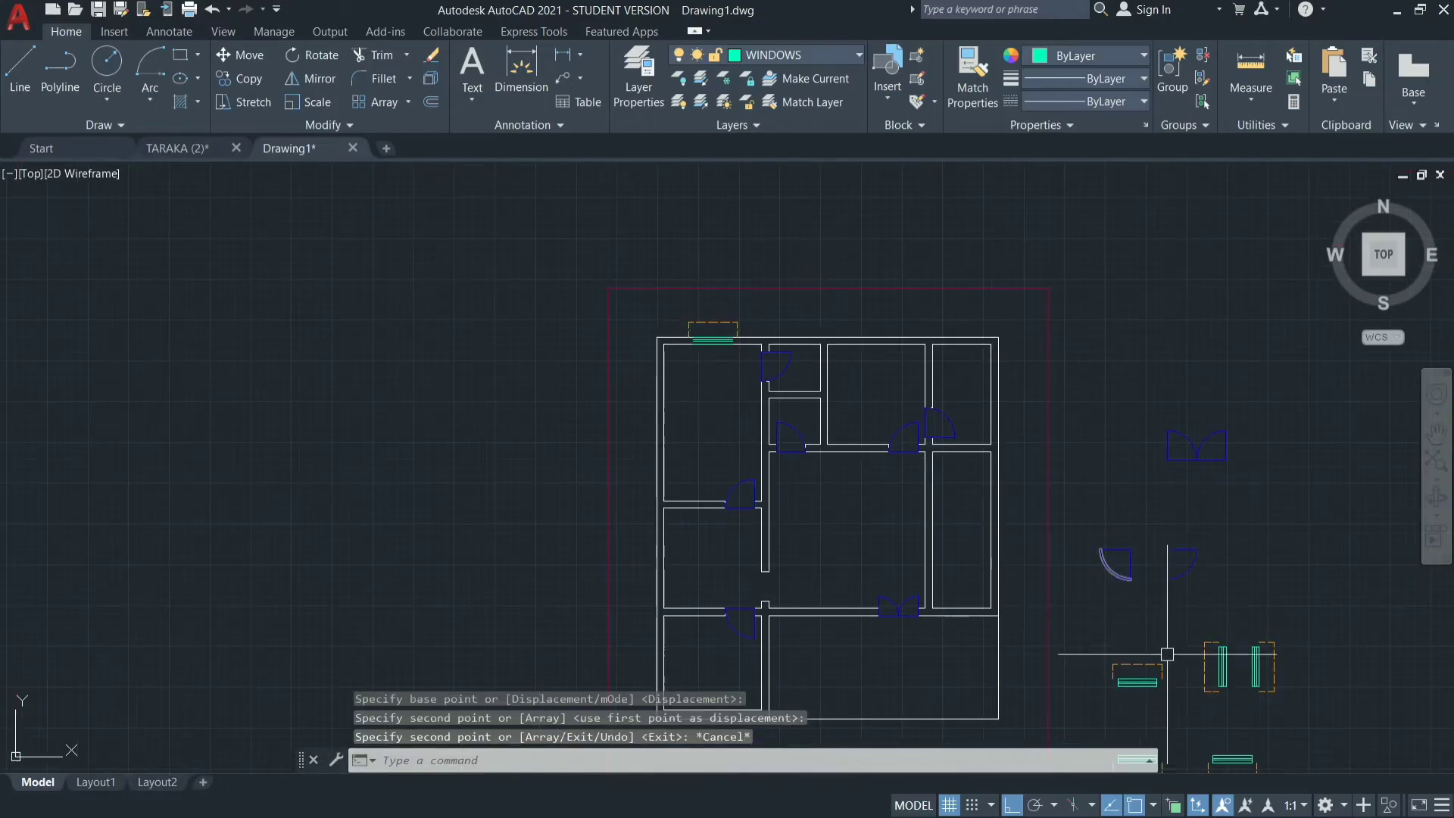
type("u")
key("Return")
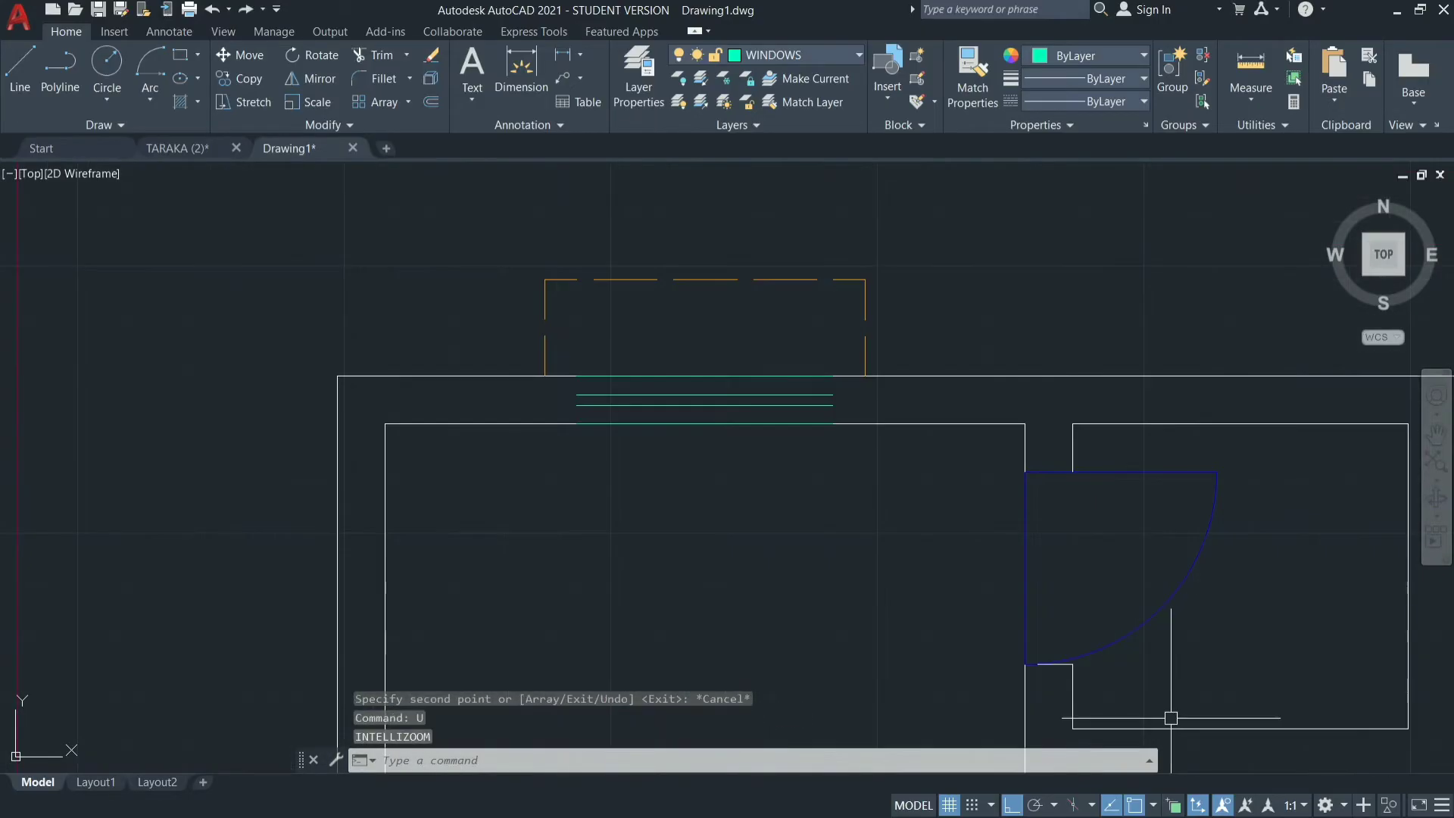
type("u")
key("Return")
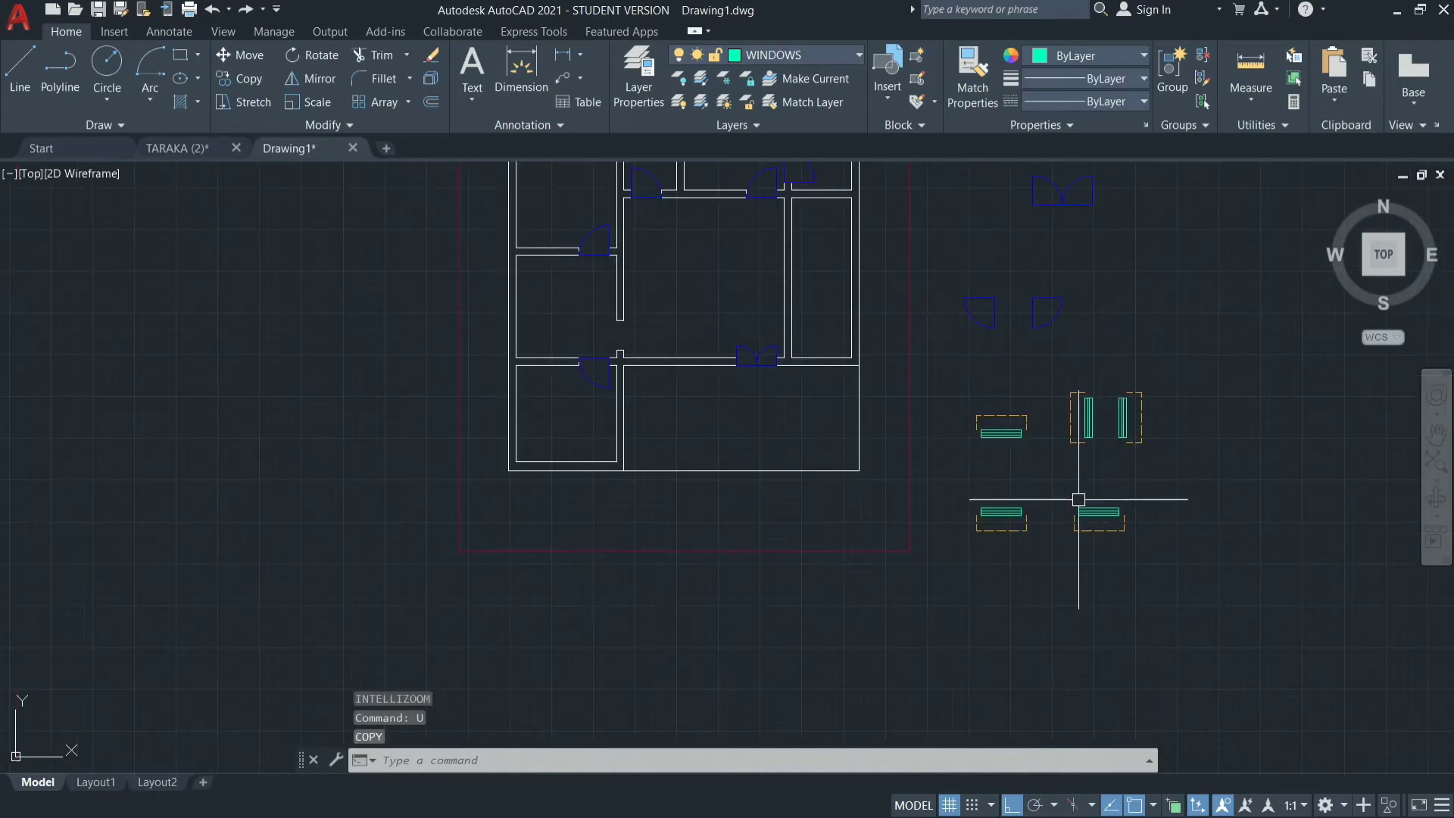
Define the upper-left window symbol and its sunshade as a block named WINDOW with the base point at the window's bottom midpoint.
scroll(1034, 421, "up", 2)
left_click(1029, 386)
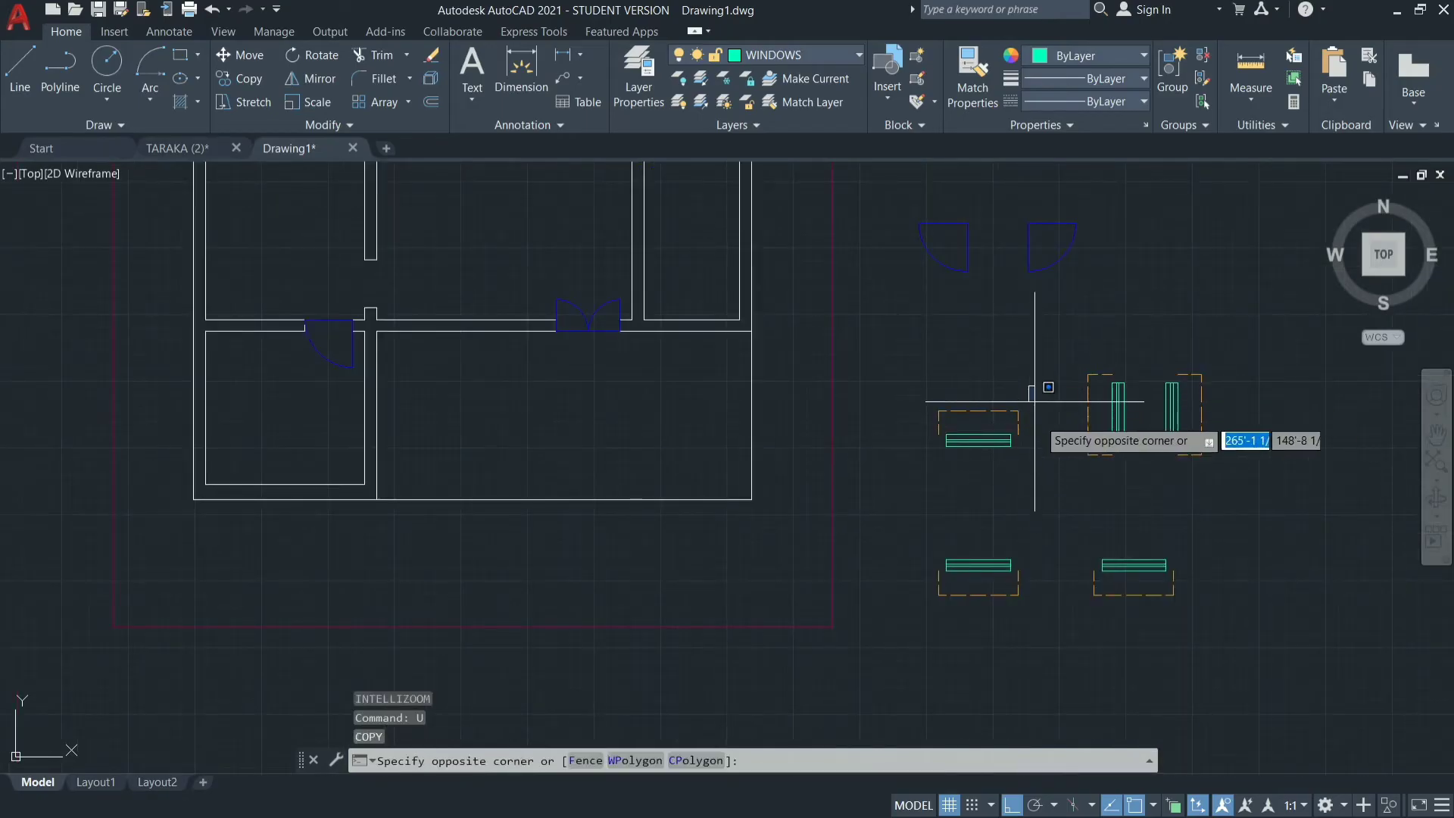
key("Escape")
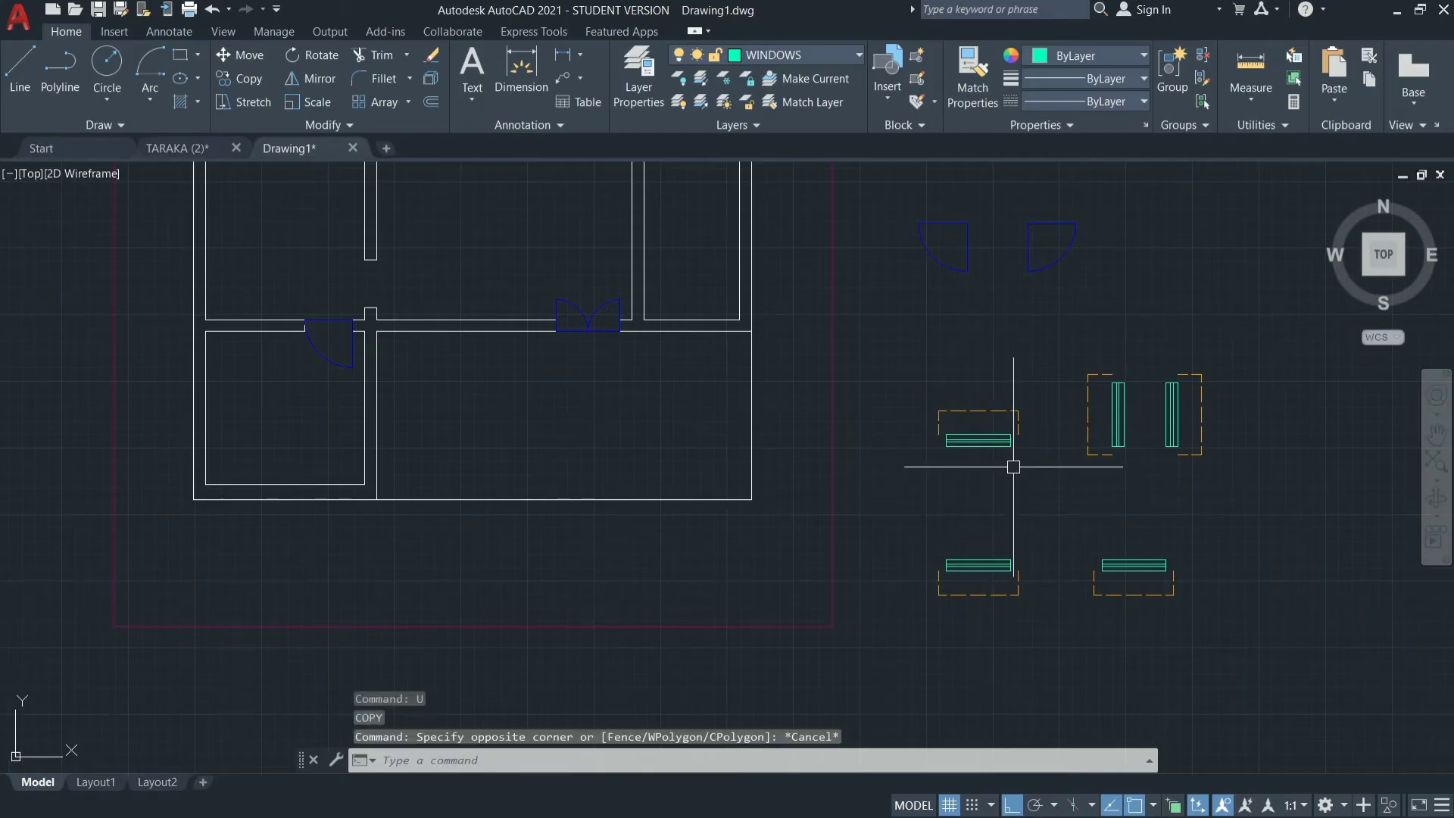
left_click(1030, 381)
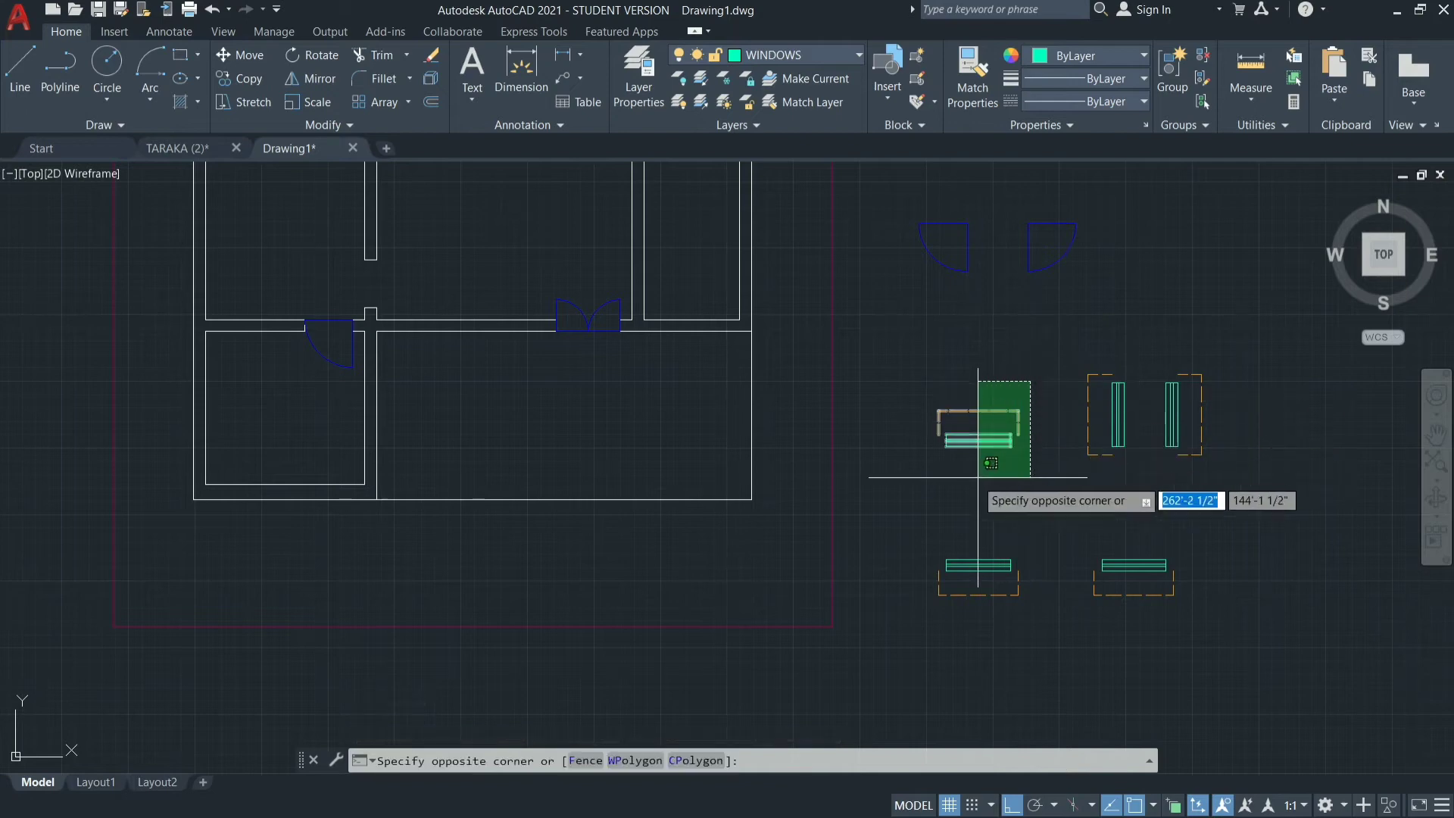
left_click(917, 478)
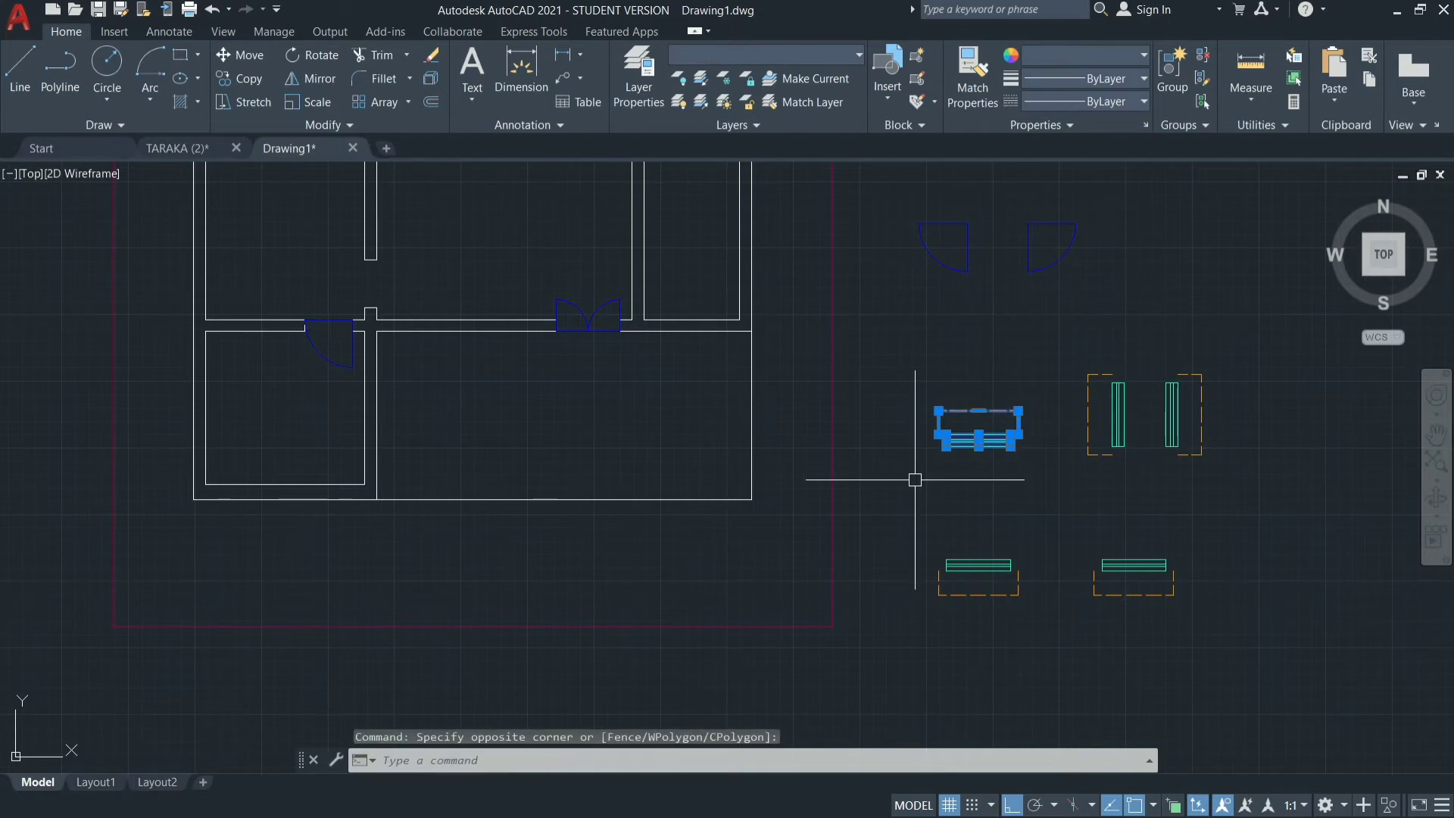
type("B")
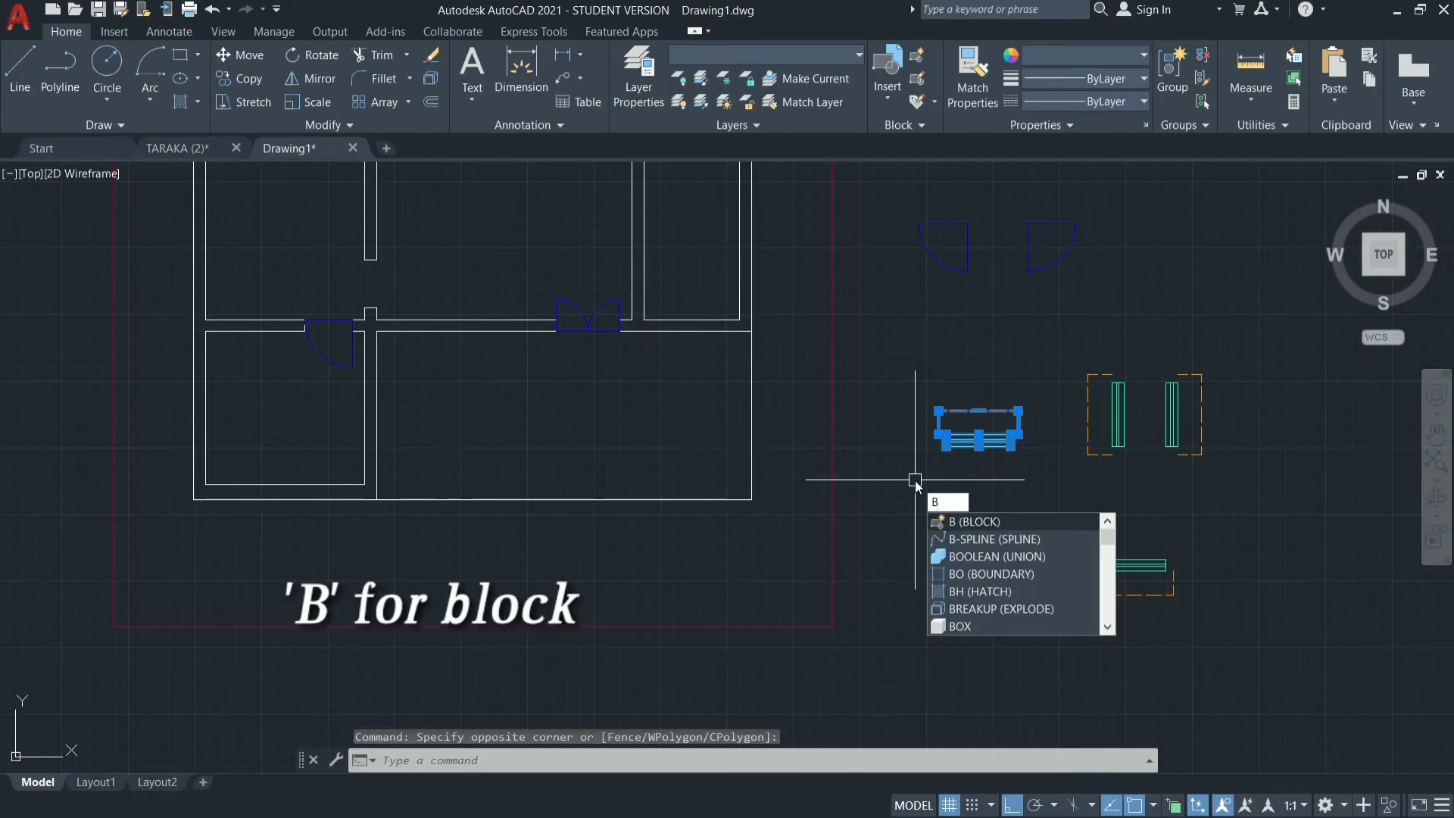
key("Return")
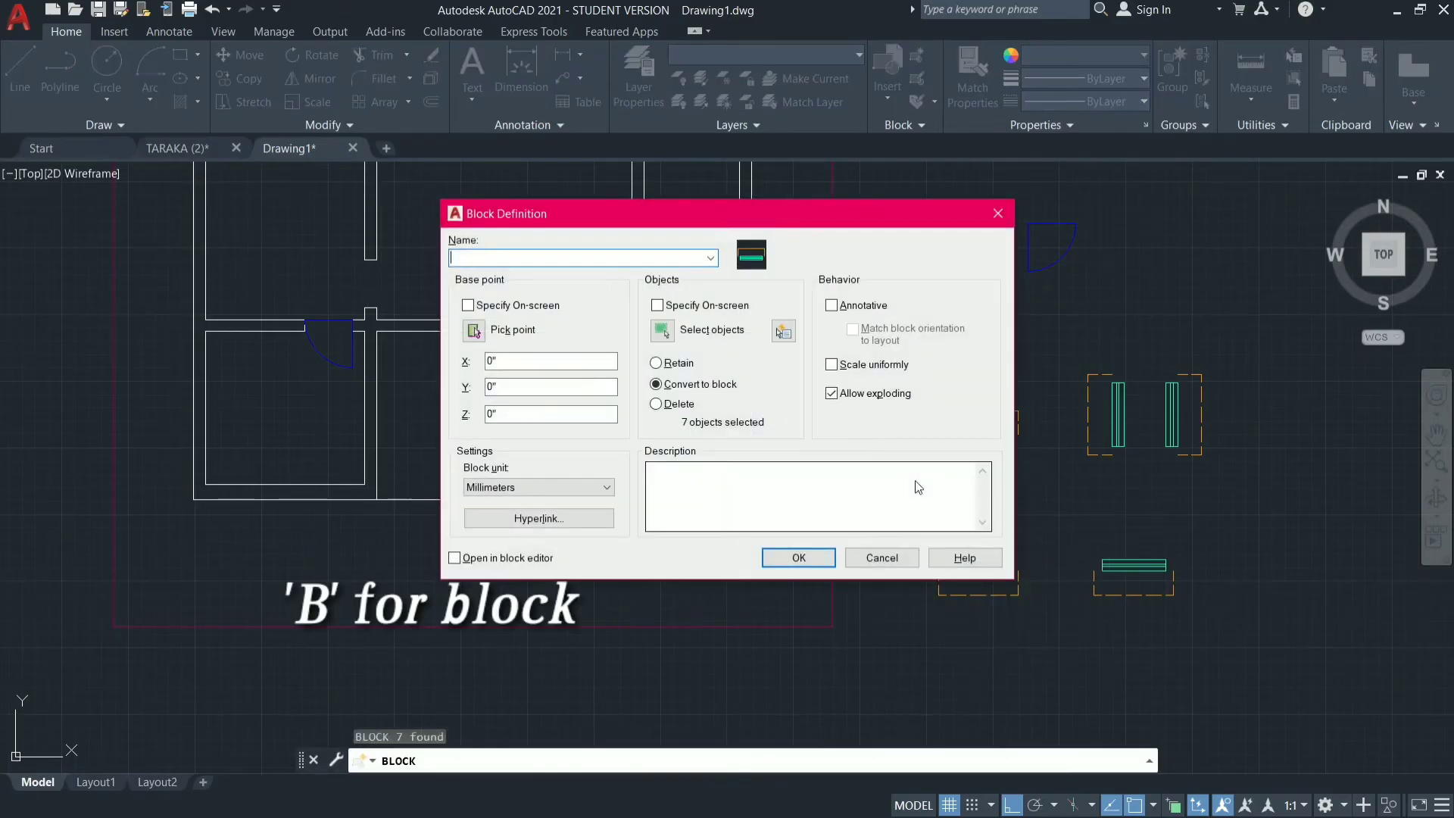
type("W")
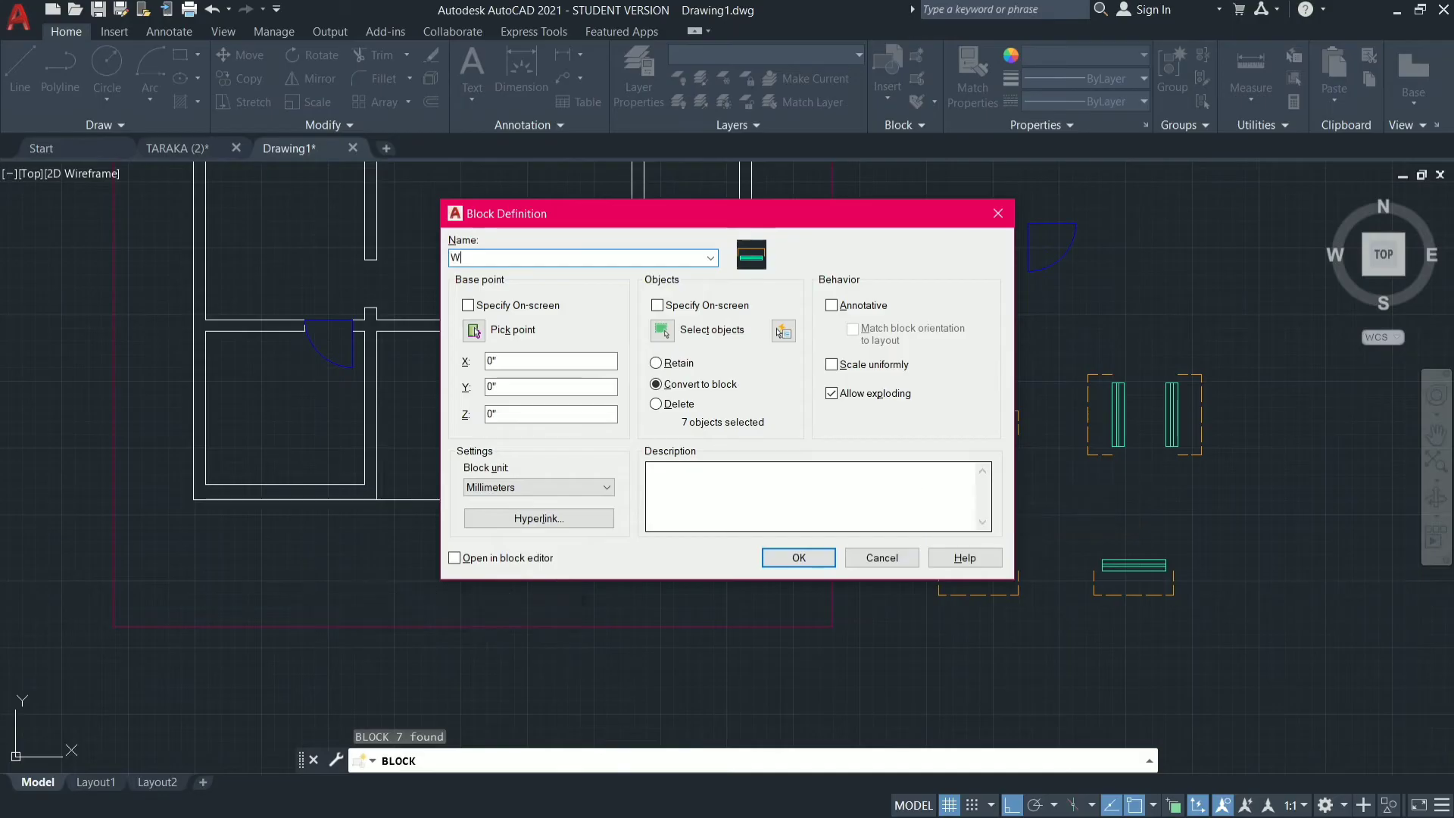
type("INDOW")
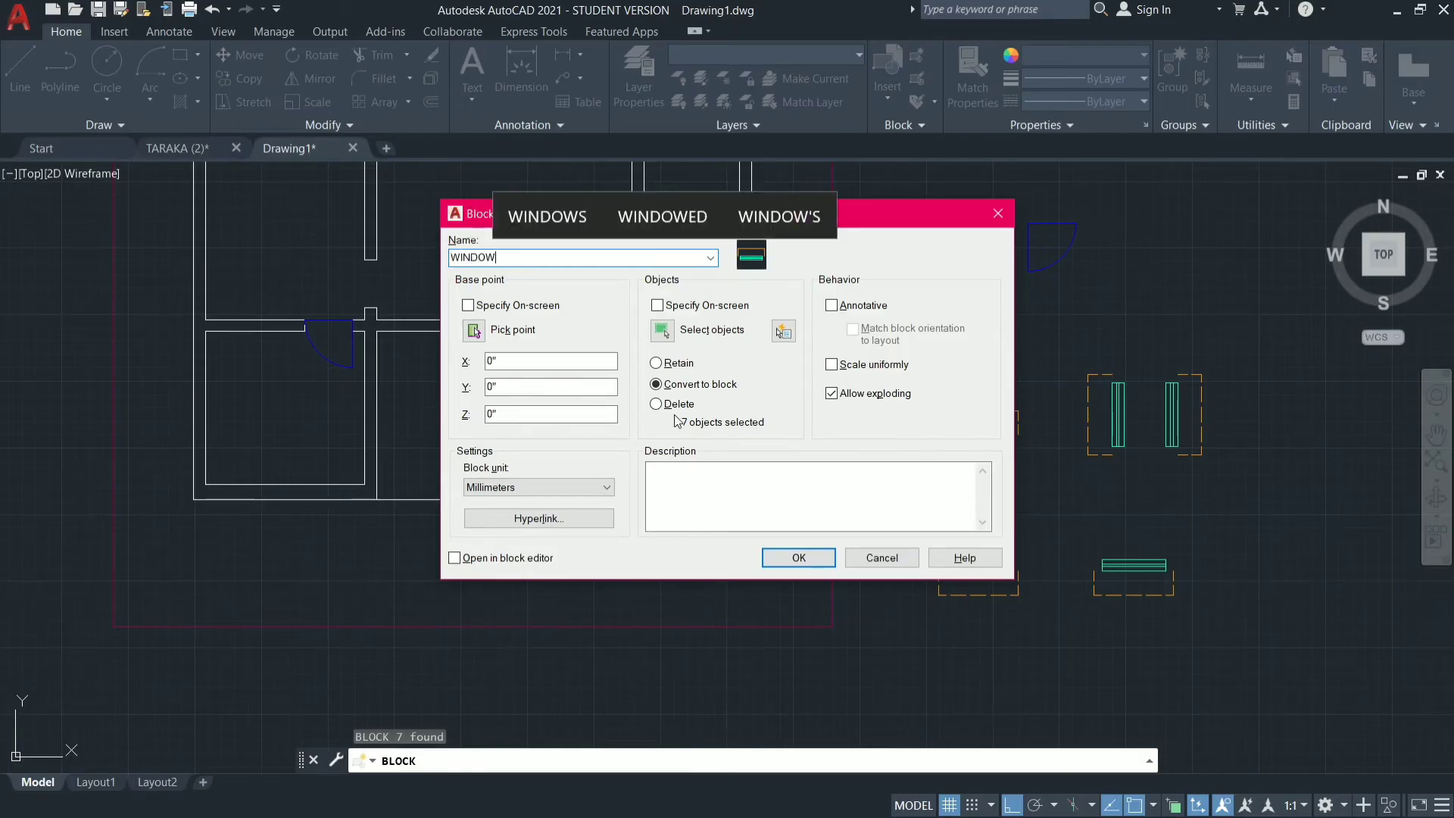
left_click(473, 331)
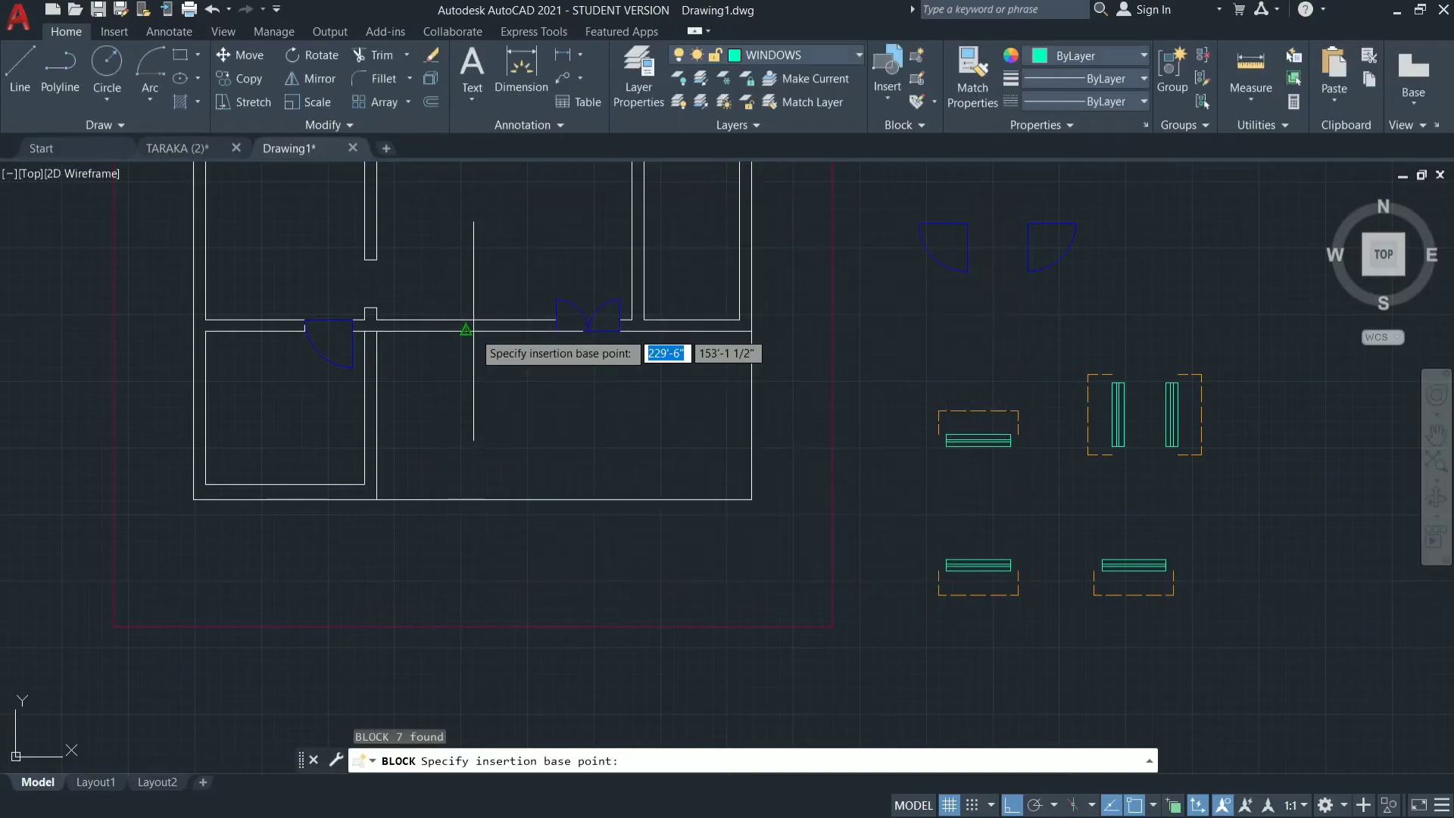
left_click(979, 443)
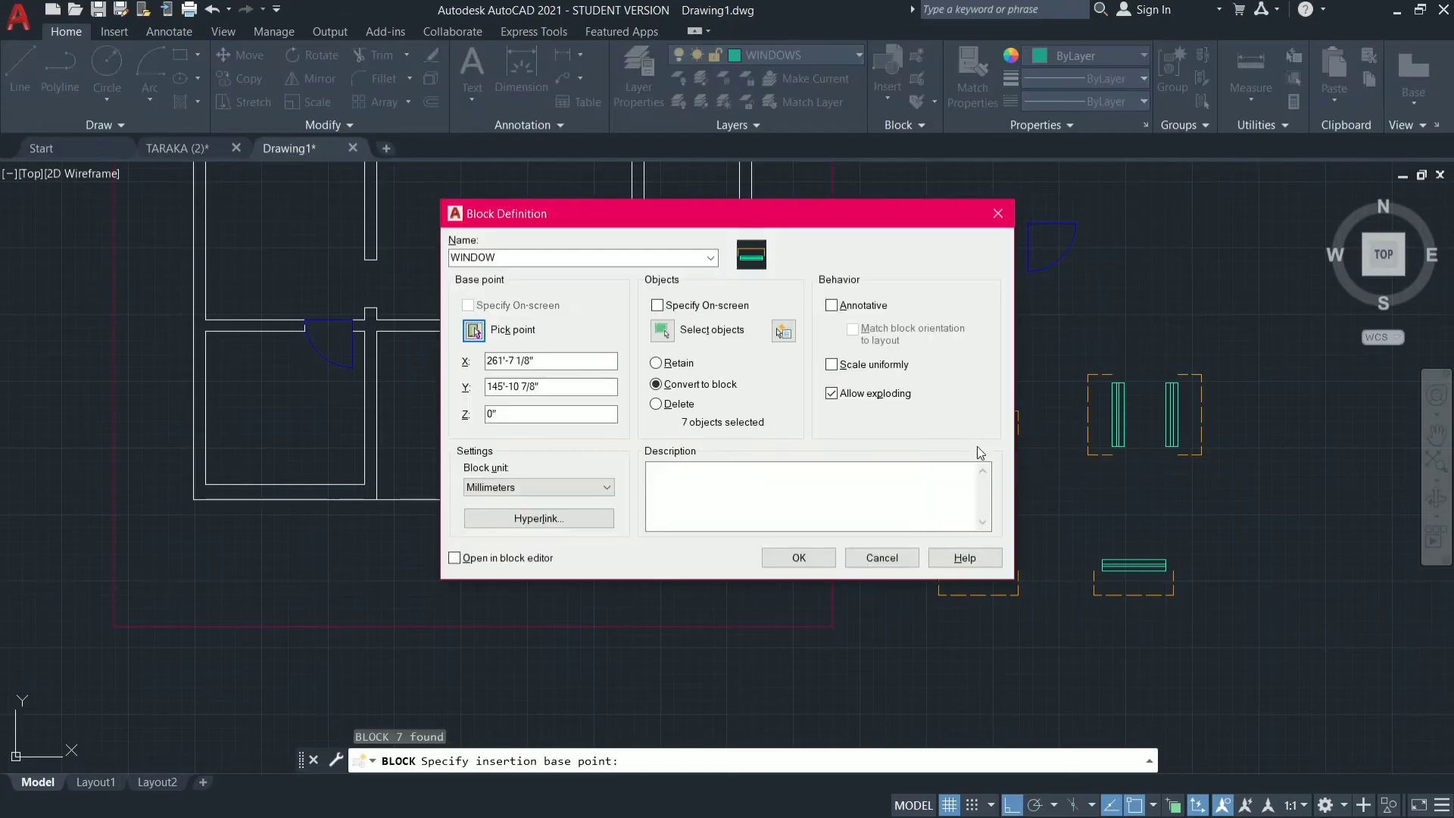
left_click(798, 557)
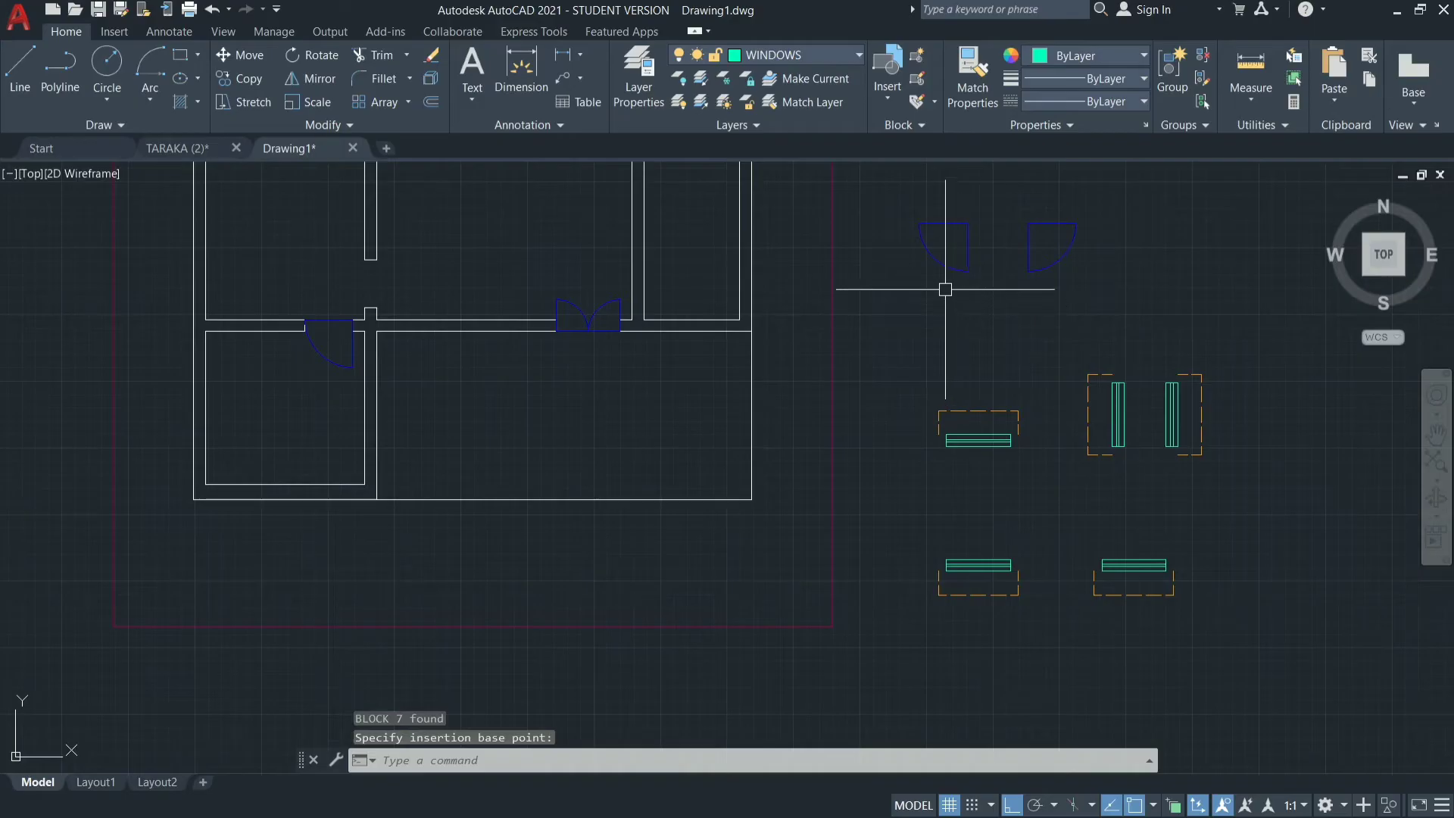
Check the drawing's insertable blocks for the WINDOW block, without placing it.
left_click(887, 101)
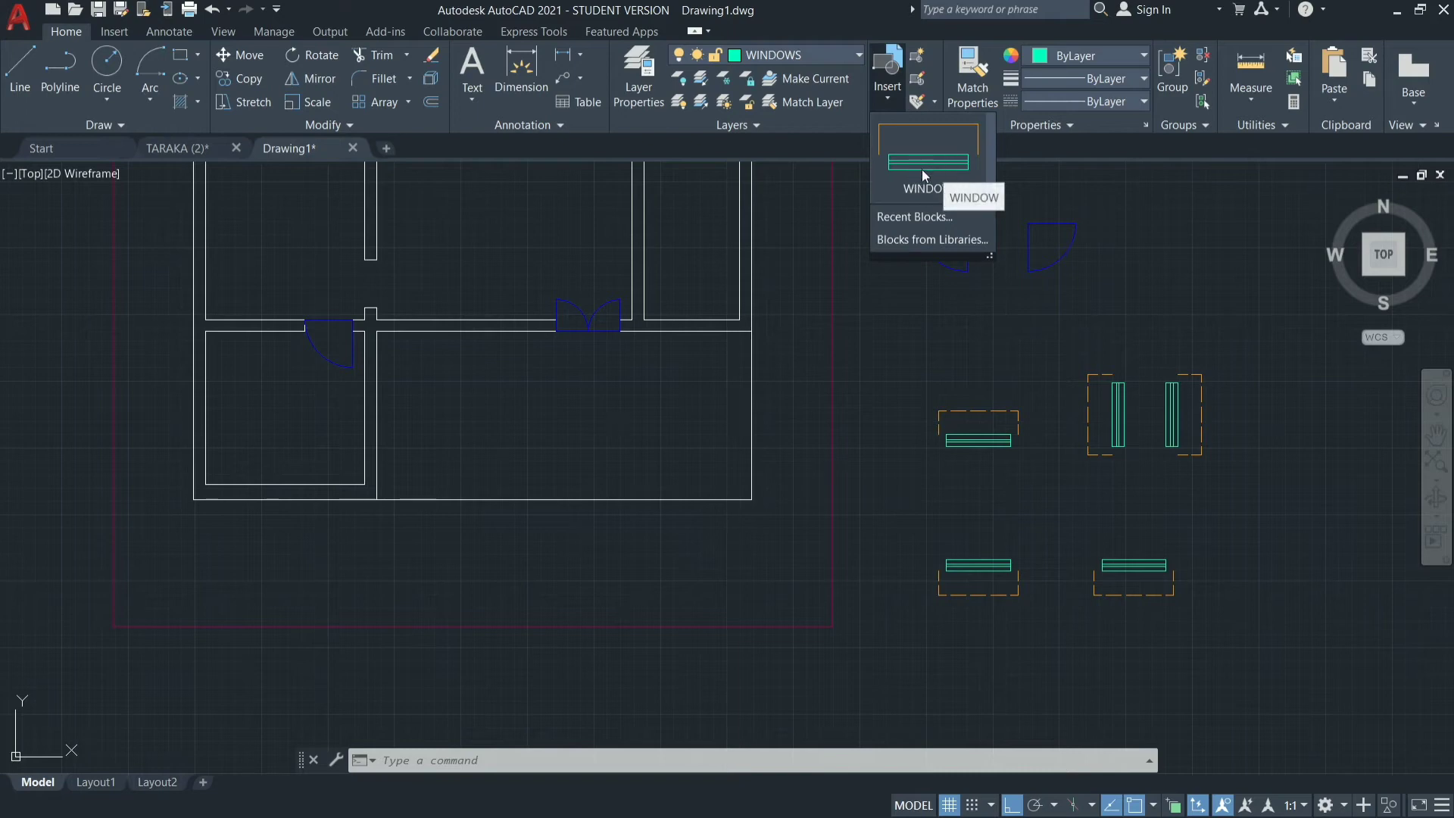
left_click(929, 317)
left_click(1023, 391)
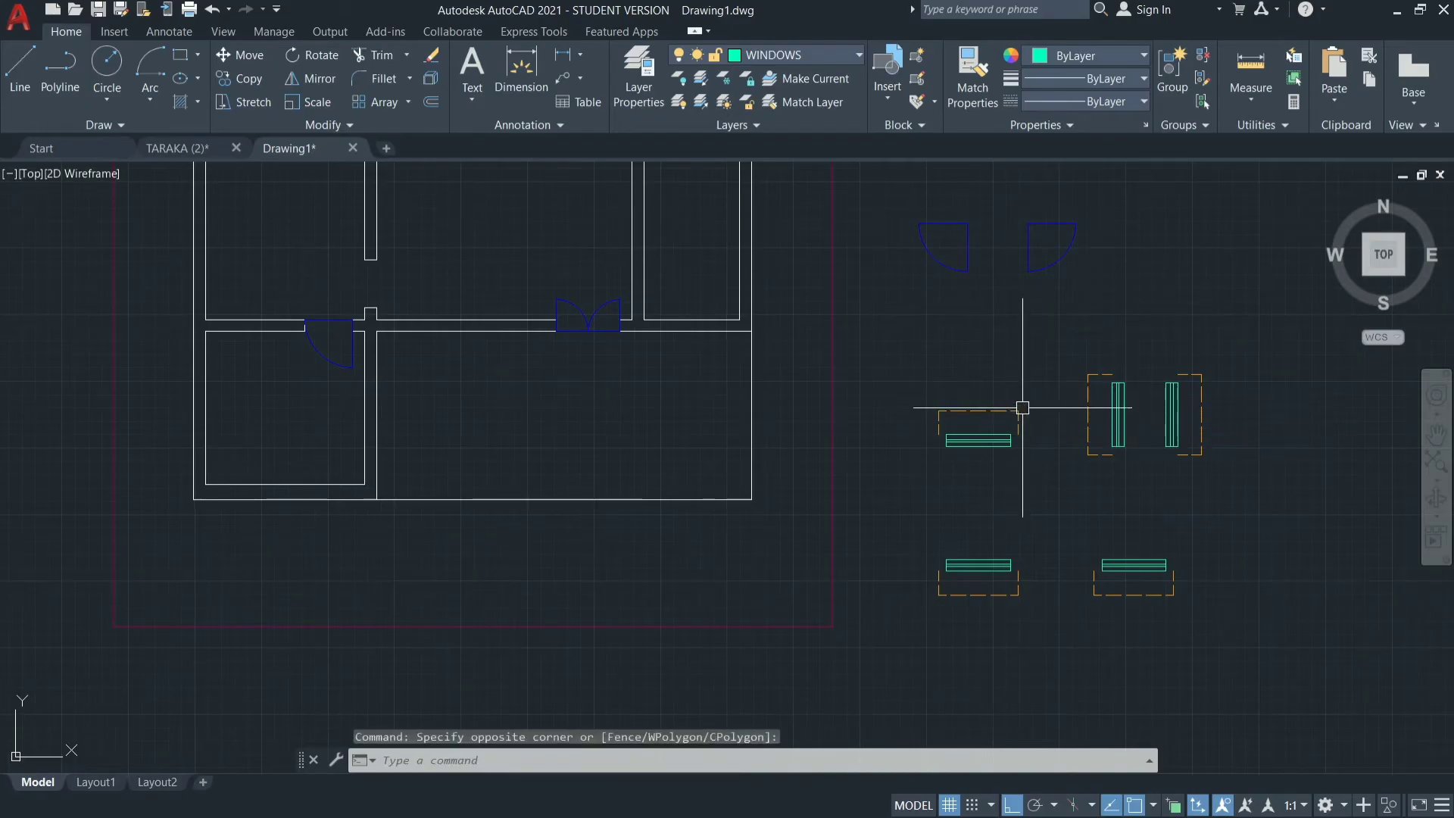
Copy the WINDOW block from its base point to the inner top wall midpoints of the top-left room and the third room along the top.
left_click(995, 442)
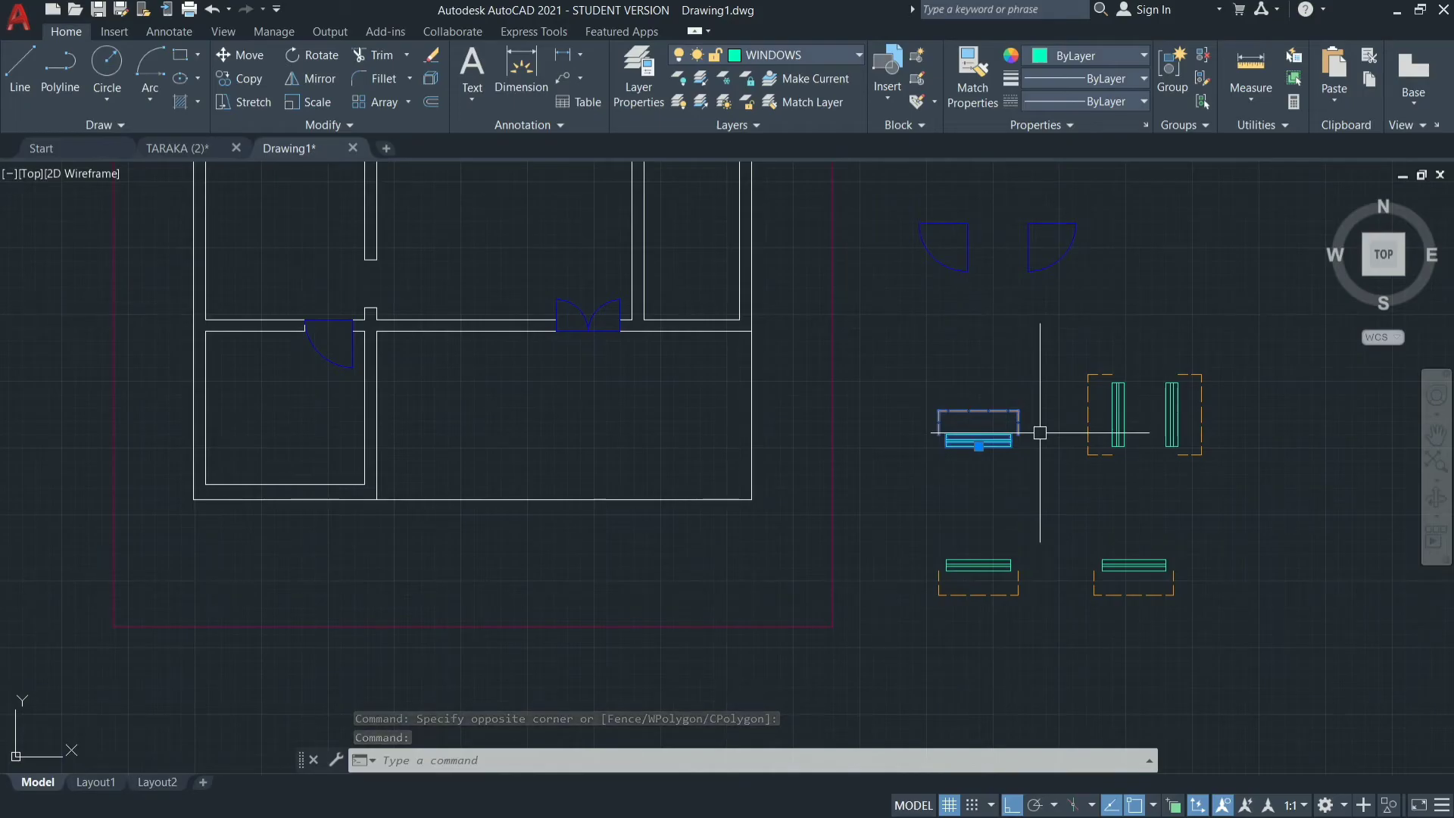
type("co")
key("Return")
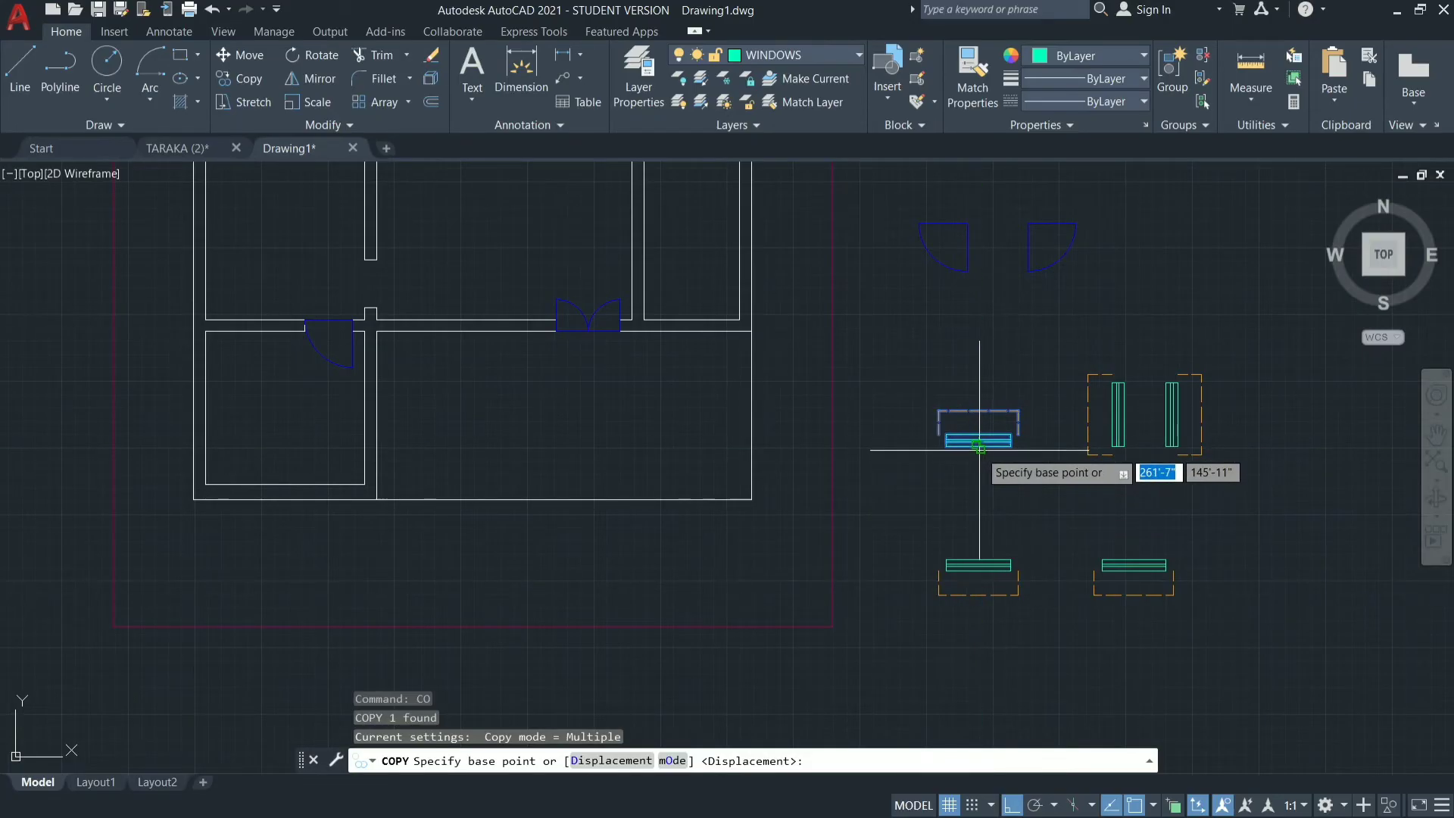
left_click(979, 446)
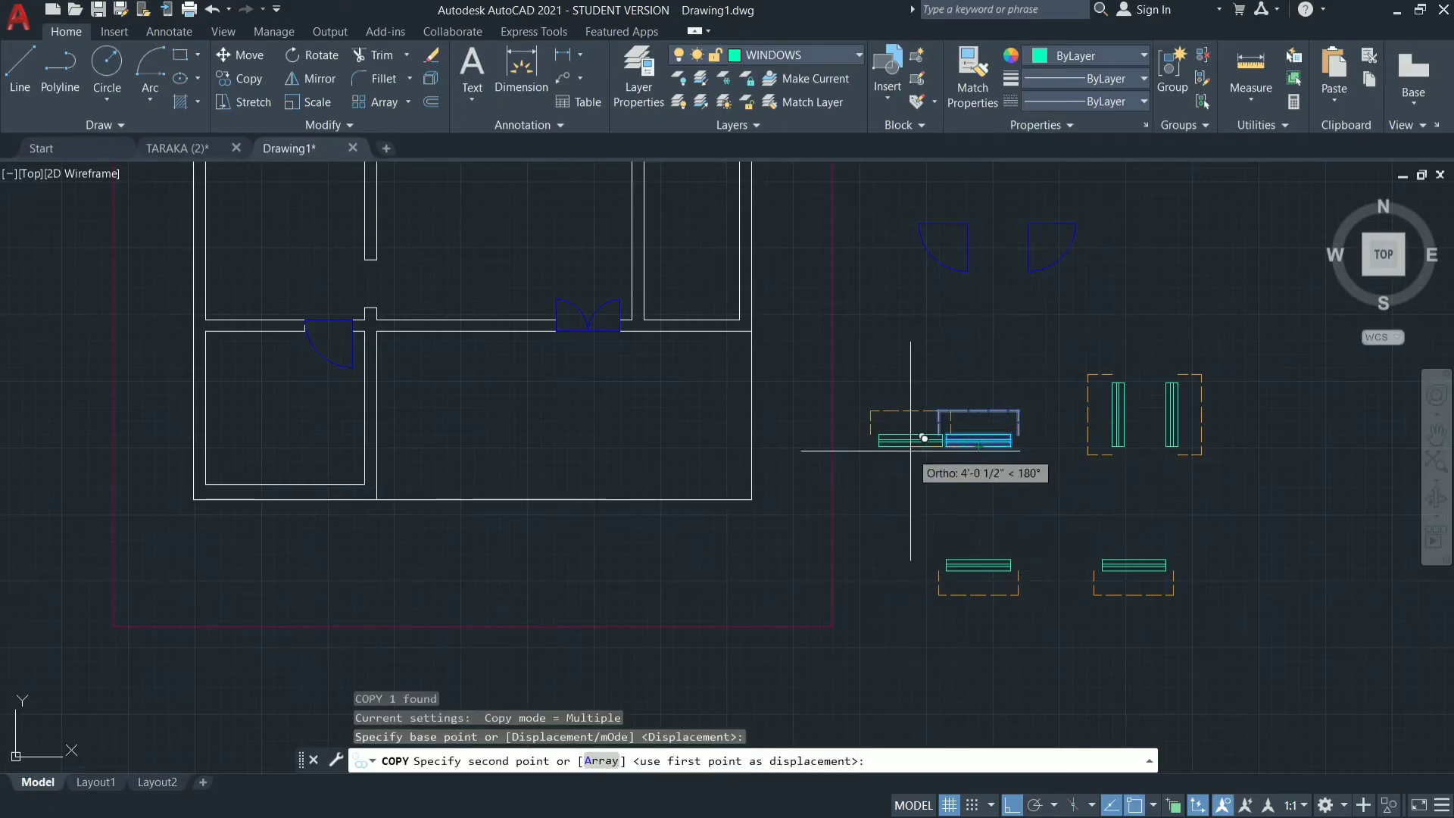
scroll(911, 451, "down", 3)
scroll(750, 269, "up", 5)
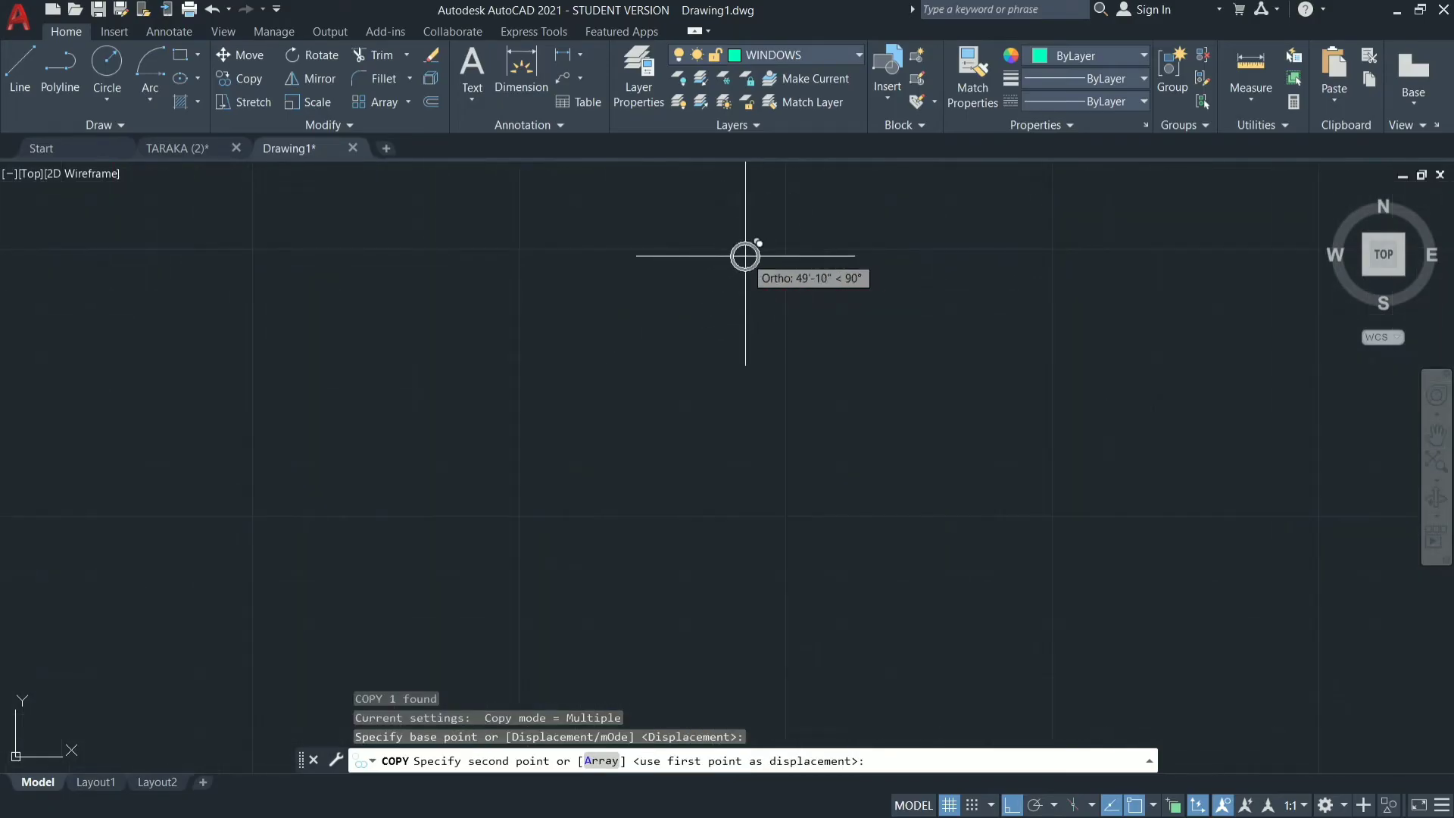
scroll(839, 179, "down", 3)
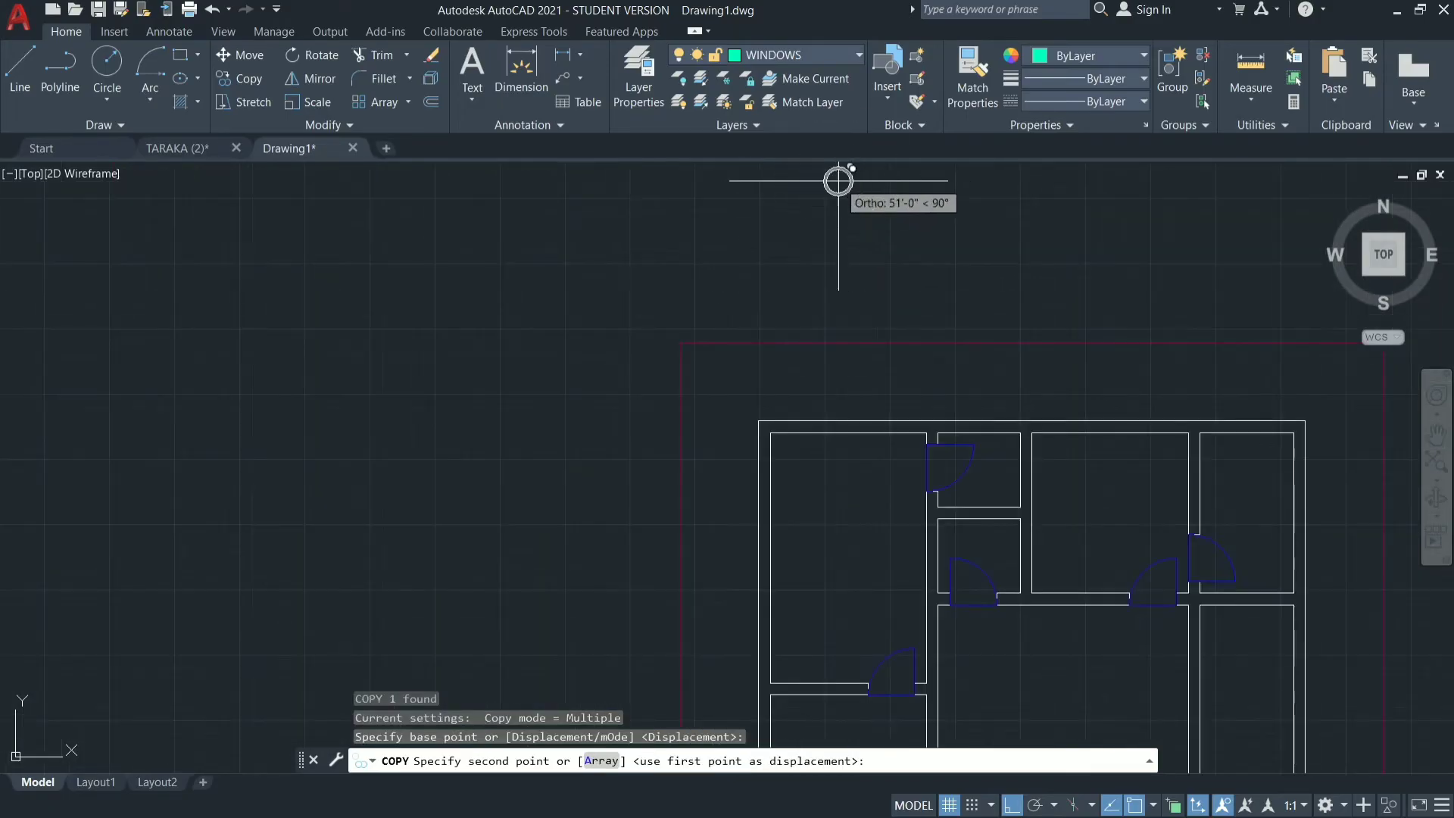
left_click(848, 433)
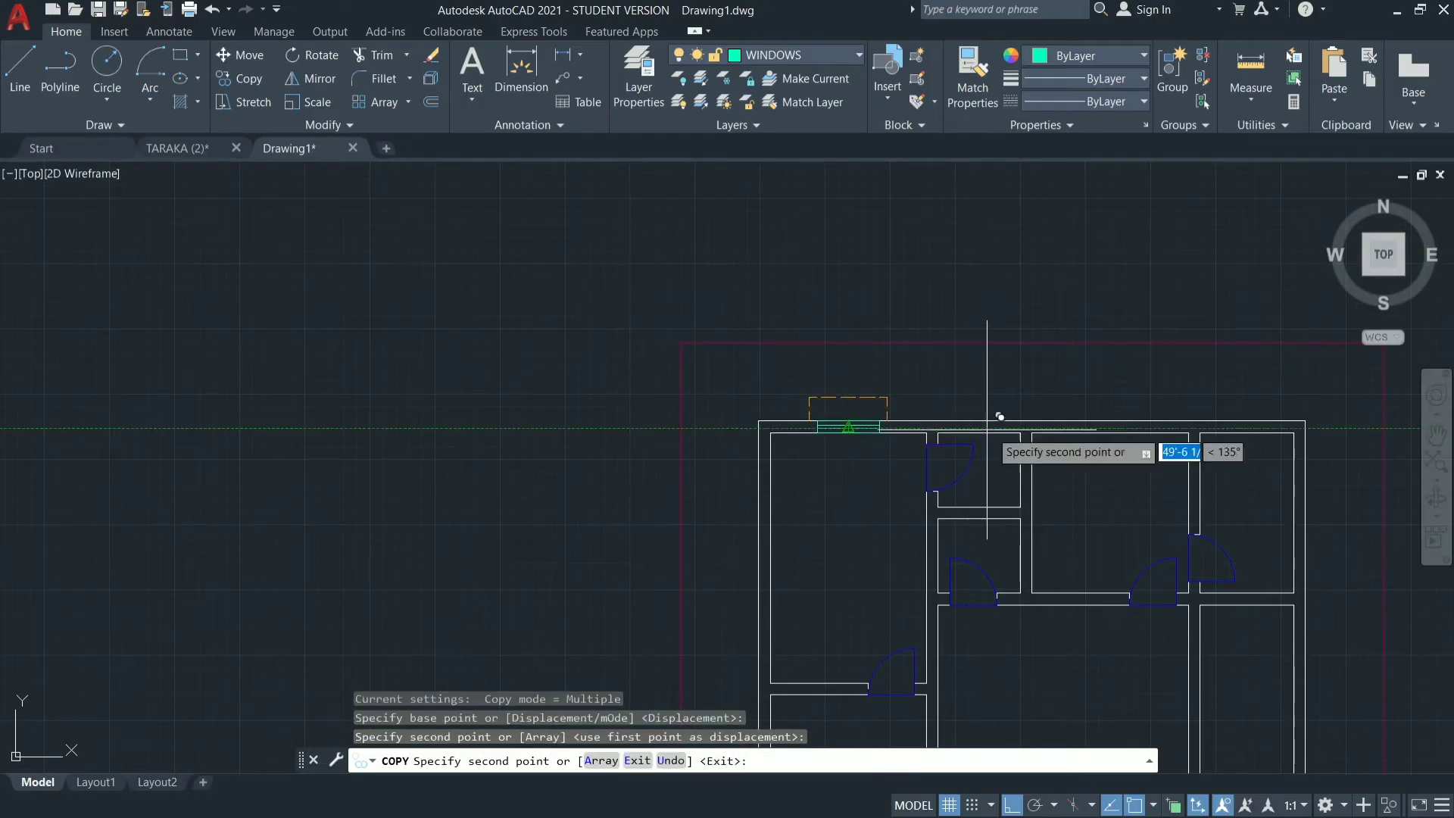
left_click(1110, 433)
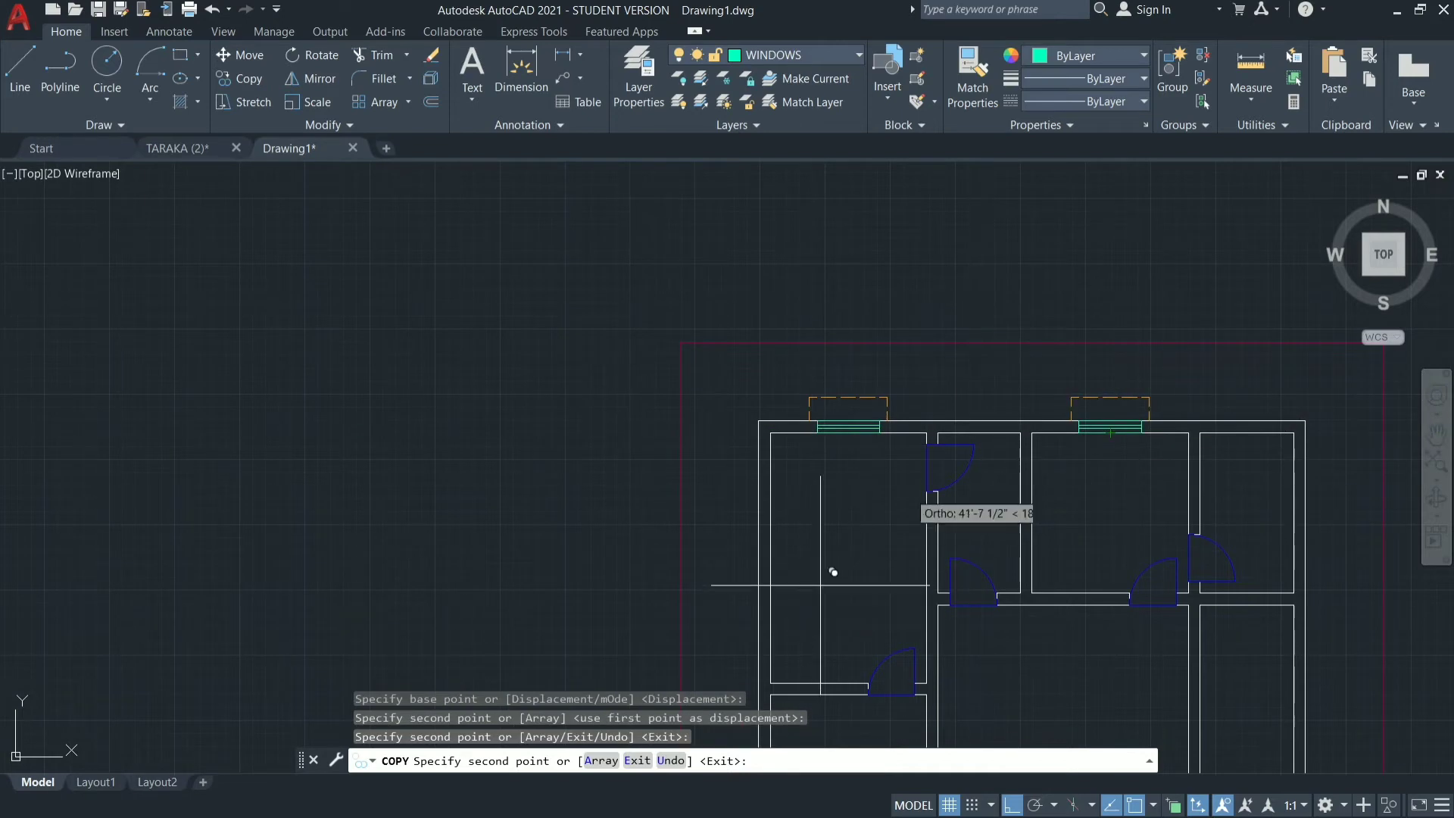
scroll(992, 325, "down", 8)
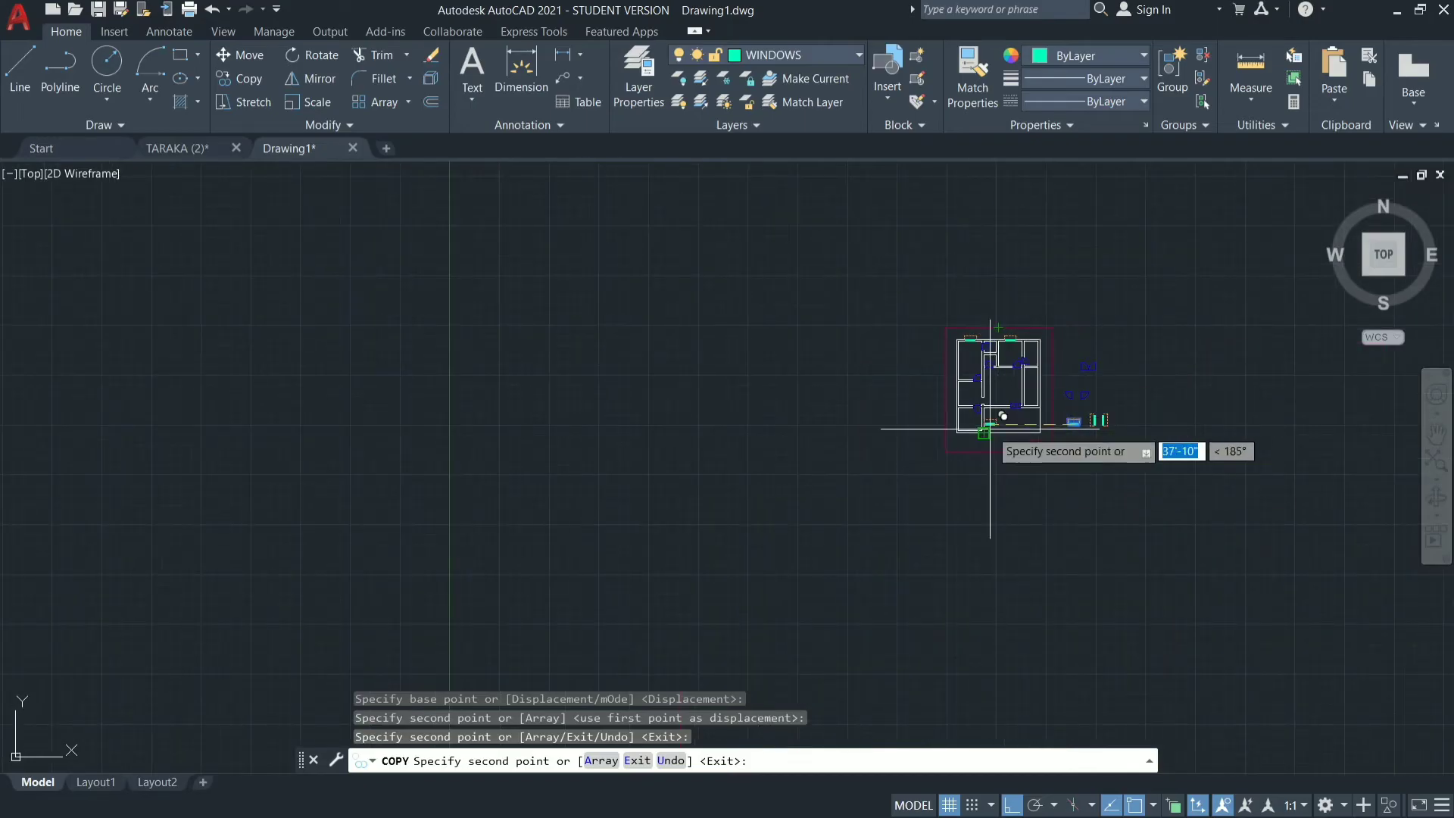
key("Escape")
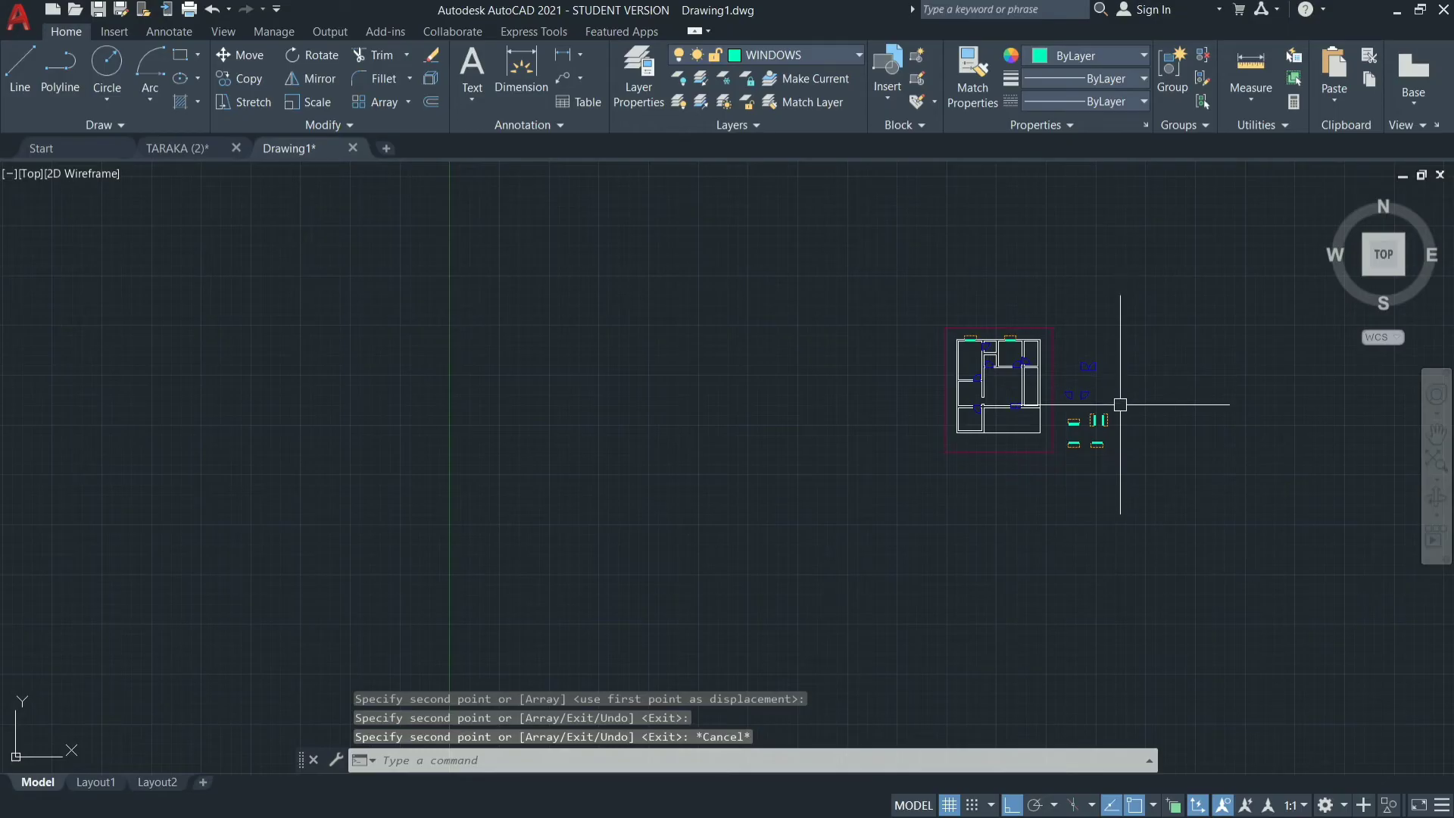
Copy the vertical window with the left-side sunshade from its right-edge midpoint to the midpoint of the top-left room's inner left wall line.
scroll(1121, 404, "up", 4)
scroll(1082, 420, "up", 3)
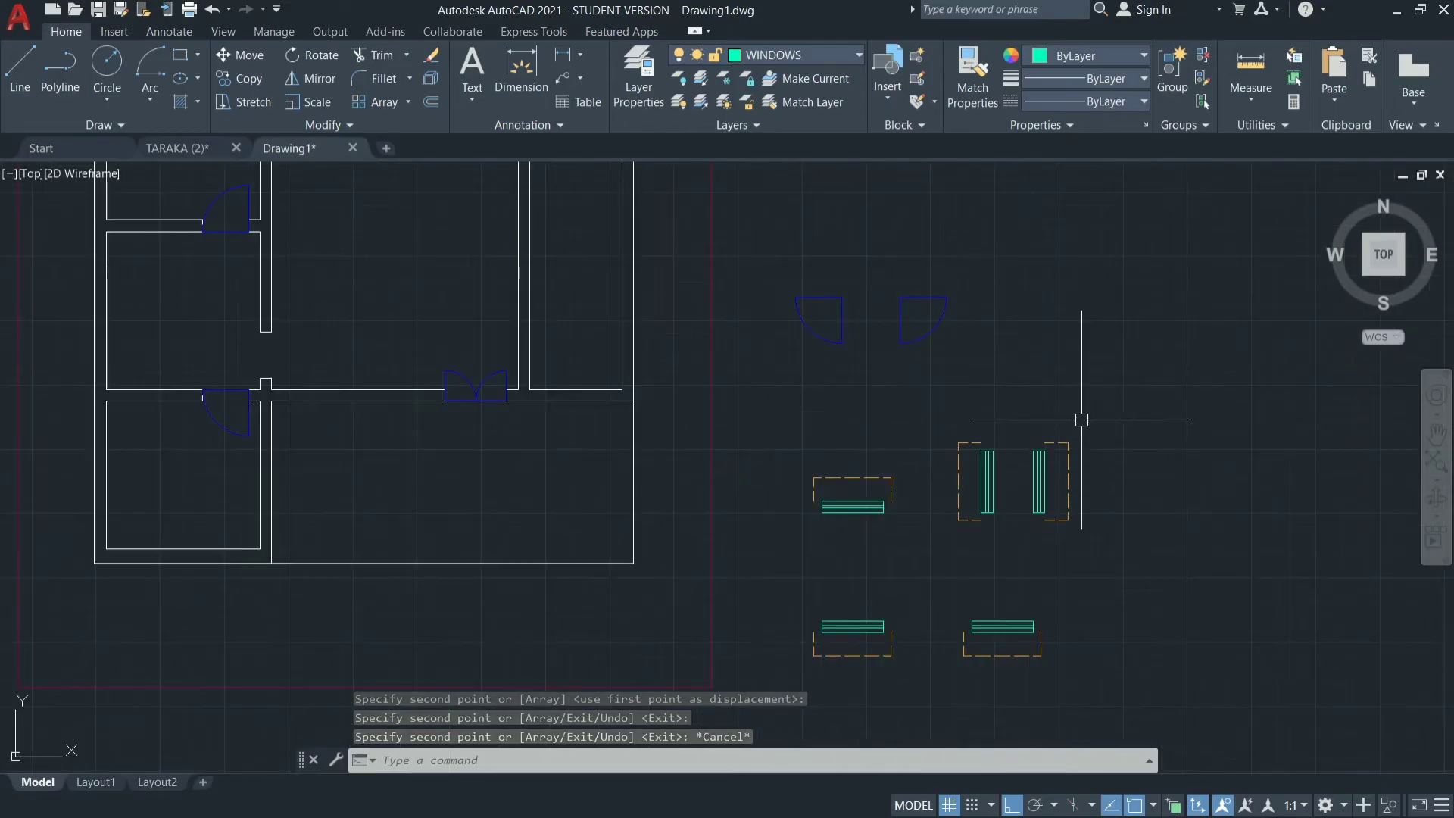
mouse_move(1012, 427)
left_mouse_down()
mouse_move(981, 549)
mouse_move(928, 481)
mouse_move(936, 422)
left_mouse_up()
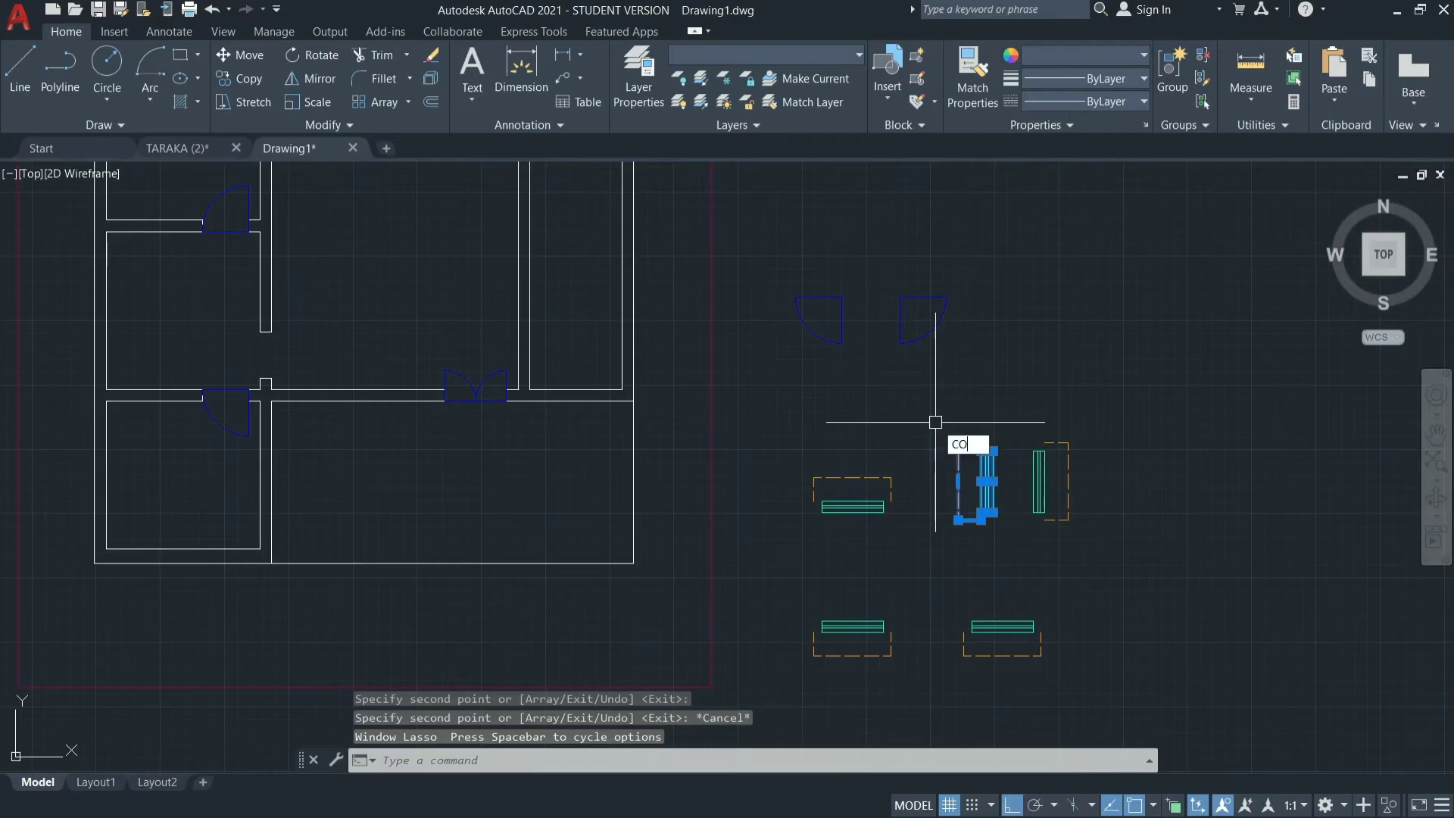
key("Return")
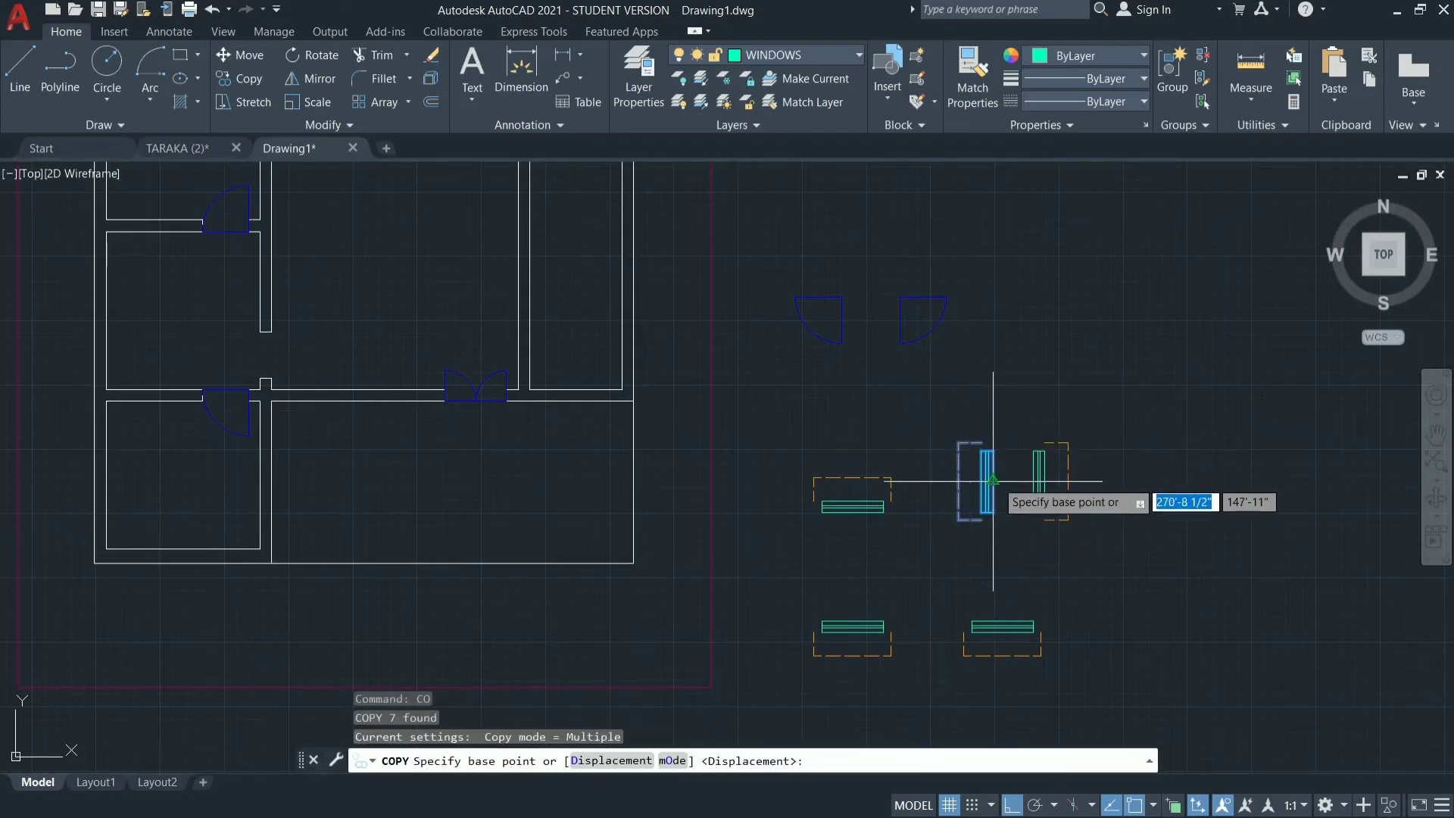
left_click(993, 480)
scroll(828, 454, "down", 5)
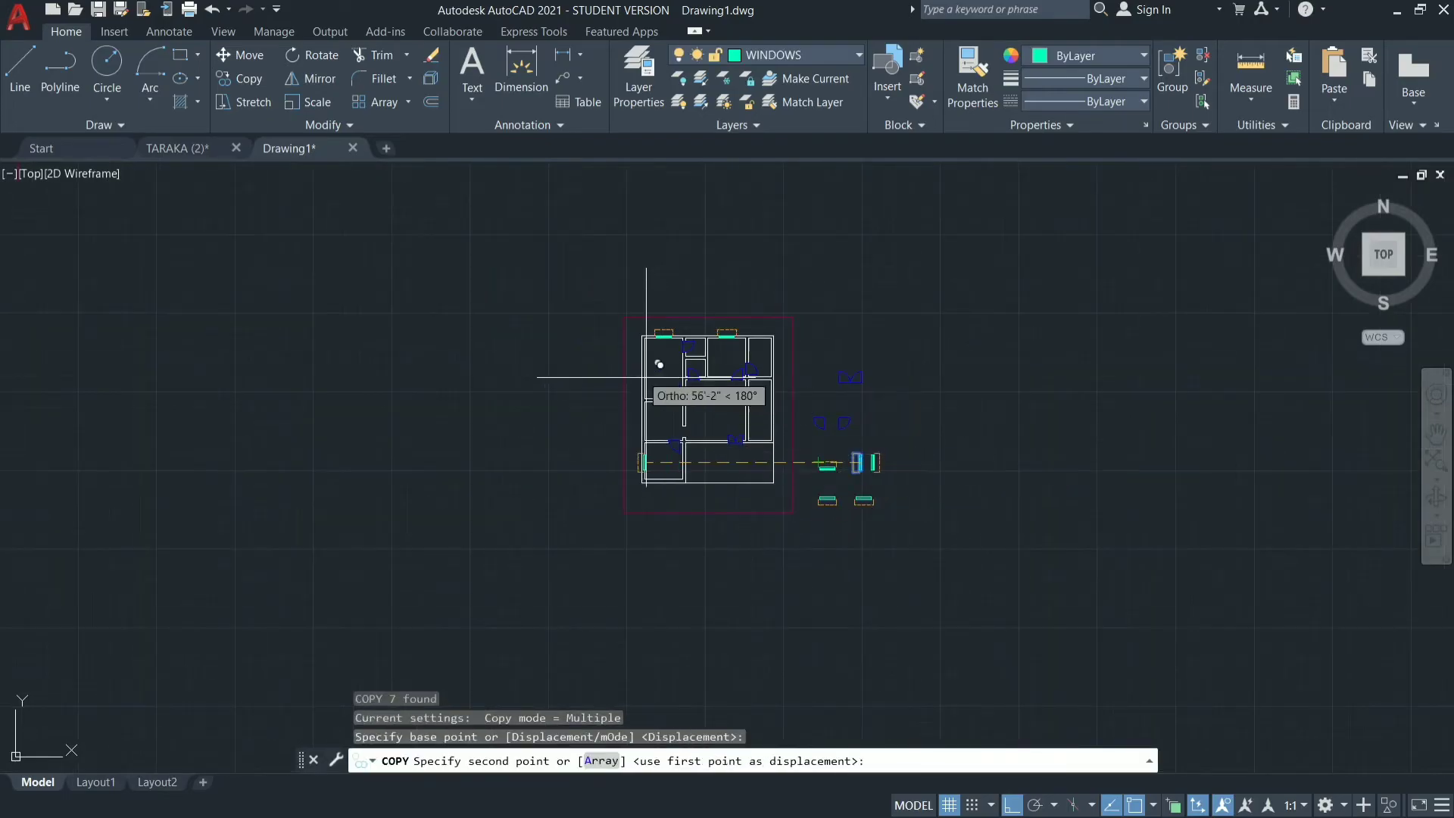
scroll(644, 364, "up", 8)
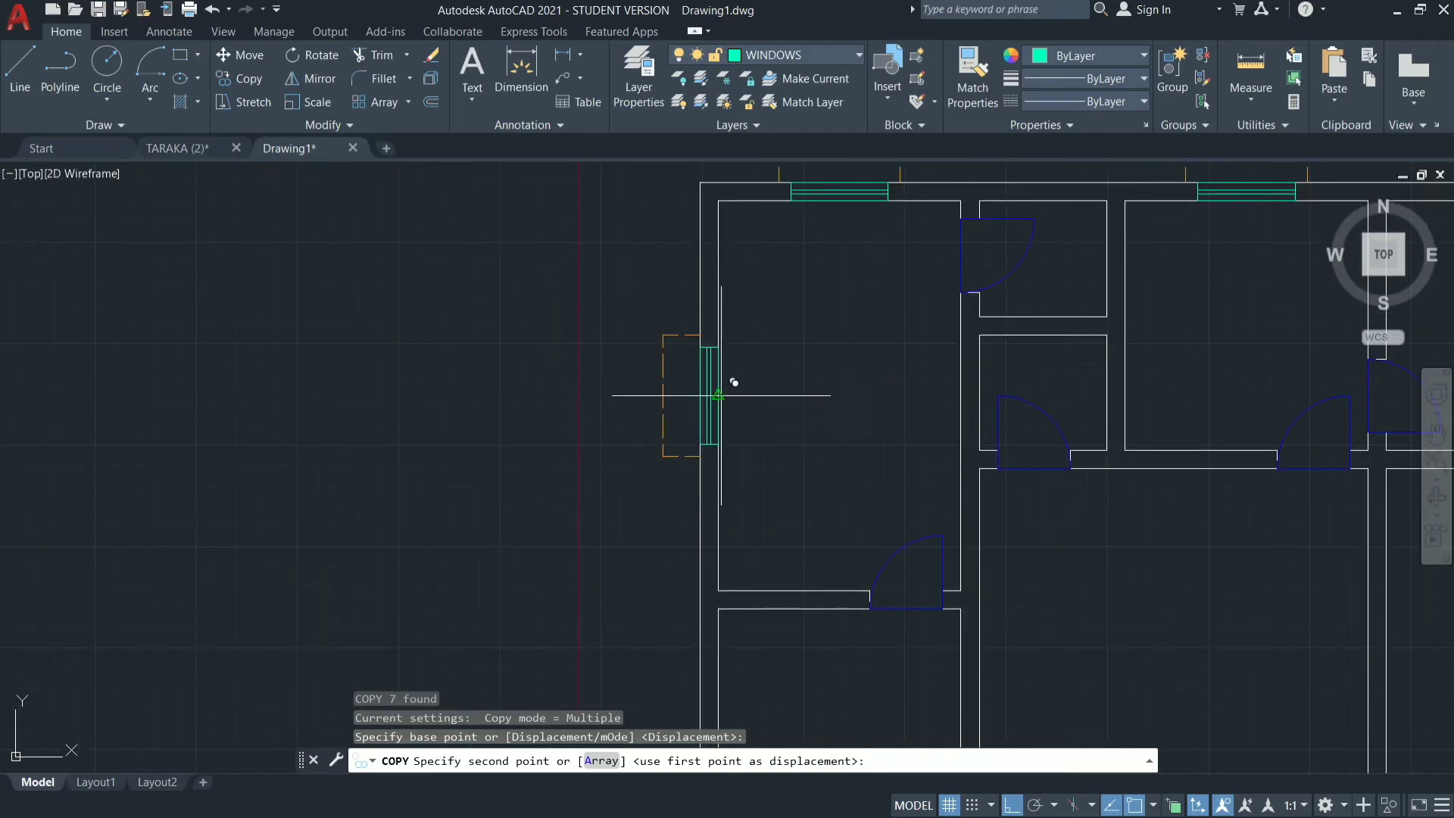
left_click(718, 395)
Place two more copies of the vertical window at the inner left wall midpoints of the middle-left and bottom-left rooms.
scroll(584, 290, "down", 5)
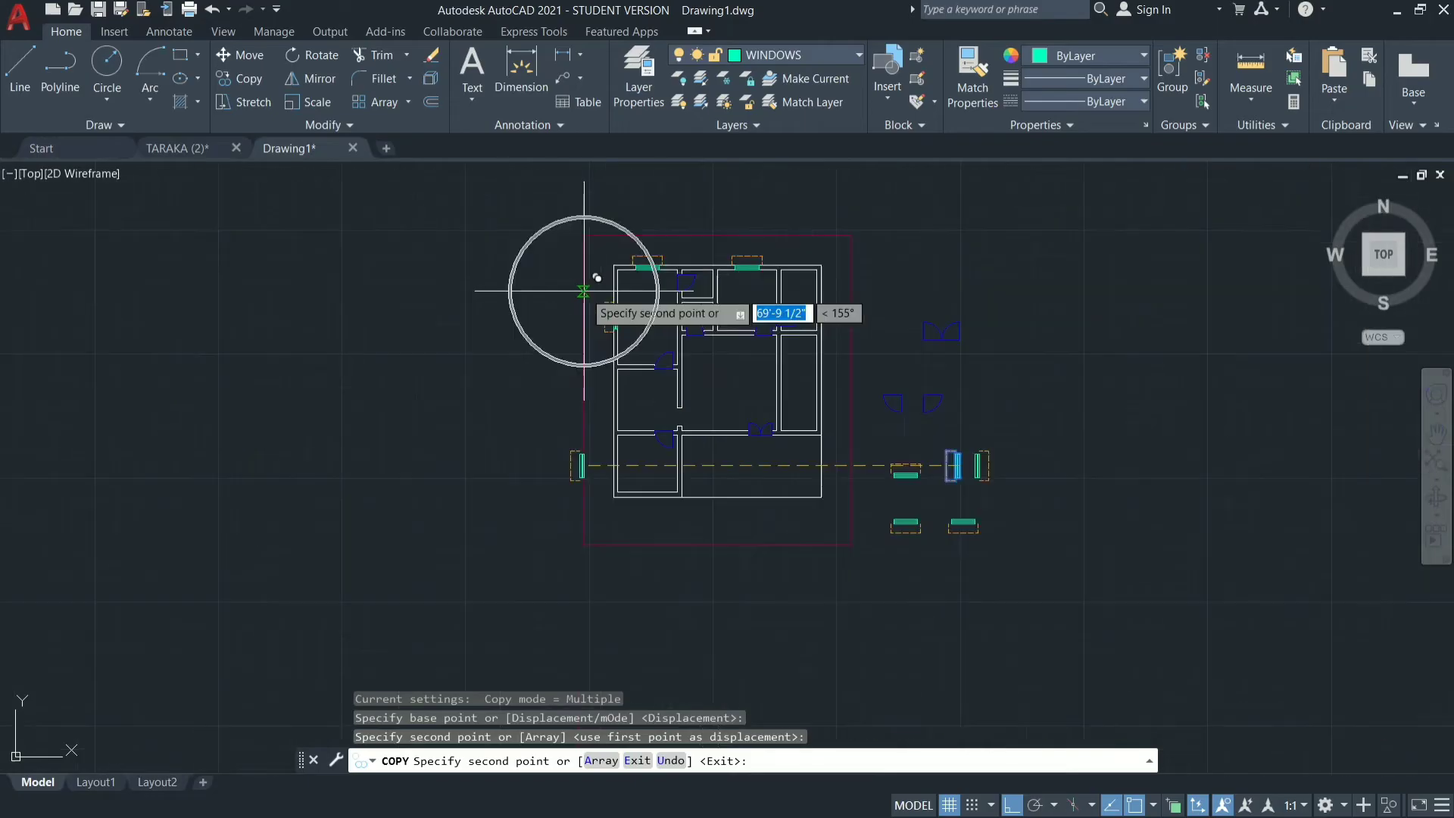
scroll(616, 416, "up", 6)
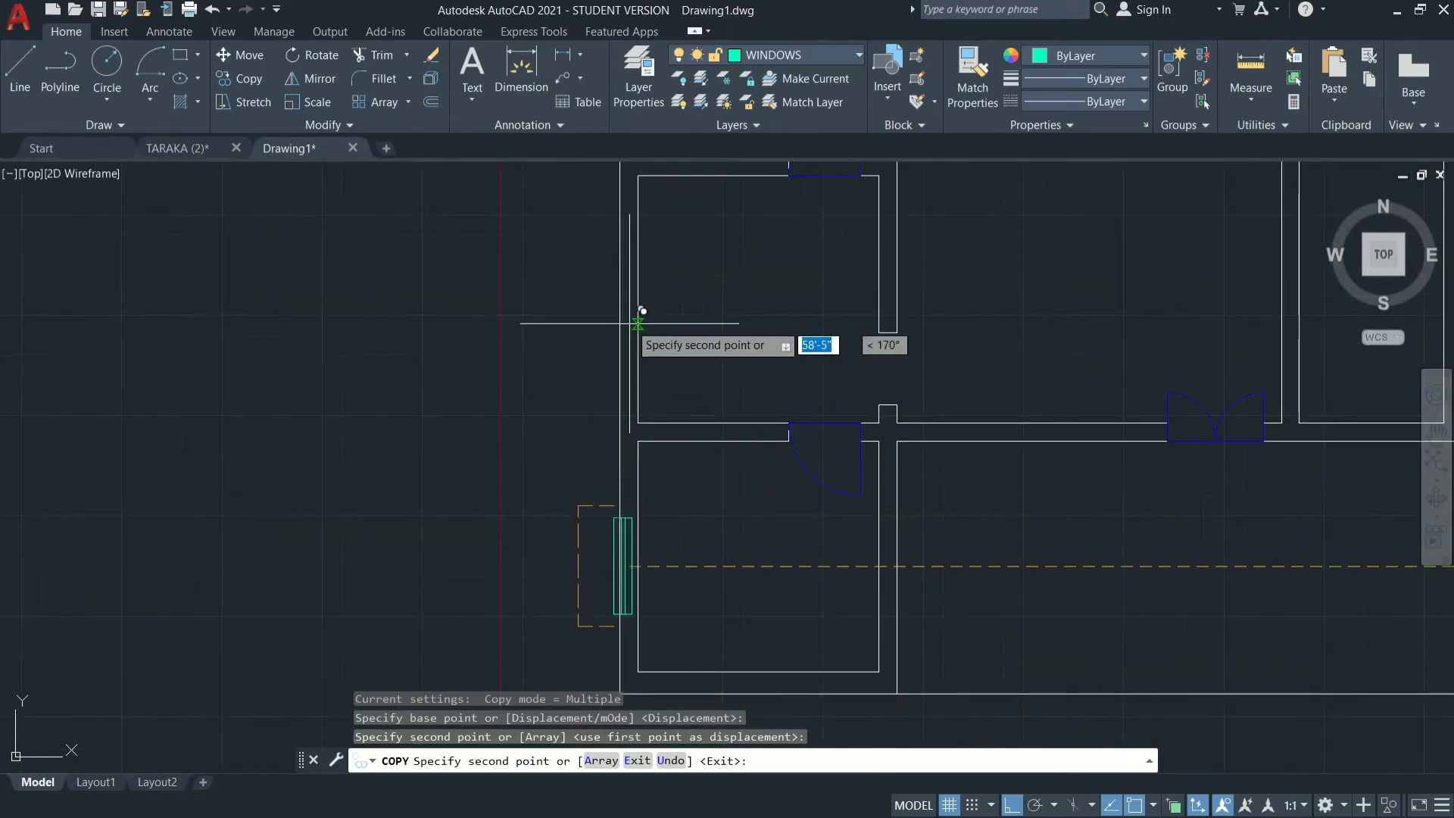
left_click(639, 297)
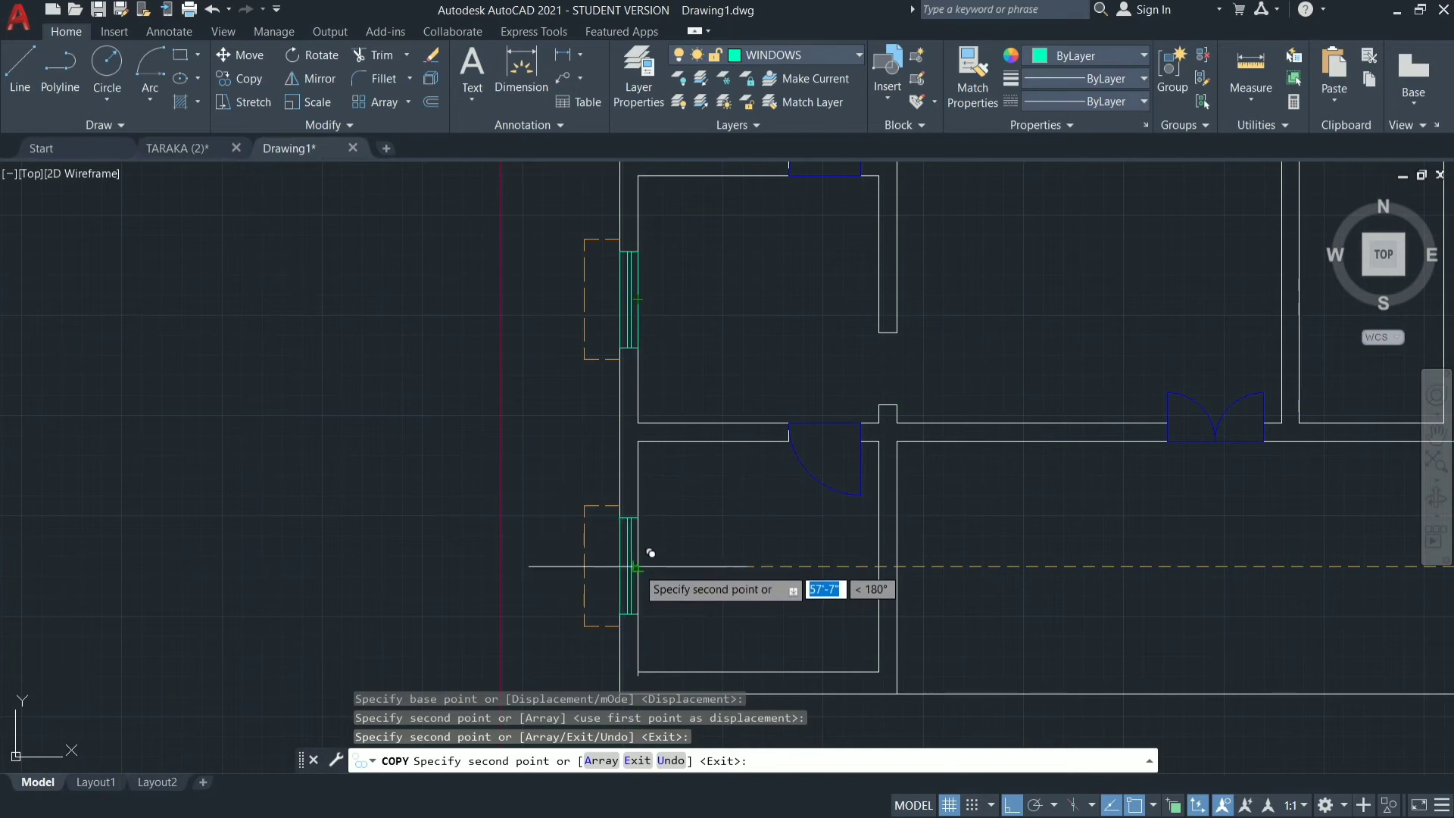
left_click(727, 566)
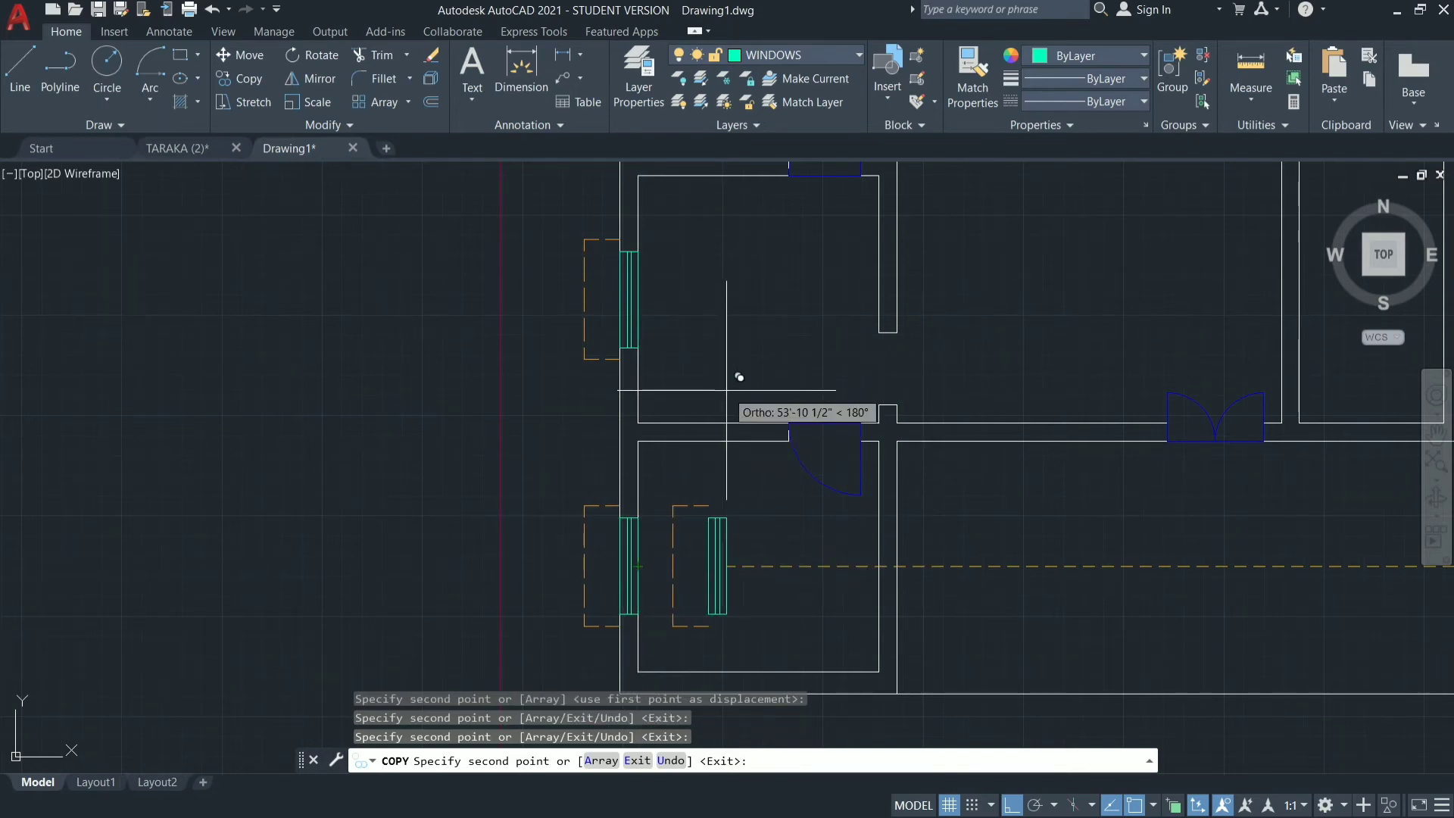
scroll(733, 415, "down", 5)
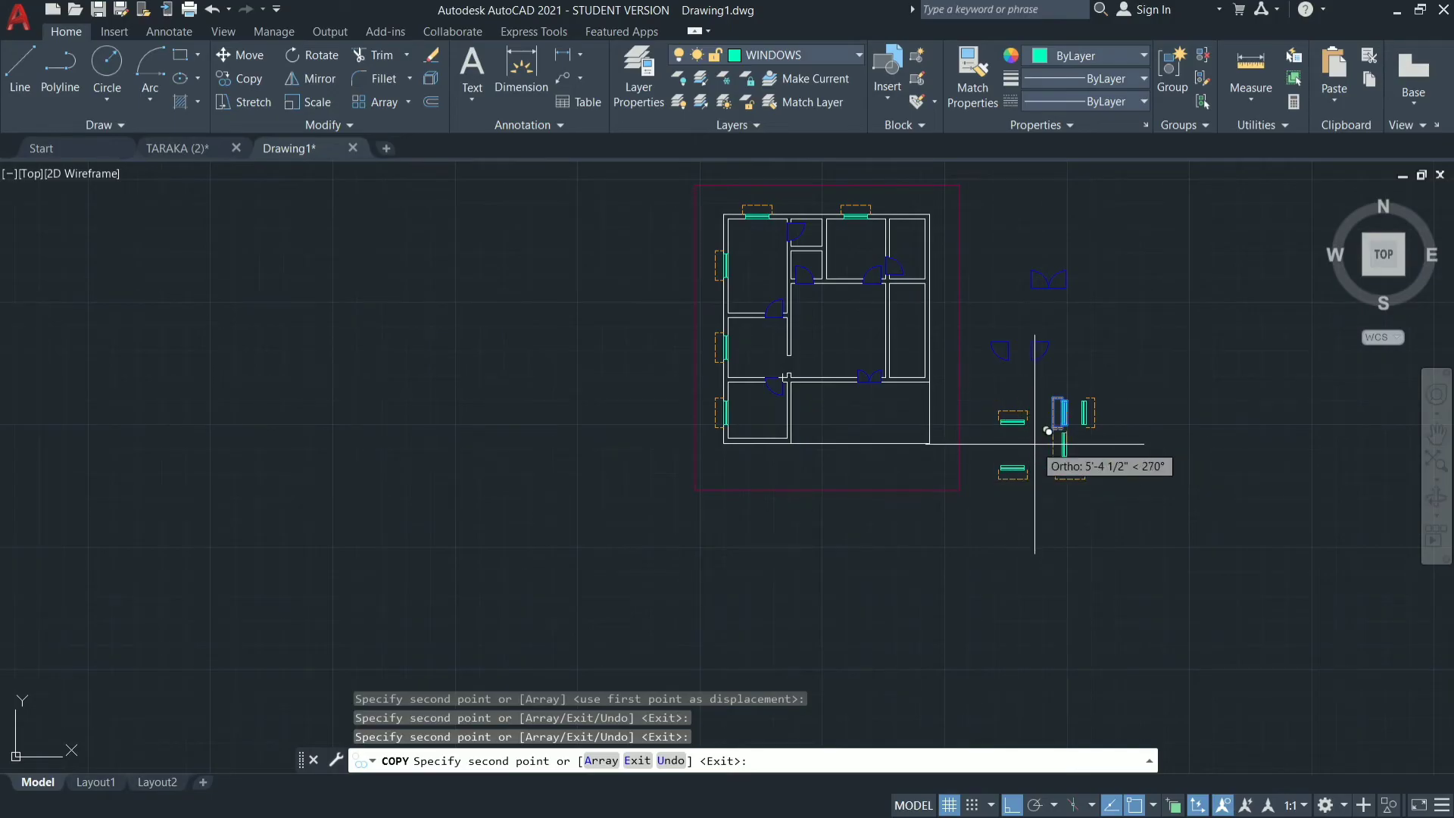
key("Escape")
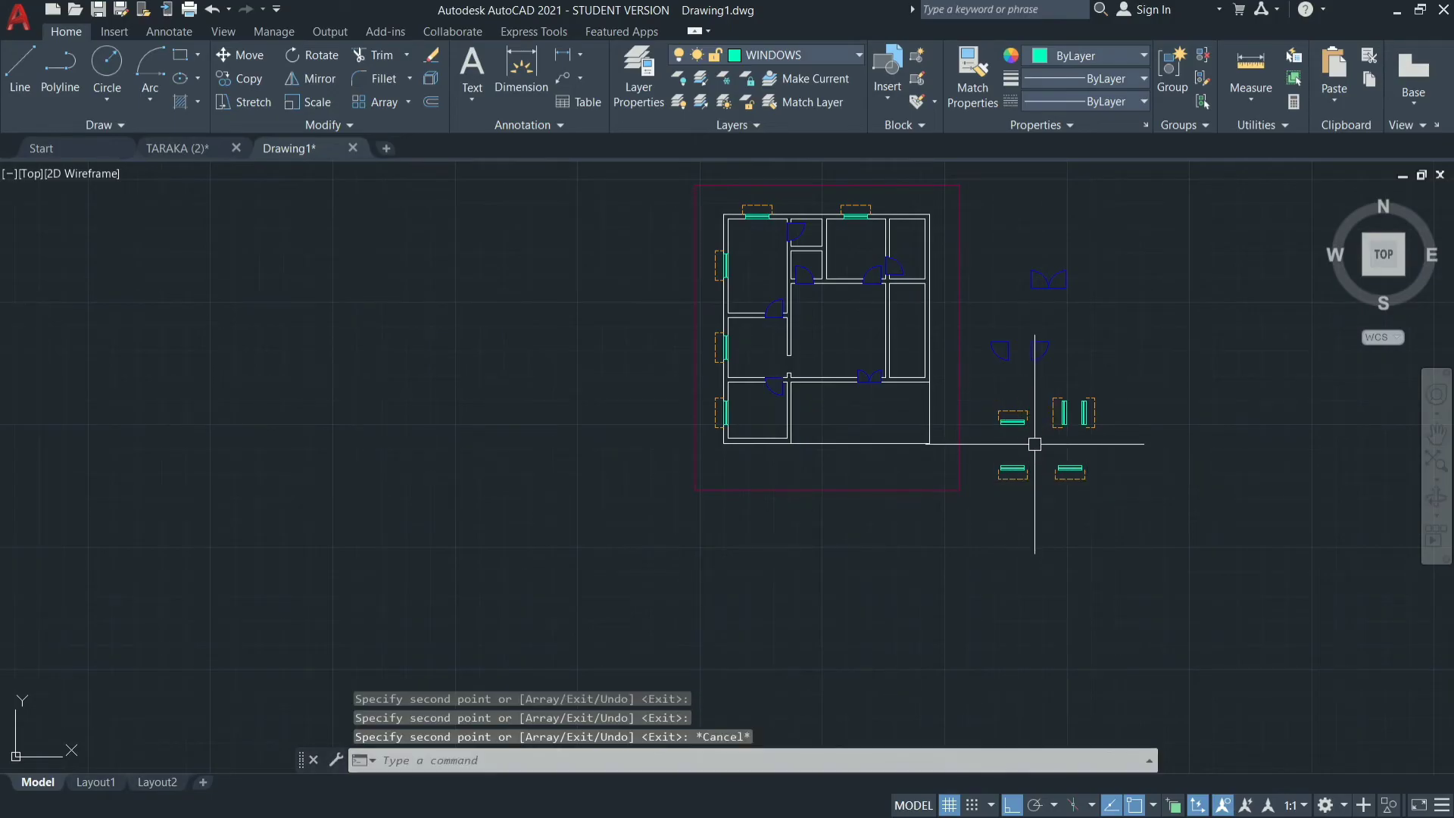
Copy the vertical window with the right-side sunshade from its left-edge midpoint to the inner right wall midpoint of the narrow right-hand room.
left_click(1118, 384)
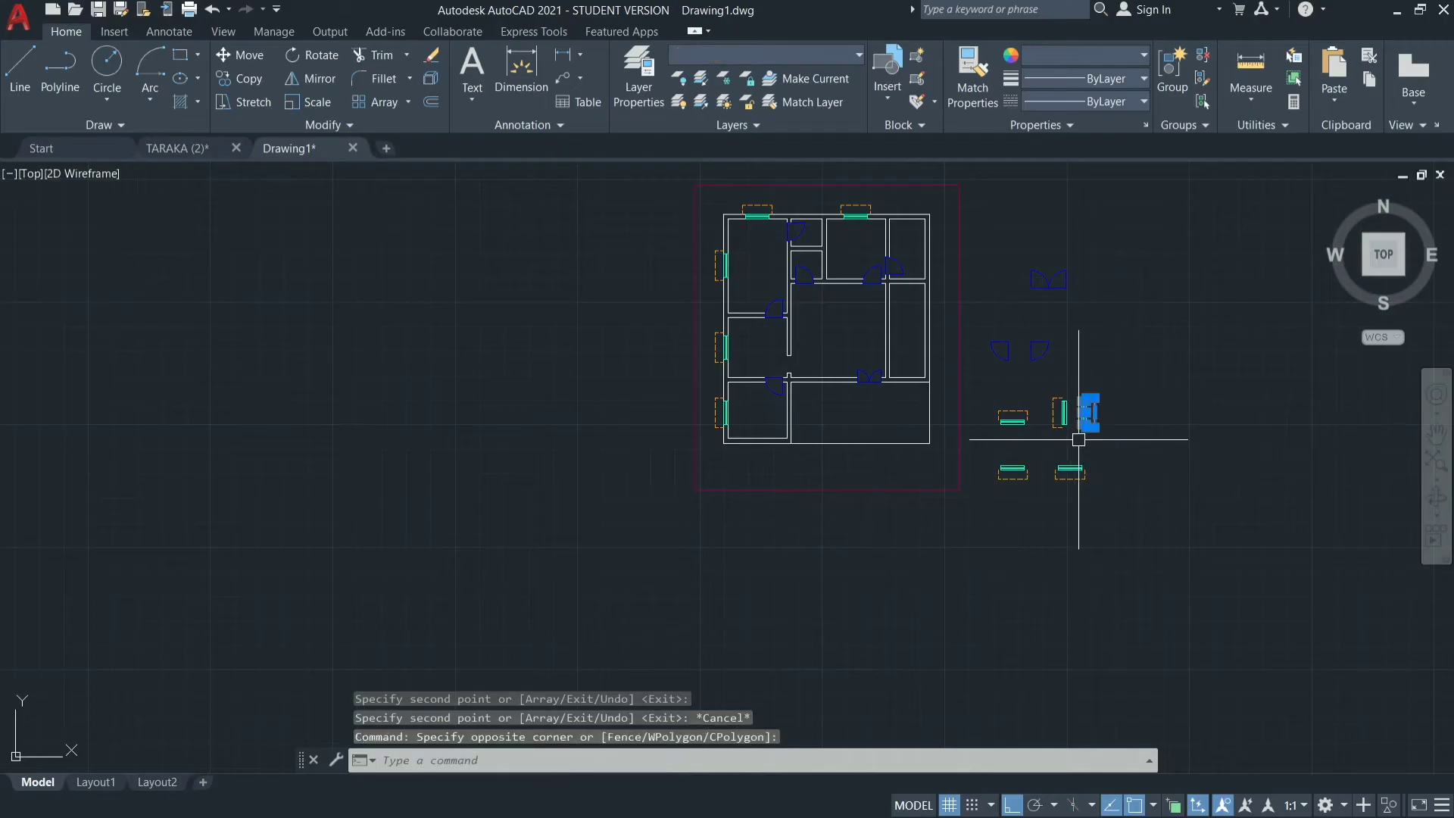
scroll(1107, 361, "up", 3)
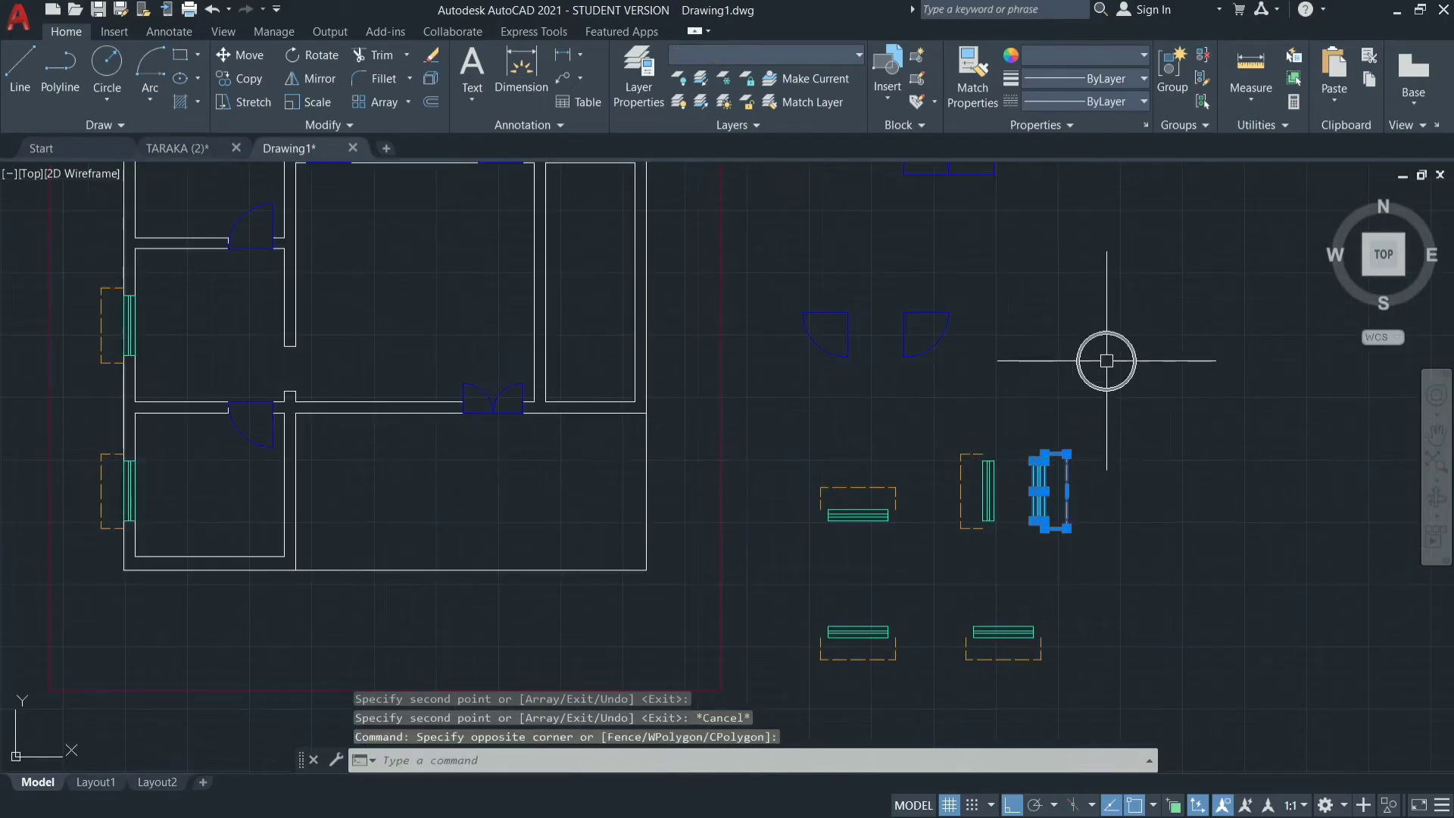
scroll(1110, 522, "up", 4)
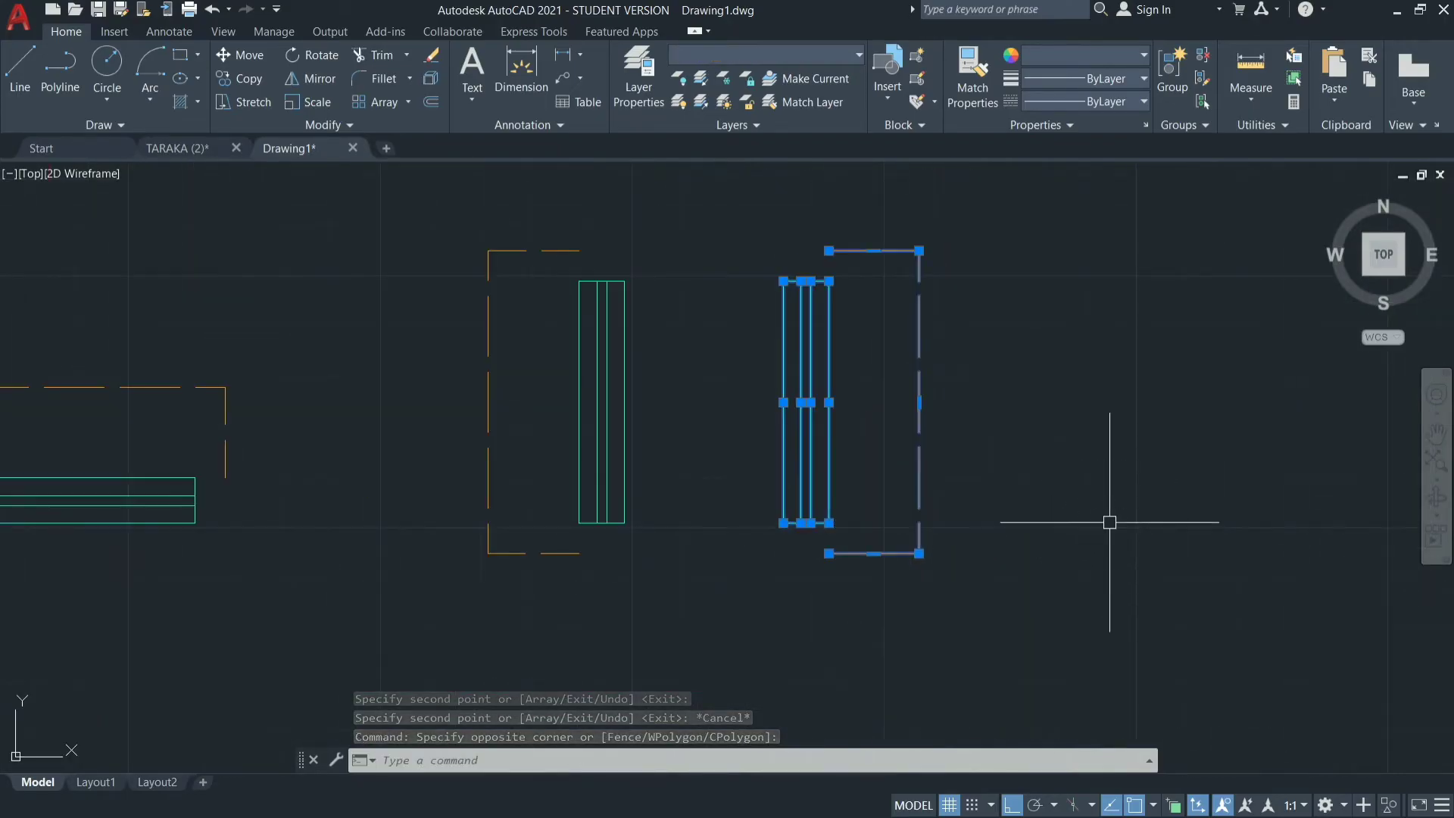
type("co")
key("Return")
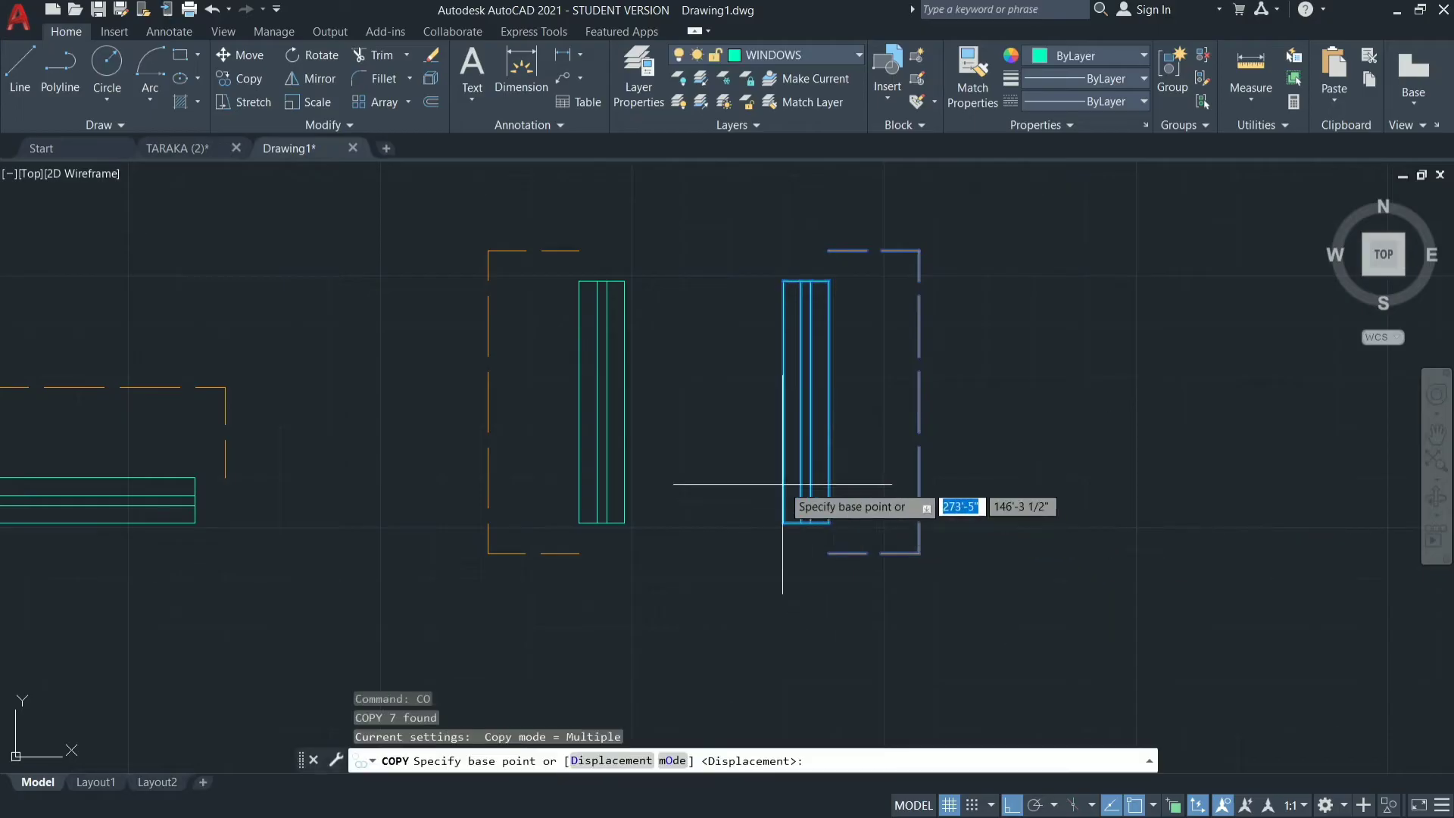
left_click(783, 397)
scroll(1012, 472, "down", 3)
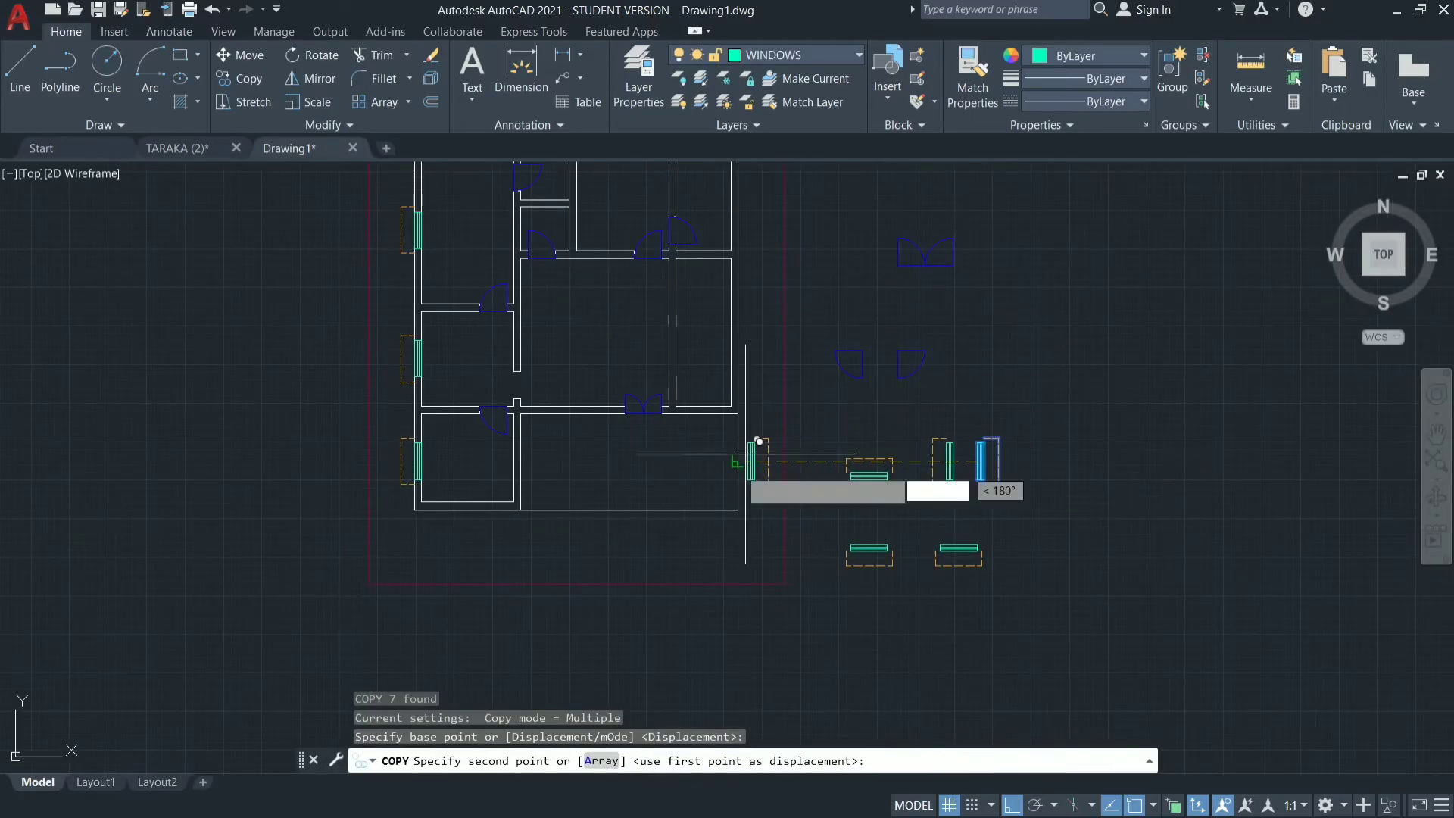
left_click(737, 318)
Place another copy of the vertical window at the midpoint of the top-right room's inner right wall line.
scroll(871, 464, "down", 3)
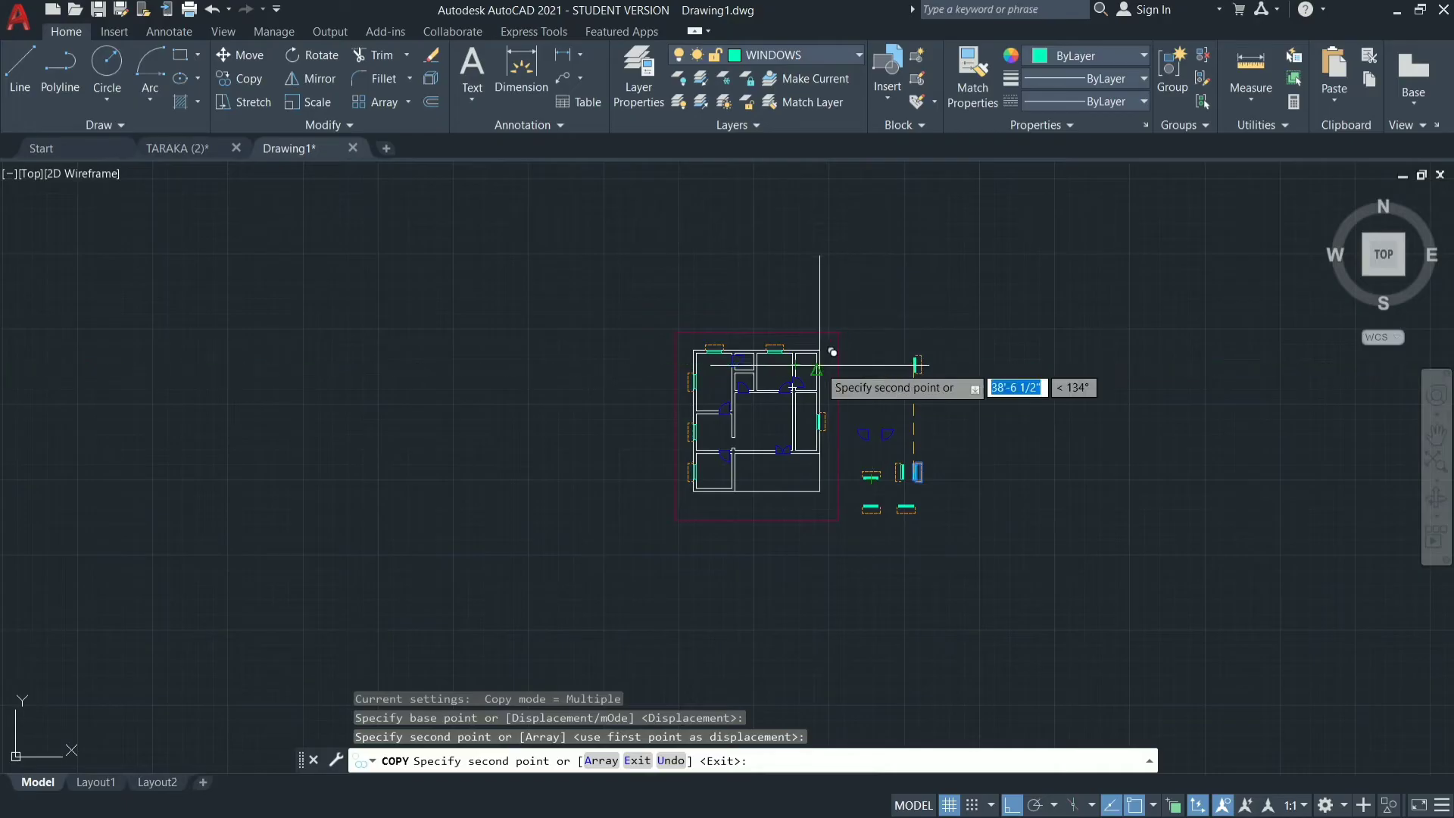
scroll(819, 362, "up", 8)
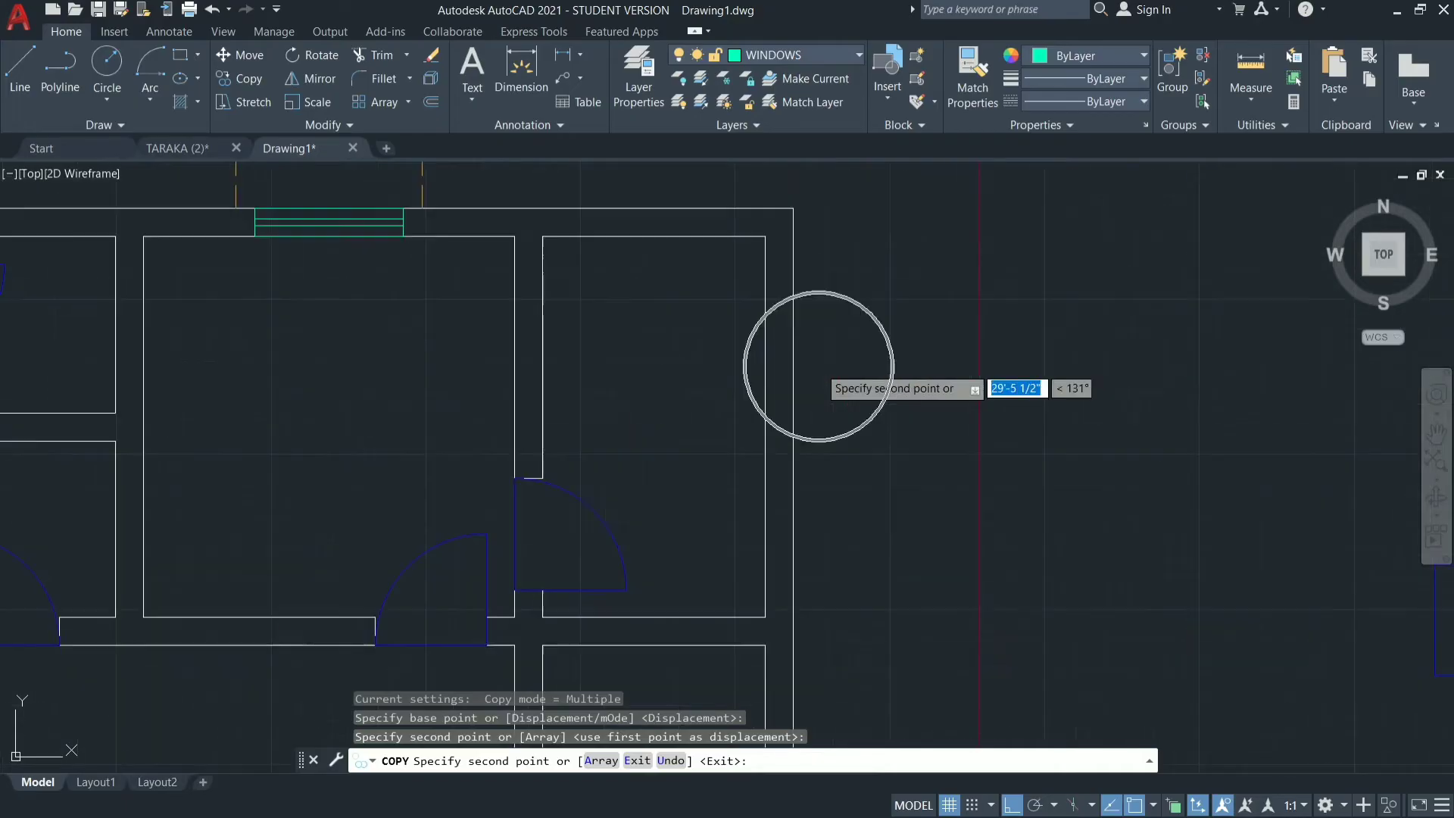
left_click(769, 424)
scroll(1054, 376, "down", 4)
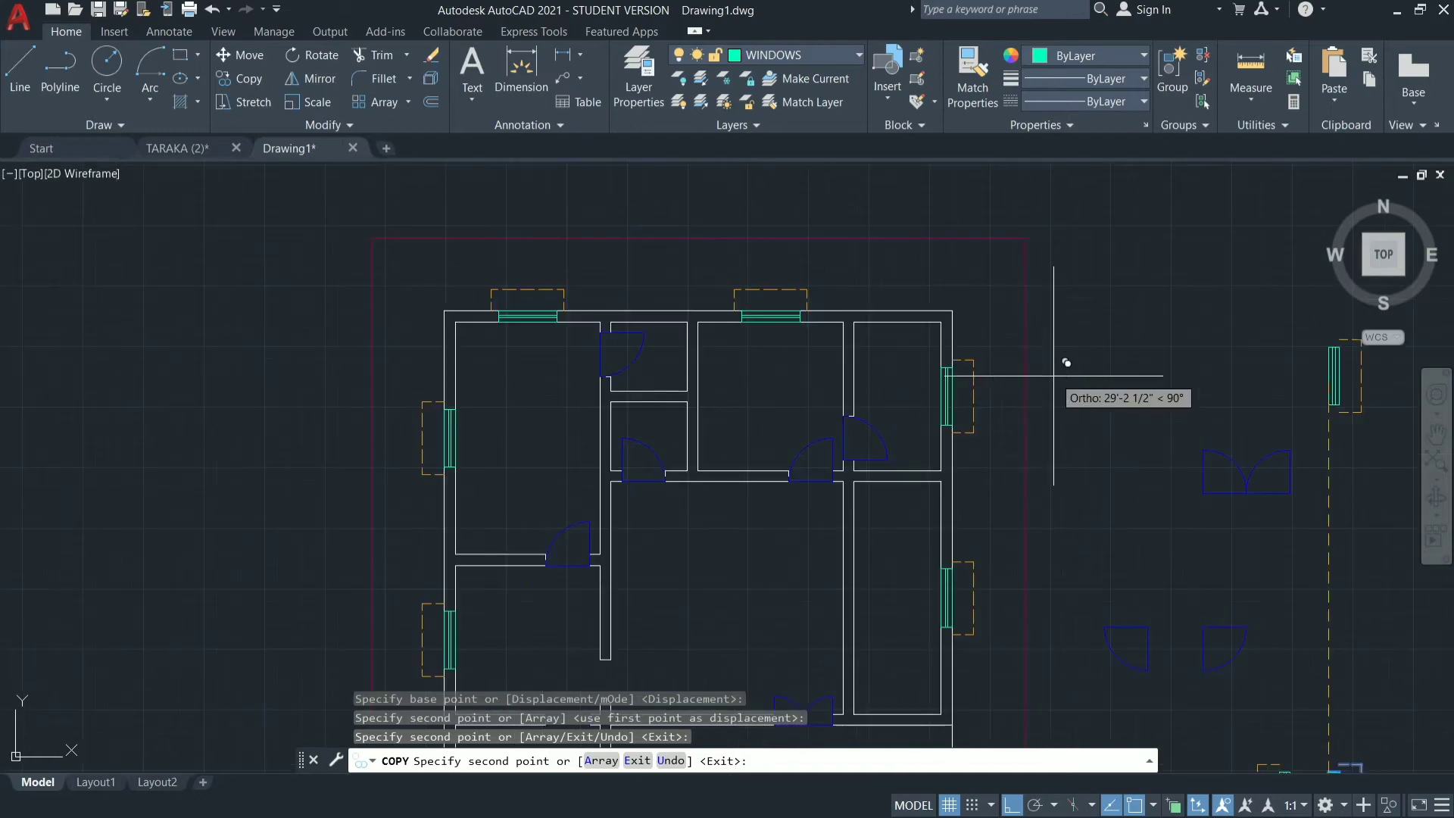
key("Escape")
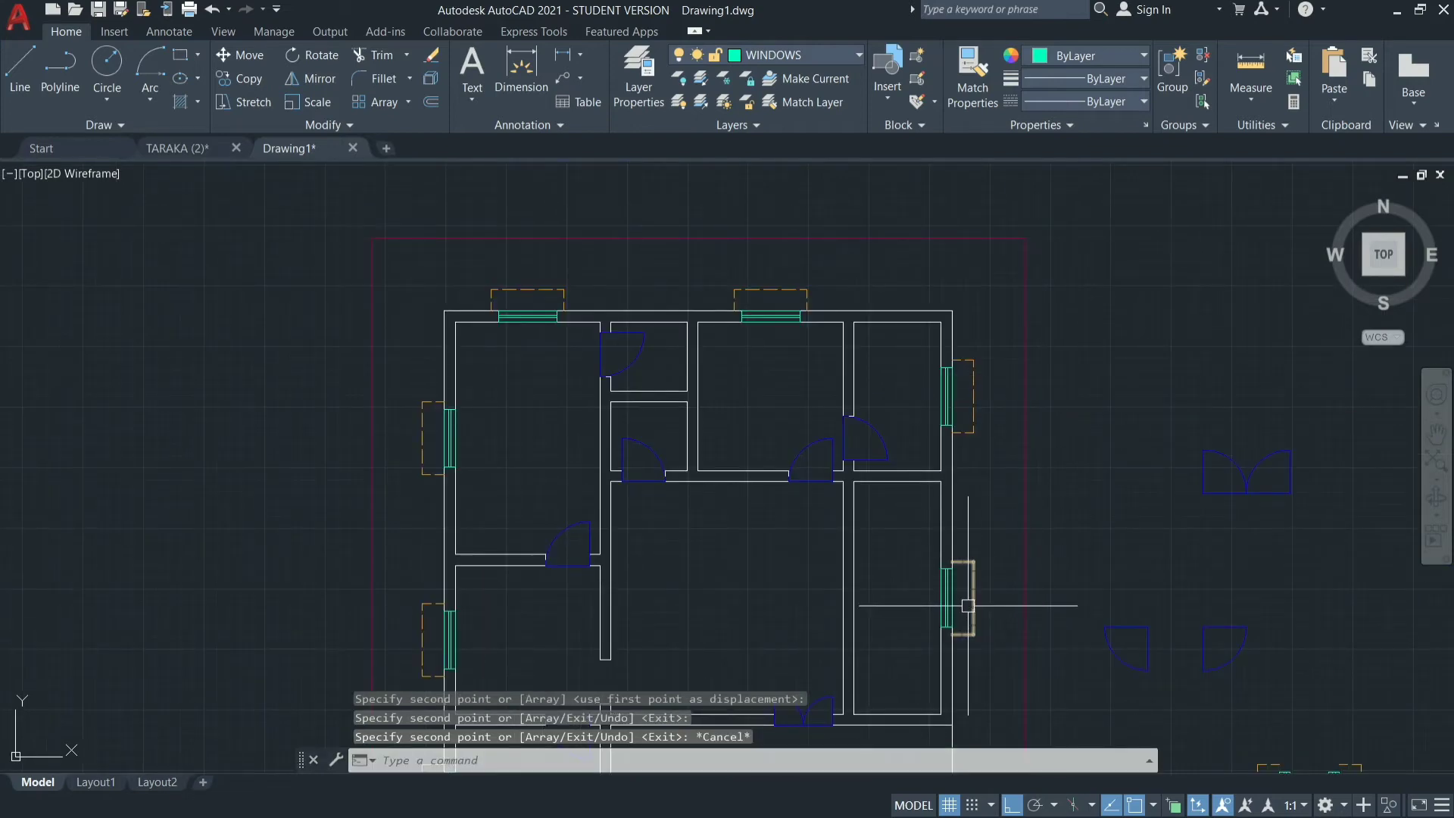
Erase the window and sunshade on the right wall of the narrow room below the top-right room.
scroll(977, 606, "up", 5)
mouse_move(803, 374)
left_mouse_down()
mouse_move(837, 492)
mouse_move(837, 700)
mouse_move(899, 721)
mouse_move(1066, 706)
mouse_move(1113, 447)
mouse_move(1084, 392)
left_mouse_up()
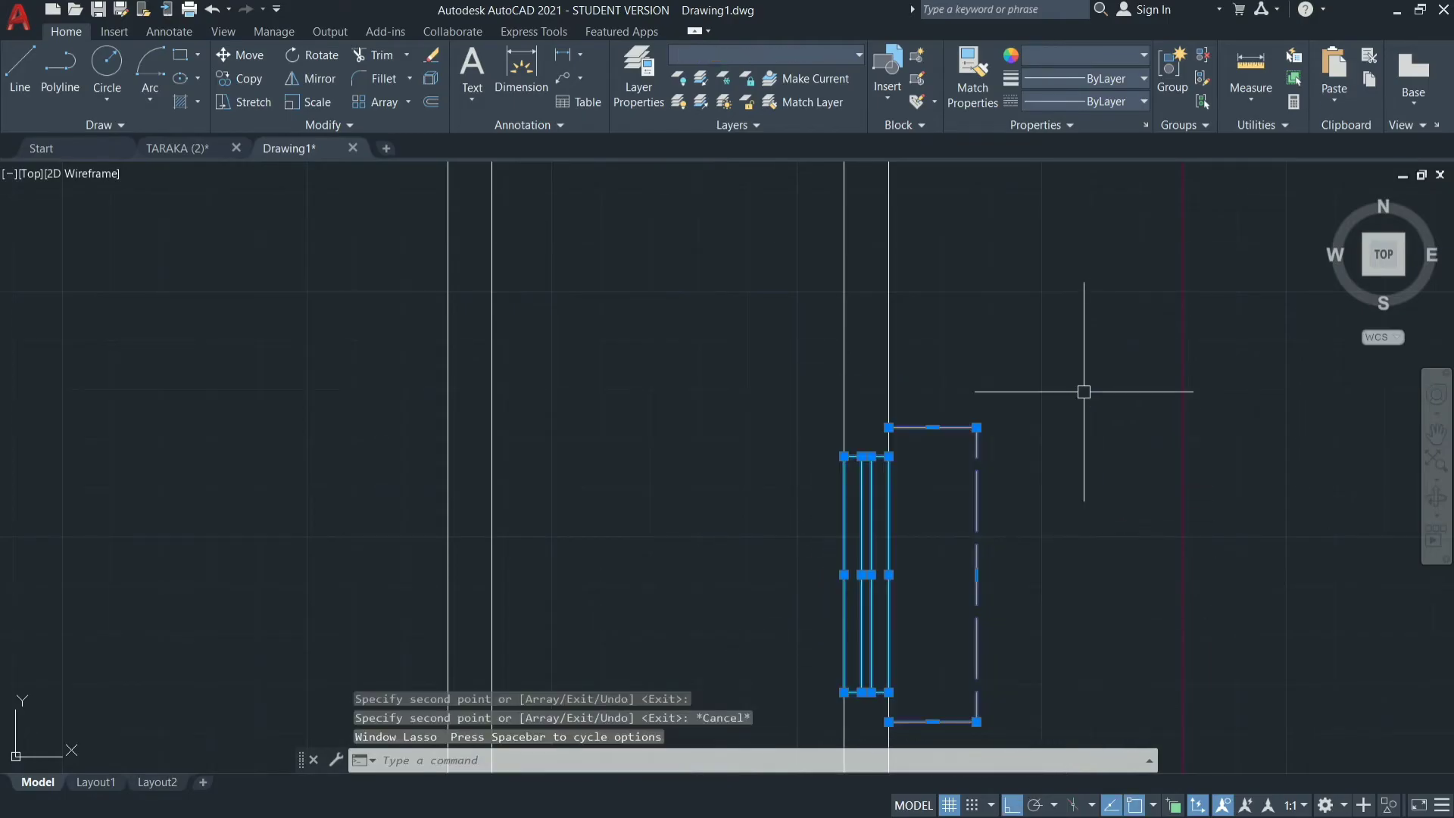
type("e")
key("Return")
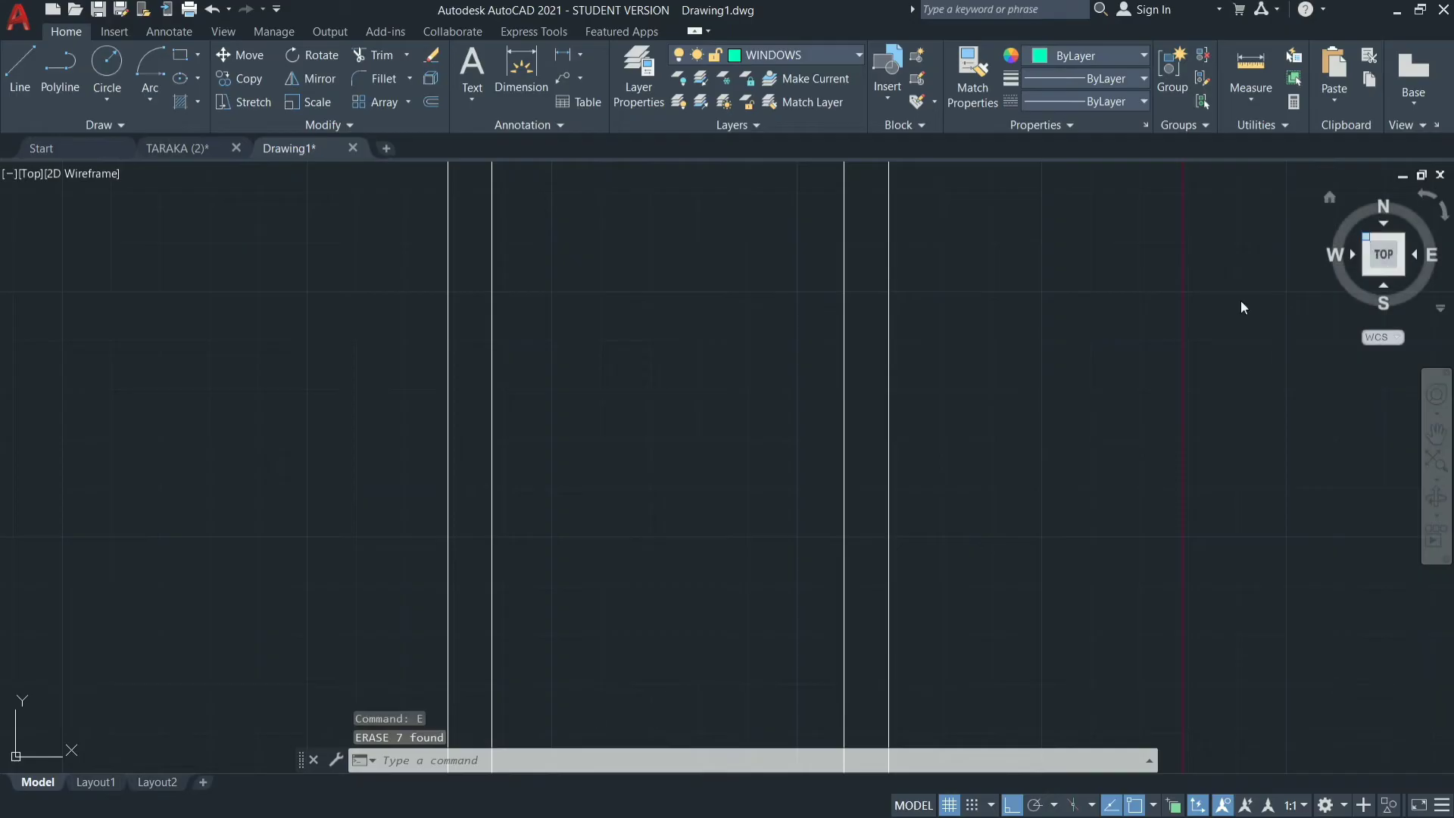
Copy the horizontal window with the sunshade below from its top-edge midpoint to the inner bottom wall midpoint of the bottom-left room.
scroll(977, 379, "down", 6)
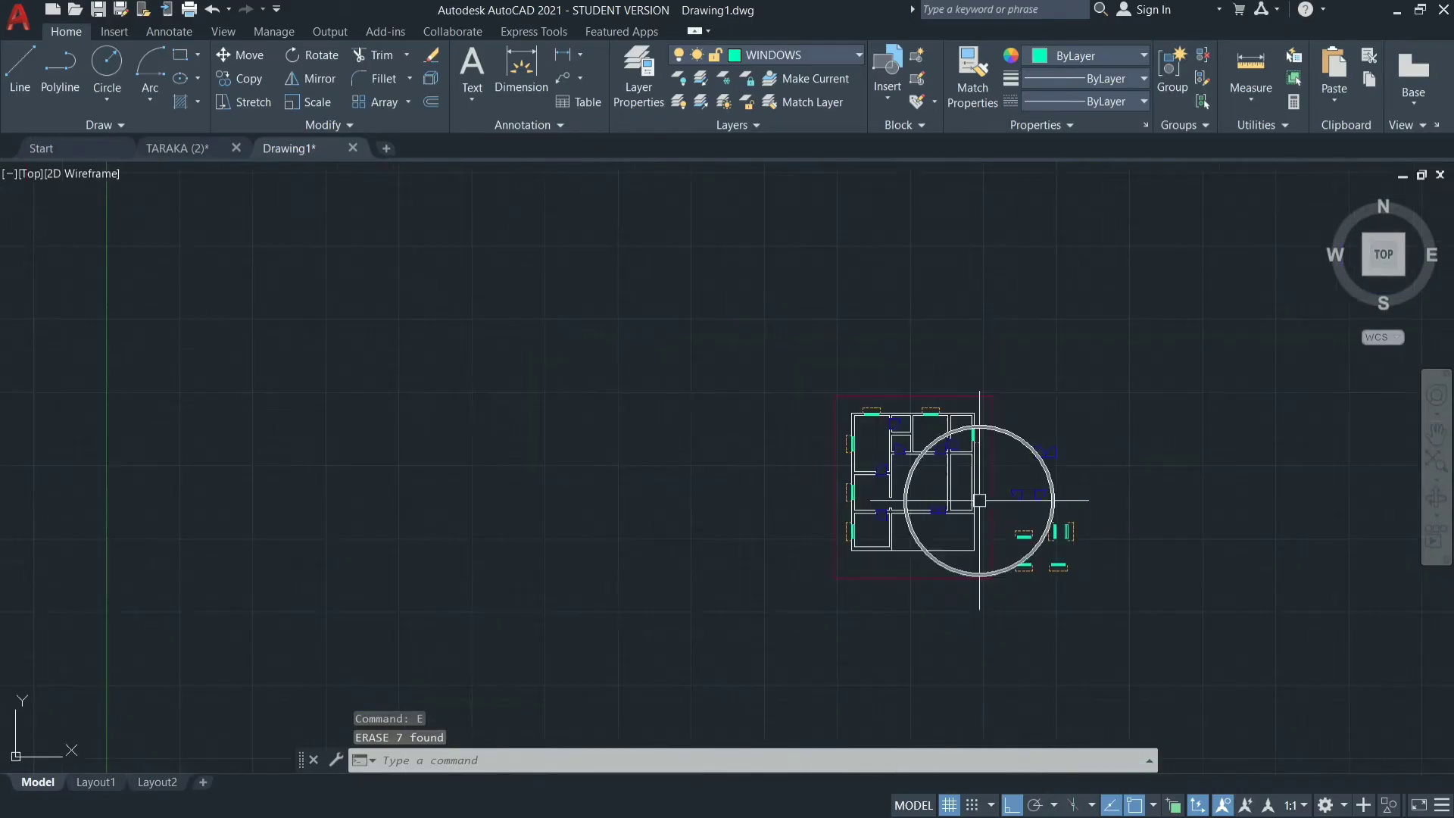
scroll(906, 549, "up", 6)
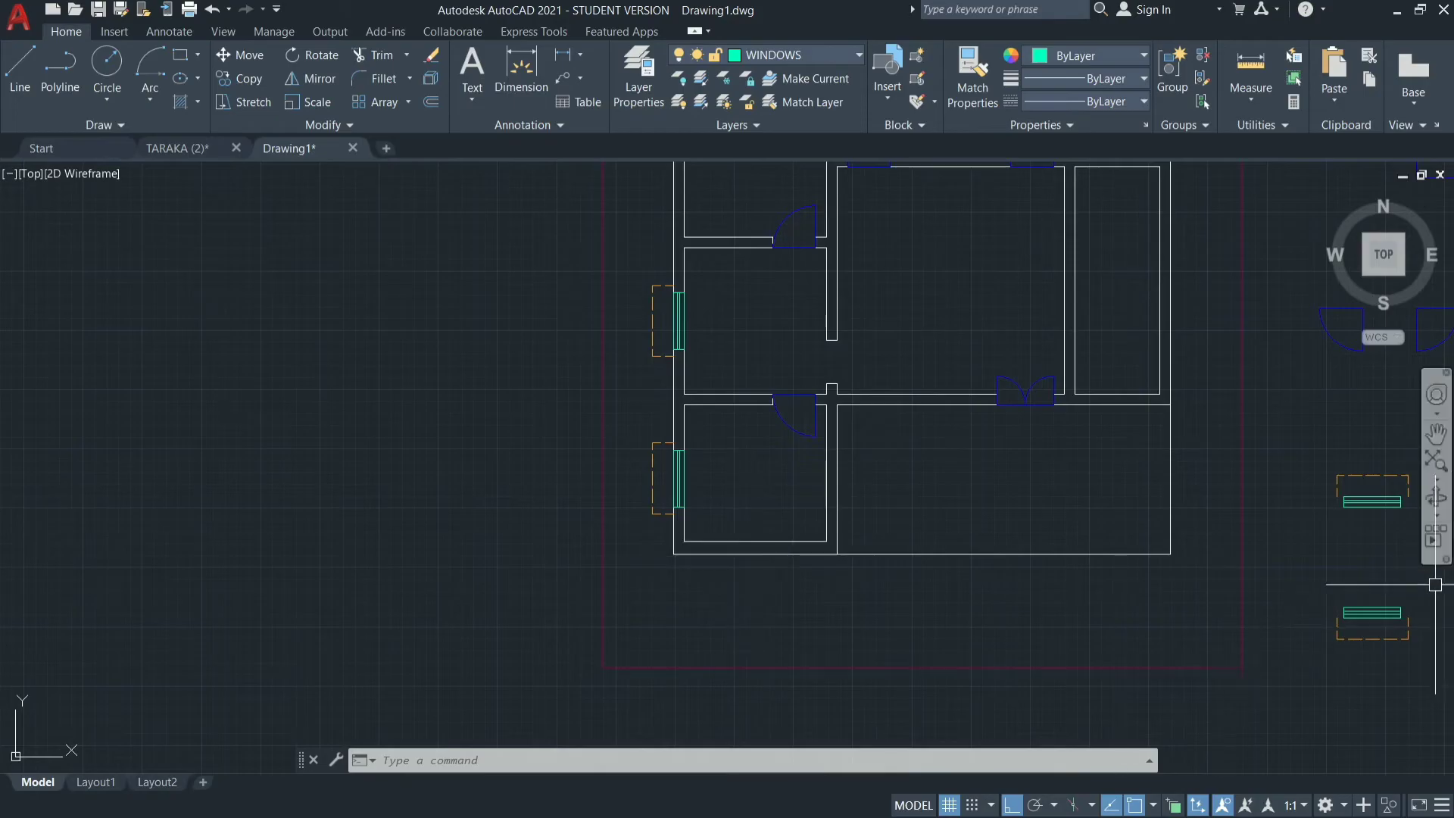
left_click(1403, 593)
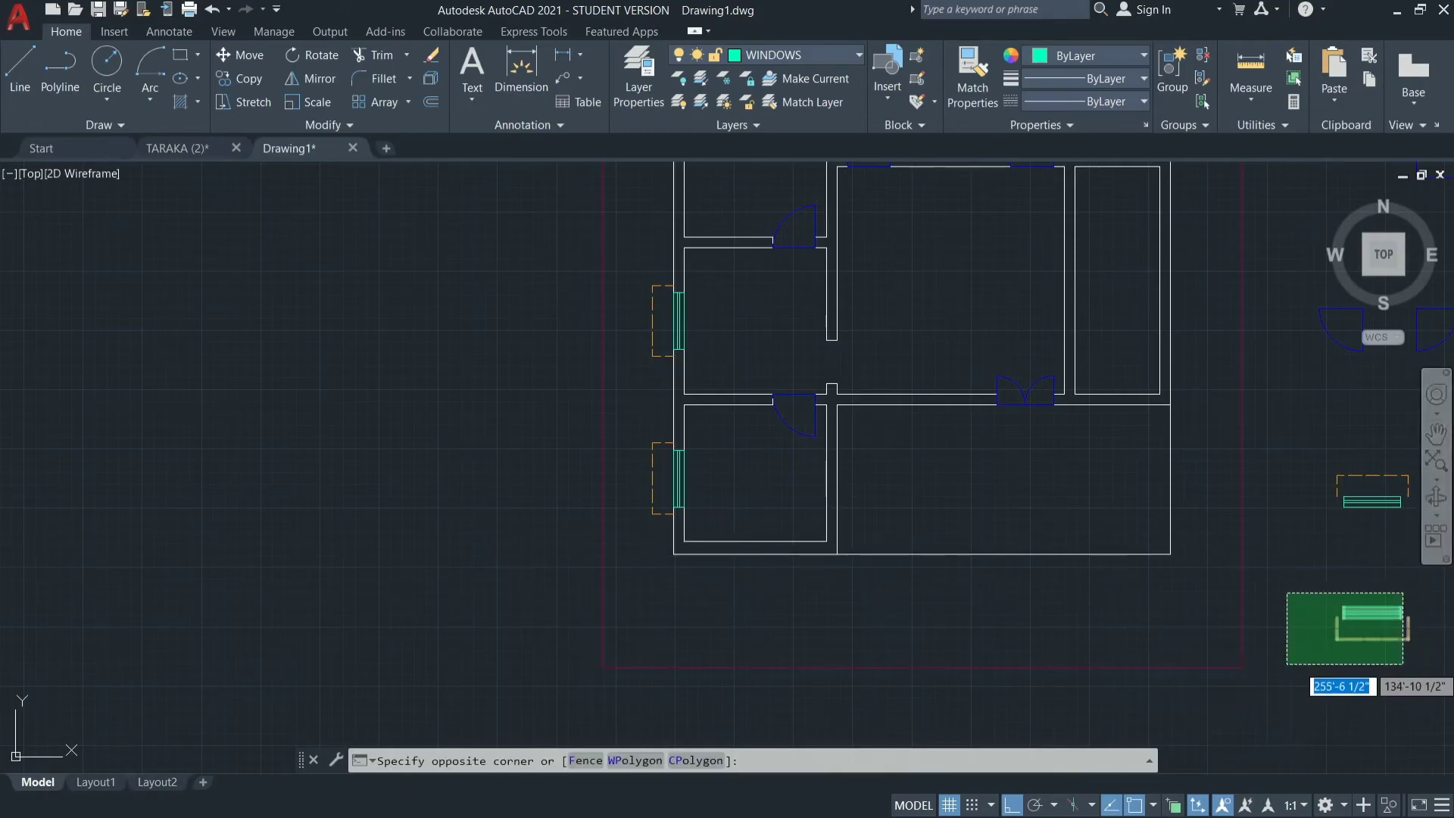
left_click(1297, 666)
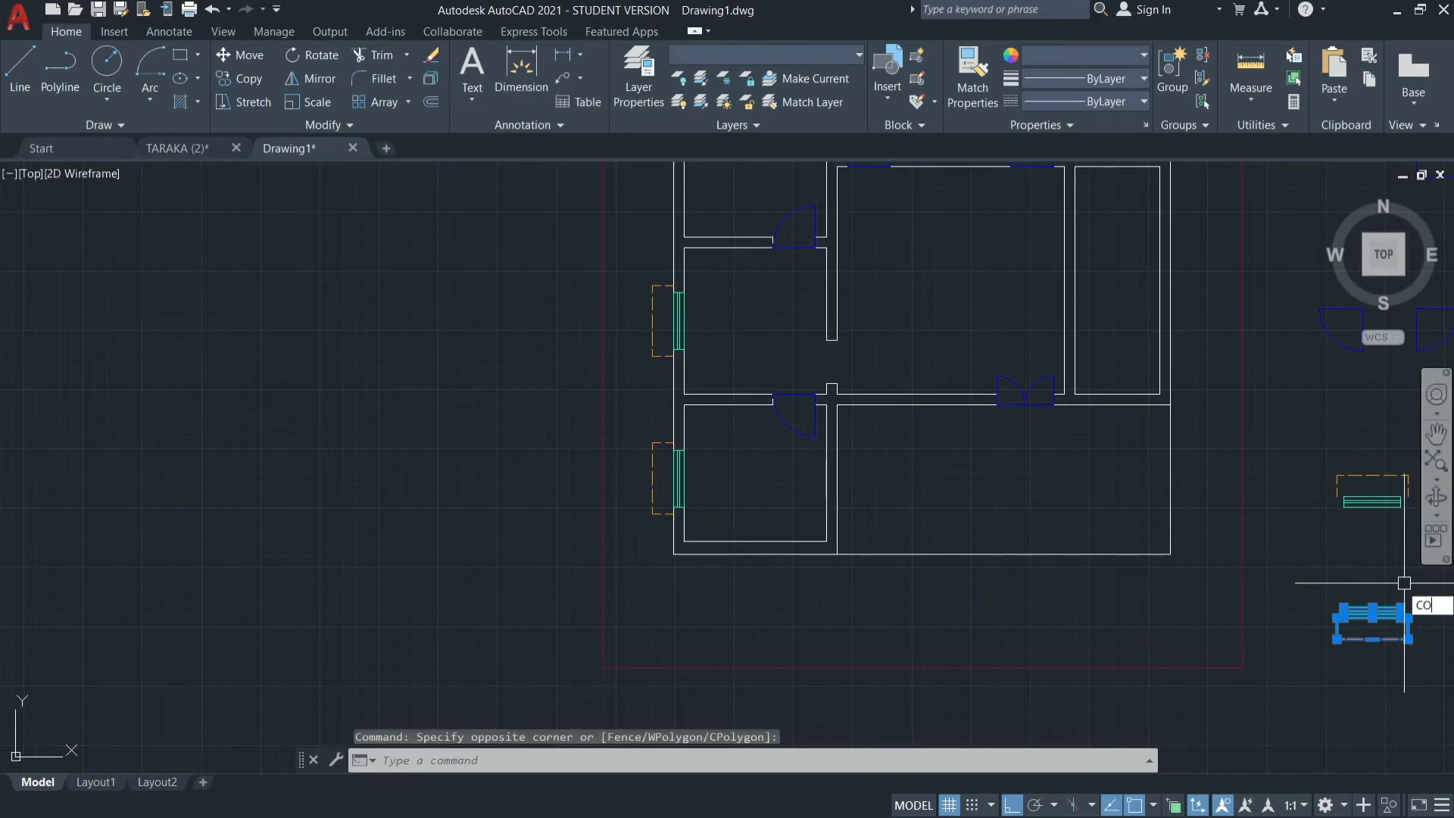
type("CO")
key("Return")
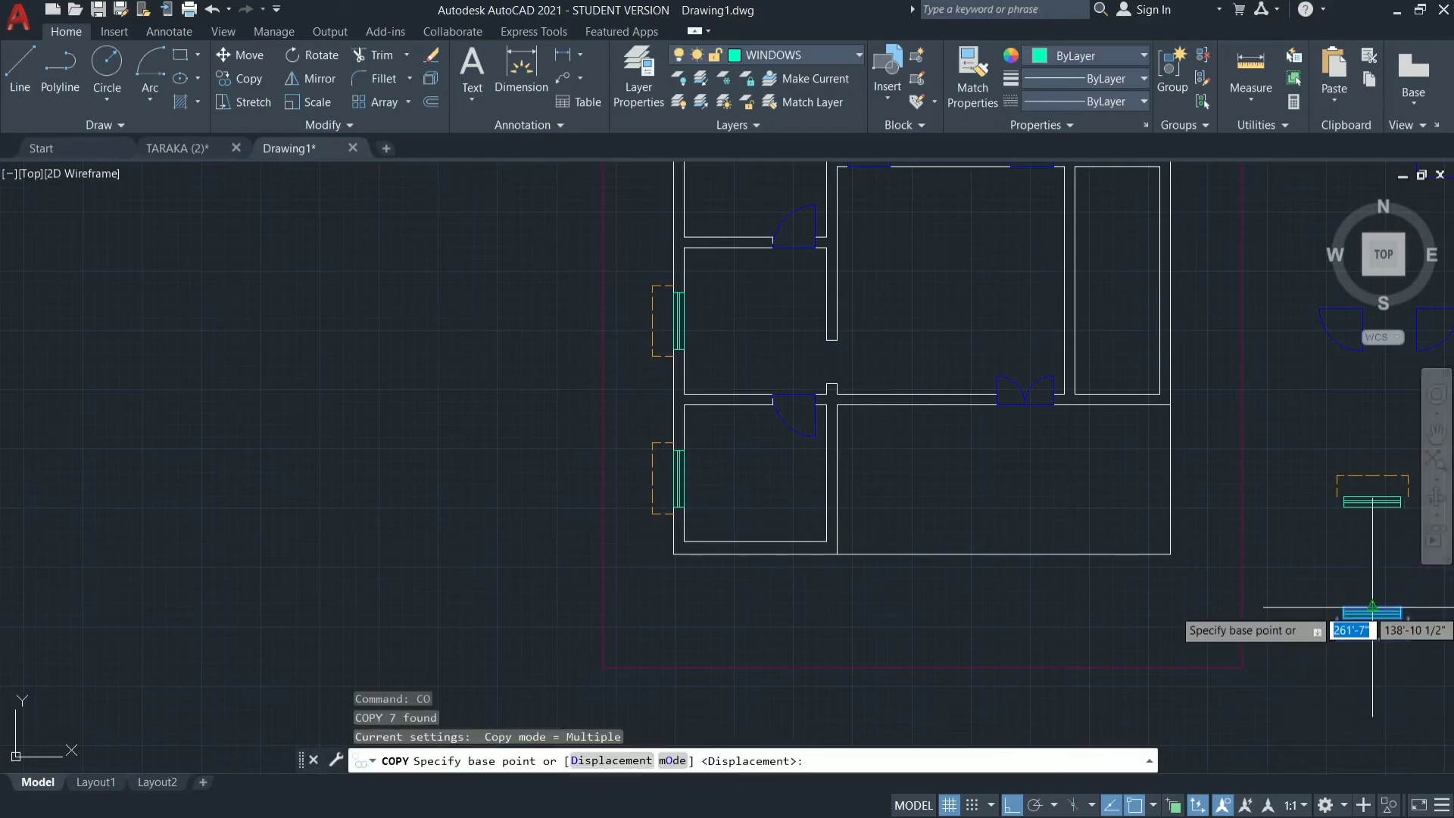
right_click(1371, 609)
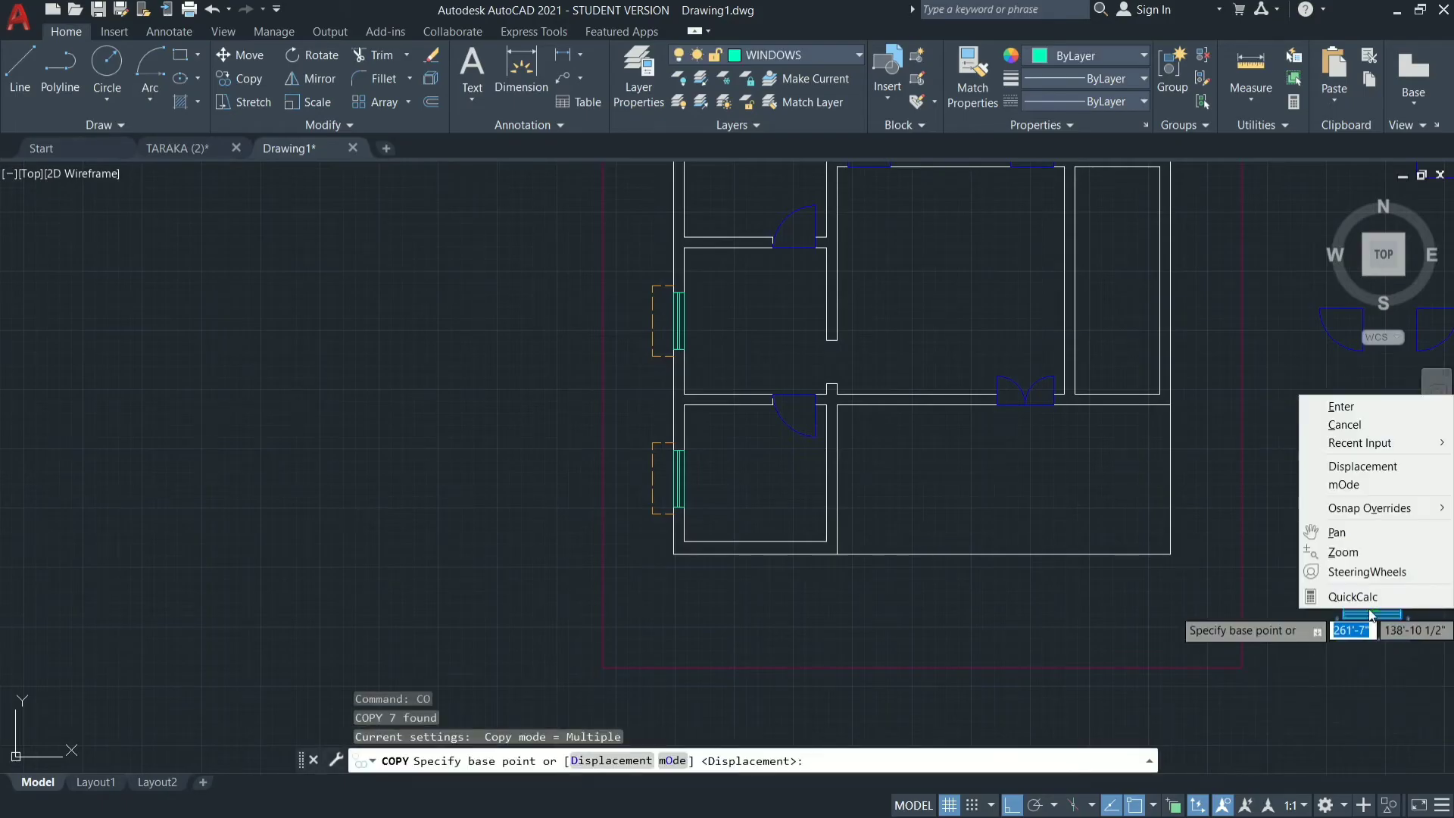
left_click(1248, 603)
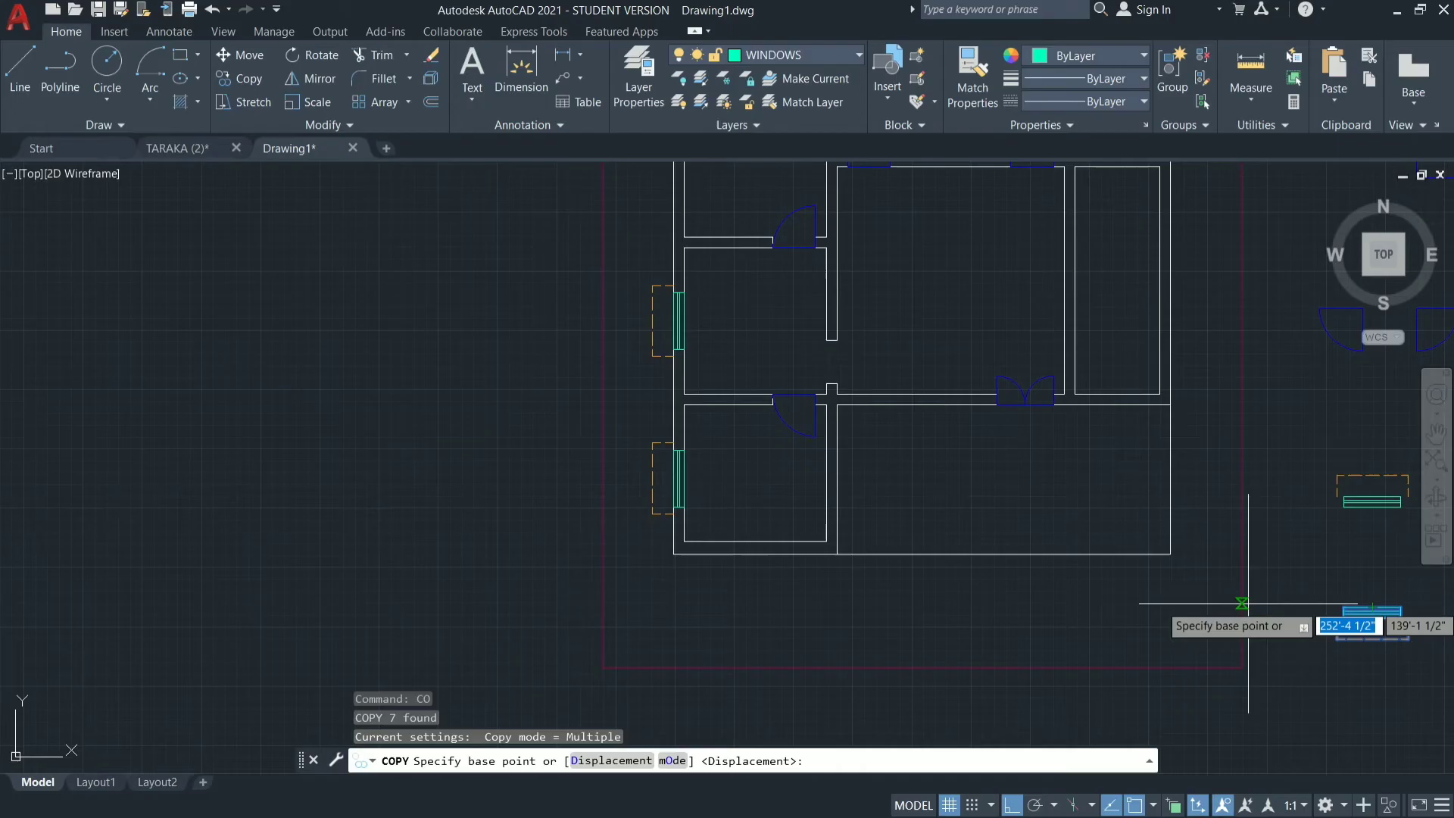
left_click(1372, 608)
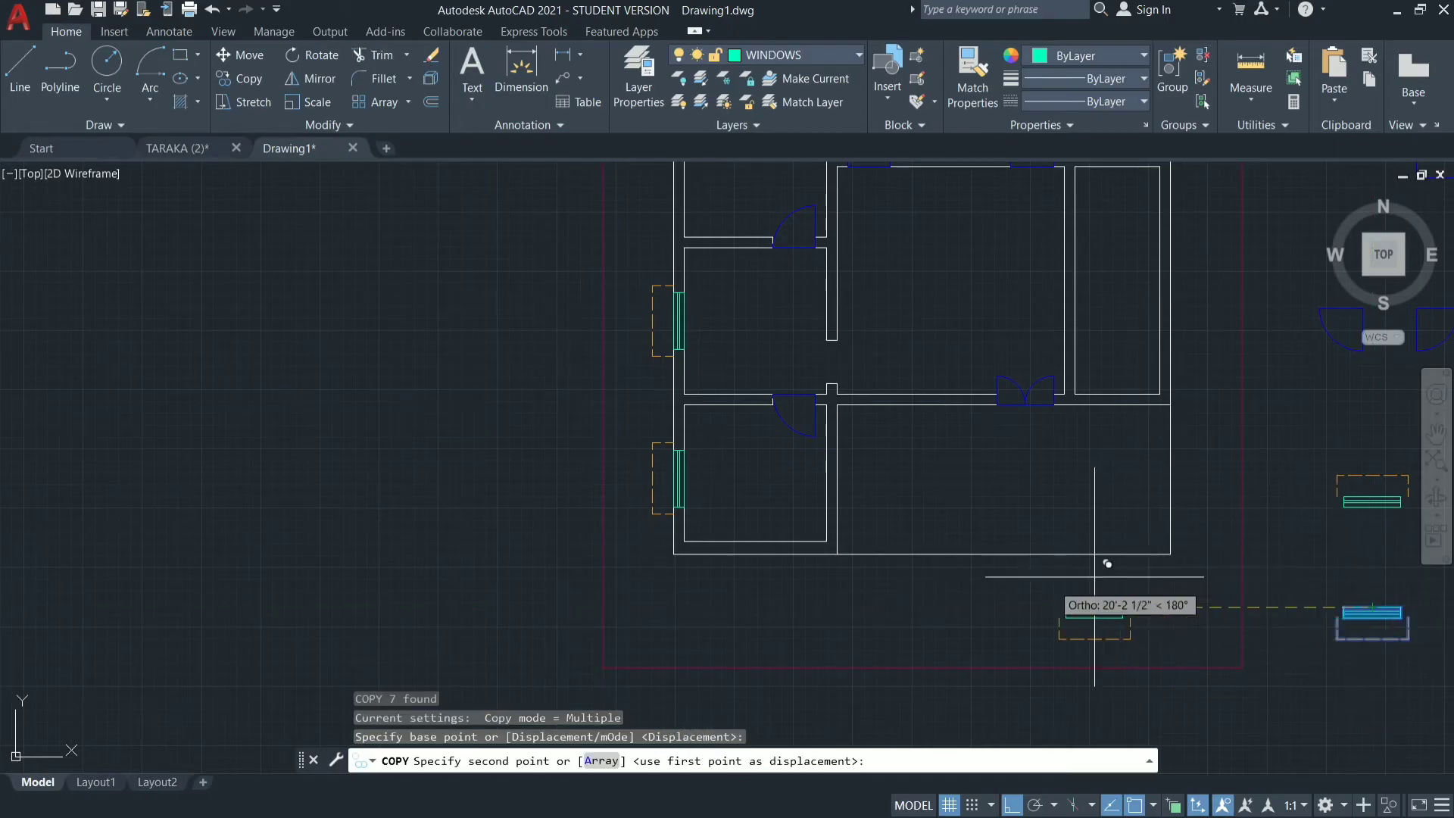
left_click(755, 540)
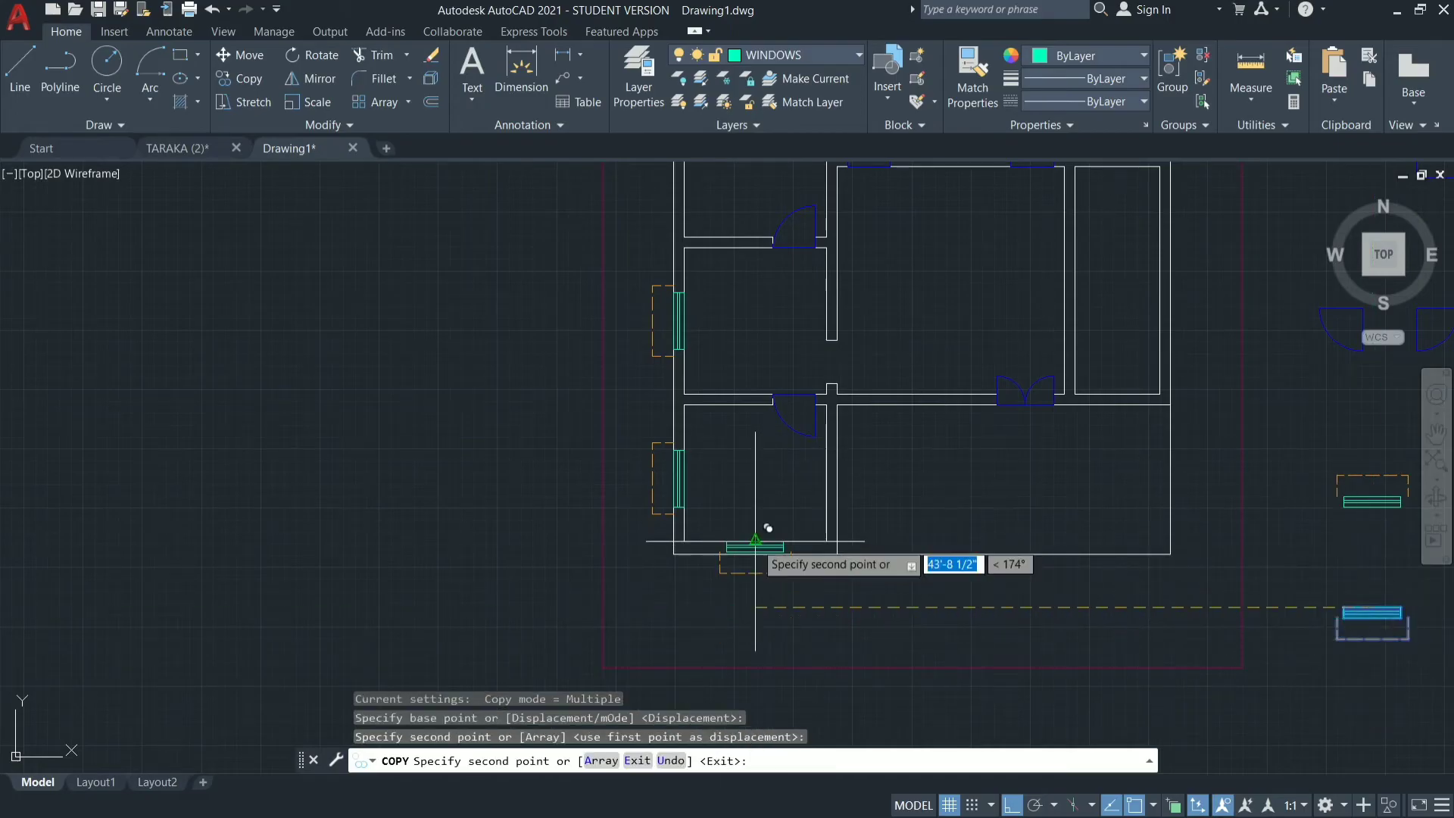
key("Escape")
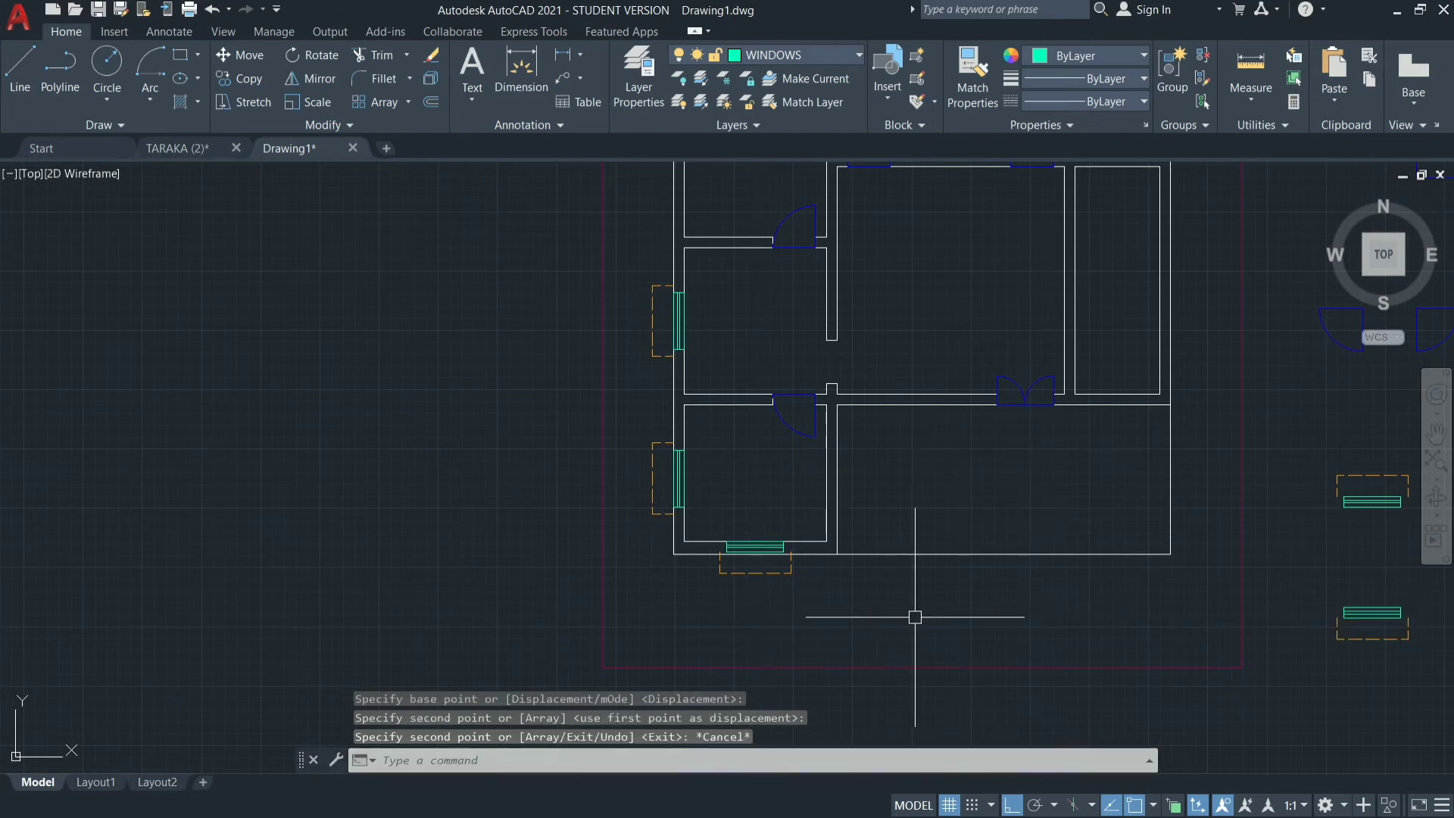
scroll(943, 609, "down", 4)
scroll(943, 539, "up", 2)
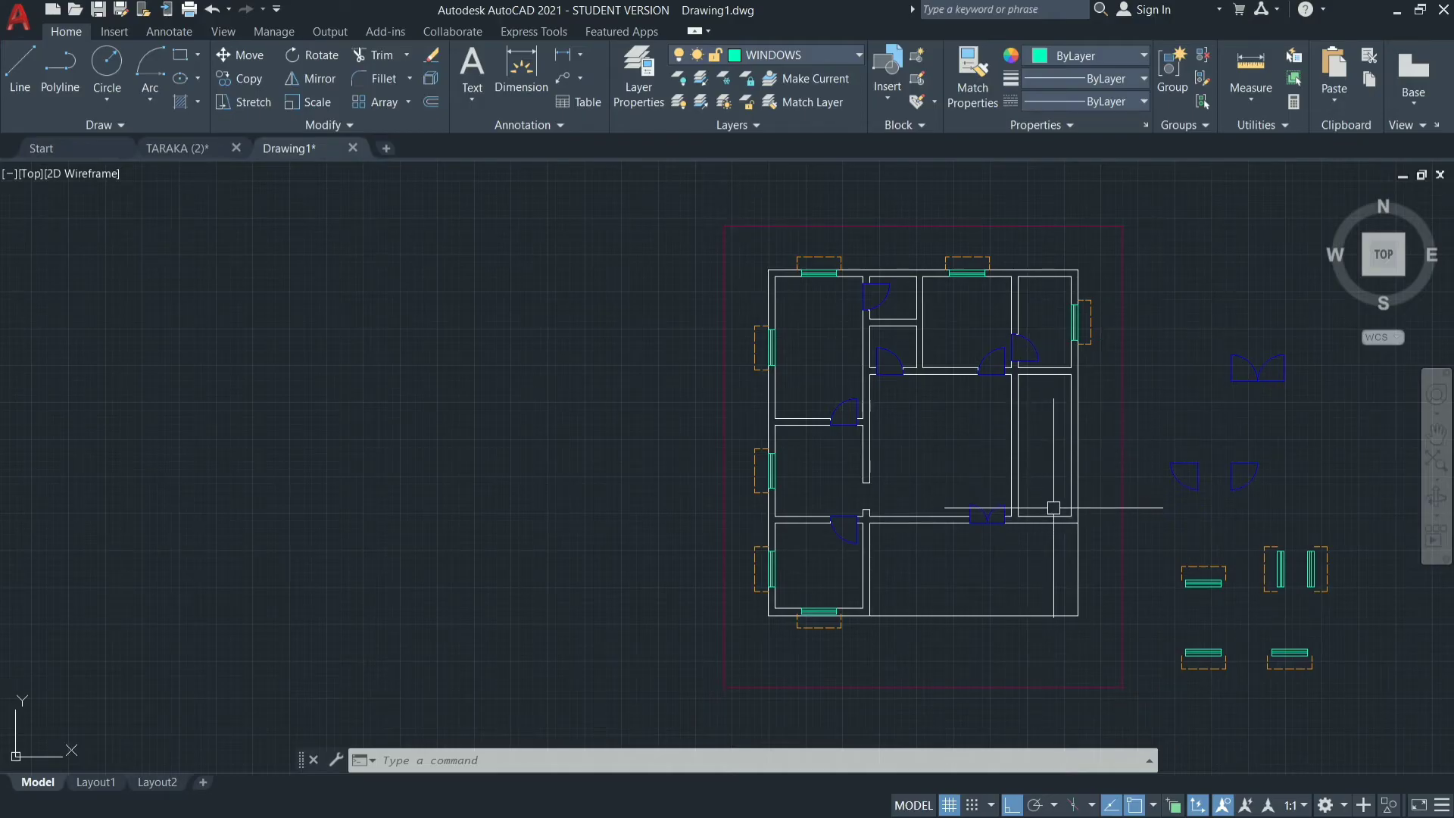
scroll(1054, 507, "up", 5)
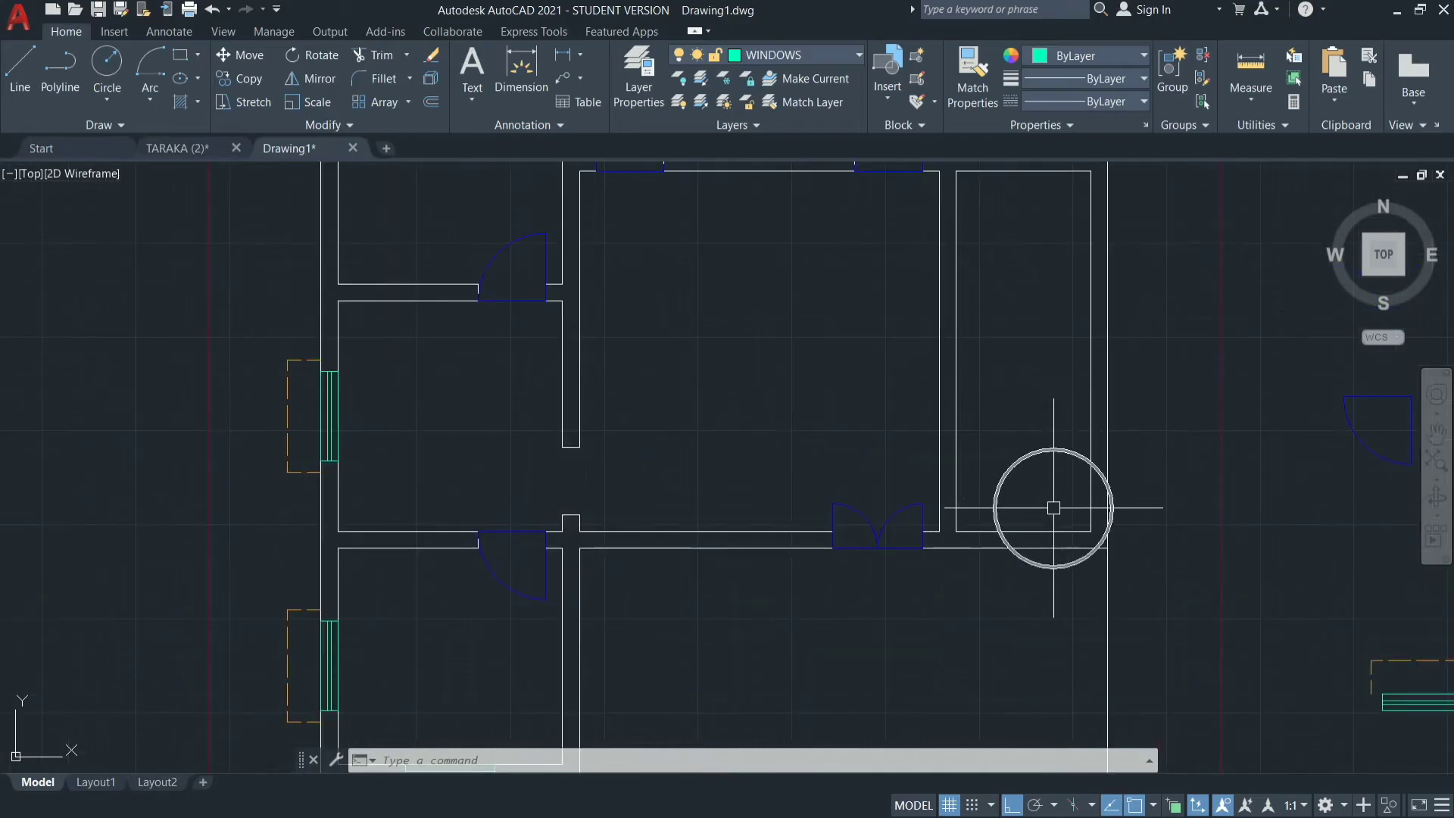
scroll(1000, 528, "up", 2)
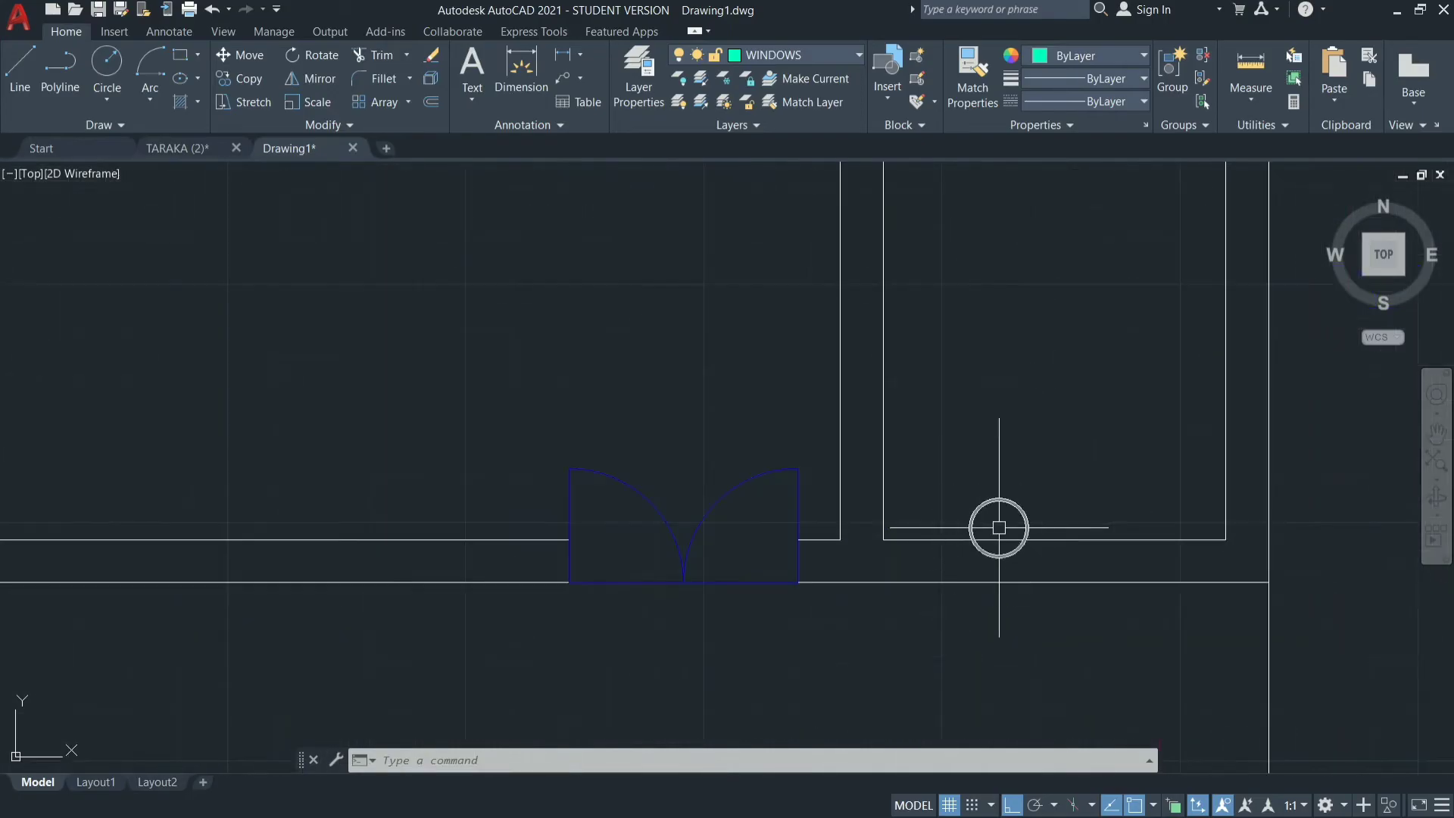
key("Escape")
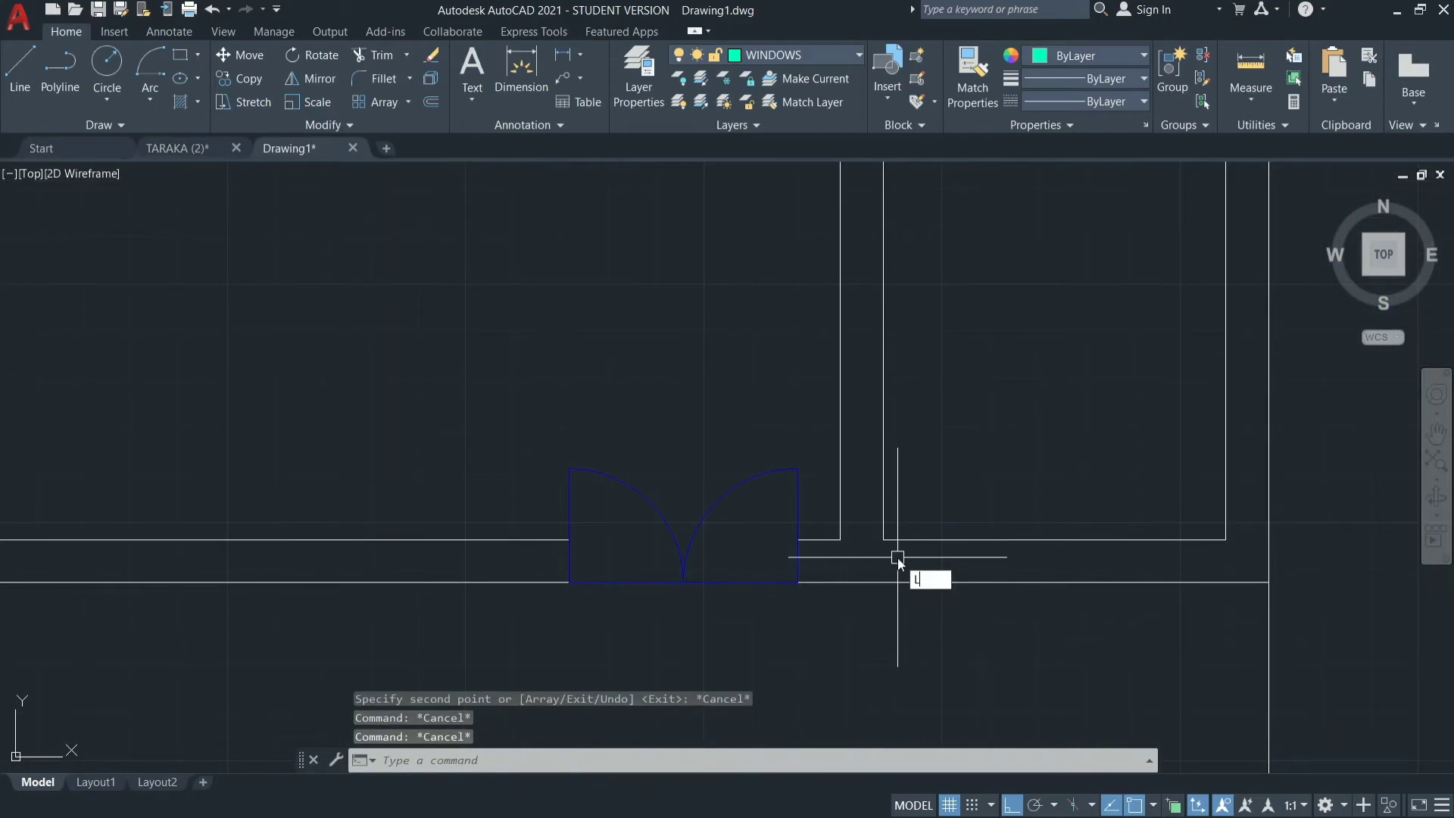
key("Return")
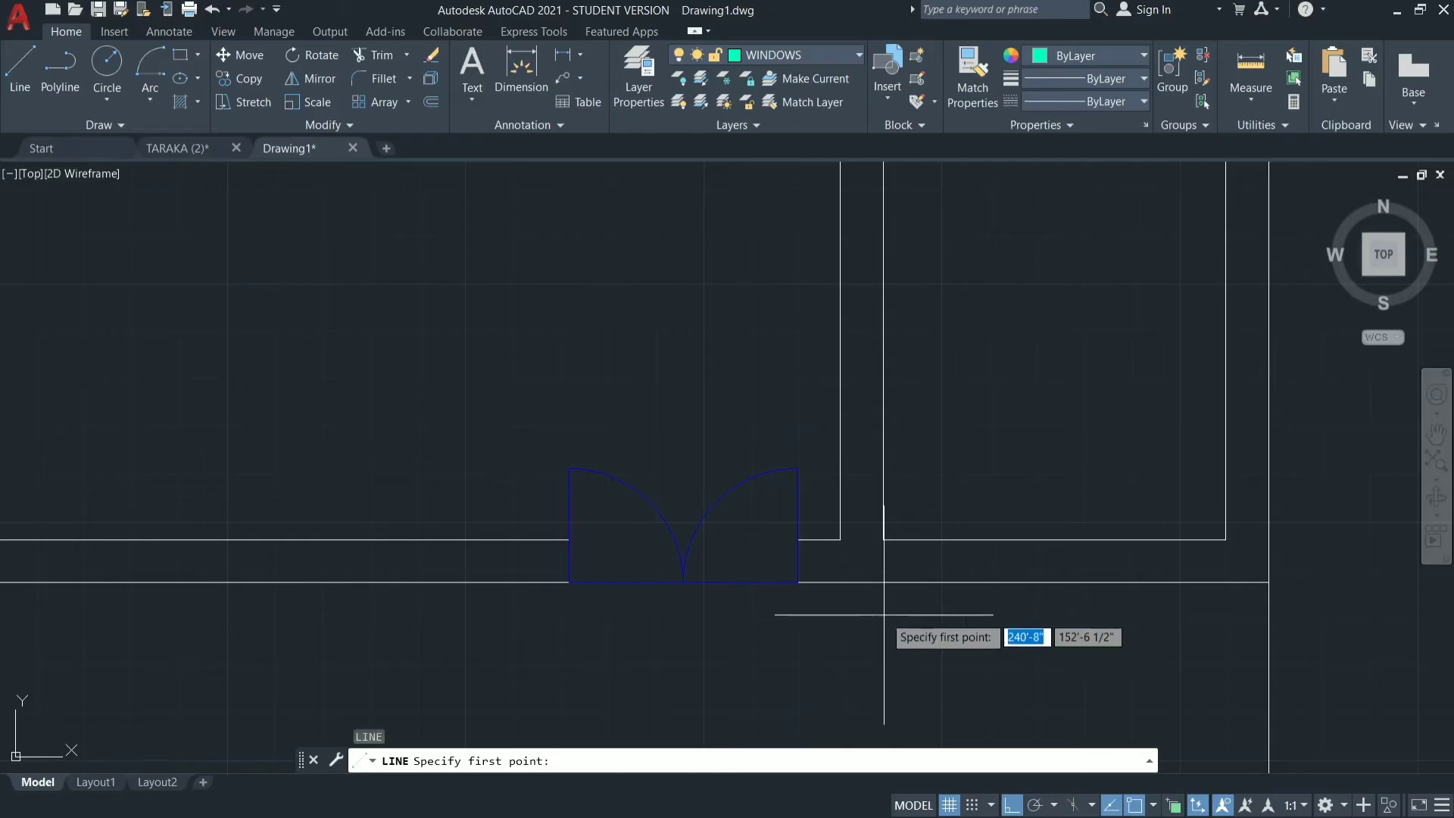
left_click(881, 540)
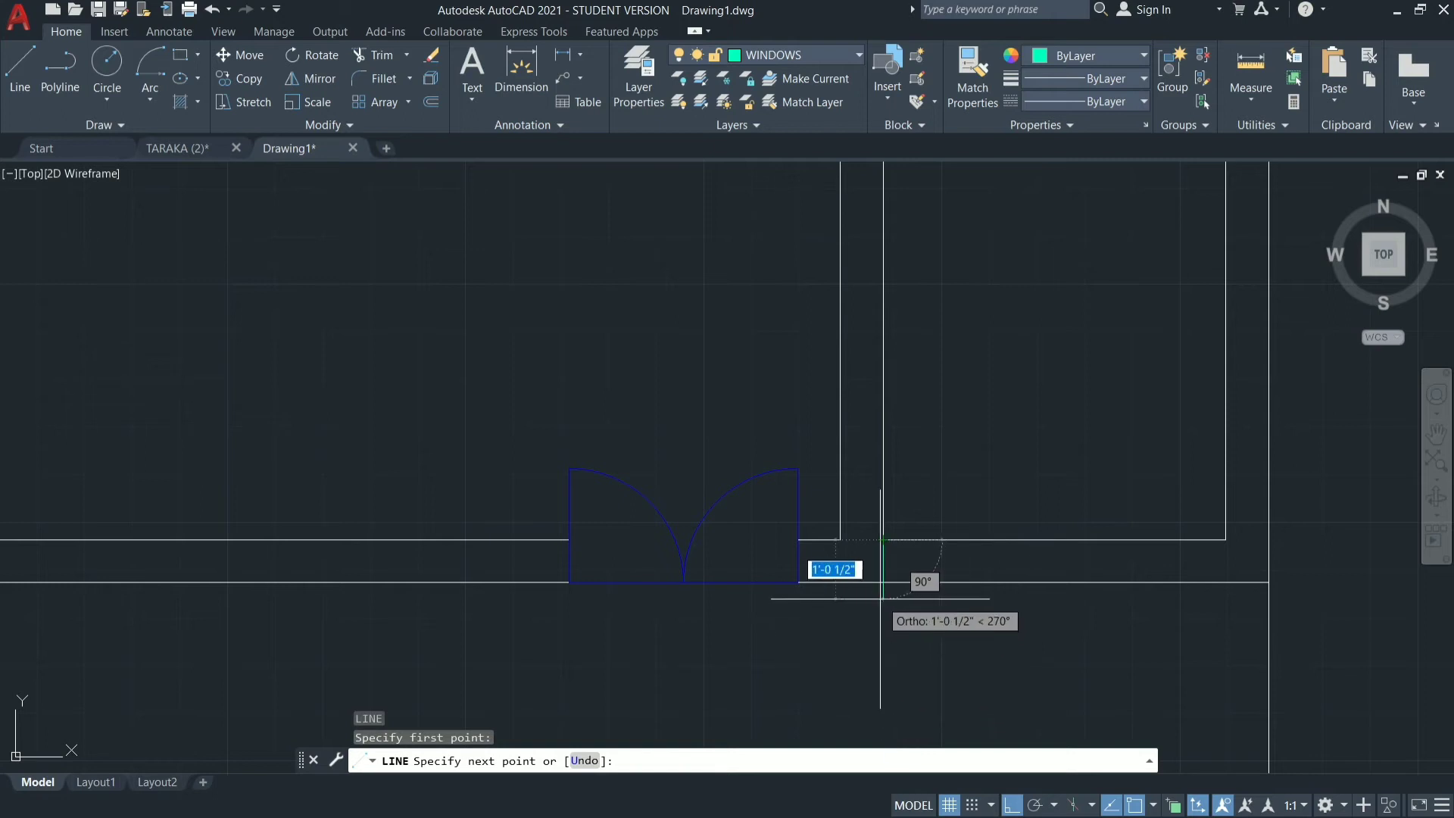
key("Escape")
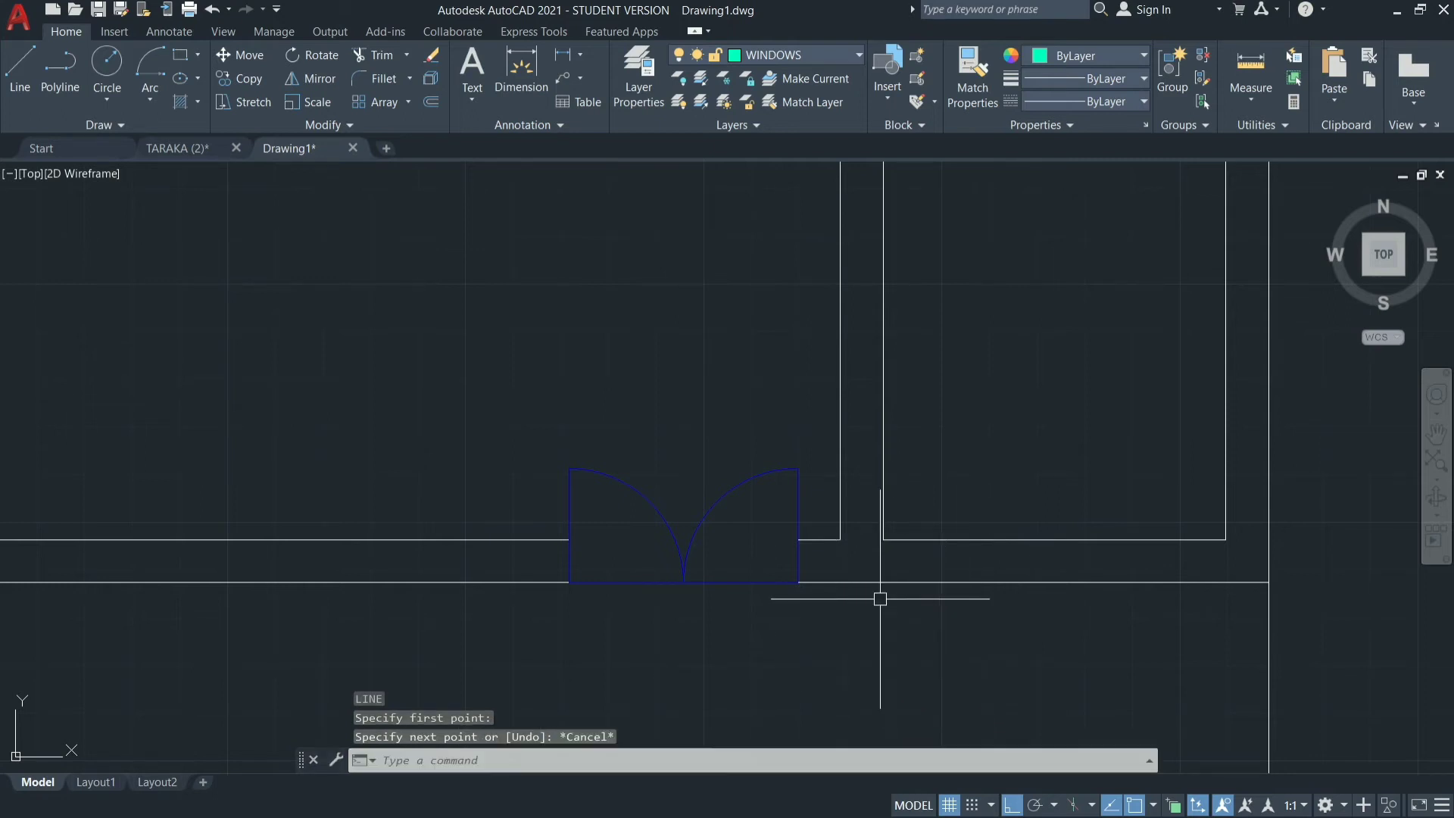
Make WALLS the current layer.
left_click(789, 56)
left_click(779, 289)
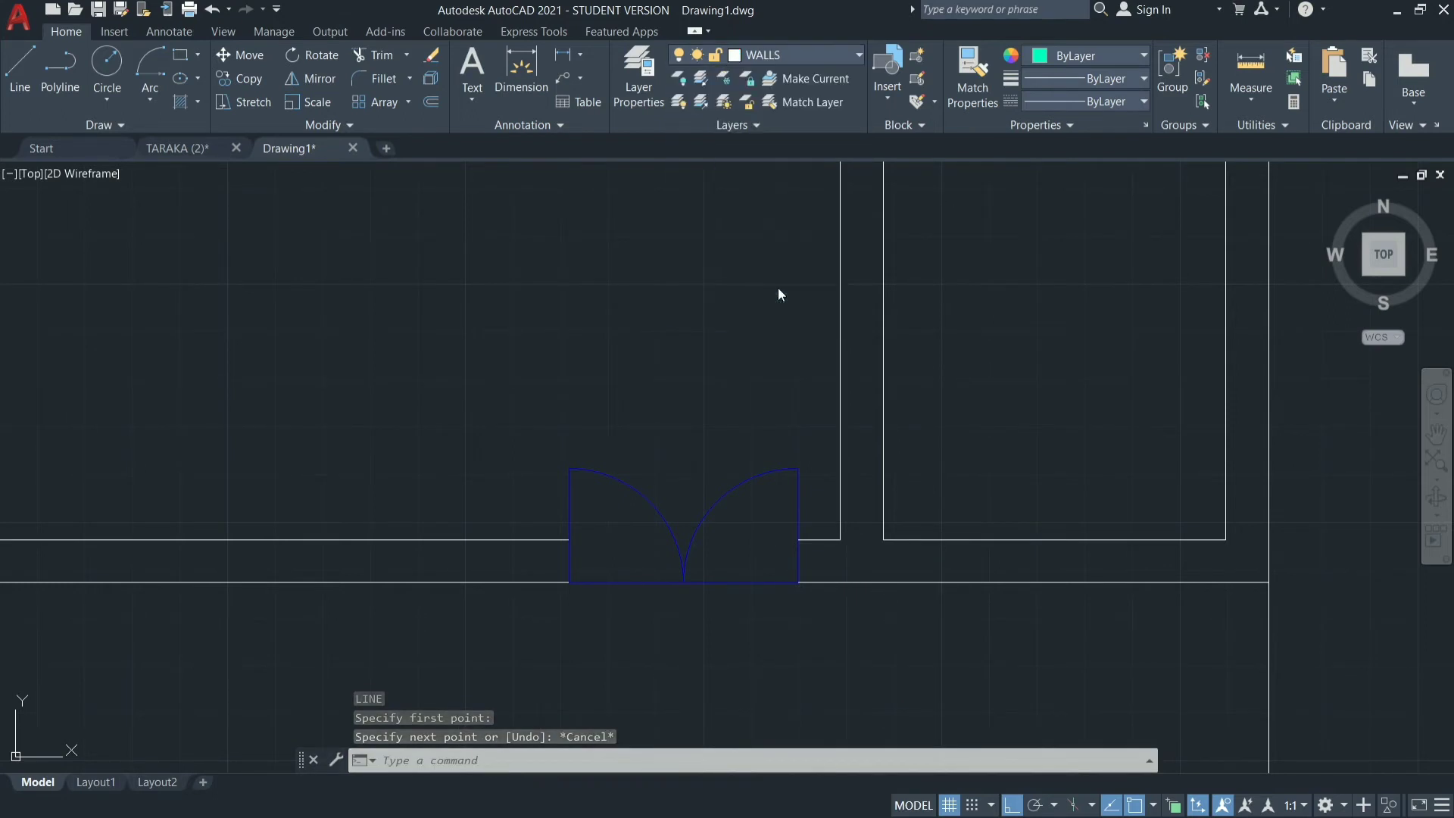
key("Return")
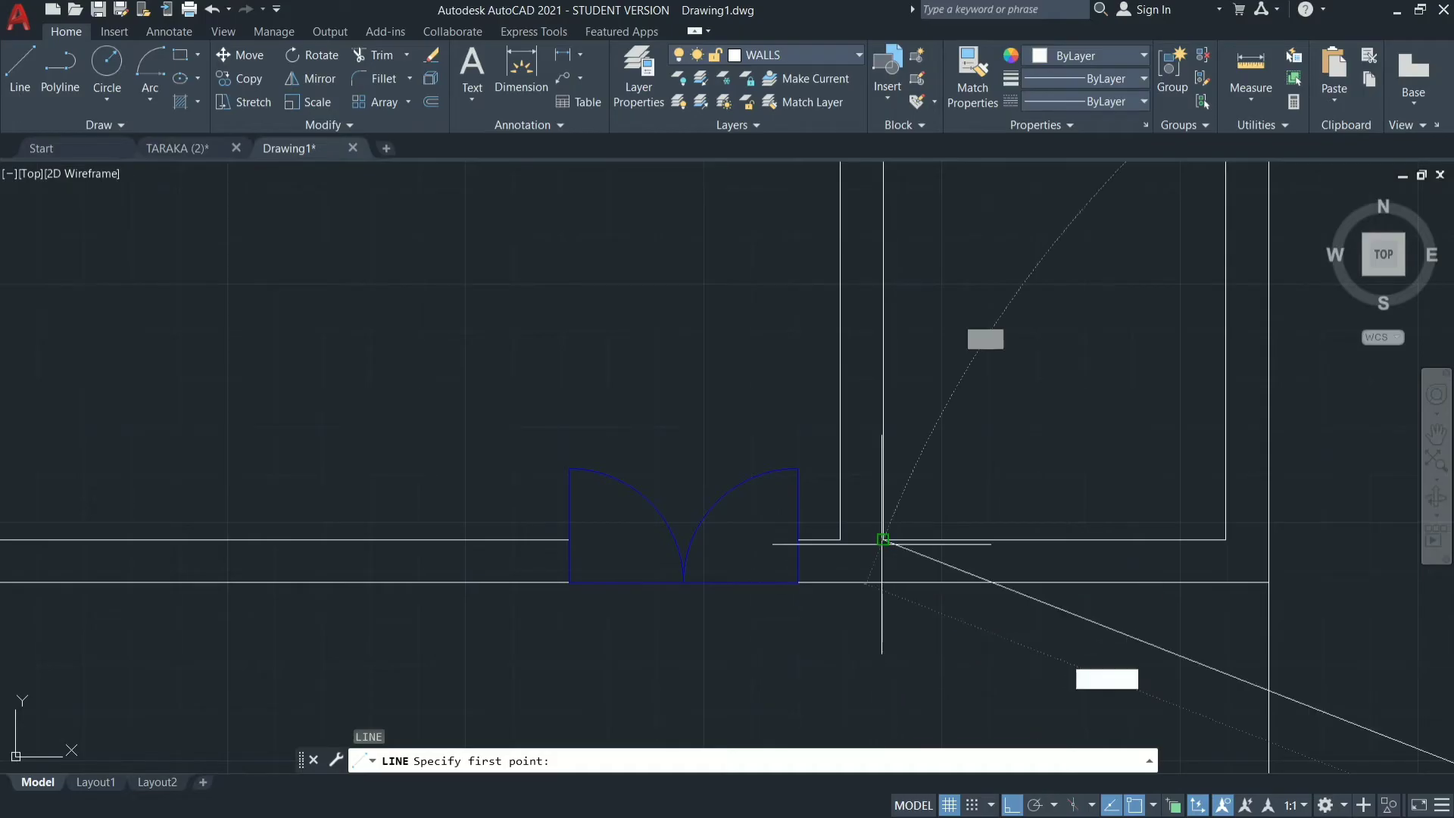
left_click(883, 539)
key("Escape")
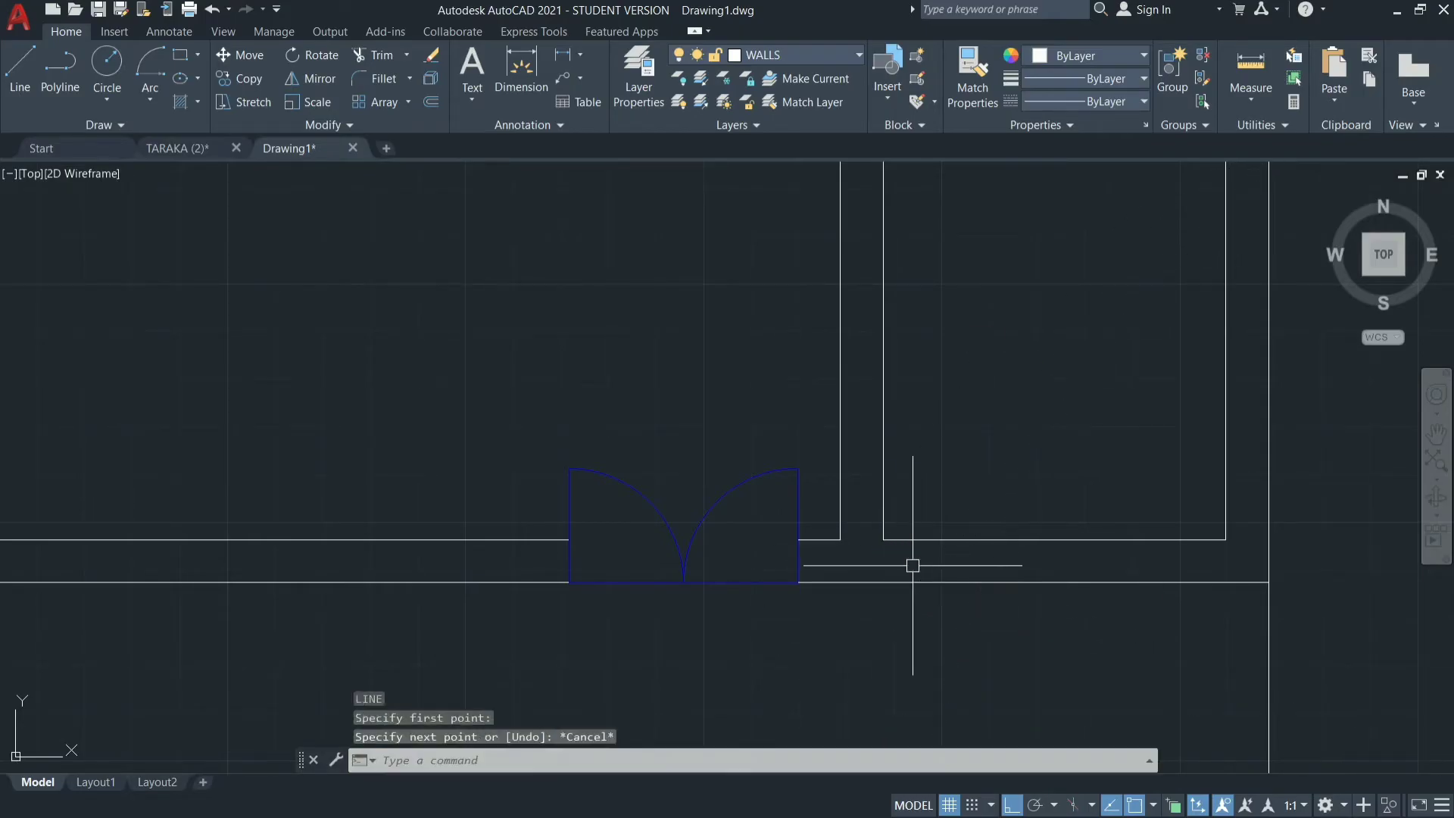
key("Escape")
key("Escape")
key("Escape")
Draw a vertical line from the narrow right-hand room's lower-left inner corner straight down to the outer line of the wall below.
key("Return")
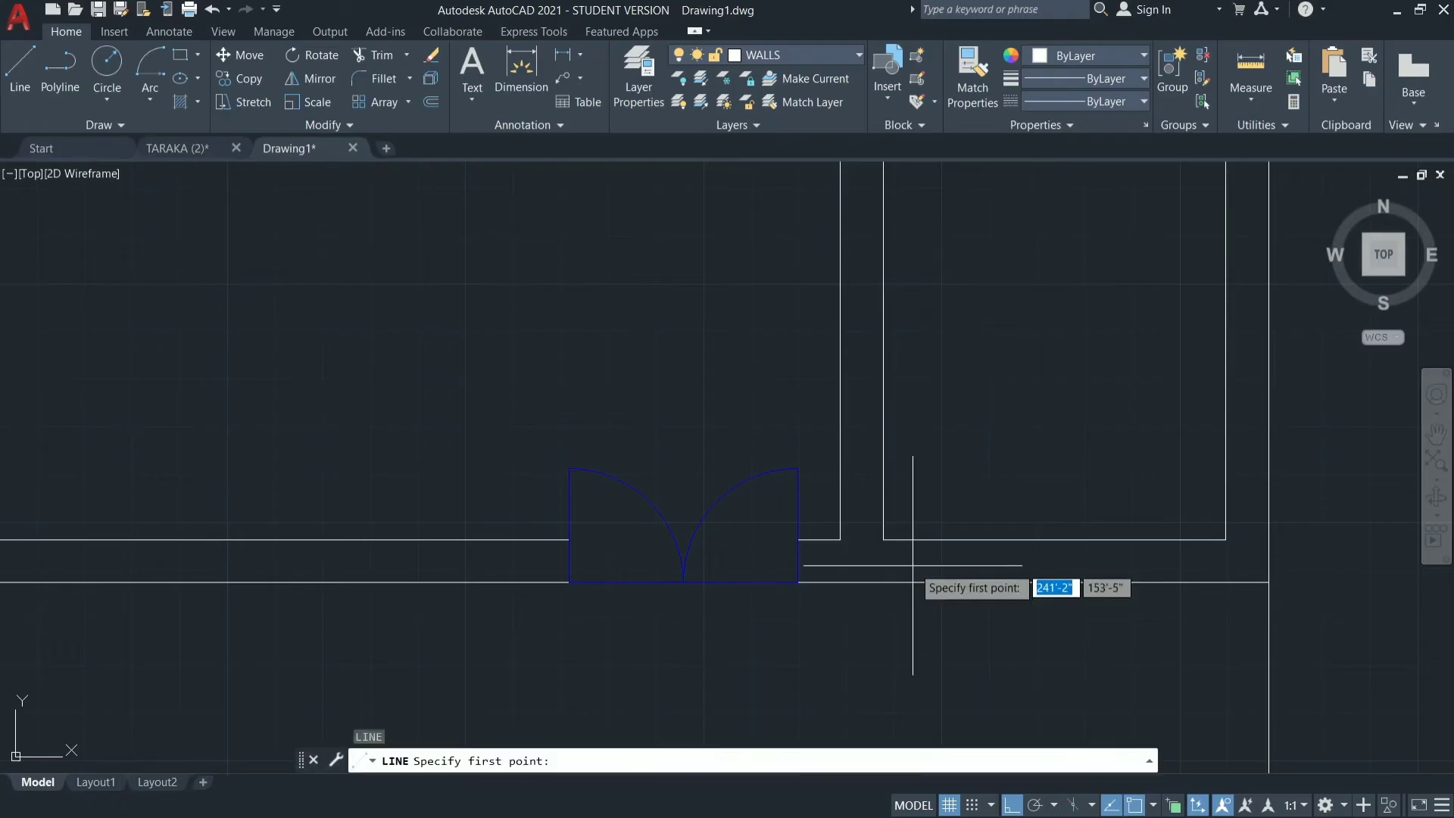
left_click(883, 540)
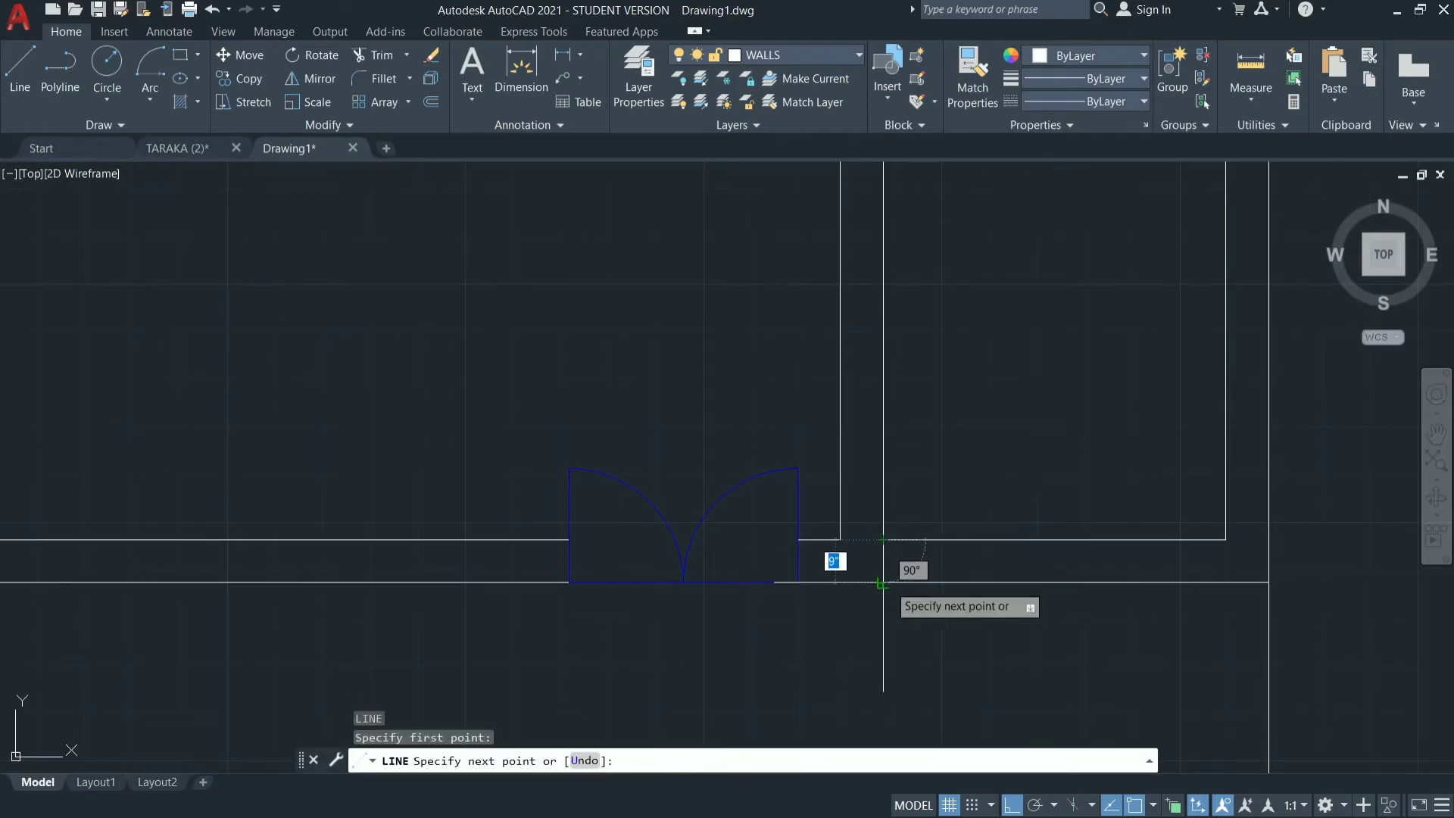
key("Escape")
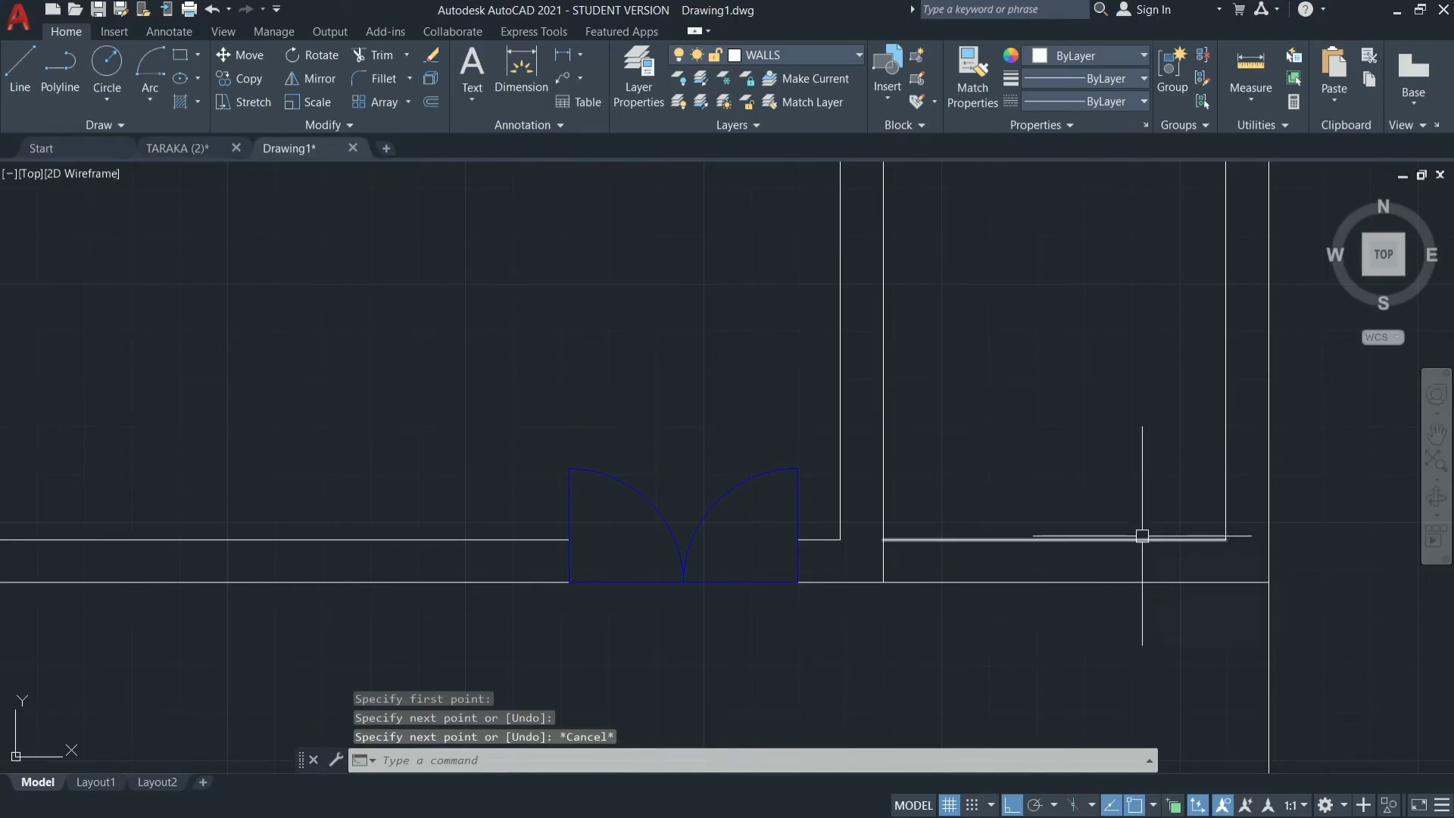
key("Return")
key("Escape")
key("Escape")
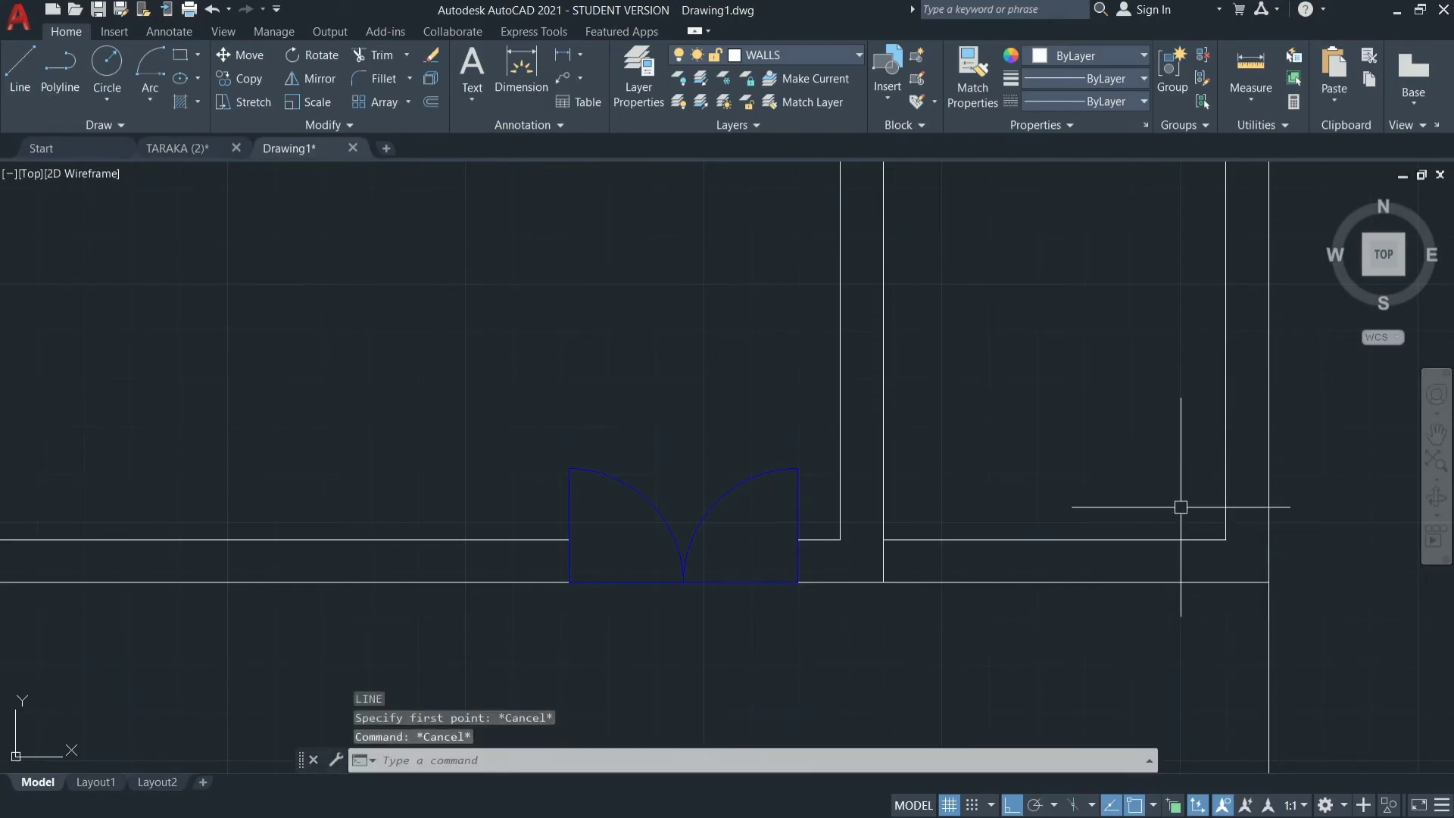
Stretch the lower end of the narrow room's inner right wall line down to the outer line of the bottom wall.
left_click(1227, 537)
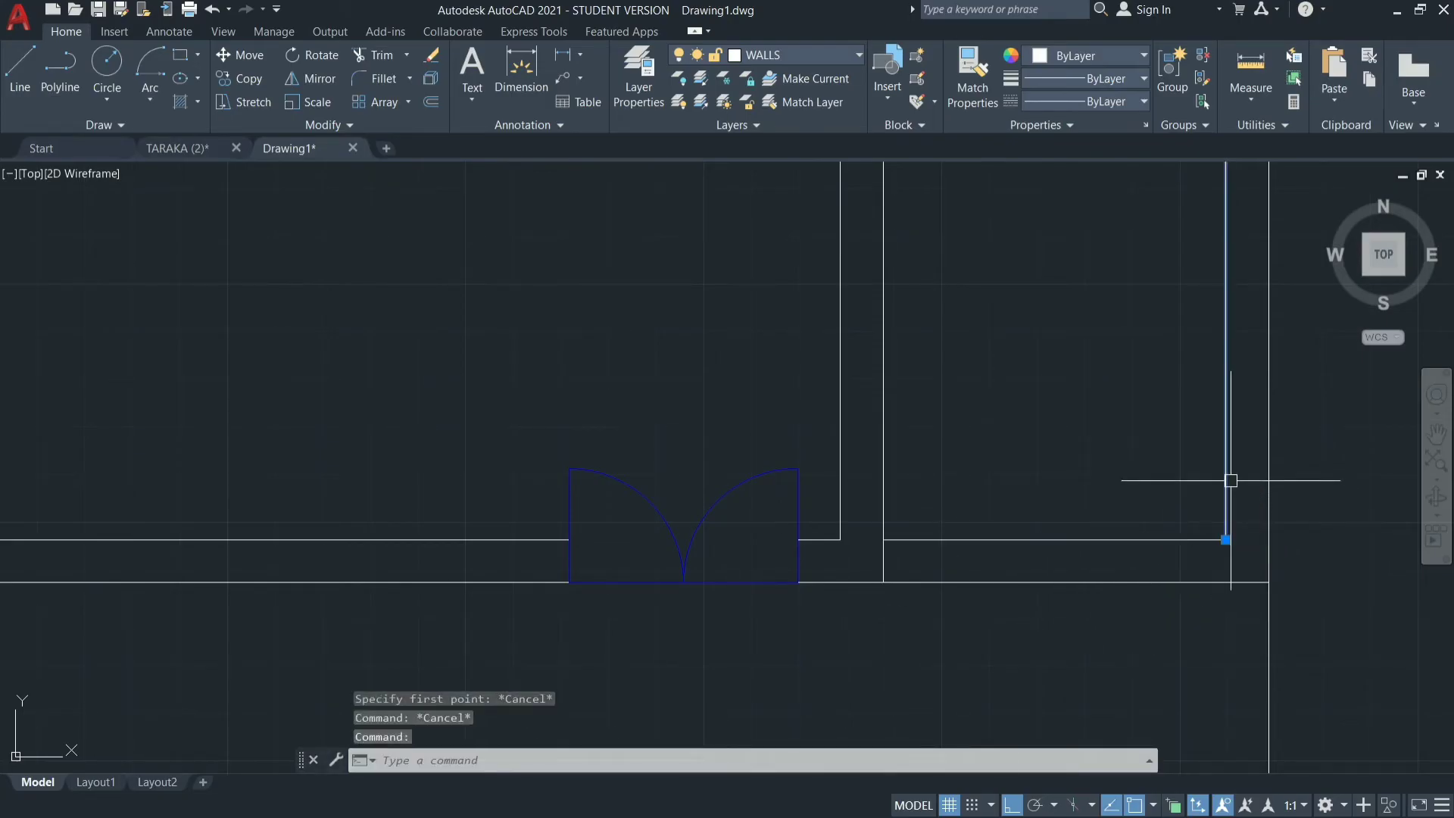
left_click(1226, 539)
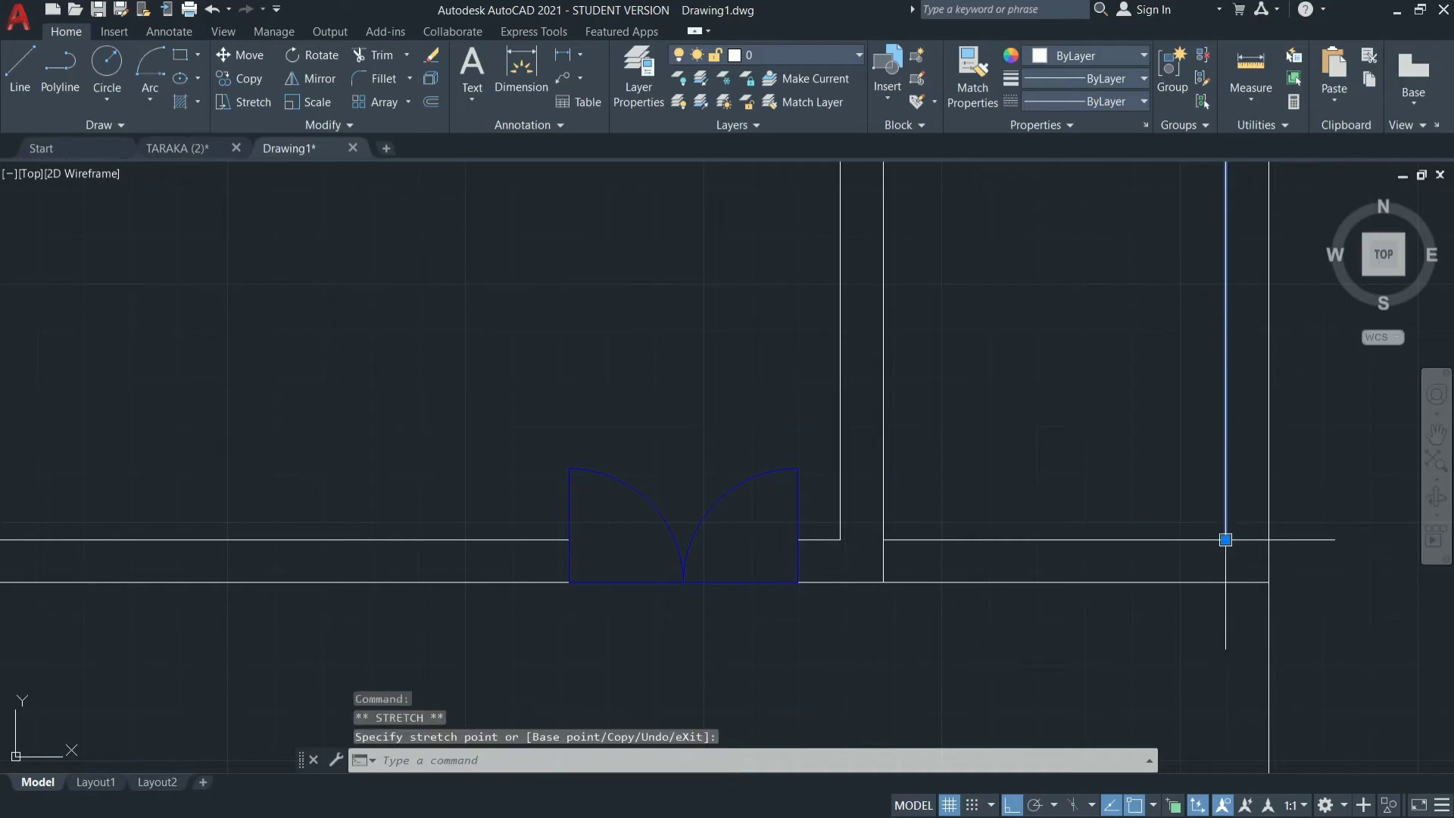
left_click(1226, 539)
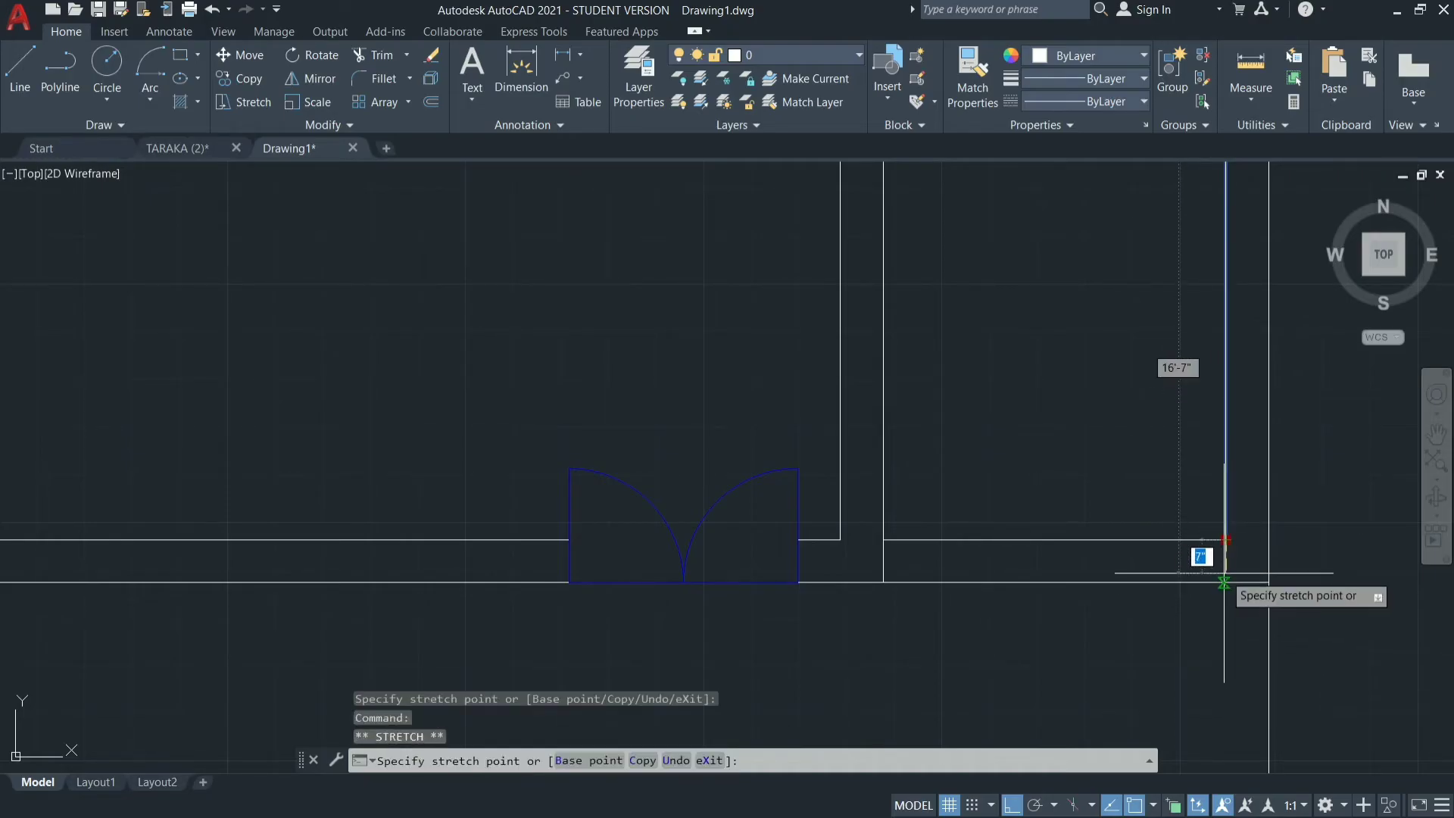
left_click(1225, 582)
key("Escape")
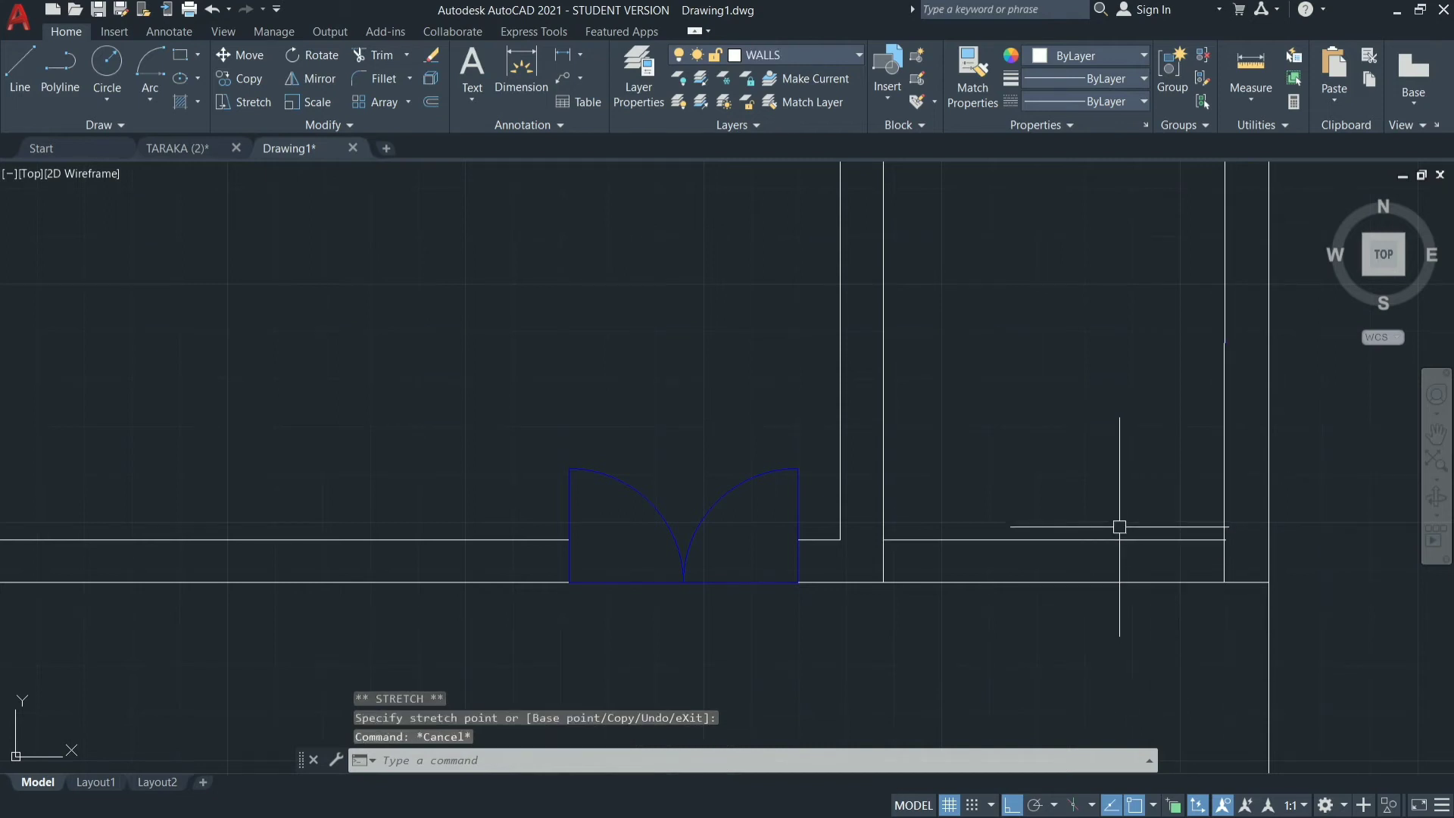
Trim both bottom wall lines between the narrow right-hand room's side walls to leave its lower end open.
key("Return")
left_click_drag(1068, 439, 1074, 666)
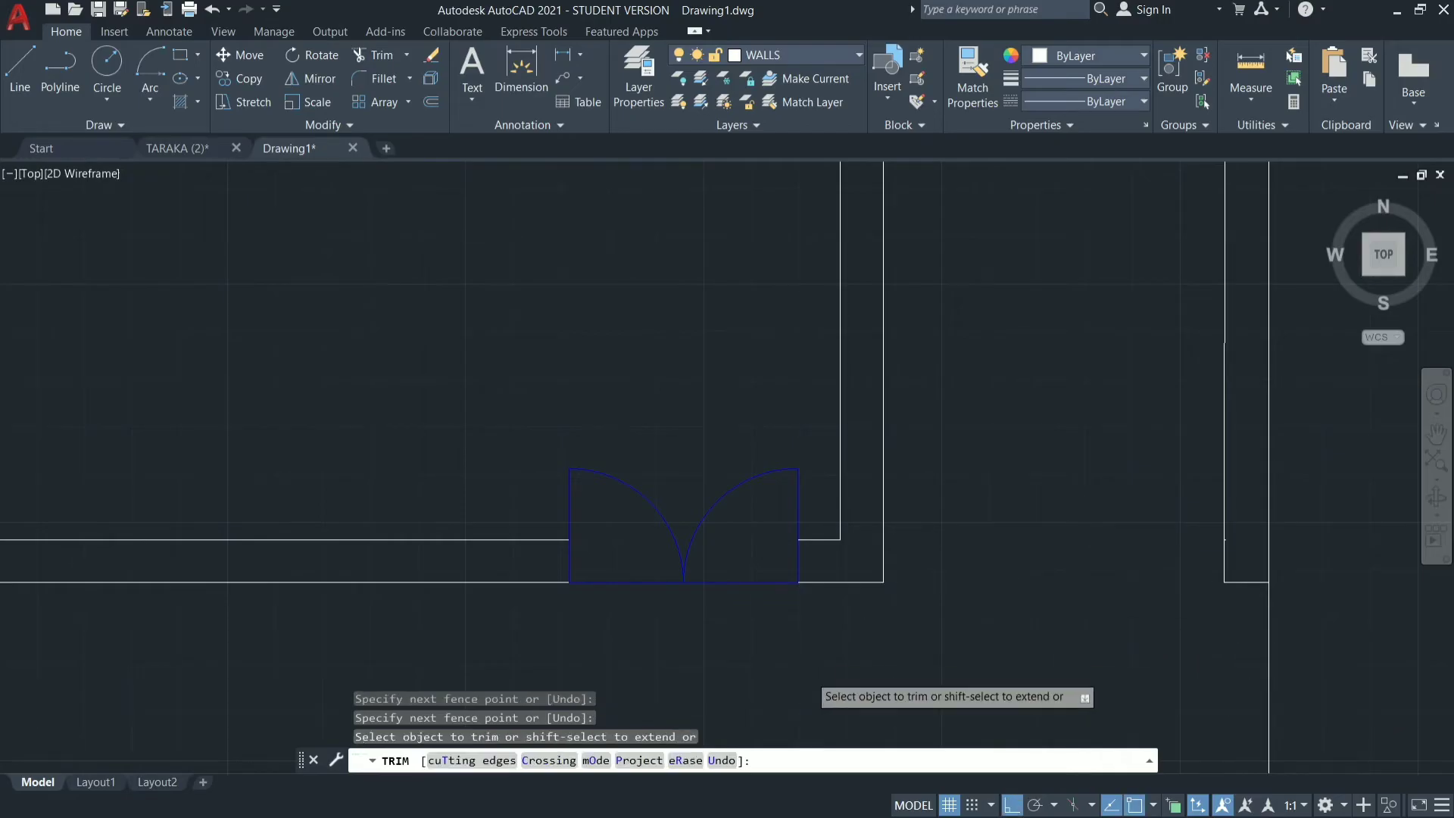
scroll(871, 618, "down", 4)
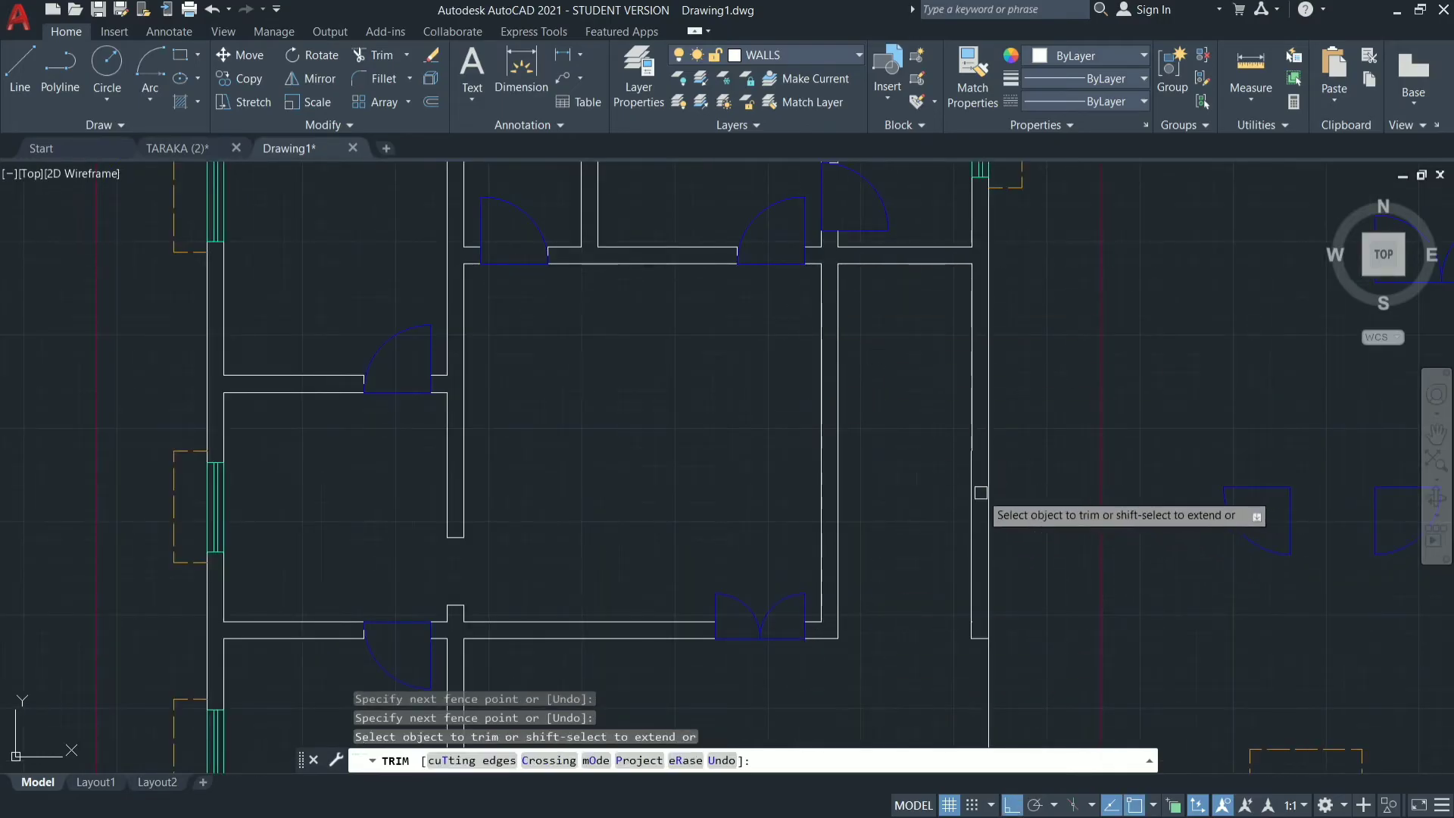
key("Escape")
key("Escape")
key("Escape")
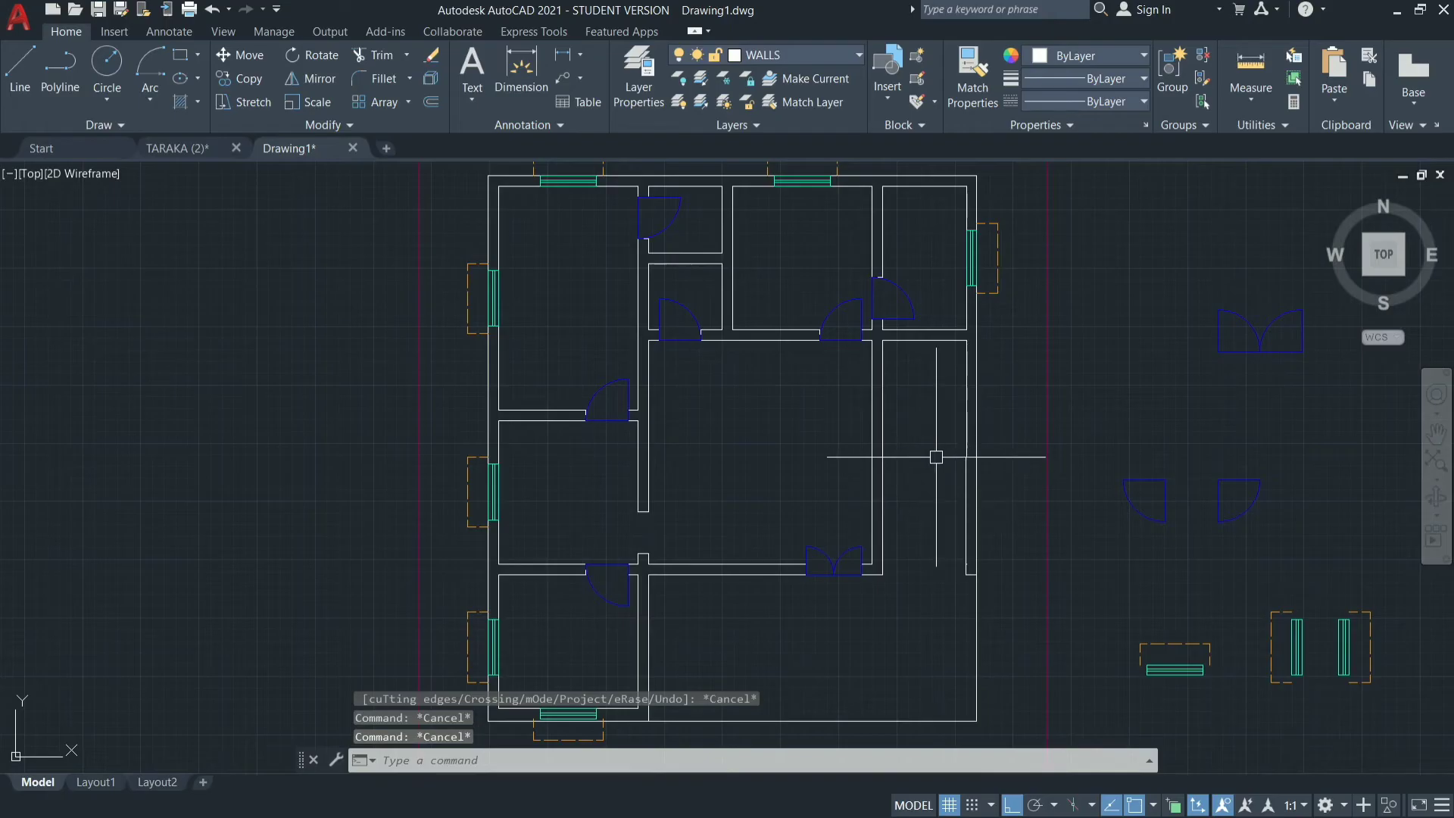
scroll(936, 454, "up", 5)
scroll(924, 614, "down", 5)
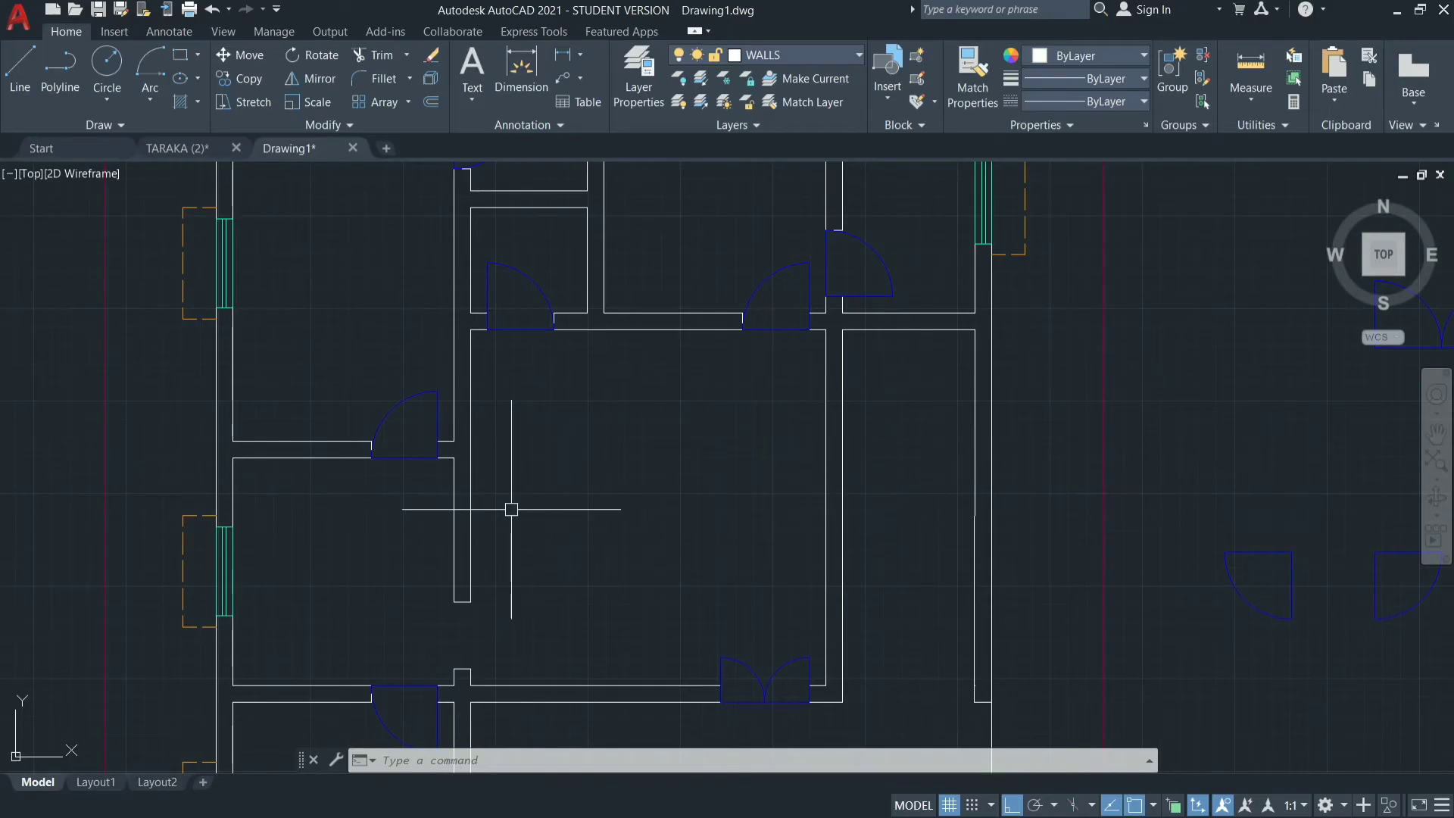
Offset the inner top wall line of the narrow right-hand room 3' downward into the room.
key("Return")
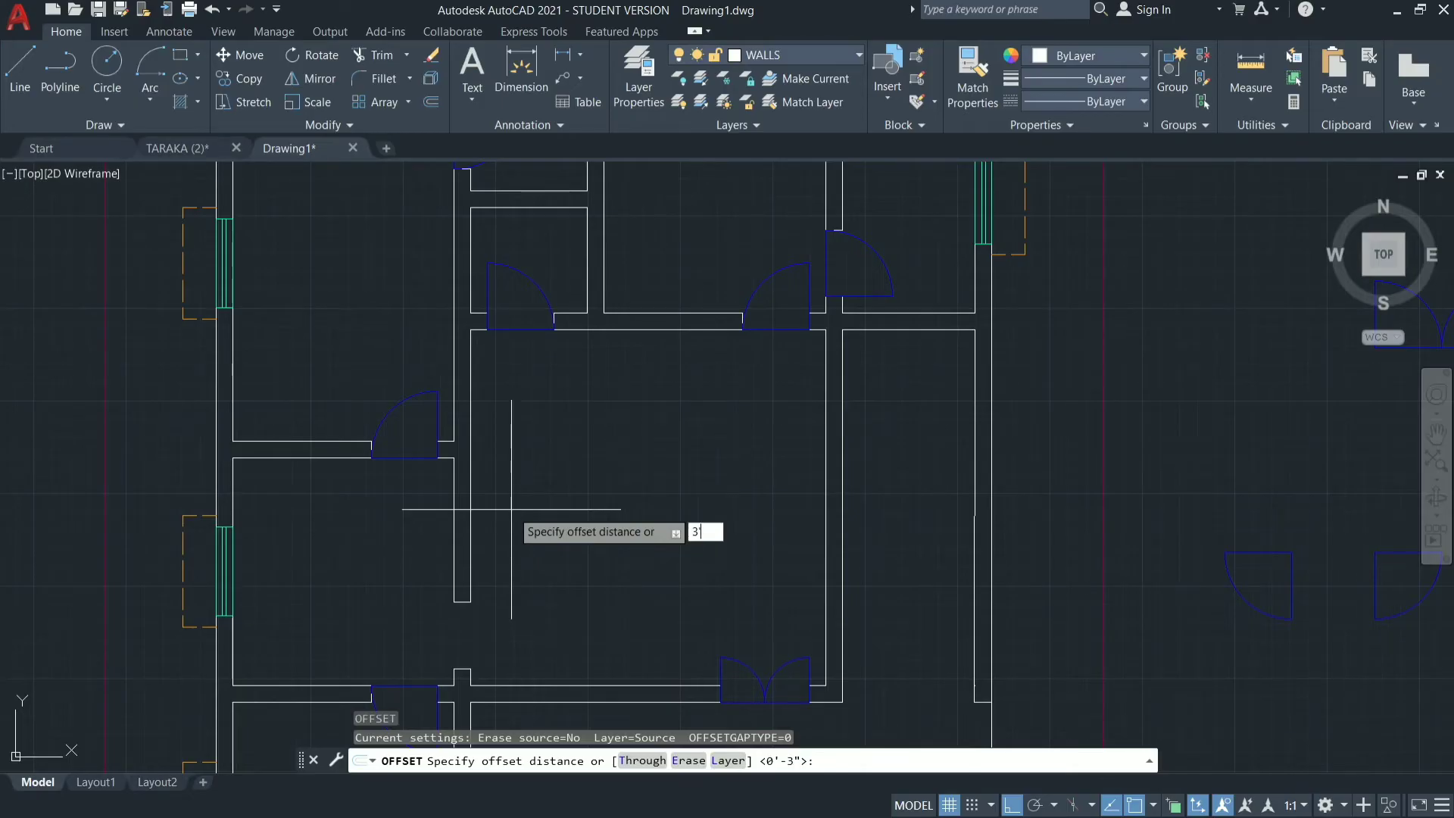
key("Return")
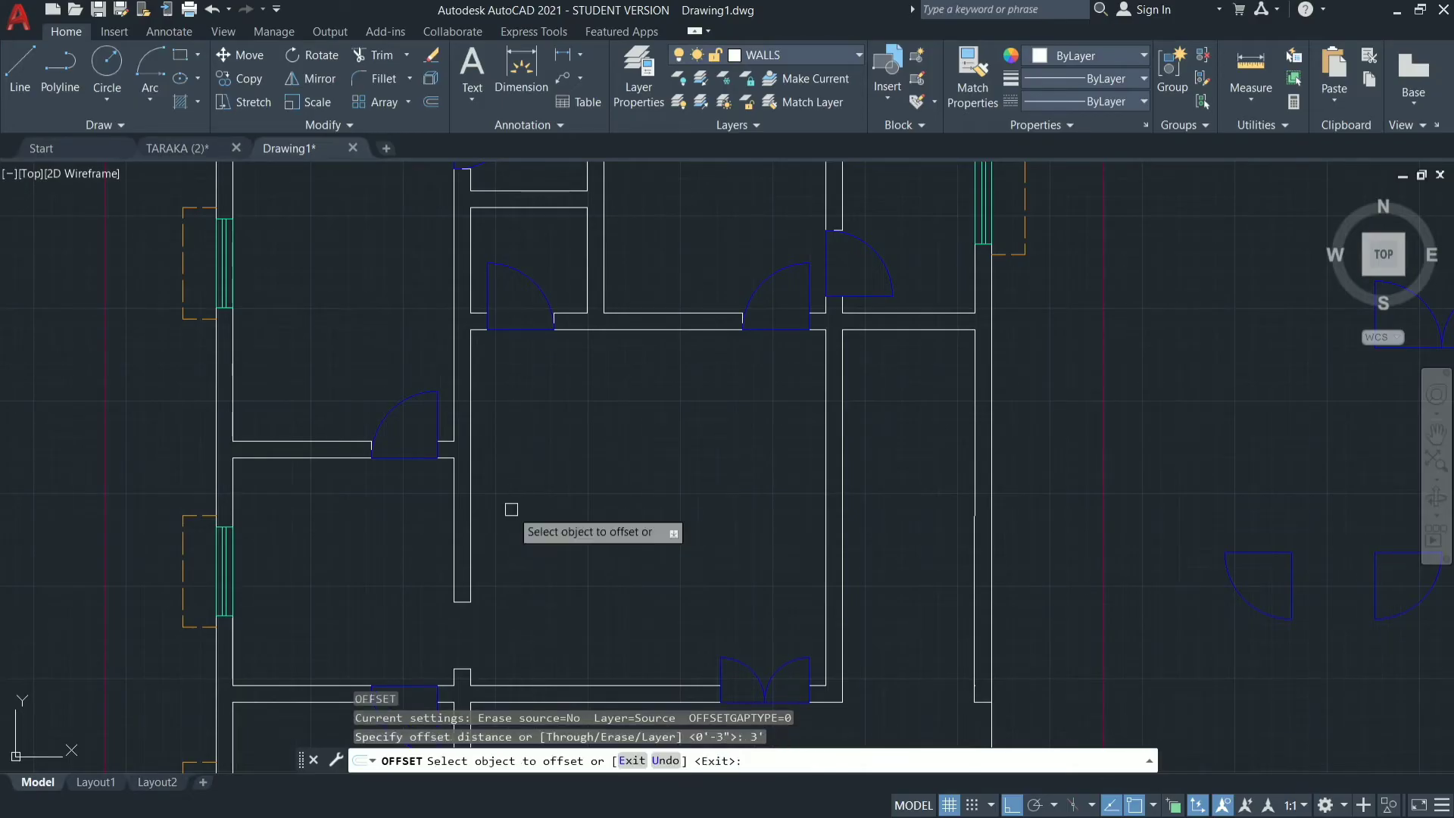
left_click(900, 331)
left_click(909, 392)
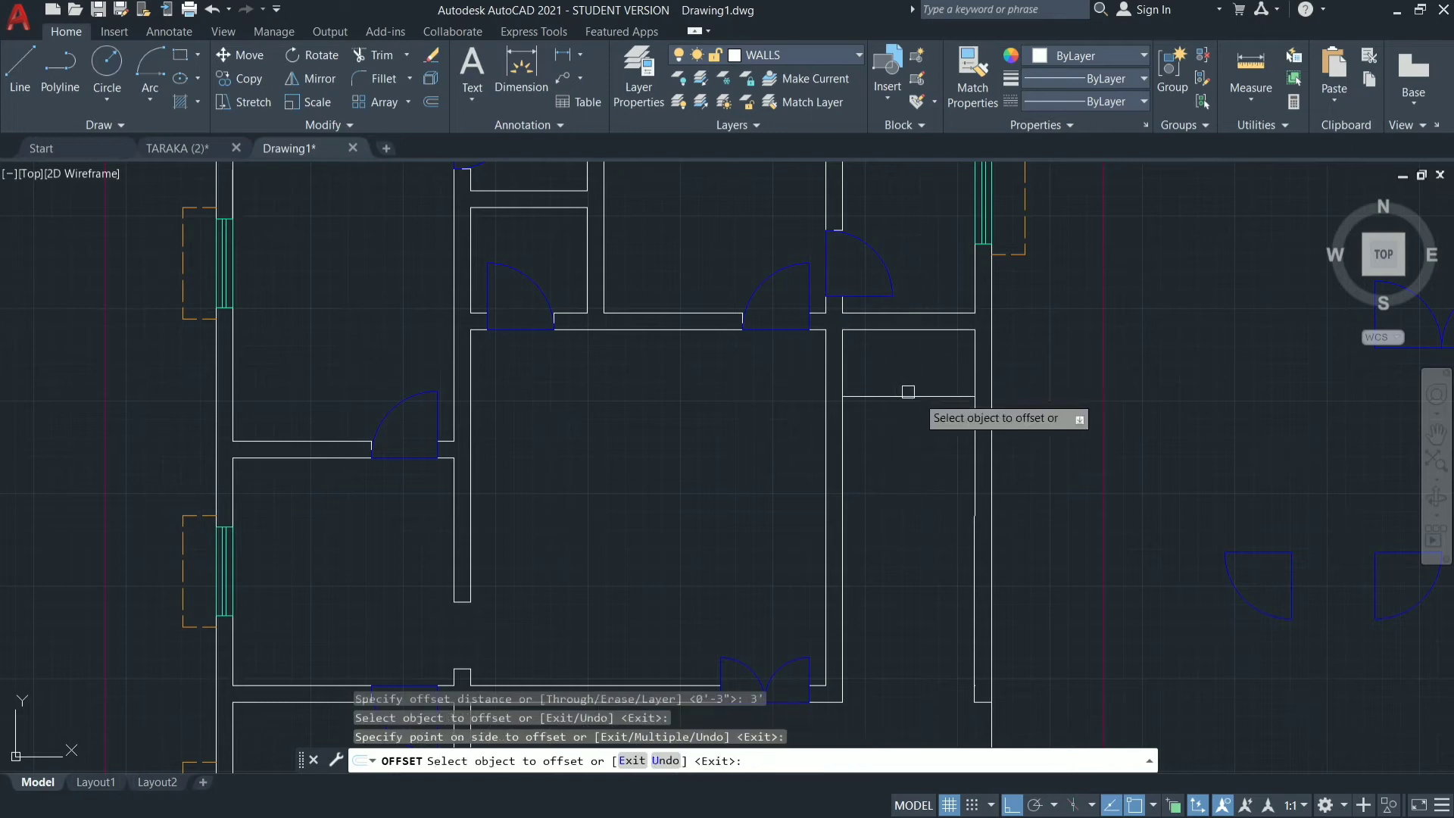
key("Return")
key("Return")
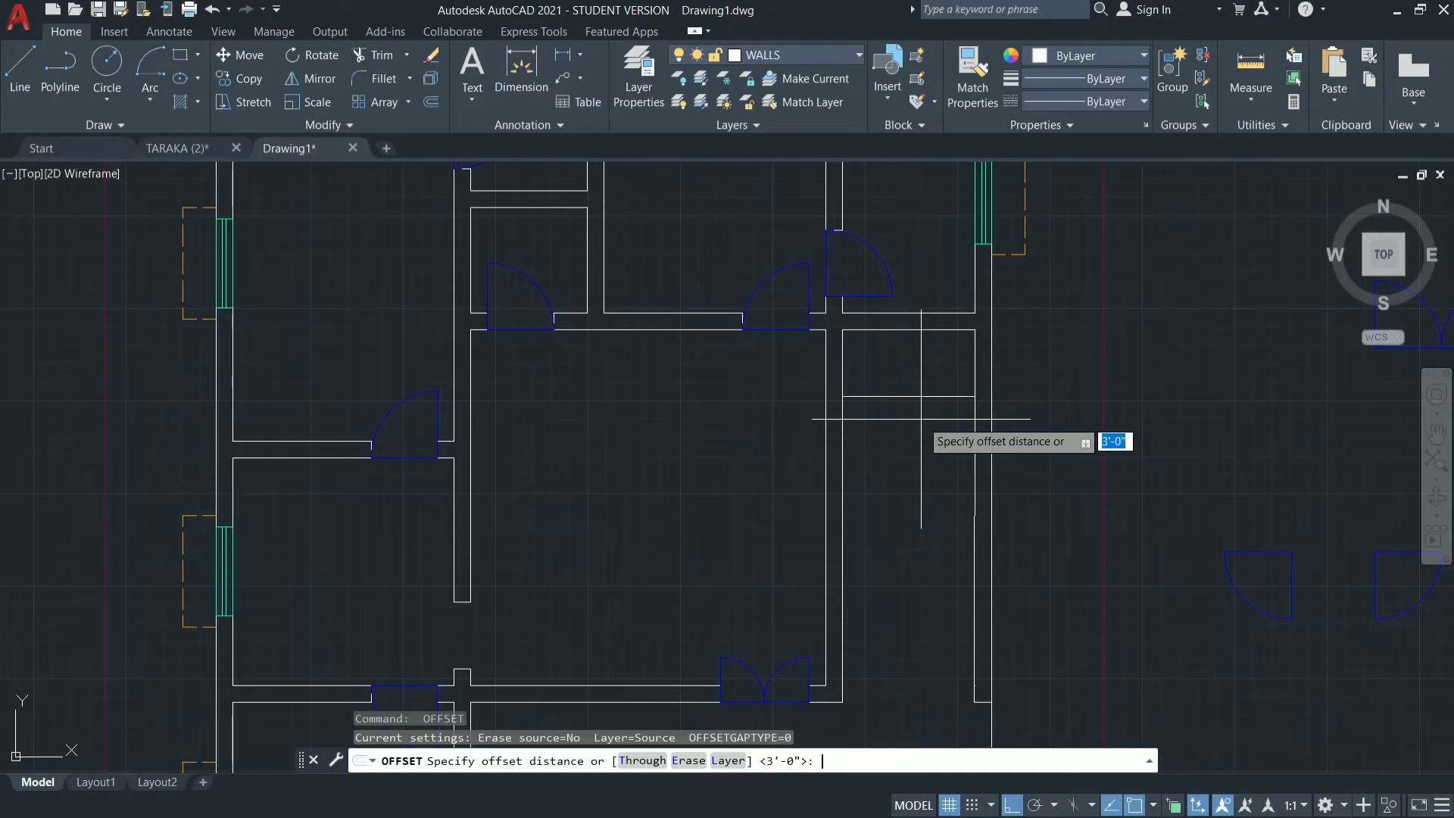
key("Escape")
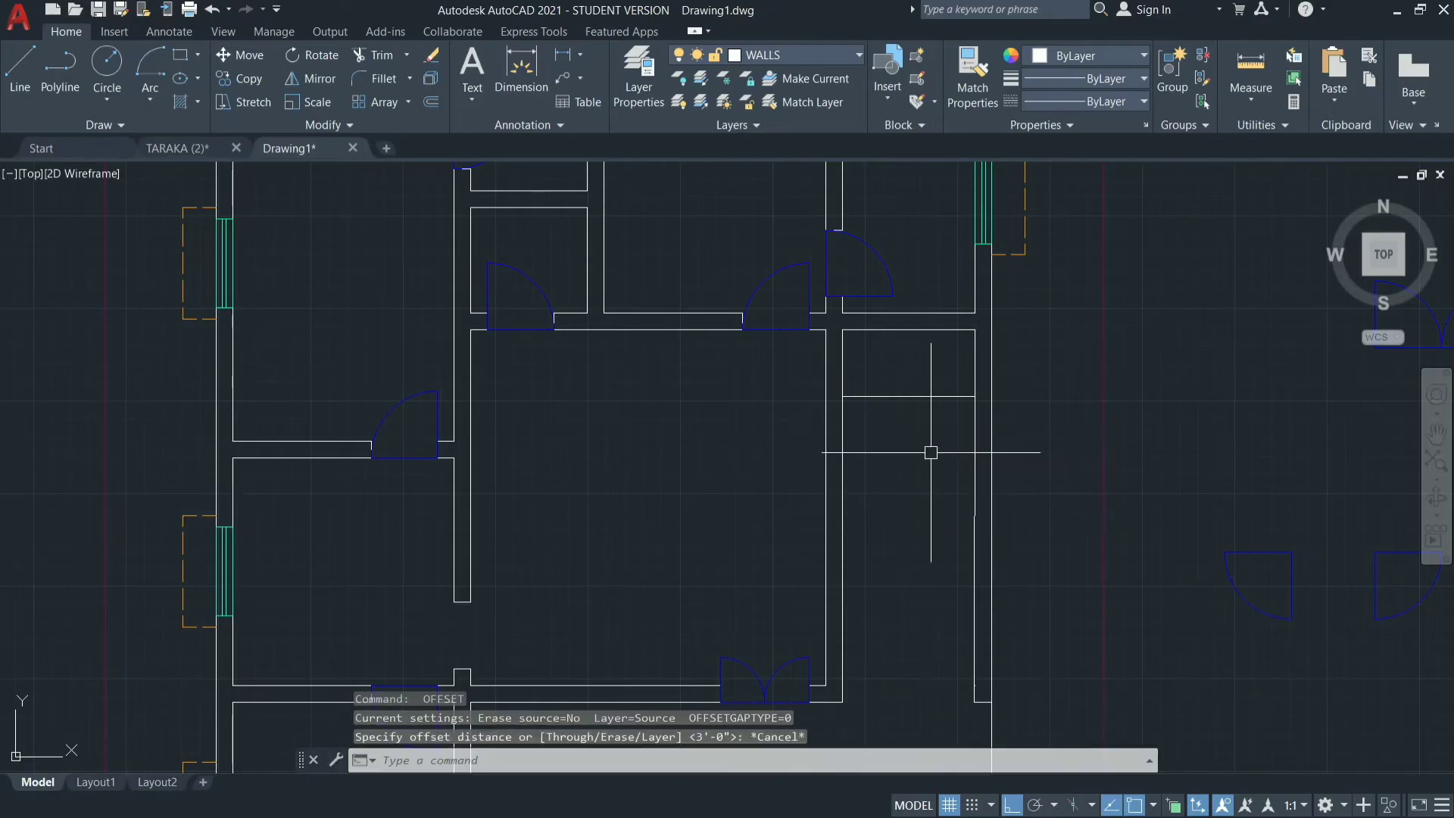
Sketch a stair profile of four connected lines outside the plot's right boundary, with the upper riser about 3'-7 1/2" high.
type("l")
key("Return")
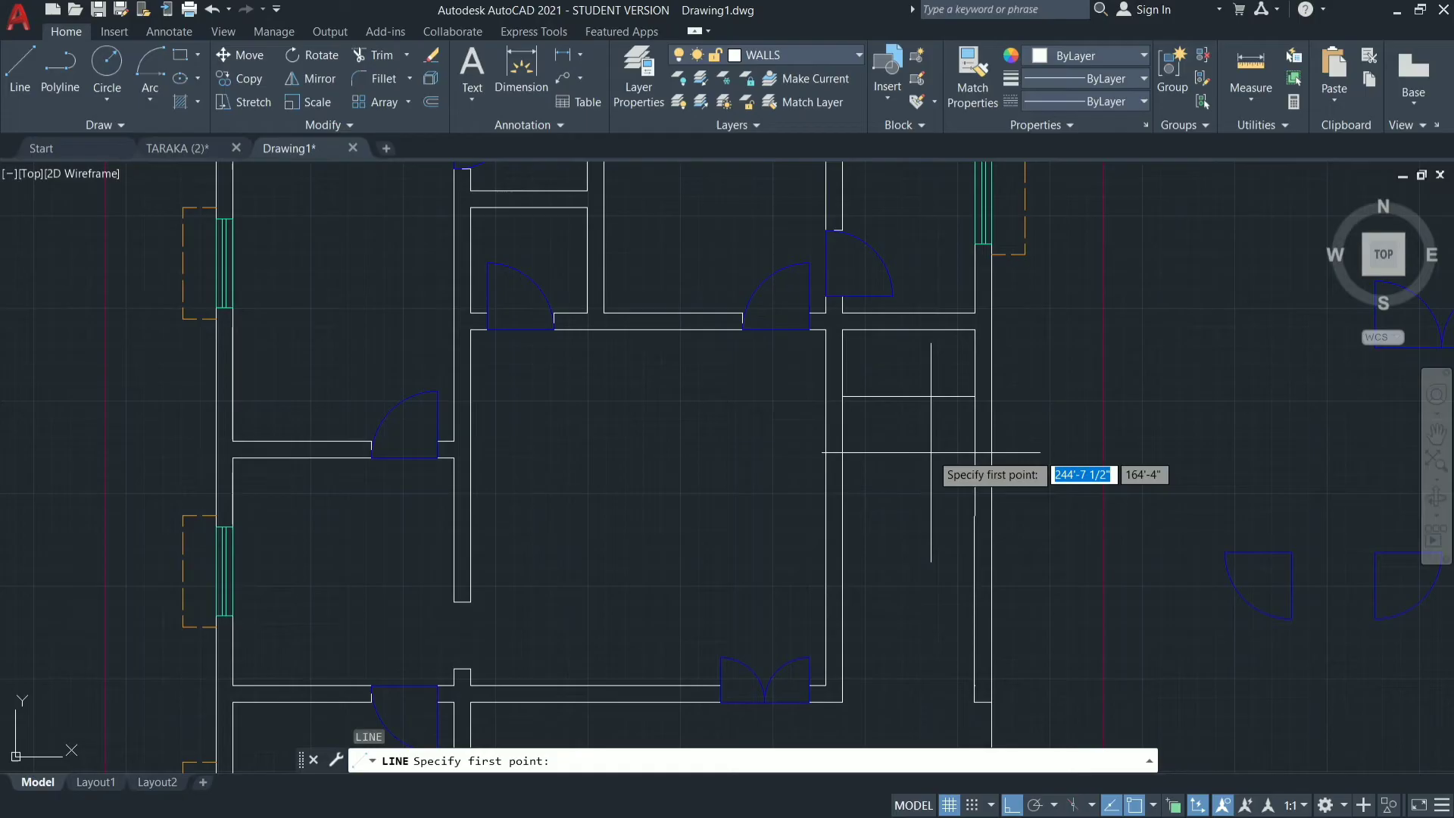
left_click(1144, 326)
left_click(1196, 327)
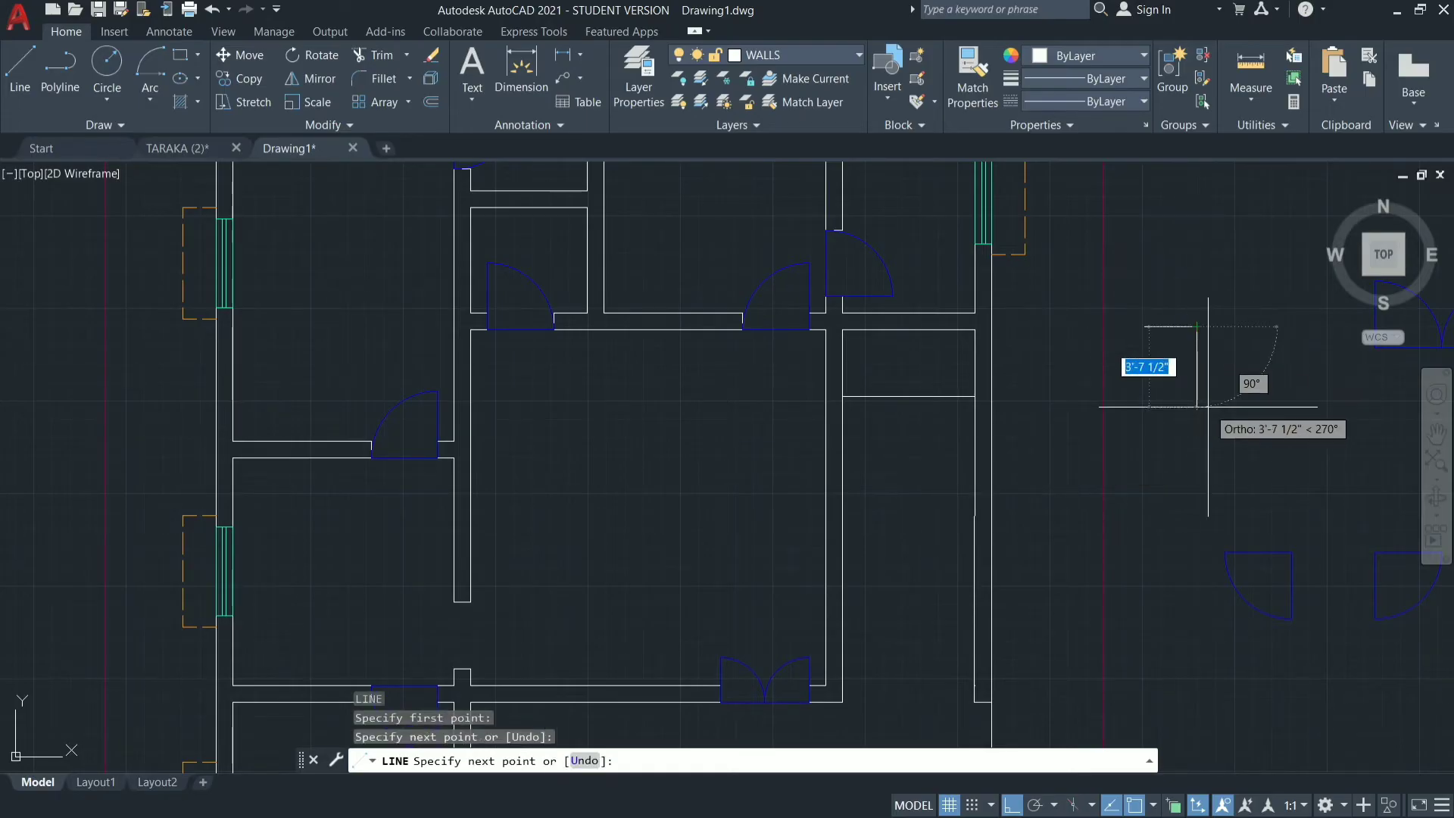
left_click(1201, 407)
left_click(1266, 407)
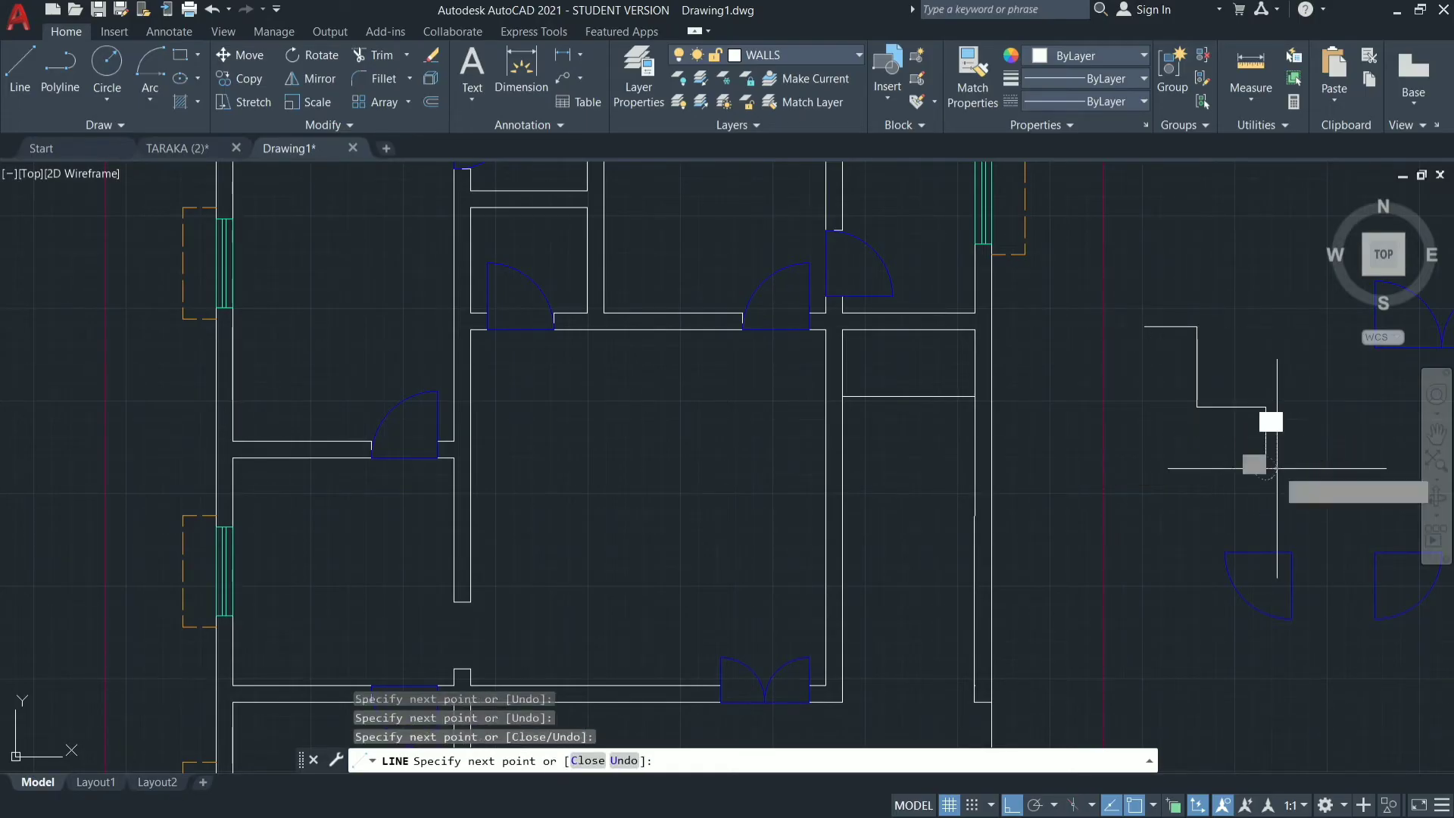
left_click(1265, 468)
key("Escape")
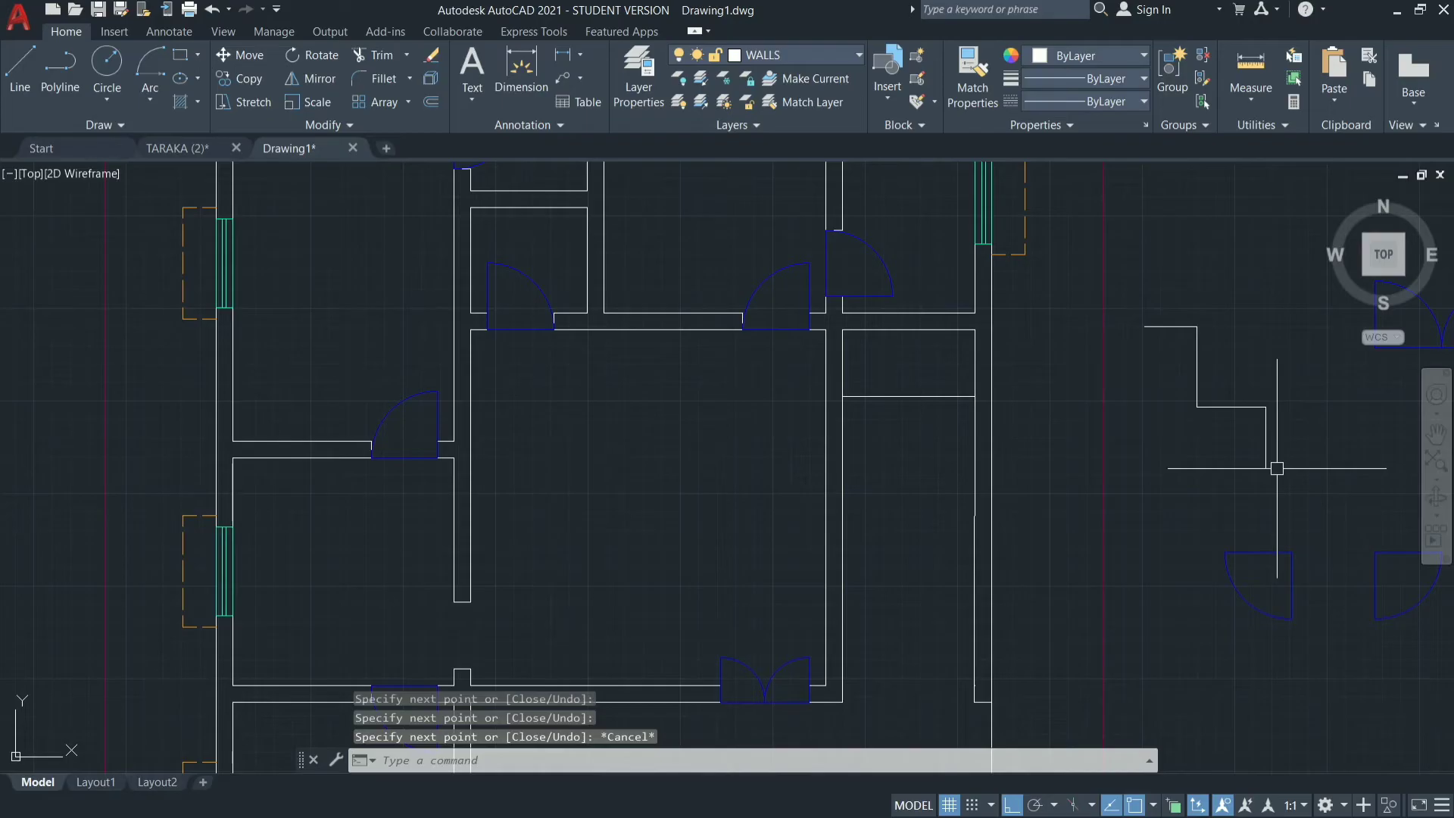
Highlight one tread and one riser of the stair profile sketch in turn, and erase all four of its lines.
left_click(1209, 408)
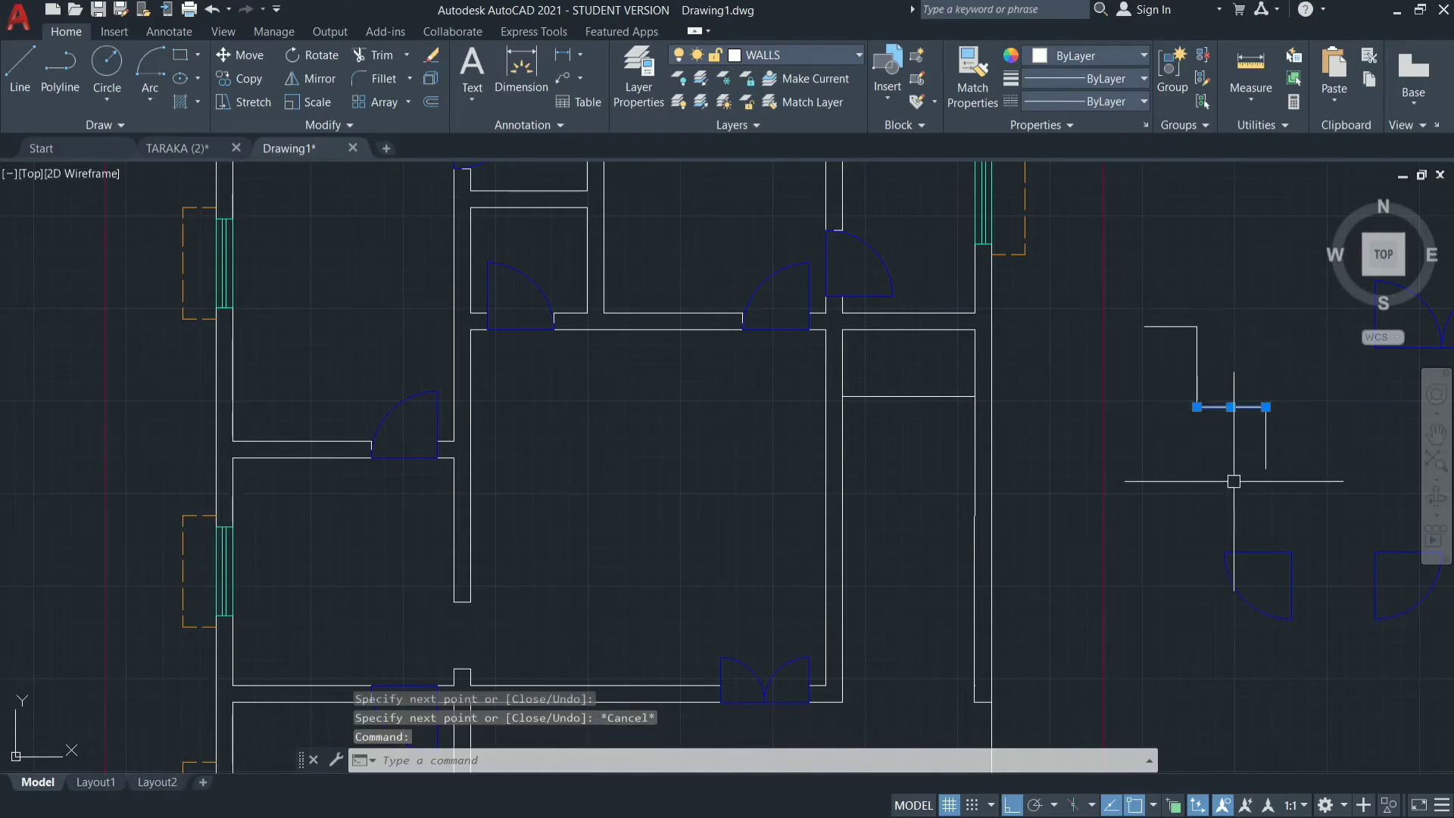
key("Escape")
left_click(1197, 368)
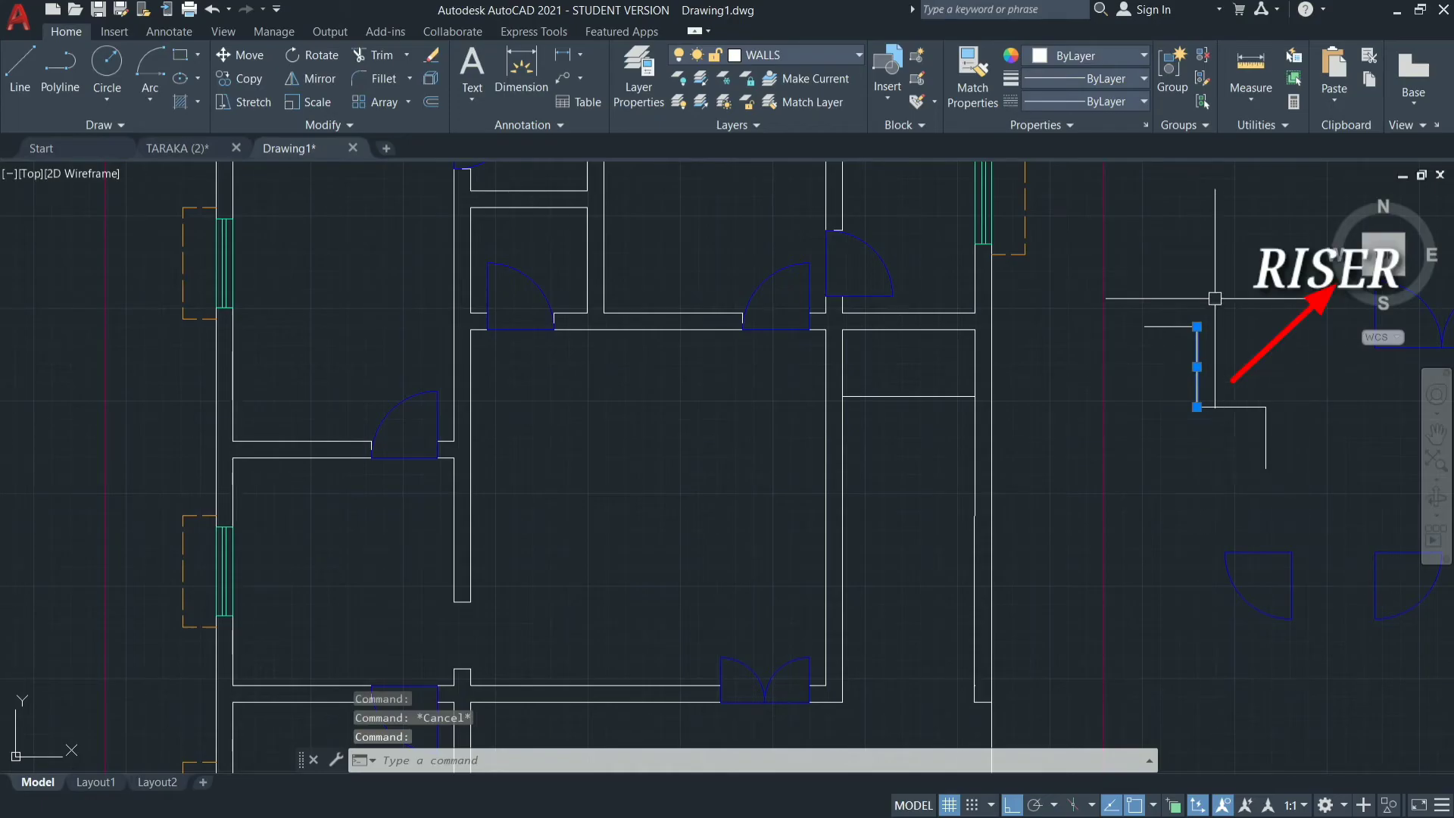
key("Escape")
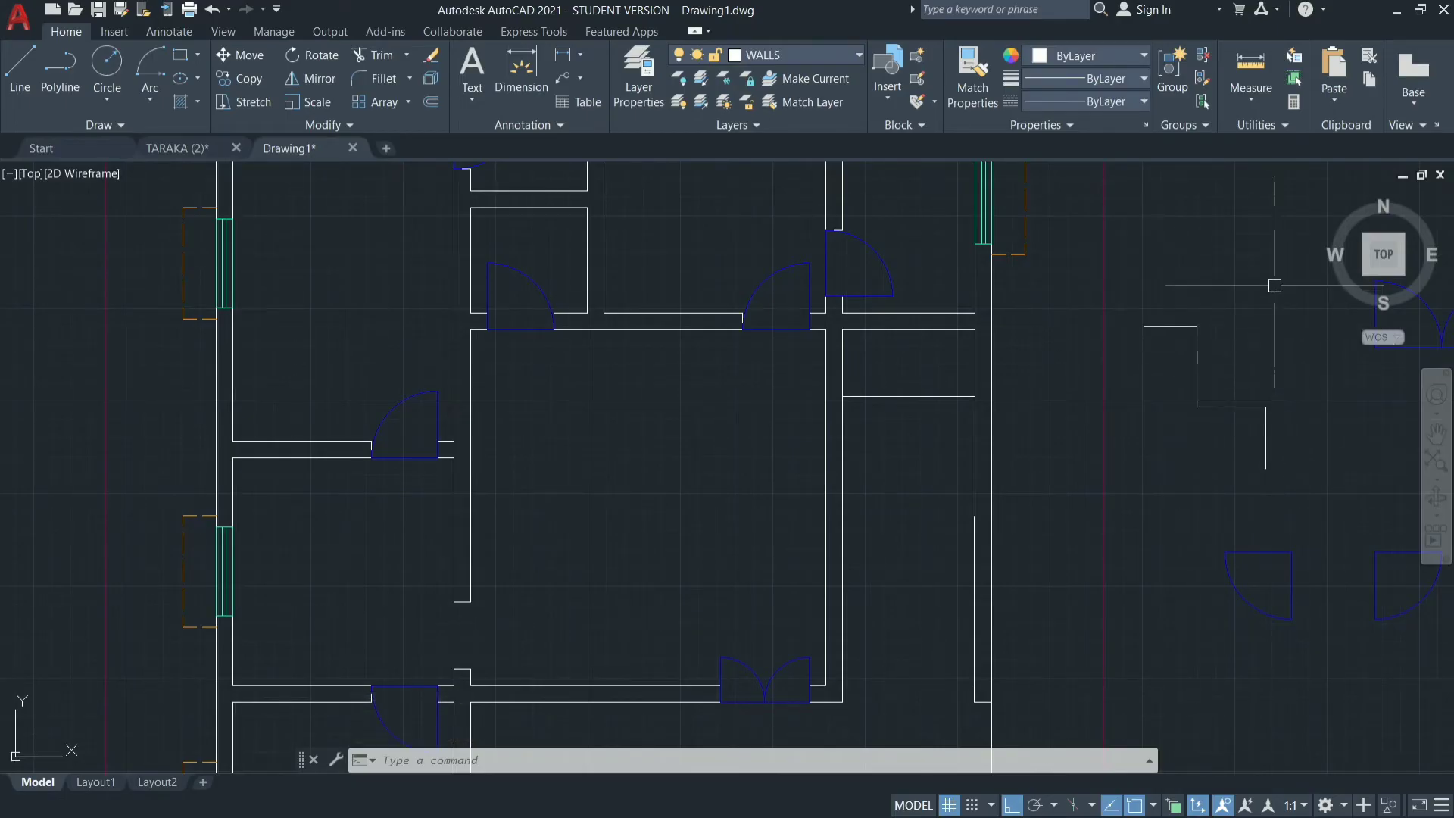
mouse_move(1275, 285)
left_mouse_down()
mouse_move(1256, 481)
mouse_move(1137, 387)
mouse_move(1138, 288)
mouse_move(1124, 298)
left_mouse_up()
key("Return")
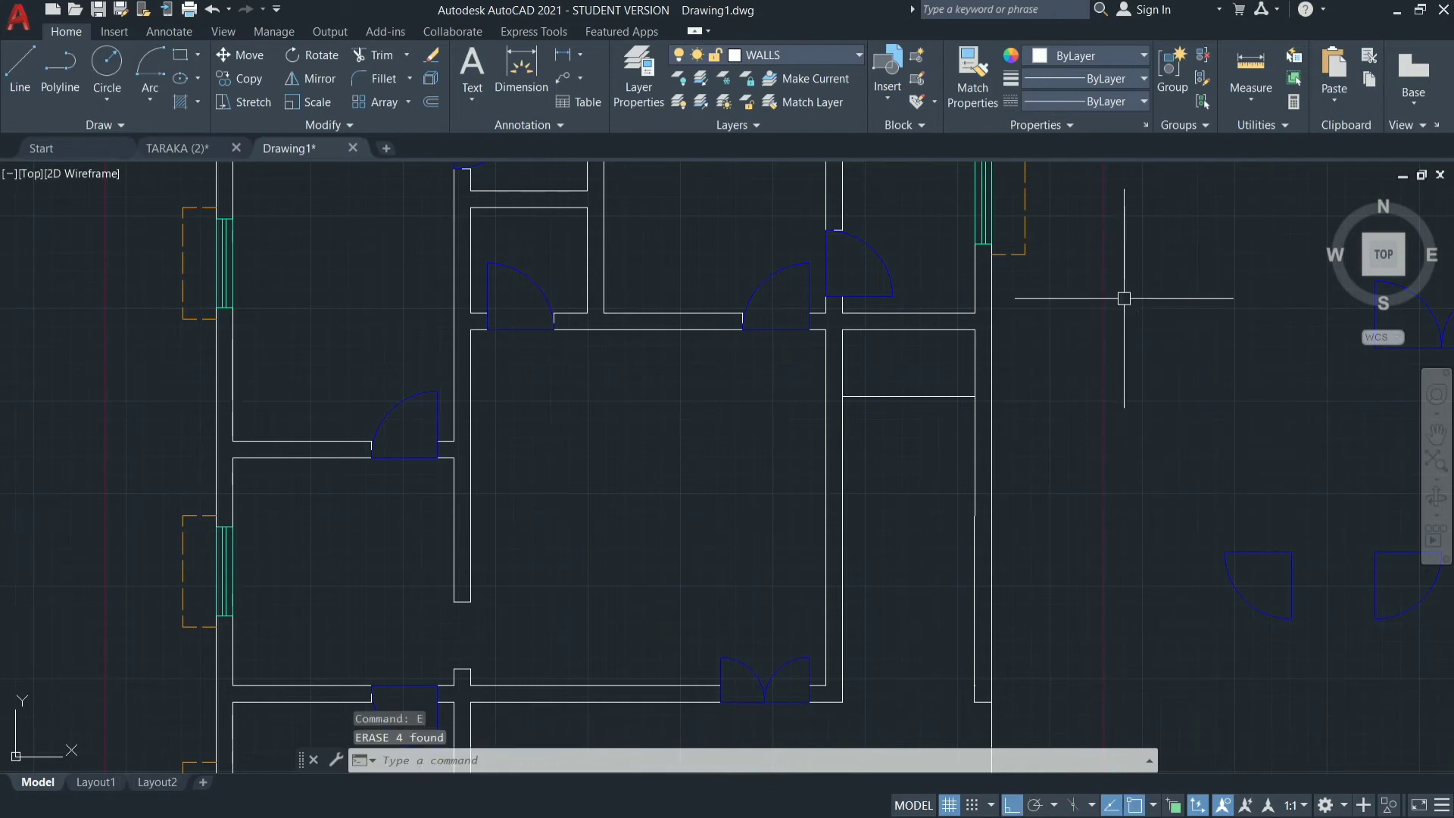
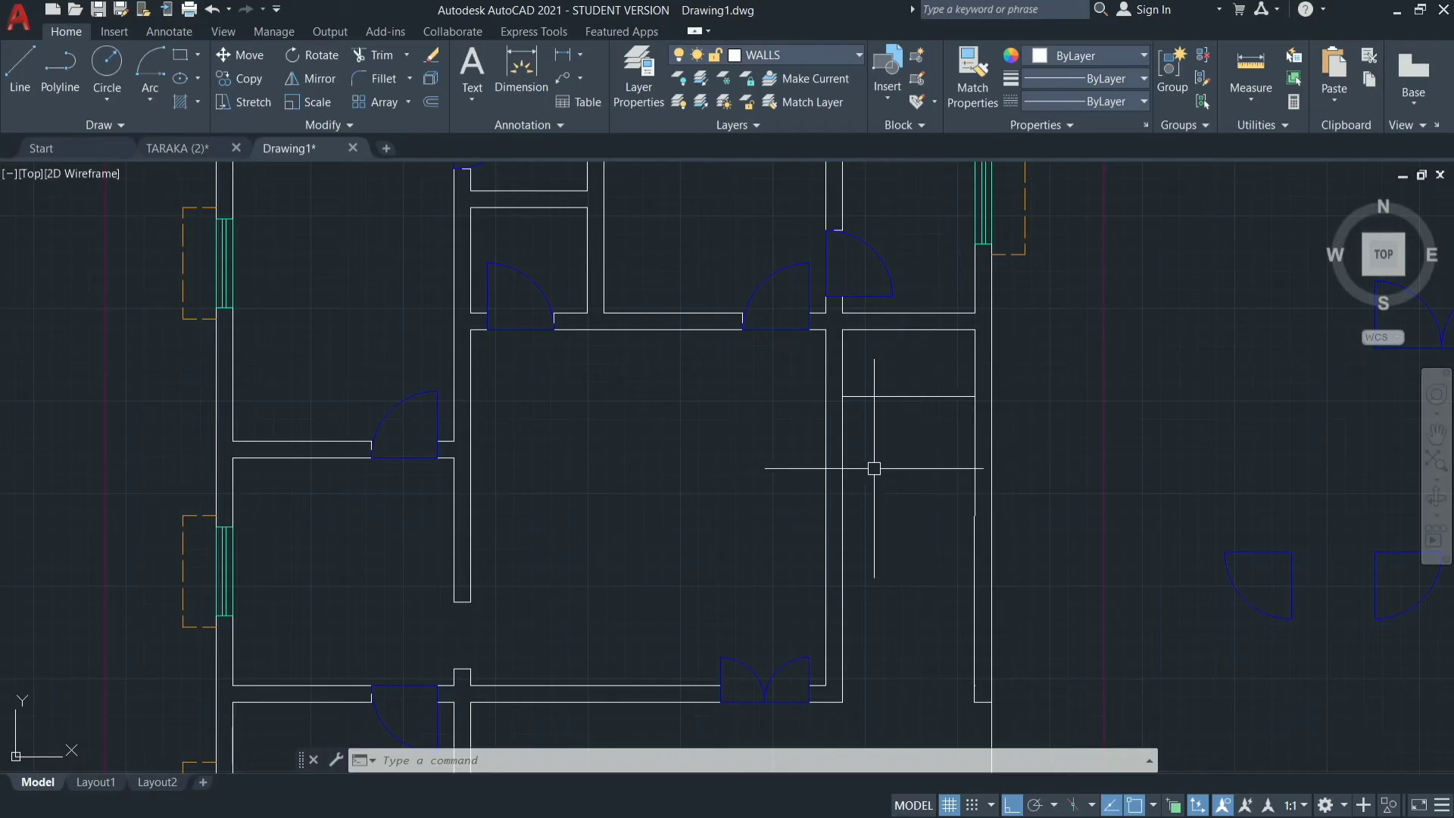
Offset the line 3' below the narrow right-hand room's top wall downward eleven times in succession, 10" apart, as stair treads.
type("o")
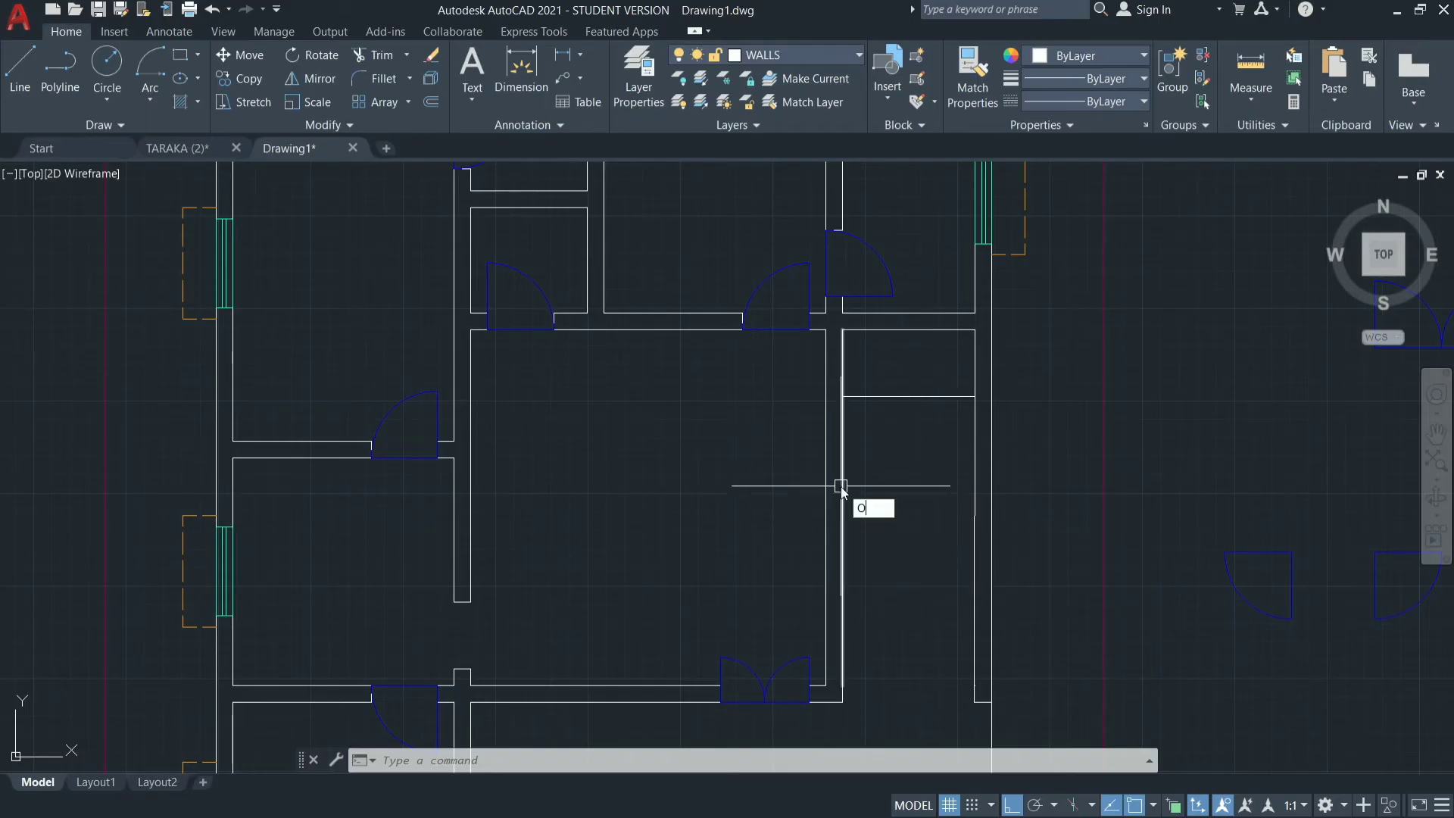
key("Return")
type("10")
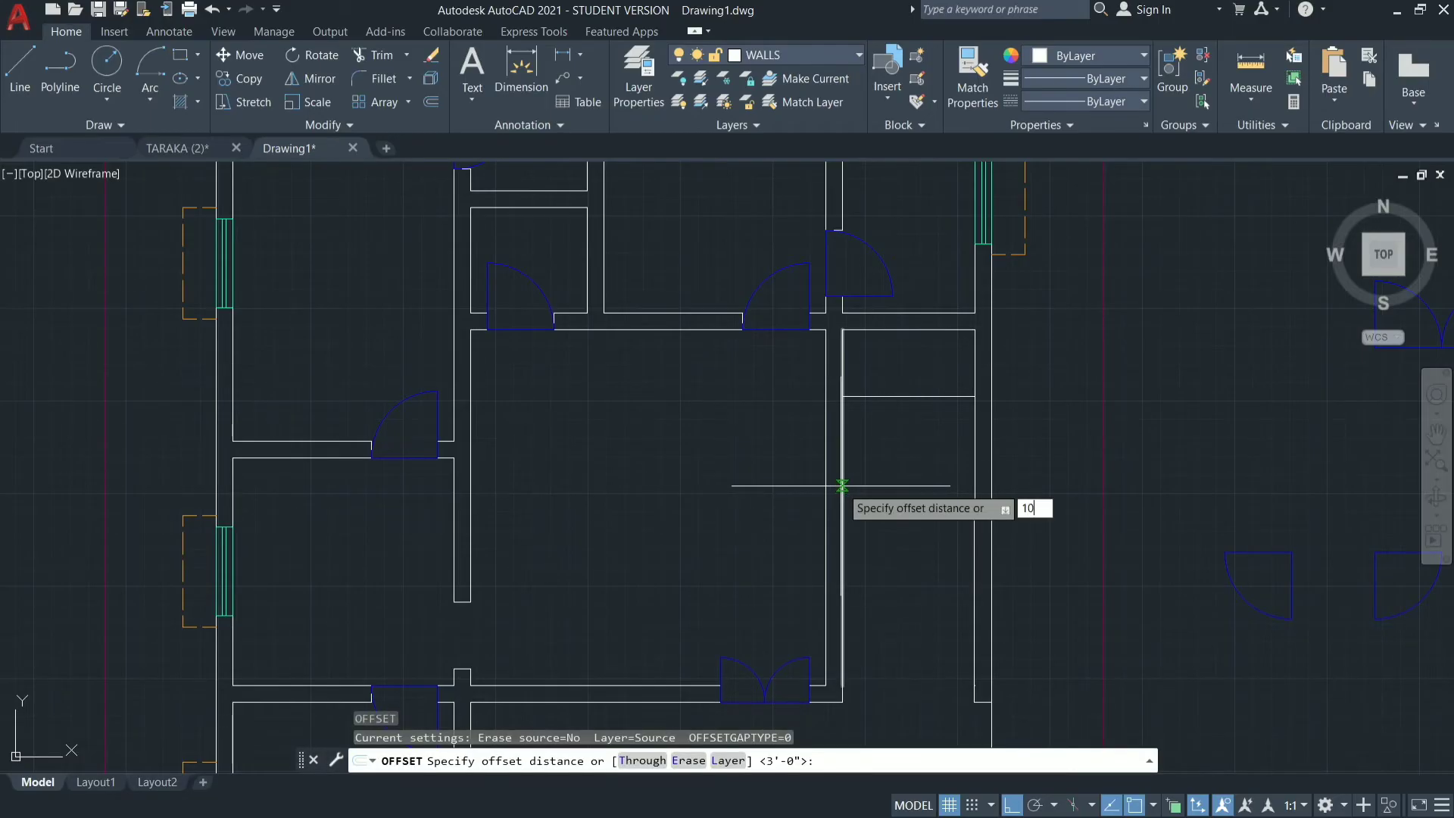
key("Return")
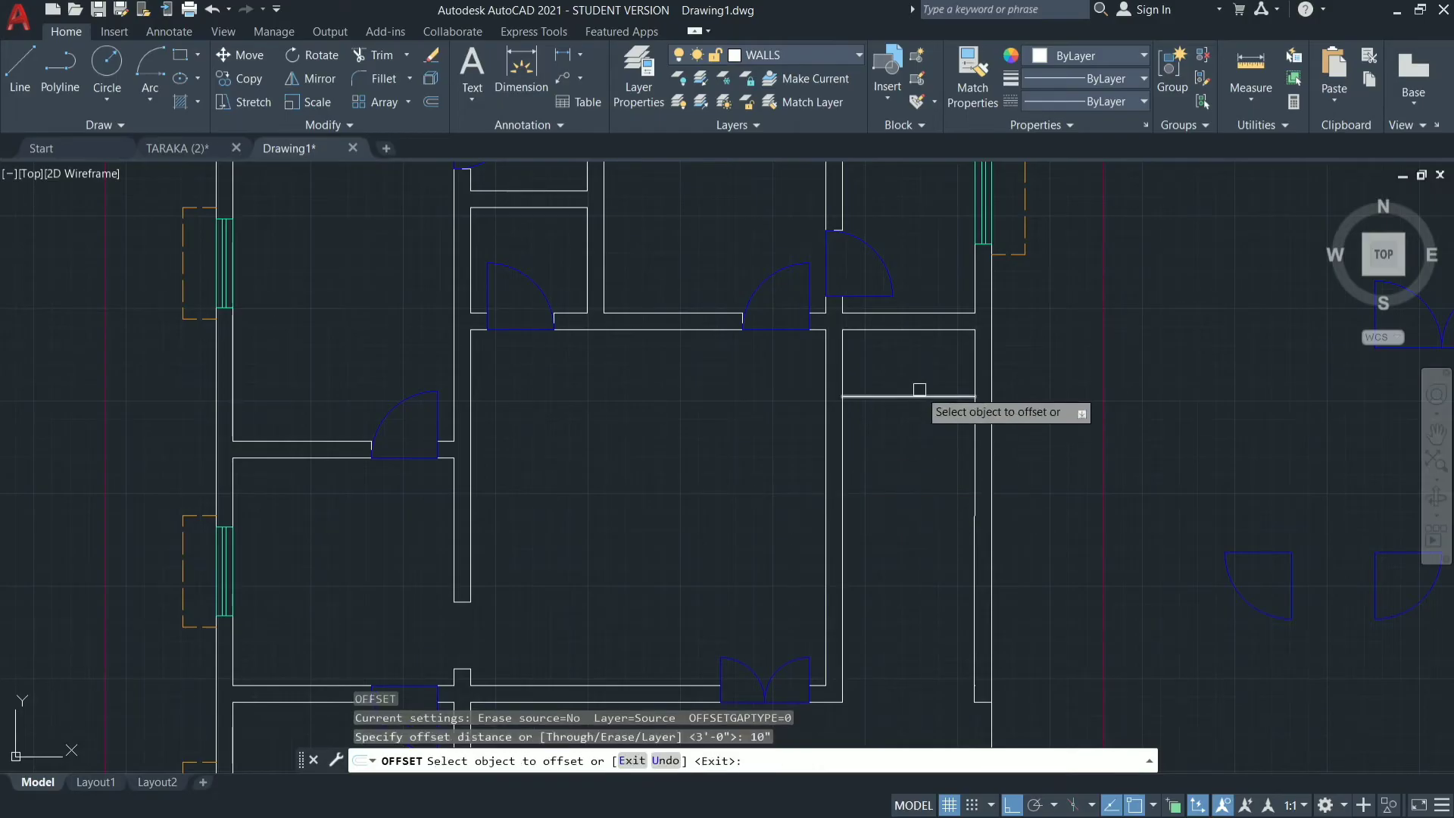
left_click(919, 395)
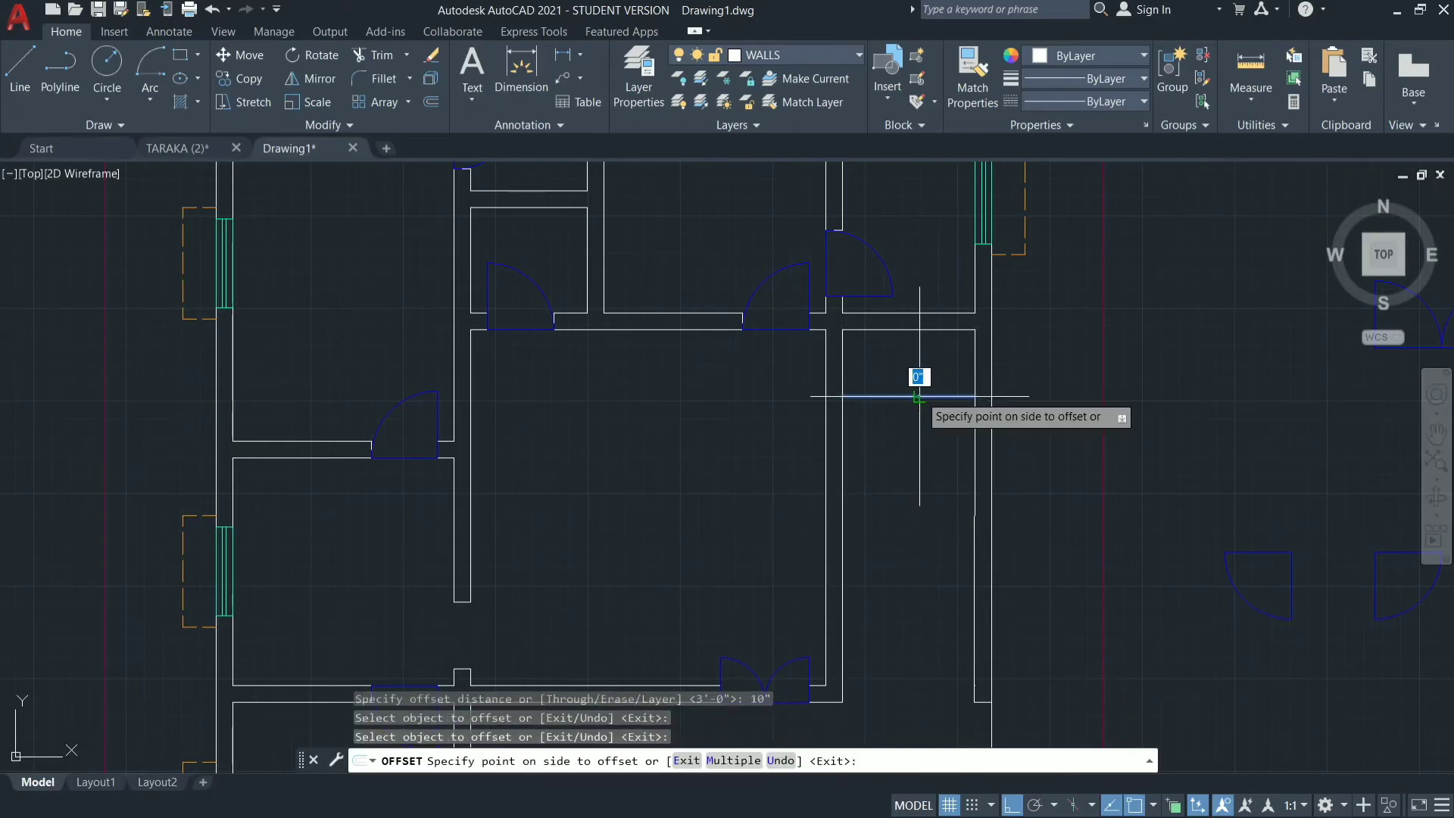
left_click(918, 447)
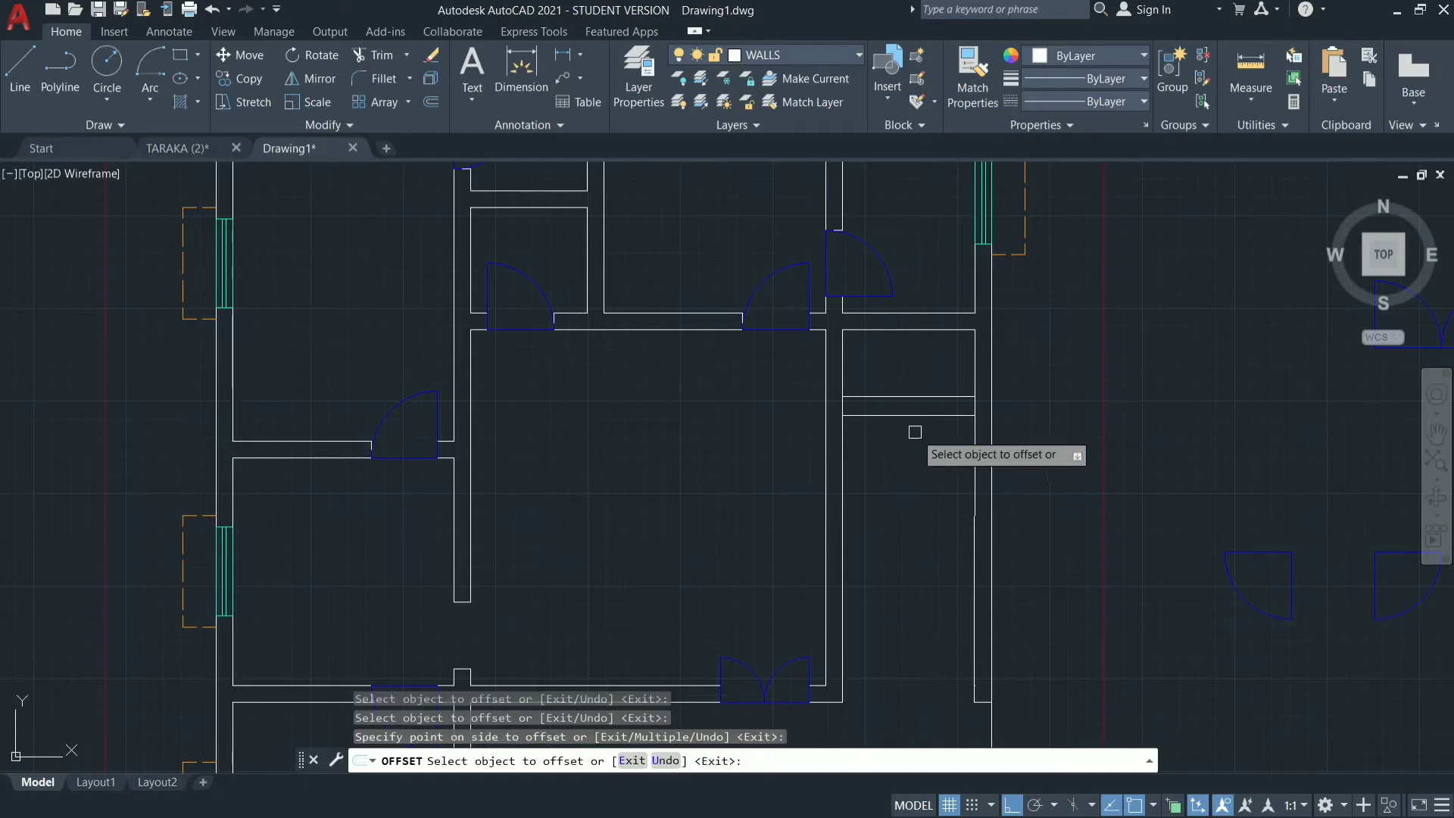
left_click(907, 415)
left_click(911, 438)
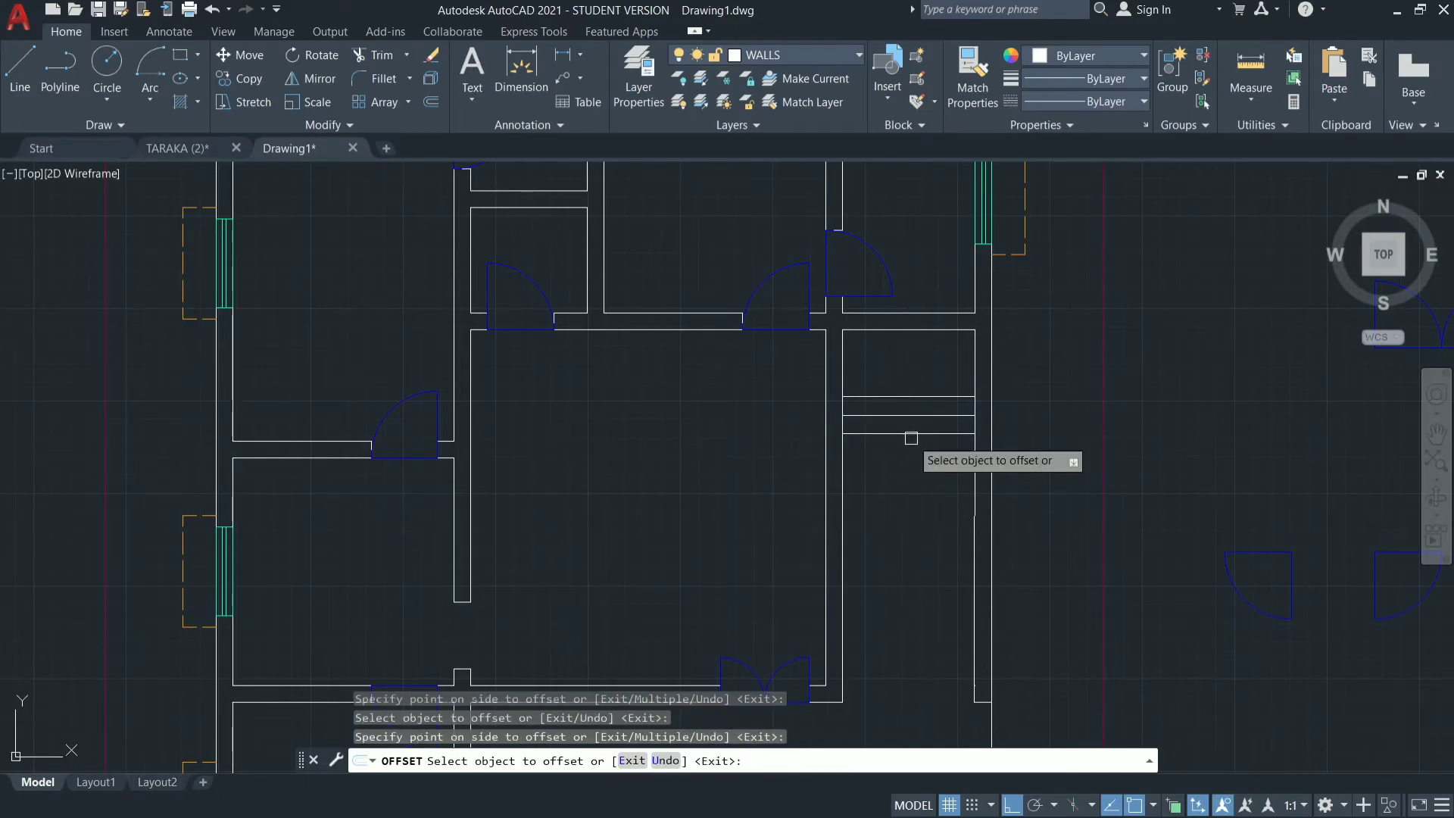
left_click(911, 434)
left_click(909, 470)
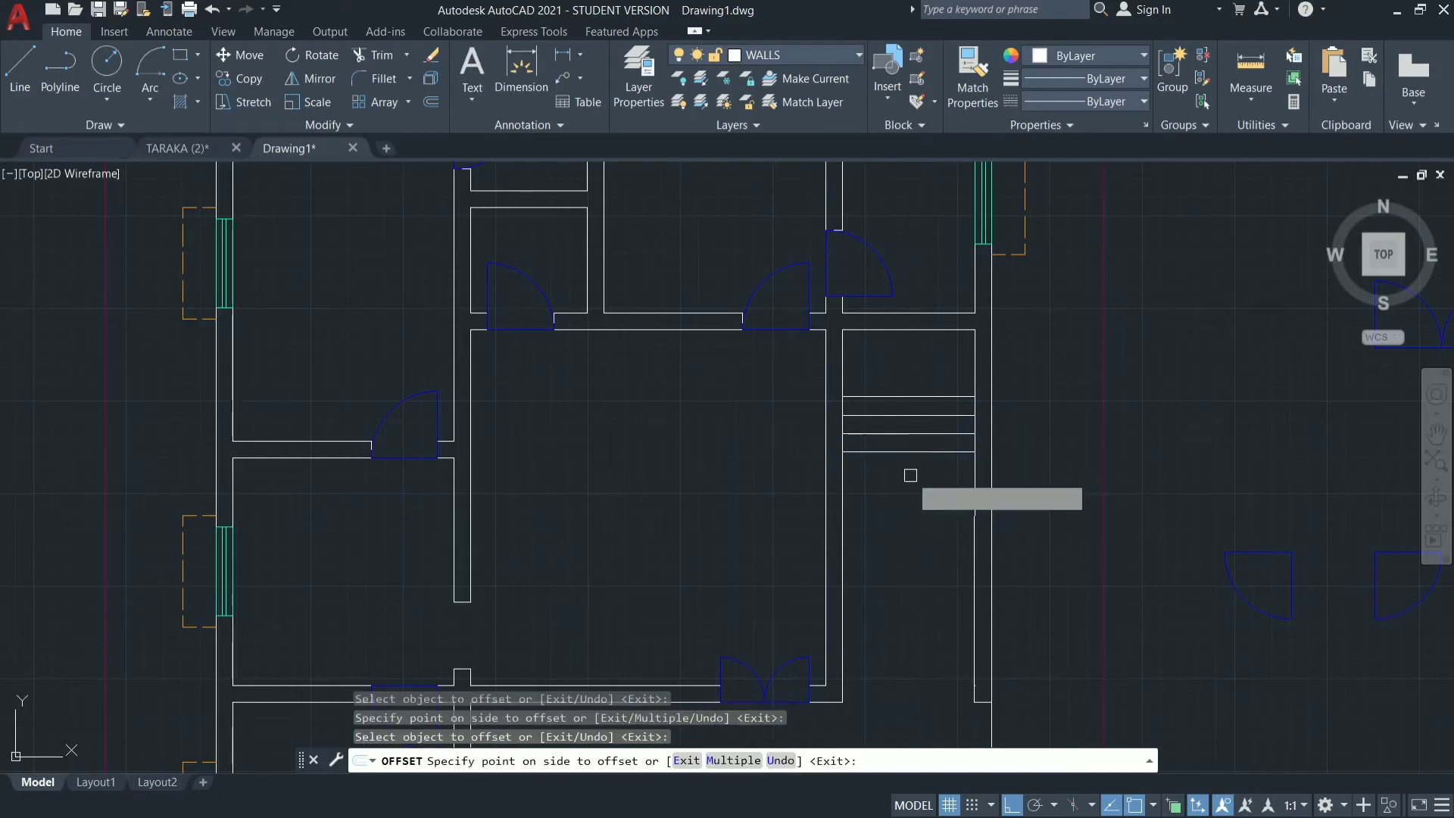
left_click(905, 452)
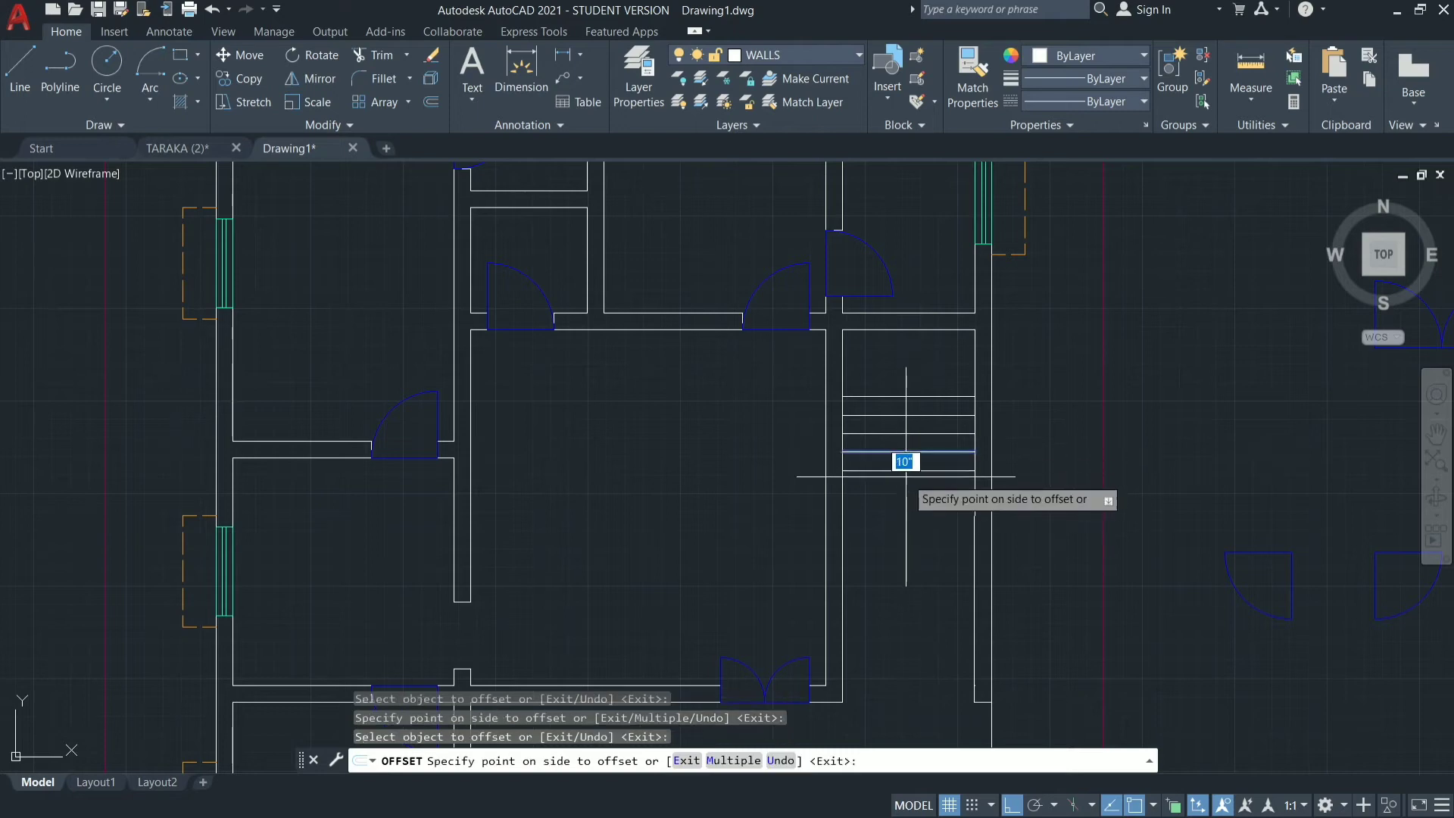
left_click(911, 476)
left_click(922, 470)
left_click(925, 499)
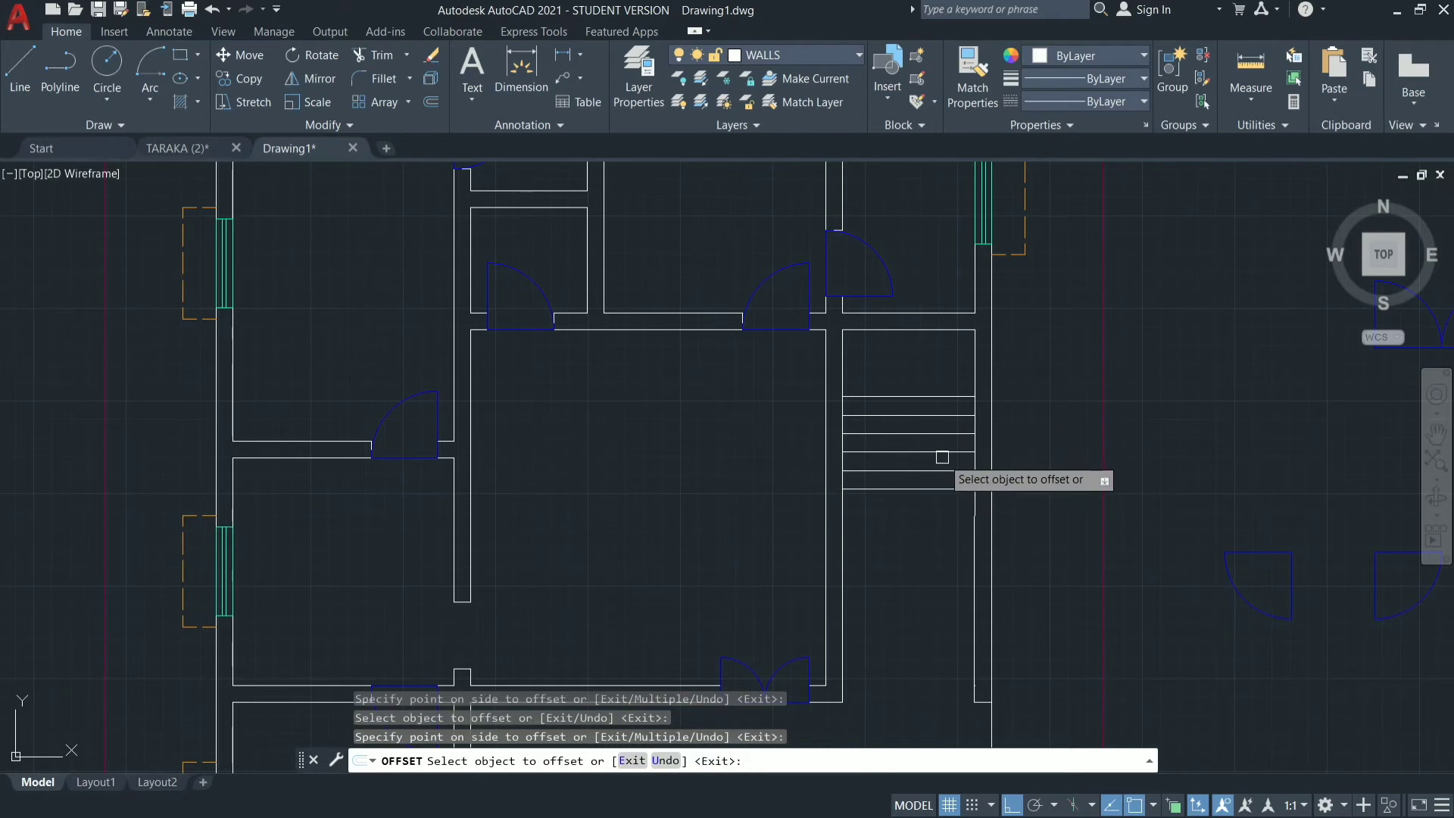
left_click(939, 491)
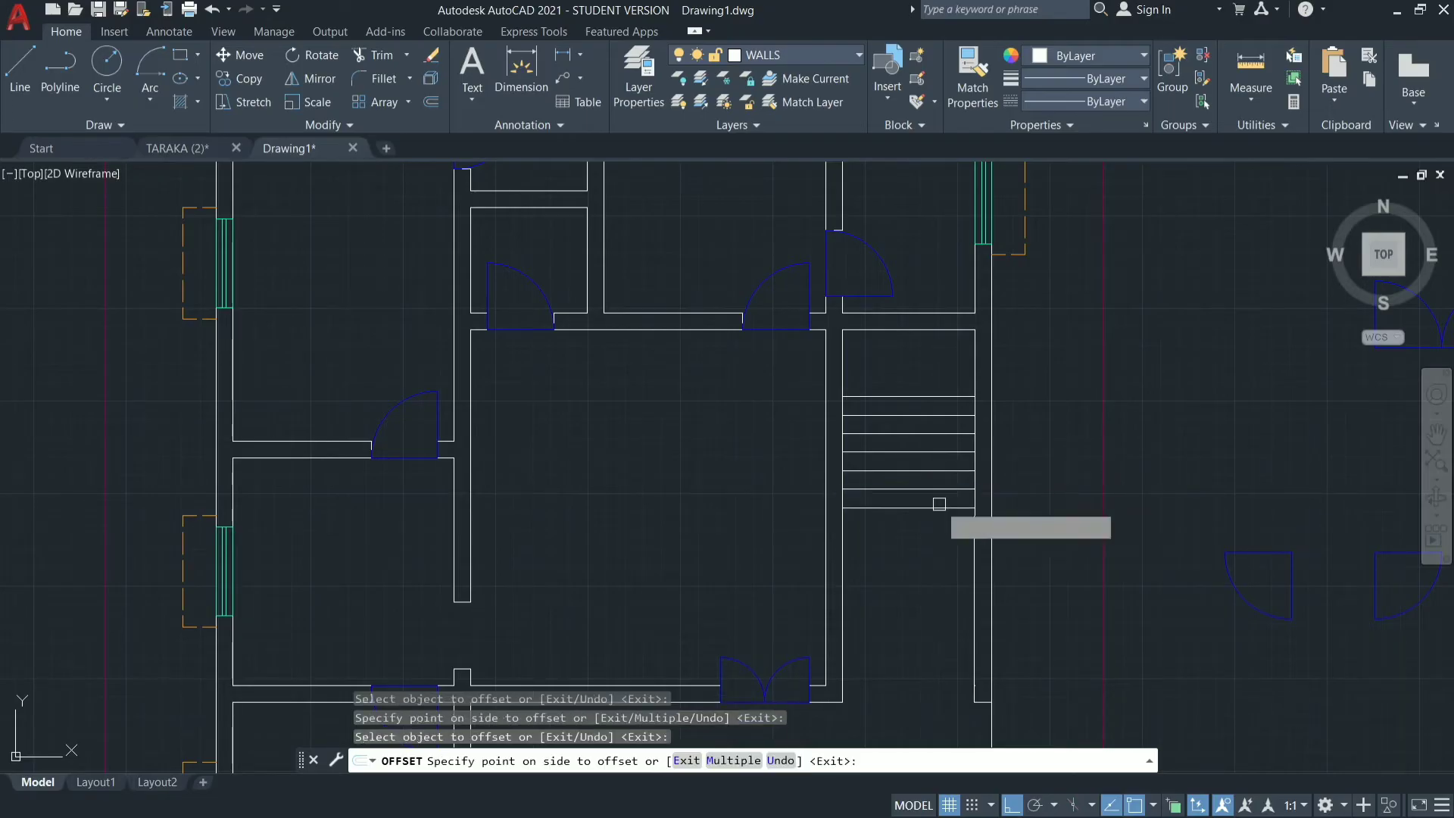
left_click(939, 509)
left_click(939, 508)
left_click(927, 530)
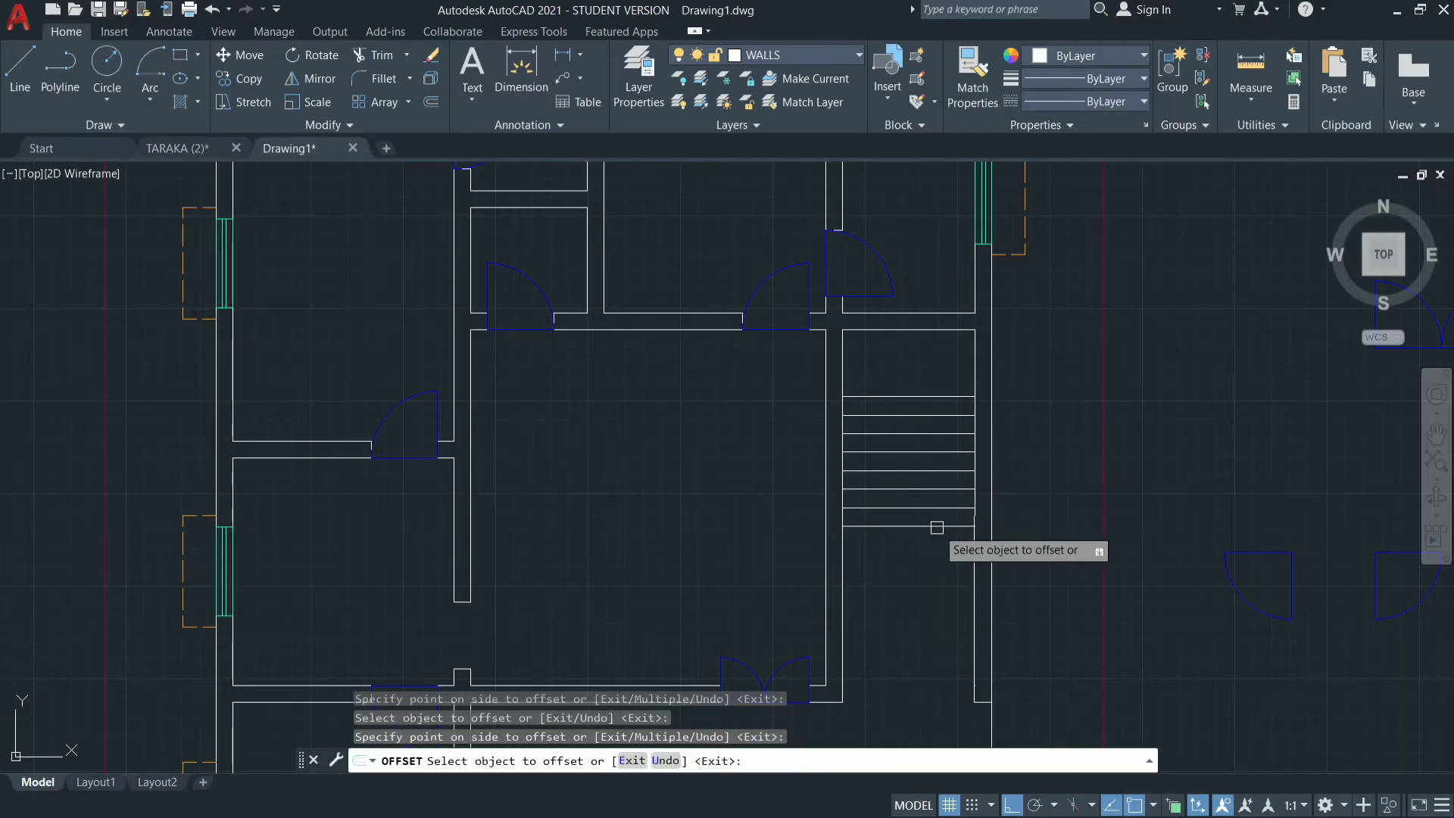
left_click(934, 525)
left_click(931, 564)
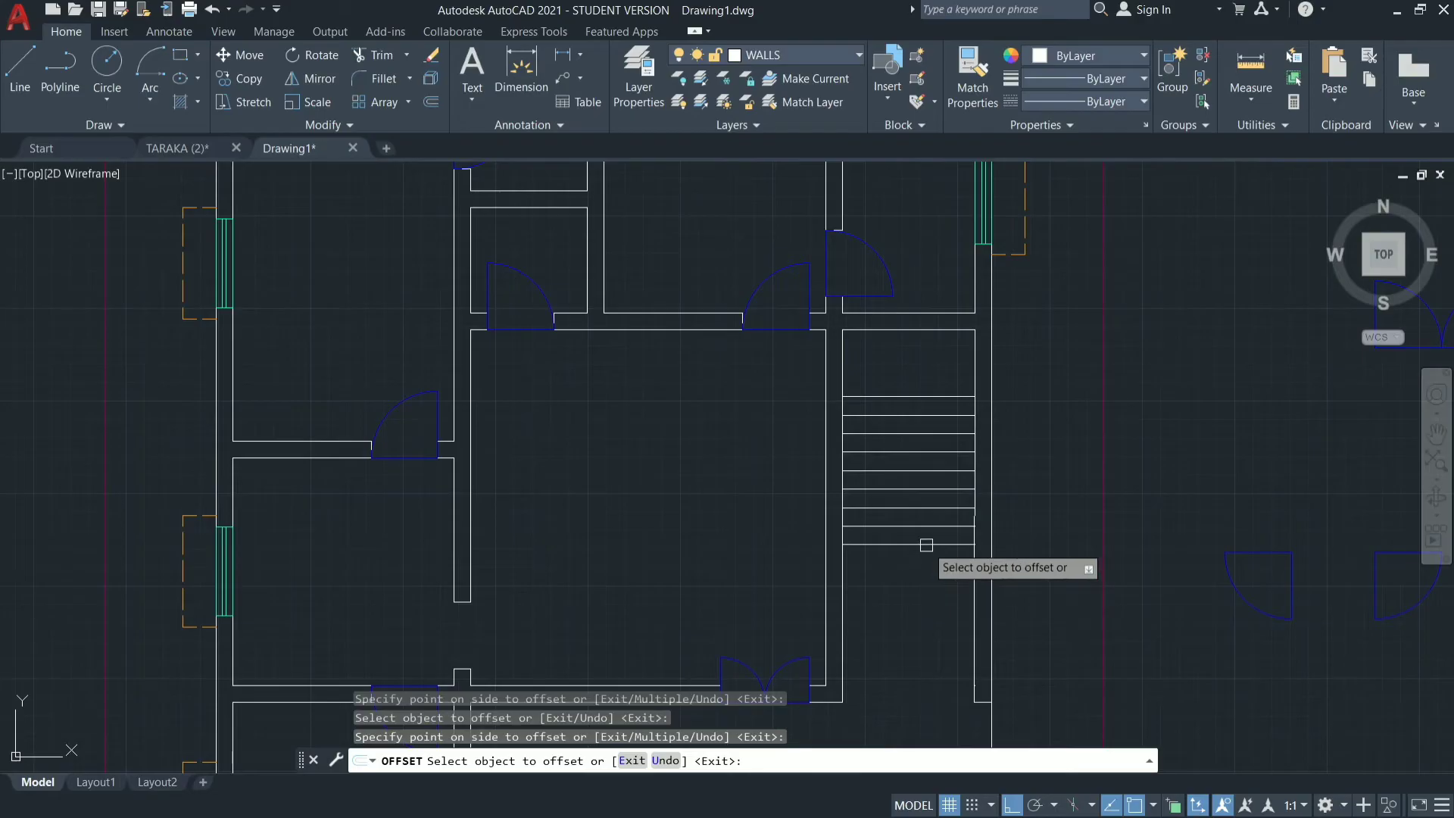
left_click(929, 544)
left_click(926, 559)
left_click(926, 564)
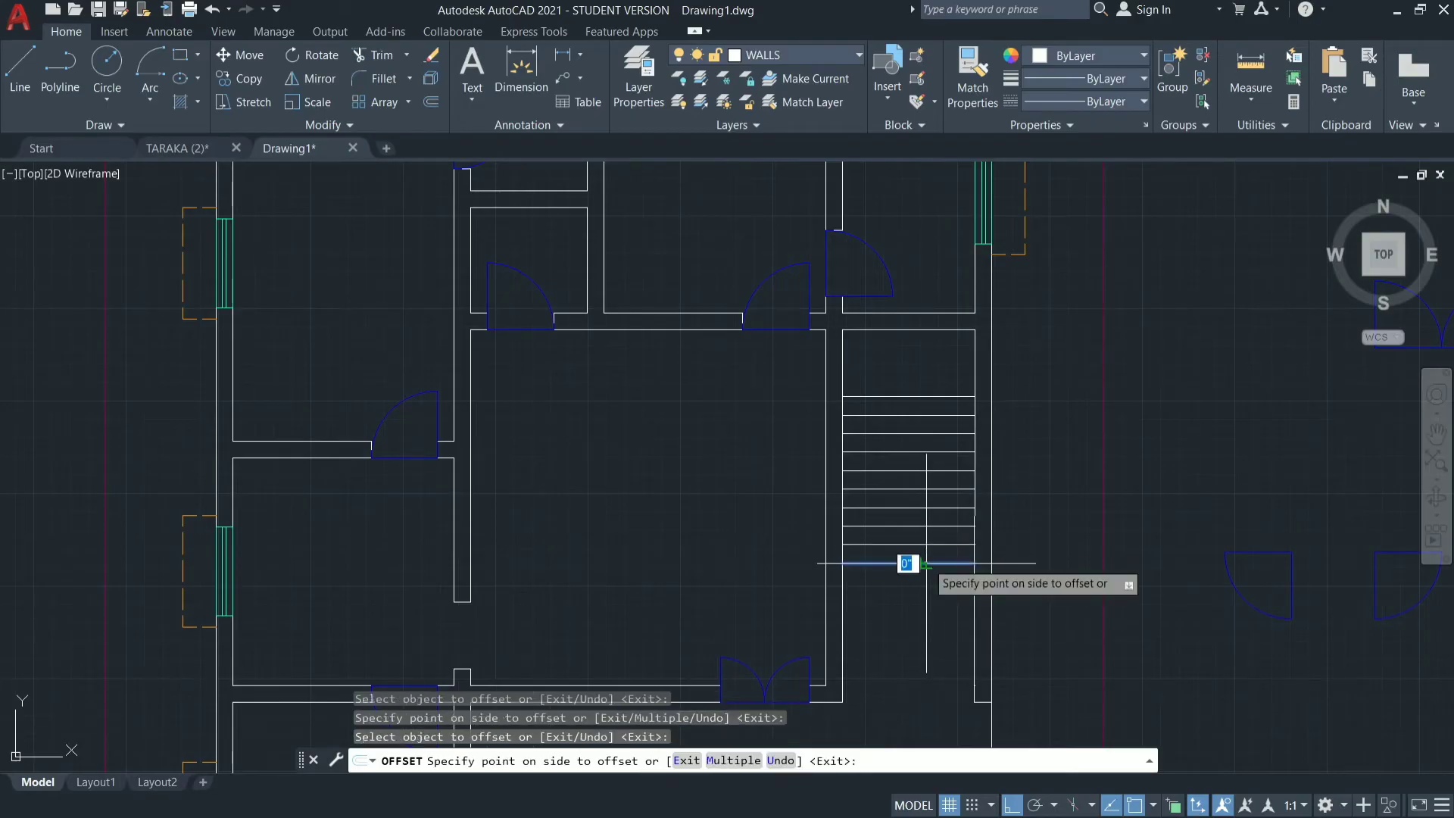
left_click(924, 585)
left_click(921, 583)
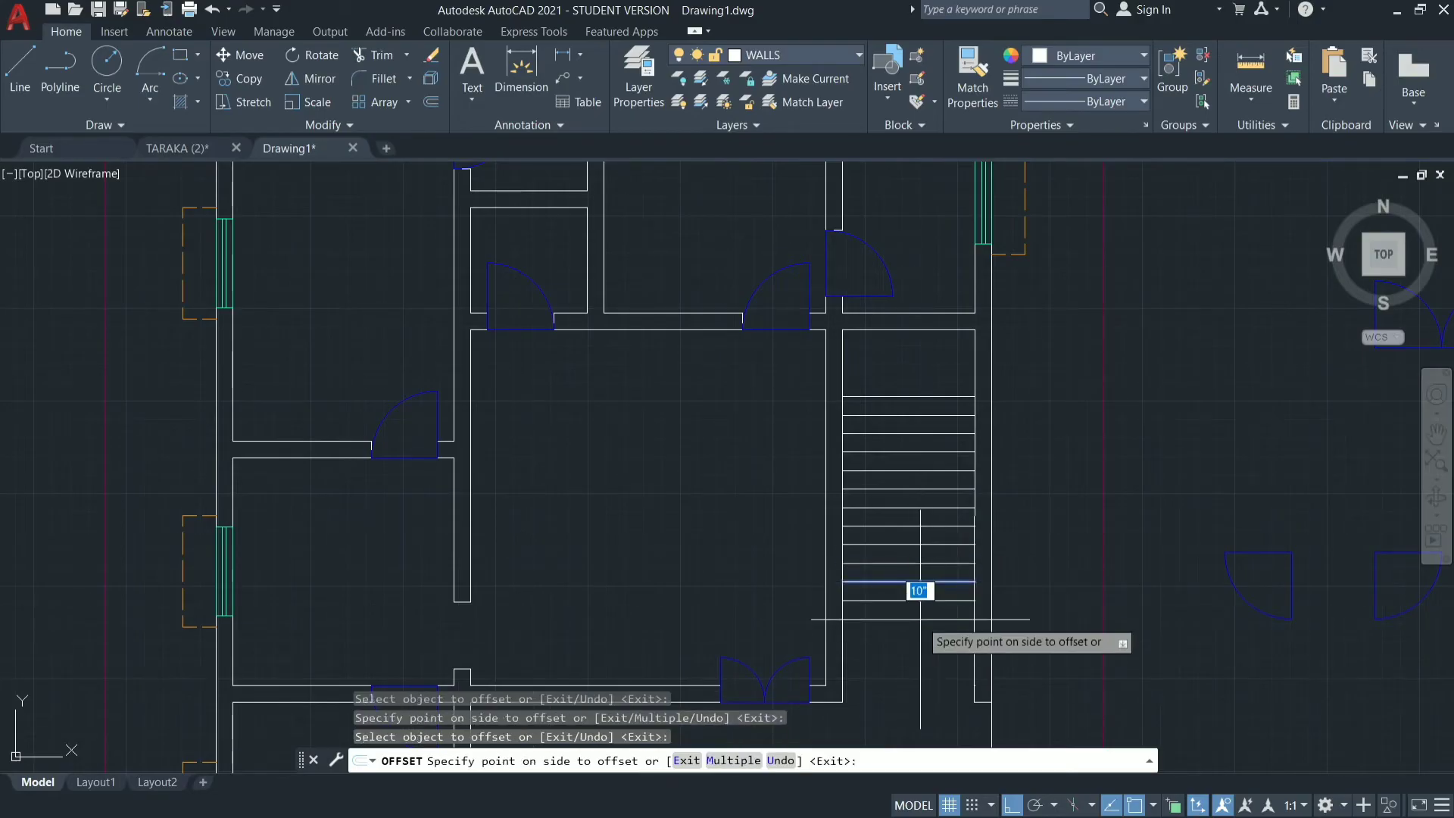
left_click(921, 610)
key("Escape")
key("Escape")
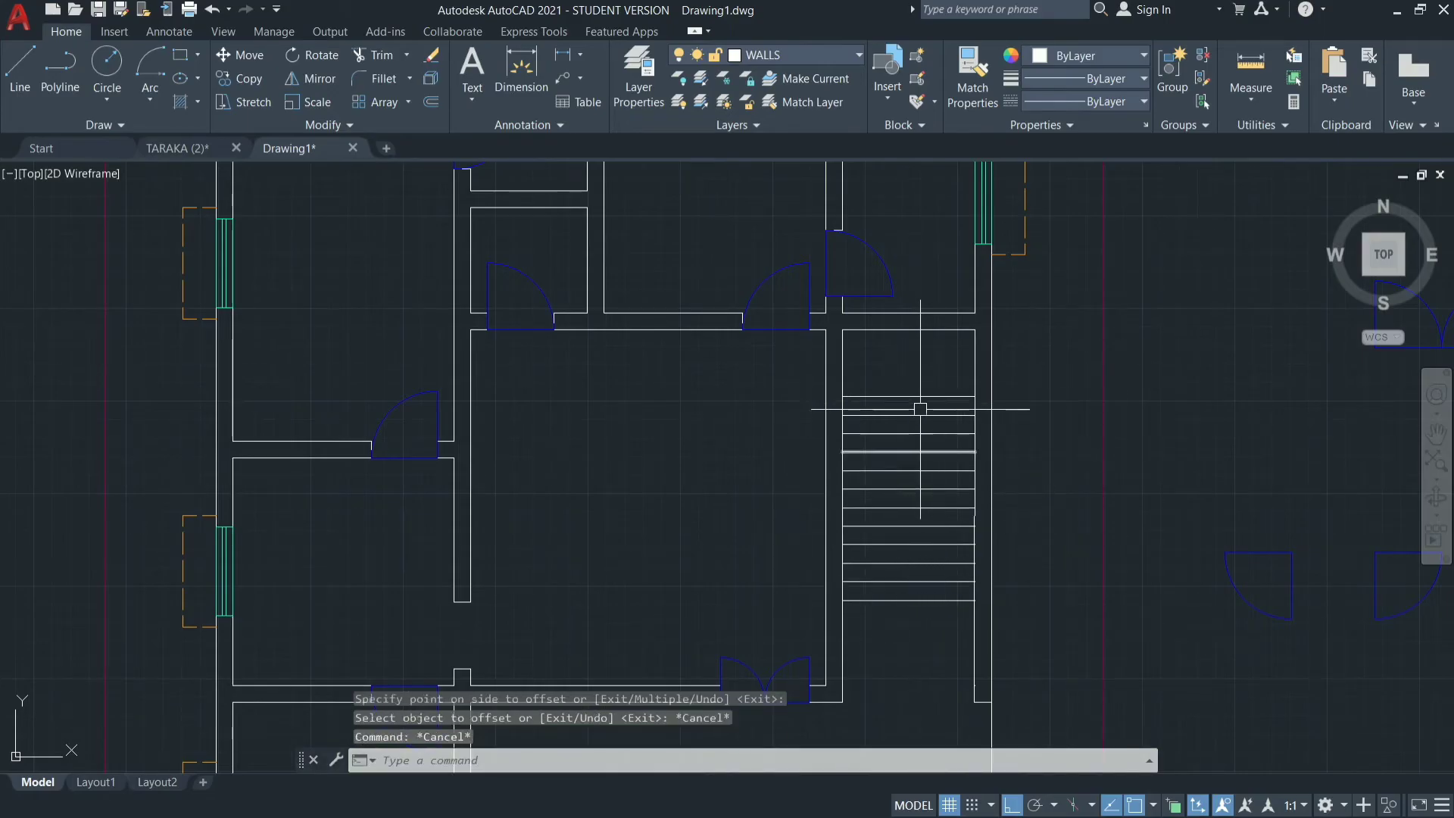
Draw a vertical line through the treads' midpoints, from the lowest tread line up to the topmost one.
type("l")
key("Return")
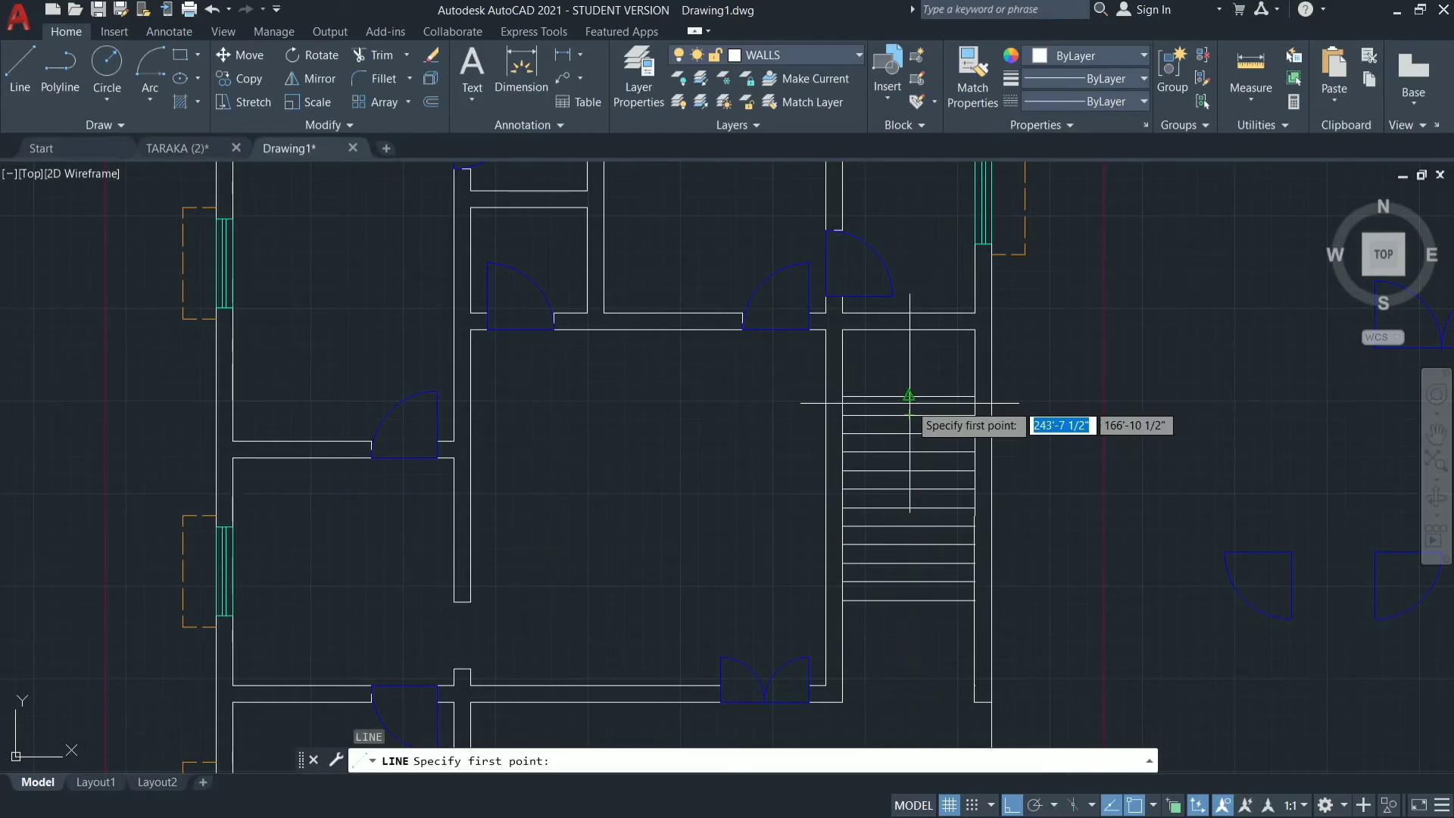
left_click(909, 600)
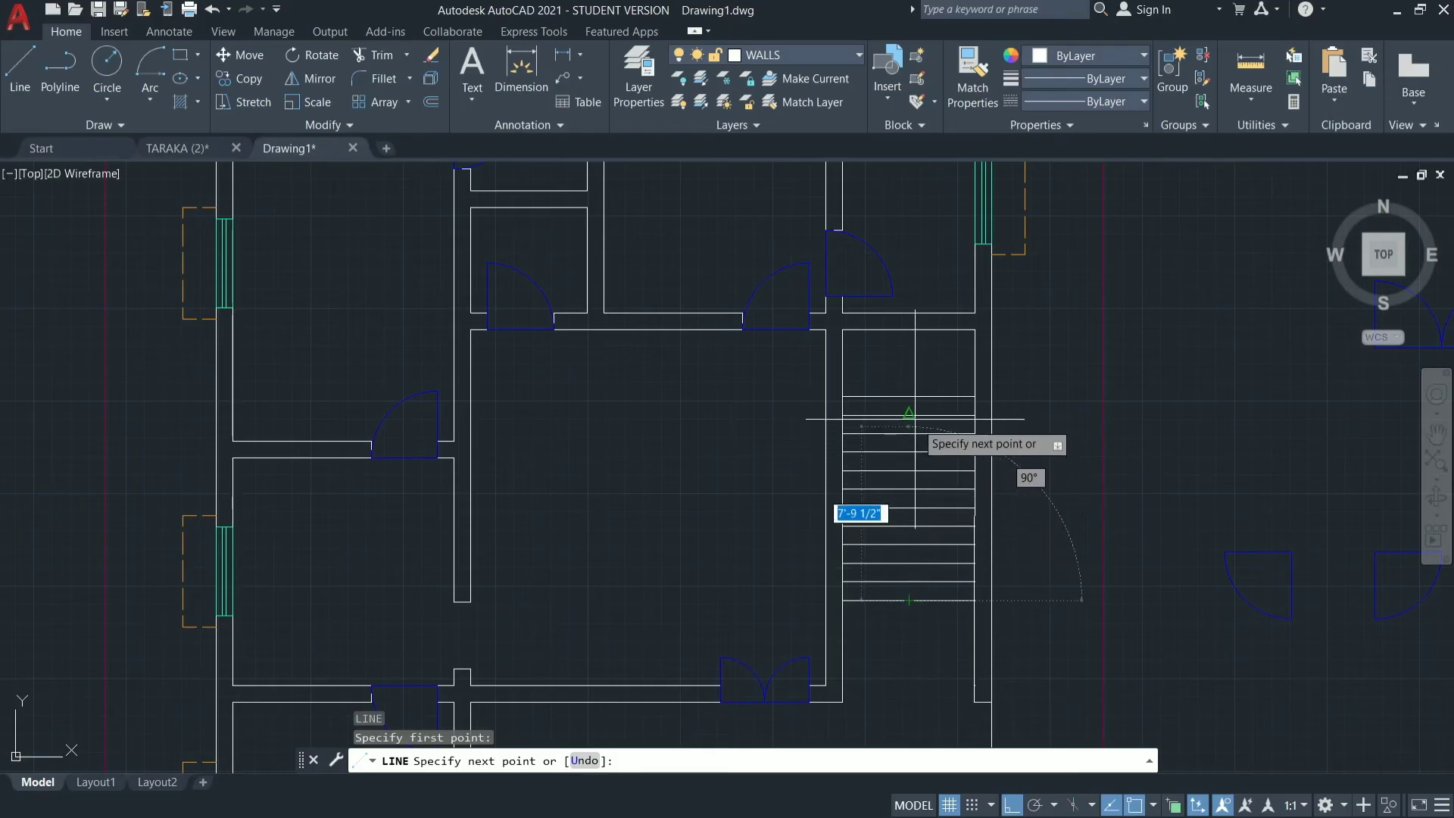
left_click(909, 396)
key("Escape")
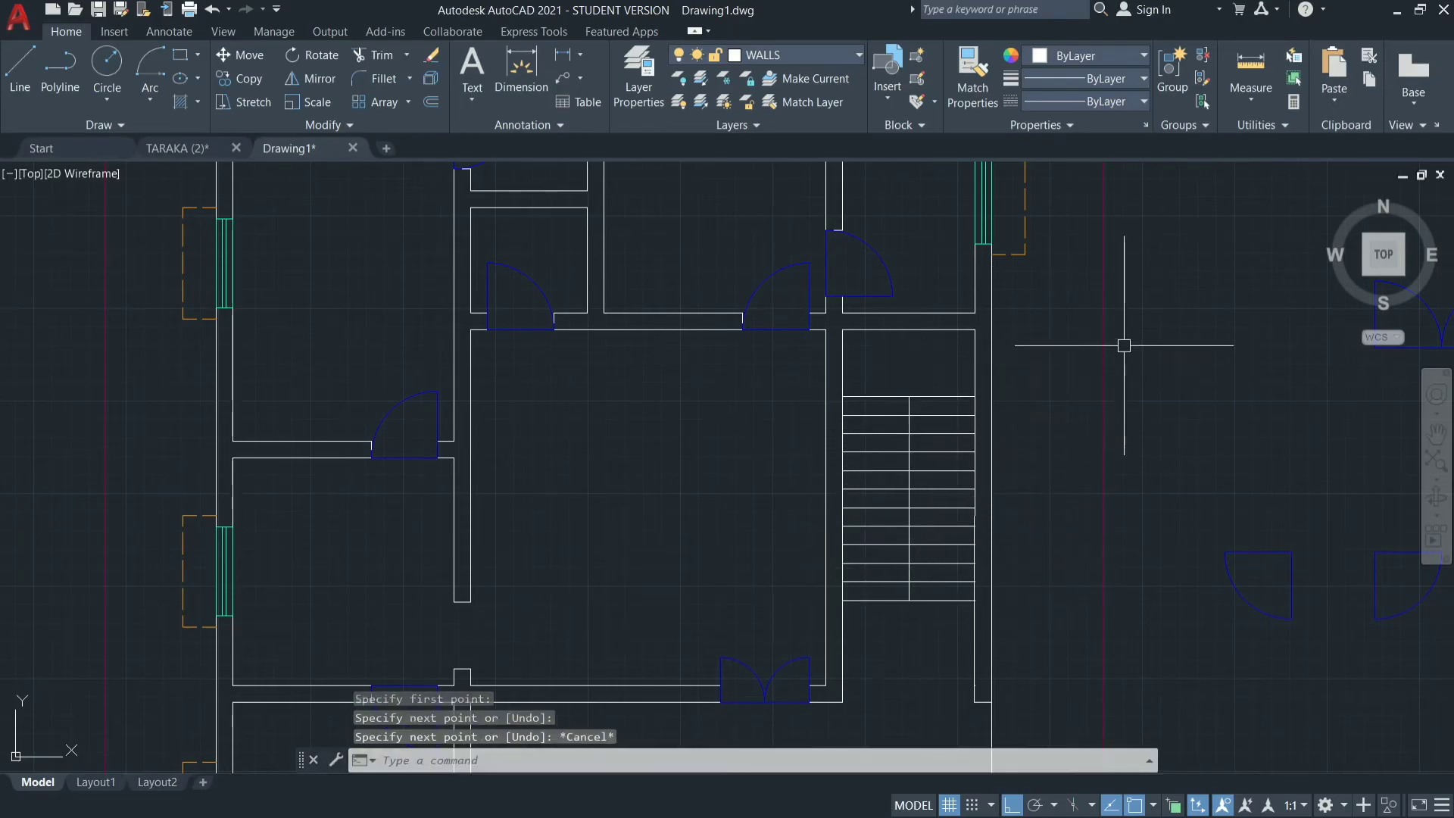
Move all tread lines and the vertical centre line of the stair to the STAIRCASES layer.
left_click(954, 370)
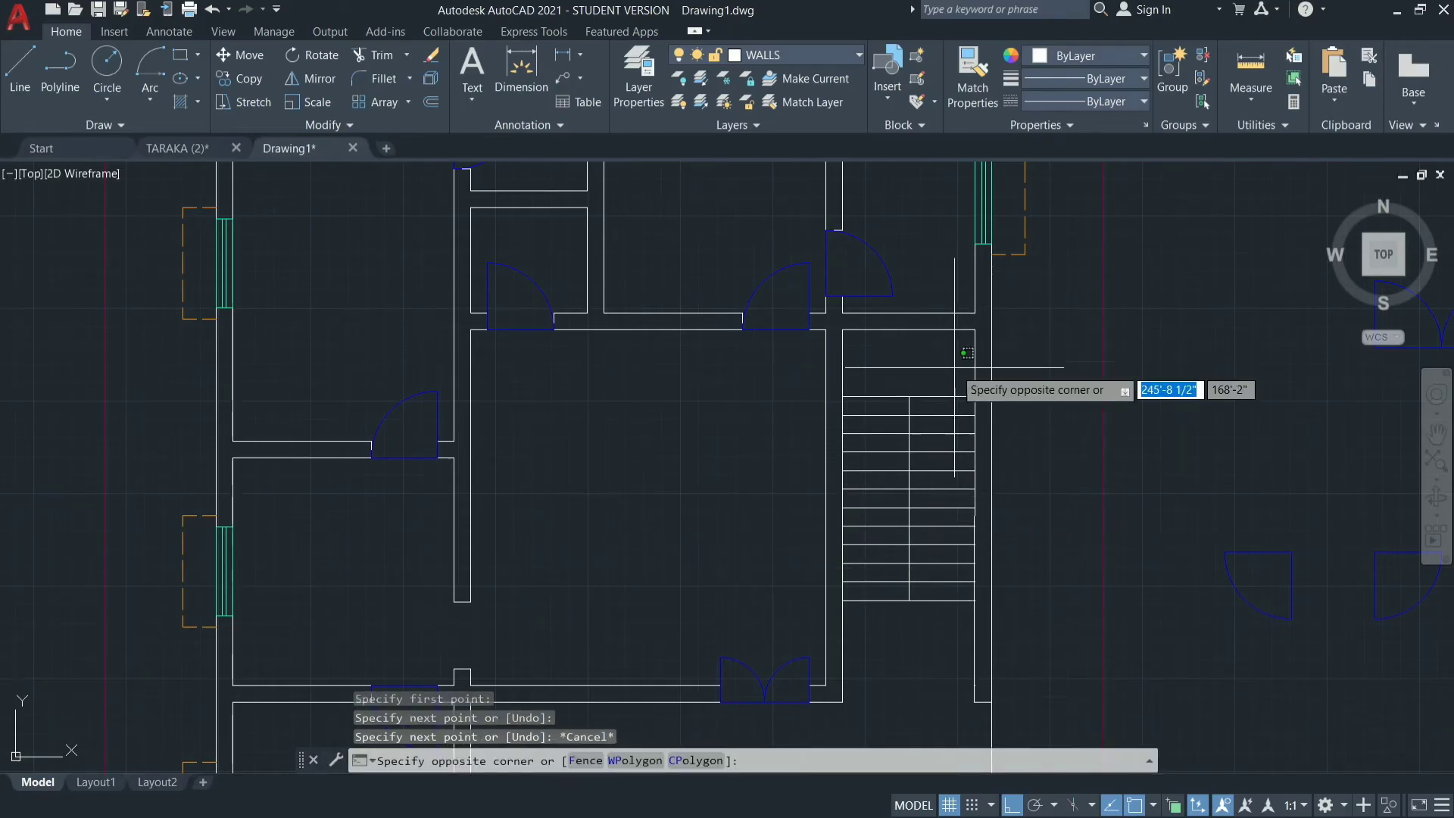
left_click(882, 655)
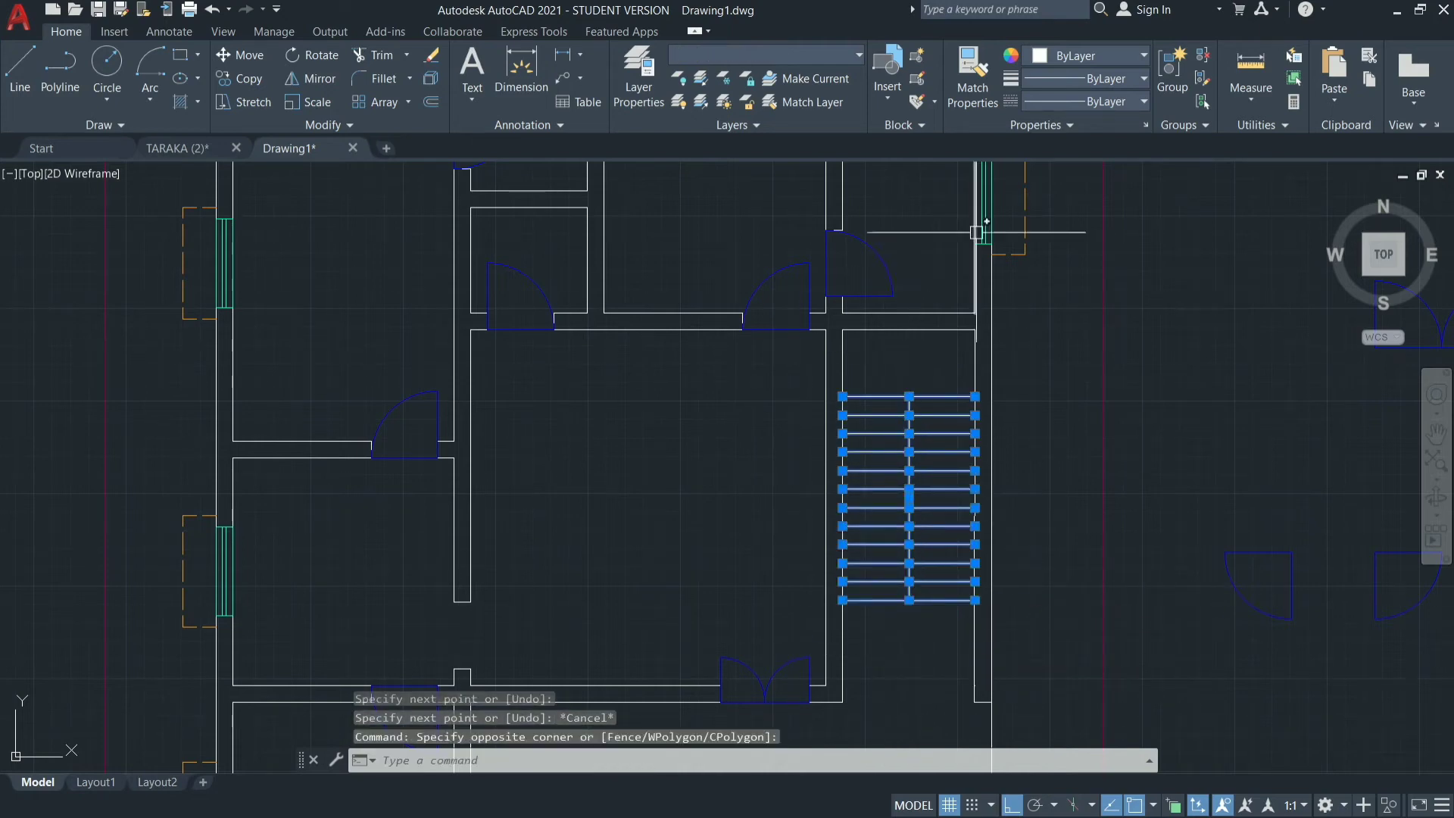
left_click(859, 56)
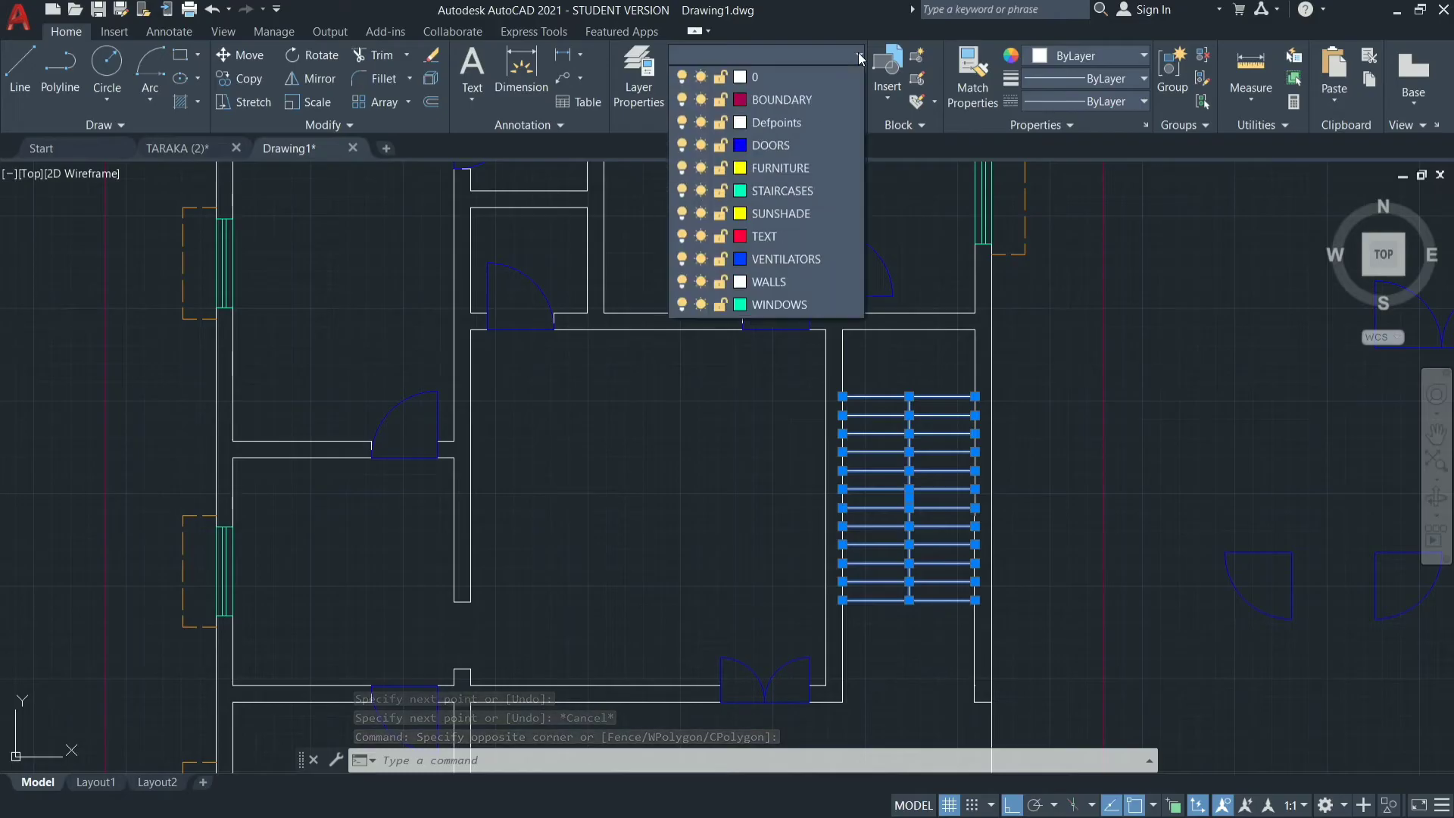
left_click(808, 191)
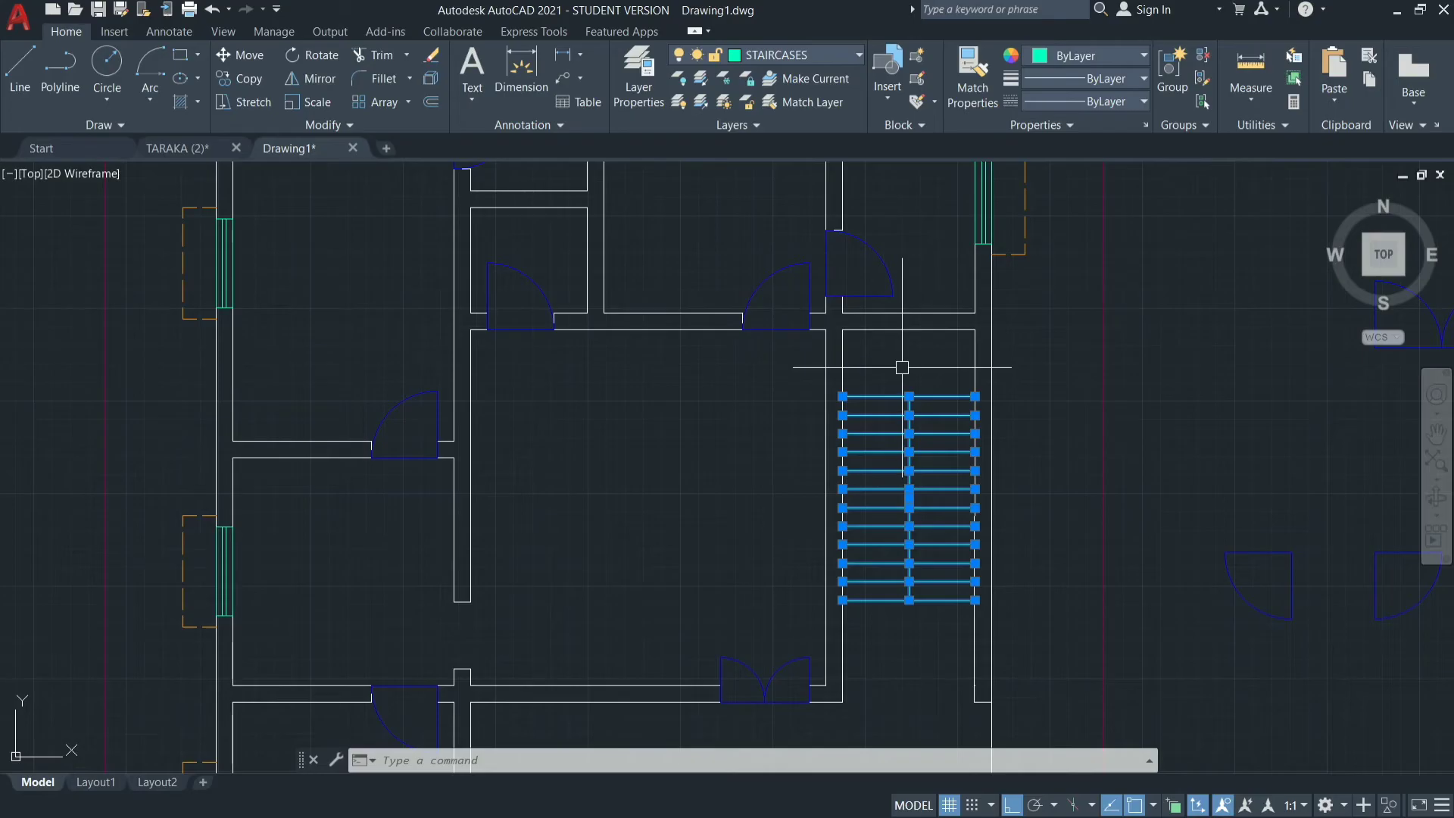
key("Escape")
key("Escape")
key("Escape")
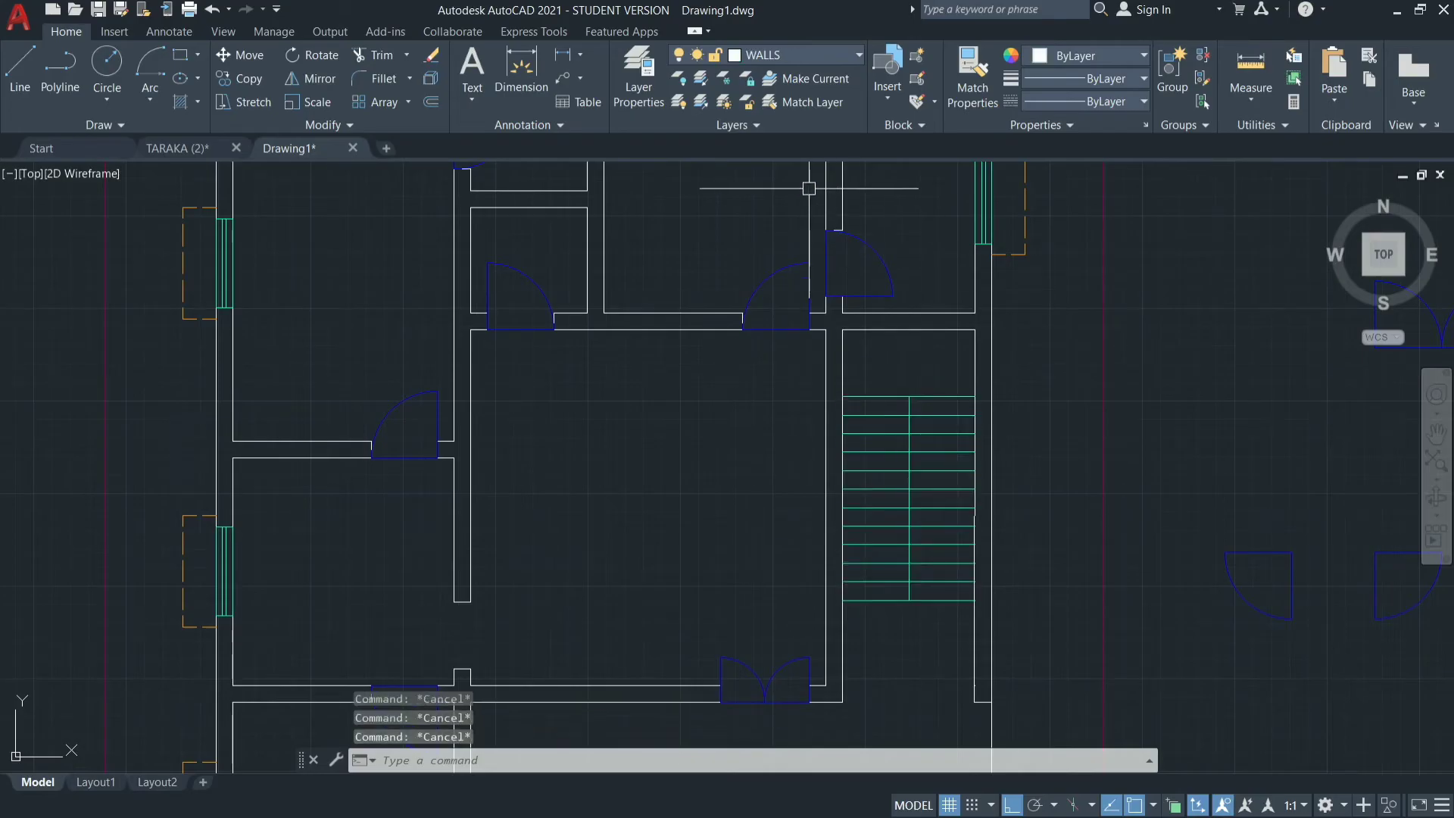
Change the STAIRCASES layer colour to green, index colour 90.
left_click(838, 52)
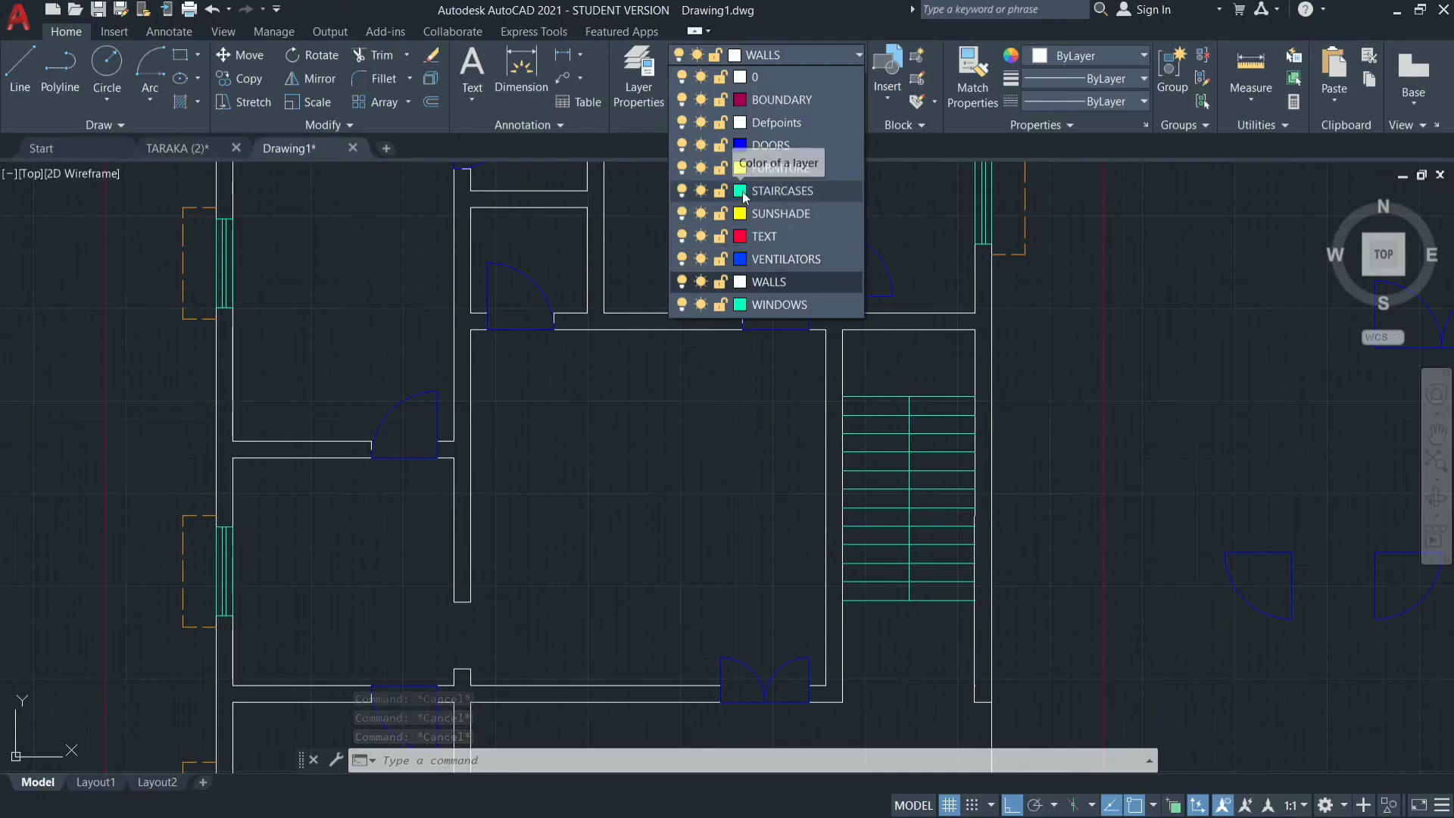
left_click(740, 191)
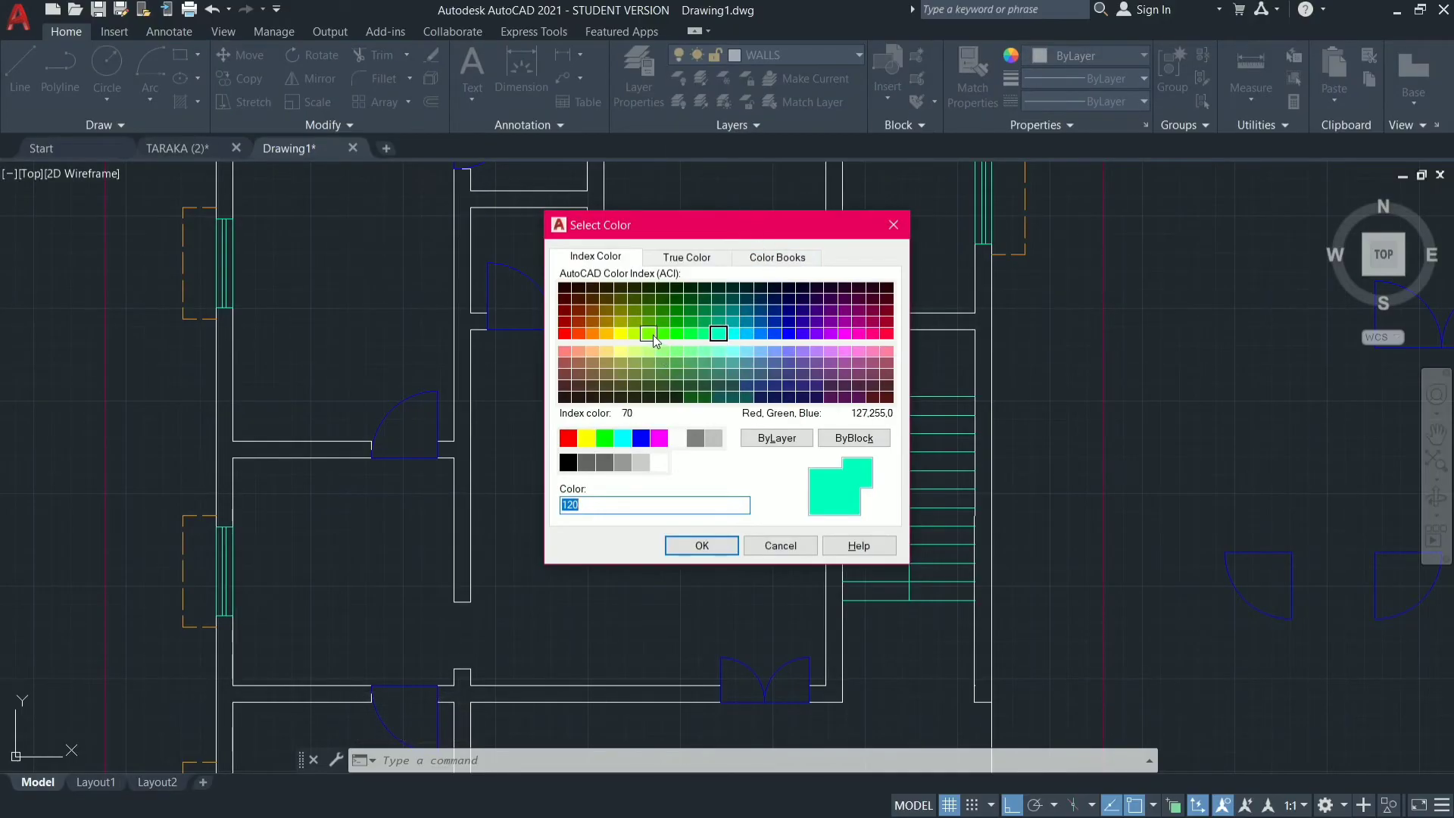
left_click(677, 333)
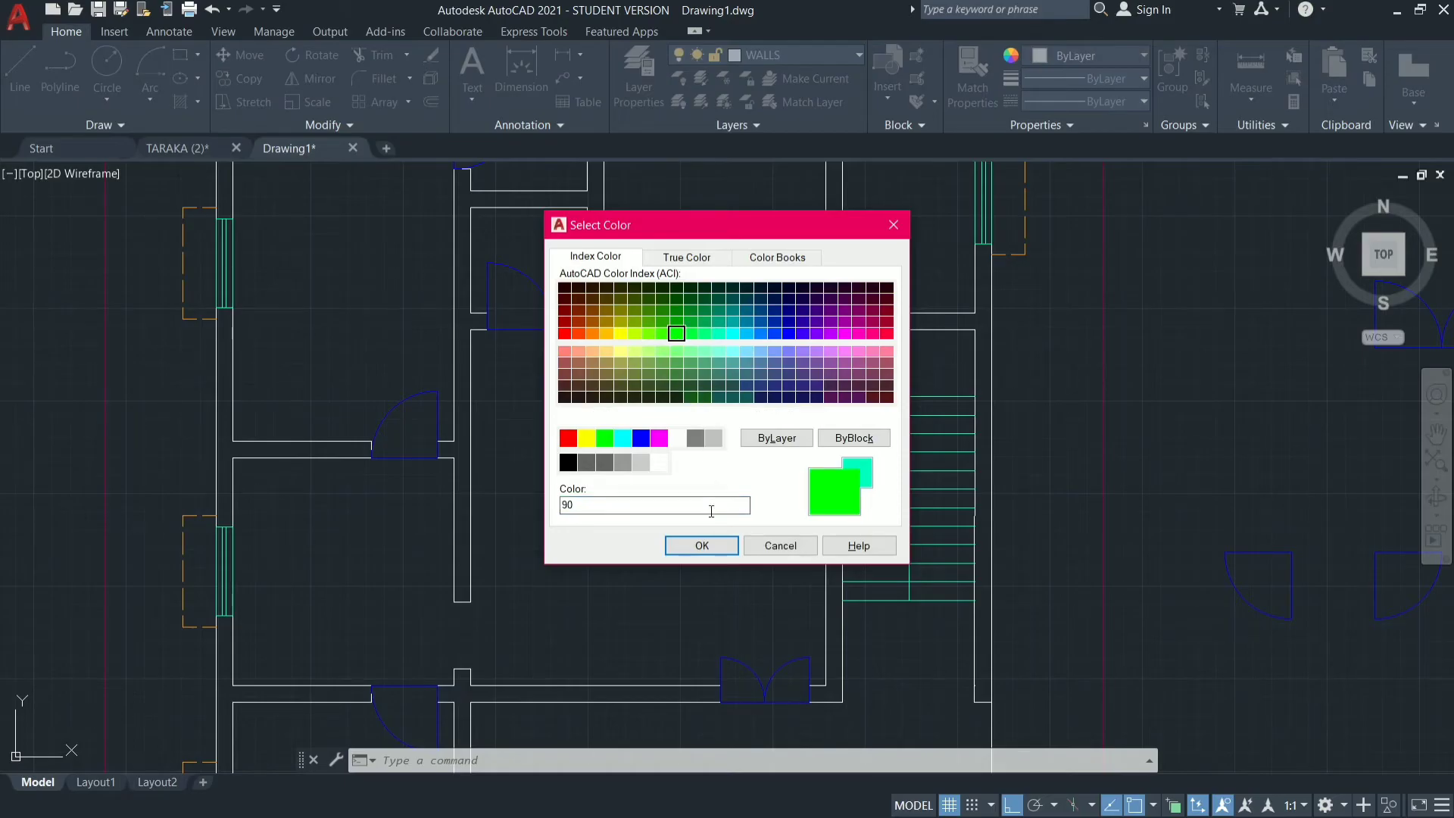
left_click(709, 549)
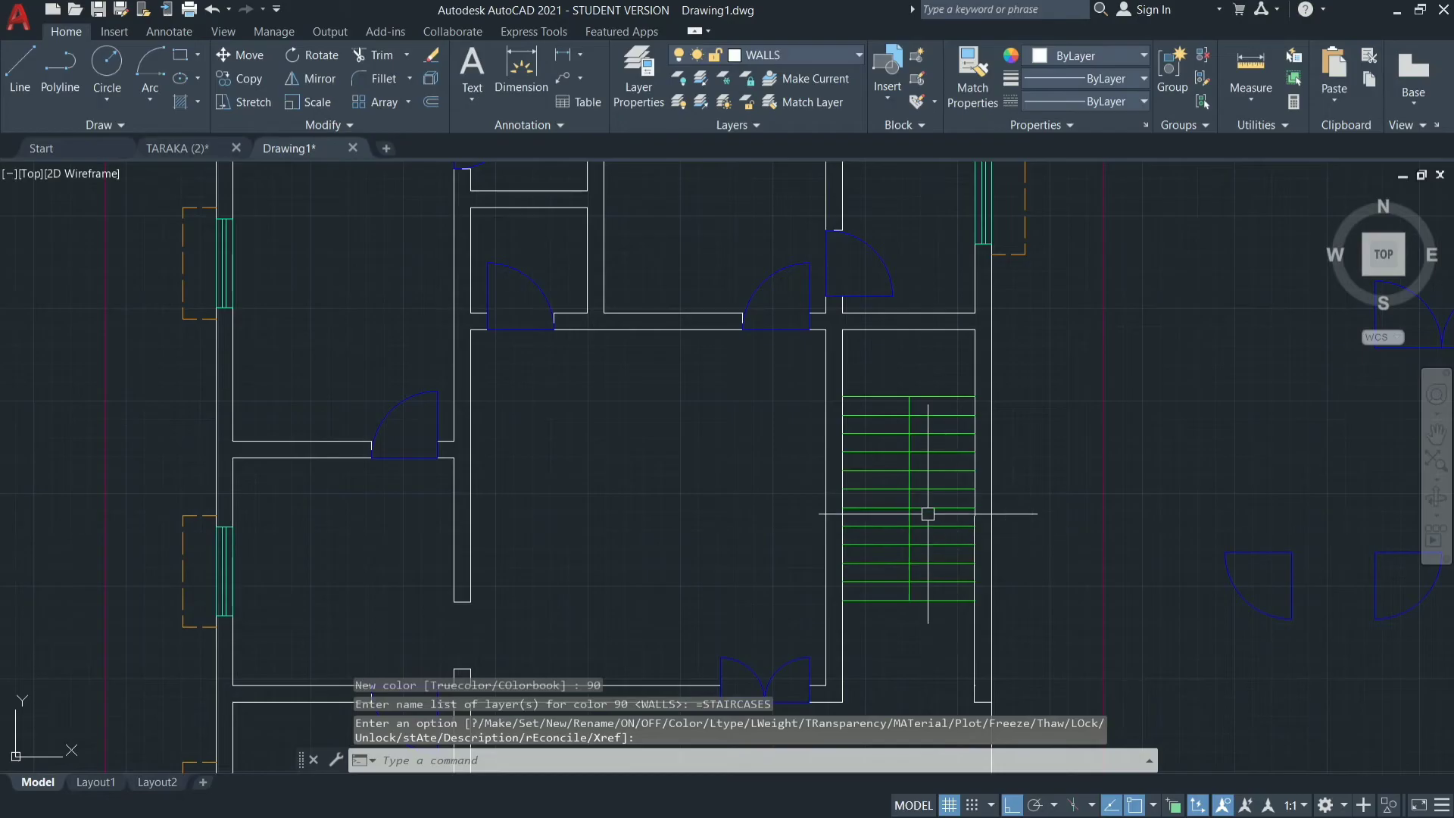
Offset the stair's vertical centre line 3" to each side.
type("o")
key("Return")
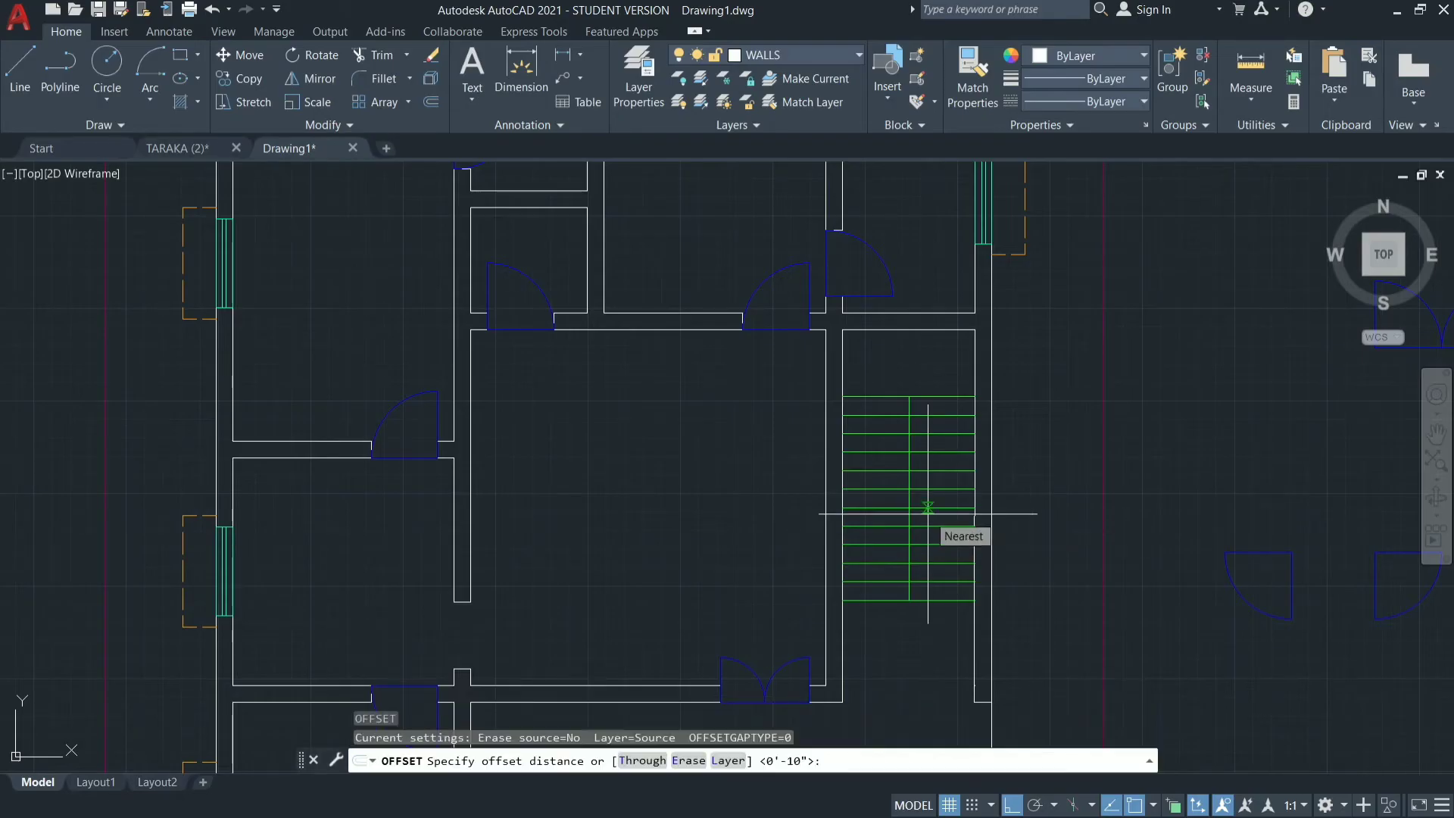
type("3")
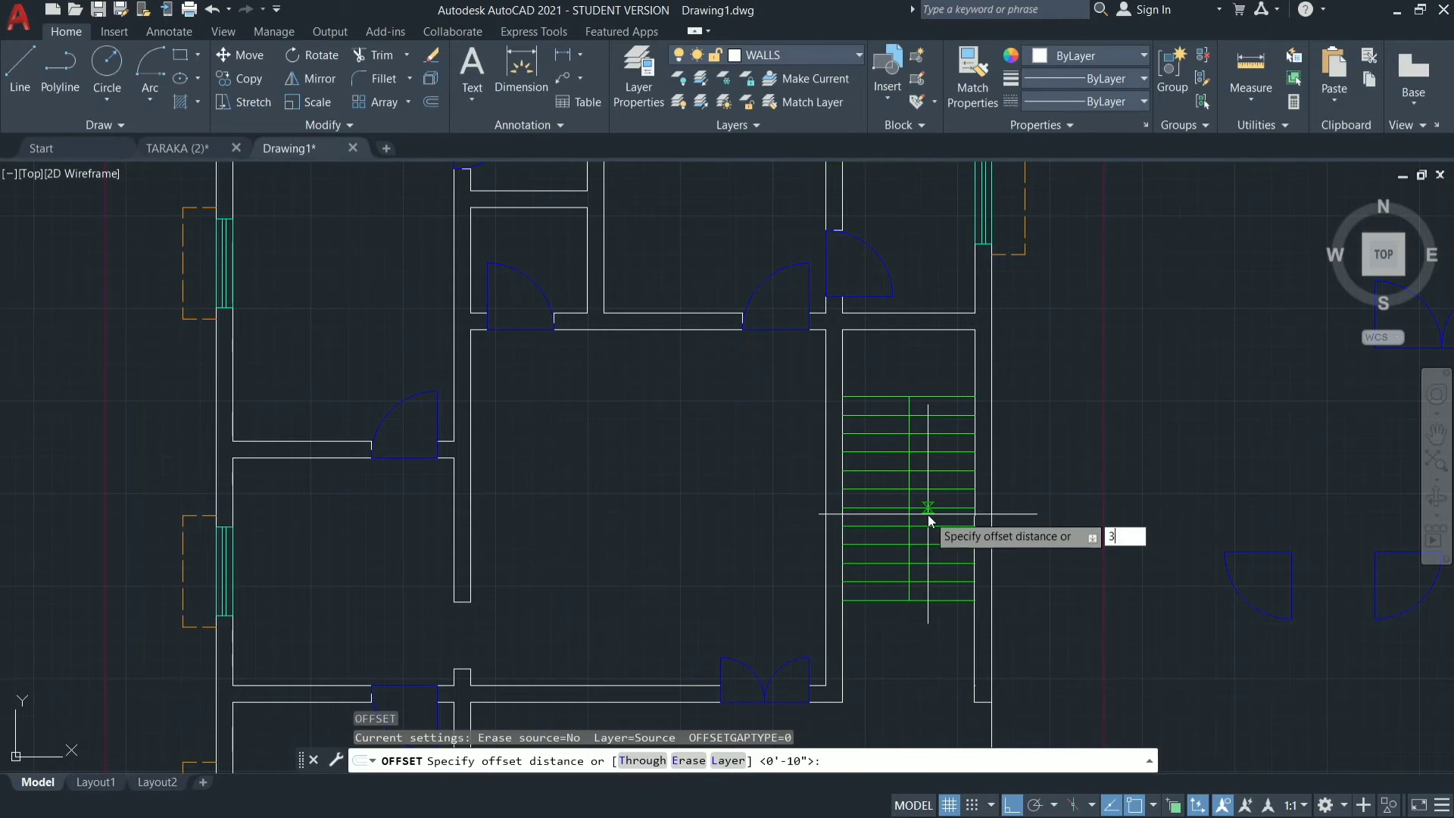
type("\"")
key("Return")
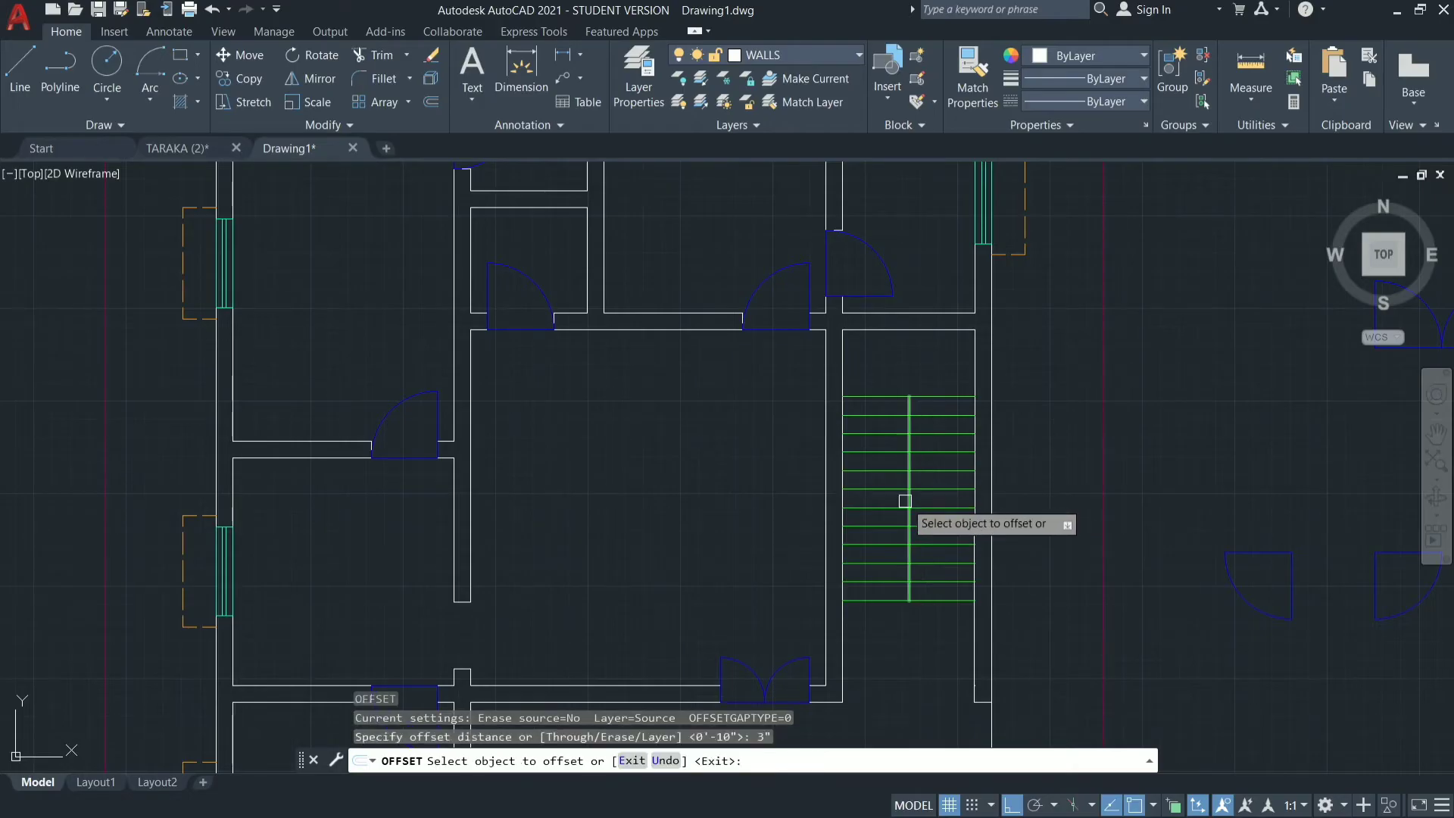
left_click(908, 500)
left_click(912, 500)
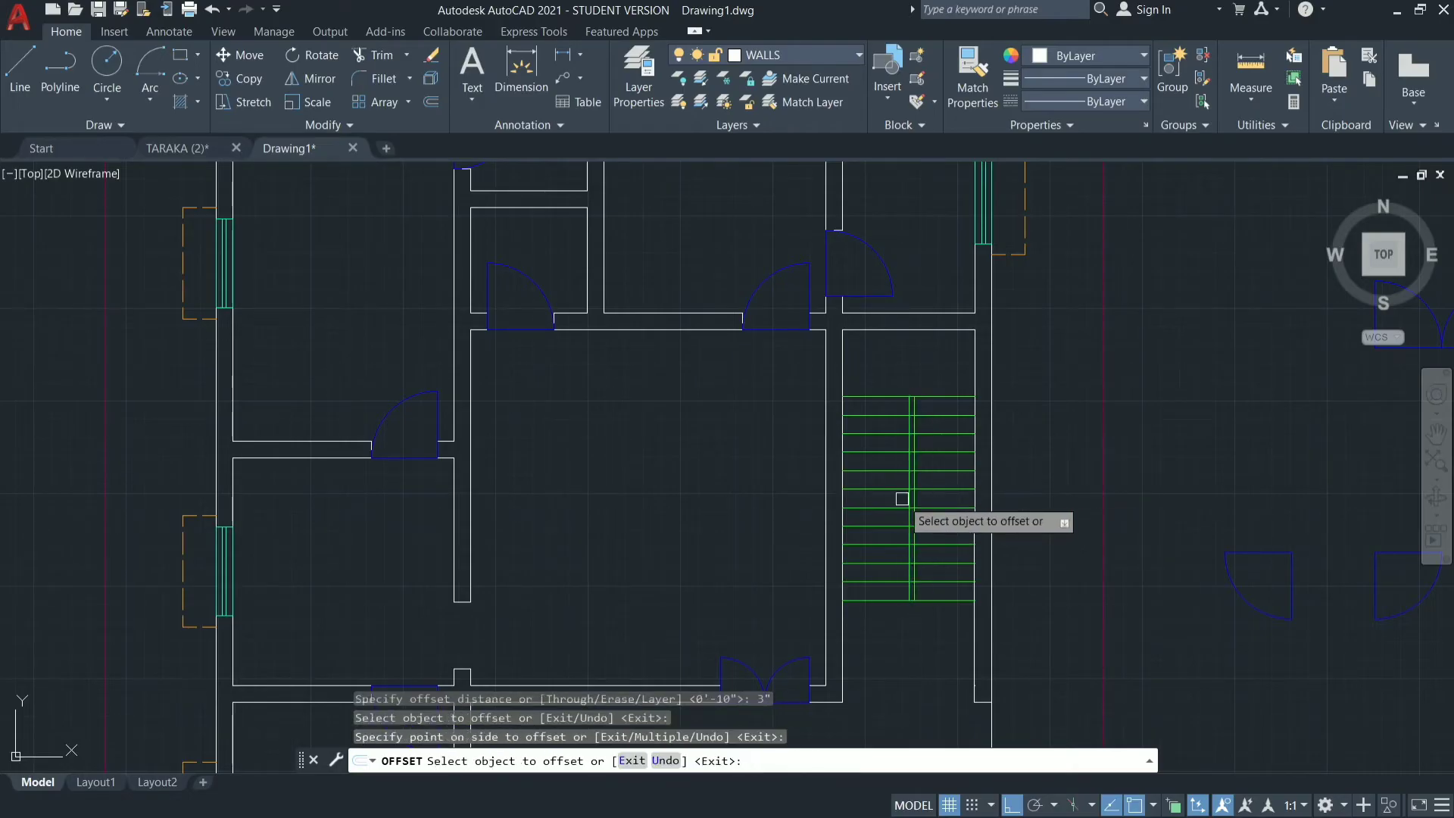
left_click(907, 499)
left_click(903, 486)
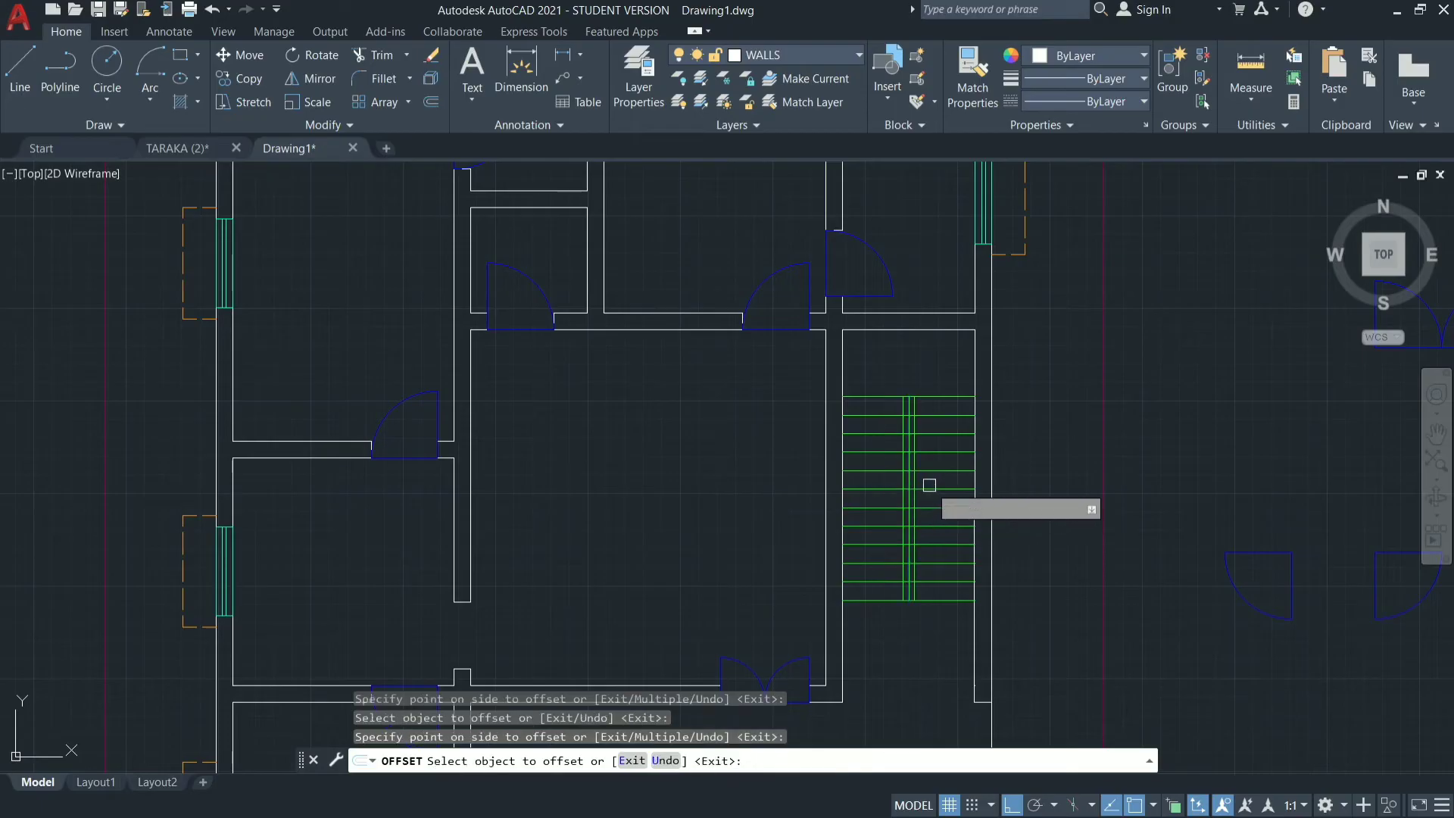
key("Escape")
Erase the original centre line between the two offset lines of the stair.
scroll(915, 471, "up", 6)
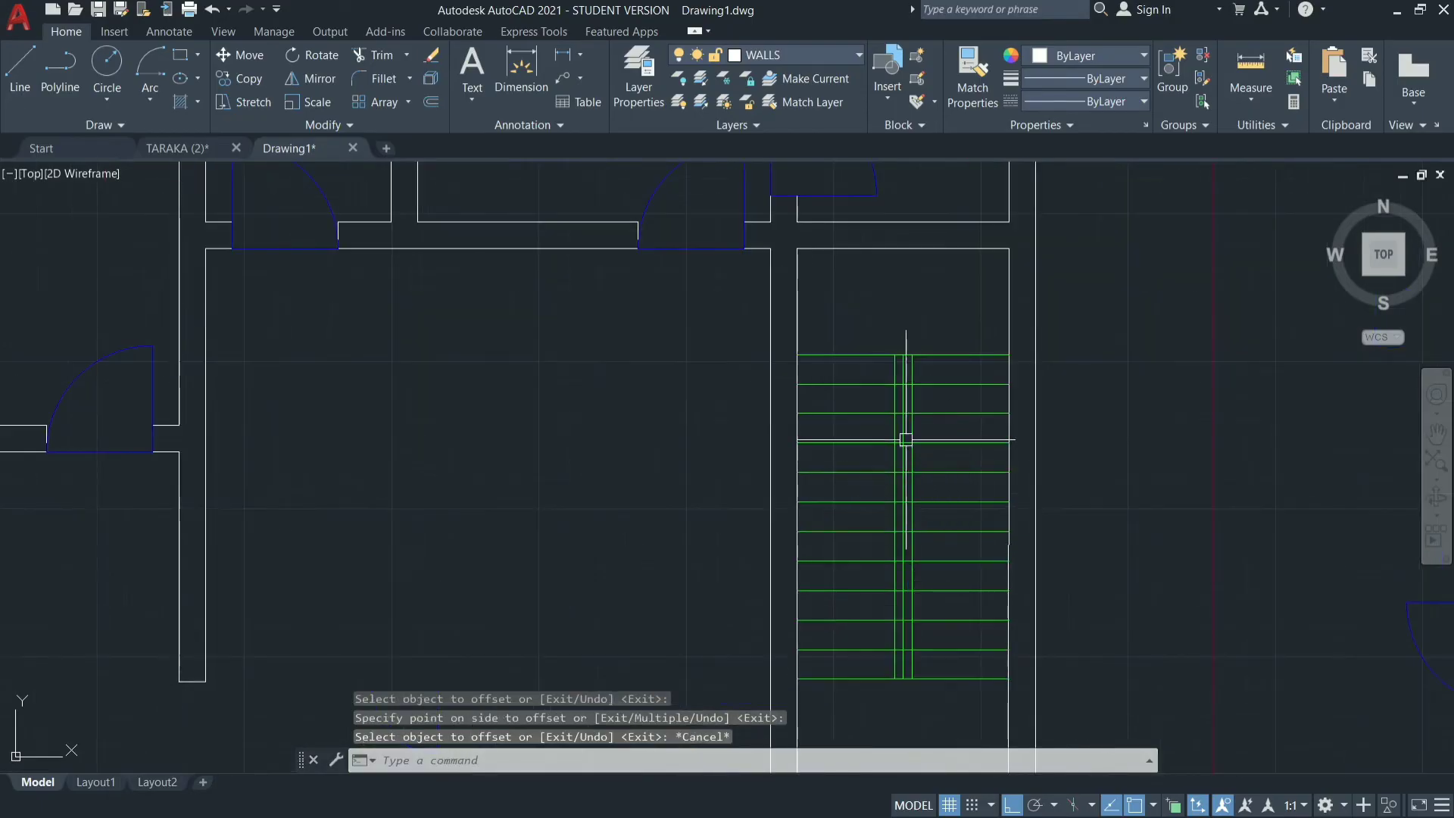
scroll(870, 406, "up", 4)
left_click(867, 396)
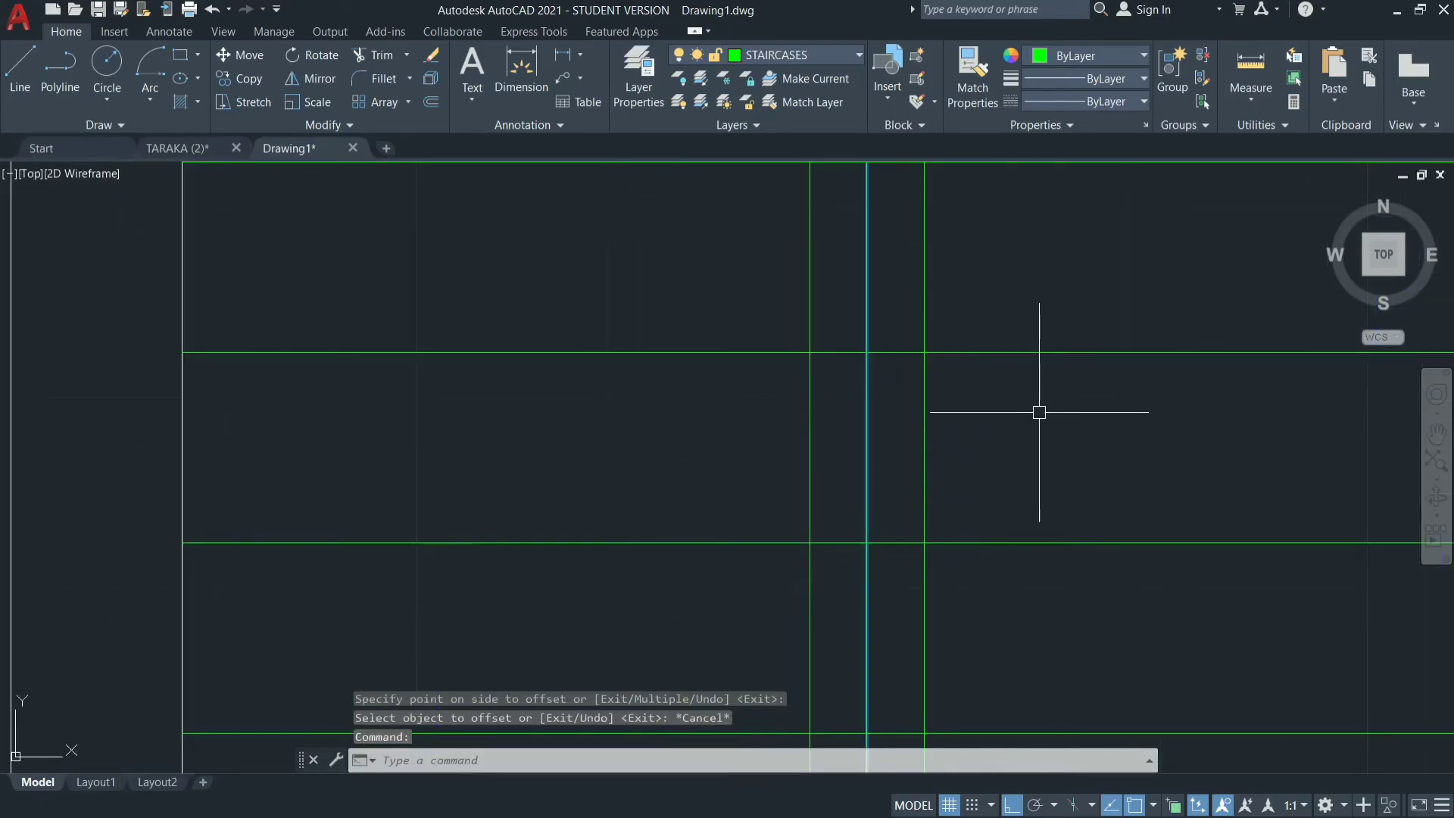
type("E")
key("Return")
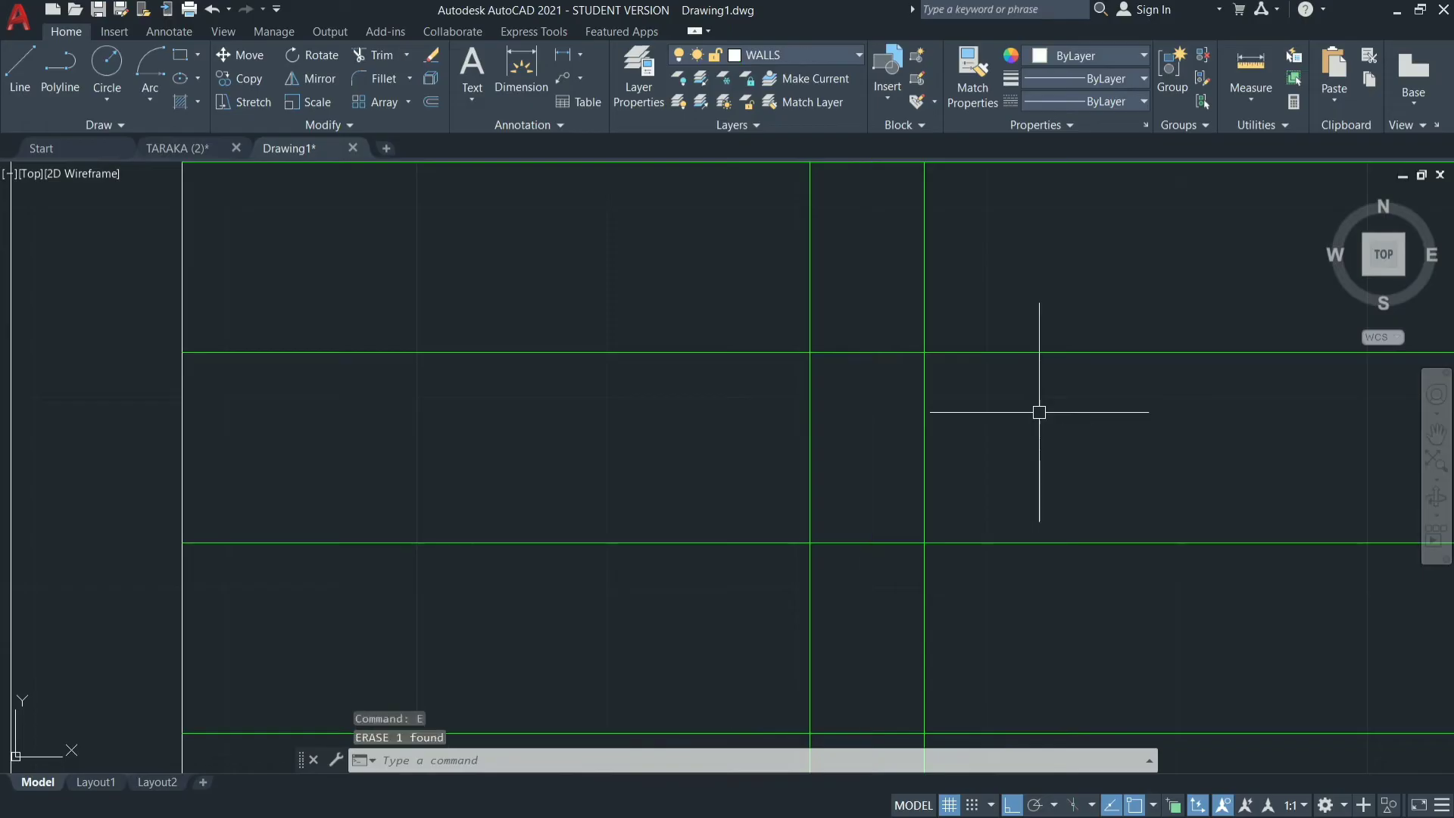
Trim away all tread line segments lying between the stair's two vertical centre lines.
scroll(1039, 412, "down", 3)
scroll(999, 479, "down", 2)
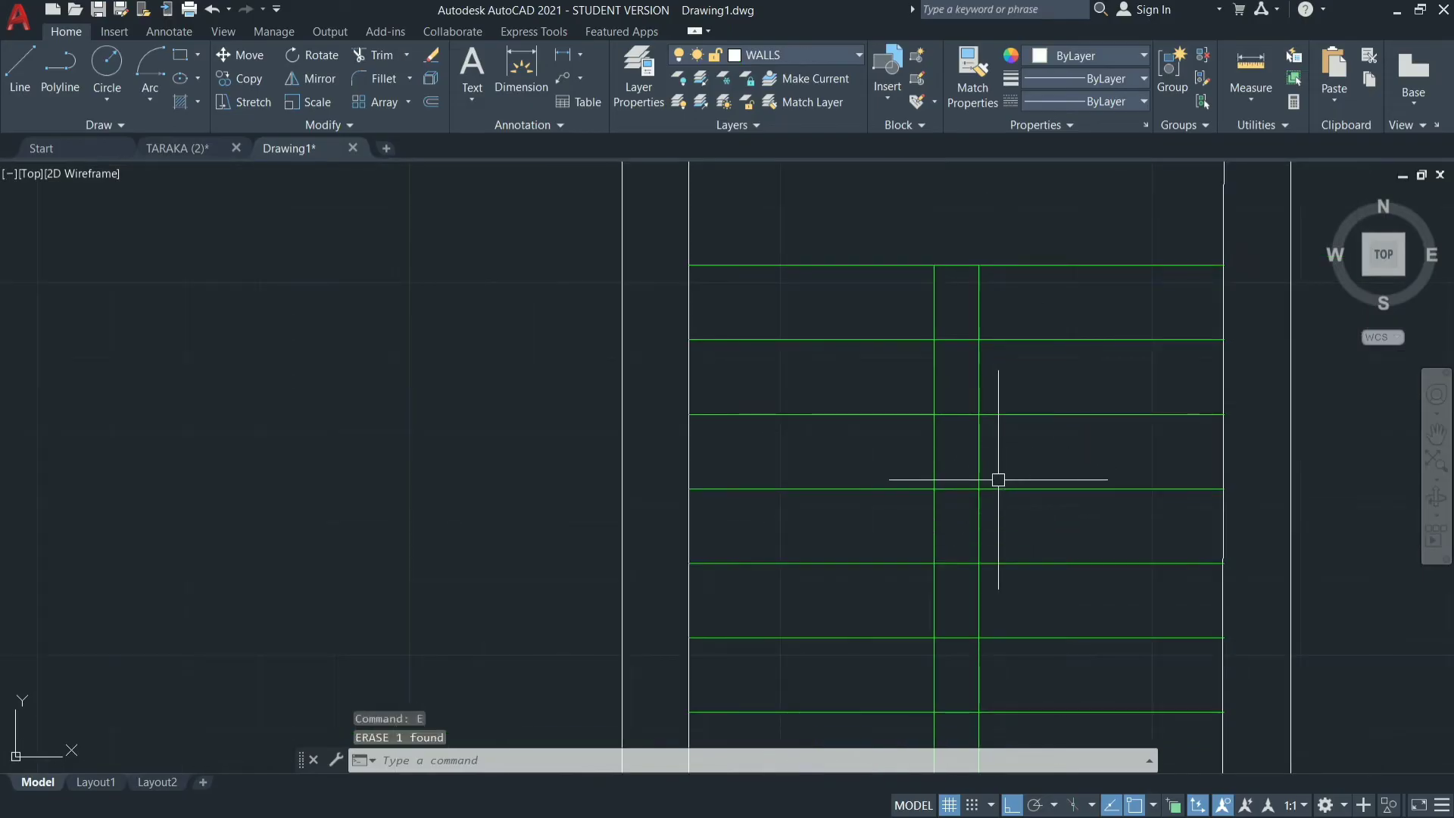
key("Return")
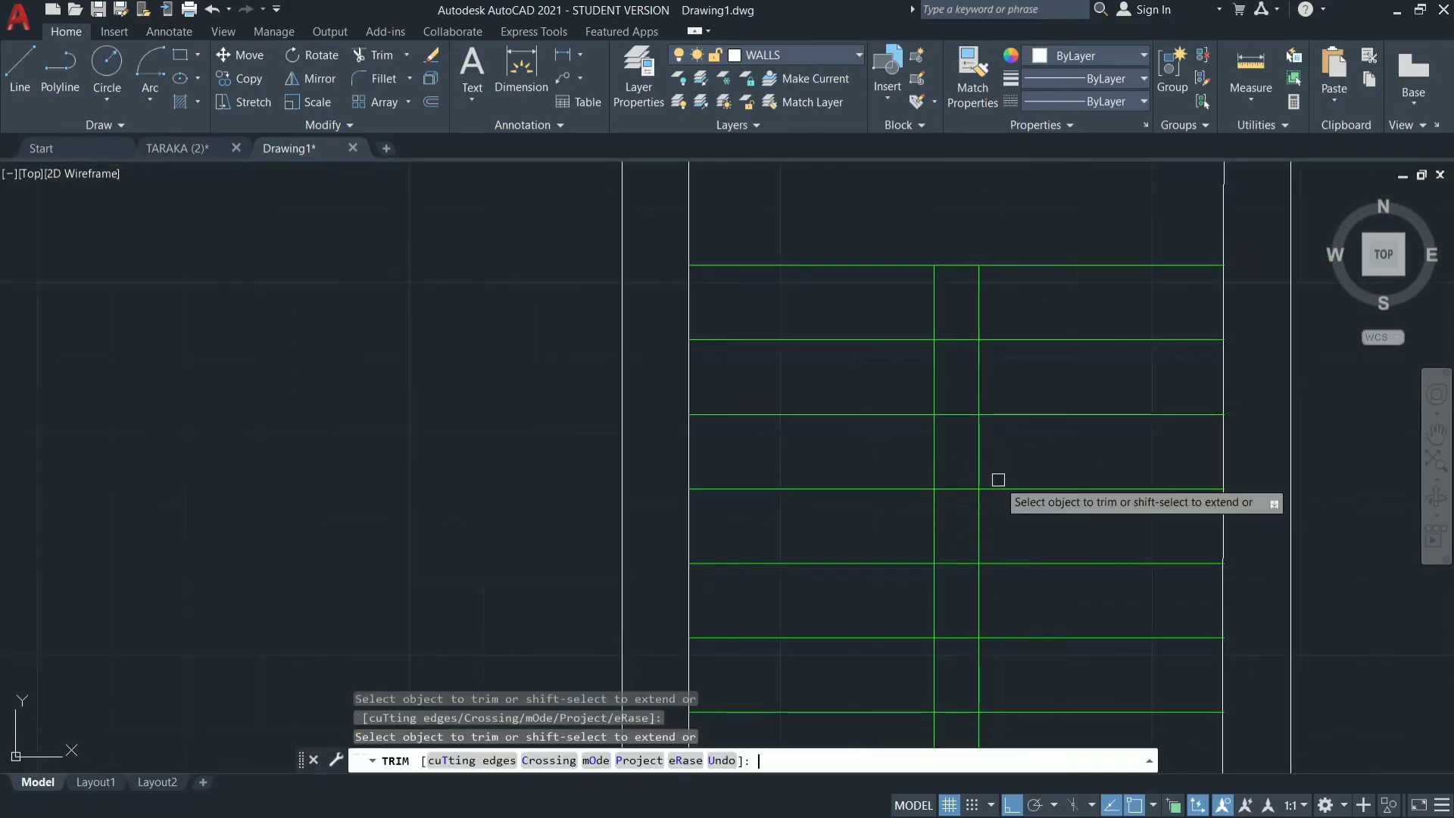
left_click(954, 318)
scroll(1015, 475, "down", 5)
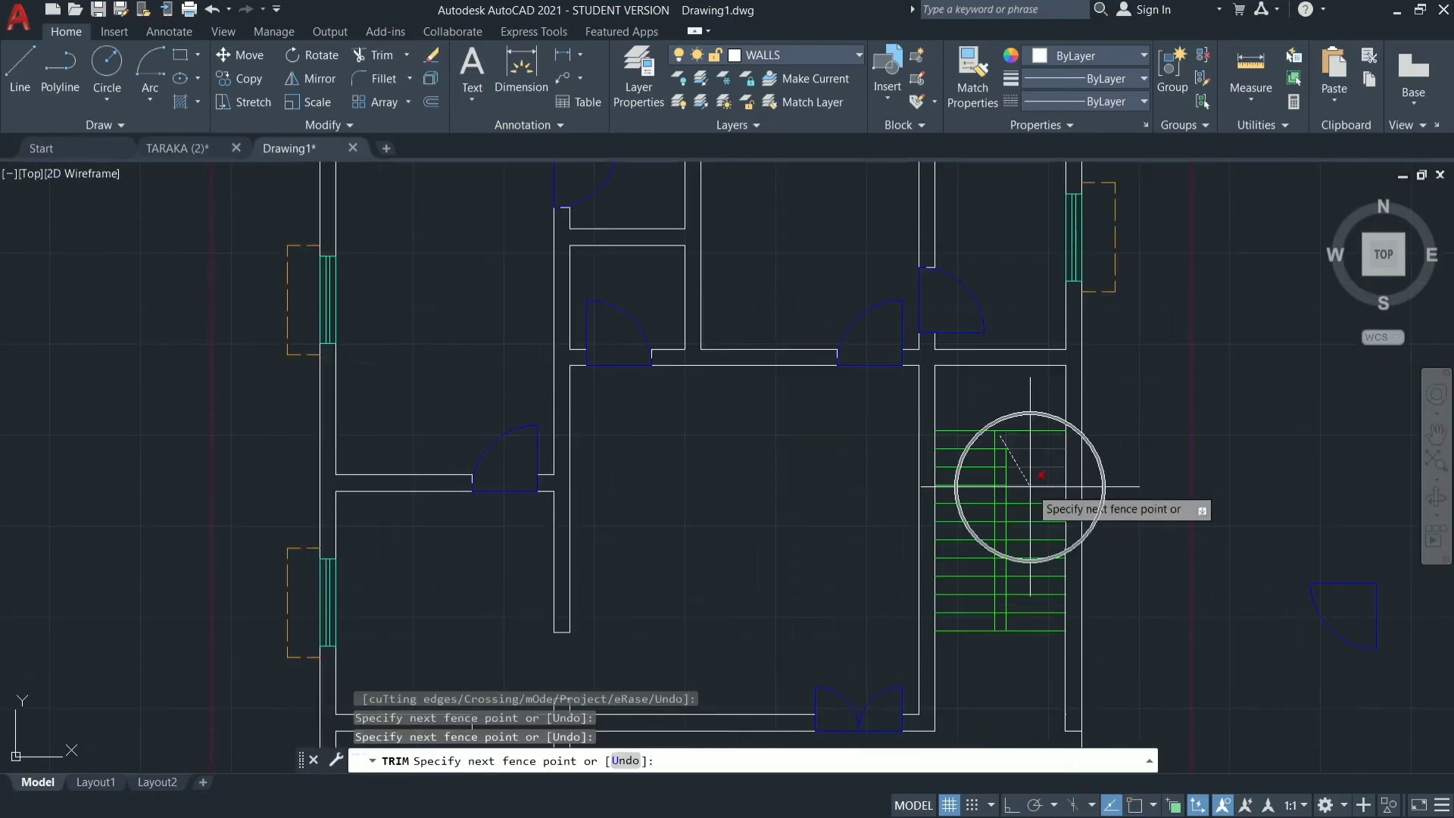
left_click(1003, 693)
key("Return")
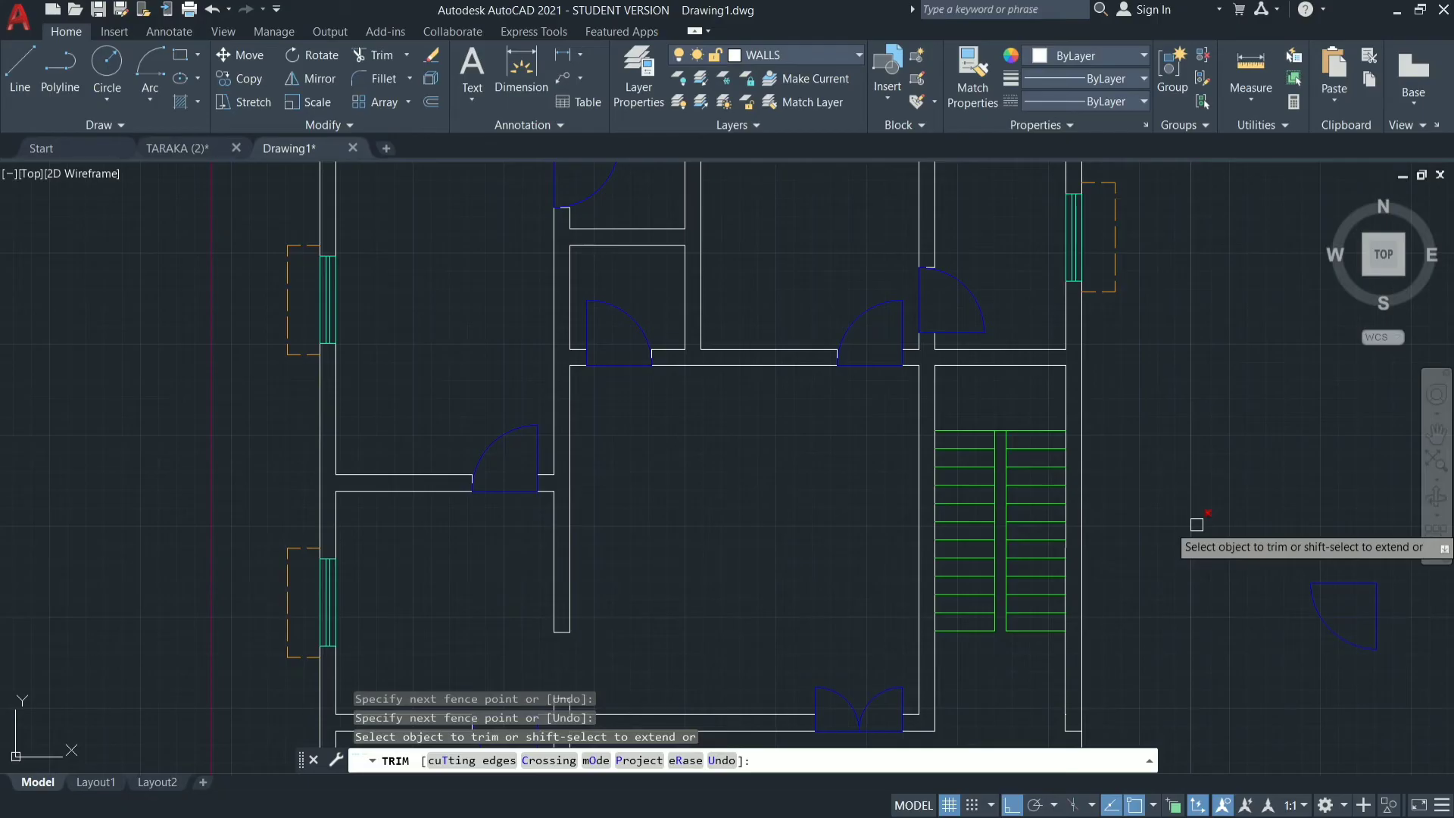
key("Escape")
key("Escape")
key("Escape")
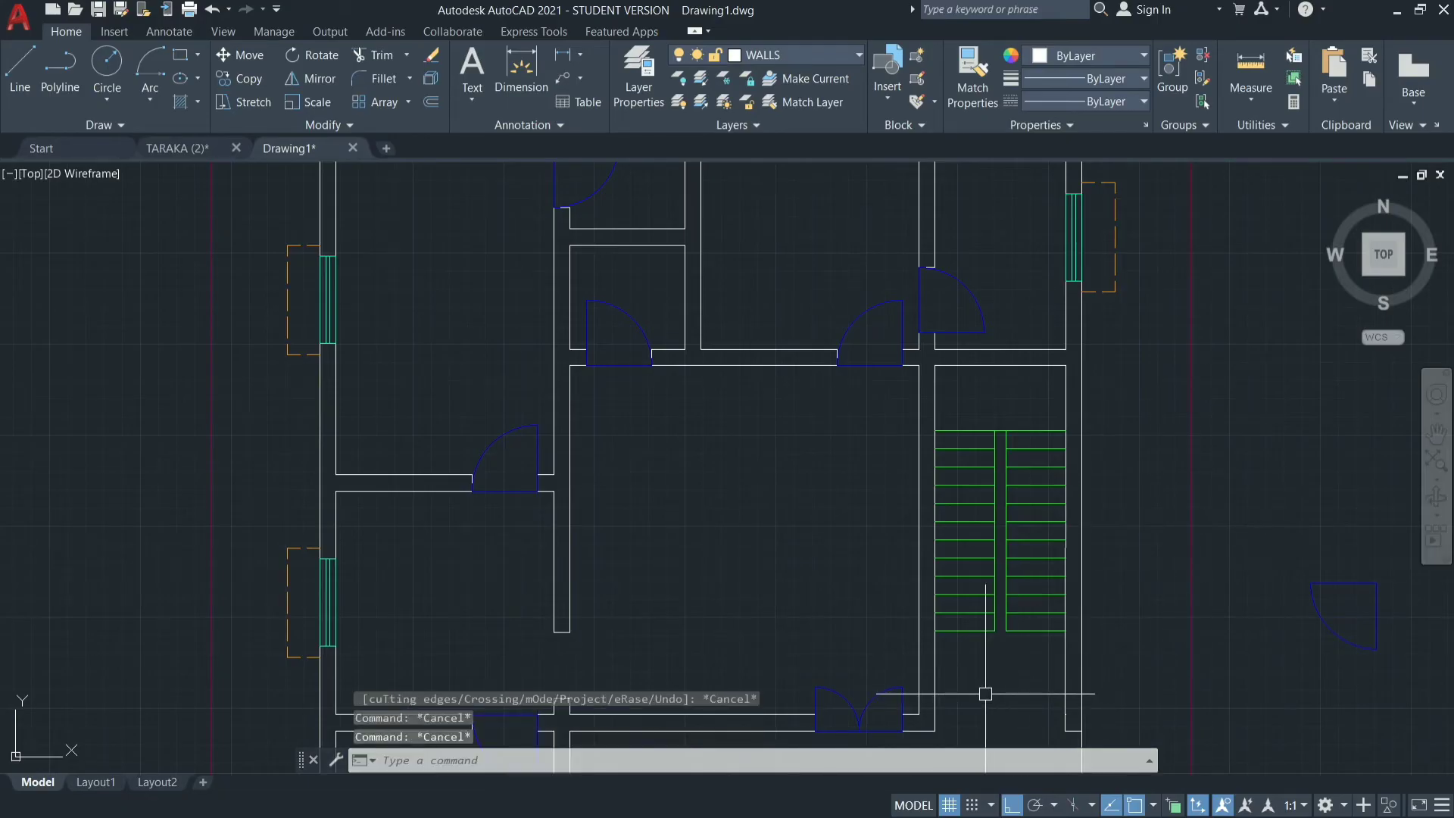
scroll(986, 694, "up", 2)
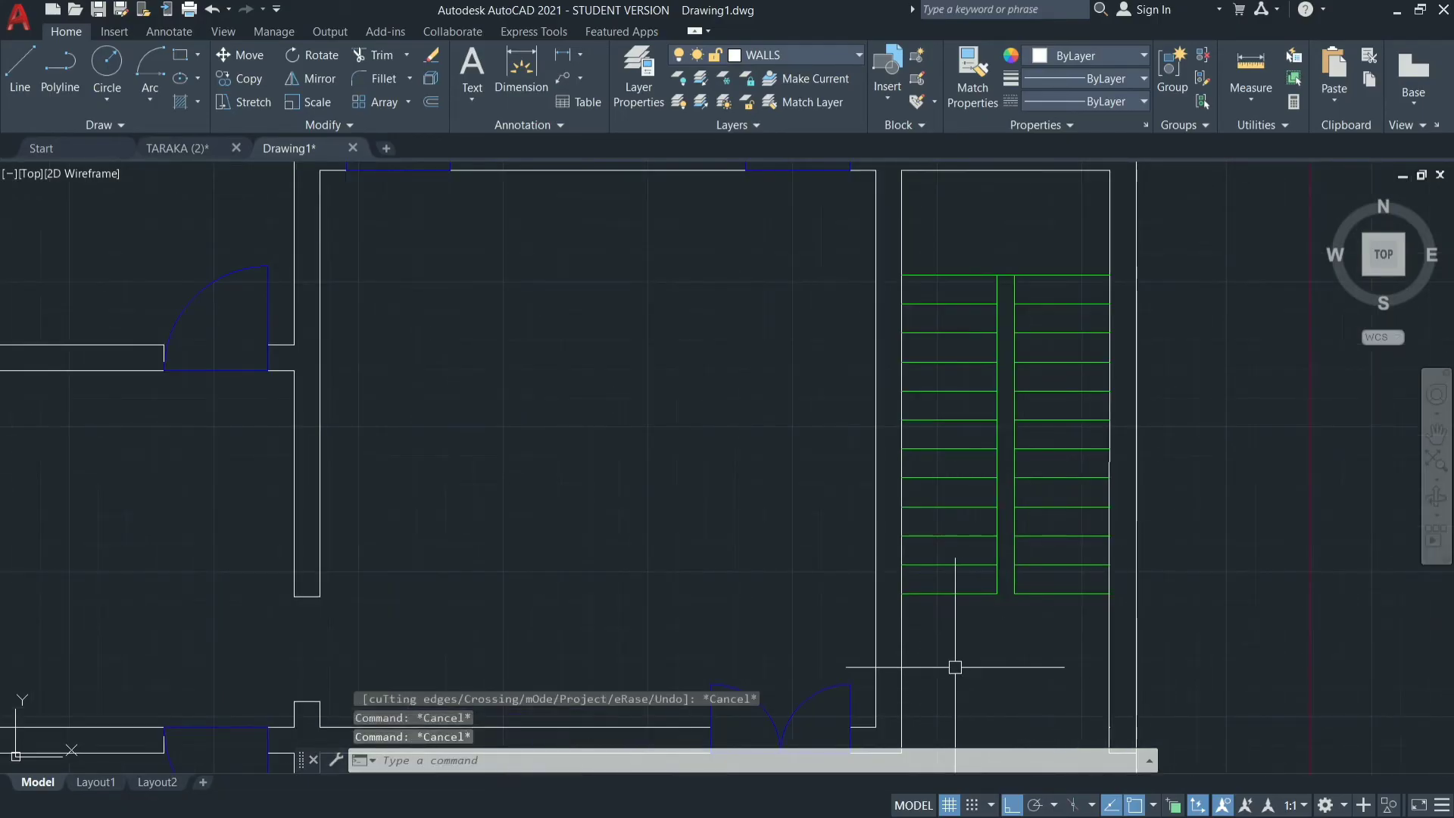
key("Escape")
scroll(955, 667, "up", 5)
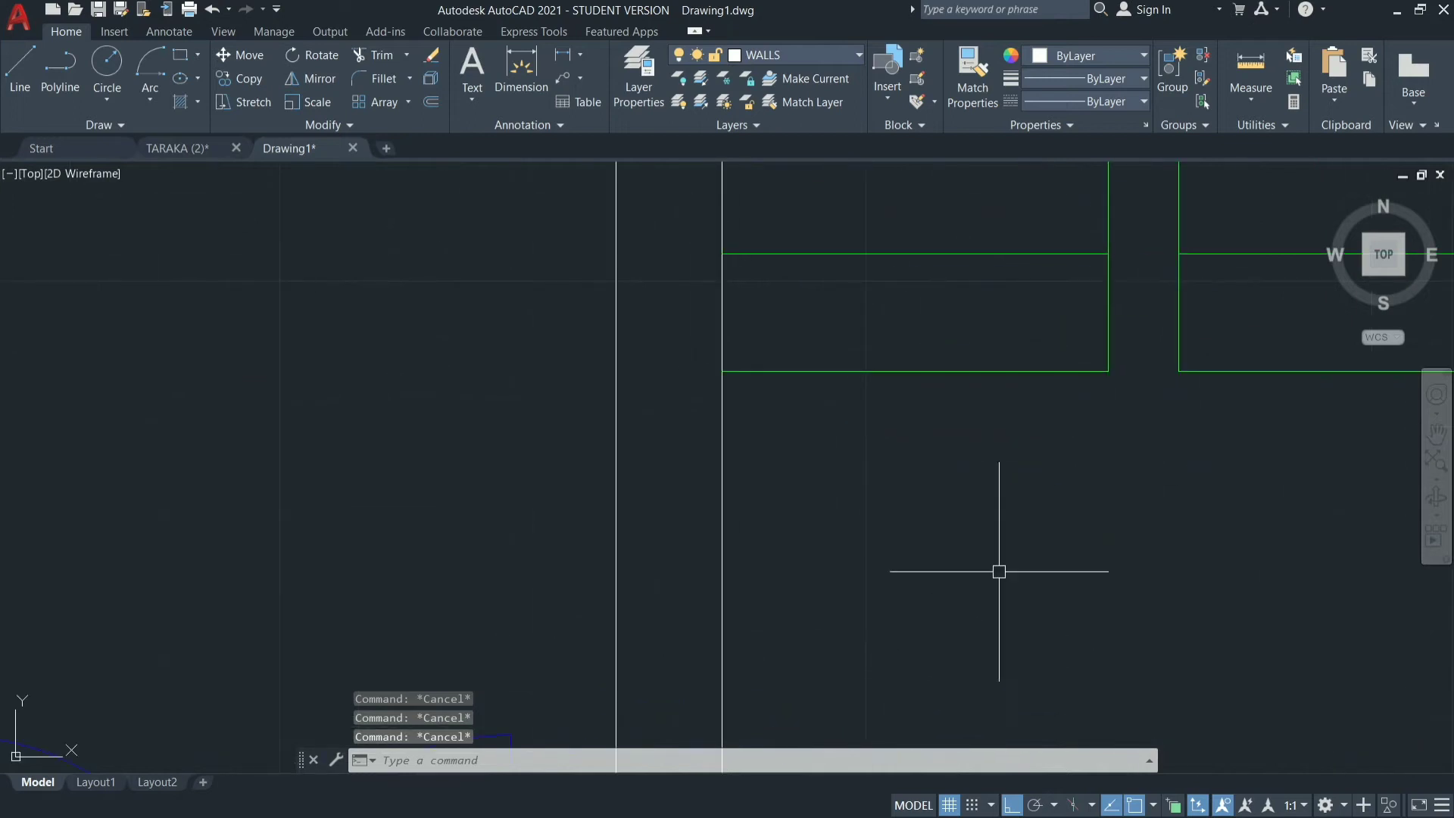
type("l")
key("Return")
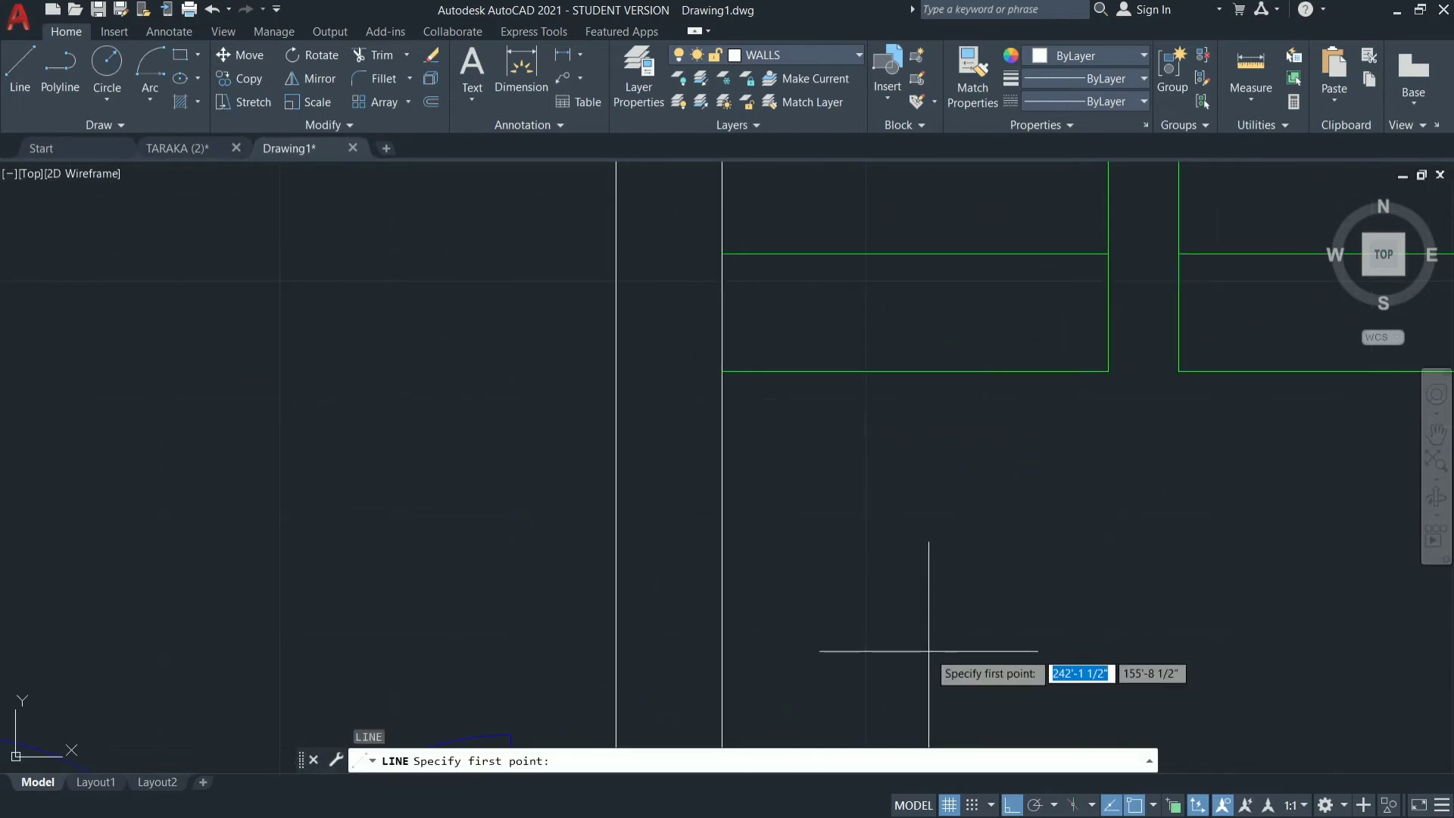
left_click(847, 573)
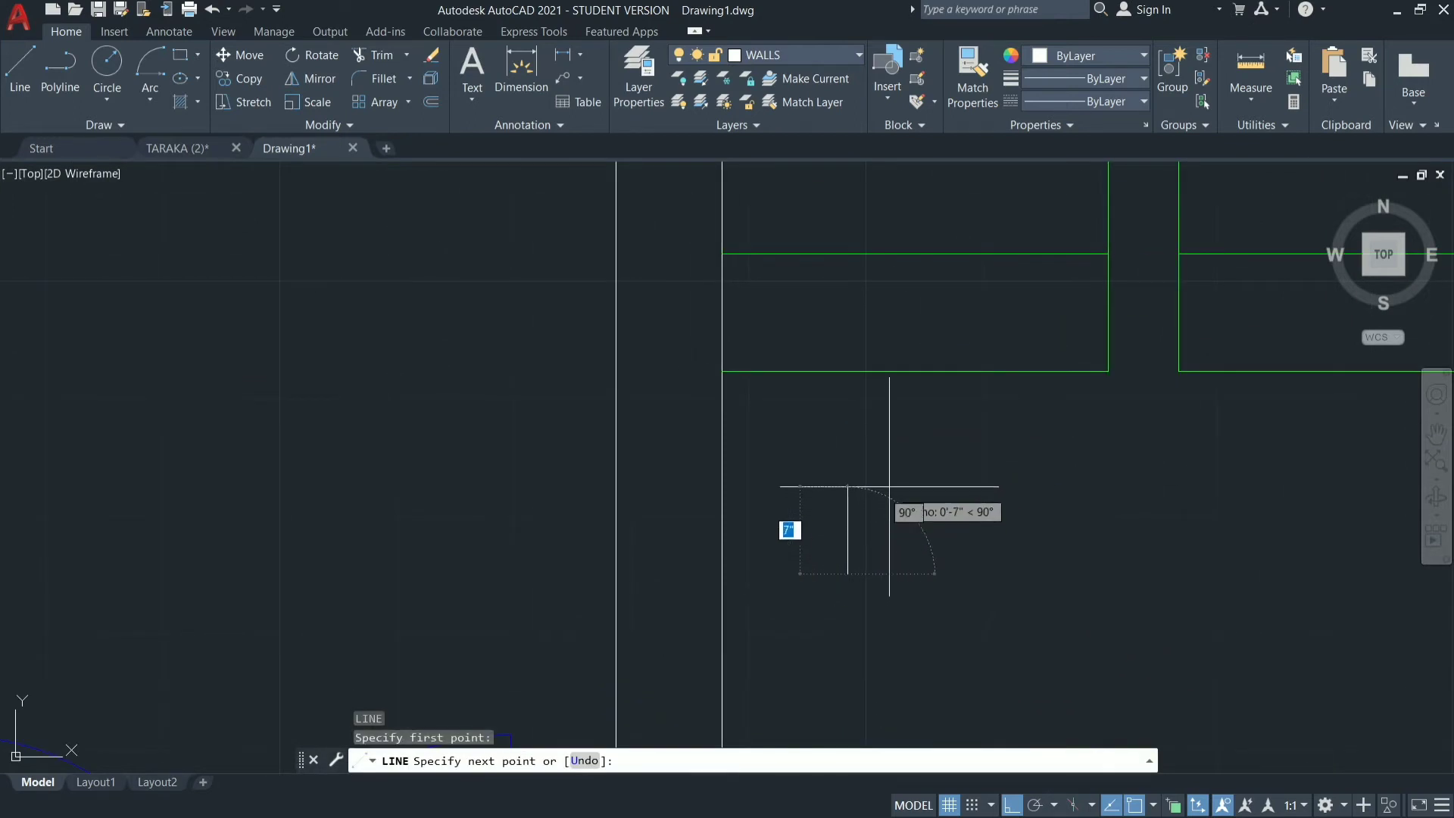
key("Escape")
key("Escape")
key("Escape")
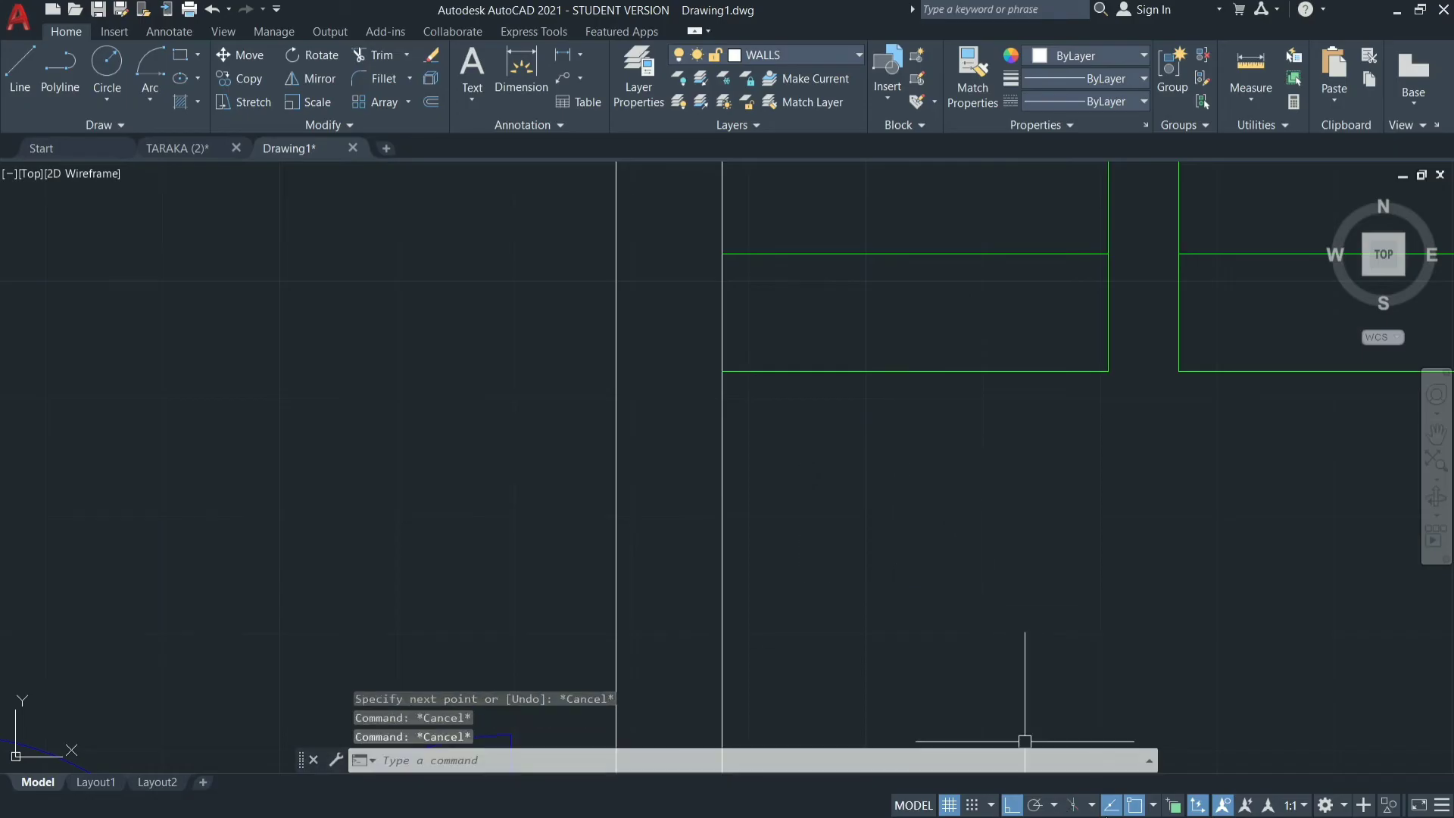
Turn Ortho mode off and draw a freehand closed triangle with three lines just below the left stair flight.
left_click(1013, 805)
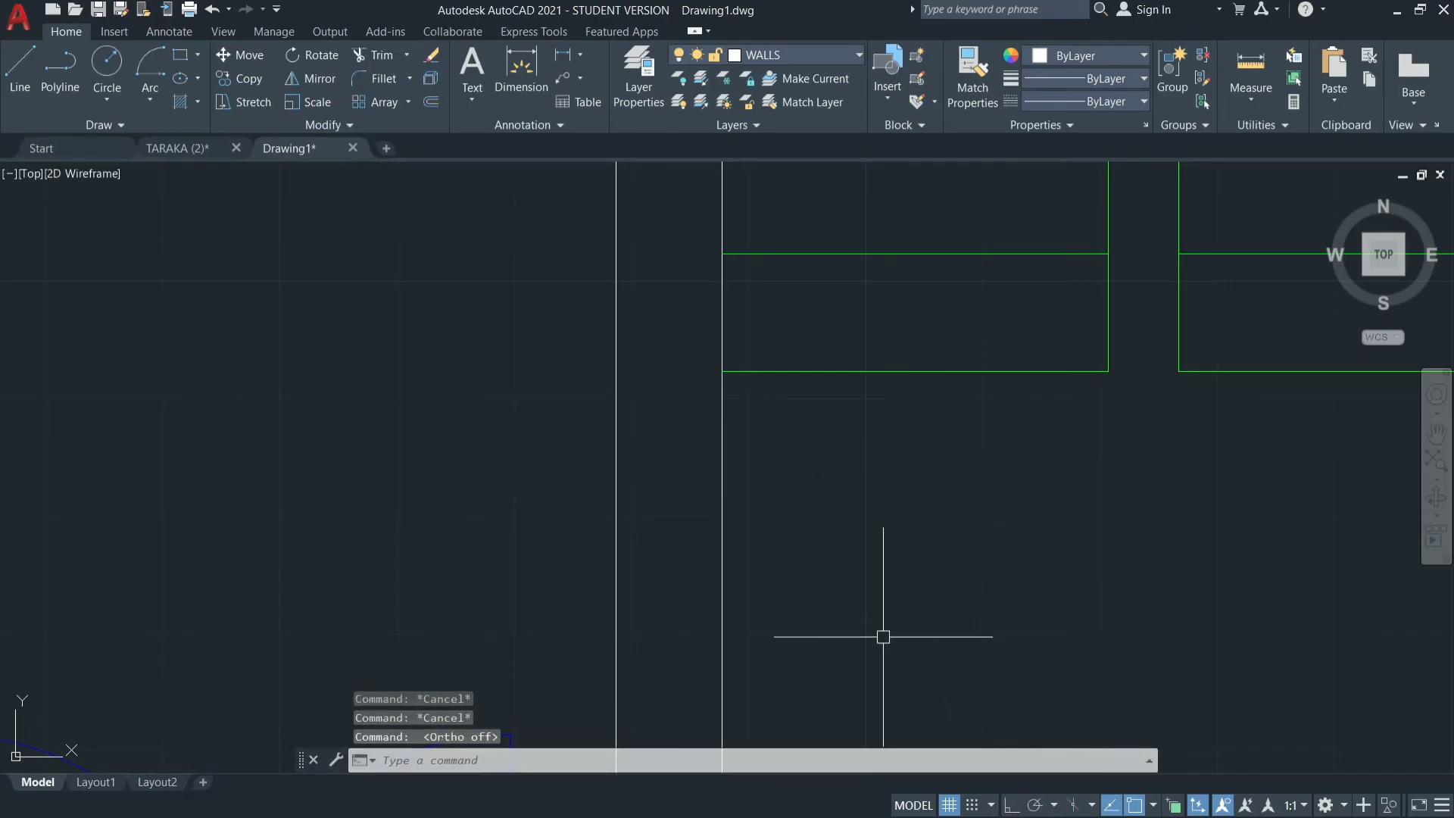
key("Return")
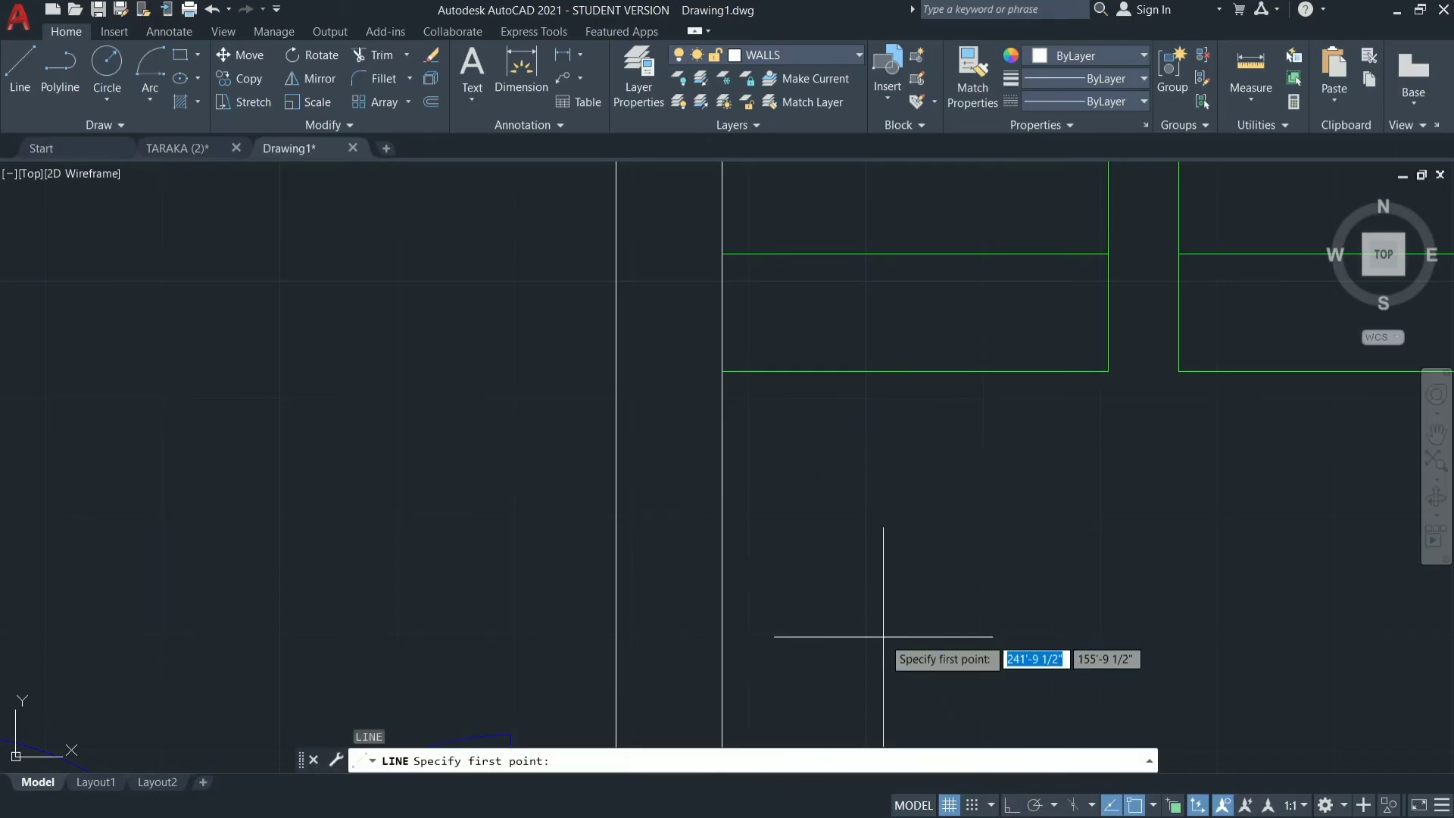
left_click(843, 548)
left_click(914, 433)
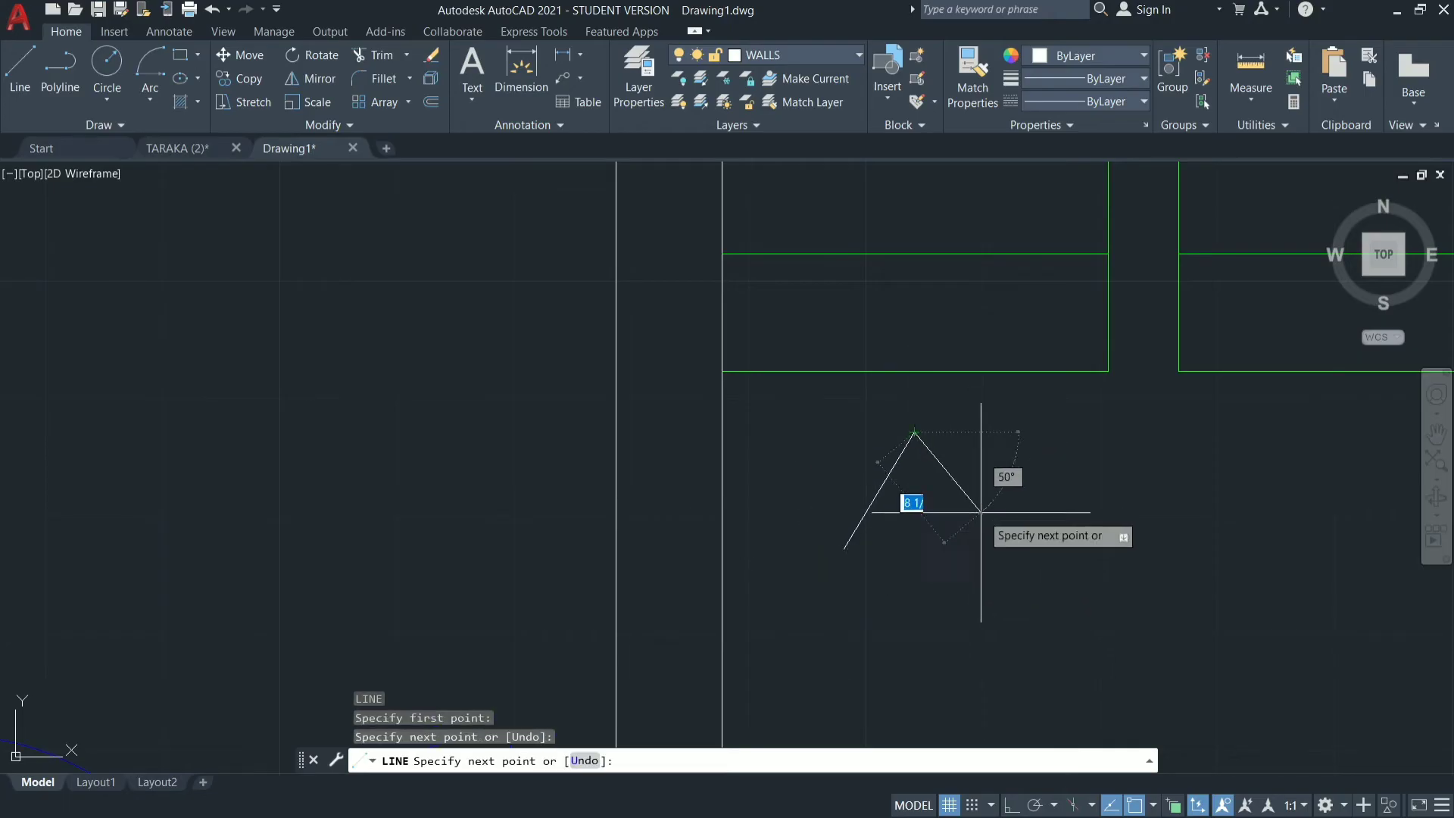
left_click(1002, 553)
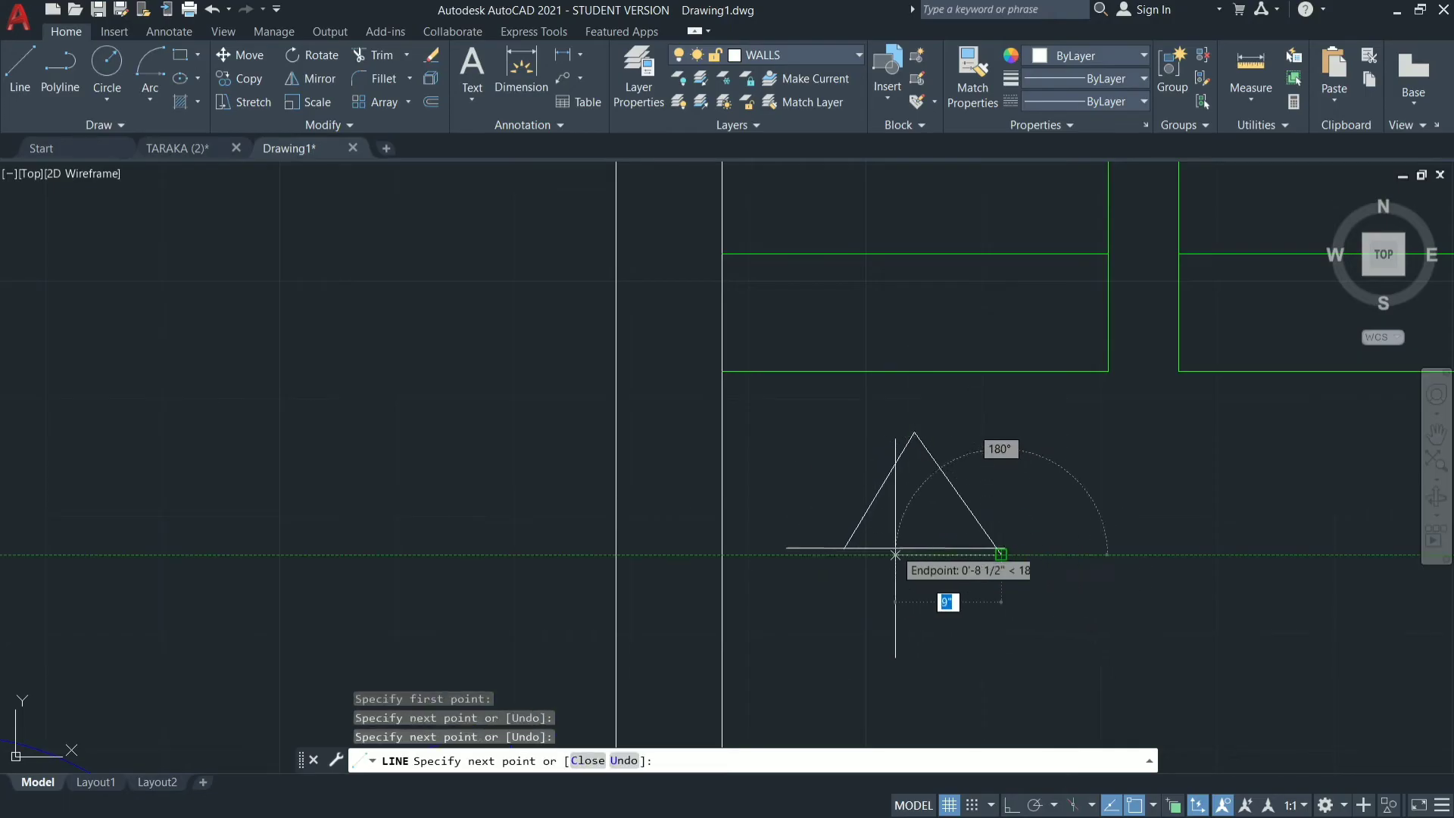
left_click(843, 549)
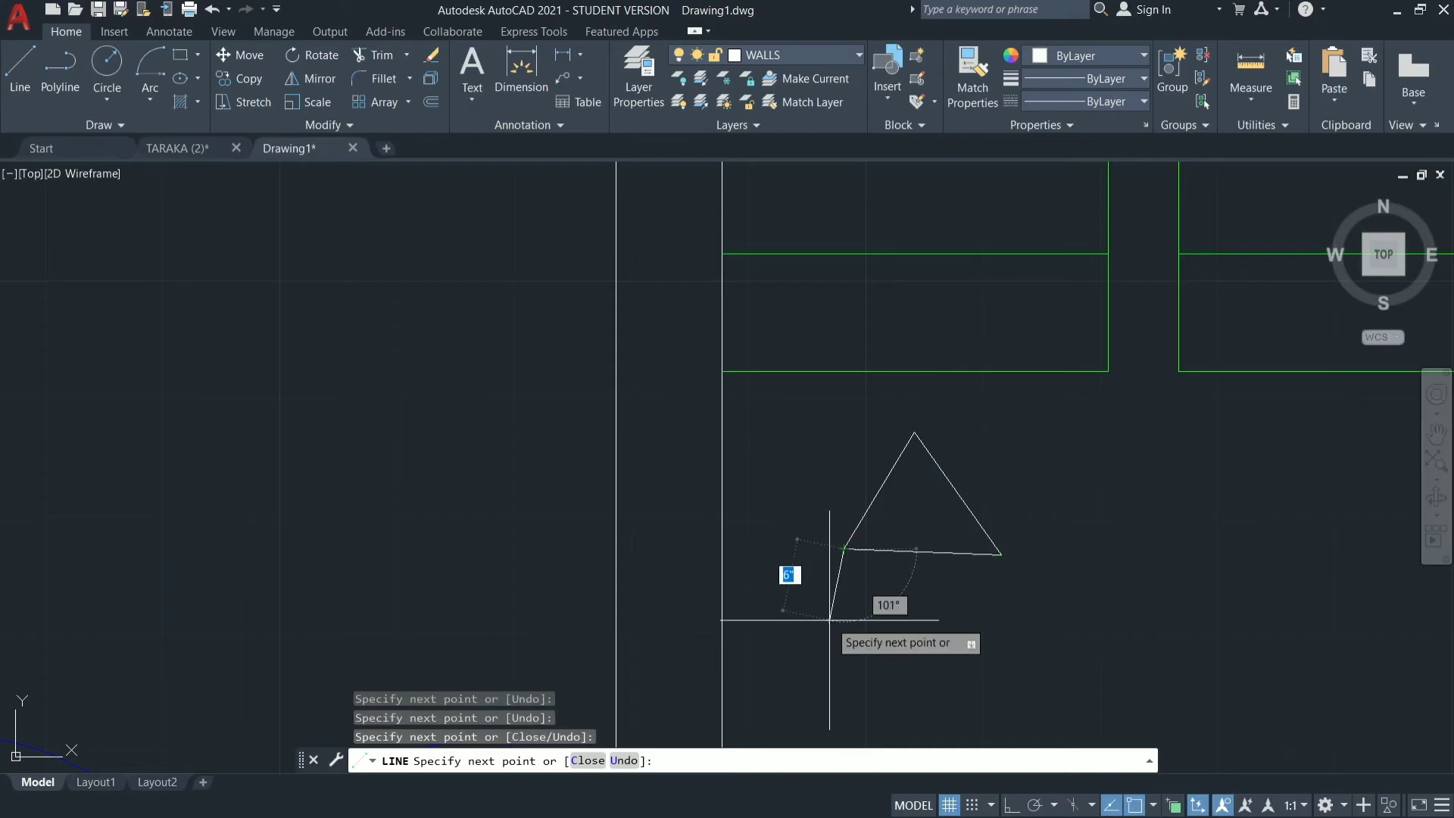
key("Escape")
type("e")
key("Return")
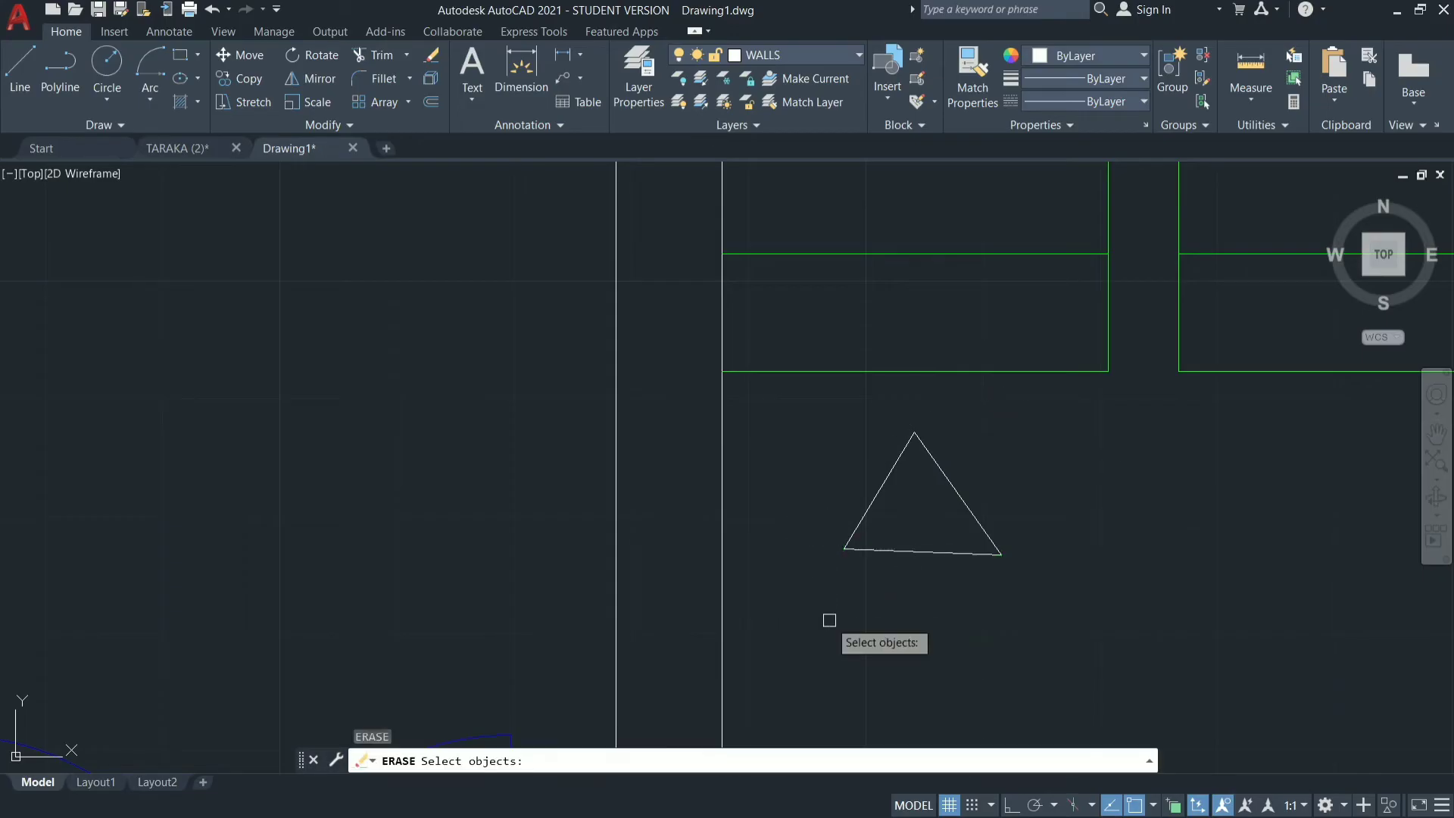
type("e")
key("Return")
key("Escape")
key("Escape")
key("Escape")
key("Escape")
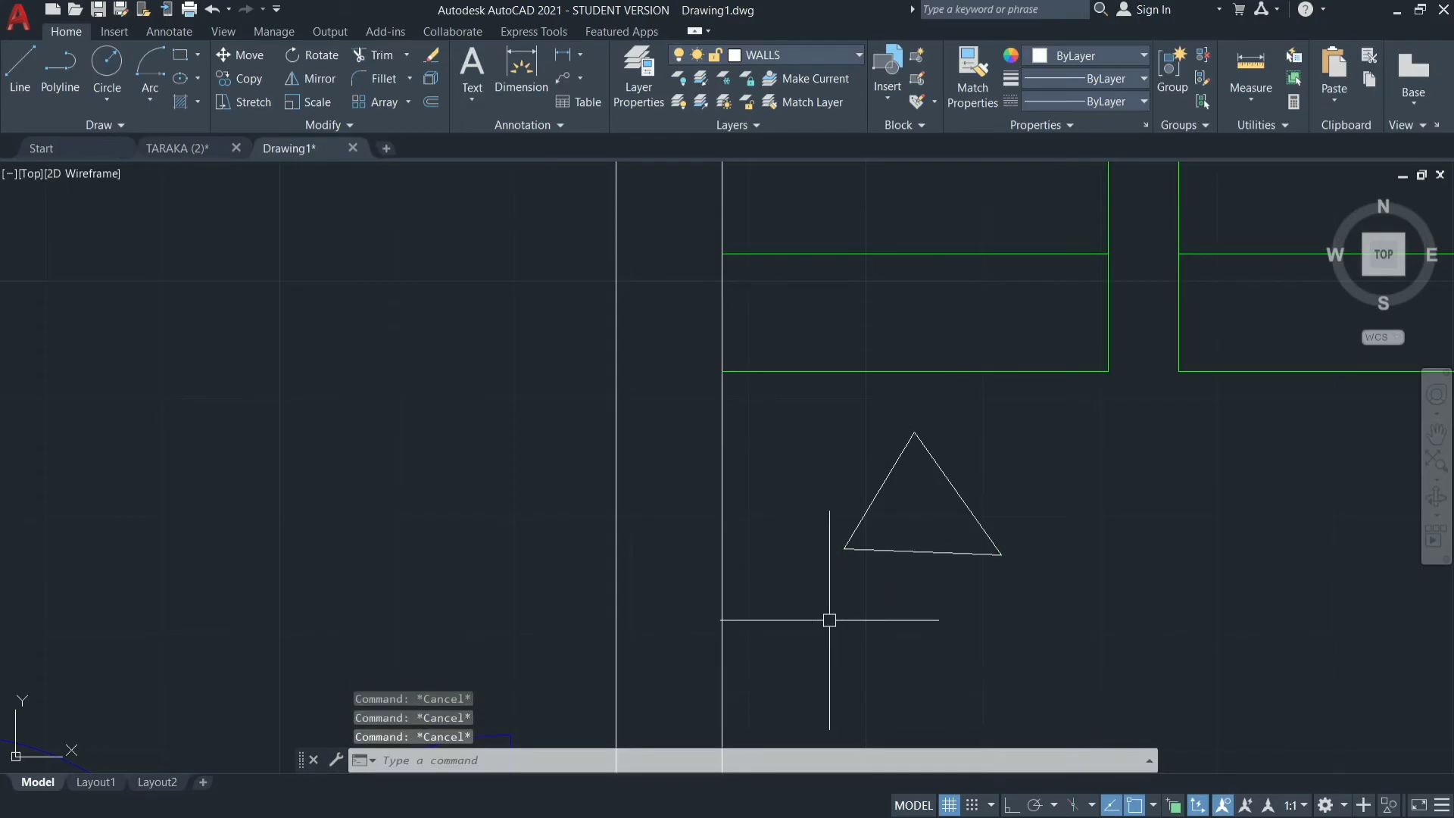
type("u")
key("Return")
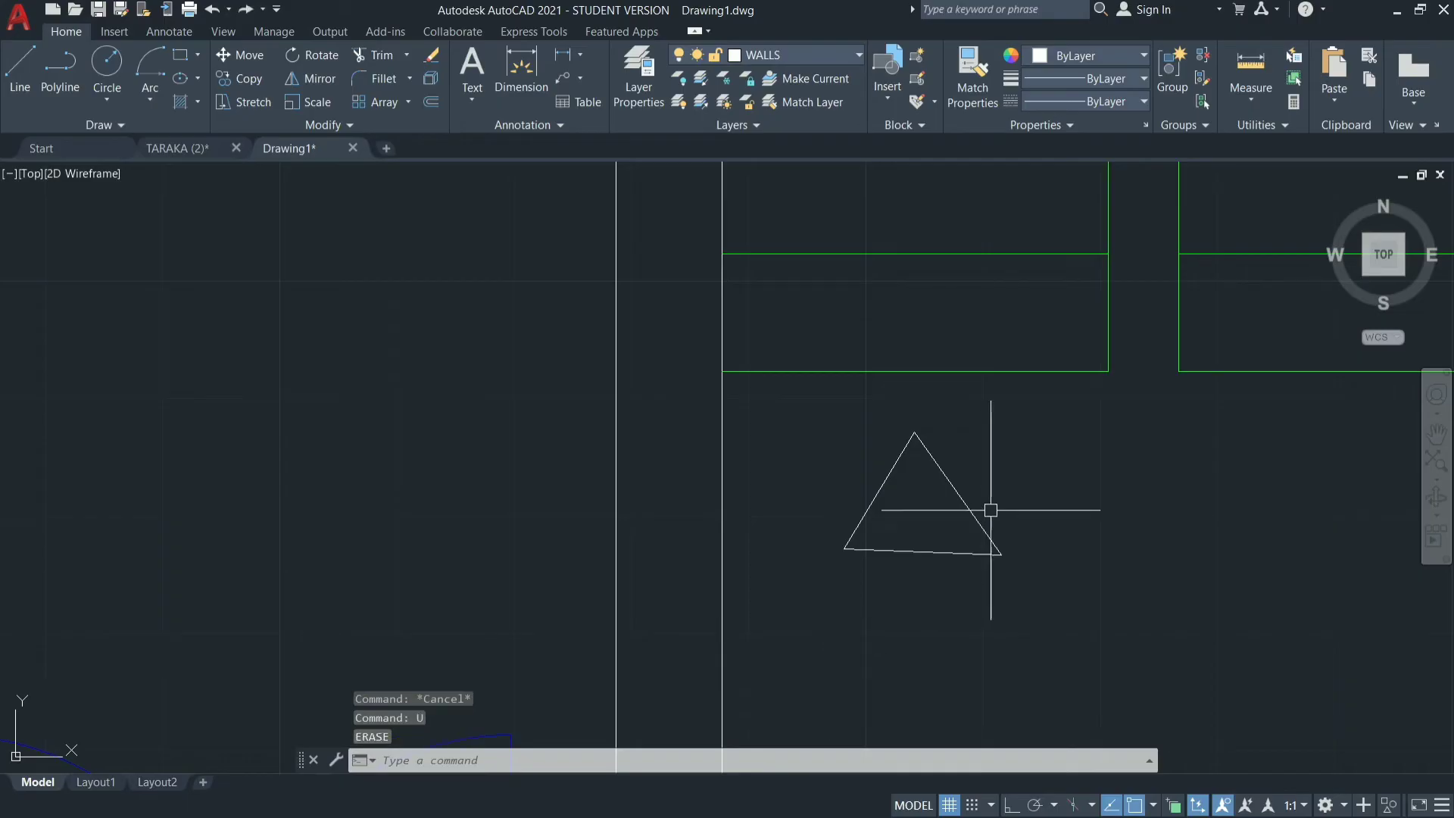
Erase the three lines of the freehand triangle below the left stair flight.
mouse_move(992, 446)
left_mouse_down()
mouse_move(957, 587)
mouse_move(825, 487)
left_mouse_up()
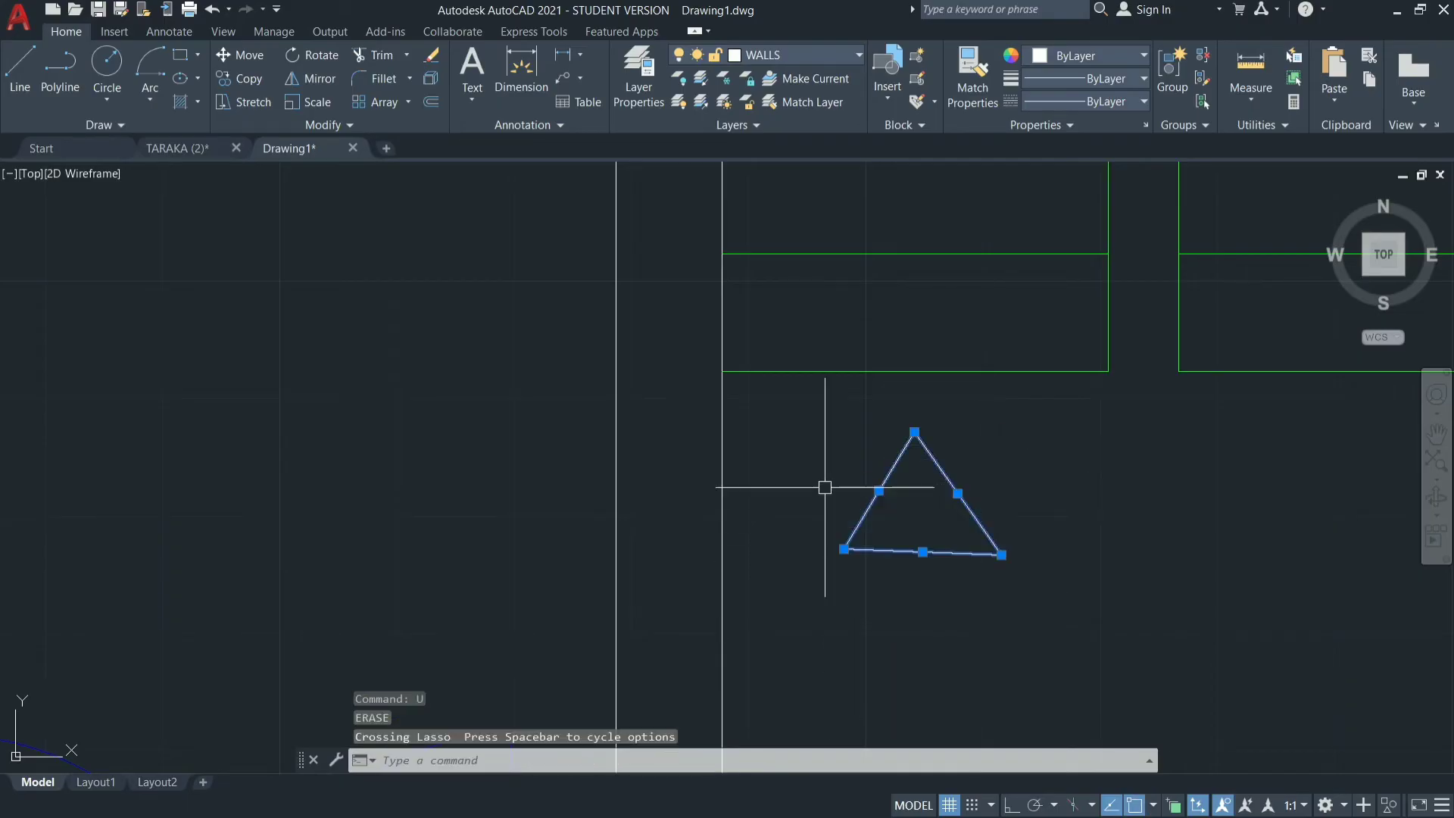
type("e")
key("Return")
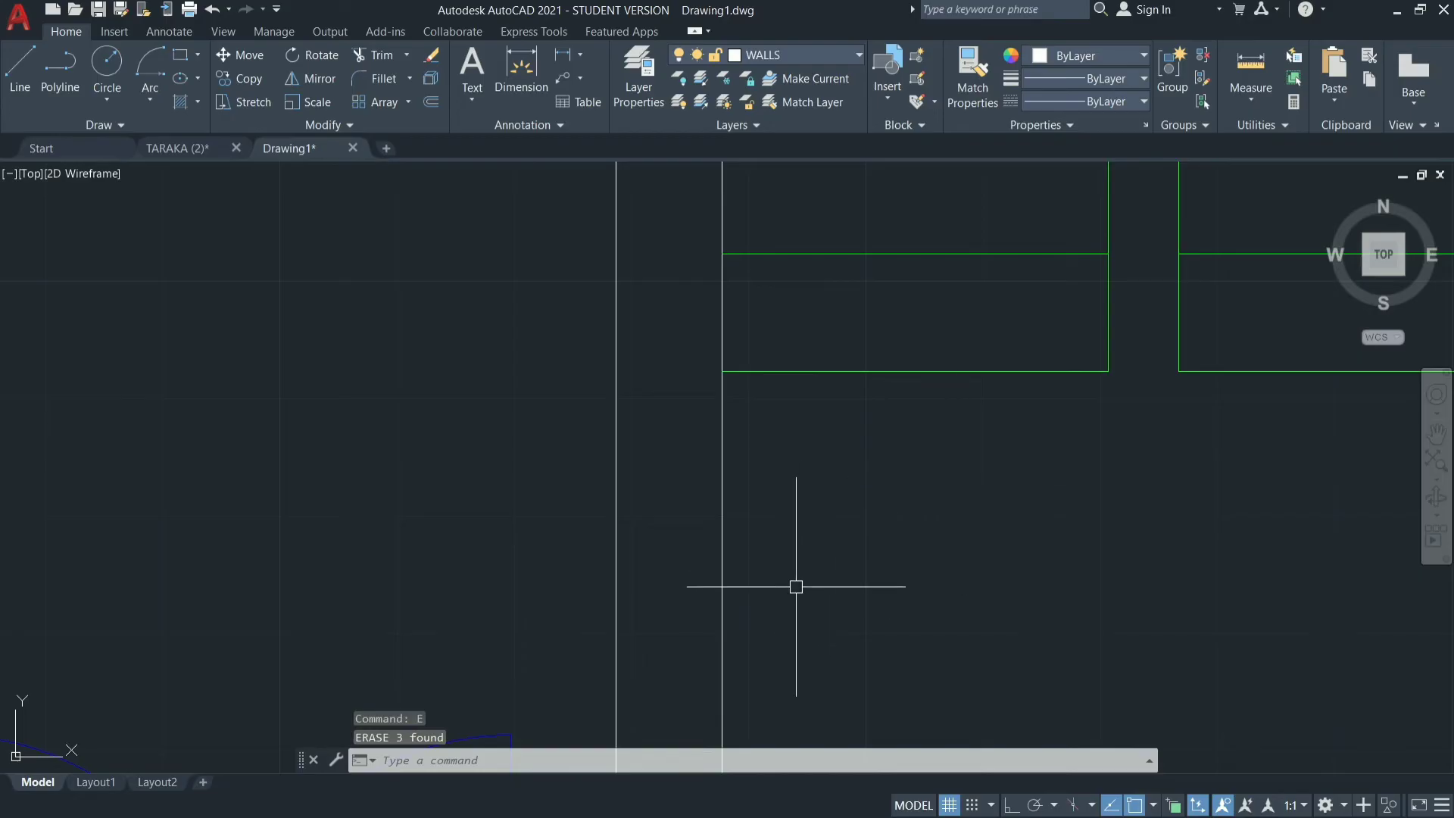
Draw a small rectangle just below the lowest tread of the left stair flight.
type("REC")
key("Return")
left_click(821, 452)
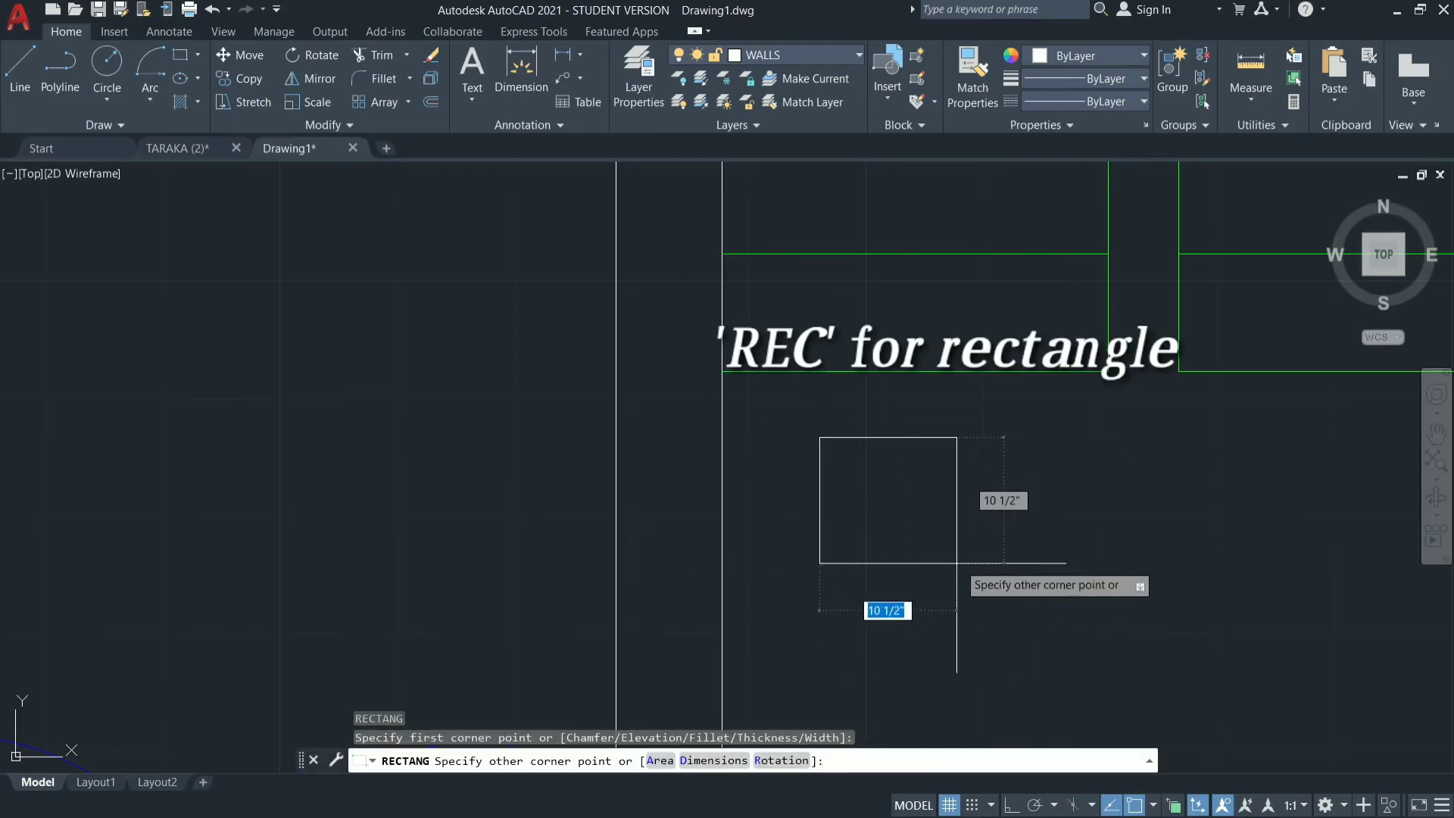
left_click(1037, 588)
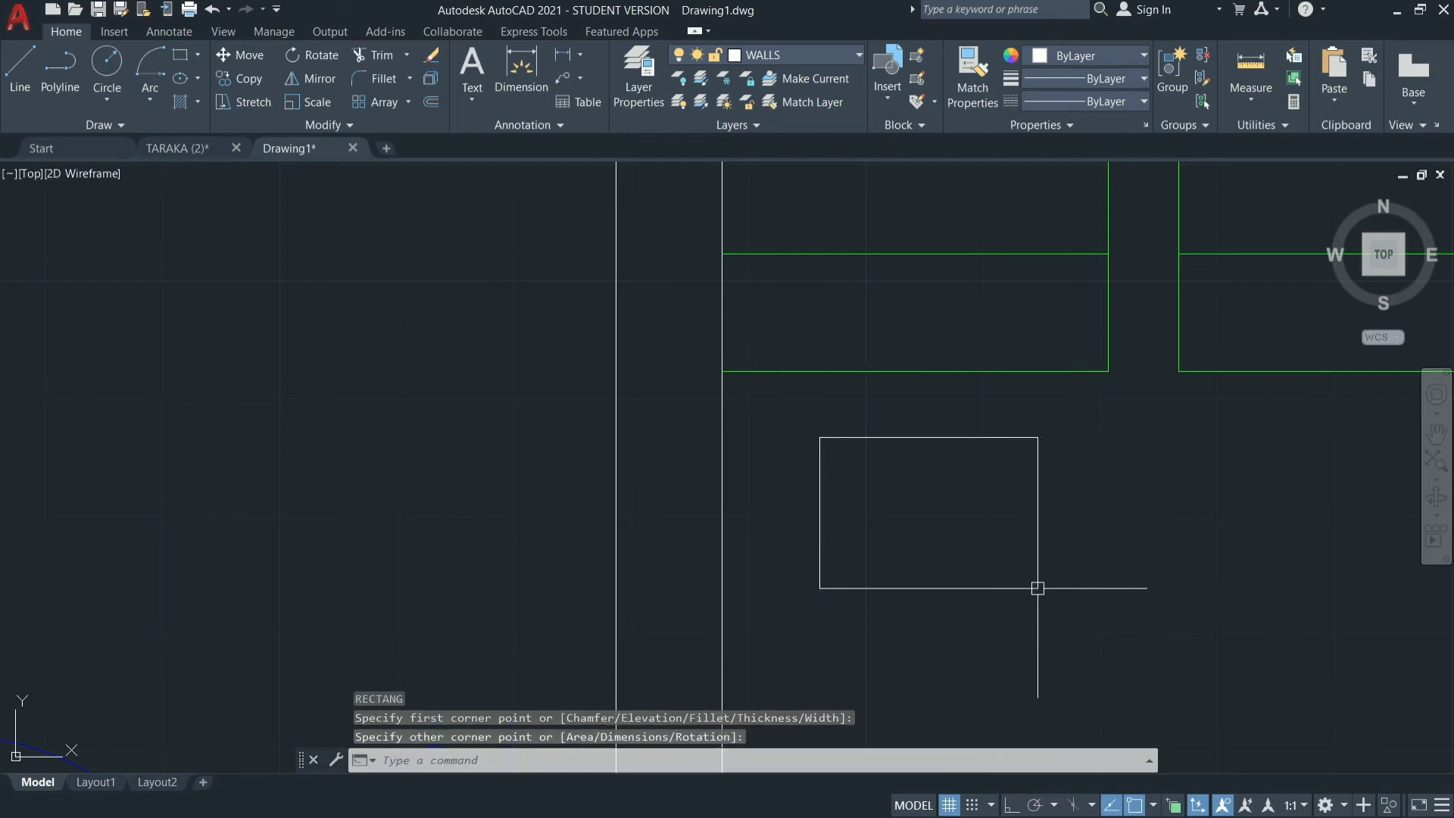
key("Escape")
key("Escape")
key("Escape")
Draw two lines joining the small rectangle's lower corners to the midpoint of its upper edge.
type("l")
key("Return")
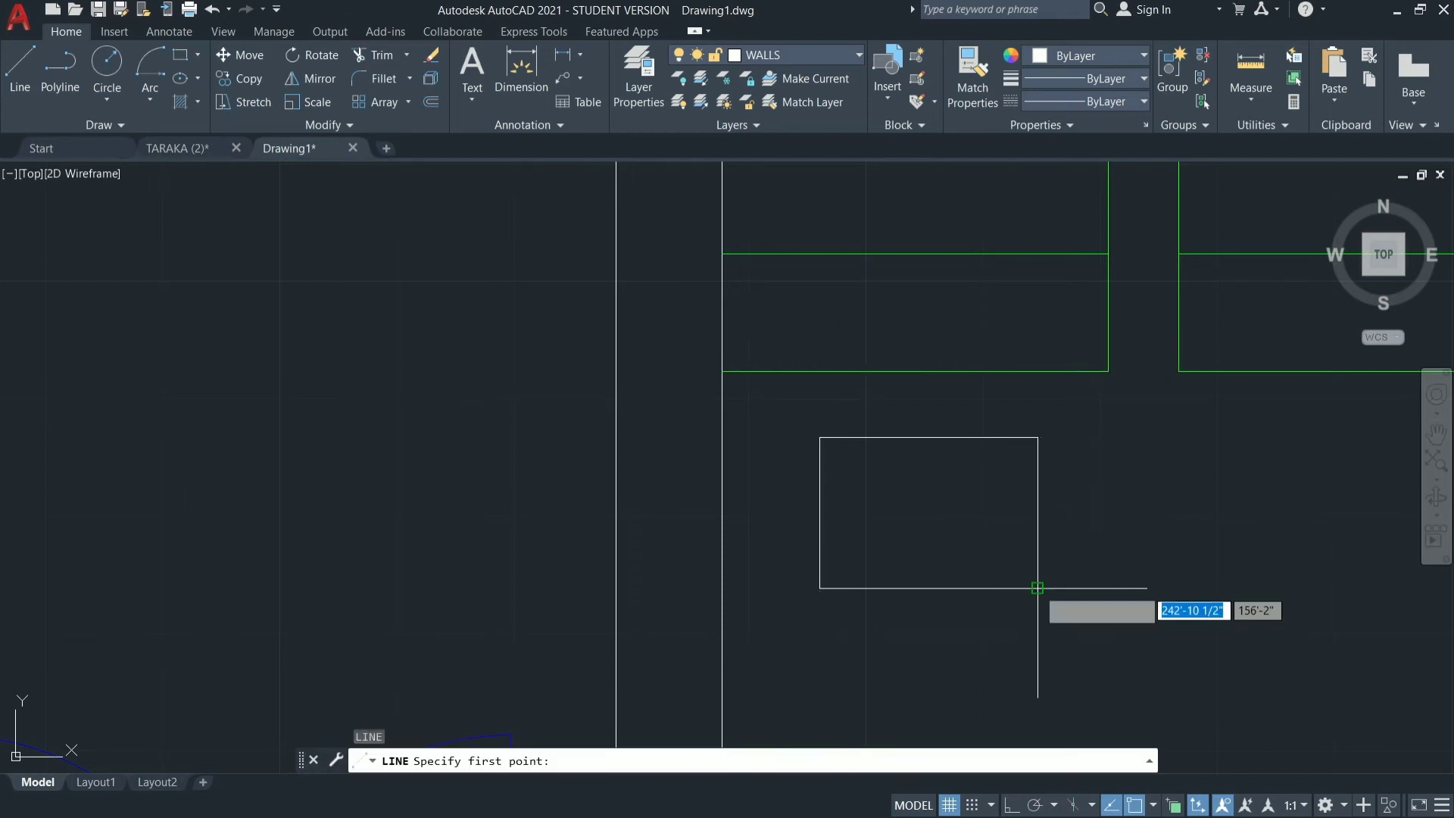
left_click(819, 587)
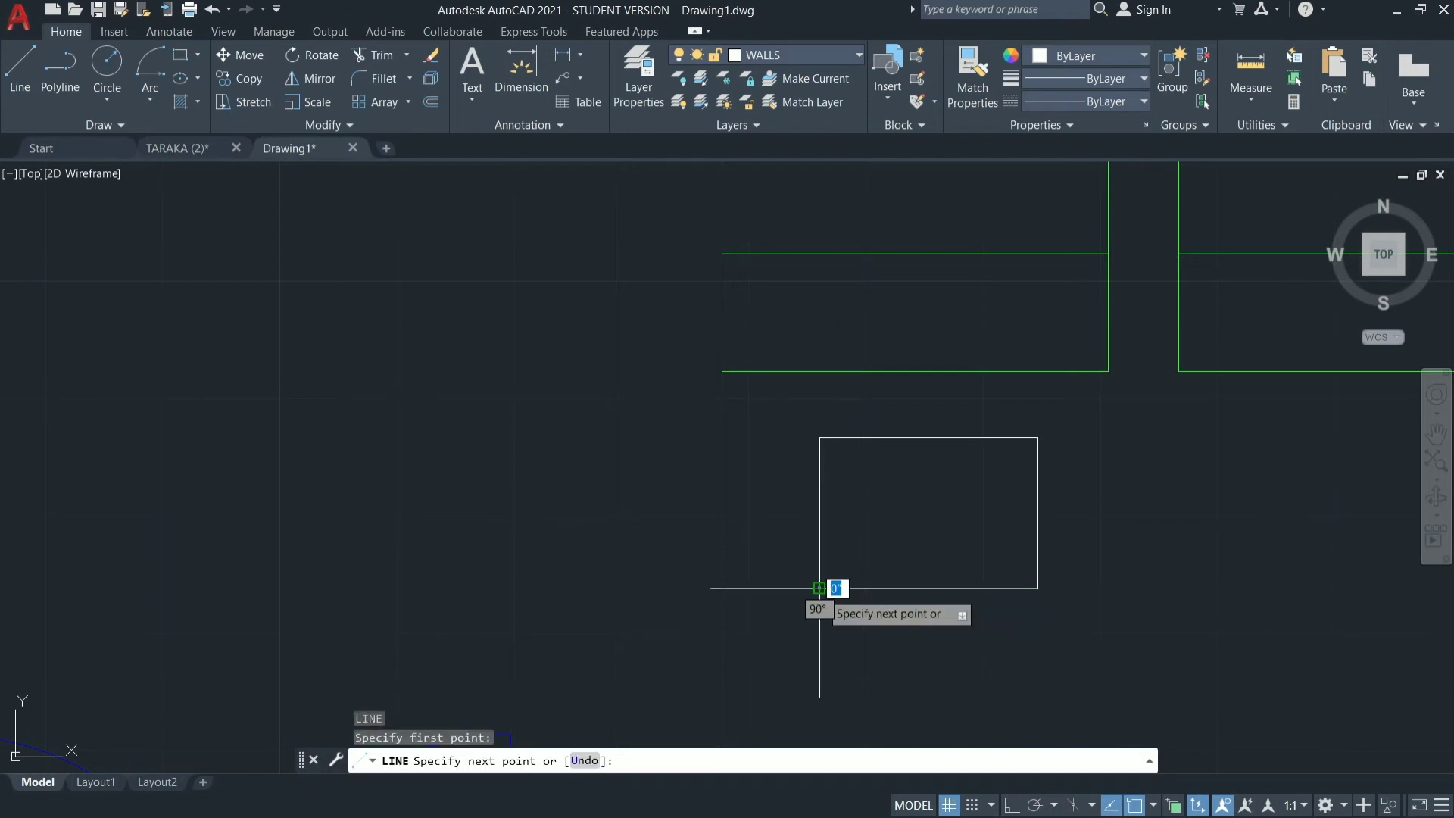
left_click(928, 437)
left_click(1038, 588)
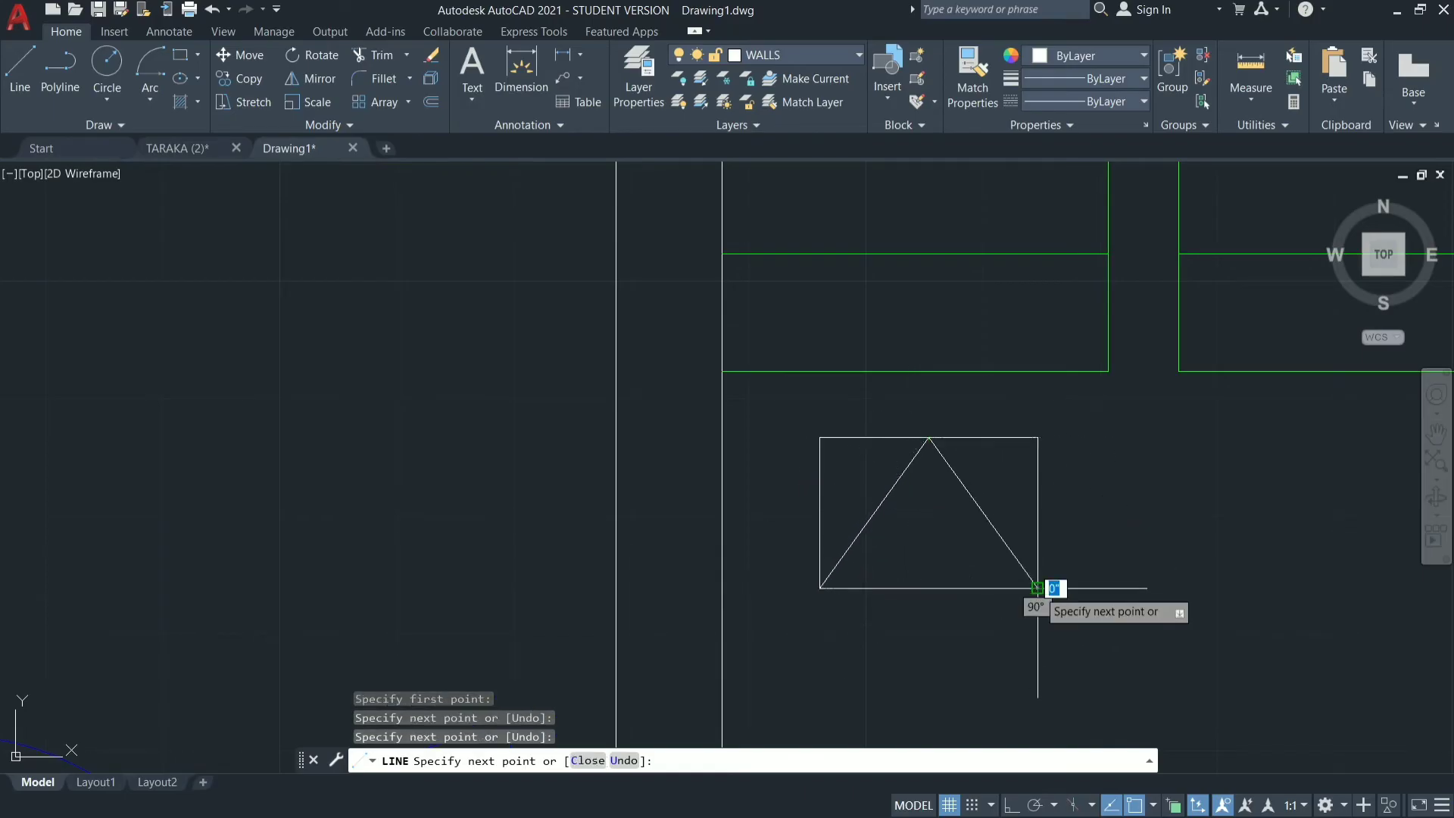
key("Escape")
Trim the rectangle's upper edge and both sides so that only the triangle formed with its base remains.
type("TR")
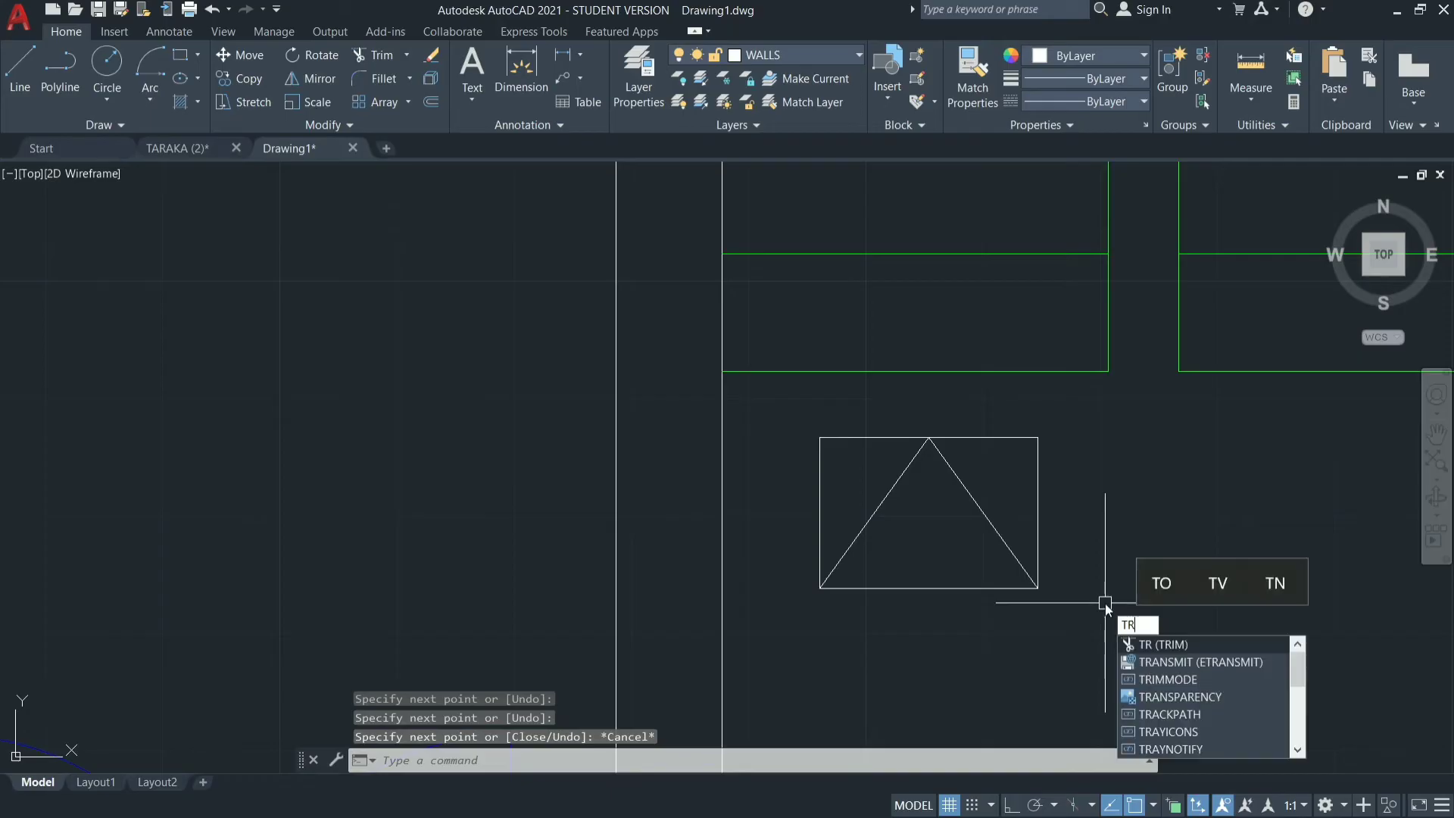
key("Return")
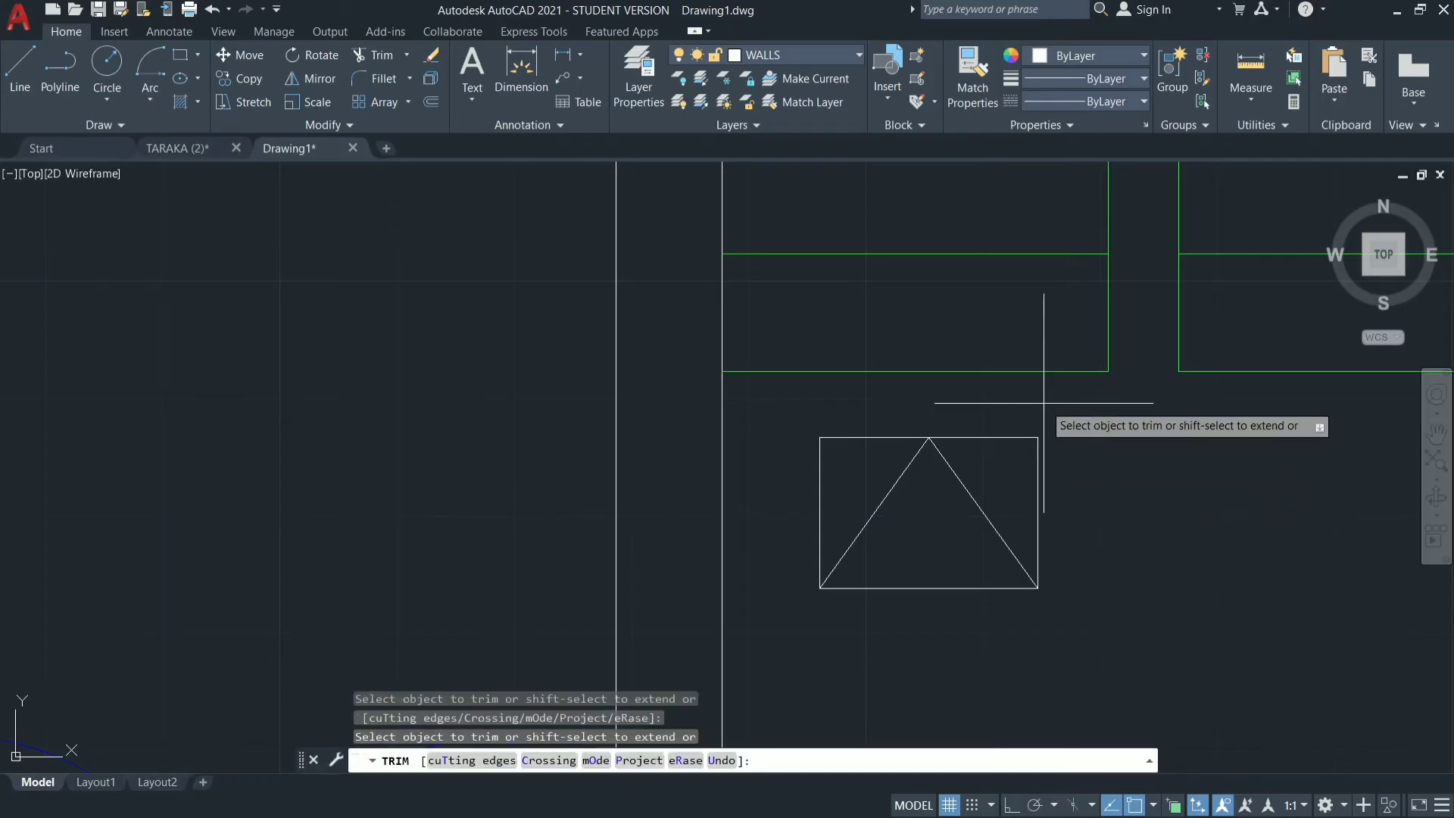
mouse_move(1053, 409)
left_mouse_down()
mouse_move(1028, 451)
mouse_move(1040, 488)
mouse_move(959, 461)
left_mouse_up()
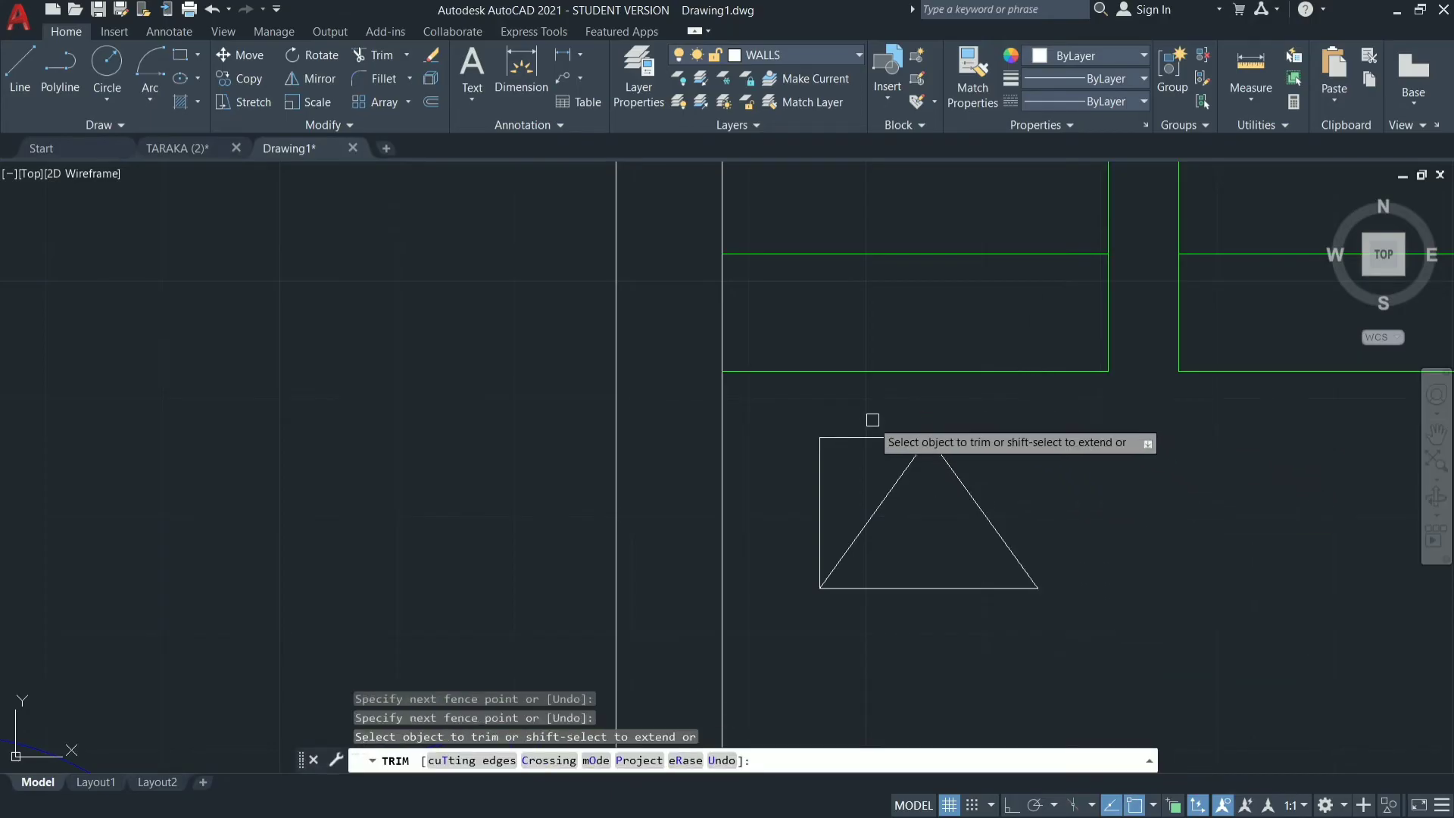
mouse_move(871, 420)
left_mouse_down()
mouse_move(757, 455)
mouse_move(796, 496)
left_mouse_up()
key("Escape")
key("Escape")
key("Escape")
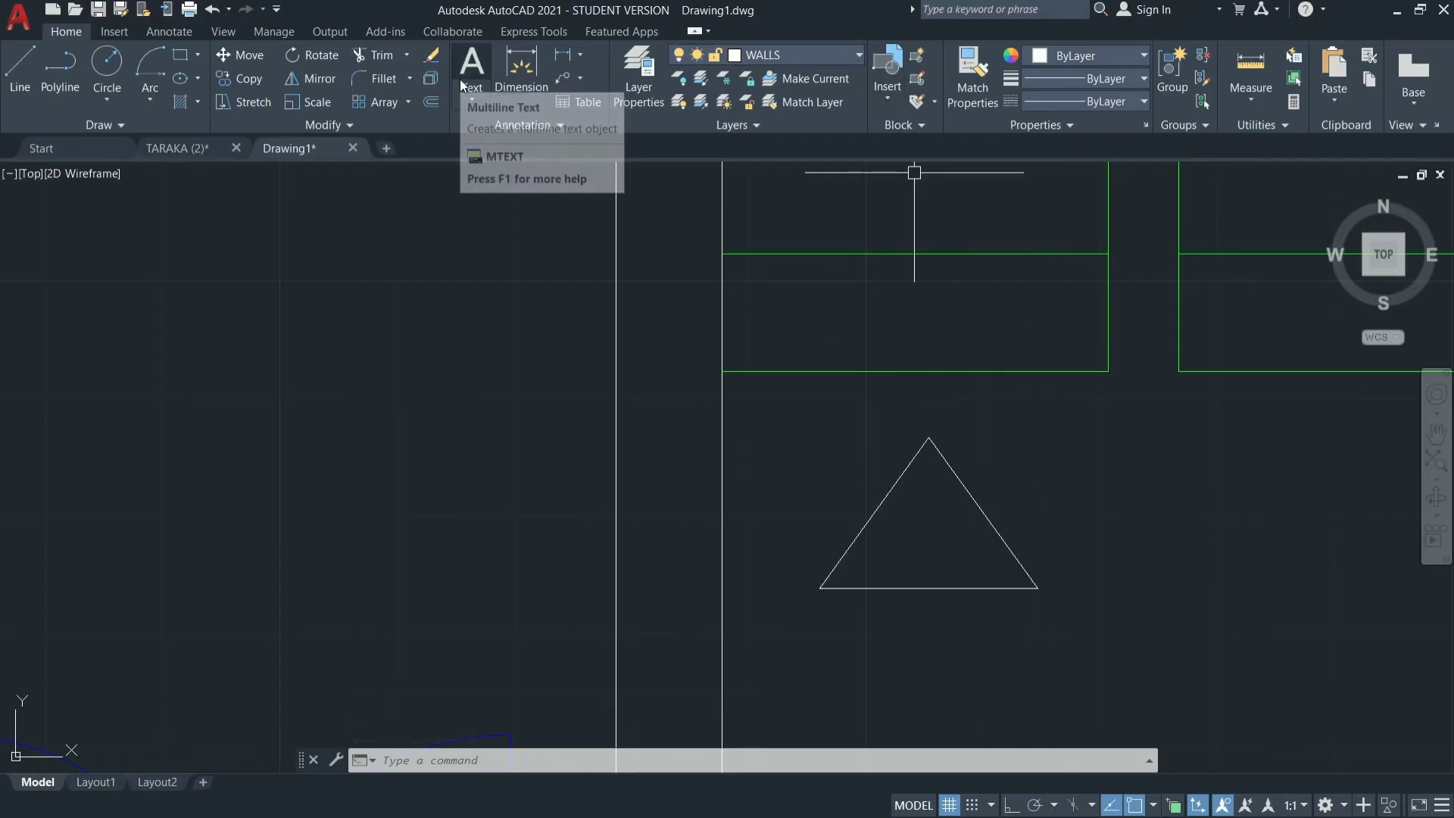
Fill the triangle below the left stair flight with a SOLID hatch.
type("H")
key("Return")
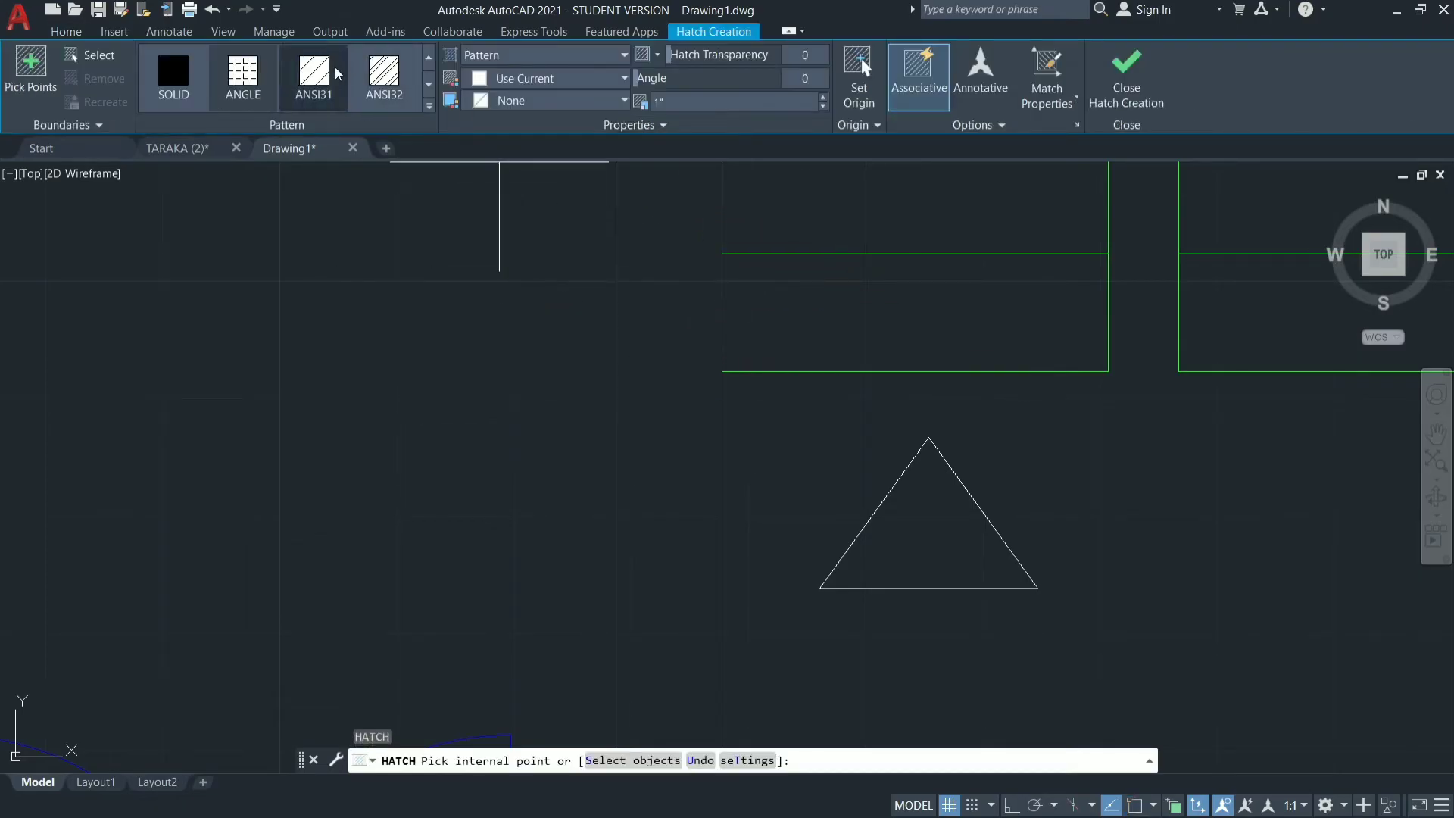
left_click(174, 106)
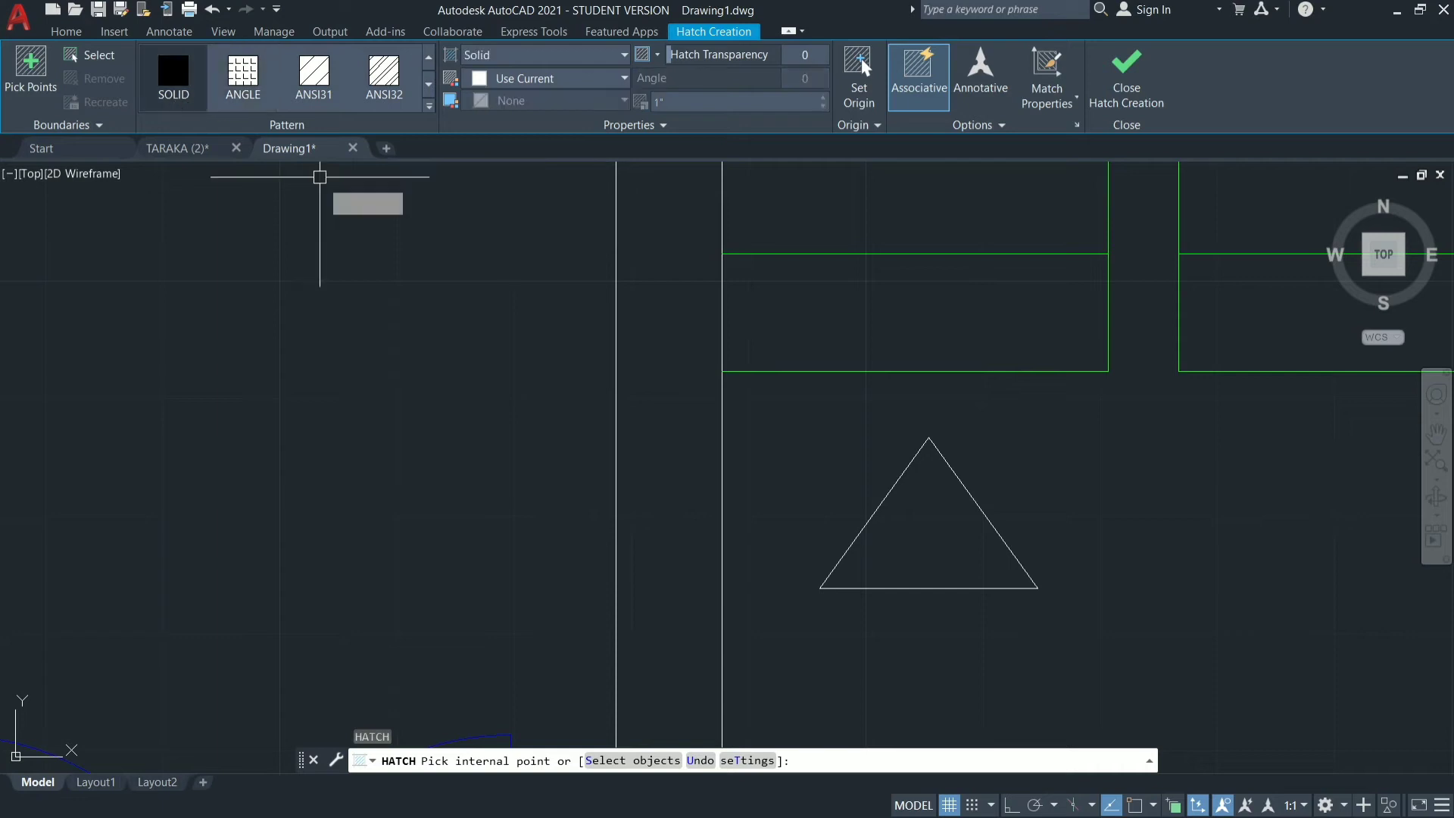
left_click(929, 536)
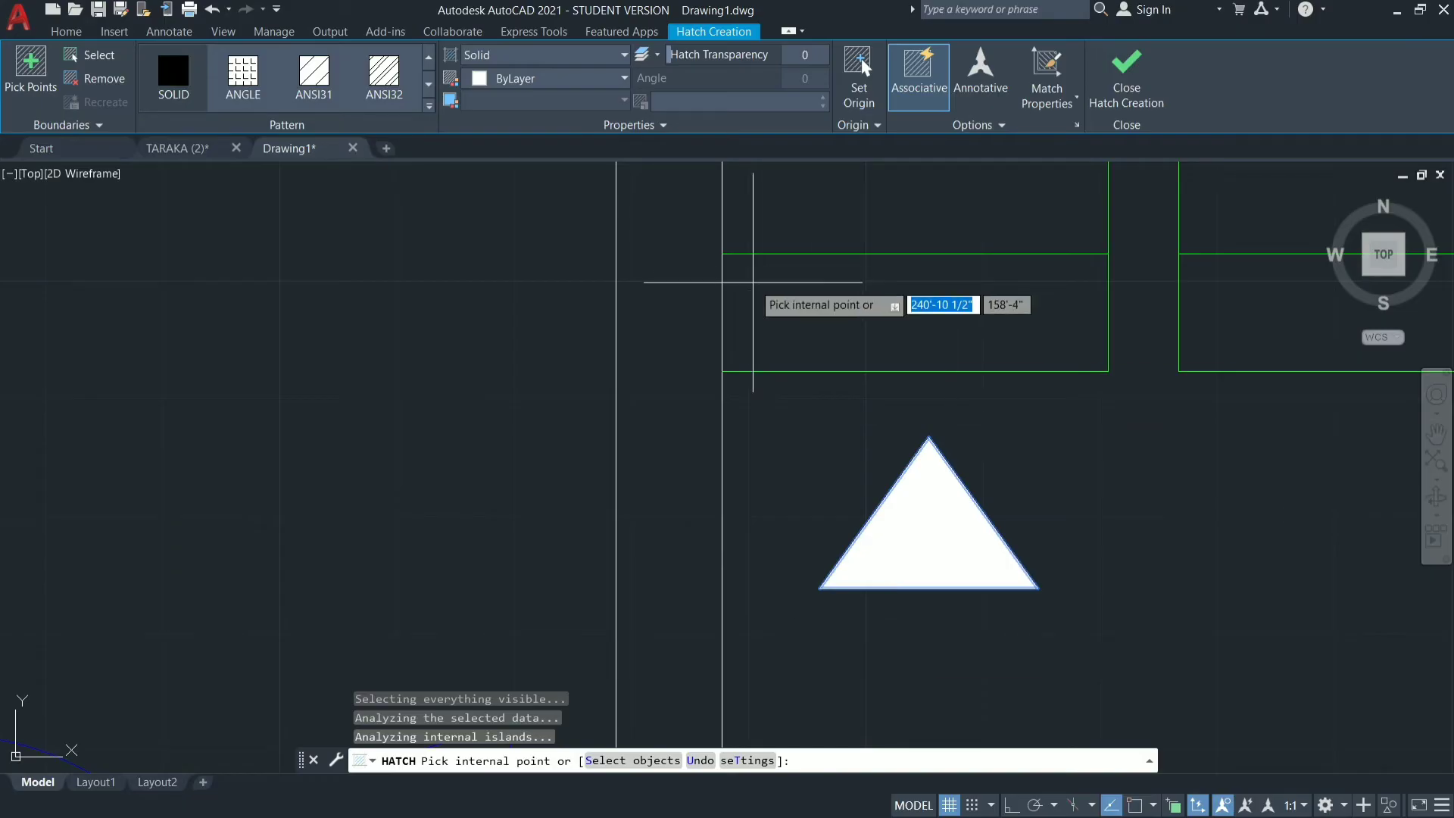
key("Escape")
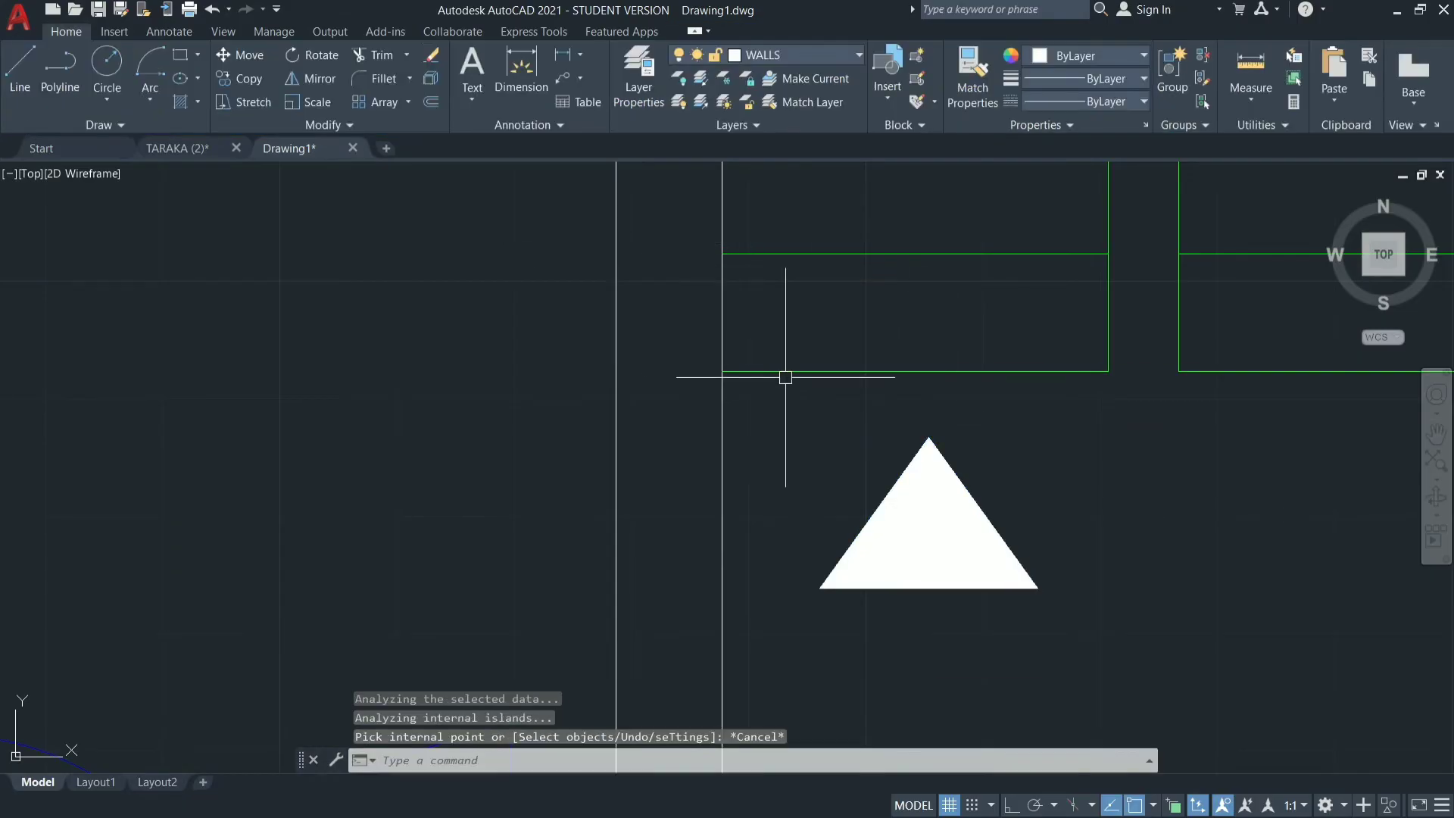
scroll(782, 376, "down", 5)
scroll(821, 448, "up", 1)
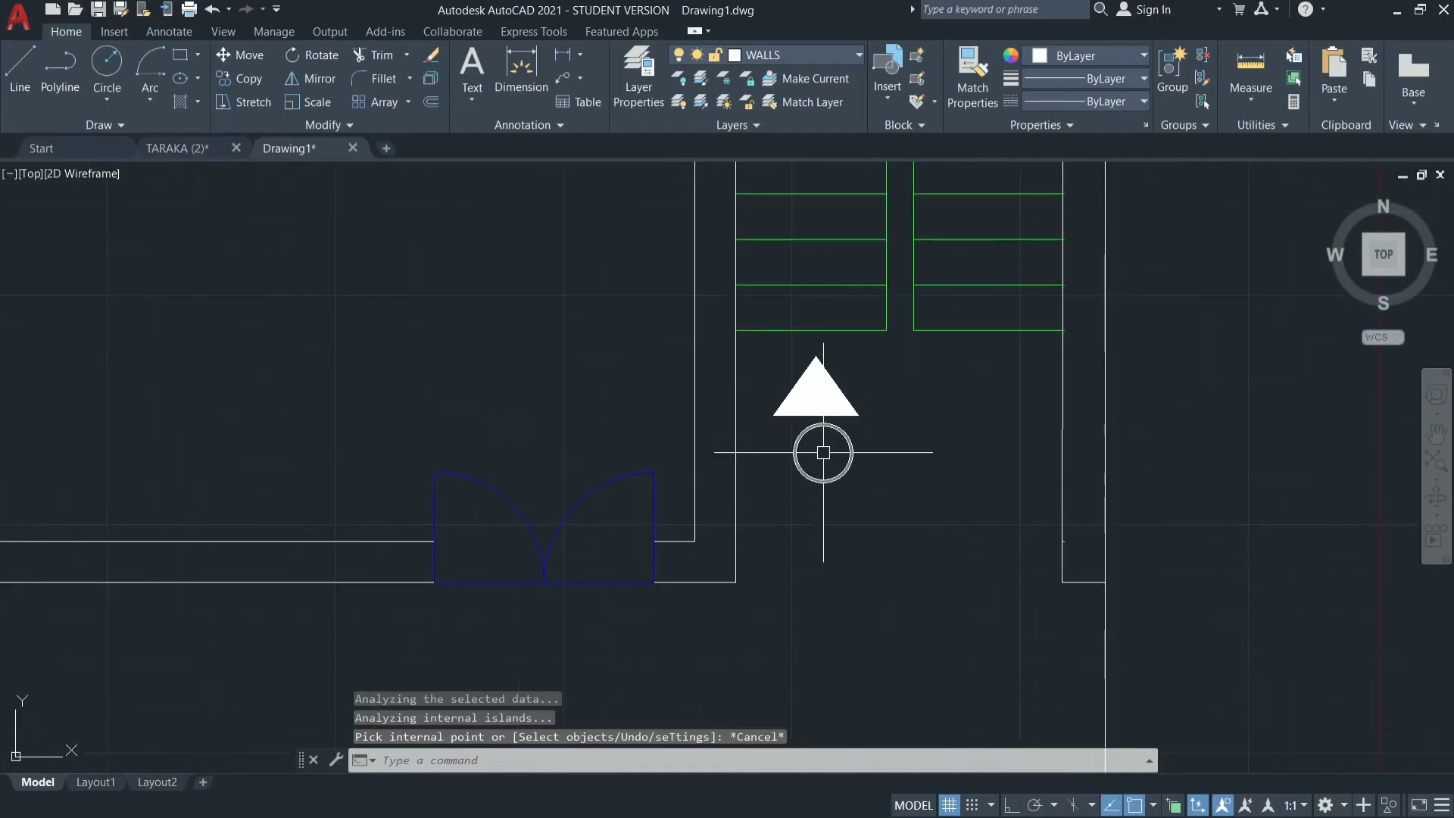
scroll(788, 419, "up", 7)
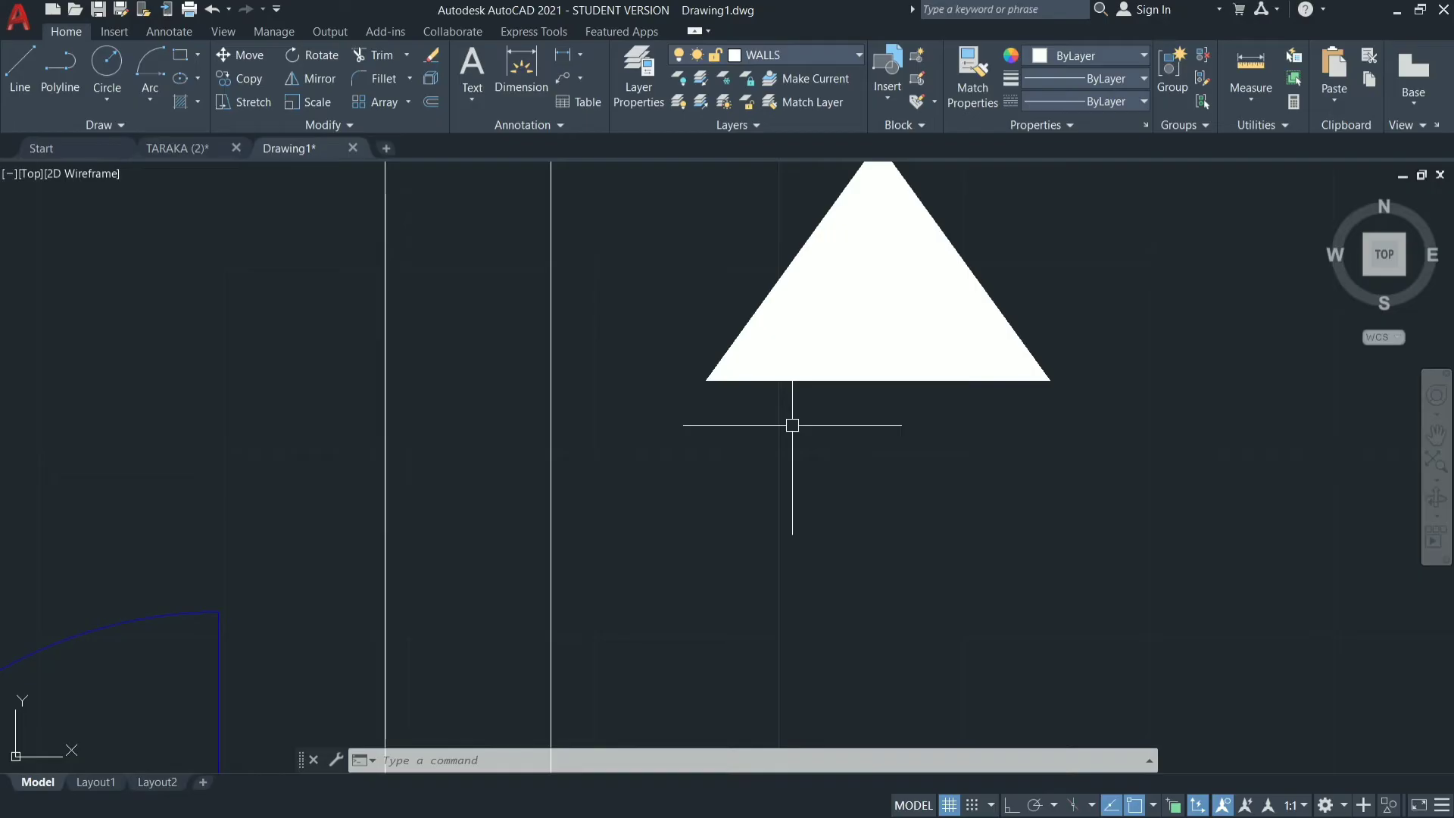
Place multiline text reading UP just below the base of the filled stair triangle.
type("mt")
key("Return")
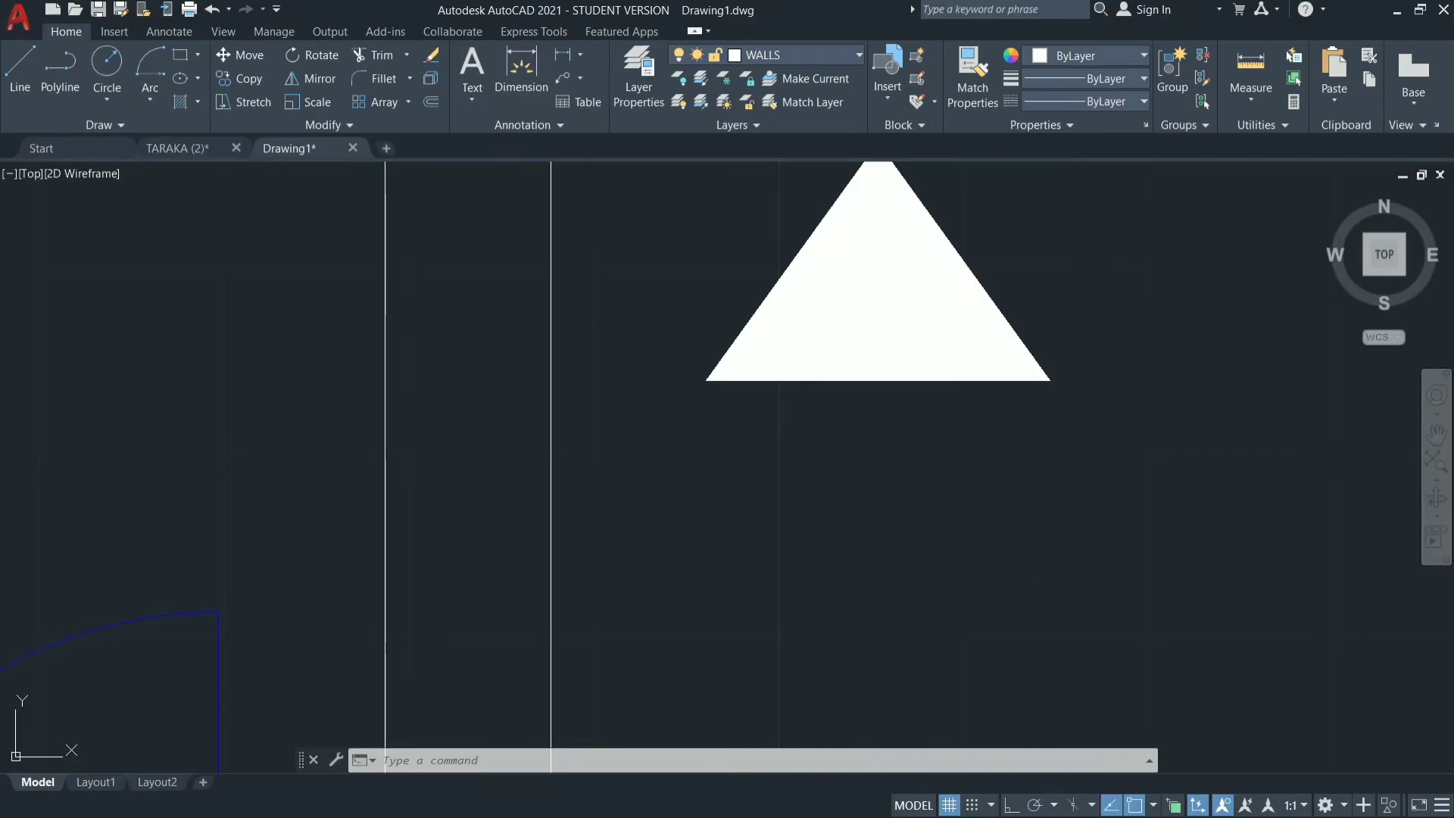
left_click(806, 404)
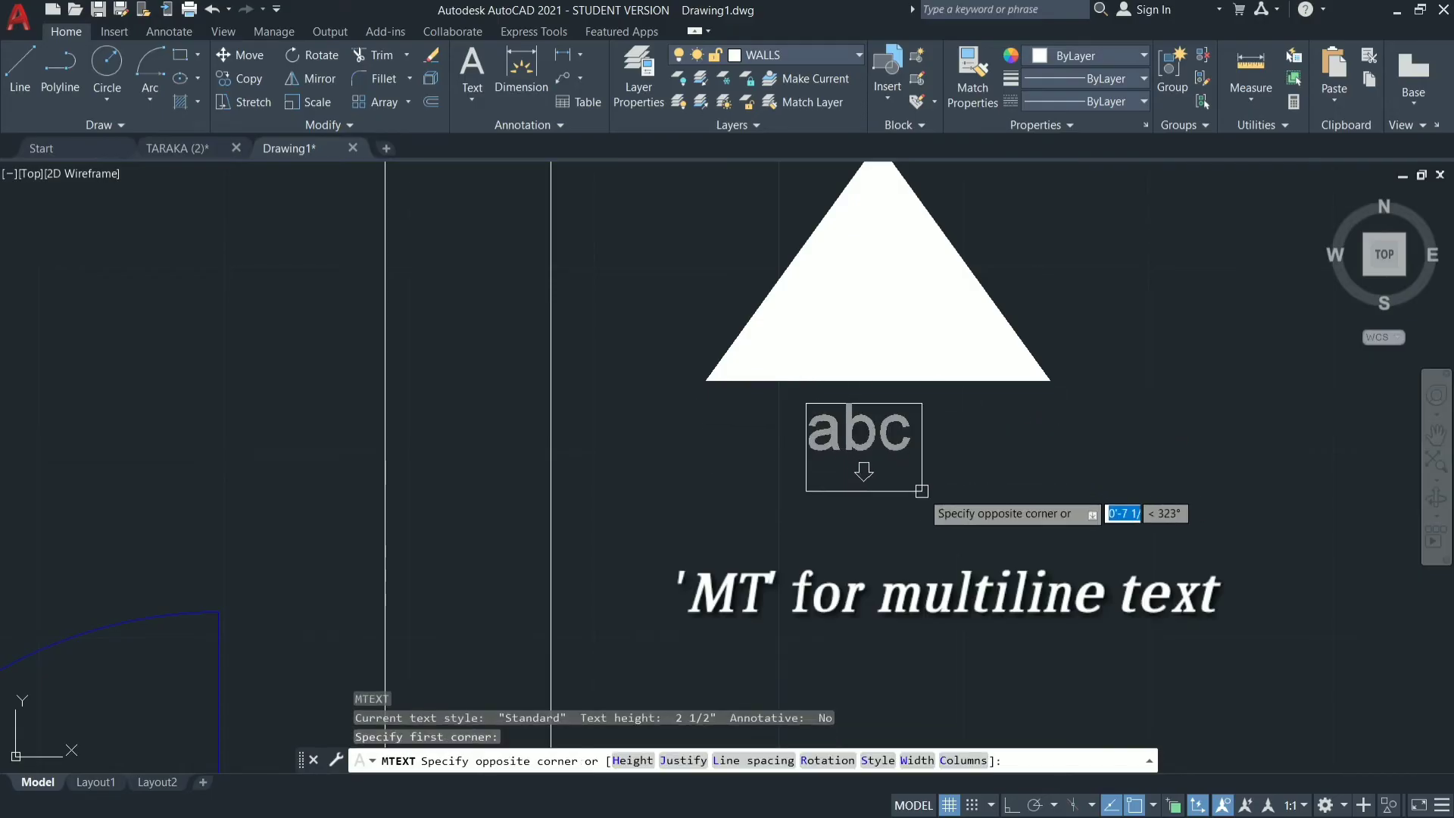
left_click(977, 552)
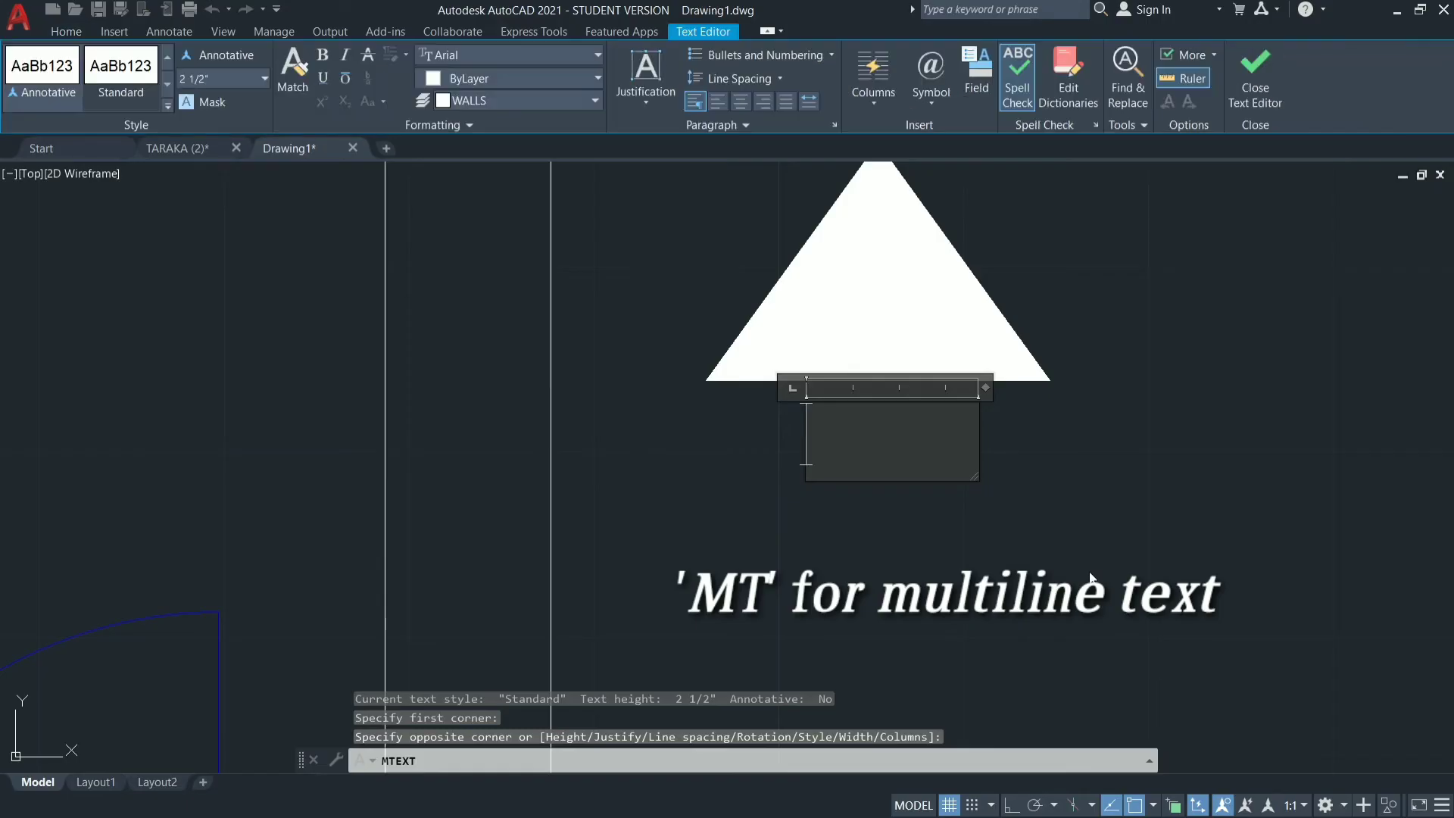
type("UP")
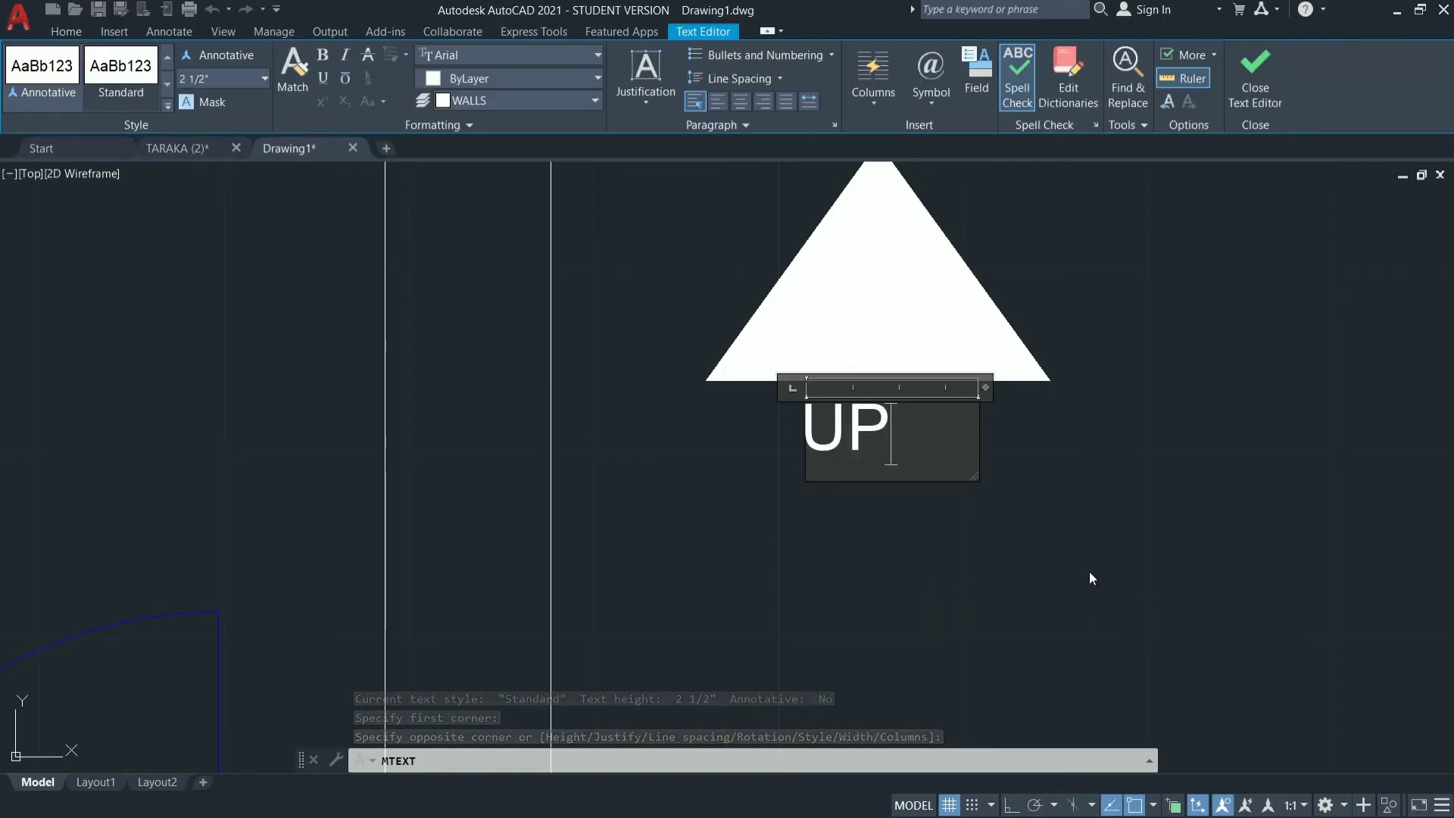
left_click(1019, 553)
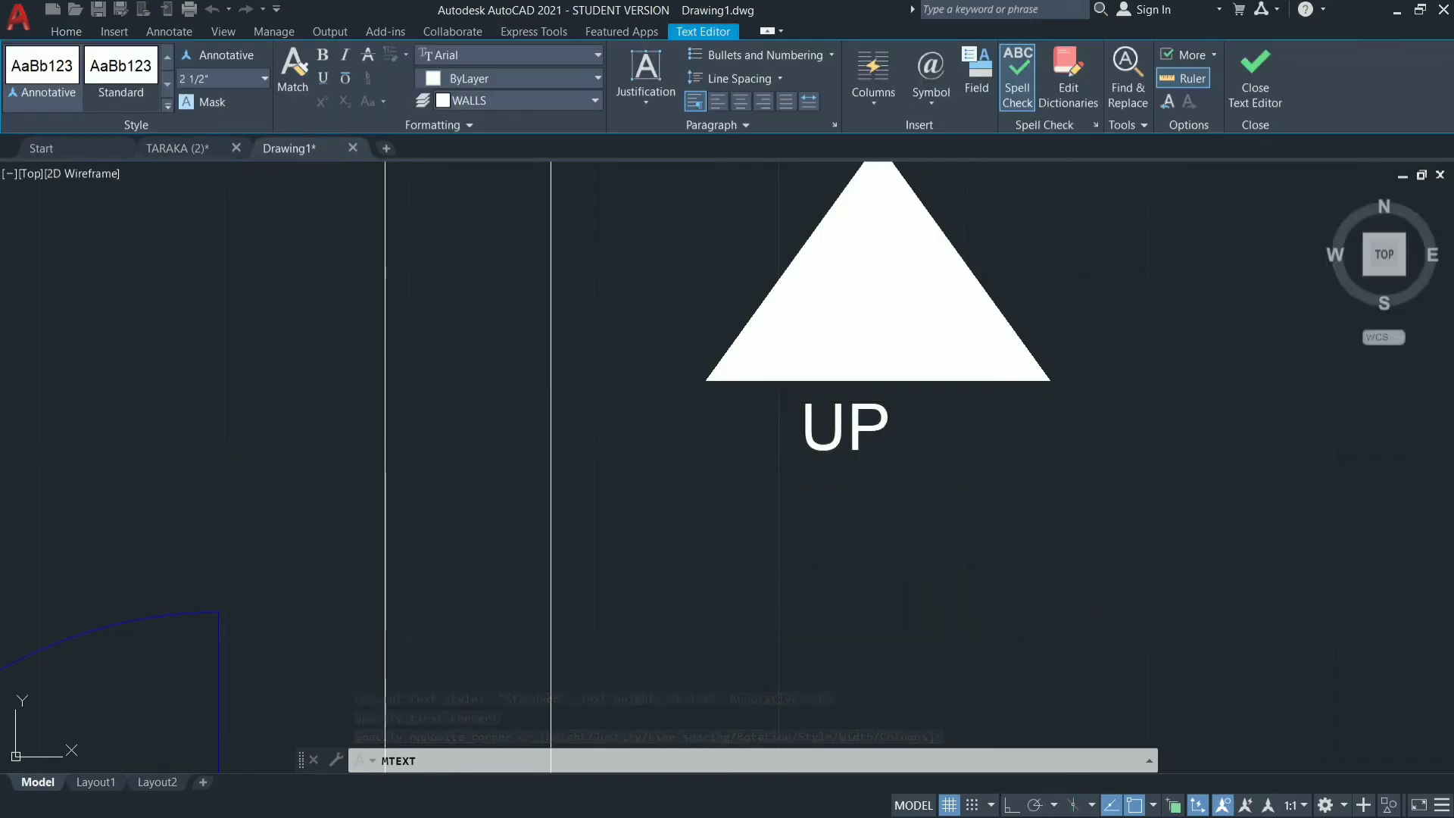
Move the UP text slightly right and down so it sits centred under the triangle.
left_click(810, 428)
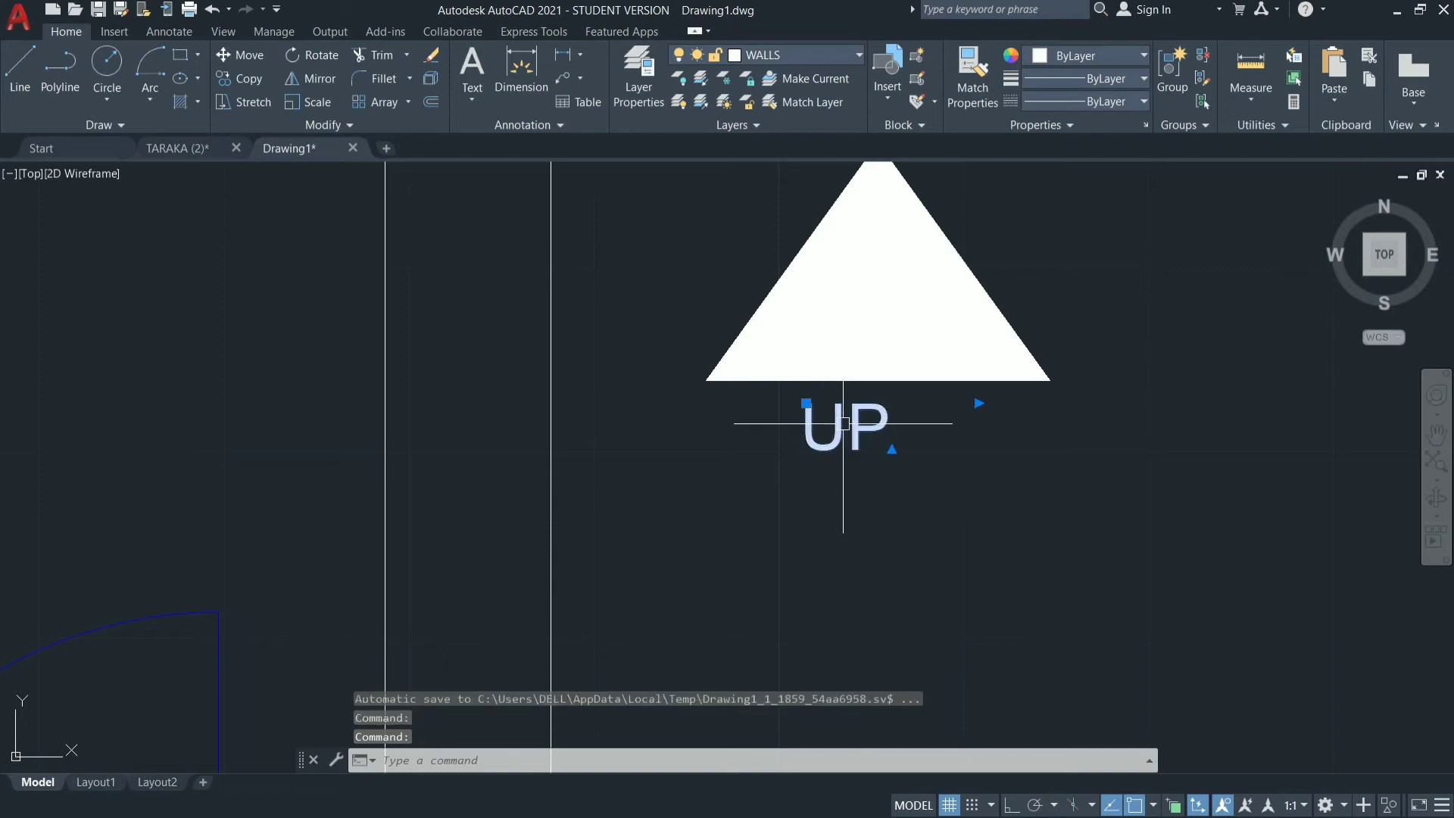
left_click_drag(840, 423, 869, 434)
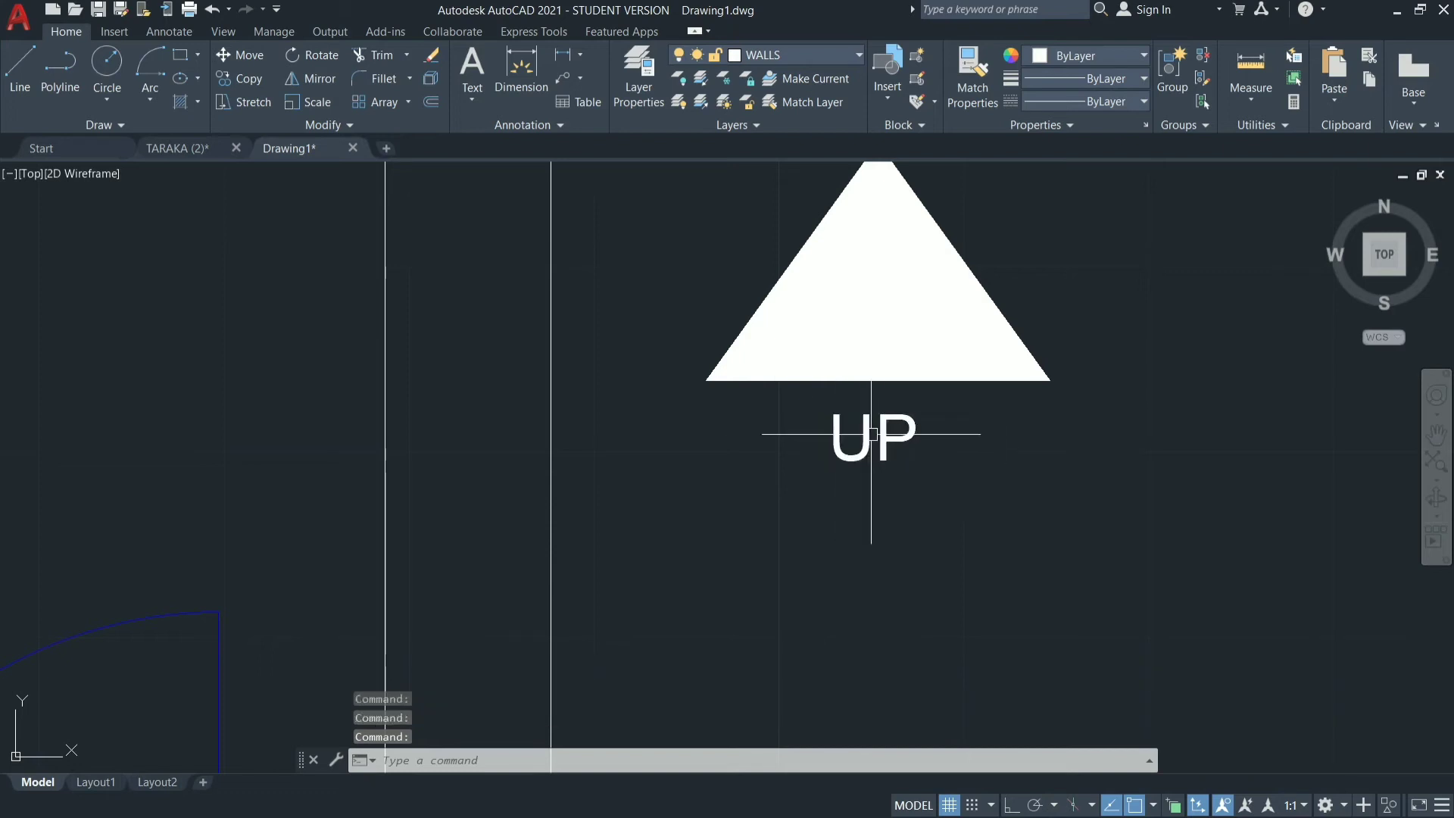
key("Escape")
key("Escape")
scroll(1001, 602, "down", 5)
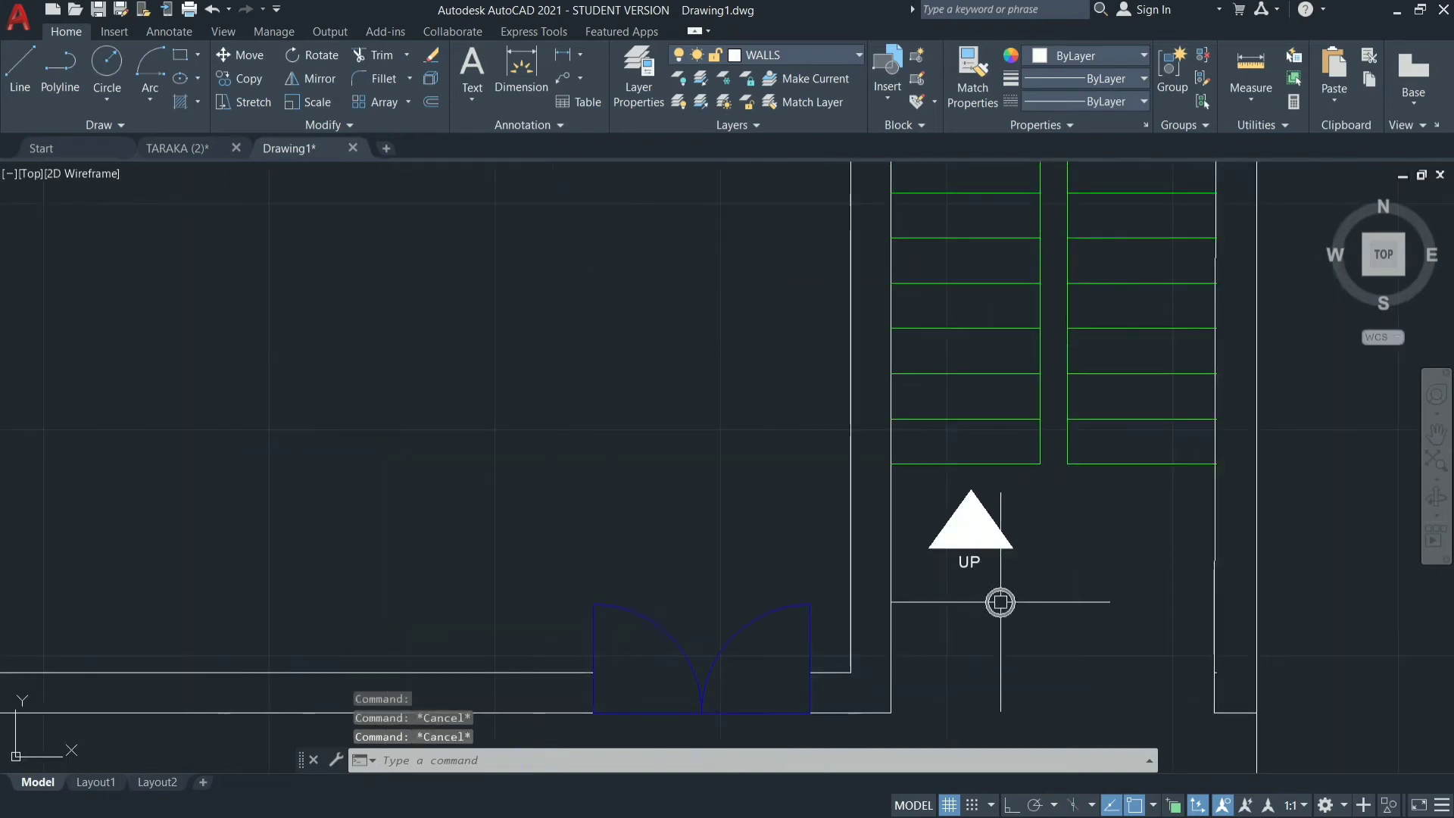
scroll(816, 342, "down", 4)
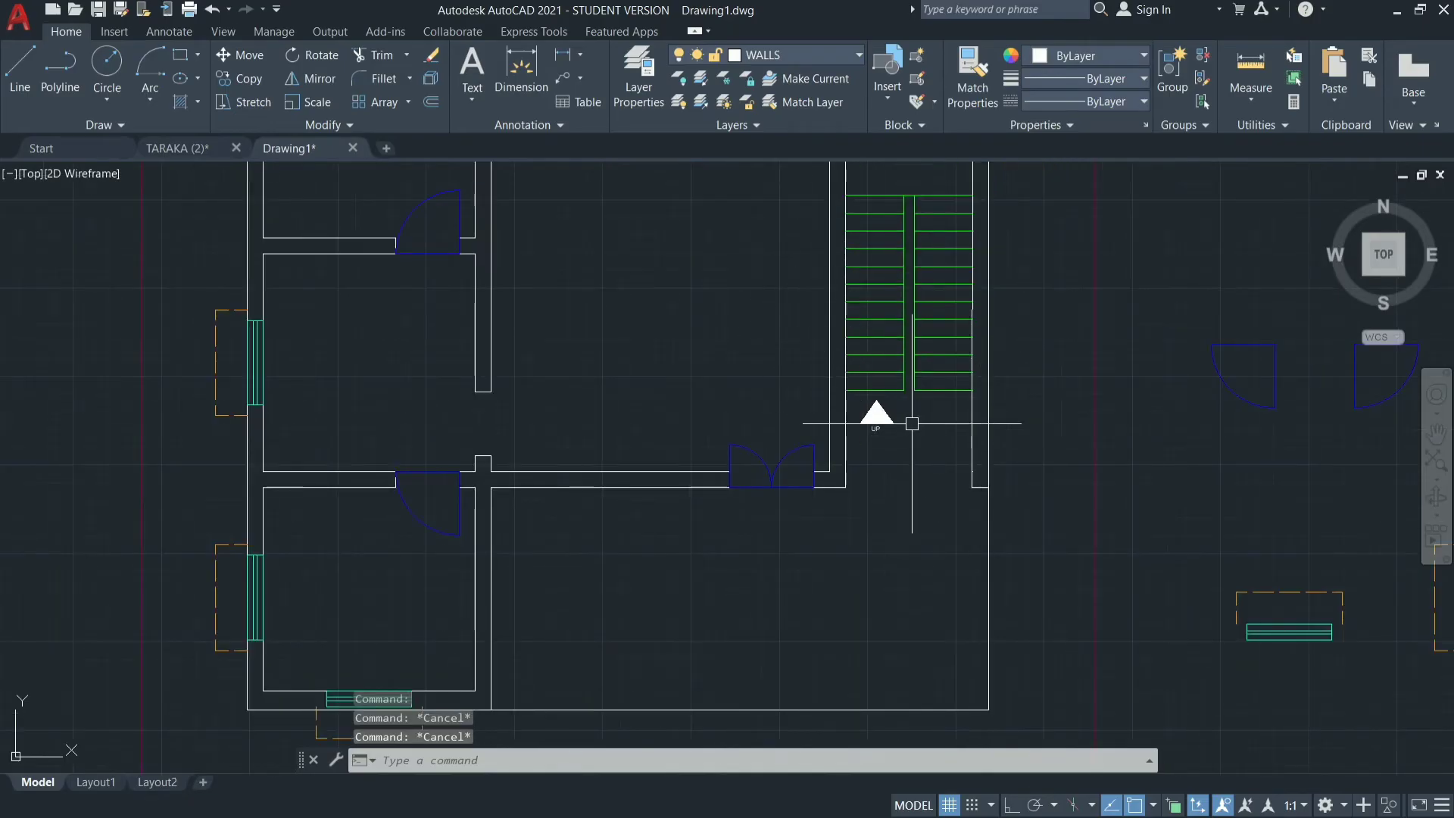
Set the UP label's text height to 6" and close its properties.
scroll(912, 423, "up", 7)
scroll(788, 423, "up", 4)
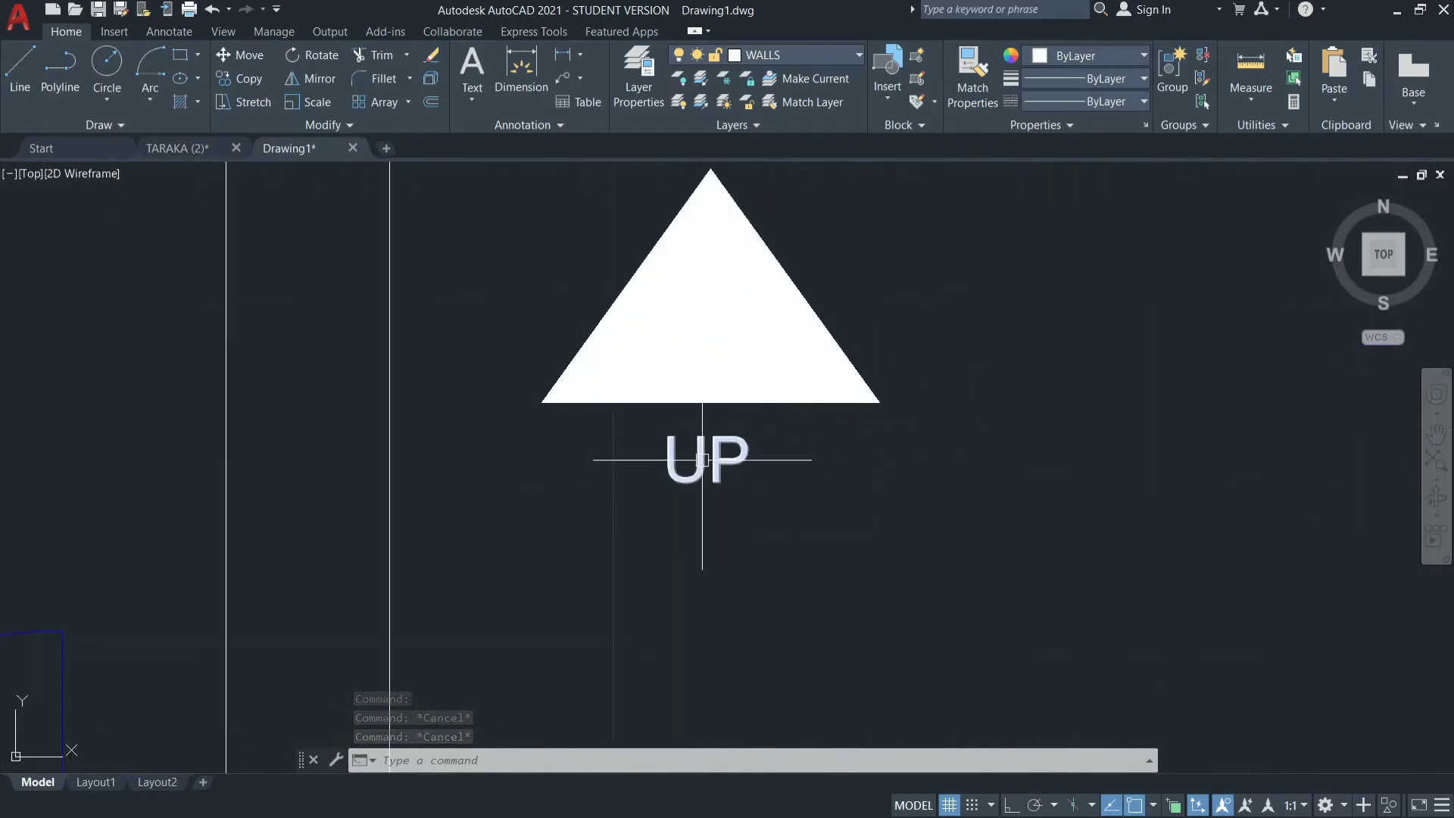
left_click(752, 439)
right_click(1007, 481)
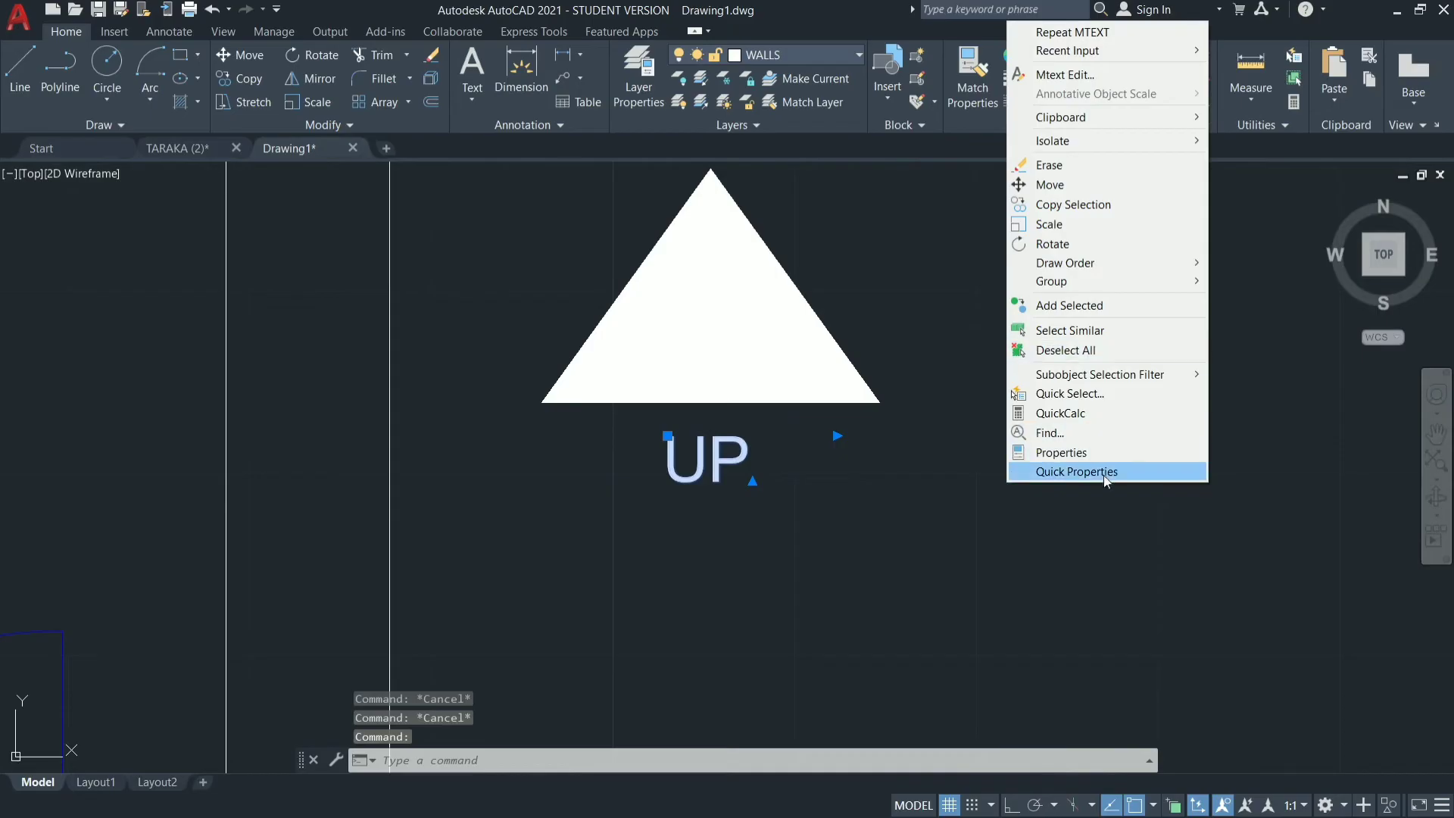
left_click(1106, 454)
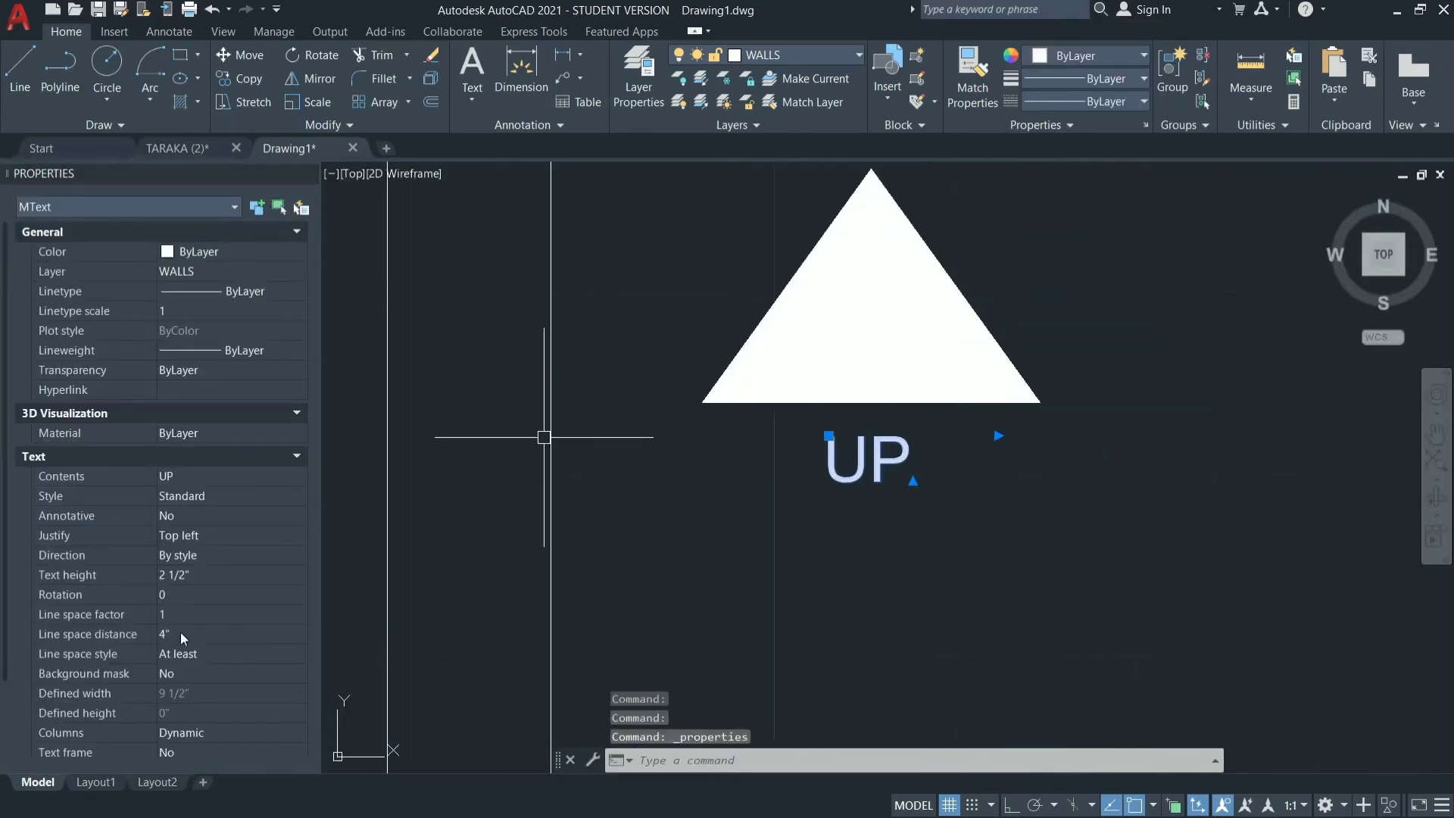
left_click(202, 573)
double_click(202, 572)
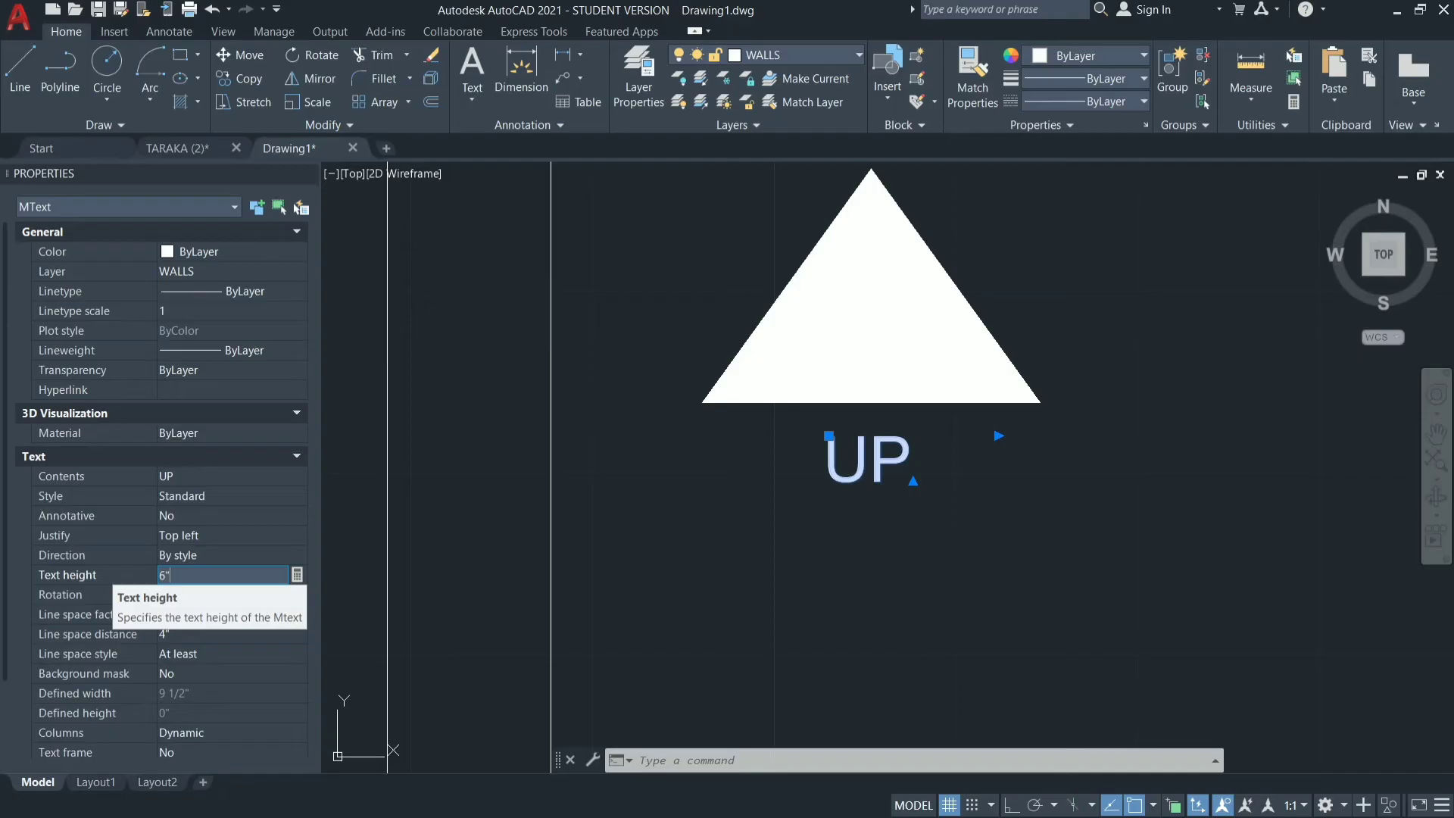
key("Return")
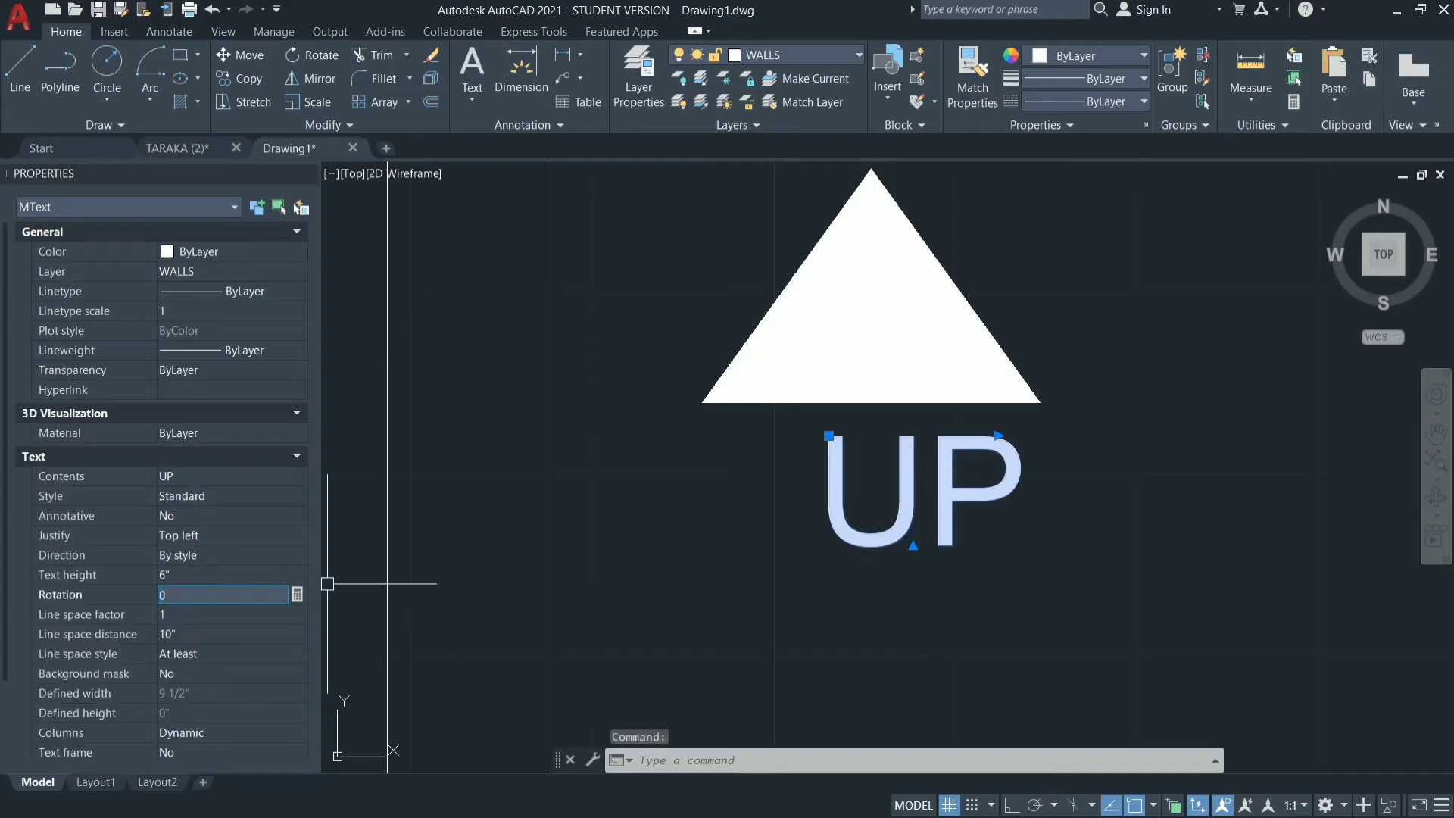
key("Escape")
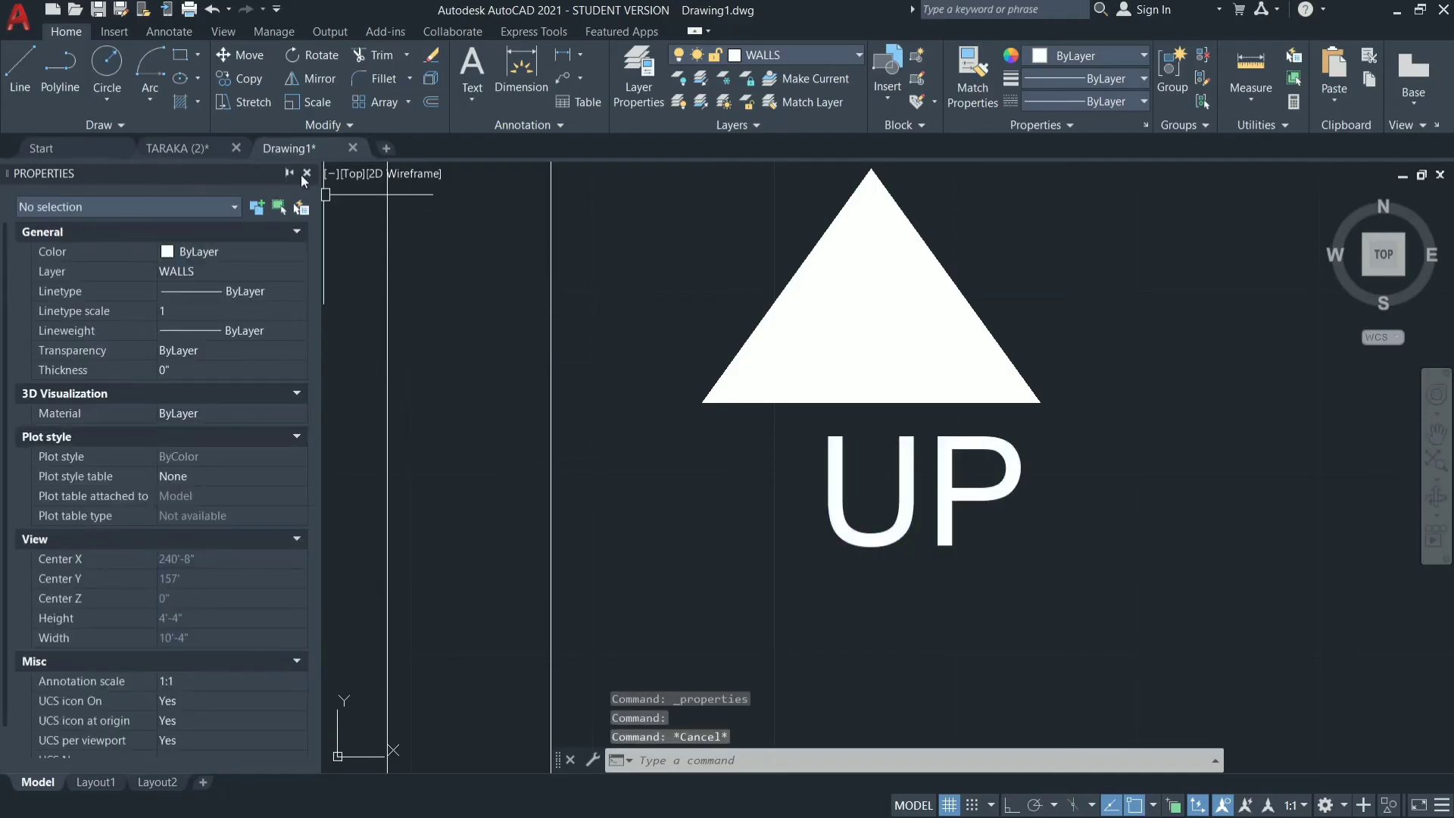
left_click(307, 173)
Review the whole plan, examine the room labels in the TARAKA (2) drawing, and return to the working drawing.
scroll(663, 326, "down", 4)
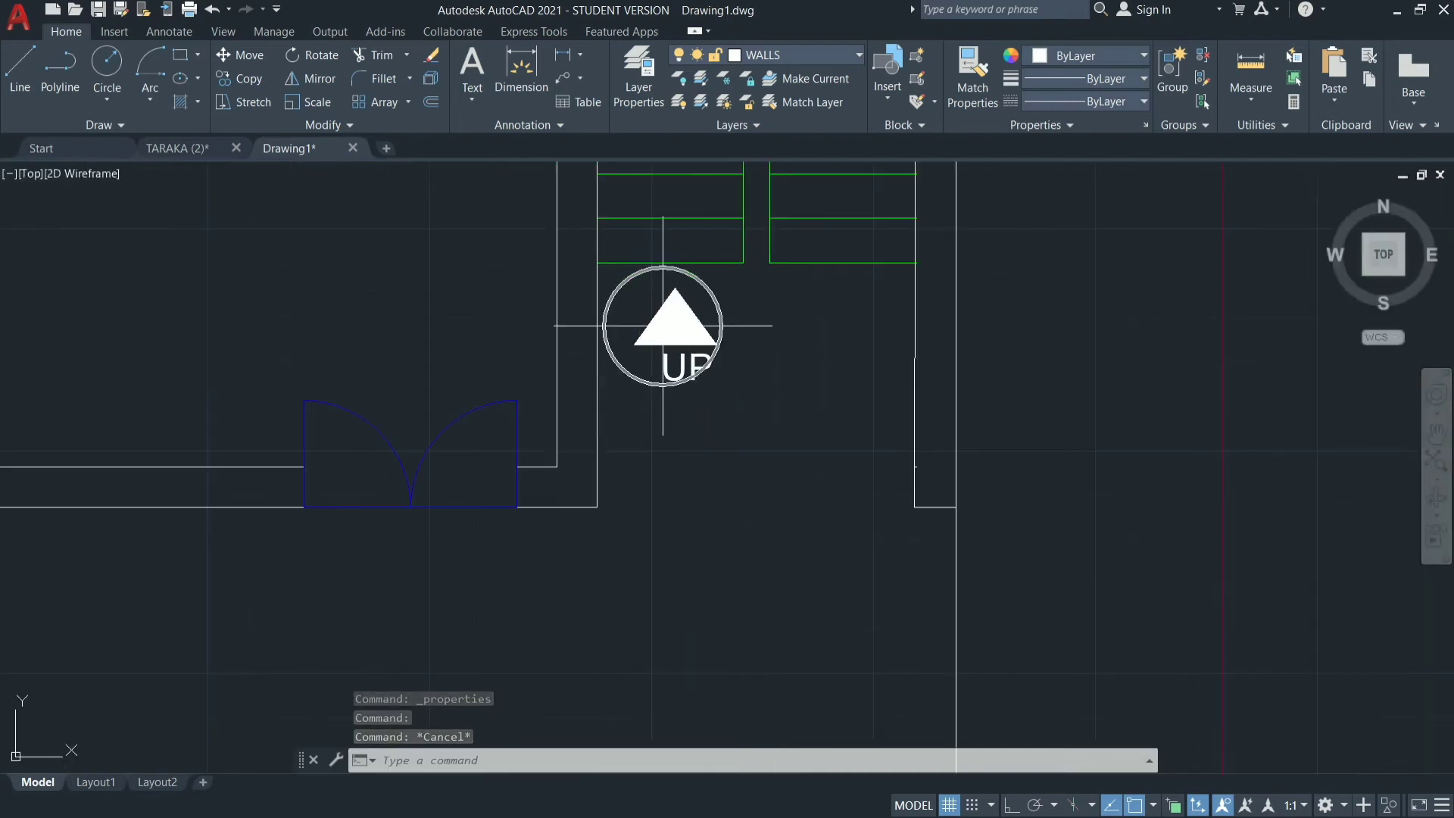
scroll(837, 461, "down", 4)
scroll(1034, 380, "down", 2)
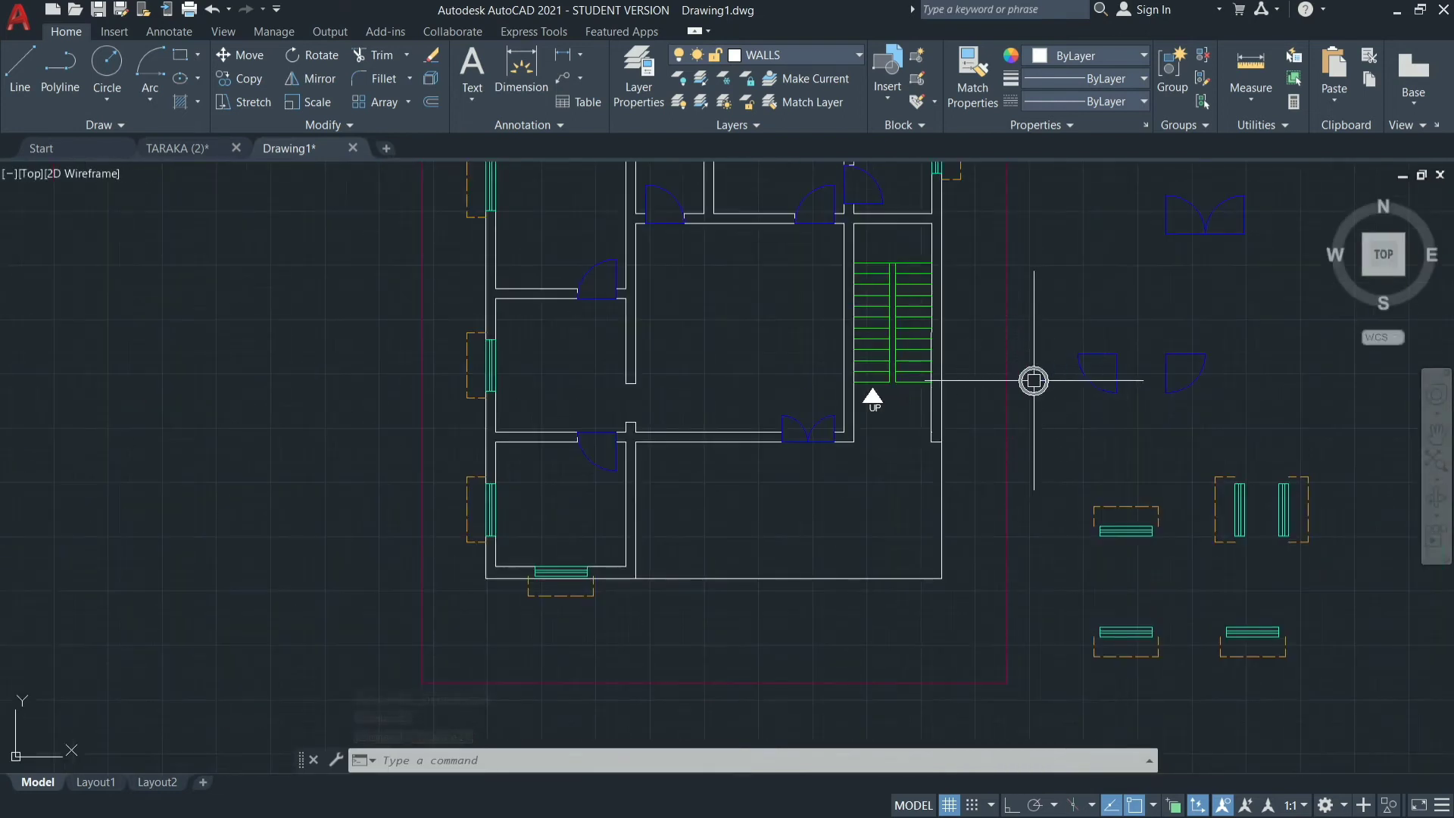
scroll(790, 386, "down", 2)
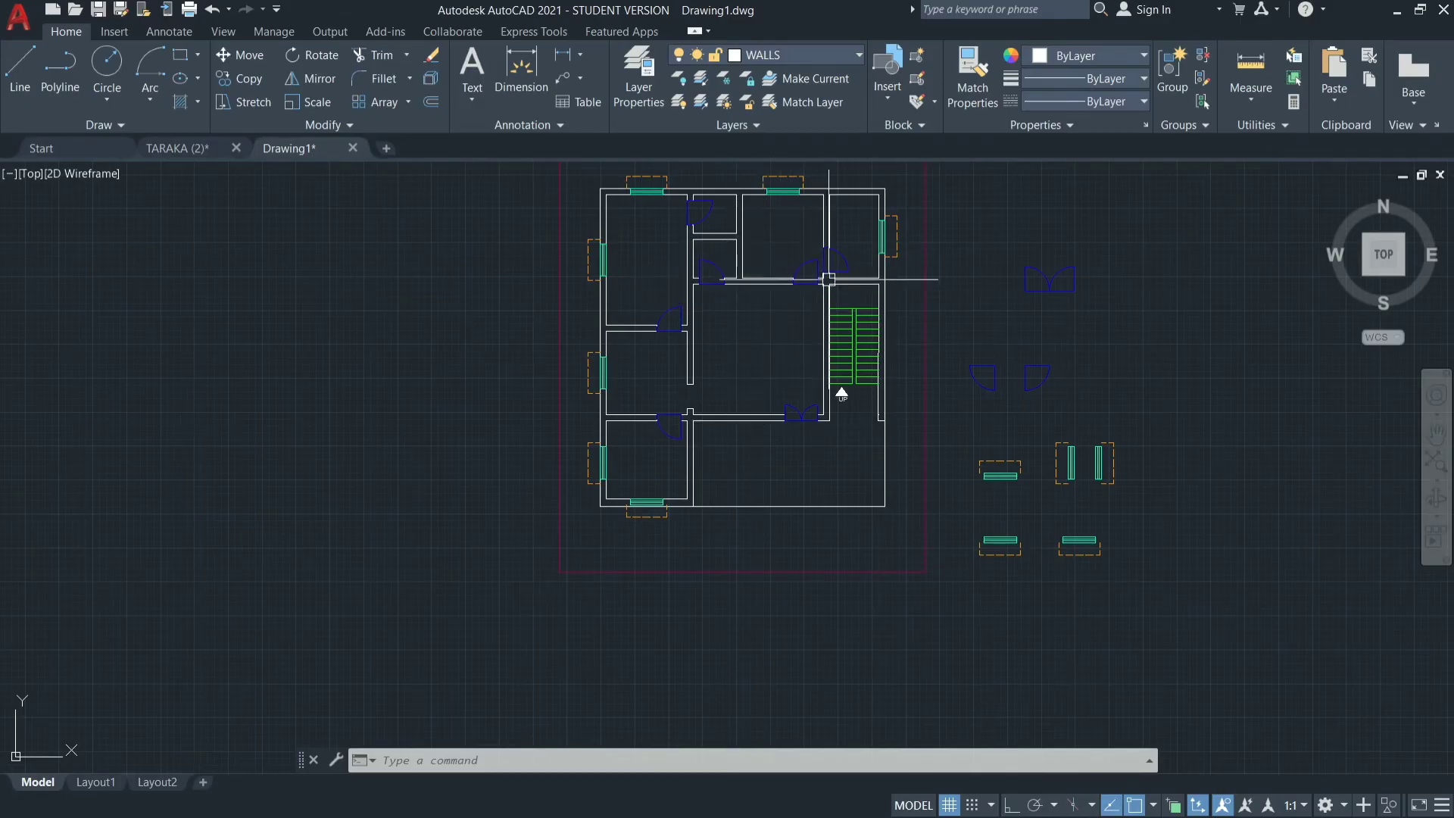
left_click(208, 148)
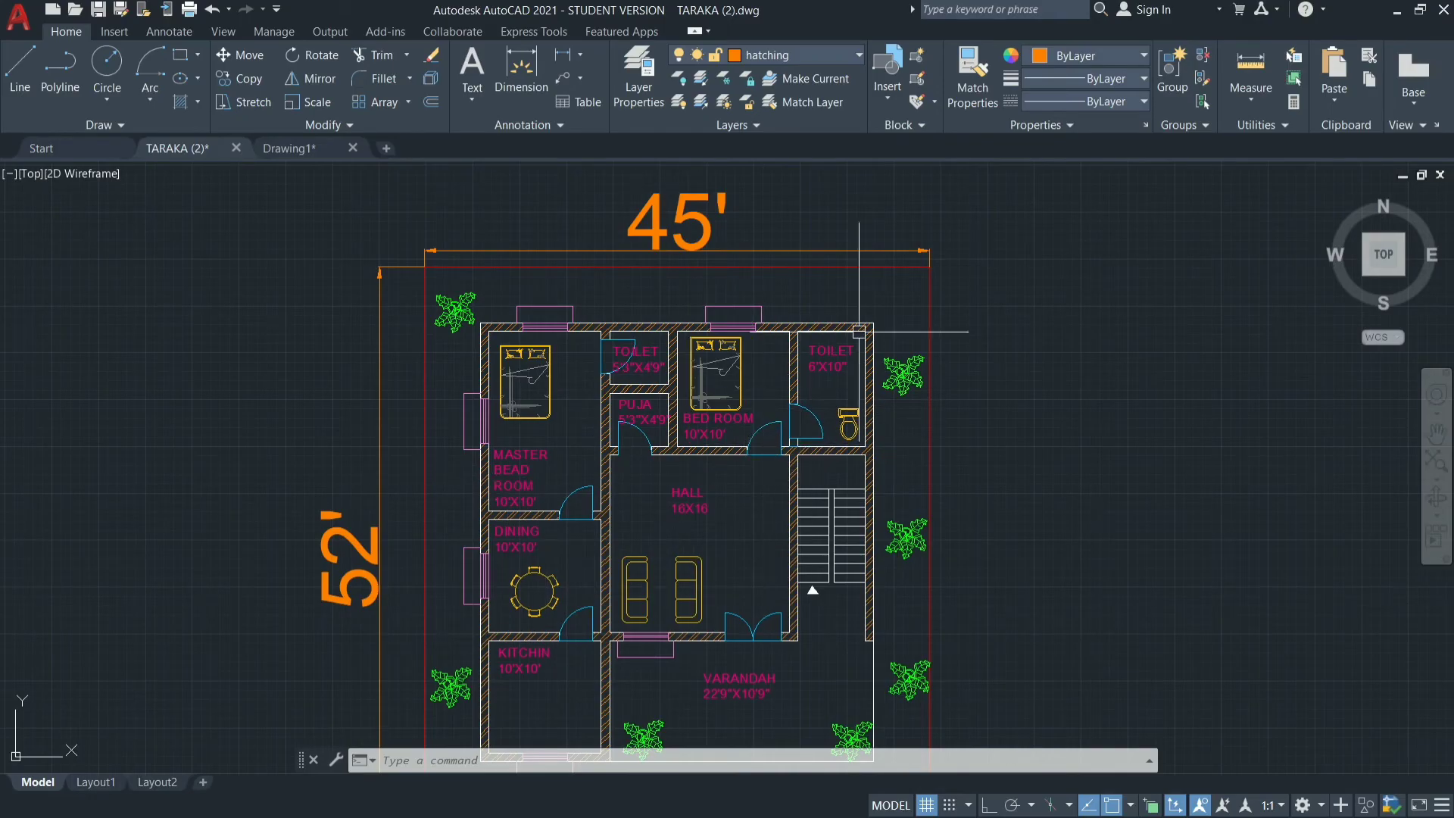
left_click(307, 148)
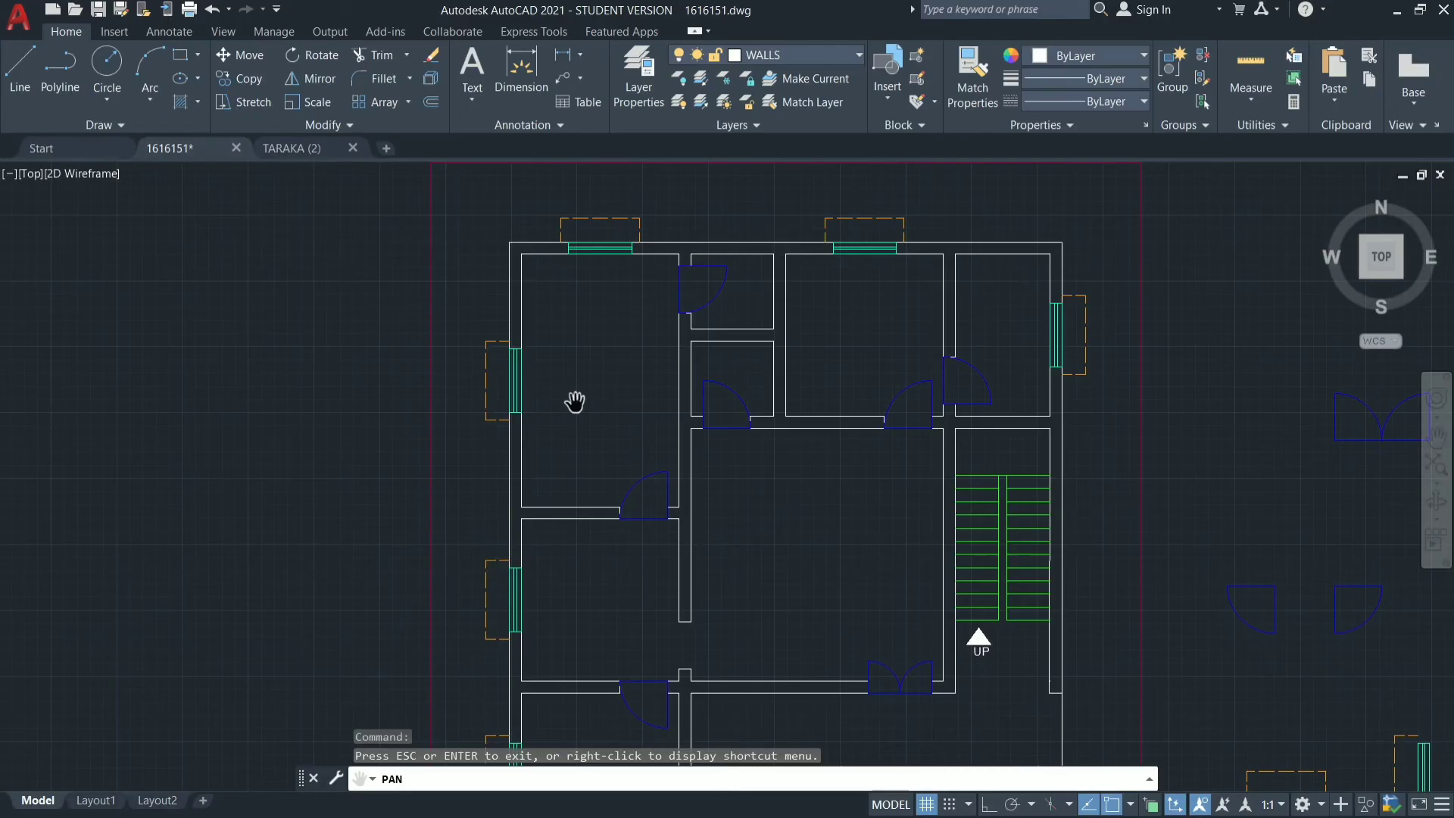
Place multiline text in the plan's upper-left room with MASTER BEADROOM as its first line.
key("Escape")
type("M")
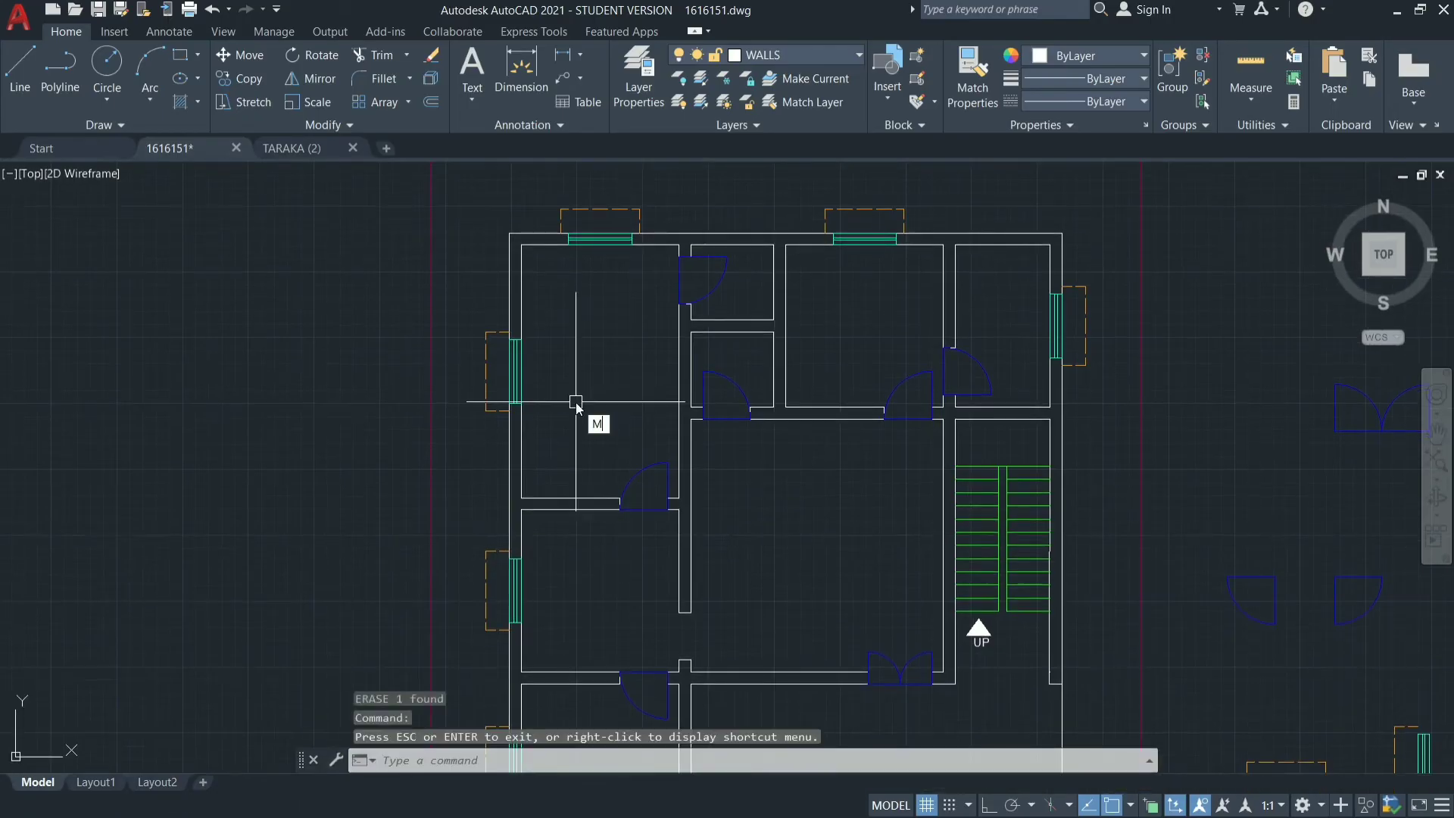
type("T")
key("Return")
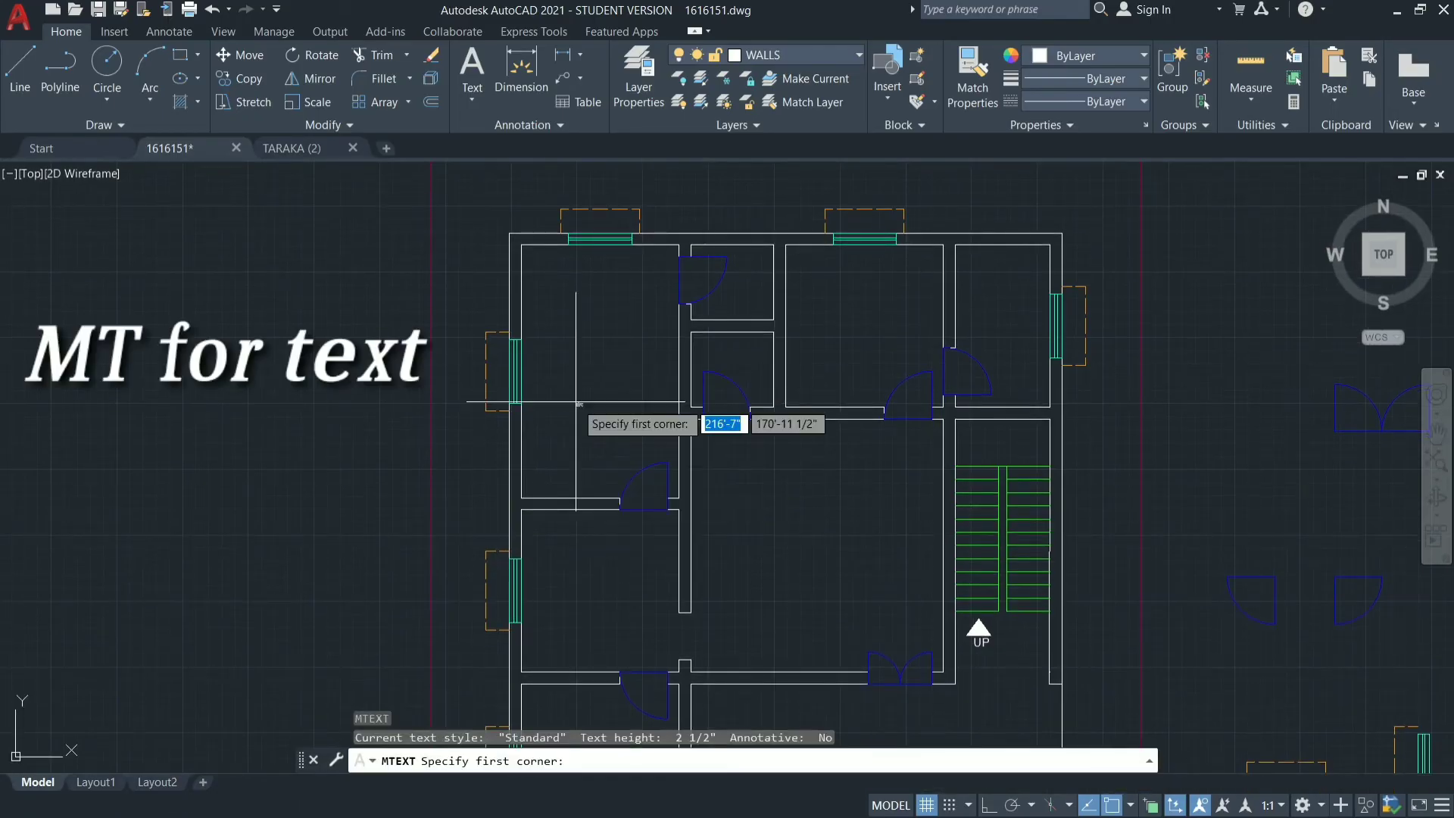
left_click(549, 297)
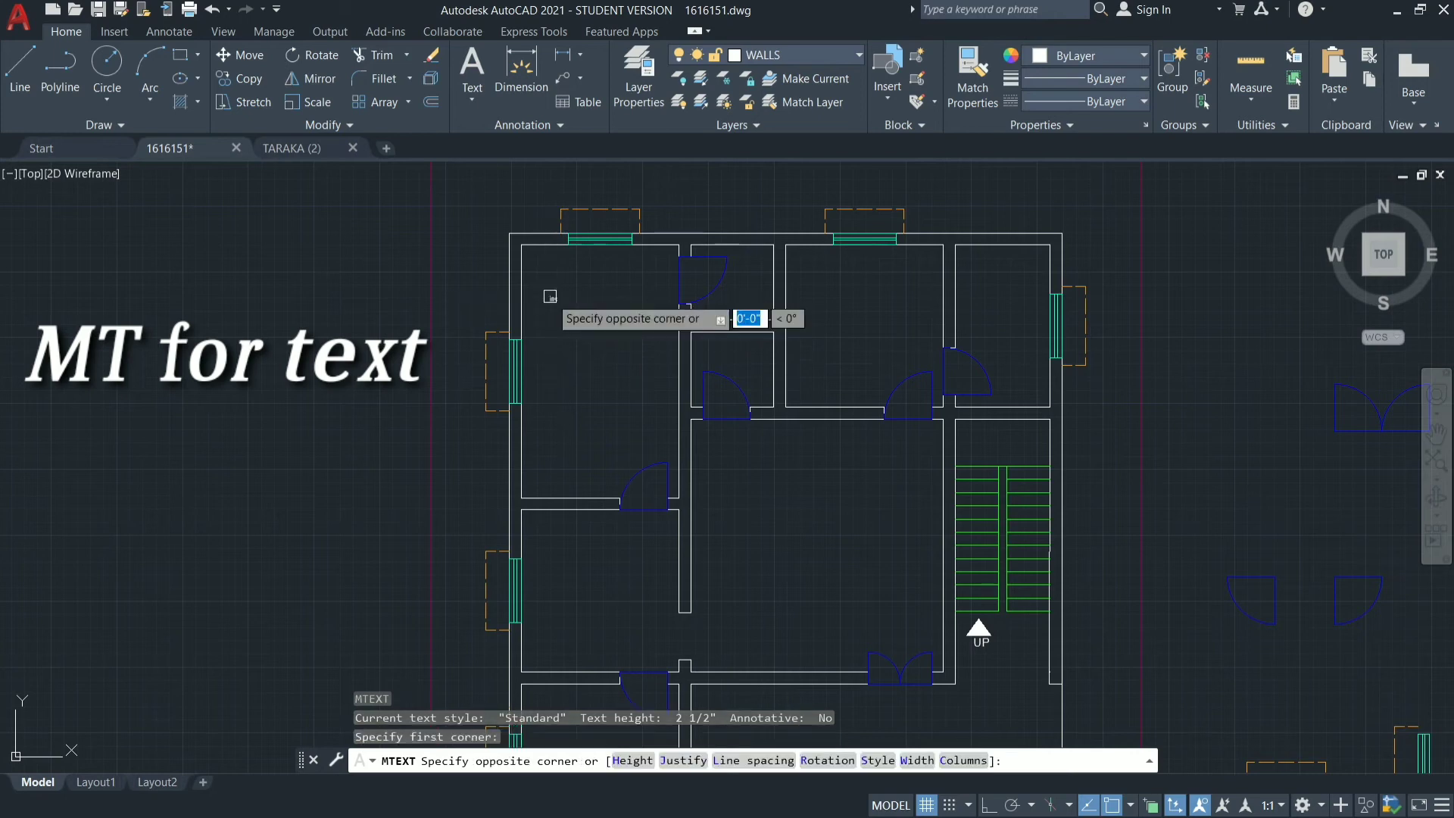
left_click(634, 458)
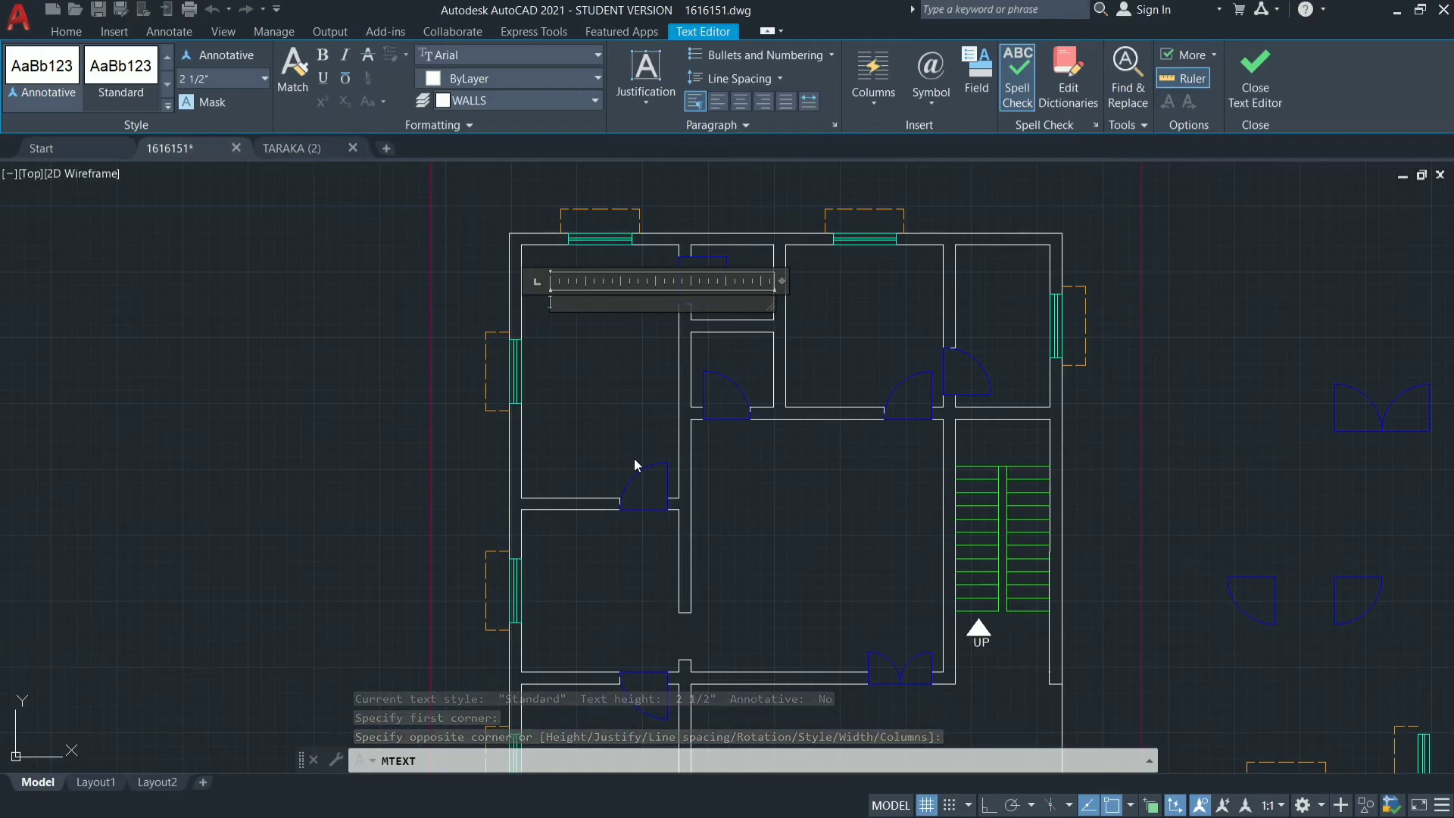
type("MASTER ")
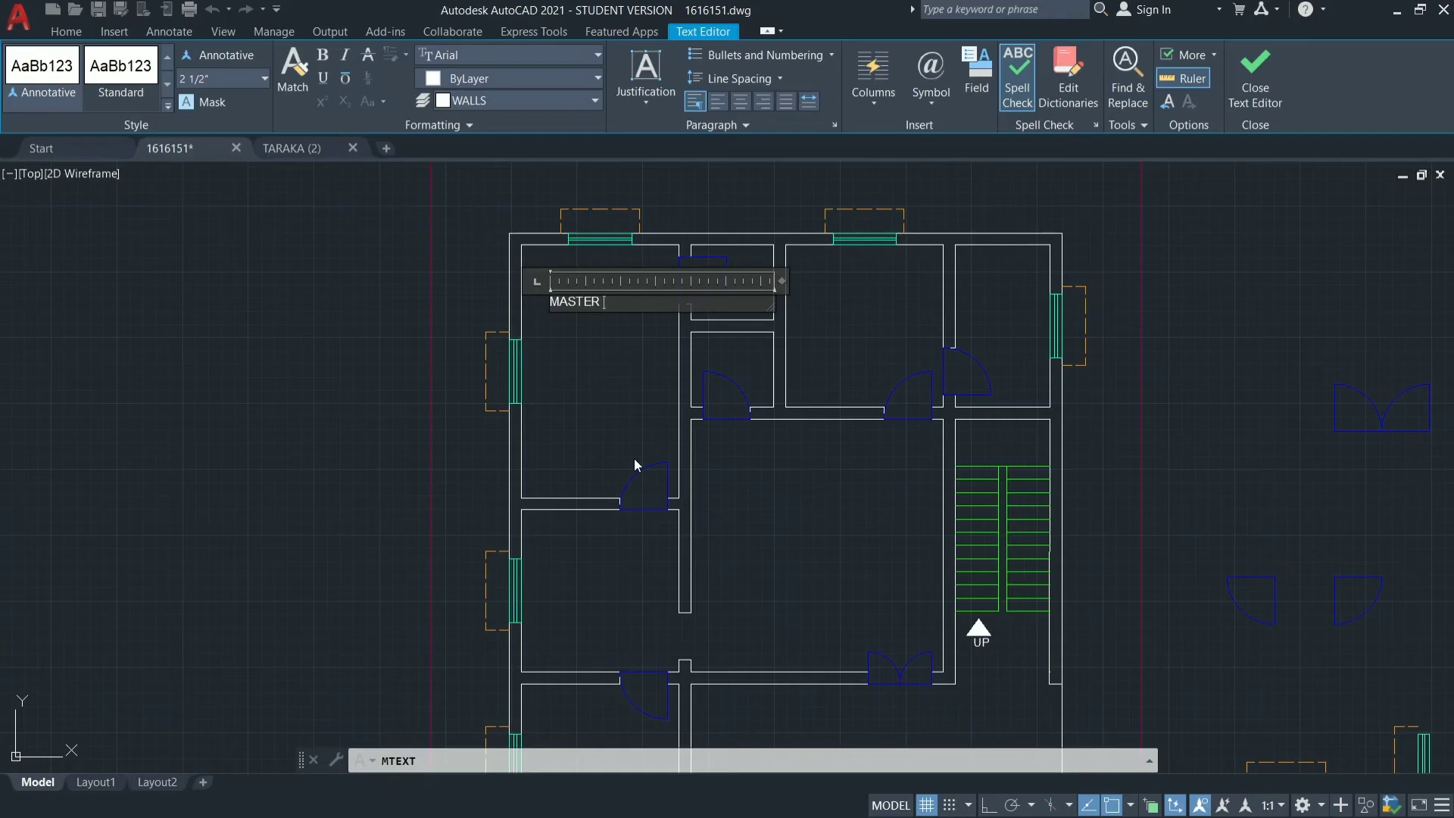
type("BEADROOM")
key("Return")
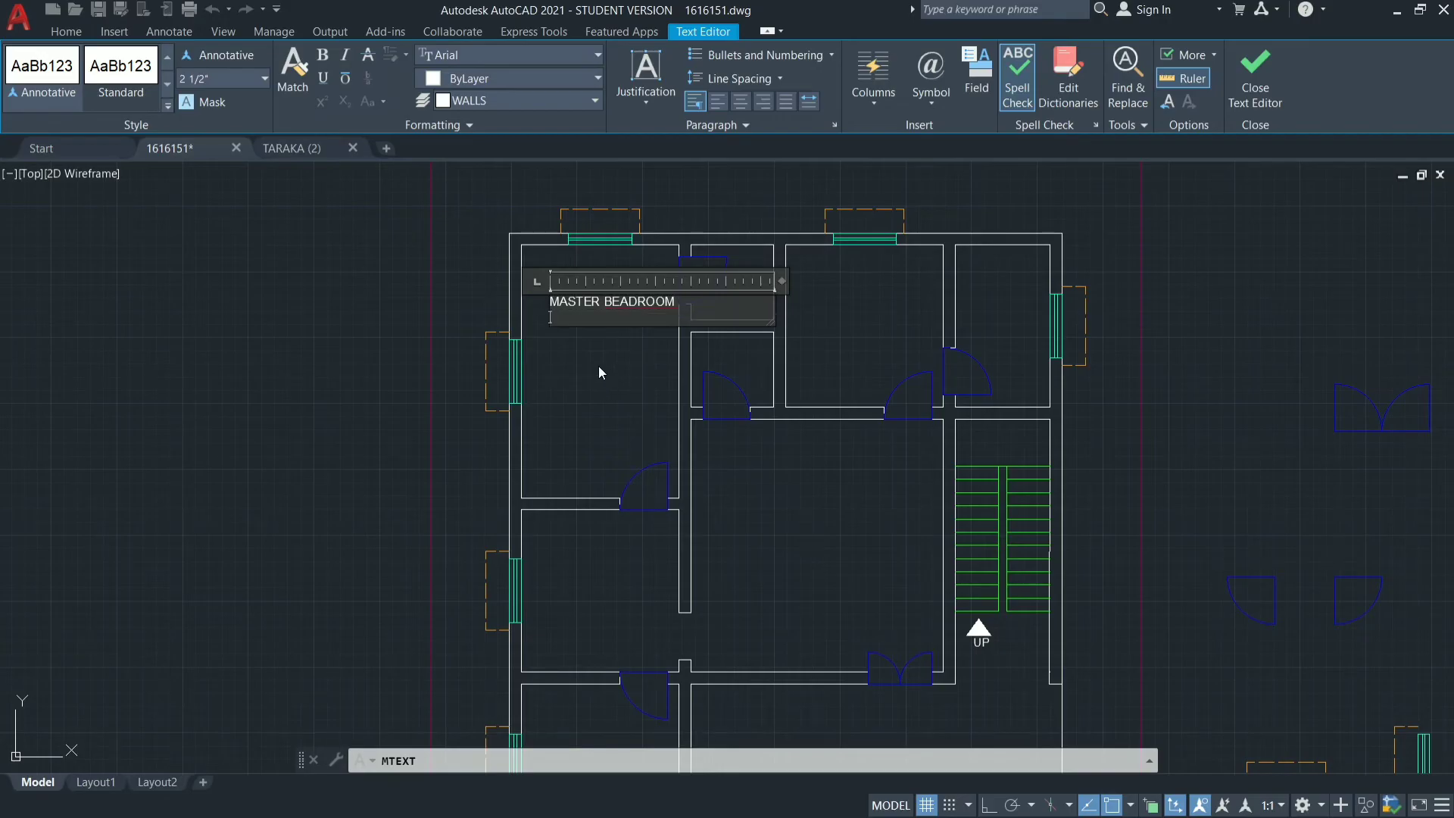
Add 10'X16' as the label's second line and finish the text.
type("10'X16")
left_click(569, 365)
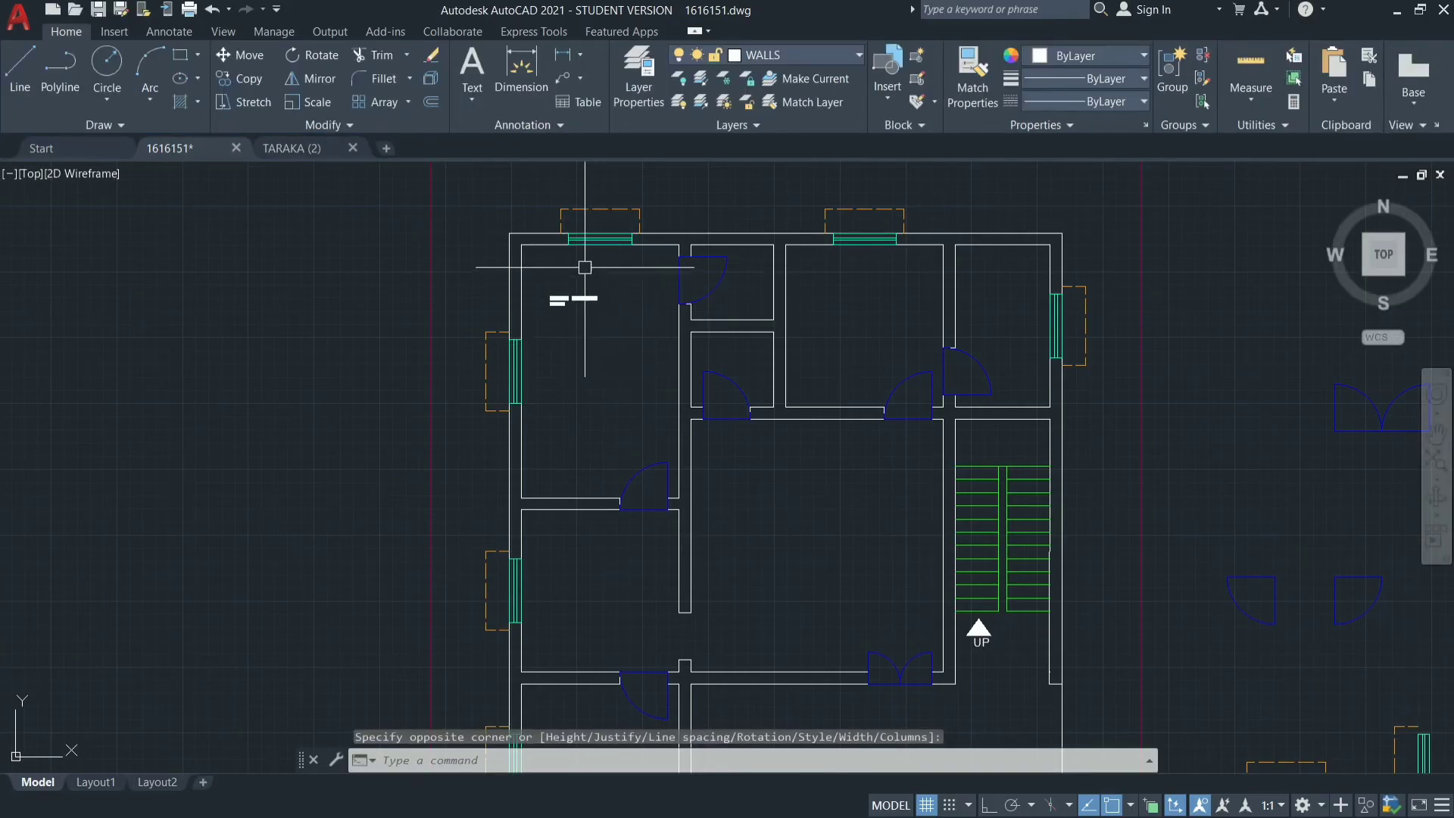
Set the text height of the MASTER BEADROOM label to 6" and deselect it.
scroll(569, 286, "up", 8)
scroll(650, 272, "down", 2)
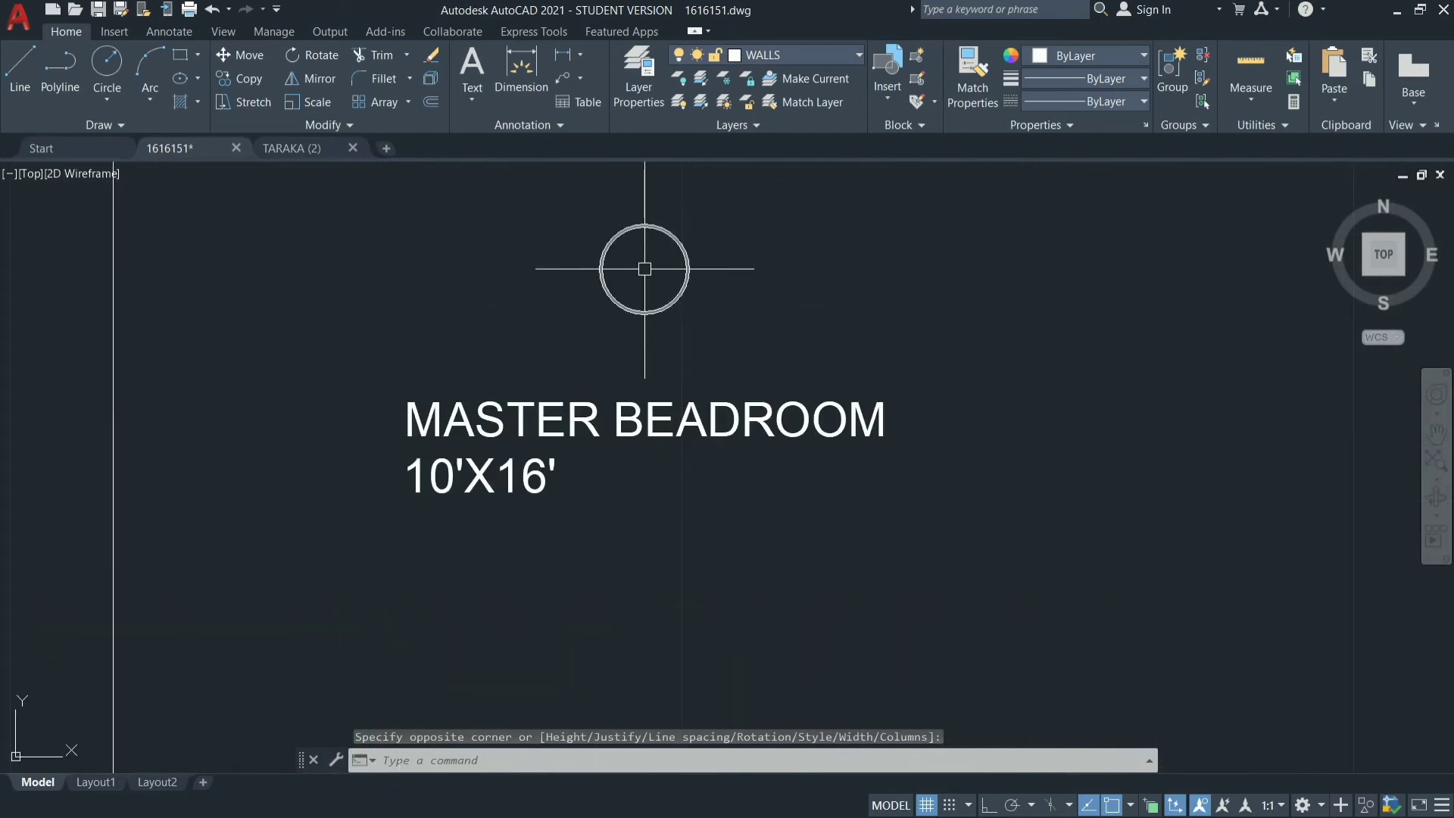
scroll(584, 469, "down", 5)
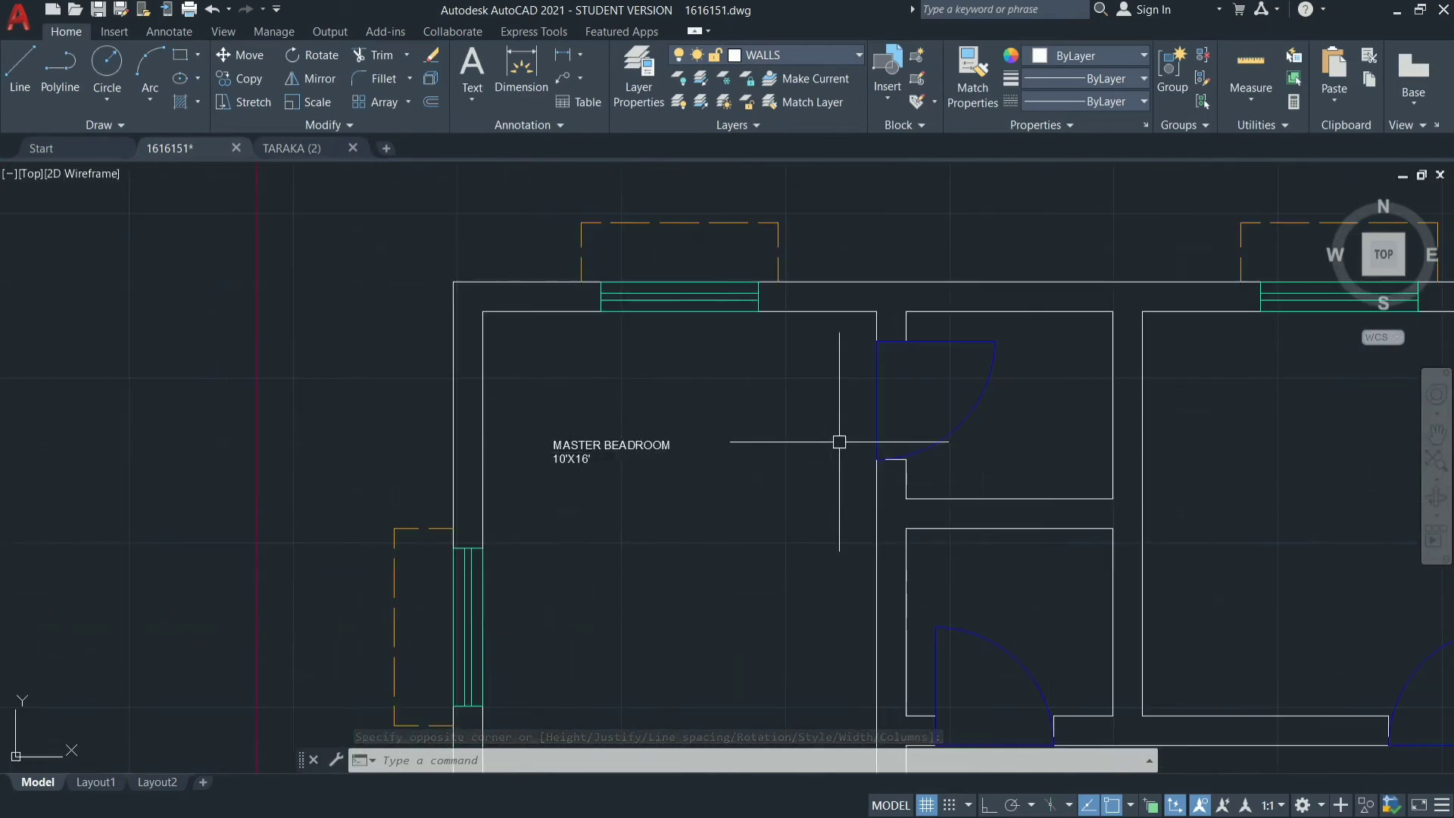
left_click(601, 454)
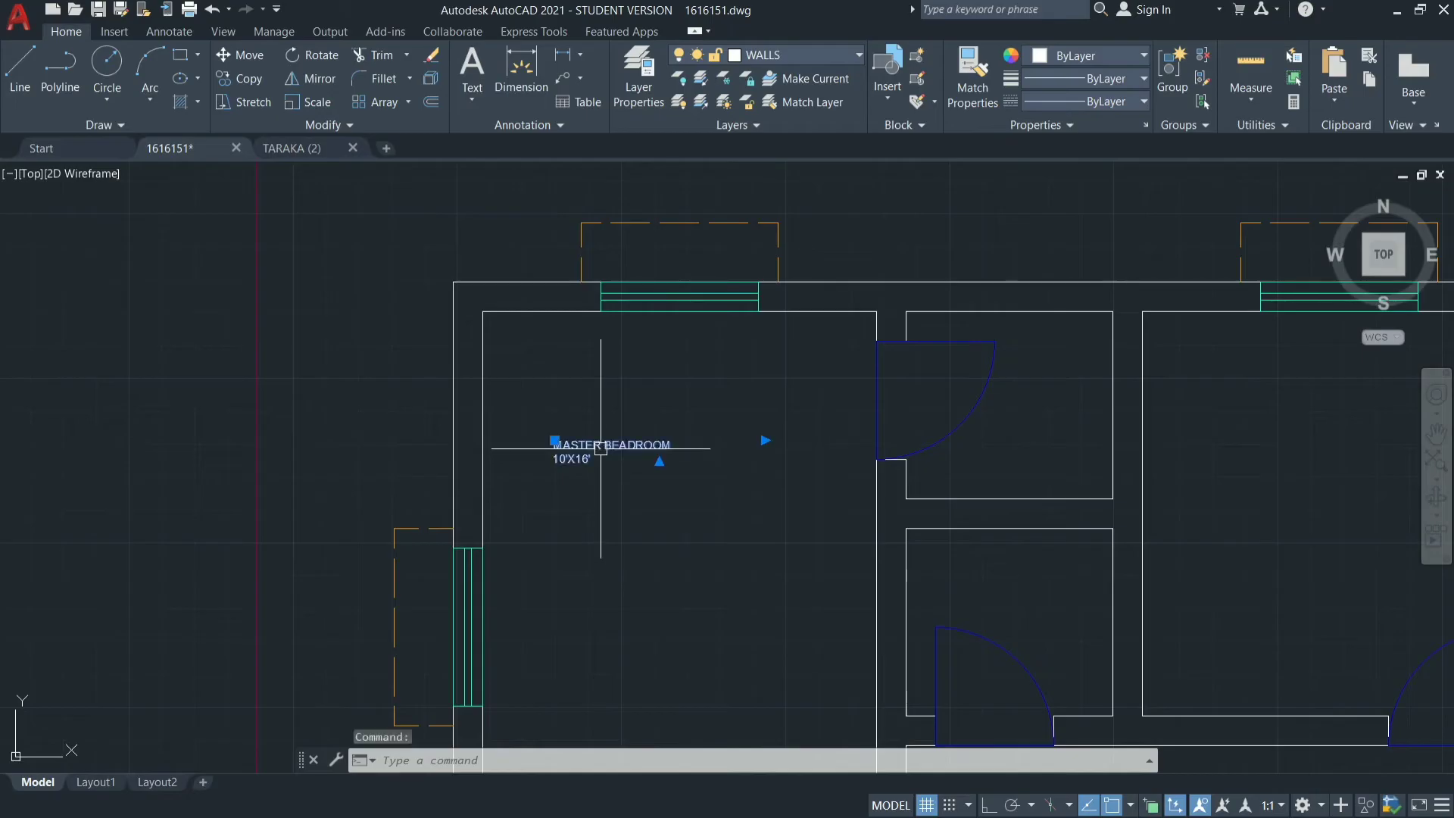
right_click(718, 479)
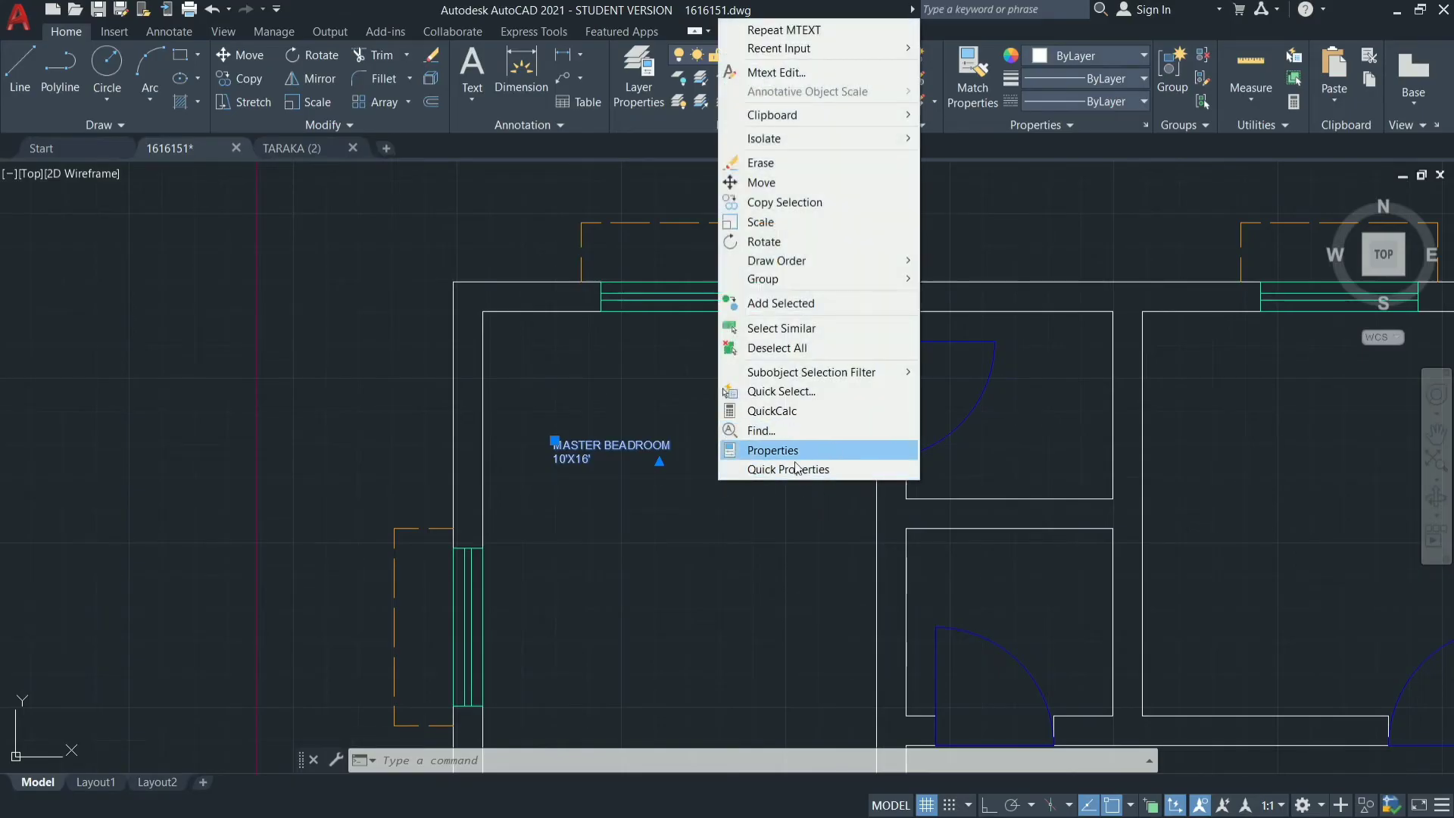
left_click(844, 453)
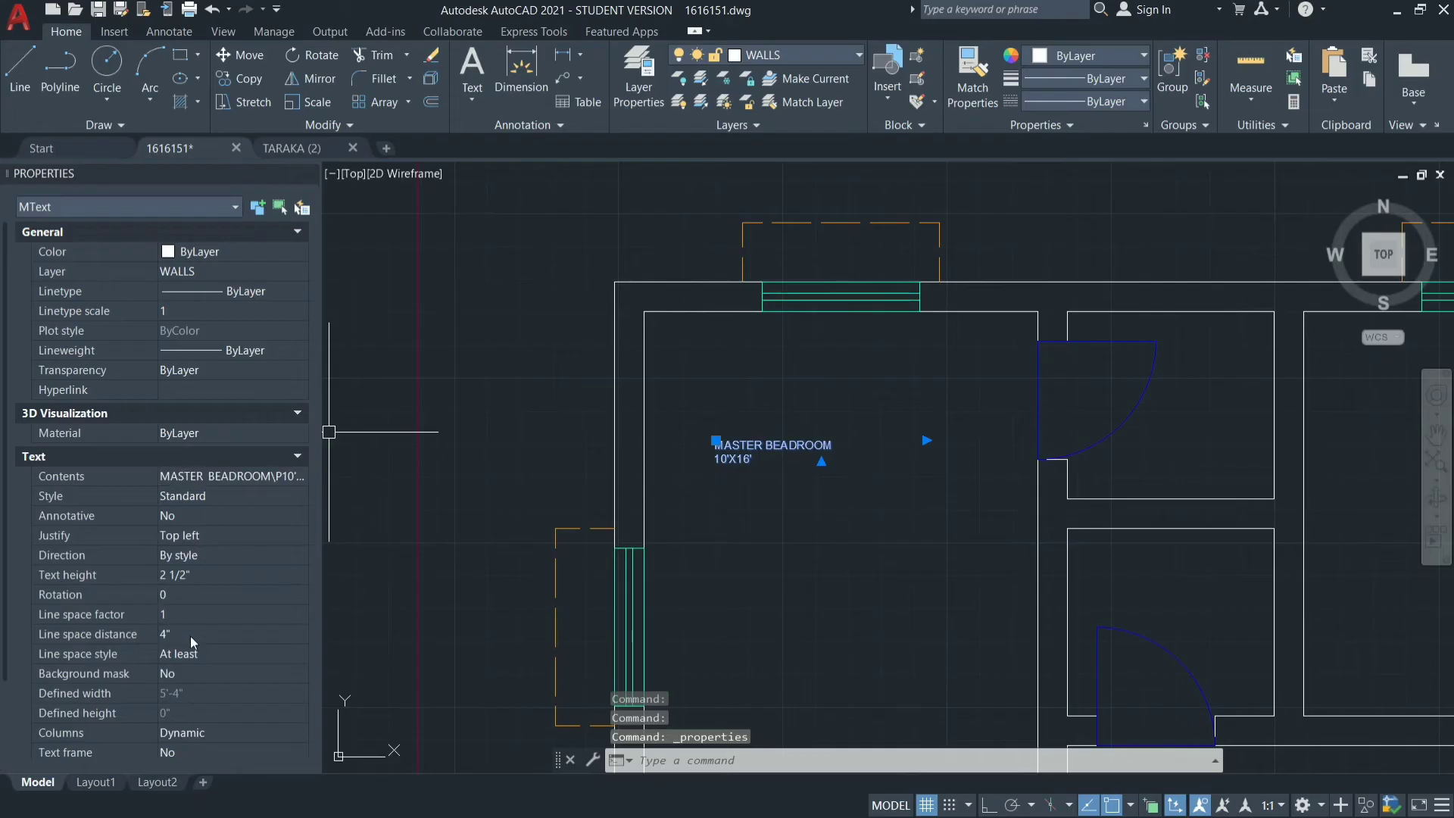
left_click(193, 574)
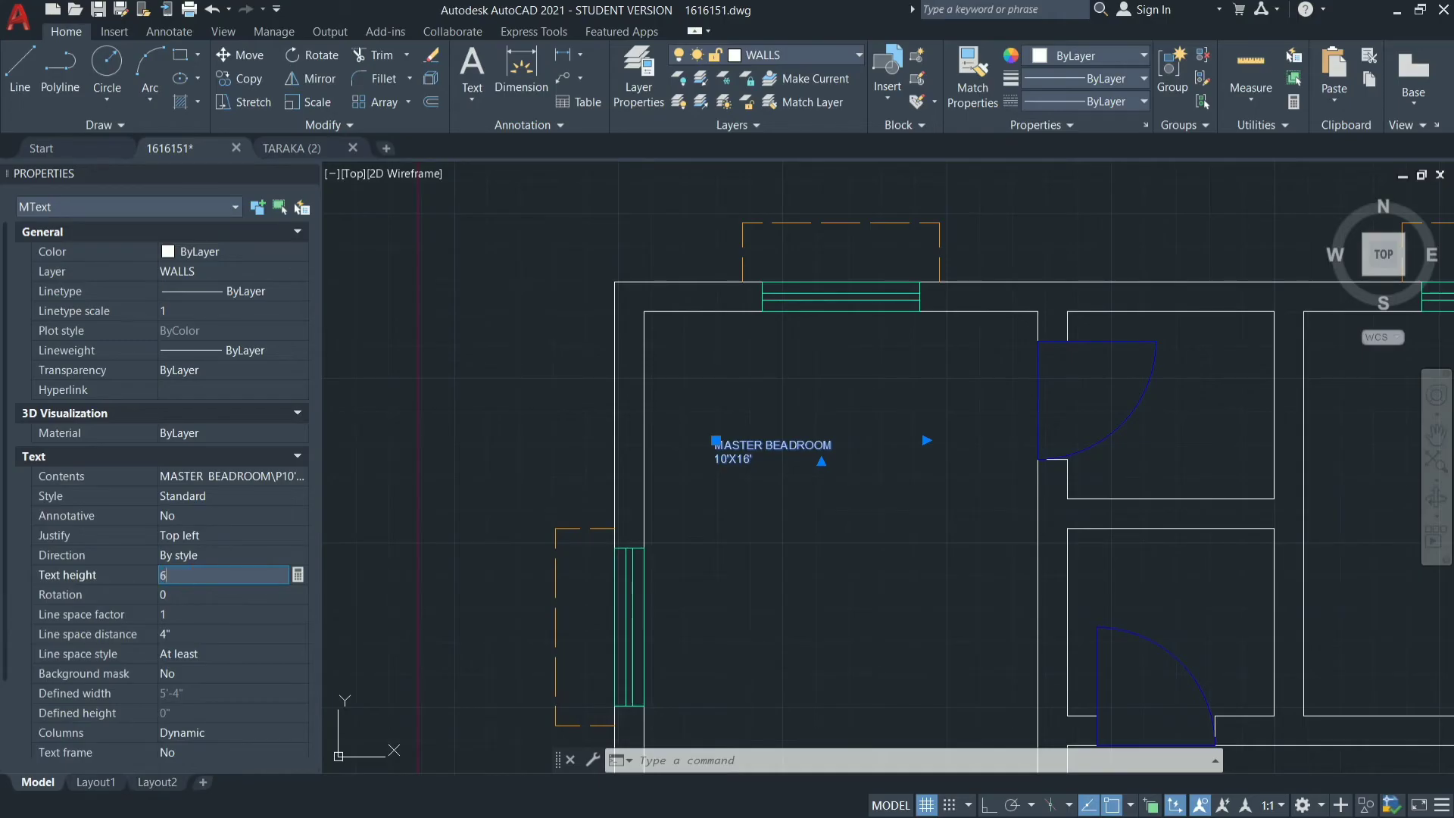
key("Tab")
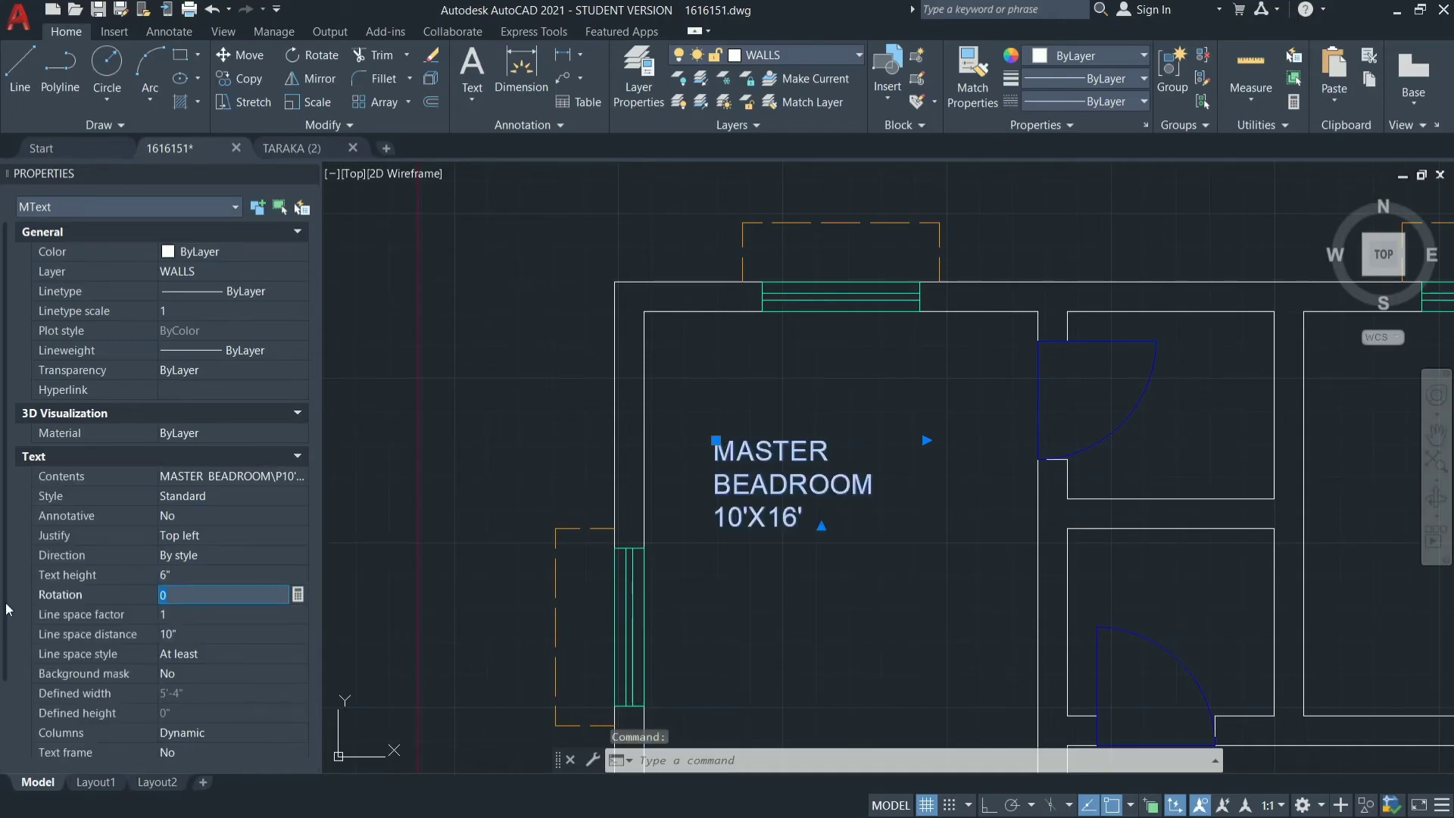
key("Escape")
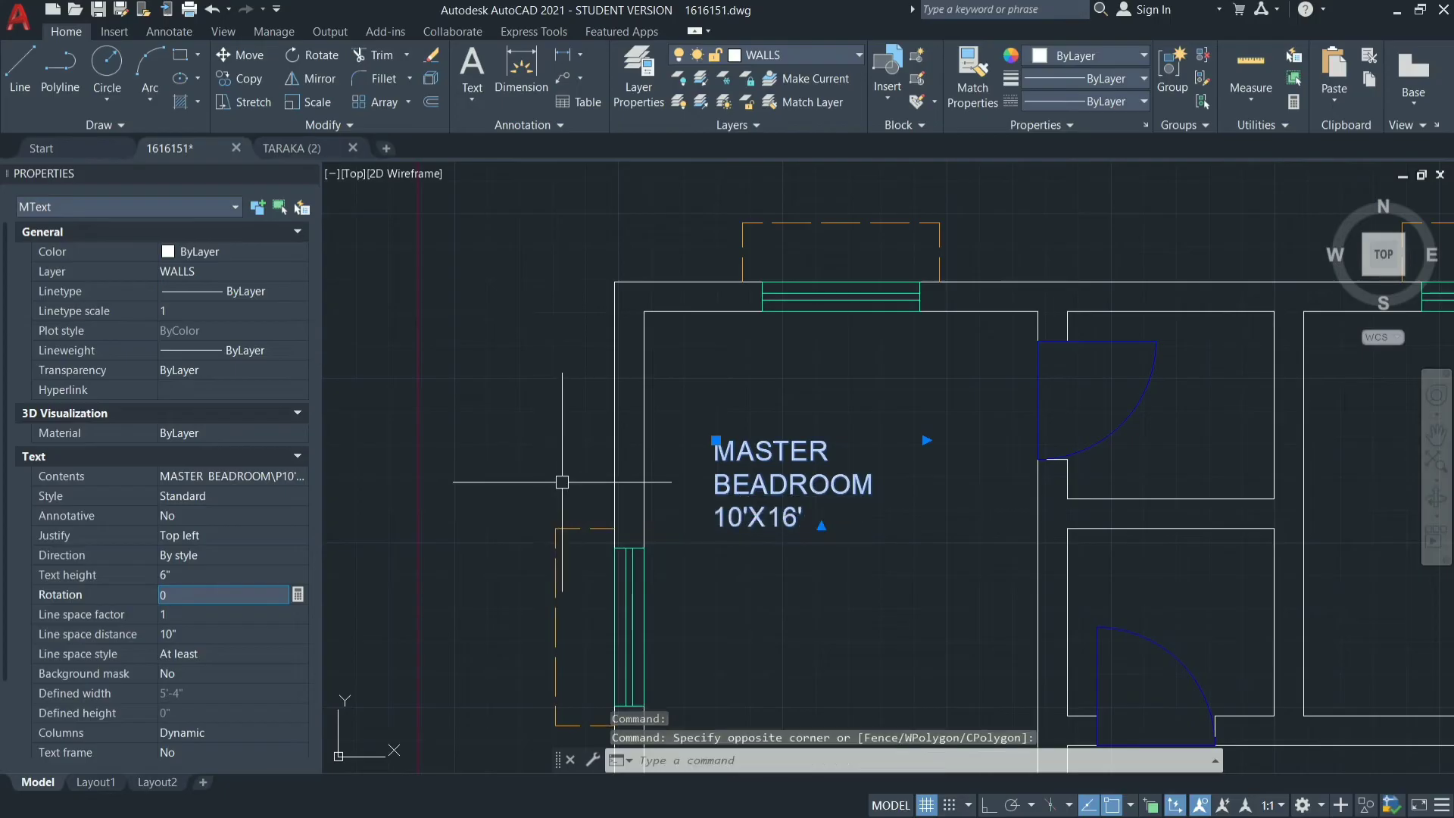
Move the MASTER BEADROOM label from the WALLS layer to the TEXT layer and deselect it.
left_click(308, 173)
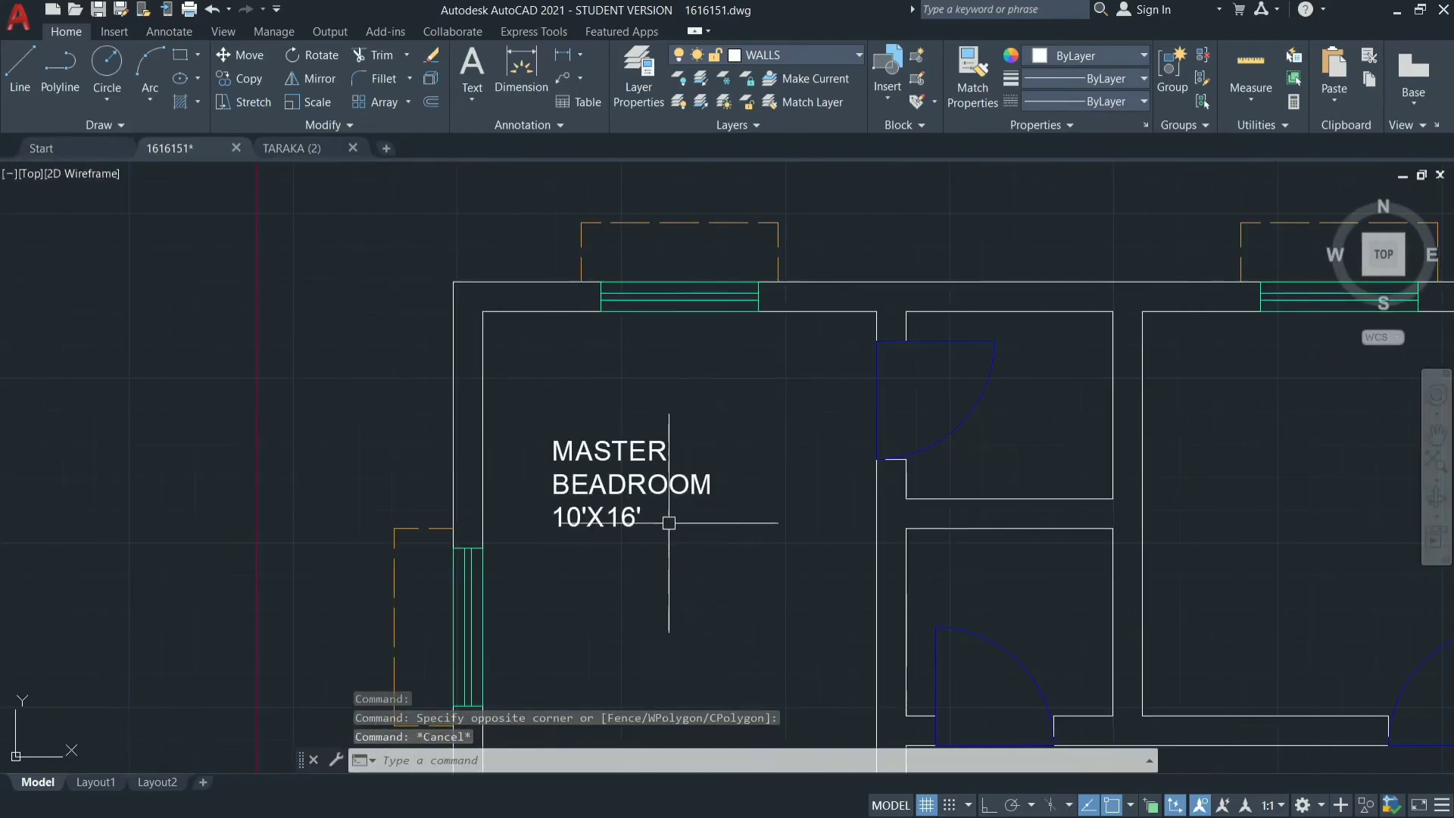
scroll(653, 481, "down", 2)
scroll(653, 482, "down", 2)
scroll(643, 568, "up", 5)
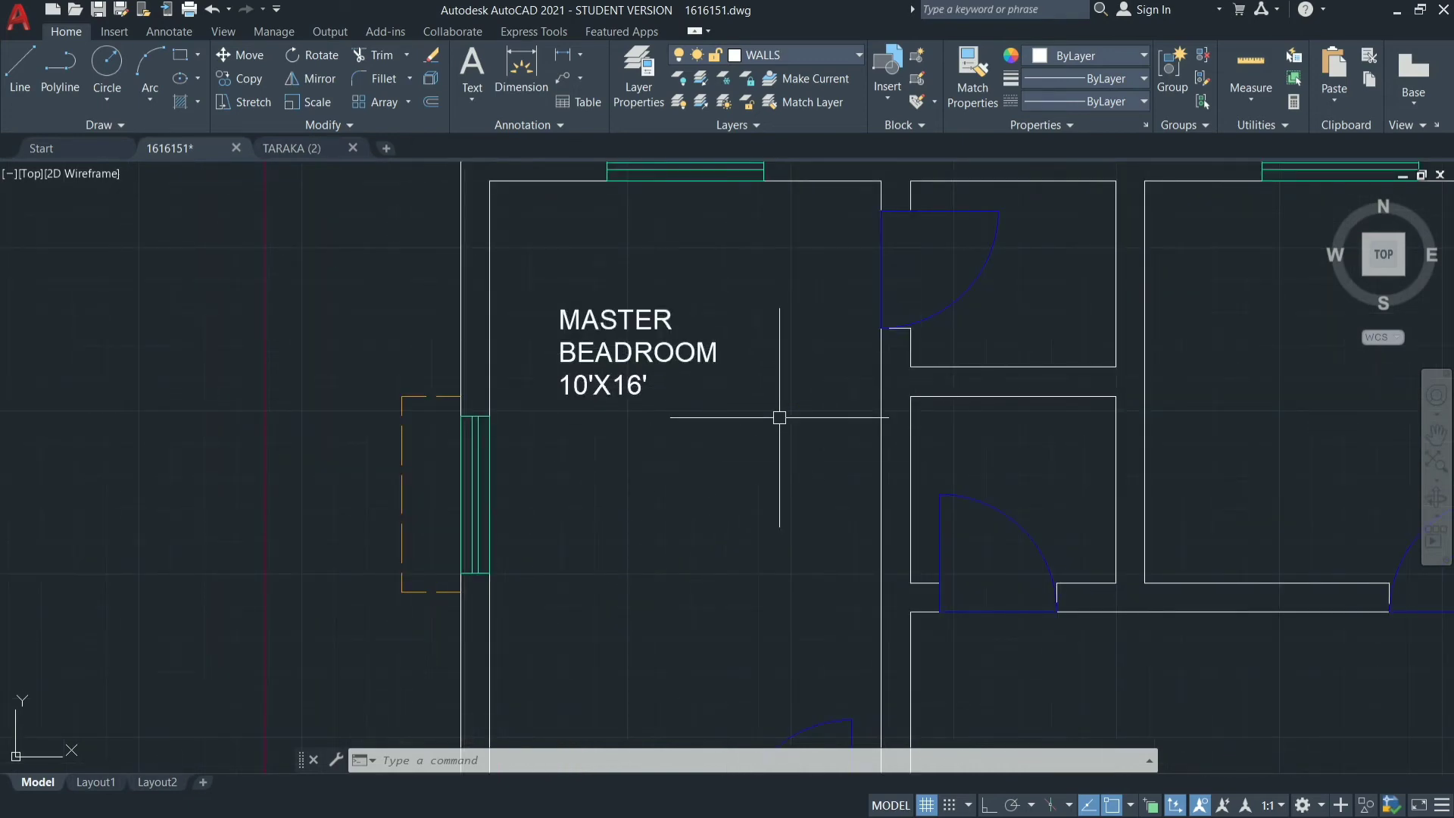
left_click(623, 371)
key("Escape")
key("Escape")
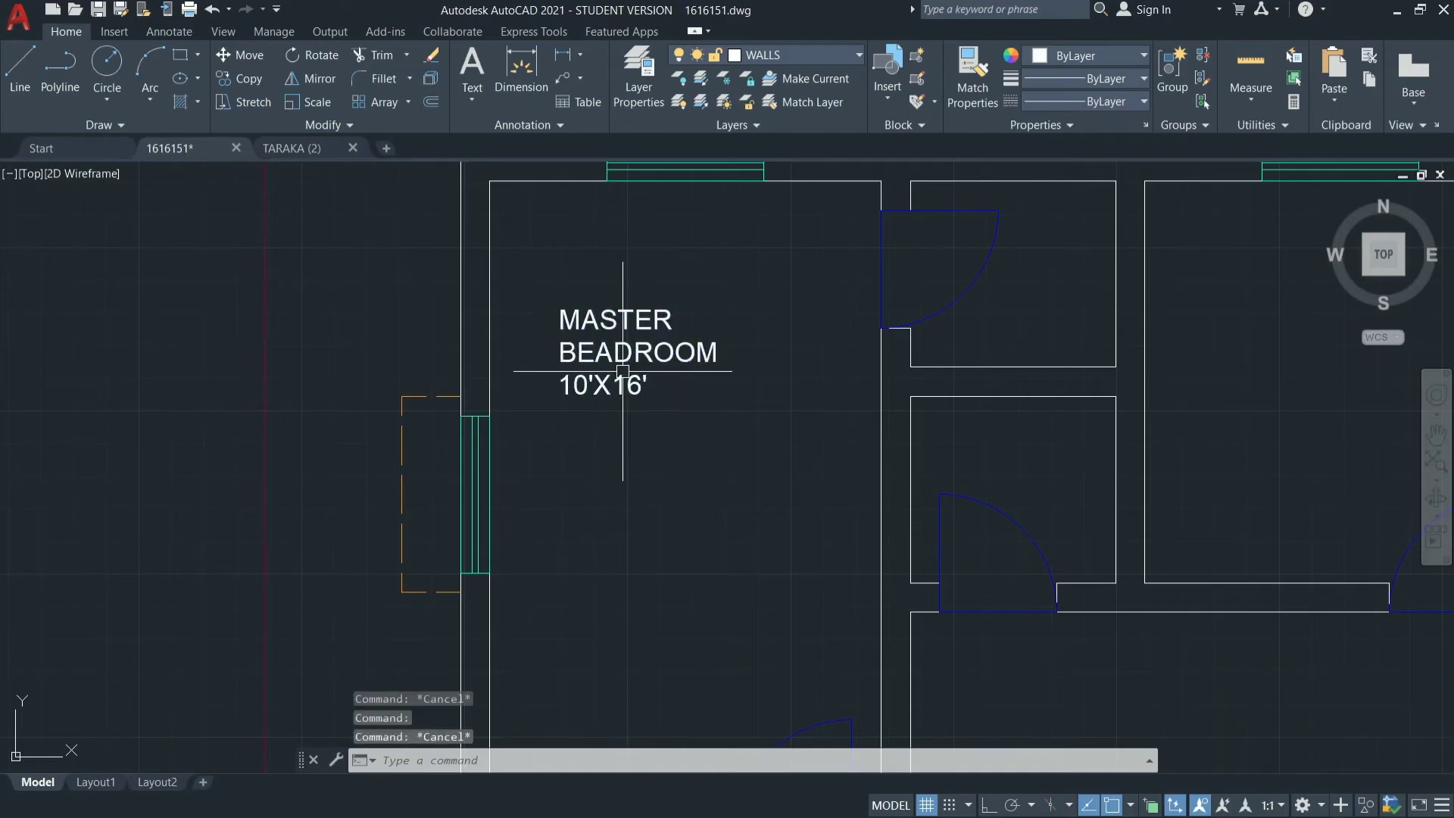
left_click(650, 381)
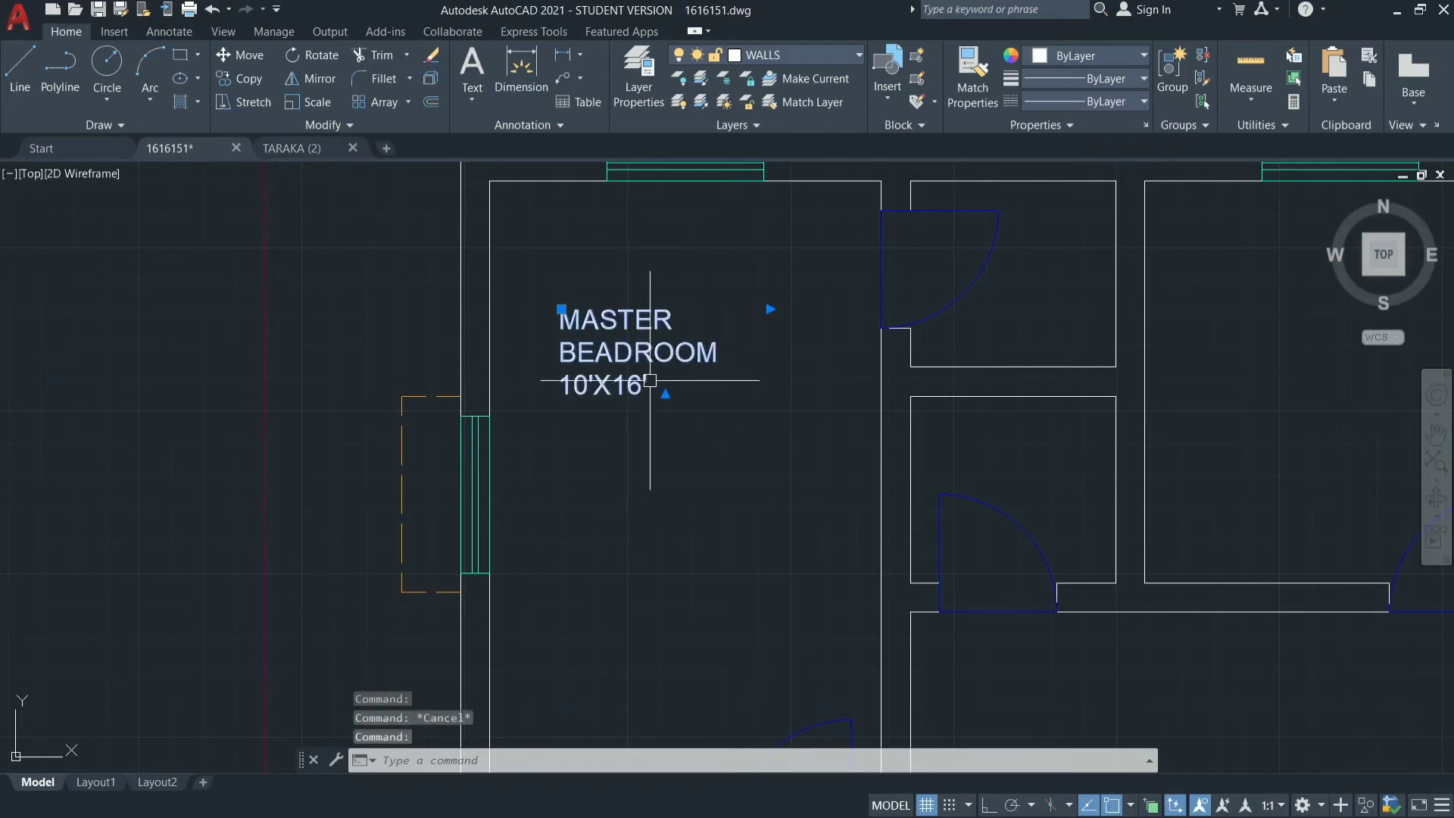
left_click(843, 50)
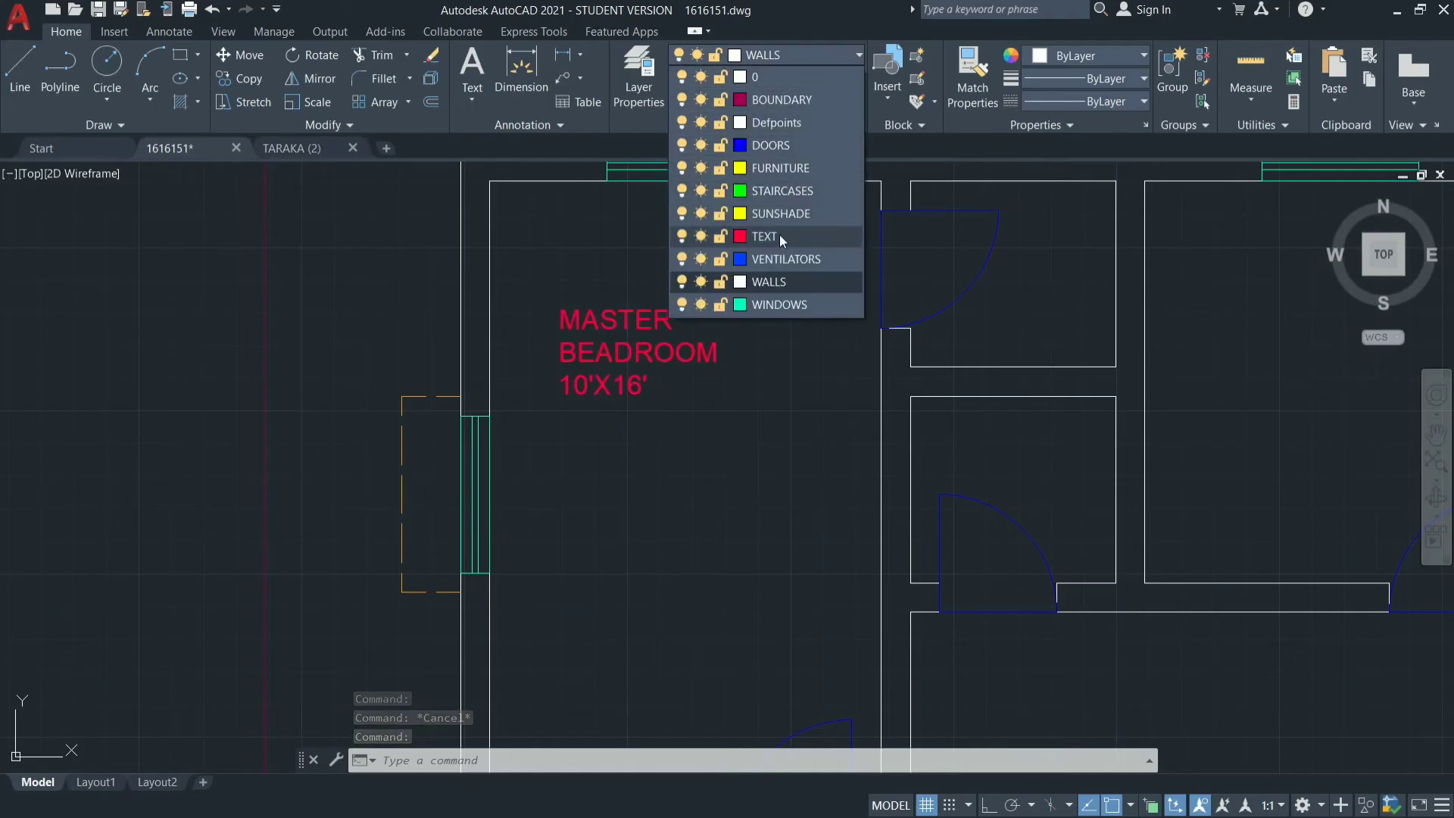
left_click(780, 235)
key("Escape")
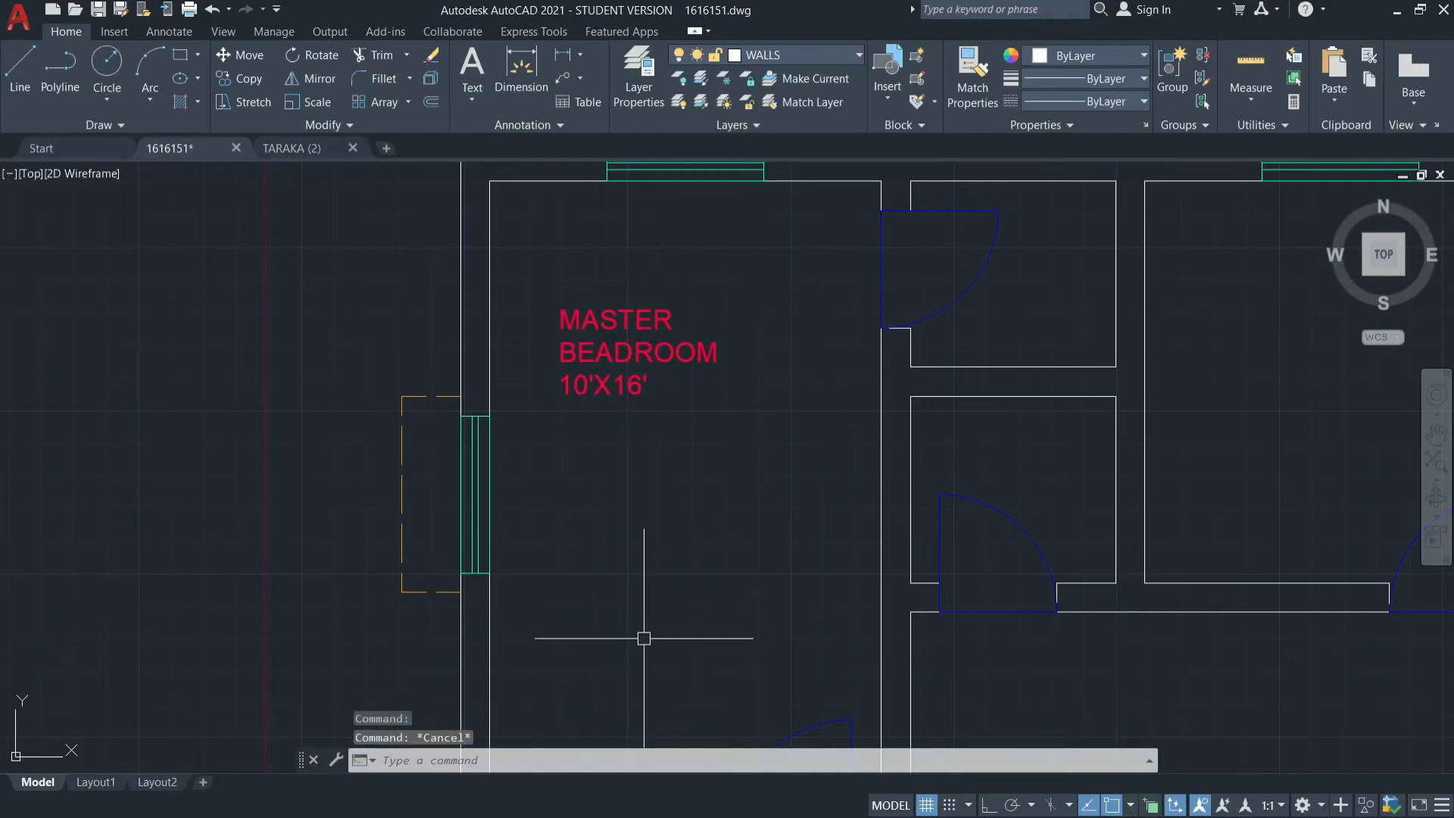
Set the text height of the MASTER BEADROOM label to 8" and close its properties.
key("ctrl")
scroll(690, 440, "down", 5)
key("ctrl")
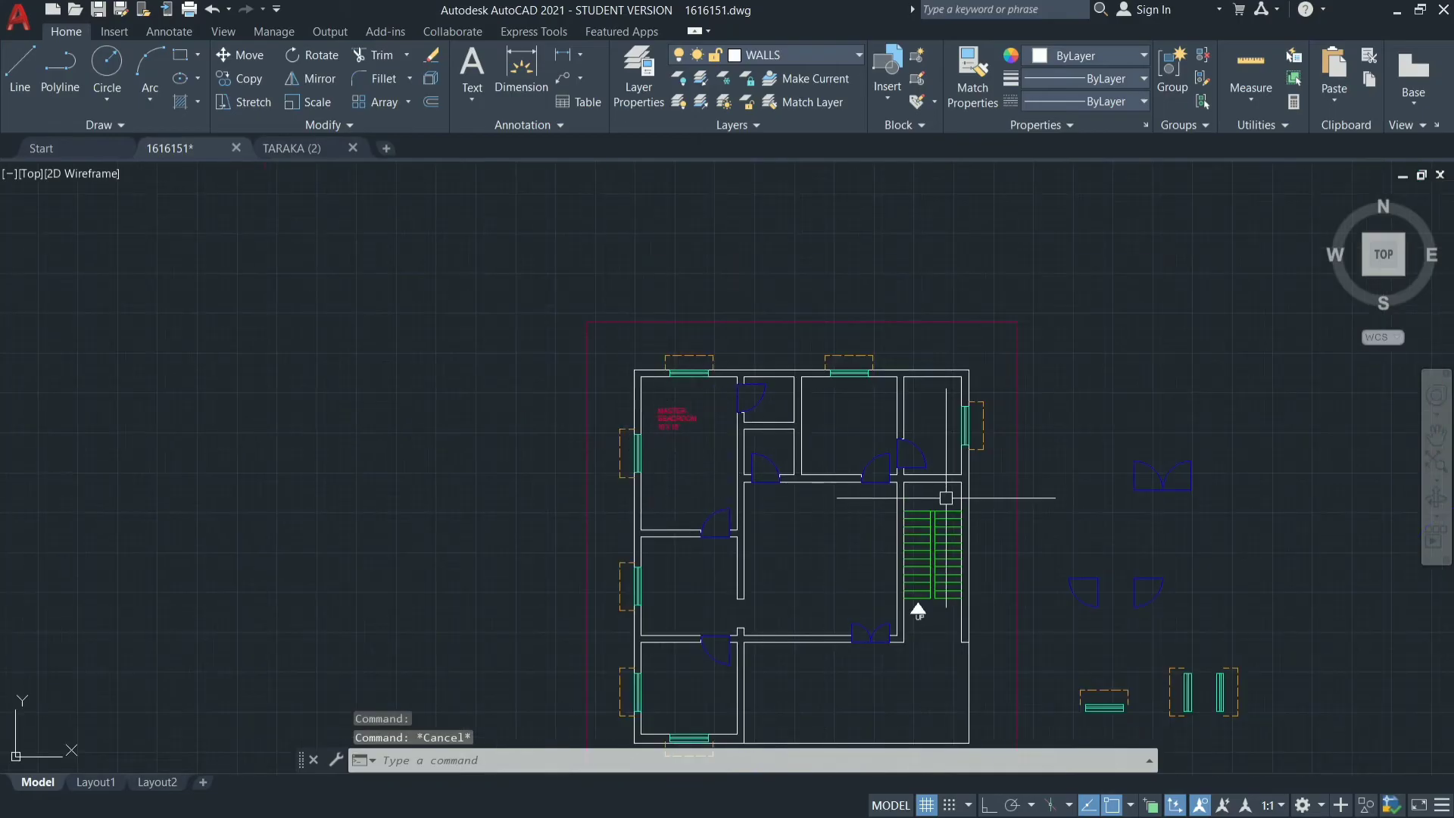
scroll(677, 393, "up", 6)
key("ctrl")
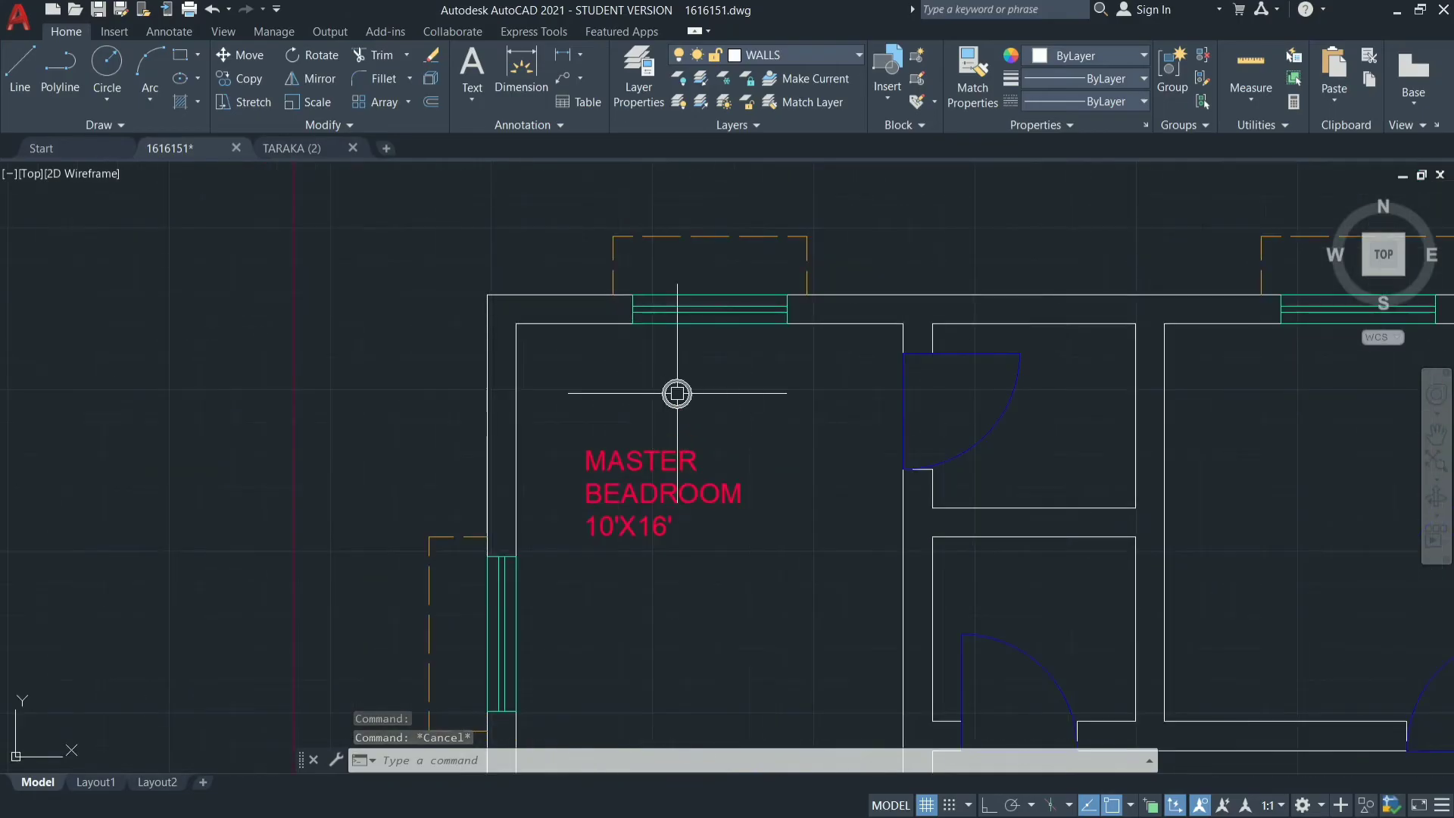
left_click(674, 492)
right_click(674, 492)
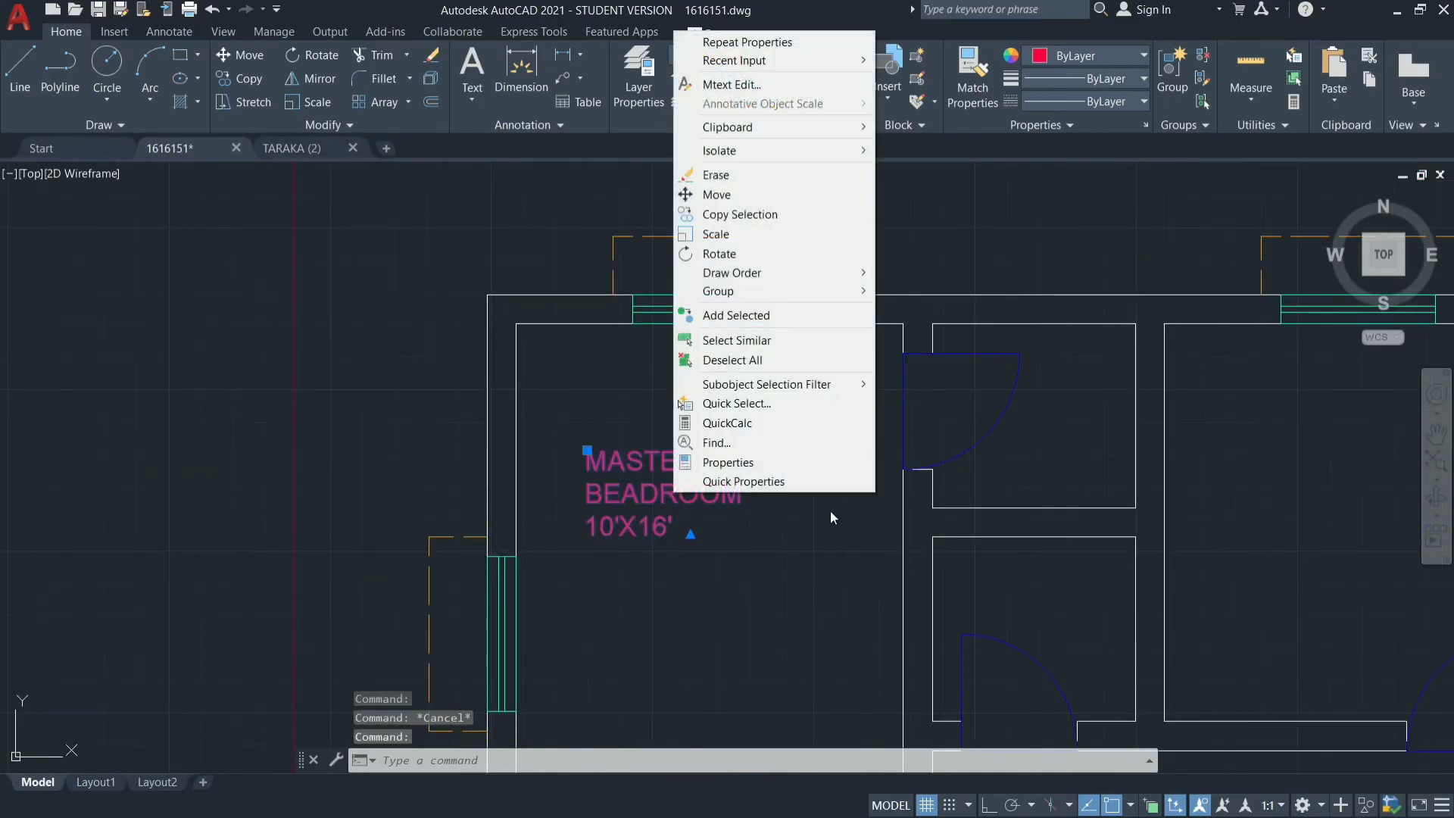
left_click(780, 463)
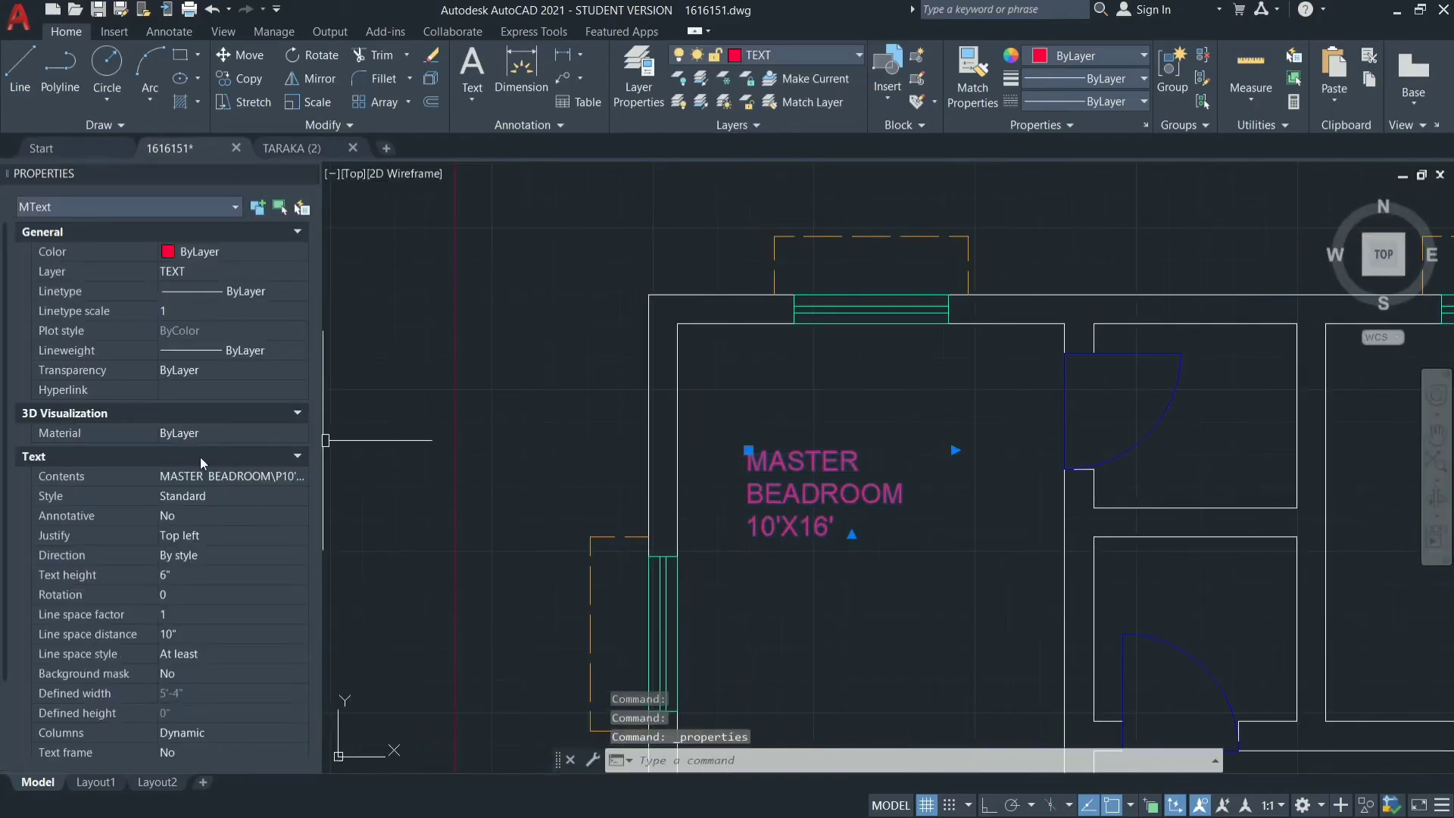
left_click(205, 576)
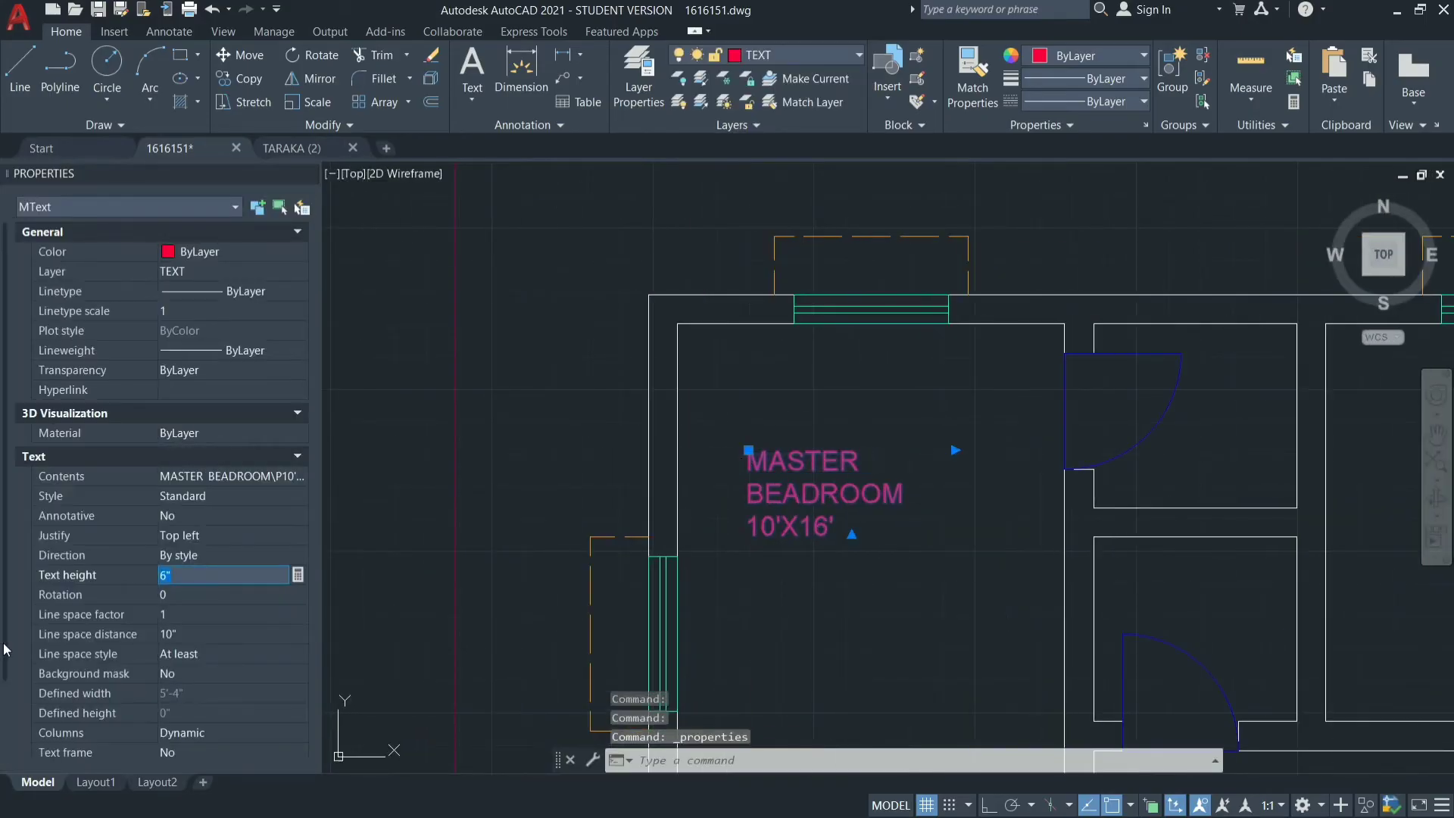
type("8")
key("Tab")
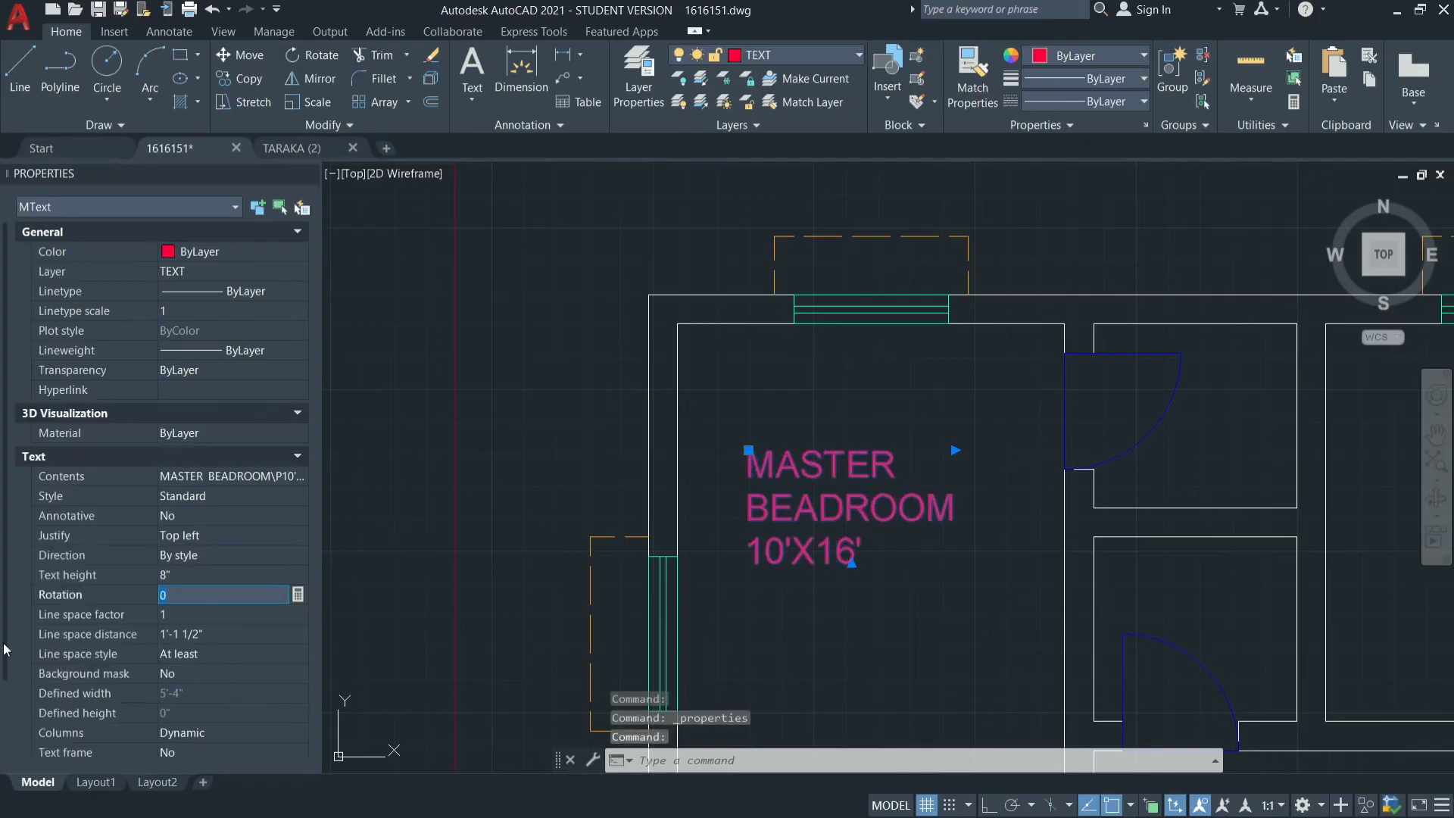
key("Escape")
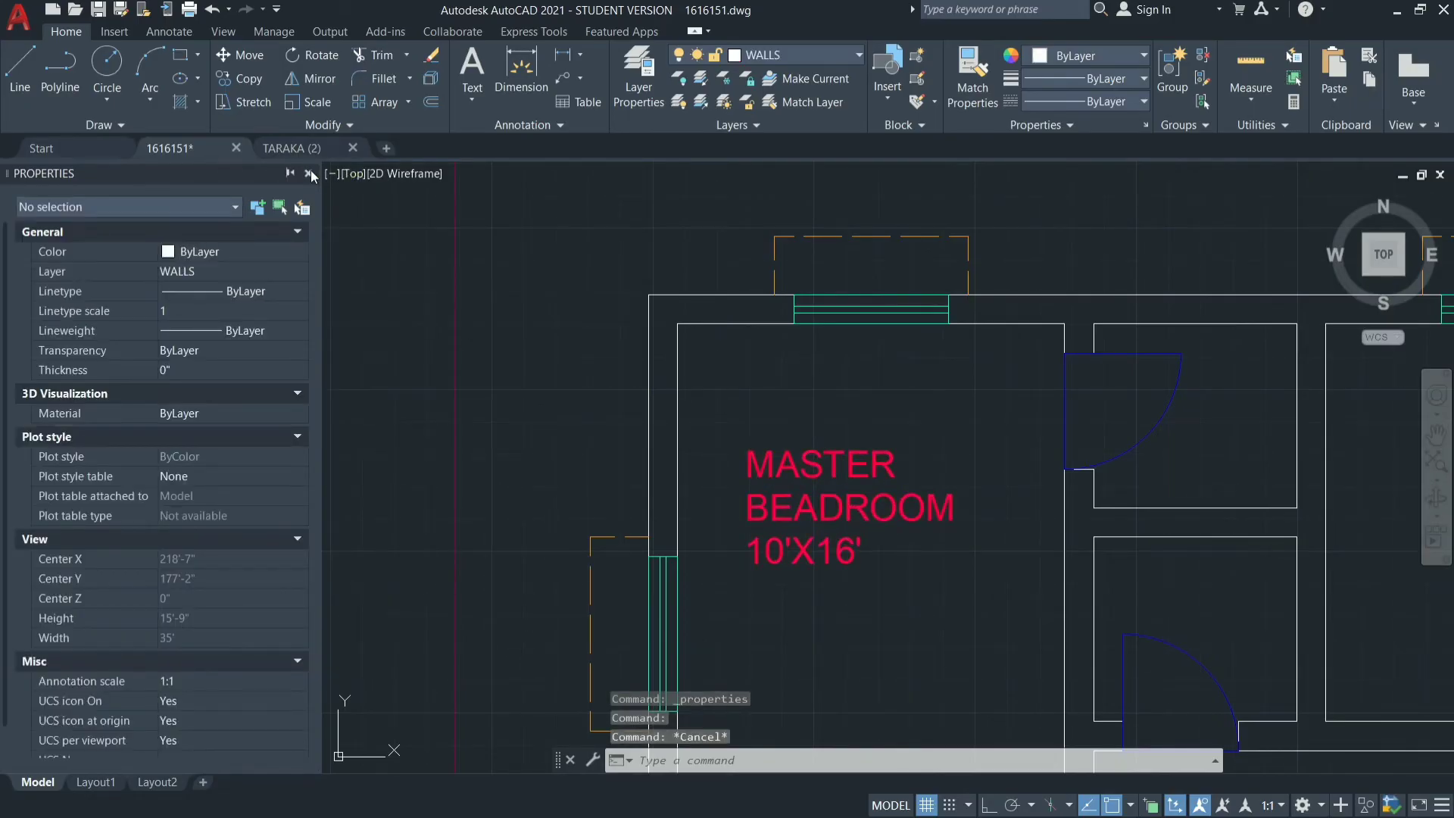
left_click(310, 174)
Copy the MASTER BEADROOM label by its upper-left corner into the plan's two upper-right rooms, the central hall and the middle-left room.
scroll(659, 334, "down", 4)
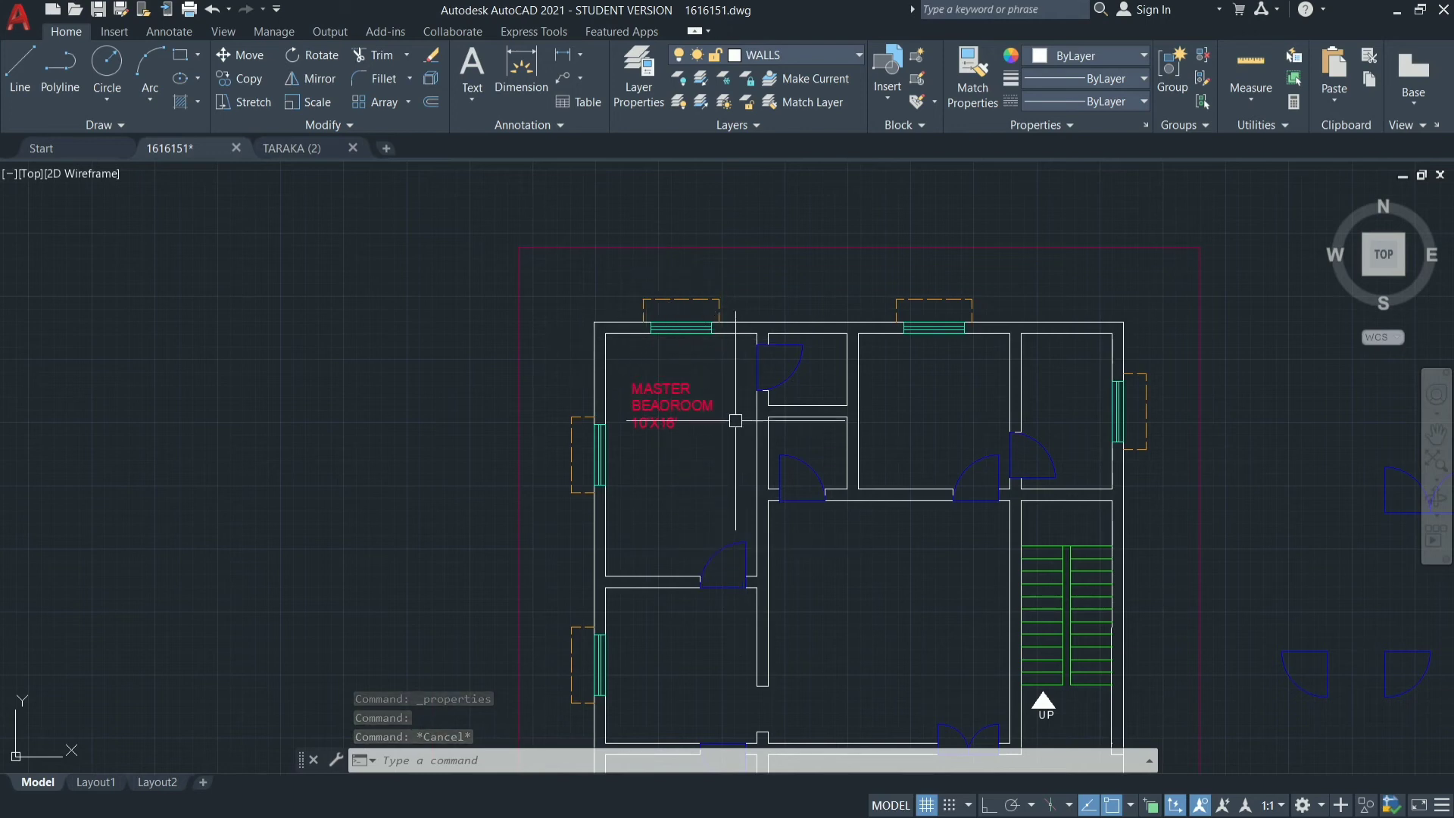
scroll(735, 420, "up", 2)
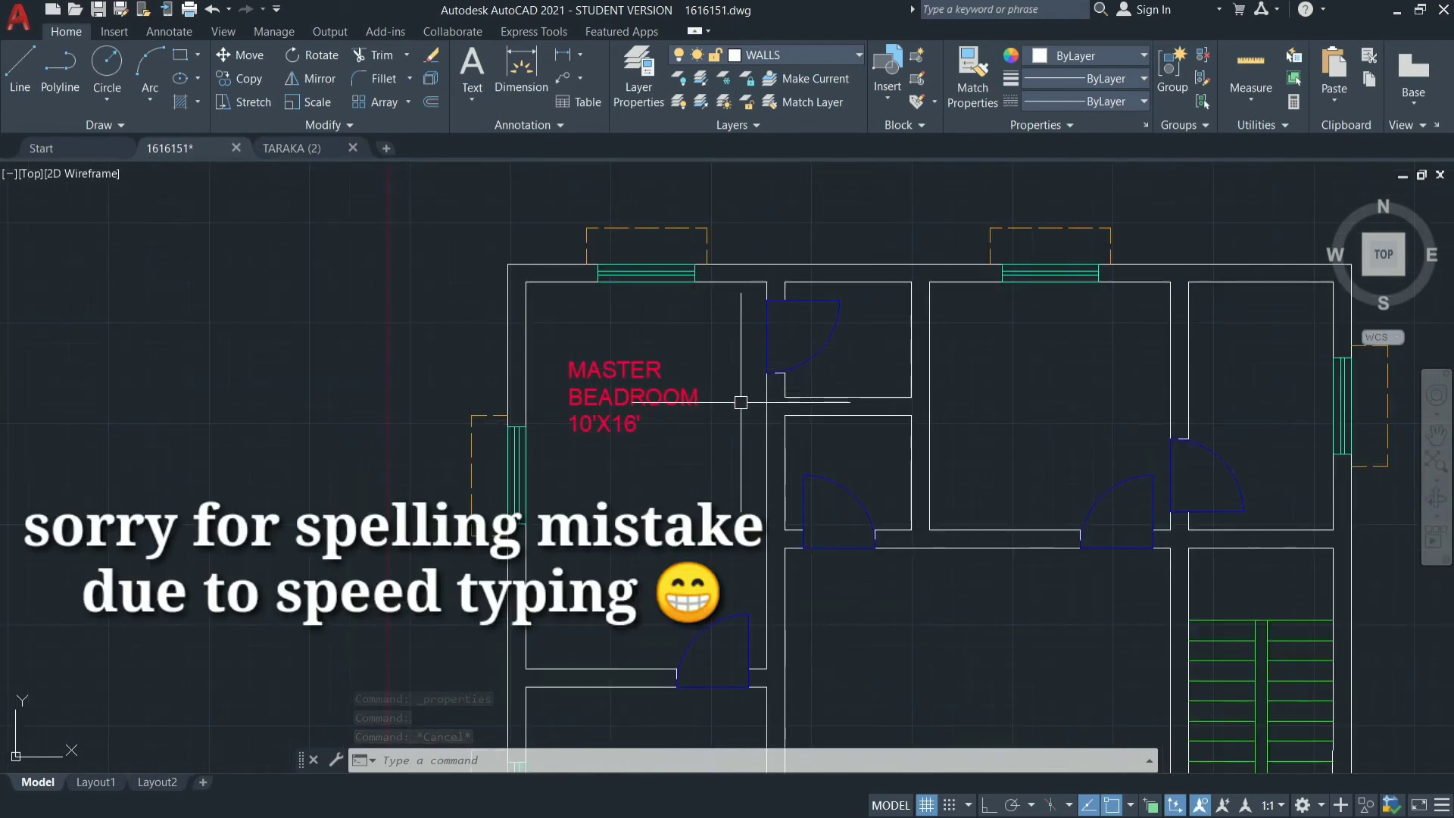
left_click(636, 397)
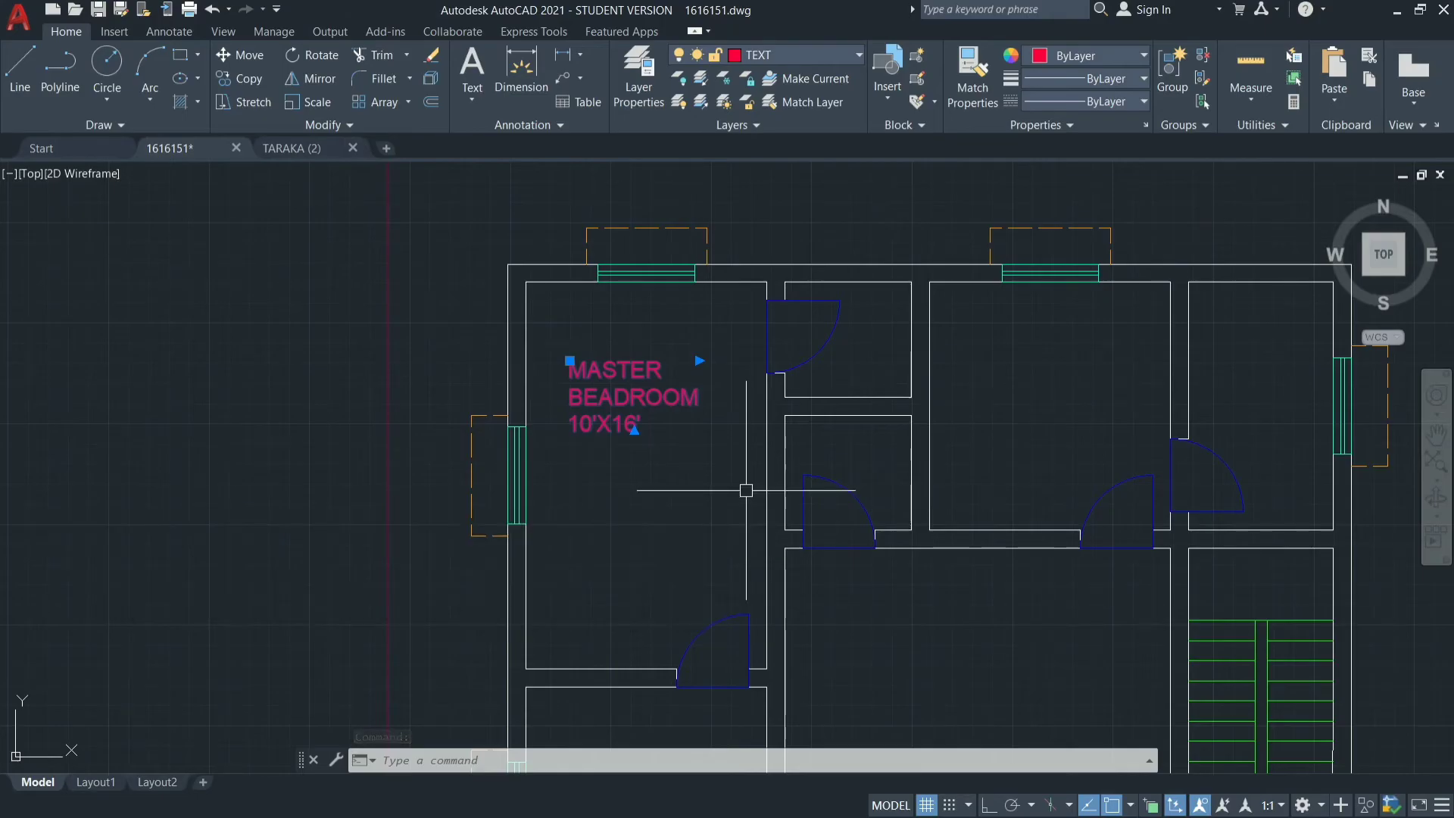
type("co")
key("Return")
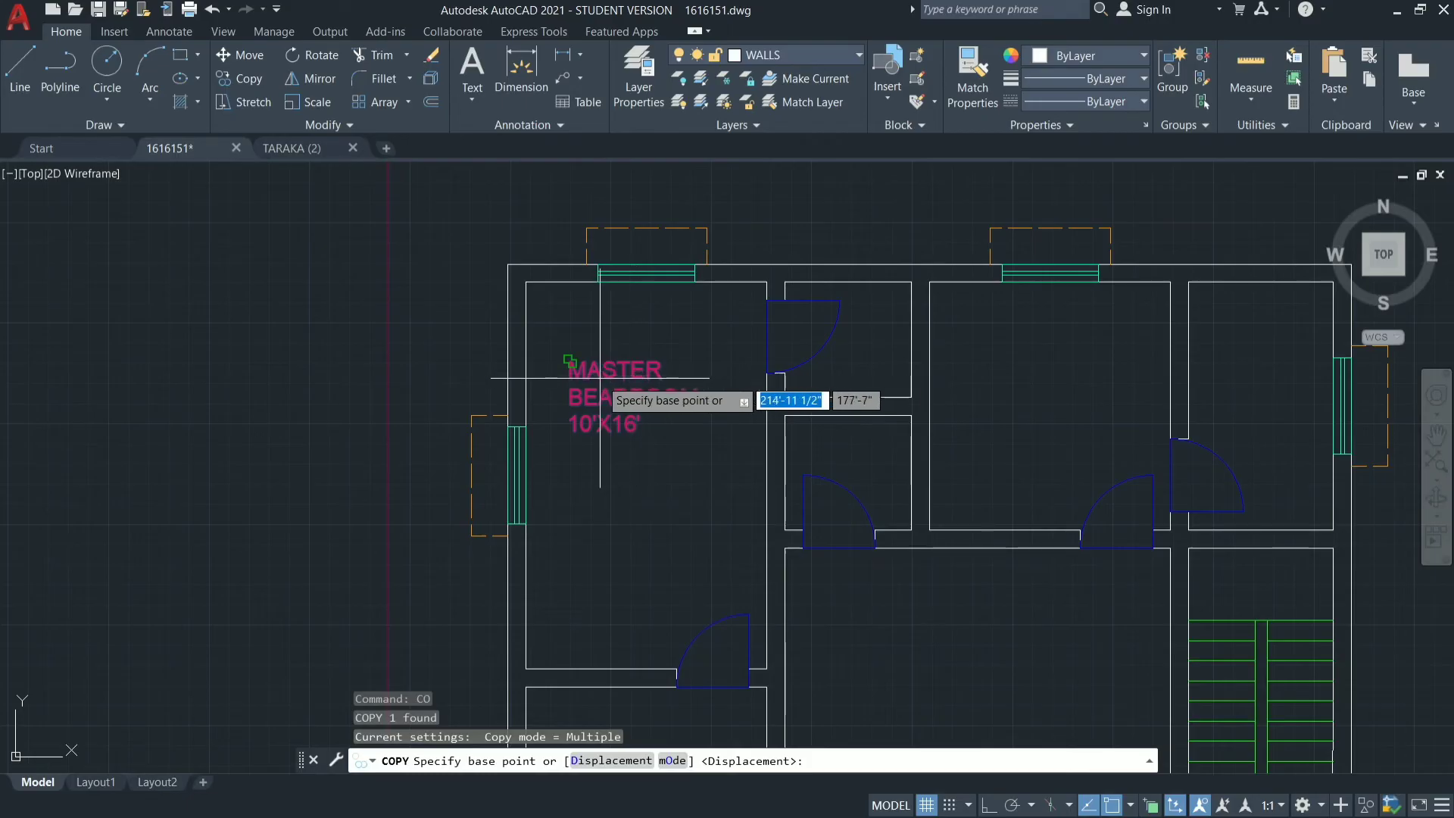
left_click(570, 360)
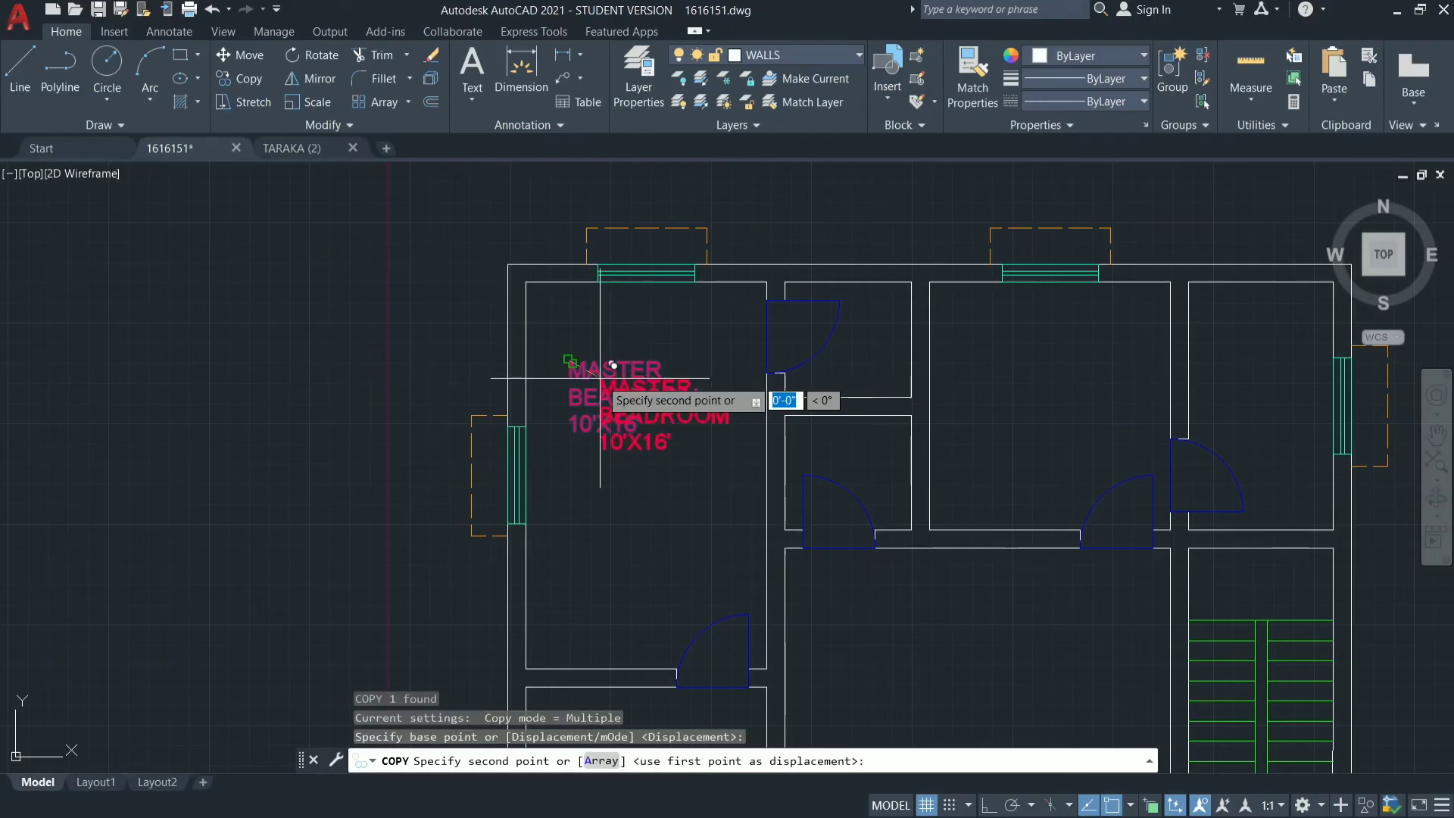
left_click(1017, 346)
left_click(1228, 357)
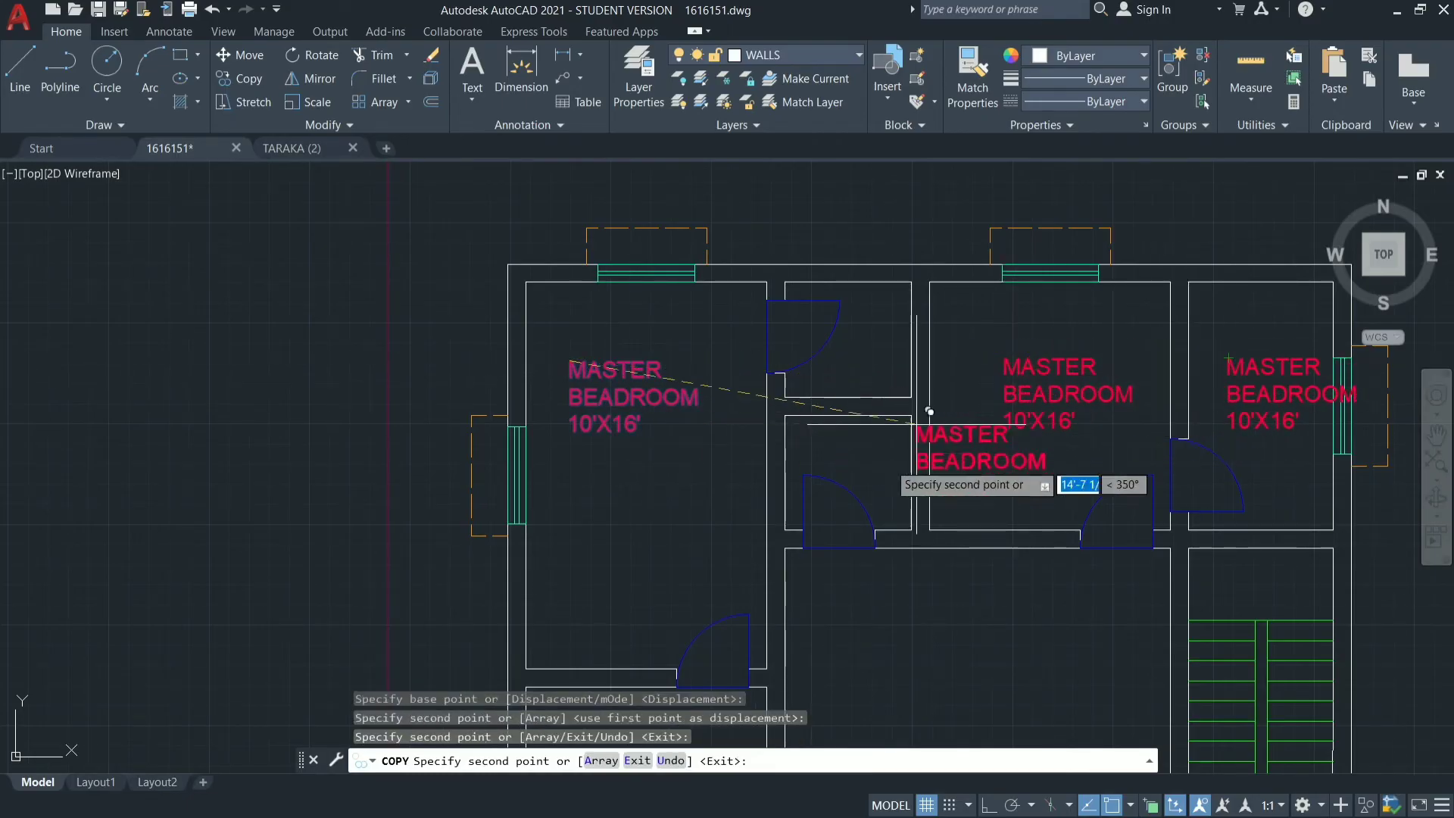
scroll(917, 424, "down", 4)
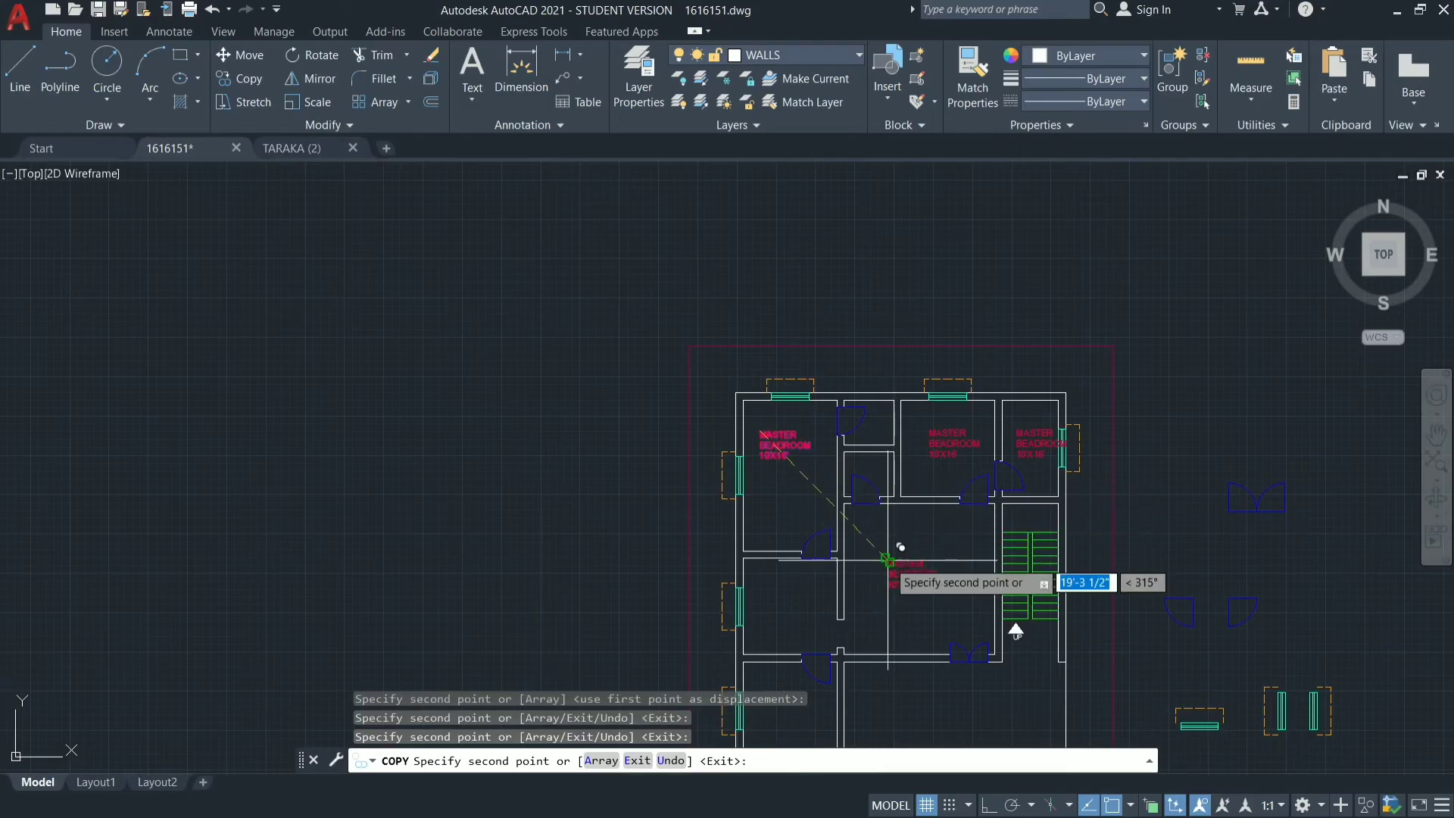
left_click(886, 559)
left_click(761, 590)
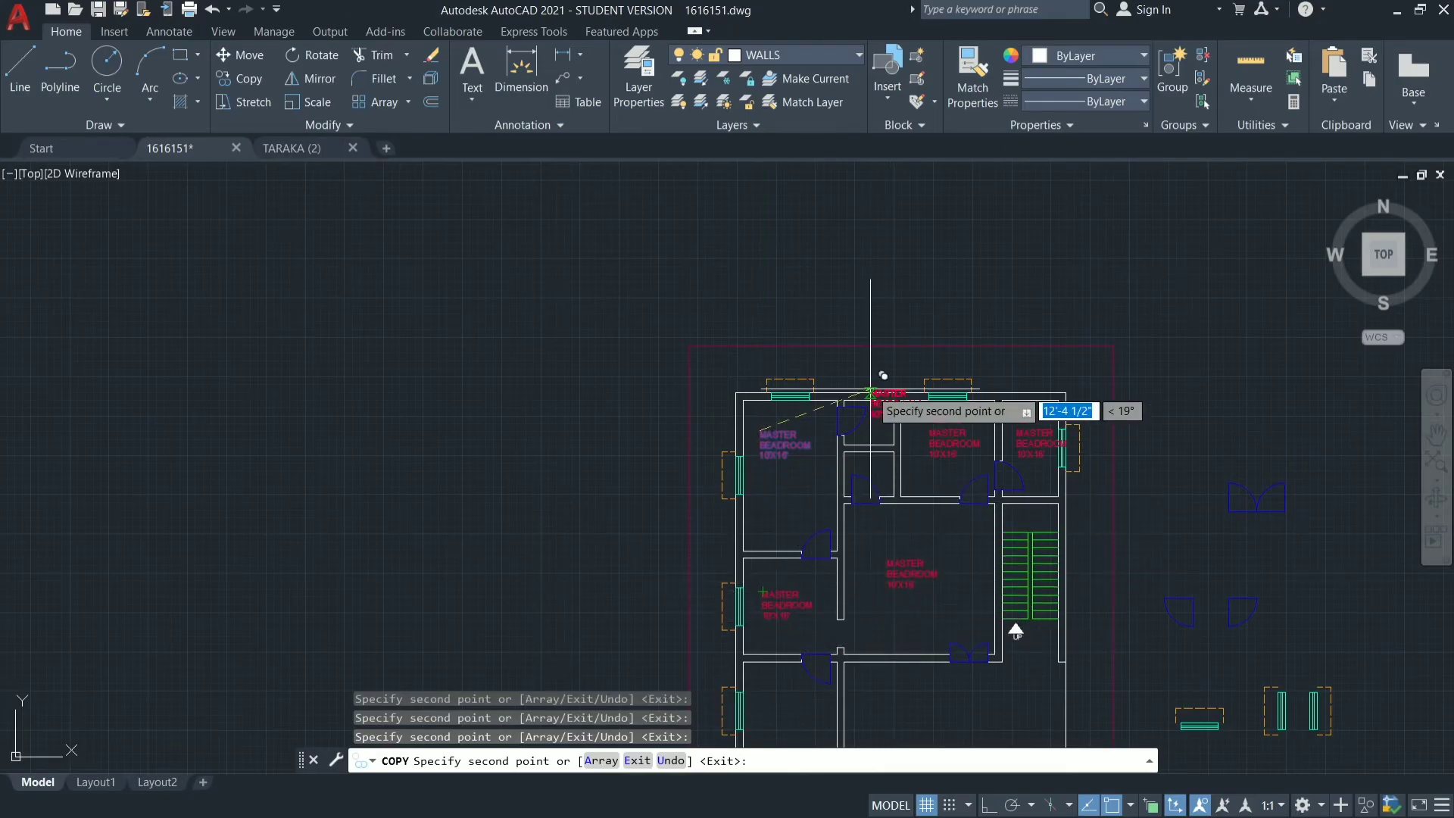
Place further copies of the label in the plan's lower-left room and the open area at its lower right.
scroll(833, 629, "up", 3)
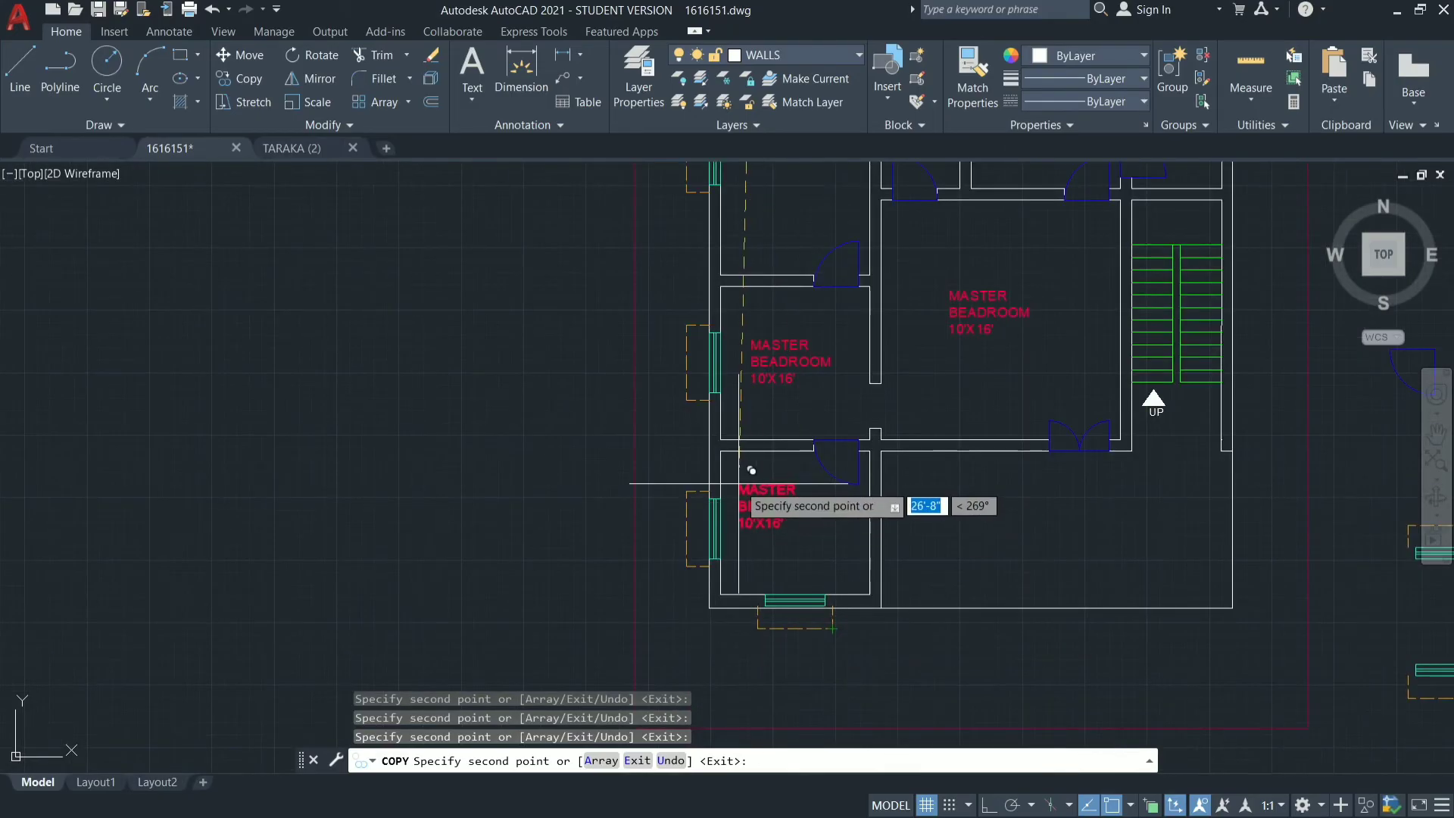
scroll(739, 483, "up", 5)
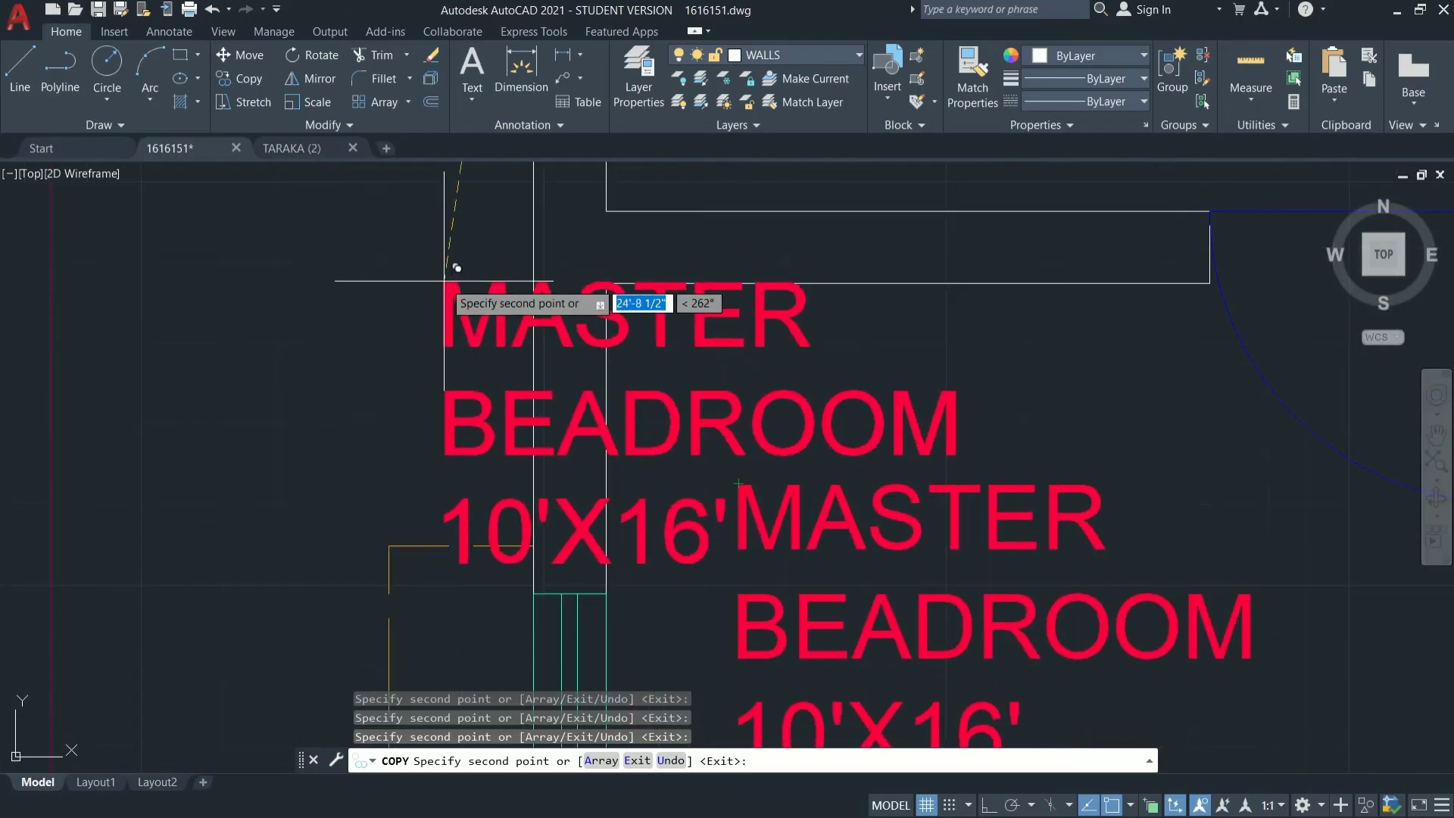
scroll(445, 280, "down", 4)
scroll(821, 465, "down", 3)
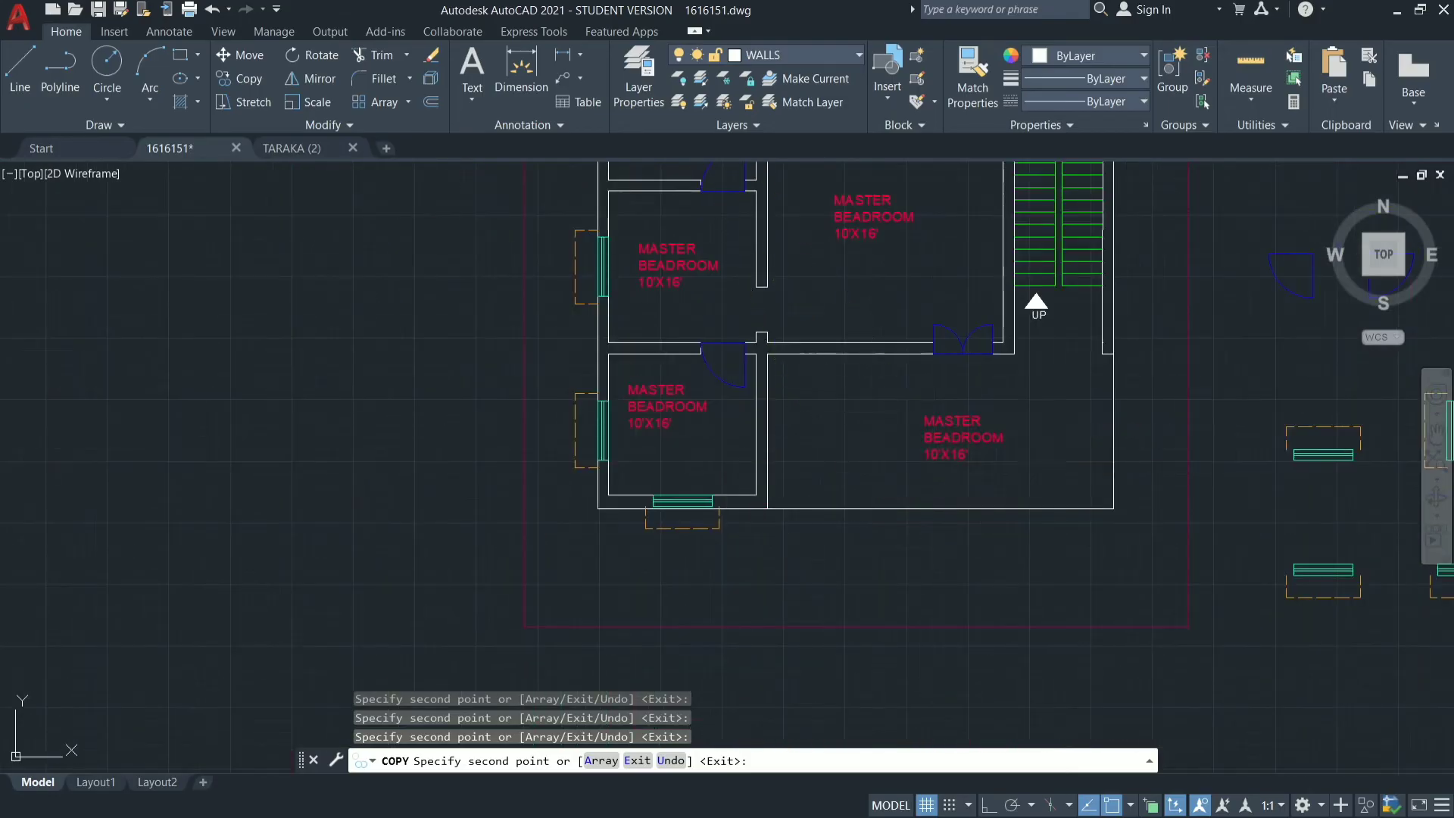
scroll(779, 520, "down", 5)
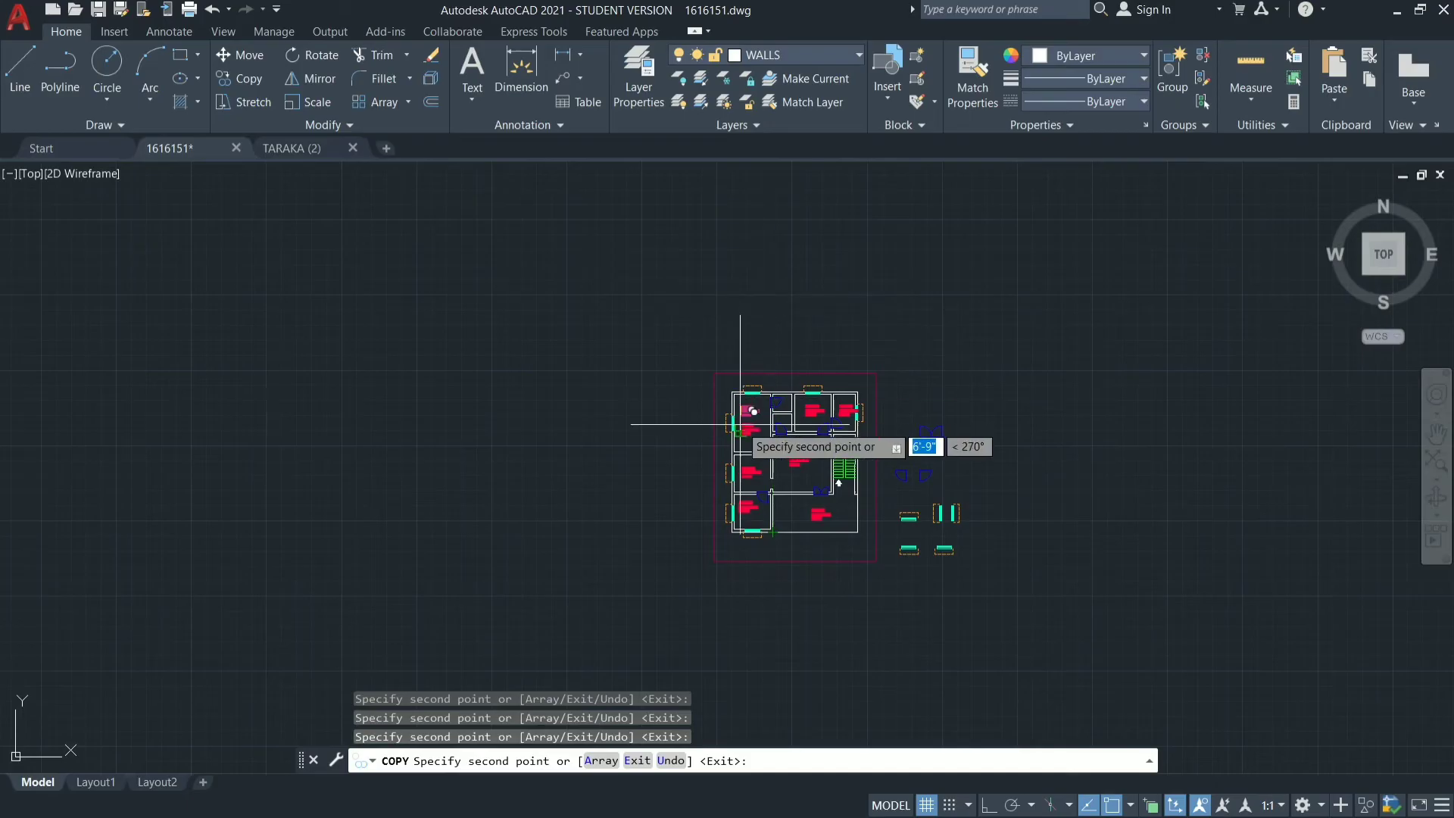
Place a label copy in each of the two small rooms beside the master bedroom and end the copying.
scroll(740, 424, "up", 5)
scroll(947, 326, "up", 4)
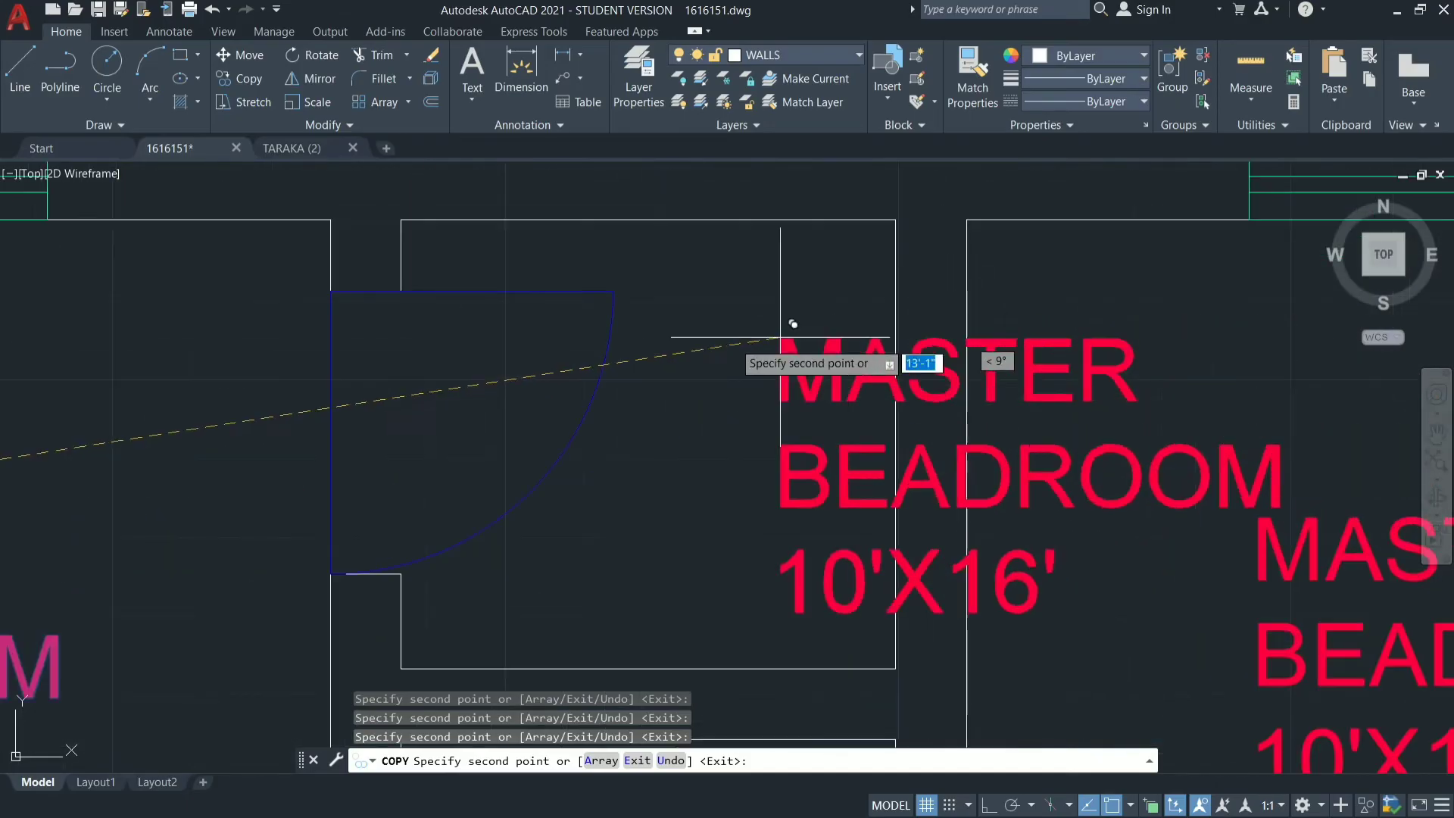
left_click(438, 265)
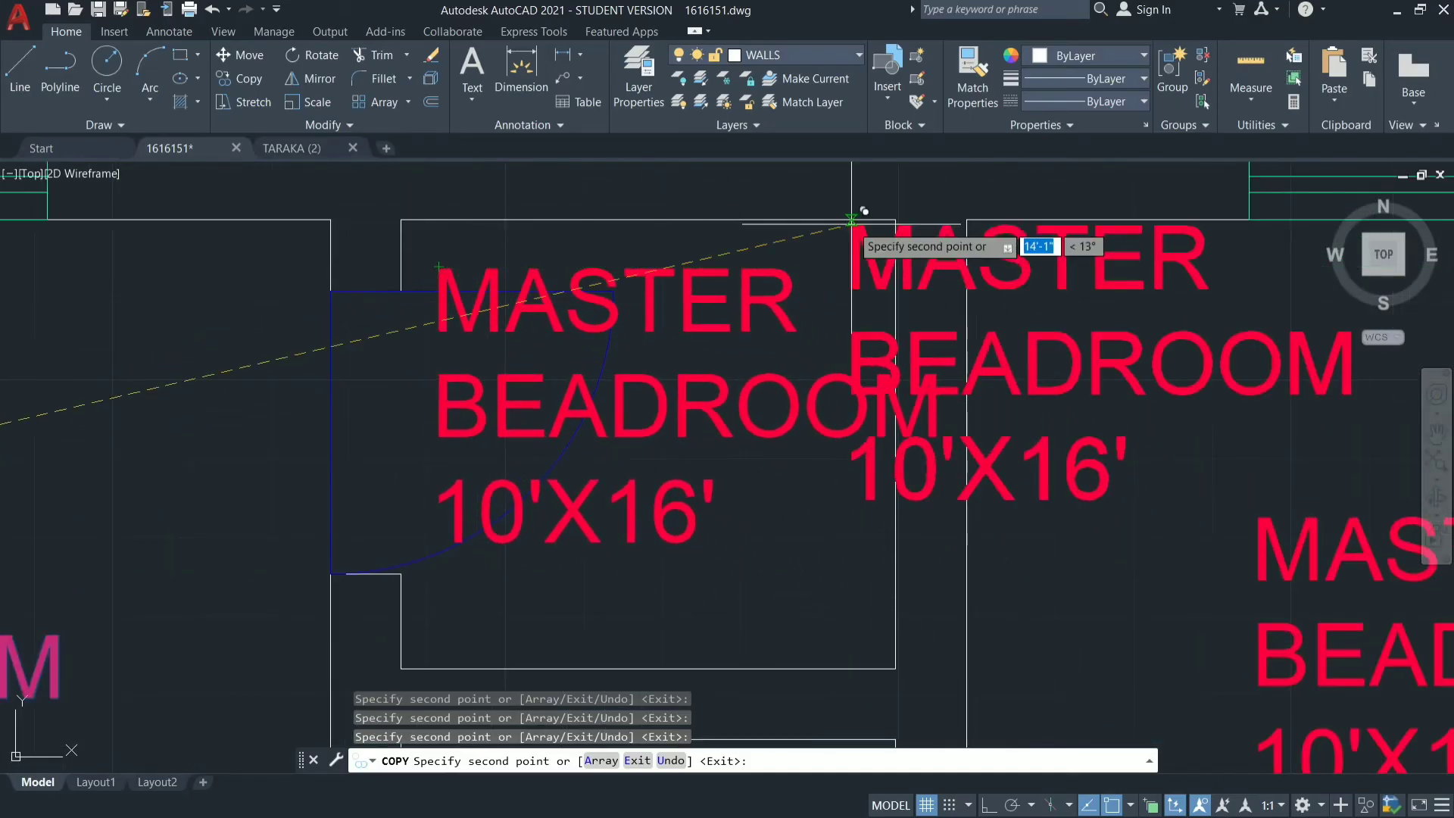
scroll(851, 220, "down", 5)
scroll(795, 431, "up", 5)
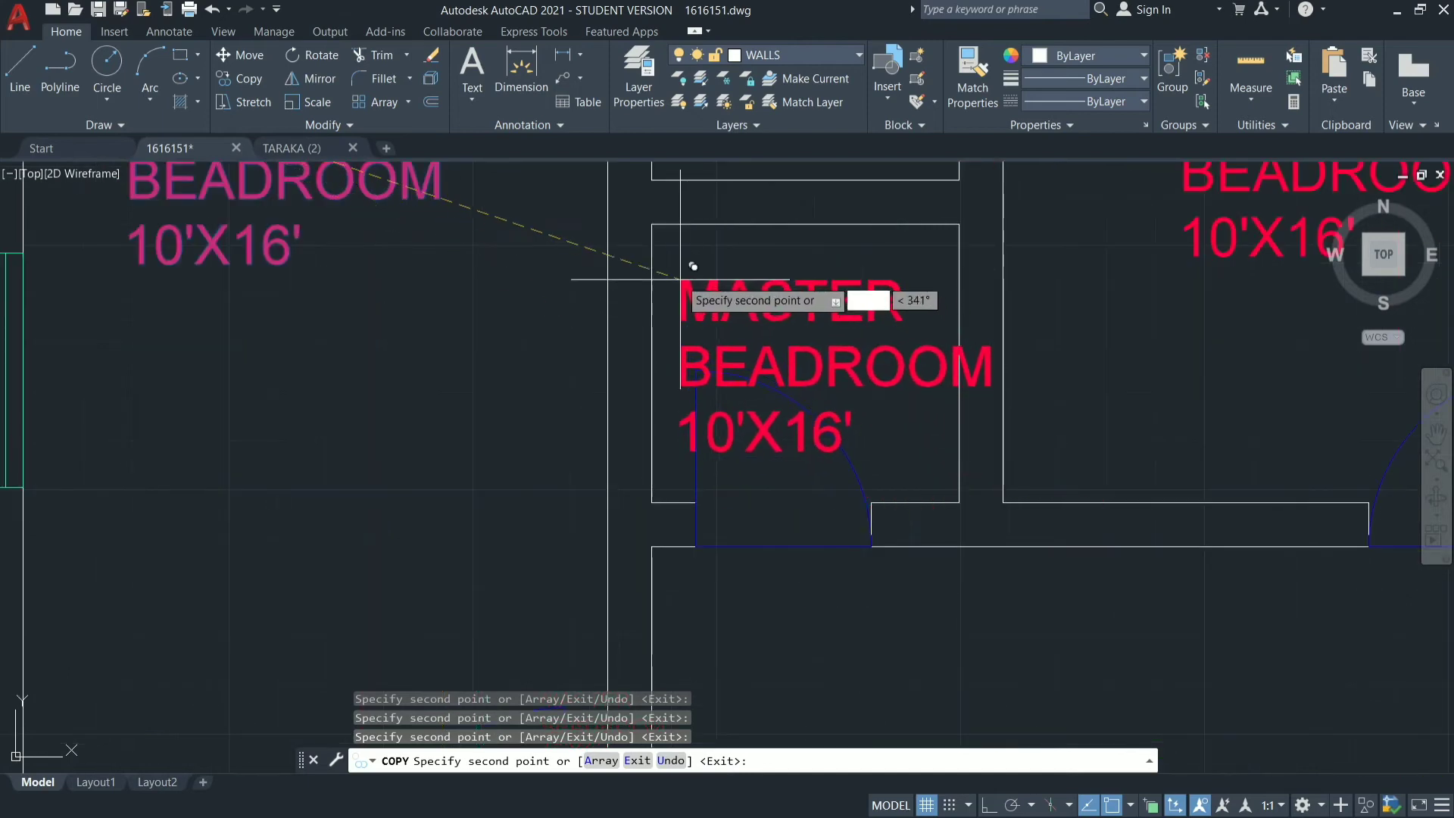
key("Escape")
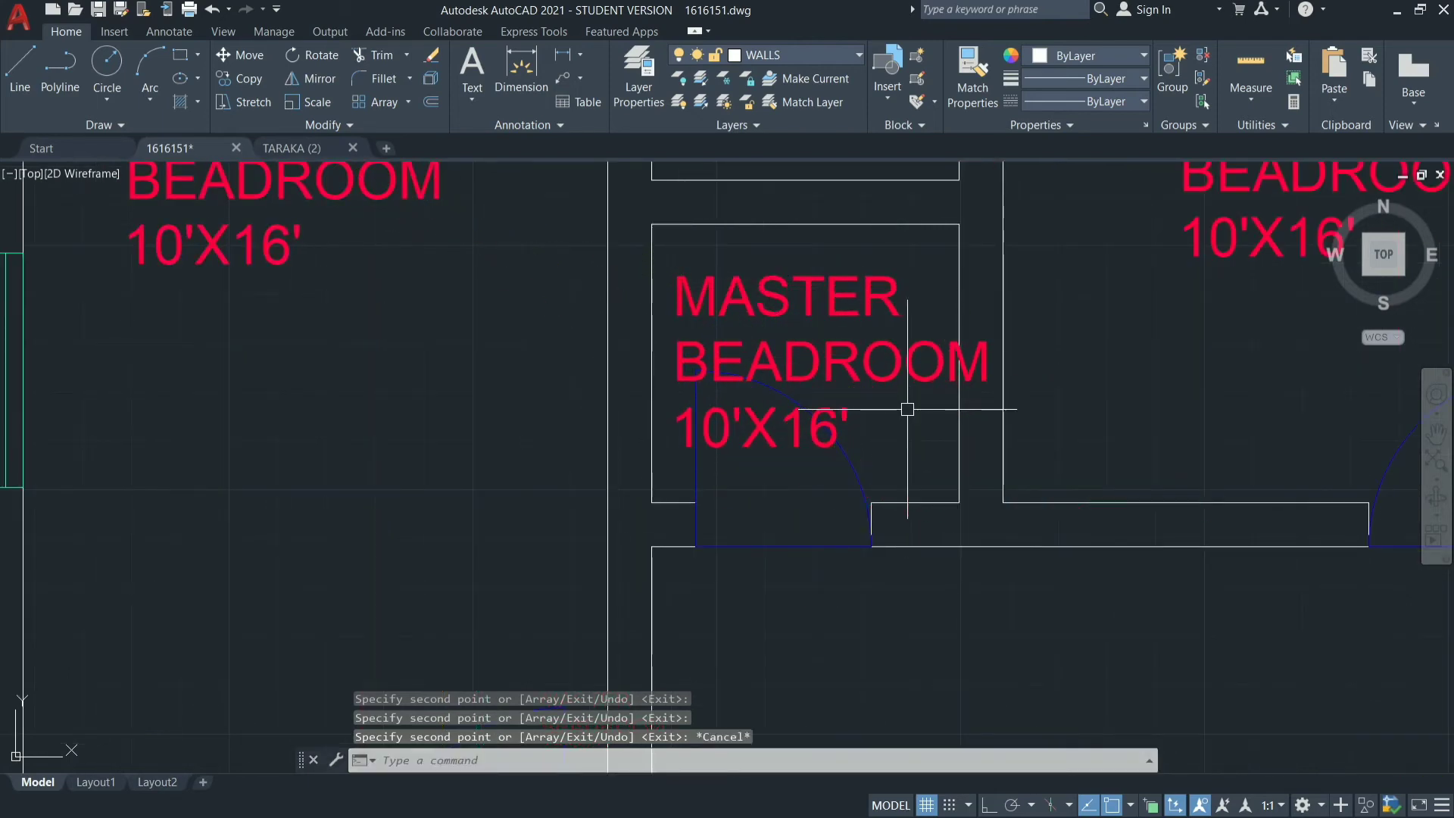
Replace the label text in the upper-middle room, right of the two small rooms, with BEADROOM.
scroll(853, 584, "down", 2)
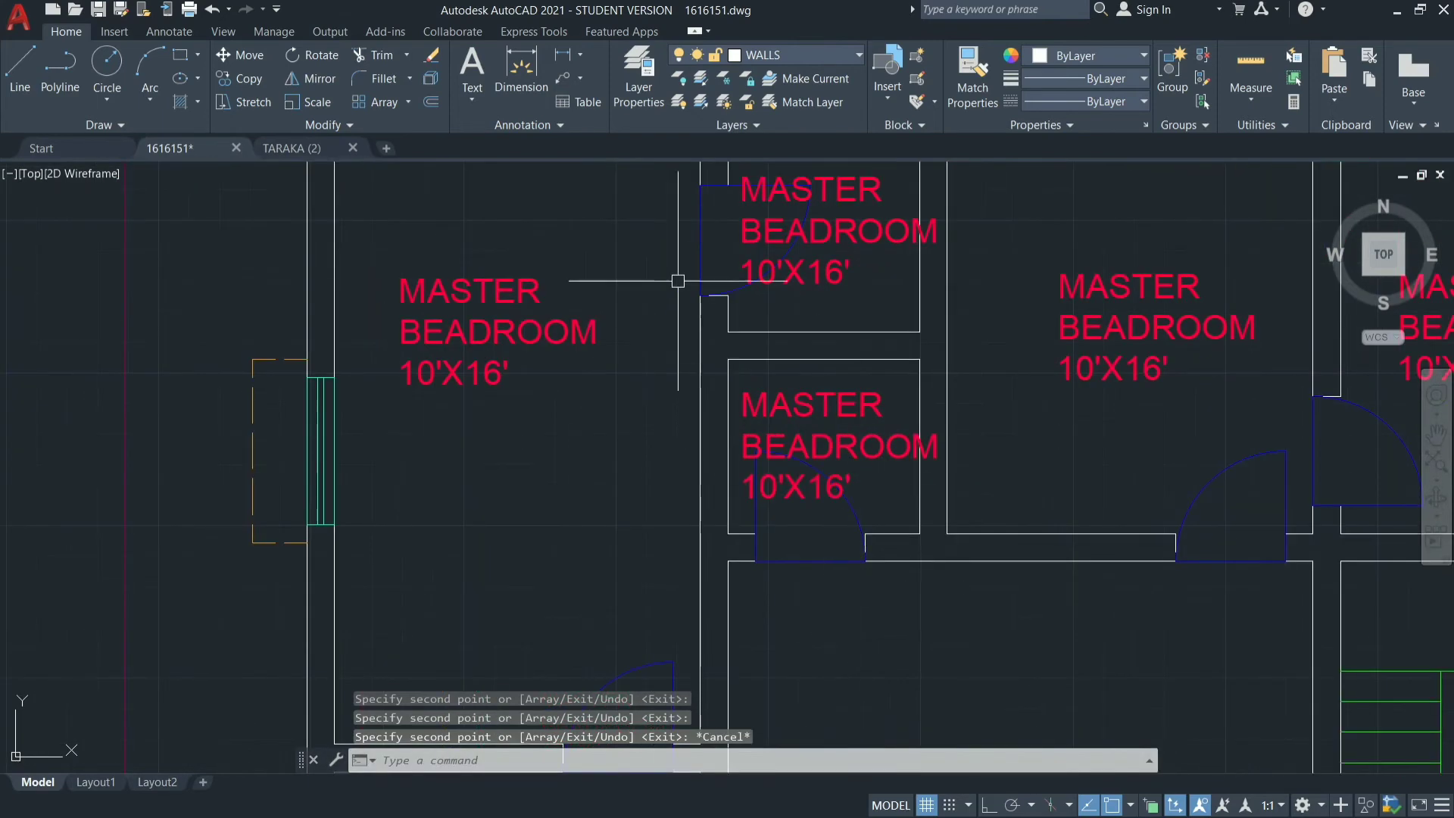
double_click(1113, 326)
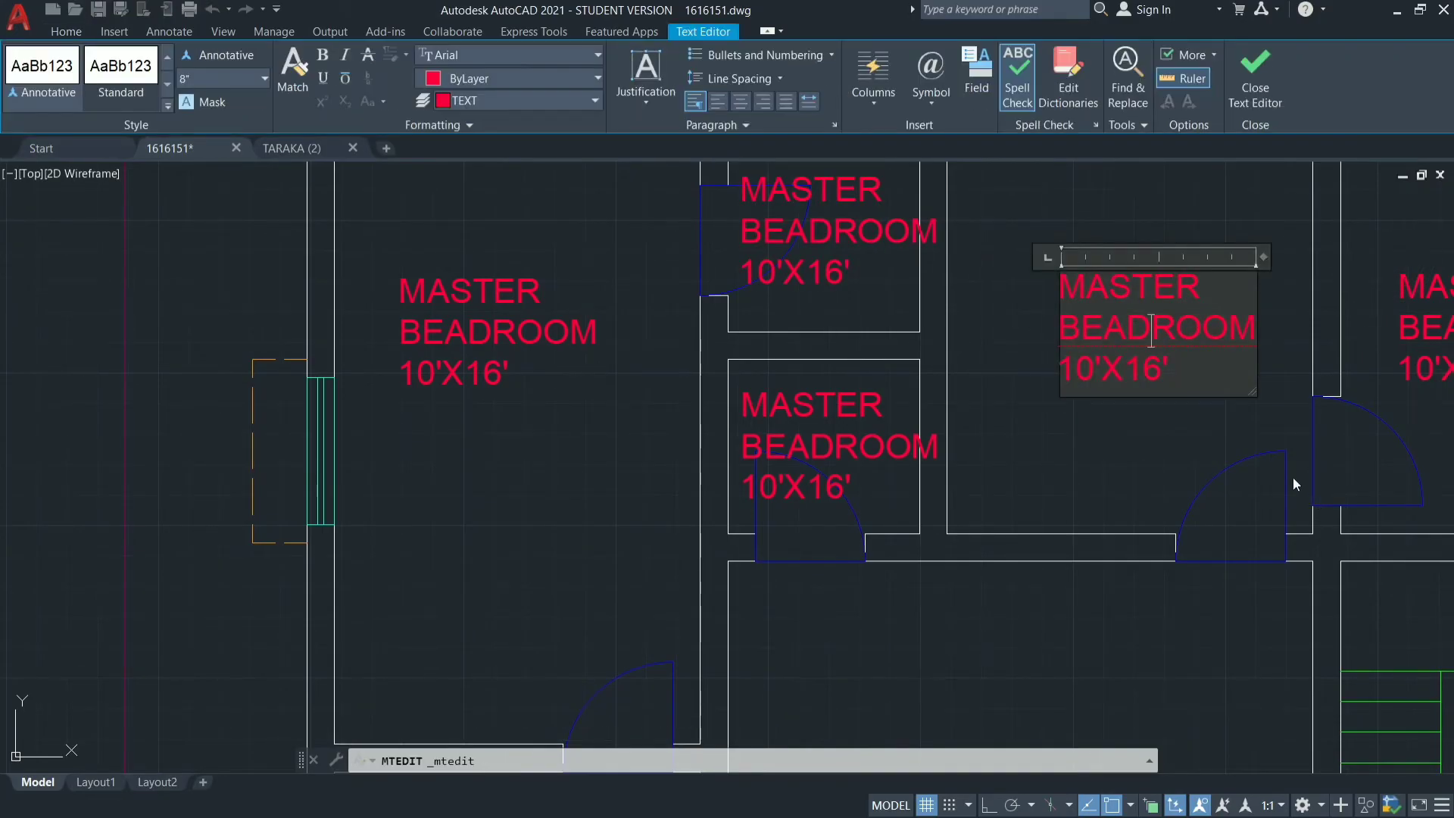
key("BackSpace")
key("BackSpace")
key("BackSpace")
key("BackSpace")
key("BackSpace")
key("BackSpace")
key("BackSpace")
key("BackSpace")
key("BackSpace")
key("BackSpace")
key("BackSpace")
key("BackSpace")
key("BackSpace")
key("BackSpace")
key("BackSpace")
key("BackSpace")
key("BackSpace")
key("BackSpace")
key("BackSpace")
key("BackSpace")
key("BackSpace")
key("BackSpace")
key("BackSpace")
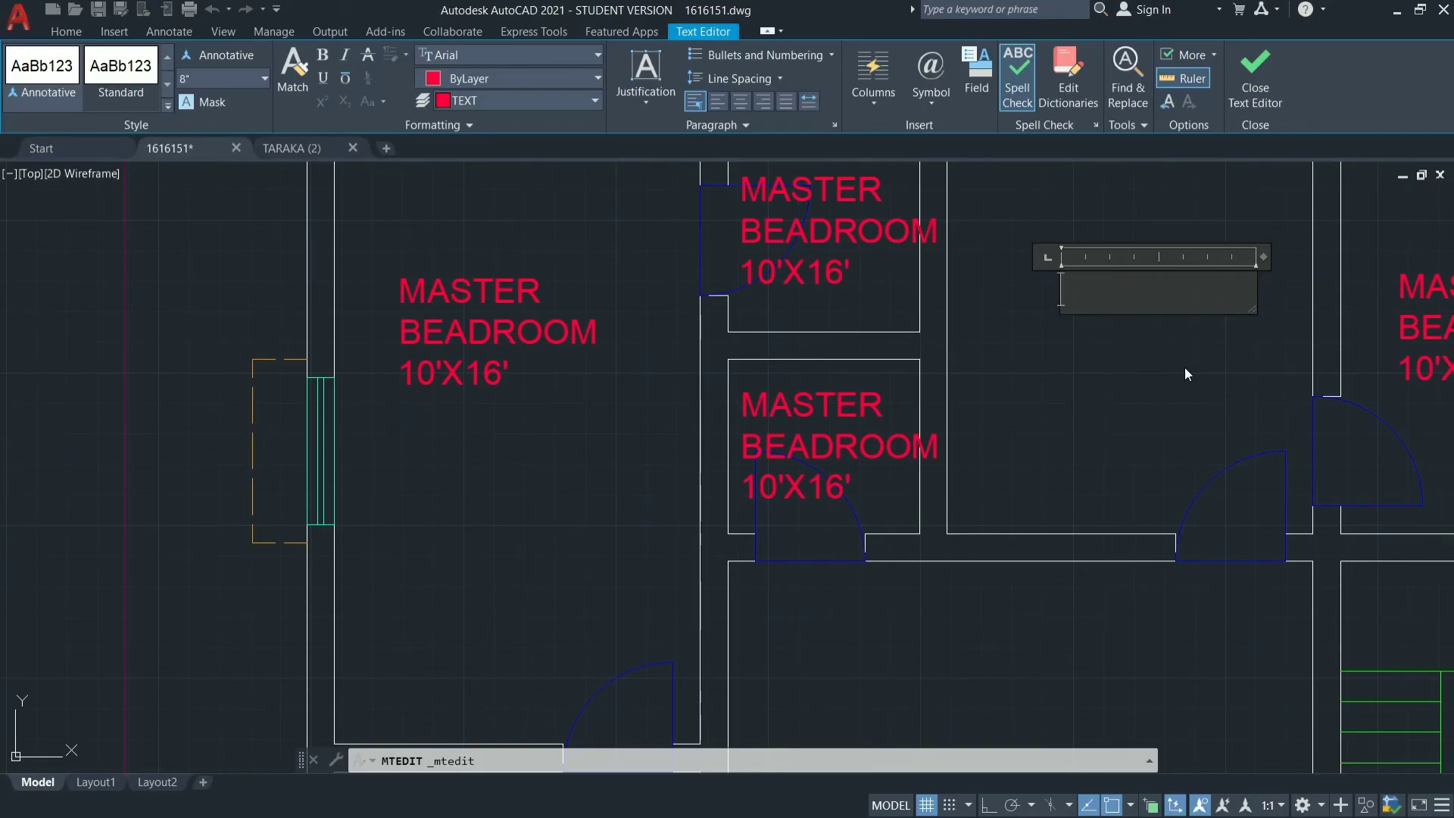
type("BEADROOM")
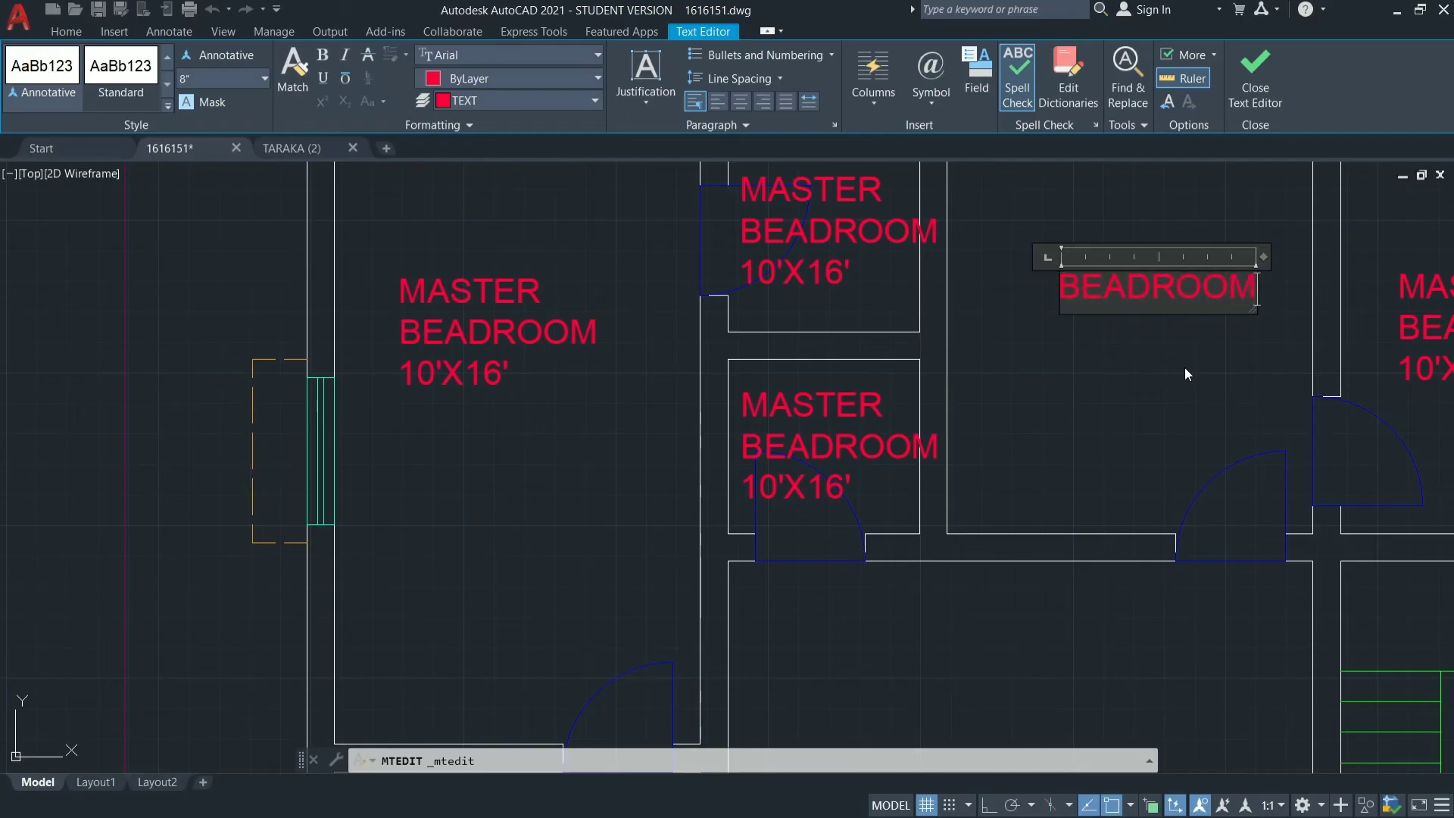
Add 10'X10' as the second line of the upper-middle room's label and finish editing the text.
key("Return")
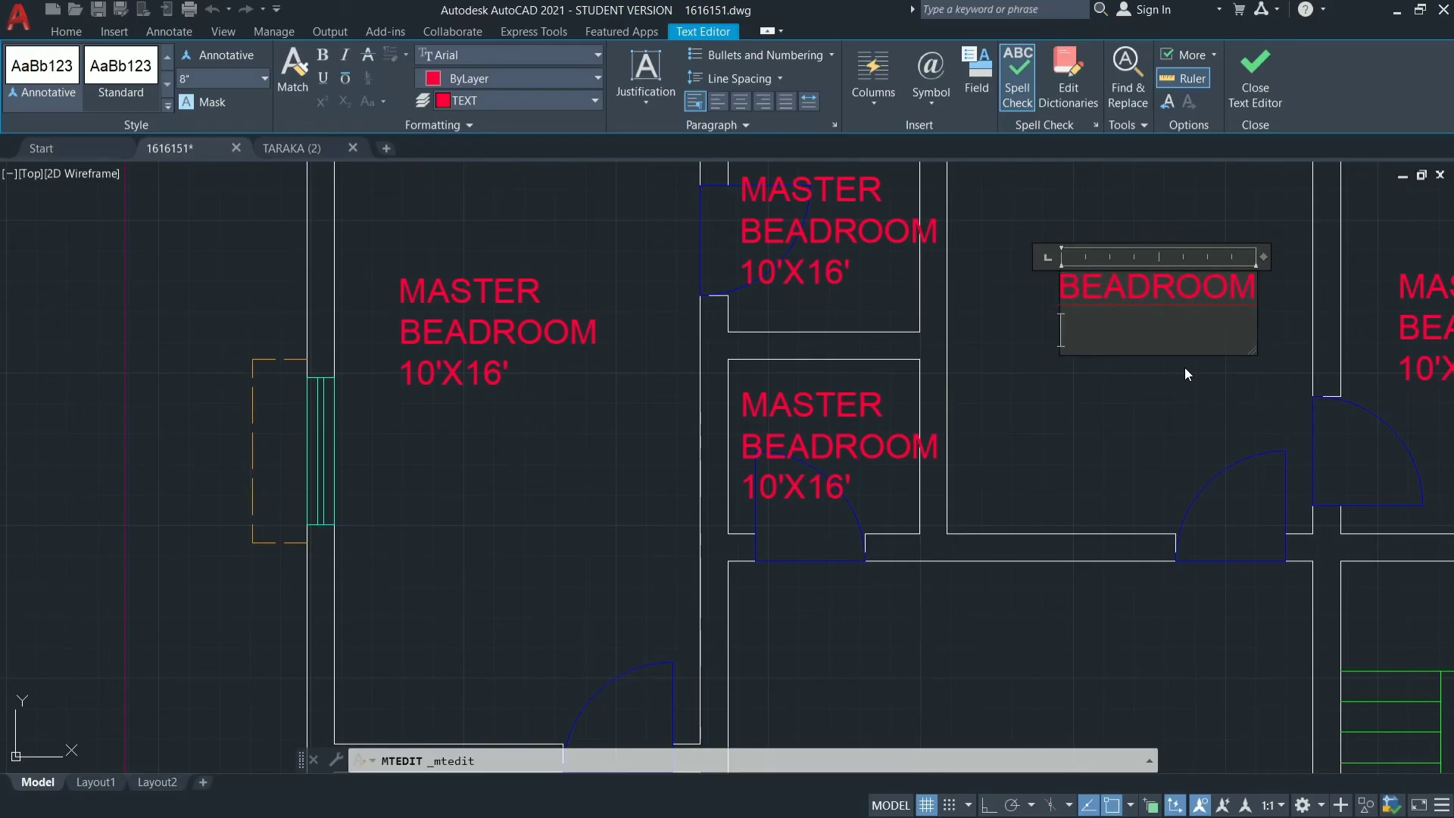
type("10'X10'")
left_click(1186, 367)
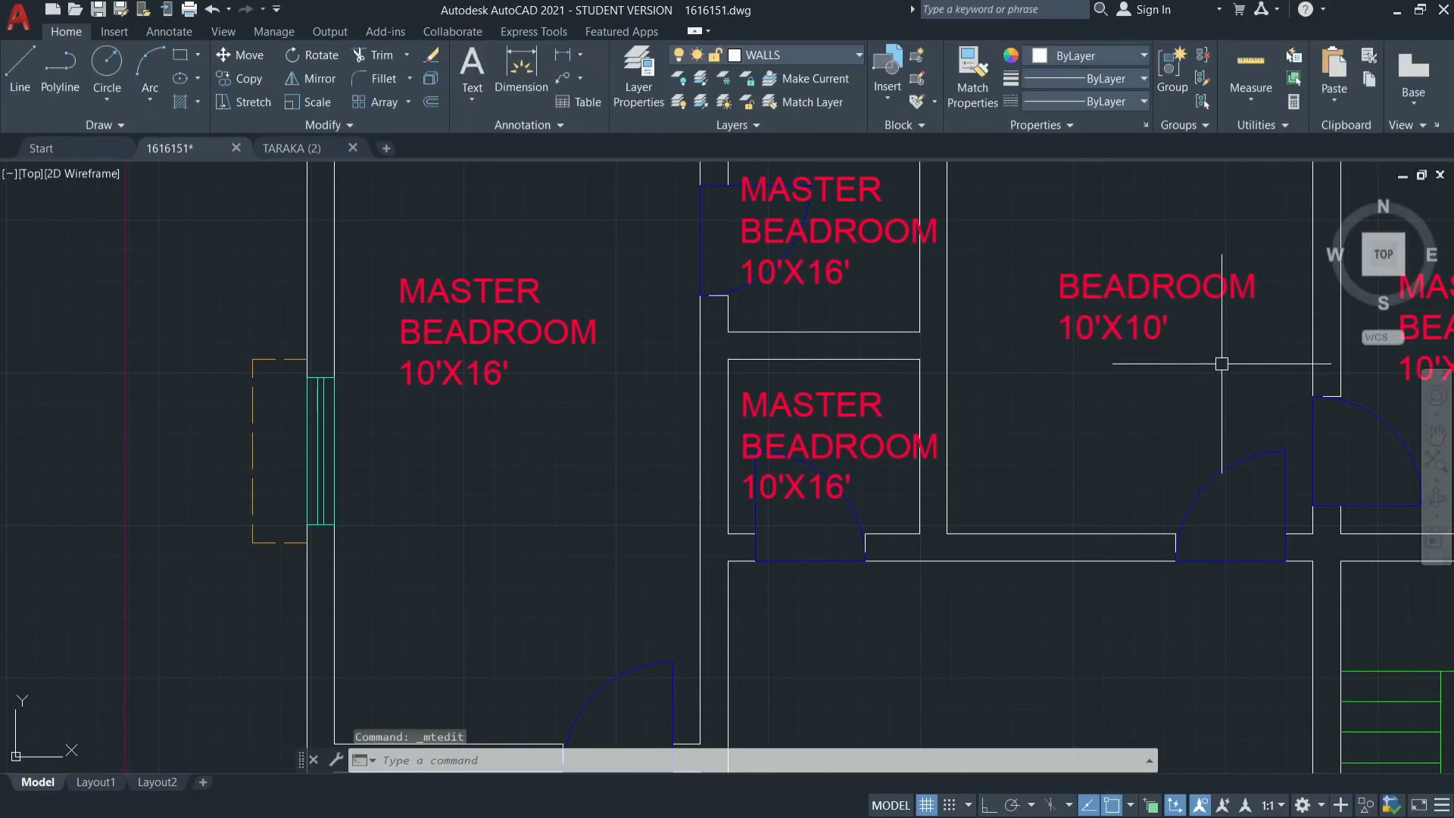
Replace the label text in the plan's upper-right room with TOILET.
scroll(1103, 393, "down", 4)
scroll(1259, 331, "up", 4)
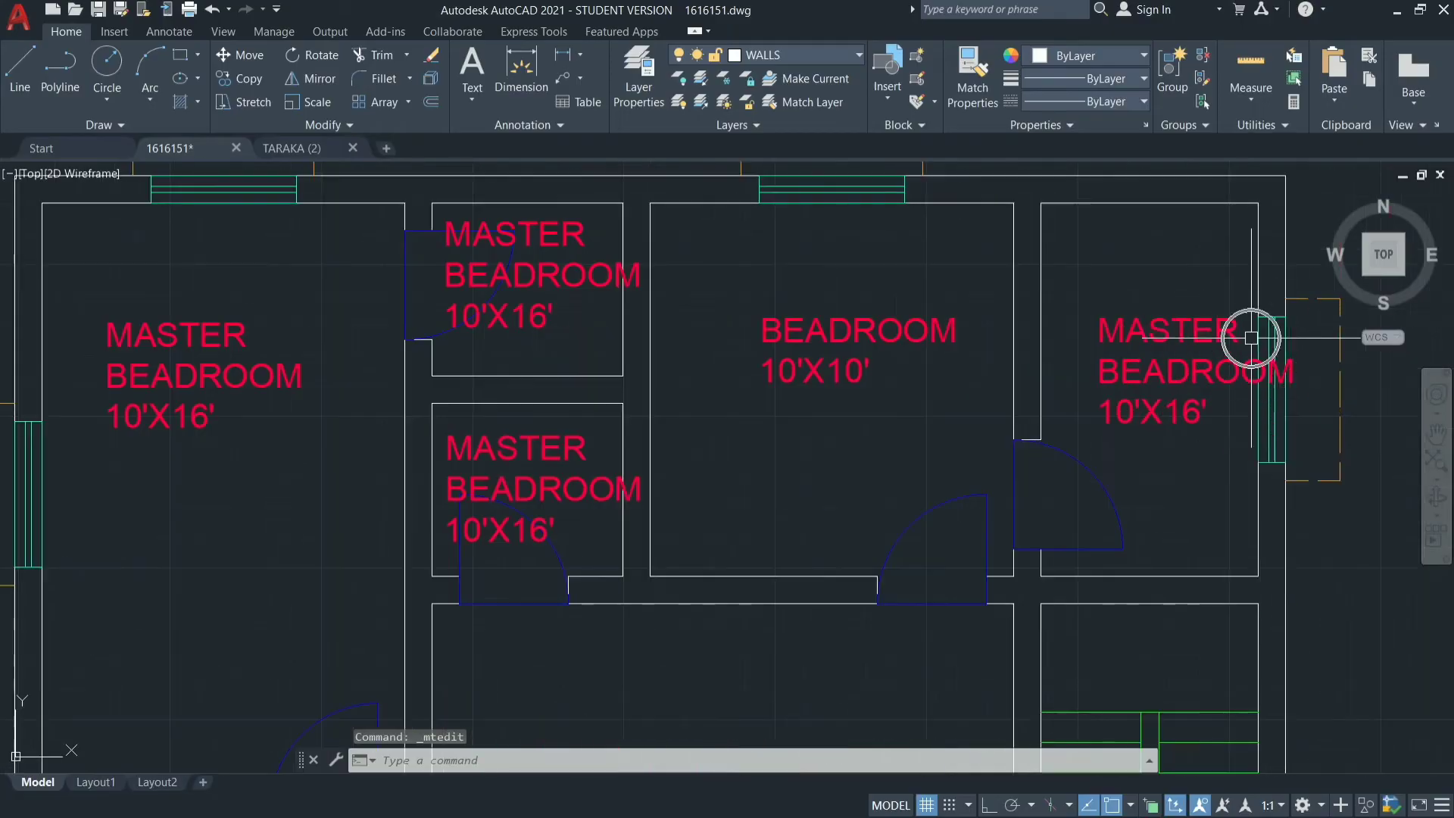
left_click(1258, 333)
double_click(1194, 336)
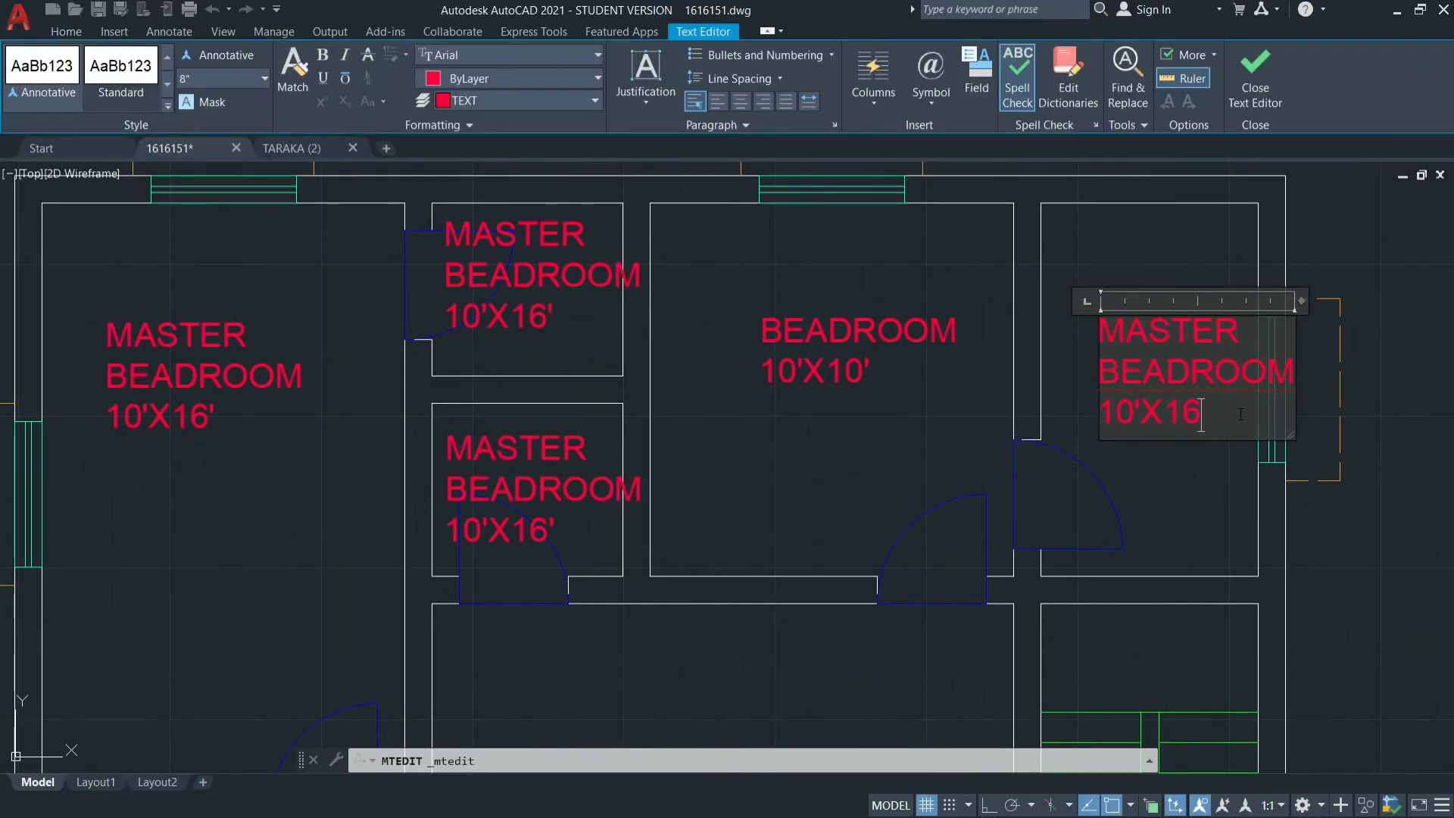
key("BackSpace")
key("BackSpace")
key("BackSpace")
key("BackSpace")
key("BackSpace")
key("BackSpace")
key("BackSpace")
key("BackSpace")
key("BackSpace")
key("BackSpace")
key("BackSpace")
key("BackSpace")
key("BackSpace")
key("BackSpace")
key("BackSpace")
key("BackSpace")
key("BackSpace")
key("BackSpace")
key("BackSpace")
key("BackSpace")
type("TO")
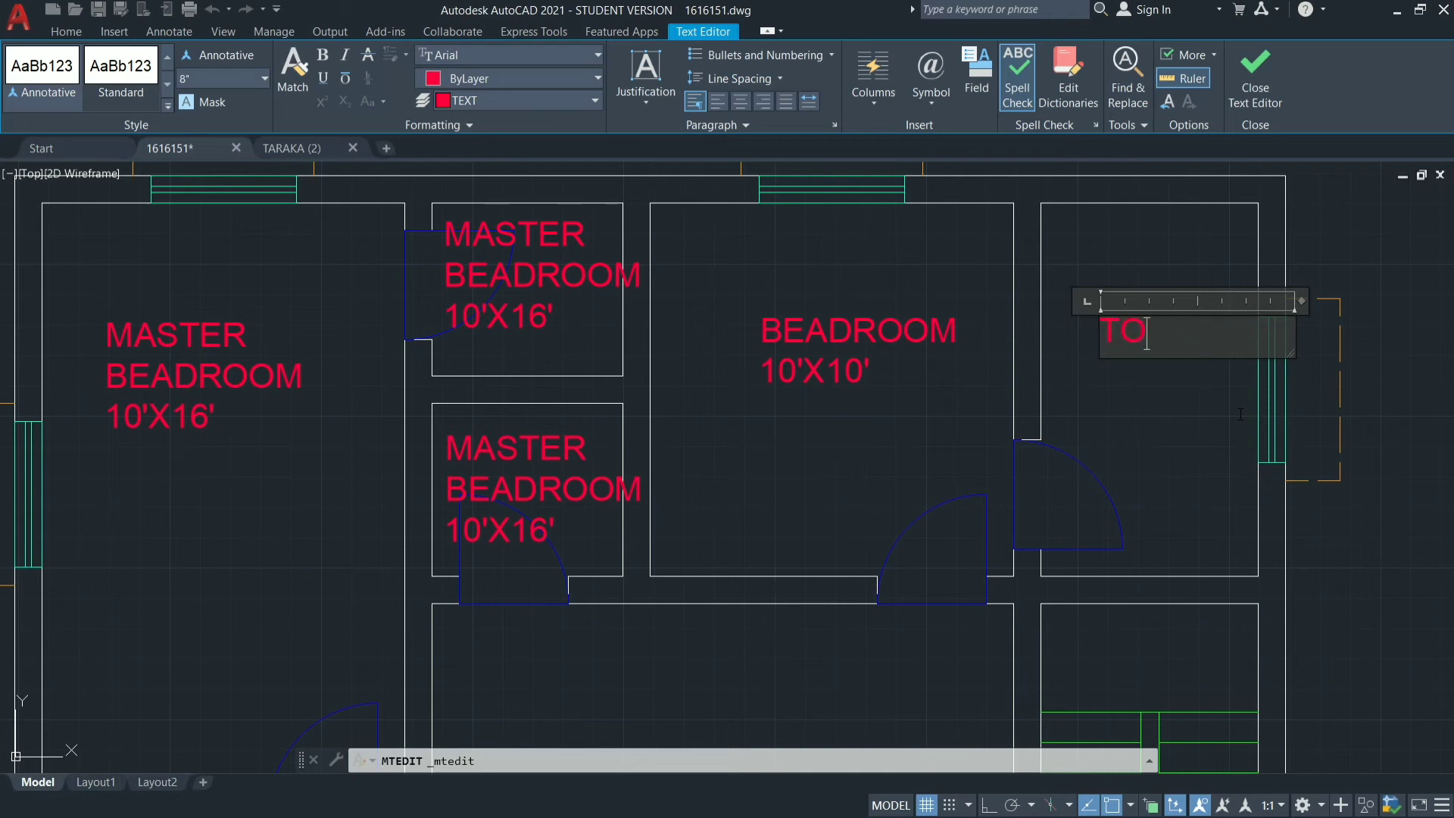
type("ILET")
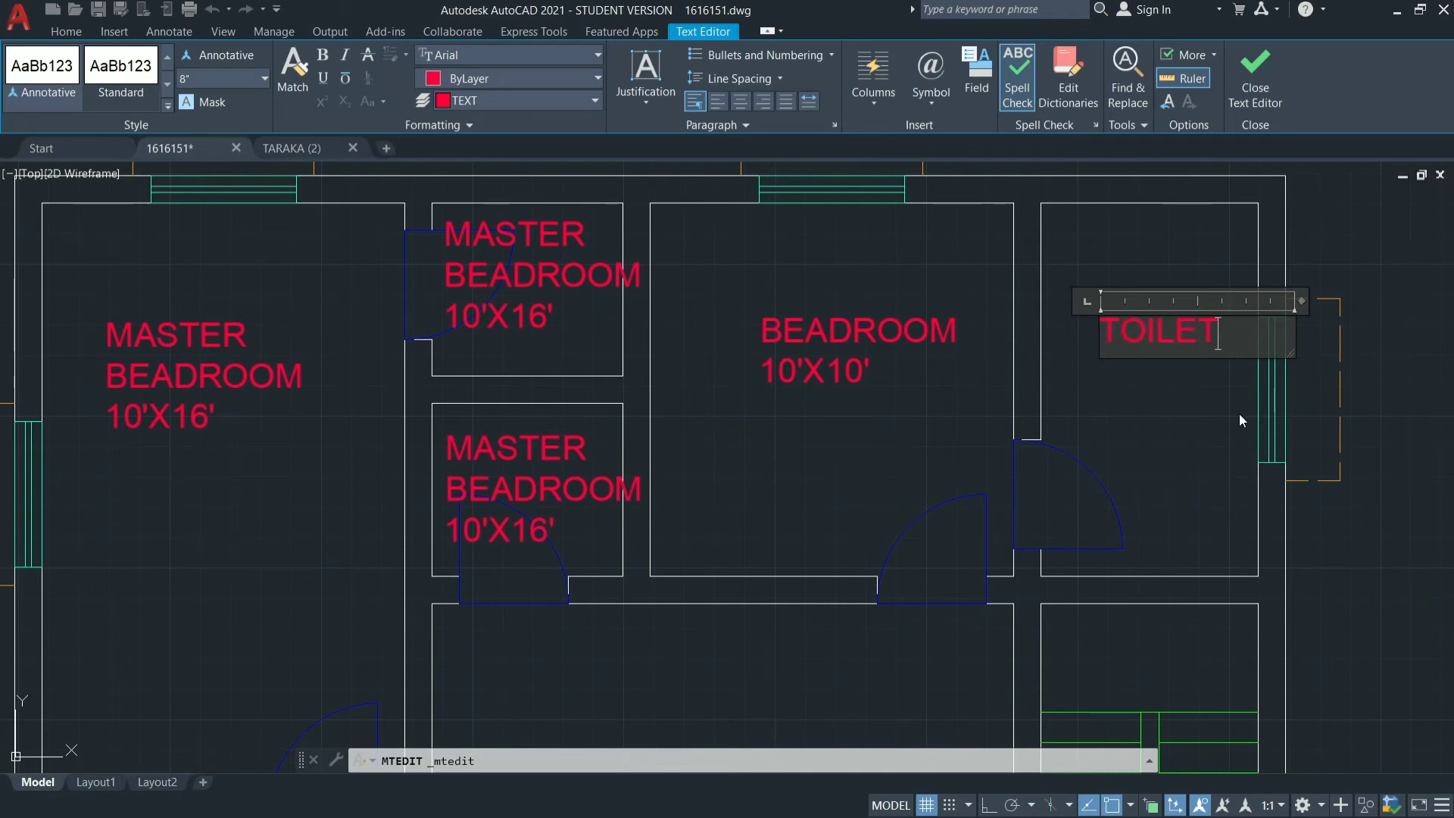
Add 6'X10' as the second line of the toilet label and finish editing the text.
key("Return")
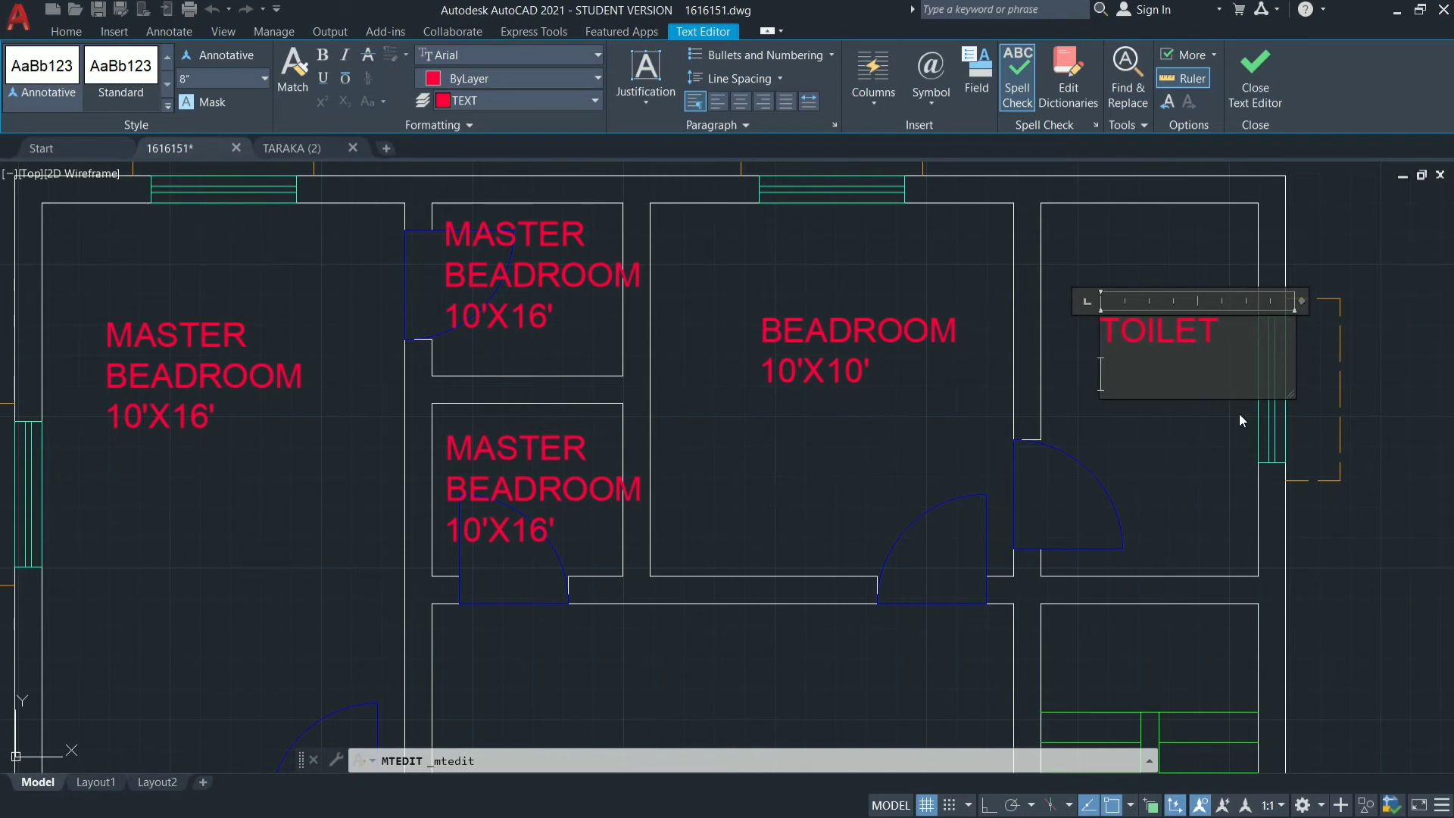
type("6'X10'")
left_click(1163, 500)
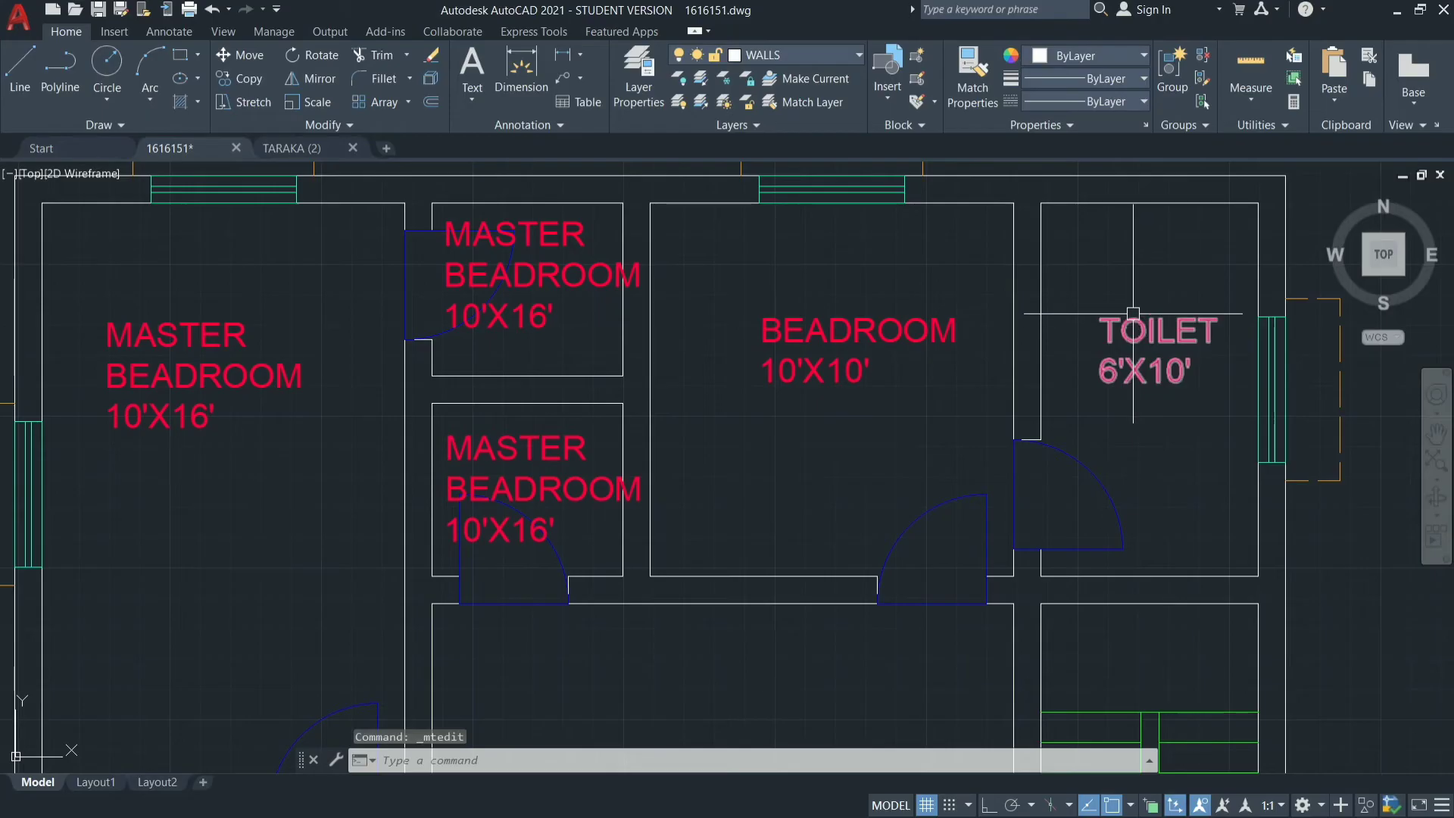
Replace the label text in the room directly below the master bedroom with DINING.
scroll(1133, 313, "down", 2)
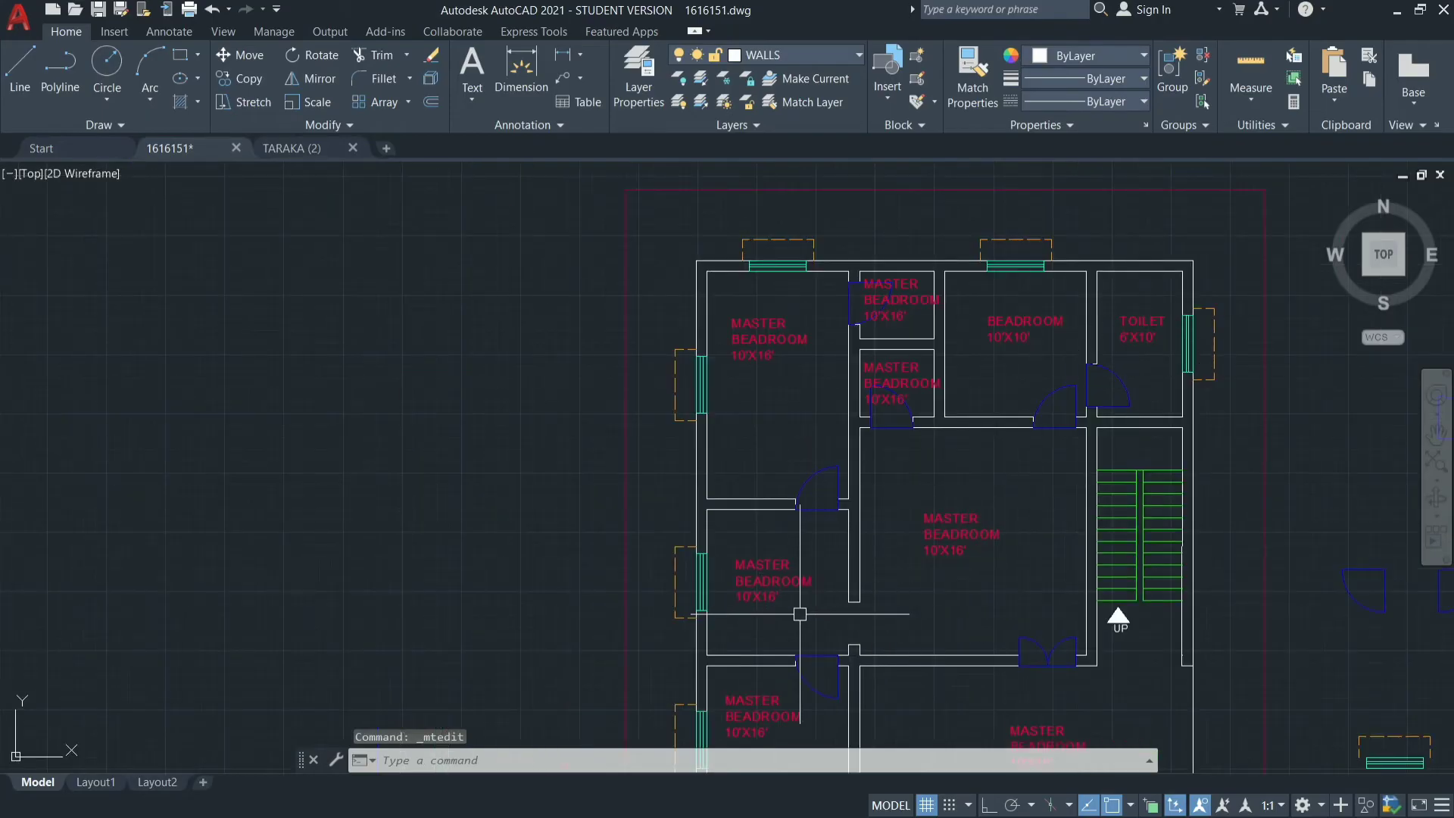
scroll(800, 614, "up", 4)
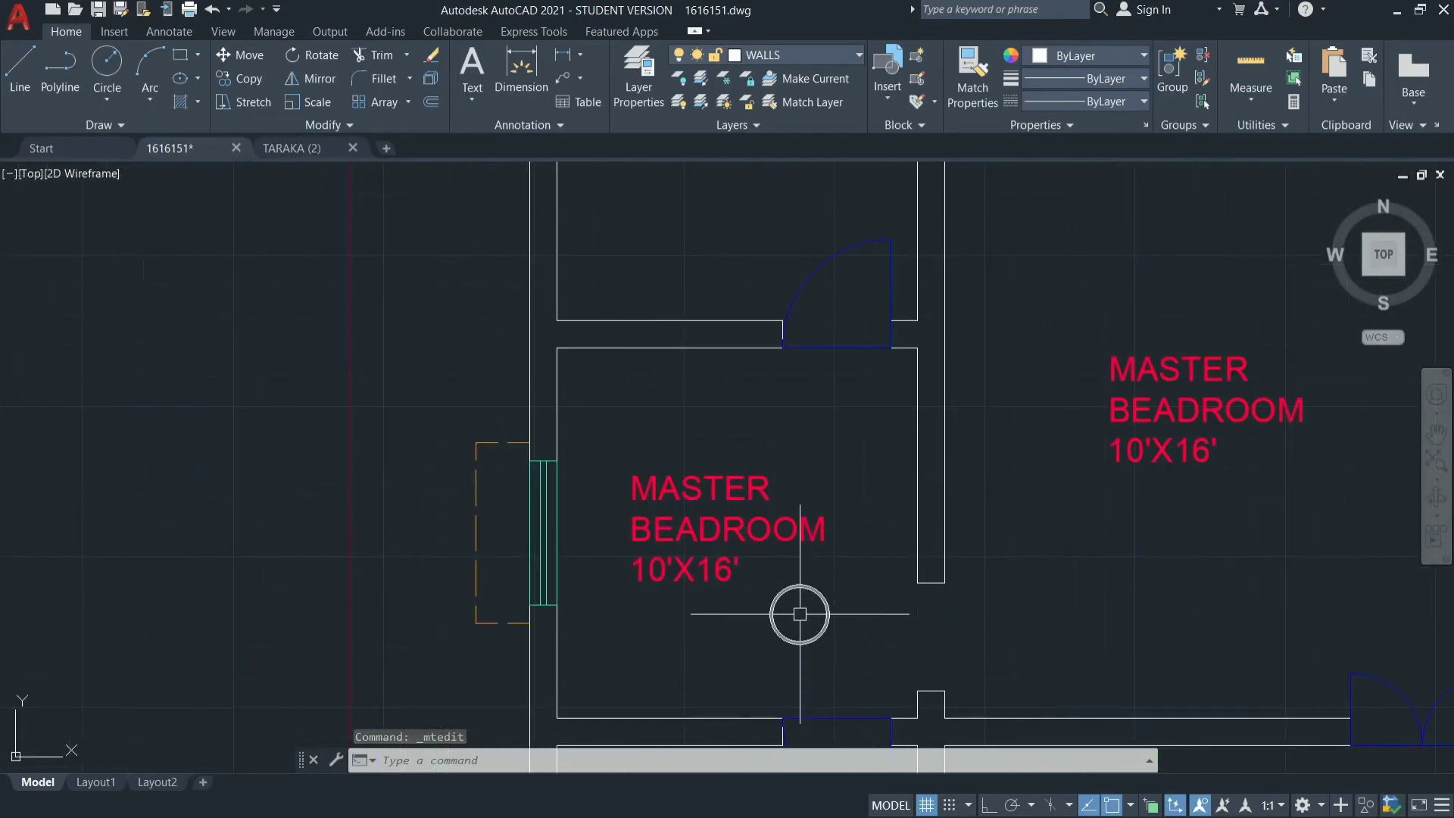
double_click(721, 525)
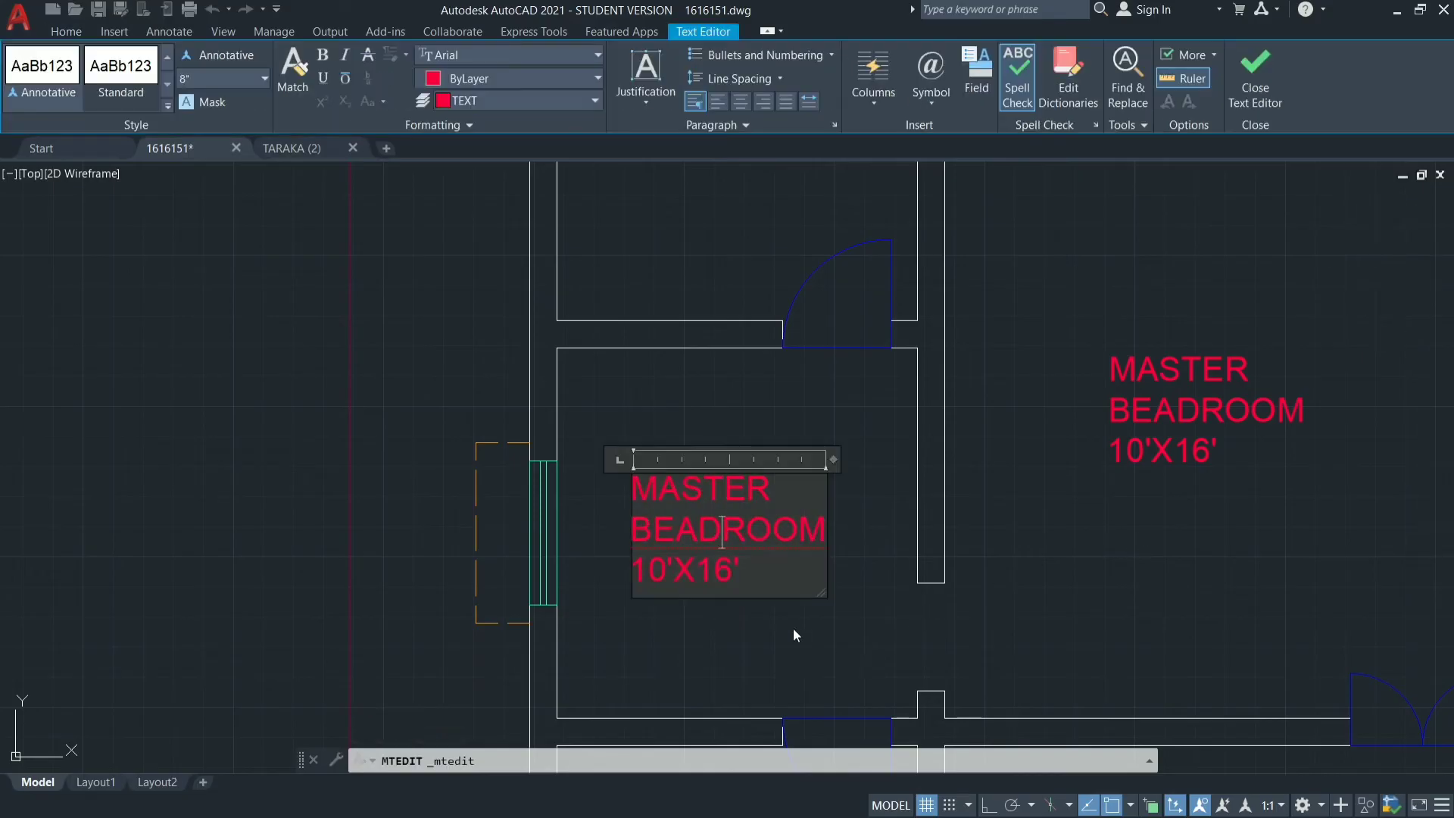
key("BackSpace")
key("BackSpace")
key("BackSpace")
key("BackSpace")
key("BackSpace")
key("BackSpace")
key("BackSpace")
key("BackSpace")
key("BackSpace")
key("BackSpace")
key("BackSpace")
key("BackSpace")
key("BackSpace")
key("BackSpace")
key("BackSpace")
key("BackSpace")
key("BackSpace")
key("BackSpace")
key("BackSpace")
key("BackSpace")
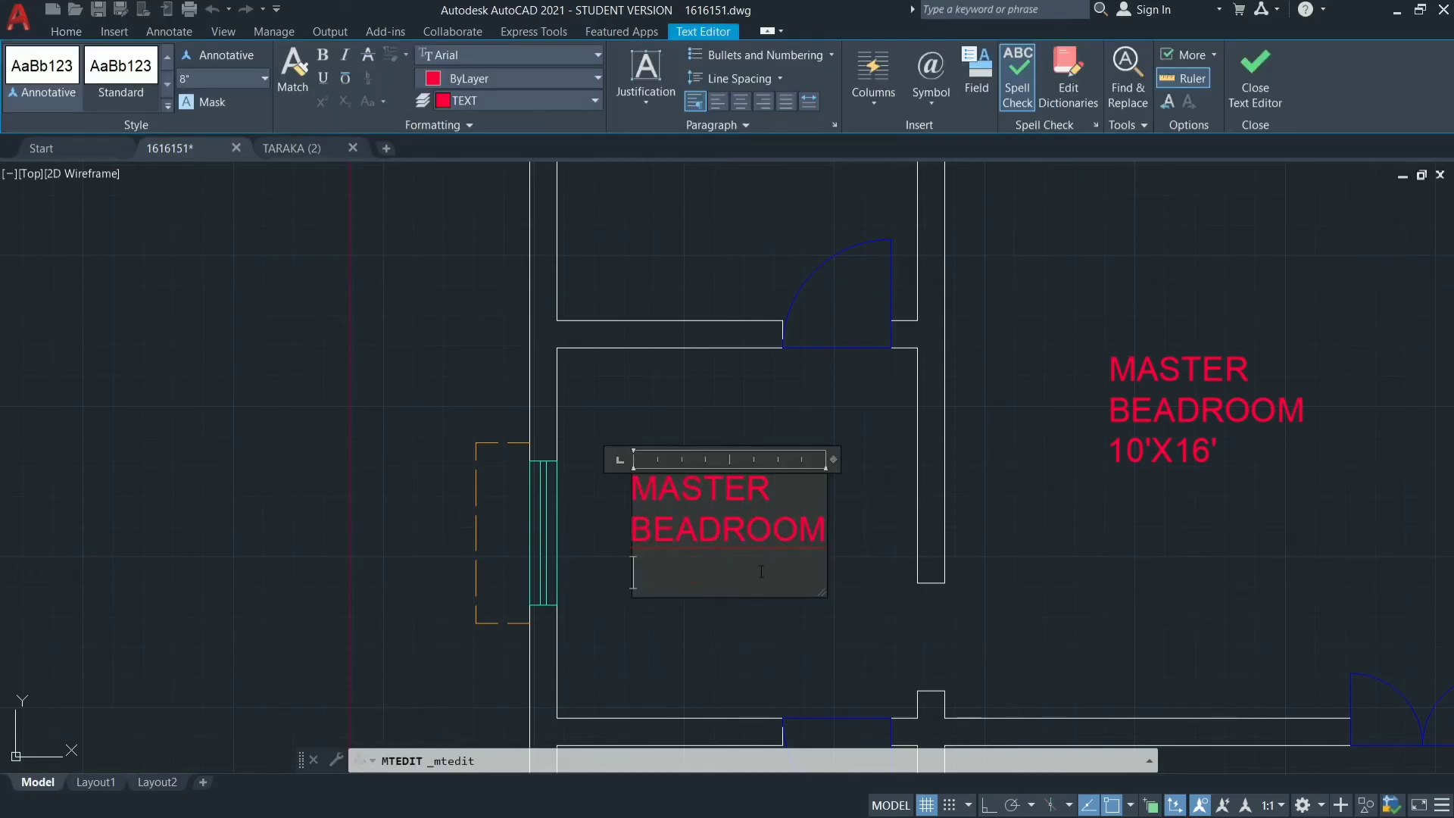
type("DIC")
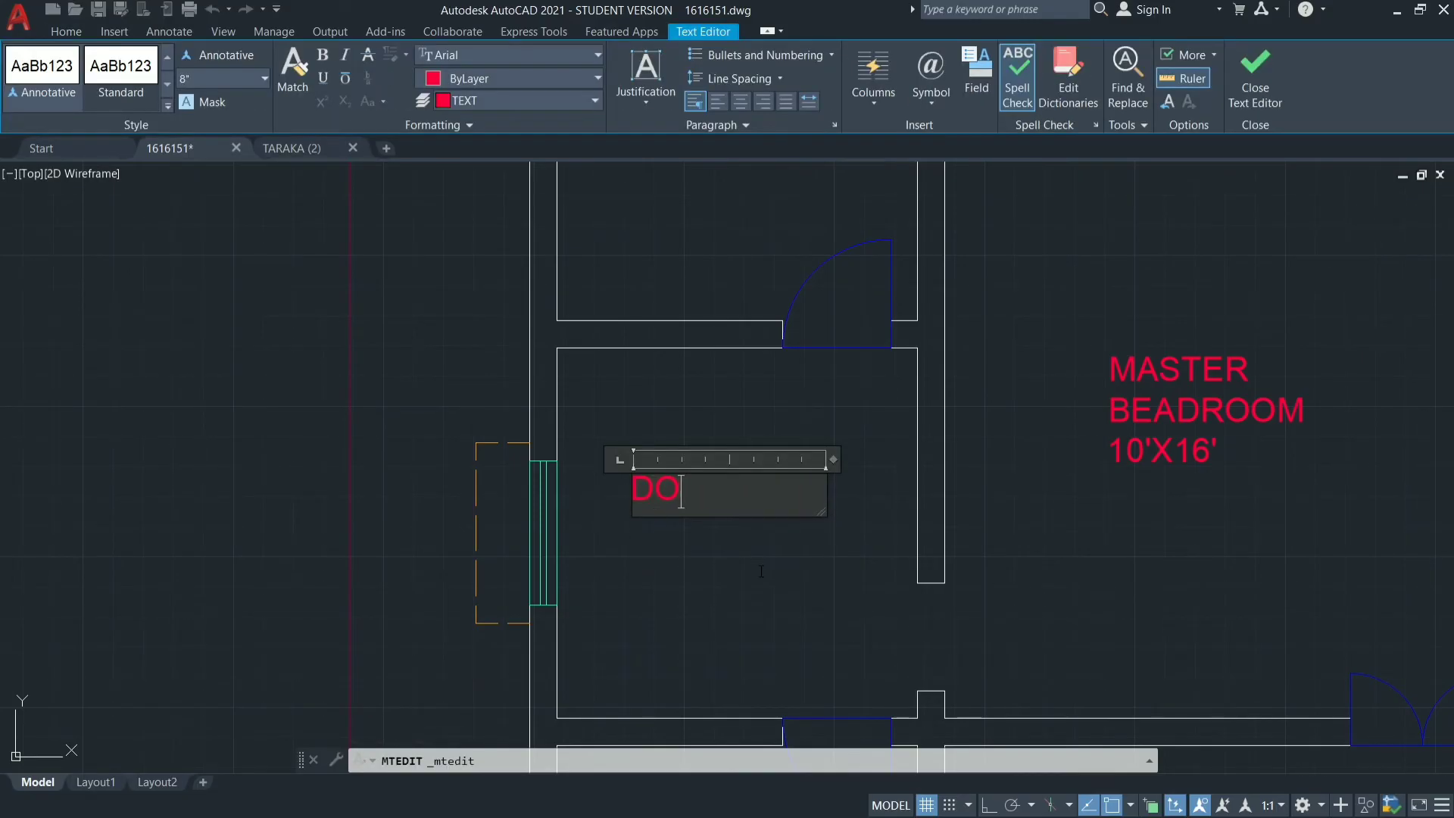
key("BackSpace")
key("BackSpace")
type("INING HA")
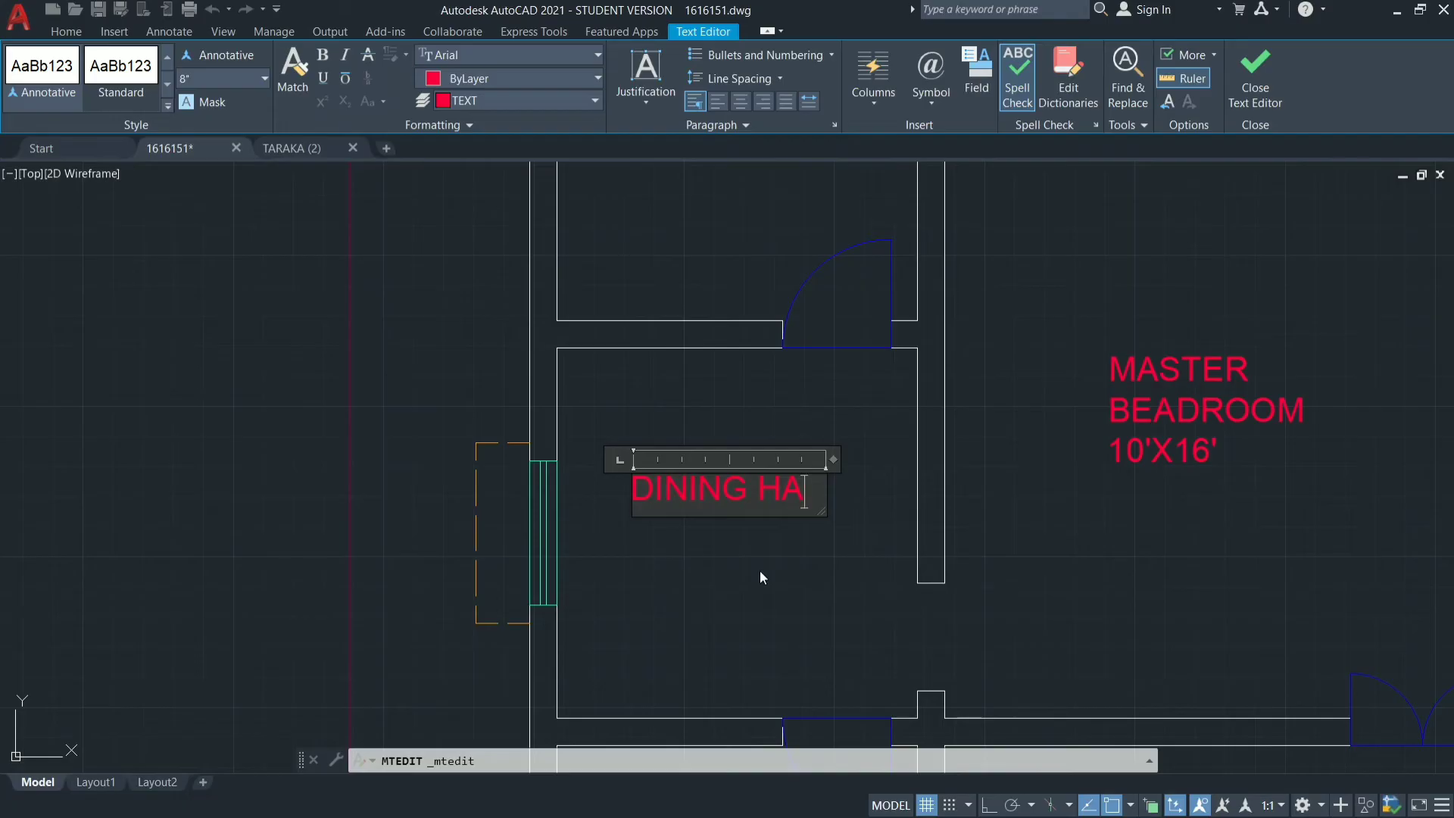
key("BackSpace")
key("BackSpace")
Add 10'X10' as the second line of the dining label and finish editing the text.
key("Return")
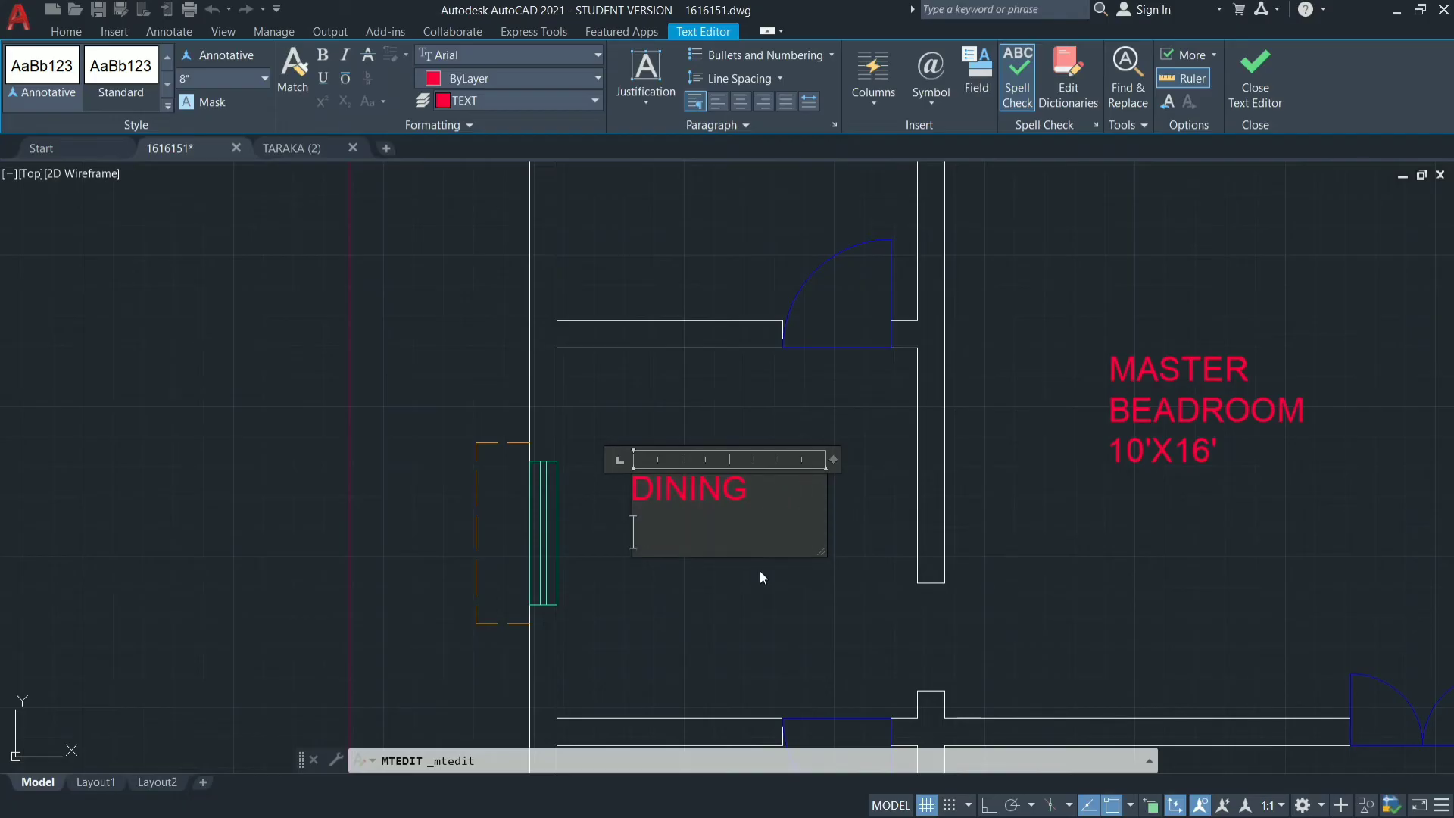
type("10'X10'")
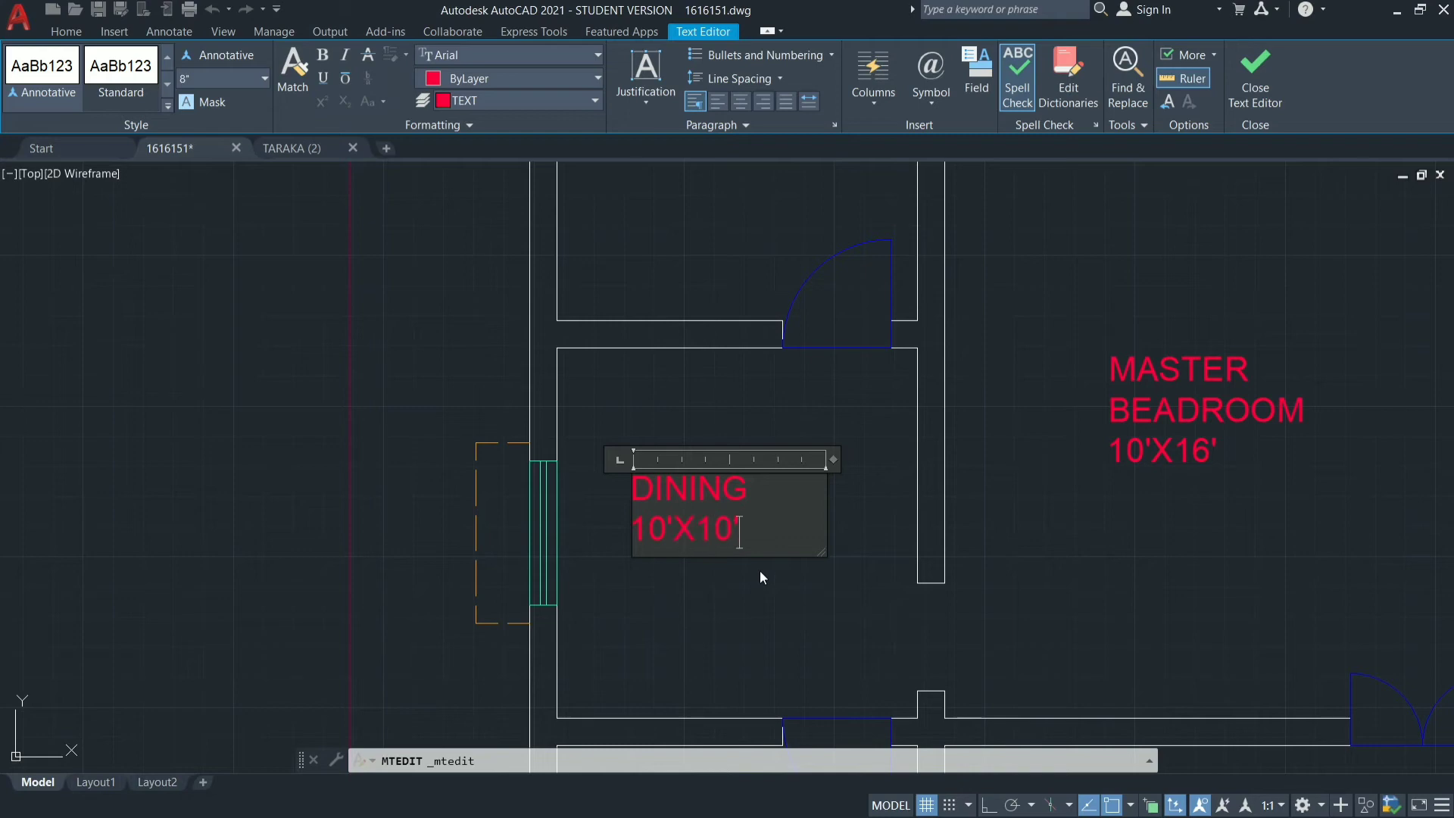
left_click(760, 570)
Replace the label text in the plan's lower-left room, below the dining room, with KITCHIN.
scroll(739, 448, "down", 5)
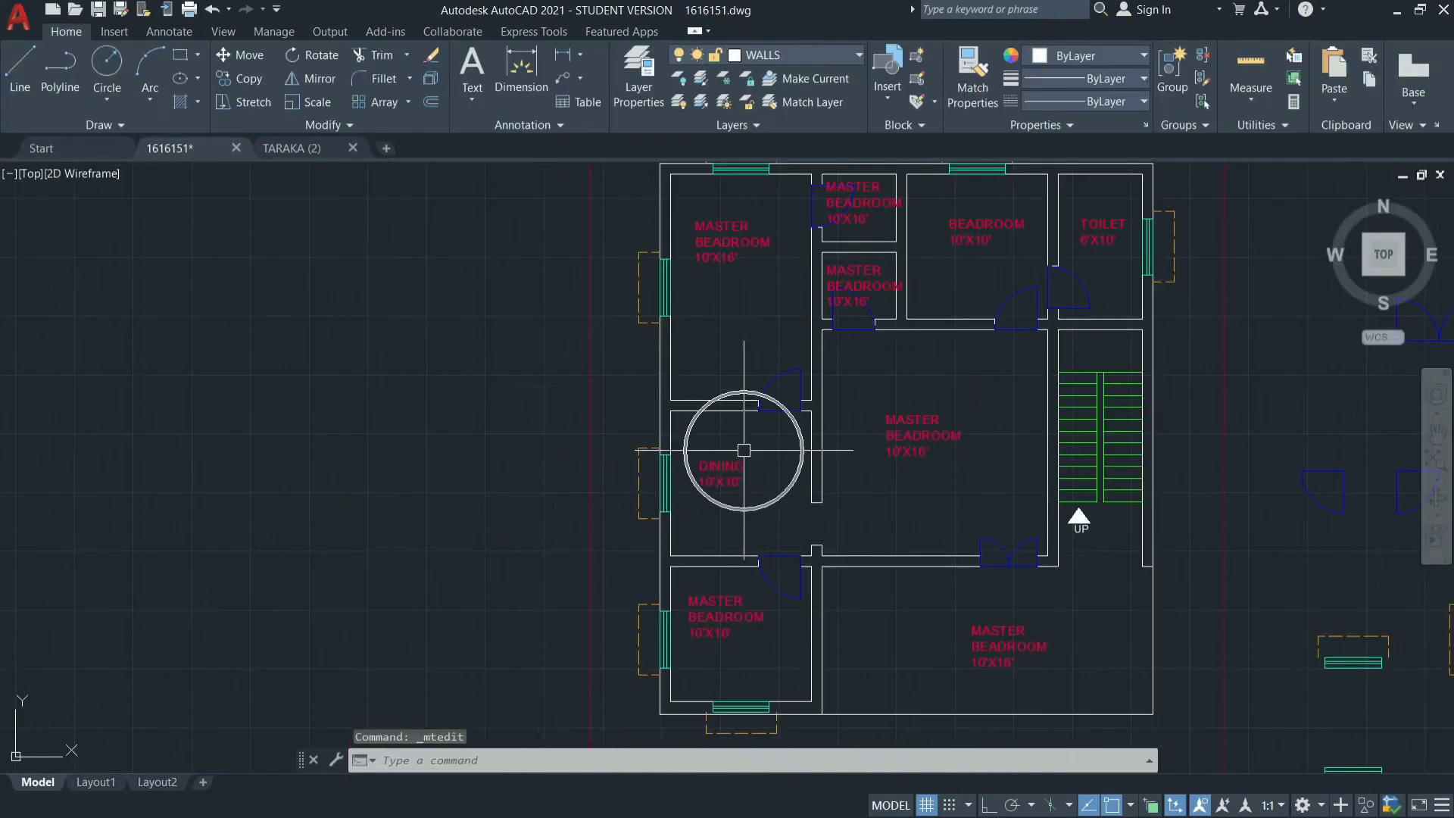
scroll(702, 549, "up", 5)
double_click(703, 548)
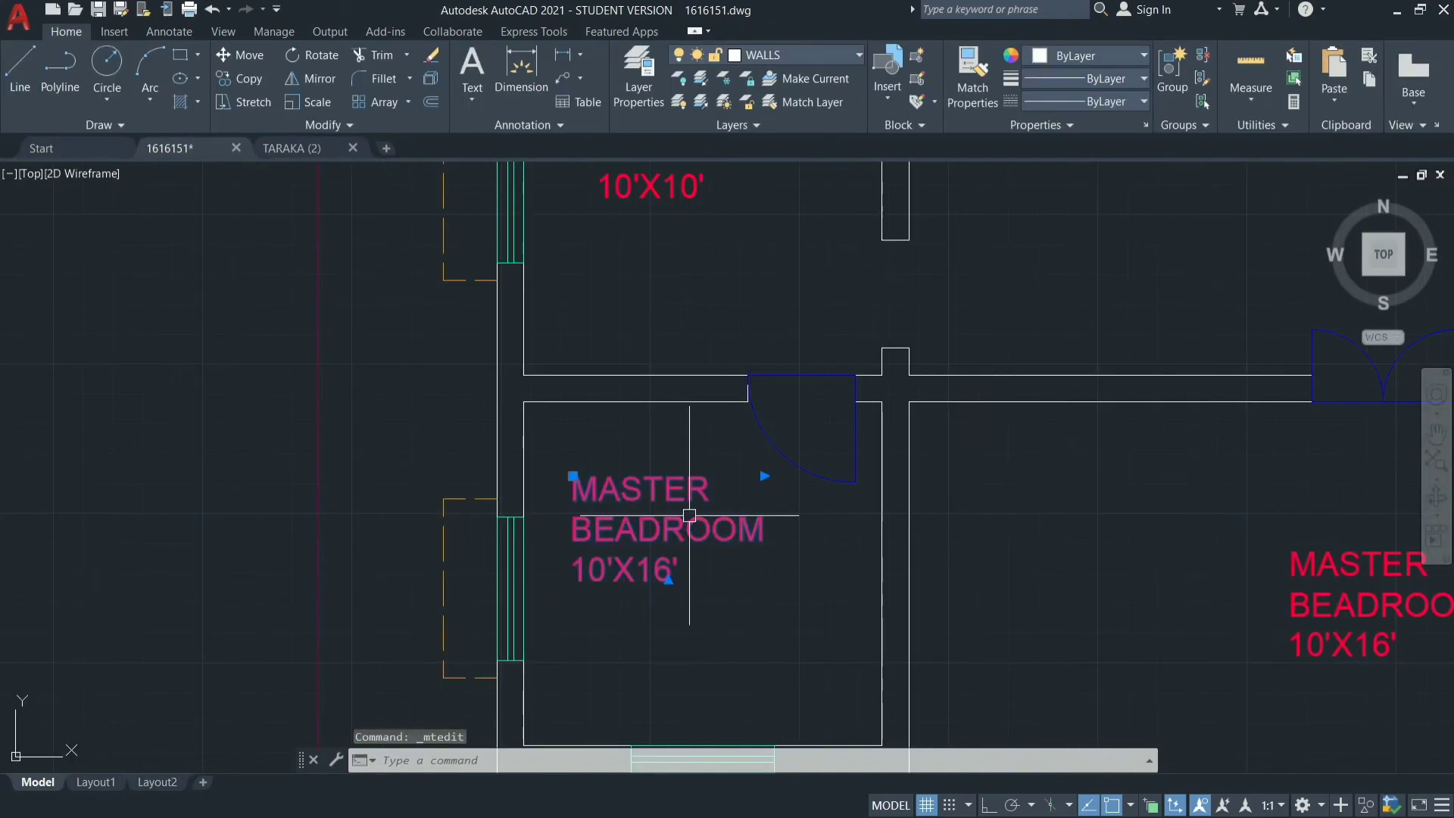
left_click(702, 585)
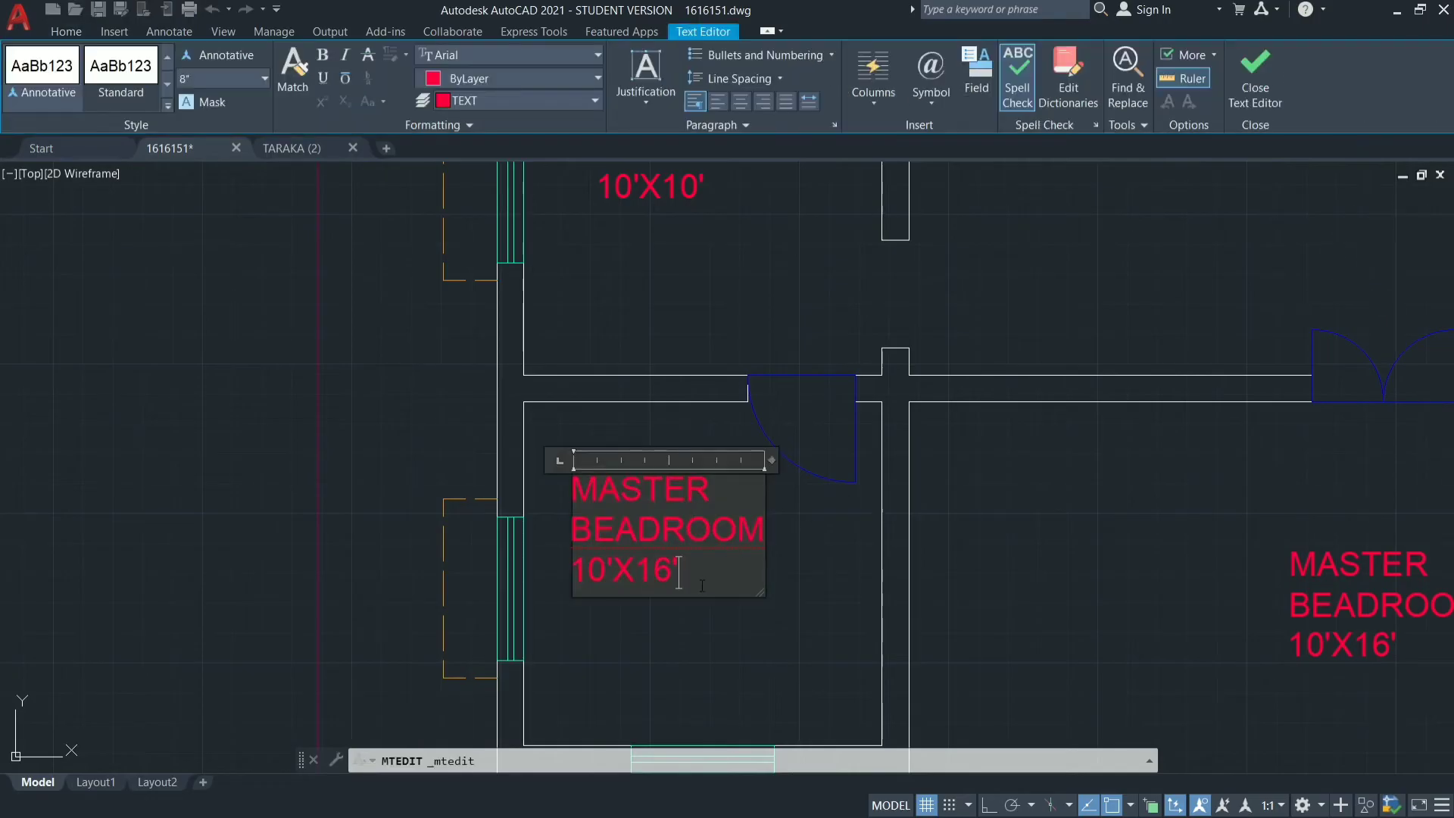
key("BackSpace")
key("BackSpace")
key("BackSpace")
key("BackSpace")
key("BackSpace")
key("BackSpace")
key("BackSpace")
key("BackSpace")
key("BackSpace")
key("BackSpace")
key("BackSpace")
key("BackSpace")
key("BackSpace")
key("BackSpace")
key("BackSpace")
key("BackSpace")
key("BackSpace")
key("BackSpace")
key("BackSpace")
key("BackSpace")
type("K")
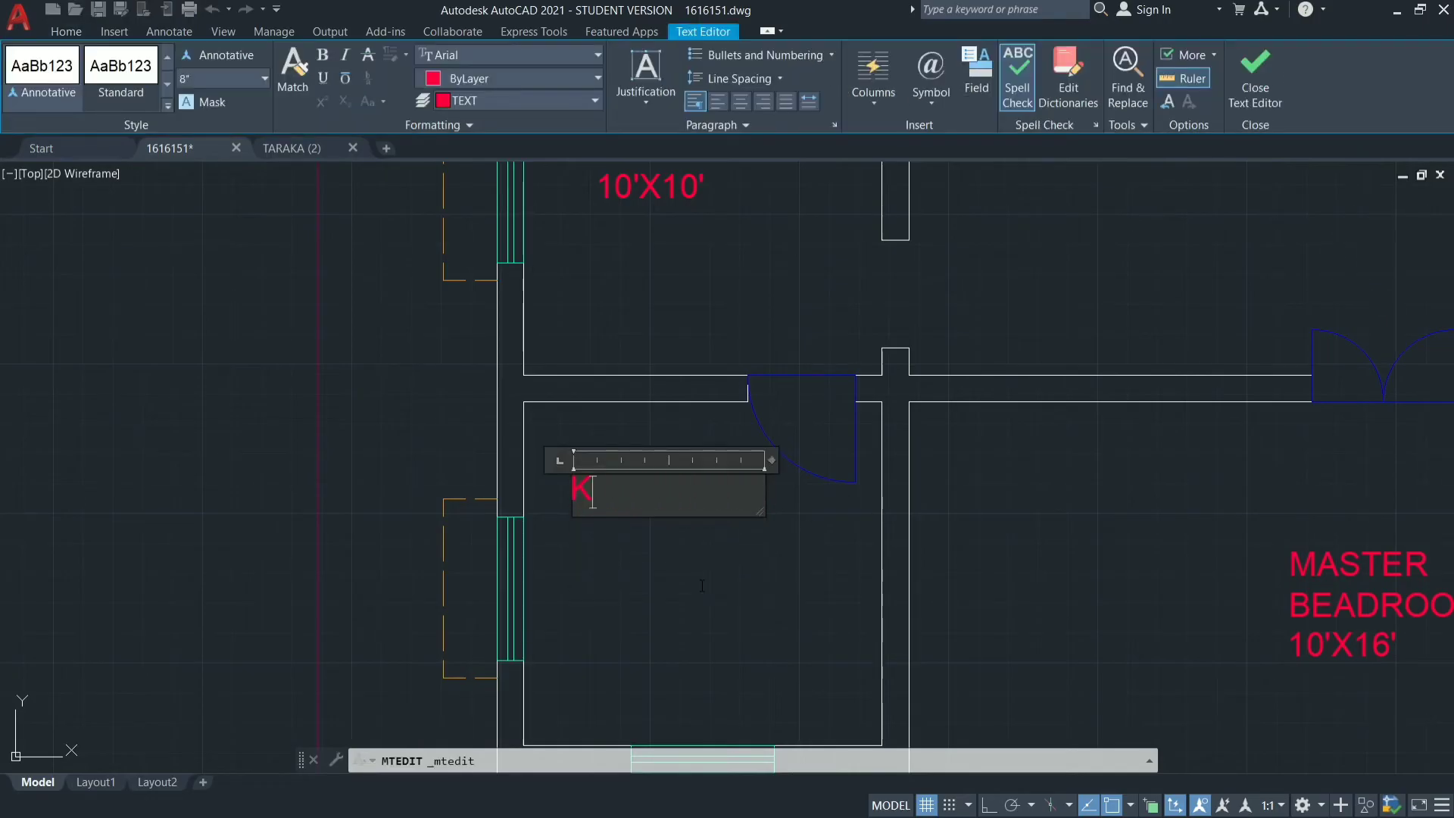
type("ITCHIN")
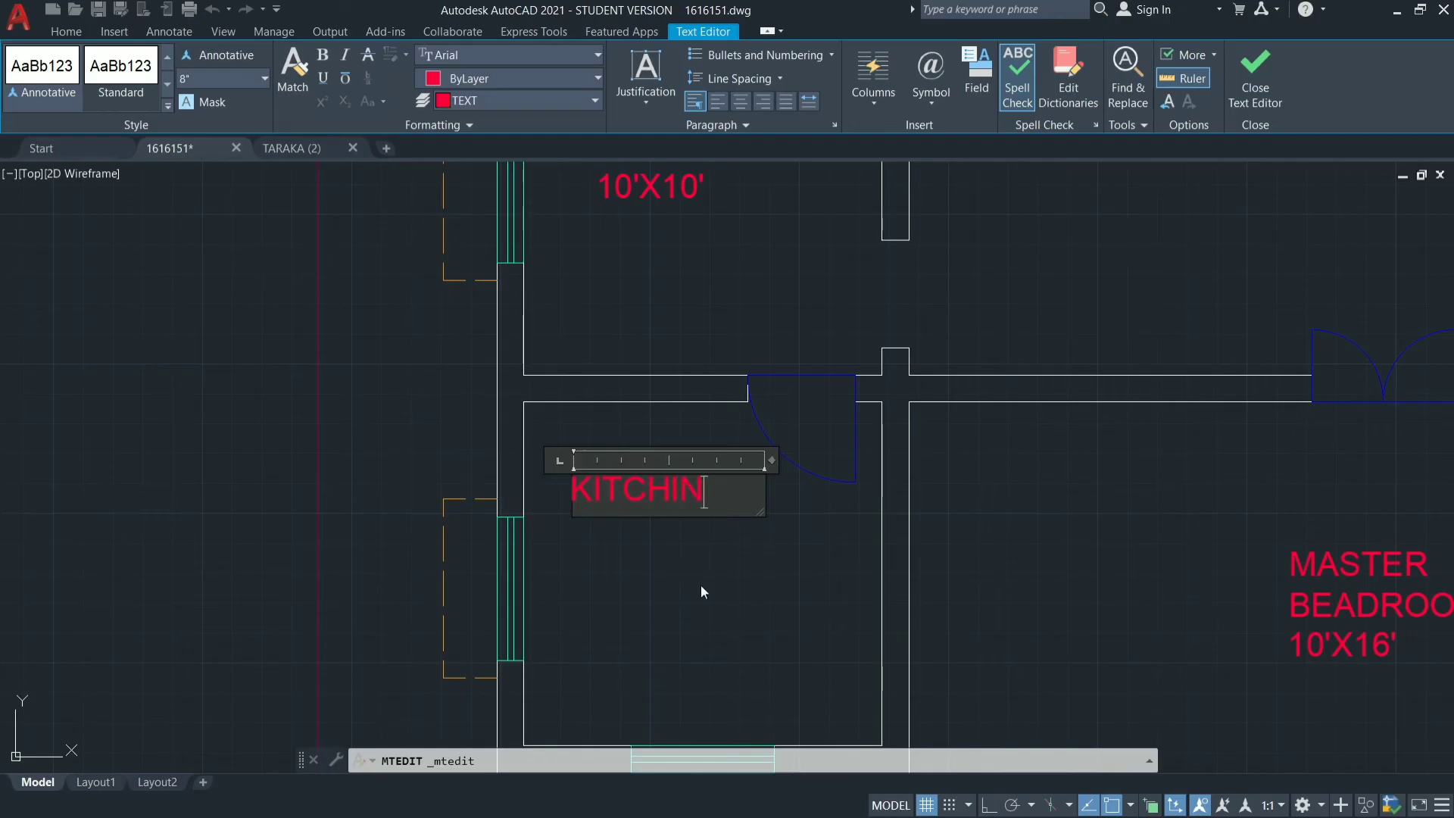
Add 10'X10' as the second line of the kitchen label and finish editing the text.
key("Return")
type("10X10")
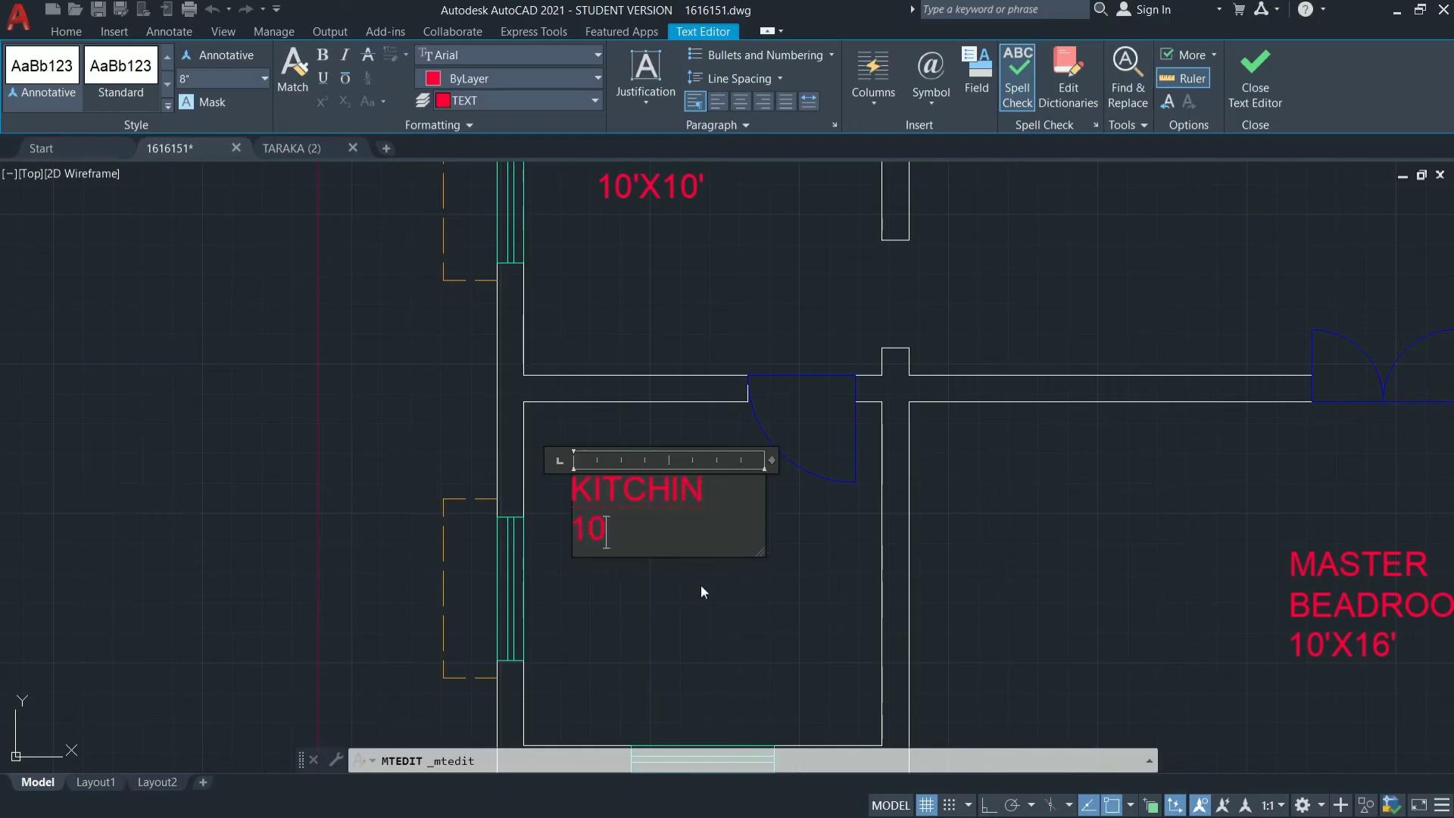
key("BackSpace")
key("BackSpace")
key("BackSpace")
type("'X10'")
left_click(701, 584)
Replace the label text in the open area at the plan's lower right with VERANDHA.
scroll(977, 511, "down", 5)
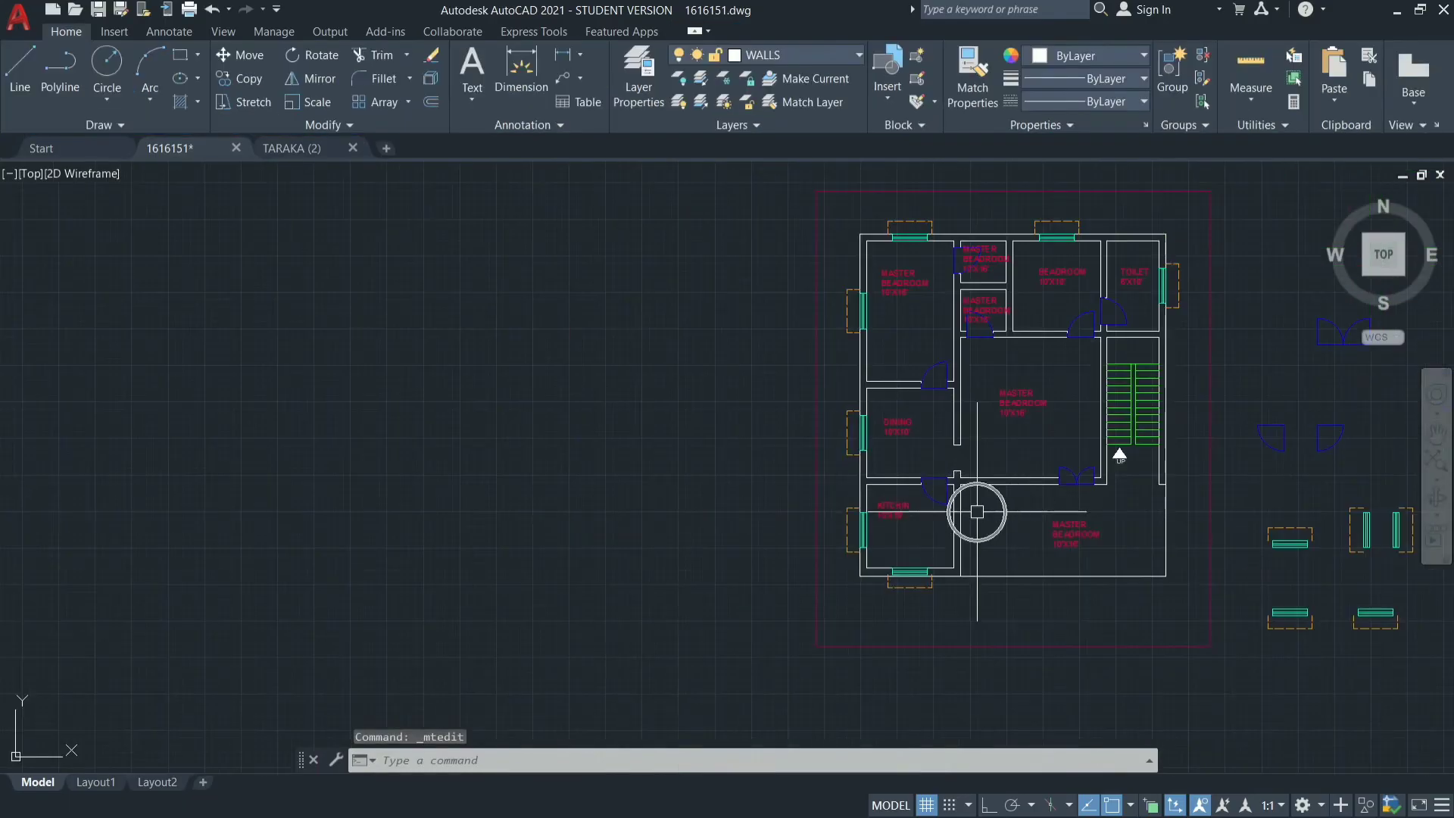
scroll(1103, 527, "up", 5)
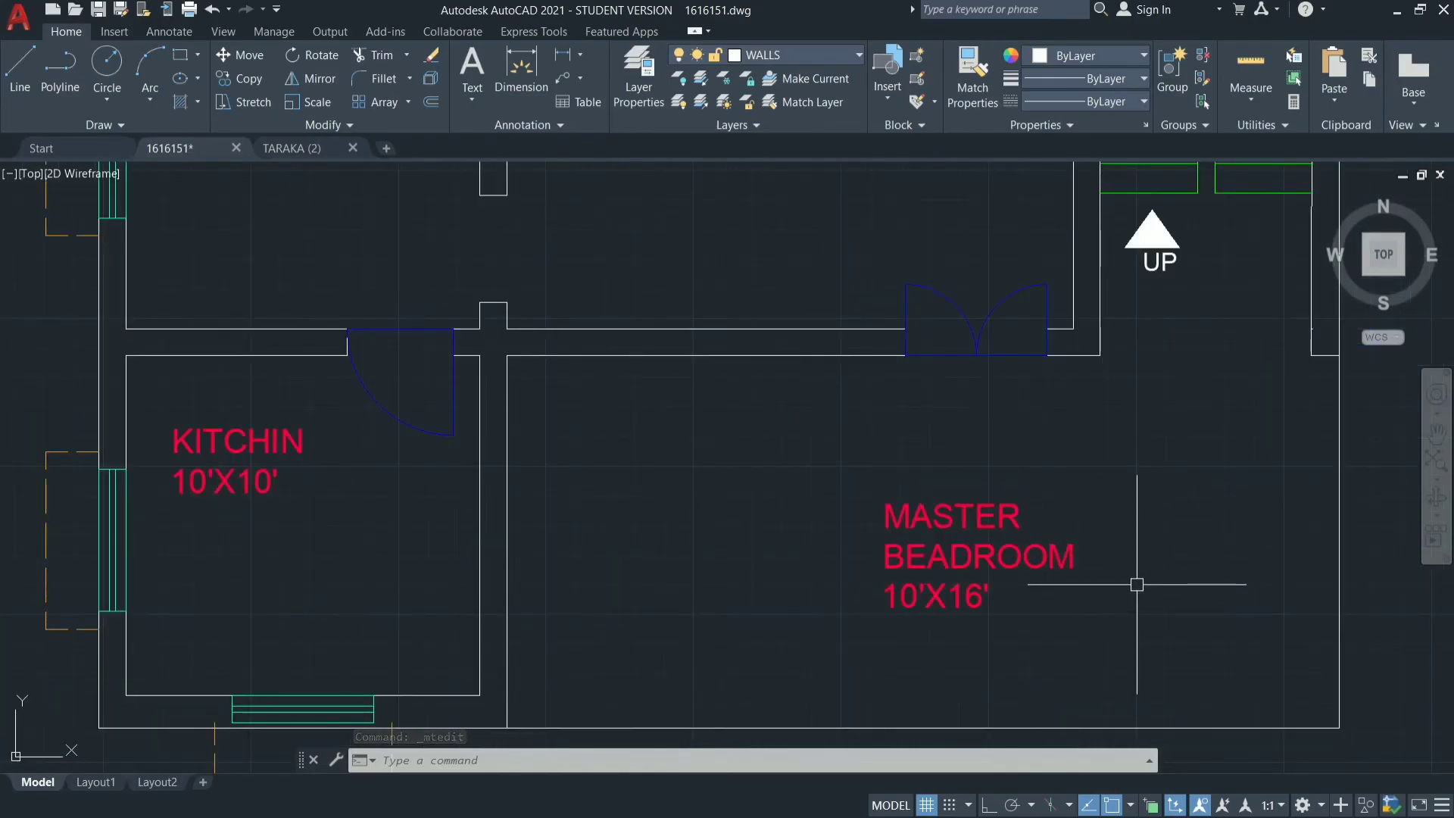
double_click(1066, 537)
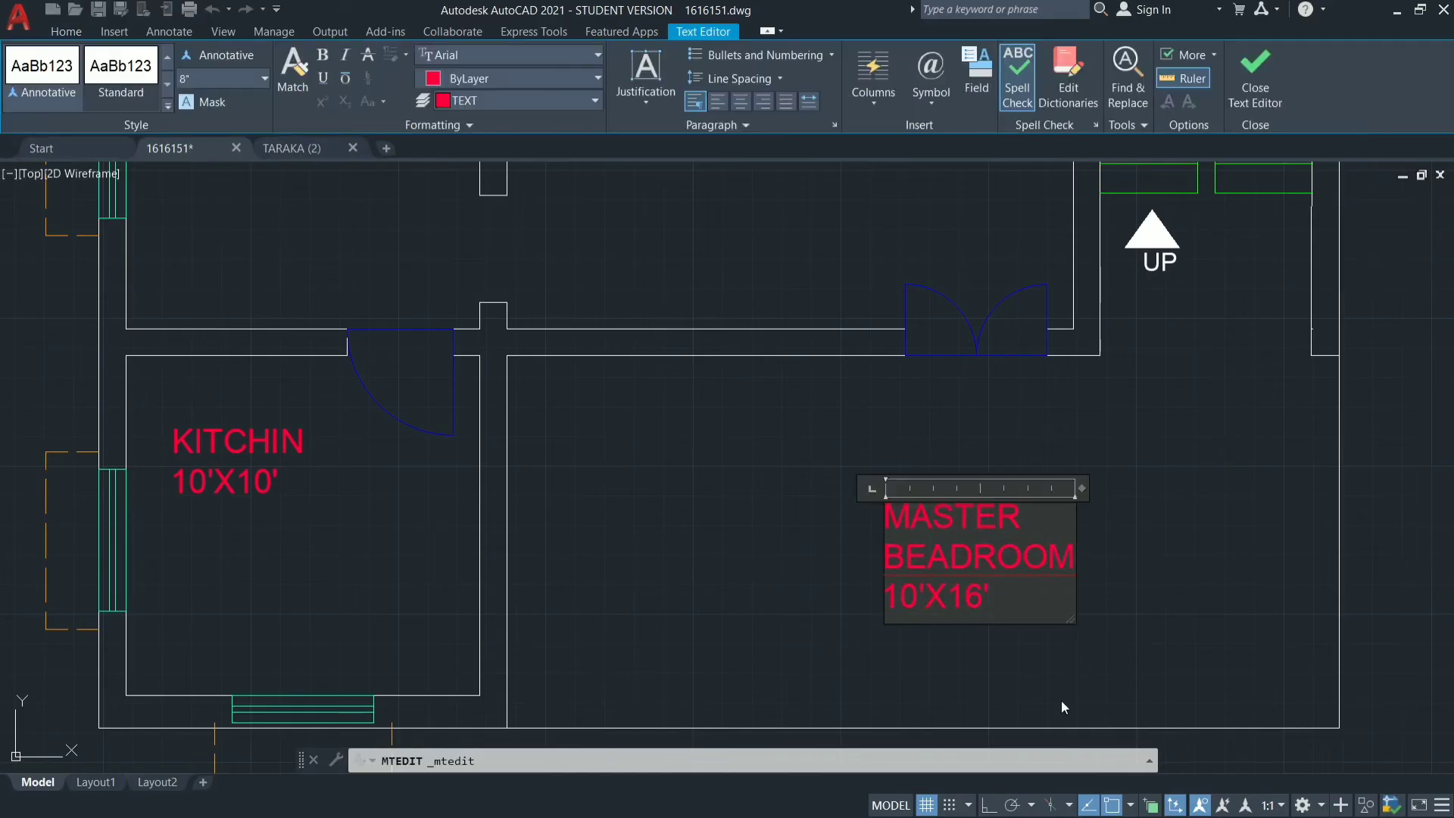
key("Down")
key("Down")
key("Right")
key("Right")
key("Right")
key("Right")
key("Right")
key("Right")
key("BackSpace")
key("BackSpace")
key("BackSpace")
key("BackSpace")
key("BackSpace")
key("BackSpace")
key("BackSpace")
key("BackSpace")
key("BackSpace")
key("BackSpace")
key("BackSpace")
key("BackSpace")
key("BackSpace")
key("BackSpace")
key("BackSpace")
key("BackSpace")
key("BackSpace")
key("BackSpace")
key("BackSpace")
key("BackSpace")
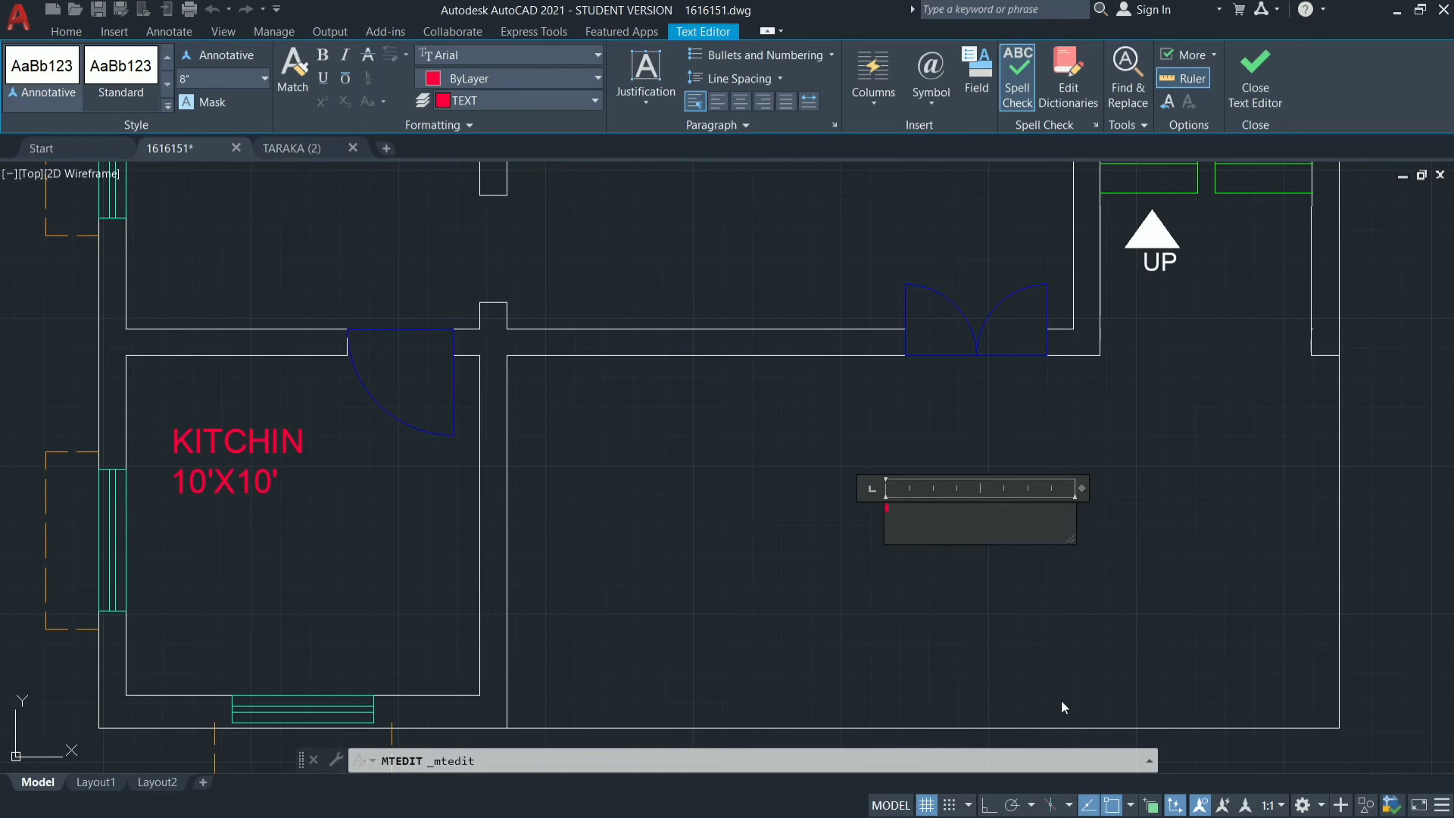
type("VERAN")
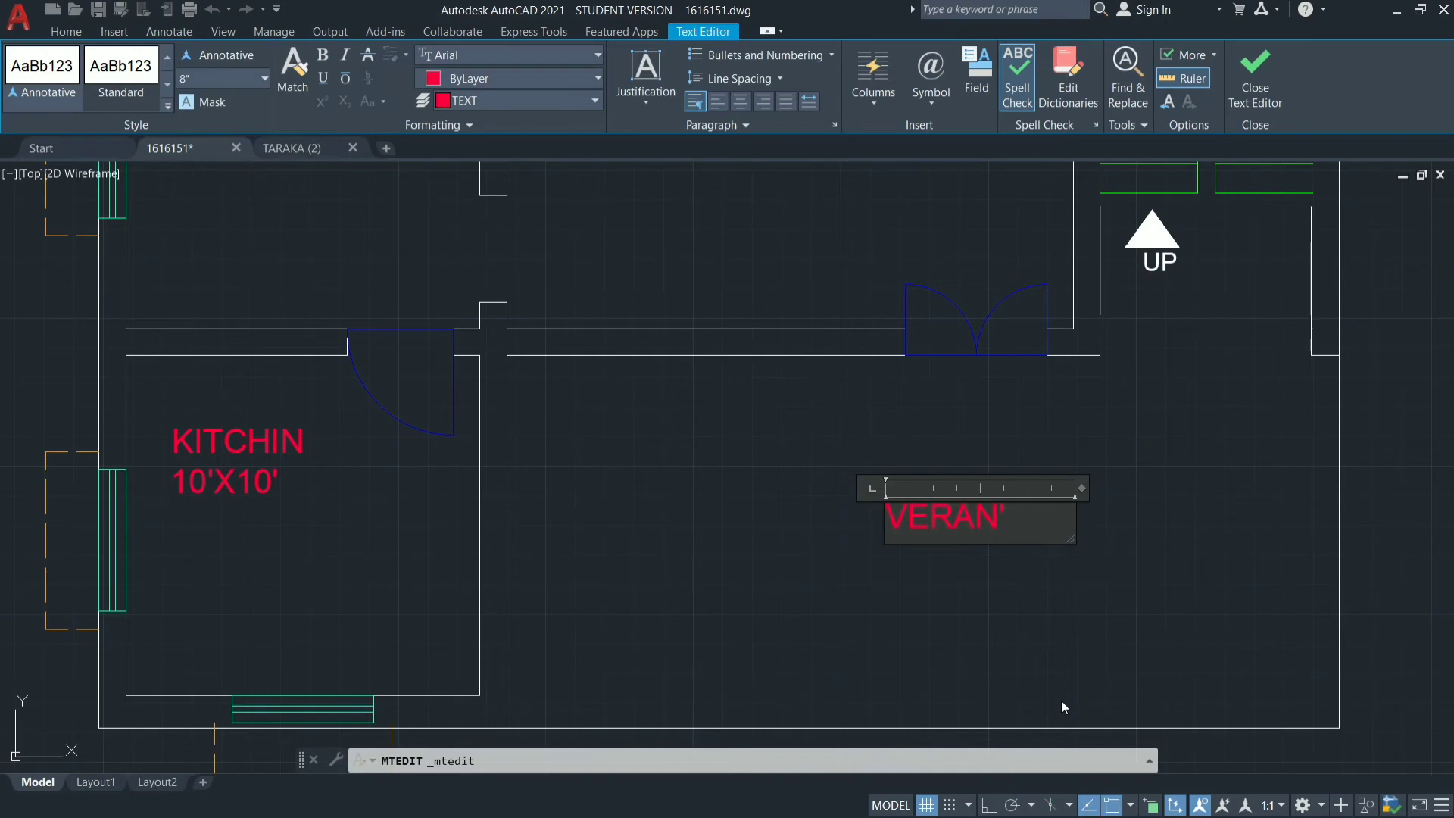
type("DHA")
Add 22,9"X10'9" as the second line of the verandah label and finish editing the text.
key("Return")
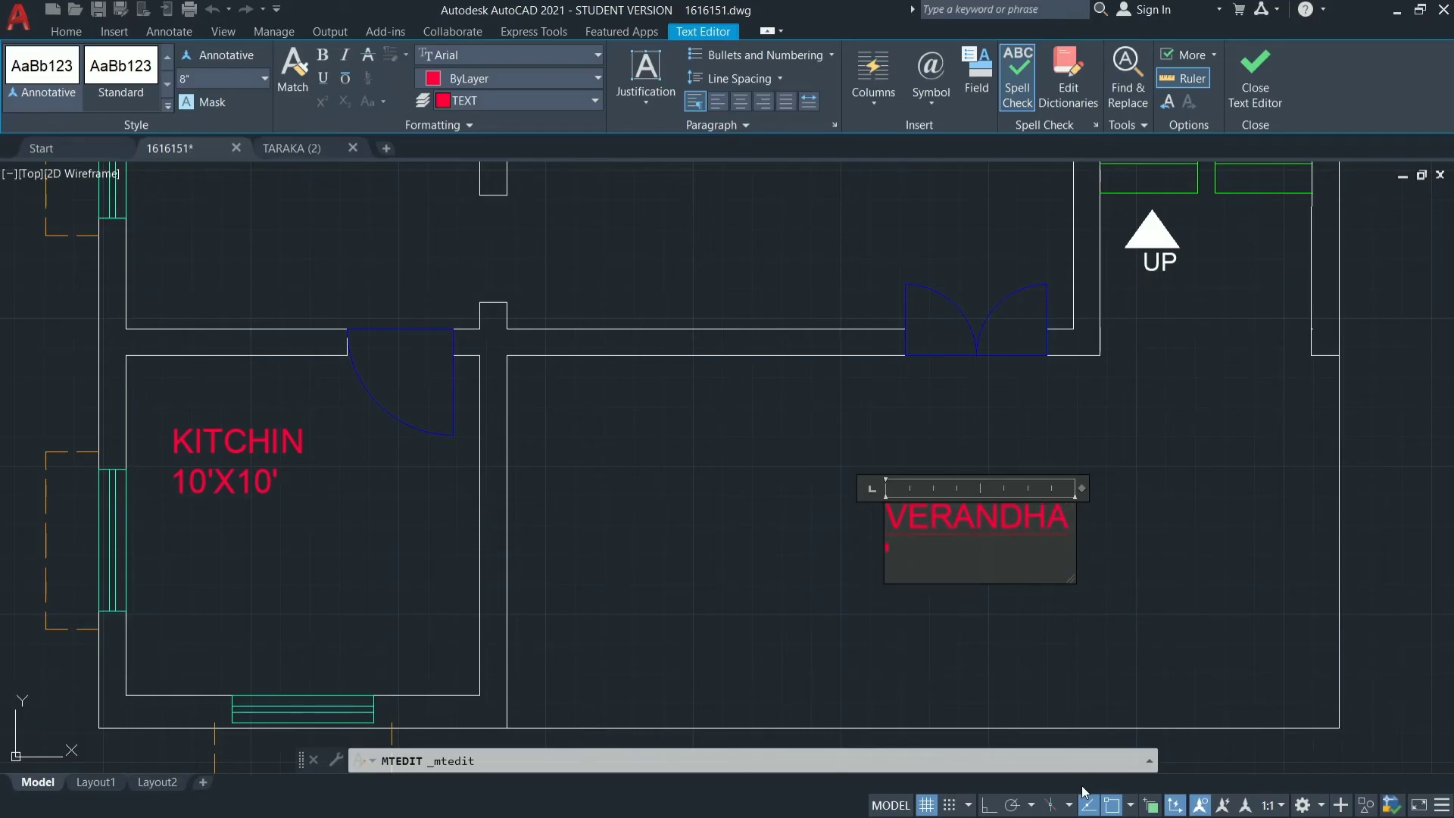
type("22,9\"X10")
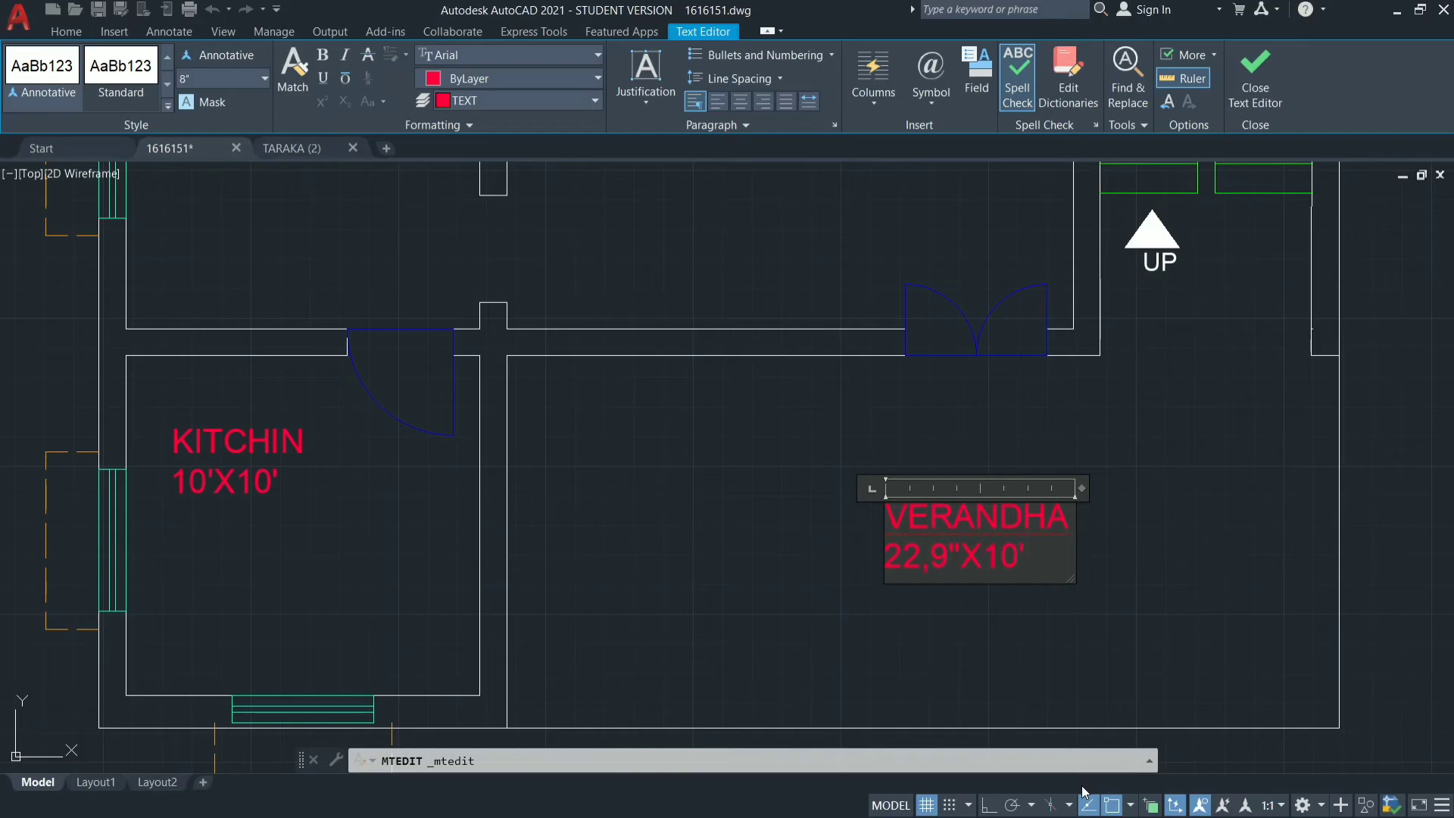
type("'9\"")
left_click(719, 491)
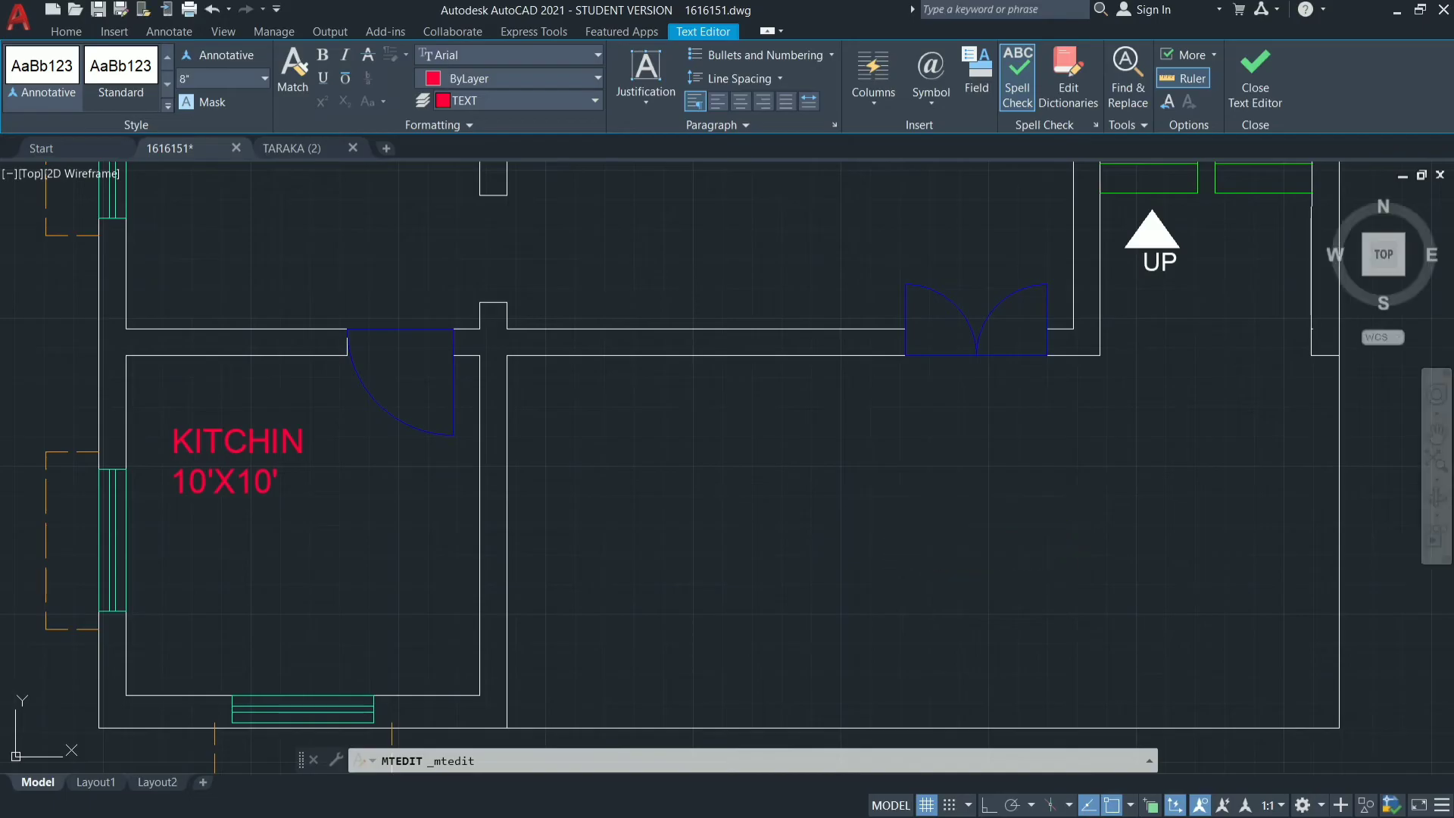
Measure the plan's rooms with the Quick measure tool, ending with the small room beside the master bedroom along the top wall.
scroll(649, 519, "down", 4)
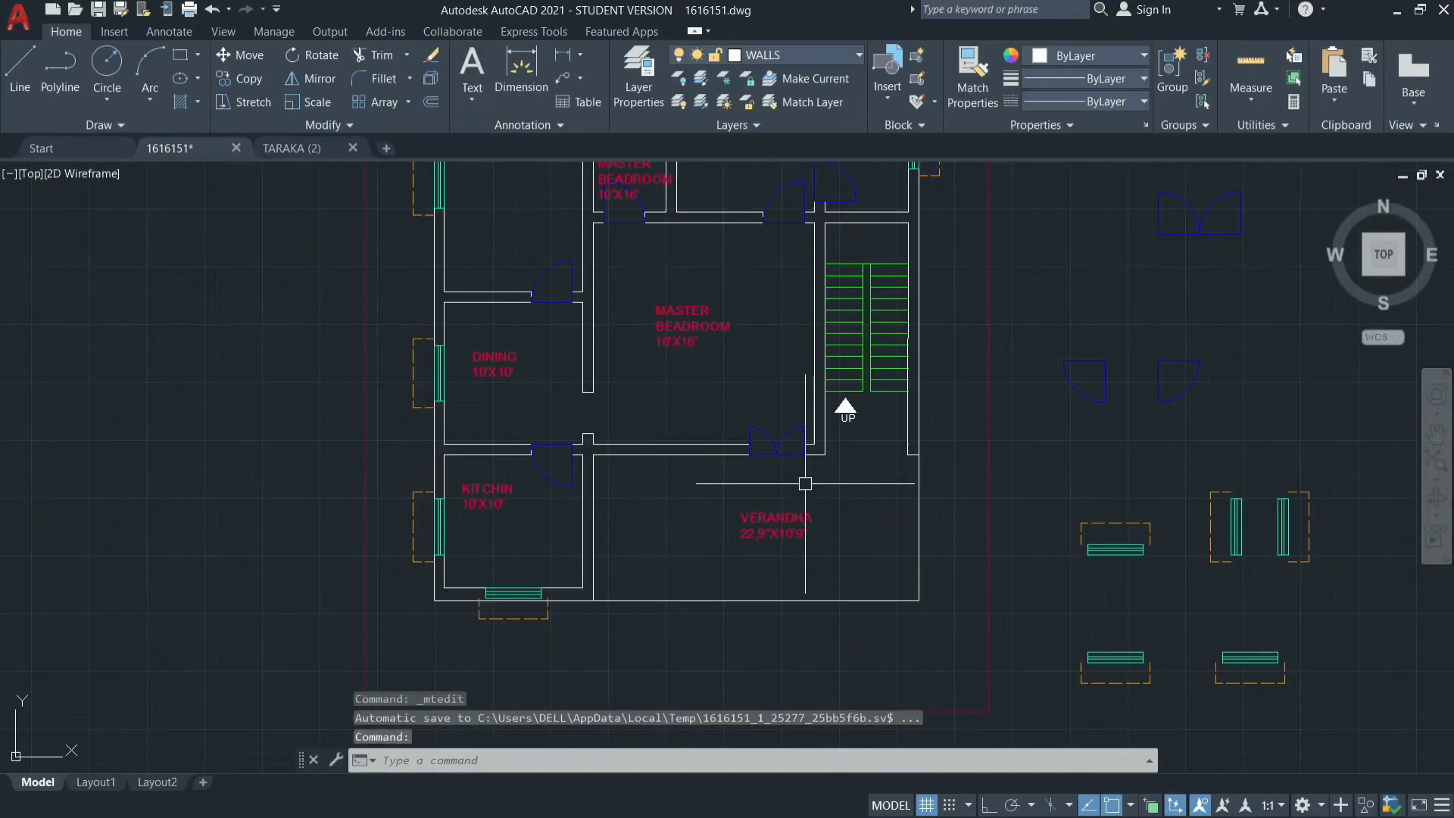
scroll(670, 454, "down", 4)
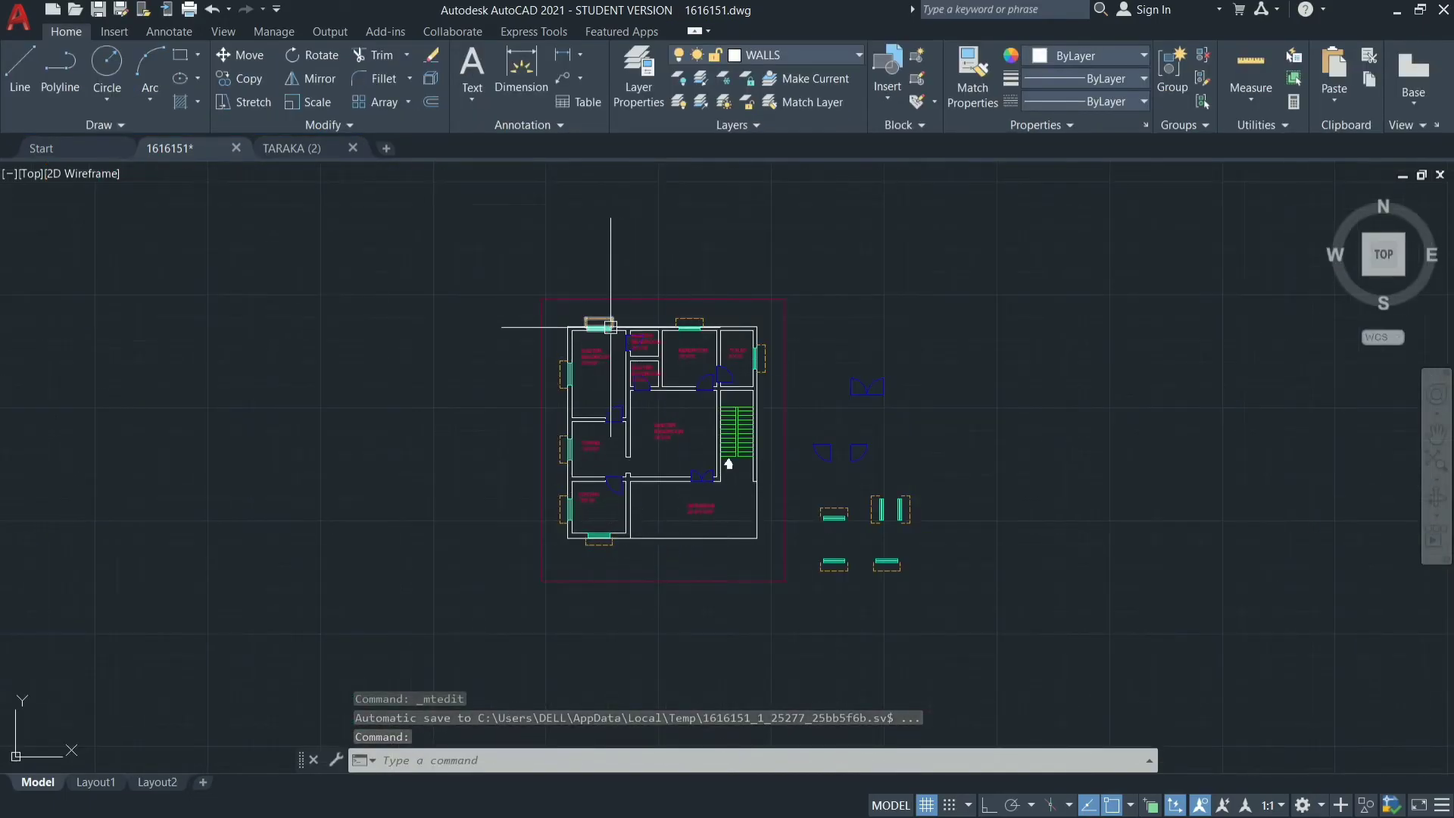
scroll(610, 327, "up", 6)
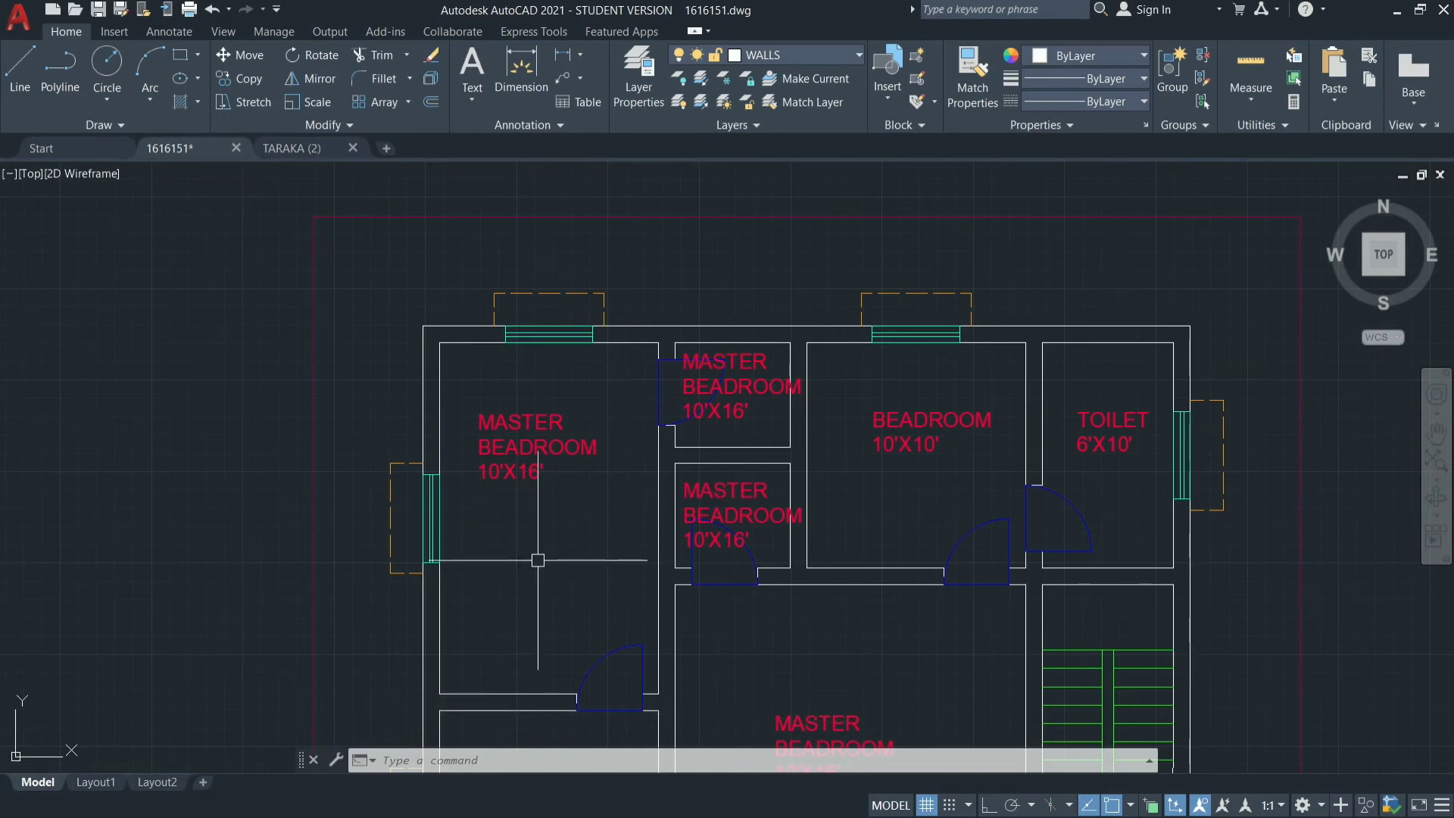
left_click(1252, 101)
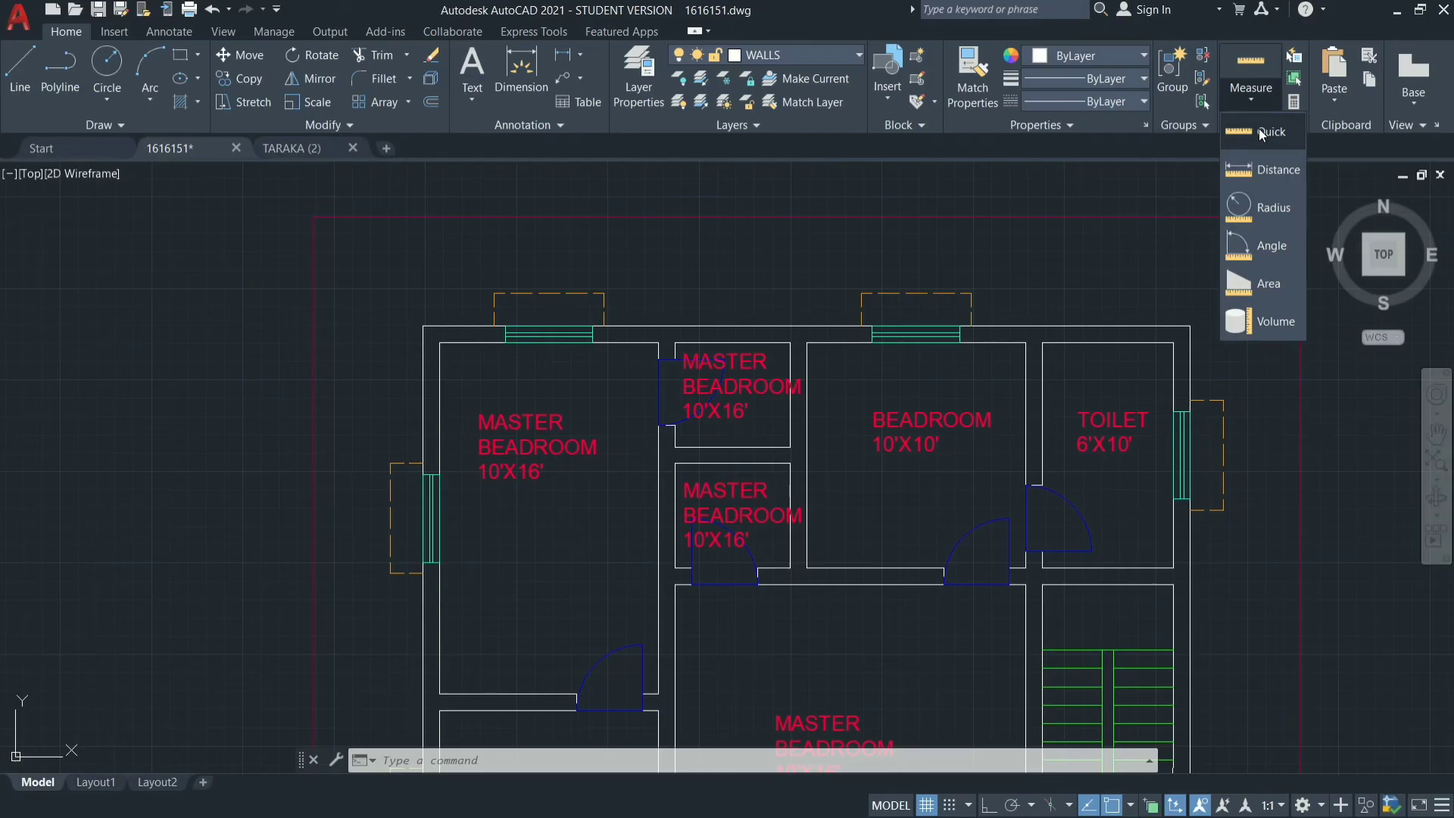
left_click(1258, 130)
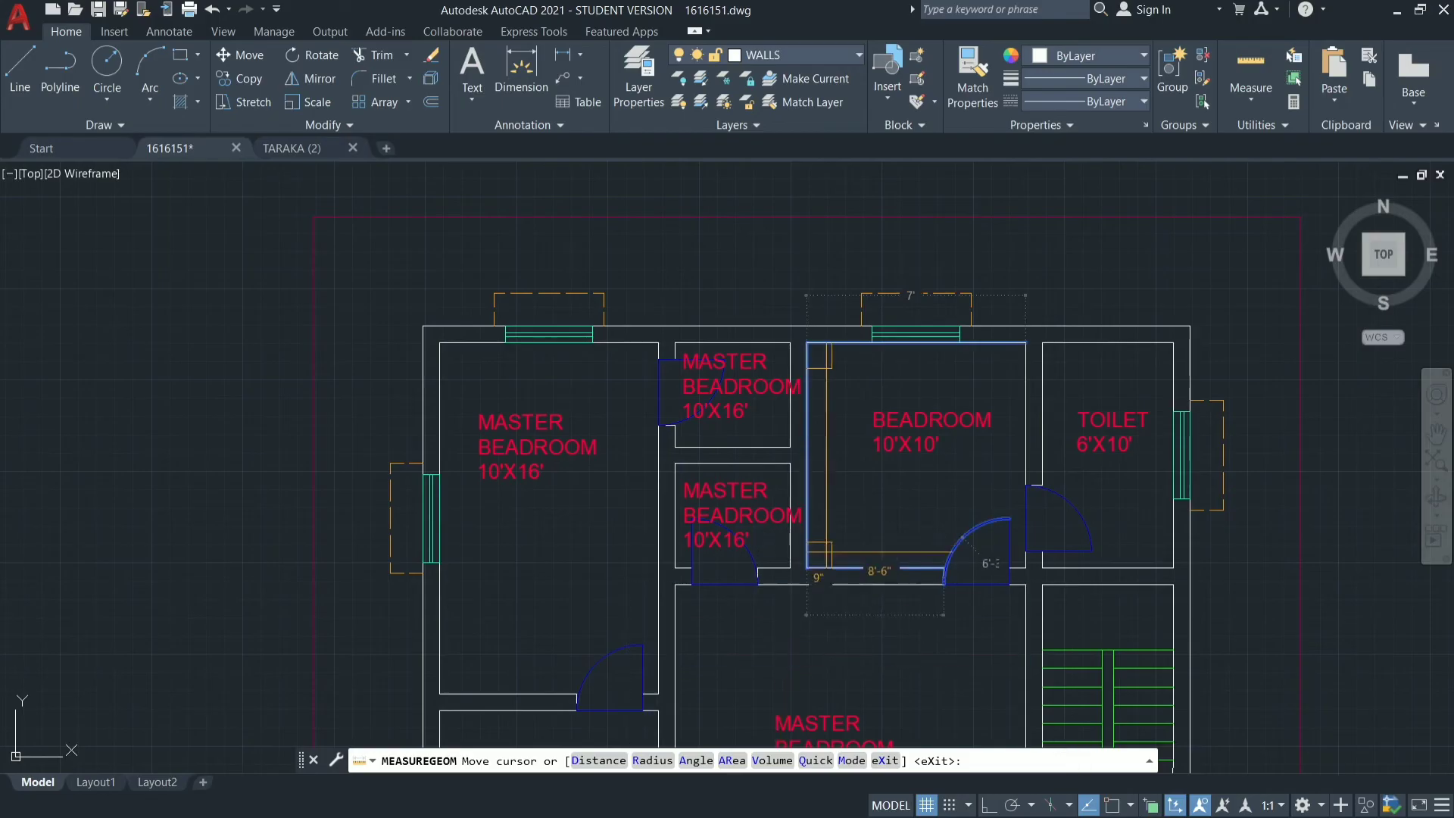
scroll(829, 576, "down", 5)
scroll(828, 578, "up", 3)
scroll(818, 656, "up", 2)
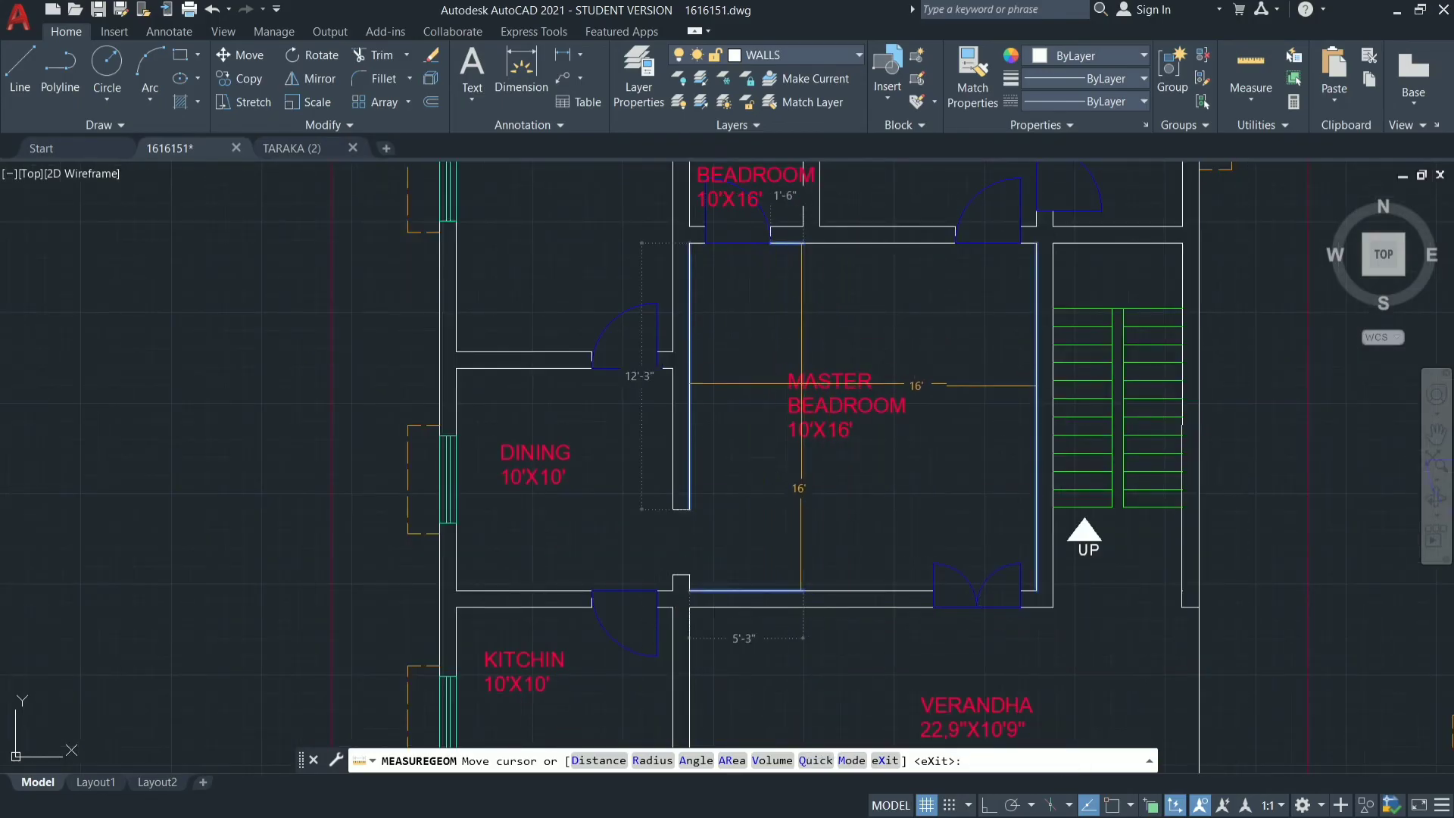
scroll(534, 411, "down", 4)
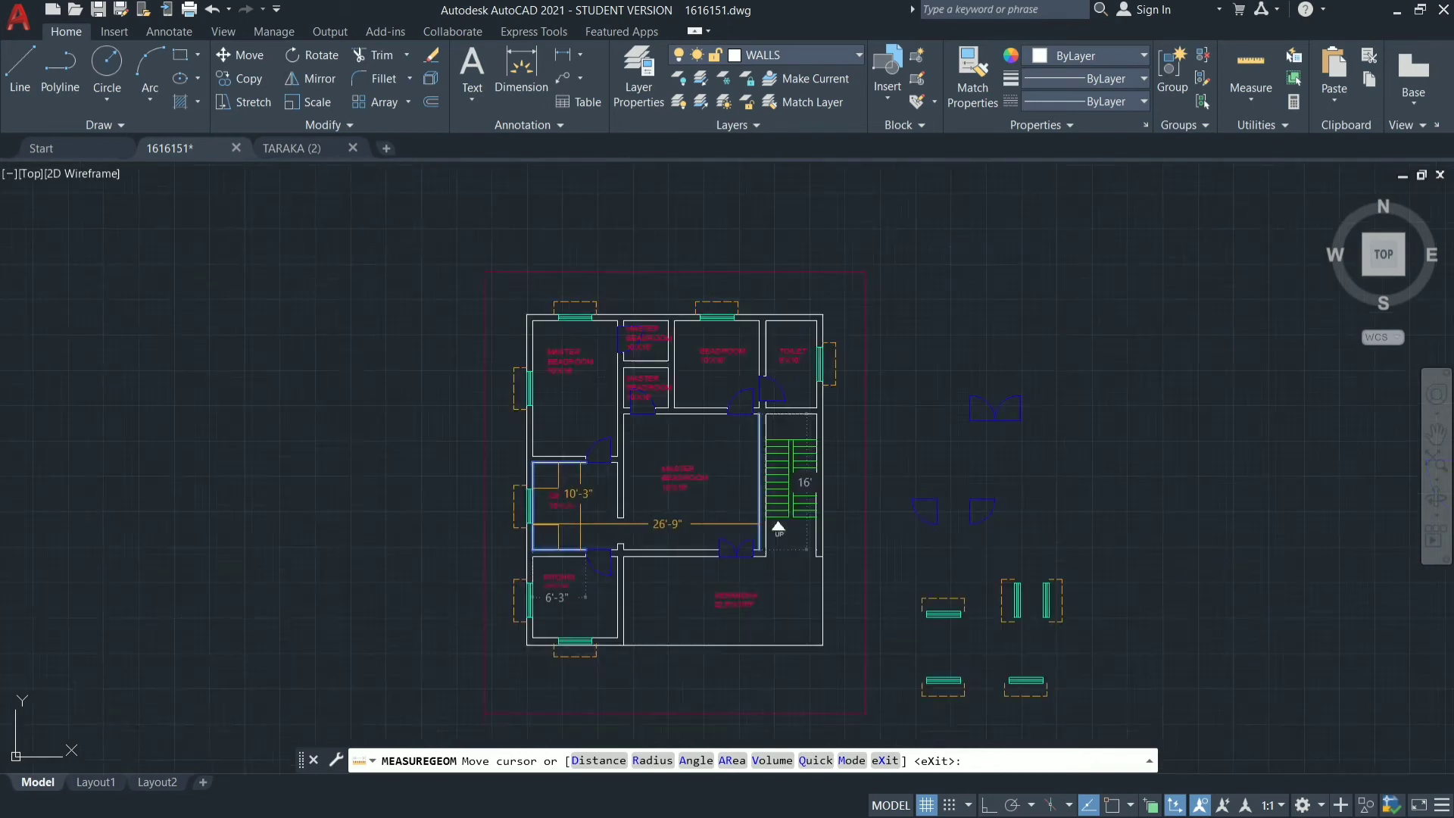
scroll(689, 485, "up", 7)
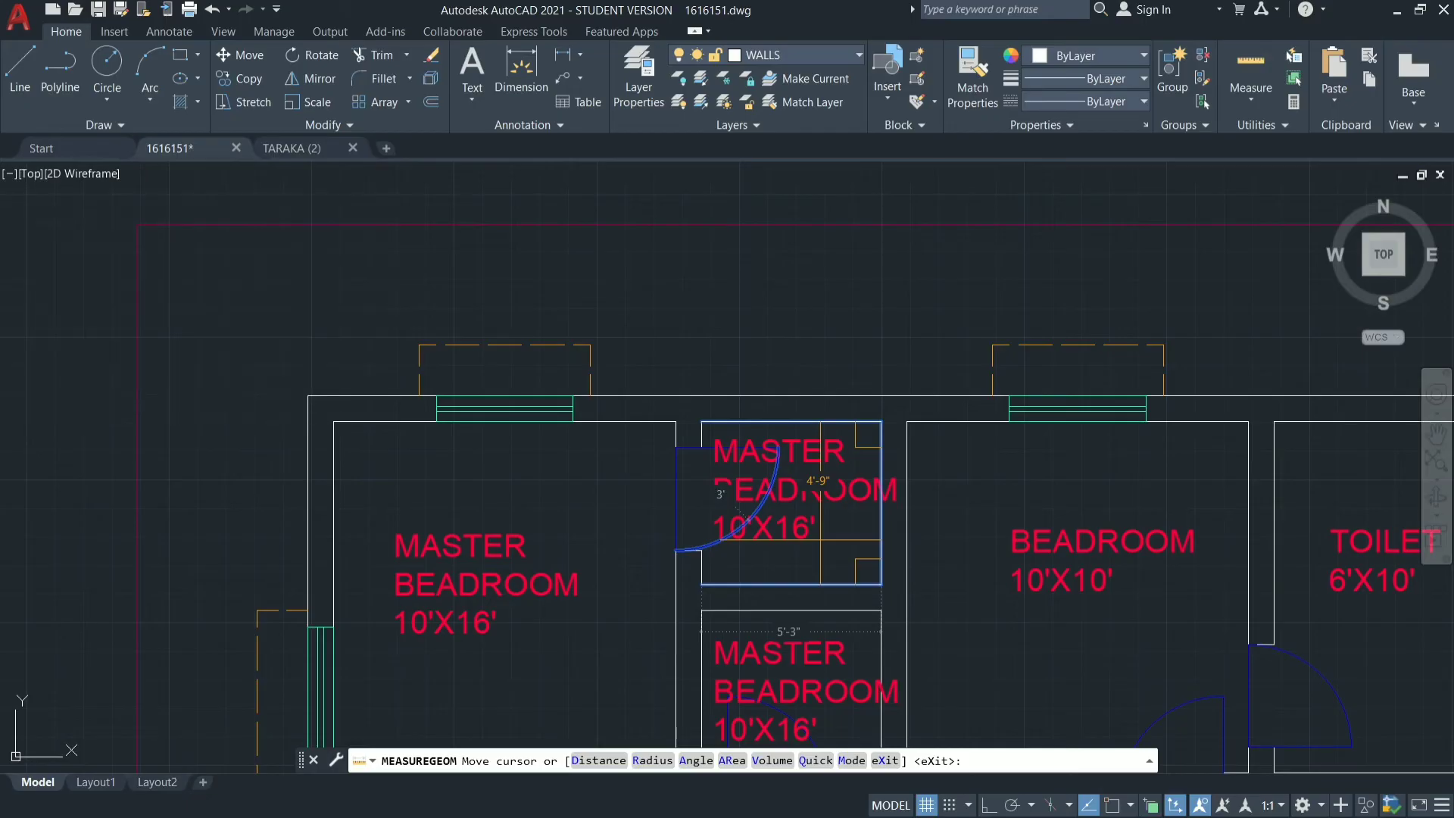
key("Escape")
Replace the label text in the small upper room between the master bedroom and the bedroom with TOILET.
left_click(825, 522)
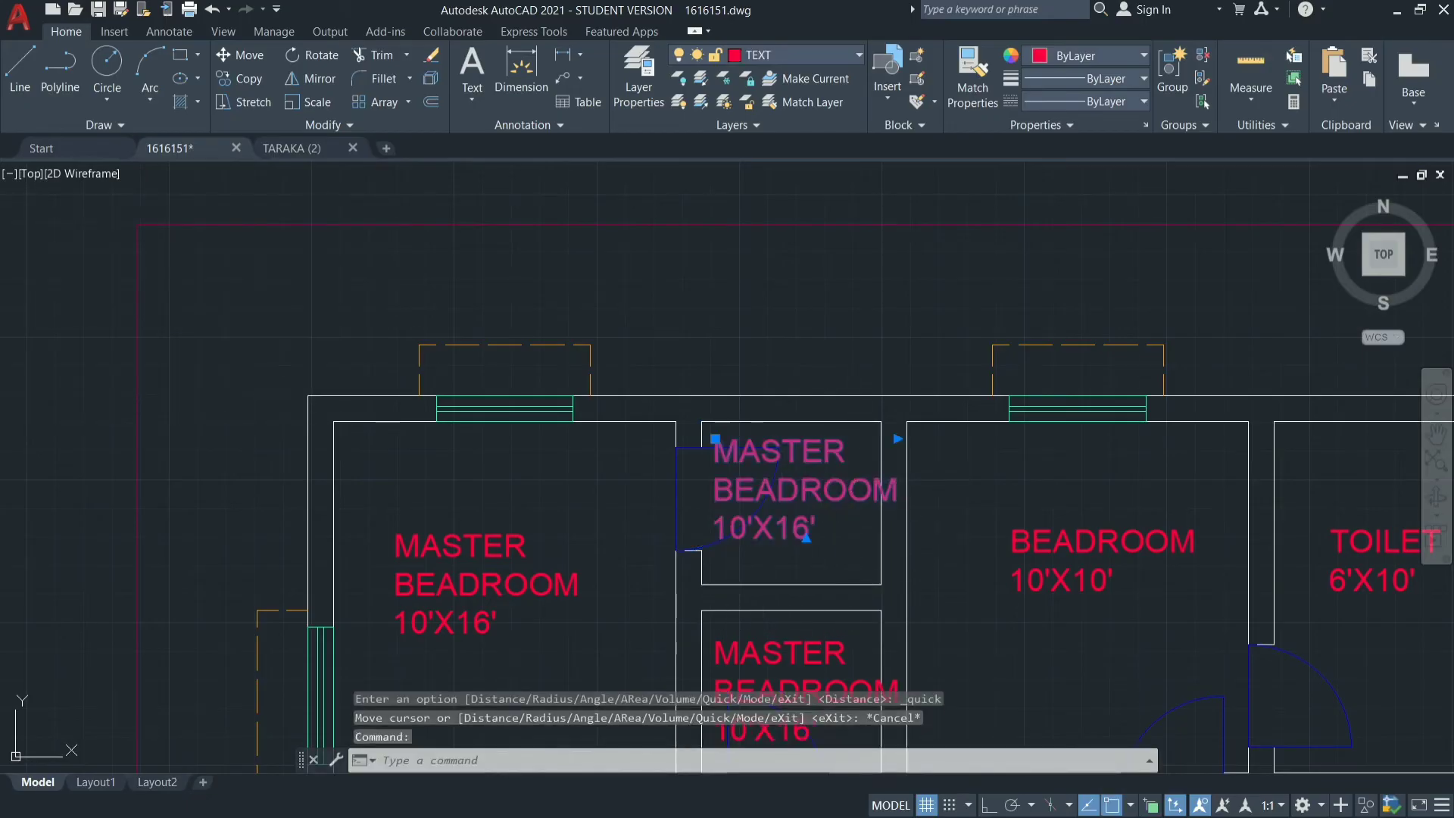
double_click(849, 492)
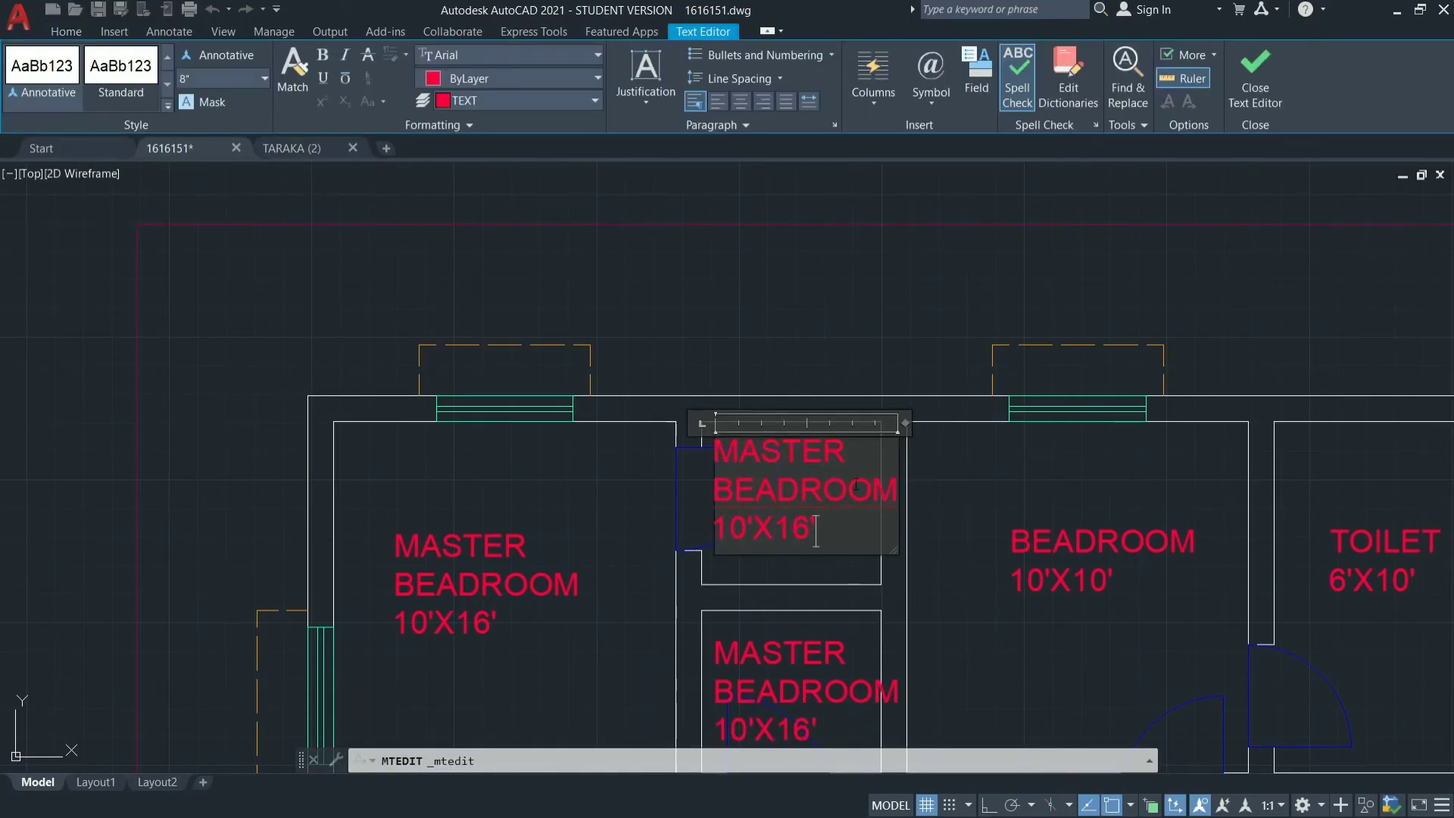
key("BackSpace")
key("BackSpace")
key("BackSpace")
key("BackSpace")
key("BackSpace")
key("BackSpace")
key("BackSpace")
key("BackSpace")
key("BackSpace")
key("BackSpace")
key("BackSpace")
key("BackSpace")
key("BackSpace")
key("BackSpace")
key("BackSpace")
key("BackSpace")
key("BackSpace")
key("BackSpace")
key("BackSpace")
key("BackSpace")
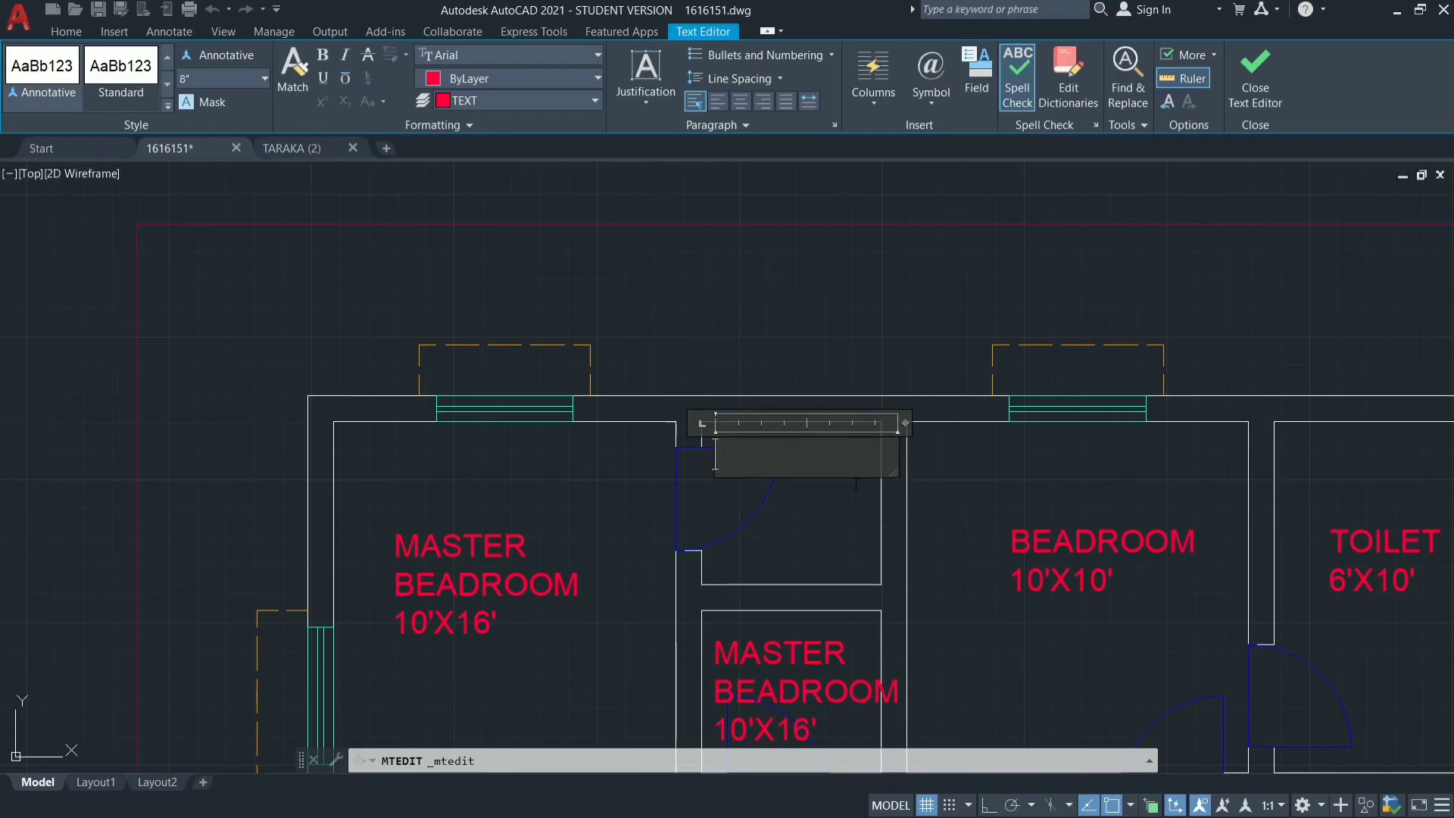
type("TIO")
key("BackSpace")
key("BackSpace")
type("OILET")
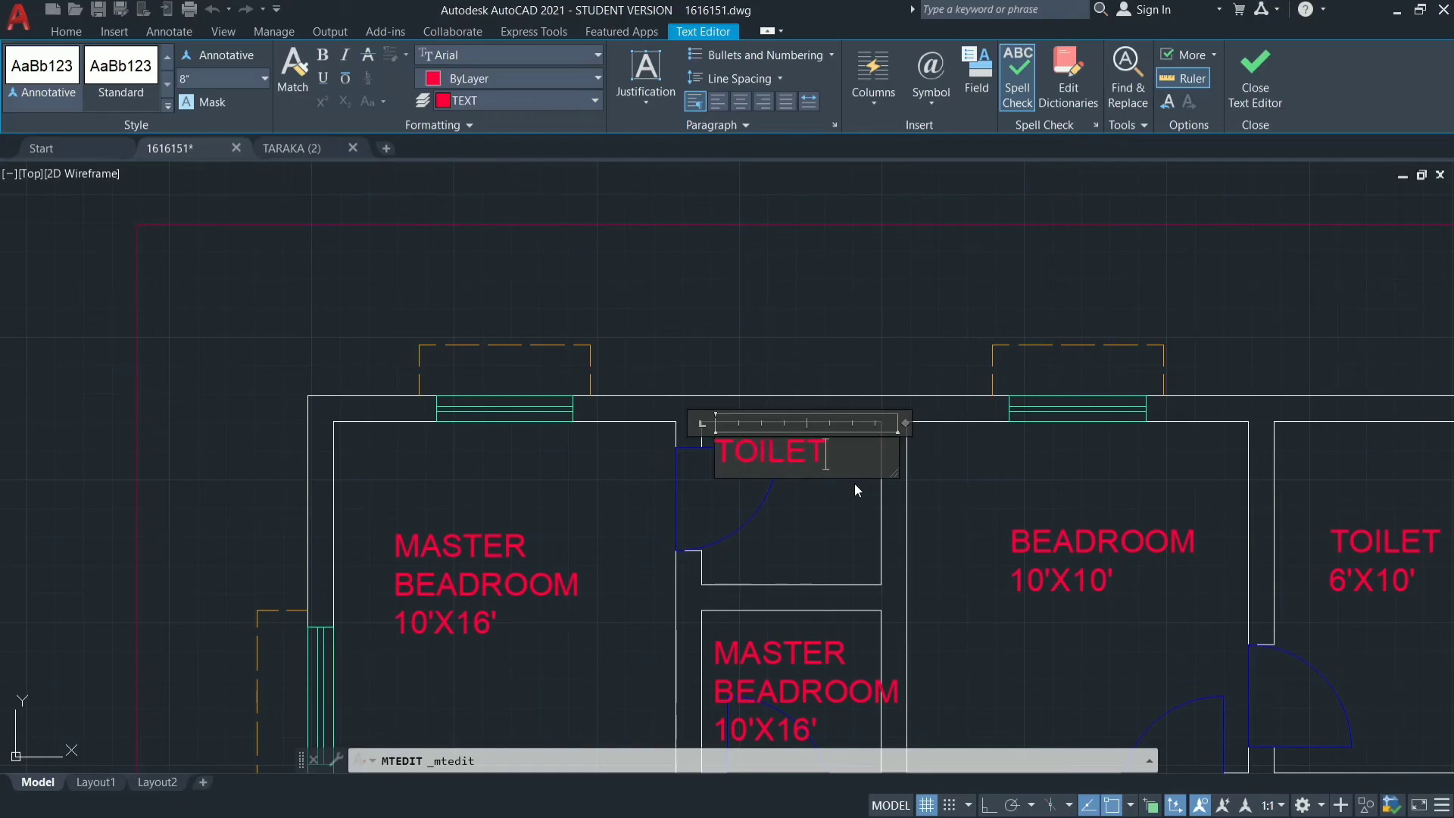
Add 5'3"X4'9" as the second line of the small toilet's label and finish editing the text.
key("Return")
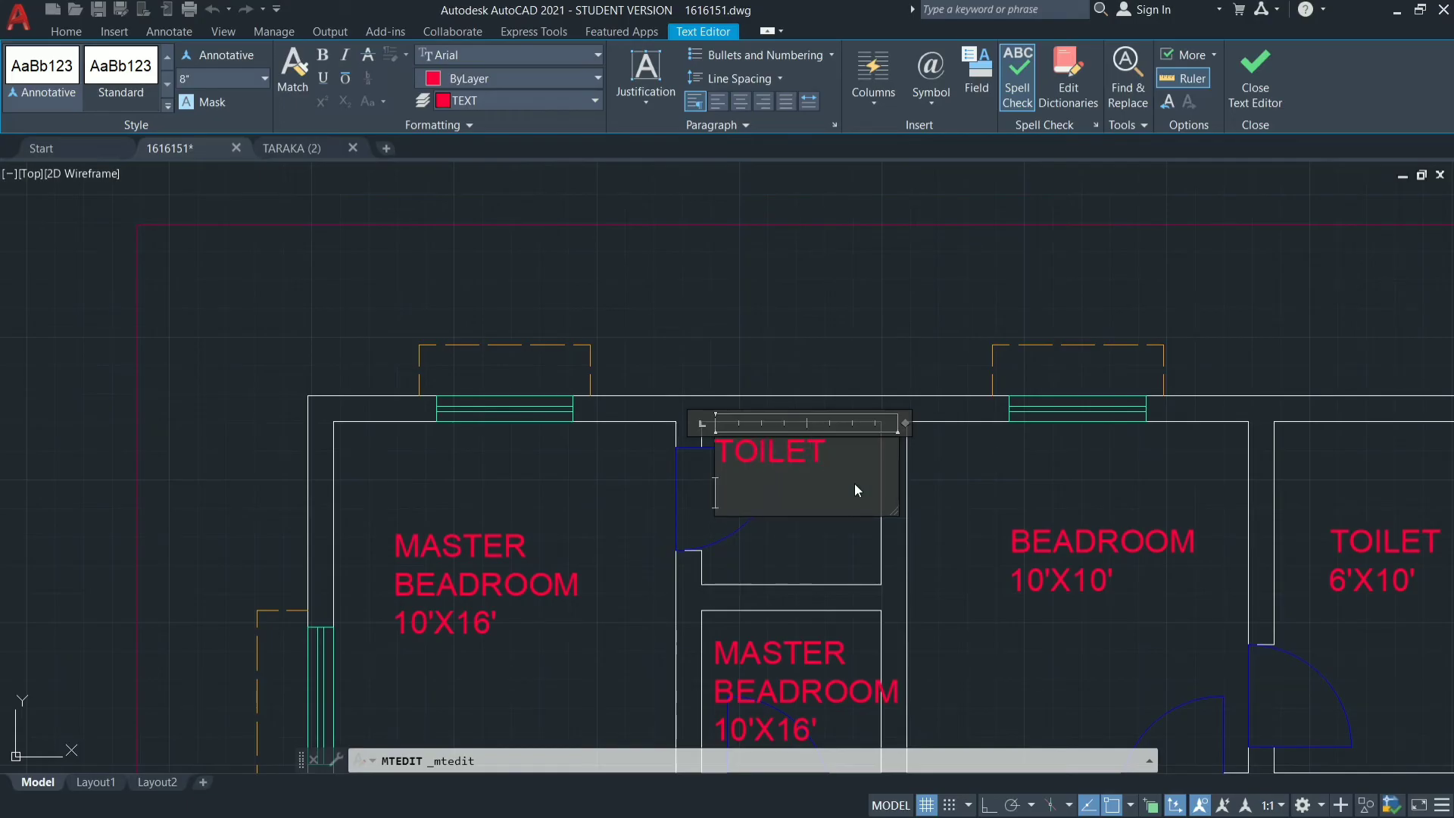
type("5'3\"X4'")
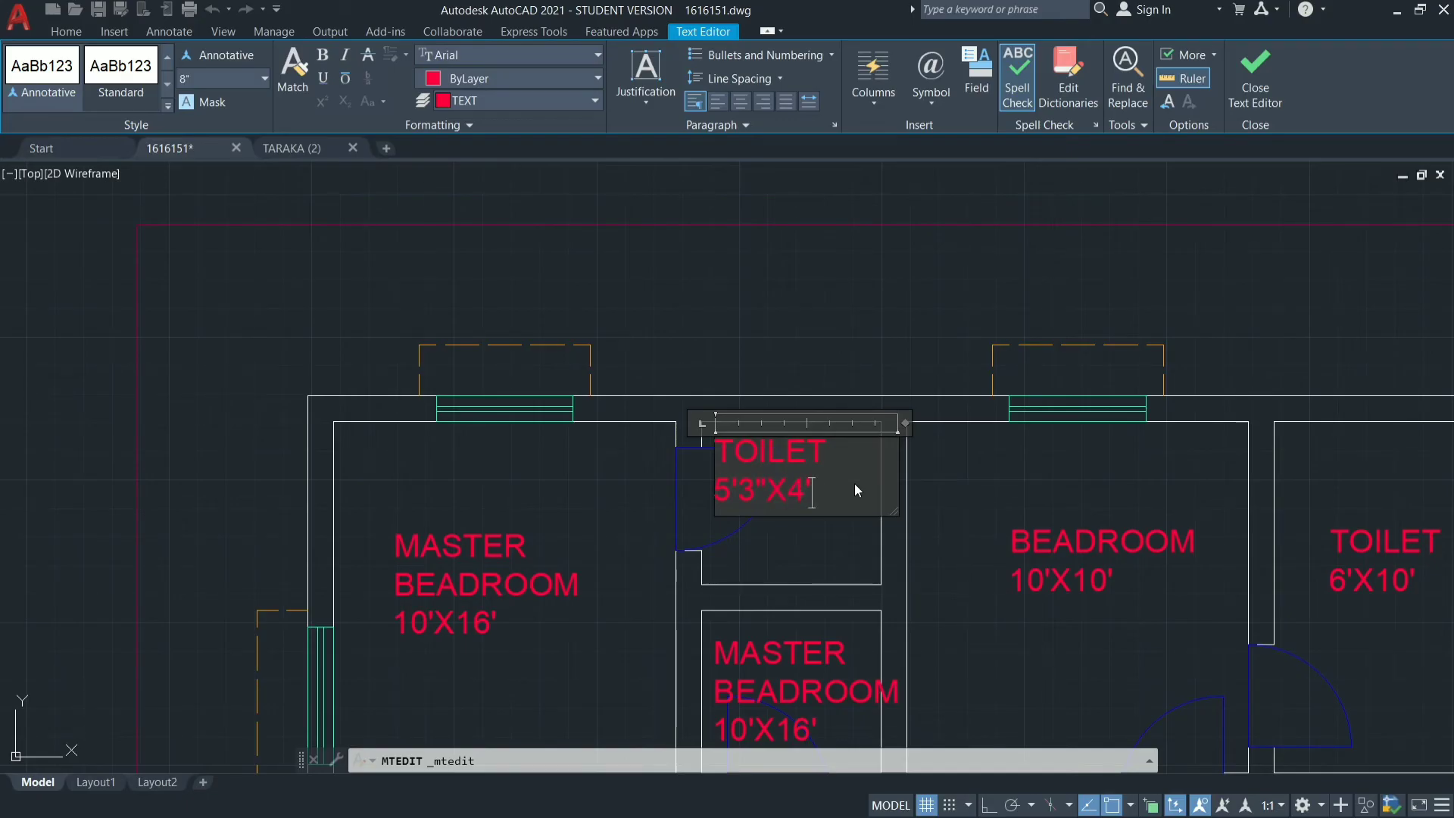
type("9\"")
left_click(826, 543)
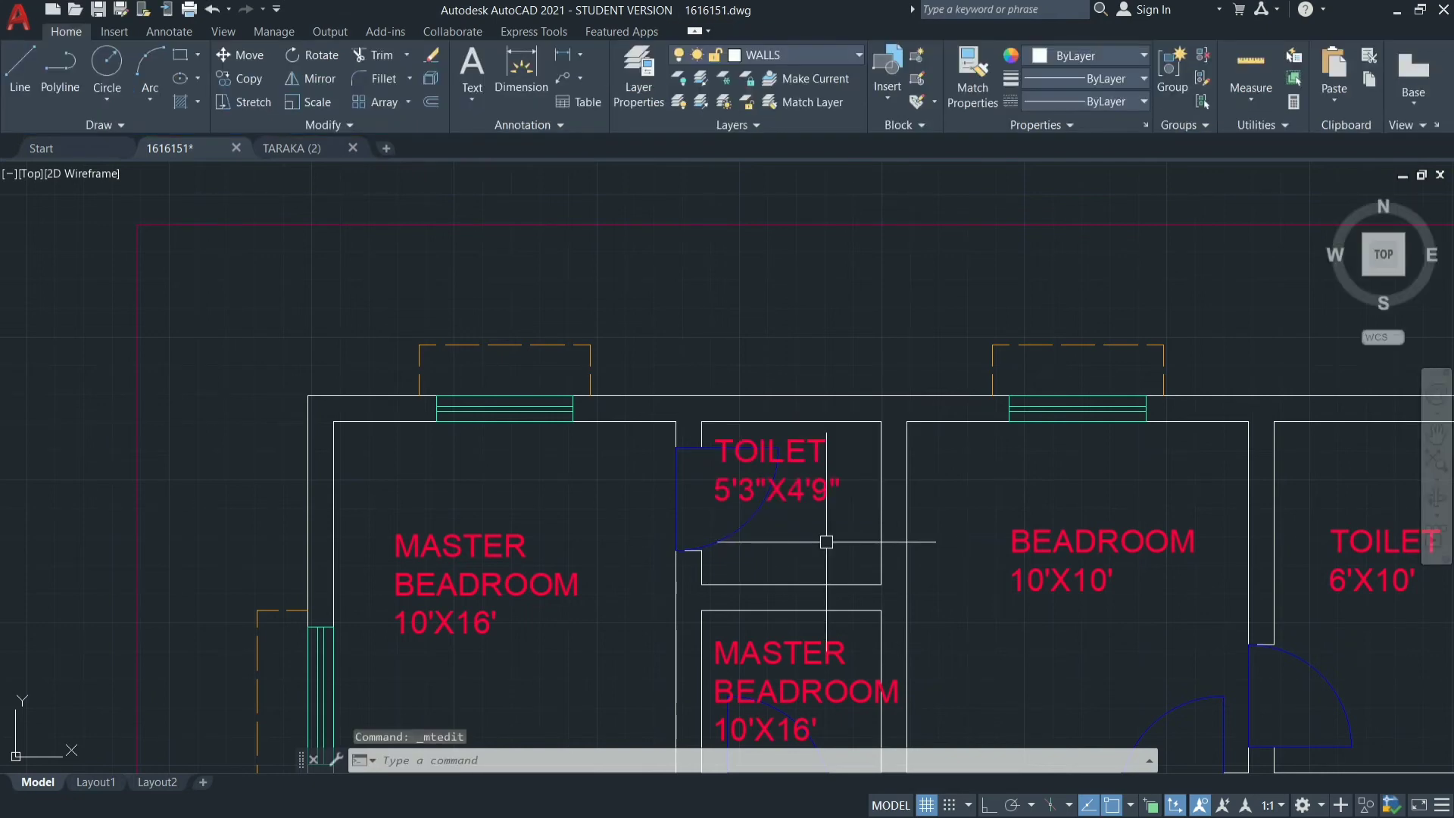
Erase the copied MASTER BEADROOM label in the small room directly below the 5'3"X4'9" toilet.
left_click(796, 690)
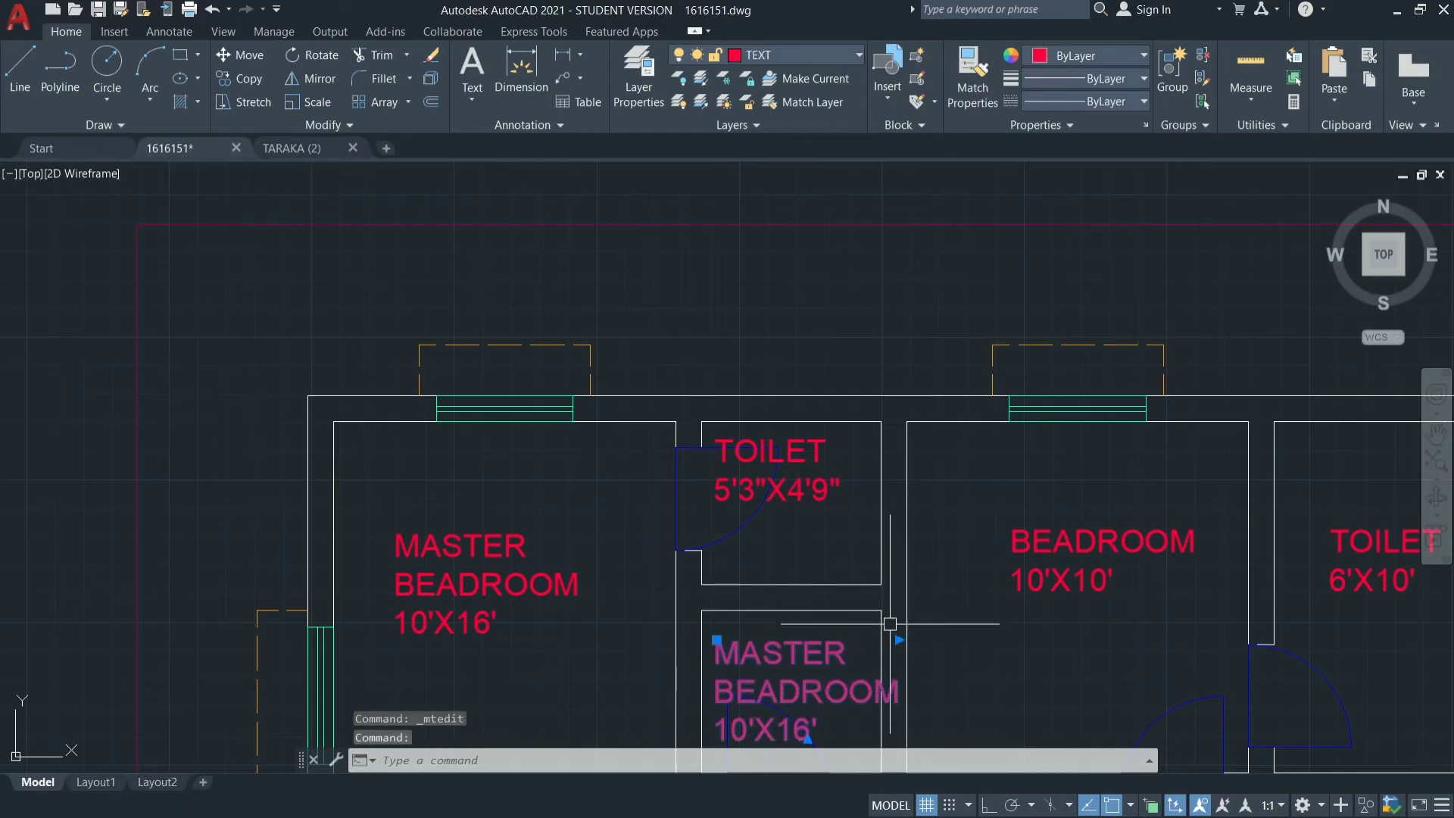
type("E")
key("Return")
Copy the TOILET 5'3"X4'9" label straight down into the empty small room below it.
left_click(766, 443)
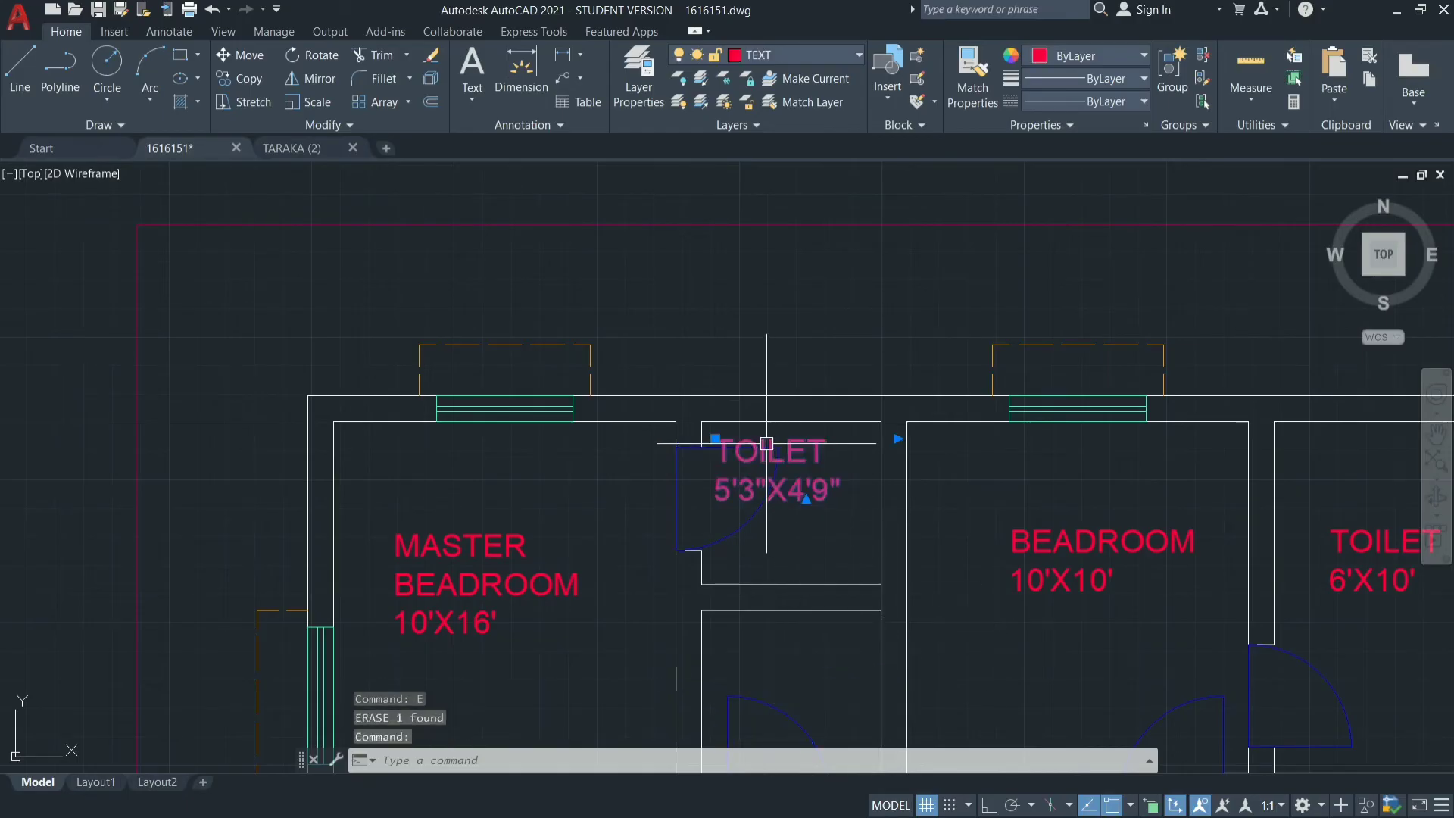
type("co")
key("Return")
left_click(766, 447)
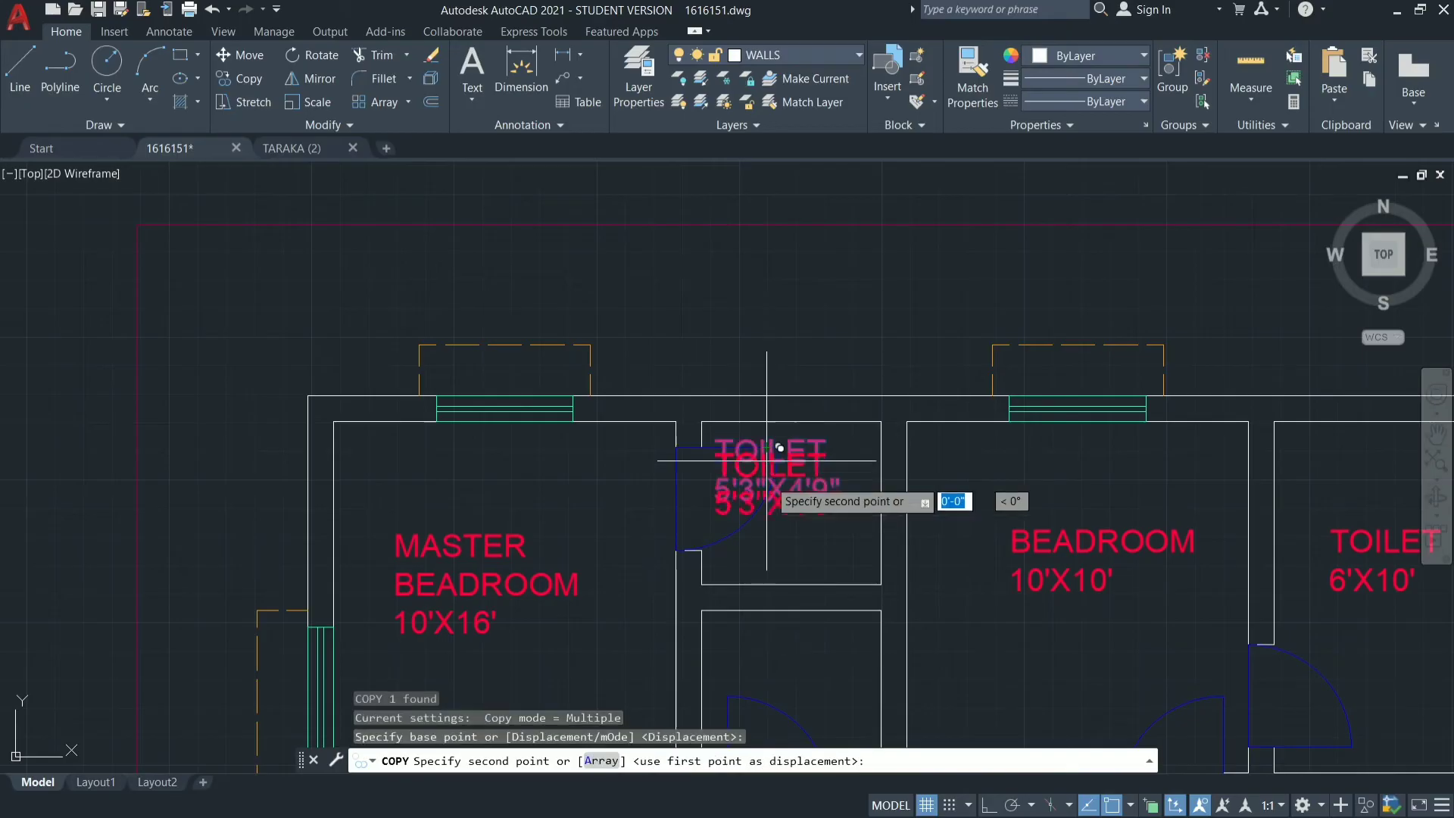
left_click(771, 669)
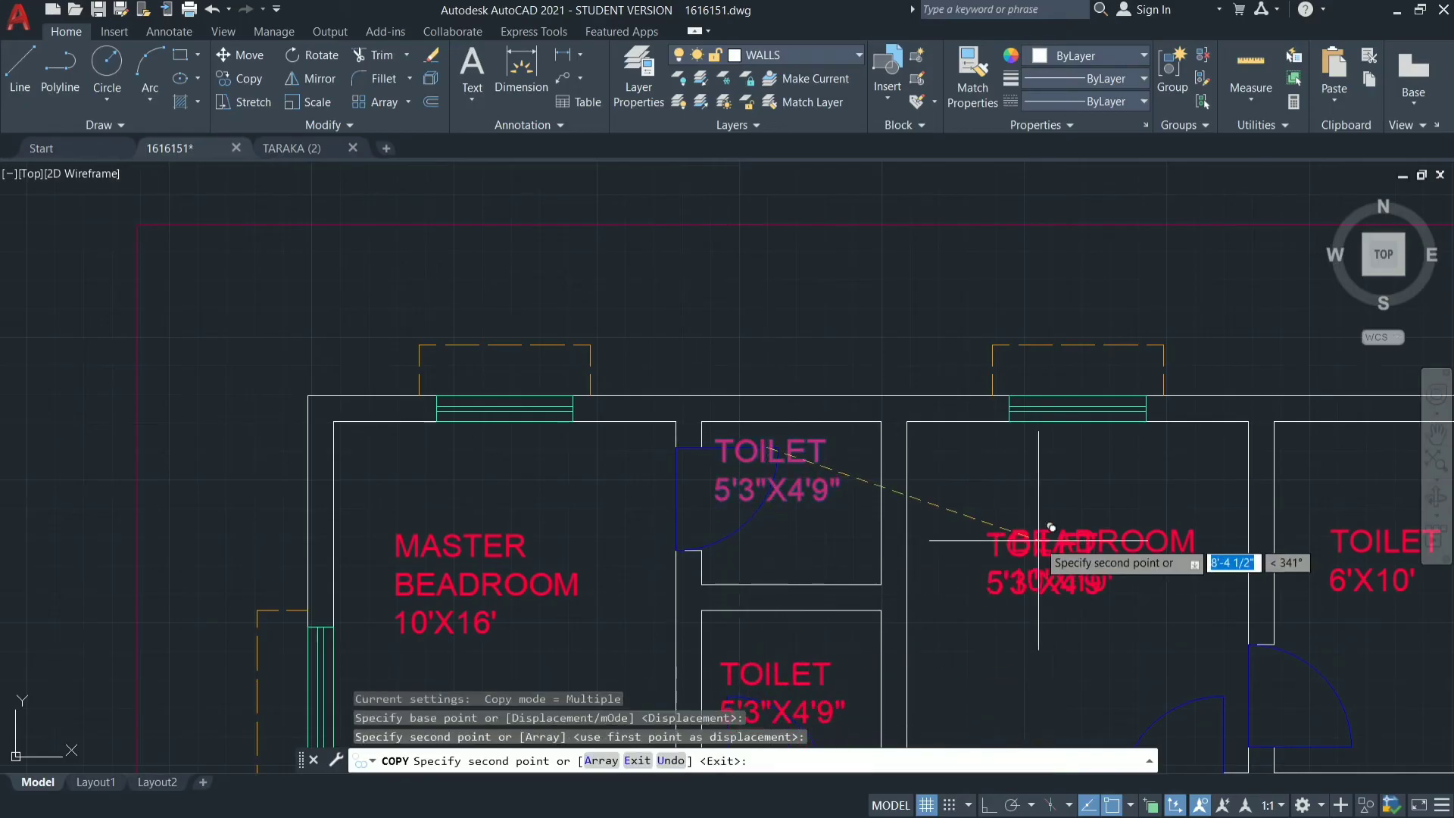
key("Escape")
Change the name in the copied label of the lower small room to PUJA, keeping its size line, and finish editing.
scroll(840, 721, "up", 5)
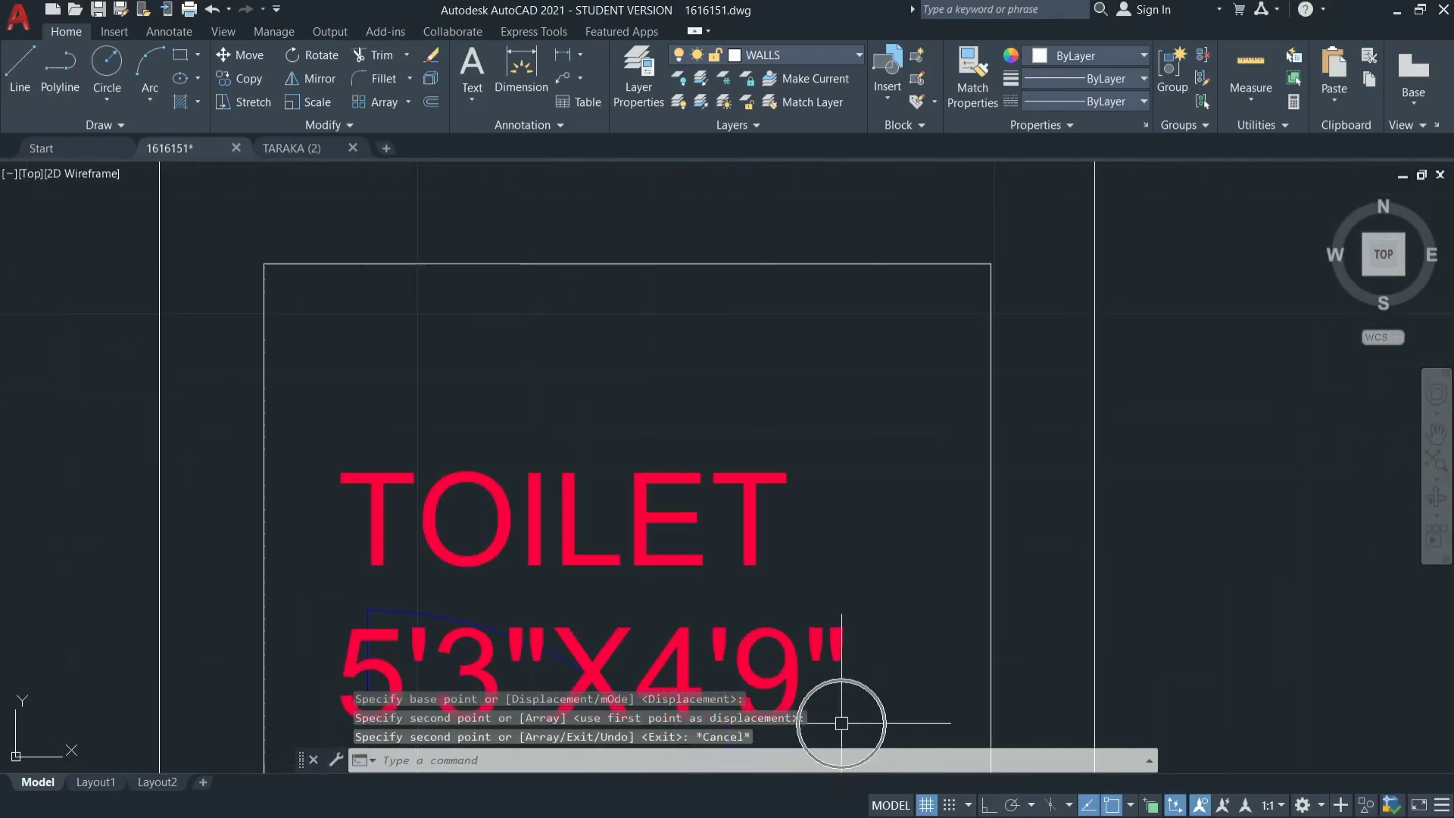
left_click(716, 506)
key("Escape")
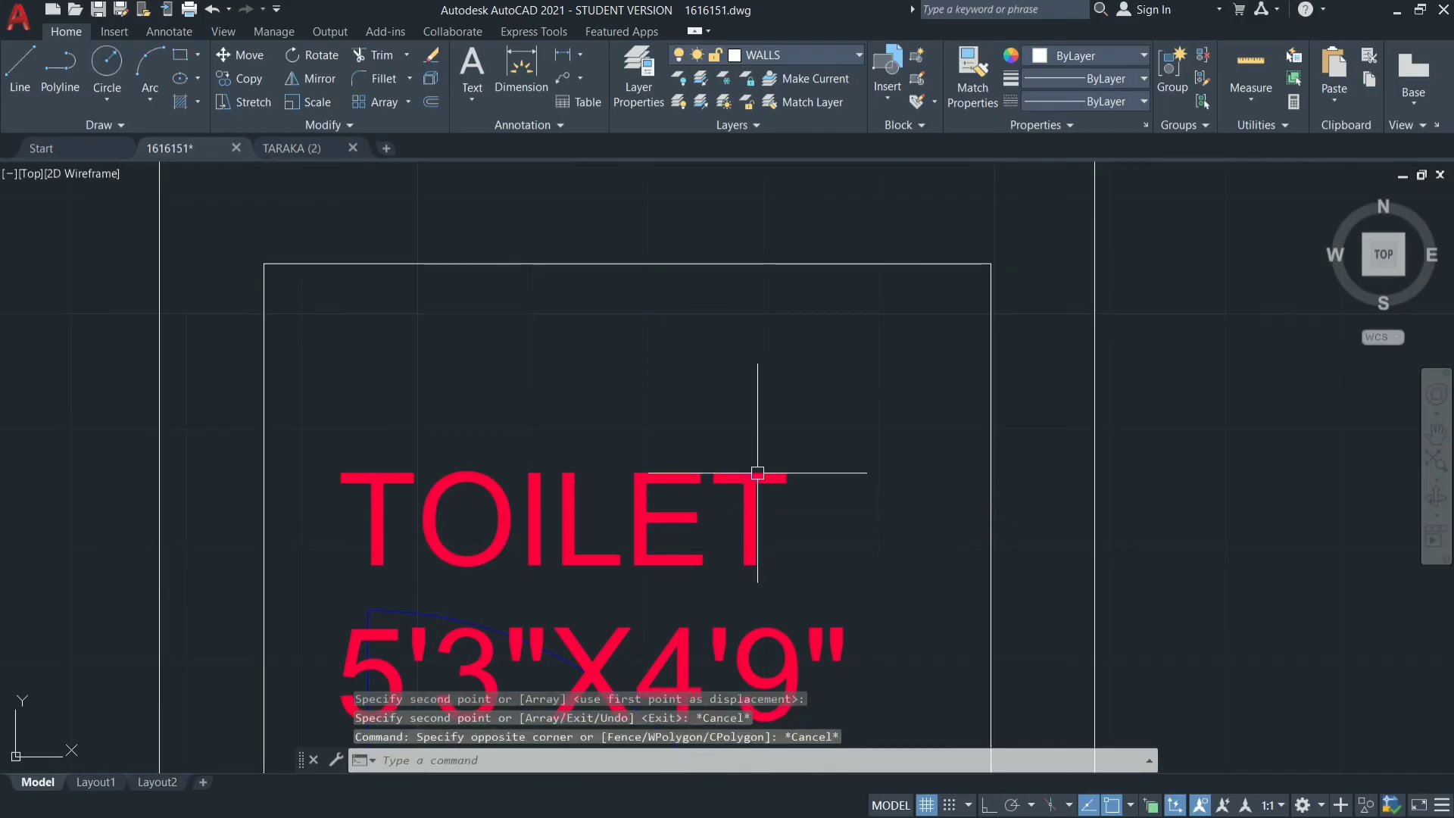
left_click(756, 484)
double_click(757, 485)
key("BackSpace")
key("BackSpace")
key("BackSpace")
key("BackSpace")
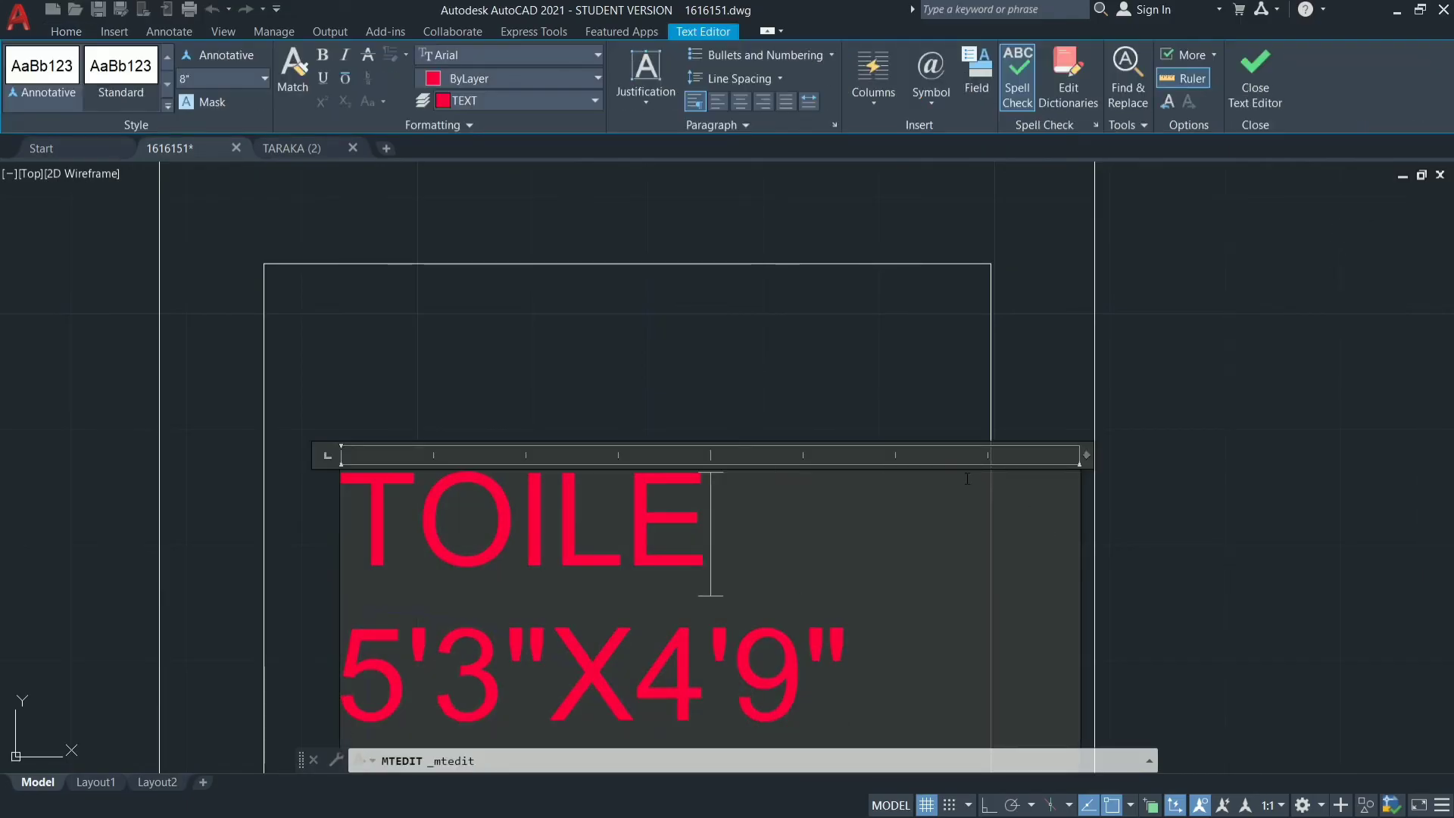
key("BackSpace")
key("BackSpace")
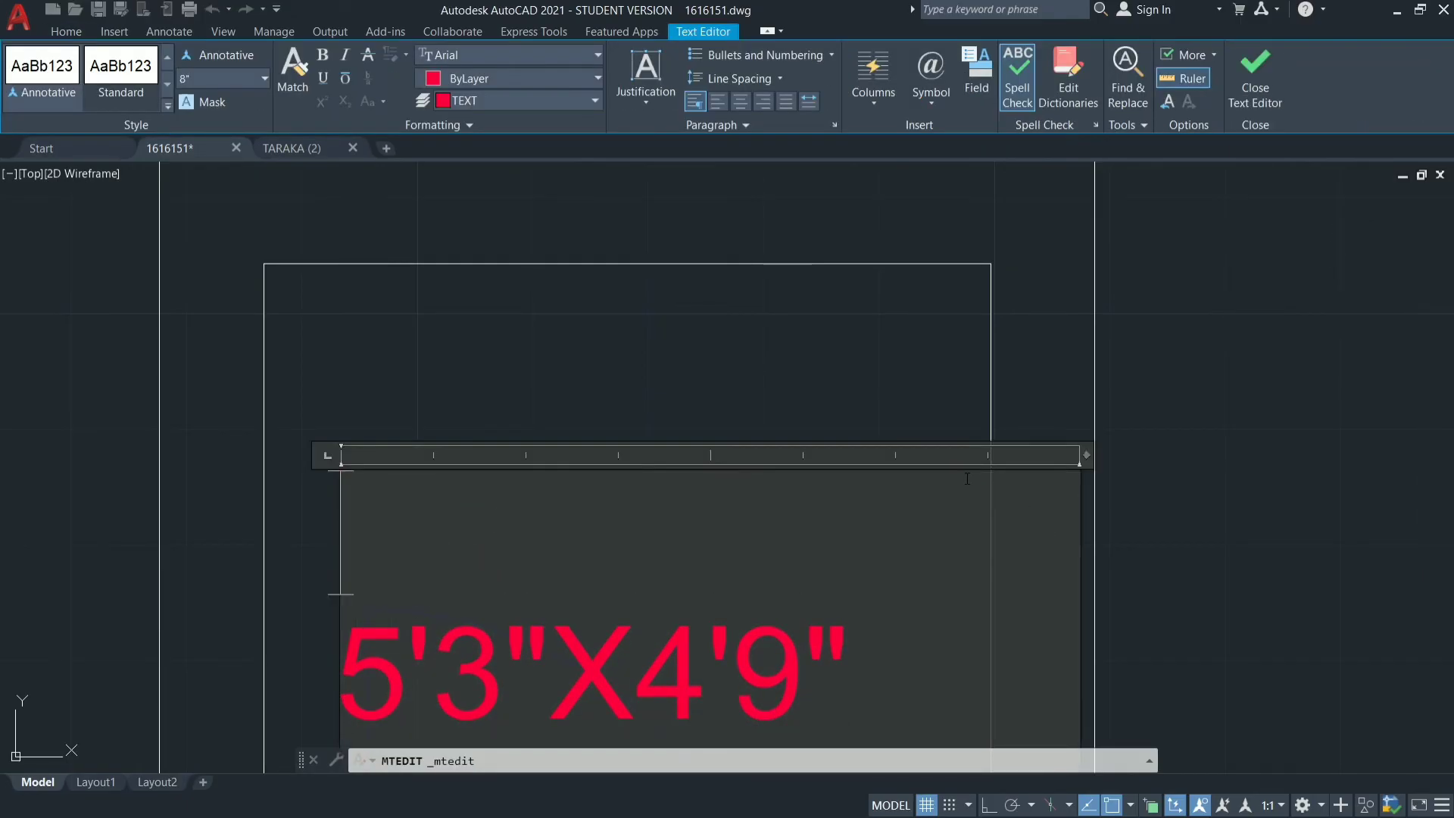
type("PU")
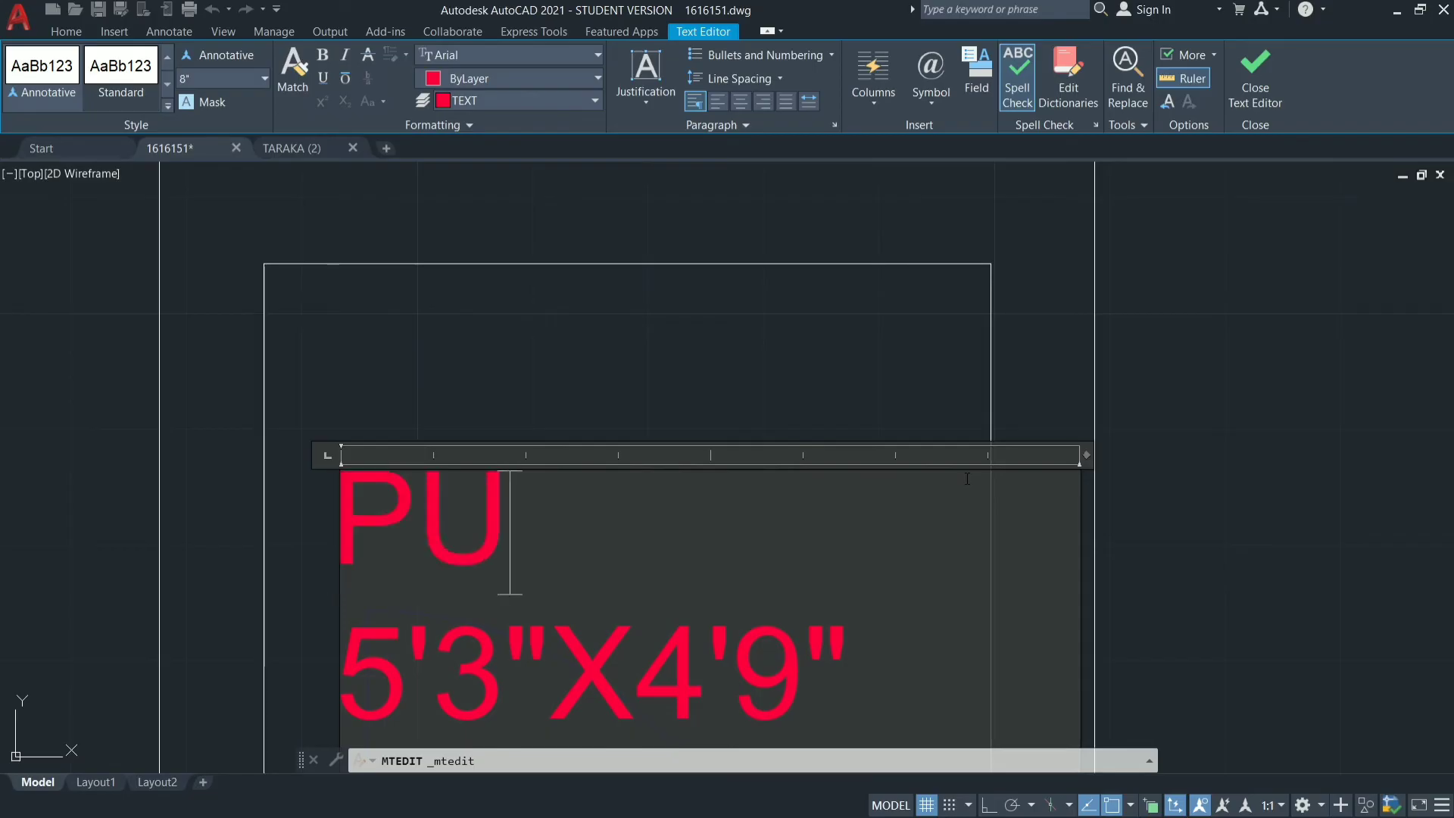
type("JA")
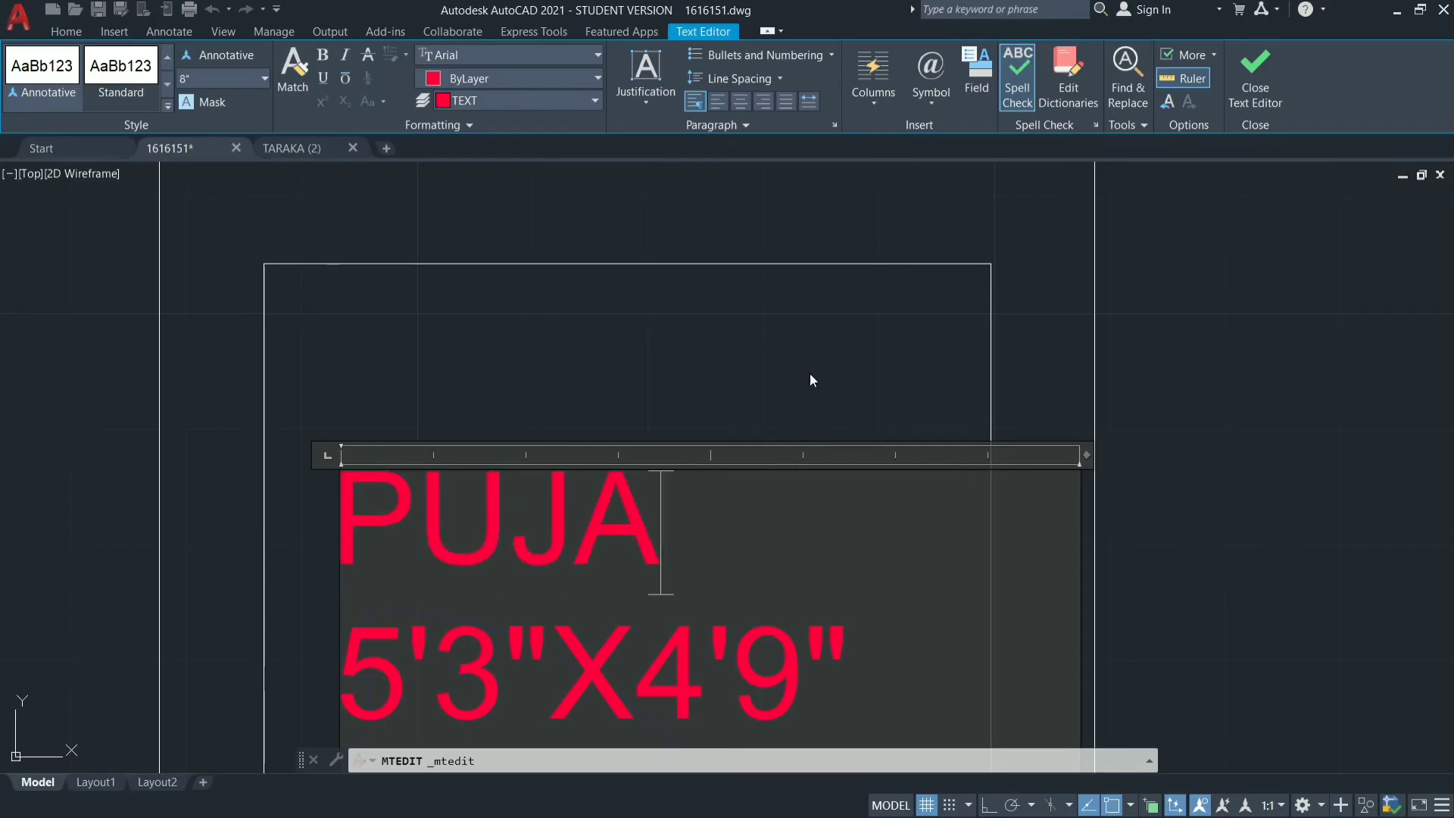
left_click(657, 365)
Move the upper-left room's MASTER BEADROOM label down near the room's bottom wall, beside the door.
scroll(841, 442, "down", 2)
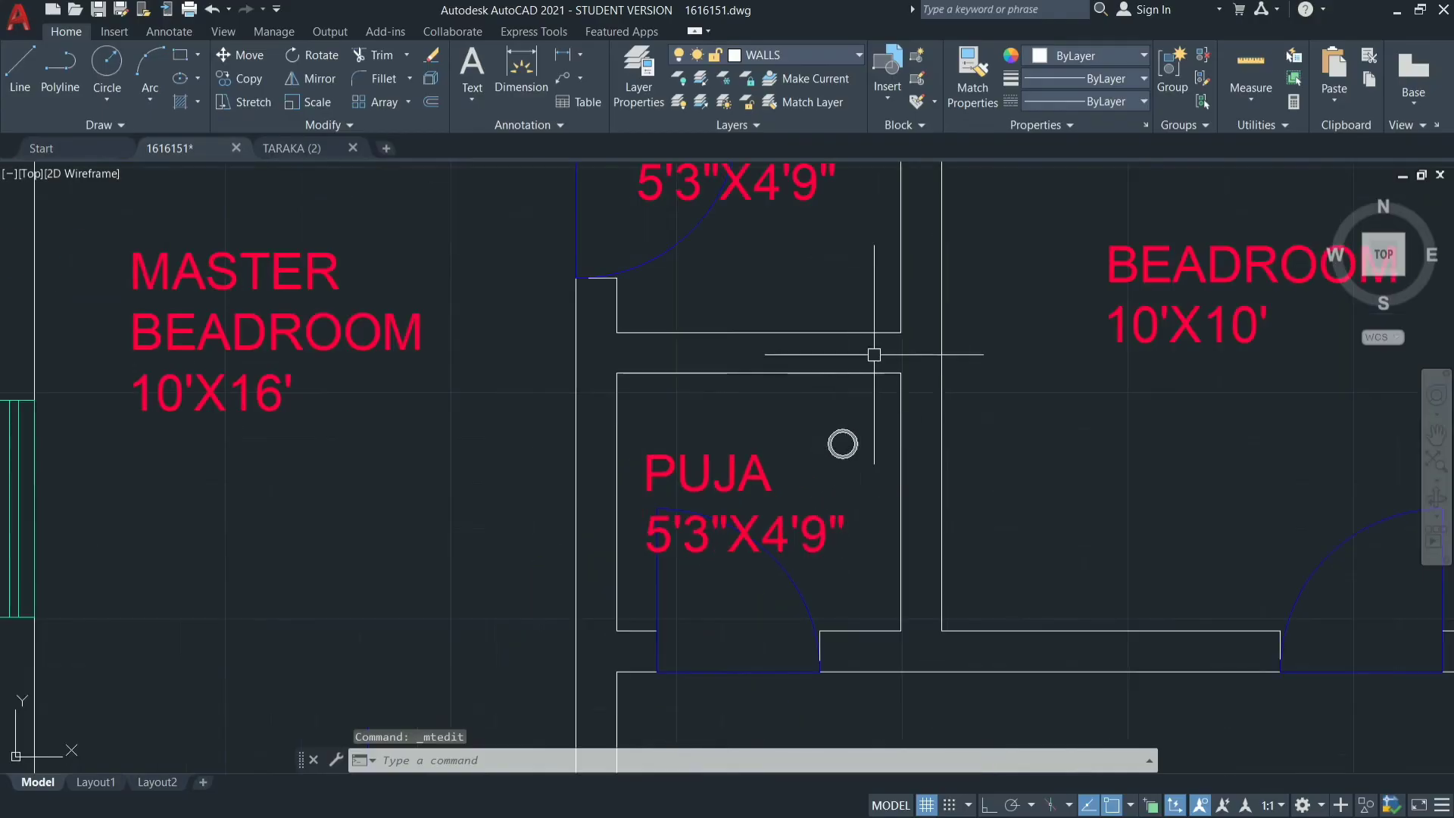
scroll(871, 424, "down", 3)
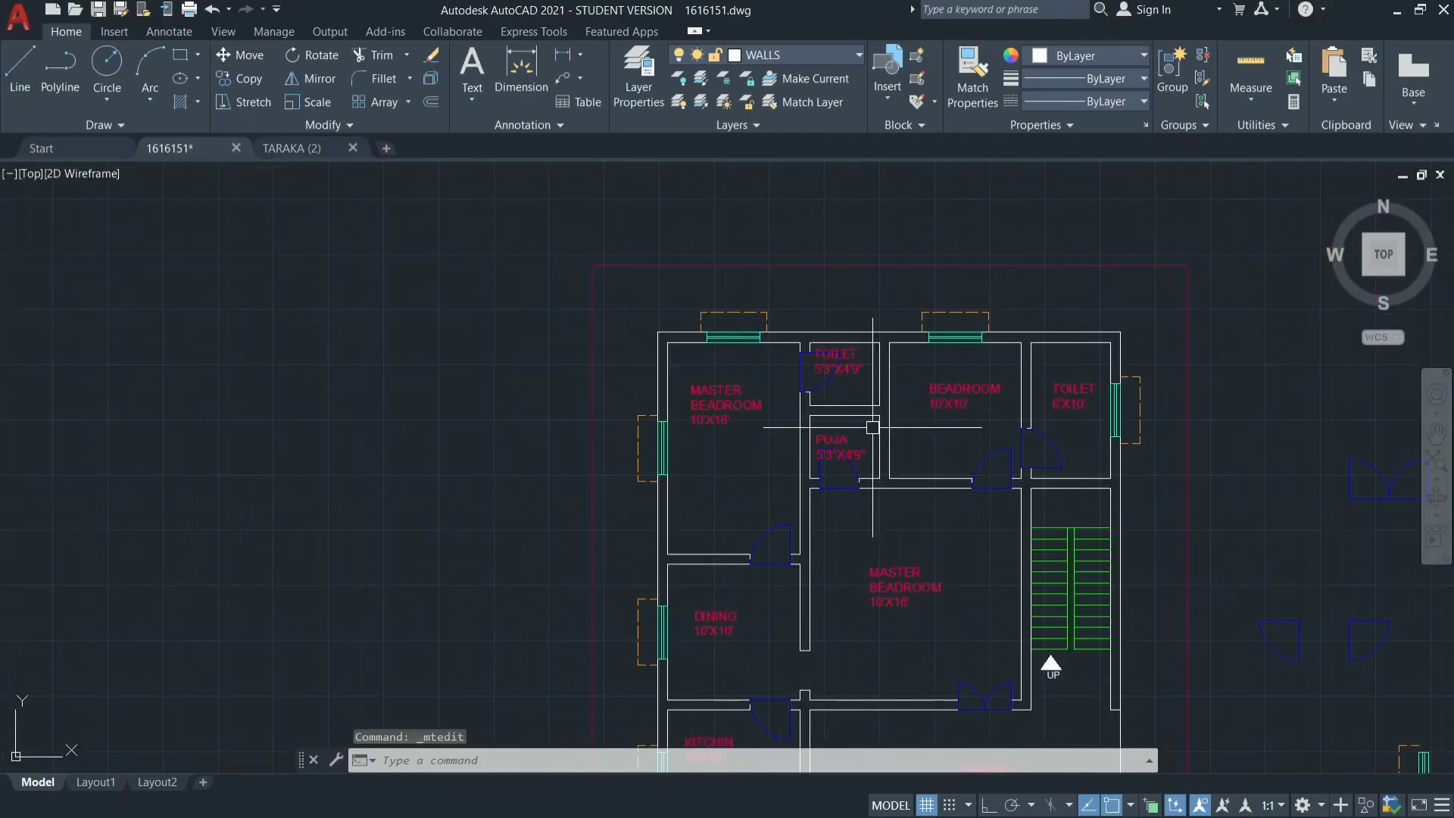
scroll(1005, 318, "down", 3)
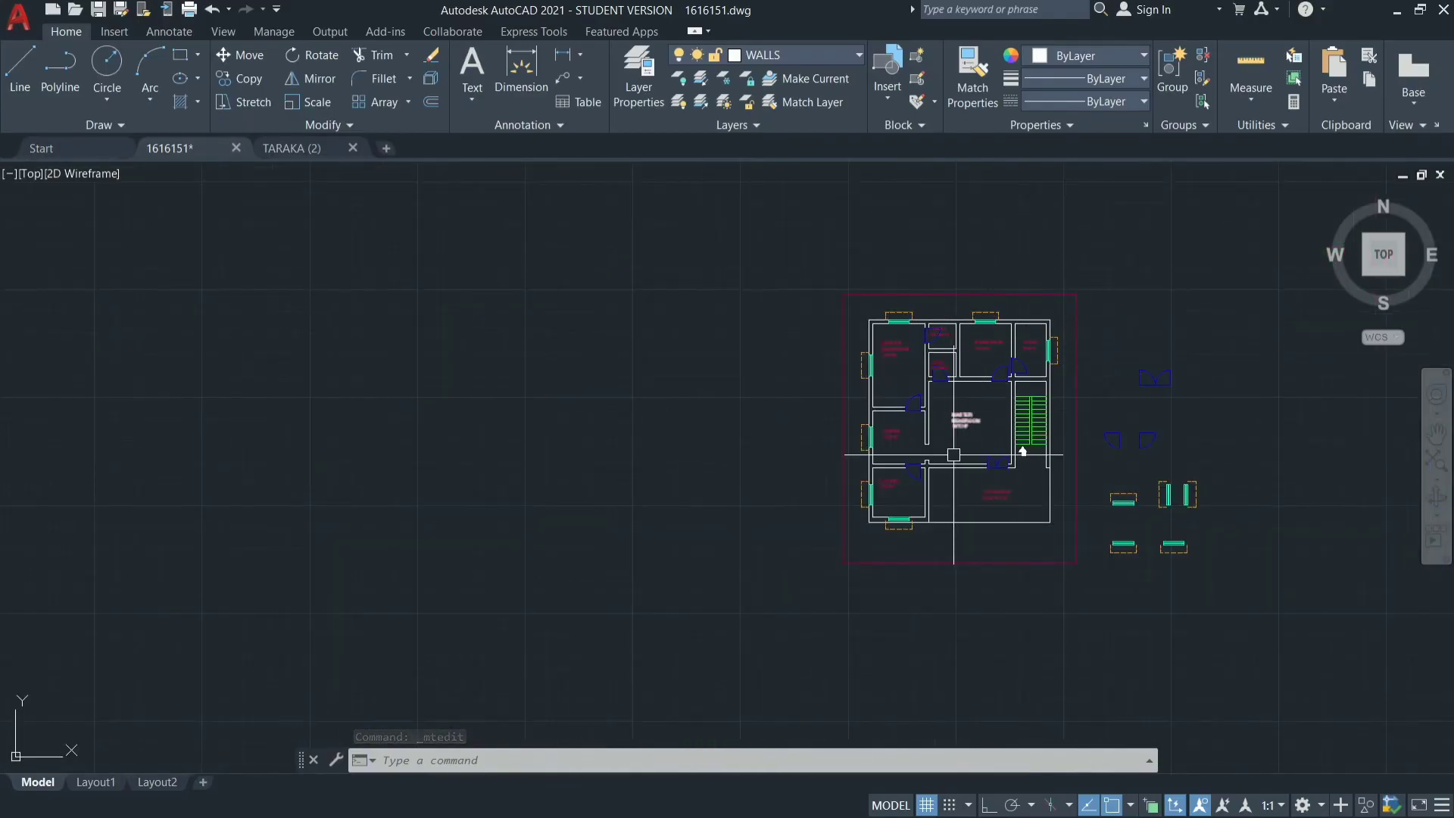
scroll(1000, 394, "up", 5)
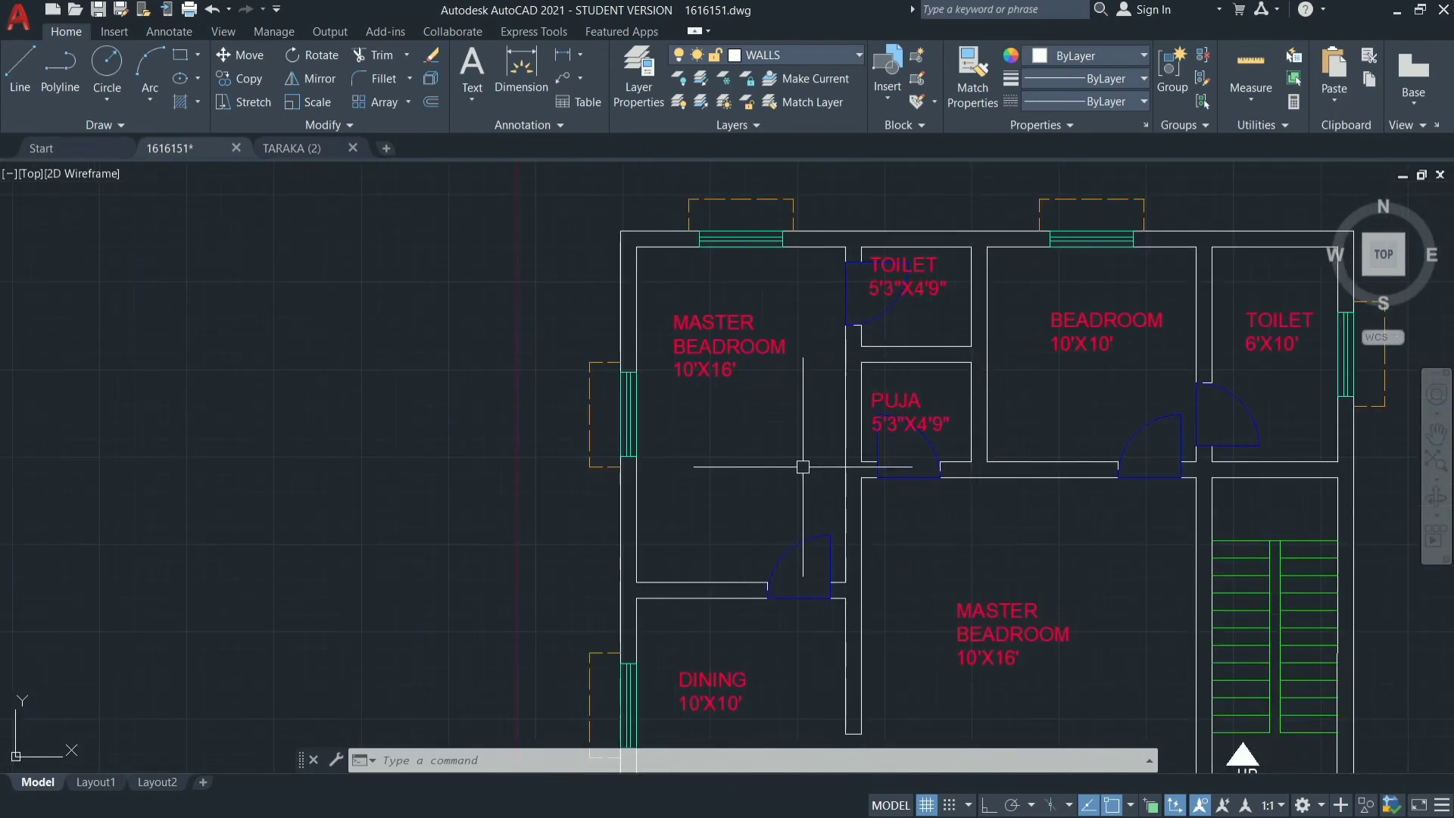
left_click(712, 355)
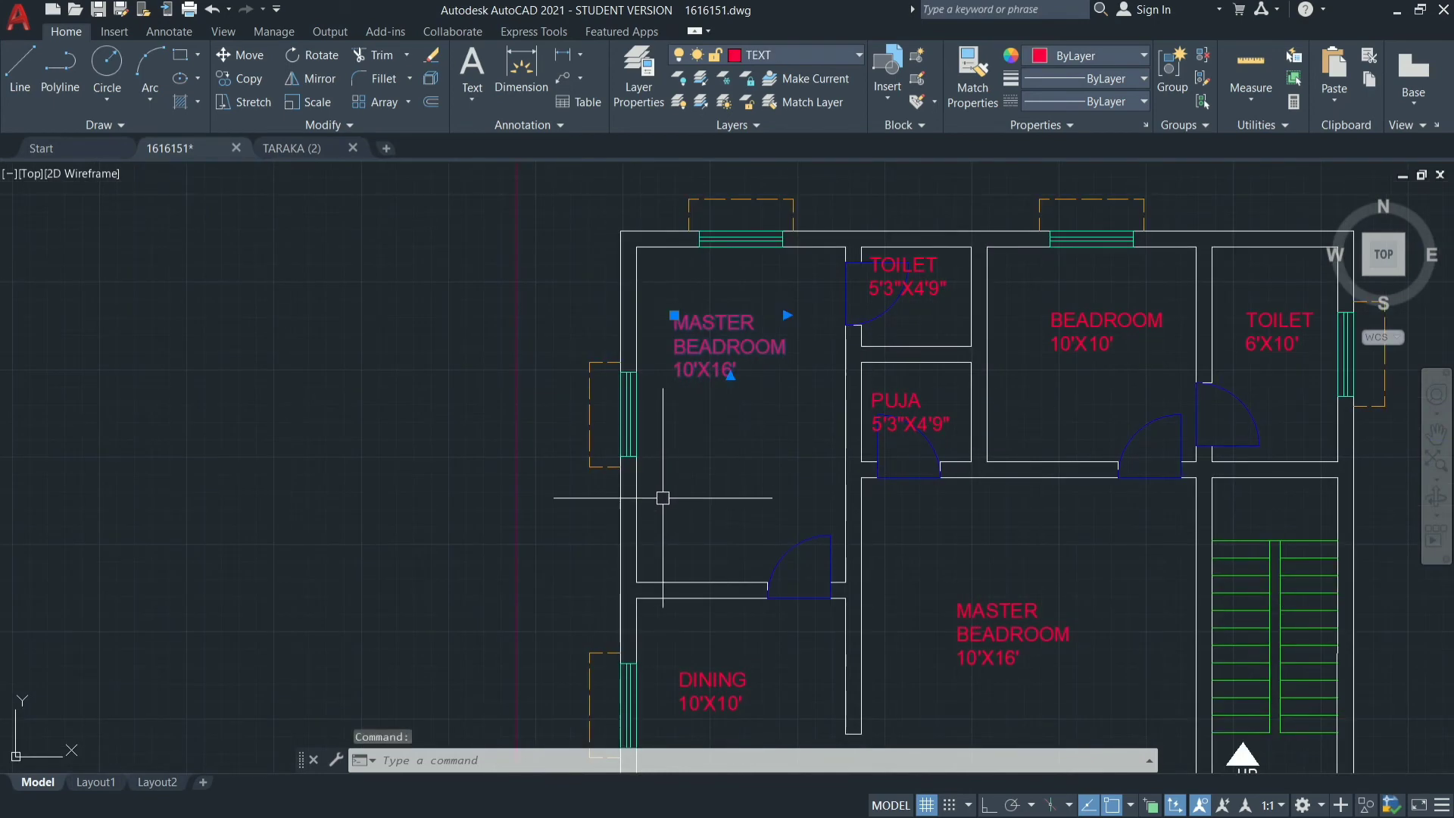
left_click_drag(701, 348, 679, 510)
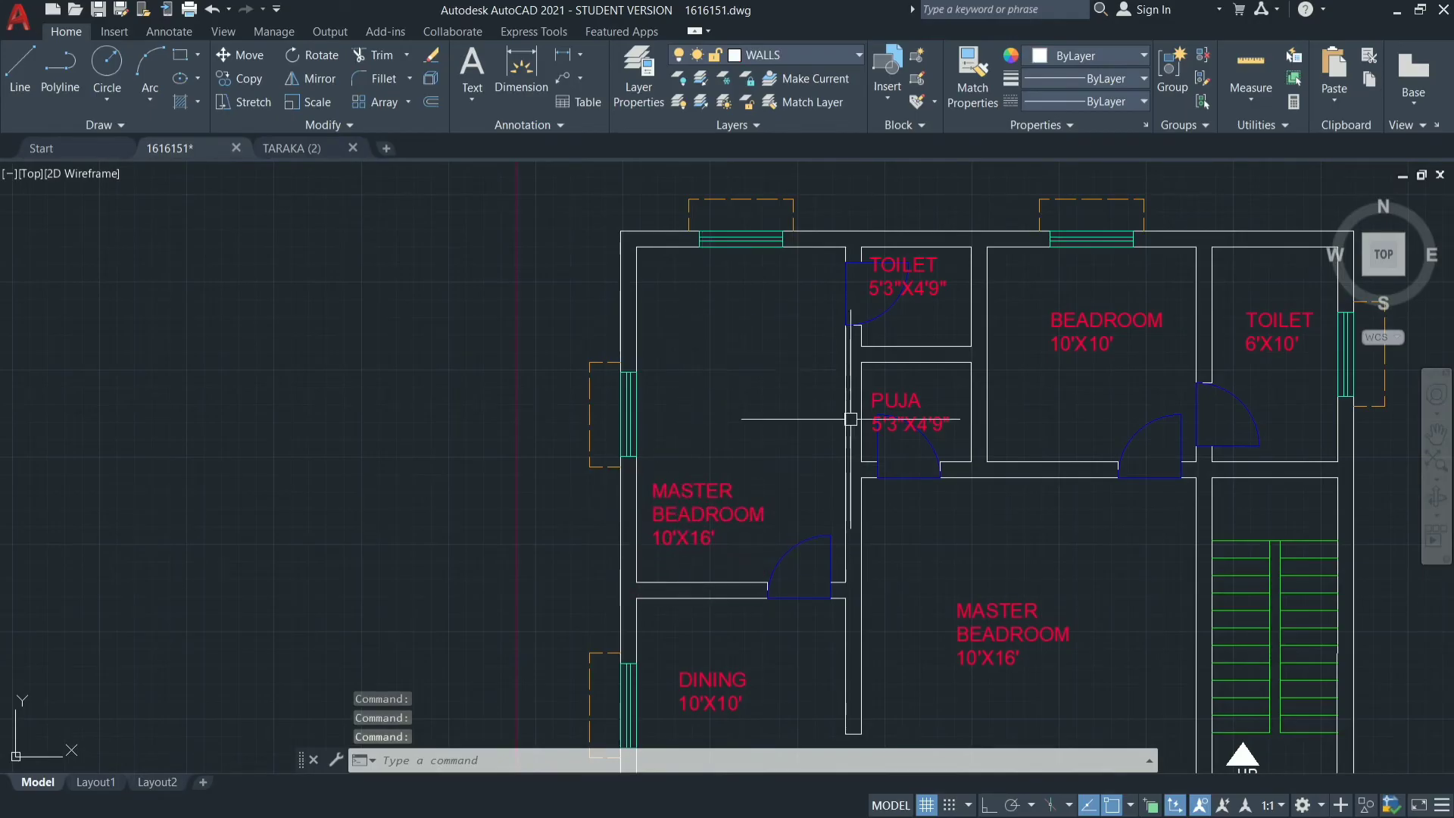
Move the BEADROOM label to its room's lower-left area and the TOILET 6'X10' label toward its room's top-left corner.
left_click(1073, 332)
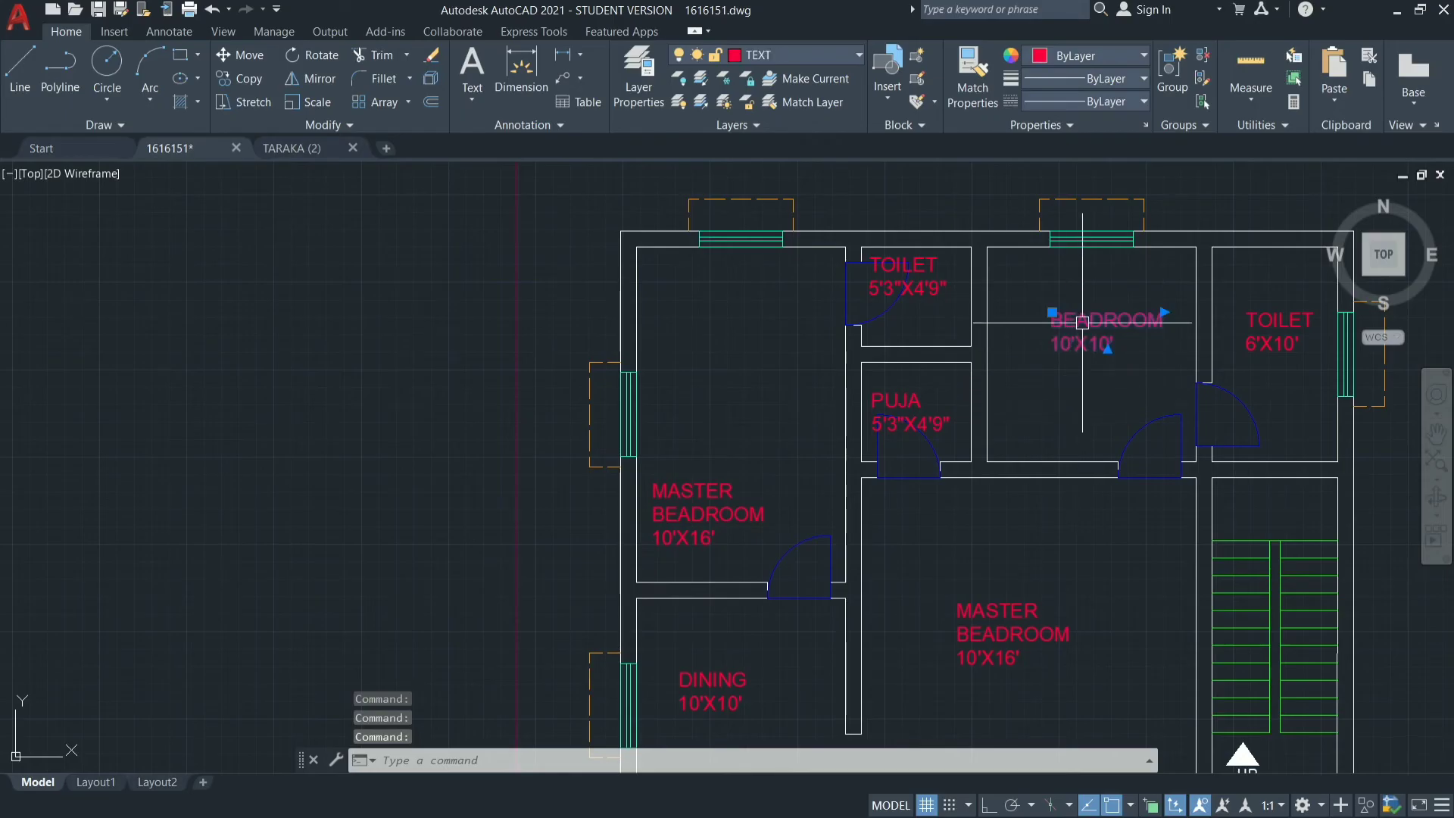
left_click_drag(1082, 323, 1029, 414)
left_click(1280, 326)
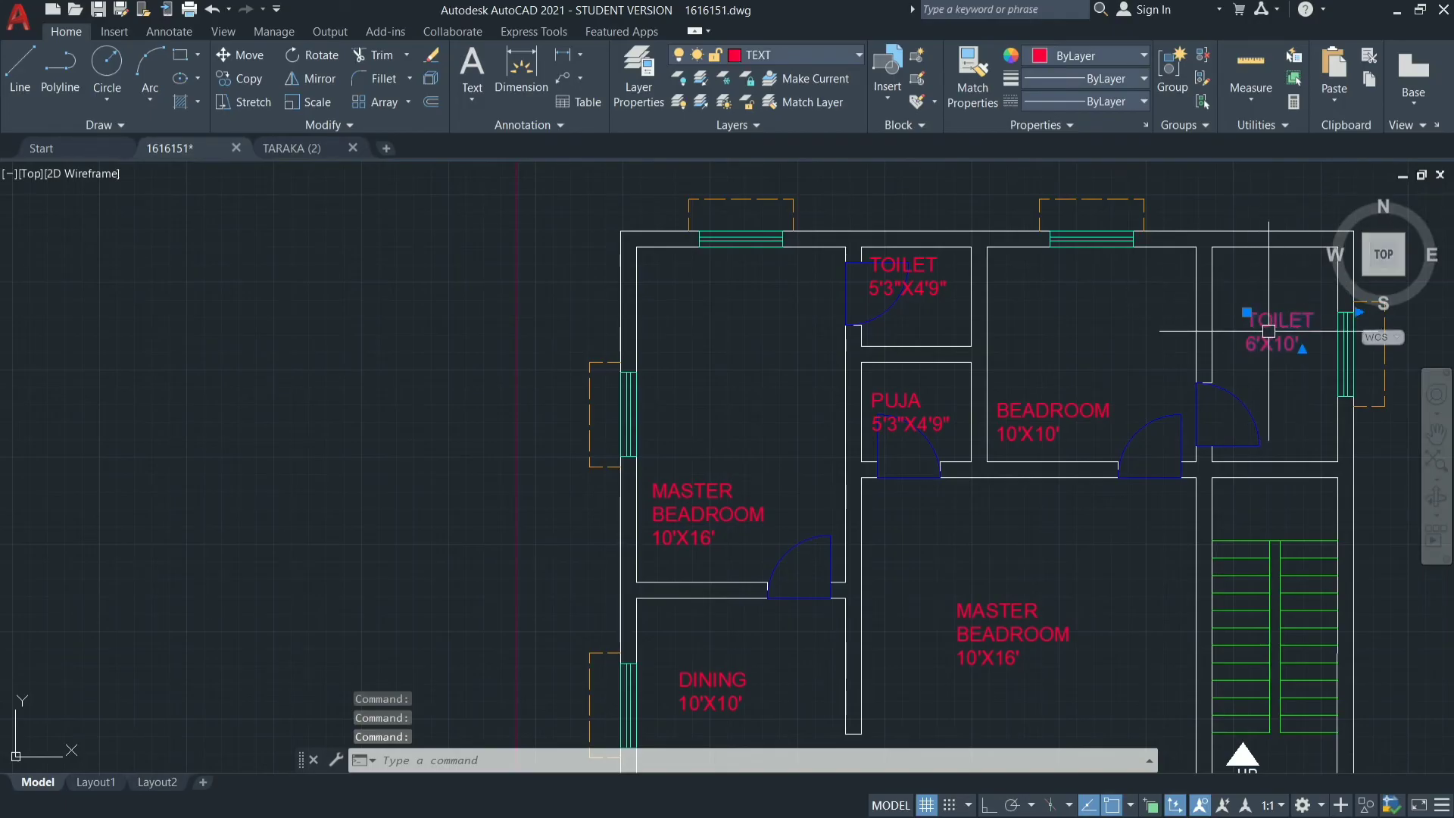
left_click_drag(1268, 331, 1248, 285)
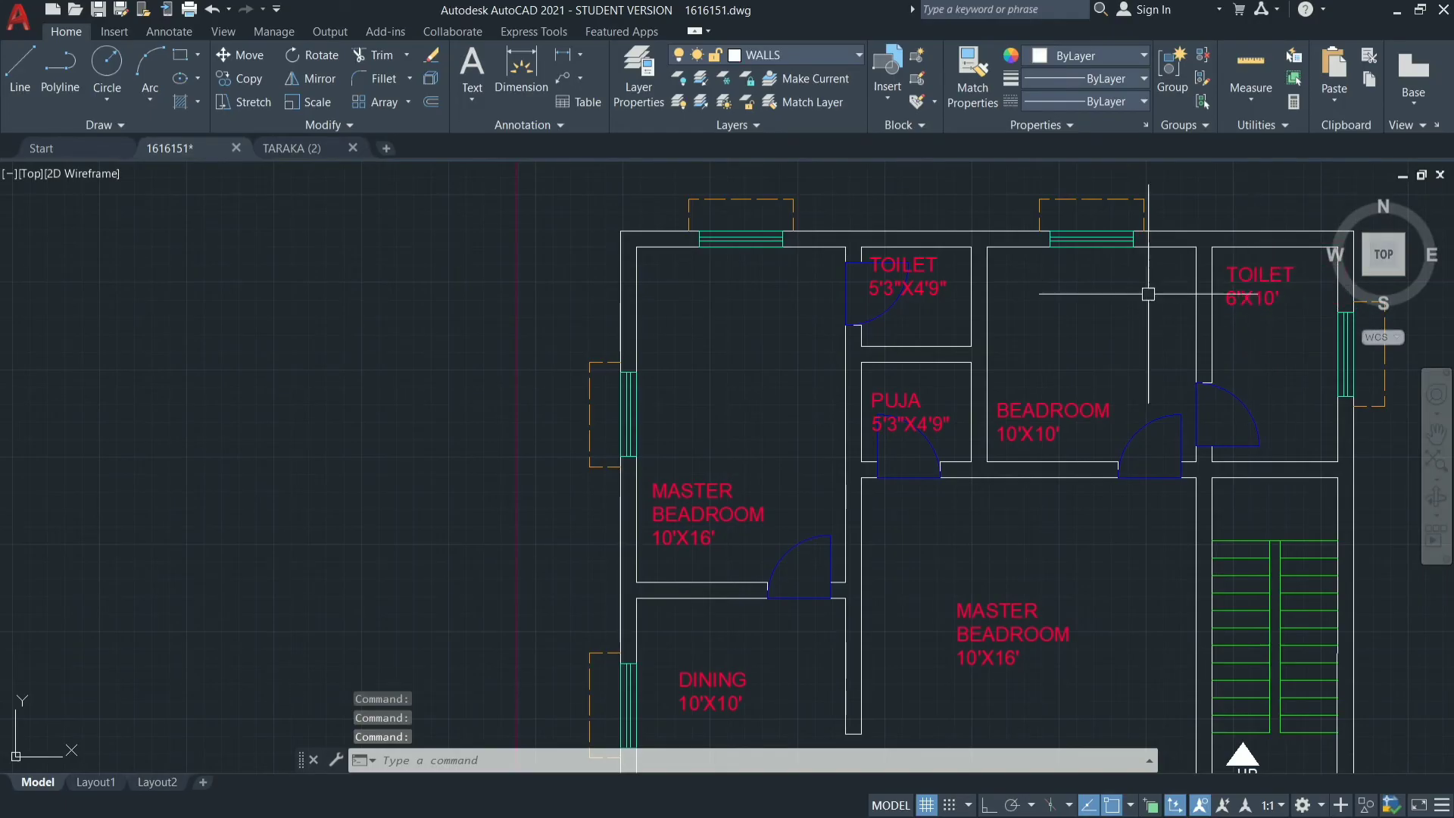
scroll(892, 237, "down", 2)
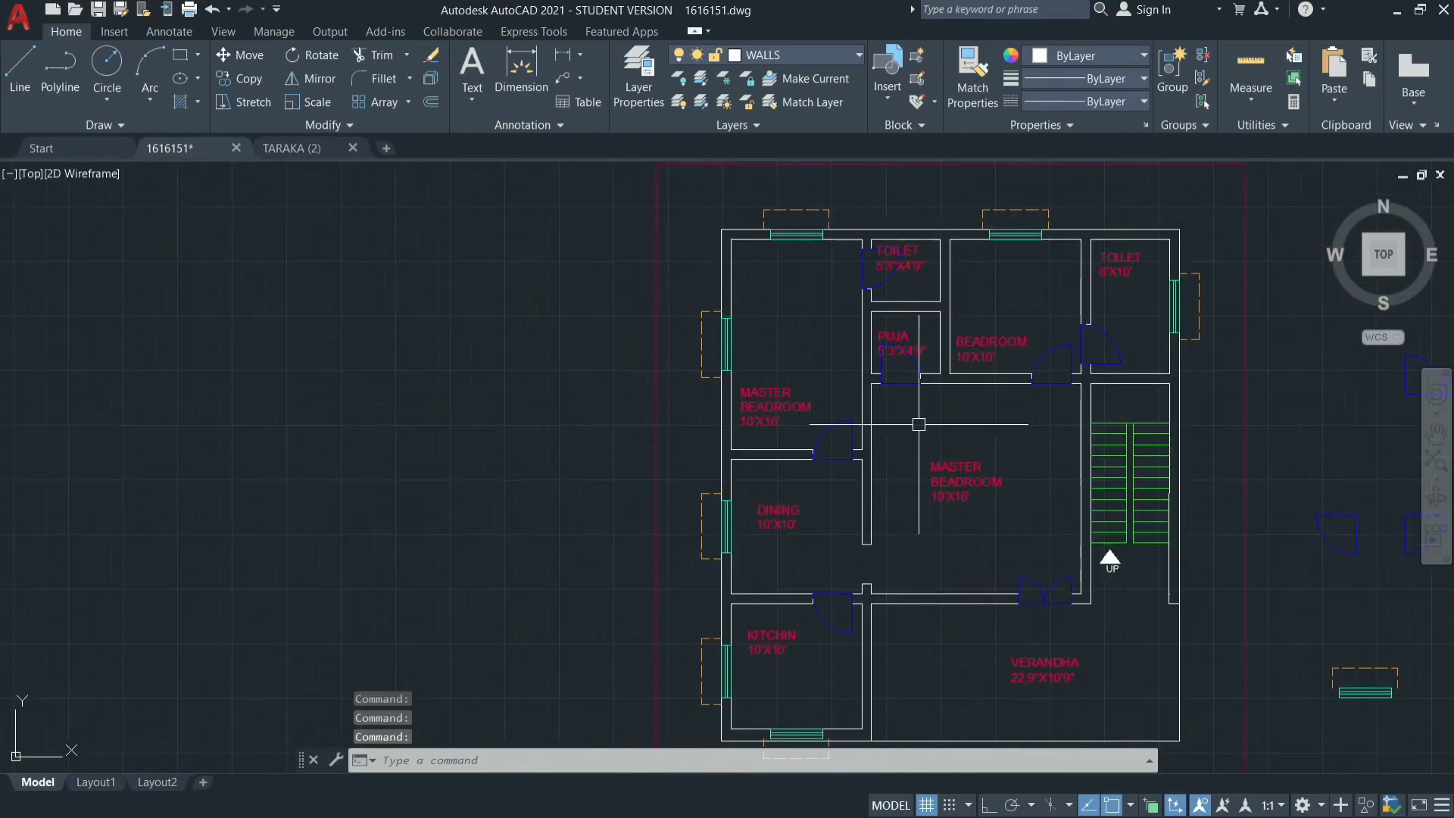
left_click(963, 493)
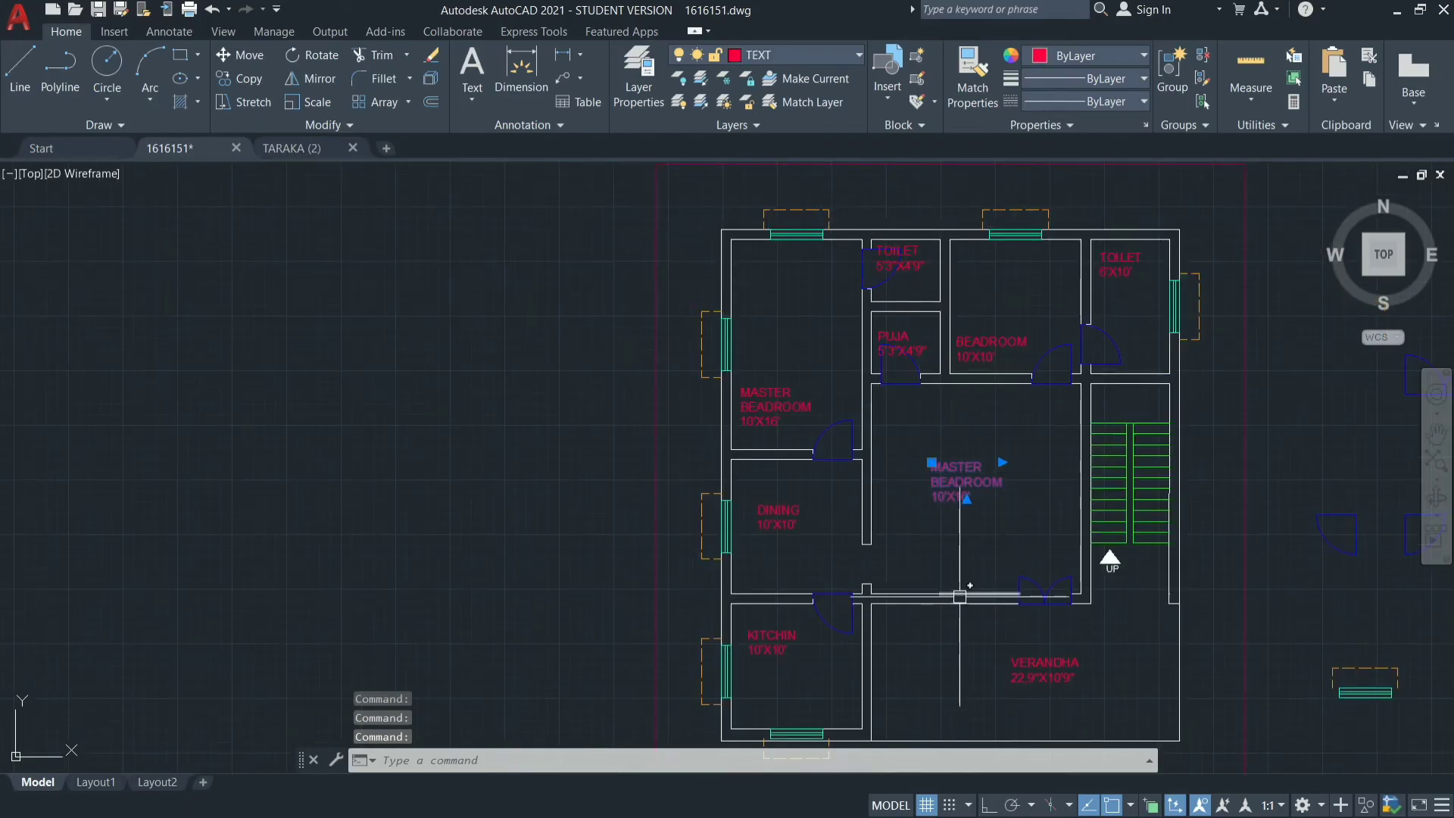
key("Escape")
key("Escape")
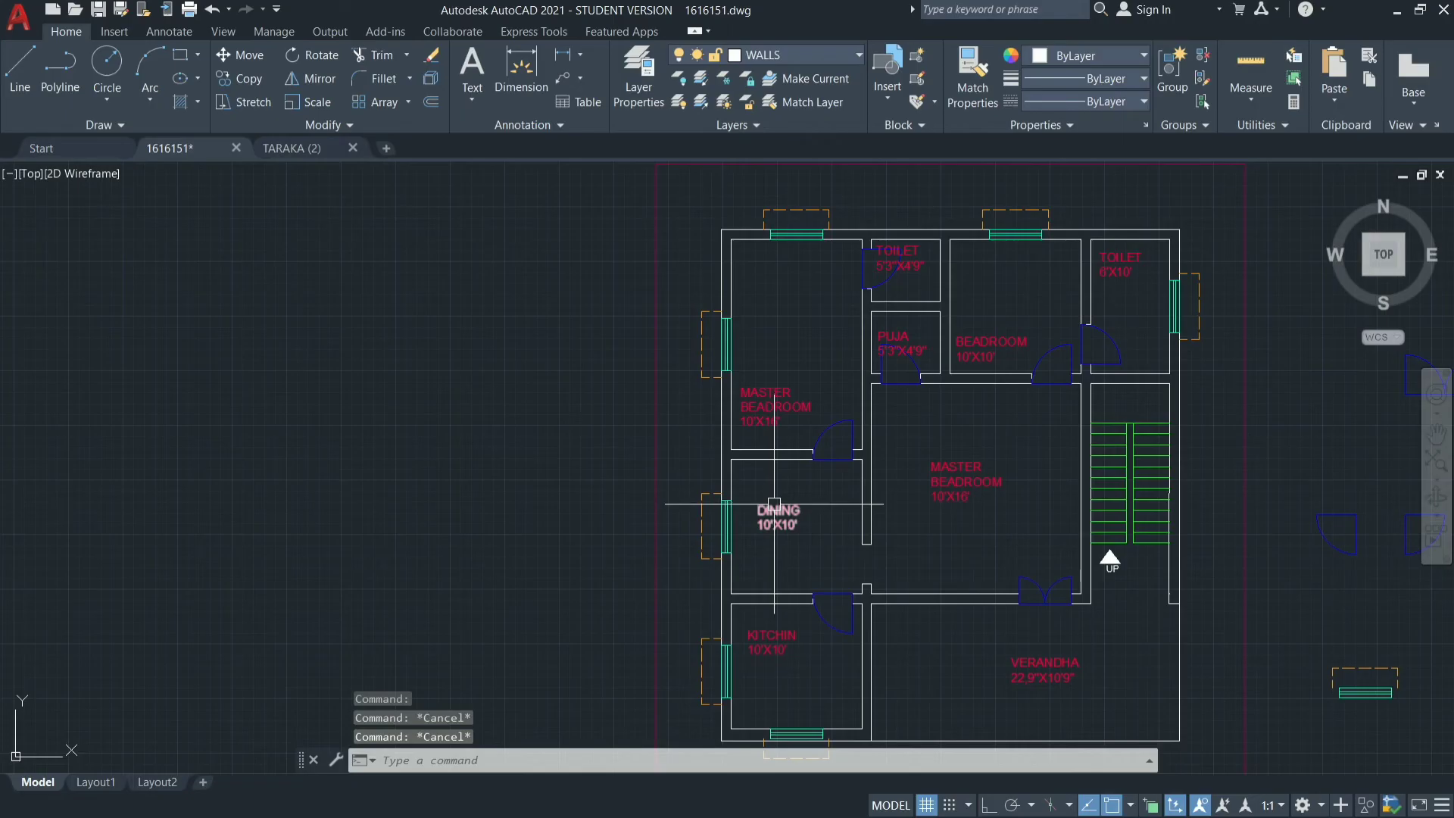
Move the DINING 10'X10' label up to its room's upper-left corner.
left_click(778, 509)
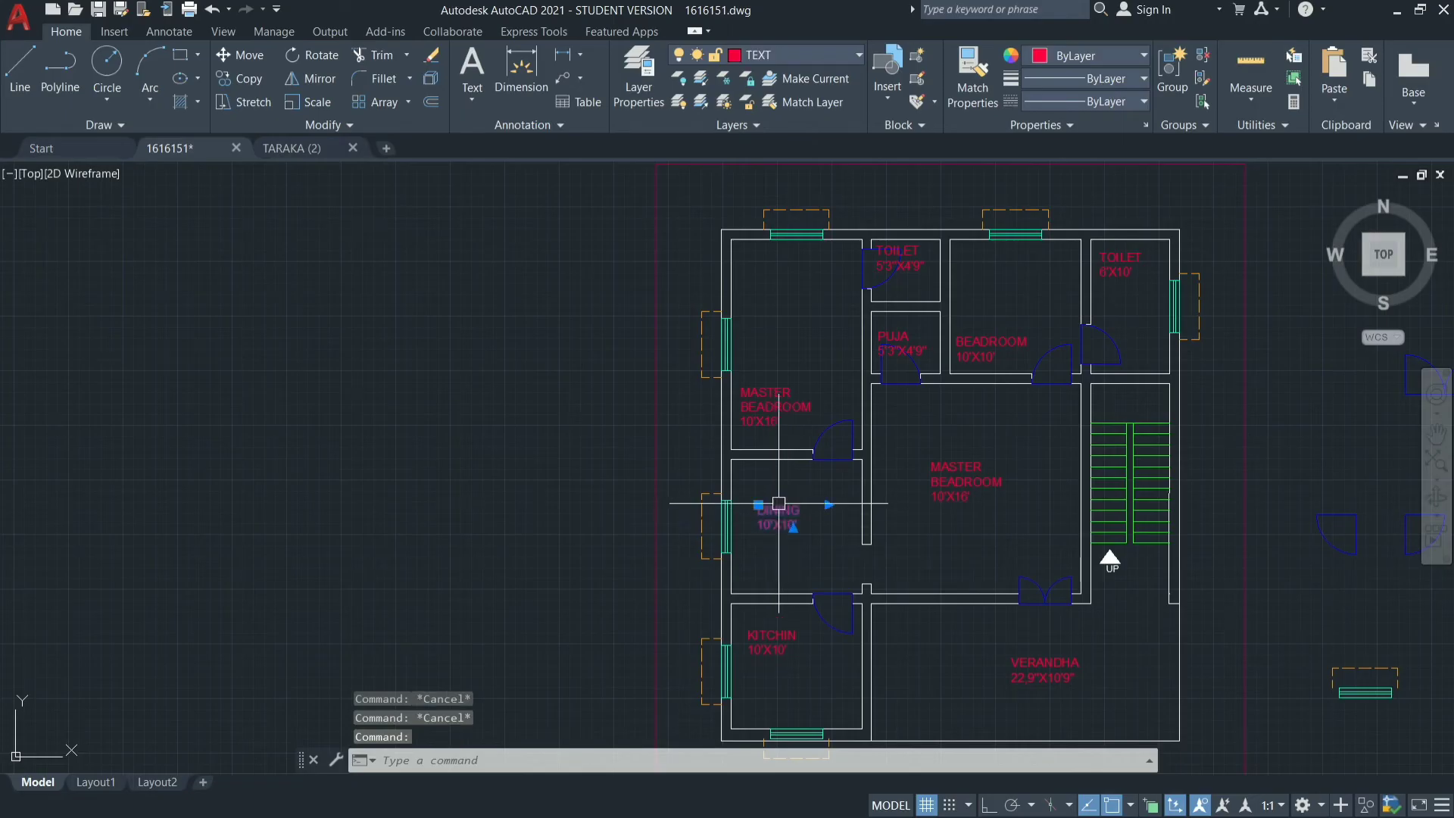
left_click_drag(771, 513, 757, 472)
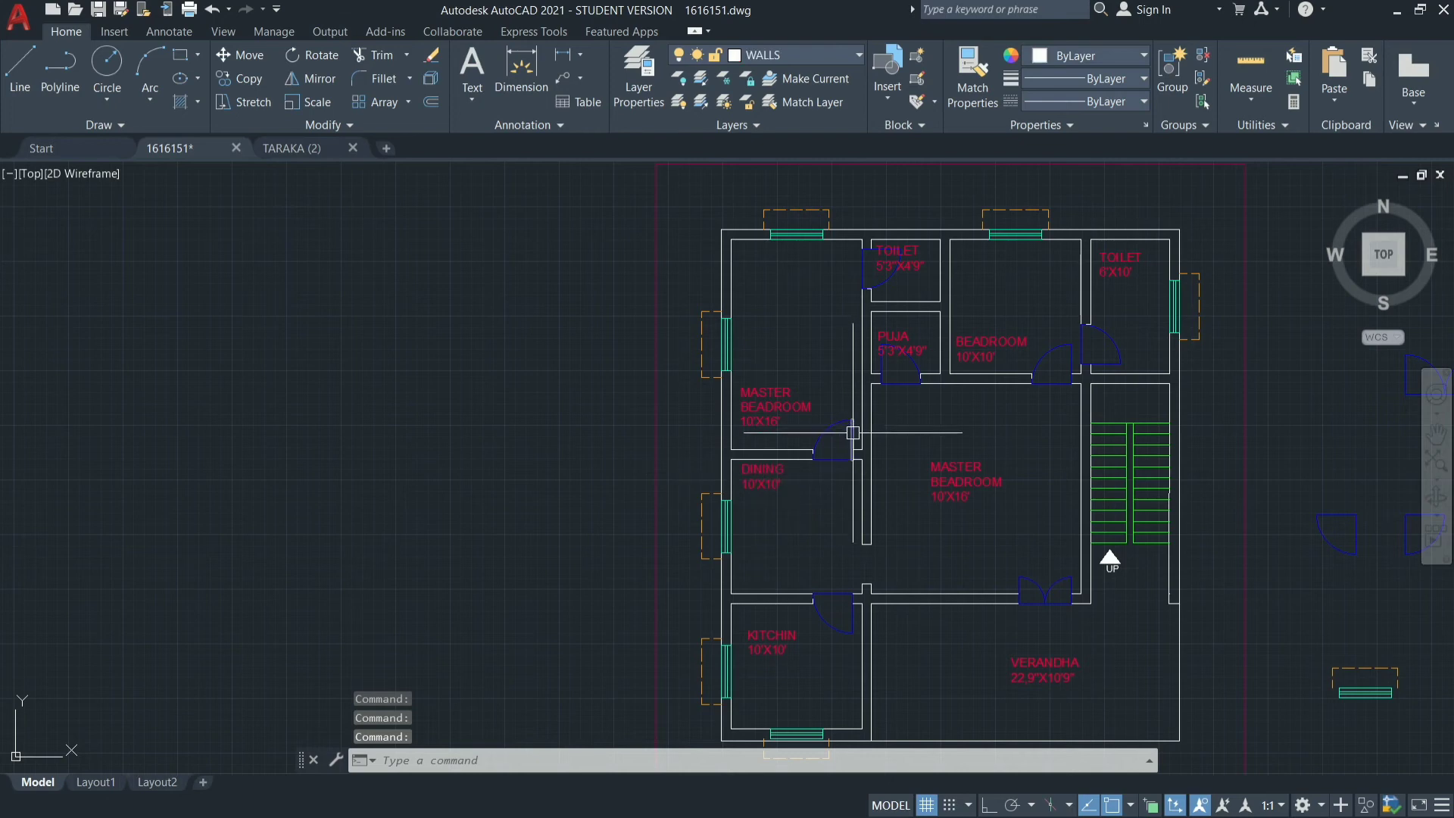
key("Escape")
key("Escape")
key("Escape")
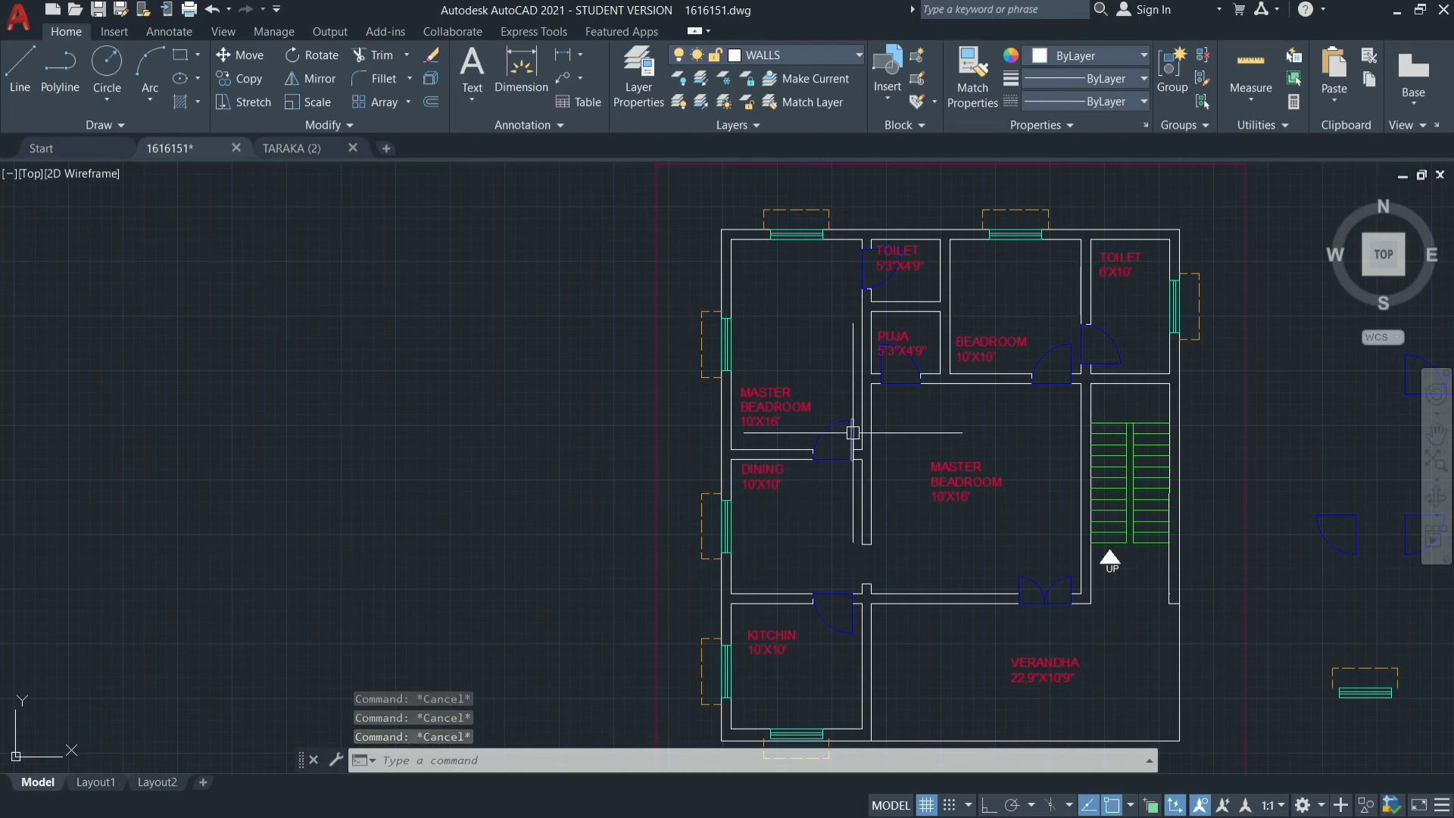
Try to reposition the MASTER BEADROOM label inside the large central room.
type("m")
key("Return")
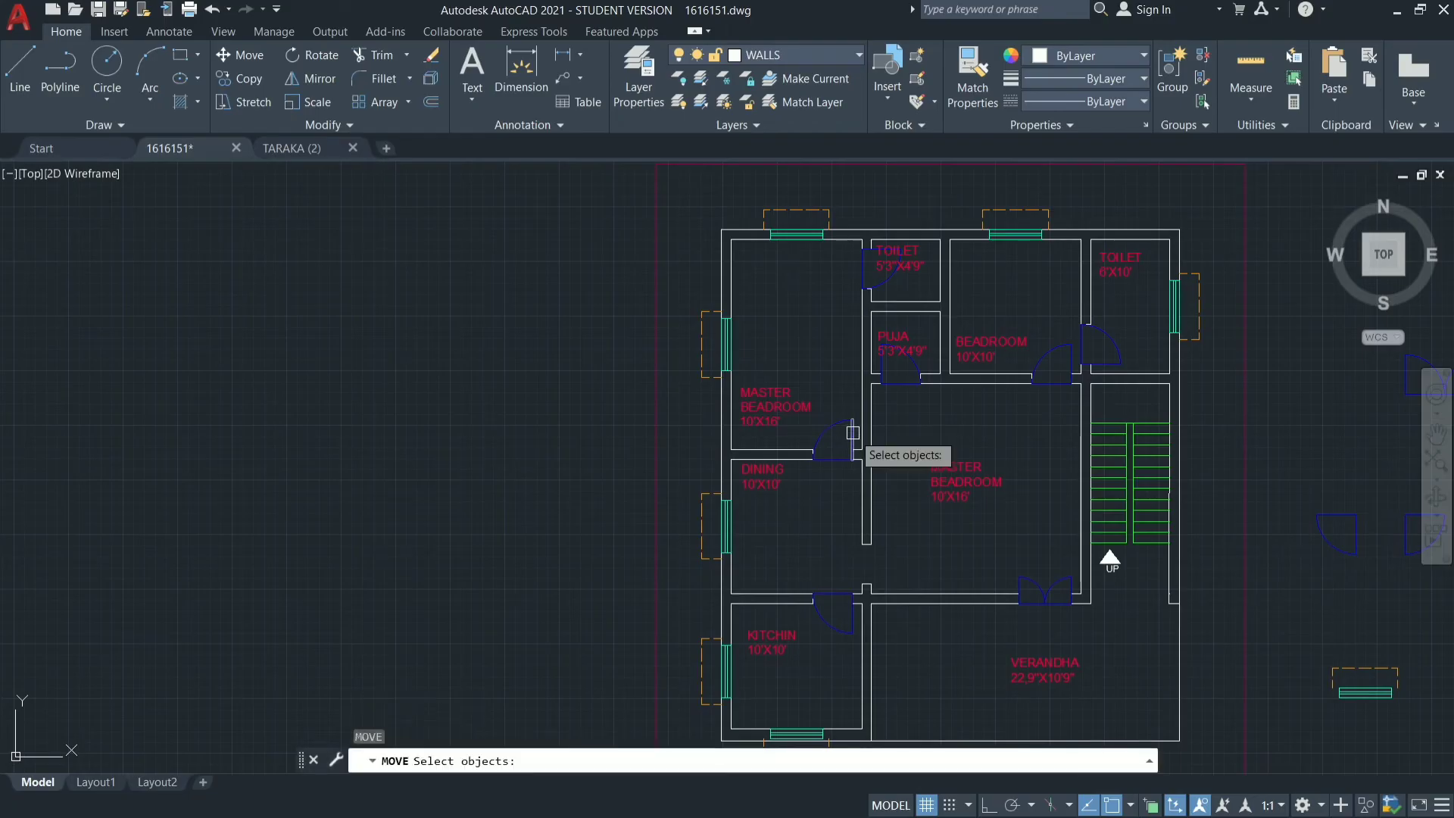
left_click(950, 470)
key("Return")
left_click(933, 500)
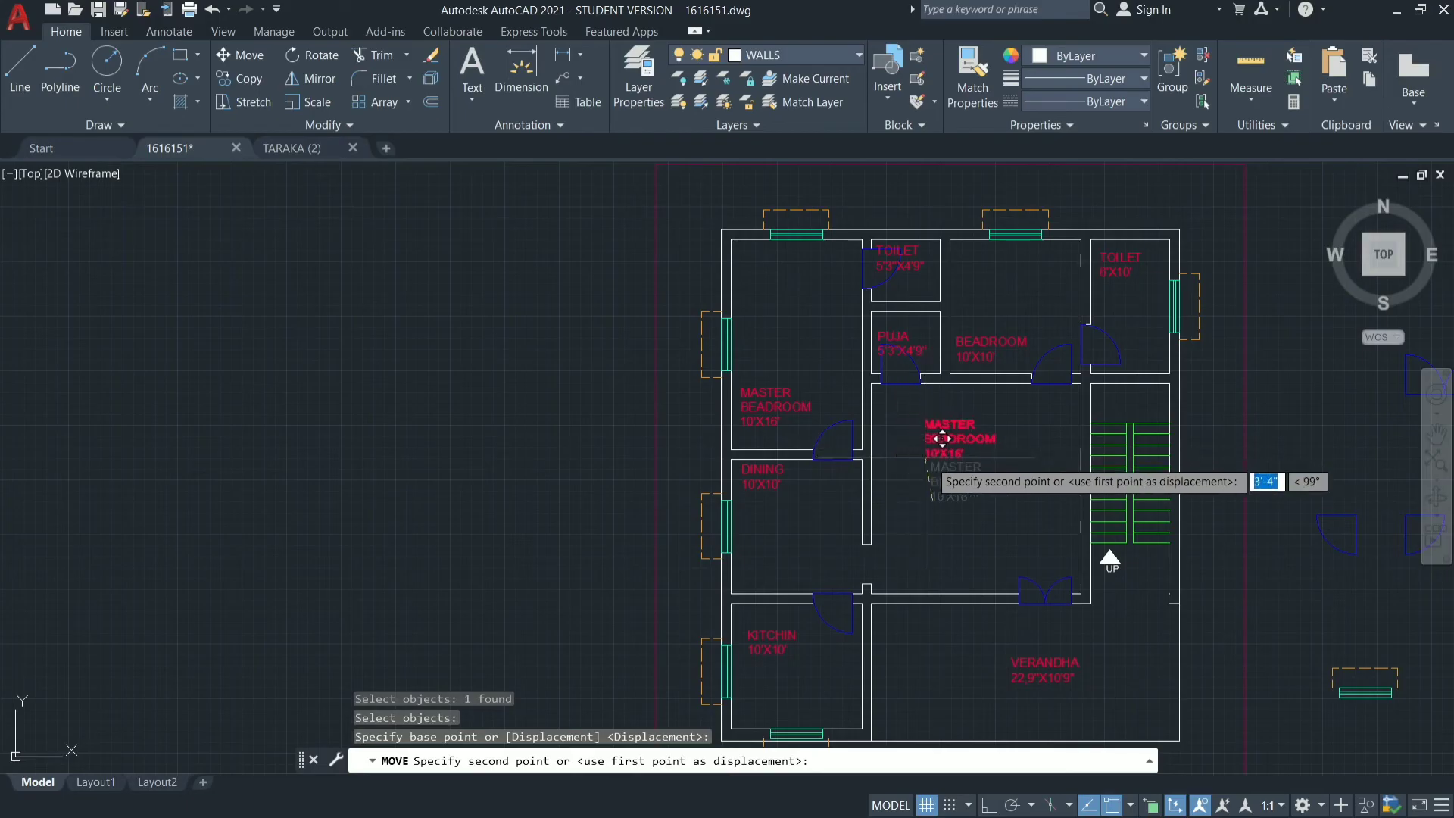
left_click(949, 495)
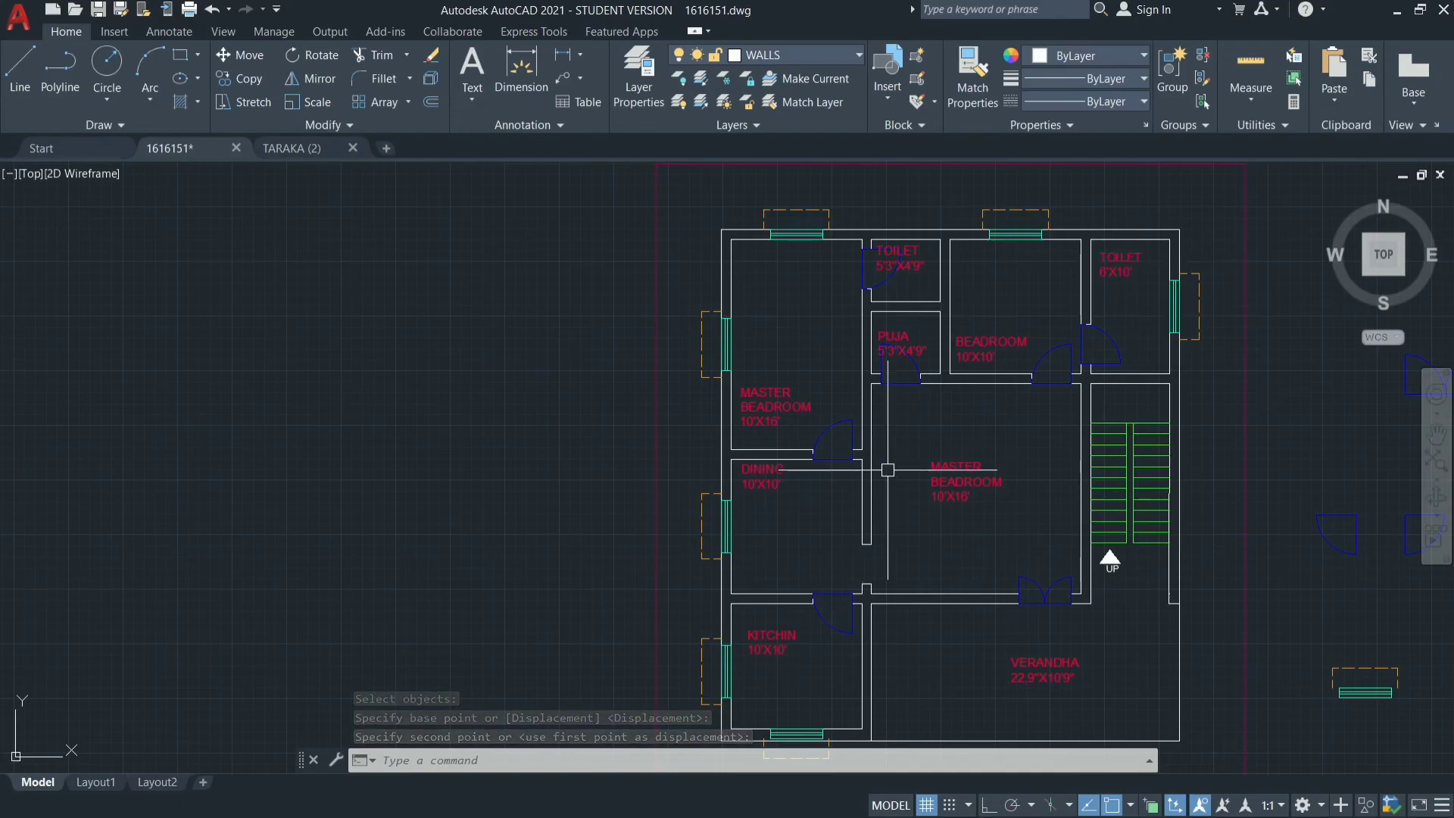
Erase the window and its dashed sunshade from the outer right wall of the 6'X10' TOILET.
mouse_move(898, 333)
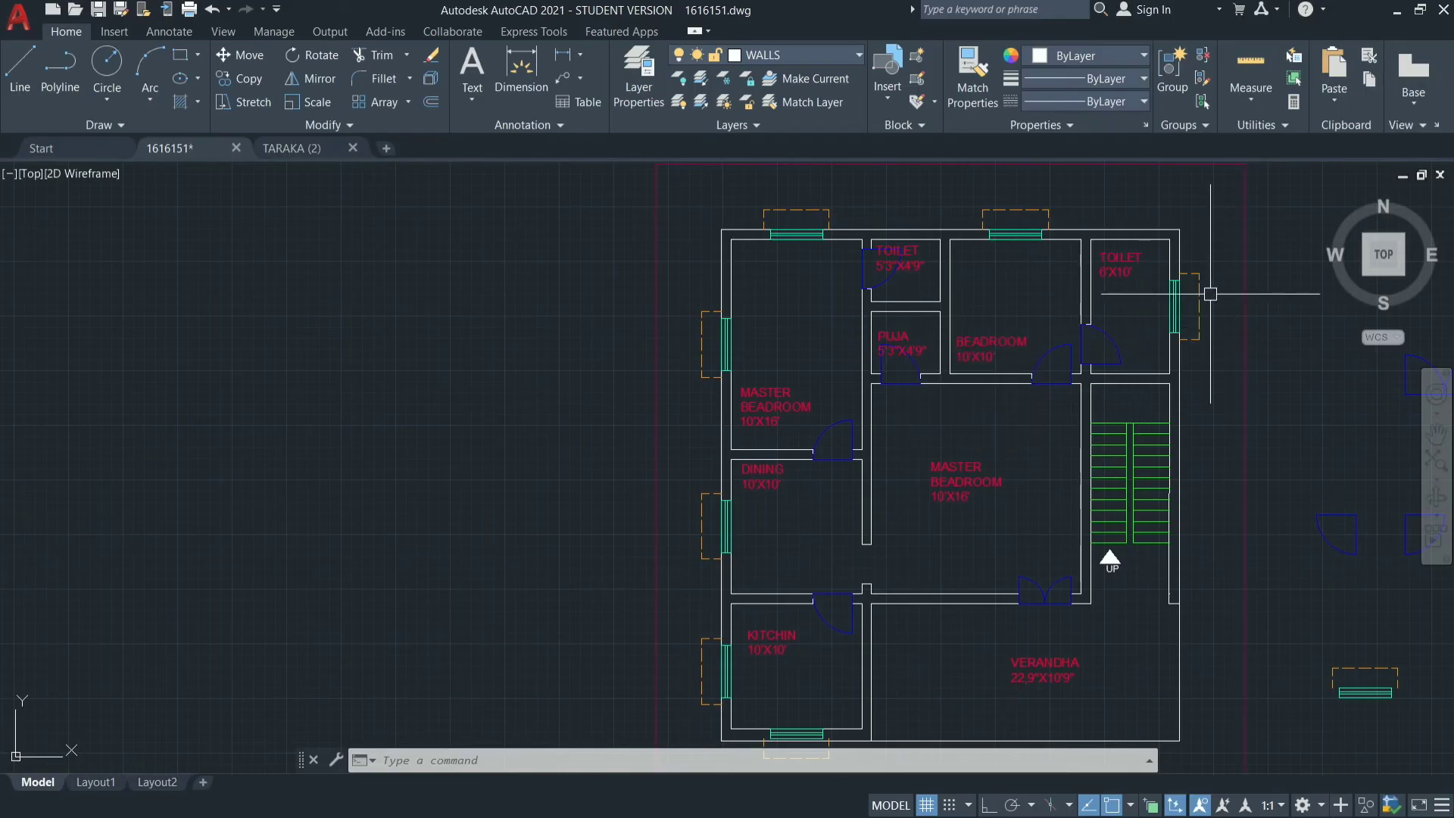
scroll(1207, 293, "up", 4)
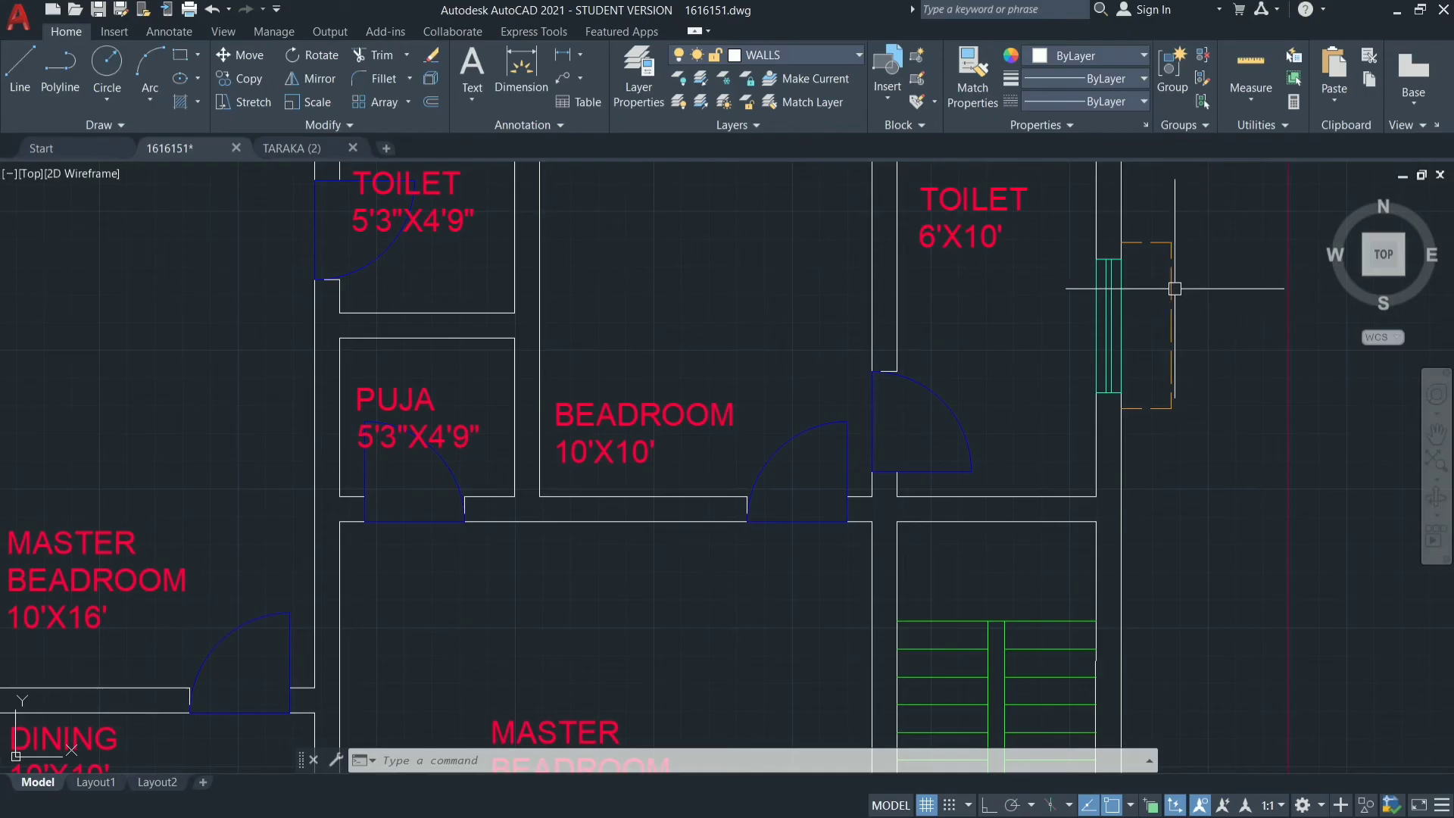
left_click(1168, 291)
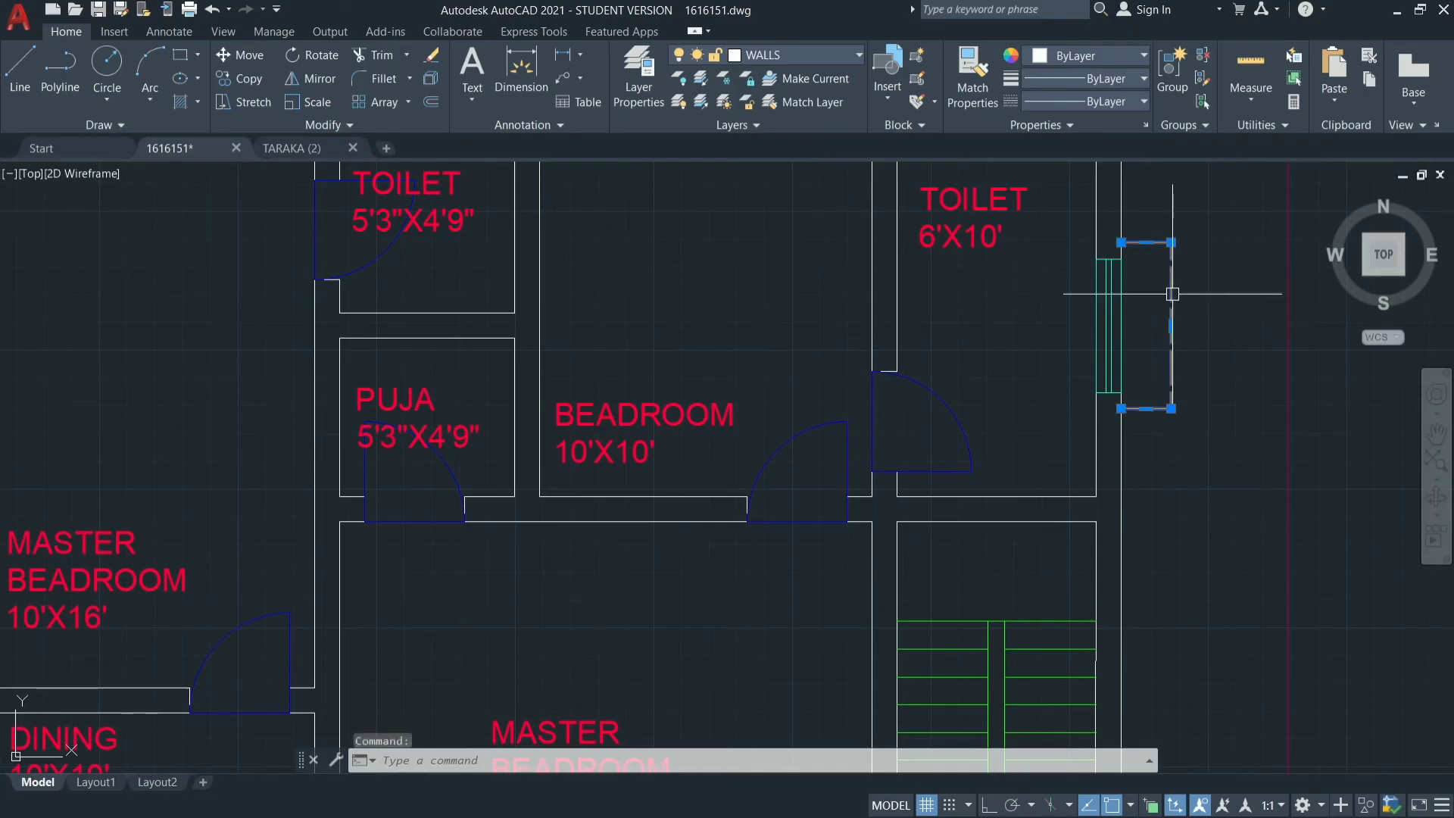
left_click(1110, 258)
key("ctrl")
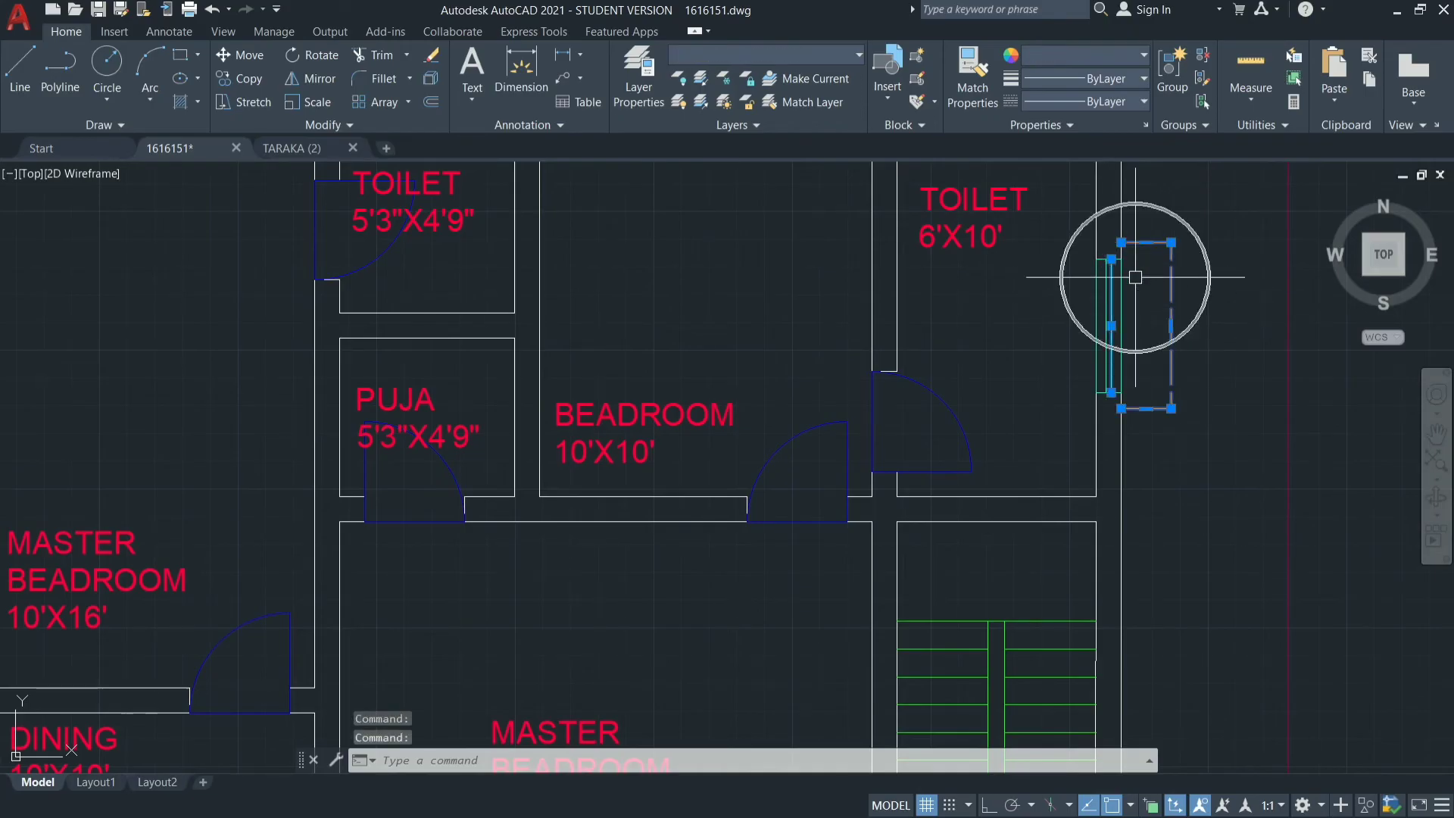
left_click(1069, 241)
mouse_move(1068, 241)
left_mouse_down()
mouse_move(1088, 406)
mouse_move(1069, 242)
left_mouse_up()
left_click(1069, 242)
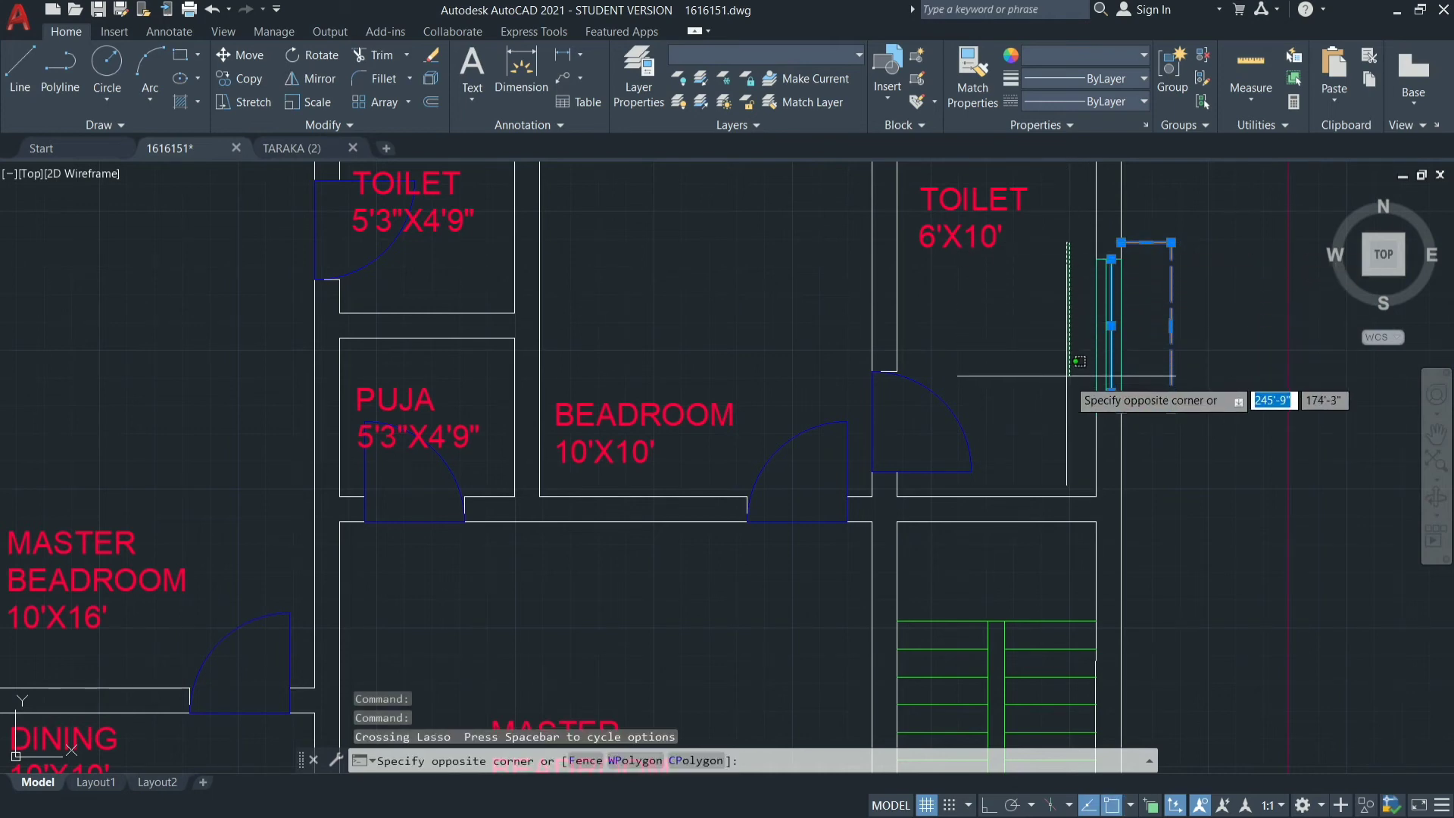
left_click(1267, 400)
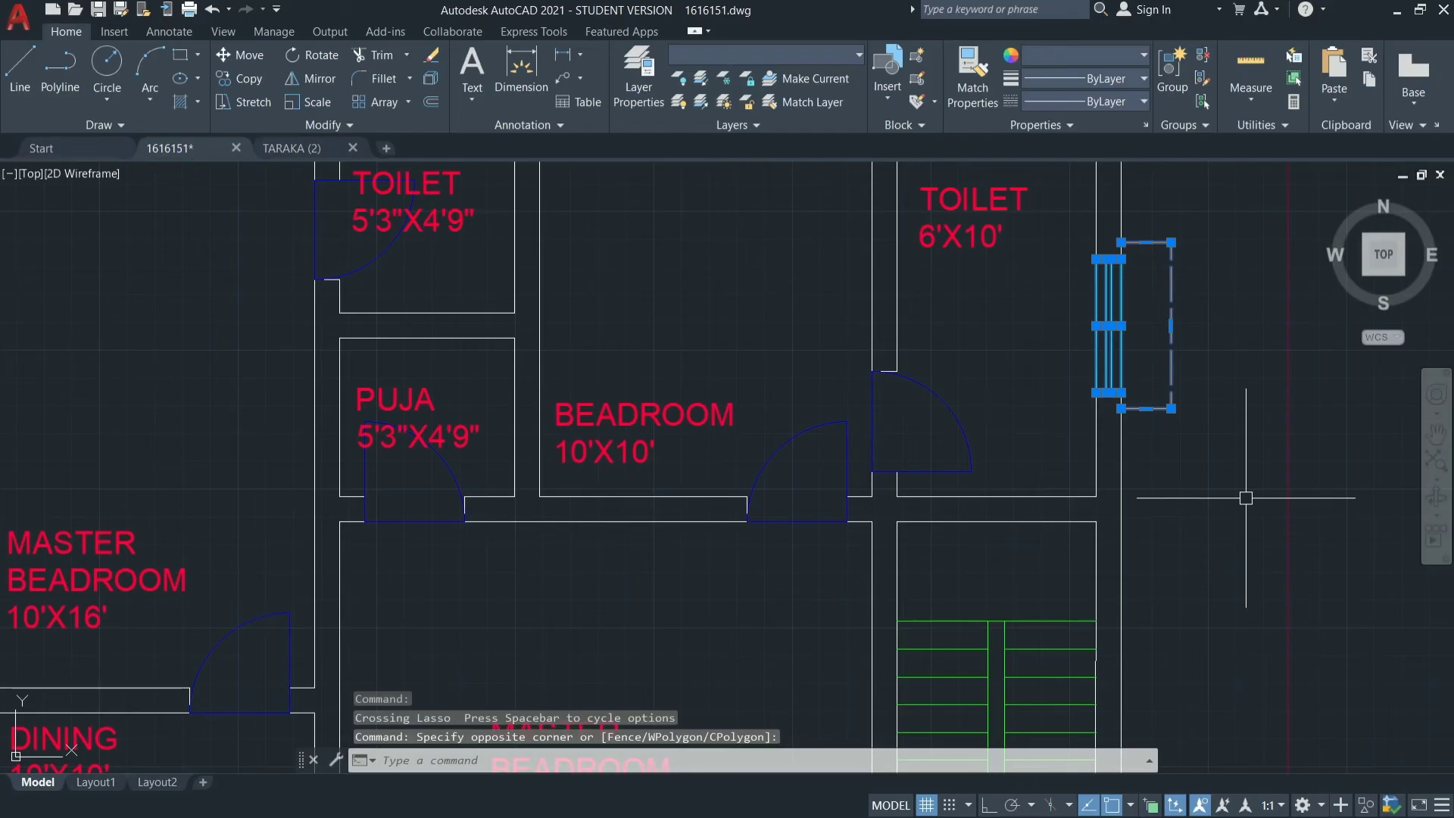
type("e")
key("Return")
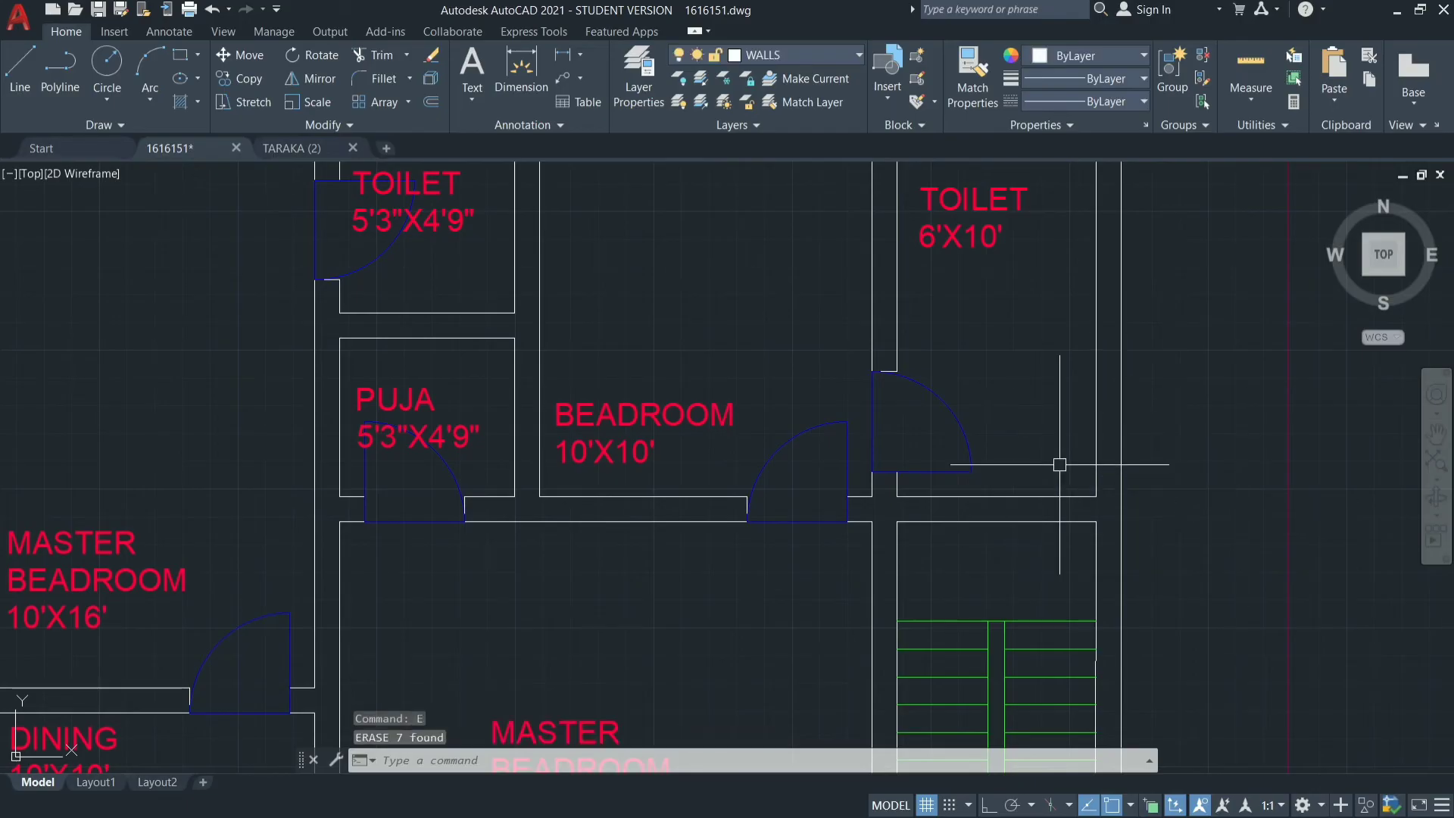
Make VENTILATORS the current layer.
scroll(1059, 464, "down", 3)
scroll(1061, 258, "up", 5)
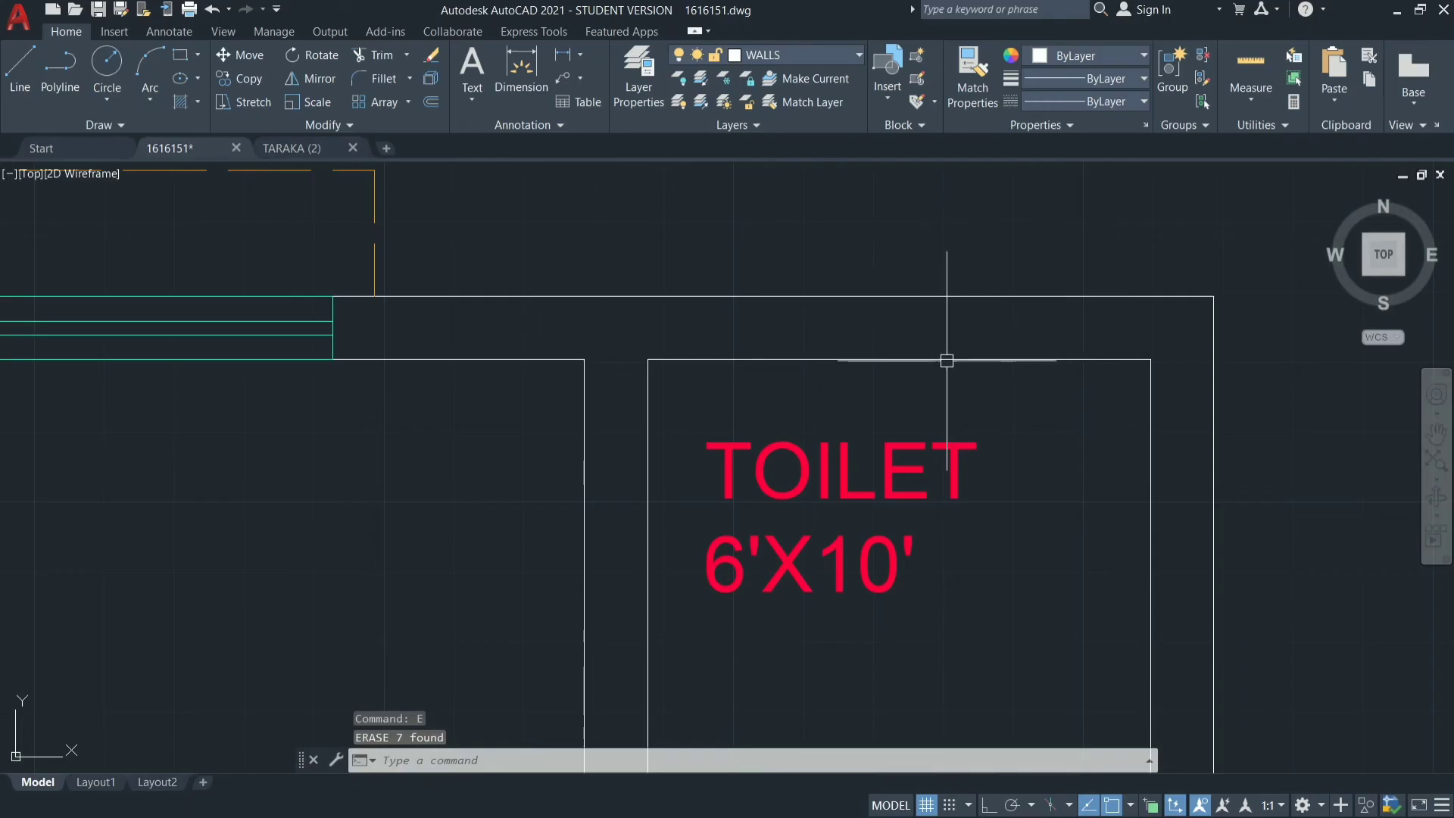
scroll(867, 272, "down", 4)
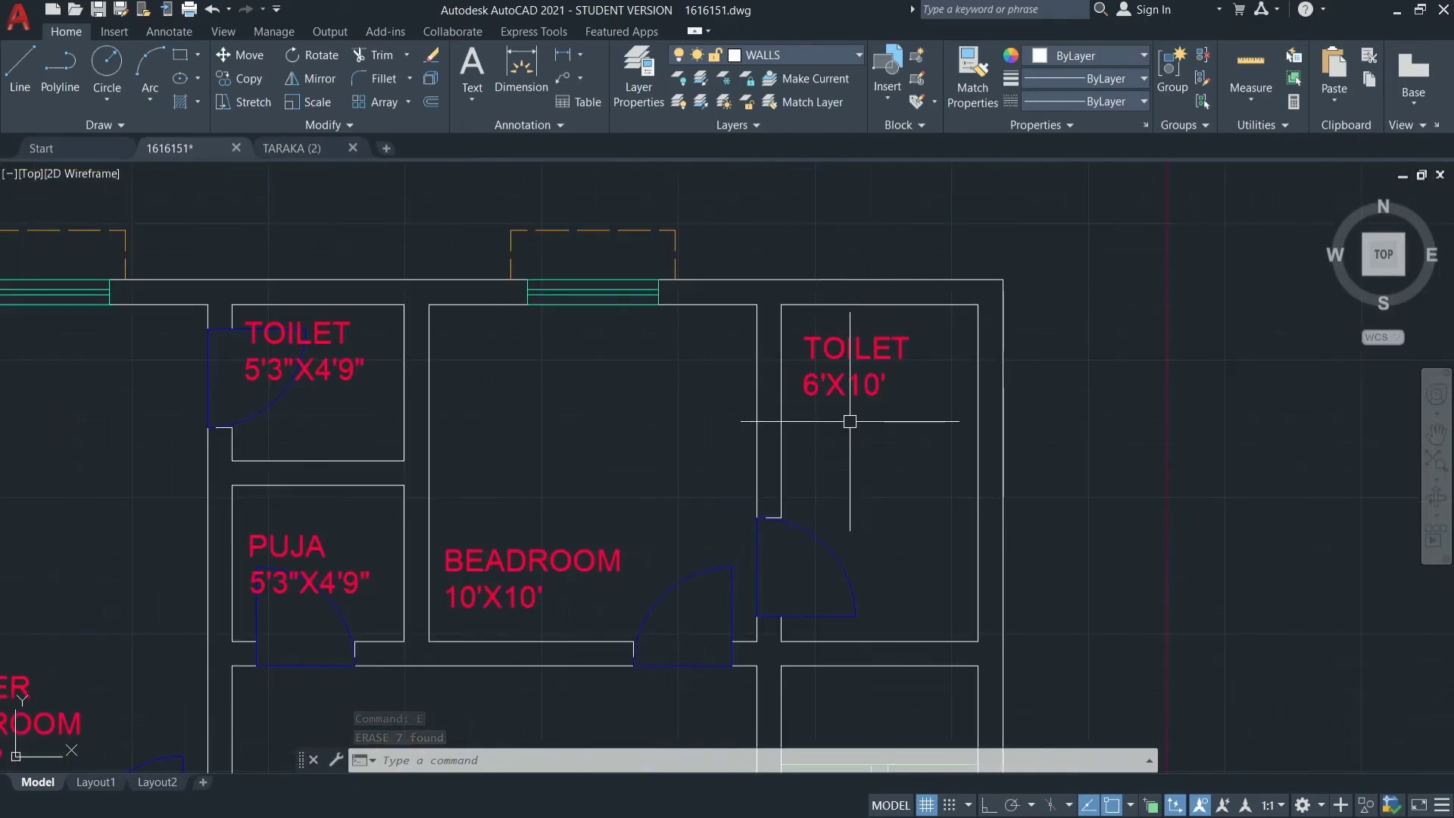
scroll(850, 421, "down", 4)
scroll(1155, 452, "up", 2)
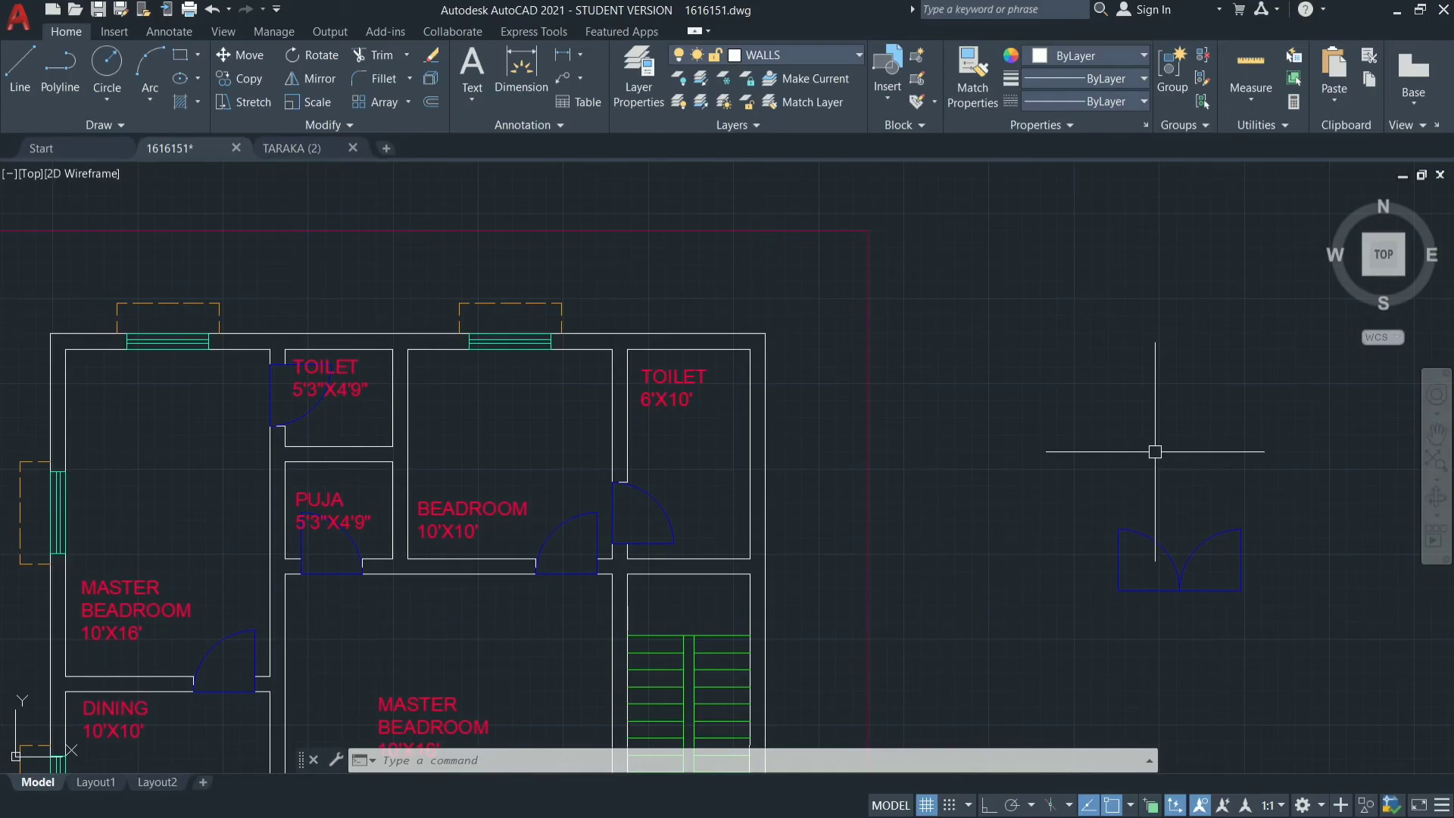
left_click(817, 50)
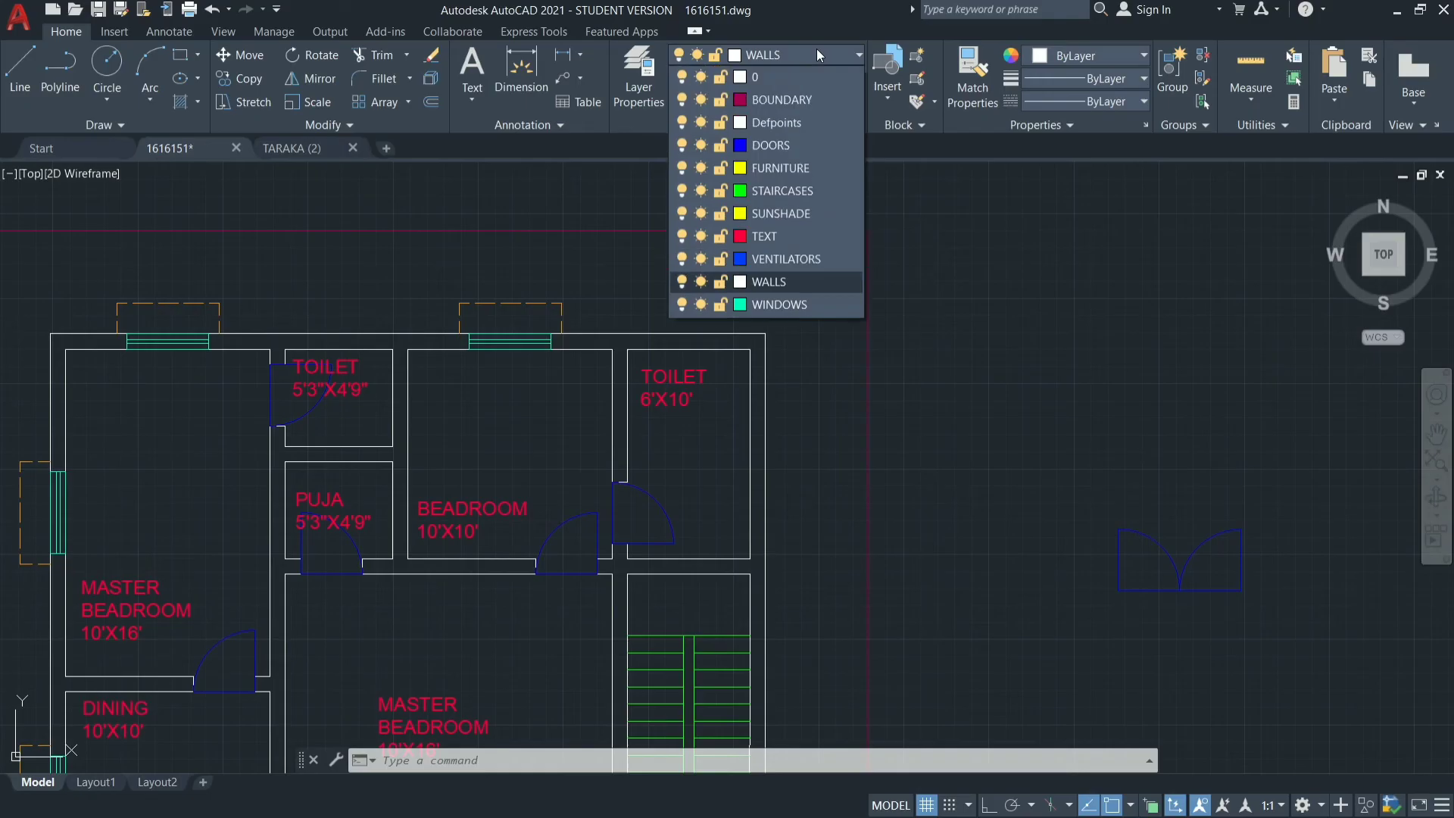
left_click(790, 258)
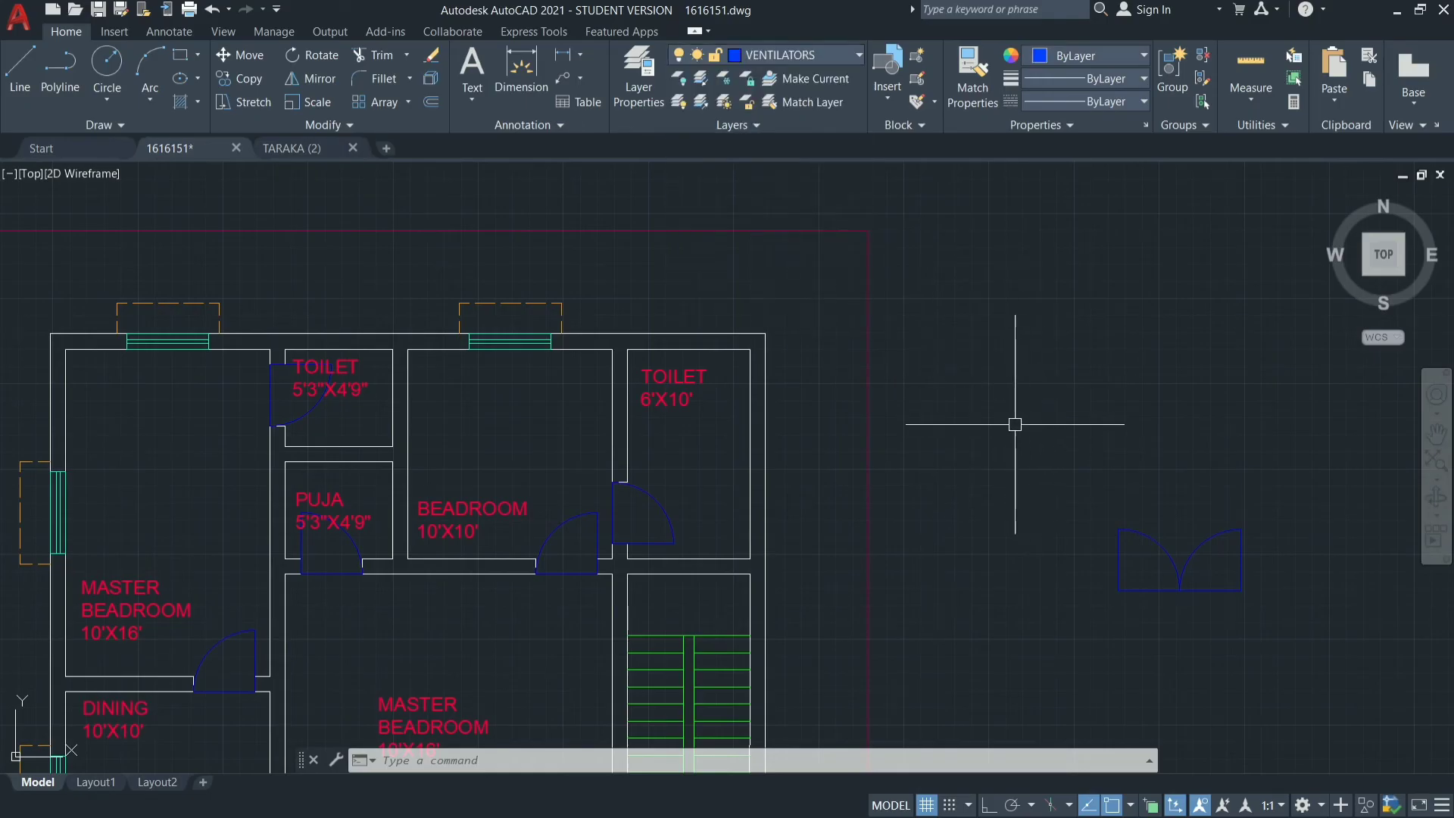
Draw a closed 2' by 9" ventilator rectangle with lines in the empty area right of the plan, with Ortho on.
type("l")
key("Return")
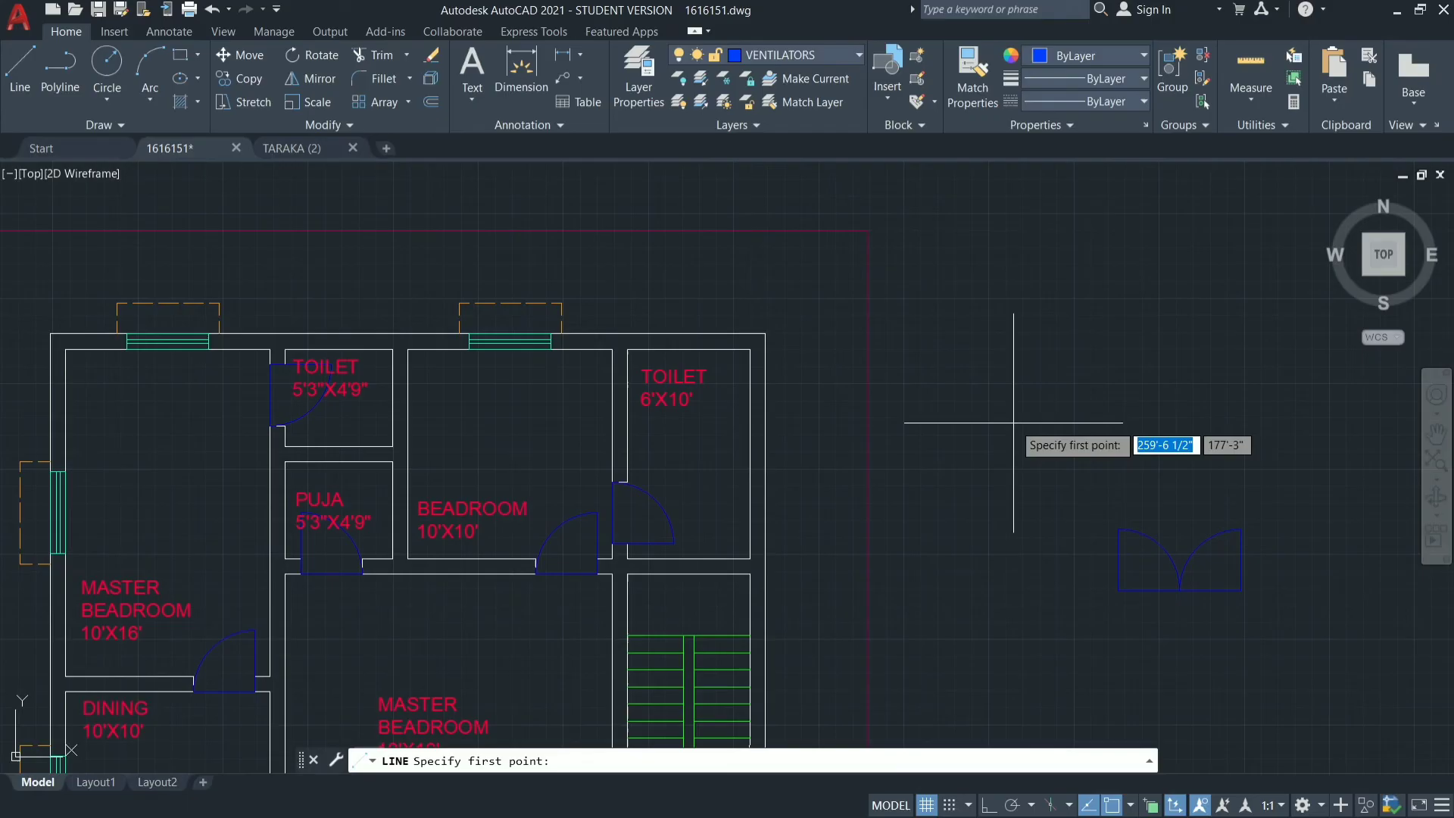
left_click(997, 377)
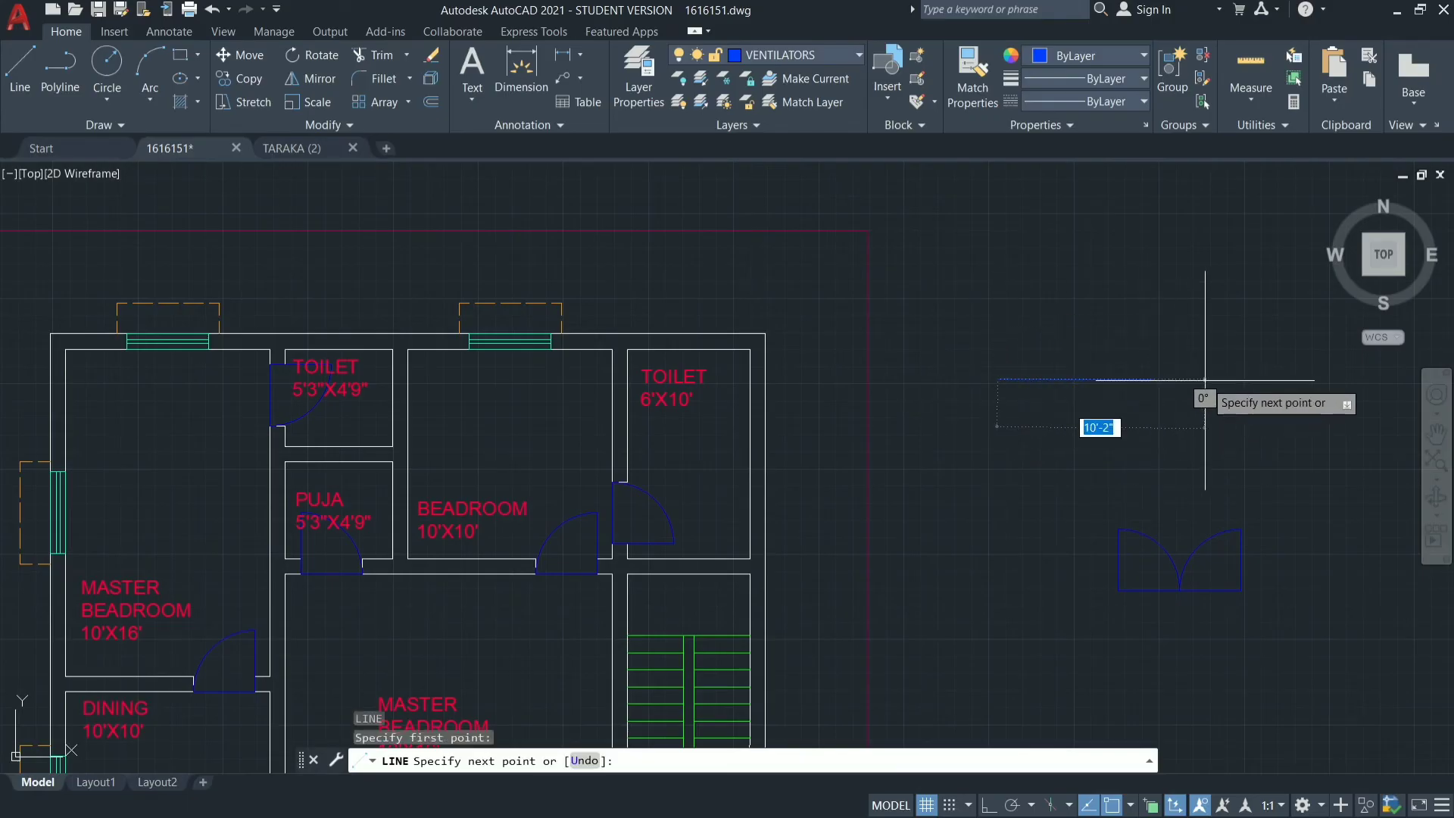
key("F8")
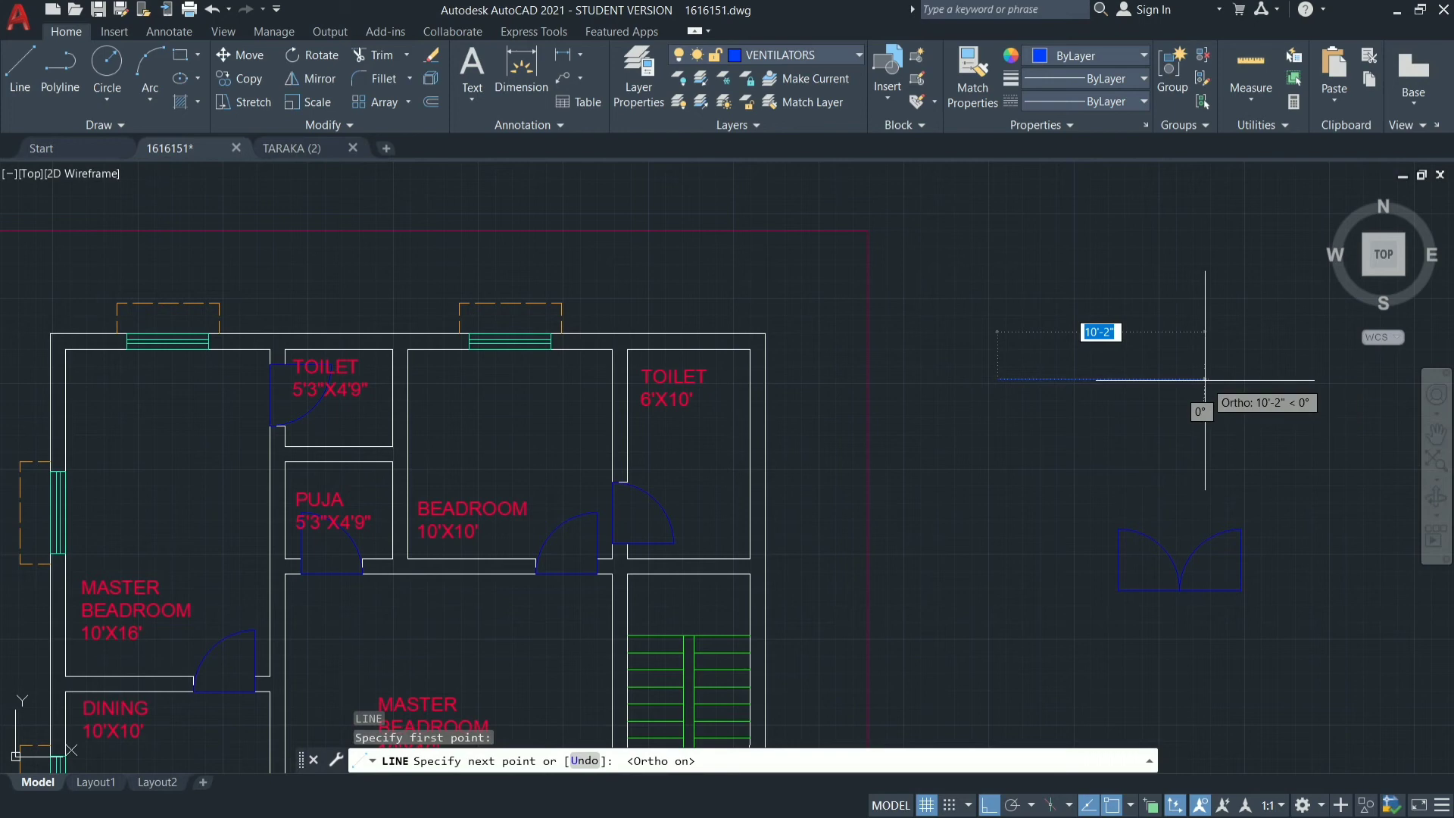
type("2'")
key("Return")
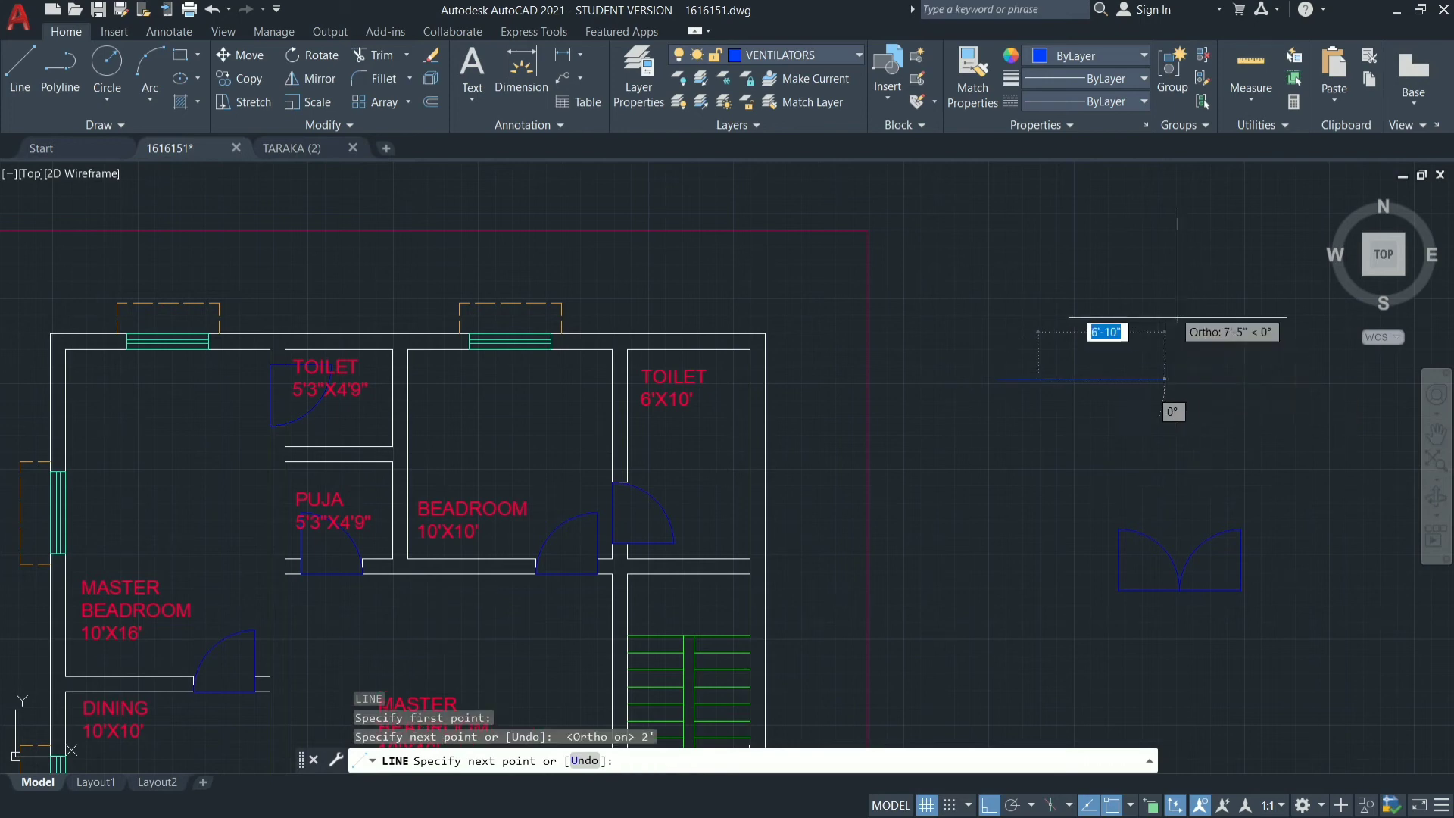
type("9\"")
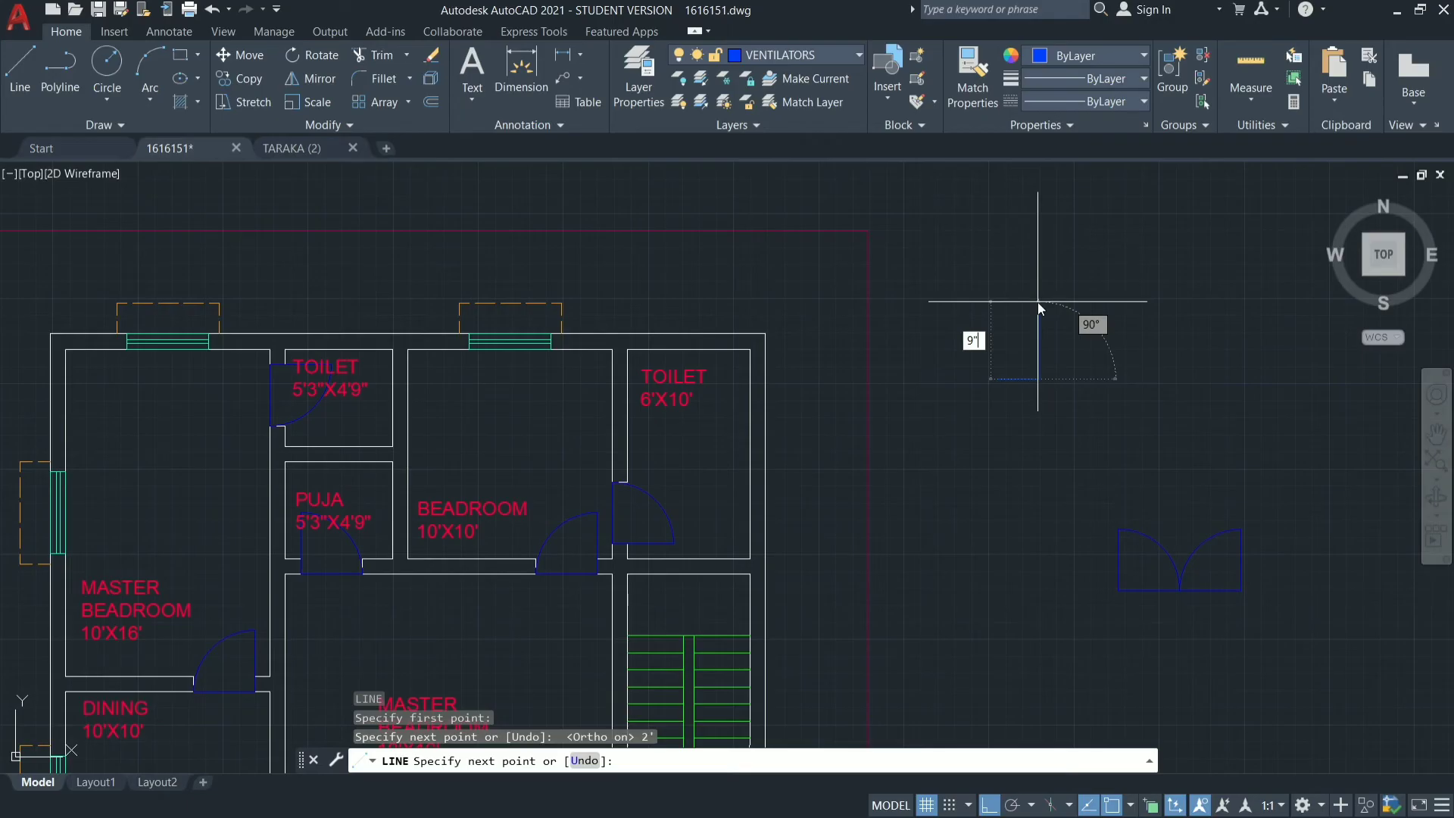
key("Return")
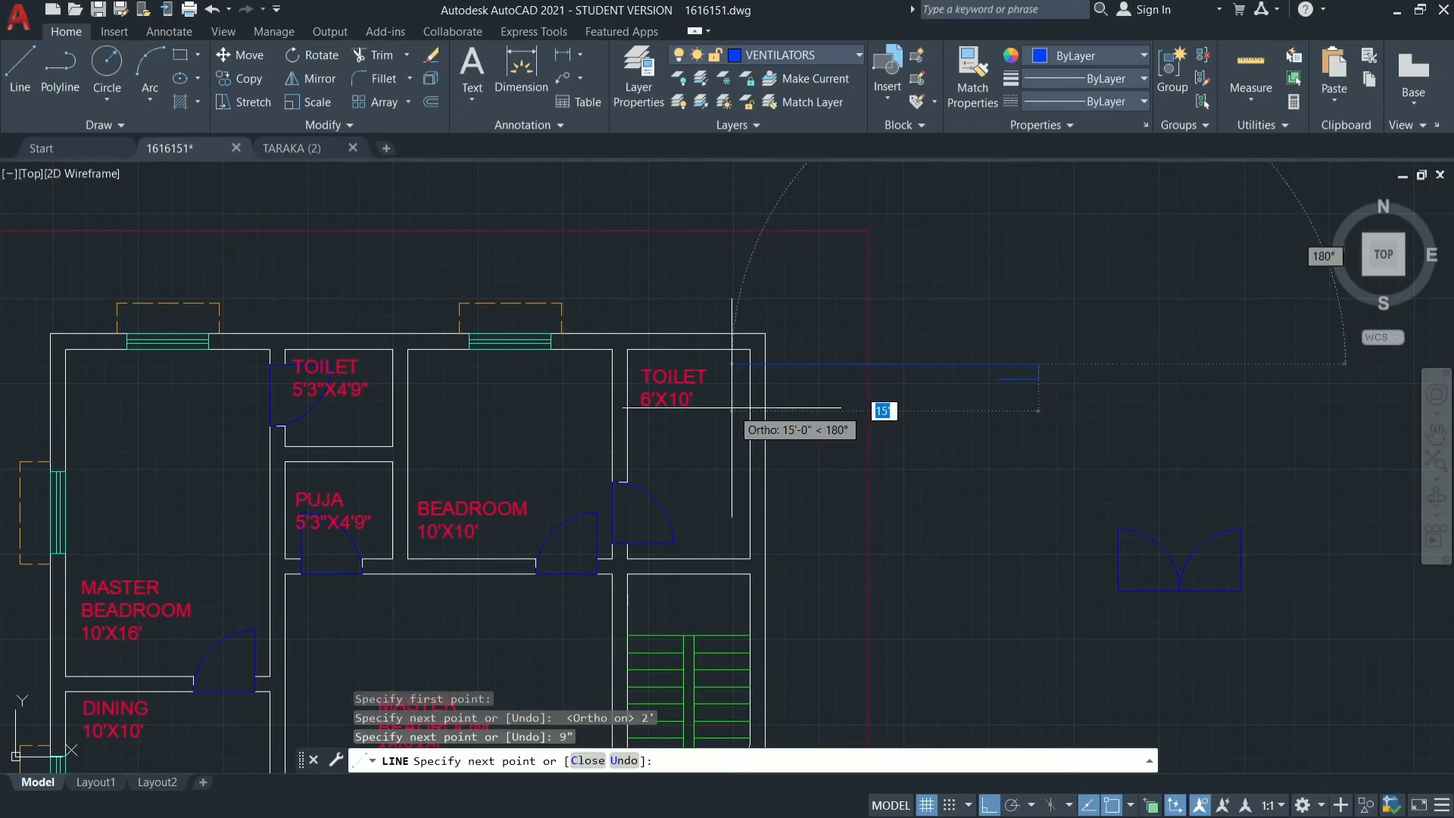
type("2'")
key("Return")
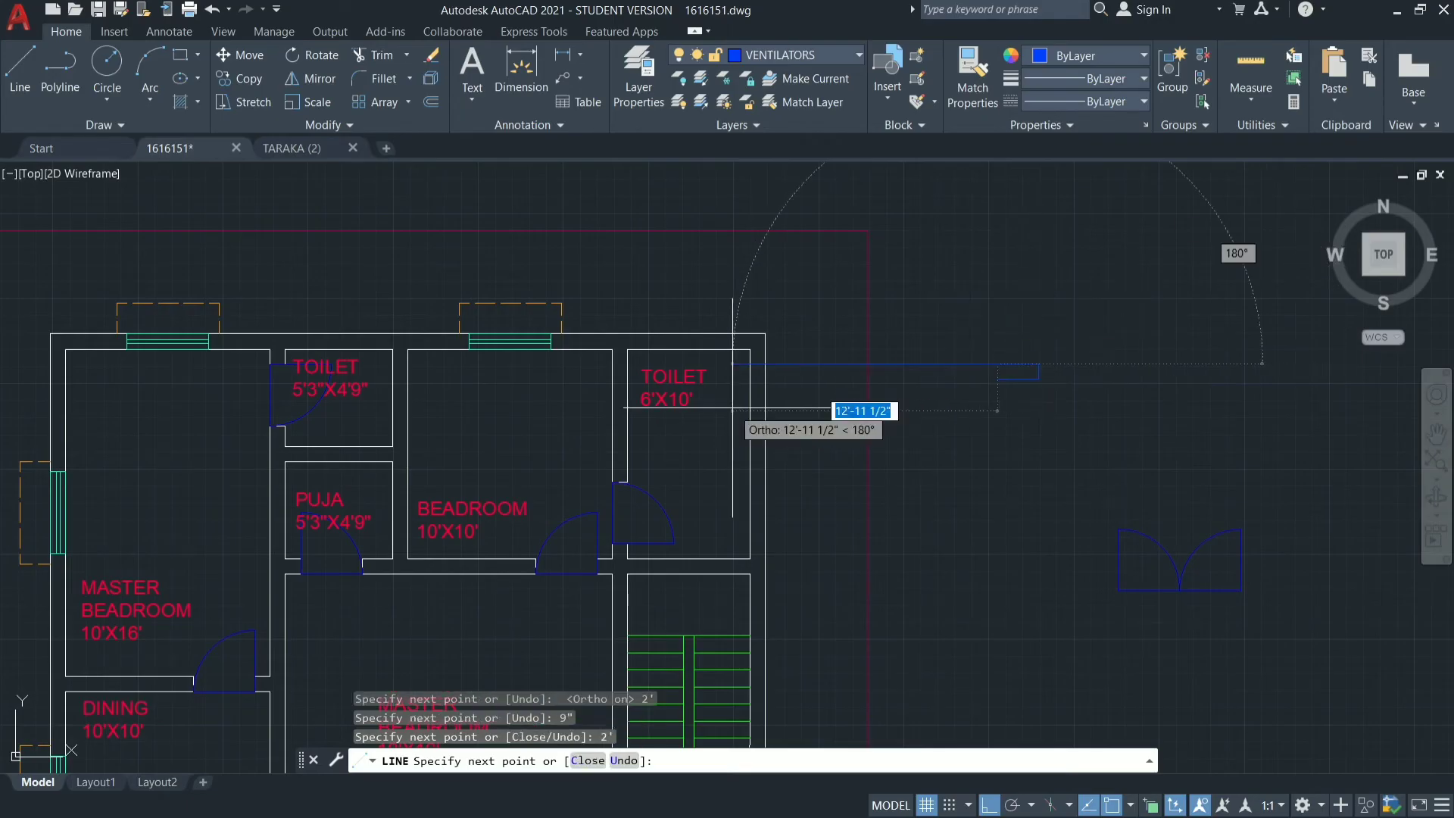
key("Return")
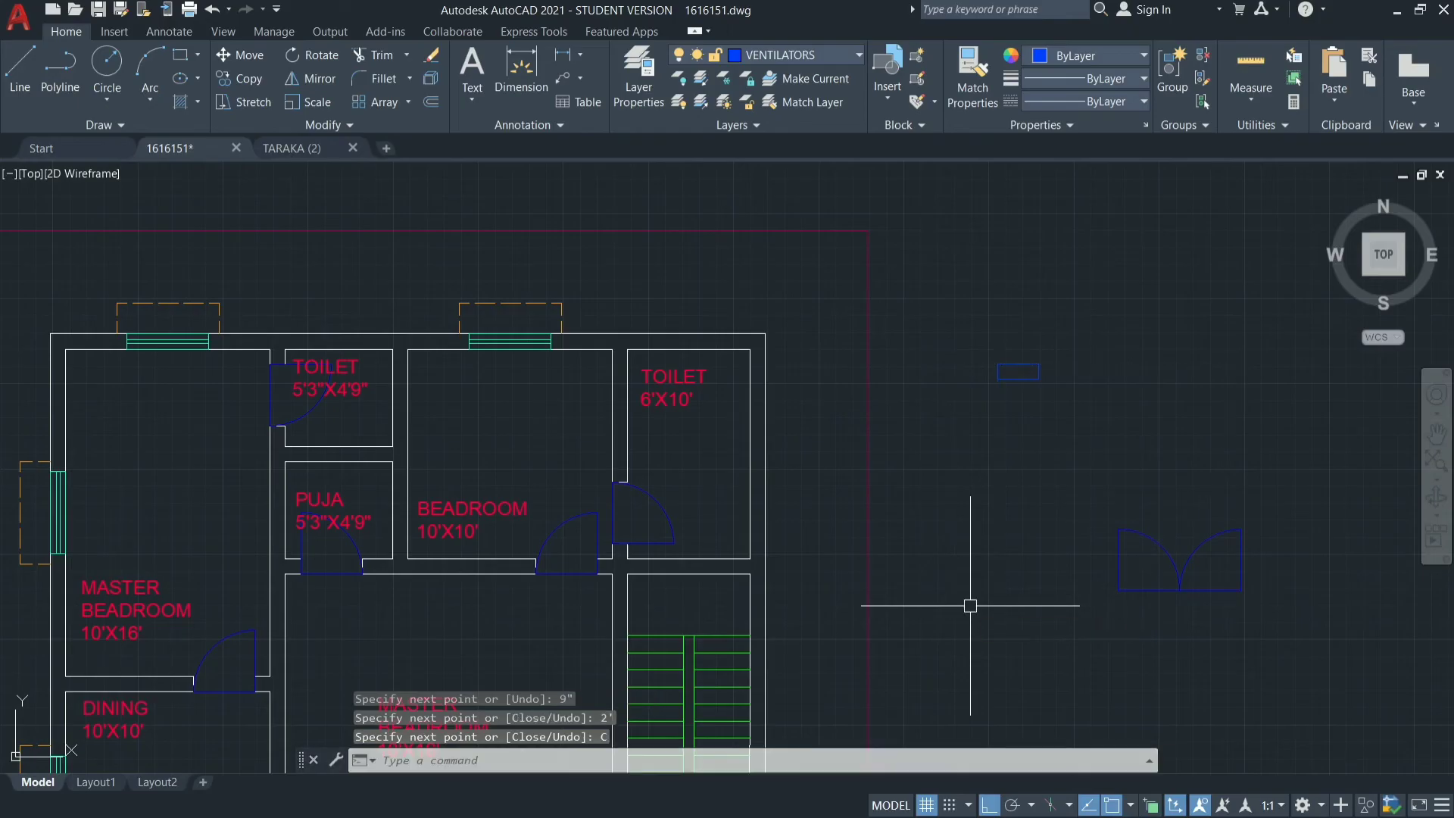
Draw a horizontal centre line across the ventilator rectangle, from the midpoint of its left side to its right side.
scroll(1026, 350, "up", 6)
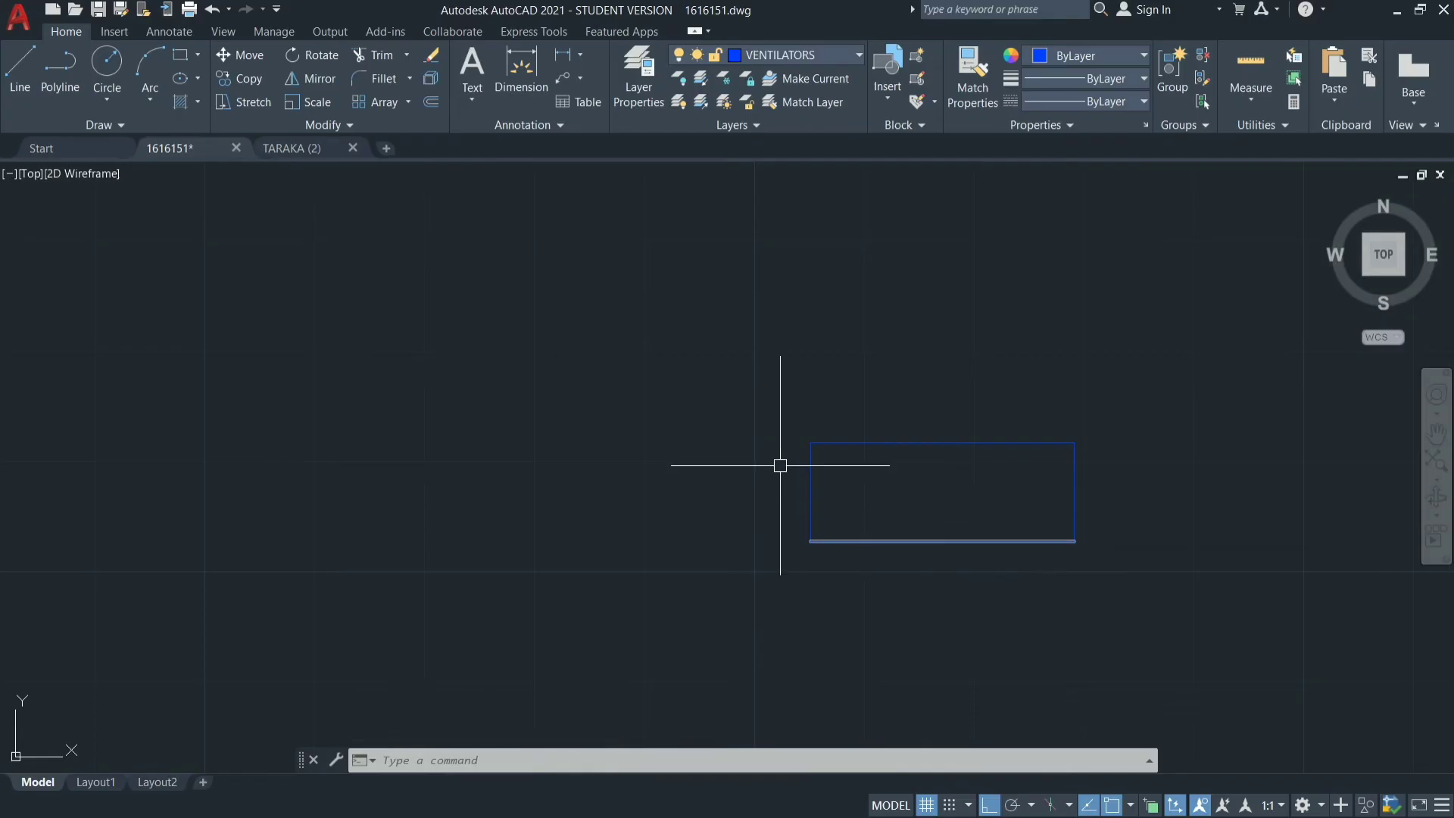
key("Return")
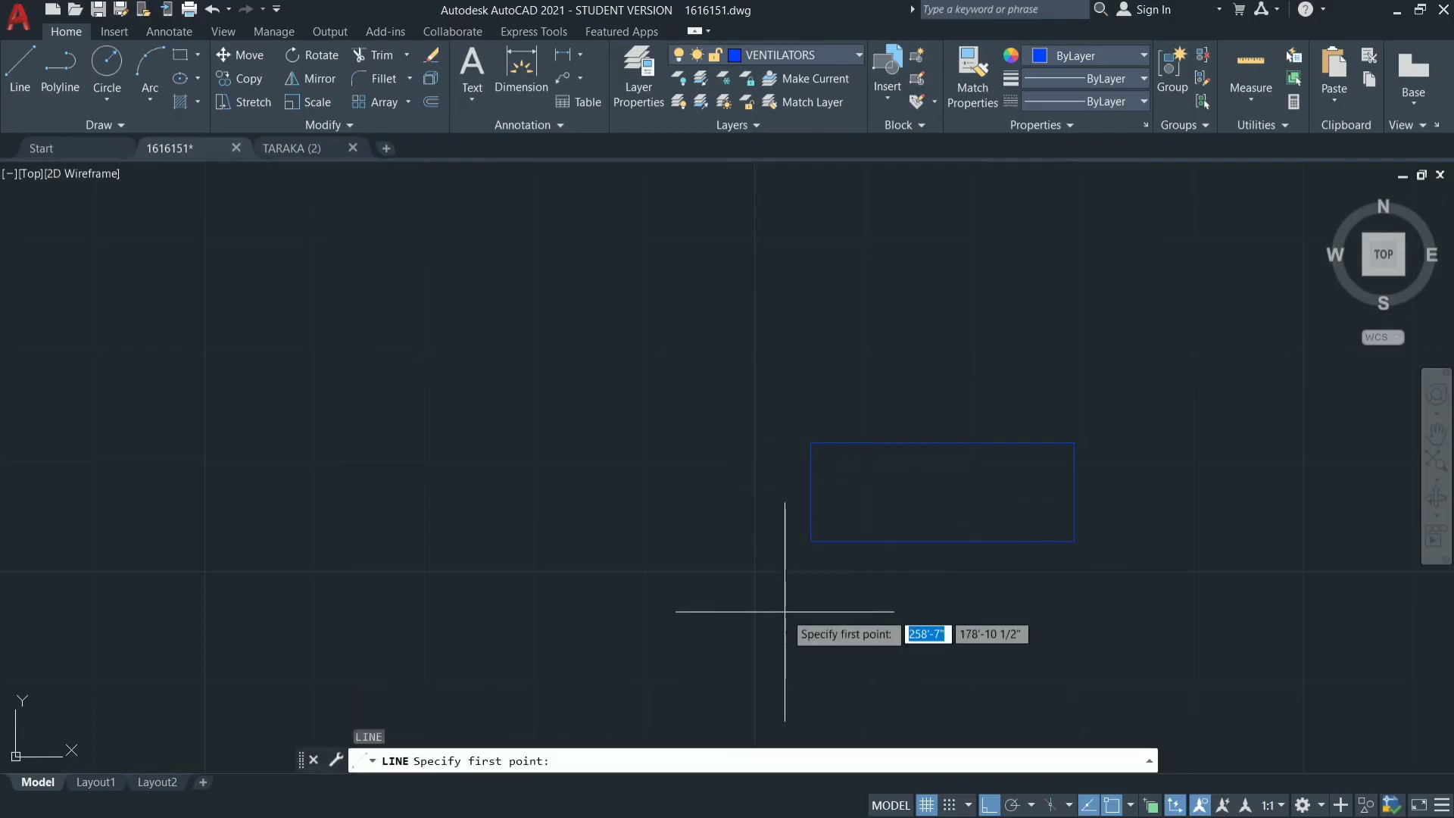
left_click(810, 491)
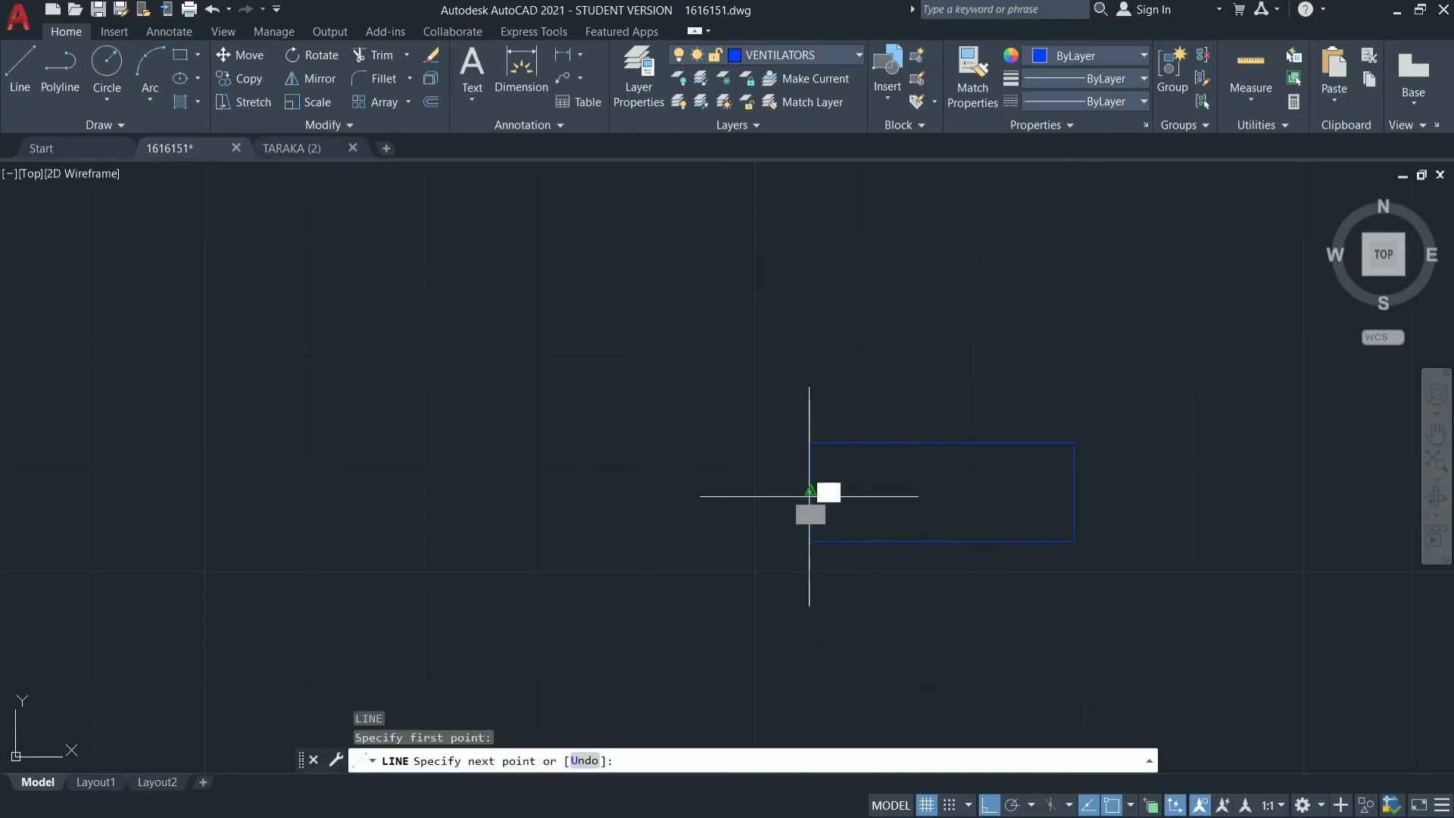
left_click(1085, 492)
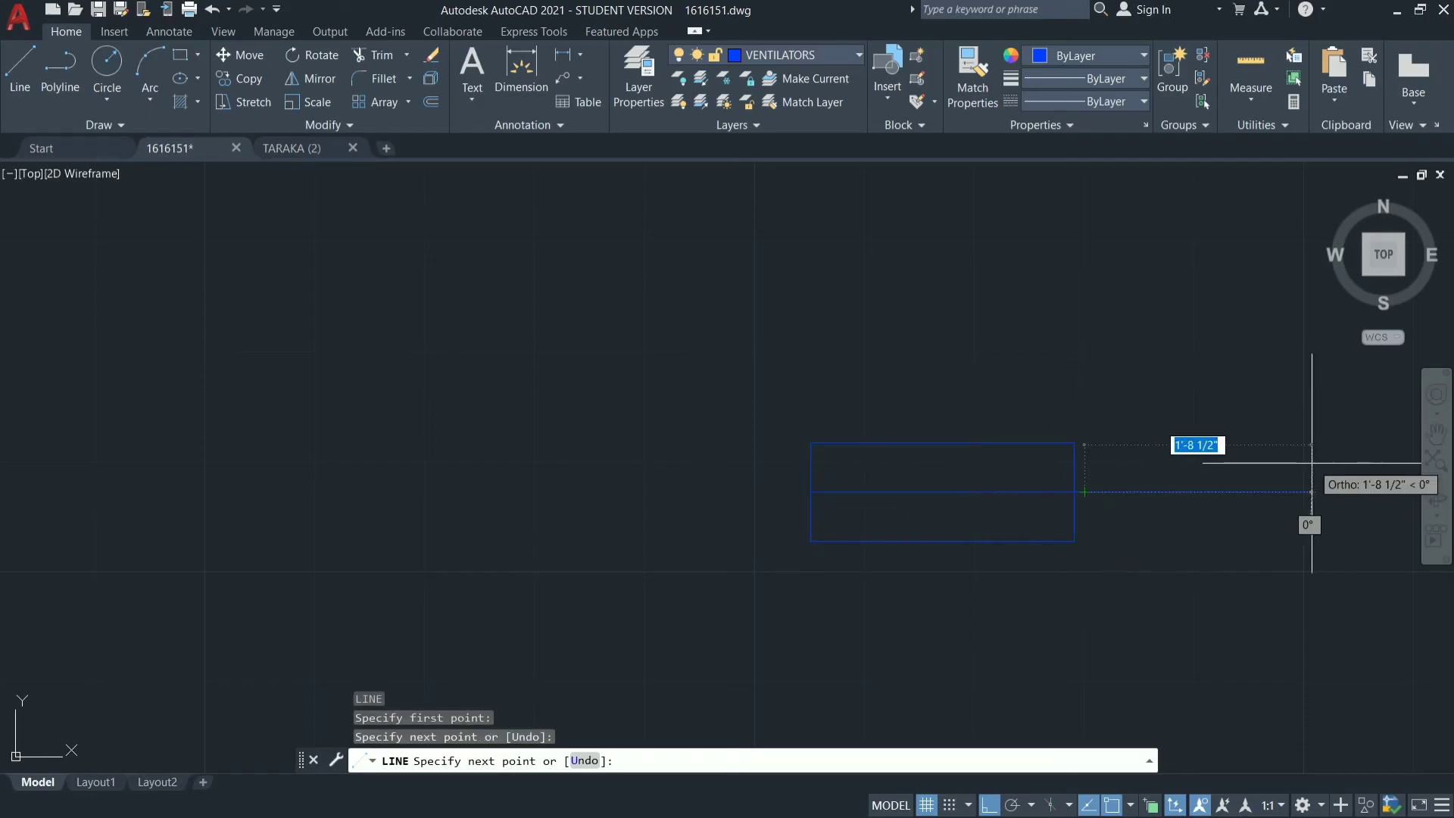
type("U")
key("Return")
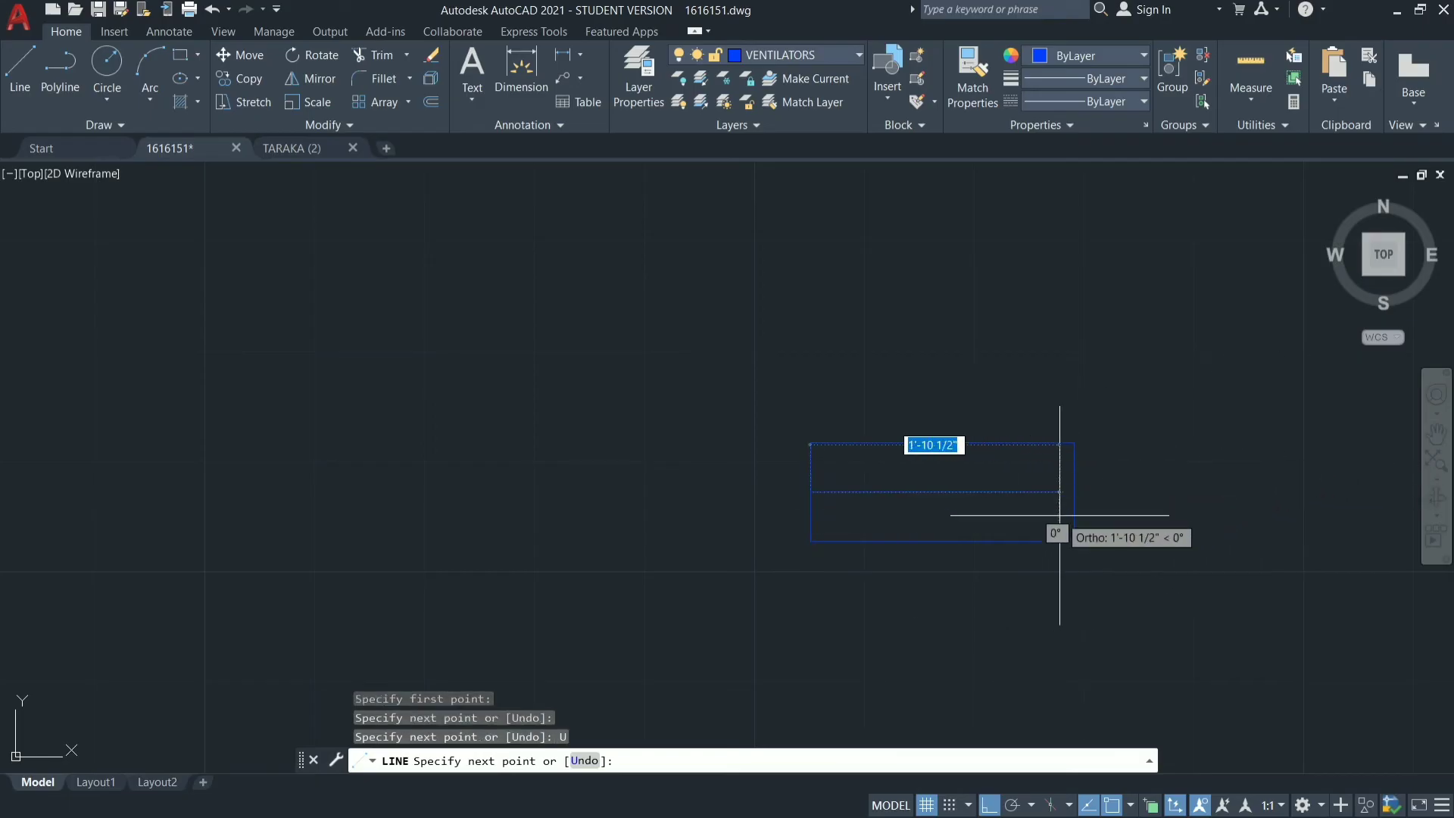
left_click(1074, 492)
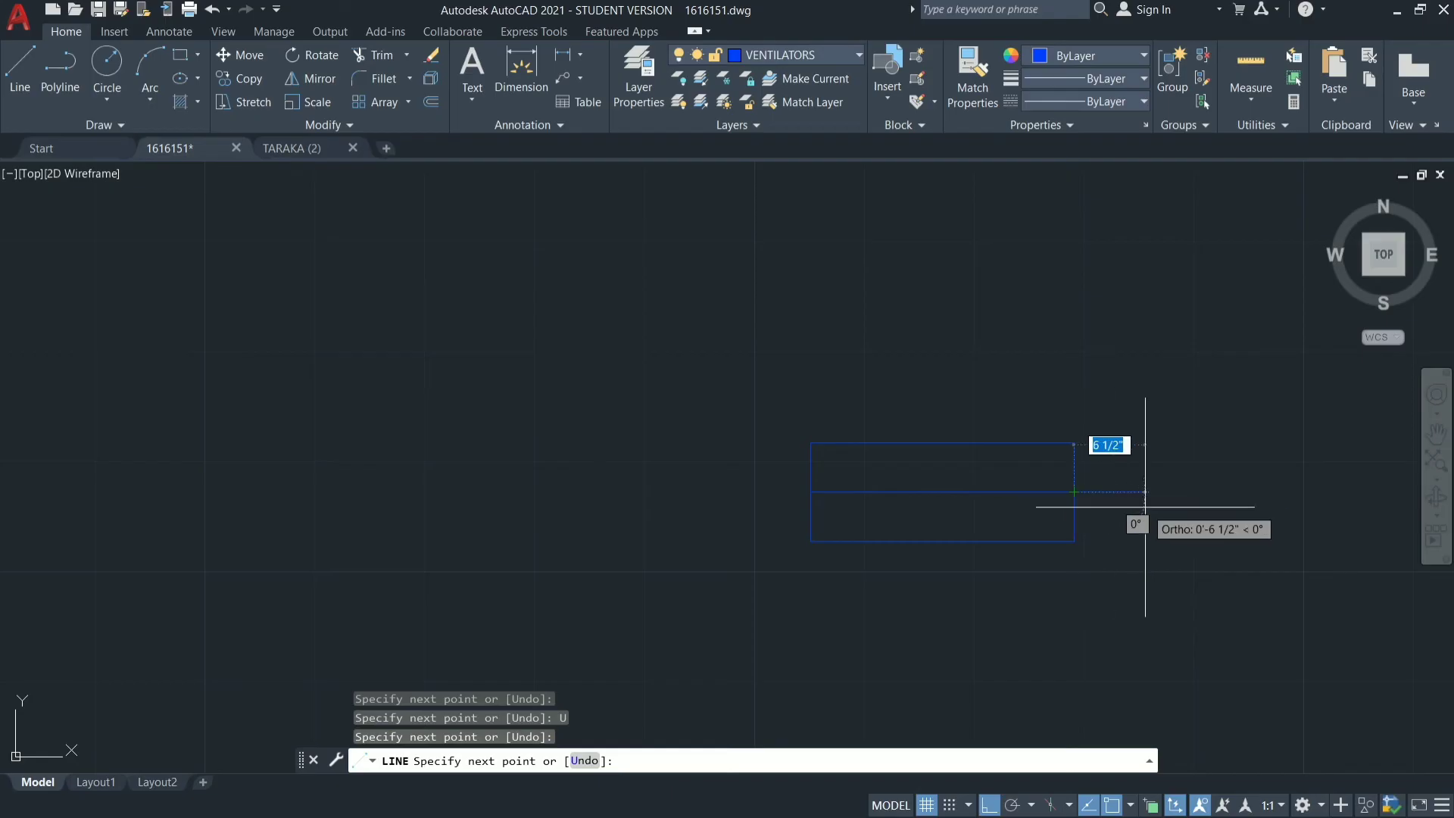
key("Escape")
Offset the ventilator's horizontal centre line by 1" both above and below.
type("O")
key("Return")
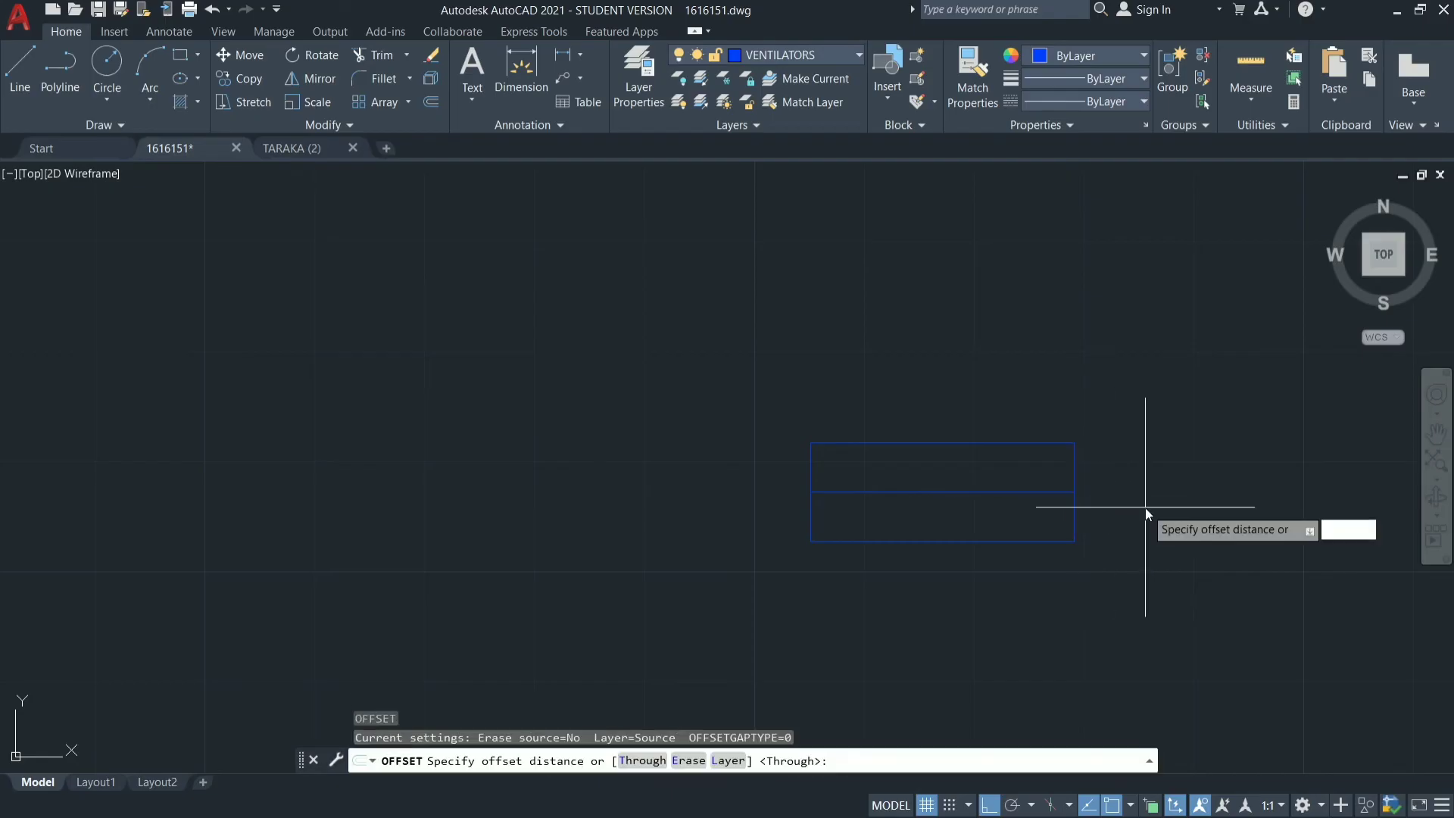
type("1")
key("Return")
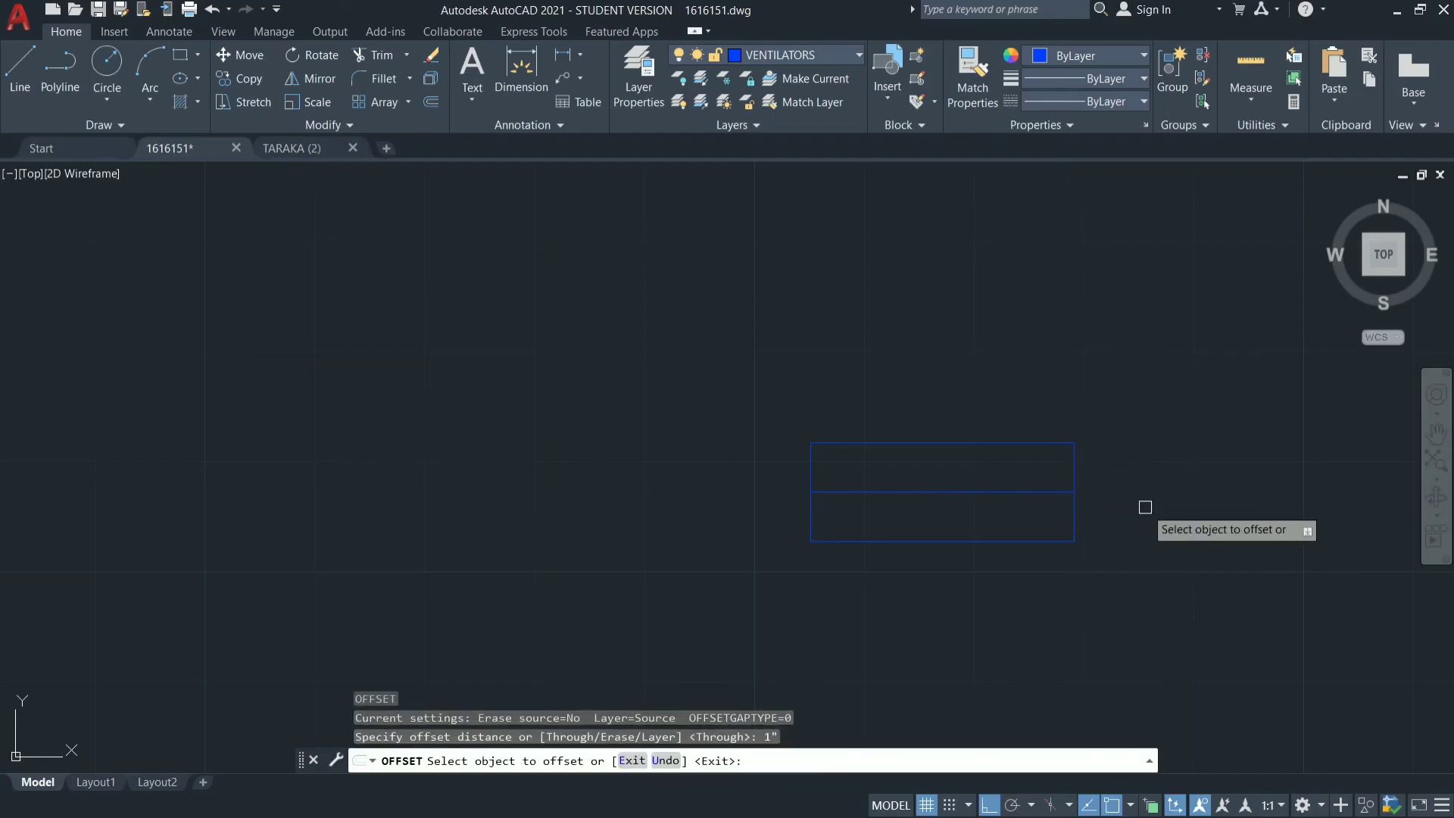
left_click(1039, 493)
left_click(1031, 469)
left_click(1028, 493)
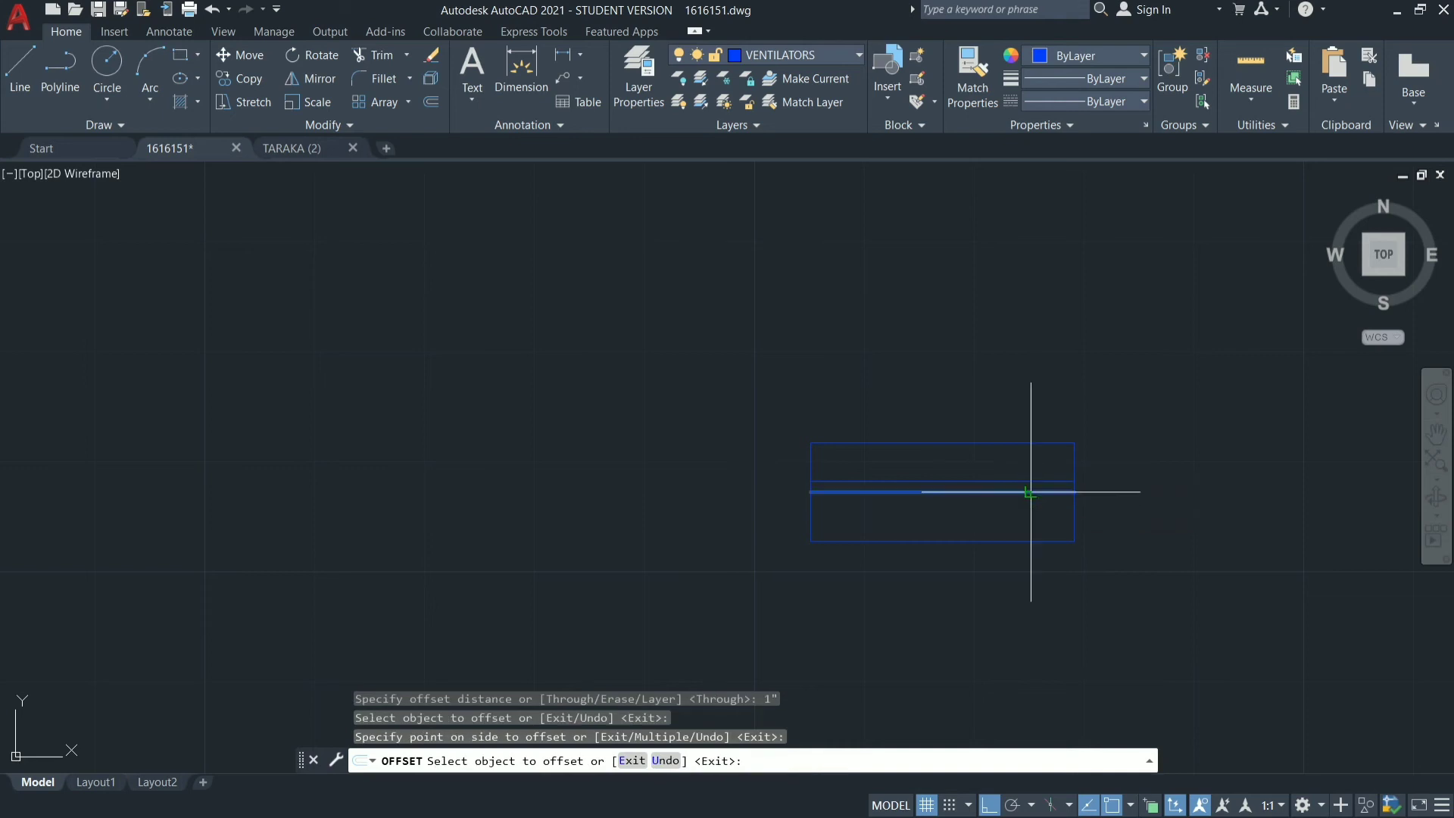
left_click(1027, 521)
key("Escape")
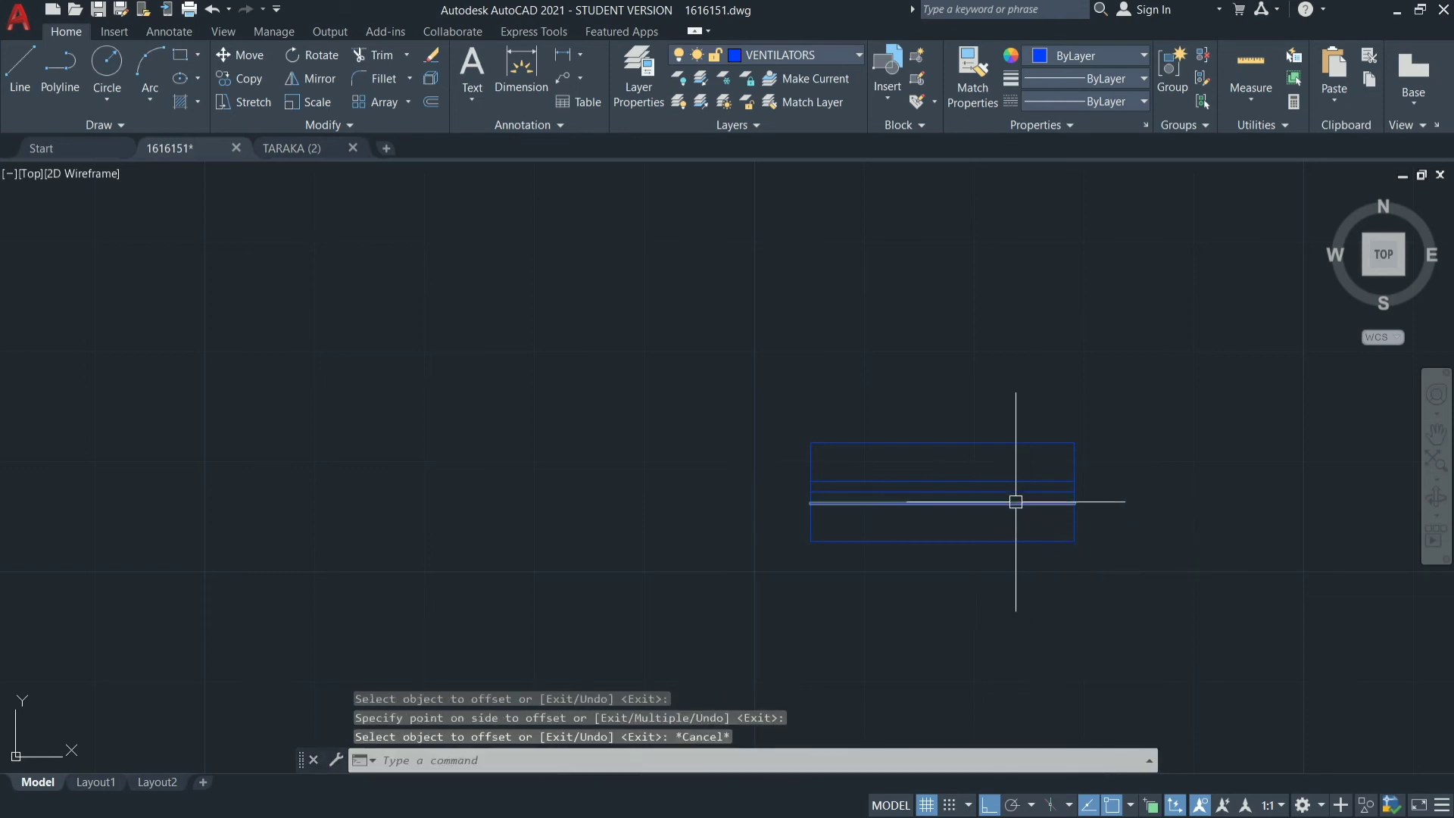
Erase the original centre line between the two offset lines of the ventilator.
left_click(1015, 493)
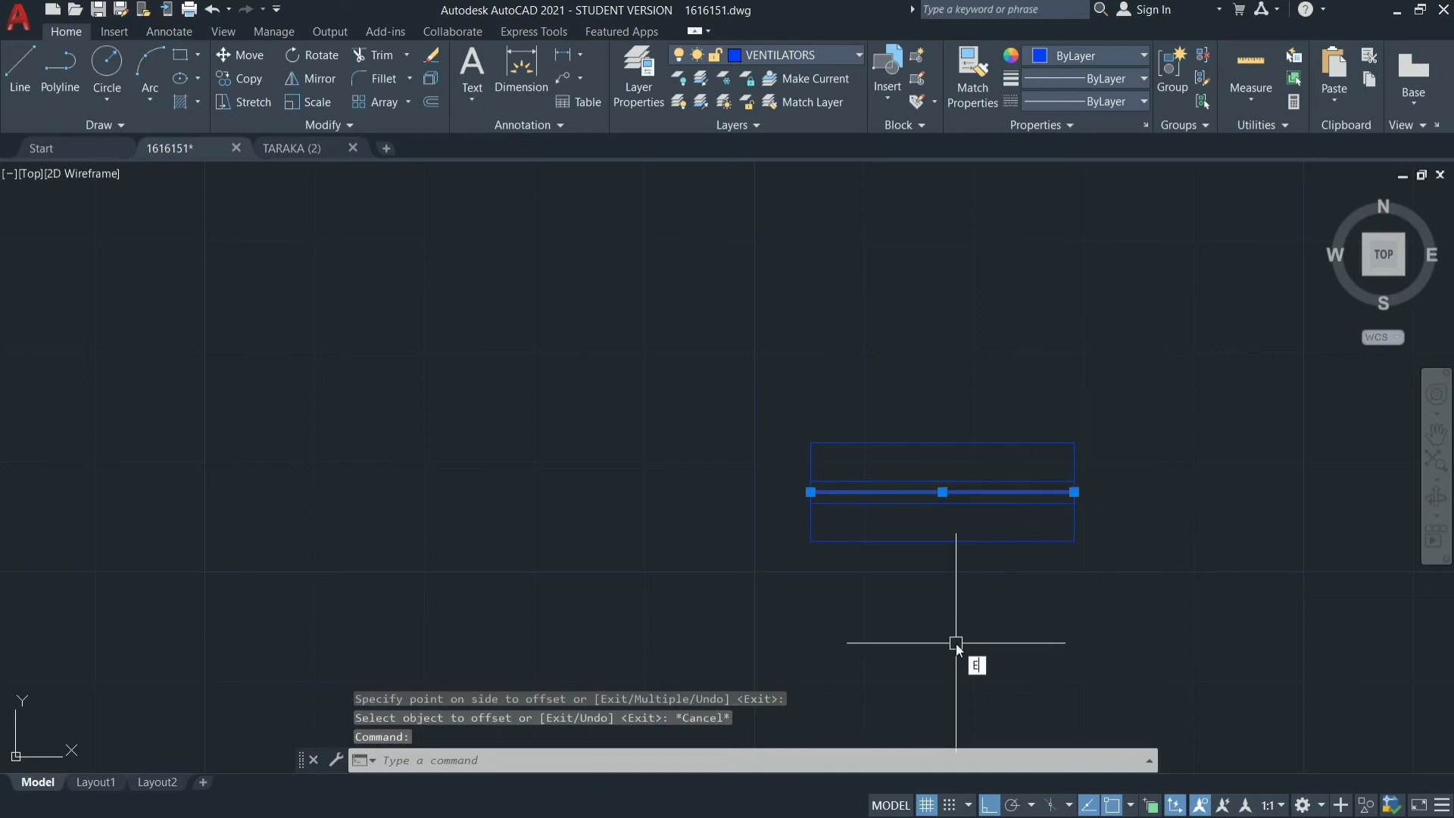
type("E")
key("Return")
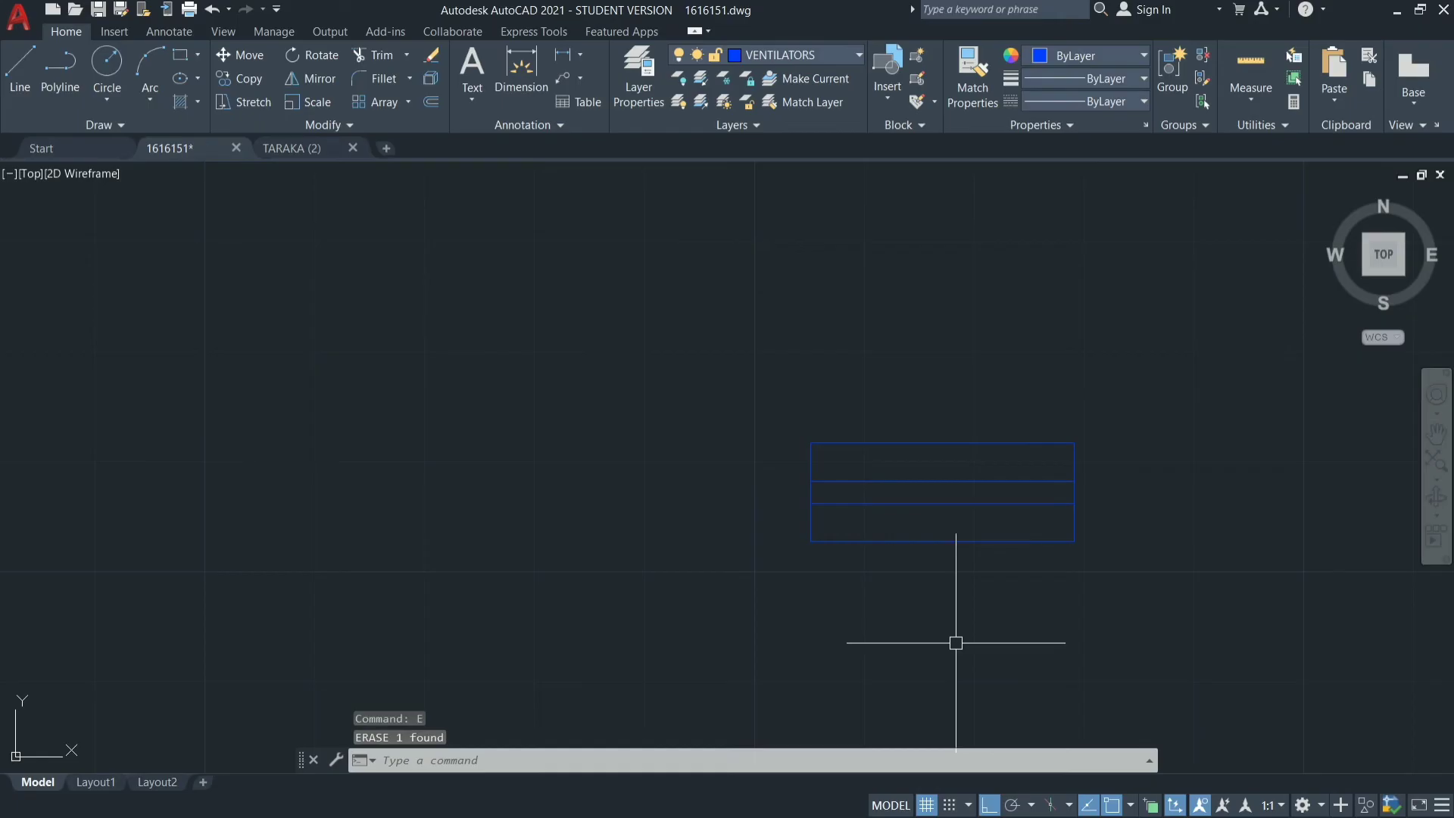
Convert the whole ventilator symbol into a block named VEN, with its base point at the midpoint of the lower side.
left_click(1165, 311)
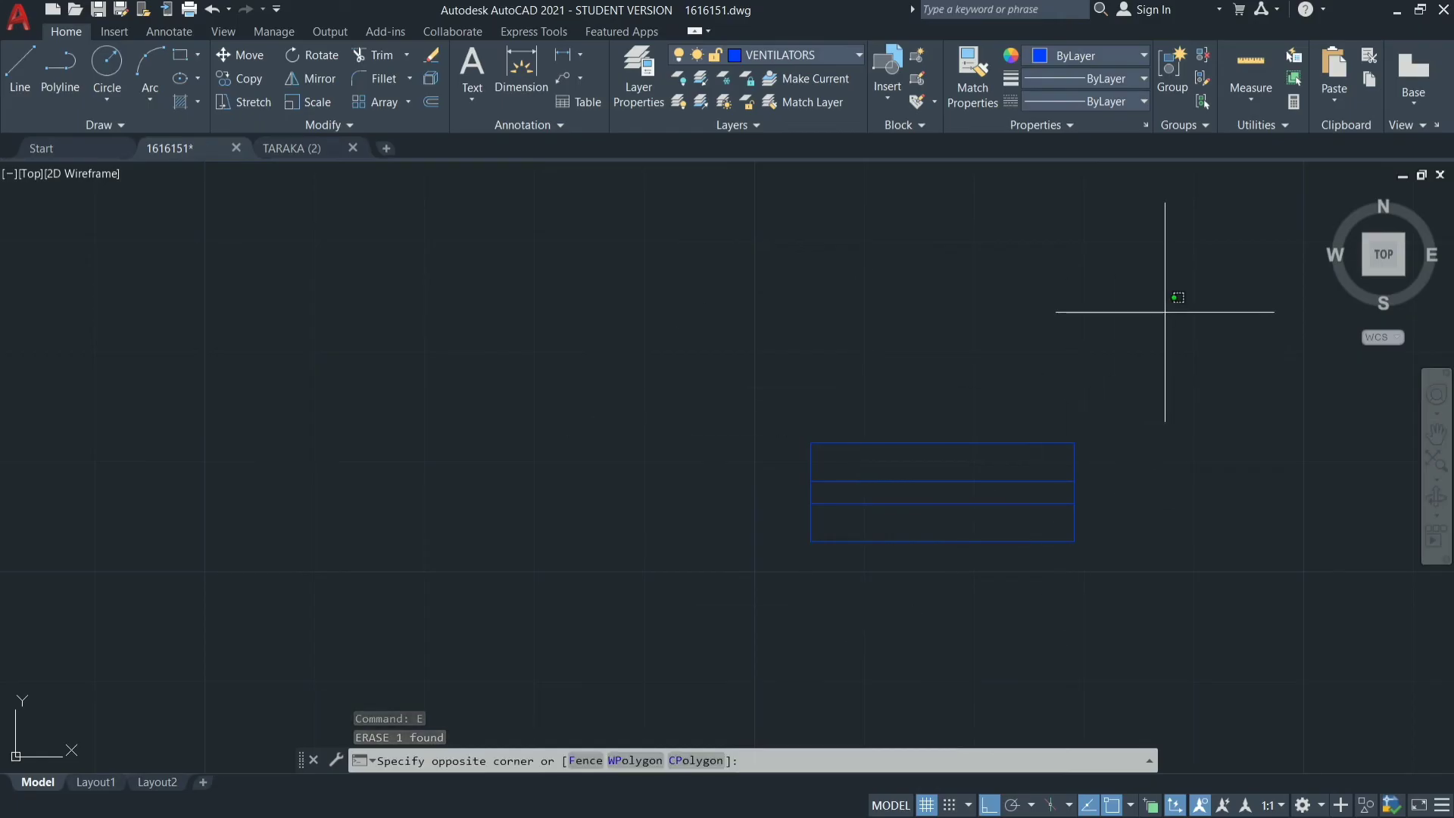
mouse_move(1165, 312)
left_mouse_down()
mouse_move(558, 597)
mouse_move(735, 364)
left_mouse_up()
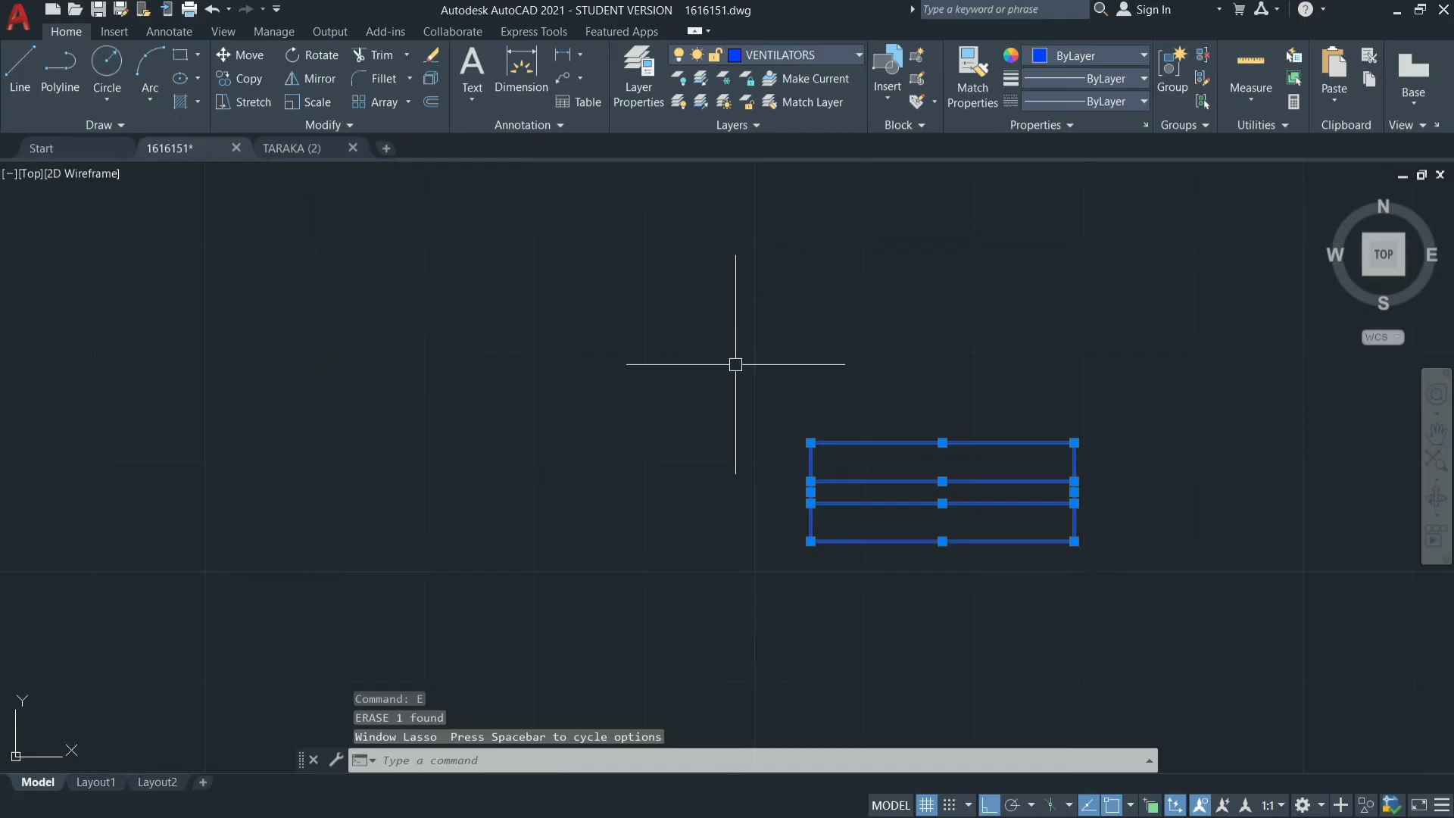
type("b")
key("Return")
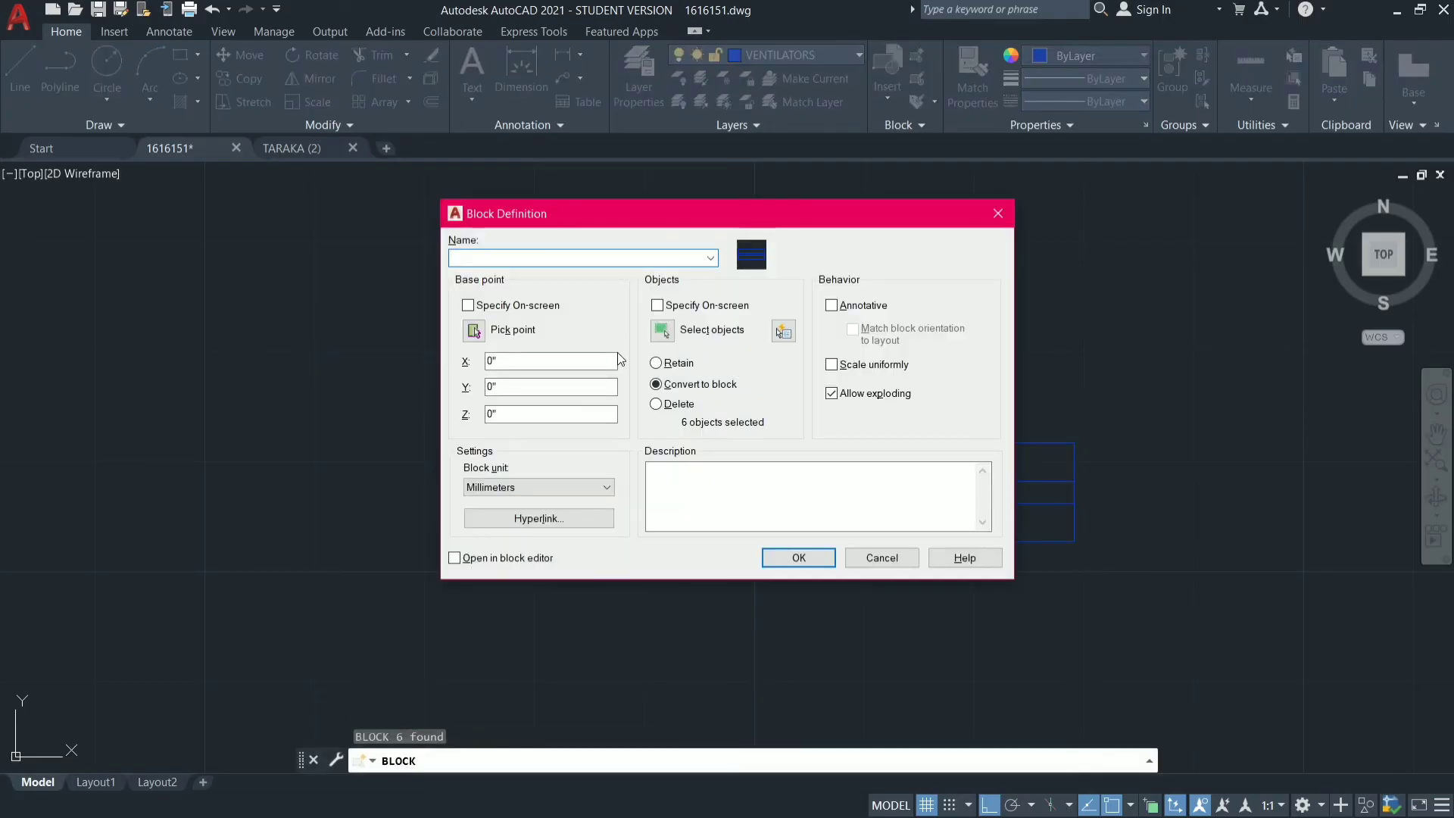
type("VE")
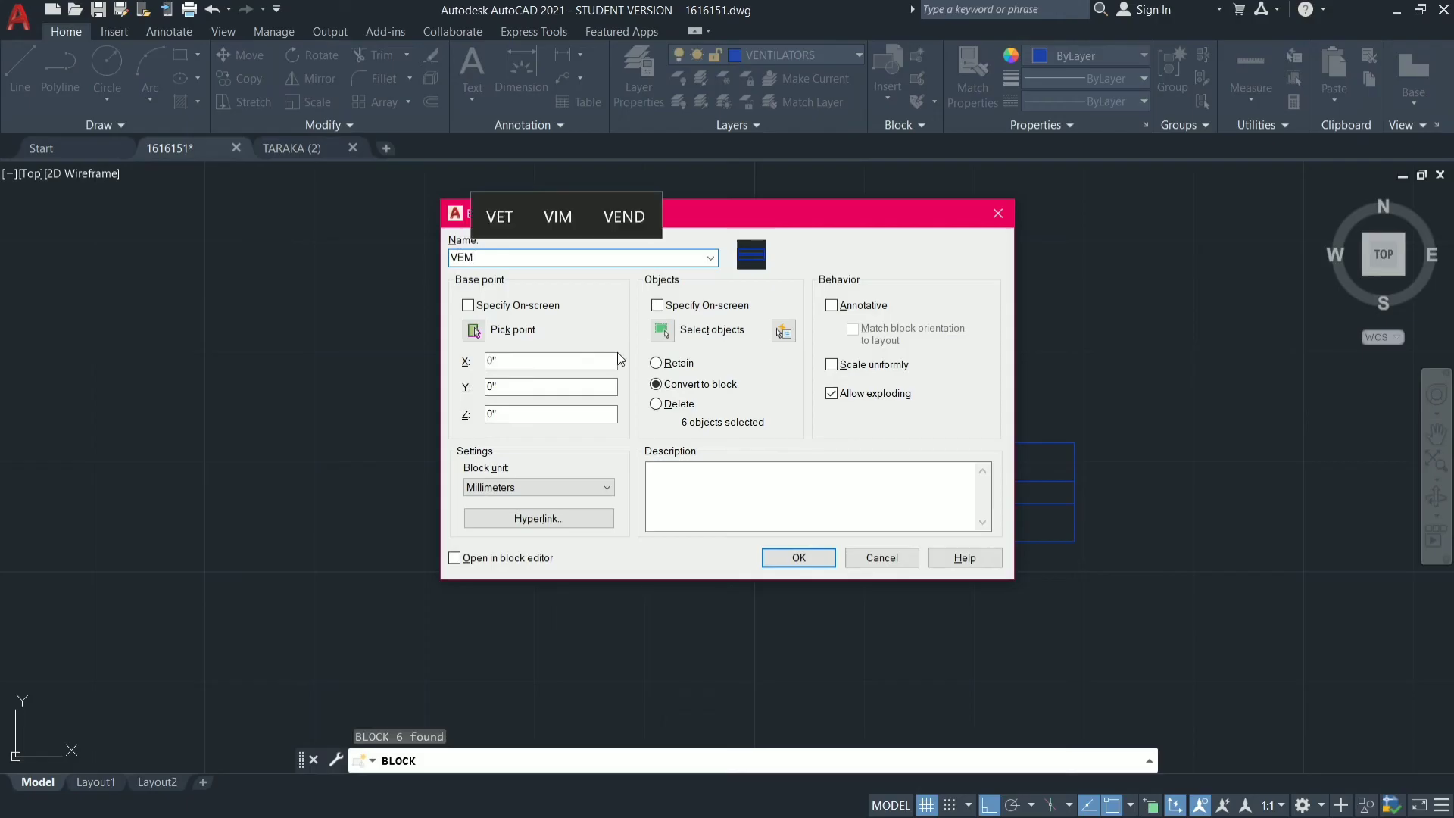
type("N")
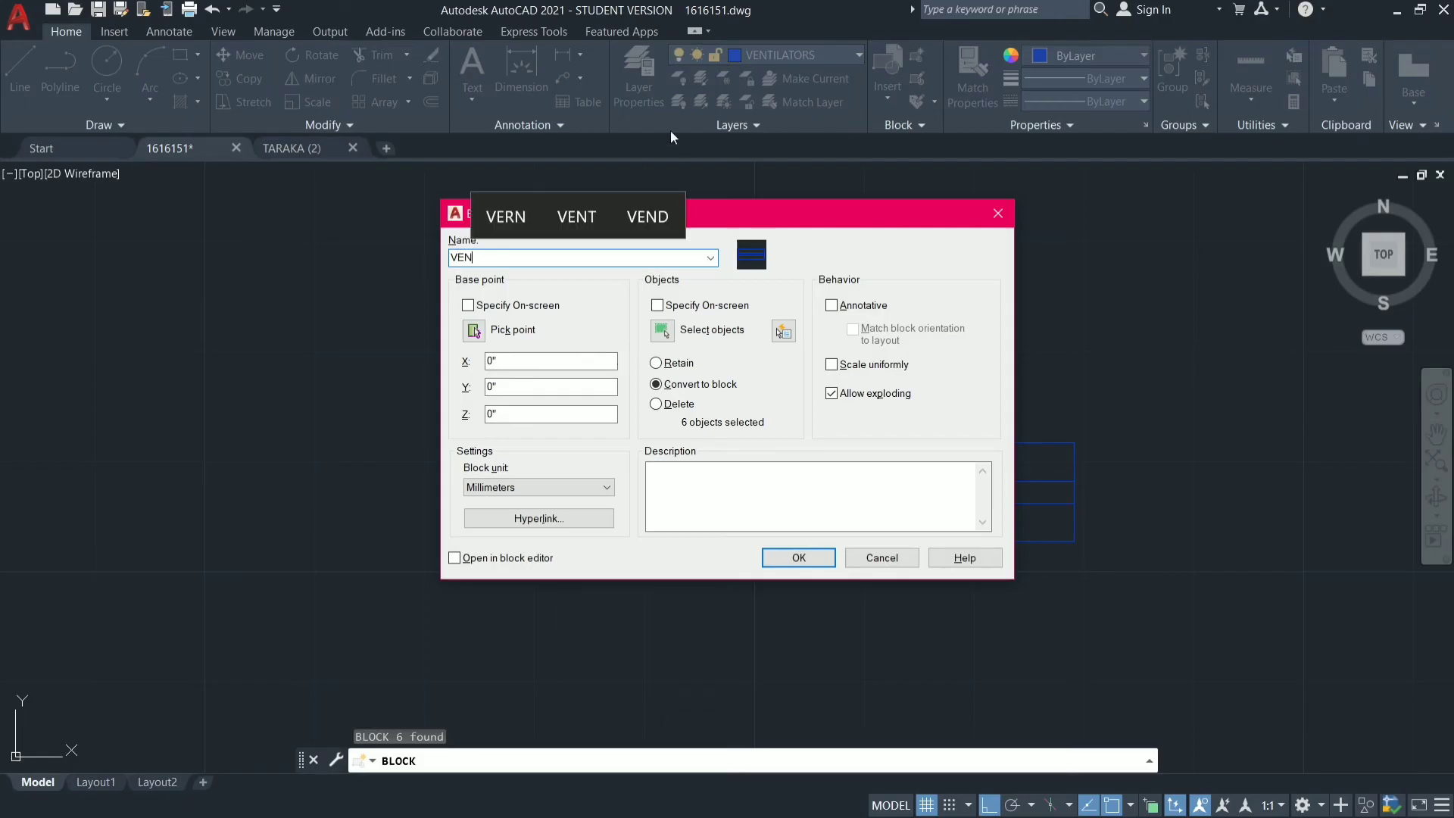
left_click(483, 333)
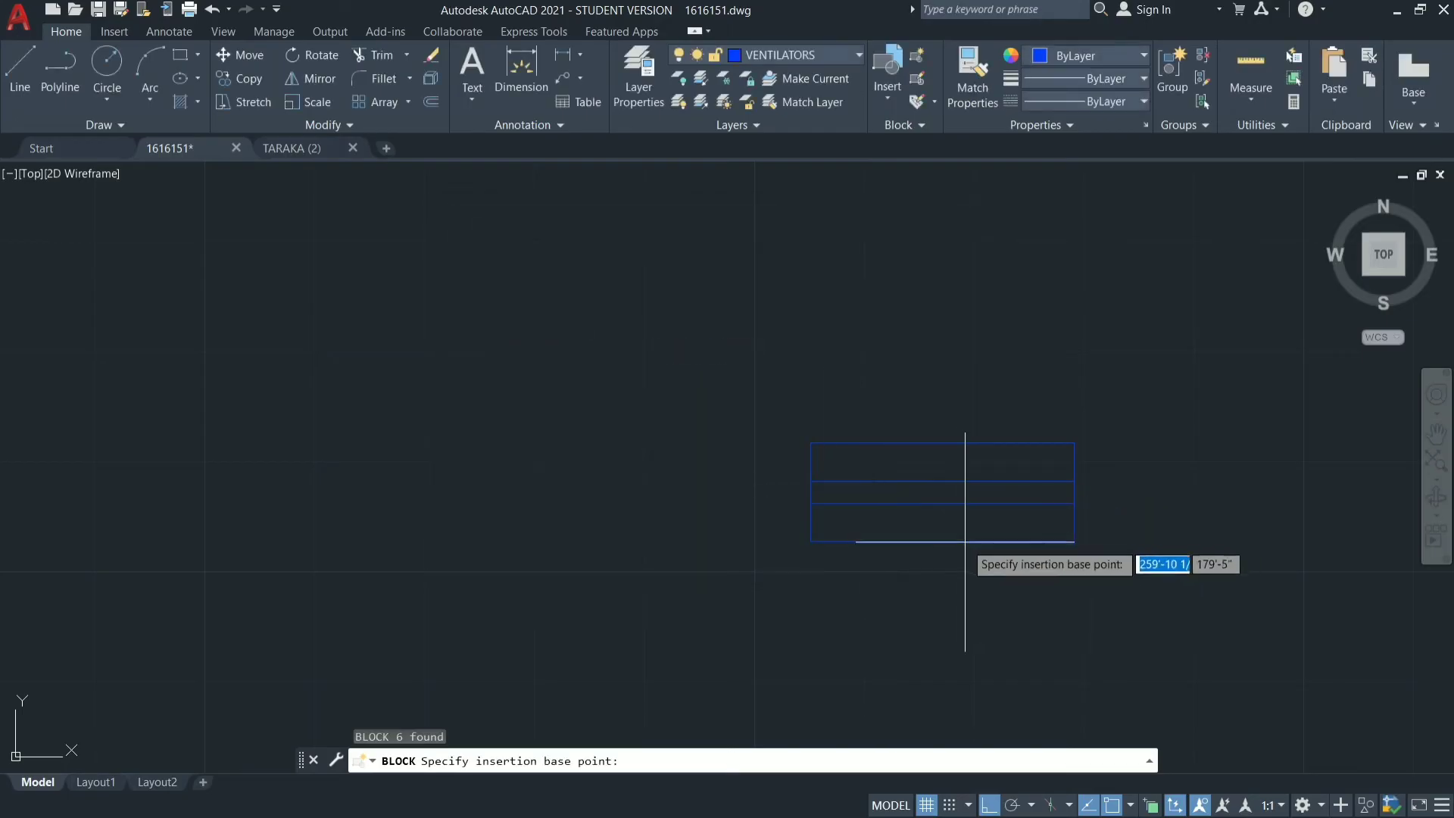
left_click(942, 541)
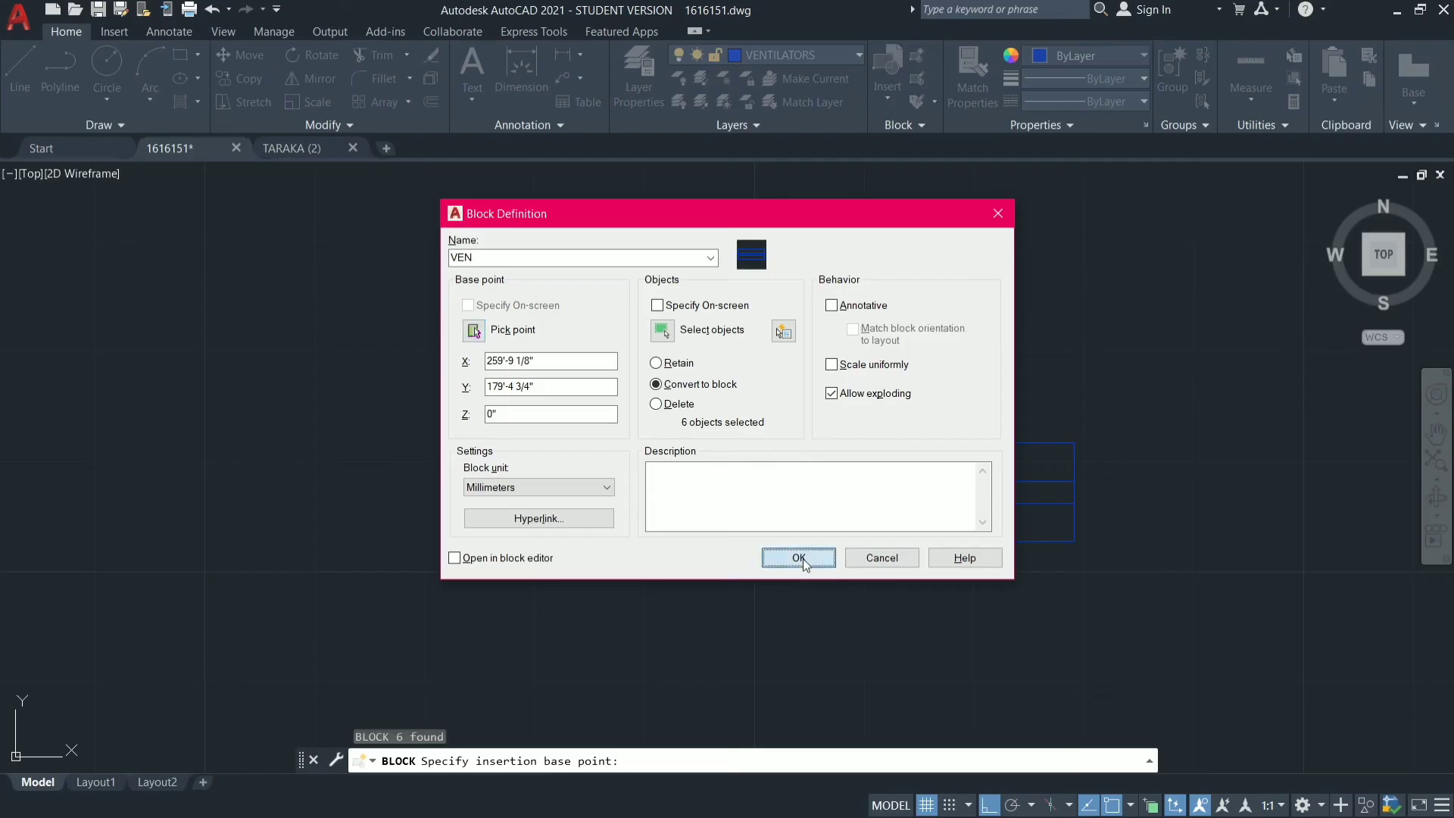
left_click(801, 558)
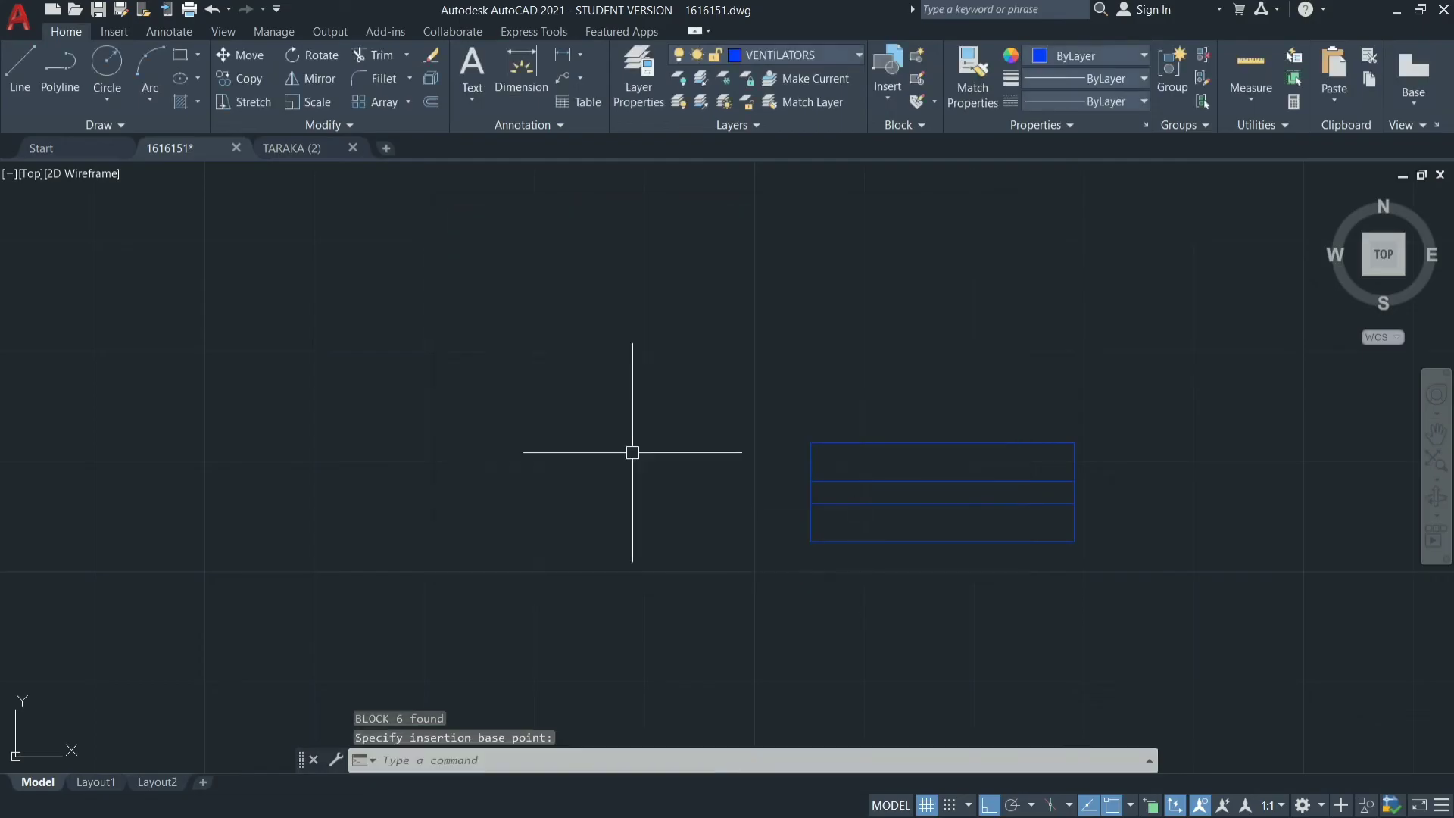
left_click(876, 106)
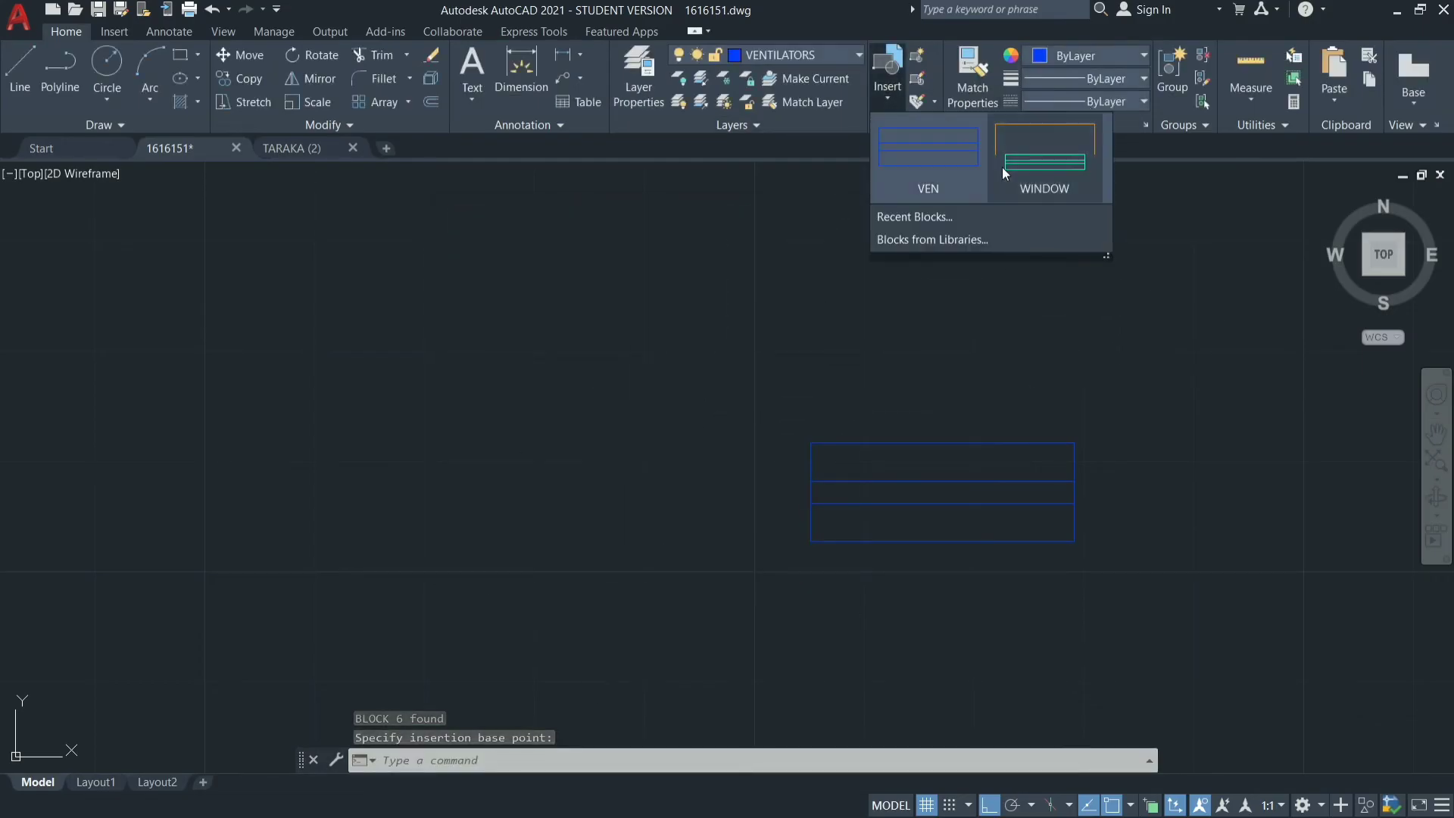
left_click(755, 475)
Select the VEN ventilator block in the empty area beside the 6'X10' TOILET.
left_click(1126, 323)
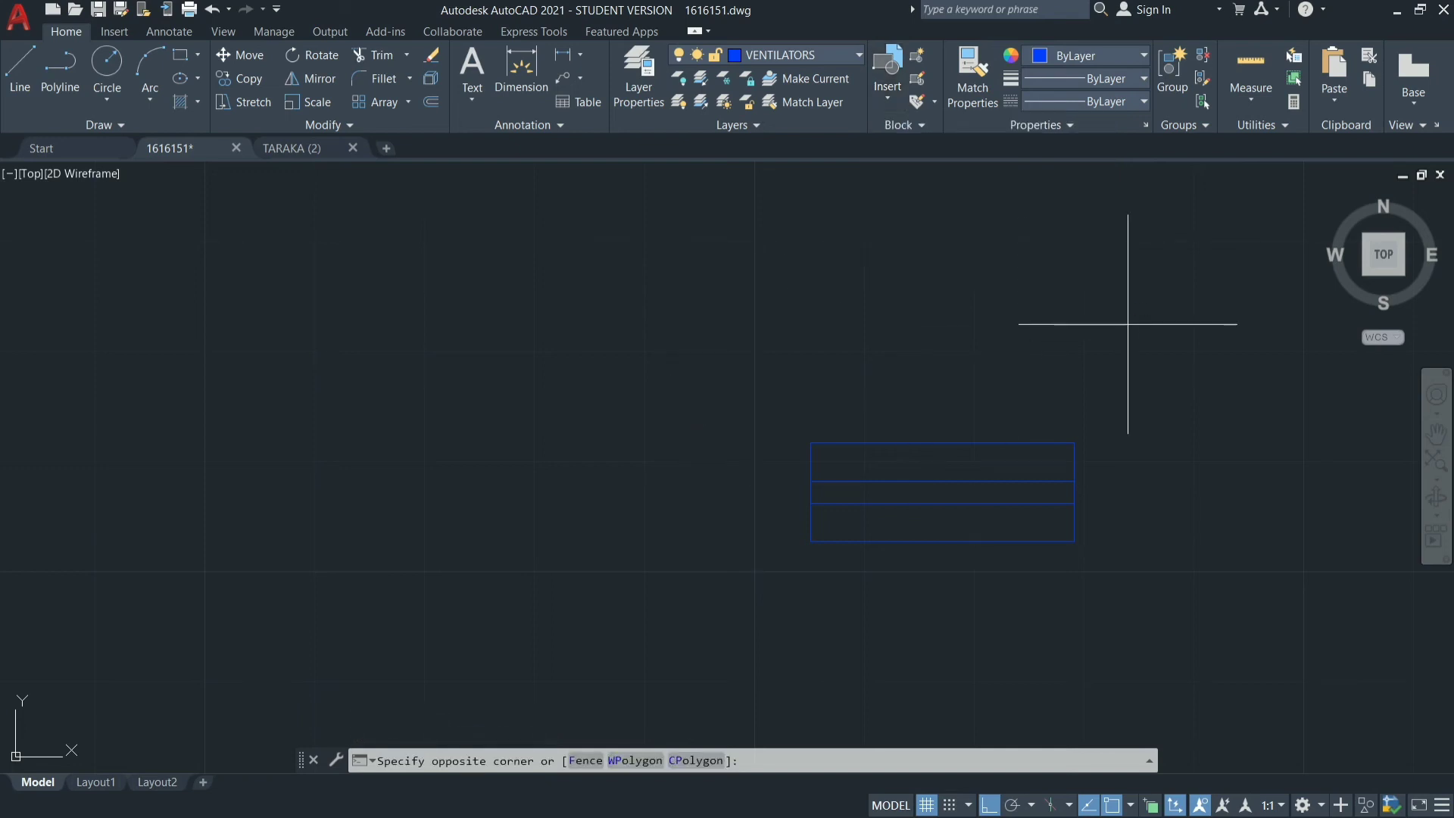
left_click_drag(1127, 323, 1106, 549)
scroll(643, 459, "down", 8)
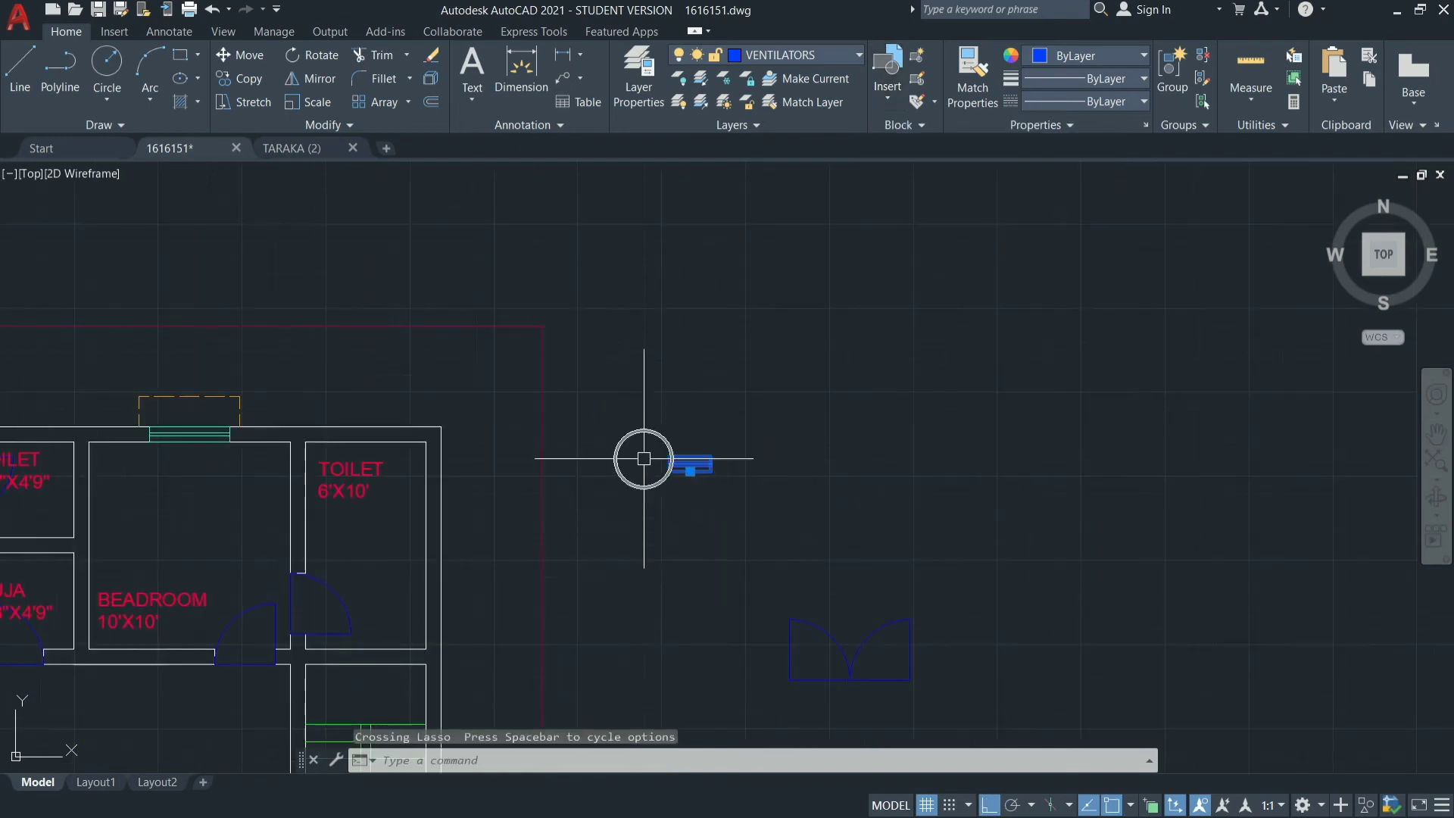
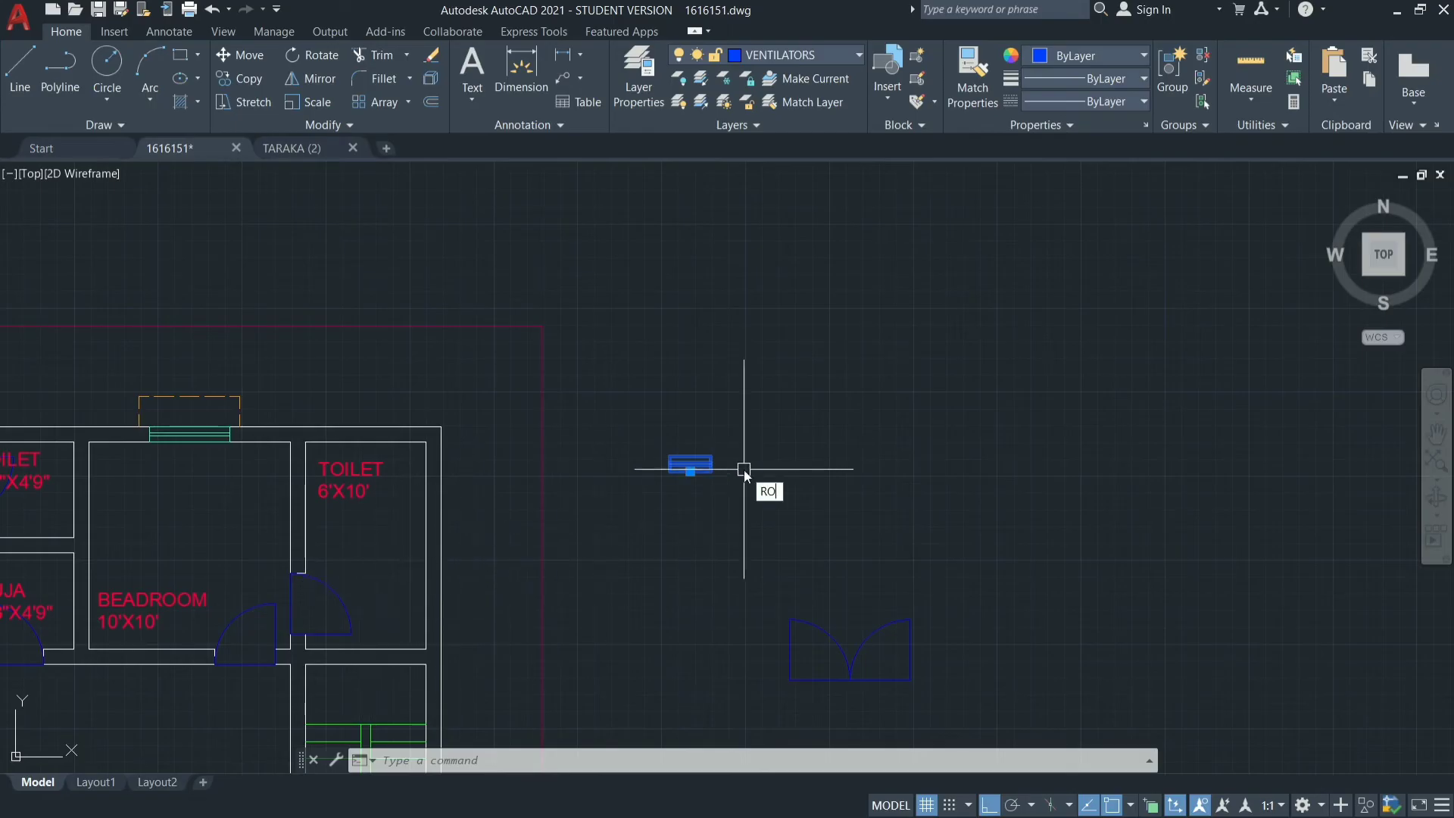
Rotate the spare ventilator block outside the plan by 270° about its lower edge midpoint so it stands vertical.
key("Return")
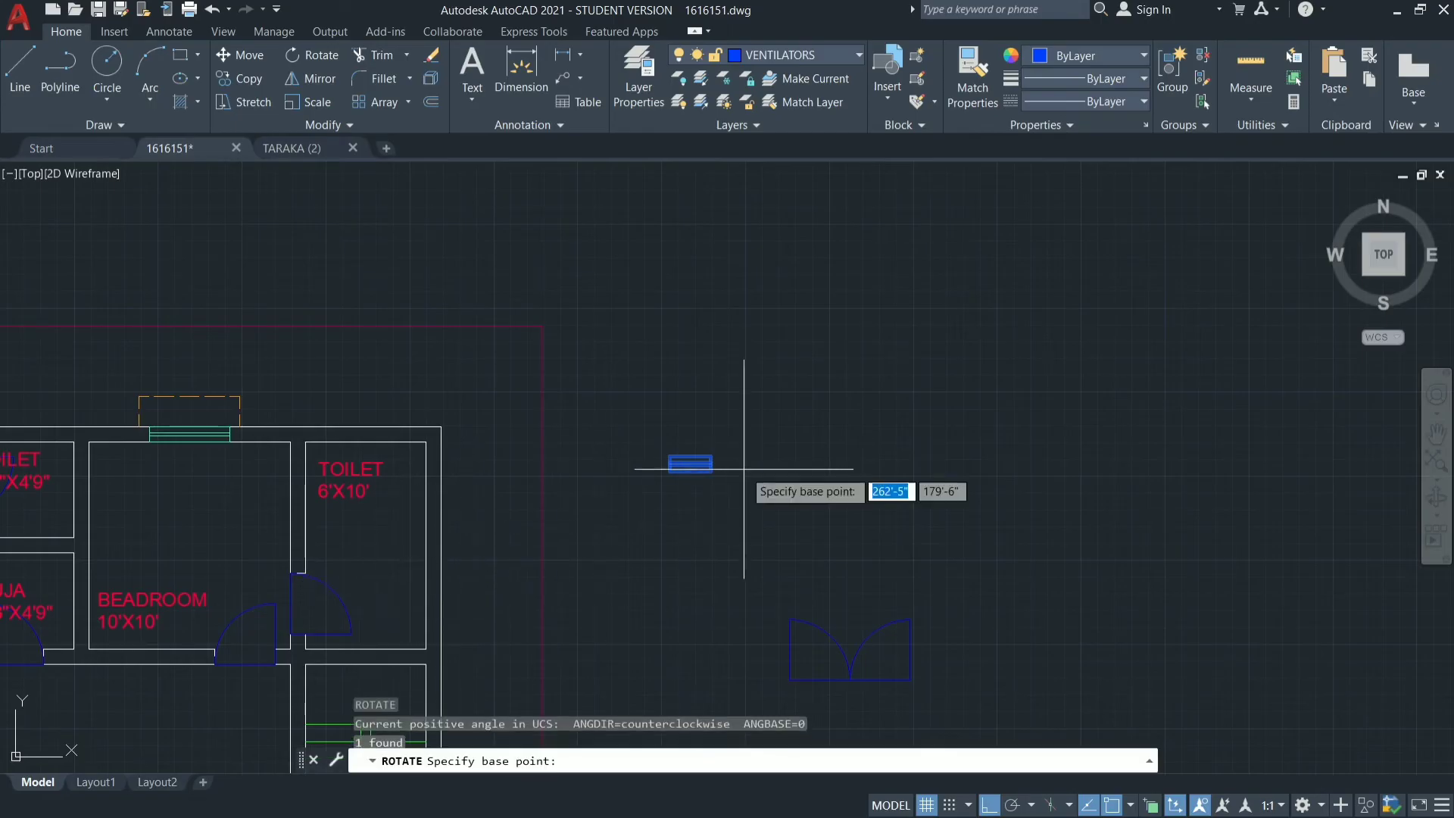
left_click(691, 469)
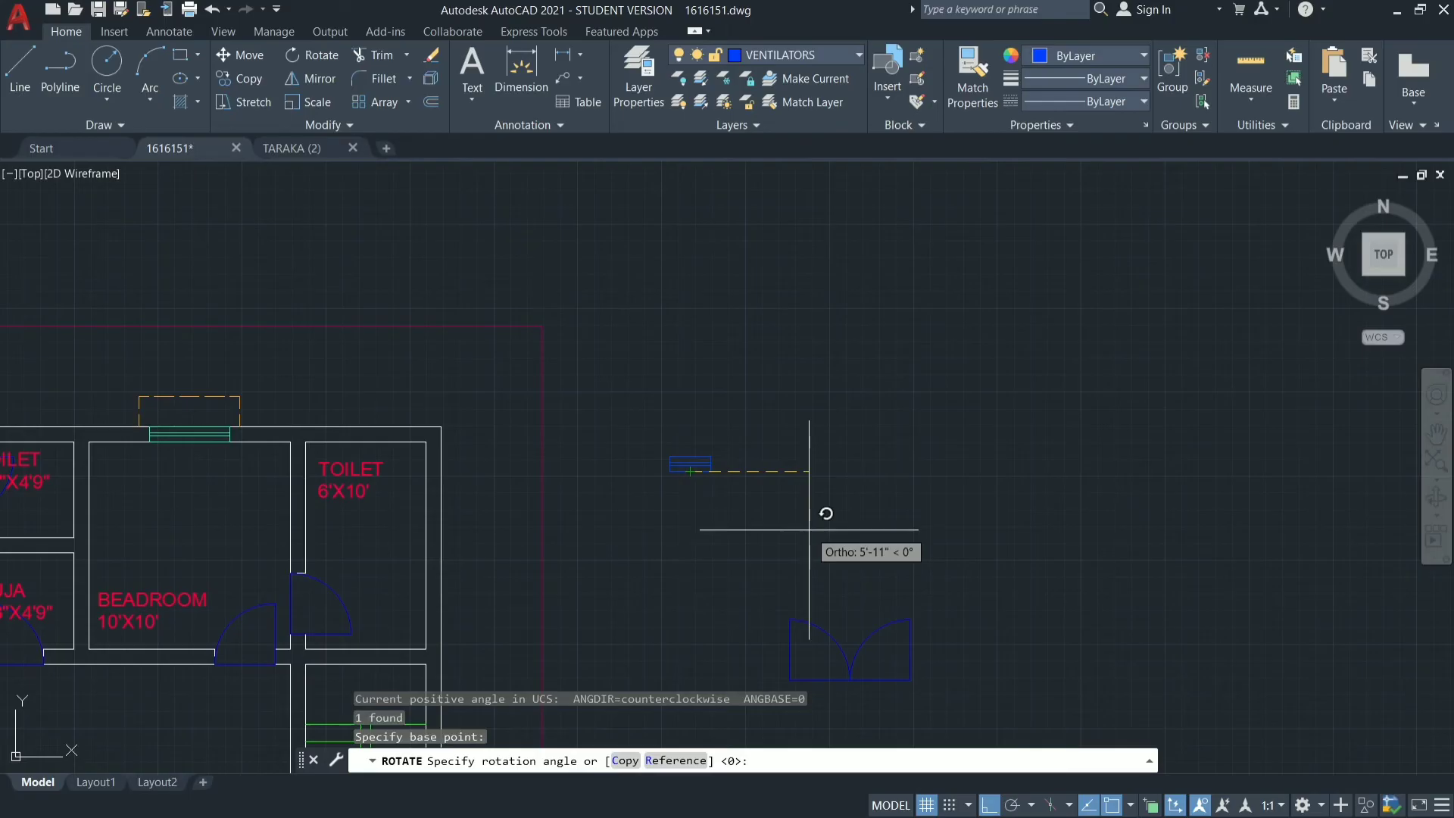
left_click(696, 622)
mouse_move(657, 531)
left_mouse_down()
mouse_move(747, 412)
mouse_move(656, 539)
left_mouse_up()
type("CO")
key("Return")
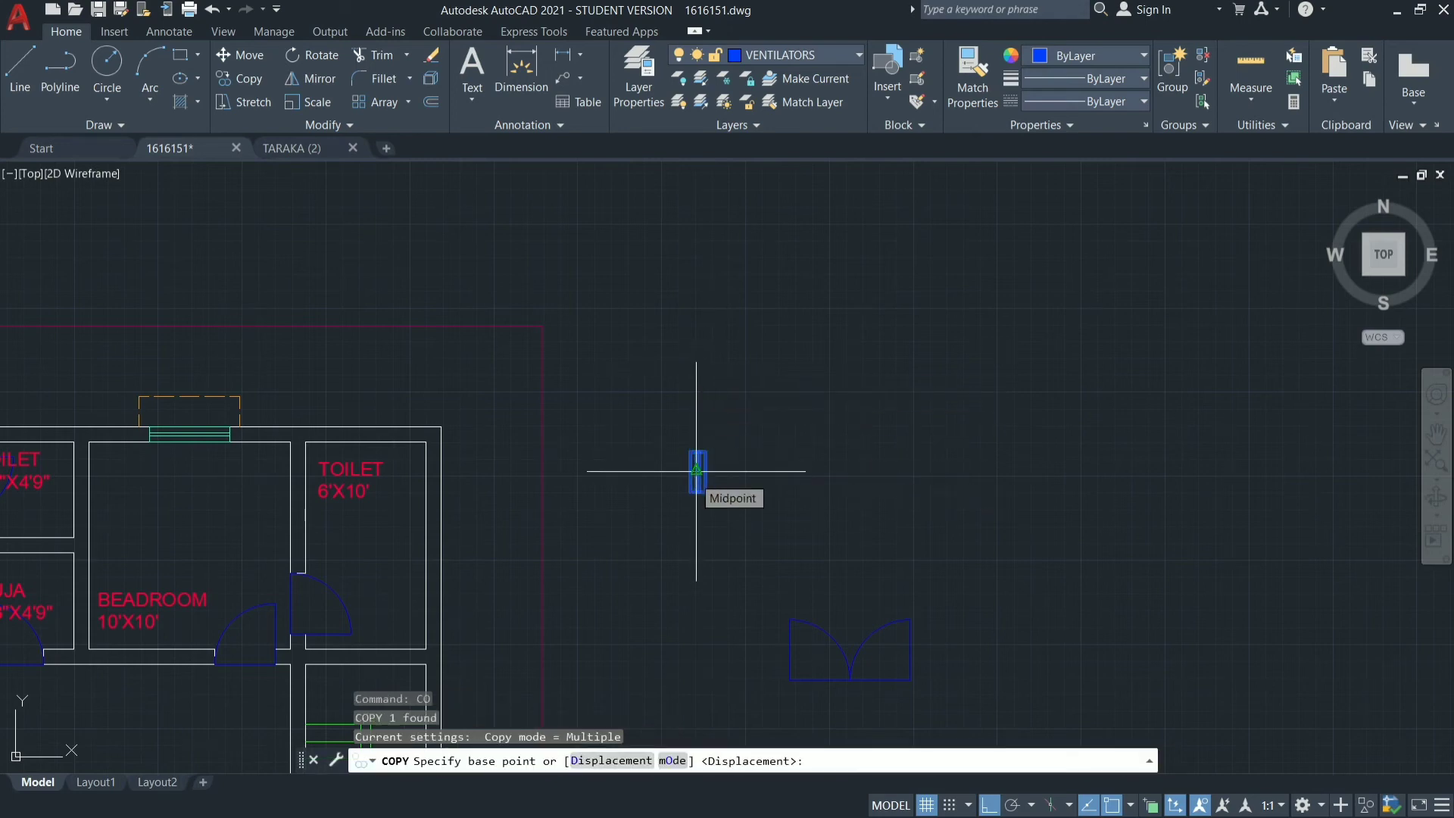
key("Escape")
Copy the vertical ventilator from its left edge midpoint into the outer east wall of the 6'X10' toilet.
type("CO")
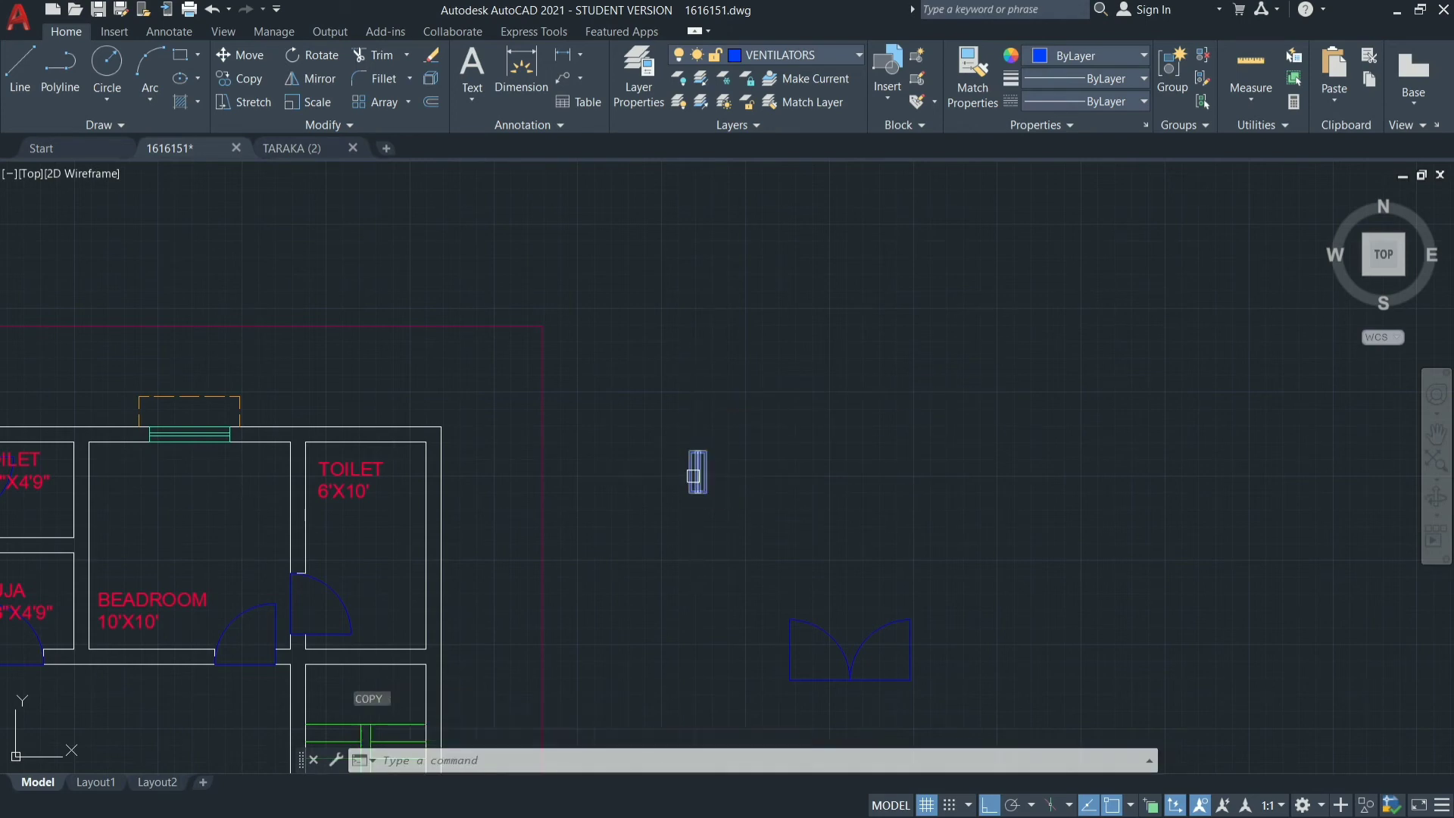
key("Return")
left_click(698, 467)
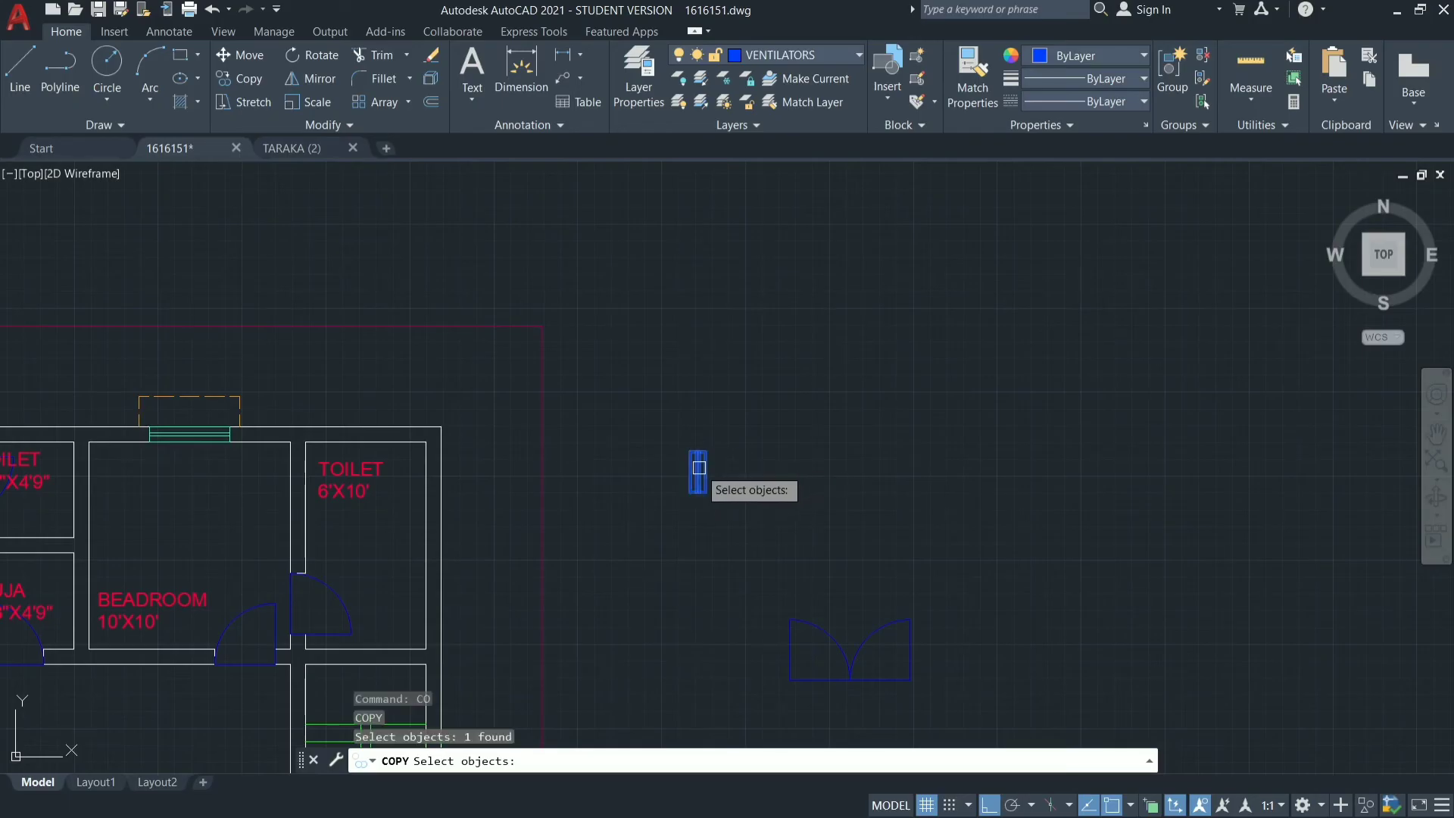
key("Return")
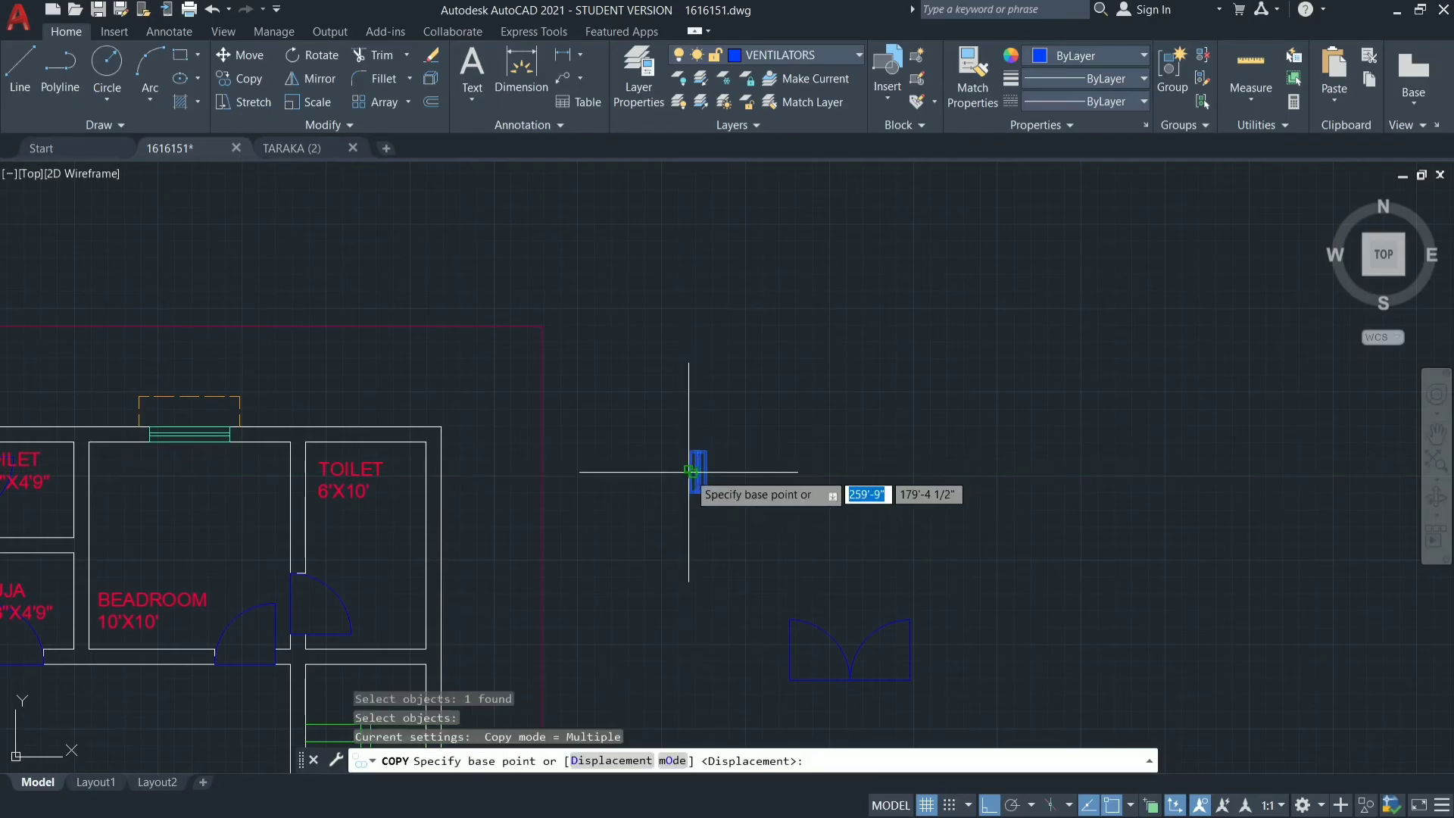
scroll(686, 477, "up", 5)
left_click(667, 471)
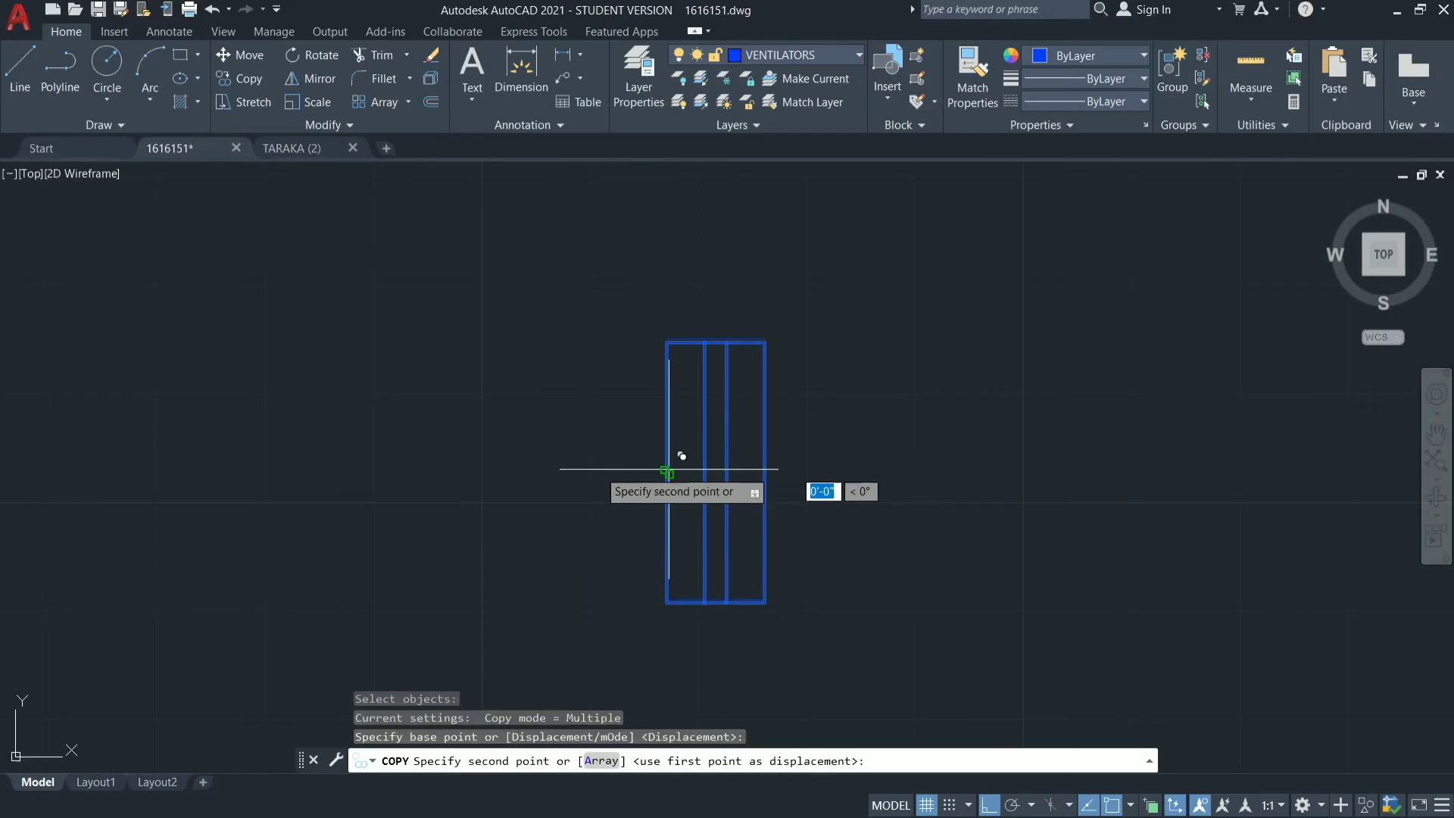
scroll(440, 447, "down", 8)
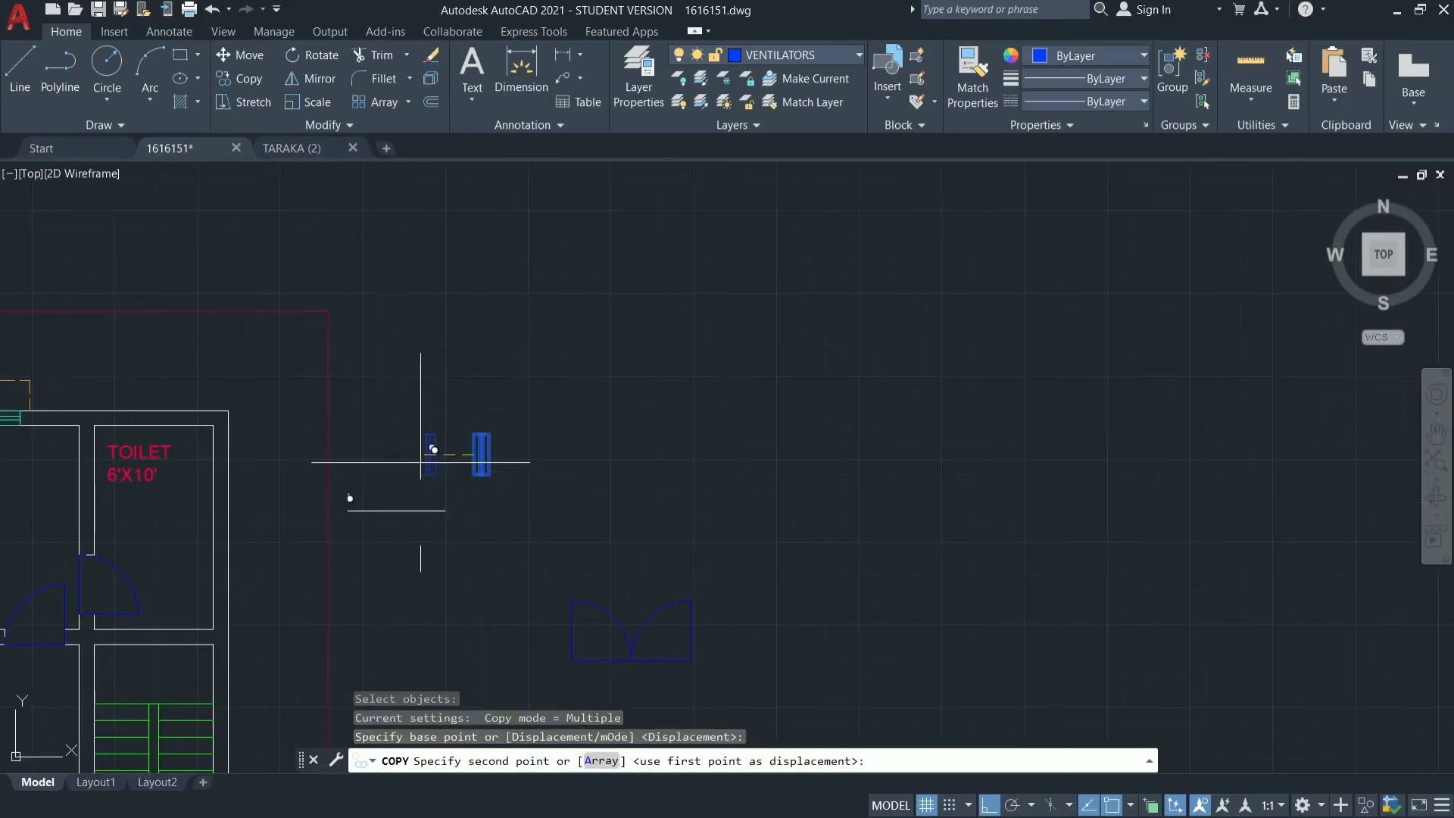
left_click(214, 525)
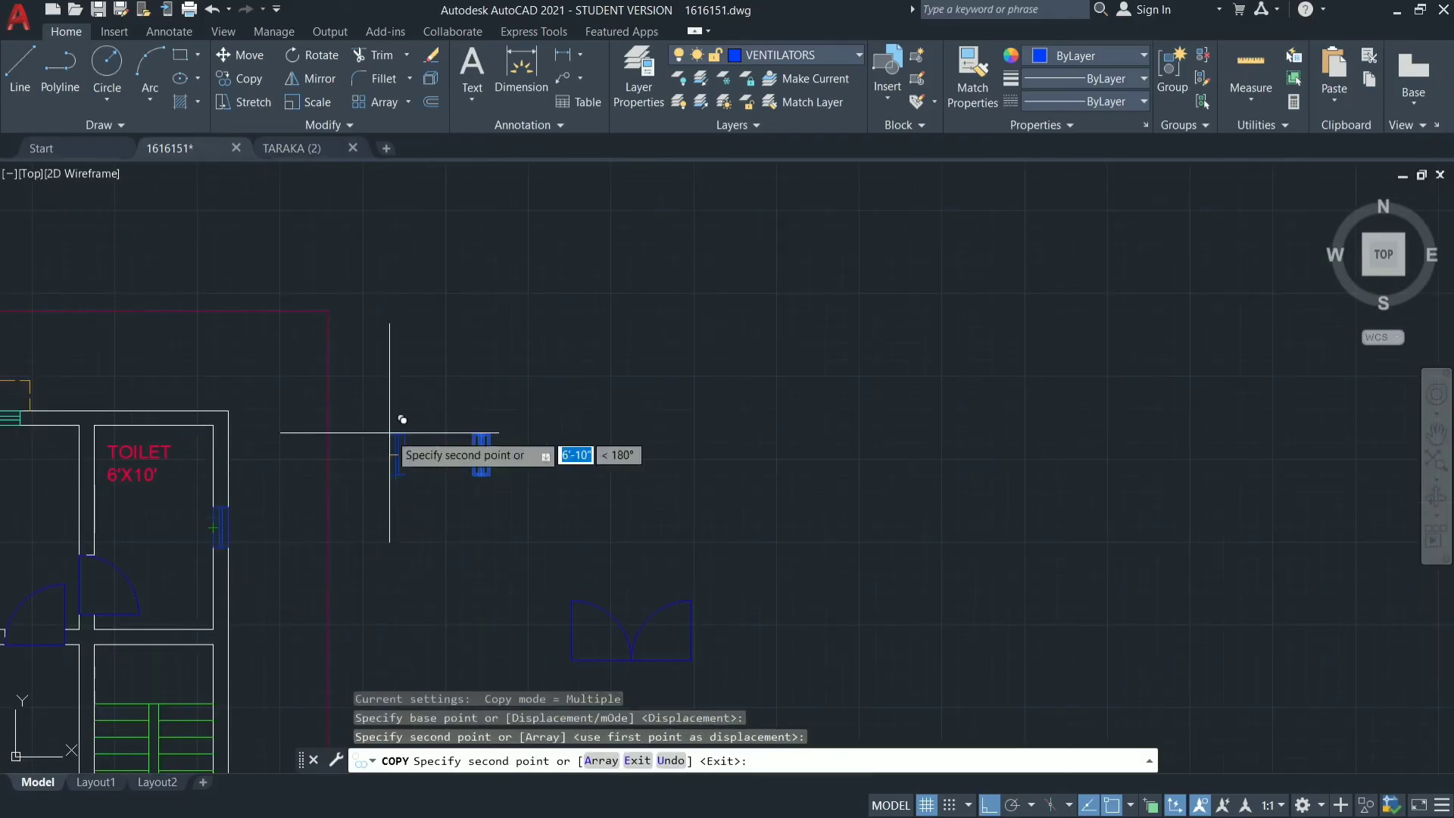
key("Escape")
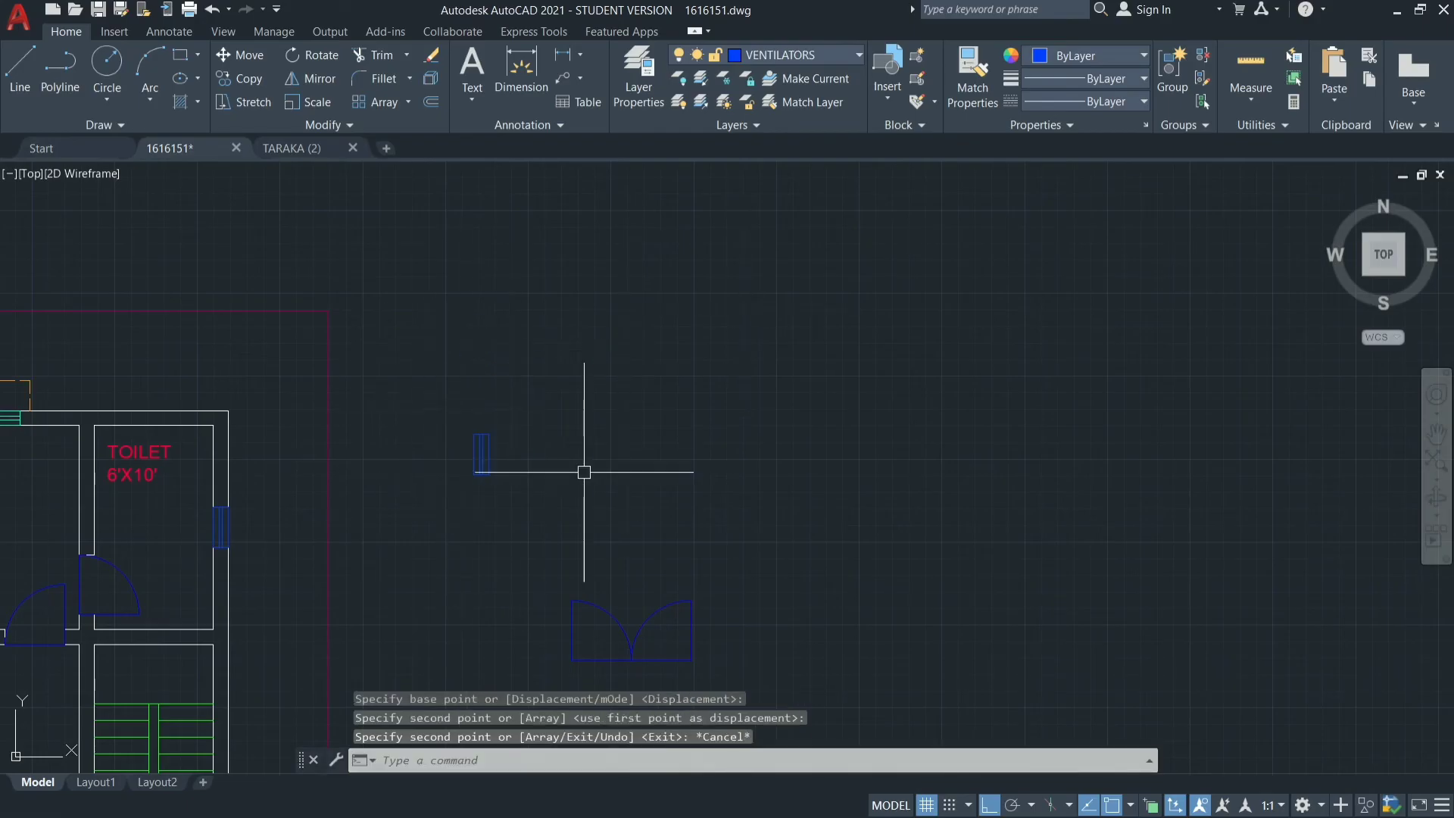
Rotate the spare ventilator block 90° counterclockwise about its left edge midpoint so it lies horizontal.
type("RO")
key("Return")
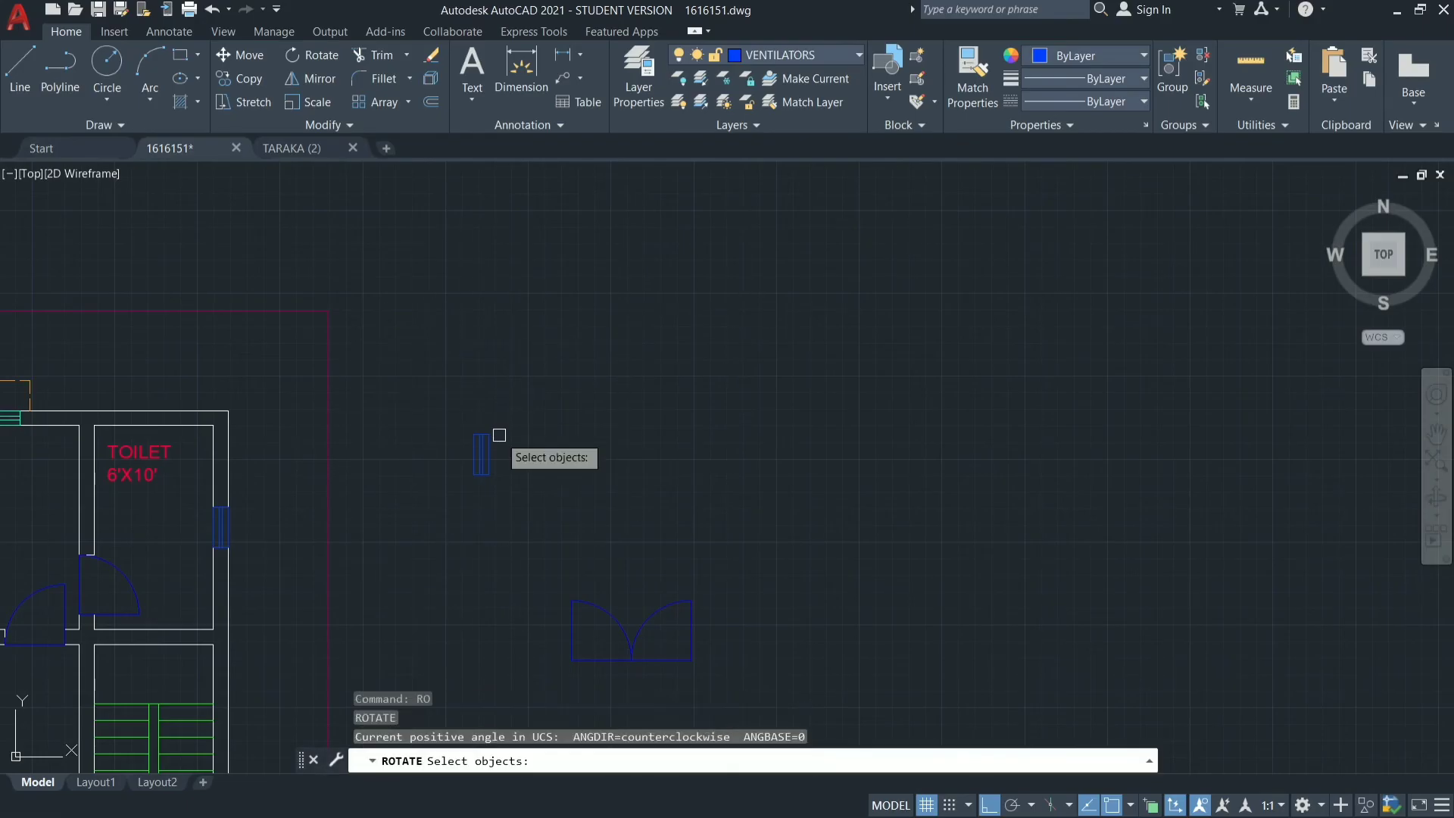
left_click(481, 454)
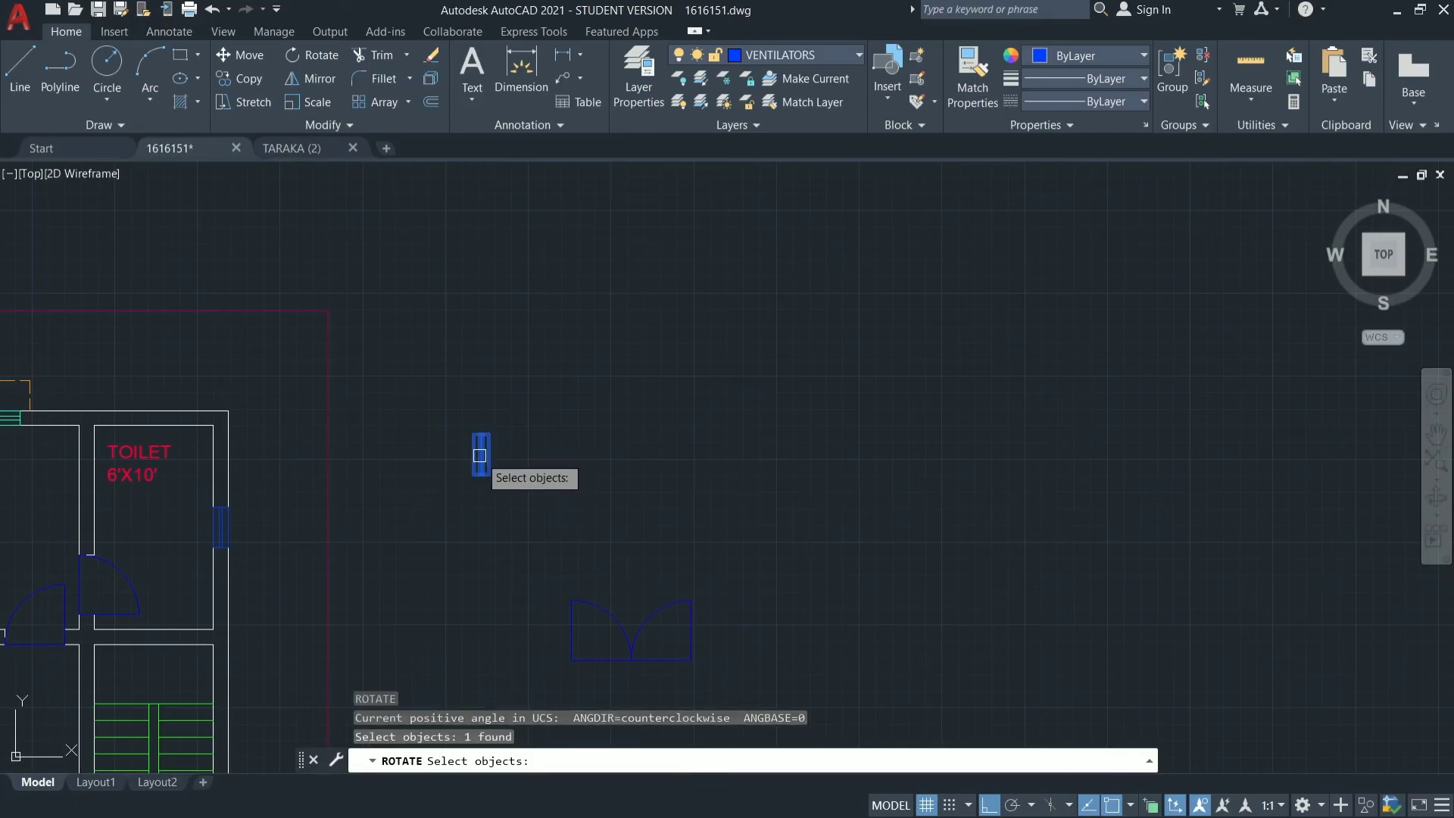
key("Return")
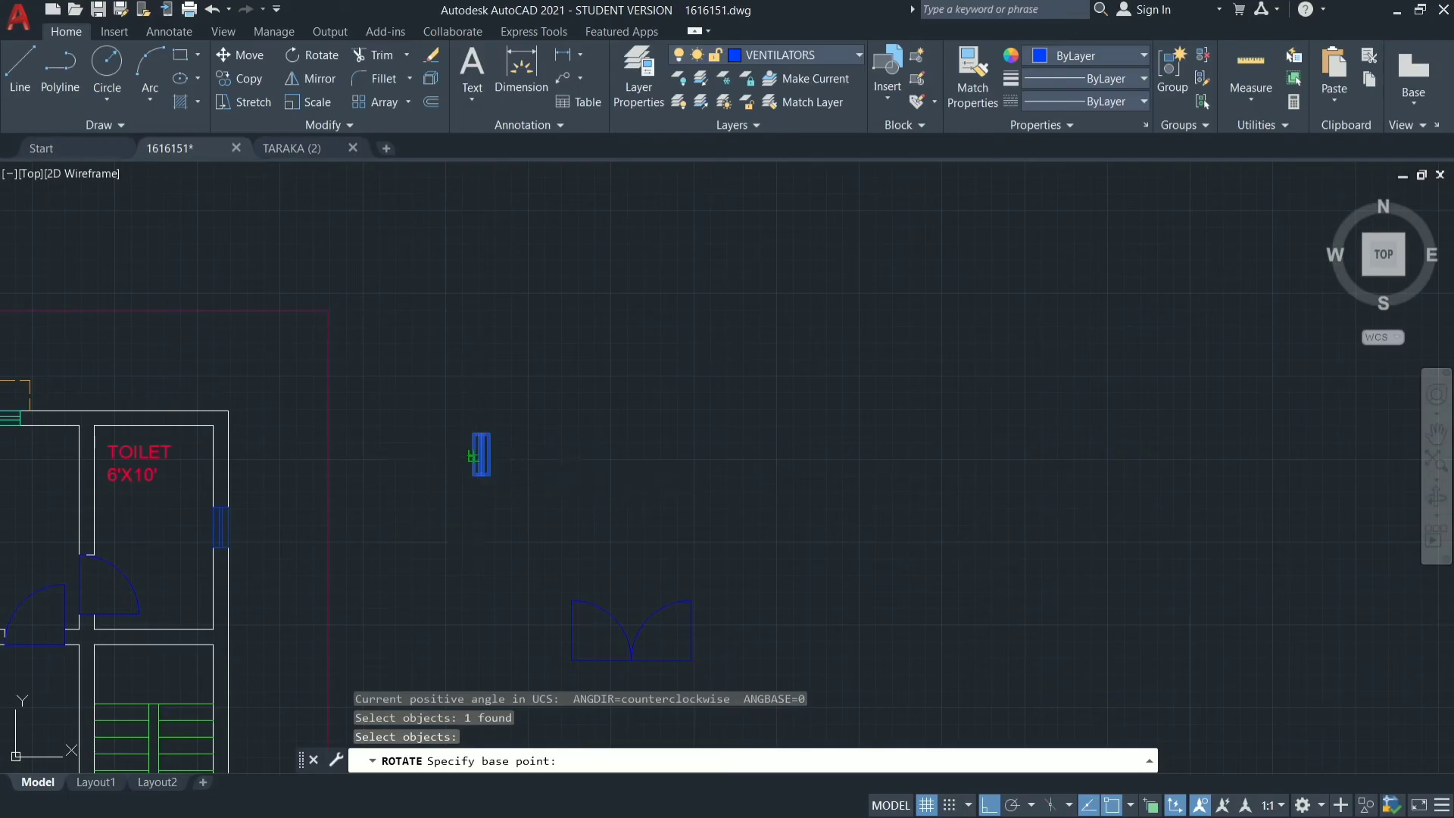
left_click(473, 455)
left_click(340, 264)
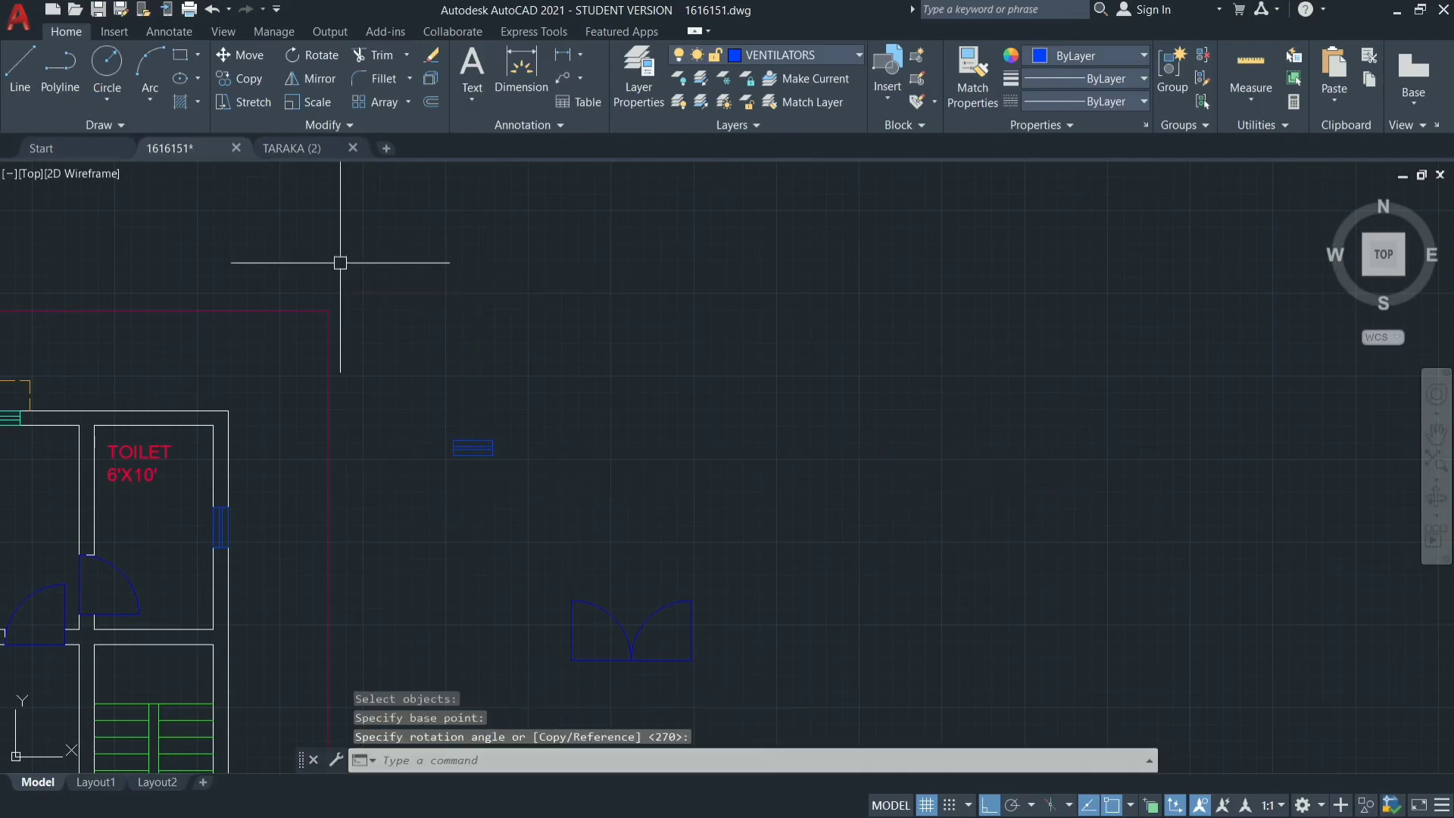
Copy the horizontal ventilator from its insertion point to the midpoint of the 6'X10' toilet's north wall.
left_click(534, 415)
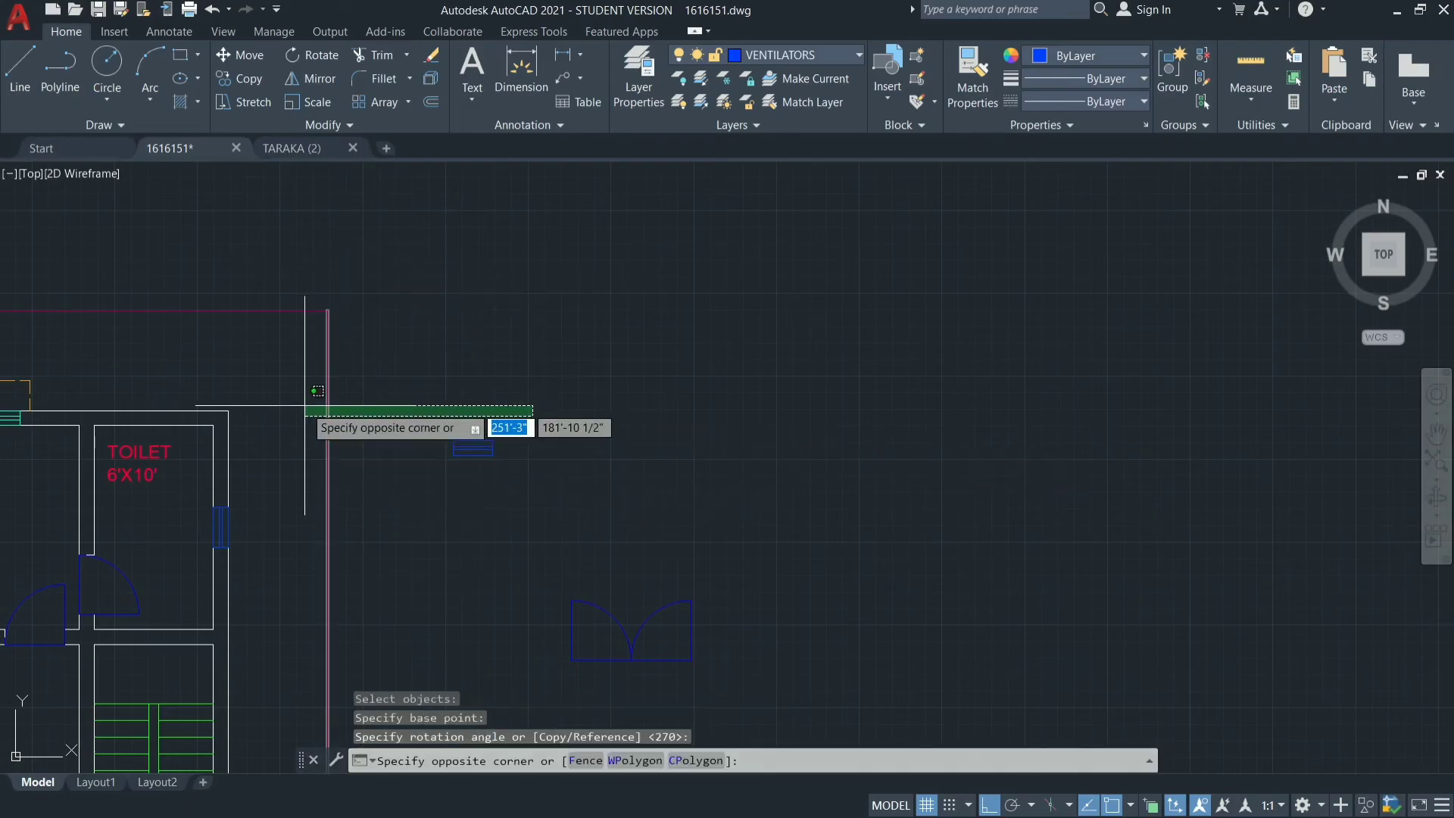
left_click(413, 459)
type("co")
key("Return")
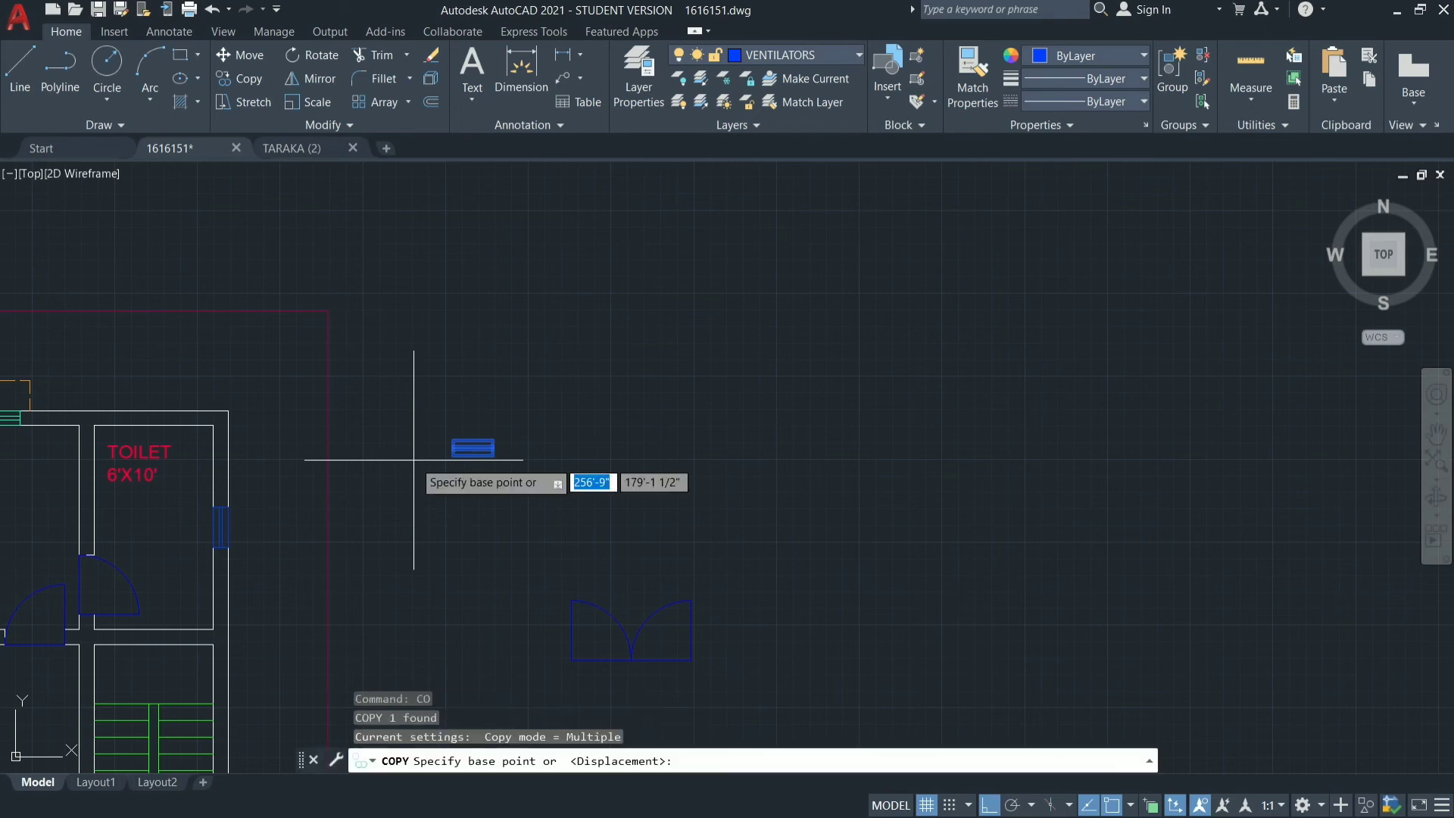
left_click(474, 455)
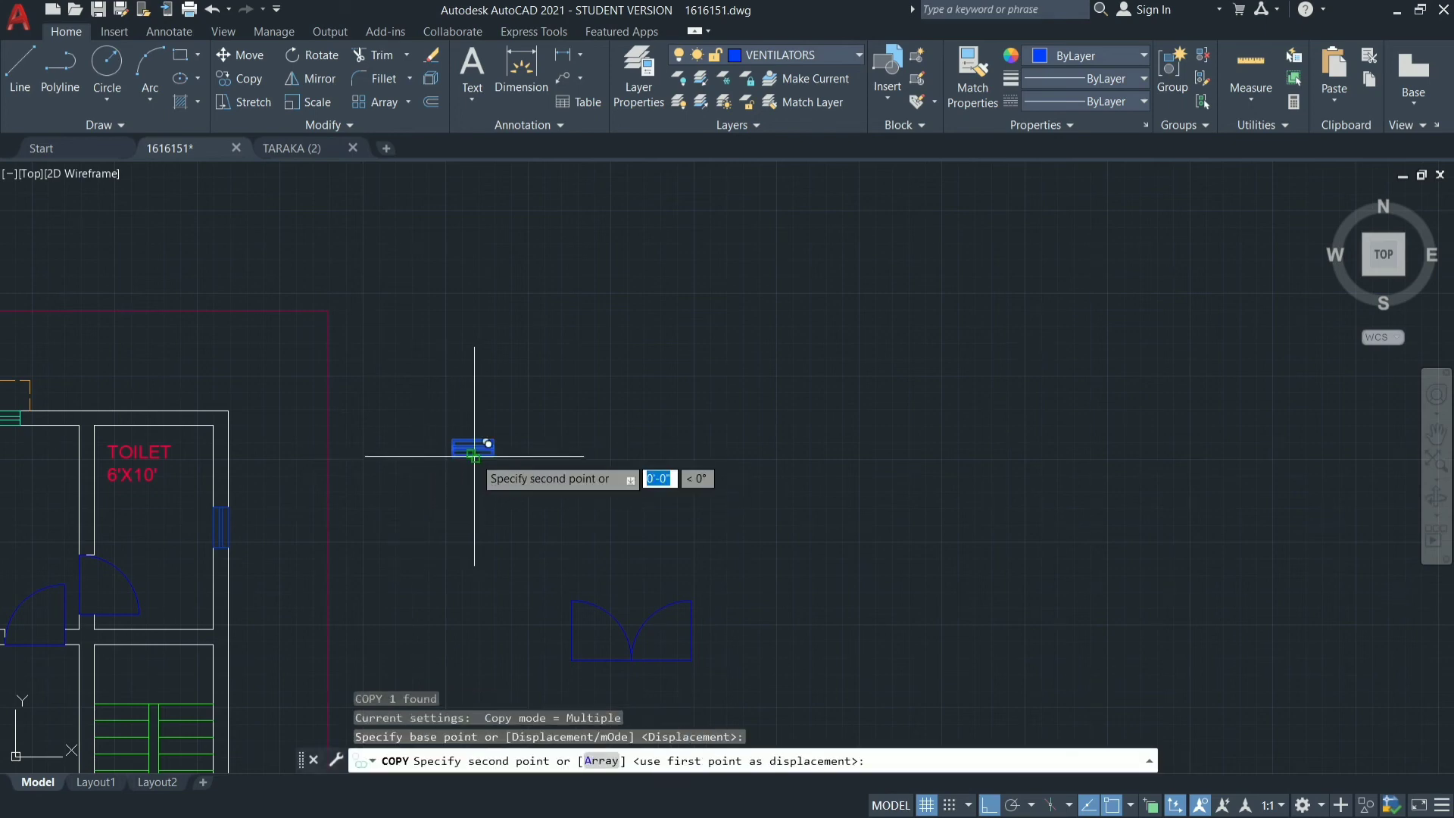
left_click(154, 426)
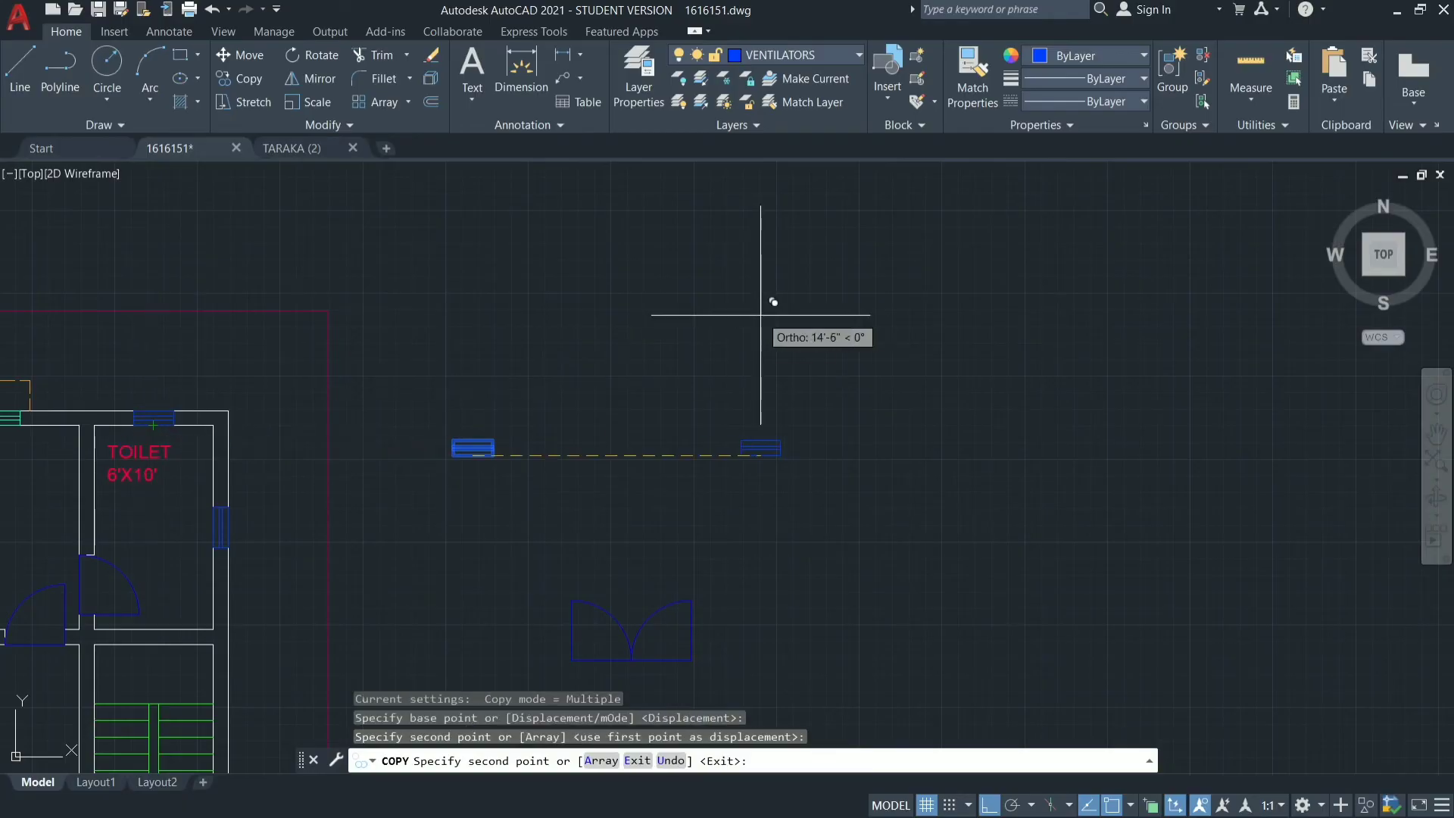
key("Escape")
scroll(757, 315, "down", 5)
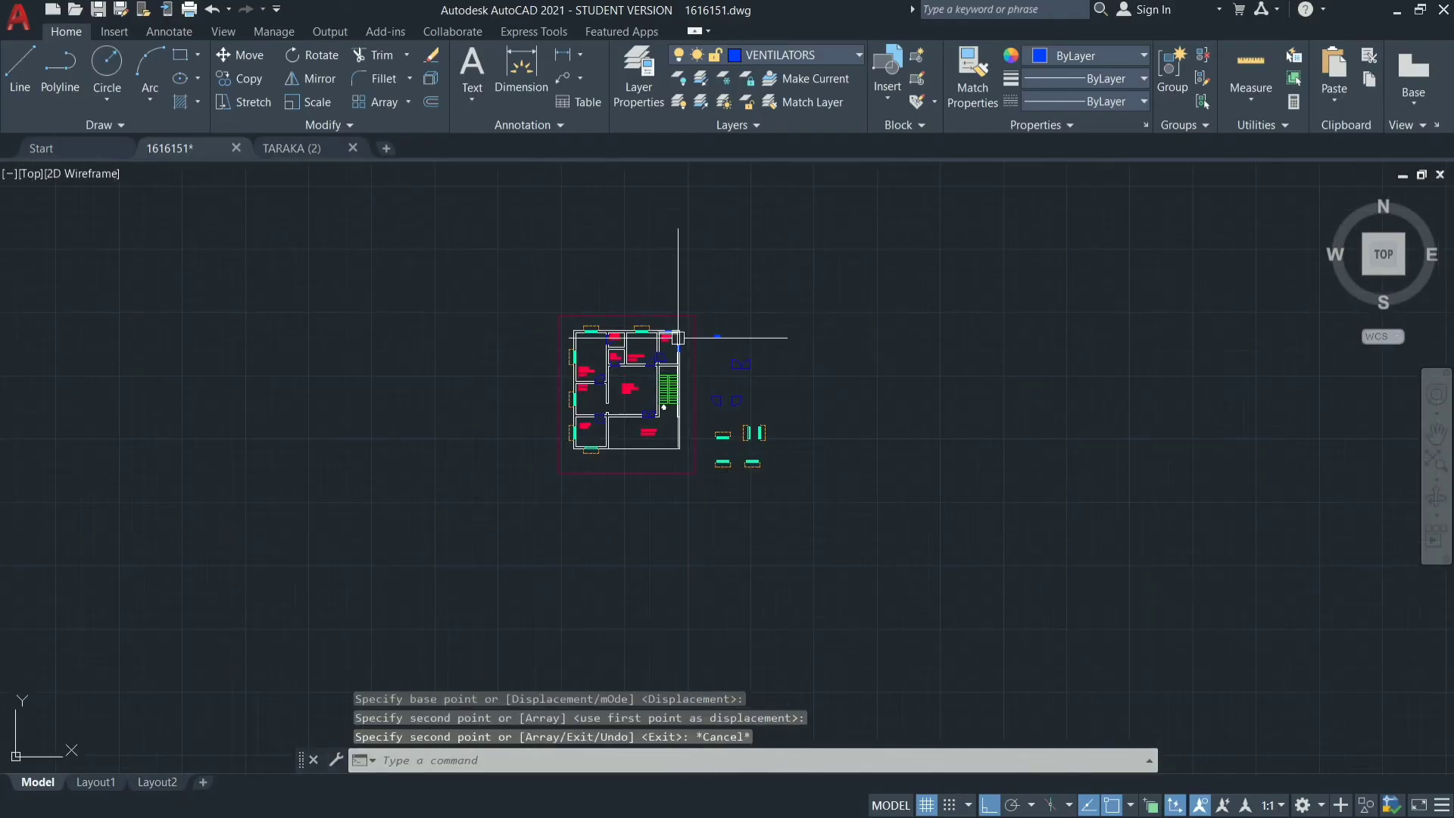
scroll(694, 371, "up", 10)
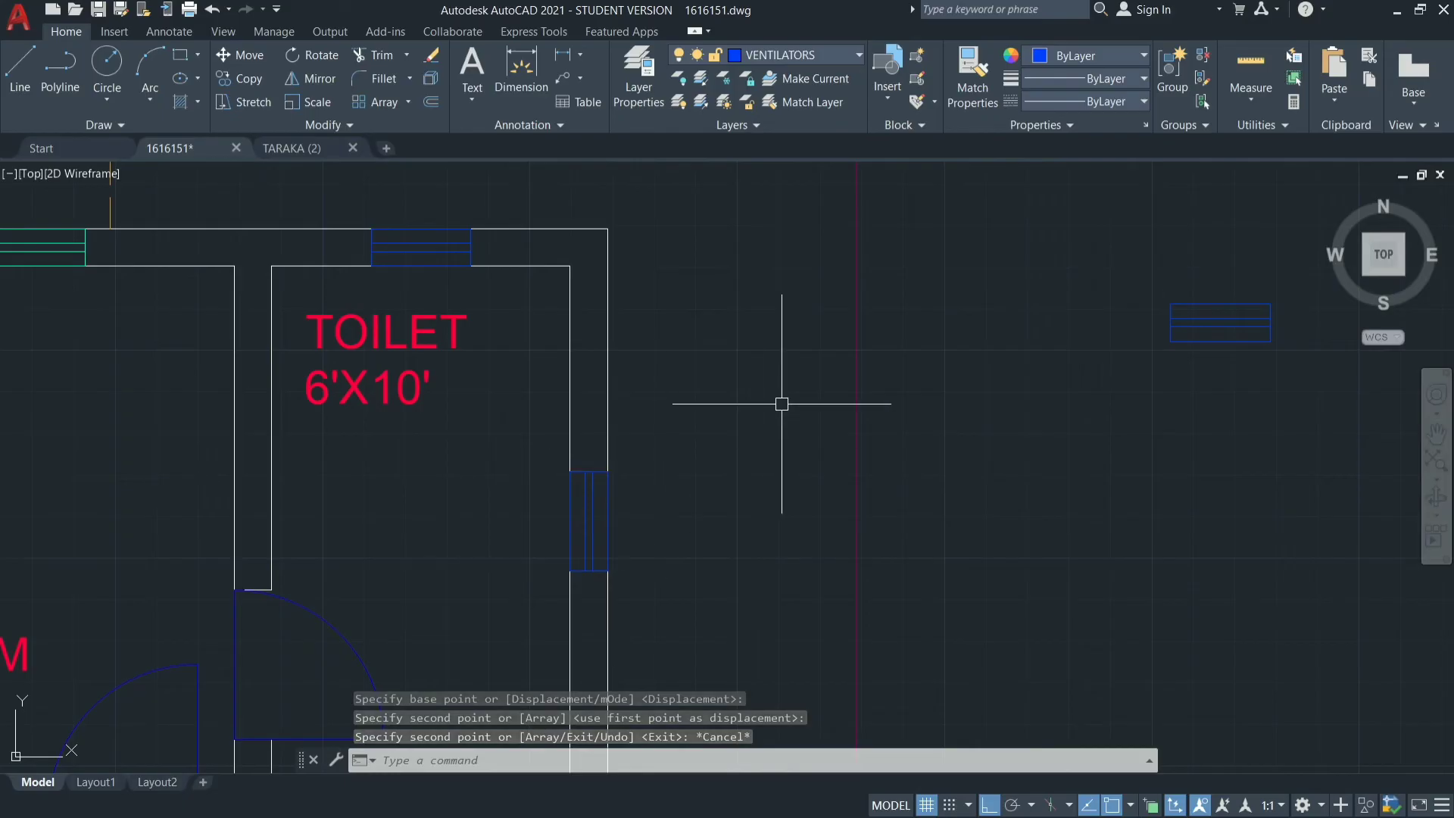
scroll(756, 317, "down", 6)
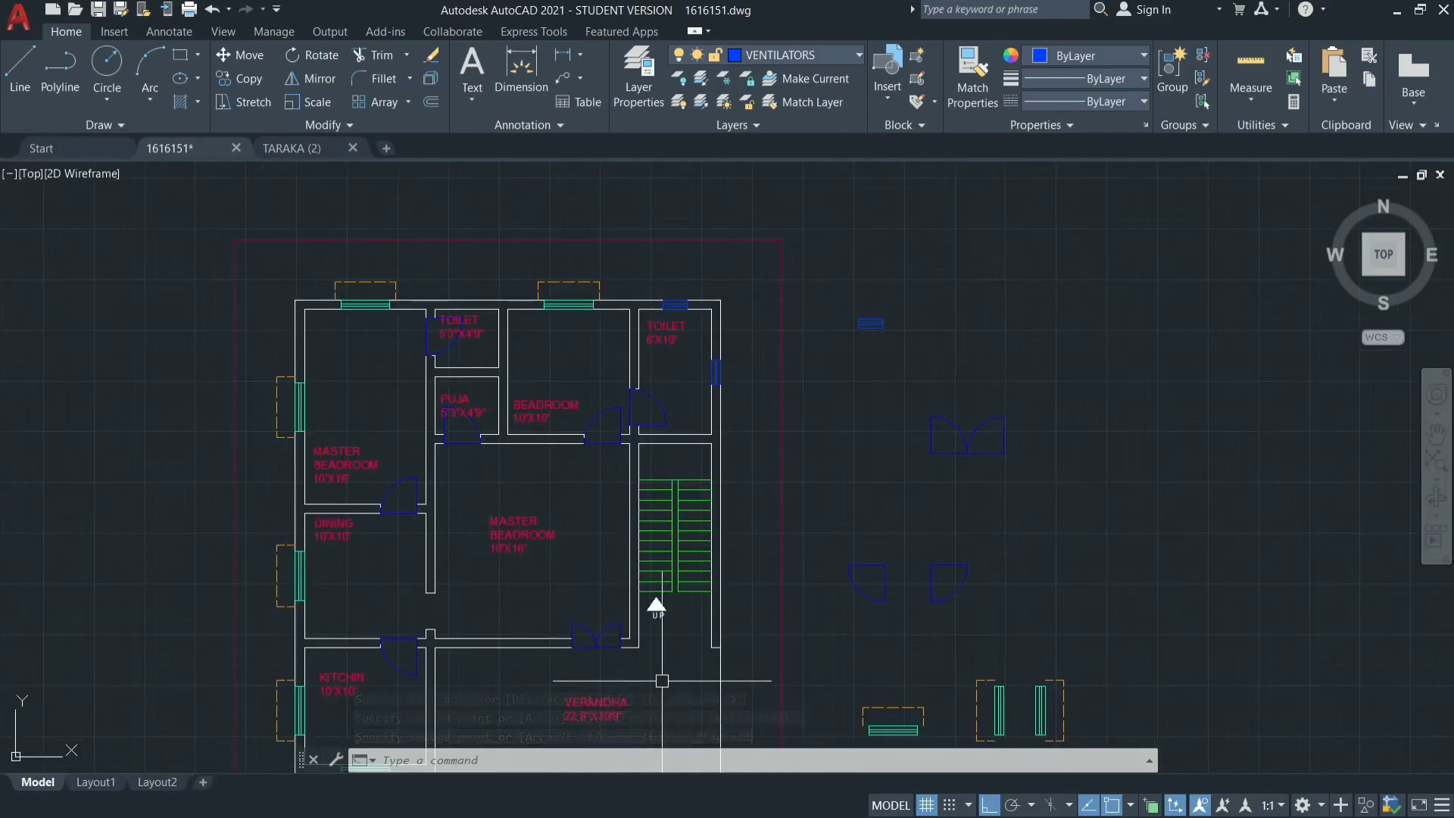
scroll(623, 412, "down", 4)
scroll(598, 499, "up", 6)
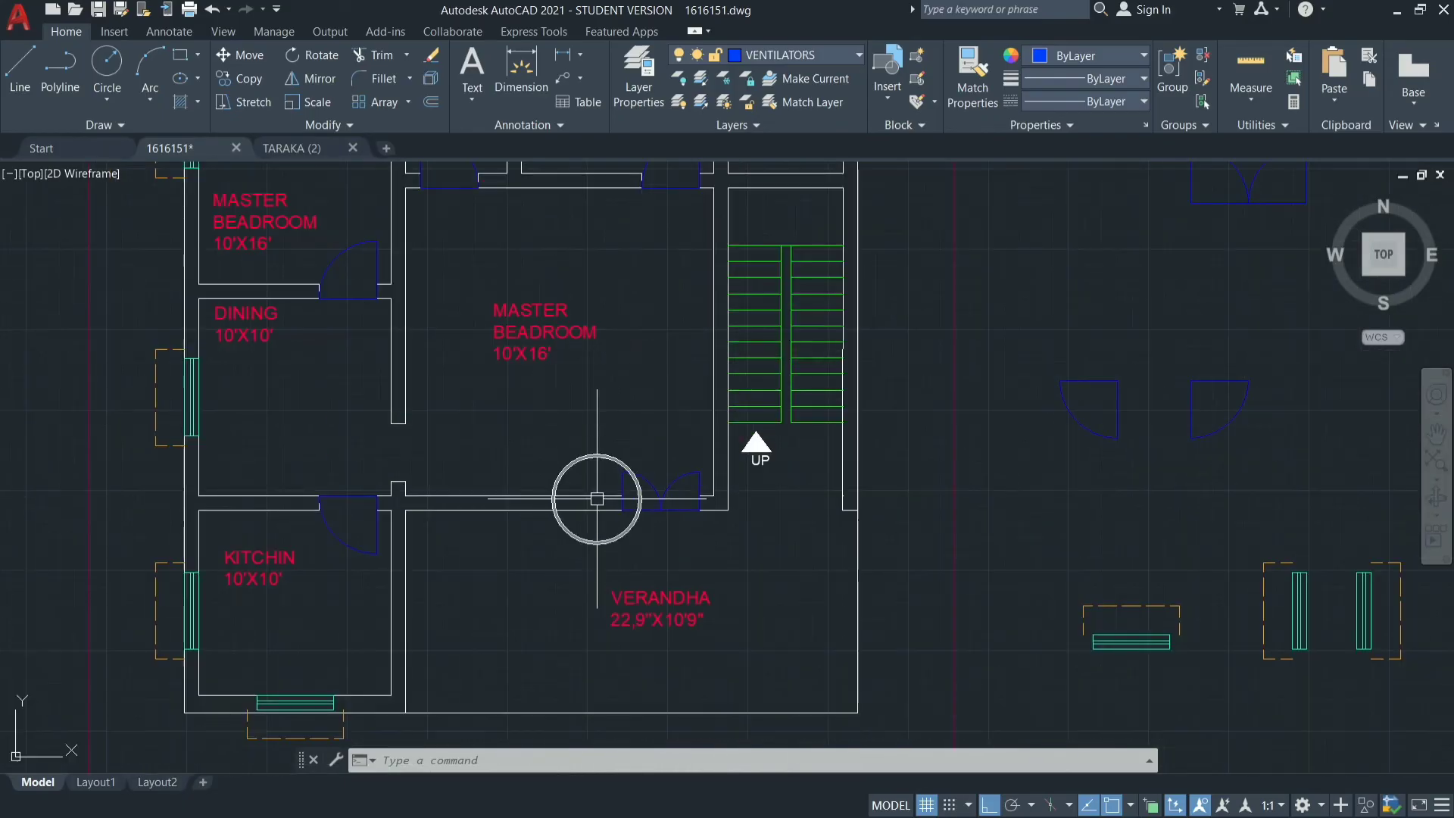
scroll(431, 521, "down", 2)
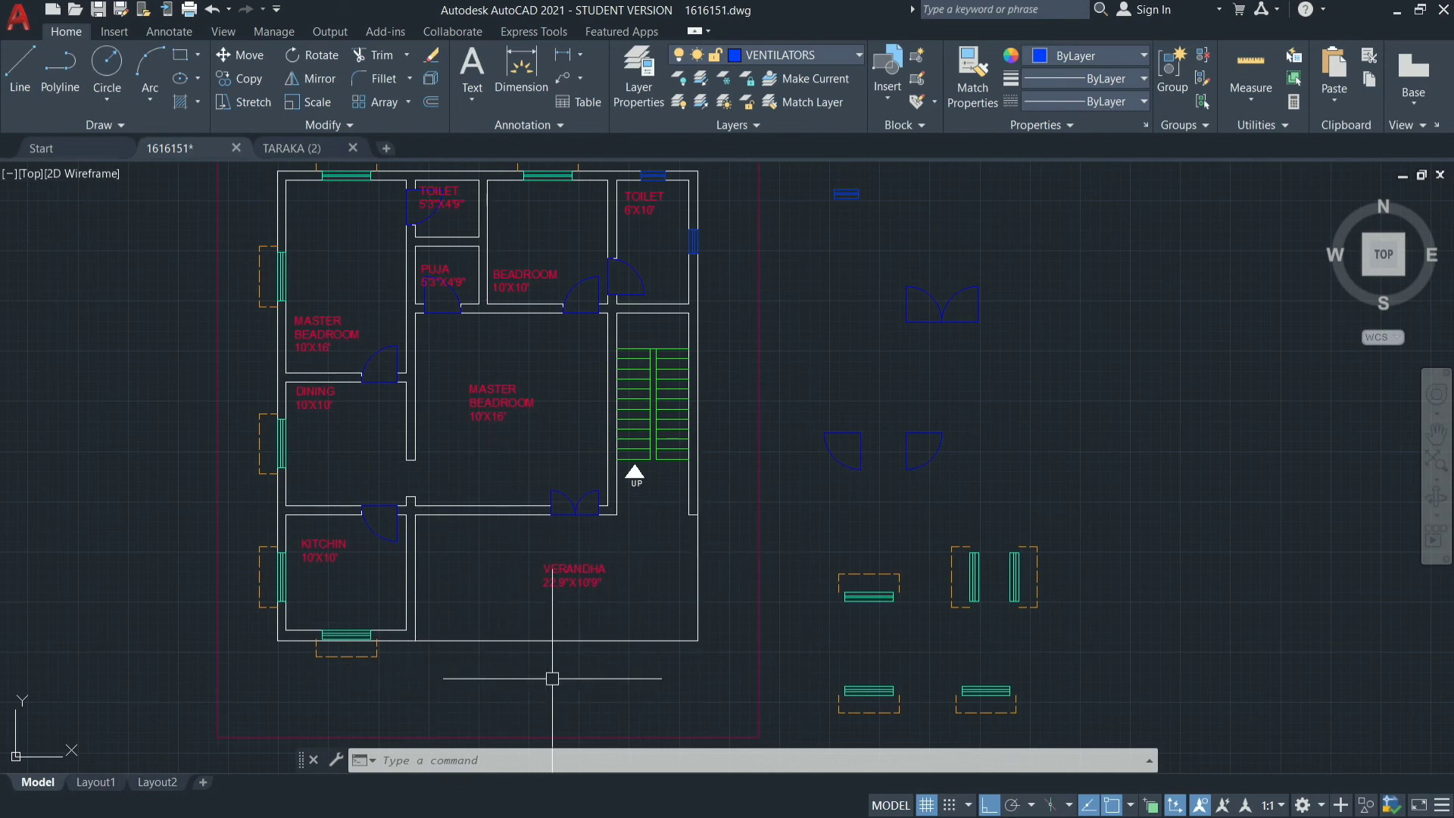
Open DesignCenter and show the blocks of the all readymade blocks 1.dwg library.
type("GNCENTER")
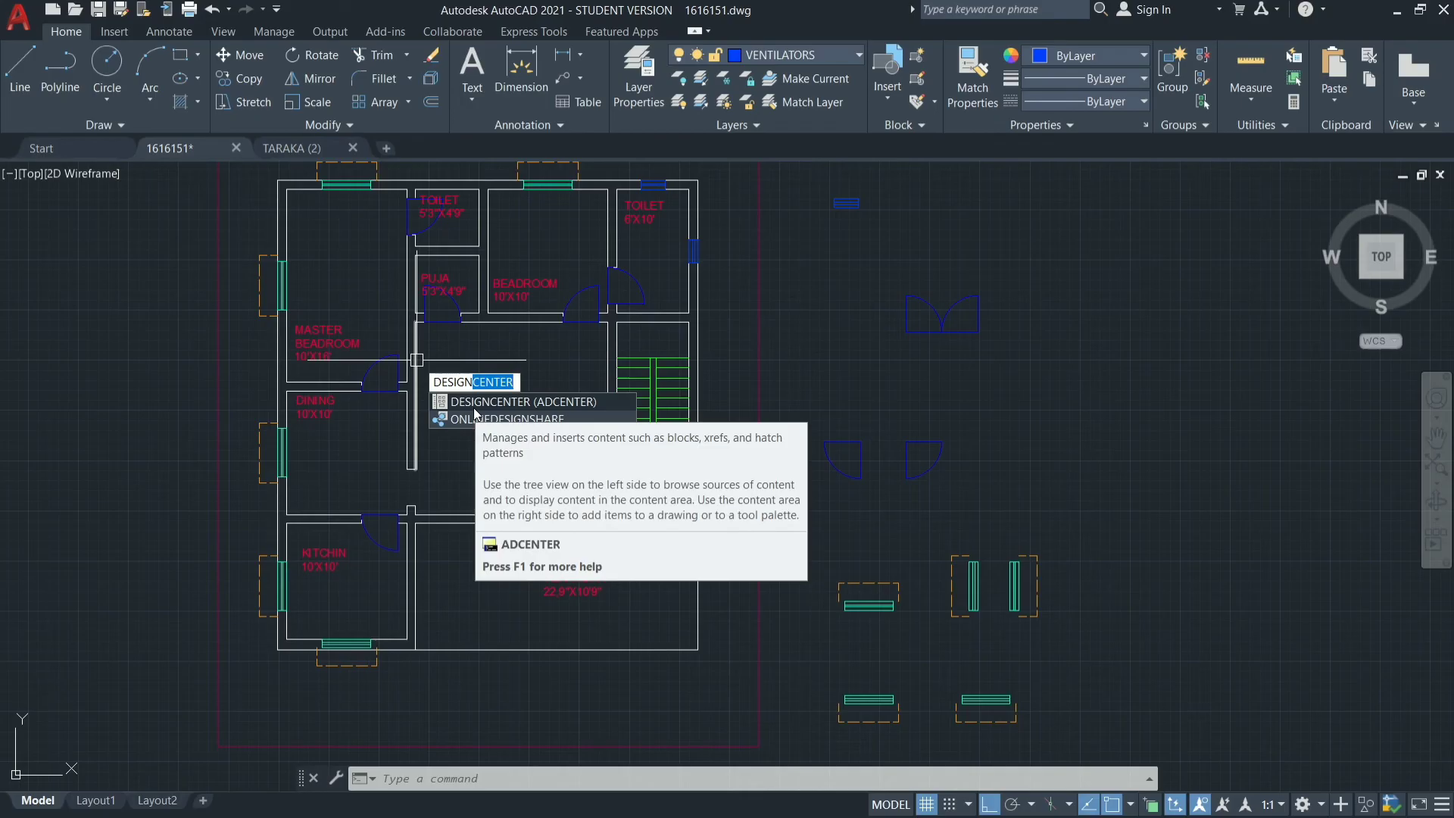
left_click(474, 406)
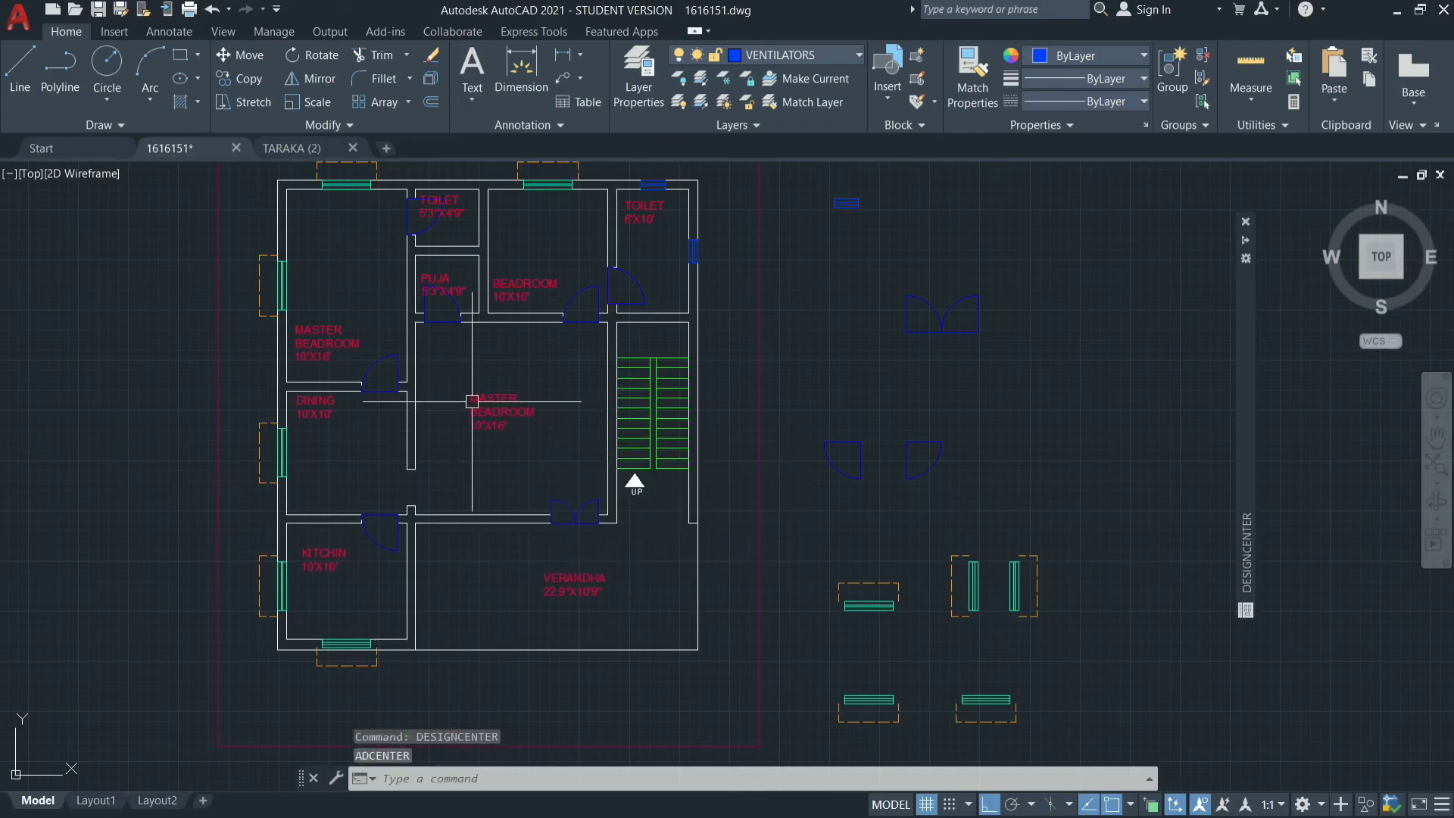
mouse_move(1243, 406)
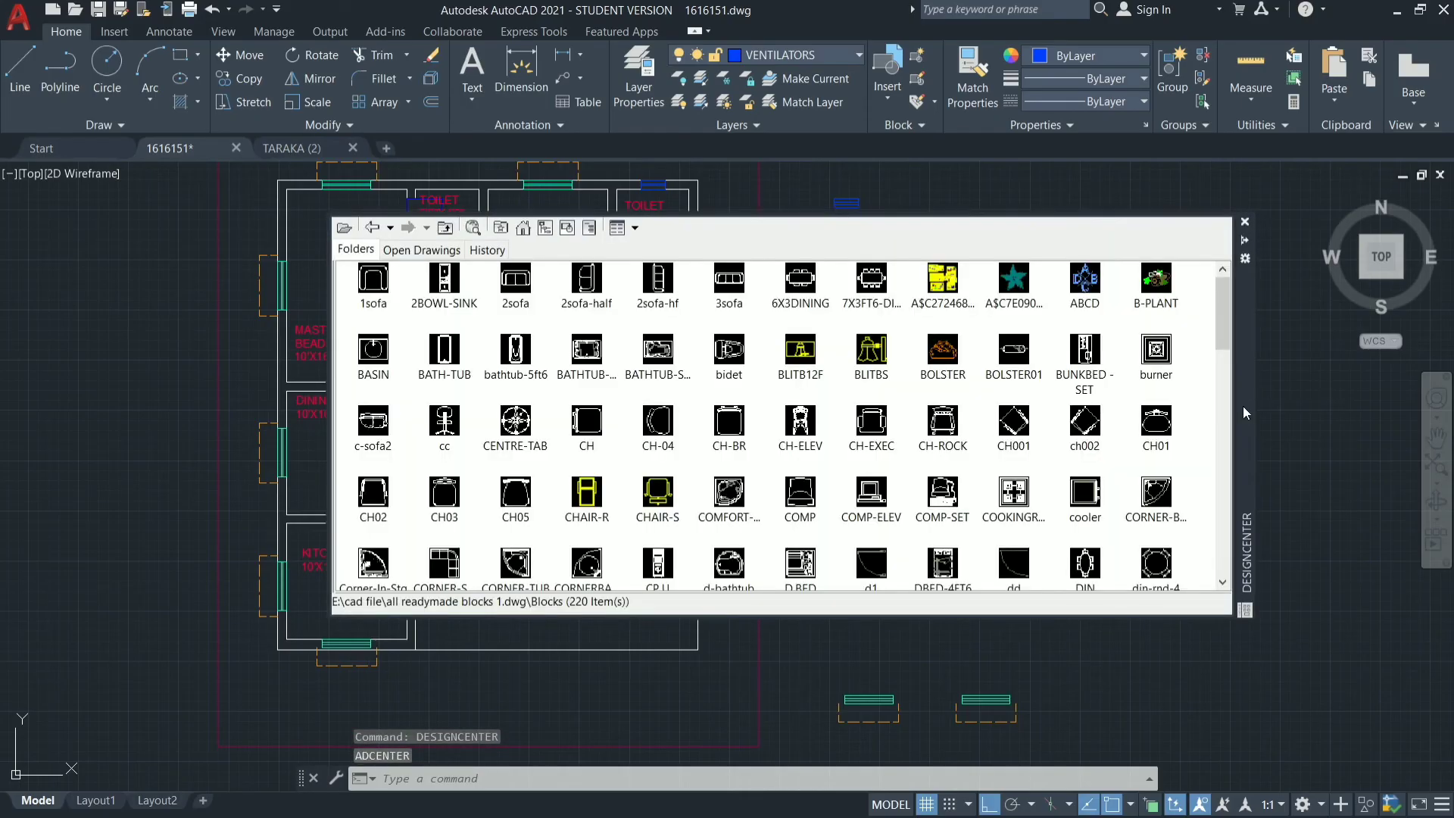
Look through the blocks of the all readymade blocks 1.dwg library for suitable furniture.
scroll(774, 381, "down", 10)
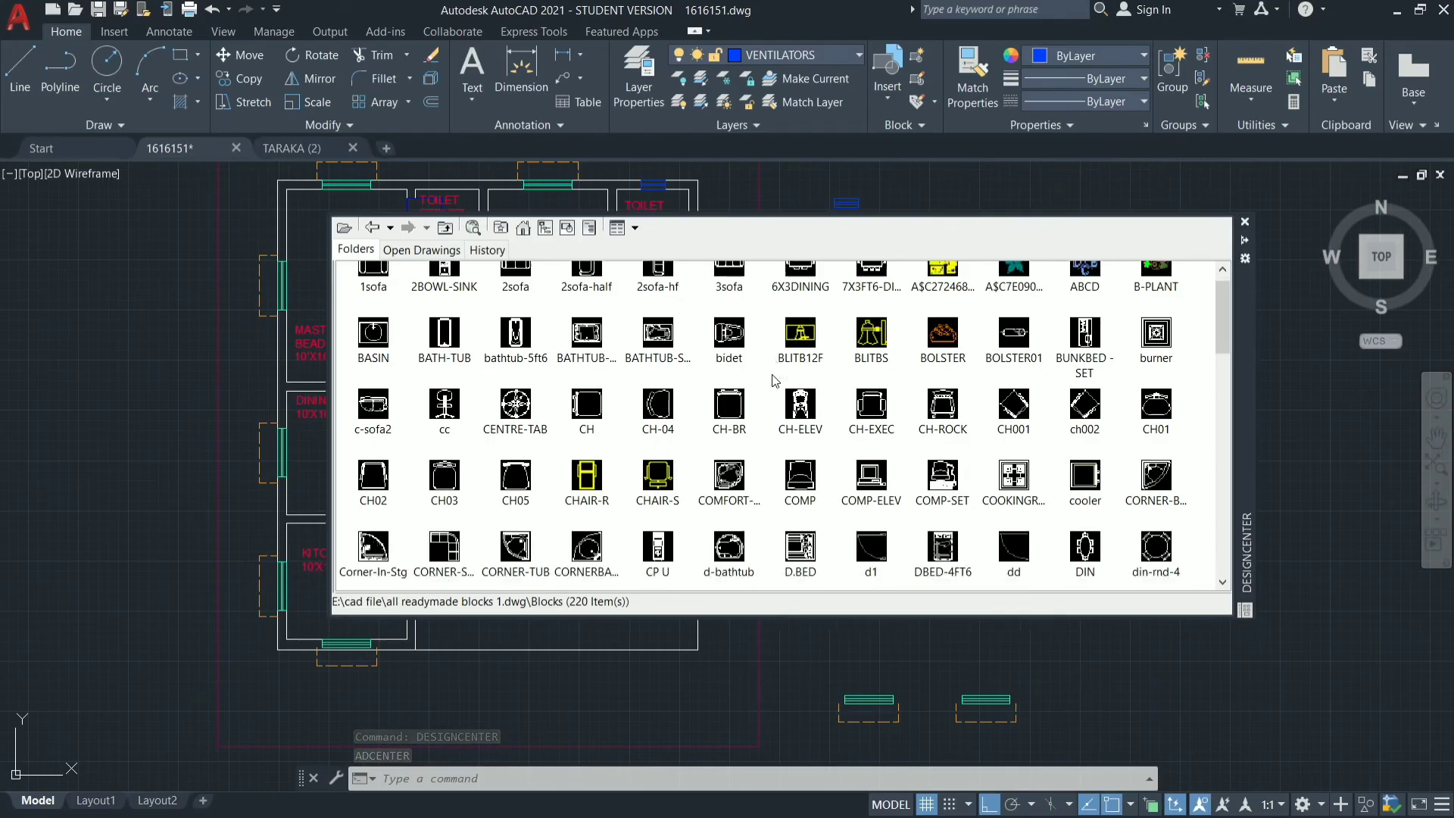
scroll(774, 380, "down", 3)
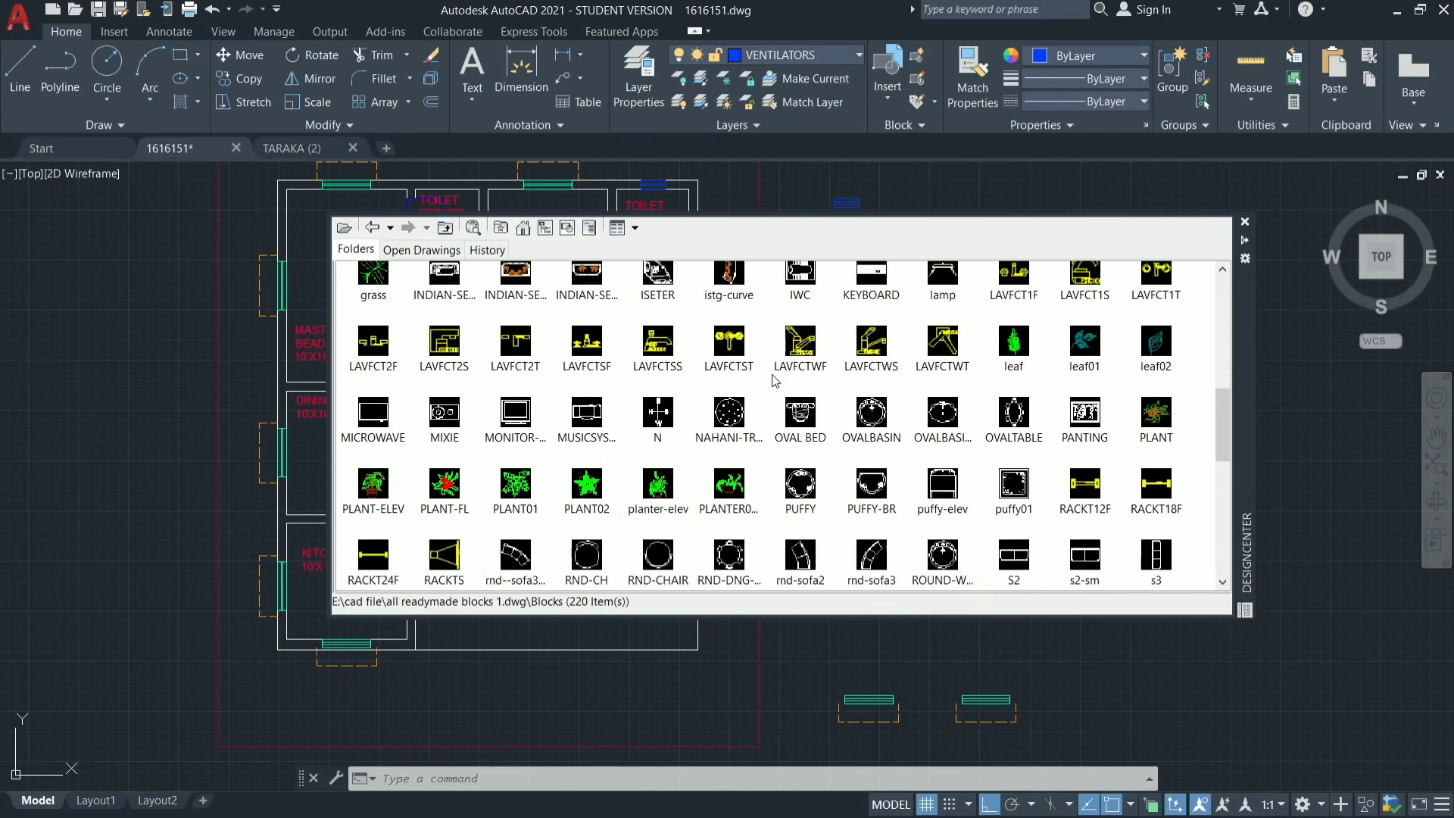
scroll(774, 381, "up", 13)
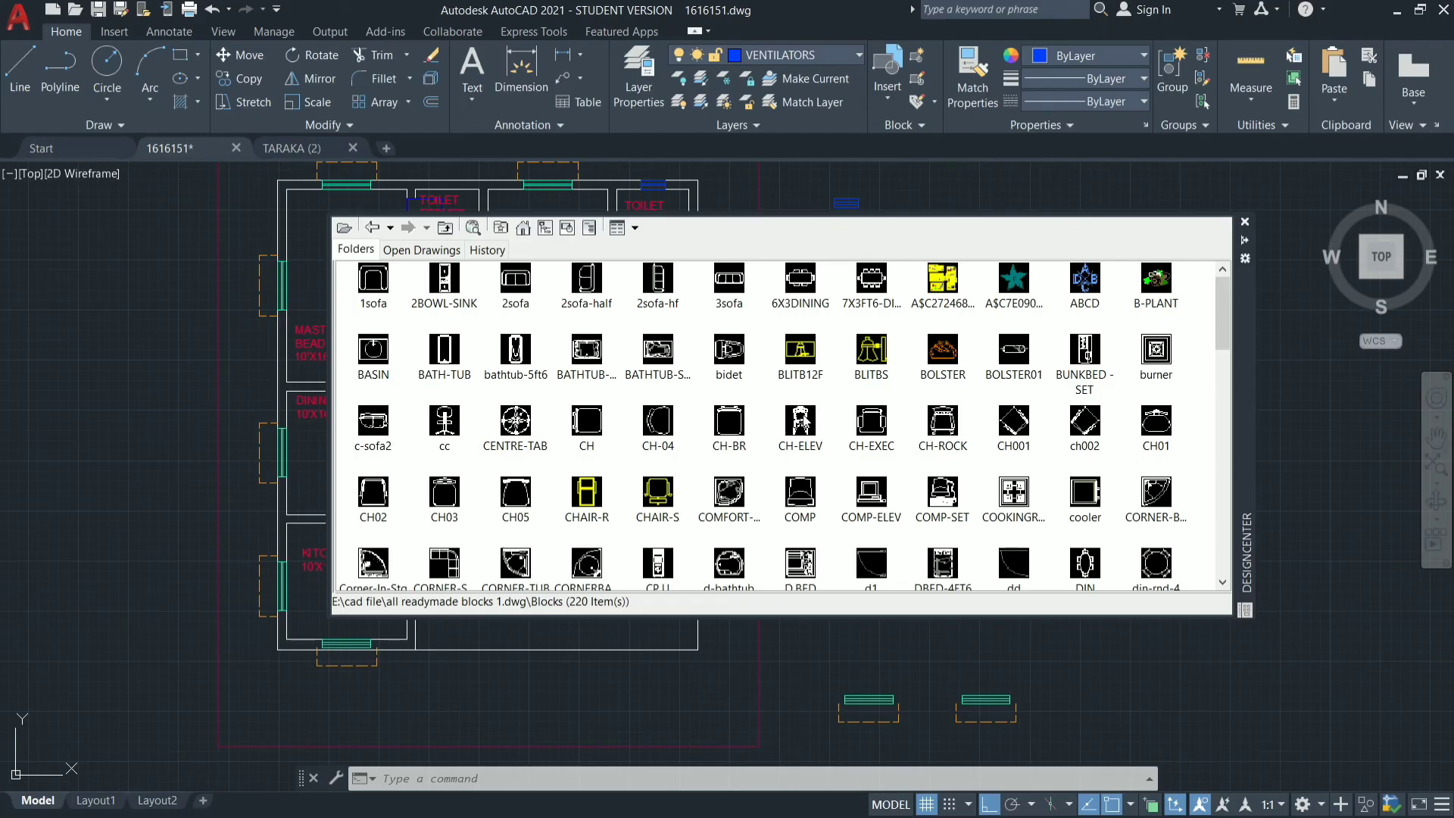
scroll(784, 425, "down", 7)
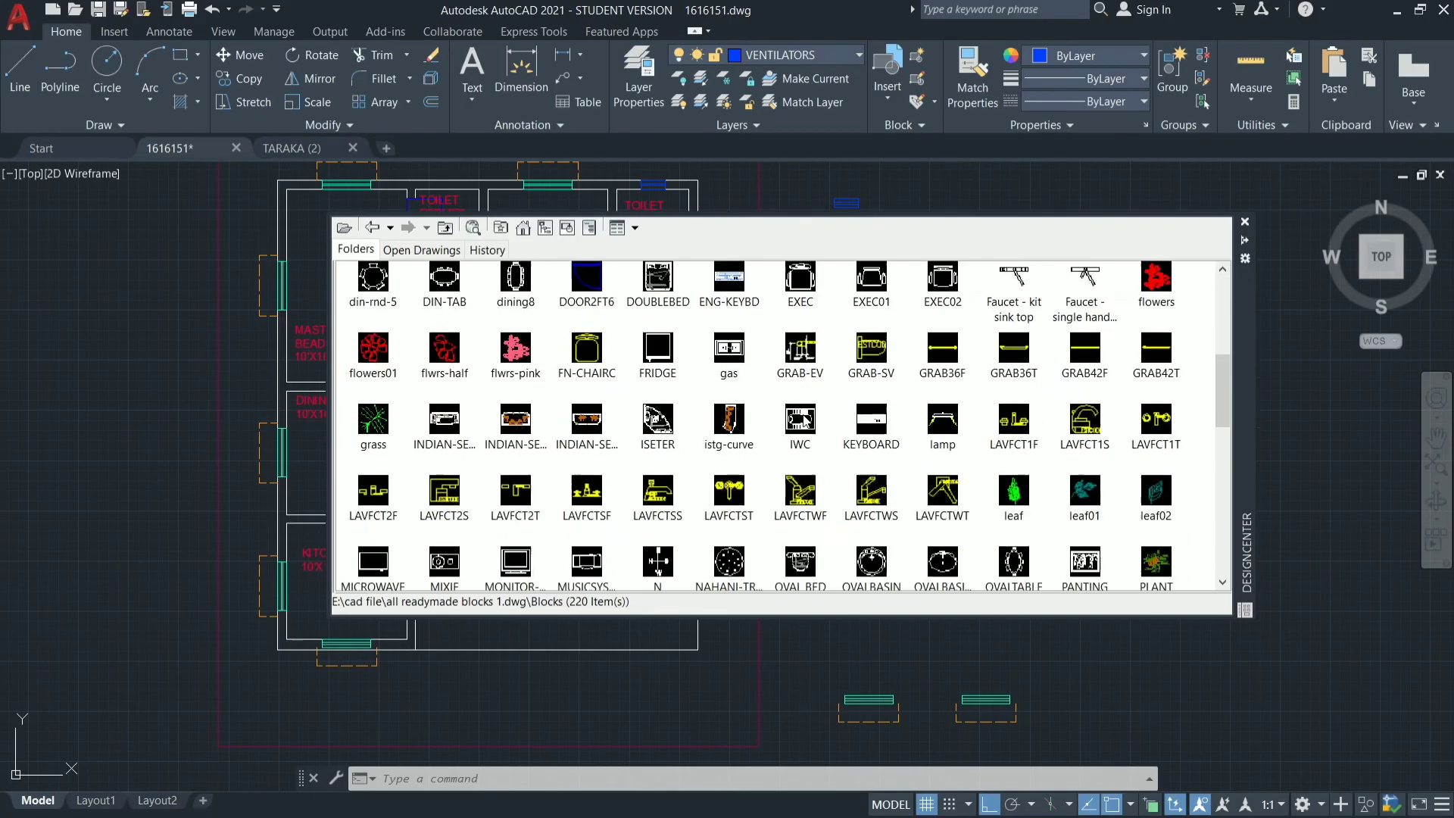
scroll(804, 421, "down", 2)
scroll(804, 422, "down", 7)
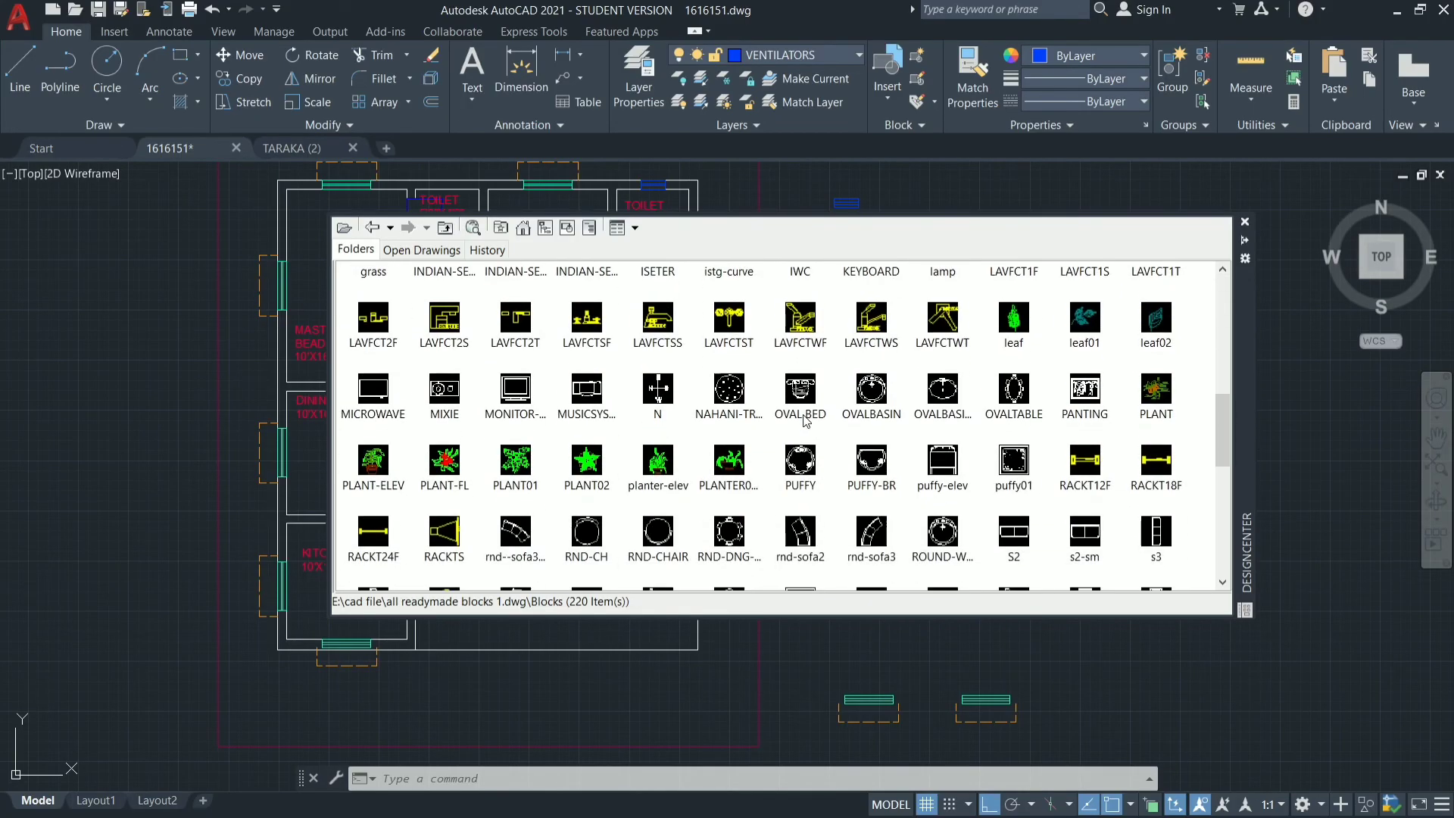
scroll(804, 421, "down", 4)
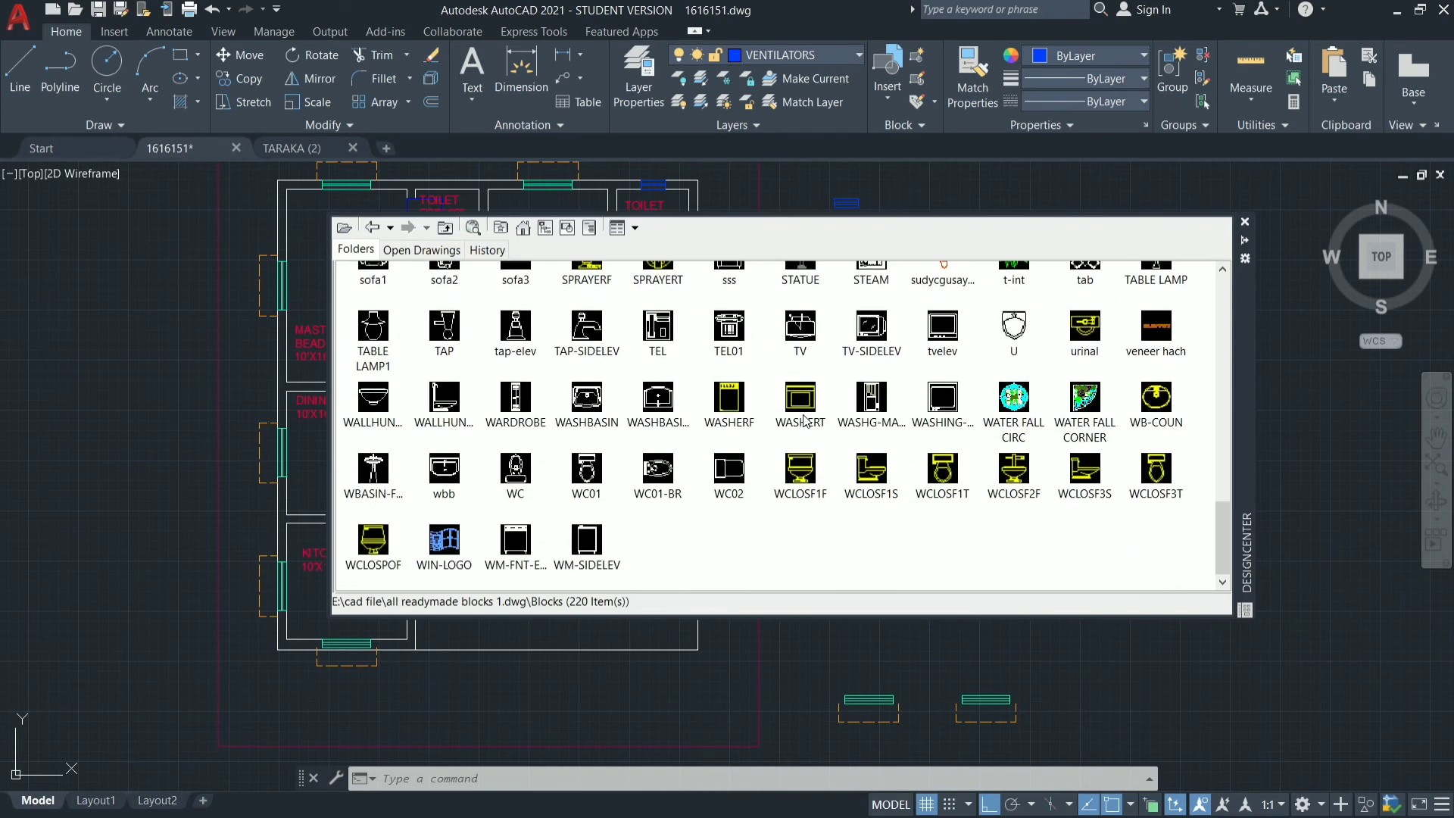
scroll(805, 421, "up", 15)
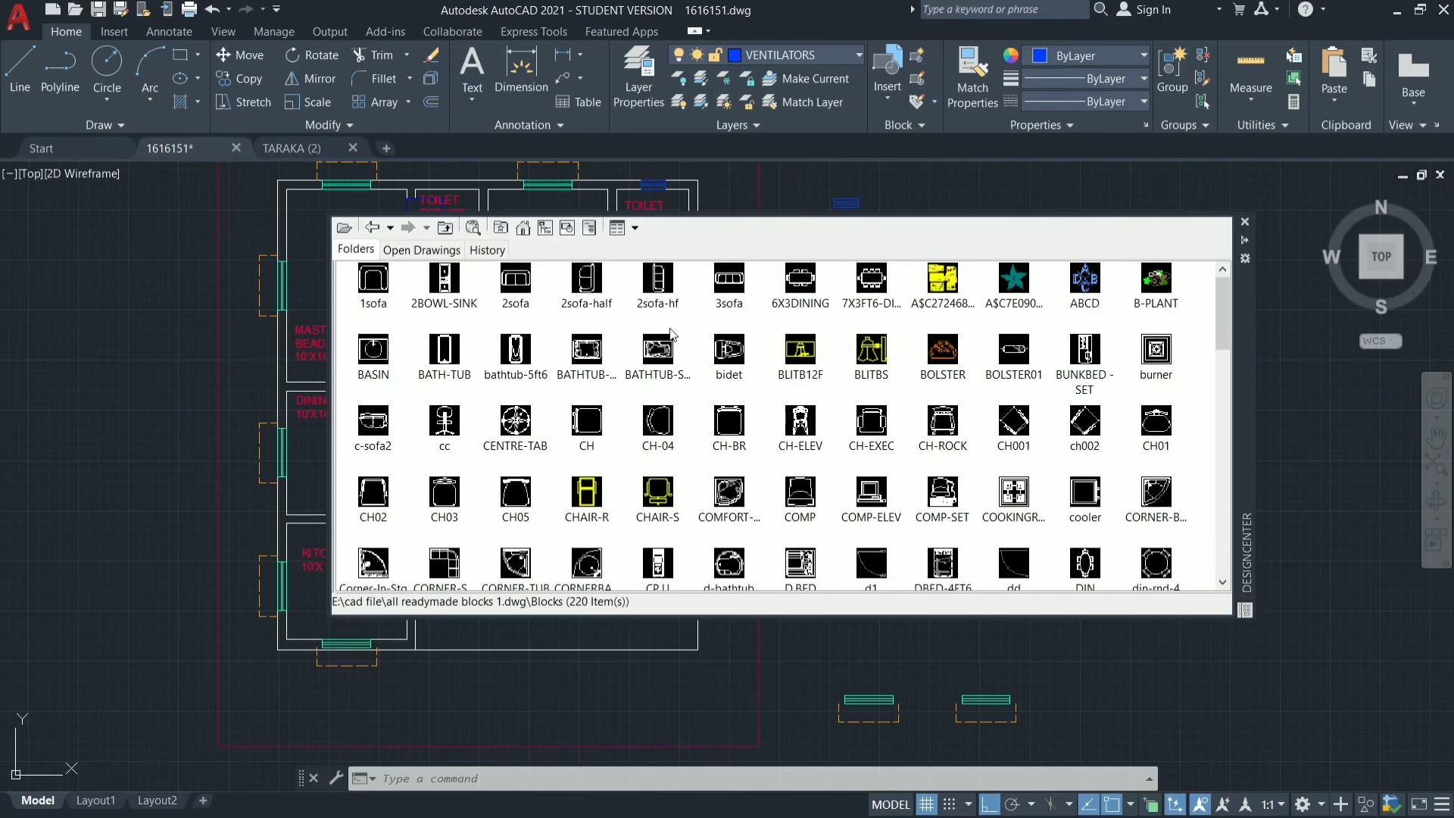
Insert the 3sofa block at scale 1 and rotation 0 in the central 10'X16' room, near the staircase wall.
double_click(730, 284)
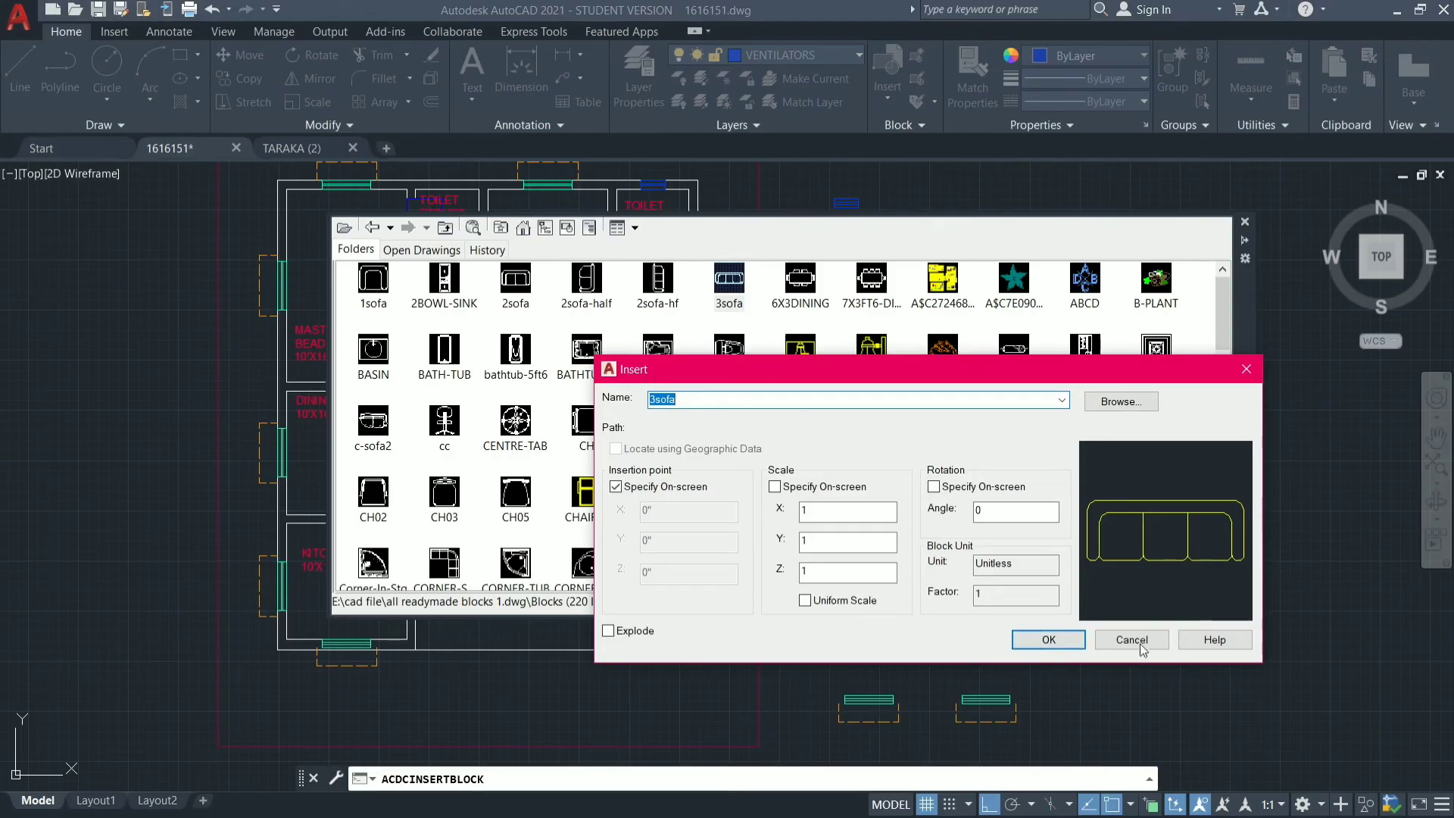
left_click(1050, 640)
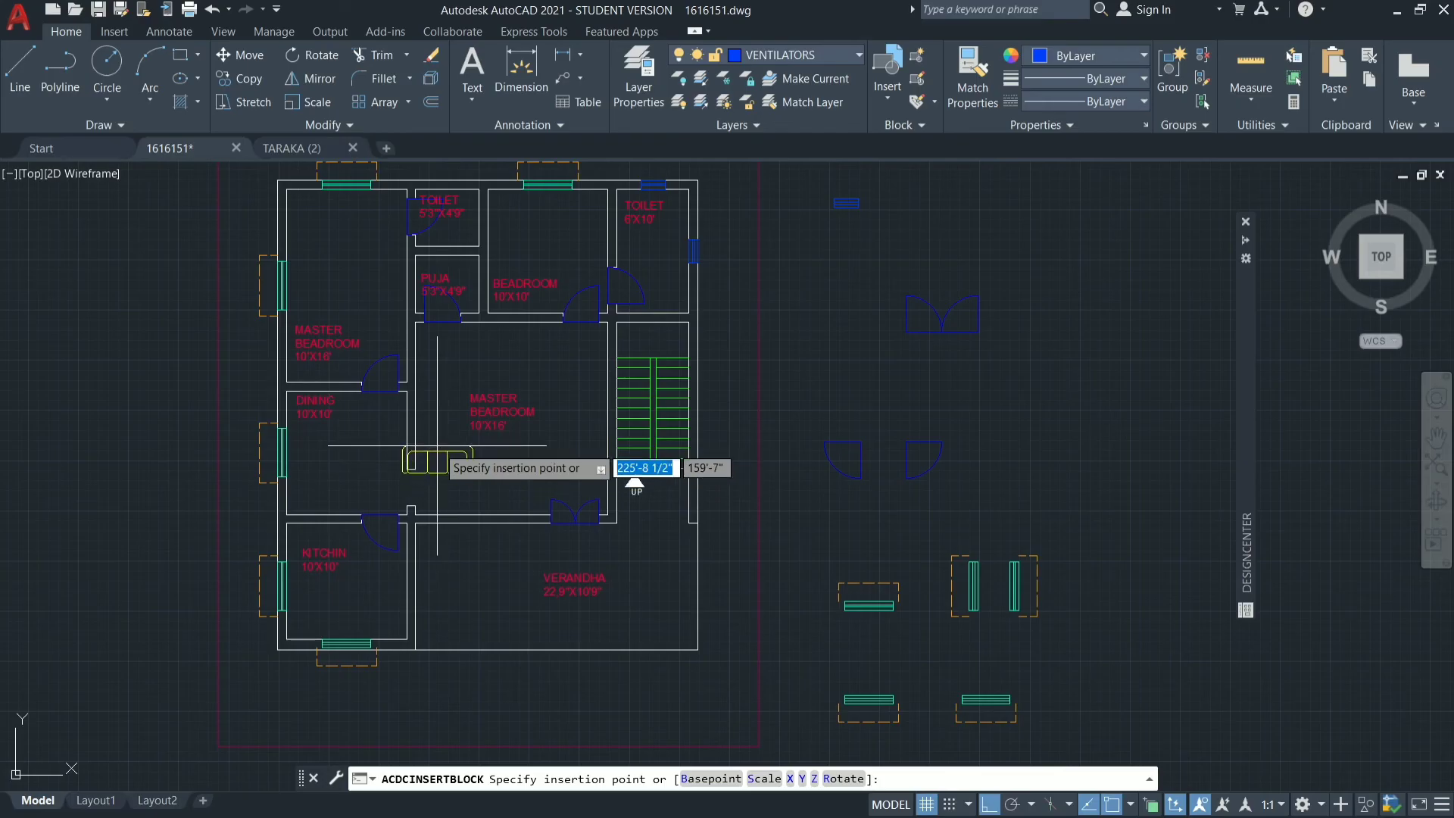
scroll(437, 446, "up", 2)
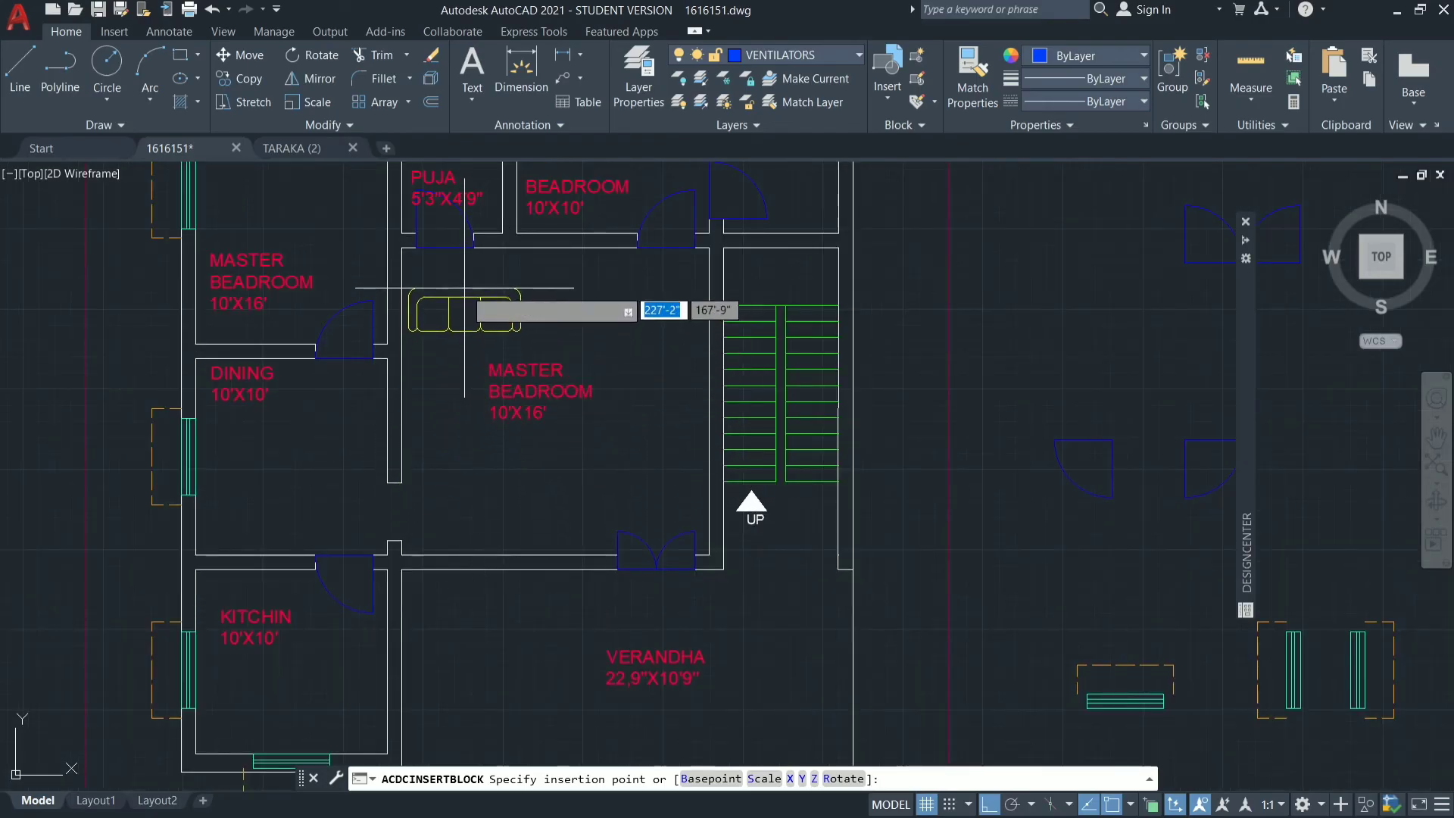
left_click(635, 332)
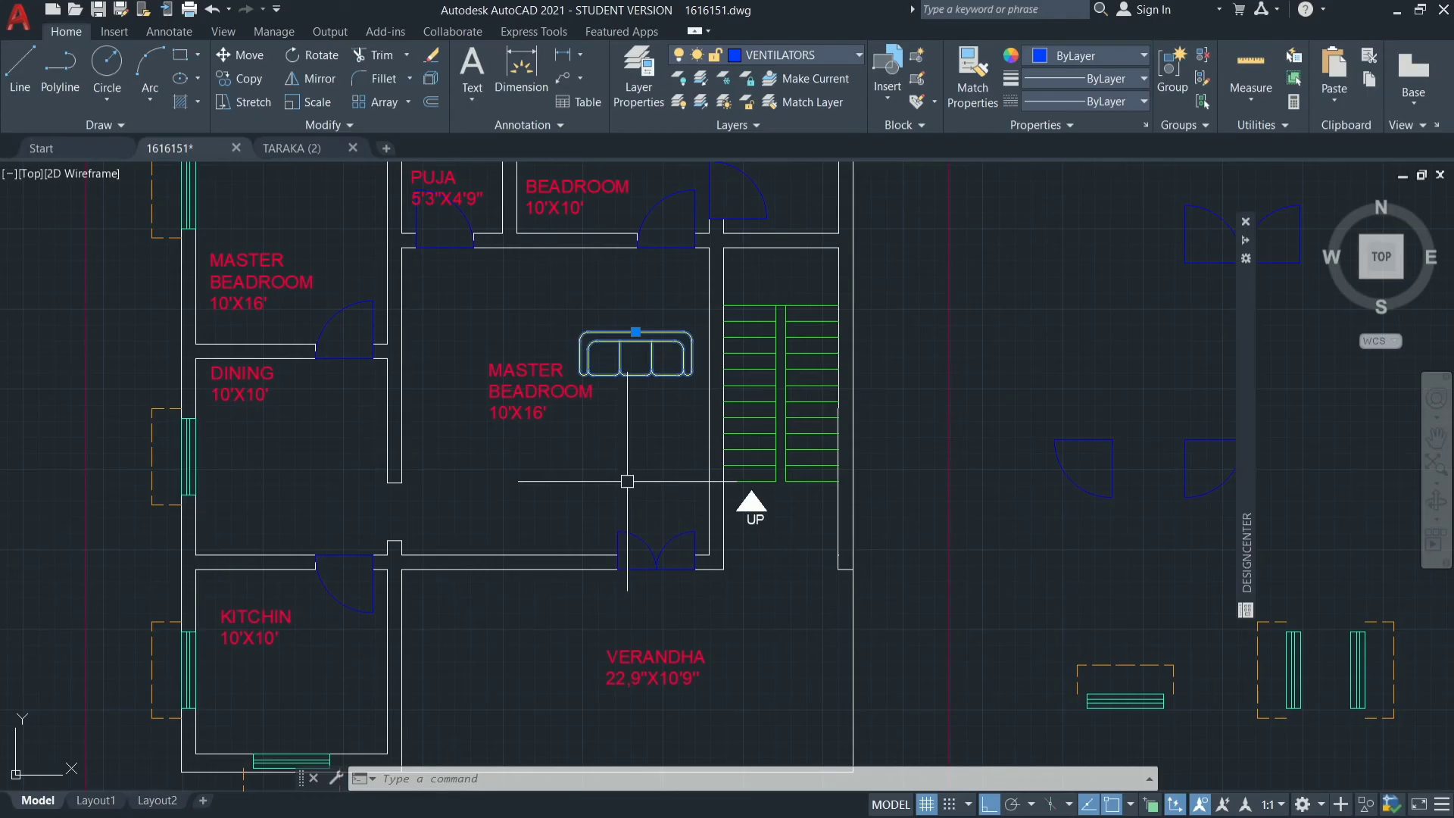
Rotate the three-seat sofa 270° about the midpoint of its back edge so its seats face west.
key("Return")
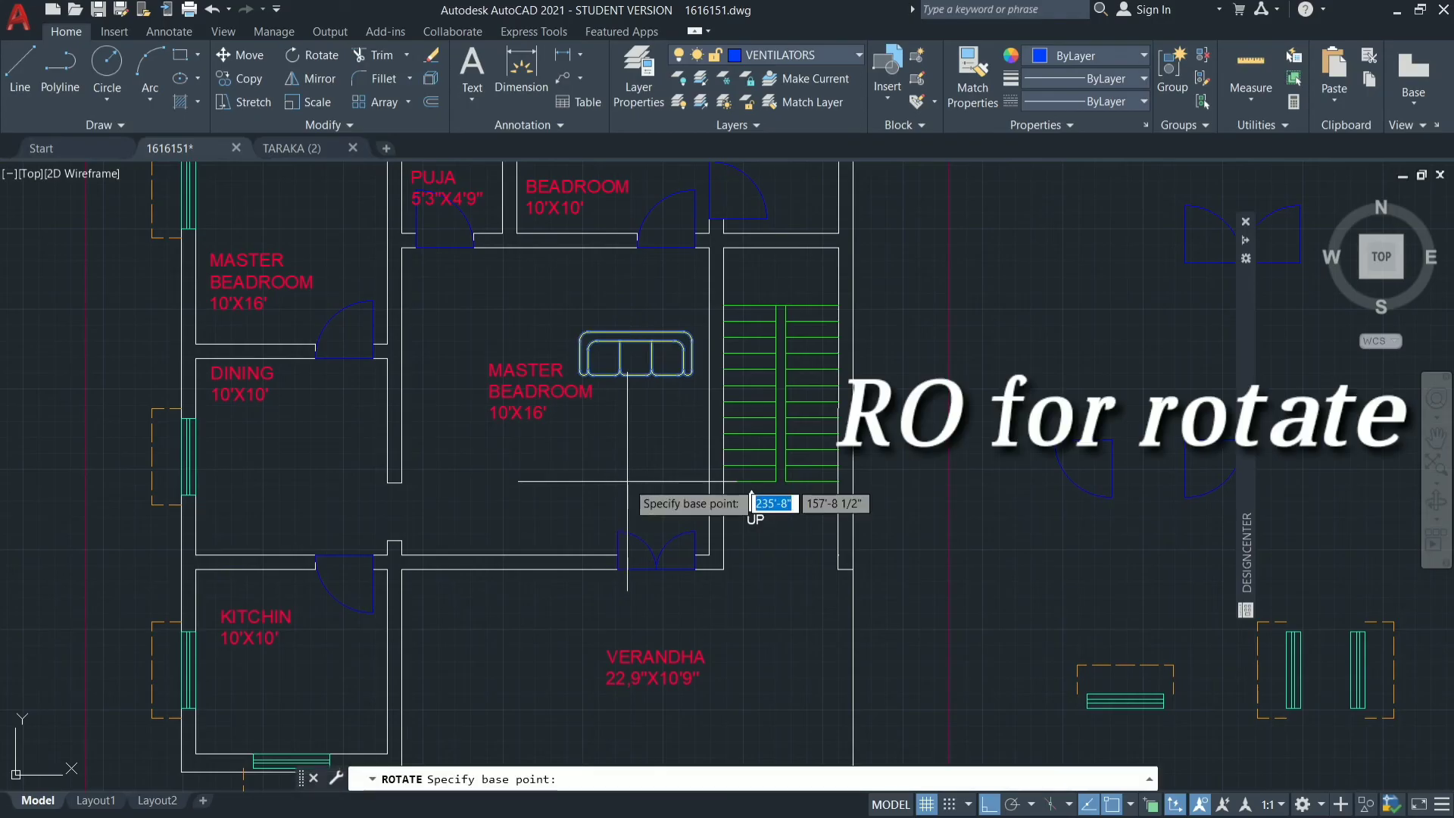
left_click(636, 333)
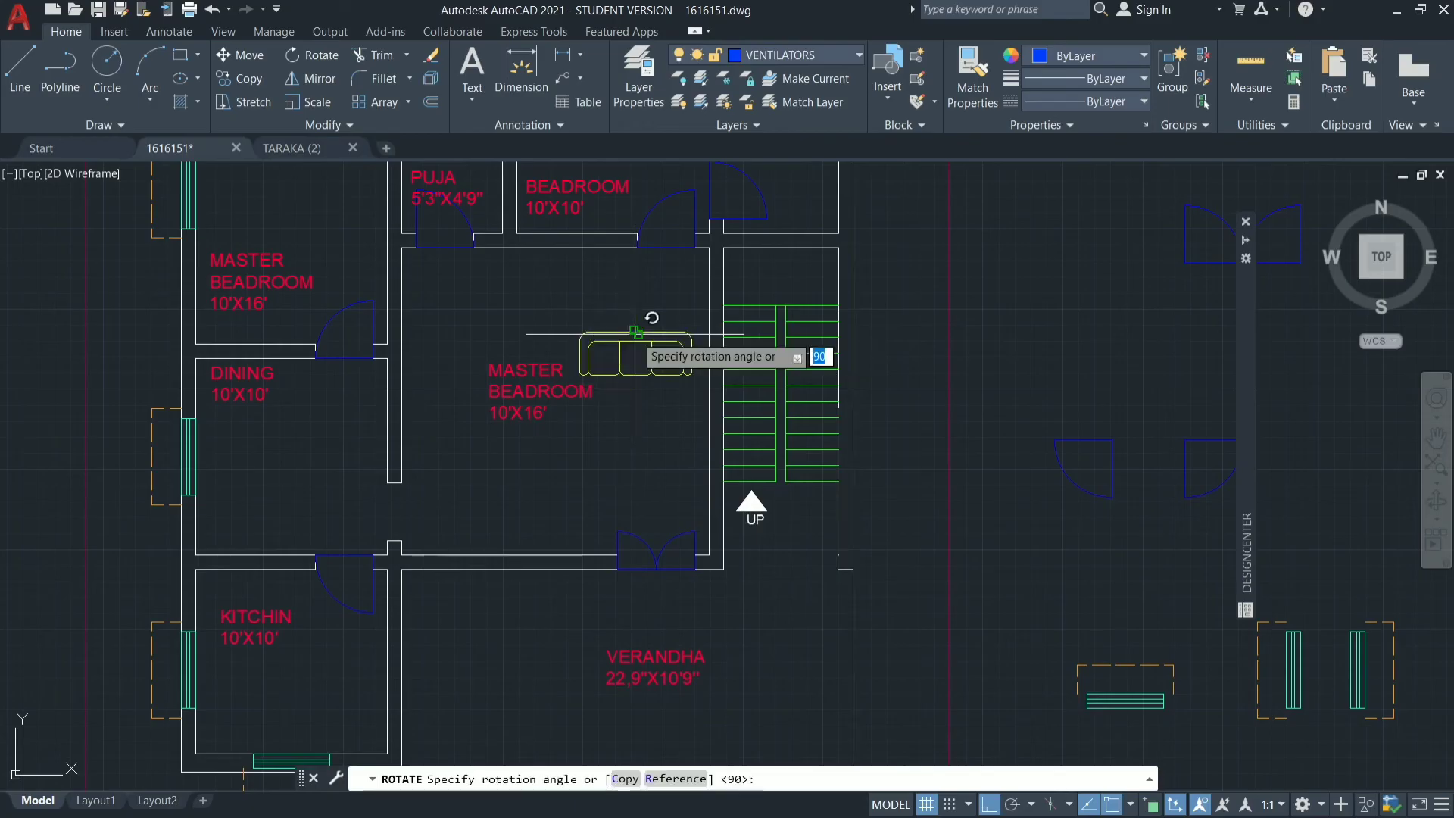
left_click(602, 498)
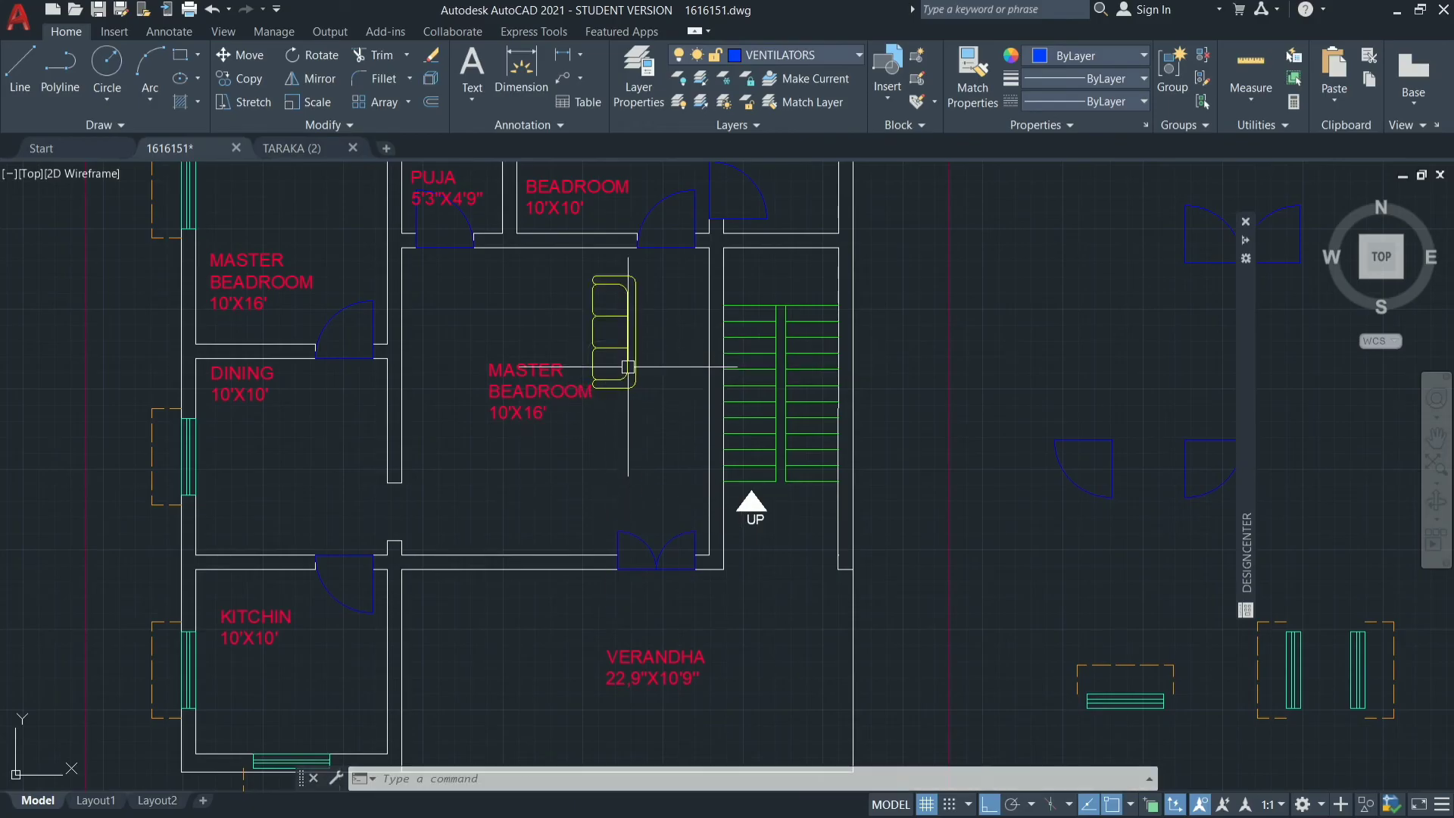
Move the sofa from its back edge with Ortho off to just beside the central room's east wall.
left_click(649, 572)
type("m")
key("Return")
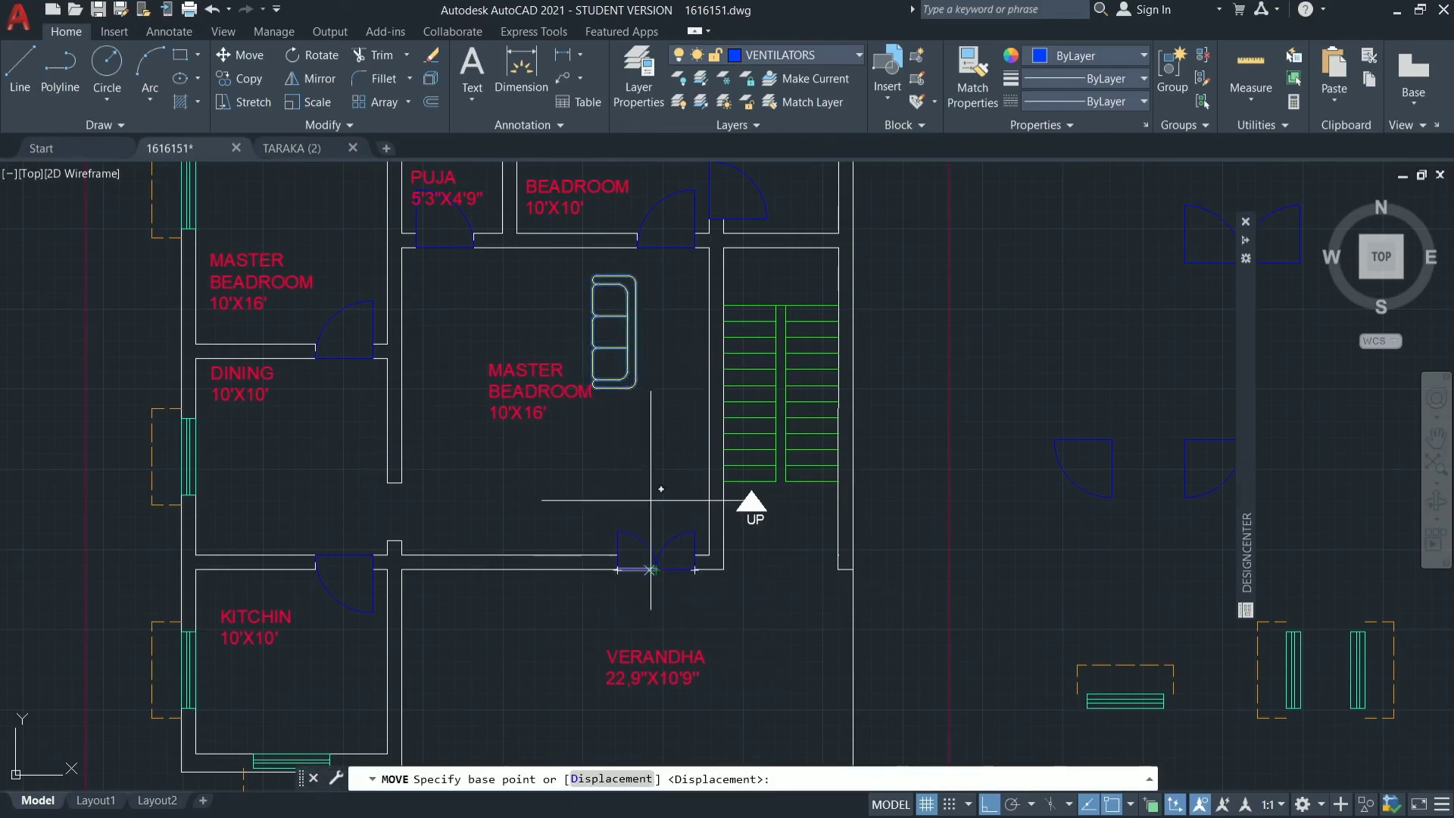
left_click(635, 350)
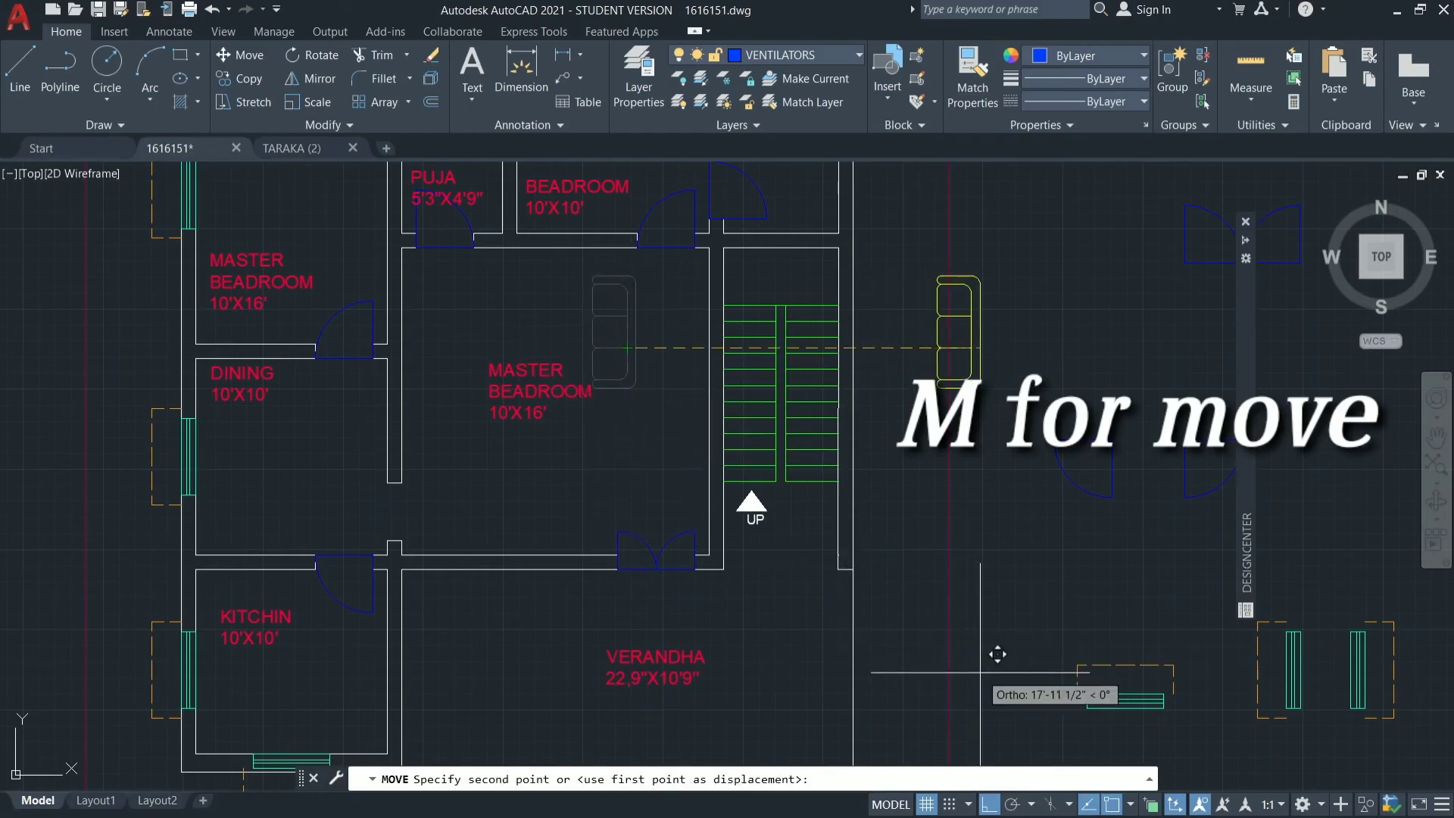
left_click(987, 806)
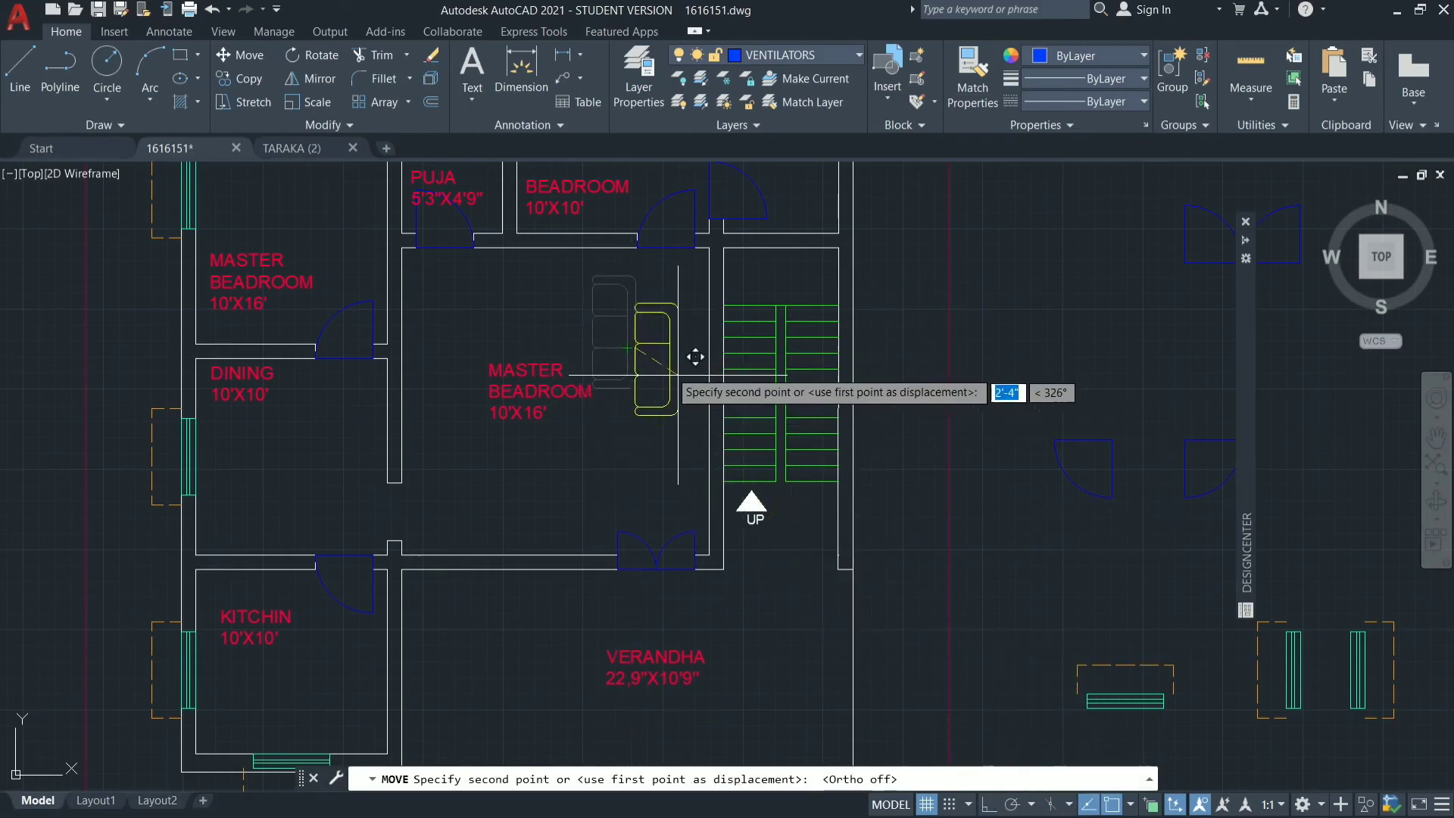
left_click(714, 401)
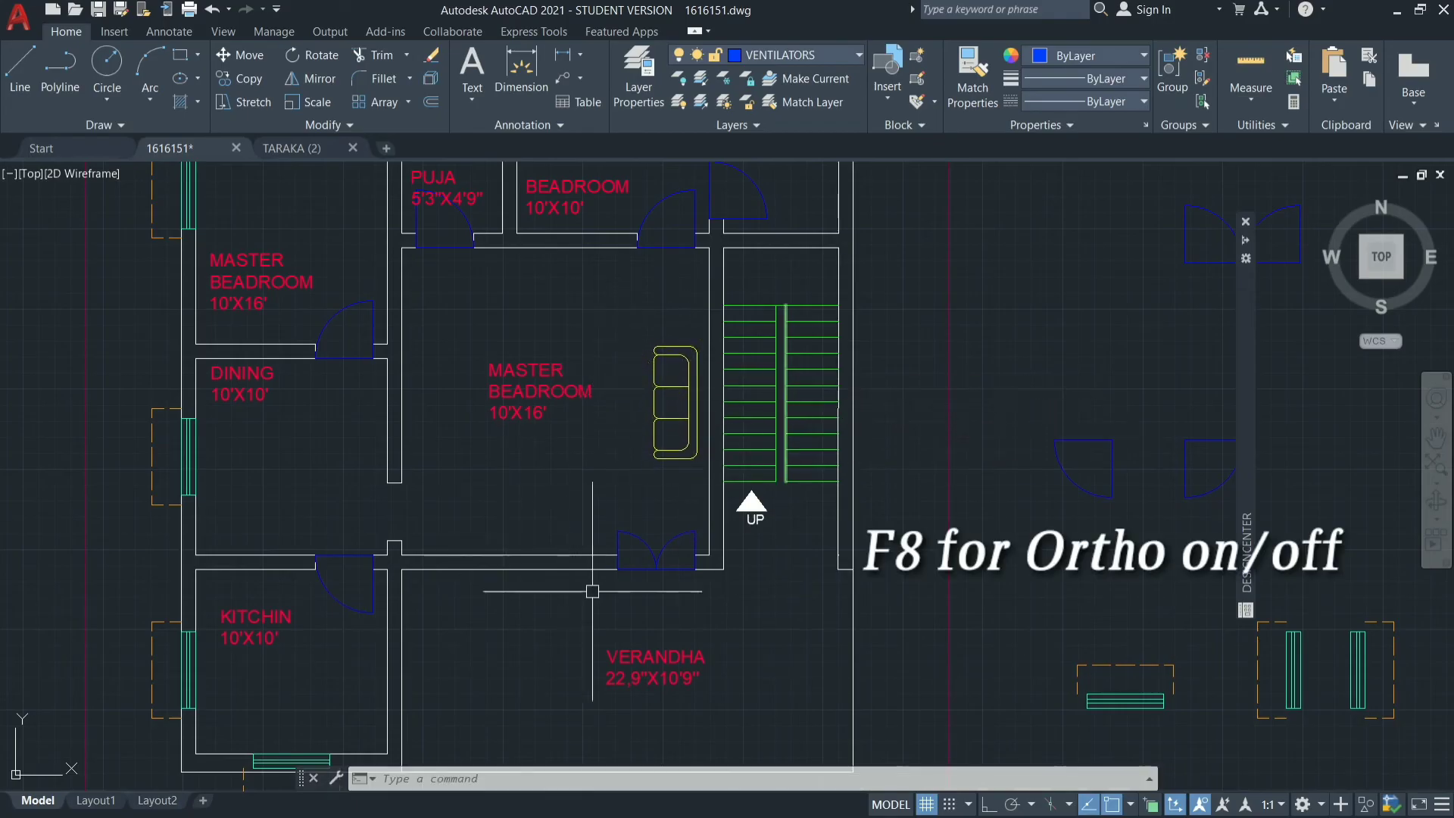
Copy the sofa from the east wall into the southwest part of the central room.
left_click(689, 382)
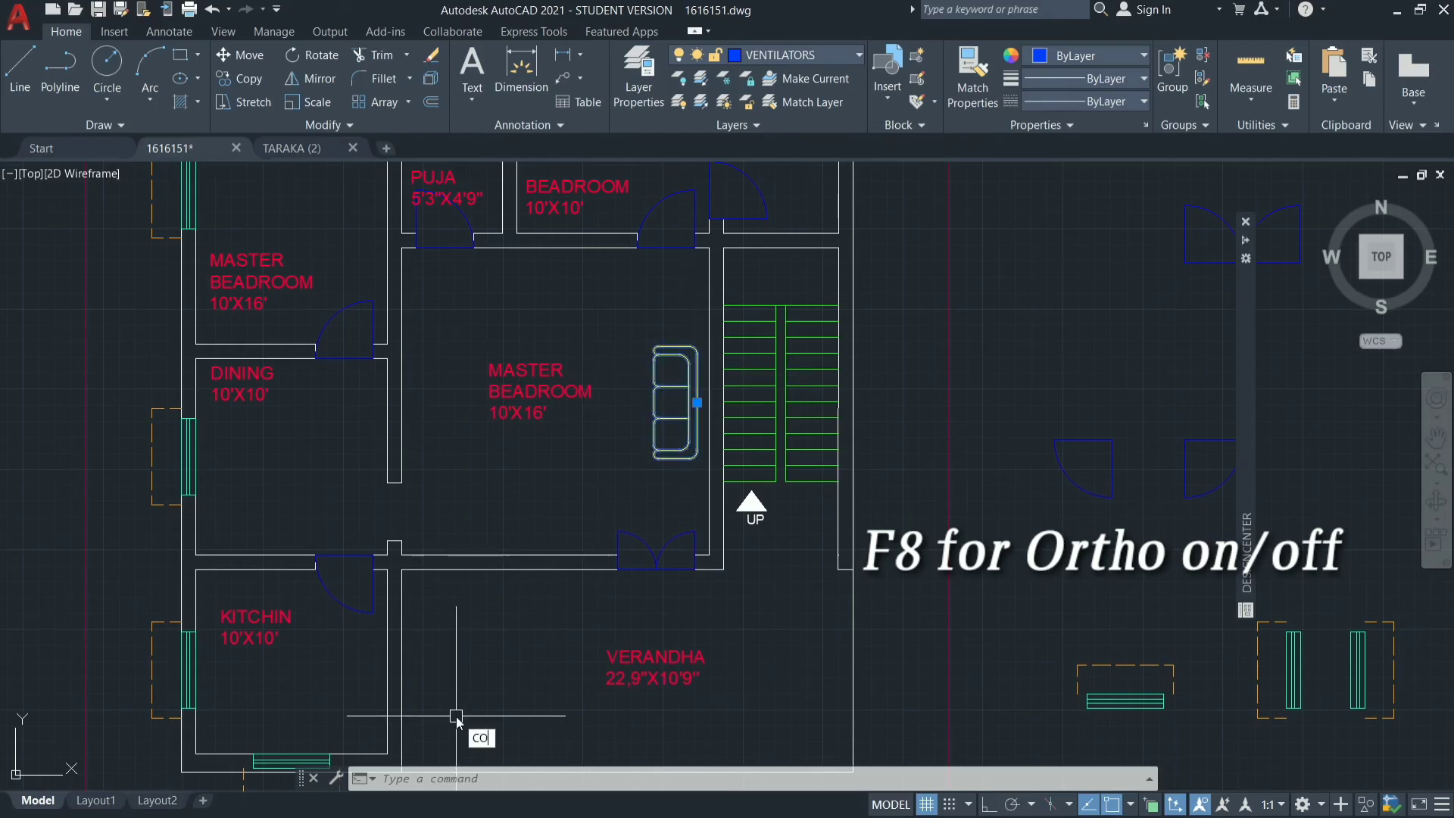
type("CO")
key("Return")
left_click(685, 411)
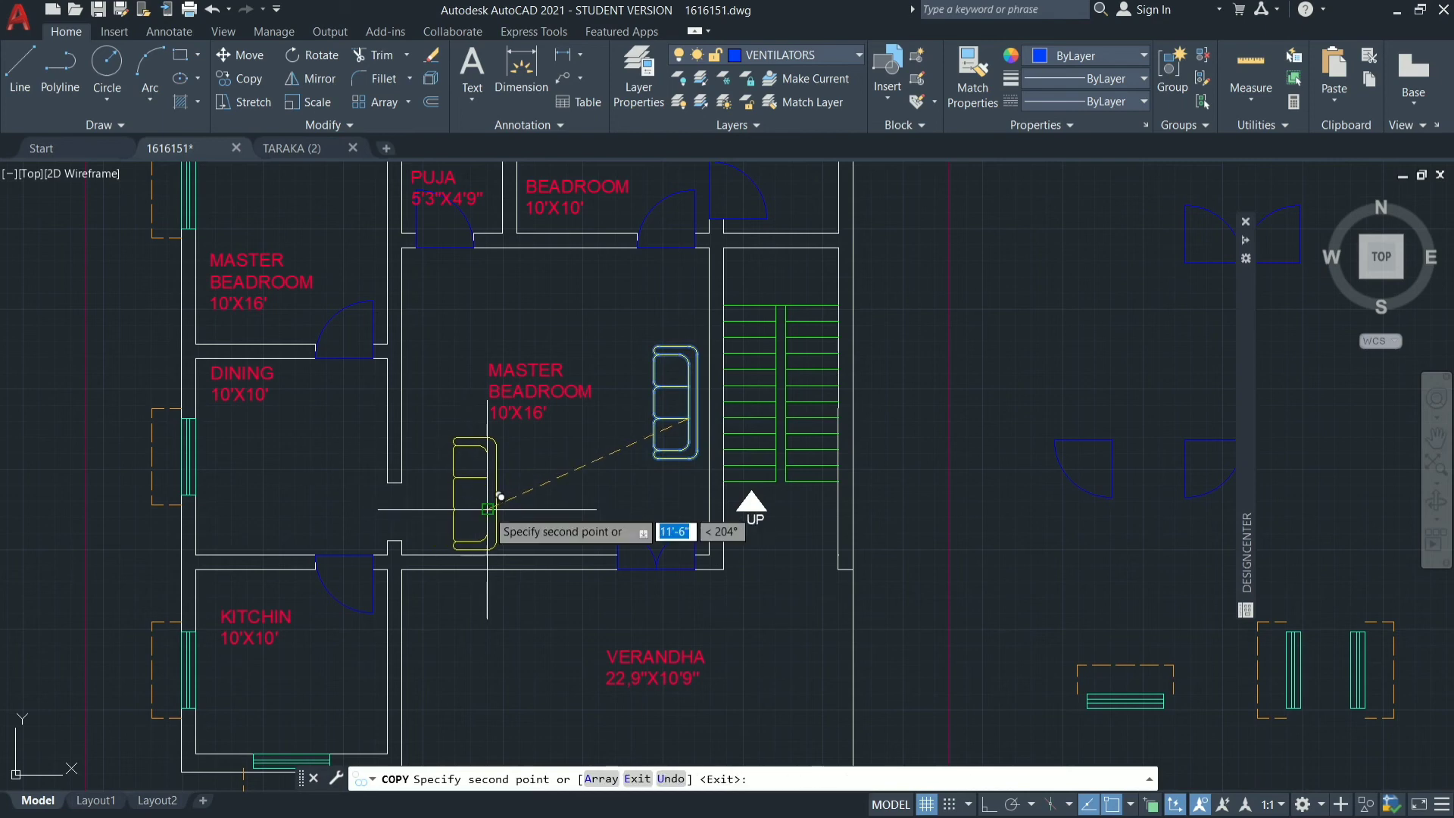
left_click(488, 508)
key("Return")
Rotate the copied sofa 270° about a point on its back edge with Ortho on, so its seats face north.
left_click(496, 493)
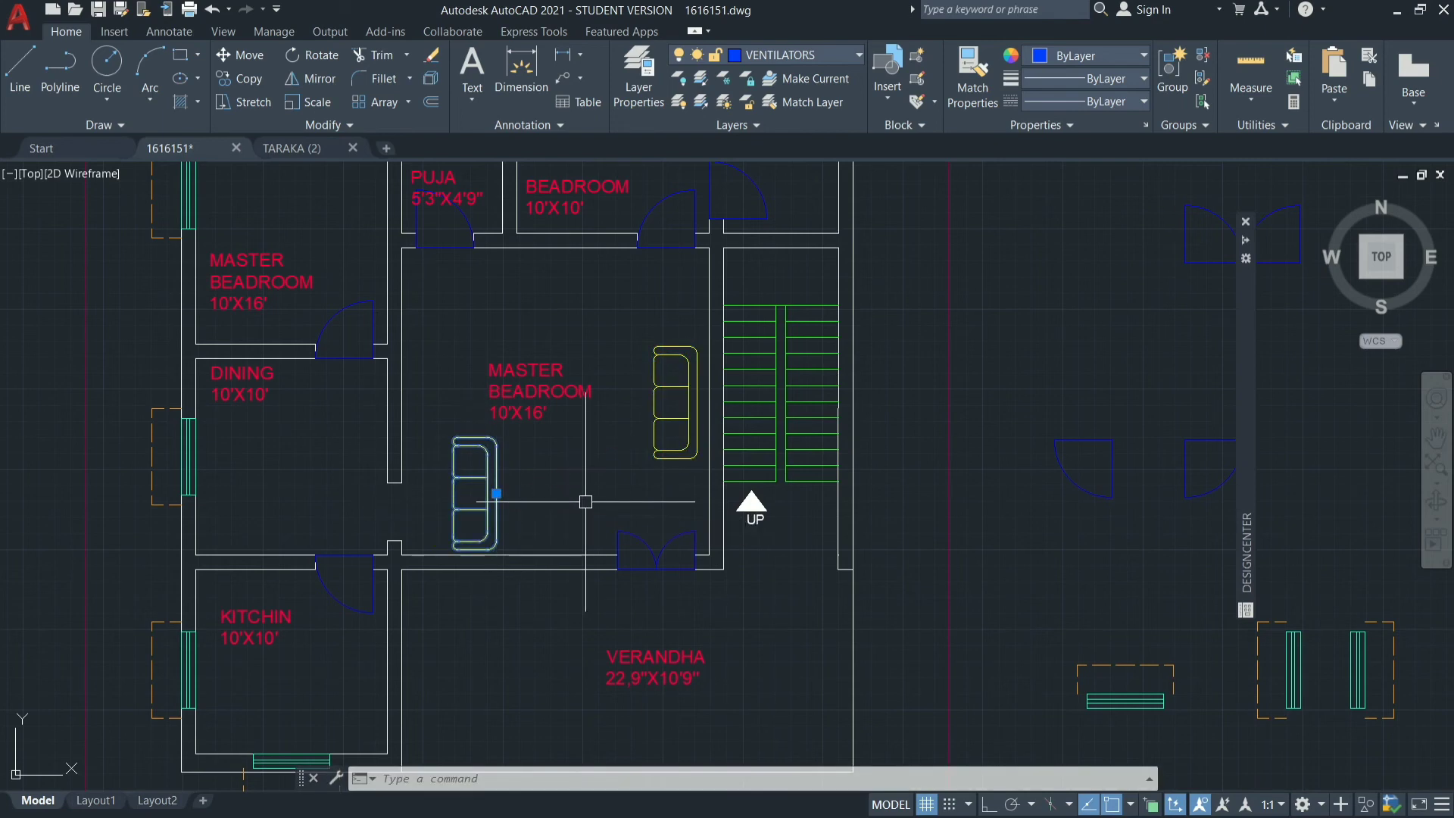
type("RO")
key("Return")
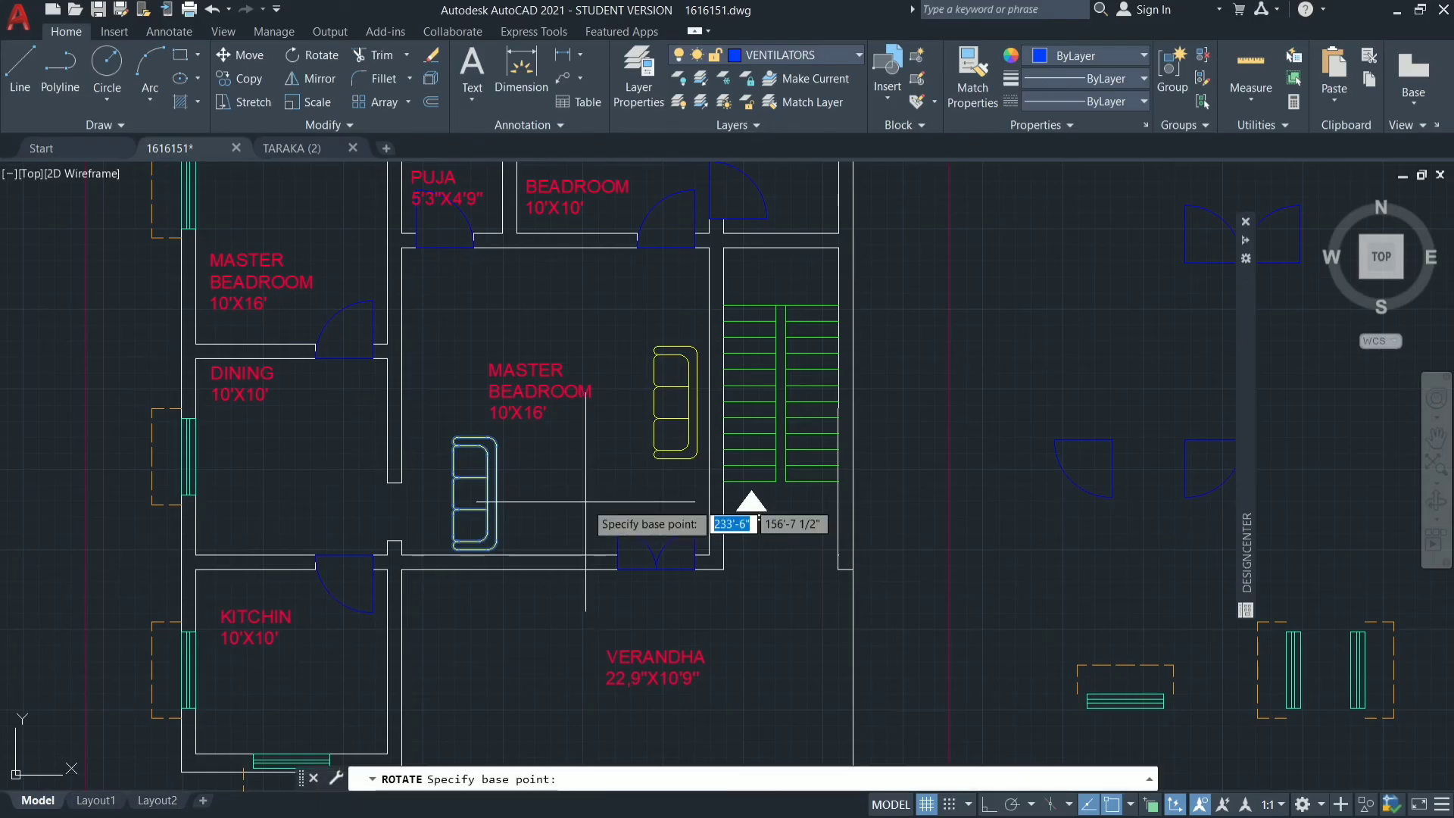
left_click(496, 502)
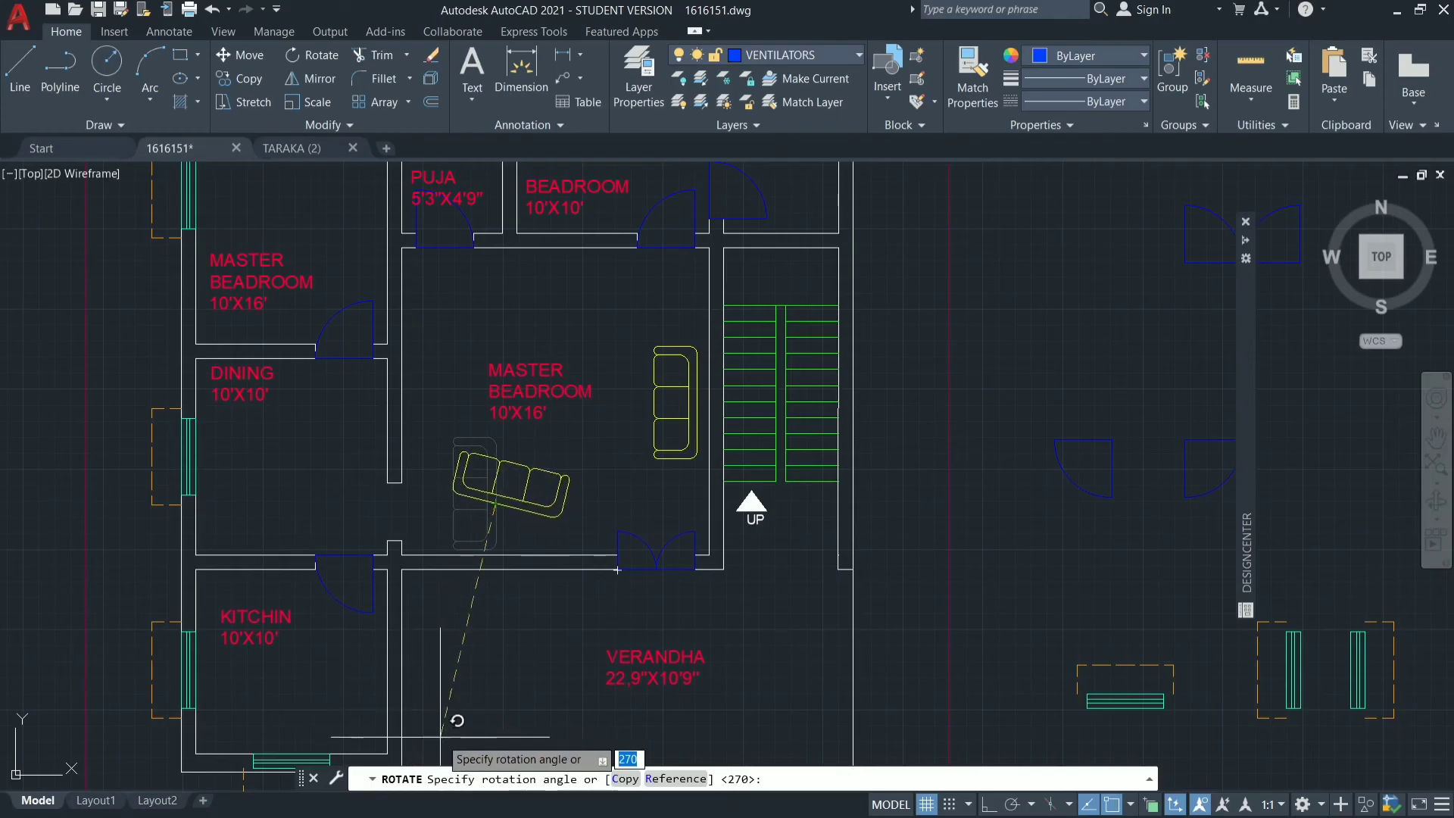
left_click(985, 804)
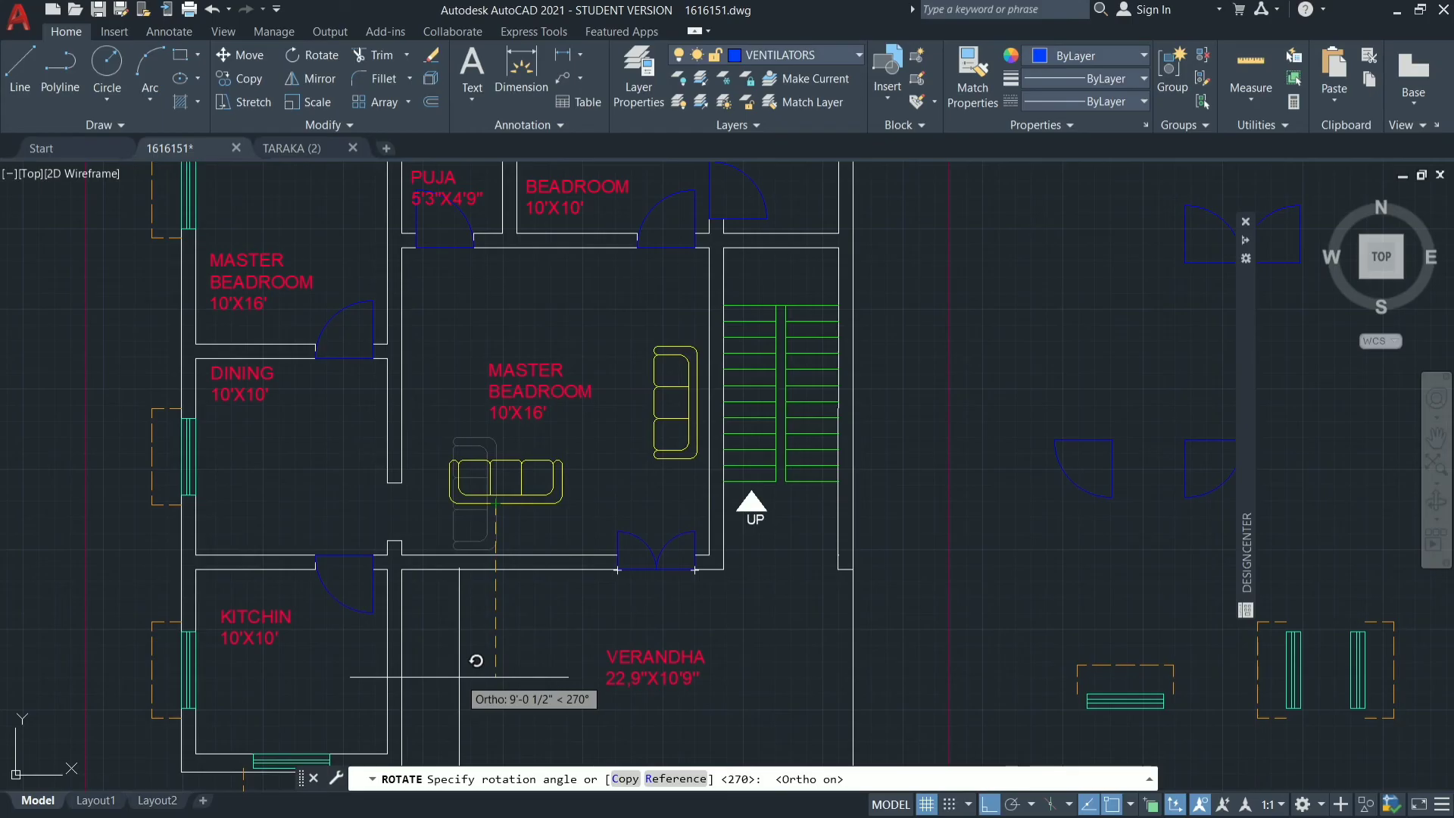
left_click(459, 676)
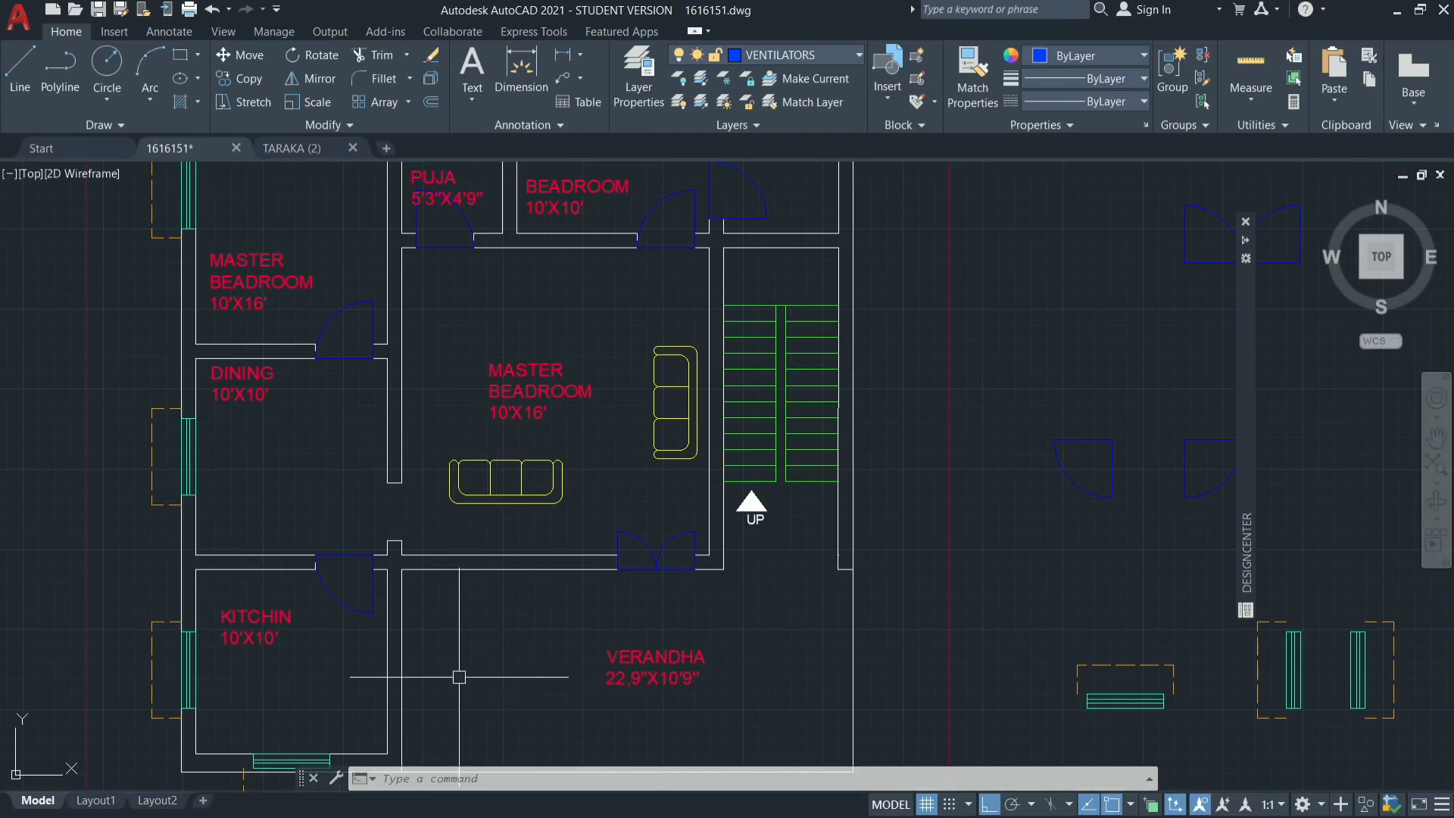
Move the horizontal sofa straight down until it sits just above the central room's south wall.
left_click(546, 496)
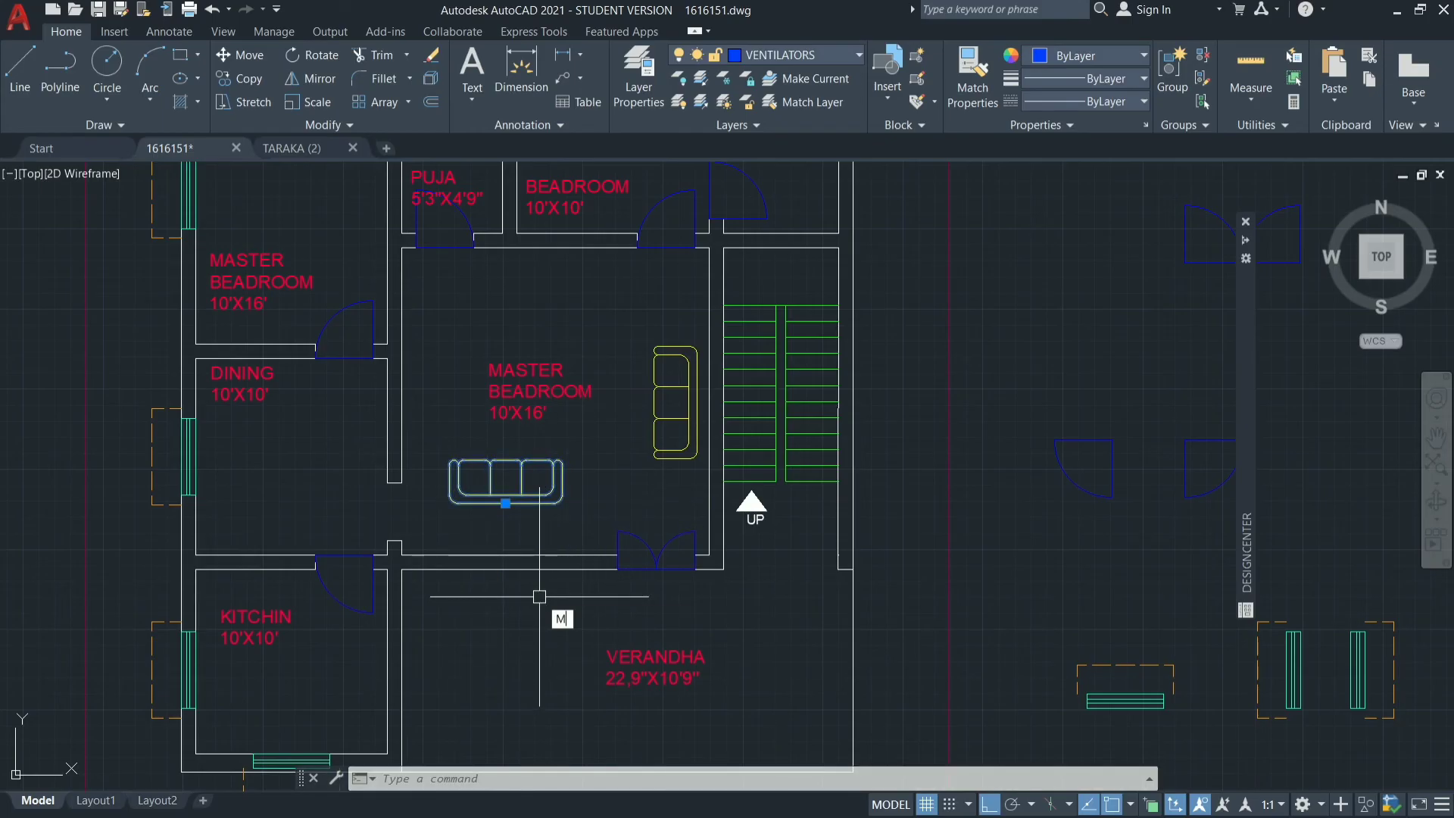
type("M")
key("Return")
left_click(525, 461)
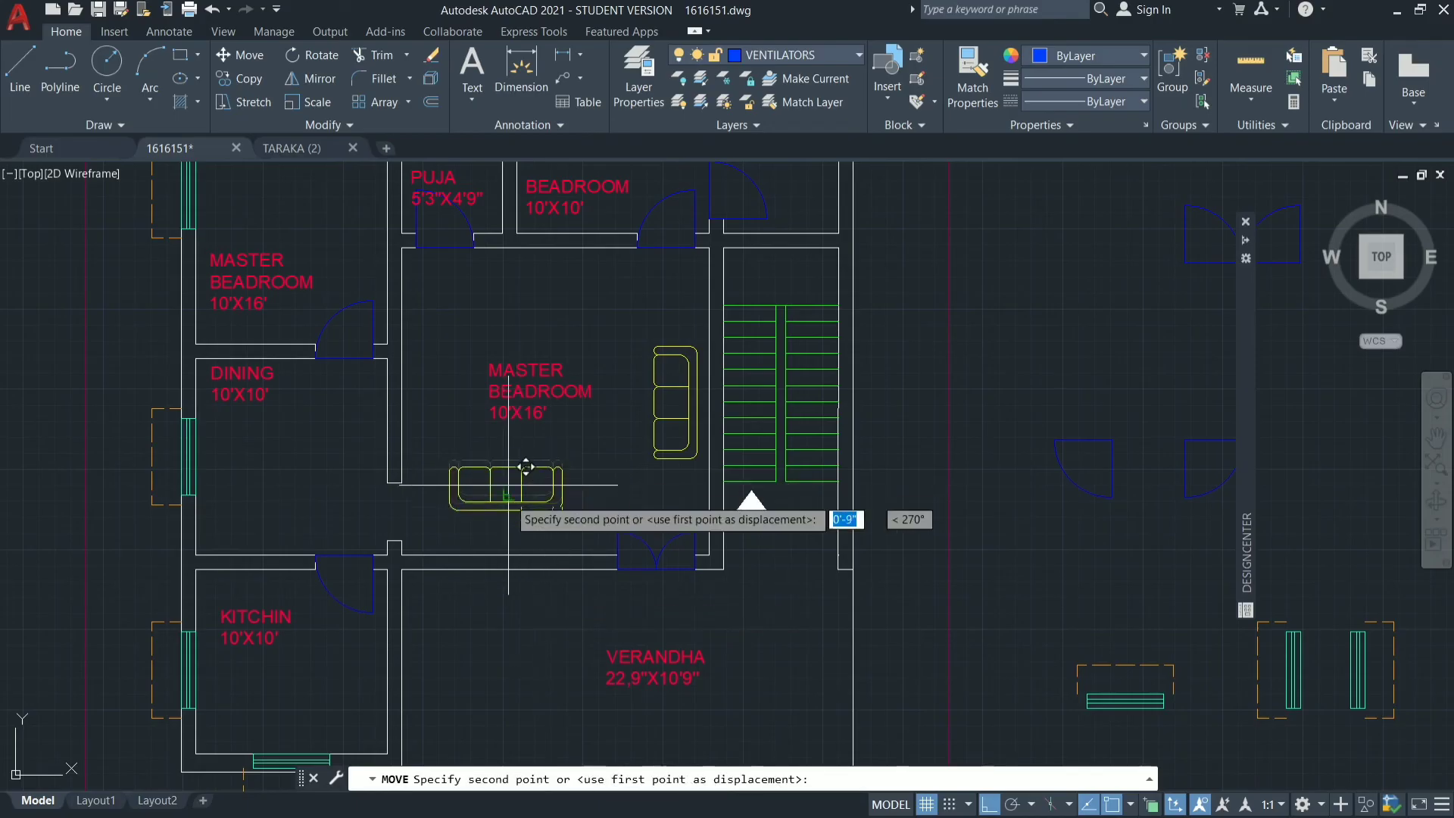
left_click(525, 502)
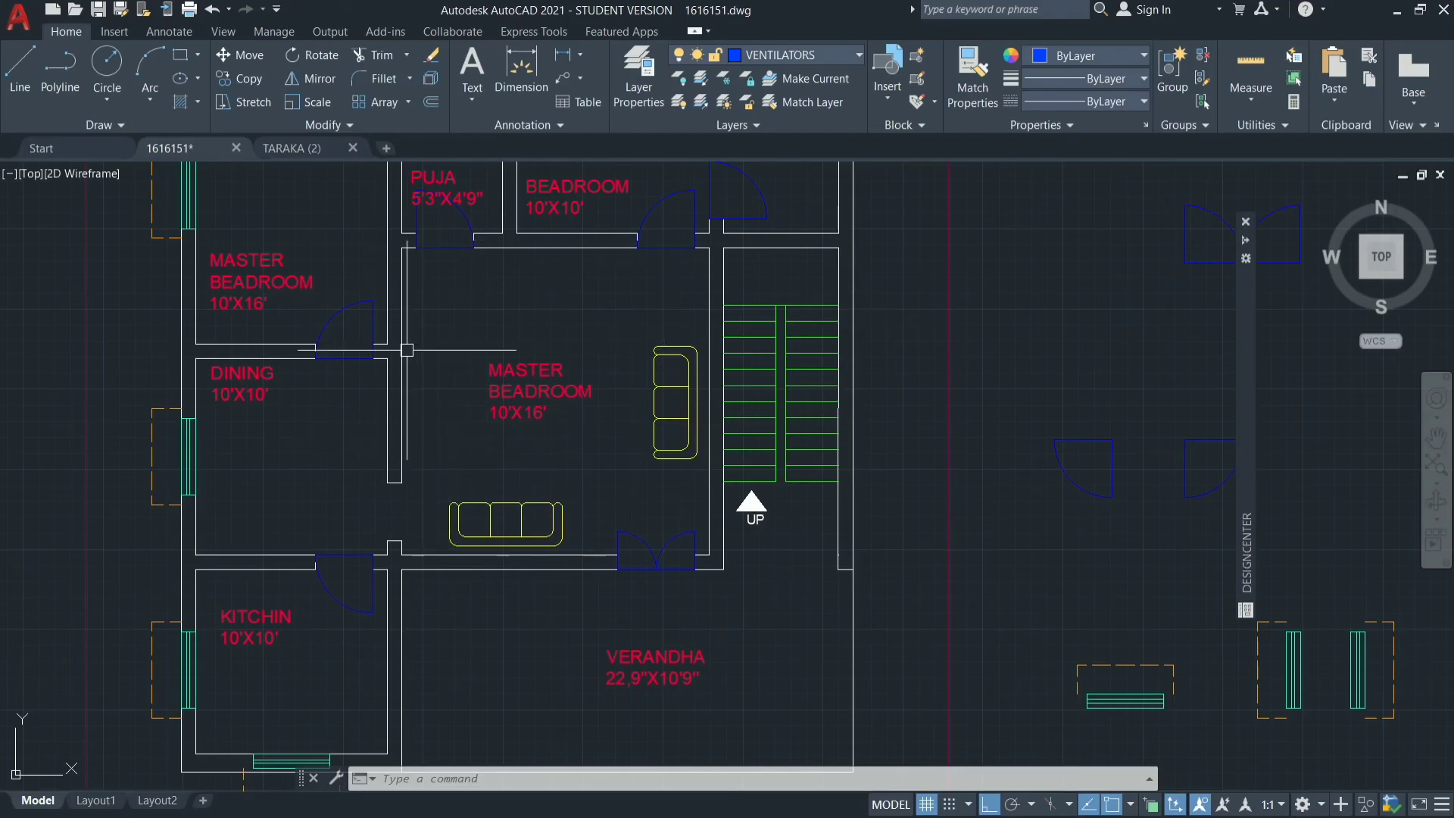
Replace the central room's MASTER BEADROOM label text with HALL and 16'X16' on a second line.
scroll(617, 487, "down", 4)
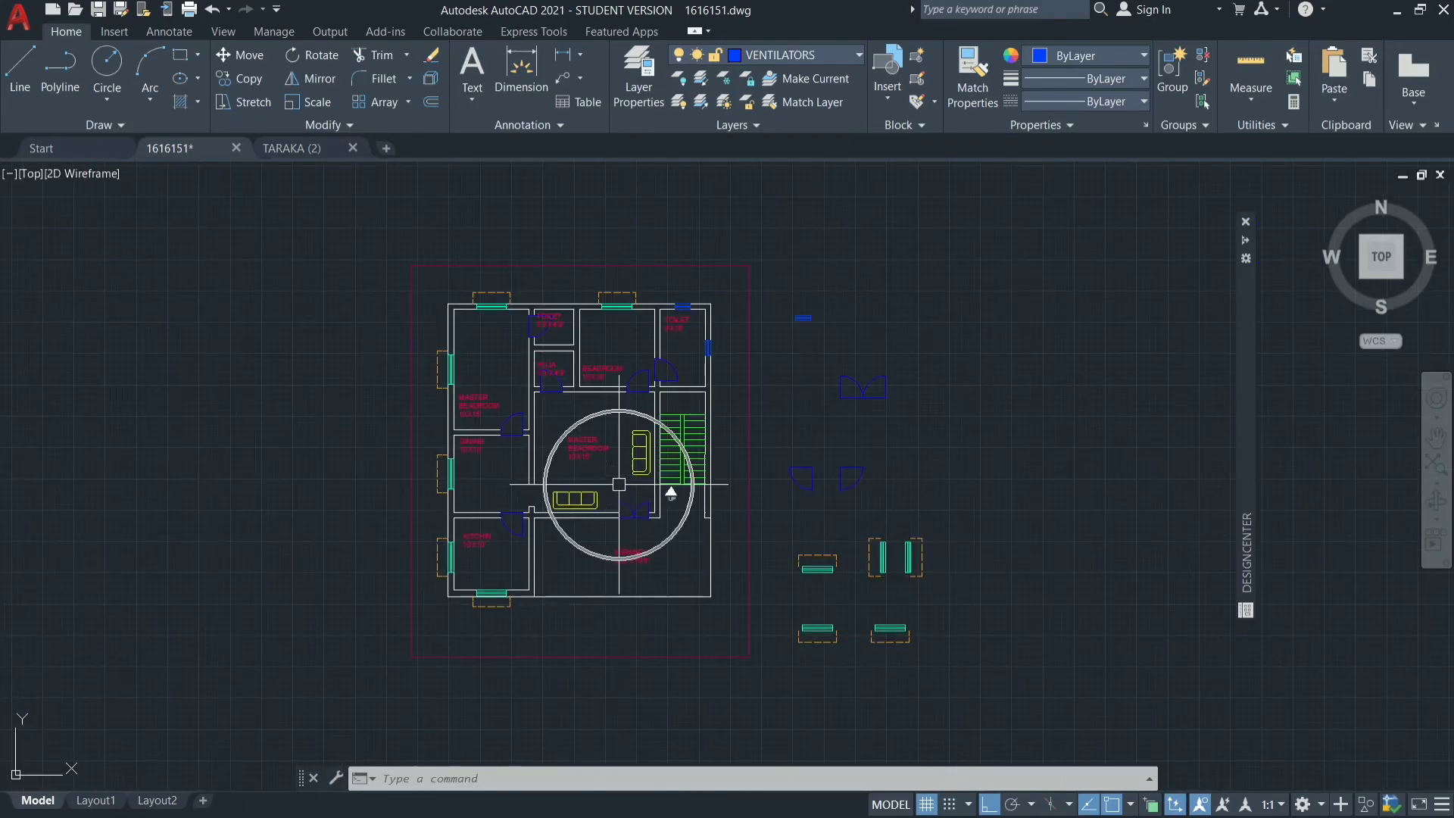
scroll(611, 457, "up", 2)
scroll(603, 432, "up", 10)
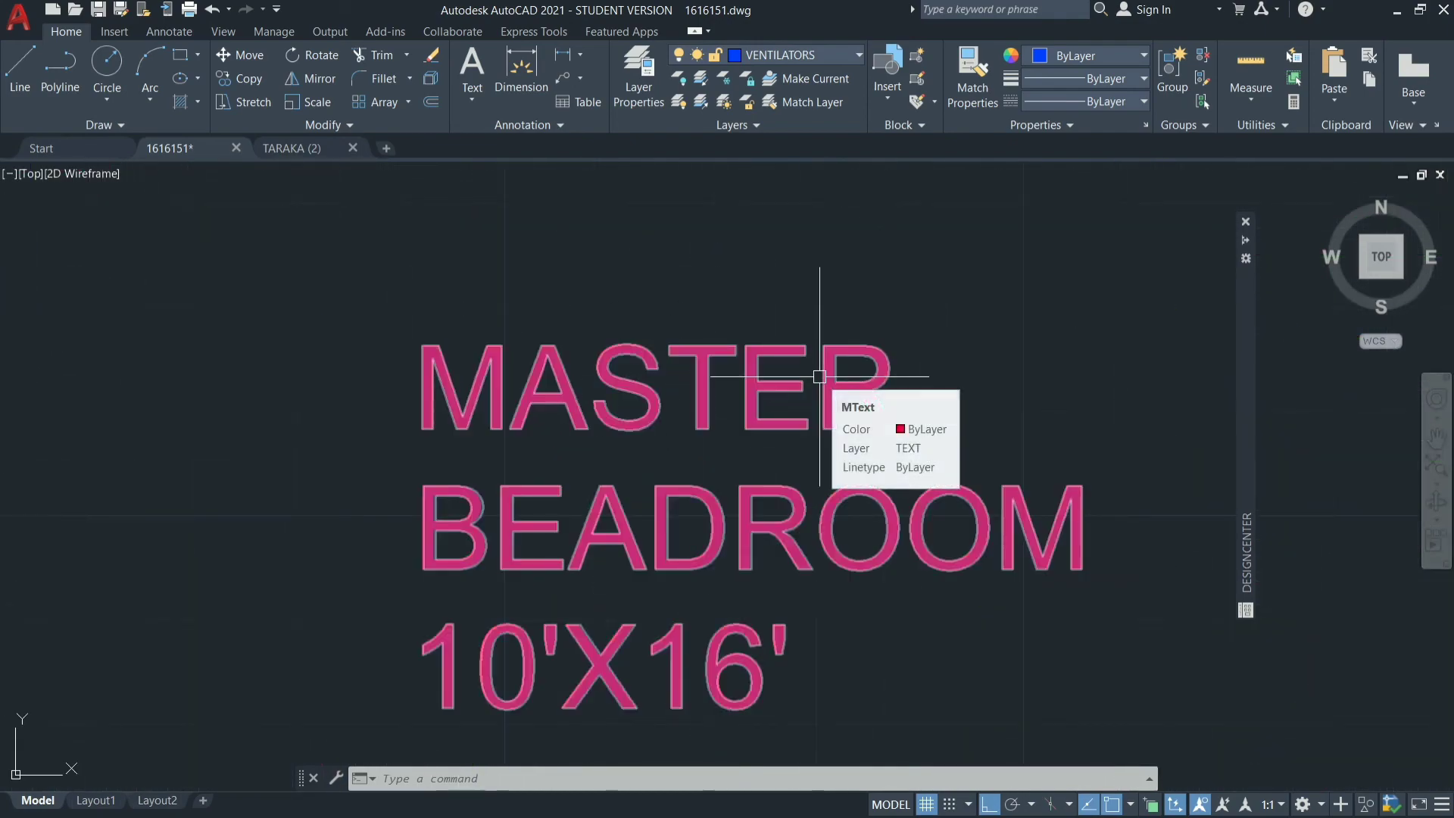
double_click(934, 390)
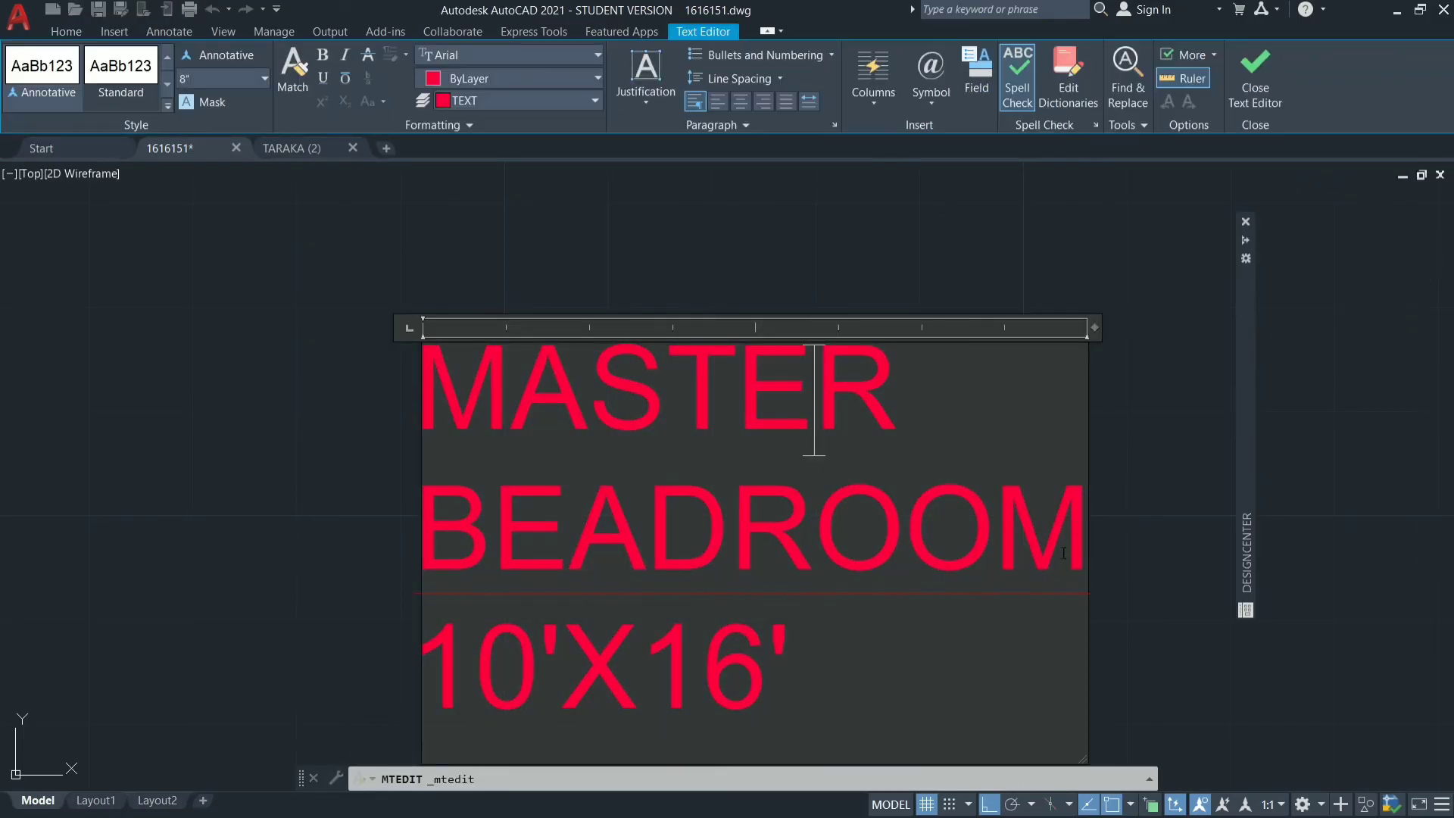
left_click_drag(1065, 543, 1009, 634)
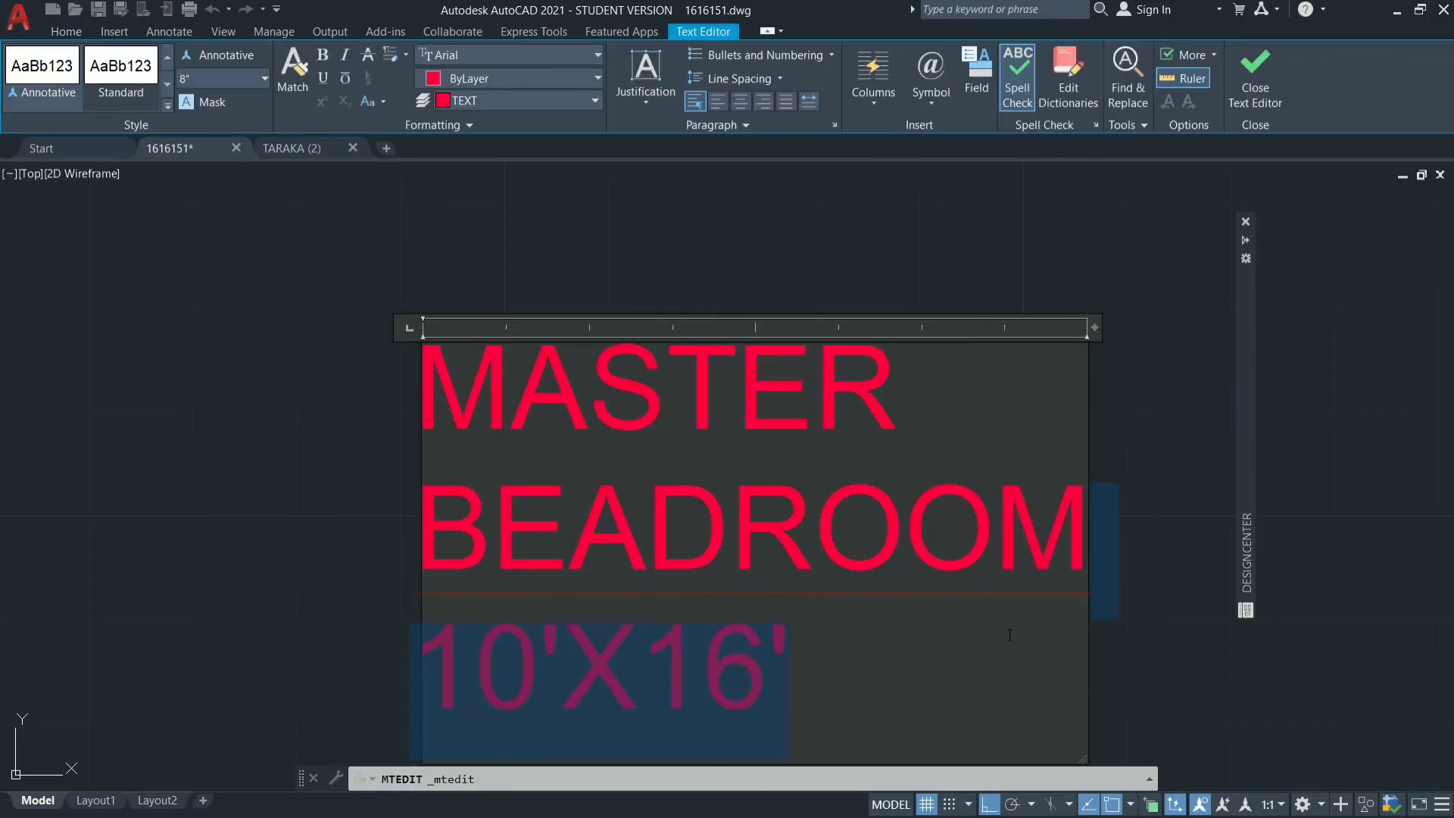
key("BackSpace")
key("BackSpace")
key("BackSpace")
key("BackSpace")
key("BackSpace")
key("BackSpace")
key("BackSpace")
key("BackSpace")
key("BackSpace")
key("BackSpace")
key("BackSpace")
key("BackSpace")
key("BackSpace")
key("BackSpace")
key("BackSpace")
key("BackSpace")
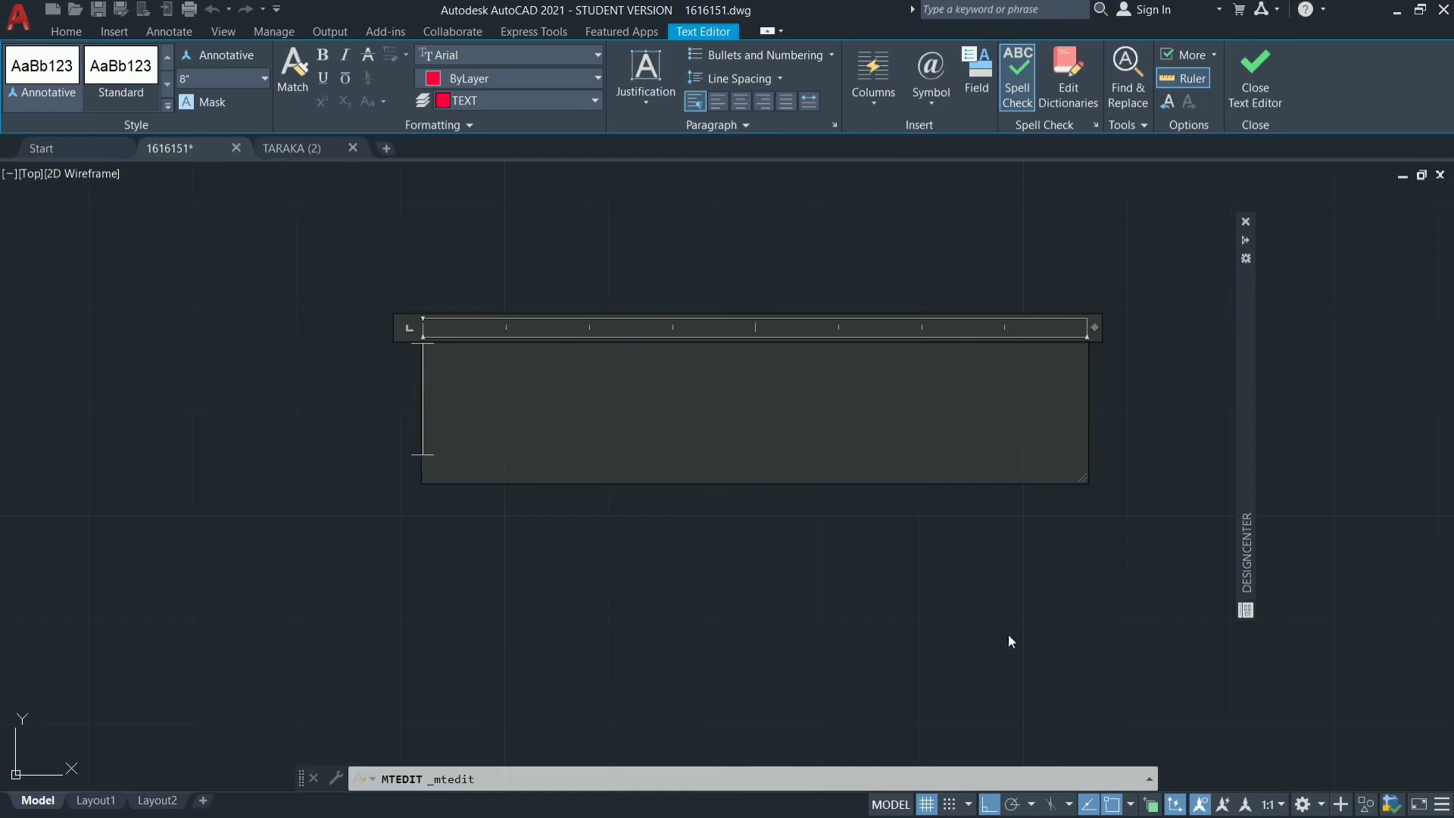
type("HALL")
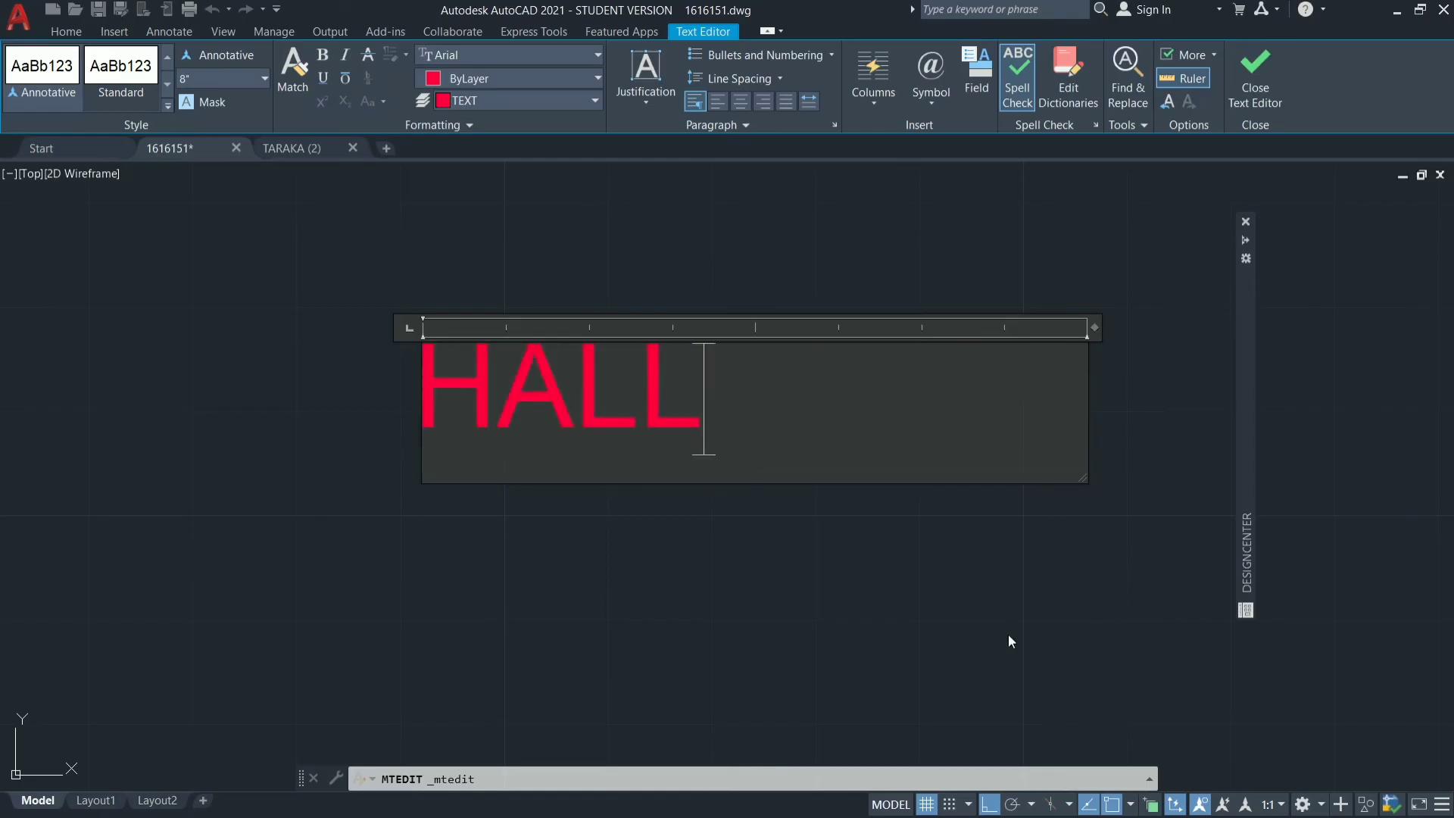
key("Return")
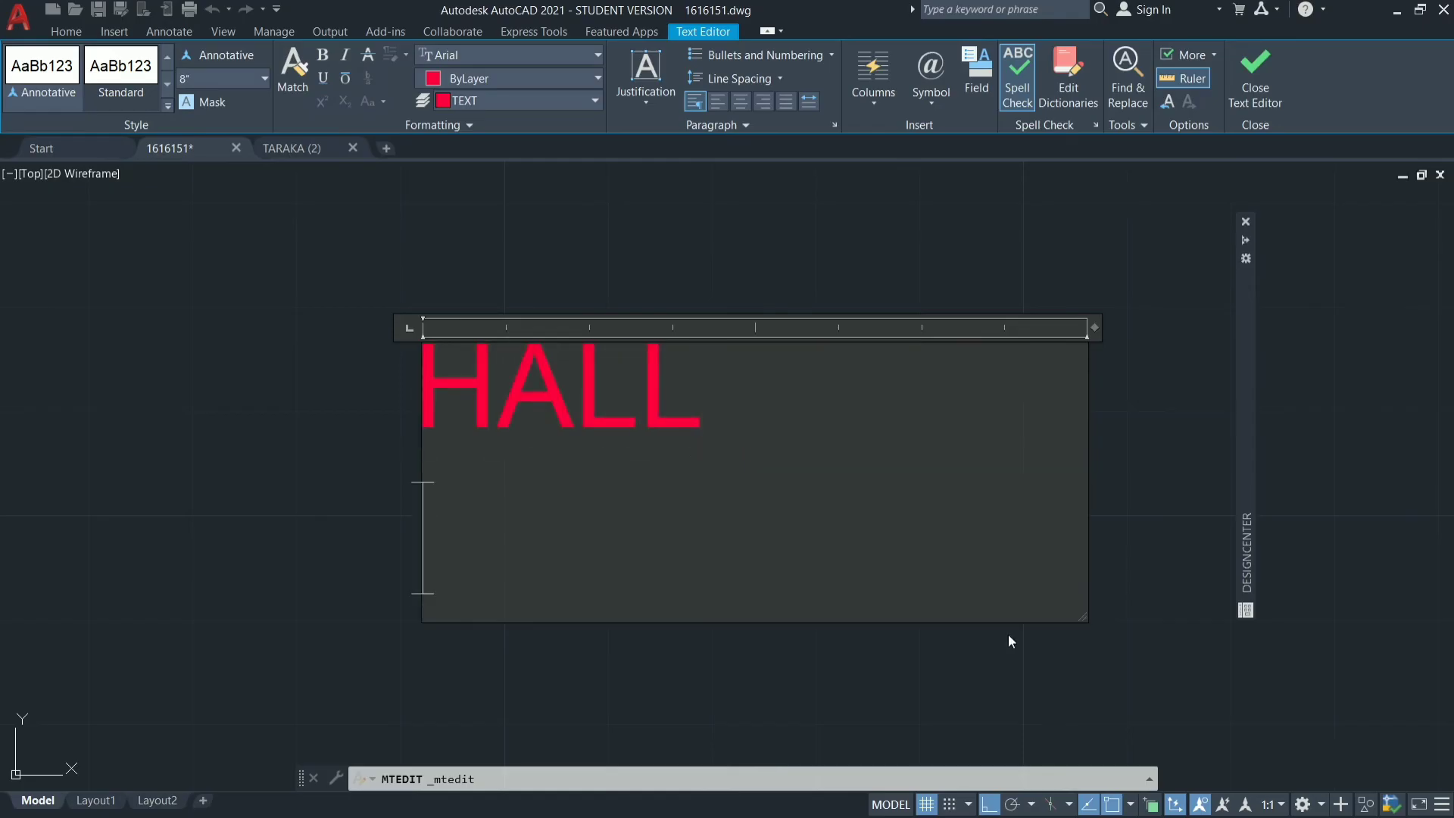
type("16'")
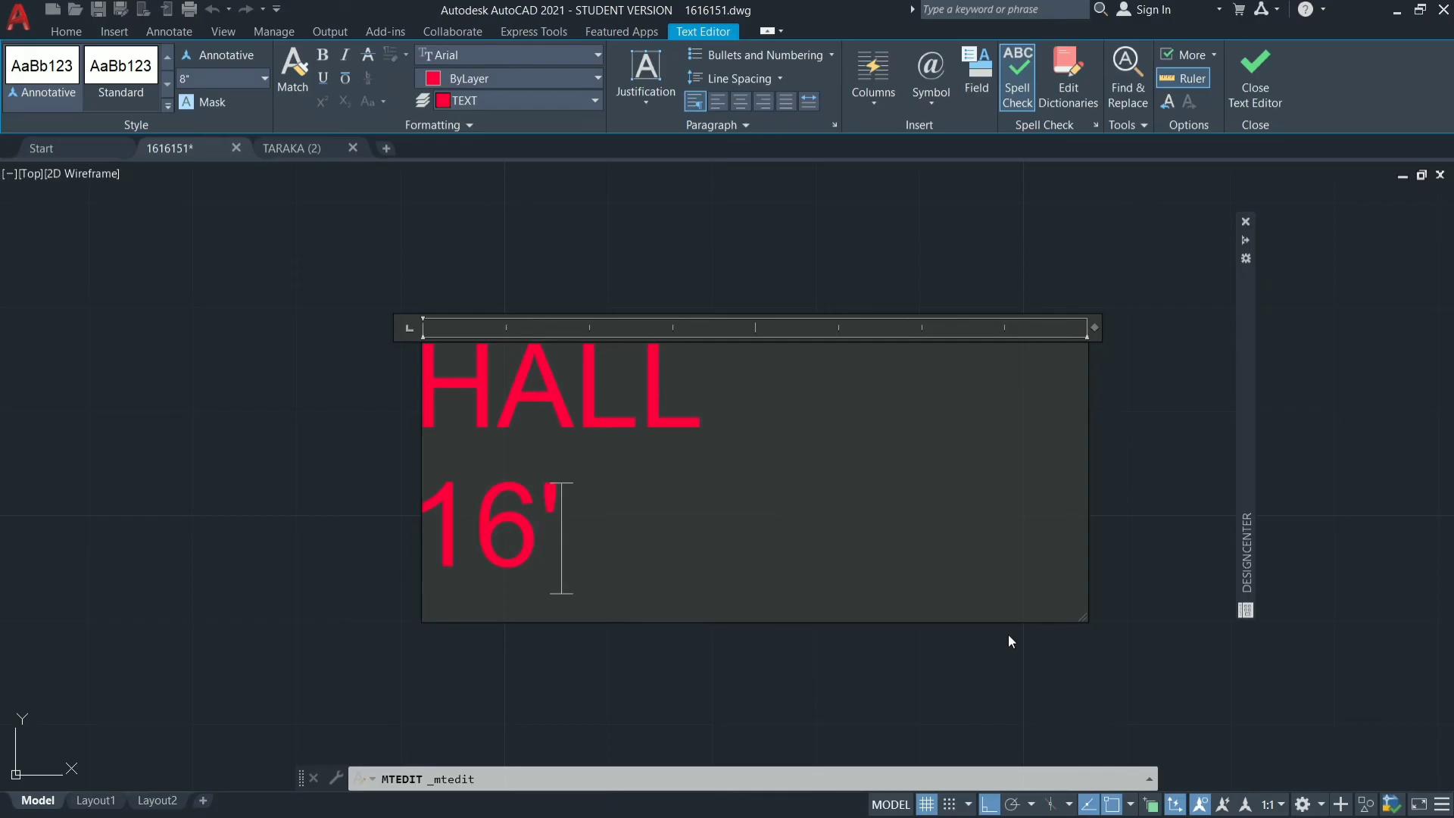
type("X16'")
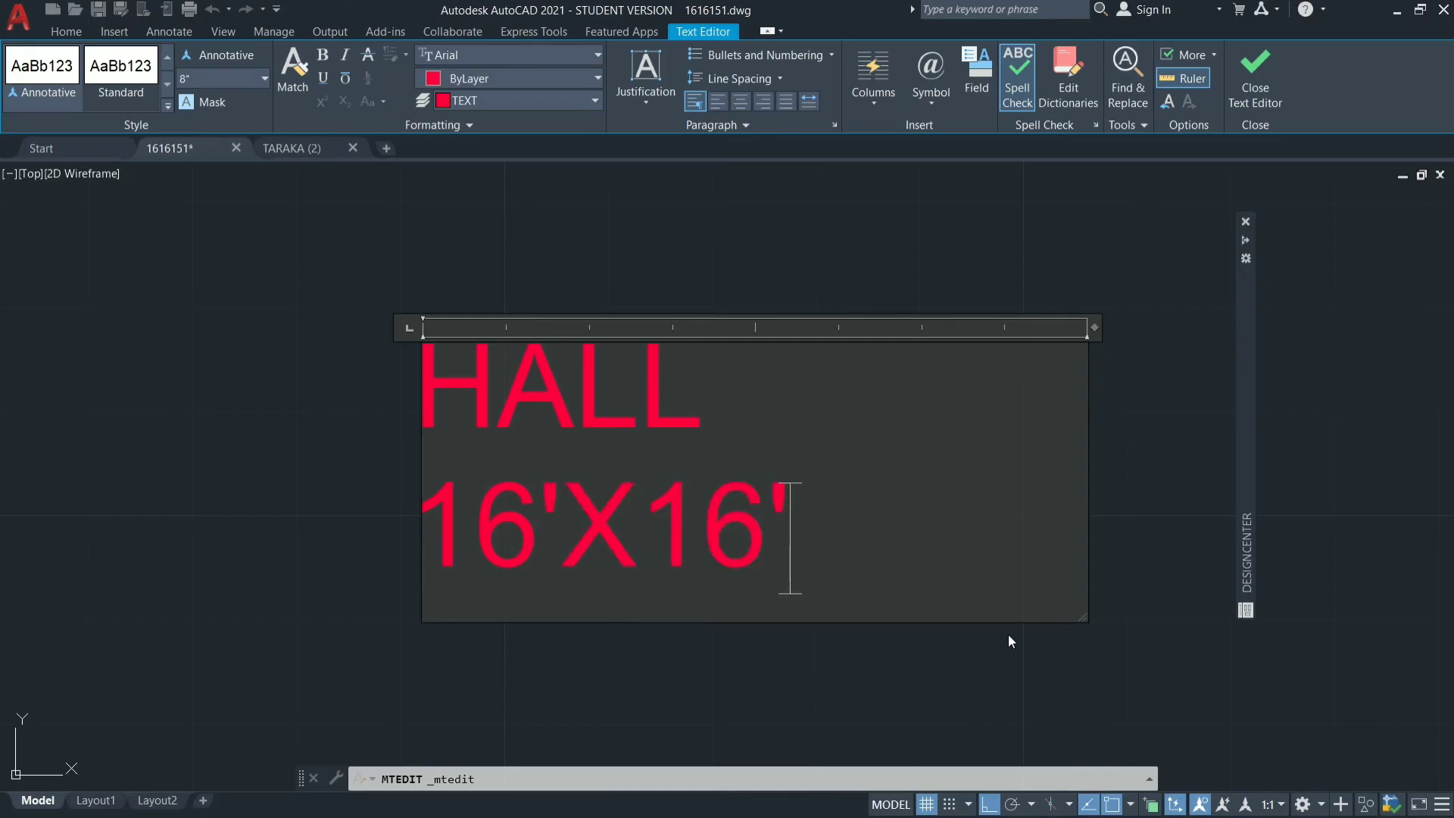
left_click(359, 455)
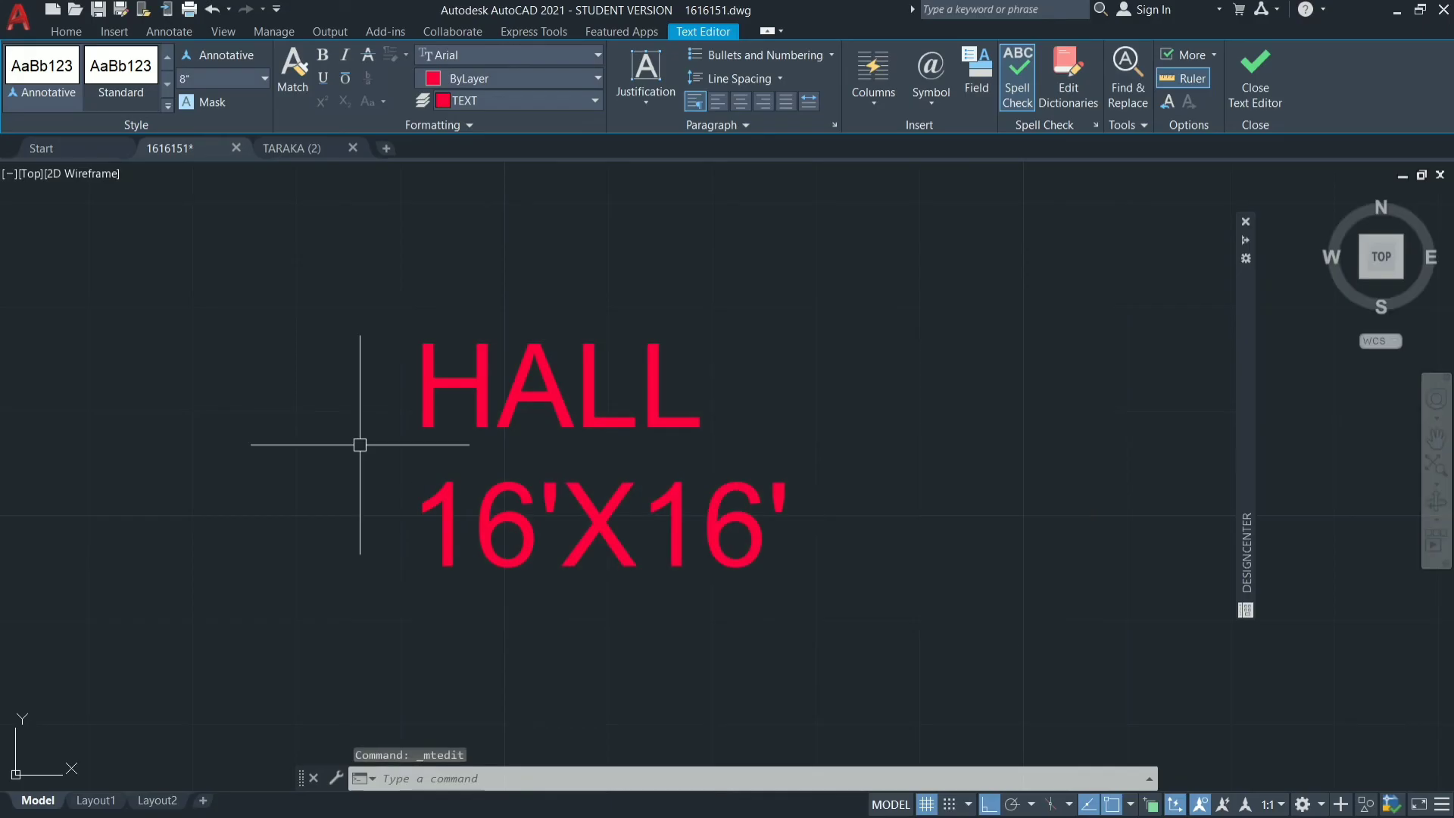
Insert the RND-DNG-6FT-DIA round dining table block from the ready-made blocks library in the middle of the dining room.
scroll(630, 260, "down", 4)
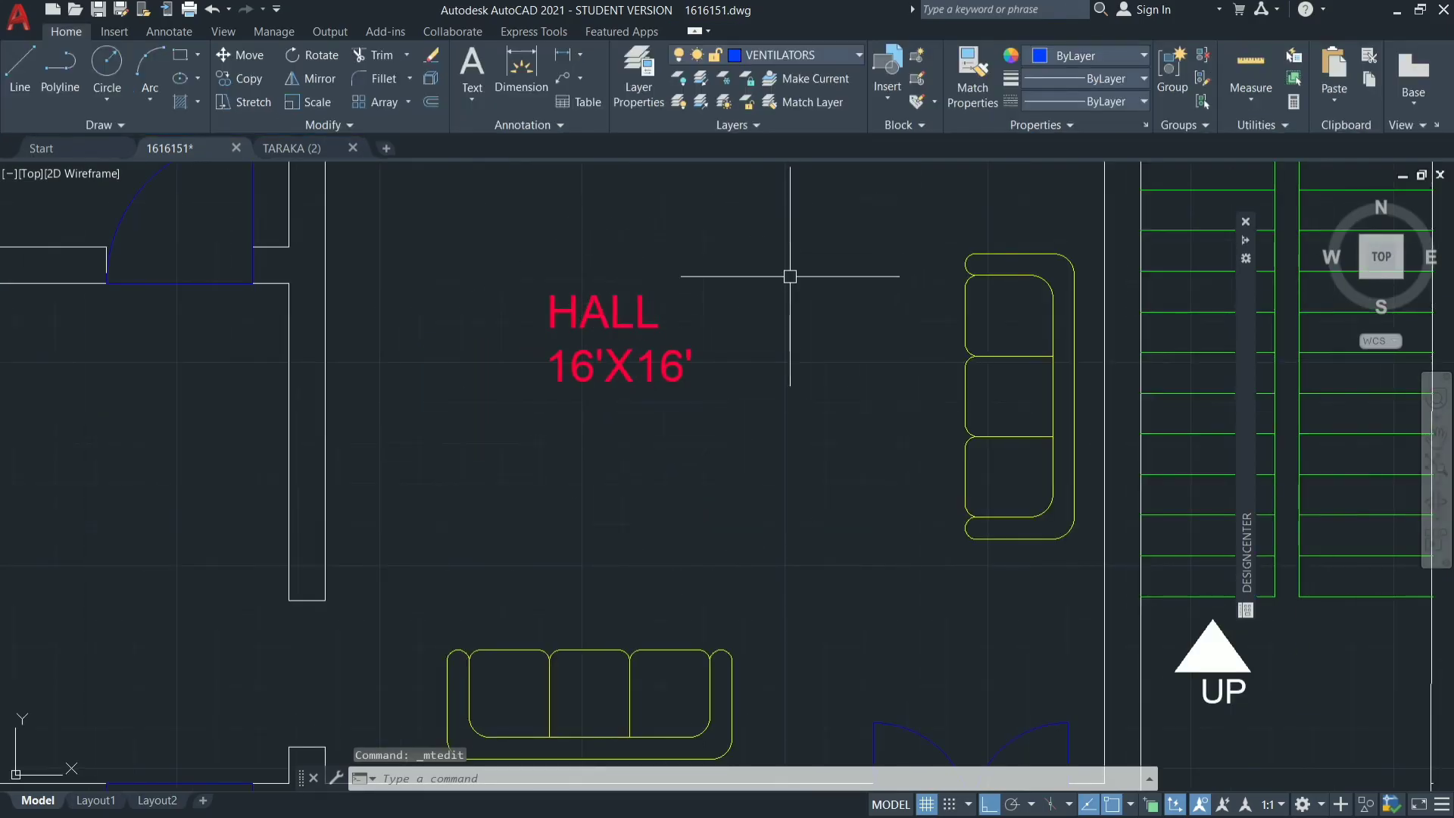
scroll(718, 439, "down", 2)
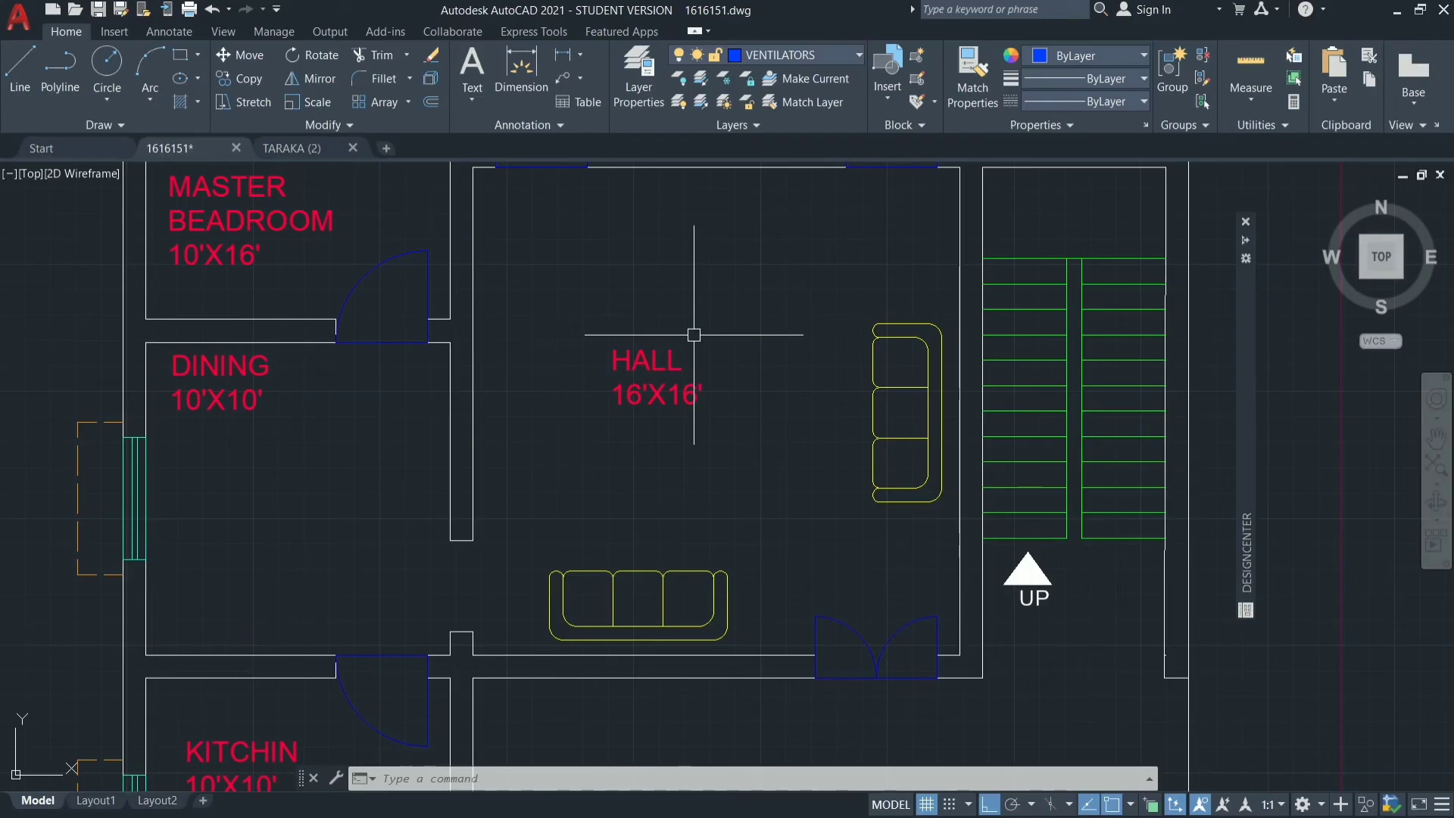
scroll(574, 598, "down", 2)
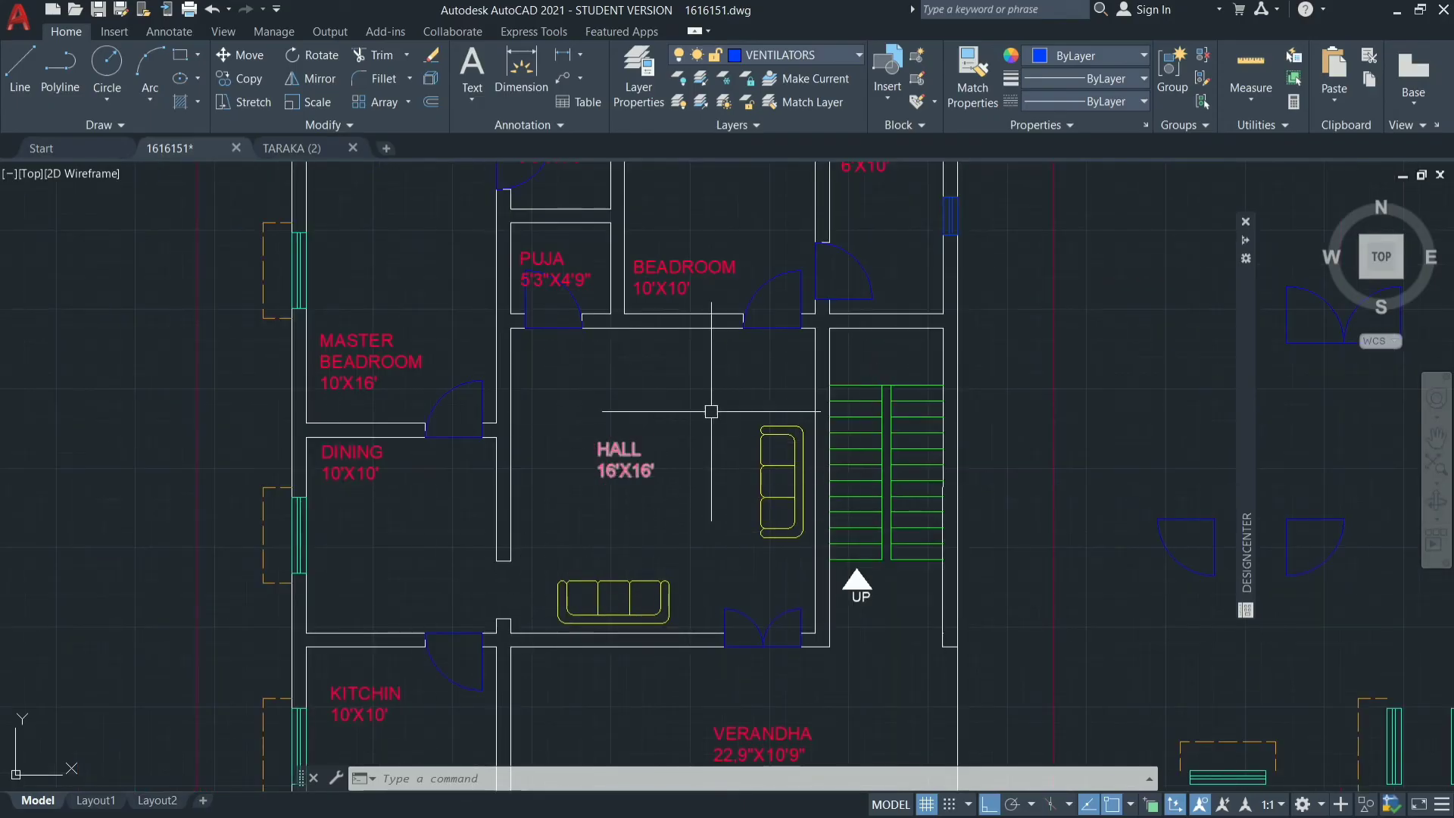
scroll(609, 552, "down", 3)
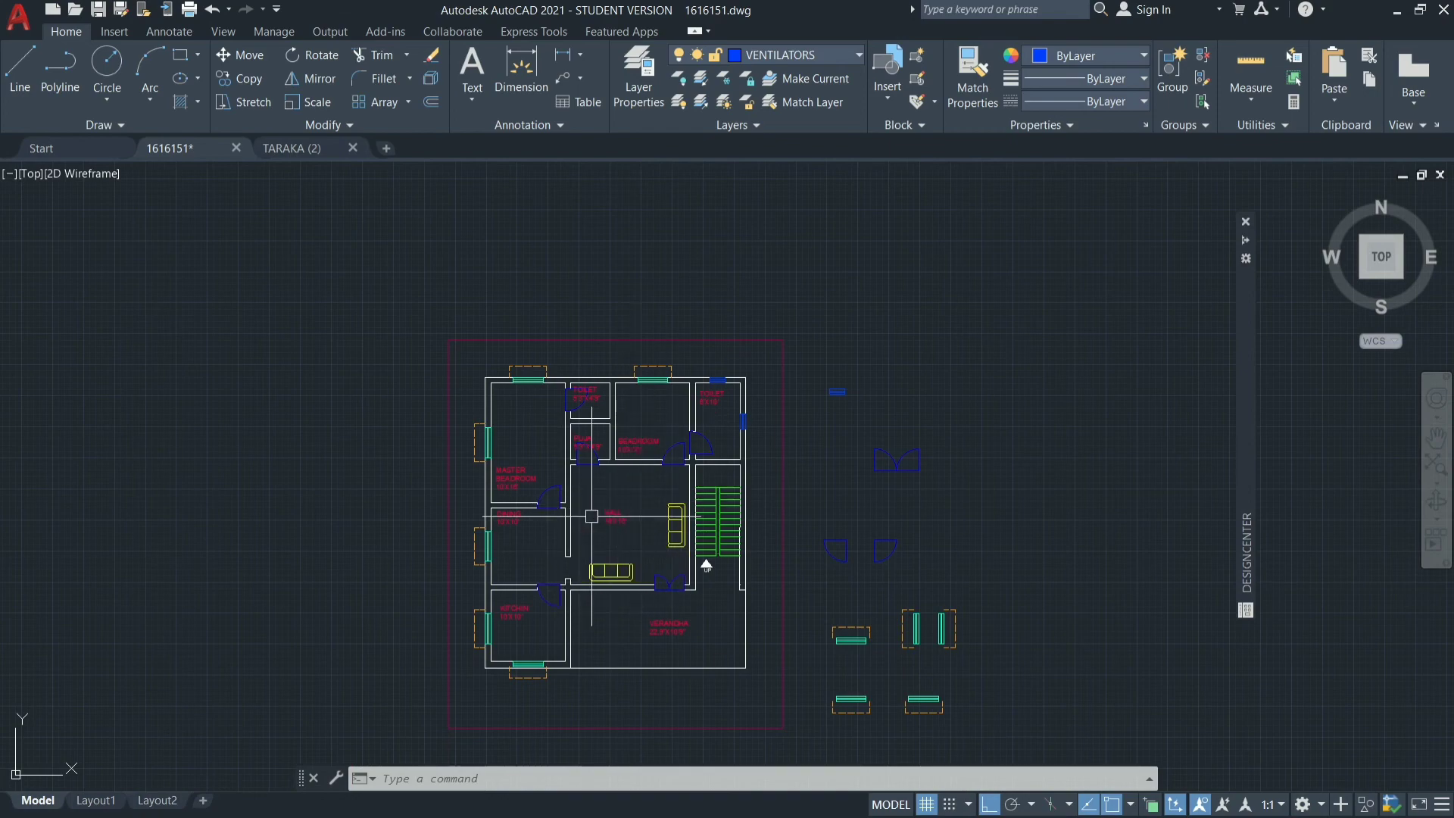
scroll(594, 516, "up", 2)
mouse_move(1245, 417)
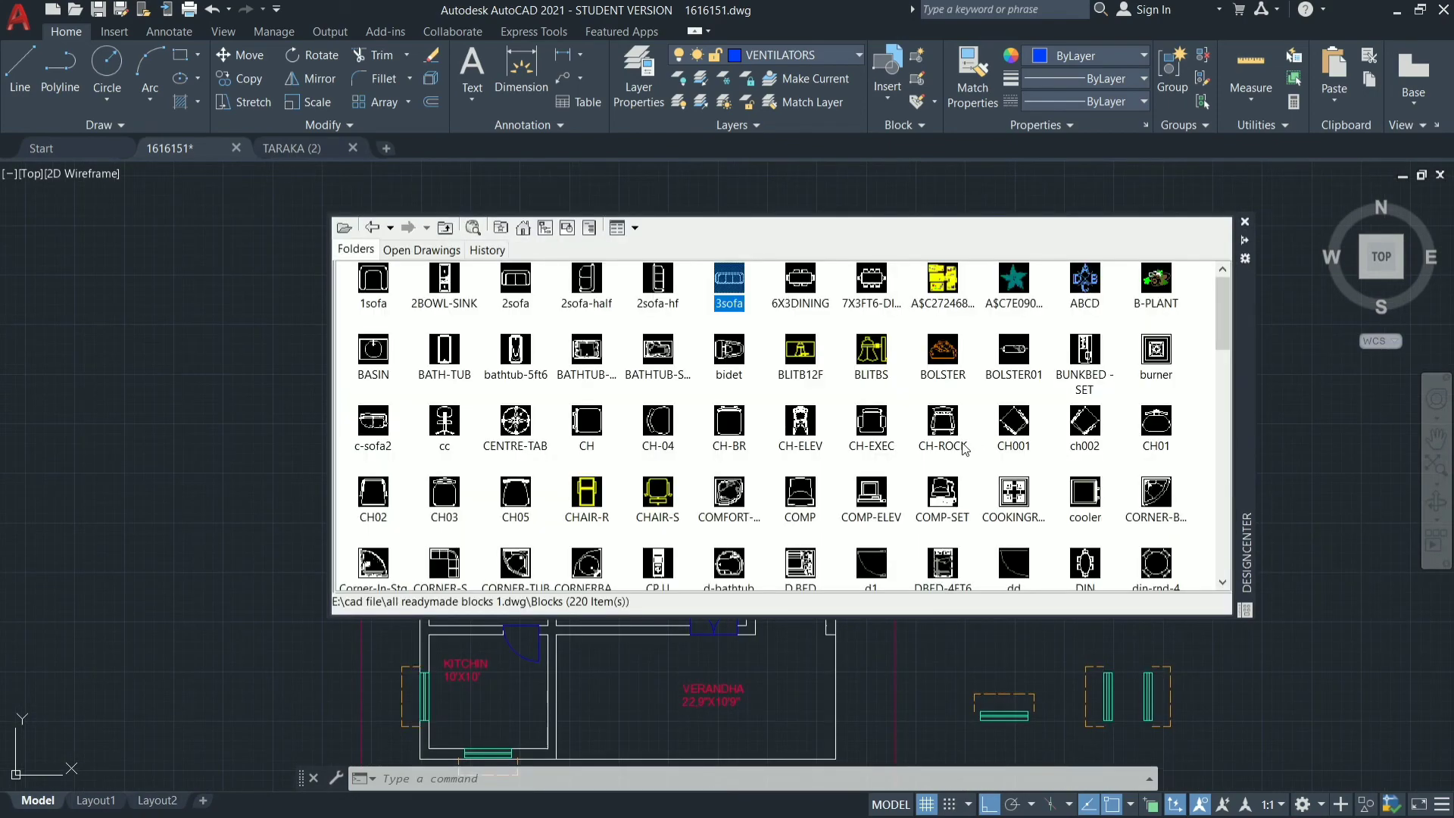
scroll(965, 450, "down", 4)
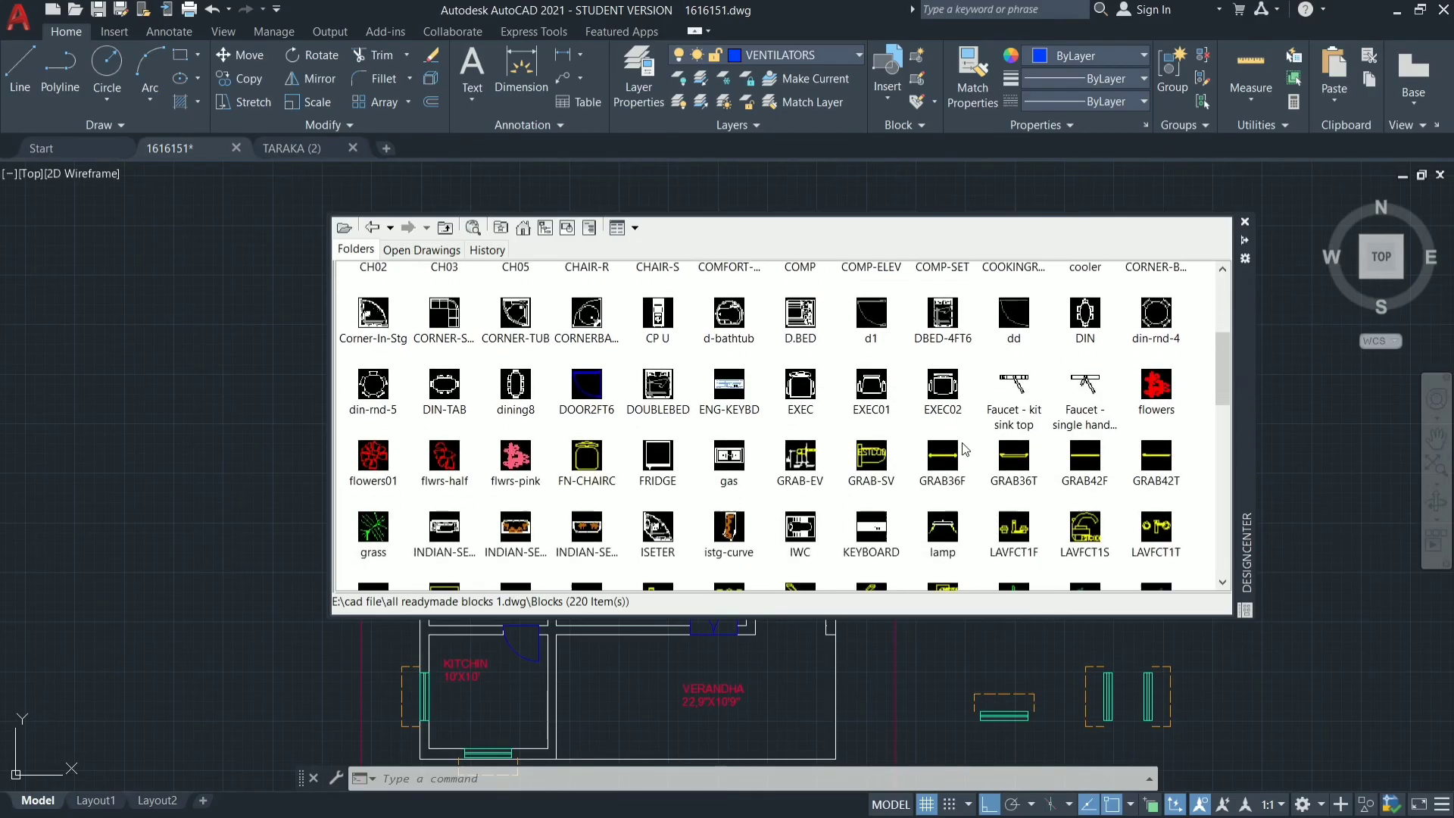
scroll(965, 450, "down", 3)
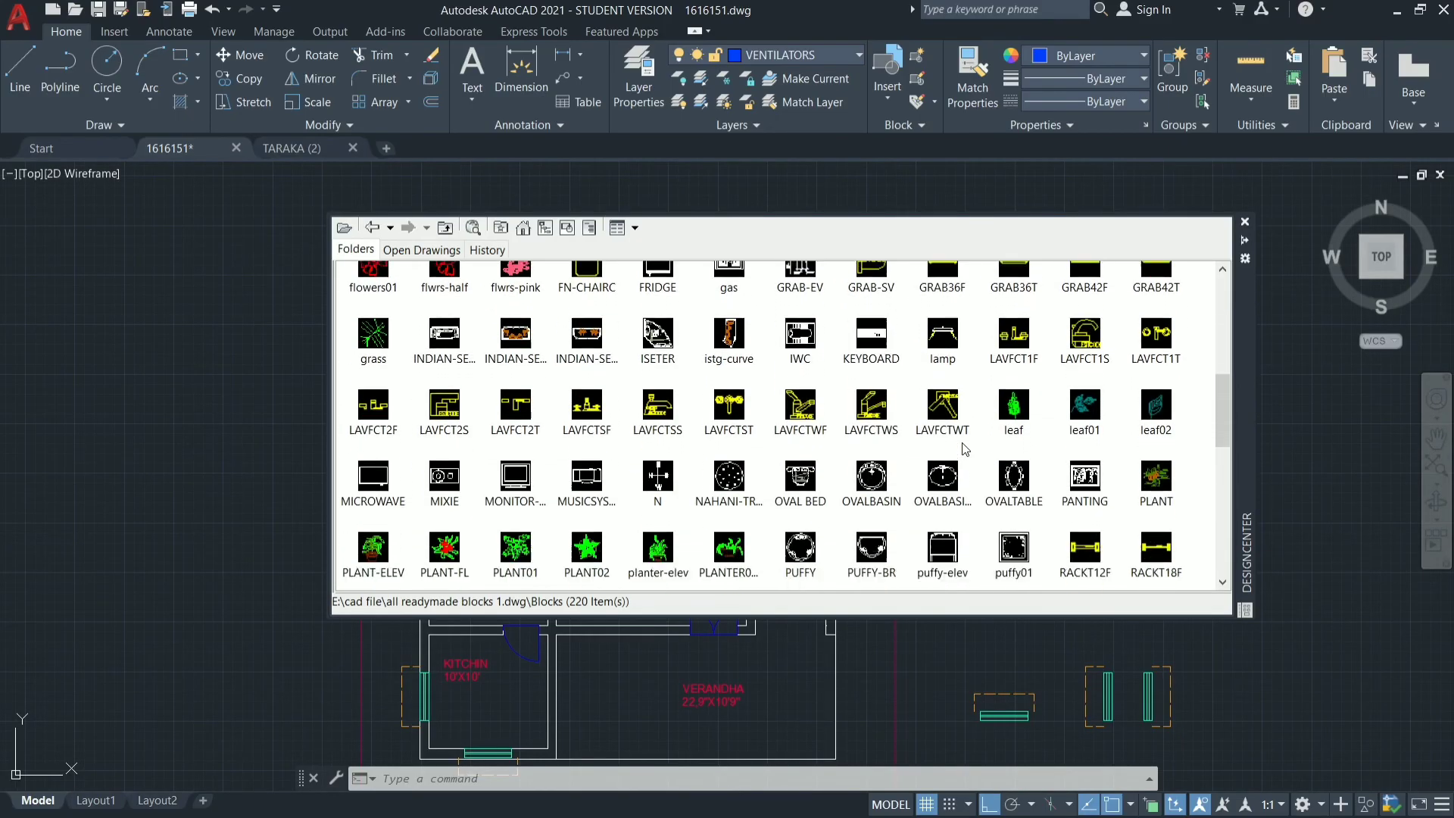
scroll(965, 450, "down", 3)
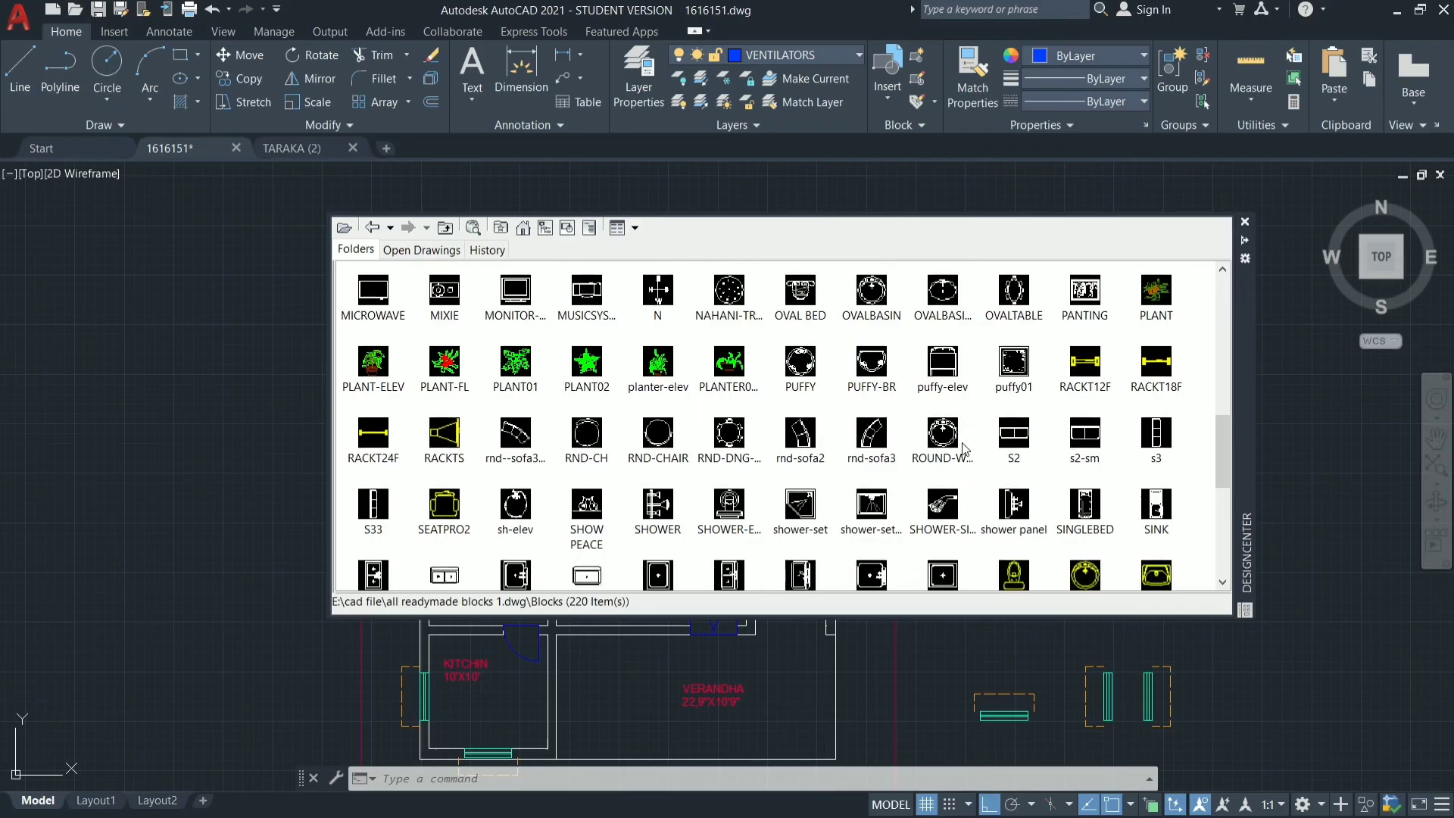
double_click(727, 435)
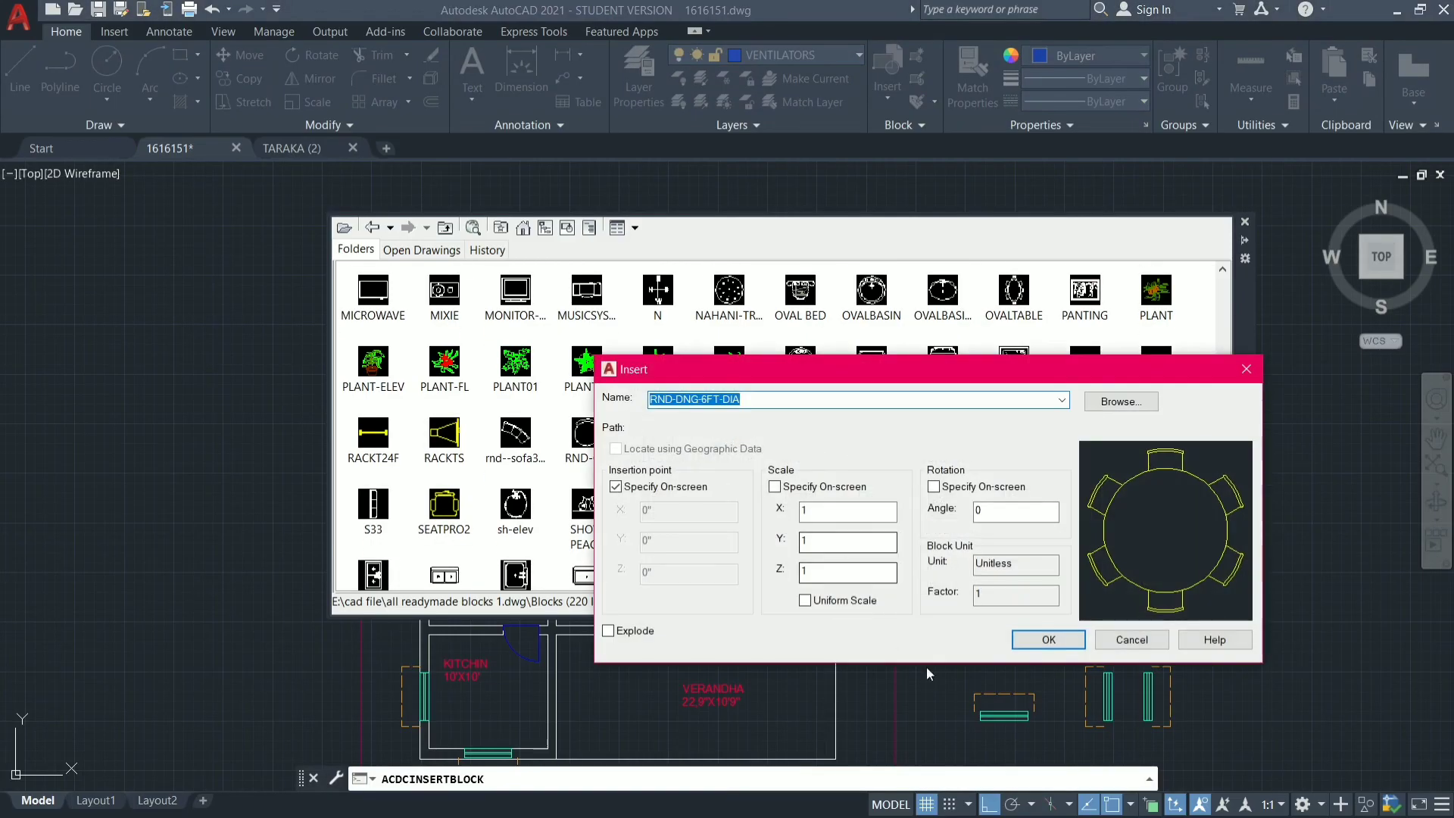
left_click(1060, 641)
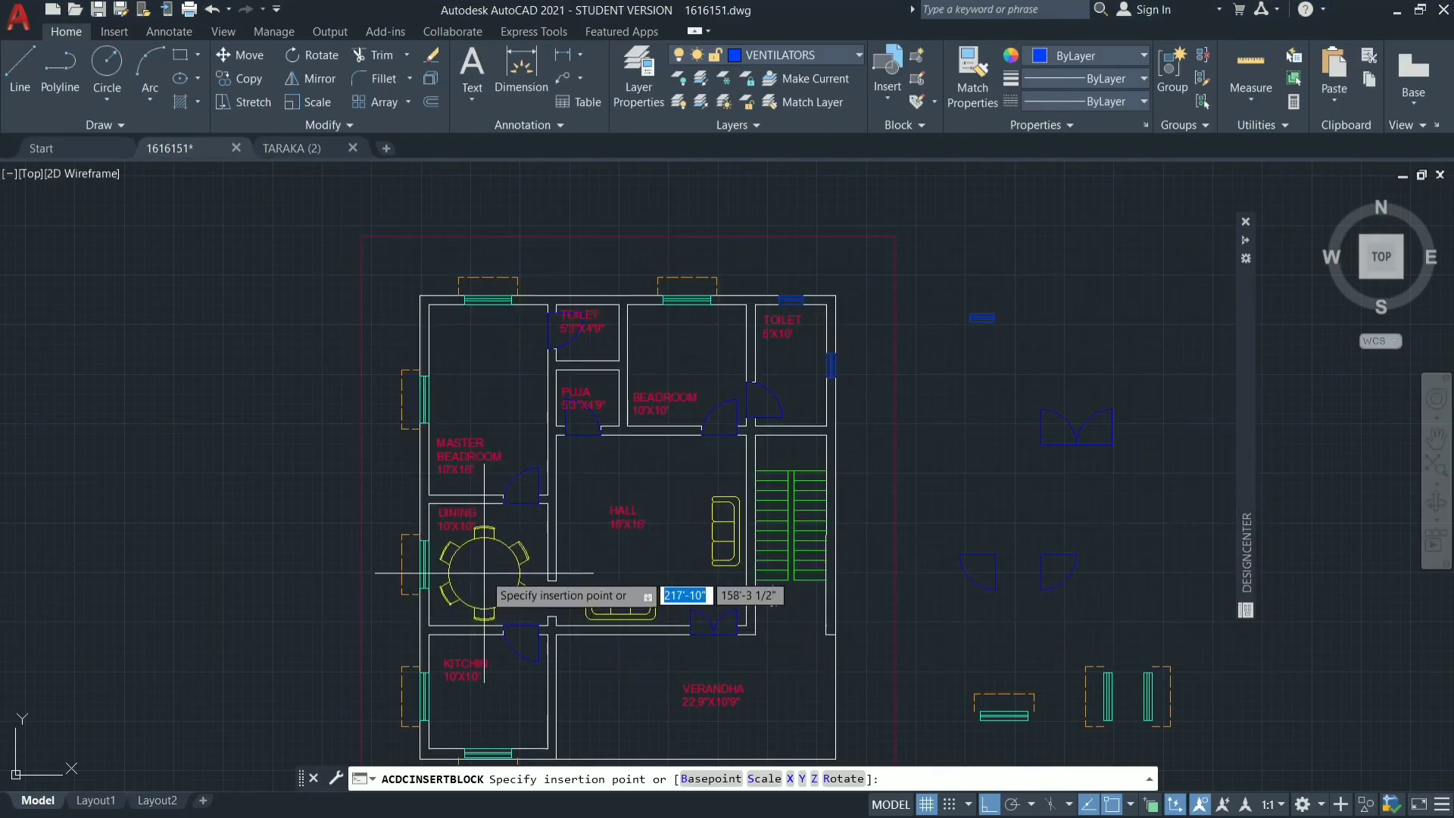
left_click(485, 573)
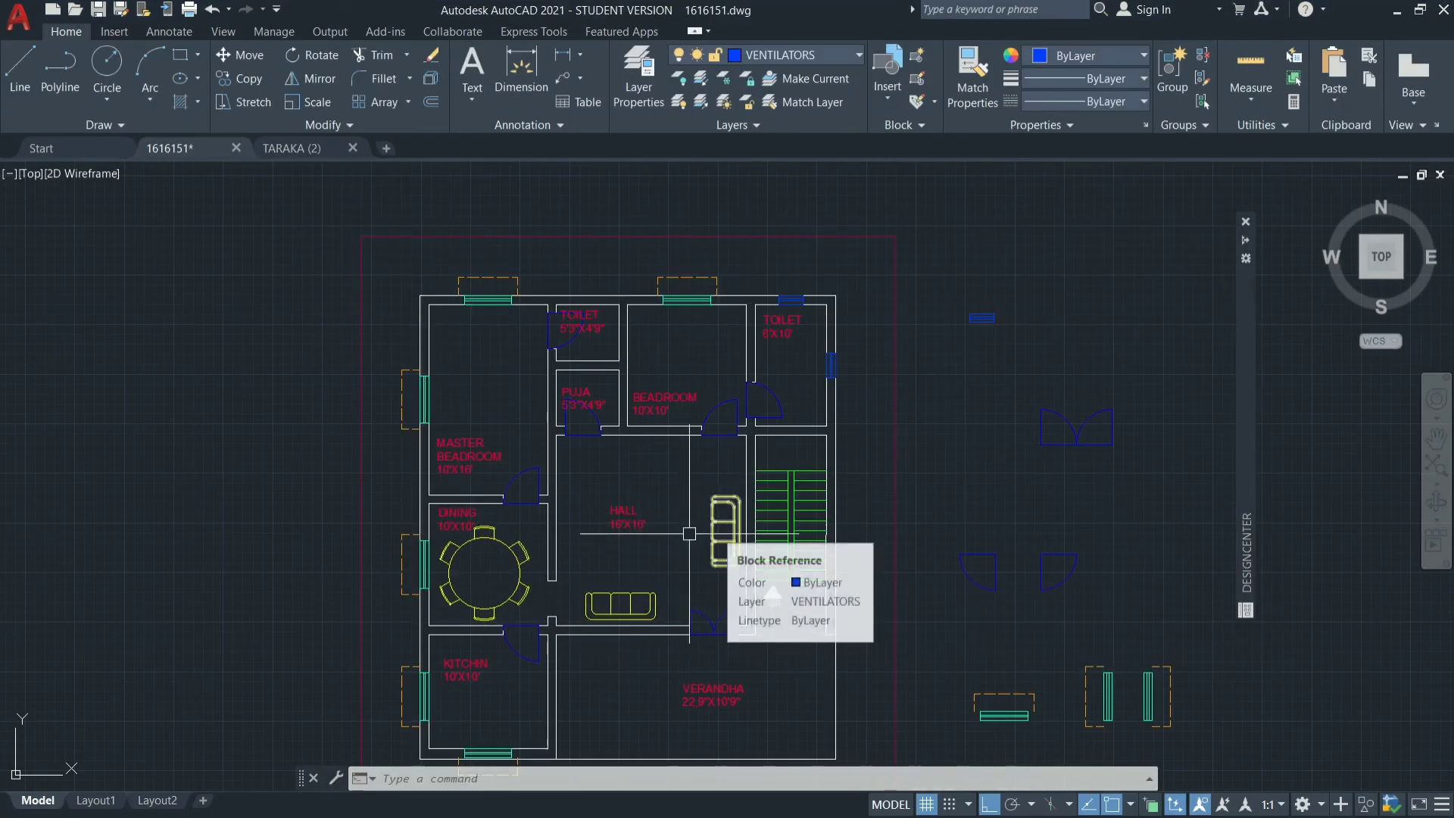
Scale the round dining table block down about its centre to about half its size.
scroll(473, 599, "up", 5)
scroll(433, 572, "down", 2)
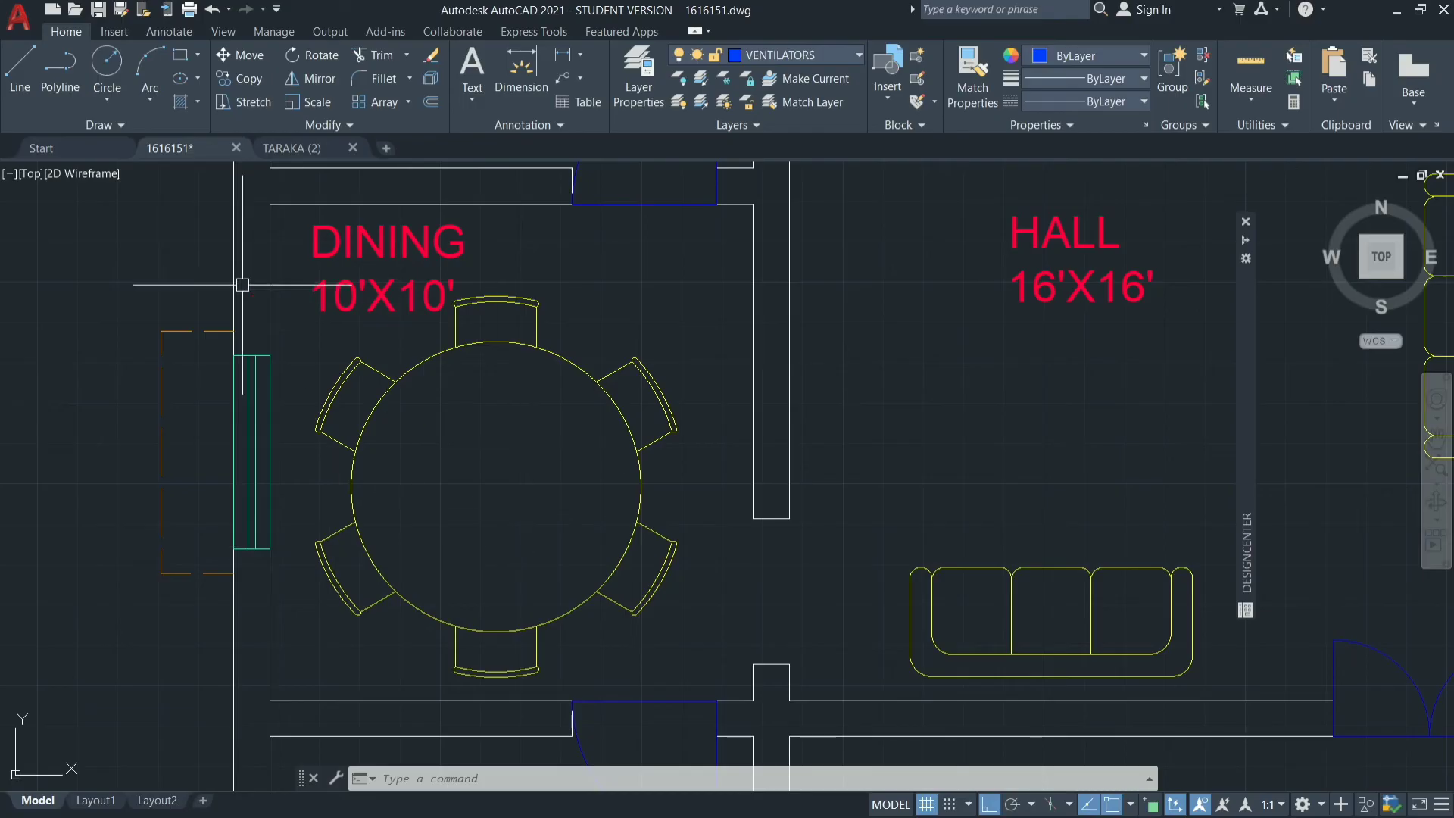
left_click(392, 390)
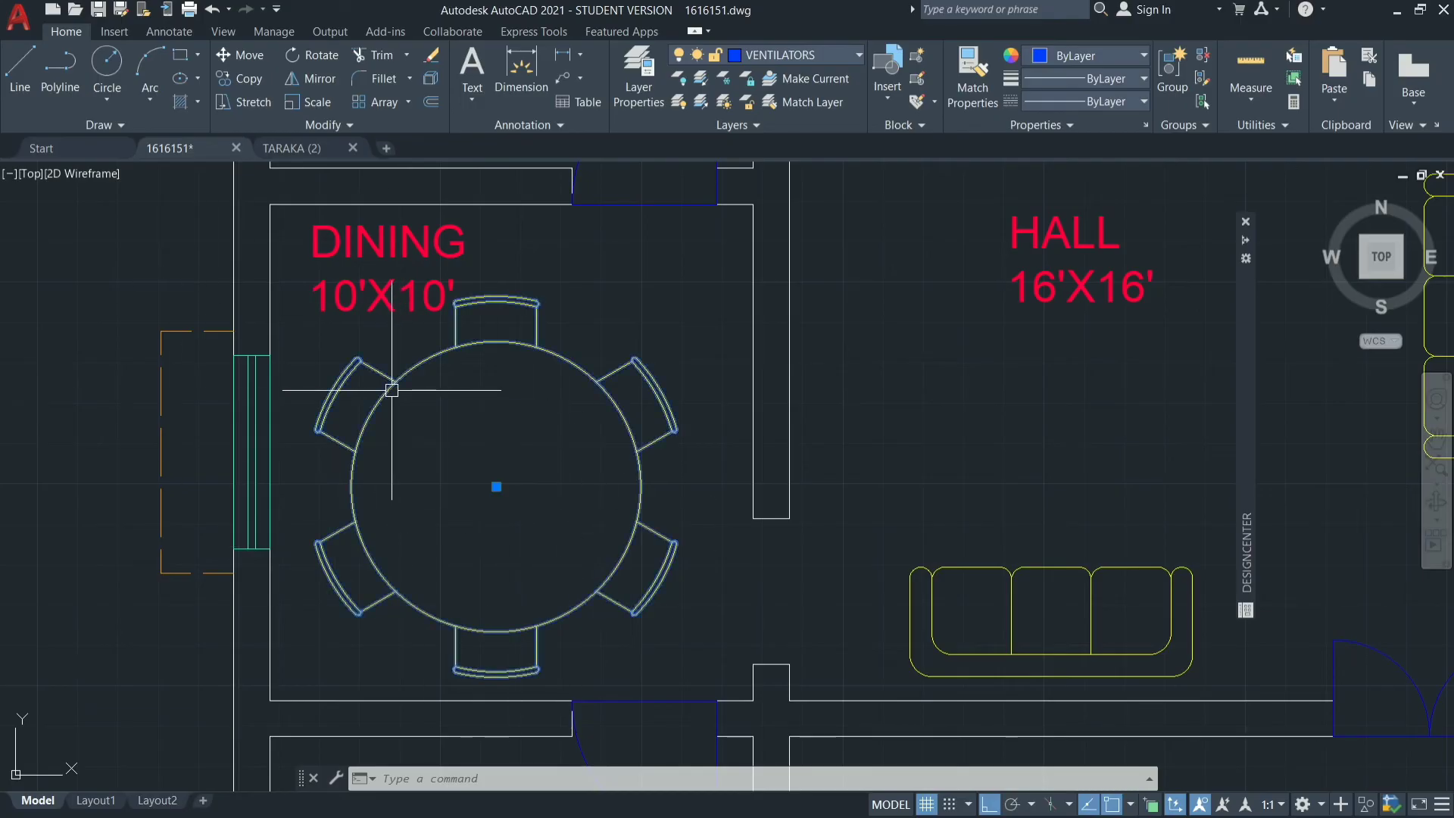
left_click(319, 106)
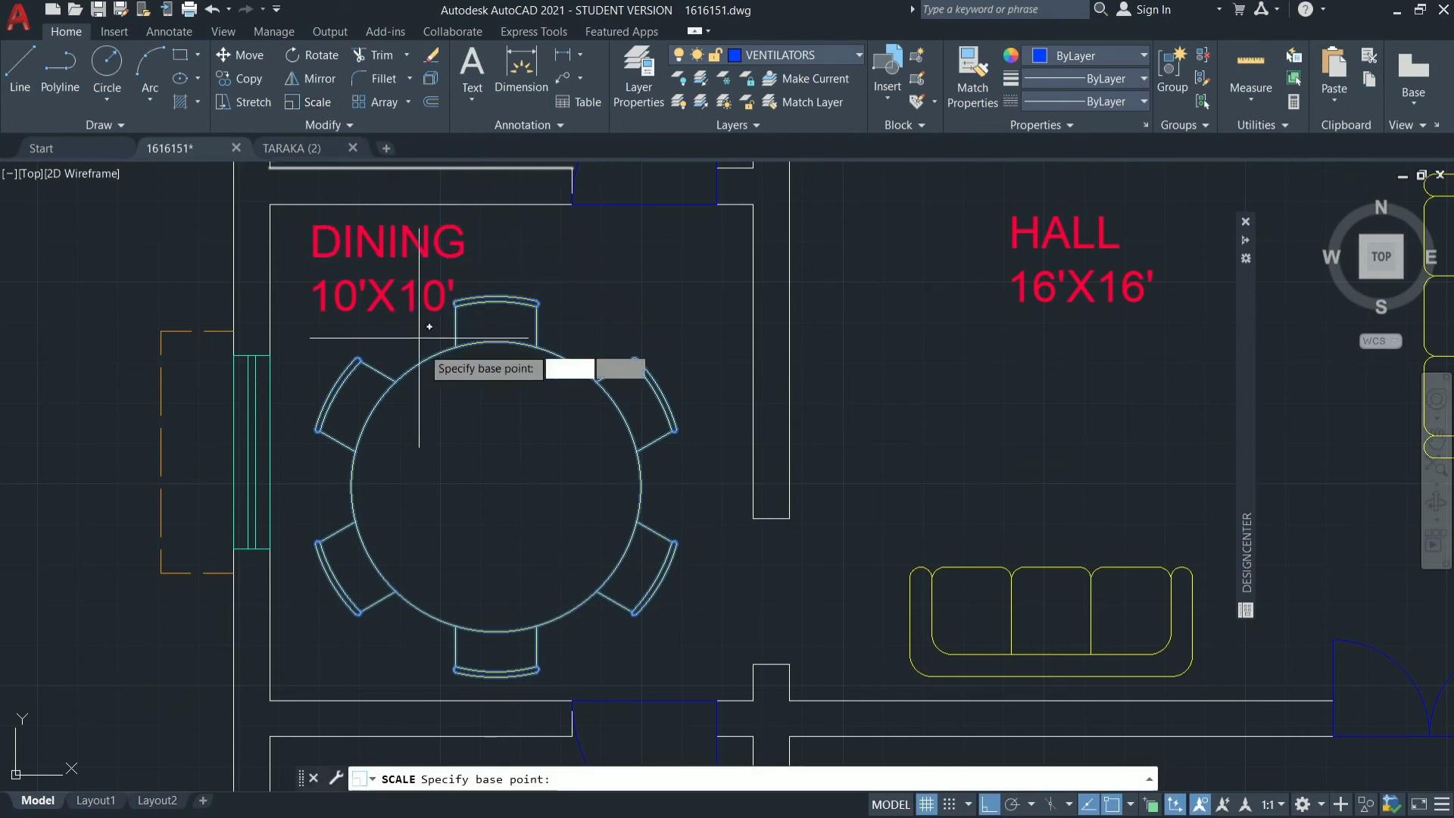
left_click(495, 487)
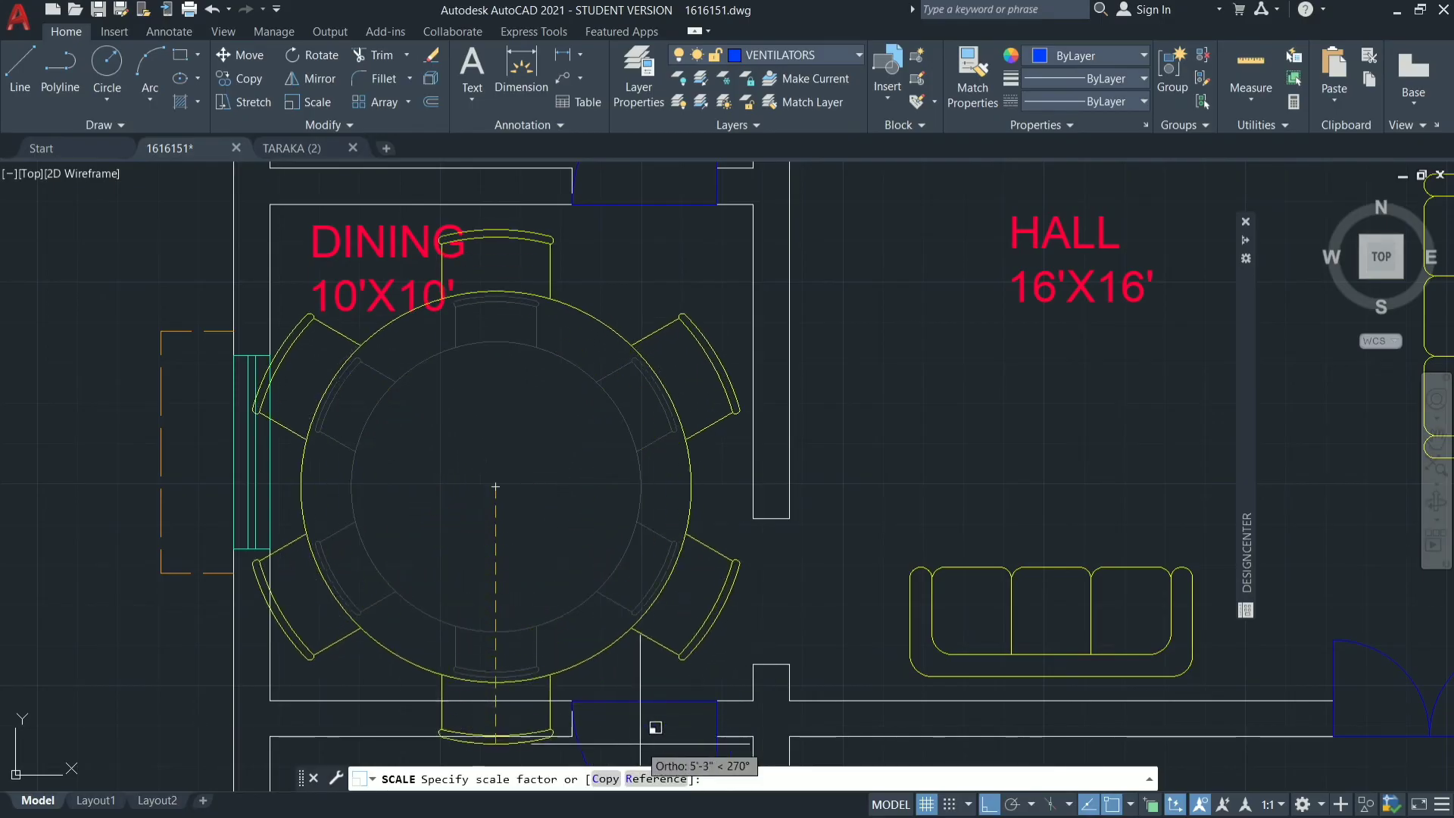
left_click(528, 581)
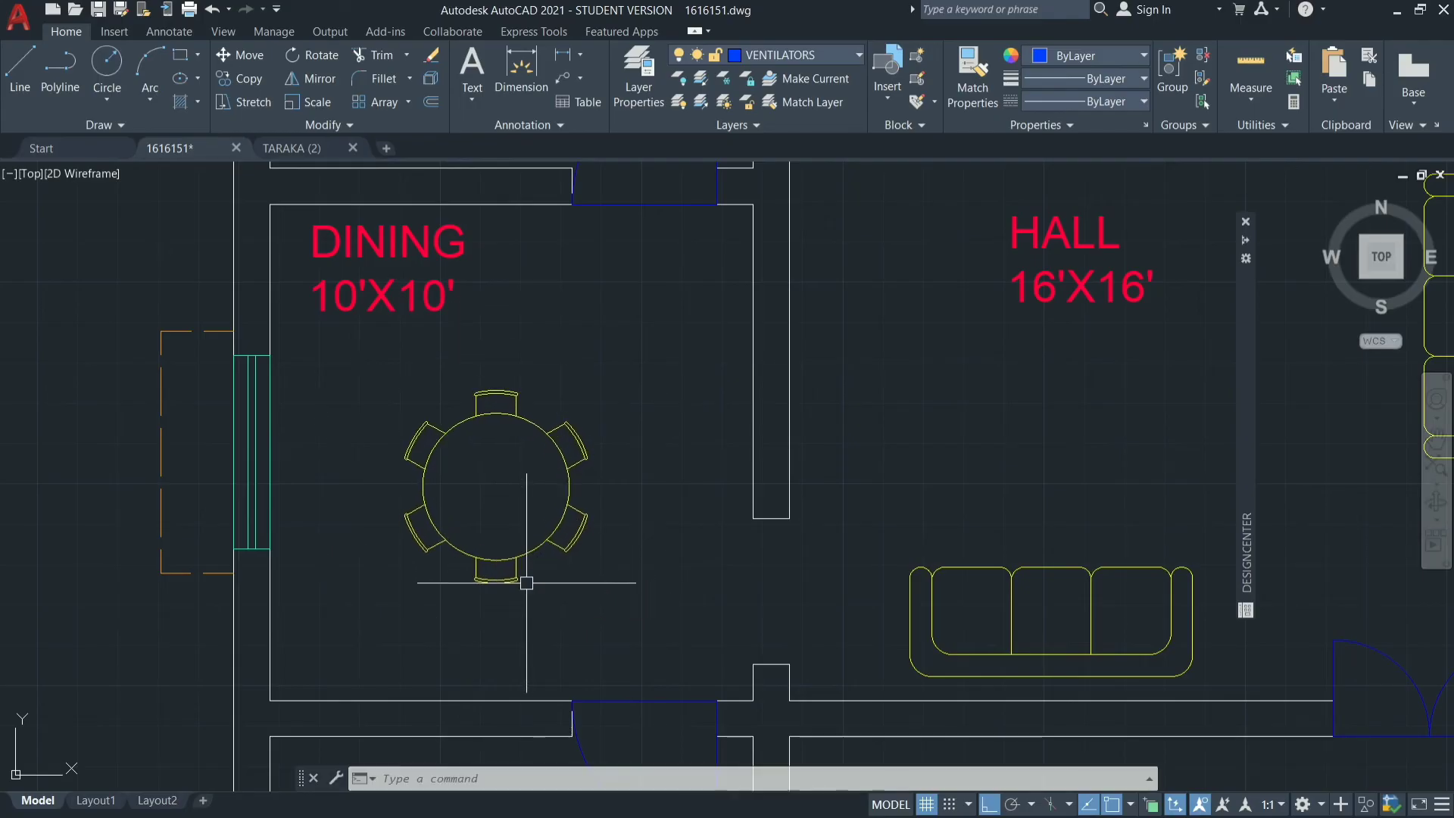
Browse the ready-made blocks library for a toilet fixture to place in the 6'X10' toilet.
scroll(566, 574, "down", 4)
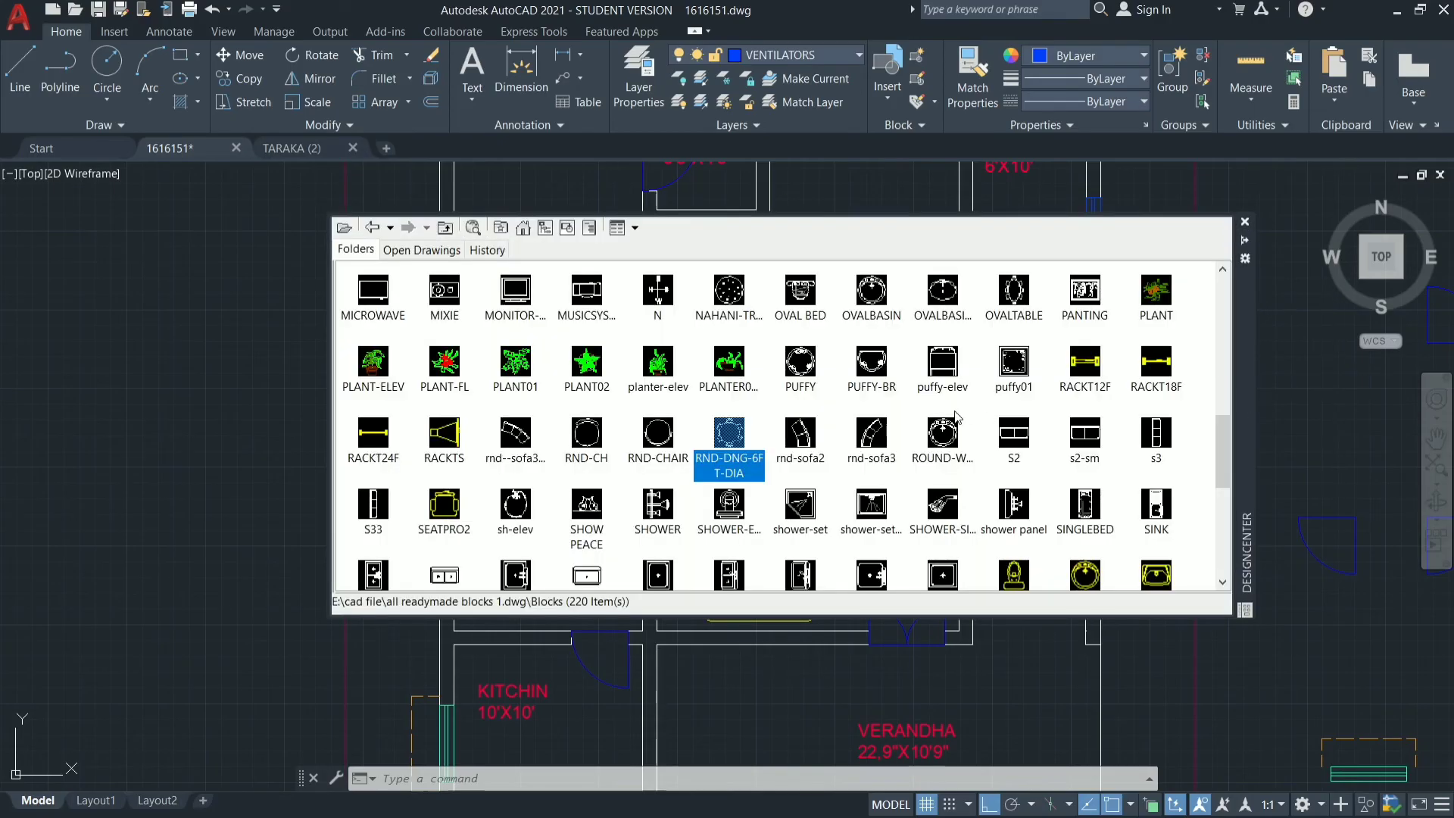
scroll(957, 417, "down", 4)
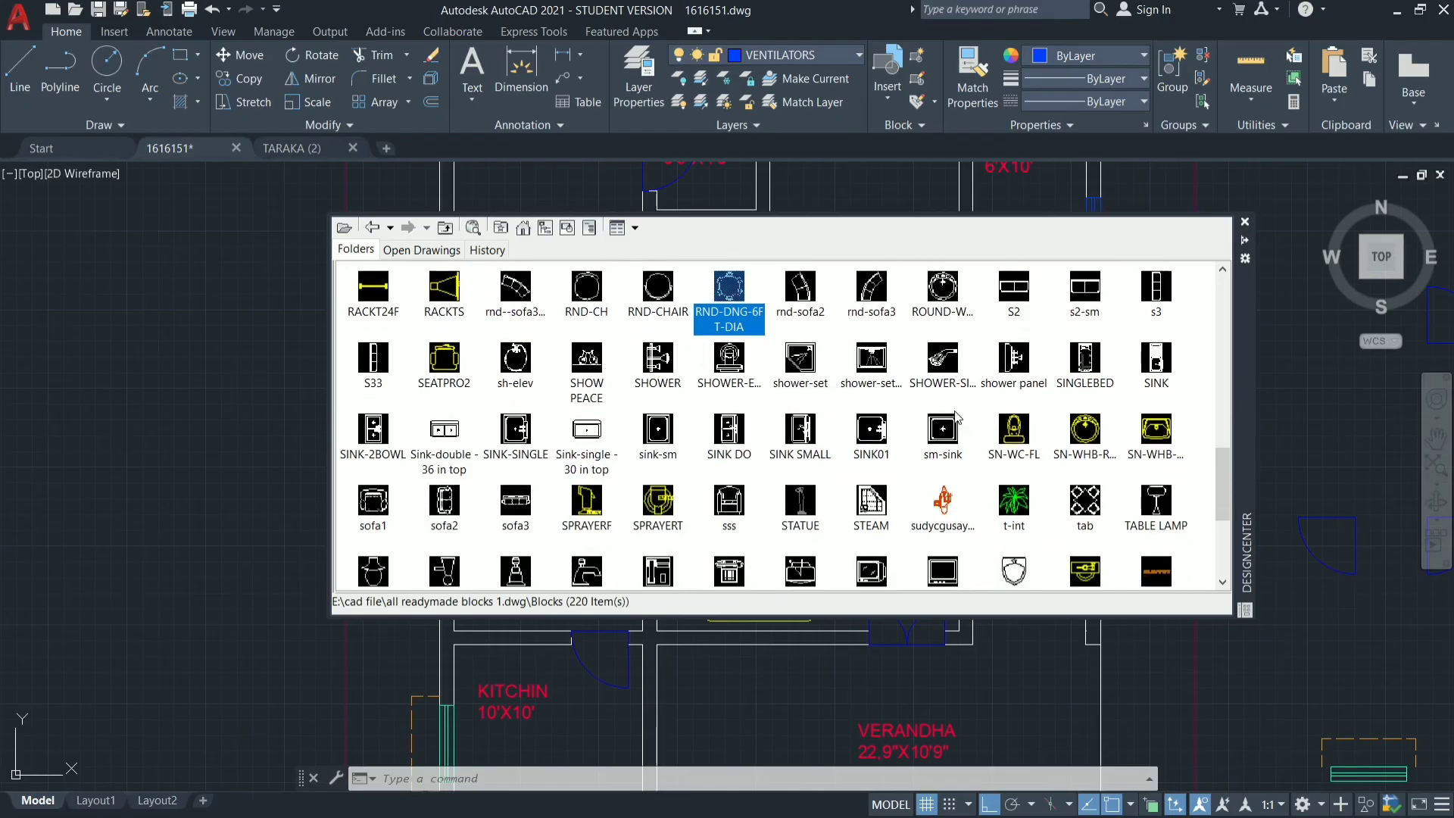
scroll(957, 417, "down", 4)
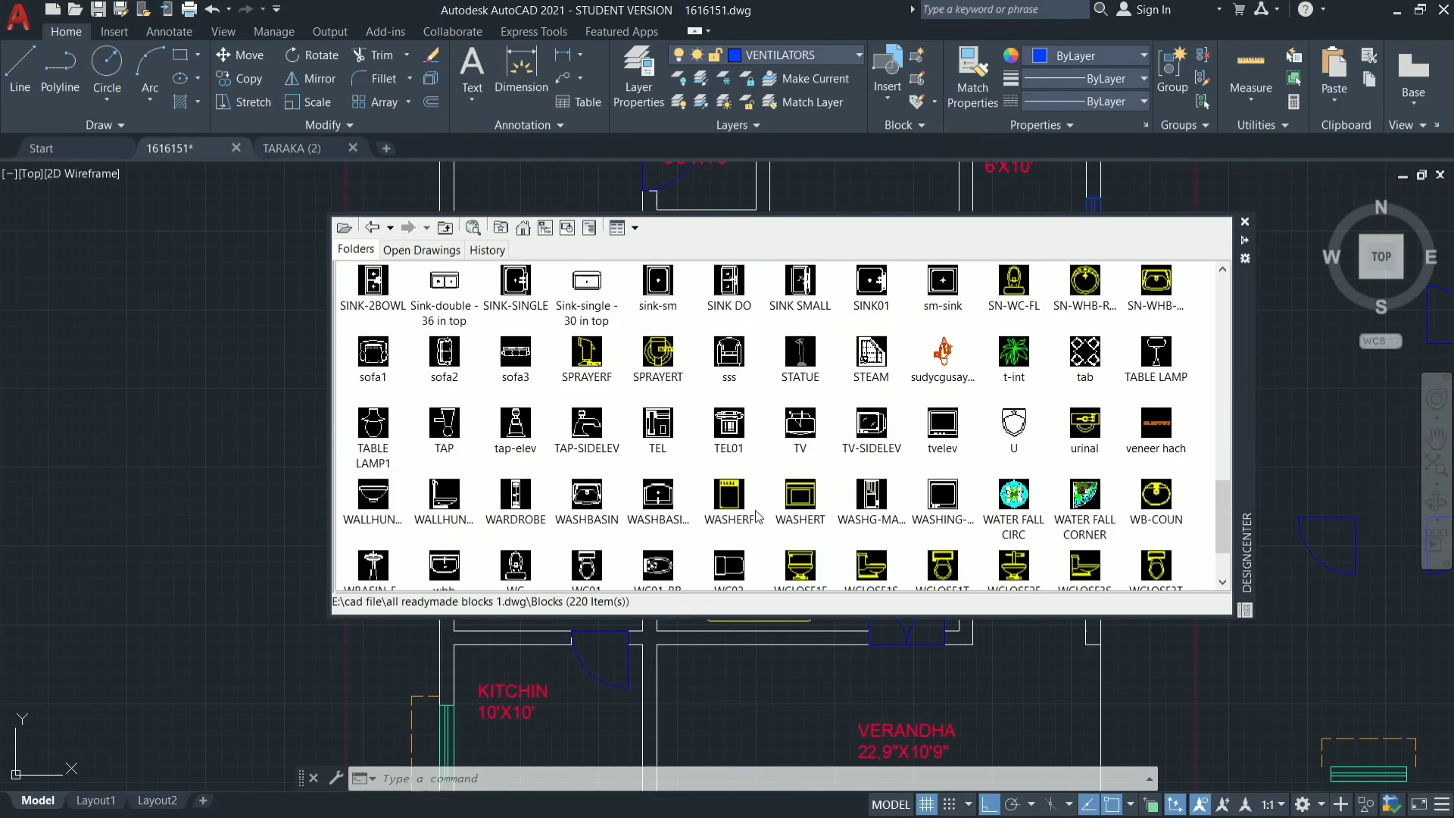
scroll(729, 506, "down", 2)
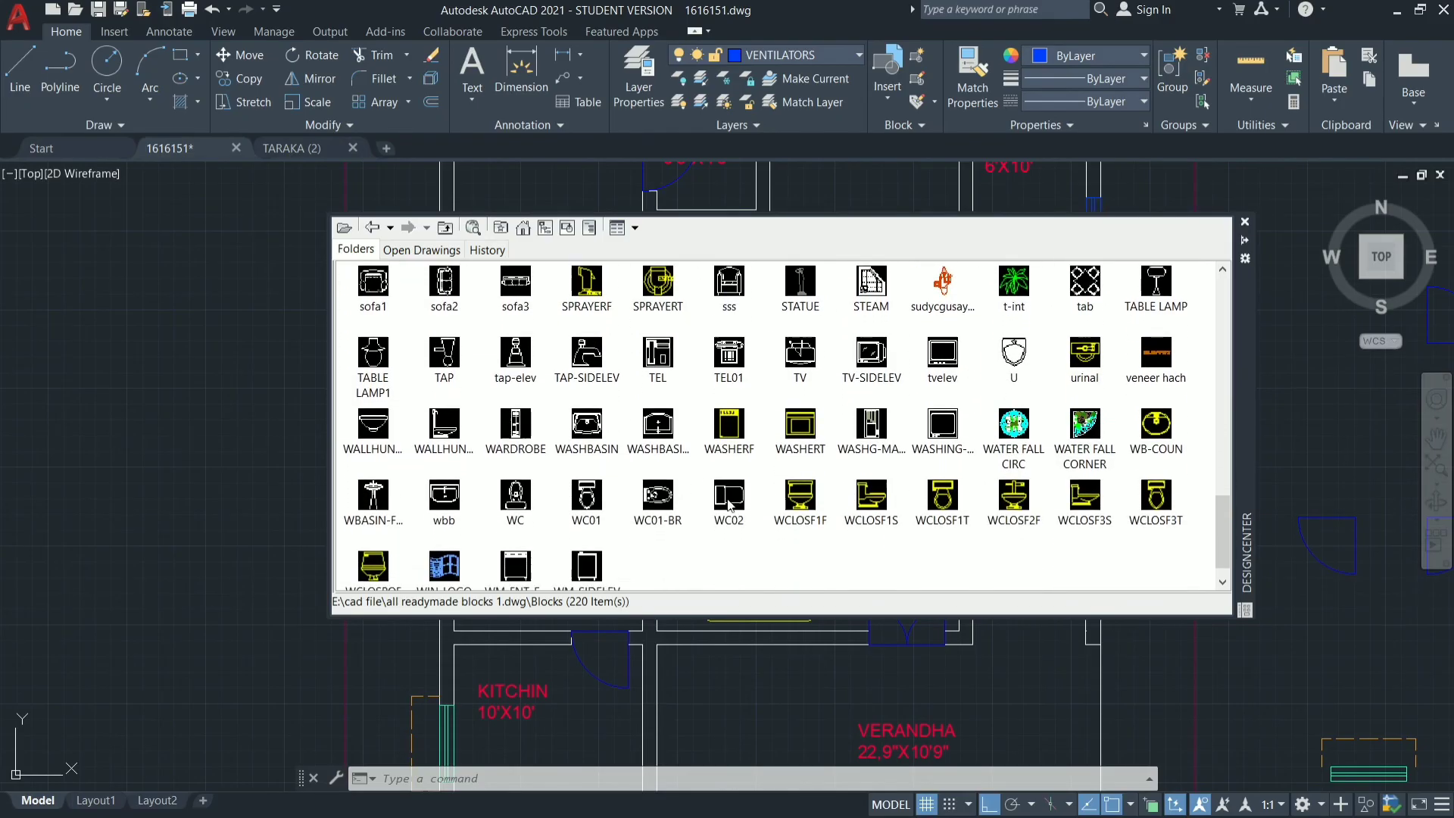
scroll(729, 506, "up", 1)
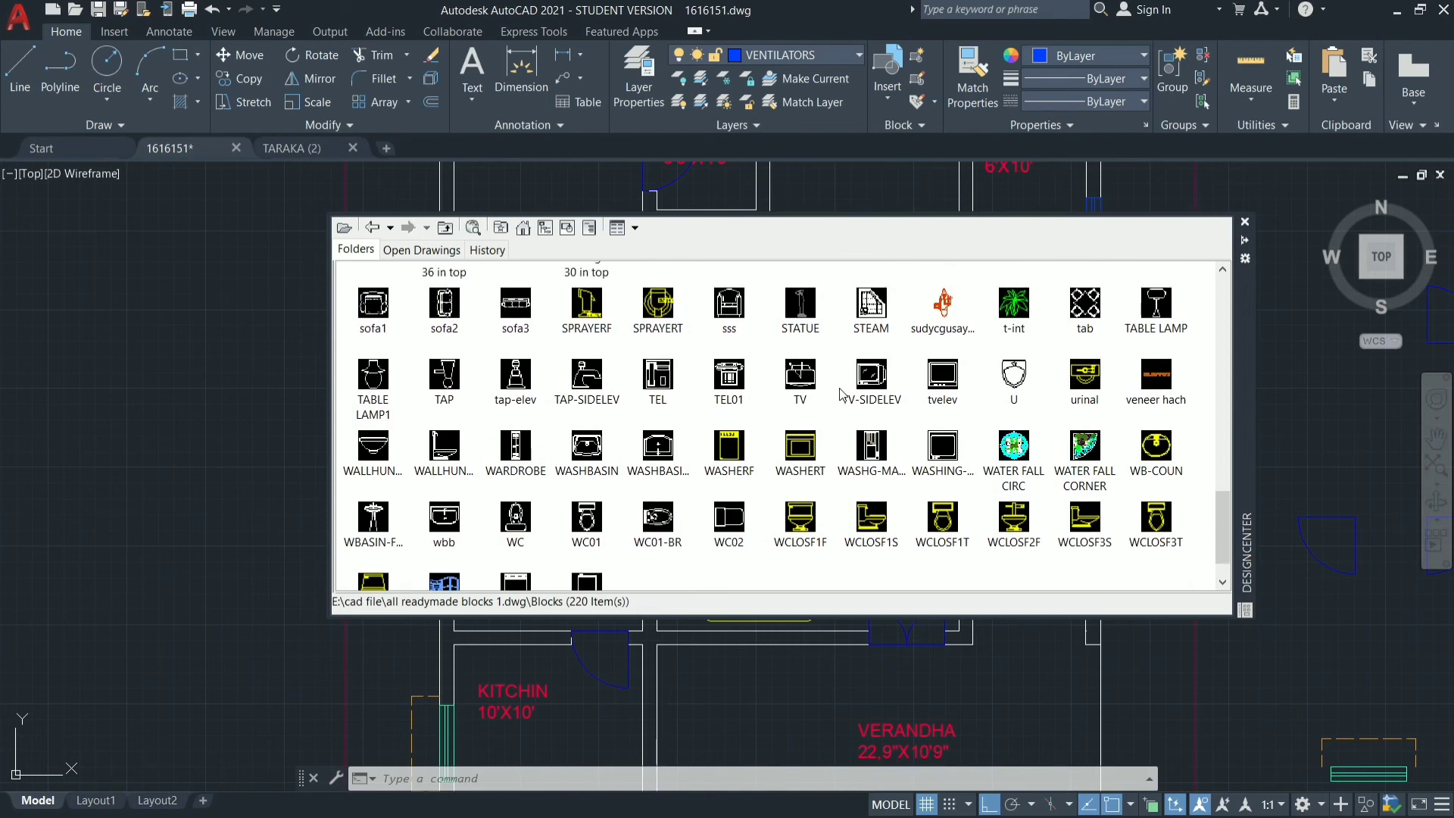
scroll(840, 394, "up", 2)
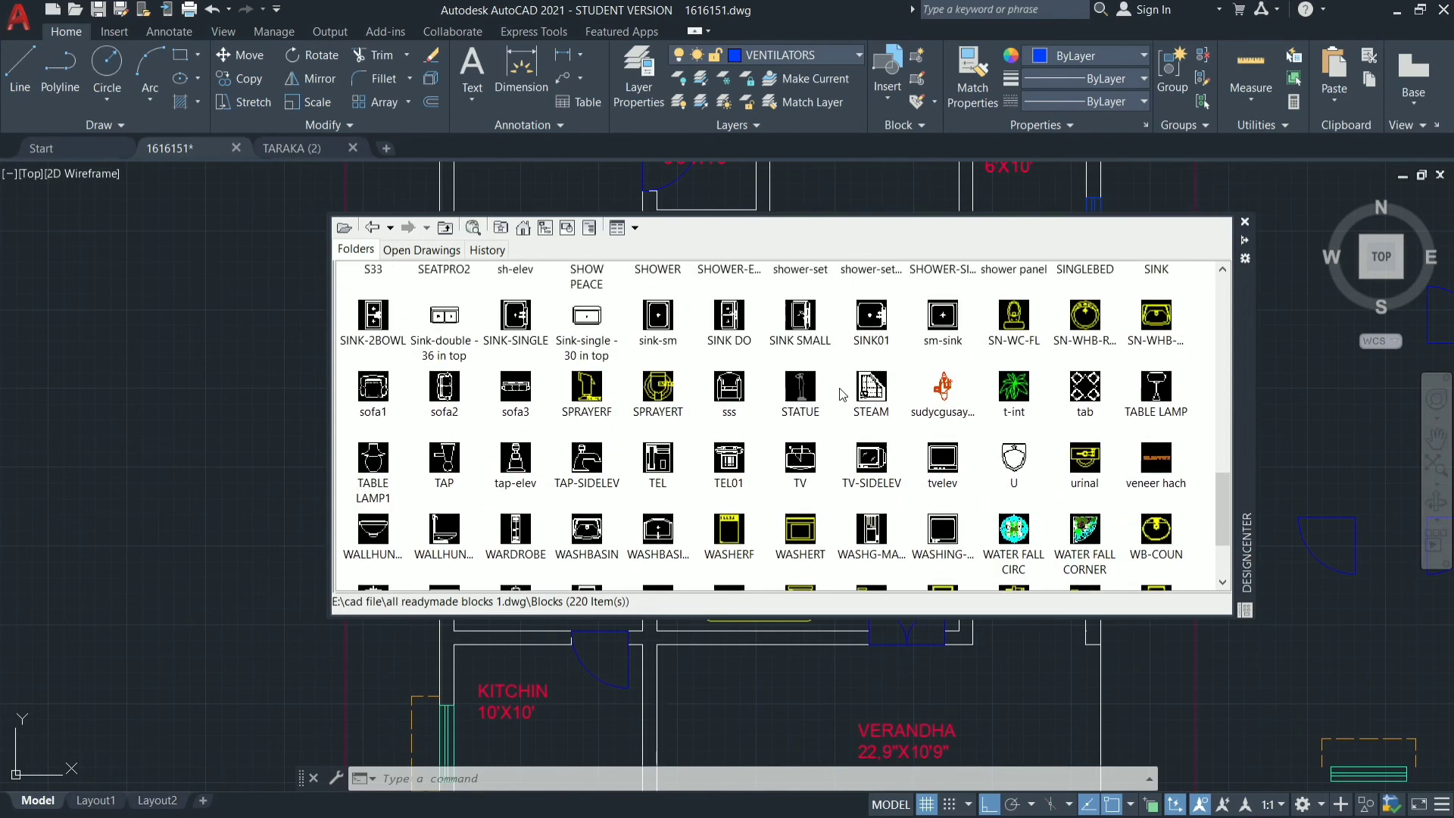
scroll(840, 394, "up", 2)
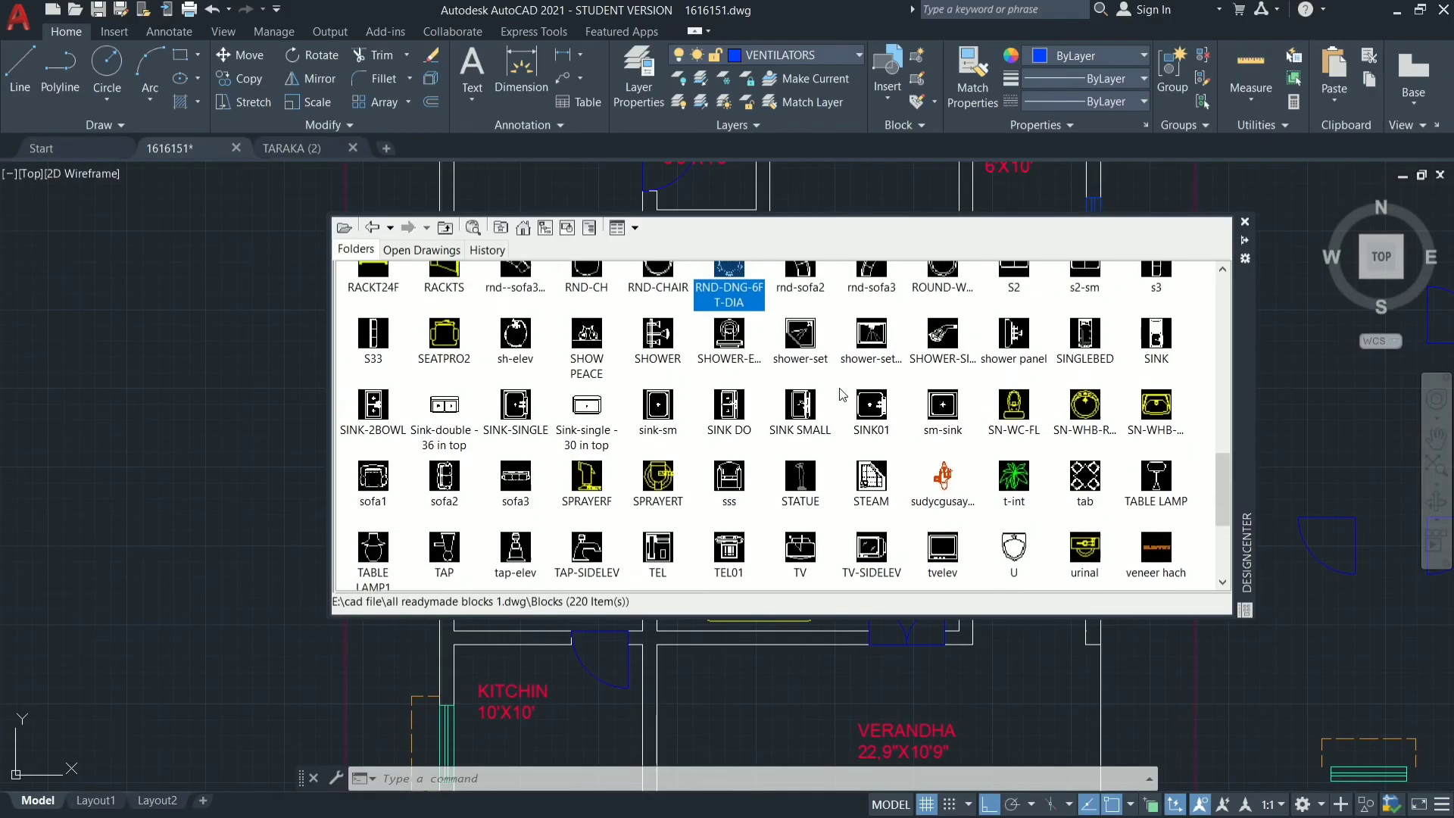
scroll(840, 394, "up", 1)
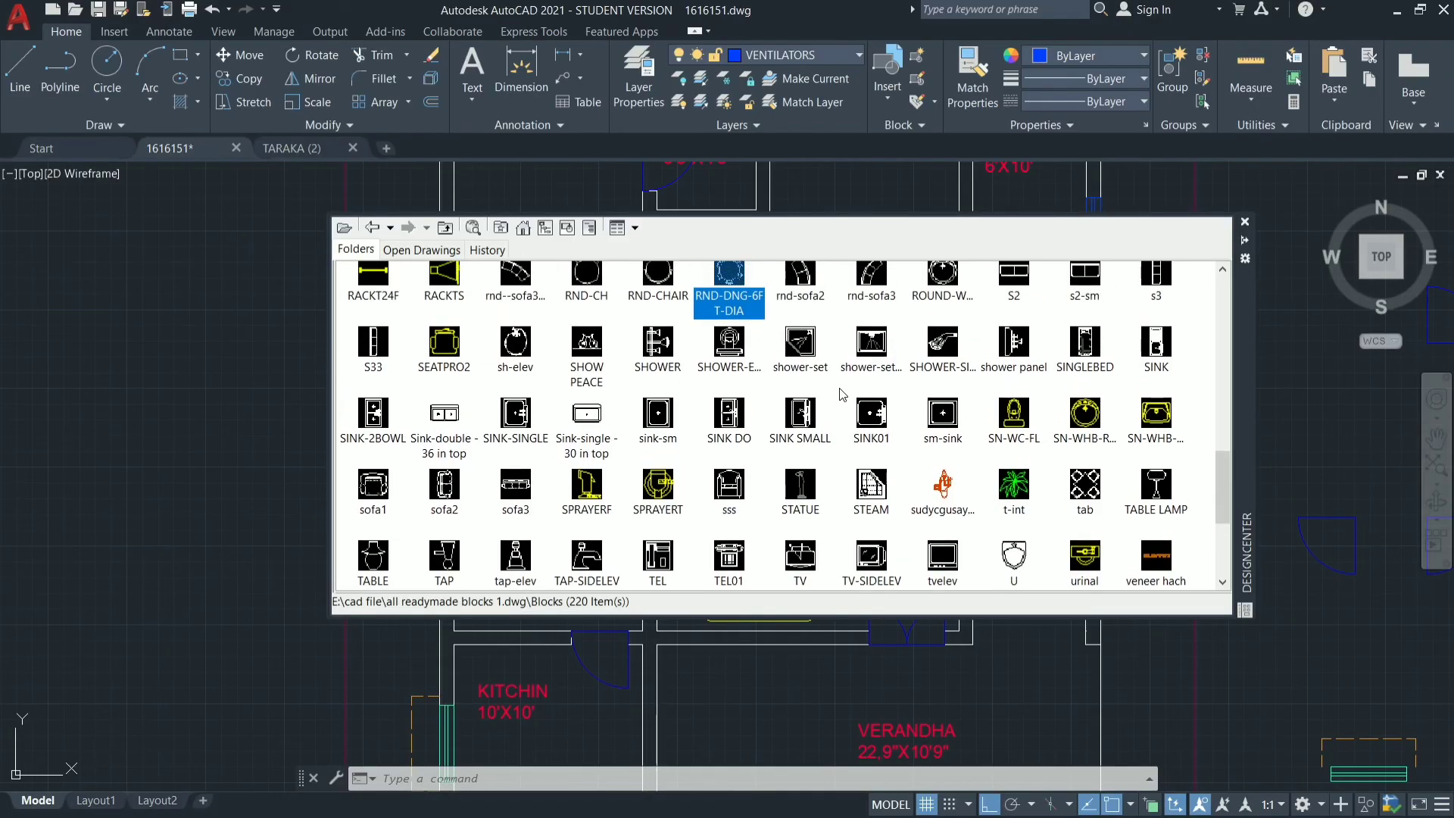
double_click(1017, 415)
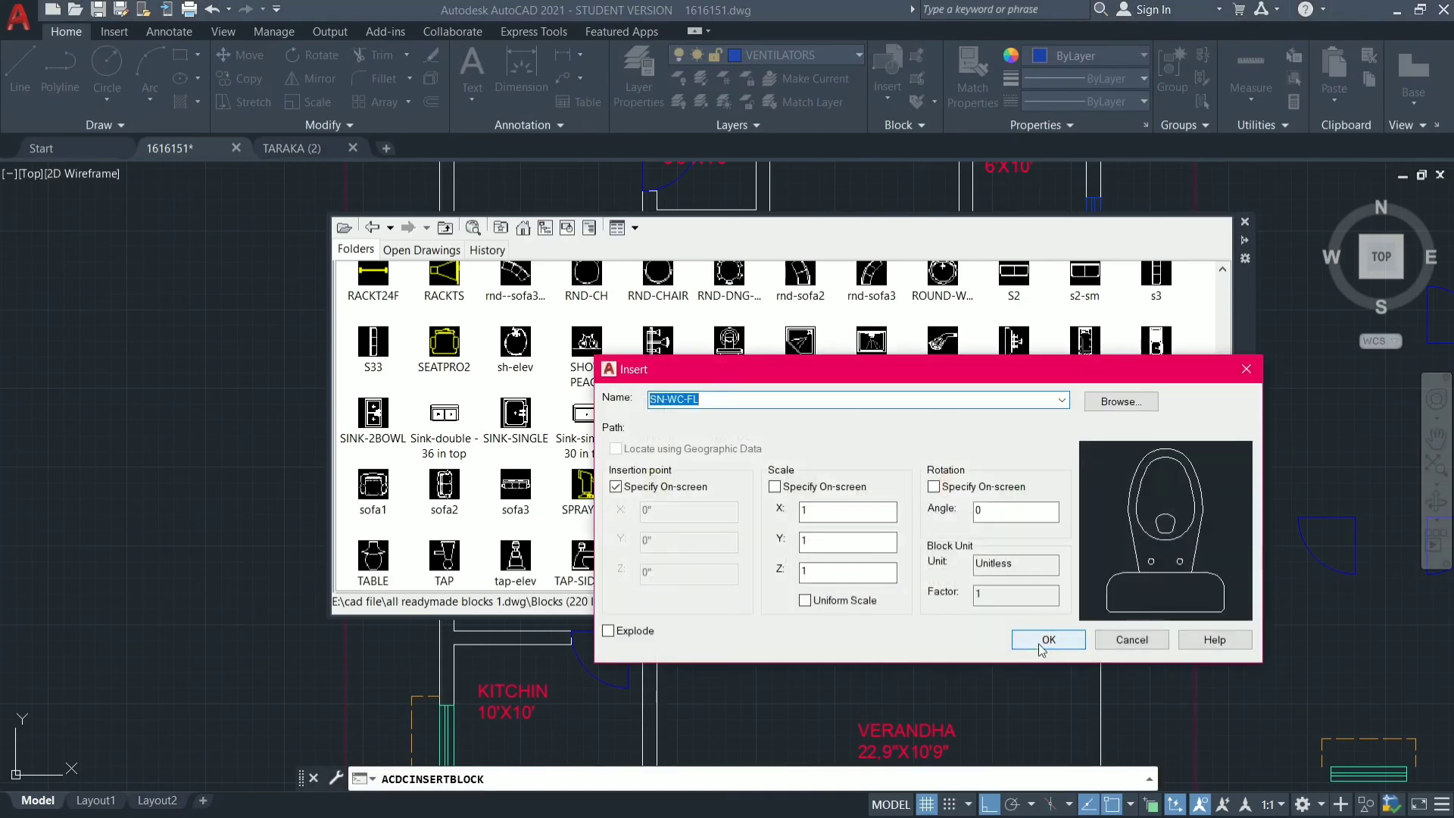
left_click(1047, 640)
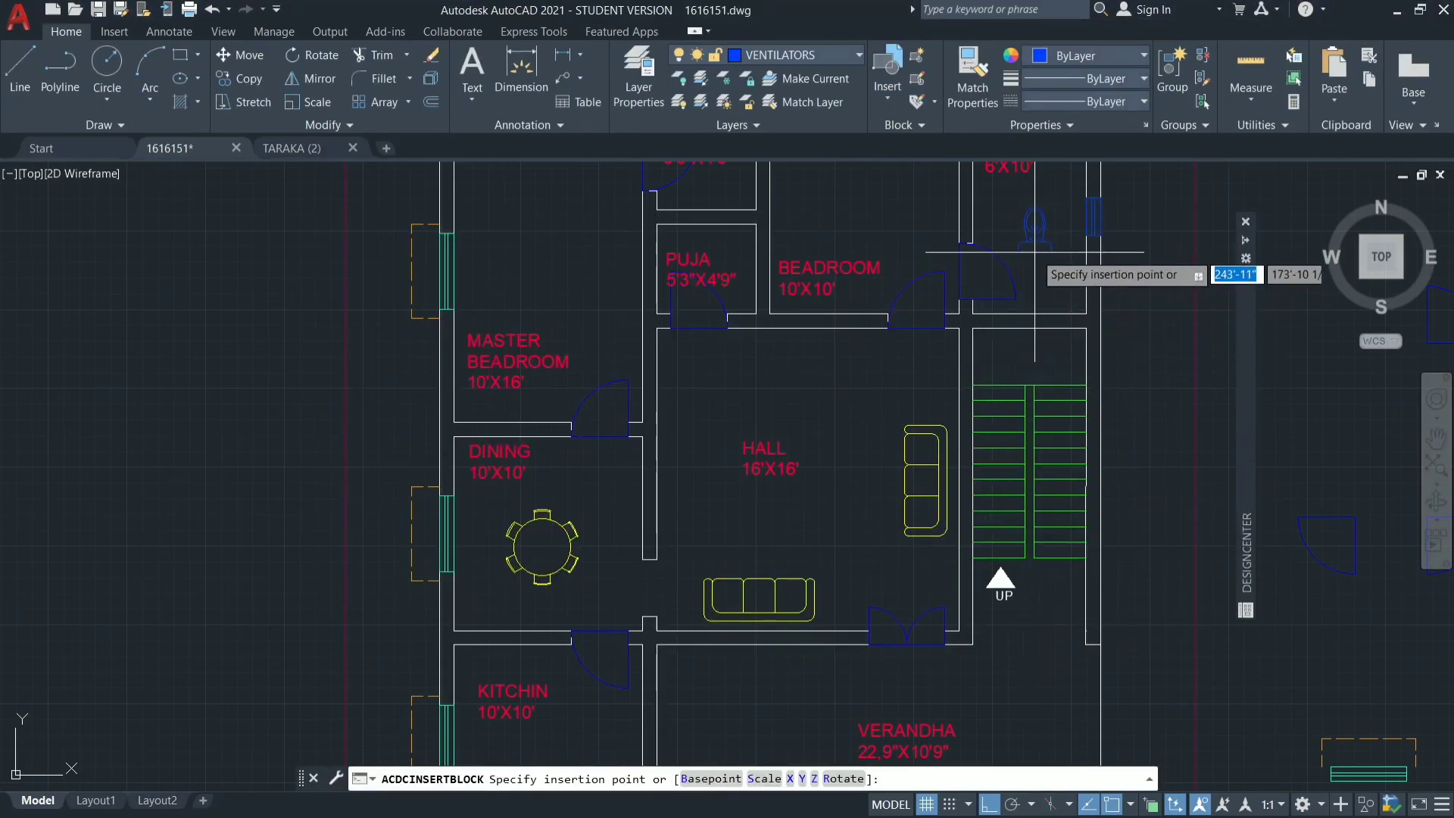
scroll(1019, 409, "down", 3)
scroll(1069, 276, "up", 8)
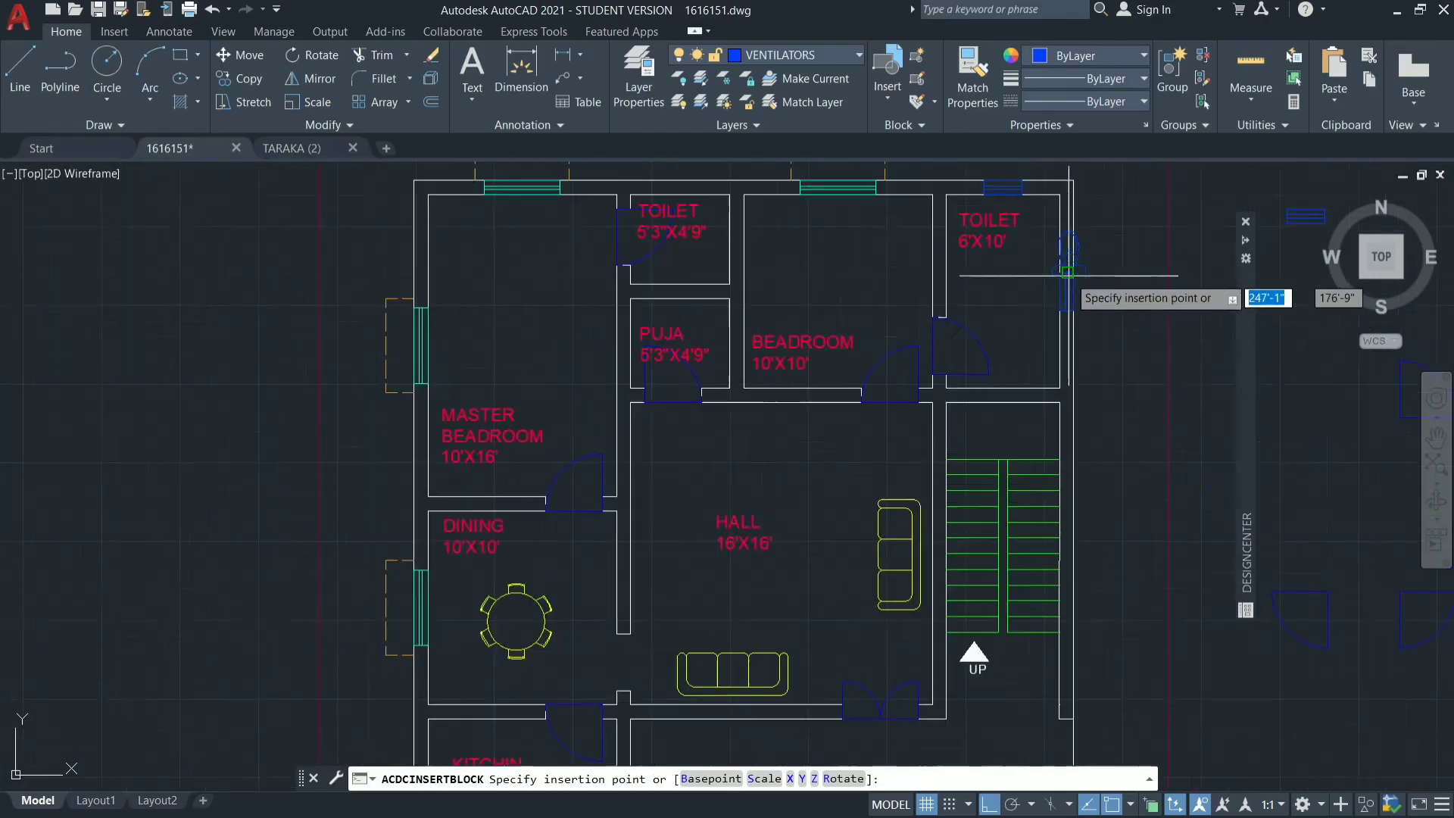
scroll(864, 507, "up", 2)
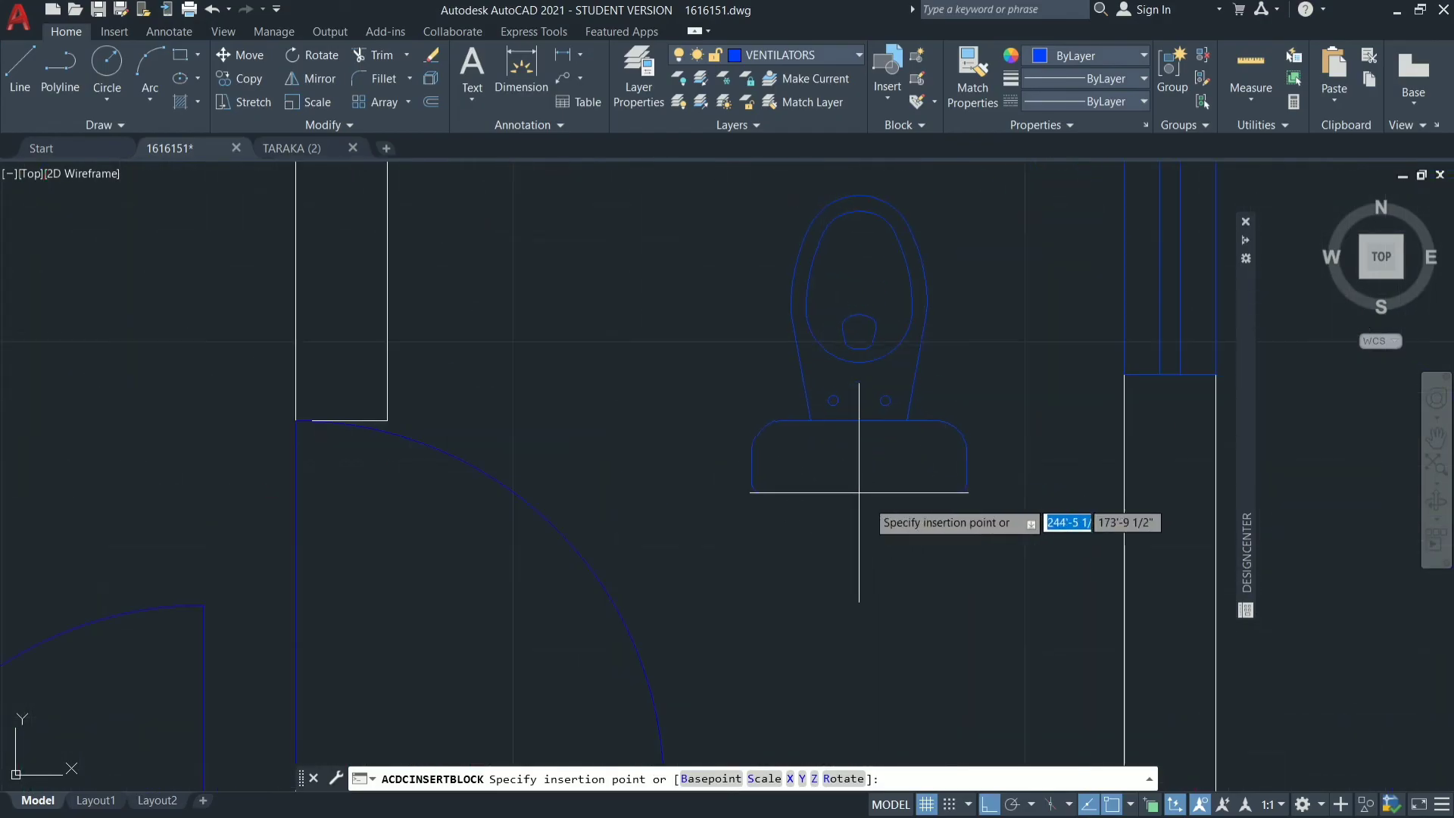
scroll(871, 515, "up", 6)
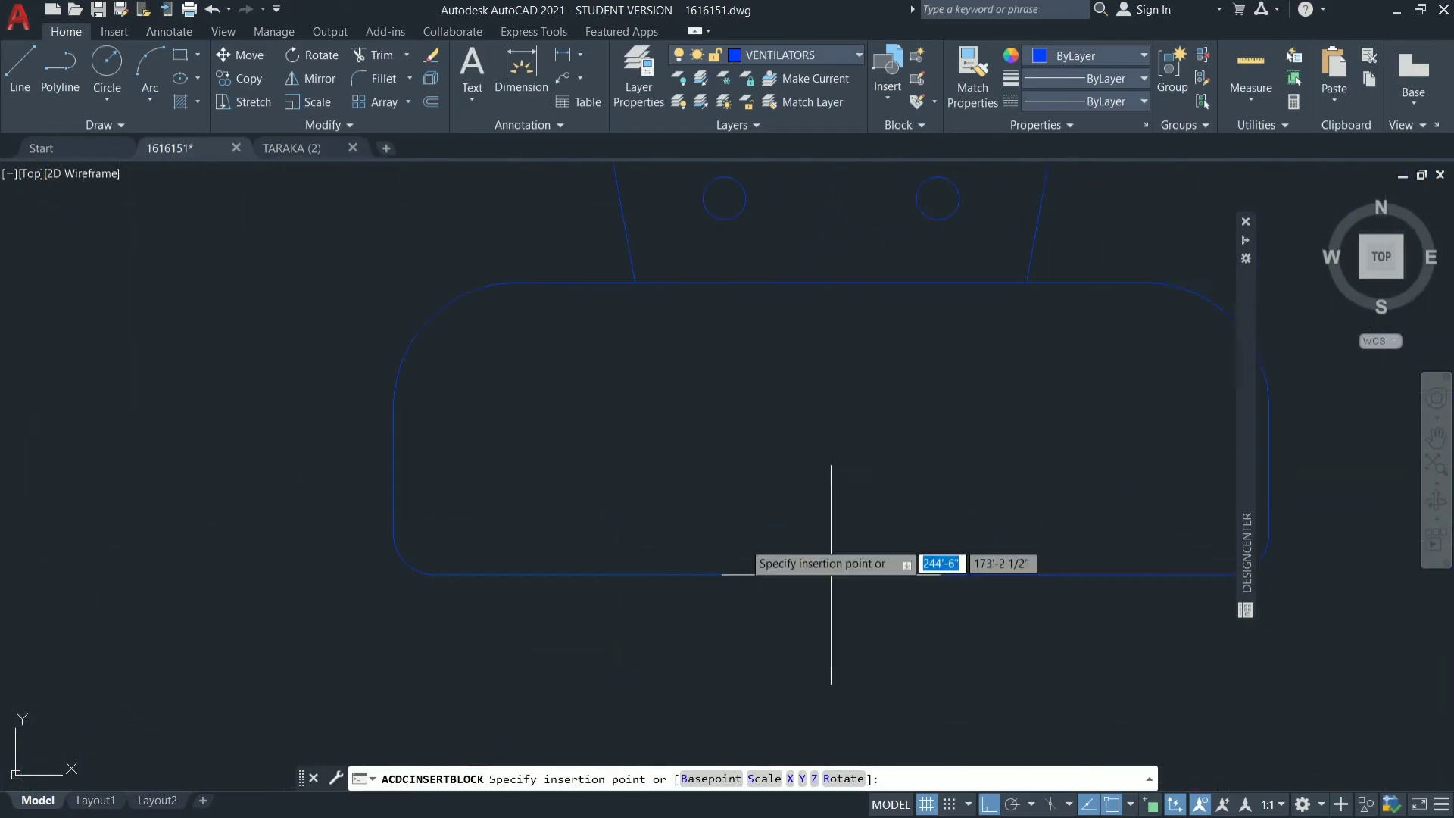
key("Escape")
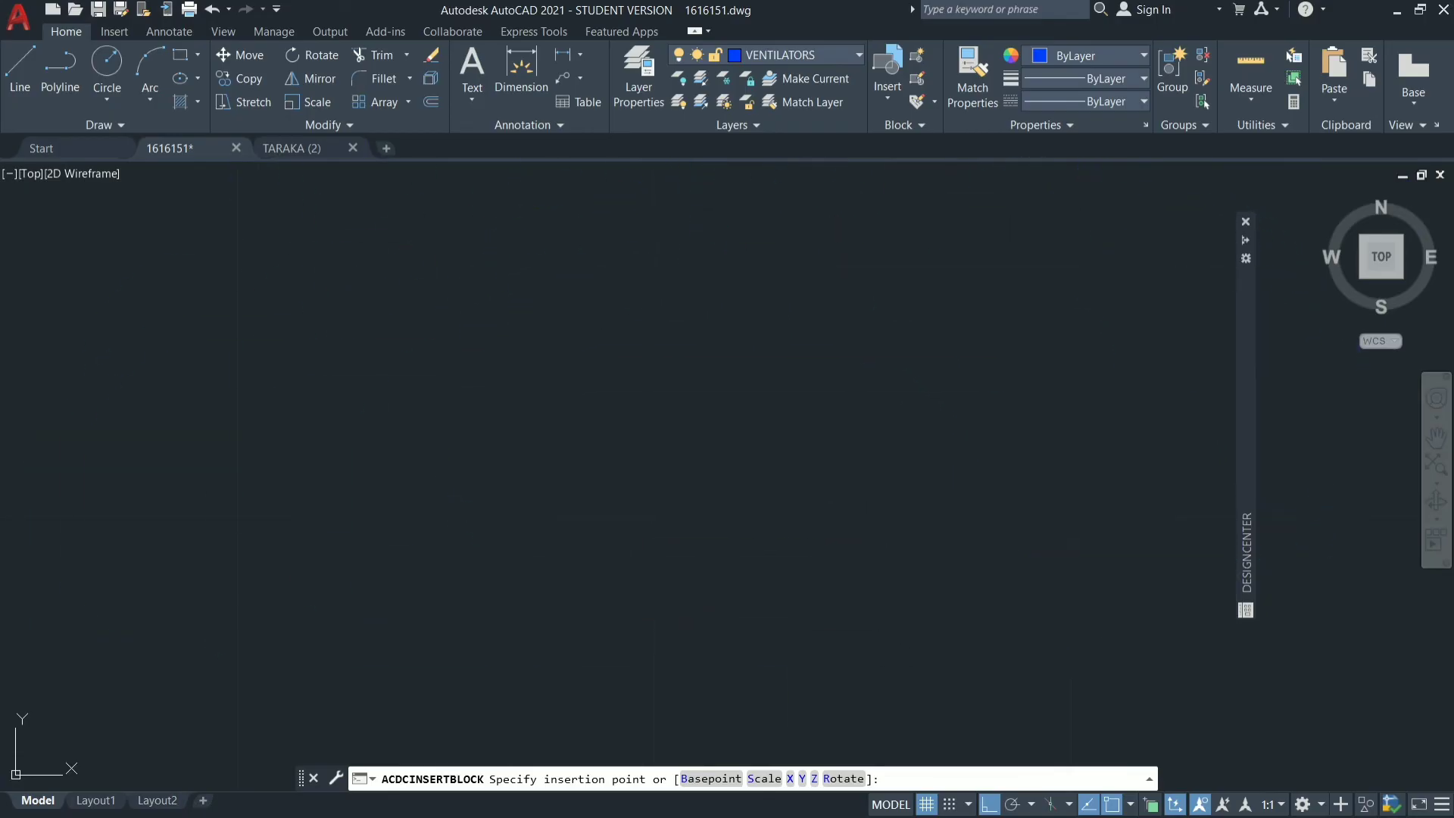
Insert the SN-WC-FL block at scale 1 near the southeast corner of the 6'X10' toilet, just above its south wall.
scroll(929, 560, "down", 12)
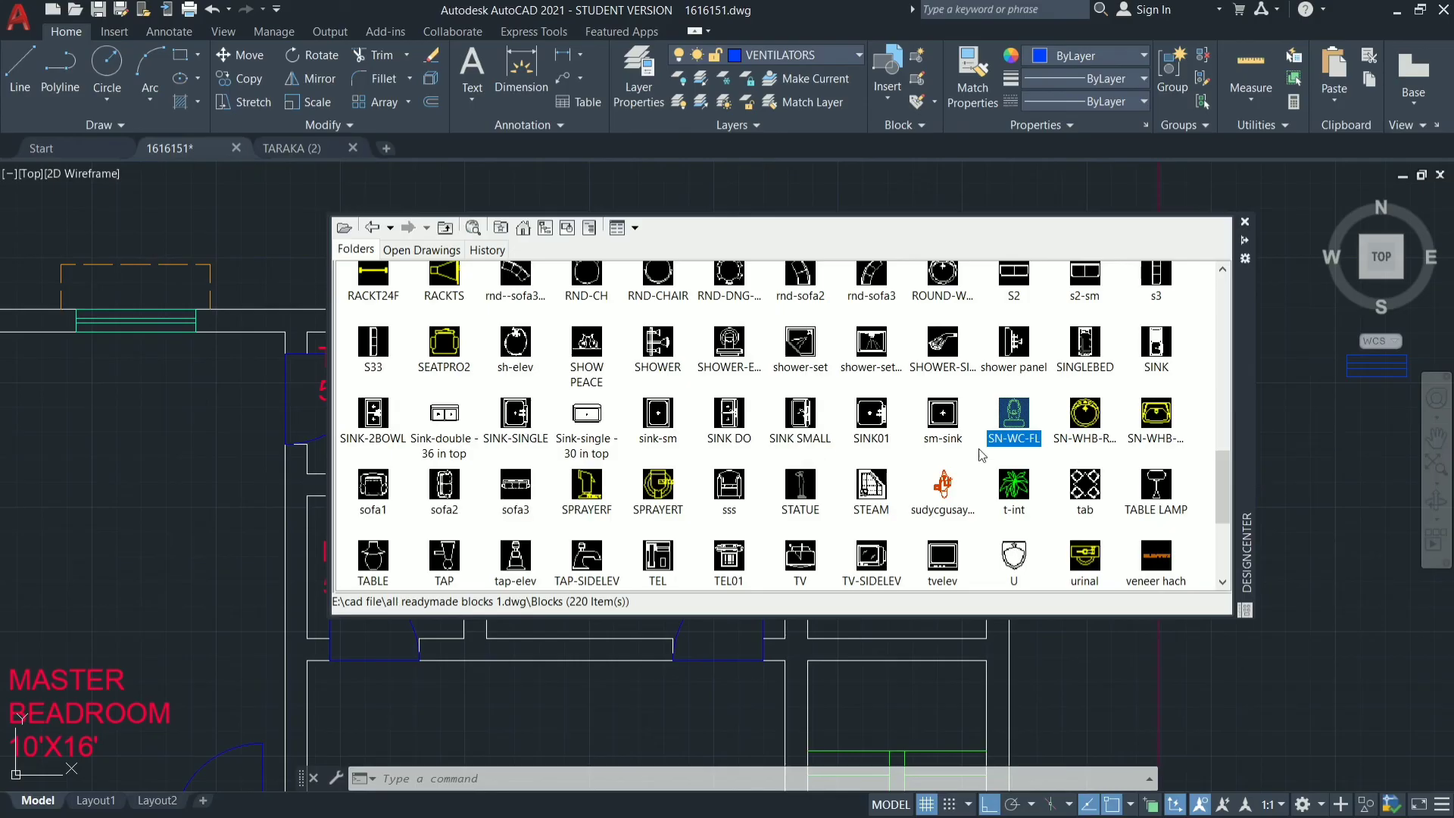
double_click(993, 441)
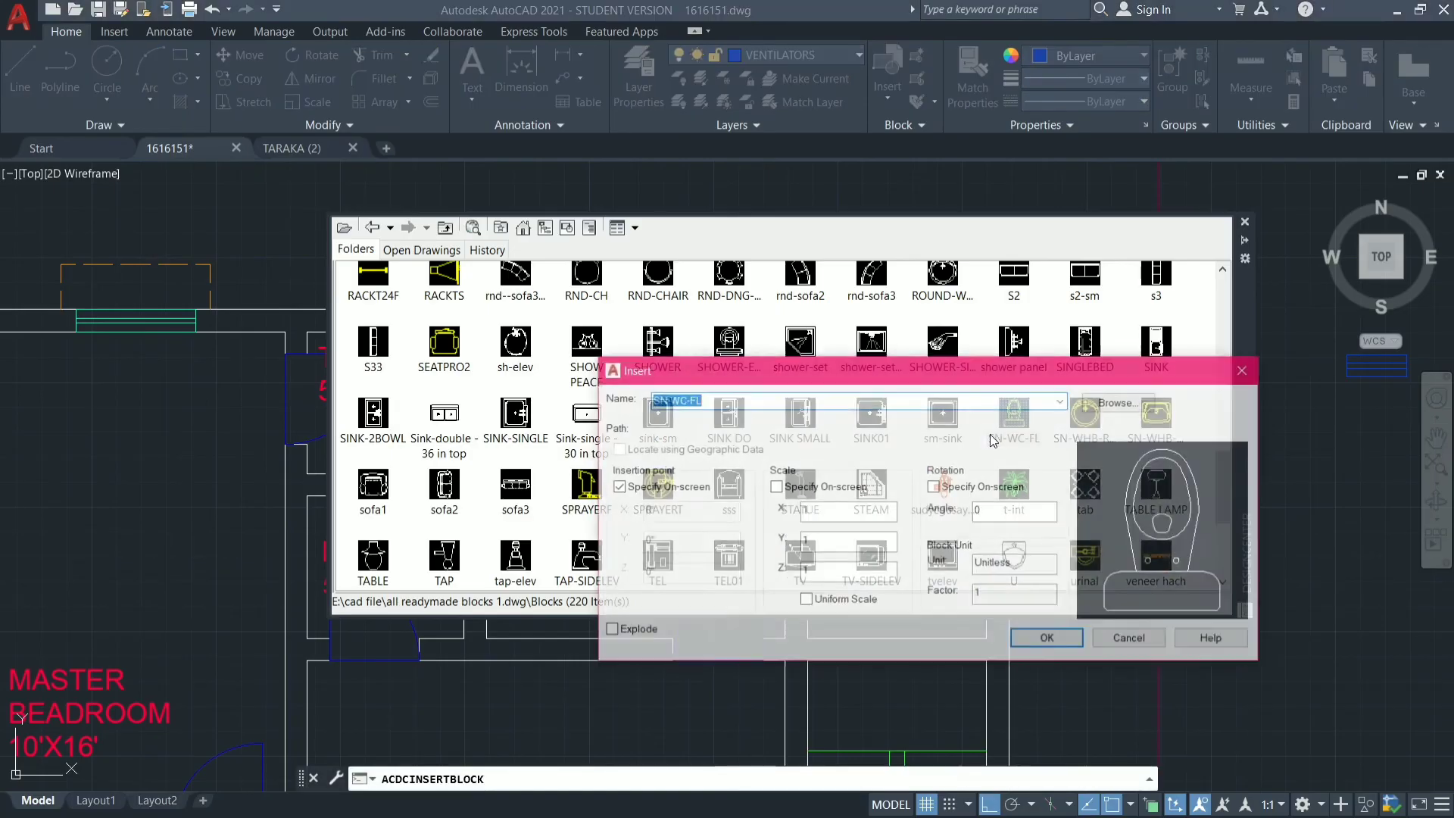
left_click(1048, 640)
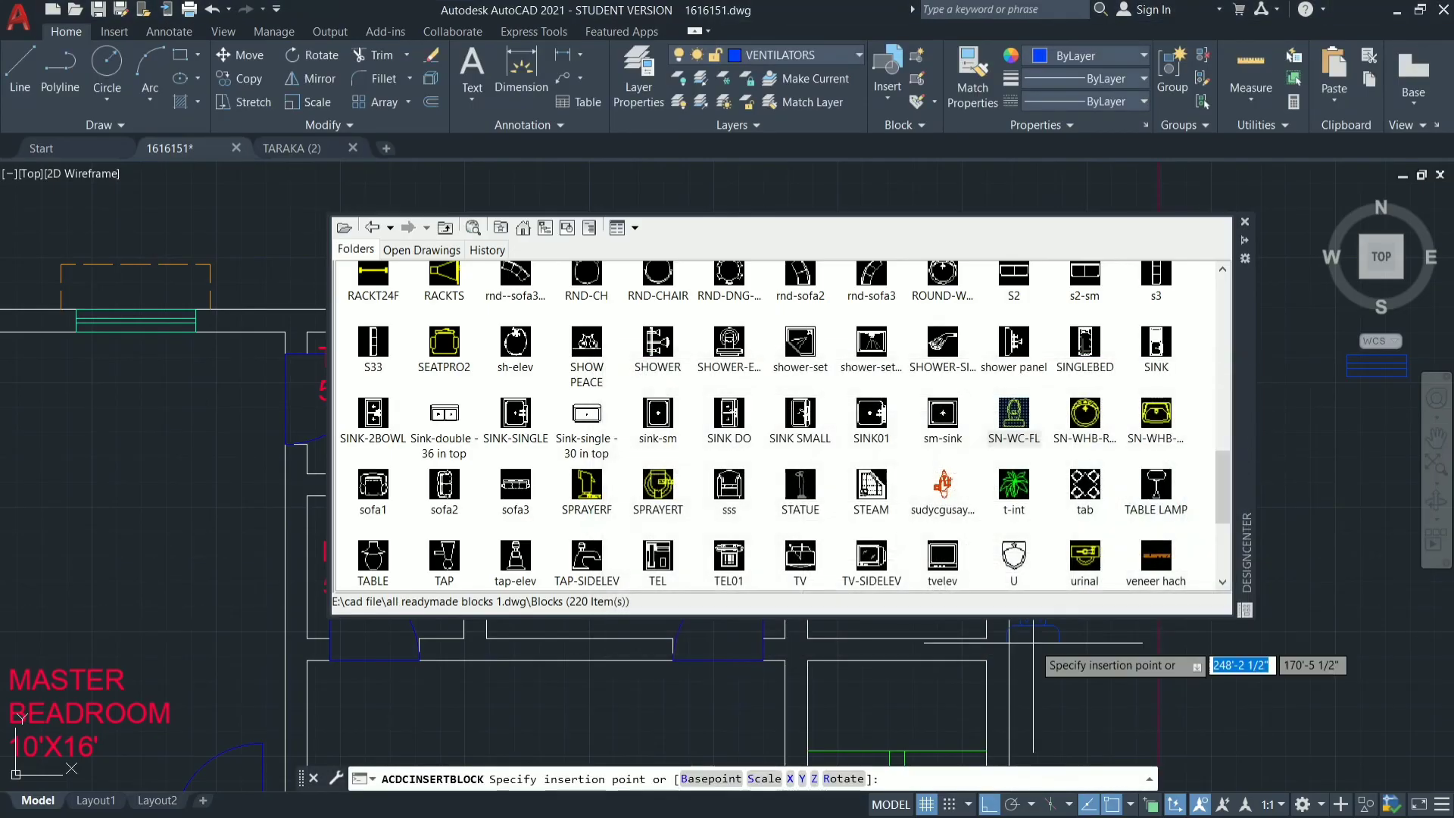
left_click(943, 621)
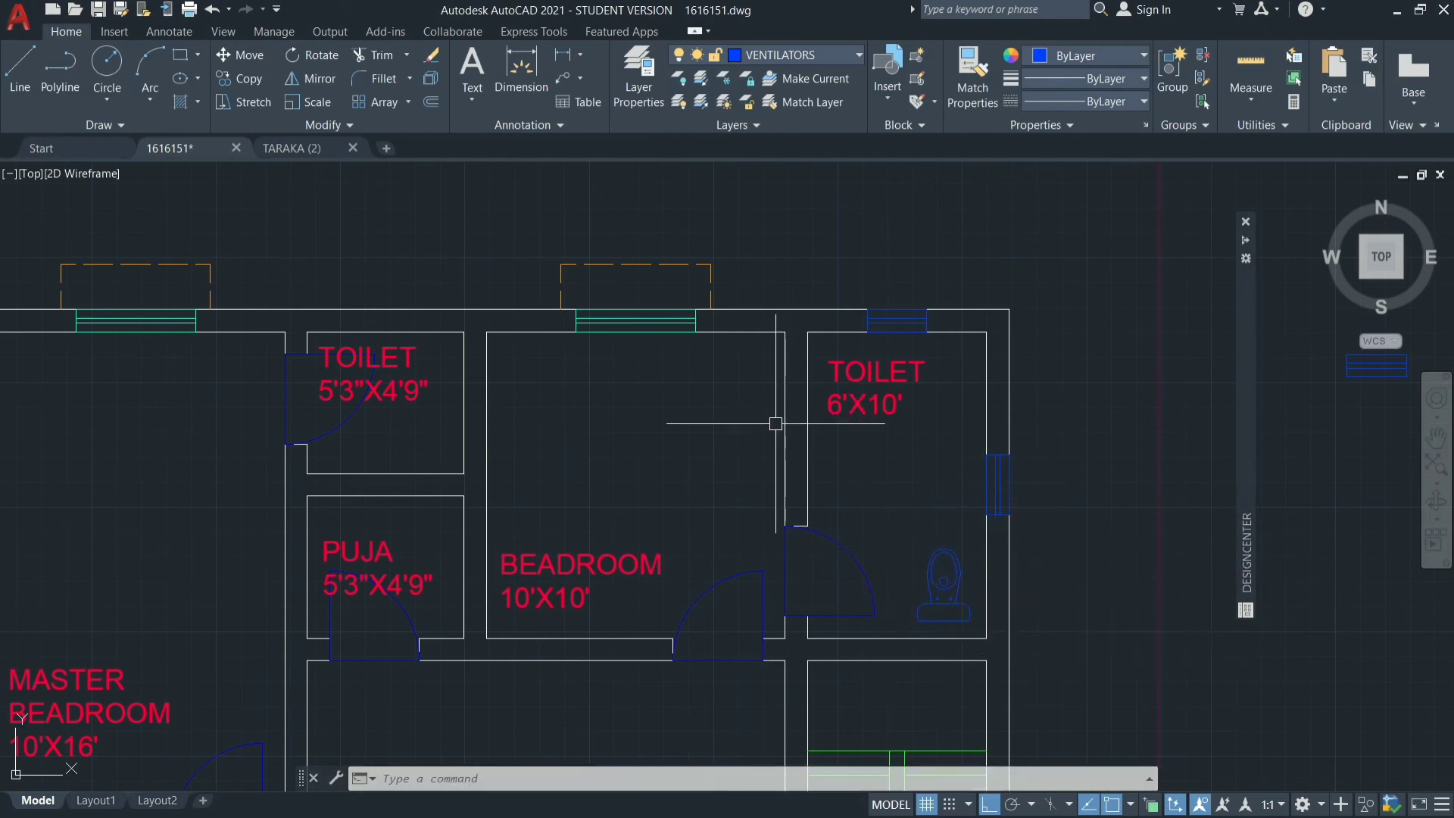
Move the water closet block in the 6'X10' toilet to the FURNITURE layer and clear the selection.
left_click(958, 568)
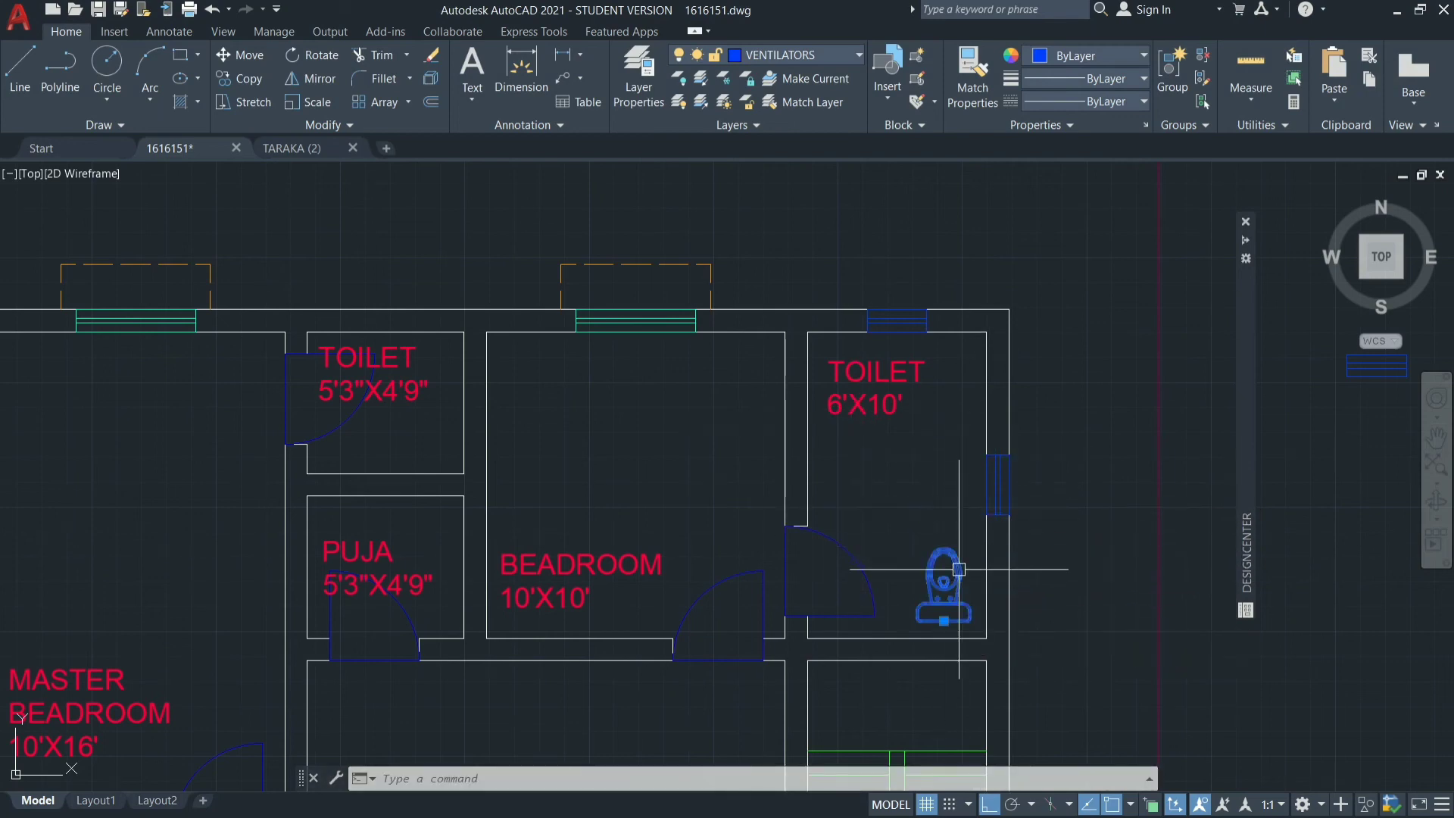
left_click(824, 53)
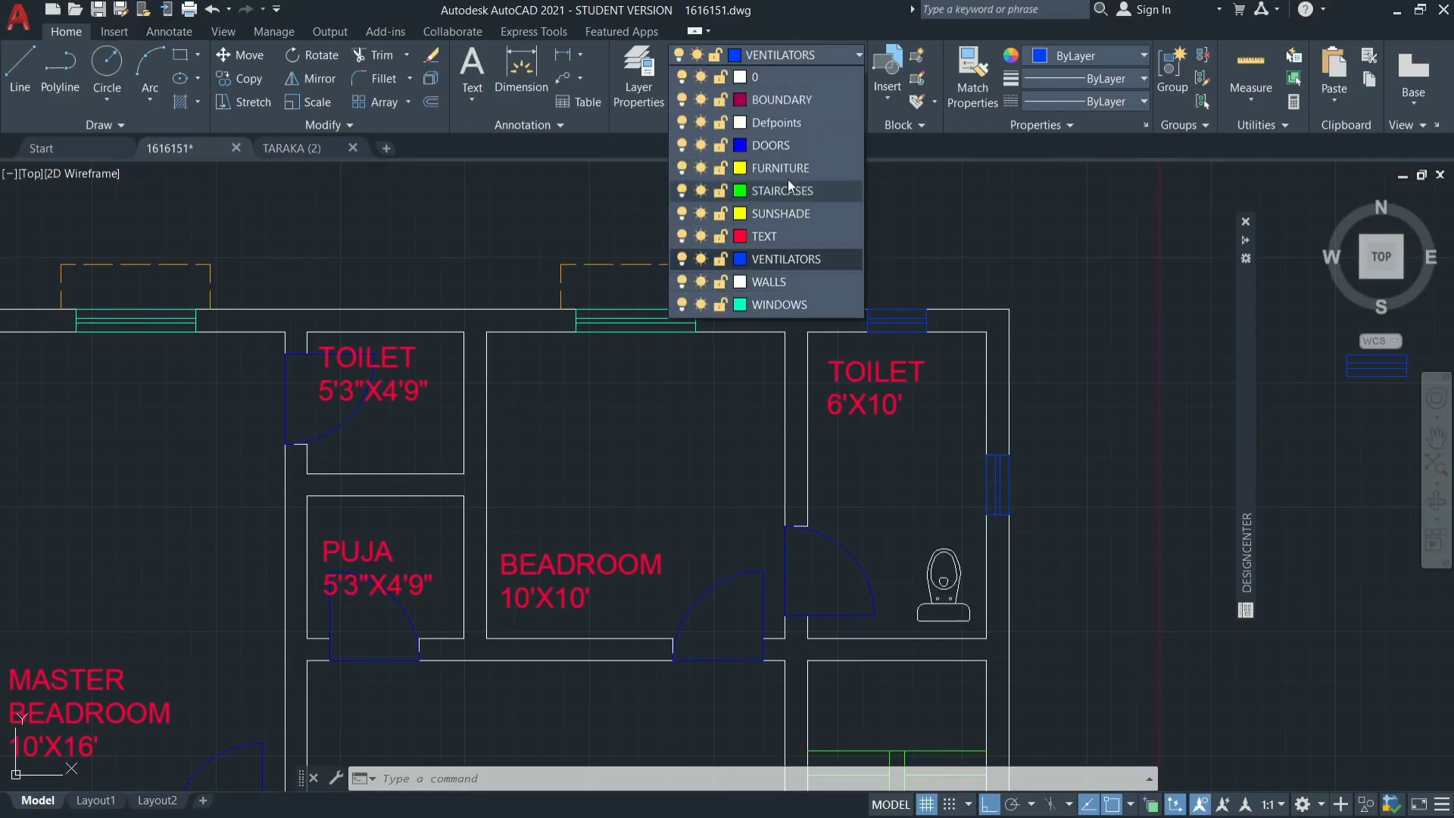
left_click(790, 170)
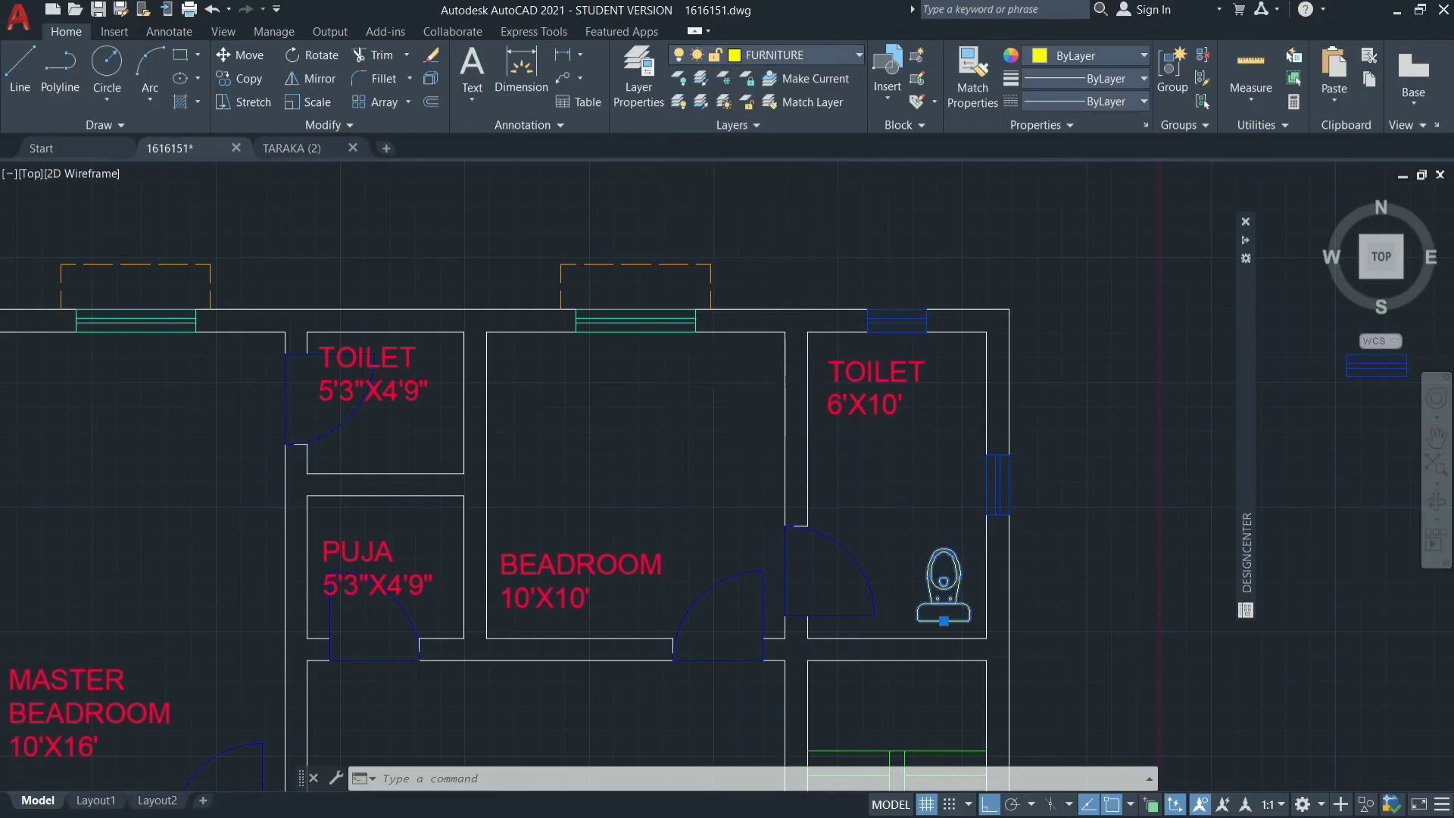
scroll(781, 333, "down", 4)
key("Escape")
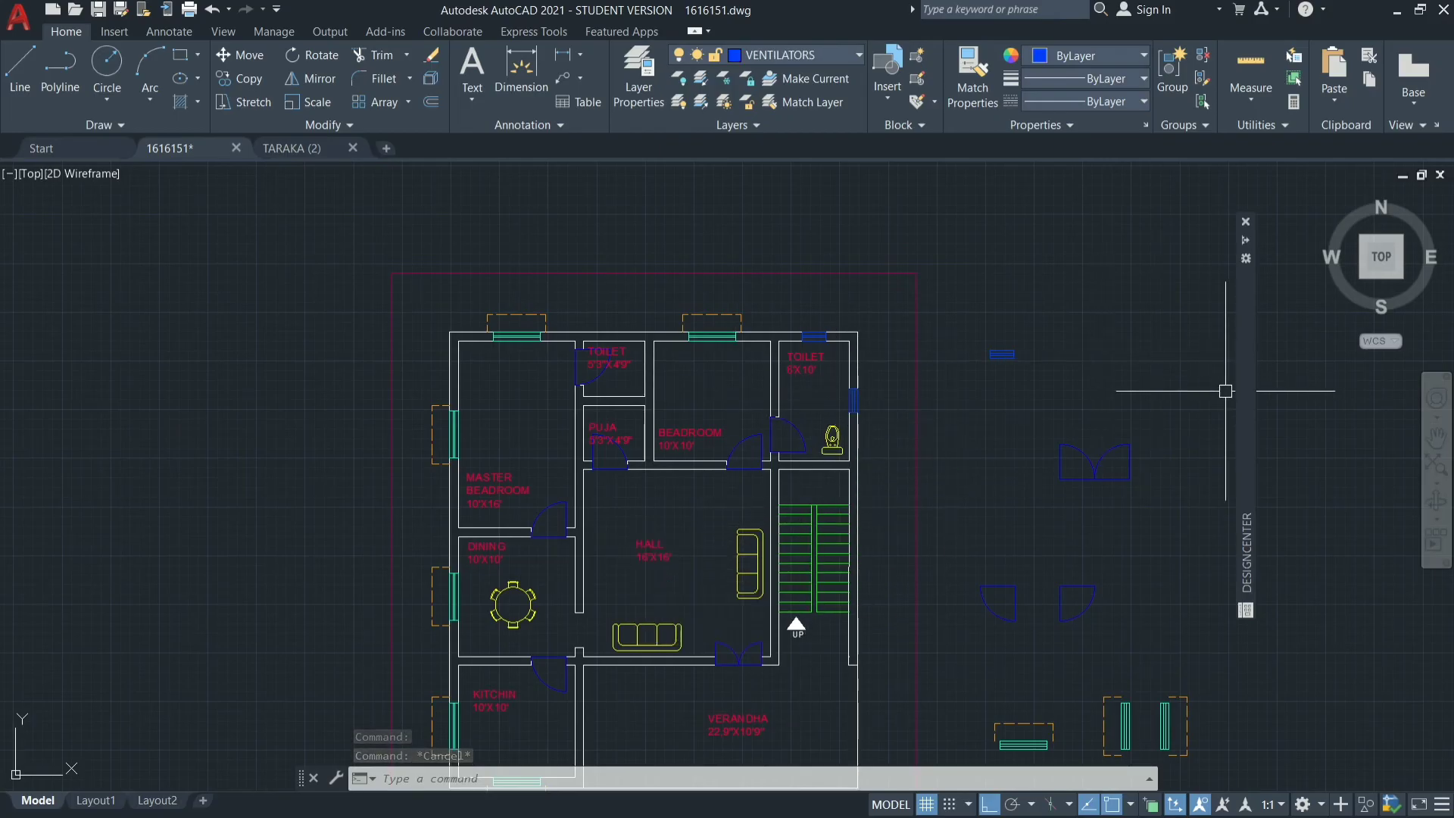
Insert the DOUBLEBED block from the ready-made blocks library at scale 1 in the master bedroom, headboard just below the north window.
mouse_move(1243, 411)
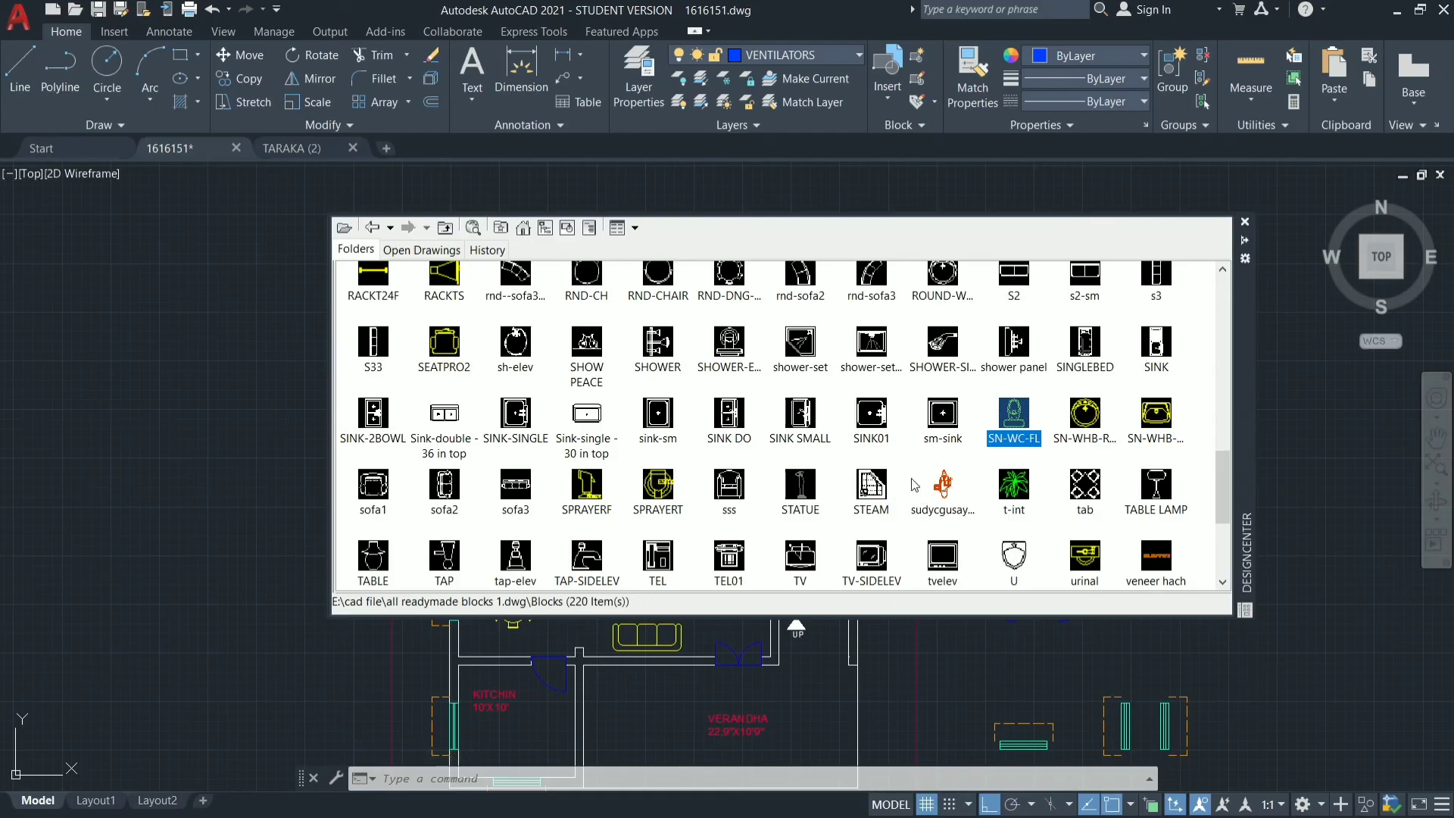
scroll(915, 485, "up", 1)
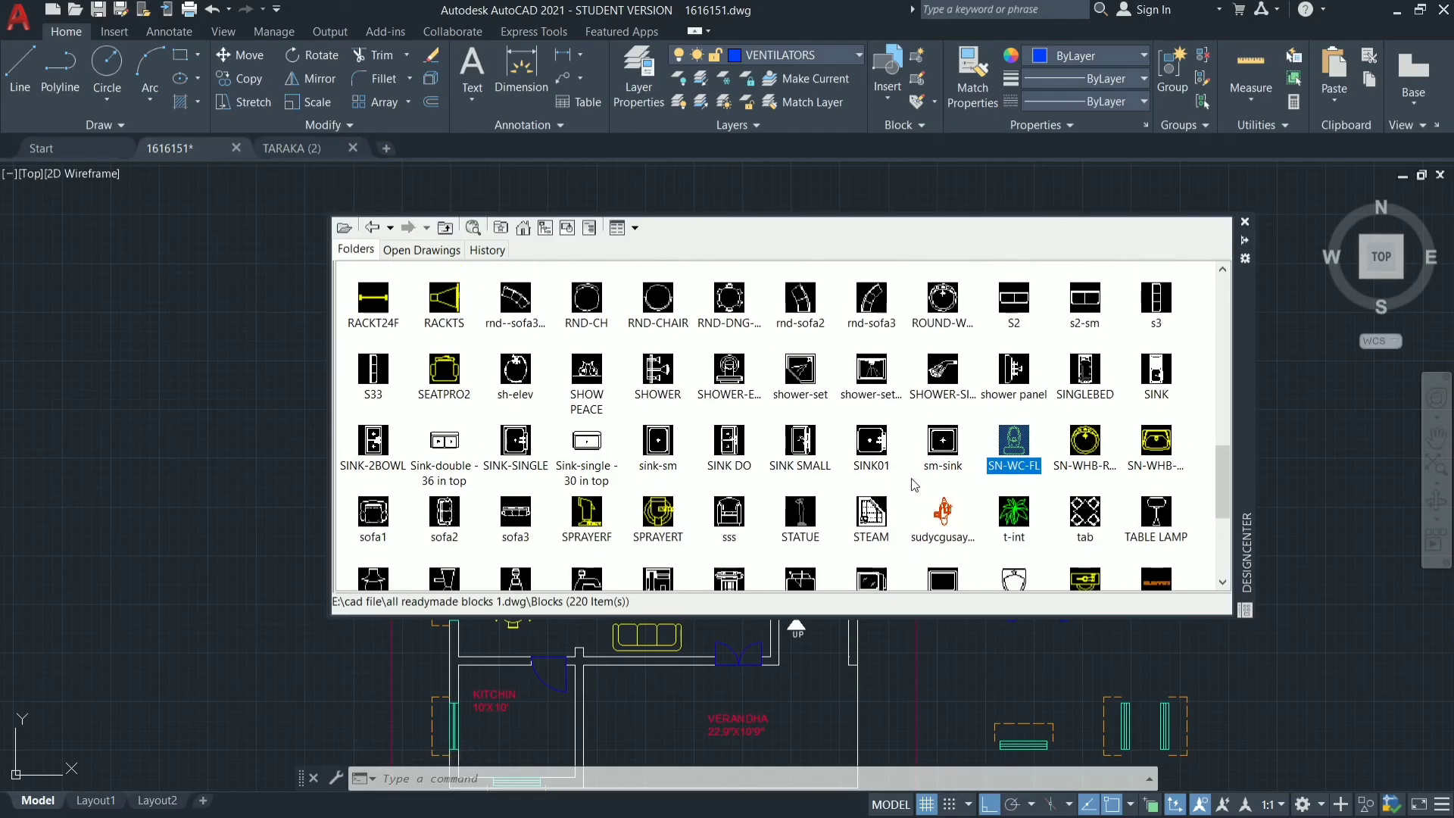
scroll(915, 485, "up", 2)
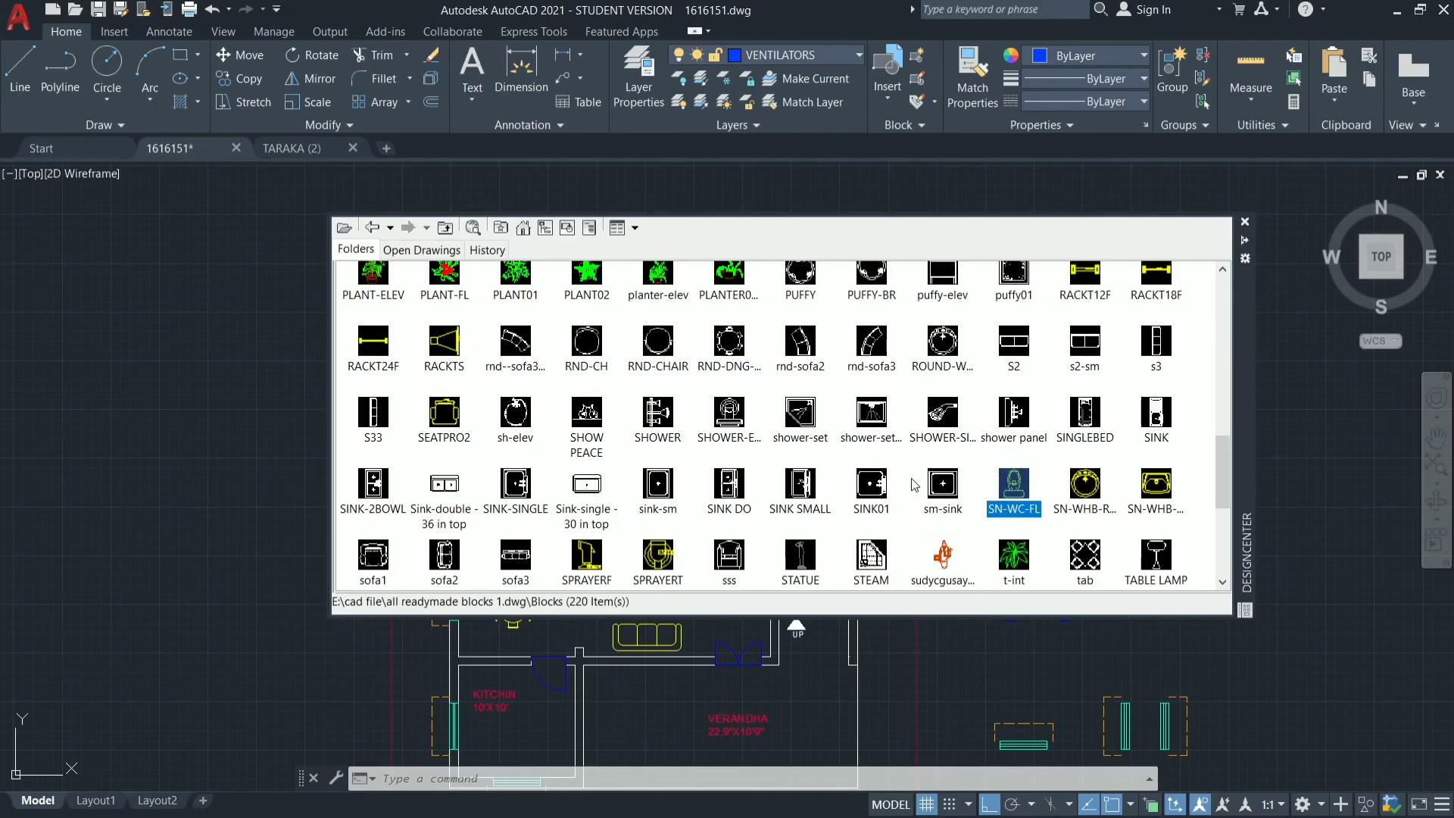
scroll(915, 485, "up", 2)
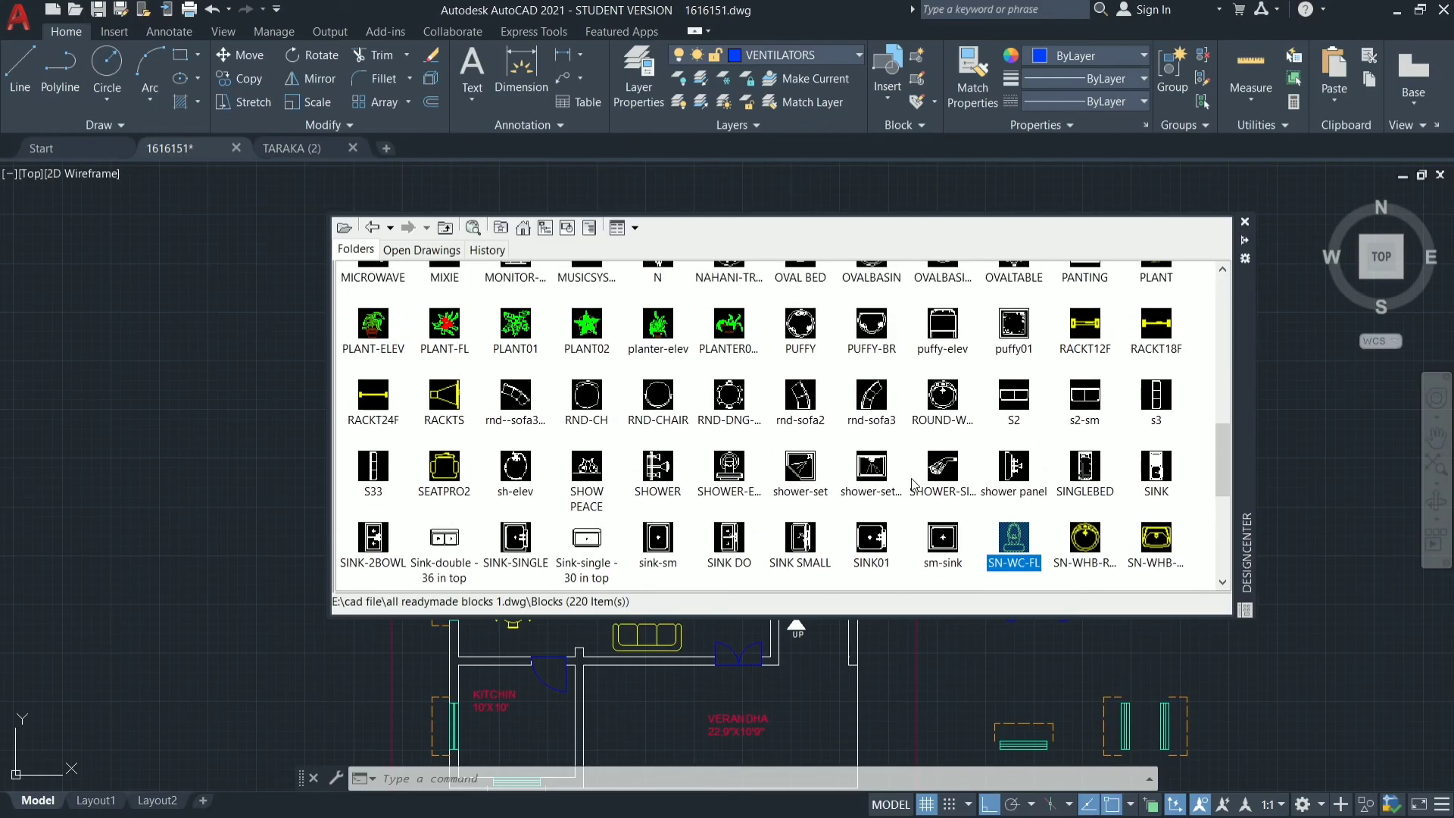
scroll(915, 484, "up", 3)
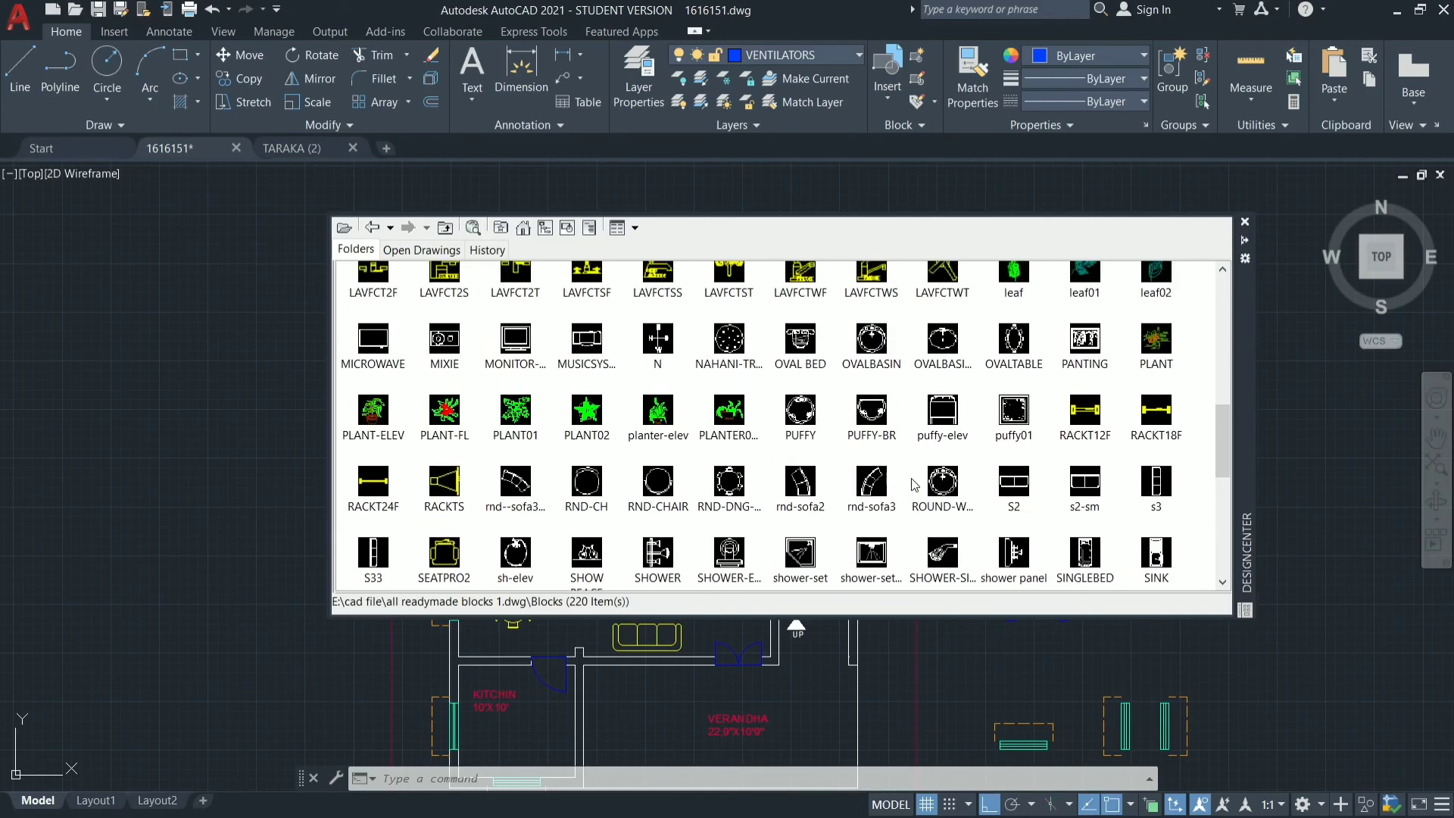
scroll(915, 485, "up", 2)
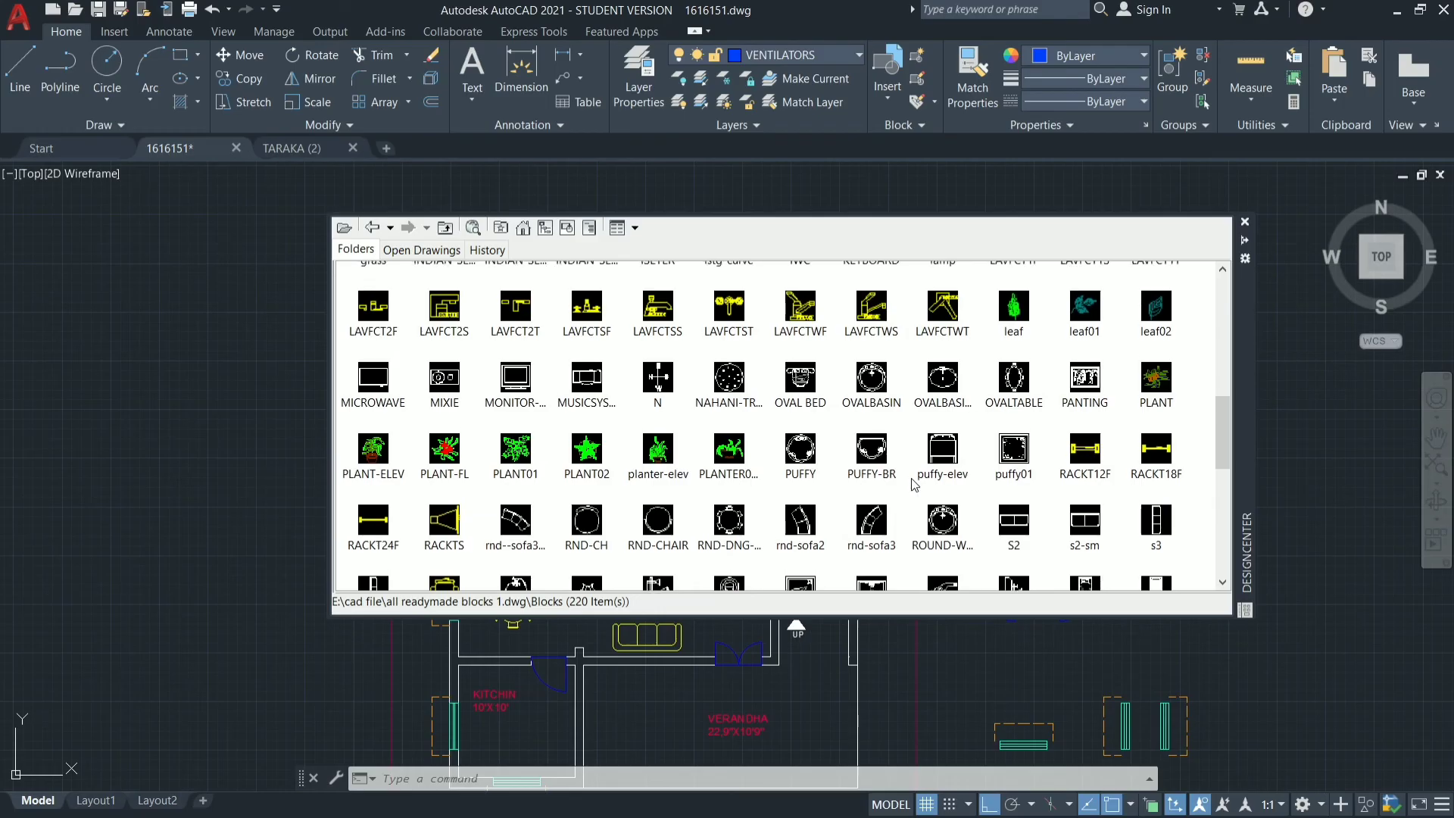
scroll(915, 485, "up", 1)
scroll(915, 485, "up", 7)
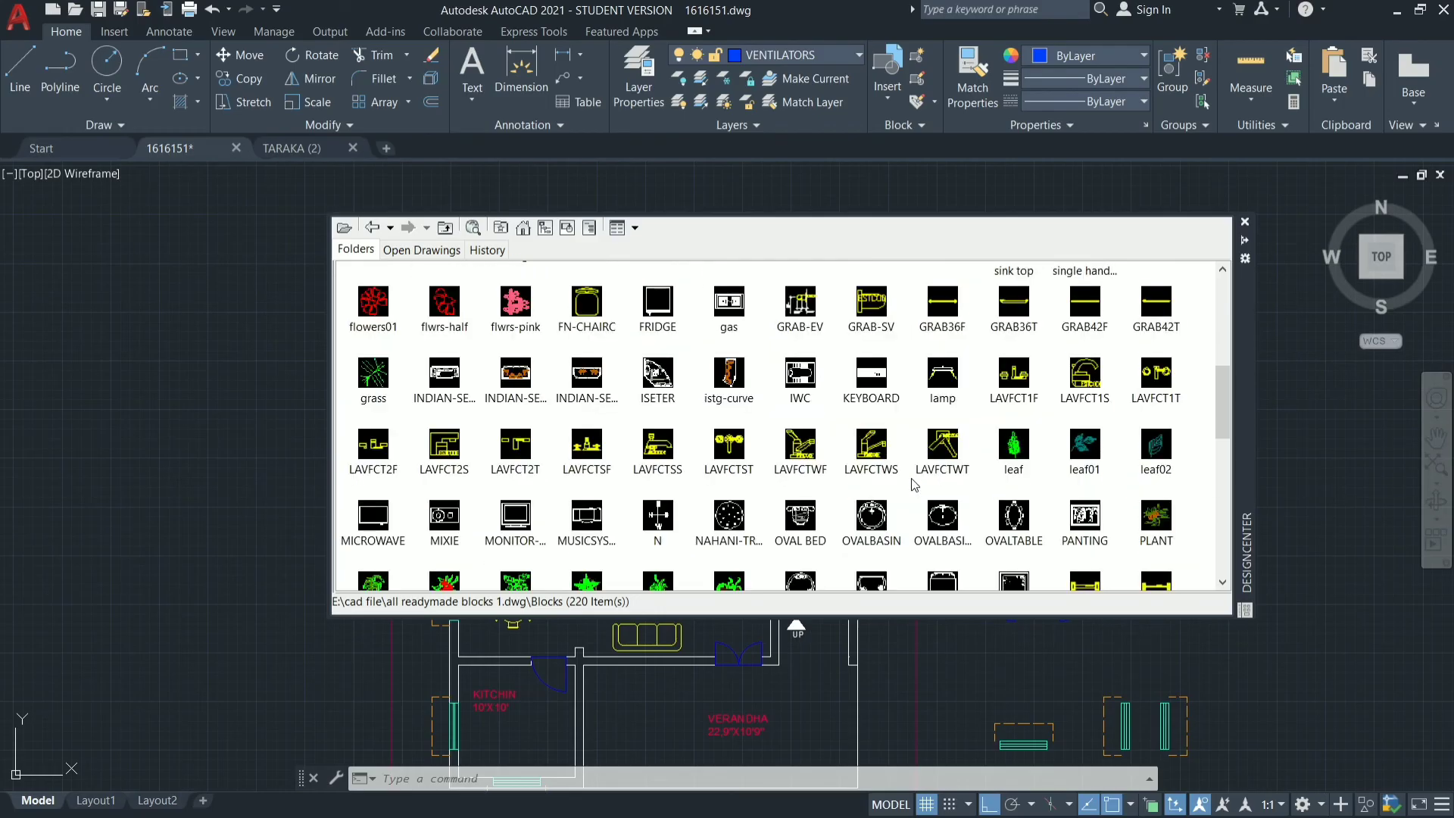
scroll(914, 485, "up", 7)
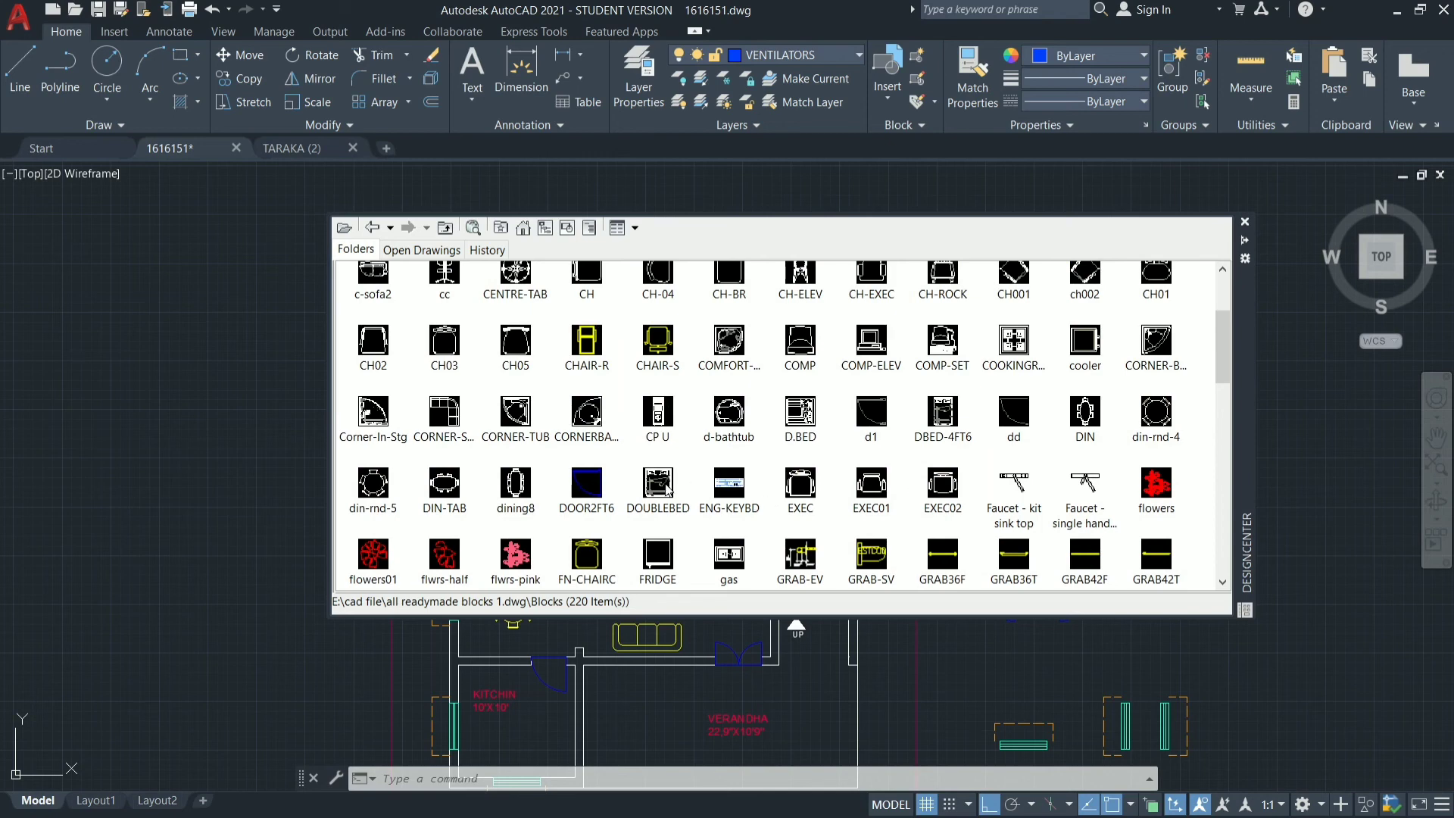
double_click(666, 489)
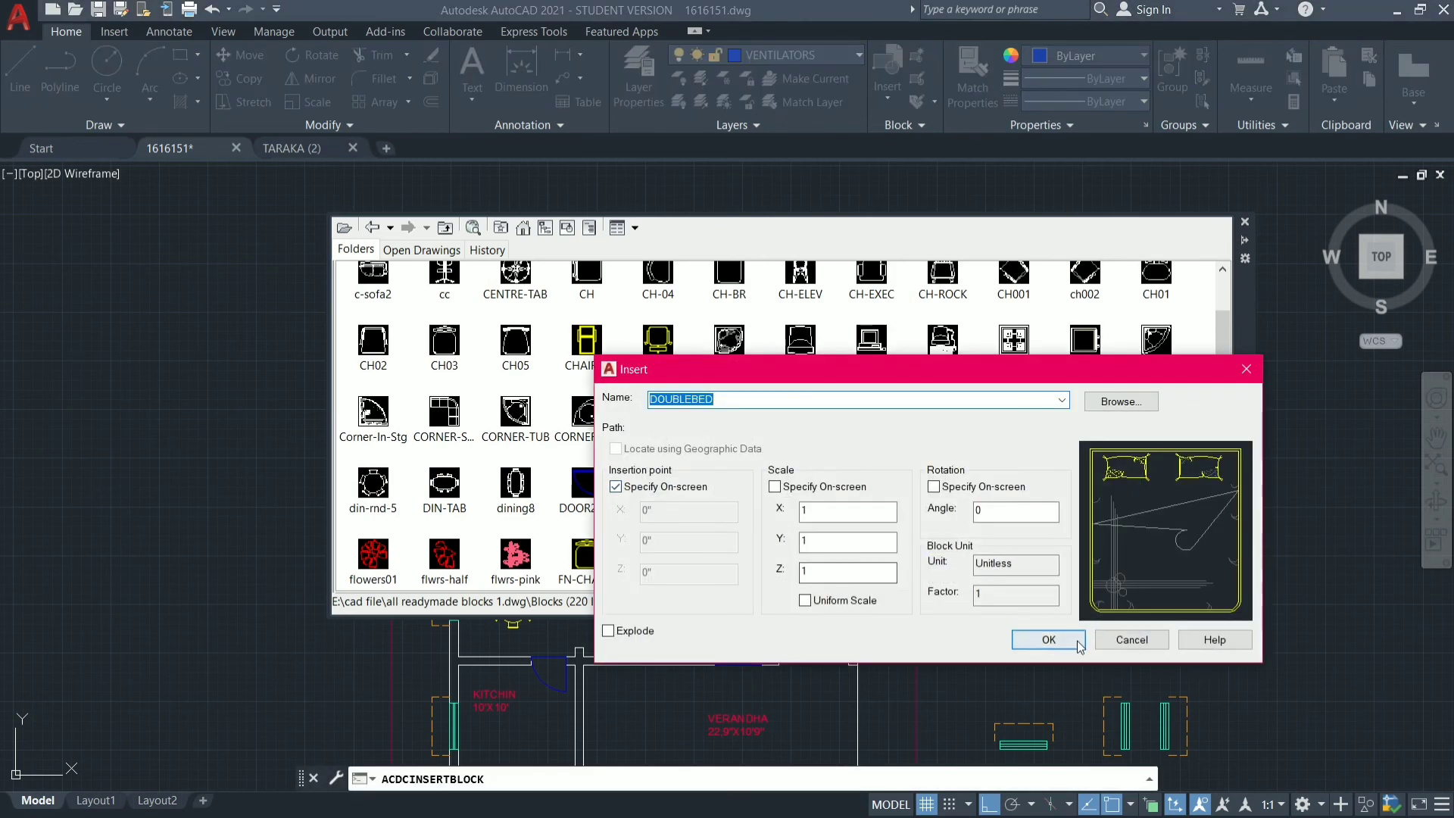
left_click(1062, 640)
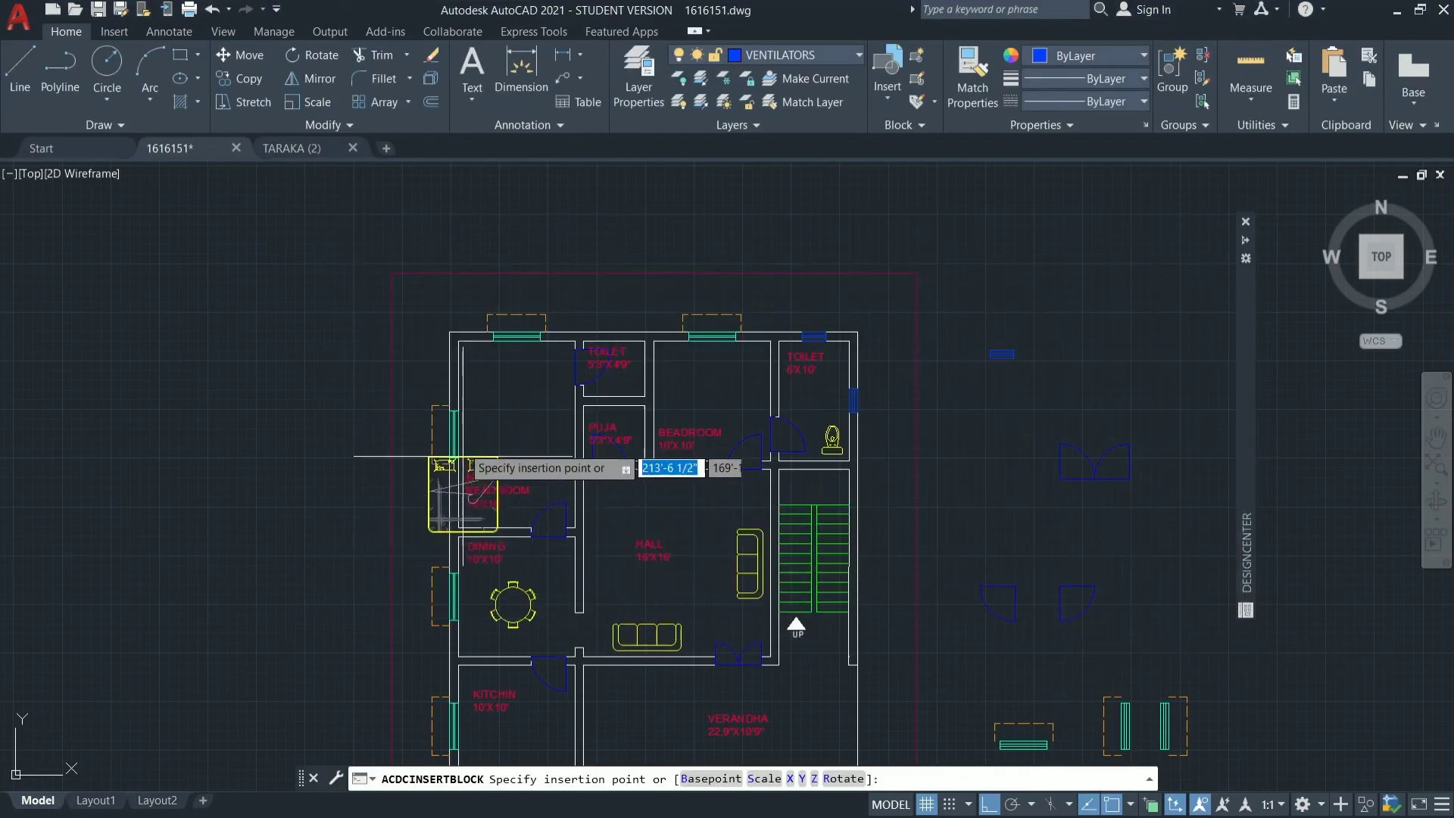
scroll(514, 326, "up", 8)
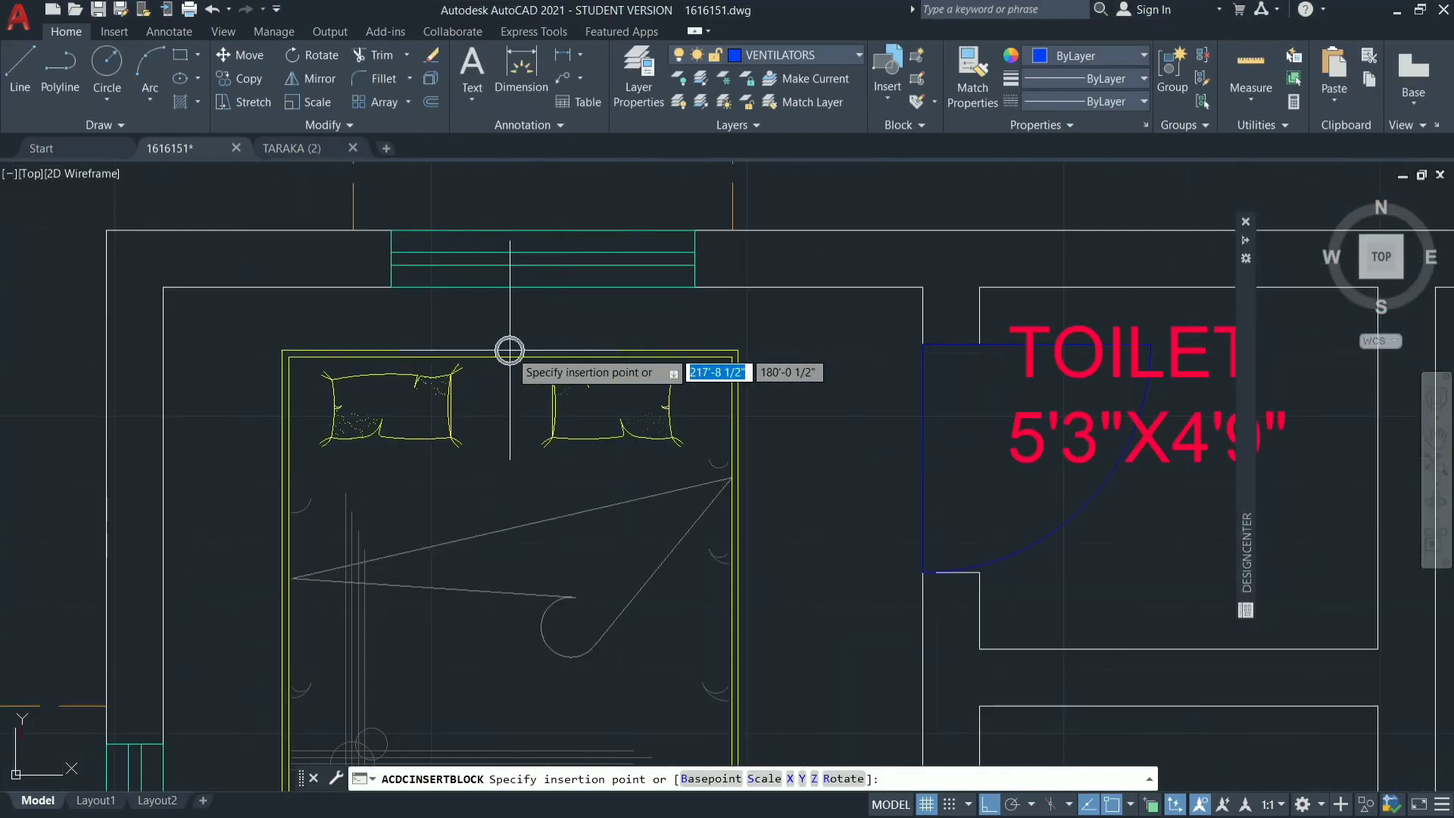
left_click(465, 335)
scroll(779, 302, "up", 3)
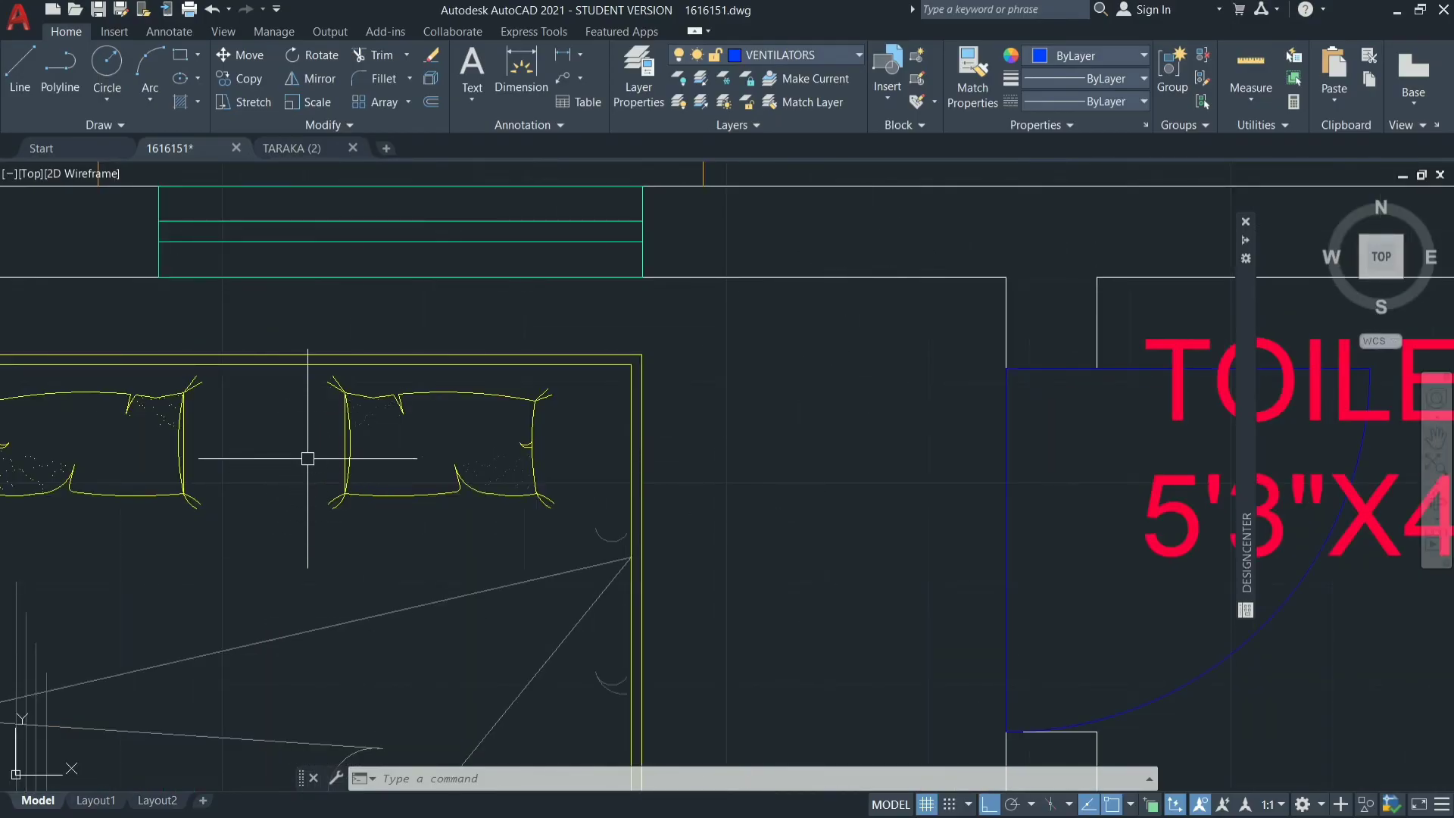
scroll(693, 400, "down", 2)
left_click(692, 399)
key("Escape")
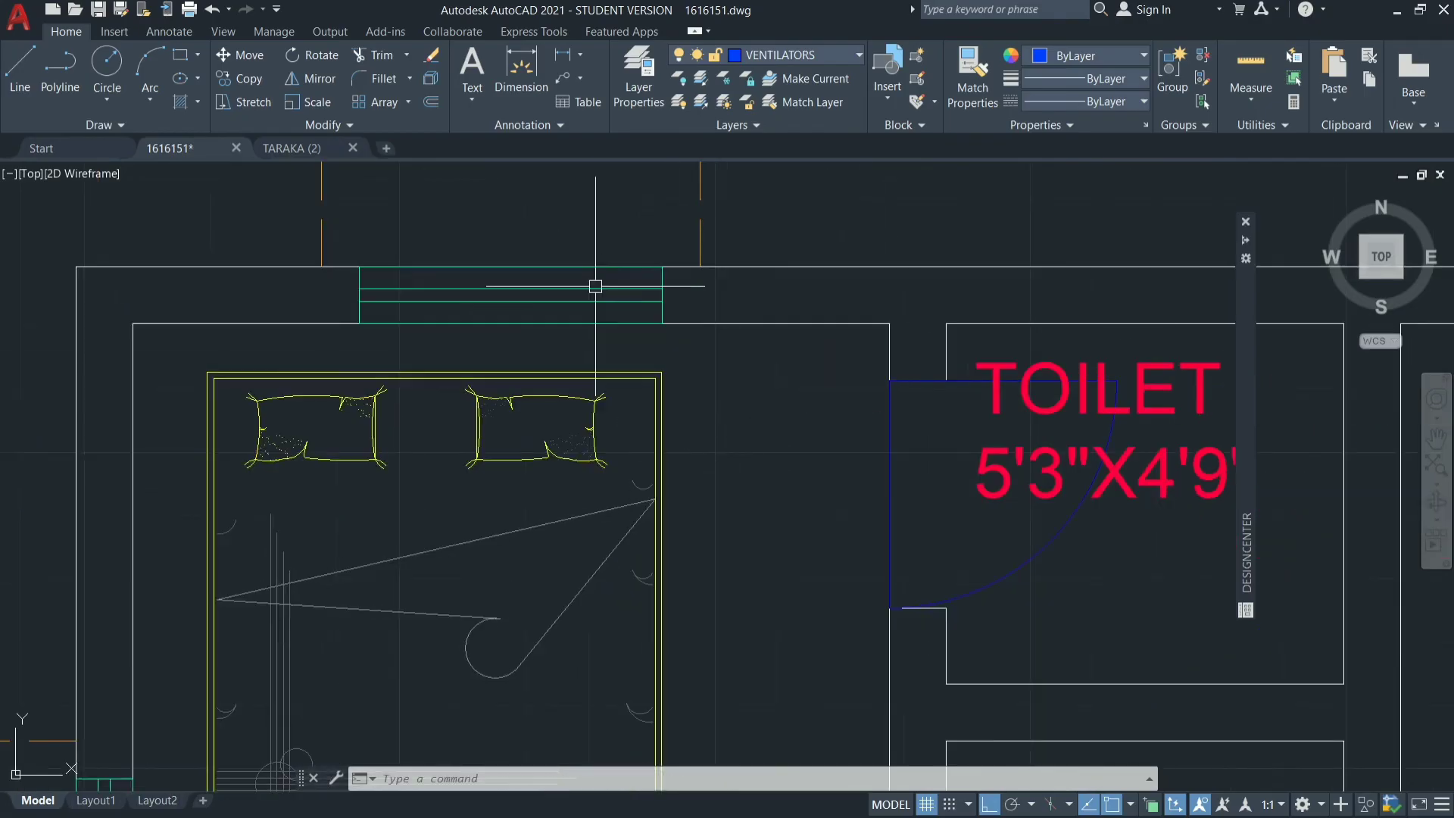
Copy the double bed from the master bedroom into the 10'X10' bedroom, with its headboard just below the north window.
scroll(596, 286, "down", 5)
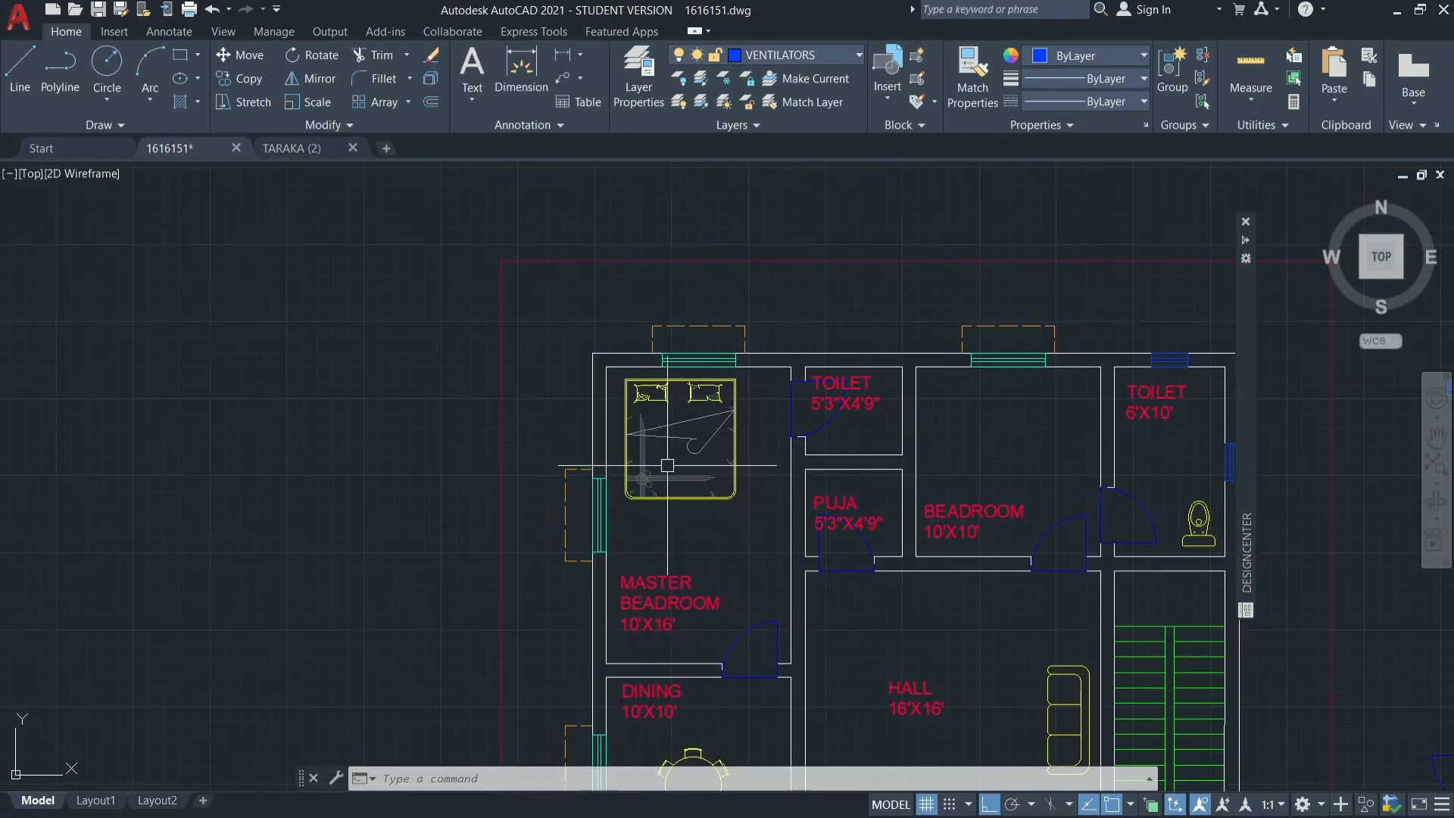
left_click(652, 466)
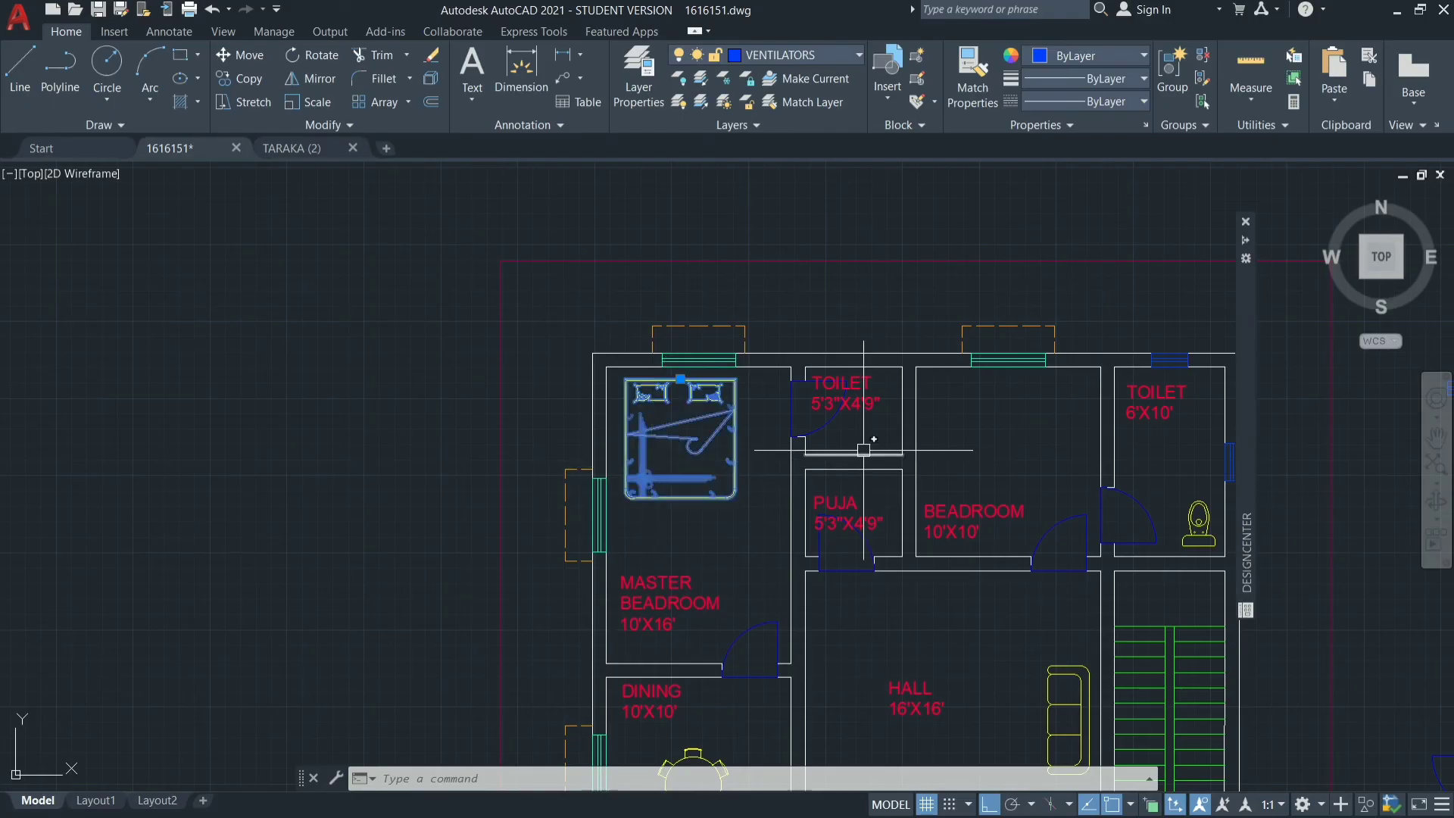
type("co")
key("Return")
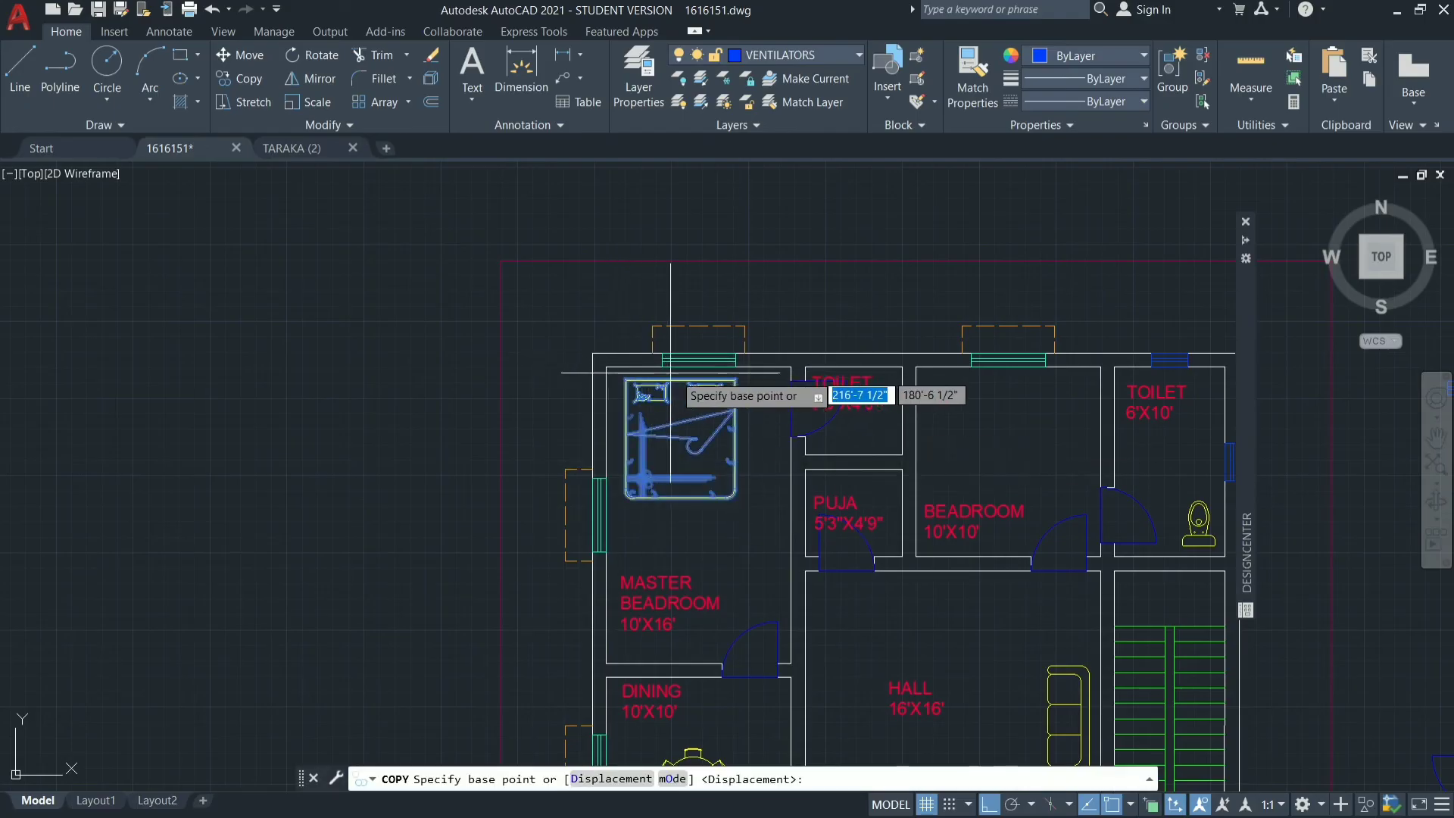
left_click(678, 377)
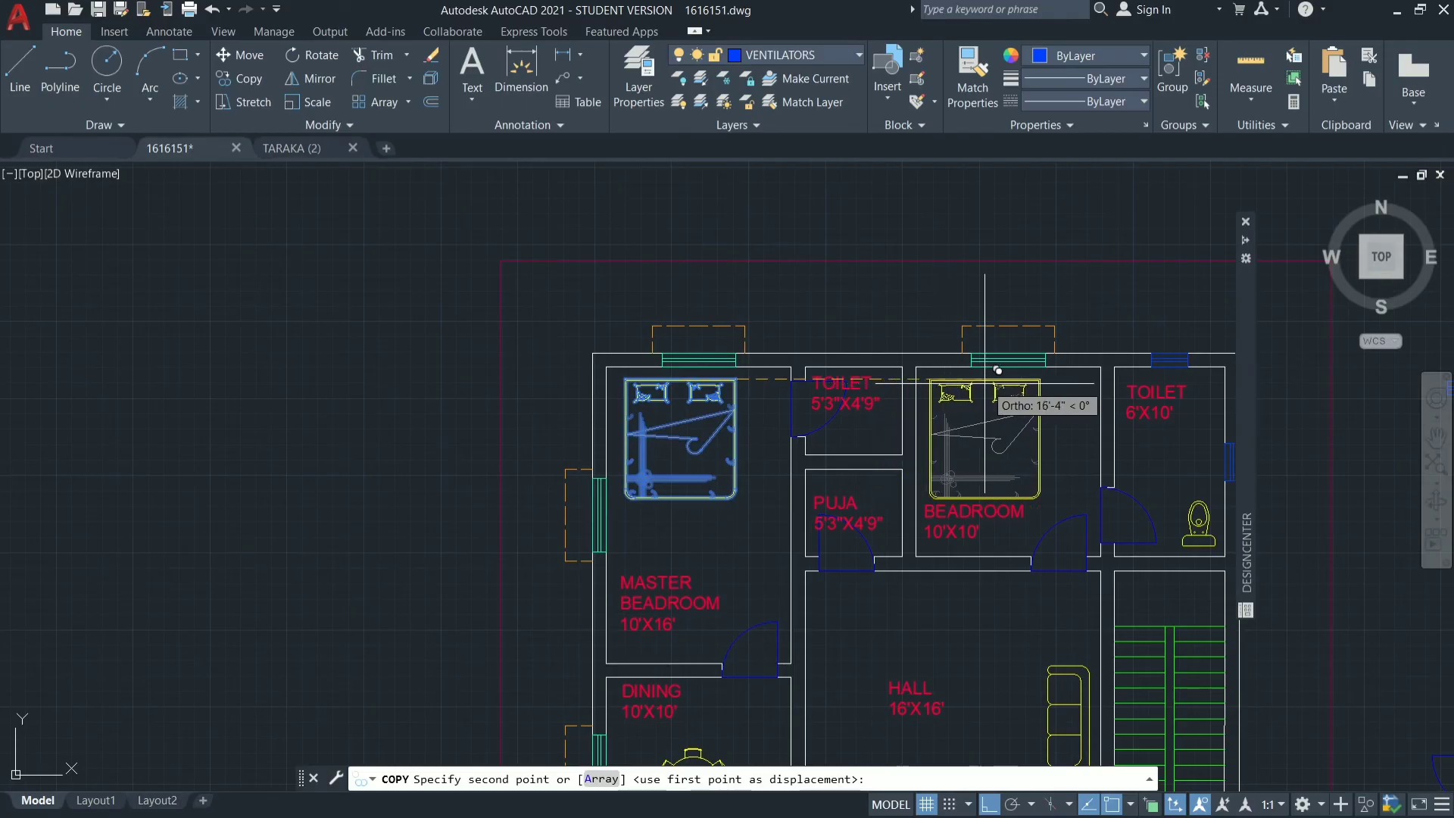
left_click(993, 382)
scroll(916, 238, "down", 5)
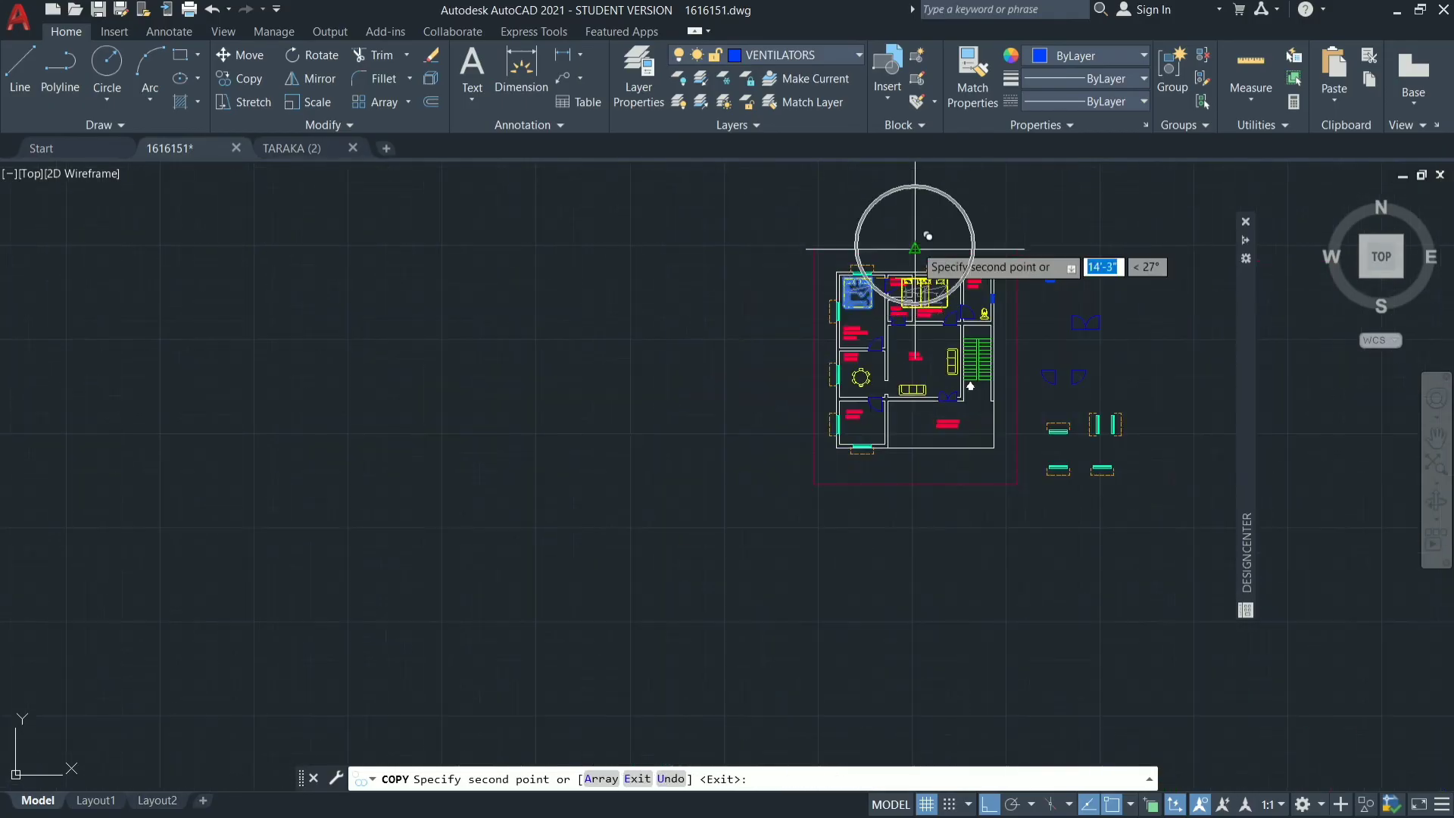
scroll(899, 409, "up", 6)
key("Escape")
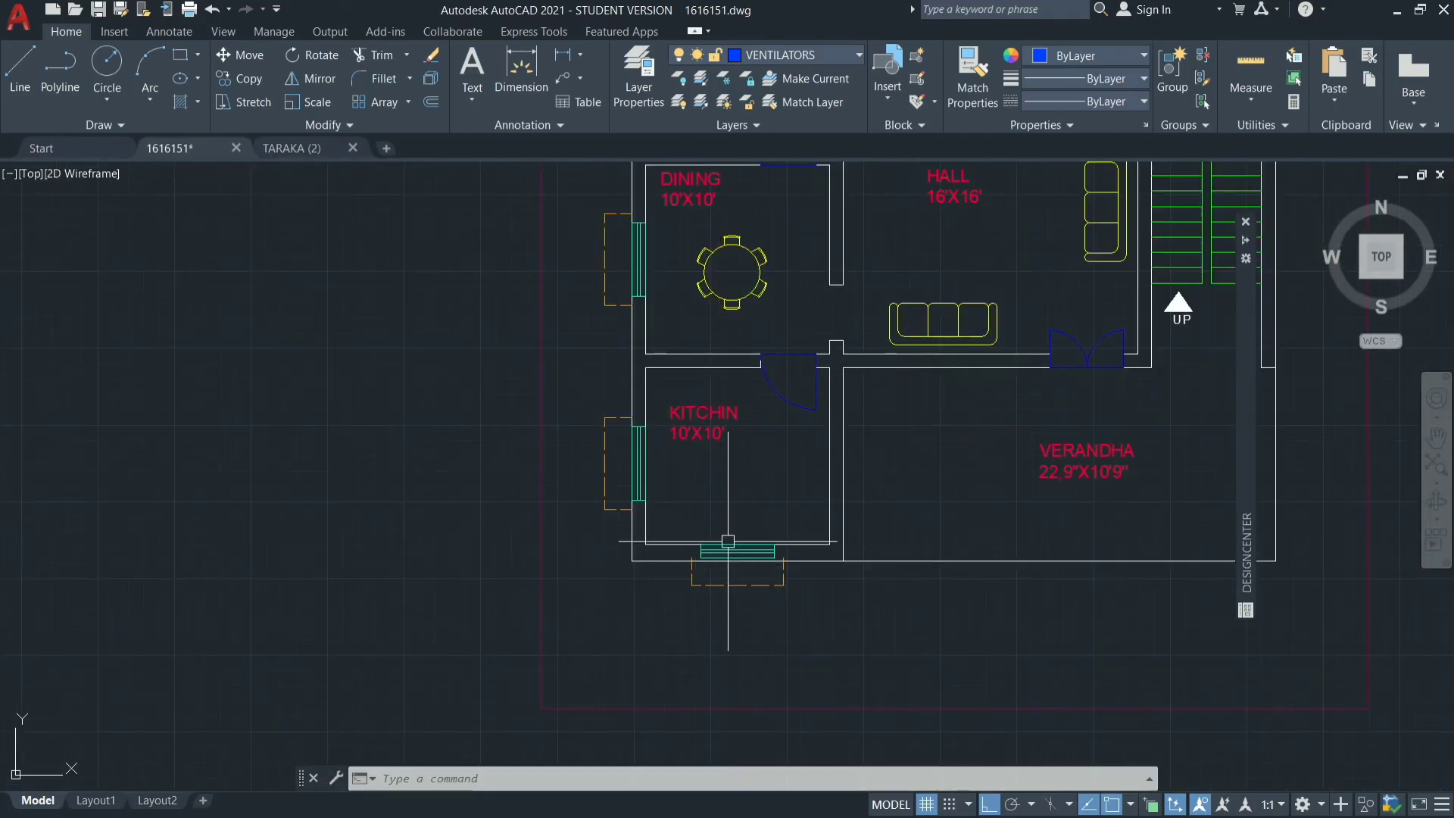
Examine the furnished floor plan room by room, from the kitchen and bedrooms to the hall and dining room opening.
scroll(637, 660, "down", 2)
scroll(833, 424, "down", 4)
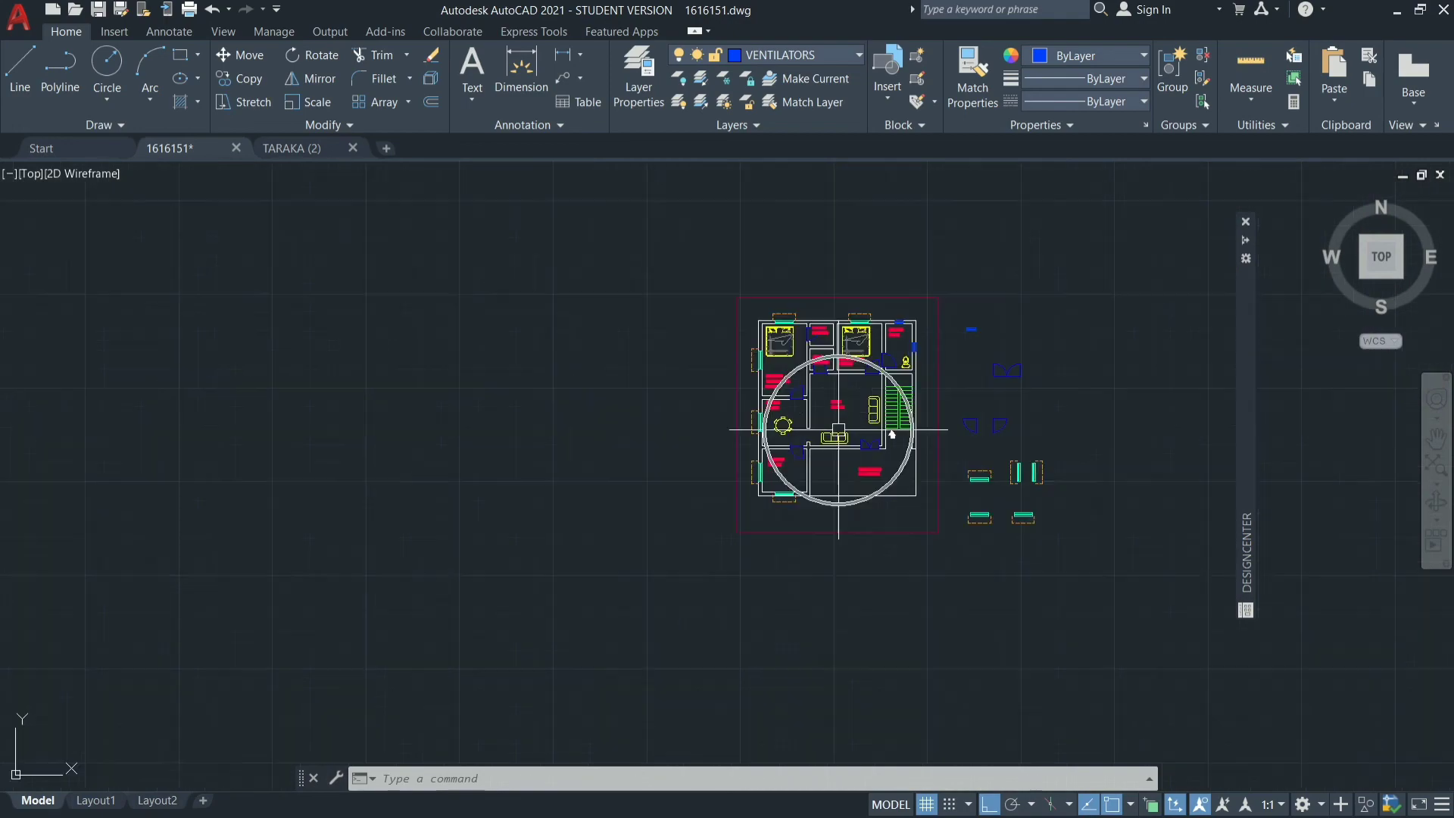
scroll(844, 355, "up", 6)
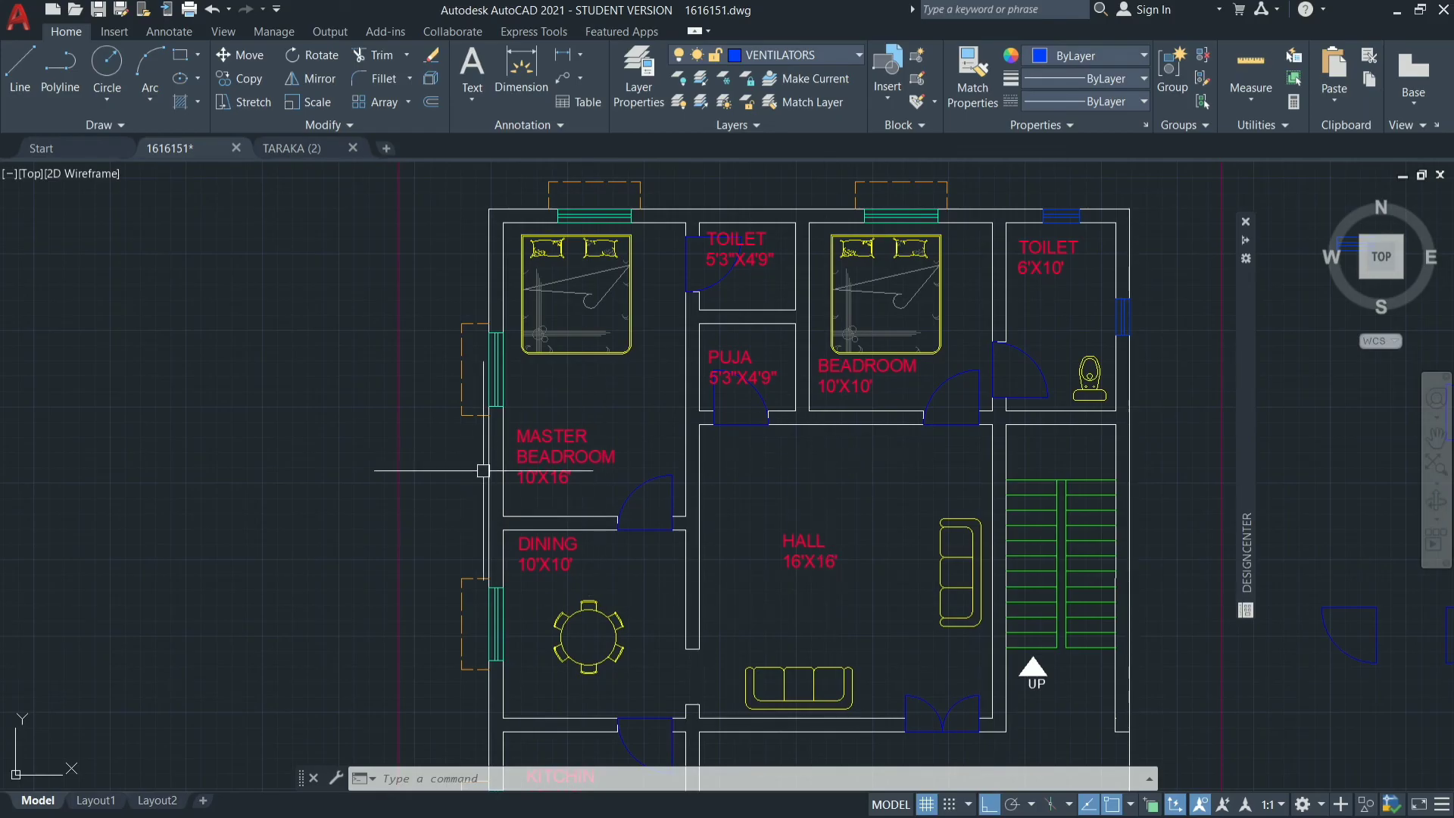
scroll(628, 514, "down", 5)
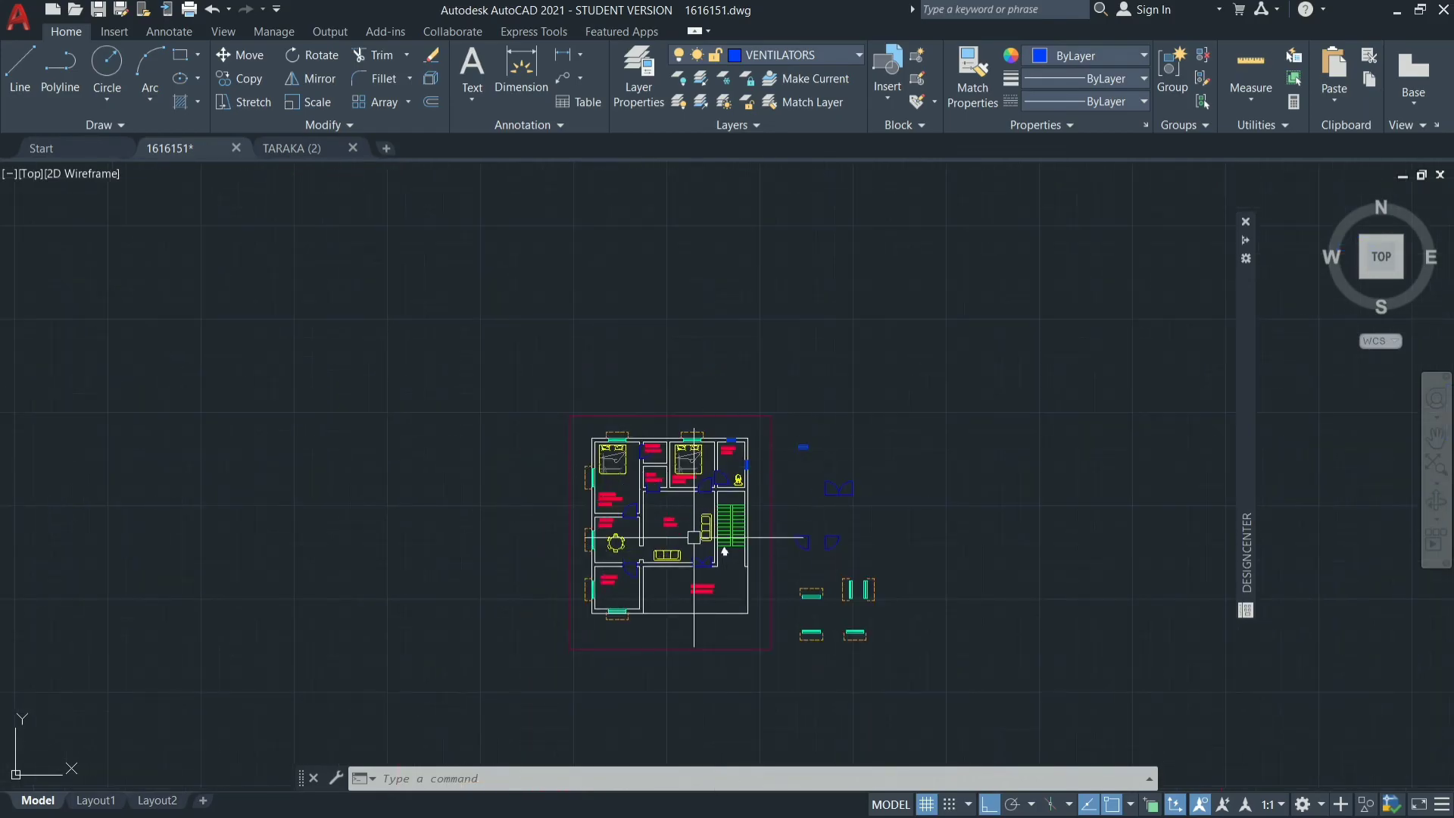
scroll(693, 538, "up", 5)
scroll(432, 594, "down", 4)
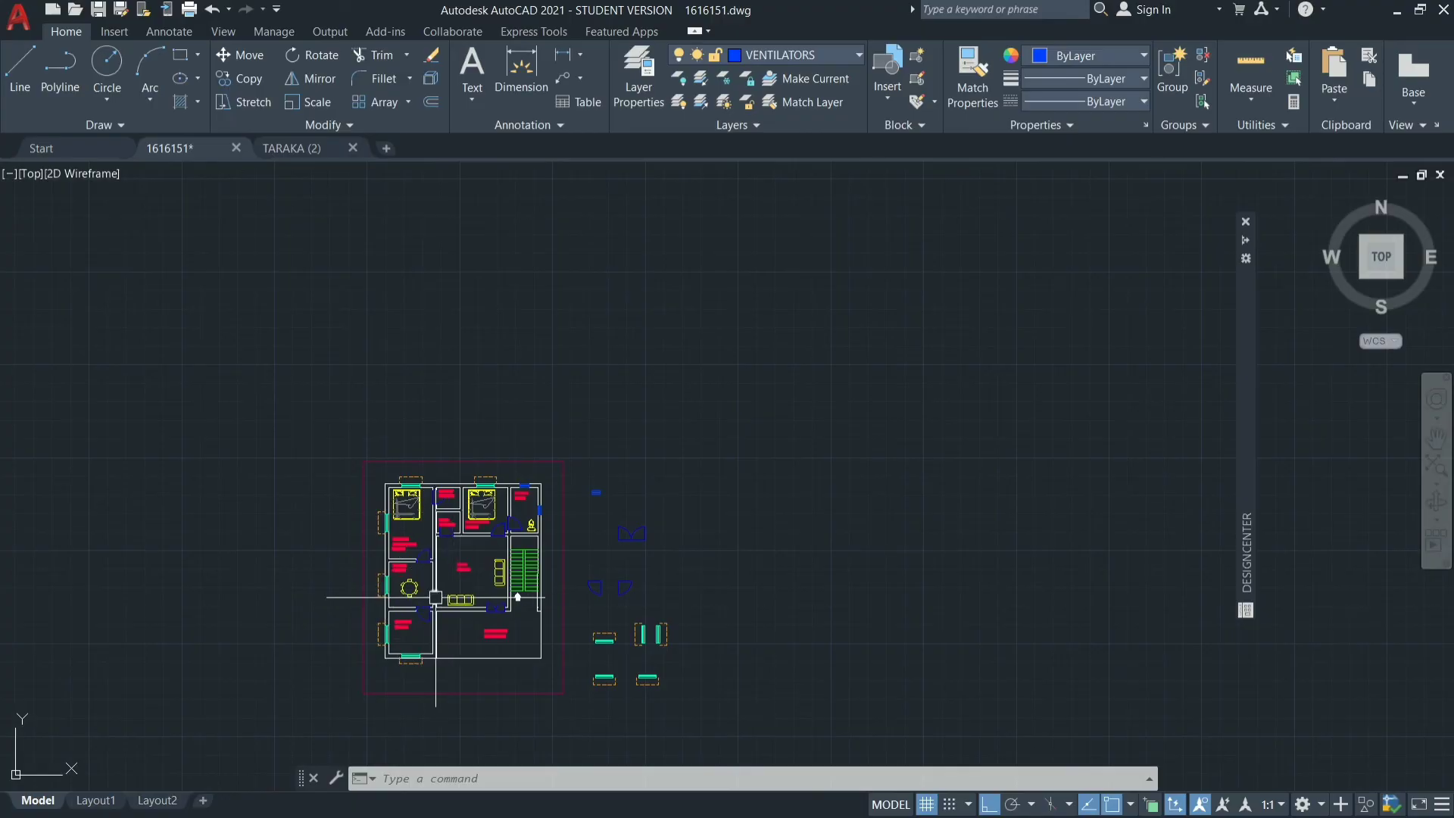
scroll(436, 601, "up", 4)
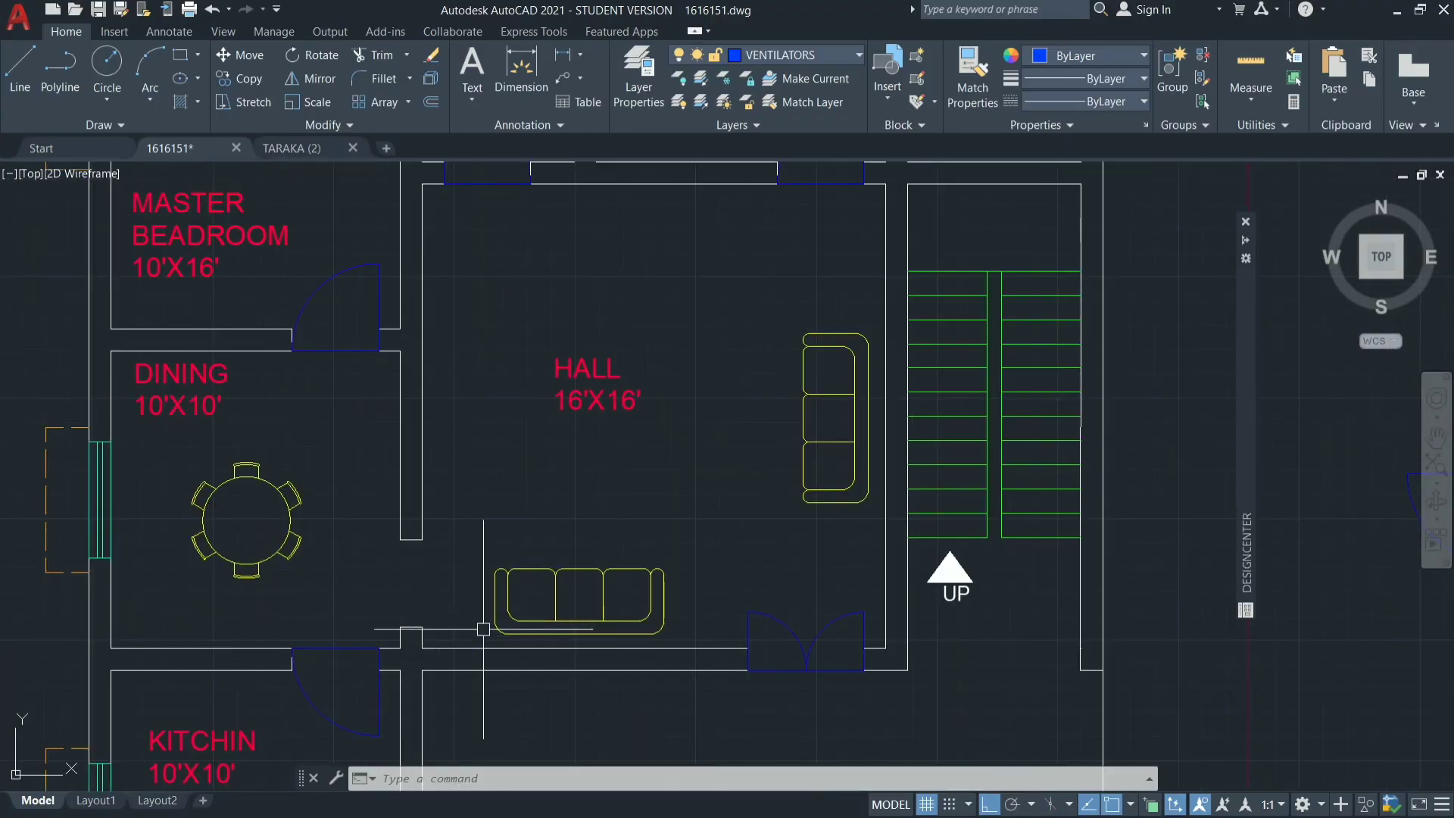
scroll(396, 597, "down", 4)
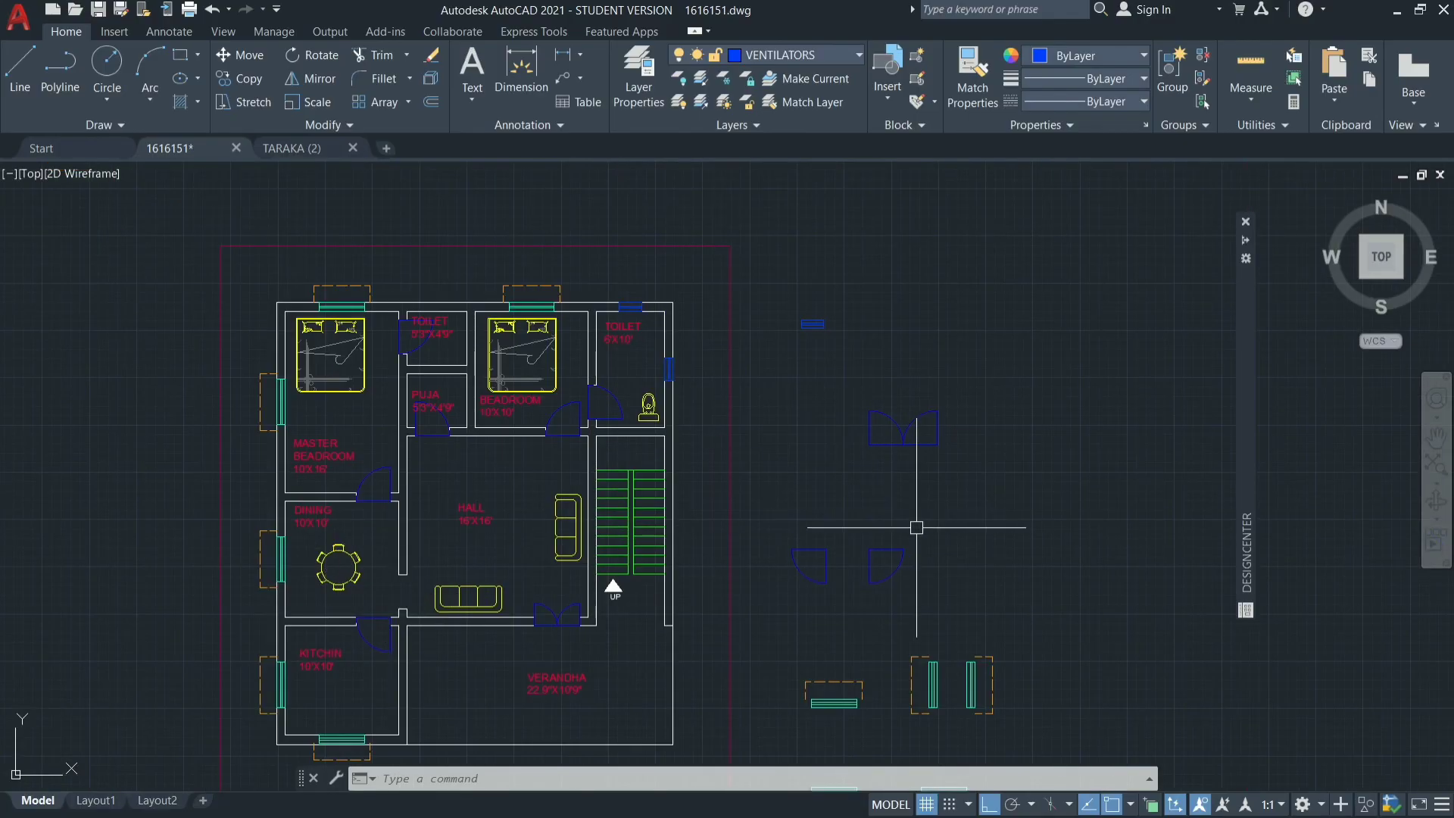
left_click(837, 544)
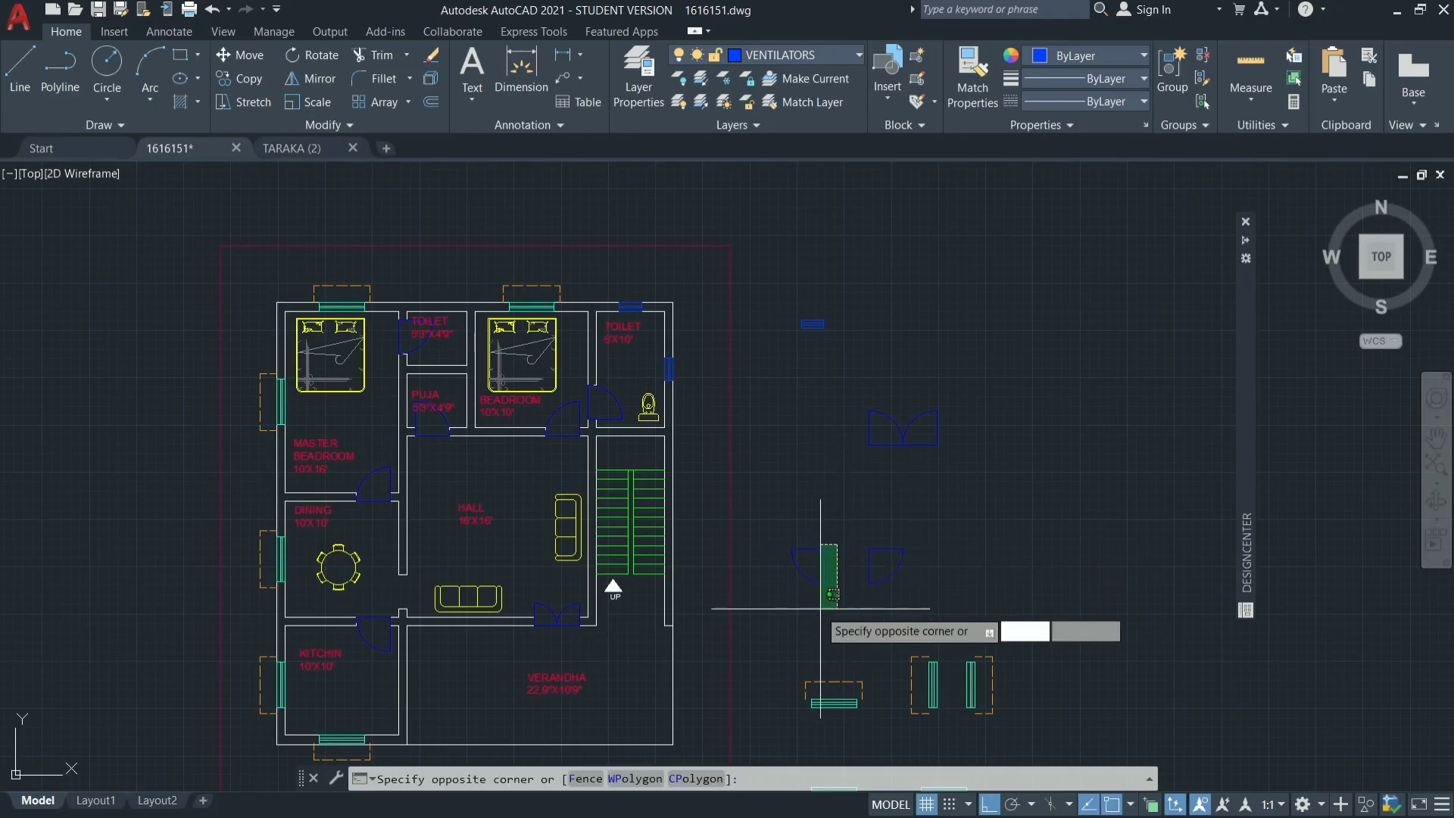
left_click(770, 593)
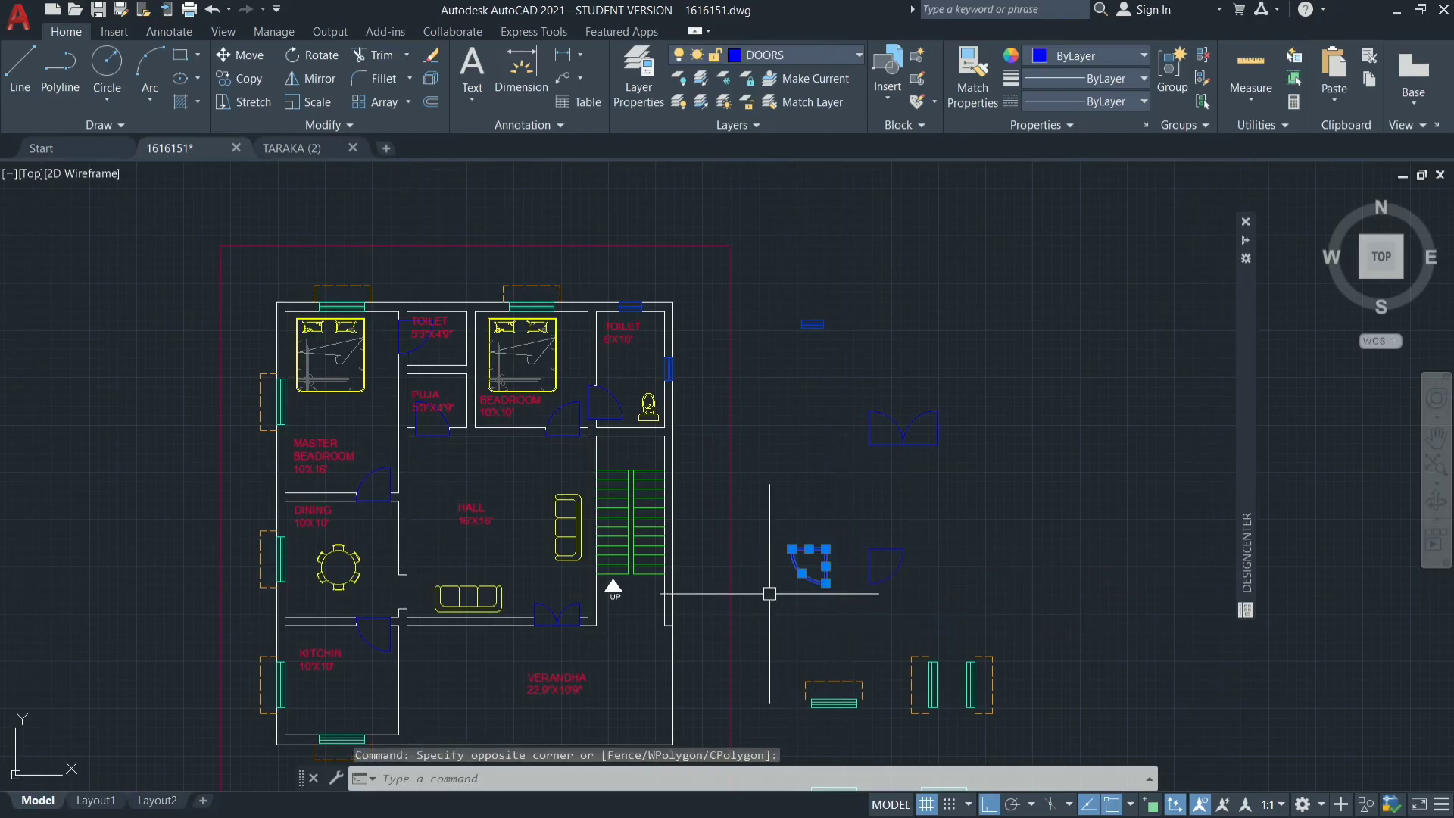
type("CO")
key("Return")
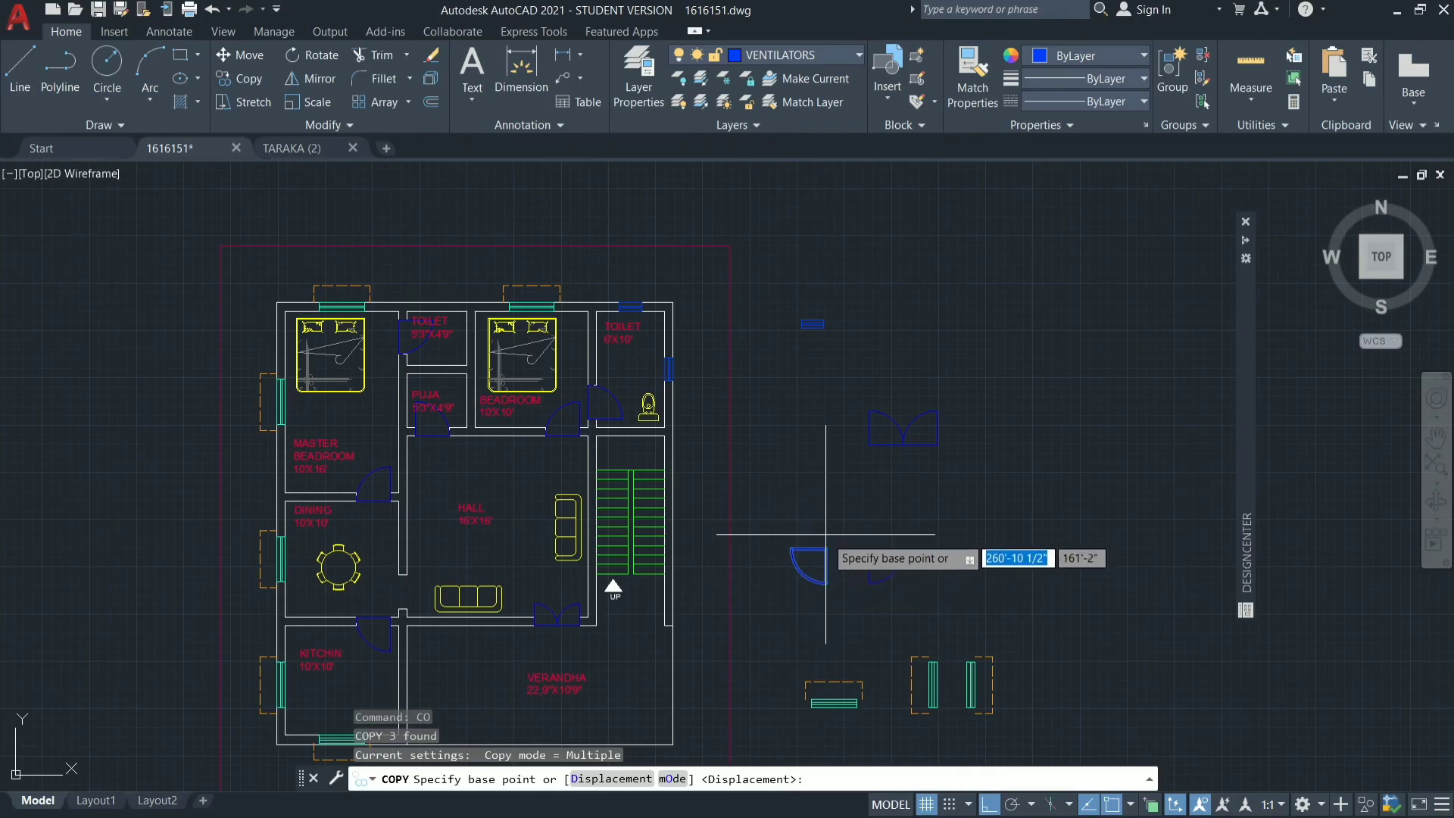
left_click(825, 549)
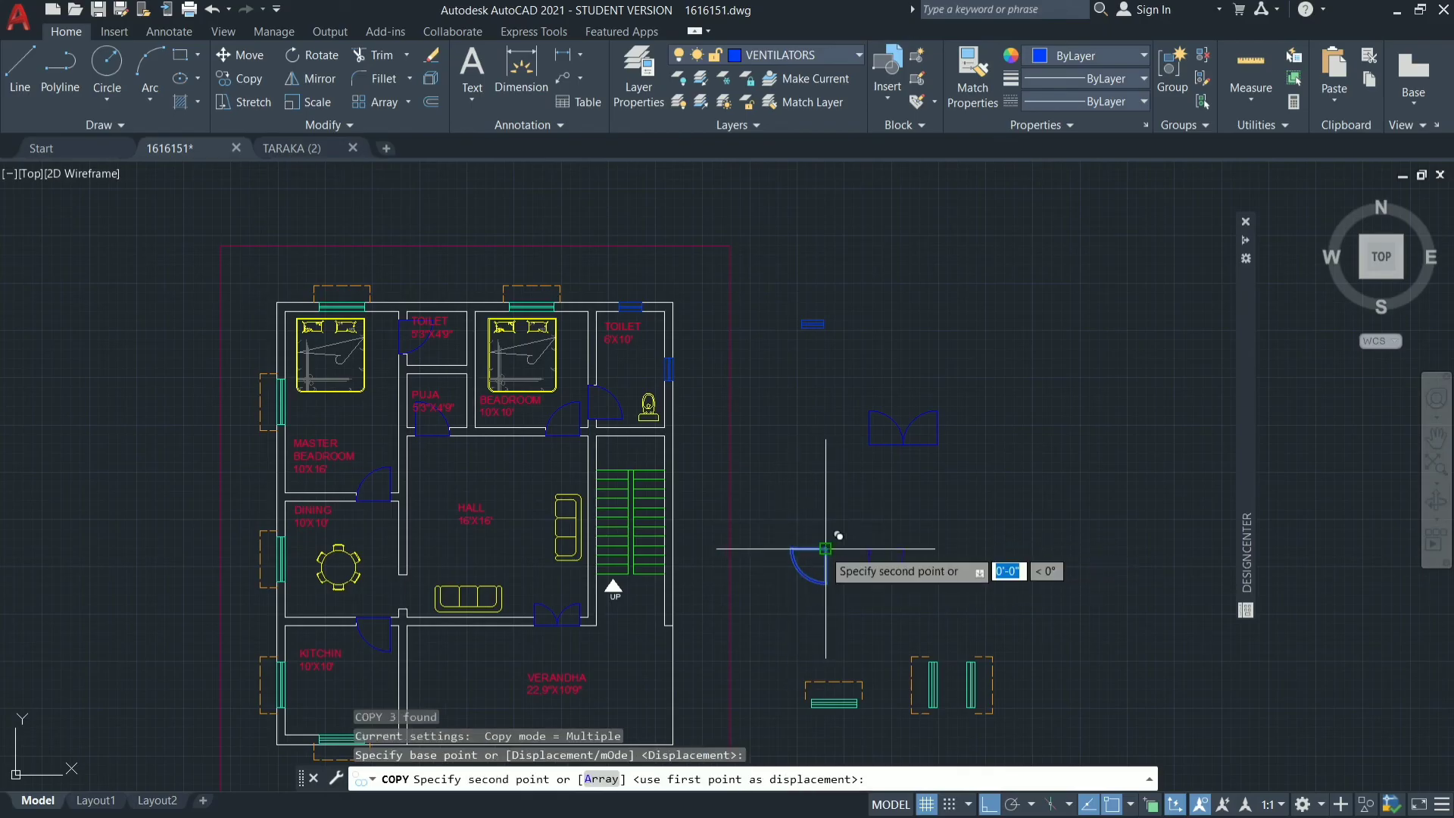
key("Escape")
key("Escape")
key("Escape")
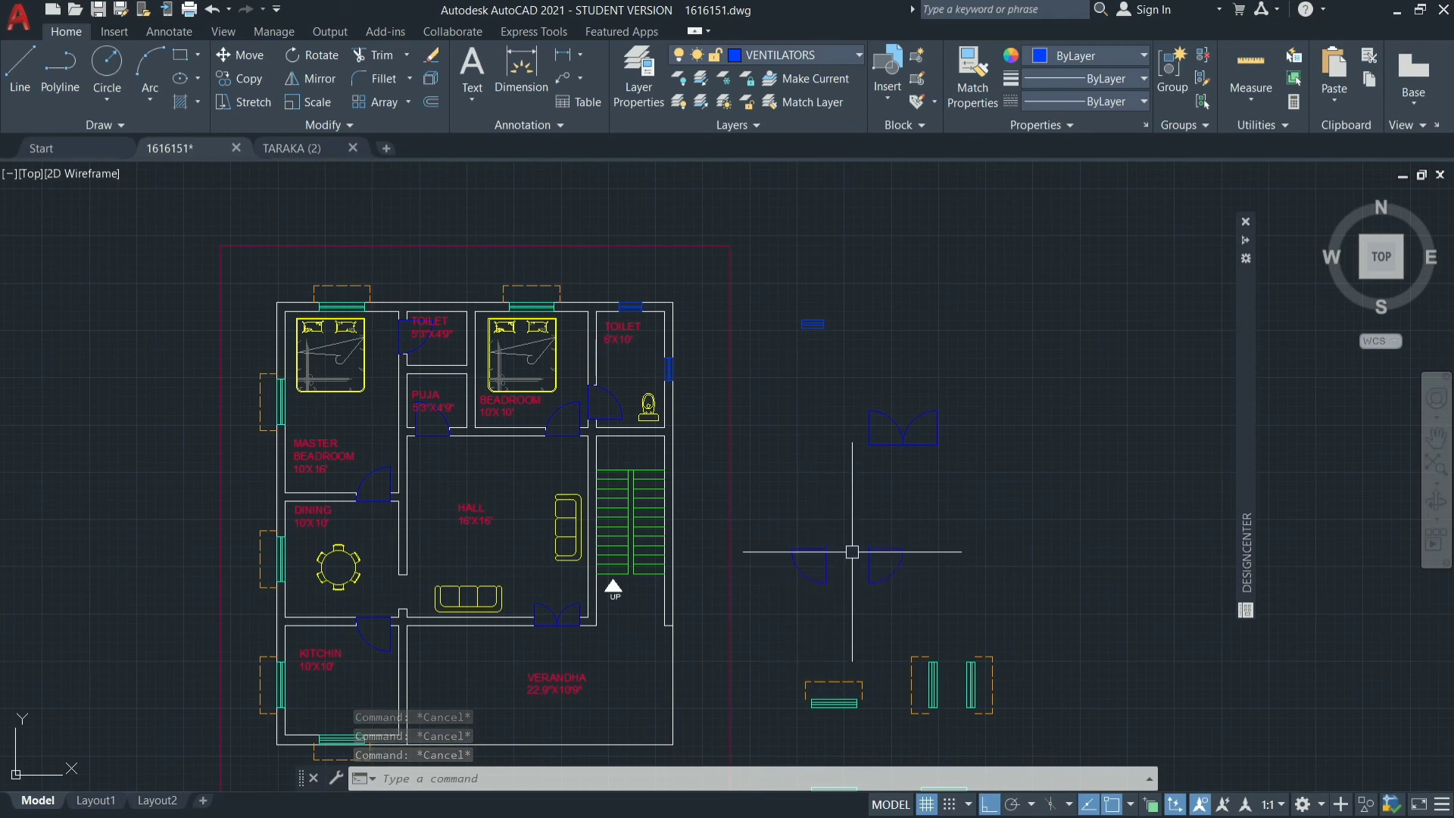
Rotate the western spare single door outside the plan 90 degrees clockwise about its upper-right corner.
mouse_move(856, 516)
left_mouse_down()
mouse_move(773, 523)
mouse_move(769, 544)
left_mouse_up()
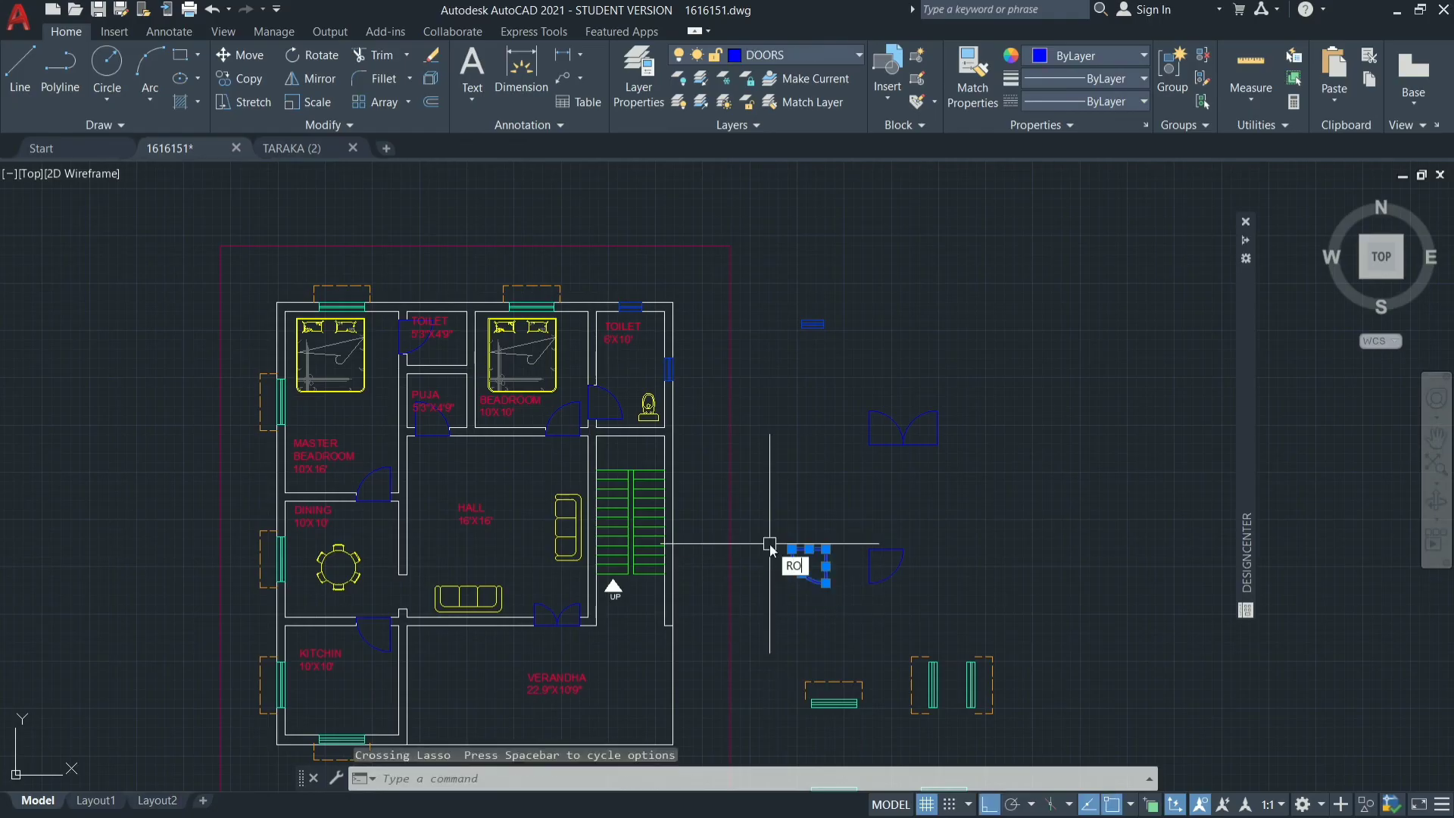
key("Return")
left_click(826, 548)
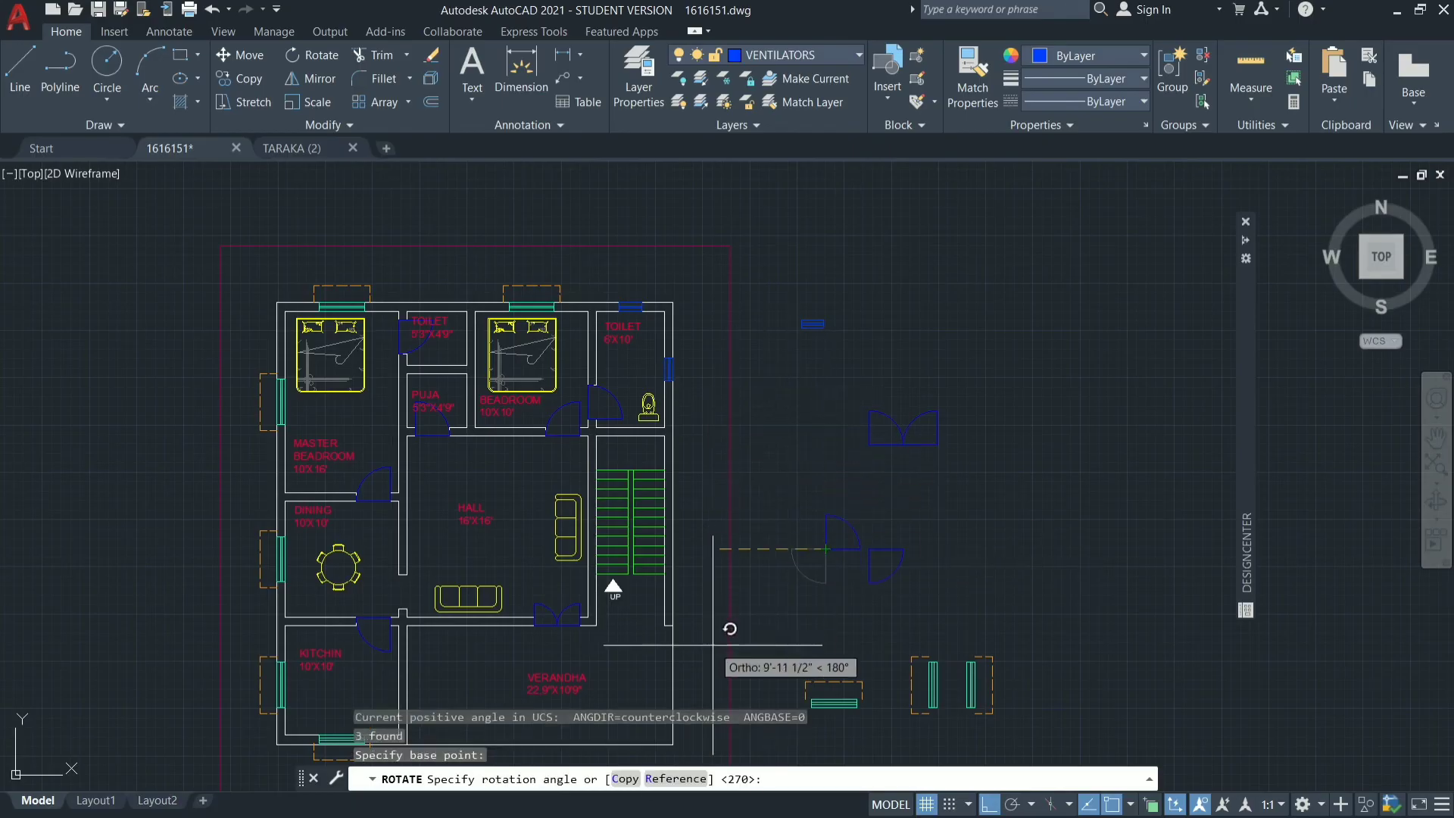
left_click(912, 657)
Copy the rotated spare door by its lower-right corner into the wall opening between the dining room and the hall.
left_click(837, 492)
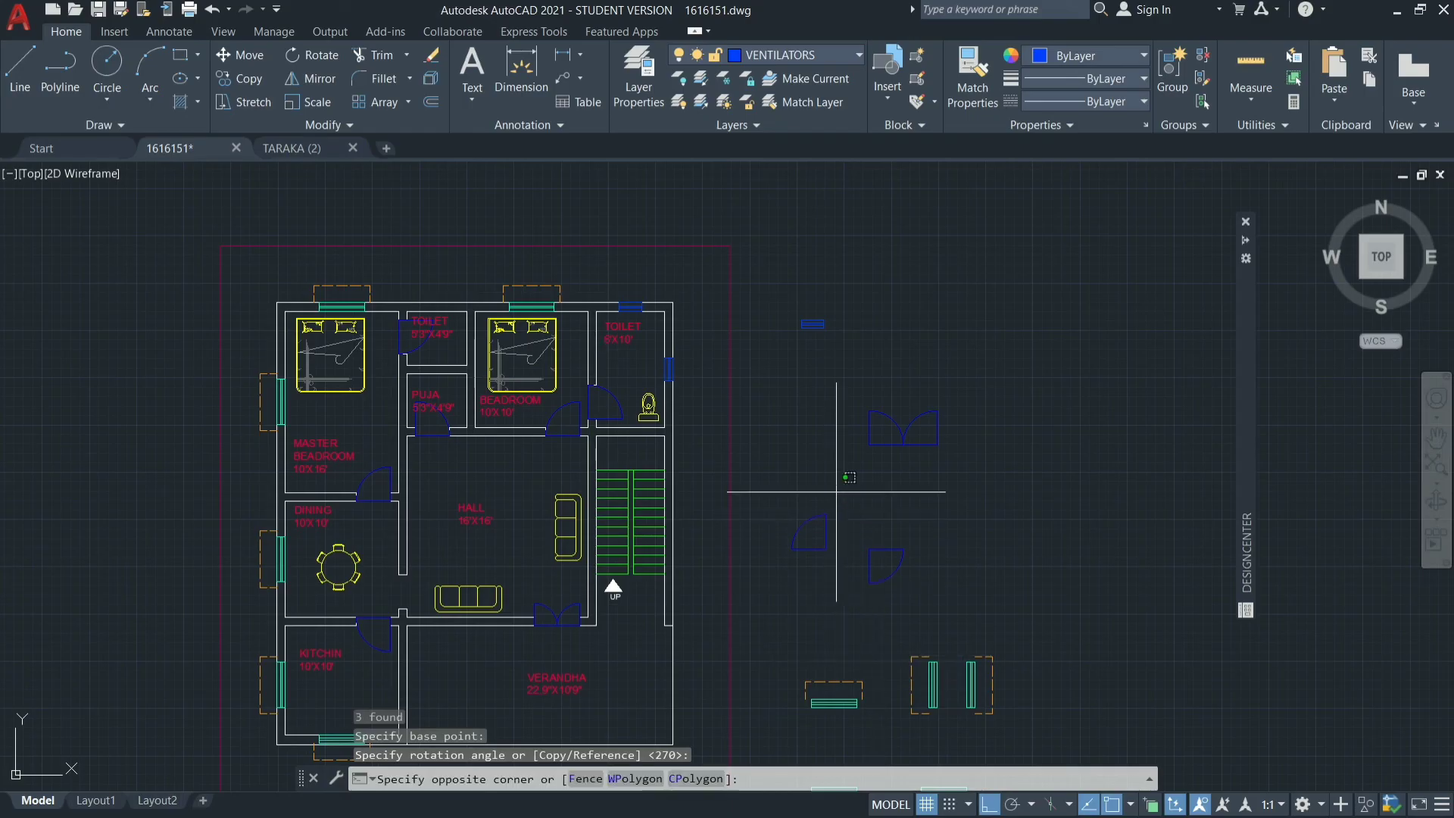
mouse_move(837, 491)
left_mouse_down()
mouse_move(788, 599)
mouse_move(766, 541)
left_mouse_up()
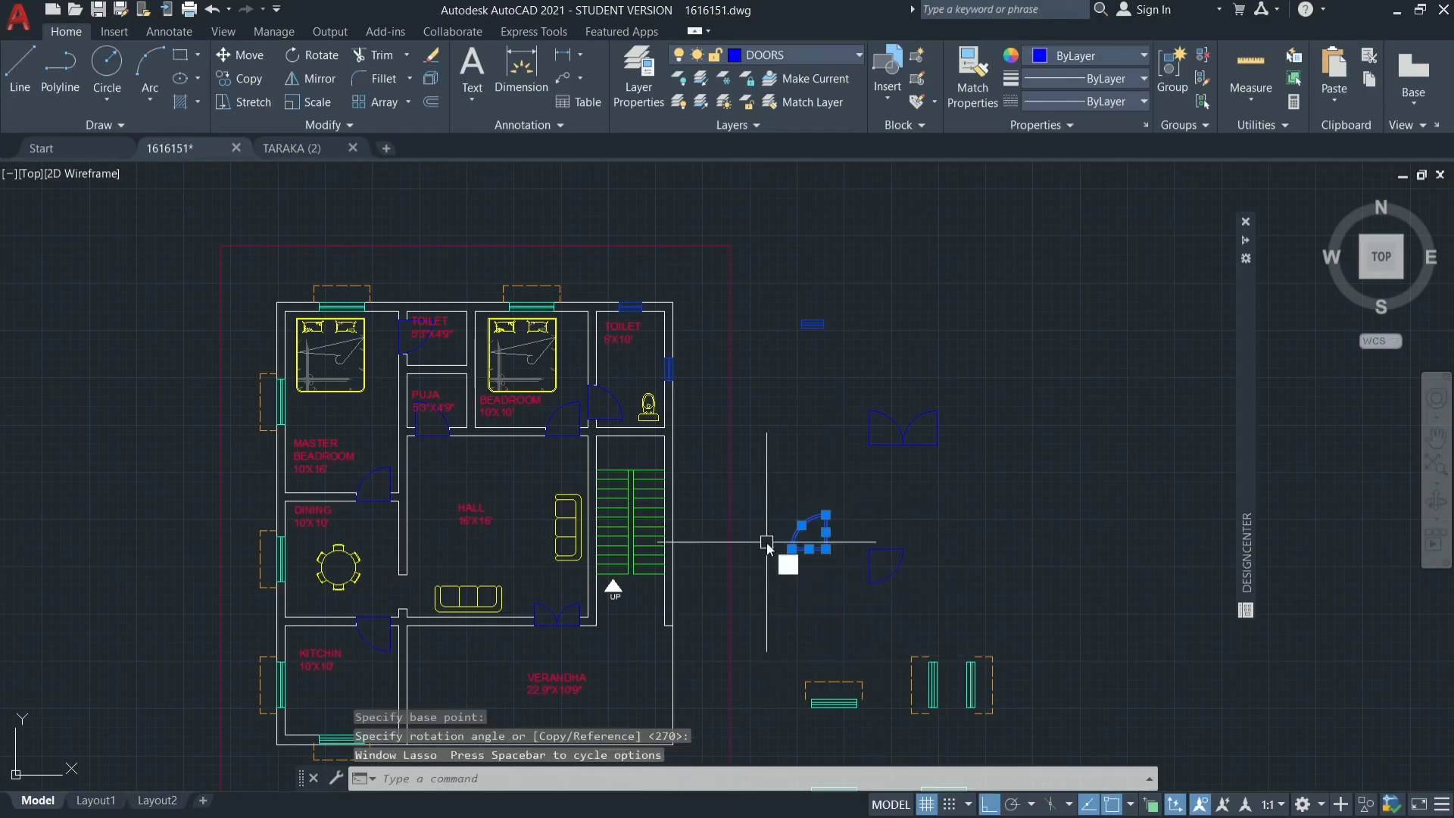
type("co")
key("Return")
left_click(826, 548)
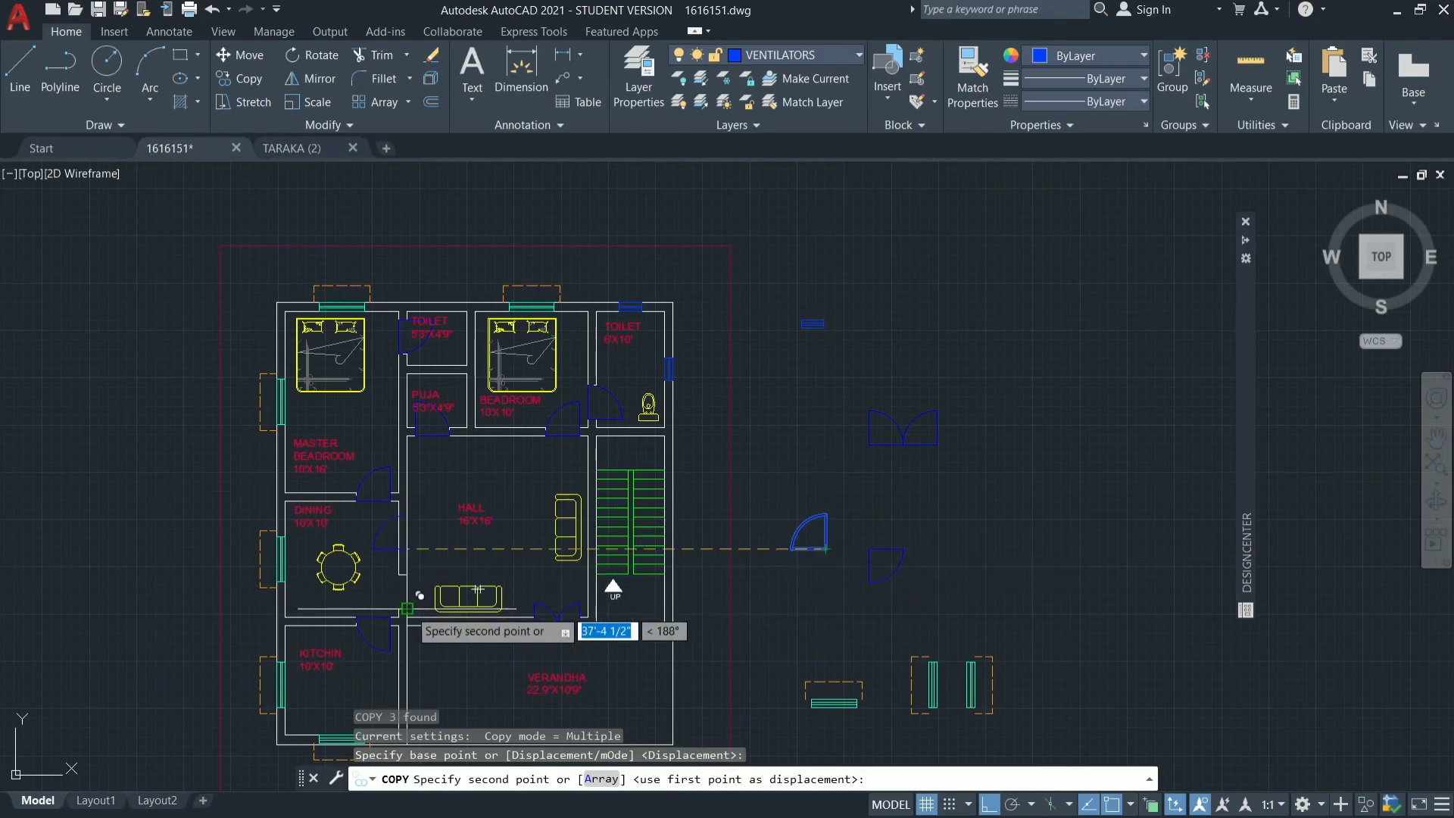
left_click(454, 549)
key("Escape")
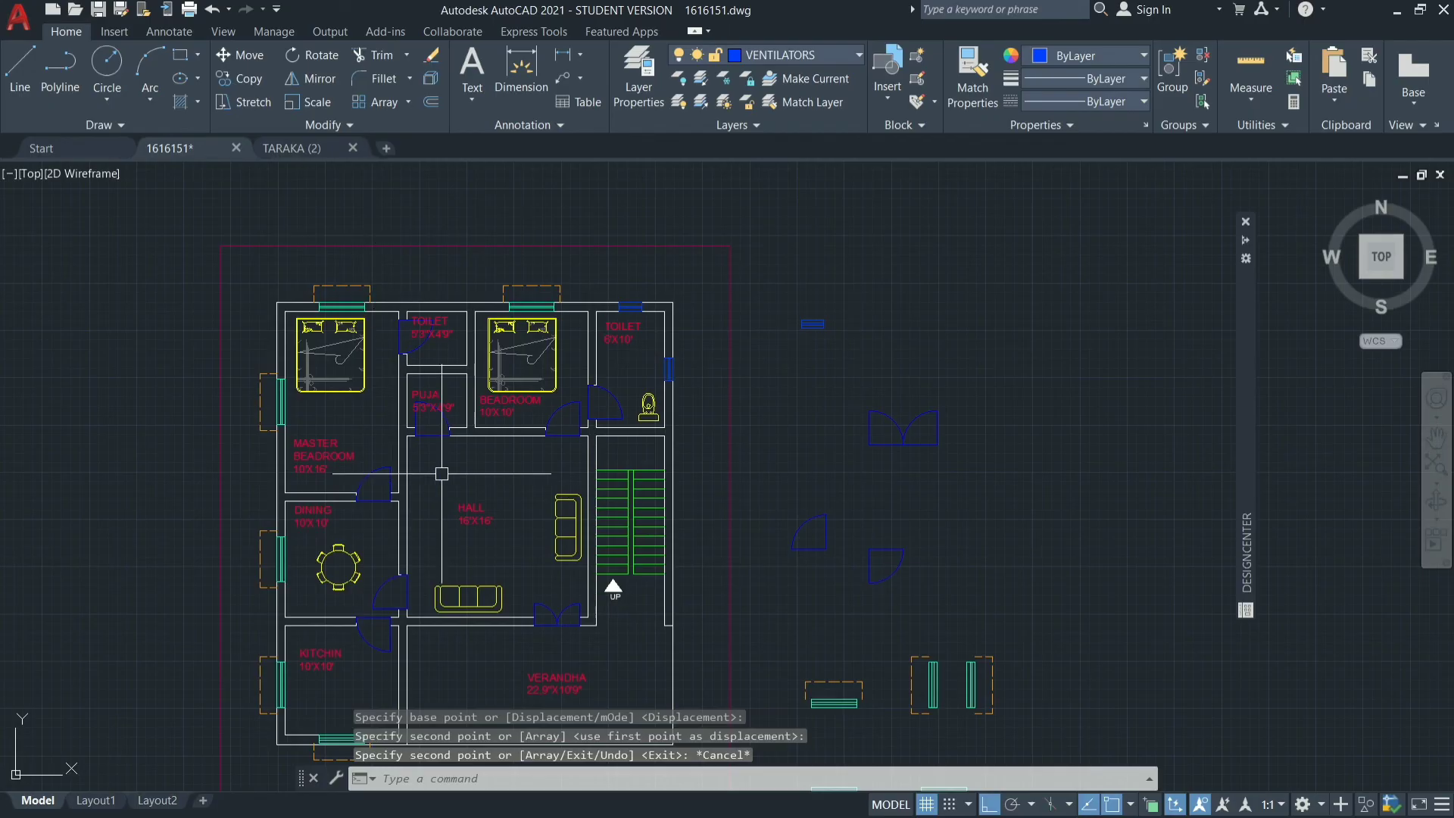
Set the DOORS layer's color to index color 132.
left_click(811, 55)
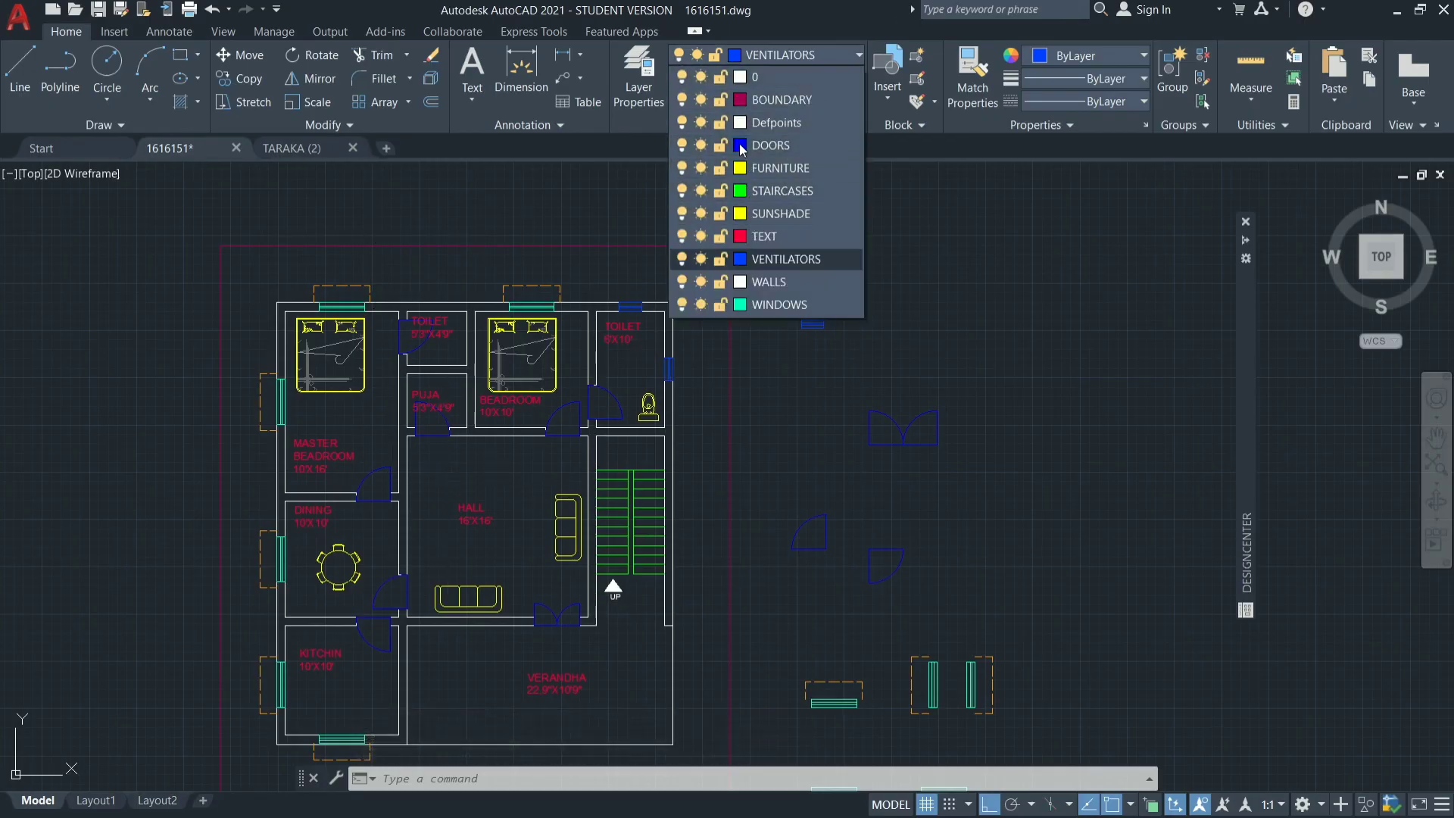
left_click(739, 145)
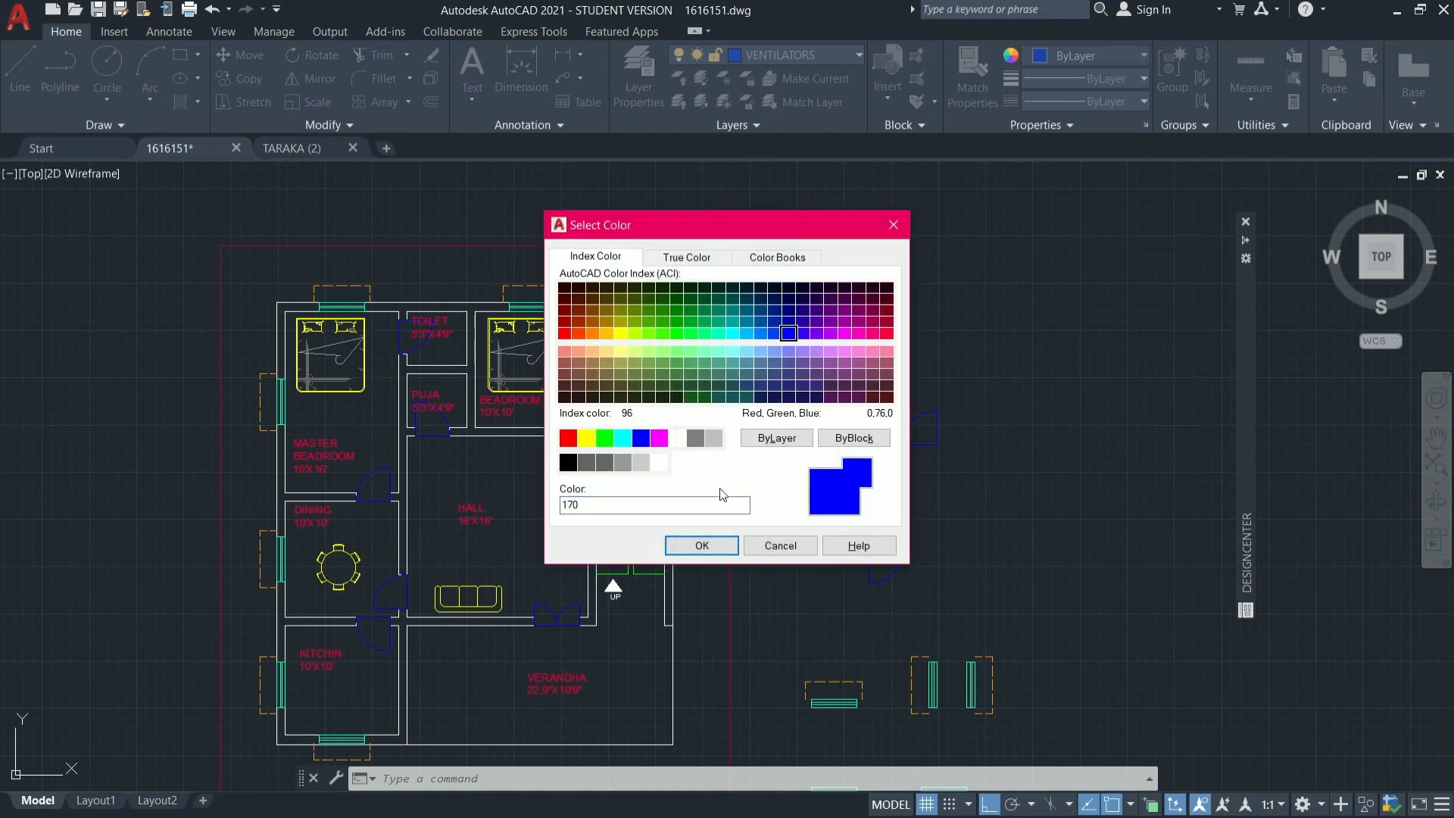
left_click(732, 323)
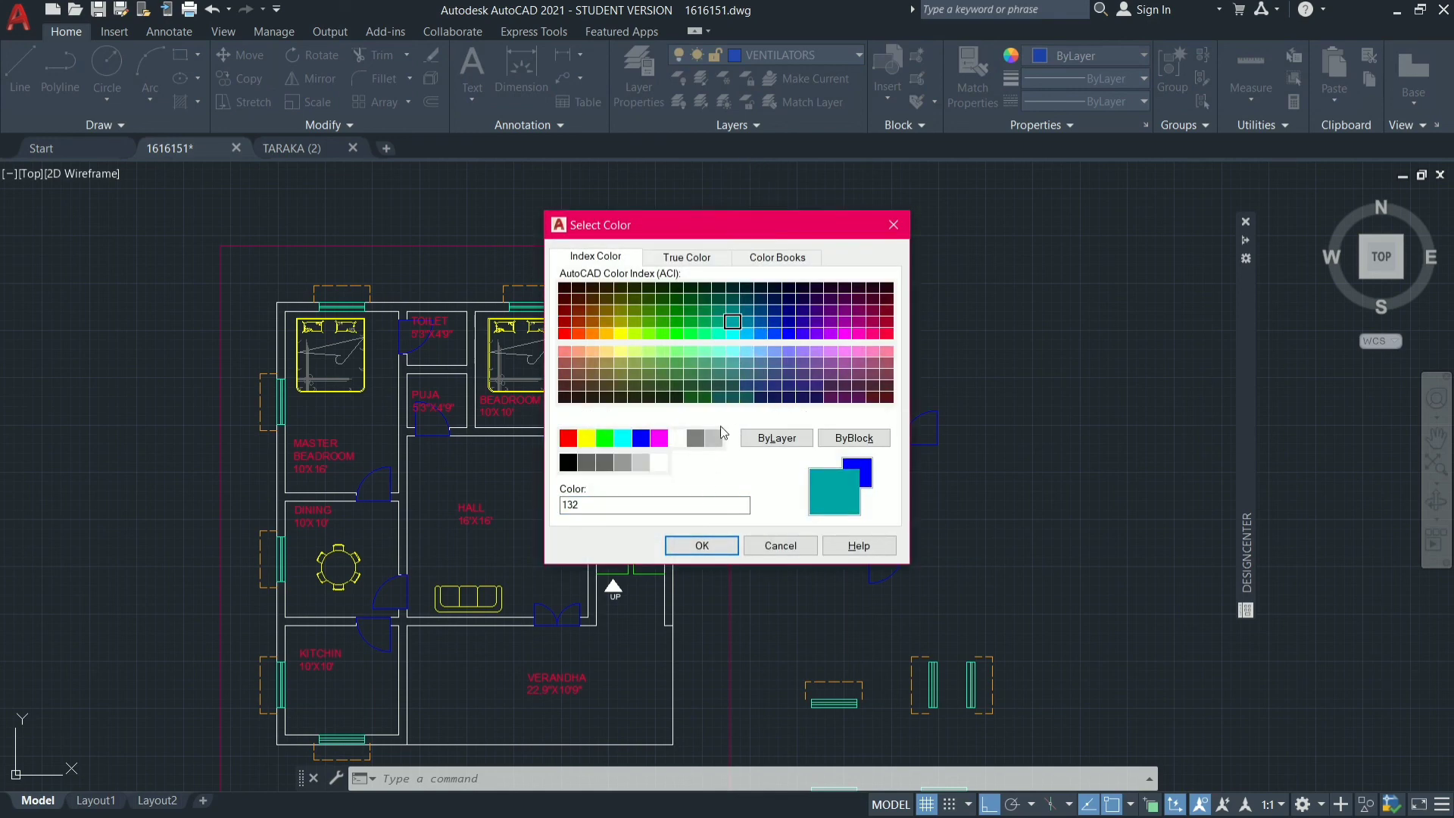
left_click(699, 544)
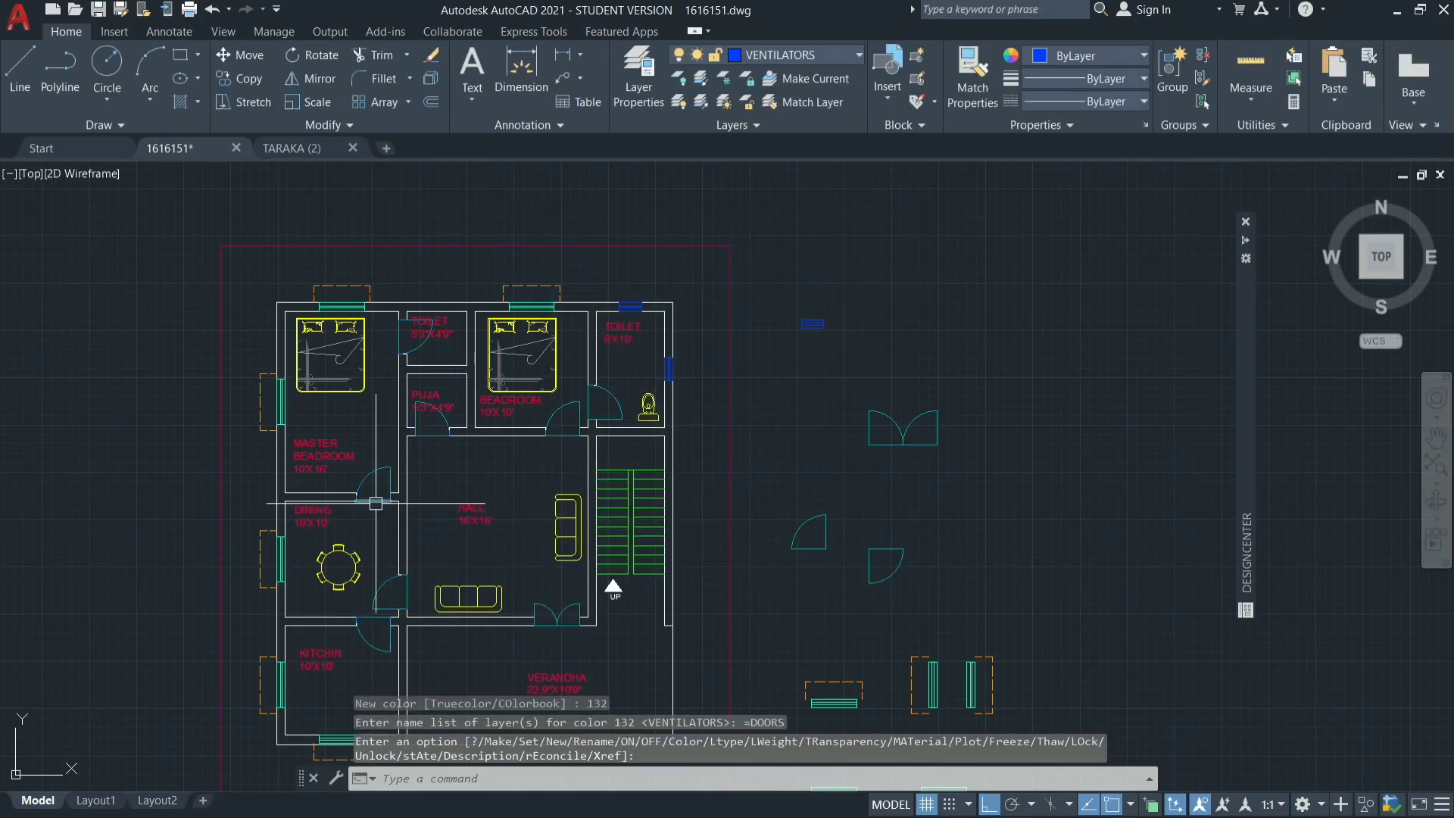
scroll(375, 503, "up", 7)
scroll(599, 481, "down", 4)
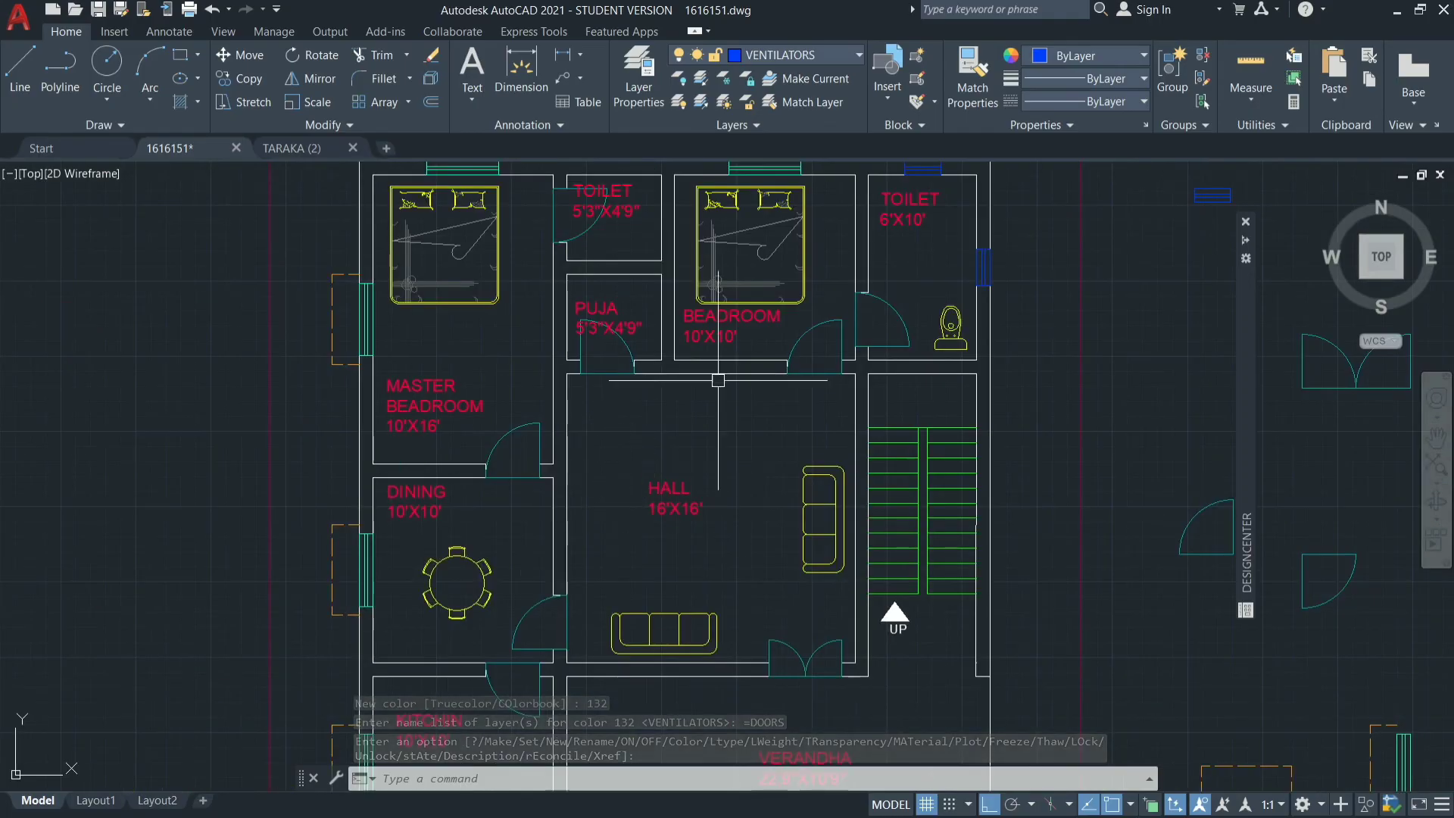
scroll(692, 590, "down", 4)
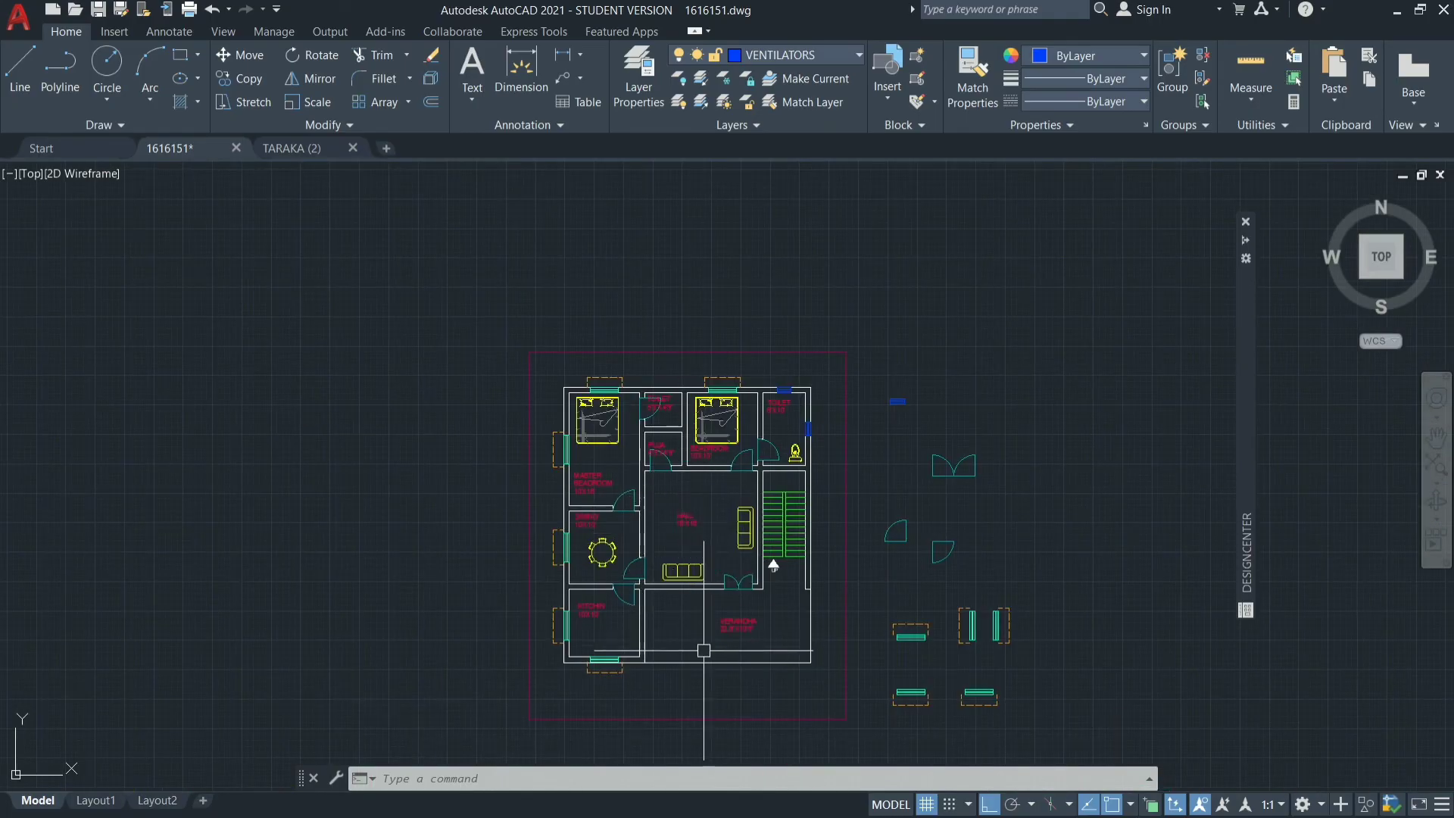
scroll(699, 667, "up", 3)
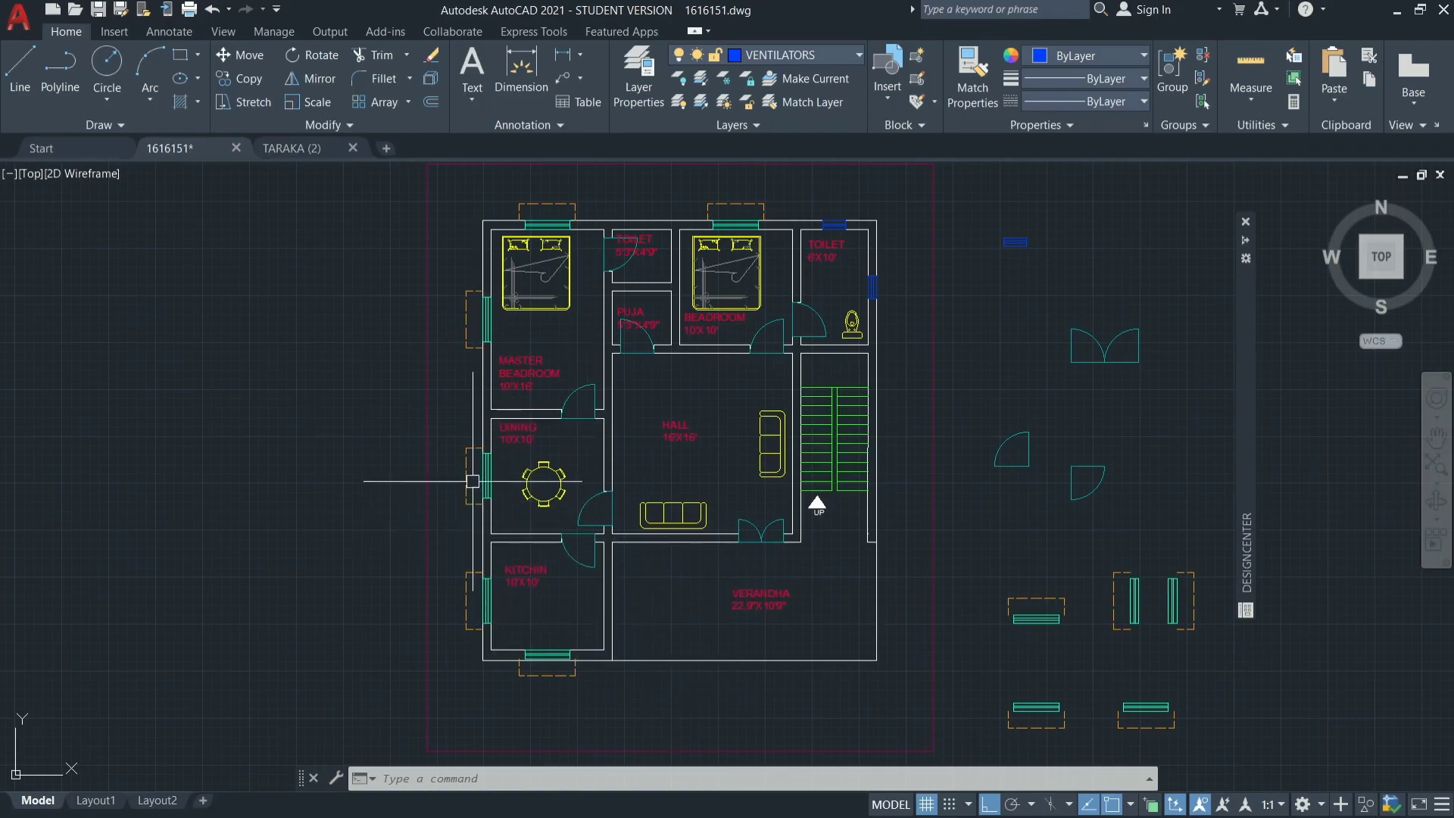
Place a short multiline text in the empty area outside the boundary, west of the dining room.
scroll(469, 465, "up", 6)
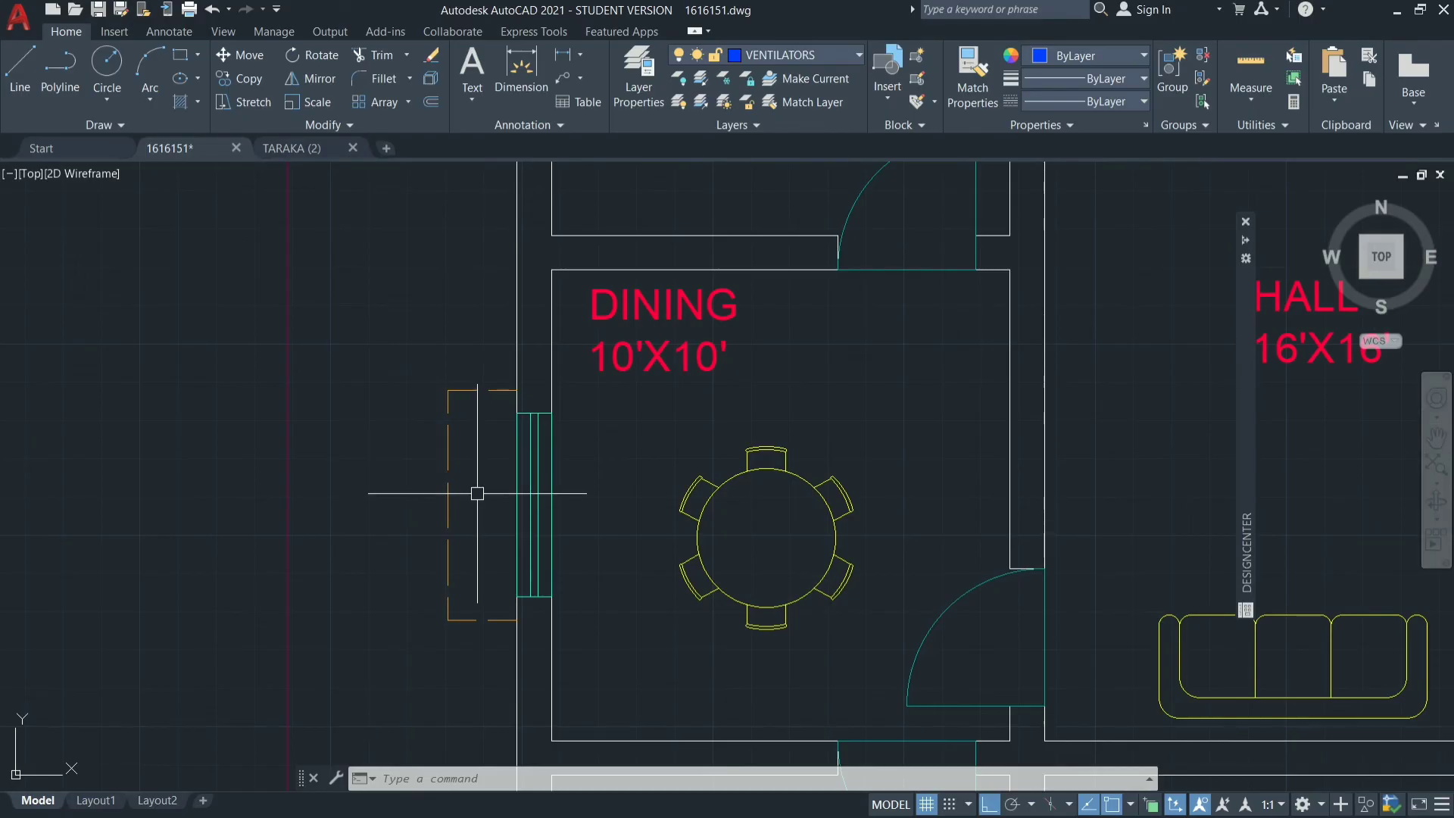
scroll(478, 493, "down", 4)
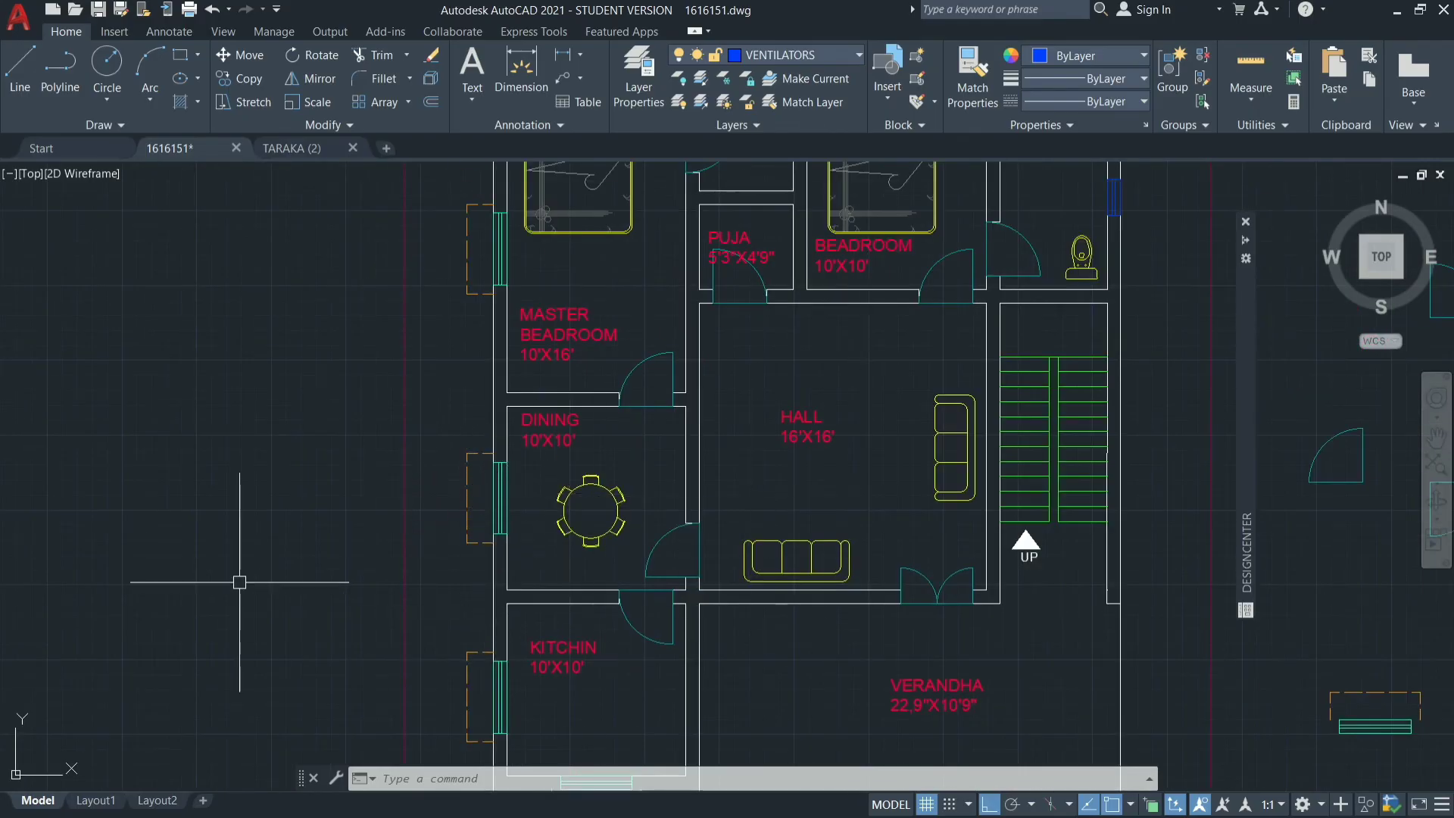
key("Return")
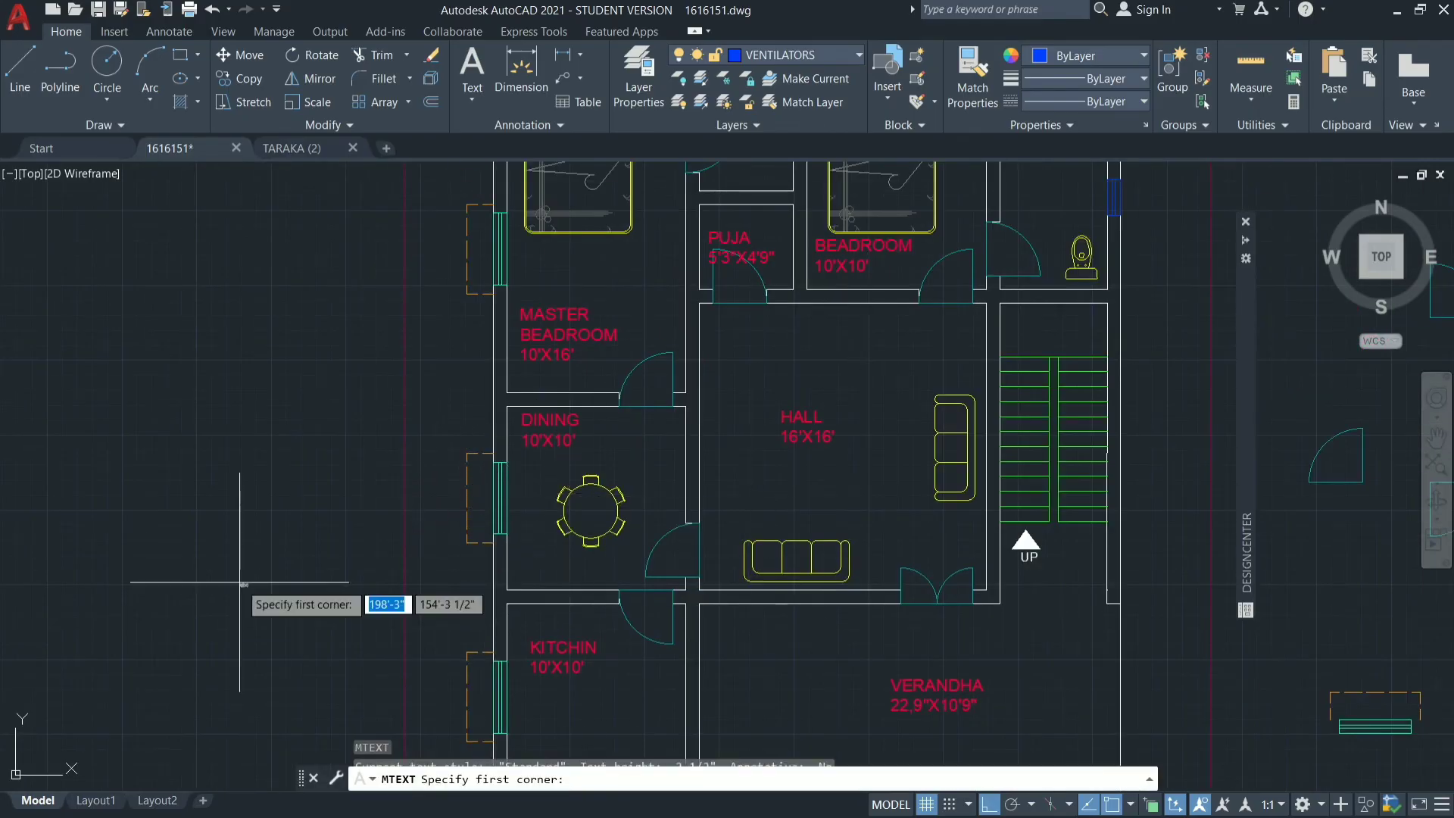
left_click(174, 416)
left_click(363, 485)
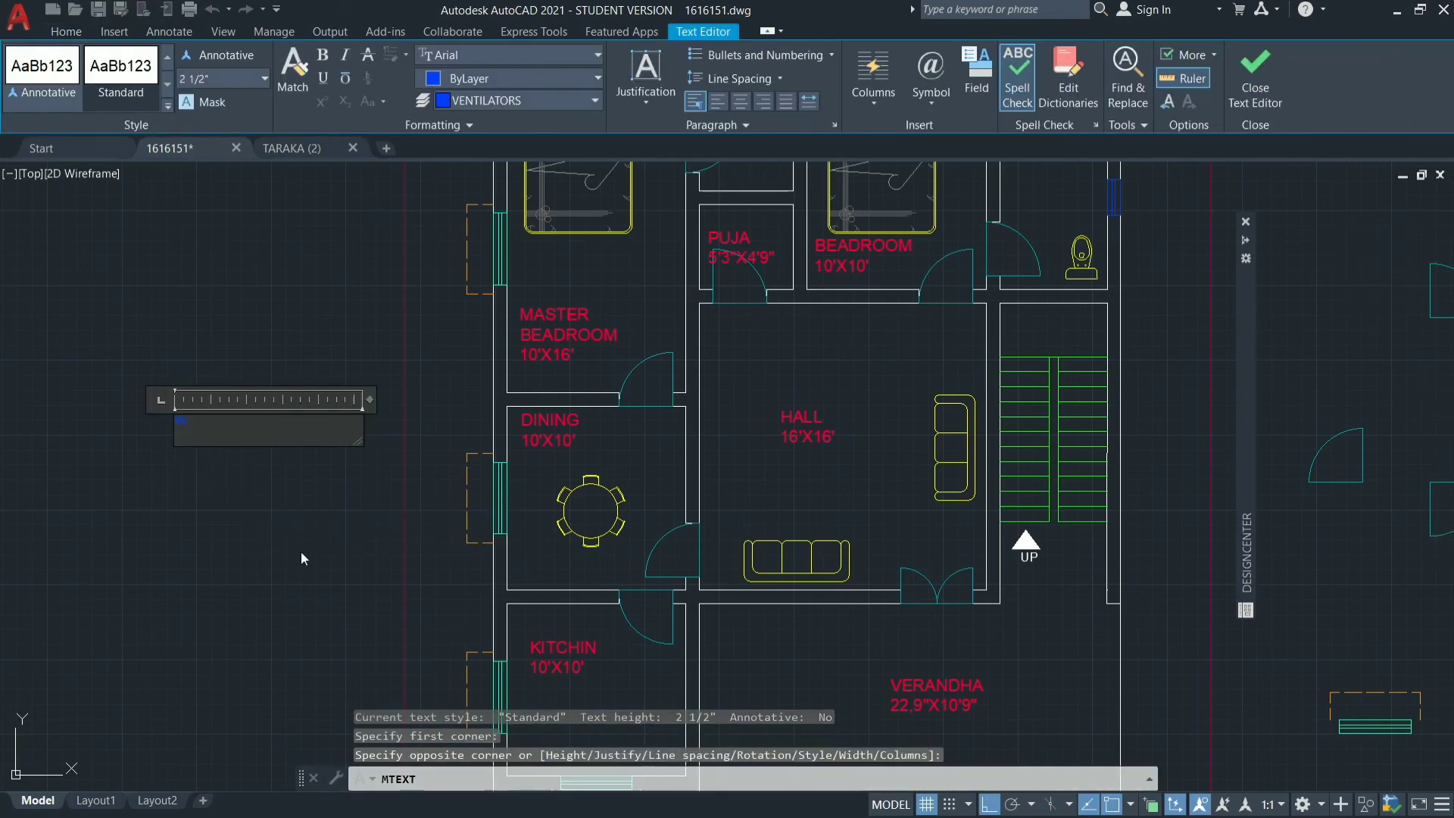
key("Escape")
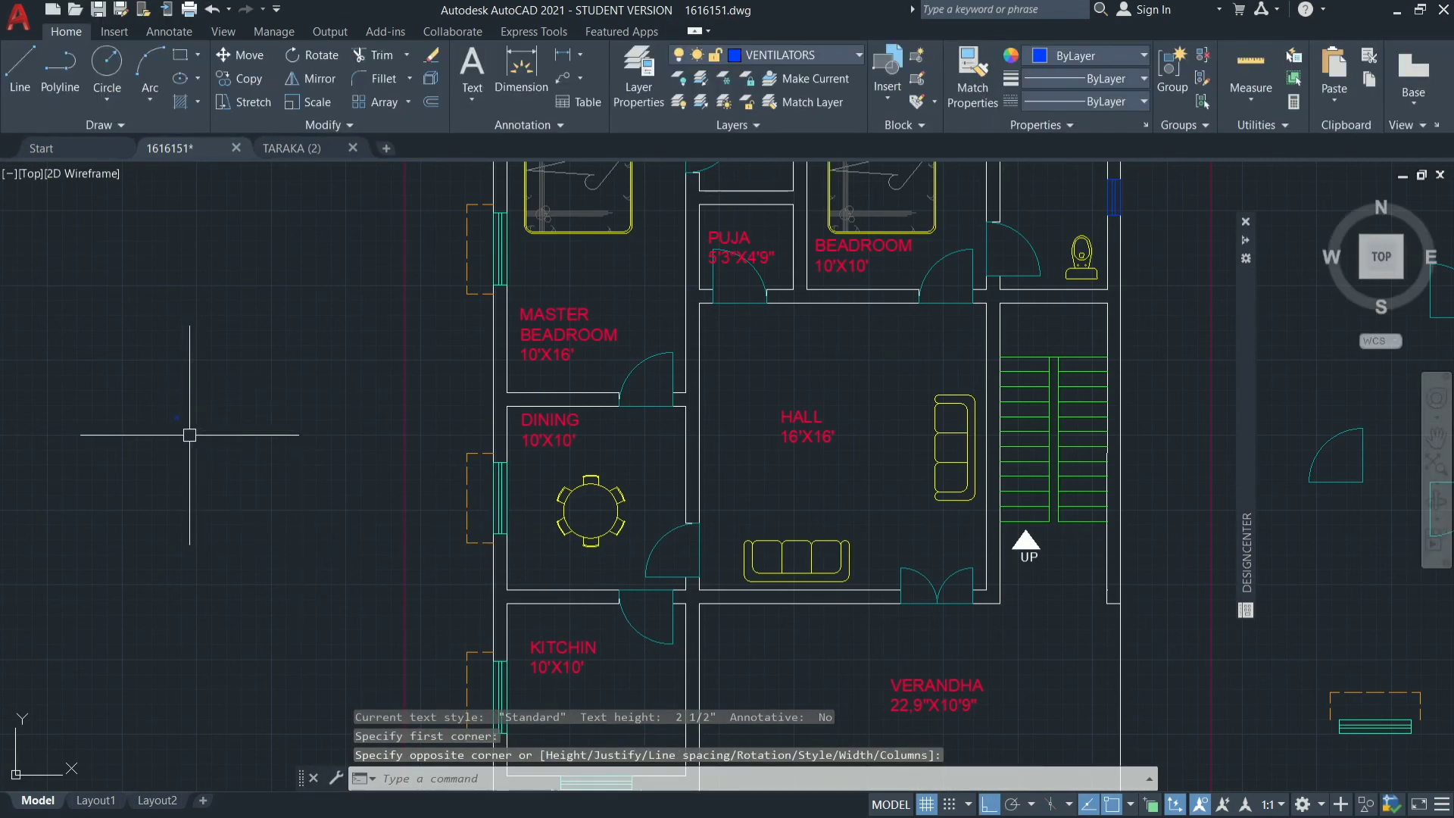
Set the text height of the W label west of the boundary to 8".
scroll(150, 386, "up", 6)
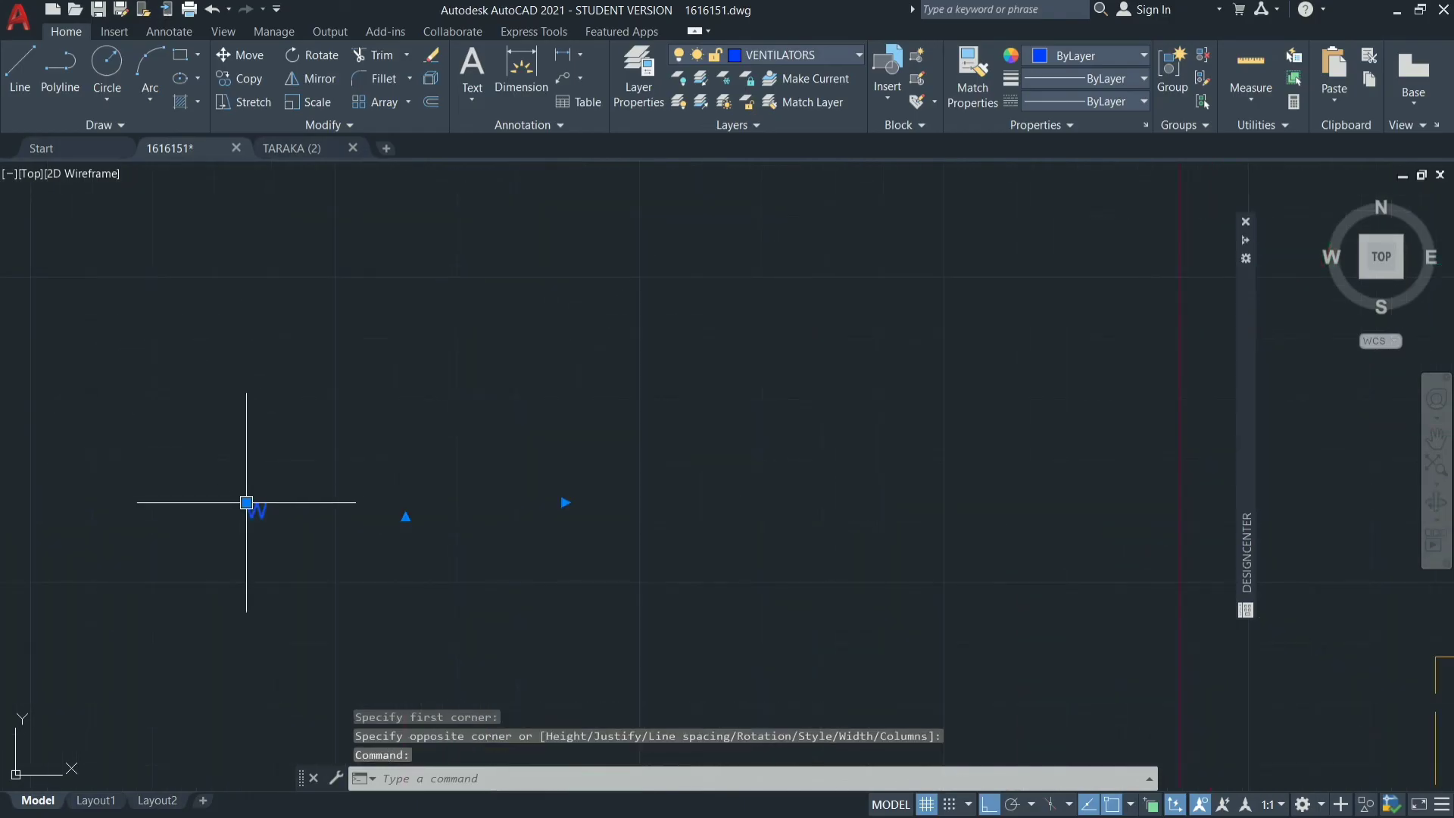
right_click(613, 402)
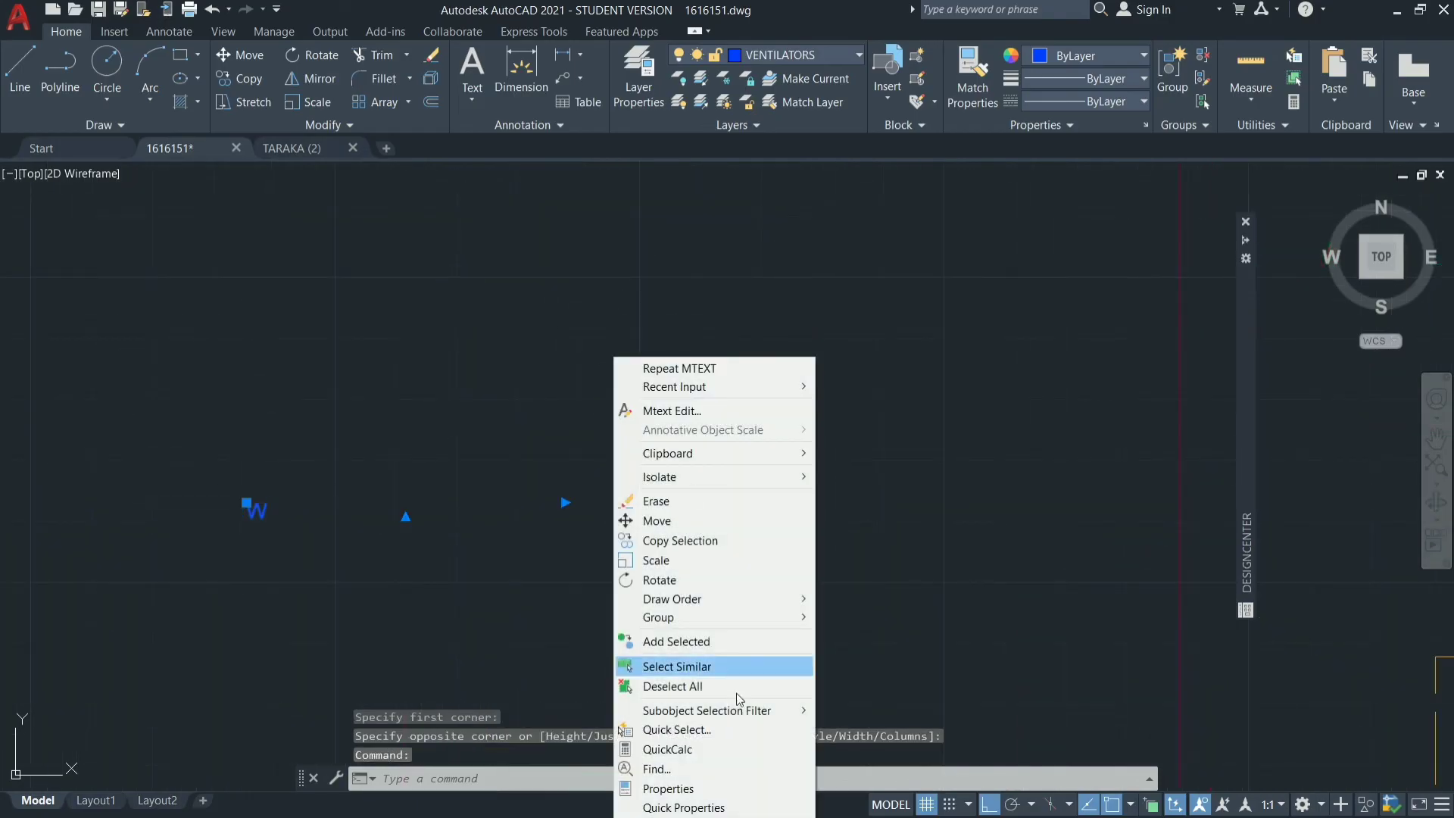
left_click(705, 808)
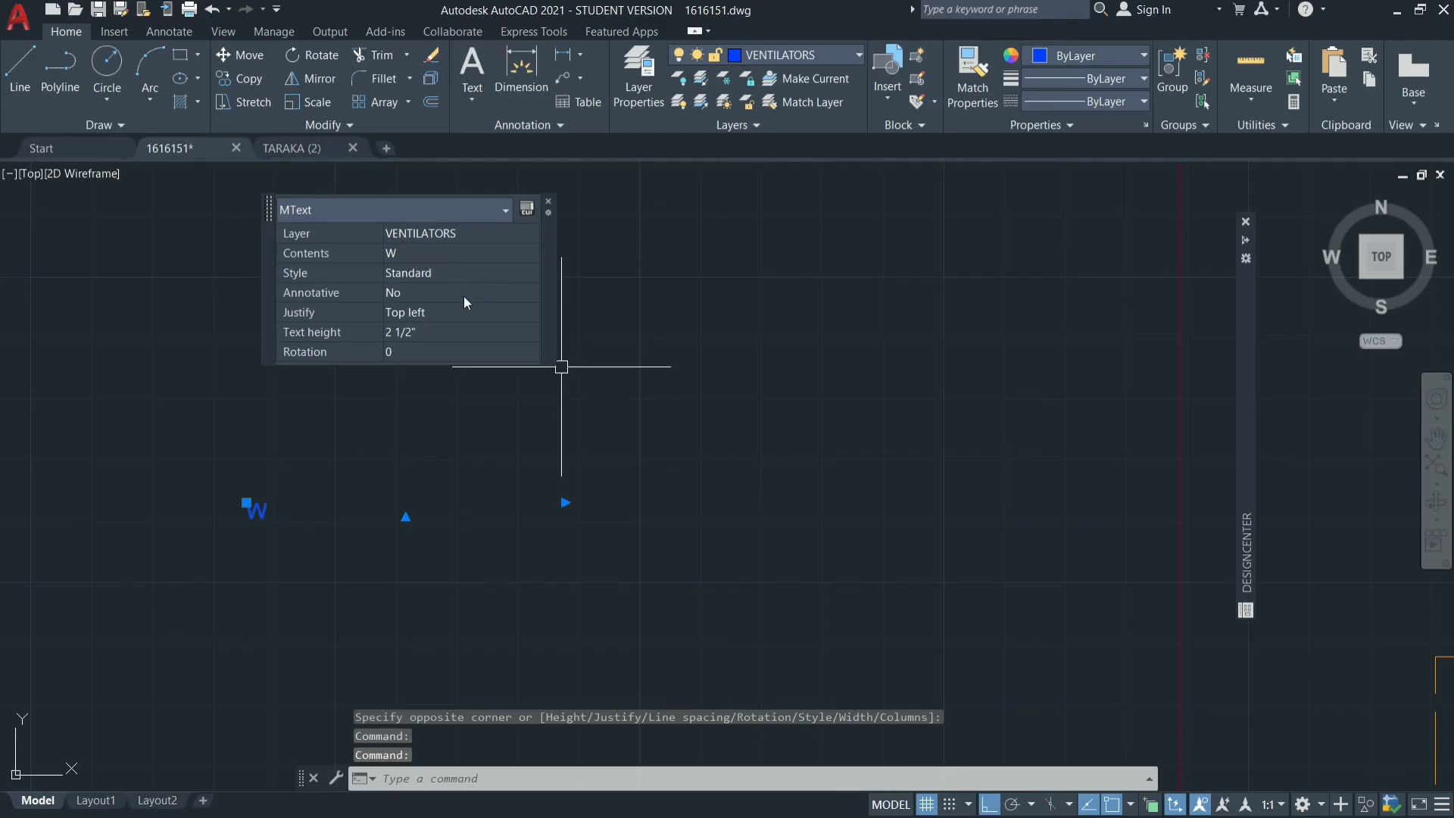
left_click(462, 321)
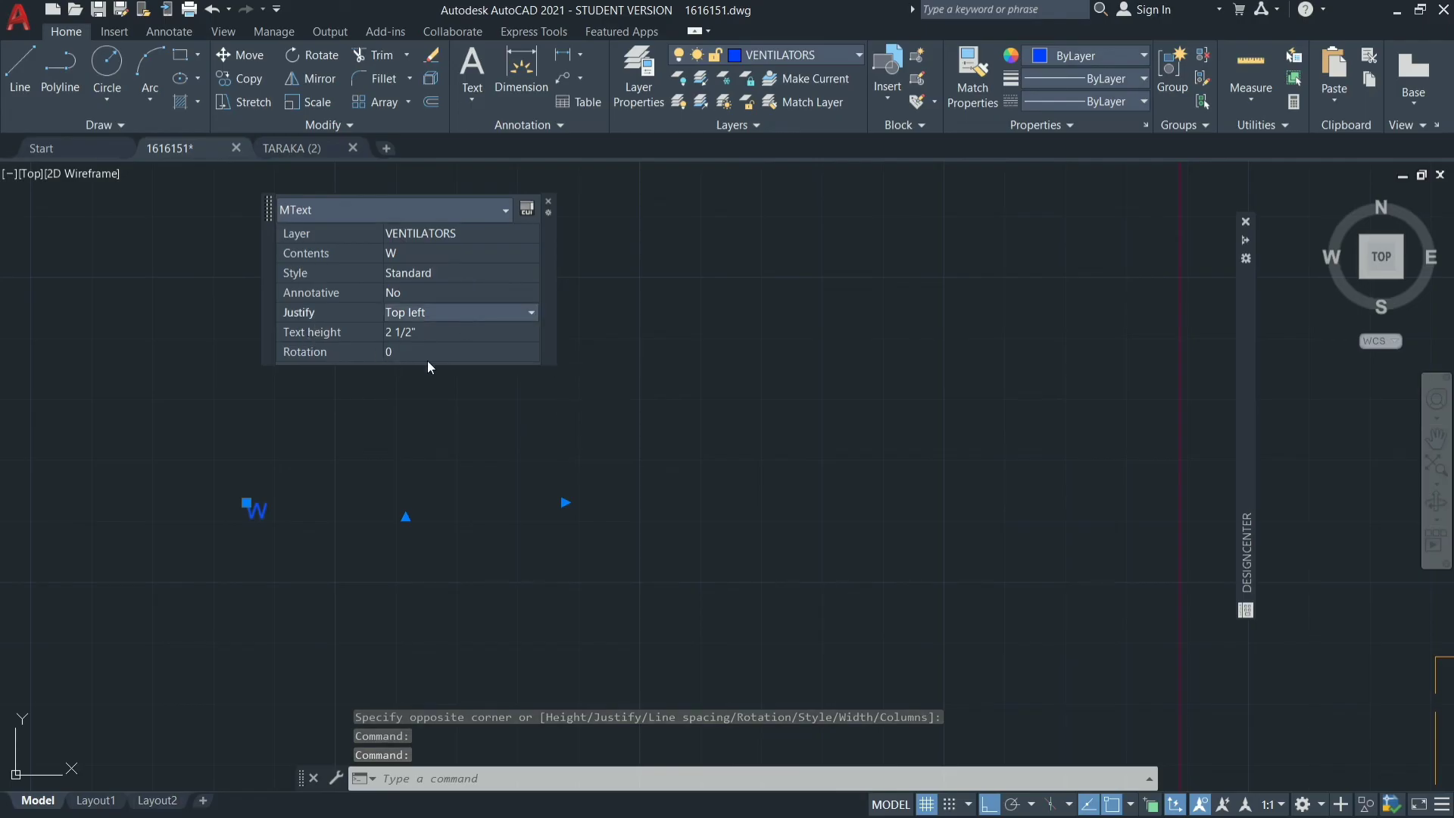
left_click(424, 331)
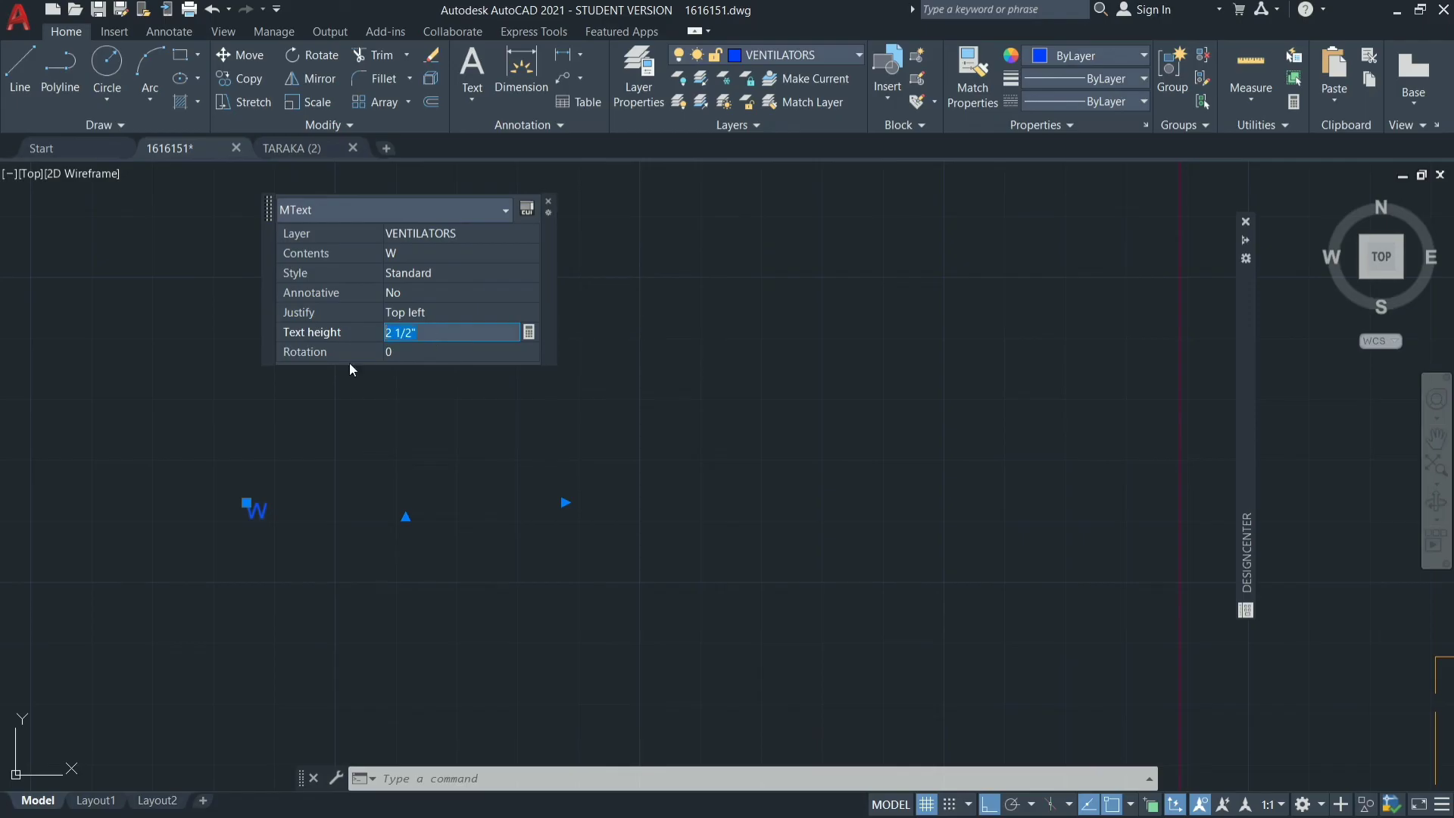
key("Return")
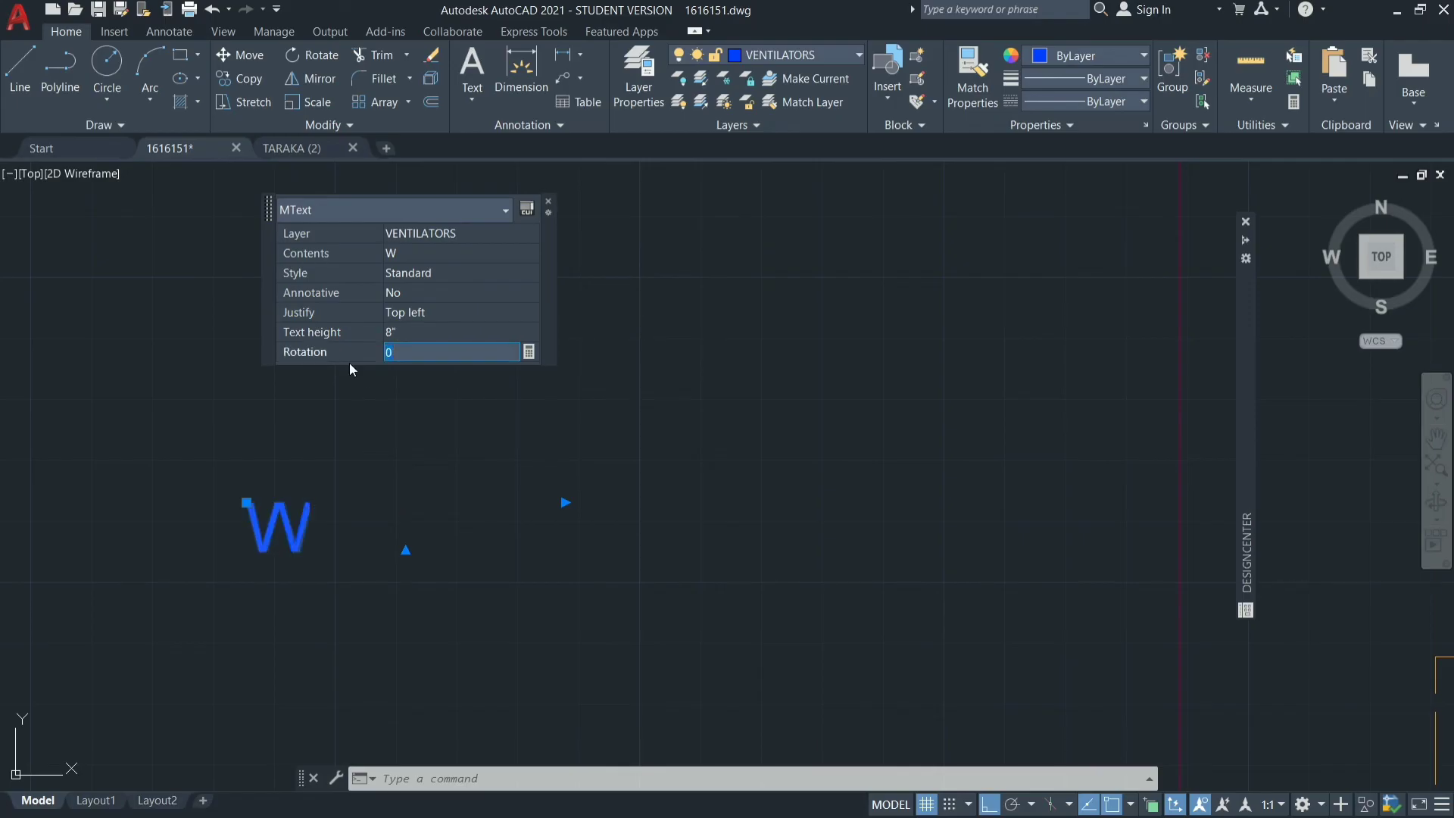
key("Escape")
Move the W label to the TEXT layer and clear the selection.
left_click(251, 550)
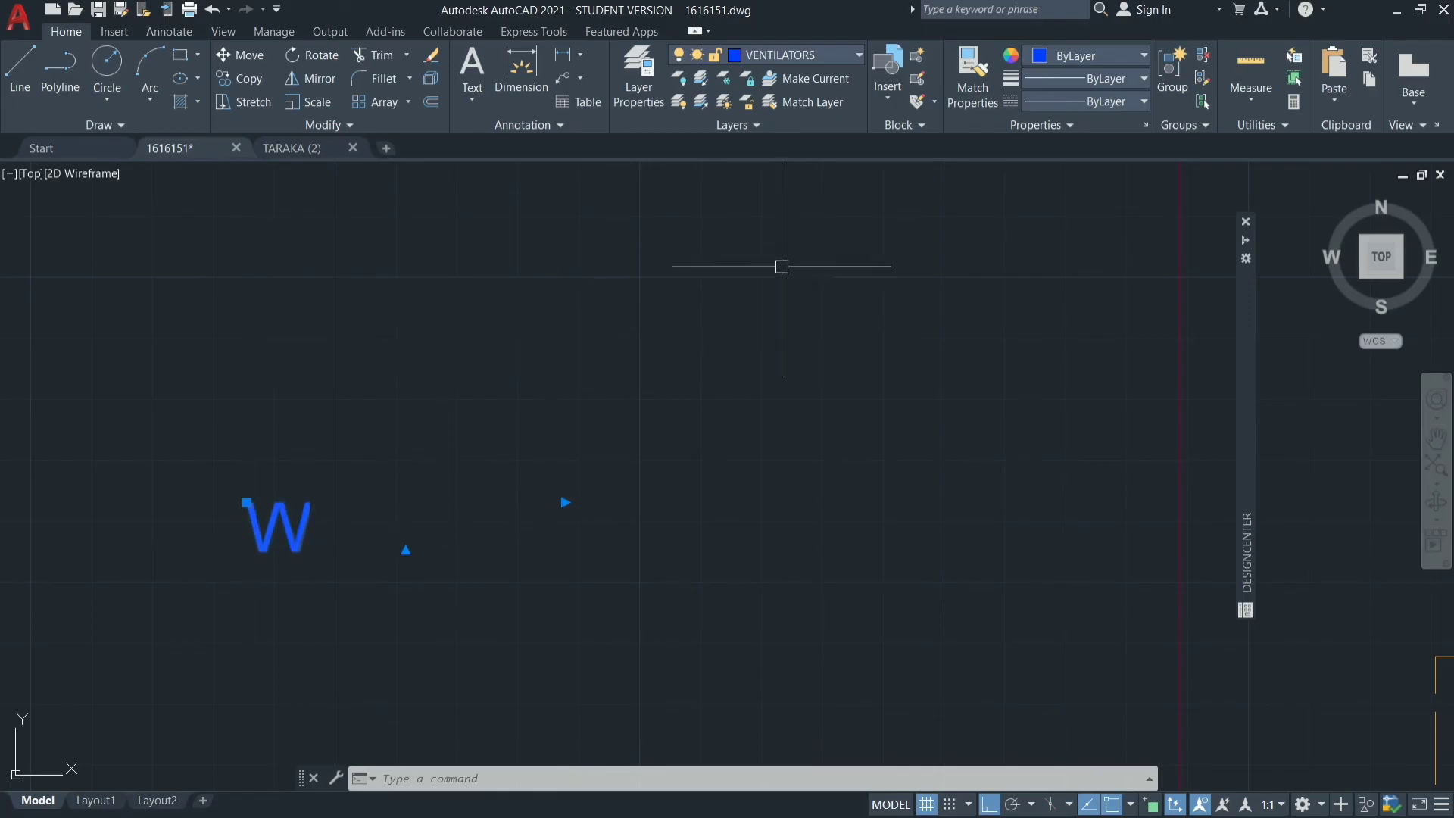
left_click(842, 53)
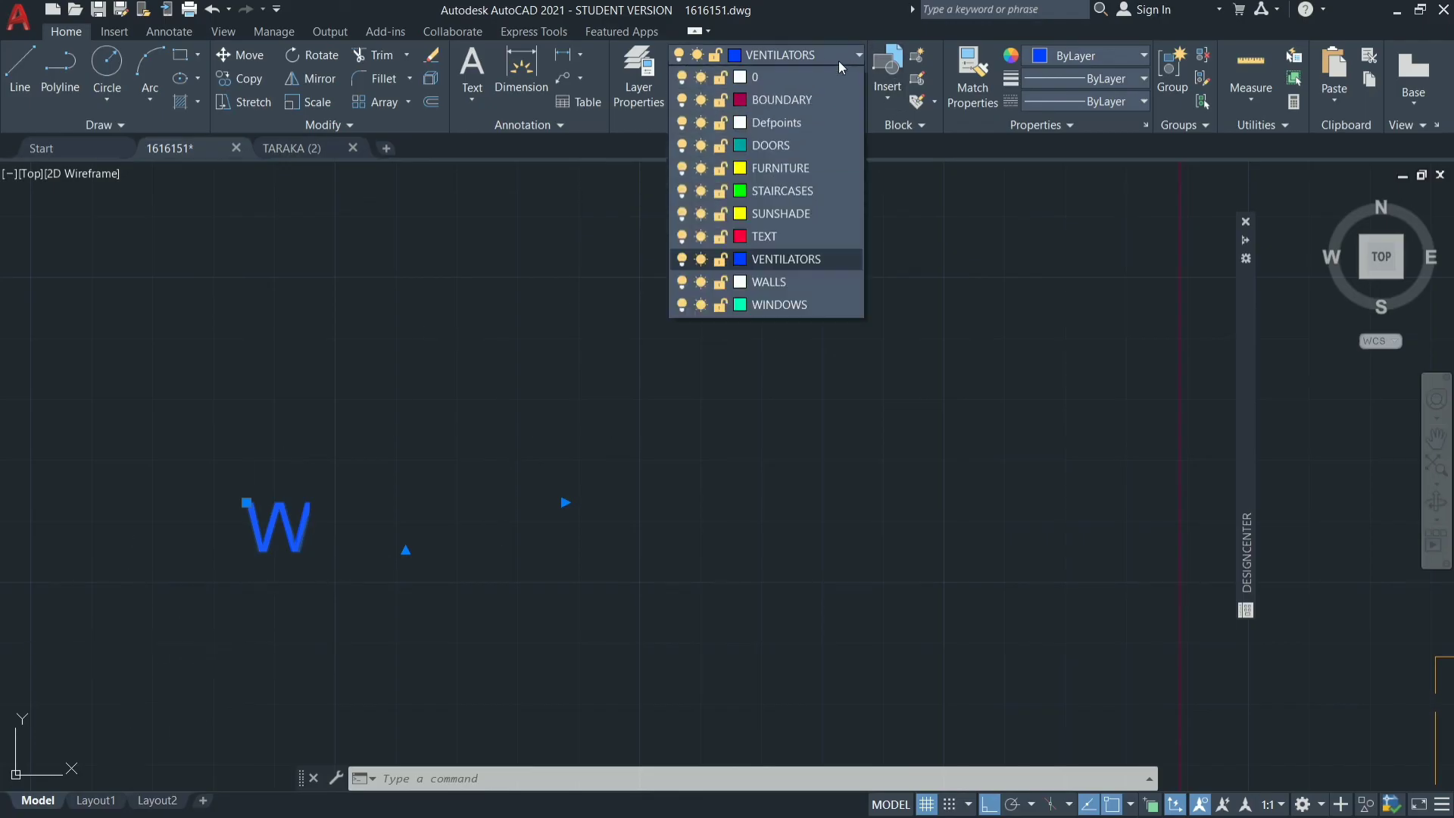
left_click(771, 235)
key("Escape")
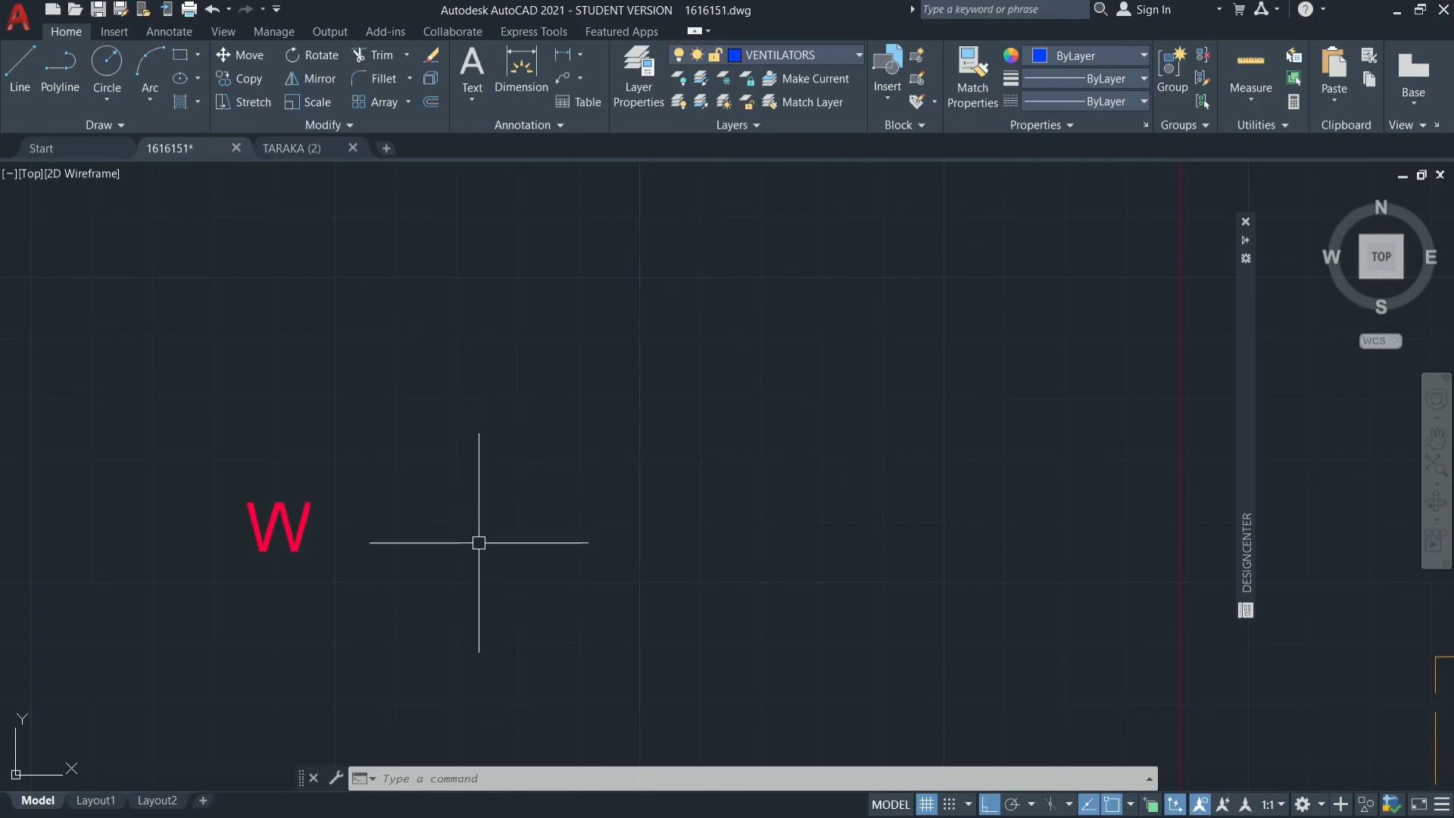
Copy the W label with Ortho off into the sunshade outline beside the dining room's west window.
scroll(584, 429, "down", 3)
left_click(518, 381)
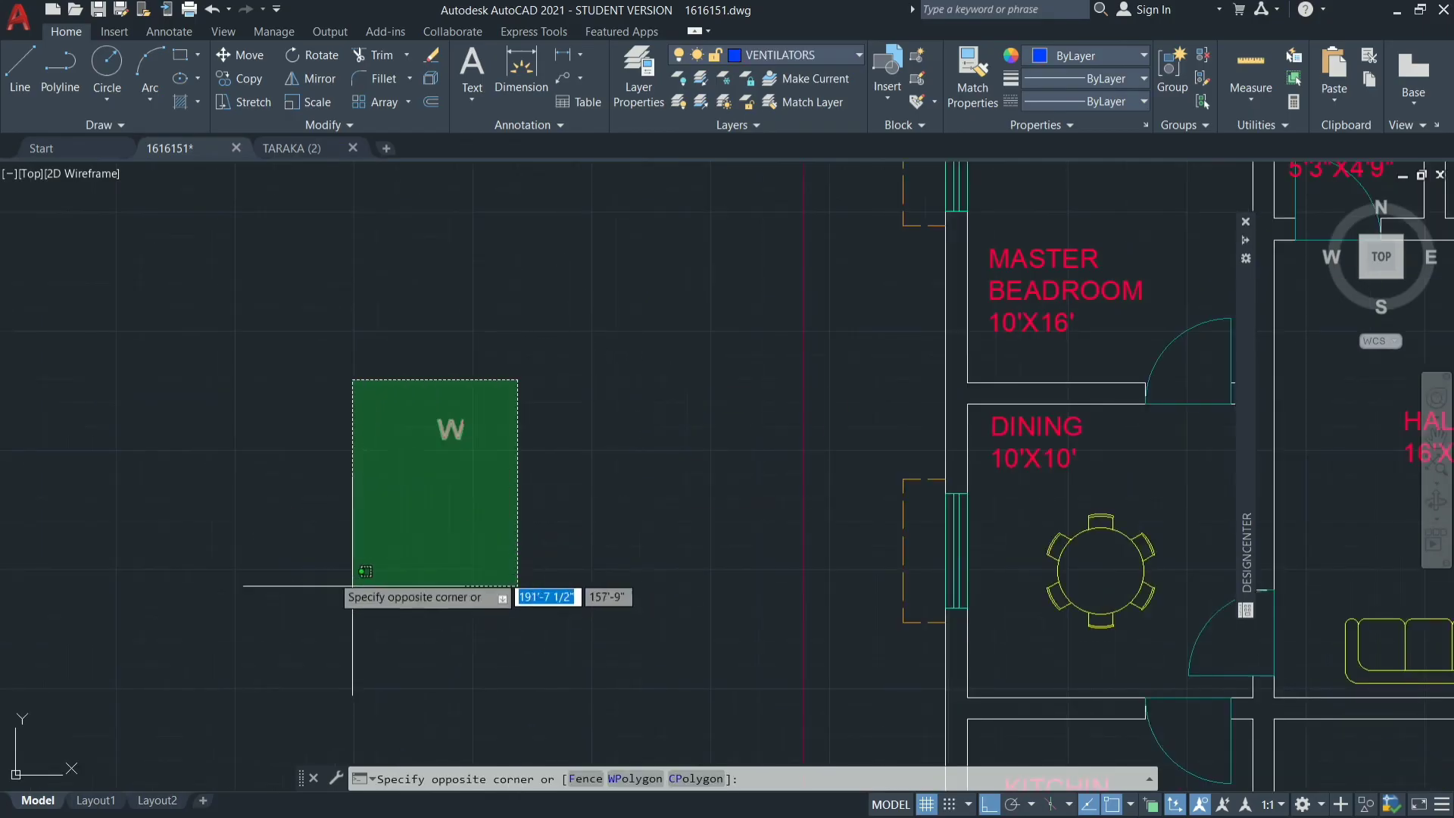
left_click(228, 442)
type("CO")
key("Return")
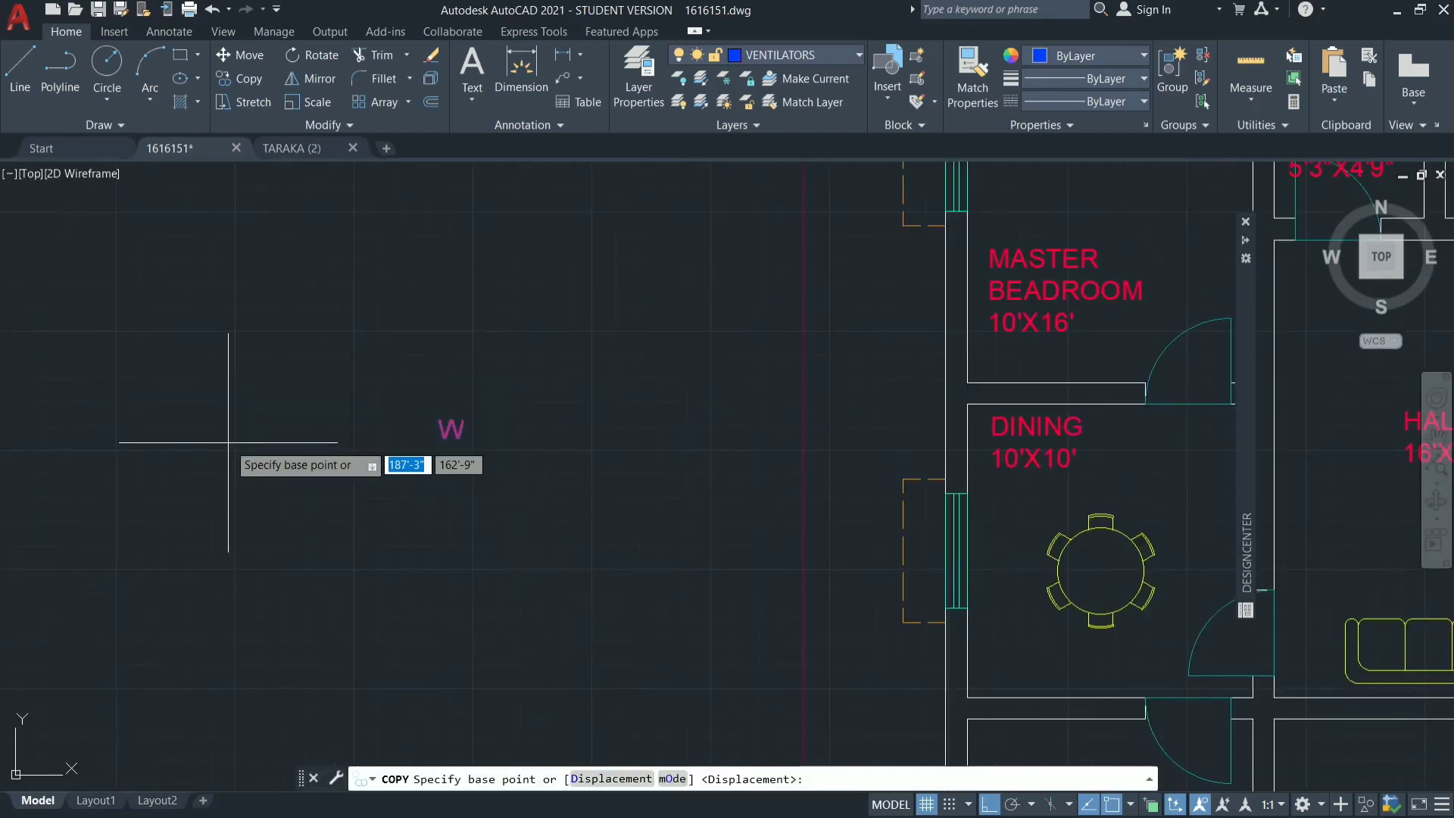
left_click(461, 429)
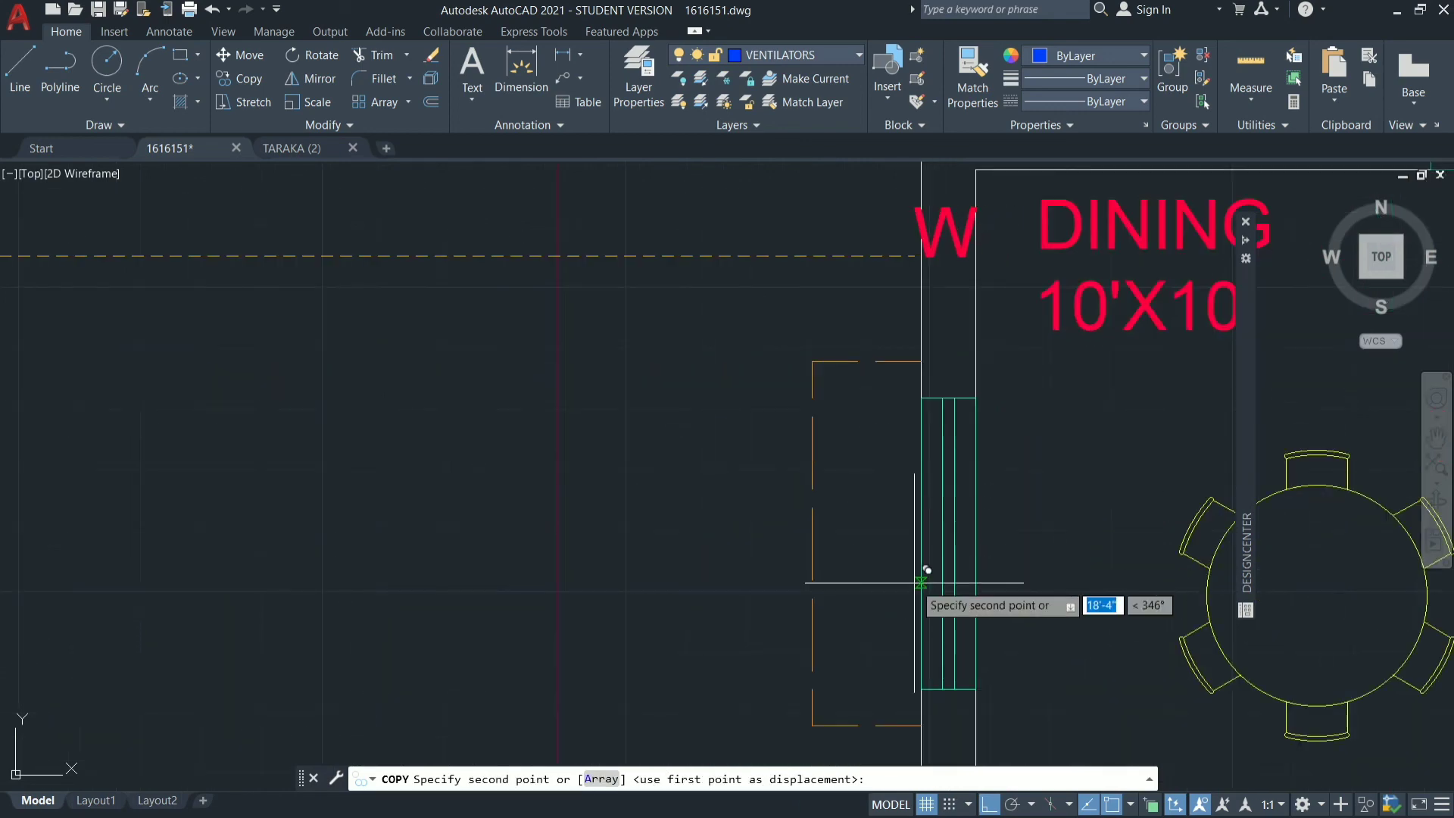
left_click(985, 807)
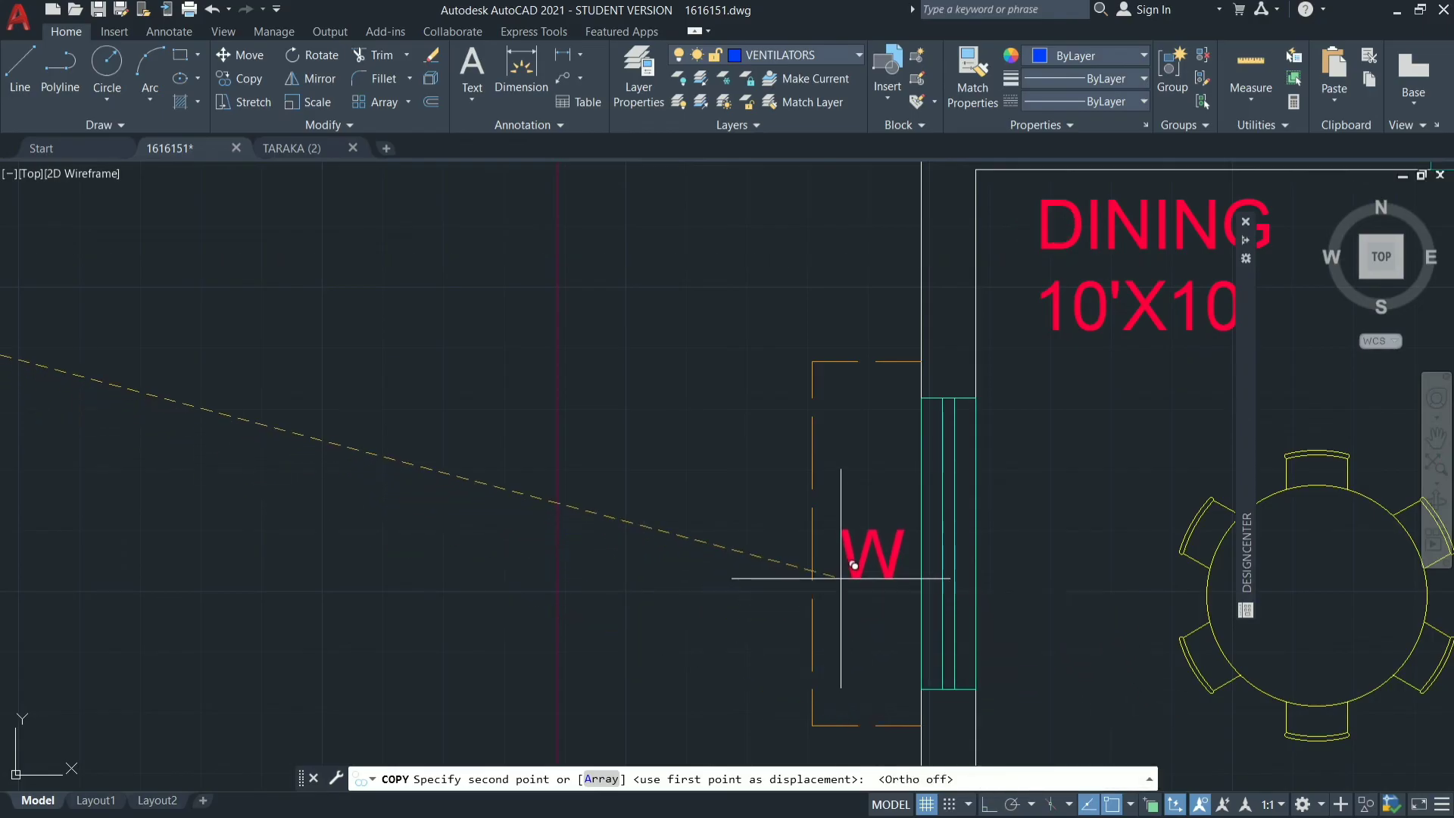
scroll(504, 487, "down", 5)
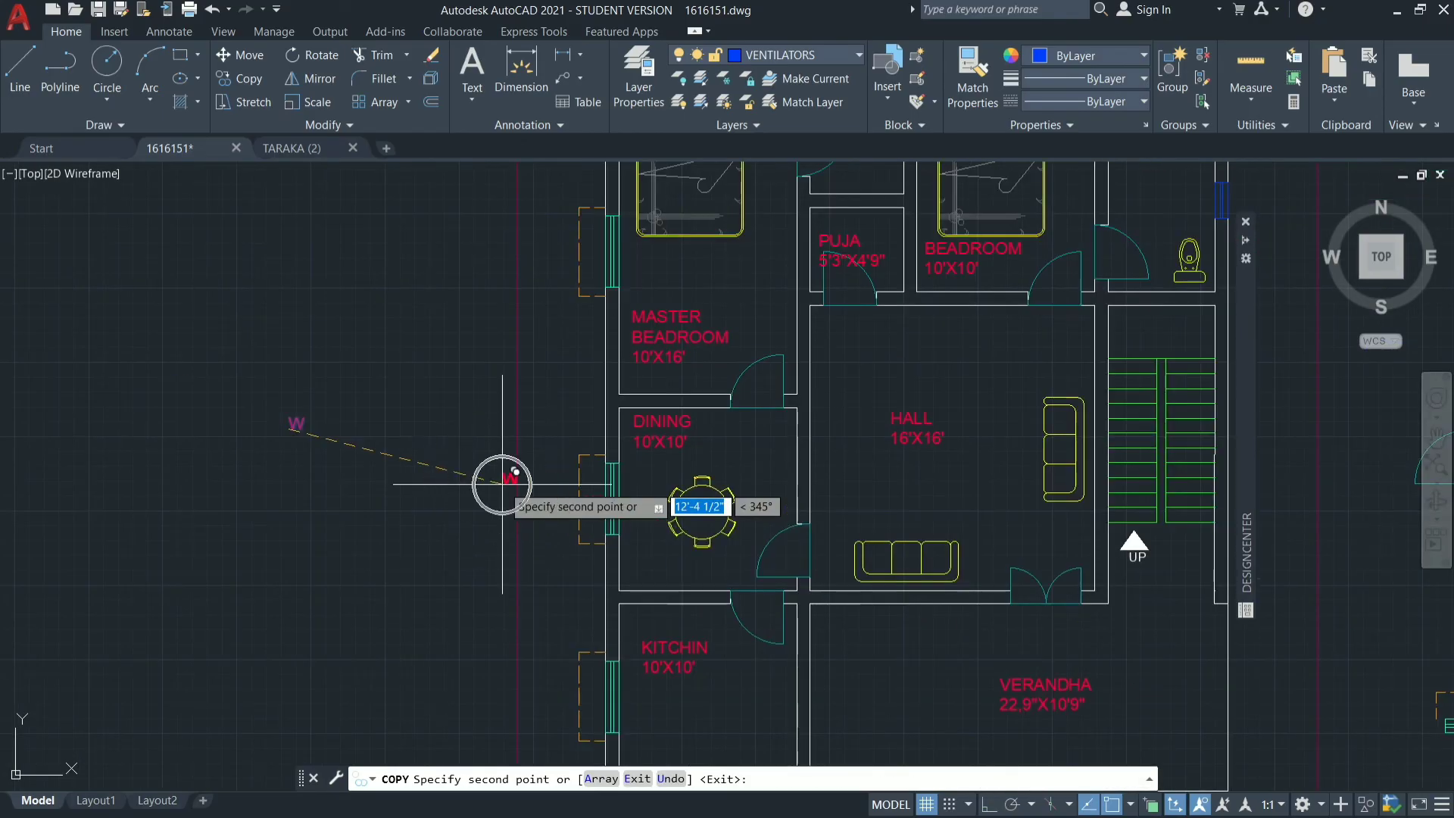
Place further W copies at the master bedroom's west and north windows and at the second bedroom's north window.
scroll(599, 223, "up", 4)
left_click(591, 248)
scroll(354, 704, "down", 2)
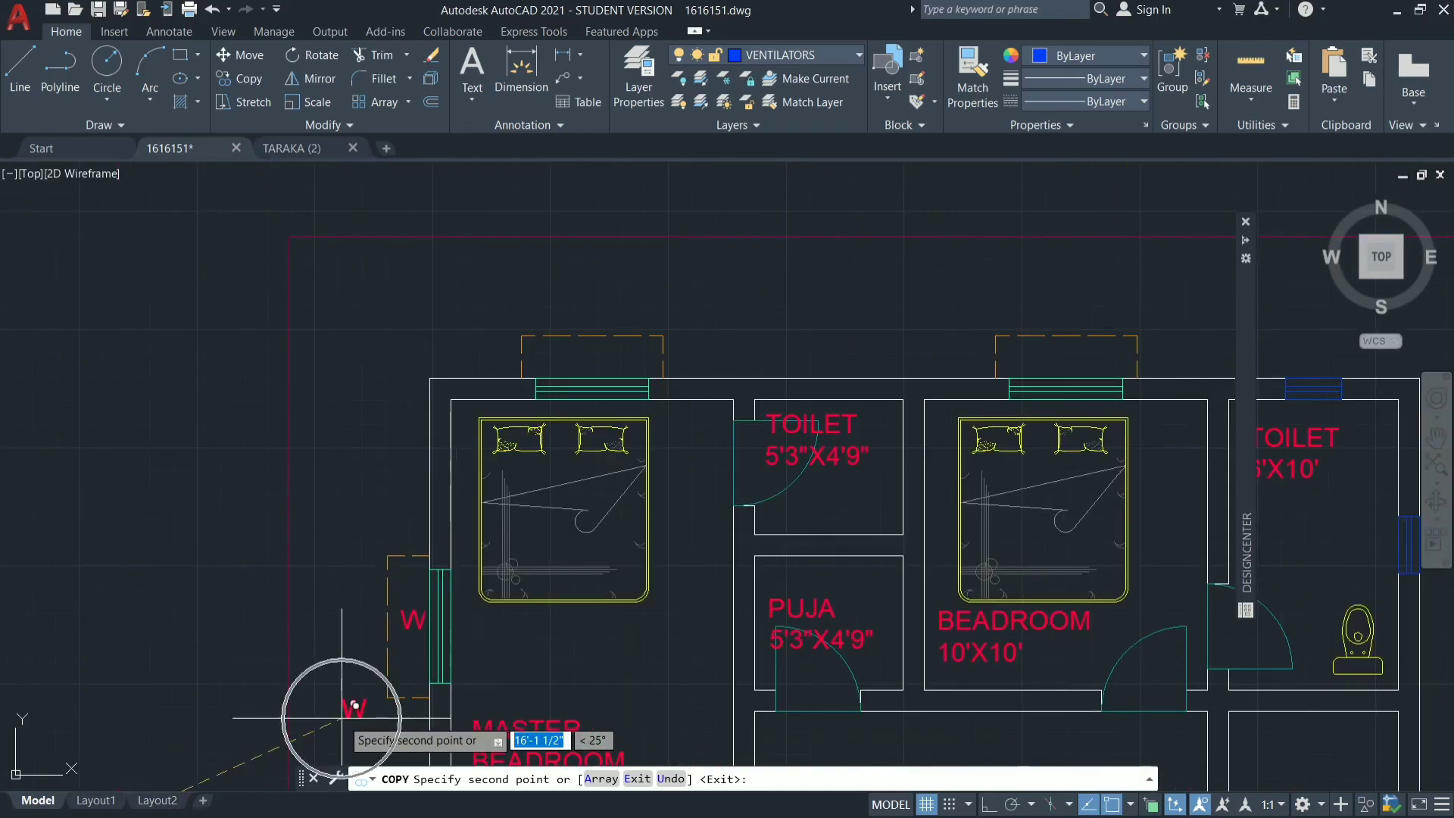
left_click(589, 358)
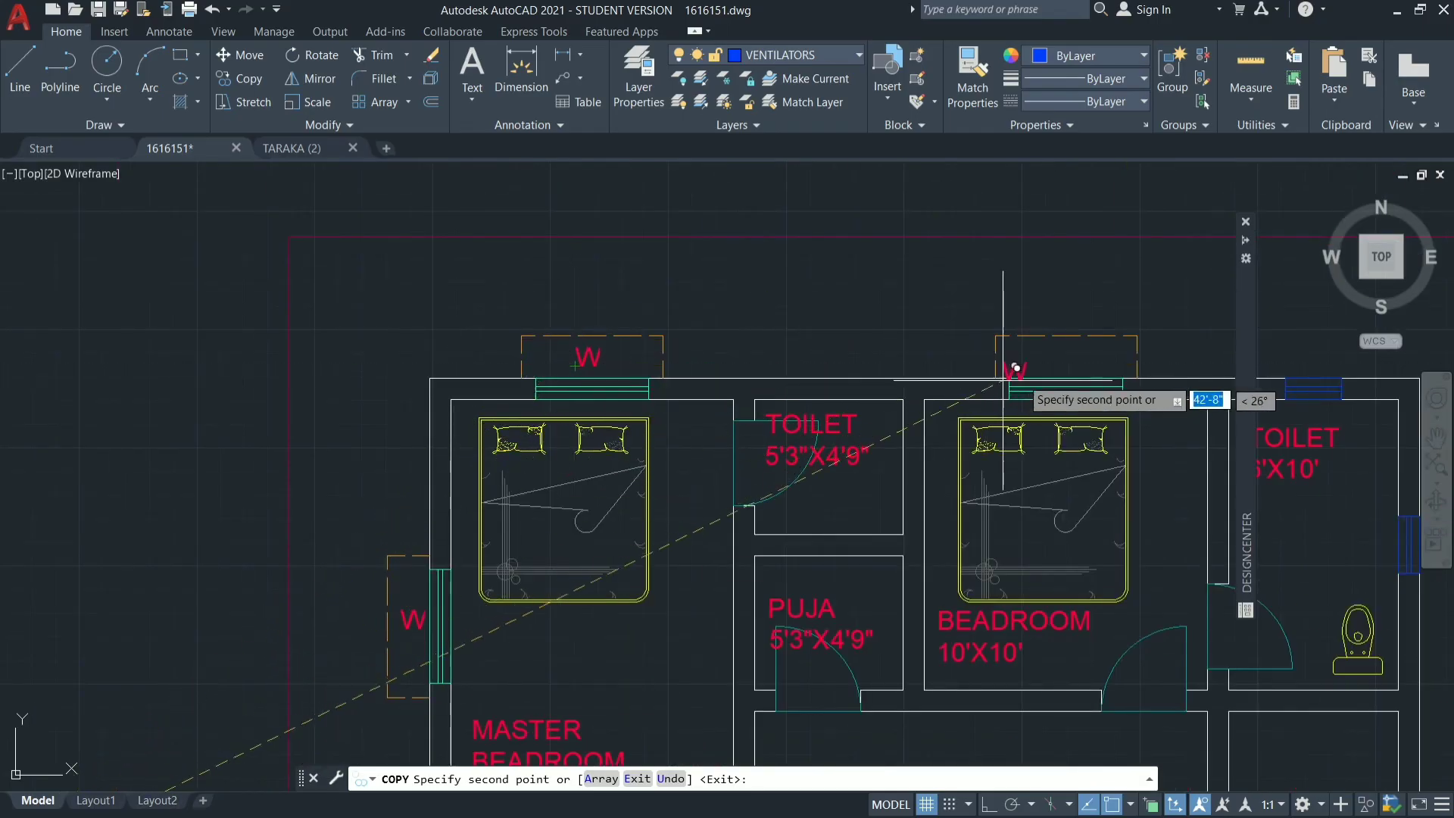
left_click(1062, 357)
Place W copies inside the sunshade outlines of the kitchen's south and west windows.
scroll(708, 276, "down", 4)
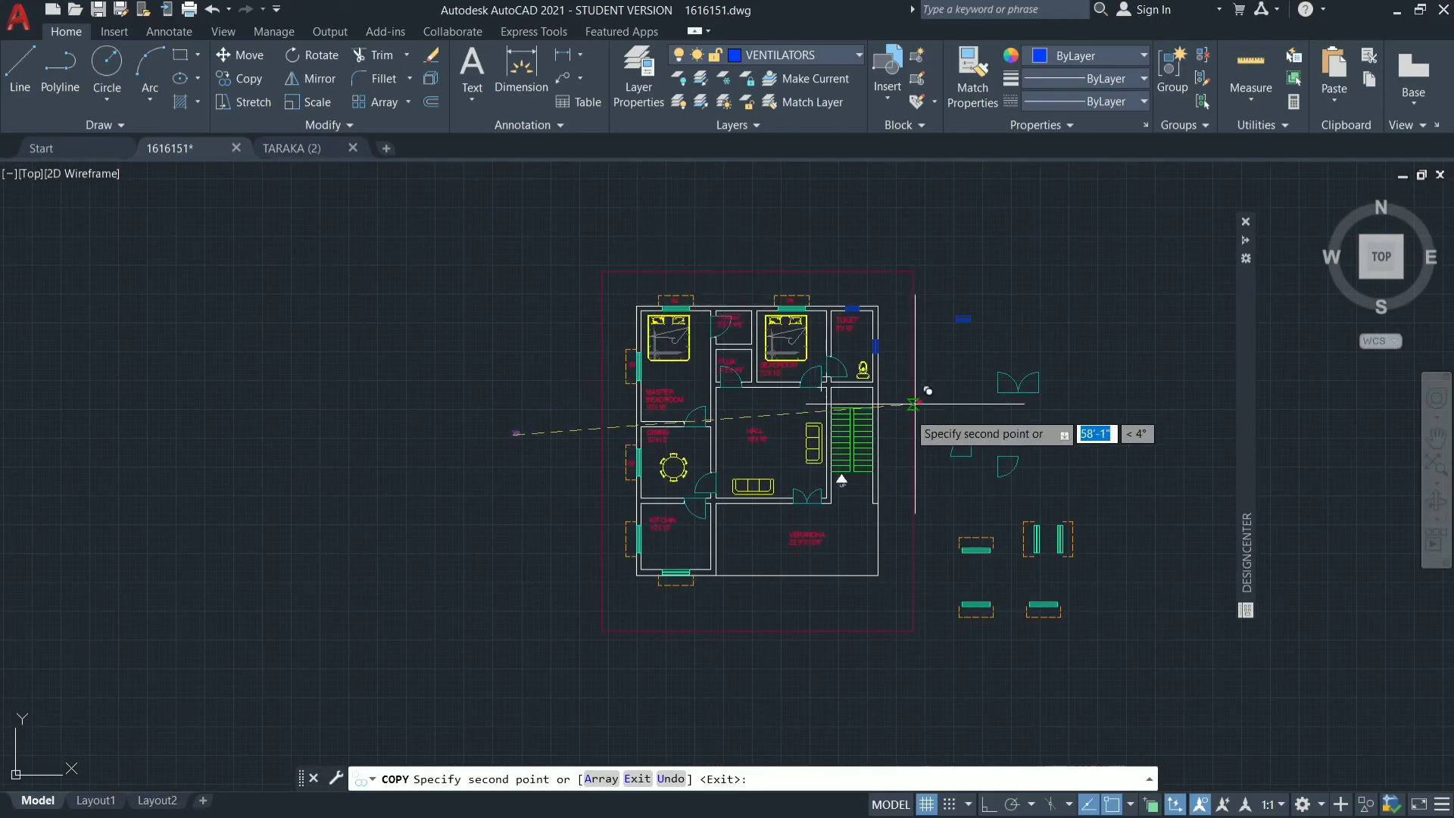
scroll(667, 598, "up", 3)
scroll(688, 592, "up", 4)
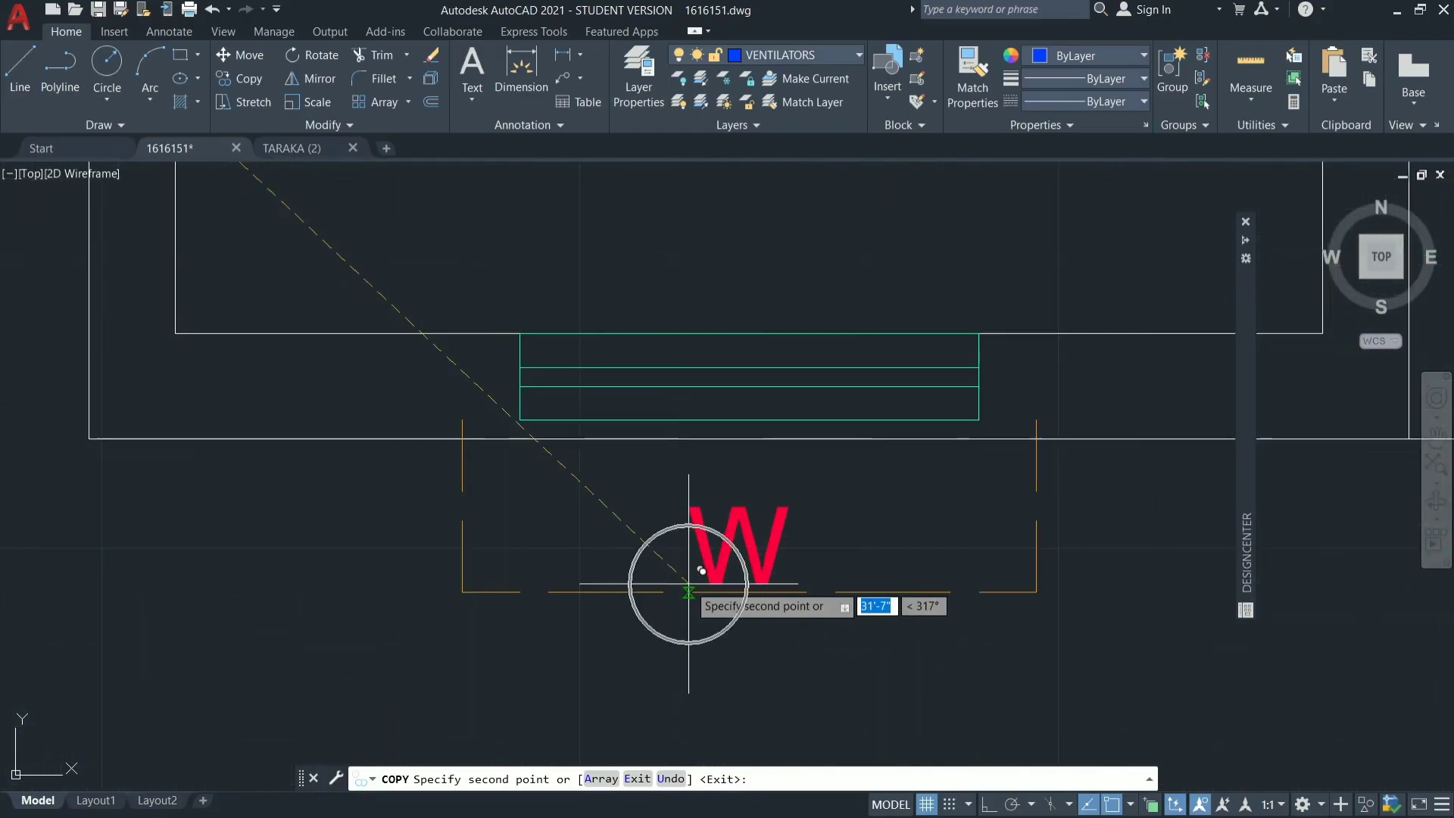
left_click(684, 573)
scroll(235, 704, "down", 8)
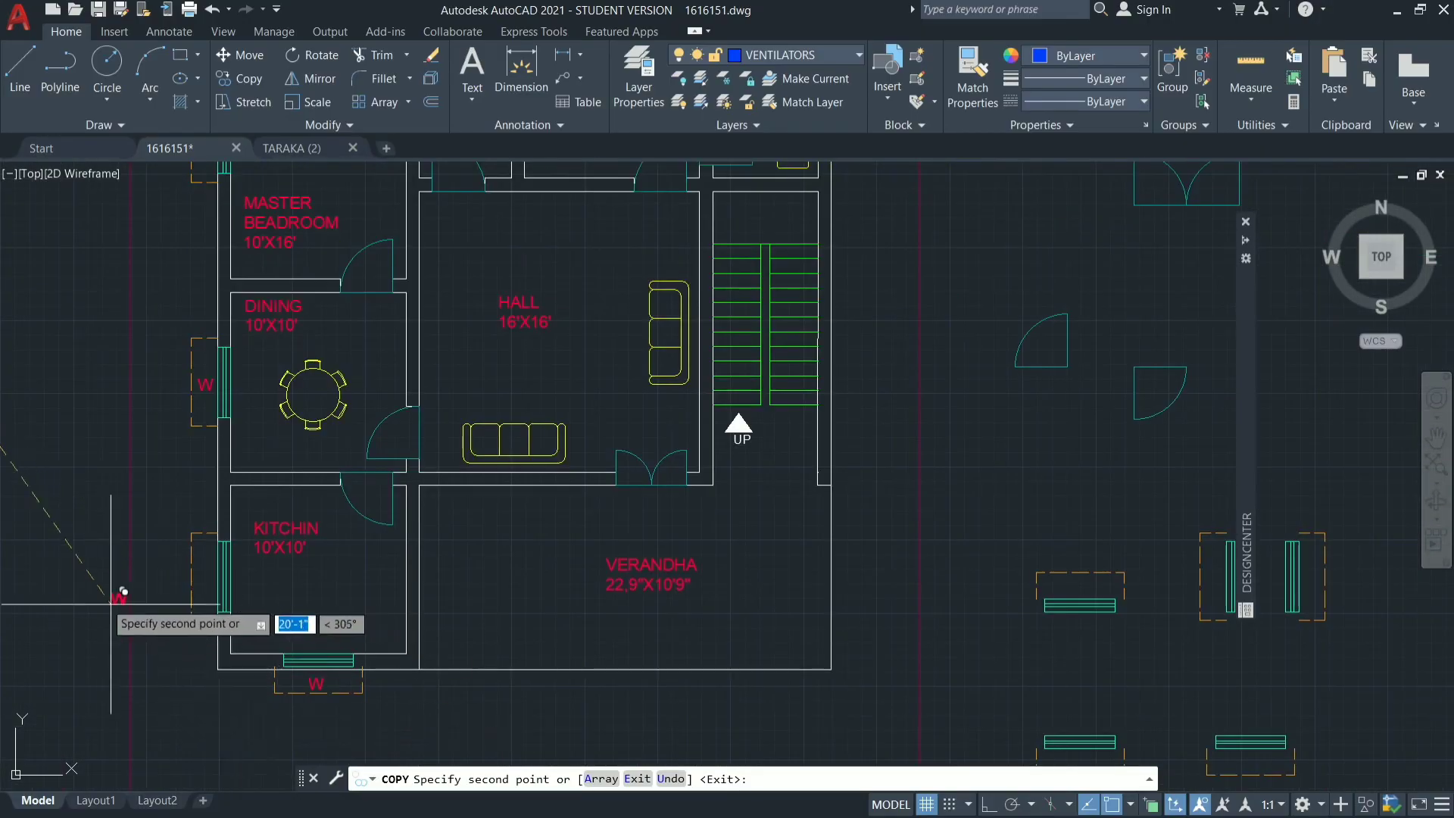
scroll(111, 604, "up", 4)
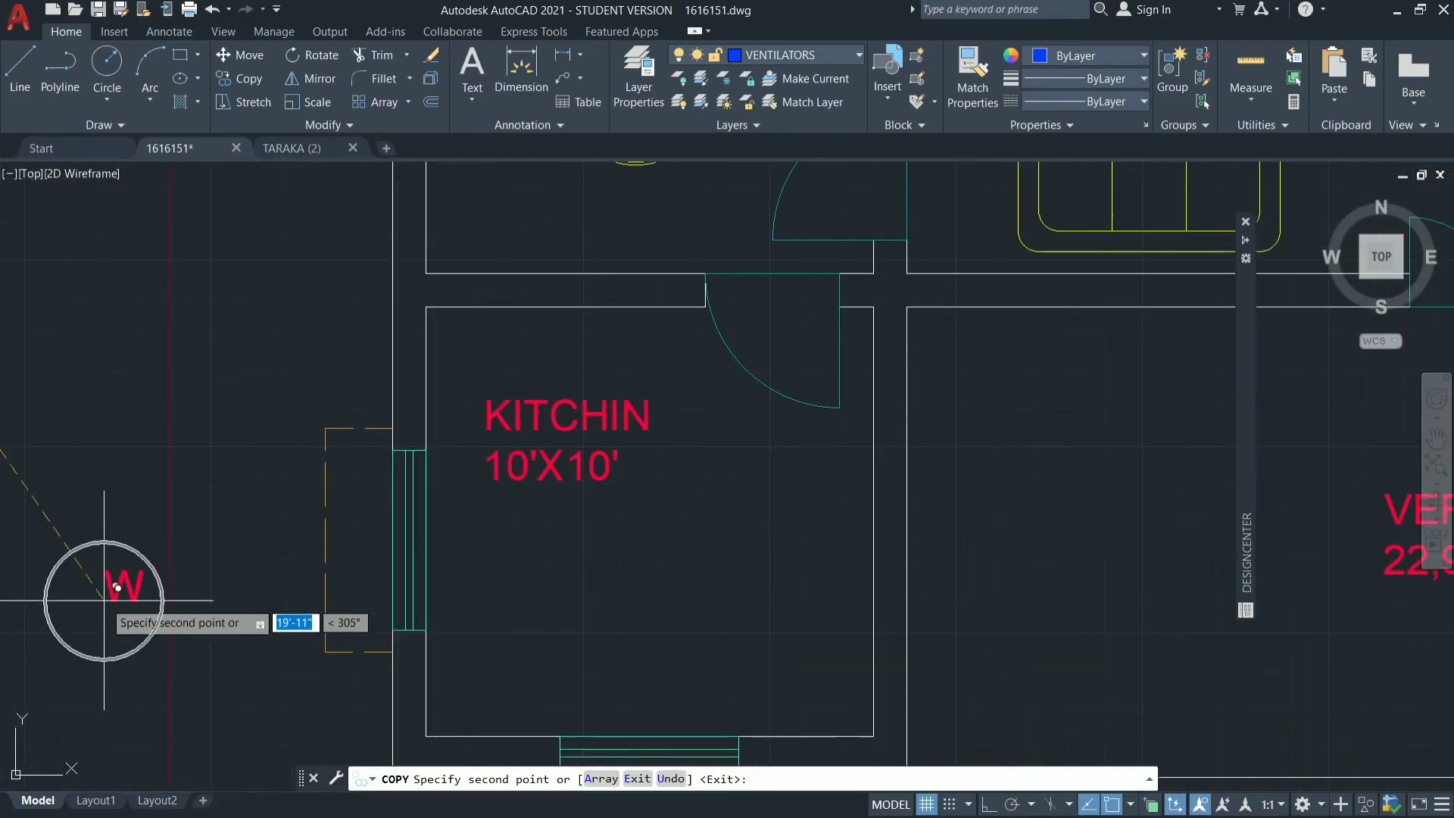
left_click(347, 551)
Place W copies outside the east and north ventilators of the 6'X10' toilet, and finish copying.
scroll(121, 561, "down", 6)
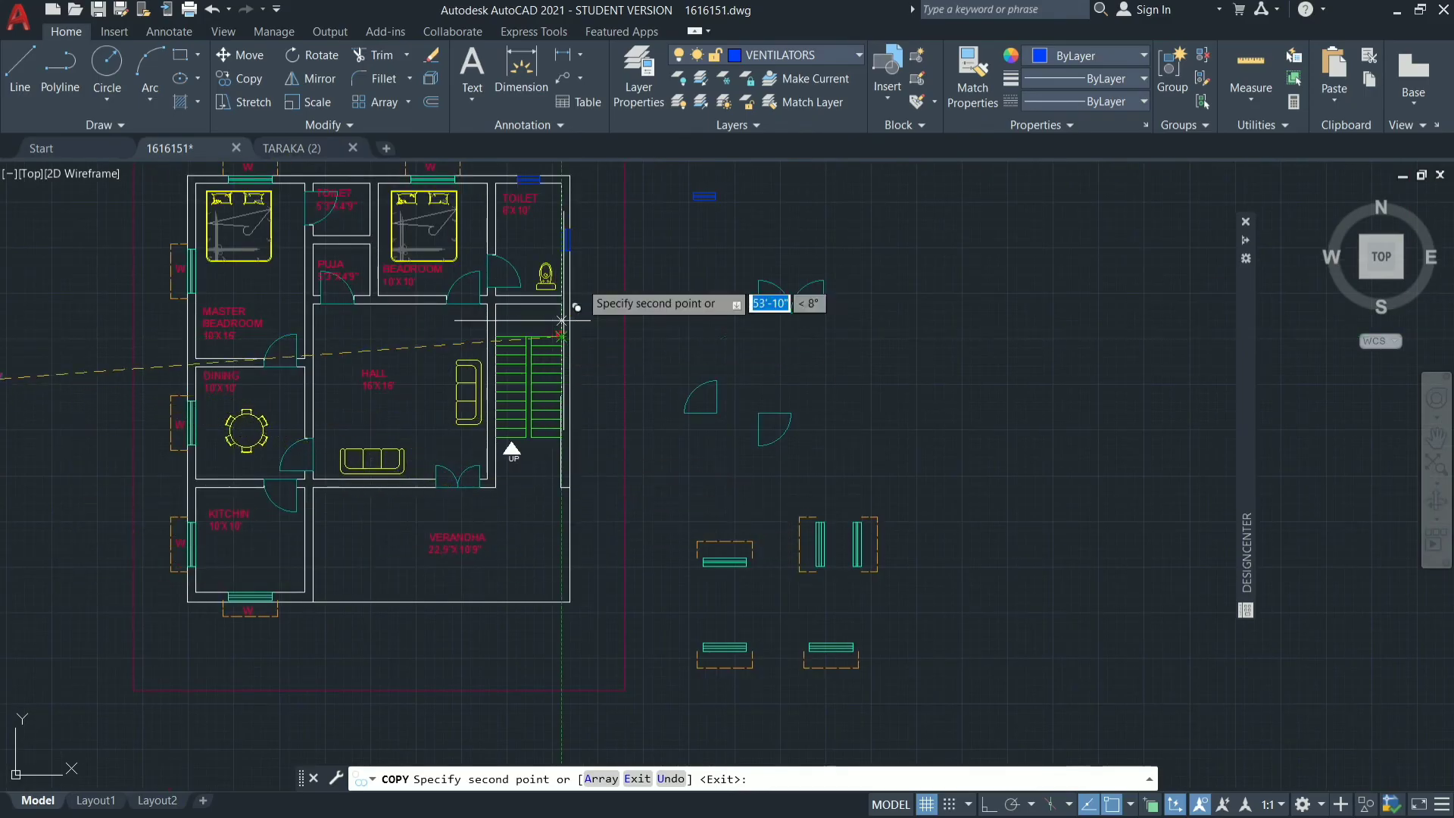
scroll(568, 227, "up", 8)
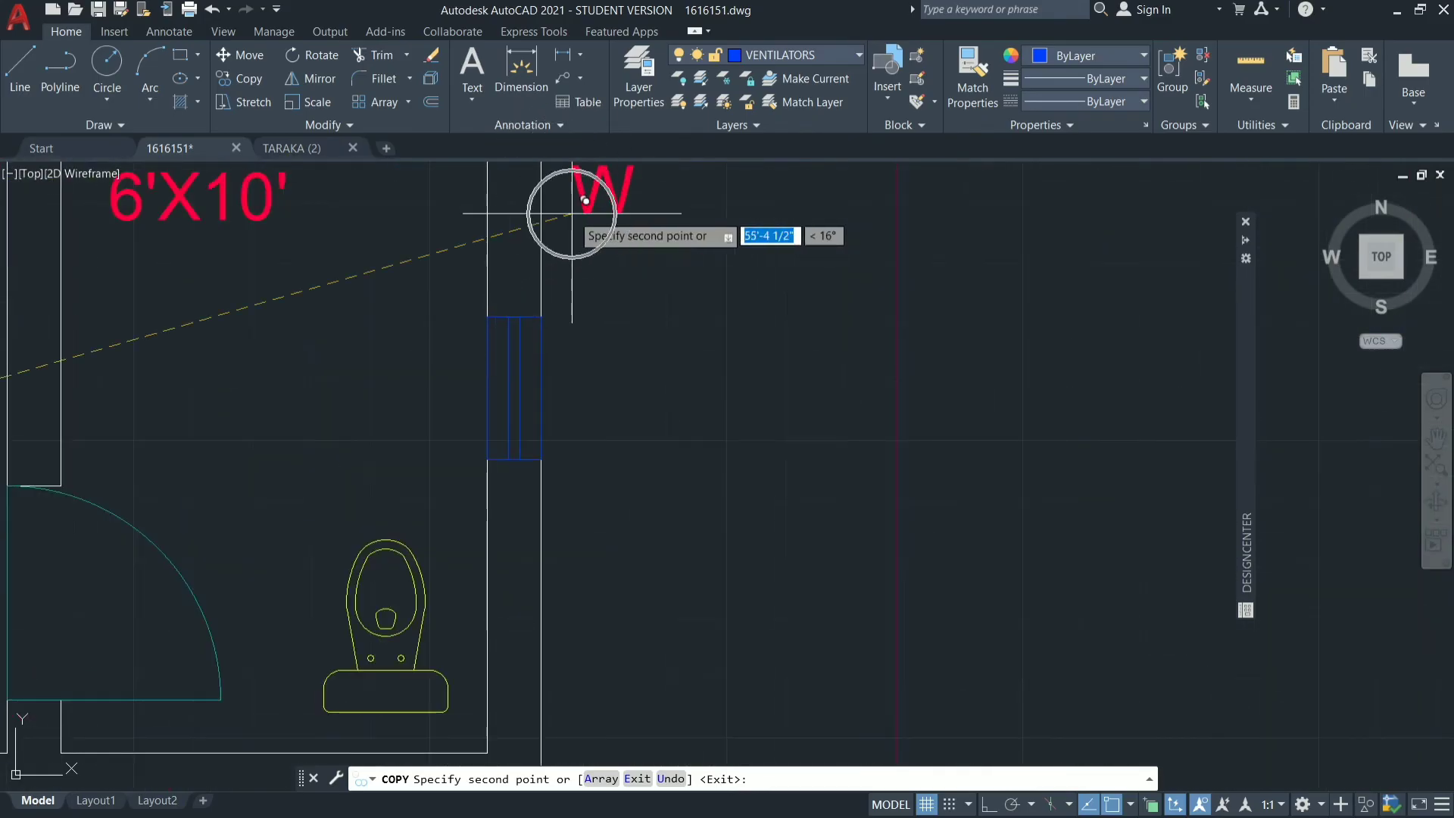
left_click(571, 395)
scroll(795, 553, "down", 5)
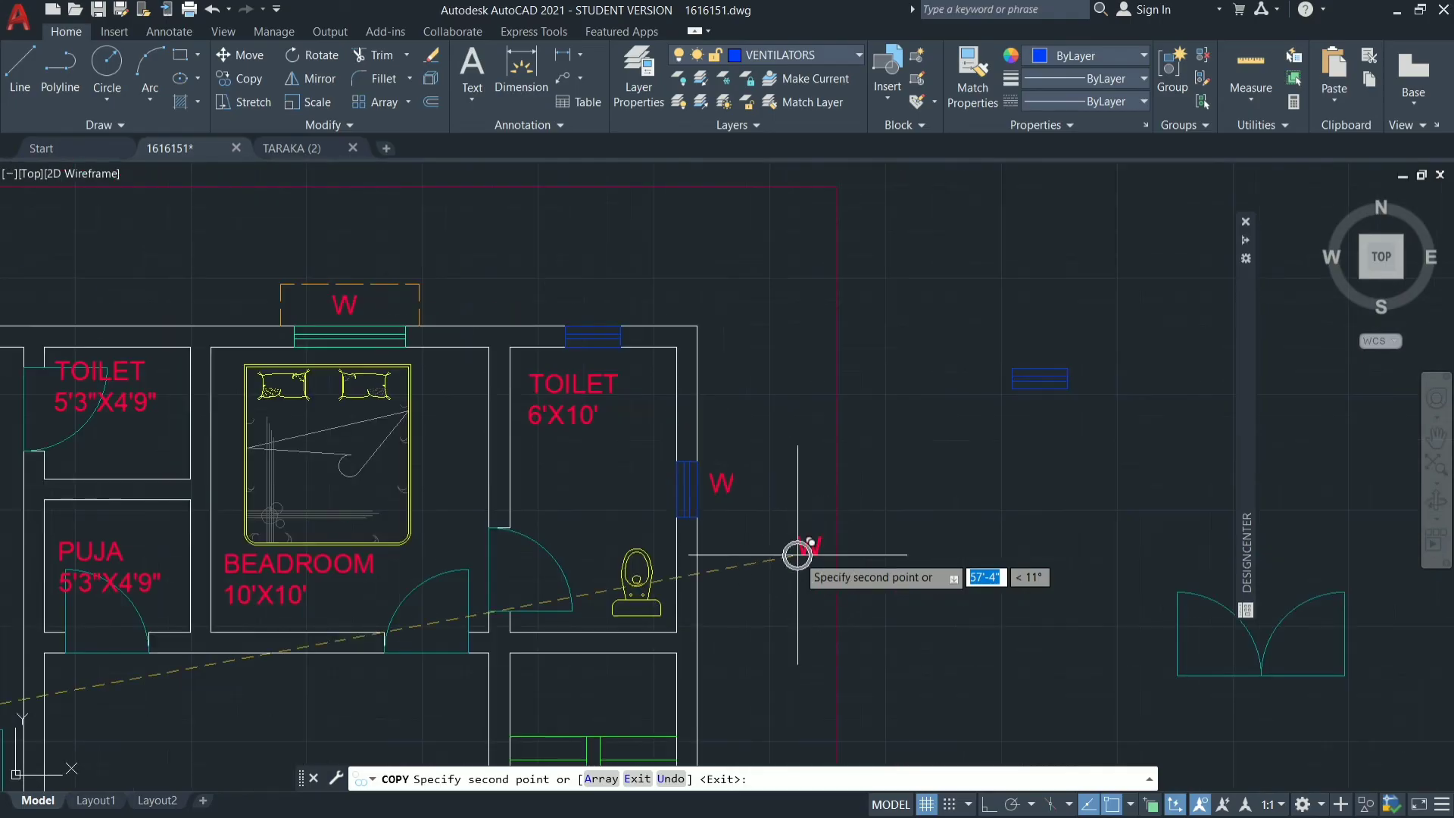
scroll(599, 311, "up", 6)
left_click(523, 362)
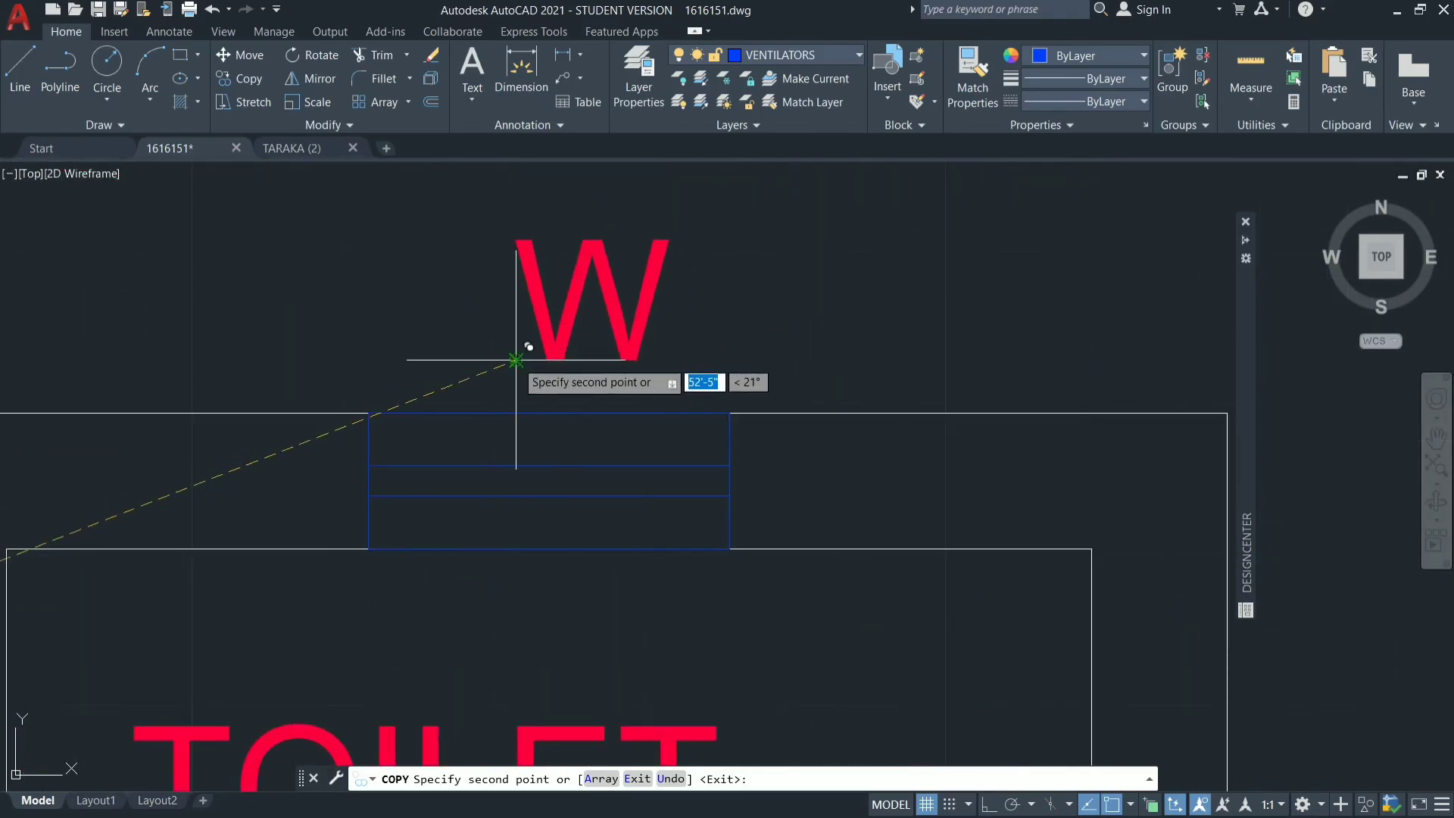
scroll(897, 364, "down", 6)
scroll(884, 453, "down", 4)
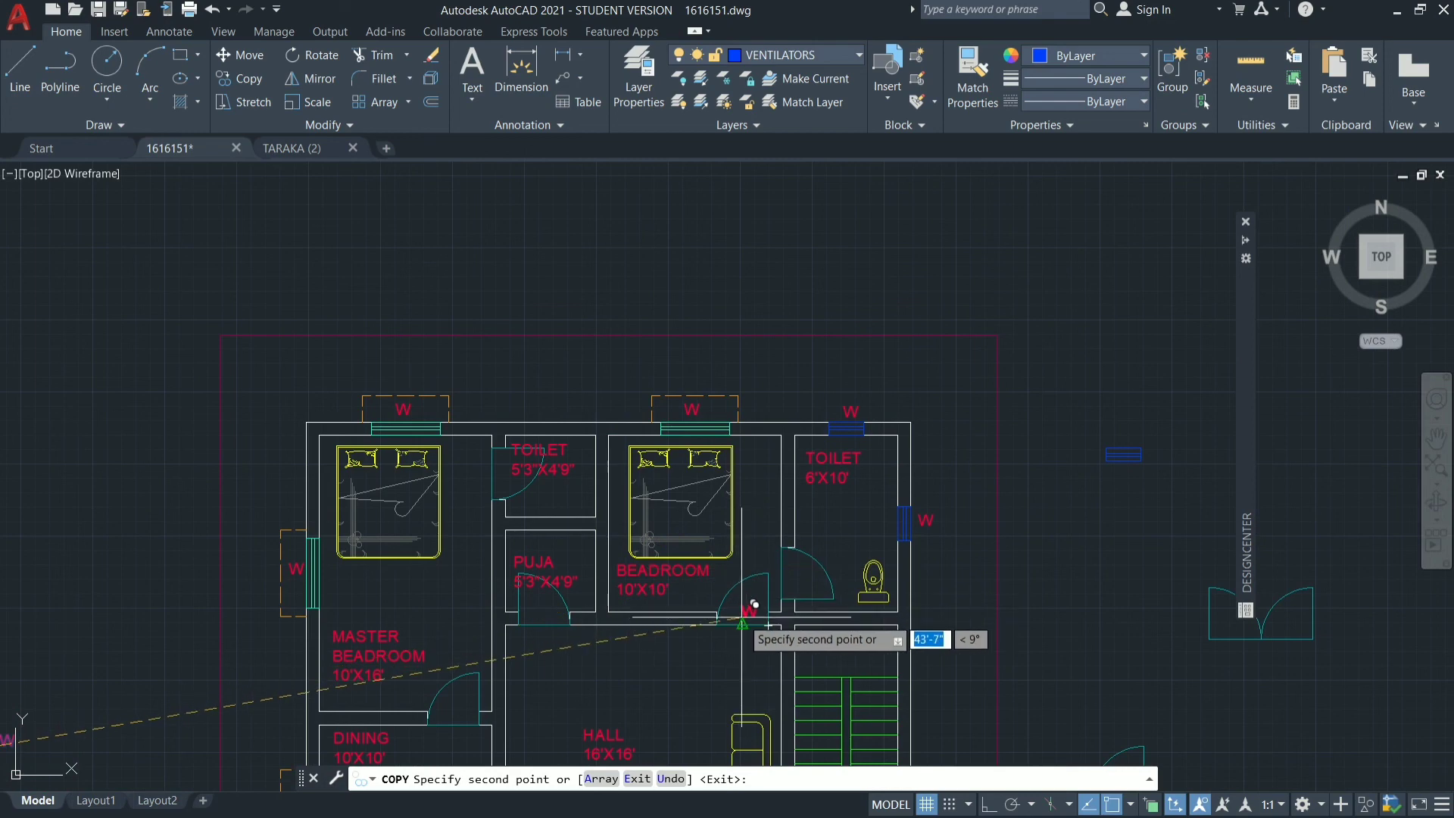
scroll(756, 606, "down", 4)
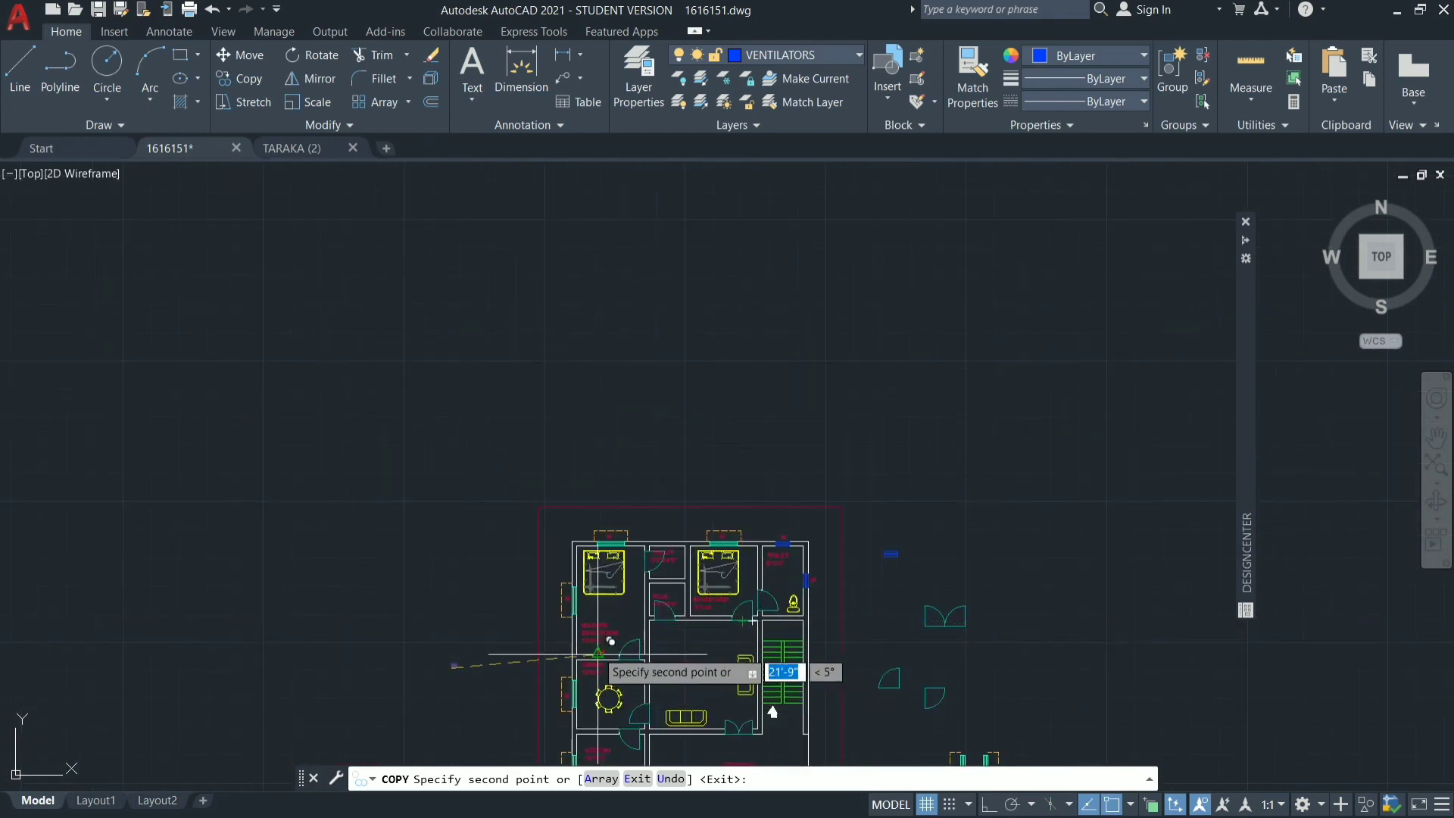
scroll(595, 647, "down", 3)
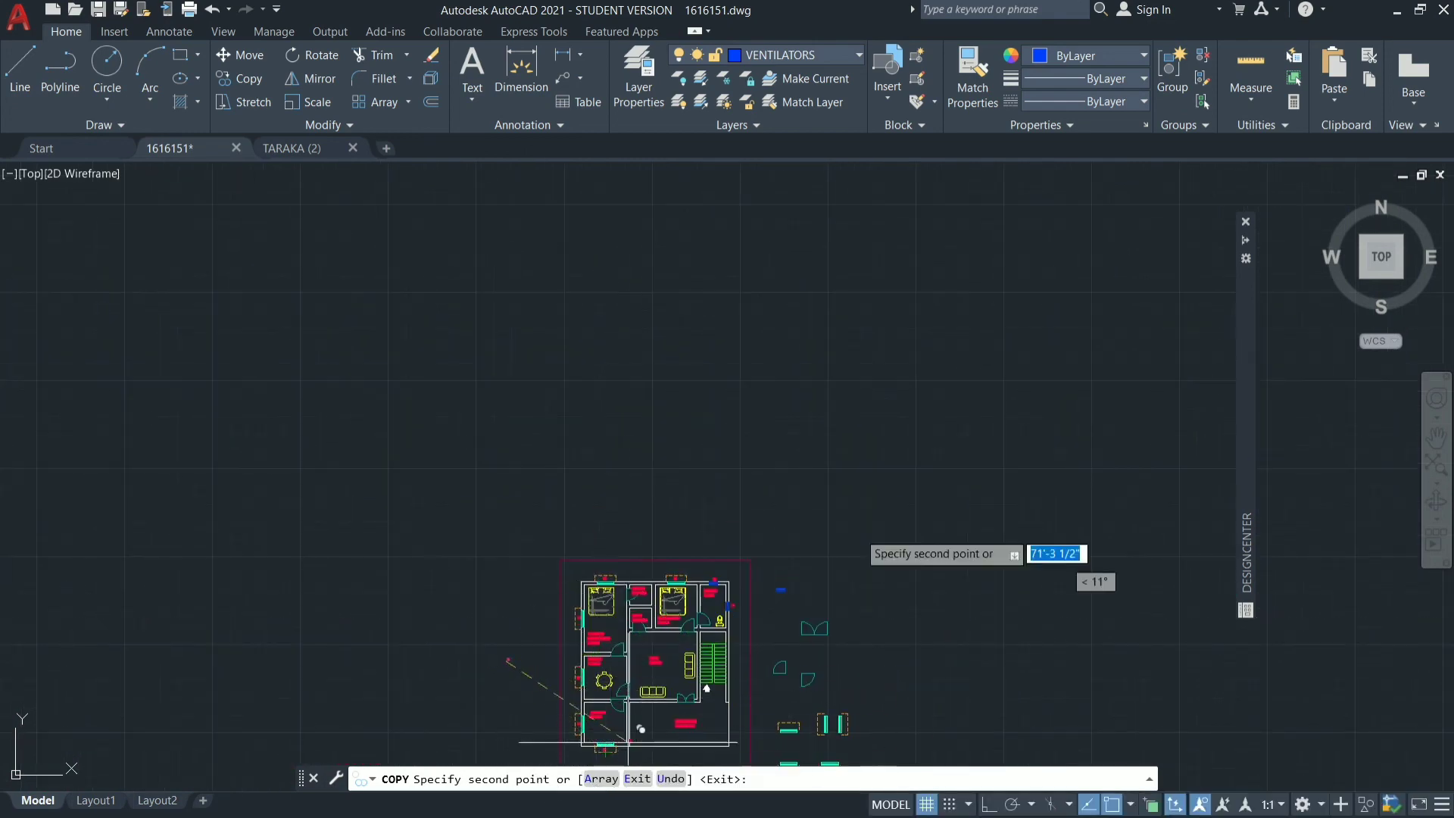
key("Escape")
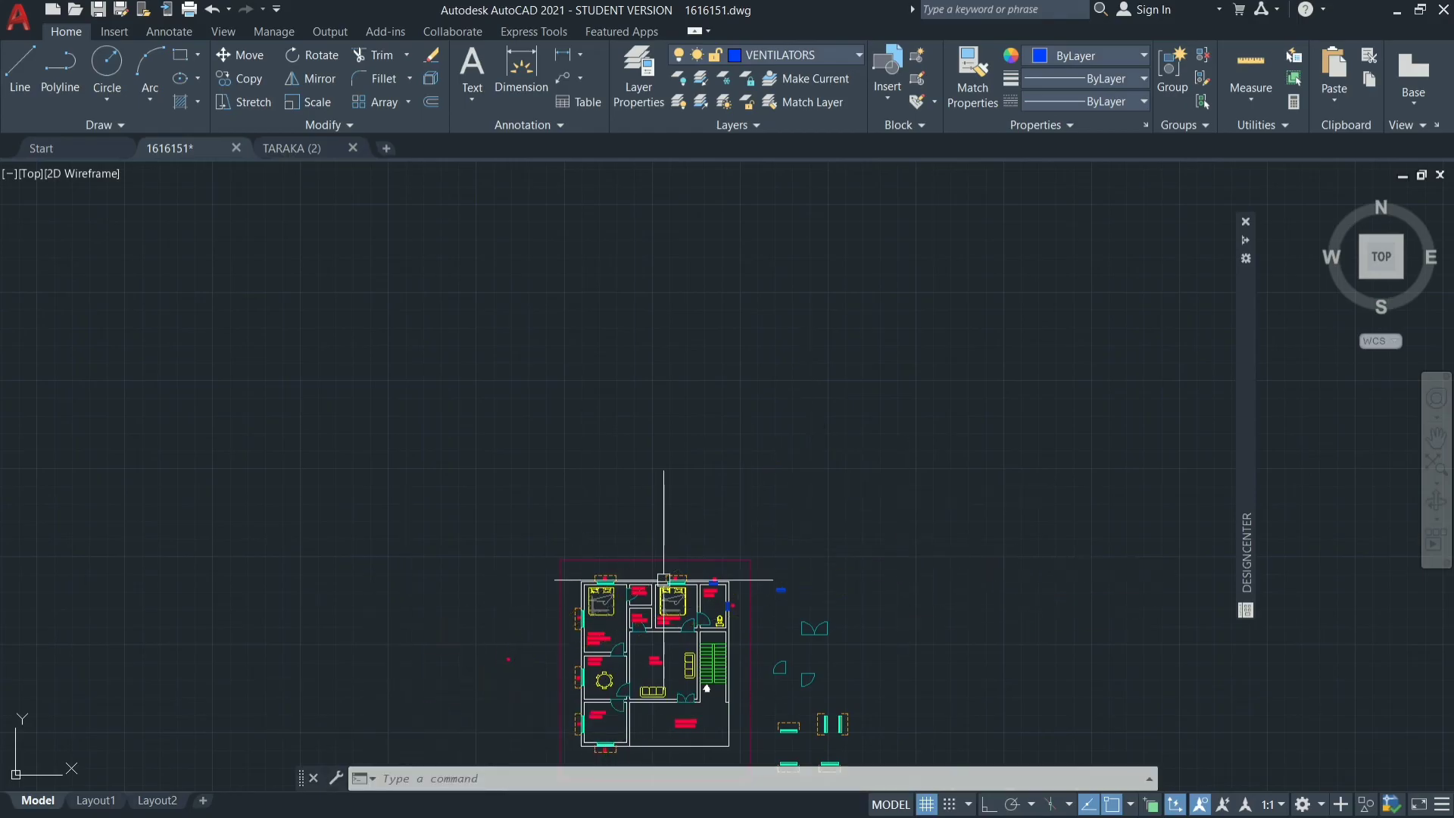
Close the DesignCenter palette.
mouse_move(720, 581)
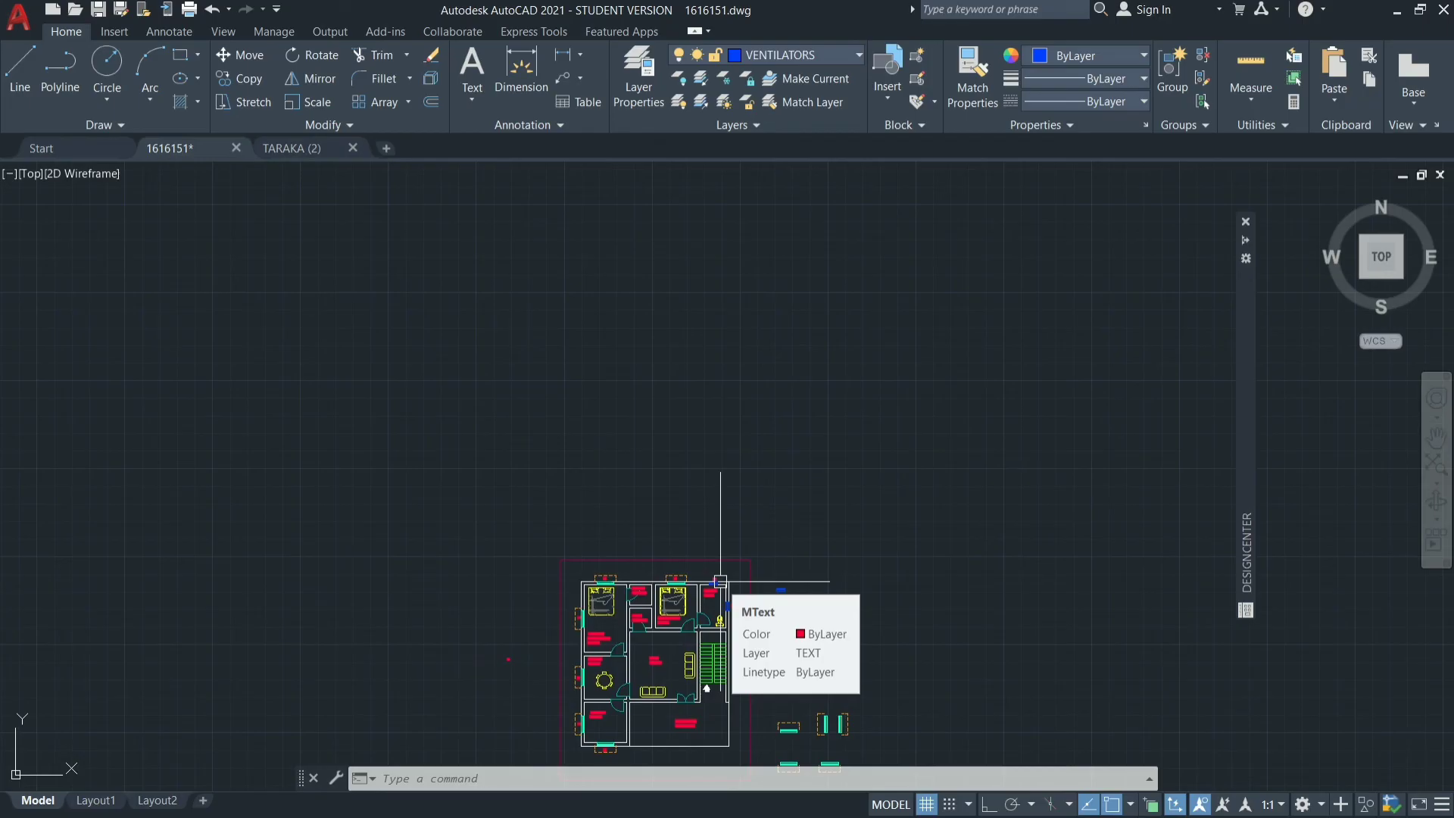
type("z")
key("Return")
type("a")
key("Return")
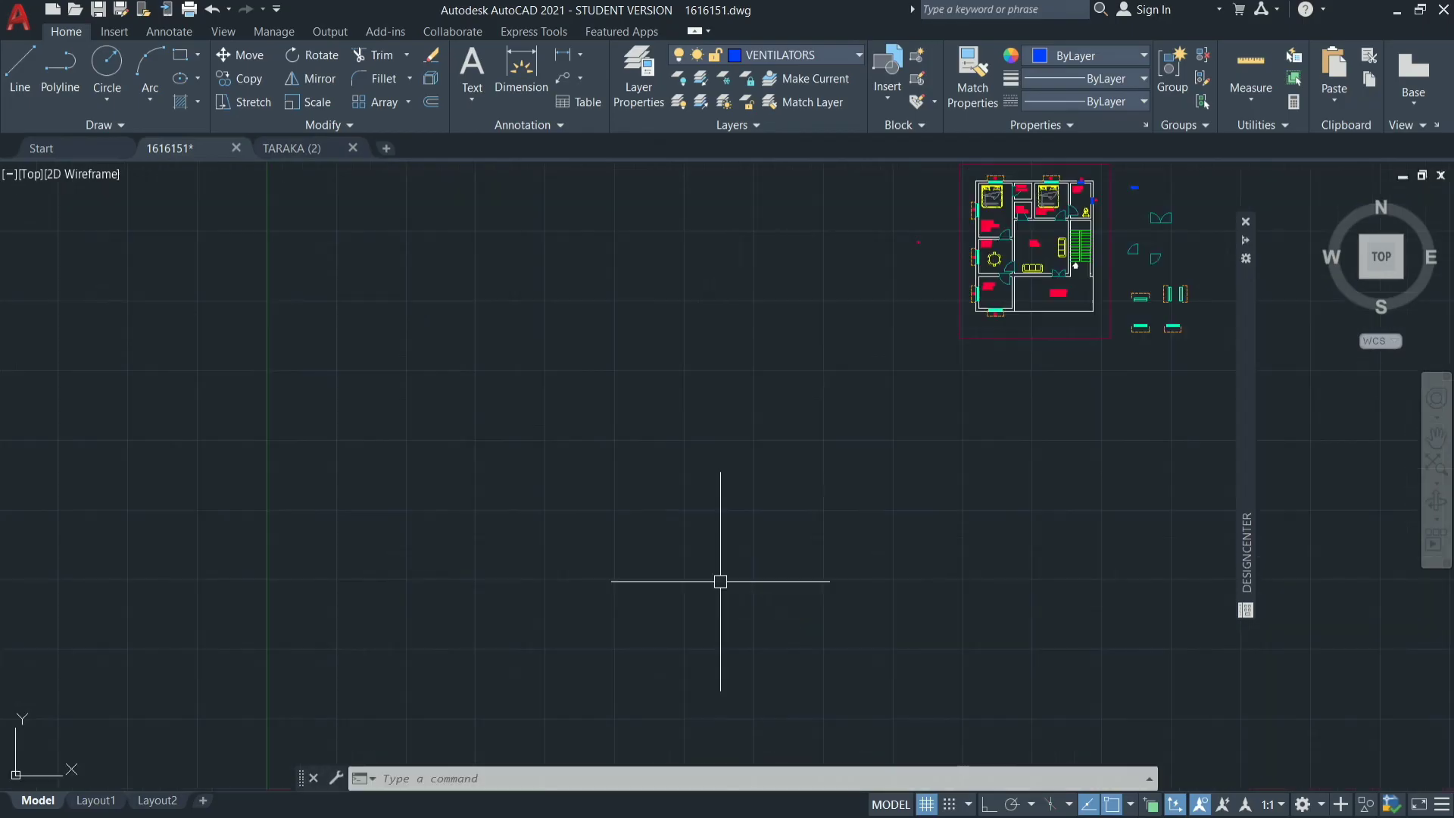
scroll(1156, 174, "up", 6)
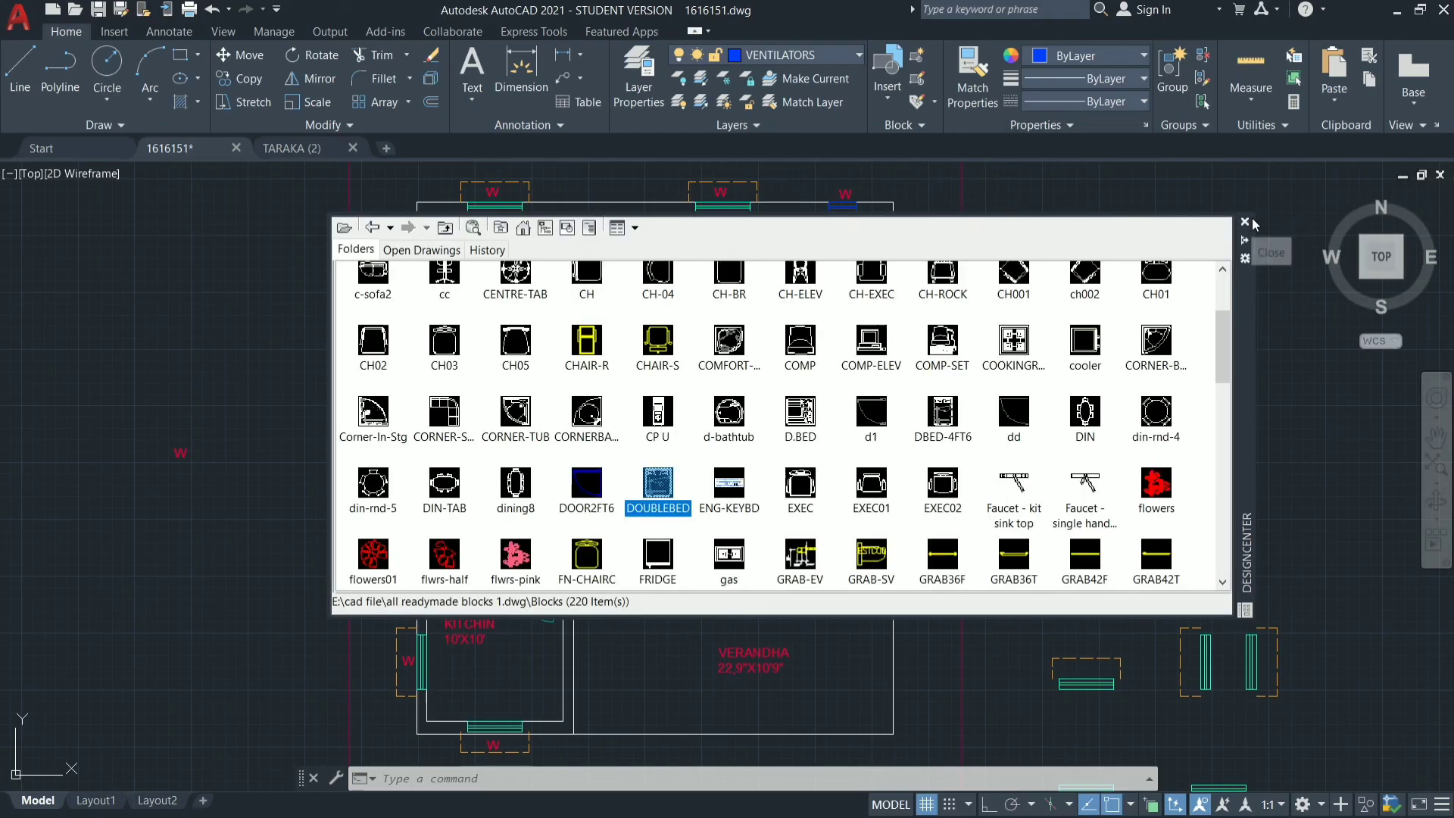
left_click(1246, 221)
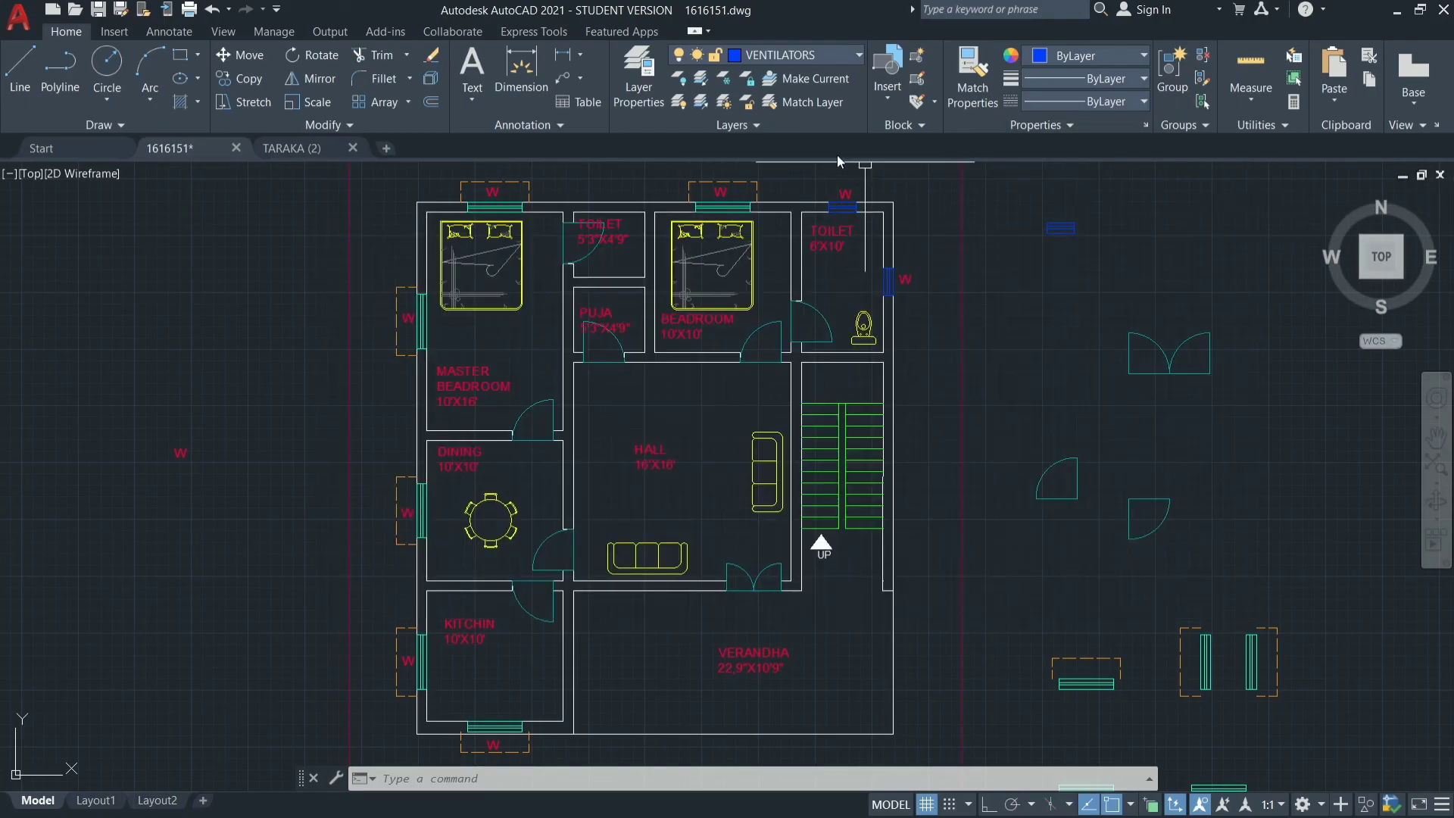
Change the label above the 6'X10' toilet's north ventilator to V.
double_click(846, 195)
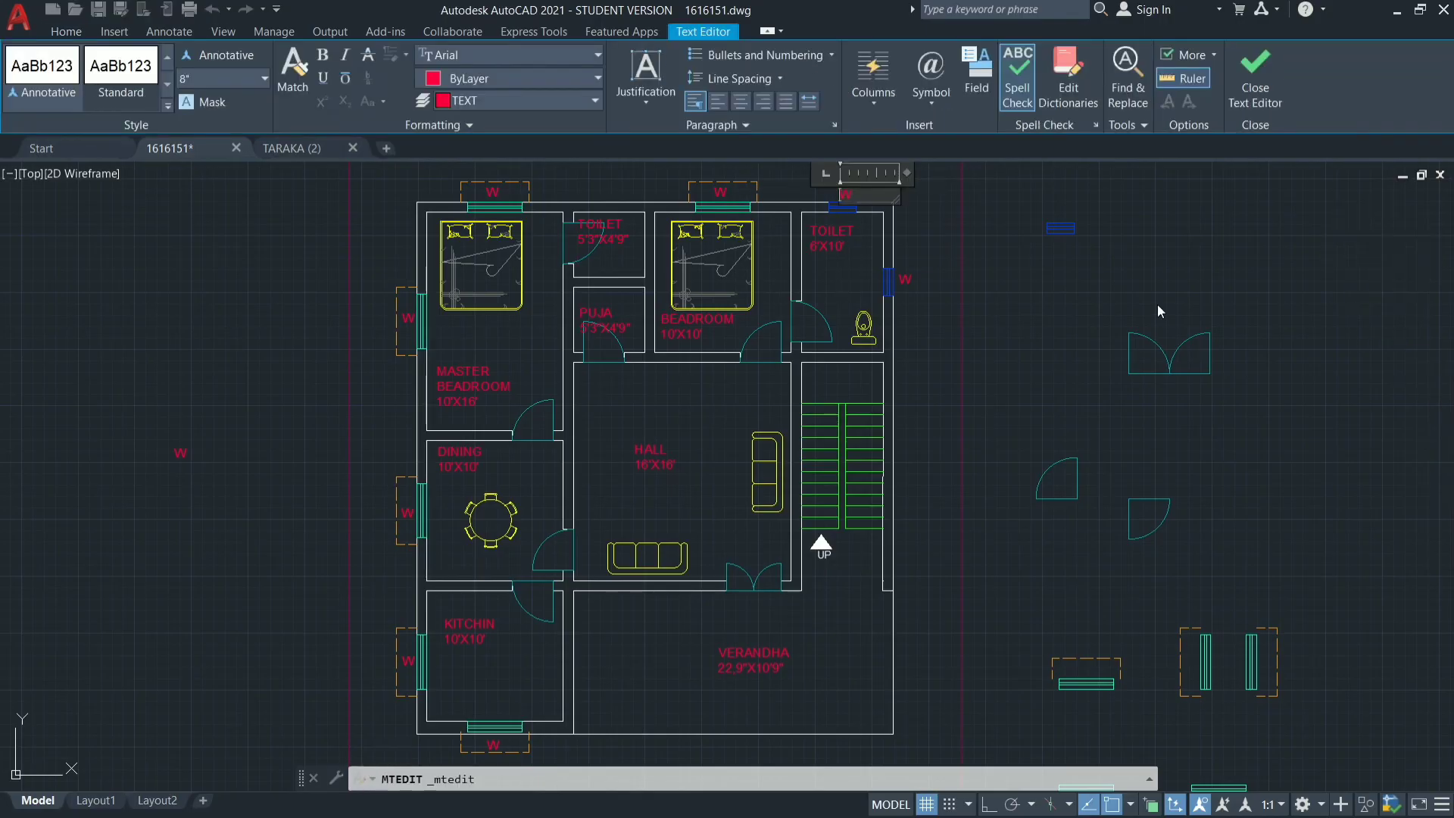
key("ctrl+a")
left_click(926, 210)
Change the label beside the 6'X10' toilet's east ventilator to V.
left_click(902, 278)
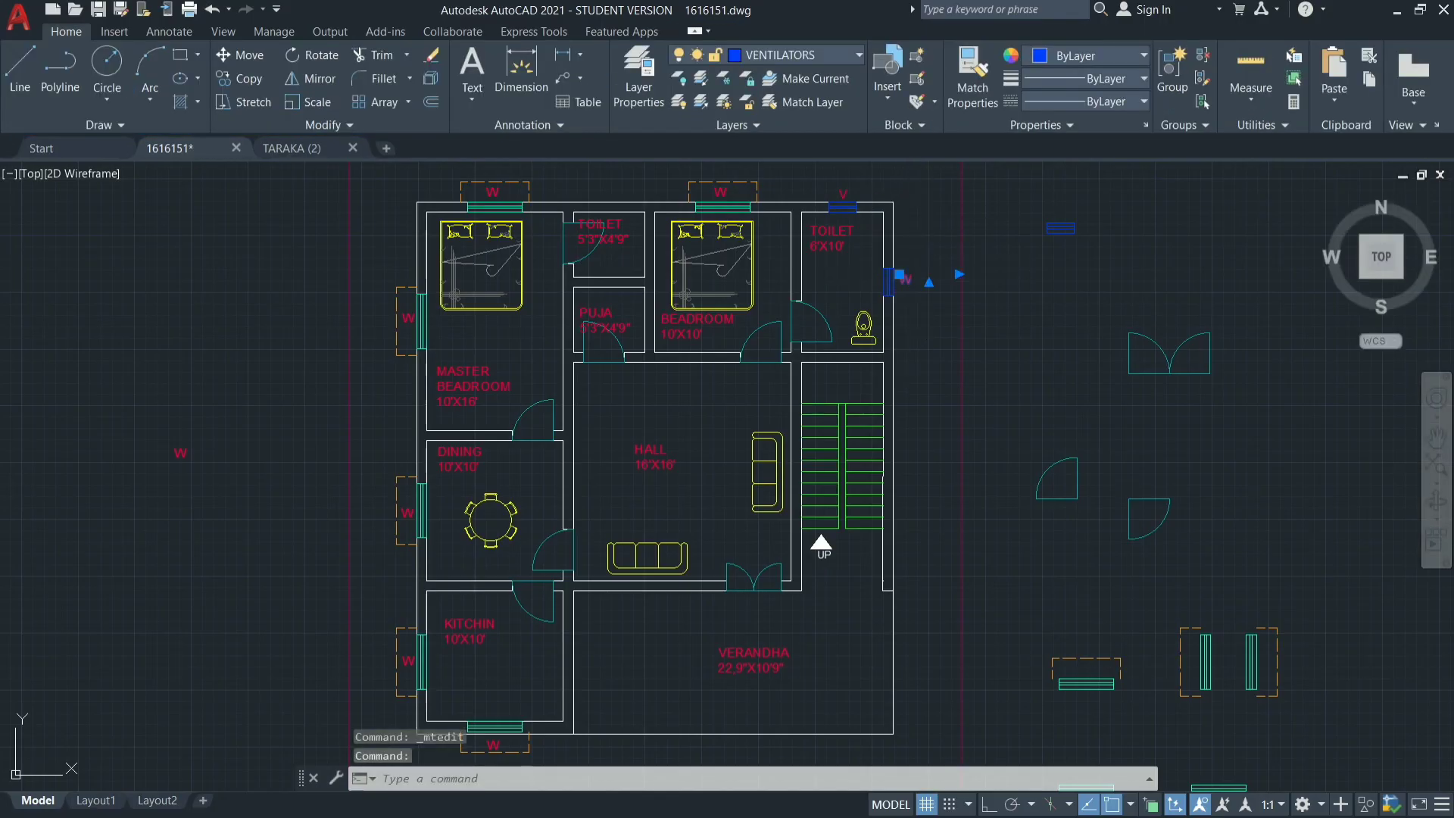
double_click(903, 278)
type("V")
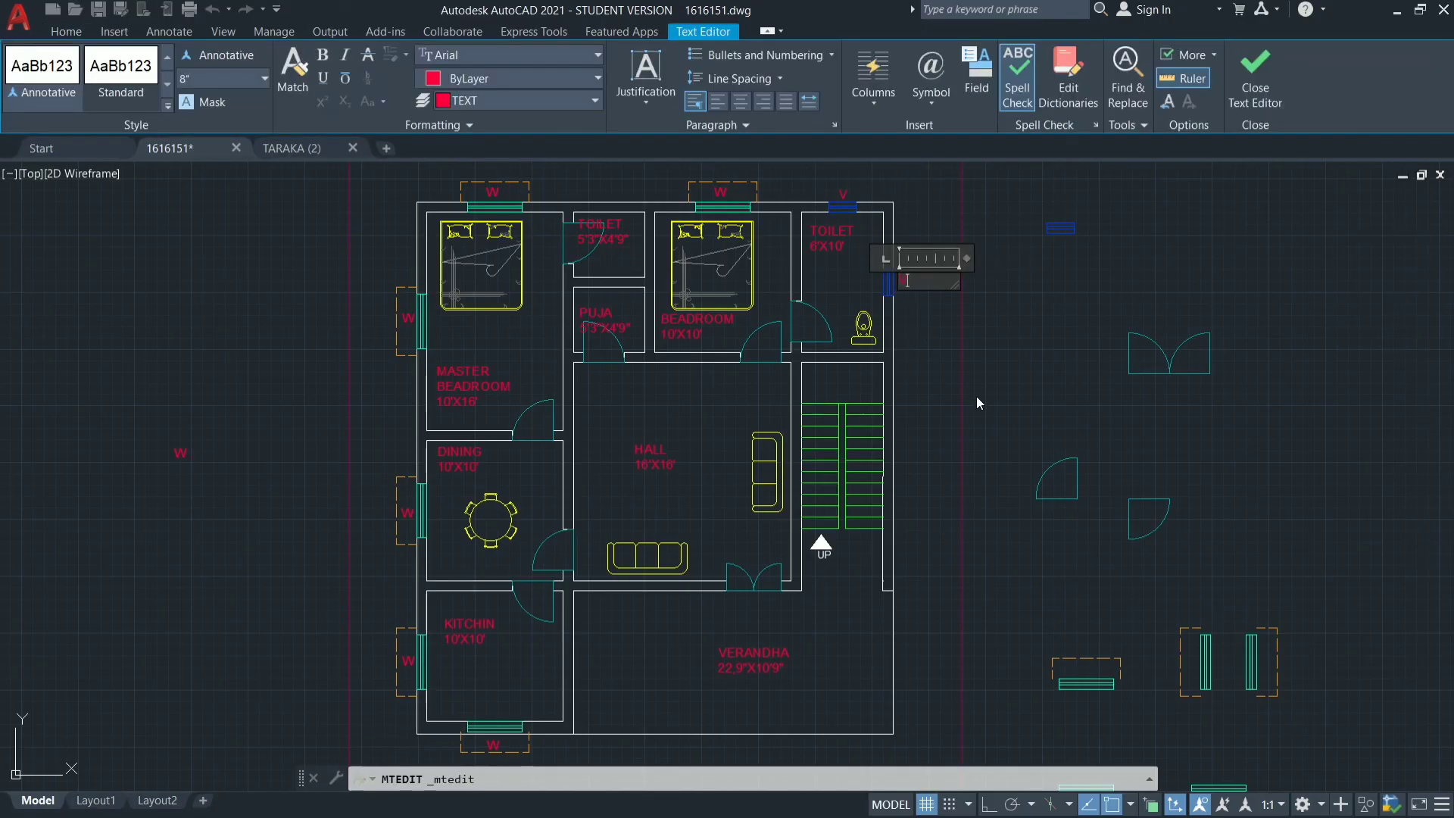
left_click(915, 352)
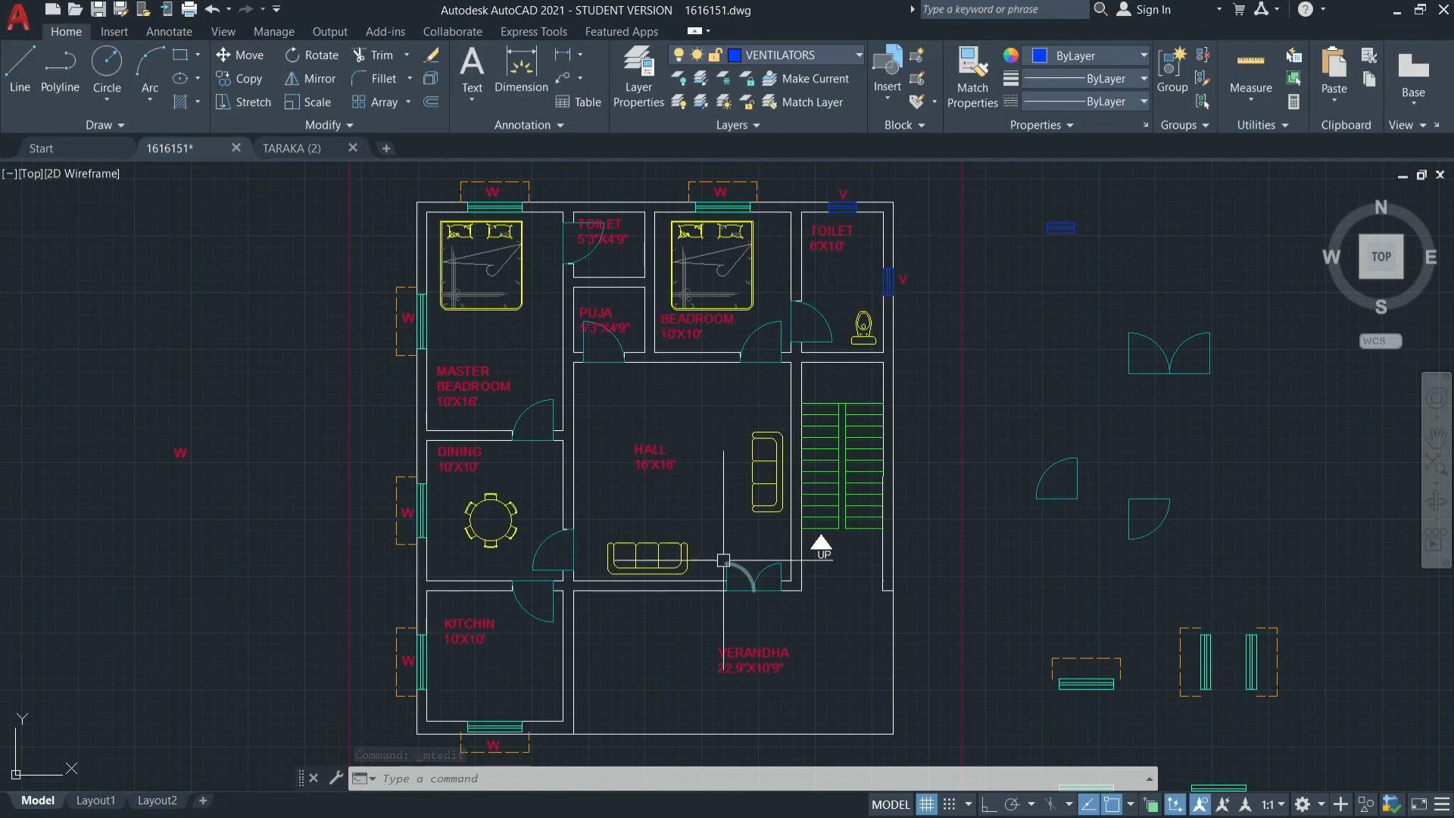
Add a linear dimension along the full west side of the site boundary, placing its line outside the boundary.
scroll(769, 593, "up", 6)
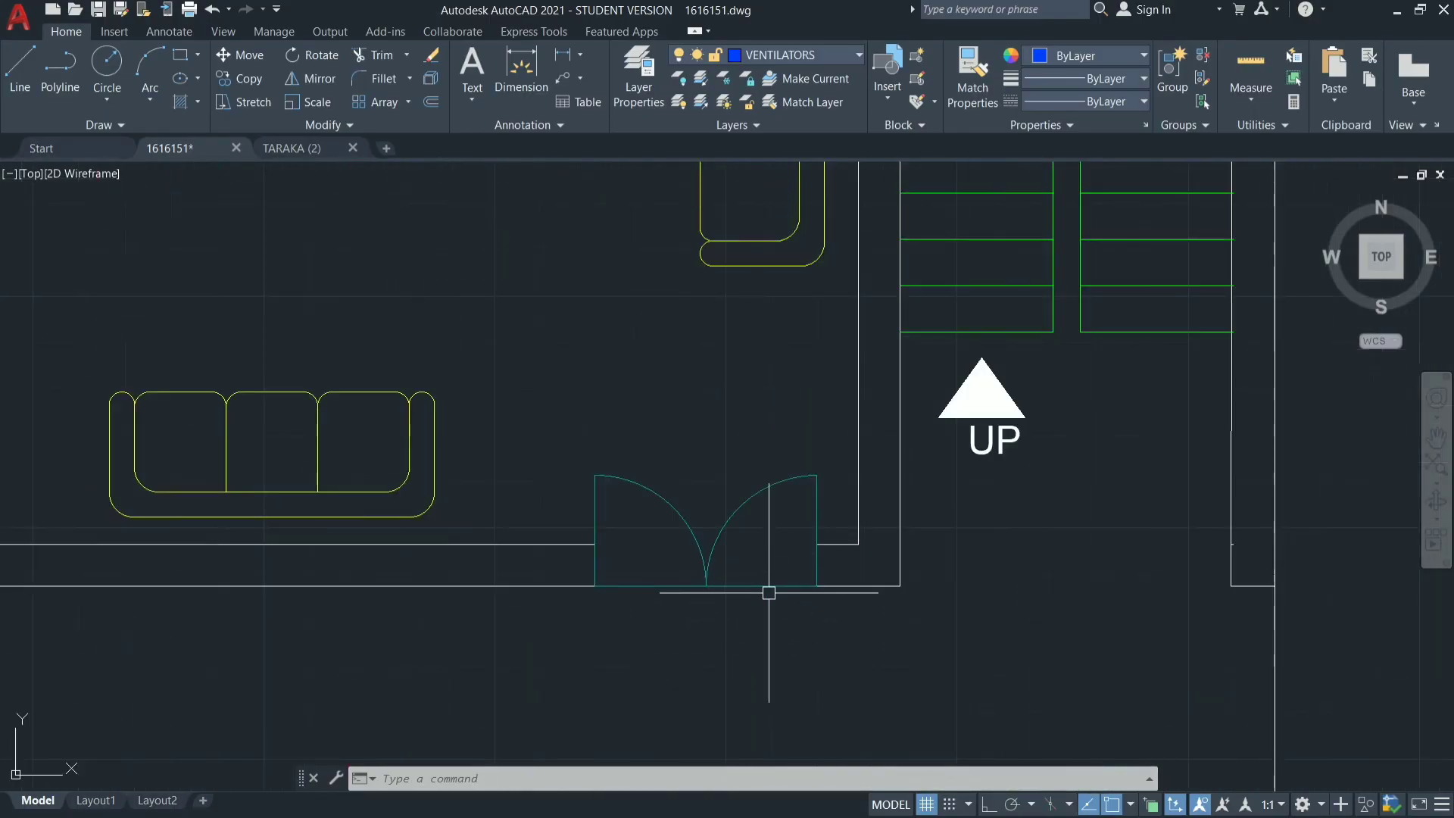
scroll(708, 587, "down", 4)
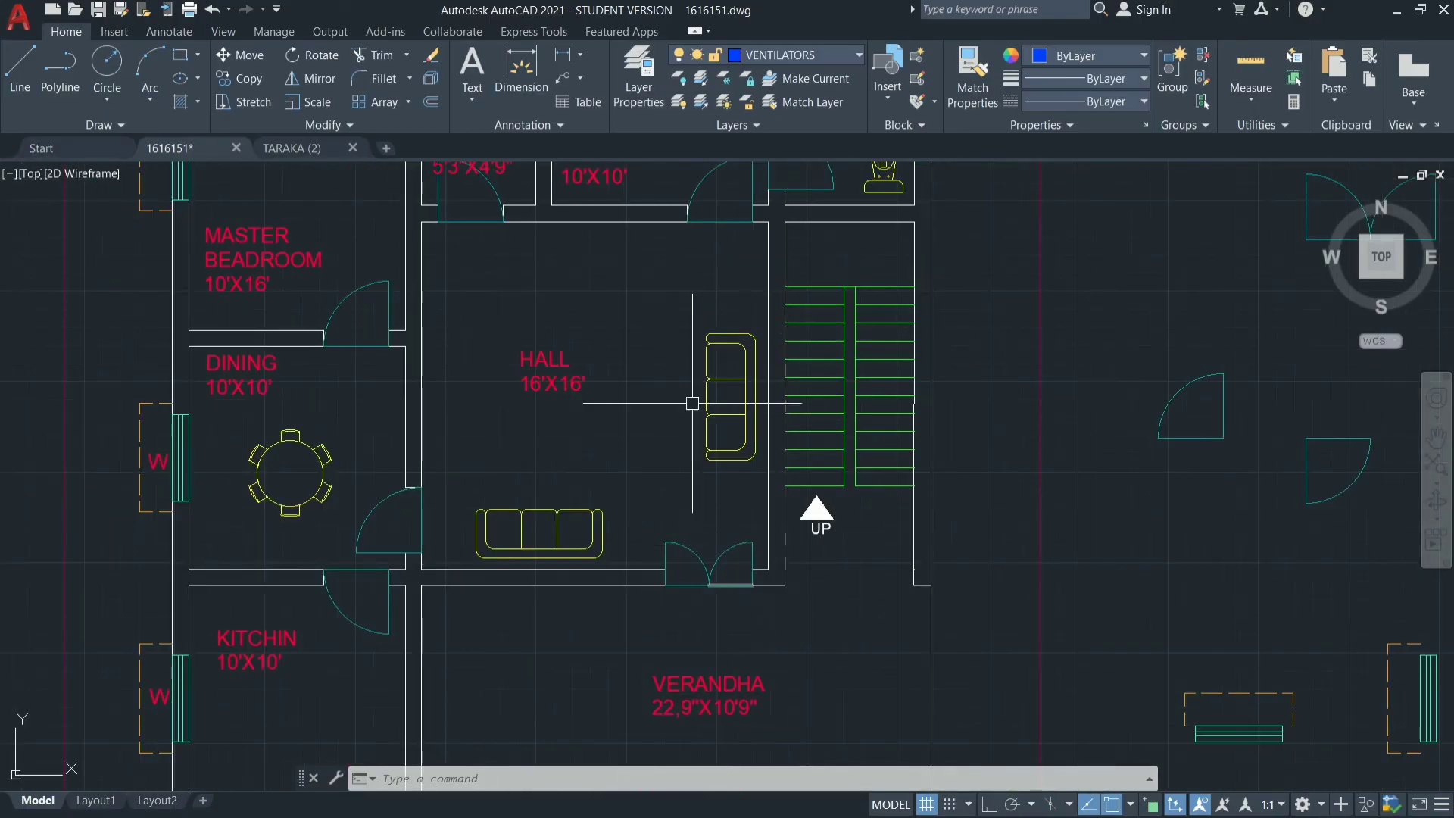
scroll(482, 553, "down", 4)
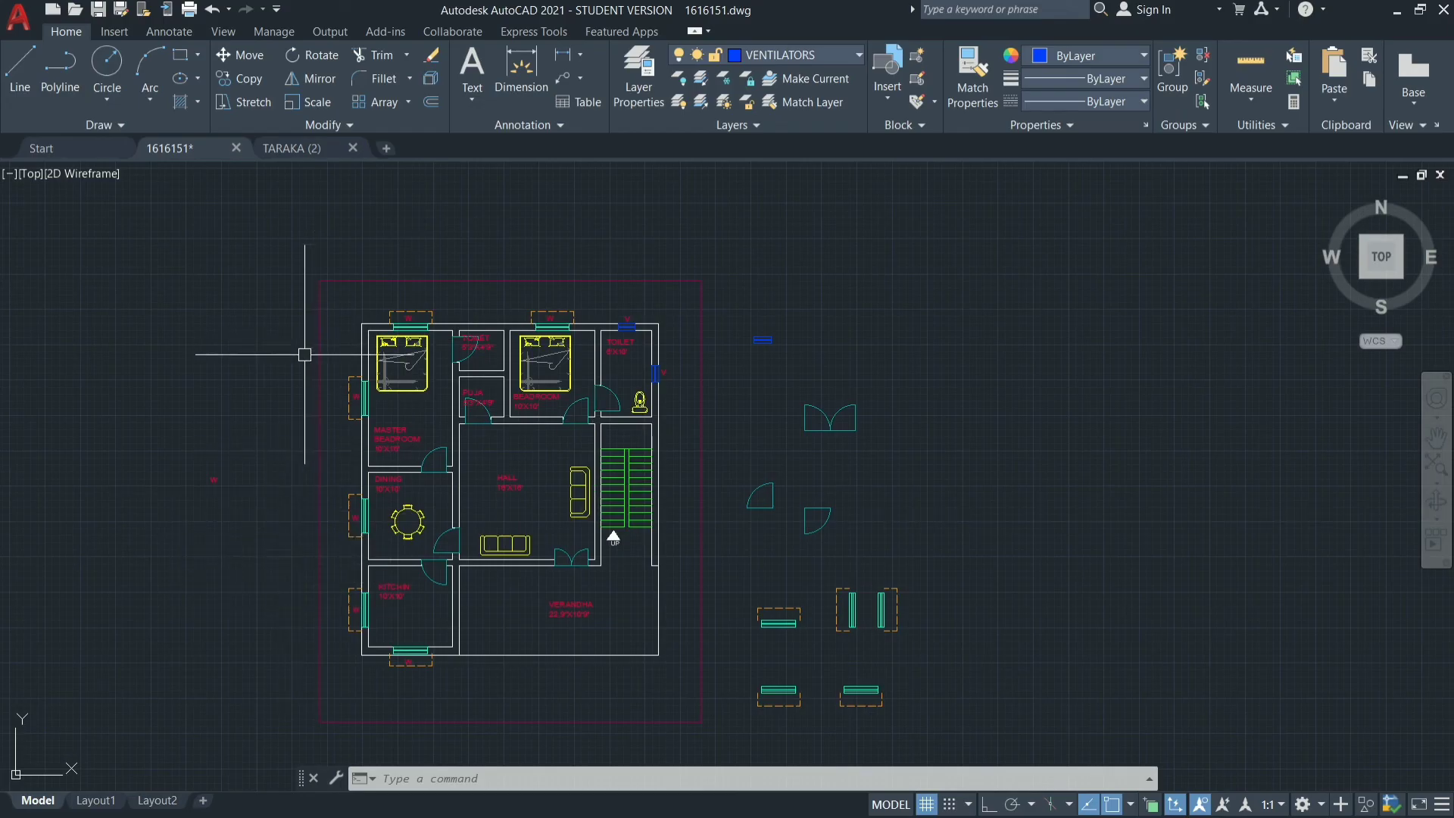
mouse_move(313, 380)
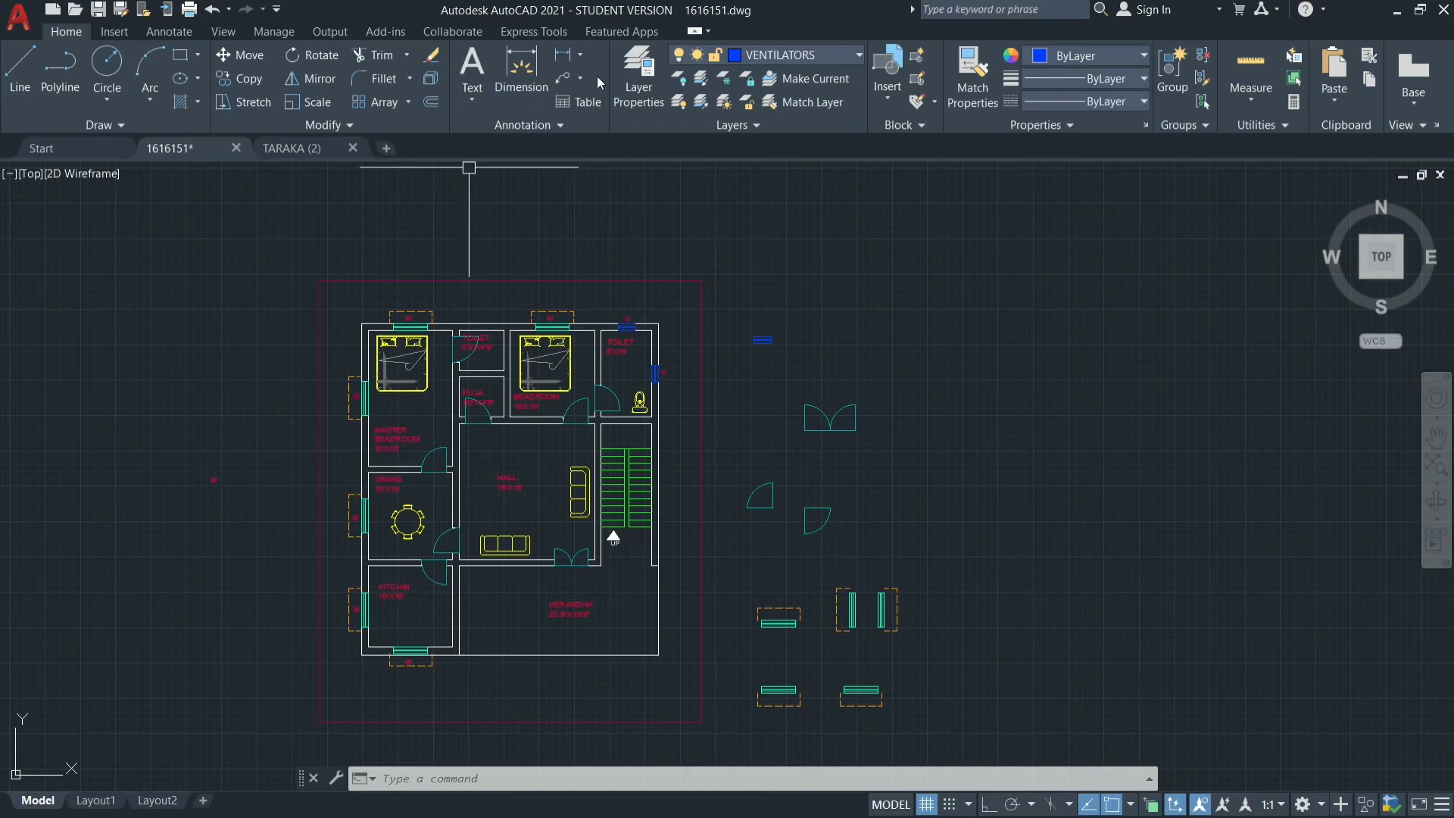
left_click(582, 61)
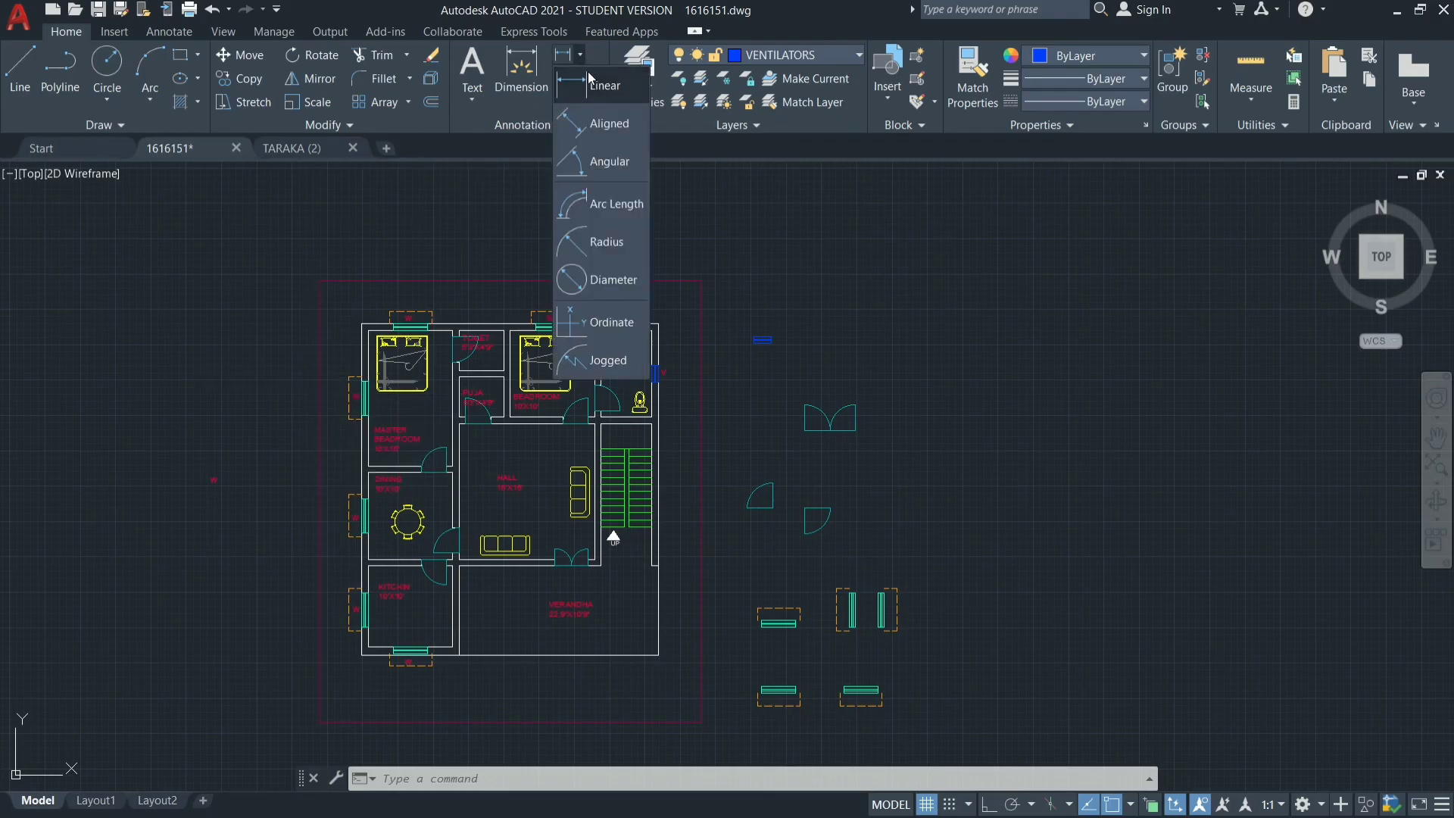
left_click(590, 80)
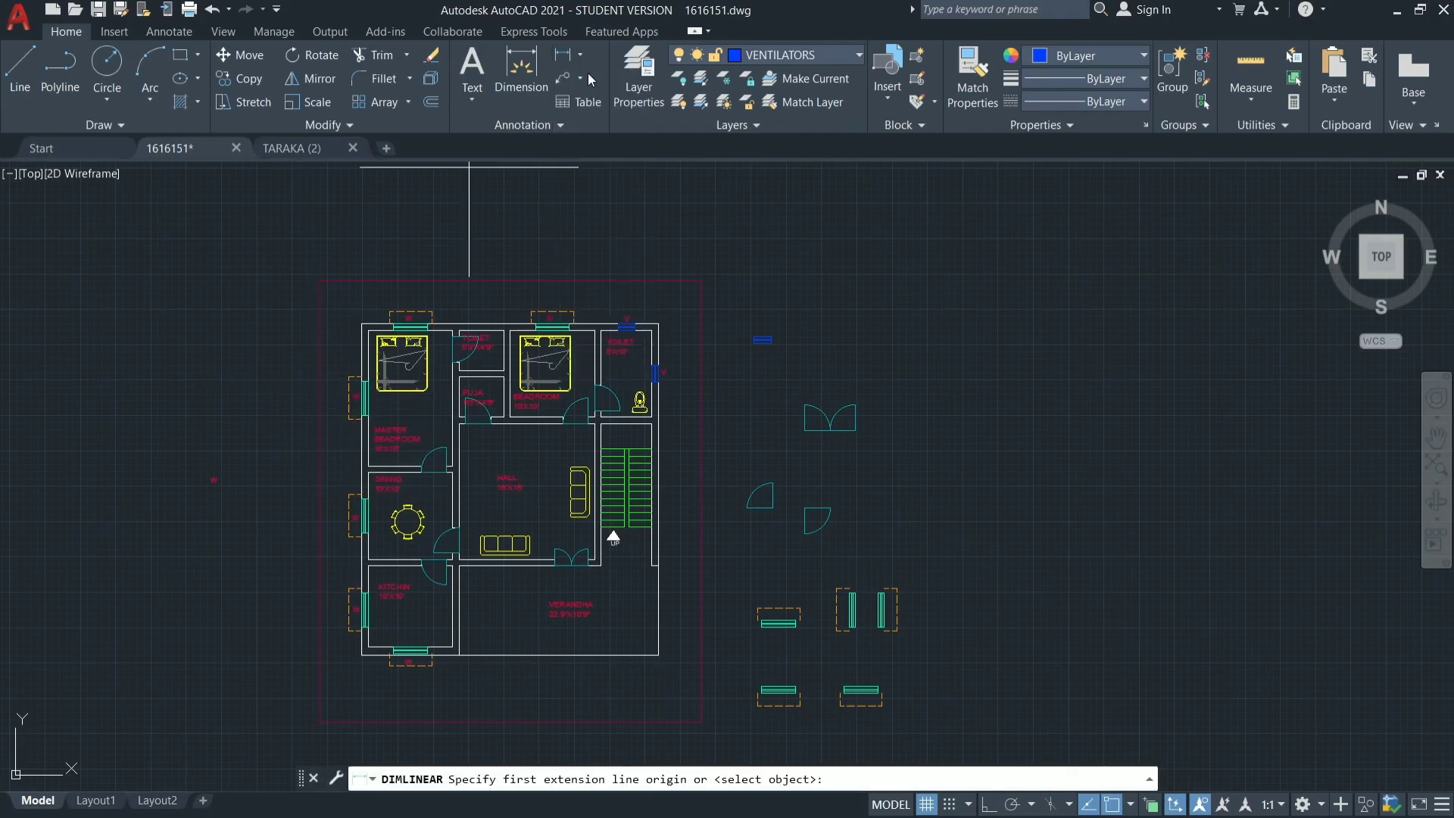
left_click(320, 284)
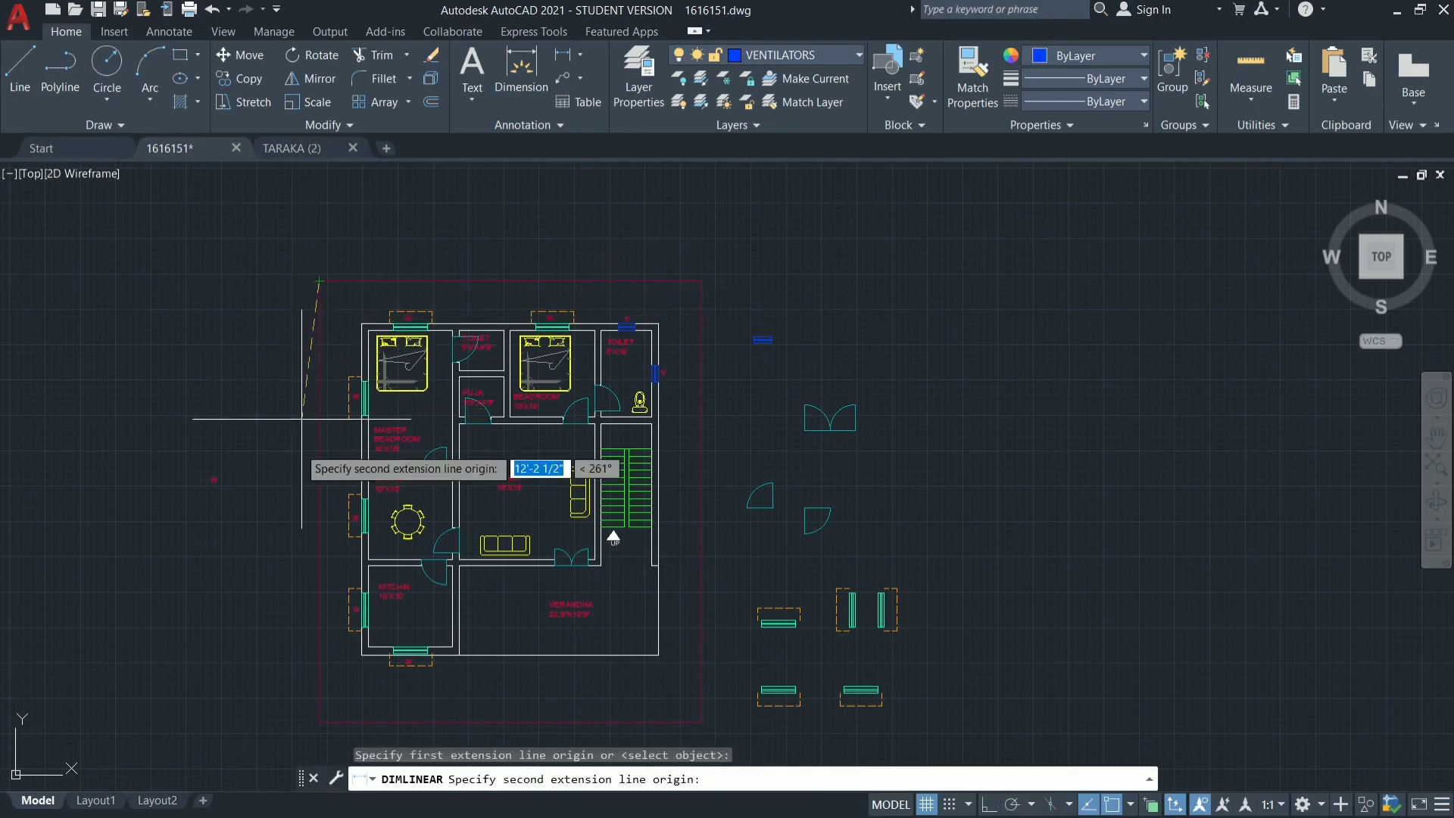
left_click(319, 721)
left_click(271, 708)
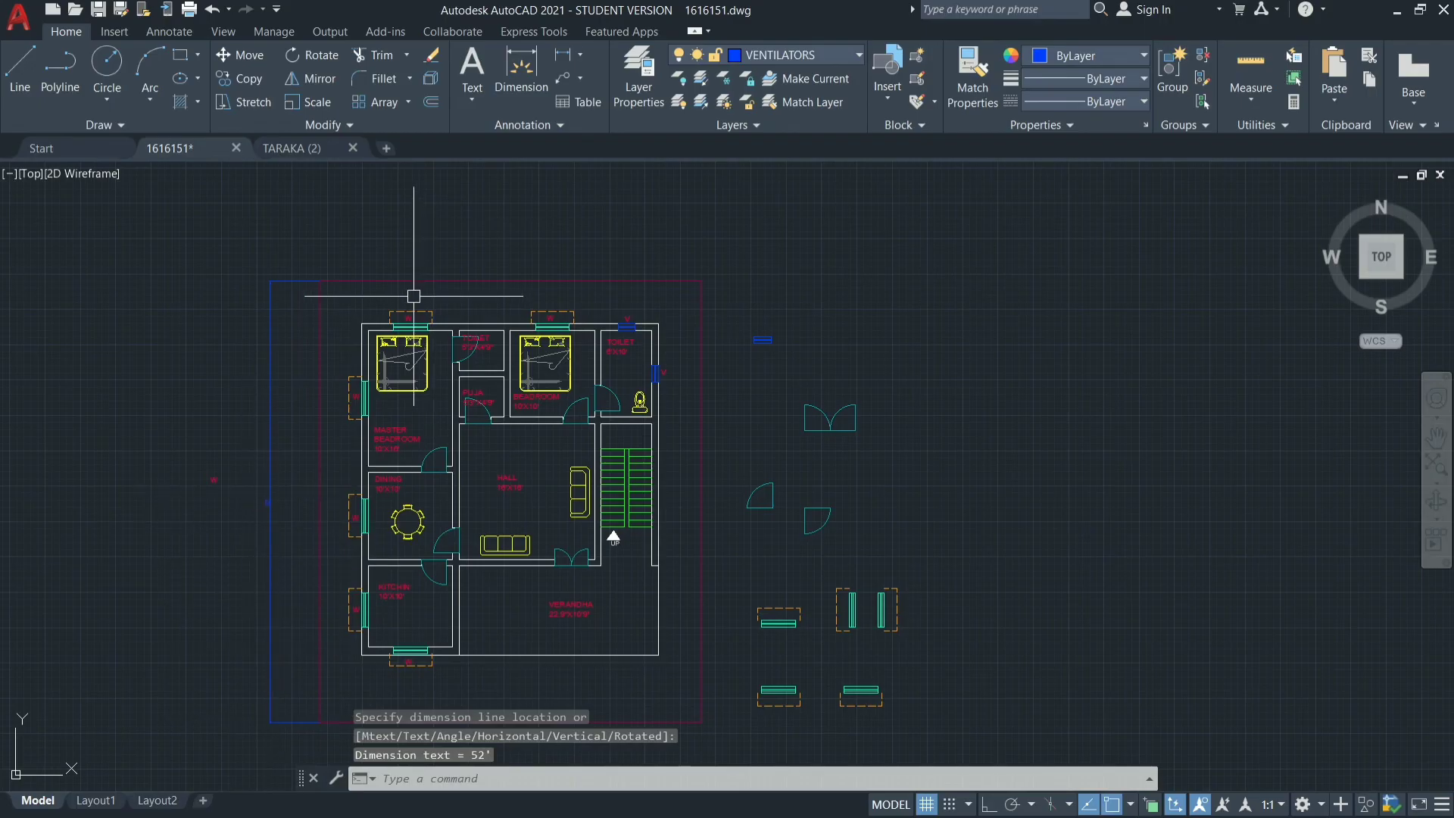
Make TEXT the current layer and move the boundary's west dimension onto the TEXT layer.
scroll(227, 541, "up", 8)
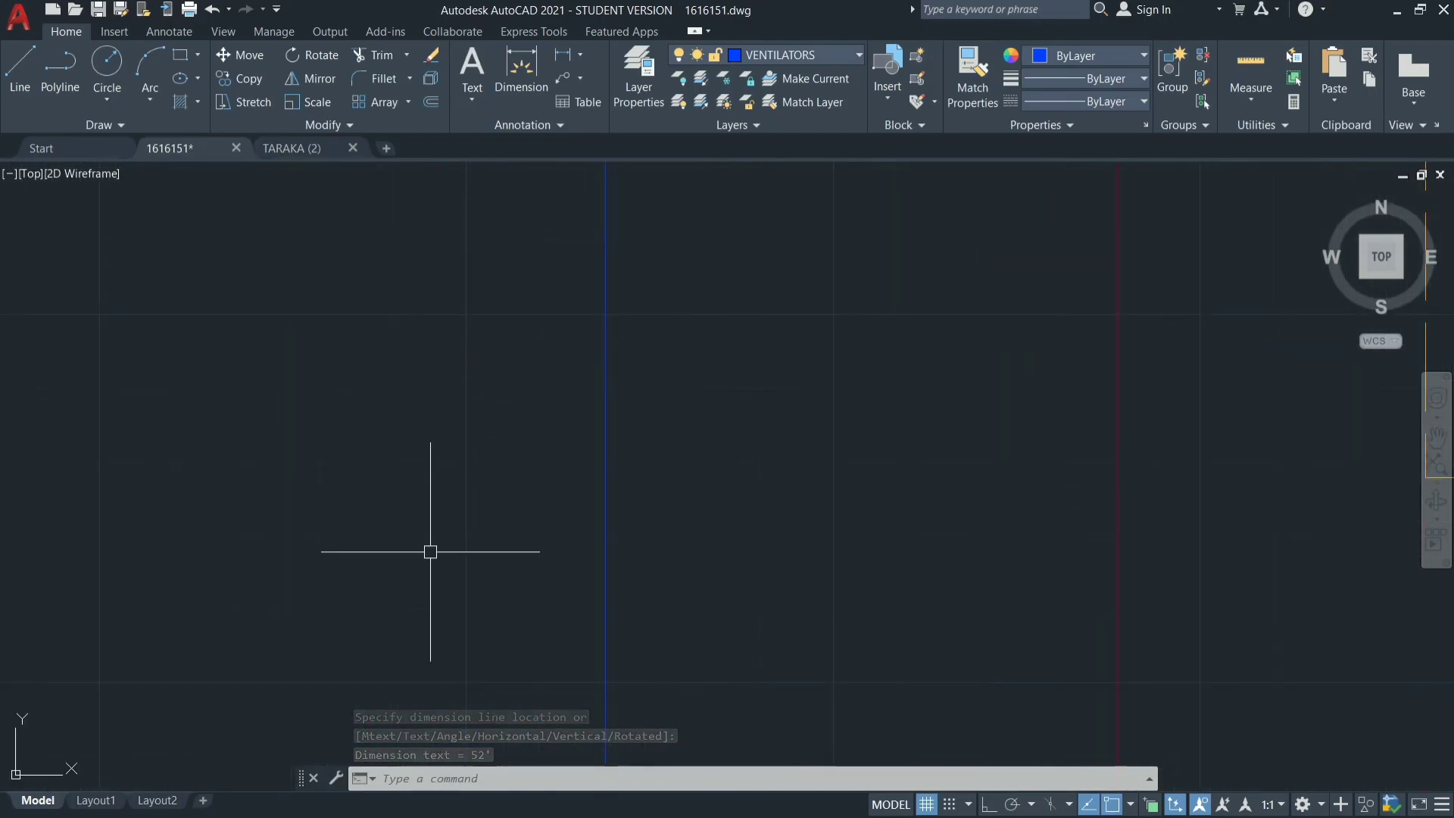
scroll(640, 559, "down", 4)
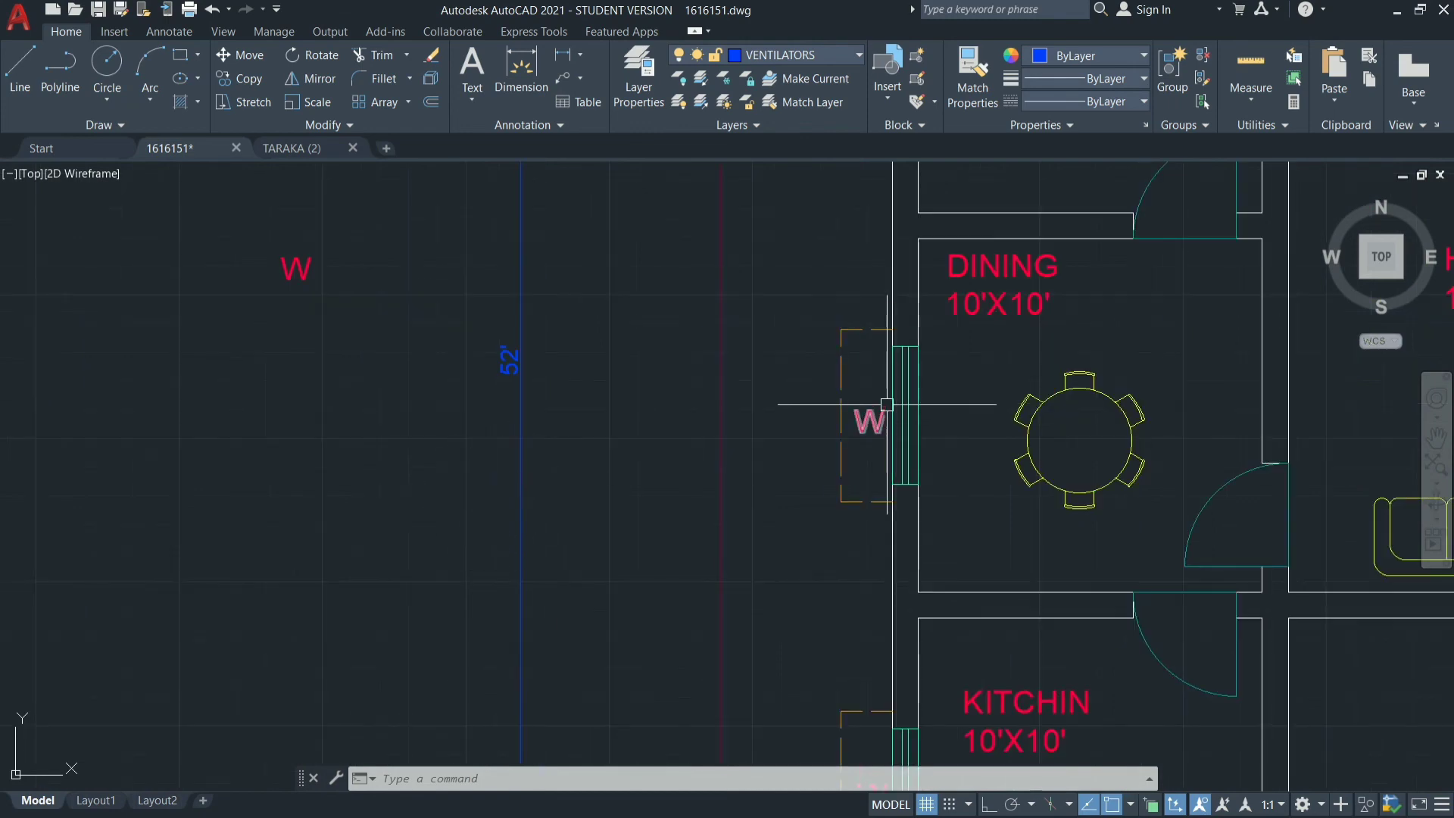
scroll(804, 384, "down", 4)
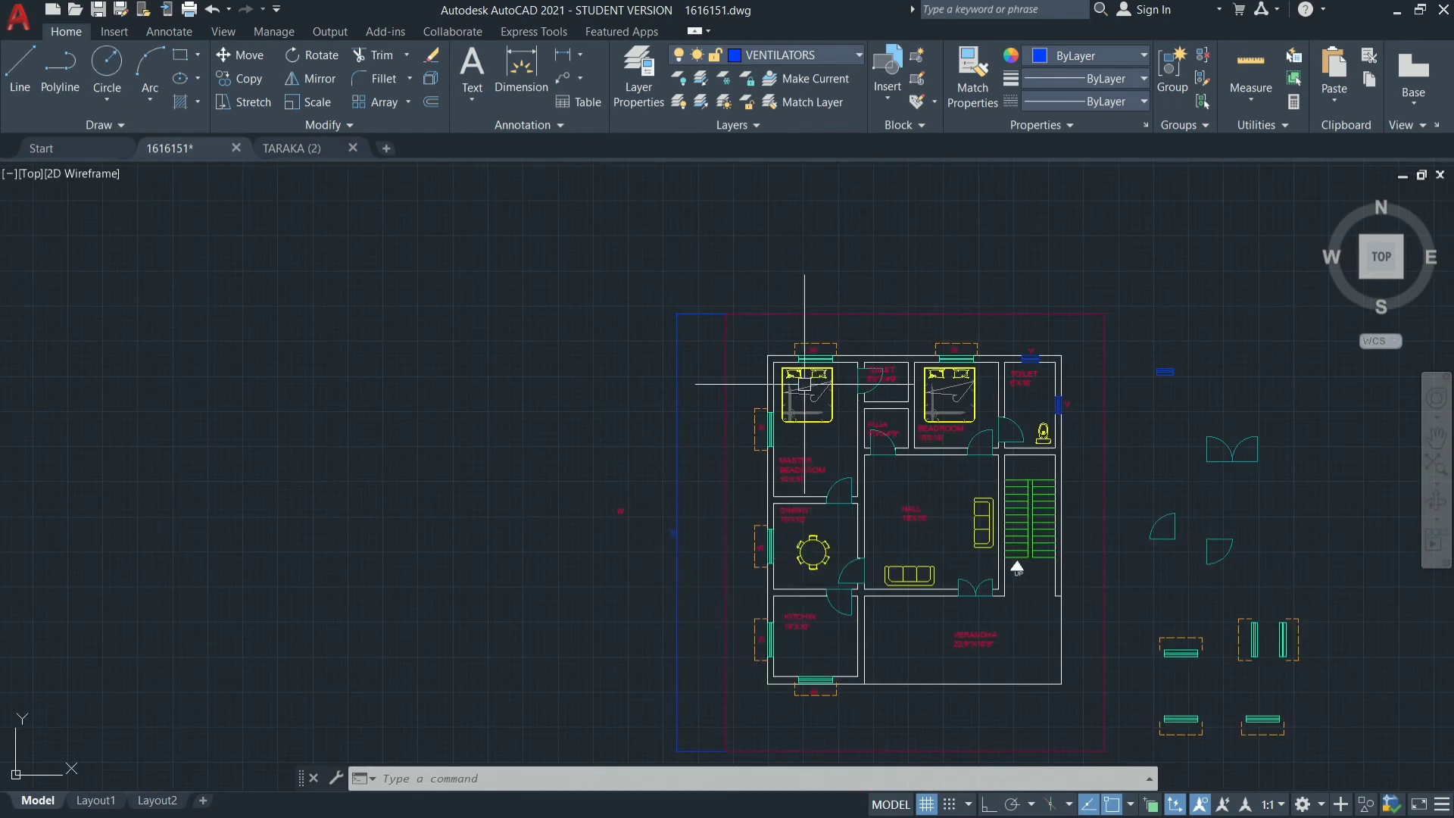
left_click(797, 55)
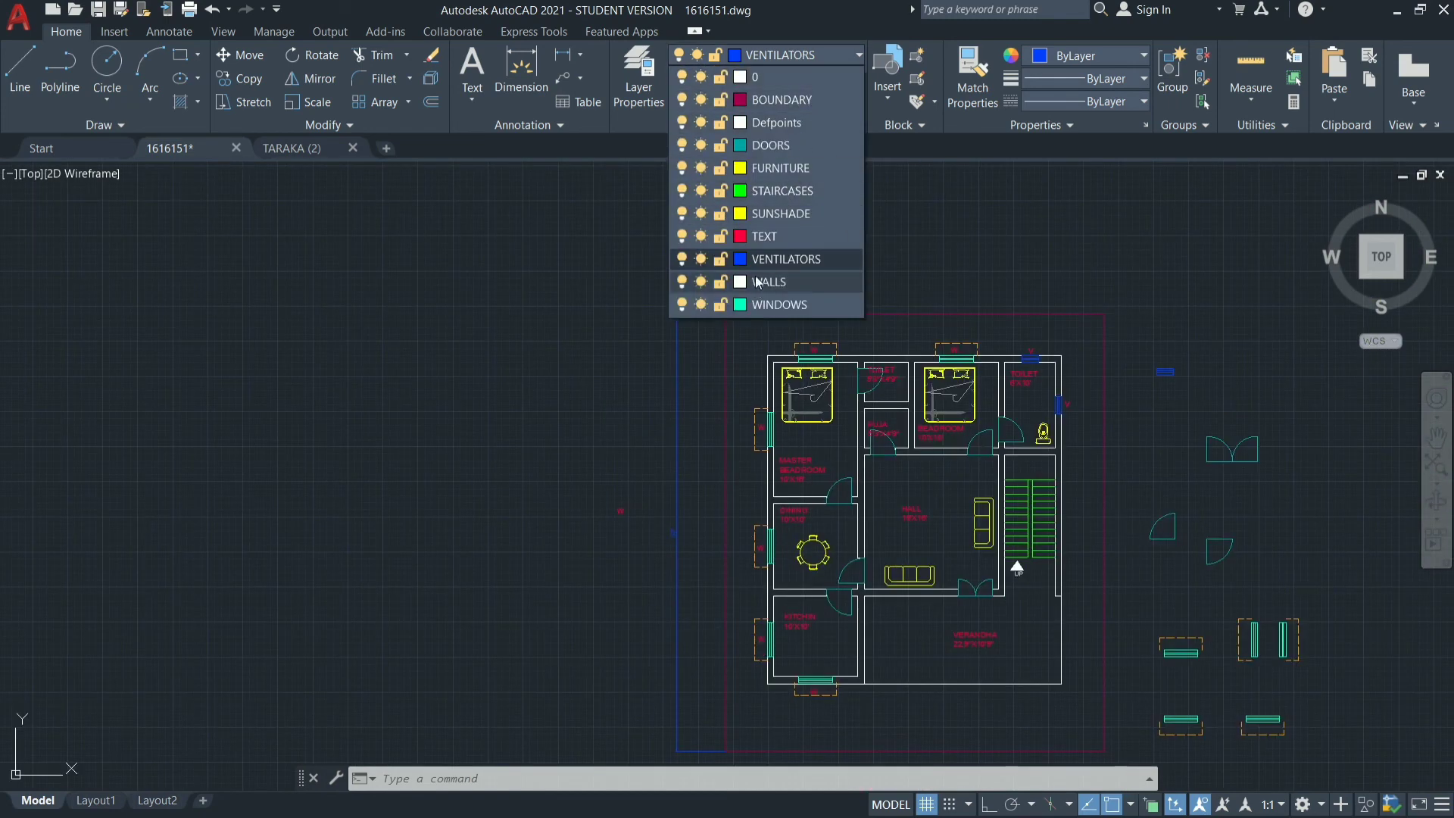
left_click(769, 236)
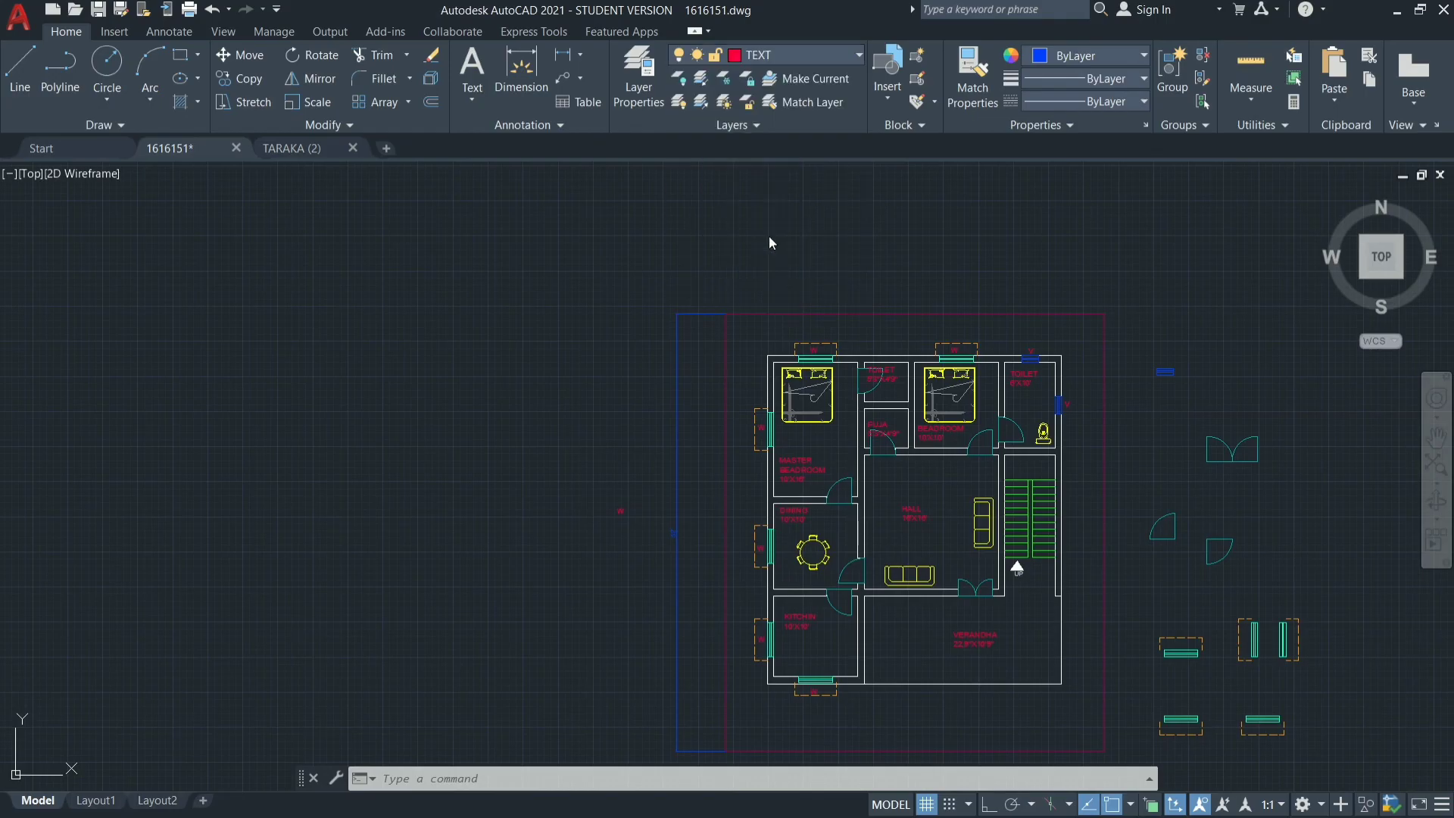
left_click(675, 367)
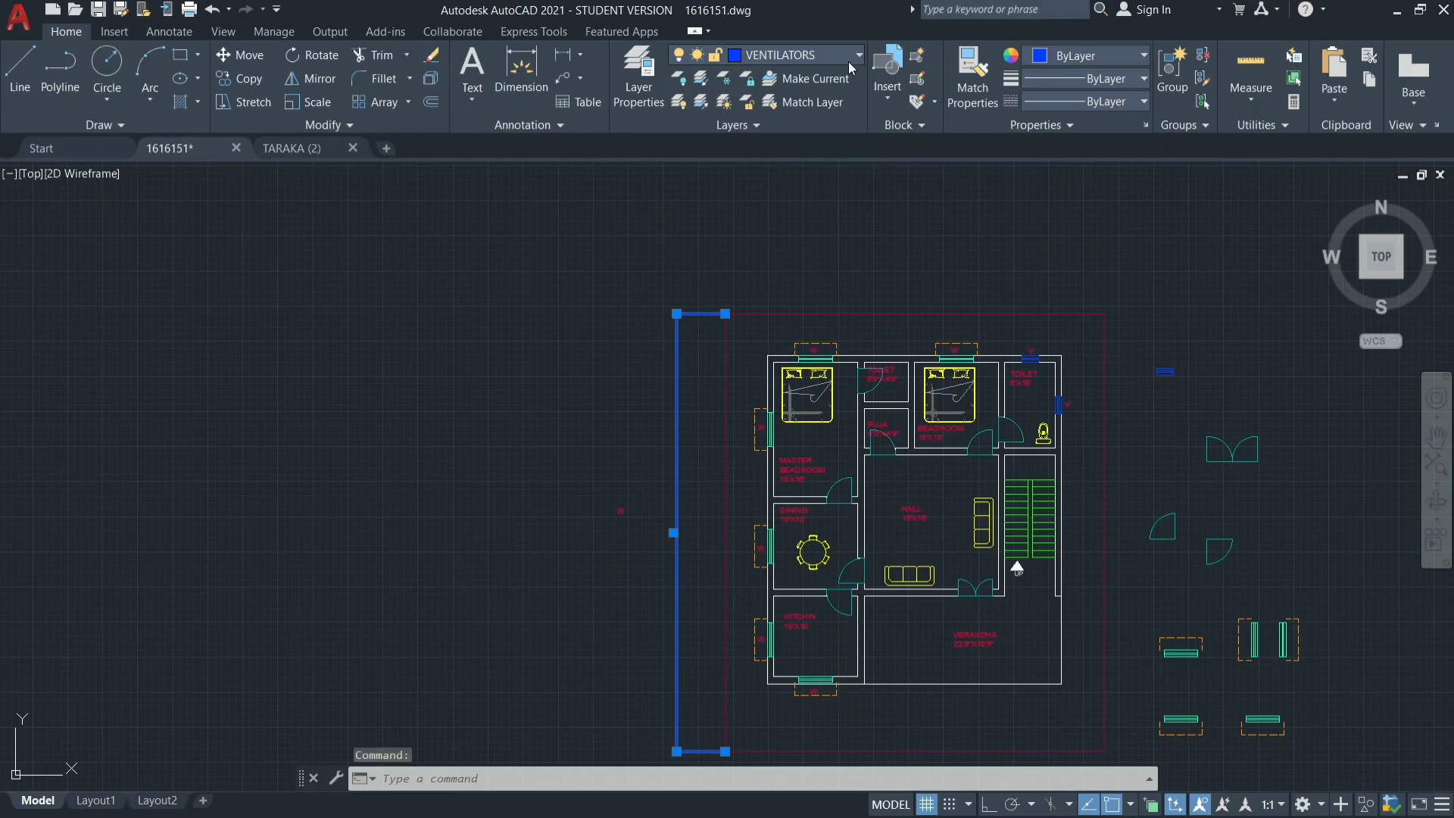
left_click(849, 61)
left_click(807, 243)
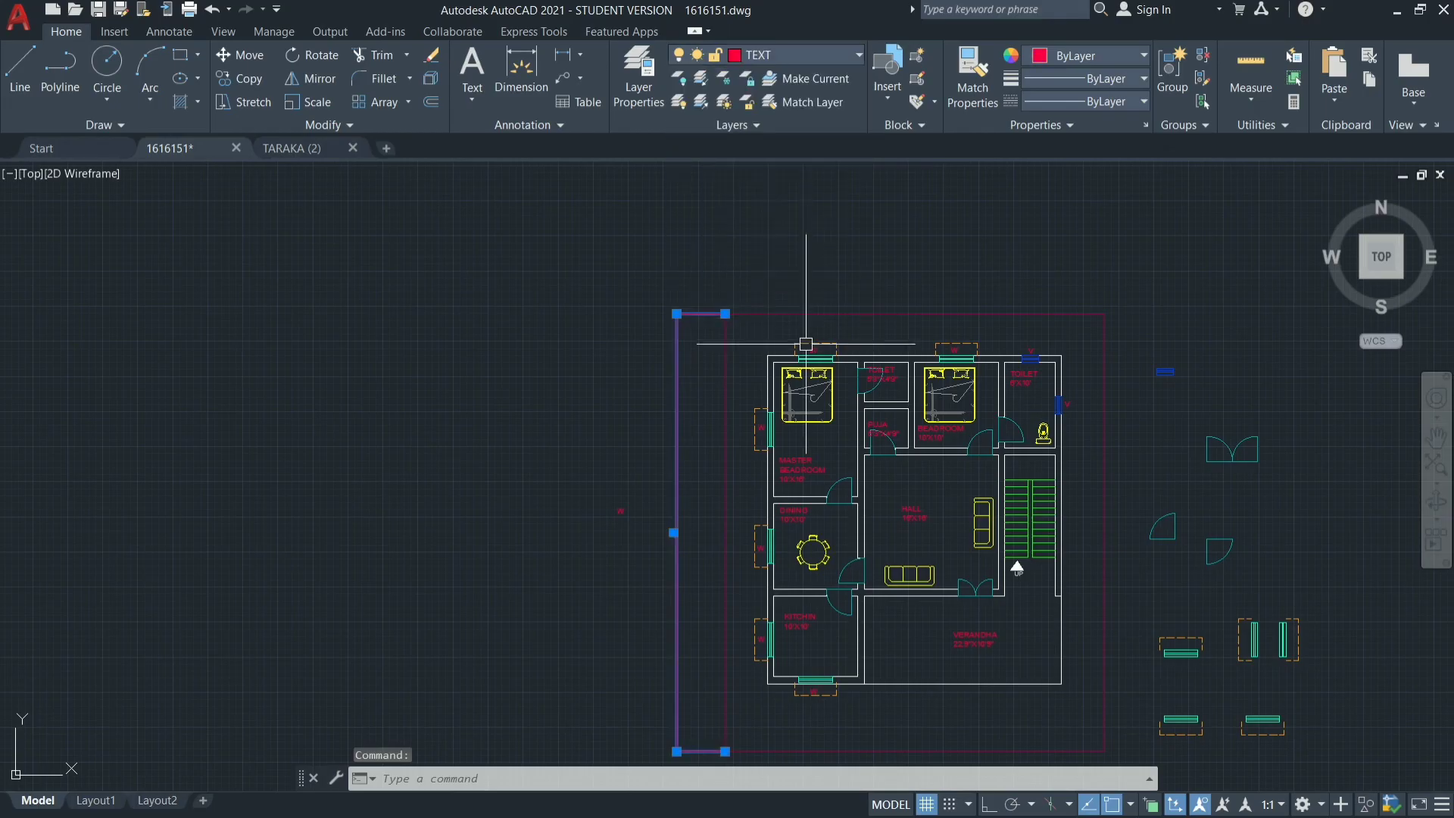
key("Escape")
key("Escape")
key("Escape")
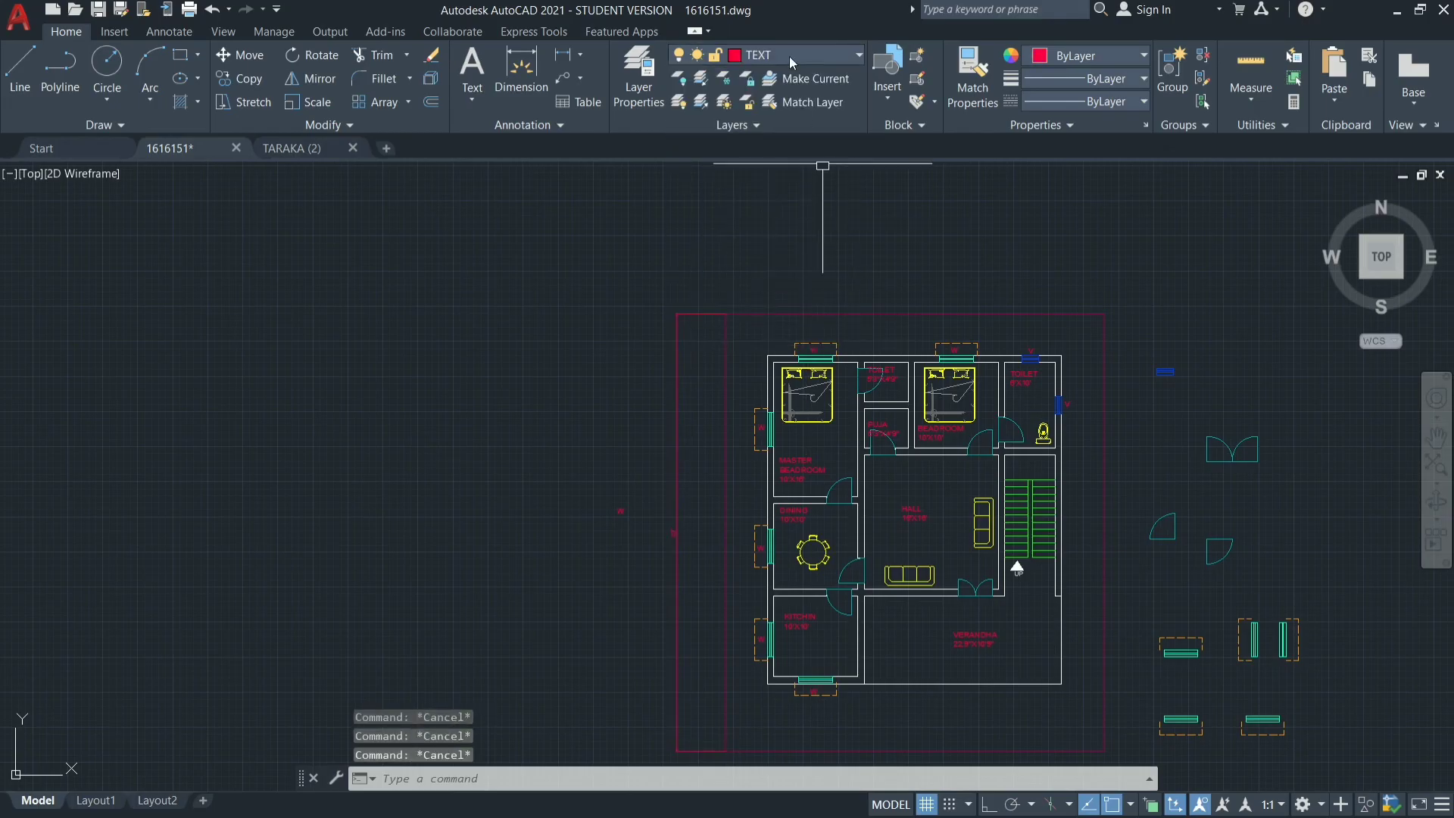
Add a linear dimension along the full north side of the site boundary, placing its line above the boundary.
left_click(562, 56)
left_click(579, 61)
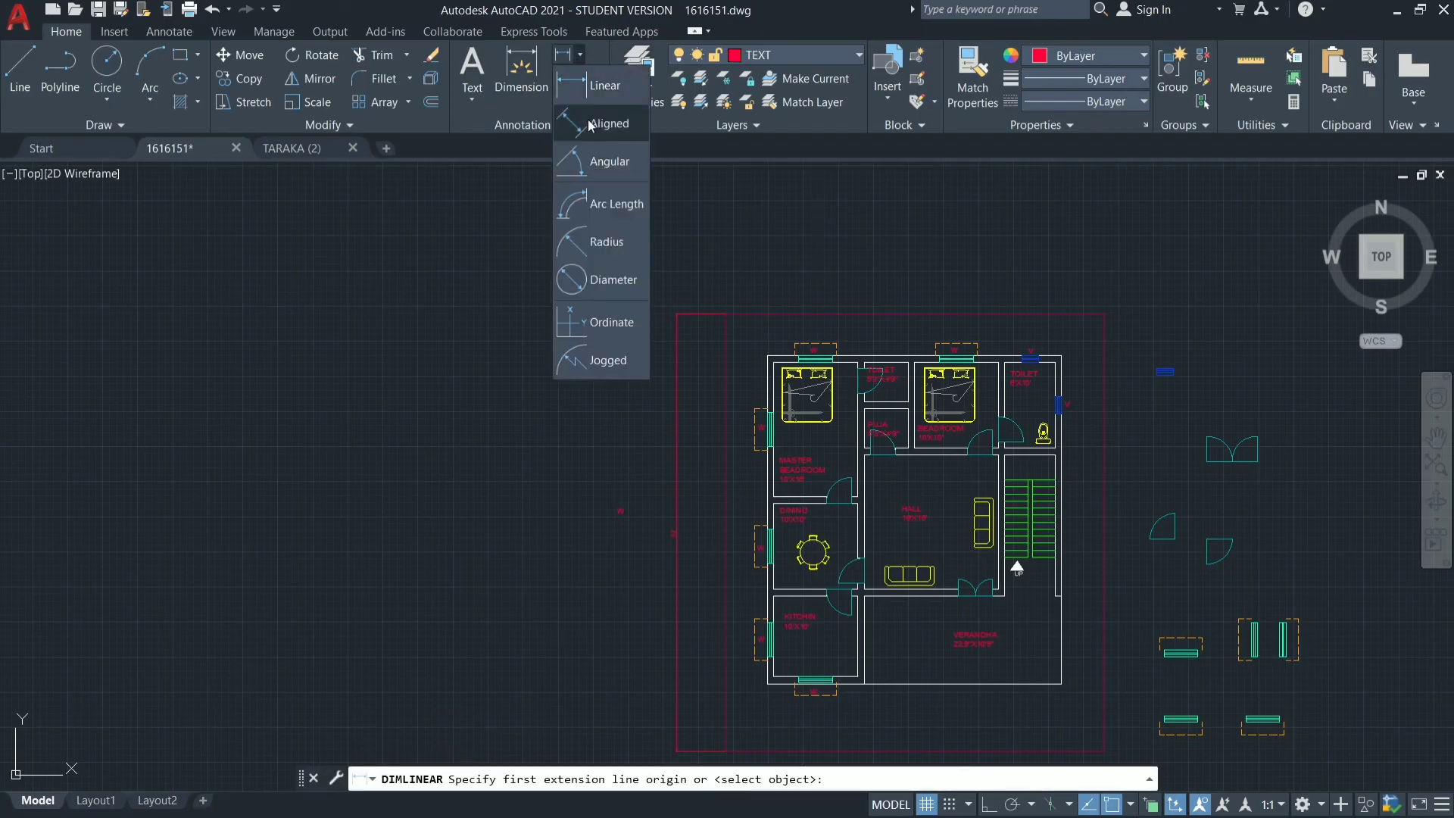
left_click(598, 121)
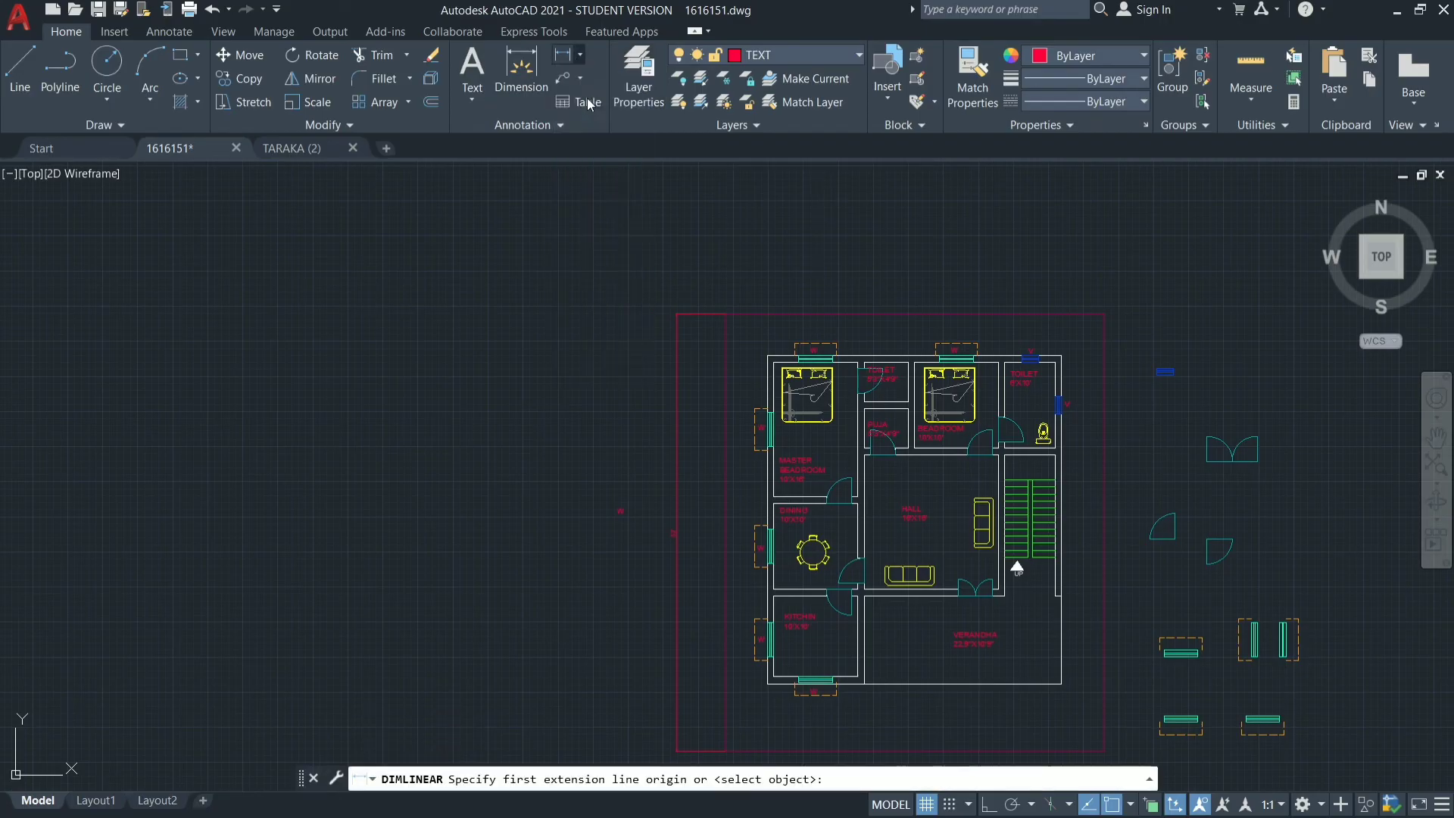
left_click(726, 313)
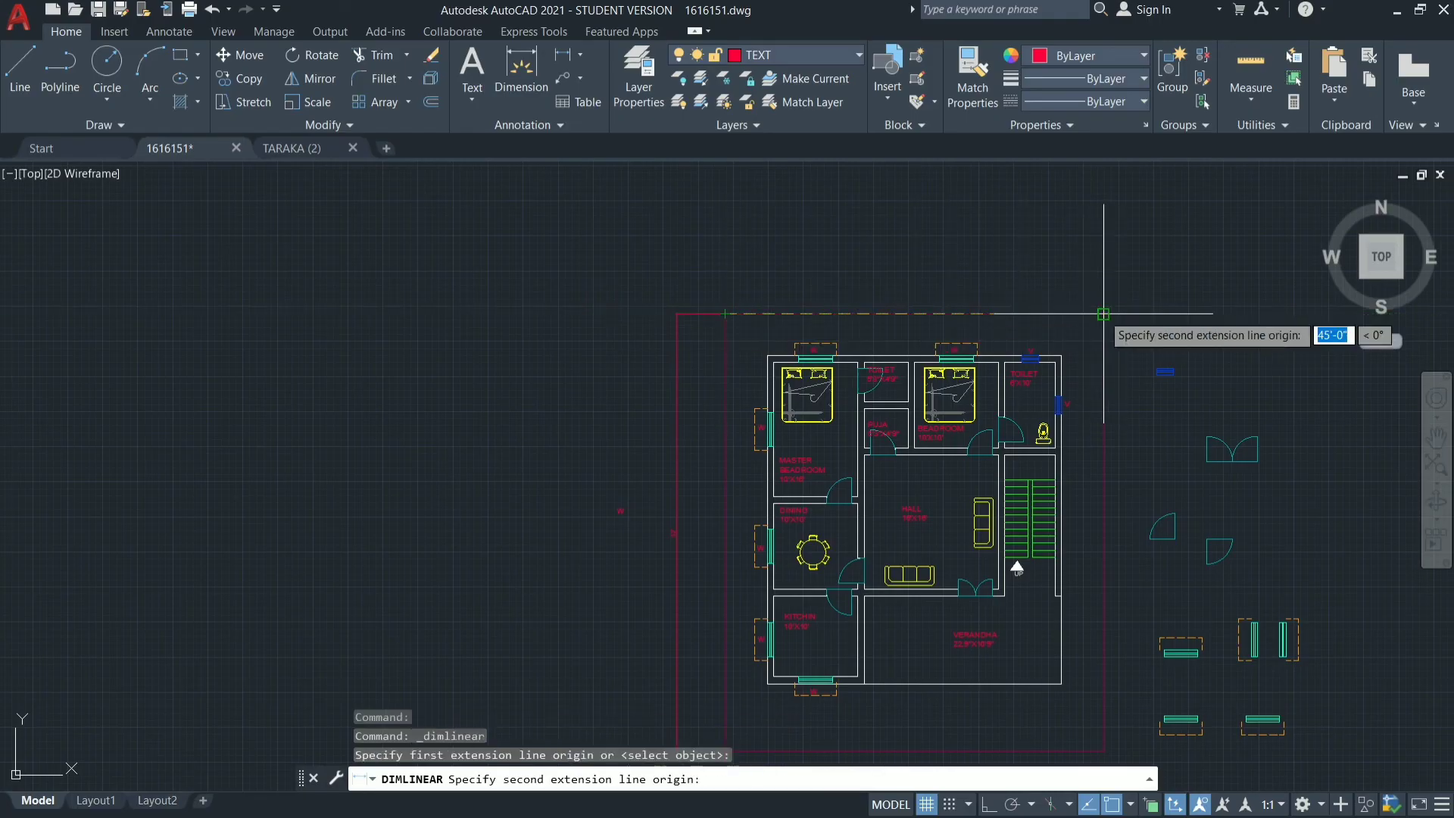
left_click(1105, 313)
left_click(1075, 250)
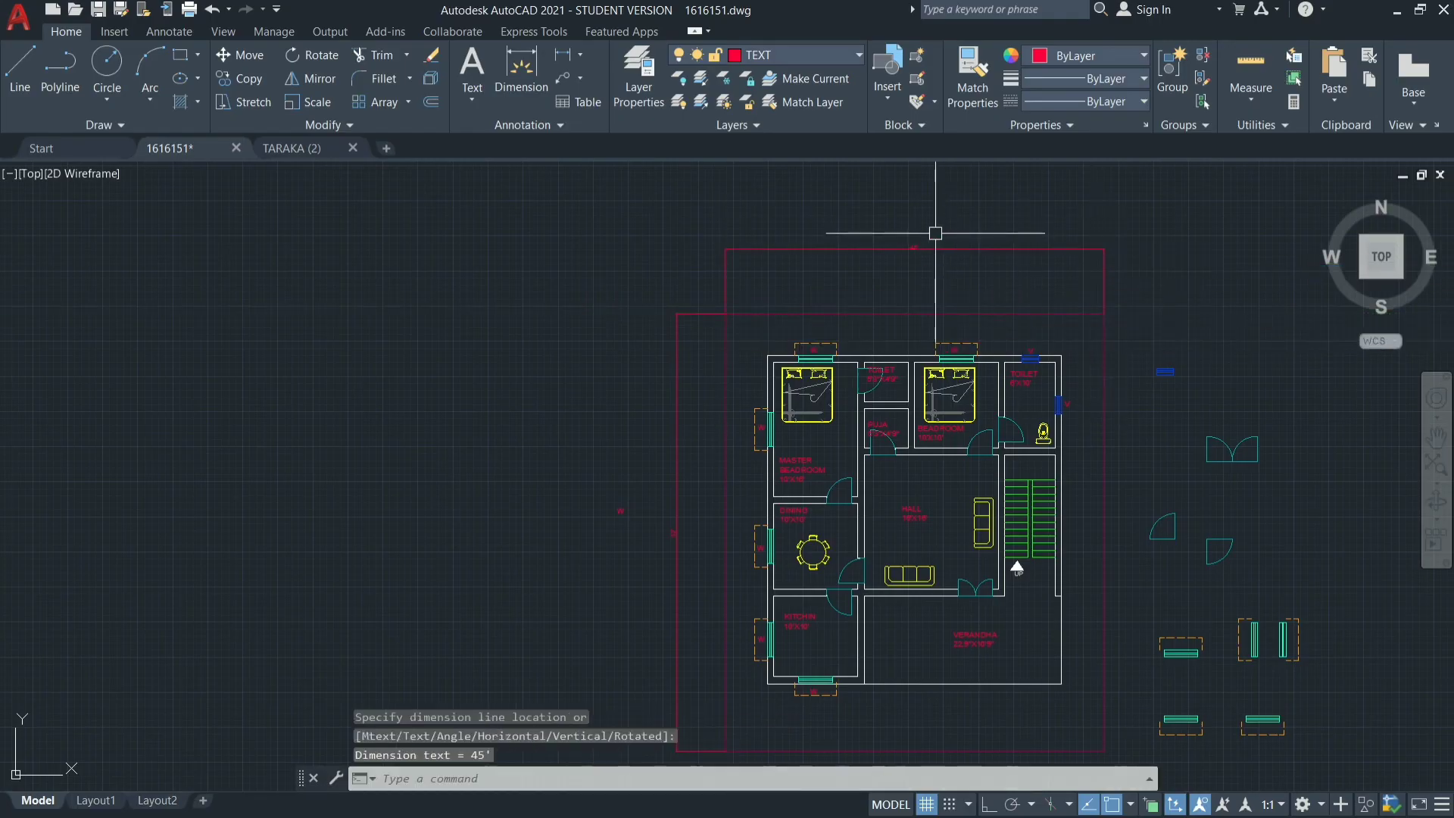
scroll(935, 234, "up", 5)
scroll(669, 358, "down", 4)
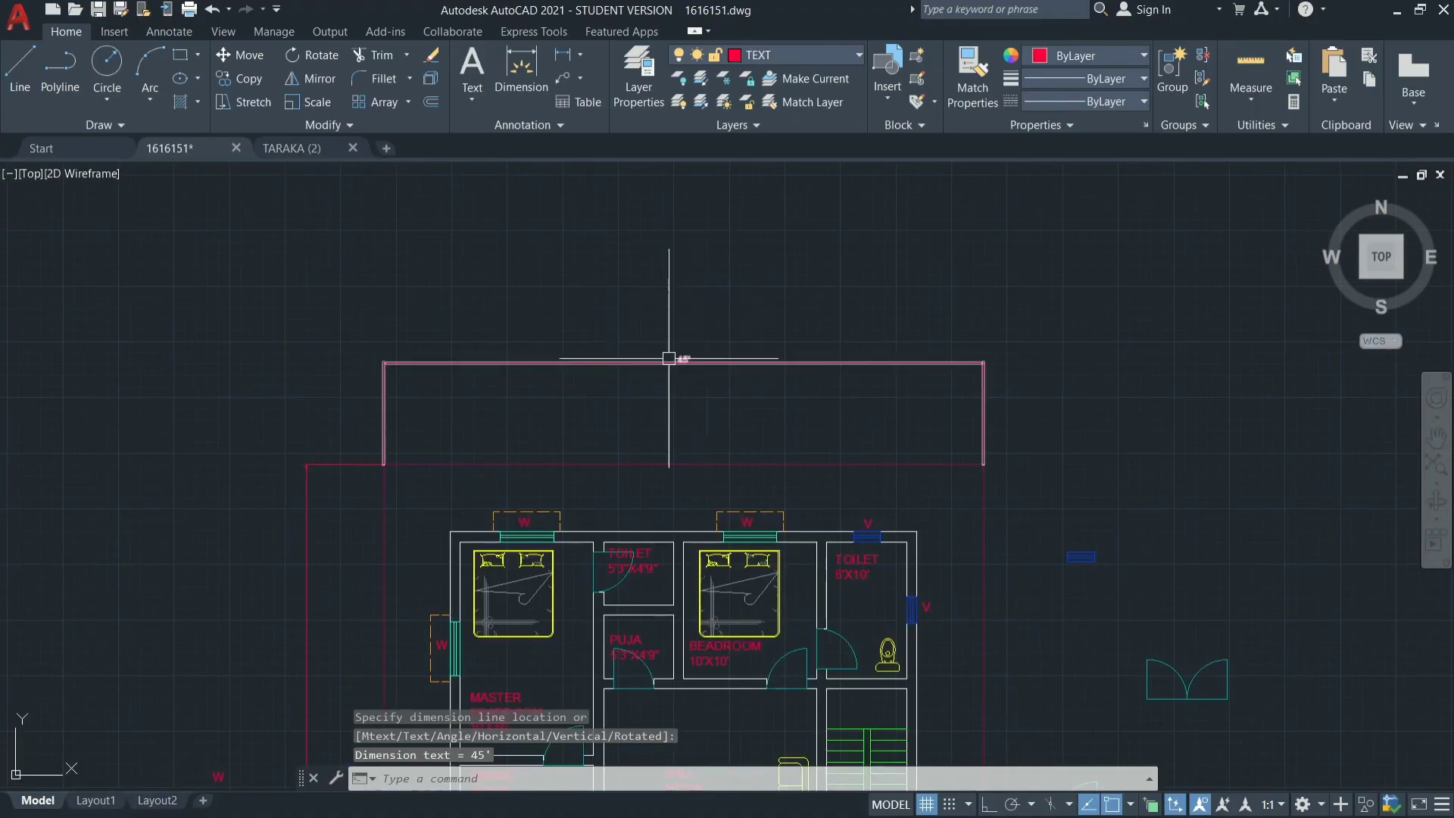
scroll(588, 494, "down", 8)
scroll(592, 485, "up", 6)
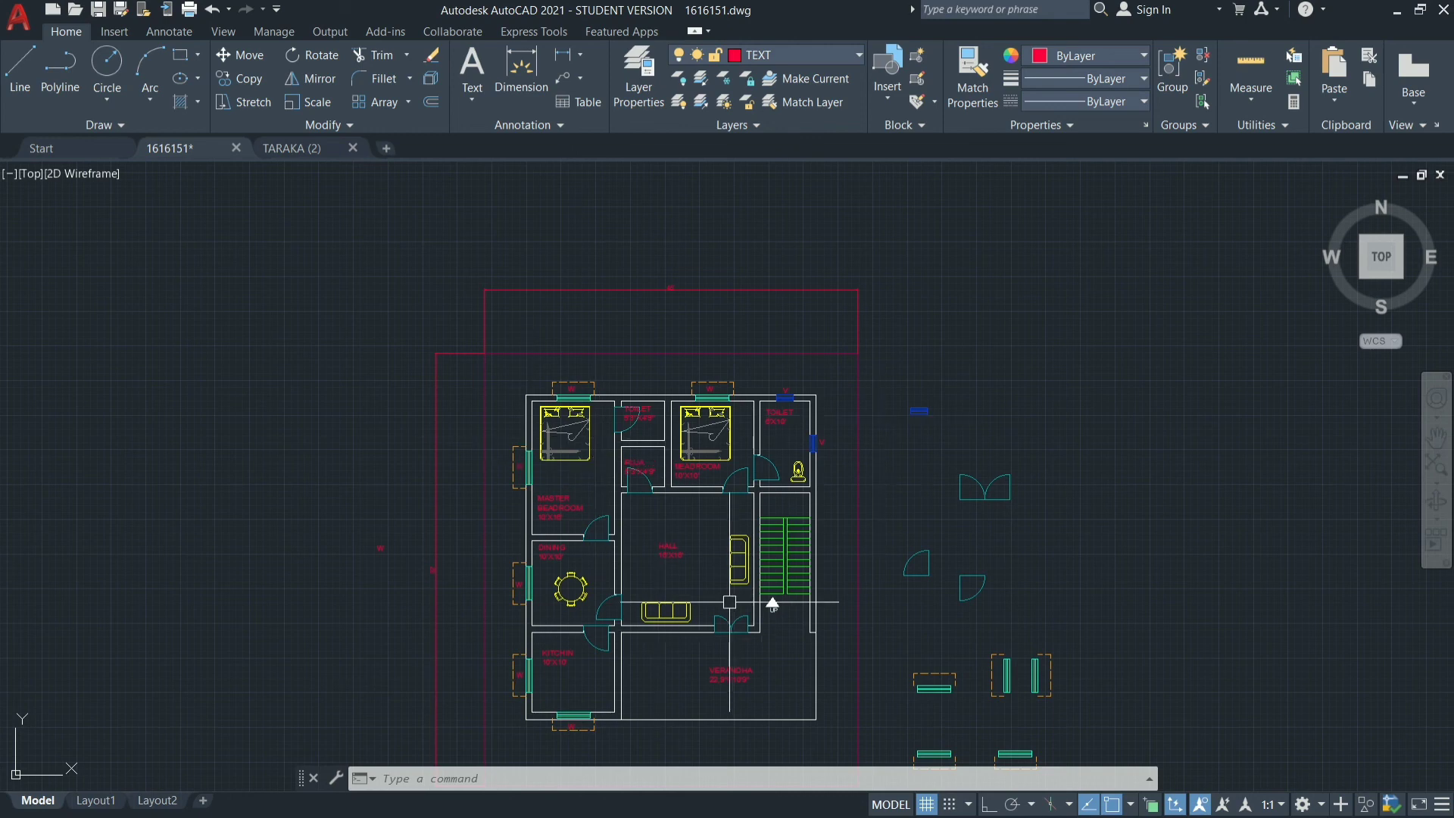
scroll(729, 603, "up", 2)
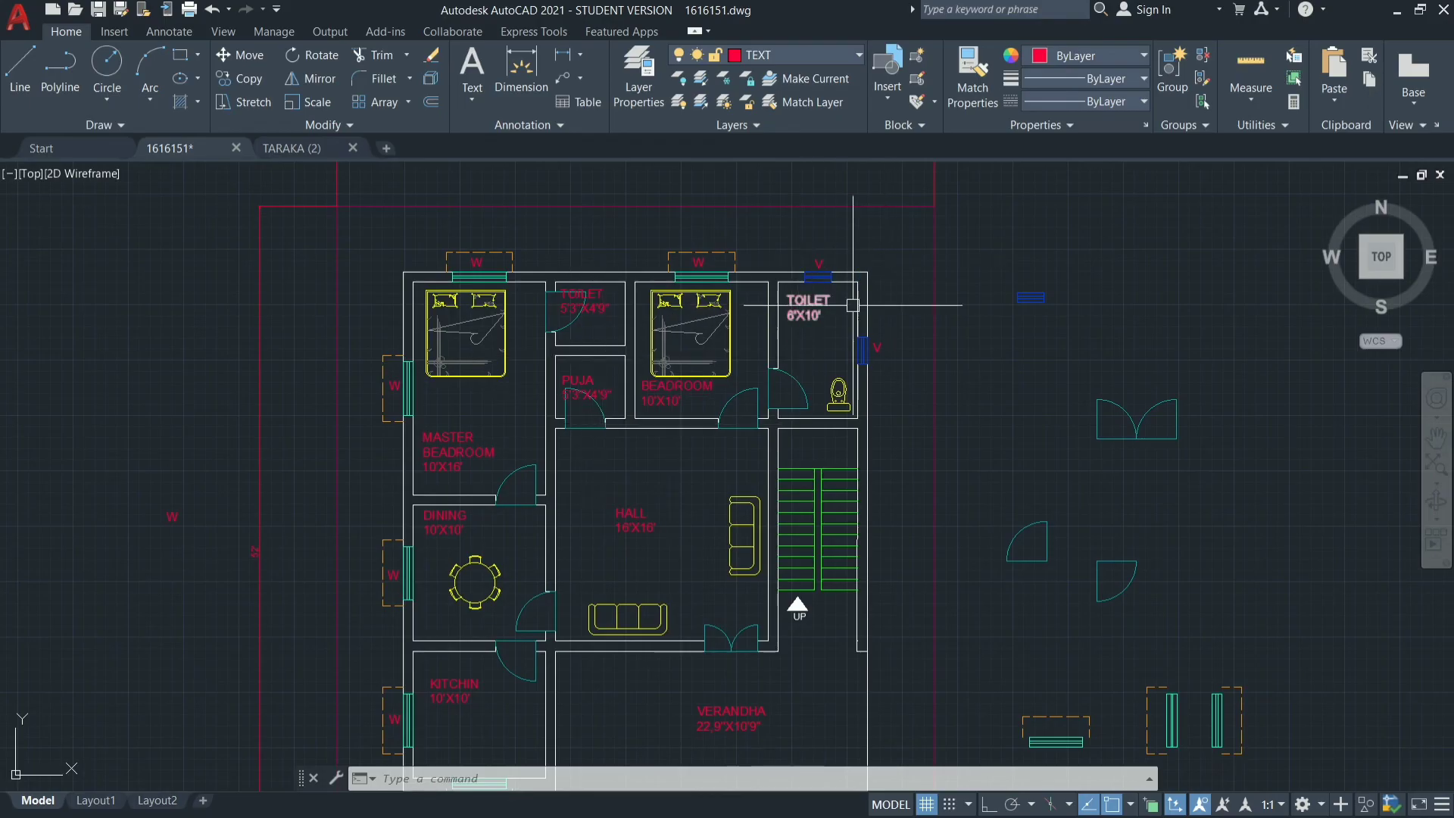
scroll(402, 442, "down", 2)
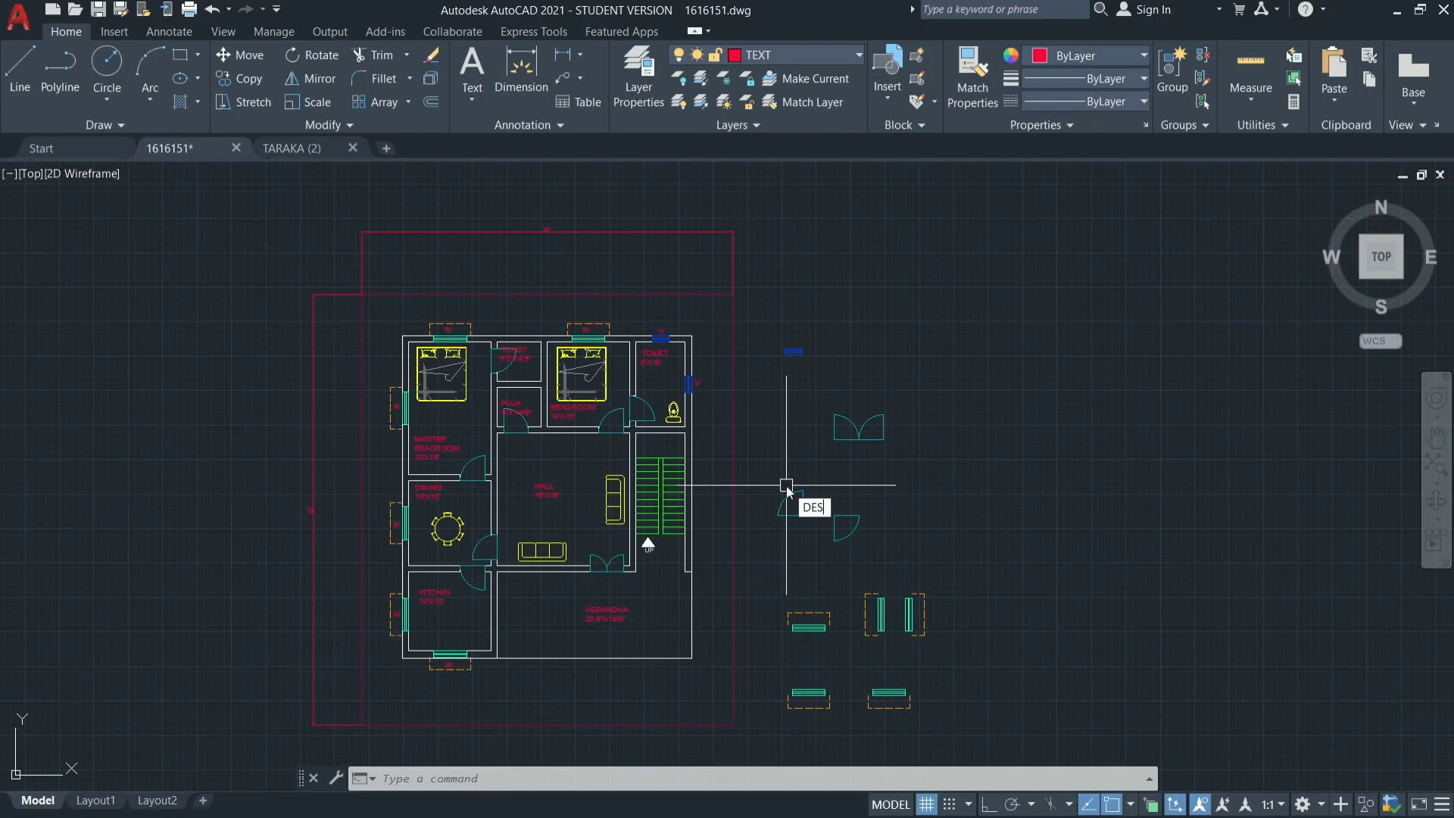
Insert the PLANT01 block from the DesignCenter block library at scale 1 in the empty area east of the plan.
type("GNCENTER")
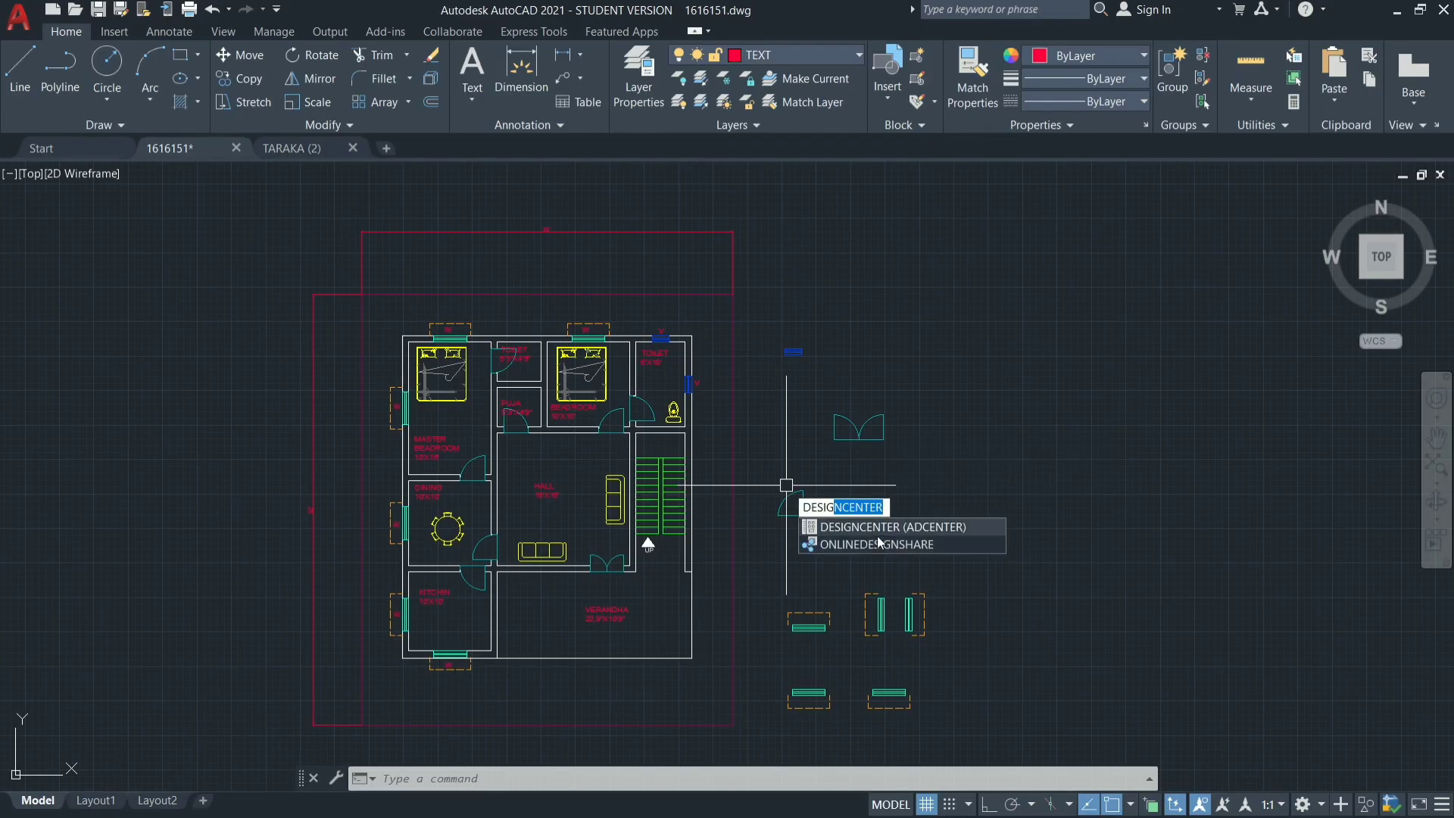
left_click(880, 528)
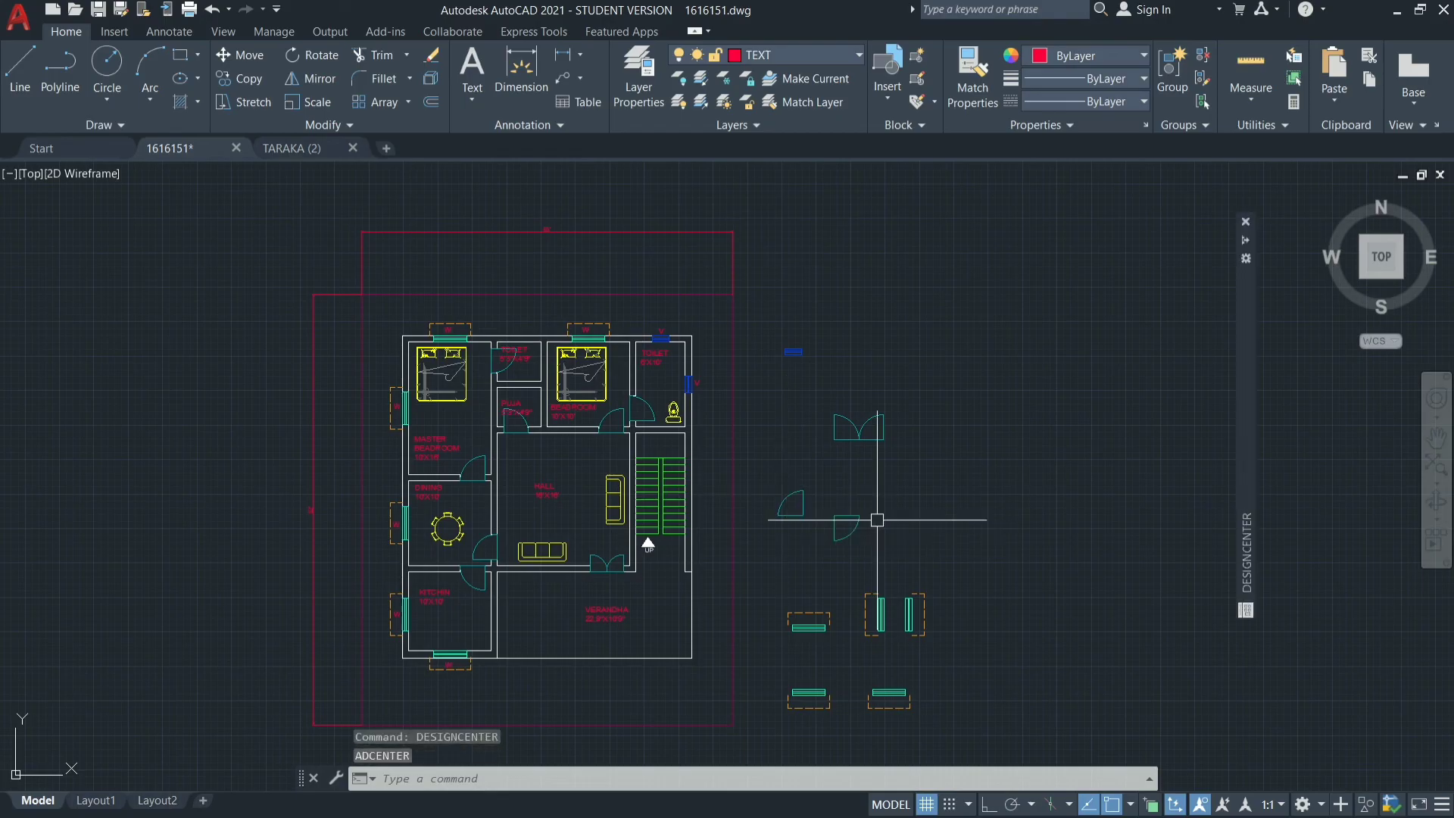
mouse_move(1249, 498)
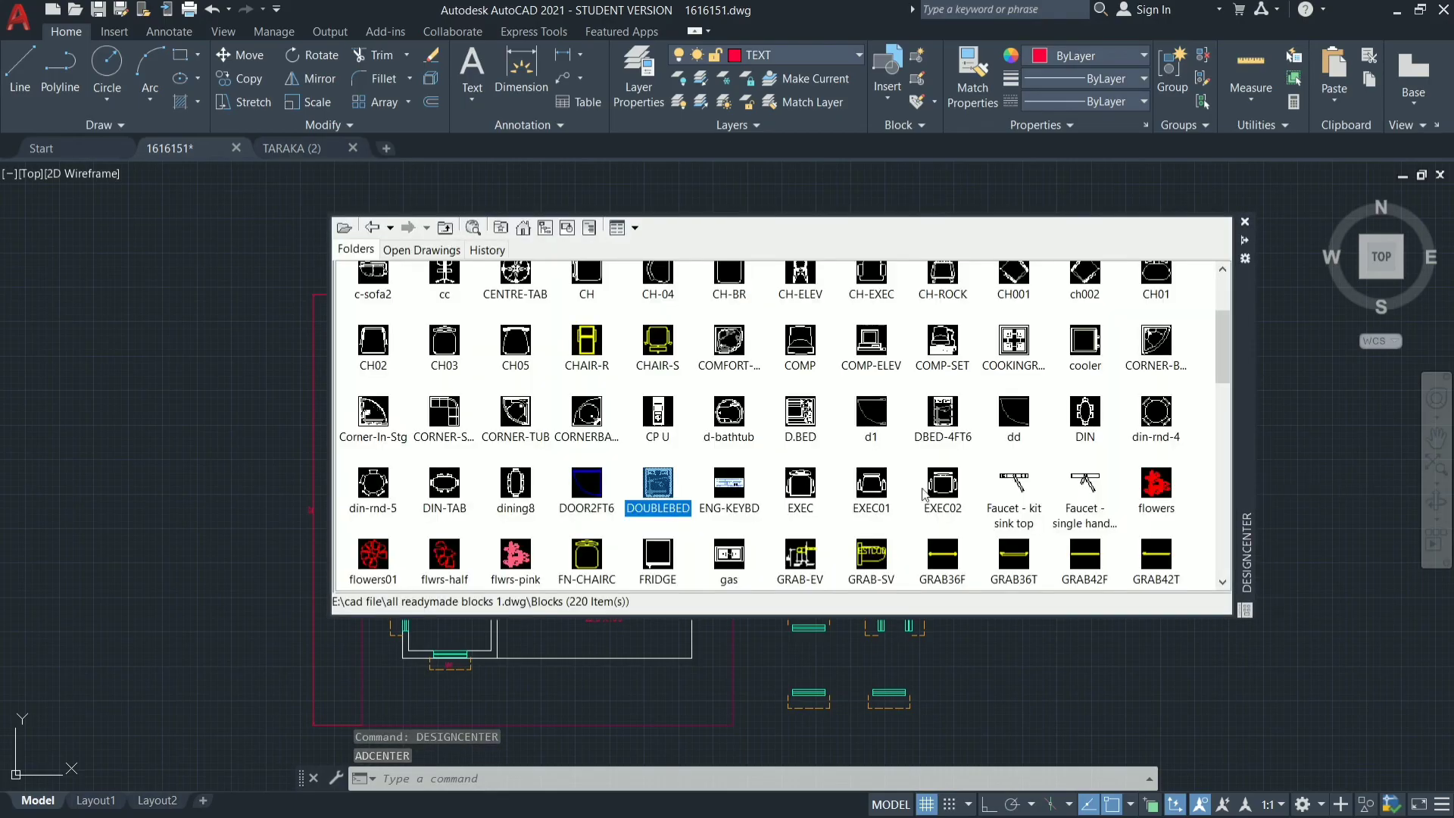
scroll(862, 496, "down", 4)
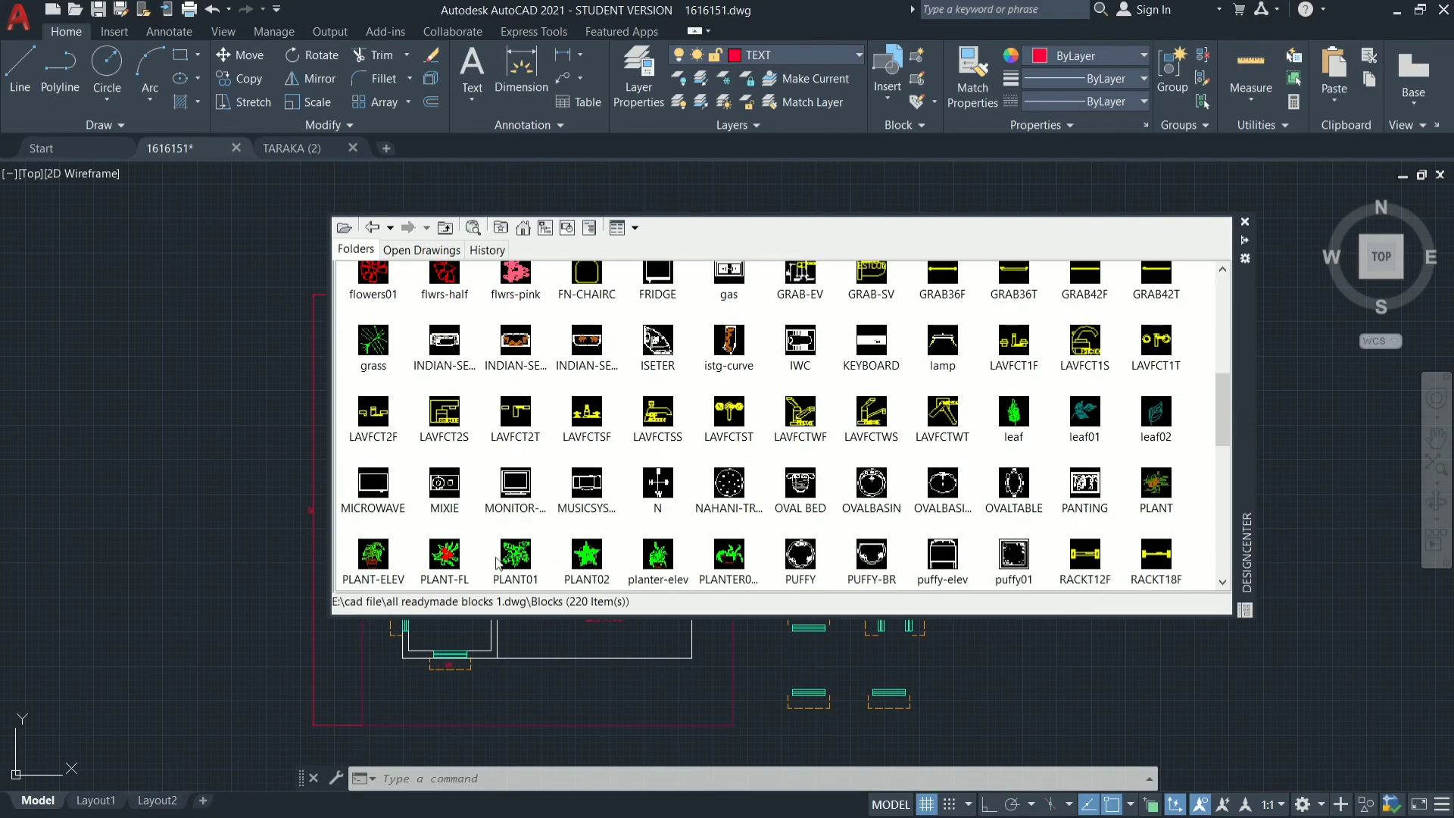
double_click(515, 556)
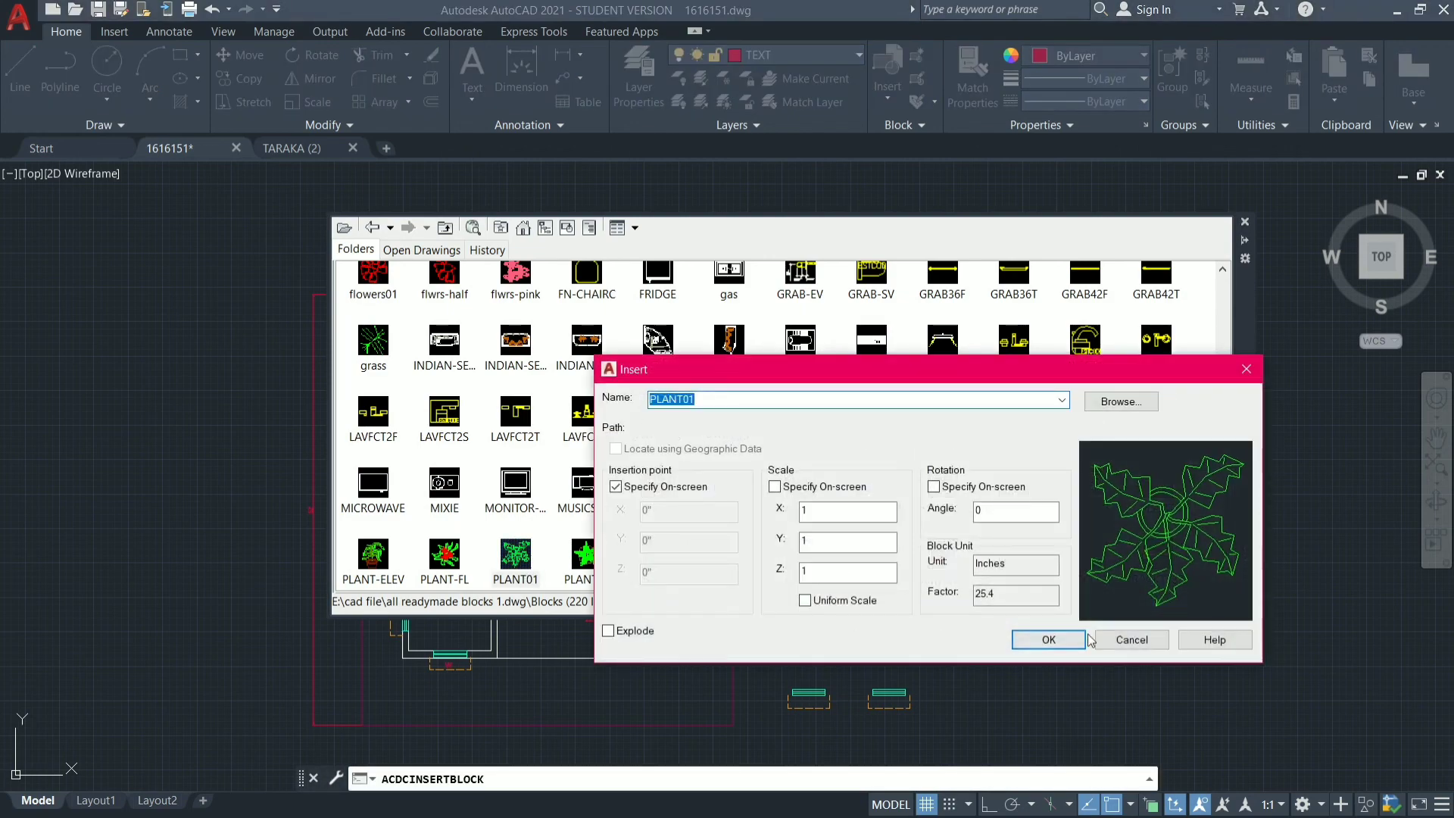
left_click(1049, 639)
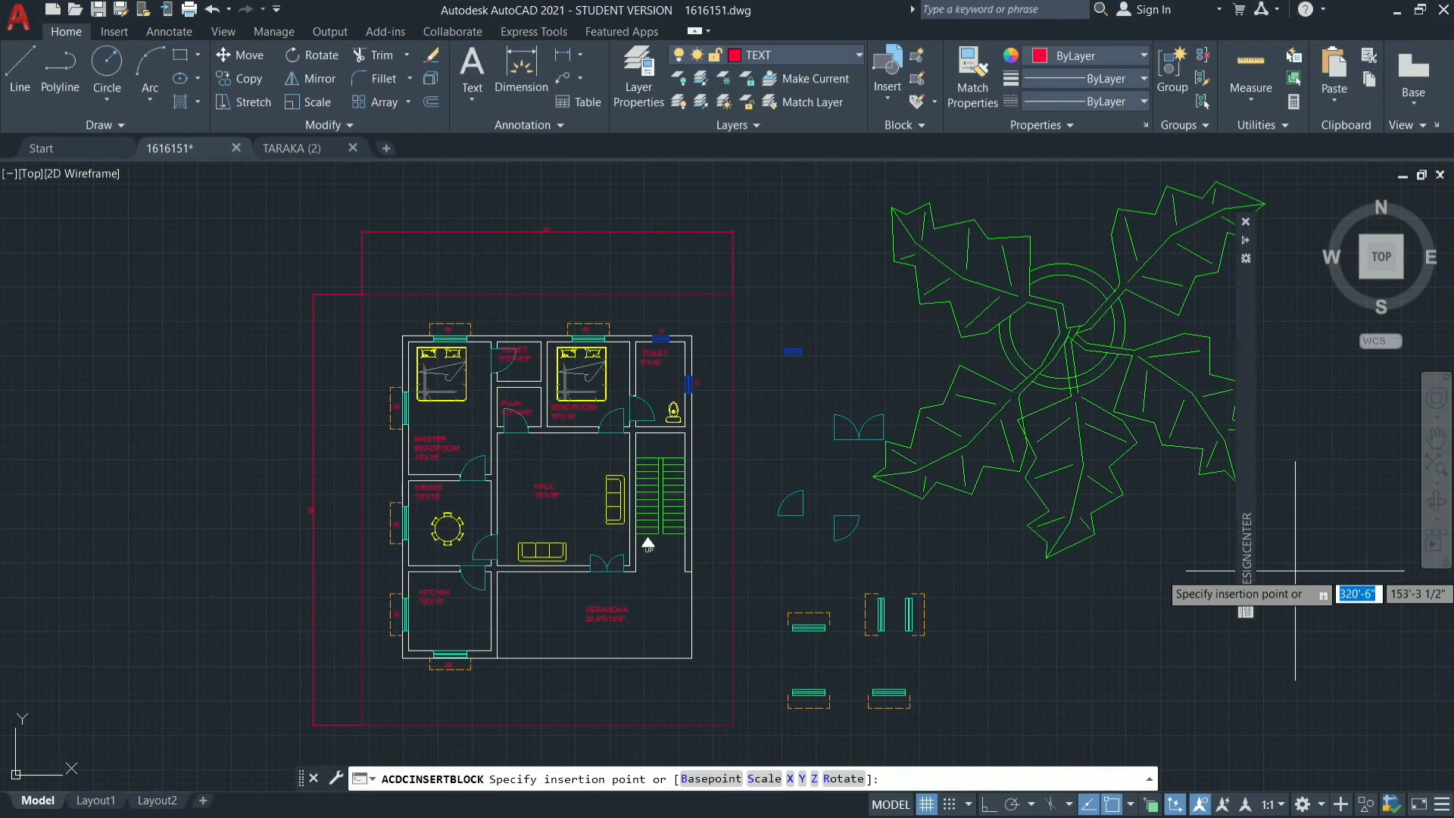
left_click(1267, 544)
Scale the inserted PLANT01 block down about its centre to a small plant sized for the yard around the house.
left_click(1081, 331)
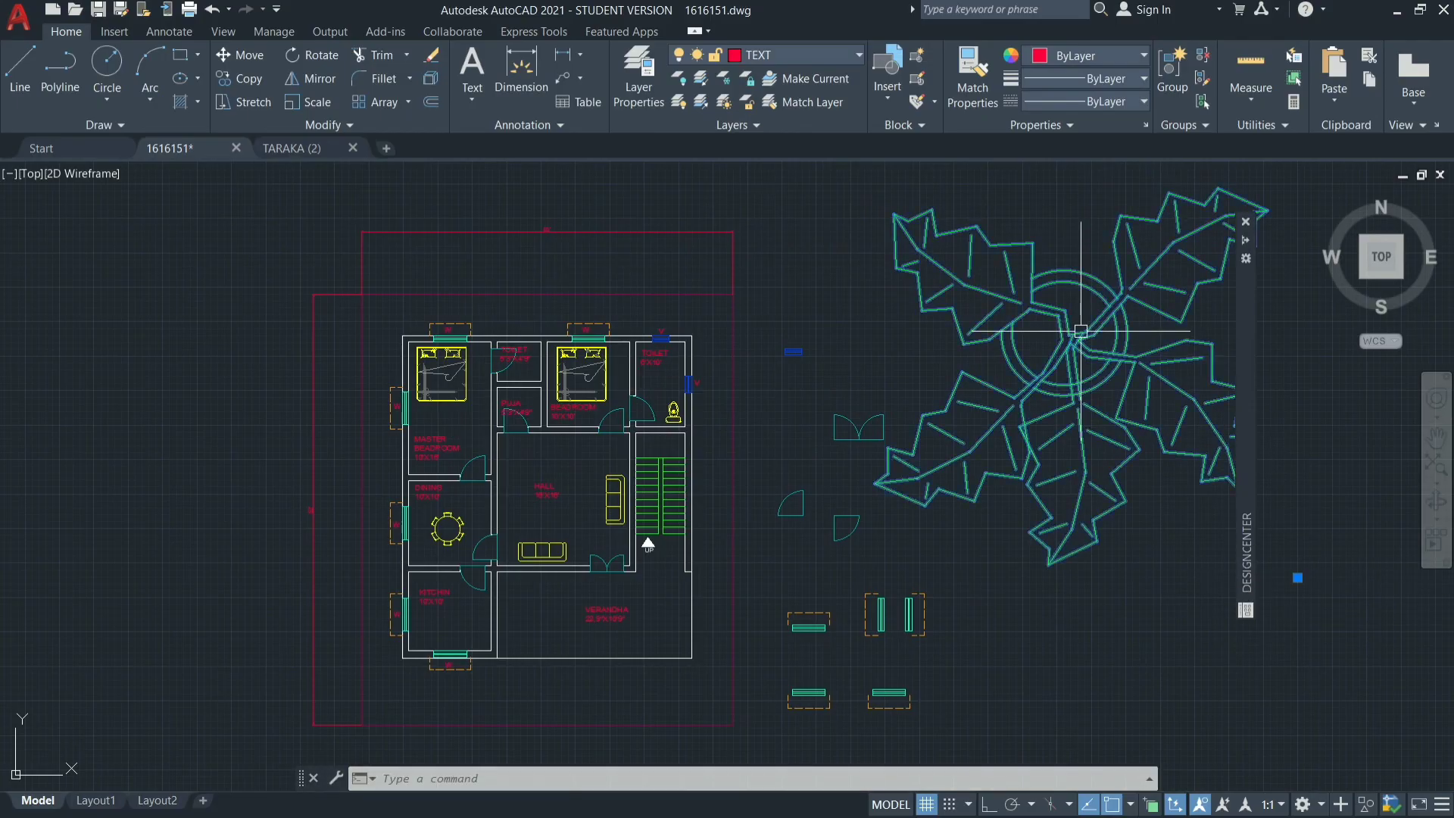
left_click(311, 103)
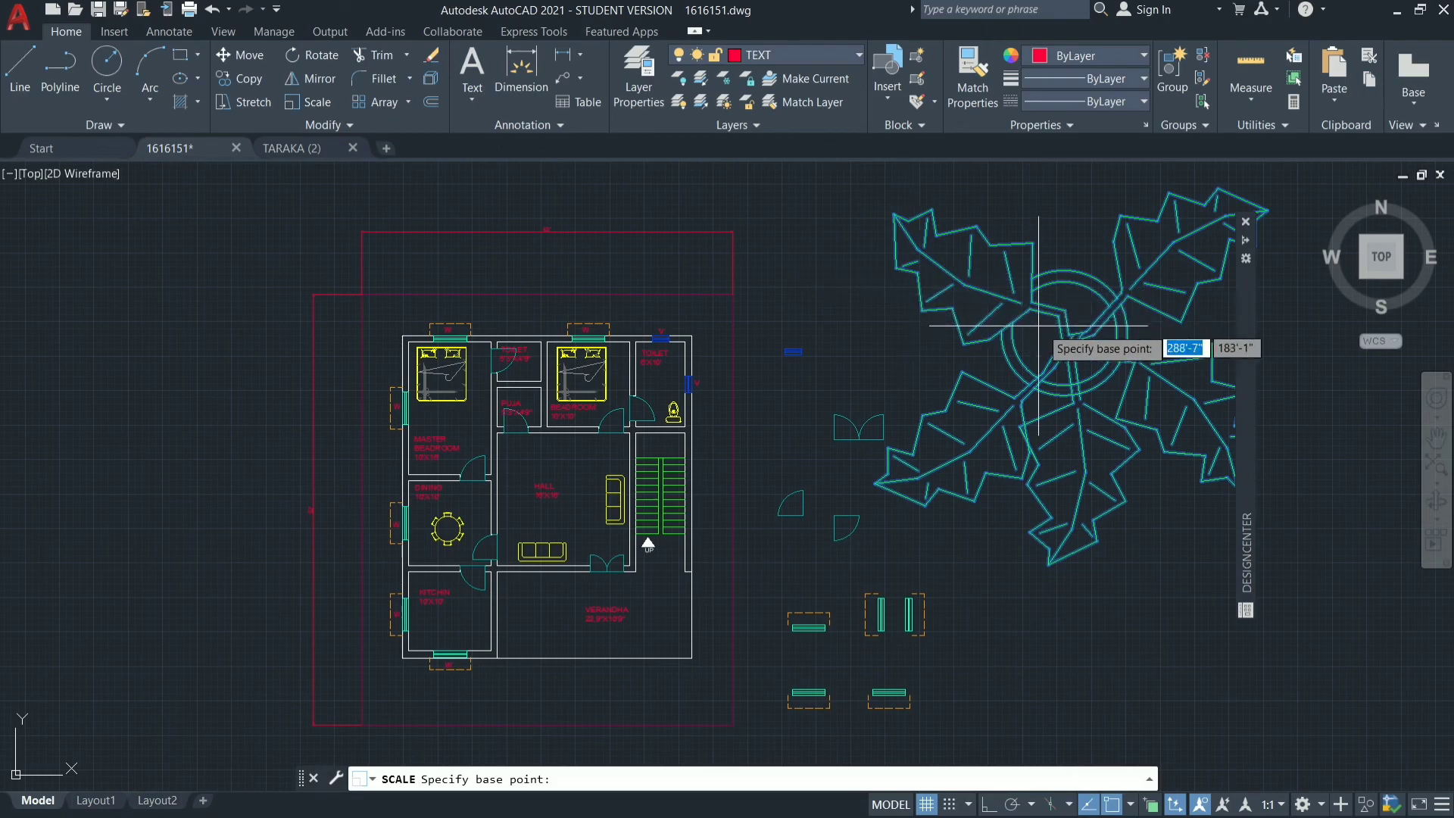
left_click(1072, 333)
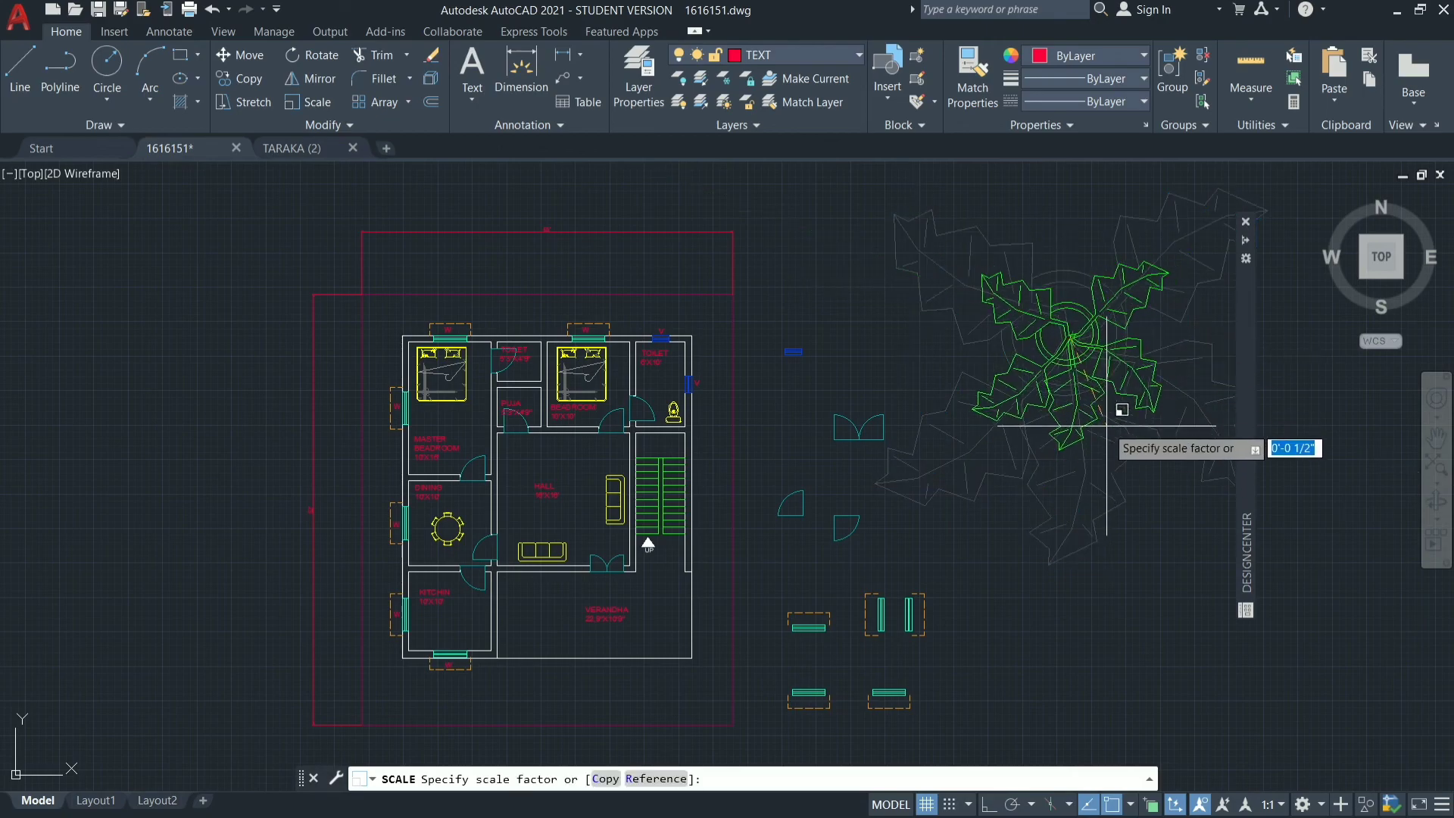
left_click(1088, 358)
Copy the scaled plant from its centre to the southwest and southeast corners of the yard, inside the site boundary.
scroll(1071, 333, "up", 5)
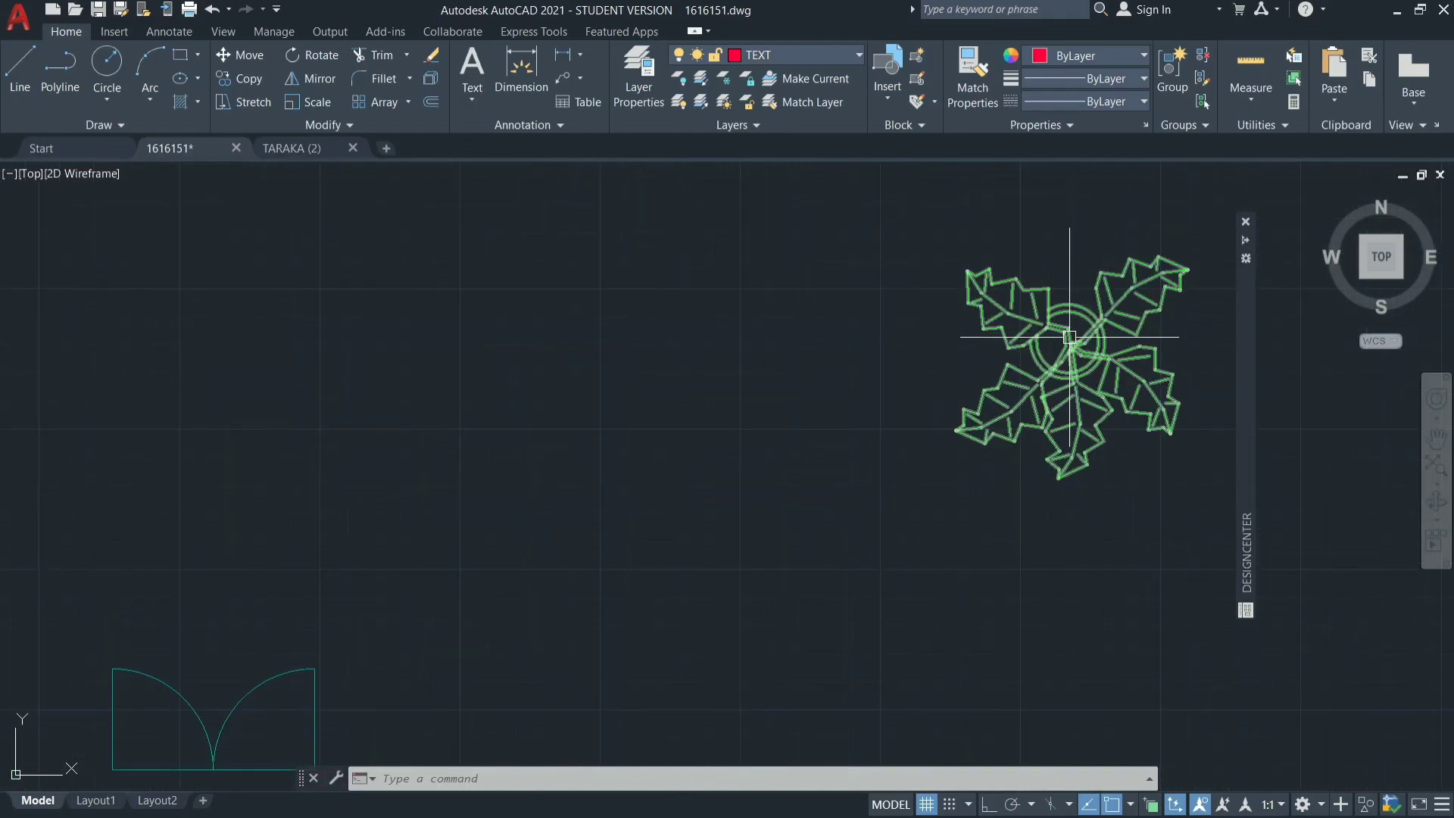
left_click(1070, 337)
type("Co")
key("Return")
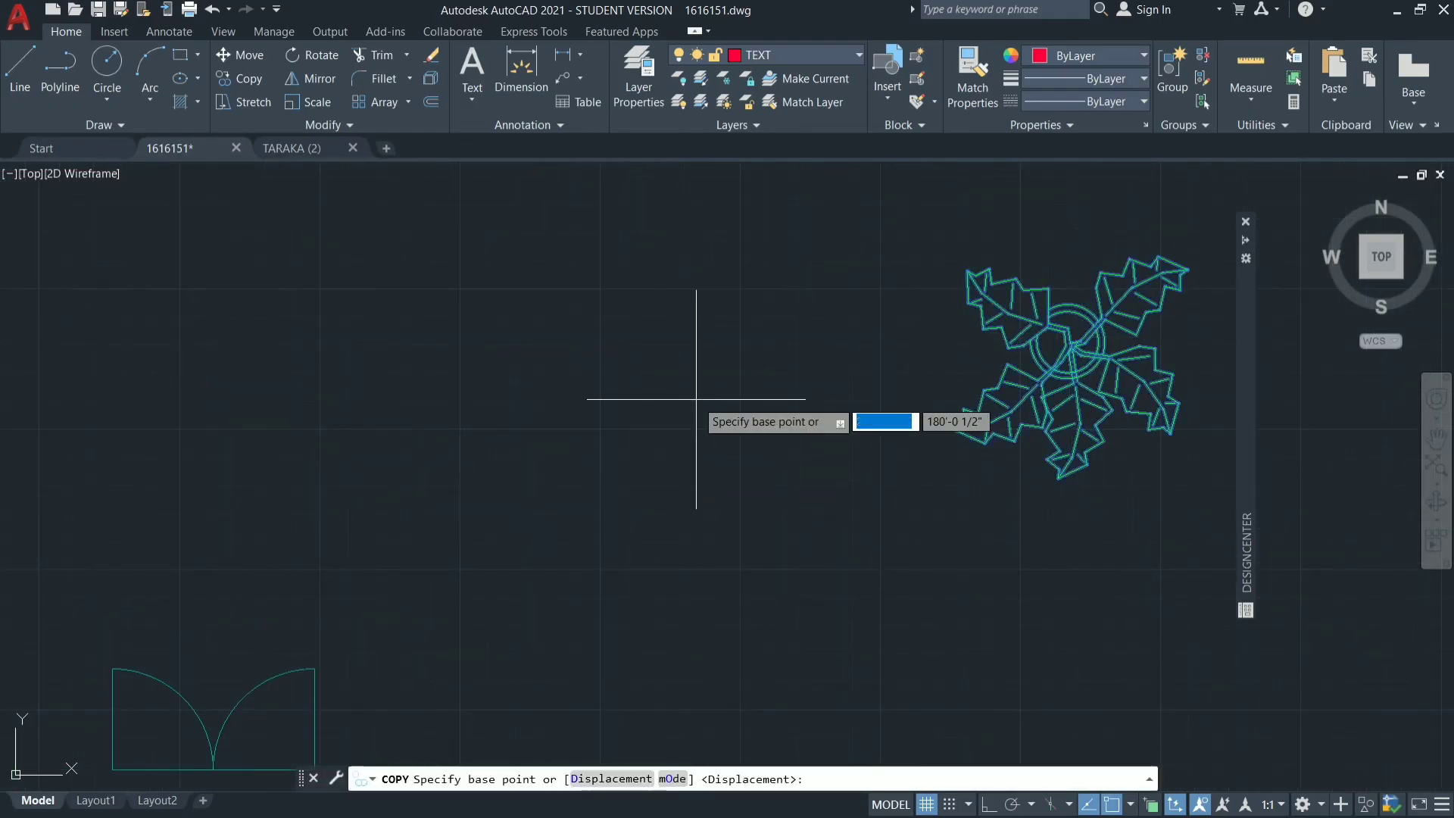
left_click(1071, 350)
scroll(705, 282, "down", 8)
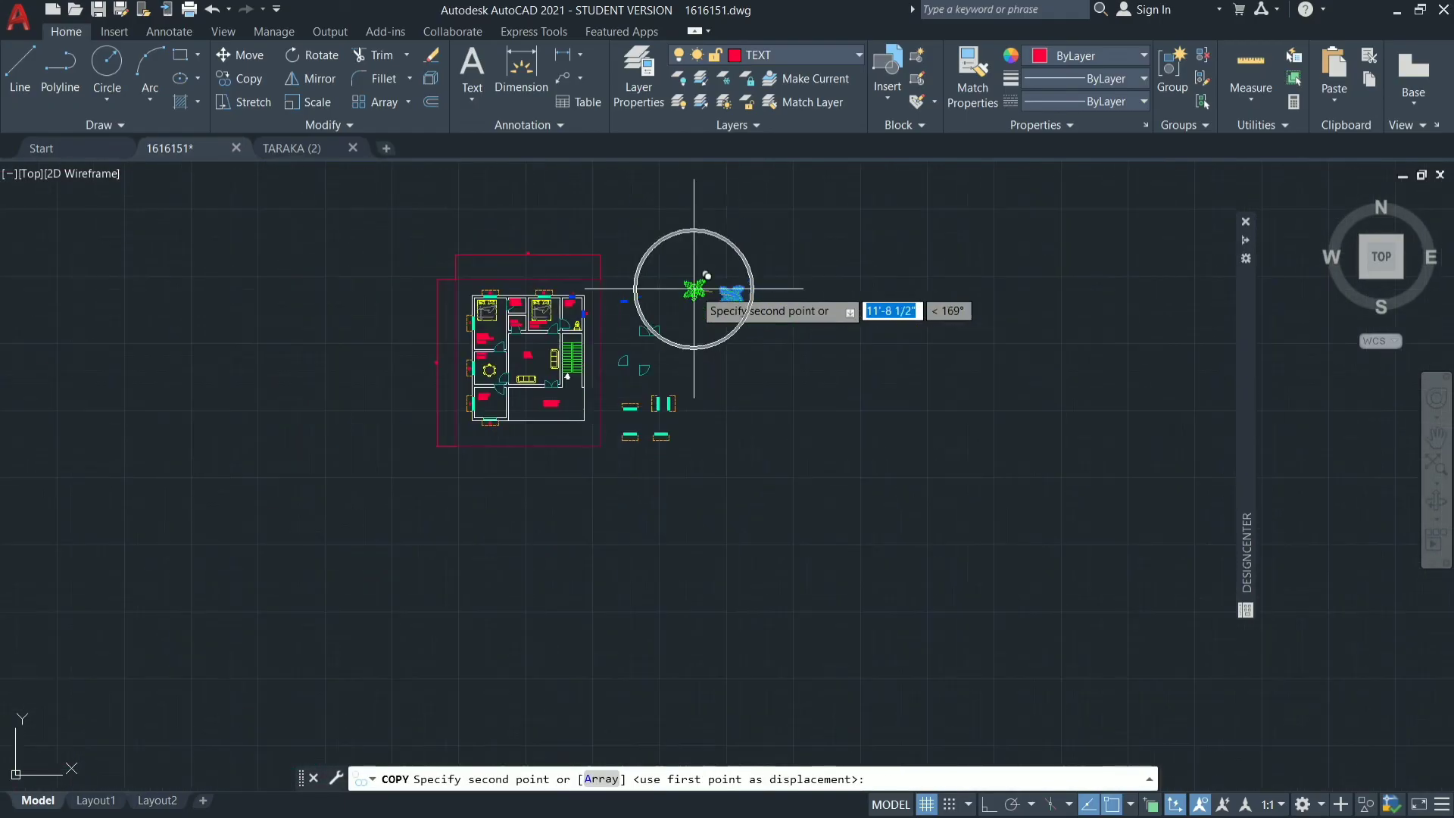
scroll(485, 492, "up", 6)
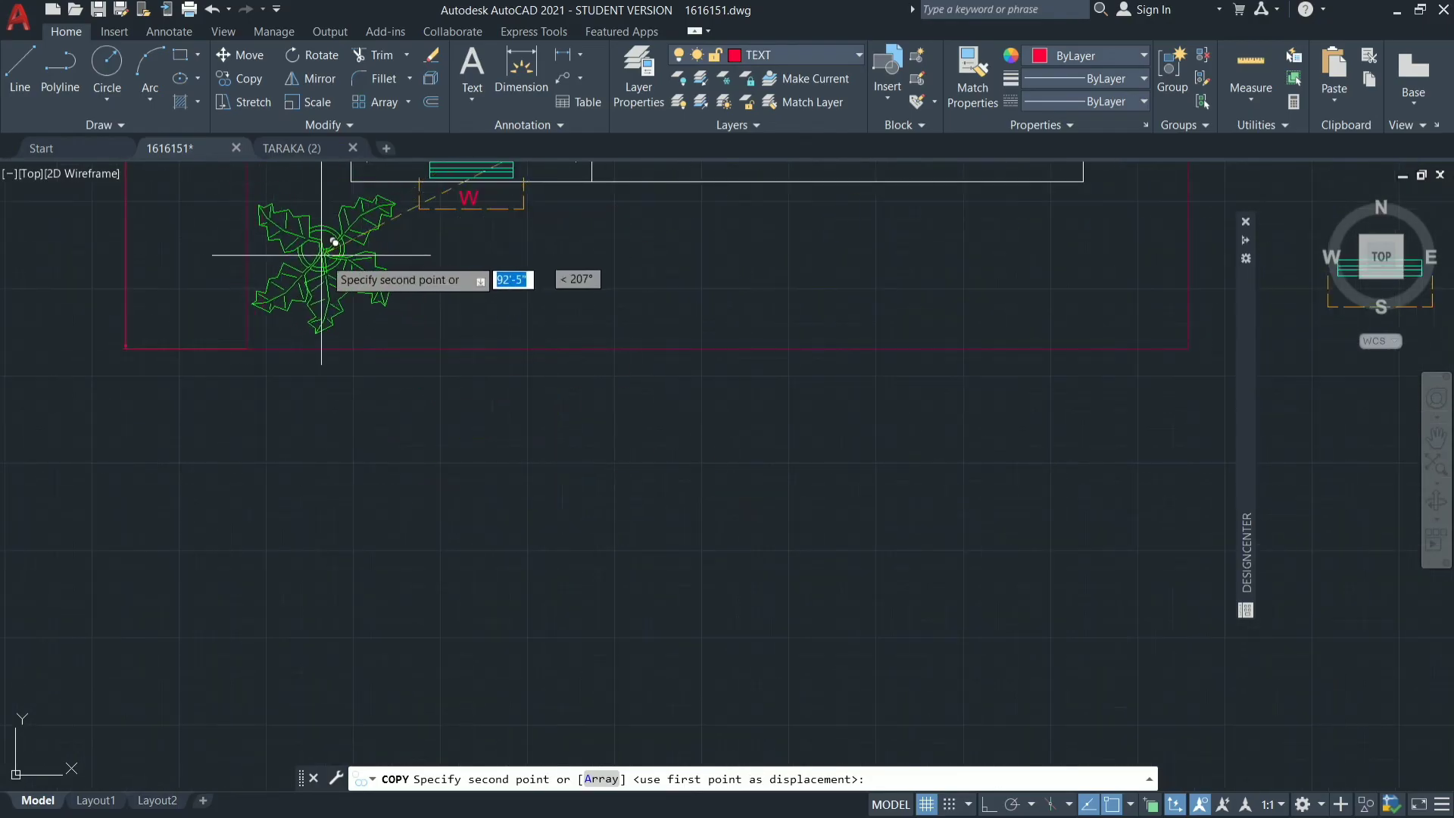
left_click(328, 254)
scroll(807, 402, "down", 6)
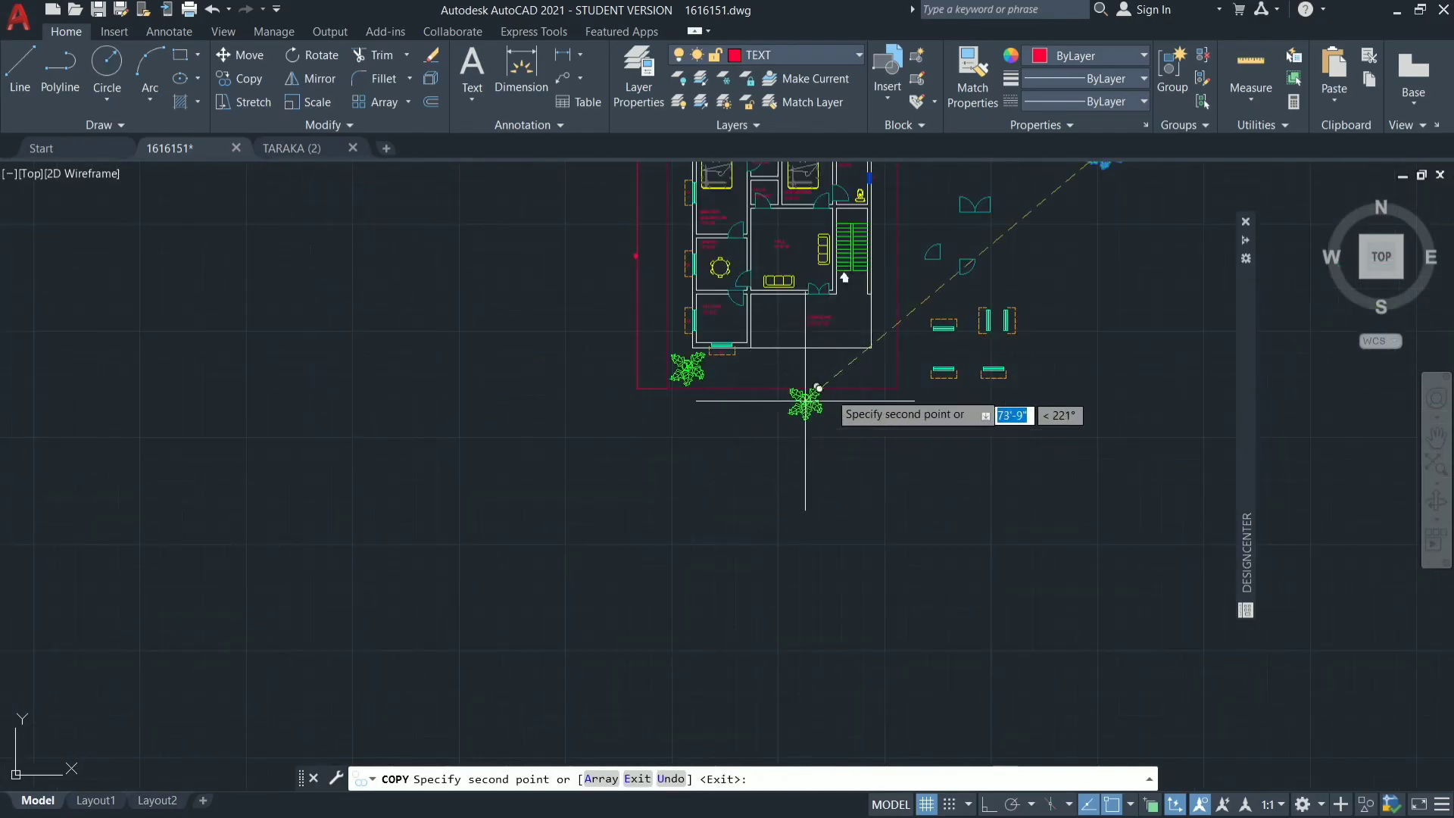
left_click(863, 372)
Place another copy of the plant inside the northeast corner of the site boundary and finish copying.
scroll(875, 544, "down", 4)
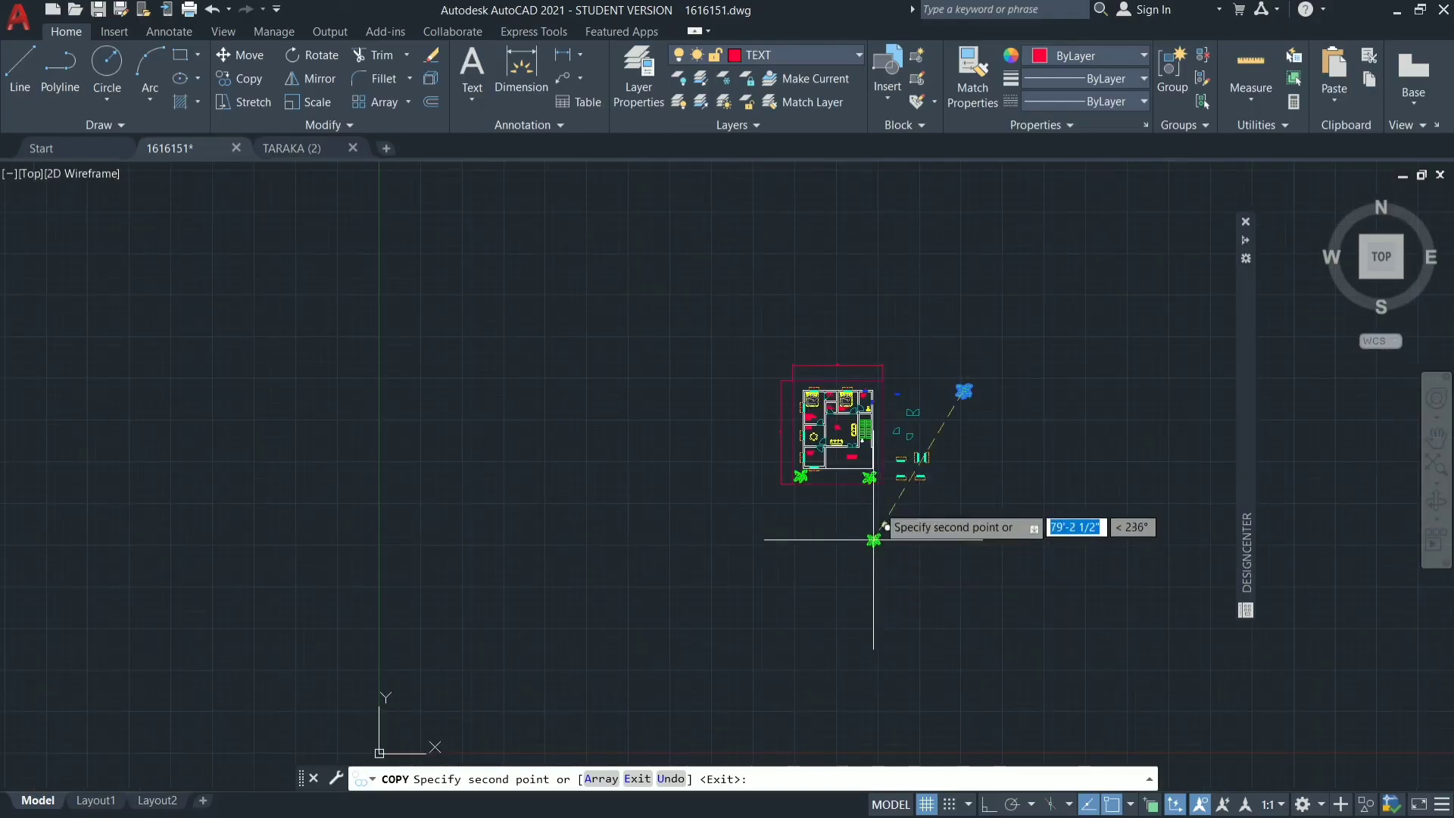
scroll(860, 361, "up", 9)
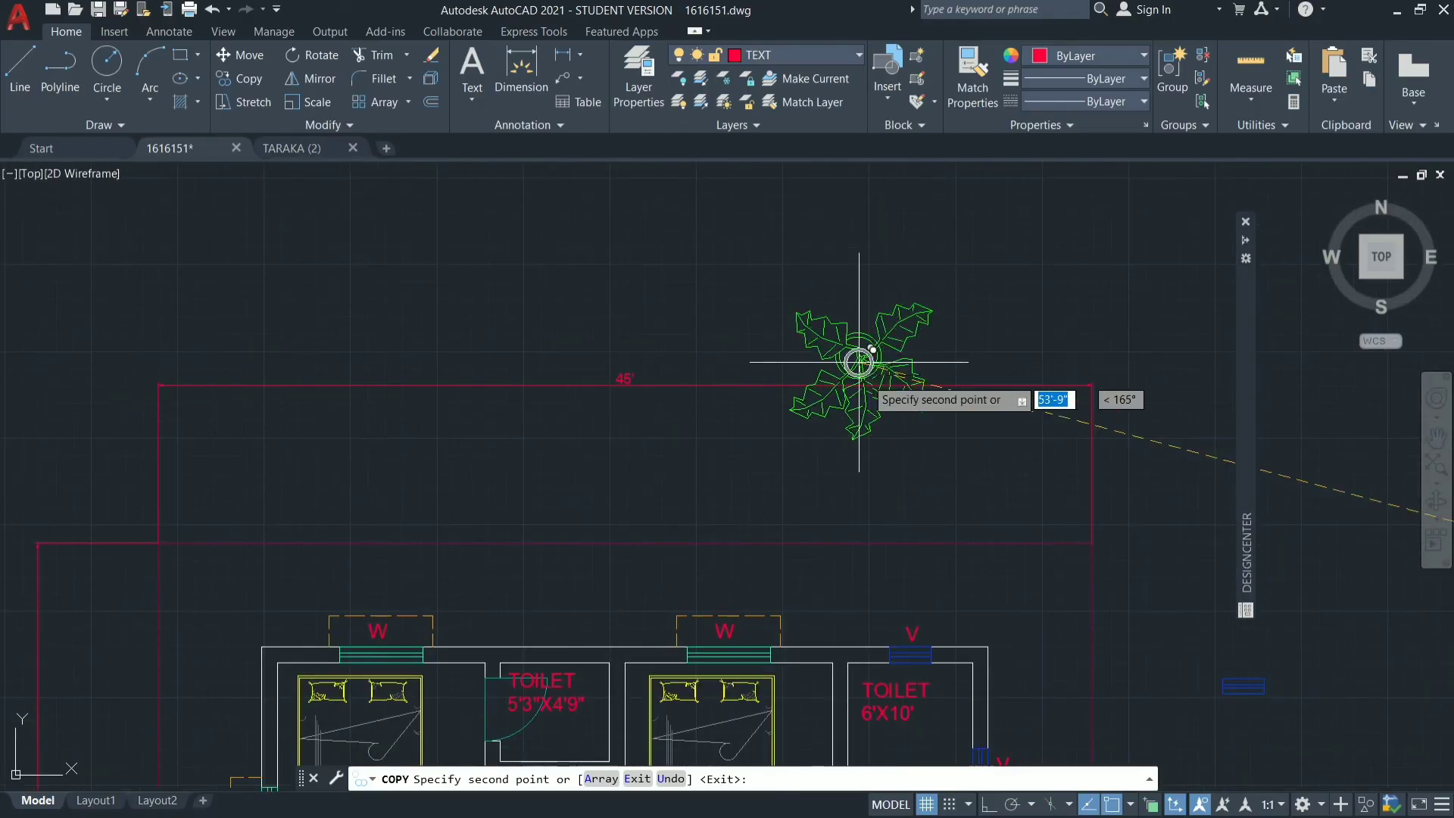
left_click(1022, 569)
scroll(807, 519, "down", 4)
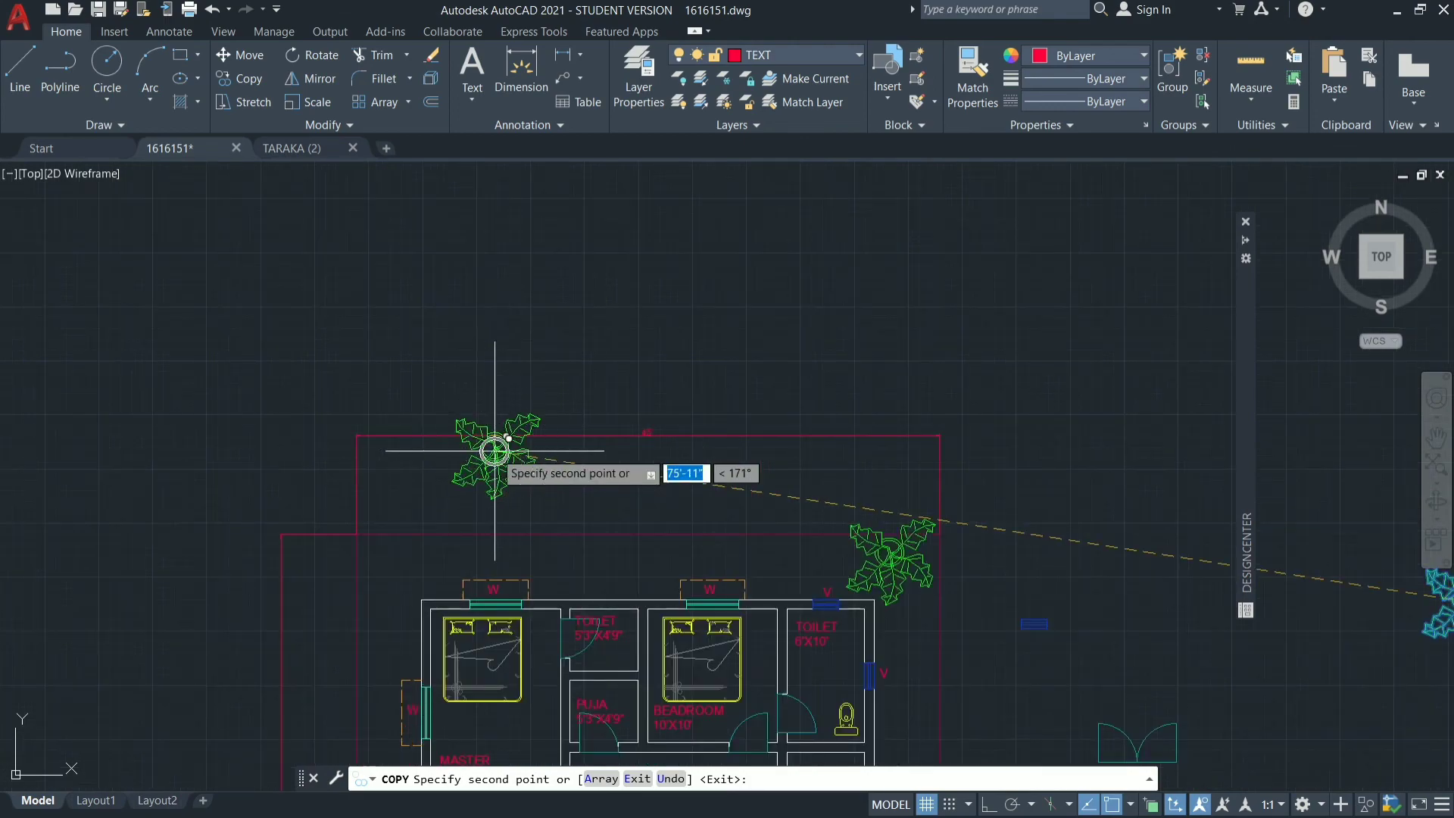
scroll(674, 269, "up", 6)
key("Escape")
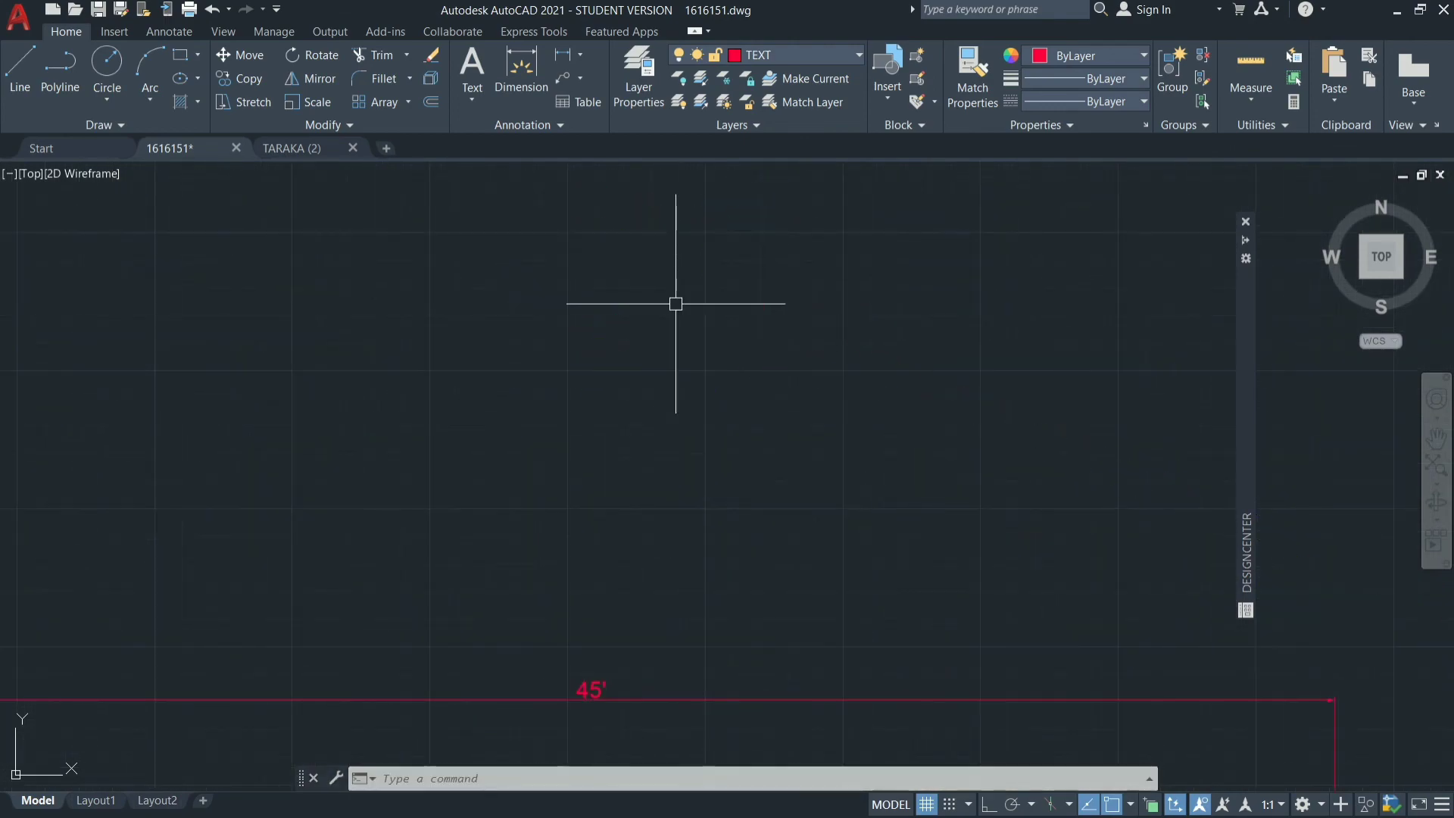
Insert the PLANT-FL block from the DesignCenter library at scale 1 and rotation 0 in the southwest corner of the verandha.
scroll(797, 304, "down", 6)
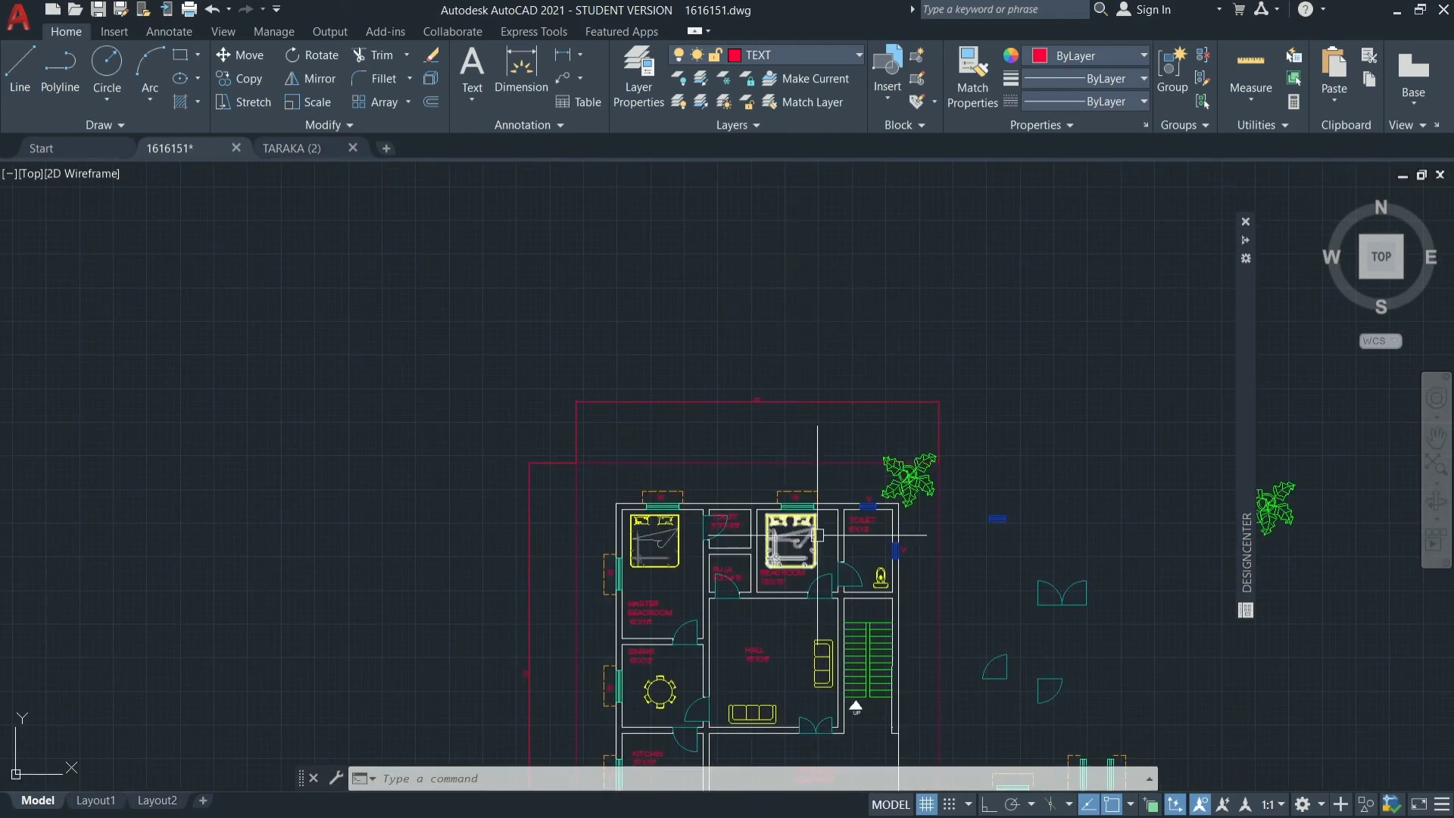
scroll(872, 466, "up", 2)
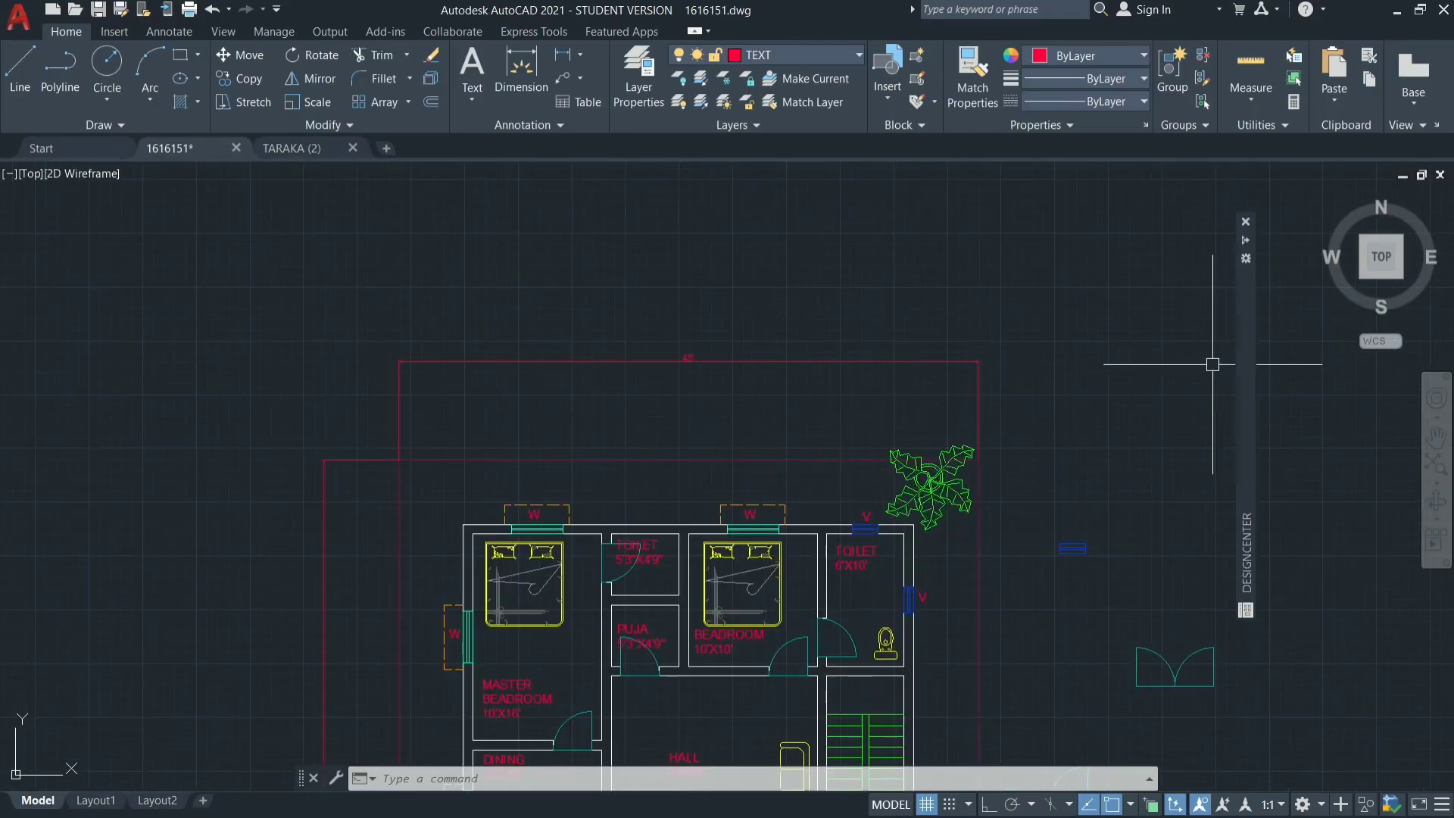
mouse_move(1240, 366)
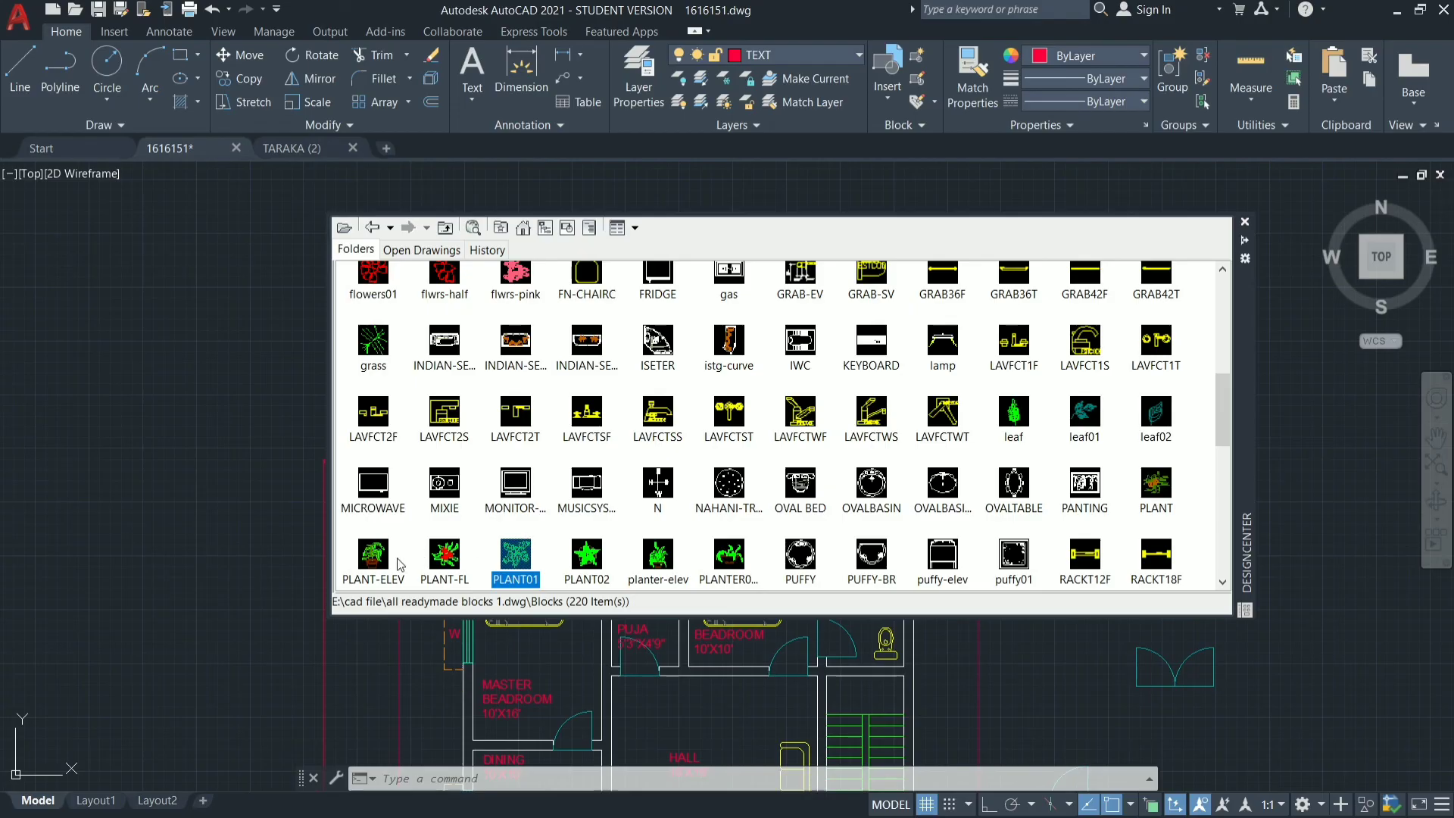
scroll(386, 566, "down", 2)
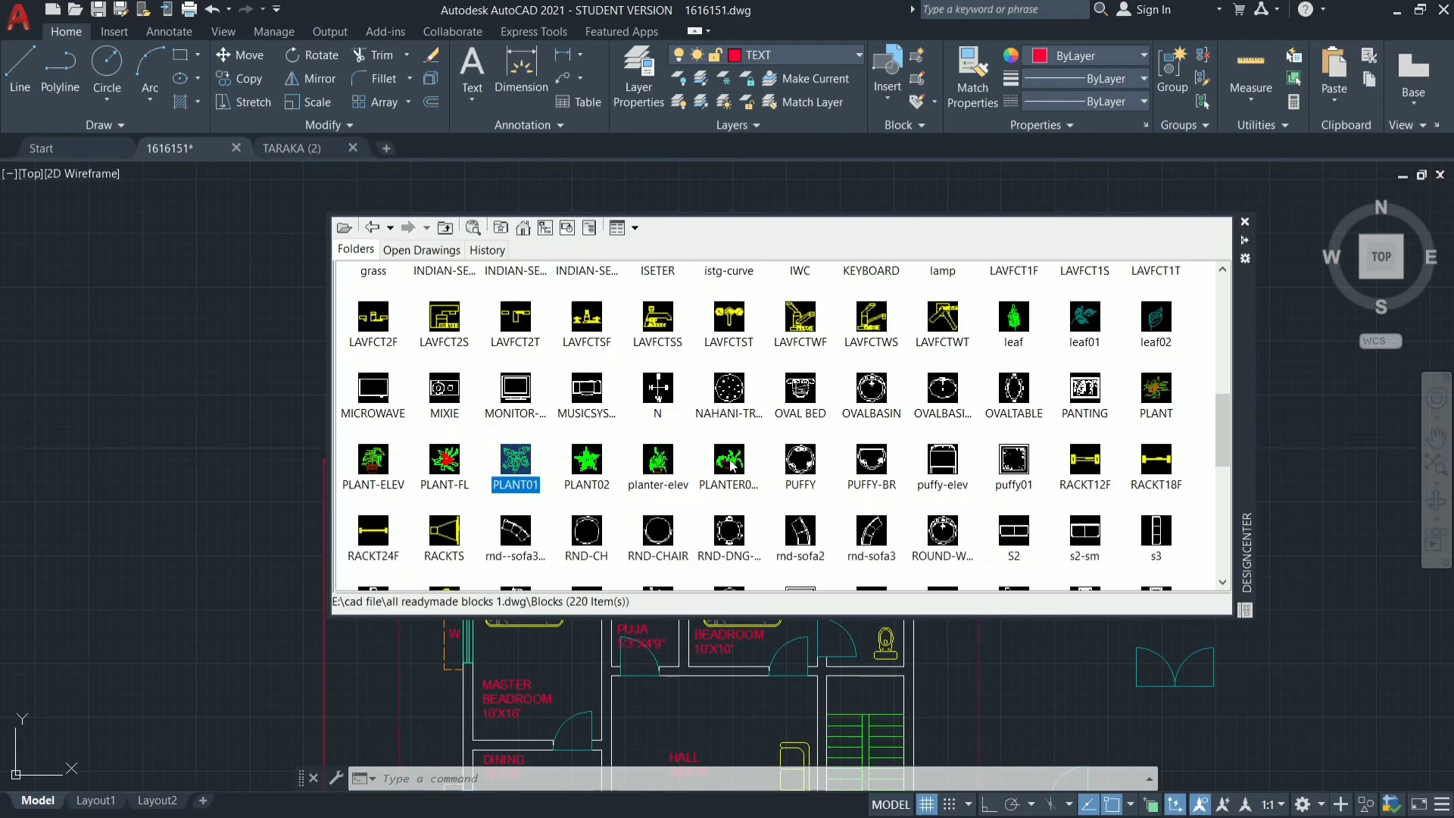
left_click(446, 475)
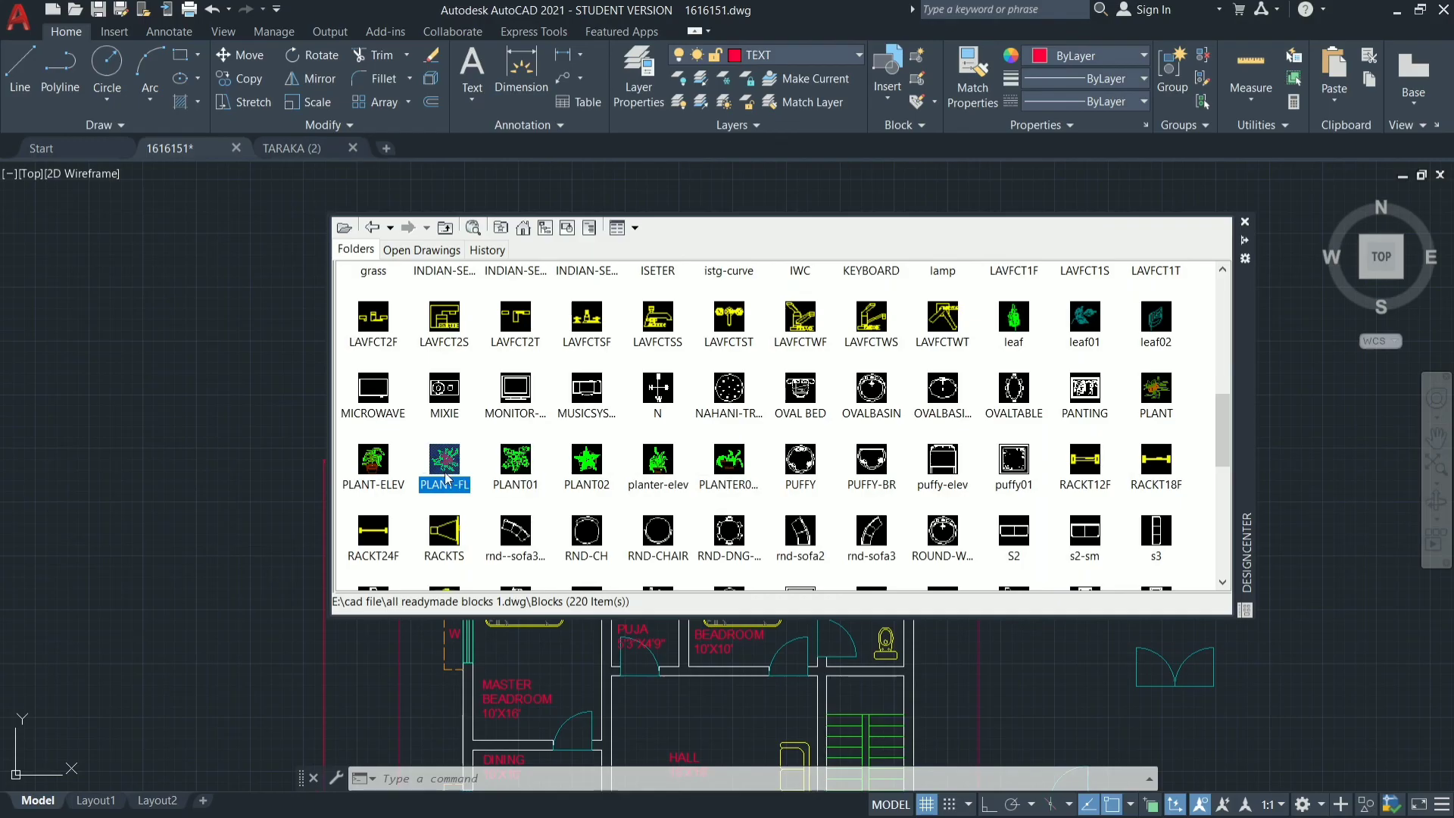
double_click(446, 477)
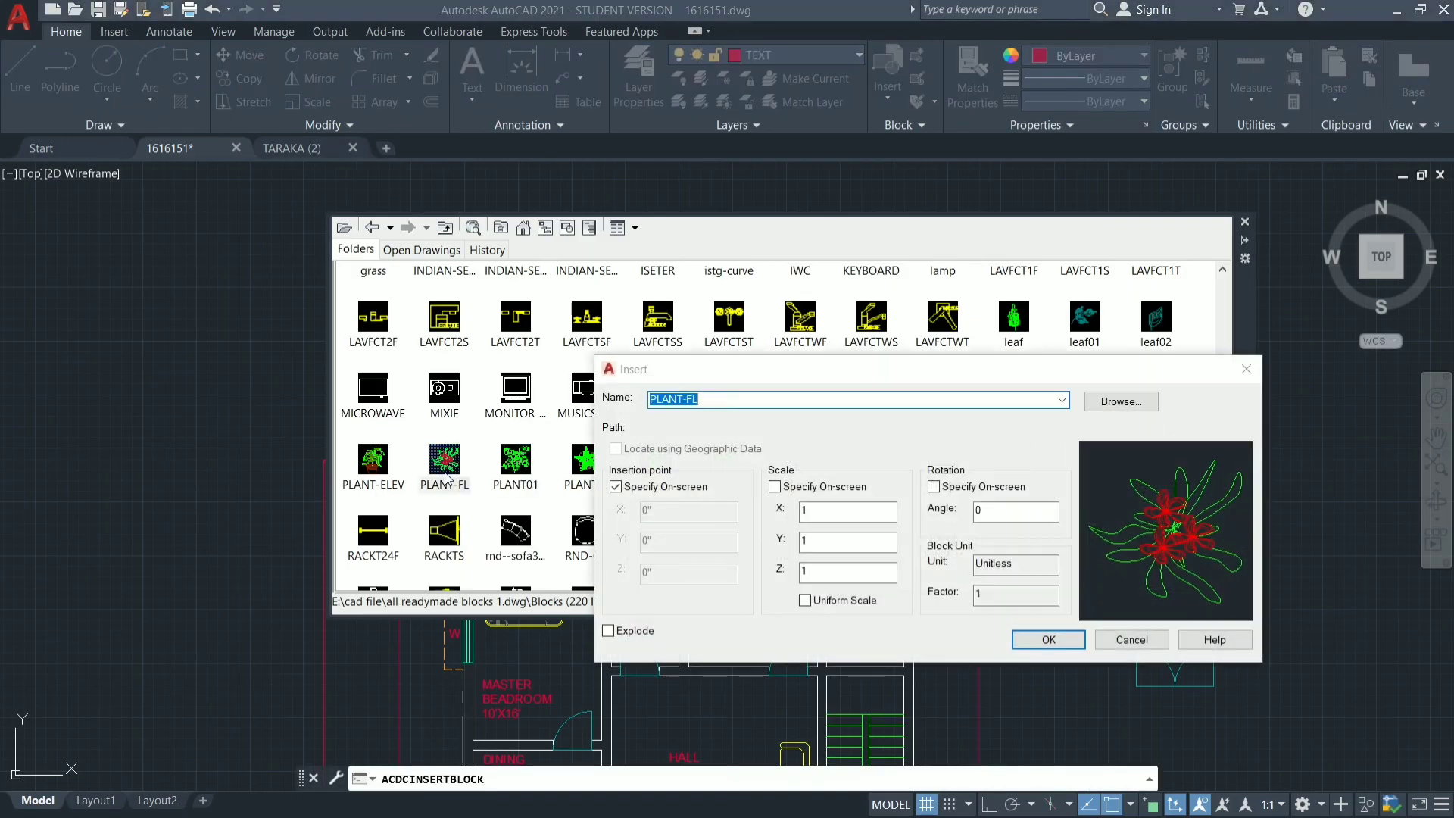
left_click(1048, 639)
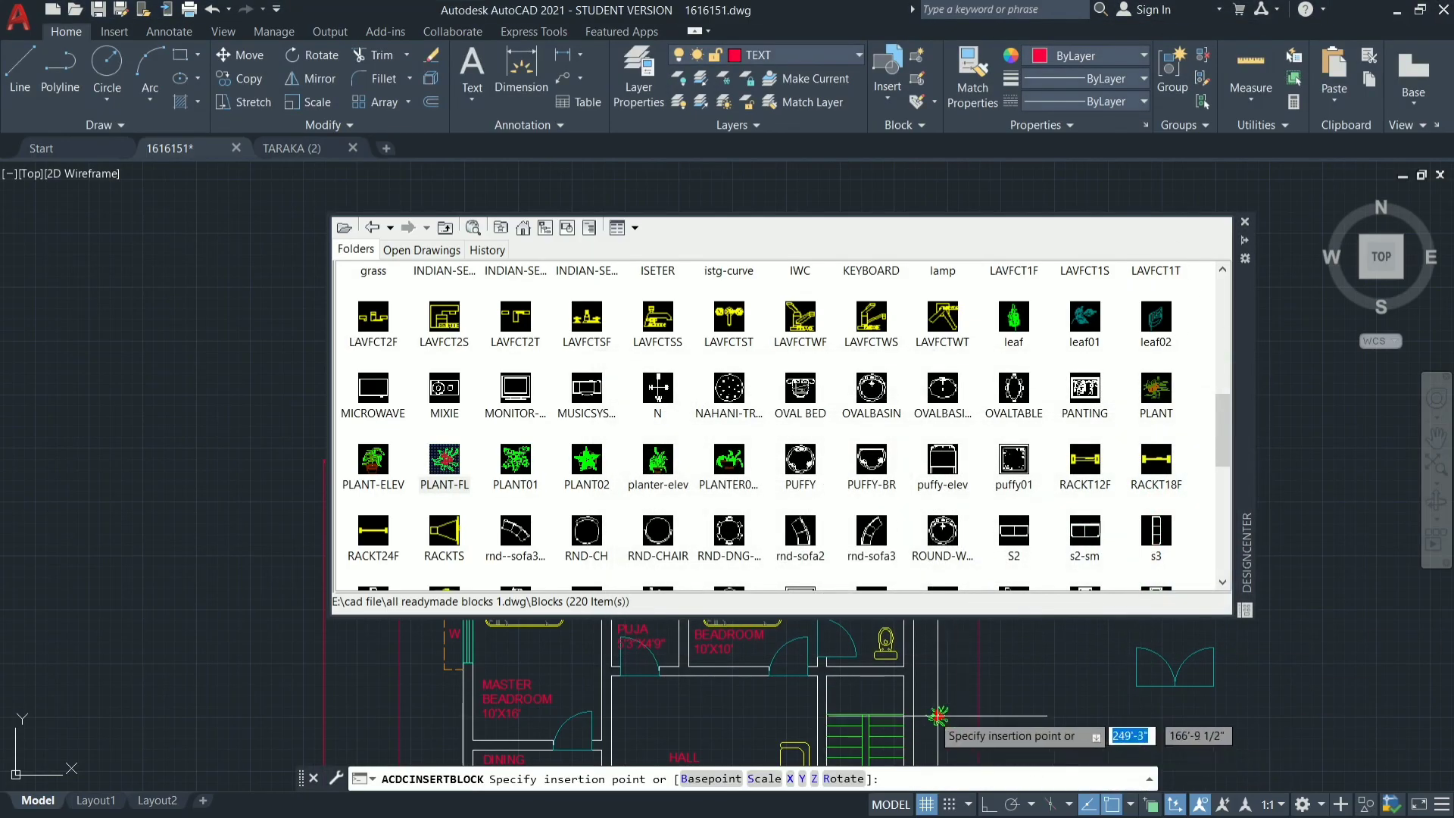
scroll(870, 371, "down", 5)
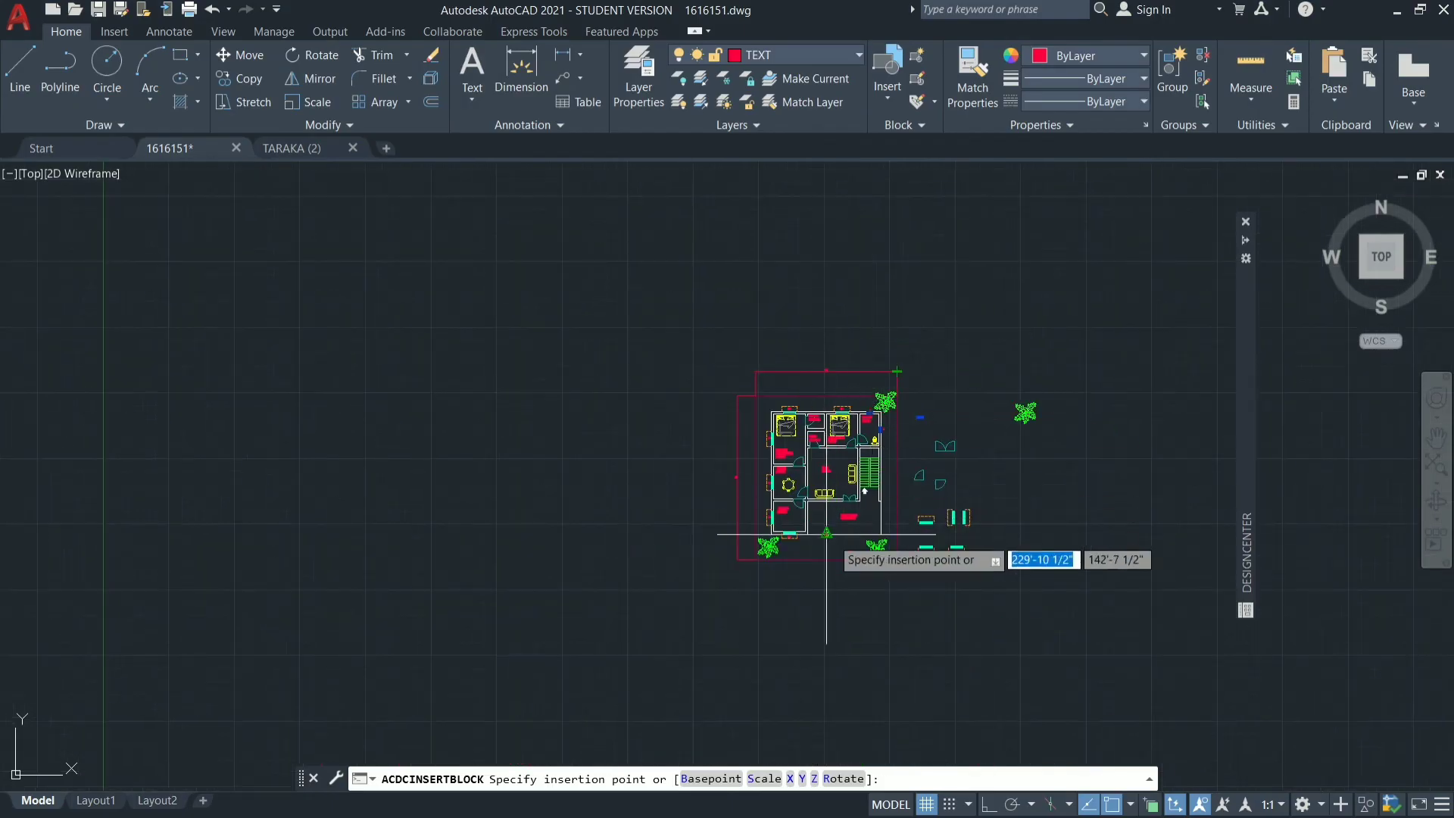
scroll(831, 538, "up", 8)
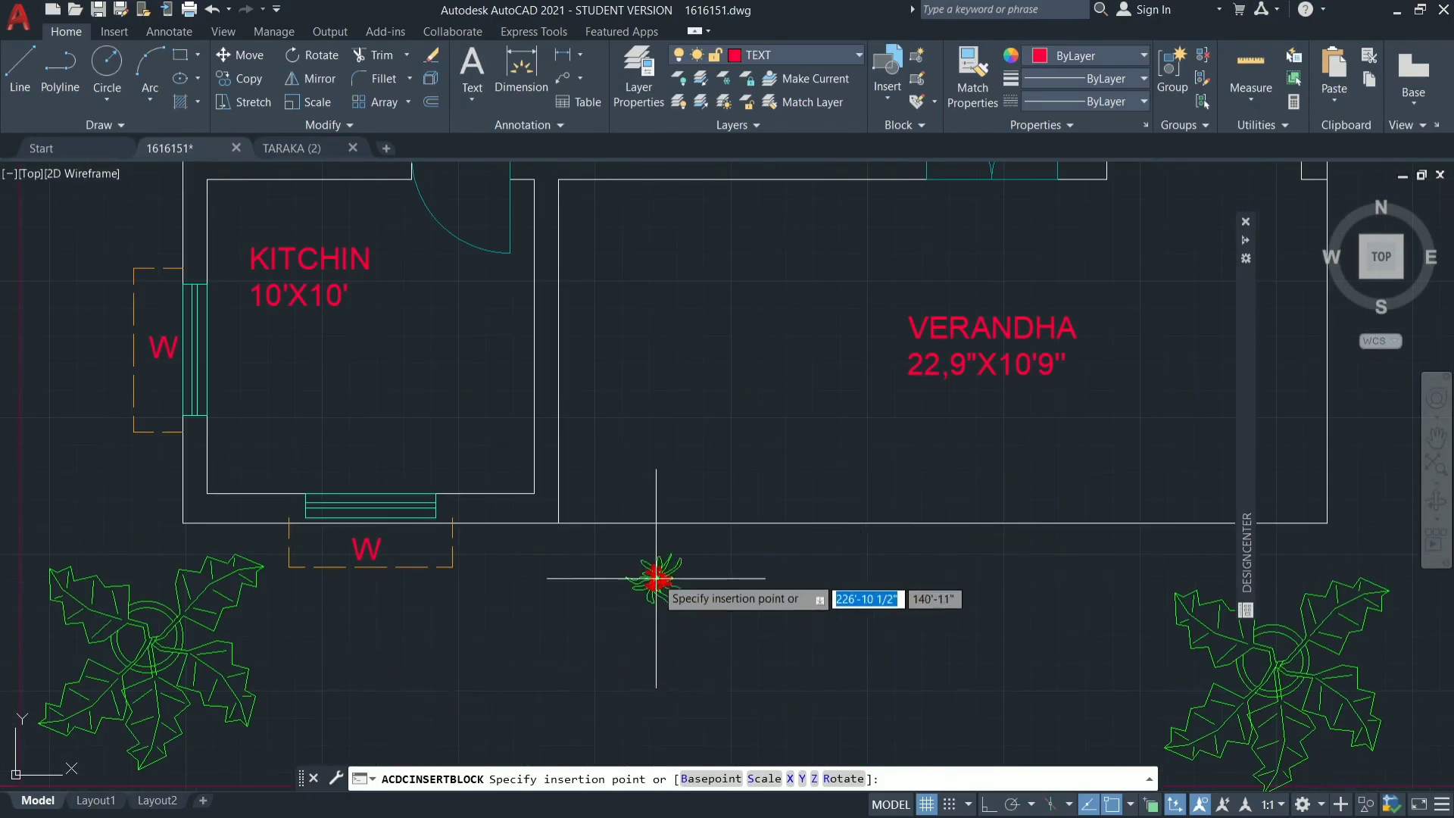
scroll(558, 593, "down", 6)
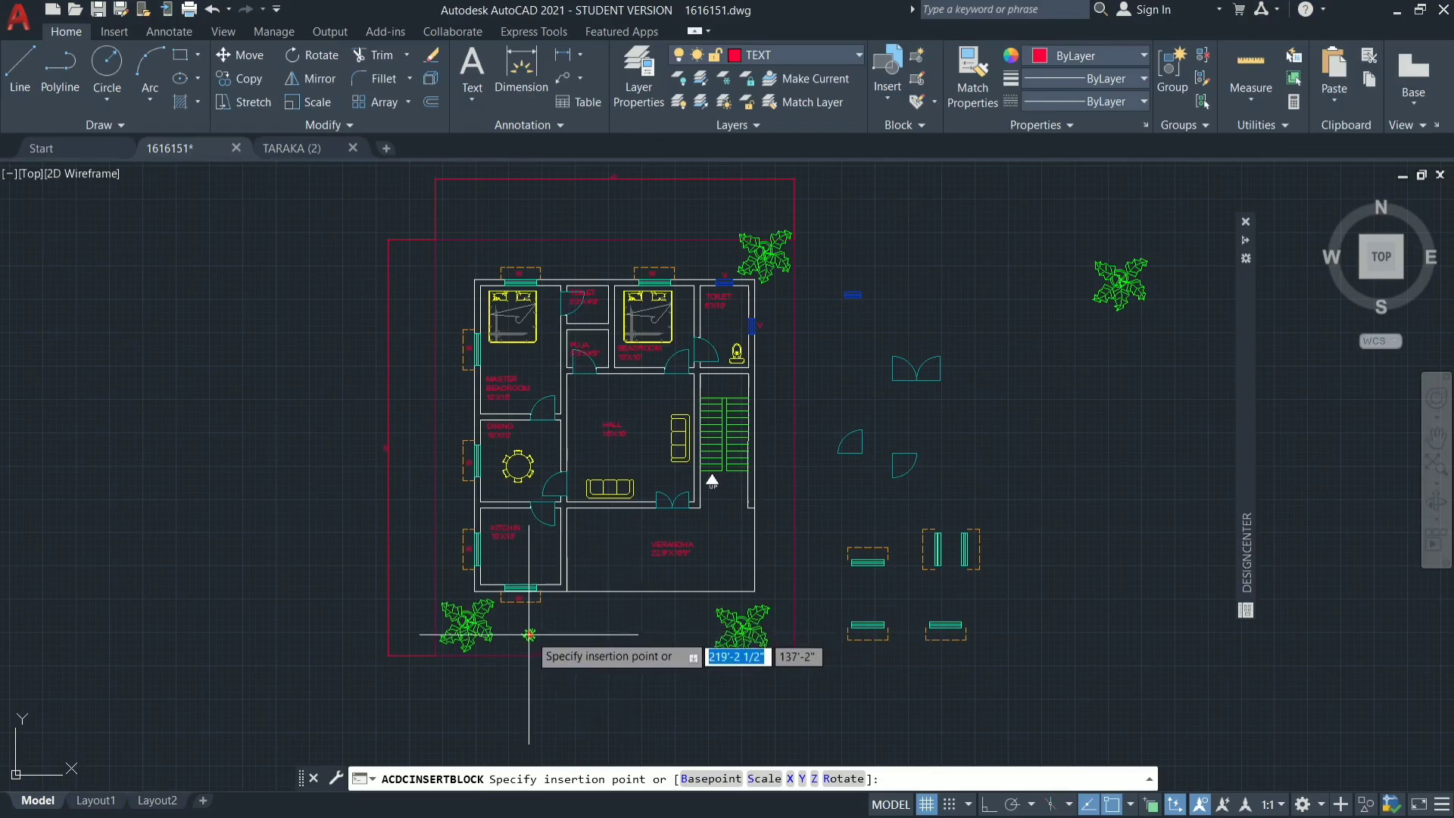
left_click(579, 575)
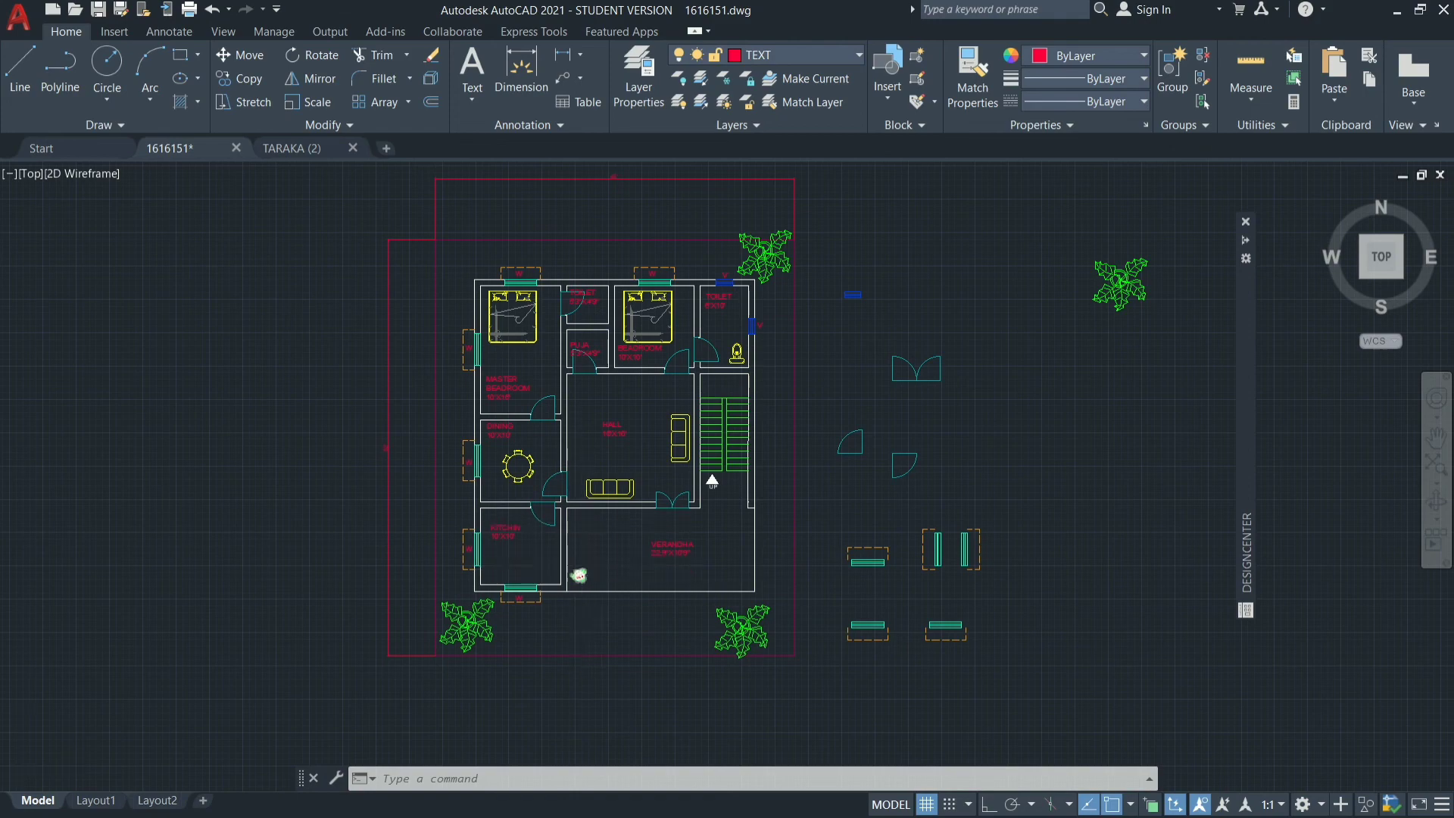
Copy the flowering plant to the northwest, northeast and southeast corners of the verandha.
scroll(587, 570, "up", 8)
left_click(535, 614)
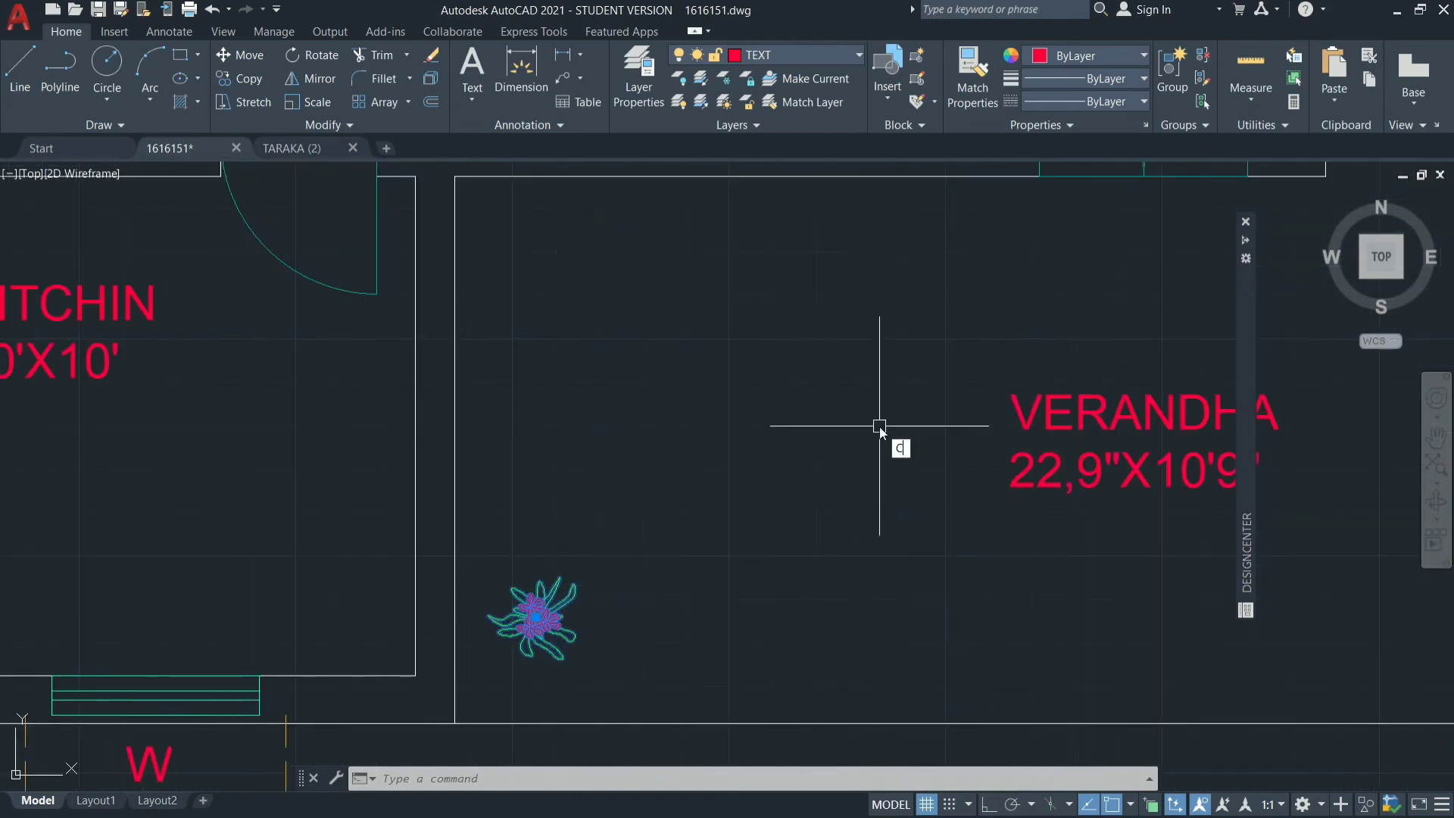
type("co")
key("Return")
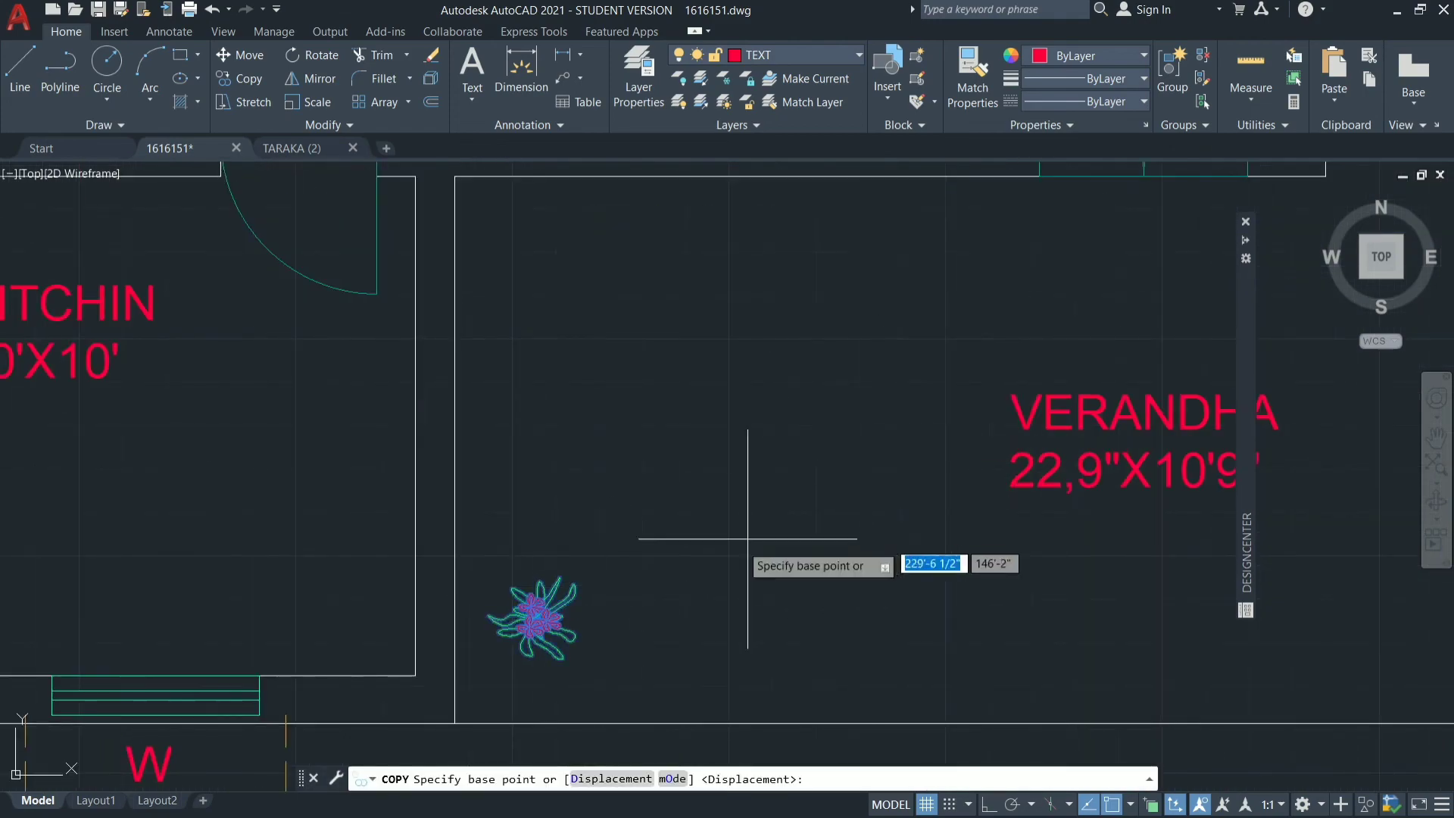
left_click(524, 619)
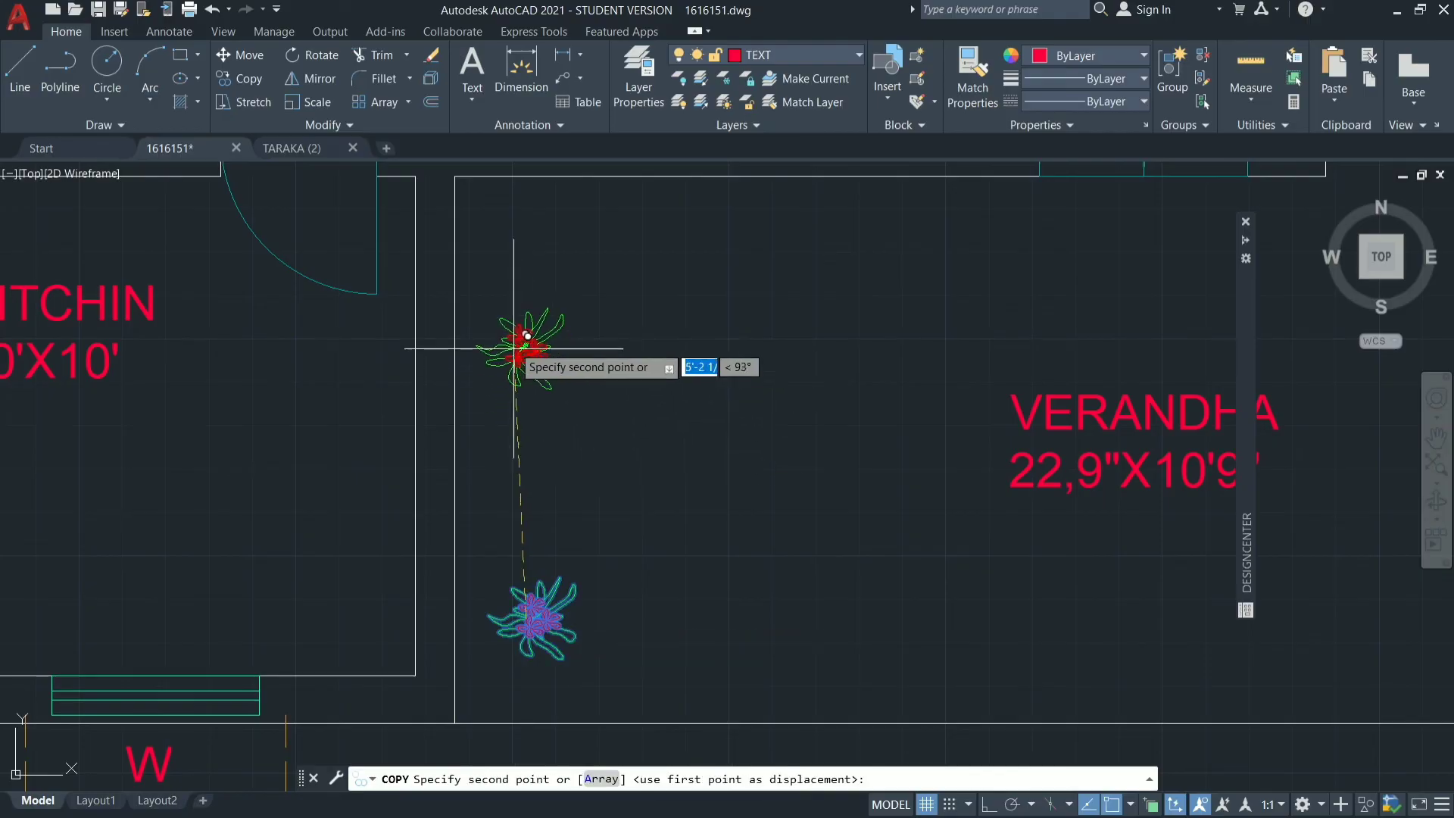
left_click(517, 260)
scroll(724, 418, "down", 6)
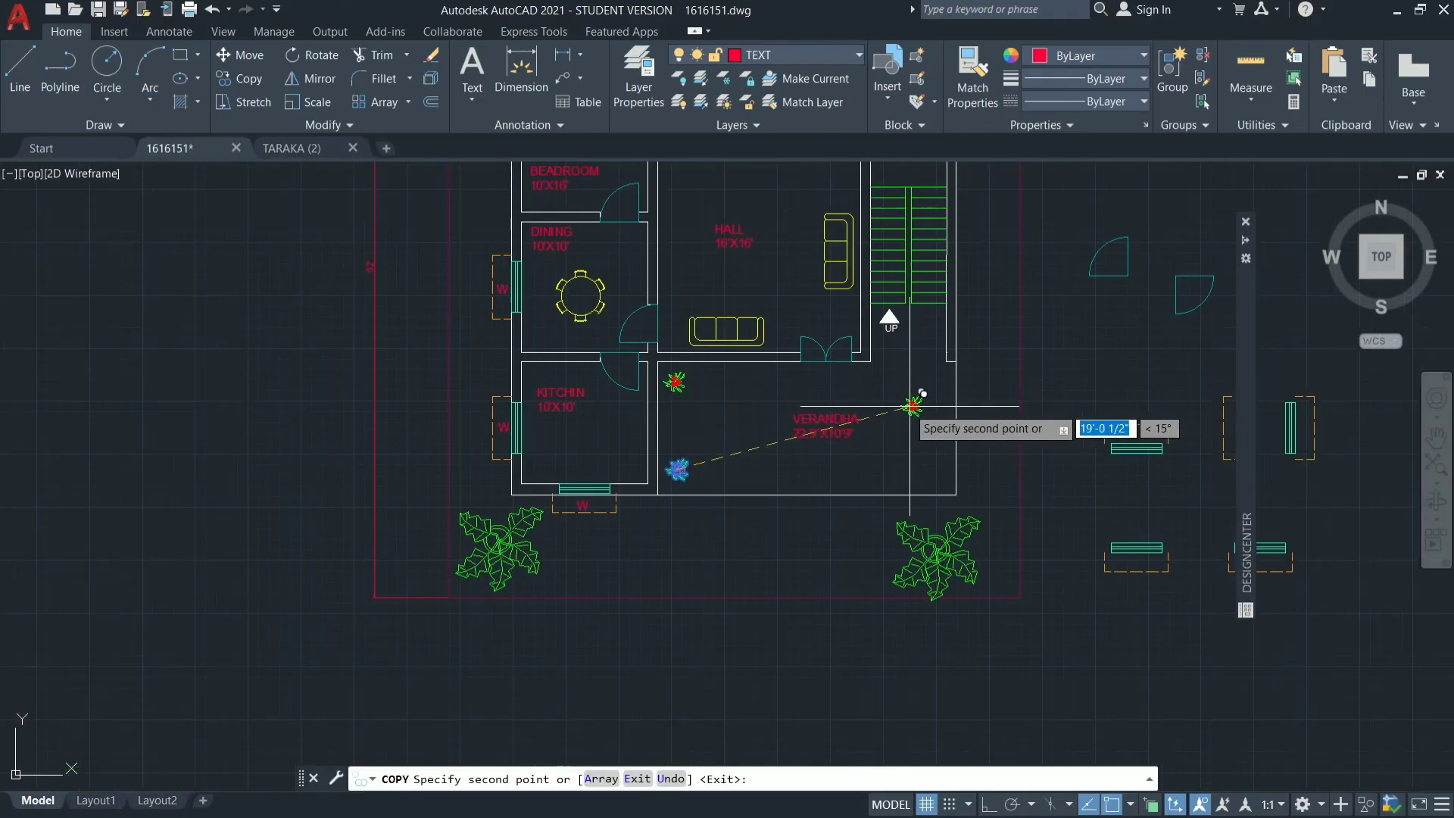
left_click(932, 387)
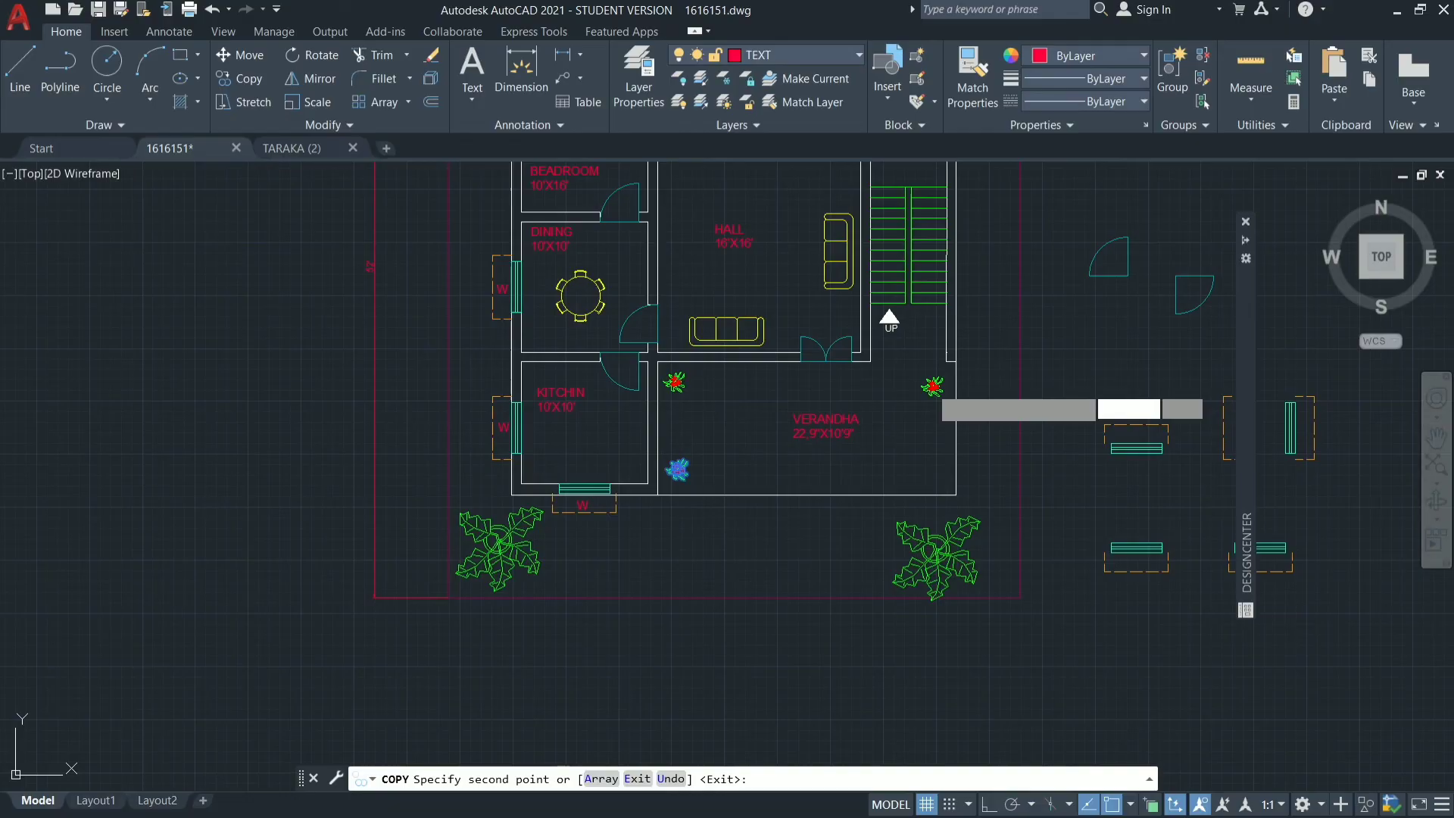
left_click(931, 469)
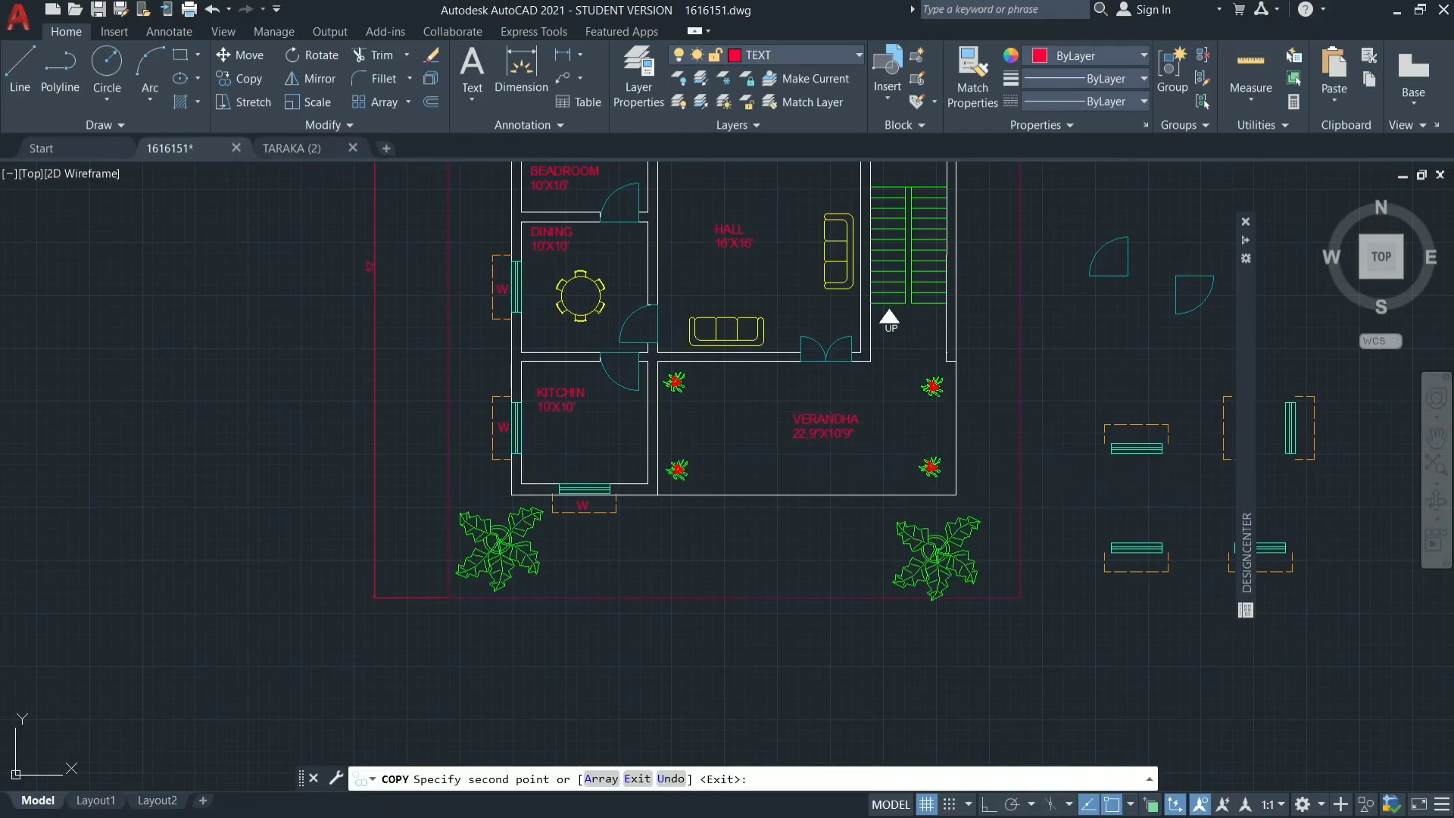
key("Return")
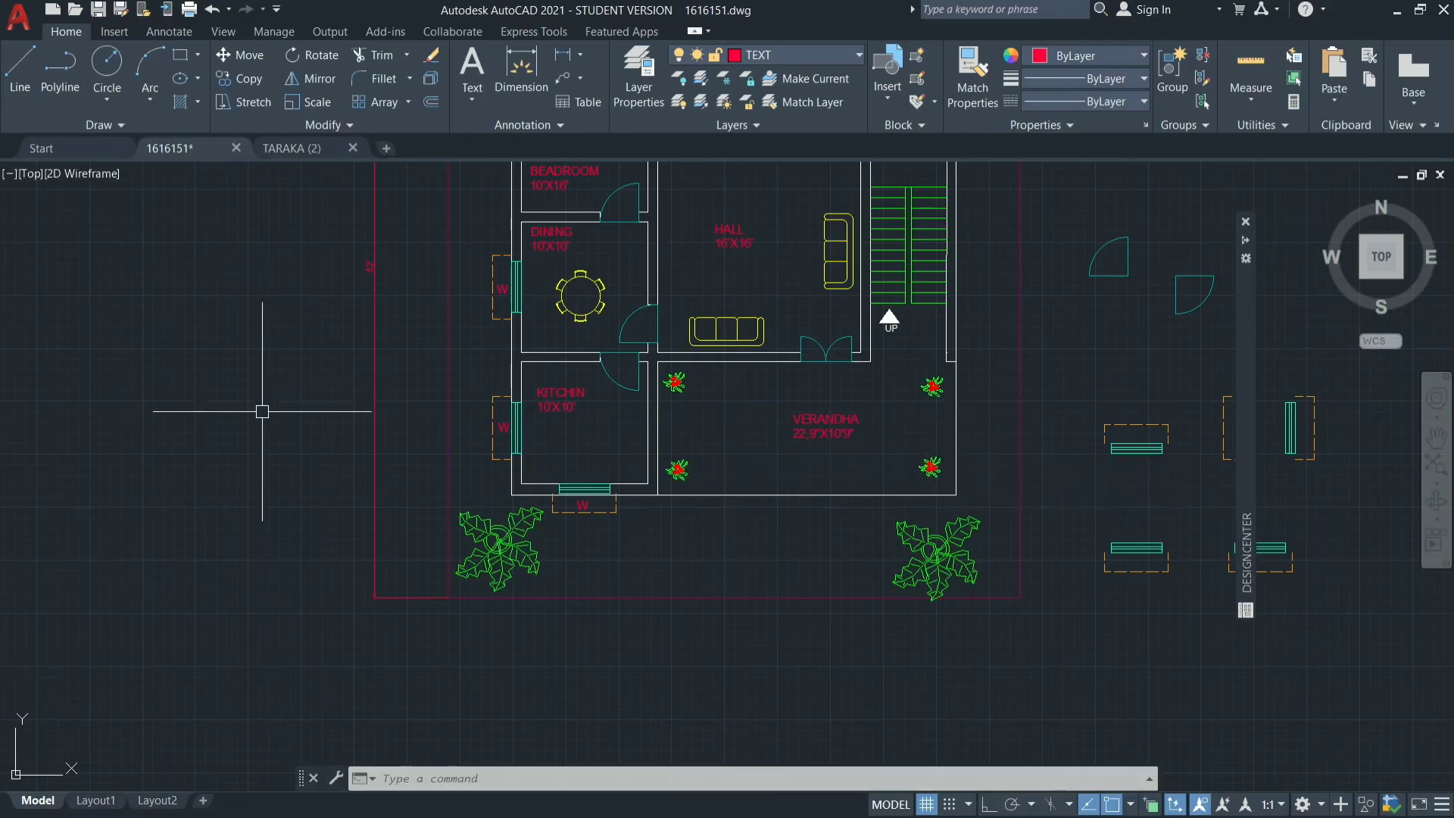
Add a new layer named HATCHING to the drawing.
scroll(590, 574, "down", 4)
scroll(701, 427, "up", 6)
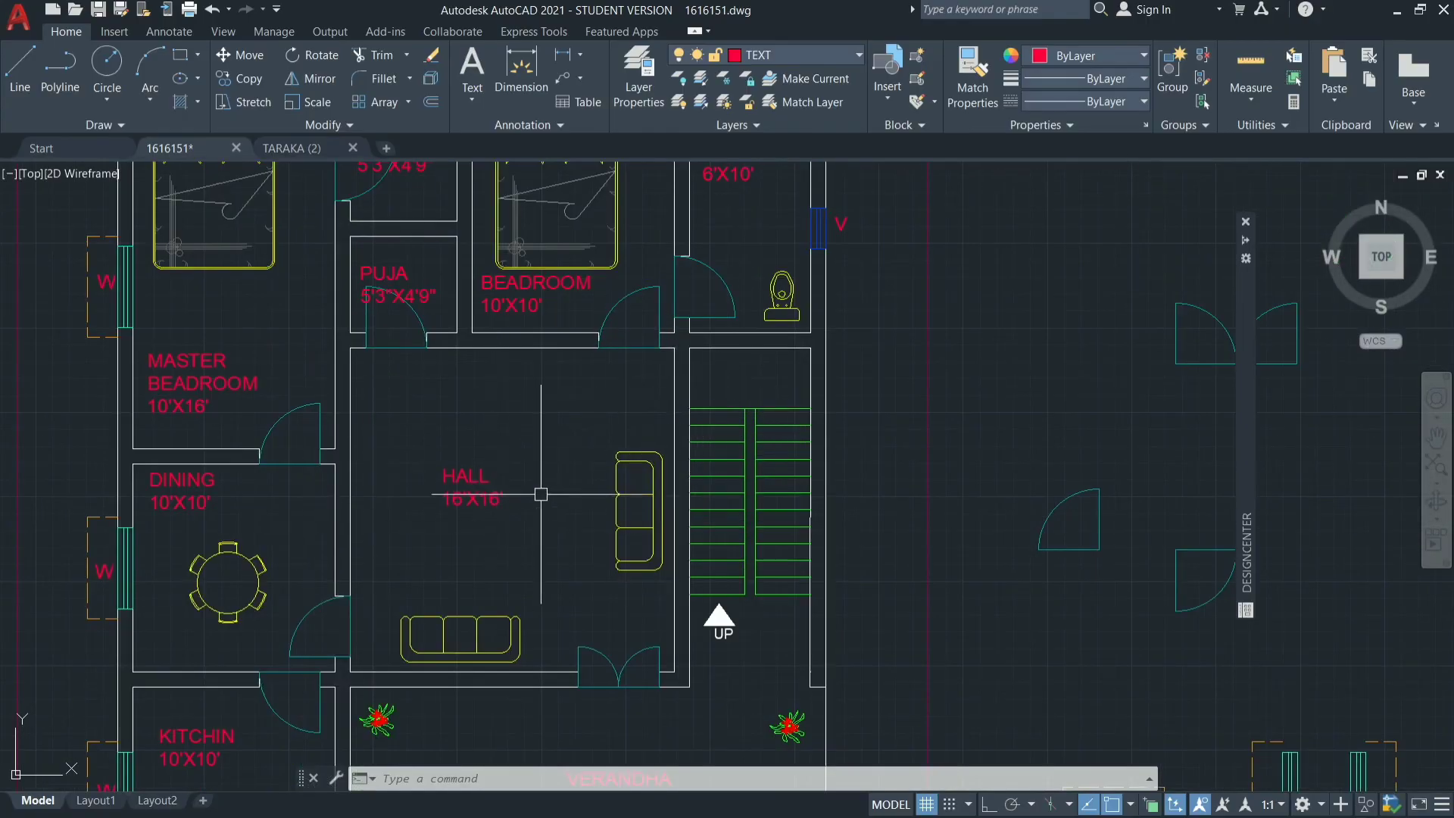
scroll(573, 551, "down", 2)
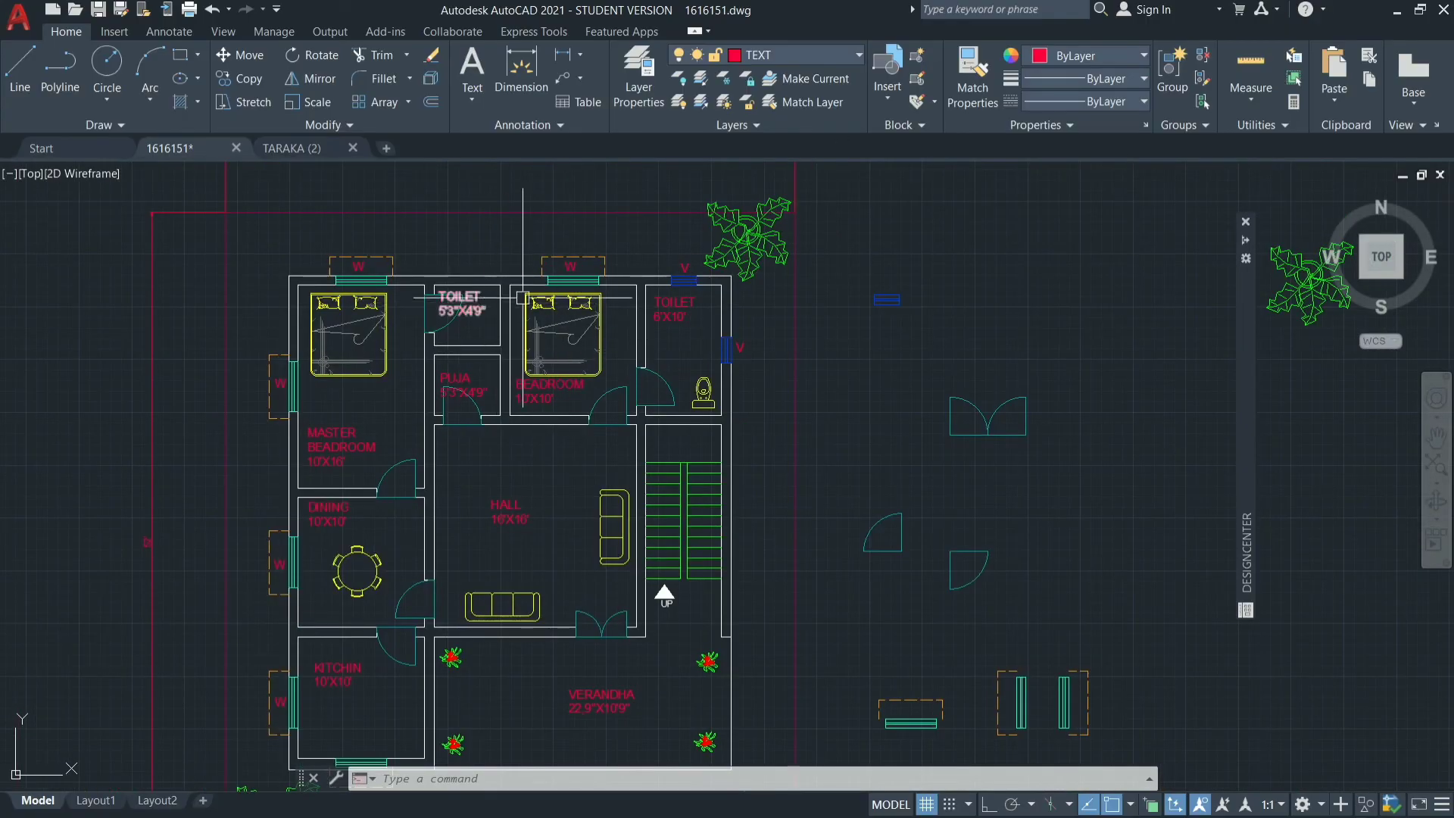
left_click(835, 52)
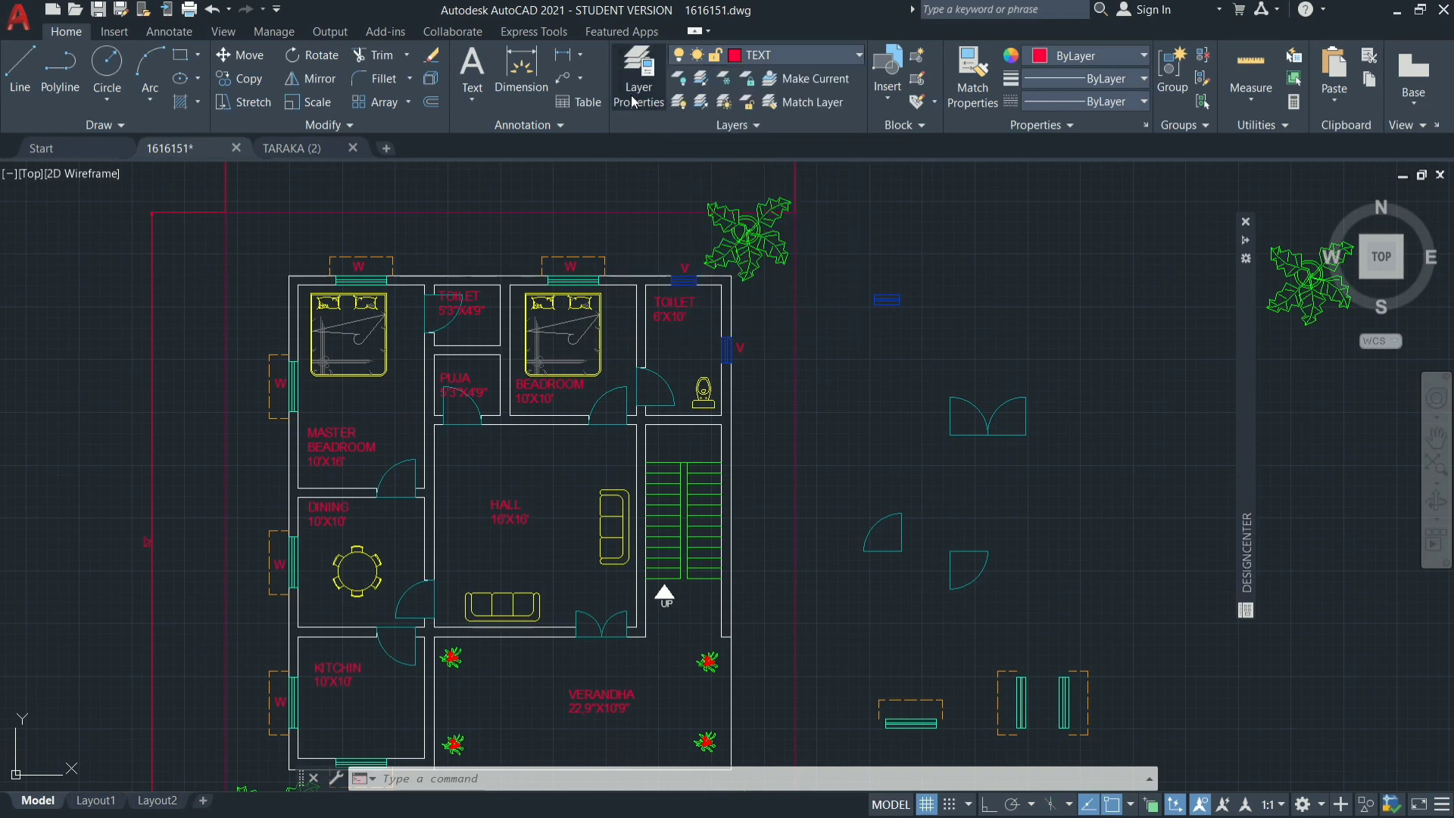
left_click(633, 97)
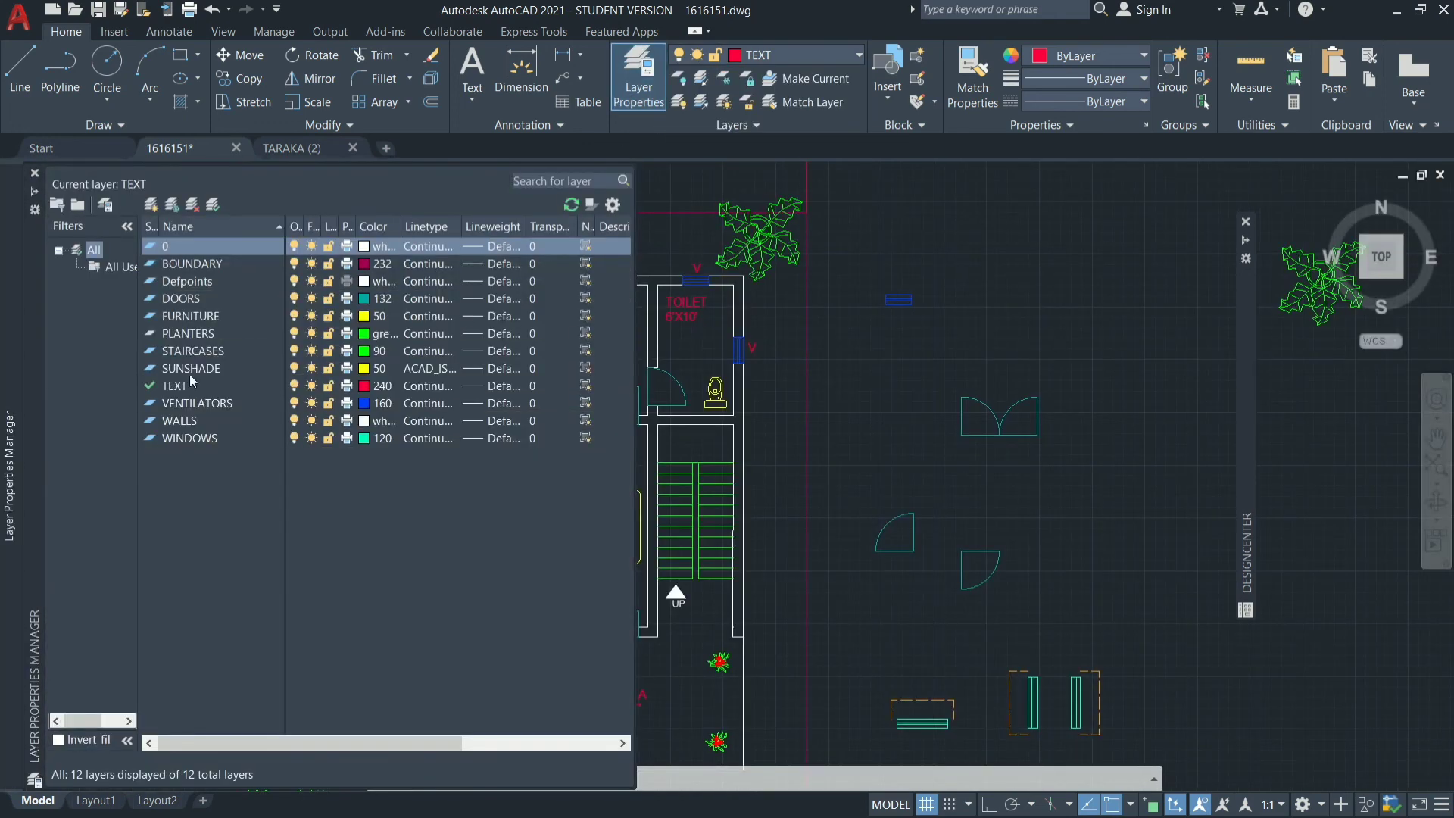
left_click(150, 208)
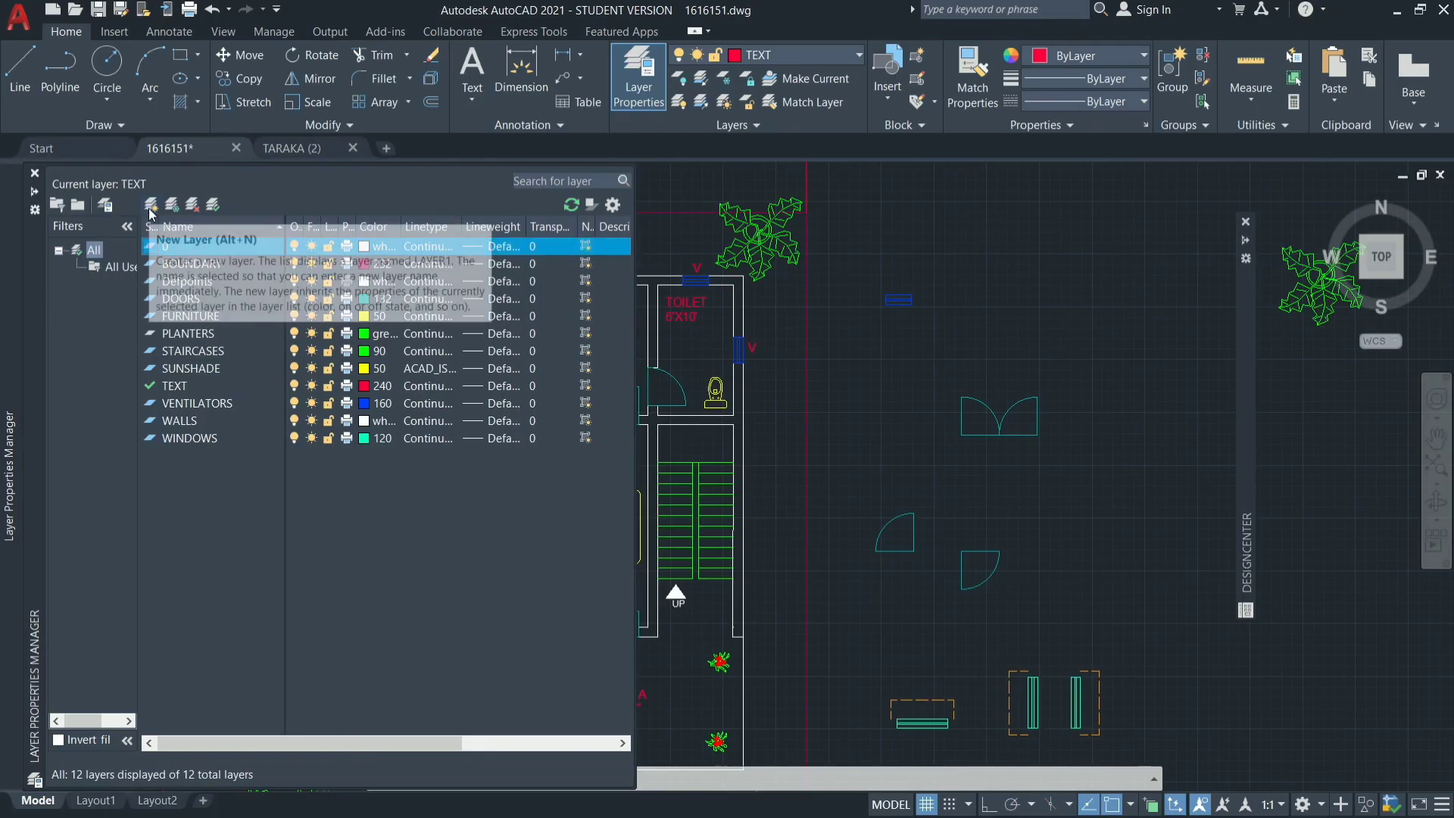
left_click(151, 208)
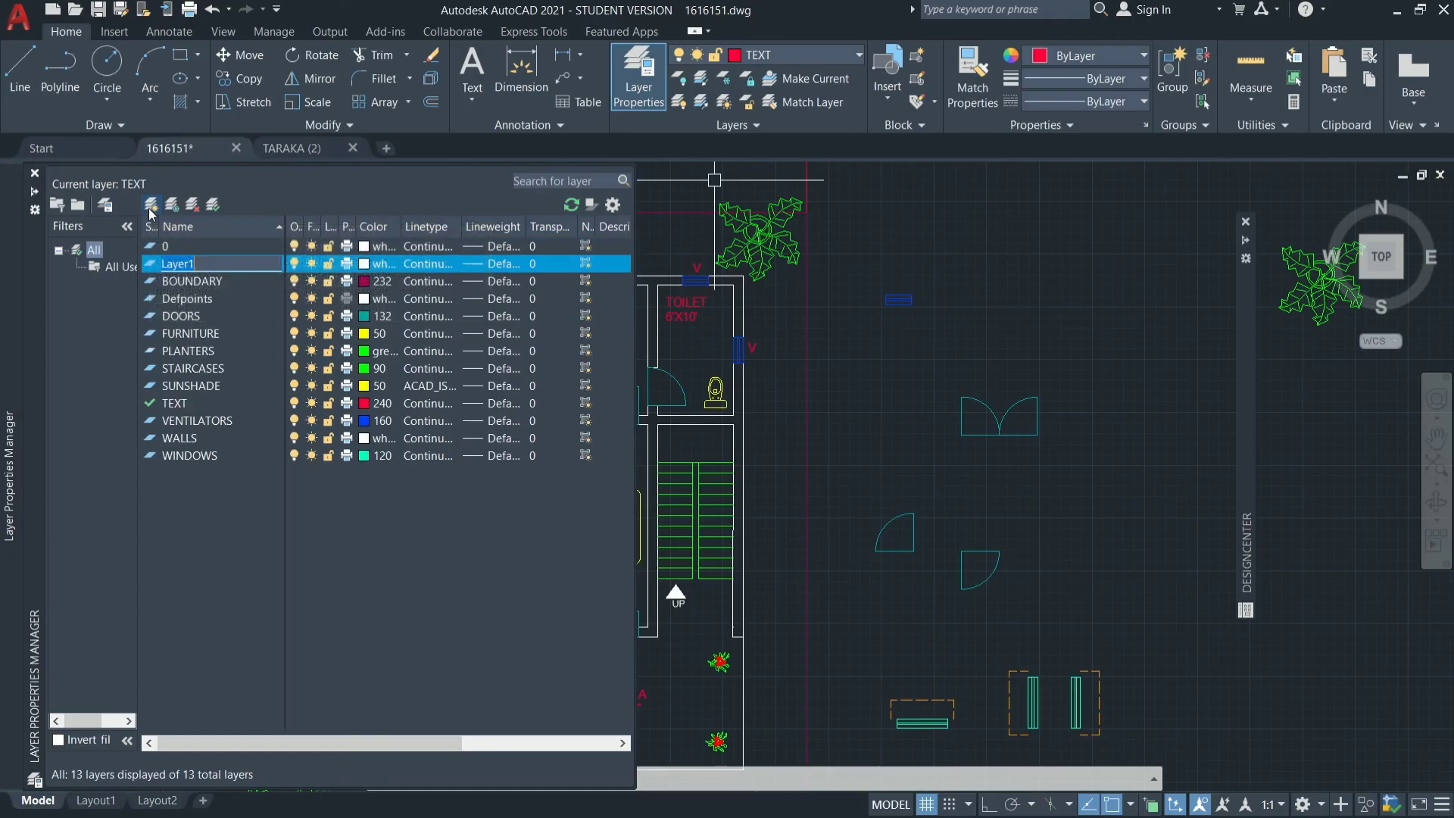
key("BackSpace")
type("HATCHING")
Assign index color 20 to the HATCHING layer and make it the current layer.
left_click(364, 267)
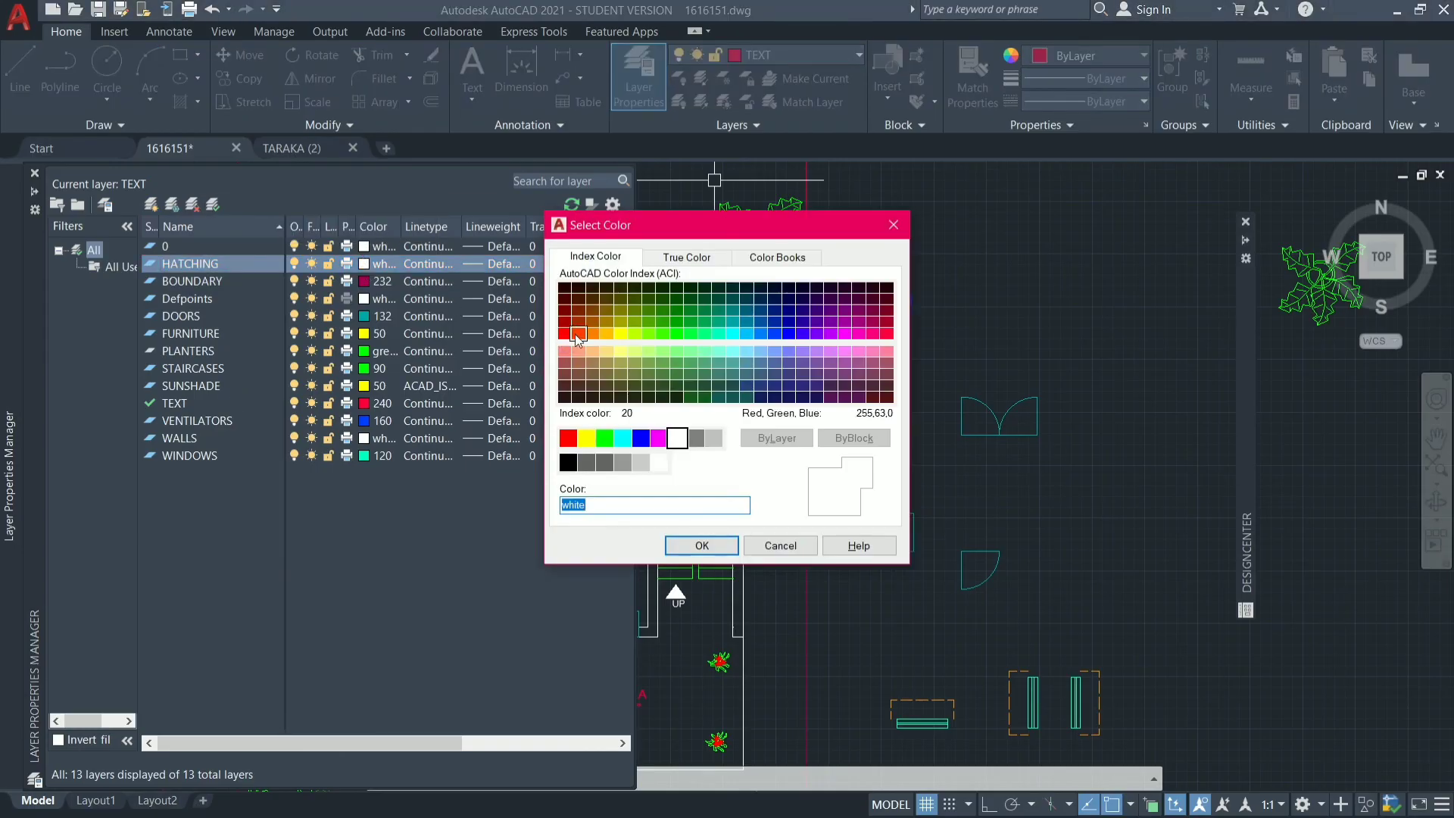
left_click(579, 333)
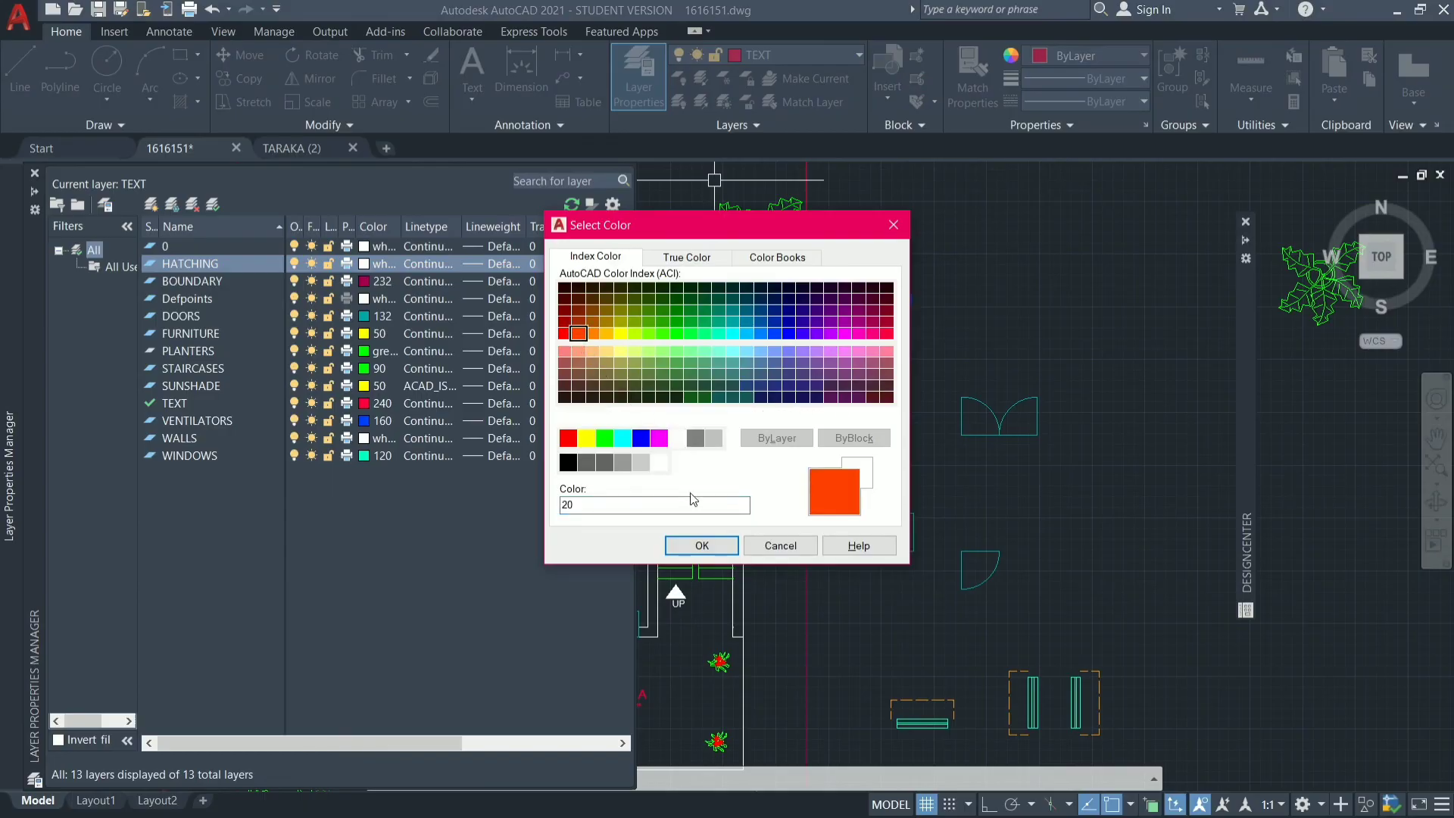
left_click(701, 545)
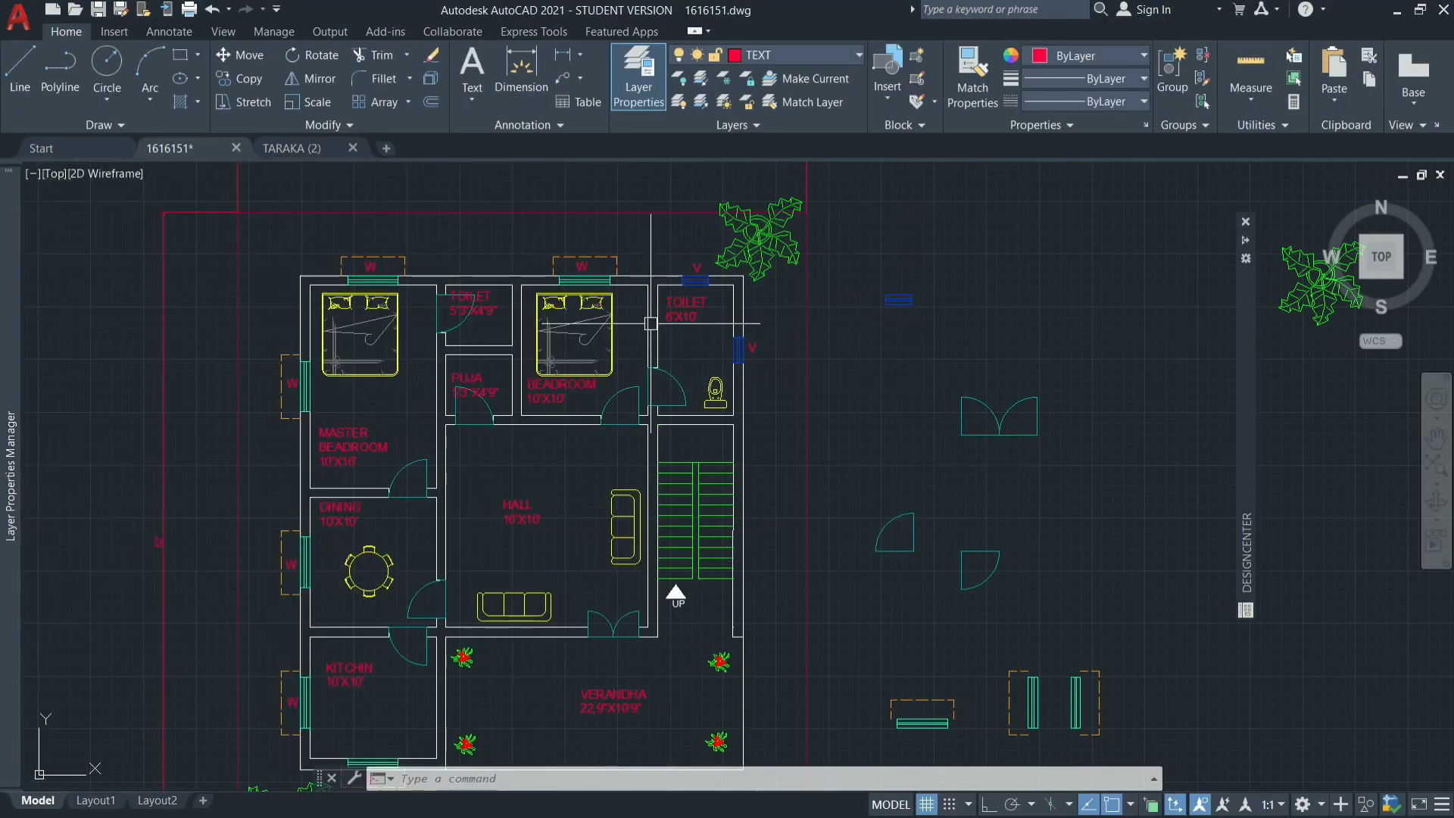
left_click(846, 54)
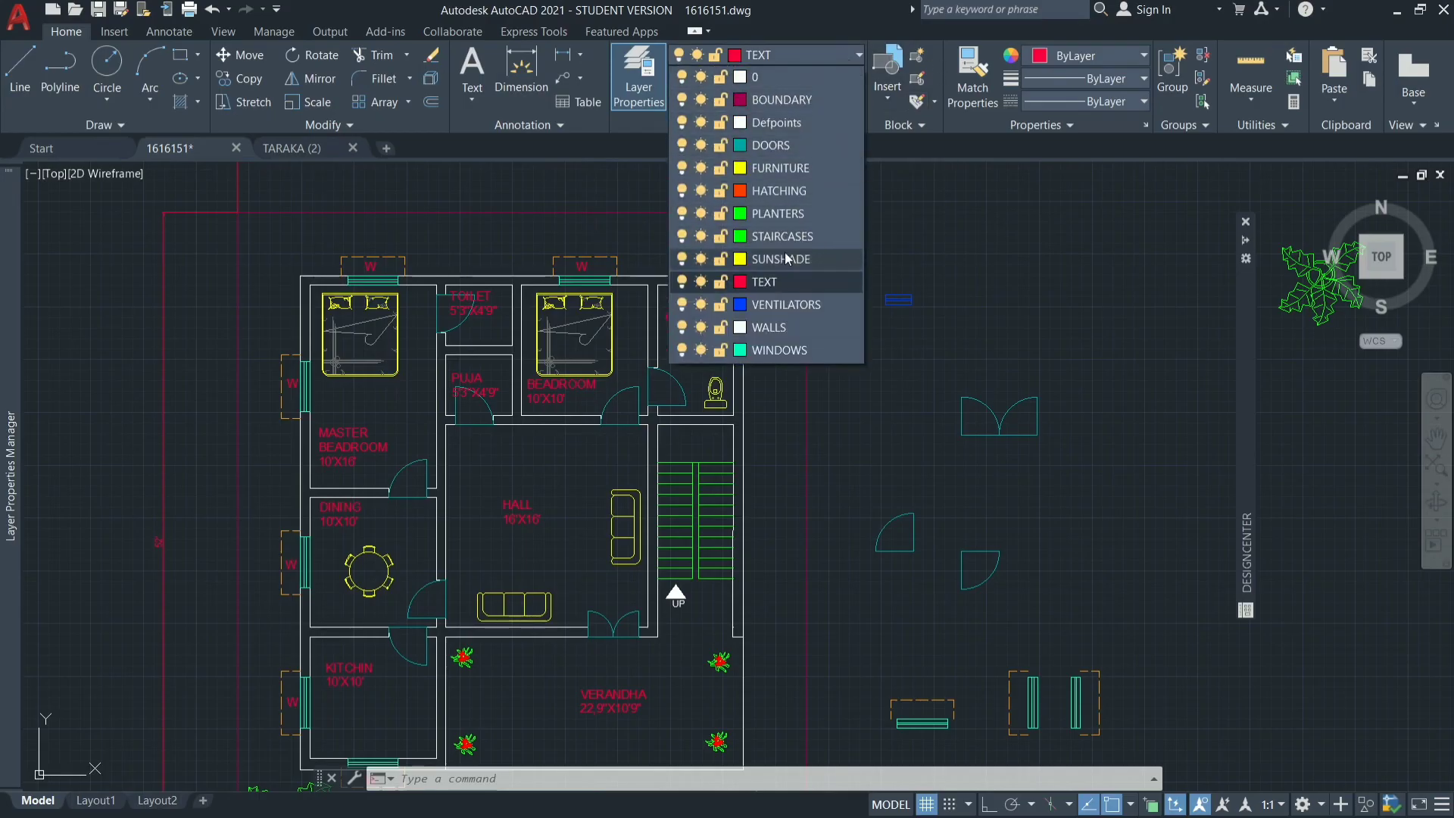
left_click(803, 191)
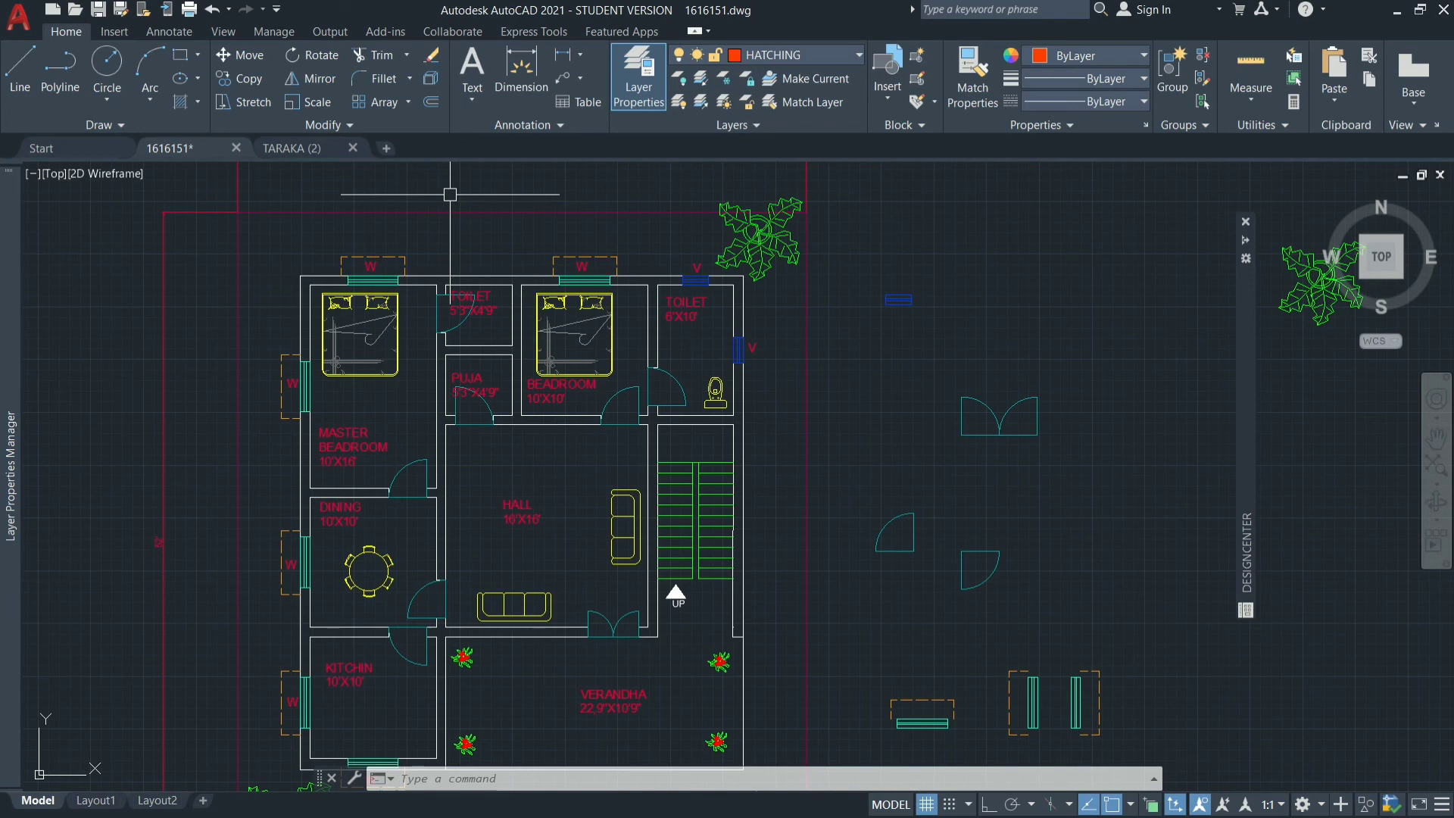
Start a hatch with the ANSI32 pattern and fill the north and interior walls around the toilets, puja room and bedroom.
type("h")
key("Return")
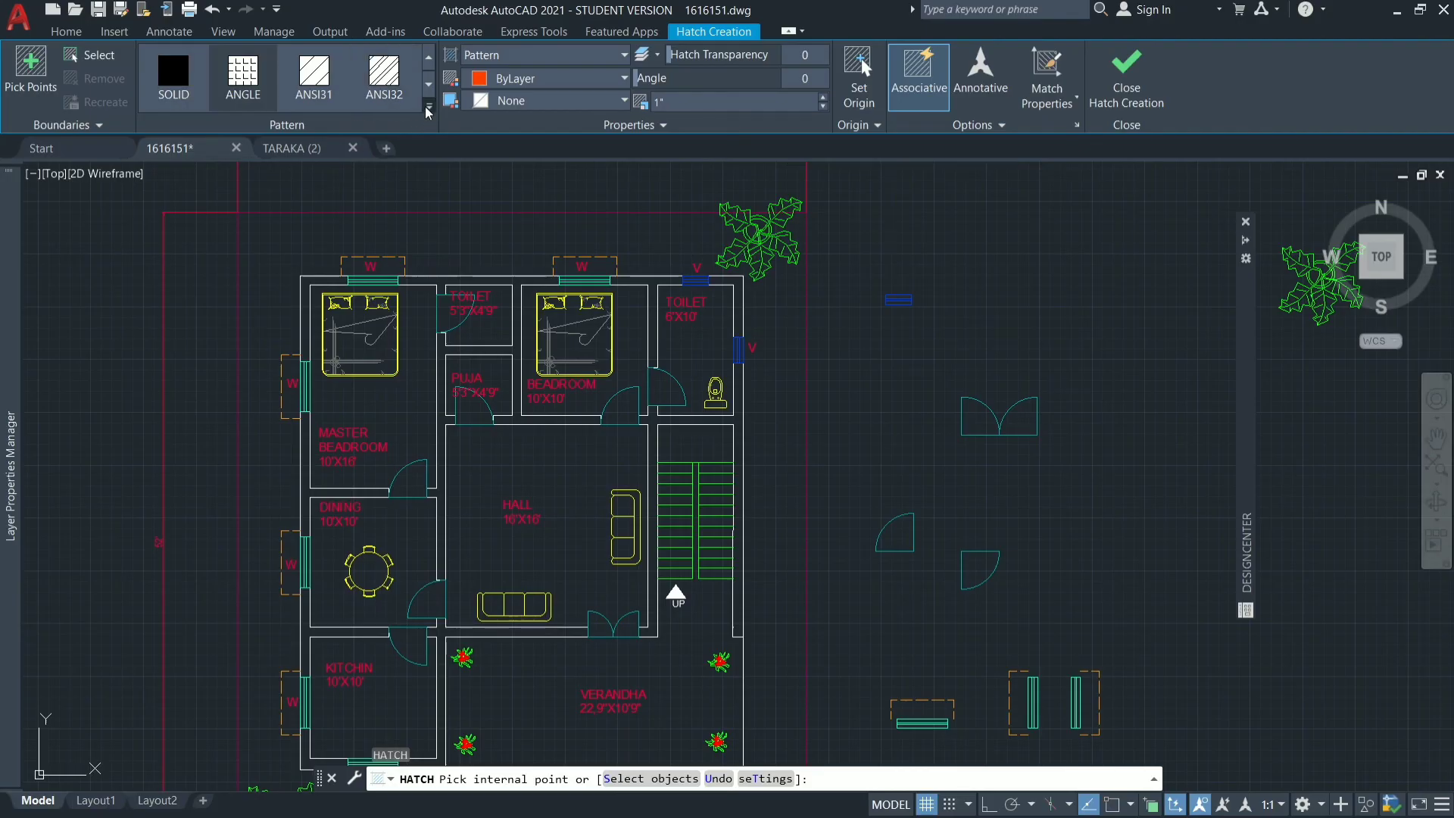
left_click(428, 112)
scroll(320, 176, "down", 5)
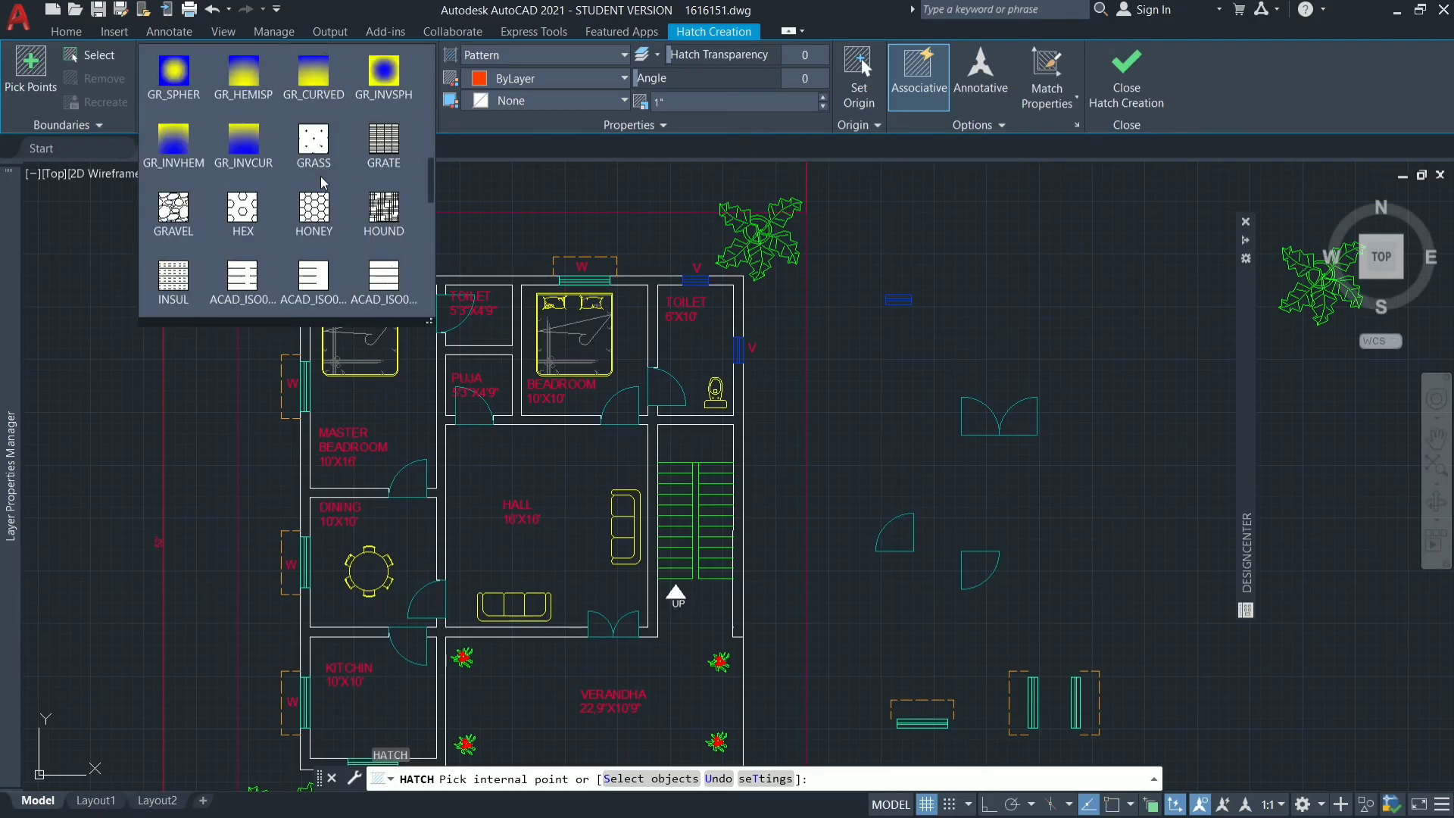
scroll(320, 183, "down", 10)
scroll(320, 182, "up", 9)
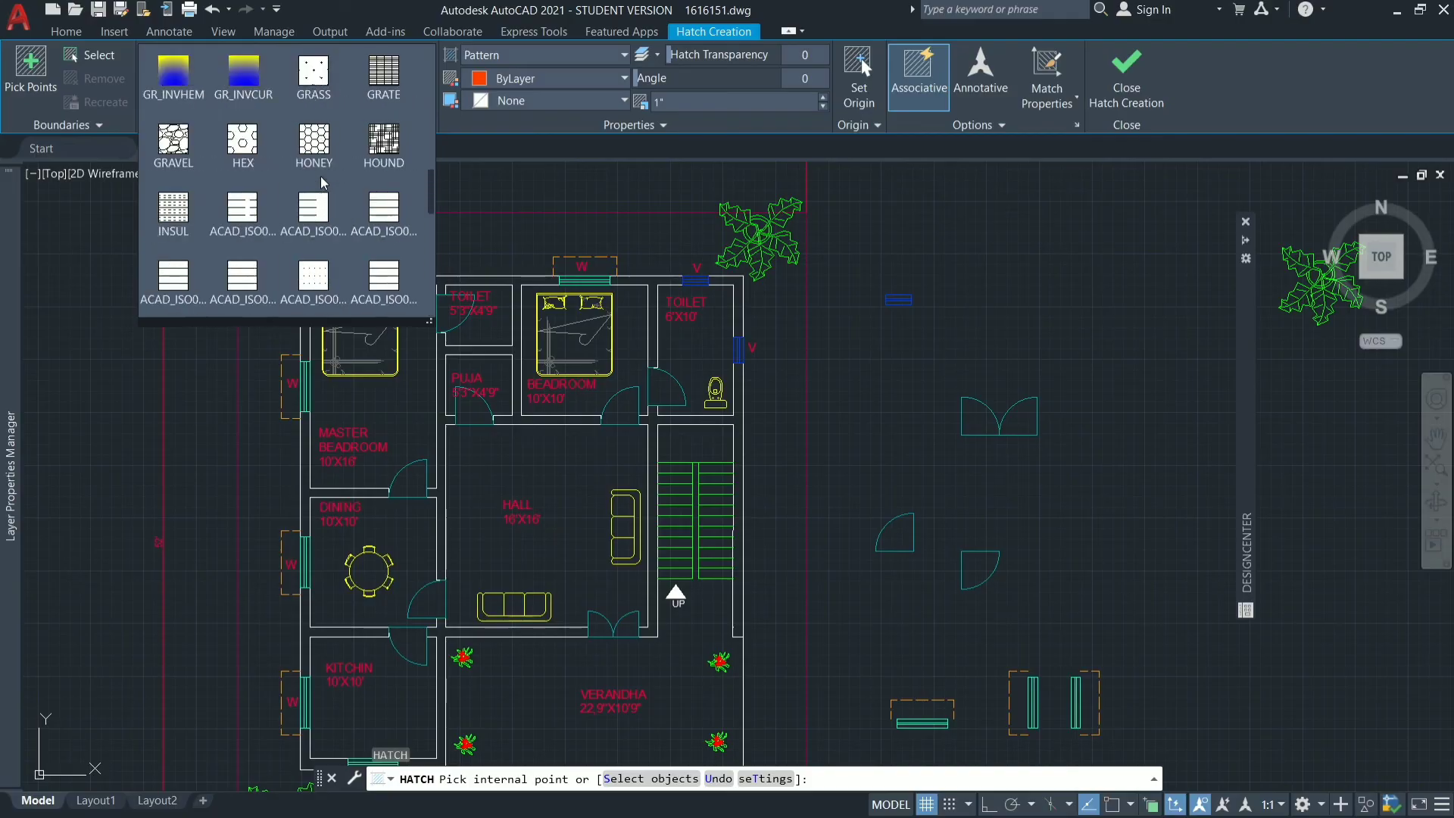
scroll(323, 183, "up", 5)
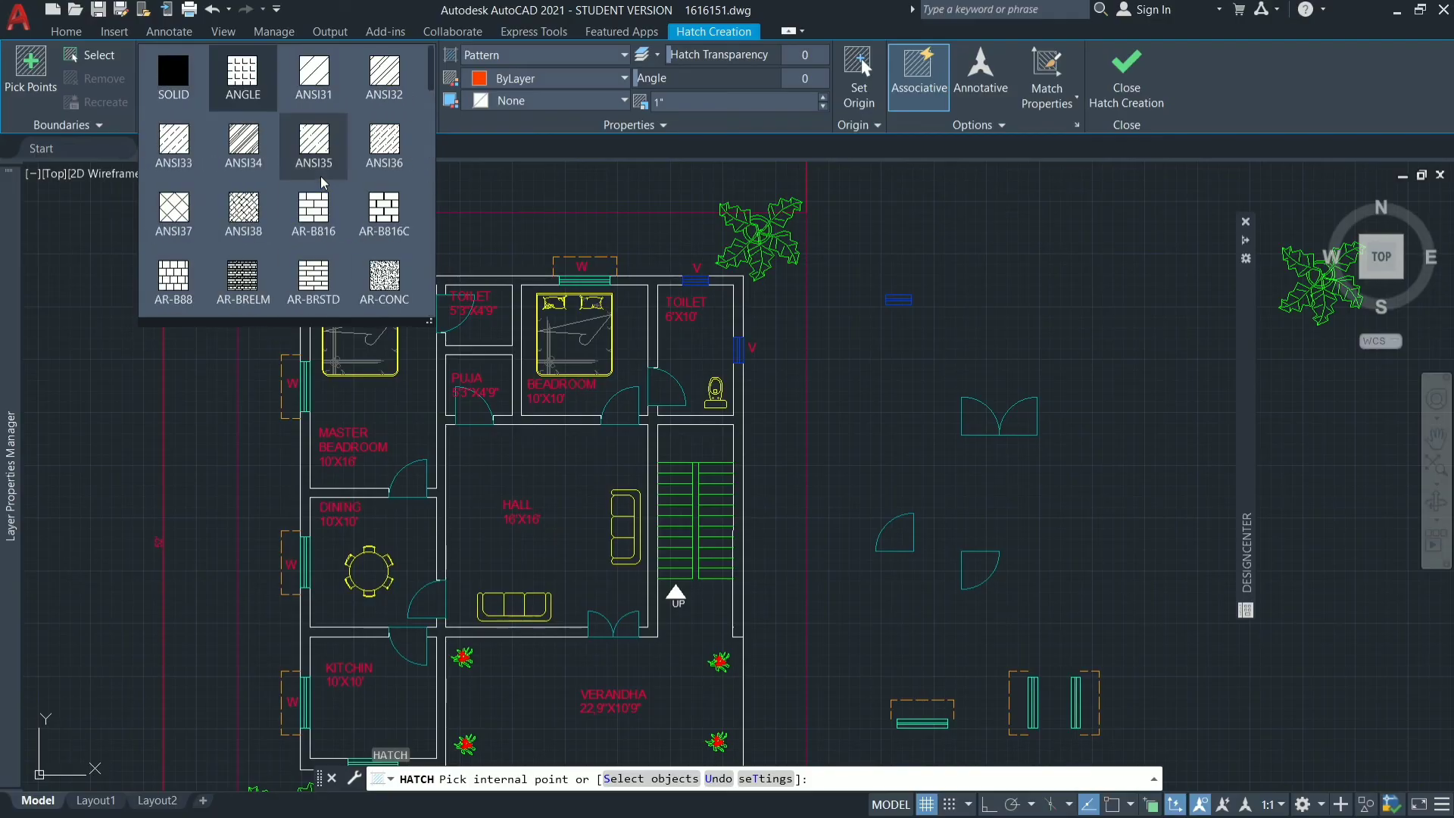
left_click(373, 74)
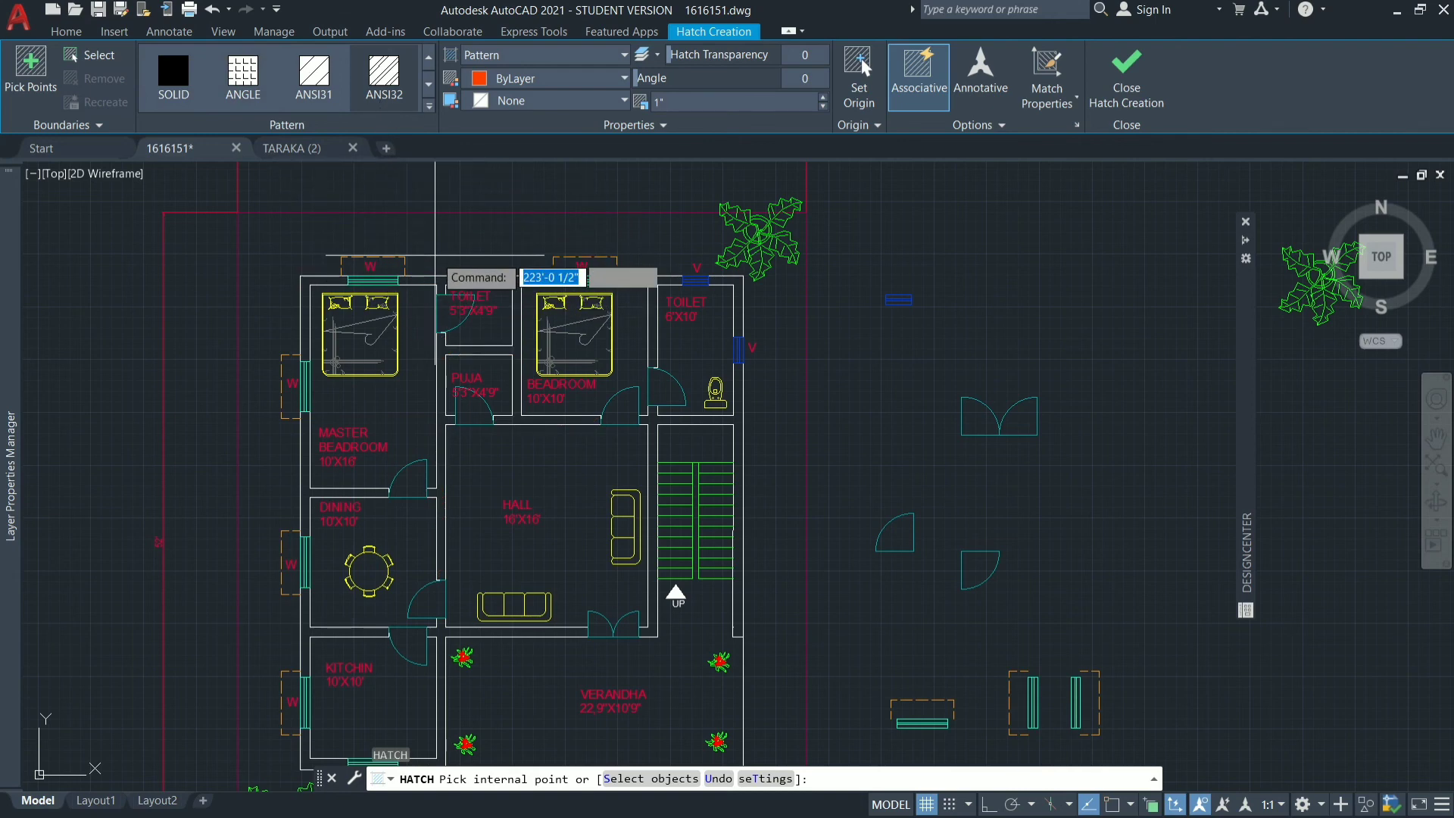
scroll(435, 255, "up", 2)
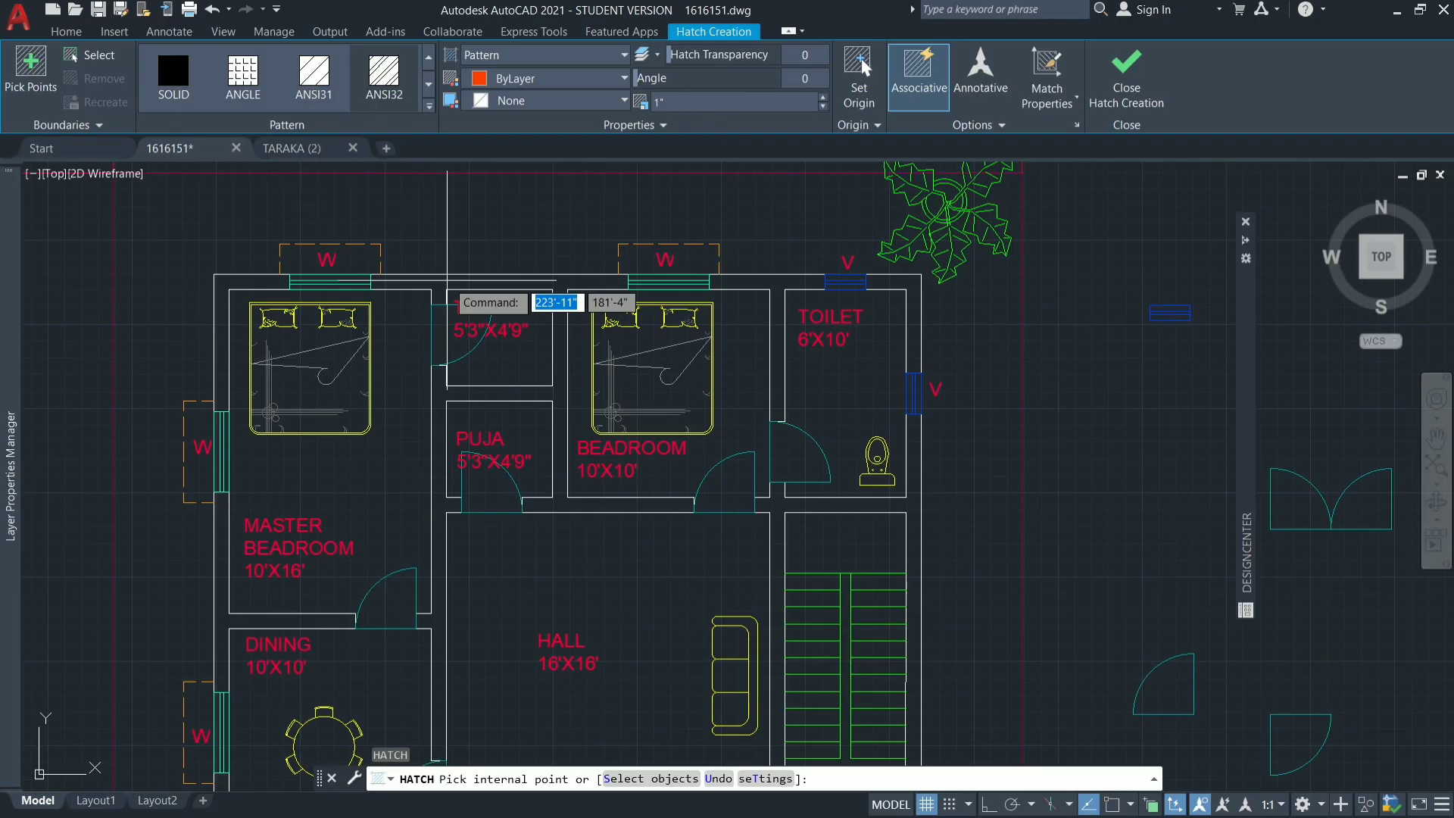
left_click(433, 279)
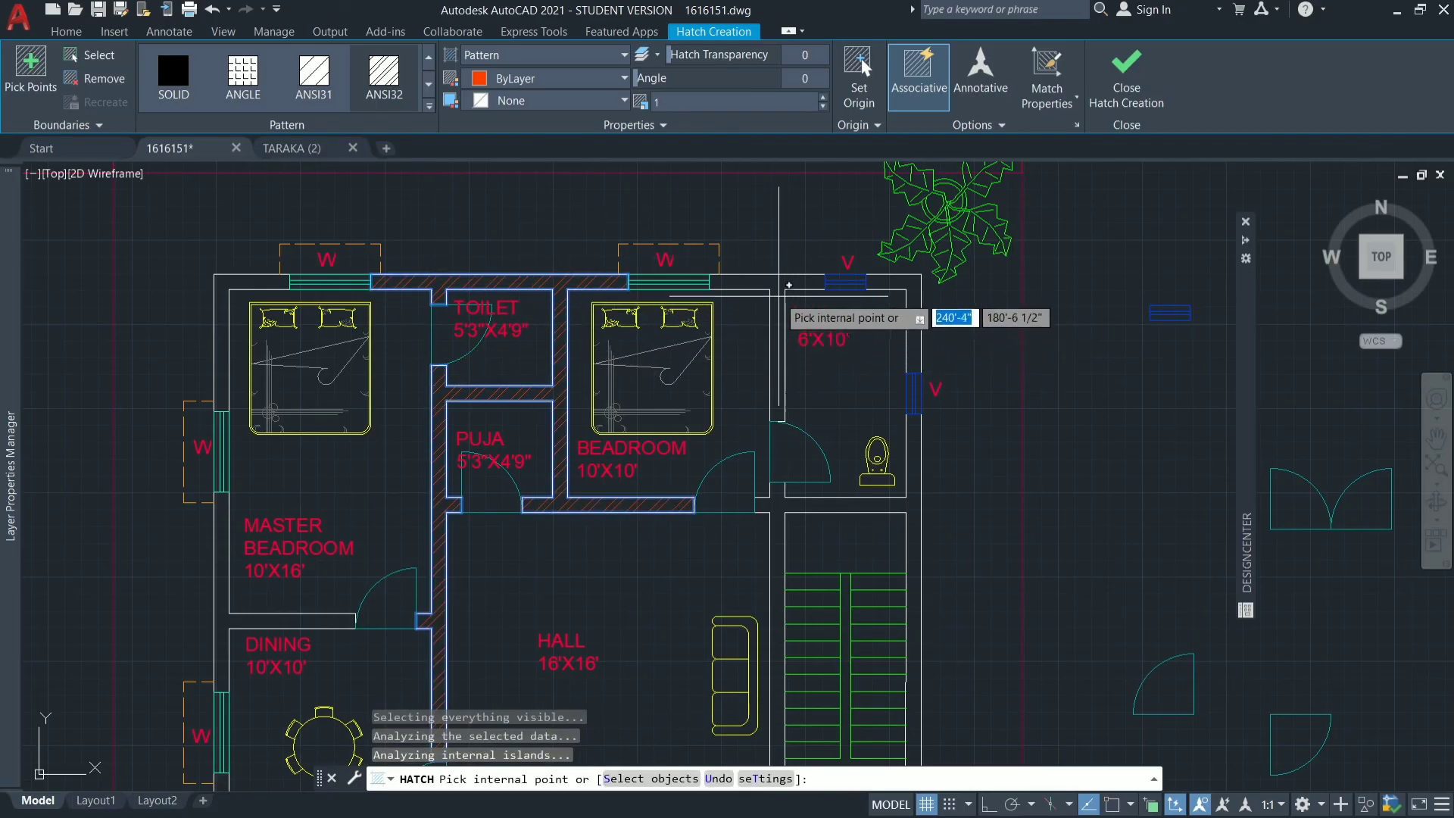
left_click(786, 285)
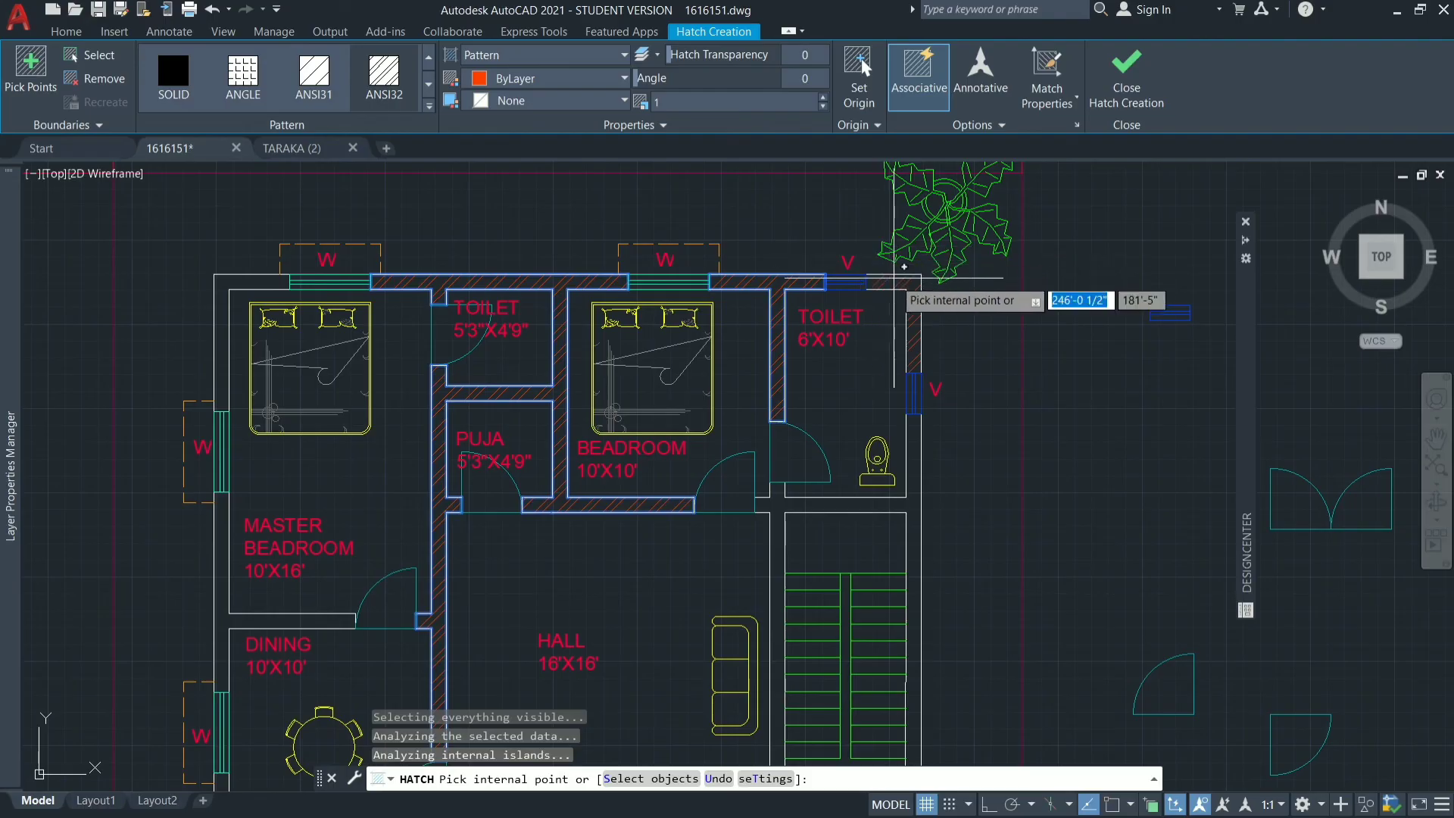
left_click(912, 288)
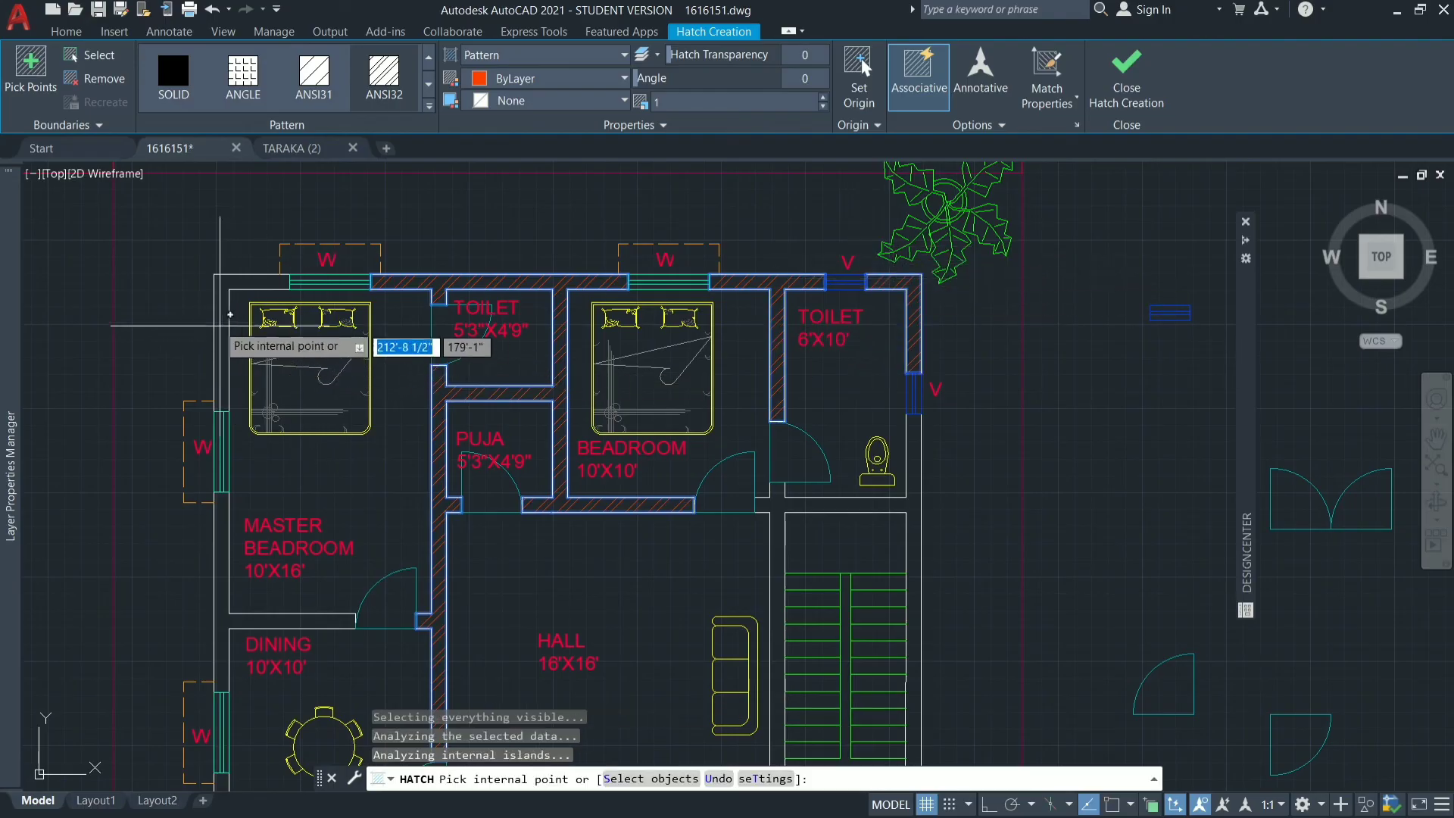
Hatch the west exterior wall segments and the dining and kitchen walls, from the northwest corner to the southwest corner.
left_click(222, 326)
scroll(308, 292, "down", 4)
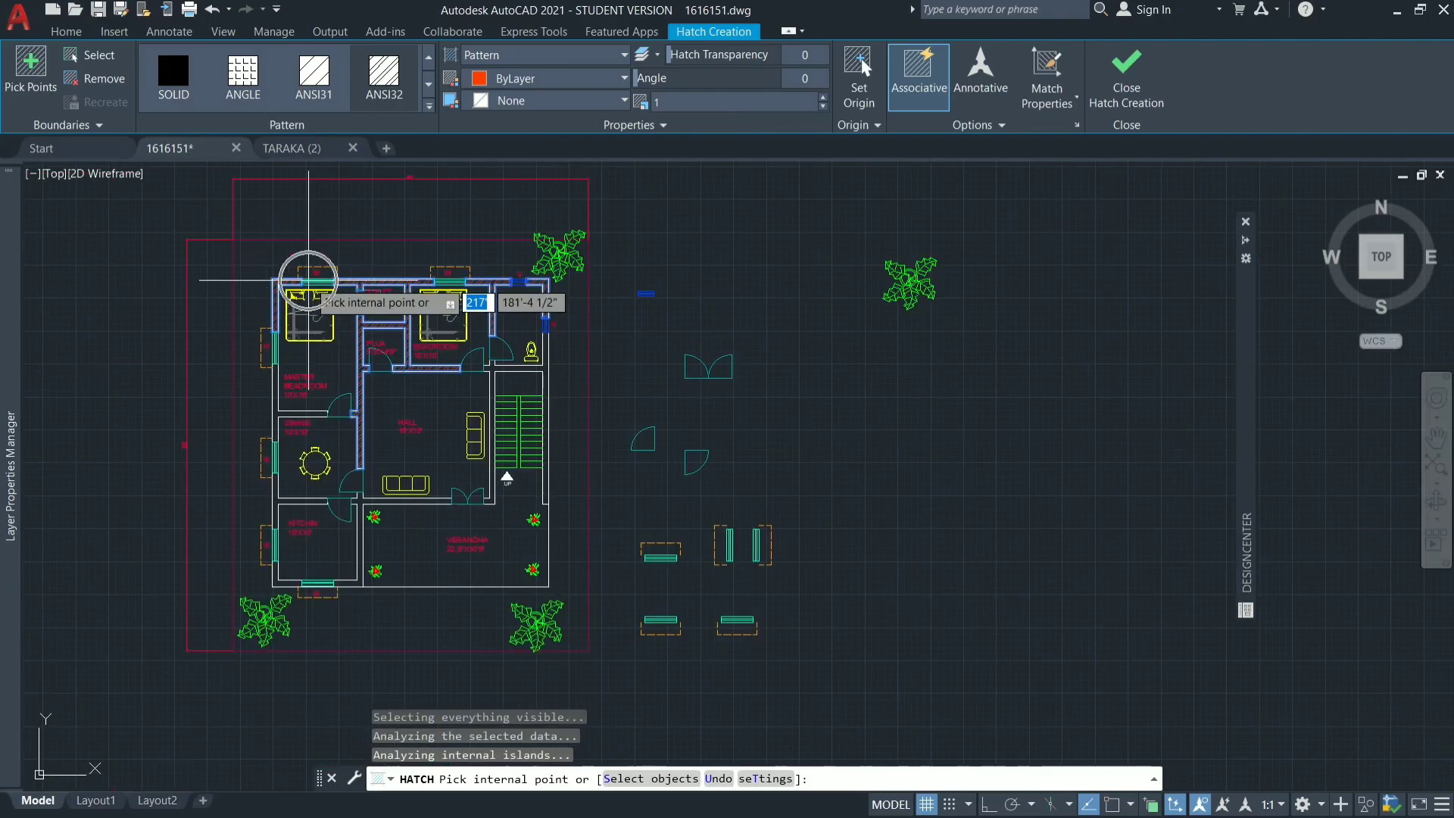
scroll(277, 439, "up", 8)
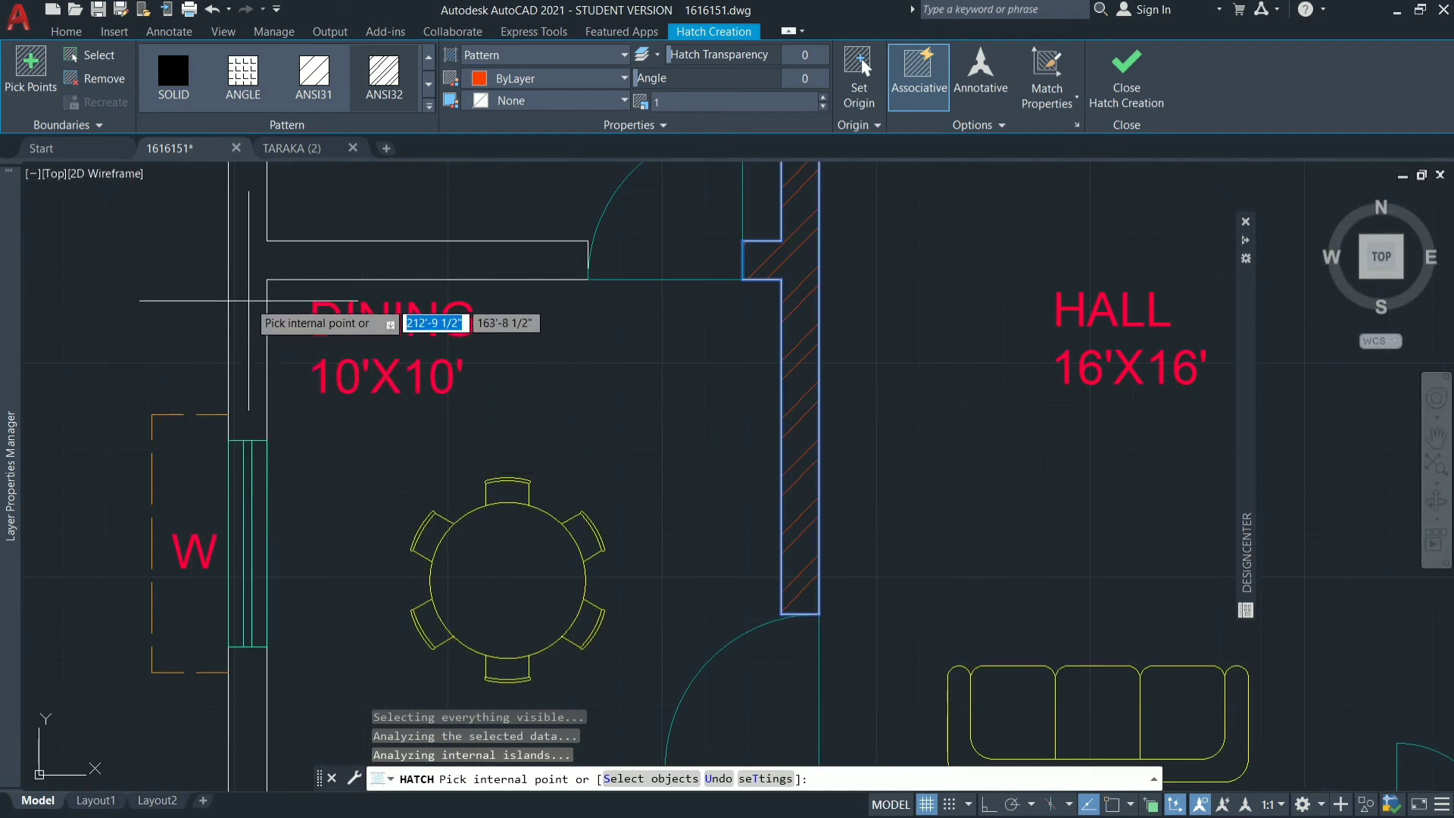
left_click(250, 303)
scroll(489, 369, "down", 5)
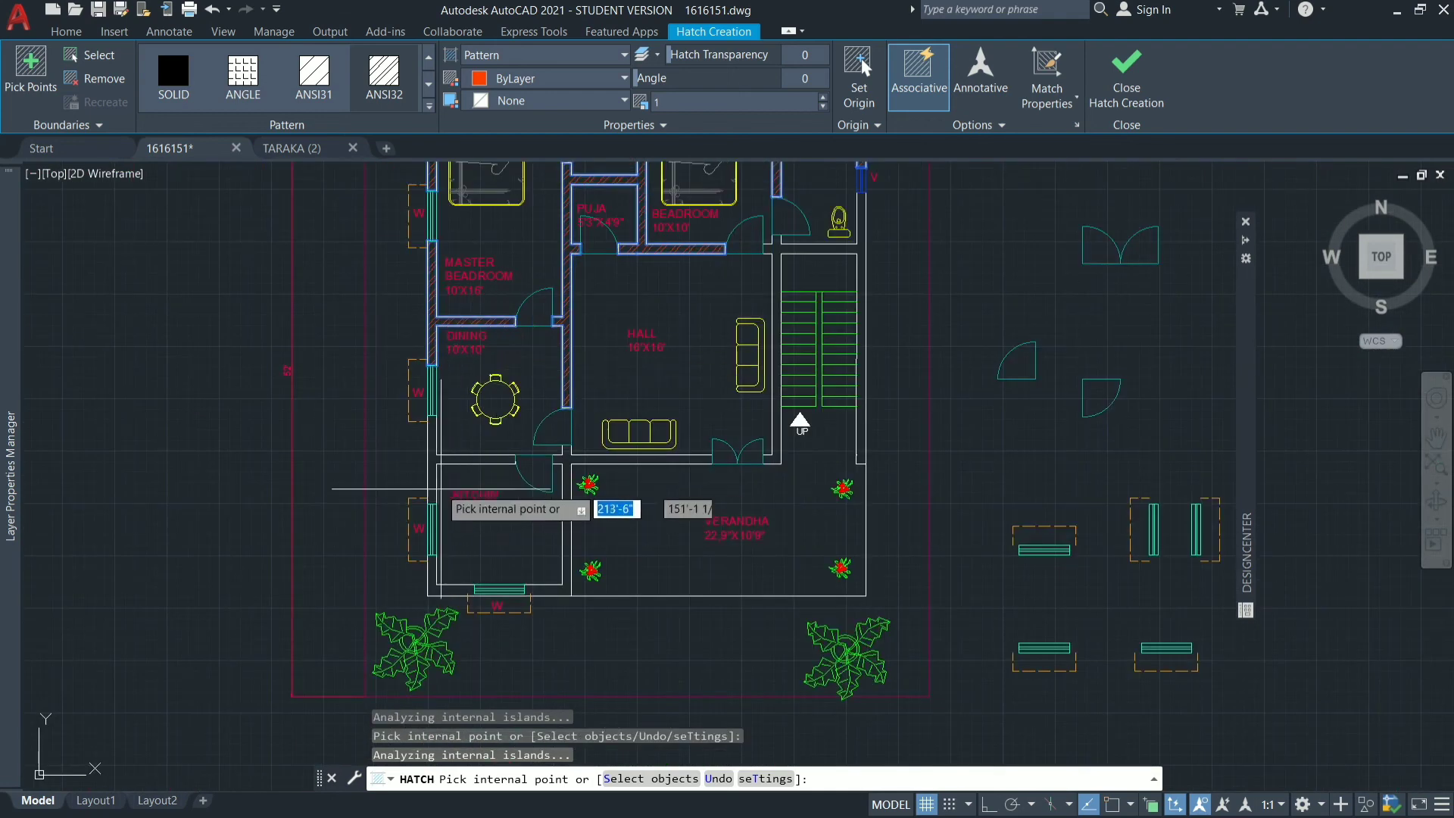
left_click(431, 467)
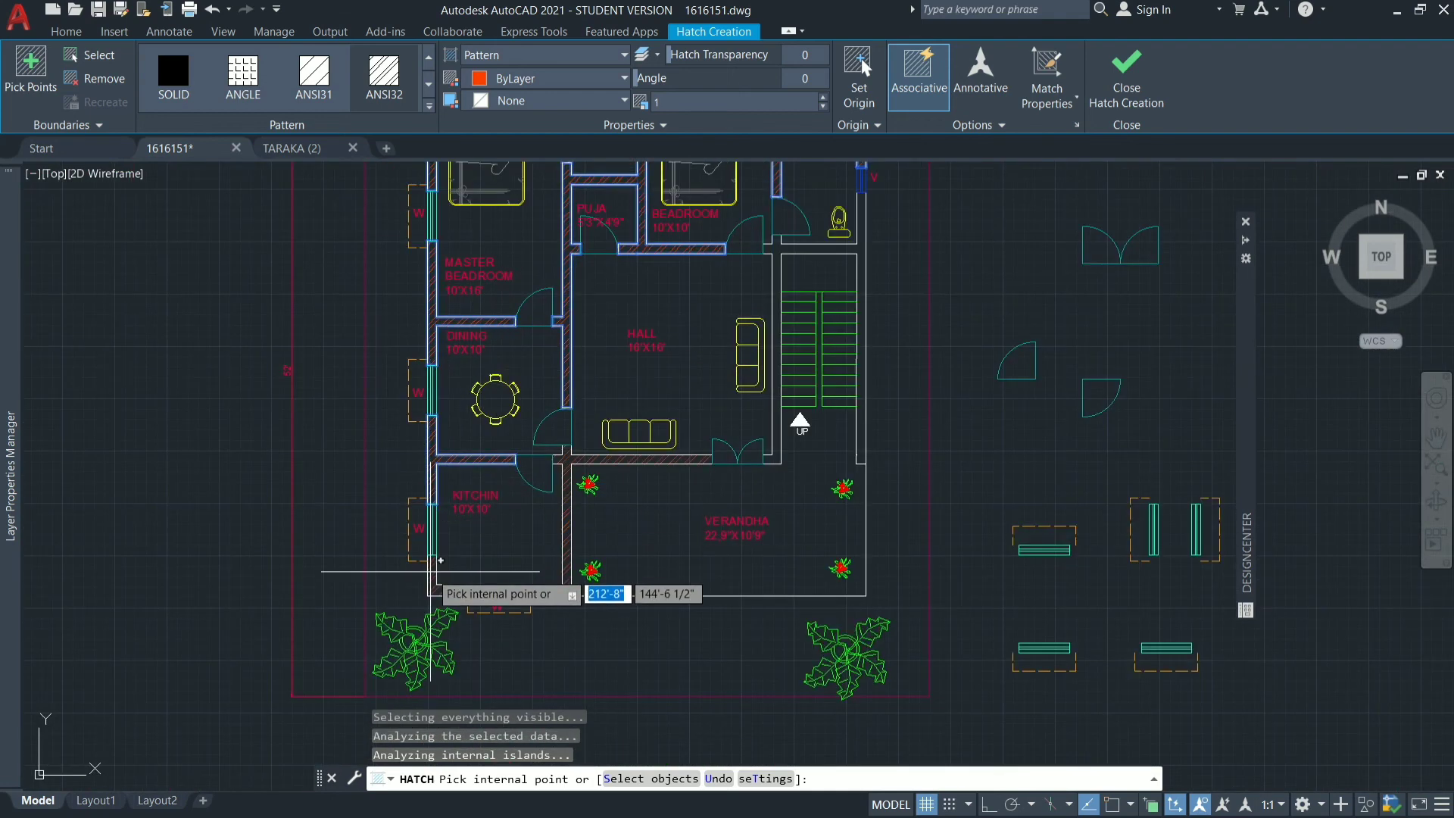
left_click(430, 572)
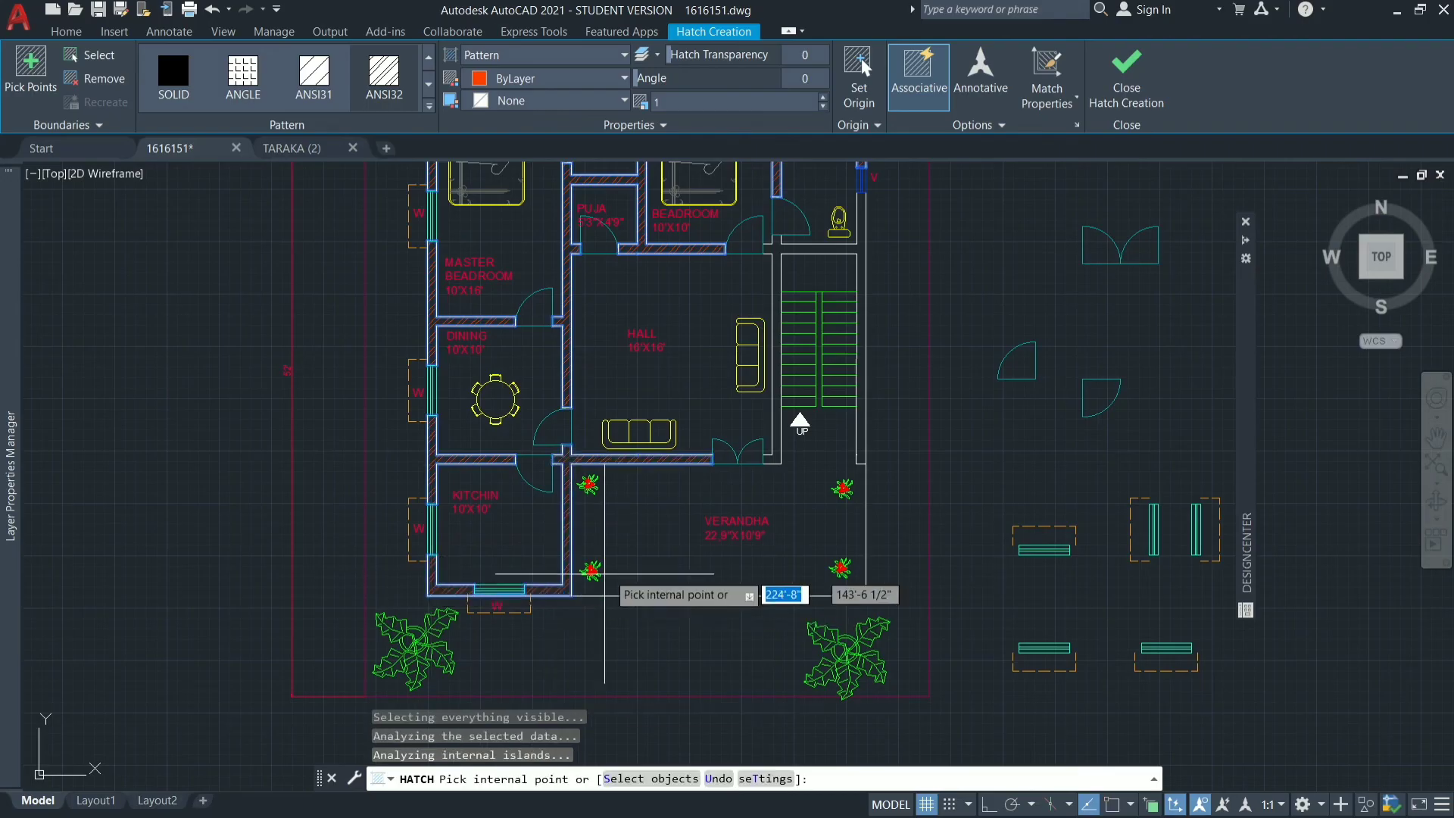
Hatch the walls between the hall and staircase and around the staircase, and finish the hatch.
left_click(775, 424)
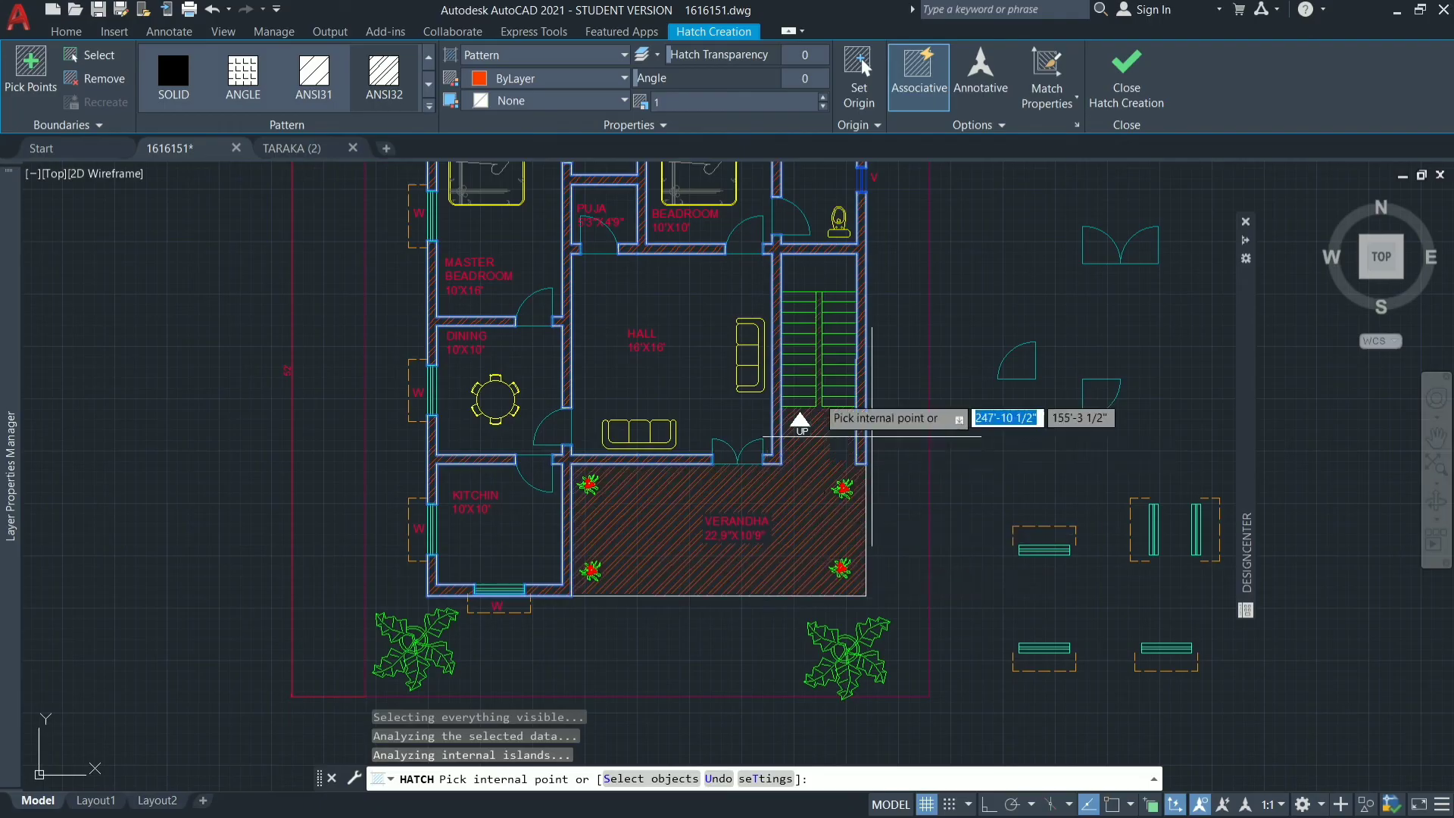
left_click(978, 551)
scroll(978, 551, "down", 2)
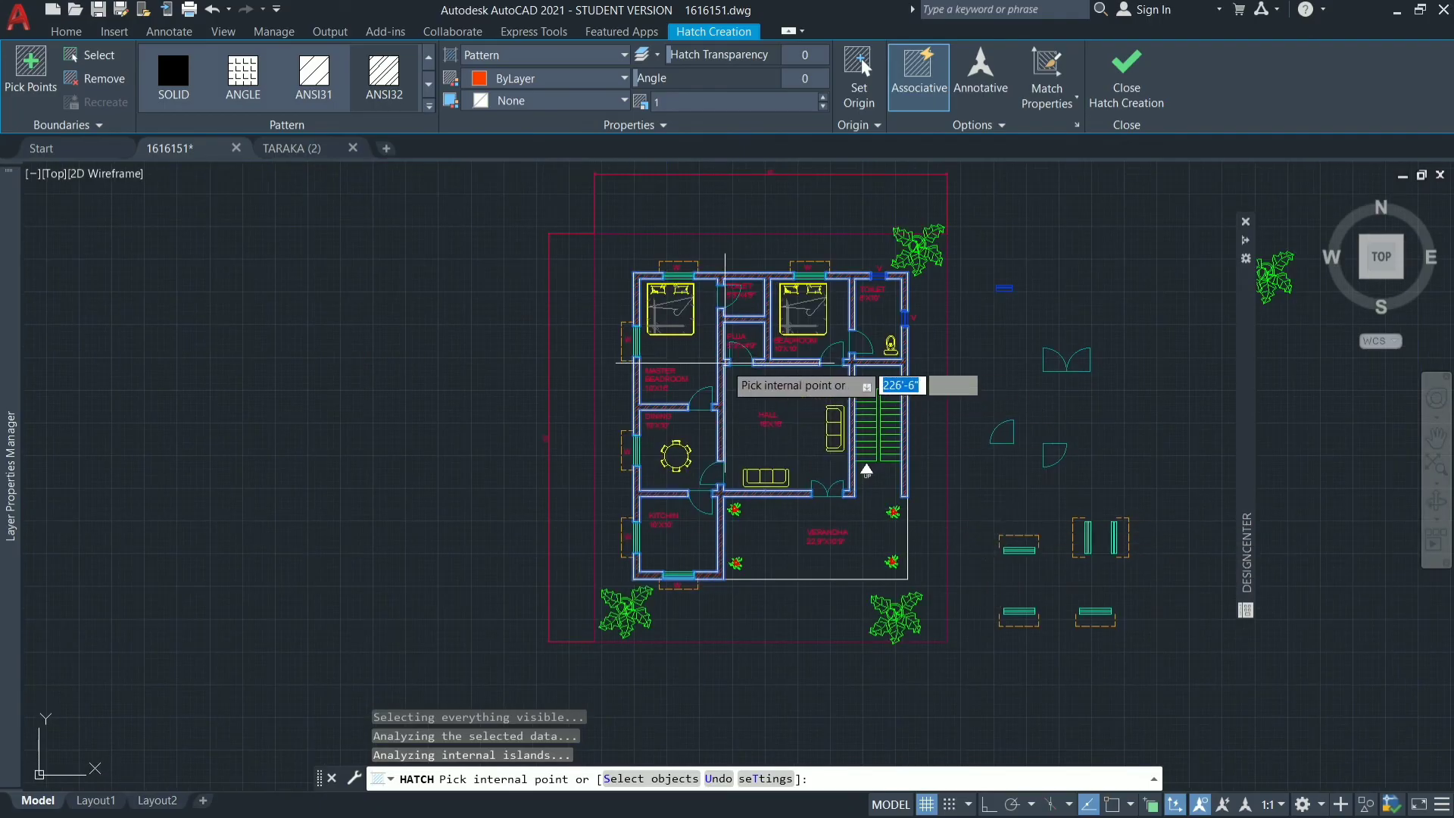
key("Escape")
key("Escape")
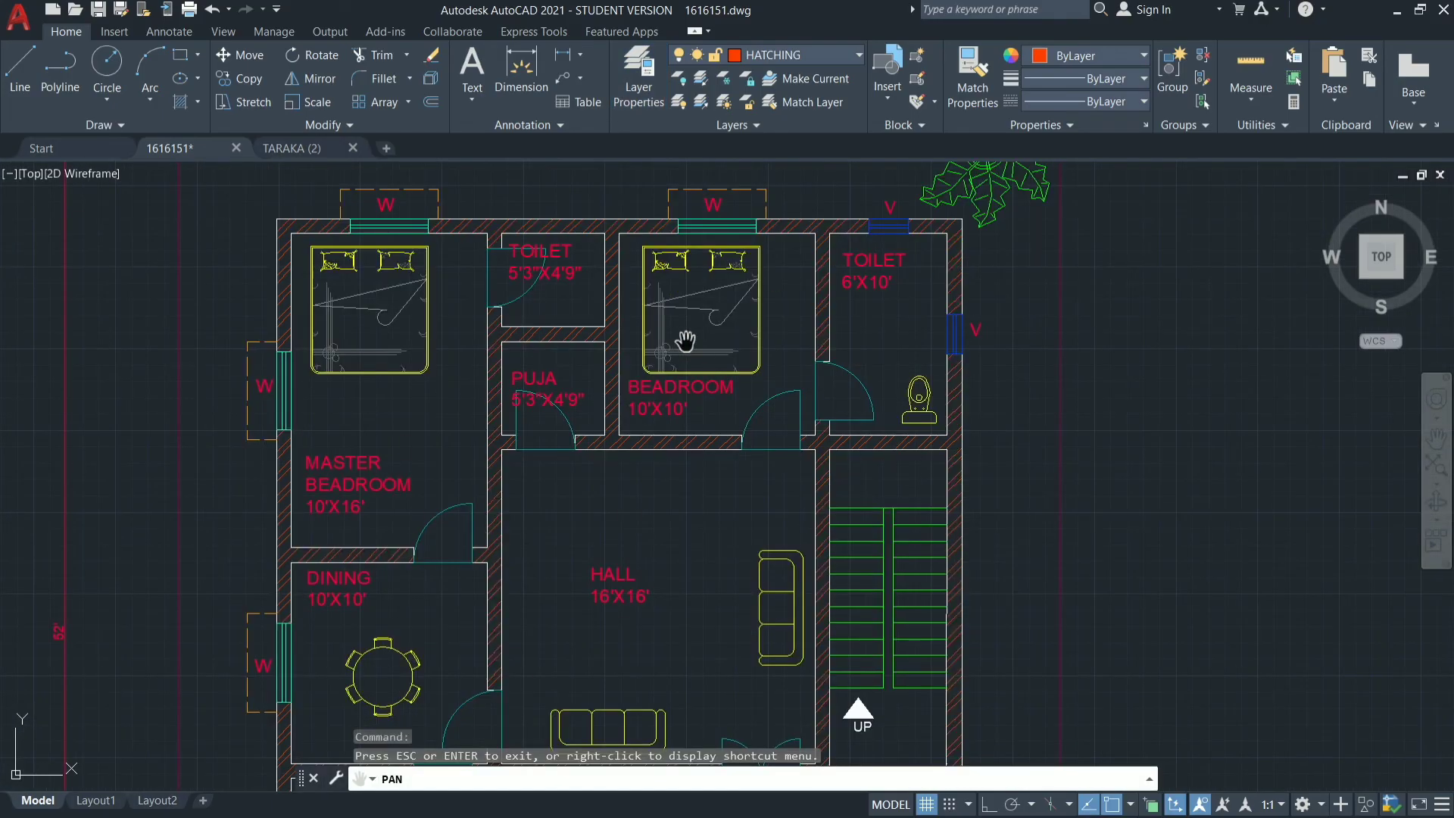
key("Escape")
key("Escape")
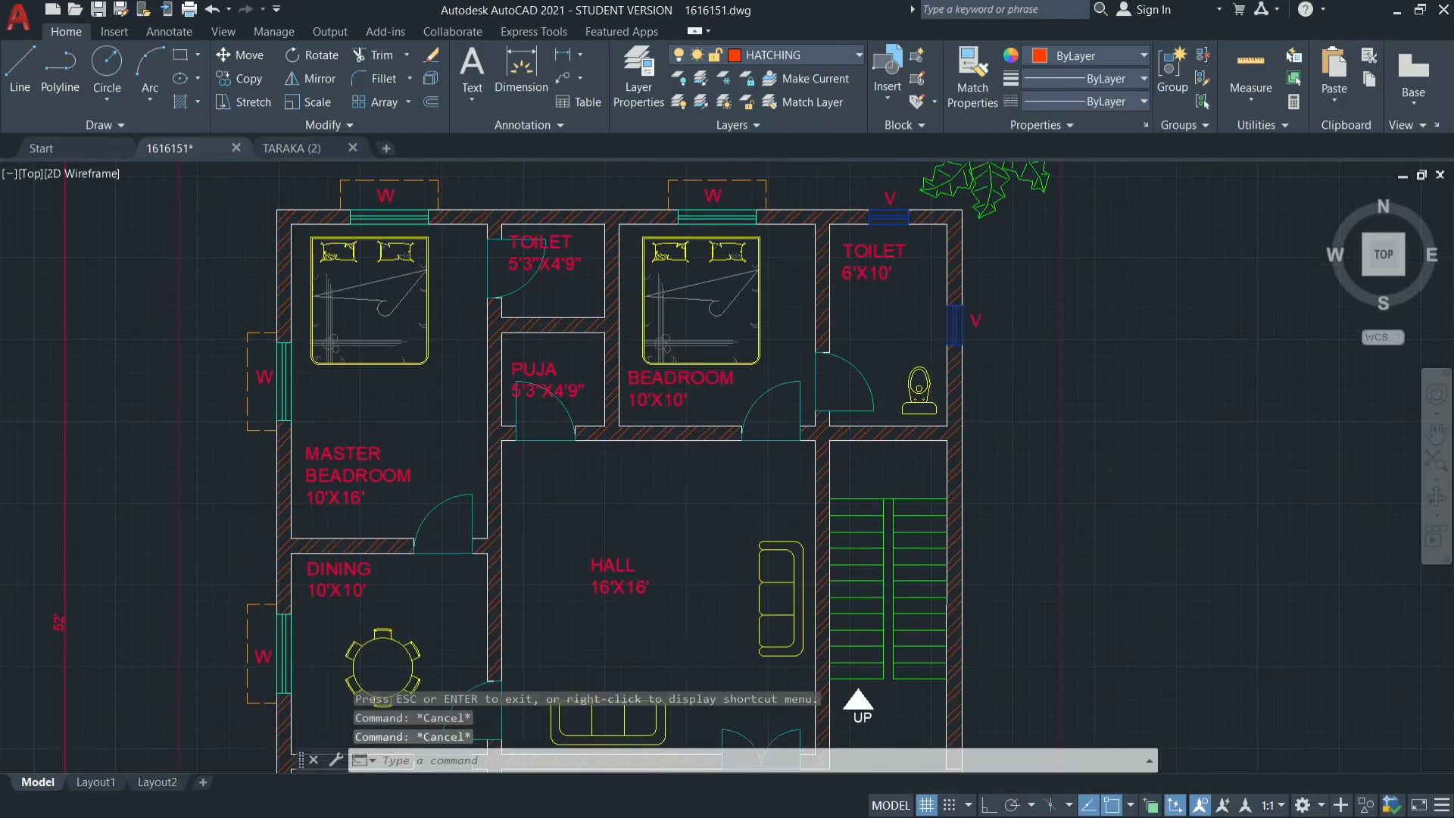
Minimize the drawing program to show the desktop.
scroll(689, 555, "down", 4)
scroll(689, 557, "up", 2)
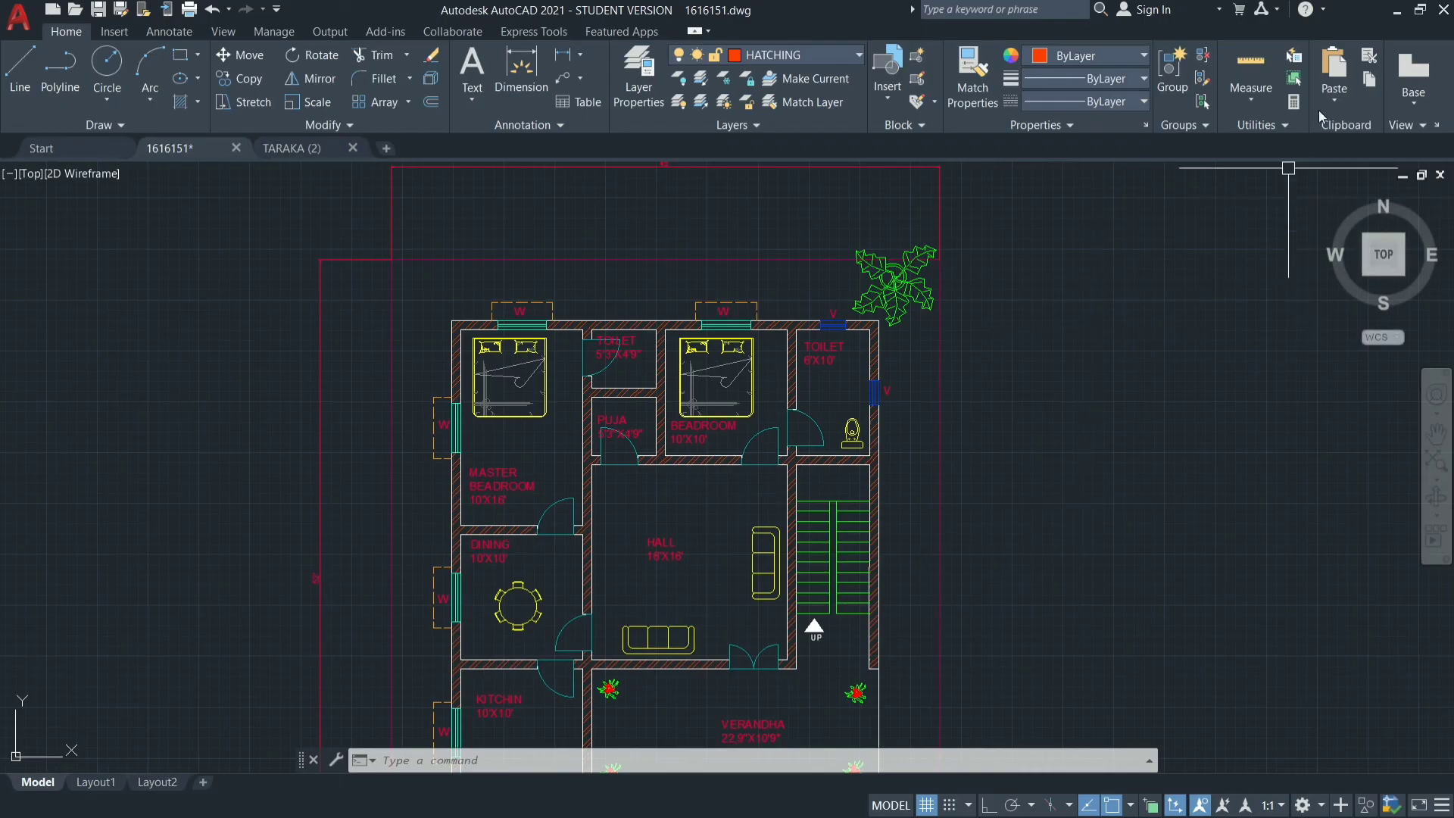
left_click(1398, 14)
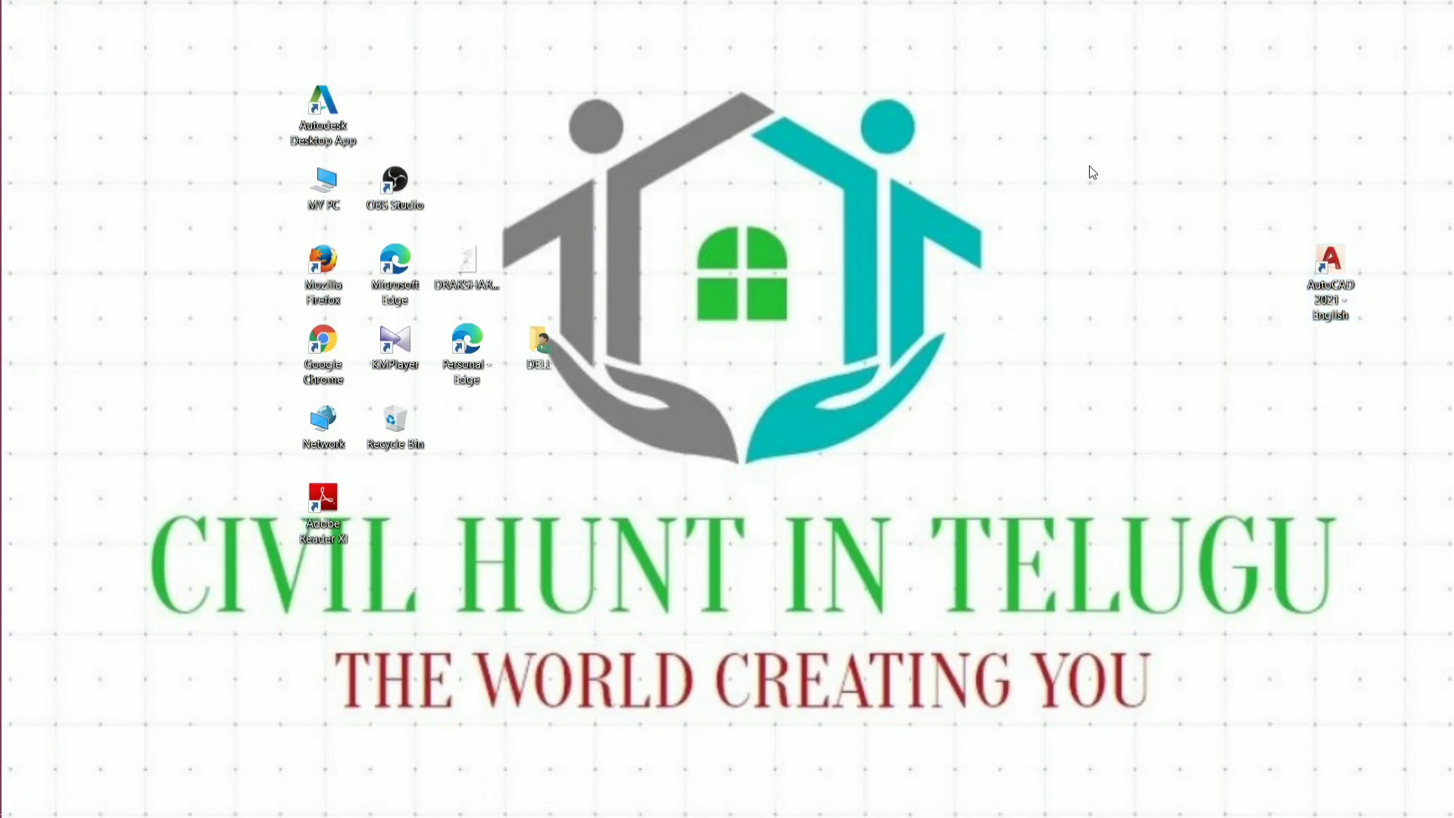